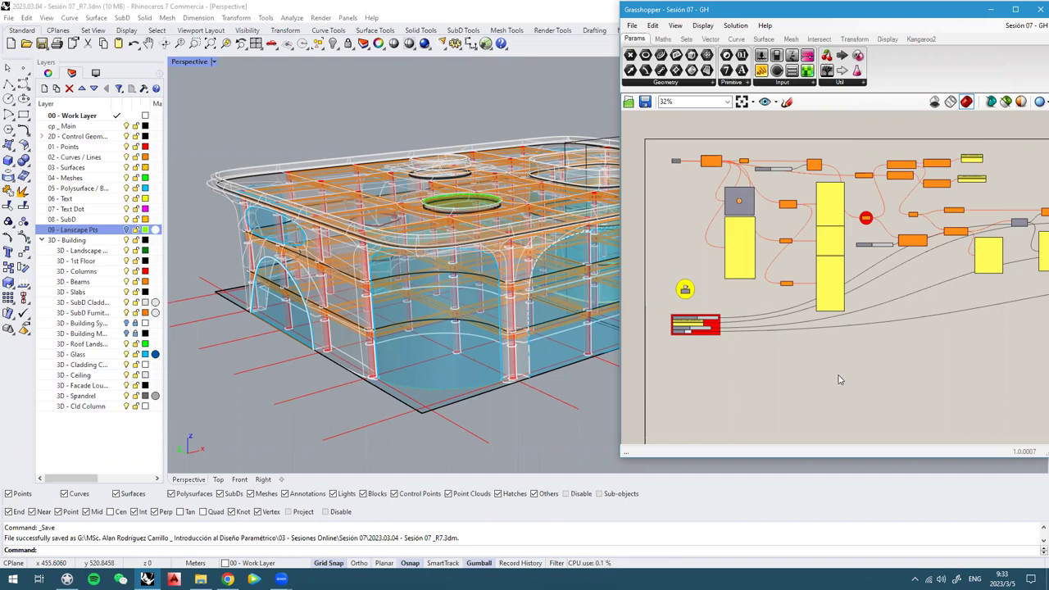
Examine the building model's facades, floors and roof openings from several angles and distances
{"action": "mouse_move", "coordinate": [397, 180]}
{"action": "right_mouse_down"}
{"action": "mouse_move", "coordinate": [398, 219]}
{"action": "mouse_move", "coordinate": [407, 184]}
{"action": "right_mouse_up"}
{"action": "scroll", "coordinate": [465, 215], "scroll_direction": "down", "scroll_amount": 8}
{"action": "mouse_move", "coordinate": [465, 217]}
{"action": "right_mouse_down"}
{"action": "mouse_move", "coordinate": [460, 287]}
{"action": "mouse_move", "coordinate": [459, 176]}
{"action": "mouse_move", "coordinate": [458, 210]}
{"action": "right_mouse_up"}
{"action": "scroll", "coordinate": [459, 211], "scroll_direction": "up", "scroll_amount": 9}
{"action": "right_click_drag", "start_coordinate": [459, 307], "coordinate": [449, 277]}
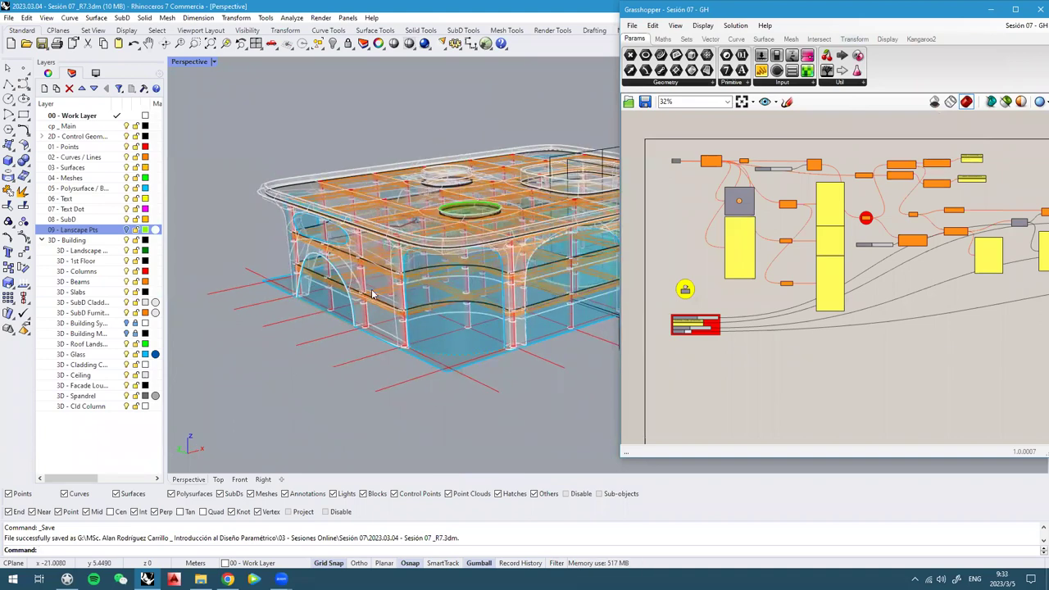
{"action": "right_click_drag", "start_coordinate": [344, 284], "coordinate": [385, 238]}
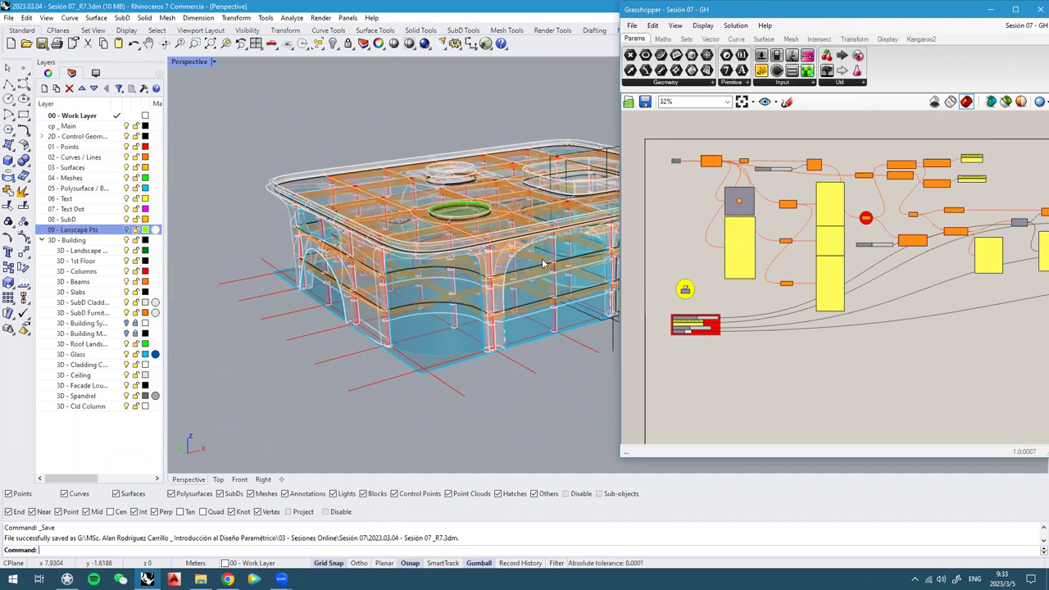
{"action": "mouse_move", "coordinate": [440, 238]}
{"action": "right_mouse_down"}
{"action": "mouse_move", "coordinate": [438, 264]}
{"action": "mouse_move", "coordinate": [452, 237]}
{"action": "right_mouse_up"}
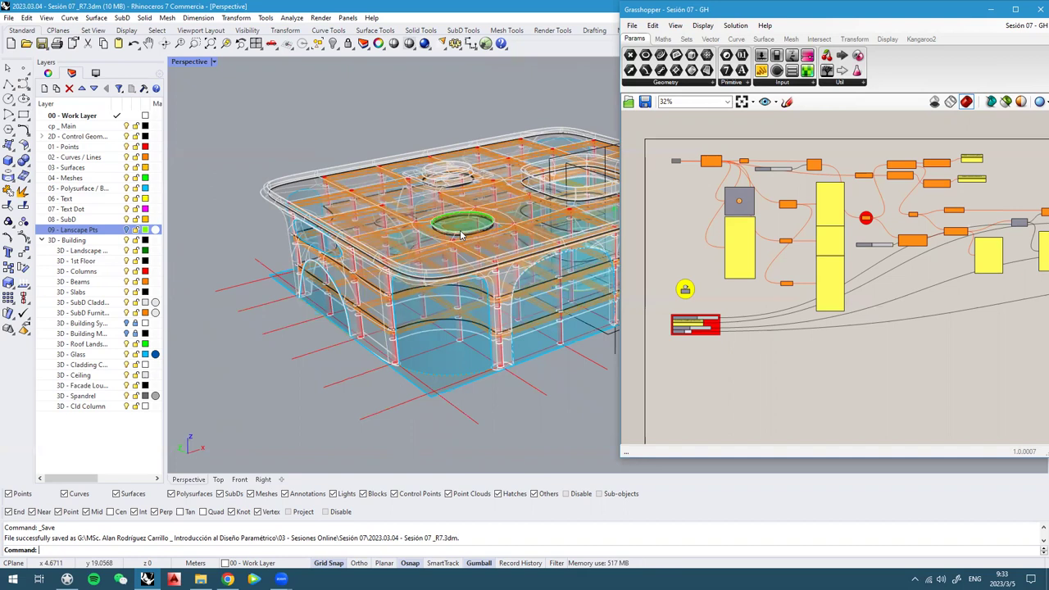
{"action": "left_click", "coordinate": [880, 15]}
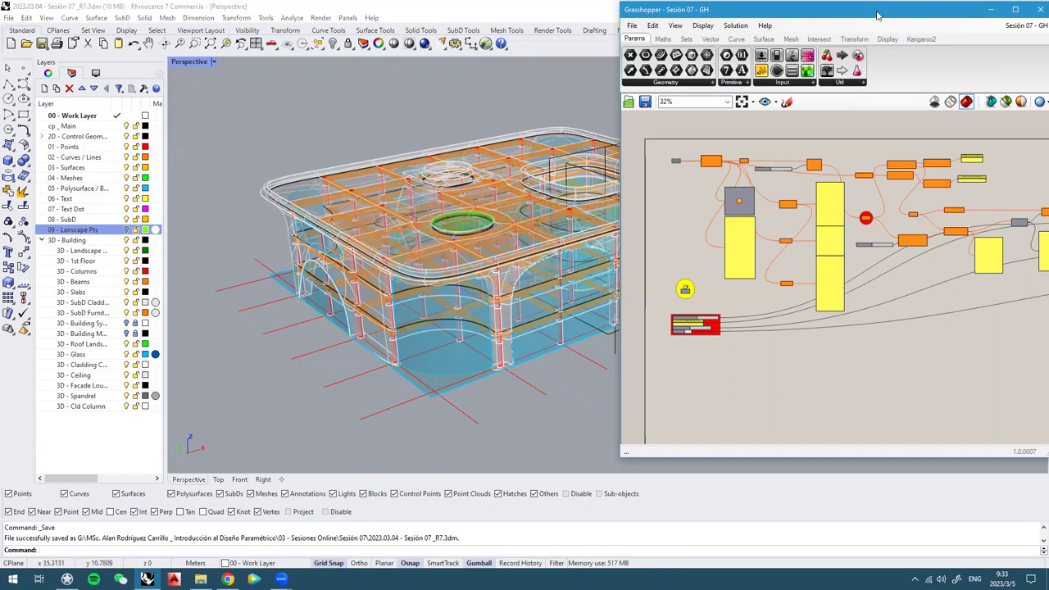
{"action": "left_click_drag", "start_coordinate": [877, 13], "coordinate": [877, 11]}
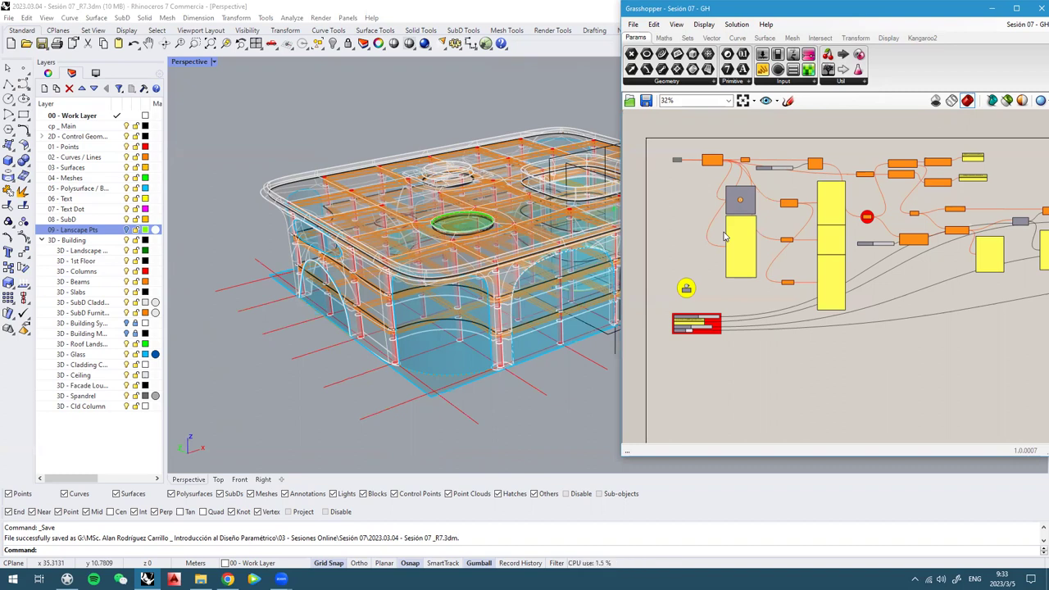
{"action": "scroll", "coordinate": [443, 231], "scroll_direction": "down", "scroll_amount": 3}
{"action": "right_click_drag", "start_coordinate": [443, 231], "coordinate": [360, 267]}
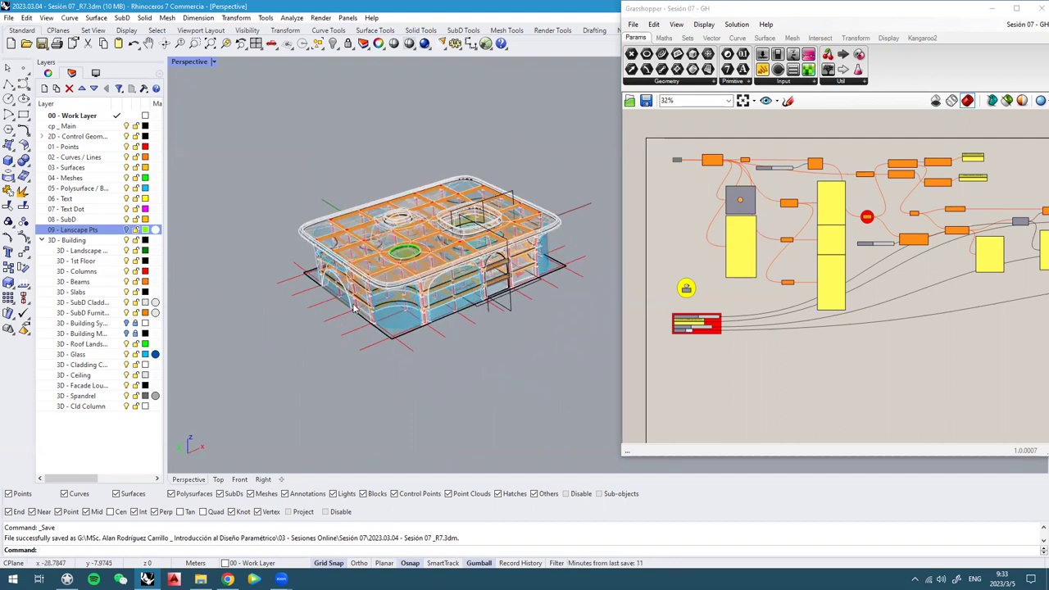
{"action": "right_click_drag", "start_coordinate": [327, 306], "coordinate": [325, 301]}
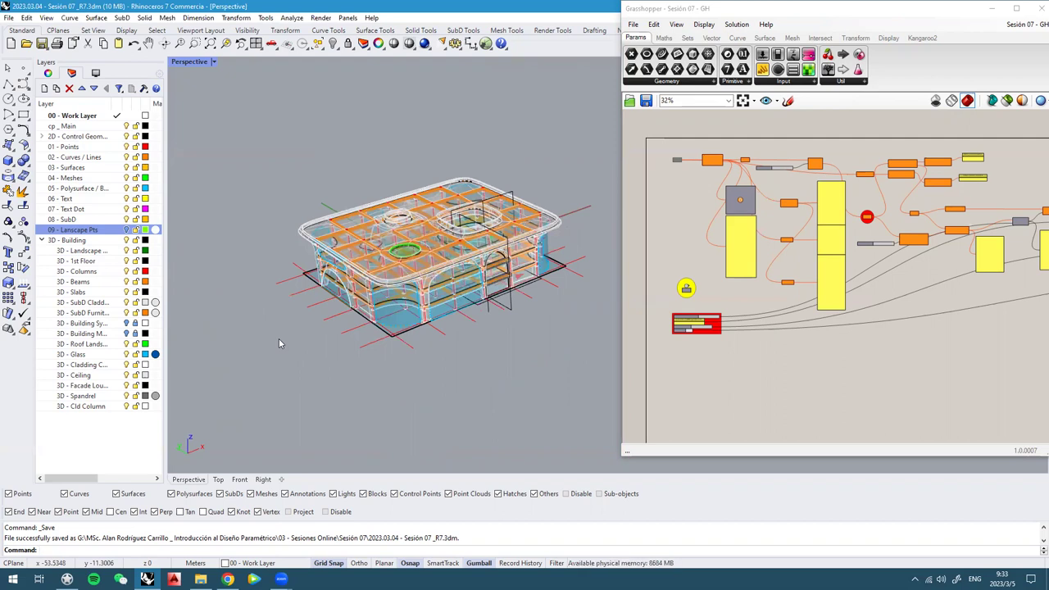
Turn on the 09 - Lanscape Pts layer and bring the whole point field around the building into view
{"action": "left_click", "coordinate": [126, 230]}
{"action": "right_click_drag", "start_coordinate": [482, 288], "coordinate": [403, 343]}
{"action": "scroll", "coordinate": [506, 256], "scroll_direction": "down", "scroll_amount": 7}
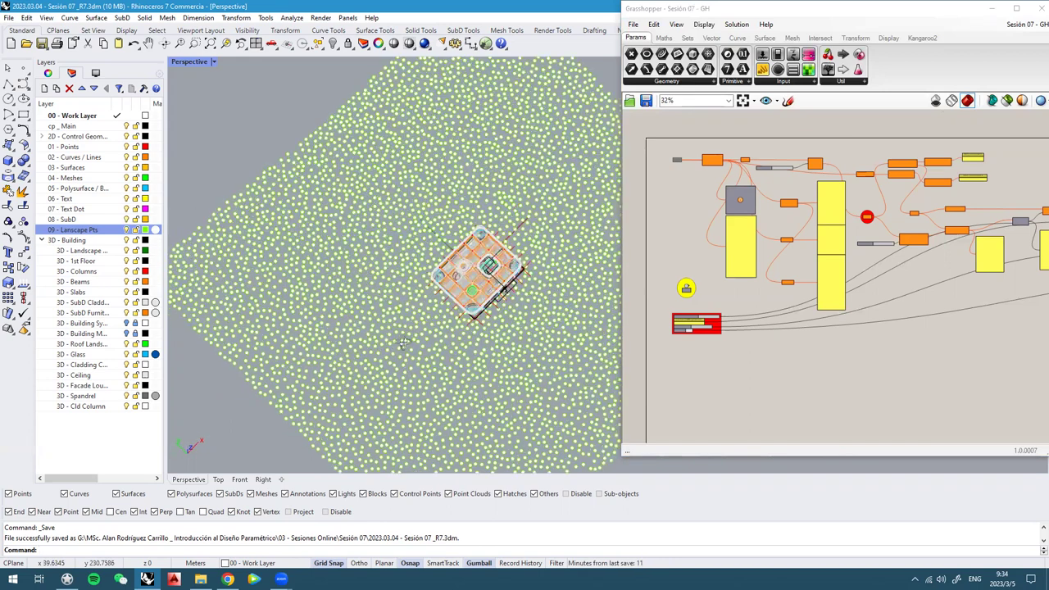
{"action": "right_click_drag", "start_coordinate": [402, 299], "coordinate": [528, 367]}
{"action": "right_click_drag", "start_coordinate": [429, 347], "coordinate": [422, 297]}
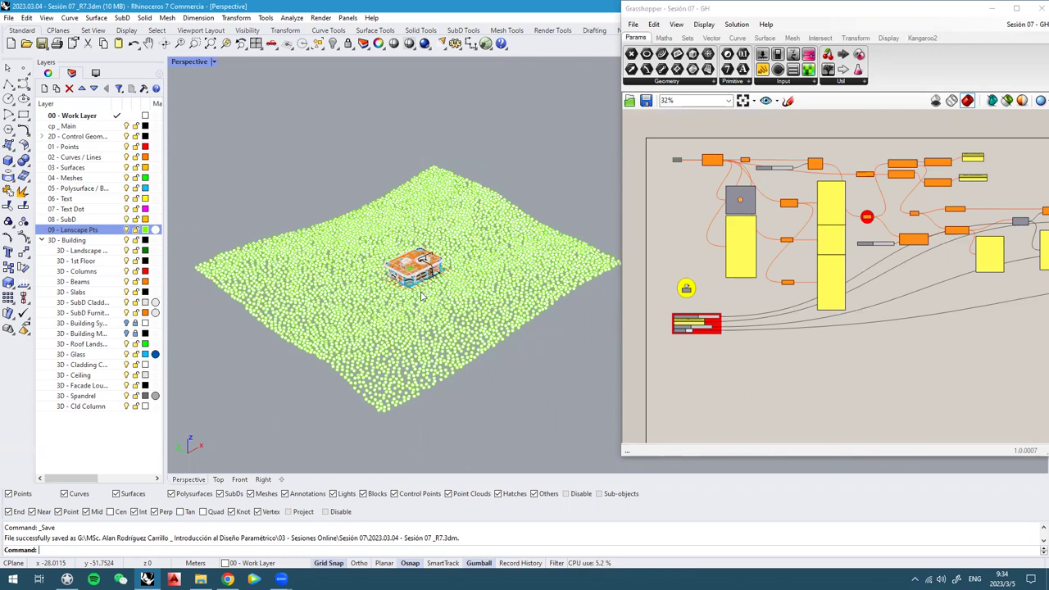
Examine the landscape point field around the building up close and as a whole, selecting and deselecting its points
{"action": "right_click_drag", "start_coordinate": [397, 273], "coordinate": [381, 294]}
{"action": "scroll", "coordinate": [399, 274], "scroll_direction": "up", "scroll_amount": 4}
{"action": "scroll", "coordinate": [397, 261], "scroll_direction": "down", "scroll_amount": 4}
{"action": "right_click_drag", "start_coordinate": [398, 237], "coordinate": [359, 213]}
{"action": "scroll", "coordinate": [353, 235], "scroll_direction": "up", "scroll_amount": 6}
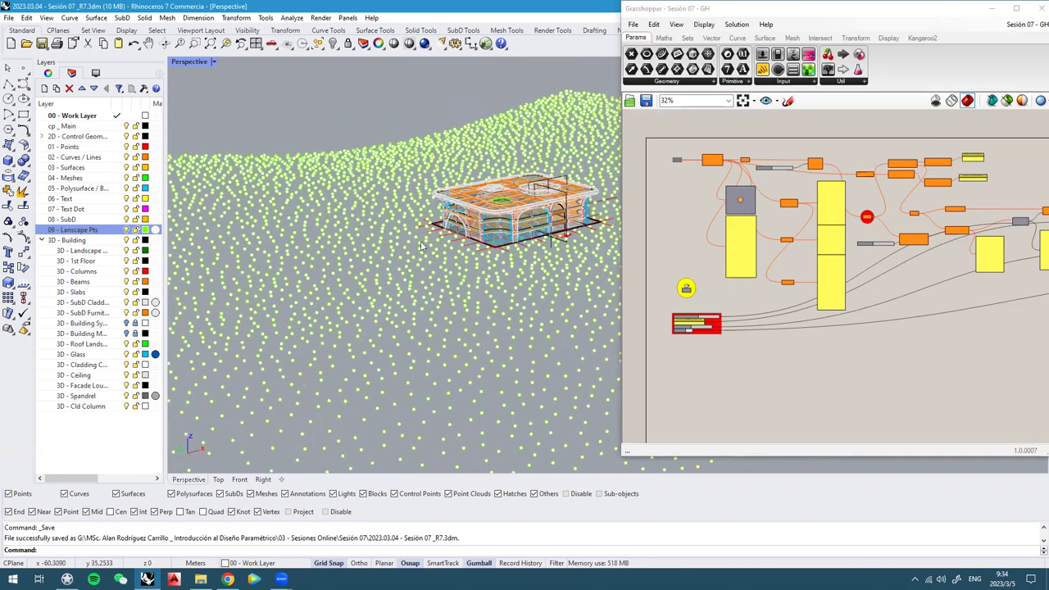
{"action": "scroll", "coordinate": [371, 268], "scroll_direction": "down", "scroll_amount": 3}
{"action": "mouse_move", "coordinate": [374, 267]}
{"action": "right_mouse_down"}
{"action": "mouse_move", "coordinate": [370, 288]}
{"action": "mouse_move", "coordinate": [387, 244]}
{"action": "mouse_move", "coordinate": [363, 287]}
{"action": "mouse_move", "coordinate": [372, 261]}
{"action": "right_mouse_up"}
{"action": "scroll", "coordinate": [338, 205], "scroll_direction": "up", "scroll_amount": 2}
{"action": "scroll", "coordinate": [328, 213], "scroll_direction": "down", "scroll_amount": 5}
{"action": "right_click_drag", "start_coordinate": [288, 202], "coordinate": [310, 207]}
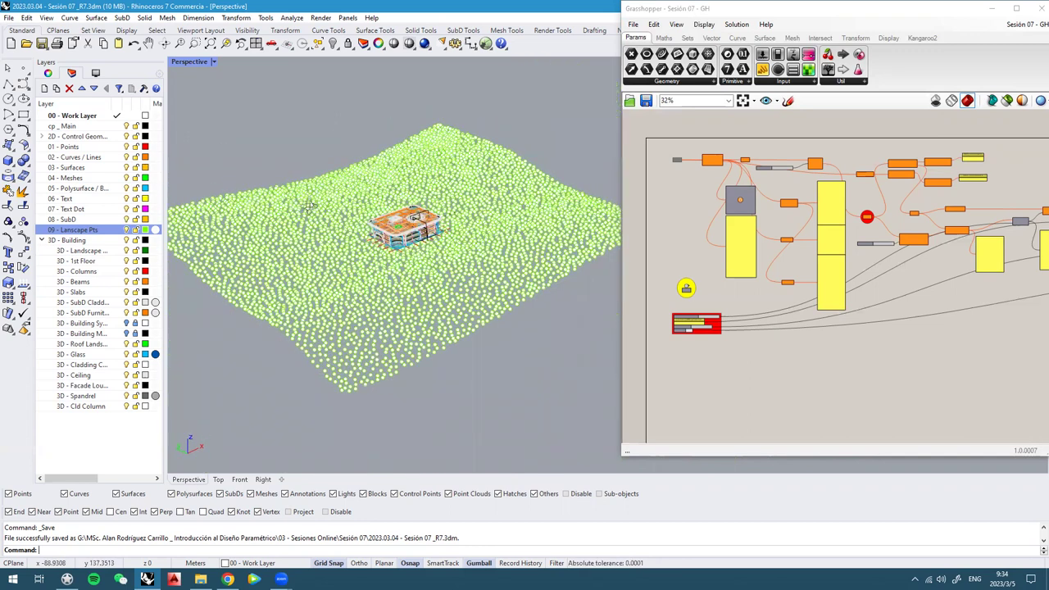
{"action": "right_click_drag", "start_coordinate": [445, 270], "coordinate": [384, 232]}
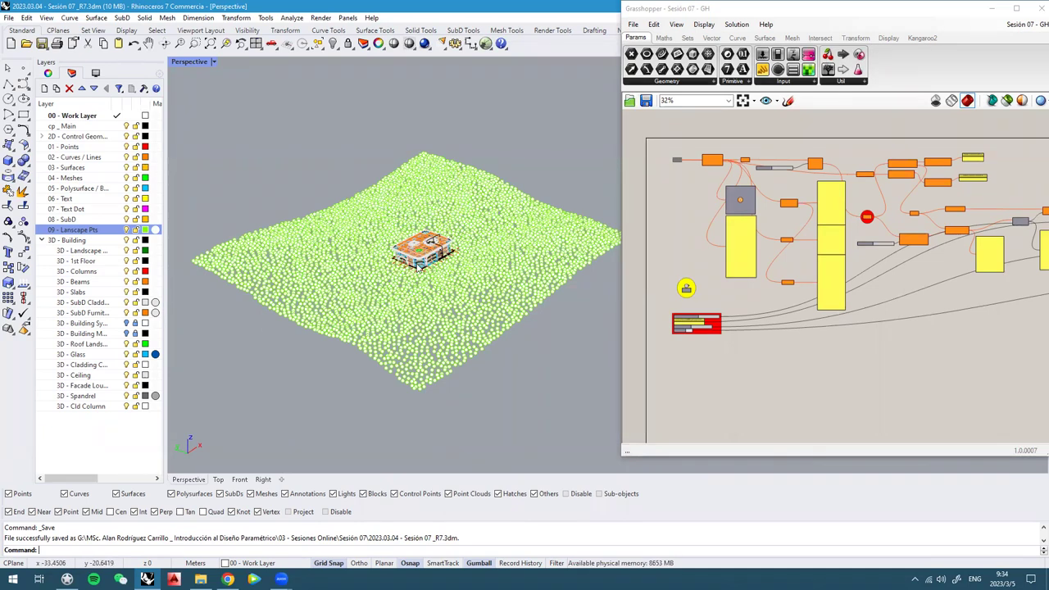
{"action": "right_click_drag", "start_coordinate": [394, 266], "coordinate": [360, 287]}
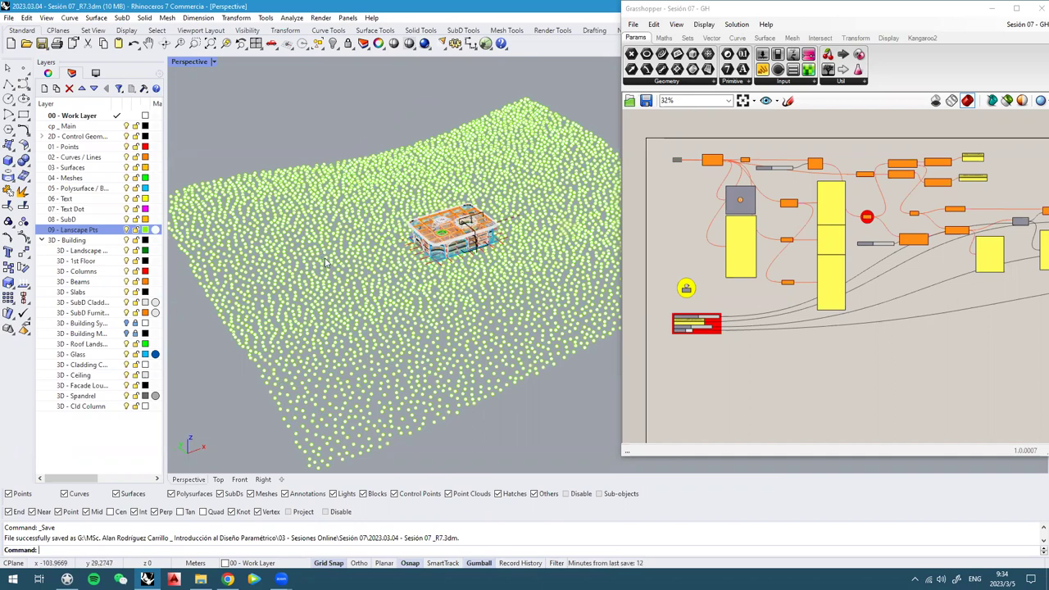
{"action": "left_click", "coordinate": [291, 296]}
{"action": "right_click_drag", "start_coordinate": [283, 288], "coordinate": [412, 260]}
{"action": "key", "text": "Escape"}
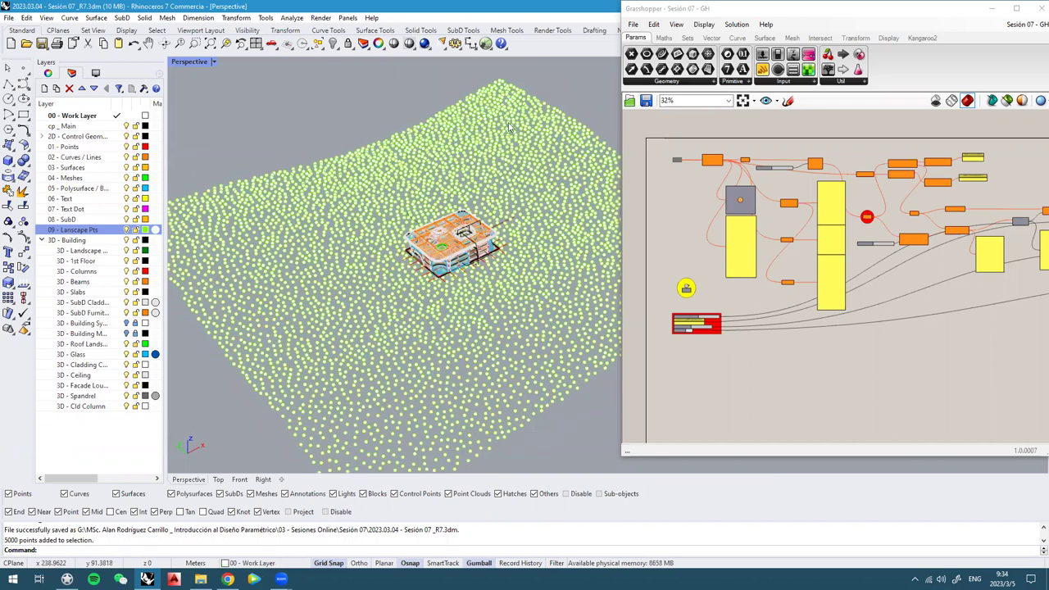
Undock the Layers panel over the viewport and narrow it to the layer names, visibility, lock and colour columns
{"action": "left_click", "coordinate": [134, 43]}
{"action": "left_click_drag", "start_coordinate": [119, 66], "coordinate": [151, 103]}
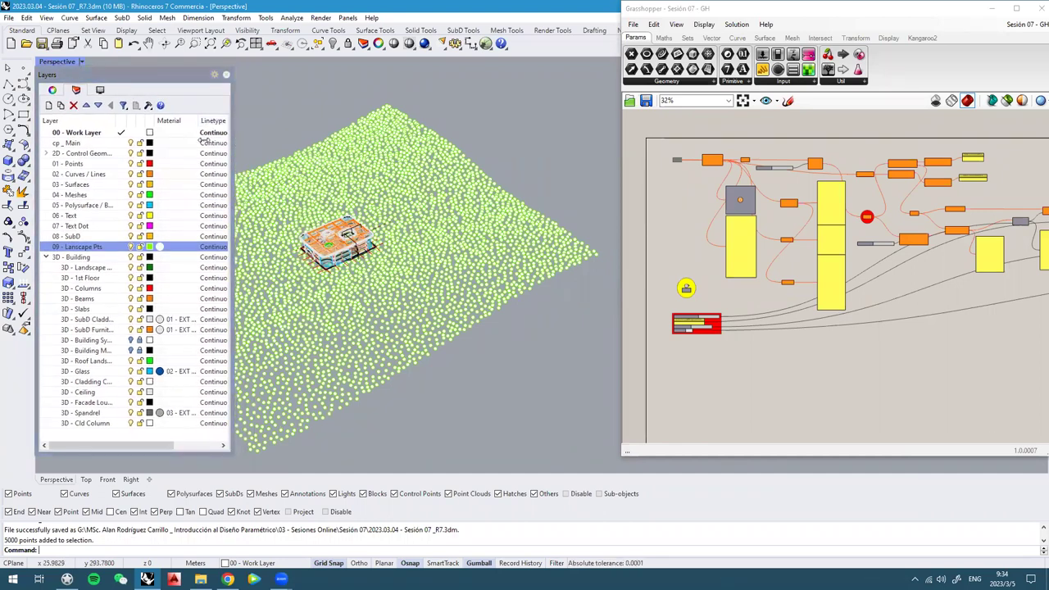
{"action": "left_click_drag", "start_coordinate": [166, 140], "coordinate": [162, 140]}
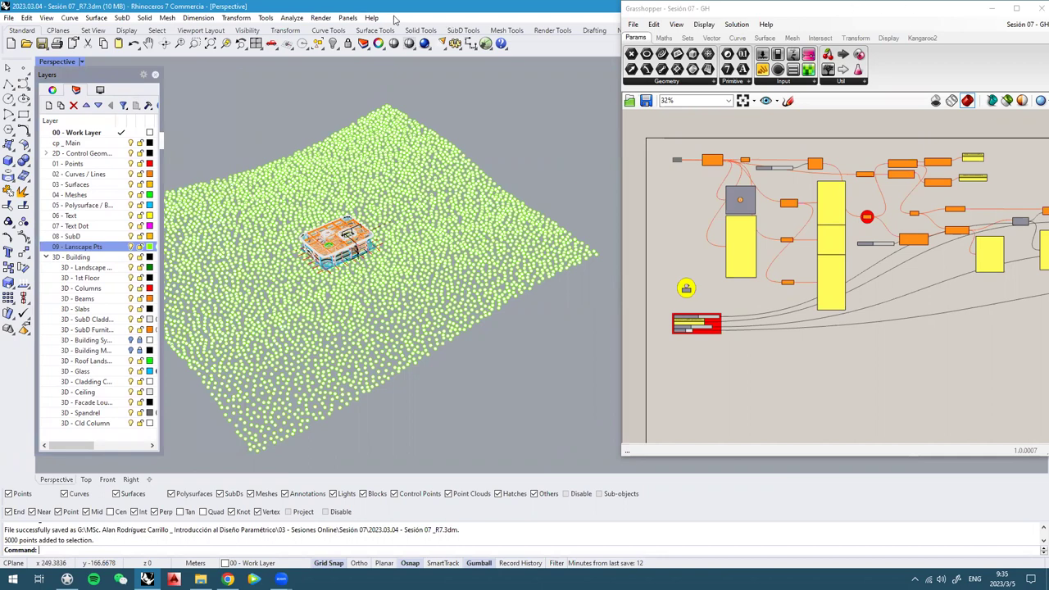
Arrange the Rhino and Grasshopper windows side by side, giving Rhino the wider share, and frame the terrain points
{"action": "key", "text": "super+Left"}
{"action": "left_click", "coordinate": [492, 229]}
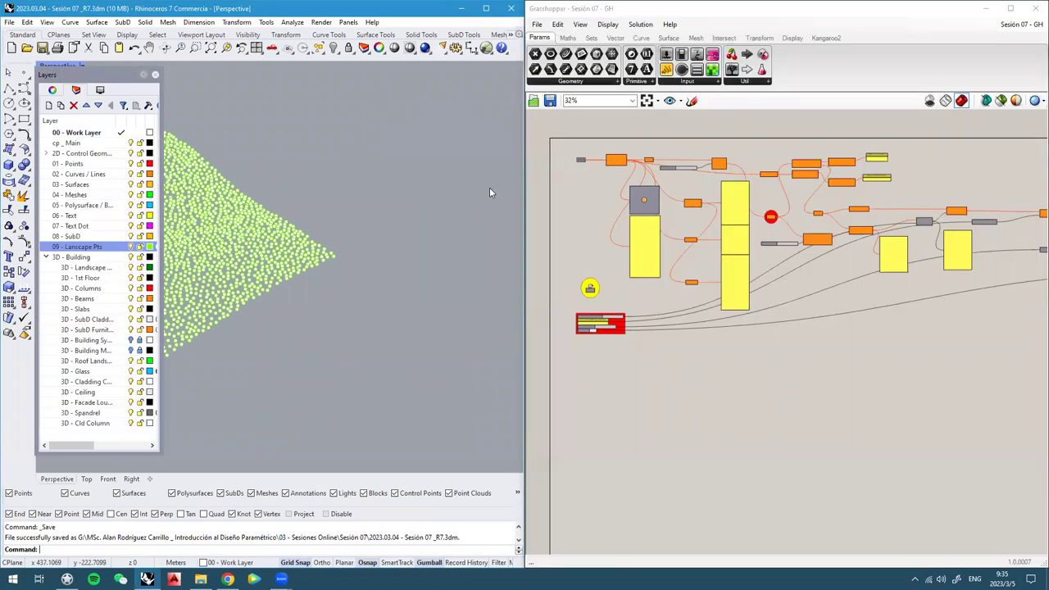
{"action": "left_click", "coordinate": [524, 195]}
{"action": "left_click_drag", "start_coordinate": [523, 194], "coordinate": [630, 205]}
{"action": "scroll", "coordinate": [573, 207], "scroll_direction": "down", "scroll_amount": 3}
{"action": "scroll", "coordinate": [199, 230], "scroll_direction": "up", "scroll_amount": 5}
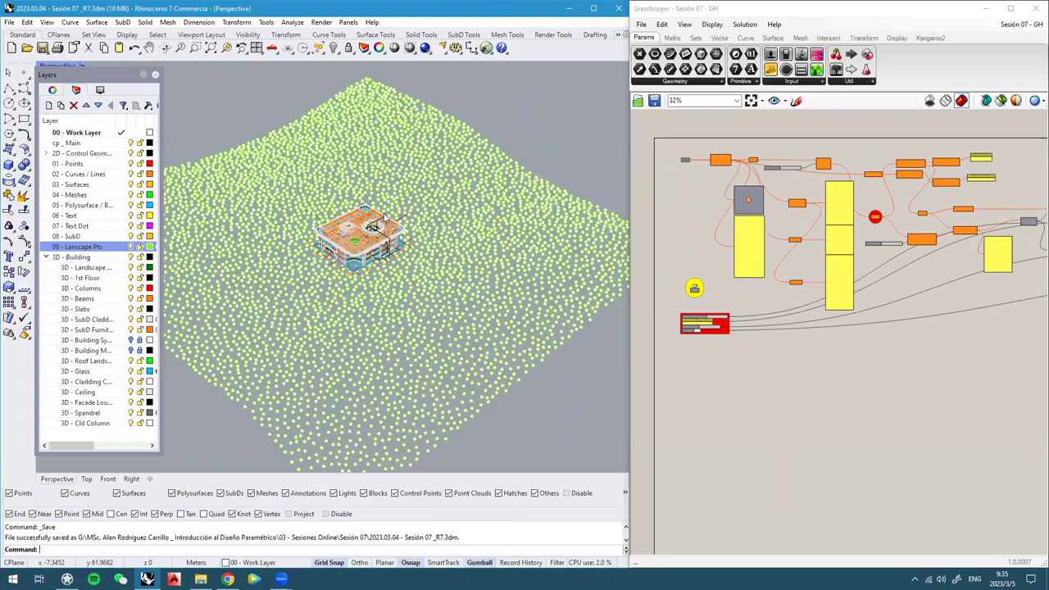
{"action": "scroll", "coordinate": [229, 201], "scroll_direction": "down", "scroll_amount": 2}
{"action": "scroll", "coordinate": [698, 225], "scroll_direction": "up", "scroll_amount": 3}
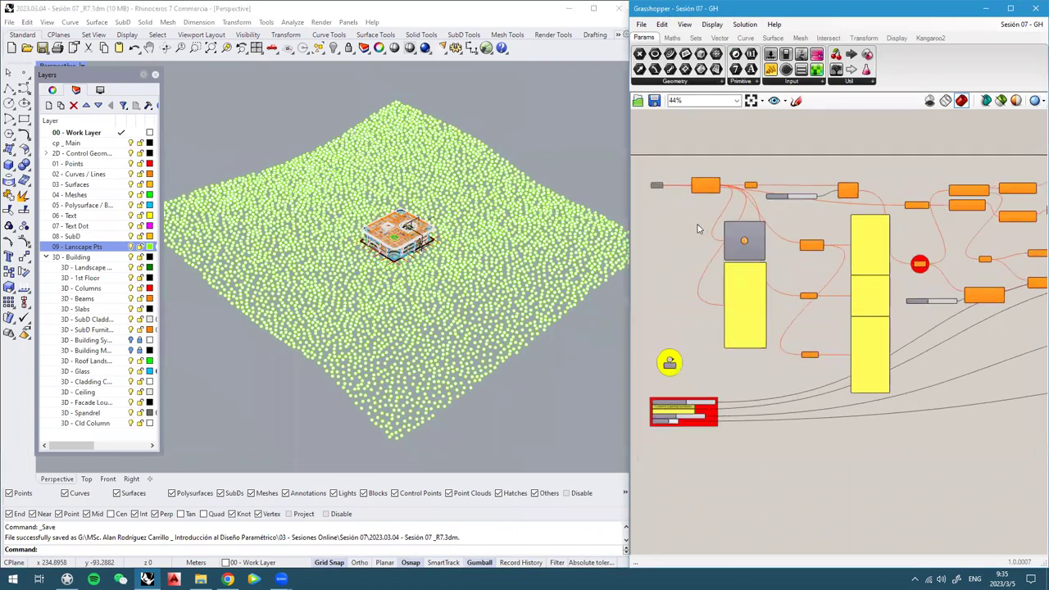
Add a Scribble note to the Grasshopper canvas above the first geometry parameter at the start of the definition
{"action": "scroll", "coordinate": [707, 193], "scroll_direction": "down", "scroll_amount": 1}
{"action": "right_click_drag", "start_coordinate": [812, 422], "coordinate": [832, 274]}
{"action": "scroll", "coordinate": [841, 283], "scroll_direction": "down", "scroll_amount": 2}
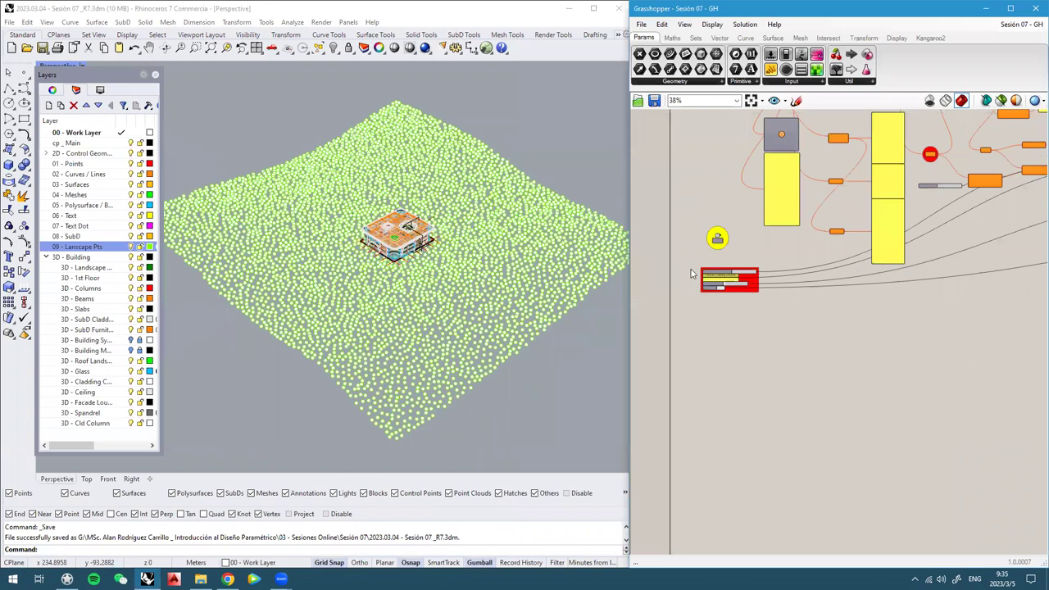
{"action": "scroll", "coordinate": [691, 282], "scroll_direction": "up", "scroll_amount": 2}
{"action": "right_click_drag", "start_coordinate": [785, 139], "coordinate": [759, 334]}
{"action": "scroll", "coordinate": [691, 139], "scroll_direction": "up", "scroll_amount": 4}
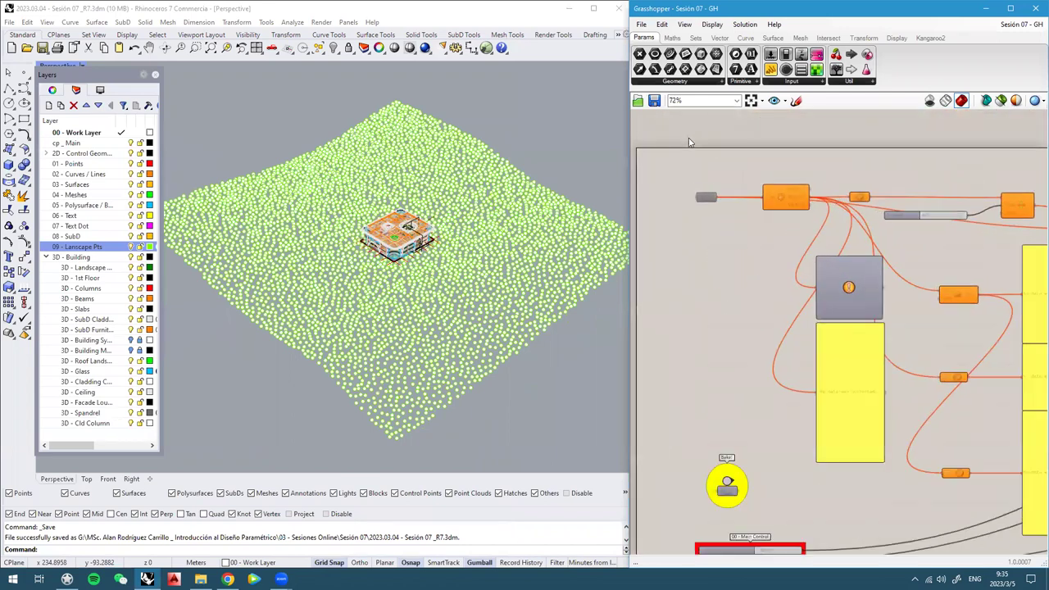
{"action": "scroll", "coordinate": [746, 199], "scroll_direction": "down", "scroll_amount": 1}
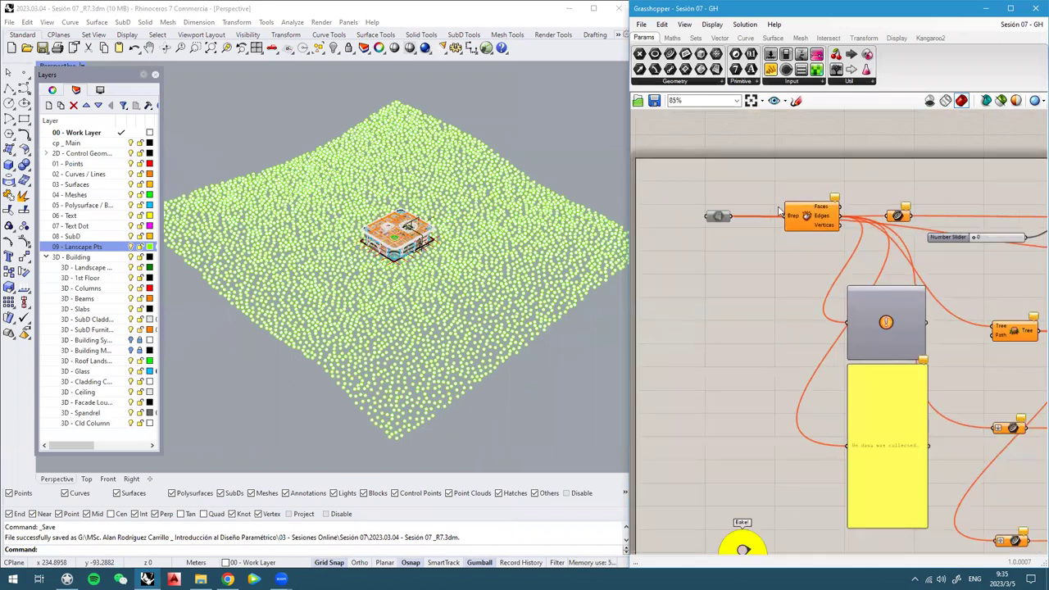
{"action": "scroll", "coordinate": [767, 212], "scroll_direction": "up", "scroll_amount": 2}
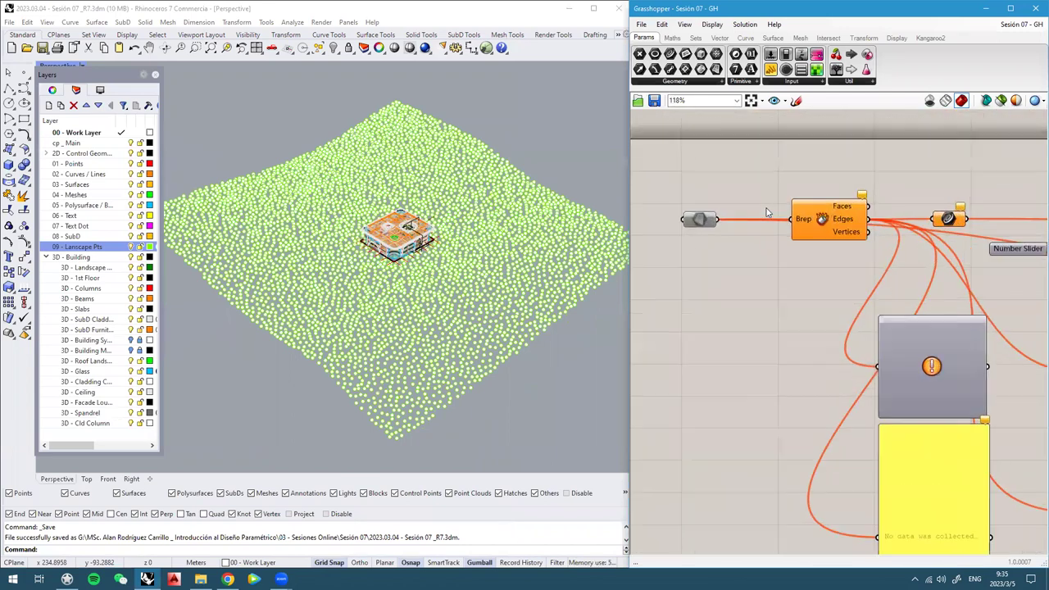
{"action": "double_click", "coordinate": [722, 167]}
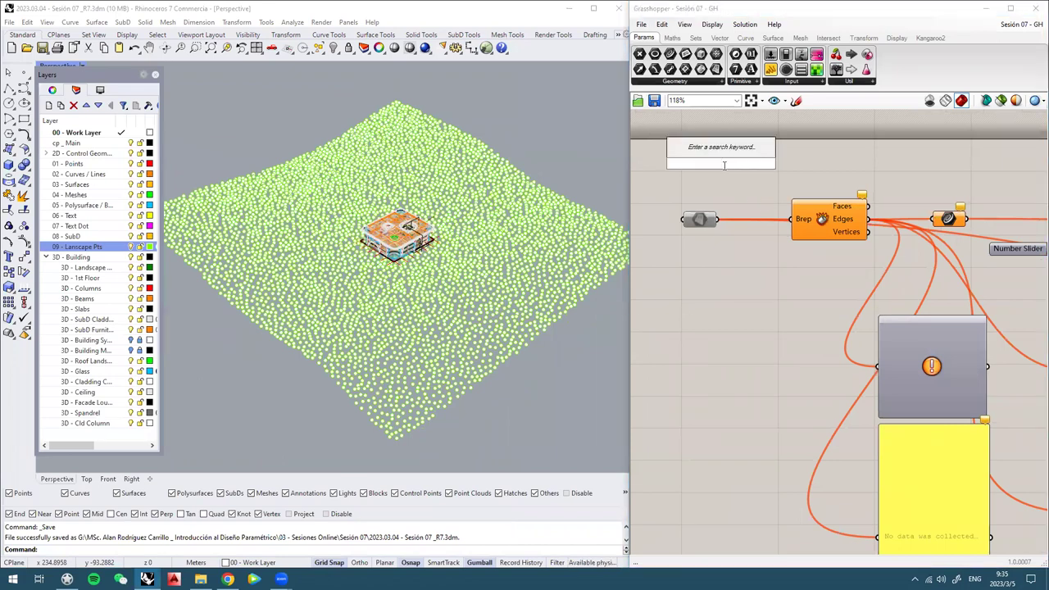
{"action": "type", "text": "scribb"}
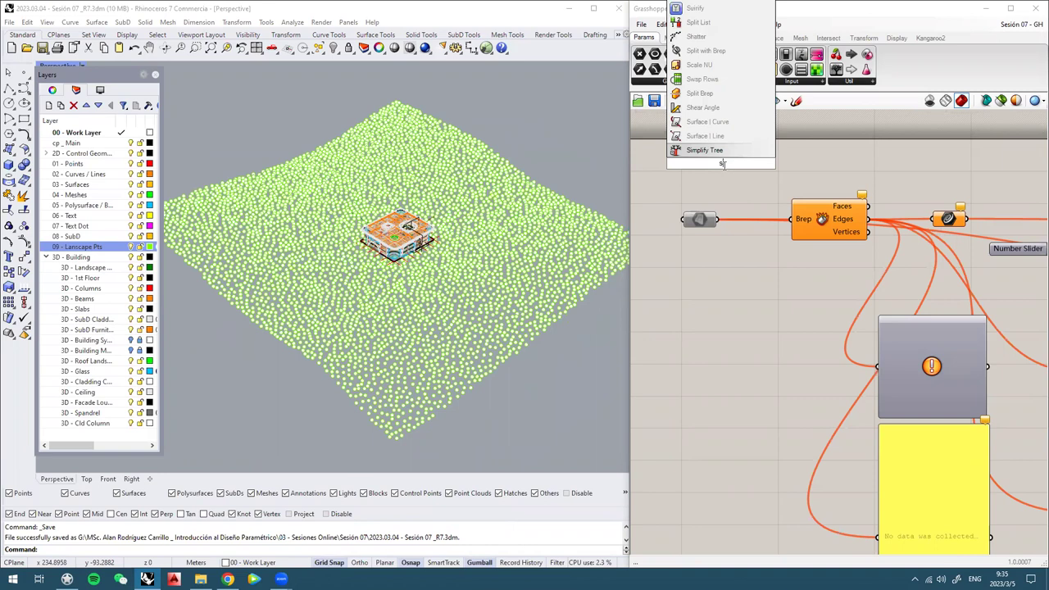
{"action": "key", "text": "Return"}
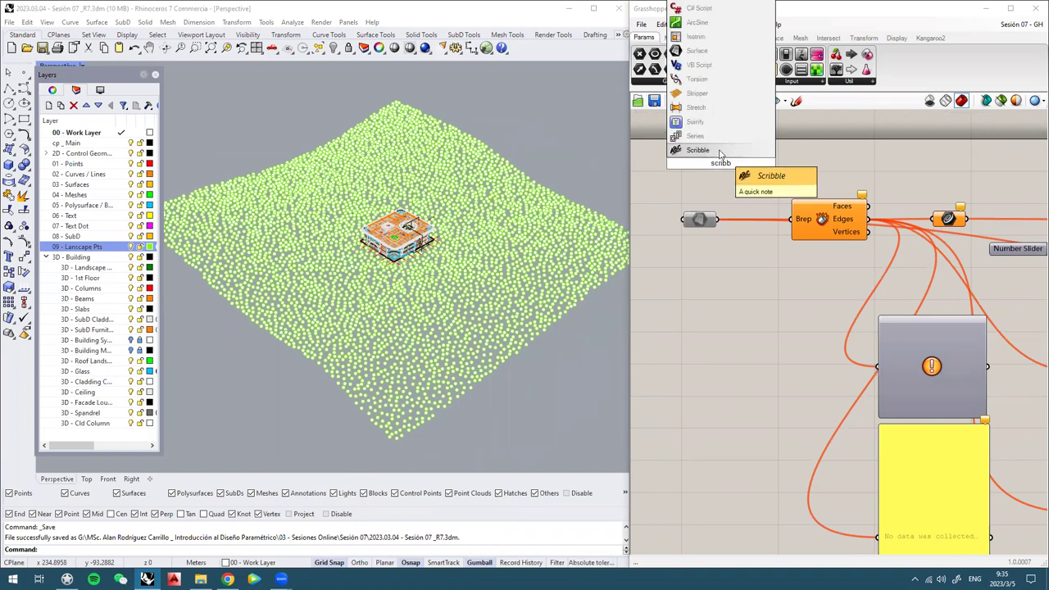
Set the Scribble note's text to "Sesion 06 - GH"
{"action": "scroll", "coordinate": [729, 181], "scroll_direction": "up", "scroll_amount": 1}
{"action": "scroll", "coordinate": [729, 182], "scroll_direction": "up", "scroll_amount": 1}
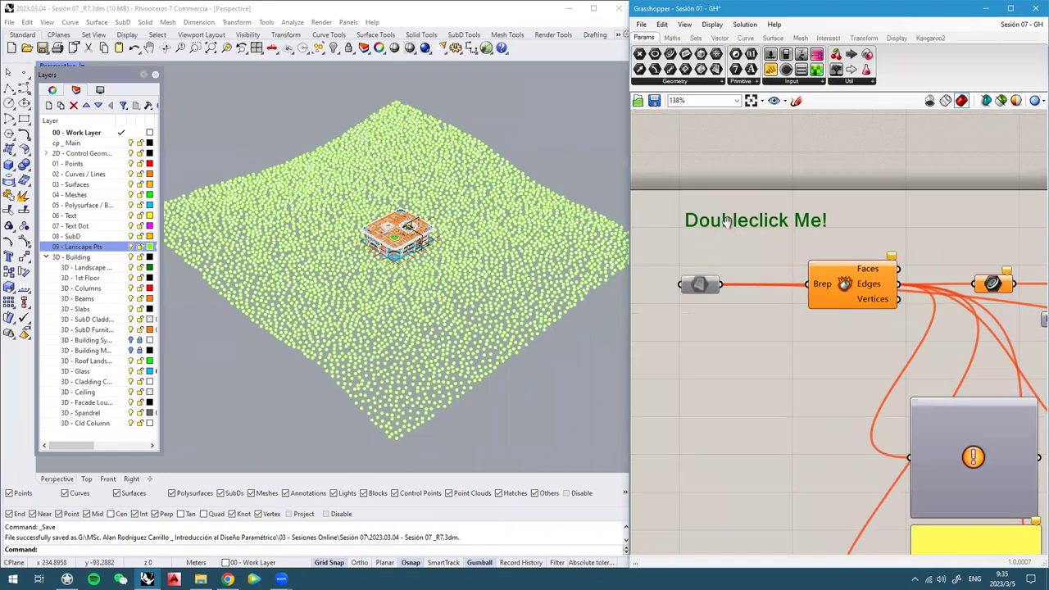
{"action": "double_click", "coordinate": [724, 227]}
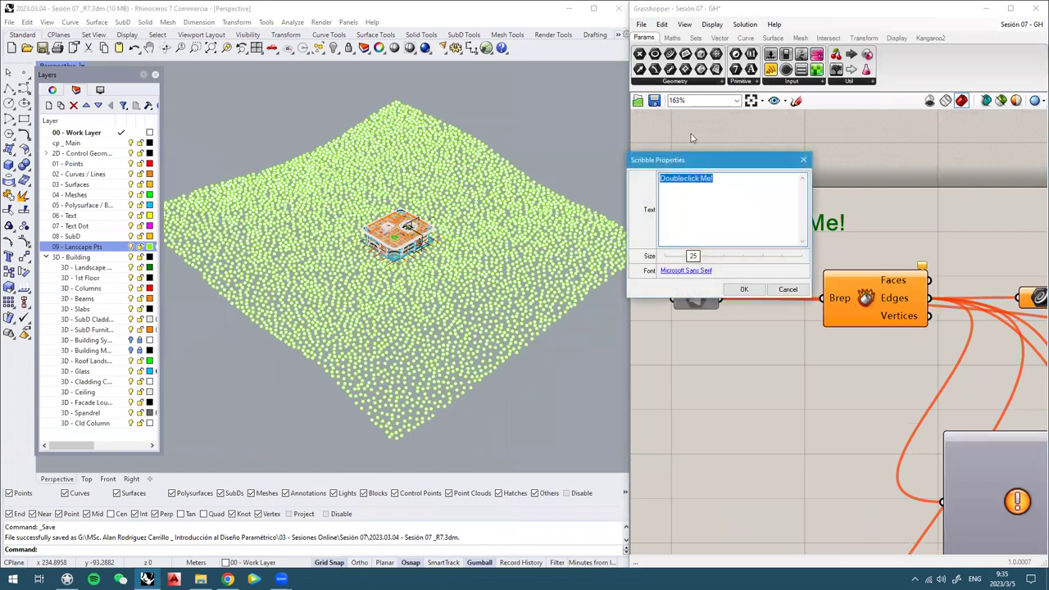
{"action": "left_click_drag", "start_coordinate": [675, 168], "coordinate": [483, 166]}
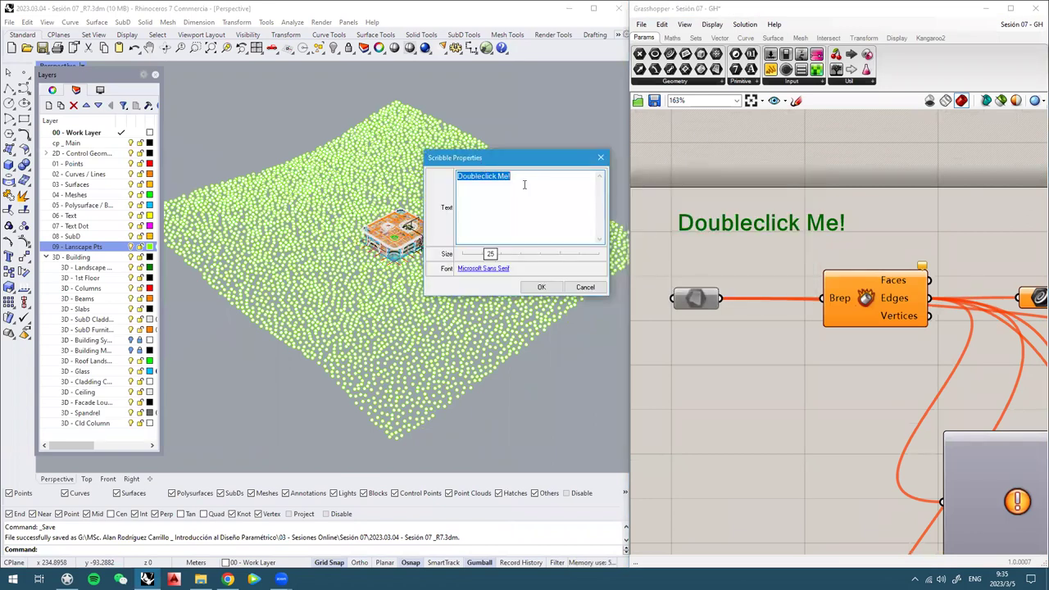
{"action": "left_click_drag", "start_coordinate": [555, 179], "coordinate": [446, 181]}
{"action": "type", "text": "Sesion 0"}
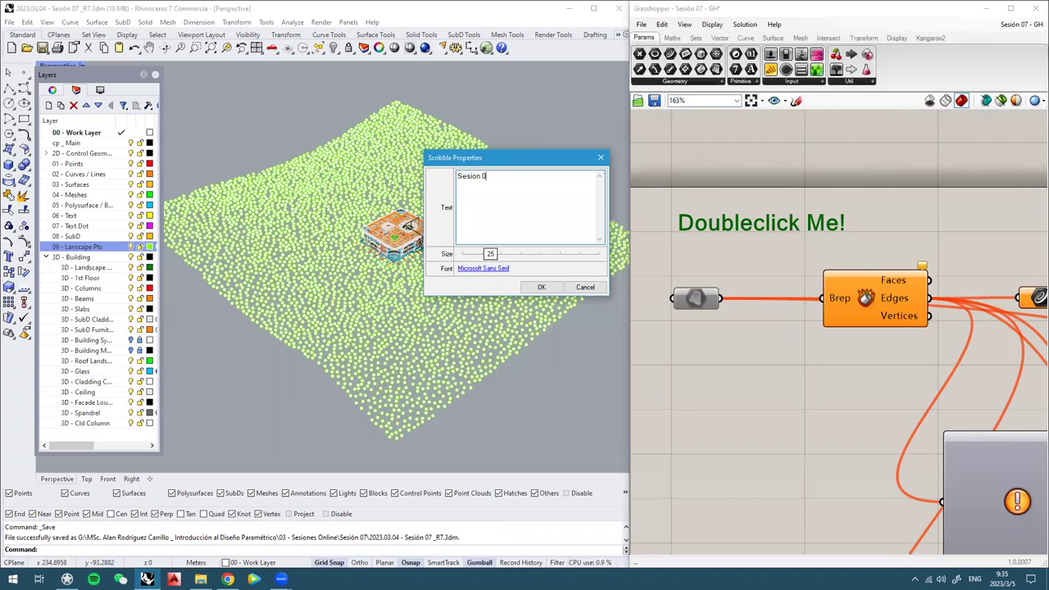
{"action": "type", "text": "6 - GH"}
{"action": "left_click", "coordinate": [541, 287]}
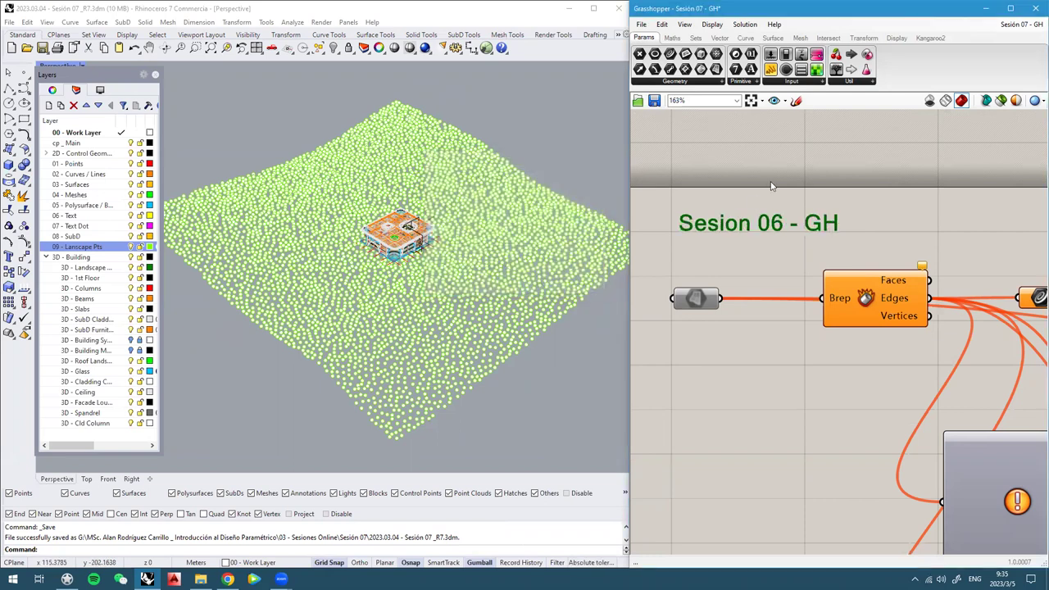
Group the "Sesion 06 - GH" note on its own
{"action": "mouse_move", "coordinate": [875, 236]}
{"action": "left_mouse_down"}
{"action": "mouse_move", "coordinate": [604, 169]}
{"action": "mouse_move", "coordinate": [665, 189]}
{"action": "left_mouse_up"}
{"action": "right_click_drag", "start_coordinate": [747, 174], "coordinate": [768, 167]}
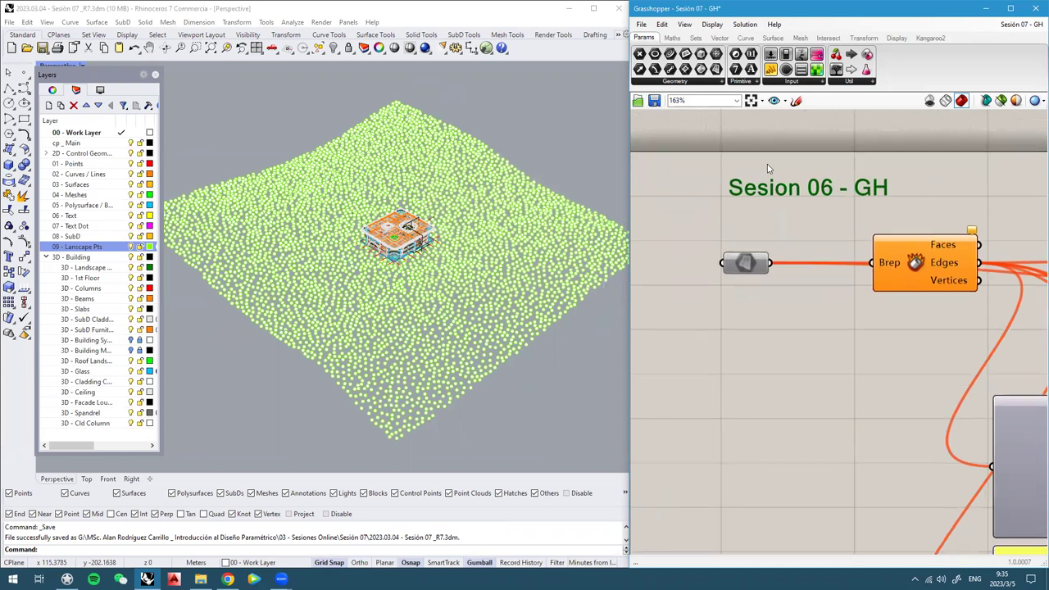
{"action": "middle_click", "coordinate": [768, 165]}
{"action": "left_click", "coordinate": [793, 250]}
Change the colour of the group around the "Sesion 06 - GH" note to white
{"action": "scroll", "coordinate": [737, 177], "scroll_direction": "up", "scroll_amount": 2}
{"action": "right_click", "coordinate": [738, 165]}
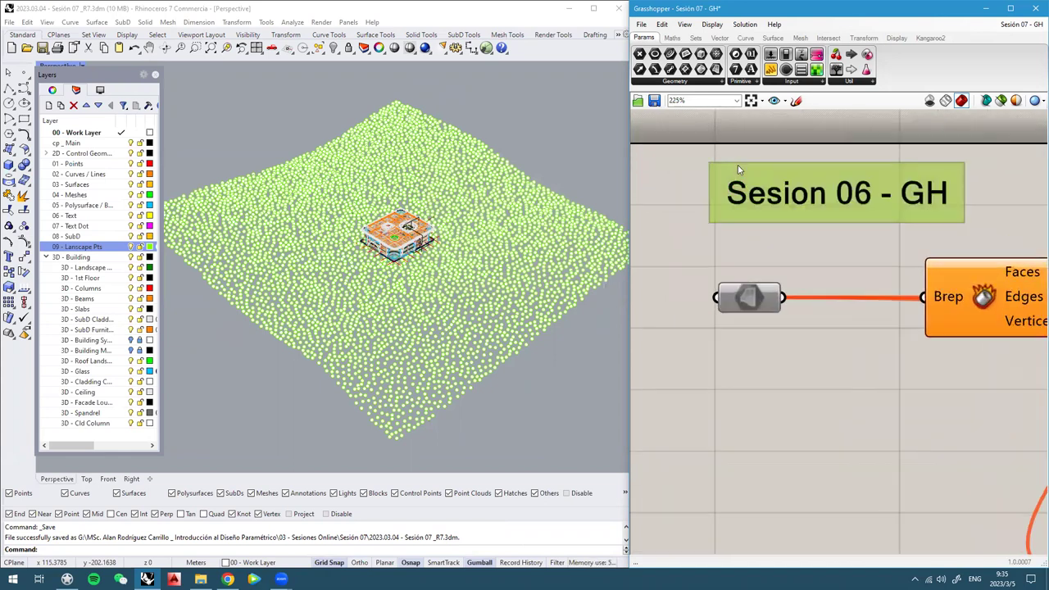
{"action": "mouse_move", "coordinate": [807, 284]}
{"action": "left_click_drag", "start_coordinate": [920, 314], "coordinate": [957, 289]}
{"action": "left_click", "coordinate": [1007, 227]}
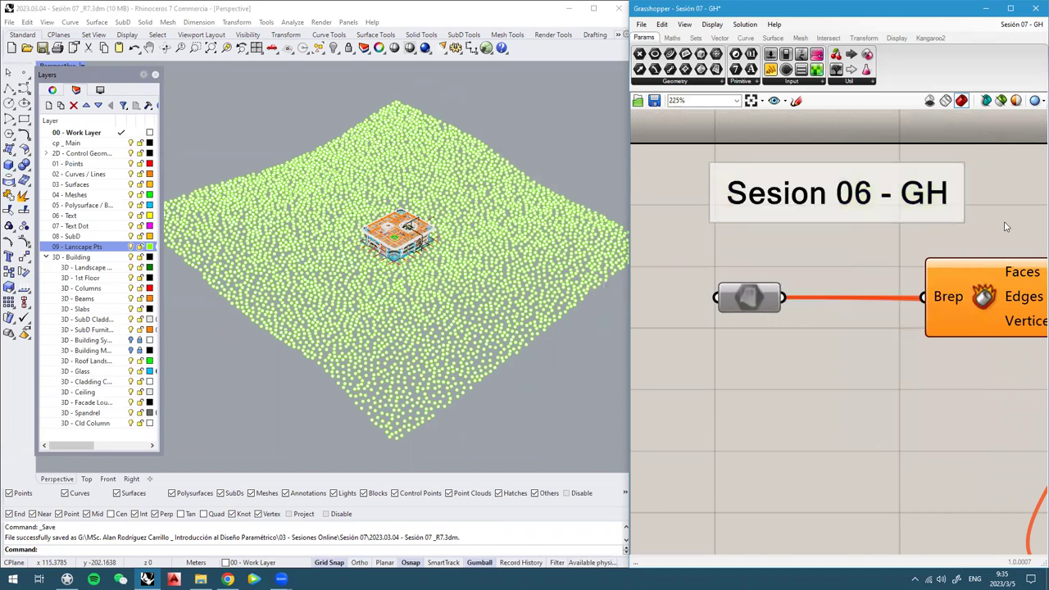
Make the group around the "Sesion 06 - GH" note fully opaque by setting its colour alpha to 255
{"action": "left_click_drag", "start_coordinate": [729, 169], "coordinate": [736, 170]}
{"action": "right_click", "coordinate": [736, 170]}
{"action": "mouse_move", "coordinate": [770, 296]}
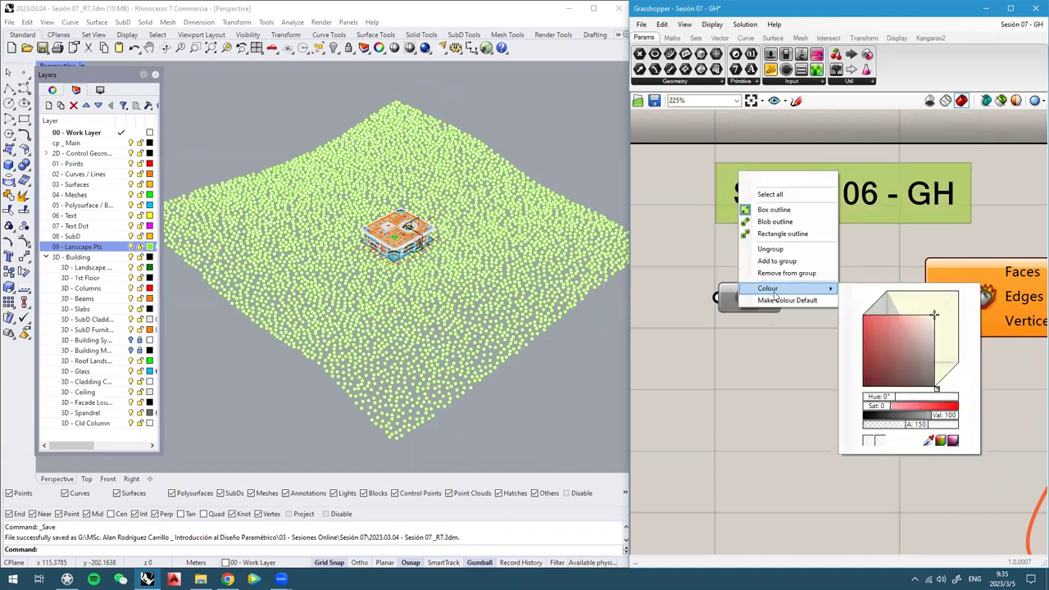
{"action": "left_click_drag", "start_coordinate": [920, 426], "coordinate": [976, 427]}
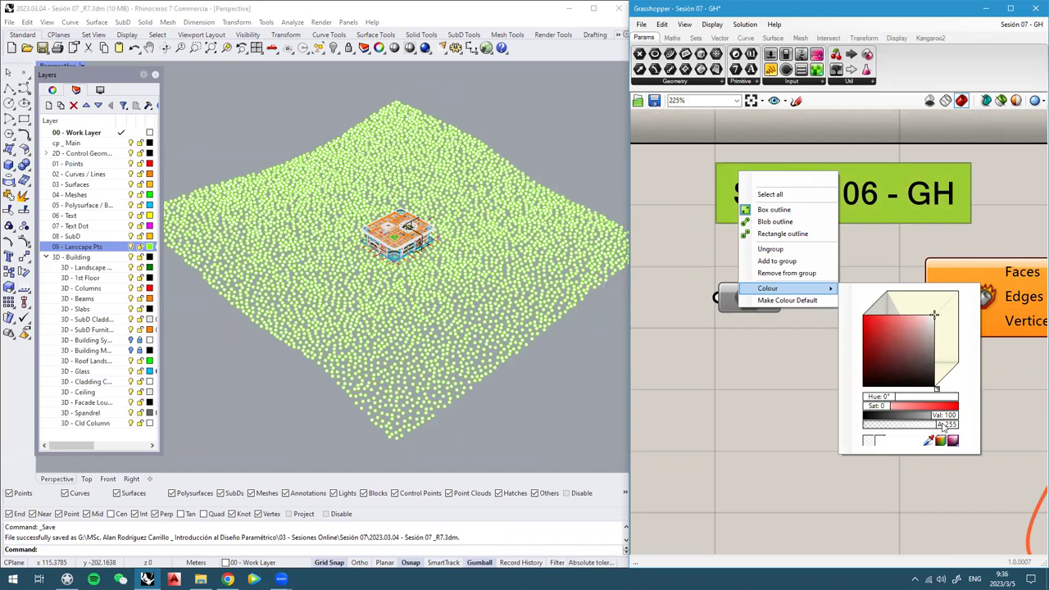
{"action": "left_click", "coordinate": [795, 420]}
{"action": "scroll", "coordinate": [762, 352], "scroll_direction": "down", "scroll_amount": 2}
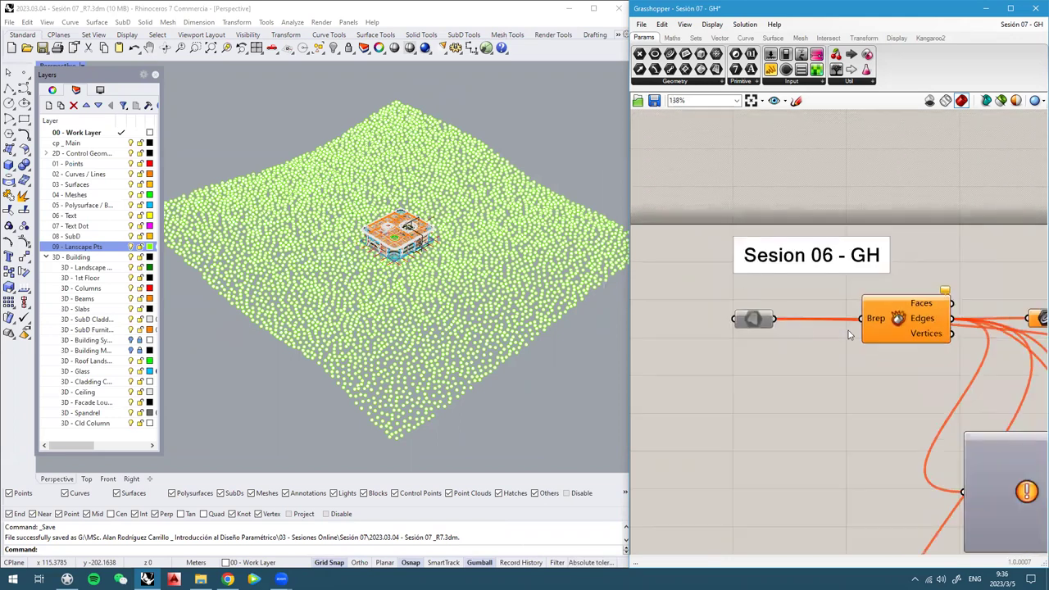
Copy the "Sesion 06 - GH" note together with its group and paste a duplicate on the canvas
{"action": "right_click_drag", "start_coordinate": [852, 334], "coordinate": [817, 268]}
{"action": "scroll", "coordinate": [829, 265], "scroll_direction": "up", "scroll_amount": 2}
{"action": "left_click_drag", "start_coordinate": [945, 331], "coordinate": [619, 234]}
{"action": "left_click_drag", "start_coordinate": [704, 250], "coordinate": [676, 309]}
{"action": "left_click", "coordinate": [732, 203]}
{"action": "left_click_drag", "start_coordinate": [710, 172], "coordinate": [708, 208]}
{"action": "left_click_drag", "start_coordinate": [850, 215], "coordinate": [638, 146]}
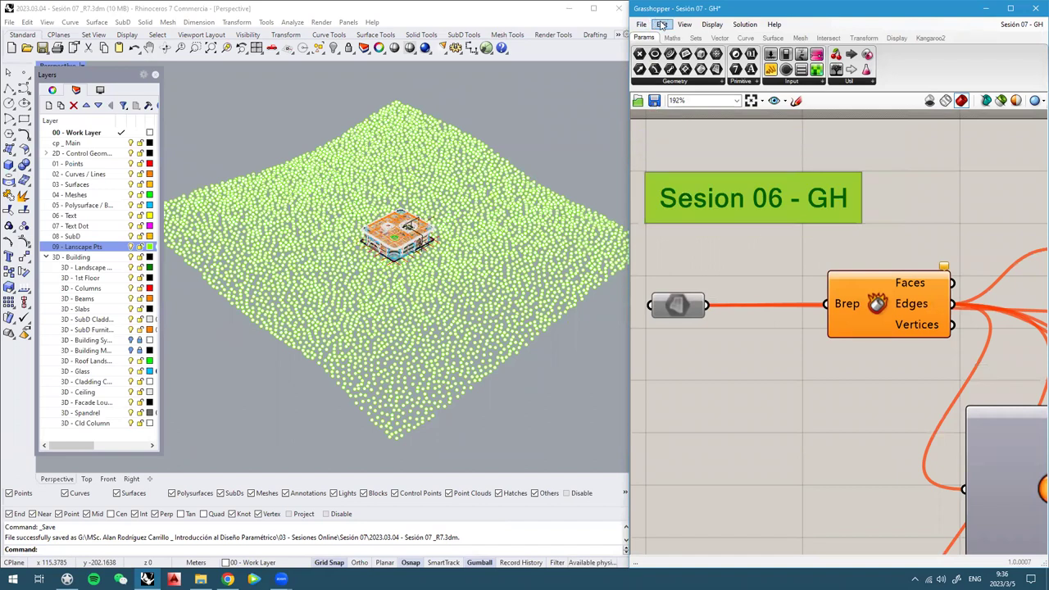
{"action": "left_click", "coordinate": [662, 25]}
{"action": "left_click", "coordinate": [683, 156]}
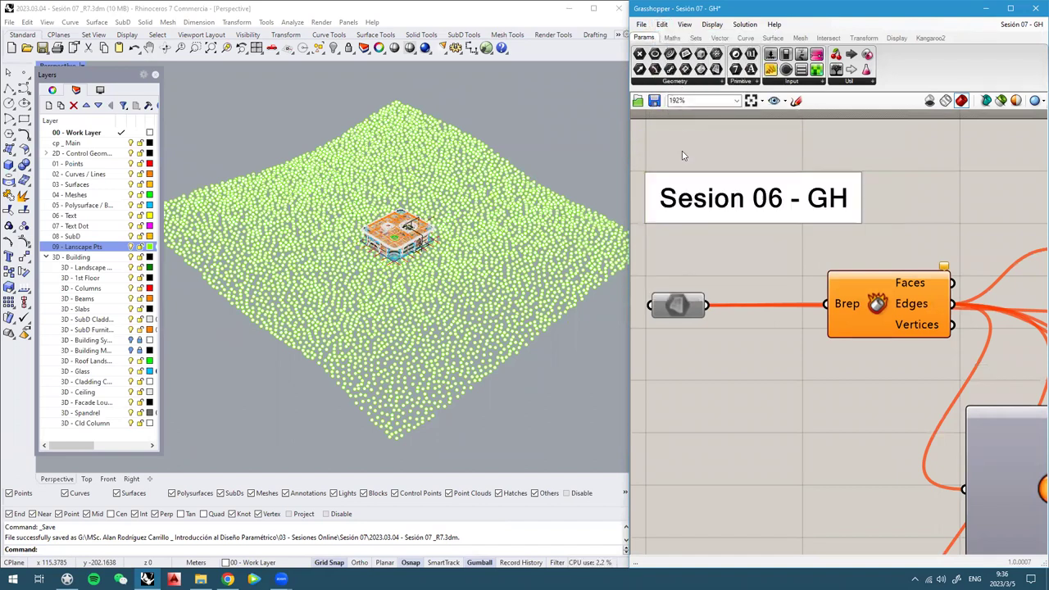
{"action": "scroll", "coordinate": [683, 156], "scroll_direction": "down", "scroll_amount": 2}
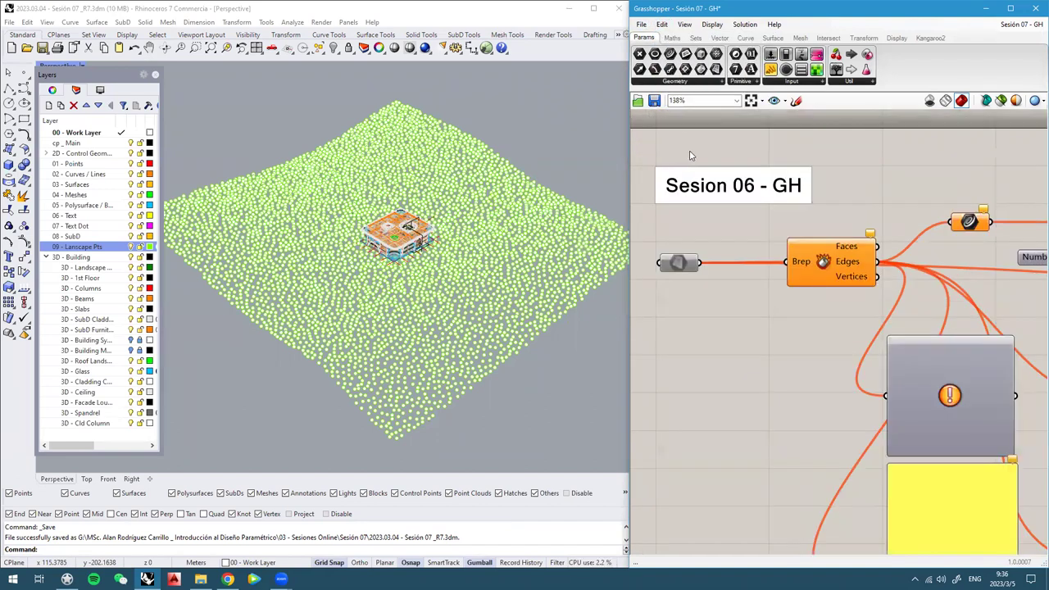
{"action": "key", "text": "ctrl+v"}
Move the duplicated "Sesion 06 - GH" note to the empty canvas area below the red main control group
{"action": "left_click_drag", "start_coordinate": [744, 207], "coordinate": [810, 363]}
{"action": "scroll", "coordinate": [791, 223], "scroll_direction": "down", "scroll_amount": 5}
{"action": "left_click_drag", "start_coordinate": [806, 459], "coordinate": [803, 457]}
{"action": "right_click_drag", "start_coordinate": [802, 457], "coordinate": [816, 49]}
{"action": "right_click_drag", "start_coordinate": [787, 113], "coordinate": [751, 290]}
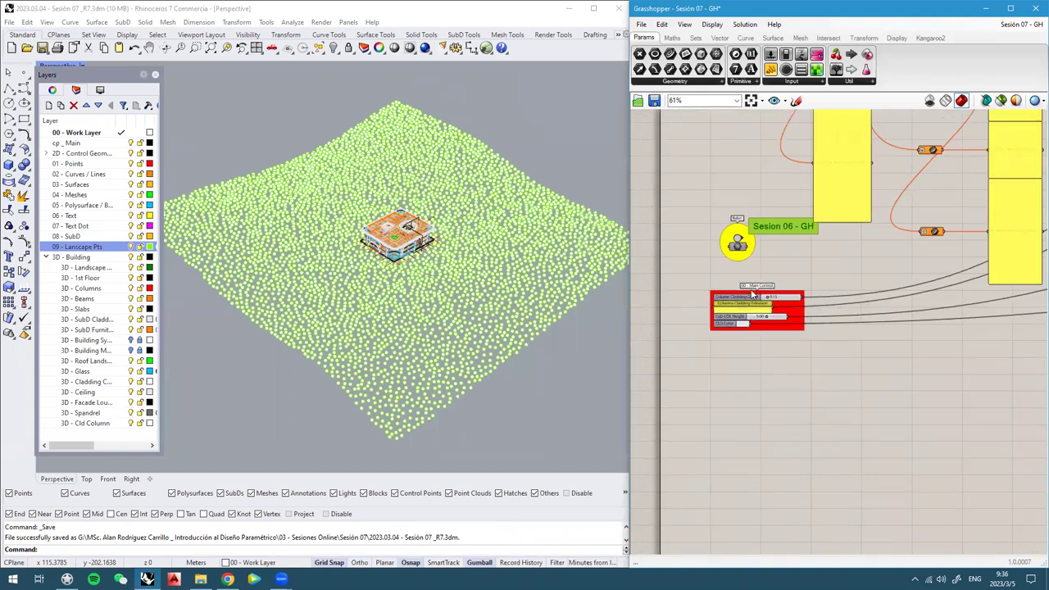
{"action": "scroll", "coordinate": [755, 278], "scroll_direction": "up", "scroll_amount": 2}
{"action": "left_click_drag", "start_coordinate": [778, 215], "coordinate": [735, 373]}
{"action": "right_click_drag", "start_coordinate": [724, 427], "coordinate": [735, 250]}
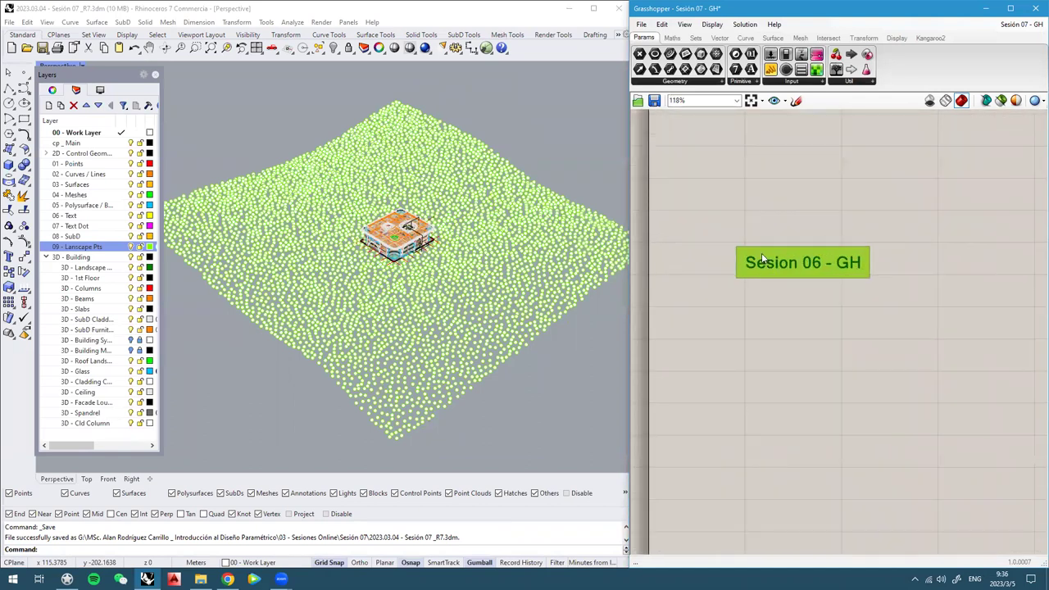
Set the duplicated note's text to "Sesion 07 - GH"
{"action": "scroll", "coordinate": [736, 263], "scroll_direction": "up", "scroll_amount": 3}
{"action": "left_click_drag", "start_coordinate": [743, 256], "coordinate": [755, 249]}
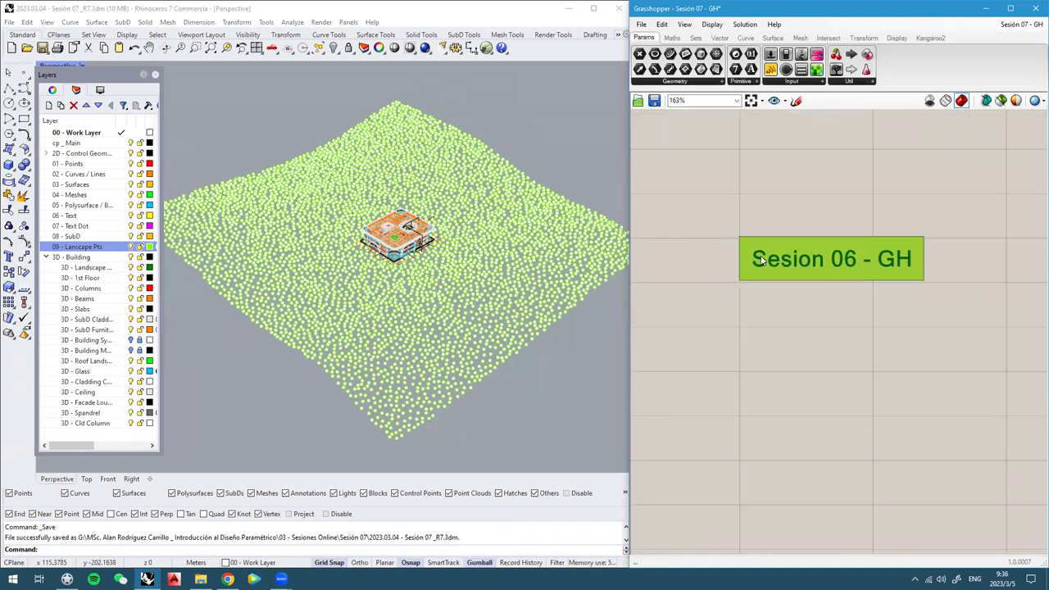
{"action": "double_click", "coordinate": [761, 261]}
{"action": "left_click", "coordinate": [738, 211]}
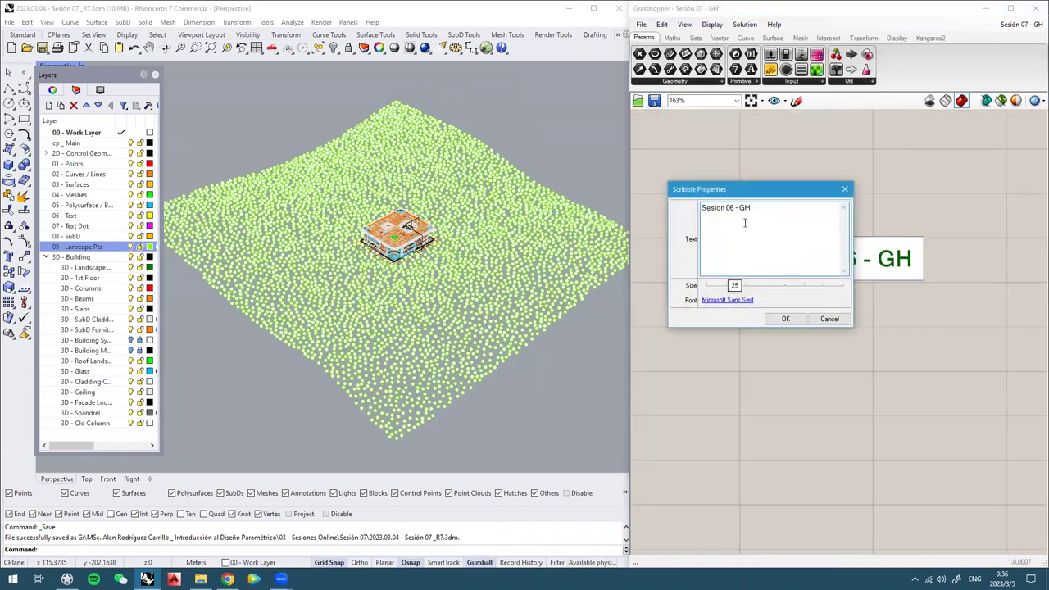
{"action": "left_click", "coordinate": [783, 319]}
{"action": "scroll", "coordinate": [754, 251], "scroll_direction": "up", "scroll_amount": 3}
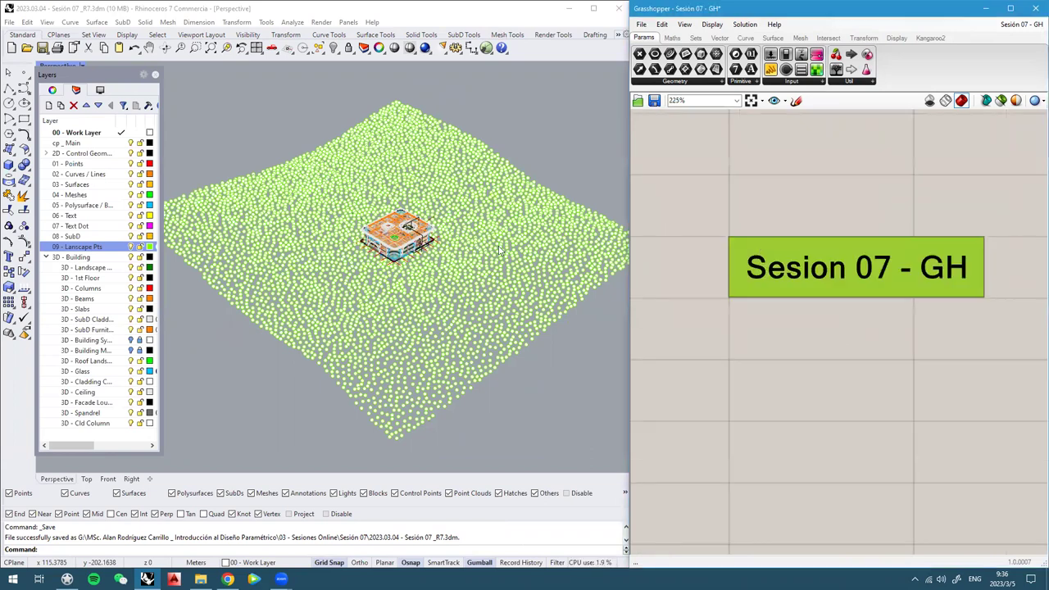
Select all landscape points on the "09 - Lanscape Pts" layer in Rhino
{"action": "right_click_drag", "start_coordinate": [468, 109], "coordinate": [459, 207]}
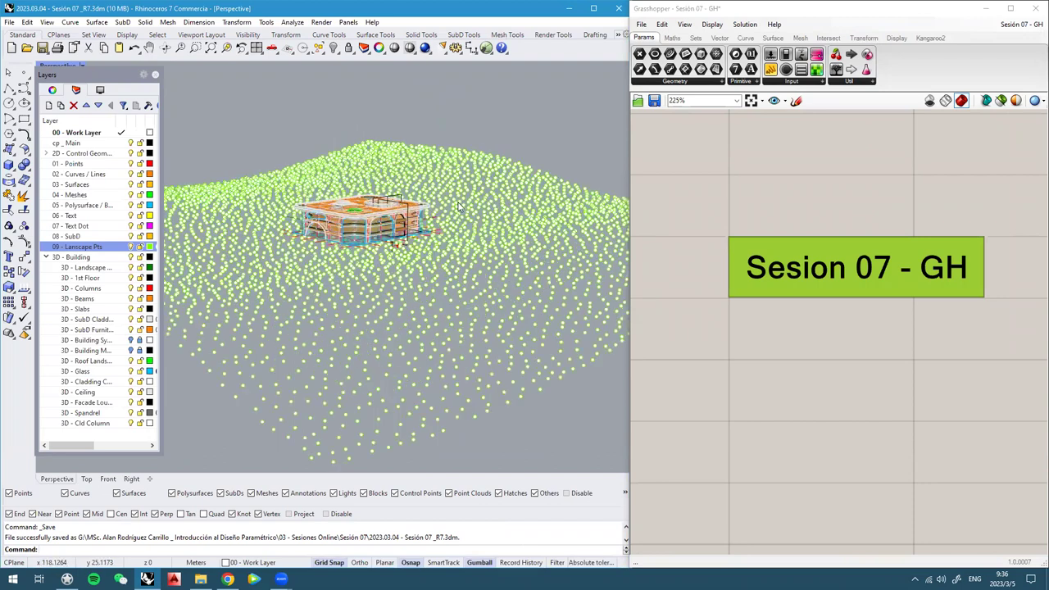
{"action": "key", "text": "ctrl+a"}
{"action": "right_click_drag", "start_coordinate": [344, 193], "coordinate": [356, 257]}
{"action": "scroll", "coordinate": [379, 243], "scroll_direction": "up", "scroll_amount": 5}
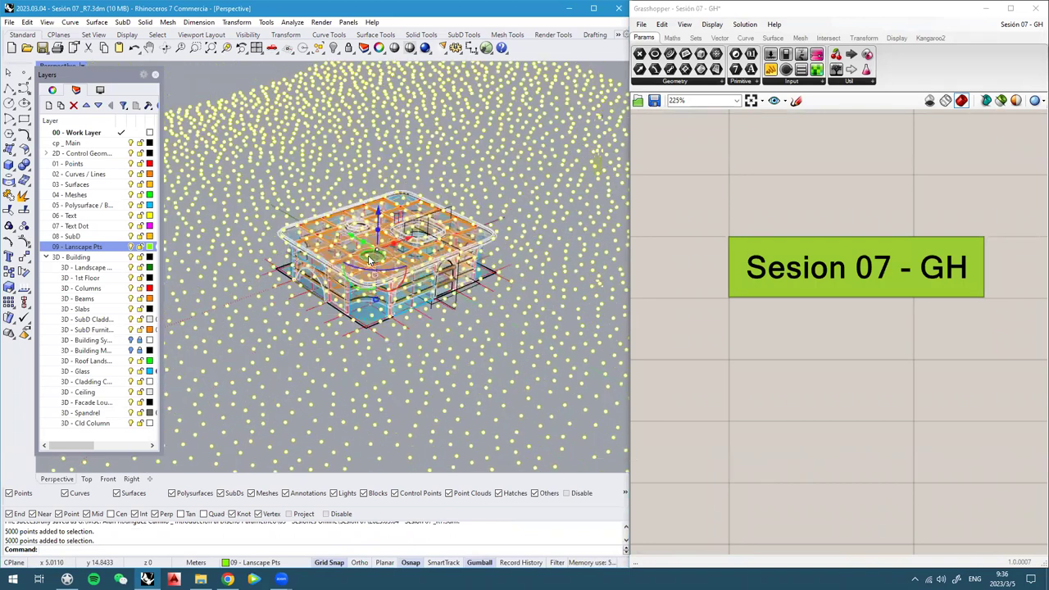
{"action": "scroll", "coordinate": [355, 257], "scroll_direction": "down", "scroll_amount": 3}
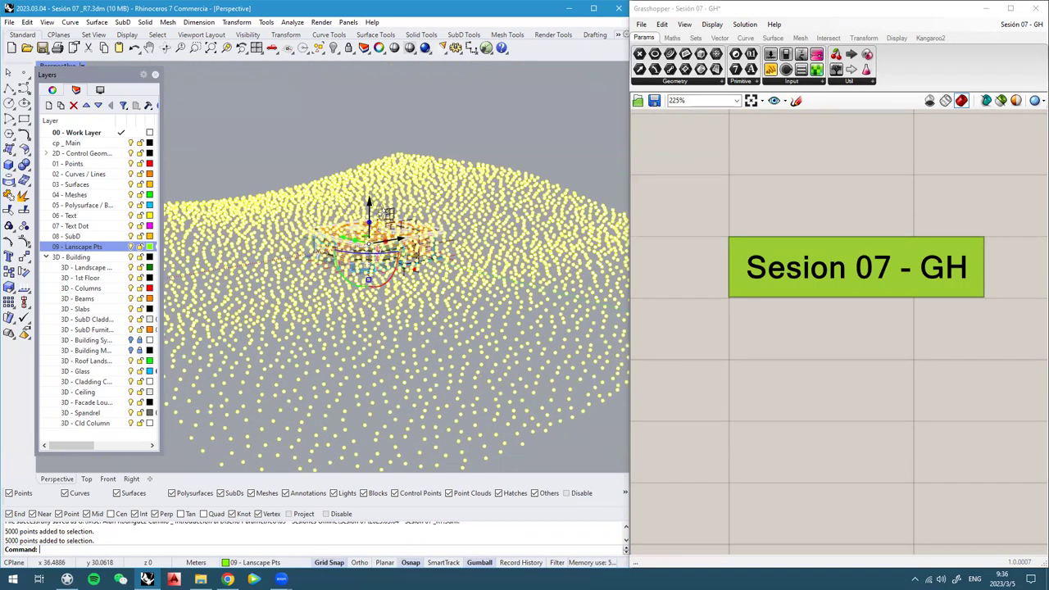
{"action": "scroll", "coordinate": [396, 260], "scroll_direction": "up", "scroll_amount": 3}
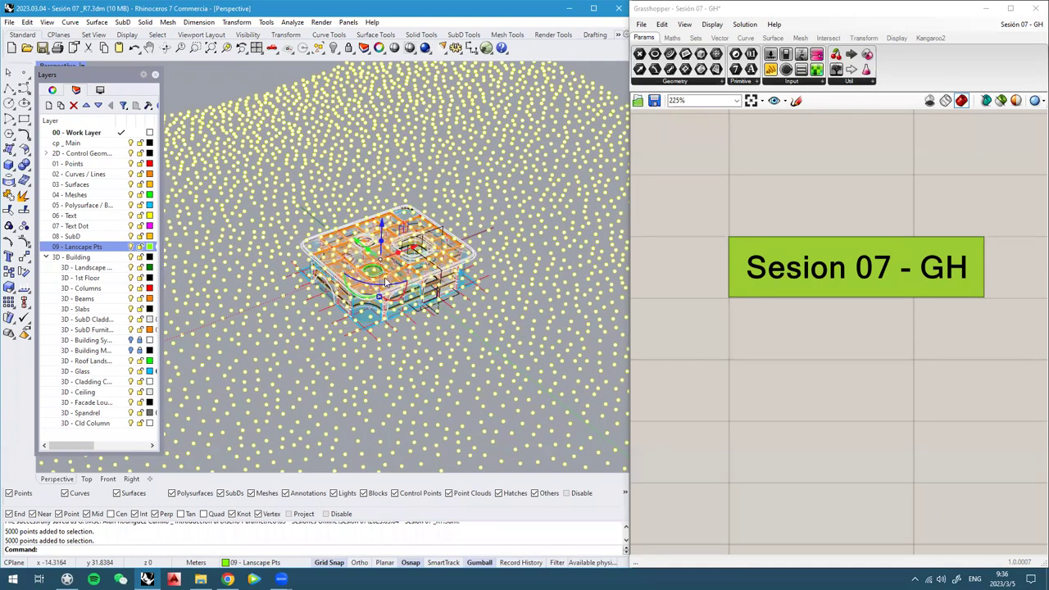
{"action": "right_click_drag", "start_coordinate": [435, 230], "coordinate": [428, 254]}
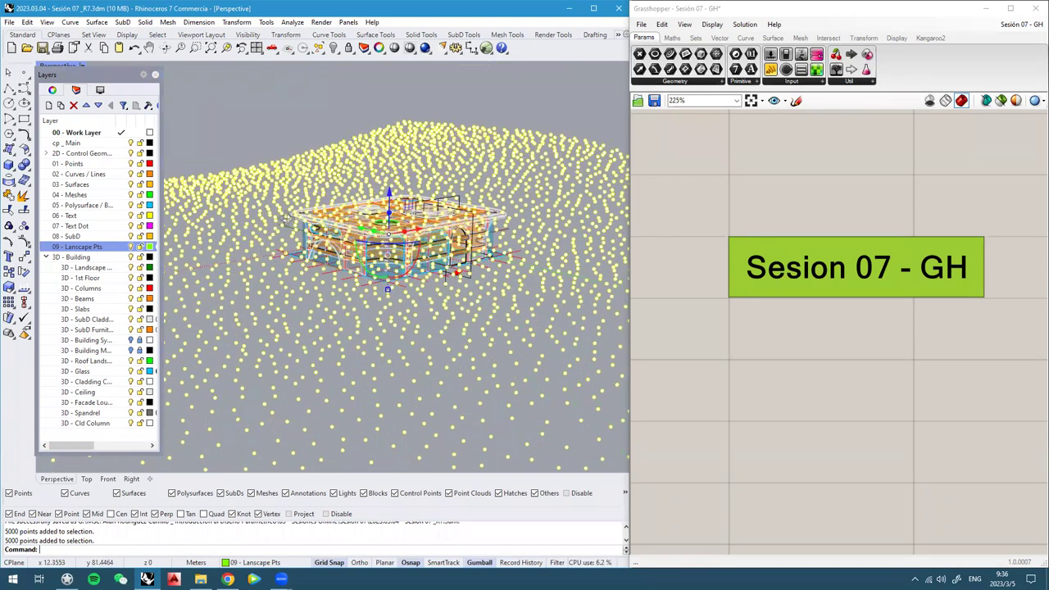
{"action": "right_click_drag", "start_coordinate": [286, 219], "coordinate": [294, 229]}
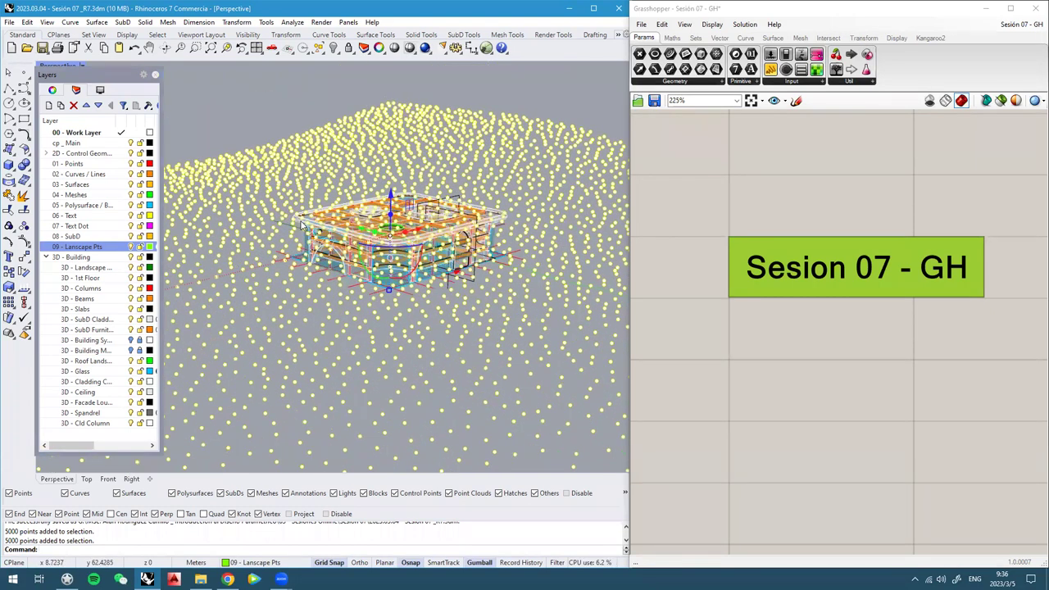
{"action": "right_click_drag", "start_coordinate": [394, 262], "coordinate": [305, 243]}
Add a Point parameter to the Grasshopper canvas below the "Sesion 07 - GH" note
{"action": "right_click_drag", "start_coordinate": [810, 303], "coordinate": [759, 321]}
{"action": "double_click", "coordinate": [759, 319]}
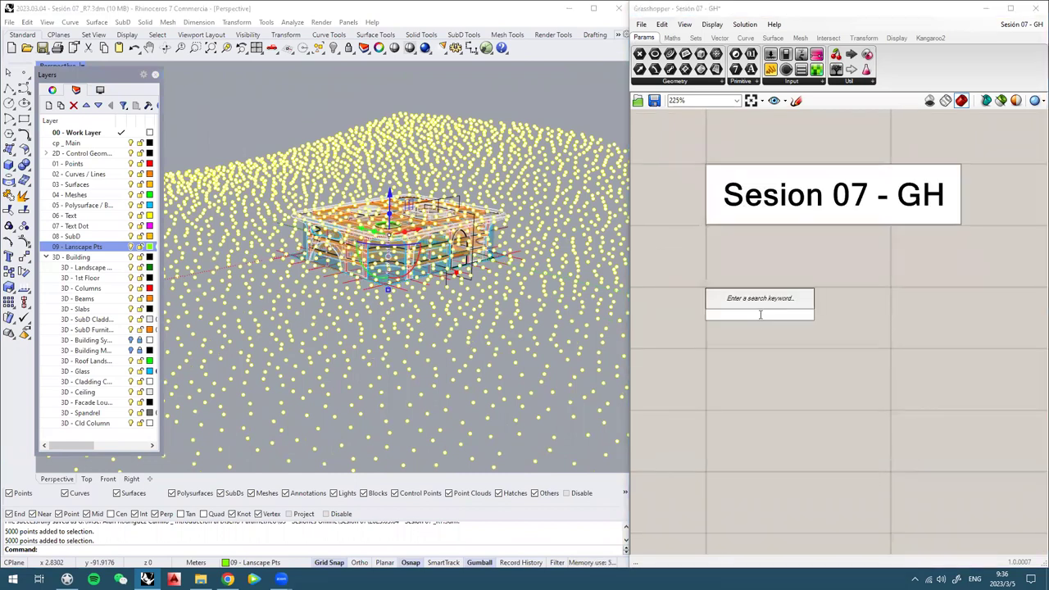
{"action": "type", "text": "points"}
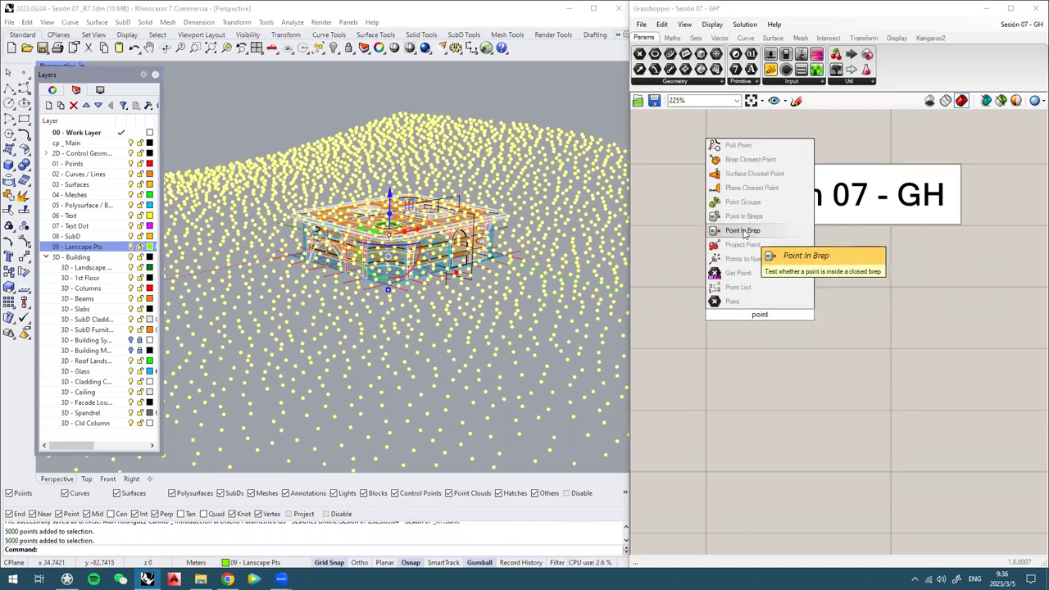
{"action": "left_click", "coordinate": [745, 305]}
{"action": "left_click_drag", "start_coordinate": [750, 321], "coordinate": [764, 377]}
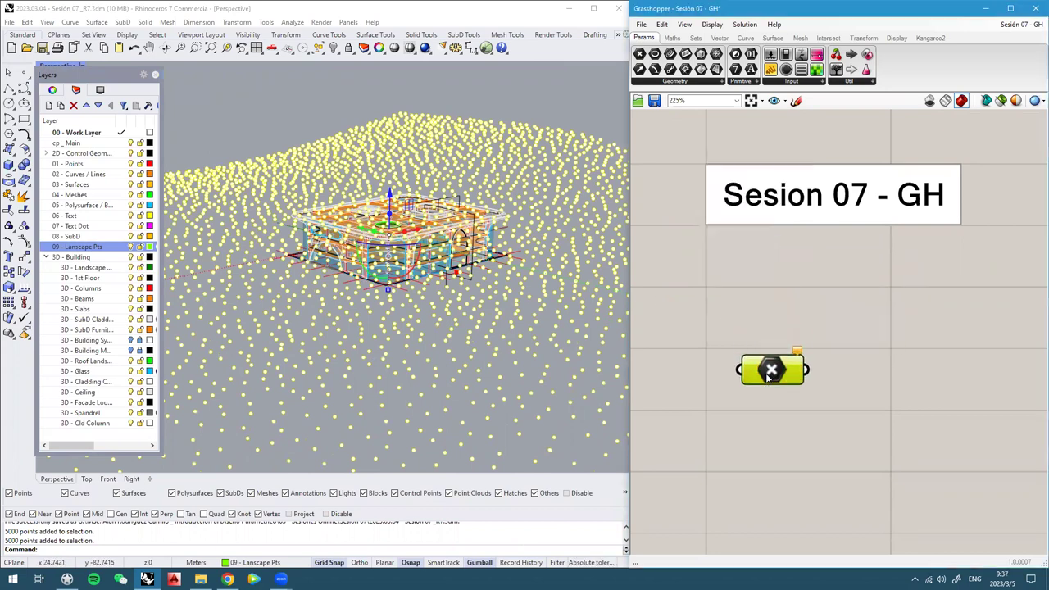
{"action": "right_click_drag", "start_coordinate": [750, 214], "coordinate": [722, 195]}
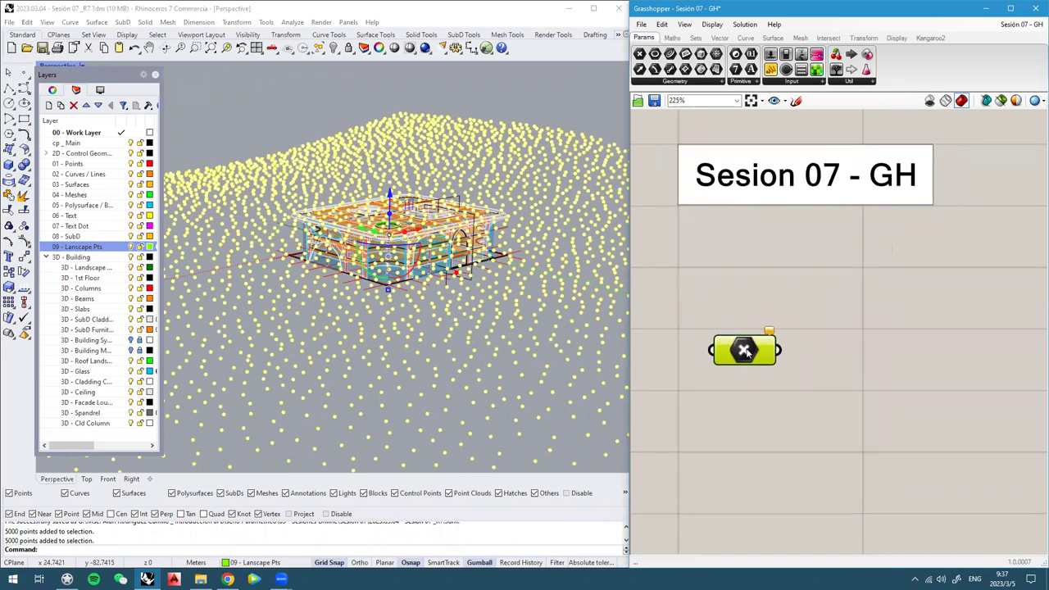
Turn off Draw Icons so Grasshopper components show names, and check the Draw Full Names option
{"action": "left_click", "coordinate": [684, 25]}
{"action": "mouse_move", "coordinate": [712, 28]}
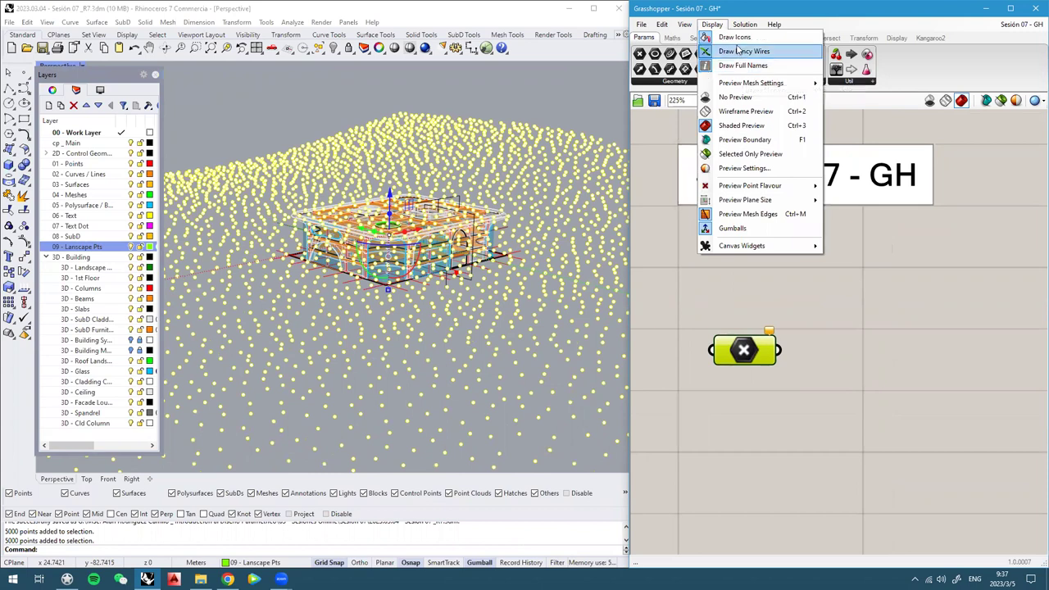
{"action": "left_click", "coordinate": [742, 41]}
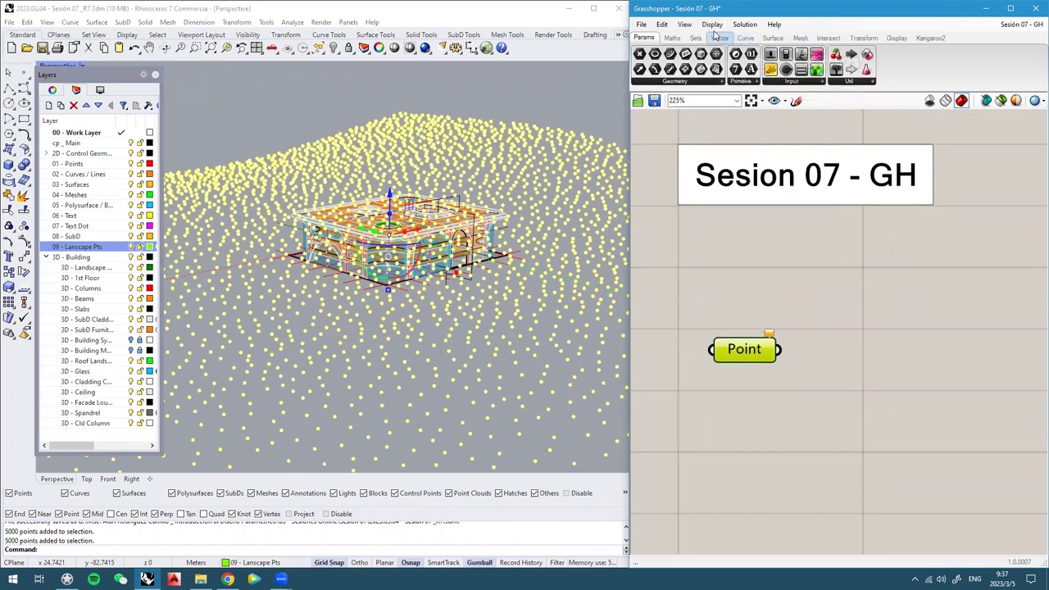
{"action": "left_click", "coordinate": [712, 24]}
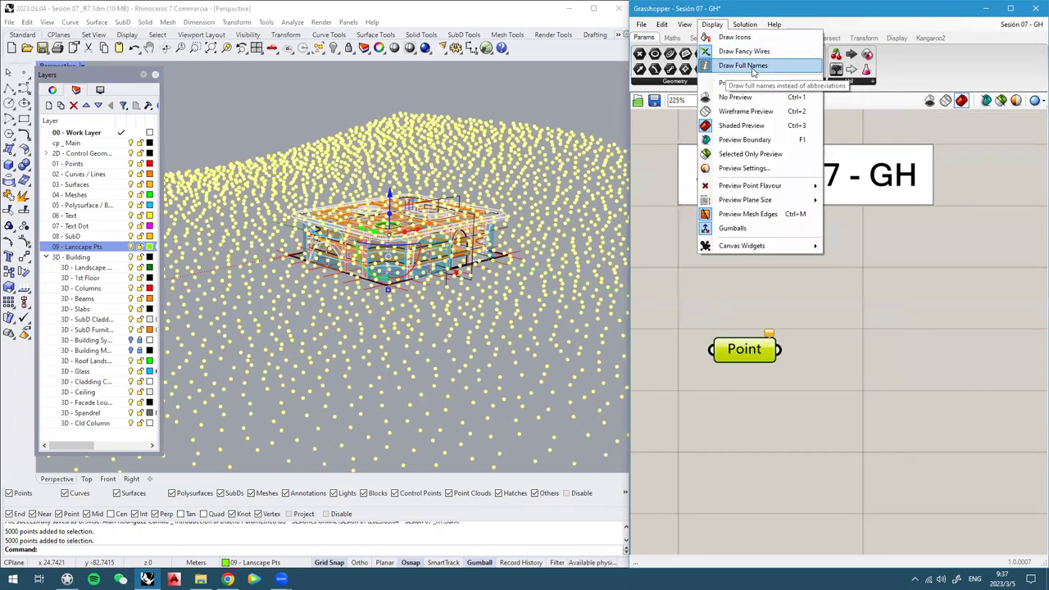
{"action": "left_click", "coordinate": [763, 310]}
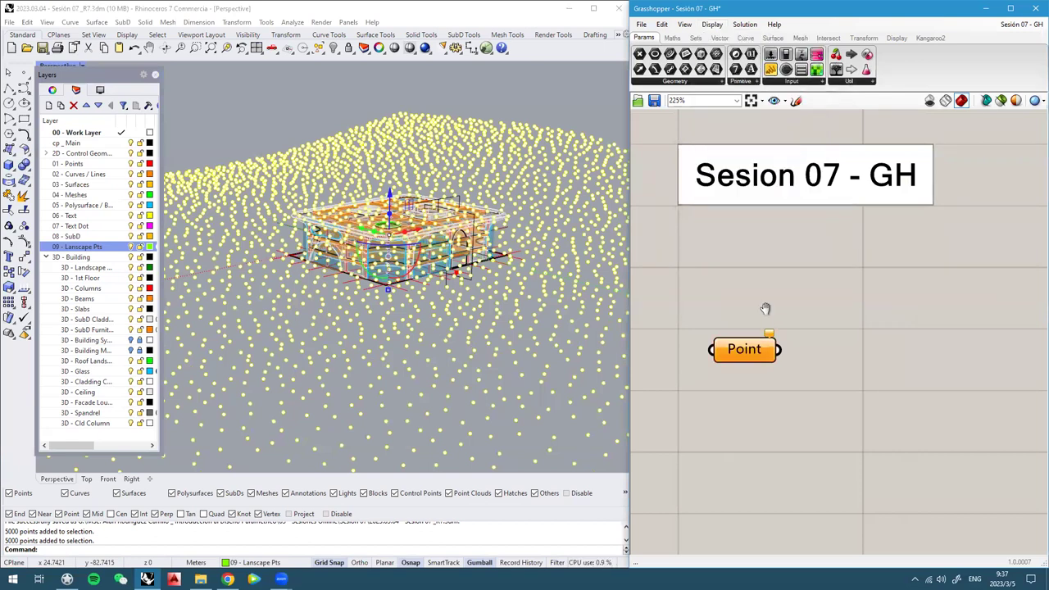
Reference the selected Rhino landscape points in the Point parameter as multiple points
{"action": "right_click_drag", "start_coordinate": [763, 315], "coordinate": [758, 269]}
{"action": "left_click_drag", "start_coordinate": [747, 301], "coordinate": [752, 305]}
{"action": "right_click", "coordinate": [752, 306]}
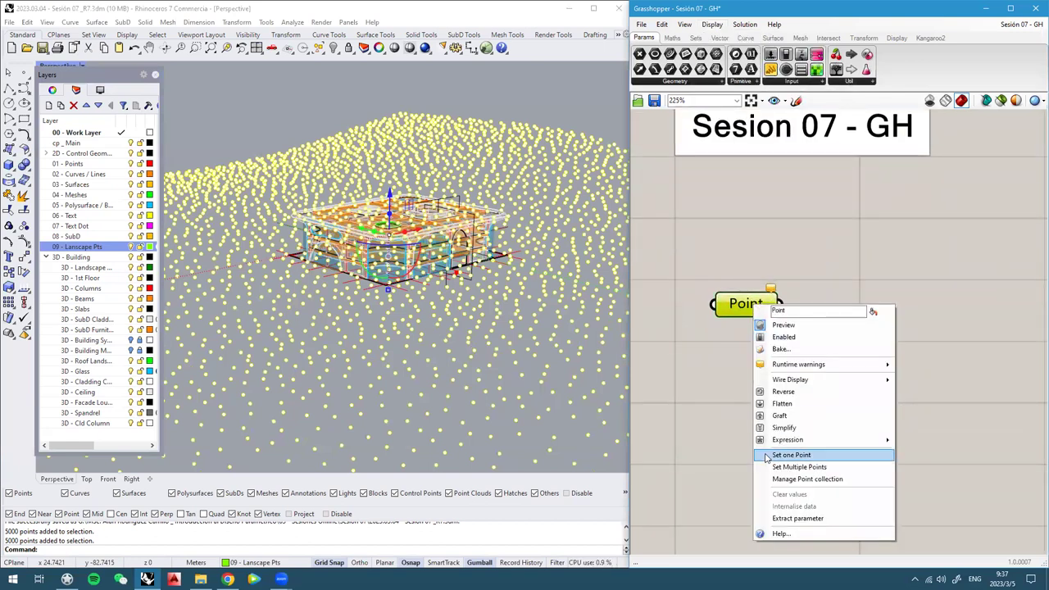
{"action": "left_click", "coordinate": [799, 469]}
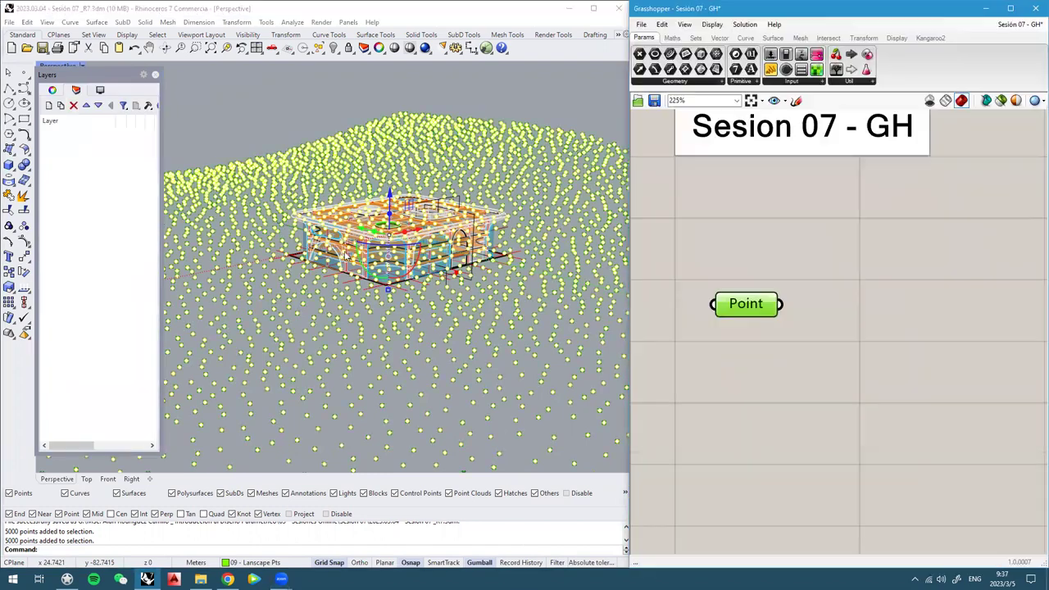
{"action": "scroll", "coordinate": [399, 339], "scroll_direction": "up", "scroll_amount": 2}
{"action": "scroll", "coordinate": [533, 172], "scroll_direction": "down", "scroll_amount": 3}
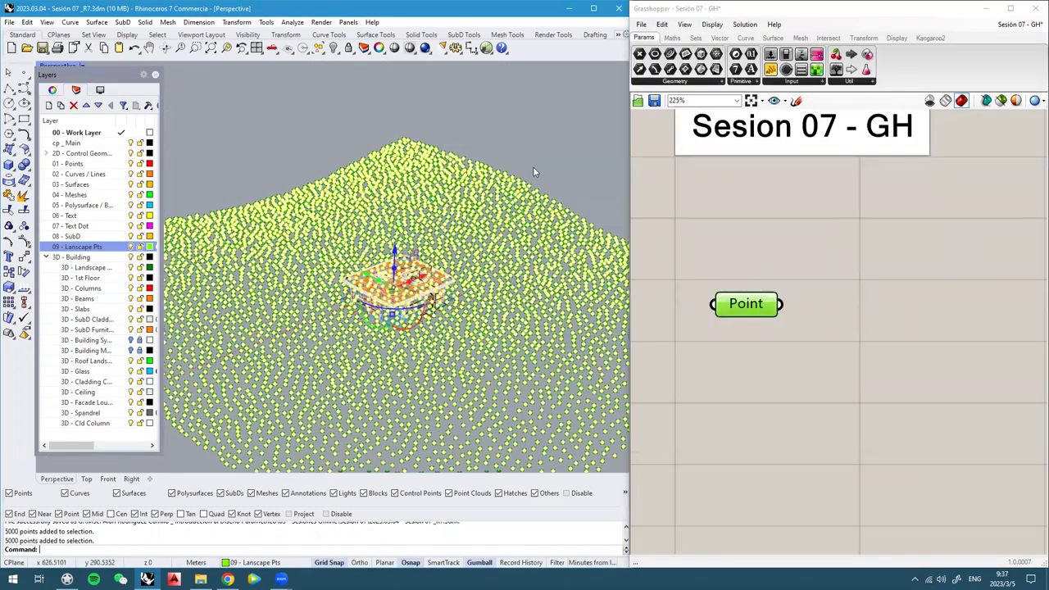
Clear the point selection in Rhino and turn off the "09 - Lanscape Pts" layer
{"action": "key", "text": "Escape"}
{"action": "scroll", "coordinate": [361, 296], "scroll_direction": "up", "scroll_amount": 5}
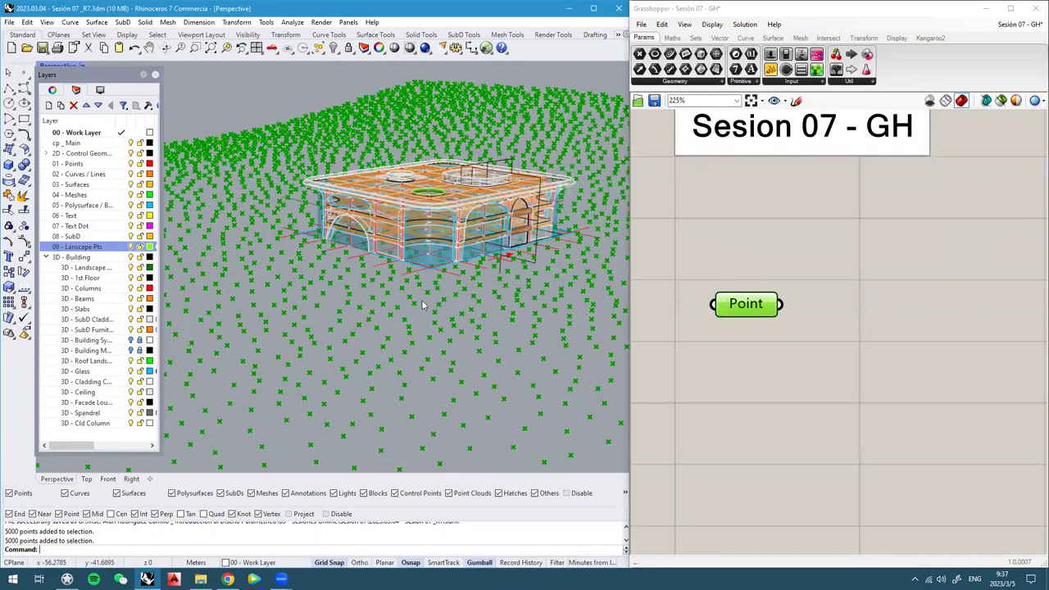
{"action": "scroll", "coordinate": [420, 291], "scroll_direction": "down", "scroll_amount": 5}
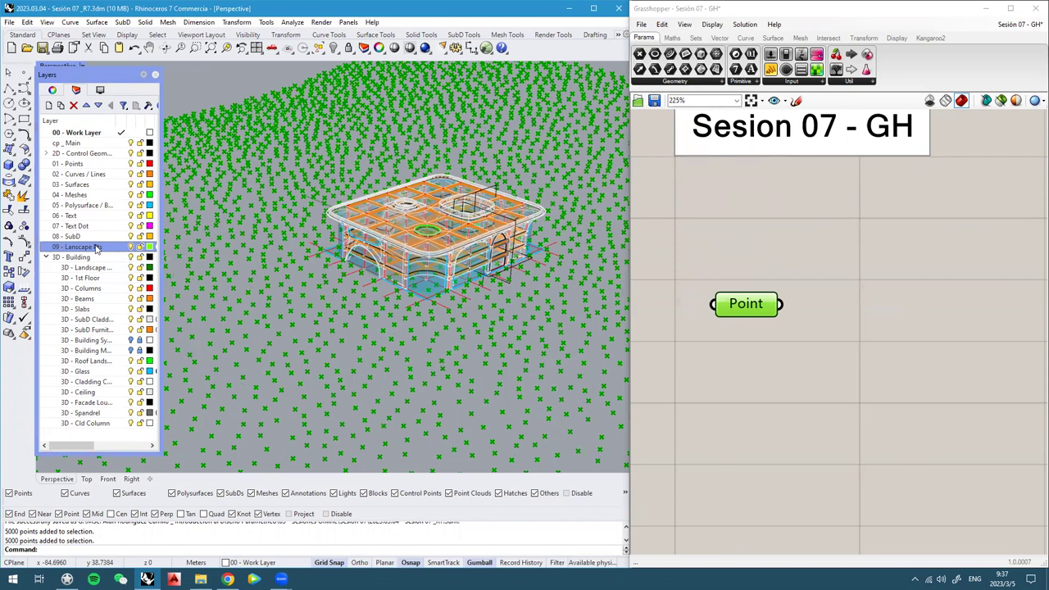
{"action": "mouse_move", "coordinate": [284, 277]}
{"action": "right_mouse_down"}
{"action": "mouse_move", "coordinate": [283, 248]}
{"action": "mouse_move", "coordinate": [284, 262]}
{"action": "right_mouse_up"}
{"action": "mouse_move", "coordinate": [357, 273]}
{"action": "right_mouse_down"}
{"action": "mouse_move", "coordinate": [356, 255]}
{"action": "mouse_move", "coordinate": [356, 281]}
{"action": "right_mouse_up"}
{"action": "scroll", "coordinate": [391, 257], "scroll_direction": "down", "scroll_amount": 5}
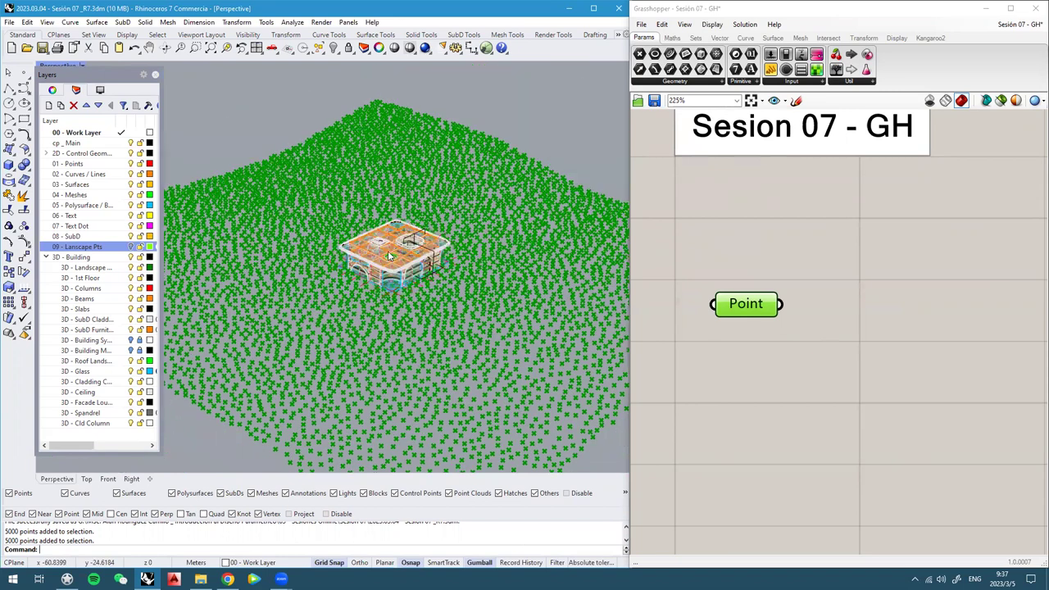
{"action": "scroll", "coordinate": [416, 215], "scroll_direction": "up", "scroll_amount": 3}
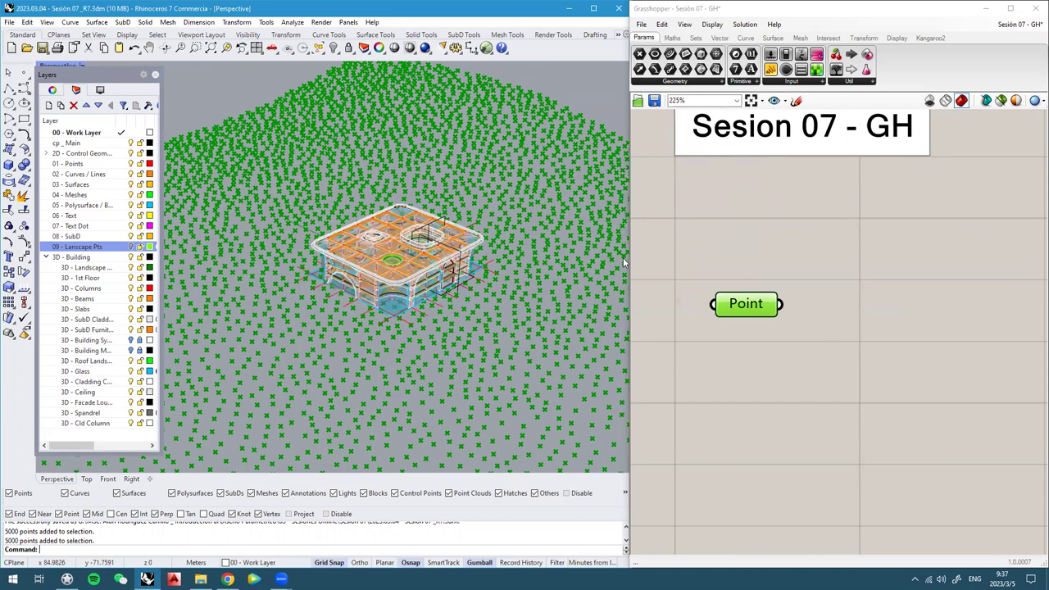
{"action": "scroll", "coordinate": [489, 266], "scroll_direction": "up", "scroll_amount": 2}
{"action": "scroll", "coordinate": [490, 267], "scroll_direction": "up", "scroll_amount": 3}
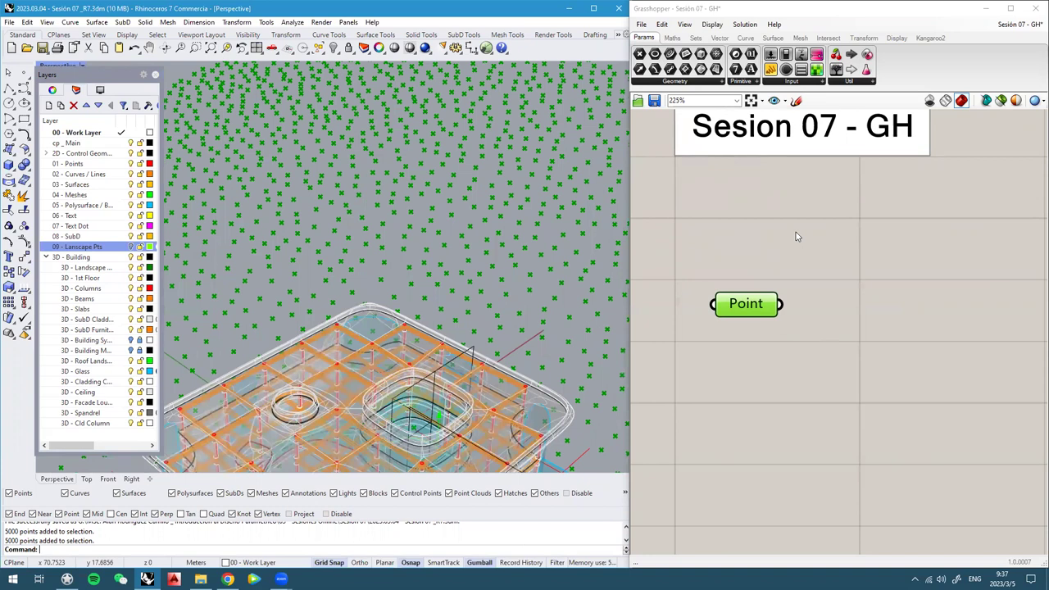
Set the Grasshopper preview point flavour to Dot and check the landscape points around the building
{"action": "left_click", "coordinate": [712, 24]}
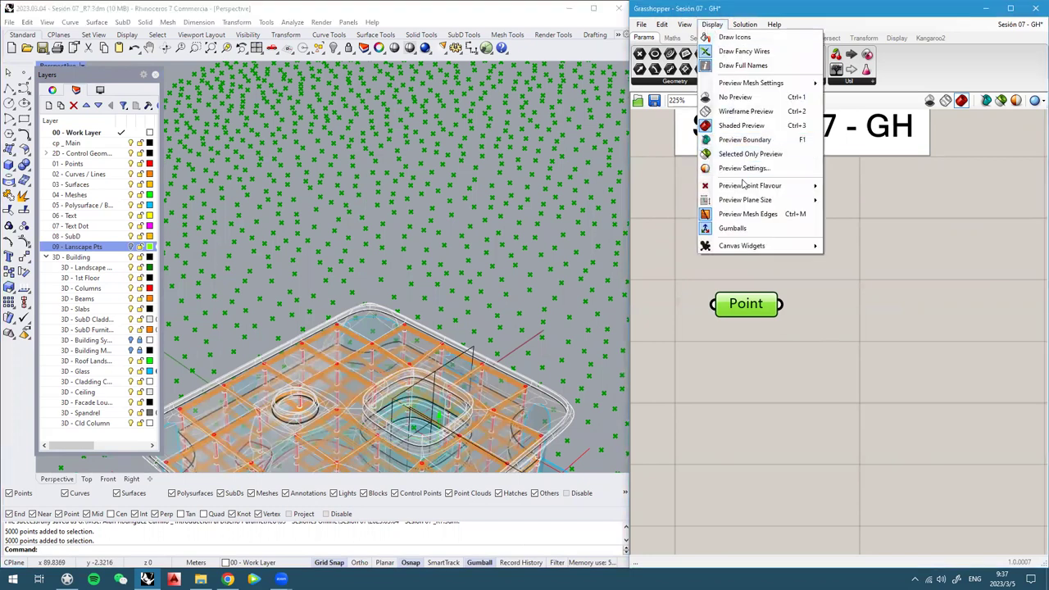
{"action": "mouse_move", "coordinate": [712, 188]}
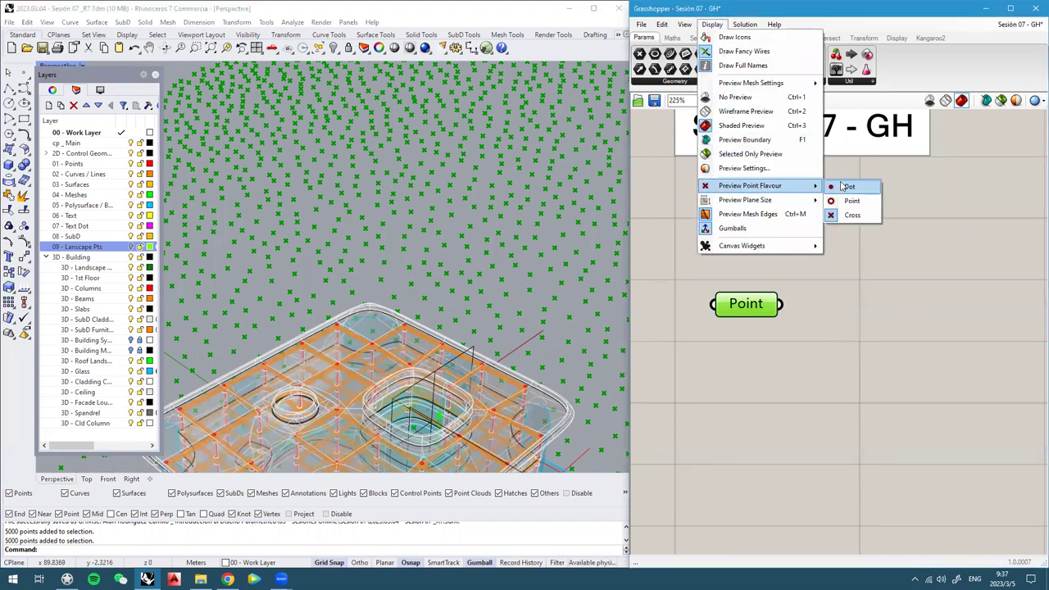
{"action": "left_click", "coordinate": [851, 188]}
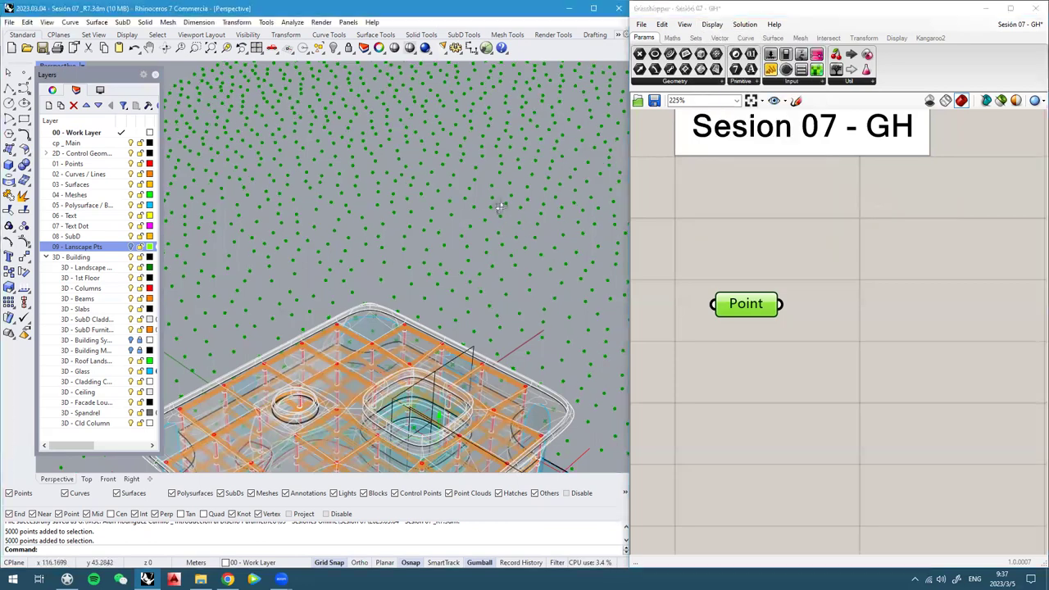
{"action": "left_click", "coordinate": [838, 281]}
{"action": "right_click_drag", "start_coordinate": [455, 288], "coordinate": [392, 296]}
{"action": "scroll", "coordinate": [471, 318], "scroll_direction": "down", "scroll_amount": 8}
{"action": "scroll", "coordinate": [489, 280], "scroll_direction": "down", "scroll_amount": 3}
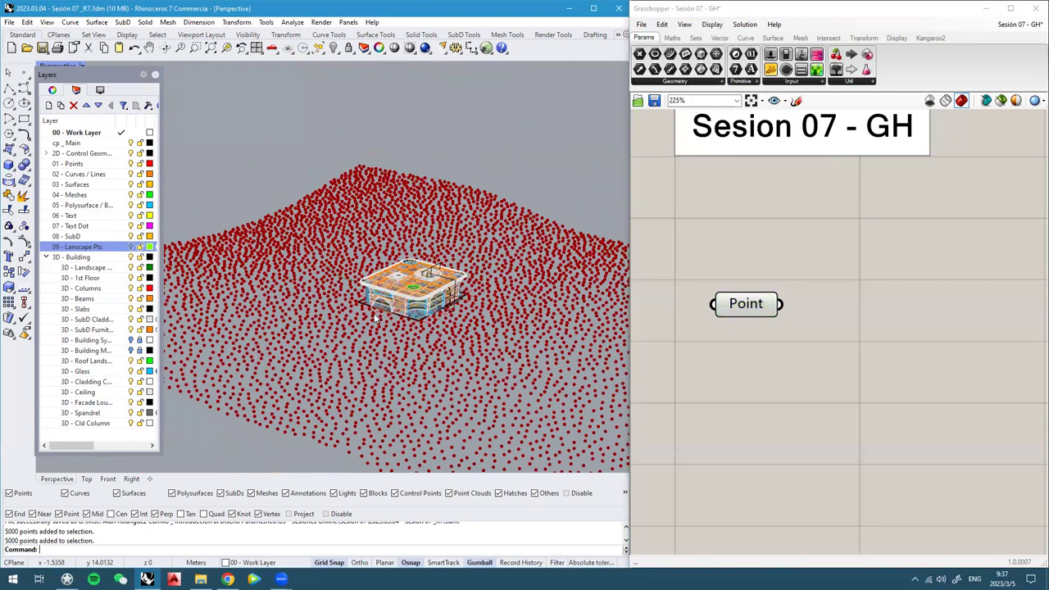
{"action": "scroll", "coordinate": [320, 326], "scroll_direction": "up", "scroll_amount": 3}
Switch the preview point flavour to Point and examine the landscape points up close and from afar
{"action": "left_click", "coordinate": [711, 25]}
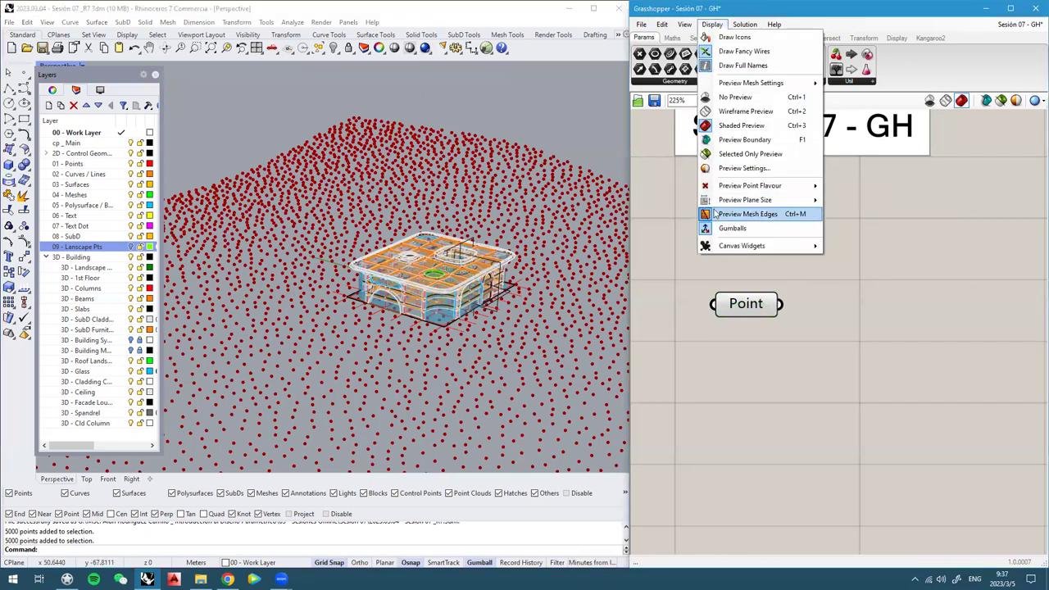
{"action": "mouse_move", "coordinate": [750, 187]}
{"action": "left_click", "coordinate": [850, 201]}
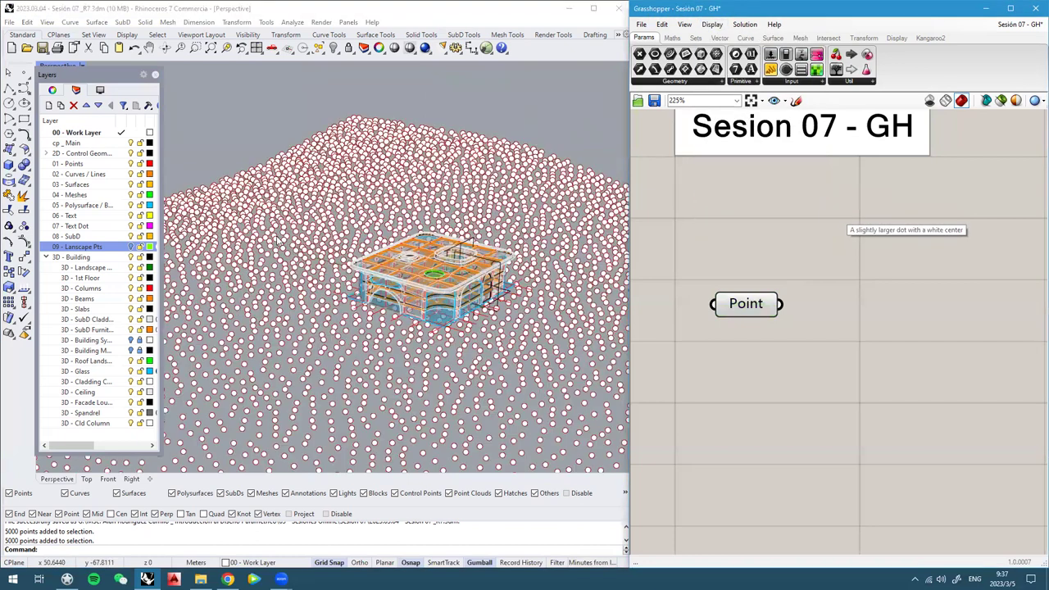
{"action": "right_click_drag", "start_coordinate": [279, 242], "coordinate": [287, 273]}
{"action": "scroll", "coordinate": [330, 337], "scroll_direction": "up", "scroll_amount": 5}
{"action": "scroll", "coordinate": [331, 336], "scroll_direction": "down", "scroll_amount": 4}
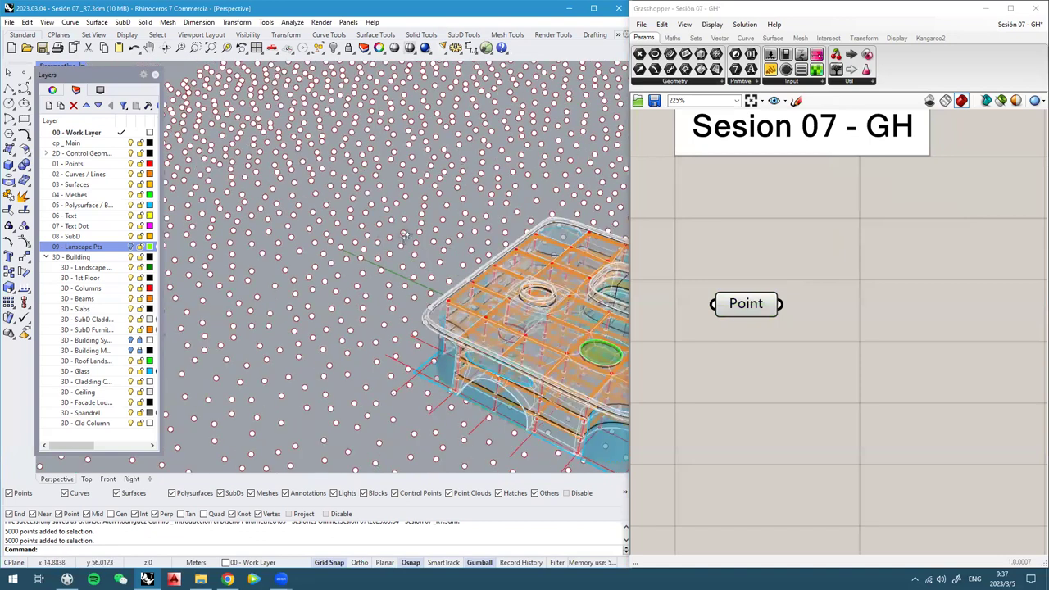
{"action": "right_click_drag", "start_coordinate": [402, 235], "coordinate": [371, 224]}
{"action": "scroll", "coordinate": [560, 334], "scroll_direction": "down", "scroll_amount": 6}
{"action": "scroll", "coordinate": [441, 286], "scroll_direction": "up", "scroll_amount": 3}
{"action": "right_click_drag", "start_coordinate": [441, 287], "coordinate": [473, 303]}
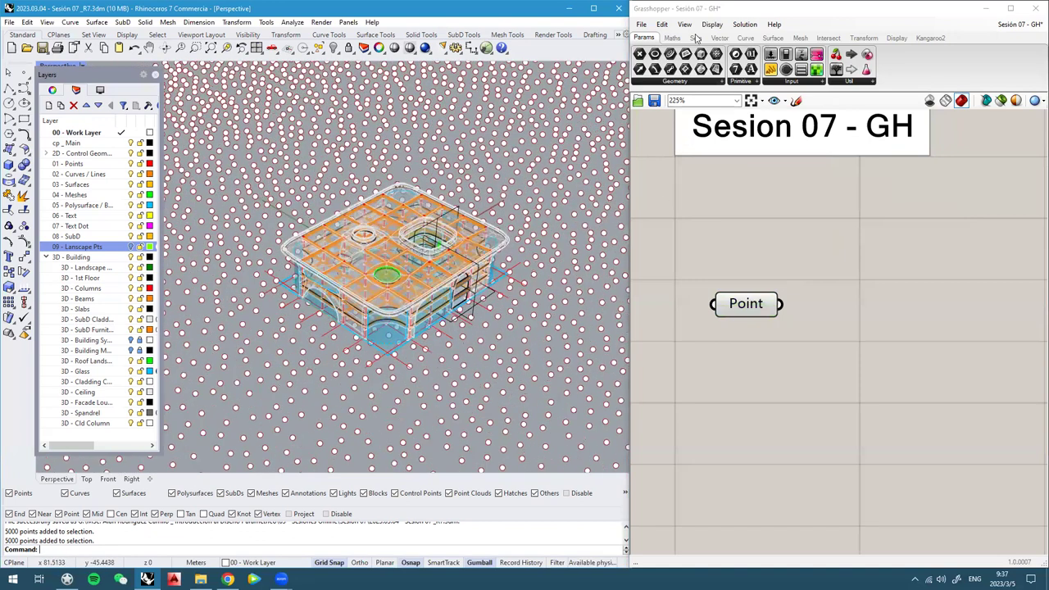
Set the preview point flavour back to Cross
{"action": "left_click", "coordinate": [686, 24]}
{"action": "mouse_move", "coordinate": [711, 24]}
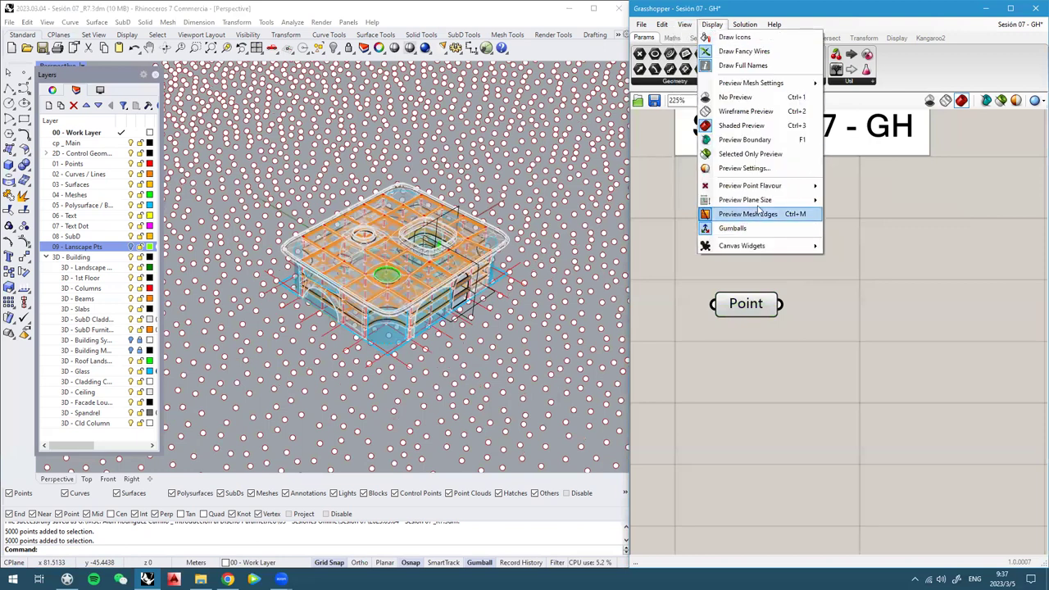
{"action": "mouse_move", "coordinate": [770, 186]}
{"action": "left_click", "coordinate": [852, 215]}
{"action": "right_click_drag", "start_coordinate": [337, 273], "coordinate": [354, 252]}
{"action": "scroll", "coordinate": [354, 245], "scroll_direction": "down", "scroll_amount": 6}
{"action": "scroll", "coordinate": [349, 246], "scroll_direction": "up", "scroll_amount": 5}
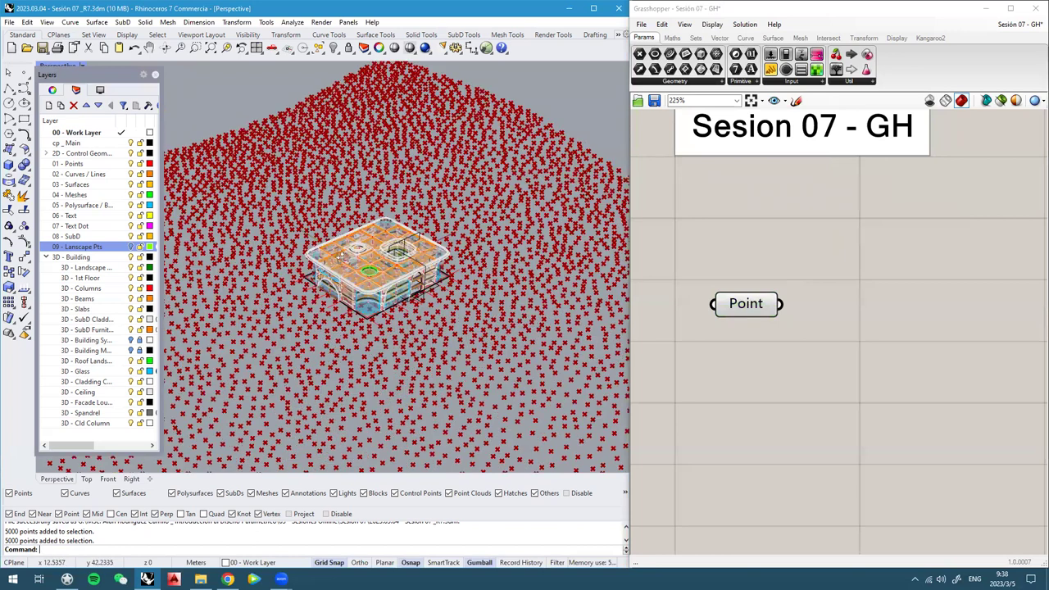
Examine how the referenced landscape points spread around the building, from close up and over the whole terrain
{"action": "scroll", "coordinate": [288, 259], "scroll_direction": "up", "scroll_amount": 6}
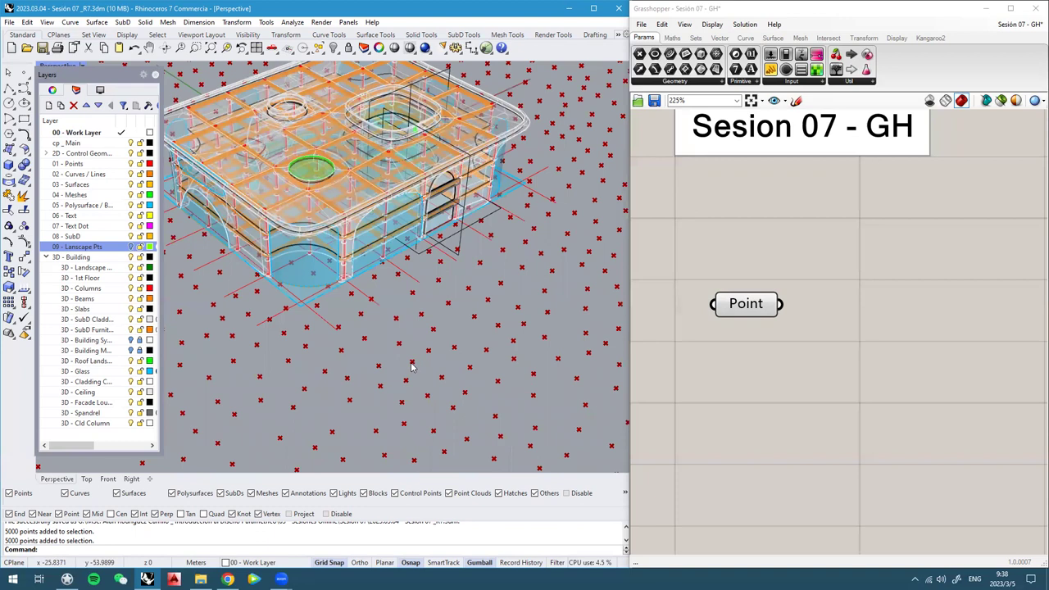
{"action": "scroll", "coordinate": [414, 364], "scroll_direction": "up", "scroll_amount": 2}
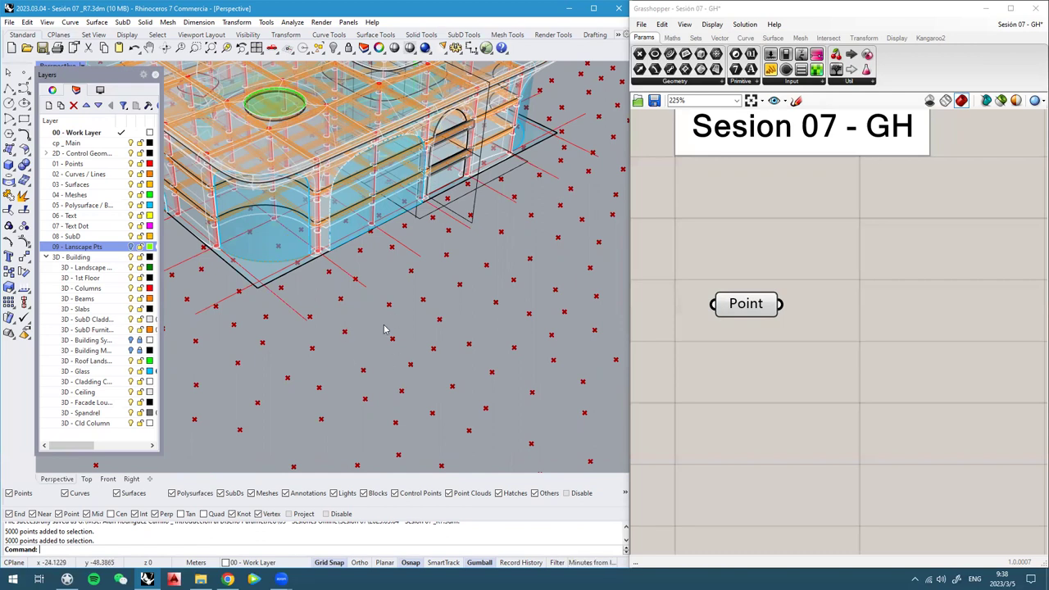
{"action": "scroll", "coordinate": [385, 329], "scroll_direction": "down", "scroll_amount": 4}
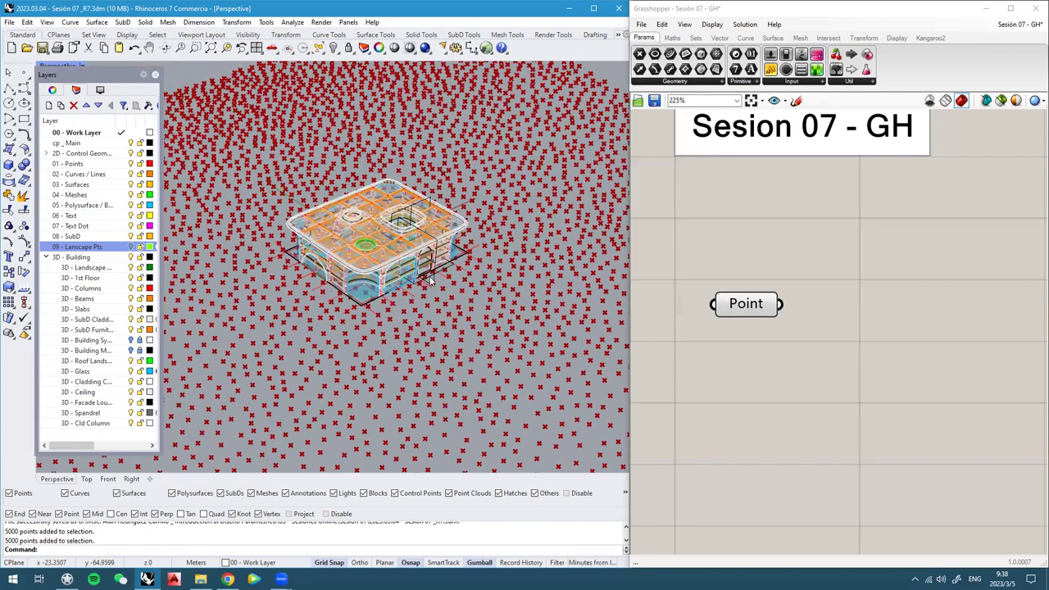
{"action": "right_click_drag", "start_coordinate": [429, 281], "coordinate": [402, 255]}
{"action": "scroll", "coordinate": [378, 332], "scroll_direction": "down", "scroll_amount": 3}
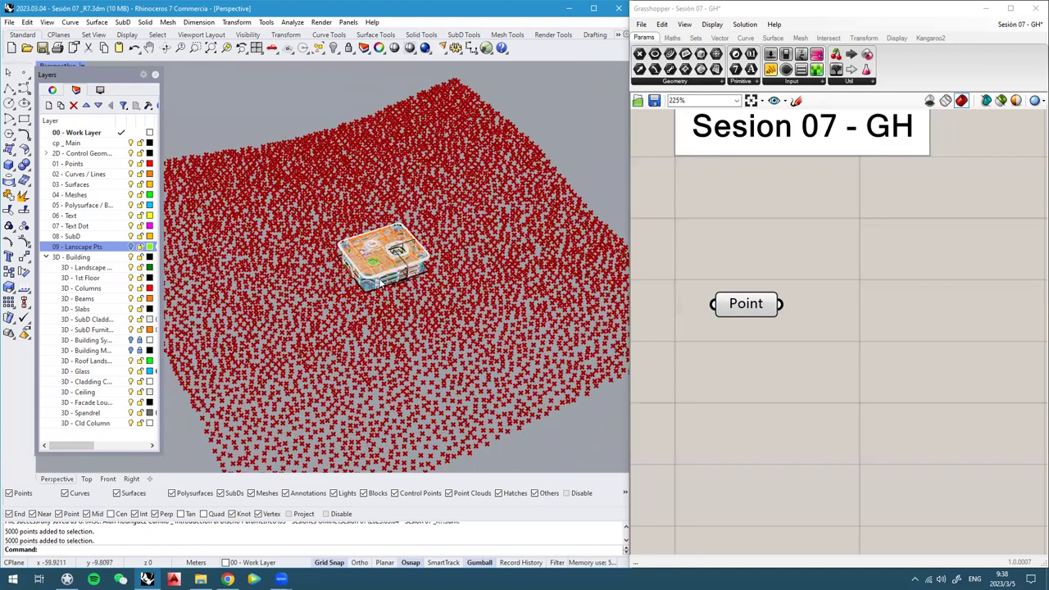
{"action": "scroll", "coordinate": [338, 288], "scroll_direction": "down", "scroll_amount": 1}
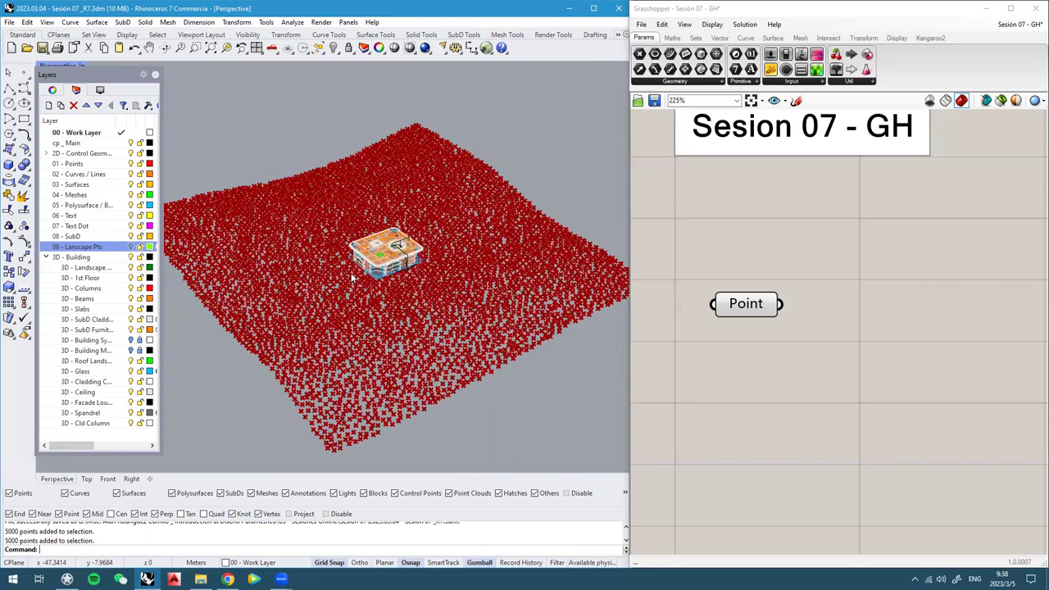
{"action": "scroll", "coordinate": [351, 278], "scroll_direction": "up", "scroll_amount": 2}
{"action": "scroll", "coordinate": [401, 279], "scroll_direction": "up", "scroll_amount": 5}
{"action": "mouse_move", "coordinate": [387, 237]}
{"action": "right_mouse_down"}
{"action": "mouse_move", "coordinate": [416, 179]}
{"action": "mouse_move", "coordinate": [388, 164]}
{"action": "mouse_move", "coordinate": [398, 244]}
{"action": "right_mouse_up"}
{"action": "scroll", "coordinate": [401, 243], "scroll_direction": "down", "scroll_amount": 7}
{"action": "scroll", "coordinate": [301, 251], "scroll_direction": "down", "scroll_amount": 4}
{"action": "mouse_move", "coordinate": [274, 248]}
{"action": "right_mouse_down"}
{"action": "mouse_move", "coordinate": [260, 188]}
{"action": "mouse_move", "coordinate": [276, 216]}
{"action": "mouse_move", "coordinate": [242, 245]}
{"action": "mouse_move", "coordinate": [300, 265]}
{"action": "mouse_move", "coordinate": [295, 279]}
{"action": "mouse_move", "coordinate": [277, 252]}
{"action": "right_mouse_up"}
{"action": "scroll", "coordinate": [277, 245], "scroll_direction": "up", "scroll_amount": 2}
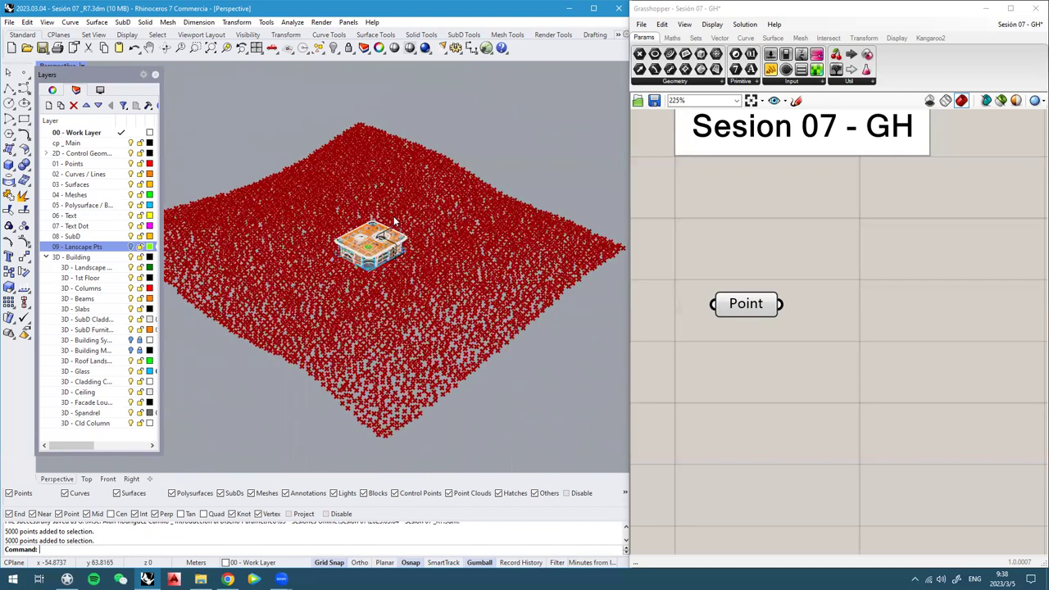
Add a Delaunay Mesh component to the canvas beside the Point parameter
{"action": "left_click", "coordinate": [807, 242]}
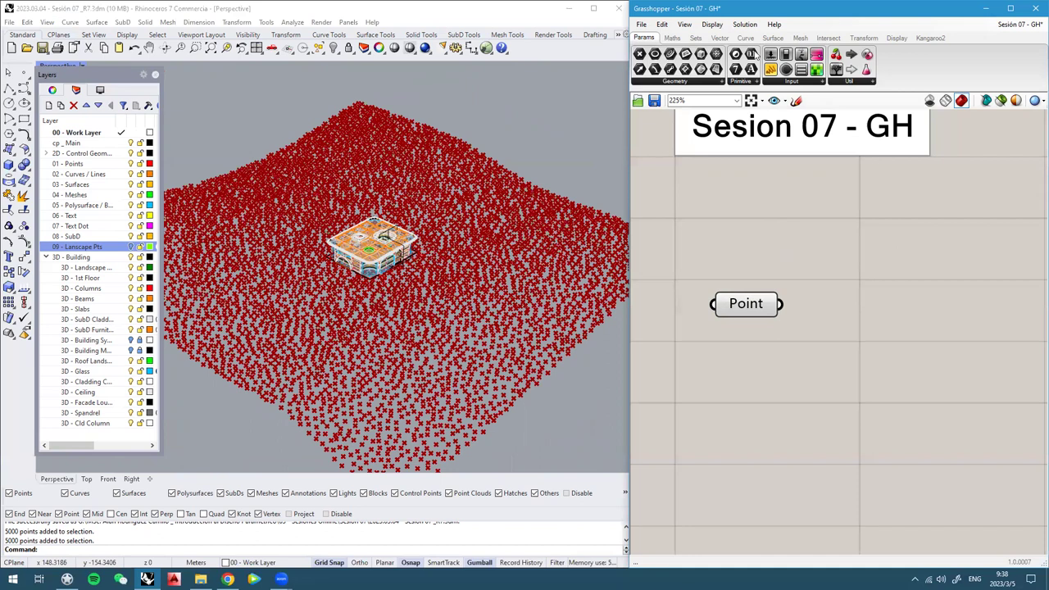
{"action": "left_click", "coordinate": [800, 38]}
{"action": "left_click", "coordinate": [744, 83]}
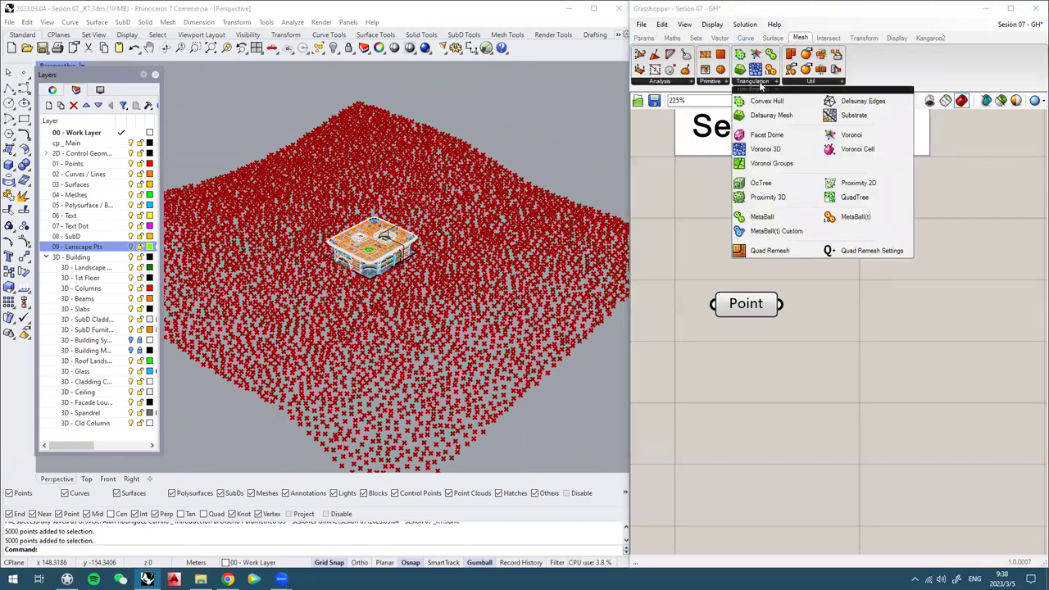
{"action": "left_click", "coordinate": [779, 121]}
{"action": "left_click", "coordinate": [924, 300]}
{"action": "right_click_drag", "start_coordinate": [906, 303], "coordinate": [765, 267]}
{"action": "left_click_drag", "start_coordinate": [765, 268], "coordinate": [813, 284]}
{"action": "scroll", "coordinate": [806, 281], "scroll_direction": "down", "scroll_amount": 3}
{"action": "right_click_drag", "start_coordinate": [791, 261], "coordinate": [818, 249]}
{"action": "scroll", "coordinate": [818, 248], "scroll_direction": "up", "scroll_amount": 2}
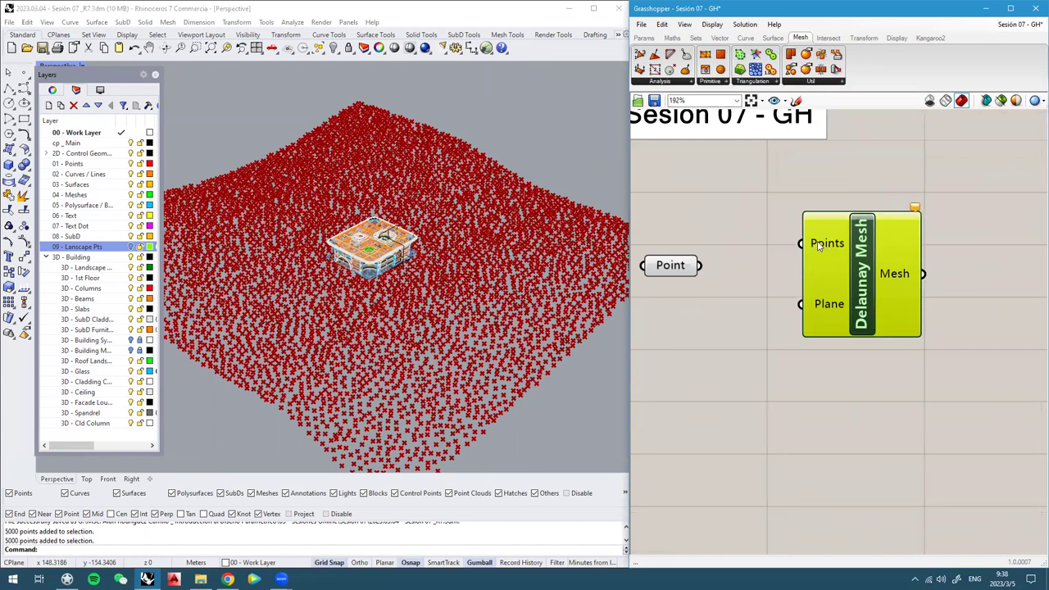
Connect the Point parameter to the Points input of Delaunay Mesh and space the two components apart
{"action": "left_click", "coordinate": [678, 267]}
{"action": "right_click_drag", "start_coordinate": [282, 248], "coordinate": [356, 243]}
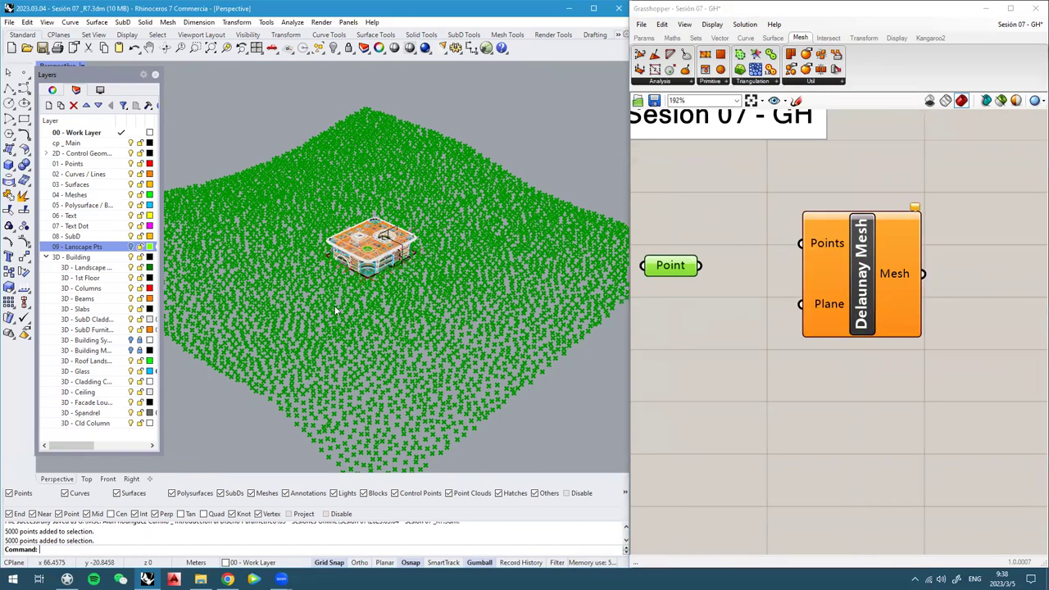
{"action": "mouse_move", "coordinate": [700, 265]}
{"action": "left_mouse_down"}
{"action": "mouse_move", "coordinate": [783, 249]}
{"action": "mouse_move", "coordinate": [699, 265]}
{"action": "left_mouse_up"}
{"action": "left_click_drag", "start_coordinate": [877, 294], "coordinate": [959, 316]}
{"action": "left_click", "coordinate": [742, 311]}
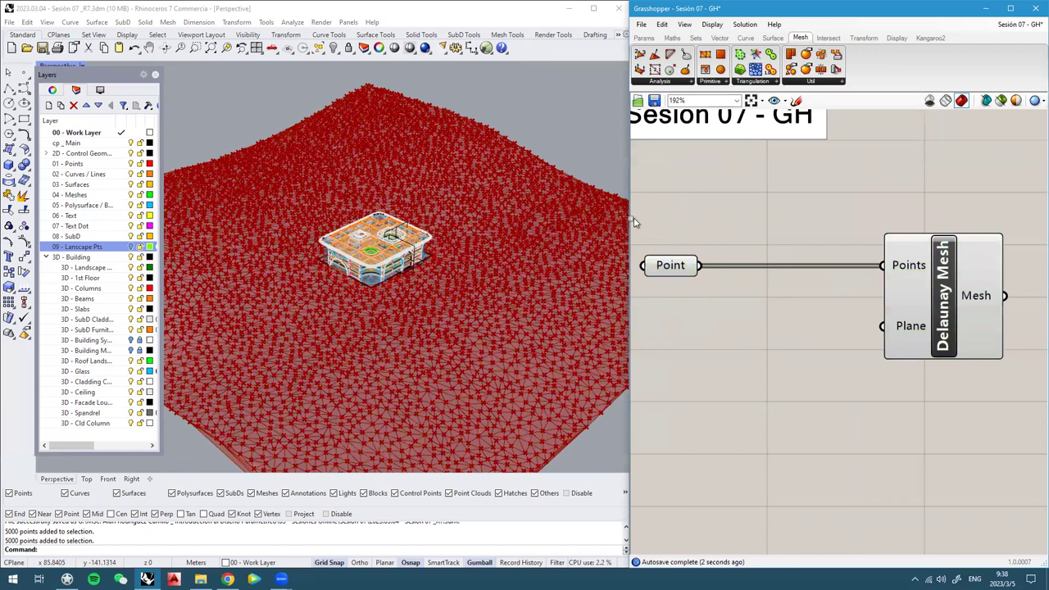
Turn off the preview of the Point parameter
{"action": "left_click_drag", "start_coordinate": [634, 219], "coordinate": [725, 335]}
{"action": "middle_click", "coordinate": [665, 234]}
{"action": "left_click", "coordinate": [702, 203]}
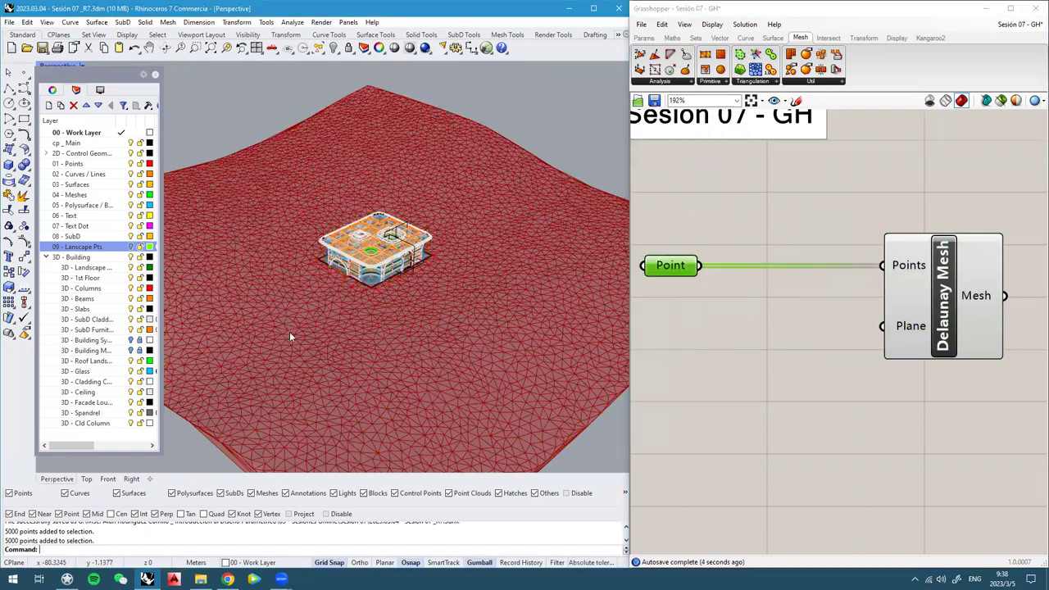
Examine the triangulated terrain mesh around the building and along its edges from several angles
{"action": "scroll", "coordinate": [347, 228], "scroll_direction": "down", "scroll_amount": 3}
{"action": "scroll", "coordinate": [271, 297], "scroll_direction": "up", "scroll_amount": 6}
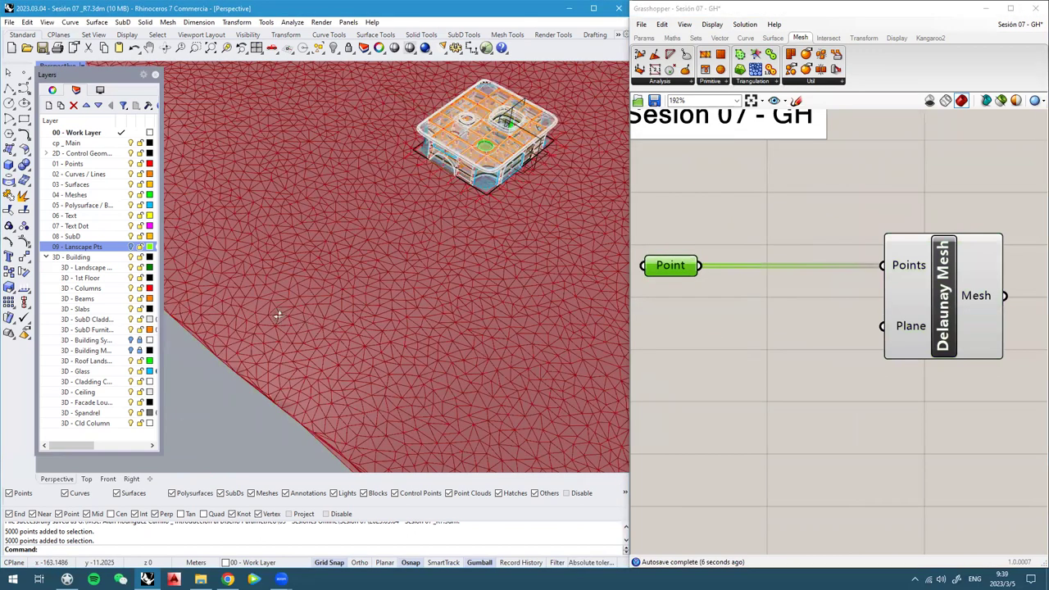
{"action": "right_click_drag", "start_coordinate": [279, 315], "coordinate": [214, 283]}
{"action": "right_click_drag", "start_coordinate": [380, 231], "coordinate": [381, 290]}
{"action": "right_click_drag", "start_coordinate": [369, 202], "coordinate": [378, 254]}
{"action": "scroll", "coordinate": [402, 207], "scroll_direction": "down", "scroll_amount": 8}
{"action": "right_click_drag", "start_coordinate": [402, 207], "coordinate": [435, 172]}
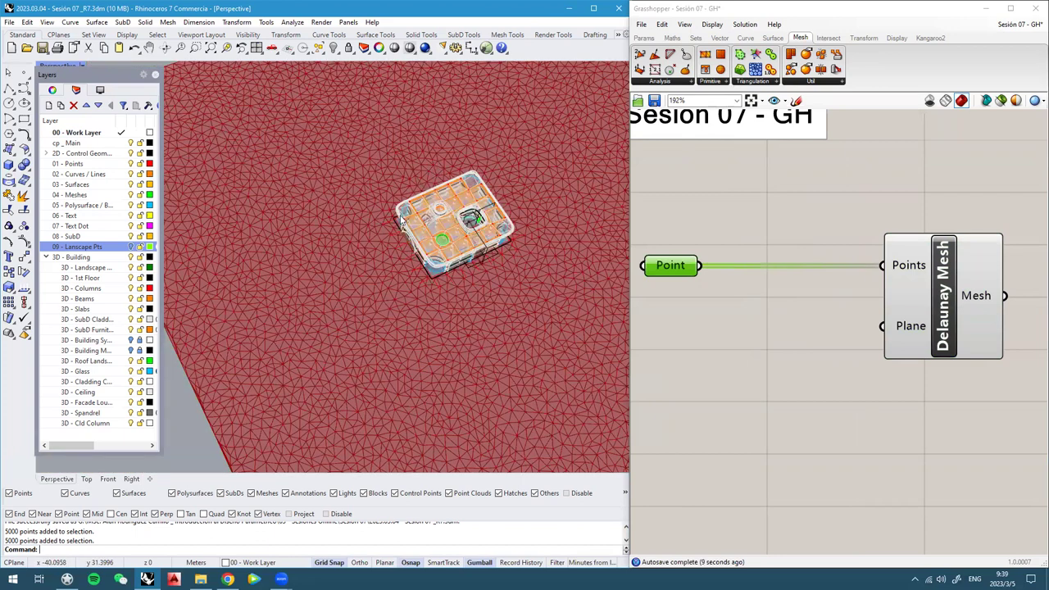
{"action": "scroll", "coordinate": [390, 264], "scroll_direction": "up", "scroll_amount": 4}
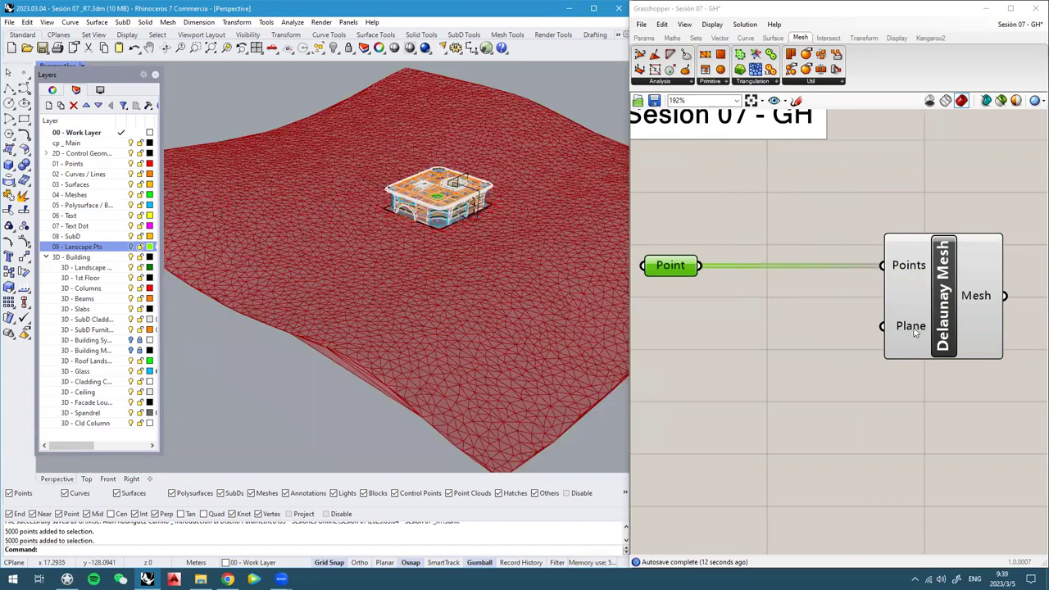
{"action": "right_click_drag", "start_coordinate": [369, 250], "coordinate": [450, 280]}
{"action": "right_click_drag", "start_coordinate": [419, 203], "coordinate": [429, 175]}
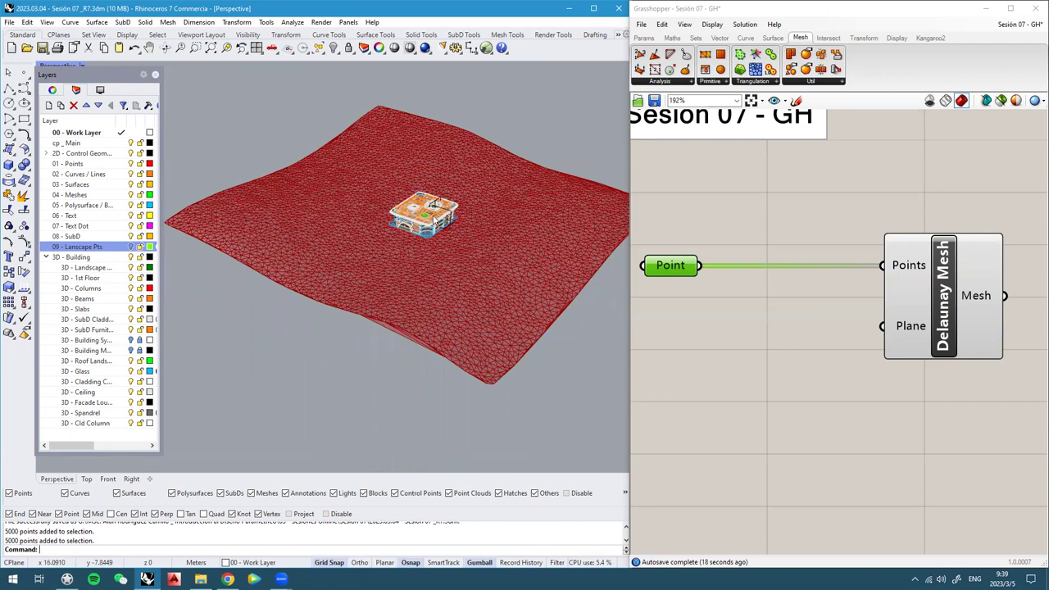
Add an XY Plane component below the Point parameter and connect it to the Plane input of Delaunay Mesh
{"action": "left_click", "coordinate": [687, 321]}
{"action": "right_click_drag", "start_coordinate": [687, 321], "coordinate": [750, 314]}
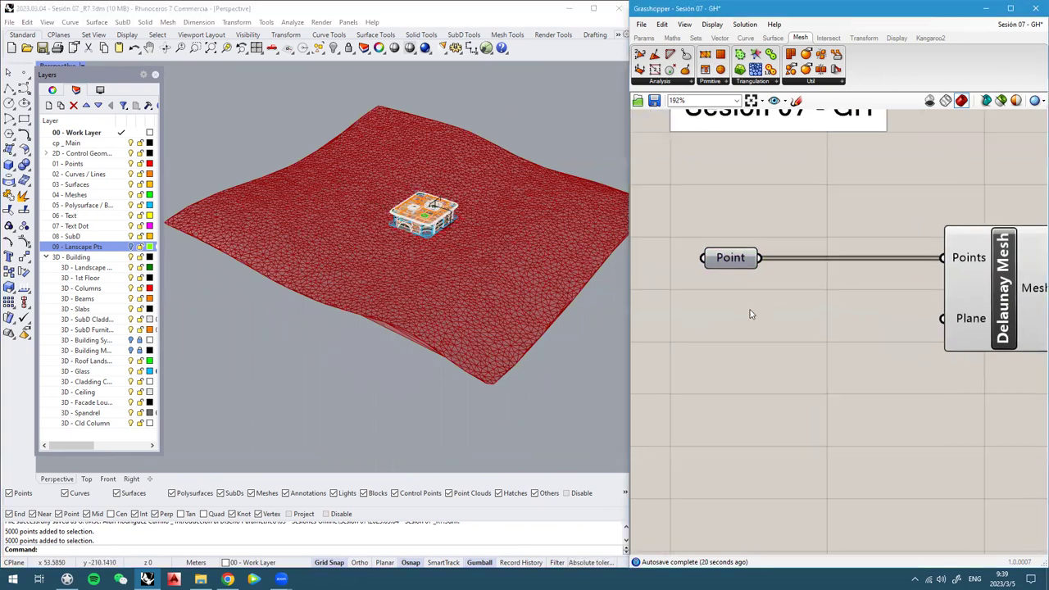
{"action": "double_click", "coordinate": [743, 333]}
{"action": "type", "text": "xy"}
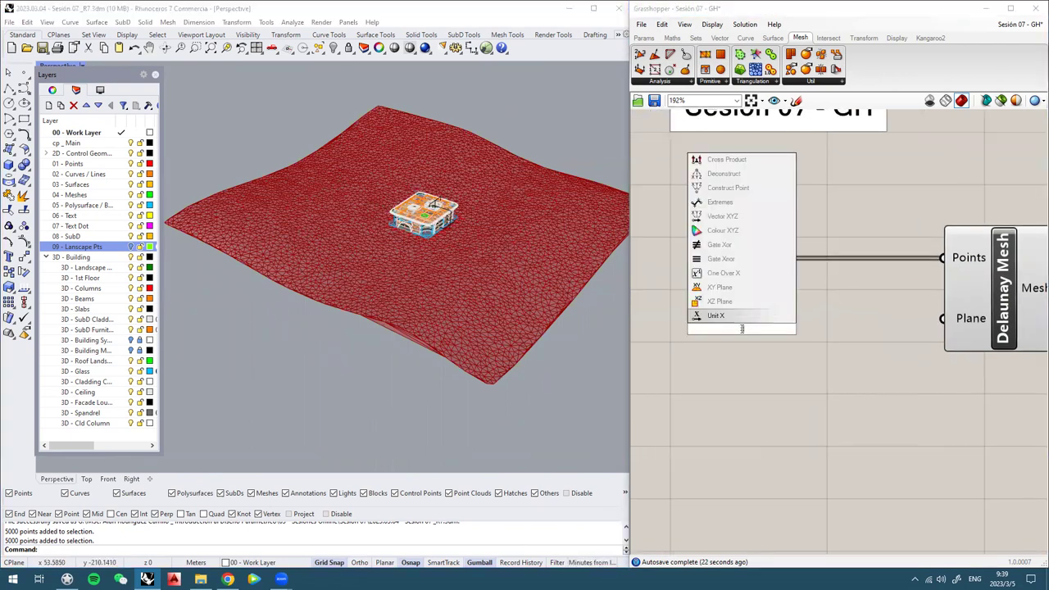
{"action": "left_click", "coordinate": [732, 318]}
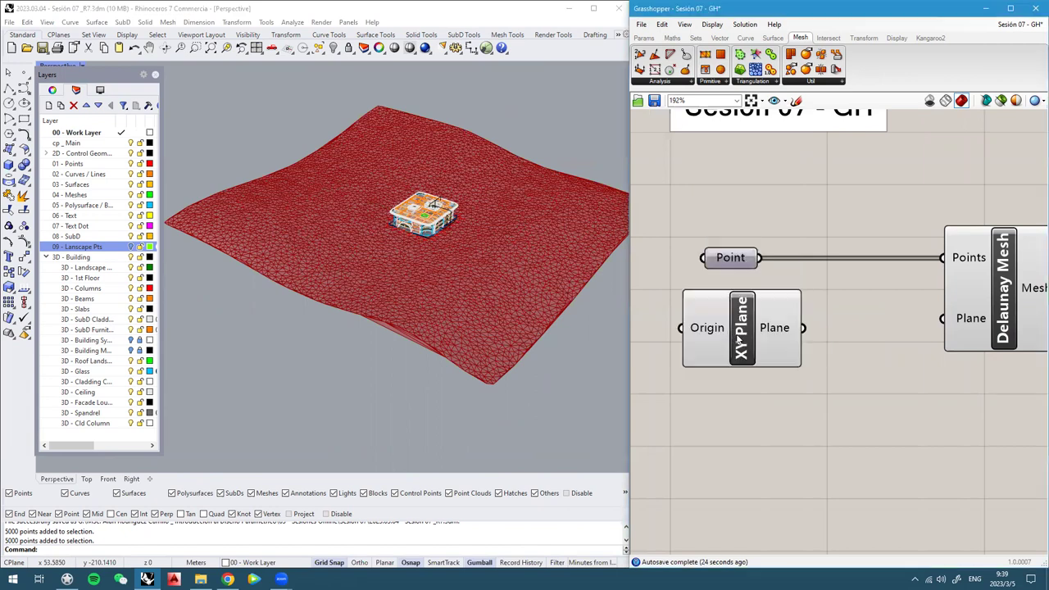
{"action": "left_click_drag", "start_coordinate": [731, 328], "coordinate": [791, 336]}
{"action": "left_click_drag", "start_coordinate": [858, 342], "coordinate": [941, 319]}
{"action": "right_click_drag", "start_coordinate": [884, 343], "coordinate": [805, 342]}
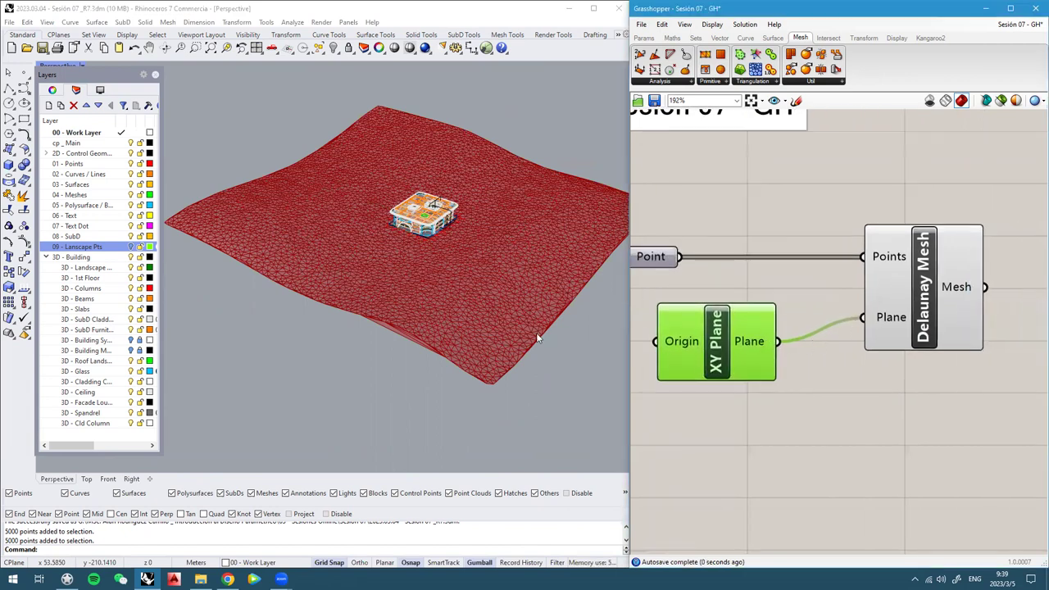
Zoom in on the XY Plane preview and examine its location relative to the building and terrain mesh
{"action": "right_click_drag", "start_coordinate": [347, 237], "coordinate": [360, 271]}
{"action": "scroll", "coordinate": [617, 324], "scroll_direction": "up", "scroll_amount": 2}
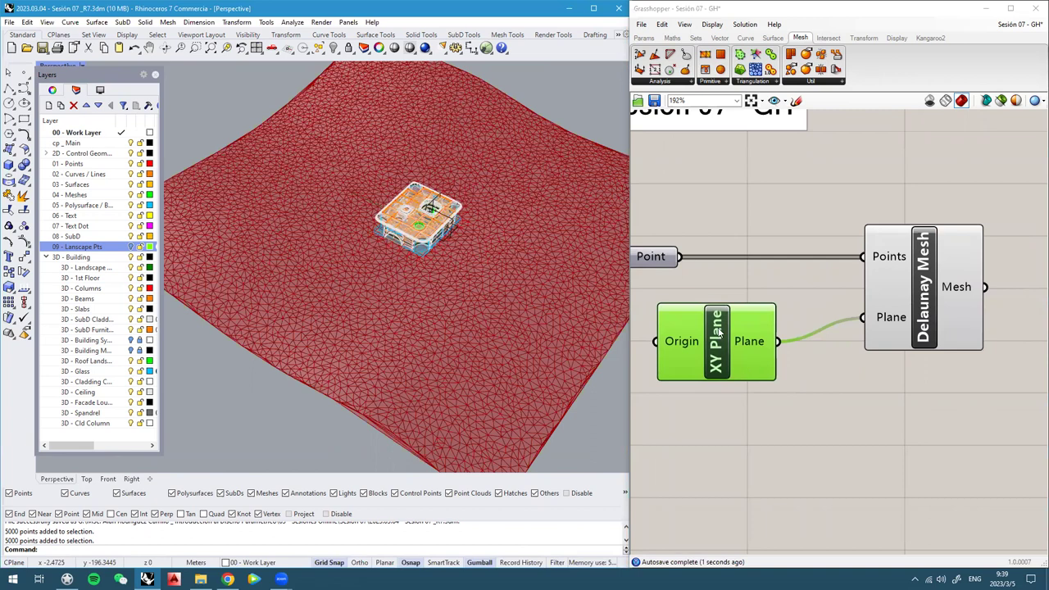
{"action": "middle_click", "coordinate": [718, 331]}
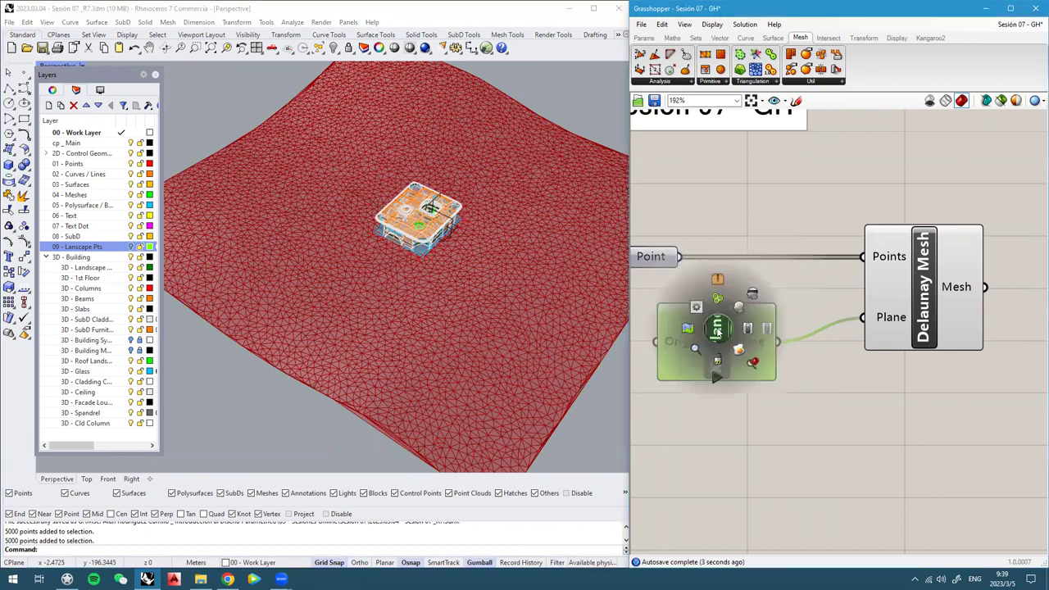
{"action": "left_click", "coordinate": [754, 364]}
{"action": "right_click_drag", "start_coordinate": [341, 251], "coordinate": [368, 266]}
{"action": "scroll", "coordinate": [368, 266], "scroll_direction": "down", "scroll_amount": 2}
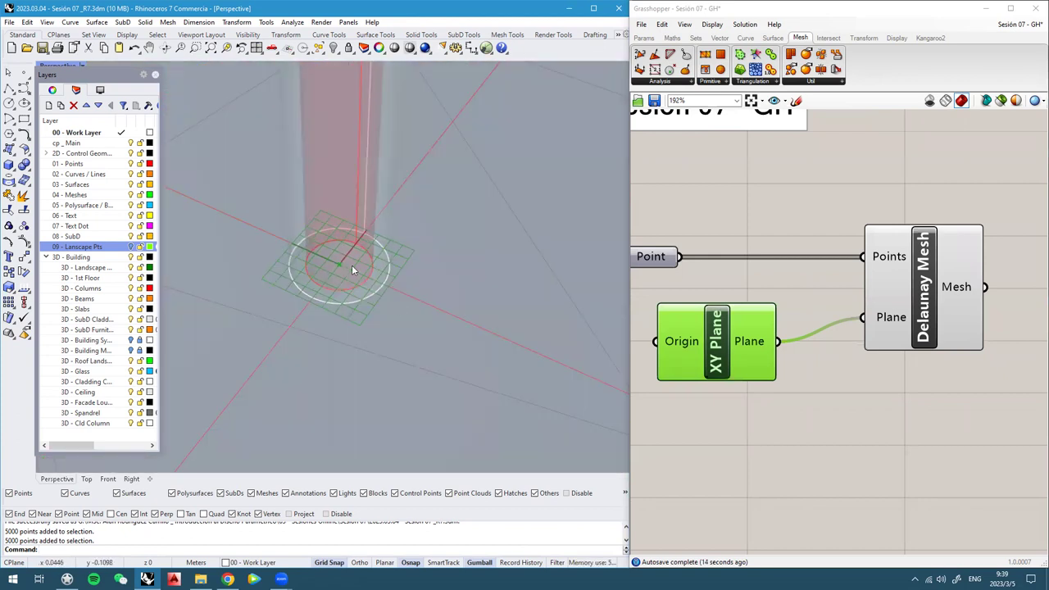
{"action": "scroll", "coordinate": [352, 266], "scroll_direction": "down", "scroll_amount": 10}
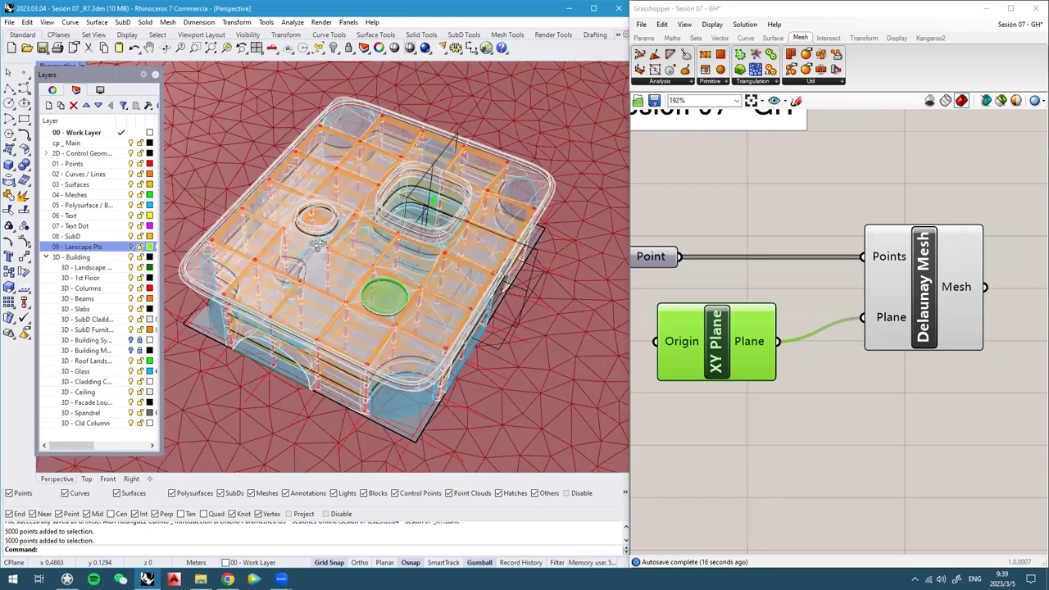
{"action": "scroll", "coordinate": [318, 243], "scroll_direction": "down", "scroll_amount": 10}
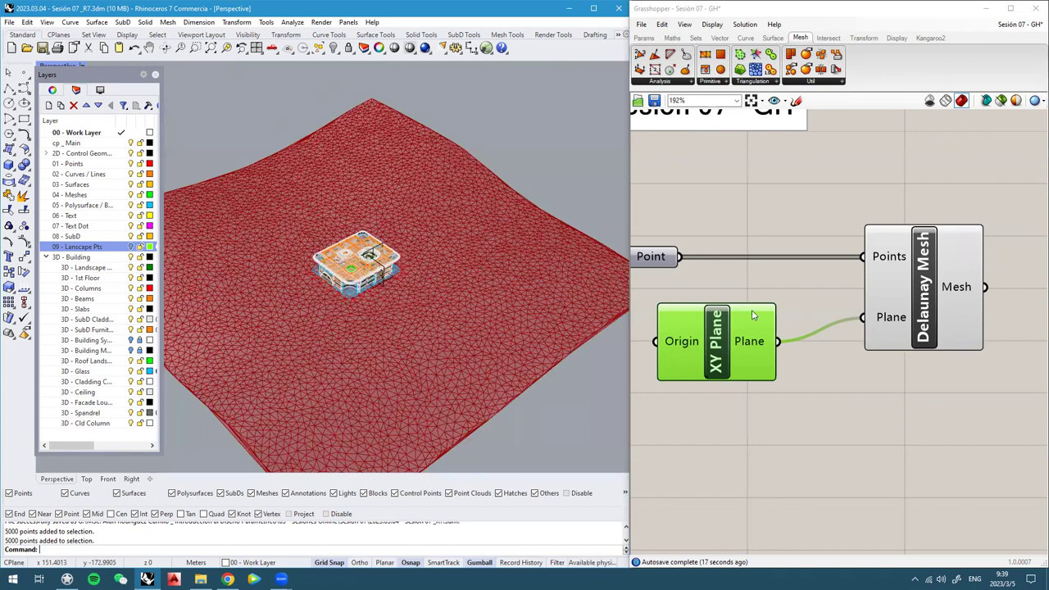
Turn off the preview of the XY Plane component that feeds Delaunay Mesh
{"action": "right_click_drag", "start_coordinate": [437, 303], "coordinate": [411, 284]}
{"action": "left_click", "coordinate": [706, 275]}
{"action": "scroll", "coordinate": [703, 279], "scroll_direction": "down", "scroll_amount": 1}
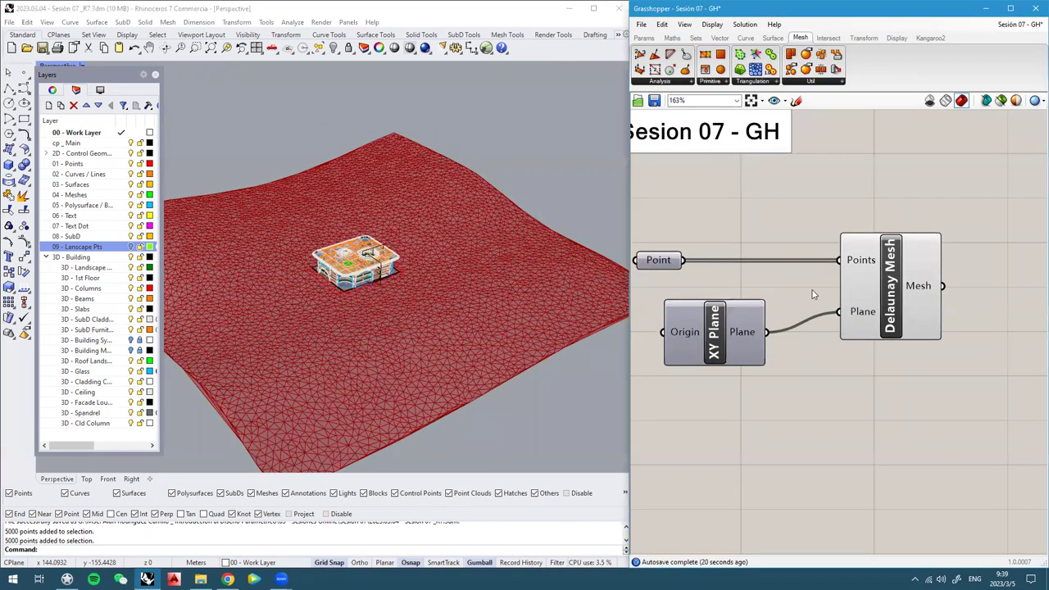
{"action": "scroll", "coordinate": [813, 295], "scroll_direction": "down", "scroll_amount": 1}
Select the Delaunay Mesh component and examine its highlighted terrain around the building from low, top and oblique angles
{"action": "left_click", "coordinate": [814, 295]}
{"action": "left_click", "coordinate": [328, 325]}
{"action": "scroll", "coordinate": [365, 281], "scroll_direction": "down", "scroll_amount": 6}
{"action": "right_click_drag", "start_coordinate": [366, 281], "coordinate": [311, 269]}
{"action": "scroll", "coordinate": [311, 269], "scroll_direction": "up", "scroll_amount": 5}
{"action": "right_click_drag", "start_coordinate": [373, 294], "coordinate": [373, 249]}
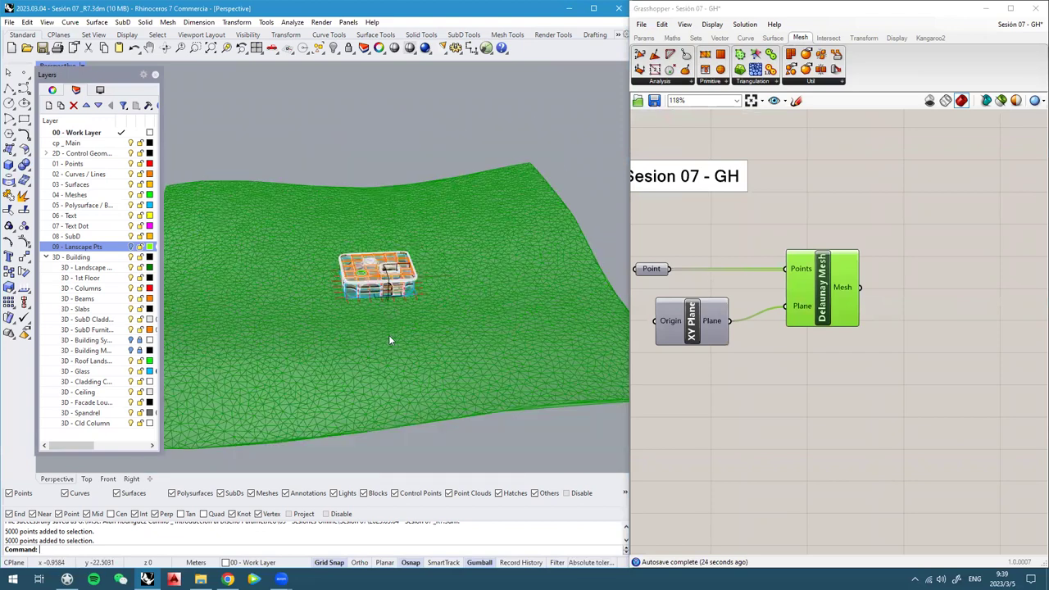
{"action": "right_click_drag", "start_coordinate": [388, 335], "coordinate": [389, 253]}
{"action": "scroll", "coordinate": [406, 263], "scroll_direction": "up", "scroll_amount": 4}
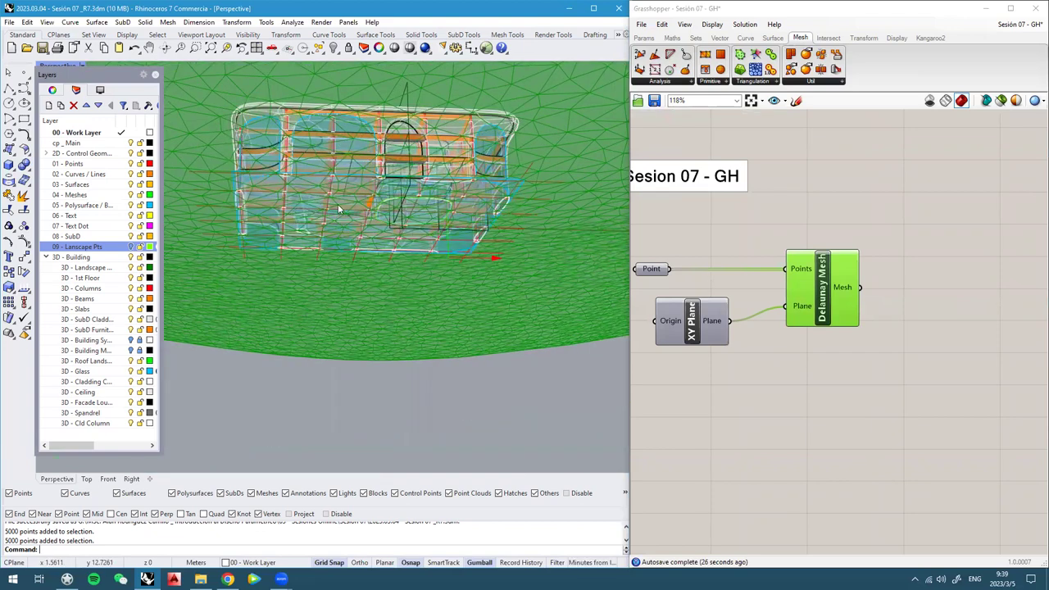
{"action": "scroll", "coordinate": [402, 311], "scroll_direction": "down", "scroll_amount": 3}
{"action": "right_click_drag", "start_coordinate": [405, 331], "coordinate": [391, 205]}
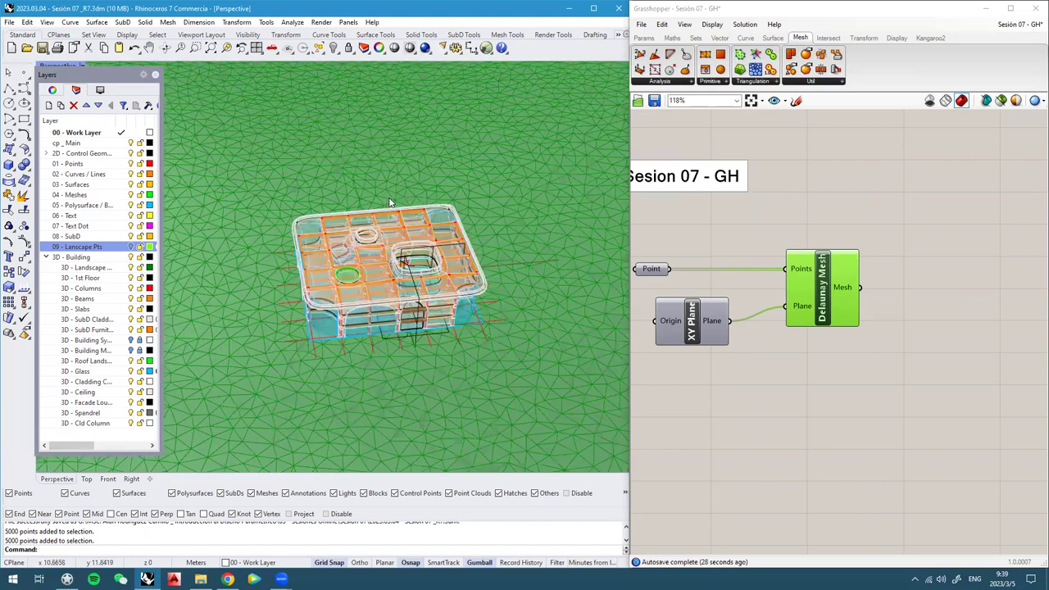
{"action": "scroll", "coordinate": [393, 273], "scroll_direction": "down", "scroll_amount": 2}
{"action": "right_click_drag", "start_coordinate": [376, 296], "coordinate": [397, 283]}
{"action": "scroll", "coordinate": [397, 283], "scroll_direction": "down", "scroll_amount": 2}
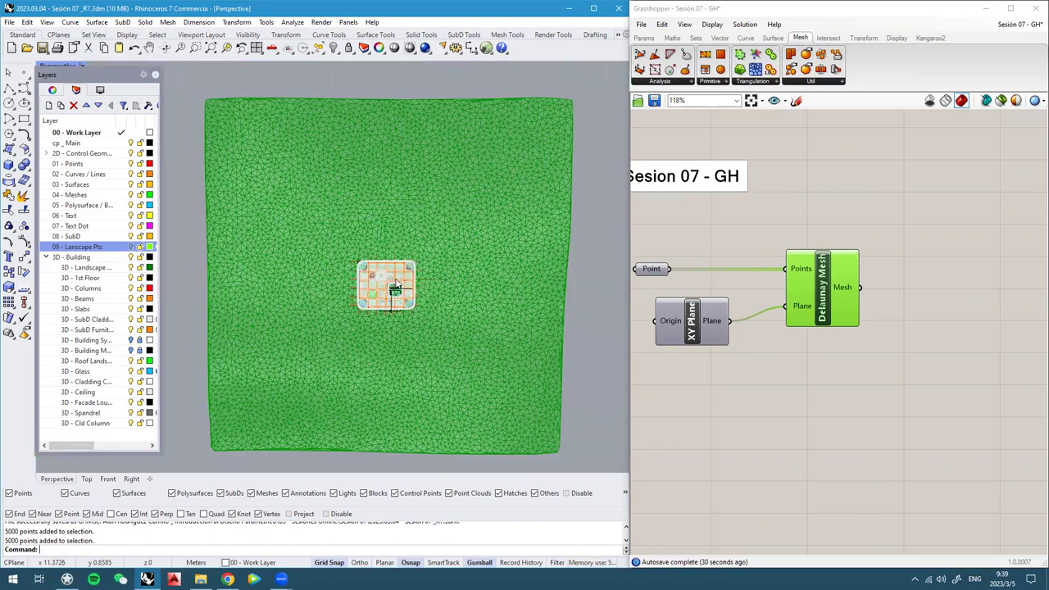
{"action": "scroll", "coordinate": [359, 231], "scroll_direction": "down", "scroll_amount": 2}
{"action": "right_click_drag", "start_coordinate": [314, 397], "coordinate": [593, 158]}
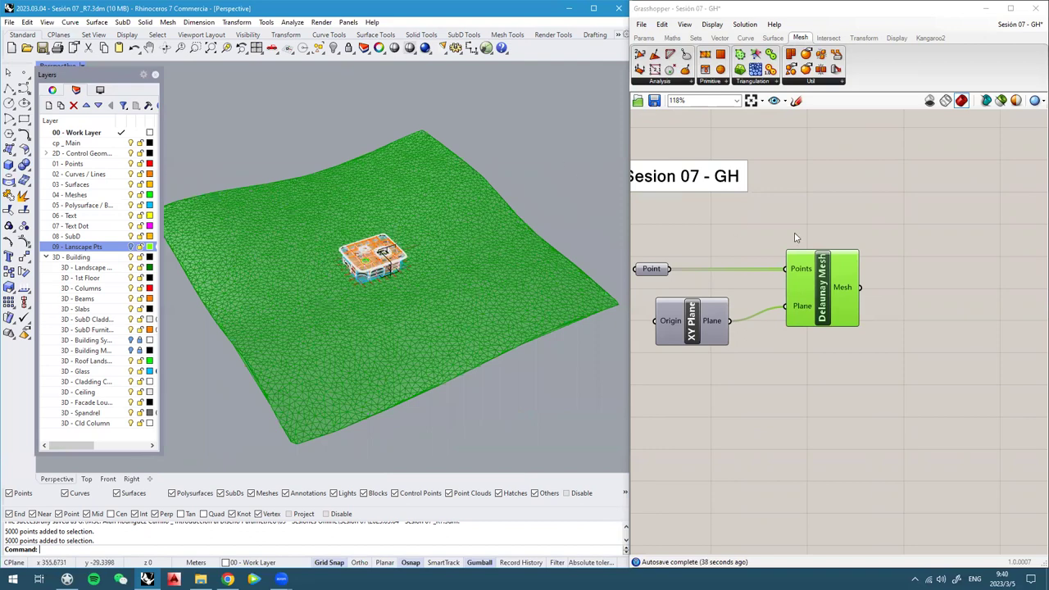
Add a Construct Point component below the existing XY Plane
{"action": "left_click", "coordinate": [755, 397]}
{"action": "right_click_drag", "start_coordinate": [756, 398], "coordinate": [787, 360]}
{"action": "double_click", "coordinate": [685, 381]}
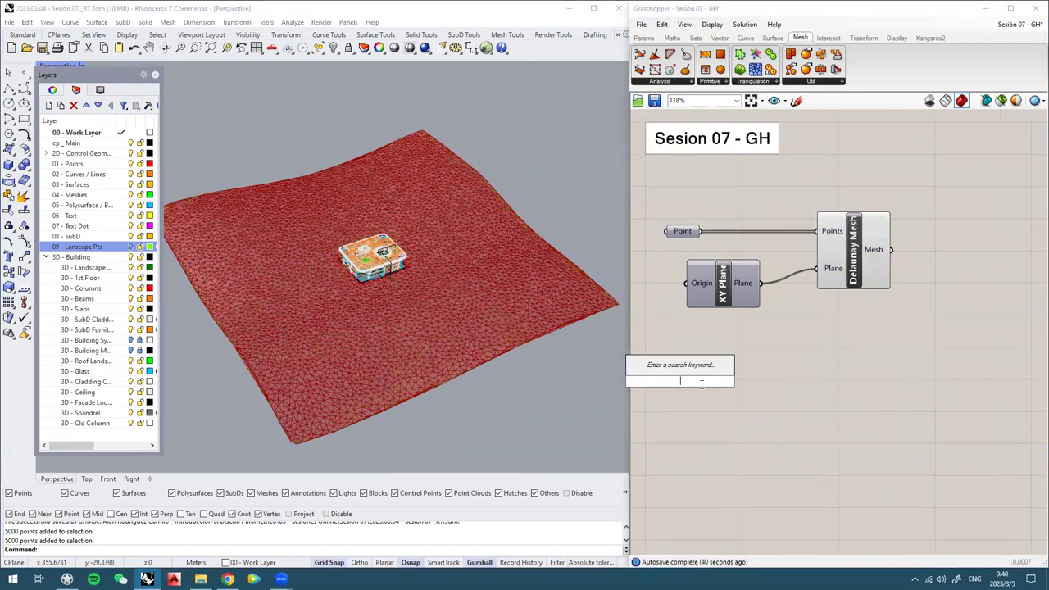
{"action": "type", "text": "x"}
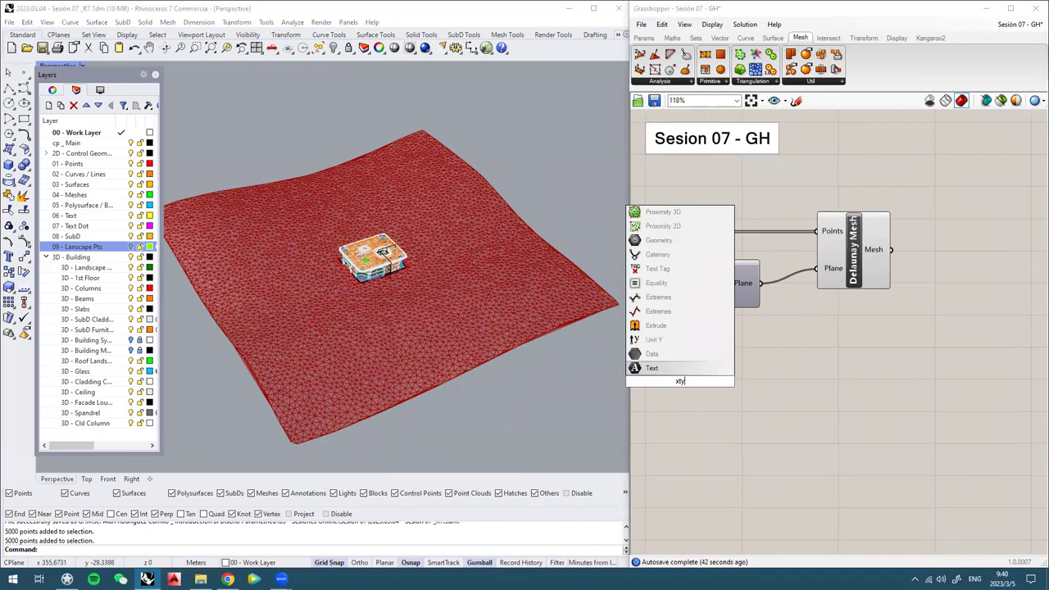
{"action": "type", "text": "yz"}
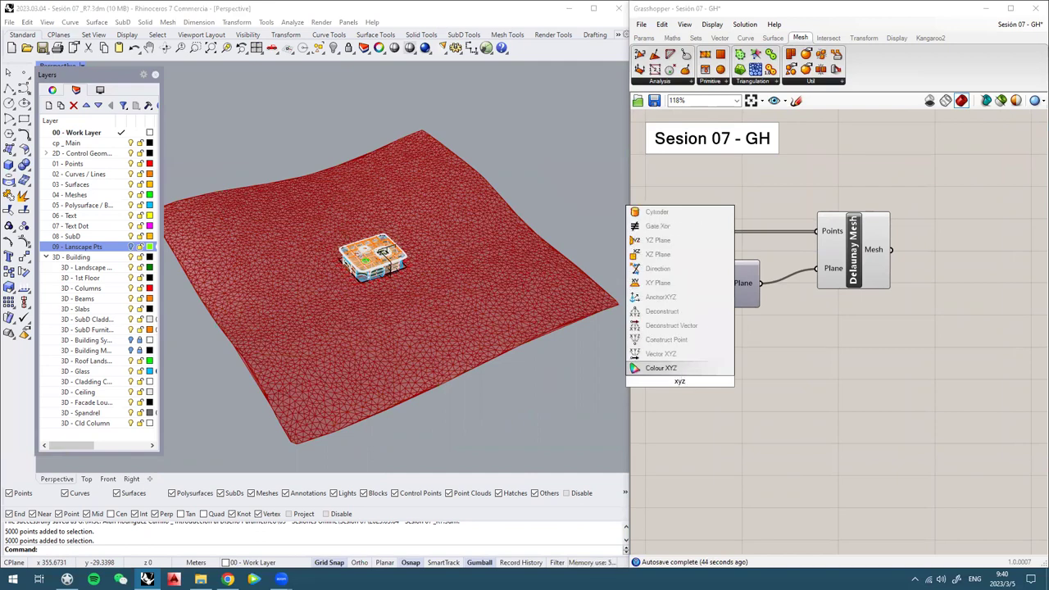
{"action": "left_click", "coordinate": [676, 341]}
{"action": "scroll", "coordinate": [738, 345], "scroll_direction": "up", "scroll_amount": 2}
{"action": "left_click_drag", "start_coordinate": [768, 337], "coordinate": [910, 379]}
{"action": "scroll", "coordinate": [774, 358], "scroll_direction": "up", "scroll_amount": 2}
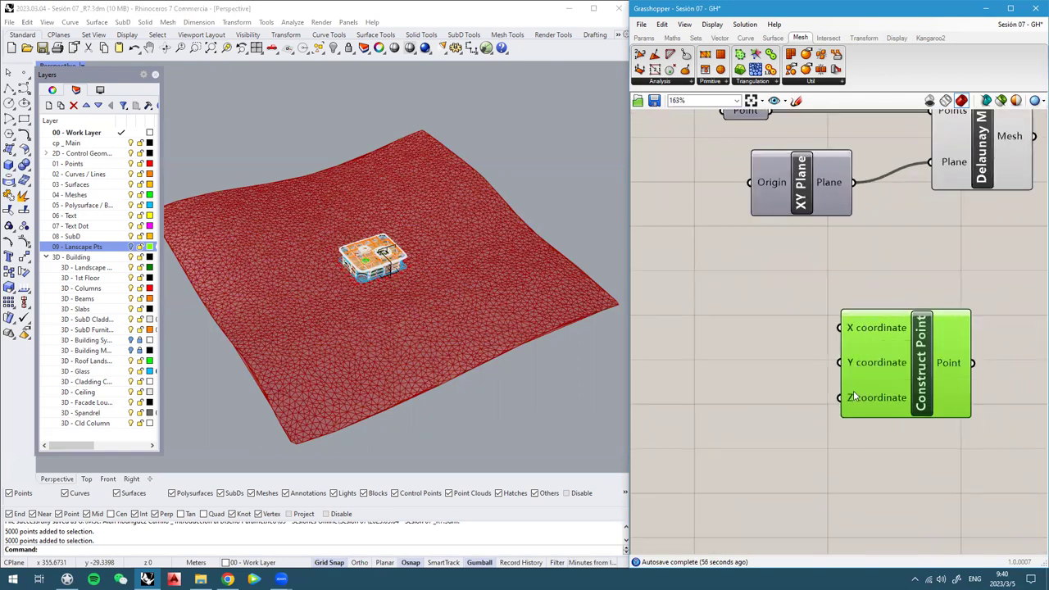
Add a Panel containing 0 and connect it to the X, Y and Z coordinate inputs of Construct Point
{"action": "double_click", "coordinate": [737, 369]}
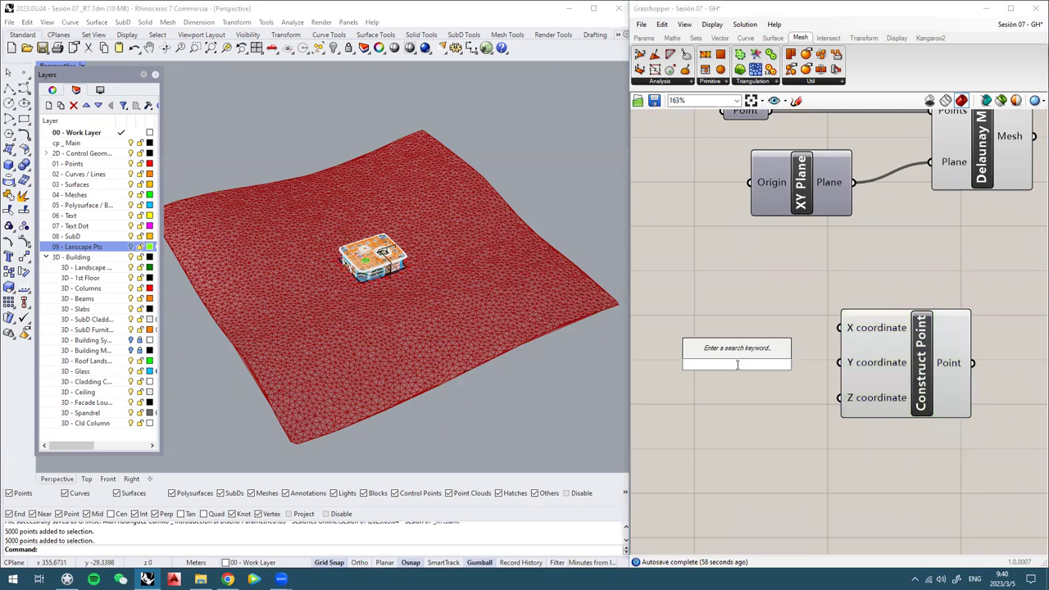
{"action": "type", "text": "//"}
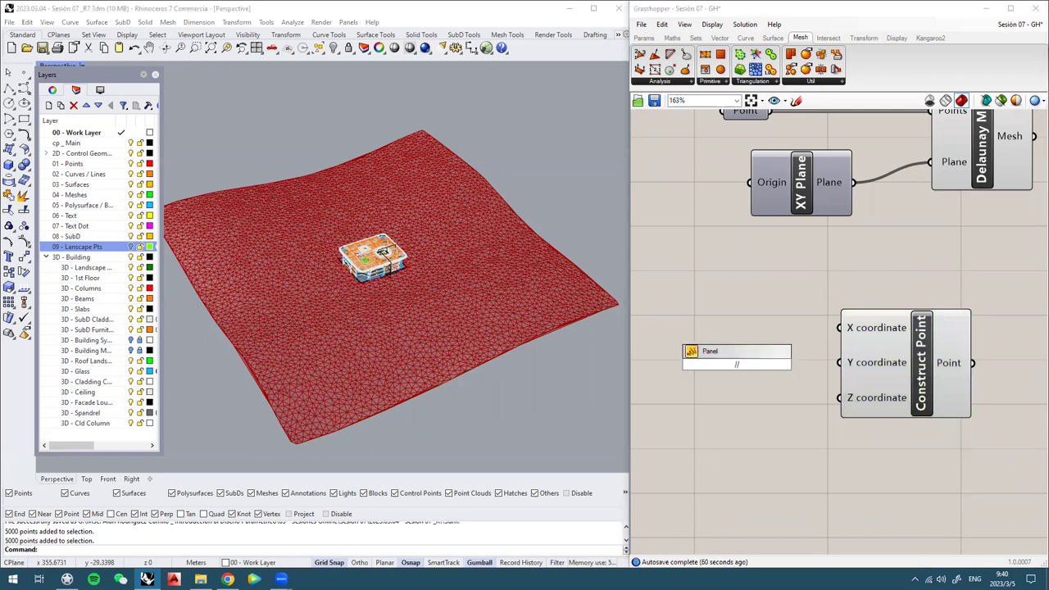
{"action": "type", "text": "0"}
{"action": "key", "text": "Return"}
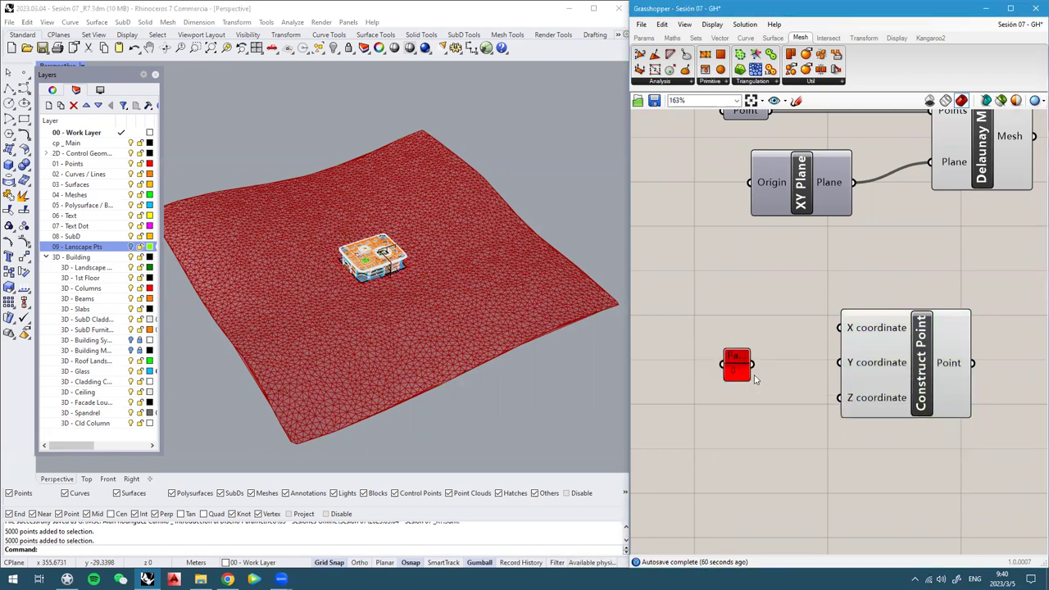
{"action": "left_click_drag", "start_coordinate": [750, 365], "coordinate": [839, 398]}
{"action": "right_click_drag", "start_coordinate": [844, 364], "coordinate": [796, 346]}
{"action": "scroll", "coordinate": [773, 341], "scroll_direction": "down", "scroll_amount": 2}
Zoom the Perspective view to the constructed point and examine its location at the base of the column
{"action": "left_click", "coordinate": [845, 360]}
{"action": "middle_click", "coordinate": [845, 359]}
{"action": "left_click", "coordinate": [878, 390]}
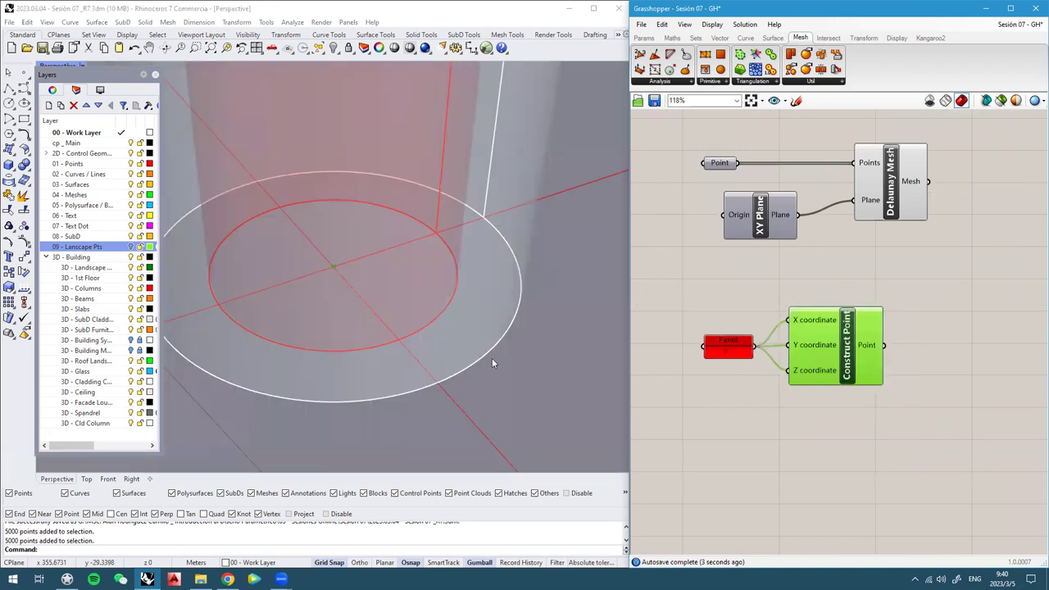
{"action": "mouse_move", "coordinate": [251, 222]}
{"action": "right_mouse_down"}
{"action": "mouse_move", "coordinate": [284, 142]}
{"action": "mouse_move", "coordinate": [344, 301]}
{"action": "mouse_move", "coordinate": [316, 356]}
{"action": "right_mouse_up"}
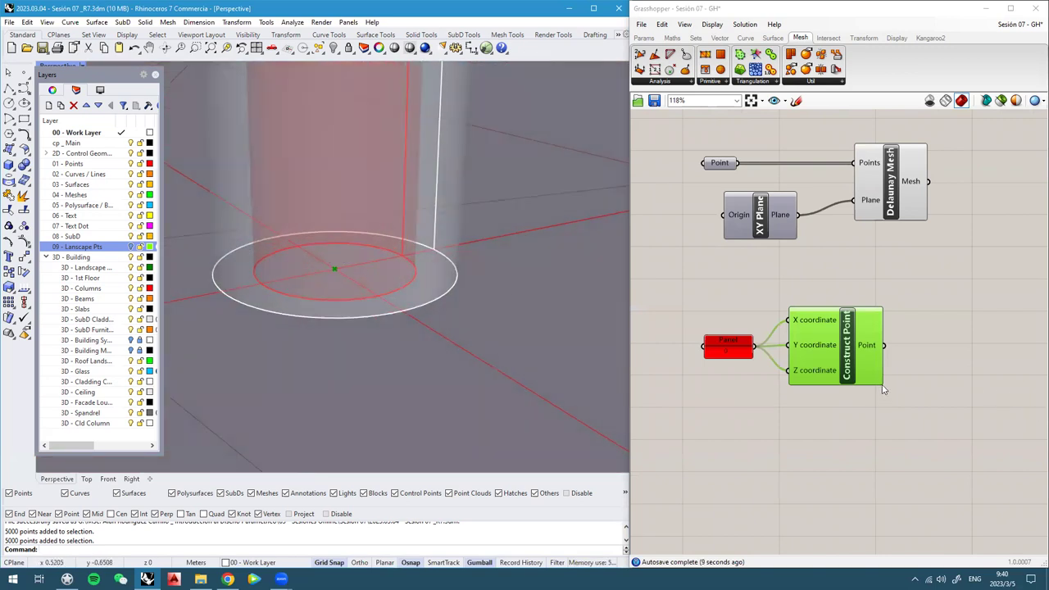
{"action": "right_click_drag", "start_coordinate": [883, 390], "coordinate": [823, 377]}
{"action": "right_click_drag", "start_coordinate": [361, 261], "coordinate": [369, 275]}
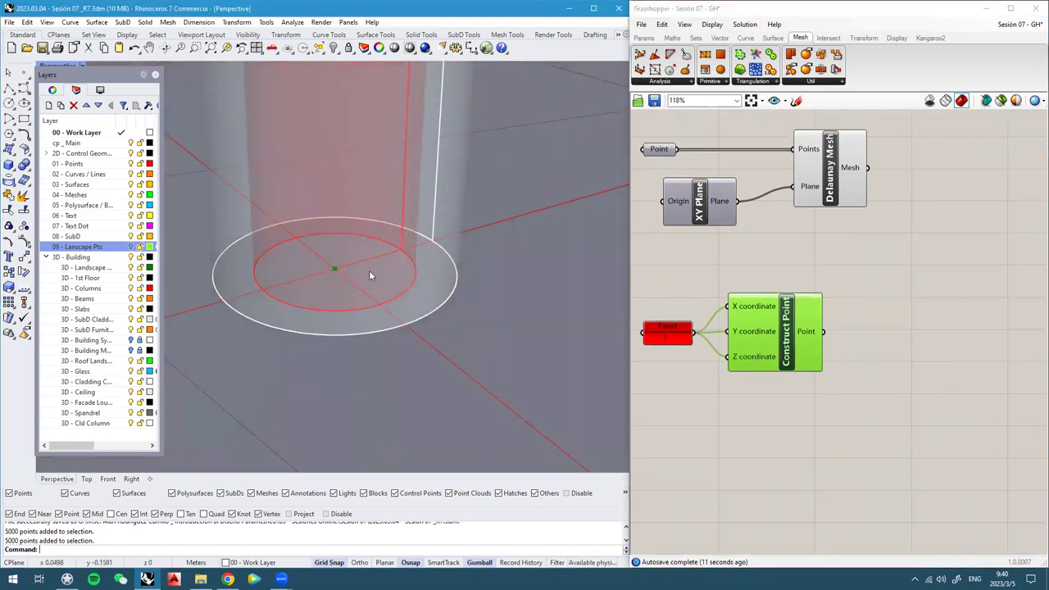
Add a second XY Plane beside Construct Point and connect the point to its Origin input
{"action": "double_click", "coordinate": [877, 320]}
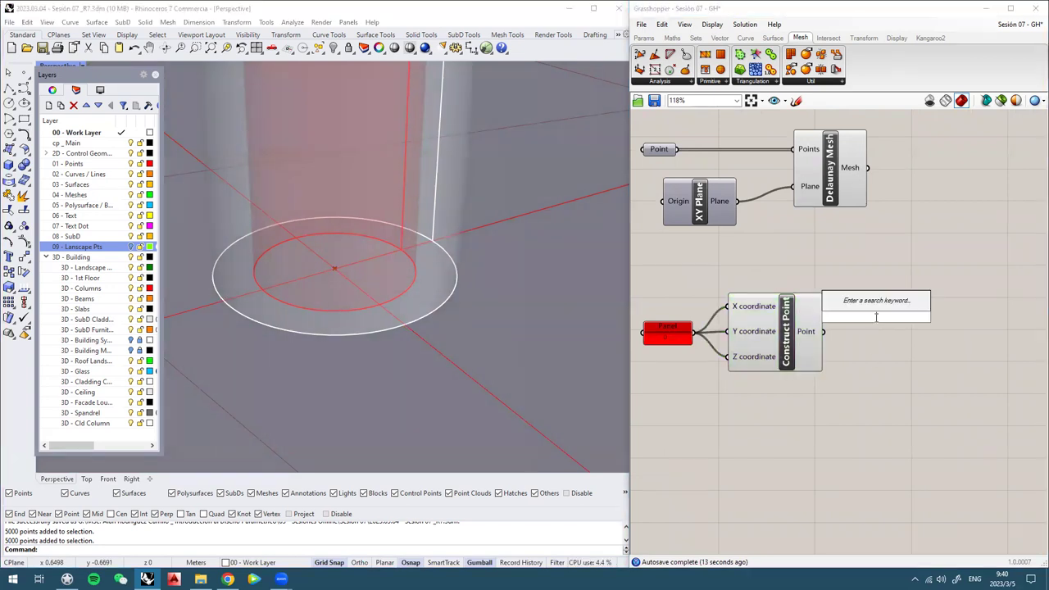
{"action": "type", "text": "xy"}
{"action": "key", "text": "Return"}
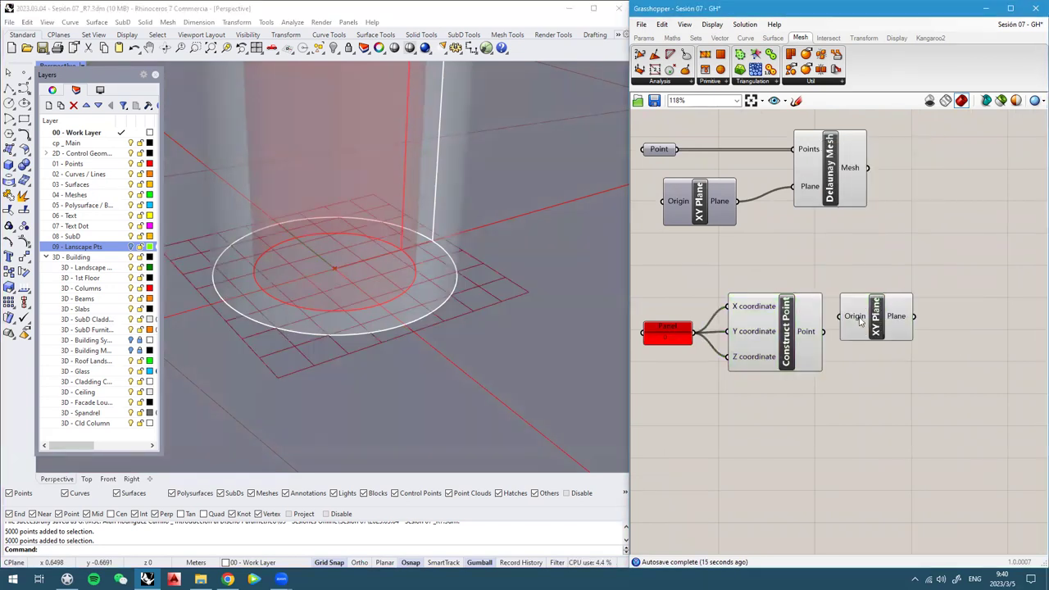
{"action": "left_click_drag", "start_coordinate": [889, 333], "coordinate": [896, 352]}
{"action": "left_click_drag", "start_coordinate": [824, 331], "coordinate": [853, 332]}
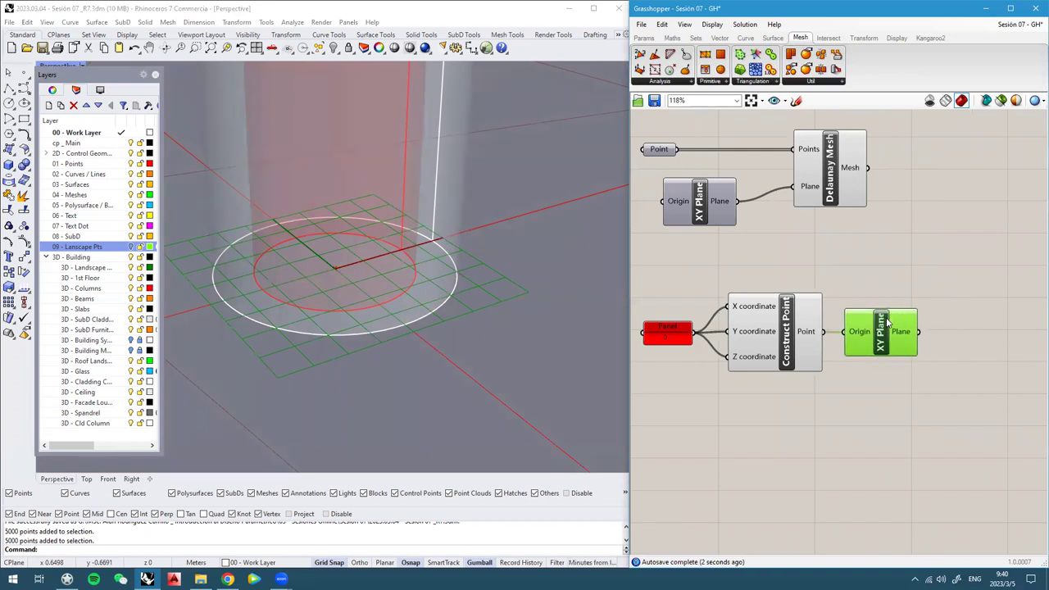
Add a Rectangle component beside the new XY Plane and connect the plane to its Plane input
{"action": "scroll", "coordinate": [865, 322], "scroll_direction": "down", "scroll_amount": 2}
{"action": "right_click_drag", "start_coordinate": [806, 310], "coordinate": [706, 290]}
{"action": "double_click", "coordinate": [761, 350]}
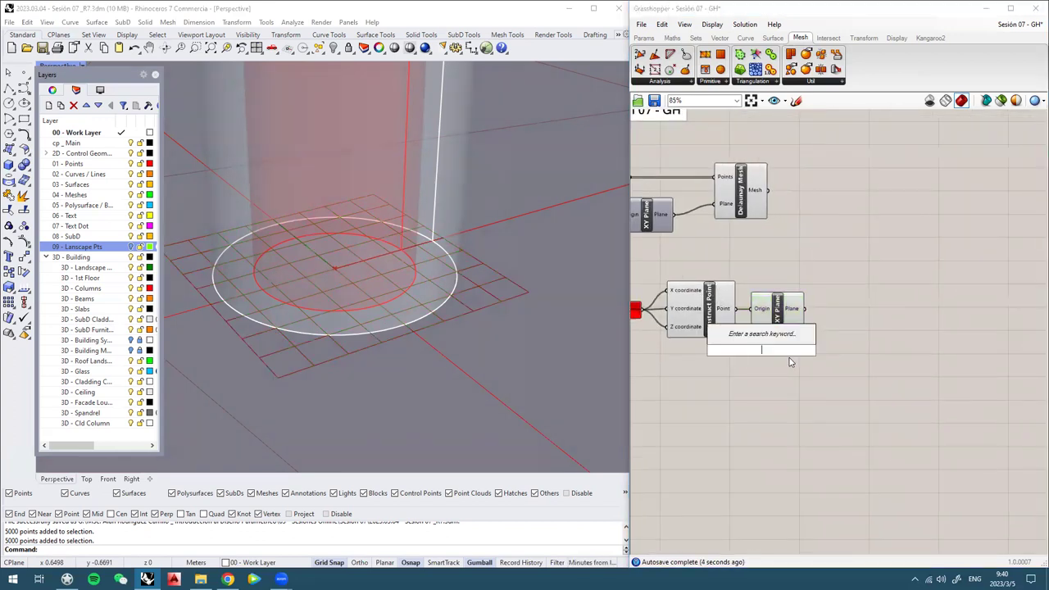
{"action": "type", "text": "rec"}
{"action": "left_click", "coordinate": [752, 285]}
{"action": "left_click_drag", "start_coordinate": [762, 367], "coordinate": [888, 339]}
{"action": "scroll", "coordinate": [879, 318], "scroll_direction": "up", "scroll_amount": 2}
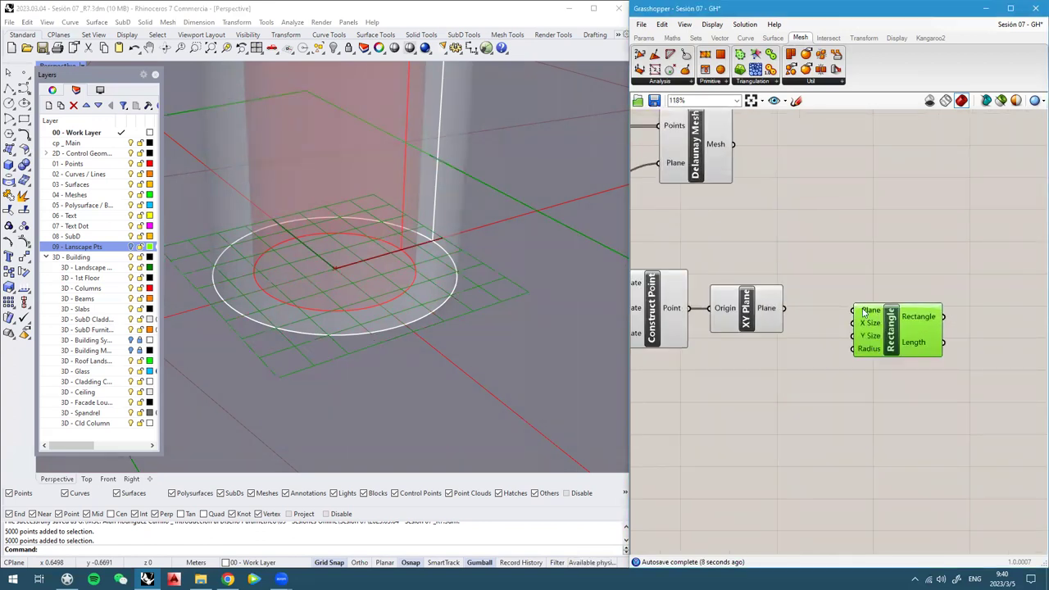
{"action": "left_click", "coordinate": [746, 308]}
{"action": "right_click_drag", "start_coordinate": [364, 291], "coordinate": [260, 259]}
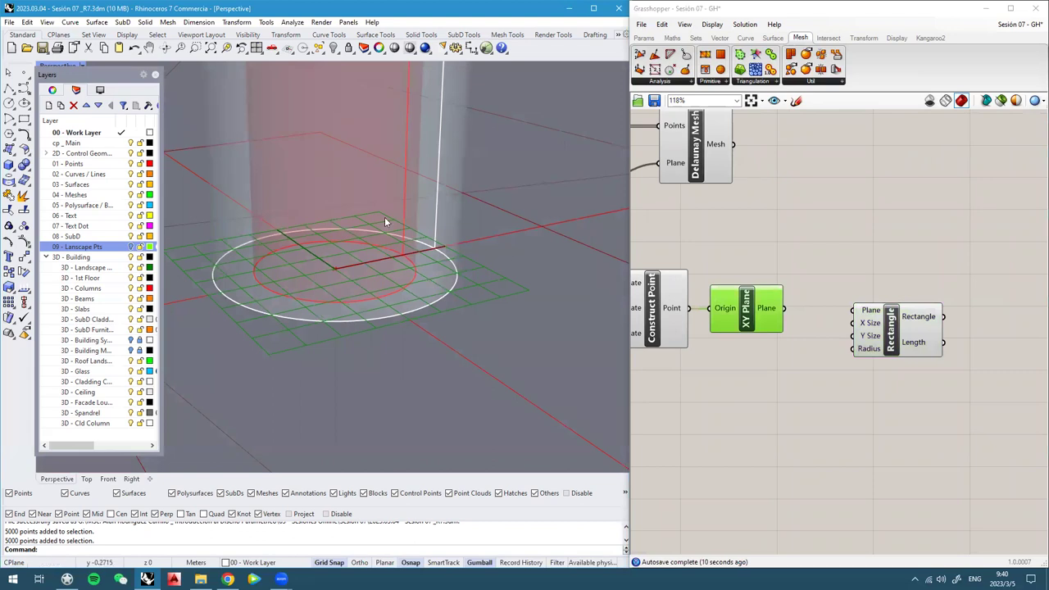
{"action": "left_click_drag", "start_coordinate": [785, 308], "coordinate": [854, 310]}
{"action": "left_click_drag", "start_coordinate": [912, 332], "coordinate": [948, 330]}
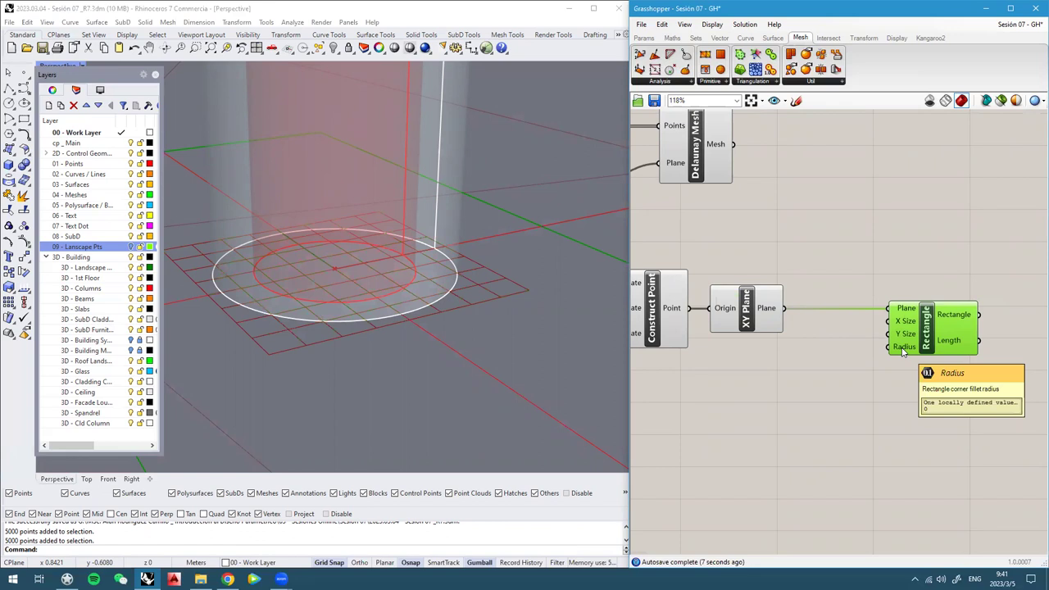
Add a Construct Domain component and place it below the connection between the new XY Plane and Rectangle
{"action": "scroll", "coordinate": [904, 351], "scroll_direction": "up", "scroll_amount": 2}
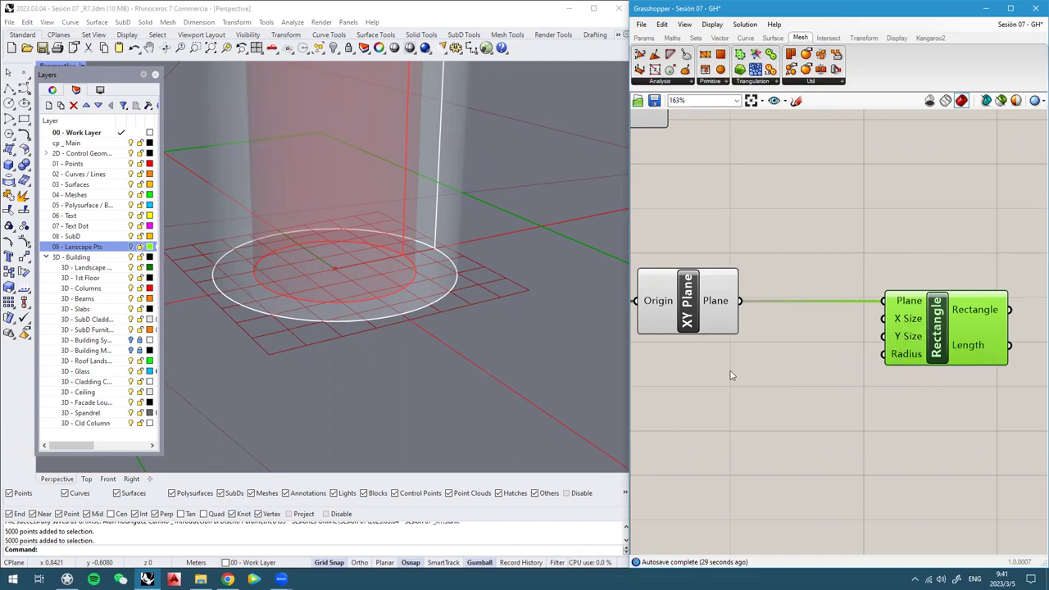
{"action": "scroll", "coordinate": [783, 375], "scroll_direction": "down", "scroll_amount": 2}
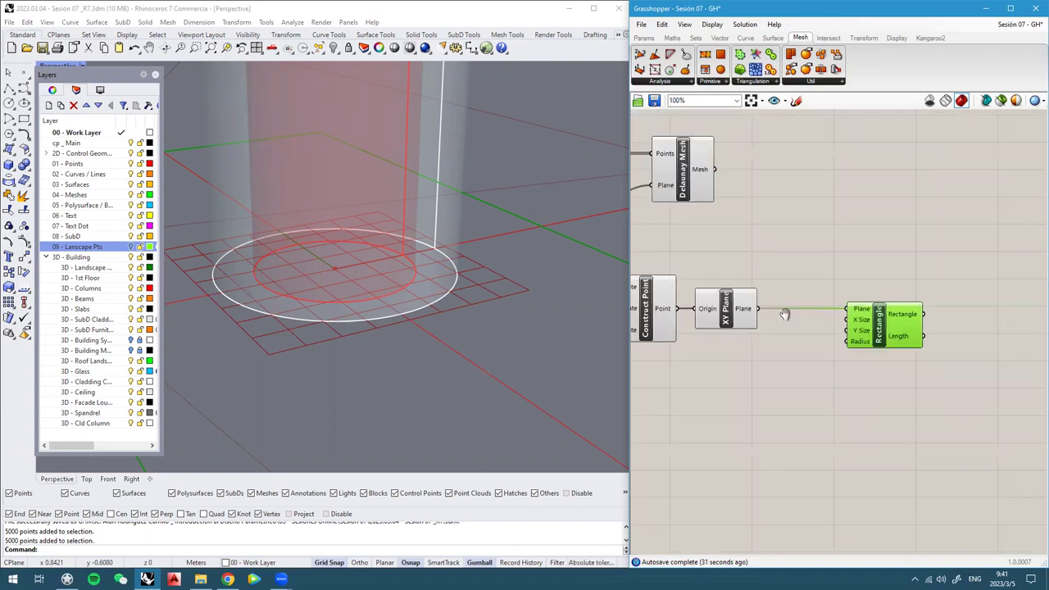
{"action": "double_click", "coordinate": [757, 334]}
{"action": "type", "text": "co"}
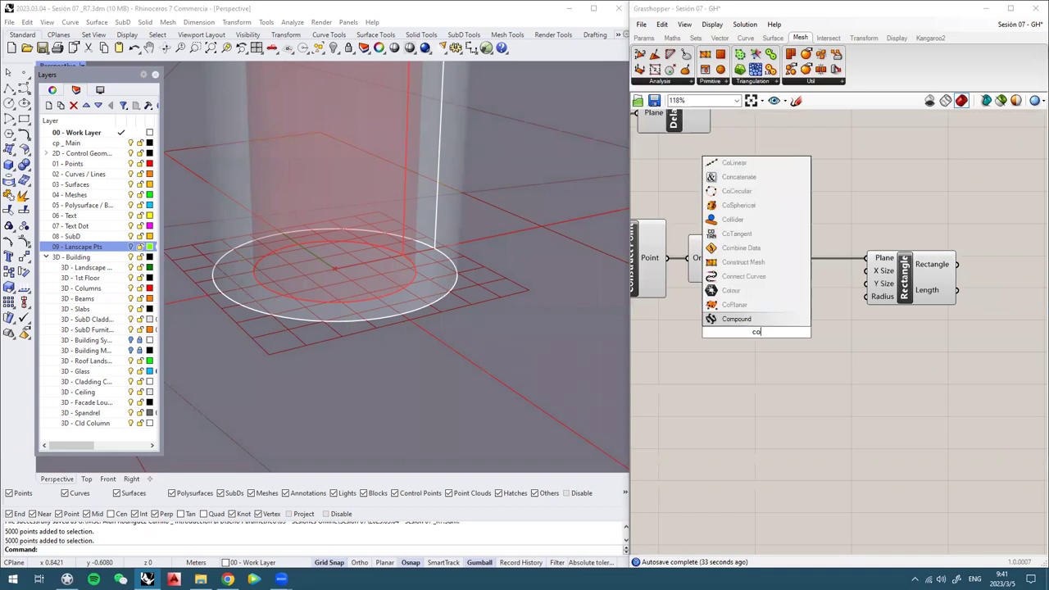
{"action": "type", "text": "nstruct"}
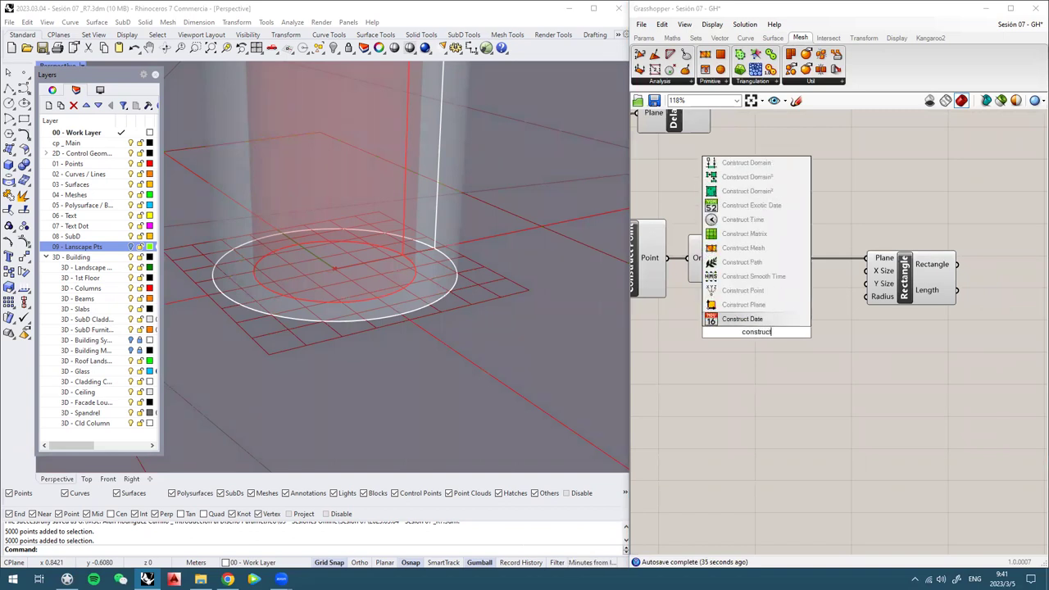
{"action": "type", "text": " domina"}
{"action": "key", "text": "BackSpace"}
{"action": "key", "text": "BackSpace"}
{"action": "key", "text": "BackSpace"}
{"action": "type", "text": "ain"}
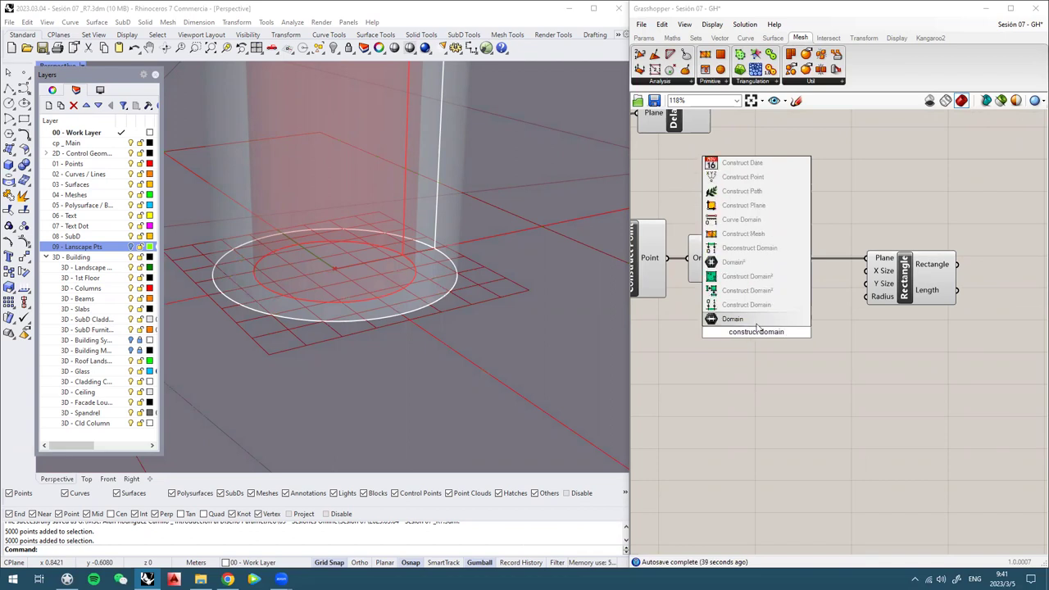
{"action": "left_click", "coordinate": [749, 306]}
{"action": "scroll", "coordinate": [740, 340], "scroll_direction": "up", "scroll_amount": 1}
{"action": "left_click_drag", "start_coordinate": [762, 349], "coordinate": [817, 403]}
{"action": "right_click_drag", "start_coordinate": [818, 405], "coordinate": [878, 314]}
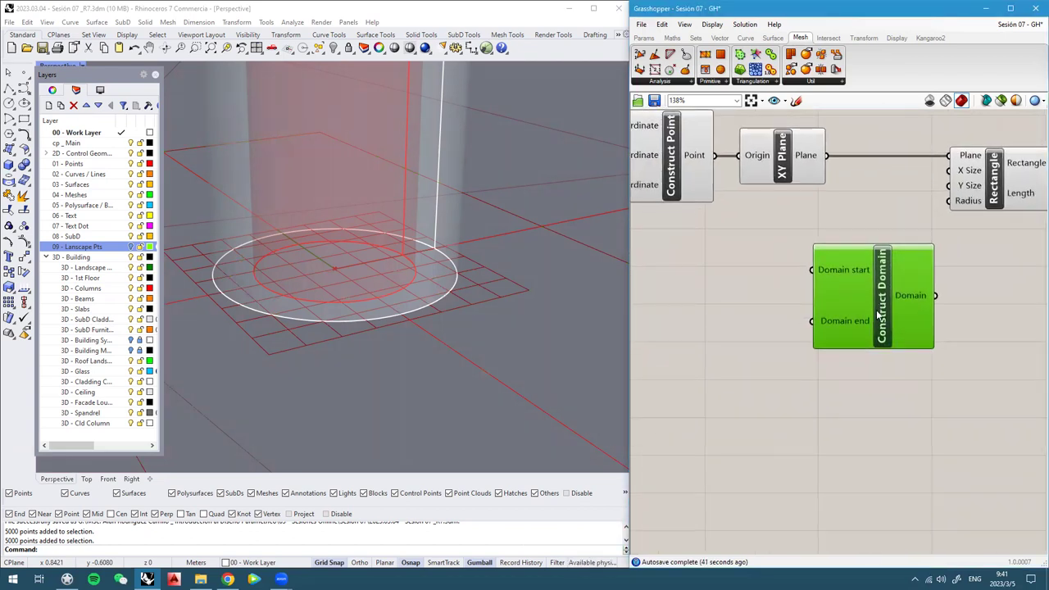
{"action": "scroll", "coordinate": [880, 315], "scroll_direction": "down", "scroll_amount": 1}
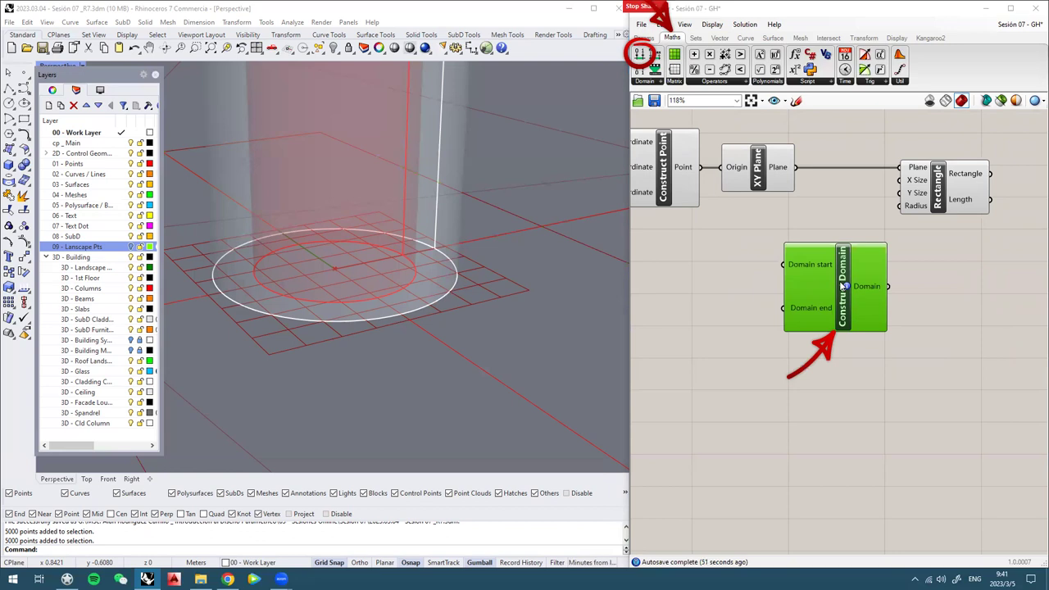
{"action": "scroll", "coordinate": [844, 286], "scroll_direction": "up", "scroll_amount": 2}
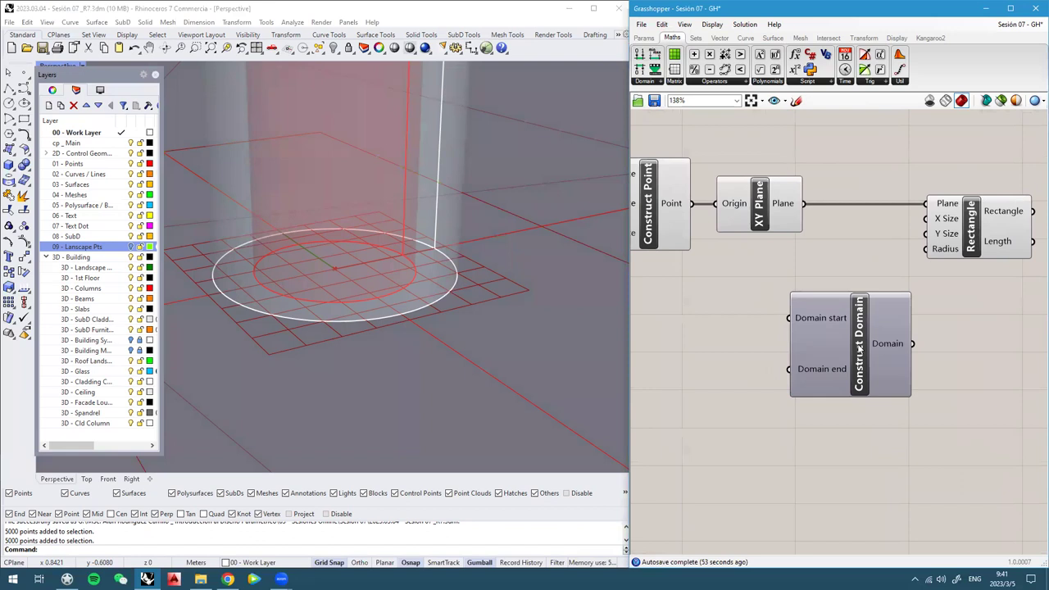
{"action": "left_click_drag", "start_coordinate": [859, 348], "coordinate": [873, 358]}
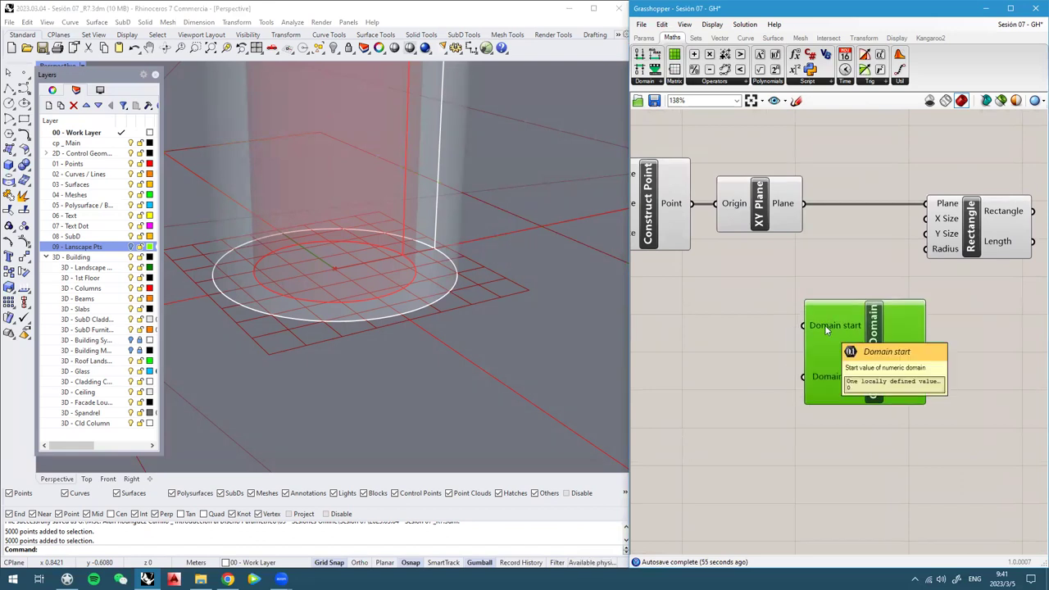
{"action": "right_click_drag", "start_coordinate": [826, 324], "coordinate": [863, 303]}
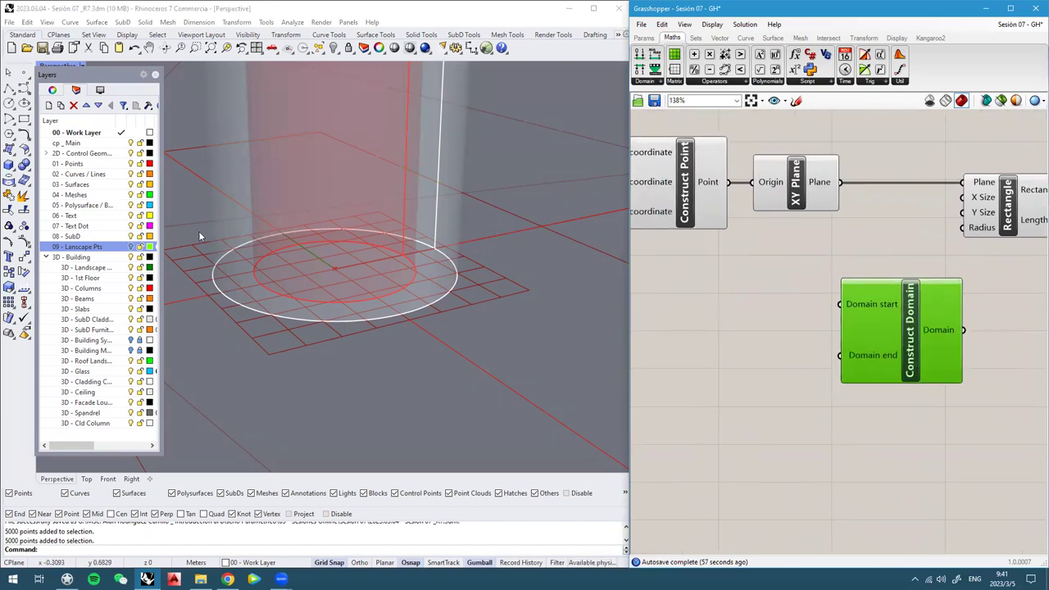
Switch to the Top view centred on the building and turn on the Project object snap
{"action": "scroll", "coordinate": [365, 253], "scroll_direction": "down", "scroll_amount": 12}
{"action": "right_click_drag", "start_coordinate": [374, 211], "coordinate": [358, 259]}
{"action": "scroll", "coordinate": [355, 229], "scroll_direction": "down", "scroll_amount": 8}
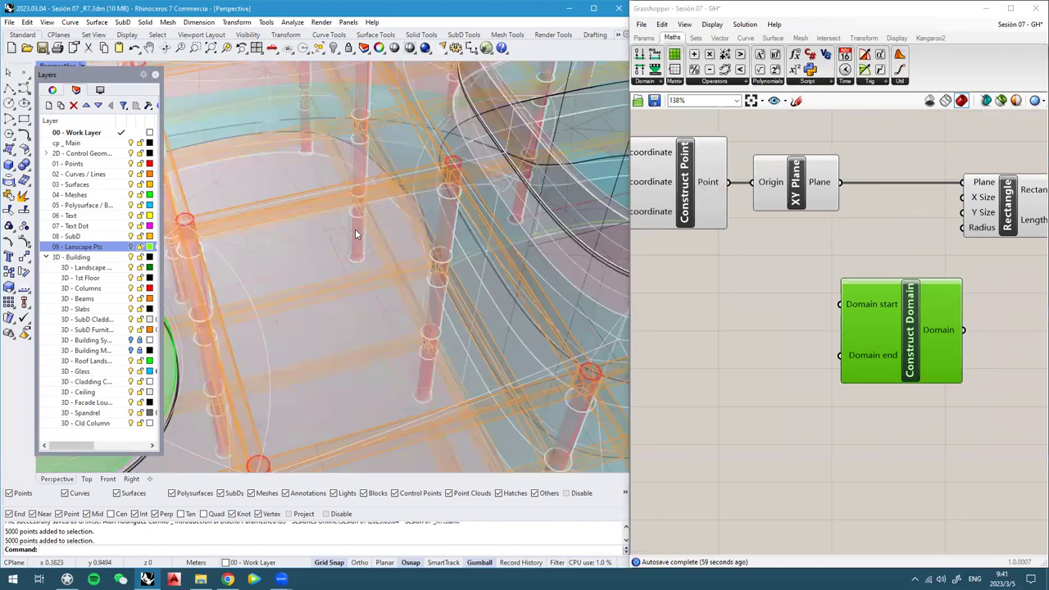
{"action": "scroll", "coordinate": [364, 242], "scroll_direction": "down", "scroll_amount": 4}
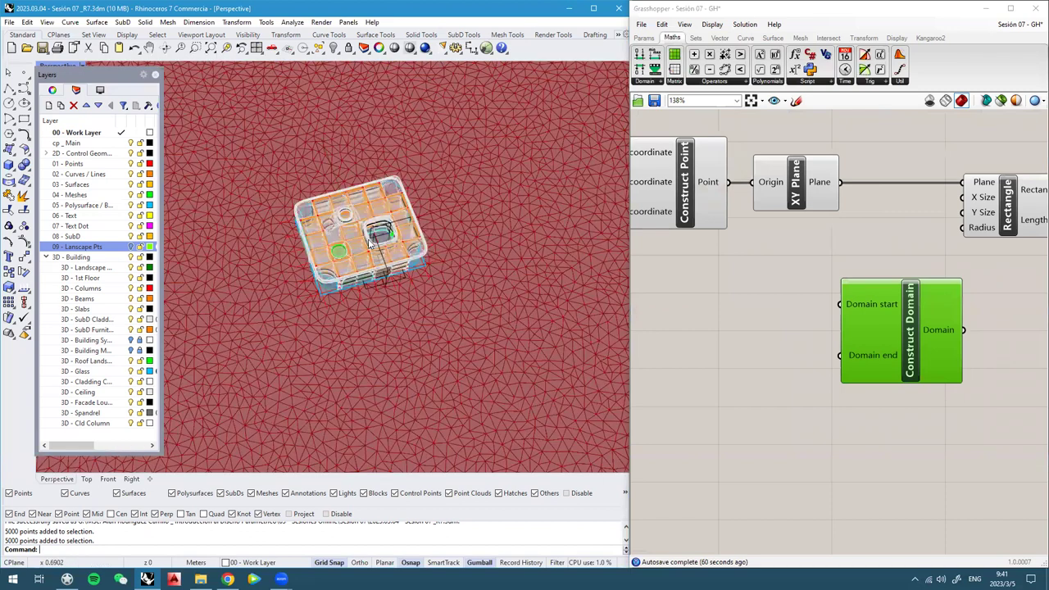
{"action": "scroll", "coordinate": [369, 244], "scroll_direction": "up", "scroll_amount": 3}
{"action": "key", "text": "ctrl+F1"}
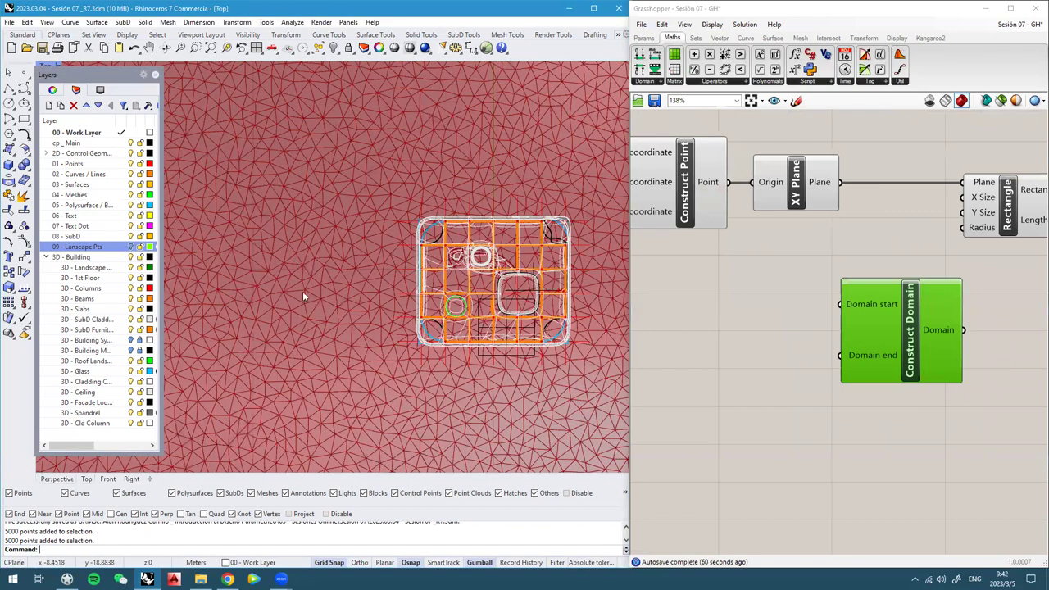
{"action": "right_click_drag", "start_coordinate": [471, 323], "coordinate": [304, 277]}
{"action": "left_click", "coordinate": [298, 516]}
{"action": "right_click_drag", "start_coordinate": [314, 346], "coordinate": [338, 345]}
Measure the approximate horizontal and vertical extents of the area around the building in the Top view with Distance
{"action": "type", "text": "Distance"}
{"action": "key", "text": "Return"}
{"action": "scroll", "coordinate": [337, 345], "scroll_direction": "down", "scroll_amount": 4}
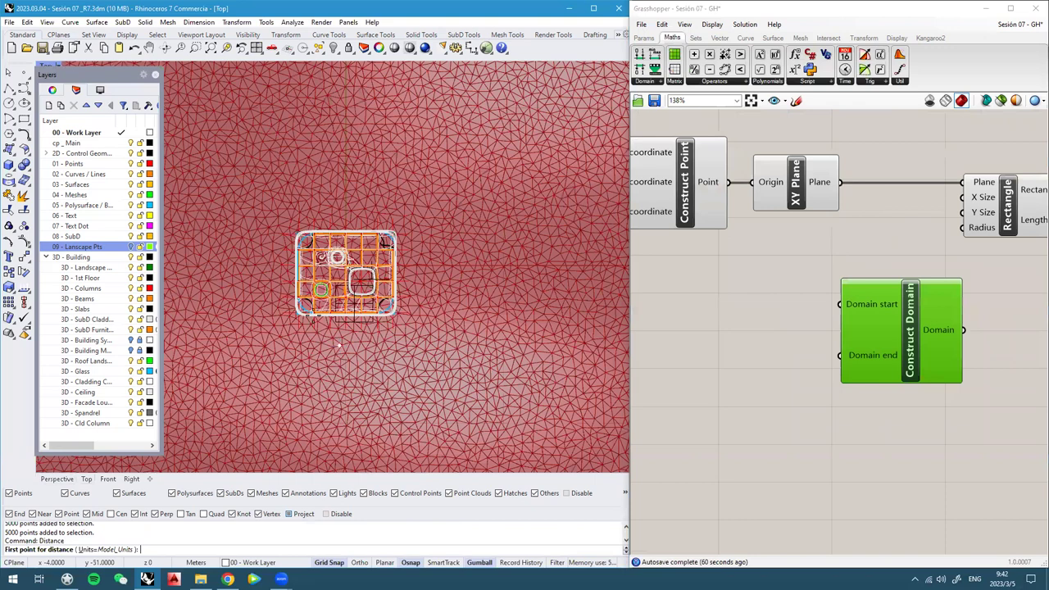
{"action": "scroll", "coordinate": [377, 282], "scroll_direction": "down", "scroll_amount": 3}
{"action": "scroll", "coordinate": [375, 279], "scroll_direction": "up", "scroll_amount": 2}
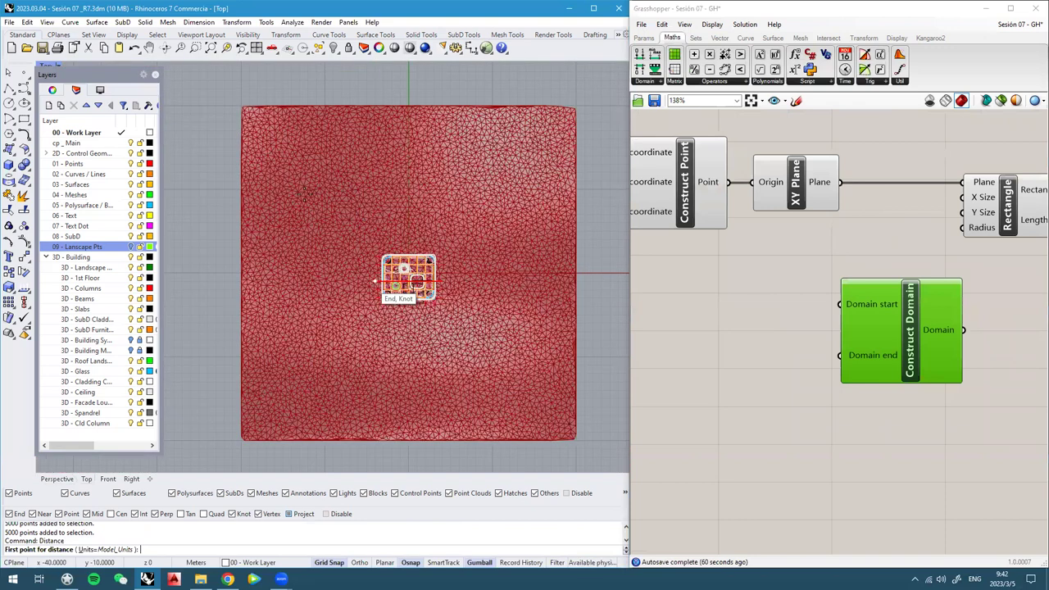
{"action": "left_click", "coordinate": [305, 192]}
{"action": "left_click", "coordinate": [503, 193]}
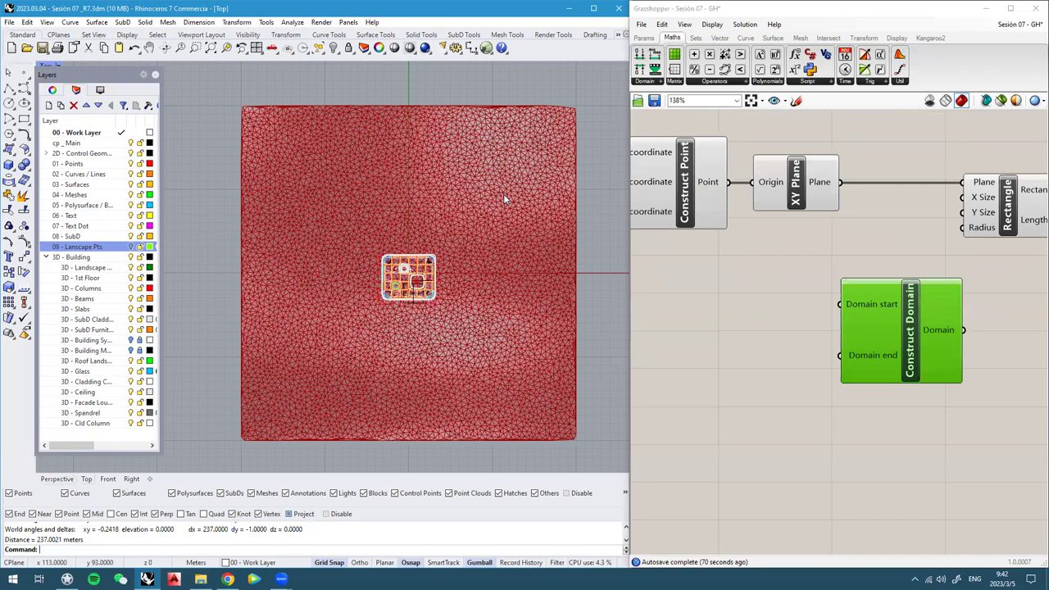
{"action": "key", "text": "Return"}
{"action": "left_click", "coordinate": [489, 190]}
{"action": "left_click", "coordinate": [495, 391]}
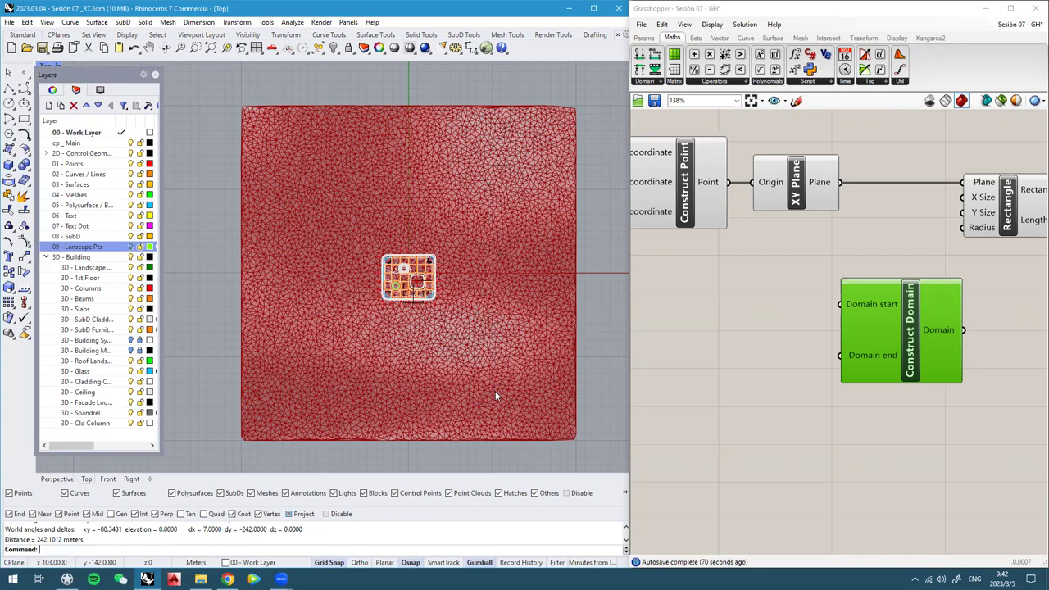
Add a Number Slider with the value 250 and place it before the Construct Domain component
{"action": "scroll", "coordinate": [393, 228], "scroll_direction": "up", "scroll_amount": 3}
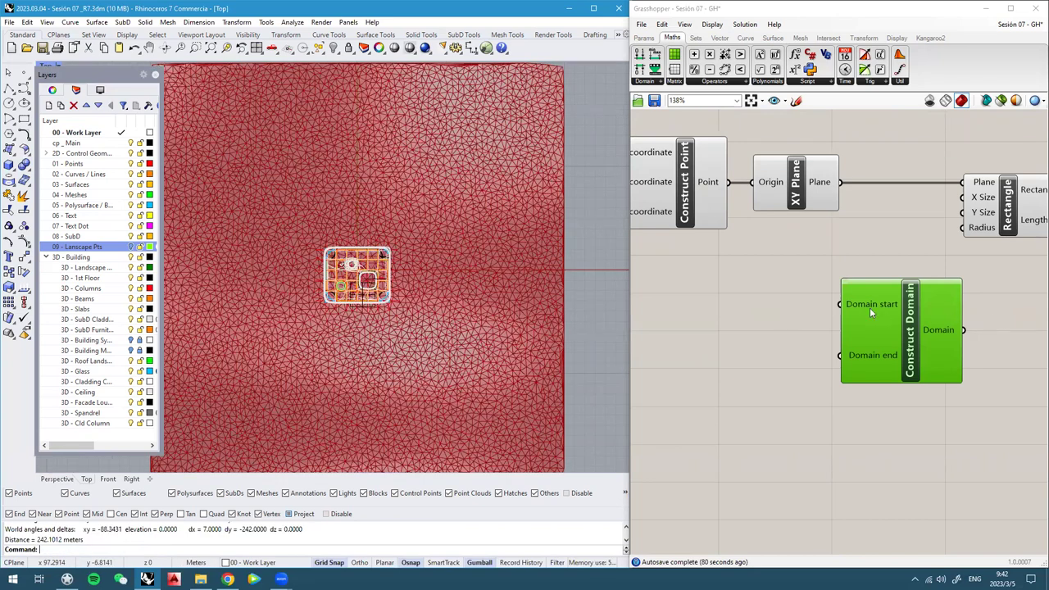
{"action": "scroll", "coordinate": [870, 307], "scroll_direction": "up", "scroll_amount": 1}
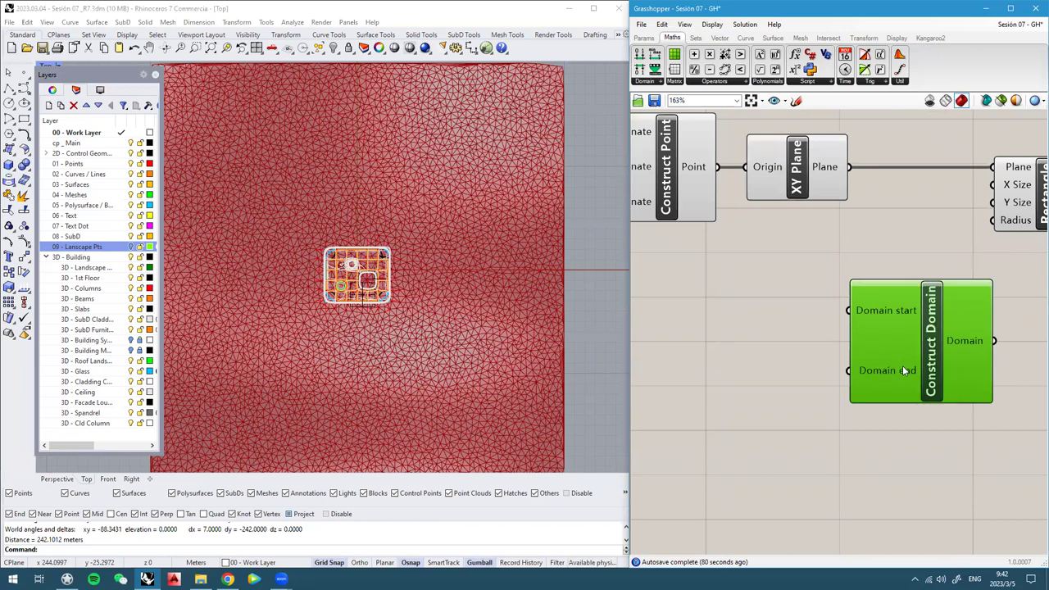
{"action": "mouse_move", "coordinate": [903, 367]}
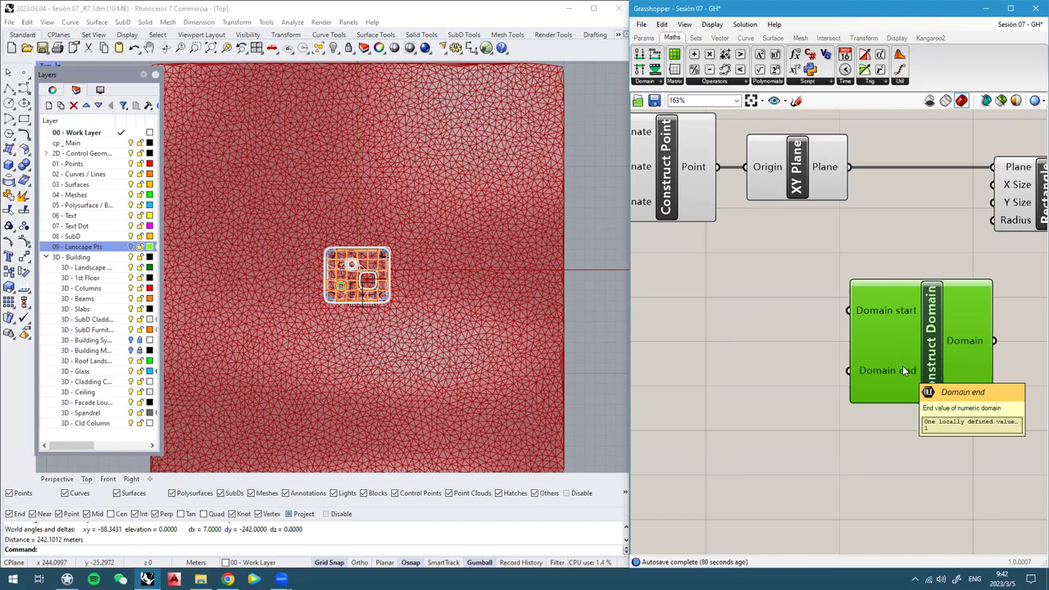
{"action": "scroll", "coordinate": [862, 342], "scroll_direction": "down", "scroll_amount": 3}
{"action": "right_click_drag", "start_coordinate": [414, 273], "coordinate": [458, 291]}
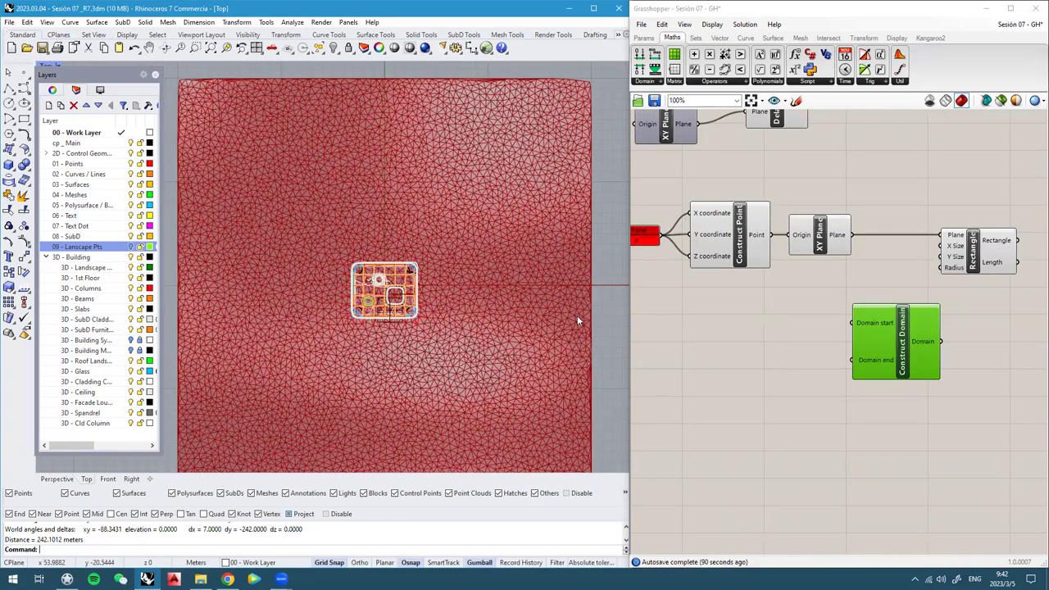
{"action": "scroll", "coordinate": [803, 325], "scroll_direction": "up", "scroll_amount": 2}
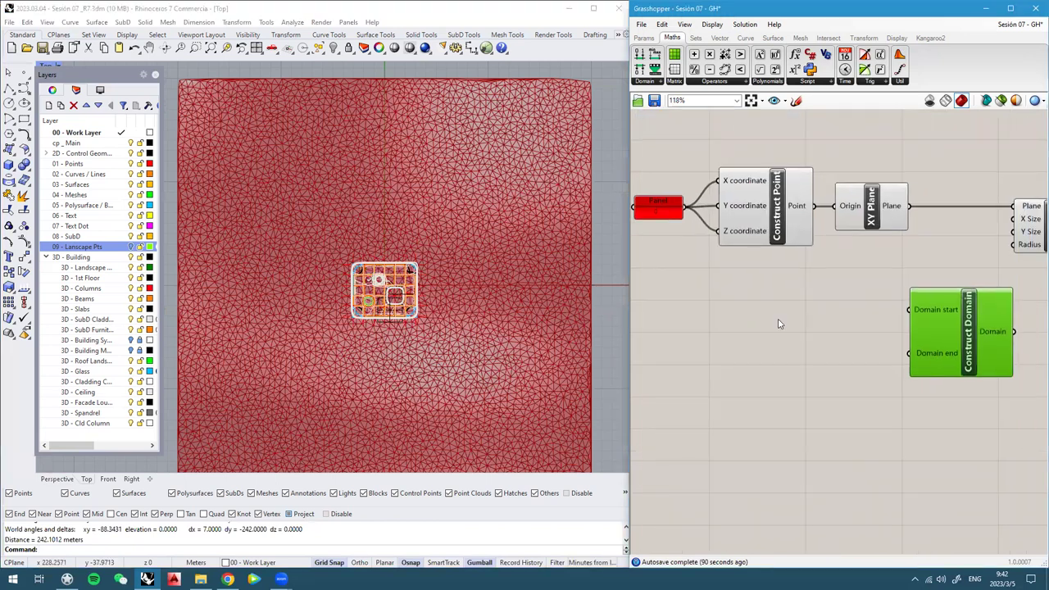
{"action": "double_click", "coordinate": [779, 320]}
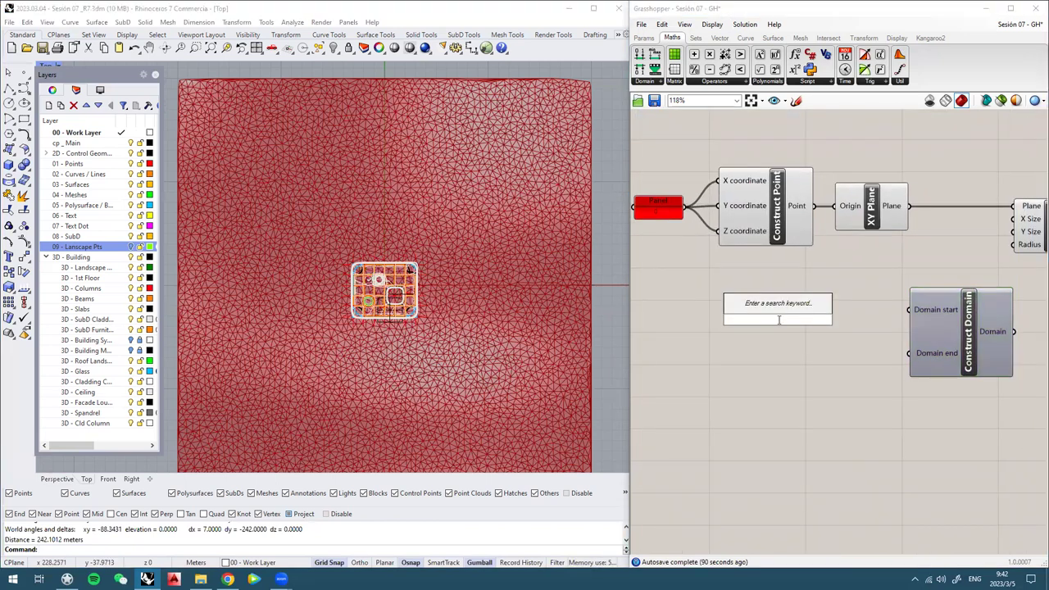
{"action": "type", "text": "250"}
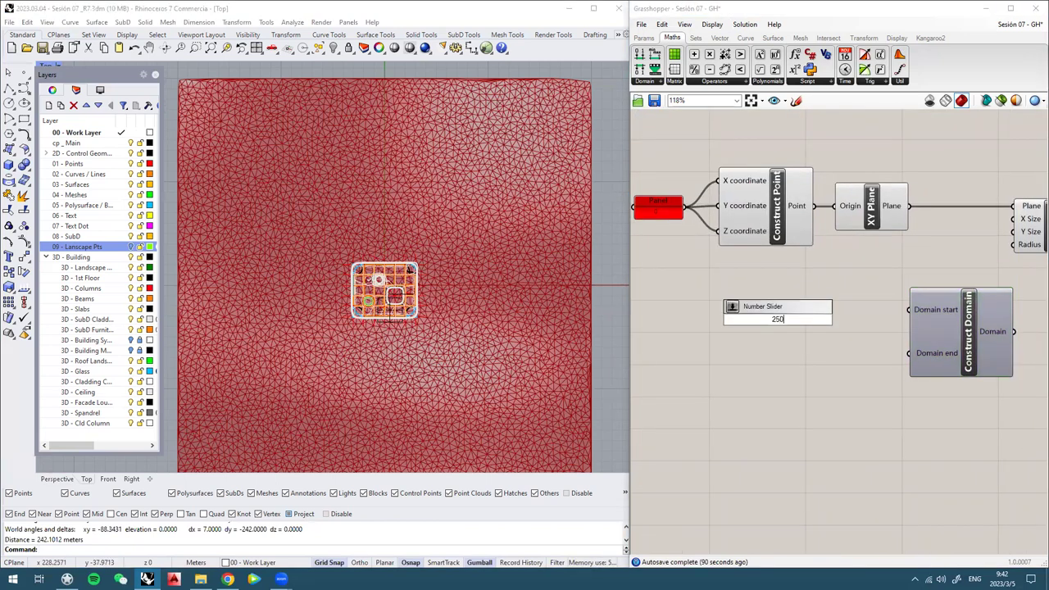
{"action": "key", "text": "Return"}
{"action": "right_click_drag", "start_coordinate": [758, 317], "coordinate": [766, 284]}
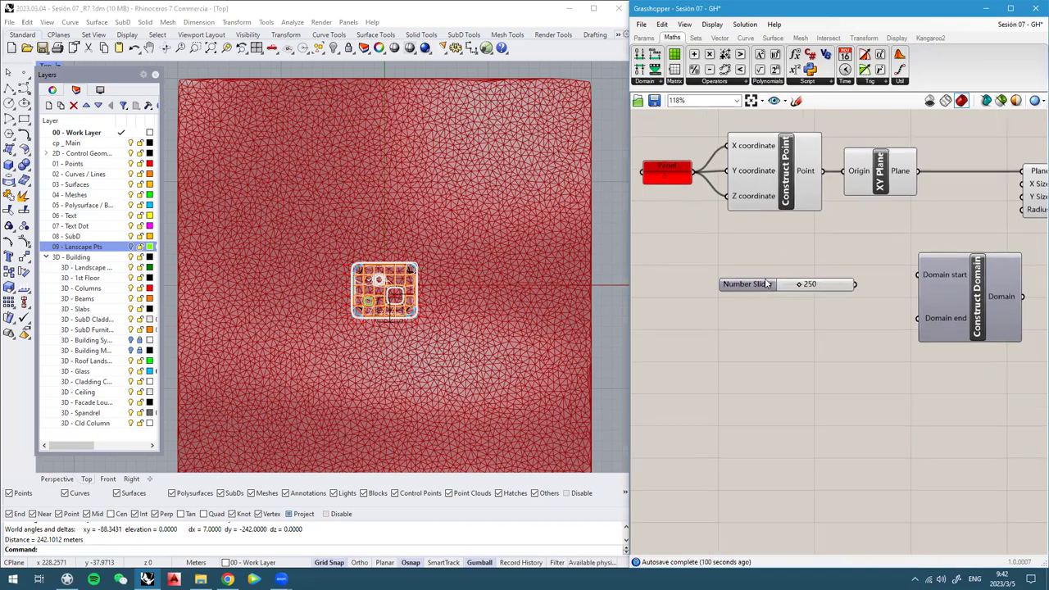
{"action": "left_click_drag", "start_coordinate": [766, 284], "coordinate": [719, 285]}
{"action": "scroll", "coordinate": [770, 282], "scroll_direction": "up", "scroll_amount": 1}
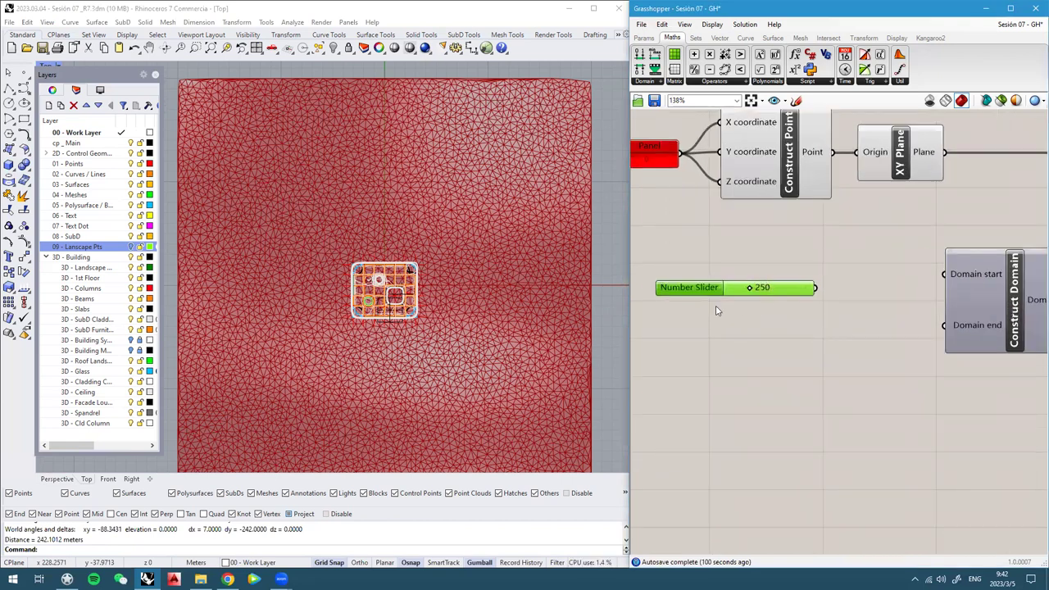
Add a Division component with divisor 2 between the slider and Construct Domain, and connect the 250 slider to input A
{"action": "right_click_drag", "start_coordinate": [713, 297], "coordinate": [668, 292]}
{"action": "left_click_drag", "start_coordinate": [948, 302], "coordinate": [957, 303]}
{"action": "left_click", "coordinate": [868, 298]}
{"action": "right_click_drag", "start_coordinate": [843, 299], "coordinate": [812, 297]}
{"action": "double_click", "coordinate": [810, 294]}
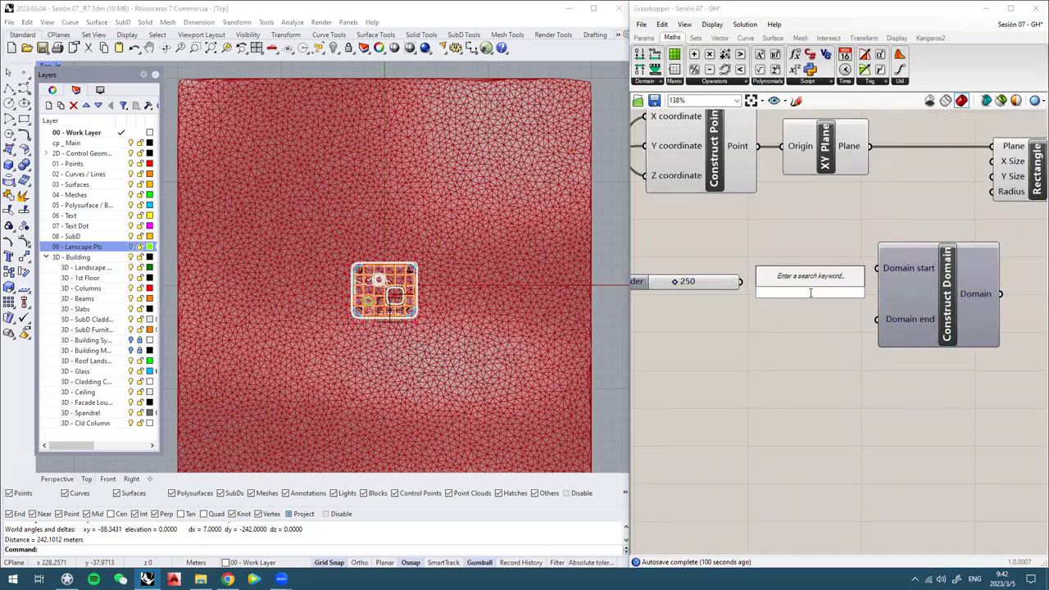
{"action": "type", "text": "Division"}
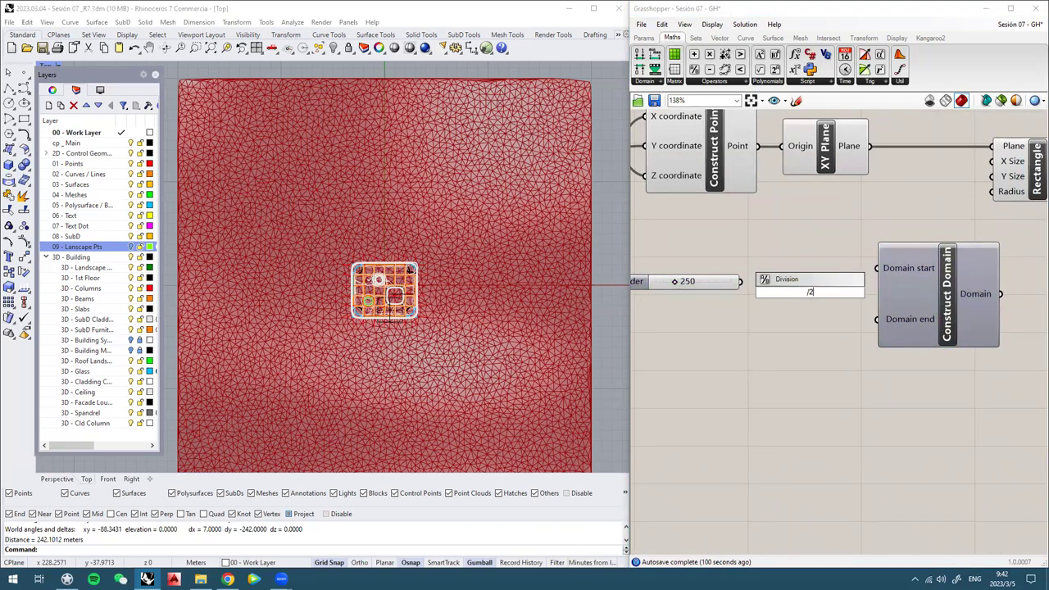
{"action": "key", "text": "Return"}
{"action": "scroll", "coordinate": [783, 305], "scroll_direction": "up", "scroll_amount": 3}
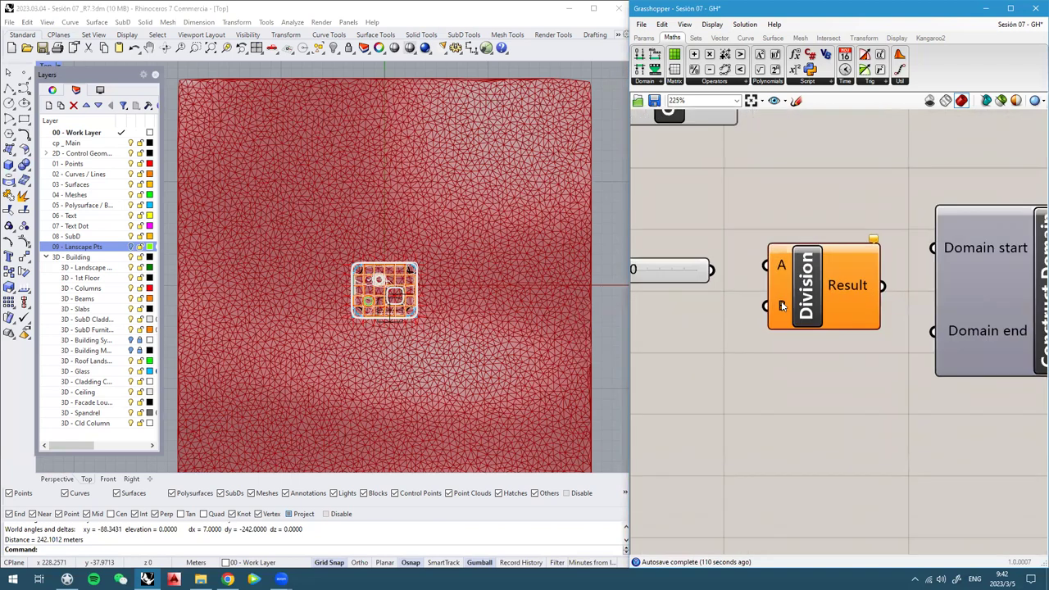
{"action": "mouse_move", "coordinate": [782, 305]}
{"action": "left_click_drag", "start_coordinate": [713, 270], "coordinate": [765, 265]}
{"action": "scroll", "coordinate": [882, 308], "scroll_direction": "down", "scroll_amount": 3}
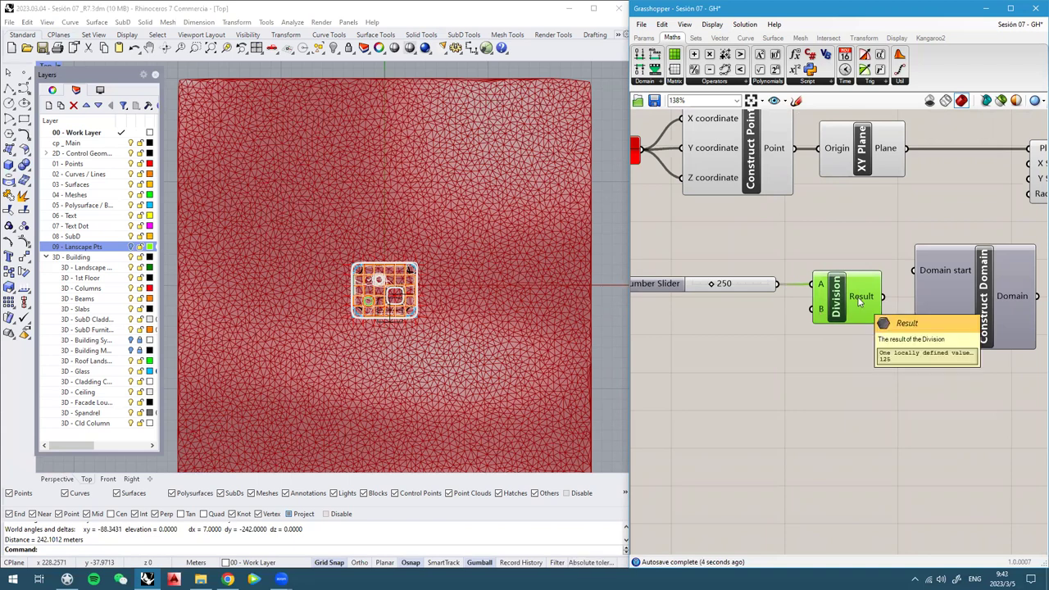
Move the Rectangle and Construct Domain components farther from Division to leave room for more components
{"action": "right_click_drag", "start_coordinate": [906, 298], "coordinate": [846, 295]}
{"action": "left_click_drag", "start_coordinate": [899, 297], "coordinate": [912, 297]}
{"action": "scroll", "coordinate": [935, 293], "scroll_direction": "down", "scroll_amount": 5}
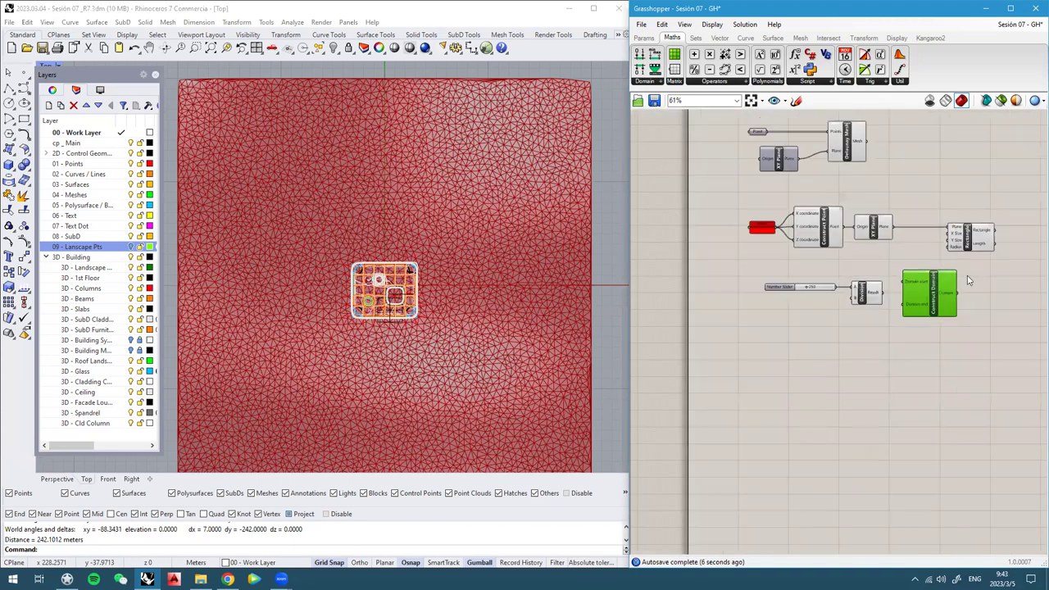
{"action": "scroll", "coordinate": [963, 241], "scroll_direction": "up", "scroll_amount": 3}
{"action": "right_click_drag", "start_coordinate": [963, 241], "coordinate": [865, 244]}
{"action": "left_click_drag", "start_coordinate": [867, 242], "coordinate": [976, 241]}
{"action": "left_click_drag", "start_coordinate": [822, 332], "coordinate": [911, 334]}
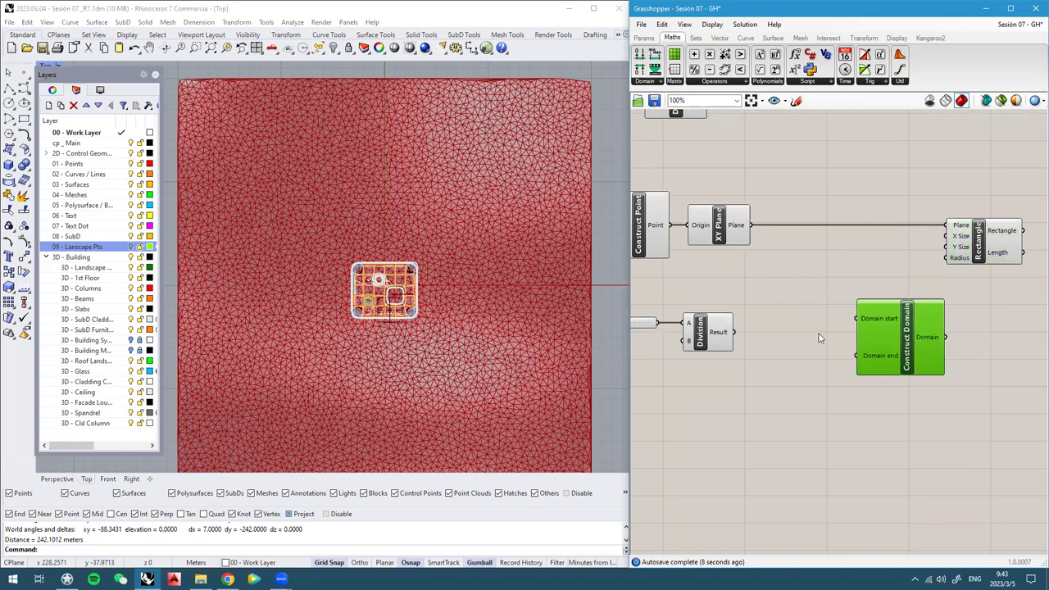
Add a Panel beside the Division component and connect the Division Result to it
{"action": "scroll", "coordinate": [762, 329], "scroll_direction": "up", "scroll_amount": 2}
{"action": "right_click_drag", "start_coordinate": [762, 329], "coordinate": [874, 287]}
{"action": "double_click", "coordinate": [875, 293]}
{"action": "type", "text": "Panel"}
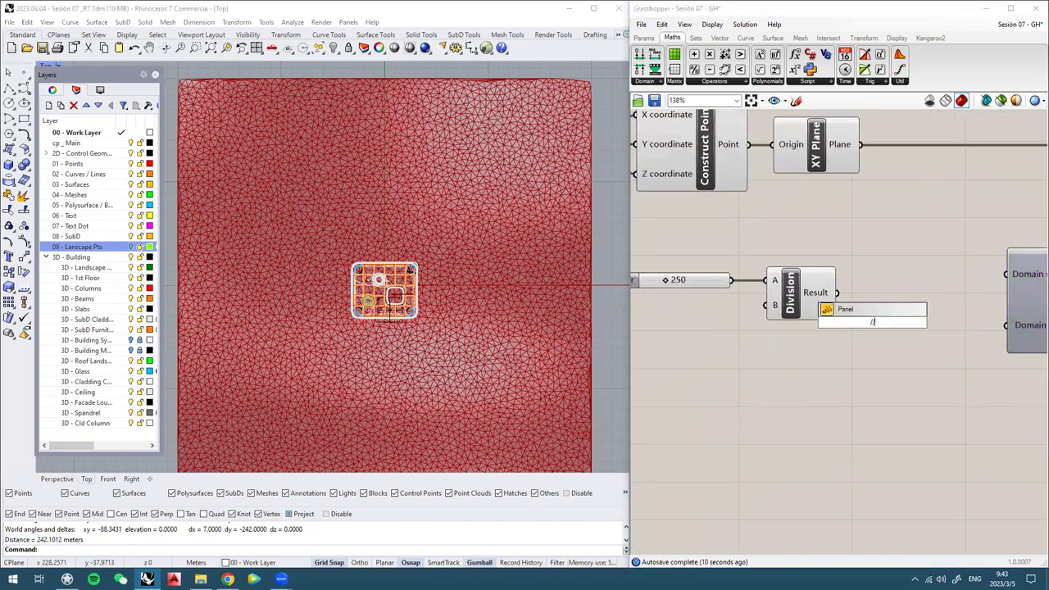
{"action": "key", "text": "Return"}
{"action": "left_click_drag", "start_coordinate": [872, 322], "coordinate": [913, 307]}
{"action": "scroll", "coordinate": [844, 293], "scroll_direction": "up", "scroll_amount": 1}
{"action": "left_click_drag", "start_coordinate": [834, 289], "coordinate": [858, 307]}
{"action": "scroll", "coordinate": [928, 280], "scroll_direction": "up", "scroll_amount": 2}
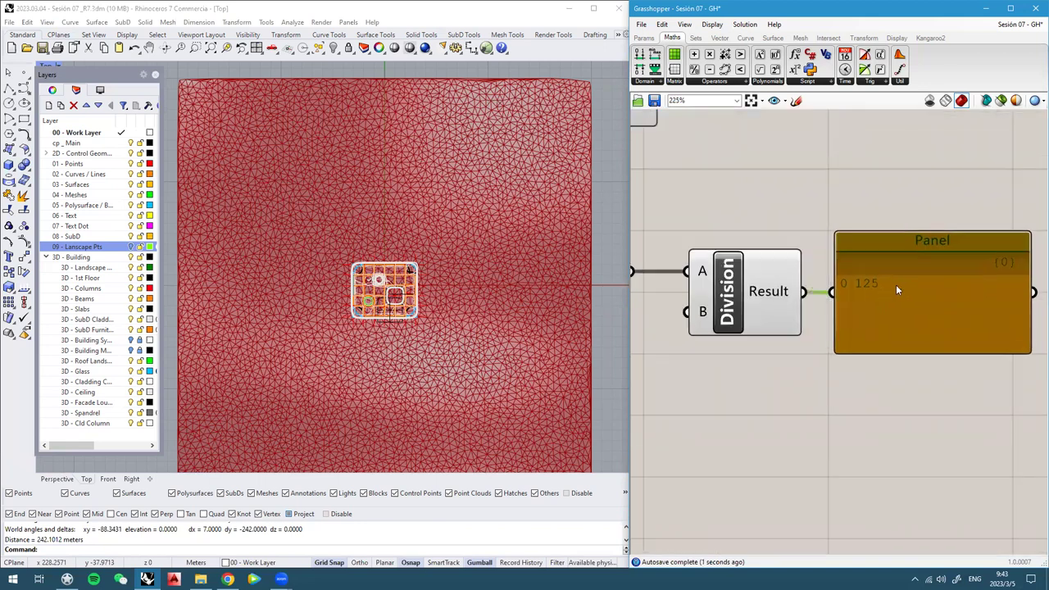
{"action": "scroll", "coordinate": [900, 281], "scroll_direction": "down", "scroll_amount": 1}
{"action": "left_click", "coordinate": [885, 261]}
{"action": "scroll", "coordinate": [885, 261], "scroll_direction": "down", "scroll_amount": 1}
Add a Number Slider with the value 2, connect it to Division input B, and place it below the 250 slider
{"action": "right_click_drag", "start_coordinate": [768, 295], "coordinate": [843, 290]}
{"action": "scroll", "coordinate": [816, 295], "scroll_direction": "up", "scroll_amount": 1}
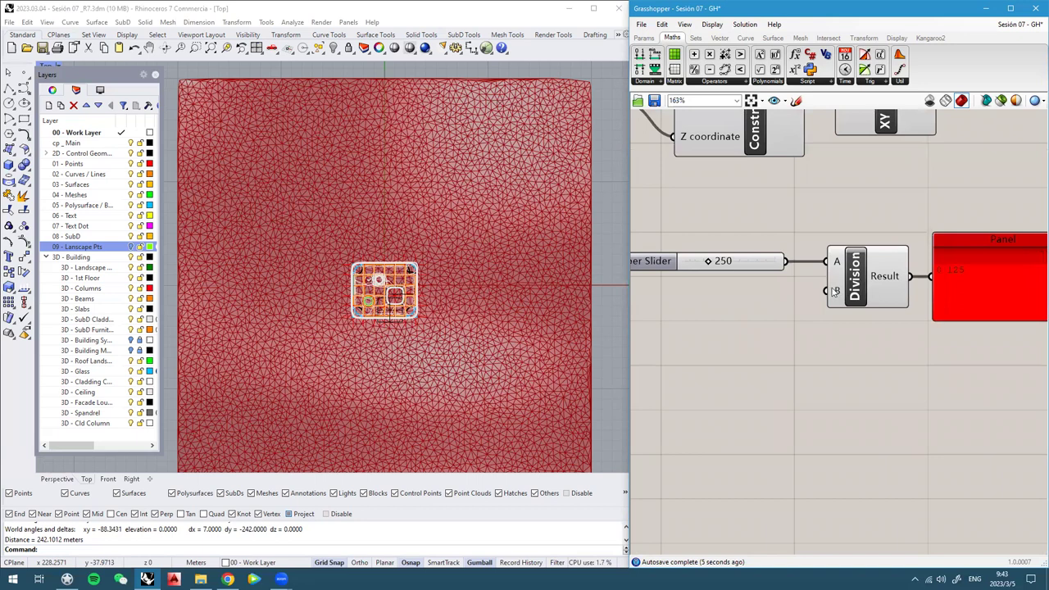
{"action": "double_click", "coordinate": [746, 323]}
{"action": "type", "text": "2"}
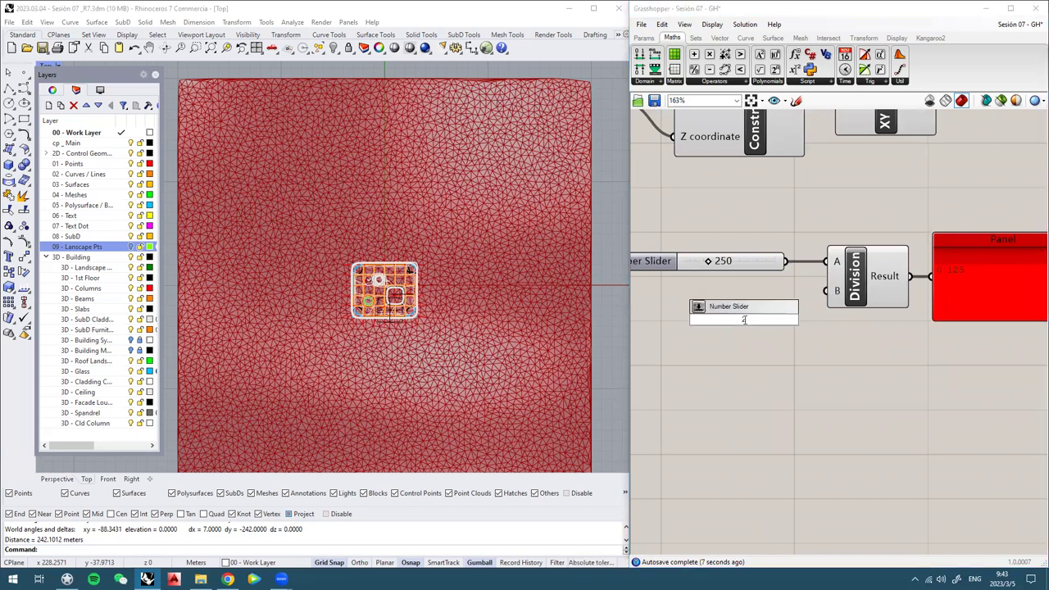
{"action": "key", "text": "Return"}
{"action": "left_click_drag", "start_coordinate": [838, 319], "coordinate": [829, 306]}
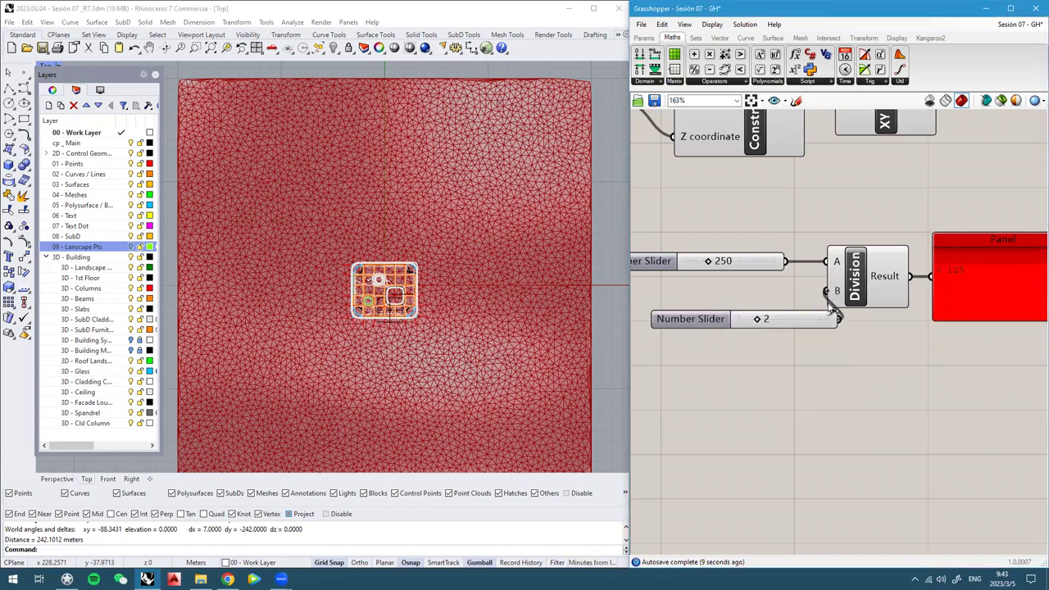
{"action": "right_click_drag", "start_coordinate": [749, 328], "coordinate": [832, 299]}
{"action": "left_click_drag", "start_coordinate": [784, 295], "coordinate": [726, 267]}
{"action": "scroll", "coordinate": [742, 269], "scroll_direction": "down", "scroll_amount": 3}
{"action": "scroll", "coordinate": [860, 260], "scroll_direction": "up", "scroll_amount": 3}
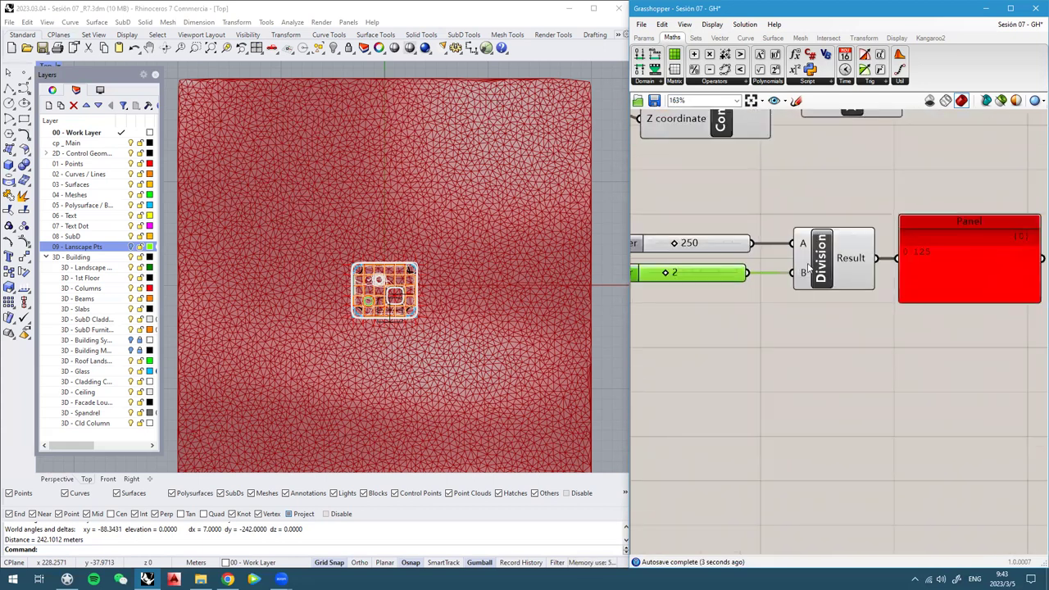
Set the divisor slider to 2 and move the Panel below the Division component
{"action": "right_click_drag", "start_coordinate": [809, 270], "coordinate": [852, 248]}
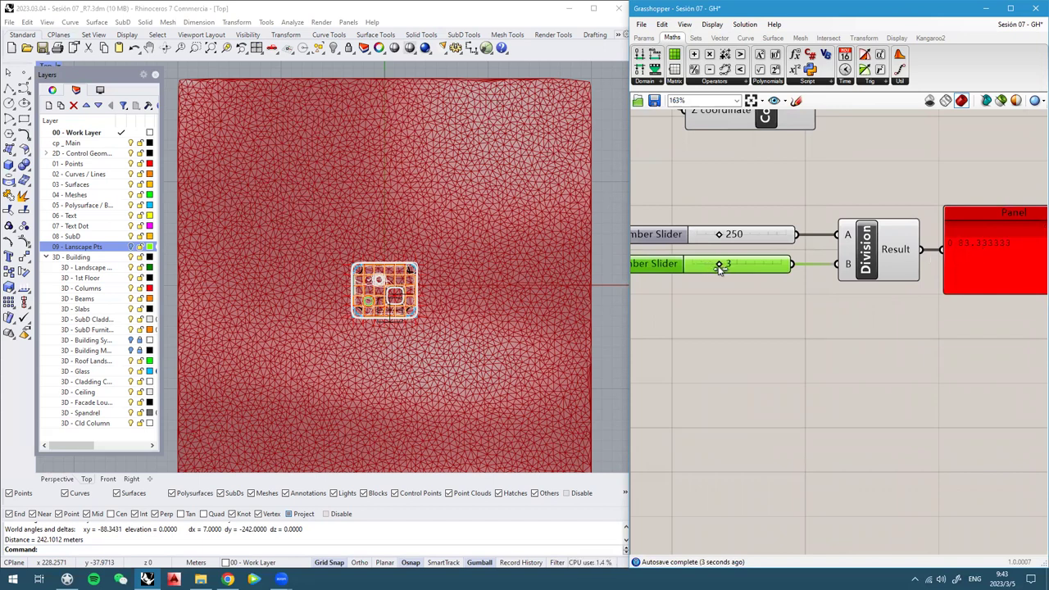
{"action": "mouse_move", "coordinate": [723, 271]}
{"action": "left_mouse_down"}
{"action": "mouse_move", "coordinate": [758, 271]}
{"action": "mouse_move", "coordinate": [712, 271]}
{"action": "left_mouse_up"}
{"action": "scroll", "coordinate": [710, 271], "scroll_direction": "down", "scroll_amount": 3}
{"action": "scroll", "coordinate": [809, 275], "scroll_direction": "up", "scroll_amount": 2}
{"action": "left_click_drag", "start_coordinate": [870, 267], "coordinate": [867, 354]}
Move Construct Domain slightly and connect the Division Result to both its Domain start and Domain end inputs
{"action": "left_click_drag", "start_coordinate": [967, 258], "coordinate": [943, 218]}
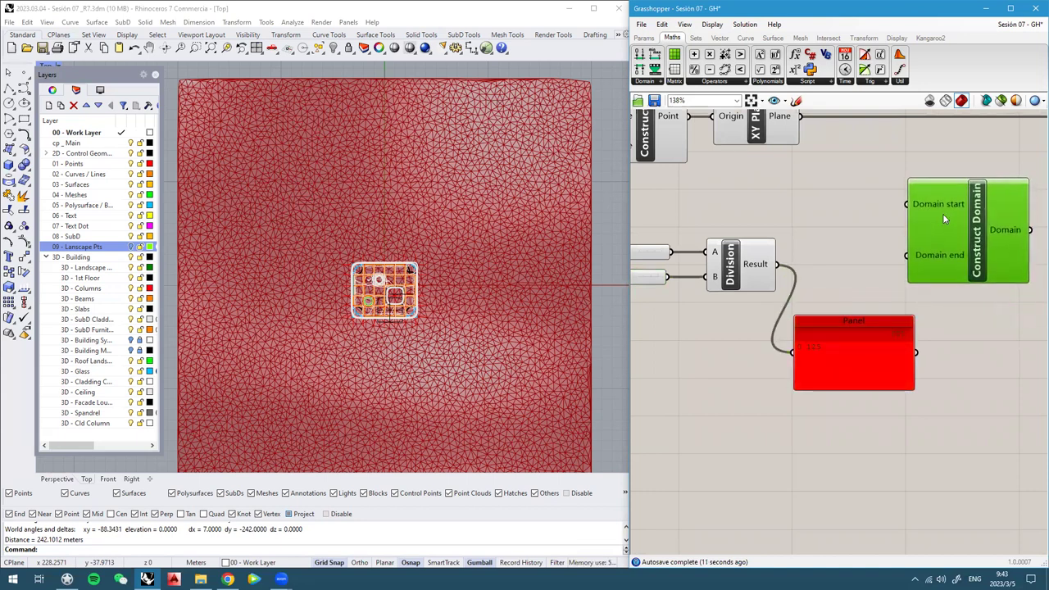
{"action": "left_click_drag", "start_coordinate": [780, 269], "coordinate": [907, 204]}
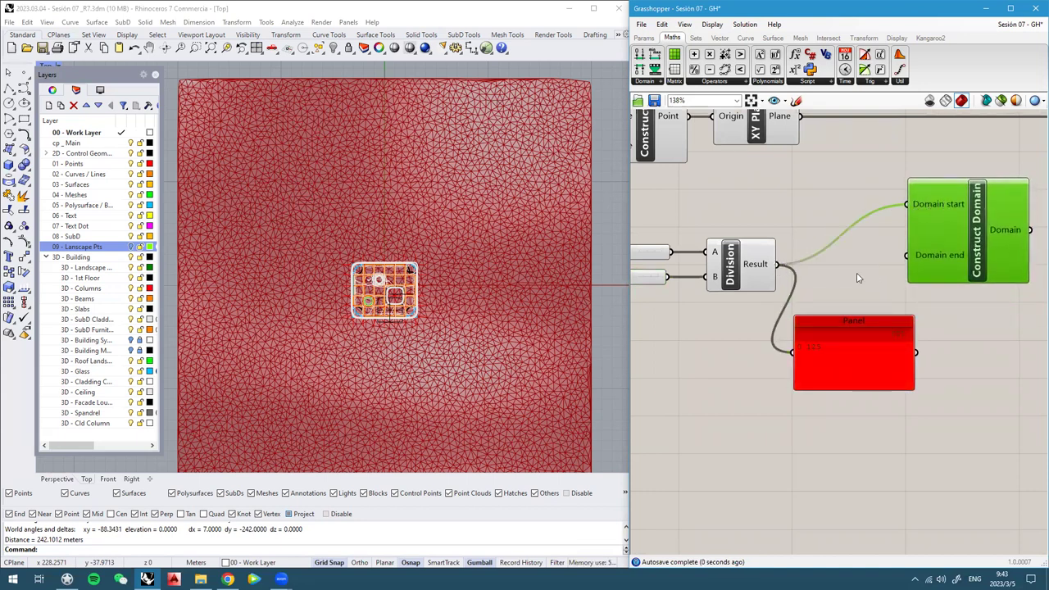
{"action": "left_click_drag", "start_coordinate": [779, 266], "coordinate": [904, 256]}
{"action": "scroll", "coordinate": [903, 288], "scroll_direction": "up", "scroll_amount": 1}
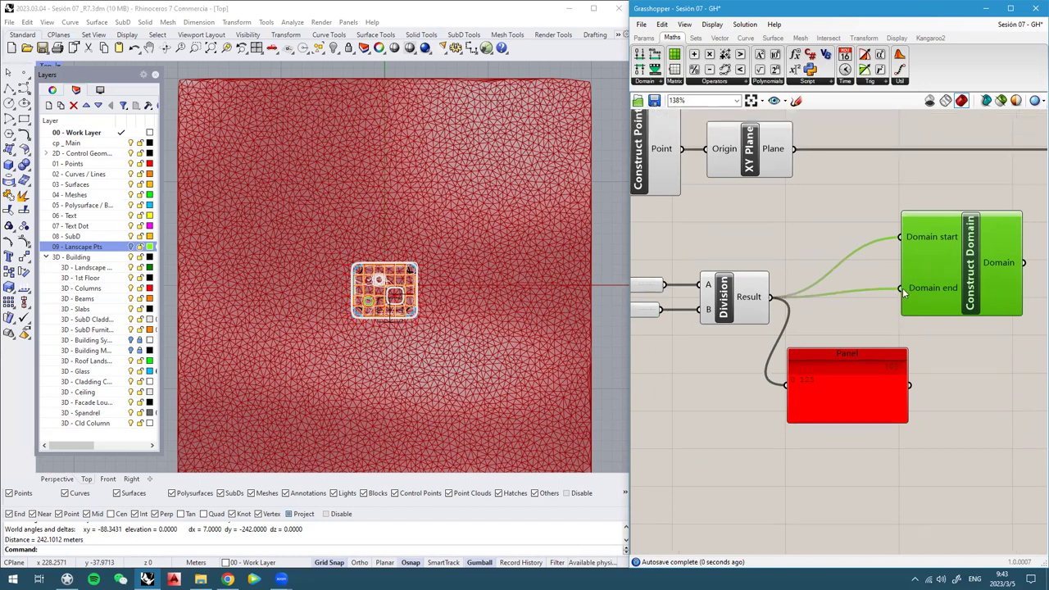
{"action": "right_click_drag", "start_coordinate": [355, 295], "coordinate": [291, 290]}
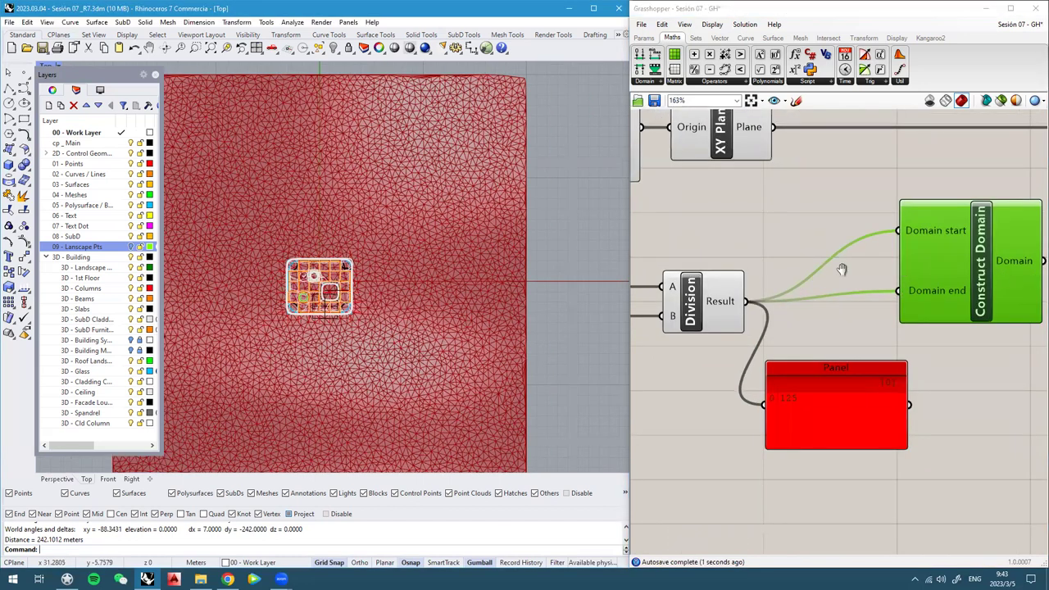
{"action": "right_click_drag", "start_coordinate": [842, 268], "coordinate": [709, 267]}
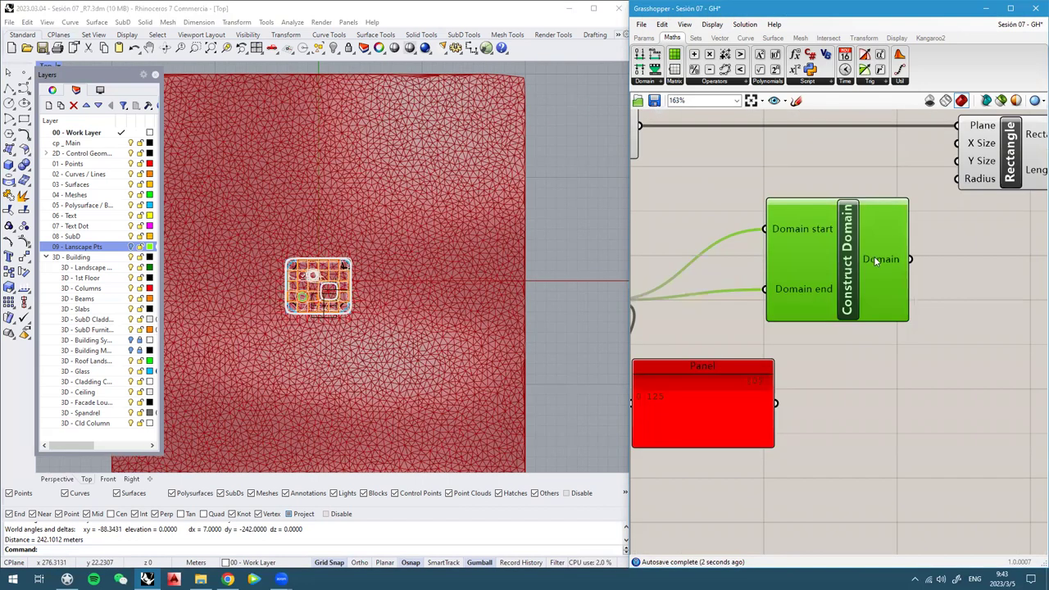
{"action": "scroll", "coordinate": [874, 258], "scroll_direction": "down", "scroll_amount": 2}
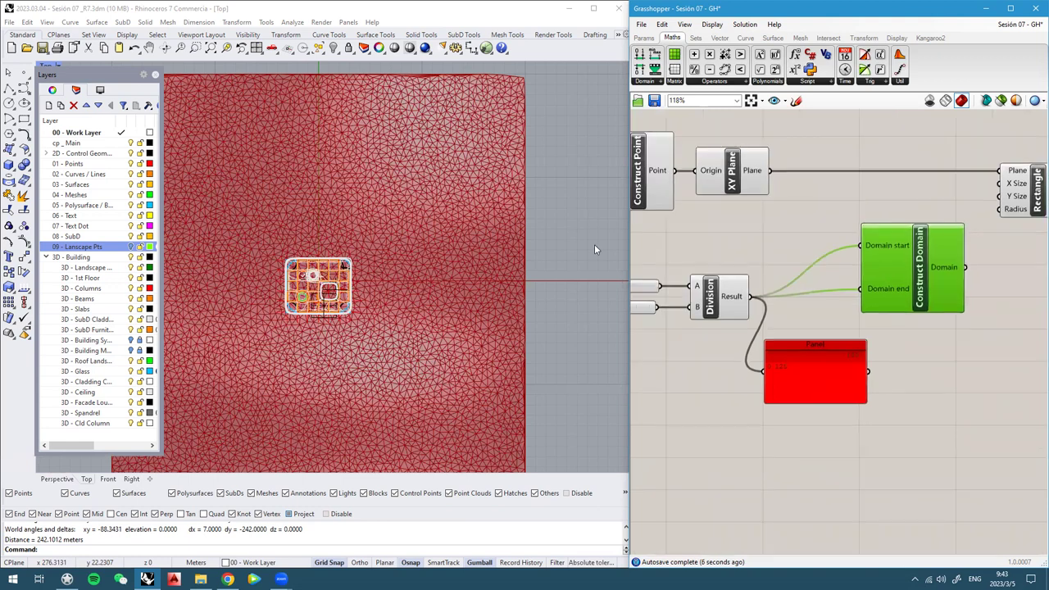
Apply the expression -x to the Domain start input of the Construct Domain component
{"action": "scroll", "coordinate": [302, 264], "scroll_direction": "up", "scroll_amount": 1}
{"action": "right_click_drag", "start_coordinate": [274, 288], "coordinate": [455, 293]}
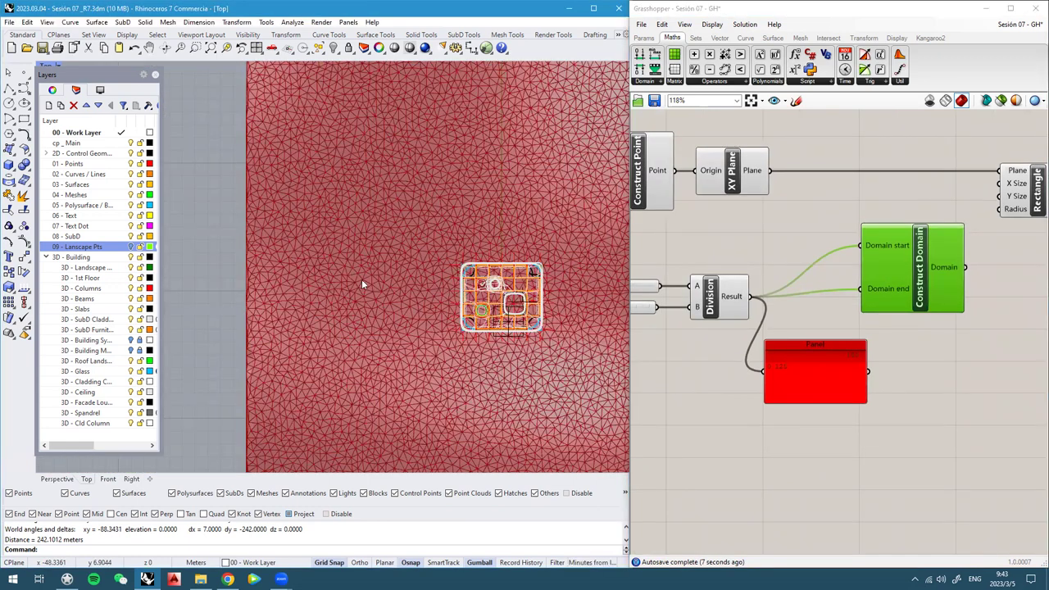
{"action": "scroll", "coordinate": [369, 281], "scroll_direction": "down", "scroll_amount": 1}
{"action": "scroll", "coordinate": [790, 266], "scroll_direction": "up", "scroll_amount": 1}
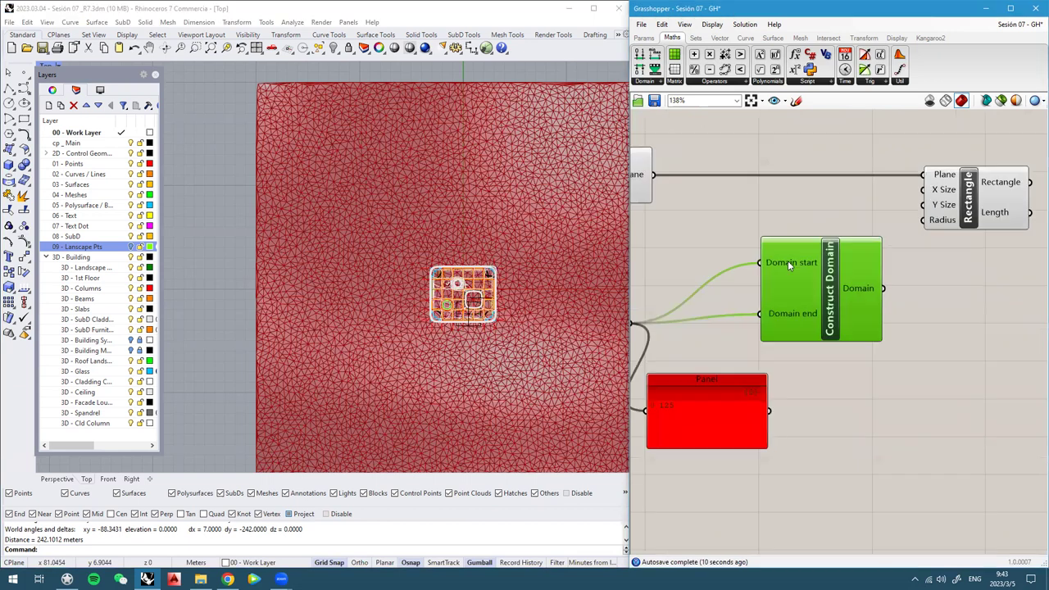
{"action": "right_click", "coordinate": [787, 262]}
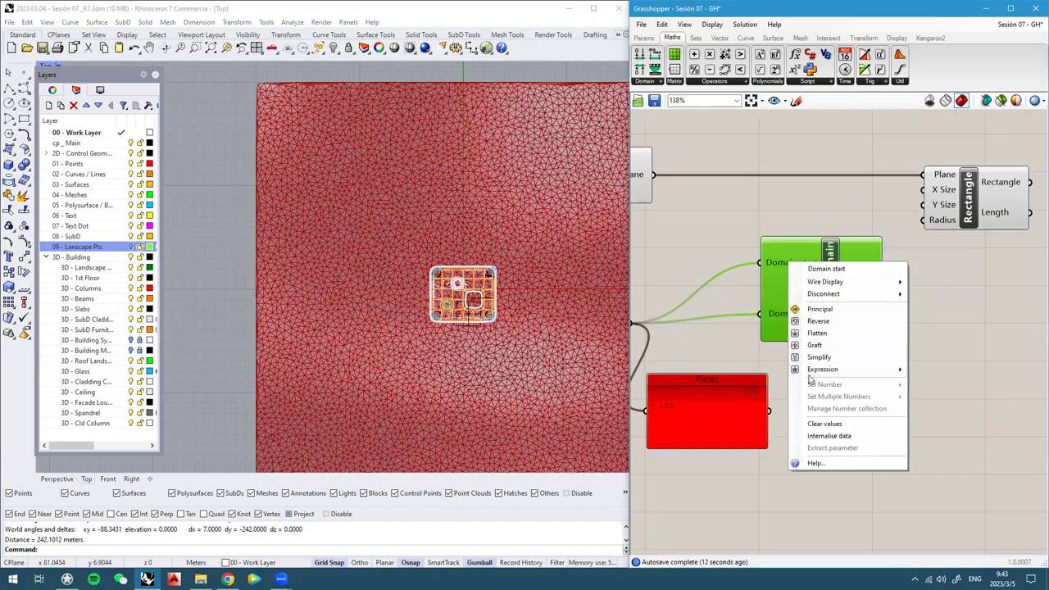
{"action": "mouse_move", "coordinate": [821, 377]}
{"action": "left_click", "coordinate": [680, 382]}
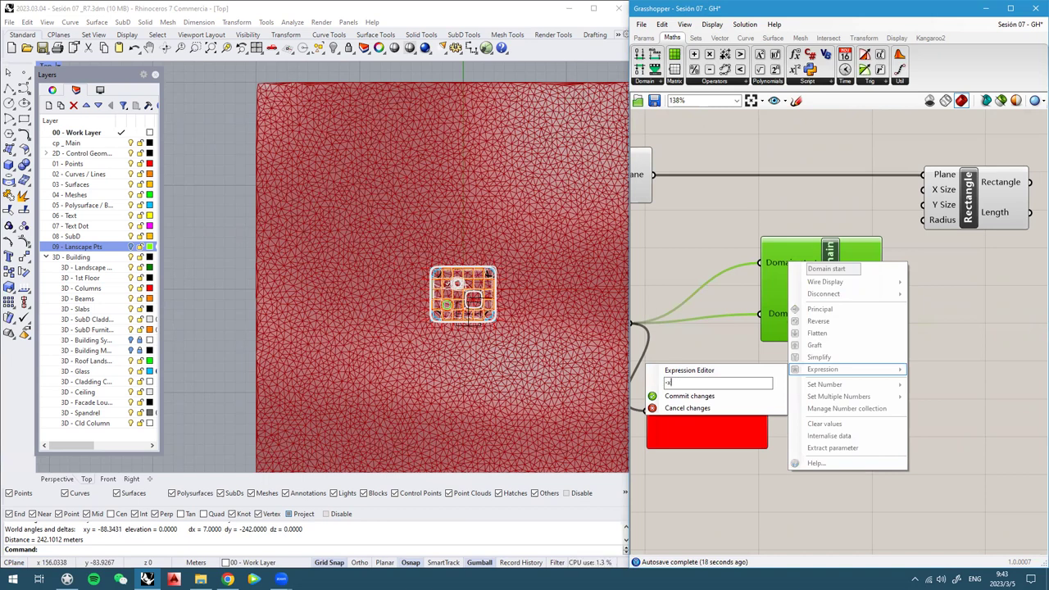
{"action": "left_click", "coordinate": [677, 398]}
{"action": "right_click_drag", "start_coordinate": [901, 258], "coordinate": [871, 261]}
{"action": "scroll", "coordinate": [942, 205], "scroll_direction": "down", "scroll_amount": 3}
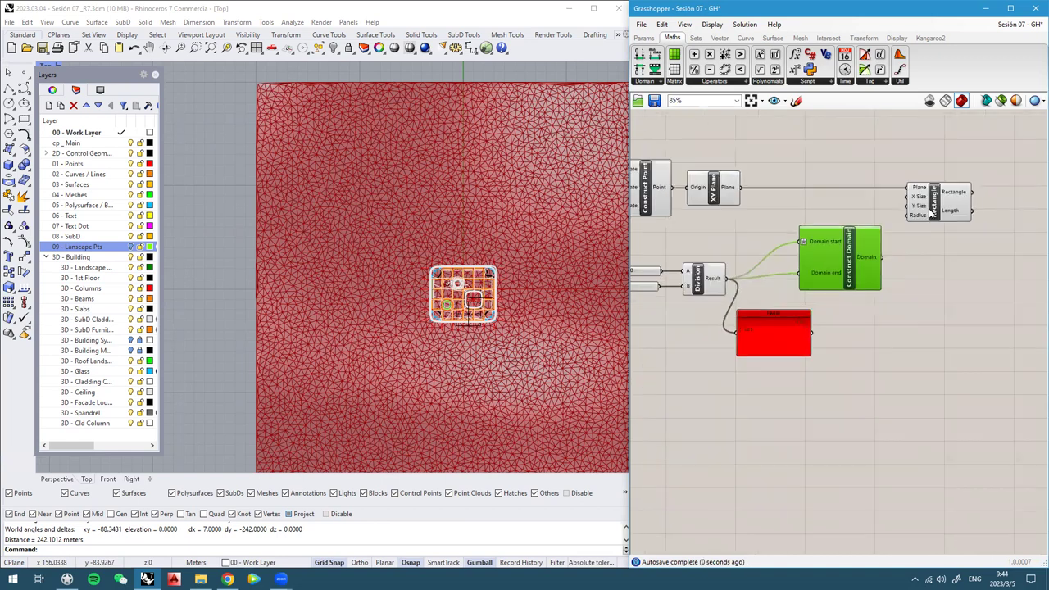
Shift the Rectangle component farther right and add a Panel connected to the Construct Domain output
{"action": "scroll", "coordinate": [942, 205], "scroll_direction": "up", "scroll_amount": 2}
{"action": "right_click_drag", "start_coordinate": [928, 209], "coordinate": [852, 211]}
{"action": "left_click_drag", "start_coordinate": [852, 211], "coordinate": [936, 208]}
{"action": "double_click", "coordinate": [873, 288]}
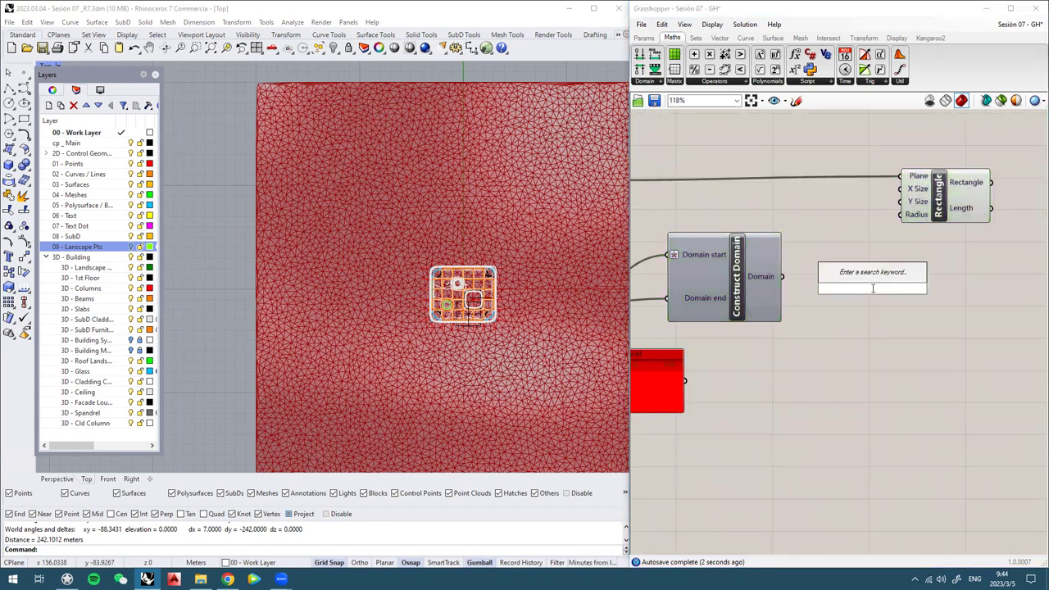
{"action": "type", "text": "//"}
{"action": "key", "text": "Return"}
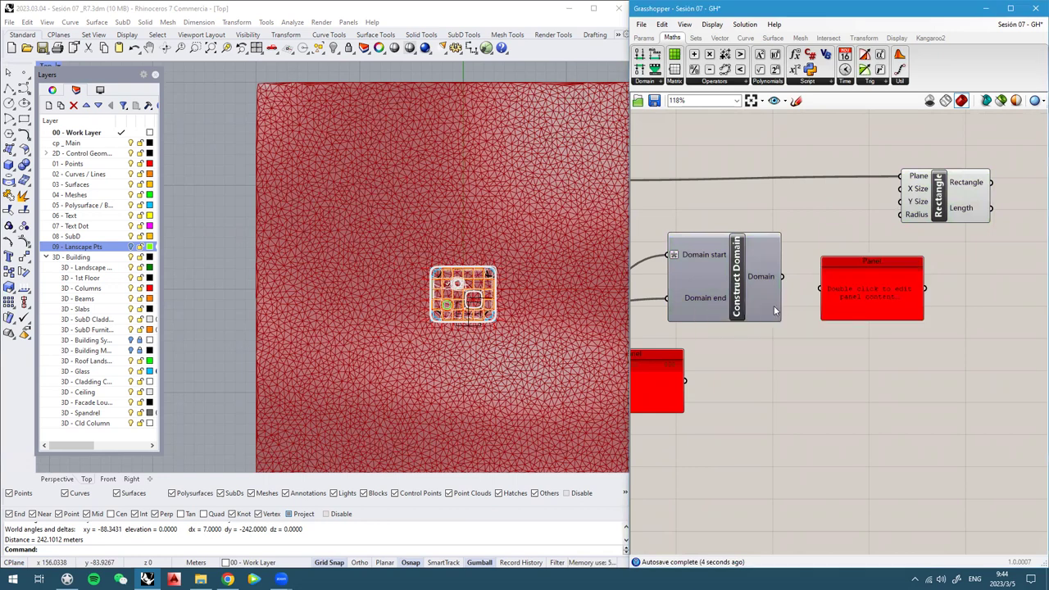
{"action": "scroll", "coordinate": [872, 287], "scroll_direction": "up", "scroll_amount": 2}
{"action": "scroll", "coordinate": [867, 255], "scroll_direction": "up", "scroll_amount": 2}
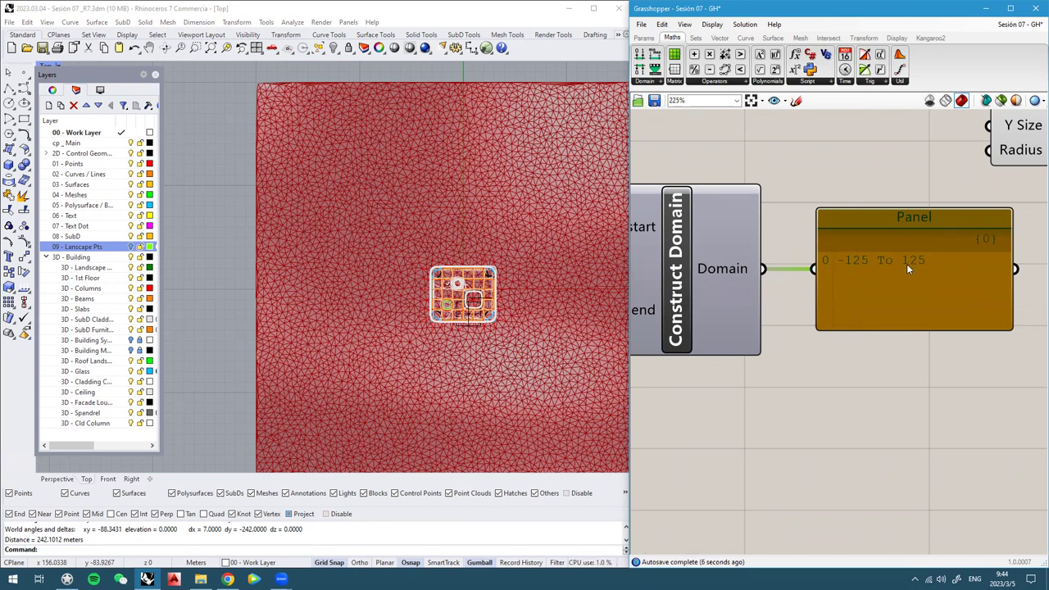
{"action": "scroll", "coordinate": [907, 264], "scroll_direction": "down", "scroll_amount": 3}
{"action": "right_click_drag", "start_coordinate": [784, 309], "coordinate": [774, 260]}
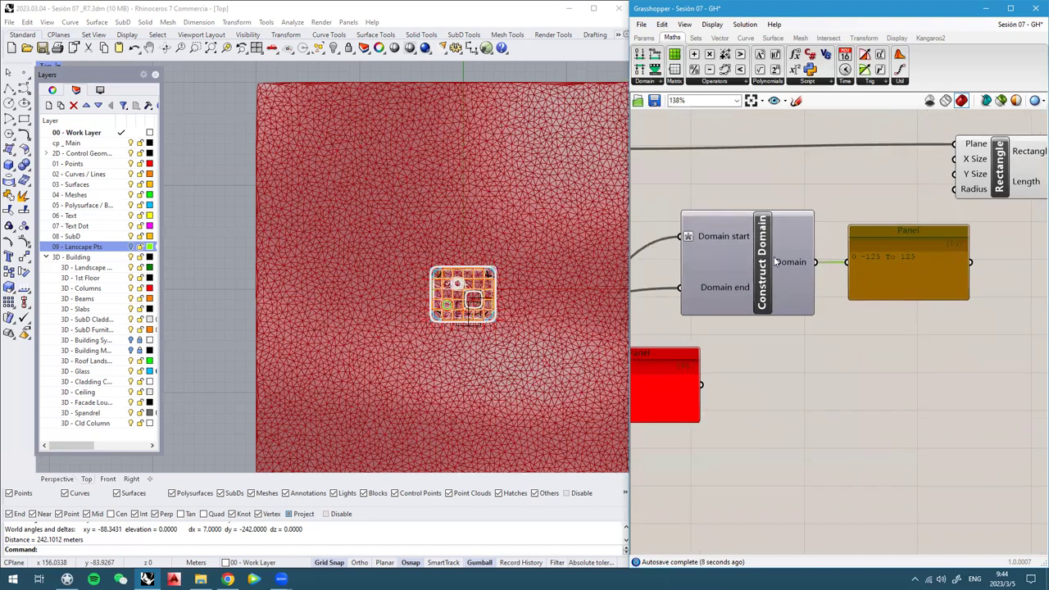
Rename the Construct Domain component to REC X Dim and move the Division's Panel up slightly
{"action": "right_click", "coordinate": [770, 263]}
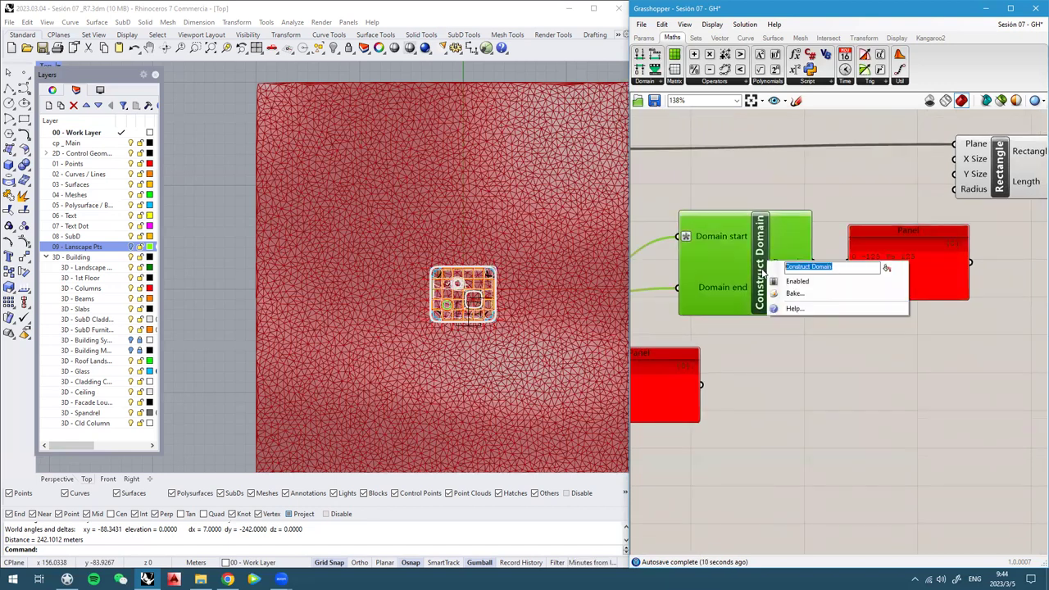
{"action": "type", "text": "REC X Dim"}
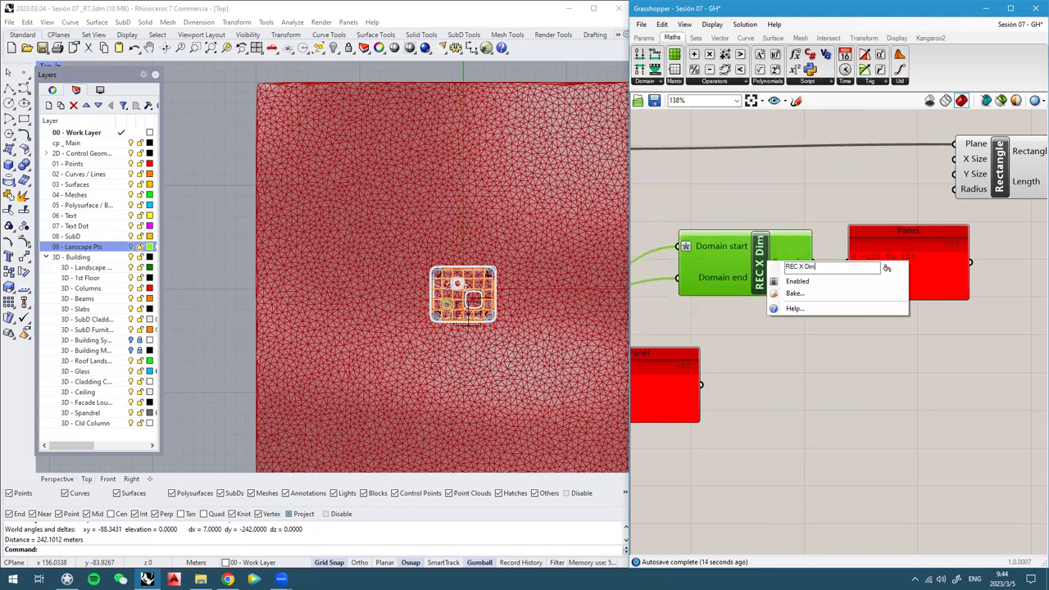
{"action": "left_click", "coordinate": [851, 197]}
{"action": "scroll", "coordinate": [838, 214], "scroll_direction": "down", "scroll_amount": 3}
{"action": "right_click_drag", "start_coordinate": [787, 288], "coordinate": [887, 277]}
{"action": "scroll", "coordinate": [844, 296], "scroll_direction": "up", "scroll_amount": 1}
{"action": "left_click_drag", "start_coordinate": [814, 314], "coordinate": [812, 289]}
{"action": "scroll", "coordinate": [876, 279], "scroll_direction": "down", "scroll_amount": 1}
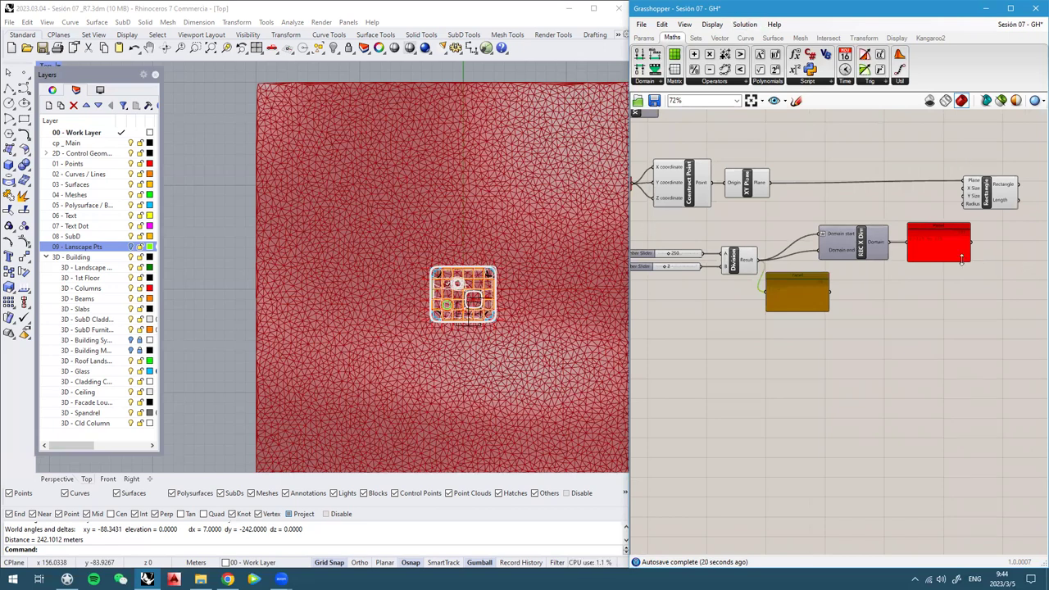
Duplicate the two sliders, Division, REC X Dim and both Panels, and place the copy below the originals
{"action": "scroll", "coordinate": [912, 261], "scroll_direction": "up", "scroll_amount": 1}
{"action": "right_click_drag", "start_coordinate": [850, 274], "coordinate": [902, 268]}
{"action": "scroll", "coordinate": [904, 268], "scroll_direction": "down", "scroll_amount": 1}
{"action": "left_click", "coordinate": [924, 275]}
{"action": "left_click_drag", "start_coordinate": [983, 328], "coordinate": [732, 231]}
{"action": "key", "text": "ctrl+c"}
{"action": "key", "text": "ctrl+v"}
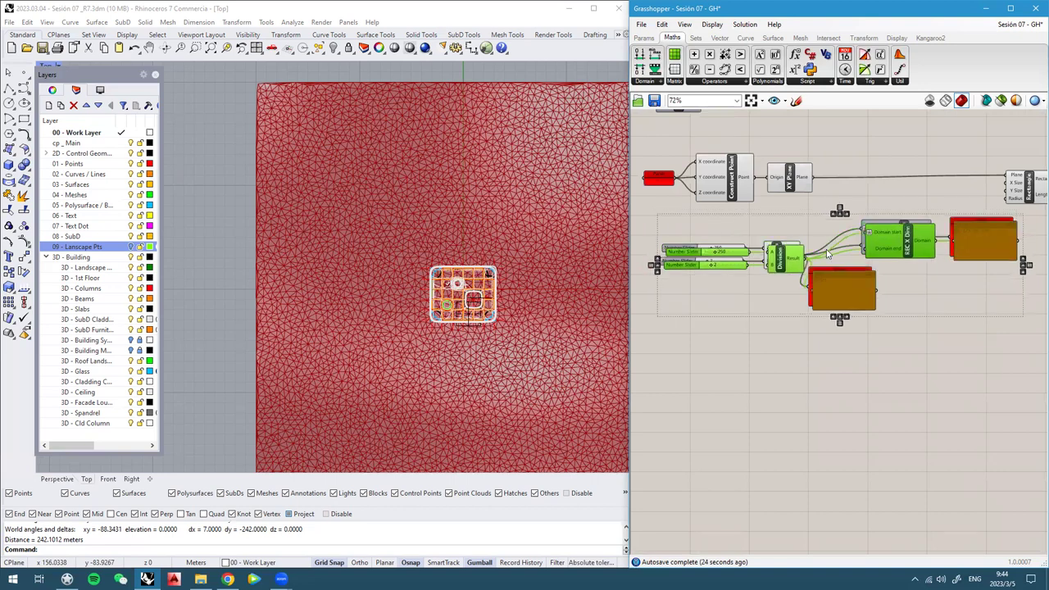
{"action": "left_click_drag", "start_coordinate": [915, 244], "coordinate": [904, 362]}
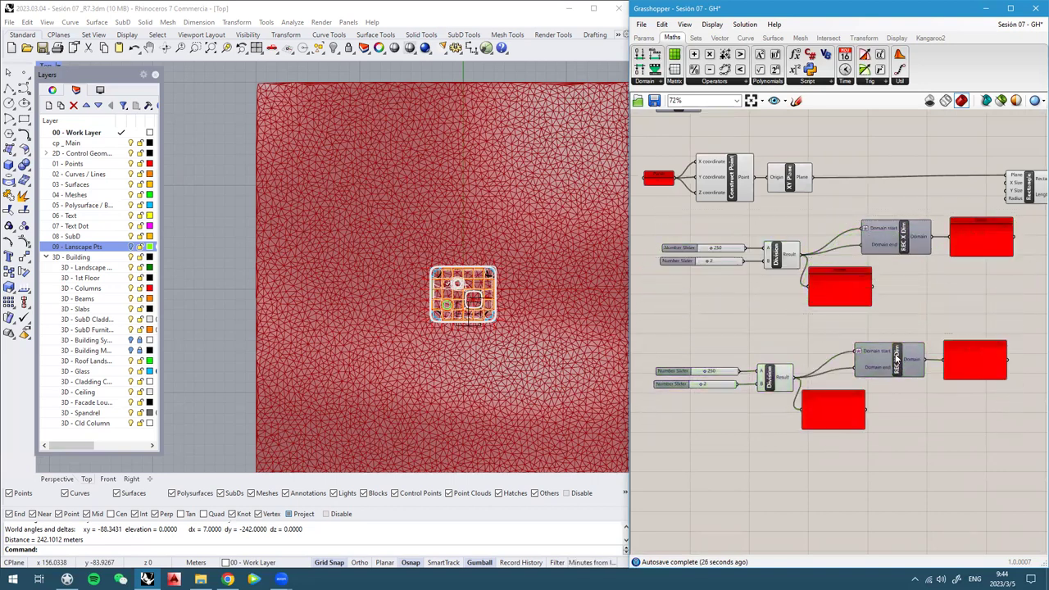
Rename the copied domain component to REC Y Dim
{"action": "right_click", "coordinate": [899, 366]}
{"action": "key", "text": "BackSpace"}
{"action": "key", "text": "BackSpace"}
{"action": "type", "text": "Y"}
{"action": "key", "text": "Return"}
Move the Rectangle component down to the right of the Panels, between the X and Y domain groups
{"action": "scroll", "coordinate": [757, 333], "scroll_direction": "up", "scroll_amount": 2}
{"action": "scroll", "coordinate": [756, 300], "scroll_direction": "up", "scroll_amount": 1}
{"action": "left_click_drag", "start_coordinate": [909, 192], "coordinate": [984, 326]}
{"action": "scroll", "coordinate": [983, 326], "scroll_direction": "up", "scroll_amount": 2}
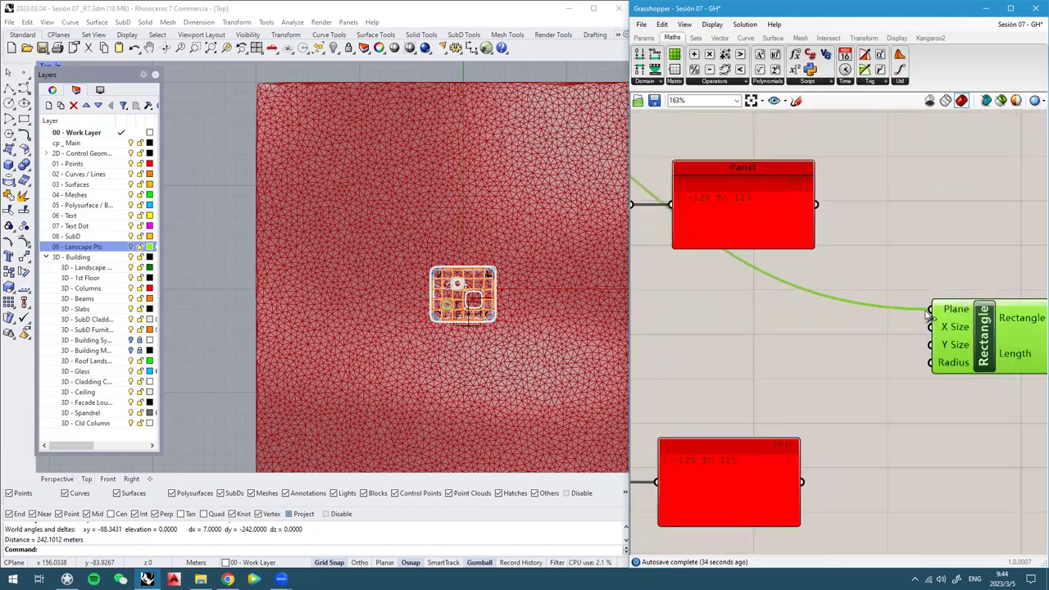
{"action": "scroll", "coordinate": [946, 316], "scroll_direction": "down", "scroll_amount": 3}
{"action": "left_click", "coordinate": [709, 166]}
{"action": "scroll", "coordinate": [712, 180], "scroll_direction": "down", "scroll_amount": 3}
Connect the REC X Dim domain to the Rectangle's X Size and the REC Y Dim domain to its Y Size
{"action": "scroll", "coordinate": [979, 227], "scroll_direction": "up", "scroll_amount": 3}
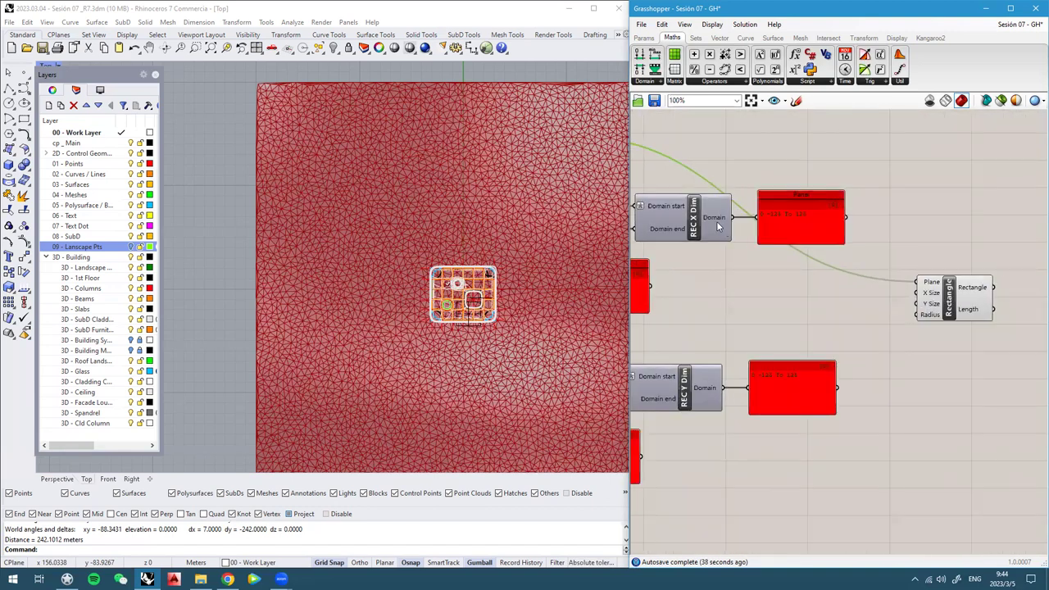
{"action": "scroll", "coordinate": [718, 227], "scroll_direction": "up", "scroll_amount": 1}
{"action": "left_click_drag", "start_coordinate": [735, 217], "coordinate": [954, 306]}
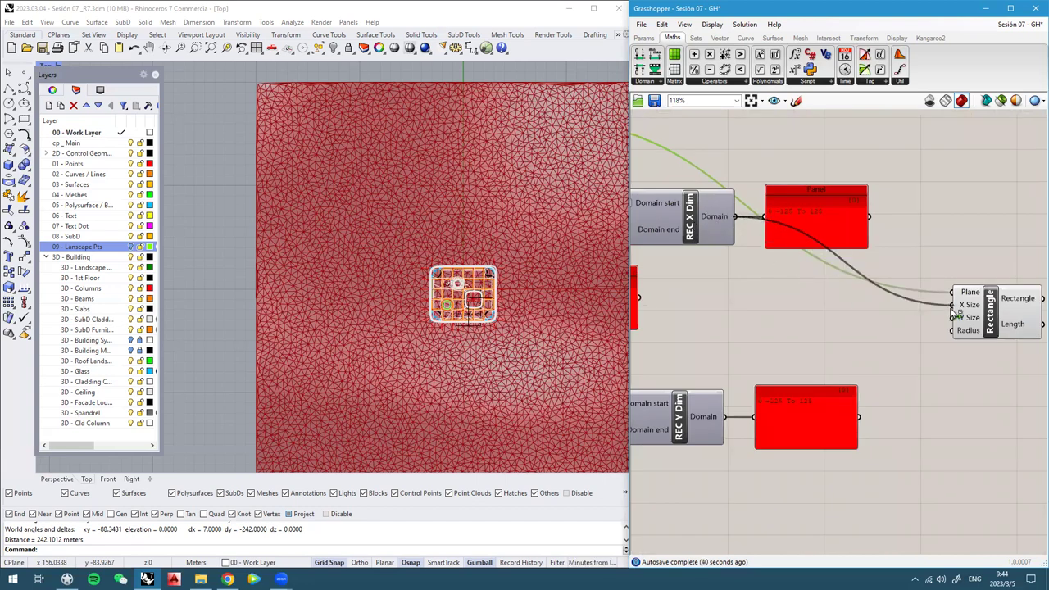
{"action": "left_click", "coordinate": [927, 377]}
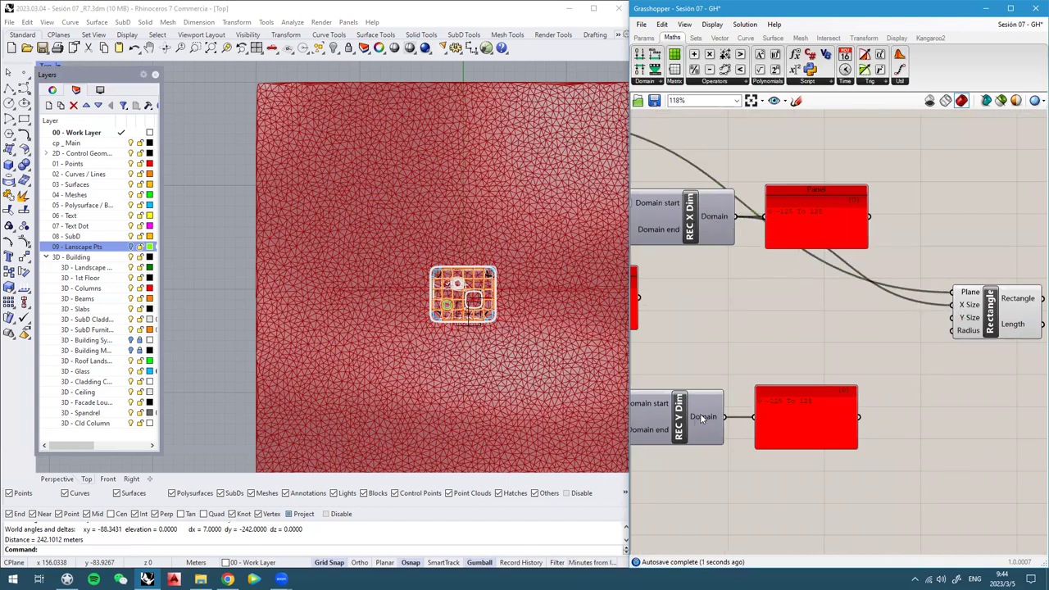
{"action": "left_click_drag", "start_coordinate": [724, 417], "coordinate": [953, 319]}
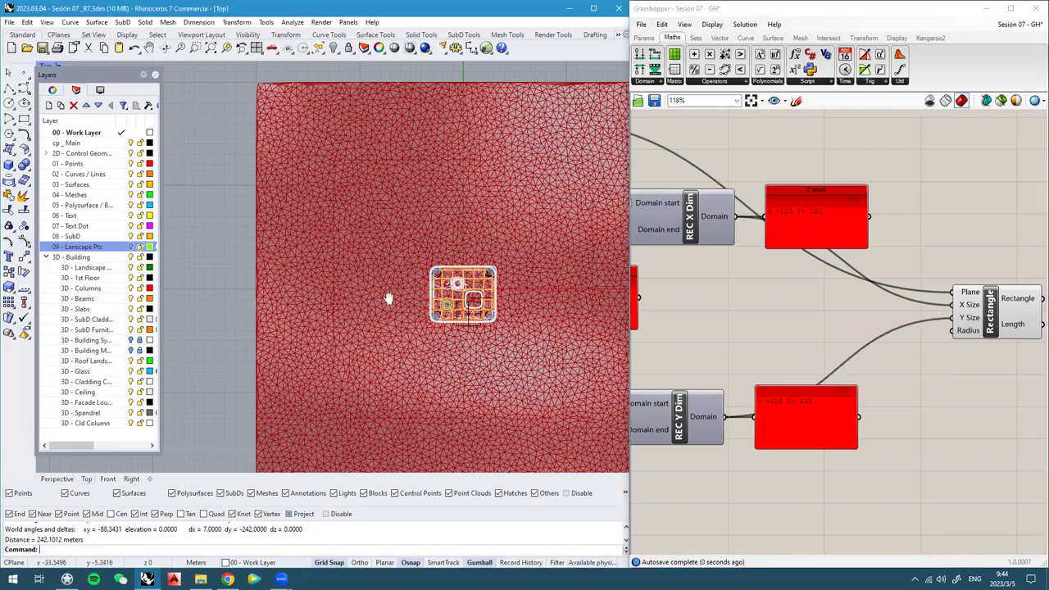
Turn off the preview of the Delaunay terrain mesh
{"action": "scroll", "coordinate": [863, 279], "scroll_direction": "down", "scroll_amount": 5}
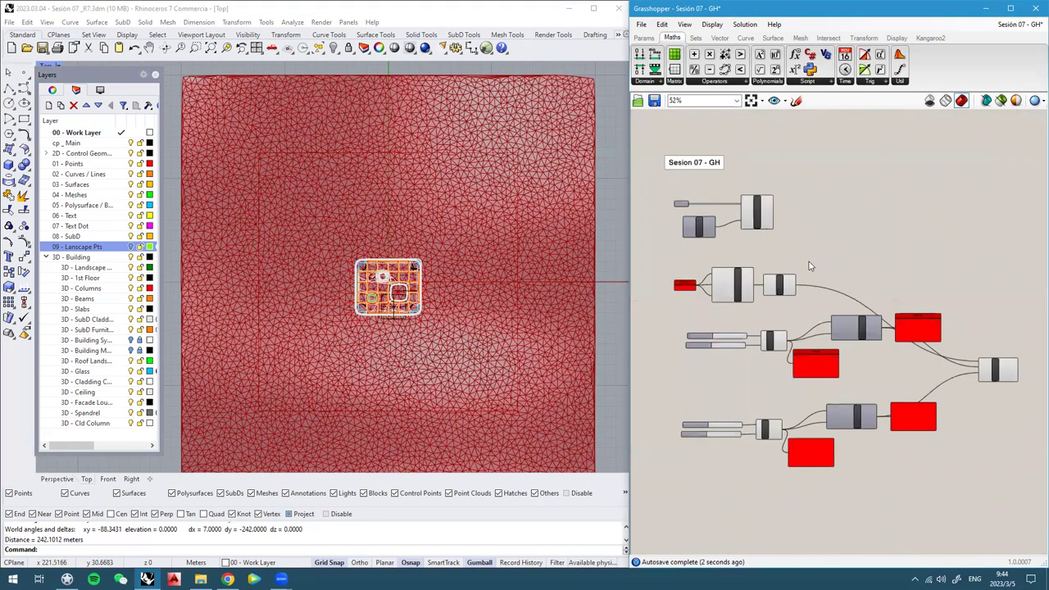
{"action": "scroll", "coordinate": [816, 246], "scroll_direction": "up", "scroll_amount": 3}
{"action": "left_click", "coordinate": [836, 248]}
{"action": "middle_click", "coordinate": [840, 245]}
{"action": "left_click", "coordinate": [873, 223]}
{"action": "left_click", "coordinate": [957, 286]}
Select the Rectangle component and examine its outline around the building in the Top viewport
{"action": "scroll", "coordinate": [957, 286], "scroll_direction": "down", "scroll_amount": 2}
{"action": "right_click_drag", "start_coordinate": [1008, 332], "coordinate": [815, 220]}
{"action": "scroll", "coordinate": [814, 219], "scroll_direction": "up", "scroll_amount": 2}
{"action": "left_click", "coordinate": [838, 275]}
{"action": "right_click_drag", "start_coordinate": [266, 265], "coordinate": [254, 264]}
{"action": "scroll", "coordinate": [340, 283], "scroll_direction": "up", "scroll_amount": 4}
{"action": "scroll", "coordinate": [361, 239], "scroll_direction": "down", "scroll_amount": 2}
Move the 250 slider of the X domain group slightly to the left
{"action": "scroll", "coordinate": [902, 271], "scroll_direction": "down", "scroll_amount": 2}
{"action": "right_click_drag", "start_coordinate": [831, 282], "coordinate": [942, 291]}
{"action": "scroll", "coordinate": [693, 264], "scroll_direction": "up", "scroll_amount": 2}
{"action": "right_click_drag", "start_coordinate": [698, 264], "coordinate": [772, 269]}
{"action": "scroll", "coordinate": [774, 272], "scroll_direction": "up", "scroll_amount": 3}
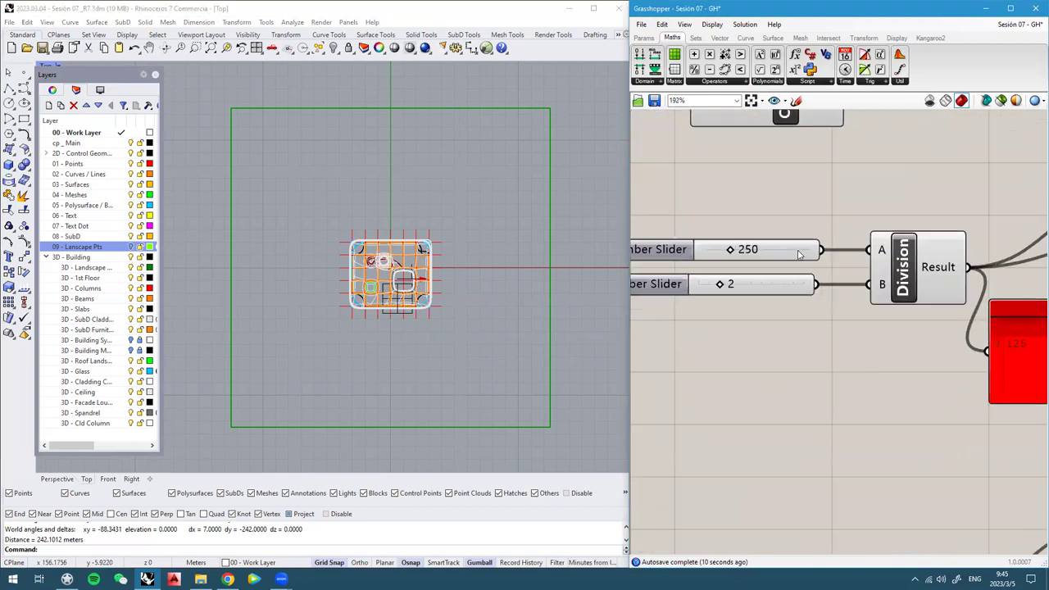
{"action": "scroll", "coordinate": [771, 263], "scroll_direction": "down", "scroll_amount": 3}
{"action": "scroll", "coordinate": [755, 246], "scroll_direction": "up", "scroll_amount": 2}
{"action": "left_click", "coordinate": [748, 237]}
{"action": "left_click_drag", "start_coordinate": [748, 236], "coordinate": [740, 235]}
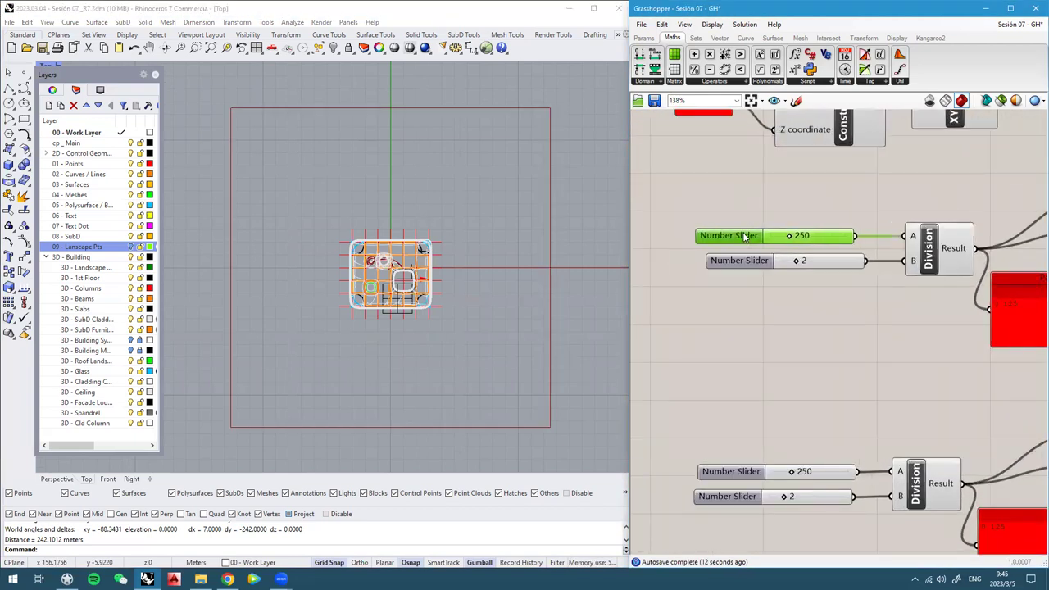
Delete the duplicated number sliders, Division and its Panel that feed REC Y Dim
{"action": "scroll", "coordinate": [764, 279], "scroll_direction": "down", "scroll_amount": 2}
{"action": "right_click_drag", "start_coordinate": [756, 285], "coordinate": [792, 272]}
{"action": "scroll", "coordinate": [807, 227], "scroll_direction": "up", "scroll_amount": 1}
{"action": "right_click_drag", "start_coordinate": [921, 380], "coordinate": [891, 357]}
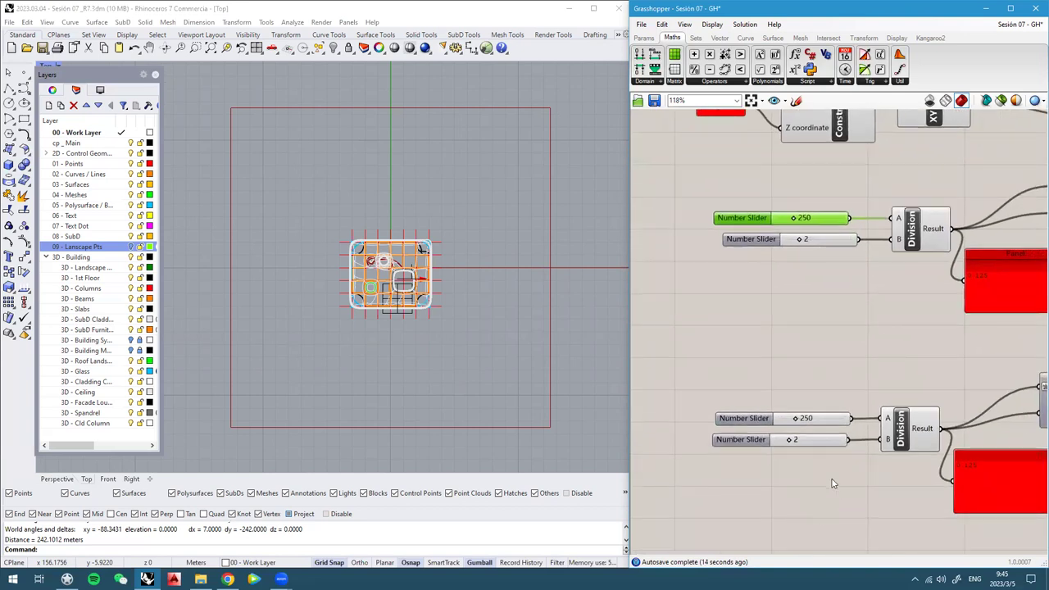
{"action": "scroll", "coordinate": [836, 386], "scroll_direction": "down", "scroll_amount": 1}
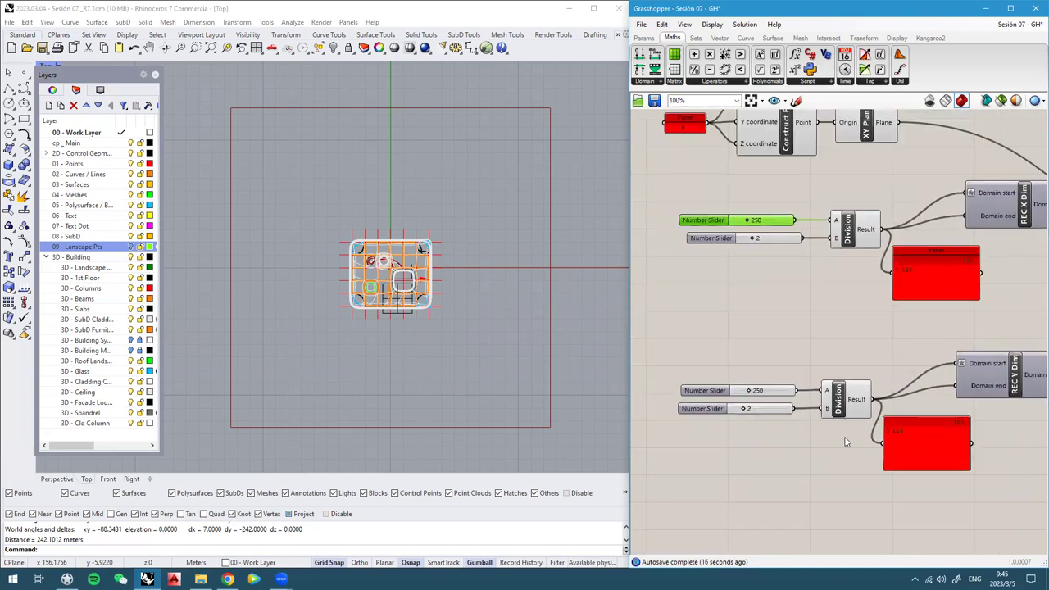
{"action": "left_click_drag", "start_coordinate": [910, 507], "coordinate": [715, 351]}
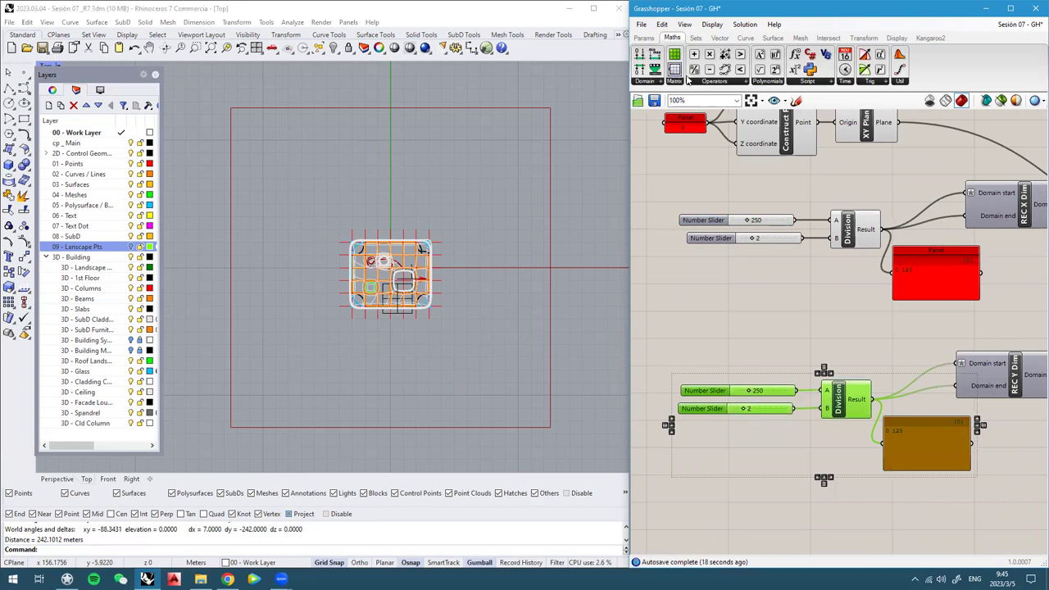
{"action": "key", "text": "Delete"}
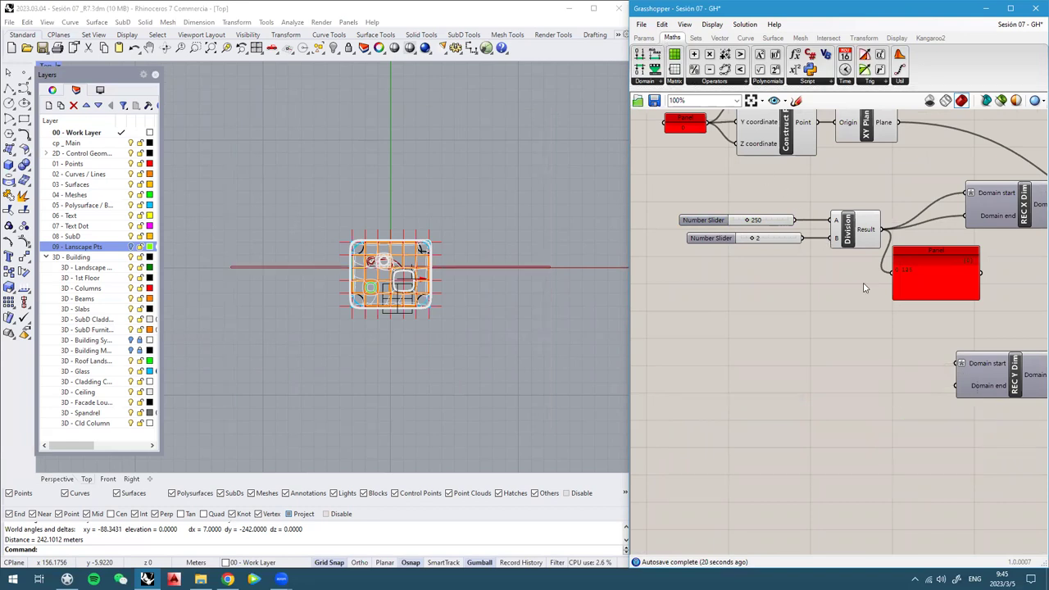
Connect the remaining Division Result to both the Domain start and Domain end inputs of REC Y Dim
{"action": "right_click_drag", "start_coordinate": [864, 288], "coordinate": [775, 300]}
{"action": "left_click_drag", "start_coordinate": [789, 242], "coordinate": [867, 398]}
{"action": "left_click_drag", "start_coordinate": [769, 255], "coordinate": [787, 246]}
{"action": "right_click_drag", "start_coordinate": [743, 256], "coordinate": [984, 331]}
{"action": "scroll", "coordinate": [942, 340], "scroll_direction": "up", "scroll_amount": 2}
Align the 250 and 2 number sliders with each other beside the Division component
{"action": "left_click_drag", "start_coordinate": [879, 362], "coordinate": [782, 298]}
{"action": "right_click_drag", "start_coordinate": [810, 324], "coordinate": [731, 329]}
{"action": "left_click", "coordinate": [785, 320]}
{"action": "left_click", "coordinate": [731, 334]}
{"action": "scroll", "coordinate": [791, 254], "scroll_direction": "up", "scroll_amount": 3}
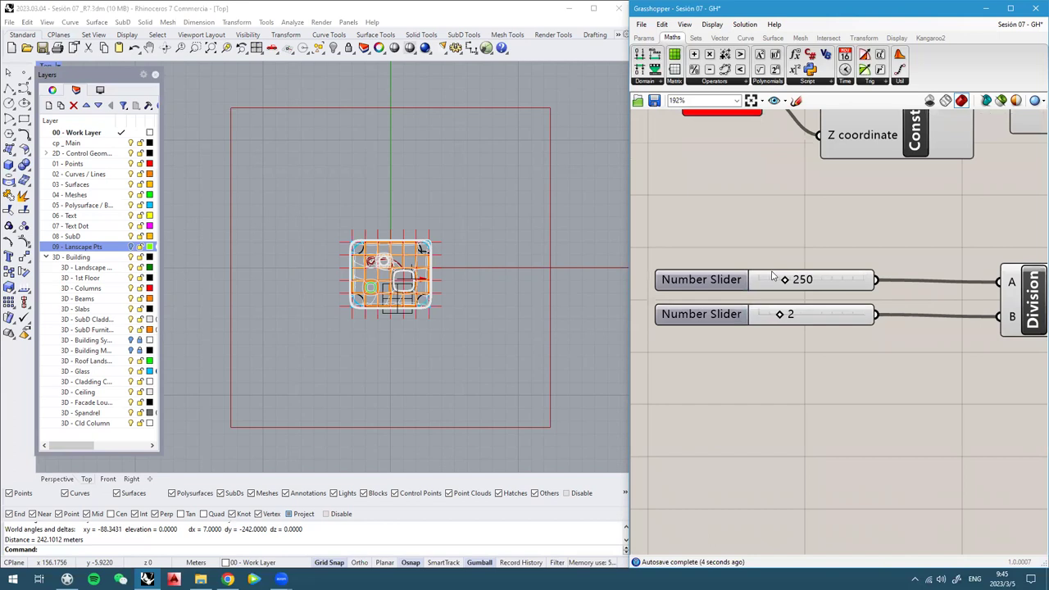
Try a value of 272 on the rectangle's size slider and restore it to 250
{"action": "scroll", "coordinate": [395, 264], "scroll_direction": "up", "scroll_amount": 2}
{"action": "scroll", "coordinate": [456, 148], "scroll_direction": "down", "scroll_amount": 1}
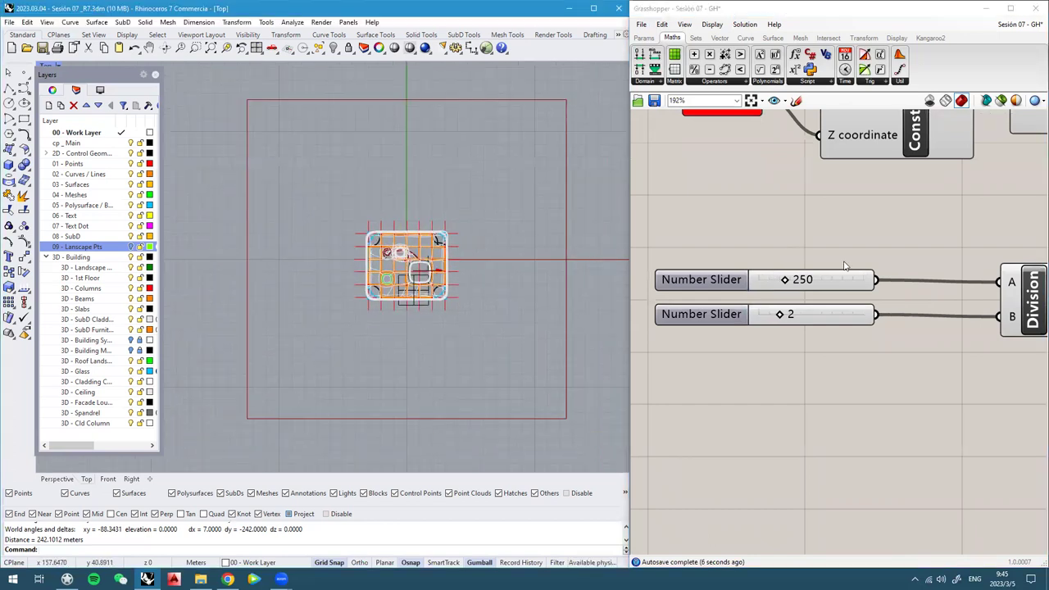
{"action": "scroll", "coordinate": [781, 279], "scroll_direction": "up", "scroll_amount": 1}
{"action": "mouse_move", "coordinate": [781, 280]}
{"action": "left_mouse_down"}
{"action": "mouse_move", "coordinate": [761, 280]}
{"action": "mouse_move", "coordinate": [795, 280]}
{"action": "mouse_move", "coordinate": [784, 280]}
{"action": "left_mouse_up"}
{"action": "double_click", "coordinate": [815, 280]}
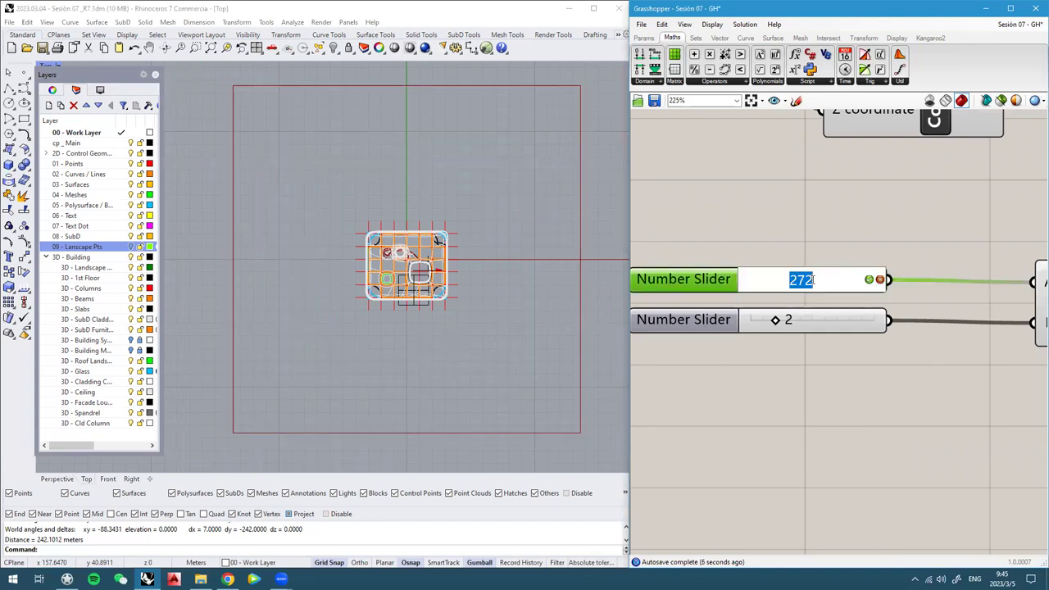
{"action": "type", "text": "250"}
{"action": "key", "text": "Return"}
Move the Division component slightly left, closer to its sliders
{"action": "scroll", "coordinate": [872, 288], "scroll_direction": "down", "scroll_amount": 3}
{"action": "scroll", "coordinate": [873, 289], "scroll_direction": "up", "scroll_amount": 2}
{"action": "left_click_drag", "start_coordinate": [874, 293], "coordinate": [854, 291]}
{"action": "scroll", "coordinate": [902, 238], "scroll_direction": "down", "scroll_amount": 2}
{"action": "right_click_drag", "start_coordinate": [903, 237], "coordinate": [791, 242]}
{"action": "scroll", "coordinate": [812, 290], "scroll_direction": "up", "scroll_amount": 2}
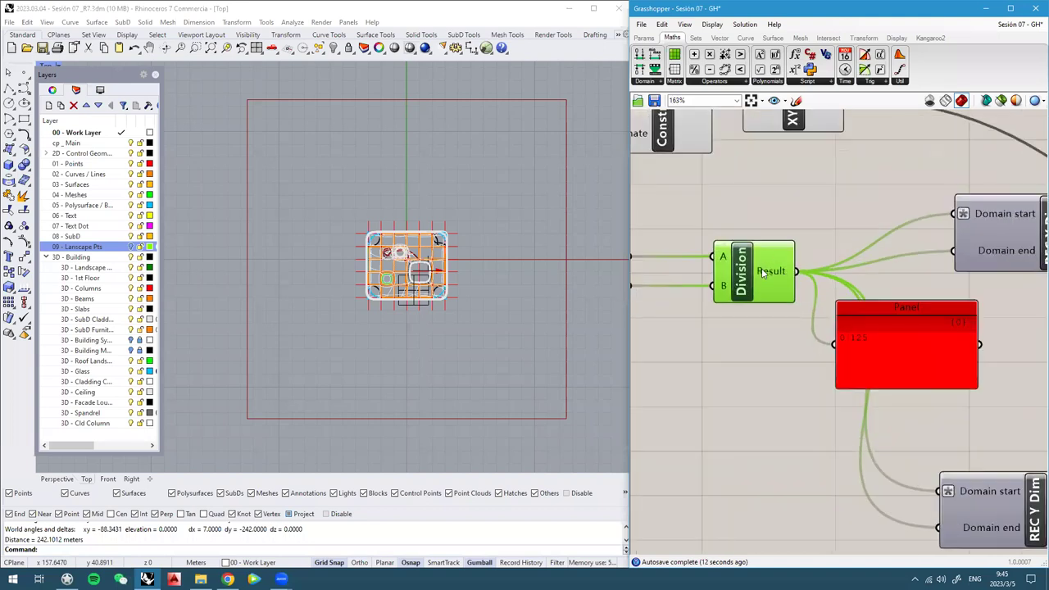
Select the Rectangle component and examine how its highlighted square surrounds the building in the Top viewport
{"action": "right_click_drag", "start_coordinate": [351, 135], "coordinate": [344, 138]}
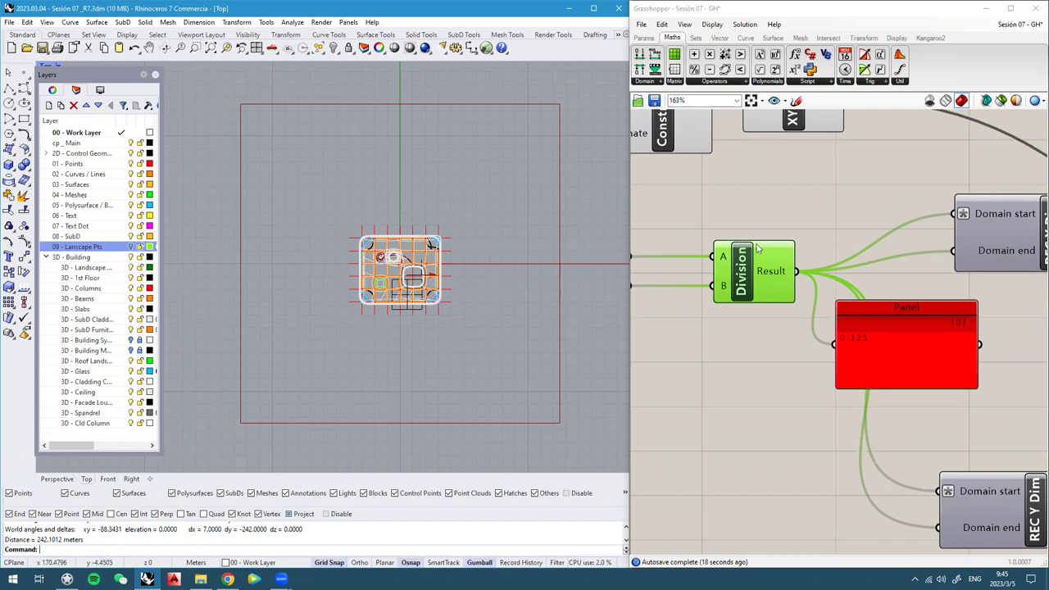
{"action": "middle_click", "coordinate": [751, 277]}
{"action": "scroll", "coordinate": [867, 269], "scroll_direction": "down", "scroll_amount": 4}
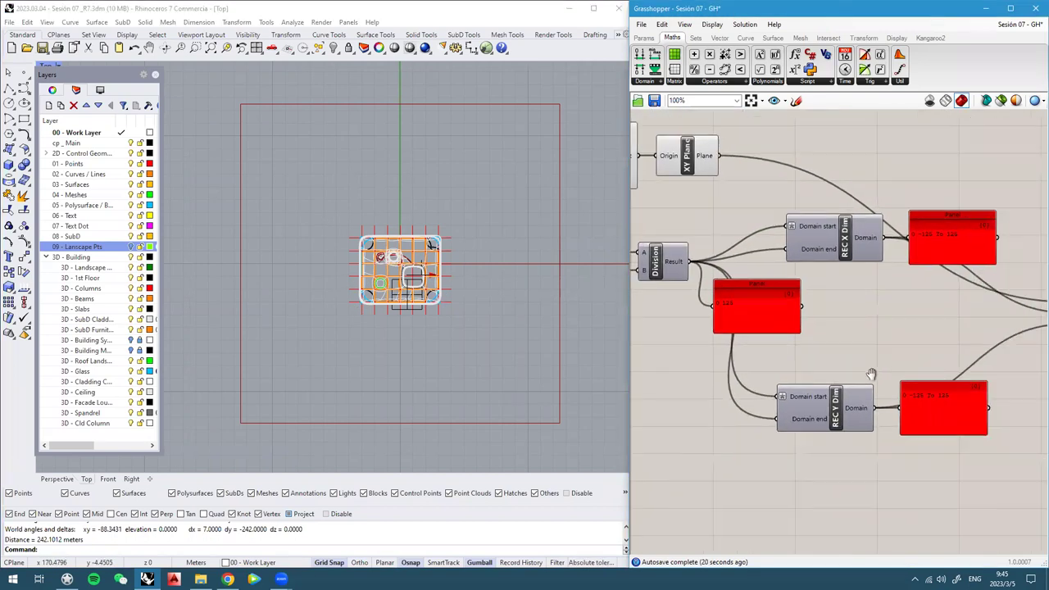
{"action": "right_click_drag", "start_coordinate": [867, 269], "coordinate": [725, 242]}
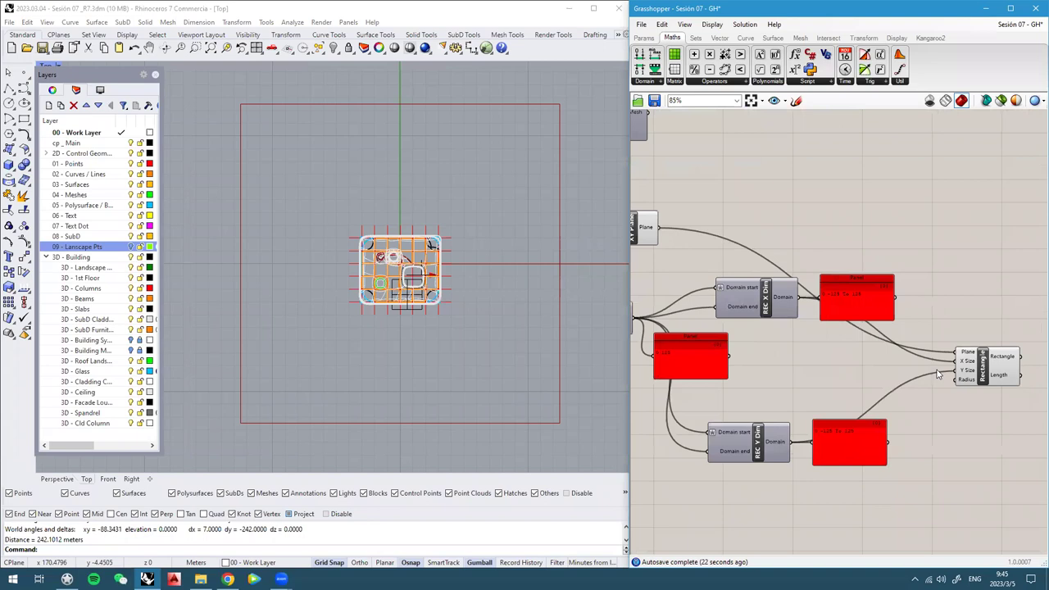
{"action": "left_click", "coordinate": [989, 373]}
{"action": "right_click_drag", "start_coordinate": [323, 147], "coordinate": [293, 141]}
{"action": "right_click_drag", "start_coordinate": [472, 318], "coordinate": [477, 335]}
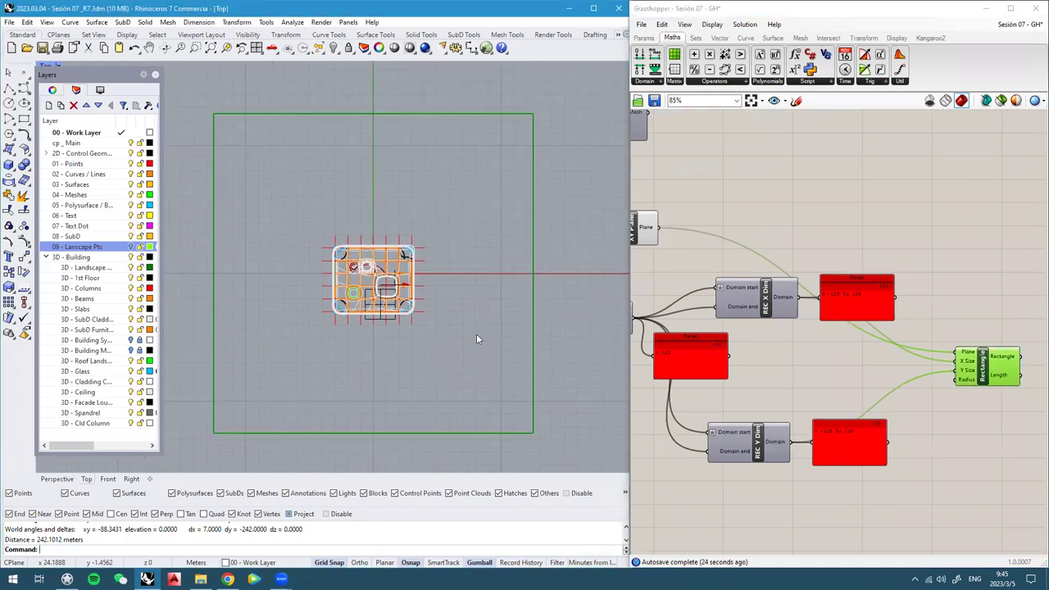
{"action": "scroll", "coordinate": [814, 318], "scroll_direction": "up", "scroll_amount": 3}
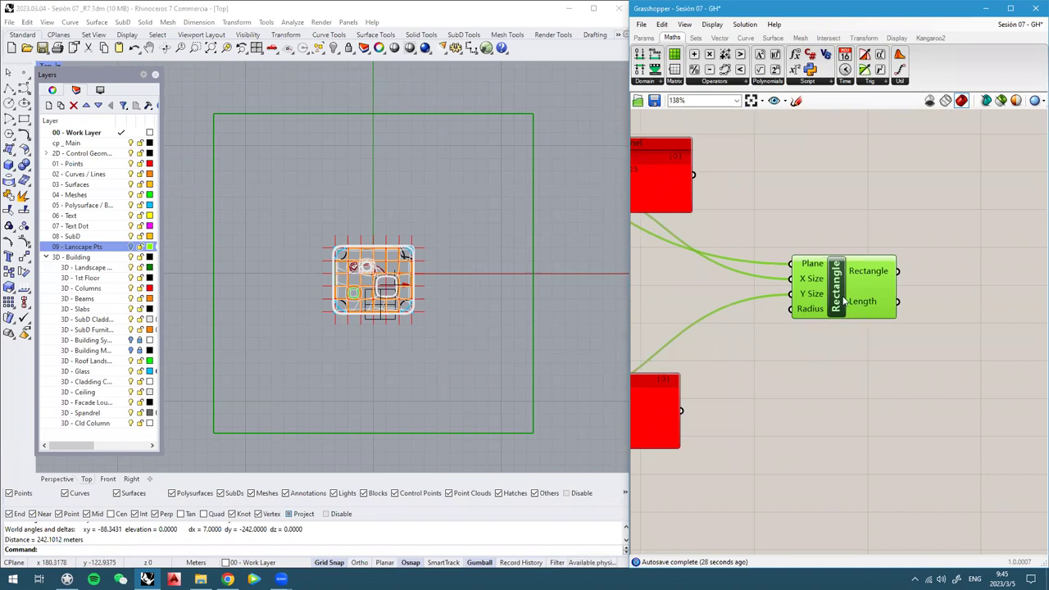
Move the Rectangle component closer to the domain panels that precede it
{"action": "left_click_drag", "start_coordinate": [844, 300], "coordinate": [817, 295]}
{"action": "scroll", "coordinate": [799, 309], "scroll_direction": "up", "scroll_amount": 2}
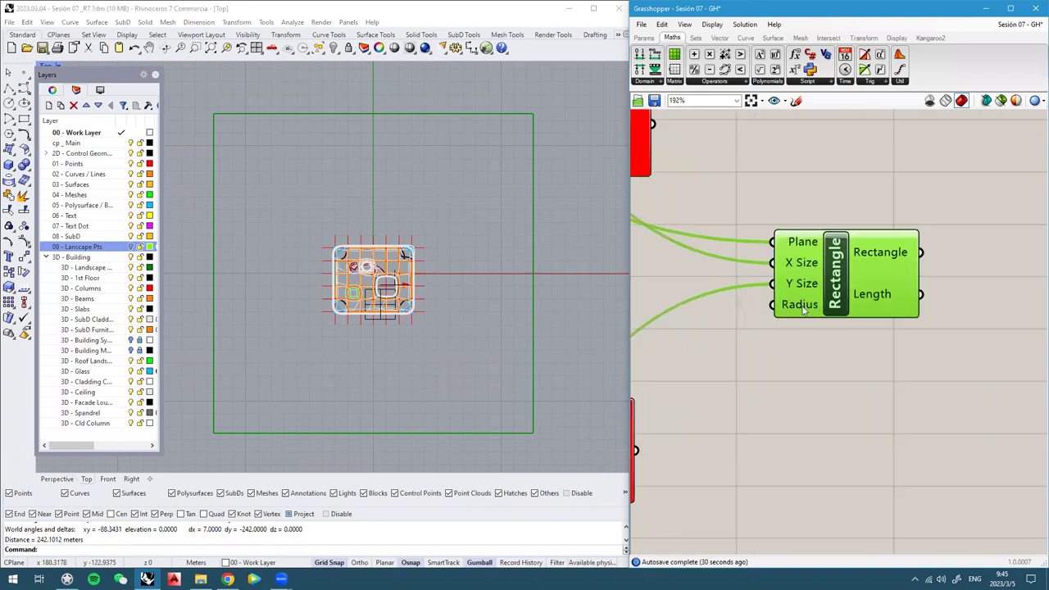
{"action": "scroll", "coordinate": [802, 310], "scroll_direction": "down", "scroll_amount": 2}
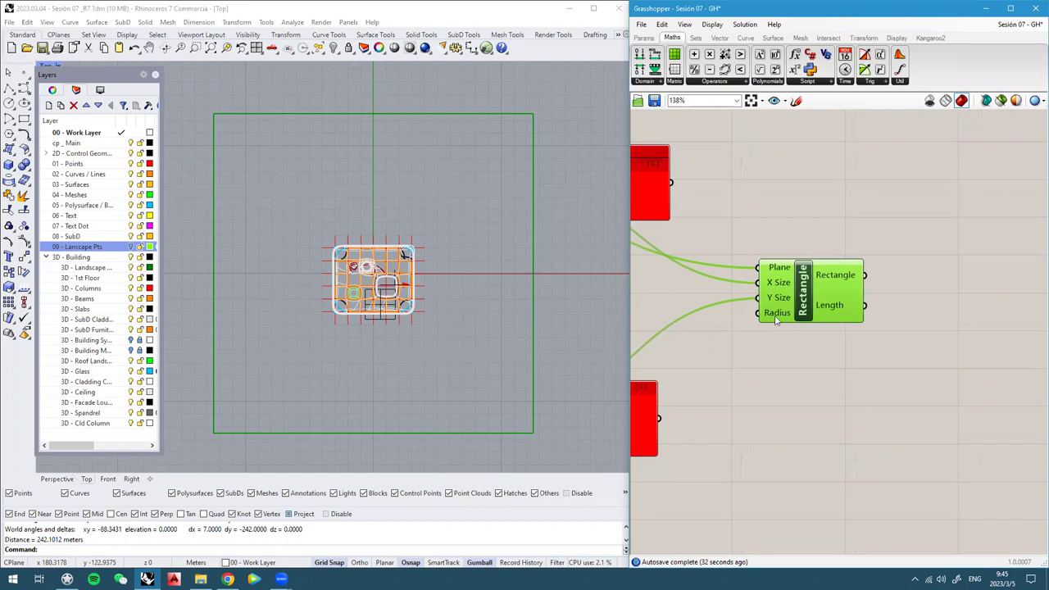
{"action": "left_click_drag", "start_coordinate": [810, 307], "coordinate": [778, 309]}
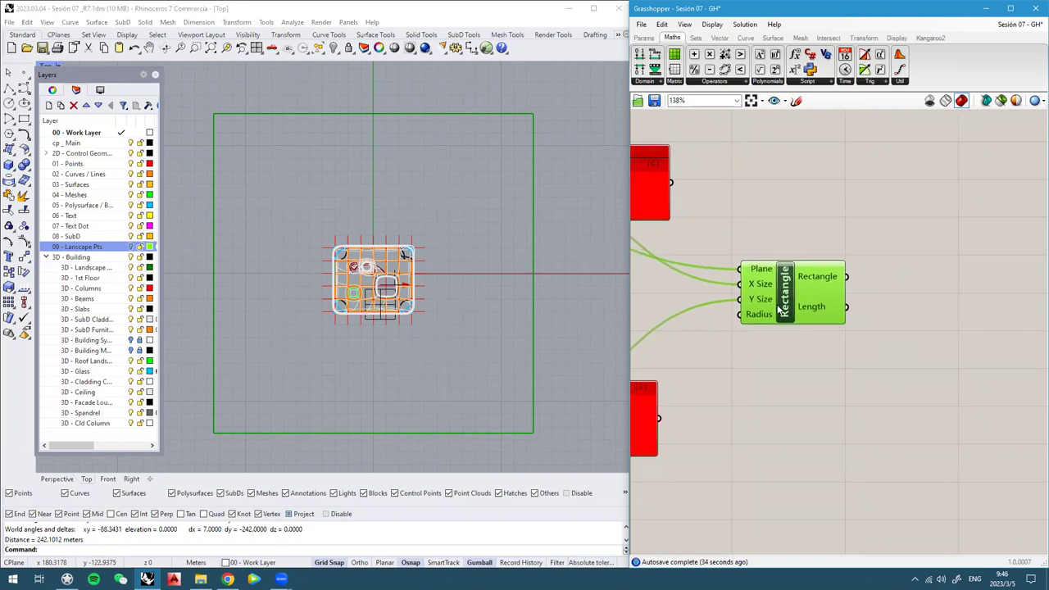
Turn on the preview of the Delaunay Mesh component and inspect the terrain around the building
{"action": "scroll", "coordinate": [779, 309], "scroll_direction": "down", "scroll_amount": 3}
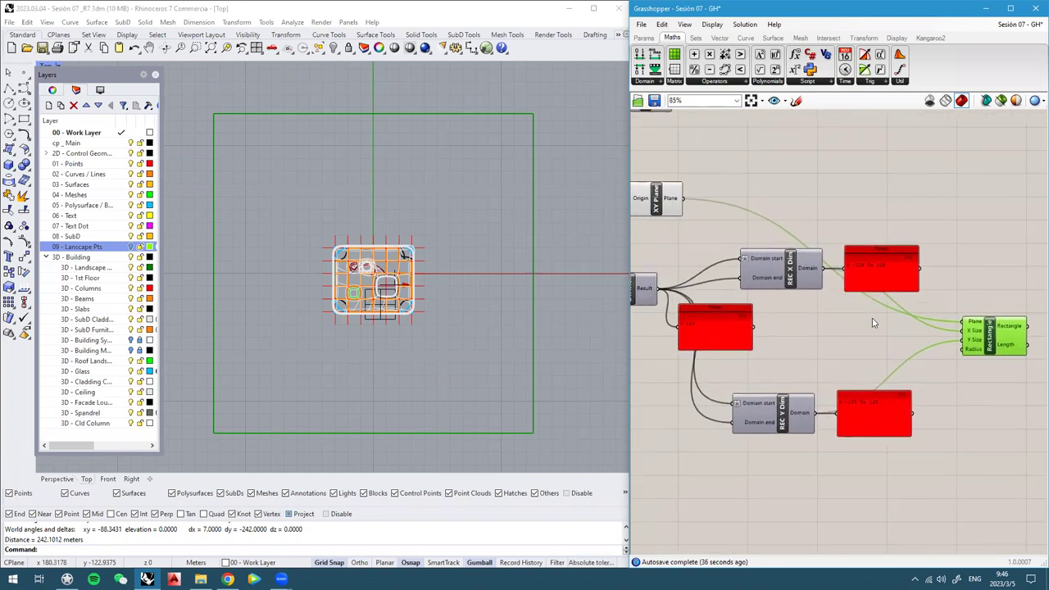
{"action": "right_click_drag", "start_coordinate": [667, 146], "coordinate": [714, 225]}
{"action": "left_click", "coordinate": [754, 209]}
{"action": "scroll", "coordinate": [755, 209], "scroll_direction": "up", "scroll_amount": 4}
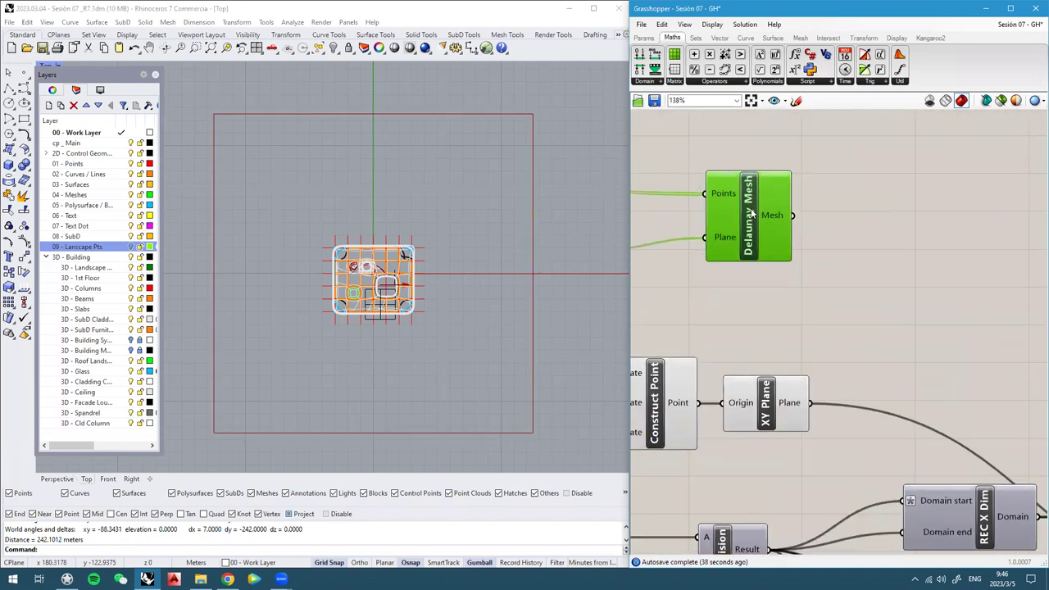
{"action": "middle_click", "coordinate": [751, 211]}
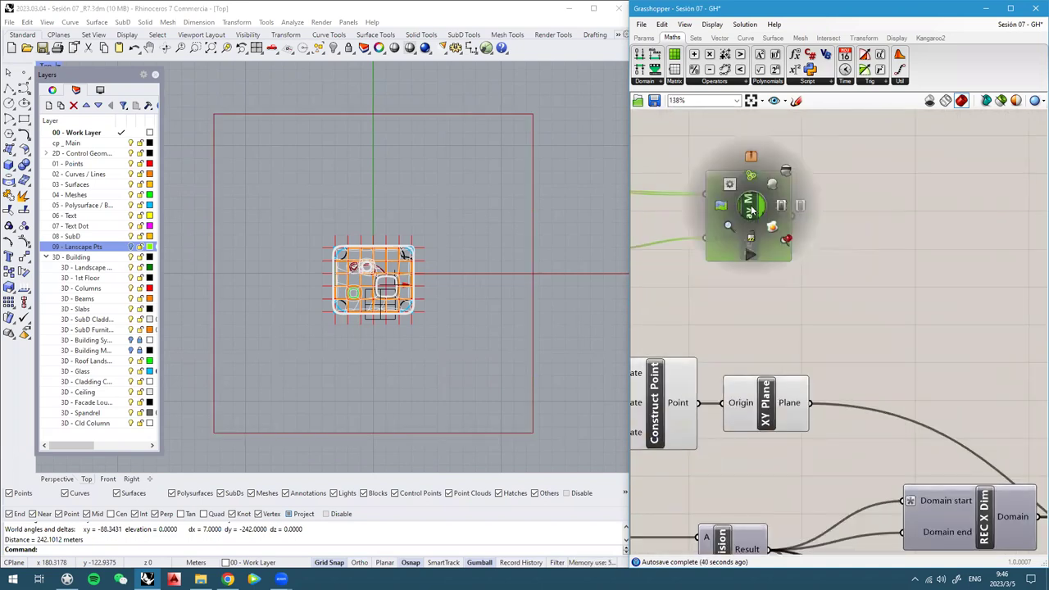
{"action": "left_click", "coordinate": [772, 189]}
{"action": "scroll", "coordinate": [352, 282], "scroll_direction": "down", "scroll_amount": 3}
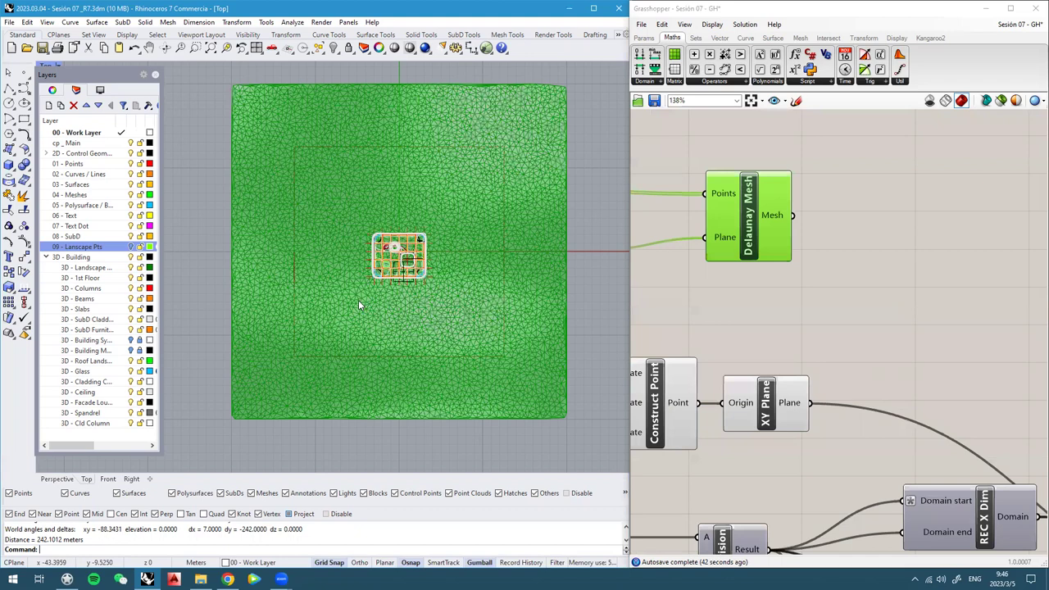
{"action": "scroll", "coordinate": [327, 303], "scroll_direction": "up", "scroll_amount": 2}
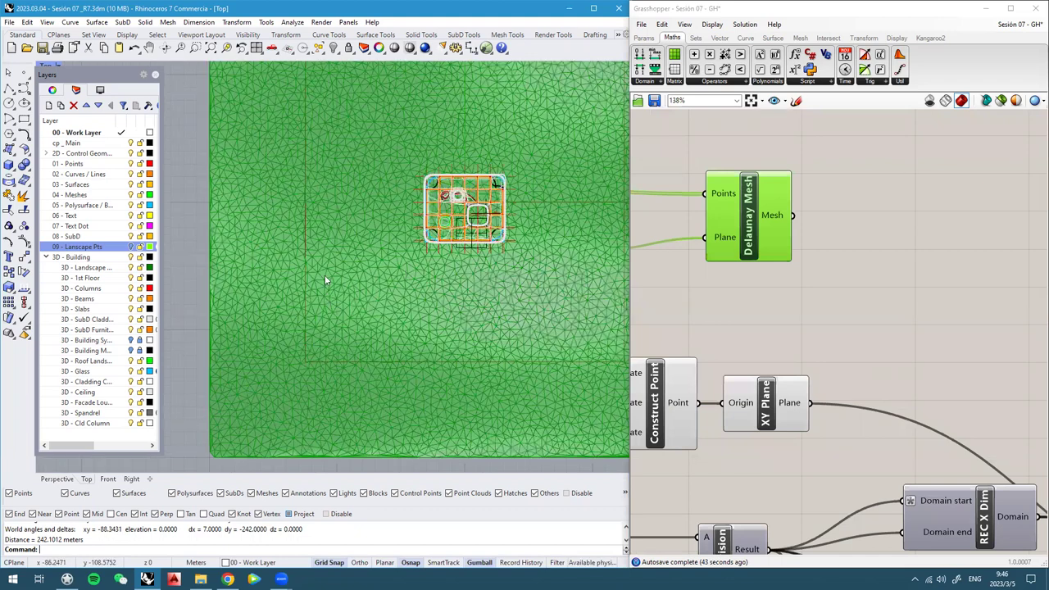
{"action": "scroll", "coordinate": [328, 285], "scroll_direction": "up", "scroll_amount": 3}
{"action": "scroll", "coordinate": [343, 299], "scroll_direction": "down", "scroll_amount": 3}
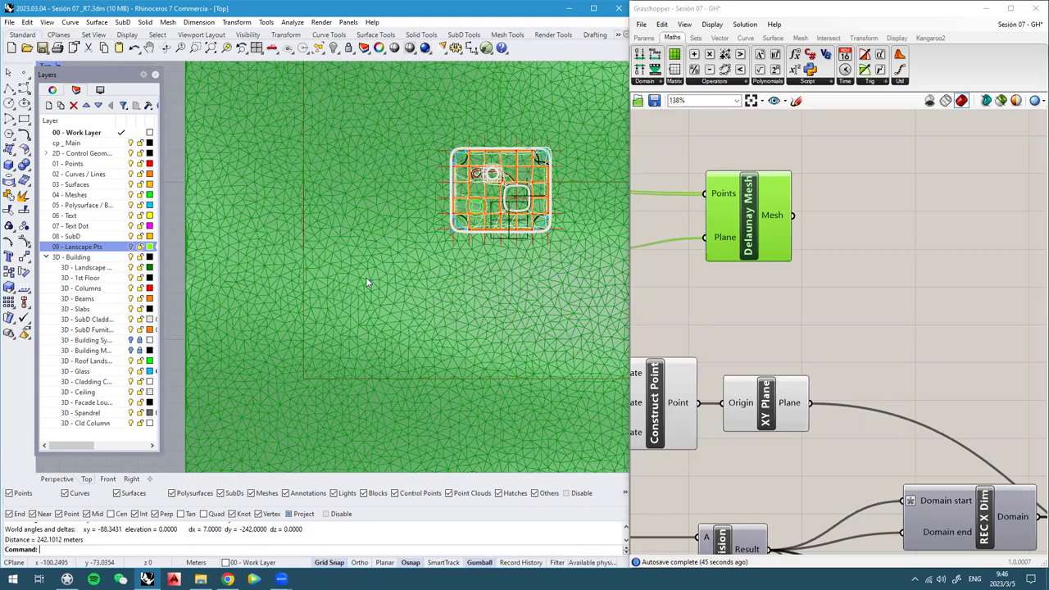
{"action": "left_click", "coordinate": [941, 308]}
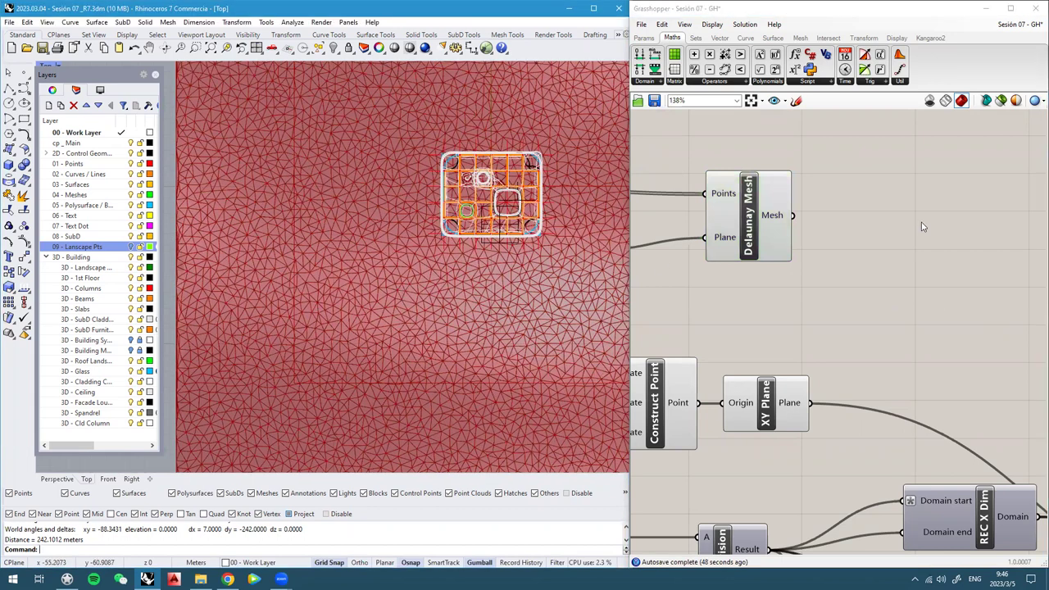
Hide the preview mesh edges to view the plain shaded terrain, and show the edges again
{"action": "left_click", "coordinate": [906, 222]}
{"action": "left_click", "coordinate": [709, 25]}
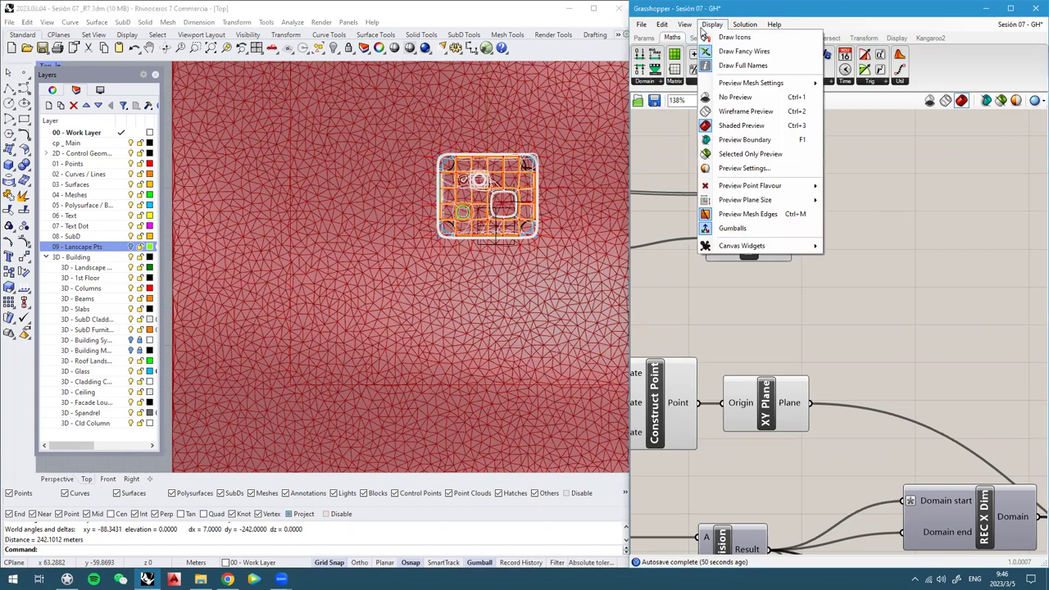
{"action": "left_click", "coordinate": [747, 213]}
{"action": "scroll", "coordinate": [309, 275], "scroll_direction": "down", "scroll_amount": 5}
{"action": "scroll", "coordinate": [296, 253], "scroll_direction": "up", "scroll_amount": 3}
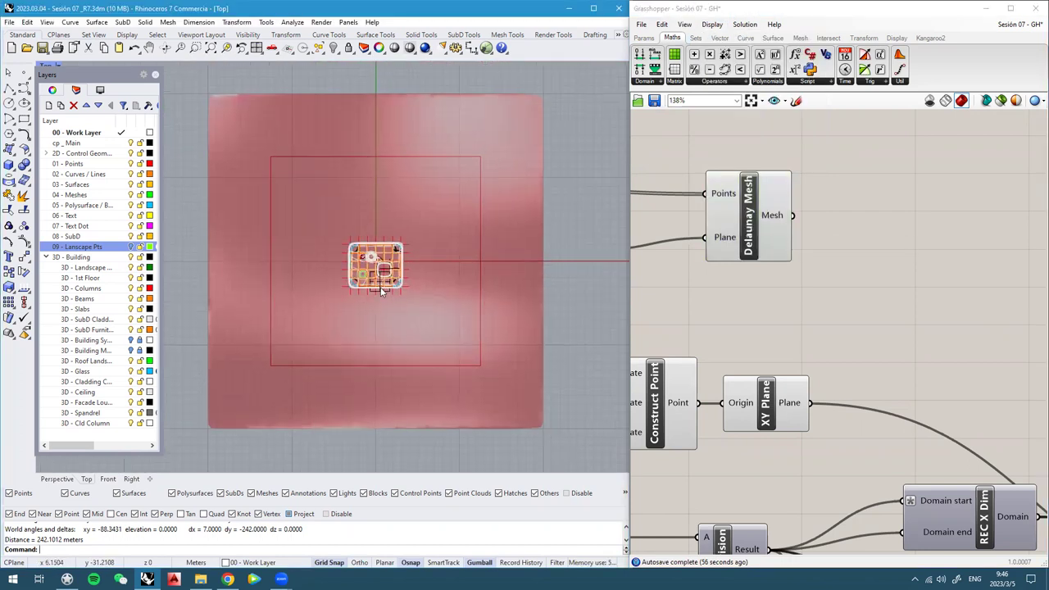
{"action": "left_click", "coordinate": [913, 278]}
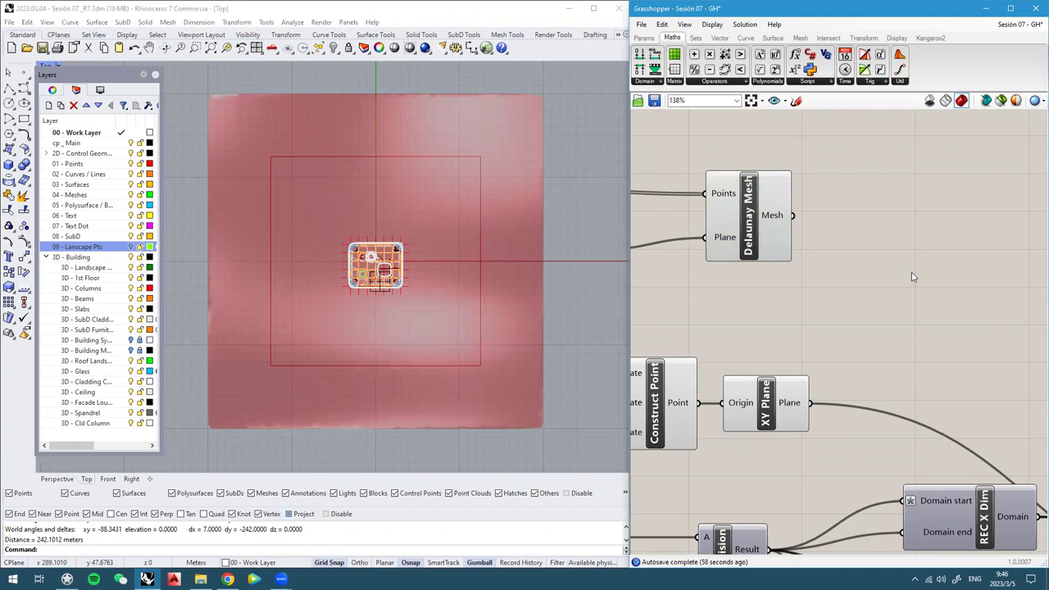
{"action": "key", "text": "ctrl+m"}
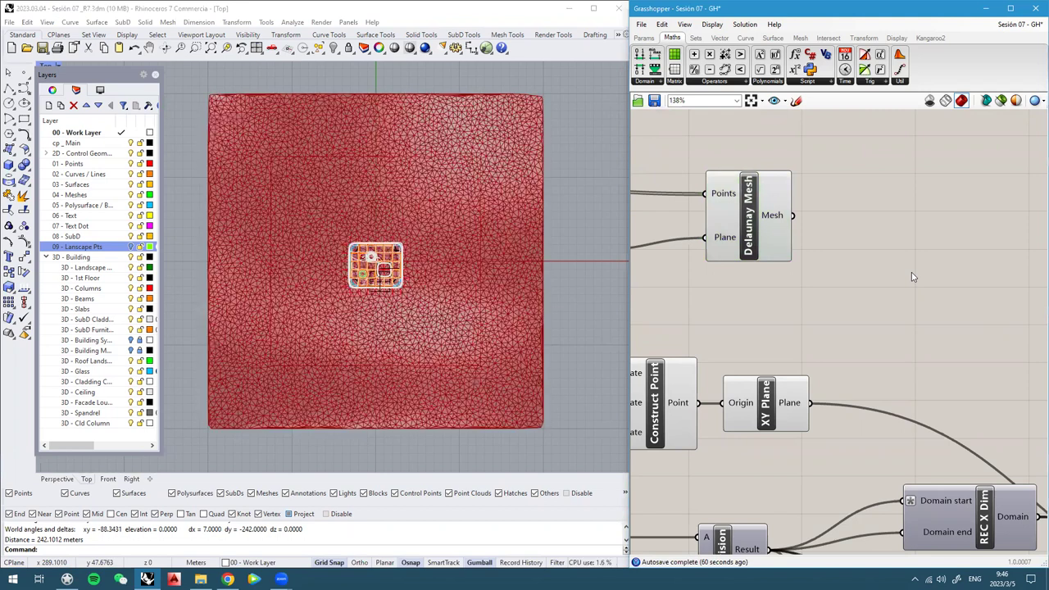
Examine how the terrain mesh meets the building in the orthographic views and in Perspective
{"action": "scroll", "coordinate": [507, 264], "scroll_direction": "down", "scroll_amount": 3}
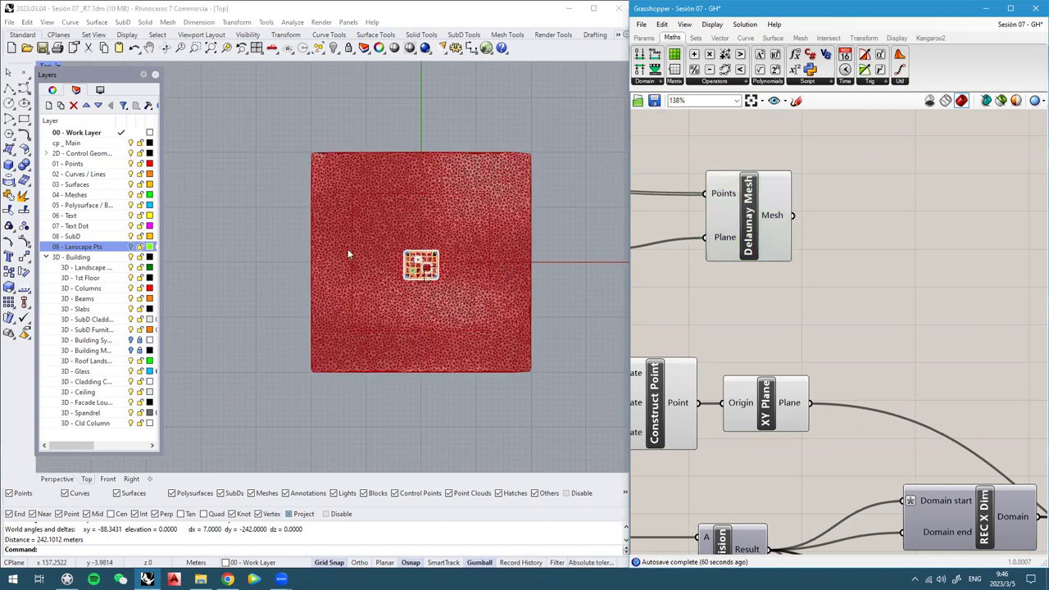
{"action": "scroll", "coordinate": [393, 261], "scroll_direction": "up", "scroll_amount": 2}
{"action": "right_click_drag", "start_coordinate": [393, 261], "coordinate": [338, 254]}
{"action": "key", "text": "ctrl+F2"}
{"action": "key", "text": "ctrl+F3"}
{"action": "scroll", "coordinate": [409, 246], "scroll_direction": "down", "scroll_amount": 2}
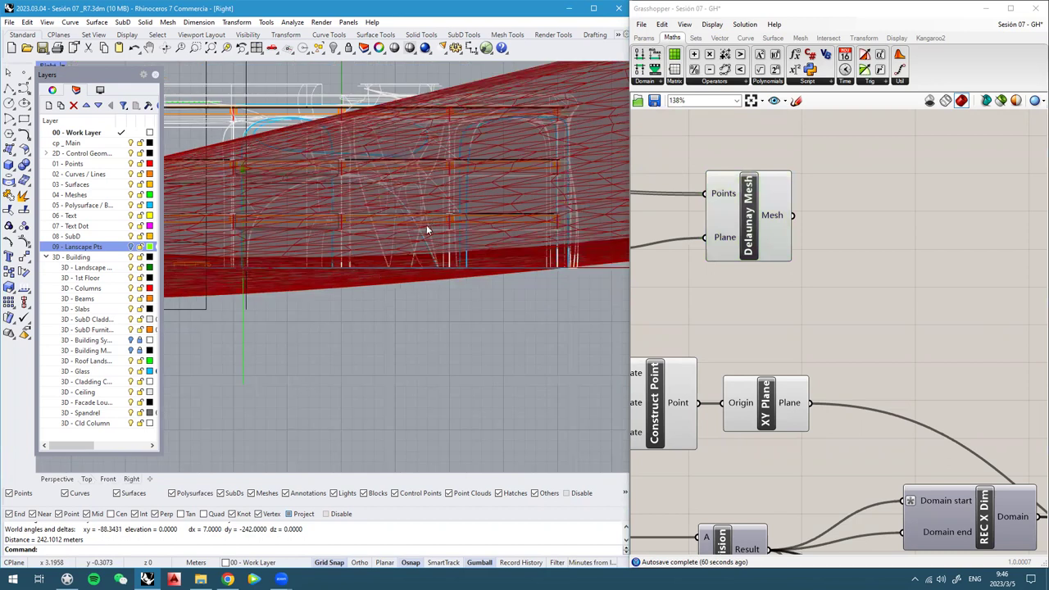
{"action": "scroll", "coordinate": [413, 297], "scroll_direction": "down", "scroll_amount": 10}
{"action": "key", "text": "ctrl+F4"}
{"action": "scroll", "coordinate": [413, 298], "scroll_direction": "down", "scroll_amount": 6}
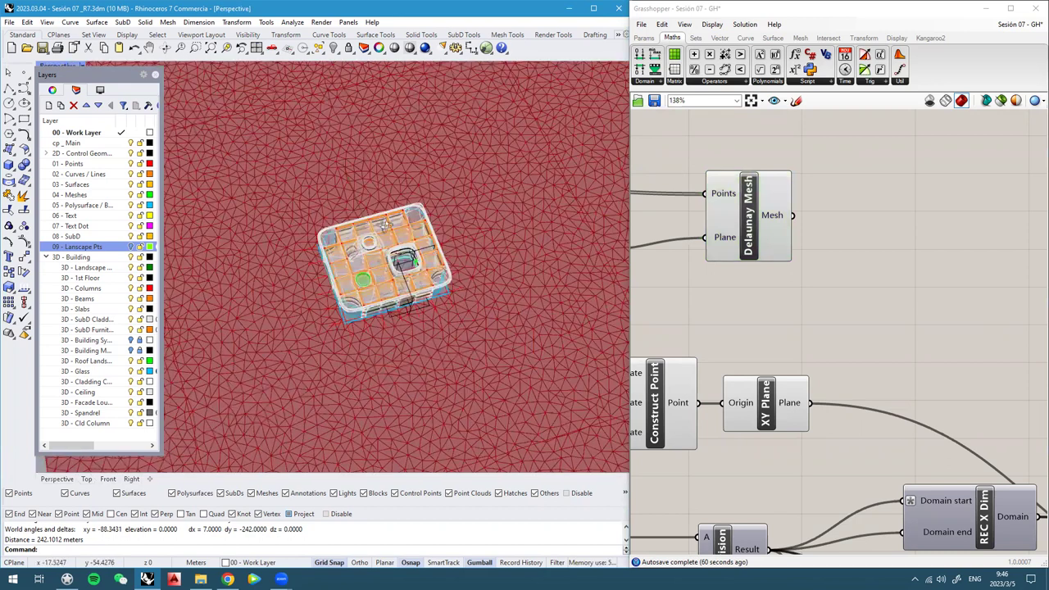
Select the Rectangle component and examine from several angles how its square intersects the terrain mesh
{"action": "right_click_drag", "start_coordinate": [467, 219], "coordinate": [471, 258]}
{"action": "scroll", "coordinate": [944, 264], "scroll_direction": "down", "scroll_amount": 4}
{"action": "right_click_drag", "start_coordinate": [821, 268], "coordinate": [565, 234]}
{"action": "scroll", "coordinate": [858, 429], "scroll_direction": "up", "scroll_amount": 3}
{"action": "left_click", "coordinate": [849, 373]}
{"action": "right_click_drag", "start_coordinate": [348, 256], "coordinate": [403, 253]}
{"action": "right_click_drag", "start_coordinate": [432, 300], "coordinate": [266, 307]}
{"action": "scroll", "coordinate": [298, 330], "scroll_direction": "up", "scroll_amount": 1}
{"action": "right_click_drag", "start_coordinate": [326, 210], "coordinate": [434, 172]}
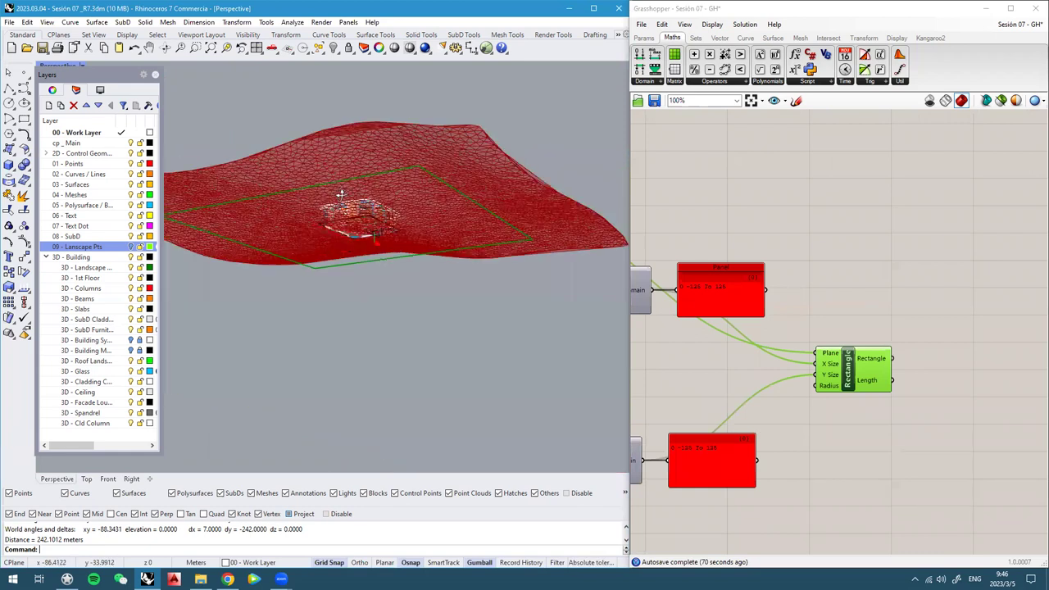
{"action": "right_click_drag", "start_coordinate": [414, 274], "coordinate": [365, 315]}
{"action": "scroll", "coordinate": [359, 262], "scroll_direction": "up", "scroll_amount": 2}
Add a Move component and connect the Rectangle output to its Geometry input
{"action": "right_click_drag", "start_coordinate": [994, 361], "coordinate": [883, 308]}
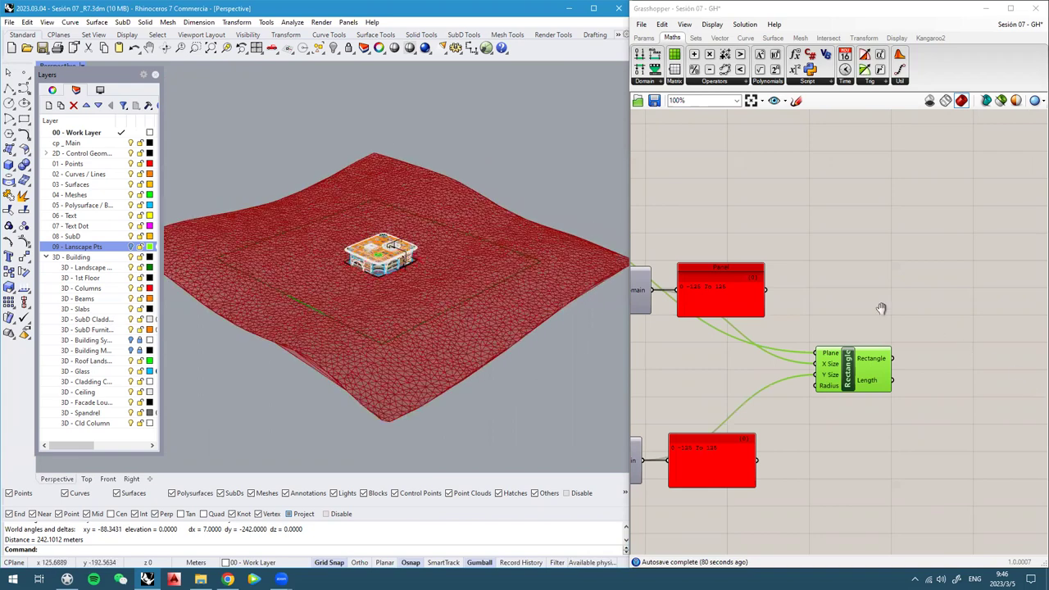
{"action": "double_click", "coordinate": [847, 325]}
{"action": "type", "text": "mov"}
{"action": "key", "text": "Return"}
{"action": "scroll", "coordinate": [803, 322], "scroll_direction": "up", "scroll_amount": 2}
{"action": "left_click_drag", "start_coordinate": [771, 297], "coordinate": [920, 317]}
{"action": "scroll", "coordinate": [921, 316], "scroll_direction": "up", "scroll_amount": 1}
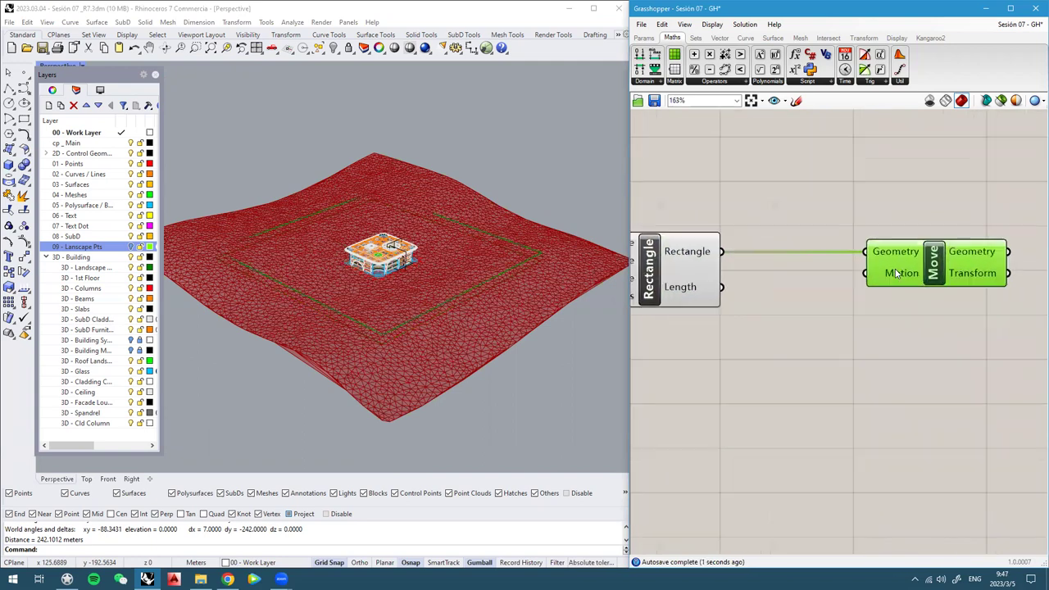
Add a Unit Z vector, connect it to the Motion input of Move, and place it below the Rectangle–Move wire
{"action": "double_click", "coordinate": [853, 361]}
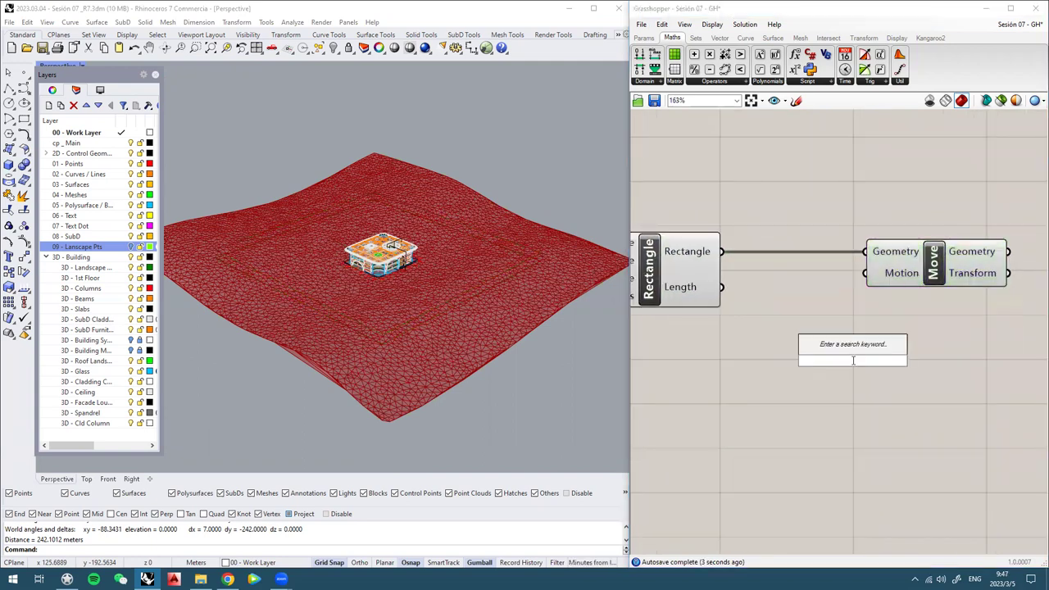
{"action": "type", "text": "unit z"}
{"action": "key", "text": "Return"}
{"action": "left_click_drag", "start_coordinate": [920, 360], "coordinate": [865, 273]}
{"action": "left_click_drag", "start_coordinate": [861, 364], "coordinate": [807, 370]}
{"action": "scroll", "coordinate": [928, 329], "scroll_direction": "down", "scroll_amount": 3}
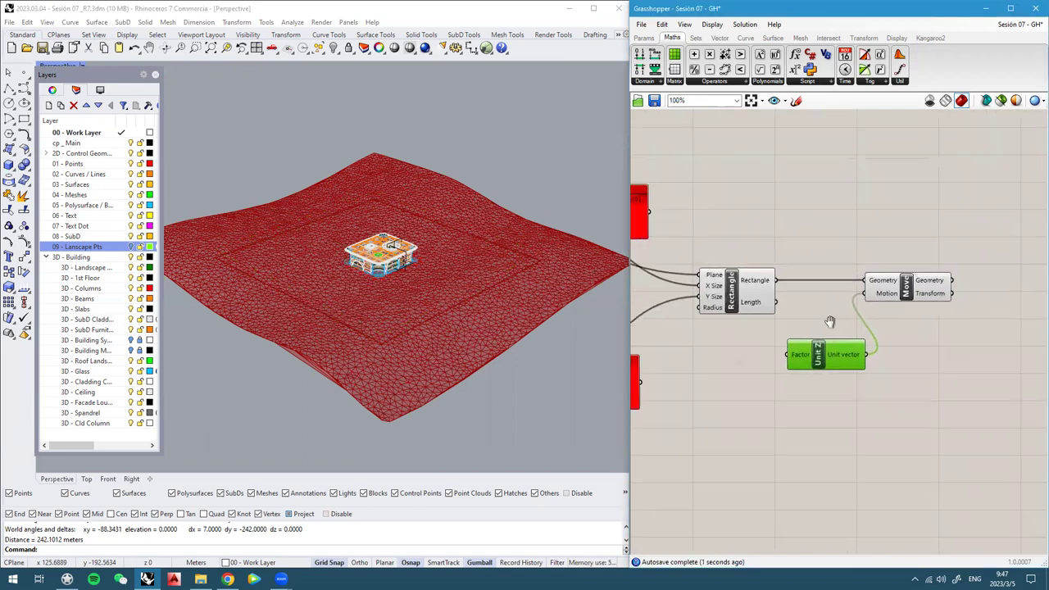
Add a Negative component in front of the Unit Z component
{"action": "scroll", "coordinate": [928, 329], "scroll_direction": "up", "scroll_amount": 2}
{"action": "double_click", "coordinate": [795, 338]}
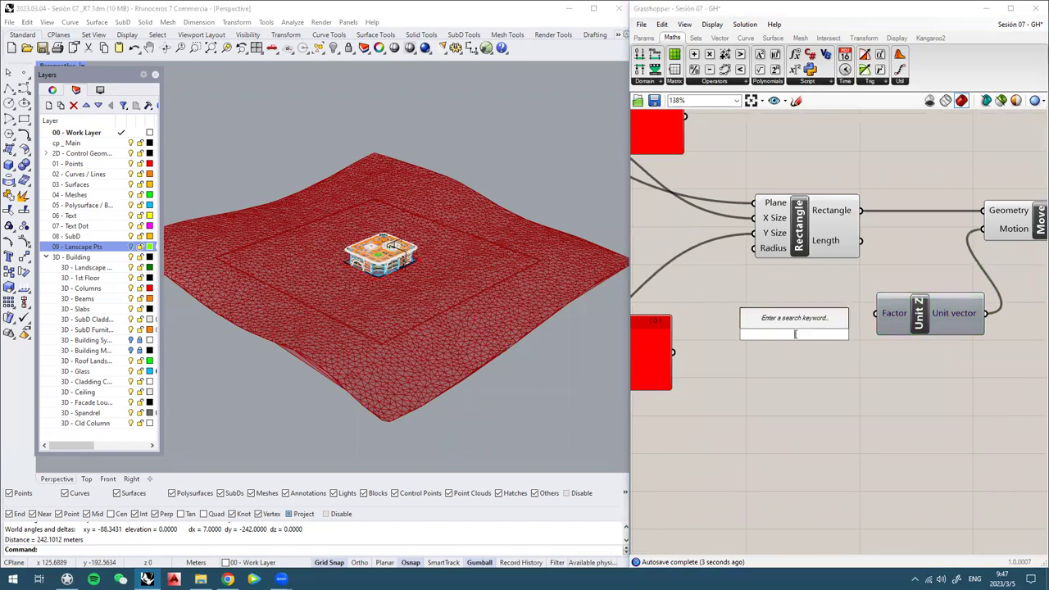
{"action": "type", "text": "neg"}
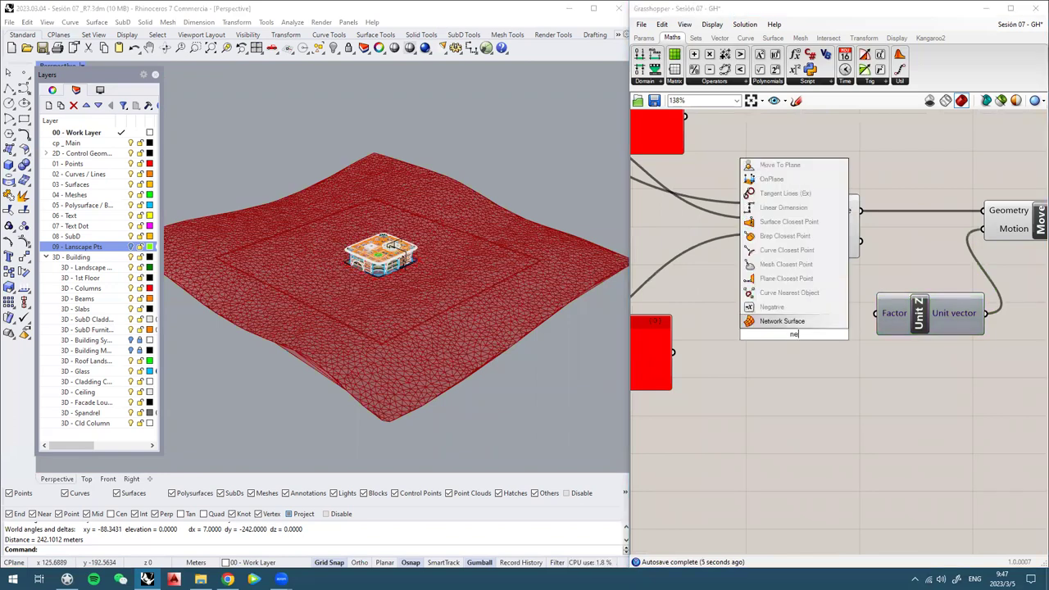
{"action": "key", "text": "Return"}
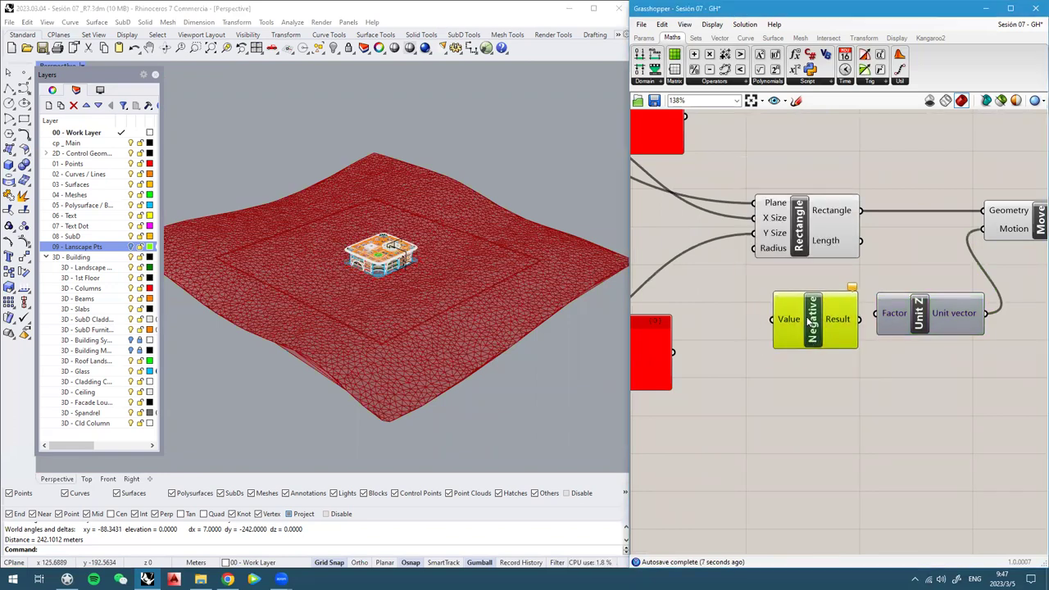
{"action": "scroll", "coordinate": [812, 322], "scroll_direction": "down", "scroll_amount": 2}
{"action": "scroll", "coordinate": [800, 305], "scroll_direction": "up", "scroll_amount": 2}
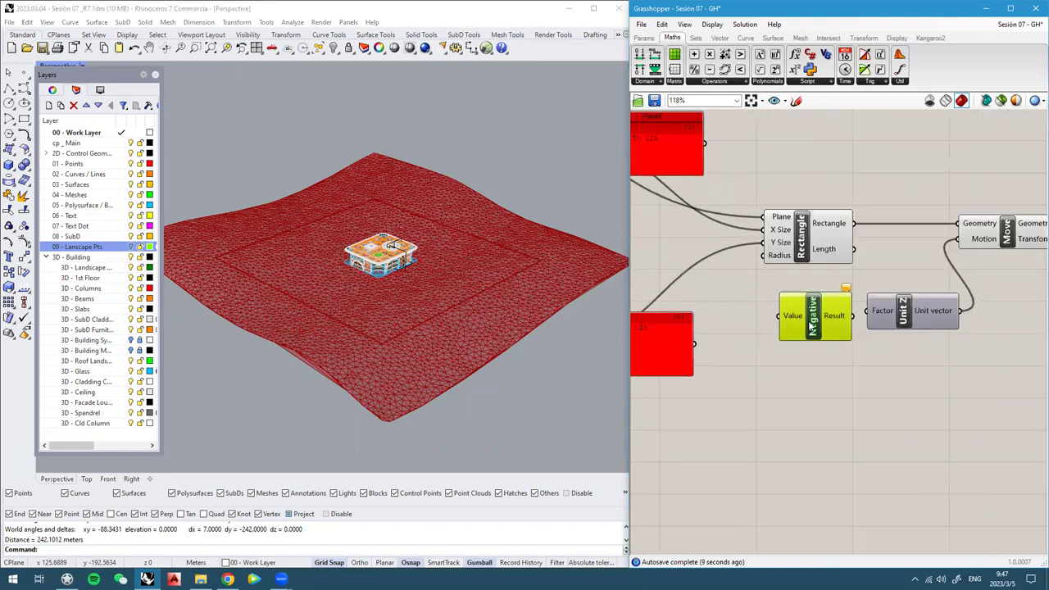
Feed a new 50.00 number slider through Negative into the Unit Z factor, keeping the slider below them
{"action": "double_click", "coordinate": [773, 403]}
{"action": "type", "text": "50"}
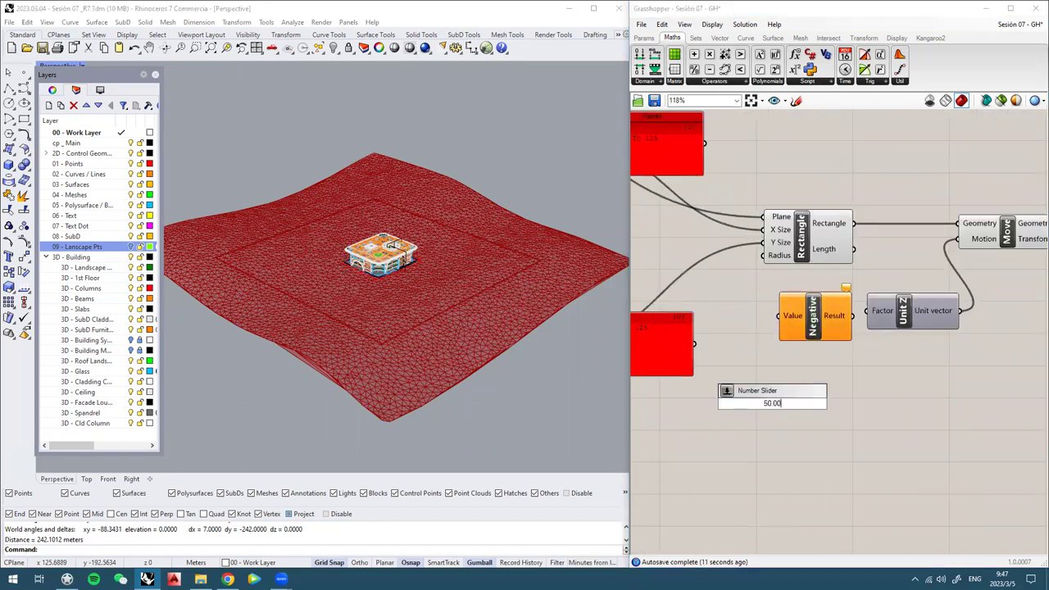
{"action": "key", "text": "Return"}
{"action": "left_click_drag", "start_coordinate": [841, 403], "coordinate": [813, 328]}
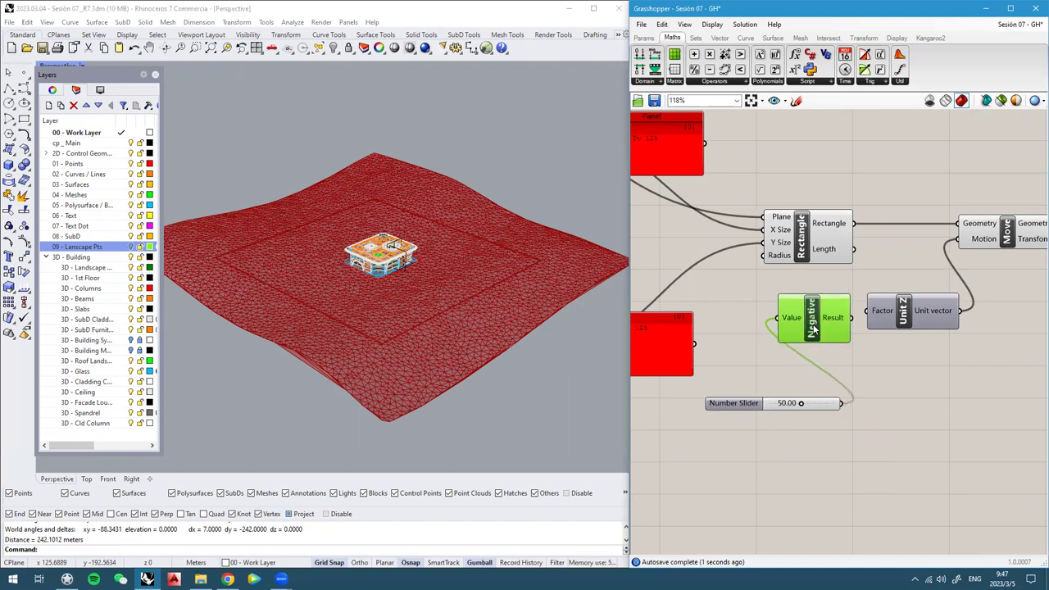
{"action": "left_click_drag", "start_coordinate": [869, 313], "coordinate": [869, 312]}
{"action": "right_click_drag", "start_coordinate": [285, 366], "coordinate": [305, 311]}
{"action": "right_click_drag", "start_coordinate": [741, 401], "coordinate": [769, 386]}
{"action": "left_click_drag", "start_coordinate": [769, 386], "coordinate": [752, 411]}
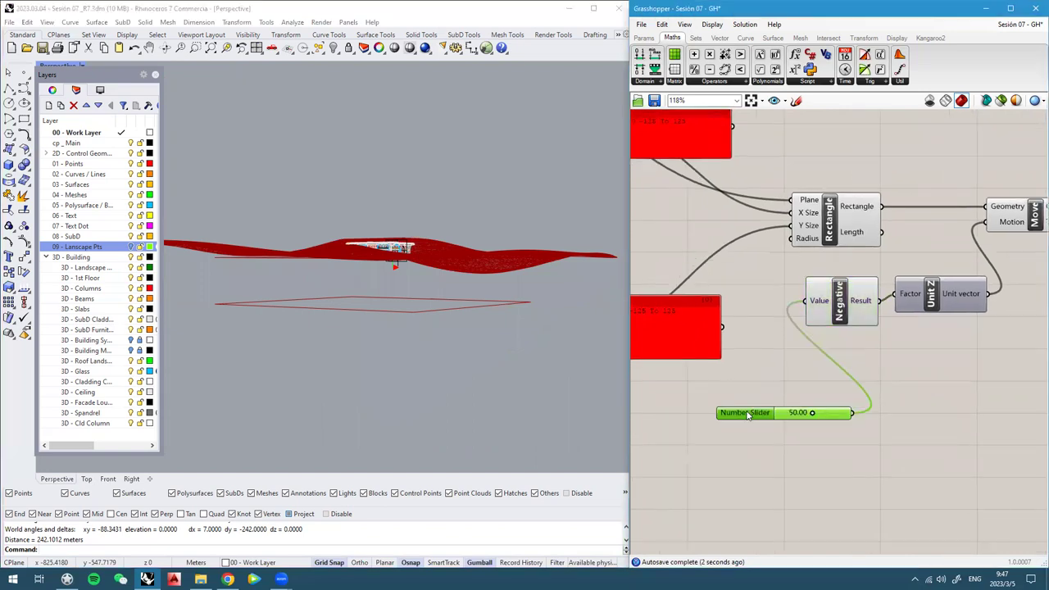
Set the number slider feeding the Negative component to 25.00
{"action": "scroll", "coordinate": [749, 411], "scroll_direction": "down", "scroll_amount": 2}
{"action": "right_click_drag", "start_coordinate": [798, 396], "coordinate": [777, 390]}
{"action": "scroll", "coordinate": [763, 407], "scroll_direction": "up", "scroll_amount": 1}
{"action": "mouse_move", "coordinate": [777, 407]}
{"action": "left_mouse_down"}
{"action": "mouse_move", "coordinate": [754, 407]}
{"action": "mouse_move", "coordinate": [765, 409]}
{"action": "left_mouse_up"}
{"action": "scroll", "coordinate": [765, 410], "scroll_direction": "up", "scroll_amount": 3}
{"action": "right_click", "coordinate": [805, 397]}
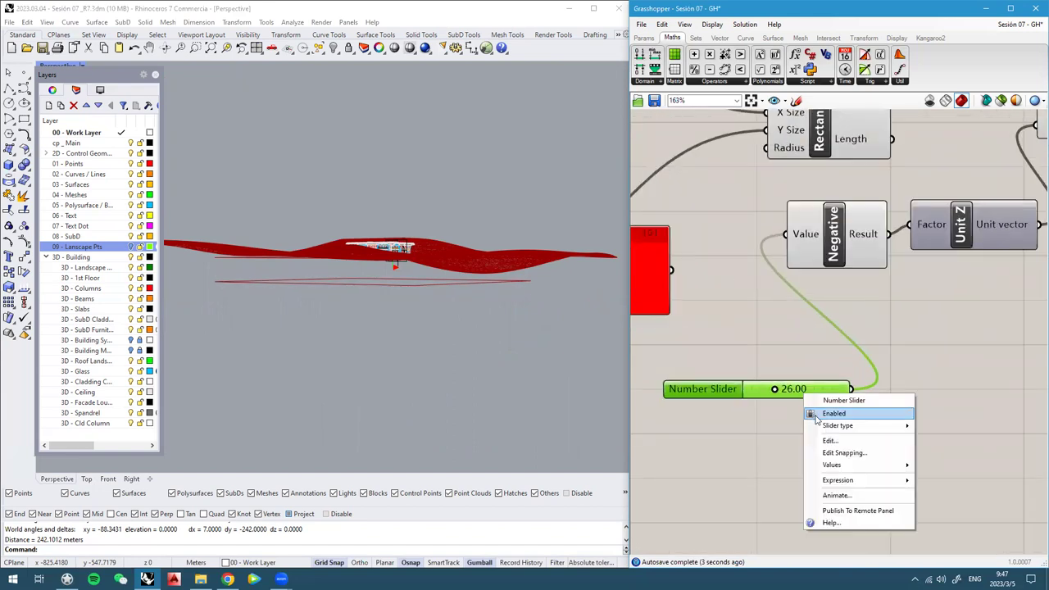
{"action": "left_click", "coordinate": [786, 417]}
{"action": "double_click", "coordinate": [795, 393]}
{"action": "type", "text": "25"}
{"action": "key", "text": "Return"}
{"action": "left_click", "coordinate": [785, 353]}
Turn off the preview of the Negative component
{"action": "scroll", "coordinate": [868, 363], "scroll_direction": "down", "scroll_amount": 4}
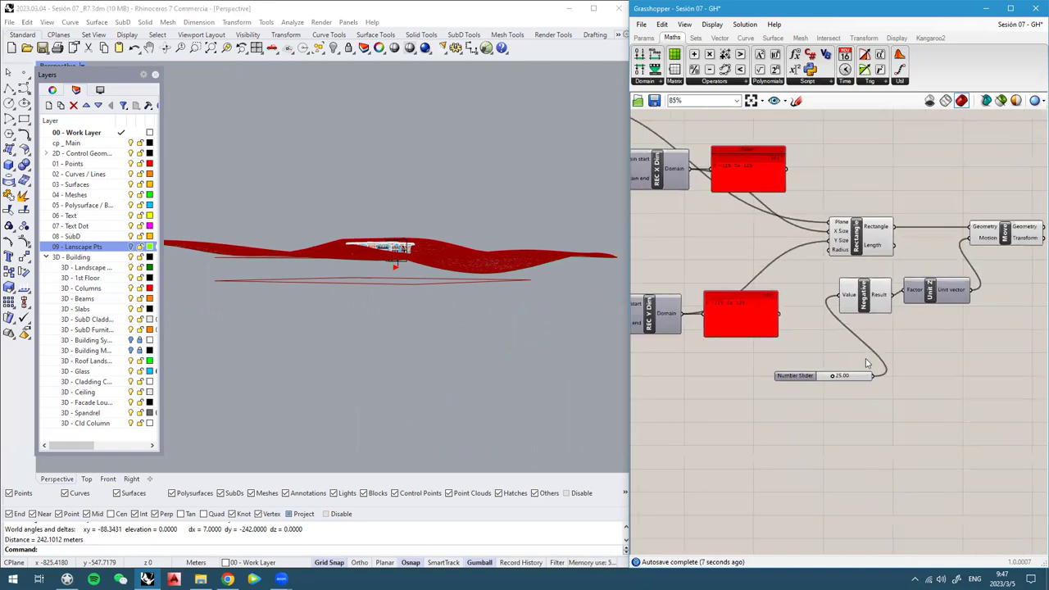
{"action": "scroll", "coordinate": [867, 363], "scroll_direction": "up", "scroll_amount": 2}
{"action": "middle_click", "coordinate": [869, 300]}
{"action": "left_click", "coordinate": [891, 270]}
{"action": "left_click", "coordinate": [923, 361]}
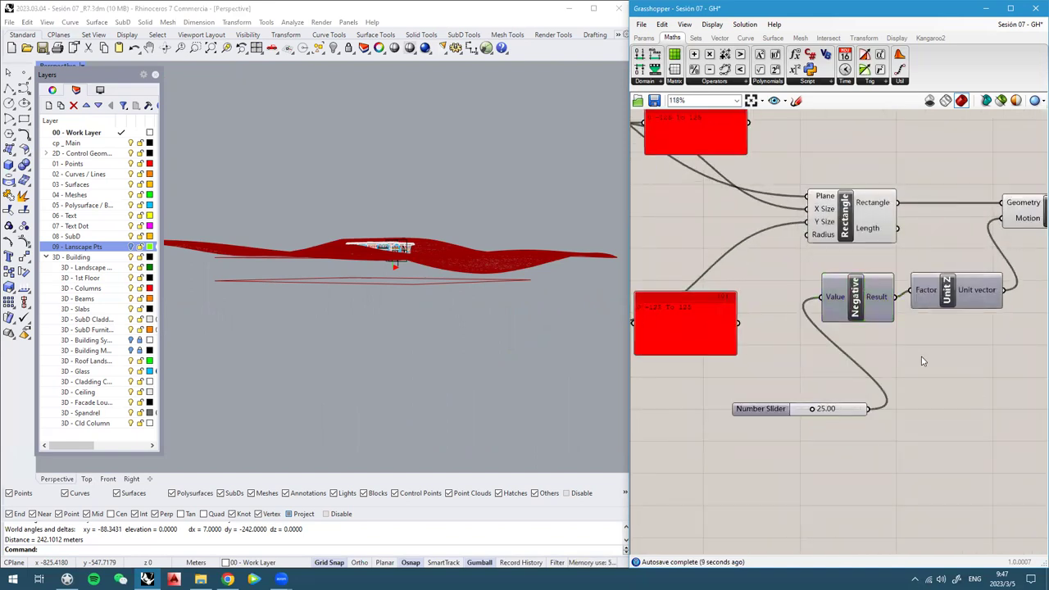
Identify the original square in the Perspective view and turn off the preview of the Rectangle component
{"action": "scroll", "coordinate": [828, 348], "scroll_direction": "down", "scroll_amount": 2}
{"action": "scroll", "coordinate": [815, 245], "scroll_direction": "up", "scroll_amount": 2}
{"action": "left_click", "coordinate": [815, 276]}
{"action": "right_click_drag", "start_coordinate": [369, 220], "coordinate": [403, 300]}
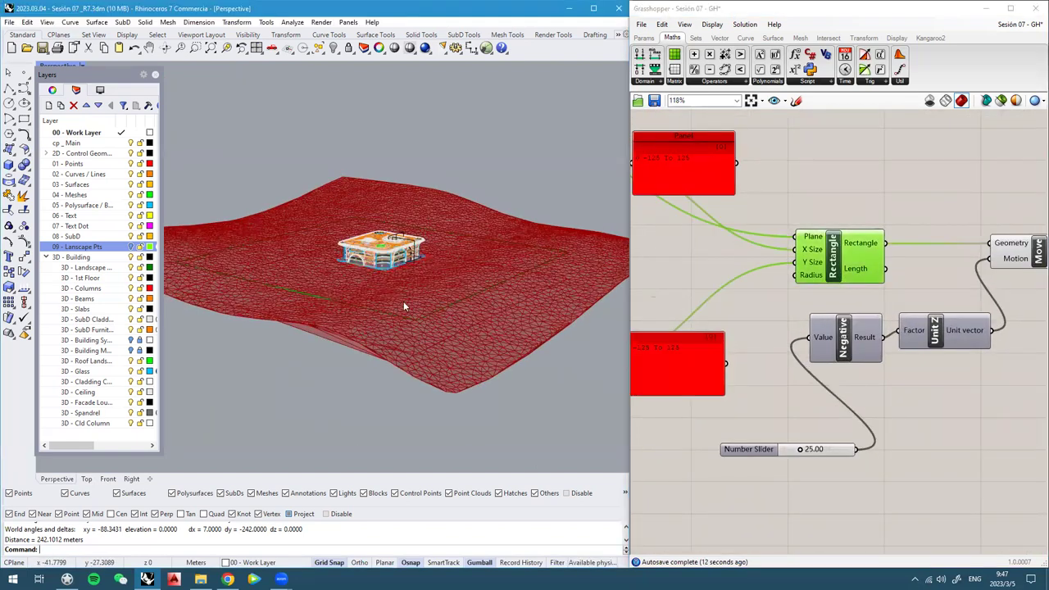
{"action": "middle_click", "coordinate": [832, 259]}
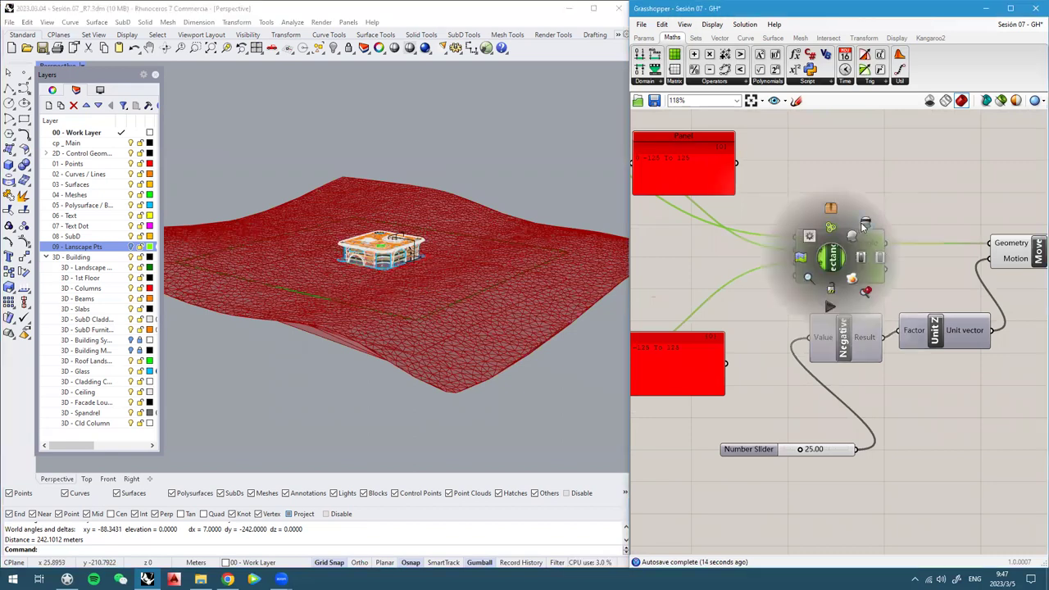
{"action": "left_click", "coordinate": [864, 225]}
{"action": "left_click", "coordinate": [895, 218]}
Select the Move component and shift it slightly further from the Rectangle component
{"action": "right_click_drag", "start_coordinate": [902, 219], "coordinate": [781, 218]}
{"action": "scroll", "coordinate": [791, 223], "scroll_direction": "down", "scroll_amount": 3}
{"action": "scroll", "coordinate": [831, 241], "scroll_direction": "up", "scroll_amount": 2}
{"action": "left_click_drag", "start_coordinate": [878, 240], "coordinate": [889, 239]}
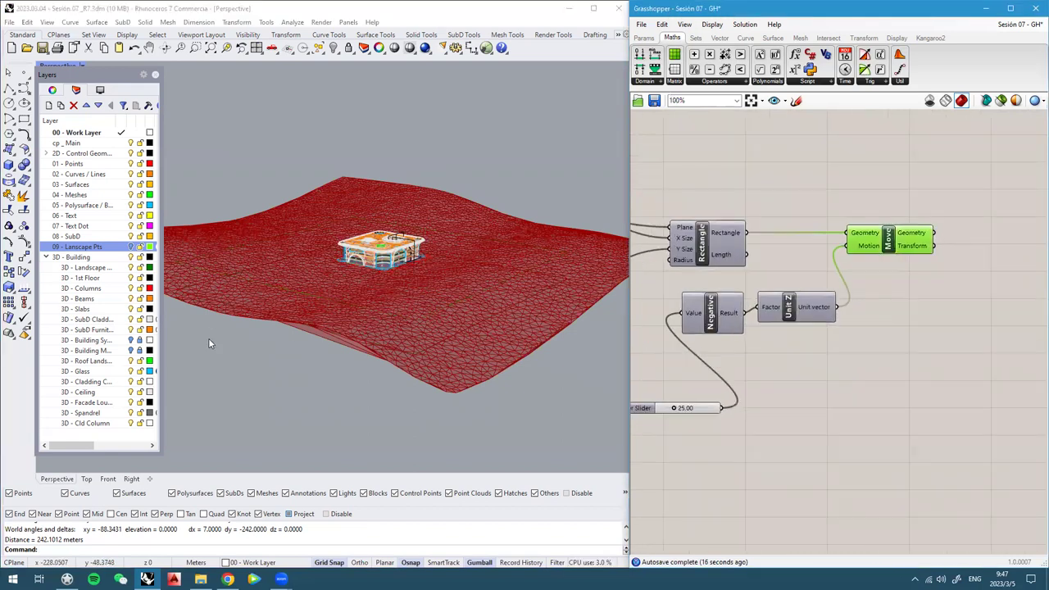
Place the 25.00 number slider directly beneath the 250 and 2 sliders that feed the Division component
{"action": "right_click_drag", "start_coordinate": [210, 344], "coordinate": [237, 284]}
{"action": "right_click_drag", "start_coordinate": [452, 277], "coordinate": [405, 293]}
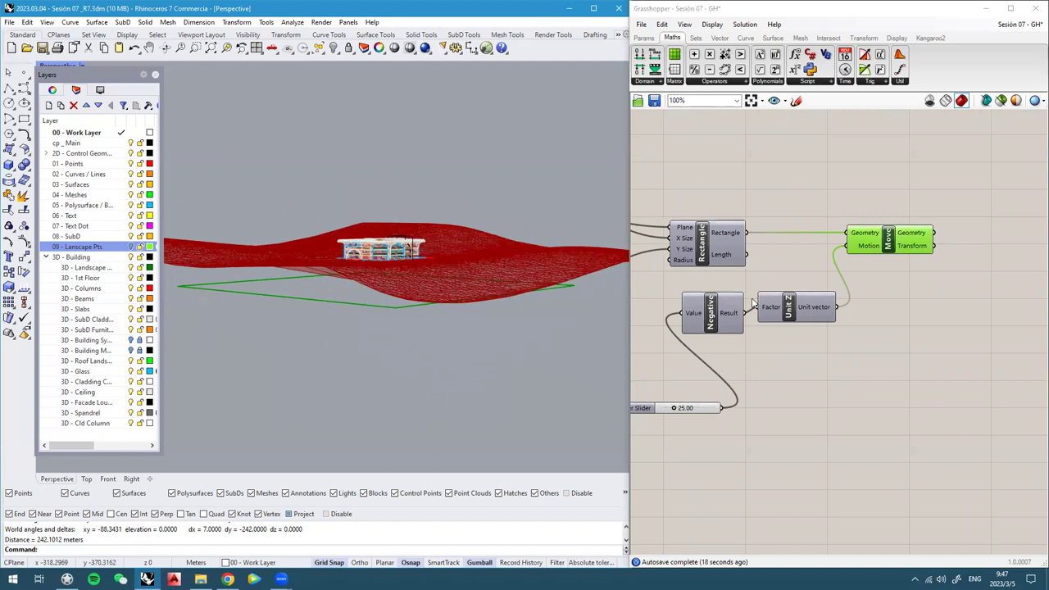
{"action": "scroll", "coordinate": [903, 244], "scroll_direction": "down", "scroll_amount": 5}
{"action": "right_click_drag", "start_coordinate": [800, 337], "coordinate": [904, 335]}
{"action": "scroll", "coordinate": [904, 332], "scroll_direction": "up", "scroll_amount": 3}
{"action": "left_click_drag", "start_coordinate": [879, 308], "coordinate": [732, 282]}
{"action": "scroll", "coordinate": [958, 318], "scroll_direction": "down", "scroll_amount": 3}
{"action": "scroll", "coordinate": [716, 260], "scroll_direction": "up", "scroll_amount": 5}
{"action": "scroll", "coordinate": [732, 282], "scroll_direction": "up", "scroll_amount": 3}
{"action": "right_click_drag", "start_coordinate": [757, 242], "coordinate": [757, 373]}
{"action": "left_click_drag", "start_coordinate": [762, 316], "coordinate": [729, 387]}
Rename the 250 number slider as "X _ Land Dim" and copy that name
{"action": "left_click", "coordinate": [738, 348]}
{"action": "scroll", "coordinate": [738, 348], "scroll_direction": "up", "scroll_amount": 2}
{"action": "scroll", "coordinate": [726, 365], "scroll_direction": "down", "scroll_amount": 1}
{"action": "right_click_drag", "start_coordinate": [726, 366], "coordinate": [714, 299]}
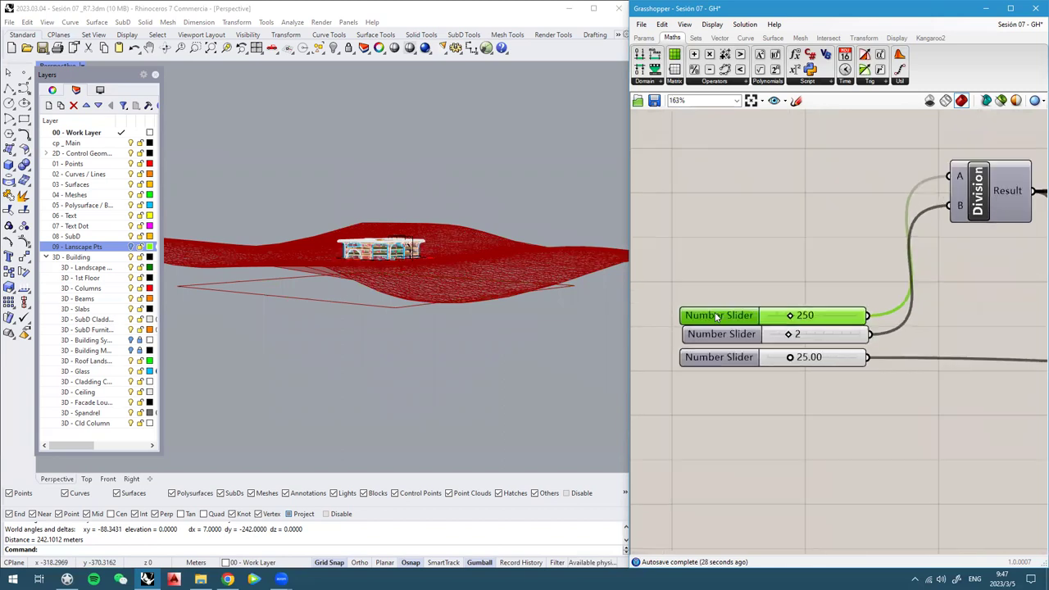
{"action": "right_click", "coordinate": [716, 317]}
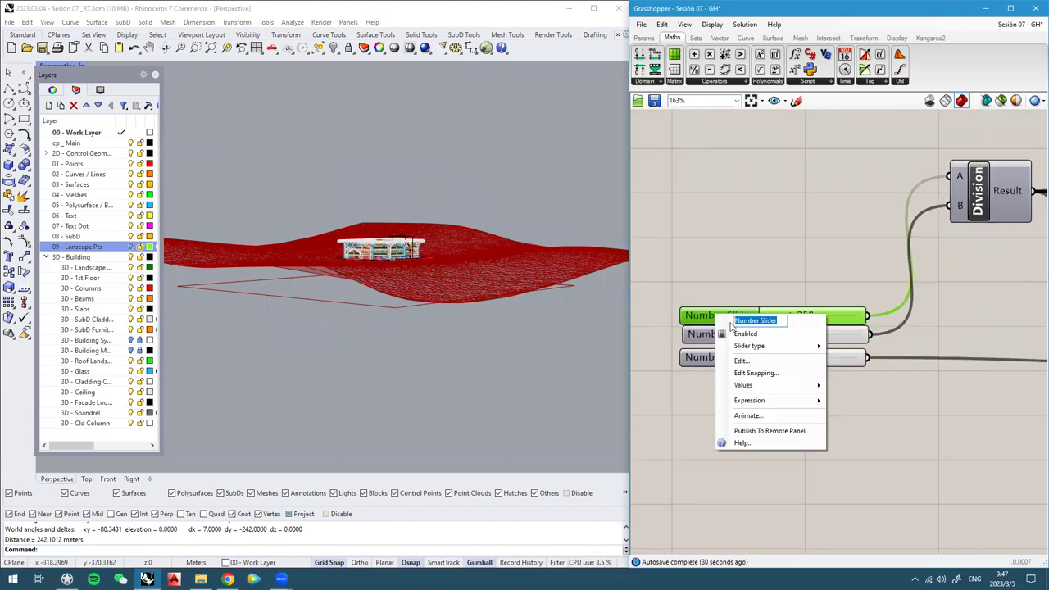
{"action": "type", "text": "X _ Land Dim"}
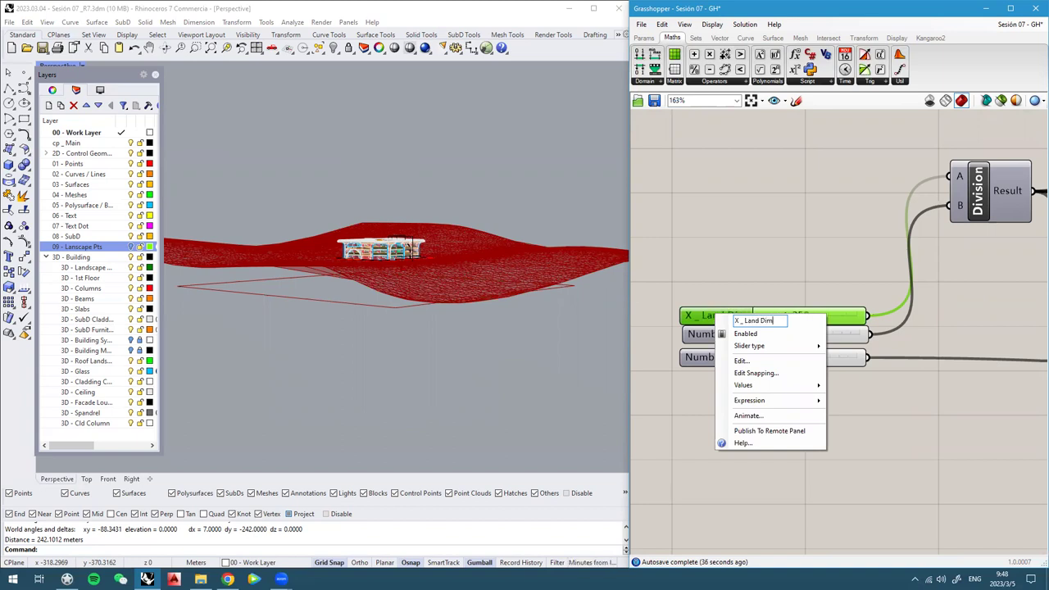
{"action": "key", "text": "ctrl+a"}
{"action": "key", "text": "ctrl+c"}
{"action": "key", "text": "Return"}
Rename the number slider with value 2 as "Y _ Land Dim", reusing the copied name
{"action": "left_click", "coordinate": [721, 336]}
{"action": "right_click", "coordinate": [728, 336]}
{"action": "left_click", "coordinate": [790, 342]}
{"action": "left_click_drag", "start_coordinate": [790, 343], "coordinate": [724, 343]}
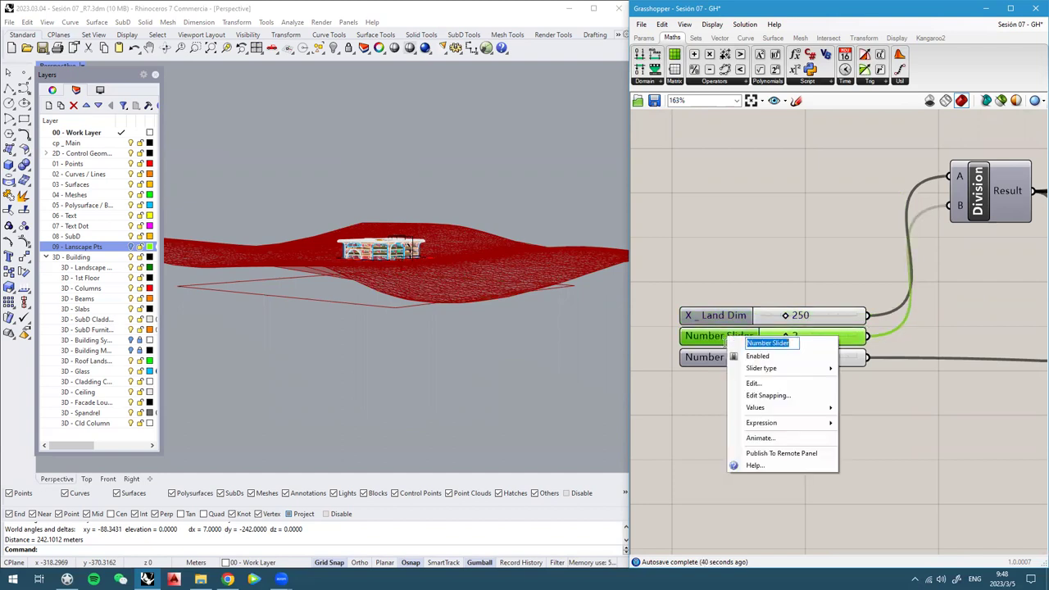
{"action": "key", "text": "ctrl+v"}
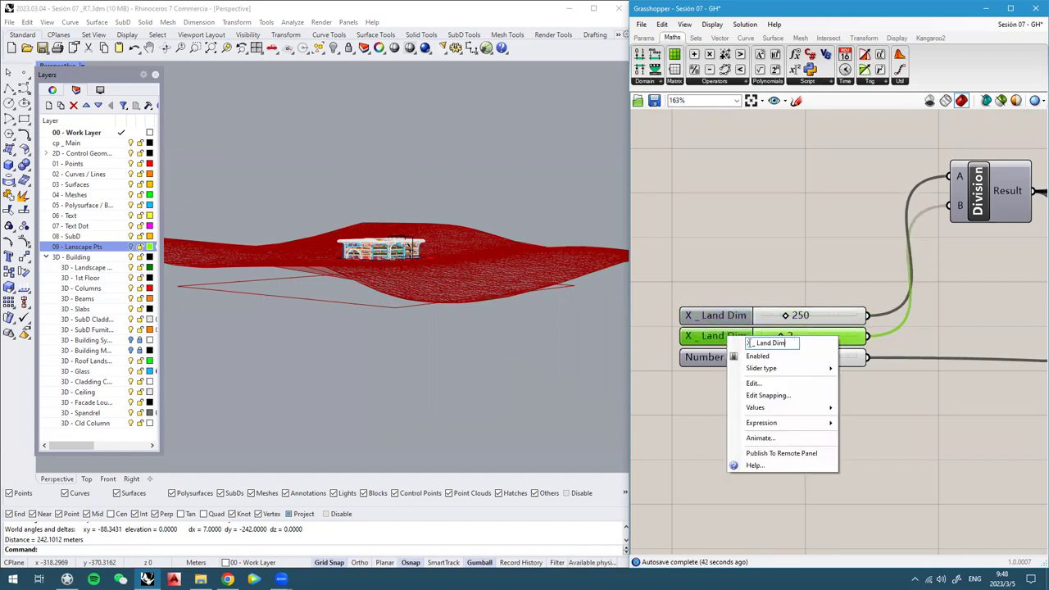
{"action": "type", "text": "Y"}
{"action": "key", "text": "Return"}
Rename the 25.00 number slider as "-REC Disp"
{"action": "left_click", "coordinate": [720, 357]}
{"action": "right_click", "coordinate": [725, 358]}
{"action": "left_click", "coordinate": [790, 365]}
{"action": "left_click_drag", "start_coordinate": [791, 366], "coordinate": [683, 367]}
{"action": "type", "text": "-"}
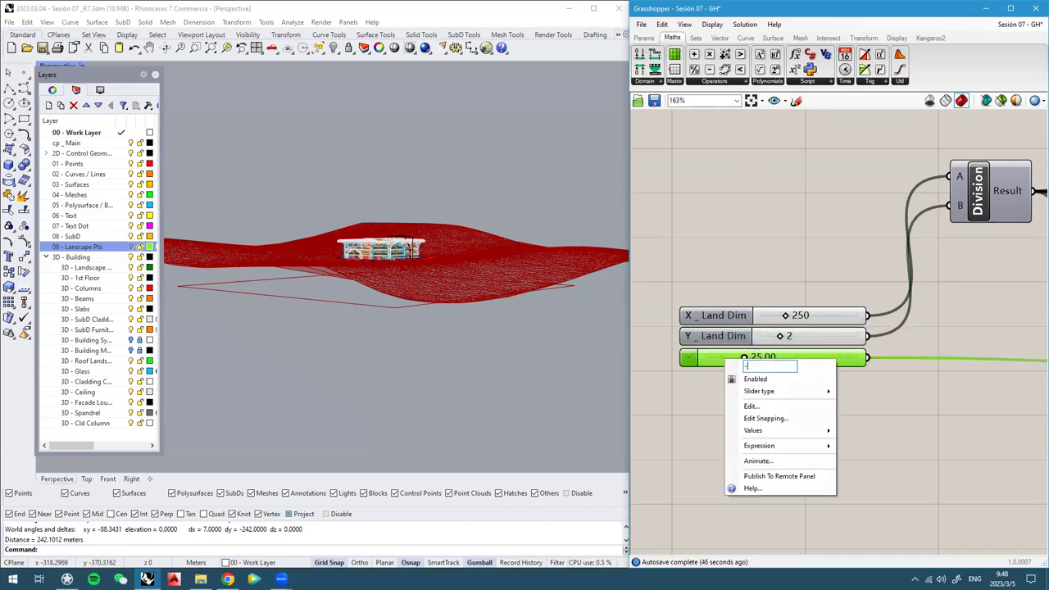
{"action": "type", "text": "REC Disp"}
{"action": "key", "text": "Return"}
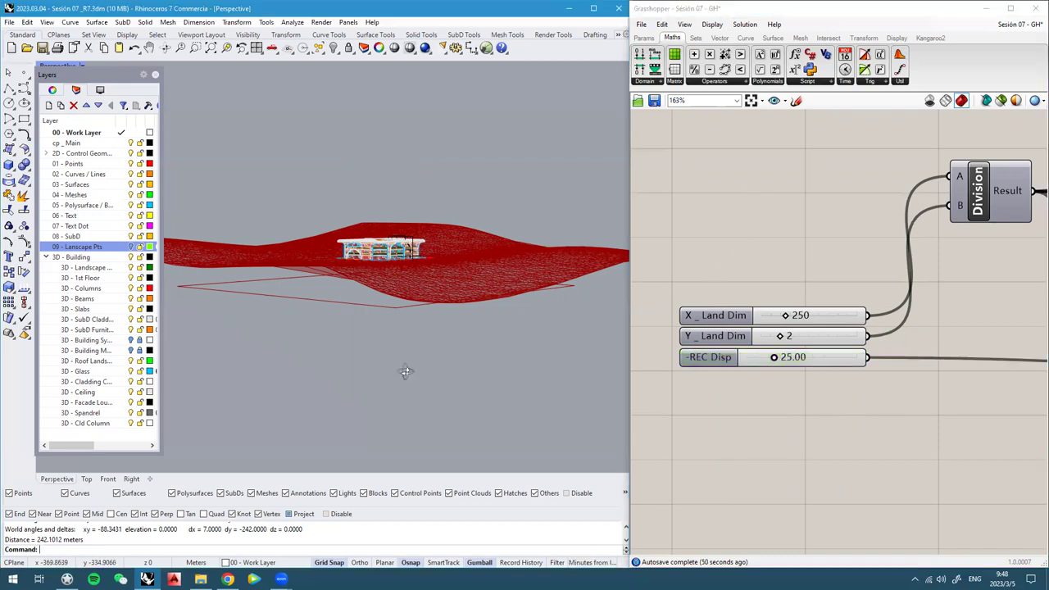
Group the three renamed sliders and title the group "00 - Main Control"
{"action": "right_click_drag", "start_coordinate": [405, 370], "coordinate": [399, 308]}
{"action": "right_click_drag", "start_coordinate": [400, 258], "coordinate": [399, 329]}
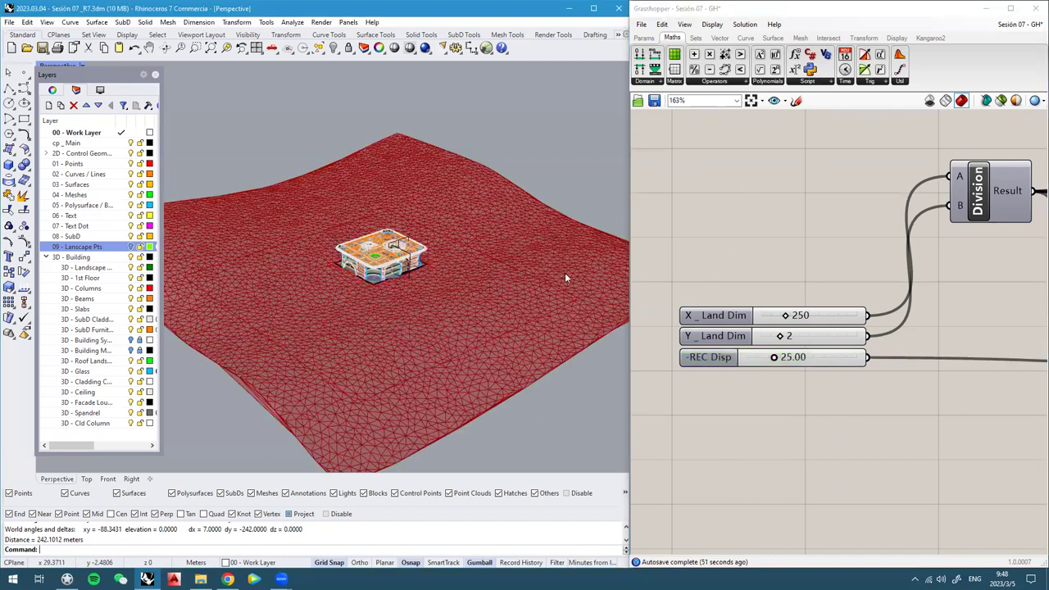
{"action": "scroll", "coordinate": [793, 321], "scroll_direction": "down", "scroll_amount": 4}
{"action": "scroll", "coordinate": [783, 434], "scroll_direction": "up", "scroll_amount": 1}
{"action": "left_click_drag", "start_coordinate": [784, 435], "coordinate": [716, 311]}
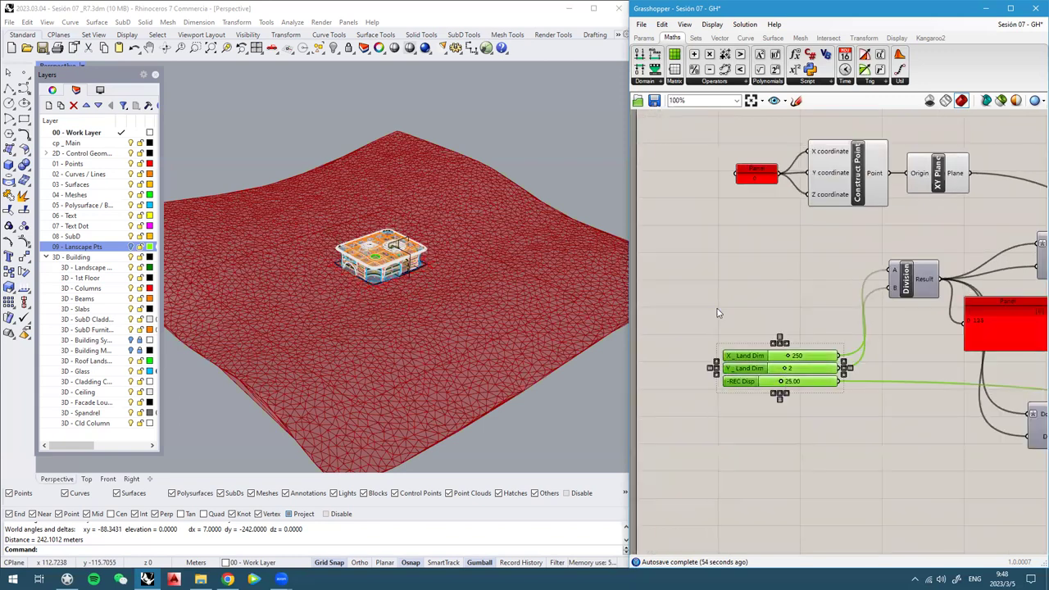
{"action": "right_click", "coordinate": [717, 309]}
{"action": "left_click", "coordinate": [752, 395]}
{"action": "scroll", "coordinate": [742, 377], "scroll_direction": "up", "scroll_amount": 3}
{"action": "key", "text": "ctrl+g"}
{"action": "right_click", "coordinate": [745, 333]}
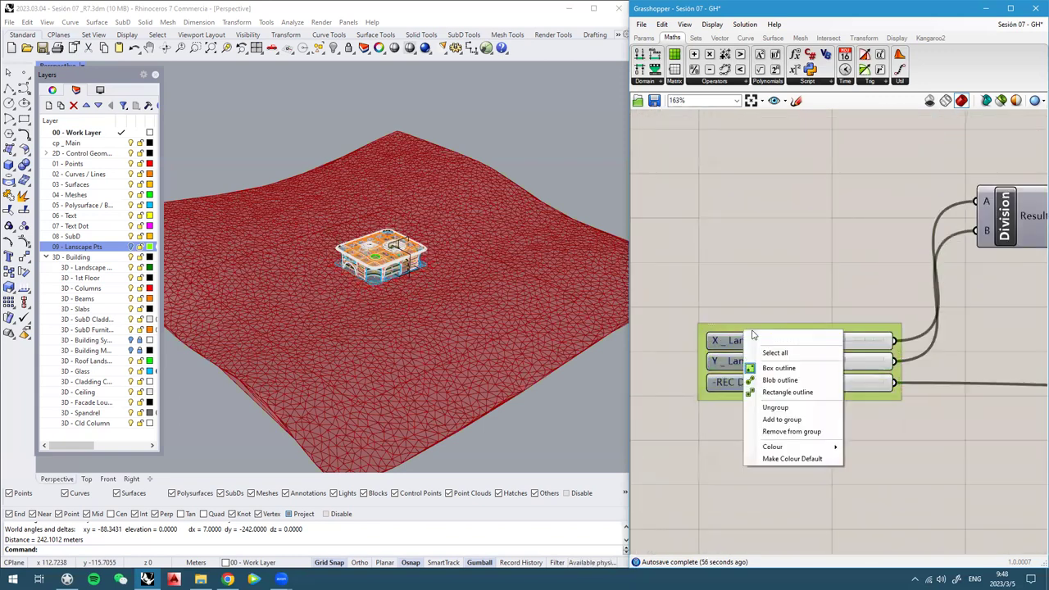
{"action": "type", "text": "00 - Main Control"}
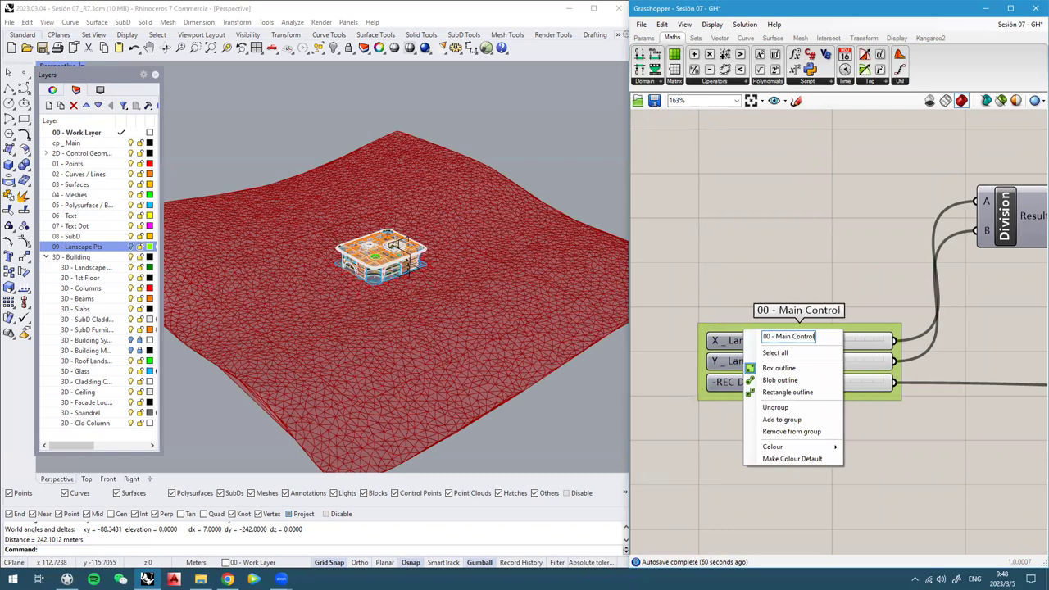
Set the colour of the 00 - Main Control group to solid red
{"action": "mouse_move", "coordinate": [770, 446]}
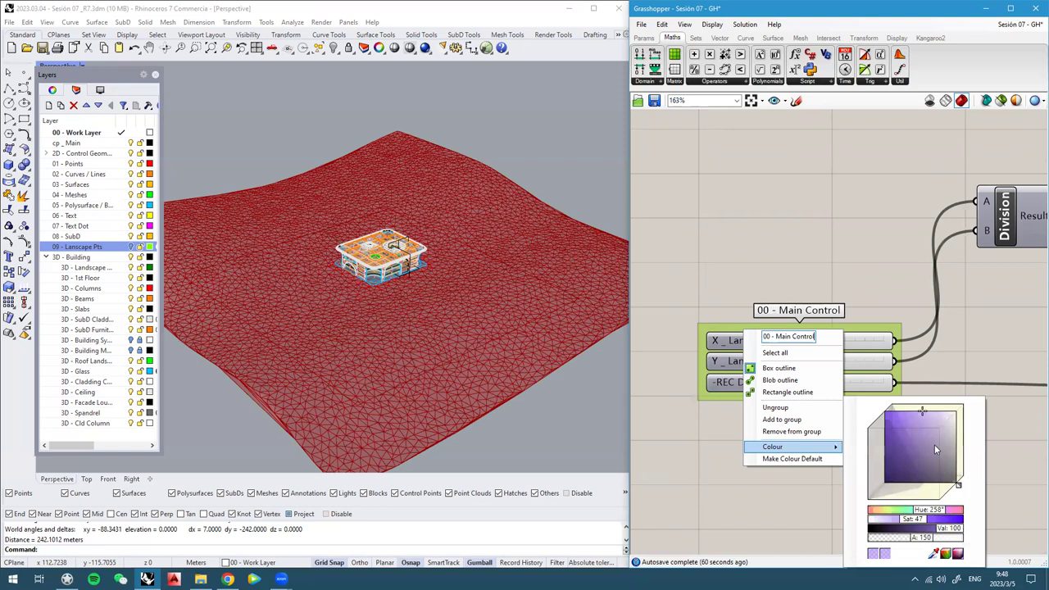
{"action": "left_click", "coordinate": [947, 555]}
{"action": "left_click", "coordinate": [922, 521]}
{"action": "left_click_drag", "start_coordinate": [957, 529], "coordinate": [978, 545]}
{"action": "left_click", "coordinate": [693, 40]}
{"action": "scroll", "coordinate": [602, 369], "scroll_direction": "down", "scroll_amount": 2}
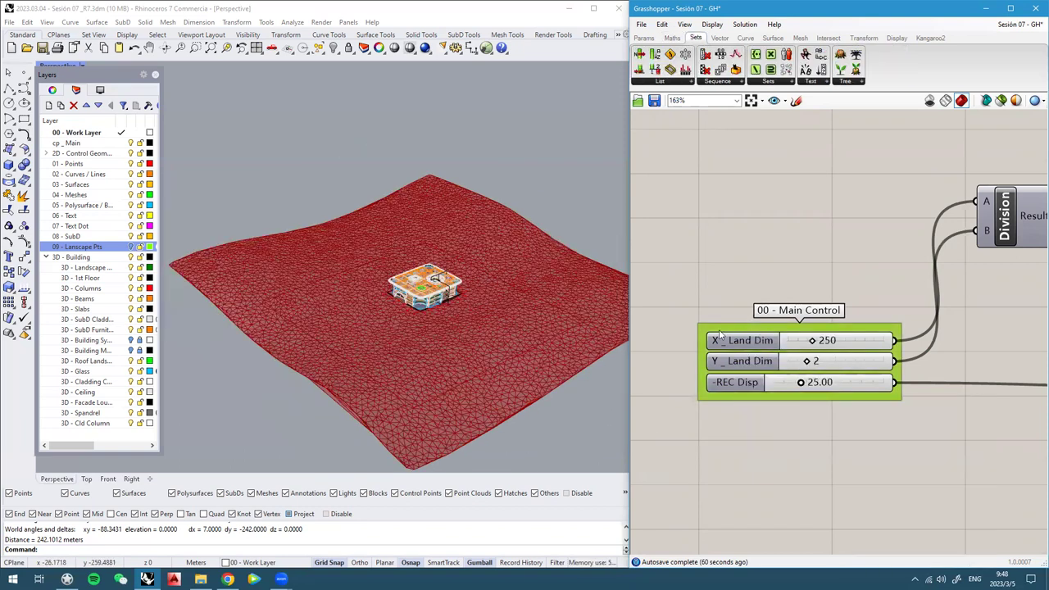
{"action": "scroll", "coordinate": [259, 289], "scroll_direction": "down", "scroll_amount": 2}
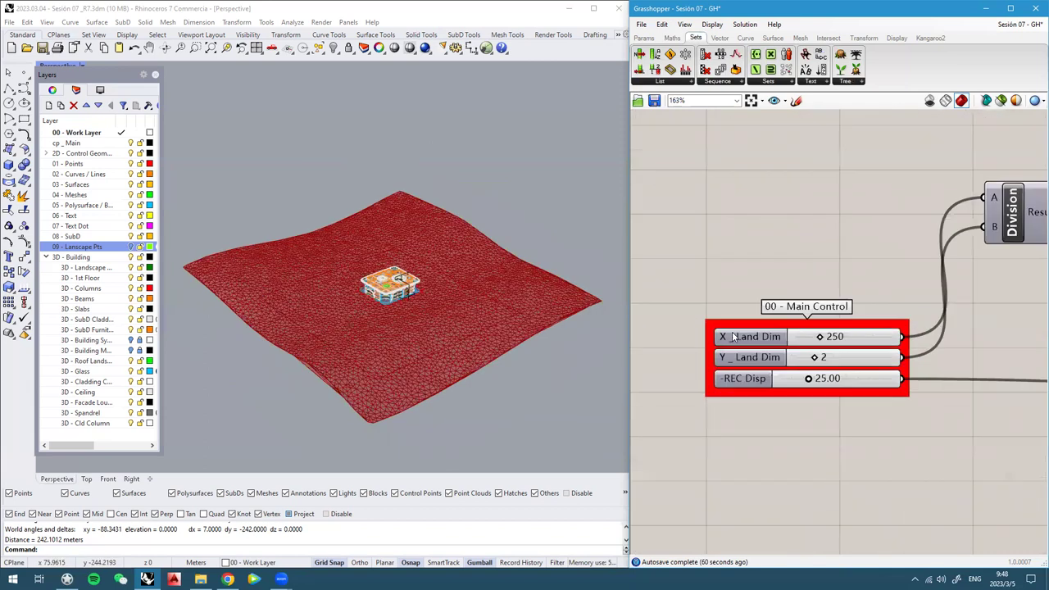
{"action": "scroll", "coordinate": [734, 315], "scroll_direction": "up", "scroll_amount": 2}
{"action": "left_click", "coordinate": [726, 308]}
{"action": "scroll", "coordinate": [727, 308], "scroll_direction": "down", "scroll_amount": 2}
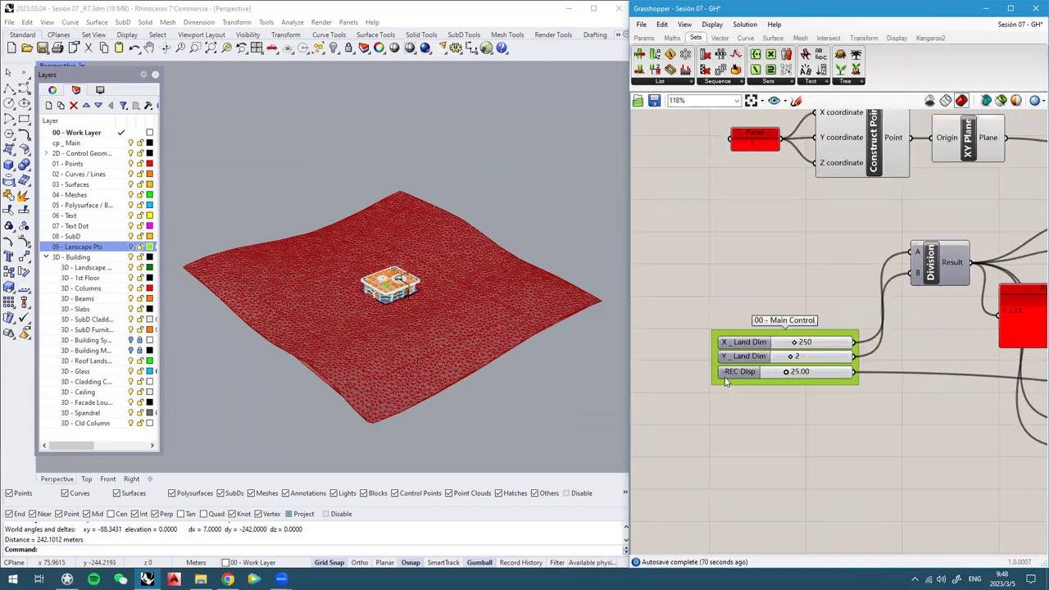
{"action": "scroll", "coordinate": [763, 371], "scroll_direction": "up", "scroll_amount": 2}
Select the Construct Point component and bring up its radial command menu
{"action": "scroll", "coordinate": [773, 369], "scroll_direction": "down", "scroll_amount": 4}
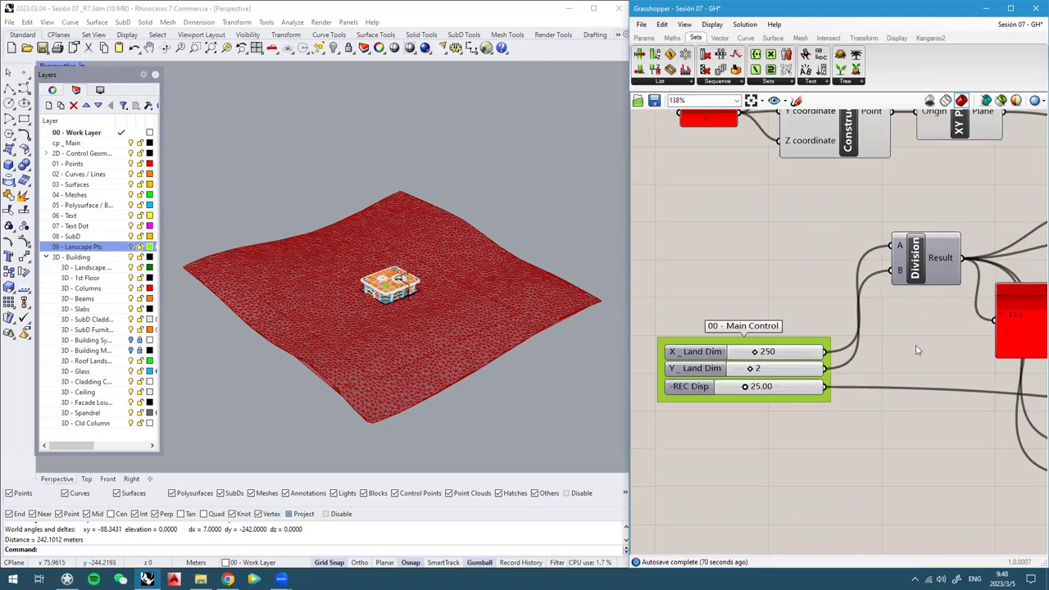
{"action": "scroll", "coordinate": [781, 293], "scroll_direction": "up", "scroll_amount": 3}
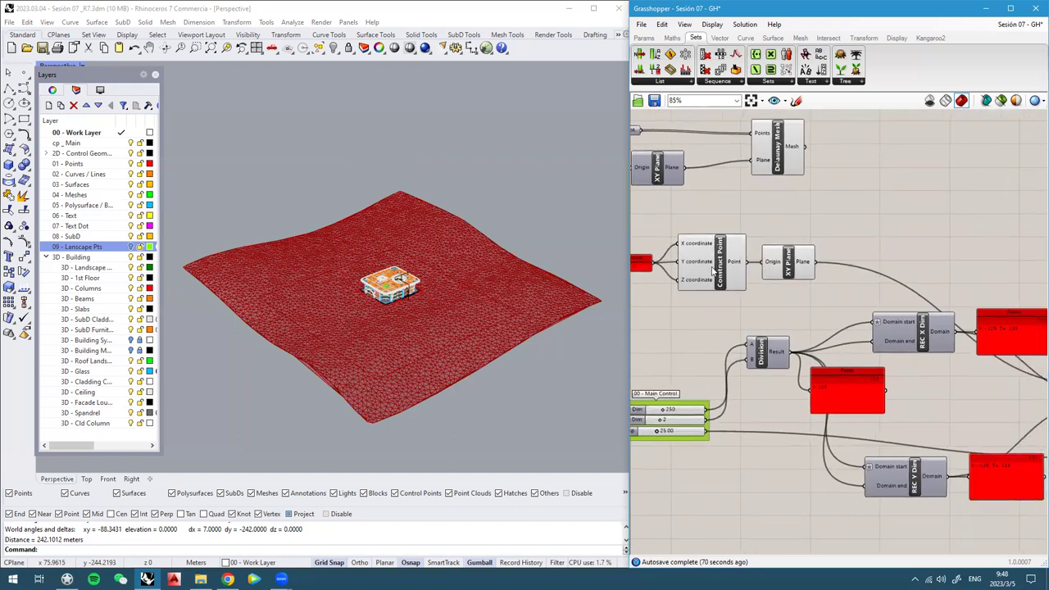
{"action": "left_click", "coordinate": [717, 270]}
{"action": "scroll", "coordinate": [414, 291], "scroll_direction": "up", "scroll_amount": 2}
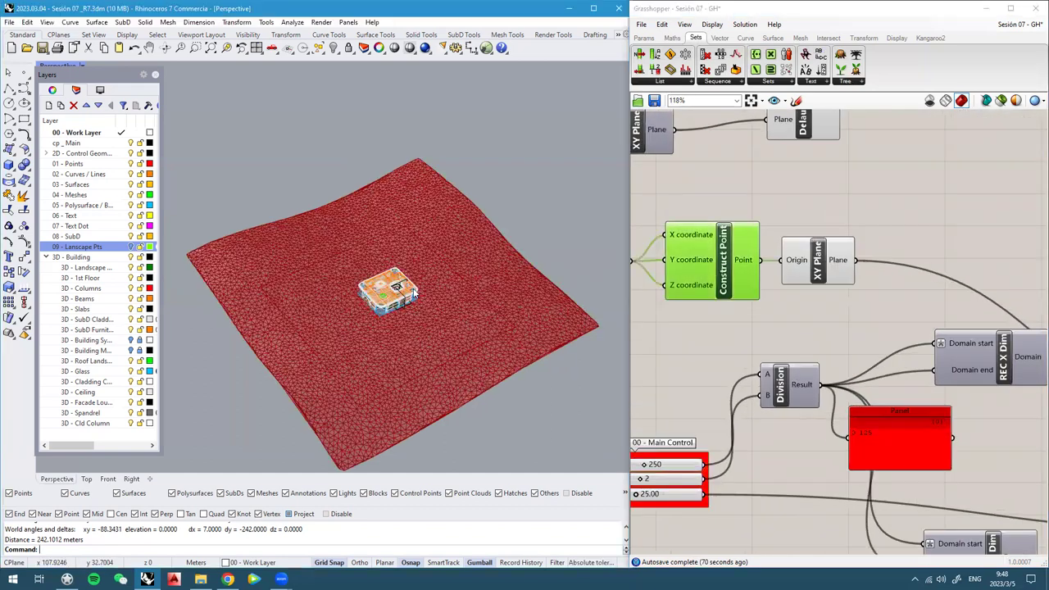
{"action": "middle_click", "coordinate": [728, 257]}
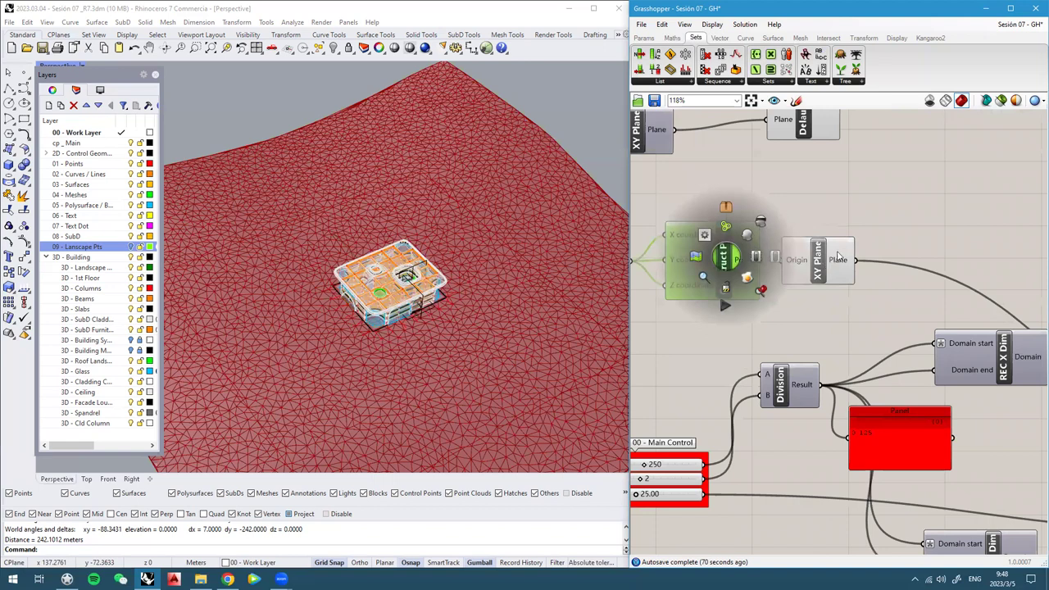
Examine from above, below and the side how the moved rectangle sits relative to the terrain mesh and building
{"action": "scroll", "coordinate": [837, 256], "scroll_direction": "down", "scroll_amount": 3}
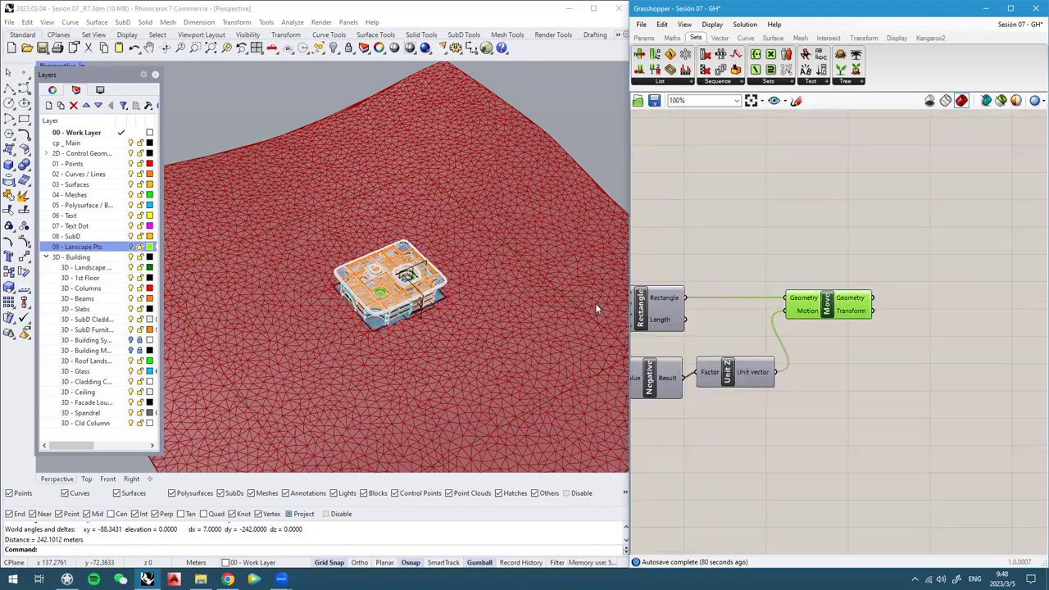
{"action": "right_click_drag", "start_coordinate": [373, 303], "coordinate": [339, 144]}
{"action": "right_click_drag", "start_coordinate": [336, 303], "coordinate": [357, 330]}
{"action": "right_click_drag", "start_coordinate": [309, 358], "coordinate": [337, 199]}
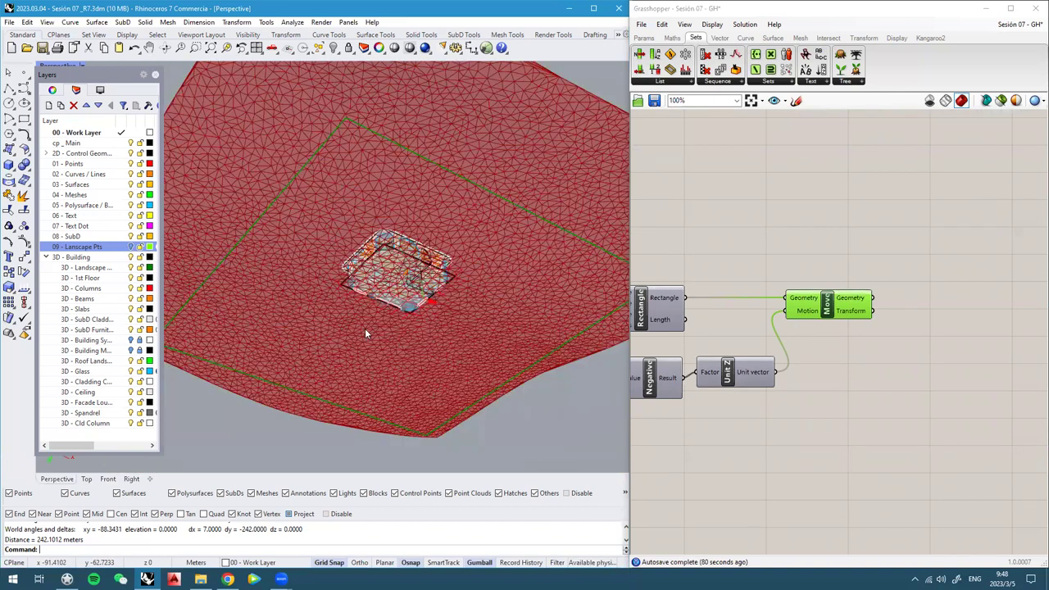
{"action": "right_click_drag", "start_coordinate": [366, 333], "coordinate": [371, 297]}
{"action": "right_click_drag", "start_coordinate": [341, 264], "coordinate": [451, 307]}
{"action": "right_click_drag", "start_coordinate": [414, 233], "coordinate": [279, 310]}
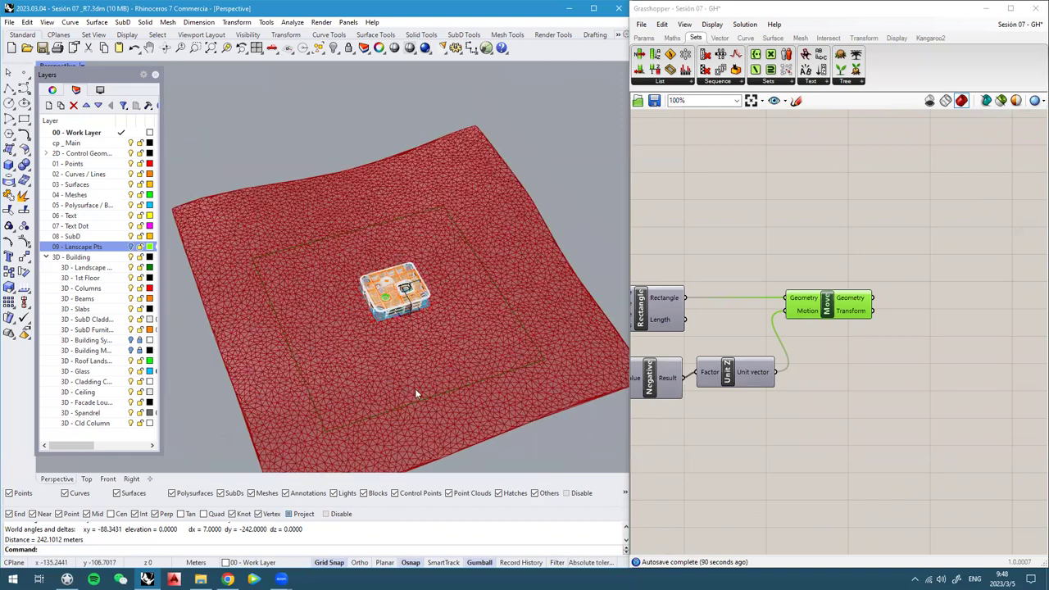
{"action": "right_click_drag", "start_coordinate": [548, 419], "coordinate": [347, 260]}
{"action": "right_click_drag", "start_coordinate": [375, 292], "coordinate": [398, 279]}
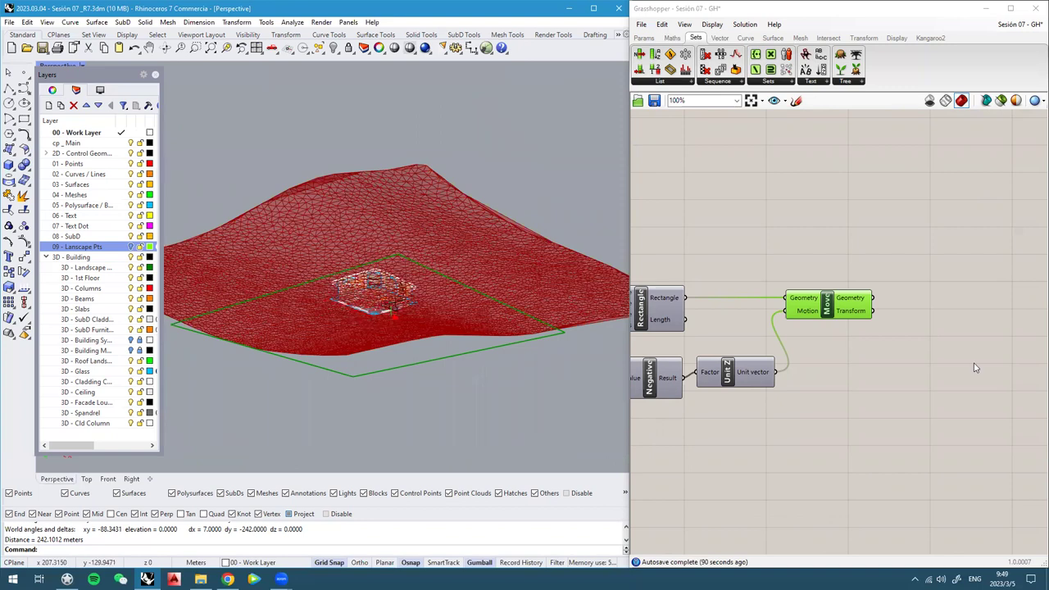
Add a Surface parameter to the canvas and place it beside the Move component's Geometry output
{"action": "left_click", "coordinate": [844, 350]}
{"action": "right_click_drag", "start_coordinate": [852, 344], "coordinate": [812, 328]}
{"action": "left_click", "coordinate": [794, 285]}
{"action": "left_click", "coordinate": [867, 365]}
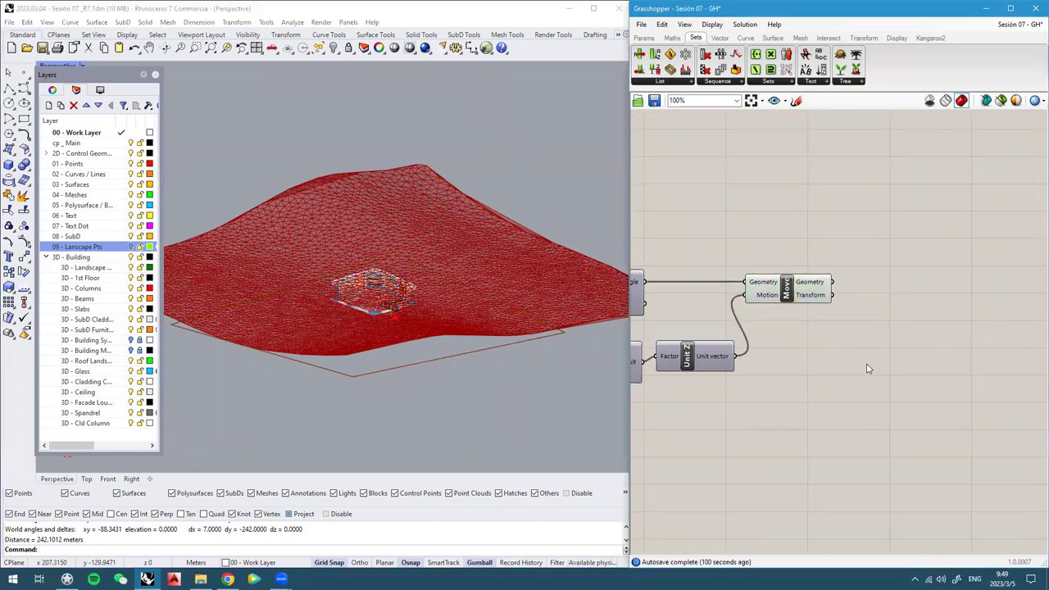
{"action": "double_click", "coordinate": [869, 368]}
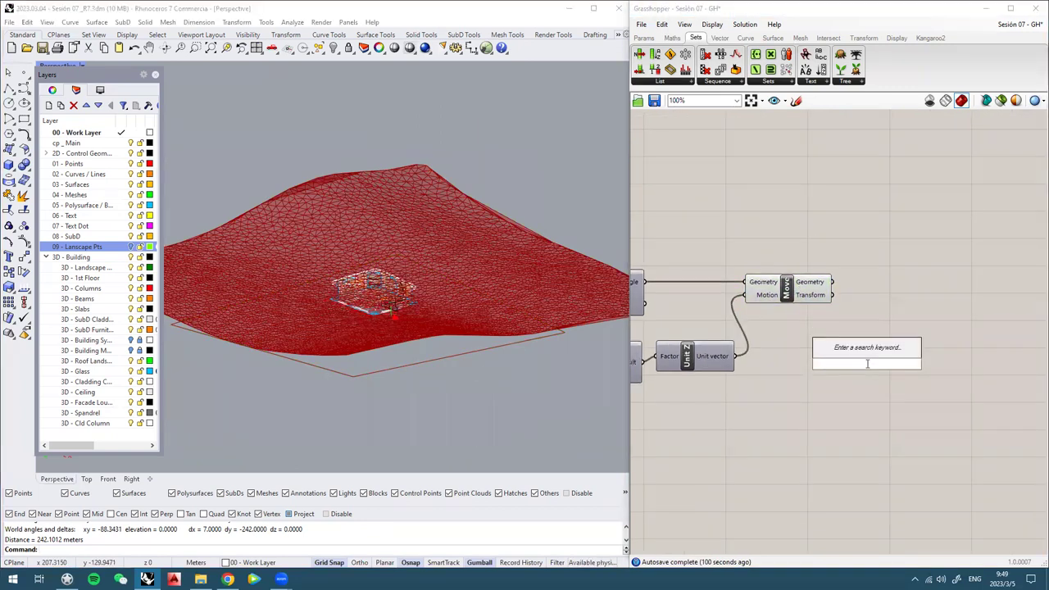
{"action": "type", "text": "srf"}
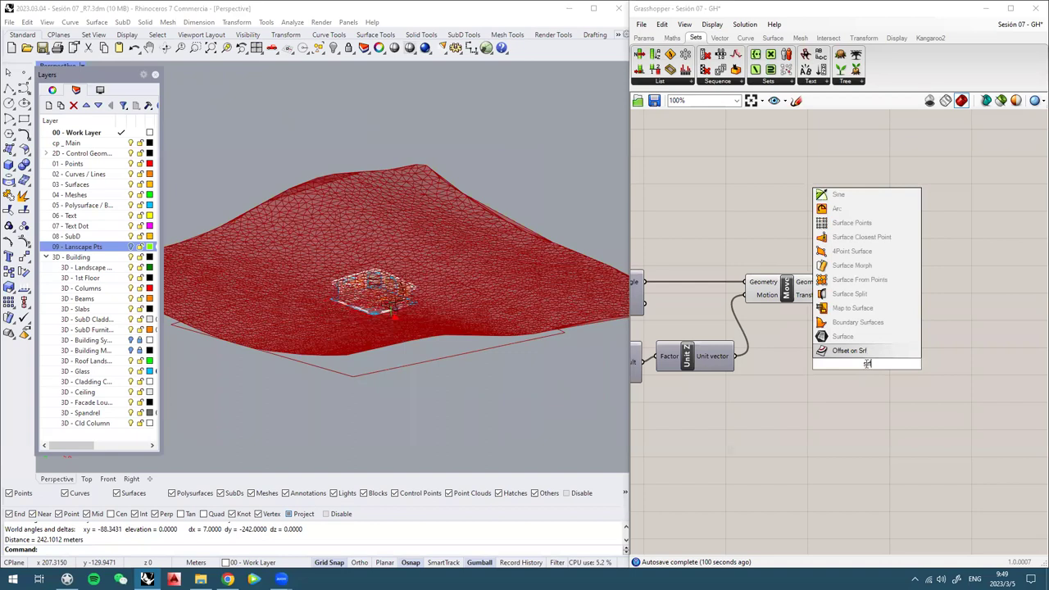
{"action": "left_click", "coordinate": [843, 336]}
{"action": "left_click_drag", "start_coordinate": [871, 368], "coordinate": [926, 265]}
Connect the Move component's Geometry output to the Surface parameter and check the resulting surface below the terrain
{"action": "scroll", "coordinate": [902, 266], "scroll_direction": "up", "scroll_amount": 2}
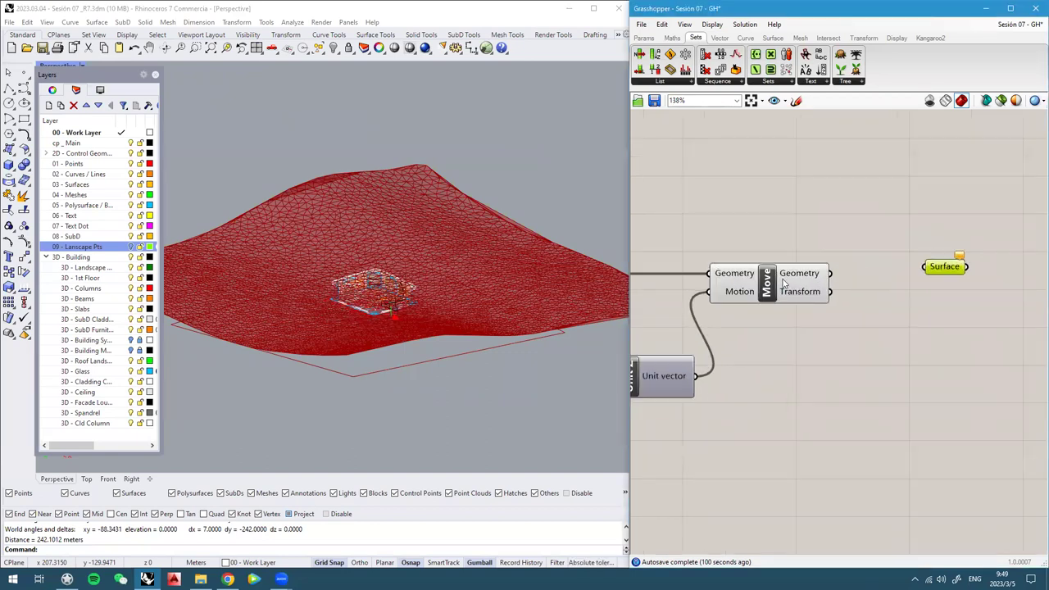
{"action": "left_click", "coordinate": [829, 279]}
{"action": "left_click_drag", "start_coordinate": [924, 267], "coordinate": [829, 273]}
{"action": "right_click_drag", "start_coordinate": [393, 197], "coordinate": [395, 244]}
{"action": "right_click_drag", "start_coordinate": [392, 322], "coordinate": [384, 332]}
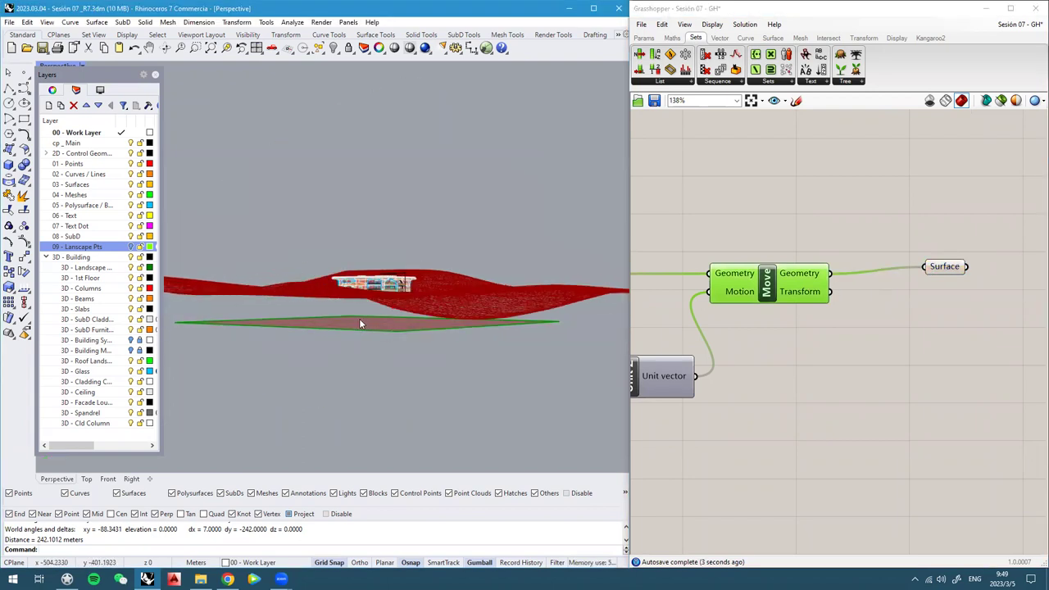
Shift the Surface parameter closer to the Move component and turn off the Move component's preview
{"action": "left_click", "coordinate": [897, 361]}
{"action": "right_click_drag", "start_coordinate": [901, 349], "coordinate": [846, 347]}
{"action": "left_click_drag", "start_coordinate": [893, 268], "coordinate": [862, 275]}
{"action": "left_click", "coordinate": [720, 286]}
{"action": "middle_click", "coordinate": [715, 286]}
{"action": "left_click", "coordinate": [748, 256]}
{"action": "left_click", "coordinate": [816, 224]}
Examine the position of the flat surface beneath the terrain mesh from several angles
{"action": "right_click_drag", "start_coordinate": [346, 305], "coordinate": [417, 336]}
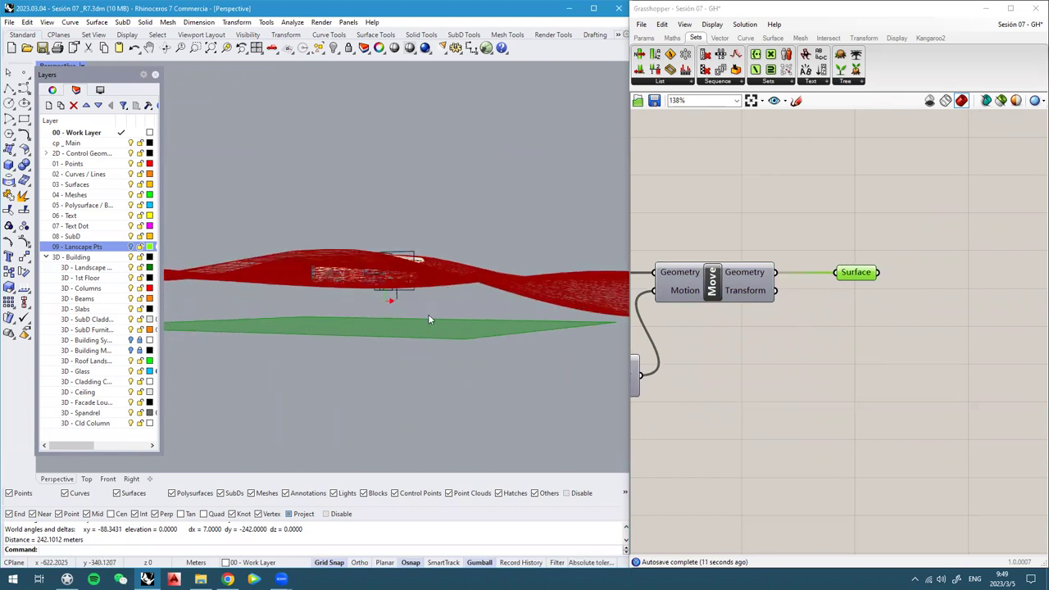
{"action": "right_click_drag", "start_coordinate": [481, 351], "coordinate": [518, 310]}
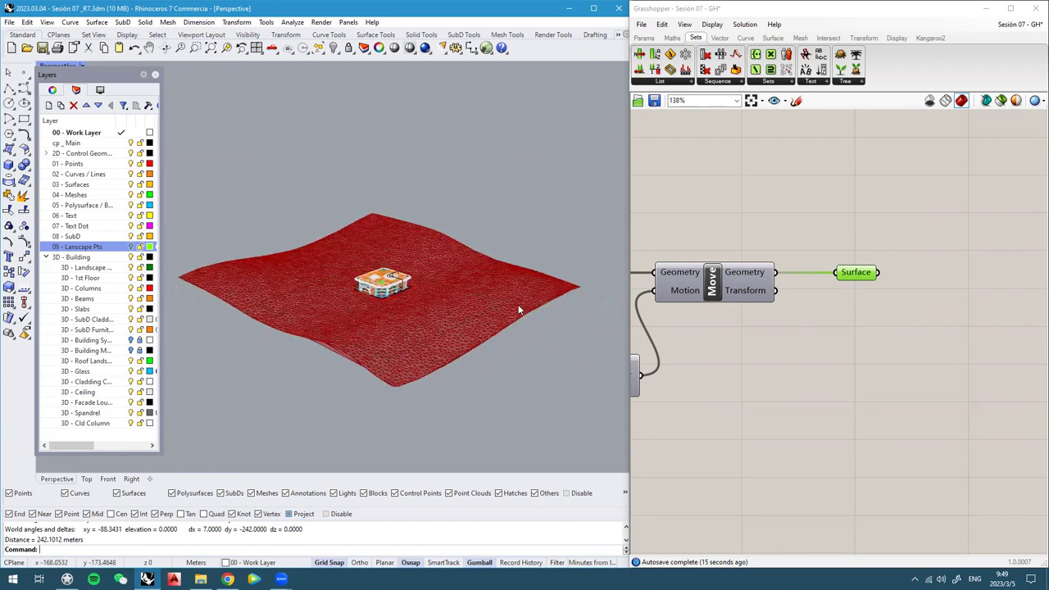
{"action": "right_click_drag", "start_coordinate": [435, 317], "coordinate": [423, 293]}
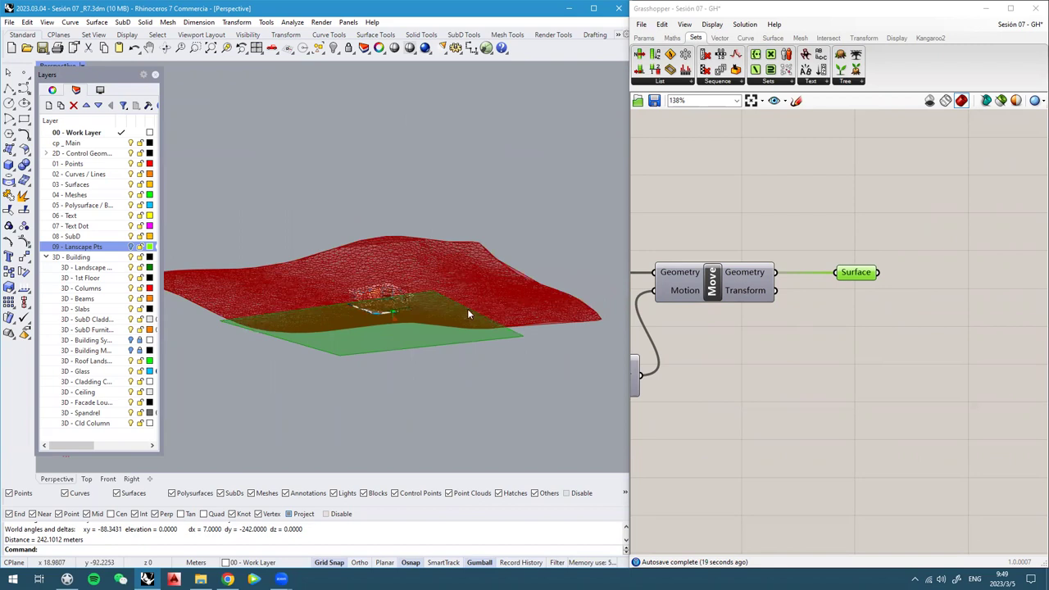
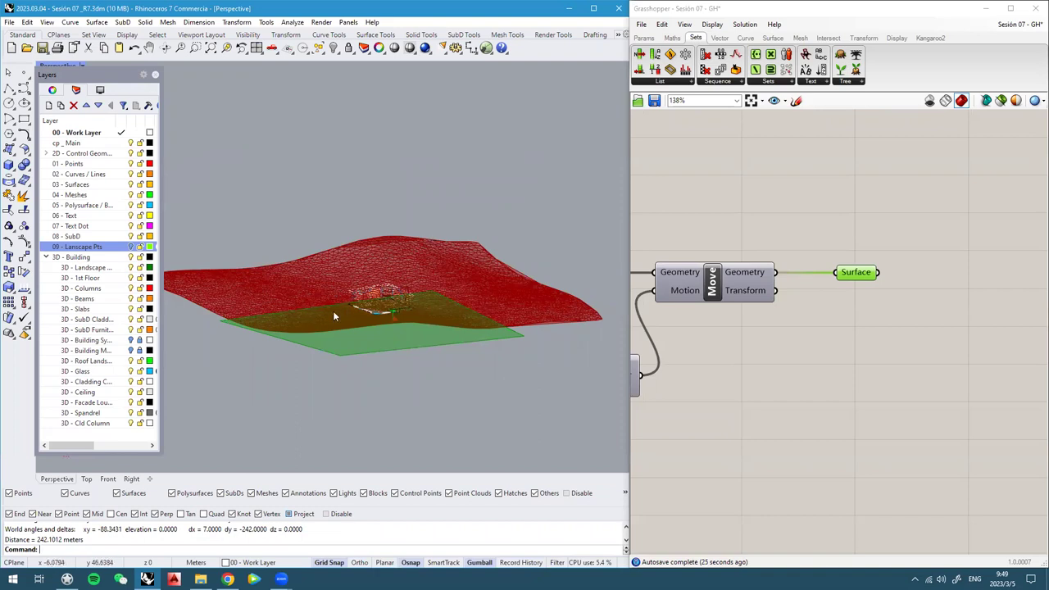
{"action": "right_click_drag", "start_coordinate": [351, 304], "coordinate": [459, 311]}
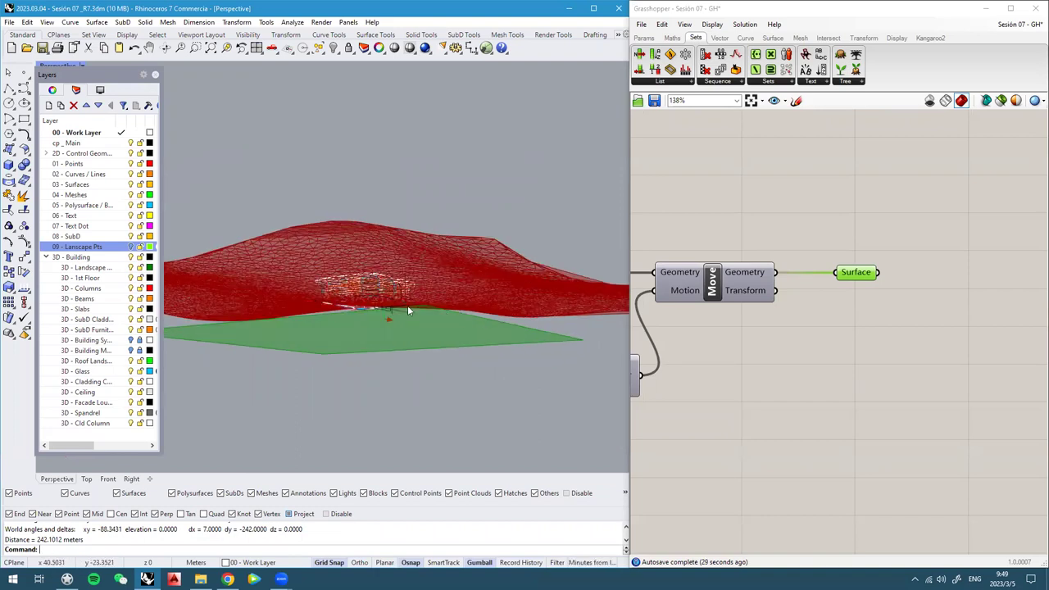
{"action": "right_click_drag", "start_coordinate": [376, 303], "coordinate": [385, 306]}
{"action": "left_click", "coordinate": [923, 323]}
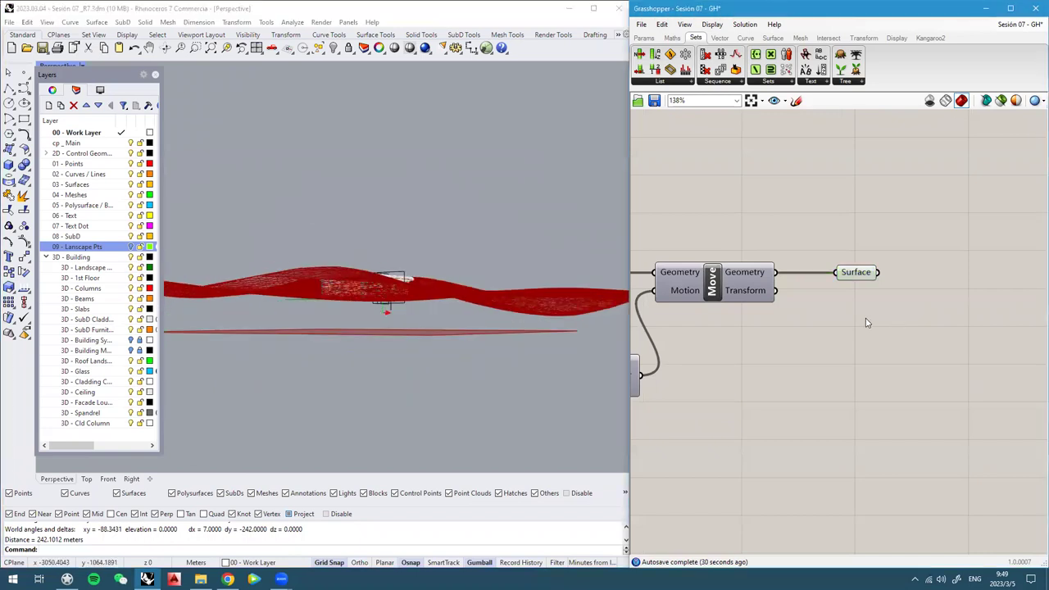
Add a Divide Surface component to the canvas and place it beyond the Surface parameter
{"action": "right_click_drag", "start_coordinate": [866, 319], "coordinate": [841, 319]}
{"action": "double_click", "coordinate": [841, 322]}
{"action": "type", "text": "divid"}
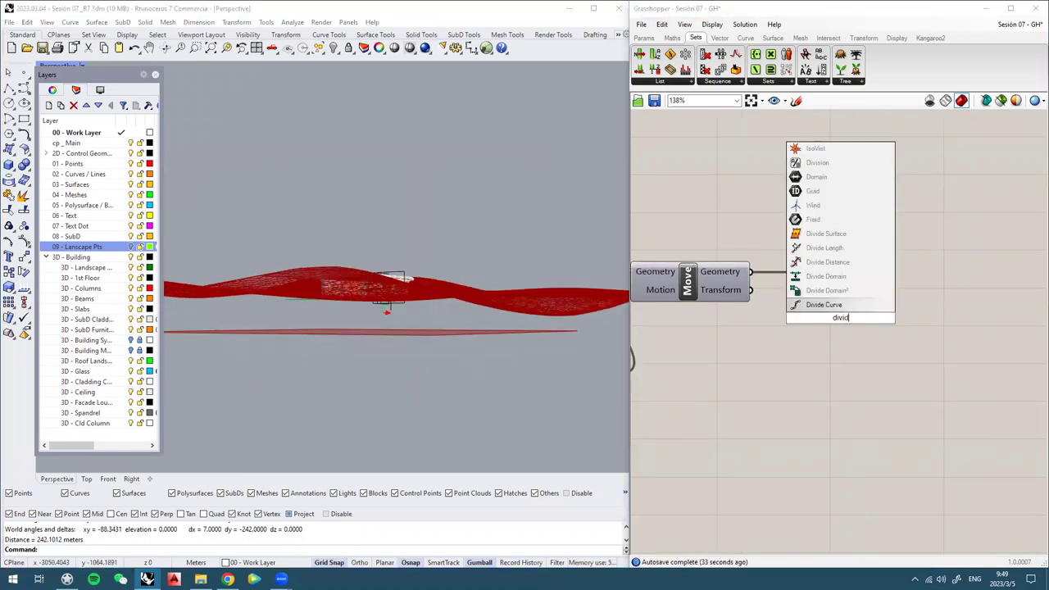
{"action": "left_click", "coordinate": [823, 254]}
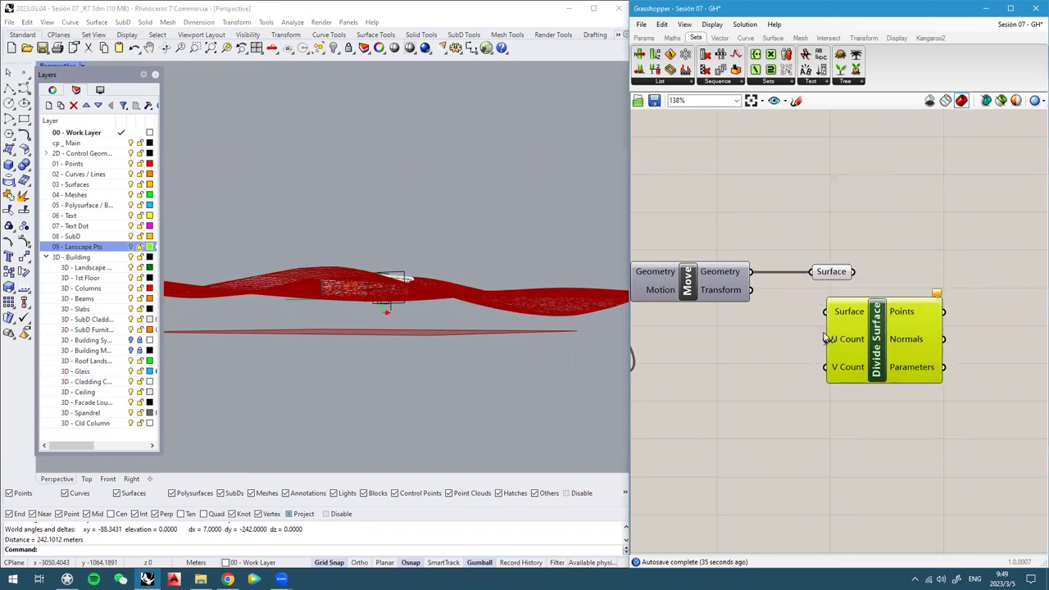
{"action": "right_click_drag", "start_coordinate": [447, 289], "coordinate": [484, 323]}
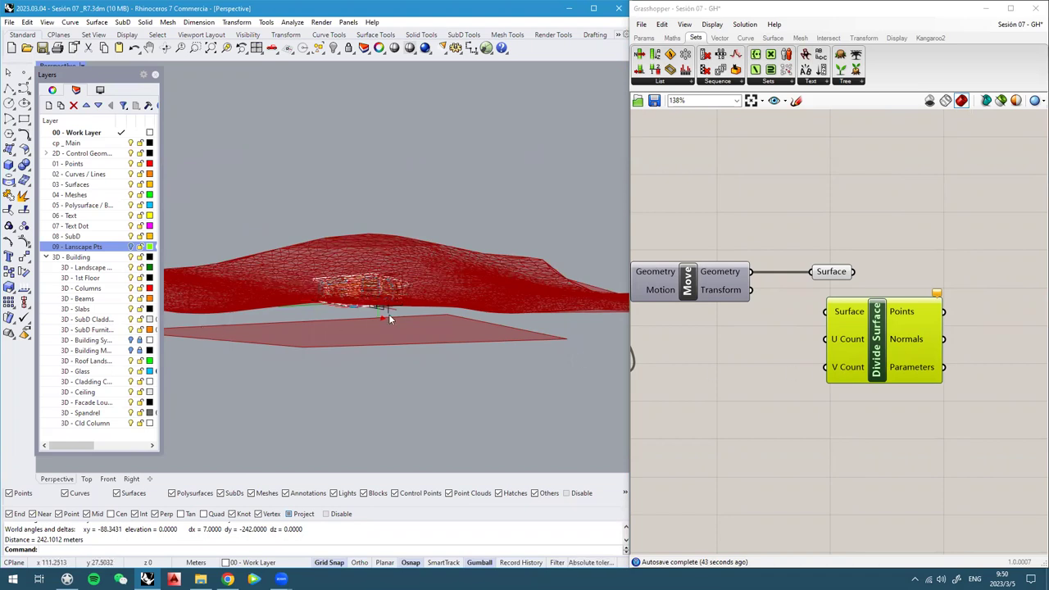
{"action": "right_click_drag", "start_coordinate": [391, 319], "coordinate": [385, 312]}
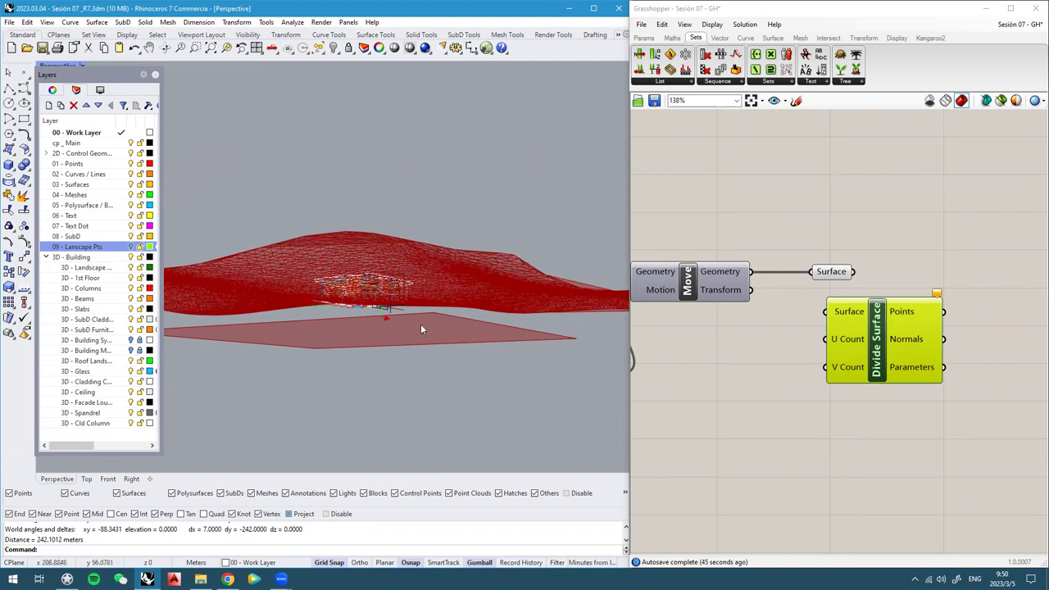
{"action": "right_click_drag", "start_coordinate": [874, 322], "coordinate": [822, 331]}
{"action": "left_click_drag", "start_coordinate": [823, 330], "coordinate": [896, 316]}
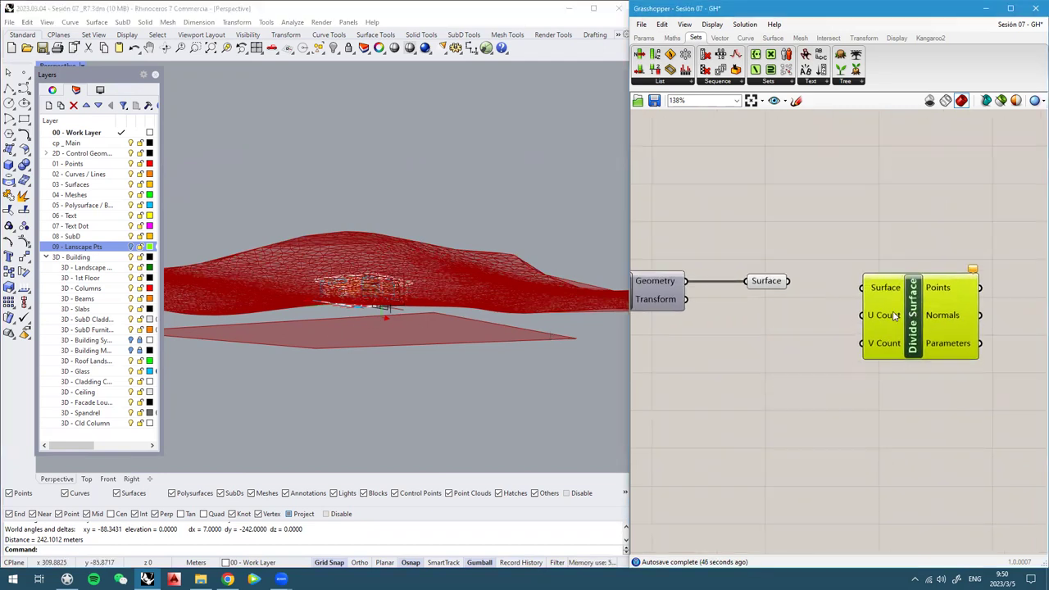
Align Divide Surface with the Surface parameter and connect the parameter to its Surface input
{"action": "left_click", "coordinate": [768, 293]}
{"action": "left_click", "coordinate": [766, 282]}
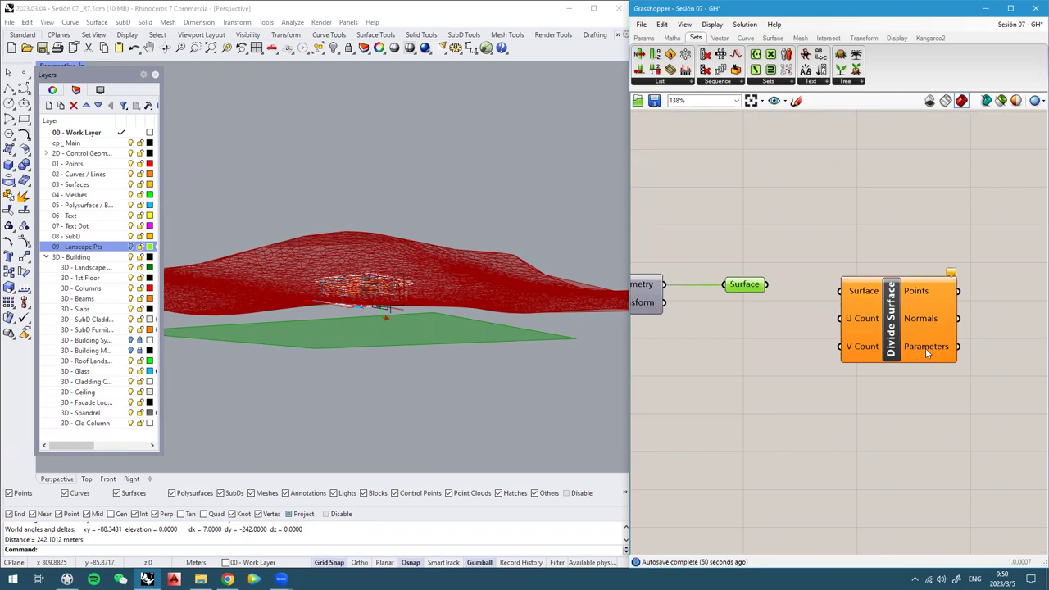
{"action": "left_click", "coordinate": [970, 318]}
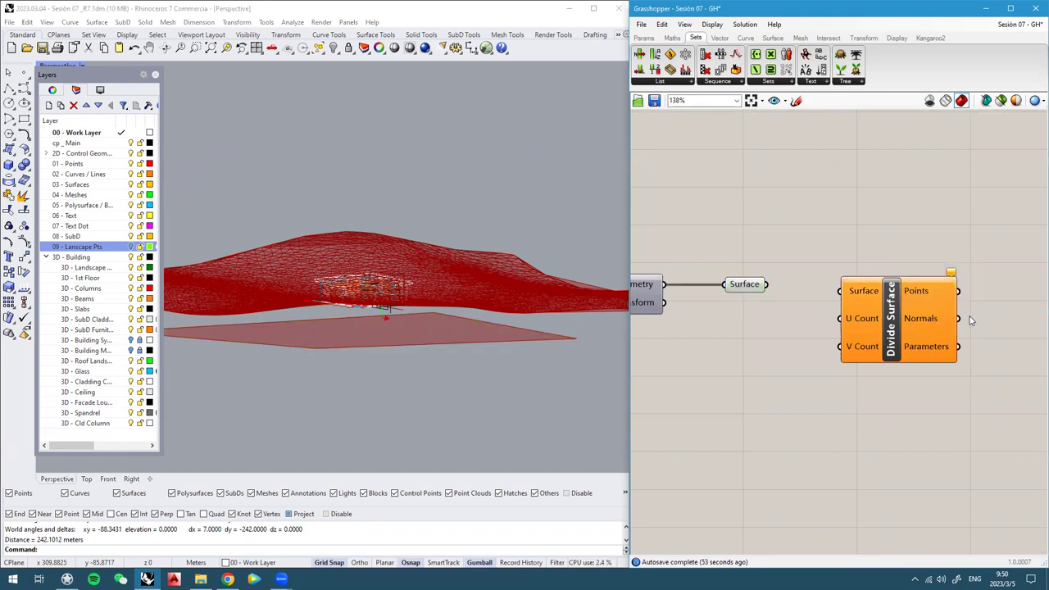
{"action": "scroll", "coordinate": [963, 312], "scroll_direction": "up", "scroll_amount": 2}
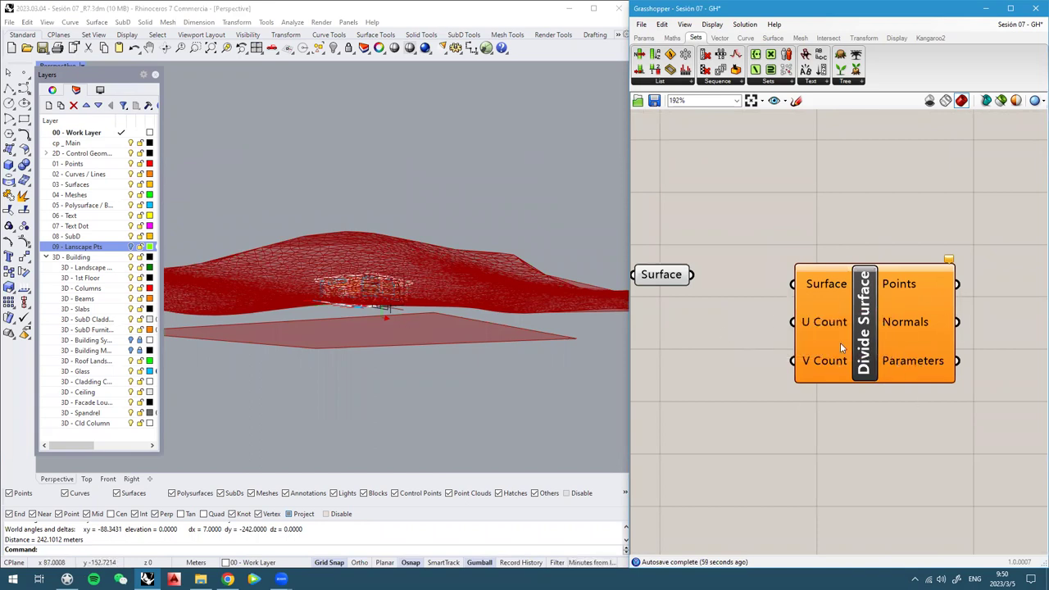
{"action": "left_click_drag", "start_coordinate": [841, 344], "coordinate": [877, 331]}
{"action": "left_click", "coordinate": [676, 274]}
{"action": "left_click_drag", "start_coordinate": [691, 275], "coordinate": [810, 274]}
{"action": "left_click_drag", "start_coordinate": [850, 306], "coordinate": [864, 310]}
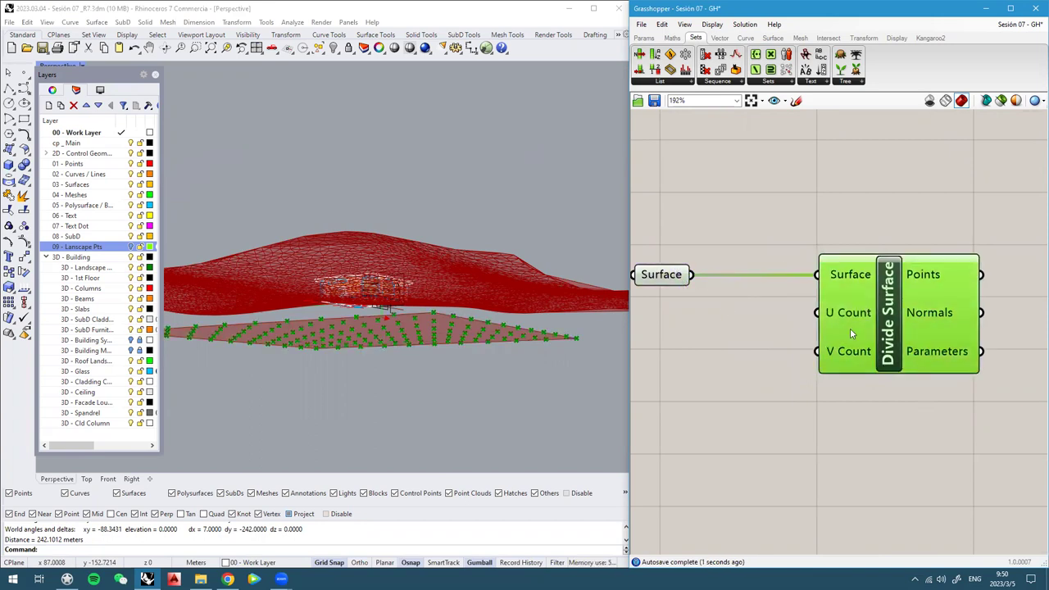
{"action": "mouse_move", "coordinate": [842, 321]}
{"action": "mouse_move", "coordinate": [837, 351]}
Add two number sliders set to 50 and connect them to Divide Surface's U Count and V Count inputs
{"action": "scroll", "coordinate": [837, 351], "scroll_direction": "down", "scroll_amount": 2}
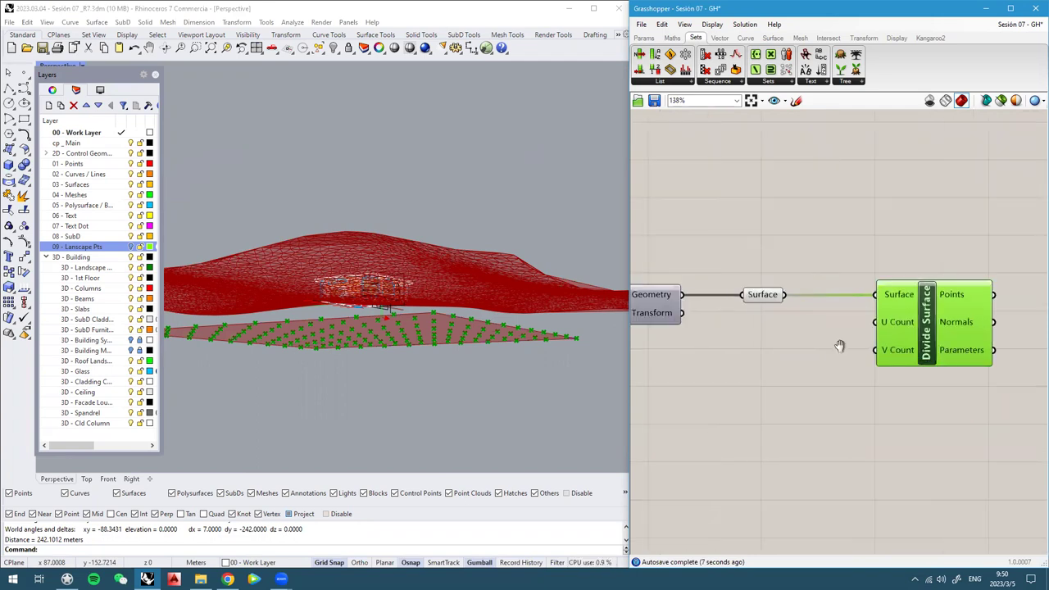
{"action": "scroll", "coordinate": [796, 363], "scroll_direction": "up", "scroll_amount": 1}
{"action": "double_click", "coordinate": [809, 351]}
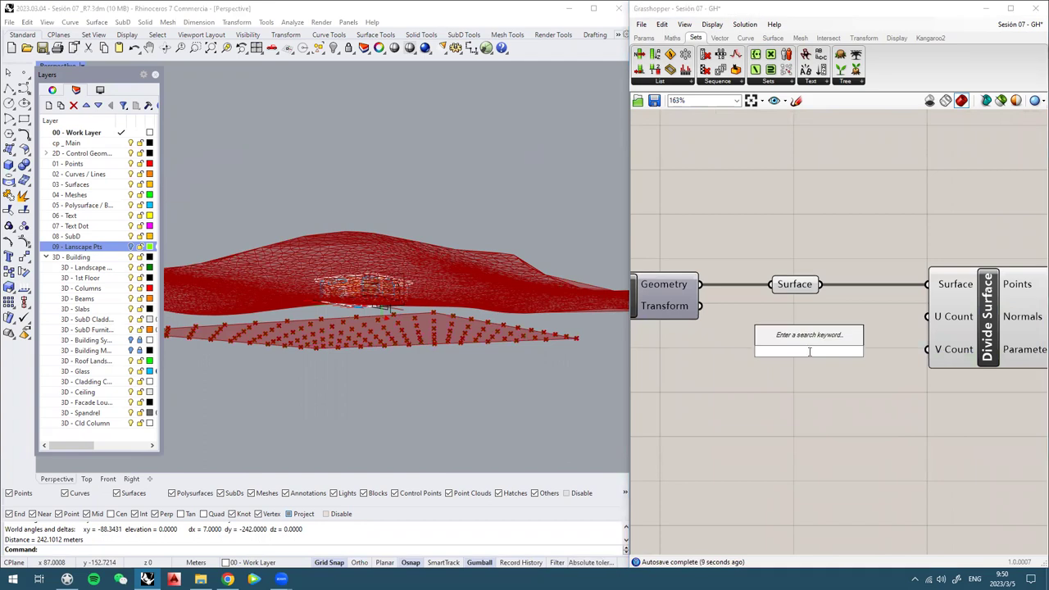
{"action": "type", "text": "50"}
{"action": "key", "text": "Return"}
{"action": "left_click_drag", "start_coordinate": [927, 316], "coordinate": [903, 350]}
{"action": "left_click_drag", "start_coordinate": [773, 351], "coordinate": [756, 349]}
{"action": "double_click", "coordinate": [756, 379]}
{"action": "type", "text": "50"}
{"action": "key", "text": "Return"}
{"action": "left_click_drag", "start_coordinate": [851, 379], "coordinate": [929, 351]}
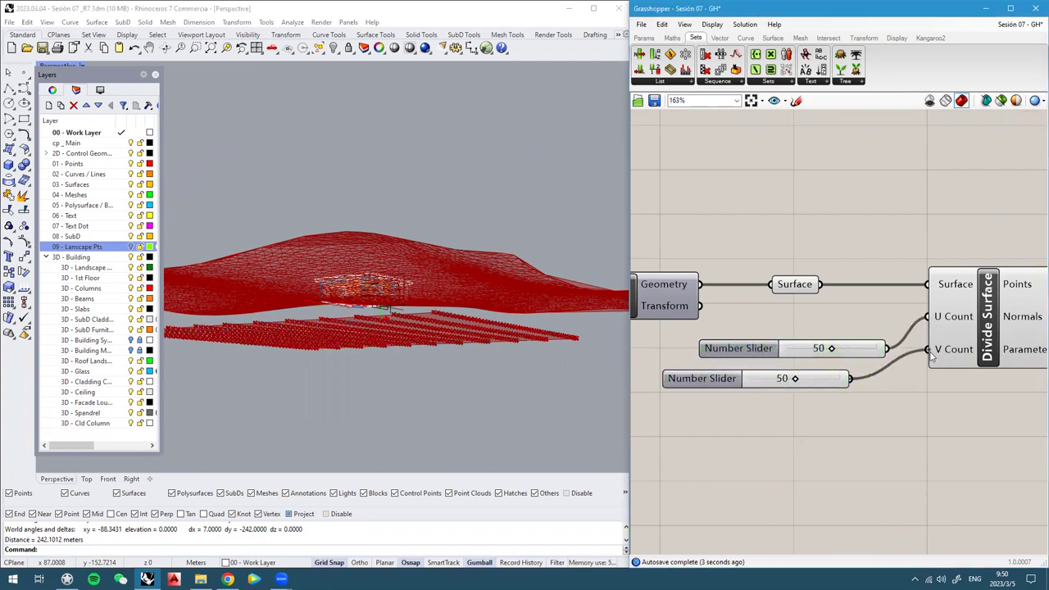
Bring the two count sliders closer together and rename the U Count slider as "U - Pt Divisions"
{"action": "left_click_drag", "start_coordinate": [702, 379], "coordinate": [718, 378]}
{"action": "left_click_drag", "start_coordinate": [740, 354], "coordinate": [730, 361]}
{"action": "right_click", "coordinate": [732, 361]}
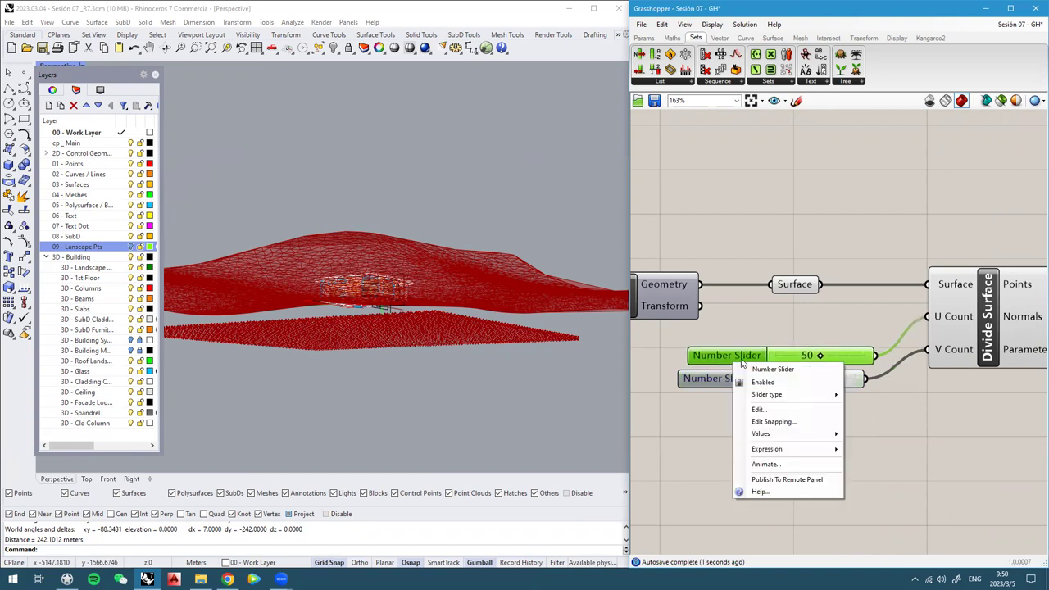
{"action": "left_click_drag", "start_coordinate": [799, 370], "coordinate": [713, 373]}
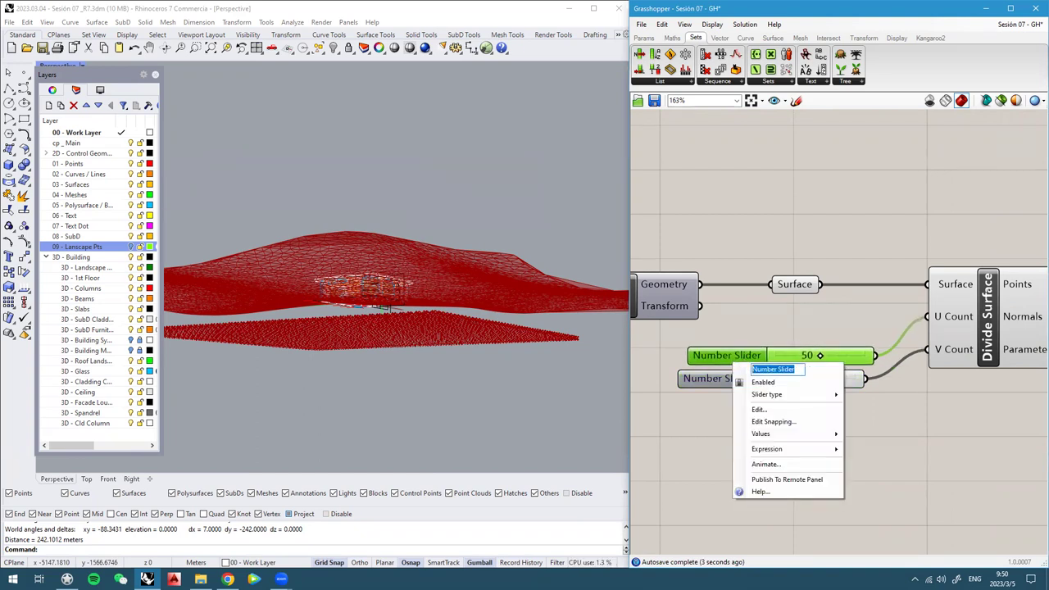
{"action": "type", "text": "U - divis"}
{"action": "key", "text": "BackSpace"}
{"action": "key", "text": "BackSpace"}
{"action": "key", "text": "BackSpace"}
{"action": "key", "text": "BackSpace"}
{"action": "key", "text": "BackSpace"}
{"action": "type", "text": "Pt Divisi"}
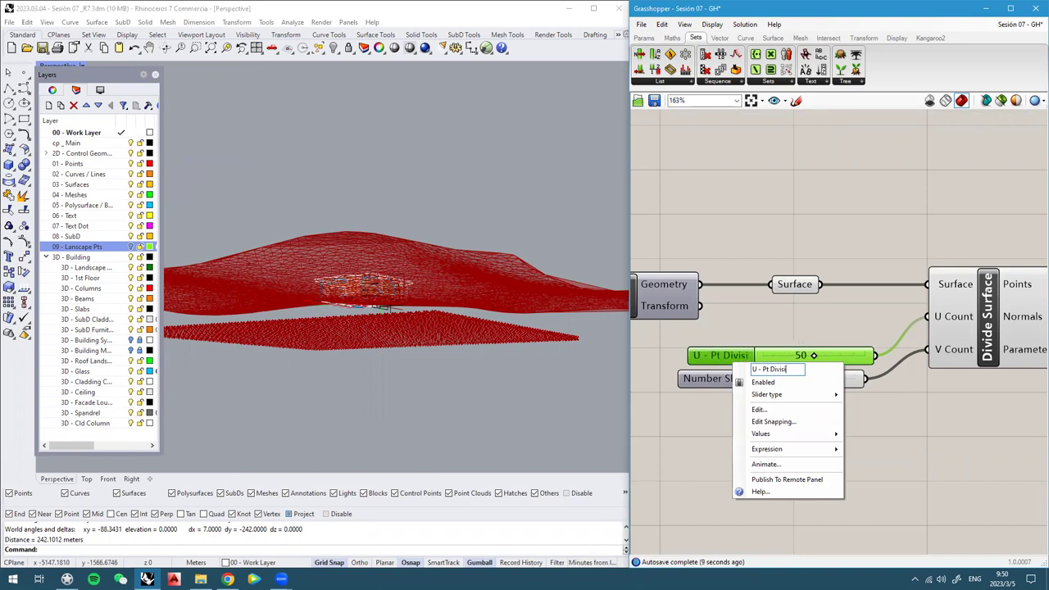
{"action": "type", "text": "ons"}
{"action": "key", "text": "Return"}
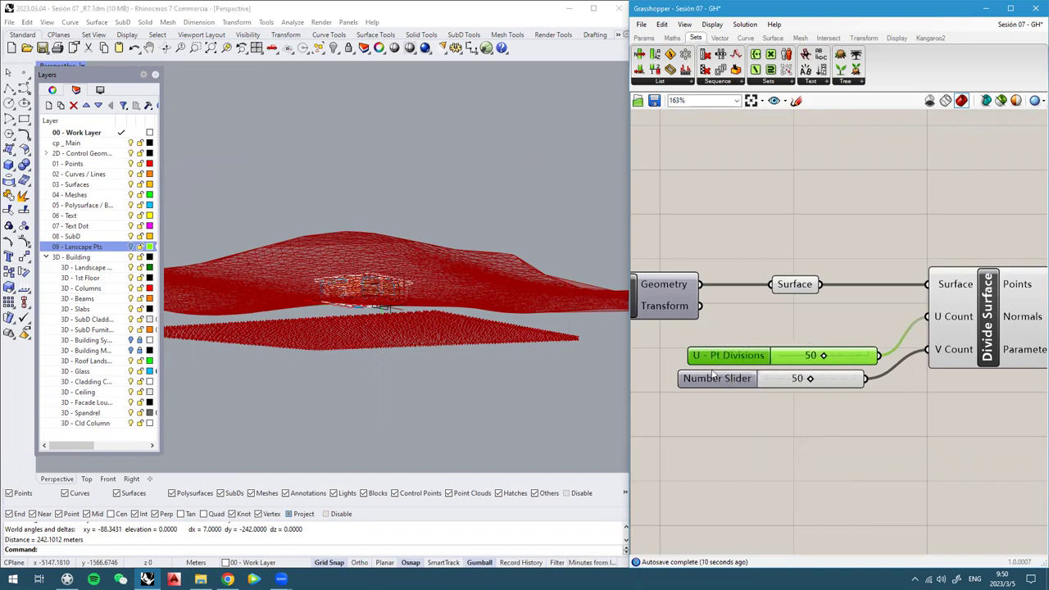
Rename the V Count slider as "V - Pt Divisions" and align the U slider with it
{"action": "right_click", "coordinate": [758, 360]}
{"action": "left_click", "coordinate": [701, 410]}
{"action": "right_click", "coordinate": [716, 380]}
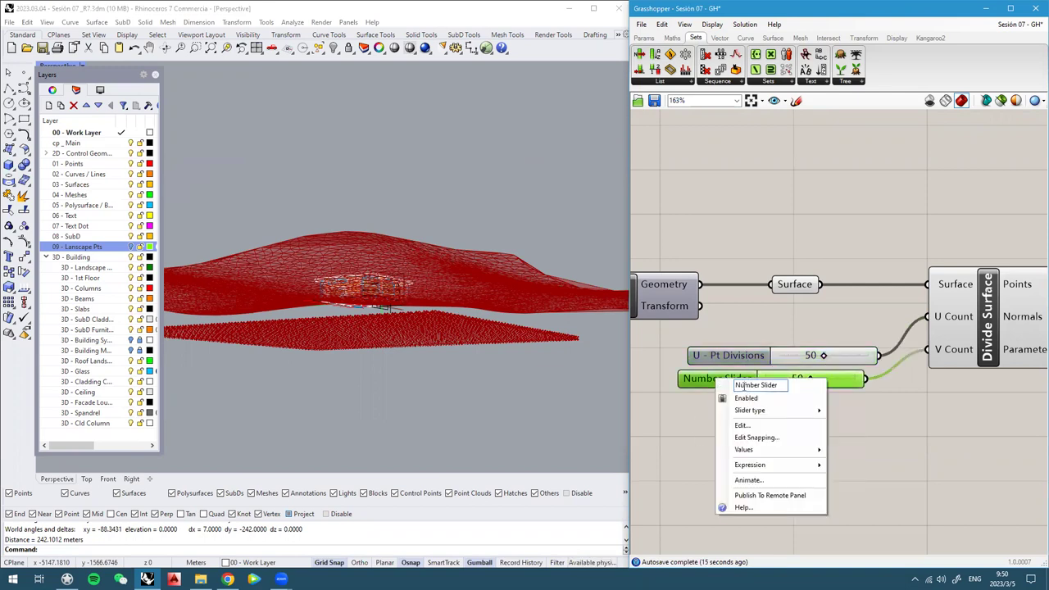
{"action": "key", "text": "ctrl+a"}
{"action": "type", "text": "U - Pt Divisions"}
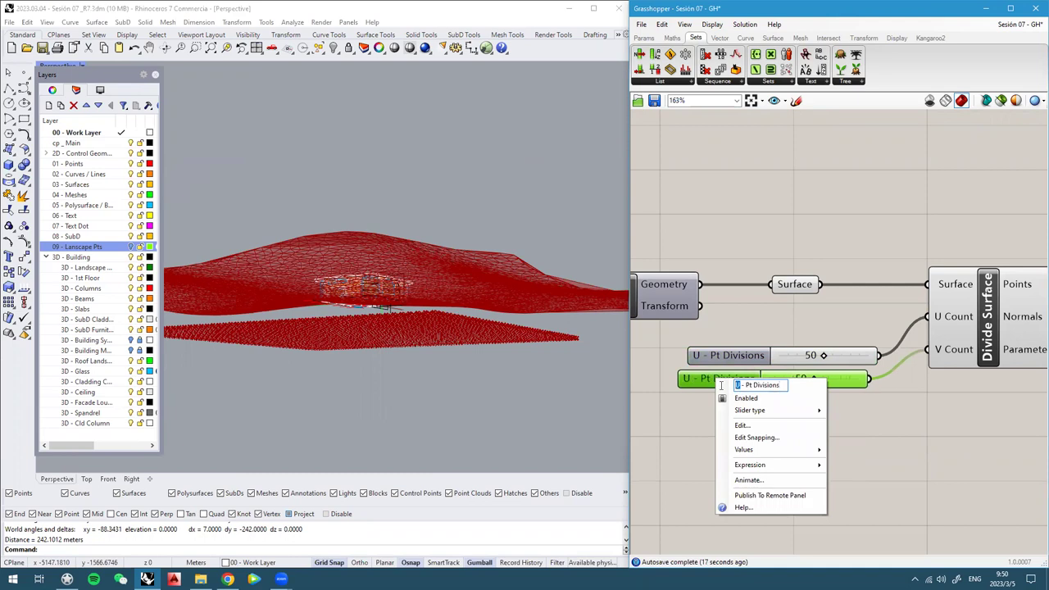
{"action": "type", "text": "V"}
{"action": "key", "text": "Return"}
{"action": "left_click_drag", "start_coordinate": [735, 364], "coordinate": [722, 367]}
{"action": "left_click", "coordinate": [753, 337]}
Turn off the preview of the Delaunay Mesh component at the start of the definition
{"action": "scroll", "coordinate": [756, 338], "scroll_direction": "down", "scroll_amount": 2}
{"action": "scroll", "coordinate": [790, 308], "scroll_direction": "up", "scroll_amount": 1}
{"action": "left_click", "coordinate": [789, 302]}
{"action": "right_click_drag", "start_coordinate": [448, 347], "coordinate": [472, 341]}
{"action": "scroll", "coordinate": [920, 203], "scroll_direction": "down", "scroll_amount": 3}
{"action": "right_click_drag", "start_coordinate": [920, 204], "coordinate": [941, 295]}
{"action": "scroll", "coordinate": [942, 295], "scroll_direction": "down", "scroll_amount": 3}
{"action": "right_click_drag", "start_coordinate": [697, 265], "coordinate": [1044, 298]}
{"action": "scroll", "coordinate": [946, 280], "scroll_direction": "up", "scroll_amount": 2}
{"action": "left_click", "coordinate": [836, 180]}
{"action": "middle_click", "coordinate": [838, 178]}
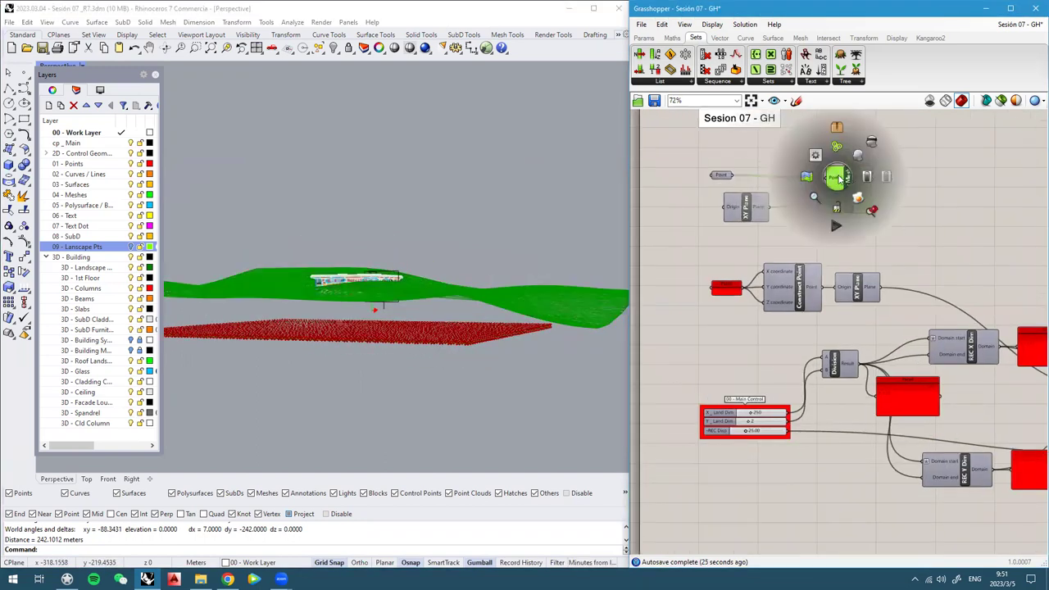
{"action": "left_click", "coordinate": [872, 144]}
{"action": "left_click", "coordinate": [933, 190]}
Examine the point grid on the lowered surface, from the whole square down to its corner
{"action": "right_click_drag", "start_coordinate": [368, 309], "coordinate": [388, 416]}
{"action": "scroll", "coordinate": [415, 400], "scroll_direction": "up", "scroll_amount": 4}
{"action": "scroll", "coordinate": [421, 375], "scroll_direction": "down", "scroll_amount": 2}
{"action": "scroll", "coordinate": [387, 412], "scroll_direction": "up", "scroll_amount": 2}
{"action": "scroll", "coordinate": [359, 271], "scroll_direction": "down", "scroll_amount": 4}
{"action": "right_click_drag", "start_coordinate": [358, 264], "coordinate": [364, 288]}
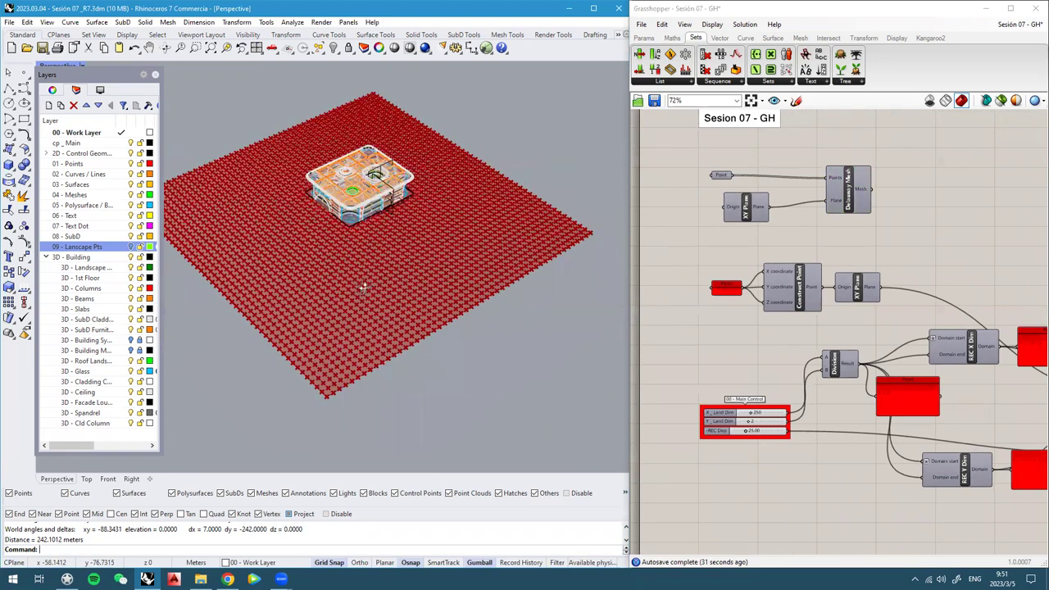
{"action": "scroll", "coordinate": [346, 317], "scroll_direction": "up", "scroll_amount": 4}
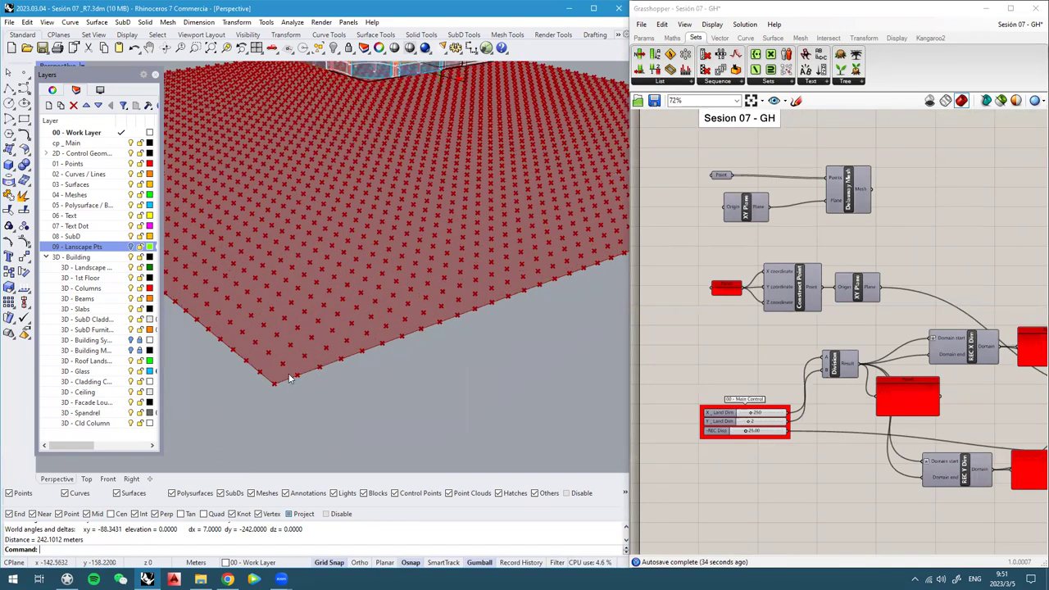
{"action": "scroll", "coordinate": [288, 369], "scroll_direction": "down", "scroll_amount": 4}
{"action": "right_click_drag", "start_coordinate": [368, 348], "coordinate": [384, 215]}
{"action": "scroll", "coordinate": [361, 281], "scroll_direction": "down", "scroll_amount": 2}
{"action": "scroll", "coordinate": [442, 395], "scroll_direction": "up", "scroll_amount": 5}
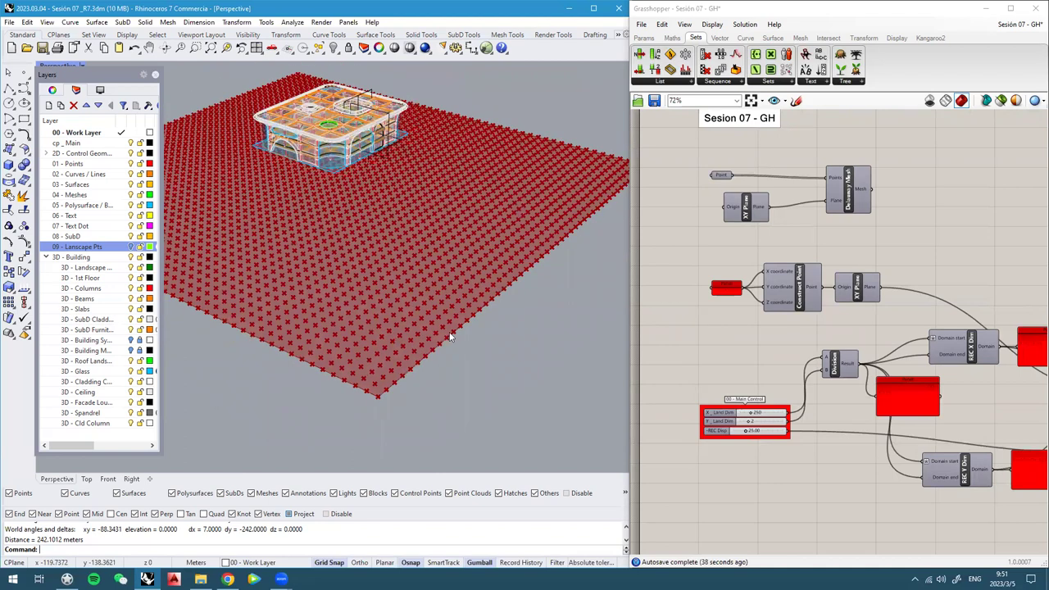
{"action": "scroll", "coordinate": [962, 302], "scroll_direction": "down", "scroll_amount": 3}
Highlight the Divide Surface points and inspect how the grid extends around and beneath the building
{"action": "right_click_drag", "start_coordinate": [961, 303], "coordinate": [730, 272]}
{"action": "scroll", "coordinate": [1016, 337], "scroll_direction": "up", "scroll_amount": 3}
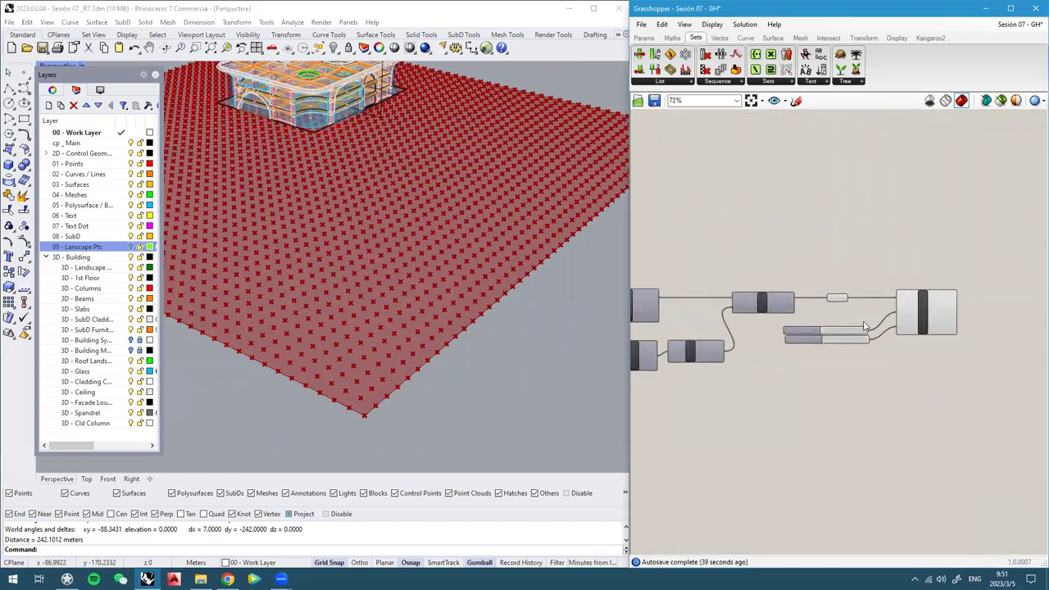
{"action": "left_click", "coordinate": [912, 307]}
{"action": "right_click_drag", "start_coordinate": [376, 265], "coordinate": [412, 311]}
{"action": "scroll", "coordinate": [411, 311], "scroll_direction": "down", "scroll_amount": 2}
{"action": "right_click_drag", "start_coordinate": [359, 170], "coordinate": [361, 295]}
{"action": "scroll", "coordinate": [808, 395], "scroll_direction": "up", "scroll_amount": 2}
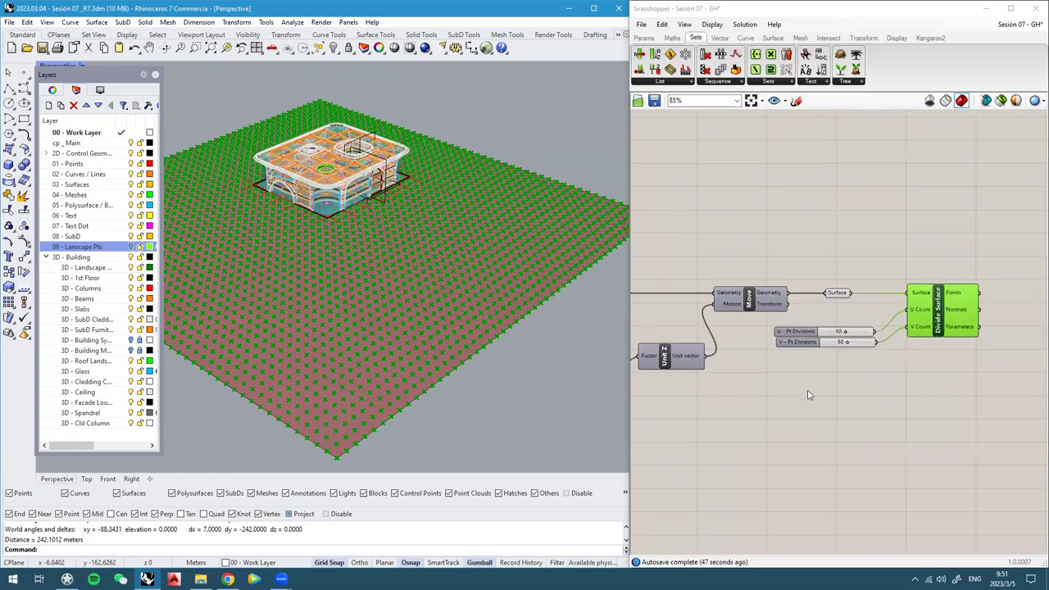
{"action": "scroll", "coordinate": [826, 325], "scroll_direction": "up", "scroll_amount": 1}
{"action": "left_click", "coordinate": [823, 319]}
{"action": "right_click", "coordinate": [924, 276]}
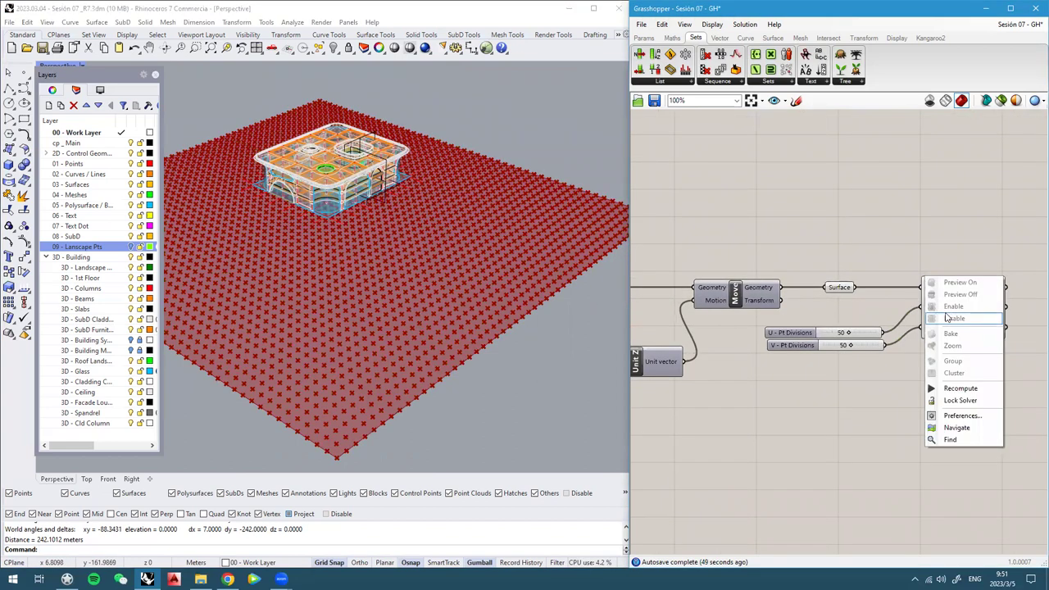
{"action": "right_click_drag", "start_coordinate": [906, 225], "coordinate": [787, 226]}
{"action": "left_click", "coordinate": [836, 308]}
{"action": "right_click_drag", "start_coordinate": [354, 323], "coordinate": [344, 308]}
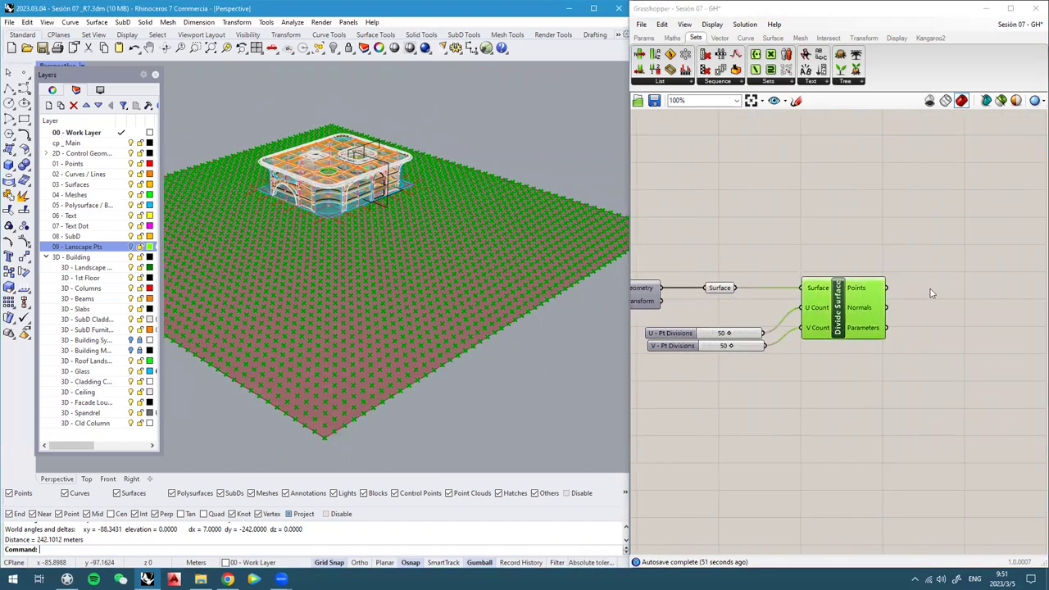
{"action": "scroll", "coordinate": [931, 295], "scroll_direction": "up", "scroll_amount": 2}
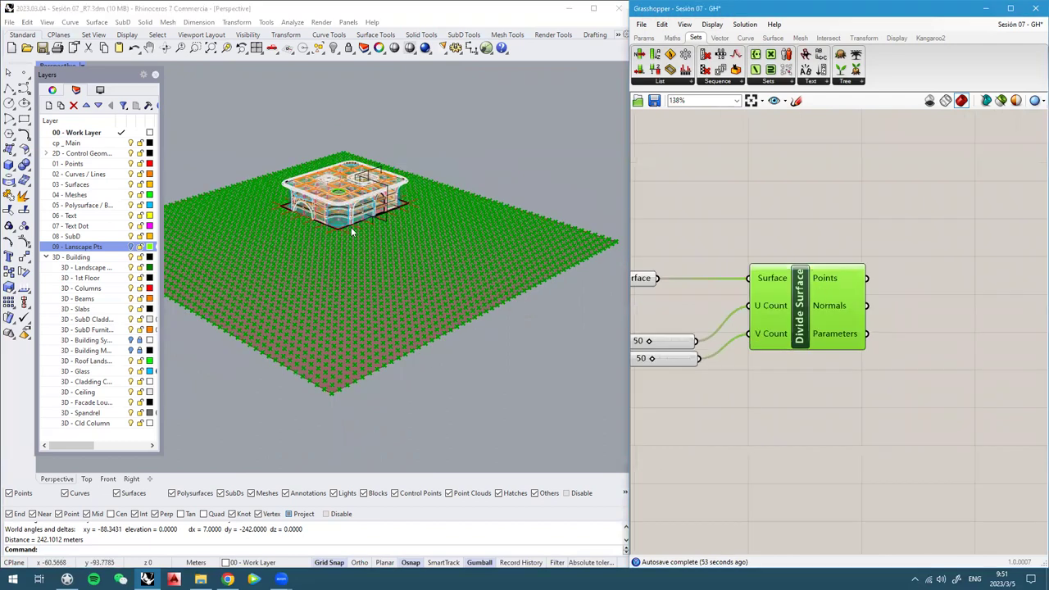
{"action": "scroll", "coordinate": [351, 231], "scroll_direction": "down", "scroll_amount": 1}
{"action": "left_click", "coordinate": [969, 202]}
{"action": "right_click_drag", "start_coordinate": [446, 244], "coordinate": [443, 253]}
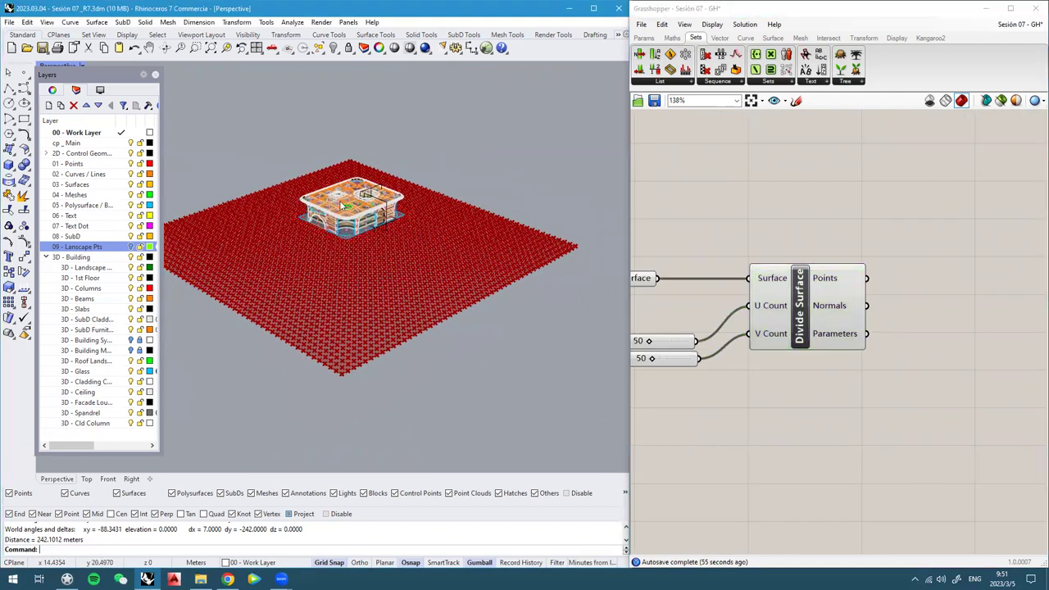
{"action": "scroll", "coordinate": [341, 207], "scroll_direction": "up", "scroll_amount": 1}
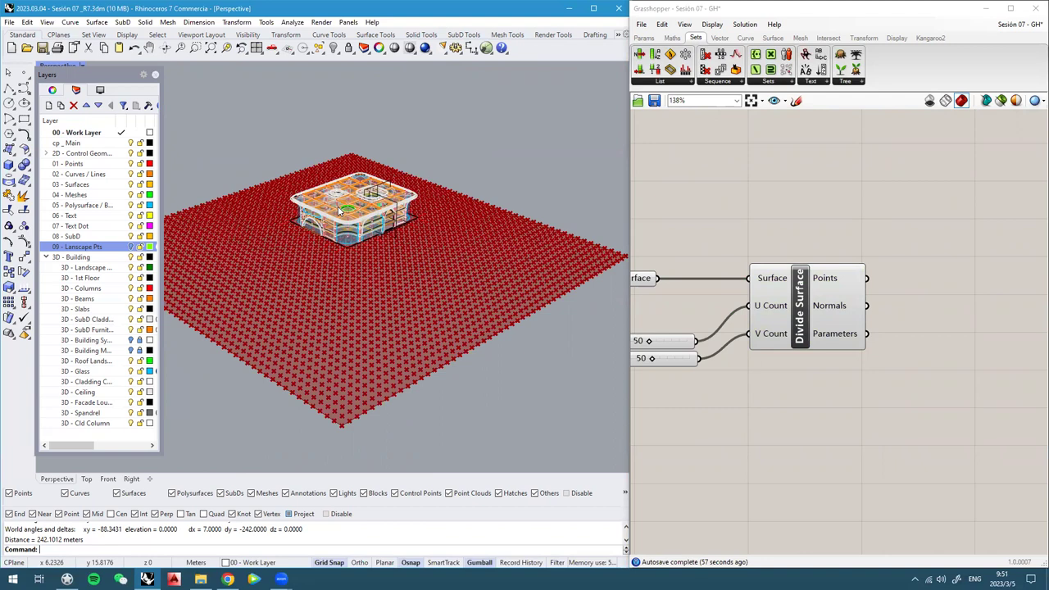
{"action": "right_click_drag", "start_coordinate": [340, 209], "coordinate": [377, 295]}
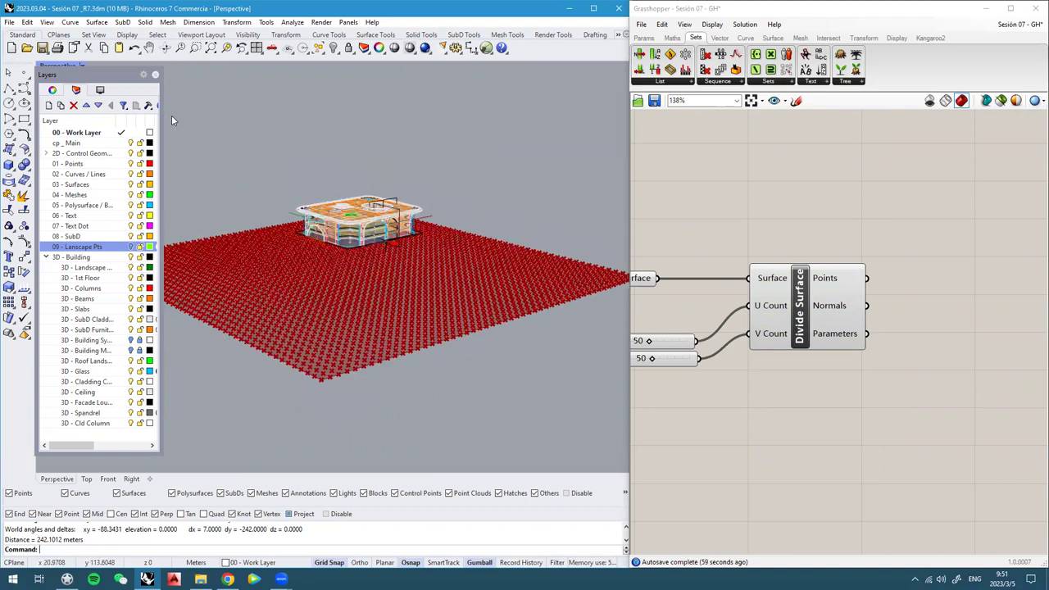
Close the Layers window to clear the perspective view of the point grid and building
{"action": "left_click", "coordinate": [155, 75]}
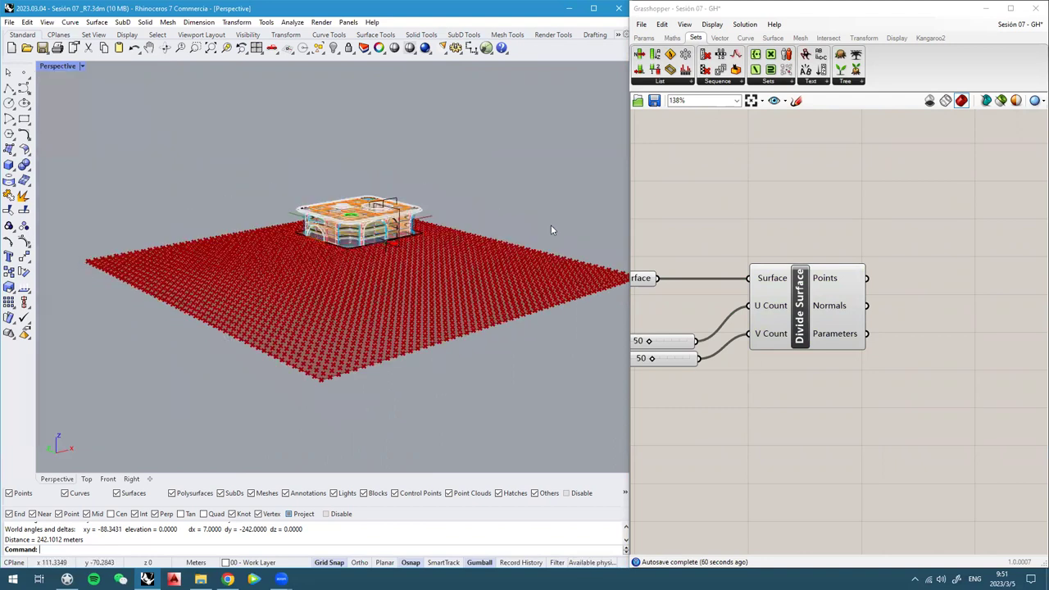
{"action": "scroll", "coordinate": [533, 233], "scroll_direction": "up", "scroll_amount": 2}
{"action": "right_click_drag", "start_coordinate": [447, 236], "coordinate": [450, 249]}
{"action": "right_click_drag", "start_coordinate": [932, 223], "coordinate": [899, 229]}
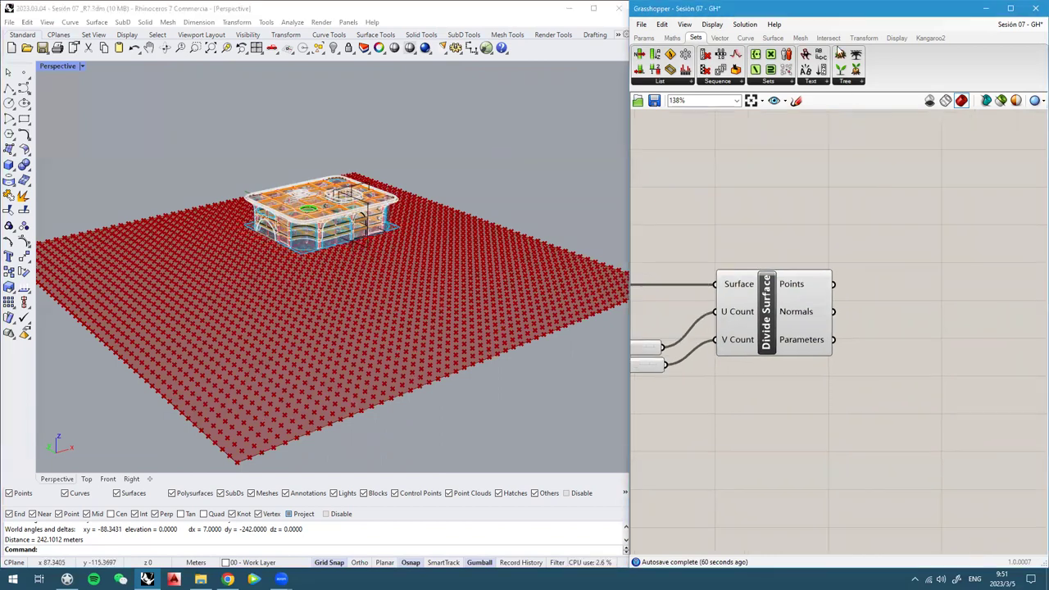
Add a Mesh | Ray intersection component to the canvas above the Divide Surface component
{"action": "left_click", "coordinate": [828, 37]}
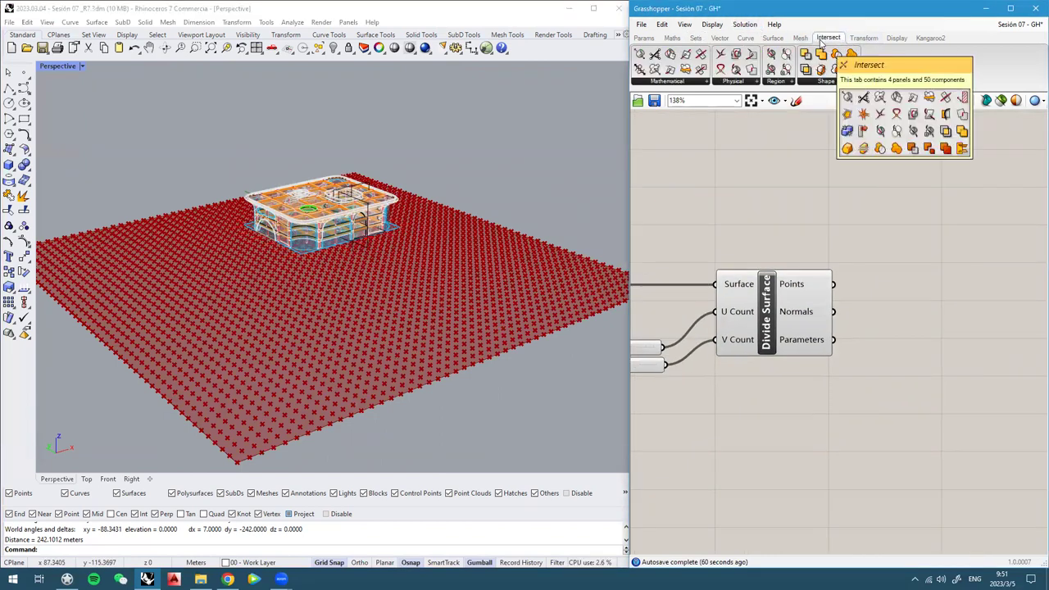
{"action": "left_click", "coordinate": [677, 83]}
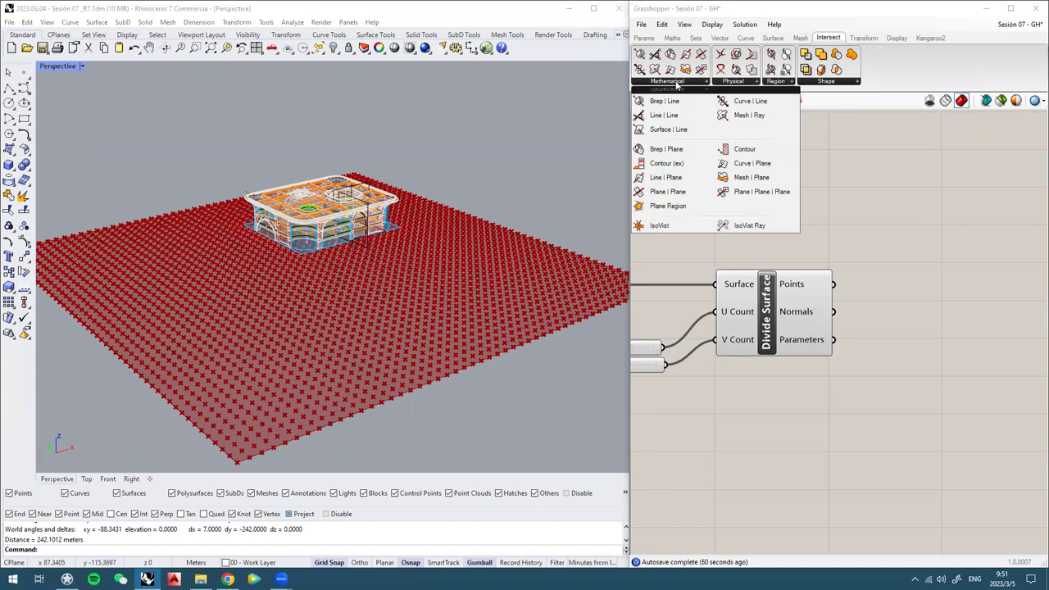
{"action": "left_click", "coordinate": [753, 117]}
{"action": "left_click", "coordinate": [876, 198]}
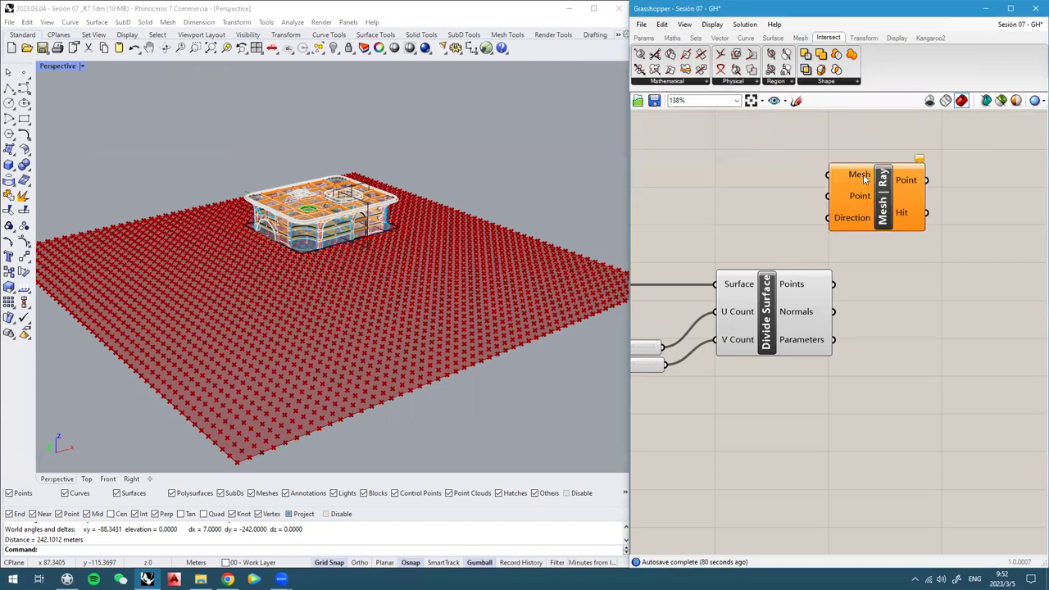
Move the Mesh | Ray component across the canvas, closer to the Delaunay Mesh component
{"action": "scroll", "coordinate": [864, 179], "scroll_direction": "down", "scroll_amount": 4}
{"action": "right_click_drag", "start_coordinate": [829, 177], "coordinate": [946, 304]}
{"action": "left_click_drag", "start_coordinate": [997, 321], "coordinate": [790, 212]}
{"action": "right_click_drag", "start_coordinate": [816, 217], "coordinate": [1047, 326]}
Turn on the preview of the Delaunay Mesh component so the terrain shows in the perspective view
{"action": "scroll", "coordinate": [1045, 326], "scroll_direction": "down", "scroll_amount": 3}
{"action": "scroll", "coordinate": [781, 283], "scroll_direction": "up", "scroll_amount": 4}
{"action": "left_click", "coordinate": [781, 288]}
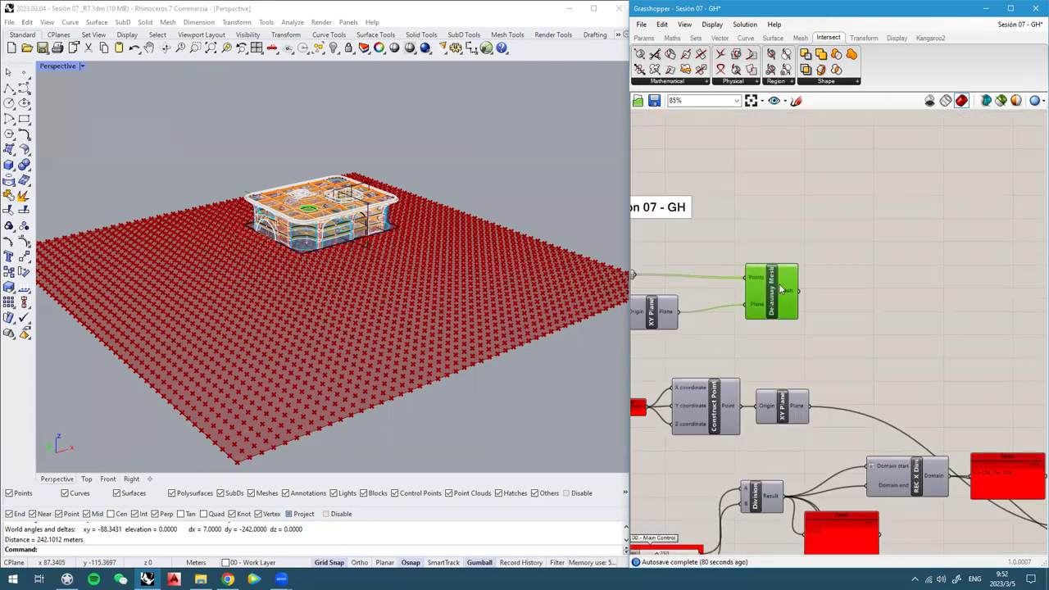
{"action": "middle_click", "coordinate": [772, 288]}
{"action": "left_click", "coordinate": [793, 269]}
{"action": "right_click_drag", "start_coordinate": [469, 240], "coordinate": [474, 280]}
Highlight the Point parameter feeding the Delaunay Mesh and inspect its points across the terrain
{"action": "right_click_drag", "start_coordinate": [725, 265], "coordinate": [817, 246]}
{"action": "left_click", "coordinate": [714, 260]}
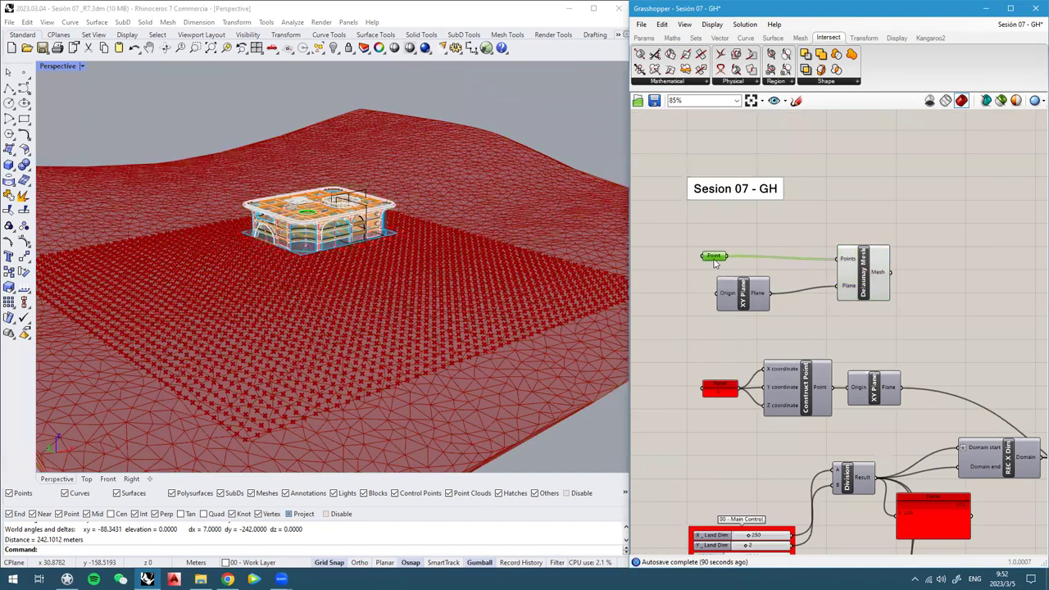
{"action": "right_click_drag", "start_coordinate": [403, 230], "coordinate": [410, 297]}
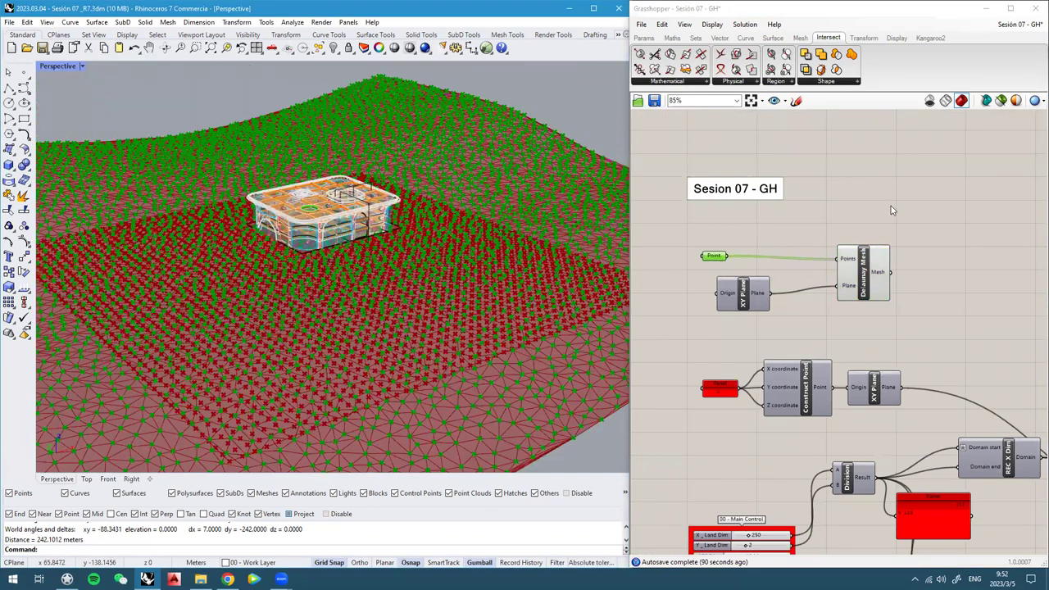
{"action": "left_click", "coordinate": [891, 206]}
Connect the Delaunay Mesh output to the Mesh input of Mesh | Ray and align the two components
{"action": "right_click_drag", "start_coordinate": [871, 246], "coordinate": [672, 239]}
{"action": "left_click", "coordinate": [712, 248]}
{"action": "scroll", "coordinate": [672, 240], "scroll_direction": "down", "scroll_amount": 2}
{"action": "left_click_drag", "start_coordinate": [670, 240], "coordinate": [1002, 283]}
{"action": "left_click", "coordinate": [819, 242]}
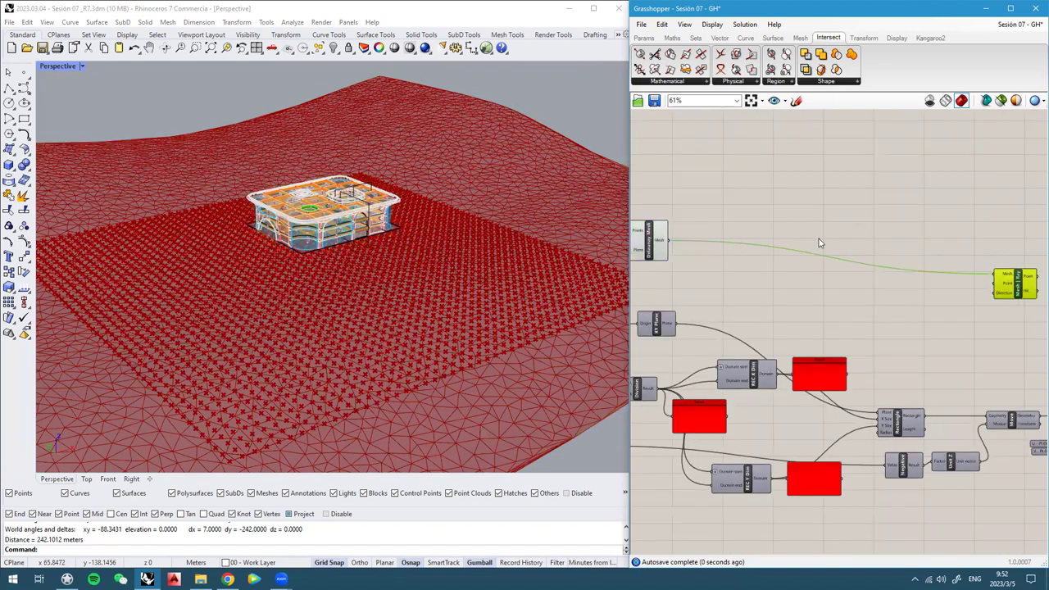
{"action": "scroll", "coordinate": [656, 247], "scroll_direction": "up", "scroll_amount": 4}
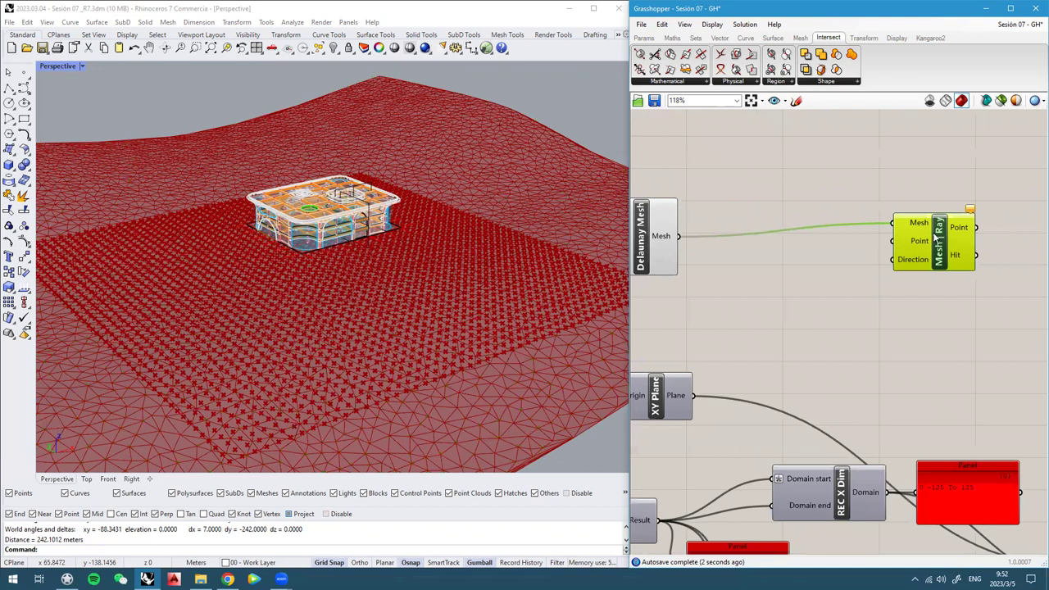
{"action": "left_click_drag", "start_coordinate": [935, 237], "coordinate": [942, 251]}
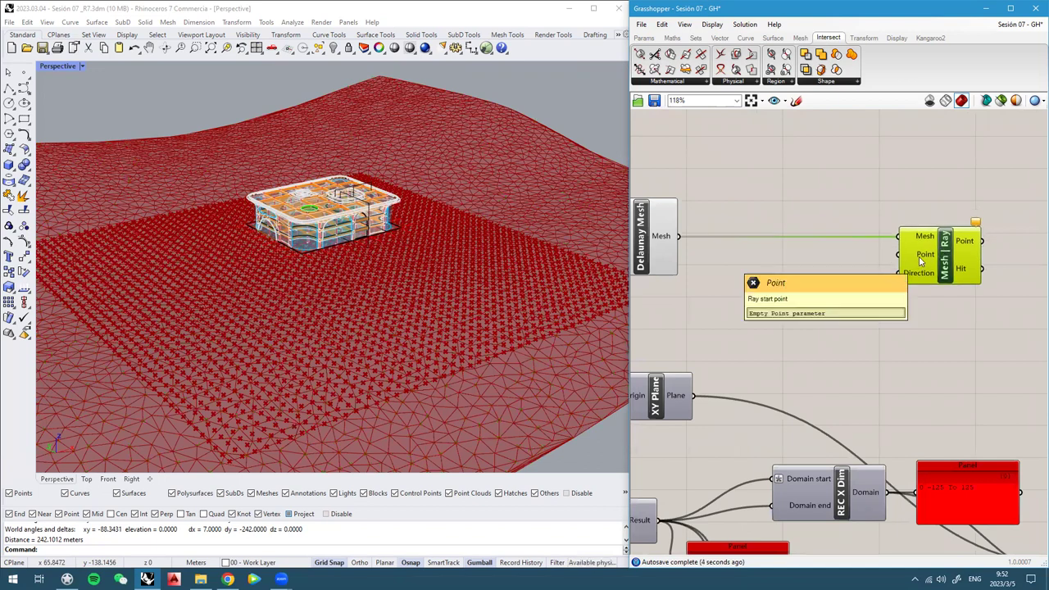
Place the Mesh | Ray component beside Divide Surface and check from the side how the point grid lies relative to the terrain
{"action": "scroll", "coordinate": [918, 256], "scroll_direction": "down", "scroll_amount": 5}
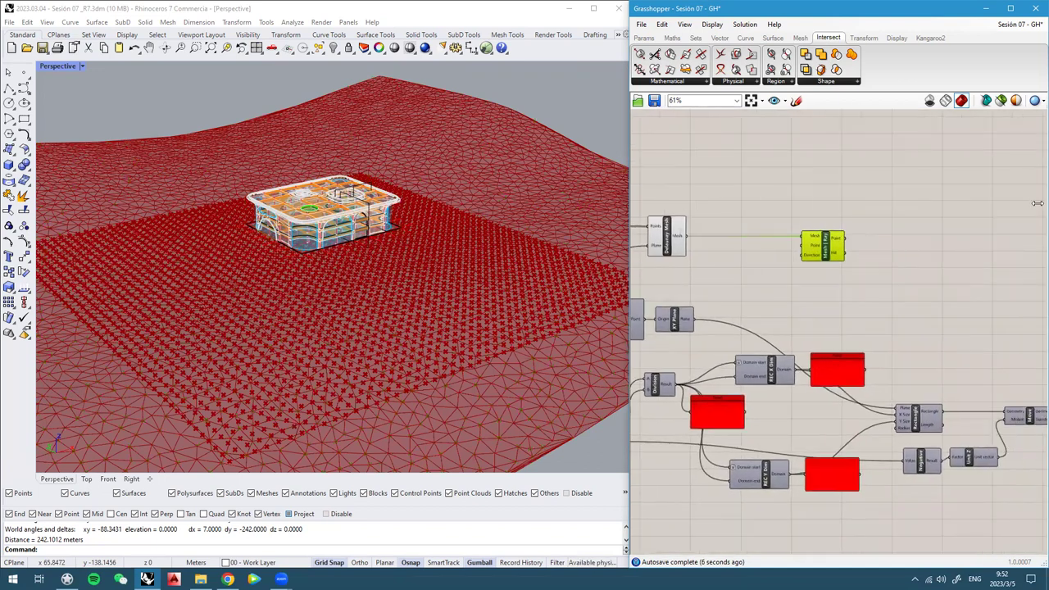
{"action": "scroll", "coordinate": [827, 276], "scroll_direction": "up", "scroll_amount": 4}
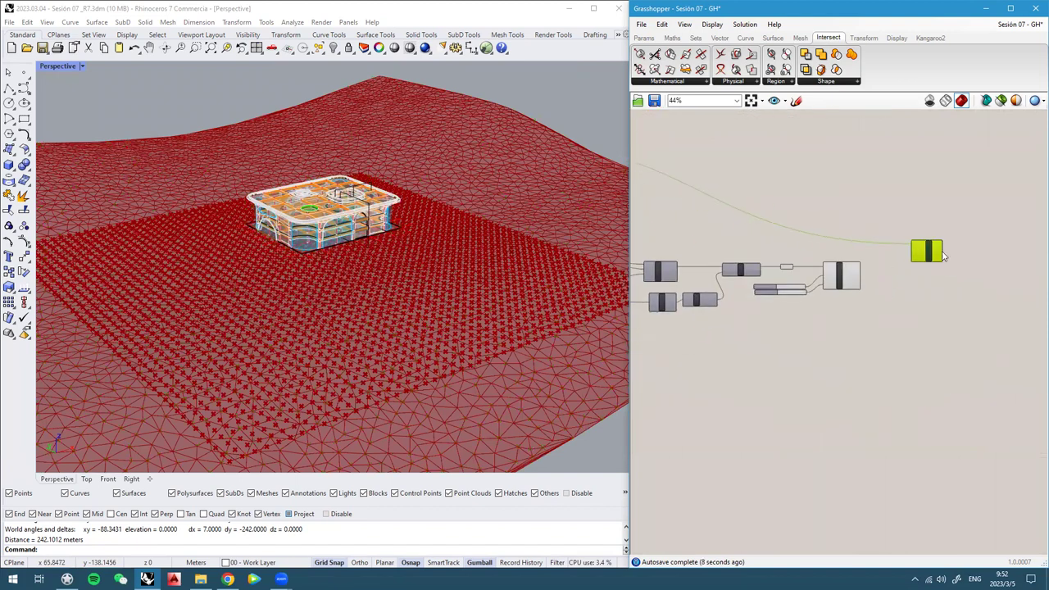
{"action": "left_click", "coordinate": [854, 283]}
{"action": "mouse_move", "coordinate": [366, 259]}
{"action": "right_mouse_down"}
{"action": "mouse_move", "coordinate": [374, 226]}
{"action": "mouse_move", "coordinate": [389, 252]}
{"action": "mouse_move", "coordinate": [379, 246]}
{"action": "right_mouse_up"}
{"action": "scroll", "coordinate": [925, 276], "scroll_direction": "up", "scroll_amount": 2}
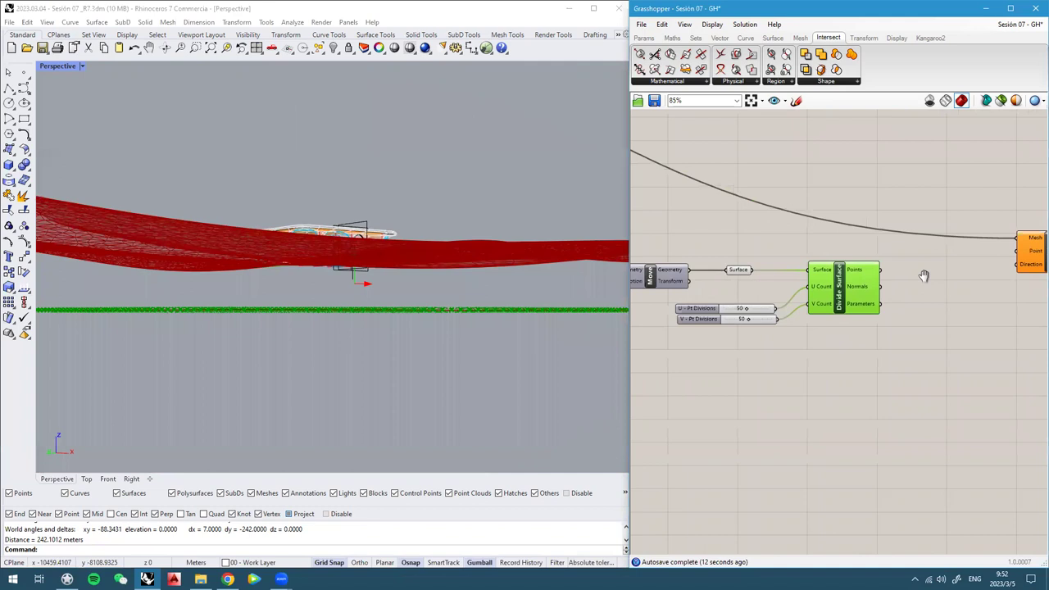
{"action": "right_click_drag", "start_coordinate": [987, 273], "coordinate": [906, 255]}
{"action": "left_click_drag", "start_coordinate": [986, 242], "coordinate": [880, 249]}
Connect the Points output of Divide Surface to the Point input of Mesh | Ray
{"action": "left_click", "coordinate": [720, 256]}
{"action": "right_click_drag", "start_coordinate": [759, 259], "coordinate": [759, 262]}
{"action": "right_click_drag", "start_coordinate": [329, 206], "coordinate": [325, 234]}
{"action": "left_click_drag", "start_coordinate": [753, 257], "coordinate": [901, 263]}
{"action": "right_click_drag", "start_coordinate": [416, 266], "coordinate": [378, 214]}
{"action": "right_click_drag", "start_coordinate": [394, 260], "coordinate": [390, 270]}
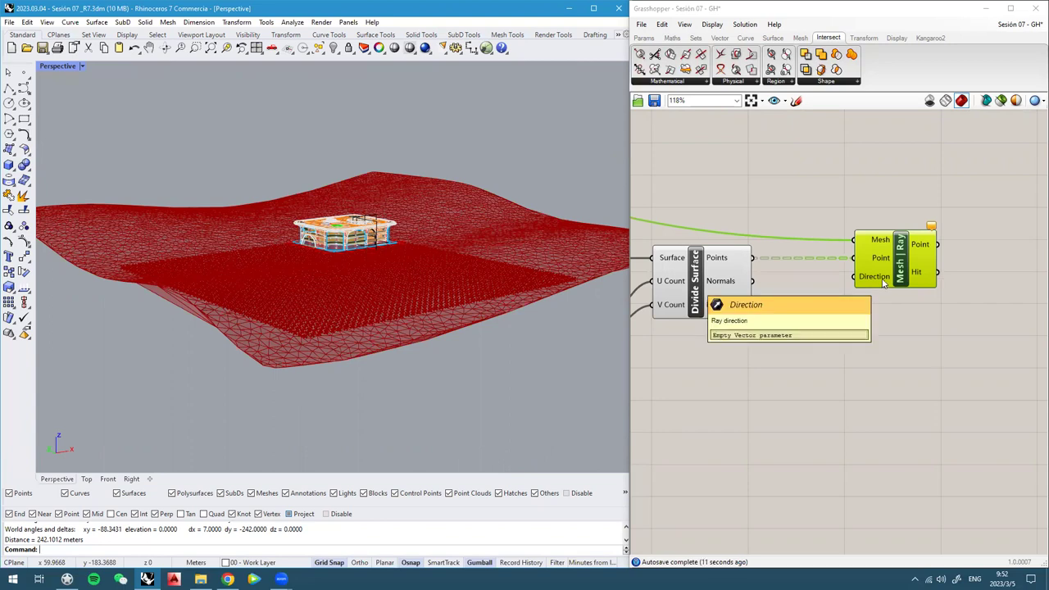
{"action": "right_click_drag", "start_coordinate": [410, 279], "coordinate": [373, 250]}
Add a Unit Z vector between Divide Surface and Mesh | Ray and connect it to the ray's Direction input
{"action": "left_click", "coordinate": [805, 340]}
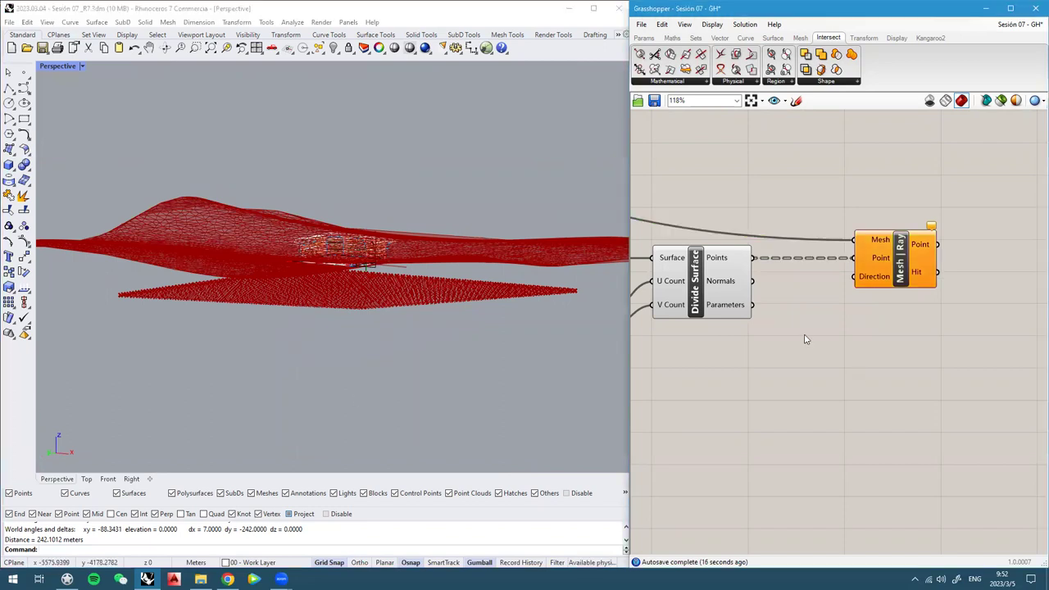
{"action": "double_click", "coordinate": [804, 339]}
{"action": "type", "text": "unit z"}
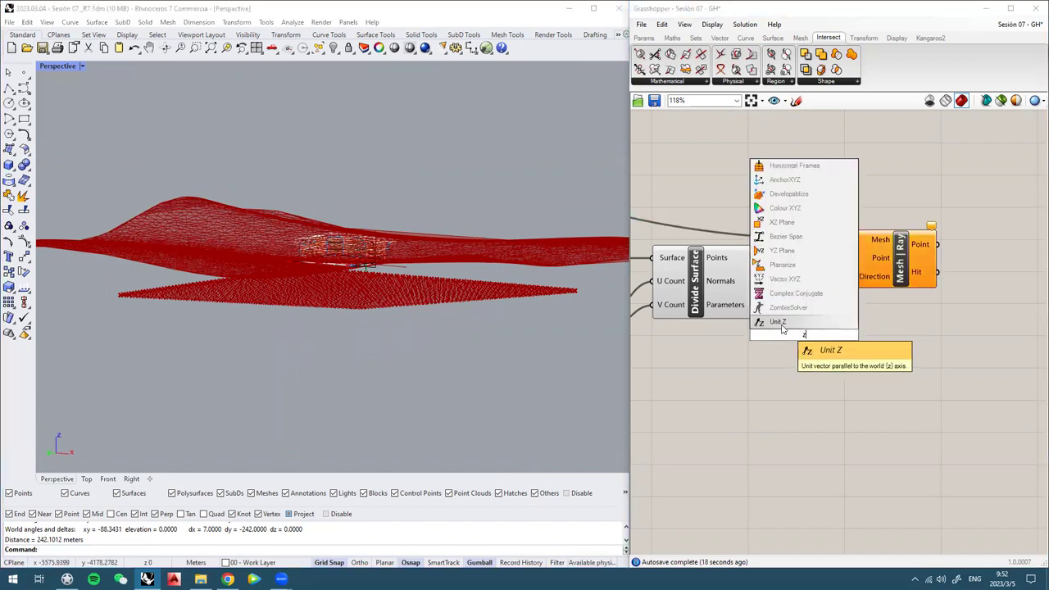
{"action": "key", "text": "Return"}
{"action": "left_click_drag", "start_coordinate": [892, 281], "coordinate": [938, 286]}
{"action": "left_click_drag", "start_coordinate": [850, 335], "coordinate": [900, 281]}
{"action": "left_click_drag", "start_coordinate": [820, 314], "coordinate": [829, 292]}
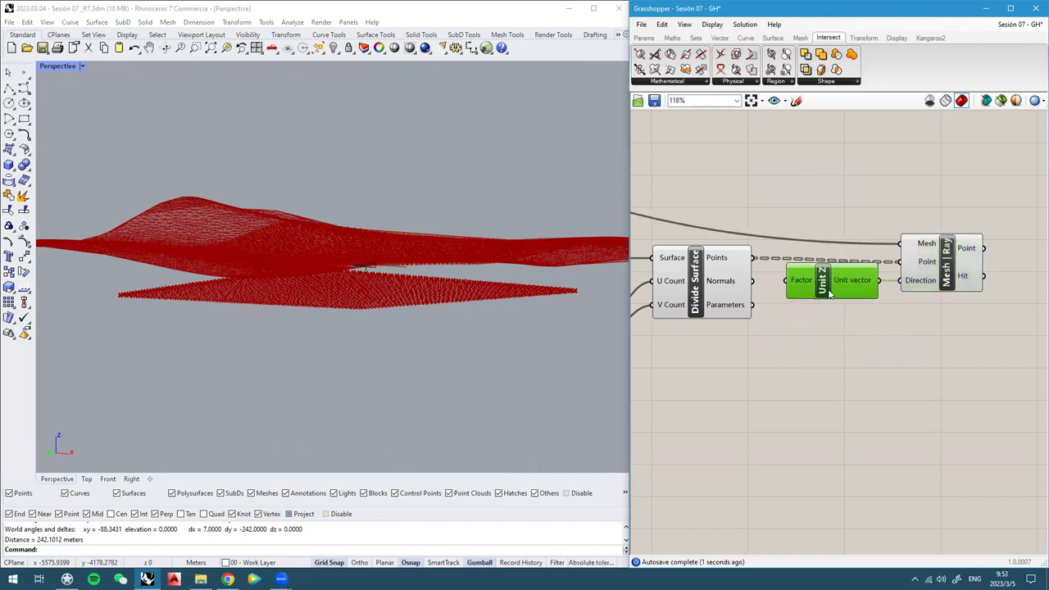
Hide the preview of the Delaunay Mesh component
{"action": "right_click_drag", "start_coordinate": [446, 265], "coordinate": [474, 316]}
{"action": "scroll", "coordinate": [844, 293], "scroll_direction": "down", "scroll_amount": 5}
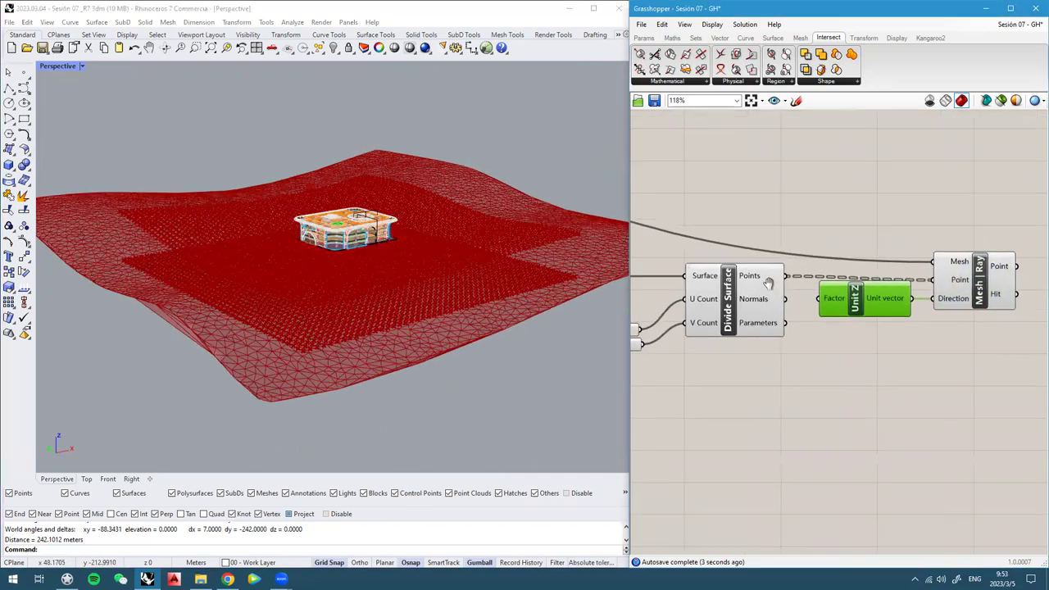
{"action": "scroll", "coordinate": [844, 293], "scroll_direction": "down", "scroll_amount": 3}
{"action": "right_click_drag", "start_coordinate": [733, 267], "coordinate": [904, 319]}
{"action": "right_click_drag", "start_coordinate": [776, 245], "coordinate": [908, 262]}
{"action": "scroll", "coordinate": [780, 243], "scroll_direction": "up", "scroll_amount": 5}
{"action": "left_click", "coordinate": [780, 240]}
{"action": "middle_click", "coordinate": [782, 243]}
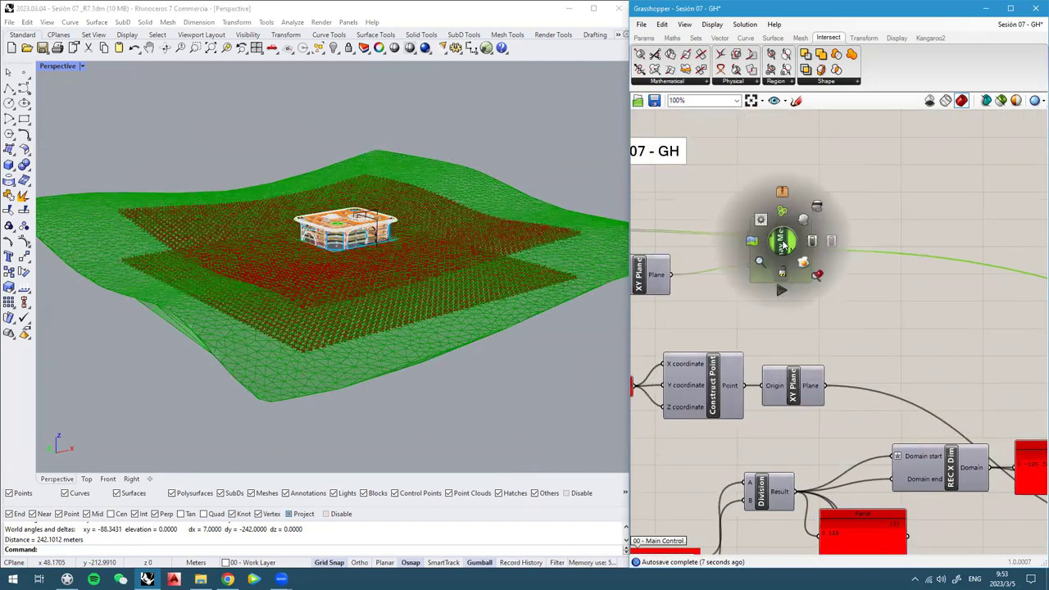
{"action": "left_click", "coordinate": [818, 206]}
Examine the projected points above the flat point grid near the corner of the surface
{"action": "right_click_drag", "start_coordinate": [378, 250], "coordinate": [435, 241]}
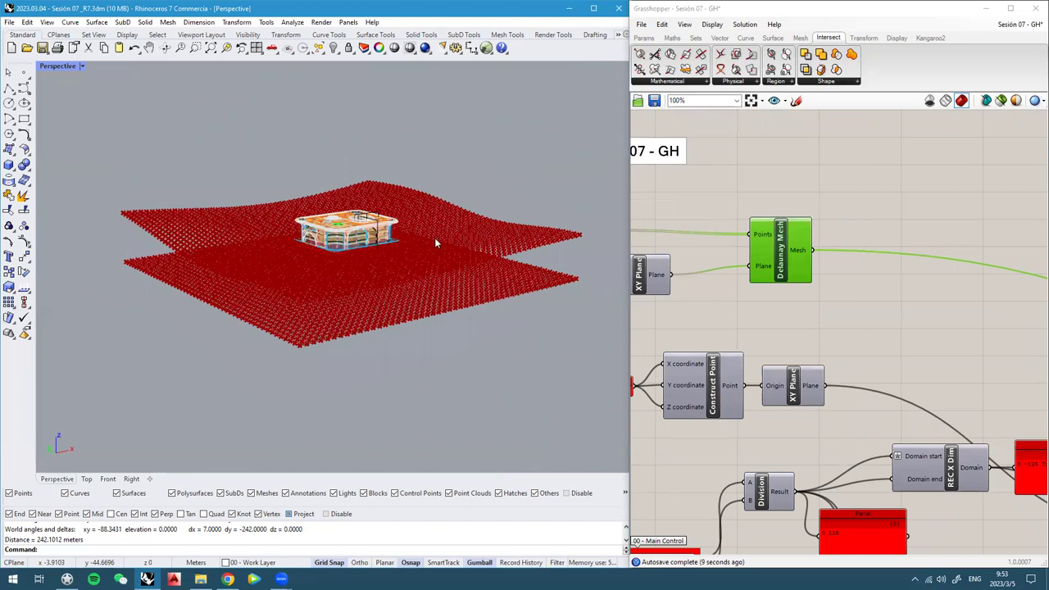
{"action": "scroll", "coordinate": [529, 243], "scroll_direction": "up", "scroll_amount": 4}
{"action": "scroll", "coordinate": [585, 244], "scroll_direction": "up", "scroll_amount": 3}
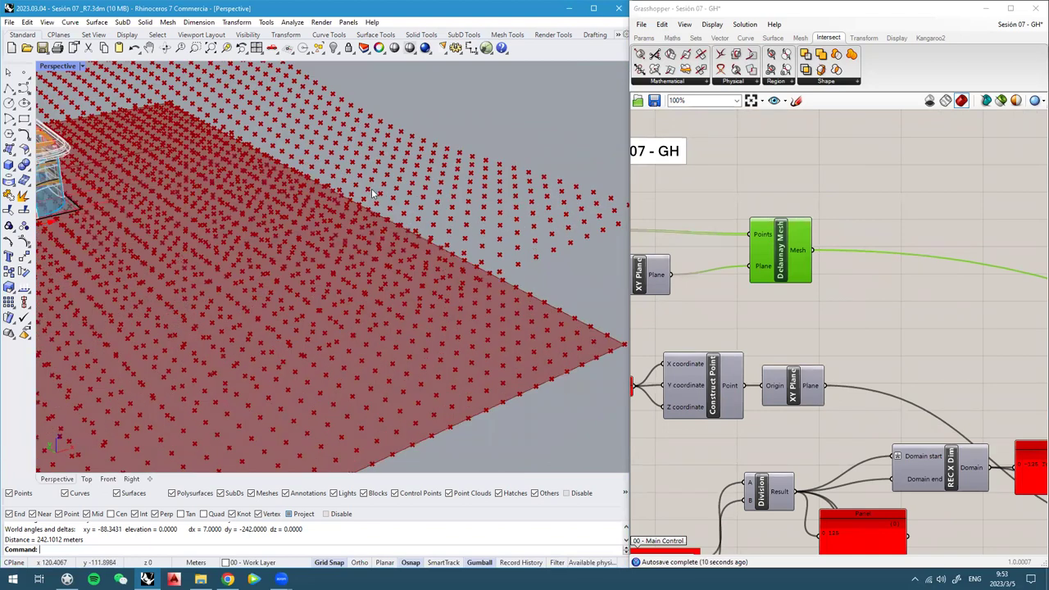
{"action": "scroll", "coordinate": [373, 194], "scroll_direction": "down", "scroll_amount": 4}
{"action": "scroll", "coordinate": [747, 233], "scroll_direction": "down", "scroll_amount": 2}
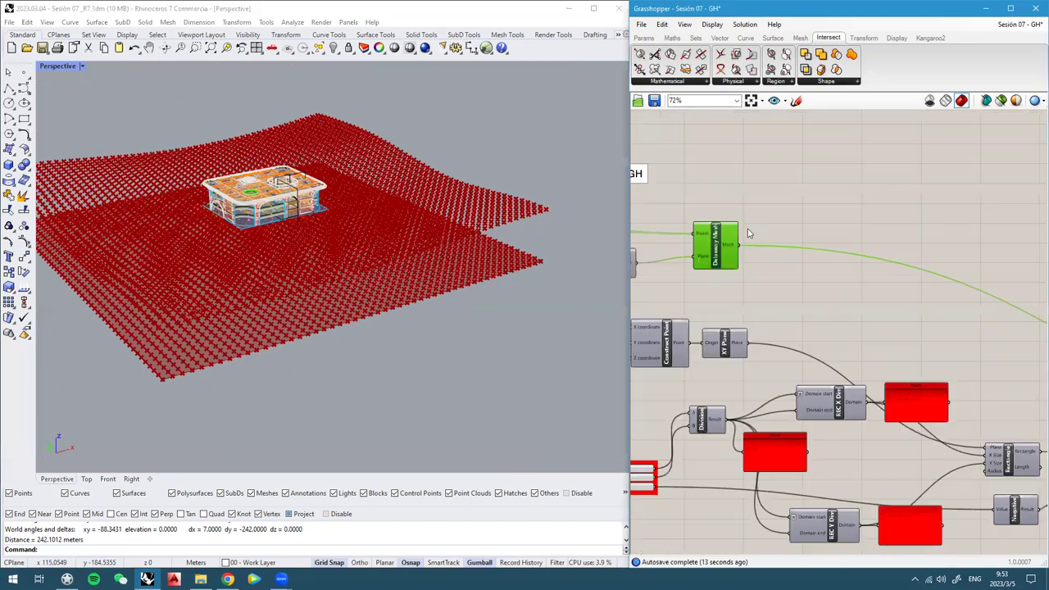
Shift the Mesh | Ray component away from Unit Z to leave more room between them
{"action": "scroll", "coordinate": [749, 235], "scroll_direction": "down", "scroll_amount": 7}
{"action": "right_click_drag", "start_coordinate": [955, 301], "coordinate": [873, 303]}
{"action": "scroll", "coordinate": [873, 304], "scroll_direction": "up", "scroll_amount": 6}
{"action": "scroll", "coordinate": [922, 324], "scroll_direction": "up", "scroll_amount": 3}
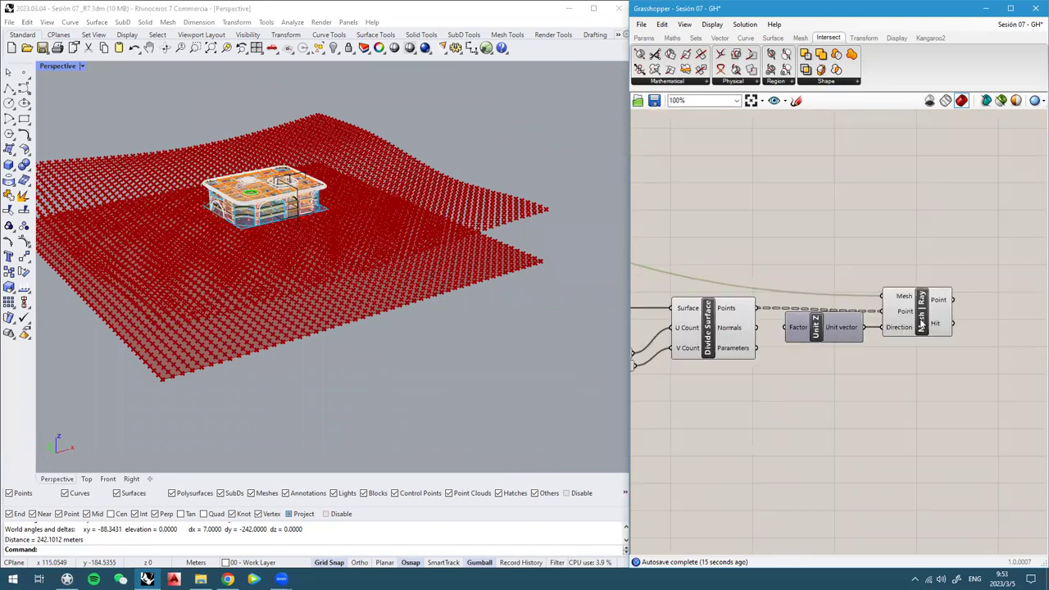
{"action": "left_click_drag", "start_coordinate": [922, 324], "coordinate": [940, 324]}
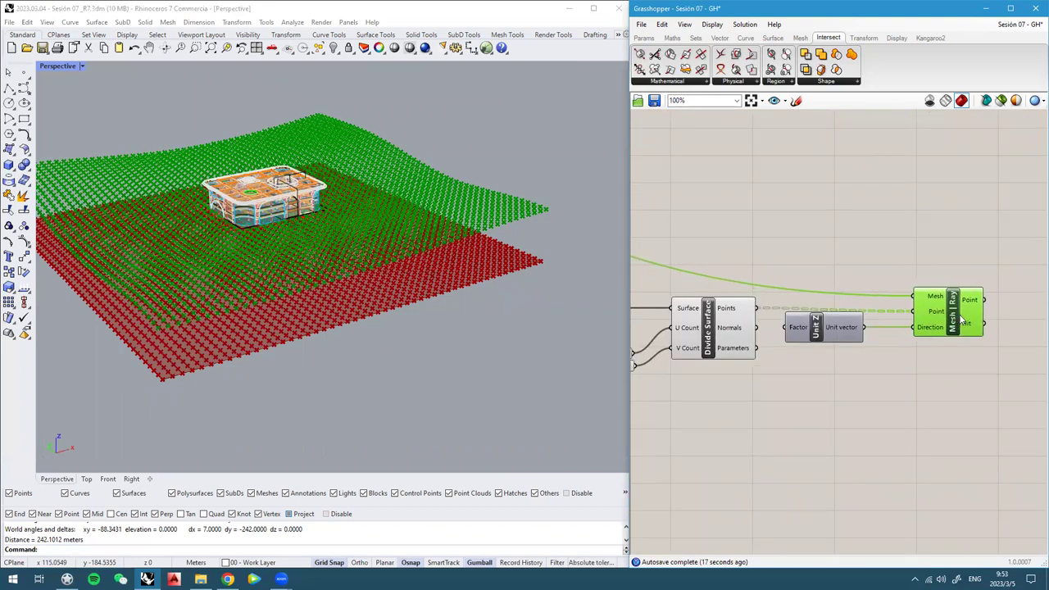
{"action": "scroll", "coordinate": [902, 278], "scroll_direction": "up", "scroll_amount": 3}
{"action": "mouse_move", "coordinate": [894, 262]}
{"action": "left_click_drag", "start_coordinate": [865, 282], "coordinate": [883, 277]}
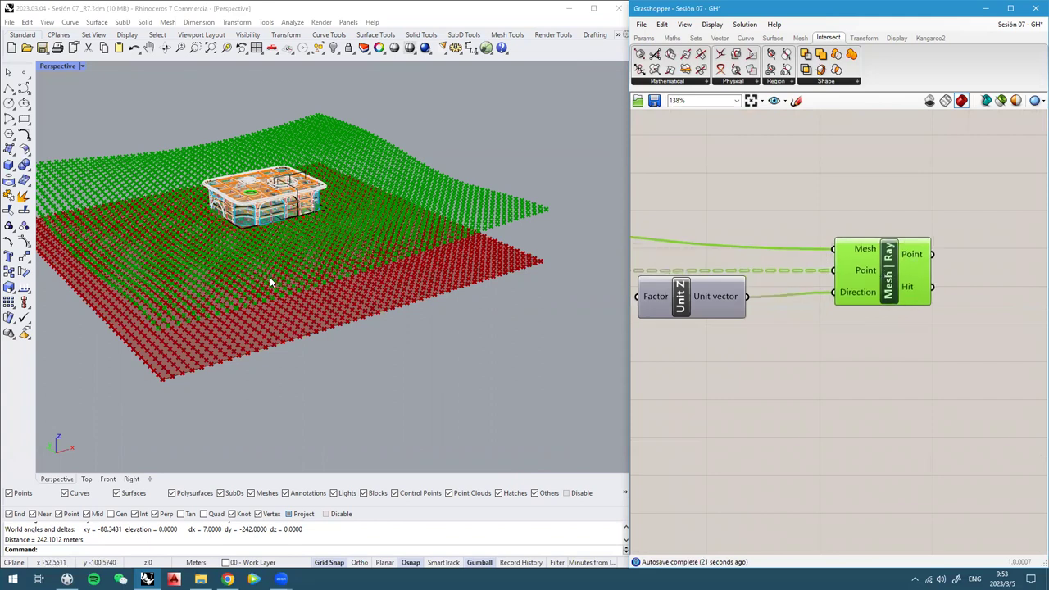
Compare the highlighted Mesh | Ray intersection points with the flat grid below from several angles
{"action": "right_click_drag", "start_coordinate": [269, 279], "coordinate": [371, 279]}
{"action": "right_click_drag", "start_coordinate": [418, 308], "coordinate": [335, 347]}
{"action": "right_click_drag", "start_coordinate": [441, 298], "coordinate": [431, 288]}
{"action": "scroll", "coordinate": [431, 288], "scroll_direction": "up", "scroll_amount": 2}
{"action": "mouse_move", "coordinate": [335, 314]}
{"action": "right_mouse_down"}
{"action": "mouse_move", "coordinate": [336, 293]}
{"action": "mouse_move", "coordinate": [339, 313]}
{"action": "right_mouse_up"}
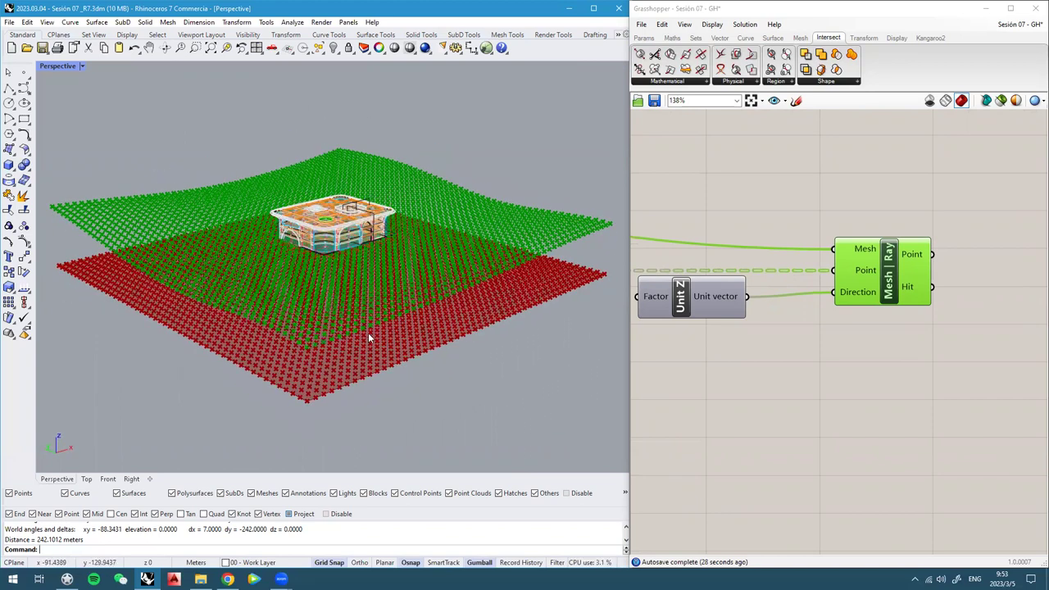
{"action": "left_click", "coordinate": [865, 334]}
Add a Surface From Points component to the right of Mesh | Ray
{"action": "scroll", "coordinate": [865, 334], "scroll_direction": "down", "scroll_amount": 3}
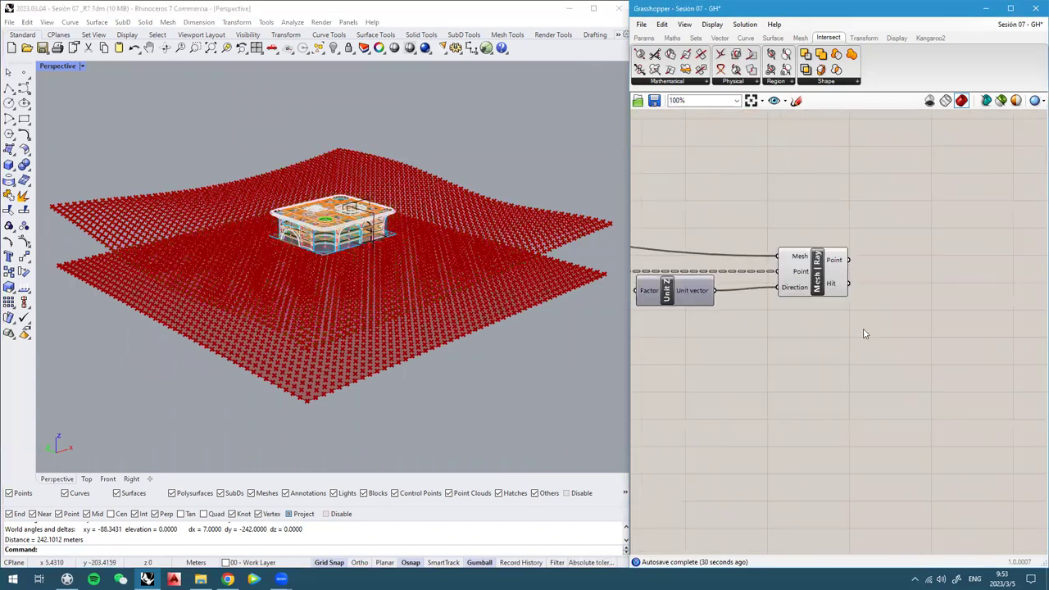
{"action": "double_click", "coordinate": [865, 334]}
{"action": "type", "text": "su"}
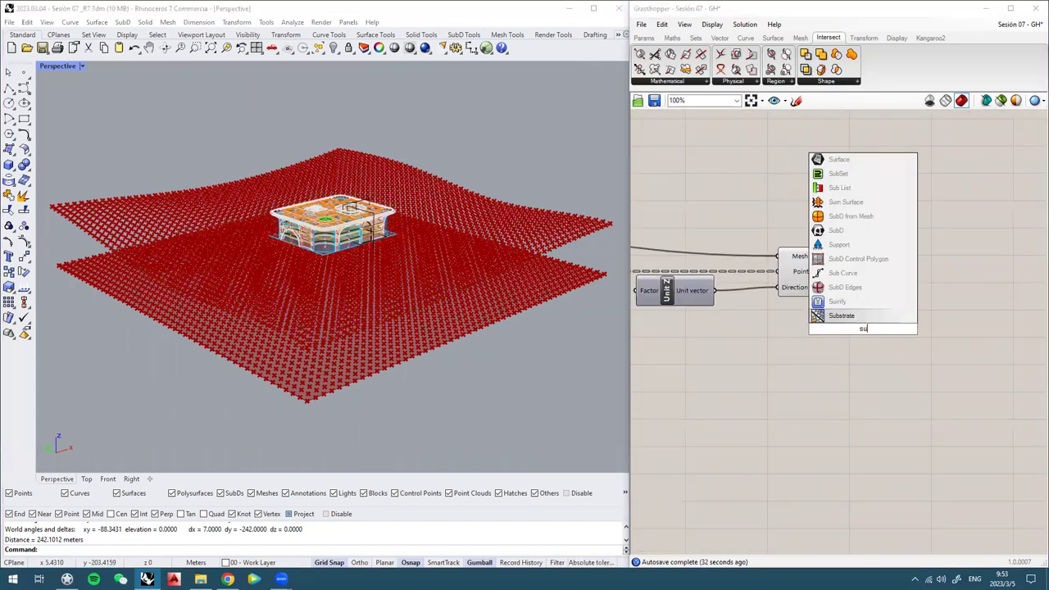
{"action": "type", "text": "rface from"}
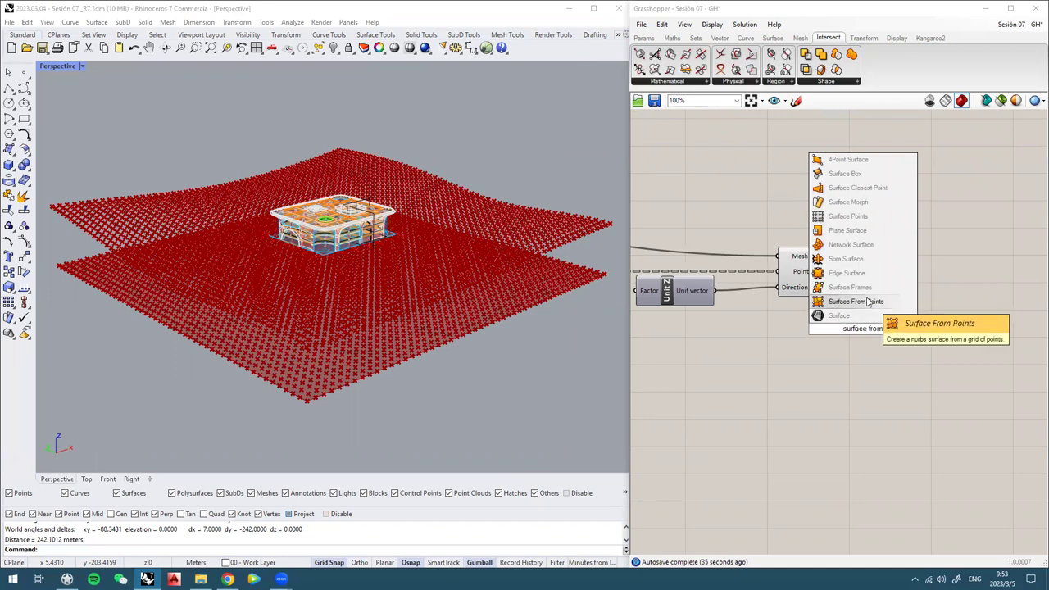
{"action": "left_click", "coordinate": [869, 303]}
{"action": "left_click_drag", "start_coordinate": [876, 313], "coordinate": [921, 295]}
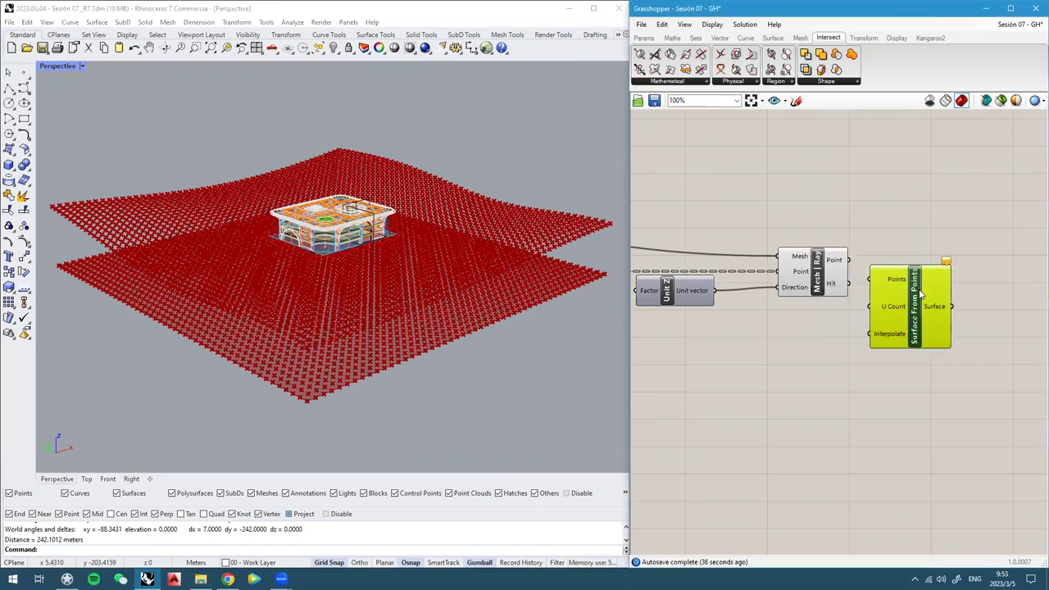
{"action": "scroll", "coordinate": [909, 294], "scroll_direction": "up", "scroll_amount": 2}
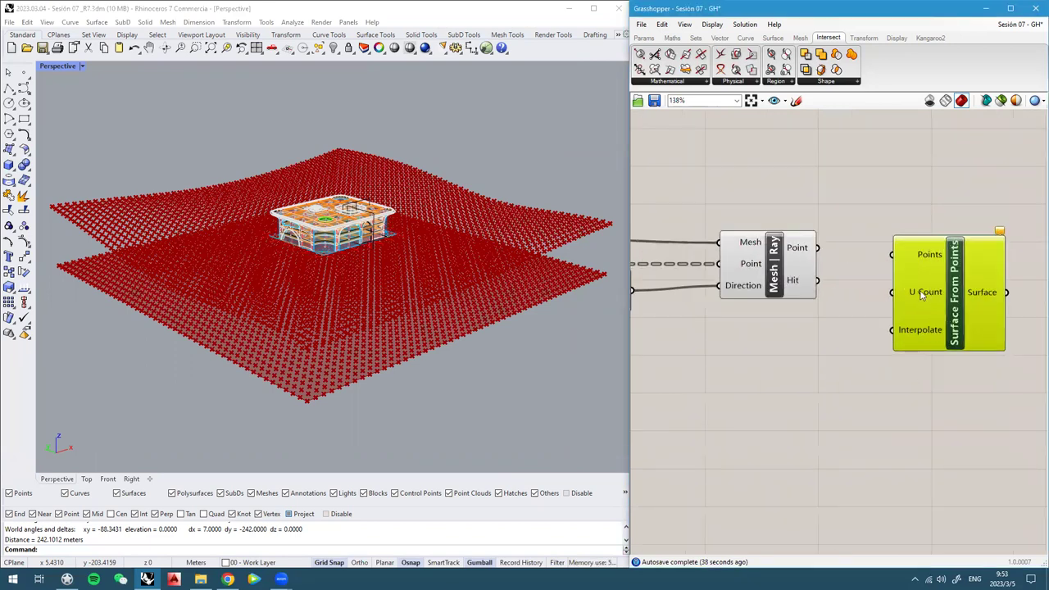
Disable the Mesh | Ray component, leaving only the flat Divide Surface grid in view
{"action": "left_click", "coordinate": [773, 345]}
{"action": "right_click_drag", "start_coordinate": [451, 277], "coordinate": [521, 271]}
{"action": "scroll", "coordinate": [935, 262], "scroll_direction": "down", "scroll_amount": 3}
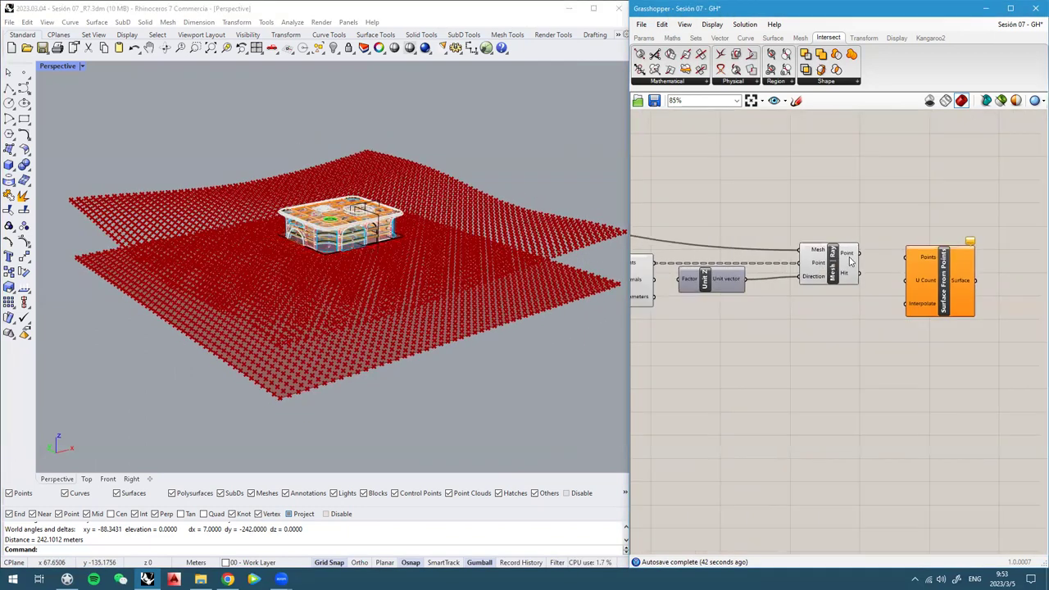
{"action": "scroll", "coordinate": [828, 258], "scroll_direction": "up", "scroll_amount": 3}
{"action": "left_click", "coordinate": [847, 256]}
{"action": "middle_click", "coordinate": [848, 256]}
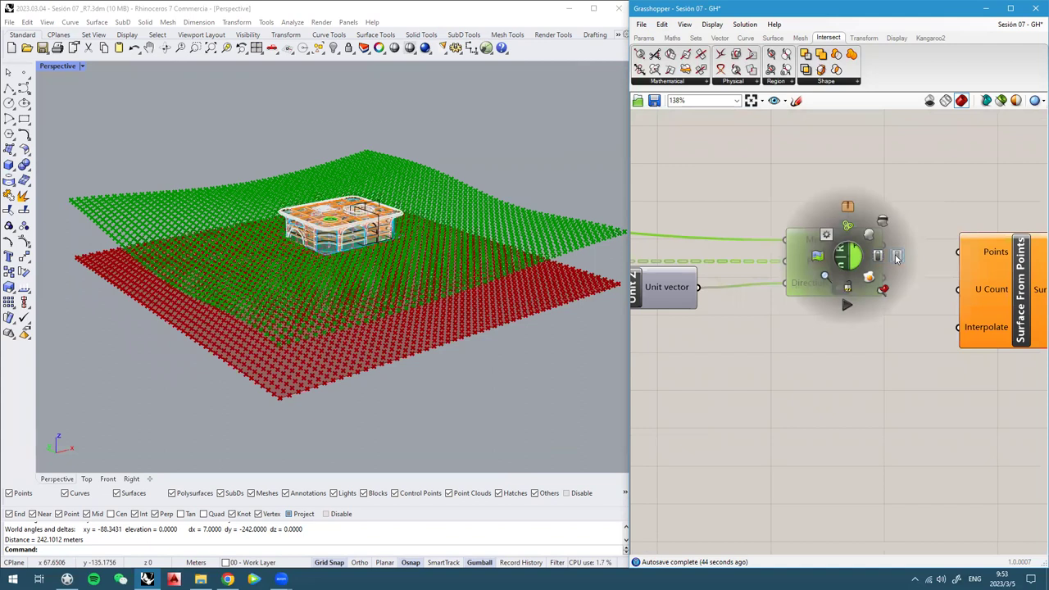
{"action": "left_click", "coordinate": [898, 257]}
{"action": "right_click_drag", "start_coordinate": [252, 283], "coordinate": [256, 334]}
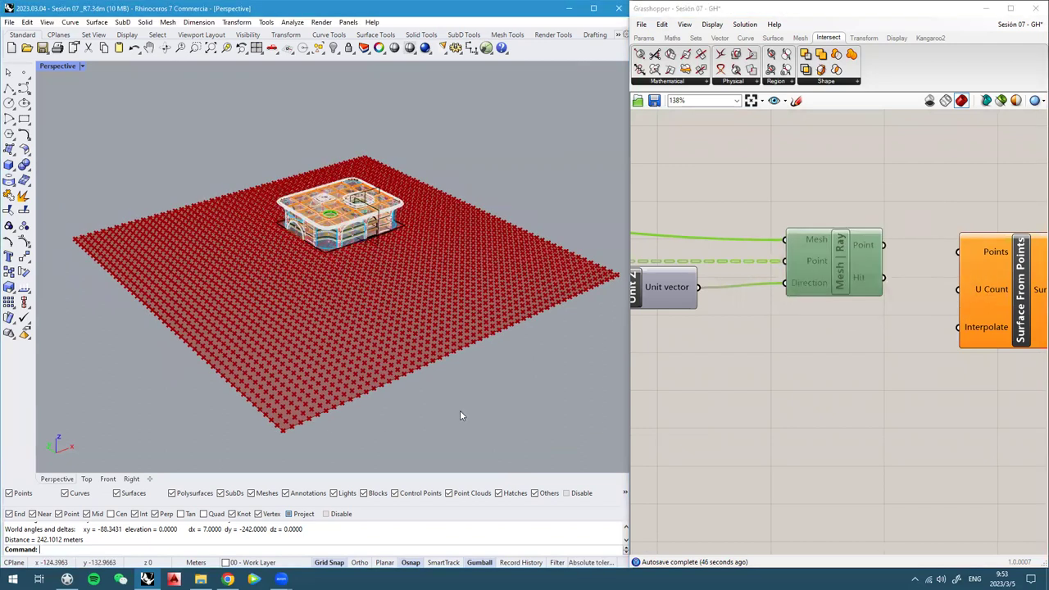
Set both the U - Pt Divisions and V - Pt Divisions sliders to 3
{"action": "scroll", "coordinate": [460, 410], "scroll_direction": "up", "scroll_amount": 2}
{"action": "right_click_drag", "start_coordinate": [785, 287], "coordinate": [910, 289]}
{"action": "right_click_drag", "start_coordinate": [272, 321], "coordinate": [302, 338]}
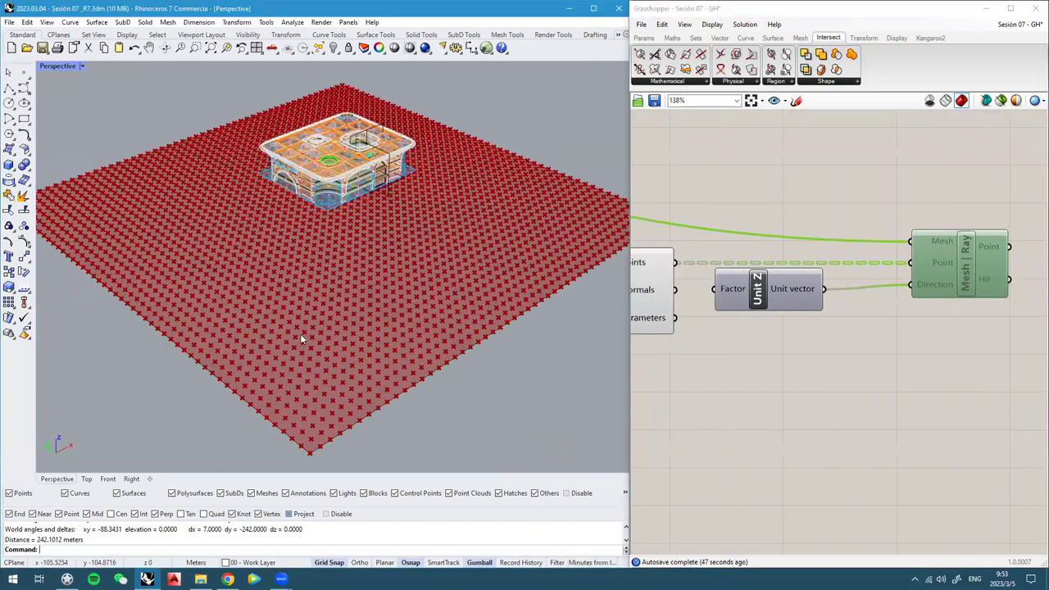
{"action": "scroll", "coordinate": [754, 289], "scroll_direction": "down", "scroll_amount": 3}
{"action": "right_click_drag", "start_coordinate": [754, 289], "coordinate": [842, 290]}
{"action": "right_click_drag", "start_coordinate": [778, 316], "coordinate": [960, 334]}
{"action": "scroll", "coordinate": [830, 334], "scroll_direction": "up", "scroll_amount": 3}
{"action": "scroll", "coordinate": [830, 332], "scroll_direction": "up", "scroll_amount": 2}
{"action": "double_click", "coordinate": [831, 330]}
{"action": "type", "text": "3"}
{"action": "key", "text": "Return"}
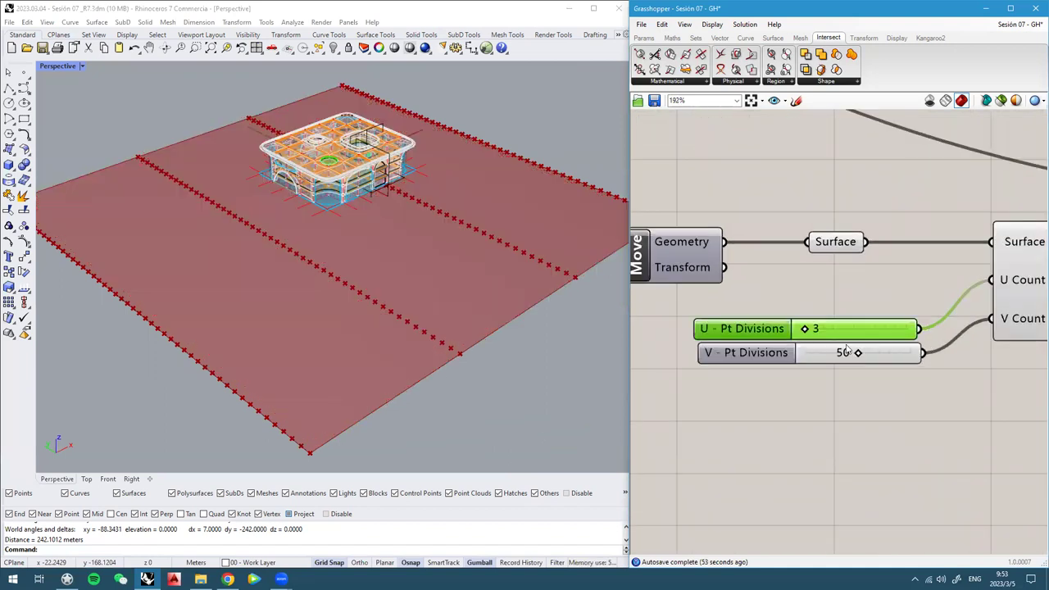
{"action": "double_click", "coordinate": [853, 352]}
{"action": "type", "text": "3"}
{"action": "left_click", "coordinate": [904, 352]}
Inspect the reduced point grid and line up the U and V division sliders on the canvas
{"action": "scroll", "coordinate": [339, 235], "scroll_direction": "down", "scroll_amount": 5}
{"action": "right_click_drag", "start_coordinate": [351, 246], "coordinate": [356, 262]}
{"action": "scroll", "coordinate": [361, 213], "scroll_direction": "up", "scroll_amount": 2}
{"action": "right_click_drag", "start_coordinate": [365, 197], "coordinate": [379, 151]}
{"action": "left_click", "coordinate": [782, 307]}
{"action": "left_click_drag", "start_coordinate": [750, 350], "coordinate": [741, 351]}
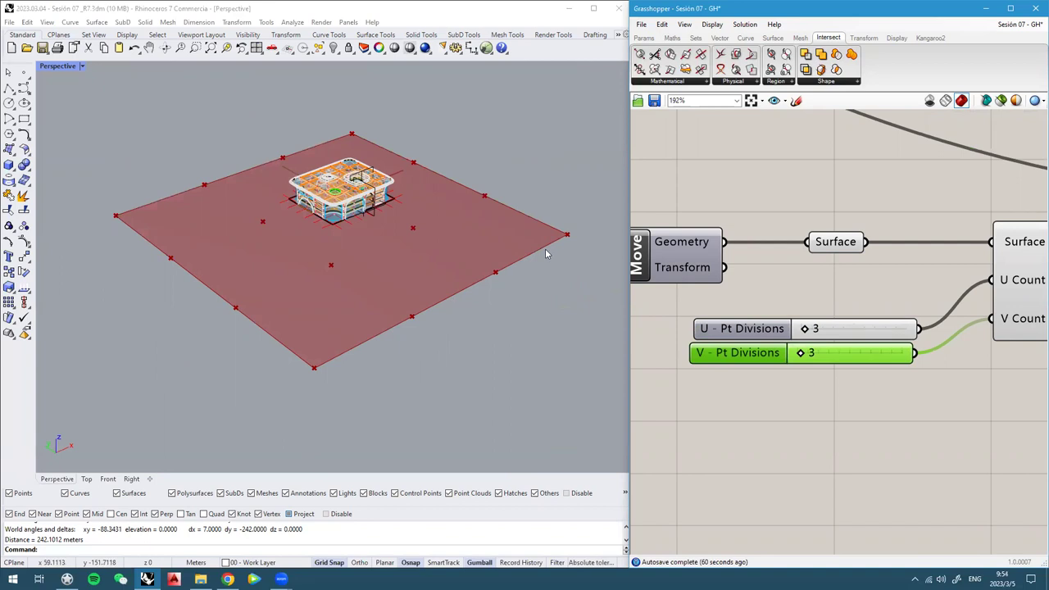
{"action": "scroll", "coordinate": [550, 251], "scroll_direction": "up", "scroll_amount": 2}
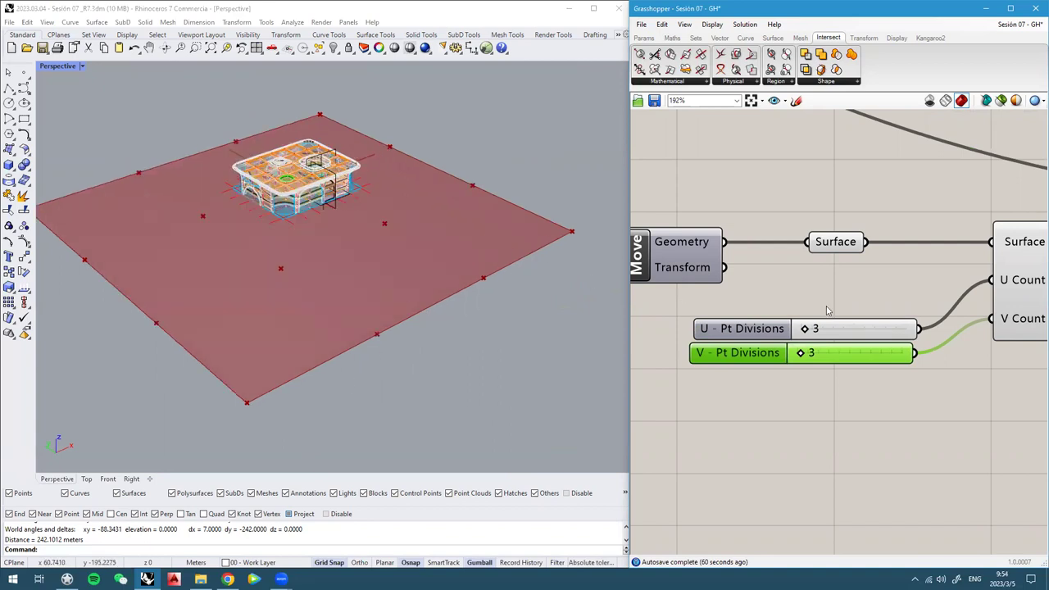
{"action": "left_click_drag", "start_coordinate": [722, 331], "coordinate": [716, 333]}
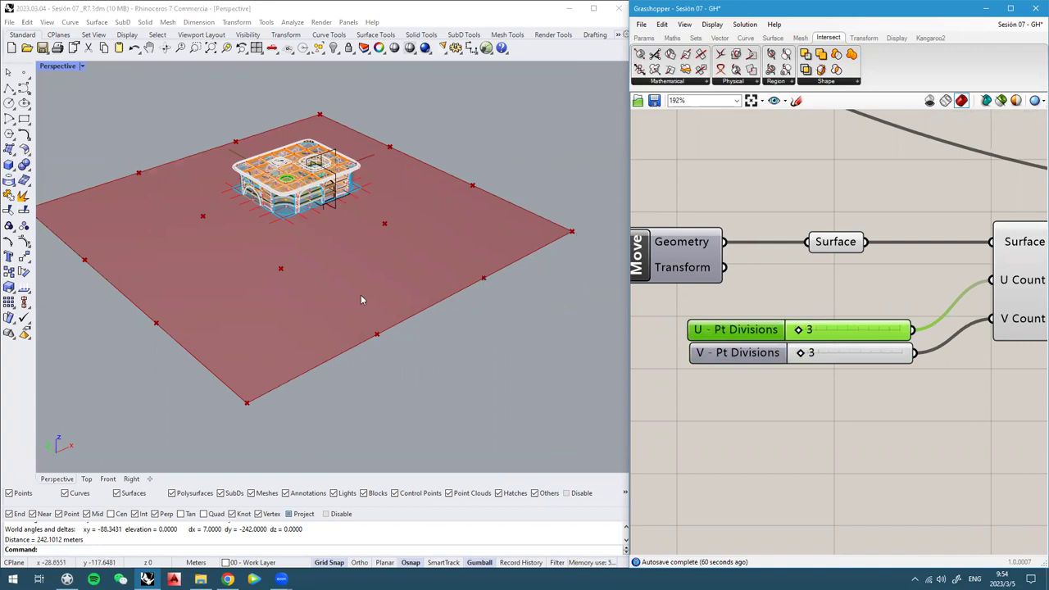
Examine the Surface From Points component's inputs beside the disabled Mesh | Ray component
{"action": "scroll", "coordinate": [924, 277], "scroll_direction": "down", "scroll_amount": 4}
{"action": "right_click_drag", "start_coordinate": [1024, 301], "coordinate": [836, 290]}
{"action": "right_click_drag", "start_coordinate": [993, 256], "coordinate": [832, 282]}
{"action": "scroll", "coordinate": [889, 275], "scroll_direction": "up", "scroll_amount": 1}
{"action": "scroll", "coordinate": [832, 281], "scroll_direction": "up", "scroll_amount": 1}
{"action": "left_click", "coordinate": [936, 278]}
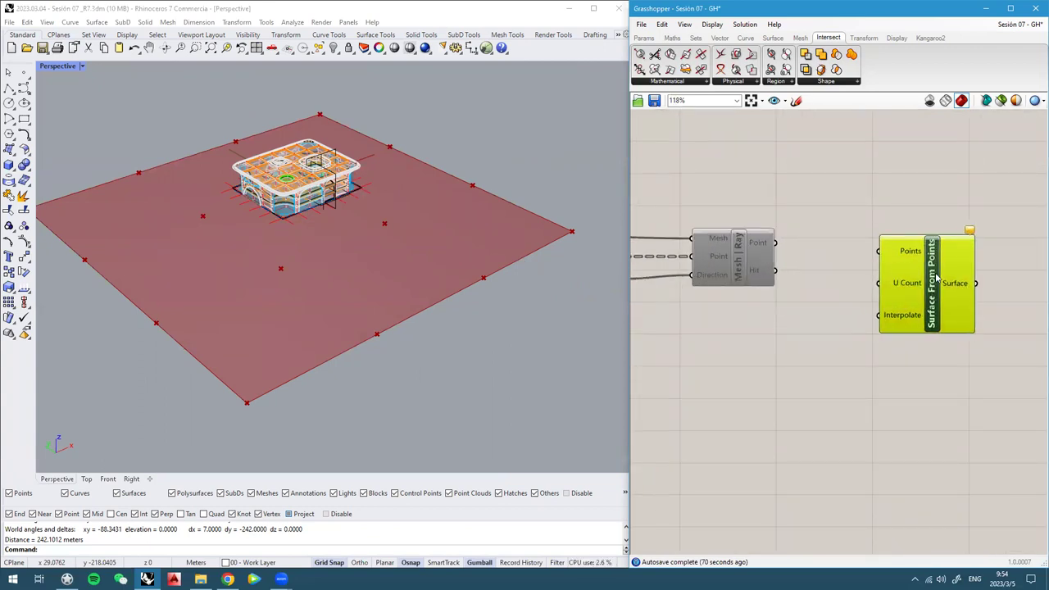
{"action": "right_click_drag", "start_coordinate": [896, 329], "coordinate": [911, 330]}
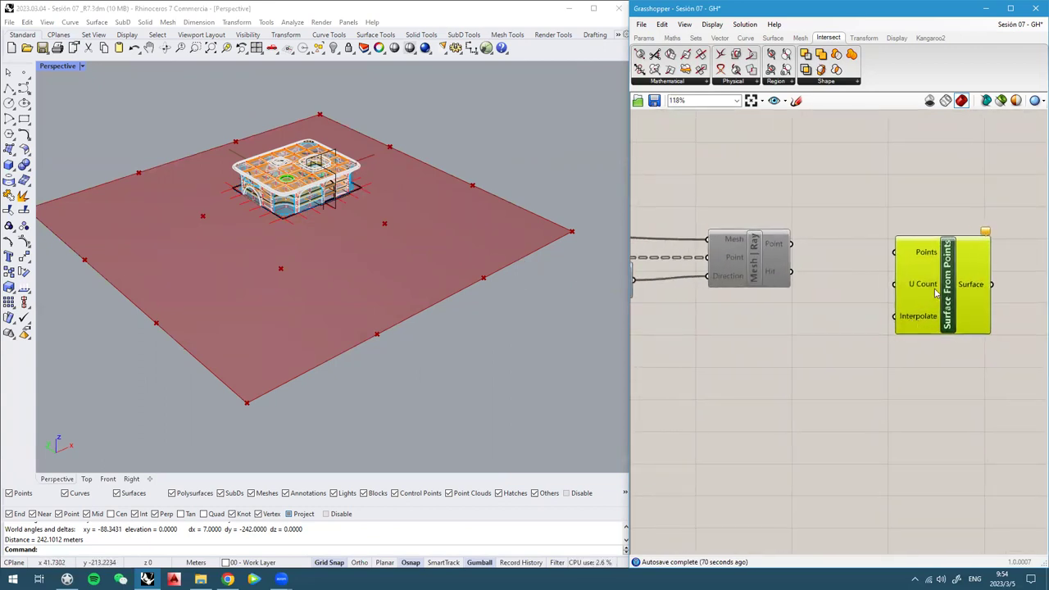
{"action": "left_click_drag", "start_coordinate": [553, 210], "coordinate": [594, 263]}
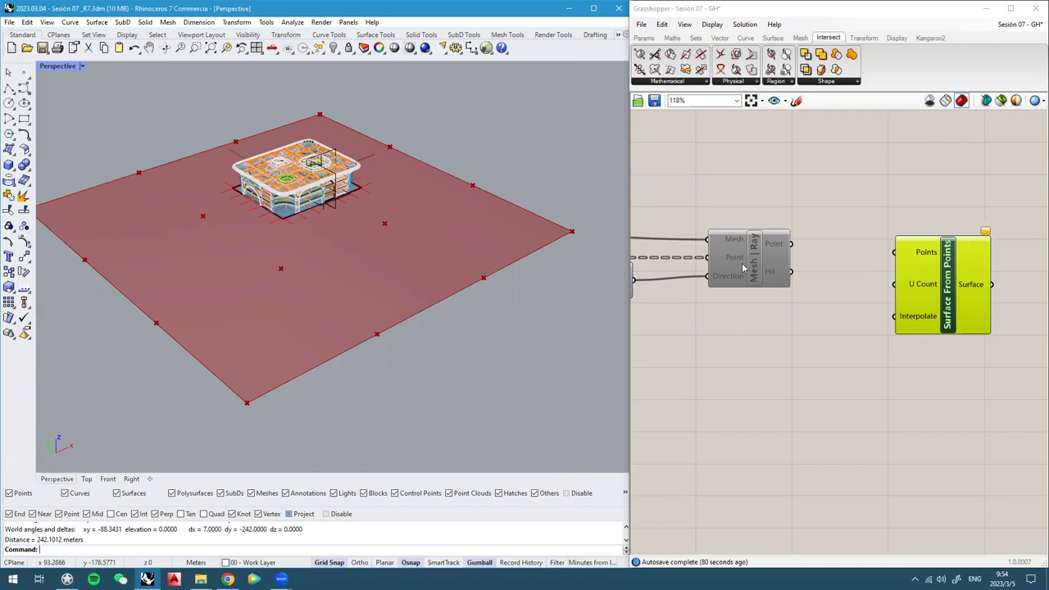
{"action": "right_click_drag", "start_coordinate": [743, 267], "coordinate": [763, 279]}
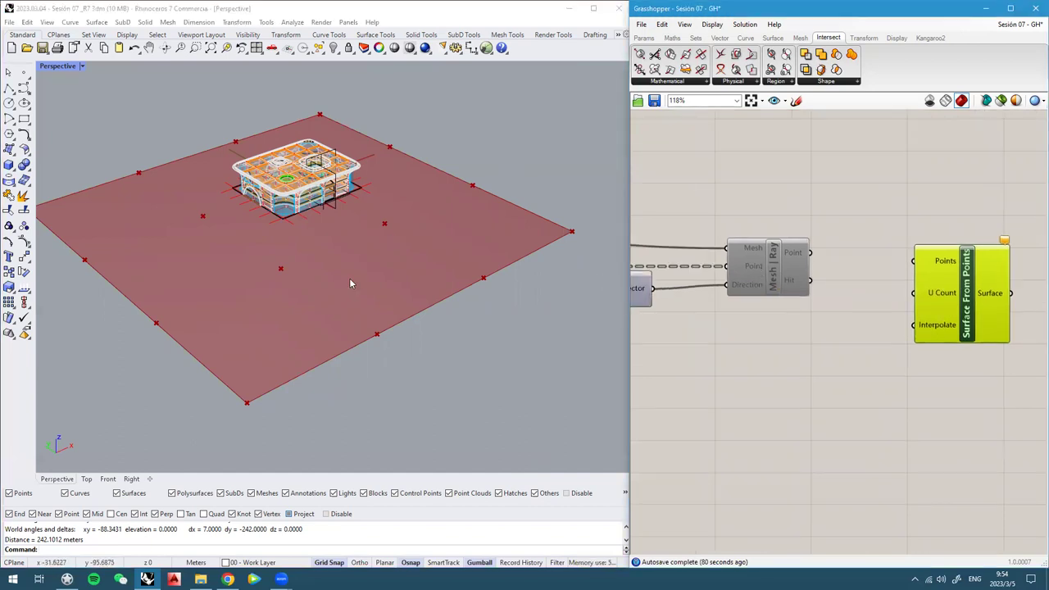
Trace the definition between Surface From Points and Divide Surface, comparing the division sliders with the grid points in the Rhino viewport
{"action": "scroll", "coordinate": [871, 291], "scroll_direction": "down", "scroll_amount": 2}
{"action": "right_click_drag", "start_coordinate": [762, 295], "coordinate": [857, 286]}
{"action": "right_click_drag", "start_coordinate": [669, 289], "coordinate": [791, 291]}
{"action": "scroll", "coordinate": [739, 297], "scroll_direction": "up", "scroll_amount": 2}
{"action": "scroll", "coordinate": [755, 297], "scroll_direction": "down", "scroll_amount": 4}
{"action": "right_click_drag", "start_coordinate": [987, 312], "coordinate": [828, 305]}
{"action": "scroll", "coordinate": [822, 282], "scroll_direction": "up", "scroll_amount": 2}
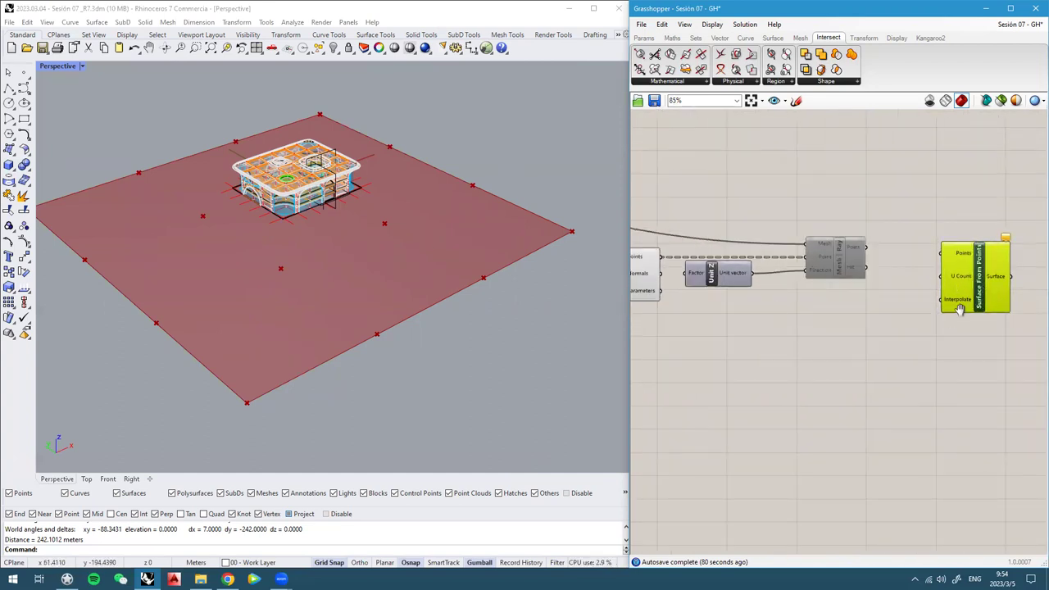
{"action": "scroll", "coordinate": [960, 308], "scroll_direction": "up", "scroll_amount": 2}
{"action": "scroll", "coordinate": [860, 286], "scroll_direction": "down", "scroll_amount": 1}
{"action": "scroll", "coordinate": [845, 300], "scroll_direction": "left", "scroll_amount": 8}
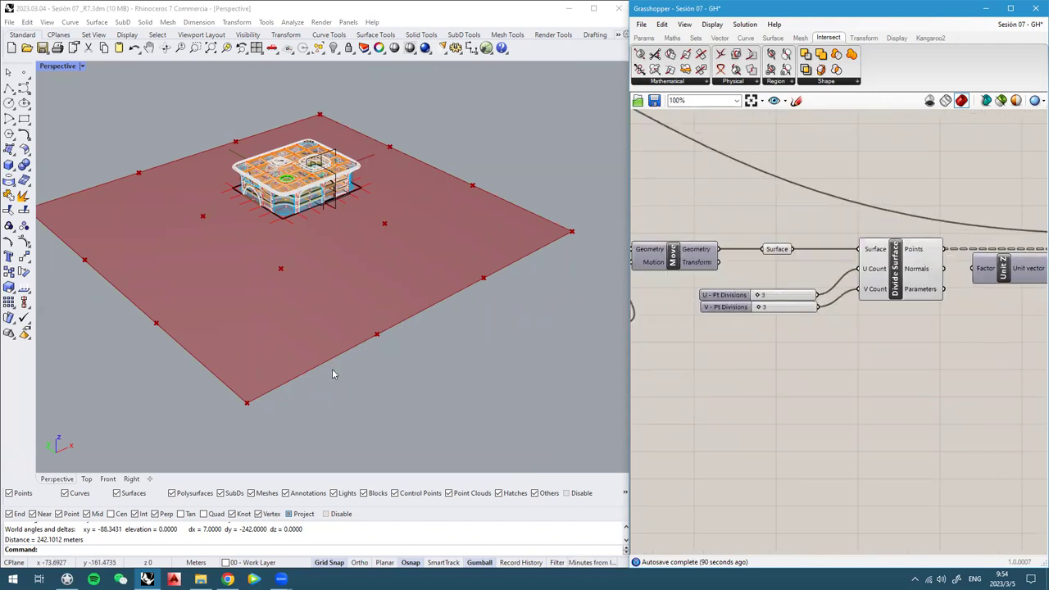
{"action": "left_click", "coordinate": [246, 410]}
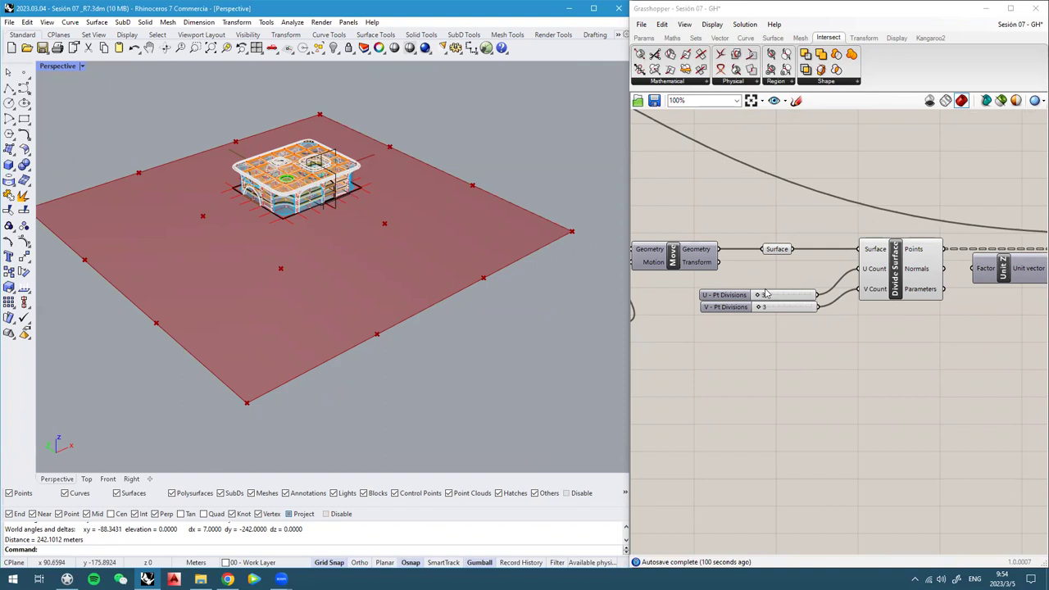
{"action": "scroll", "coordinate": [764, 300], "scroll_direction": "up", "scroll_amount": 1}
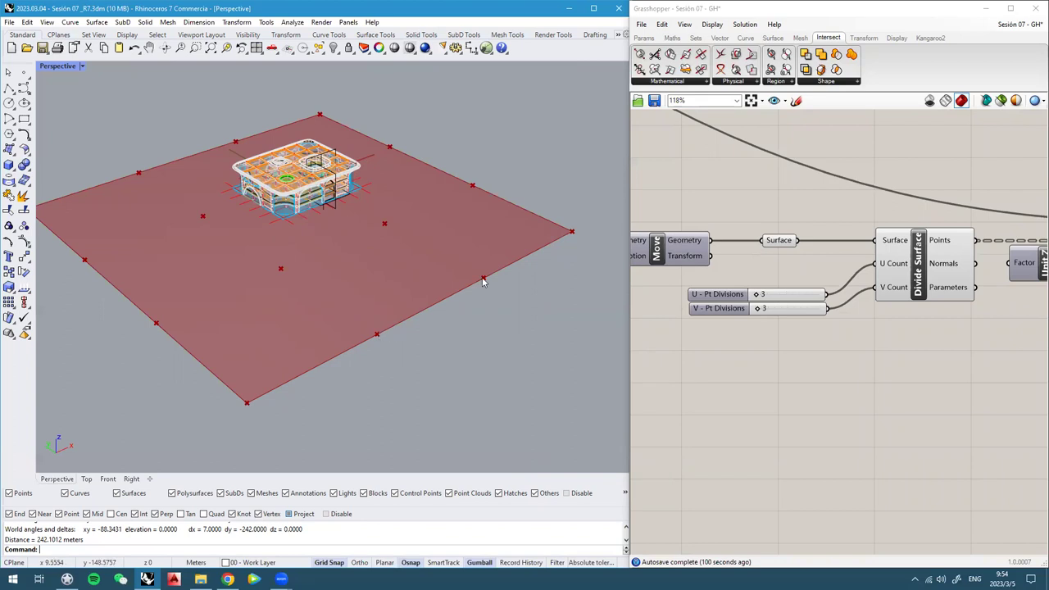
Add an Addition component below the Divide Surface component
{"action": "right_click_drag", "start_coordinate": [938, 314], "coordinate": [829, 353]}
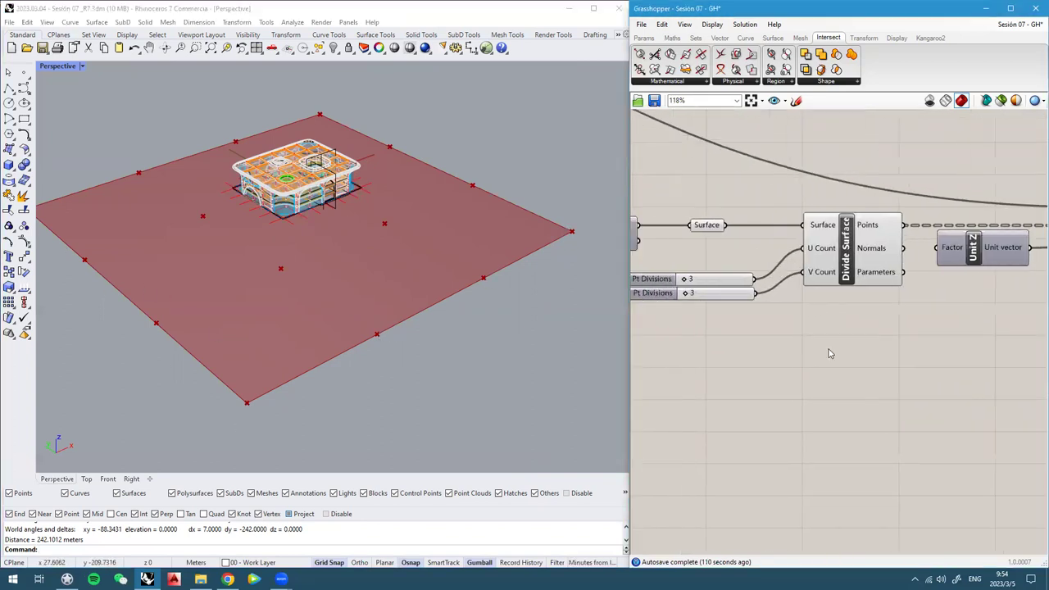
{"action": "double_click", "coordinate": [829, 354]}
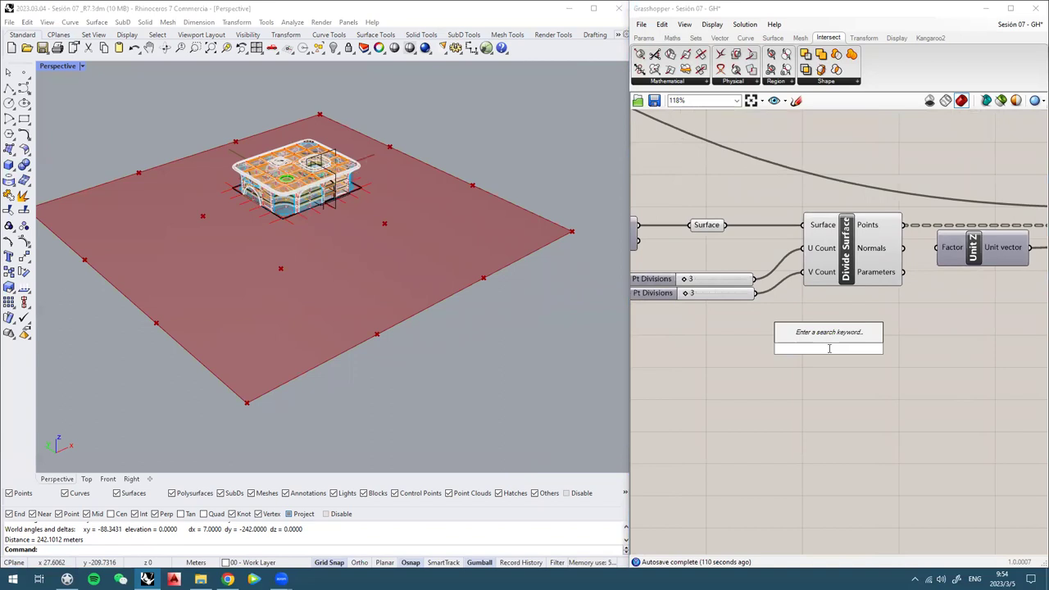
{"action": "type", "text": "addition"}
{"action": "key", "text": "Return"}
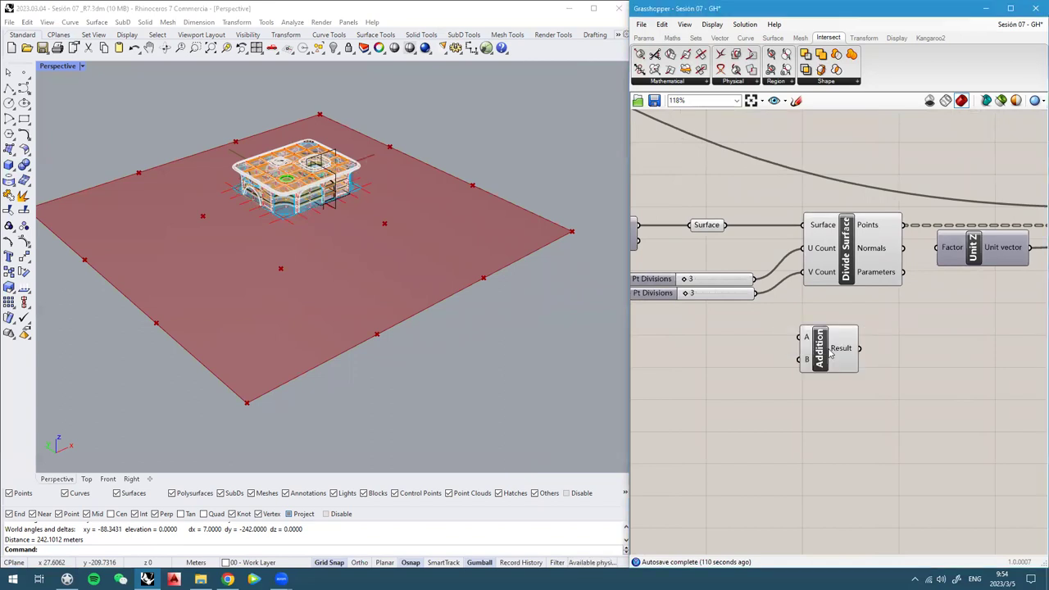
{"action": "left_click_drag", "start_coordinate": [830, 352], "coordinate": [902, 367]}
Add a panel containing the value 1 beside the inputs of the Addition component
{"action": "double_click", "coordinate": [852, 367]}
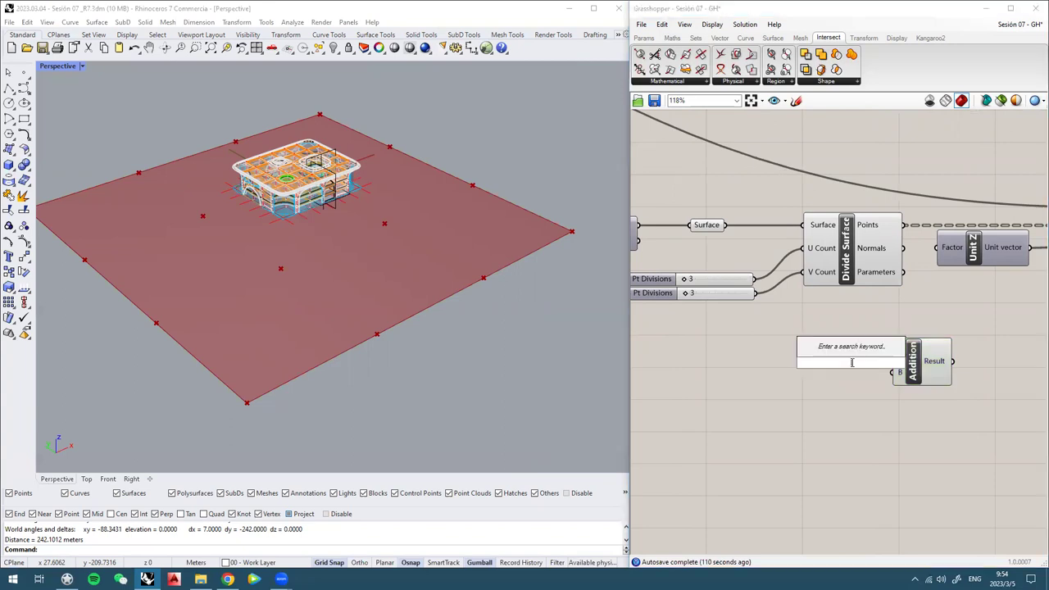
{"action": "type", "text": "//1"}
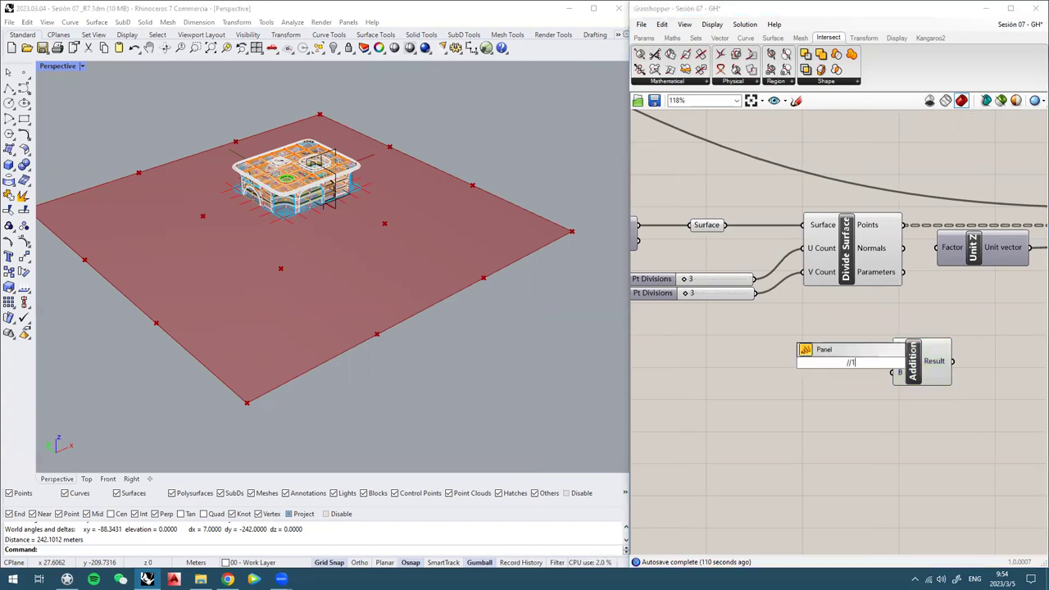
{"action": "key", "text": "Return"}
{"action": "scroll", "coordinate": [830, 354], "scroll_direction": "up", "scroll_amount": 3}
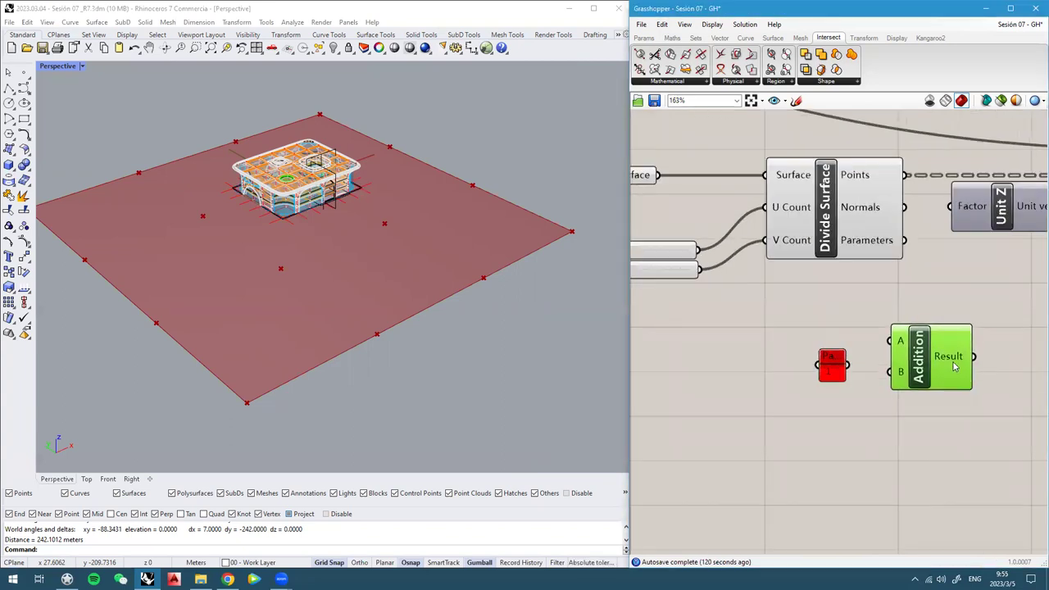
Connect the U - Pt Divisions slider to Addition's A input and the panel with 1 to its B input
{"action": "scroll", "coordinate": [830, 354], "scroll_direction": "down", "scroll_amount": 1}
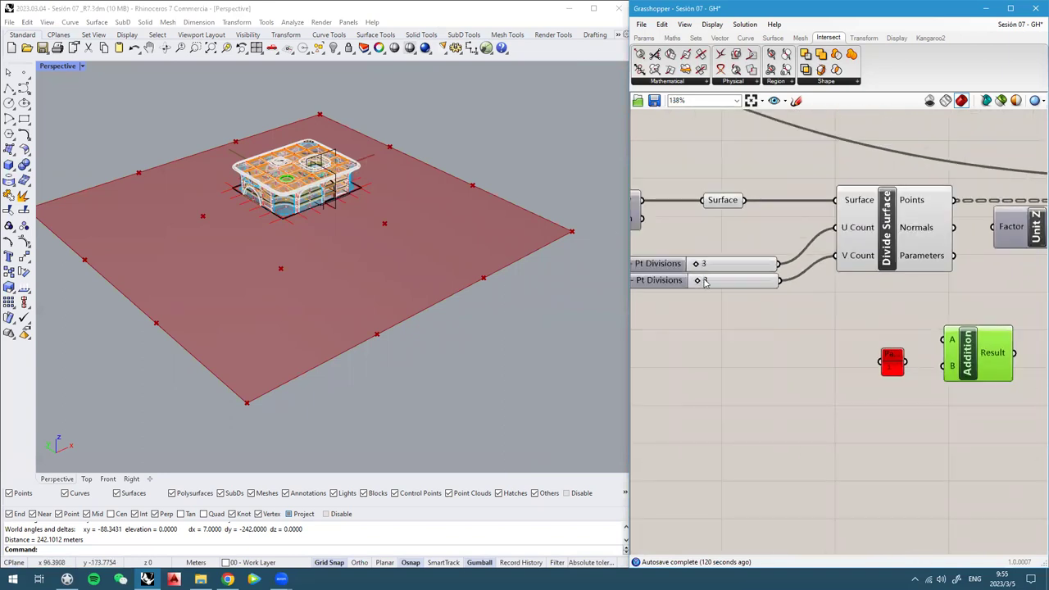
{"action": "right_click_drag", "start_coordinate": [704, 281], "coordinate": [747, 281]}
{"action": "left_click_drag", "start_coordinate": [839, 274], "coordinate": [934, 375]}
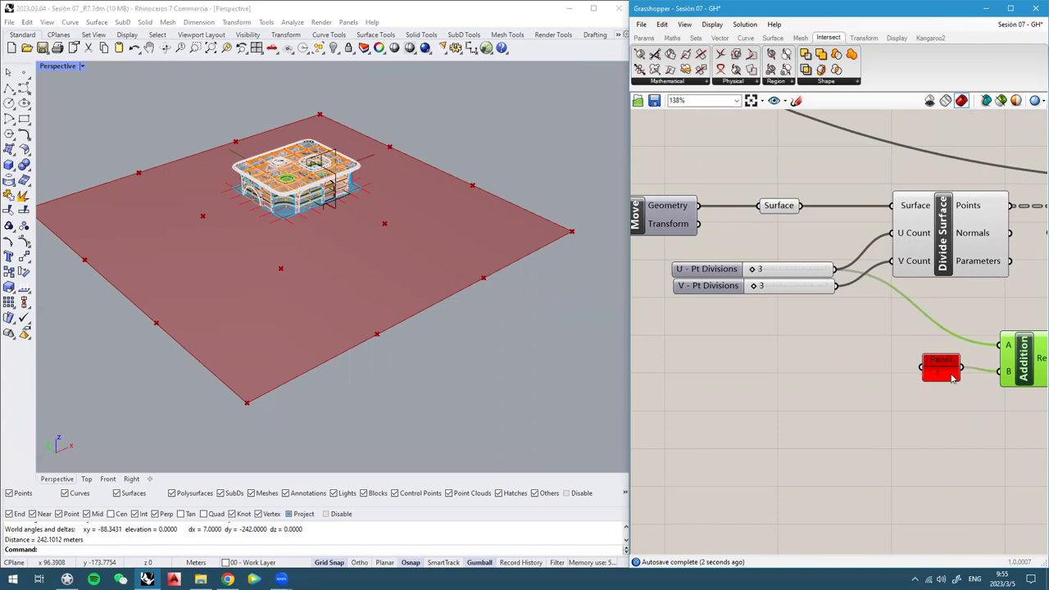
{"action": "right_click_drag", "start_coordinate": [953, 377], "coordinate": [774, 356]}
{"action": "mouse_move", "coordinate": [869, 339]}
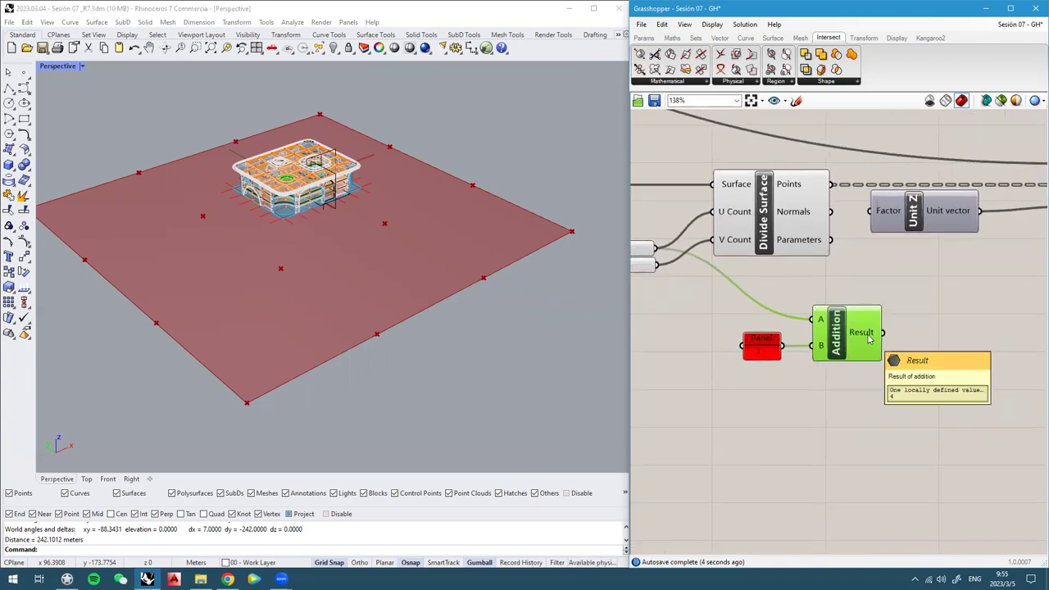
Add an empty panel after the Addition component and connect the Result output to it
{"action": "scroll", "coordinate": [869, 339], "scroll_direction": "up", "scroll_amount": 2}
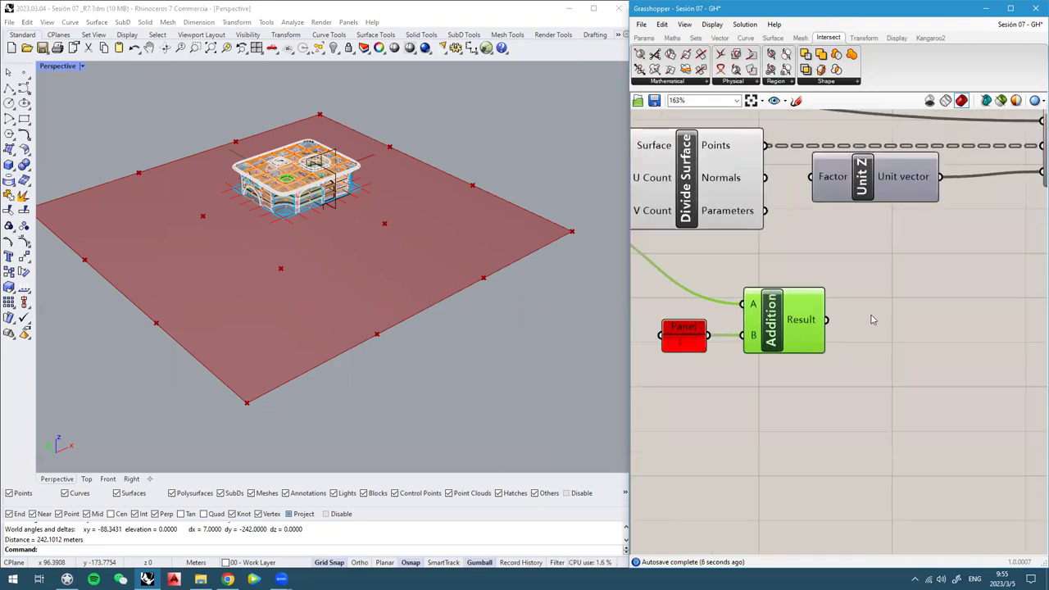
{"action": "double_click", "coordinate": [871, 316]}
{"action": "type", "text": "//"}
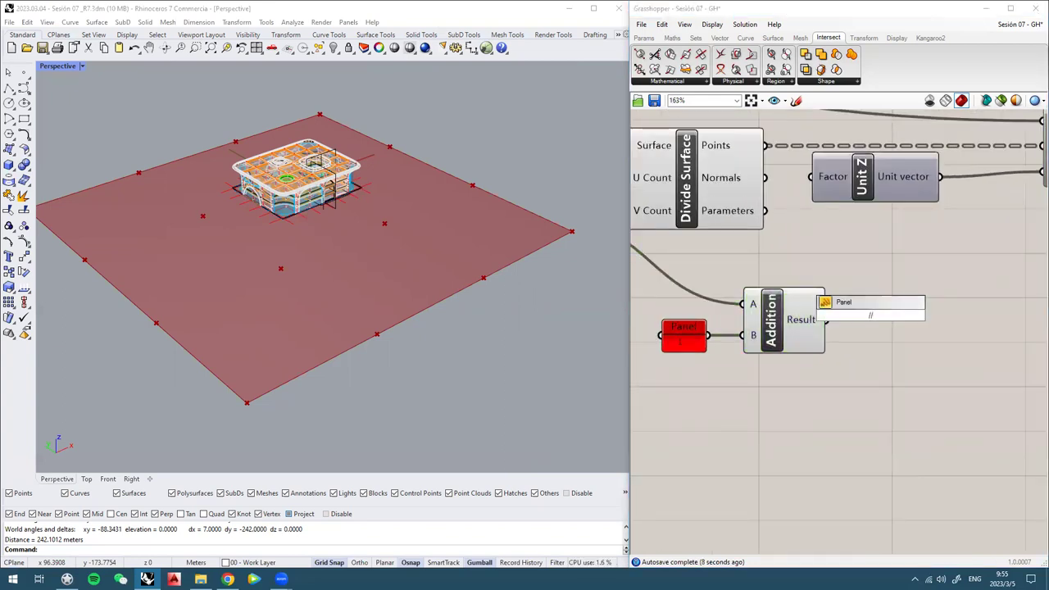
{"action": "key", "text": "Return"}
{"action": "left_click_drag", "start_coordinate": [830, 322], "coordinate": [925, 328]}
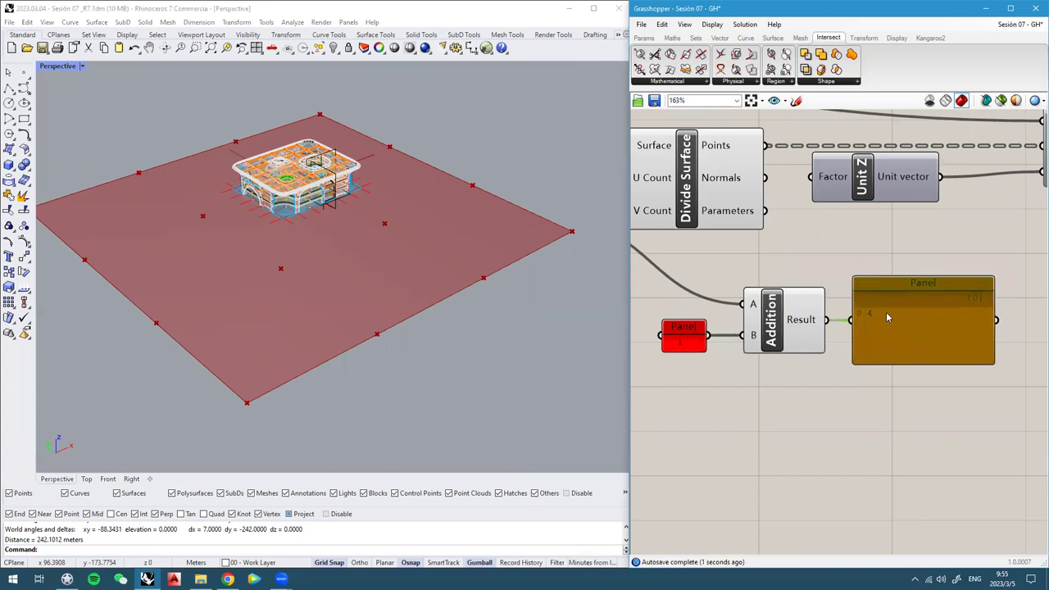
Move the Addition component and its panels beneath Mesh | Ray, with the result panel placed lower than the Addition
{"action": "scroll", "coordinate": [784, 328], "scroll_direction": "down", "scroll_amount": 3}
{"action": "mouse_move", "coordinate": [941, 274]}
{"action": "right_mouse_down"}
{"action": "mouse_move", "coordinate": [735, 297]}
{"action": "mouse_move", "coordinate": [931, 271]}
{"action": "right_mouse_up"}
{"action": "scroll", "coordinate": [907, 283], "scroll_direction": "down", "scroll_amount": 1}
{"action": "right_click_drag", "start_coordinate": [634, 344], "coordinate": [737, 334]}
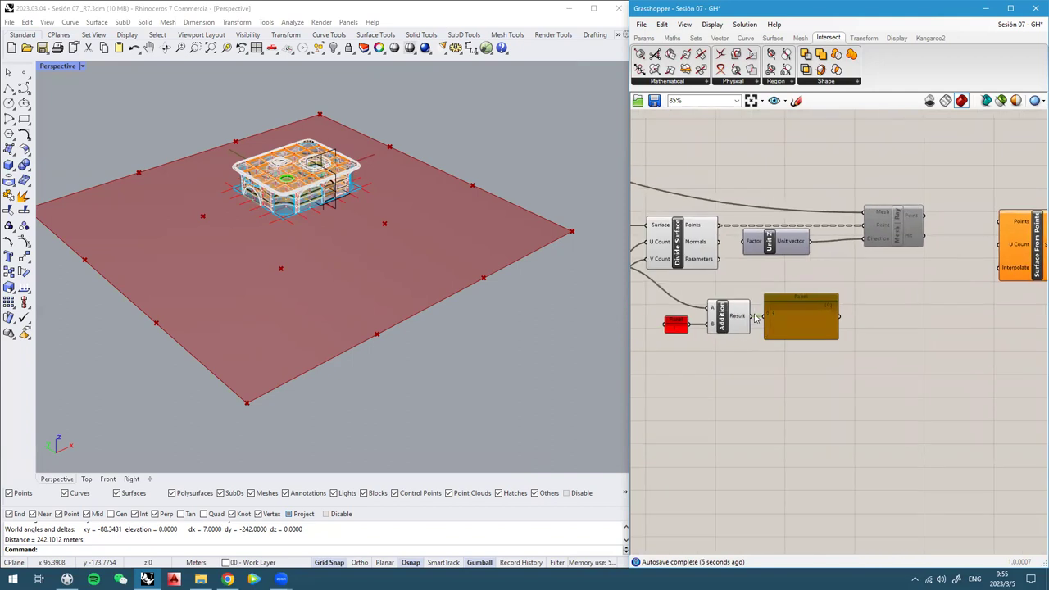
{"action": "left_click_drag", "start_coordinate": [861, 365], "coordinate": [660, 287]}
{"action": "left_click_drag", "start_coordinate": [736, 318], "coordinate": [891, 308]}
{"action": "right_click_drag", "start_coordinate": [973, 336], "coordinate": [922, 352]}
{"action": "left_click", "coordinate": [922, 351]}
{"action": "left_click_drag", "start_coordinate": [908, 315], "coordinate": [918, 368]}
Rename the result panel as "Pts for Srf Generation"
{"action": "scroll", "coordinate": [918, 368], "scroll_direction": "up", "scroll_amount": 2}
{"action": "scroll", "coordinate": [917, 372], "scroll_direction": "up", "scroll_amount": 1}
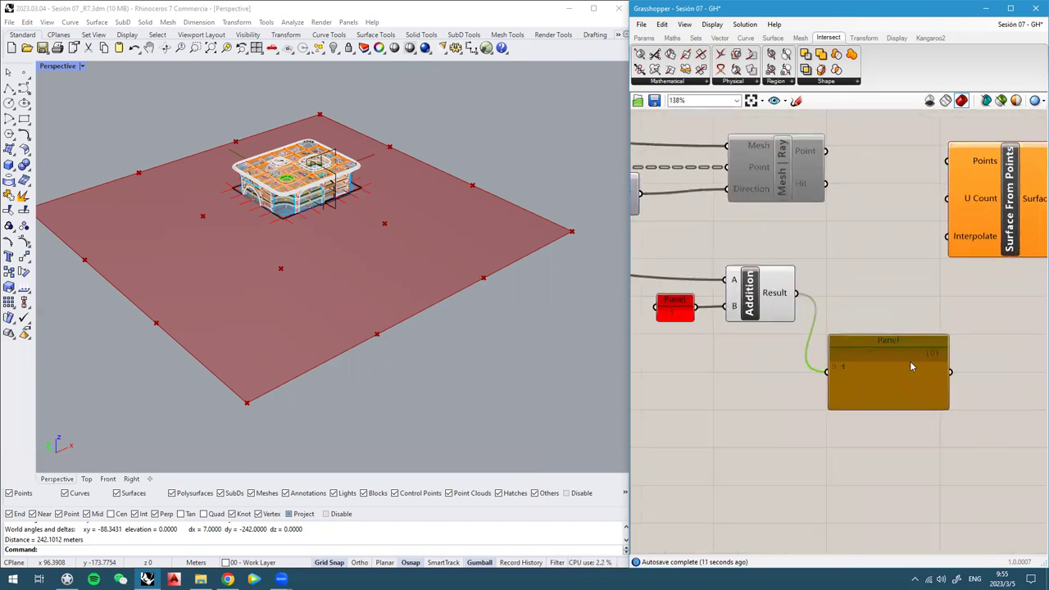
{"action": "right_click", "coordinate": [870, 369]}
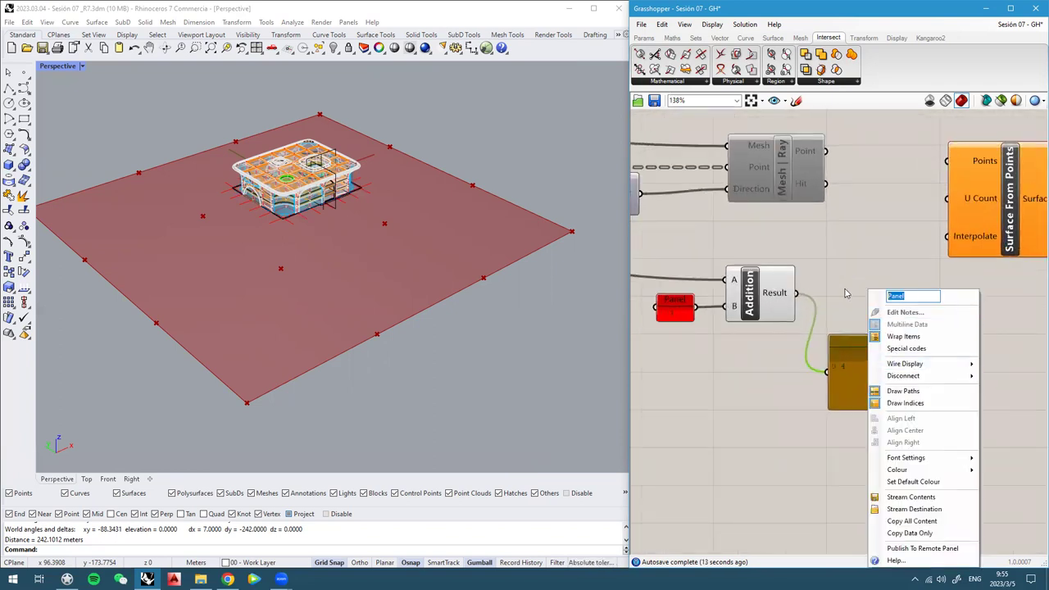
{"action": "type", "text": "Pts for Srf Generation"}
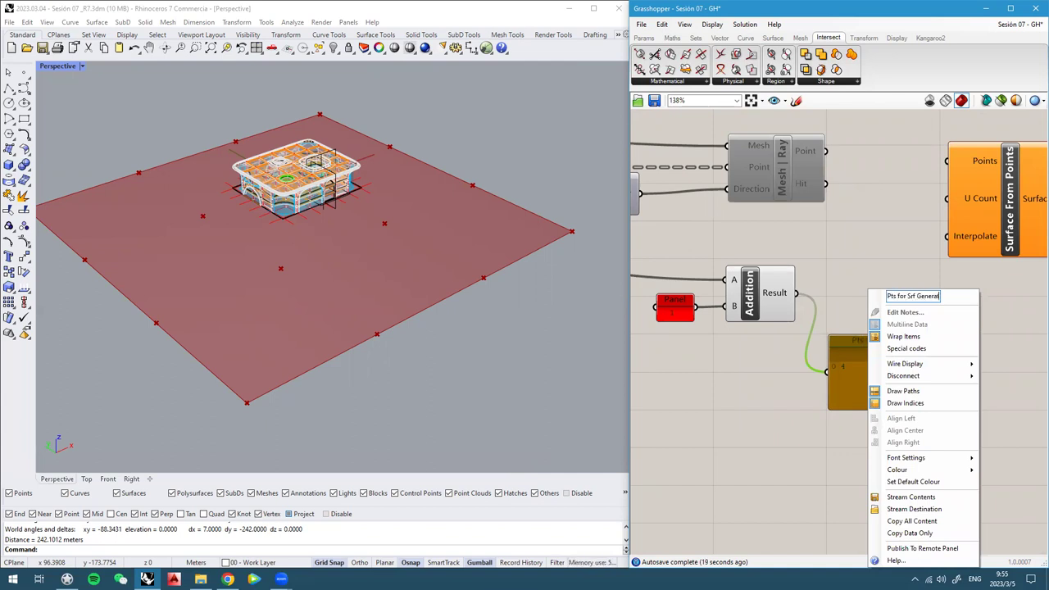
{"action": "key", "text": "Return"}
Turn off the Addition component's preview and connect its Result to the U Count input of Surface From Points
{"action": "left_click", "coordinate": [754, 302]}
{"action": "middle_click", "coordinate": [755, 301]}
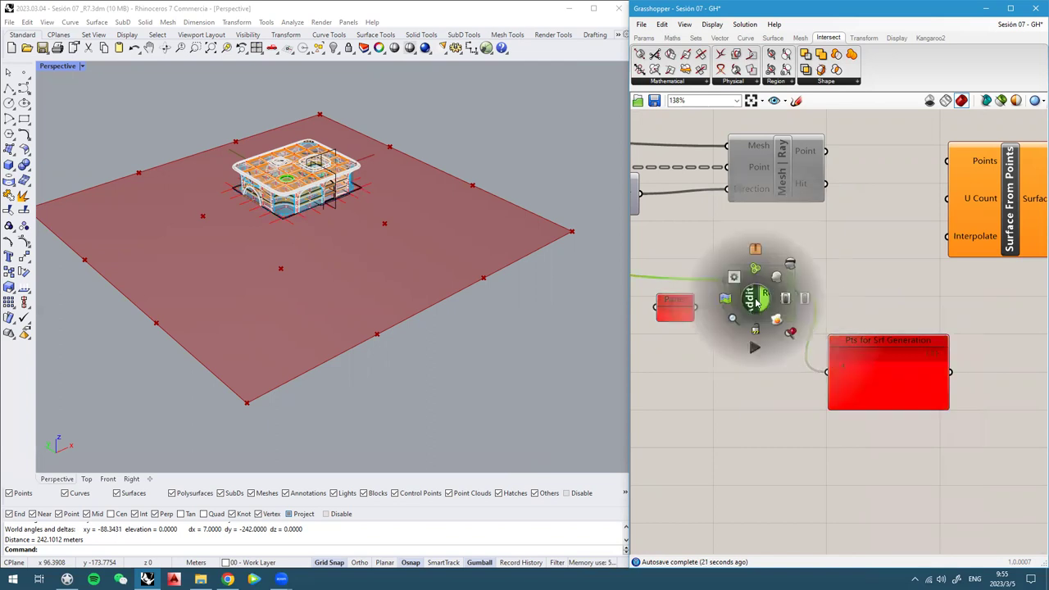
{"action": "left_click", "coordinate": [796, 265]}
{"action": "mouse_move", "coordinate": [780, 301]}
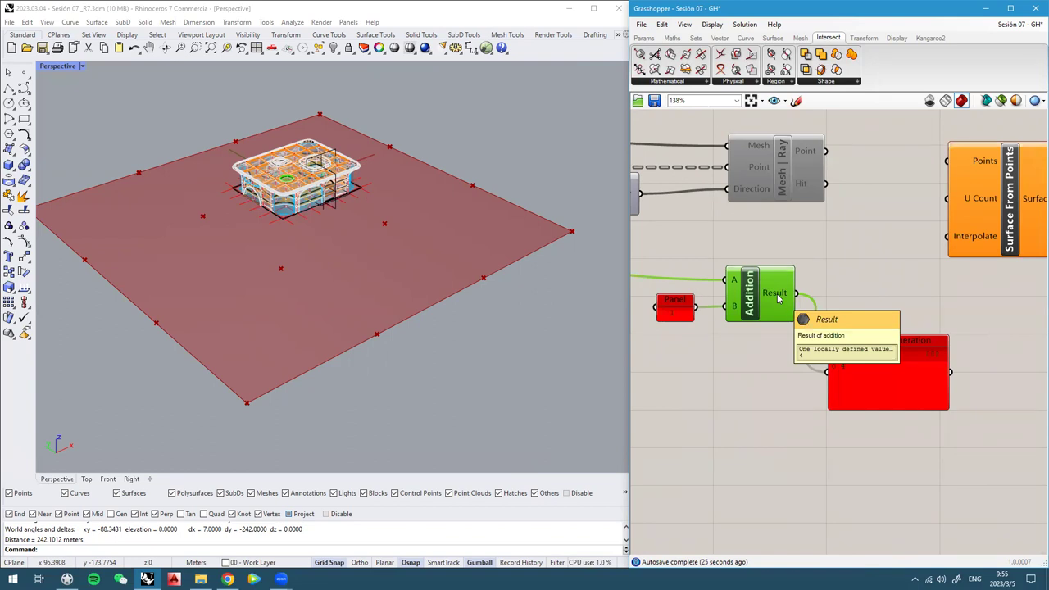
{"action": "left_click_drag", "start_coordinate": [793, 293], "coordinate": [948, 198]}
{"action": "left_click", "coordinate": [919, 280]}
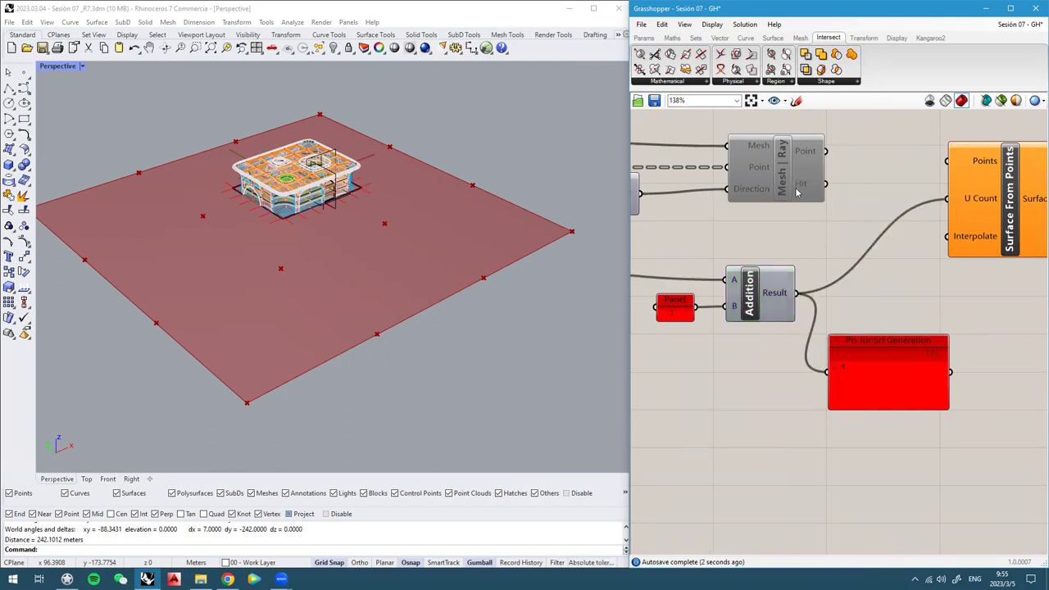
Re-enable the Mesh | Ray component so the grid points are projected onto the terrain mesh
{"action": "right_click_drag", "start_coordinate": [796, 188], "coordinate": [803, 191]}
{"action": "scroll", "coordinate": [794, 177], "scroll_direction": "down", "scroll_amount": 2}
{"action": "right_click_drag", "start_coordinate": [786, 245], "coordinate": [954, 253]}
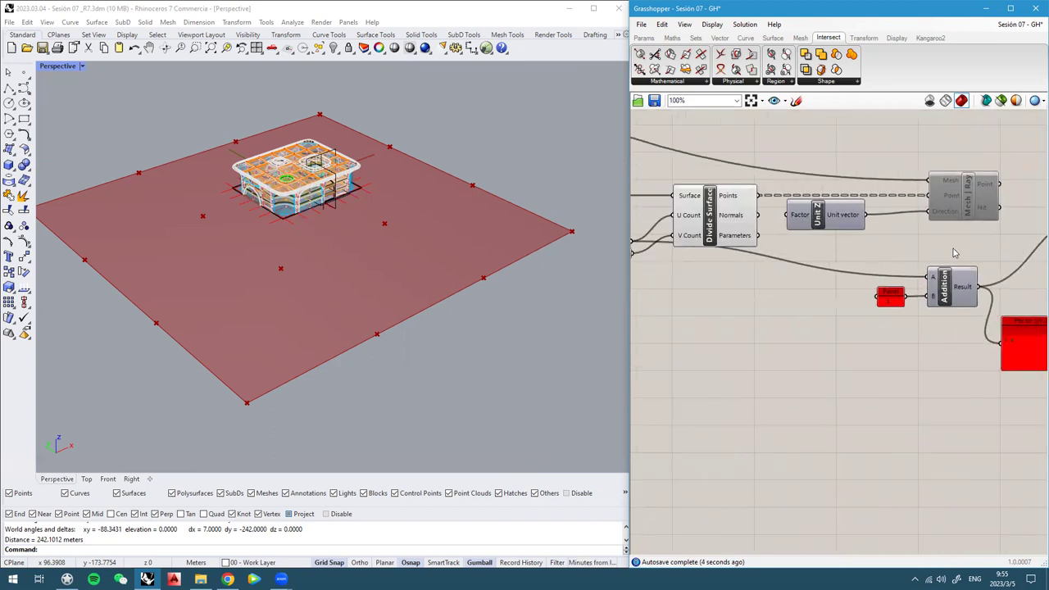
{"action": "left_click", "coordinate": [974, 193]}
{"action": "key", "text": "space"}
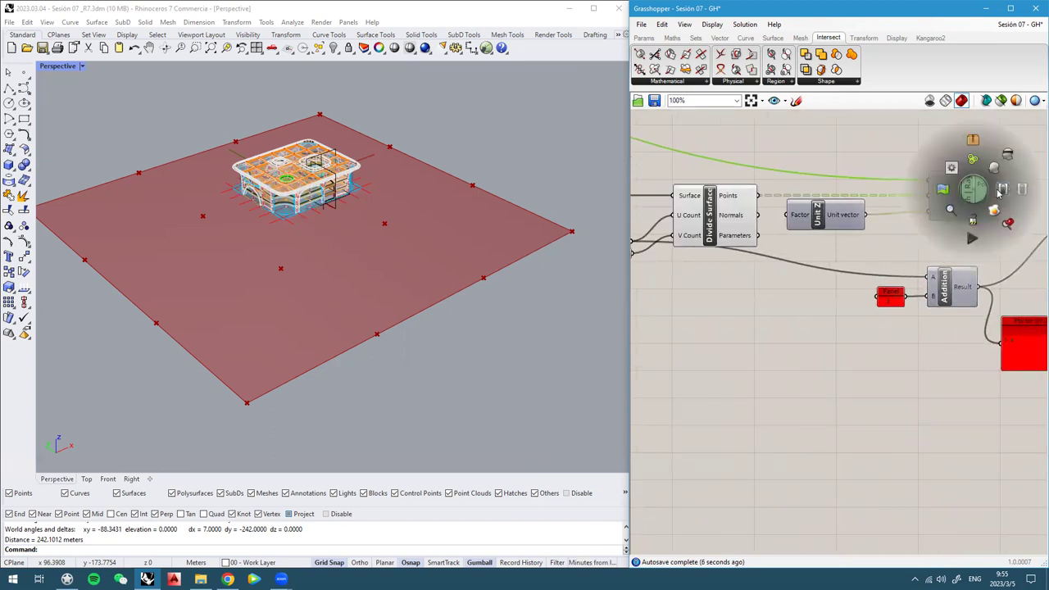
{"action": "left_click", "coordinate": [998, 192]}
{"action": "right_click_drag", "start_coordinate": [337, 274], "coordinate": [344, 245]}
Set the U - Pt Divisions slider to 50
{"action": "right_click_drag", "start_coordinate": [678, 255], "coordinate": [774, 263]}
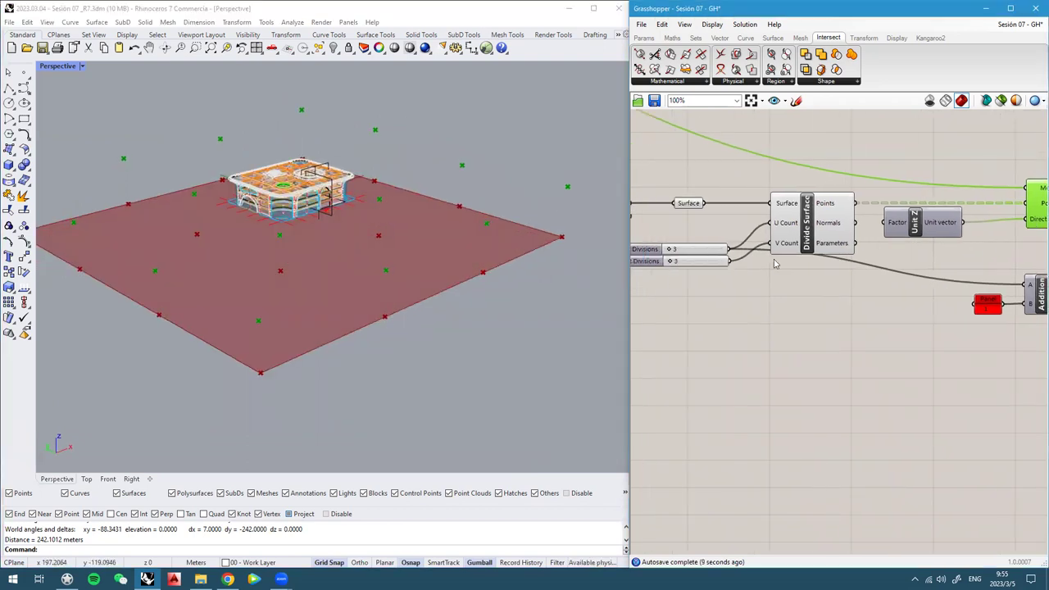
{"action": "scroll", "coordinate": [672, 254], "scroll_direction": "up", "scroll_amount": 2}
{"action": "left_click", "coordinate": [707, 290]}
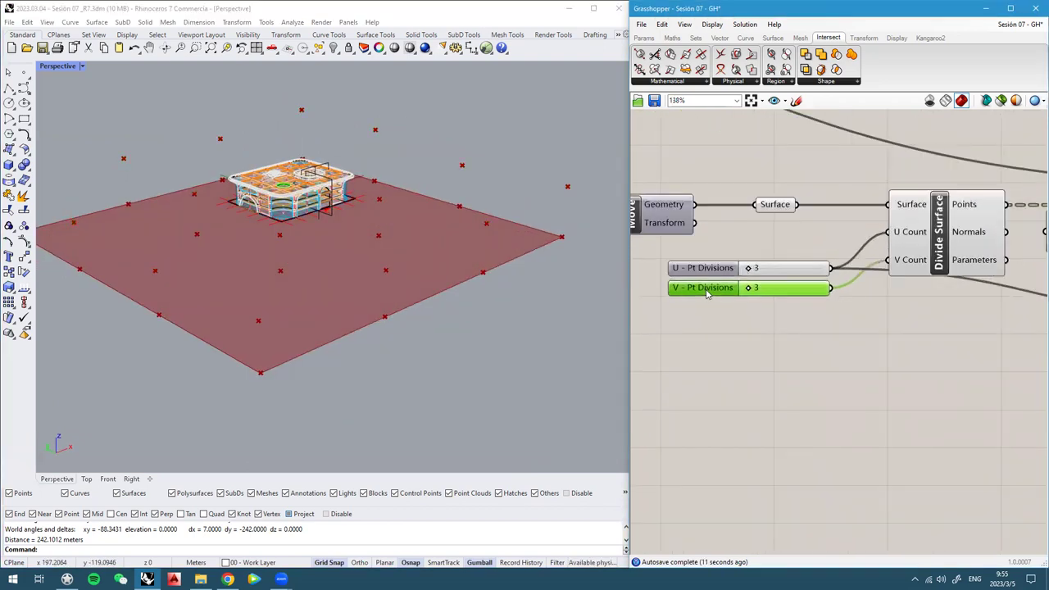
{"action": "scroll", "coordinate": [752, 267], "scroll_direction": "up", "scroll_amount": 2}
{"action": "double_click", "coordinate": [761, 268]}
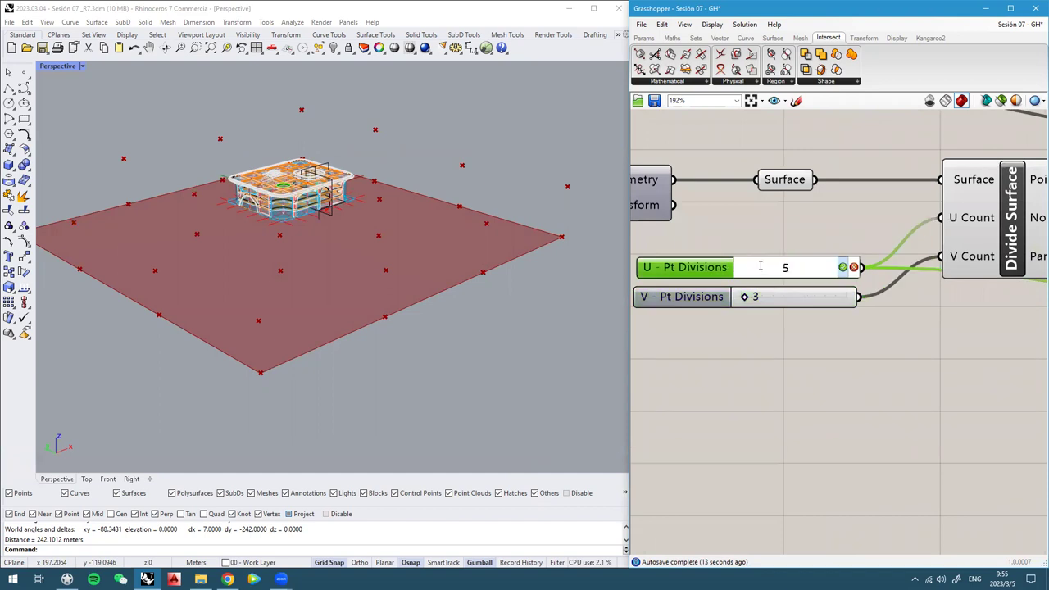
{"action": "left_click", "coordinate": [843, 268]}
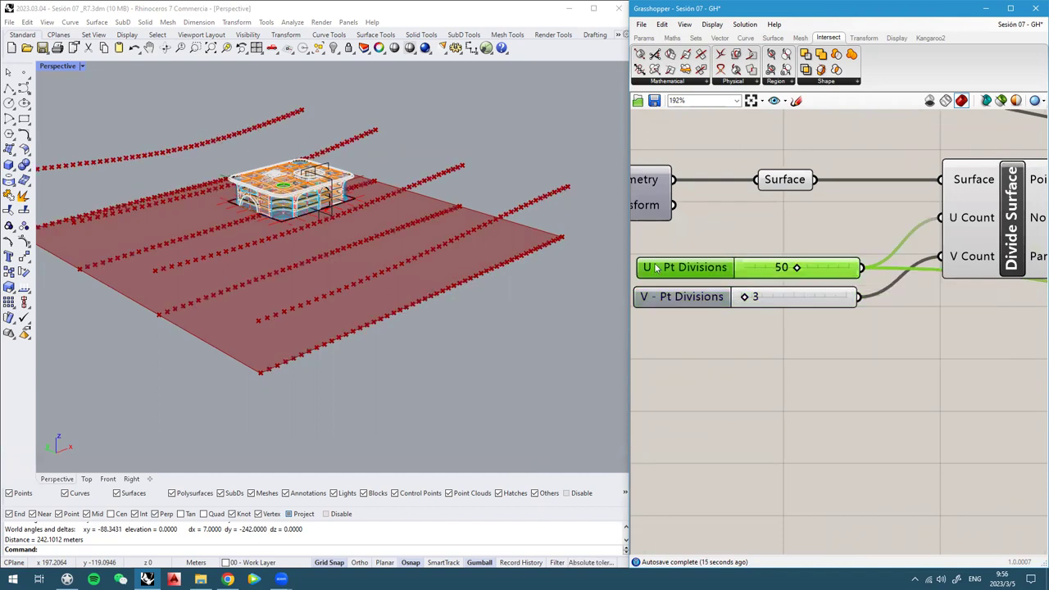
Set the V - Pt Divisions slider to 50 and check the denser point grid in the perspective view
{"action": "right_click_drag", "start_coordinate": [394, 245], "coordinate": [426, 254]}
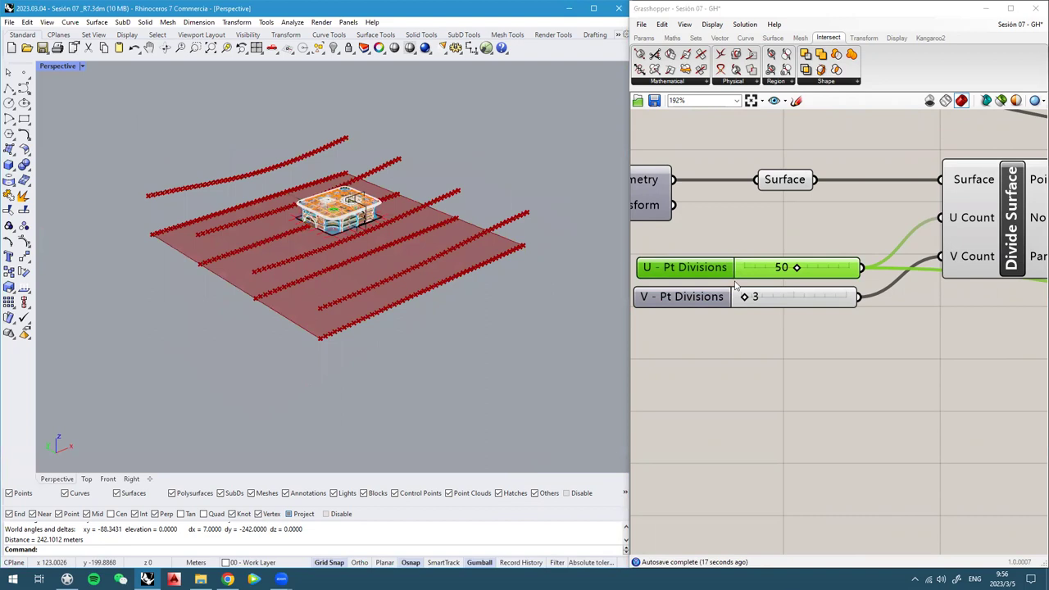
{"action": "left_click", "coordinate": [765, 296]}
{"action": "double_click", "coordinate": [765, 297]}
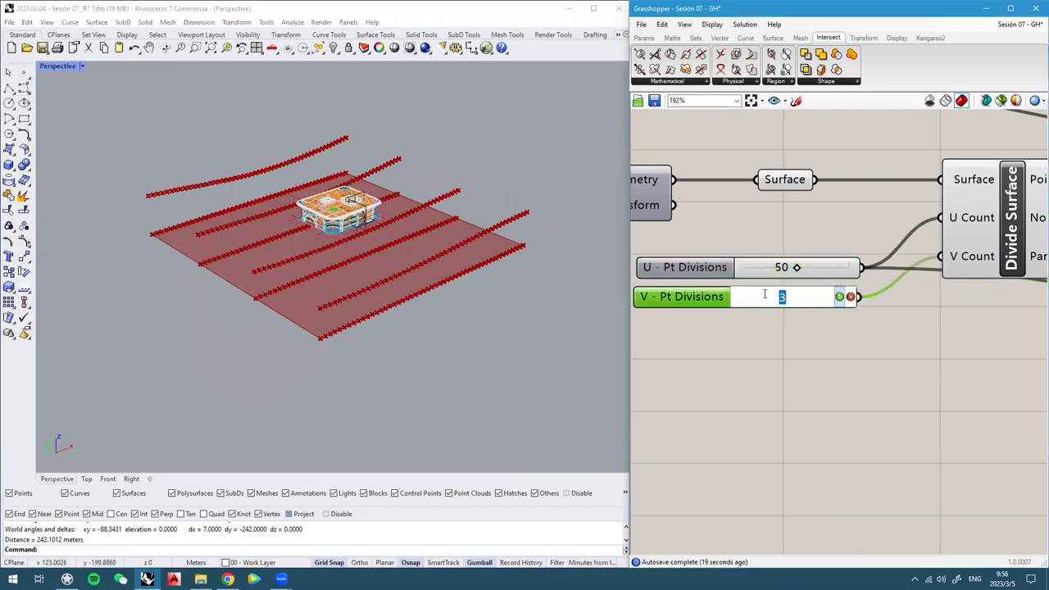
{"action": "type", "text": "50"}
{"action": "key", "text": "Return"}
{"action": "right_click_drag", "start_coordinate": [416, 281], "coordinate": [184, 227]}
Move the U and V - Pt Divisions sliders together to just below the 00 - Main Control group
{"action": "scroll", "coordinate": [872, 298], "scroll_direction": "down", "scroll_amount": 2}
{"action": "right_click_drag", "start_coordinate": [749, 298], "coordinate": [815, 297]}
{"action": "scroll", "coordinate": [815, 297], "scroll_direction": "up", "scroll_amount": 1}
{"action": "left_click_drag", "start_coordinate": [814, 296], "coordinate": [811, 285]}
{"action": "left_click", "coordinate": [811, 275], "text": "shift"}
{"action": "scroll", "coordinate": [874, 305], "scroll_direction": "down", "scroll_amount": 10}
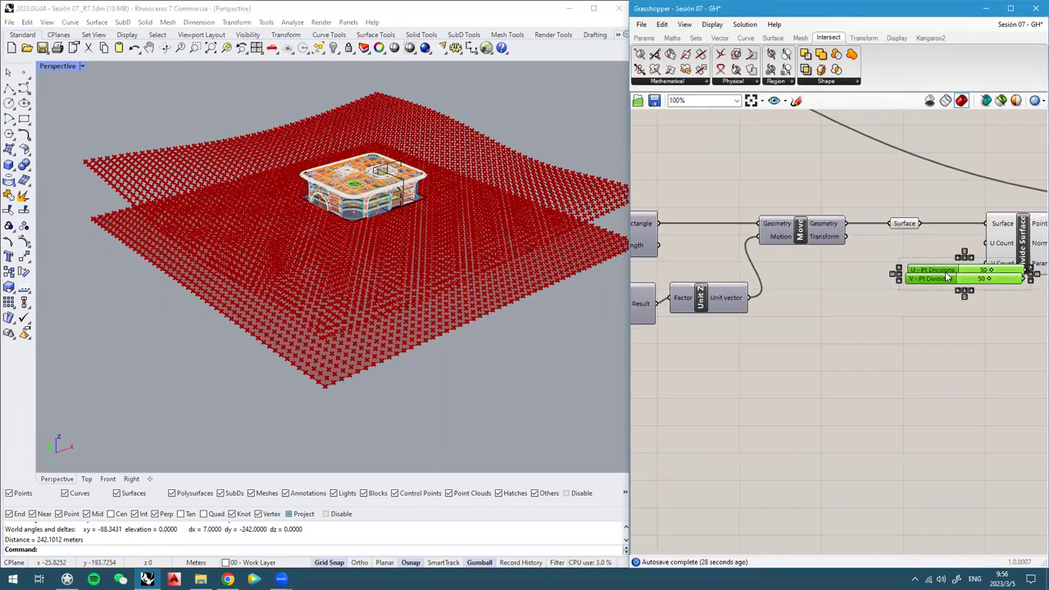
{"action": "scroll", "coordinate": [874, 305], "scroll_direction": "up", "scroll_amount": 10}
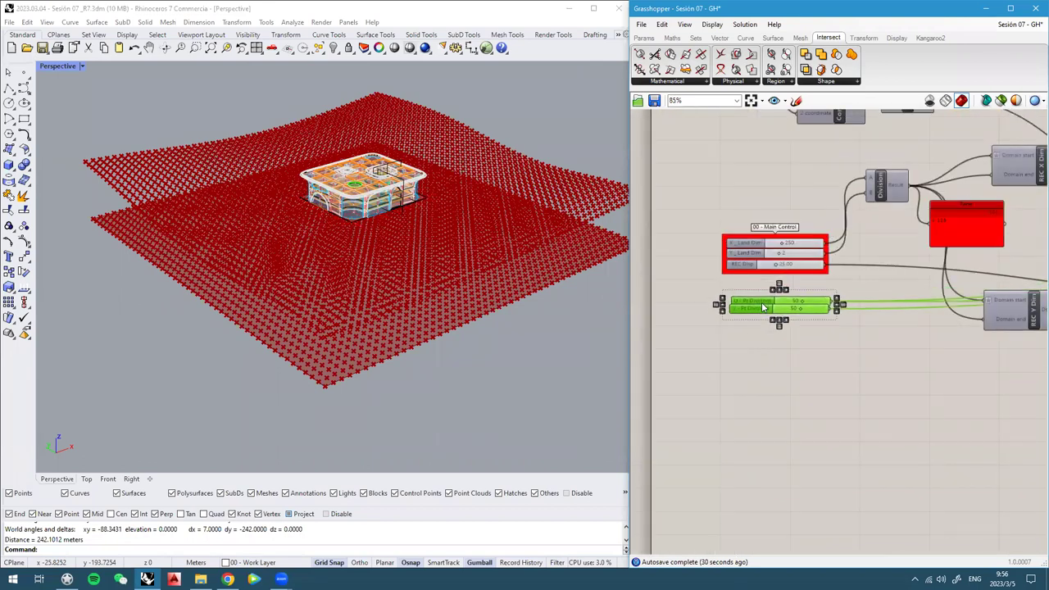
{"action": "right_click_drag", "start_coordinate": [717, 308], "coordinate": [732, 332]}
{"action": "scroll", "coordinate": [758, 300], "scroll_direction": "up", "scroll_amount": 1}
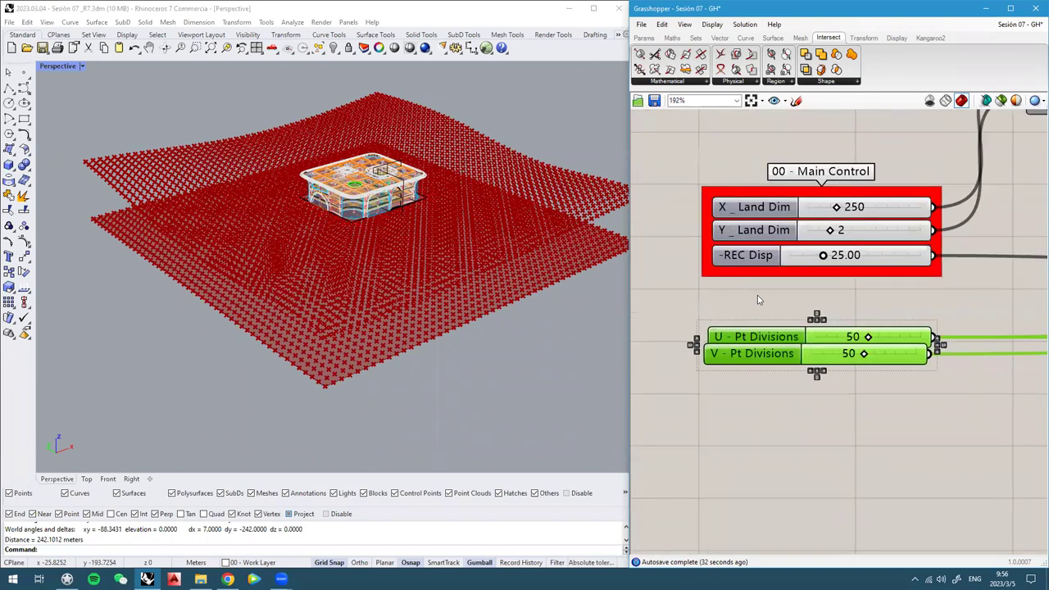
Add the two Pt Divisions sliders to the 00 - Main Control group
{"action": "left_click", "coordinate": [782, 277], "text": "shift"}
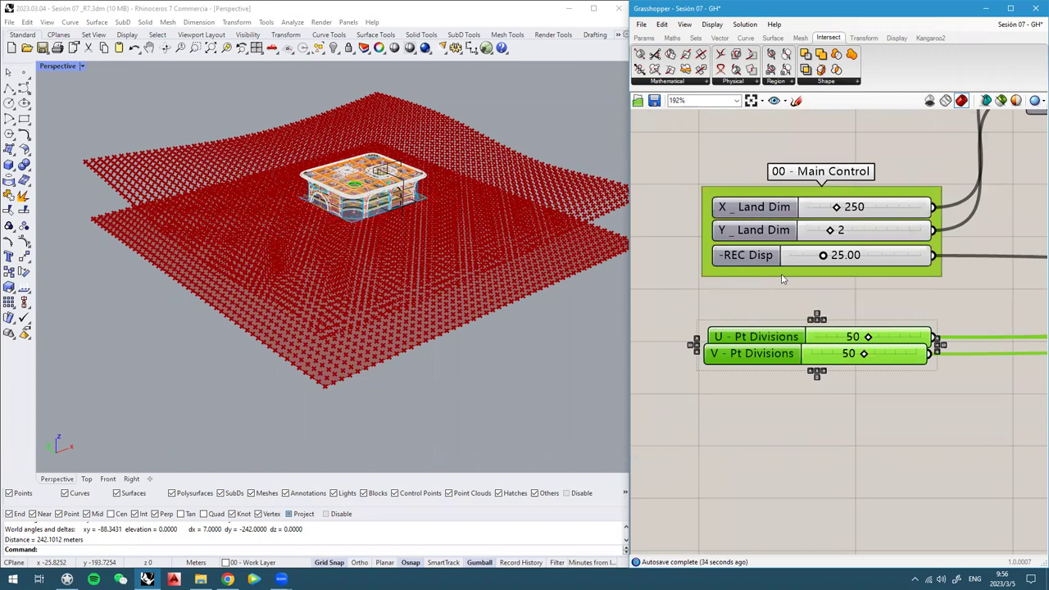
{"action": "right_click", "coordinate": [782, 279]}
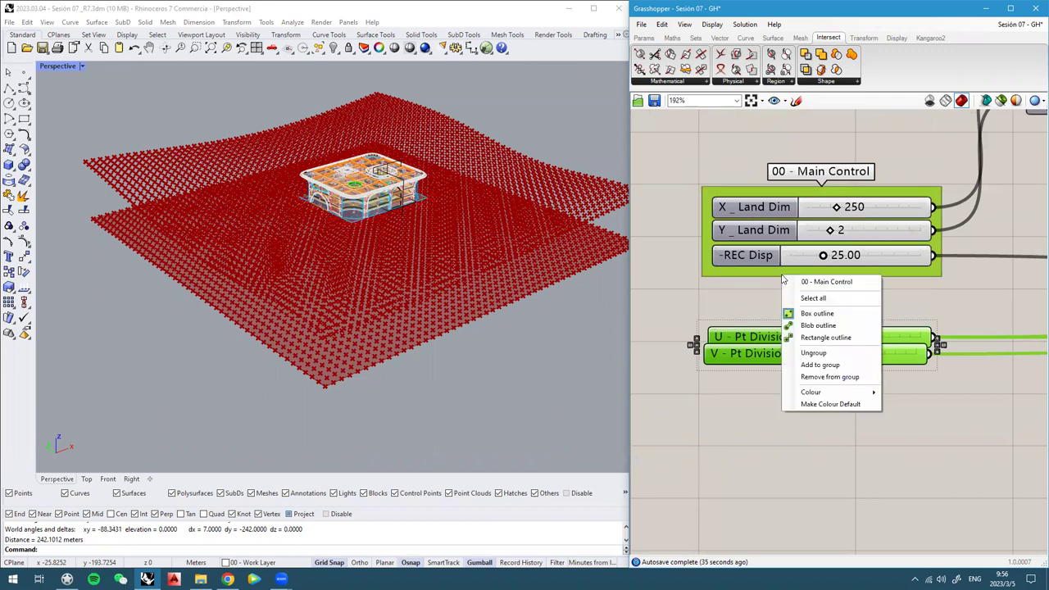
{"action": "left_click", "coordinate": [829, 369]}
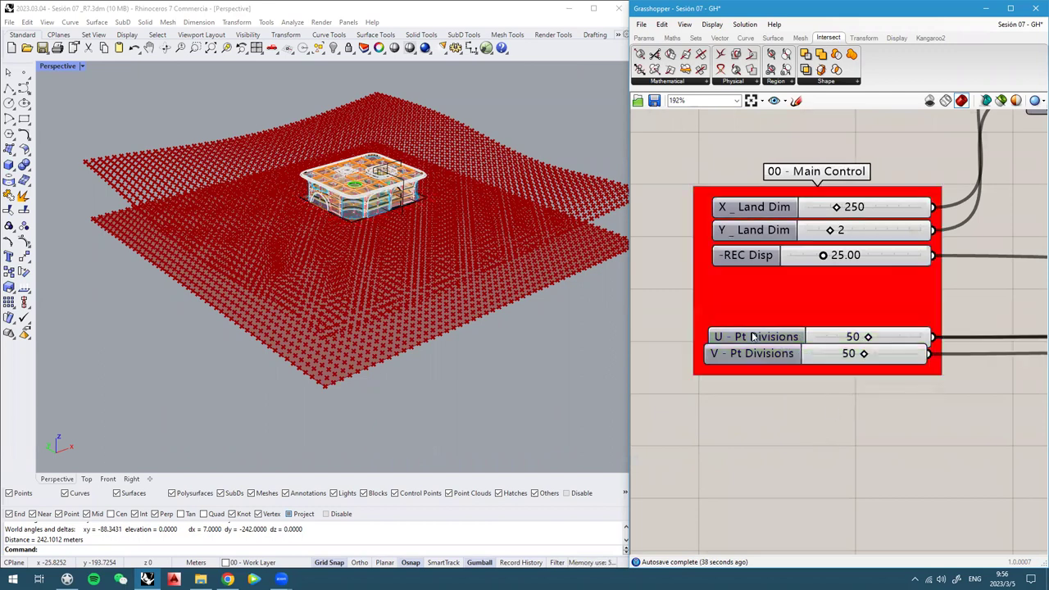
Stack the U - Pt Divisions and V - Pt Divisions sliders directly beneath the -REC Disp slider inside the group
{"action": "left_click_drag", "start_coordinate": [752, 337], "coordinate": [754, 276]}
{"action": "left_click", "coordinate": [745, 358]}
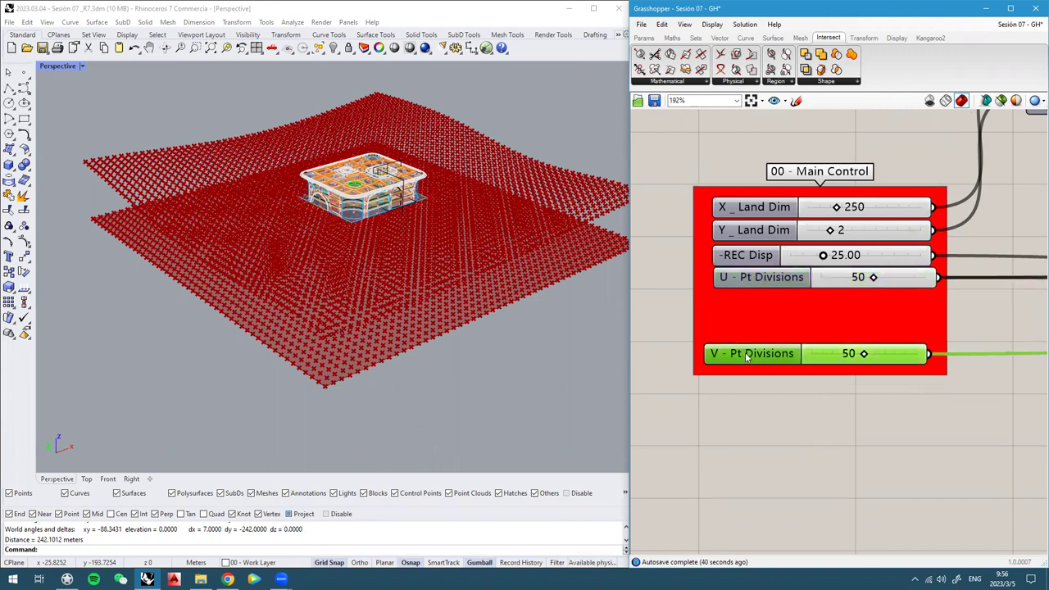
{"action": "left_click_drag", "start_coordinate": [746, 358], "coordinate": [752, 310]}
{"action": "scroll", "coordinate": [783, 217], "scroll_direction": "up", "scroll_amount": 1}
Align the left edges of all five sliders in the 00 - Main Control group and space them evenly vertically
{"action": "left_click_drag", "start_coordinate": [817, 420], "coordinate": [742, 136]}
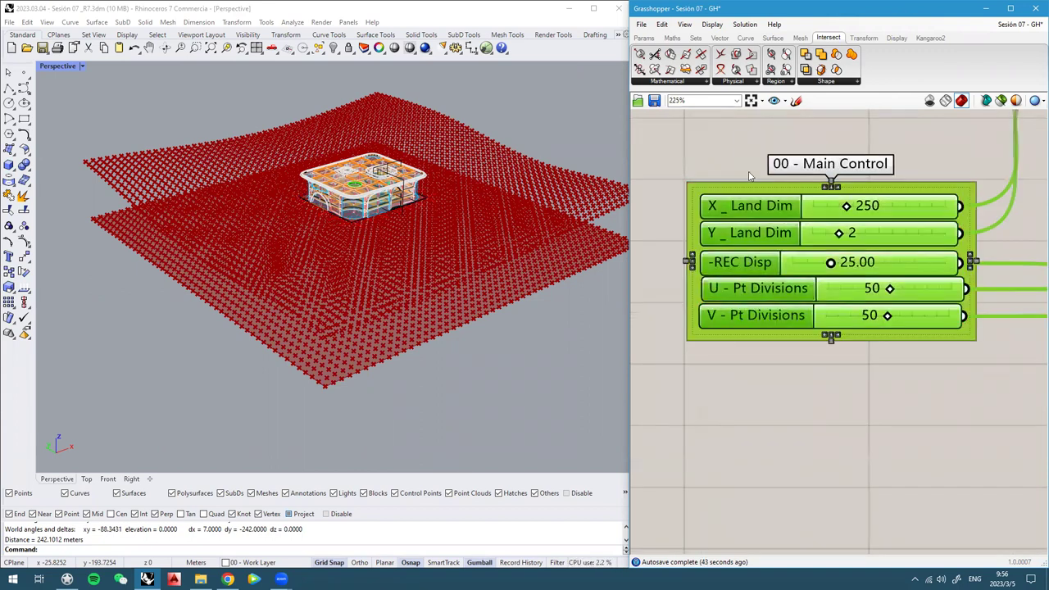
{"action": "left_click", "coordinate": [826, 189]}
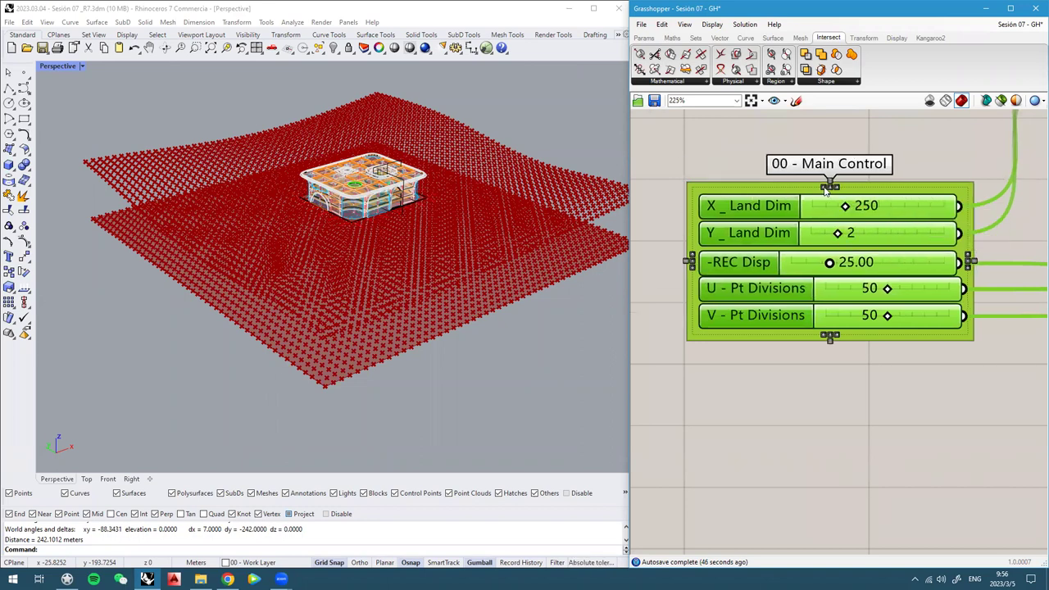
{"action": "left_click", "coordinate": [837, 189]}
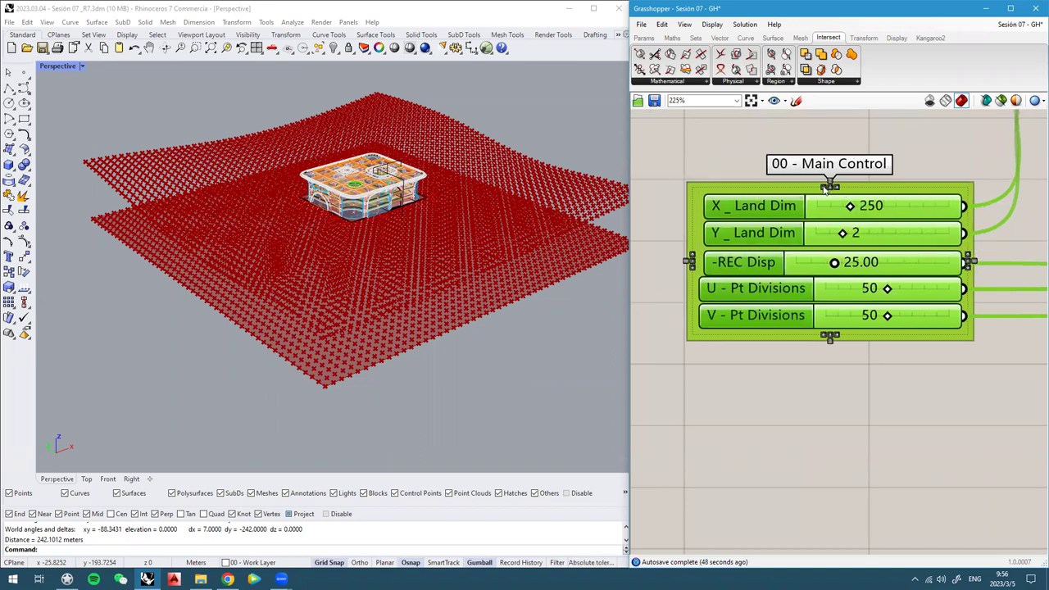
{"action": "left_click", "coordinate": [831, 186]}
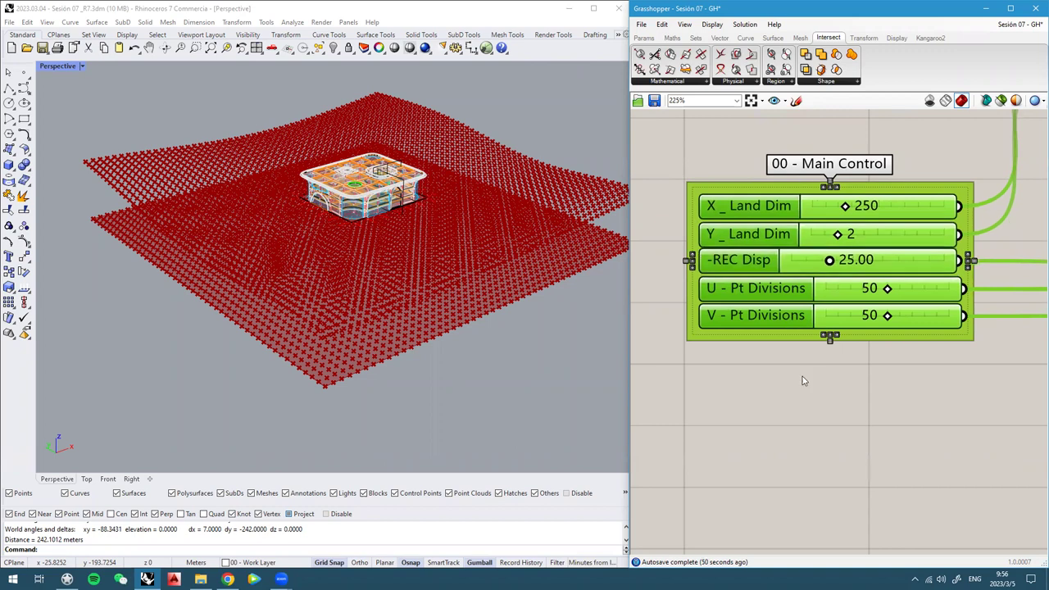
Select the Divide Surface component fed by the Surface parameter
{"action": "scroll", "coordinate": [802, 376], "scroll_direction": "down", "scroll_amount": 7}
{"action": "scroll", "coordinate": [807, 275], "scroll_direction": "up", "scroll_amount": 4}
{"action": "left_click", "coordinate": [867, 278]}
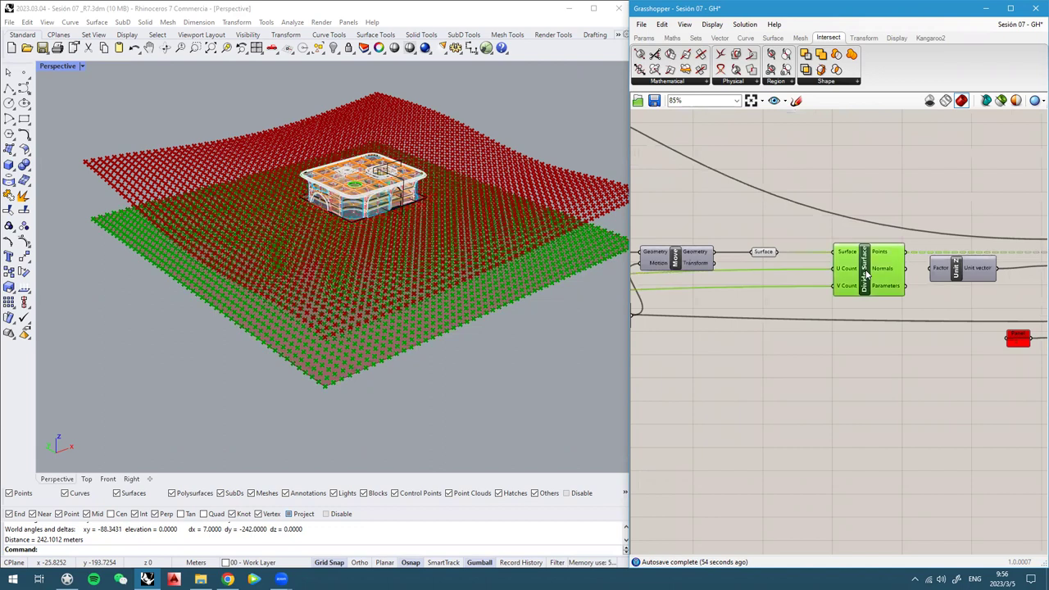
Turn off the viewport preview of the Divide Surface component
{"action": "right_click_drag", "start_coordinate": [866, 270], "coordinate": [842, 270]}
{"action": "middle_click", "coordinate": [842, 270]}
{"action": "left_click", "coordinate": [867, 233]}
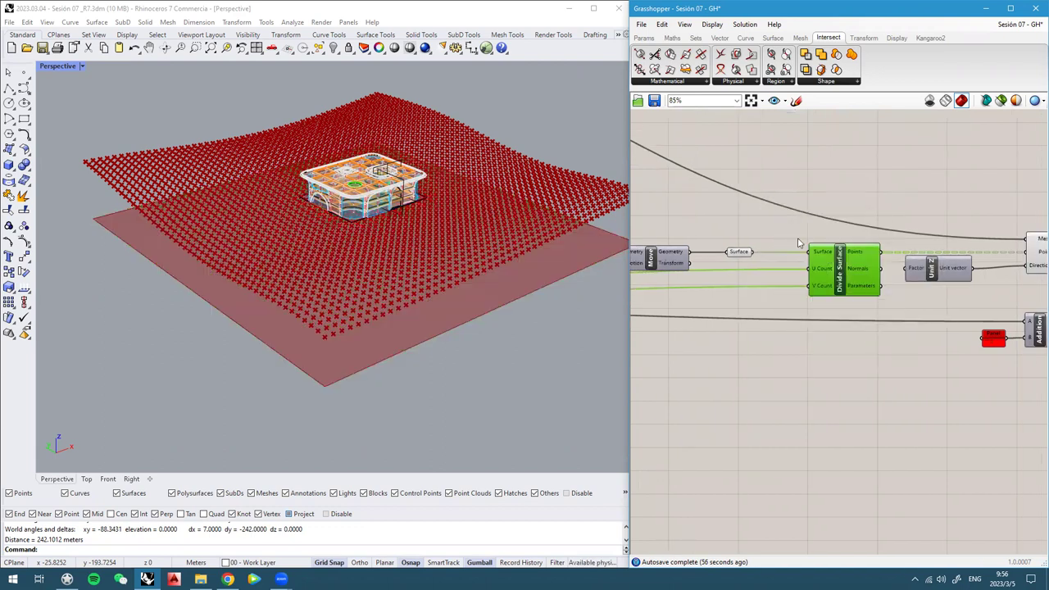
Turn off the preview of the Surface parameter feeding Divide Surface, and save the Grasshopper definition
{"action": "left_click", "coordinate": [738, 253]}
{"action": "right_click_drag", "start_coordinate": [332, 331], "coordinate": [333, 308]}
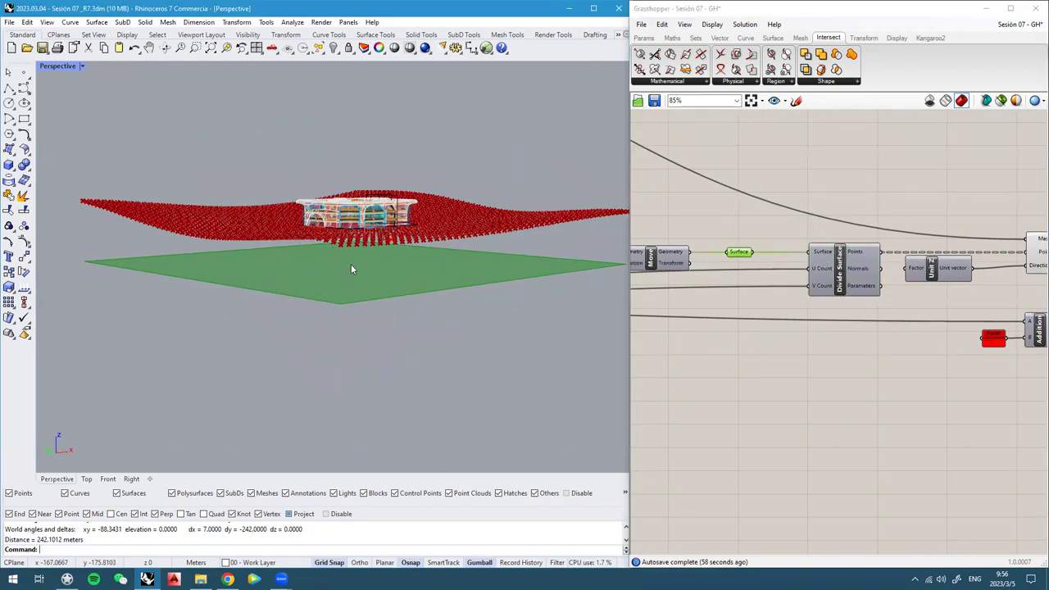
{"action": "right_click_drag", "start_coordinate": [352, 269], "coordinate": [359, 283]}
{"action": "middle_click", "coordinate": [743, 255]}
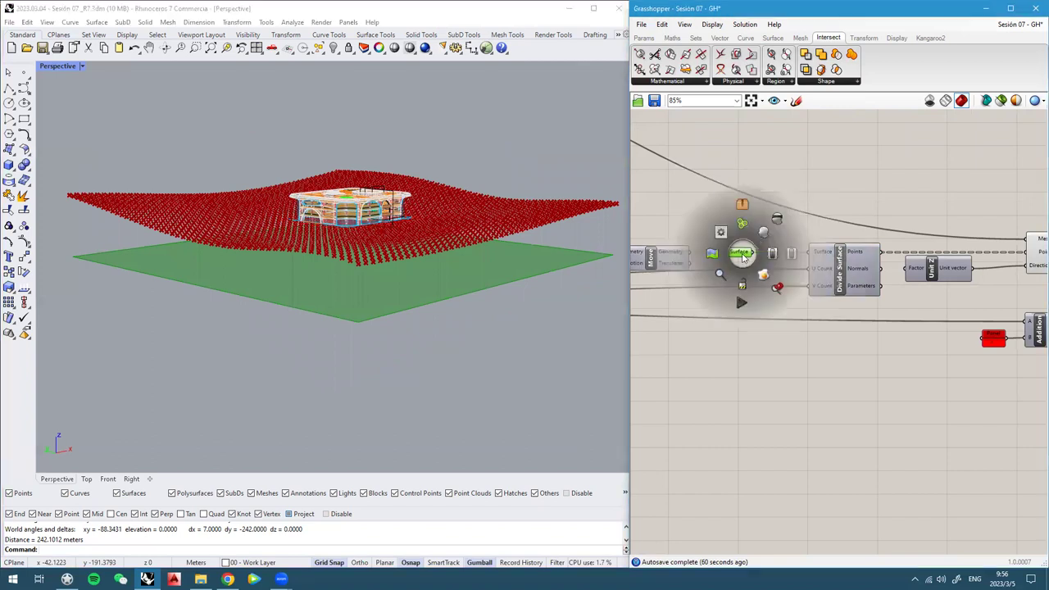
{"action": "left_click", "coordinate": [776, 220]}
{"action": "right_click_drag", "start_coordinate": [368, 270], "coordinate": [333, 287]}
{"action": "scroll", "coordinate": [320, 272], "scroll_direction": "down", "scroll_amount": 5}
{"action": "scroll", "coordinate": [387, 195], "scroll_direction": "up", "scroll_amount": 5}
{"action": "right_click_drag", "start_coordinate": [948, 229], "coordinate": [902, 224]}
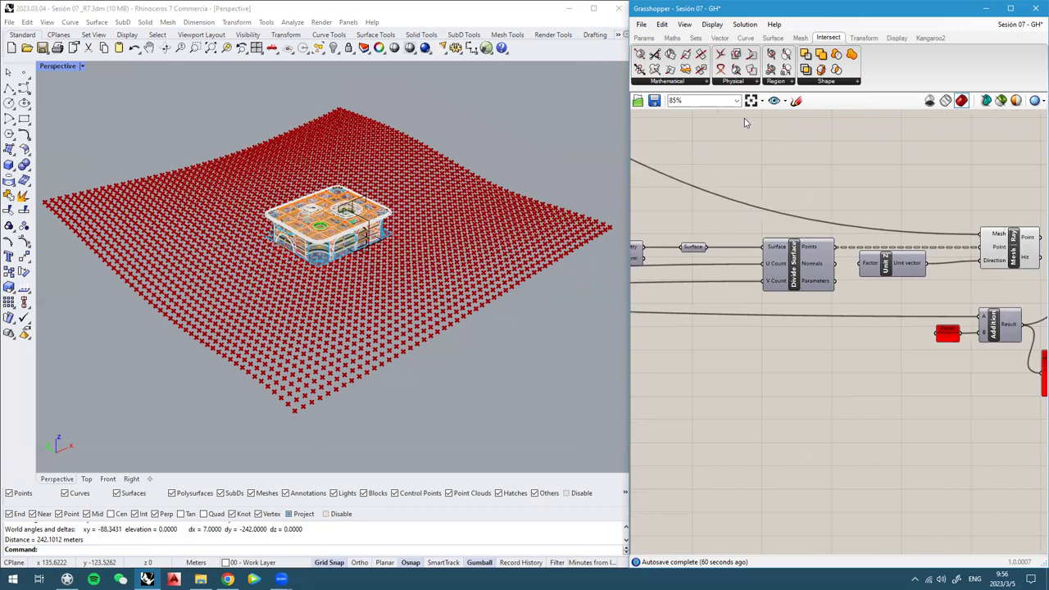
{"action": "left_click", "coordinate": [655, 102]}
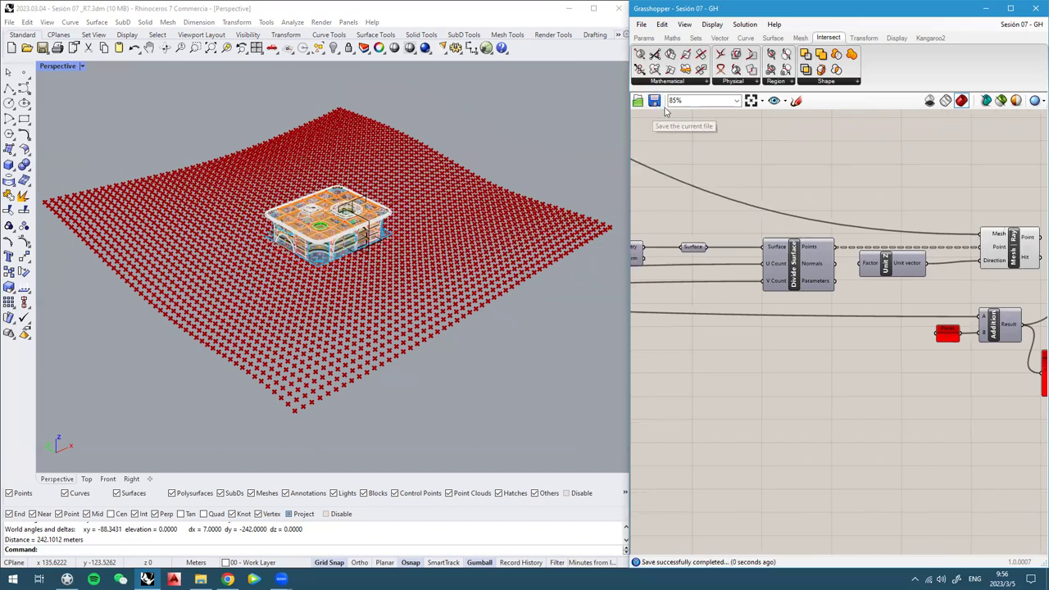
Connect the Point output of Mesh Ray to the Points input of Surface From Points and check the component's error message
{"action": "right_click_drag", "start_coordinate": [829, 281], "coordinate": [681, 262]}
{"action": "scroll", "coordinate": [866, 253], "scroll_direction": "up", "scroll_amount": 1}
{"action": "left_click", "coordinate": [862, 232]}
{"action": "mouse_move", "coordinate": [410, 300]}
{"action": "right_mouse_down"}
{"action": "mouse_move", "coordinate": [403, 260]}
{"action": "mouse_move", "coordinate": [402, 287]}
{"action": "right_mouse_up"}
{"action": "left_click", "coordinate": [852, 175]}
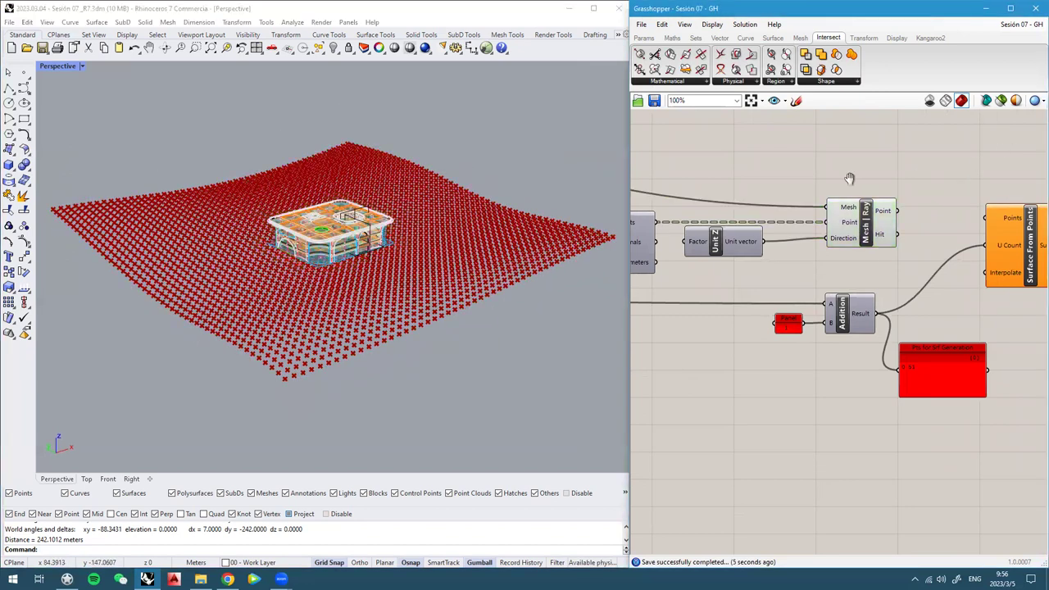
{"action": "scroll", "coordinate": [820, 197], "scroll_direction": "up", "scroll_amount": 1}
{"action": "left_click_drag", "start_coordinate": [984, 250], "coordinate": [991, 250]}
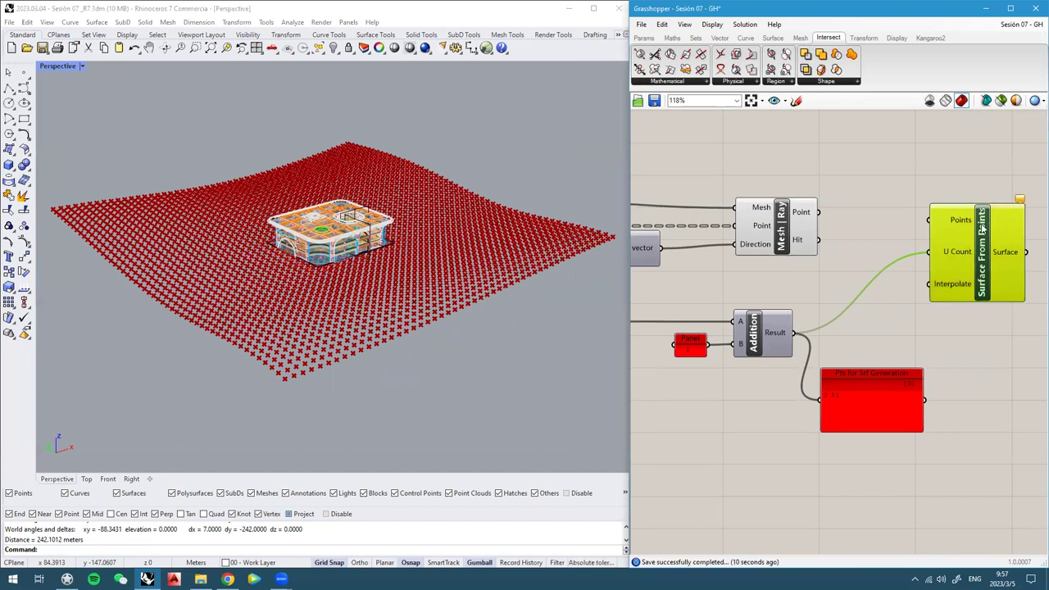
{"action": "right_click_drag", "start_coordinate": [958, 243], "coordinate": [928, 236]}
{"action": "left_click_drag", "start_coordinate": [772, 208], "coordinate": [899, 214]}
{"action": "left_click_drag", "start_coordinate": [953, 254], "coordinate": [945, 250]}
{"action": "mouse_move", "coordinate": [982, 190]}
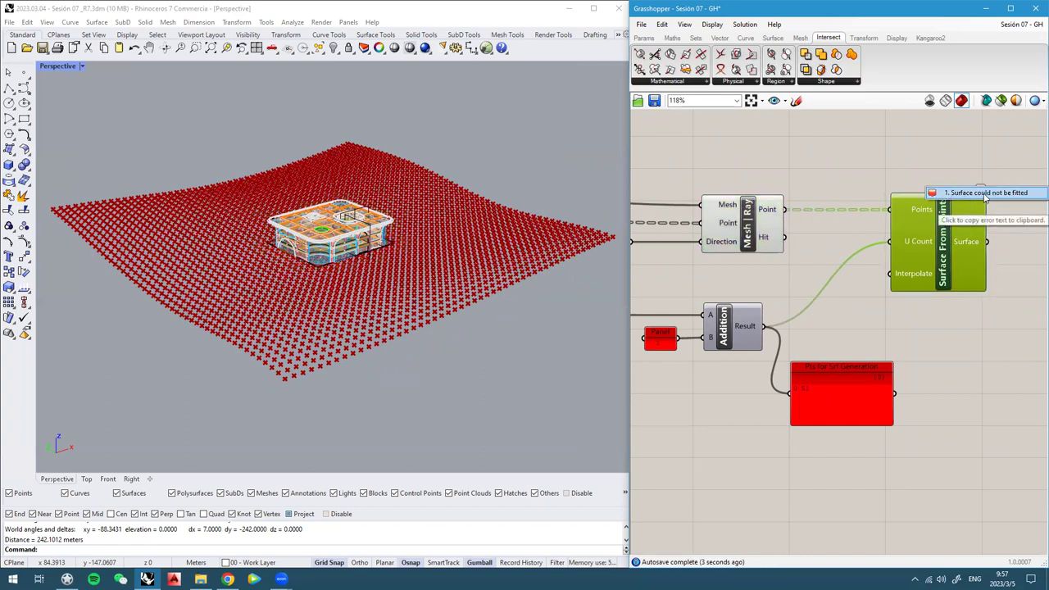
{"action": "left_click", "coordinate": [954, 339]}
Add a Param Viewer above Mesh Ray and connect the Mesh Ray Point output to it
{"action": "right_click_drag", "start_coordinate": [872, 295], "coordinate": [949, 304]}
{"action": "right_click_drag", "start_coordinate": [209, 343], "coordinate": [232, 370]}
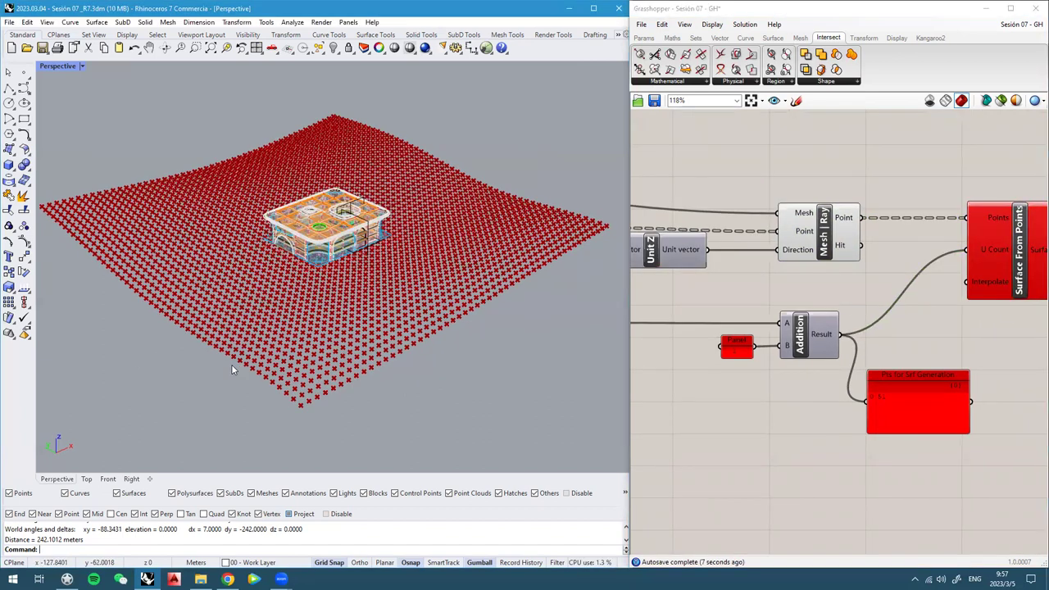
{"action": "right_click_drag", "start_coordinate": [890, 191], "coordinate": [778, 243]}
{"action": "scroll", "coordinate": [785, 227], "scroll_direction": "down", "scroll_amount": 2}
{"action": "scroll", "coordinate": [790, 240], "scroll_direction": "up", "scroll_amount": 3}
{"action": "double_click", "coordinate": [791, 240]}
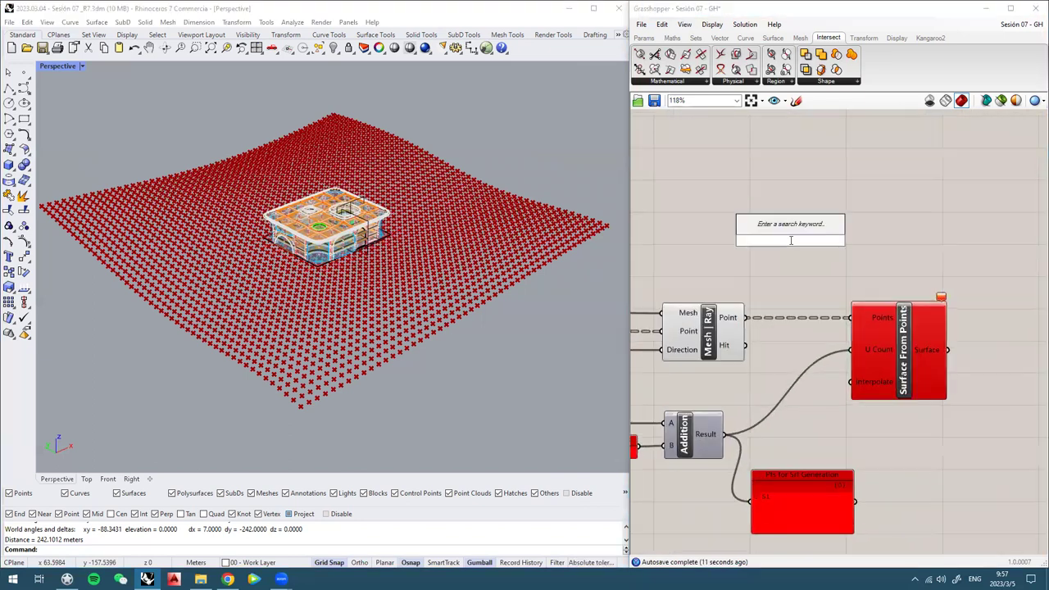
{"action": "type", "text": "para"}
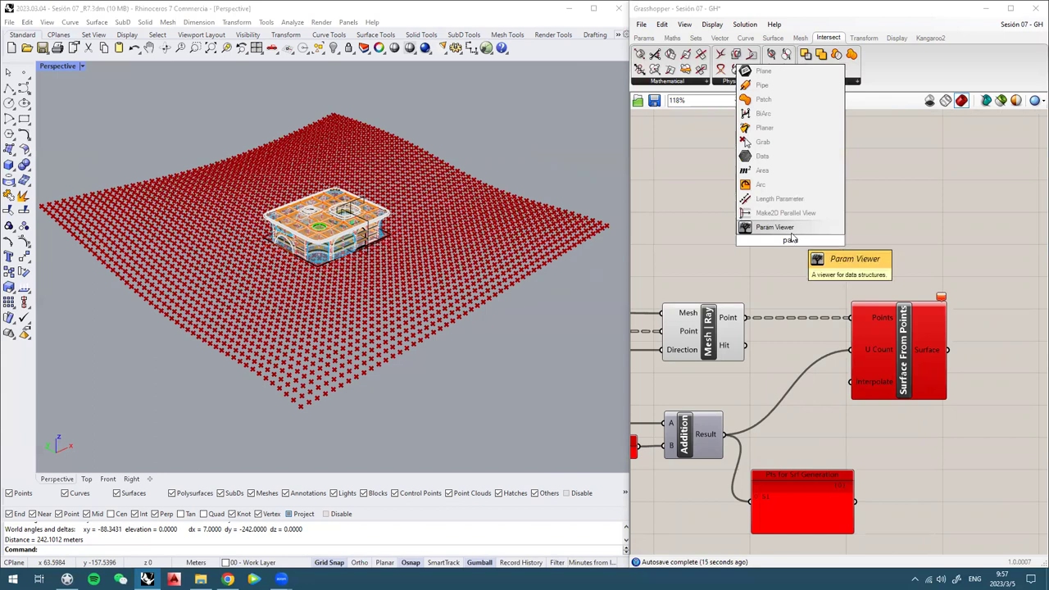
{"action": "left_click", "coordinate": [797, 228]}
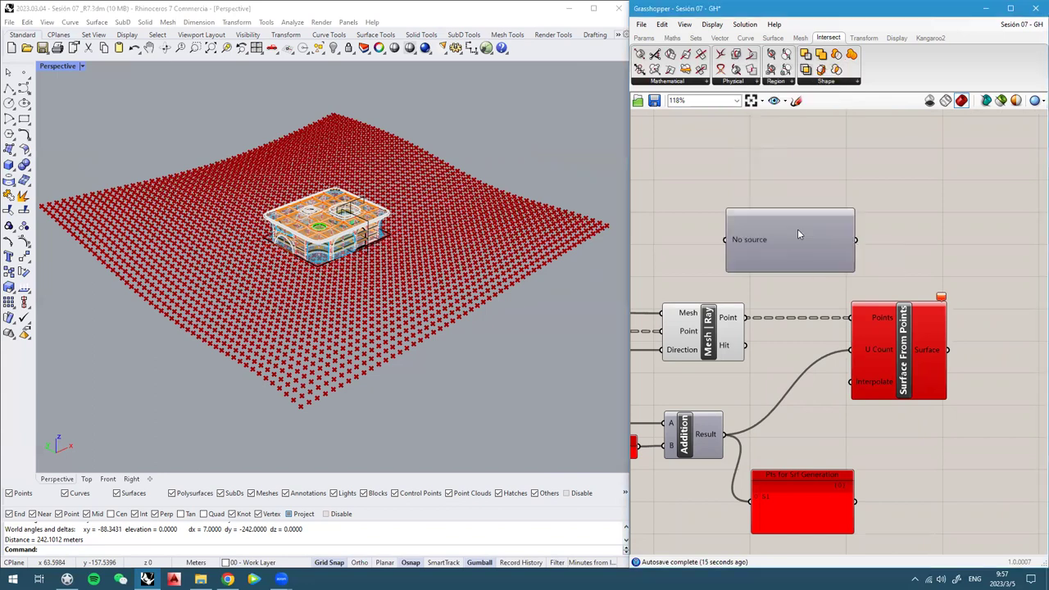
{"action": "left_click_drag", "start_coordinate": [744, 318], "coordinate": [762, 189]}
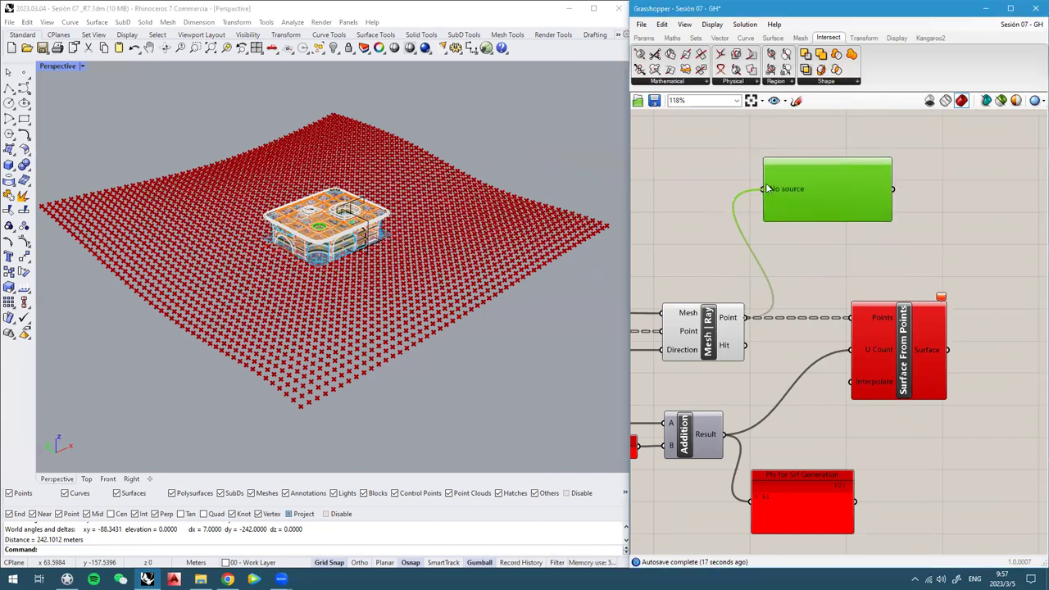
Examine the branch structure of the ray points in the Param Viewer, as a list and as a tree diagram
{"action": "scroll", "coordinate": [797, 177], "scroll_direction": "up", "scroll_amount": 2}
{"action": "scroll", "coordinate": [785, 177], "scroll_direction": "up", "scroll_amount": 2}
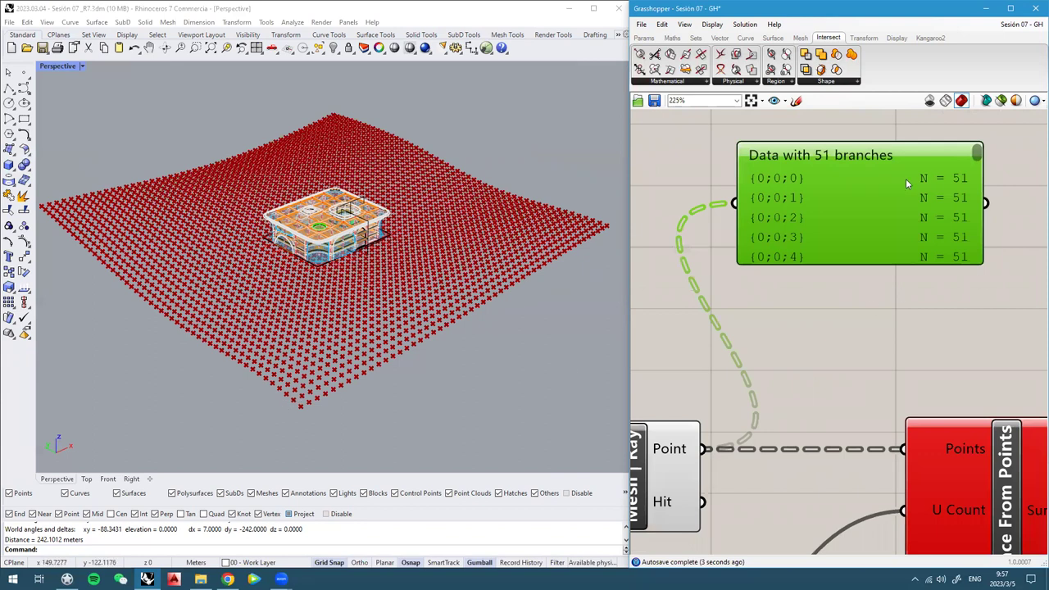
{"action": "scroll", "coordinate": [775, 179], "scroll_direction": "up", "scroll_amount": 1}
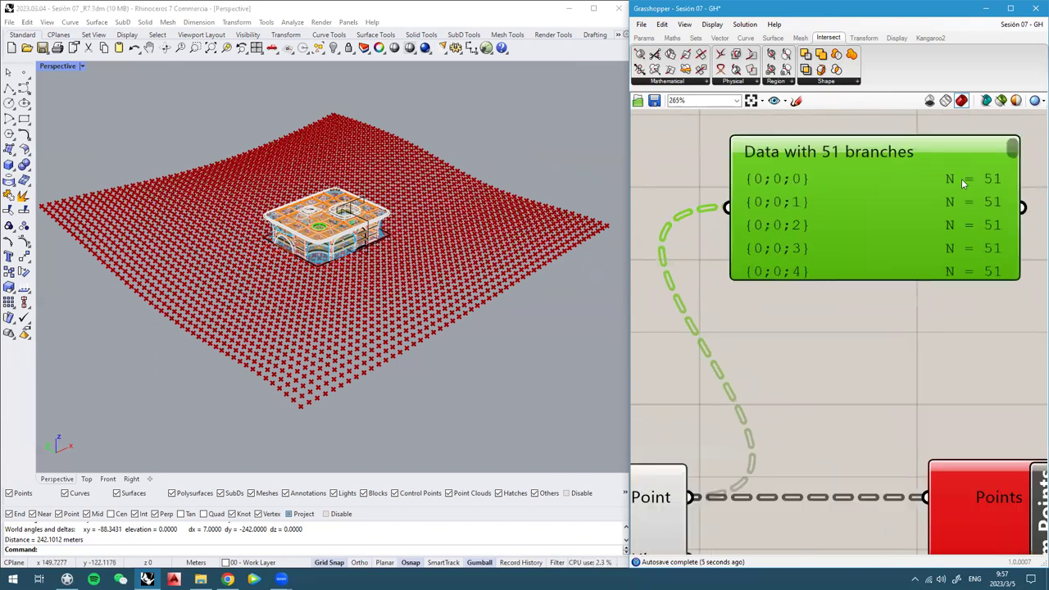
{"action": "scroll", "coordinate": [851, 196], "scroll_direction": "down", "scroll_amount": 2}
{"action": "double_click", "coordinate": [851, 196]}
{"action": "scroll", "coordinate": [851, 196], "scroll_direction": "up", "scroll_amount": 5}
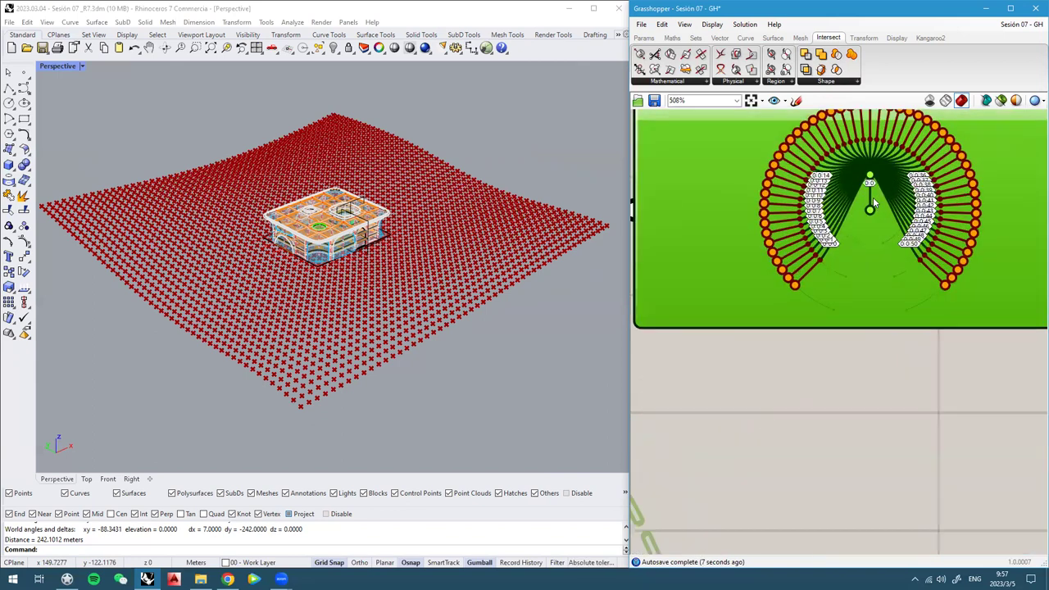
{"action": "scroll", "coordinate": [808, 273], "scroll_direction": "up", "scroll_amount": 2}
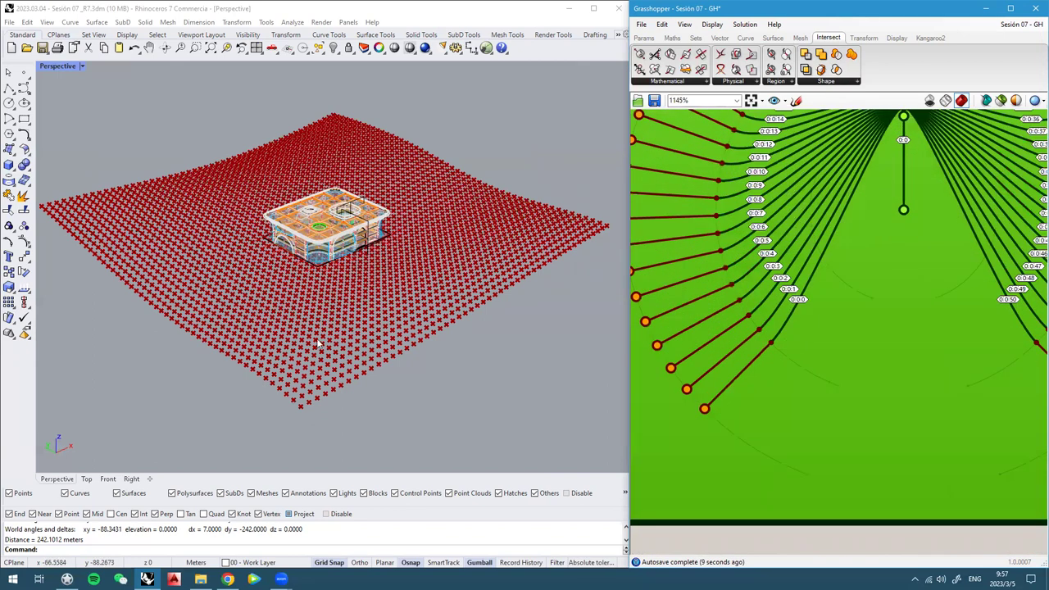
{"action": "scroll", "coordinate": [350, 246], "scroll_direction": "down", "scroll_amount": 3}
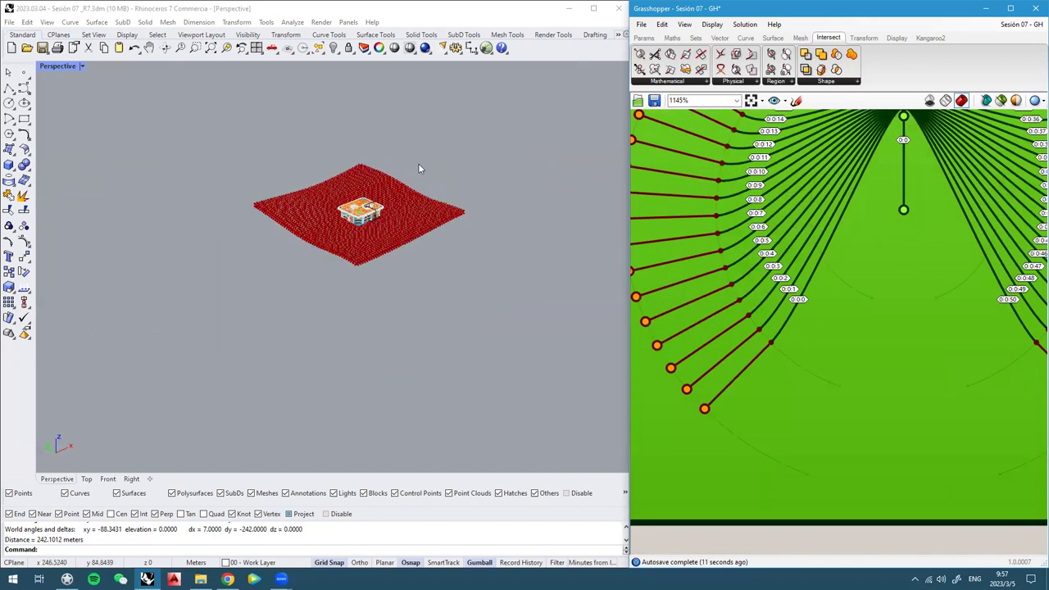
{"action": "scroll", "coordinate": [422, 166], "scroll_direction": "up", "scroll_amount": 2}
{"action": "scroll", "coordinate": [883, 293], "scroll_direction": "down", "scroll_amount": 1}
{"action": "scroll", "coordinate": [883, 294], "scroll_direction": "down", "scroll_amount": 10}
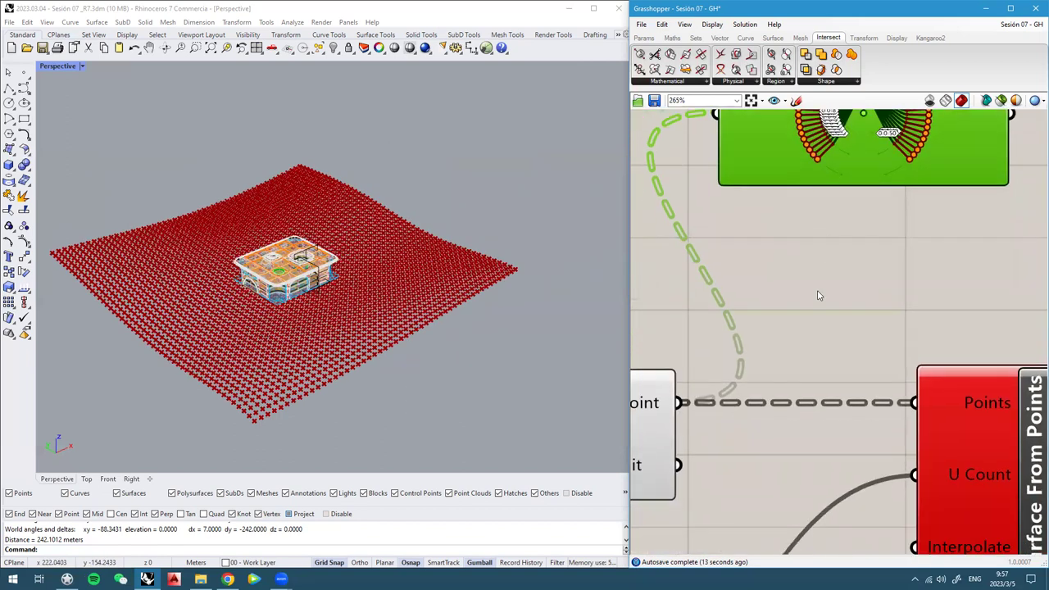
Flatten the Point output of Mesh Ray and move the Param Viewer higher to free space beneath it
{"action": "right_click", "coordinate": [713, 343]}
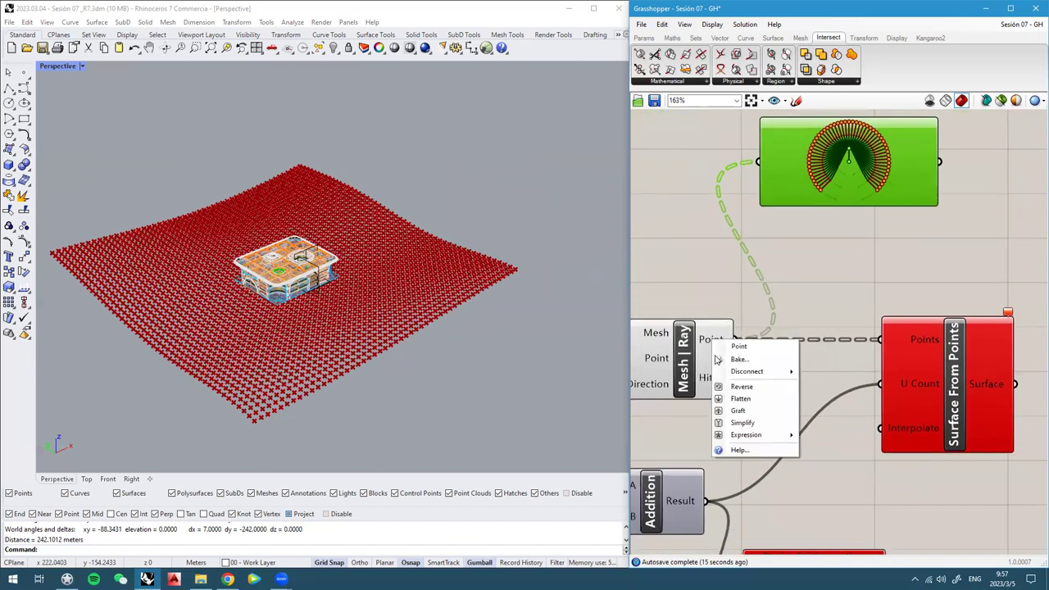
{"action": "left_click", "coordinate": [732, 400]}
{"action": "right_click_drag", "start_coordinate": [250, 264], "coordinate": [251, 273]}
{"action": "right_click_drag", "start_coordinate": [825, 182], "coordinate": [815, 257]}
{"action": "right_click_drag", "start_coordinate": [729, 418], "coordinate": [776, 363]}
{"action": "left_click", "coordinate": [823, 305]}
{"action": "right_click_drag", "start_coordinate": [881, 259], "coordinate": [814, 312]}
{"action": "left_click_drag", "start_coordinate": [840, 238], "coordinate": [846, 156]}
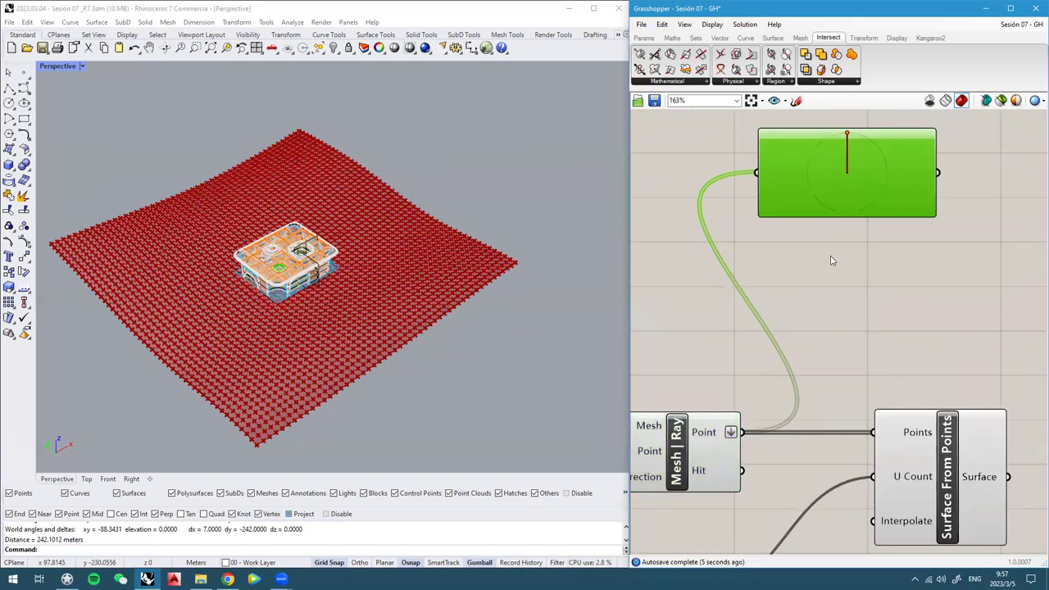
Add a Panel below the Param Viewer, feed it the Mesh Ray Point output and widen it so each coordinate fits one line
{"action": "double_click", "coordinate": [831, 259]}
{"action": "type", "text": "panel"}
{"action": "key", "text": "Return"}
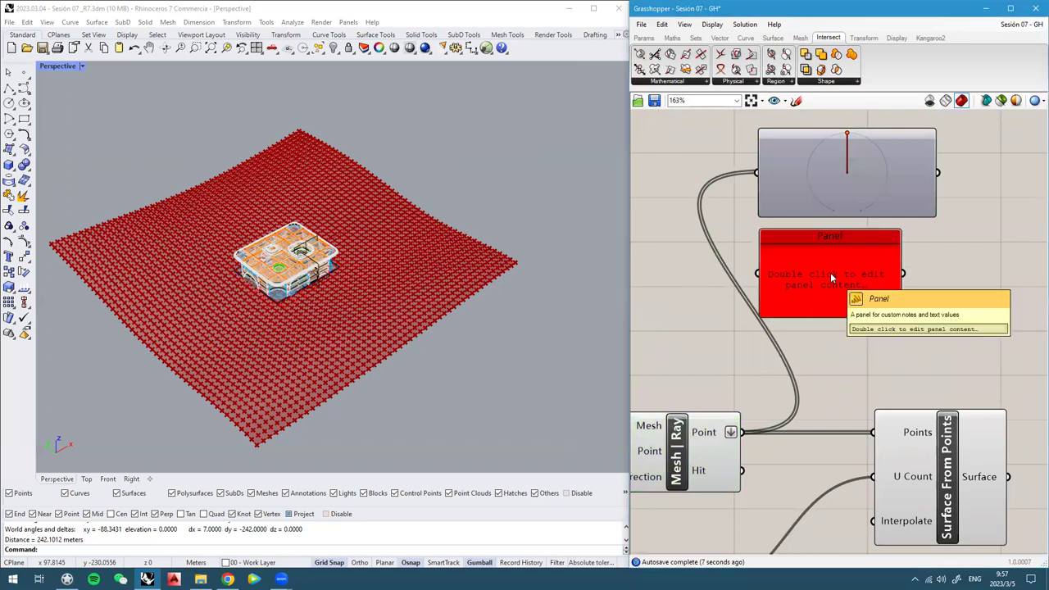
{"action": "left_click_drag", "start_coordinate": [742, 431], "coordinate": [759, 273]}
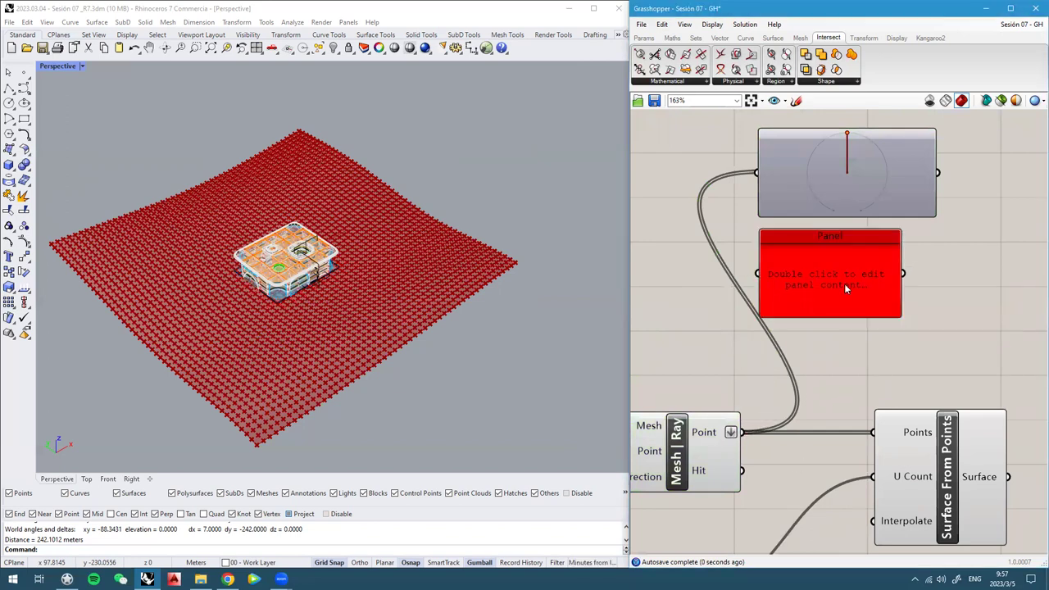
{"action": "left_click_drag", "start_coordinate": [742, 433], "coordinate": [757, 273]}
{"action": "scroll", "coordinate": [813, 263], "scroll_direction": "up", "scroll_amount": 2}
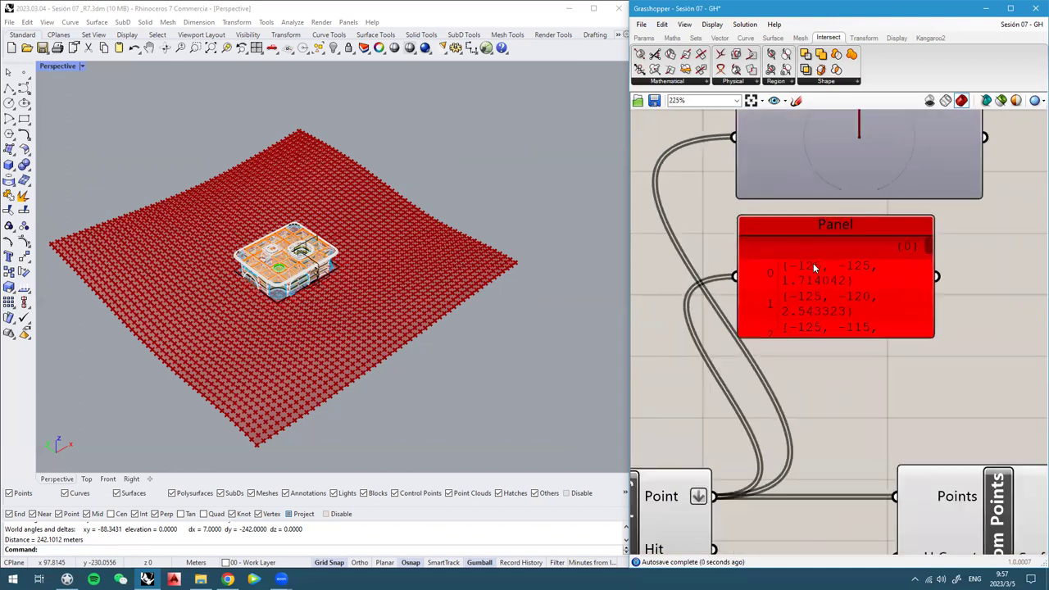
{"action": "left_click_drag", "start_coordinate": [932, 336], "coordinate": [1010, 365]}
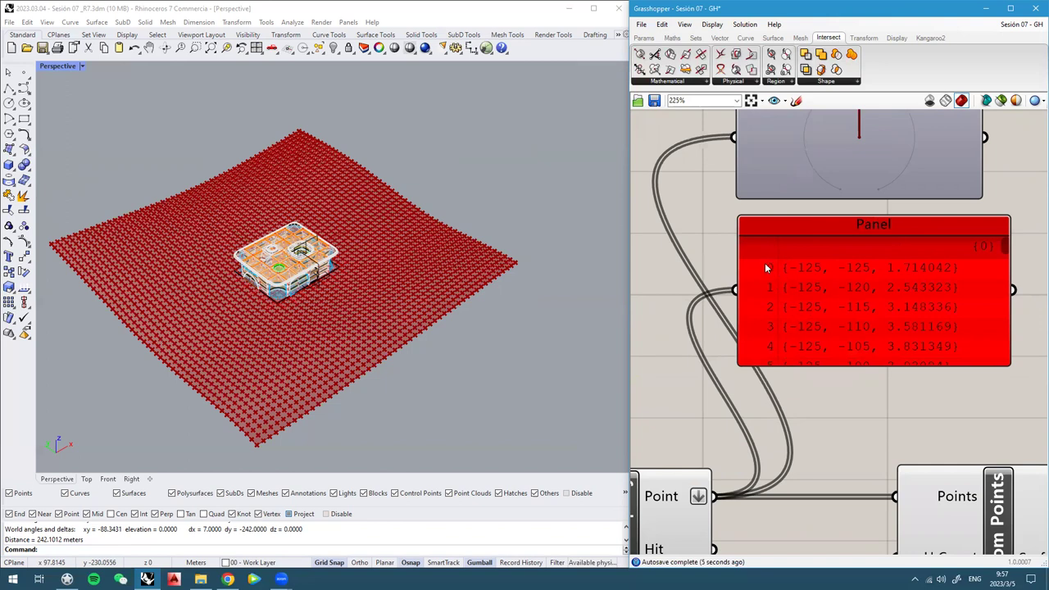
{"action": "scroll", "coordinate": [764, 263], "scroll_direction": "down", "scroll_amount": 1}
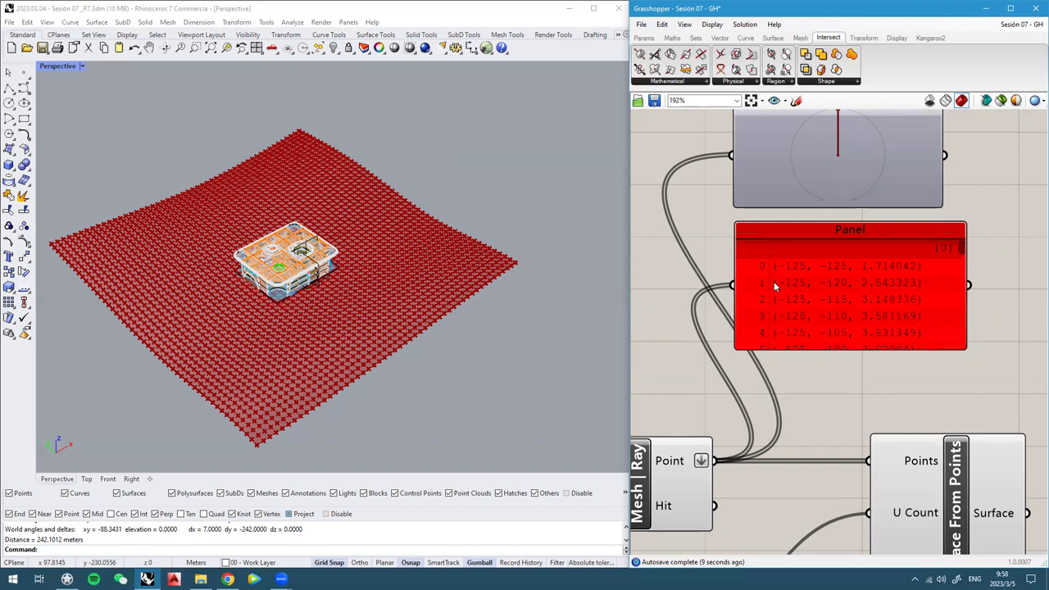
{"action": "scroll", "coordinate": [774, 285], "scroll_direction": "down", "scroll_amount": 2}
Remove the Flatten option from the Mesh Ray Point output
{"action": "left_click", "coordinate": [724, 383]}
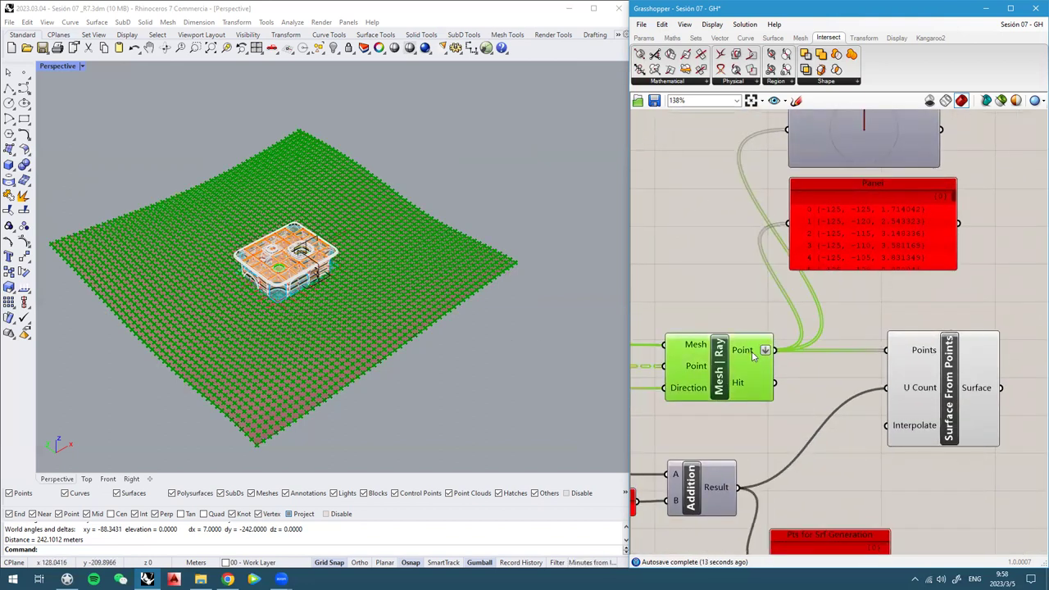
{"action": "right_click", "coordinate": [754, 355]}
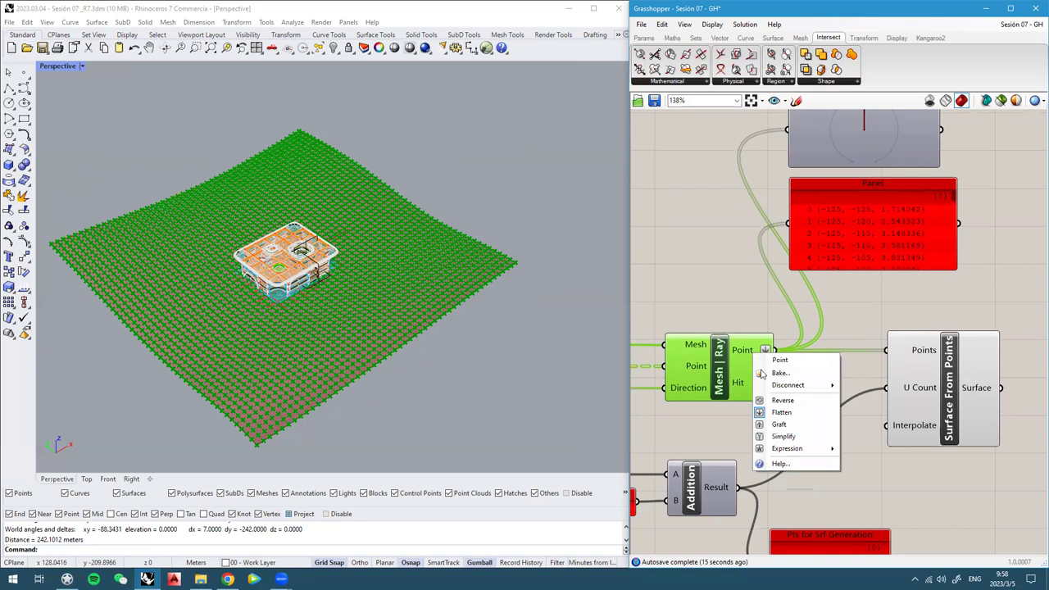
{"action": "left_click", "coordinate": [780, 412]}
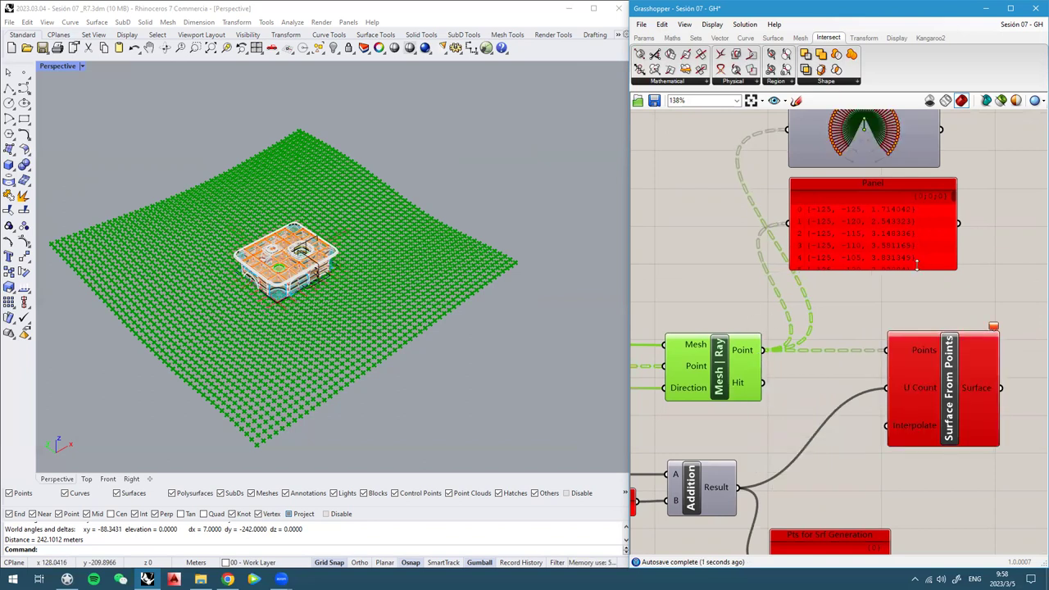
Enlarge the coordinates Panel downward and examine the branch path above its point list
{"action": "left_click_drag", "start_coordinate": [917, 264], "coordinate": [912, 321]}
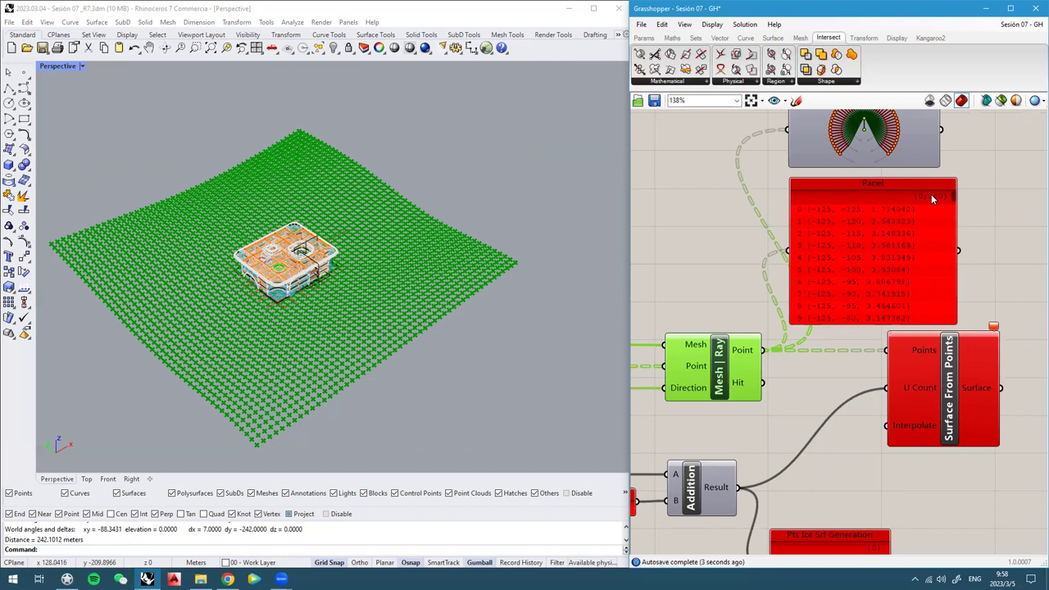
{"action": "scroll", "coordinate": [931, 198], "scroll_direction": "up", "scroll_amount": 3}
{"action": "left_click_drag", "start_coordinate": [971, 202], "coordinate": [930, 190]}
{"action": "scroll", "coordinate": [966, 218], "scroll_direction": "down", "scroll_amount": 8}
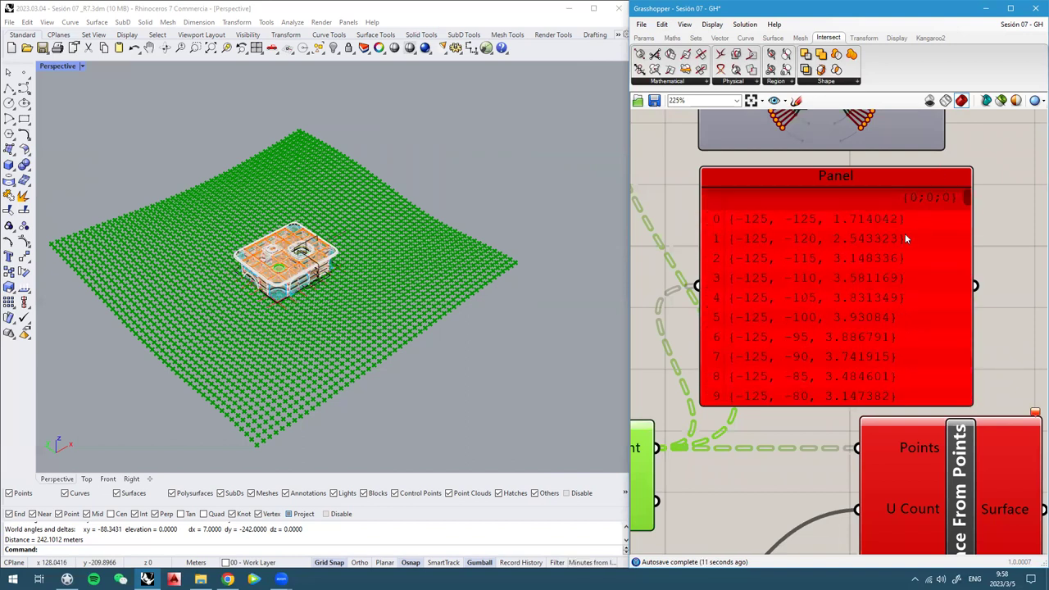
{"action": "scroll", "coordinate": [903, 240], "scroll_direction": "down", "scroll_amount": 2}
{"action": "left_click_drag", "start_coordinate": [846, 243], "coordinate": [839, 239]}
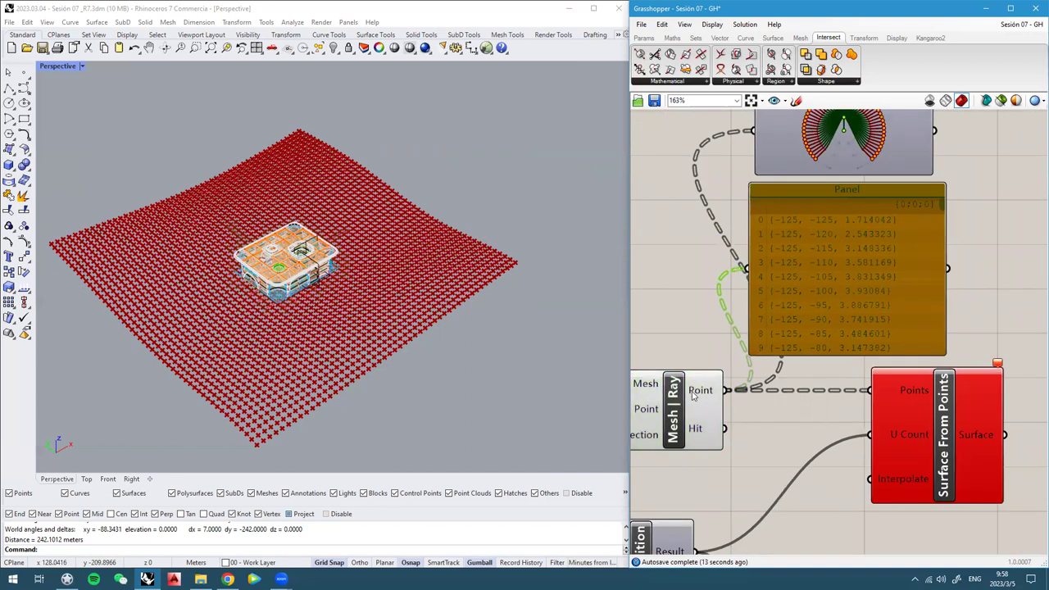
Reapply Flatten to the Mesh Ray Point output, then select Surface From Points to inspect its surface in the viewport
{"action": "right_click_drag", "start_coordinate": [693, 395], "coordinate": [727, 403]}
{"action": "right_click", "coordinate": [737, 399]}
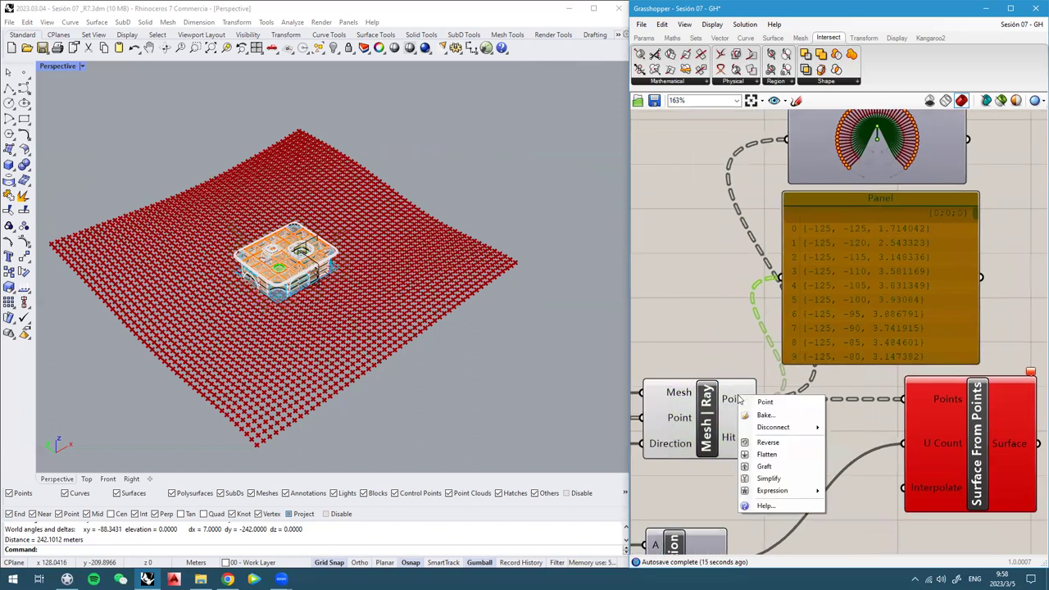
{"action": "left_click", "coordinate": [766, 455]}
{"action": "right_click_drag", "start_coordinate": [837, 374], "coordinate": [810, 358]}
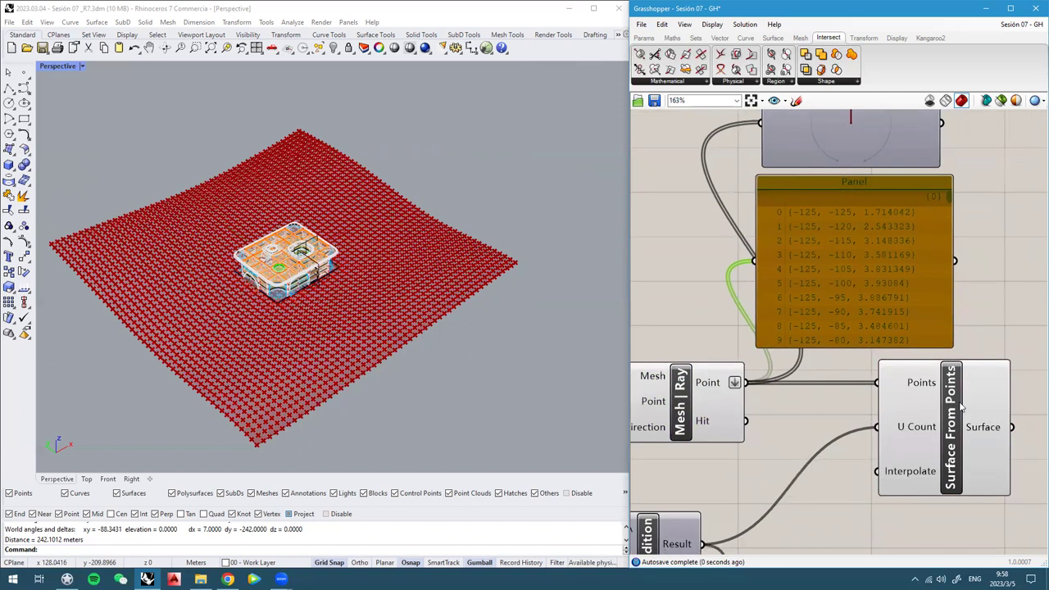
{"action": "left_click", "coordinate": [961, 406]}
{"action": "mouse_move", "coordinate": [217, 314]}
{"action": "right_mouse_down"}
{"action": "mouse_move", "coordinate": [211, 251]}
{"action": "mouse_move", "coordinate": [199, 301]}
{"action": "mouse_move", "coordinate": [226, 301]}
{"action": "right_mouse_up"}
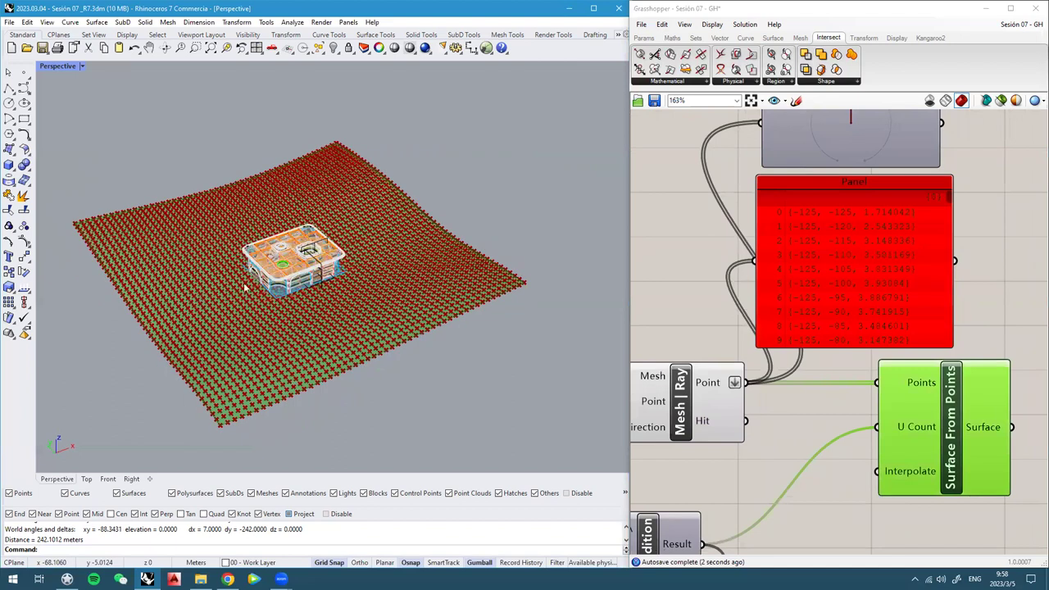
Turn off the preview of the Mesh Ray component so its grid points disappear from the viewport
{"action": "scroll", "coordinate": [895, 347], "scroll_direction": "down", "scroll_amount": 3}
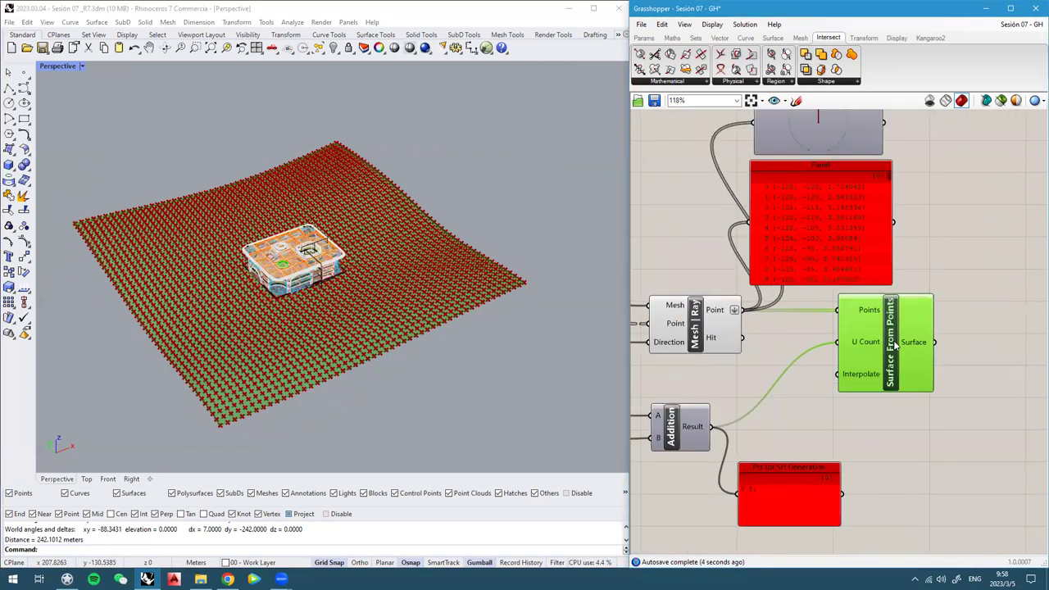
{"action": "right_click_drag", "start_coordinate": [862, 325], "coordinate": [906, 318]}
{"action": "scroll", "coordinate": [926, 340], "scroll_direction": "down", "scroll_amount": 2}
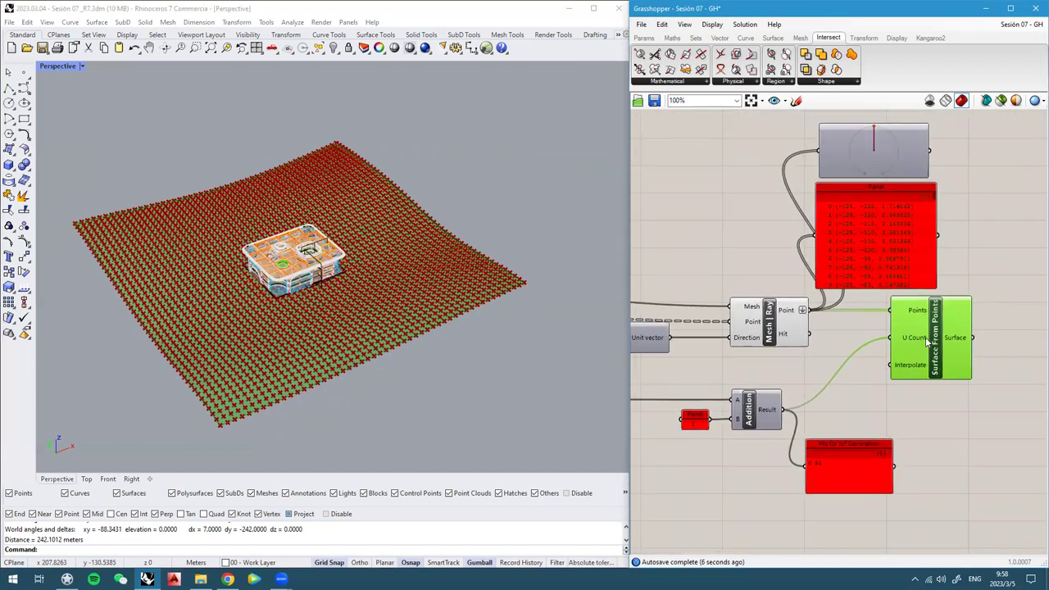
{"action": "left_click", "coordinate": [769, 320]}
{"action": "middle_click", "coordinate": [768, 326]}
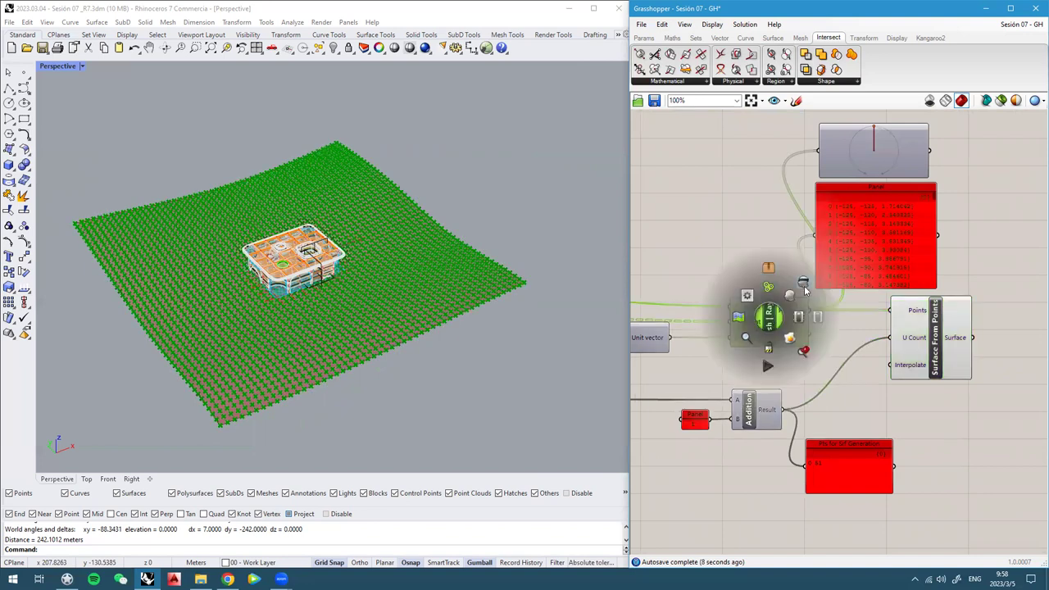
{"action": "left_click", "coordinate": [808, 291]}
{"action": "right_click_drag", "start_coordinate": [236, 311], "coordinate": [262, 295]}
Move the XY Plane component next to Delaunay Mesh and align Delaunay Mesh level with the Point parameter
{"action": "right_click_drag", "start_coordinate": [902, 270], "coordinate": [945, 318]}
{"action": "scroll", "coordinate": [945, 316], "scroll_direction": "down", "scroll_amount": 4}
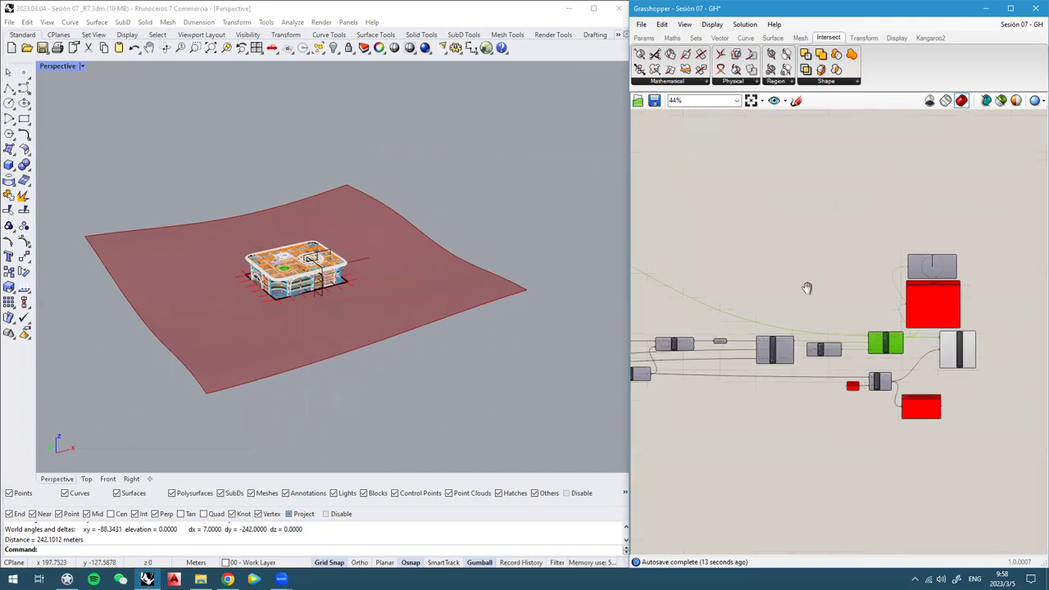
{"action": "right_click_drag", "start_coordinate": [808, 288], "coordinate": [975, 288]}
{"action": "scroll", "coordinate": [975, 288], "scroll_direction": "down", "scroll_amount": 3}
{"action": "left_click", "coordinate": [686, 216]}
{"action": "scroll", "coordinate": [687, 216], "scroll_direction": "up", "scroll_amount": 7}
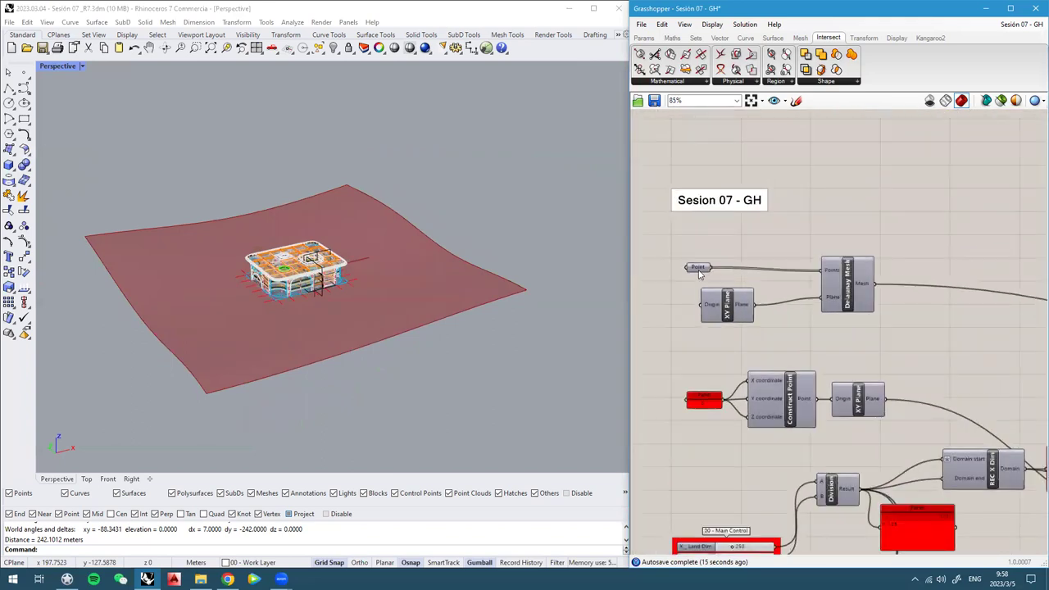
{"action": "left_click", "coordinate": [737, 344]}
{"action": "left_click_drag", "start_coordinate": [738, 343], "coordinate": [835, 315]}
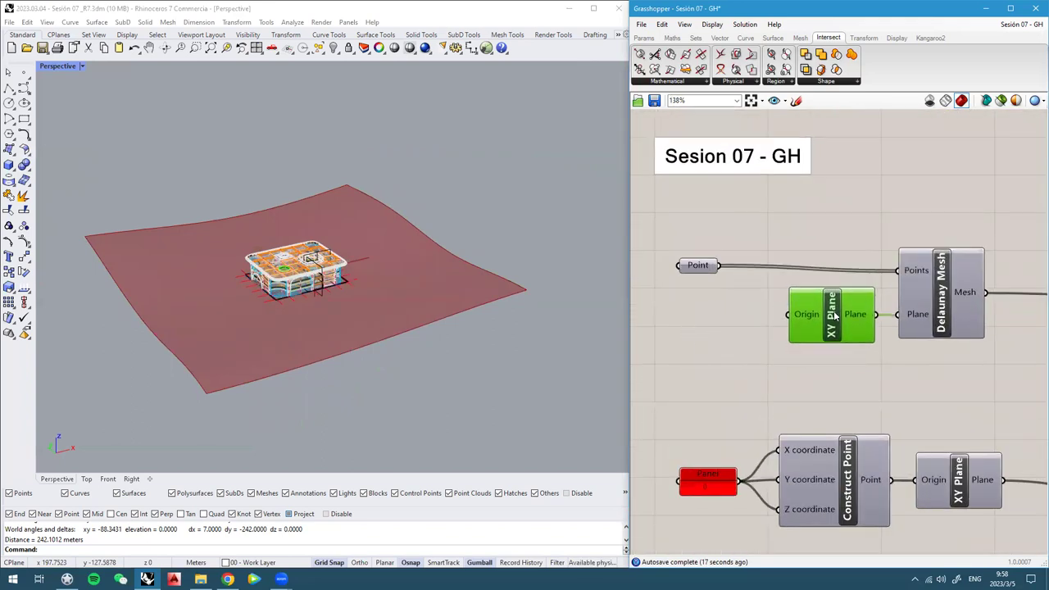
{"action": "left_click_drag", "start_coordinate": [949, 283], "coordinate": [951, 277]}
{"action": "left_click_drag", "start_coordinate": [841, 325], "coordinate": [837, 320]}
Turn on the Point parameter's preview and compare the extent of the point cloud with the terrain surface
{"action": "left_click", "coordinate": [698, 265]}
{"action": "middle_click", "coordinate": [707, 260]}
{"action": "left_click", "coordinate": [727, 238]}
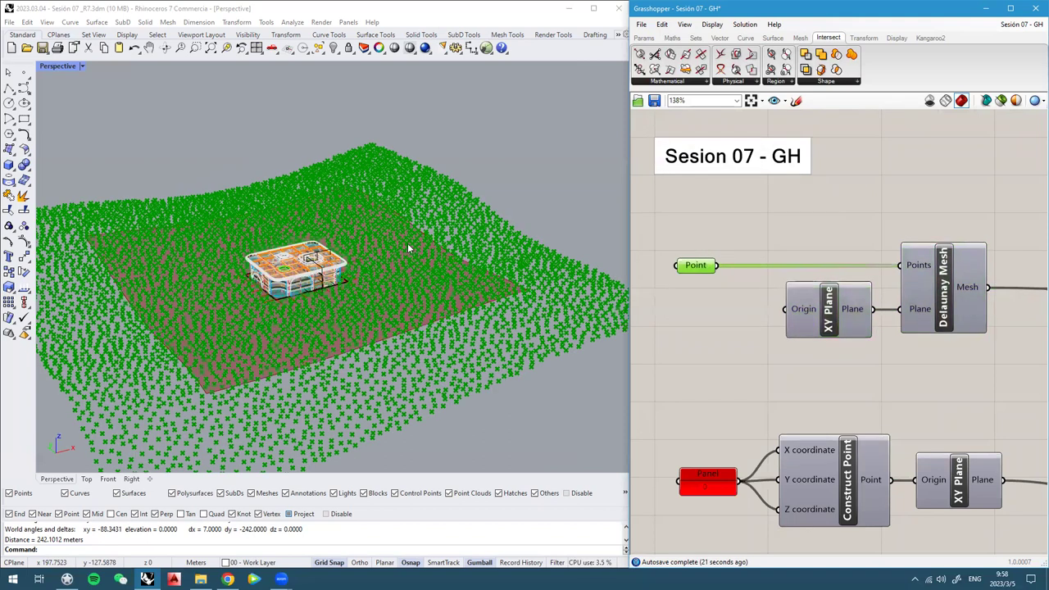
{"action": "left_click", "coordinate": [408, 264]}
{"action": "right_click_drag", "start_coordinate": [416, 260], "coordinate": [223, 297]}
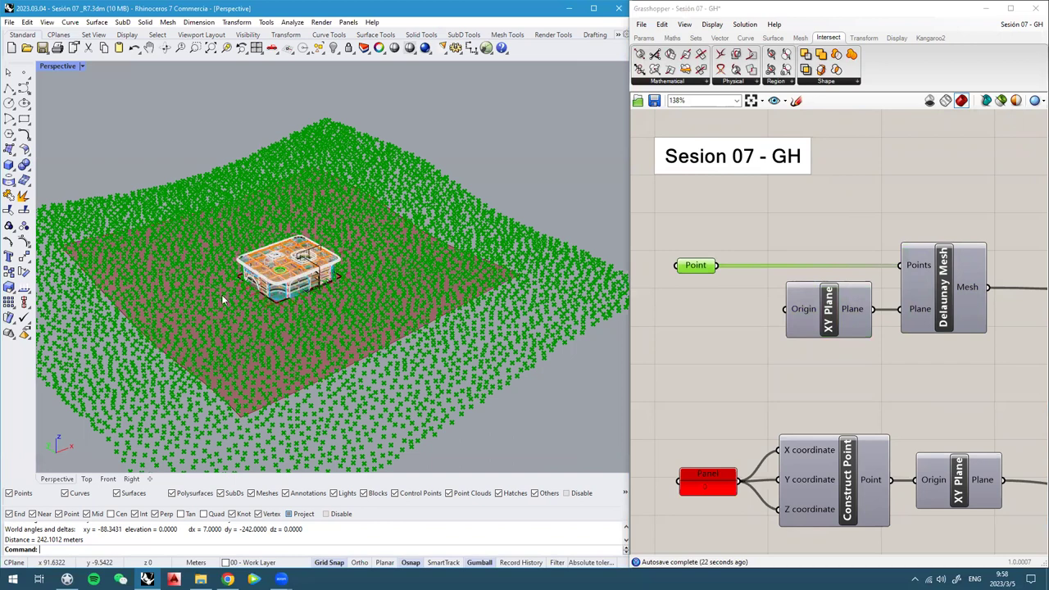
{"action": "scroll", "coordinate": [252, 322], "scroll_direction": "up", "scroll_amount": 3}
{"action": "right_click_drag", "start_coordinate": [283, 241], "coordinate": [358, 319]}
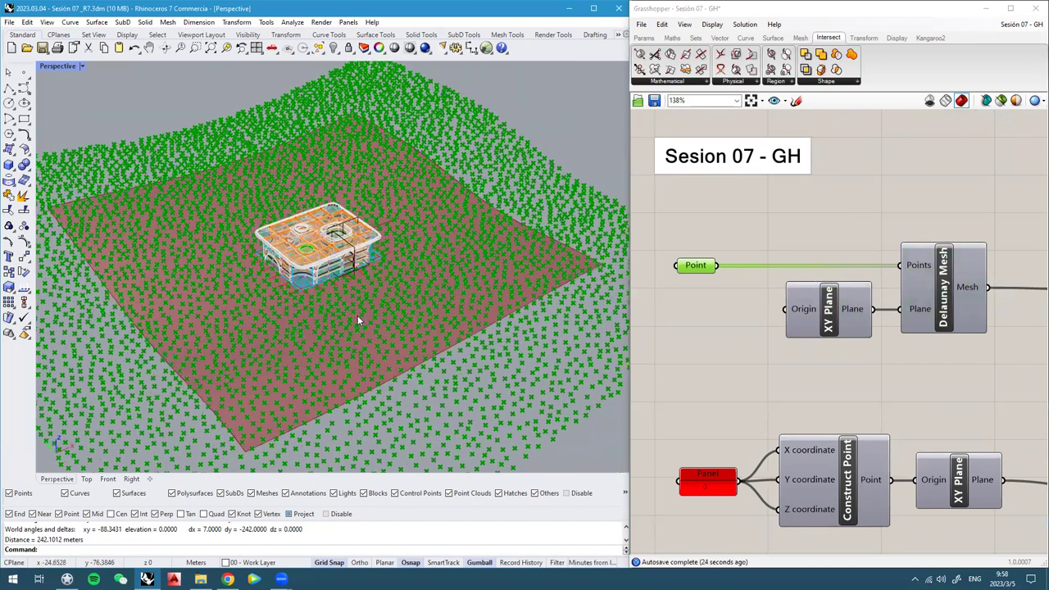
{"action": "right_click_drag", "start_coordinate": [416, 125], "coordinate": [354, 285]}
{"action": "left_click", "coordinate": [874, 259]}
{"action": "scroll", "coordinate": [378, 267], "scroll_direction": "up", "scroll_amount": 2}
{"action": "scroll", "coordinate": [354, 285], "scroll_direction": "down", "scroll_amount": 4}
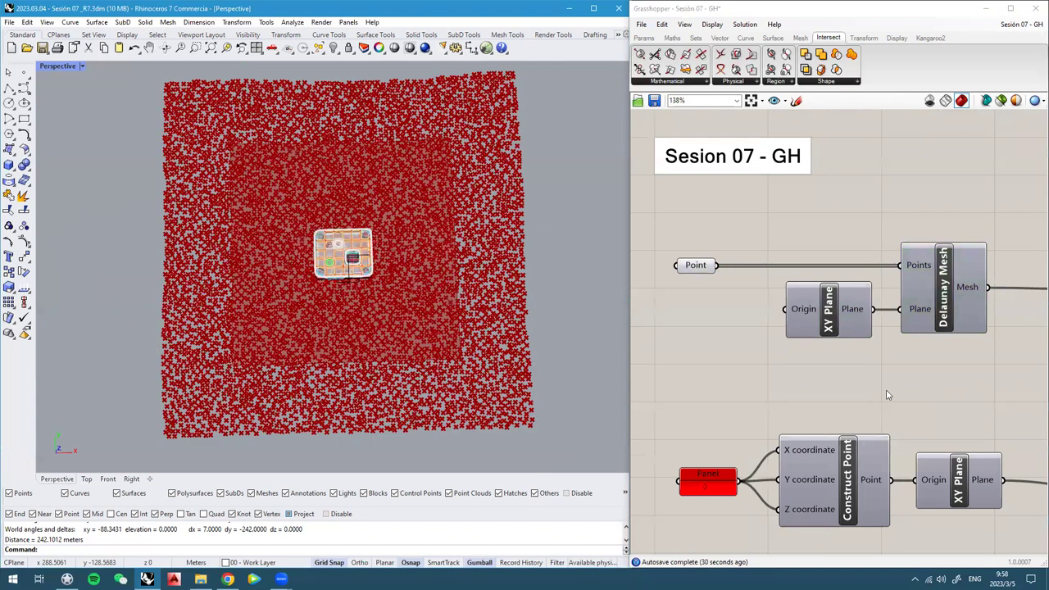
Set the X _ Land Dim slider to 300 and the Y _ Land Dim slider to 2
{"action": "scroll", "coordinate": [814, 262], "scroll_direction": "down", "scroll_amount": 2}
{"action": "right_click_drag", "start_coordinate": [766, 485], "coordinate": [742, 155]}
{"action": "scroll", "coordinate": [699, 268], "scroll_direction": "up", "scroll_amount": 5}
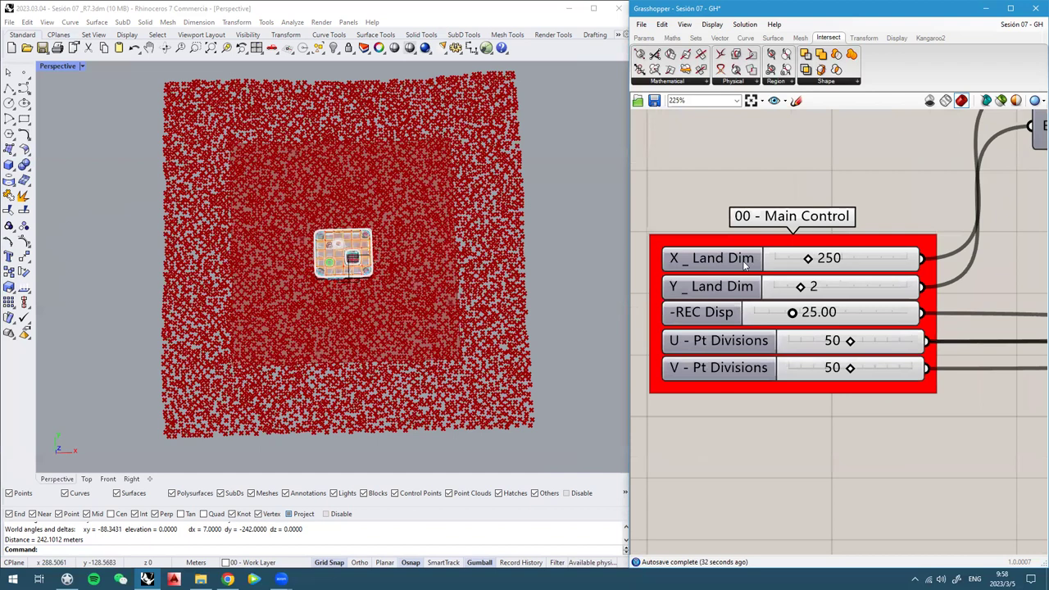
{"action": "double_click", "coordinate": [850, 258]}
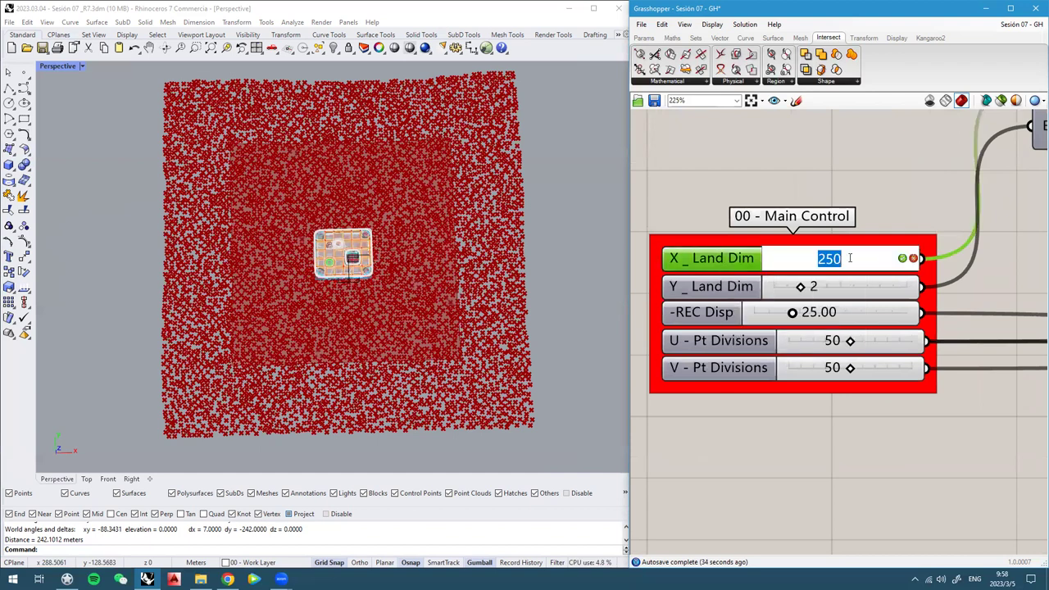
{"action": "type", "text": "300"}
{"action": "key", "text": "Return"}
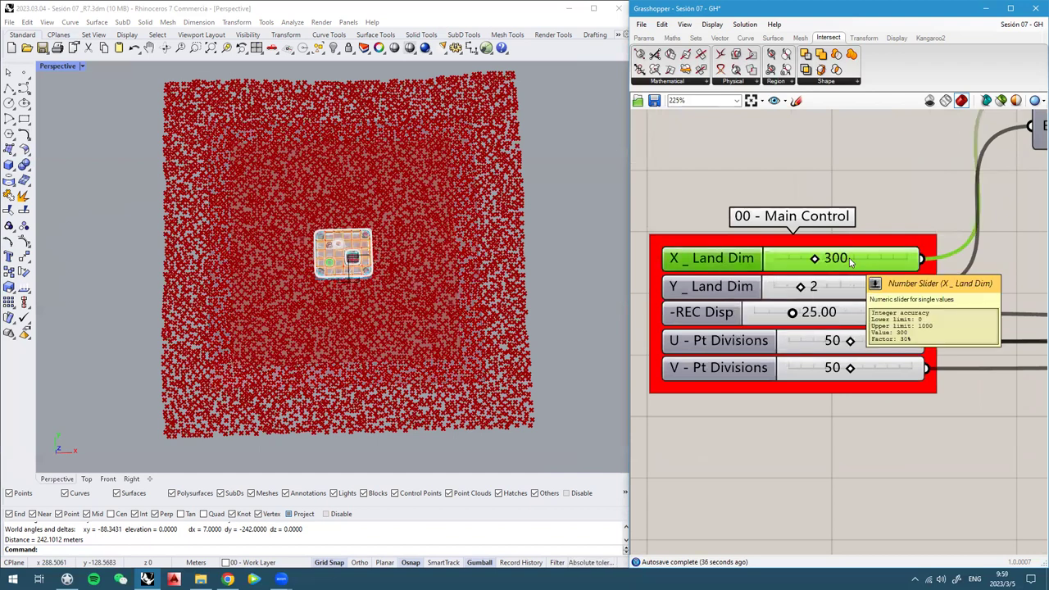
{"action": "double_click", "coordinate": [825, 289]}
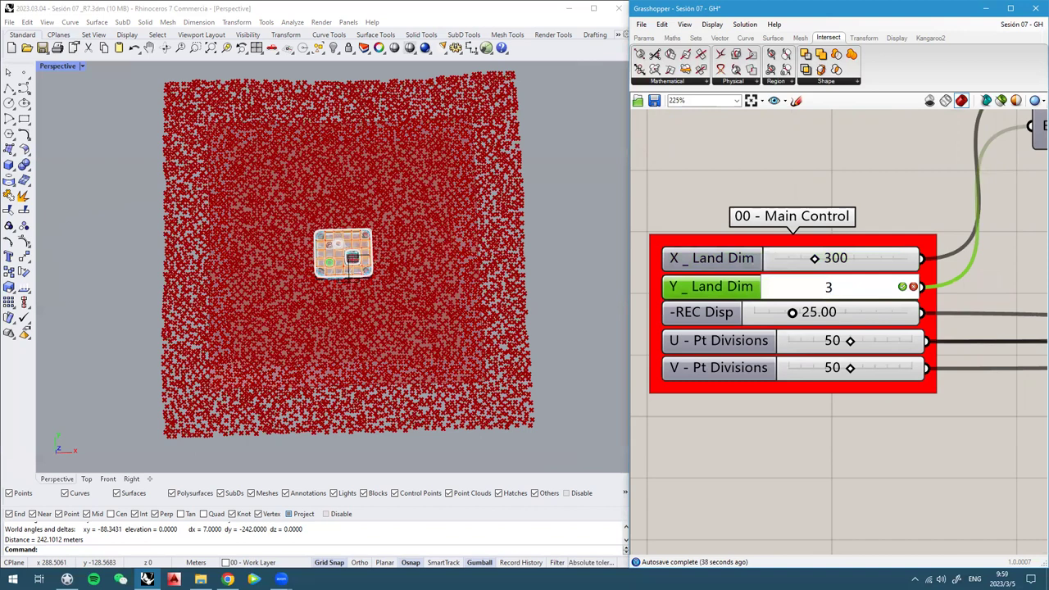
{"action": "type", "text": "2"}
{"action": "key", "text": "Return"}
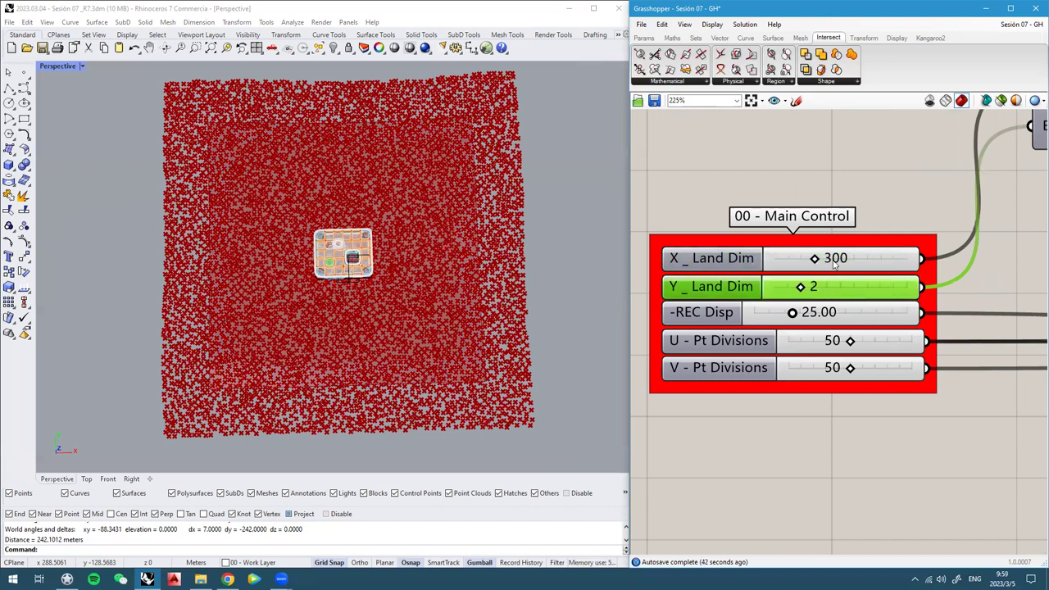
Set the X _ Land Dim slider in the Main Control group to 350
{"action": "scroll", "coordinate": [820, 260], "scroll_direction": "up", "scroll_amount": 2}
{"action": "mouse_move", "coordinate": [824, 260]}
{"action": "left_mouse_down"}
{"action": "mouse_move", "coordinate": [835, 261]}
{"action": "mouse_move", "coordinate": [812, 260]}
{"action": "mouse_move", "coordinate": [834, 260]}
{"action": "left_mouse_up"}
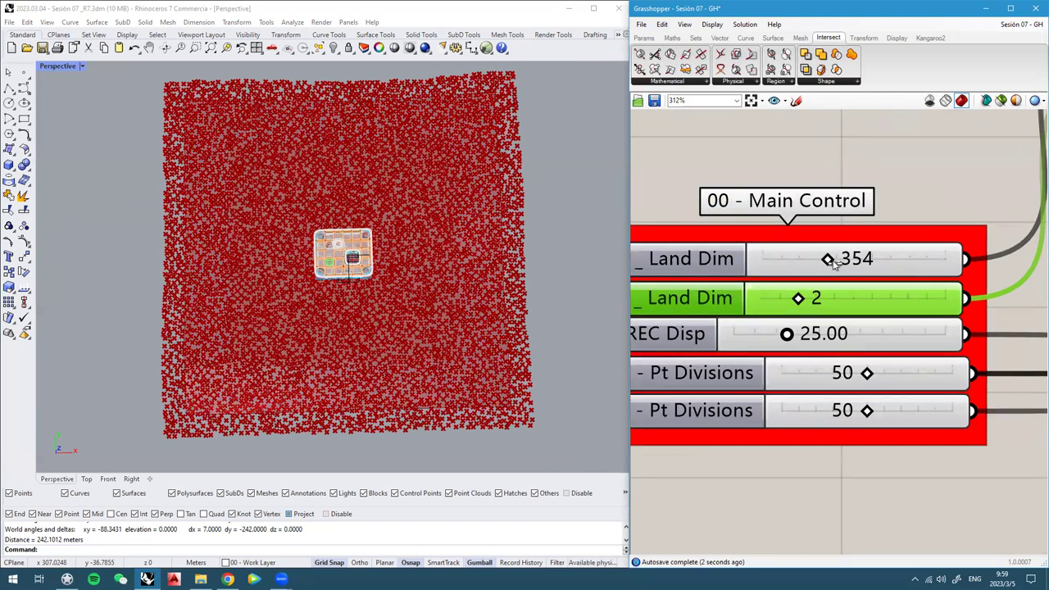
{"action": "double_click", "coordinate": [886, 264]}
{"action": "type", "text": "350"}
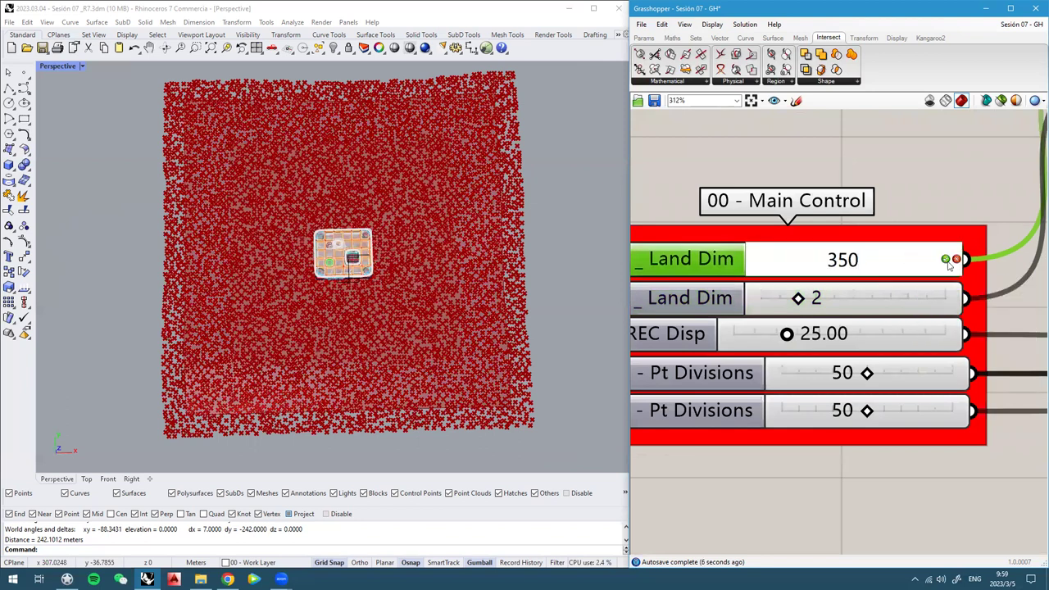
{"action": "left_click", "coordinate": [946, 260]}
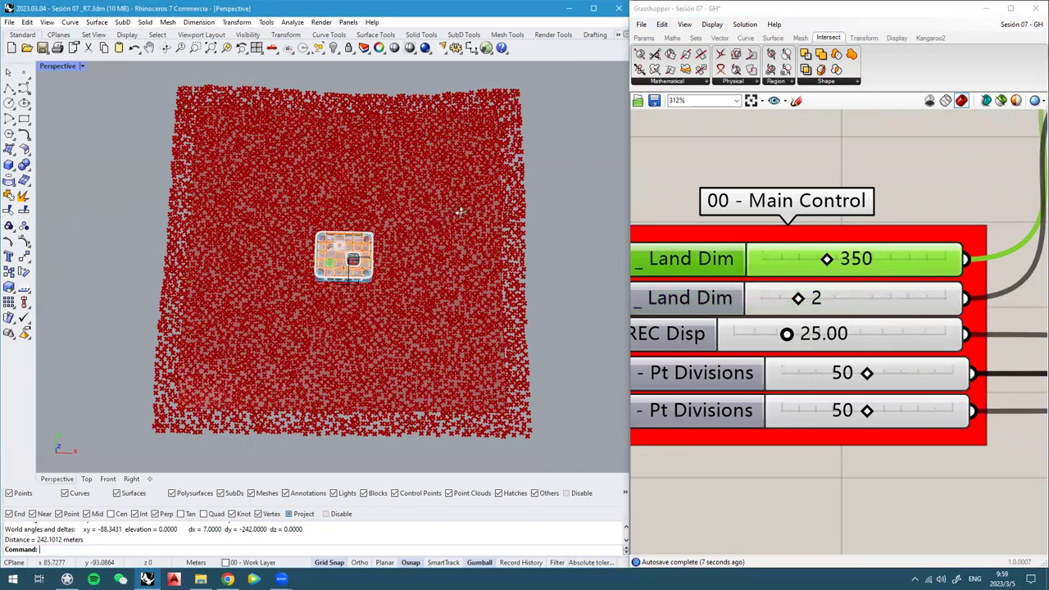
Examine from several angles how the enlarged terrain surface fits within the edges of the point cloud
{"action": "right_click_drag", "start_coordinate": [461, 212], "coordinate": [505, 242]}
{"action": "scroll", "coordinate": [318, 355], "scroll_direction": "up", "scroll_amount": 6}
{"action": "right_click_drag", "start_coordinate": [316, 352], "coordinate": [334, 369]}
{"action": "scroll", "coordinate": [348, 318], "scroll_direction": "down", "scroll_amount": 5}
{"action": "mouse_move", "coordinate": [348, 318]}
{"action": "right_mouse_down"}
{"action": "mouse_move", "coordinate": [312, 237]}
{"action": "mouse_move", "coordinate": [353, 348]}
{"action": "right_mouse_up"}
{"action": "right_click_drag", "start_coordinate": [267, 288], "coordinate": [300, 330]}
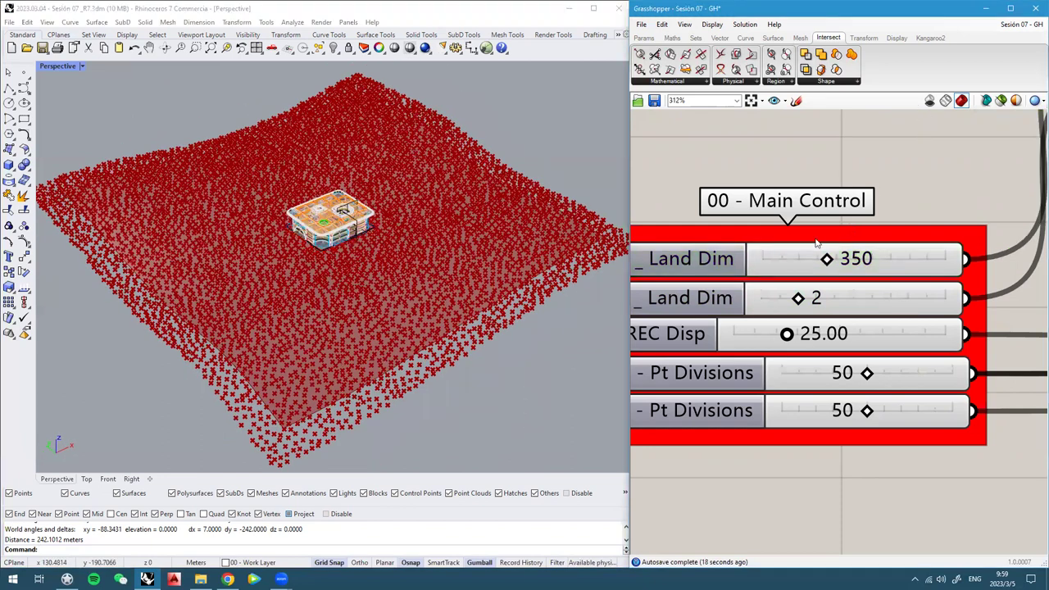
{"action": "scroll", "coordinate": [805, 187], "scroll_direction": "down", "scroll_amount": 8}
{"action": "scroll", "coordinate": [804, 188], "scroll_direction": "up", "scroll_amount": 2}
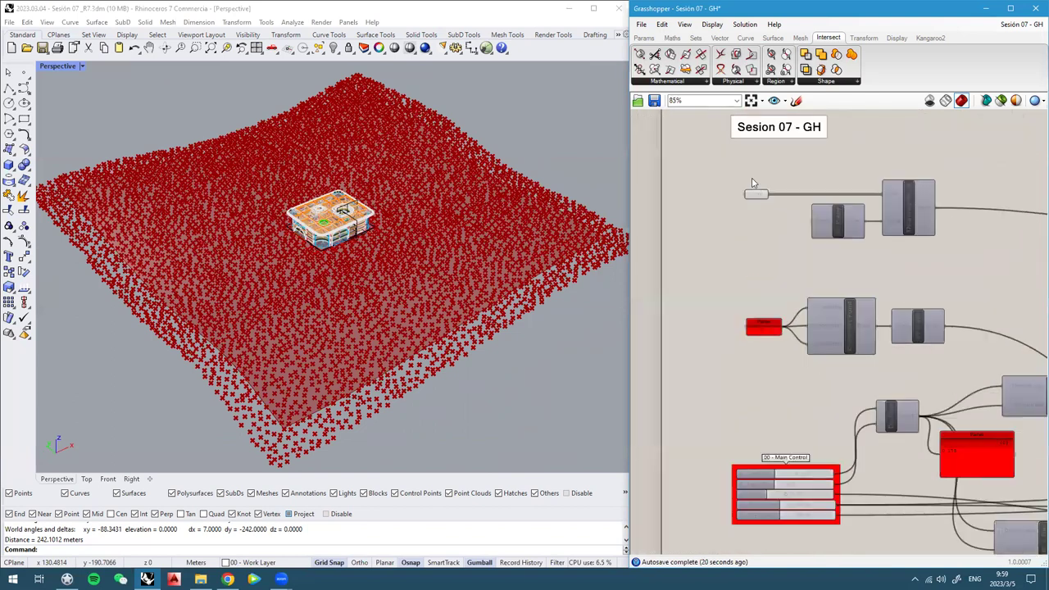
{"action": "mouse_move", "coordinate": [421, 272]}
{"action": "right_mouse_down"}
{"action": "mouse_move", "coordinate": [415, 288]}
{"action": "mouse_move", "coordinate": [382, 262]}
{"action": "mouse_move", "coordinate": [424, 276]}
{"action": "right_mouse_up"}
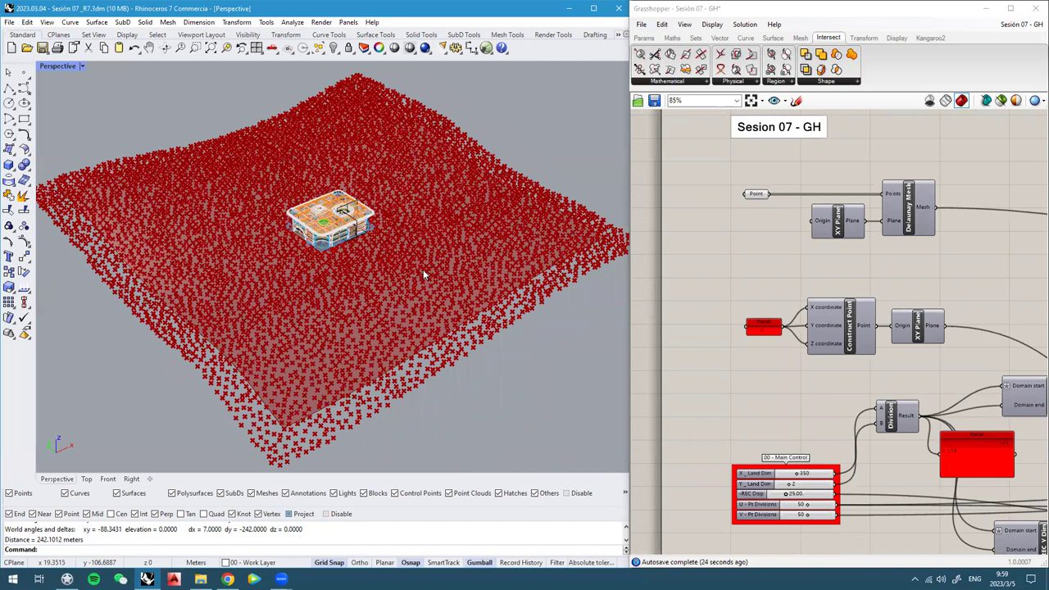
{"action": "mouse_move", "coordinate": [291, 259]}
{"action": "right_mouse_down"}
{"action": "mouse_move", "coordinate": [299, 236]}
{"action": "mouse_move", "coordinate": [302, 247]}
{"action": "right_mouse_up"}
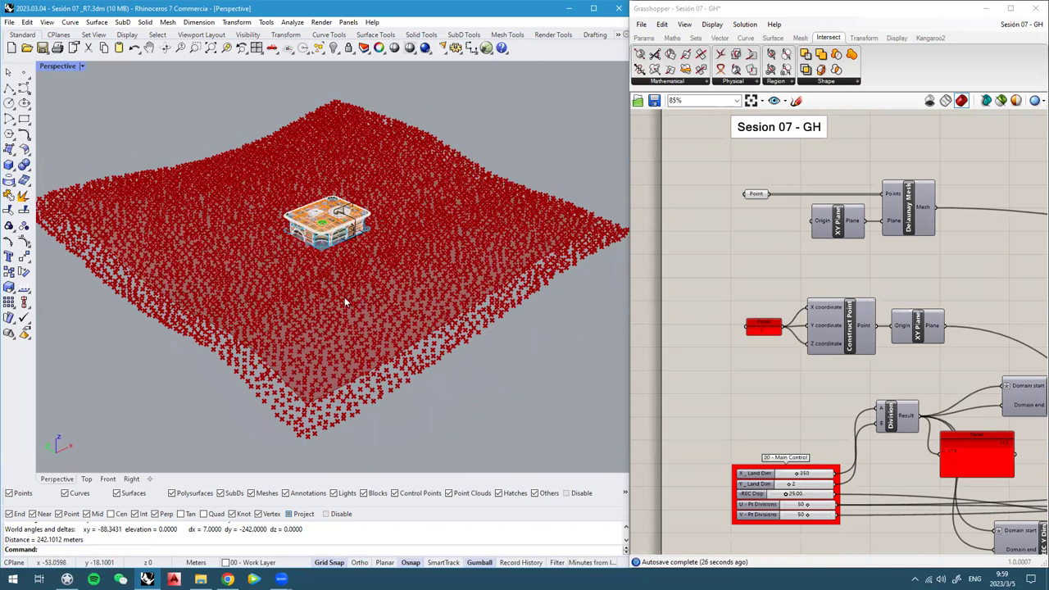
{"action": "mouse_move", "coordinate": [344, 300]}
{"action": "right_mouse_down"}
{"action": "mouse_move", "coordinate": [336, 353]}
{"action": "mouse_move", "coordinate": [325, 293]}
{"action": "right_mouse_up"}
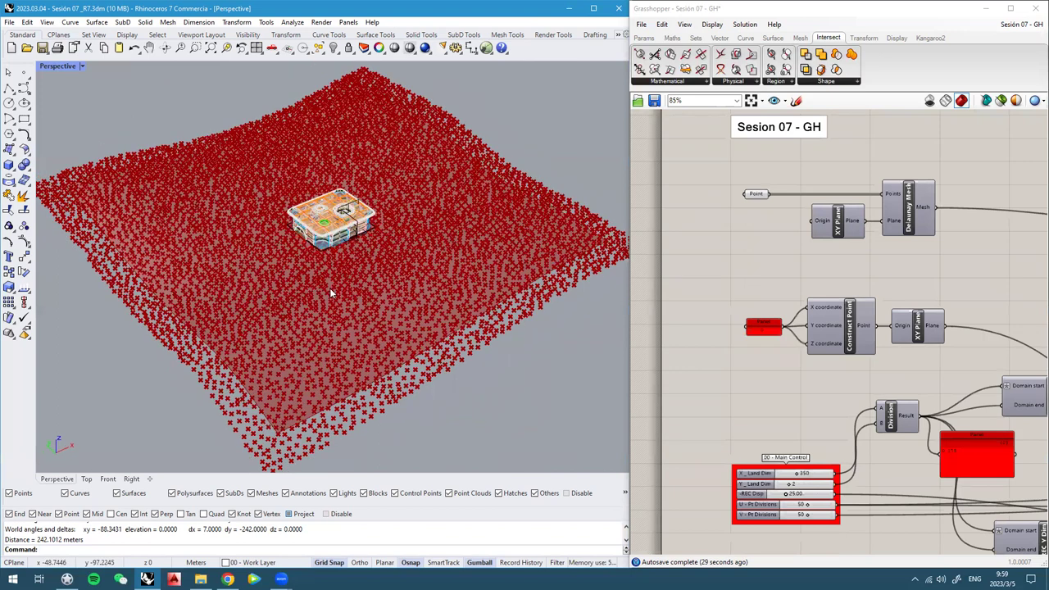
Turn off the preview of the Point parameter feeding Delaunay Mesh
{"action": "left_click", "coordinate": [761, 195]}
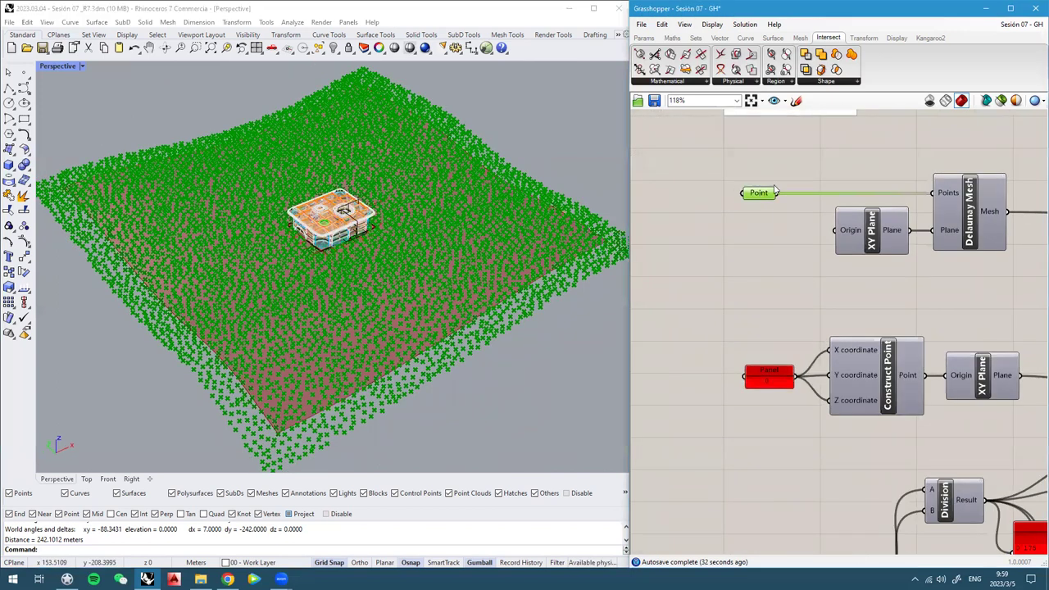
{"action": "left_click", "coordinate": [797, 168]}
Move the "Sesion 07 - GH" title farther up to make room above the Point parameter
{"action": "right_click_drag", "start_coordinate": [799, 221], "coordinate": [769, 377]}
{"action": "scroll", "coordinate": [749, 262], "scroll_direction": "up", "scroll_amount": 2}
{"action": "right_click_drag", "start_coordinate": [780, 301], "coordinate": [800, 253]}
{"action": "left_click_drag", "start_coordinate": [924, 281], "coordinate": [675, 169]}
{"action": "right_click_drag", "start_coordinate": [718, 183], "coordinate": [730, 247]}
{"action": "left_click_drag", "start_coordinate": [745, 257], "coordinate": [745, 169]}
Add a Scribble between the "Sesion 07 - GH" title and the Point parameter
{"action": "left_click", "coordinate": [750, 256]}
{"action": "double_click", "coordinate": [767, 262]}
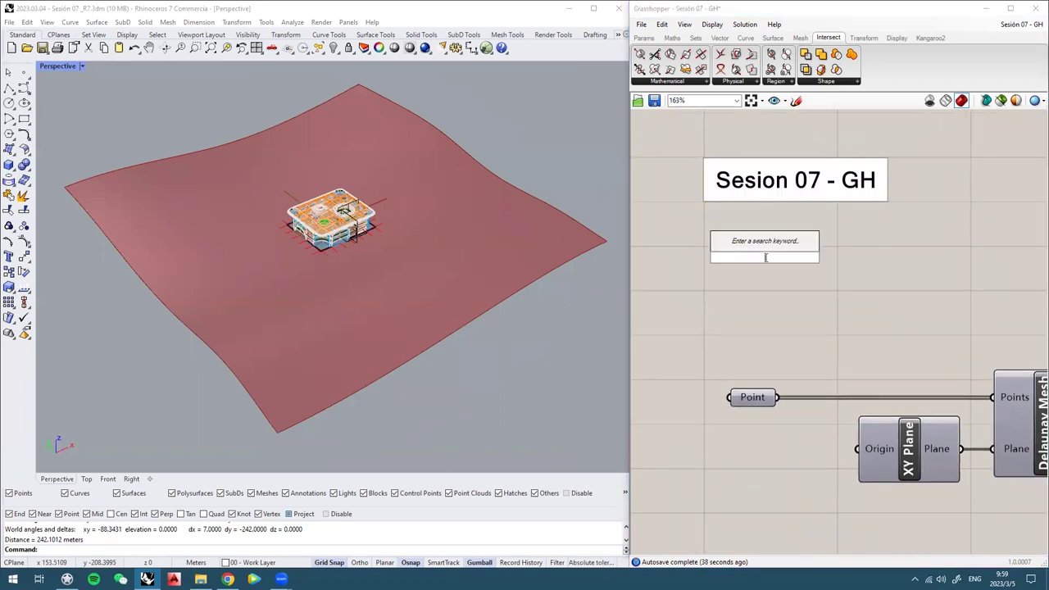
{"action": "type", "text": "scrib"}
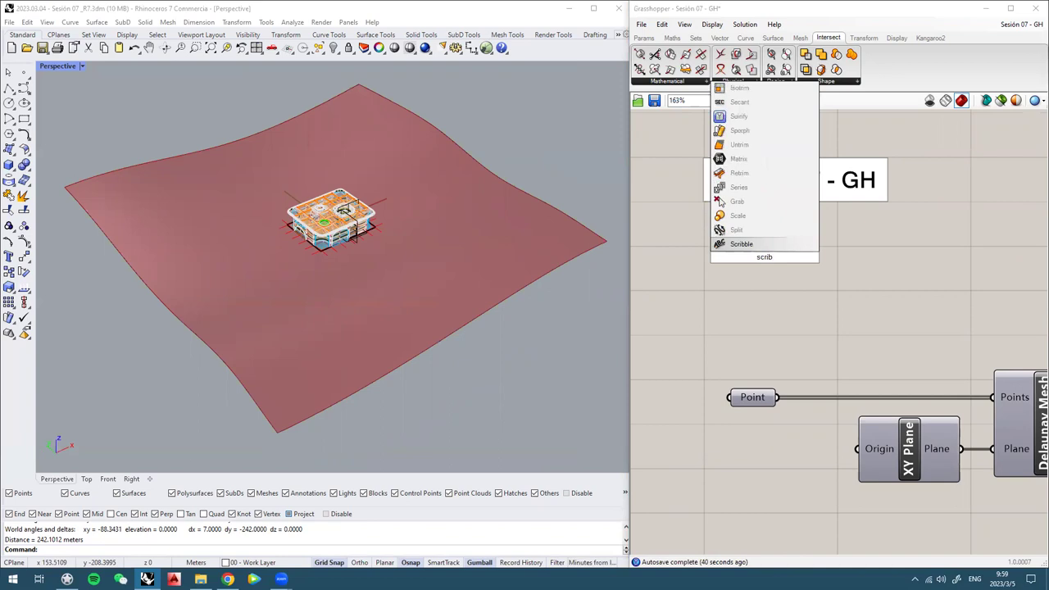
{"action": "key", "text": "Return"}
Set the text size of the "Sesion 07 - GH" title to 35
{"action": "left_click", "coordinate": [771, 182]}
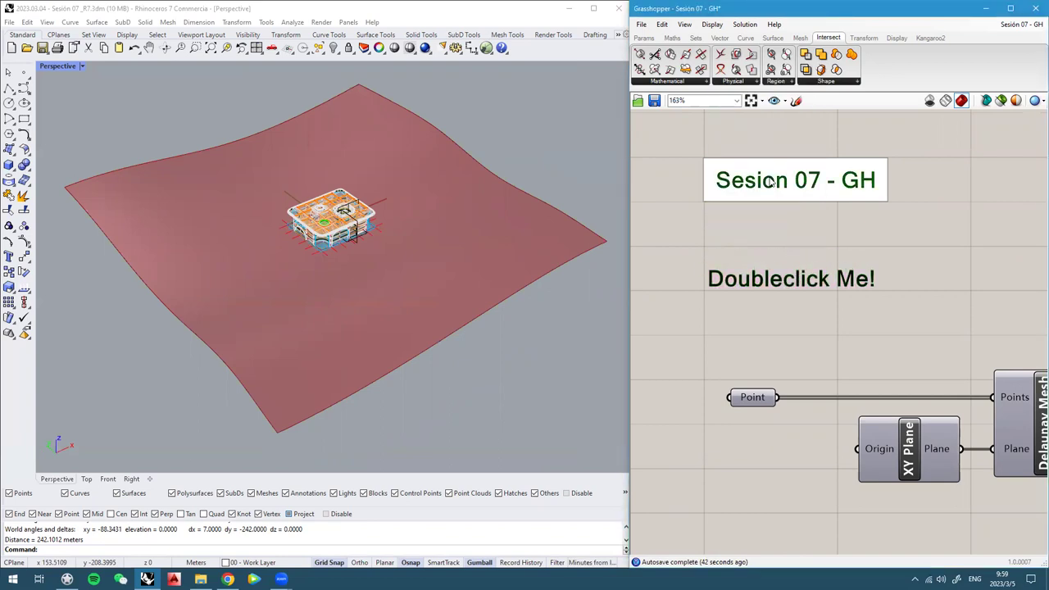
{"action": "double_click", "coordinate": [770, 182]}
{"action": "double_click", "coordinate": [744, 207]}
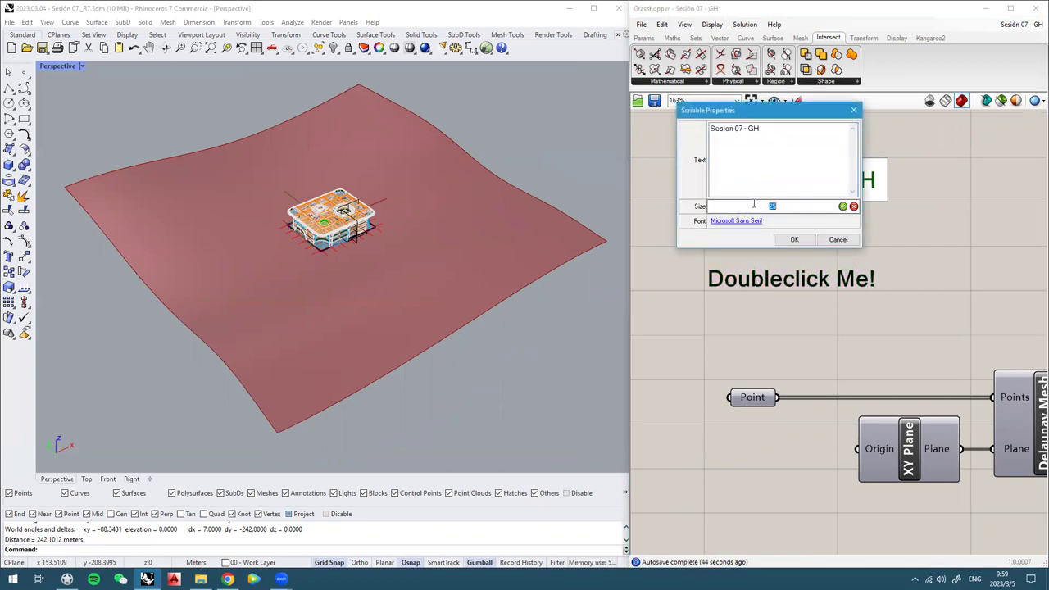
{"action": "type", "text": "35"}
{"action": "key", "text": "Return"}
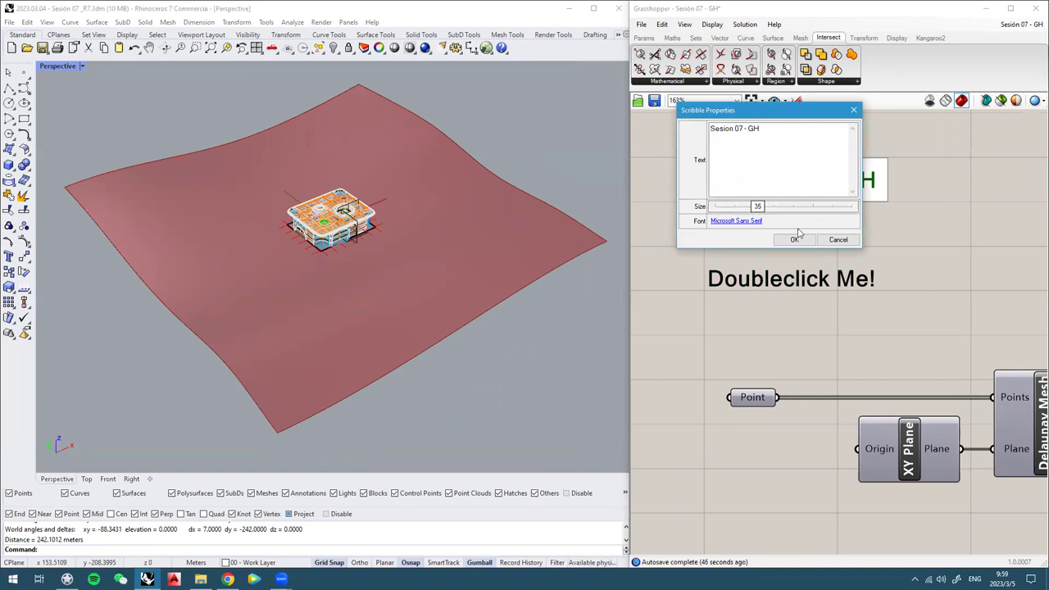
{"action": "left_click", "coordinate": [795, 239]}
Change the new Scribble's text to "Landsape Terrain from 3D Points"
{"action": "double_click", "coordinate": [749, 276]}
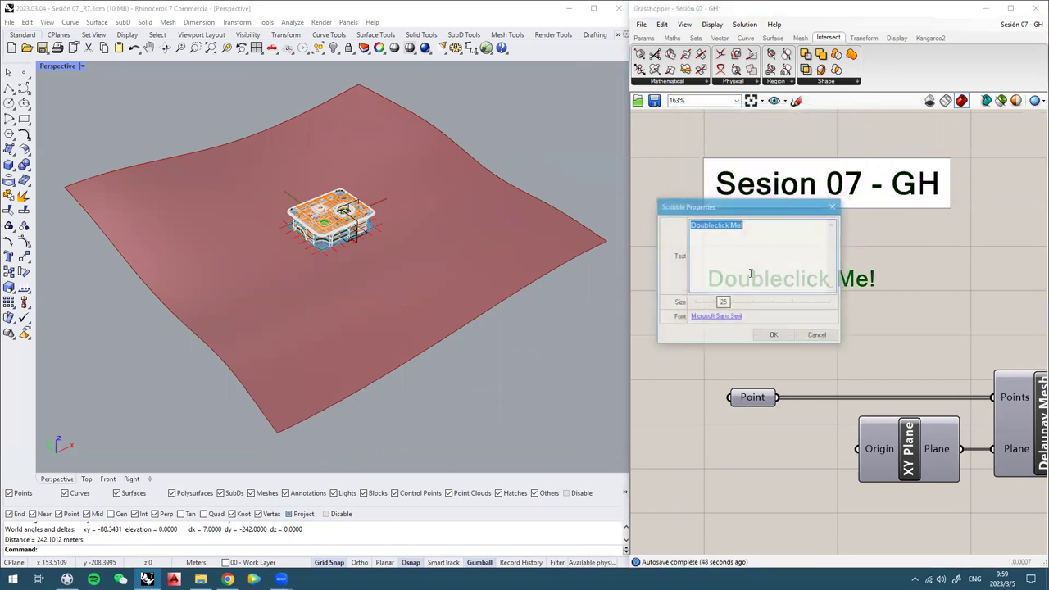
{"action": "type", "text": "T"}
{"action": "type", "text": "La"}
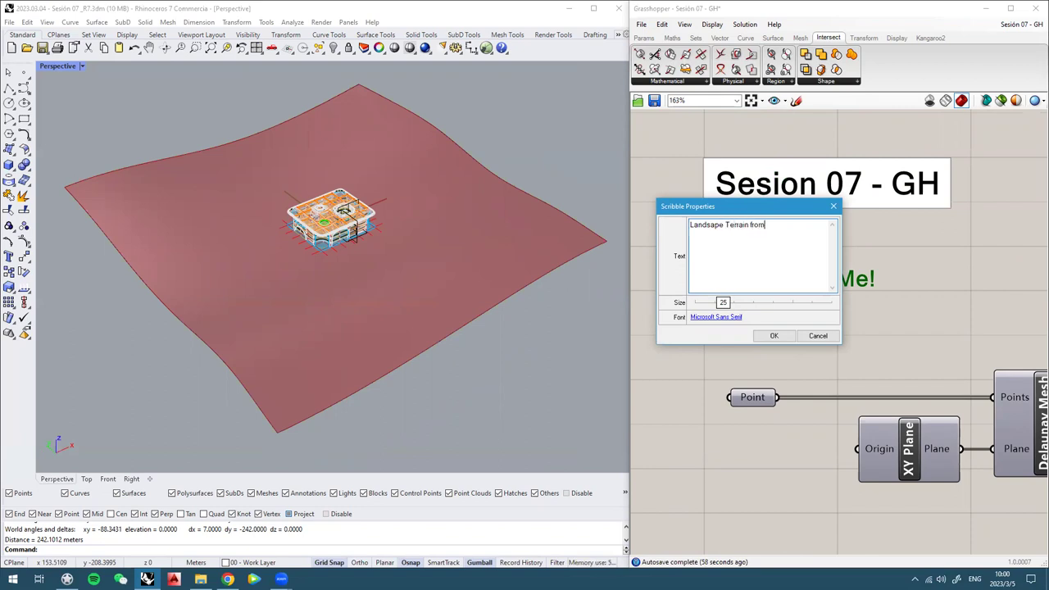
{"action": "type", "text": "ints"}
{"action": "left_click", "coordinate": [769, 338]}
Move the Surface From Points component closer to Mesh Ray and inspect its terrain surface in the viewport
{"action": "right_click_drag", "start_coordinate": [363, 251], "coordinate": [371, 226]}
{"action": "scroll", "coordinate": [817, 255], "scroll_direction": "down", "scroll_amount": 10}
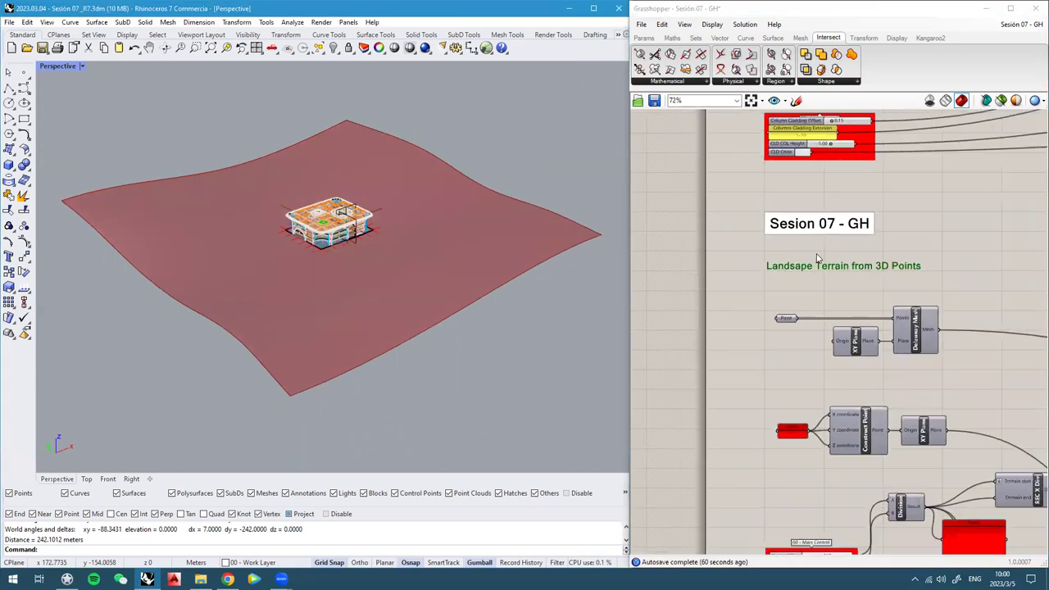
{"action": "right_click_drag", "start_coordinate": [1021, 315], "coordinate": [803, 281]}
{"action": "scroll", "coordinate": [911, 317], "scroll_direction": "up", "scroll_amount": 3}
{"action": "left_click", "coordinate": [912, 321]}
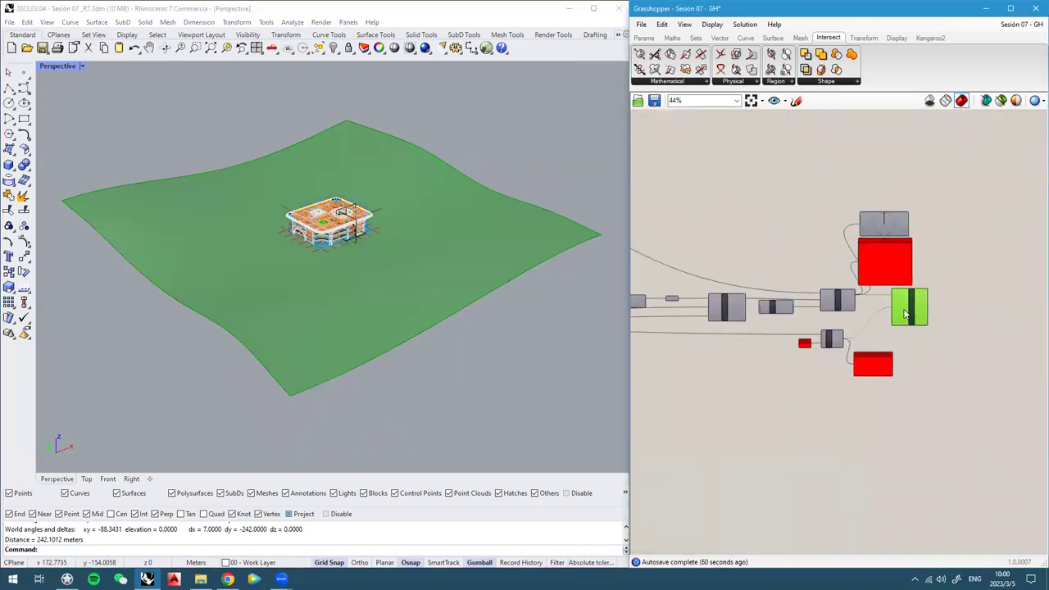
{"action": "scroll", "coordinate": [901, 307], "scroll_direction": "up", "scroll_amount": 4}
{"action": "left_click_drag", "start_coordinate": [876, 292], "coordinate": [881, 290]}
{"action": "right_click_drag", "start_coordinate": [916, 296], "coordinate": [857, 294]}
{"action": "left_click", "coordinate": [756, 288]}
{"action": "right_click_drag", "start_coordinate": [223, 249], "coordinate": [217, 274]}
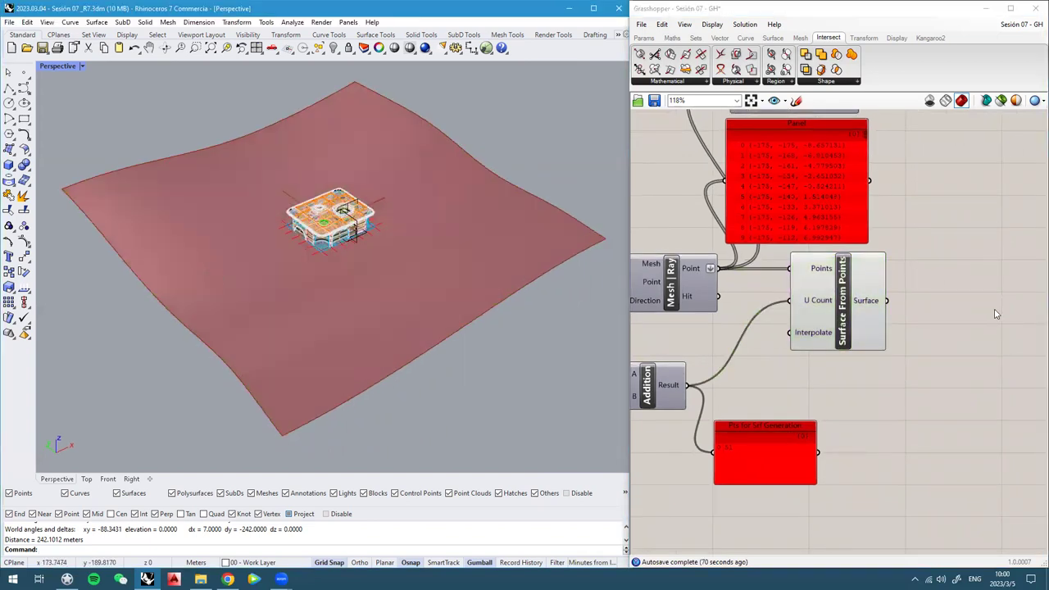
{"action": "right_click_drag", "start_coordinate": [958, 310], "coordinate": [930, 304]}
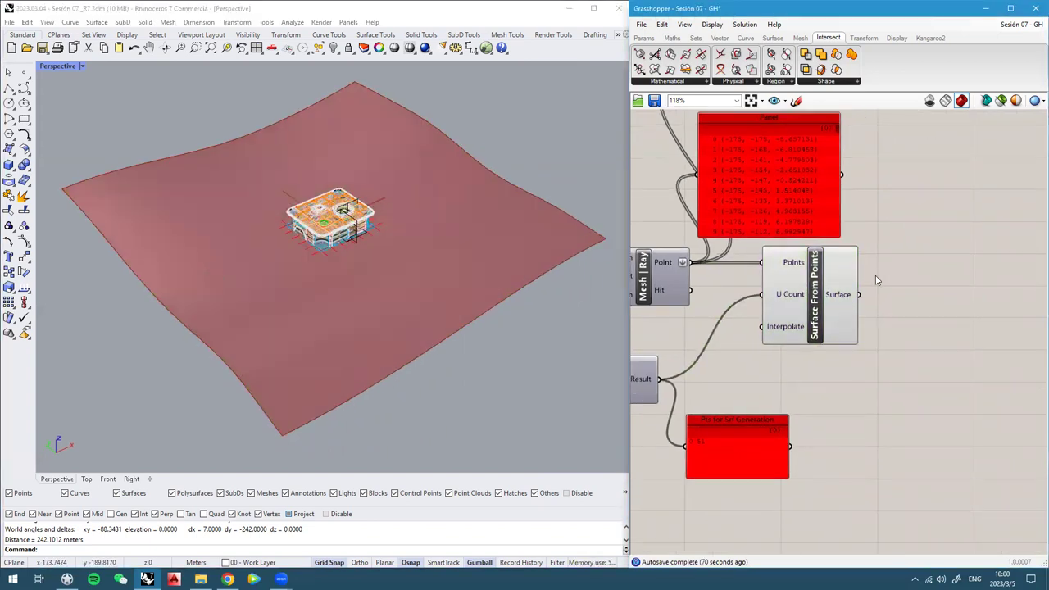
Add a Surface parameter beside Surface From Points, feed it the Surface output, and line it up with that output
{"action": "double_click", "coordinate": [900, 272]}
{"action": "type", "text": "surface"}
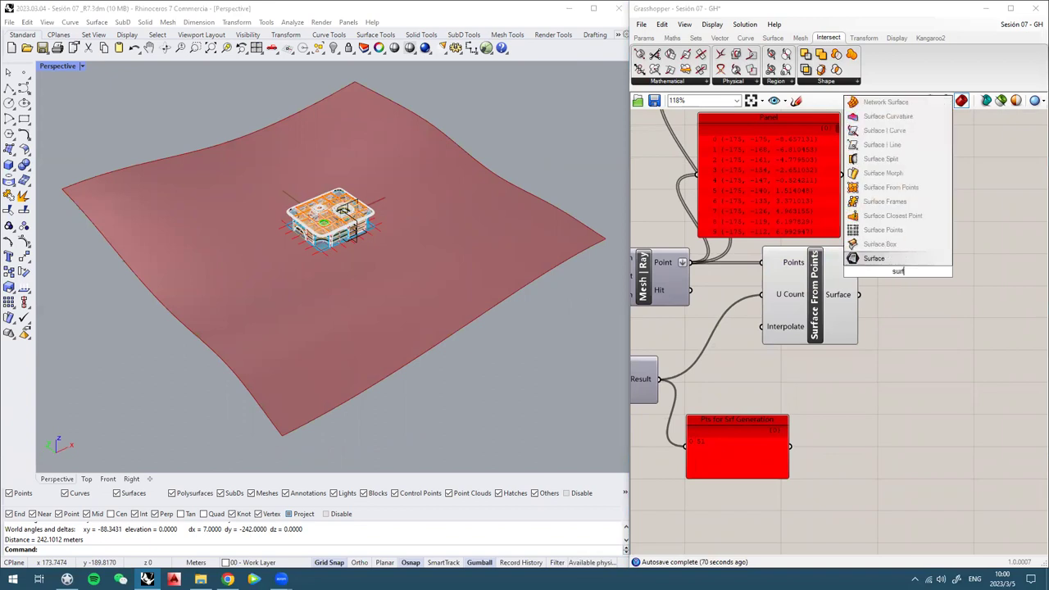
{"action": "key", "text": "Return"}
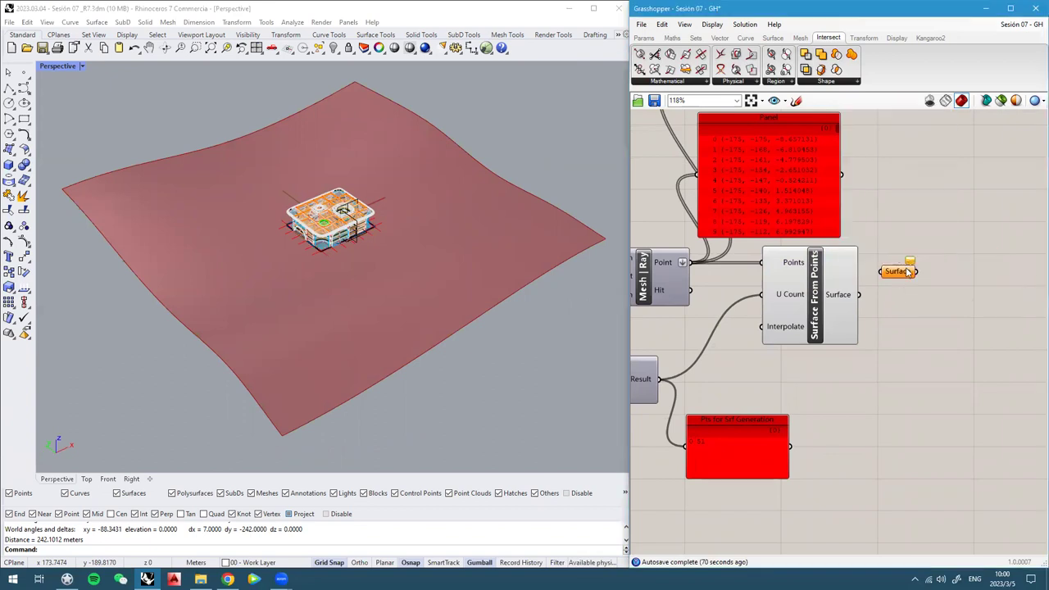
{"action": "left_click_drag", "start_coordinate": [907, 273], "coordinate": [933, 285]}
{"action": "left_click_drag", "start_coordinate": [859, 295], "coordinate": [922, 283]}
{"action": "left_click_drag", "start_coordinate": [926, 283], "coordinate": [940, 299]}
Turn off the viewport preview of the Surface From Points component
{"action": "left_click", "coordinate": [822, 311]}
{"action": "middle_click", "coordinate": [818, 298]}
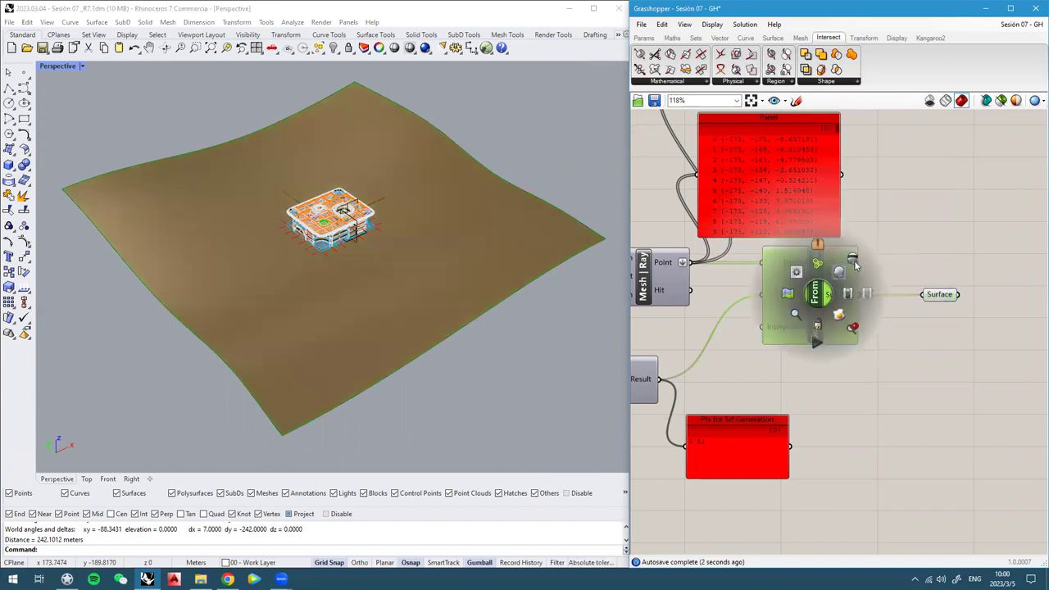
{"action": "left_click", "coordinate": [855, 264]}
{"action": "left_click", "coordinate": [905, 253]}
Put the Surface parameter into its own group
{"action": "right_click_drag", "start_coordinate": [904, 251], "coordinate": [854, 238]}
{"action": "left_click_drag", "start_coordinate": [943, 350], "coordinate": [833, 216]}
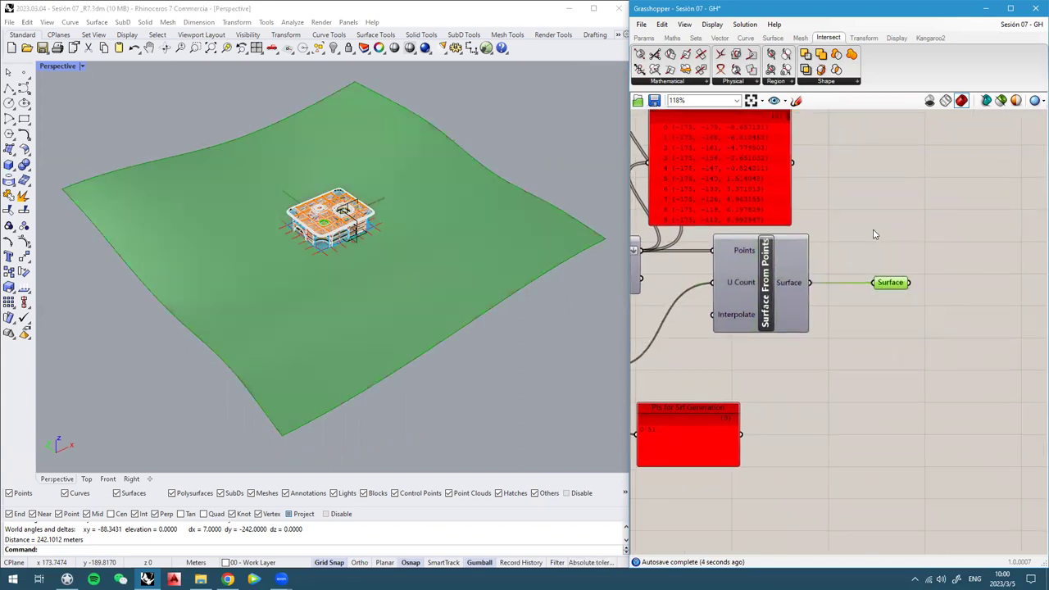
{"action": "right_click", "coordinate": [874, 231]}
{"action": "left_click", "coordinate": [898, 318]}
Change the outline style of the Surface parameter's group to Blob outline
{"action": "scroll", "coordinate": [899, 320], "scroll_direction": "up", "scroll_amount": 3}
{"action": "double_click", "coordinate": [896, 250]}
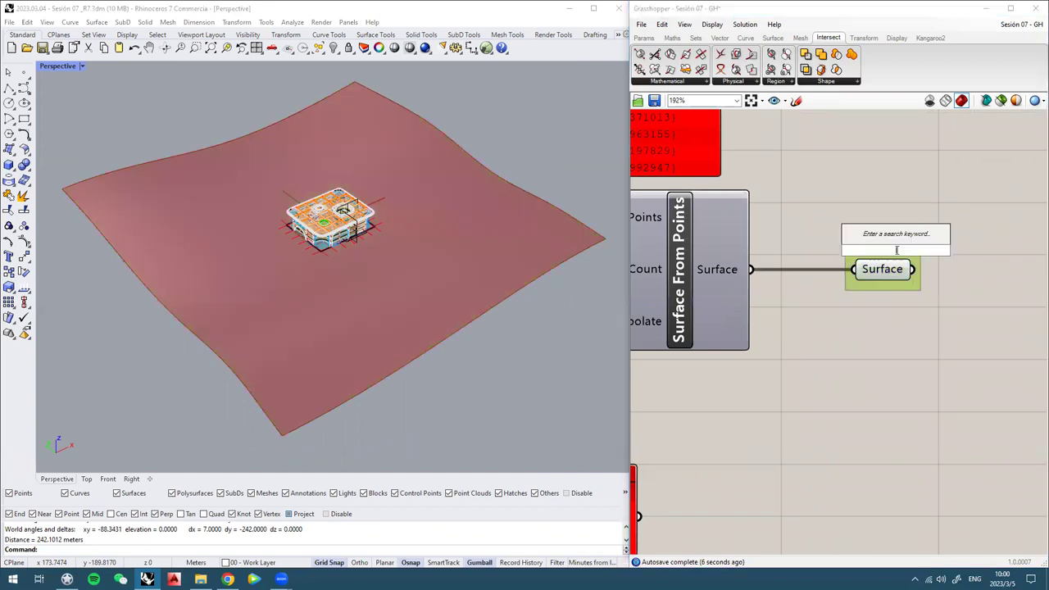
{"action": "double_click", "coordinate": [893, 287]}
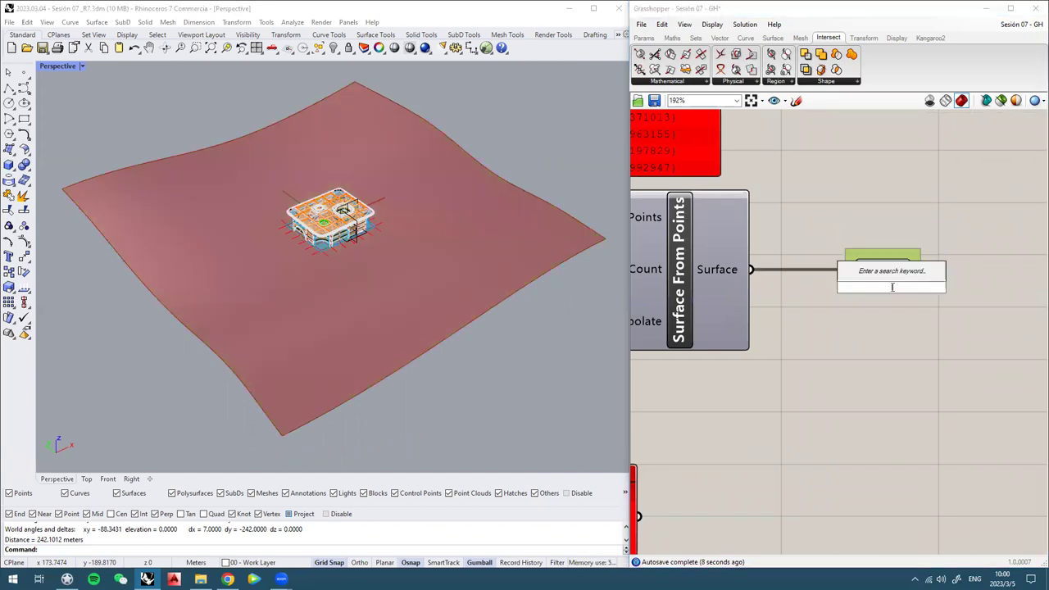
{"action": "left_click", "coordinate": [889, 246]}
{"action": "scroll", "coordinate": [889, 247], "scroll_direction": "up", "scroll_amount": 3}
{"action": "right_click", "coordinate": [881, 259]}
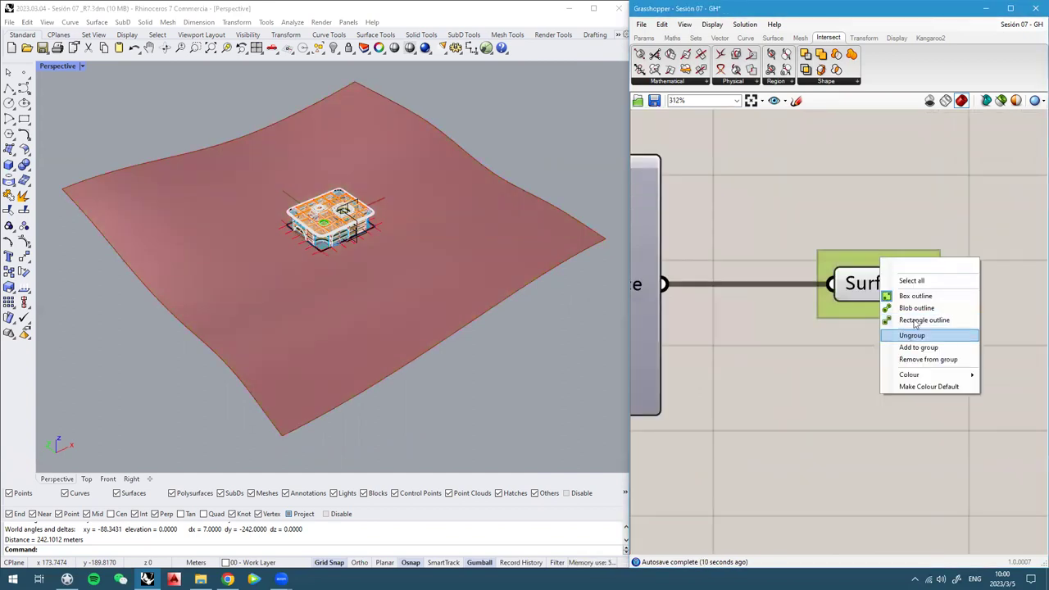
{"action": "left_click", "coordinate": [910, 308]}
{"action": "right_click_drag", "start_coordinate": [909, 310], "coordinate": [861, 283]}
Name the group around the Surface parameter "Bake me!"
{"action": "right_click", "coordinate": [843, 228]}
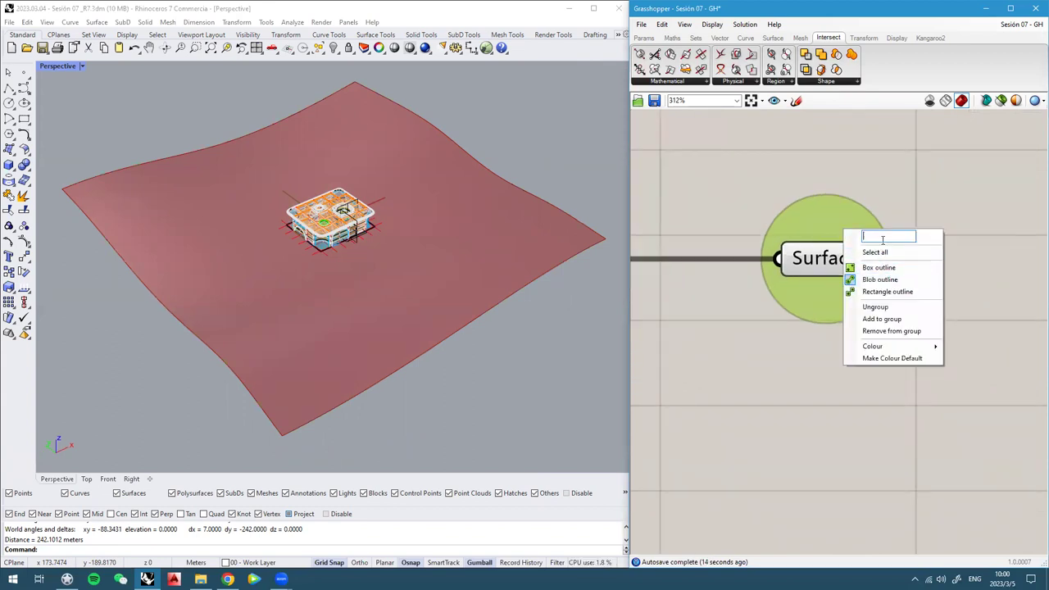
{"action": "type", "text": "Bake me!"}
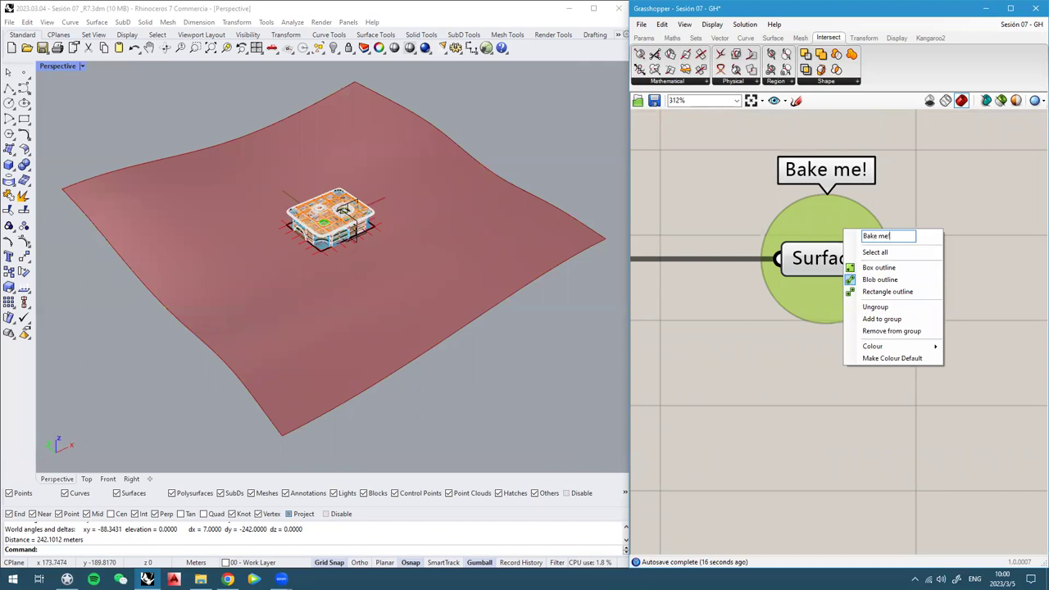
{"action": "key", "text": "Return"}
Change the colour of the "Bake me!" group to bright yellow
{"action": "right_click", "coordinate": [825, 210]}
{"action": "mouse_move", "coordinate": [874, 328]}
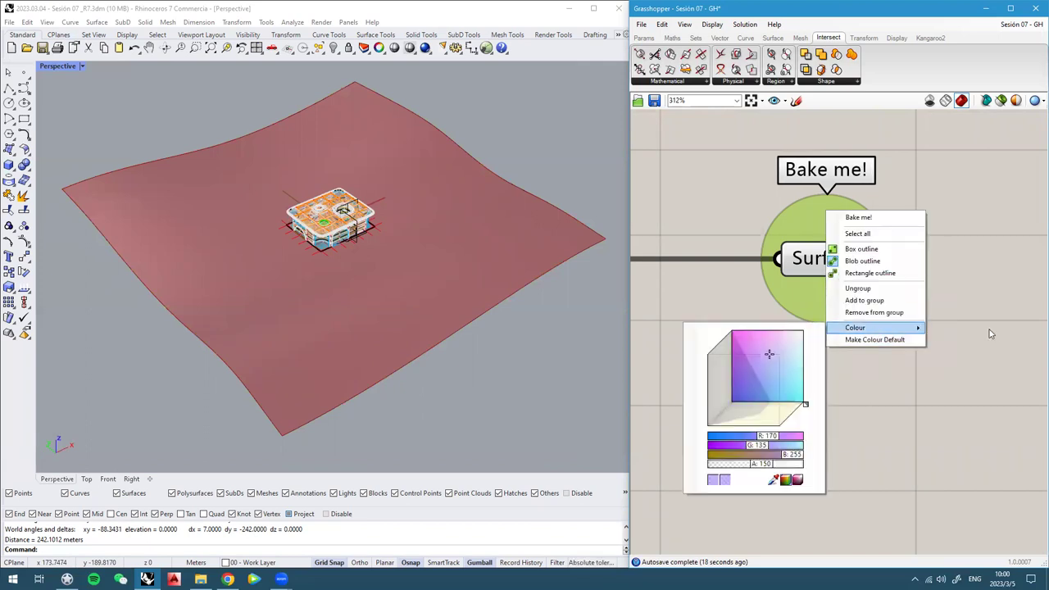
{"action": "left_click_drag", "start_coordinate": [744, 376], "coordinate": [805, 306]}
{"action": "right_click", "coordinate": [819, 300]}
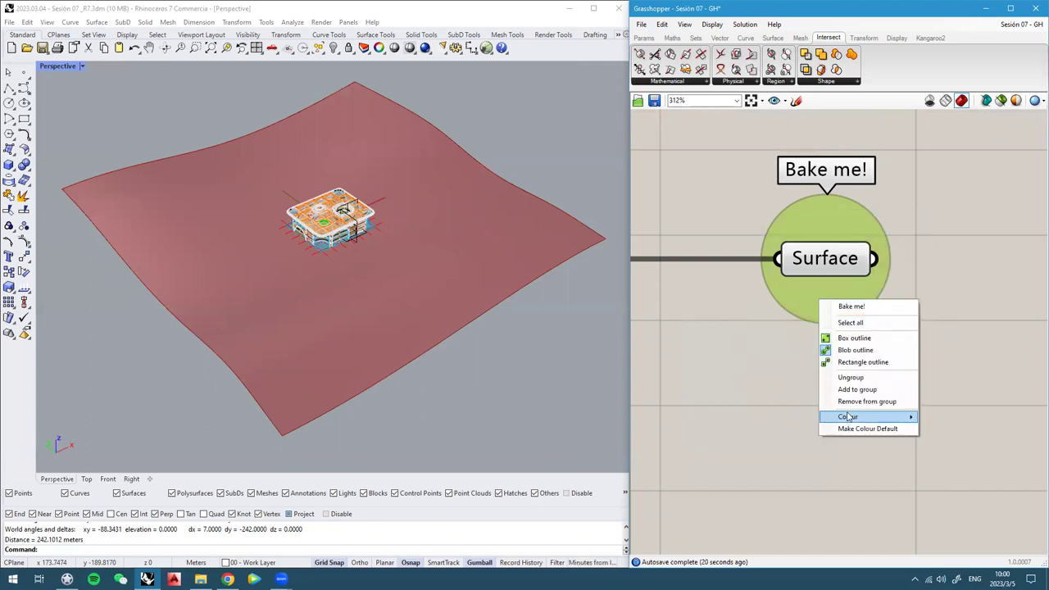
{"action": "mouse_move", "coordinate": [849, 417]}
{"action": "left_click_drag", "start_coordinate": [793, 422], "coordinate": [769, 473]}
{"action": "left_click_drag", "start_coordinate": [769, 528], "coordinate": [800, 537]}
{"action": "left_click_drag", "start_coordinate": [747, 440], "coordinate": [777, 399]}
{"action": "left_click", "coordinate": [735, 329]}
{"action": "left_click", "coordinate": [824, 225]}
{"action": "left_click", "coordinate": [820, 260]}
{"action": "left_click", "coordinate": [796, 355]}
Add a Custom Preview component and place it below the "Bake me!" group
{"action": "scroll", "coordinate": [804, 289], "scroll_direction": "down", "scroll_amount": 3}
{"action": "right_click_drag", "start_coordinate": [314, 290], "coordinate": [312, 257]}
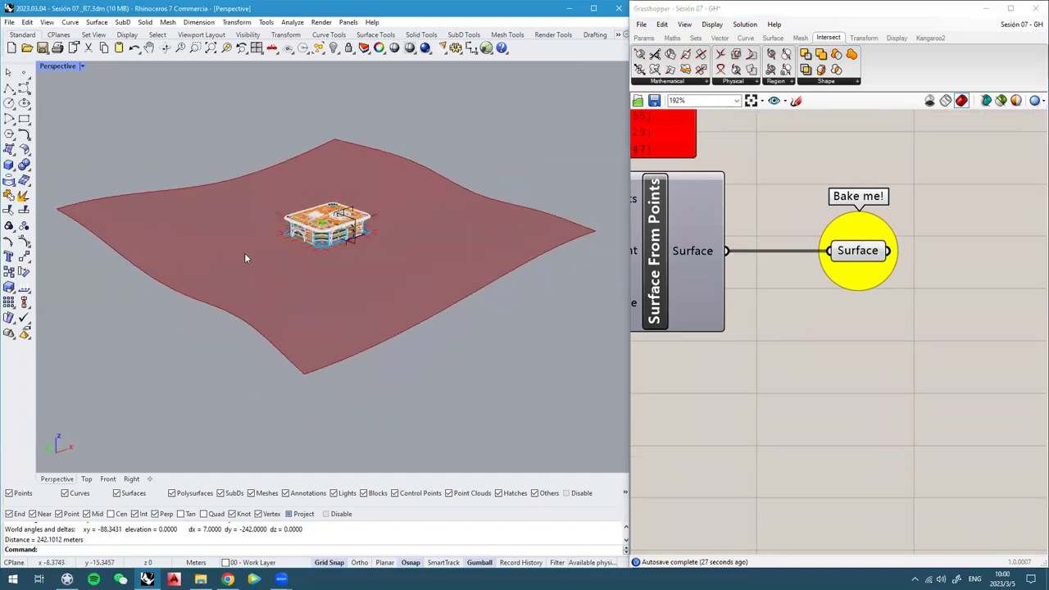
{"action": "double_click", "coordinate": [821, 322]}
{"action": "type", "text": "custom"}
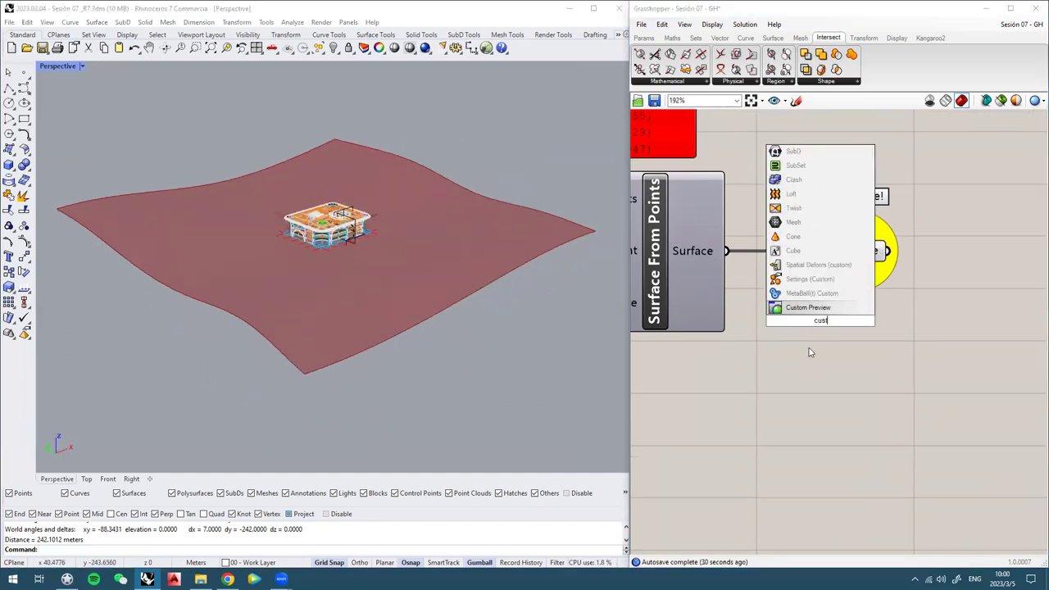
{"action": "key", "text": "Return"}
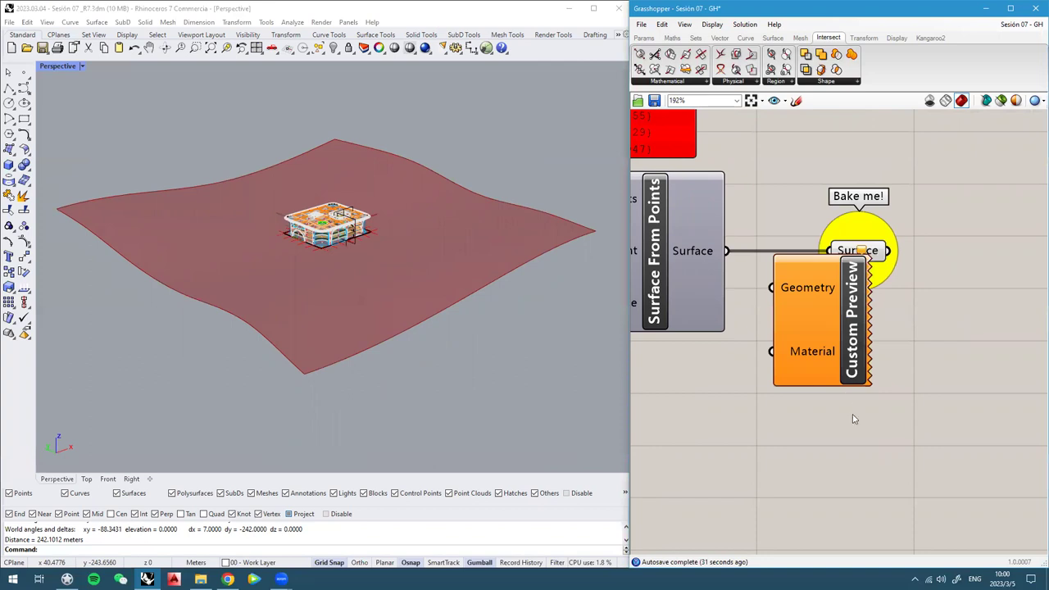
{"action": "left_click_drag", "start_coordinate": [796, 316], "coordinate": [836, 401]}
{"action": "right_click_drag", "start_coordinate": [830, 374], "coordinate": [867, 367]}
Connect the Surface From Points output to Custom Preview's Geometry input and place the component below and beyond the "Bake me!" group
{"action": "left_click_drag", "start_coordinate": [767, 248], "coordinate": [849, 365]}
{"action": "right_click_drag", "start_coordinate": [920, 401], "coordinate": [892, 388]}
{"action": "left_click_drag", "start_coordinate": [891, 389], "coordinate": [987, 369]}
{"action": "right_click_drag", "start_coordinate": [988, 369], "coordinate": [889, 341]}
{"action": "left_click_drag", "start_coordinate": [856, 388], "coordinate": [862, 399]}
{"action": "left_click", "coordinate": [789, 370]}
{"action": "right_click_drag", "start_coordinate": [558, 304], "coordinate": [551, 319]}
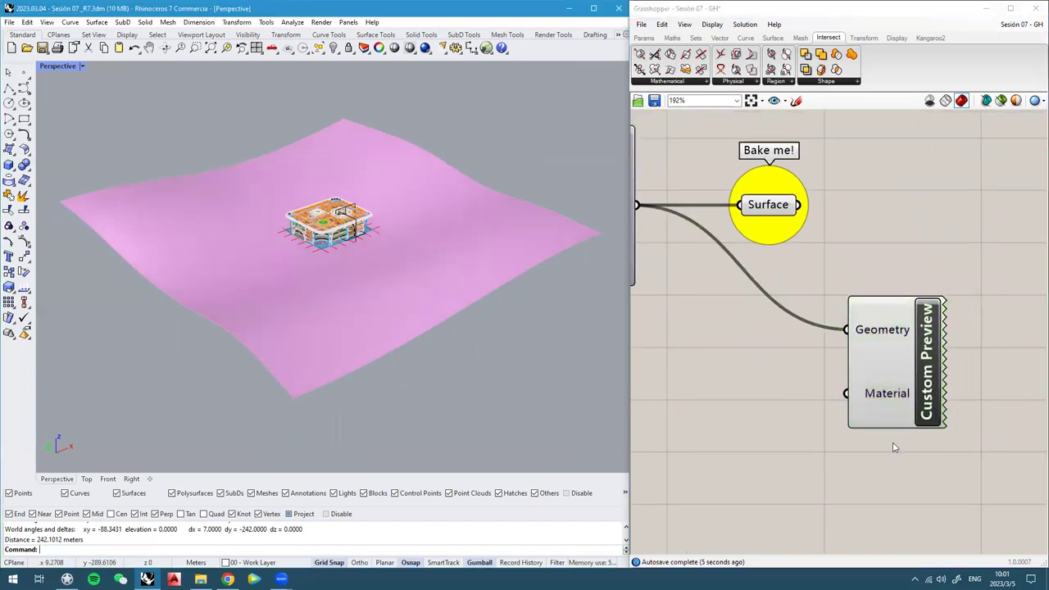
Add a Colour Swatch and place it beside Custom Preview's Material input
{"action": "double_click", "coordinate": [779, 387]}
{"action": "type", "text": "s"}
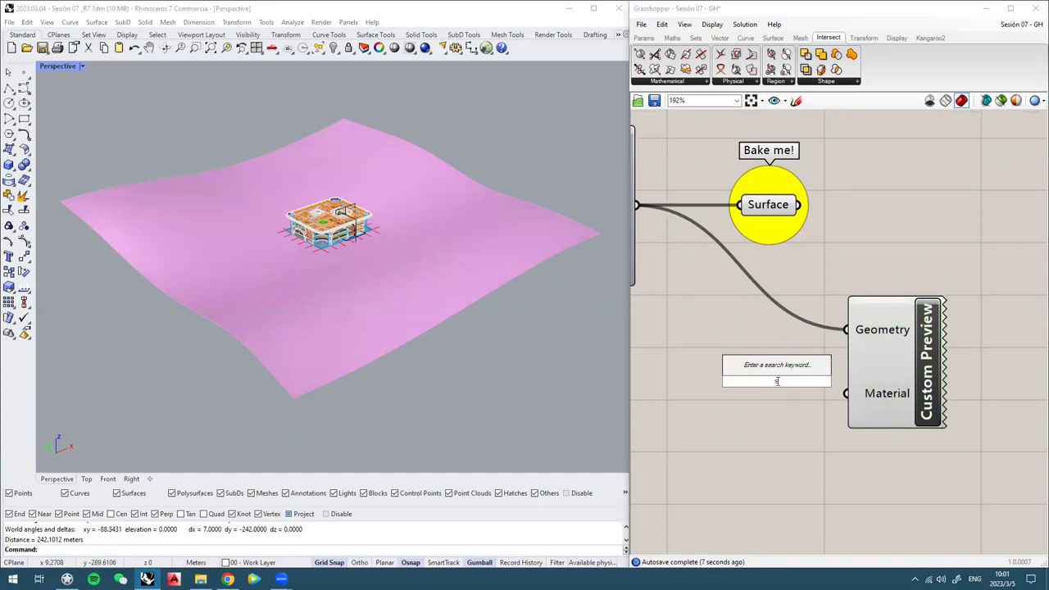
{"action": "type", "text": "wa"}
{"action": "left_click", "coordinate": [761, 343]}
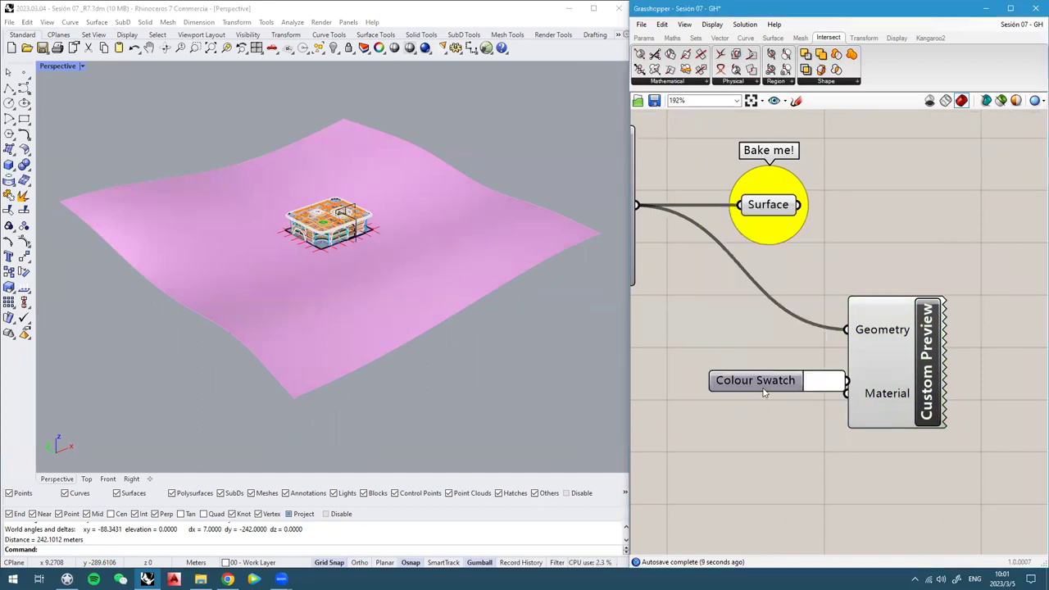
{"action": "left_click_drag", "start_coordinate": [763, 393], "coordinate": [729, 399]}
Set the Colour Swatch to bright green and connect it to Custom Preview's Material input, aligning the two
{"action": "left_click", "coordinate": [799, 387]}
{"action": "left_click_drag", "start_coordinate": [873, 423], "coordinate": [904, 430]}
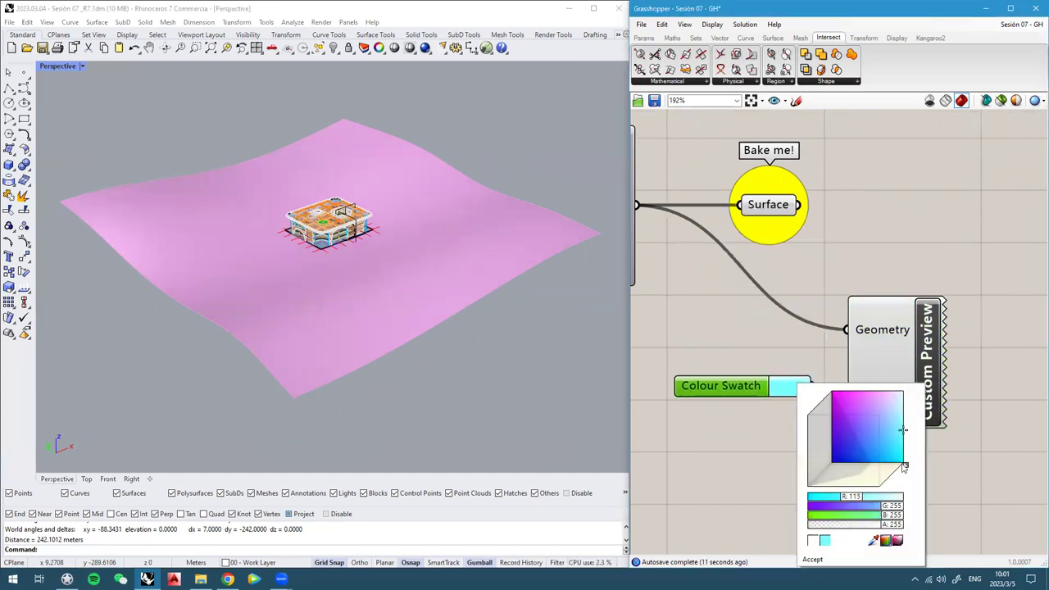
{"action": "left_click_drag", "start_coordinate": [878, 515], "coordinate": [815, 515]}
{"action": "left_click", "coordinate": [747, 345]}
{"action": "left_click_drag", "start_coordinate": [810, 387], "coordinate": [846, 393]}
{"action": "left_click_drag", "start_coordinate": [721, 397], "coordinate": [715, 400]}
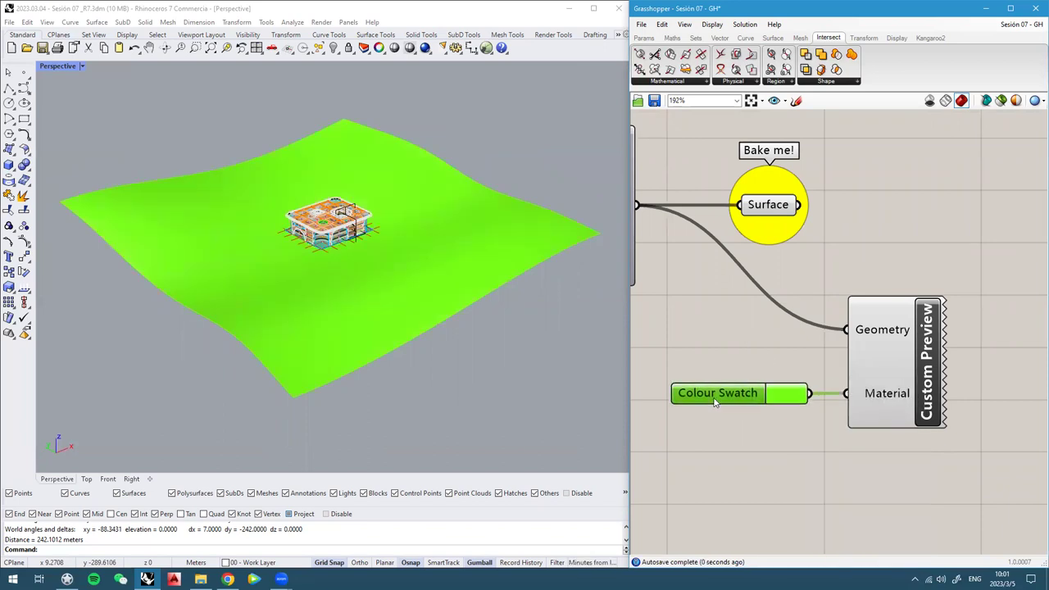
Darken the Colour Swatch to a deep green of about R 0, G 107, B 19
{"action": "left_click", "coordinate": [779, 401]}
{"action": "left_click_drag", "start_coordinate": [820, 417], "coordinate": [829, 490]}
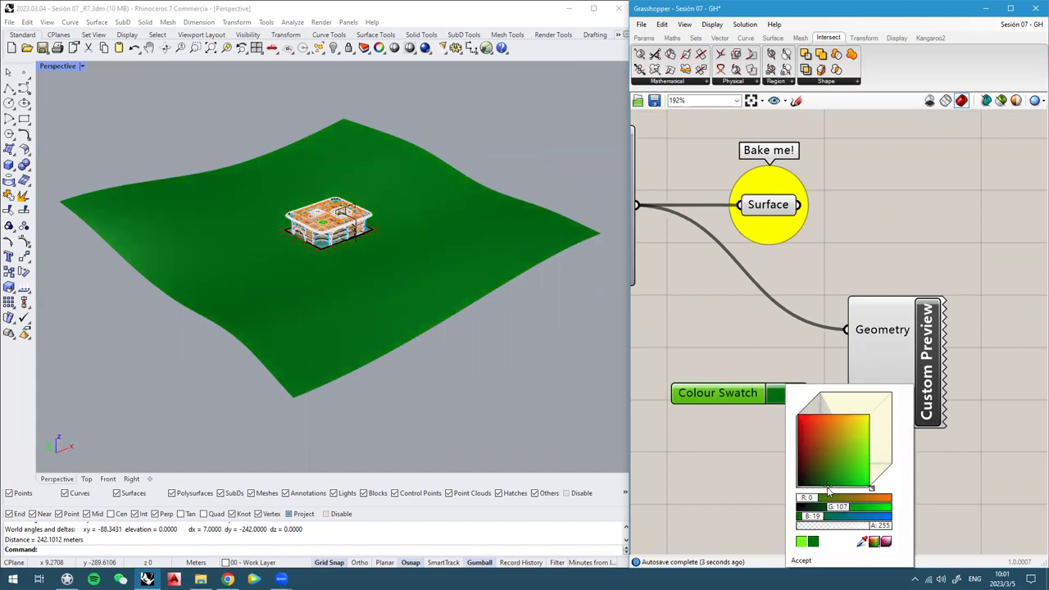
{"action": "left_click", "coordinate": [712, 252]}
Turn off the preview of the "Bake me!" Surface parameter and move it above the Custom Preview component
{"action": "right_click_drag", "start_coordinate": [713, 253], "coordinate": [729, 278]}
{"action": "left_click", "coordinate": [781, 233]}
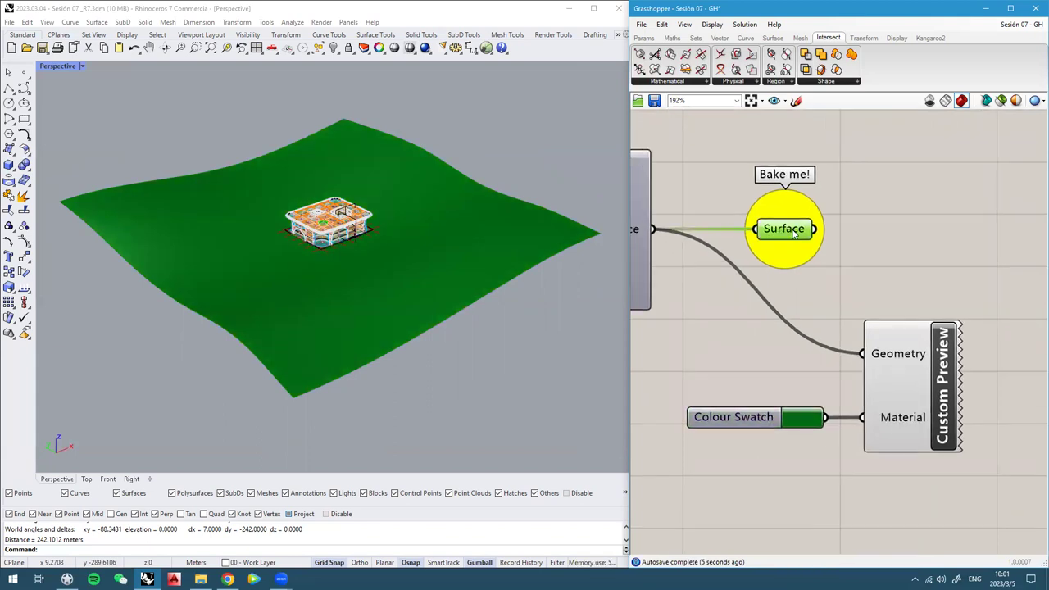
{"action": "middle_click", "coordinate": [778, 230]}
{"action": "left_click", "coordinate": [812, 196]}
{"action": "left_click_drag", "start_coordinate": [786, 230], "coordinate": [901, 229]}
{"action": "left_click", "coordinate": [951, 161]}
{"action": "right_click_drag", "start_coordinate": [908, 192], "coordinate": [870, 200]}
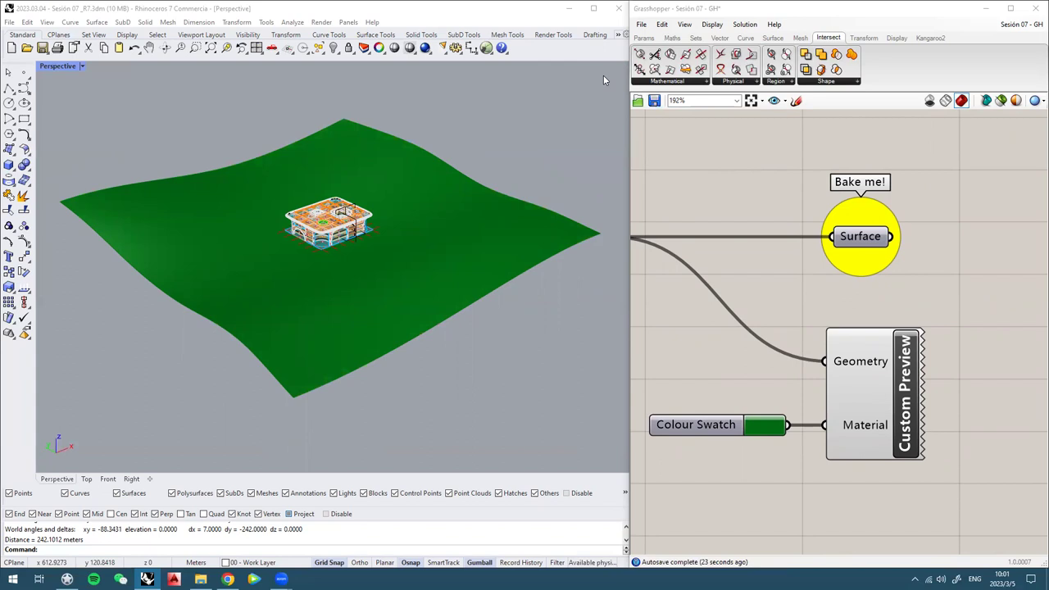
{"action": "scroll", "coordinate": [880, 296], "scroll_direction": "down", "scroll_amount": 10}
{"action": "right_click_drag", "start_coordinate": [726, 271], "coordinate": [952, 277]}
{"action": "scroll", "coordinate": [674, 216], "scroll_direction": "up", "scroll_amount": 2}
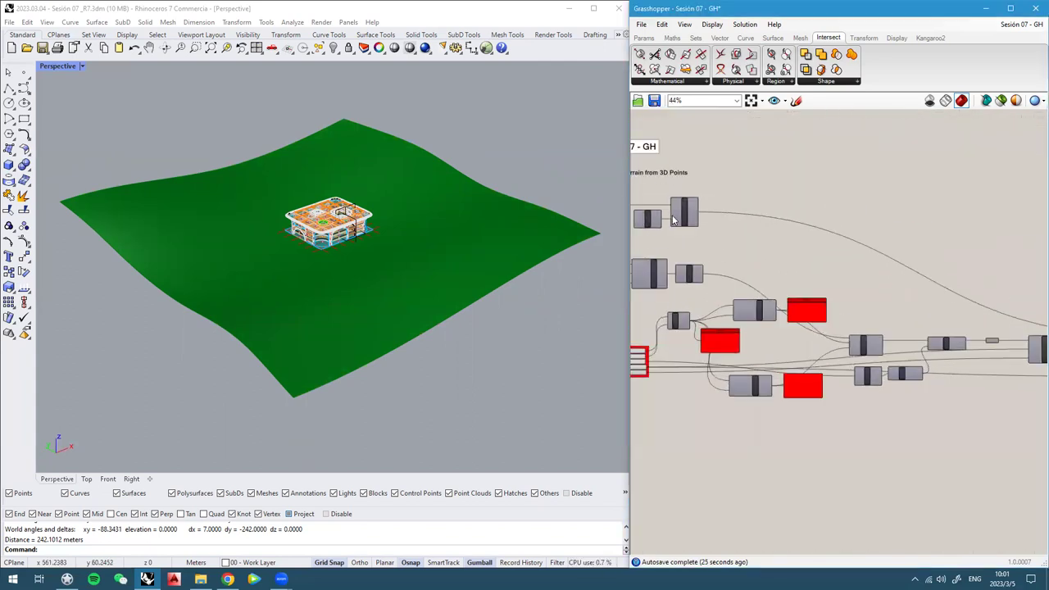
{"action": "scroll", "coordinate": [674, 219], "scroll_direction": "up", "scroll_amount": 5}
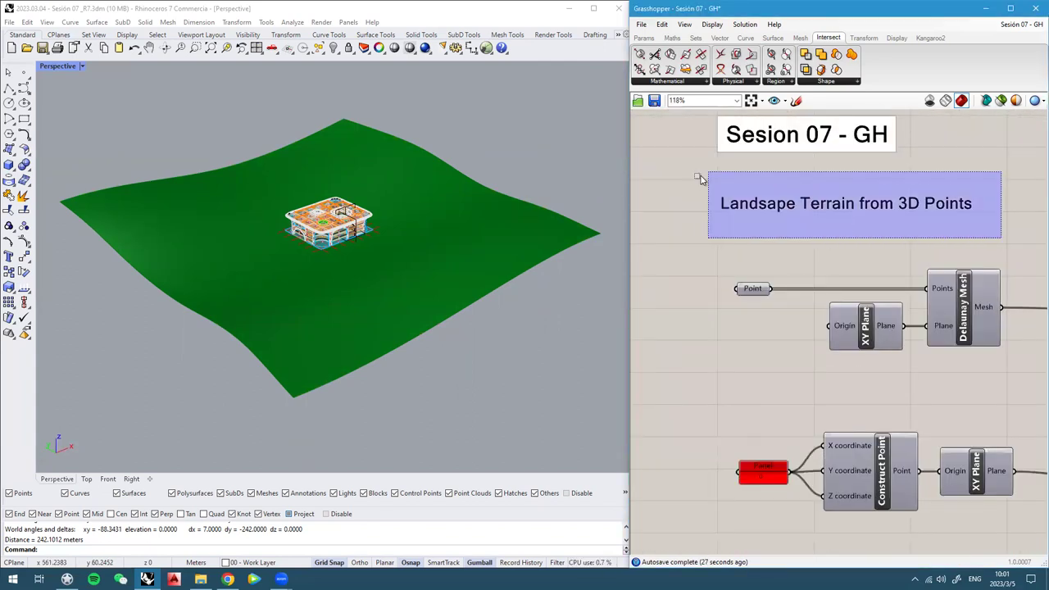
{"action": "right_click", "coordinate": [701, 179]}
{"action": "left_click", "coordinate": [735, 276]}
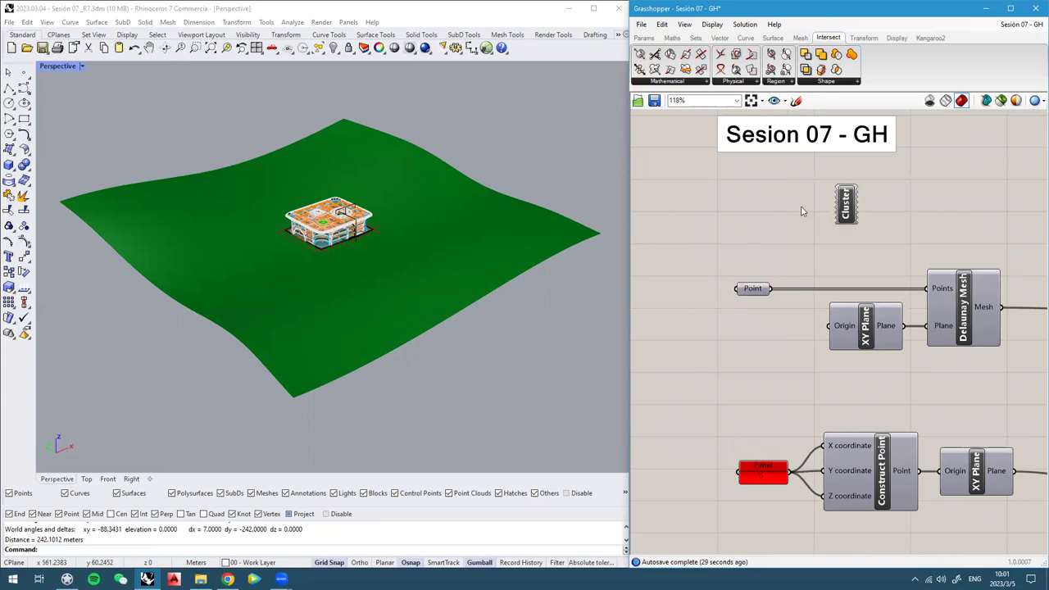
{"action": "key", "text": "ctrl+z"}
Put the "Landsape Terrain from 3D Points" Scribble into its own group
{"action": "scroll", "coordinate": [803, 187], "scroll_direction": "up", "scroll_amount": 2}
{"action": "right_click", "coordinate": [805, 185]}
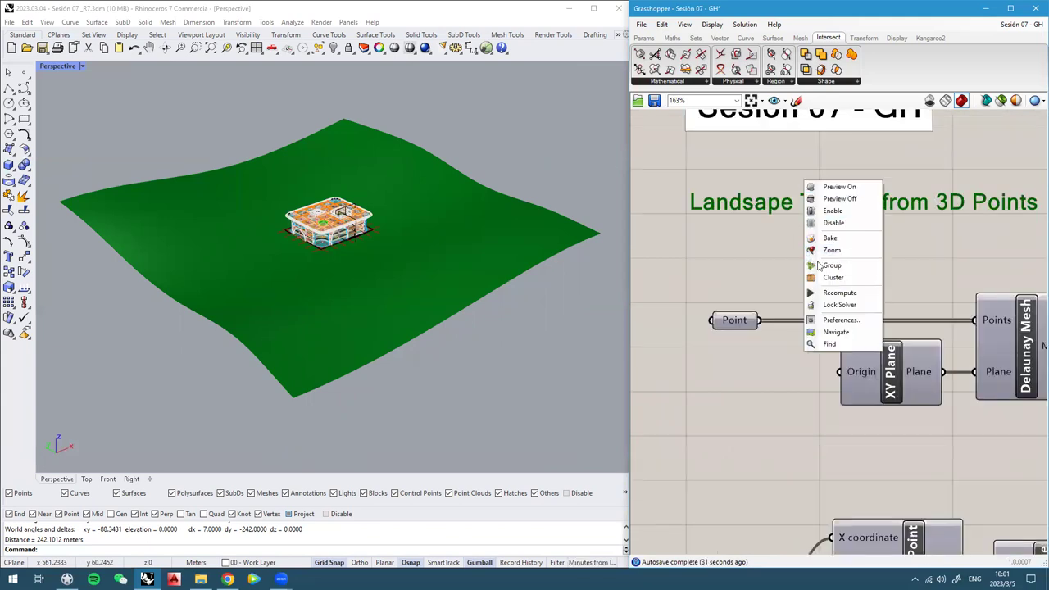
{"action": "left_click", "coordinate": [735, 197]}
{"action": "left_click", "coordinate": [734, 196]}
{"action": "scroll", "coordinate": [722, 190], "scroll_direction": "up", "scroll_amount": 2}
Change the colour of the group around the "Landsape Terrain from 3D Points" Scribble to magenta
{"action": "right_click", "coordinate": [691, 167]}
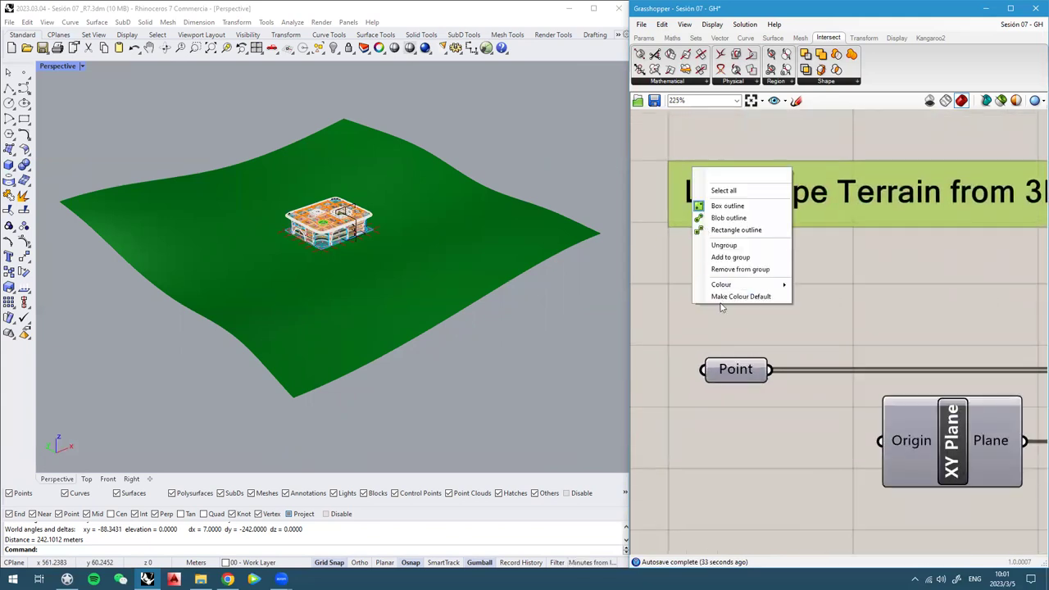
{"action": "mouse_move", "coordinate": [737, 284]}
{"action": "left_click", "coordinate": [909, 288]}
{"action": "scroll", "coordinate": [721, 261], "scroll_direction": "down", "scroll_amount": 8}
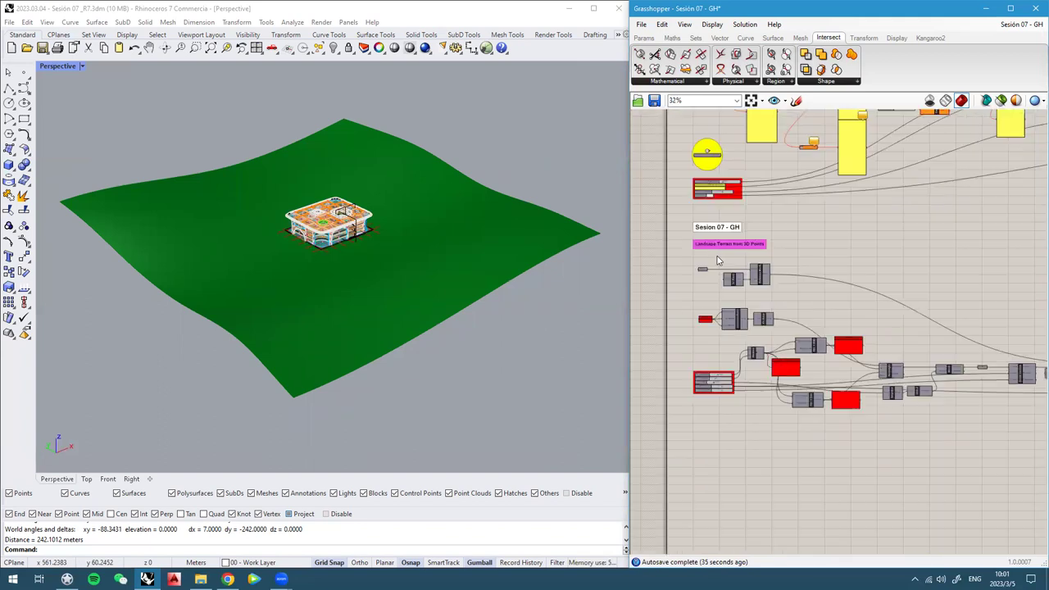
Examine the Custom Preview component's highlighted terrain and its available options
{"action": "scroll", "coordinate": [820, 284], "scroll_direction": "up", "scroll_amount": 8}
{"action": "left_click", "coordinate": [912, 337]}
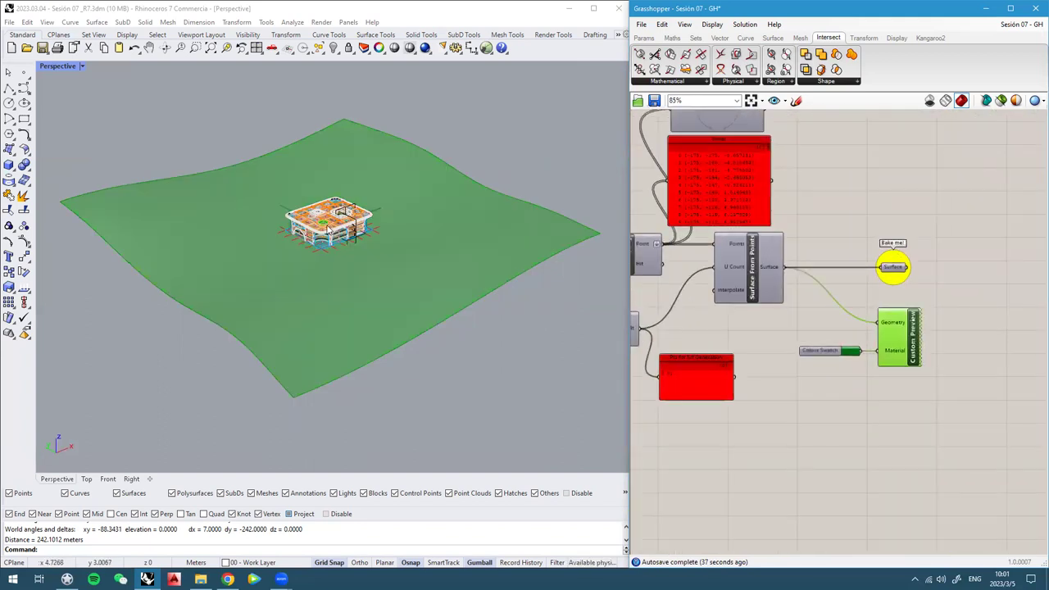
{"action": "right_click_drag", "start_coordinate": [327, 218], "coordinate": [330, 233]}
{"action": "scroll", "coordinate": [892, 336], "scroll_direction": "up", "scroll_amount": 4}
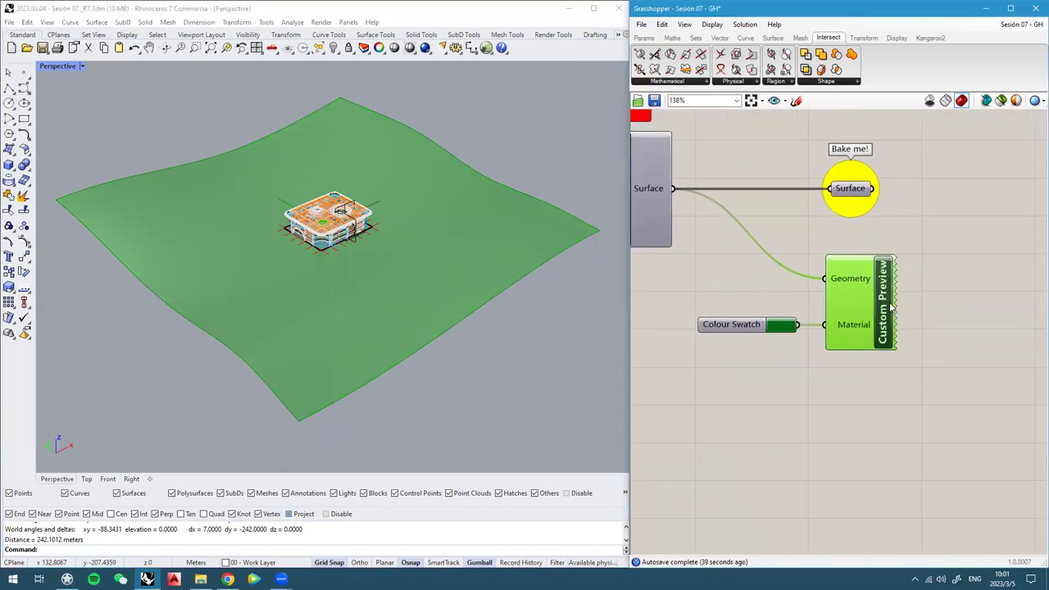
{"action": "right_click", "coordinate": [885, 279]}
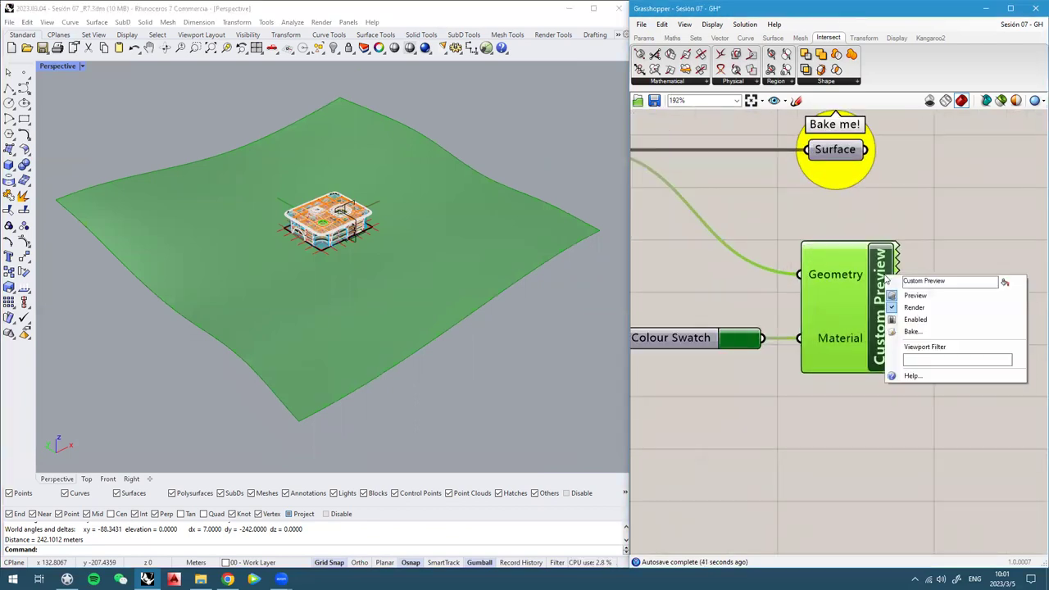
{"action": "left_click", "coordinate": [940, 224]}
Switch the Perspective viewport's display mode to Rendered
{"action": "right_click_drag", "start_coordinate": [296, 225], "coordinate": [290, 214]}
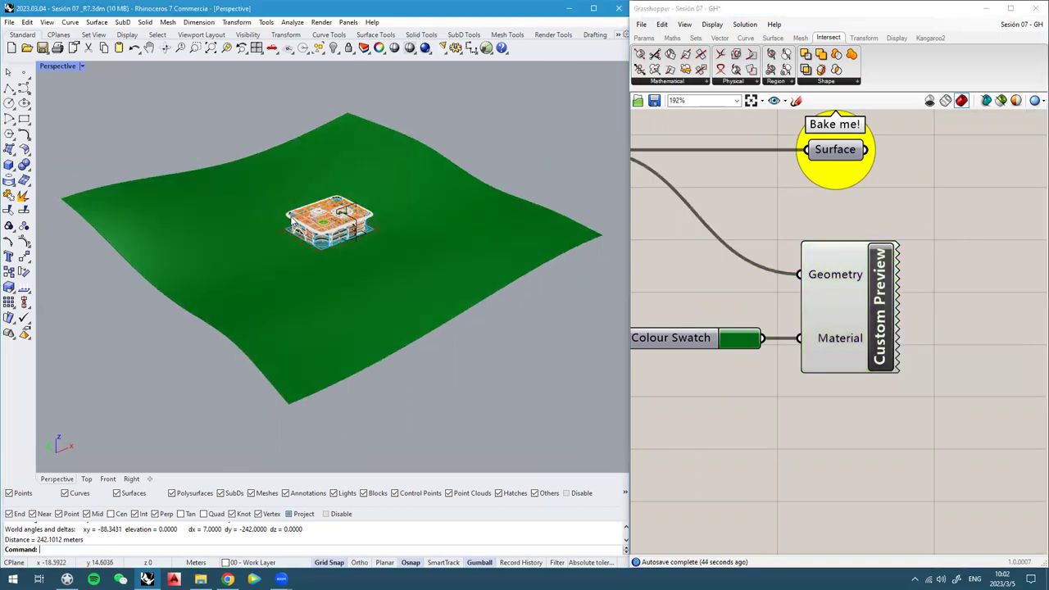
{"action": "left_click", "coordinate": [82, 67]}
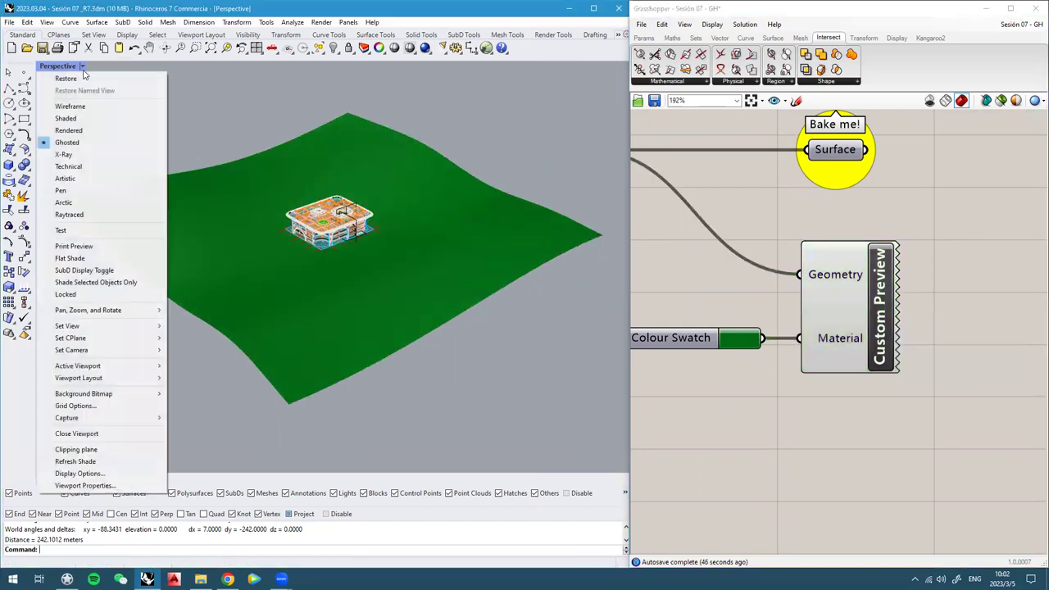
{"action": "left_click", "coordinate": [83, 133]}
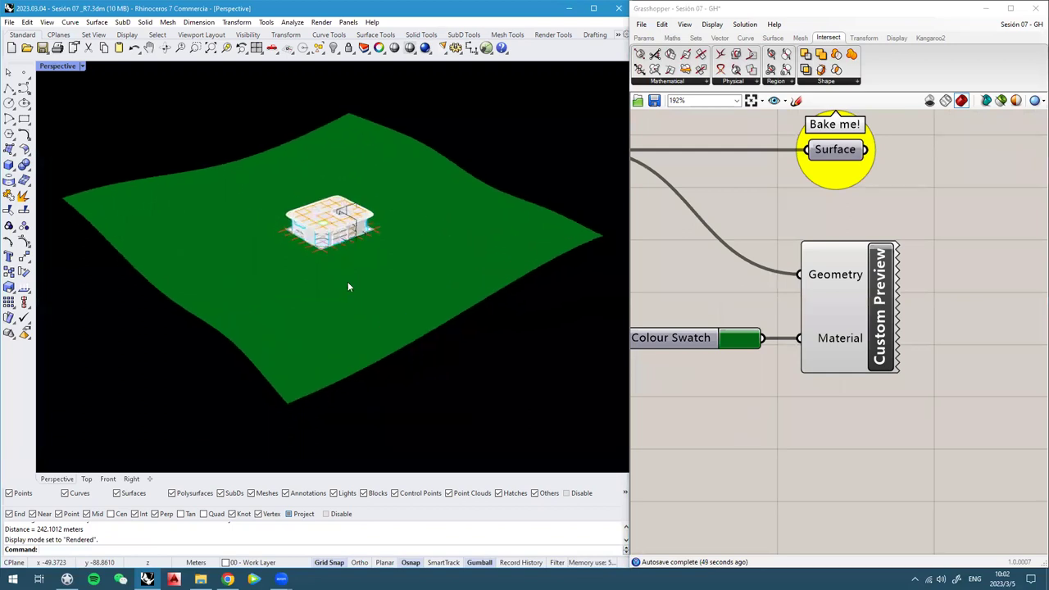
Turn off the Render option of the Custom Preview component
{"action": "right_click", "coordinate": [883, 285]}
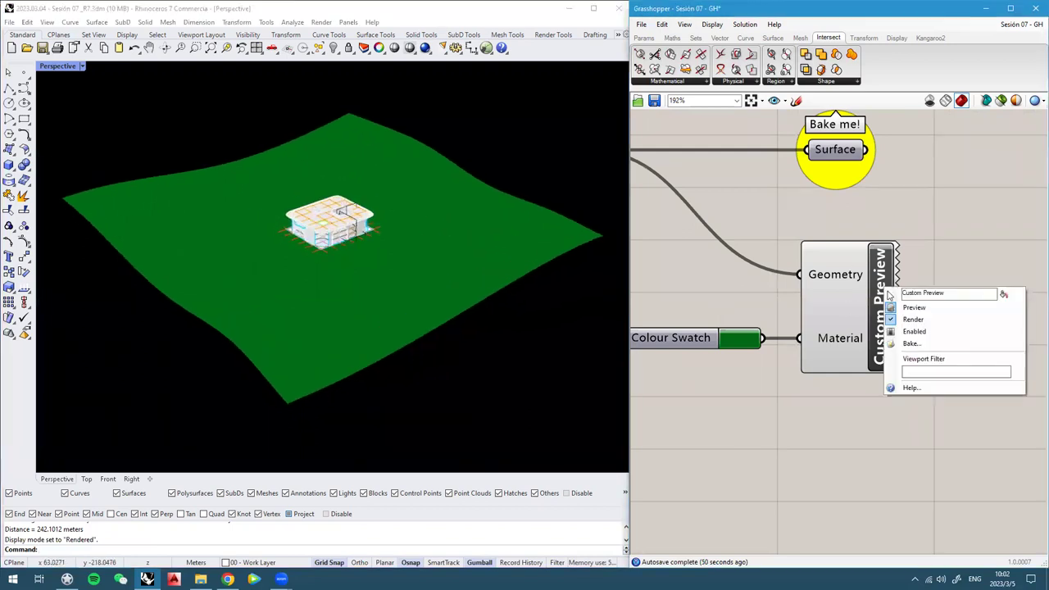
{"action": "left_click", "coordinate": [926, 321]}
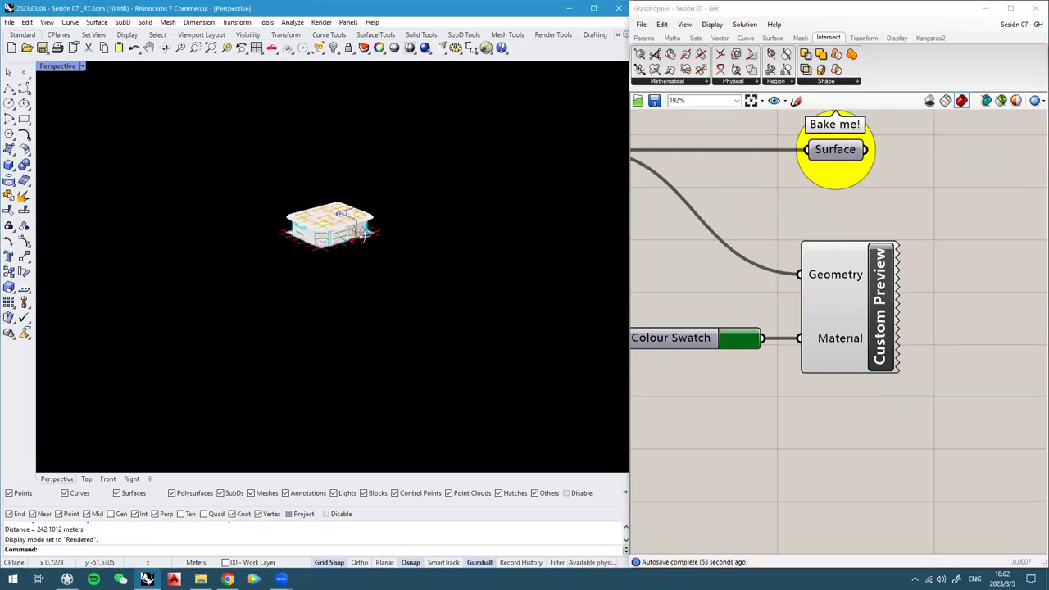
{"action": "scroll", "coordinate": [351, 243], "scroll_direction": "up", "scroll_amount": 3}
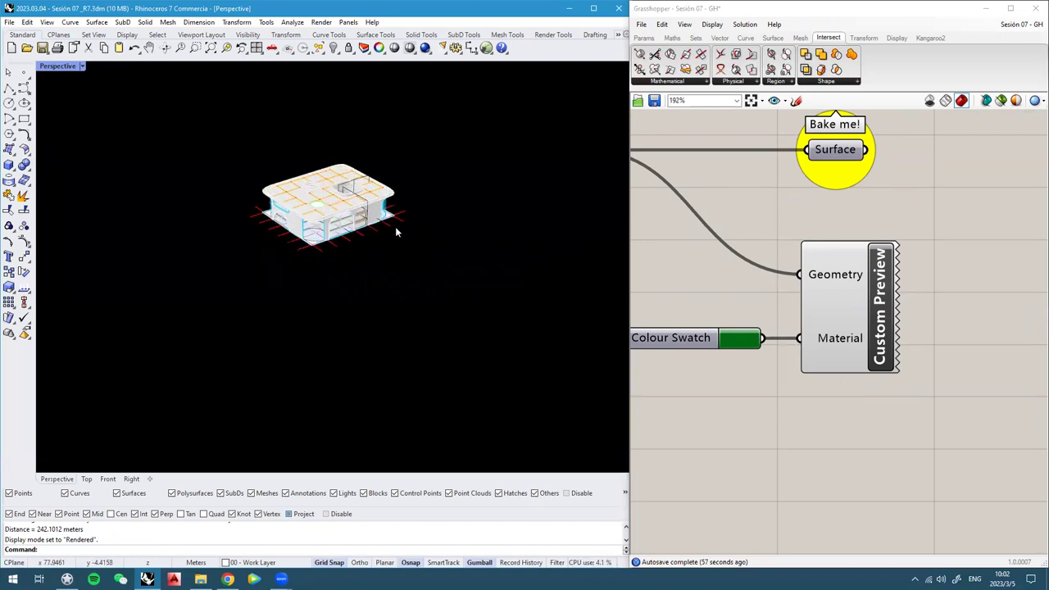
Switch the Perspective viewport's display mode to Shaded, keeping the terrain and the building in view
{"action": "left_click", "coordinate": [85, 69]}
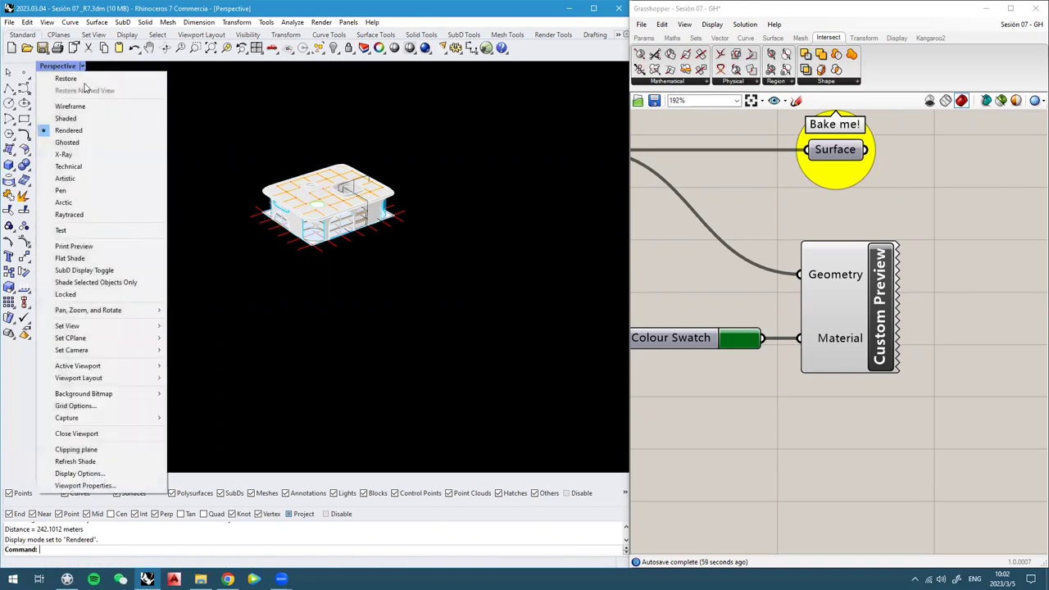
{"action": "left_click", "coordinate": [65, 112]}
{"action": "scroll", "coordinate": [411, 267], "scroll_direction": "up", "scroll_amount": 6}
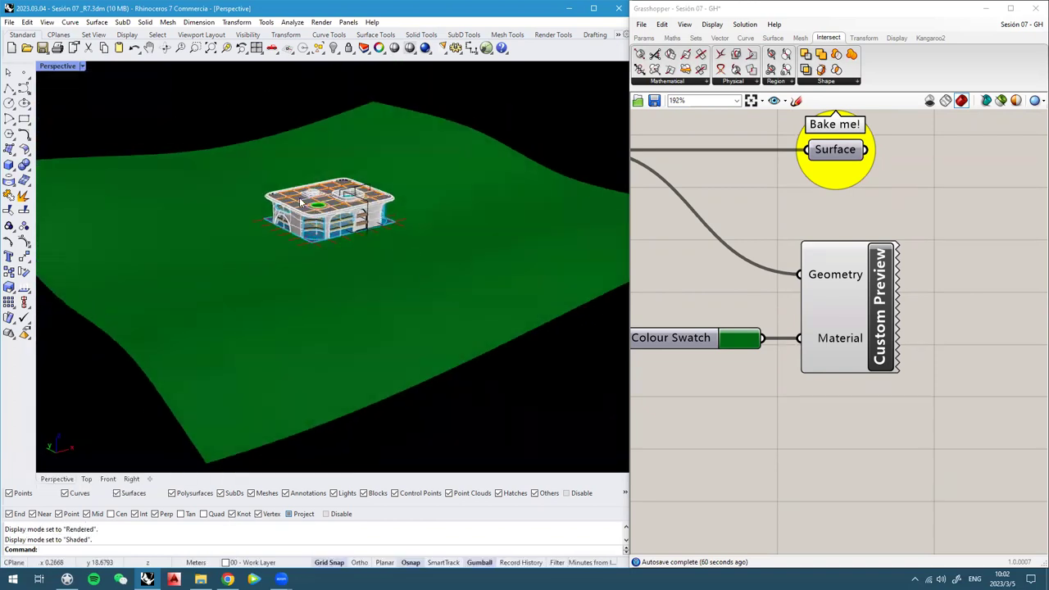
{"action": "scroll", "coordinate": [382, 209], "scroll_direction": "down", "scroll_amount": 5}
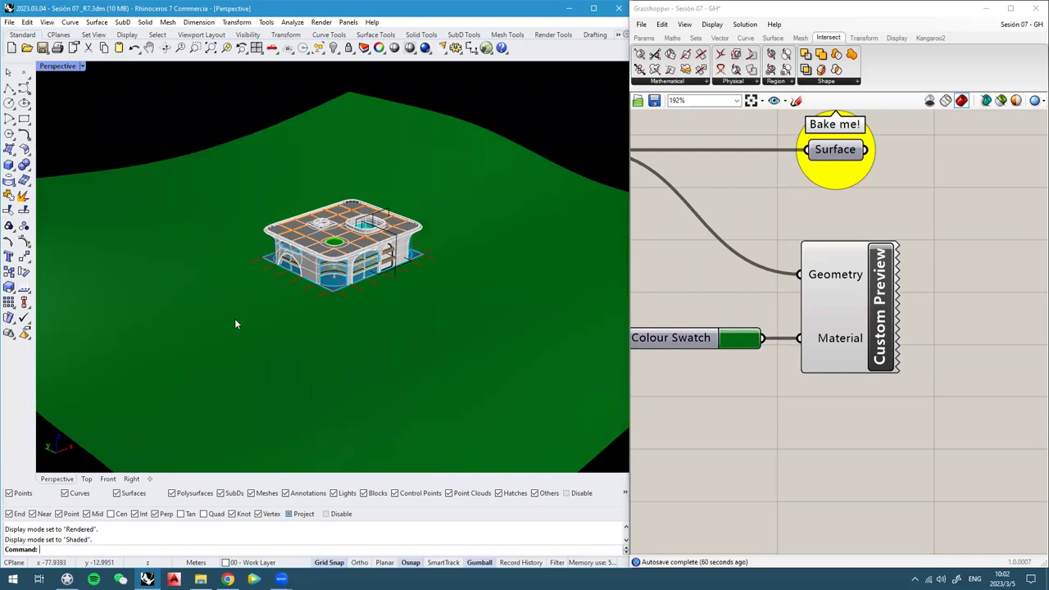
{"action": "right_click_drag", "start_coordinate": [286, 304], "coordinate": [299, 239]}
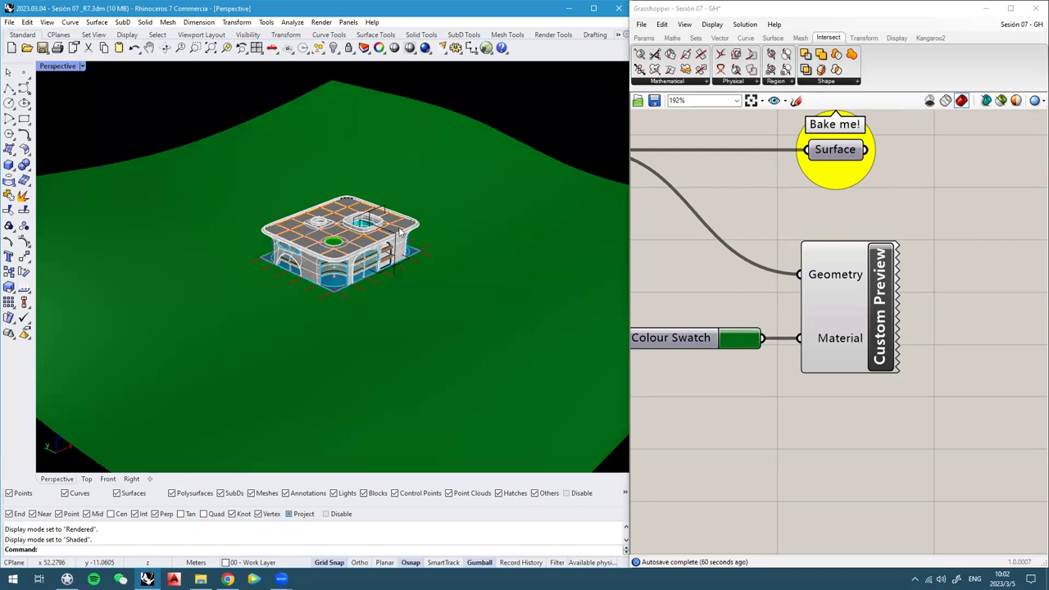
{"action": "scroll", "coordinate": [404, 233], "scroll_direction": "down", "scroll_amount": 4}
{"action": "right_click", "coordinate": [457, 240]}
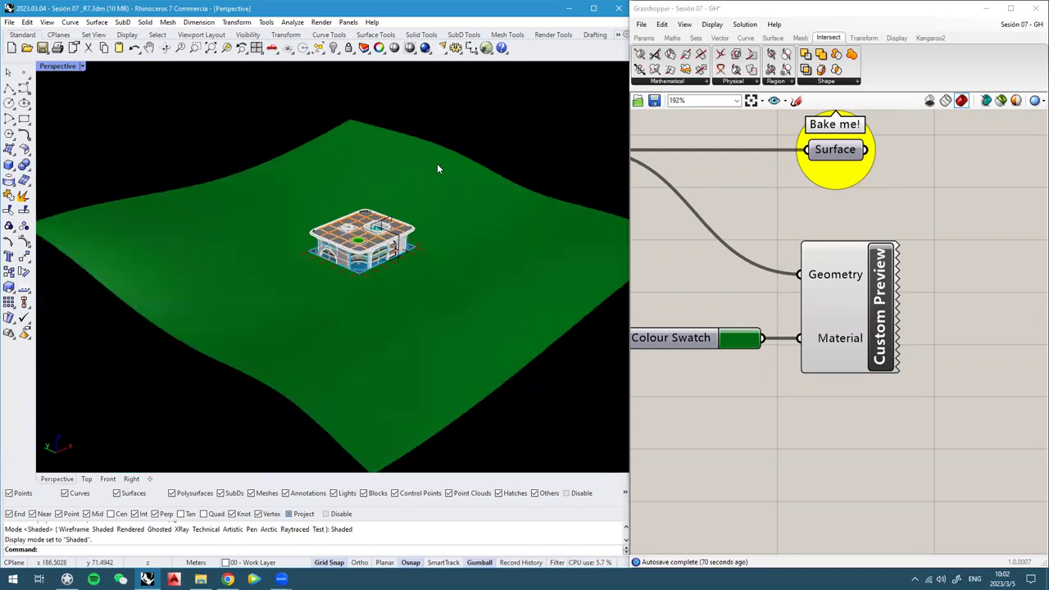
Examine the shaded green terrain around the building from several angles, along with the "Bake me!" Surface parameter
{"action": "right_click", "coordinate": [885, 295]}
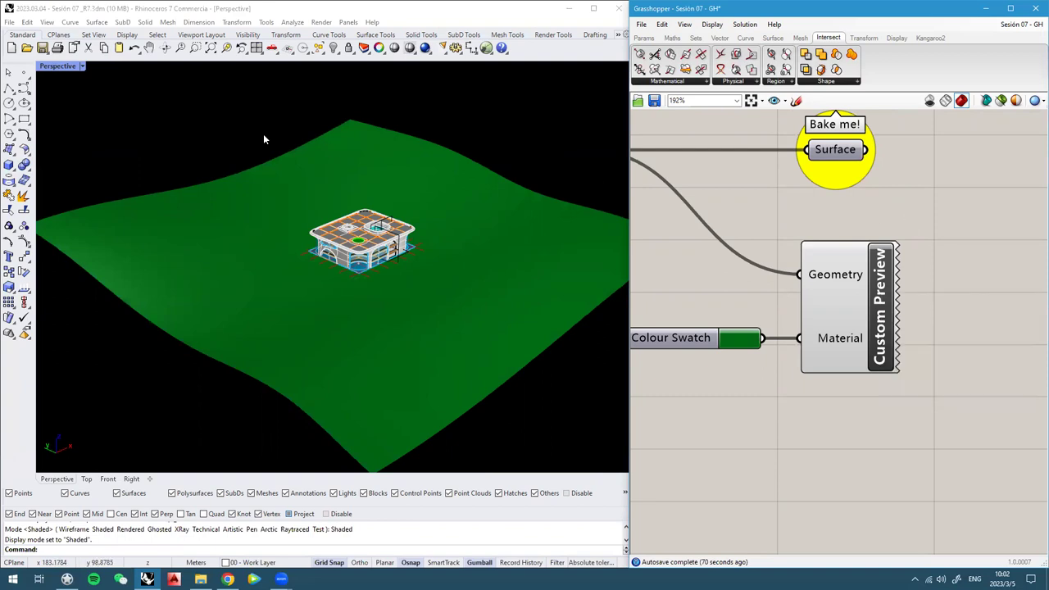
{"action": "left_click", "coordinate": [82, 67]}
{"action": "left_click", "coordinate": [74, 119]}
{"action": "right_click_drag", "start_coordinate": [465, 343], "coordinate": [469, 369]}
{"action": "left_click", "coordinate": [1033, 241]}
{"action": "scroll", "coordinate": [923, 263], "scroll_direction": "down", "scroll_amount": 3}
{"action": "right_click_drag", "start_coordinate": [448, 236], "coordinate": [353, 229]}
{"action": "left_click", "coordinate": [863, 191]}
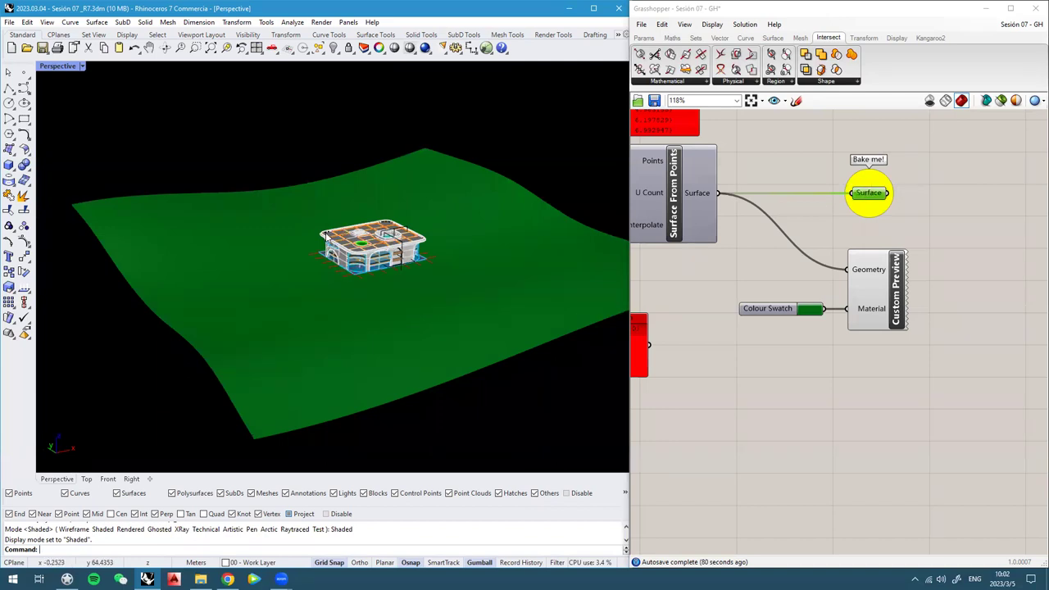
{"action": "right_click_drag", "start_coordinate": [327, 235], "coordinate": [337, 244]}
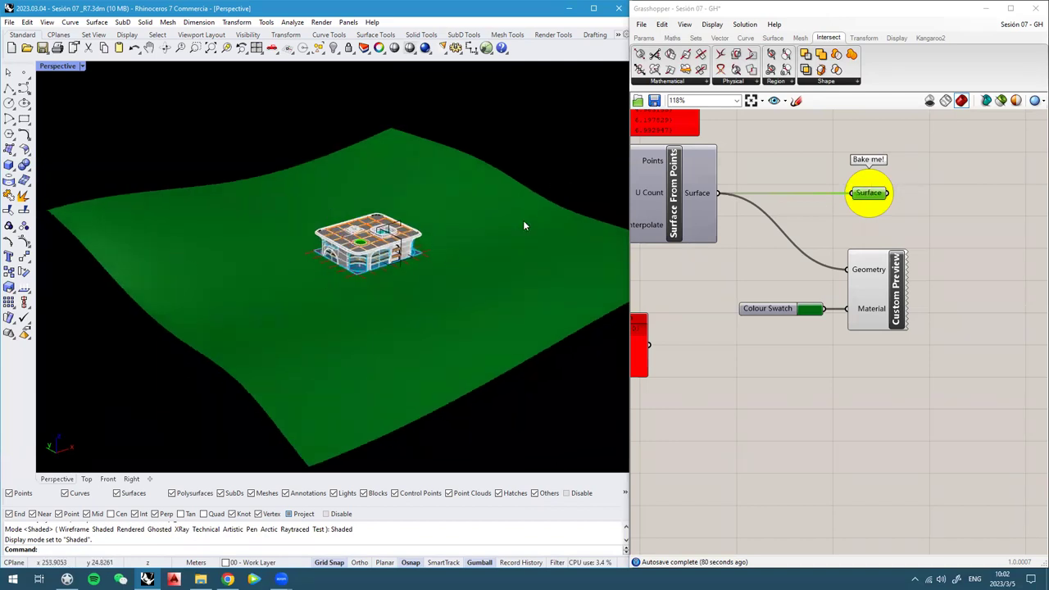
{"action": "right_click_drag", "start_coordinate": [286, 265], "coordinate": [251, 247]}
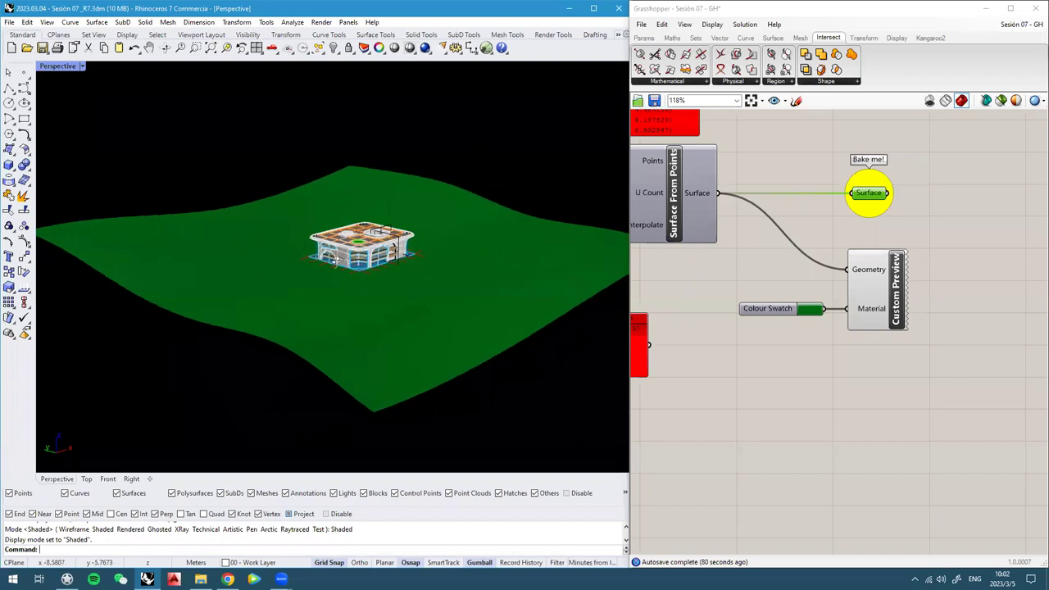
{"action": "right_click_drag", "start_coordinate": [336, 258], "coordinate": [351, 255]}
Set the wire display of the "Bake me!" Surface parameter to Hidden
{"action": "scroll", "coordinate": [859, 194], "scroll_direction": "up", "scroll_amount": 3}
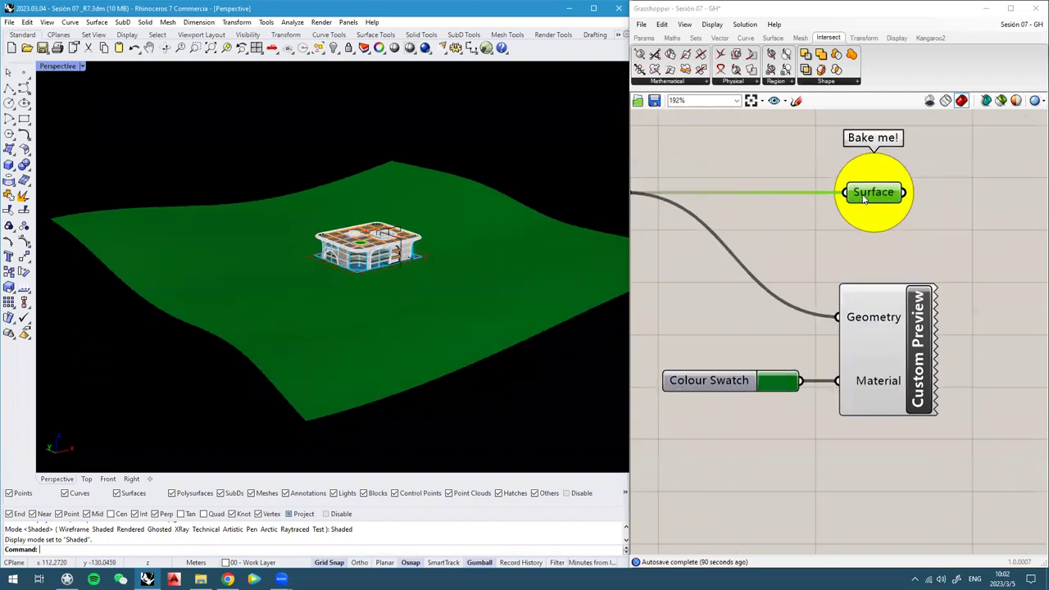
{"action": "right_click", "coordinate": [865, 194]}
{"action": "left_click", "coordinate": [822, 156]}
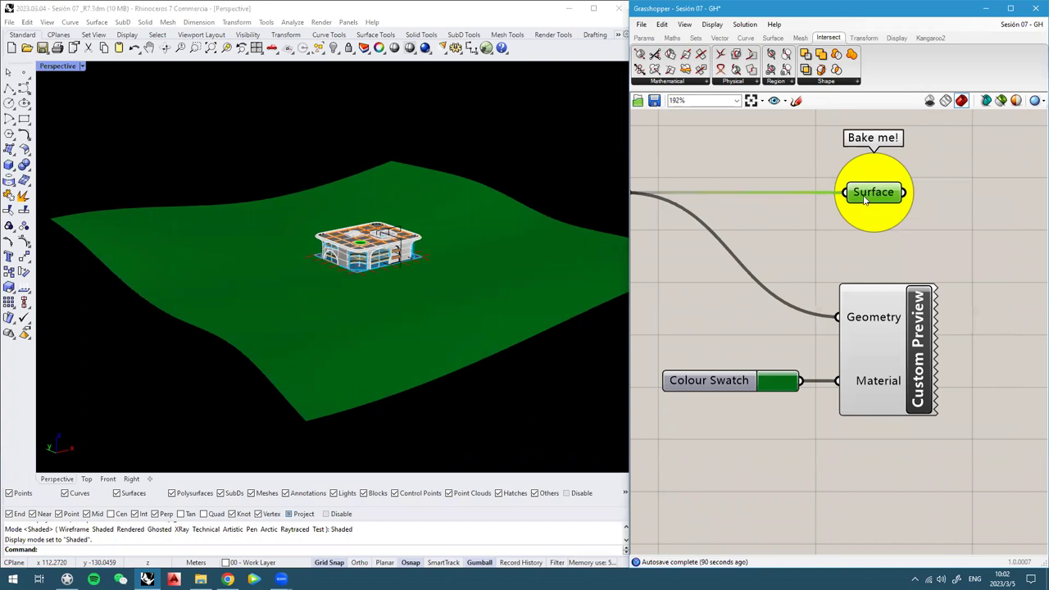
{"action": "right_click", "coordinate": [865, 194]}
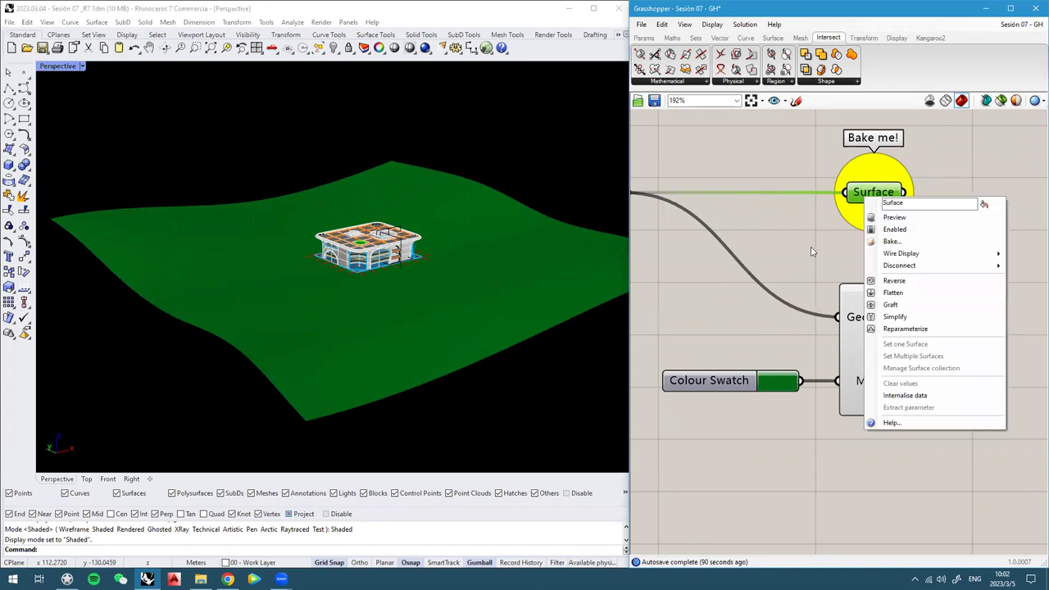
{"action": "mouse_move", "coordinate": [907, 256]}
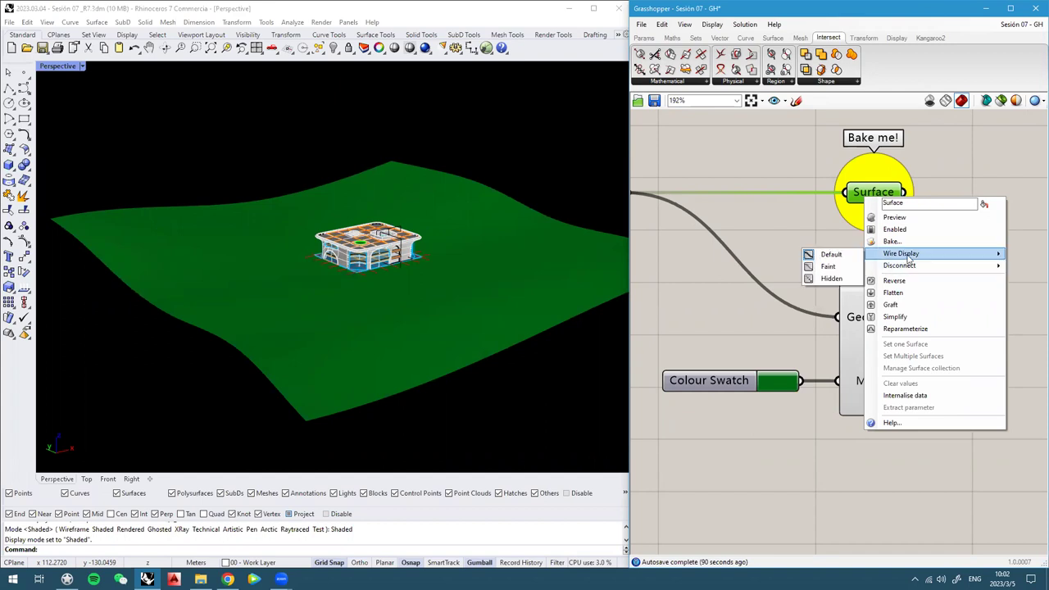
{"action": "scroll", "coordinate": [823, 253], "scroll_direction": "down", "scroll_amount": 2}
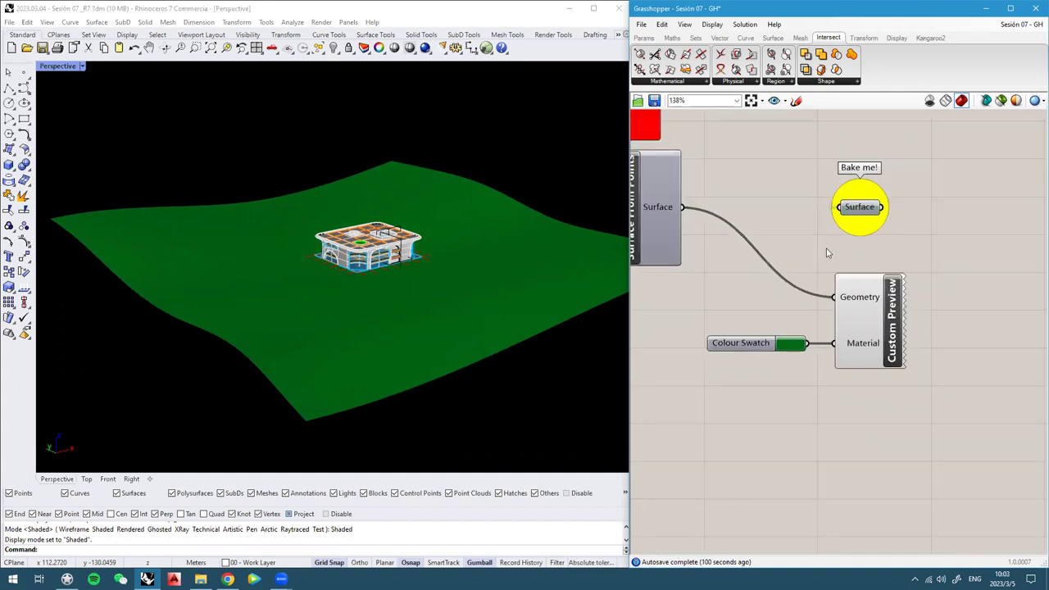
Duplicate the "Bake me!" Surface parameter and place the copy in the empty canvas area below the 00 - Main Control sliders
{"action": "right_click_drag", "start_coordinate": [865, 207], "coordinate": [946, 180]}
{"action": "left_click_drag", "start_coordinate": [941, 179], "coordinate": [898, 236]}
{"action": "scroll", "coordinate": [768, 322], "scroll_direction": "down", "scroll_amount": 10}
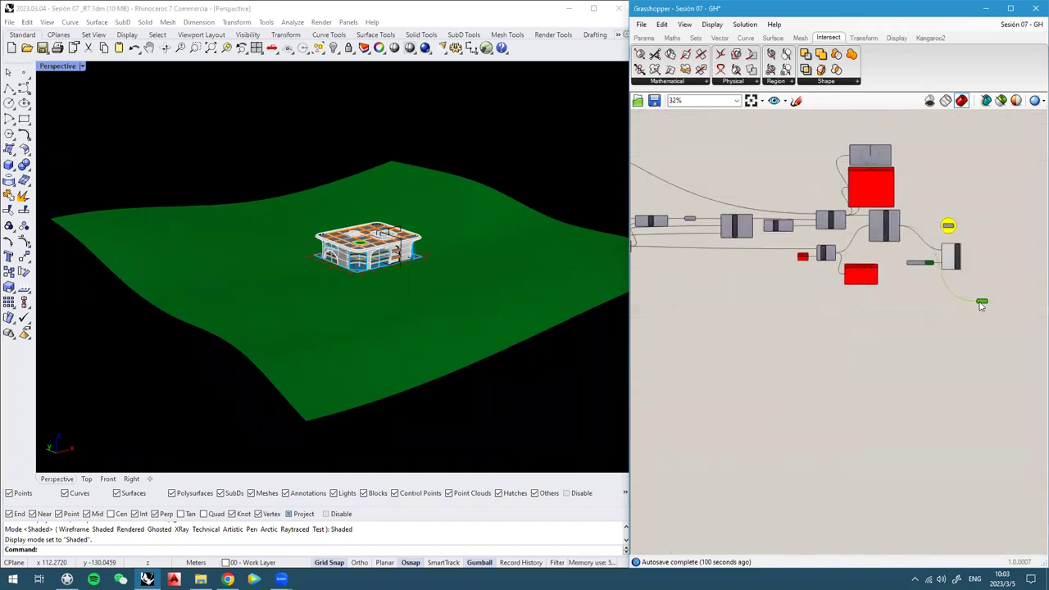
{"action": "scroll", "coordinate": [705, 315], "scroll_direction": "up", "scroll_amount": 10}
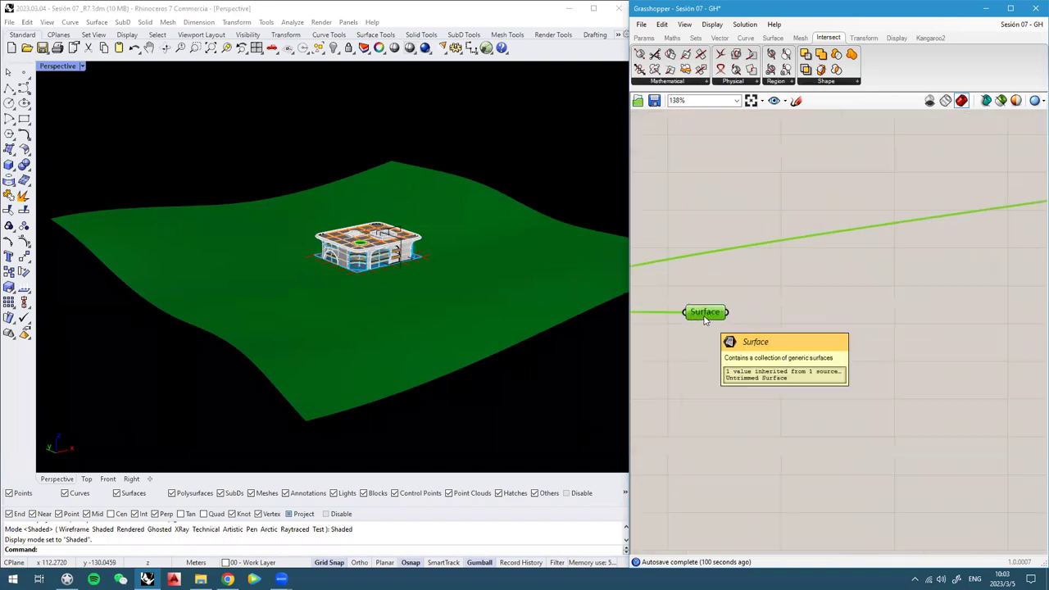
{"action": "scroll", "coordinate": [741, 420], "scroll_direction": "down", "scroll_amount": 5}
{"action": "right_click_drag", "start_coordinate": [788, 254], "coordinate": [800, 421]}
{"action": "right_click_drag", "start_coordinate": [799, 158], "coordinate": [775, 385]}
{"action": "scroll", "coordinate": [774, 385], "scroll_direction": "up", "scroll_amount": 2}
{"action": "left_click_drag", "start_coordinate": [959, 259], "coordinate": [624, 215]}
Duplicate the "Landsape Terrain from 3D Points" Scribble together with its magenta group
{"action": "right_click_drag", "start_coordinate": [705, 267], "coordinate": [706, 218]}
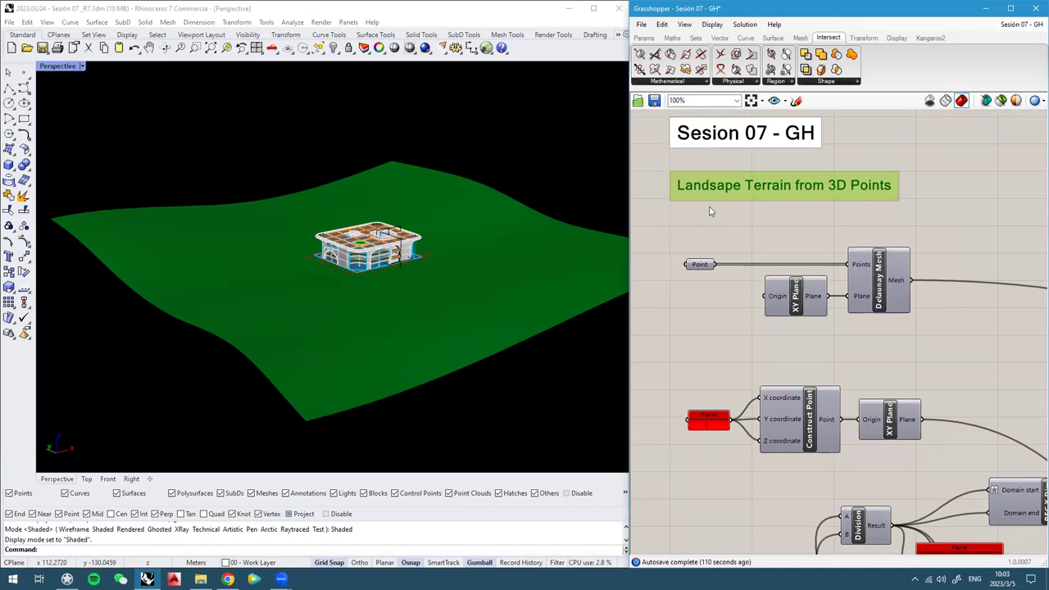
{"action": "mouse_move", "coordinate": [722, 192]}
{"action": "left_mouse_down"}
{"action": "mouse_move", "coordinate": [721, 219]}
{"action": "mouse_move", "coordinate": [722, 191]}
{"action": "left_mouse_up"}
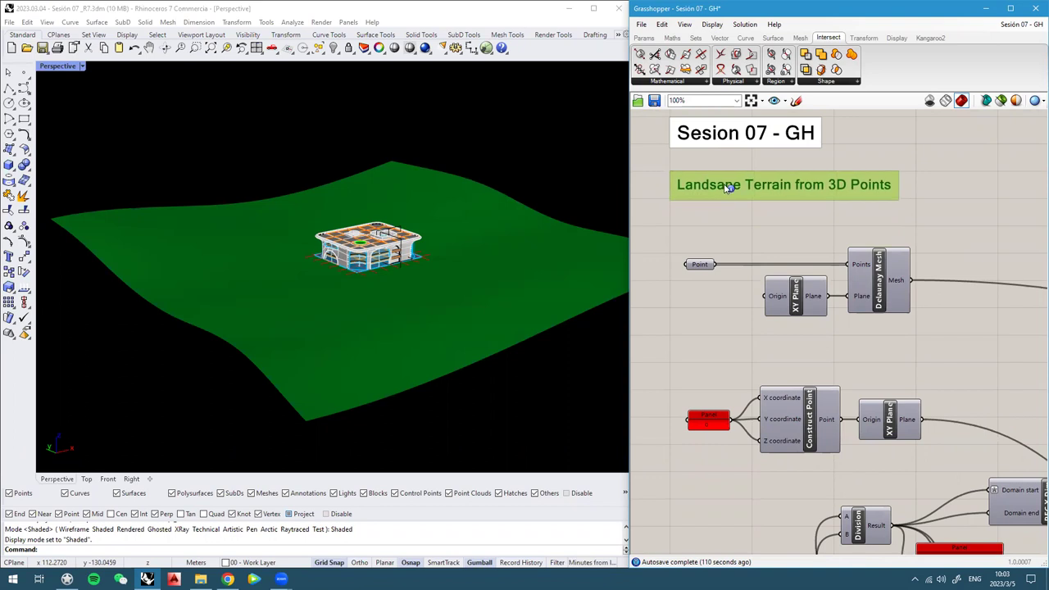
{"action": "left_click", "coordinate": [725, 191], "text": "ctrl+alt"}
{"action": "left_click", "coordinate": [723, 212]}
{"action": "scroll", "coordinate": [722, 192], "scroll_direction": "up", "scroll_amount": 2}
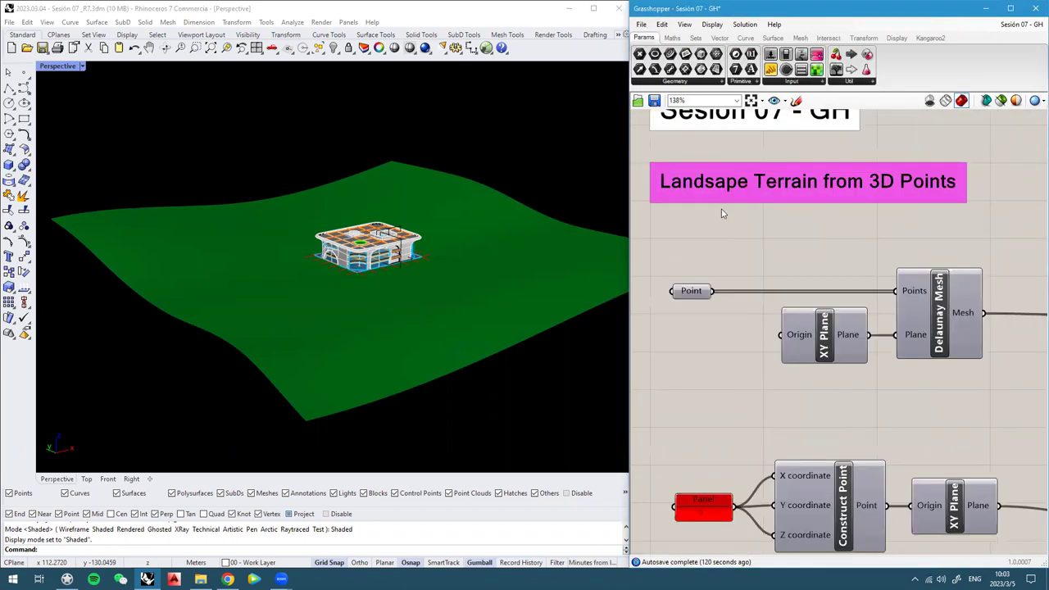
{"action": "right_click_drag", "start_coordinate": [722, 214], "coordinate": [770, 215]}
{"action": "left_click", "coordinate": [738, 175]}
{"action": "left_click", "coordinate": [661, 24]}
{"action": "left_click", "coordinate": [678, 83]}
{"action": "left_click", "coordinate": [661, 24]}
{"action": "left_click", "coordinate": [694, 111]}
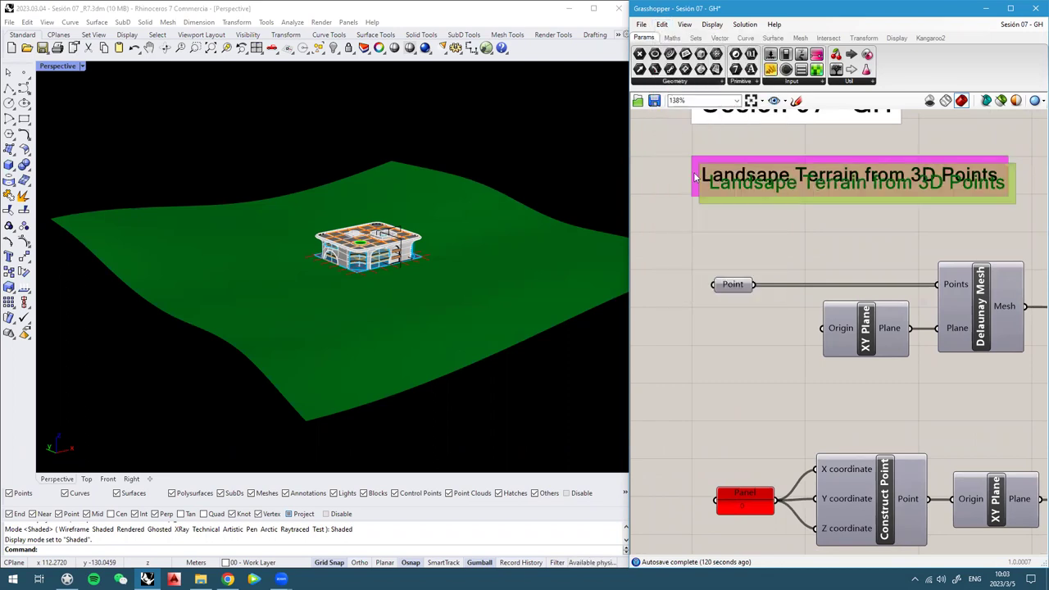
Place the duplicated title below the 00 - Main Control sliders, just above the copied Surface parameter
{"action": "scroll", "coordinate": [722, 208], "scroll_direction": "down", "scroll_amount": 3}
{"action": "left_click_drag", "start_coordinate": [721, 209], "coordinate": [726, 433]}
{"action": "scroll", "coordinate": [708, 420], "scroll_direction": "up", "scroll_amount": 5}
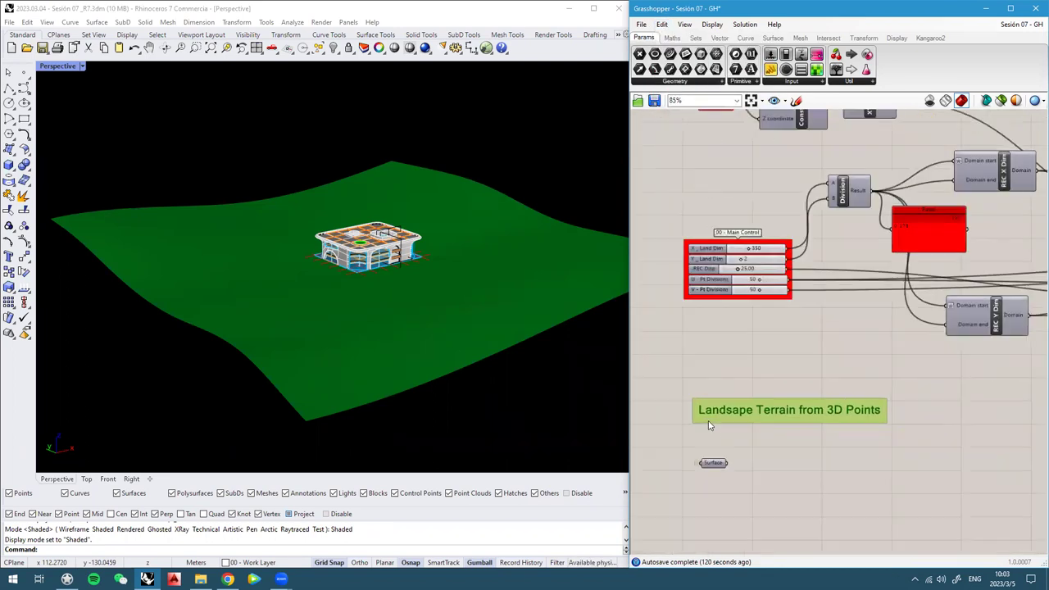
{"action": "left_click_drag", "start_coordinate": [690, 383], "coordinate": [674, 391]}
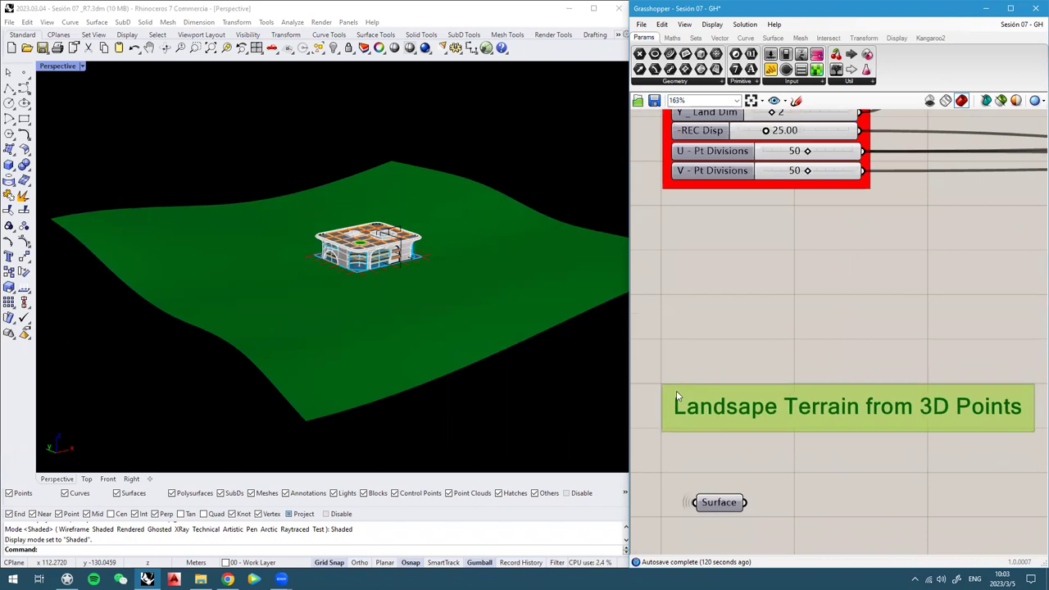
Change the duplicated Scribble's text to "Landsape Terrain 3d Levels Crvs Extraction"
{"action": "right_click_drag", "start_coordinate": [705, 395], "coordinate": [724, 302]}
{"action": "double_click", "coordinate": [725, 307]}
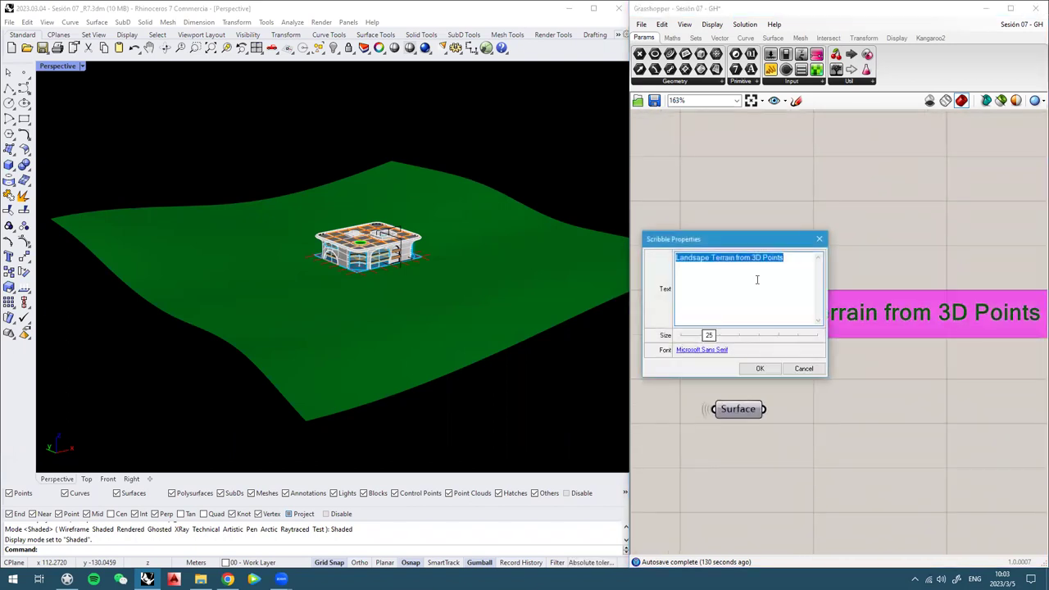
{"action": "left_click_drag", "start_coordinate": [736, 259], "coordinate": [820, 262]}
{"action": "type", "text": "3d Levels Crv"}
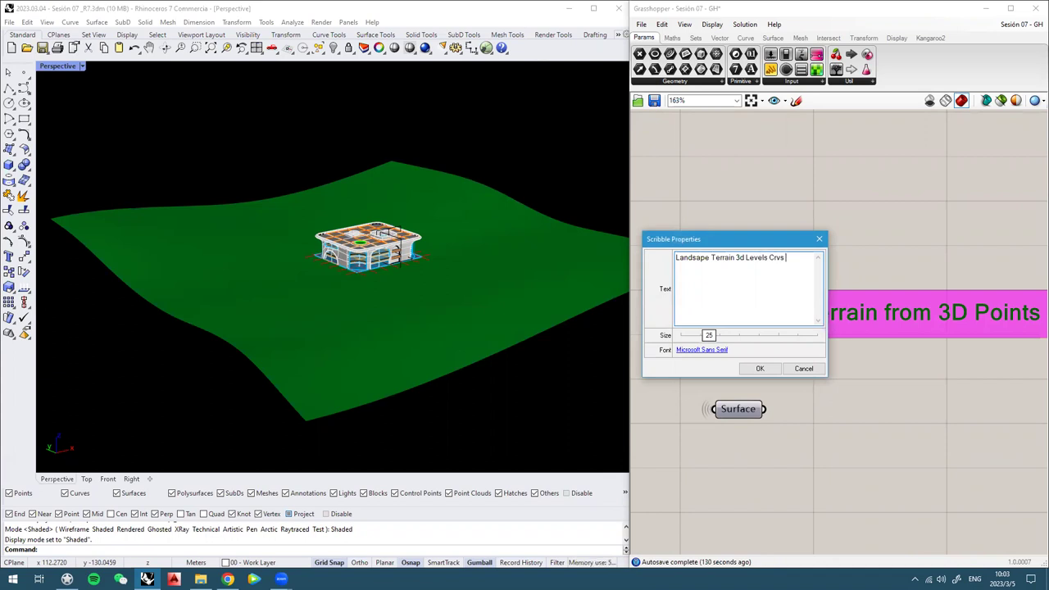
{"action": "type", "text": "s Extraction"}
{"action": "left_click", "coordinate": [771, 369]}
Reposition the copied Surface parameter slightly below the new title and rename it "Terrain Srf Base"
{"action": "right_click_drag", "start_coordinate": [728, 397], "coordinate": [737, 245]}
{"action": "scroll", "coordinate": [737, 245], "scroll_direction": "up", "scroll_amount": 1}
{"action": "left_click_drag", "start_coordinate": [757, 267], "coordinate": [764, 308]}
{"action": "scroll", "coordinate": [766, 301], "scroll_direction": "up", "scroll_amount": 2}
{"action": "right_click", "coordinate": [766, 300]}
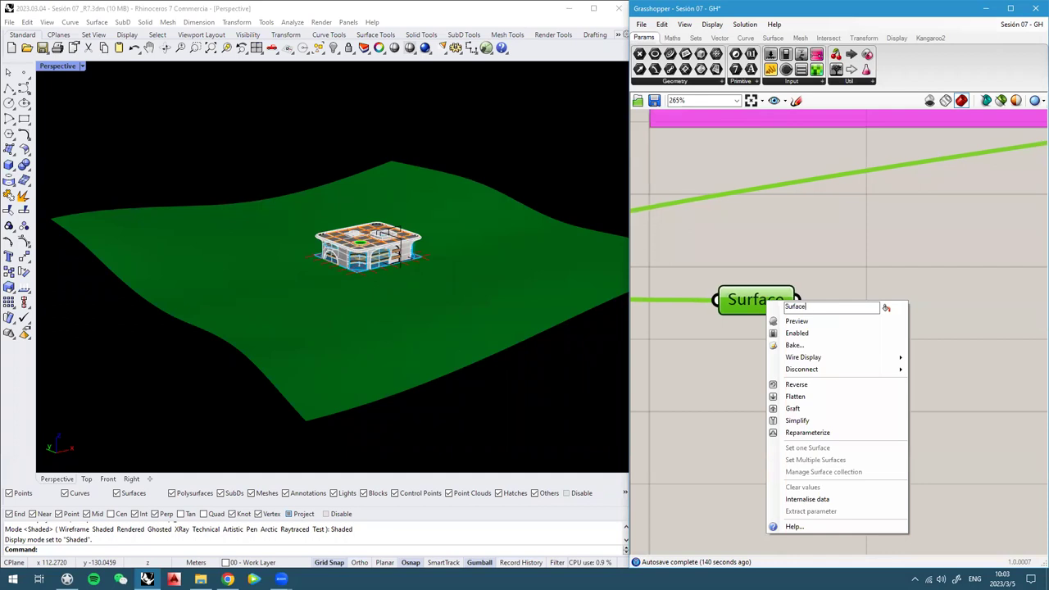
{"action": "key", "text": "BackSpace"}
{"action": "key", "text": "BackSpace"}
{"action": "key", "text": "BackSpace"}
{"action": "key", "text": "BackSpace"}
{"action": "key", "text": "BackSpace"}
{"action": "key", "text": "BackSpace"}
{"action": "key", "text": "BackSpace"}
{"action": "type", "text": "terrai"}
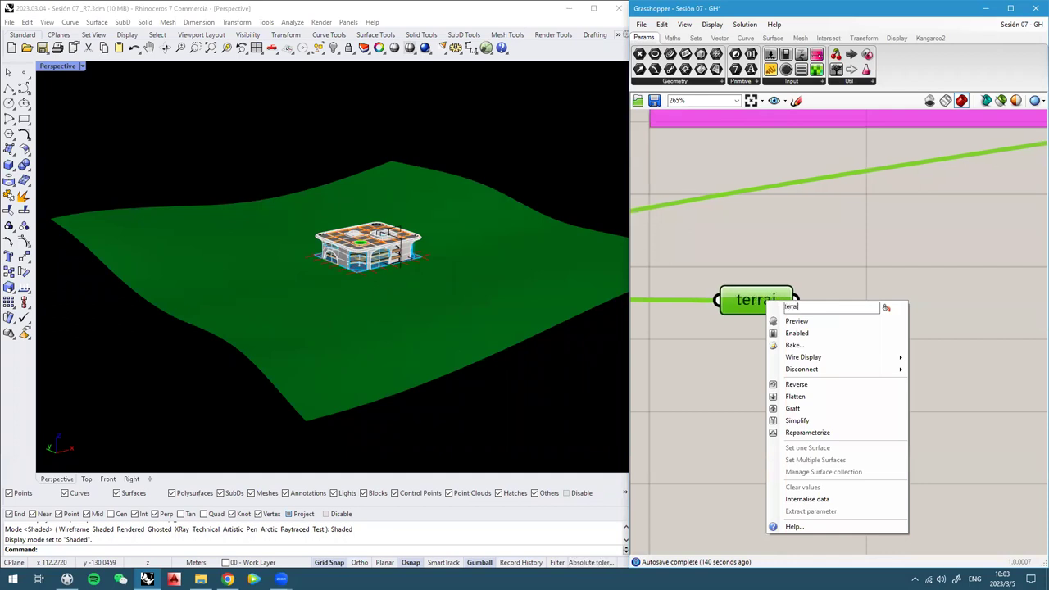
{"action": "type", "text": "n Srf Base"}
{"action": "key", "text": "Return"}
{"action": "left_click", "coordinate": [851, 308]}
{"action": "right_click", "coordinate": [769, 312]}
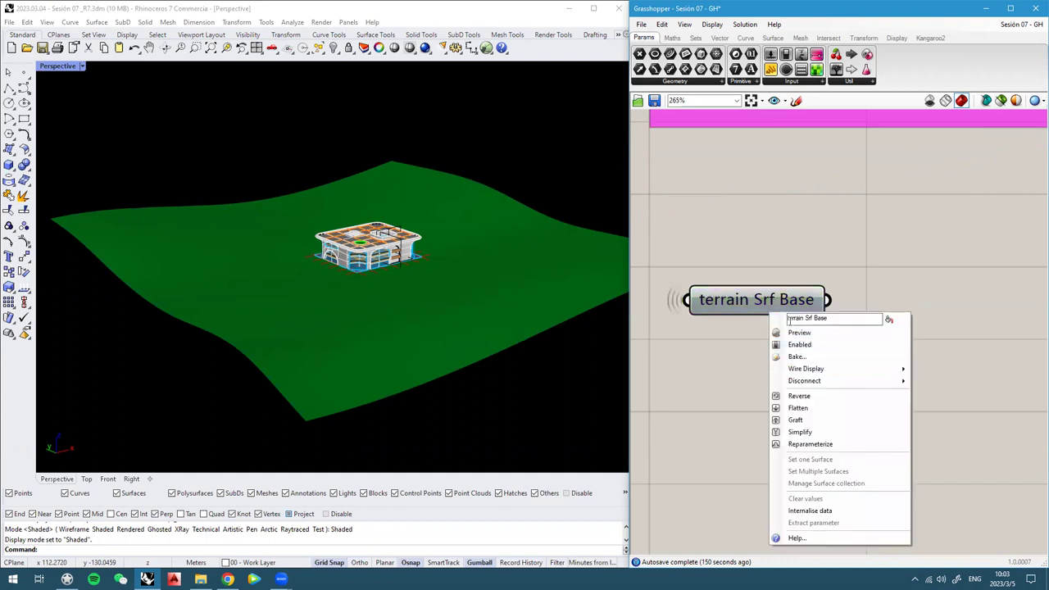
{"action": "type", "text": "T"}
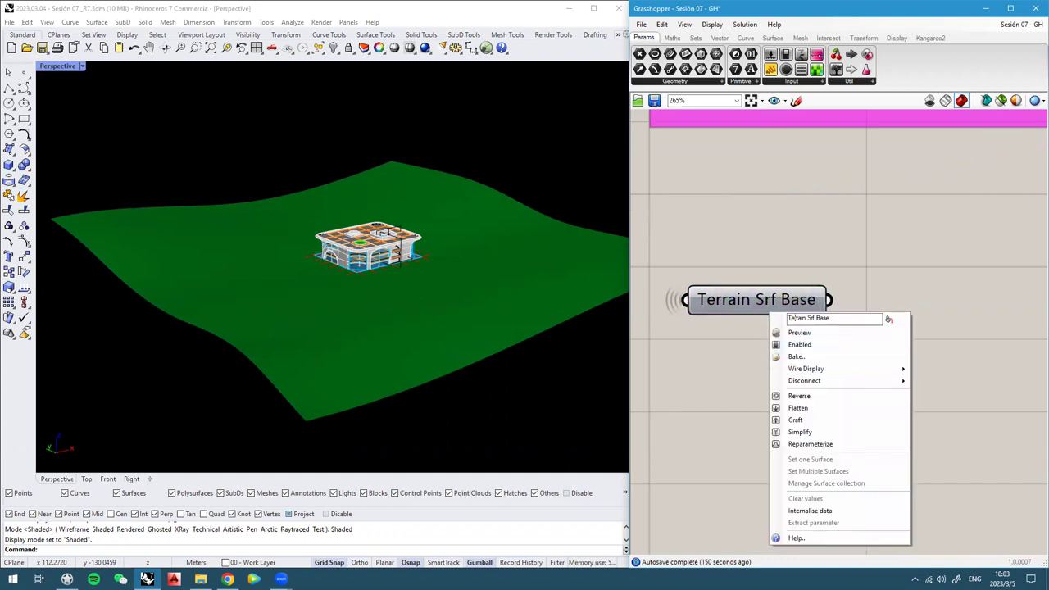
{"action": "left_click", "coordinate": [826, 209]}
Switch the Perspective viewport's display mode to Ghosted
{"action": "right_click_drag", "start_coordinate": [340, 336], "coordinate": [335, 296]}
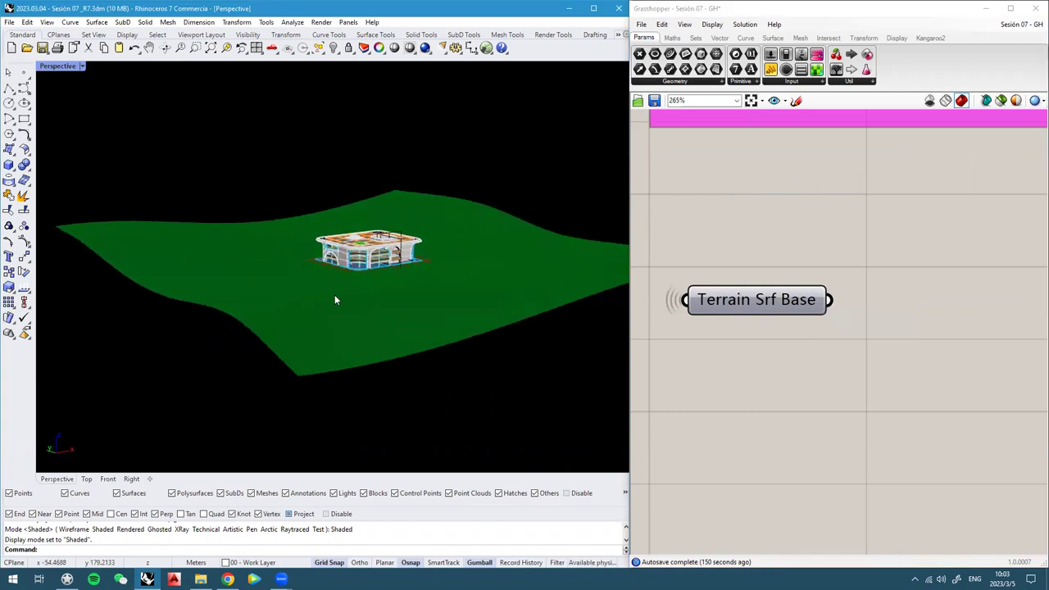
{"action": "left_click", "coordinate": [82, 67]}
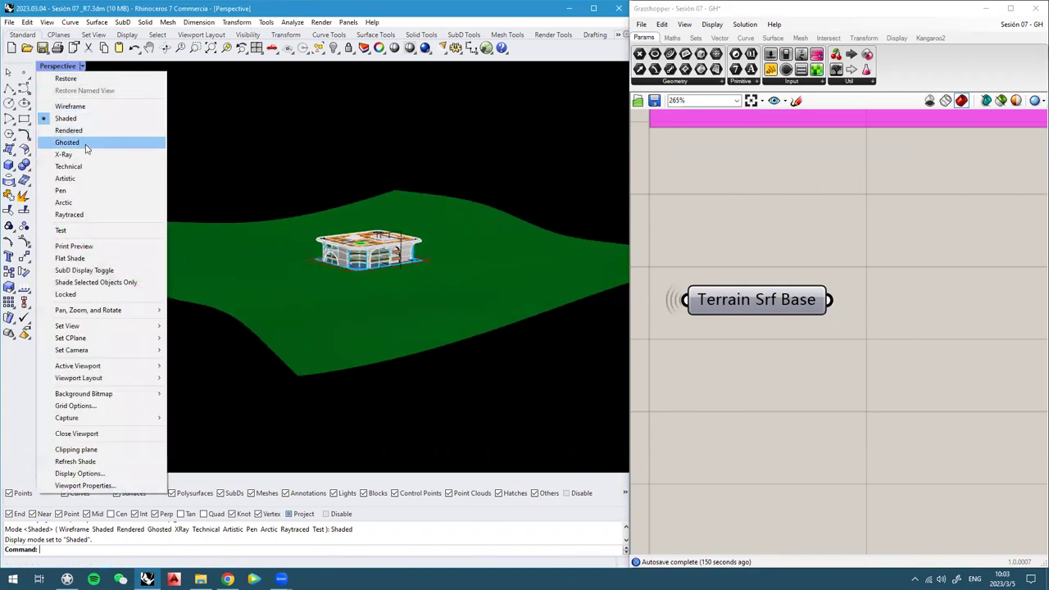
{"action": "left_click", "coordinate": [86, 141]}
{"action": "mouse_move", "coordinate": [386, 263]}
{"action": "right_mouse_down"}
{"action": "mouse_move", "coordinate": [347, 274]}
{"action": "mouse_move", "coordinate": [389, 269]}
{"action": "right_mouse_up"}
Add the Brep/Mesh Contour component to the canvas beside the Terrain Srf Base parameter
{"action": "scroll", "coordinate": [812, 270], "scroll_direction": "down", "scroll_amount": 3}
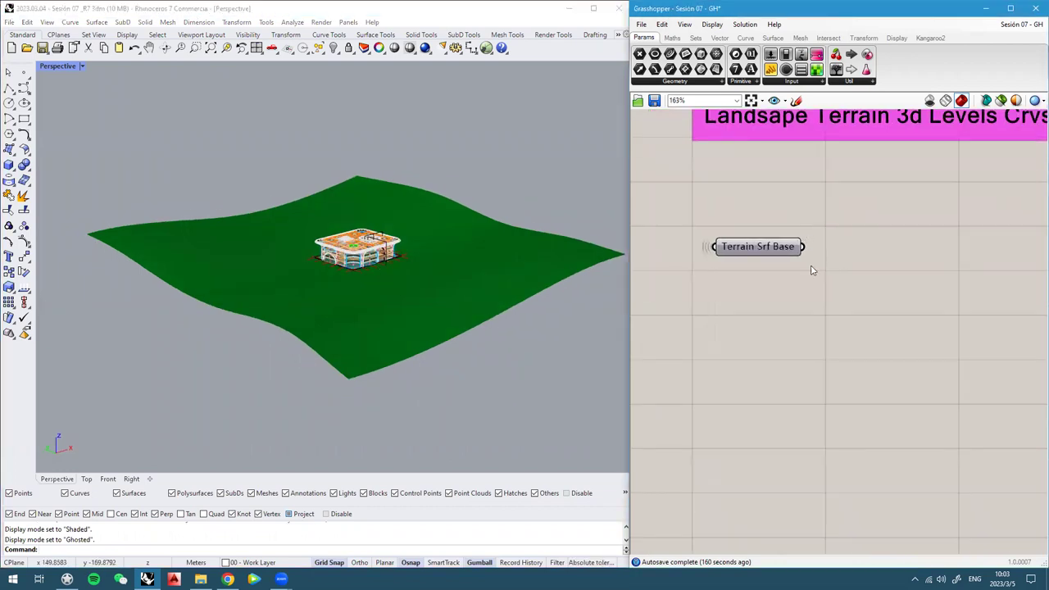
{"action": "double_click", "coordinate": [831, 311]}
{"action": "type", "text": "count"}
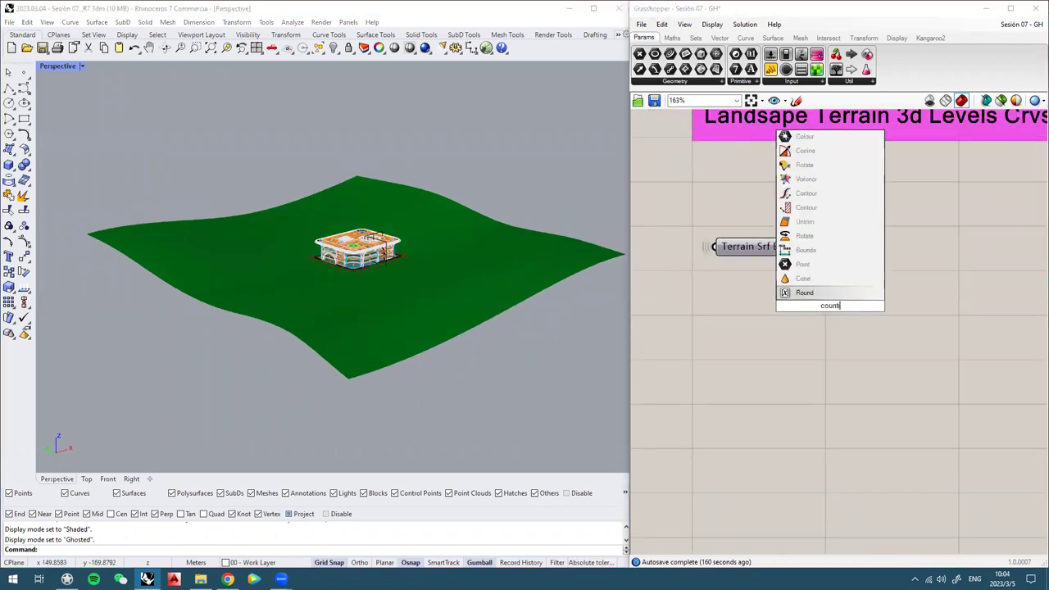
{"action": "type", "text": "our"}
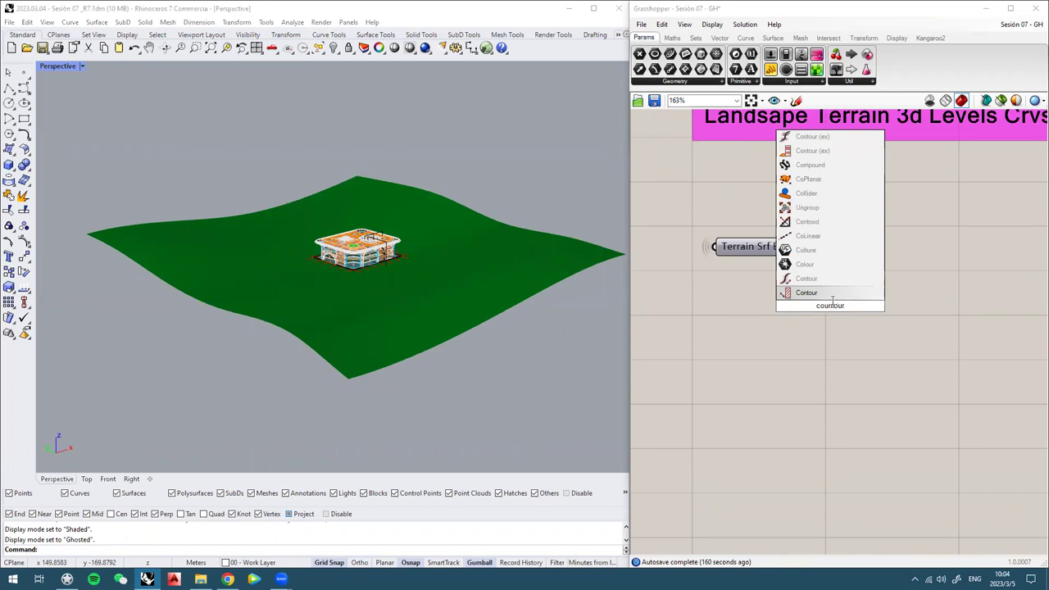
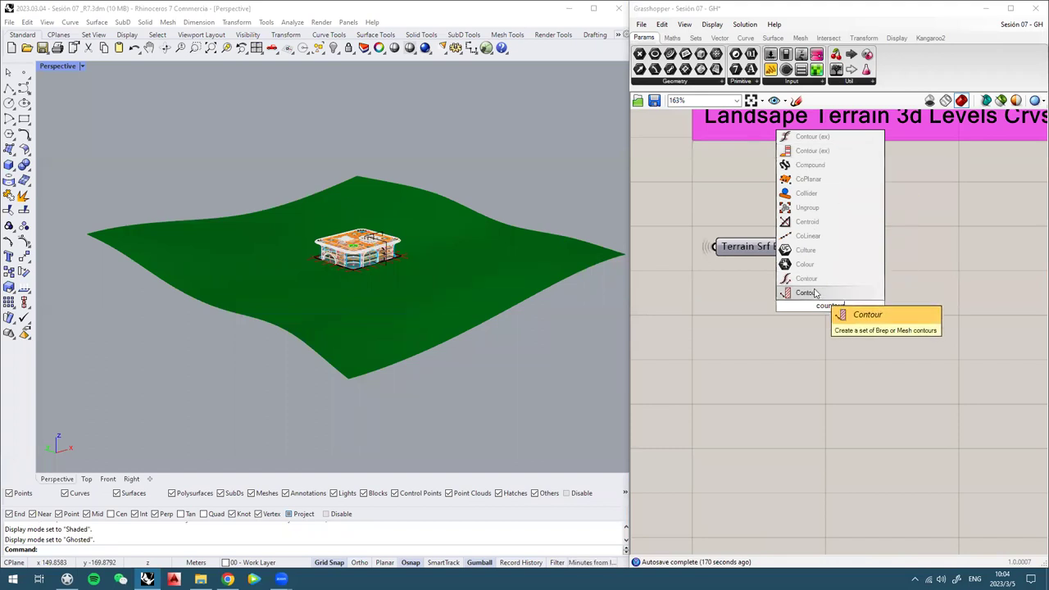
{"action": "left_click", "coordinate": [816, 293]}
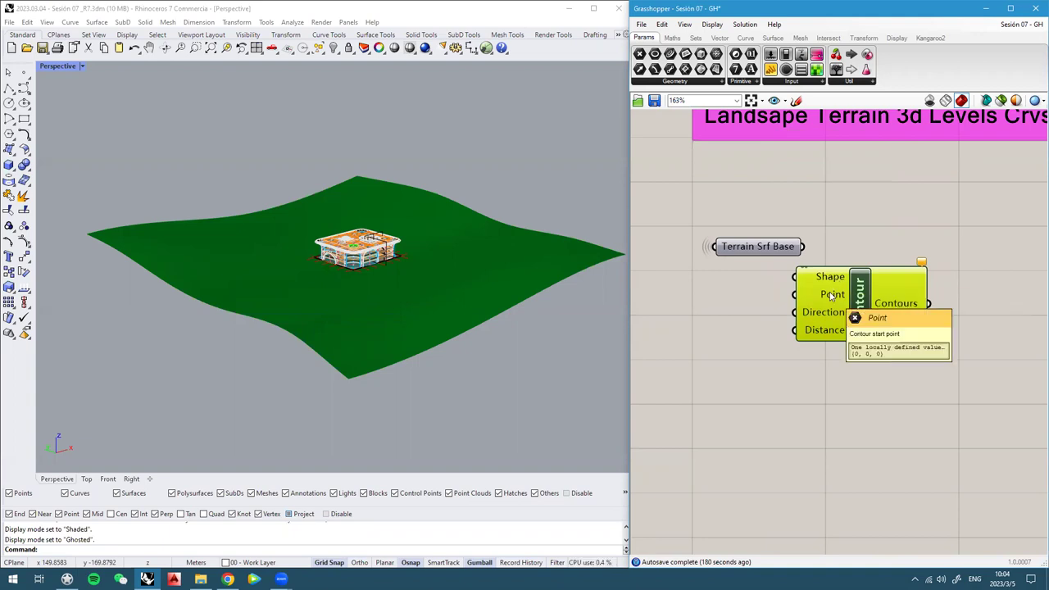
{"action": "right_click_drag", "start_coordinate": [827, 302], "coordinate": [827, 307]}
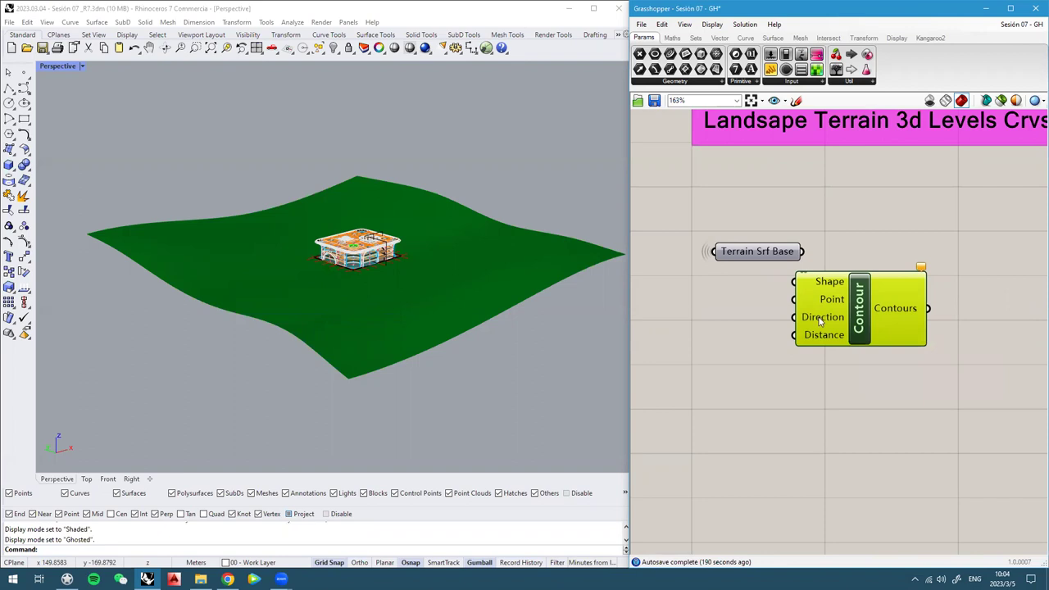
{"action": "left_click_drag", "start_coordinate": [844, 303], "coordinate": [939, 316]}
{"action": "right_click_drag", "start_coordinate": [939, 315], "coordinate": [886, 296]}
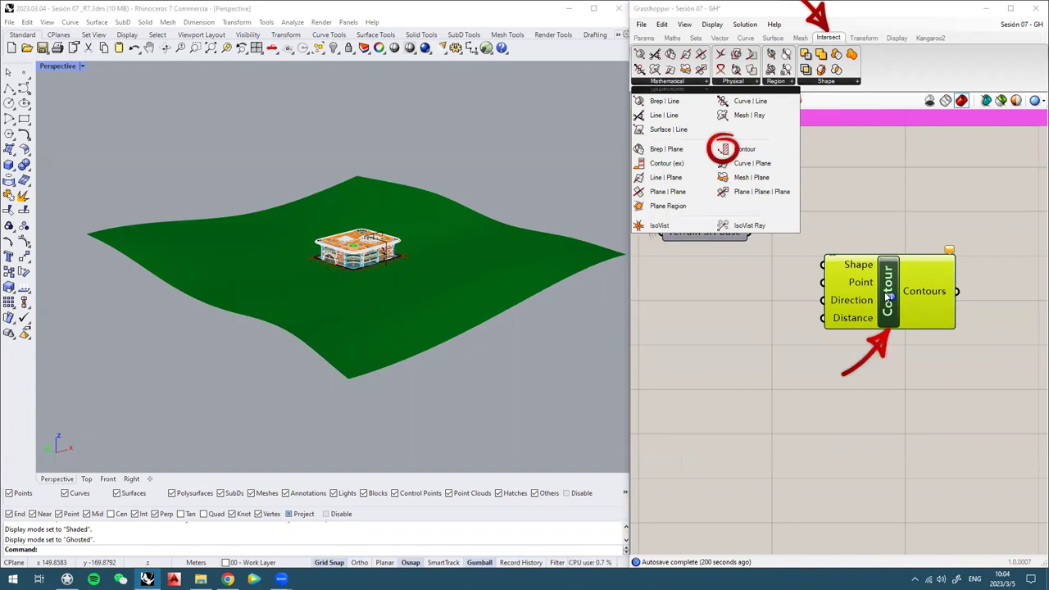
Connect Terrain Srf Base to the Contour component's Shape input and align Contour with the parameter, leaving space between them
{"action": "left_click", "coordinate": [710, 251]}
{"action": "left_click", "coordinate": [709, 236]}
{"action": "scroll", "coordinate": [366, 240], "scroll_direction": "up", "scroll_amount": 3}
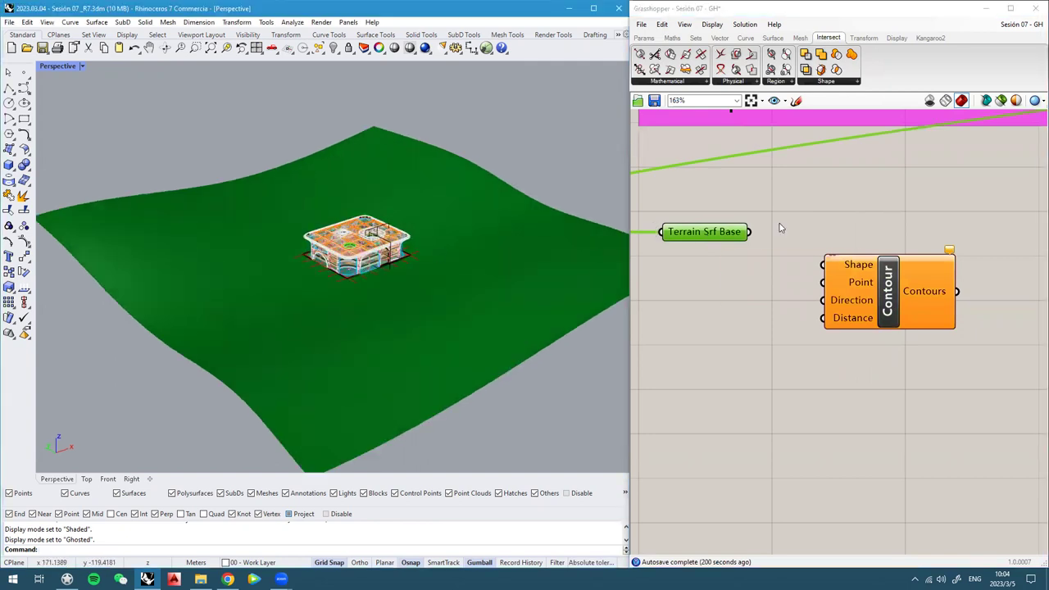
{"action": "left_click_drag", "start_coordinate": [749, 231], "coordinate": [823, 264]}
{"action": "left_click_drag", "start_coordinate": [897, 294], "coordinate": [973, 261]}
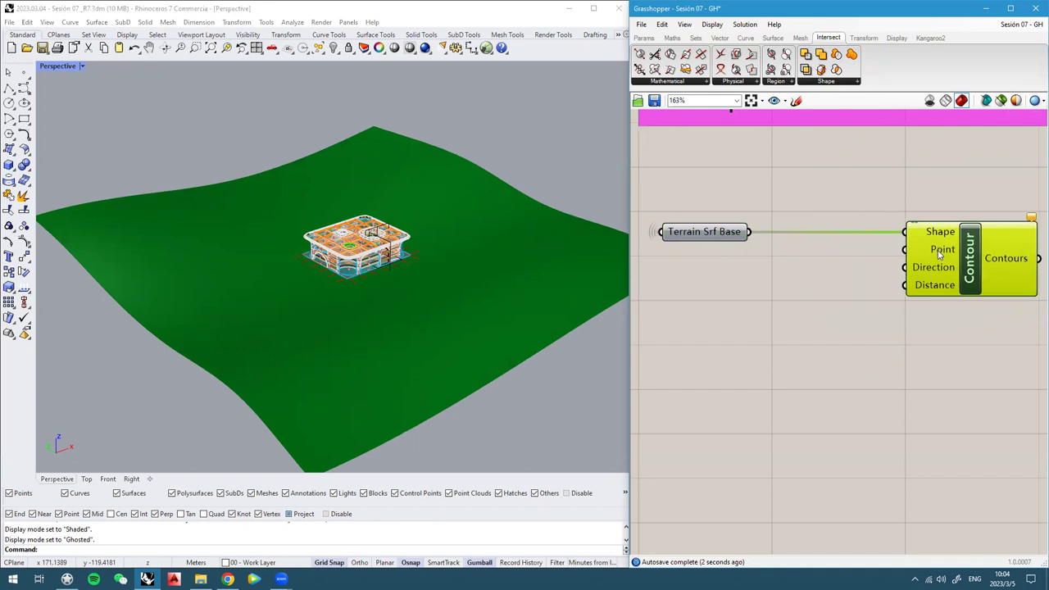
Turn on the preview of the Move component that feeds Divide Surface and inspect its base plane beneath the terrain
{"action": "mouse_move", "coordinate": [940, 255]}
{"action": "right_click_drag", "start_coordinate": [353, 139], "coordinate": [314, 324]}
{"action": "scroll", "coordinate": [918, 236], "scroll_direction": "down", "scroll_amount": 10}
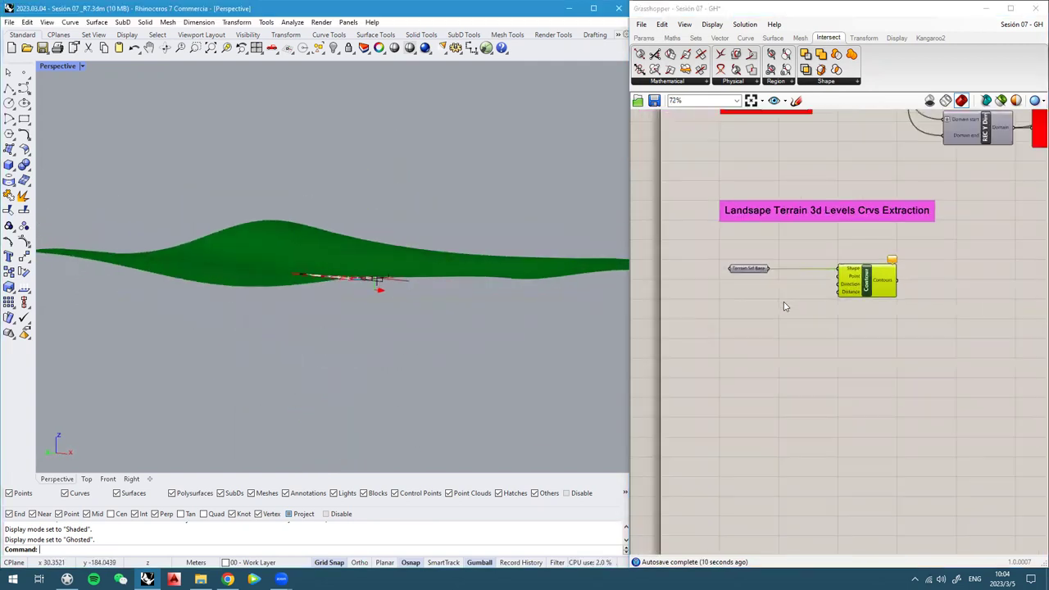
{"action": "scroll", "coordinate": [918, 235], "scroll_direction": "up", "scroll_amount": 7}
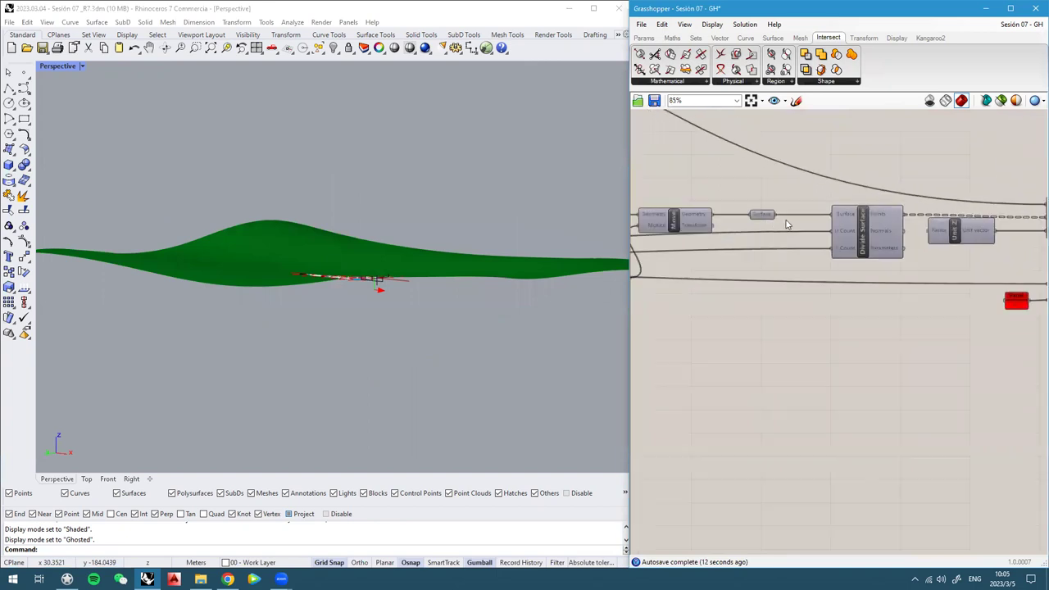
{"action": "middle_click", "coordinate": [759, 218]}
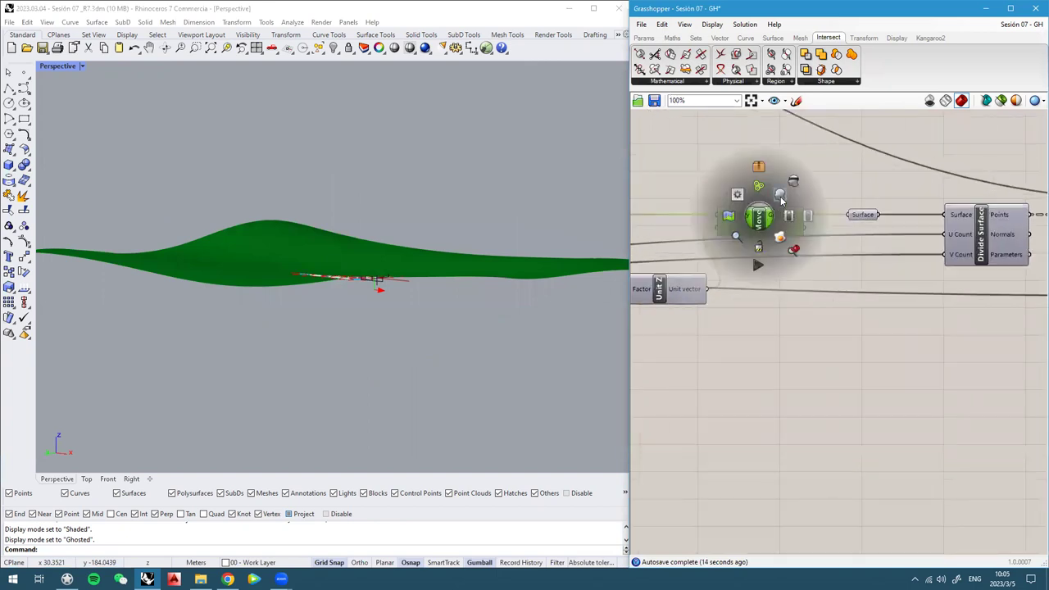
{"action": "left_click", "coordinate": [779, 196]}
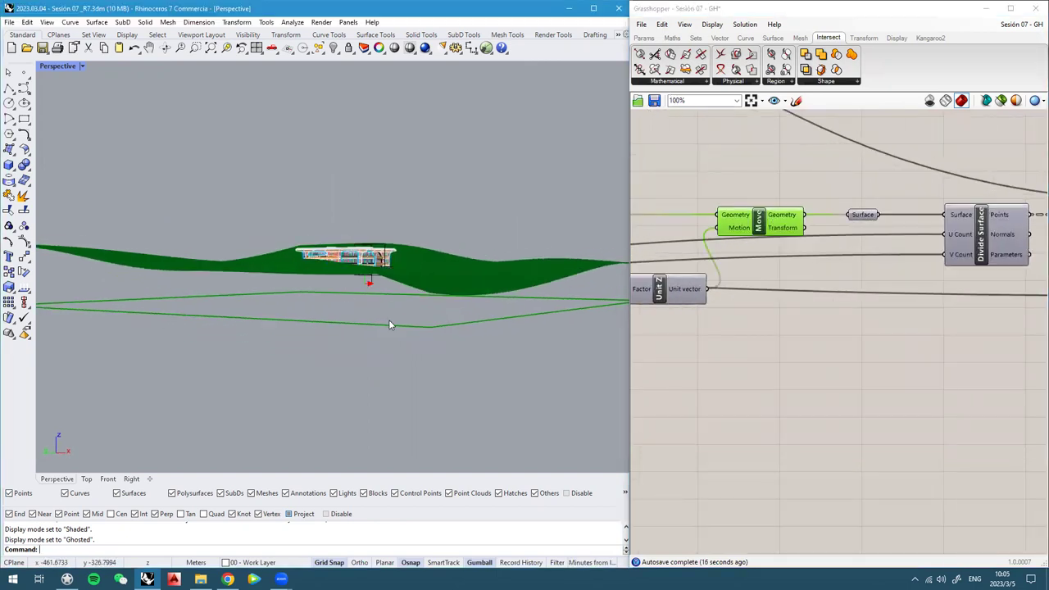
{"action": "right_click_drag", "start_coordinate": [390, 325], "coordinate": [387, 301]}
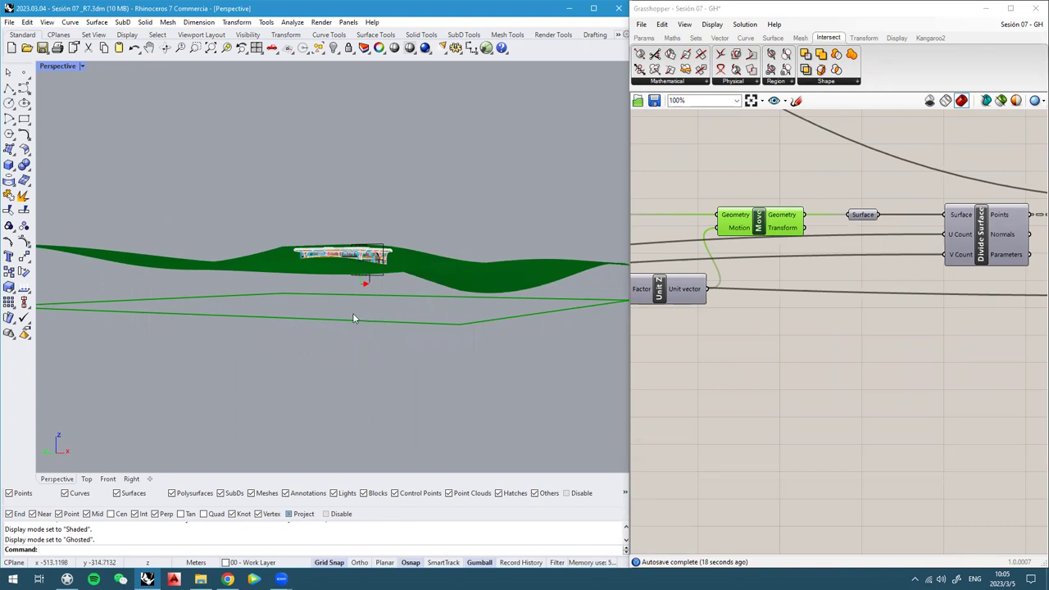
{"action": "left_click", "coordinate": [791, 321]}
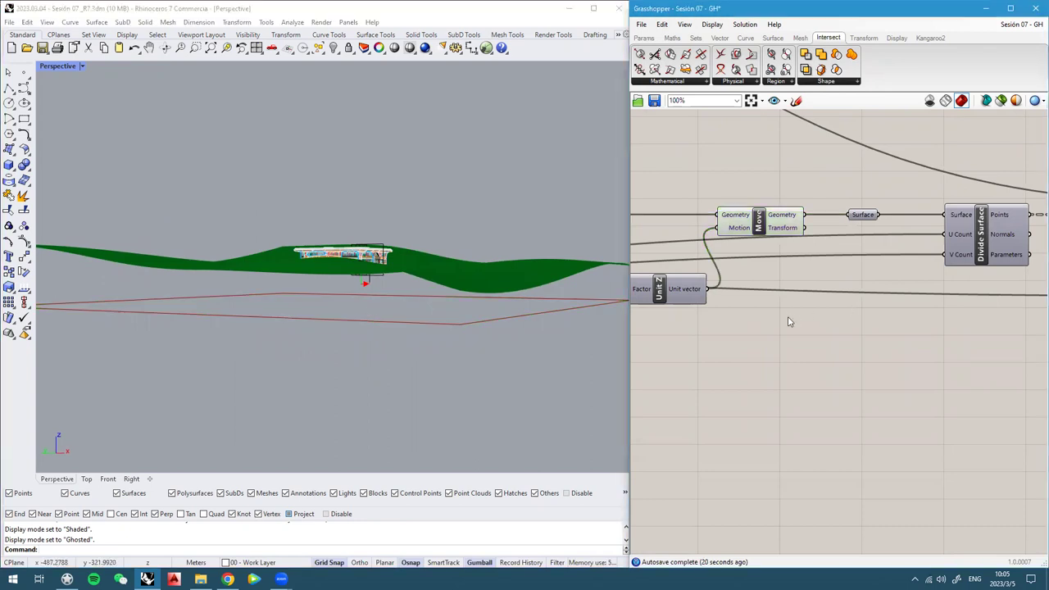
Add an Area component to the canvas below the Move component
{"action": "double_click", "coordinate": [768, 319]}
{"action": "type", "text": "area"}
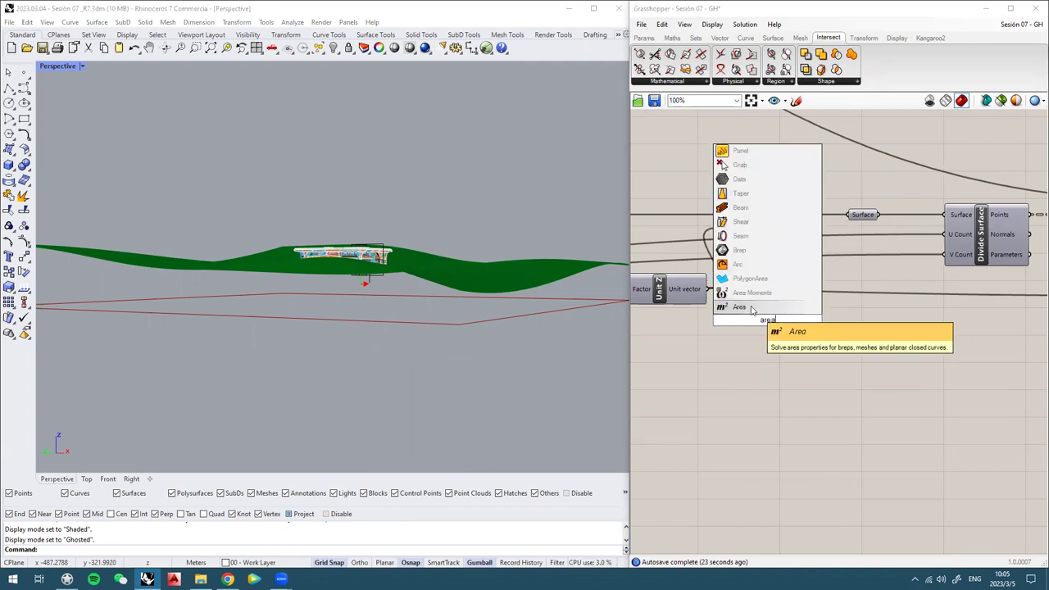
{"action": "left_click", "coordinate": [740, 306]}
{"action": "left_click_drag", "start_coordinate": [799, 330], "coordinate": [869, 333]}
{"action": "scroll", "coordinate": [869, 335], "scroll_direction": "up", "scroll_amount": 1}
Connect the Move component's Geometry output to the Area component's Geometry input
{"action": "right_click_drag", "start_coordinate": [387, 246], "coordinate": [400, 308]}
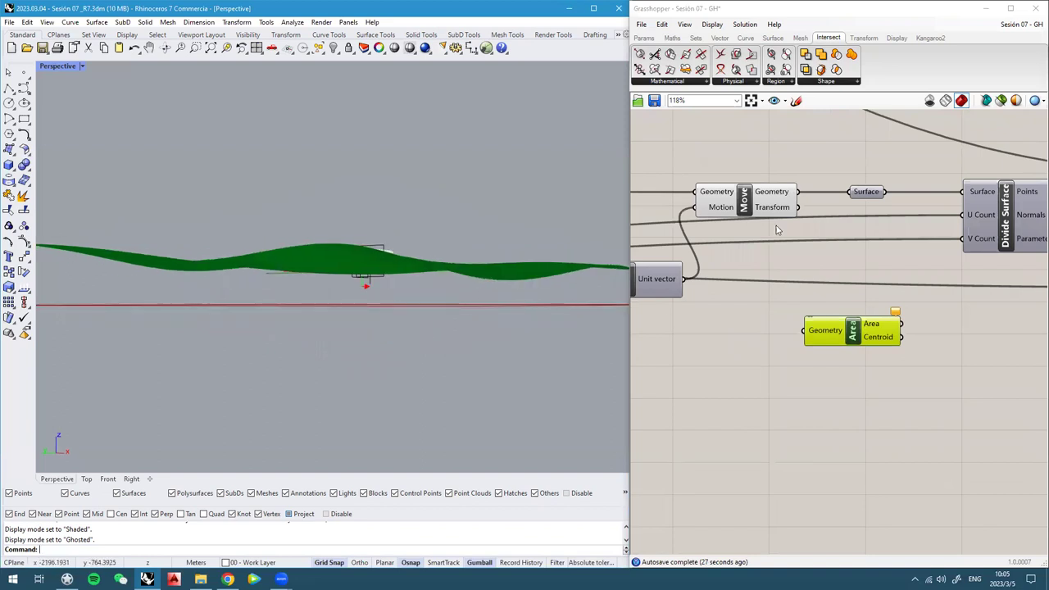
{"action": "left_click", "coordinate": [735, 210]}
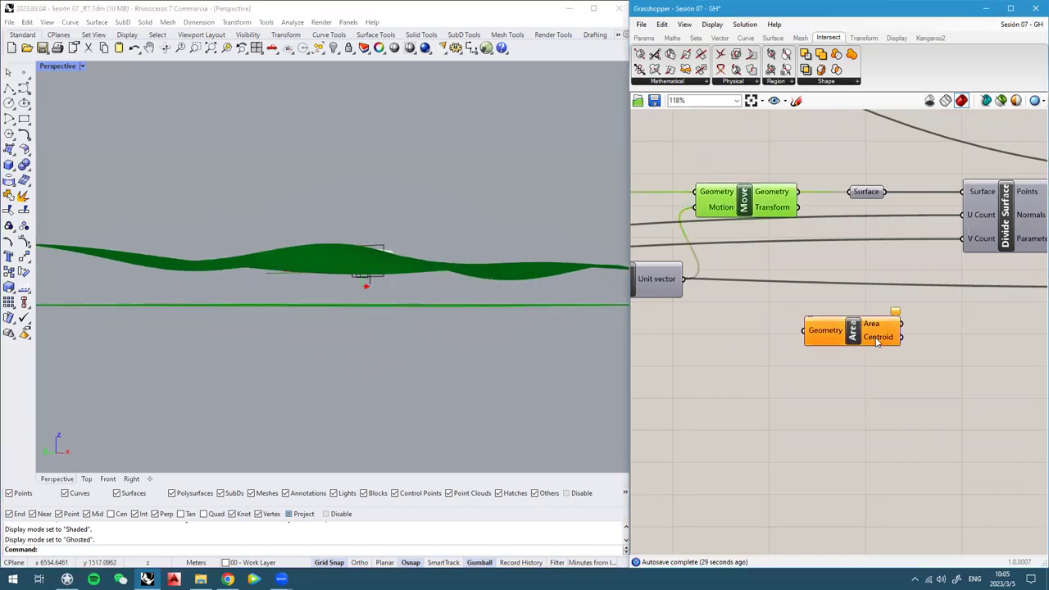
{"action": "right_click_drag", "start_coordinate": [518, 294], "coordinate": [343, 311]}
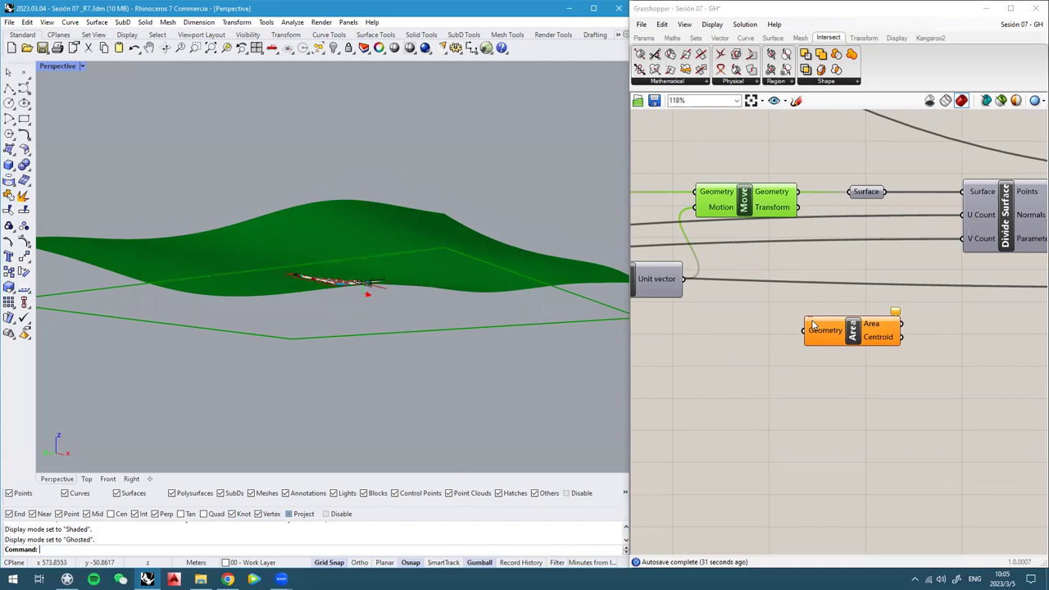
{"action": "left_click", "coordinate": [795, 248]}
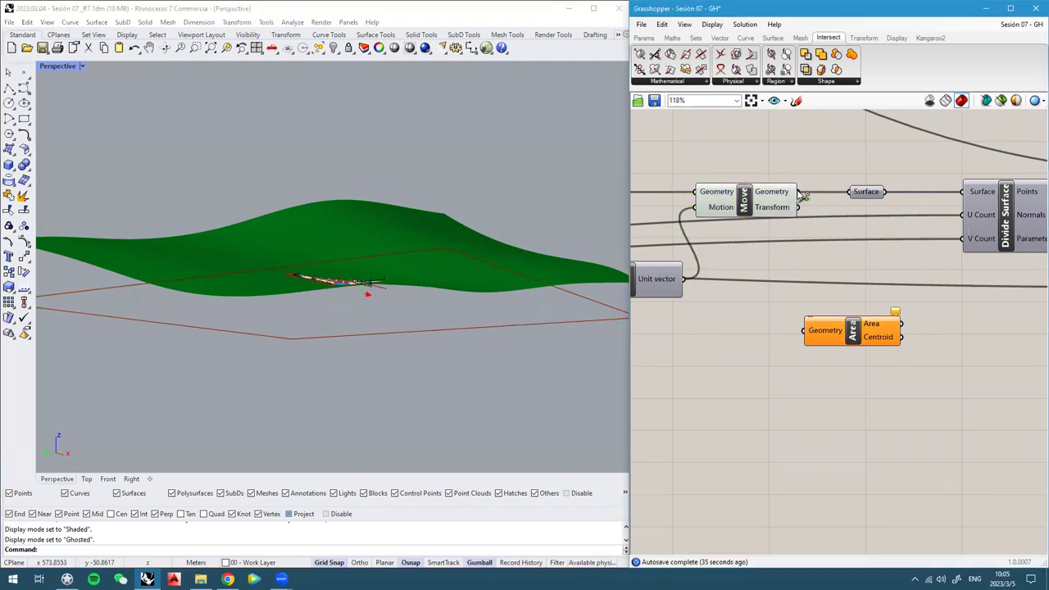
{"action": "left_click_drag", "start_coordinate": [805, 199], "coordinate": [804, 330]}
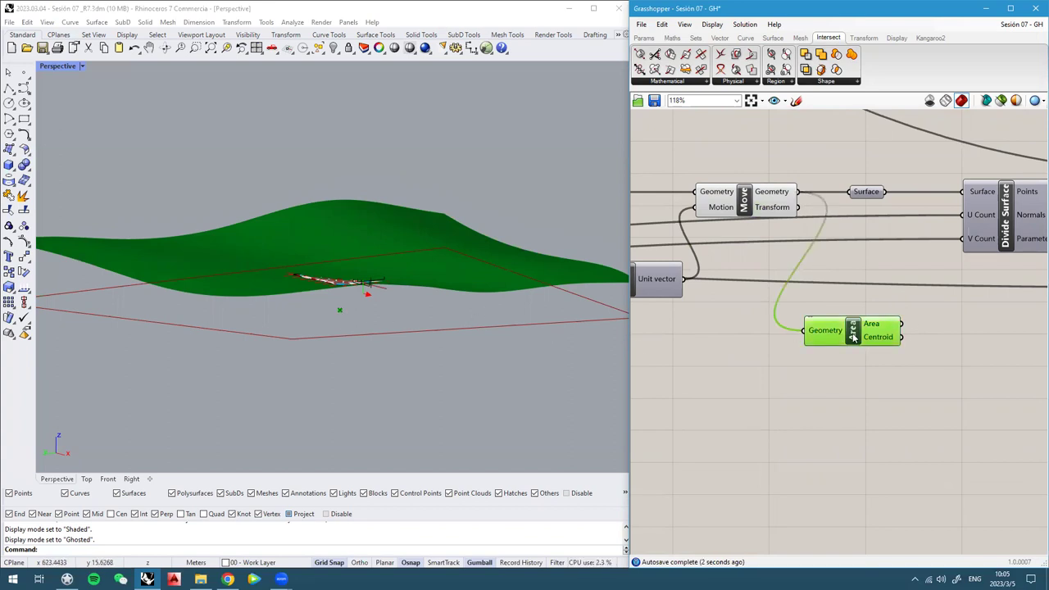
Move the Area component below Terrain Srf Base and set its Geometry input's wire display to Hidden
{"action": "scroll", "coordinate": [854, 336], "scroll_direction": "down", "scroll_amount": 5}
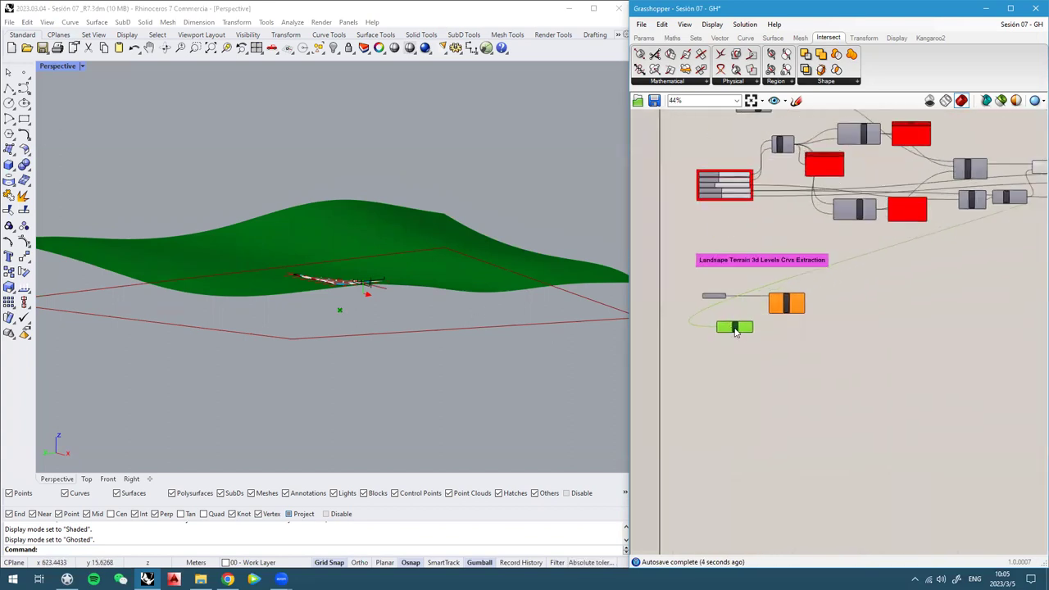
{"action": "scroll", "coordinate": [735, 330], "scroll_direction": "up", "scroll_amount": 6}
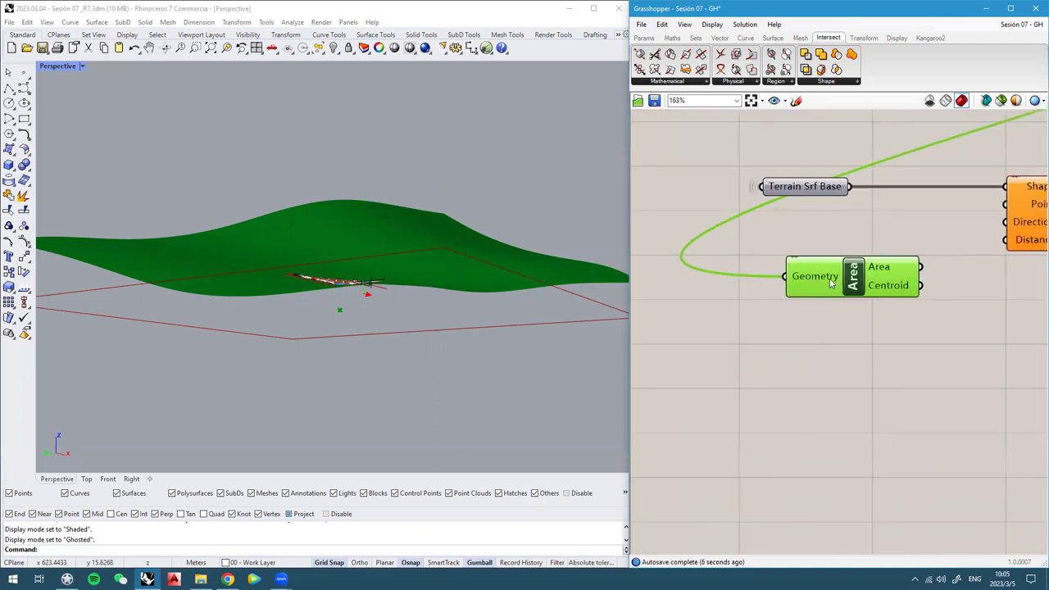
{"action": "right_click", "coordinate": [807, 277]}
{"action": "mouse_move", "coordinate": [849, 308]}
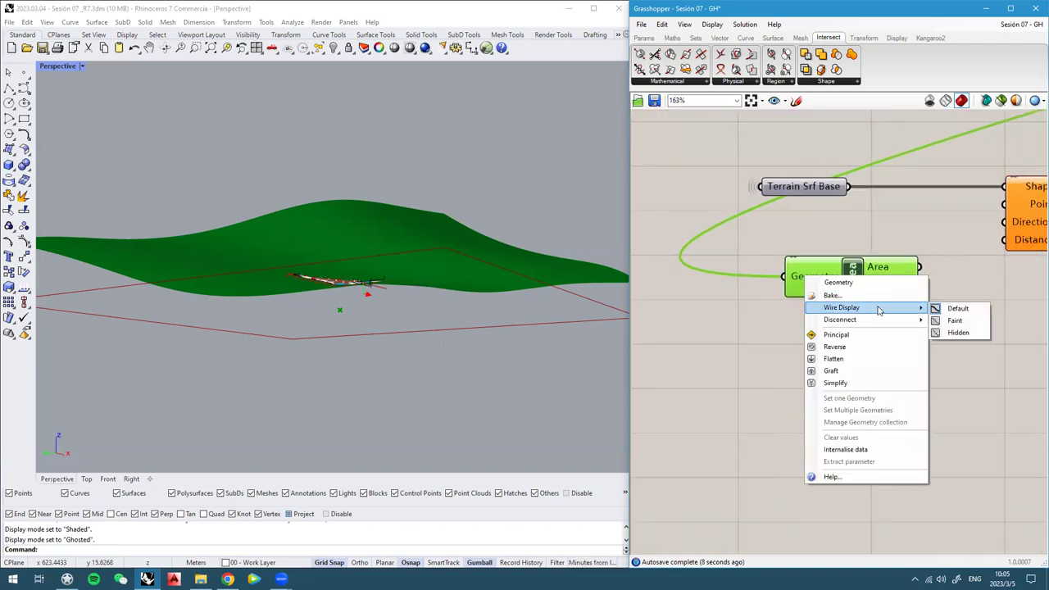
{"action": "left_click", "coordinate": [961, 333]}
Connect Area's Centroid output to Contour's Point input, shift Contour slightly away from Area, and inspect the centroid beneath the terrain
{"action": "right_click_drag", "start_coordinate": [937, 331], "coordinate": [770, 324]}
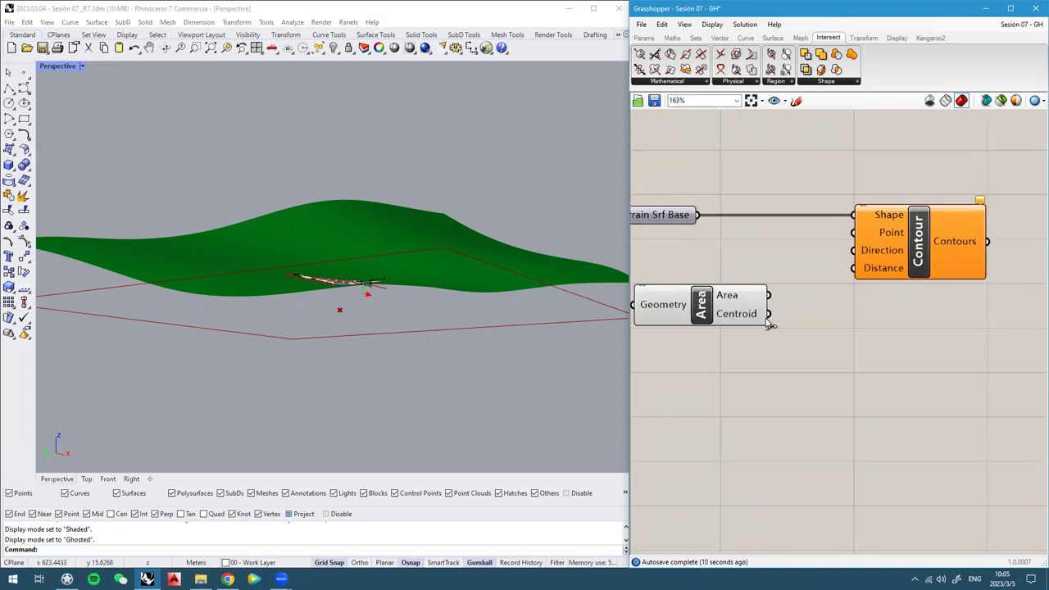
{"action": "left_click_drag", "start_coordinate": [769, 314], "coordinate": [854, 233]}
{"action": "left_click", "coordinate": [713, 321]}
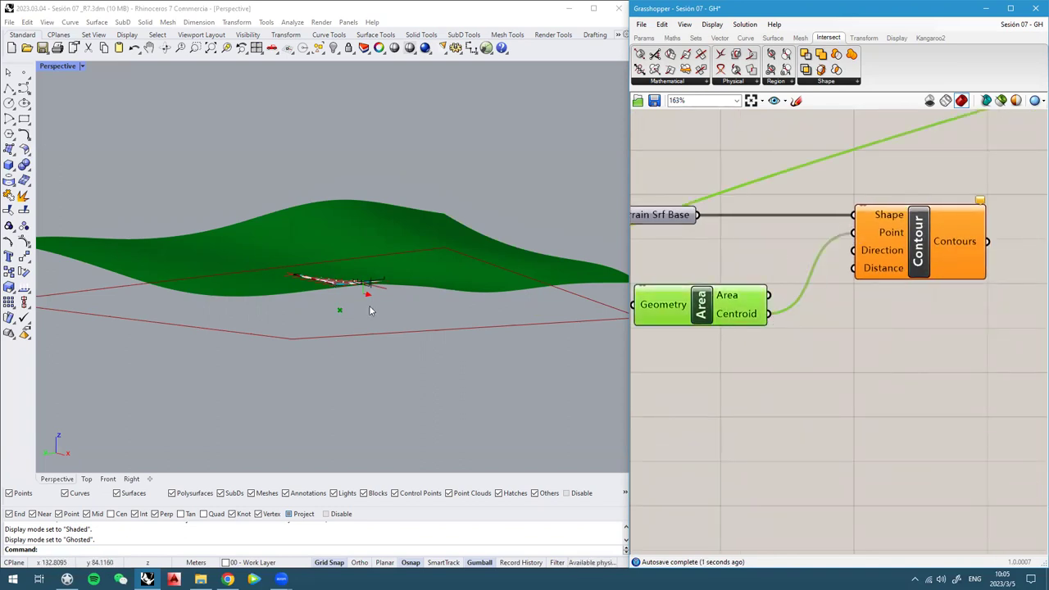
{"action": "right_click_drag", "start_coordinate": [893, 238], "coordinate": [809, 268]}
{"action": "scroll", "coordinate": [869, 279], "scroll_direction": "down", "scroll_amount": 1}
{"action": "left_click_drag", "start_coordinate": [829, 279], "coordinate": [868, 281]}
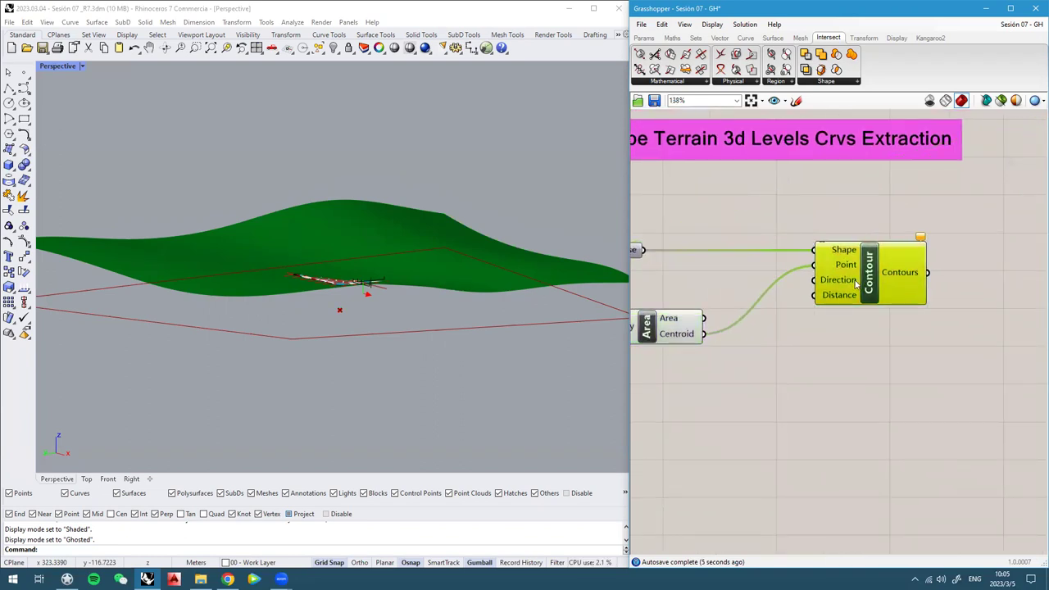
{"action": "right_click_drag", "start_coordinate": [566, 268], "coordinate": [339, 311]}
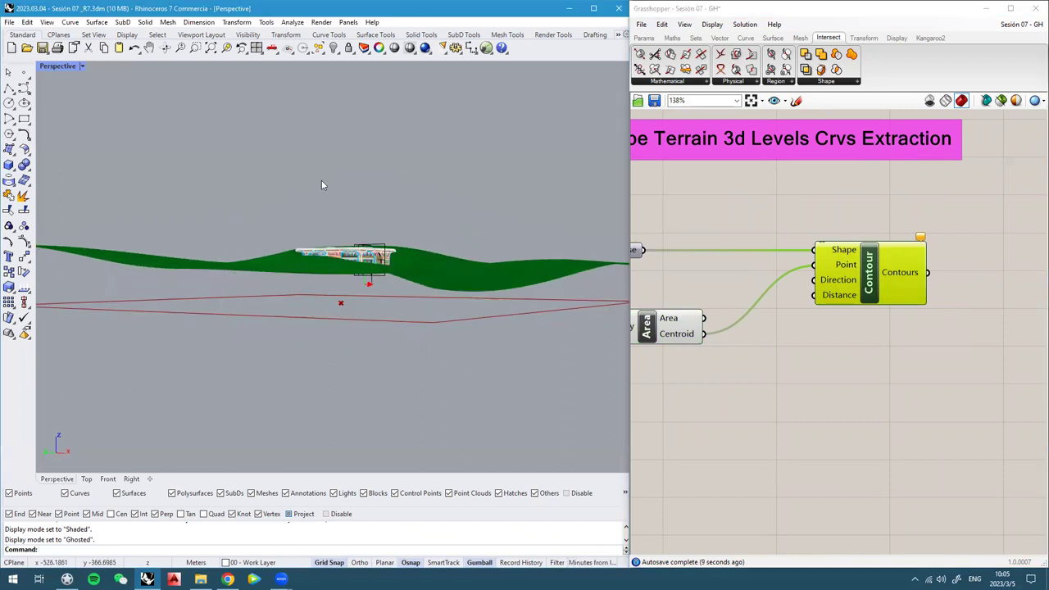
Add a Unit Z vector, connect it to Contour's Direction input, and arrange it just before Contour
{"action": "double_click", "coordinate": [777, 340]}
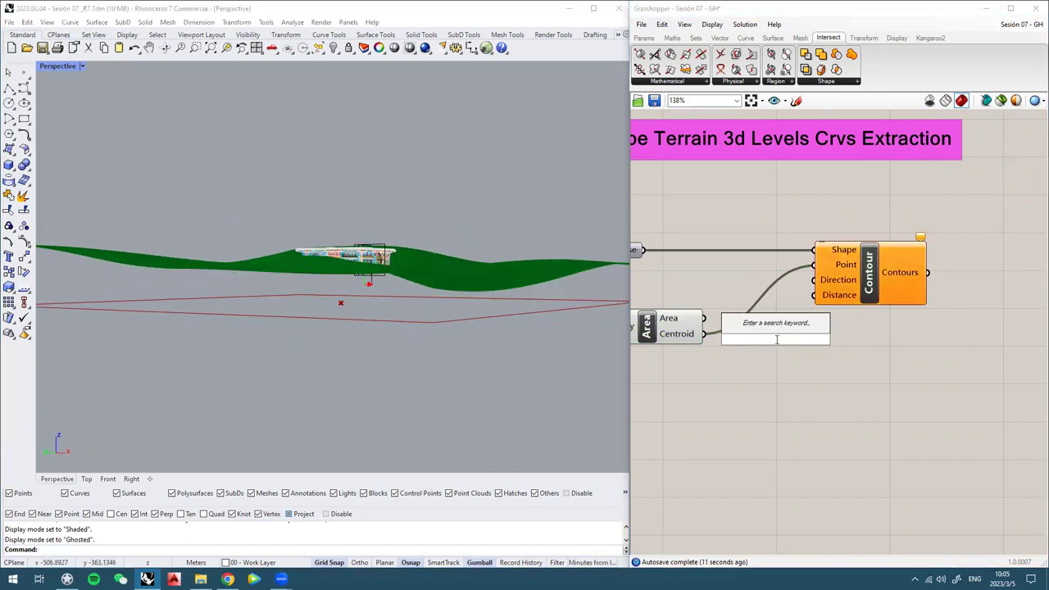
{"action": "type", "text": "z"}
{"action": "left_click", "coordinate": [759, 327]}
{"action": "left_click_drag", "start_coordinate": [883, 276], "coordinate": [974, 272]}
{"action": "left_click_drag", "start_coordinate": [830, 339], "coordinate": [905, 276]}
{"action": "left_click_drag", "start_coordinate": [797, 342], "coordinate": [848, 278]}
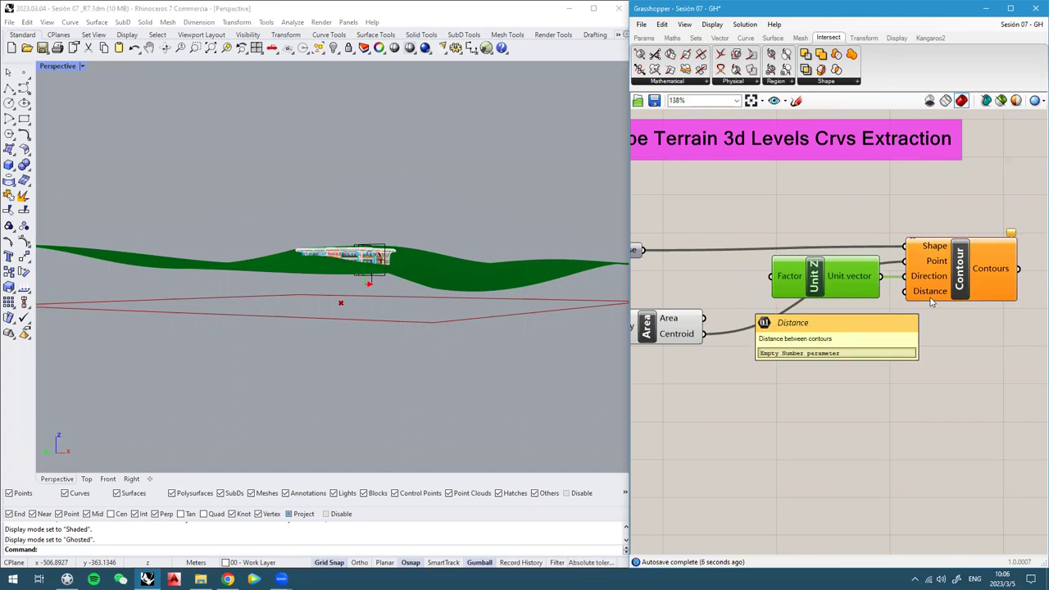
Add a number slider set to 0.50 below Unit Z, connect it to Contour's Distance input, and highlight the contours
{"action": "double_click", "coordinate": [835, 359]}
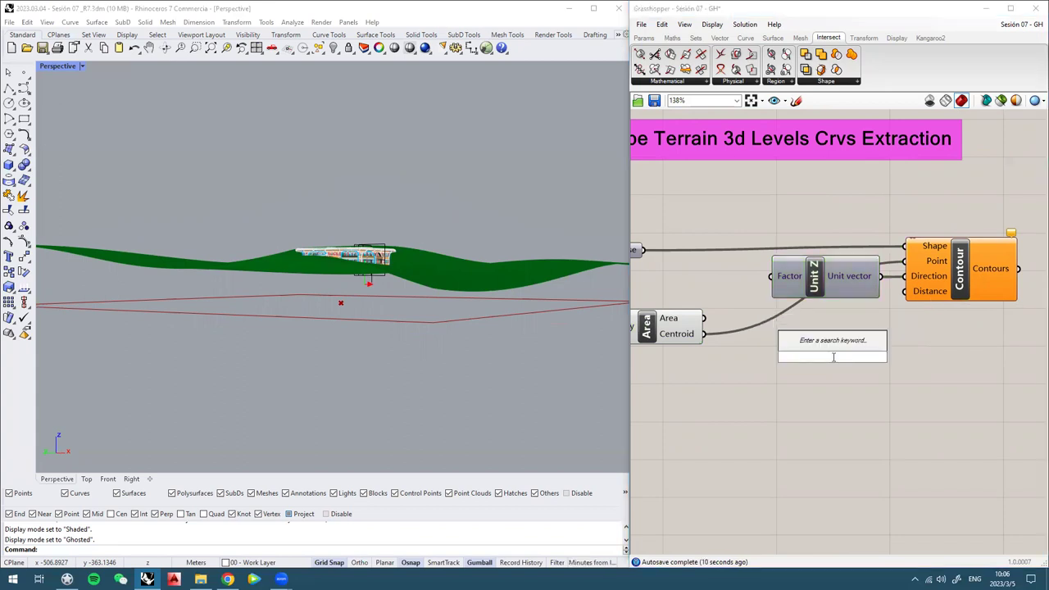
{"action": "type", "text": ".05"}
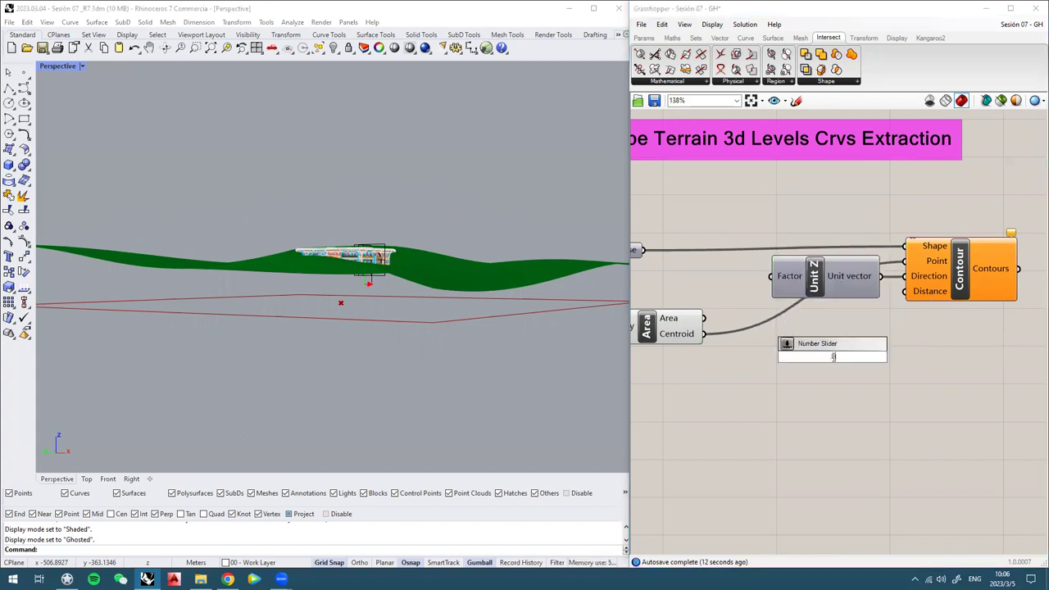
{"action": "key", "text": "Return"}
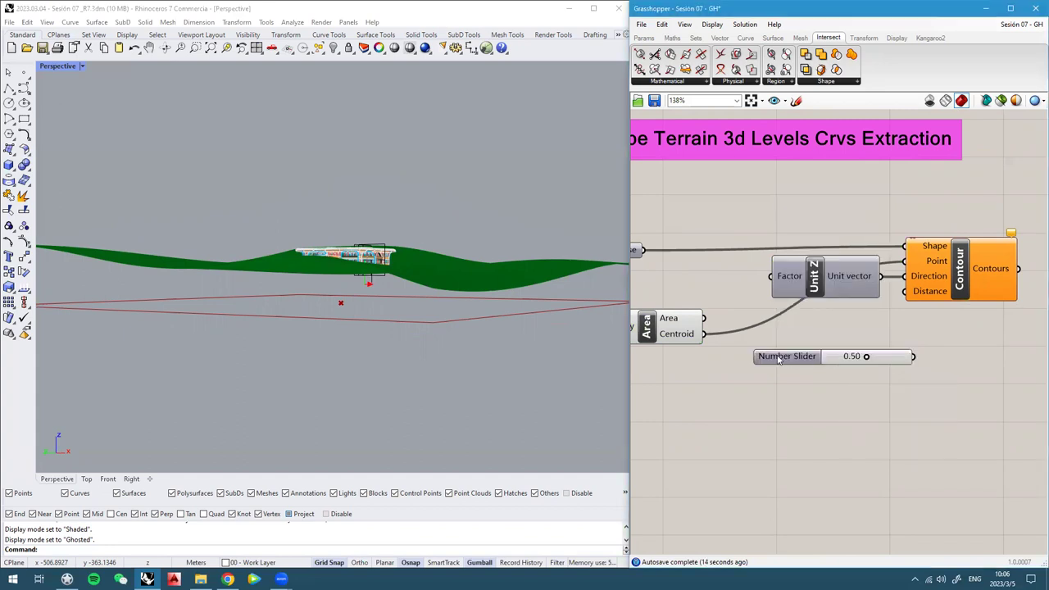
{"action": "left_click_drag", "start_coordinate": [779, 359], "coordinate": [769, 387]}
{"action": "left_click_drag", "start_coordinate": [900, 383], "coordinate": [914, 305]}
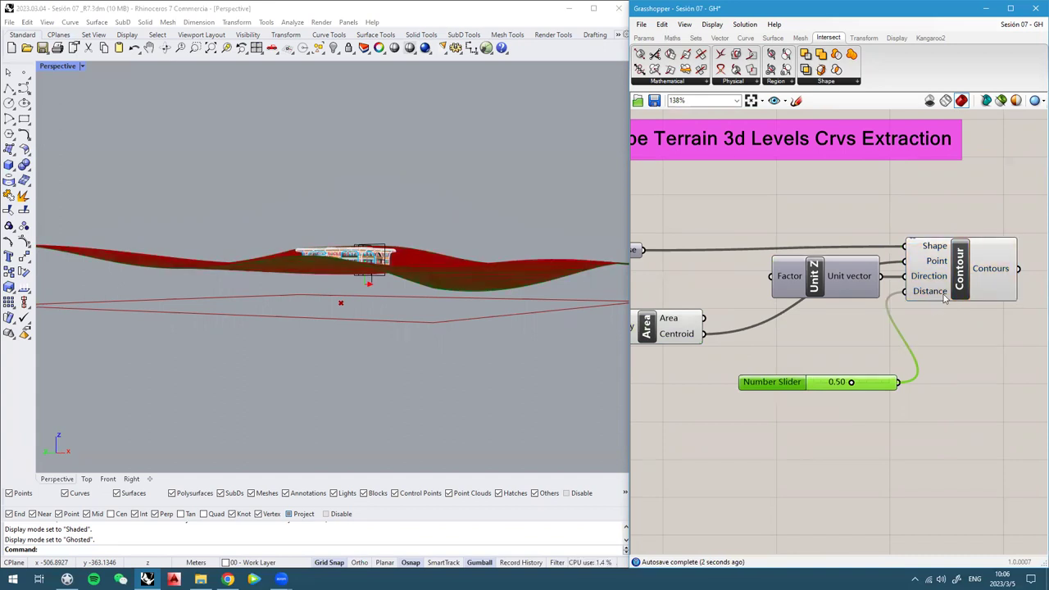
{"action": "left_click", "coordinate": [968, 273]}
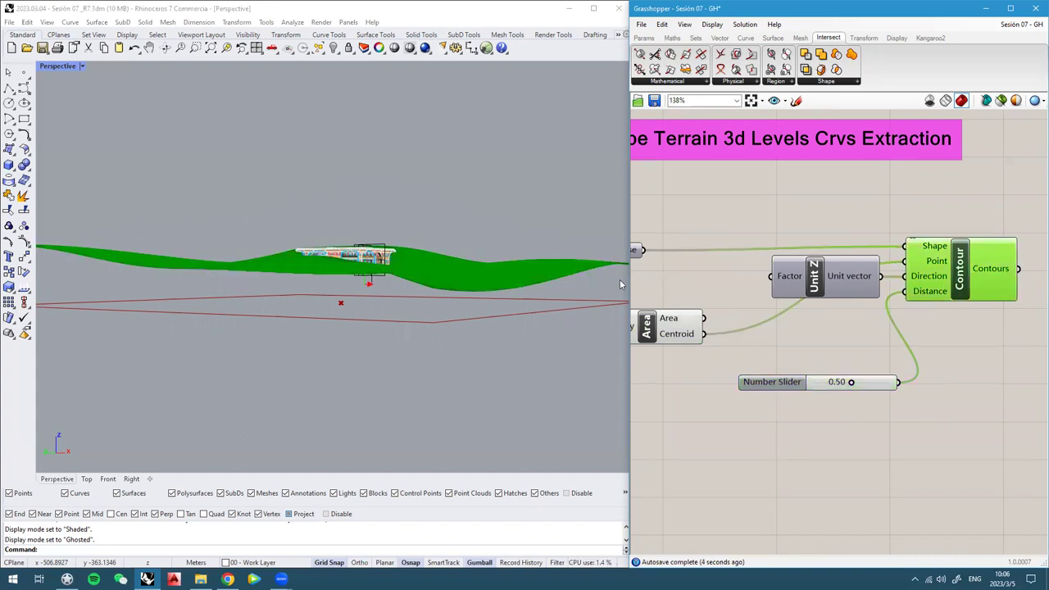
Move the distance slider beneath the Area component and rename it "Levels Crvs Heights"
{"action": "right_click_drag", "start_coordinate": [305, 250], "coordinate": [287, 282]}
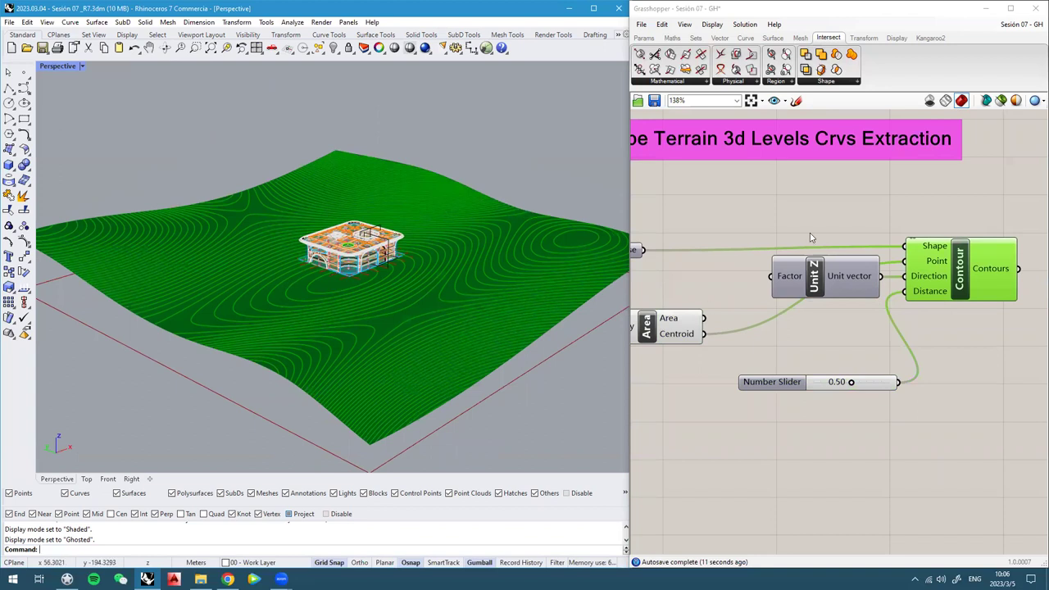
{"action": "scroll", "coordinate": [778, 377], "scroll_direction": "up", "scroll_amount": 2}
{"action": "scroll", "coordinate": [783, 373], "scroll_direction": "down", "scroll_amount": 3}
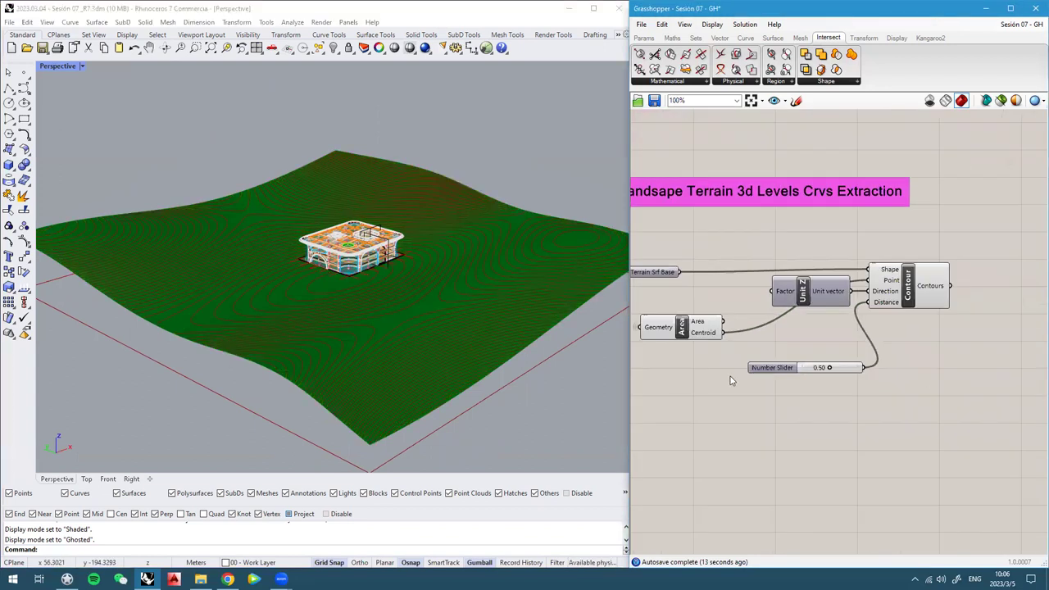
{"action": "left_click_drag", "start_coordinate": [874, 350], "coordinate": [735, 369]}
{"action": "scroll", "coordinate": [735, 370], "scroll_direction": "up", "scroll_amount": 2}
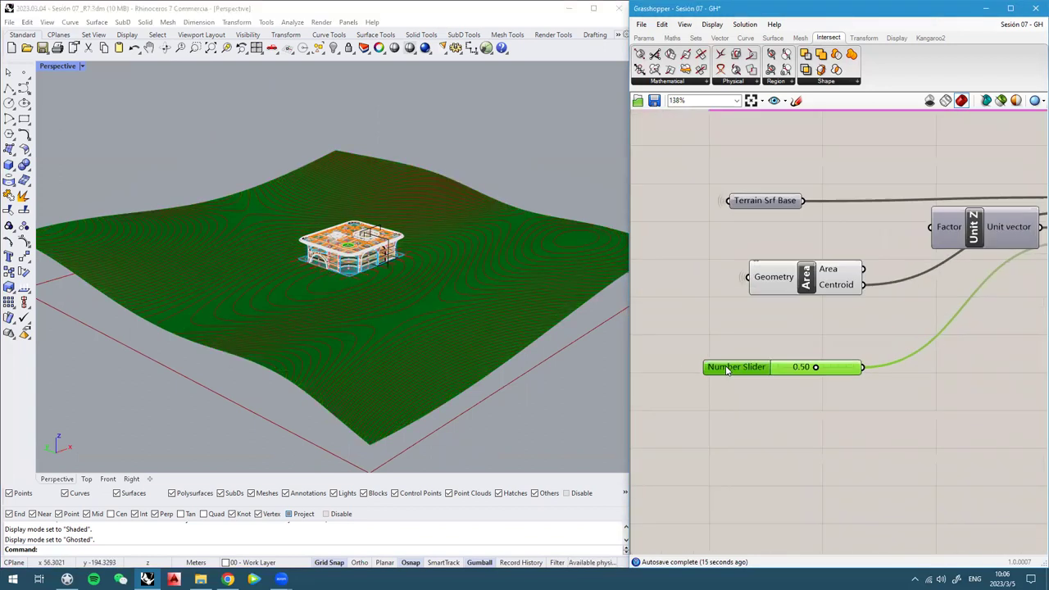
{"action": "right_click", "coordinate": [741, 366]}
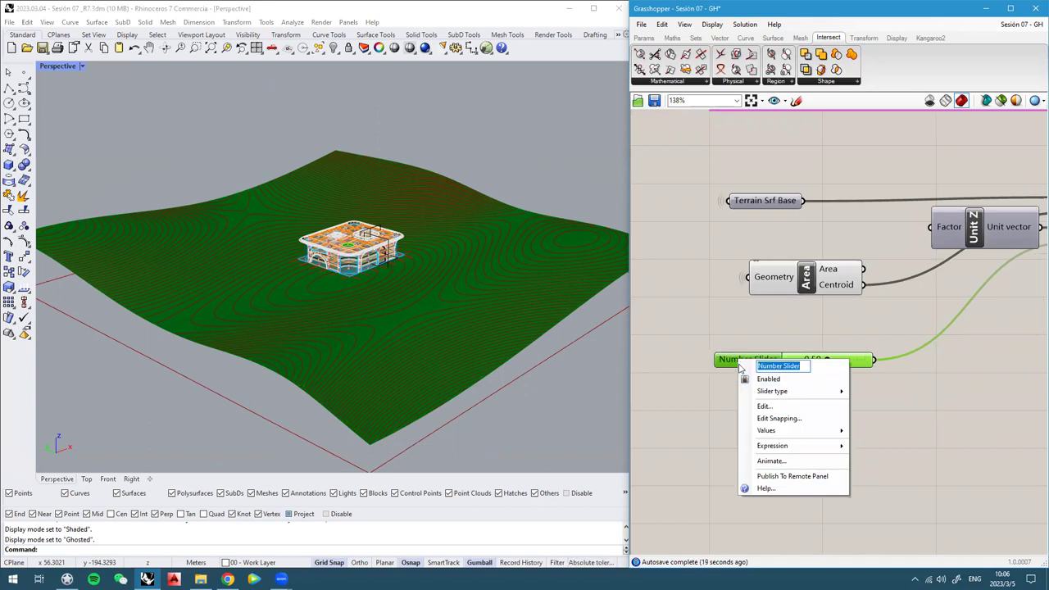
{"action": "type", "text": "Levels"}
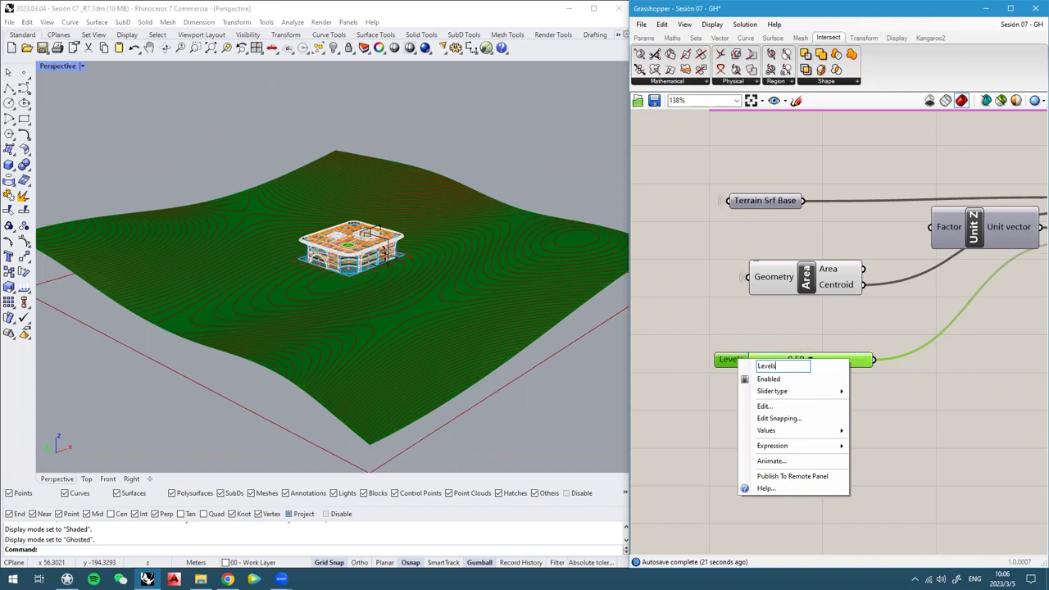
{"action": "type", "text": " Crvs Heights"}
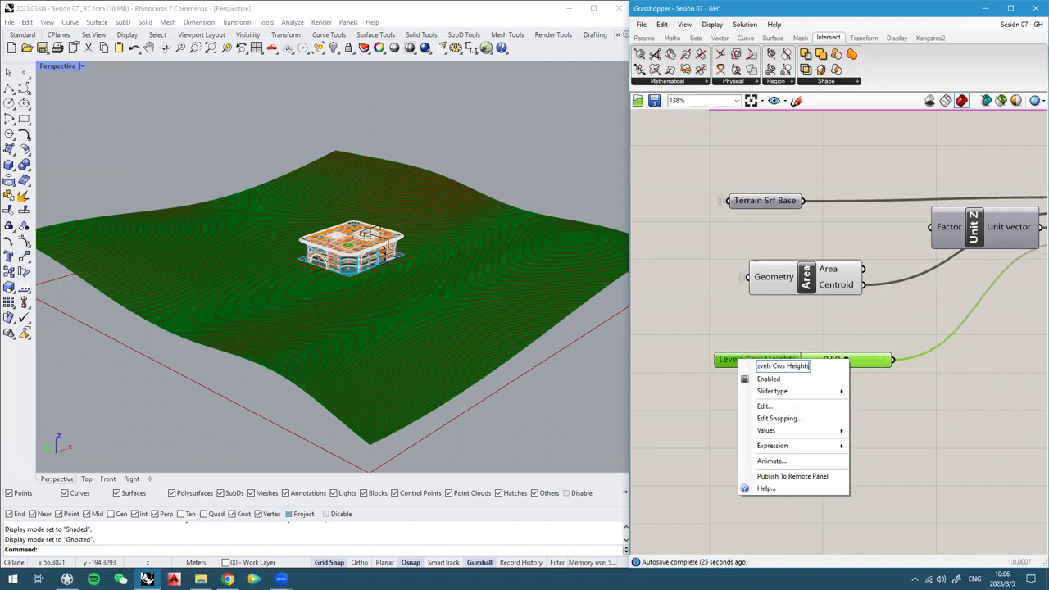
{"action": "key", "text": "Return"}
Put the Levels Crvs Heights slider in its own group and label the group "00 - Main Control"
{"action": "right_click", "coordinate": [736, 332]}
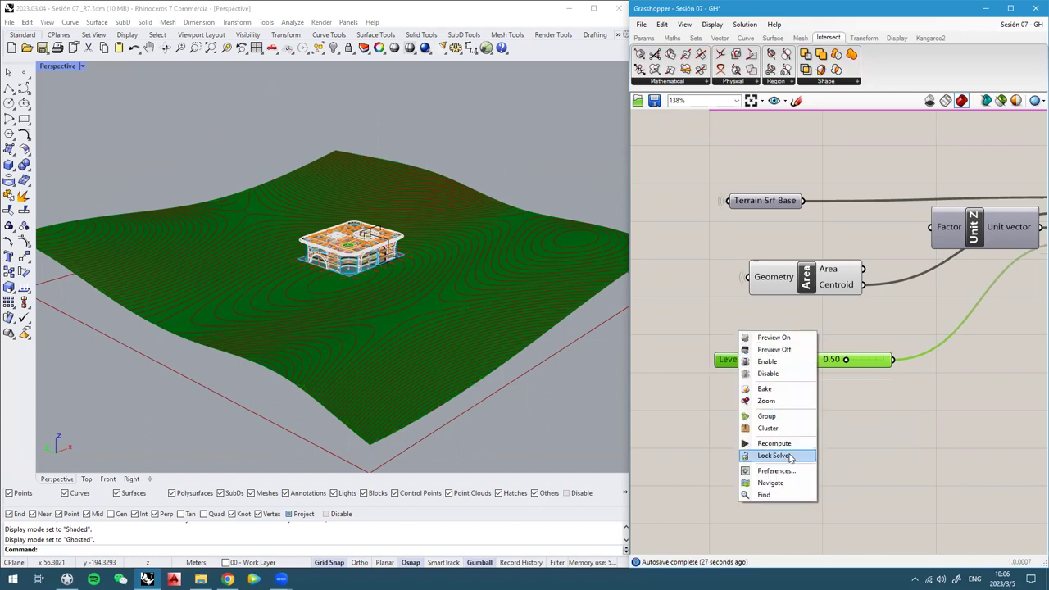
{"action": "left_click", "coordinate": [774, 424]}
{"action": "scroll", "coordinate": [722, 367], "scroll_direction": "up", "scroll_amount": 2}
{"action": "left_click", "coordinate": [743, 341]}
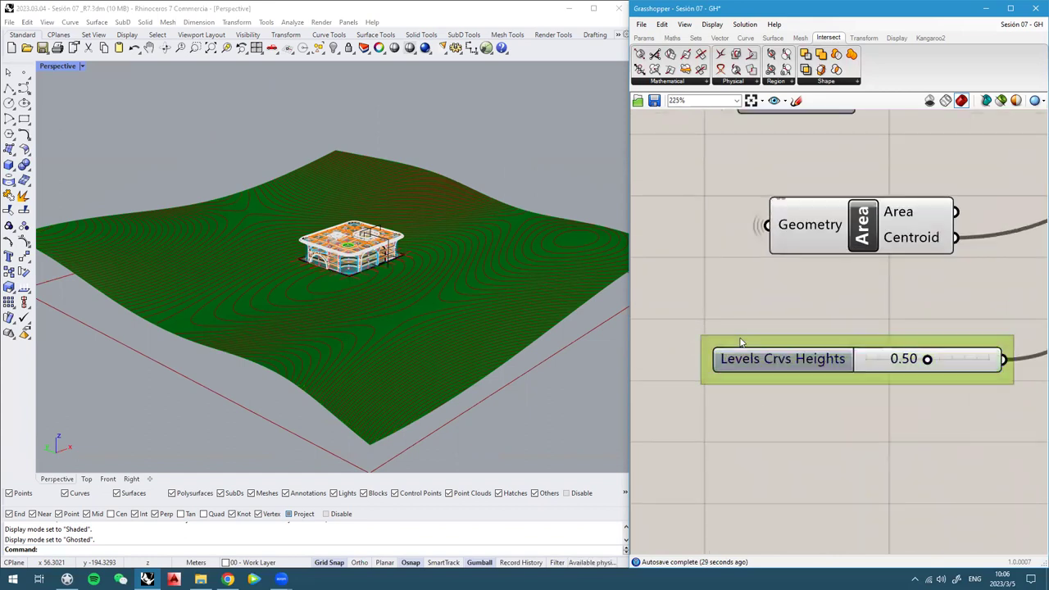
{"action": "right_click", "coordinate": [761, 340]}
{"action": "type", "text": "00 -"}
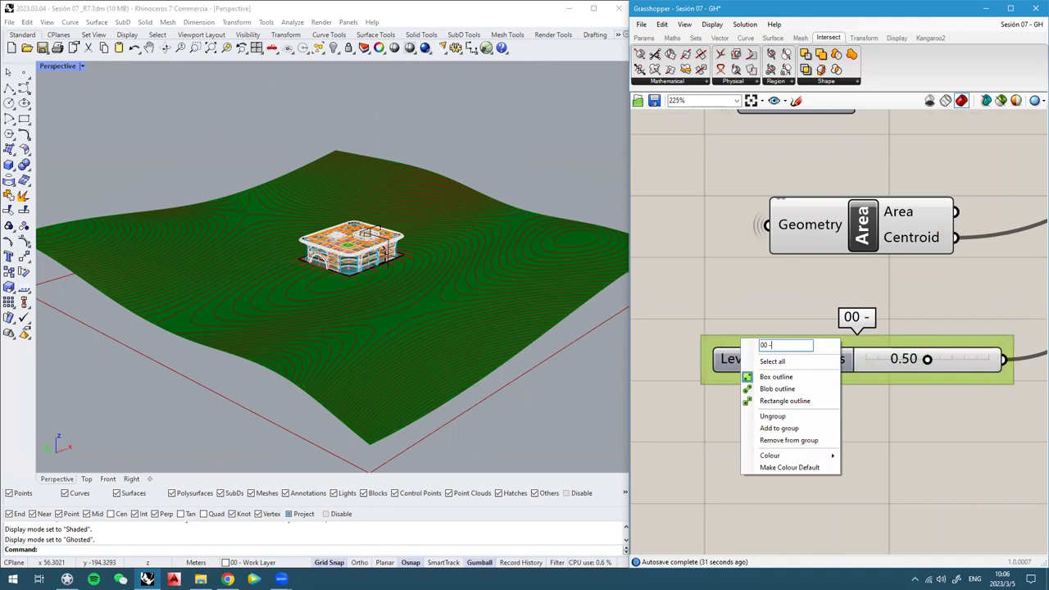
{"action": "type", "text": " Main Control"}
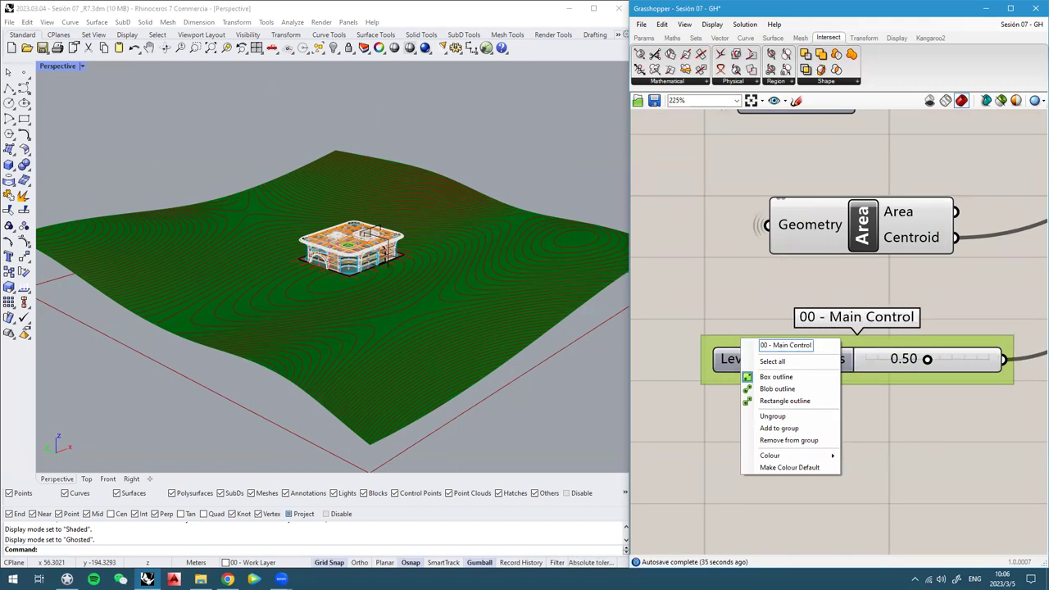
Colour the 00 - Main Control group solid red and shift it slightly further below Area
{"action": "mouse_move", "coordinate": [773, 455]}
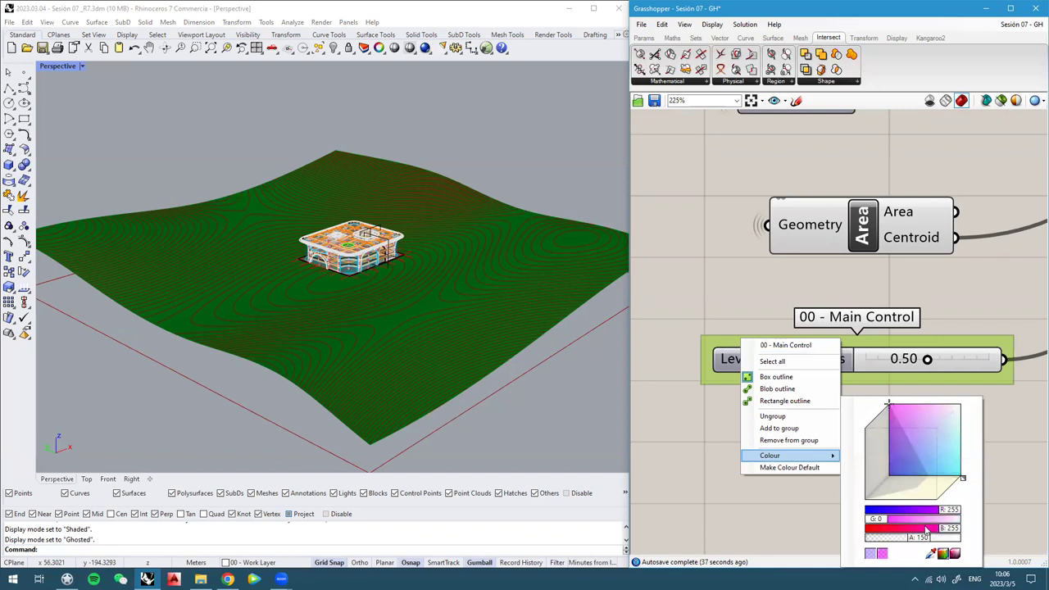
{"action": "left_click_drag", "start_coordinate": [945, 531], "coordinate": [980, 537]}
{"action": "left_click", "coordinate": [1014, 450]}
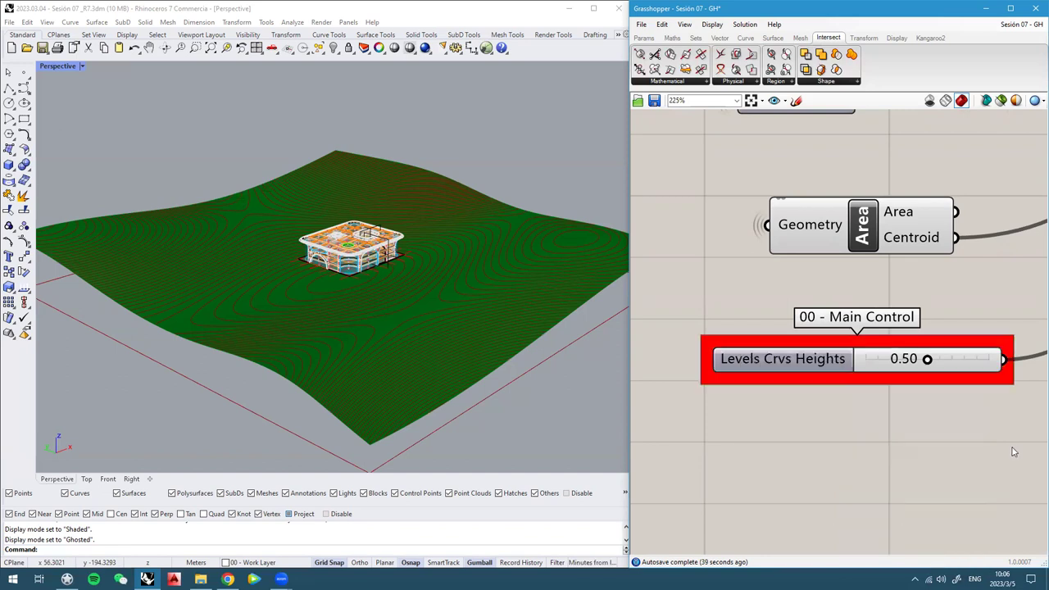
{"action": "left_click_drag", "start_coordinate": [726, 344], "coordinate": [731, 395]}
{"action": "left_click", "coordinate": [773, 340]}
{"action": "scroll", "coordinate": [771, 352], "scroll_direction": "down", "scroll_amount": 4}
{"action": "scroll", "coordinate": [812, 399], "scroll_direction": "up", "scroll_amount": 2}
Set the Levels Crvs Heights slider to 0.25 and inspect the denser contours on the terrain
{"action": "mouse_move", "coordinate": [293, 306]}
{"action": "right_mouse_down"}
{"action": "mouse_move", "coordinate": [291, 320]}
{"action": "mouse_move", "coordinate": [288, 256]}
{"action": "mouse_move", "coordinate": [311, 304]}
{"action": "right_mouse_up"}
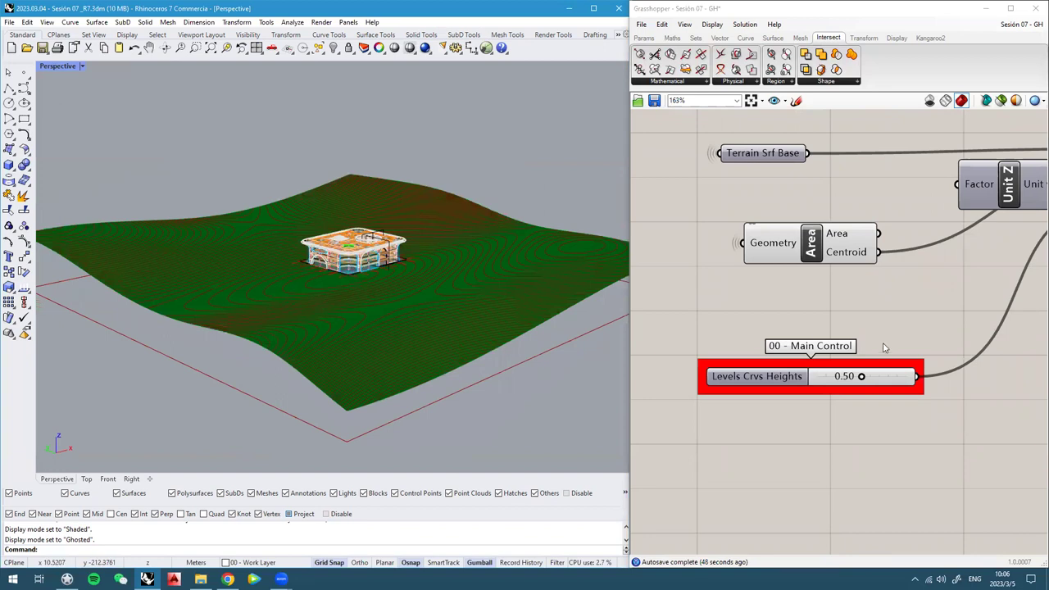
{"action": "right_click_drag", "start_coordinate": [837, 367], "coordinate": [812, 354]}
{"action": "right_click", "coordinate": [758, 366]}
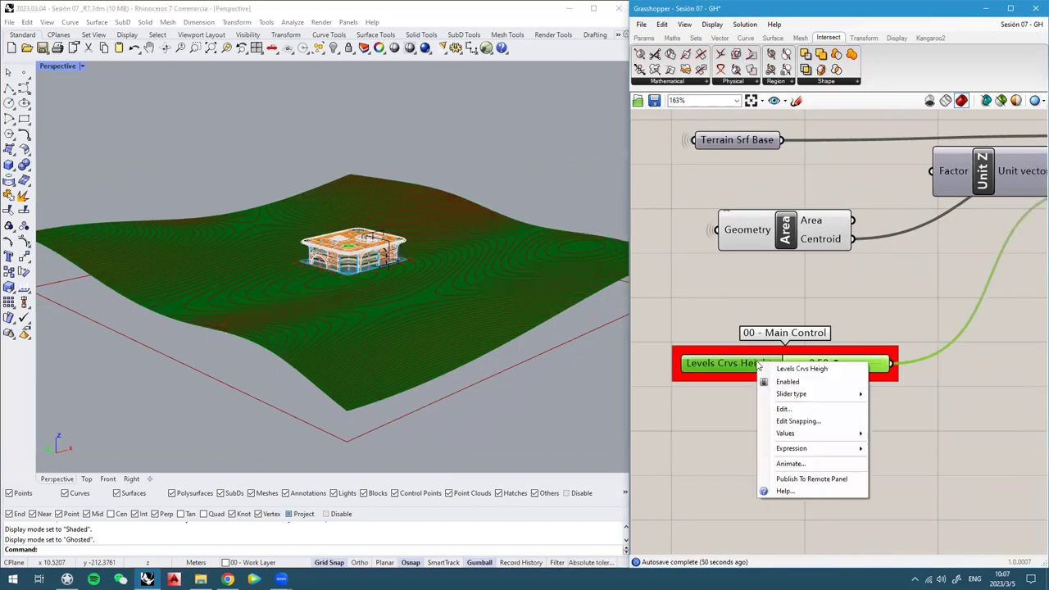
{"action": "left_click", "coordinate": [784, 408]}
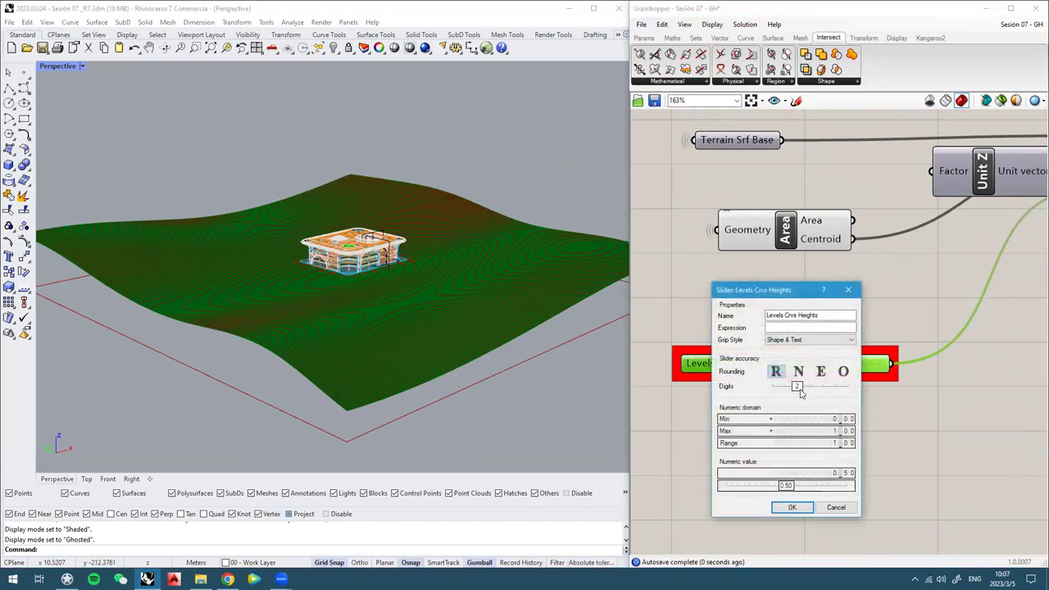
{"action": "double_click", "coordinate": [831, 472]}
{"action": "key", "text": "BackSpace"}
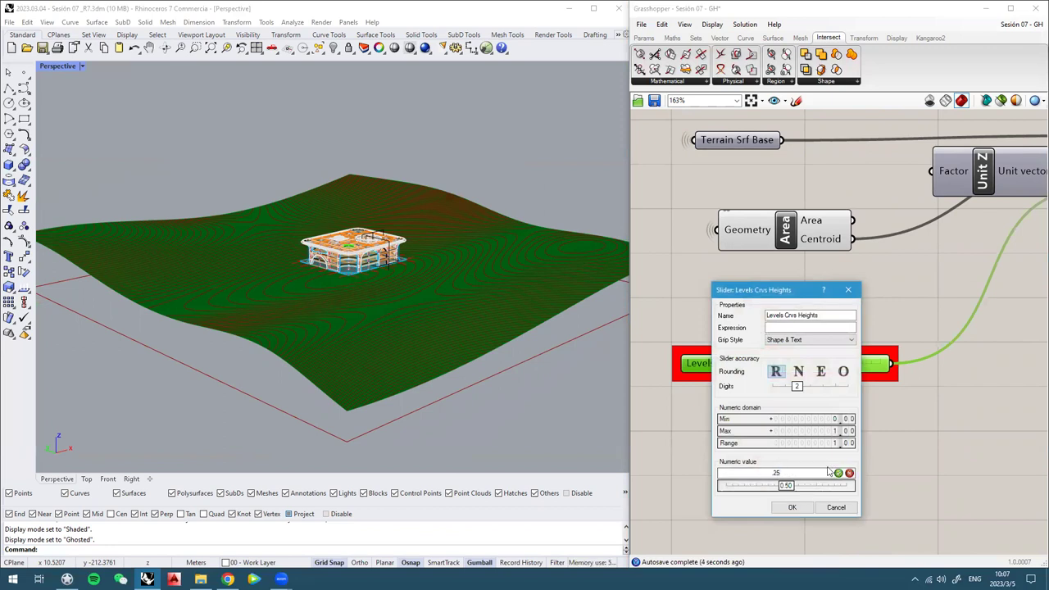
{"action": "type", "text": "25"}
{"action": "left_click", "coordinate": [838, 473]}
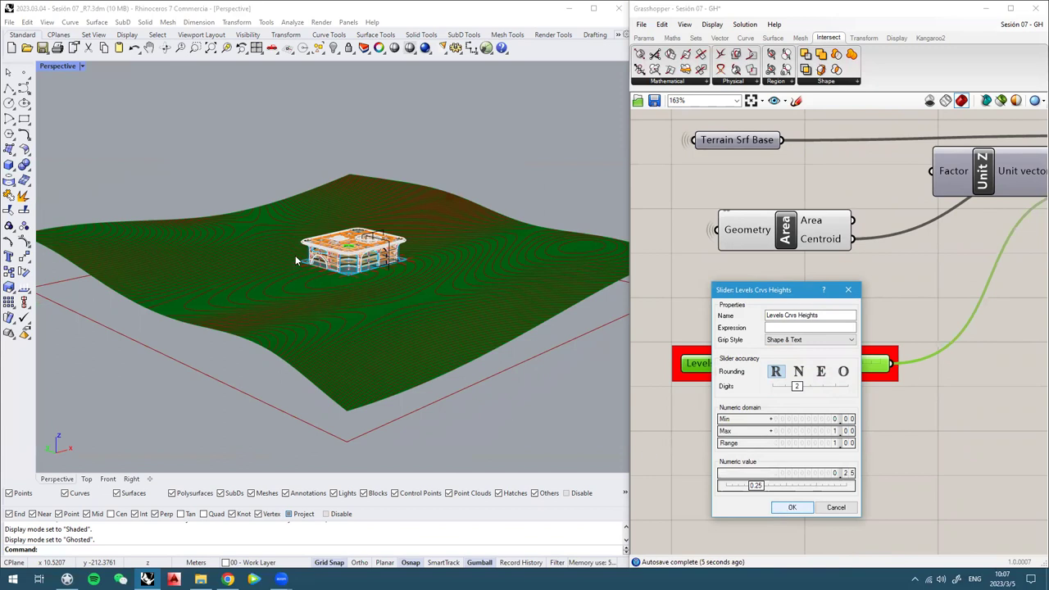
{"action": "key", "text": "Return"}
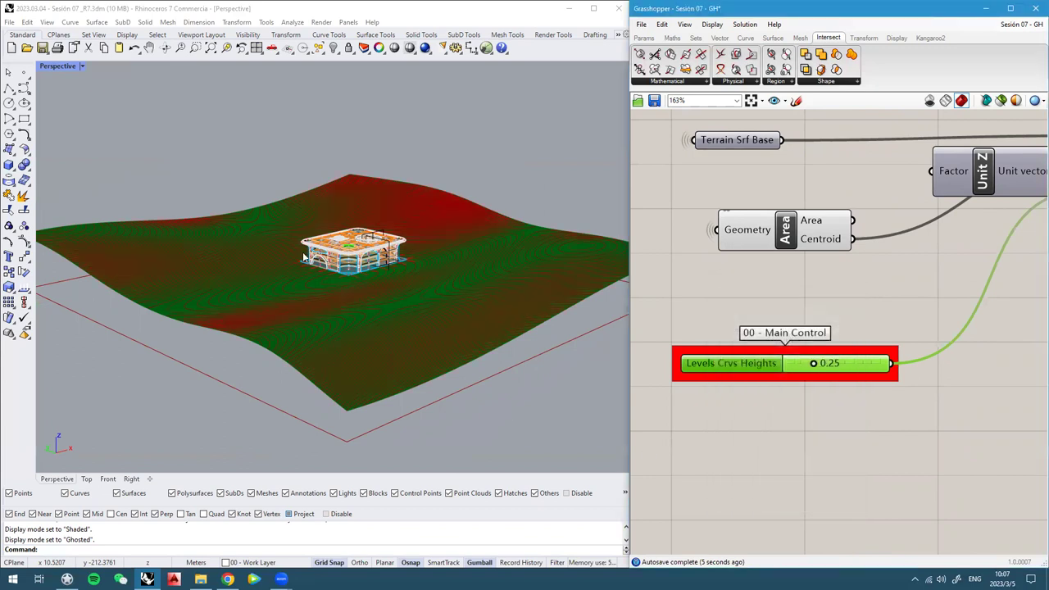
{"action": "right_click_drag", "start_coordinate": [367, 314], "coordinate": [348, 256]}
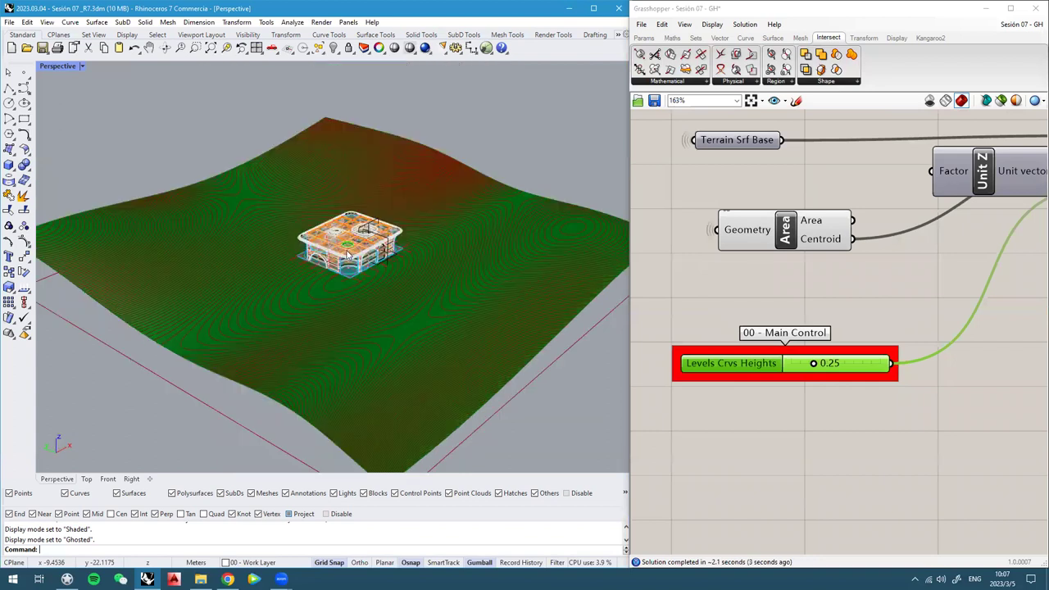
Turn off the preview of the Area component to hide its centroid in the viewport
{"action": "left_click", "coordinate": [792, 234]}
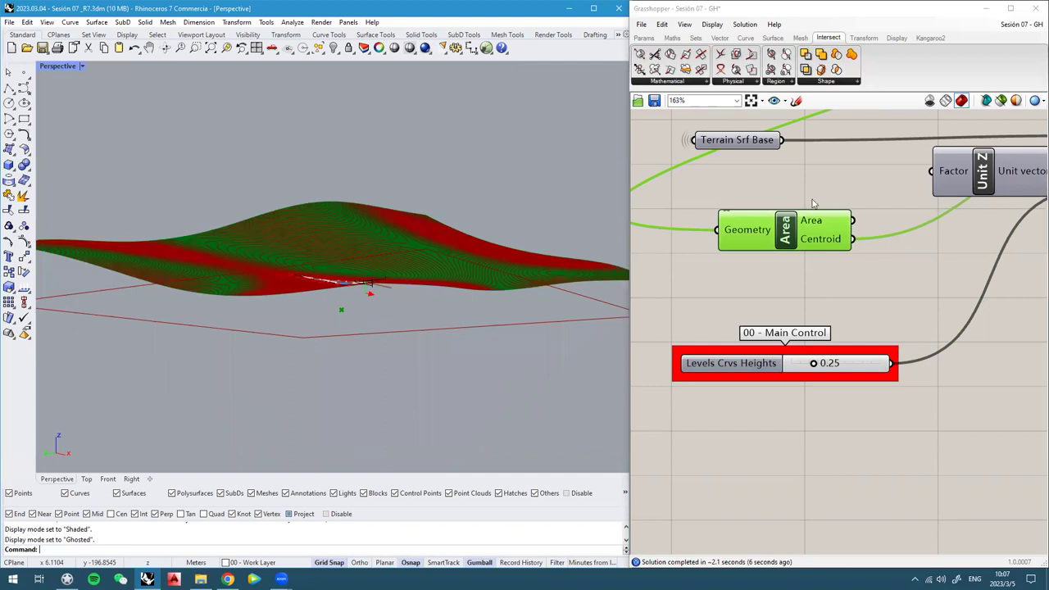
{"action": "middle_click", "coordinate": [793, 229]}
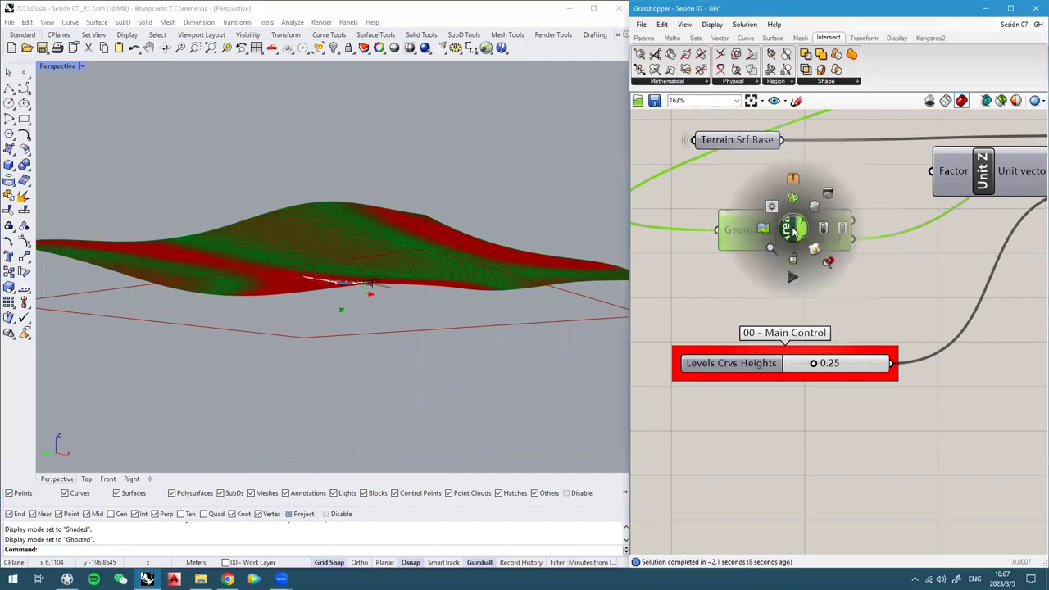
{"action": "left_click", "coordinate": [829, 199]}
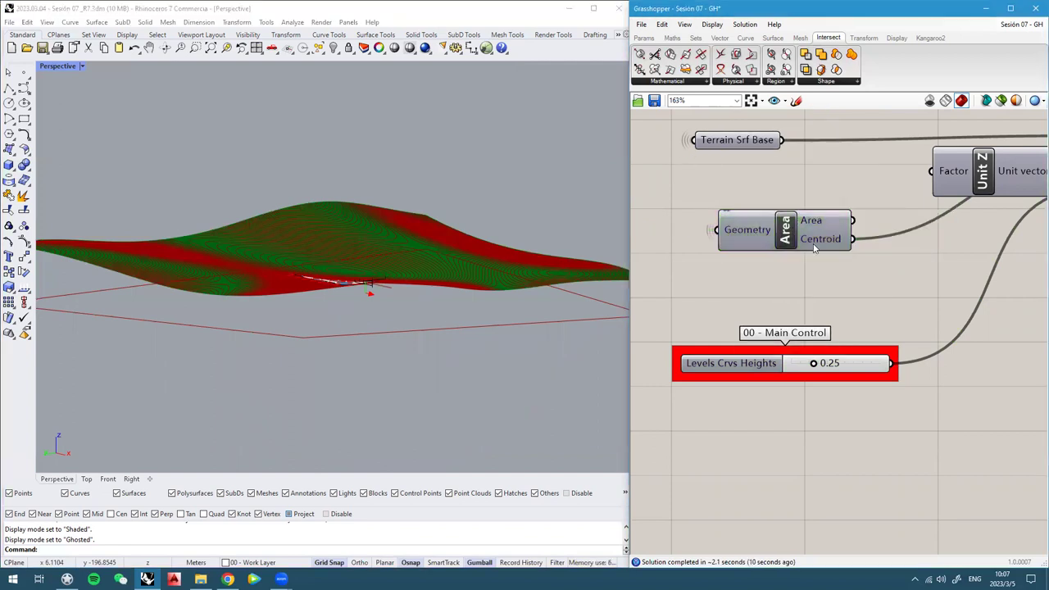
{"action": "scroll", "coordinate": [831, 217], "scroll_direction": "down", "scroll_amount": 5}
{"action": "scroll", "coordinate": [832, 233], "scroll_direction": "up", "scroll_amount": 4}
Add a Panel after Contour, connect the Contours output to it, and lengthen the panel to show more entries
{"action": "left_click_drag", "start_coordinate": [832, 238], "coordinate": [851, 237]}
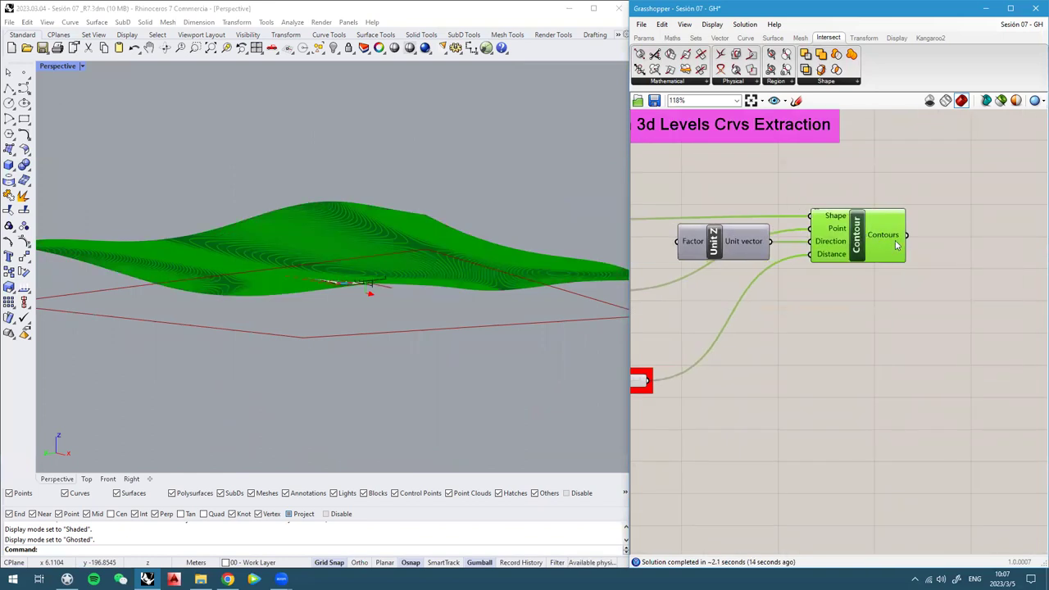
{"action": "scroll", "coordinate": [896, 244], "scroll_direction": "up", "scroll_amount": 2}
{"action": "double_click", "coordinate": [939, 233]}
{"action": "type", "text": "Division/"}
{"action": "left_click", "coordinate": [921, 216]}
{"action": "left_click_drag", "start_coordinate": [865, 236], "coordinate": [938, 231]}
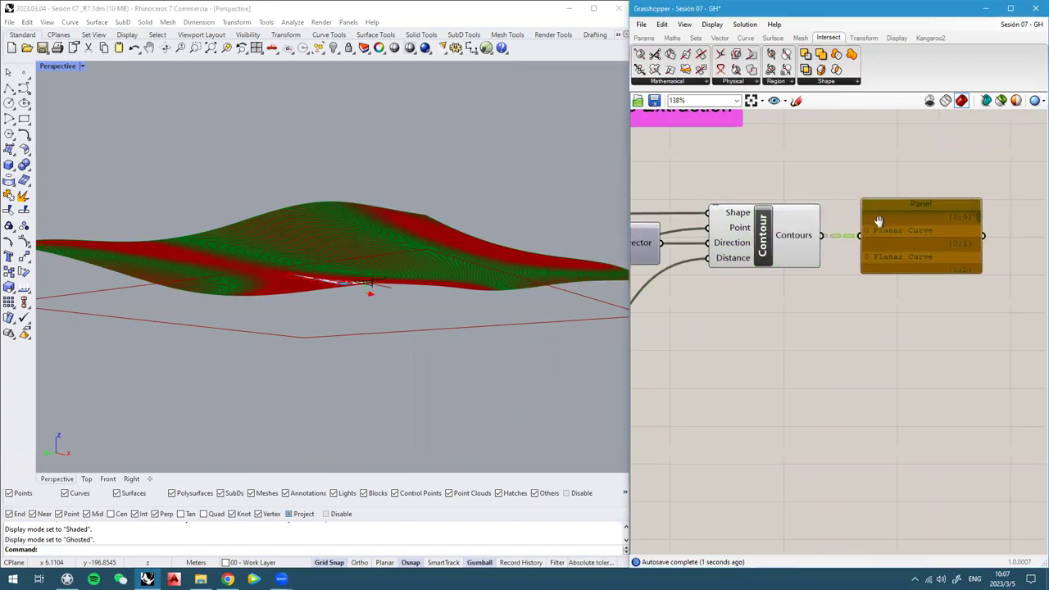
{"action": "scroll", "coordinate": [872, 222], "scroll_direction": "up", "scroll_amount": 2}
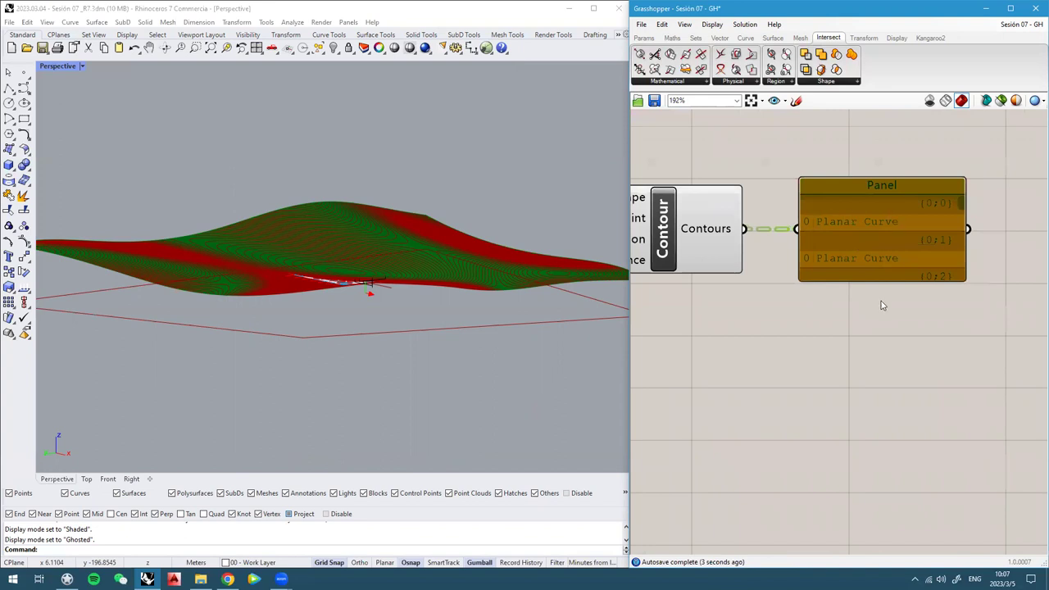
{"action": "left_click_drag", "start_coordinate": [888, 277], "coordinate": [889, 389]}
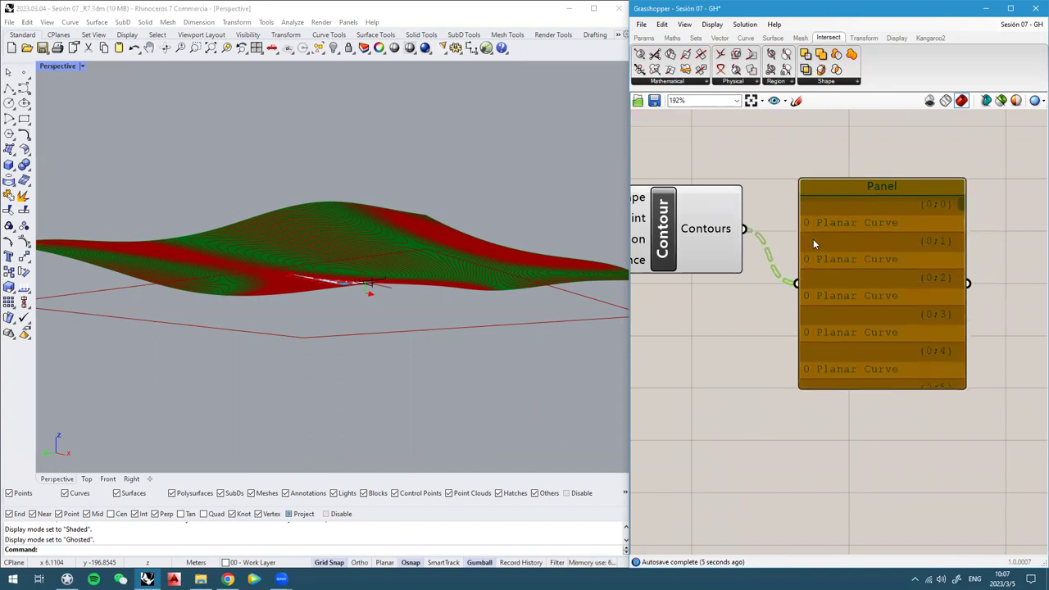
Flatten Contour's Contours output, check the list in the panel, and inspect the level curves on the terrain
{"action": "right_click", "coordinate": [711, 234]}
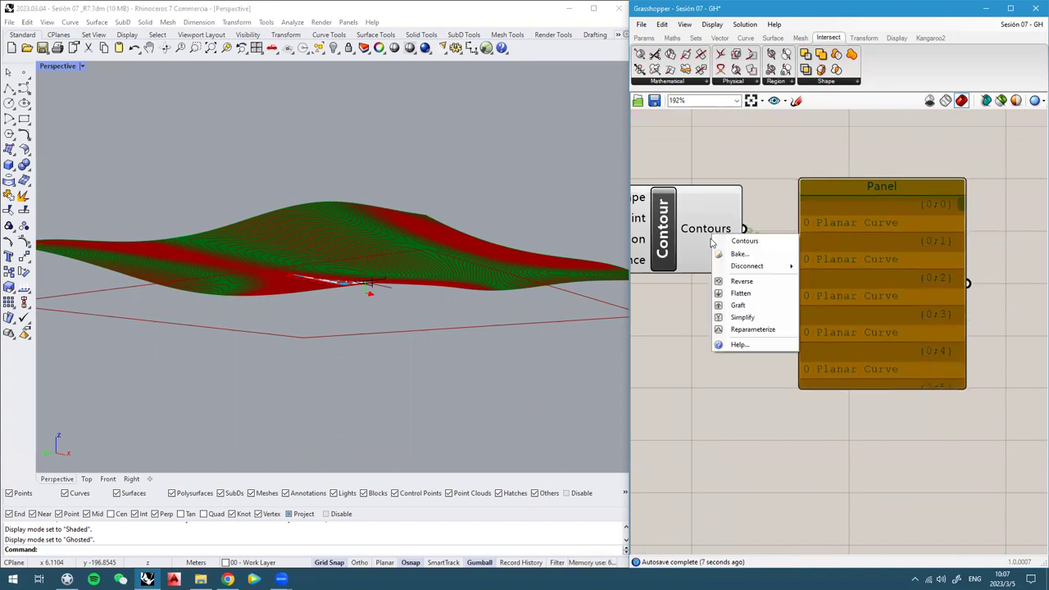
{"action": "left_click", "coordinate": [757, 308]}
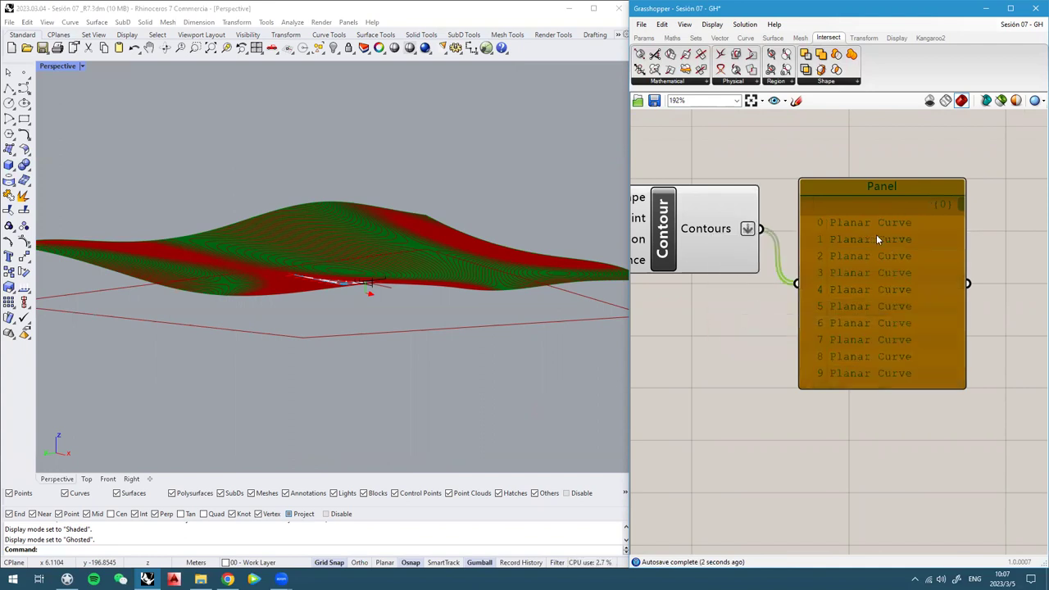
{"action": "left_click_drag", "start_coordinate": [964, 210], "coordinate": [948, 197]}
{"action": "left_click", "coordinate": [921, 143]}
{"action": "right_click_drag", "start_coordinate": [393, 271], "coordinate": [381, 353]}
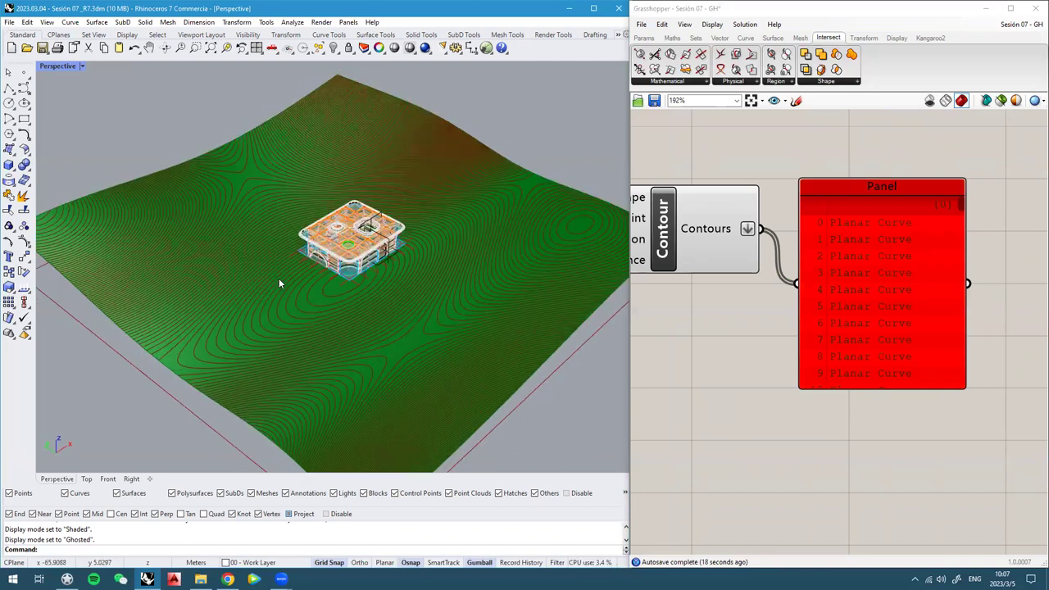
{"action": "right_click_drag", "start_coordinate": [413, 235], "coordinate": [499, 304]}
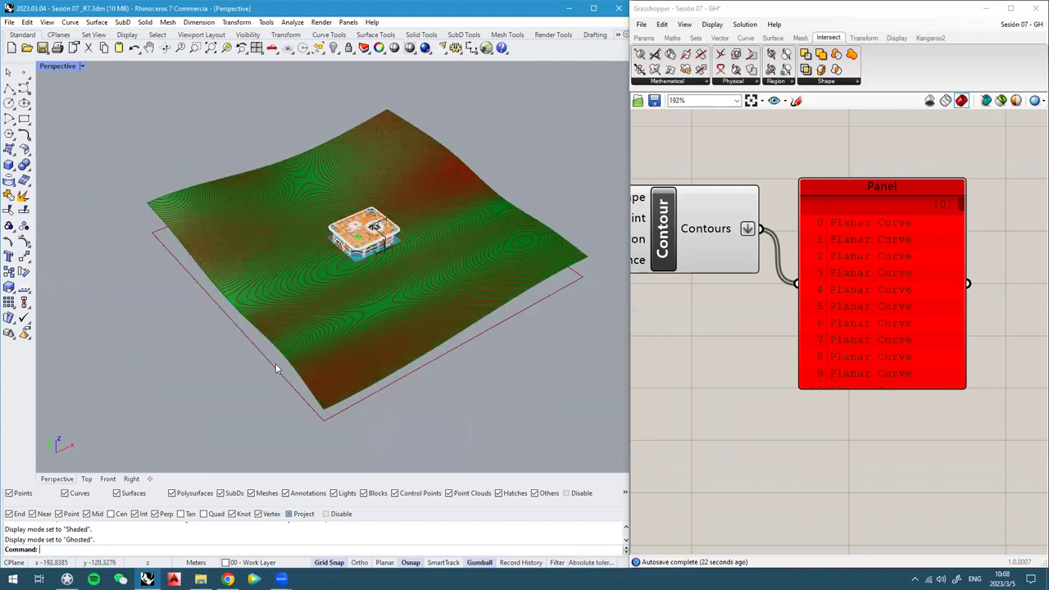
Move the Unit Z component slightly further away from Contour
{"action": "scroll", "coordinate": [812, 253], "scroll_direction": "down", "scroll_amount": 4}
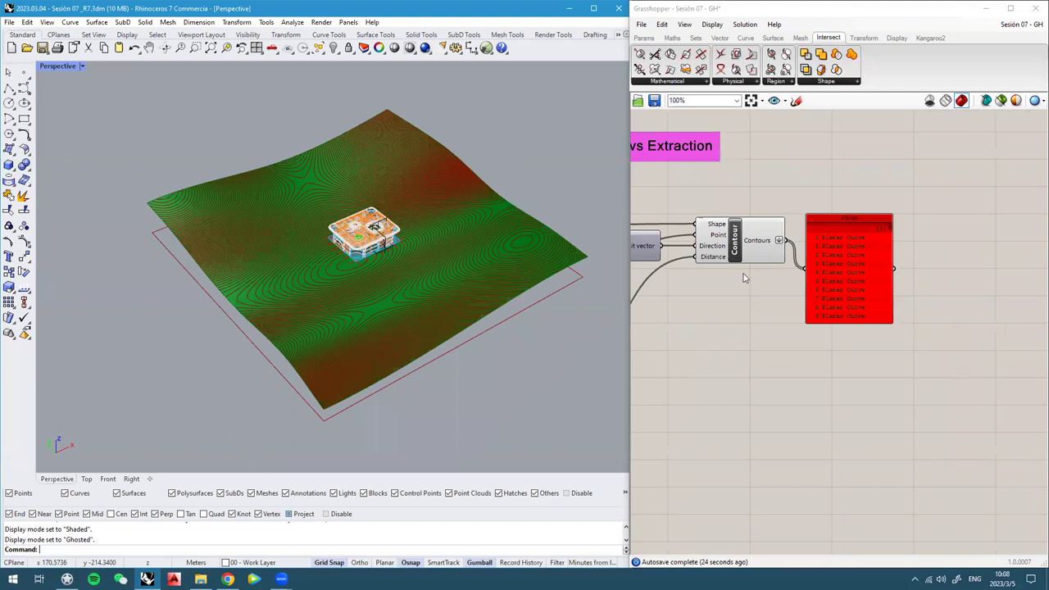
{"action": "right_click_drag", "start_coordinate": [695, 267], "coordinate": [827, 249]}
{"action": "scroll", "coordinate": [792, 242], "scroll_direction": "up", "scroll_amount": 2}
{"action": "left_click_drag", "start_coordinate": [733, 230], "coordinate": [720, 231]}
{"action": "right_click_drag", "start_coordinate": [877, 247], "coordinate": [894, 259]}
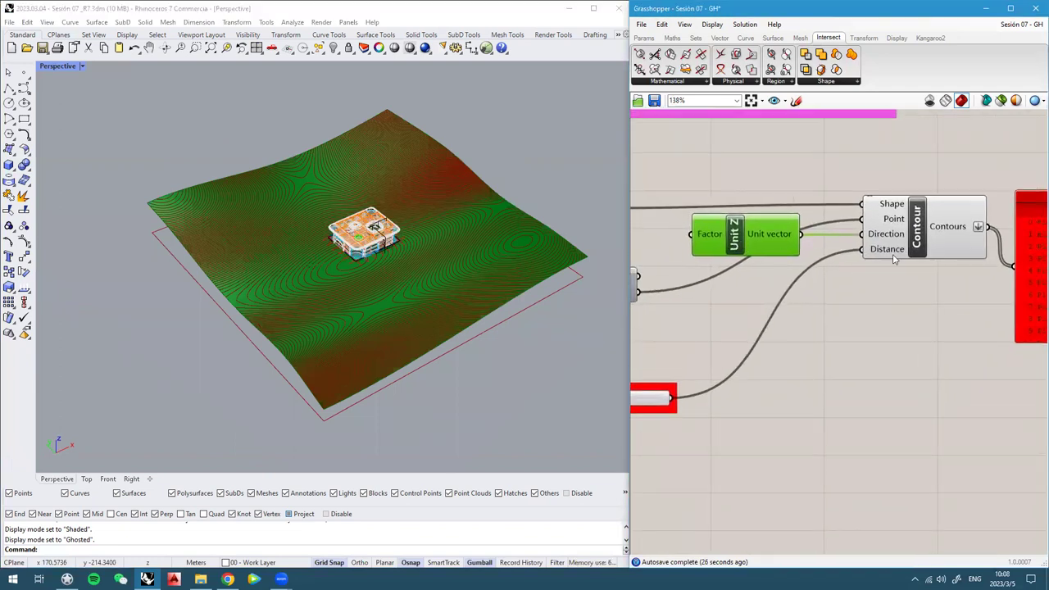
Add a Unit X vector component and align it directly below Unit Z
{"action": "right_click_drag", "start_coordinate": [394, 245], "coordinate": [323, 318]}
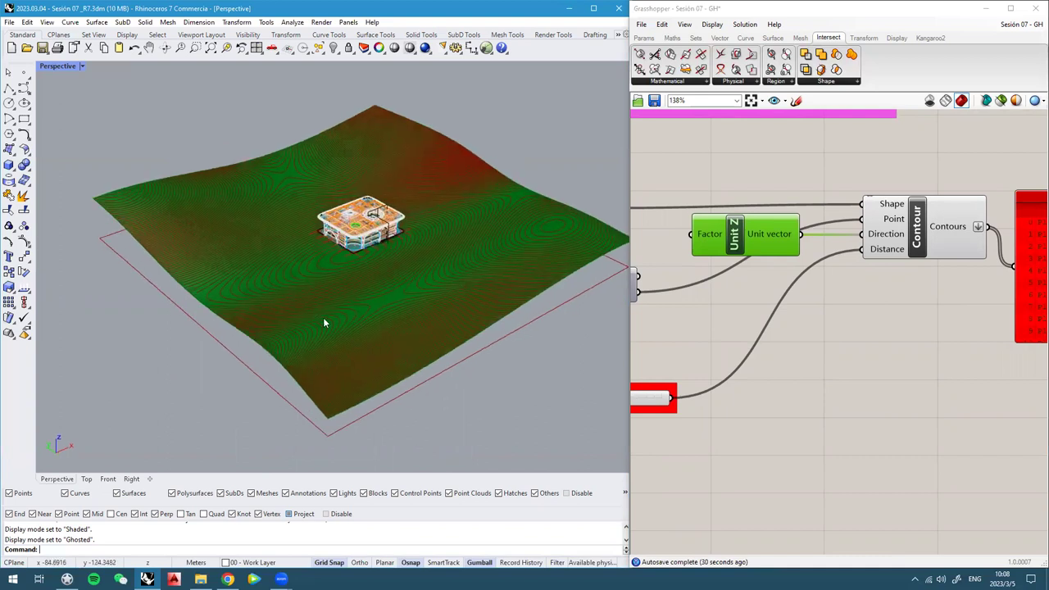
{"action": "double_click", "coordinate": [731, 313]}
{"action": "type", "text": "x"}
{"action": "left_click", "coordinate": [721, 303]}
{"action": "left_click_drag", "start_coordinate": [724, 310], "coordinate": [738, 286]}
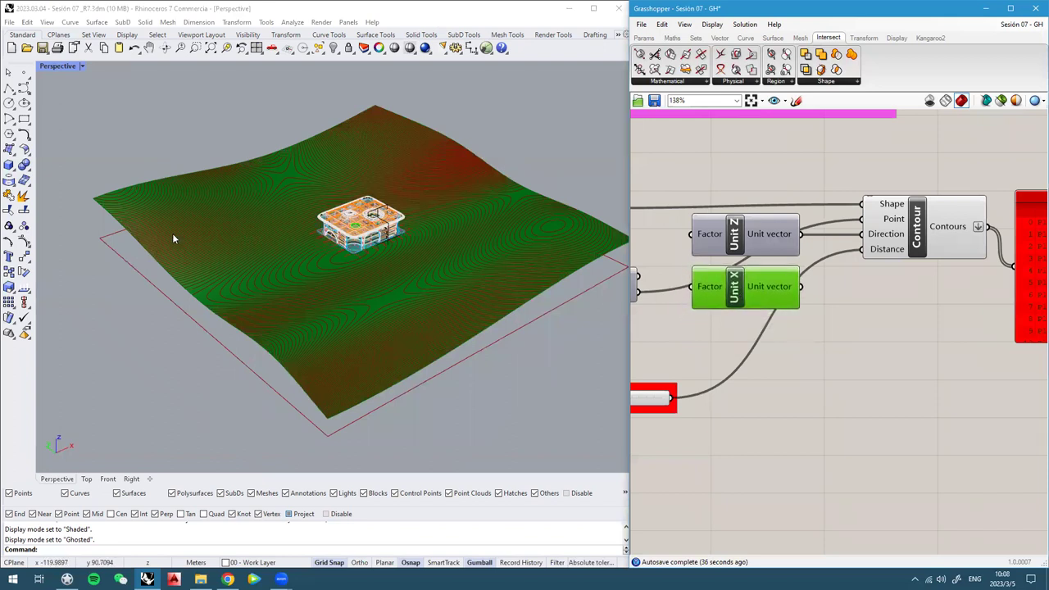
Add a Unit Y vector component and align it directly below Unit X
{"action": "left_click", "coordinate": [725, 345]}
{"action": "double_click", "coordinate": [725, 344]}
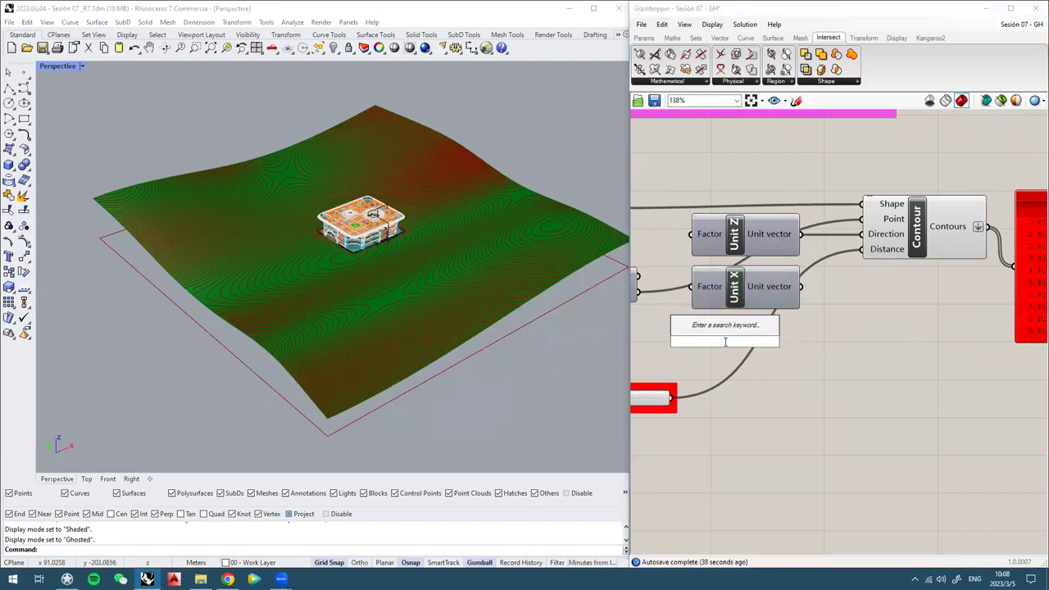
{"action": "type", "text": "unit y"}
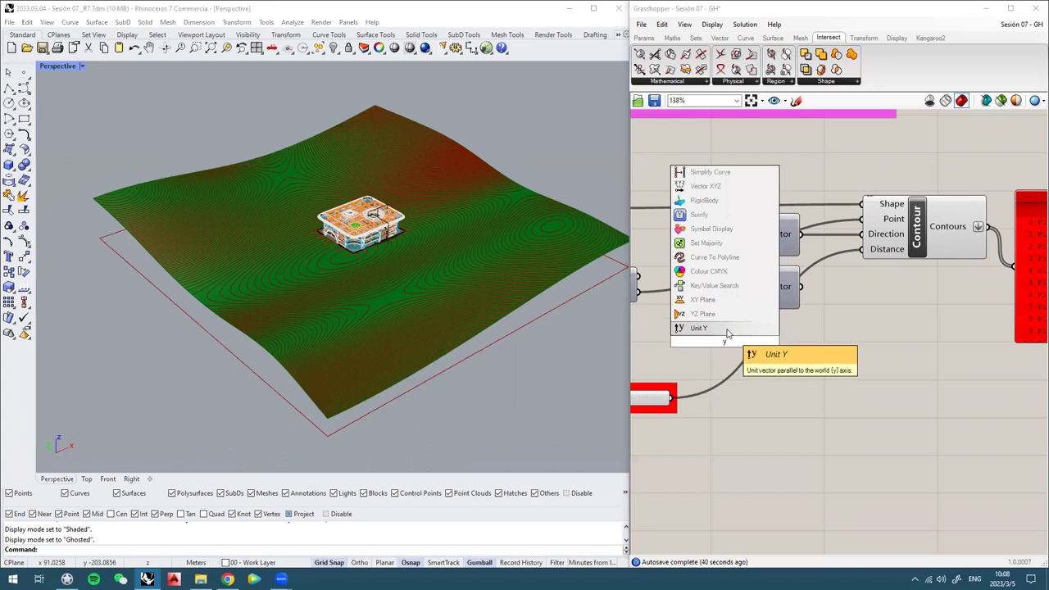
{"action": "key", "text": "Return"}
{"action": "left_click_drag", "start_coordinate": [737, 336], "coordinate": [750, 332]}
{"action": "left_click", "coordinate": [850, 355]}
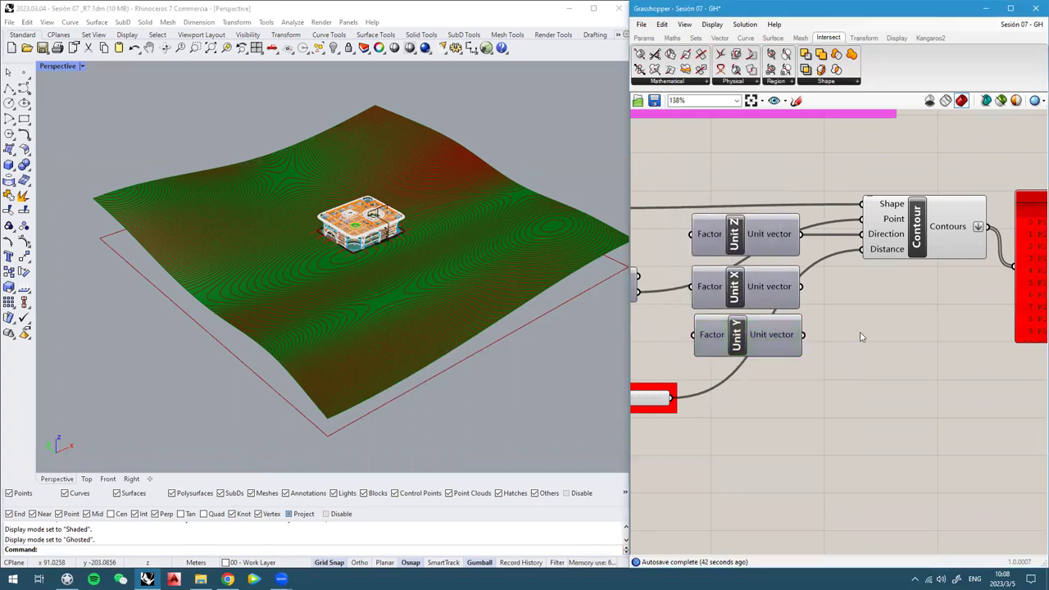
Disable the Grasshopper solver
{"action": "right_click_drag", "start_coordinate": [345, 281], "coordinate": [405, 221]}
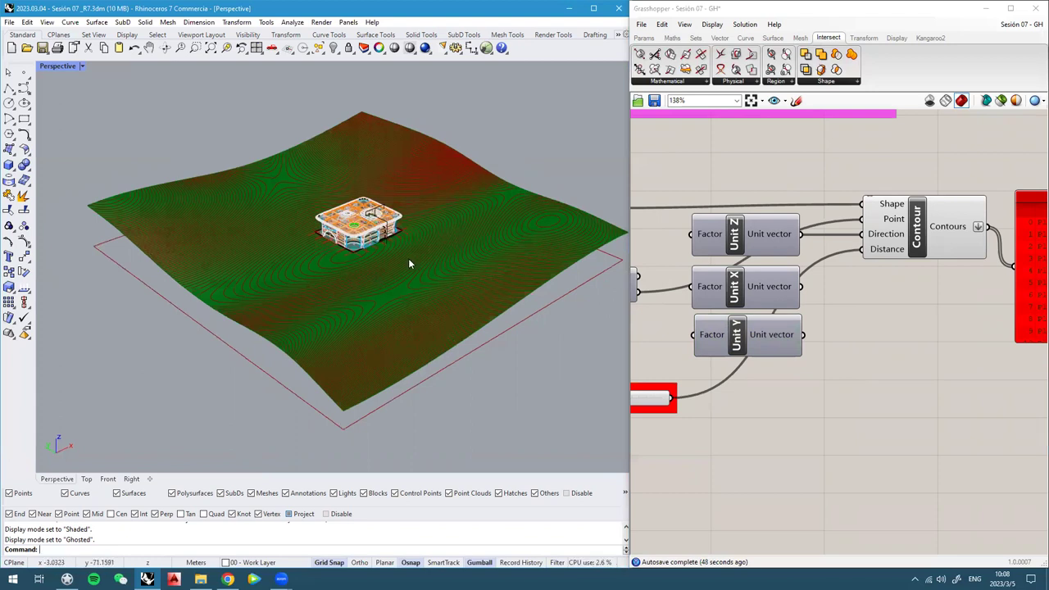
{"action": "right_click_drag", "start_coordinate": [860, 314], "coordinate": [868, 294]}
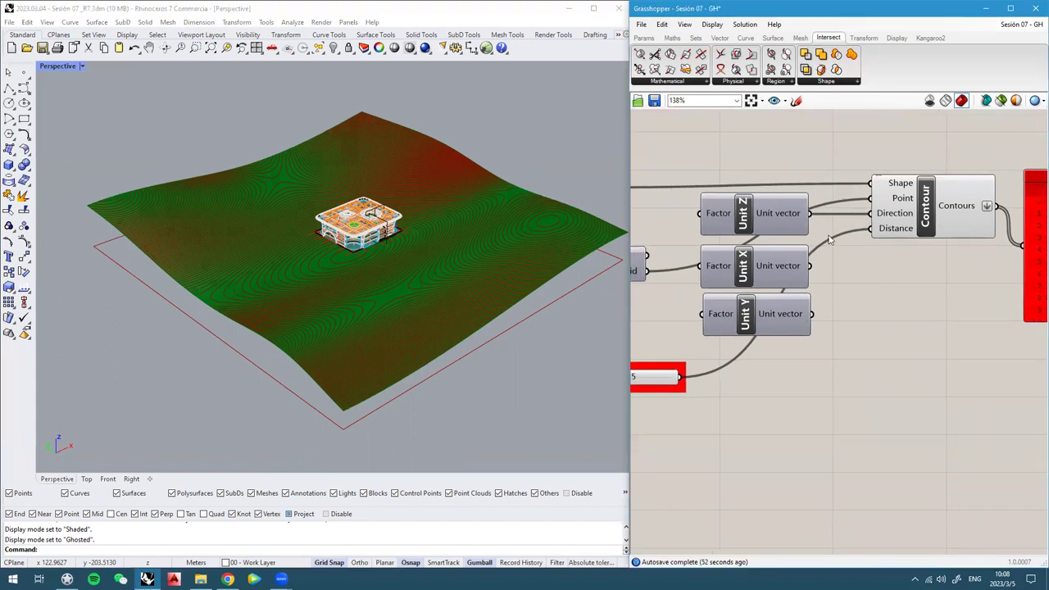
{"action": "right_click", "coordinate": [878, 290]}
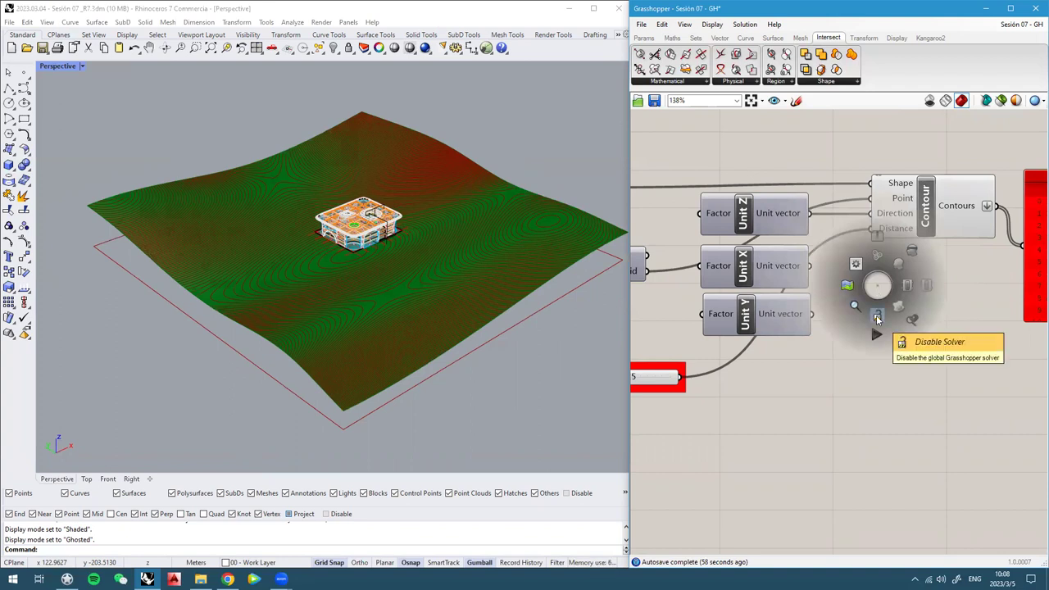
{"action": "left_click", "coordinate": [876, 316]}
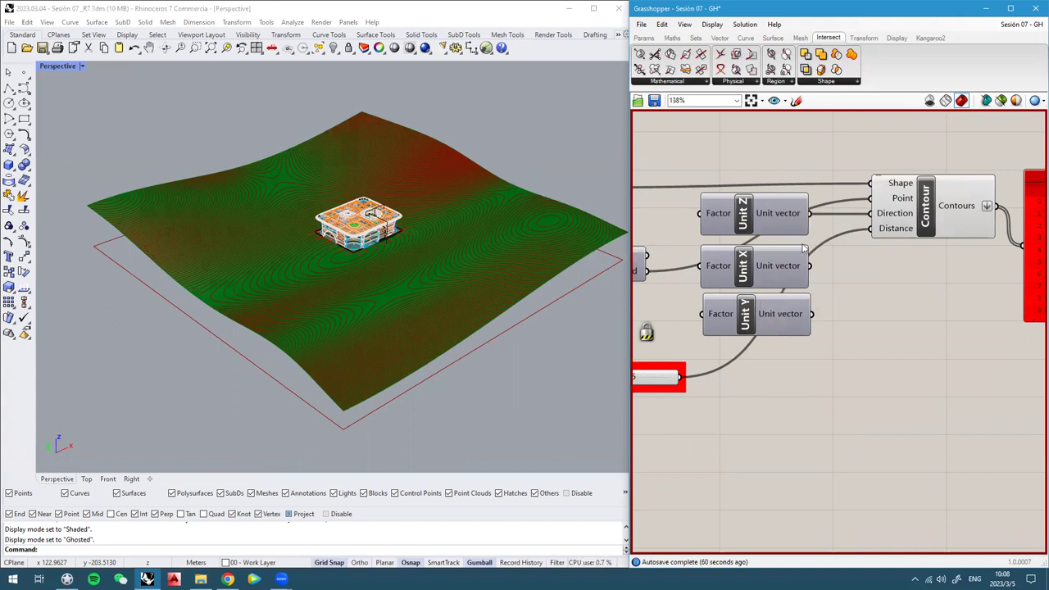
Replace Unit Z with Unit X as the source of Contour's Direction input and re-enable the solver
{"action": "scroll", "coordinate": [834, 309], "scroll_direction": "down", "scroll_amount": 4}
{"action": "right_click_drag", "start_coordinate": [829, 207], "coordinate": [818, 254]}
{"action": "scroll", "coordinate": [789, 330], "scroll_direction": "up", "scroll_amount": 2}
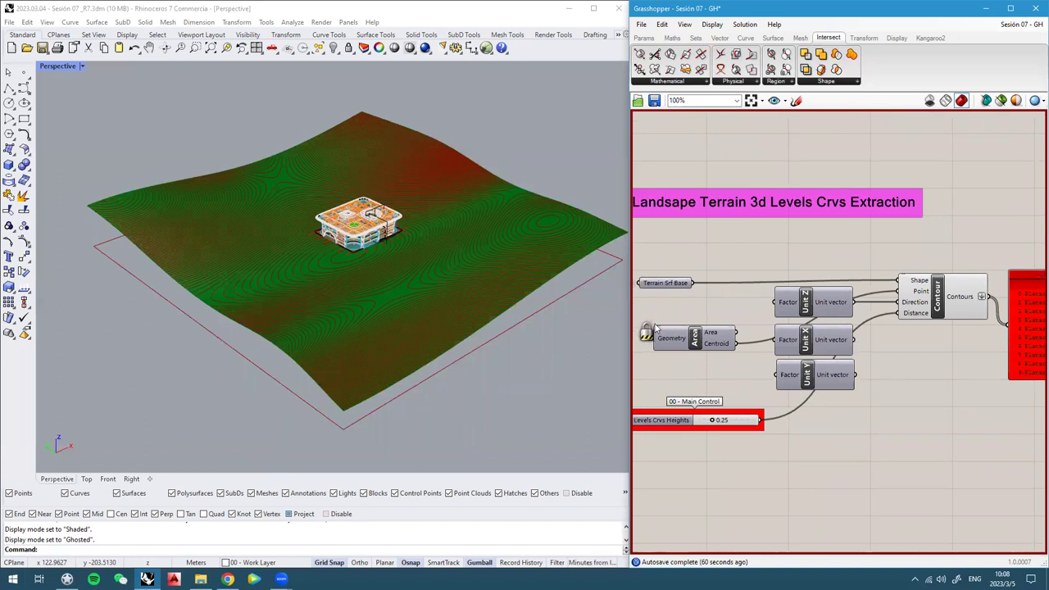
{"action": "right_click_drag", "start_coordinate": [409, 241], "coordinate": [416, 235]}
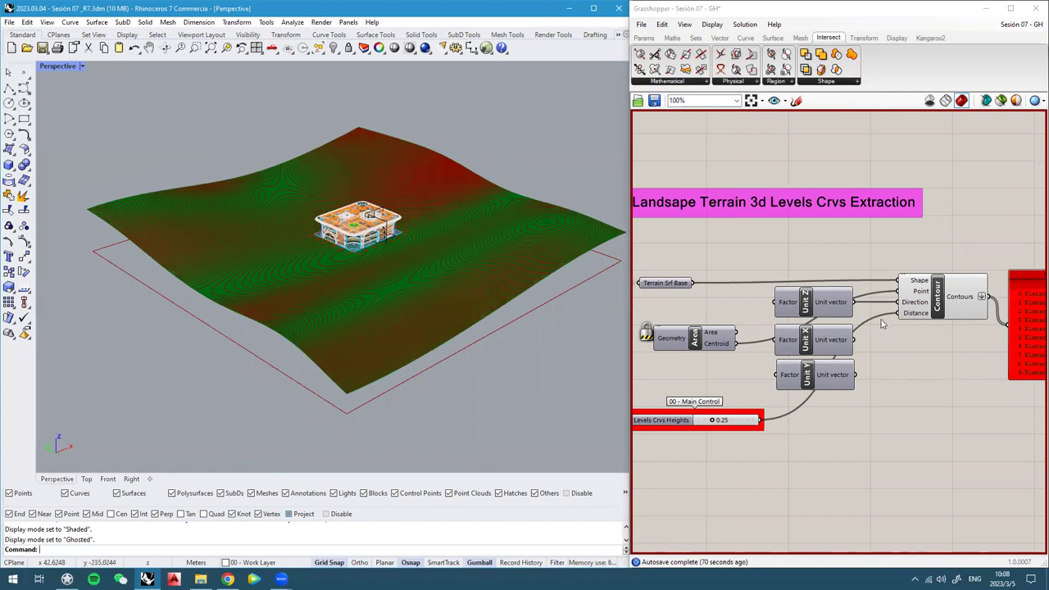
{"action": "scroll", "coordinate": [883, 324], "scroll_direction": "up", "scroll_amount": 3}
{"action": "left_click_drag", "start_coordinate": [846, 290], "coordinate": [911, 293]}
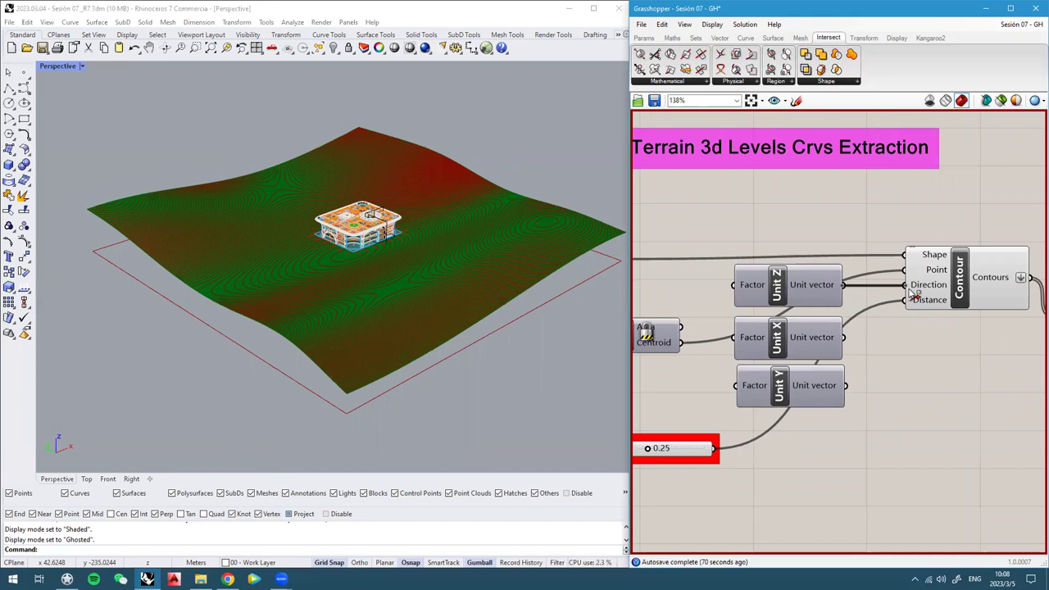
{"action": "left_click_drag", "start_coordinate": [912, 293], "coordinate": [909, 295]}
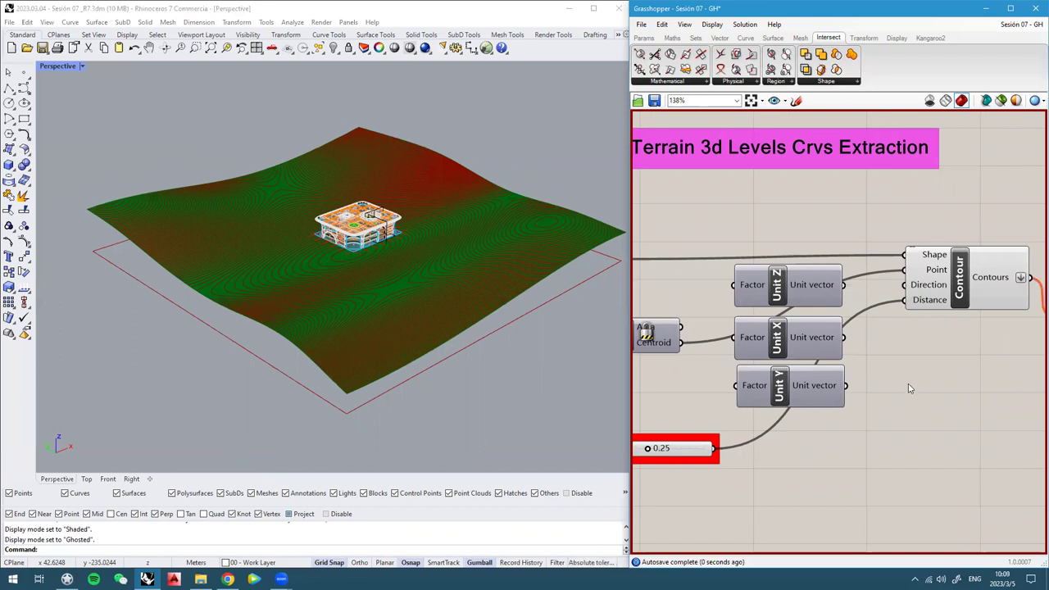
{"action": "left_click_drag", "start_coordinate": [845, 337], "coordinate": [905, 286]}
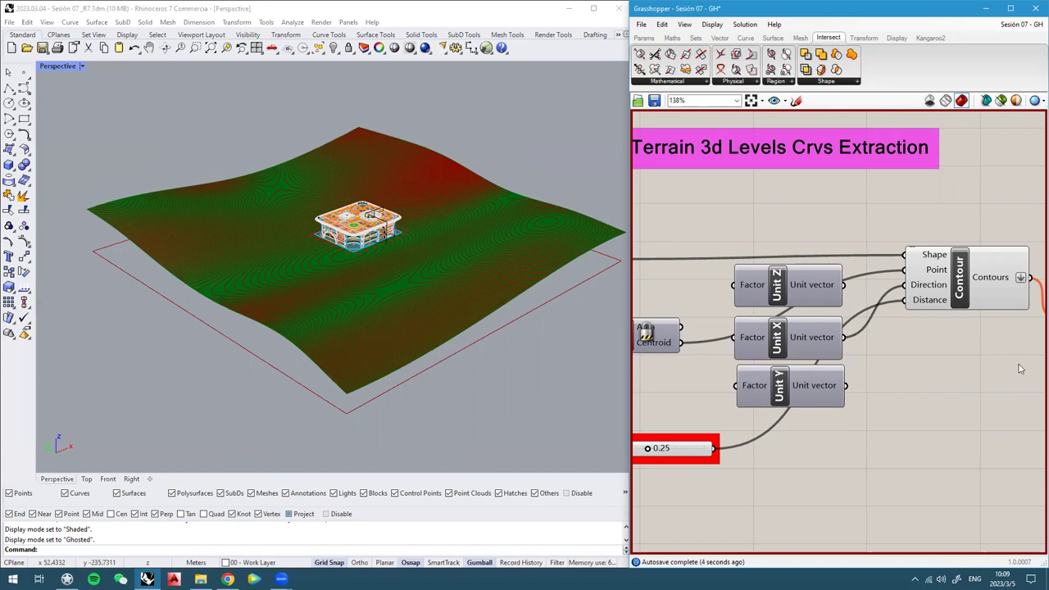
{"action": "middle_click", "coordinate": [918, 362]}
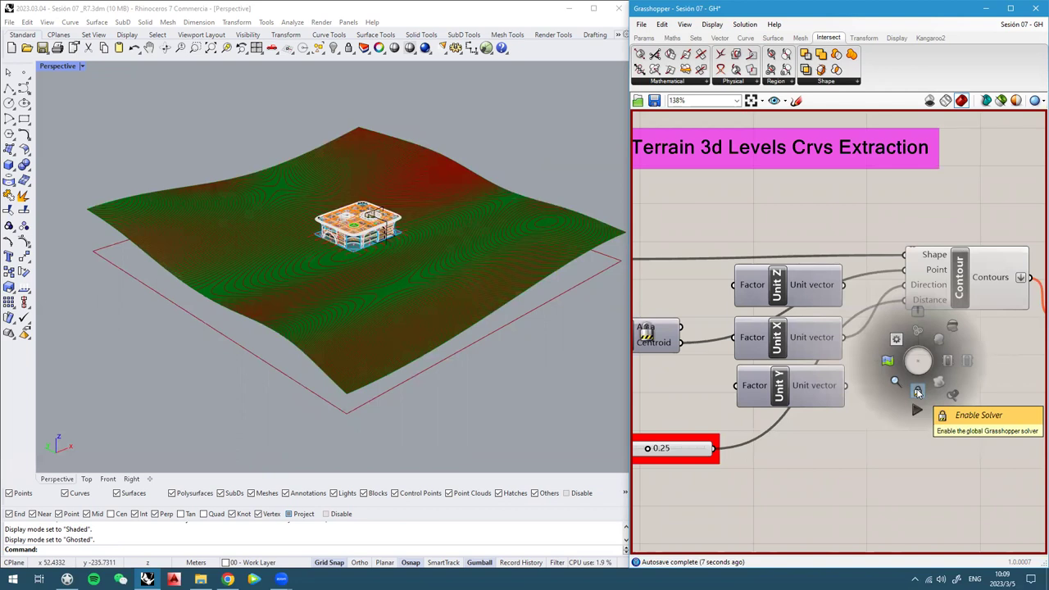
Highlight the Contour result and examine its X-direction curves on the terrain, along with the Levels Crvs Heights slider and vector wiring
{"action": "right_click_drag", "start_coordinate": [316, 197], "coordinate": [370, 404]}
{"action": "left_click", "coordinate": [962, 277]}
{"action": "scroll", "coordinate": [372, 405], "scroll_direction": "up", "scroll_amount": 12}
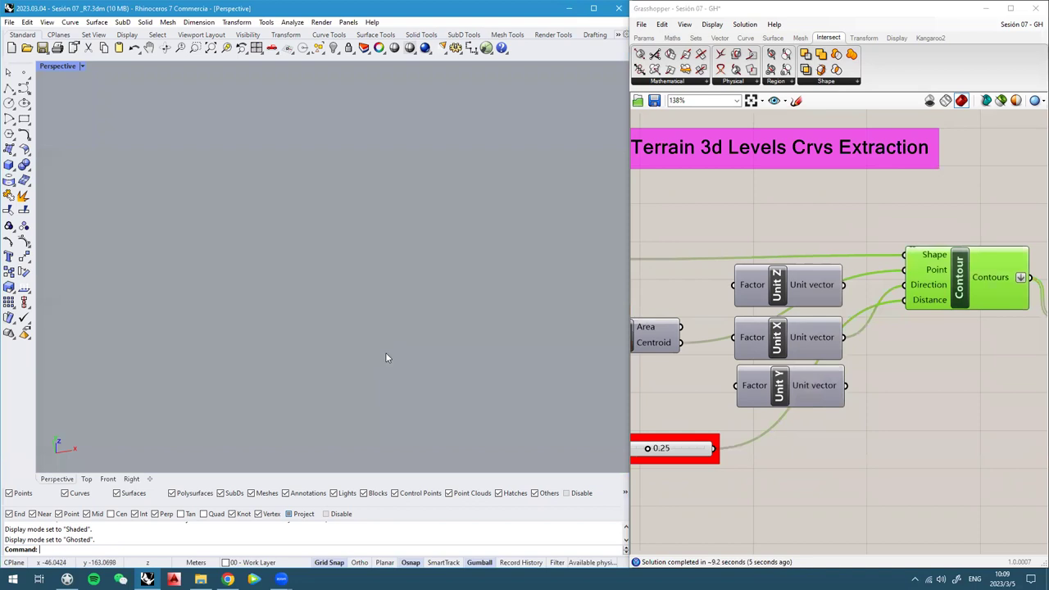
{"action": "scroll", "coordinate": [387, 348], "scroll_direction": "down", "scroll_amount": 4}
{"action": "scroll", "coordinate": [391, 340], "scroll_direction": "down", "scroll_amount": 1}
{"action": "left_click", "coordinate": [993, 376]}
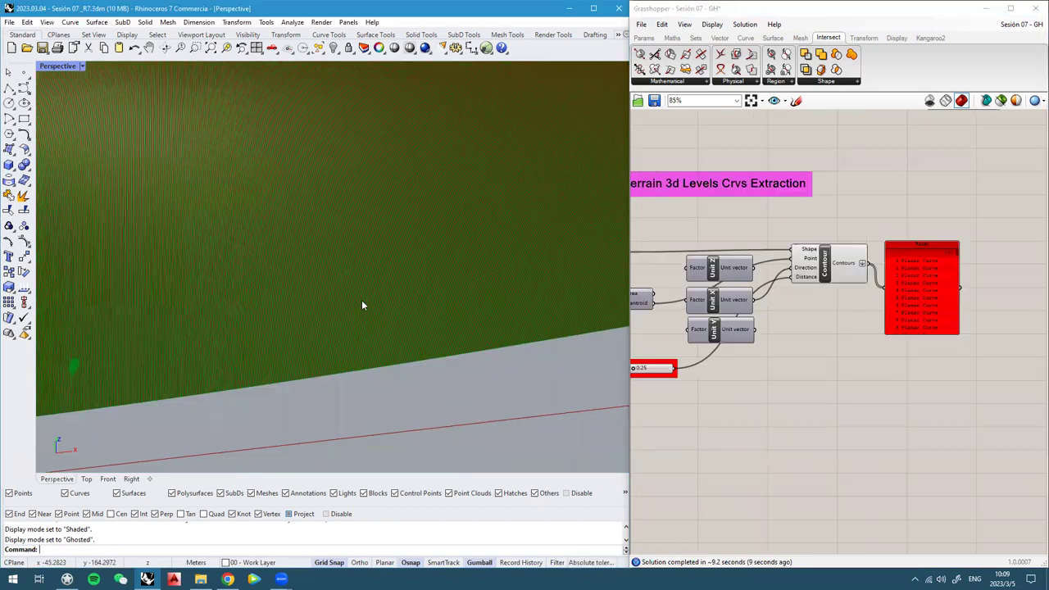
{"action": "scroll", "coordinate": [345, 281], "scroll_direction": "up", "scroll_amount": 3}
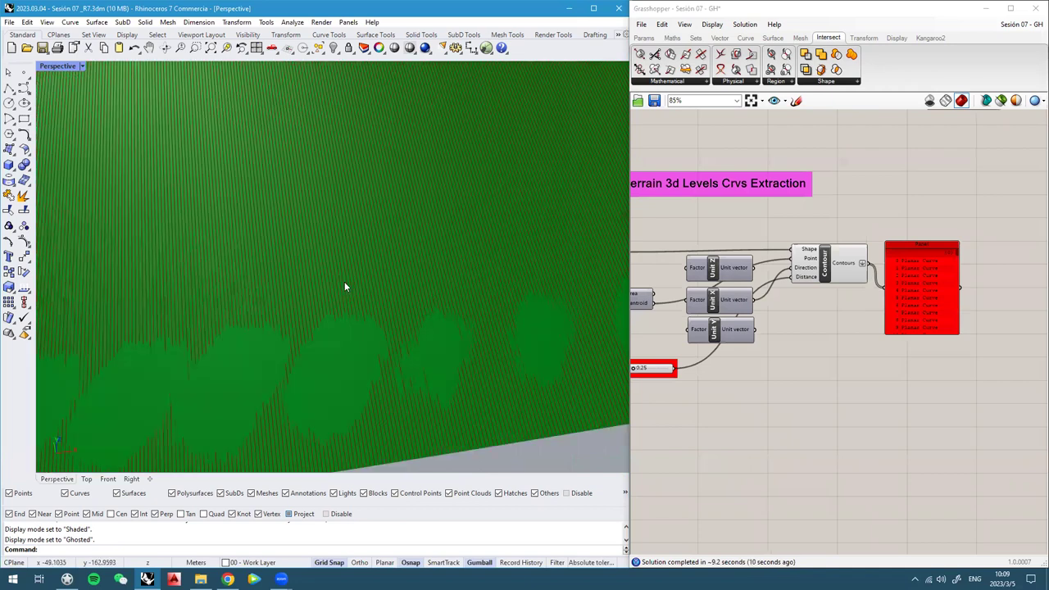
{"action": "scroll", "coordinate": [252, 158], "scroll_direction": "down", "scroll_amount": 5}
{"action": "mouse_move", "coordinate": [252, 158]}
{"action": "right_mouse_down"}
{"action": "mouse_move", "coordinate": [261, 241]}
{"action": "mouse_move", "coordinate": [295, 283]}
{"action": "right_mouse_up"}
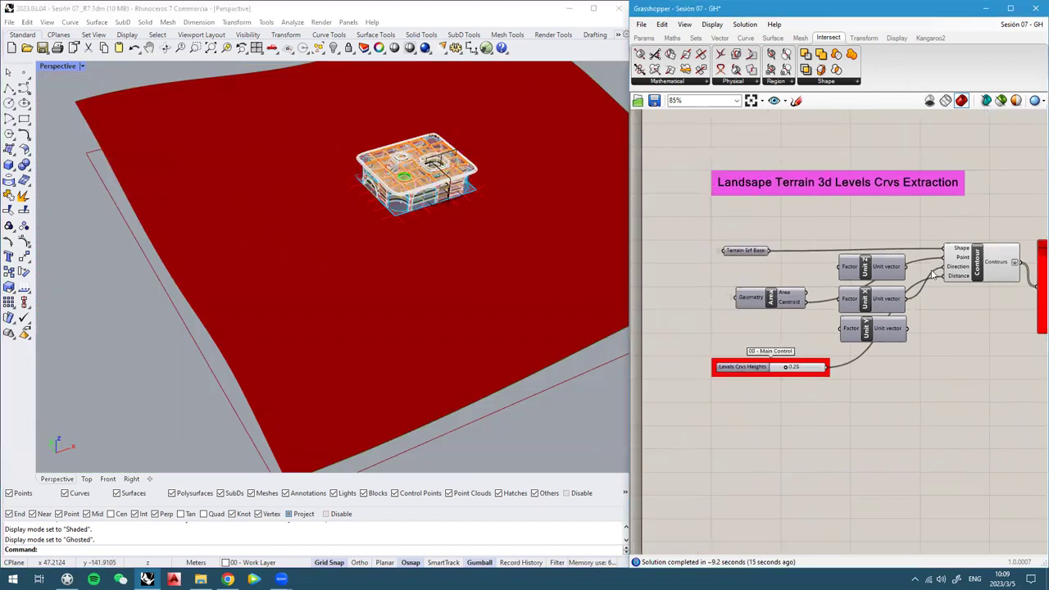
{"action": "scroll", "coordinate": [863, 370], "scroll_direction": "up", "scroll_amount": 3}
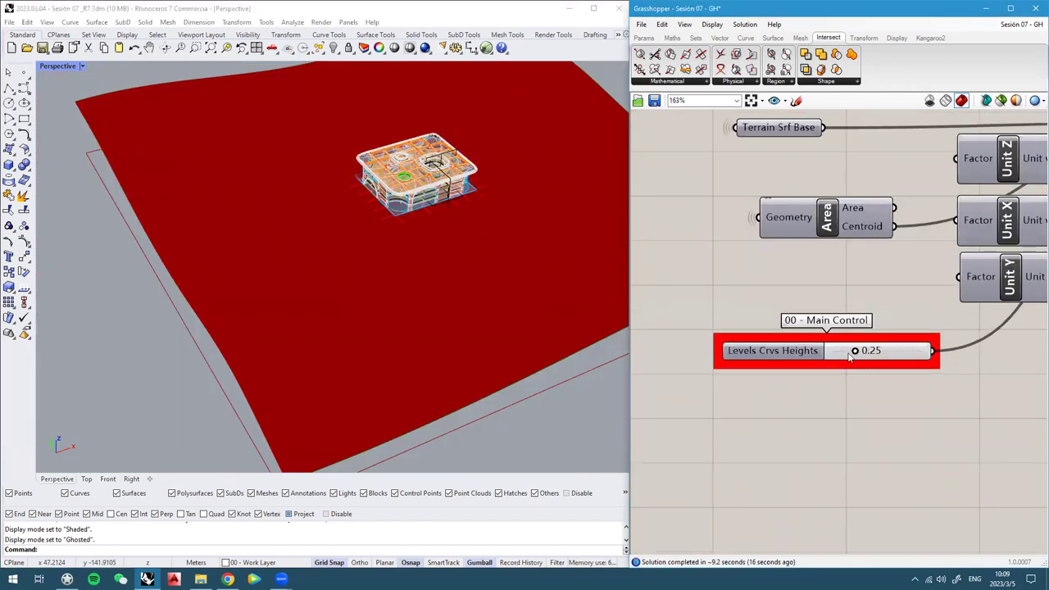
{"action": "scroll", "coordinate": [816, 361], "scroll_direction": "down", "scroll_amount": 4}
{"action": "scroll", "coordinate": [909, 318], "scroll_direction": "up", "scroll_amount": 2}
{"action": "right_click_drag", "start_coordinate": [908, 318], "coordinate": [834, 304]}
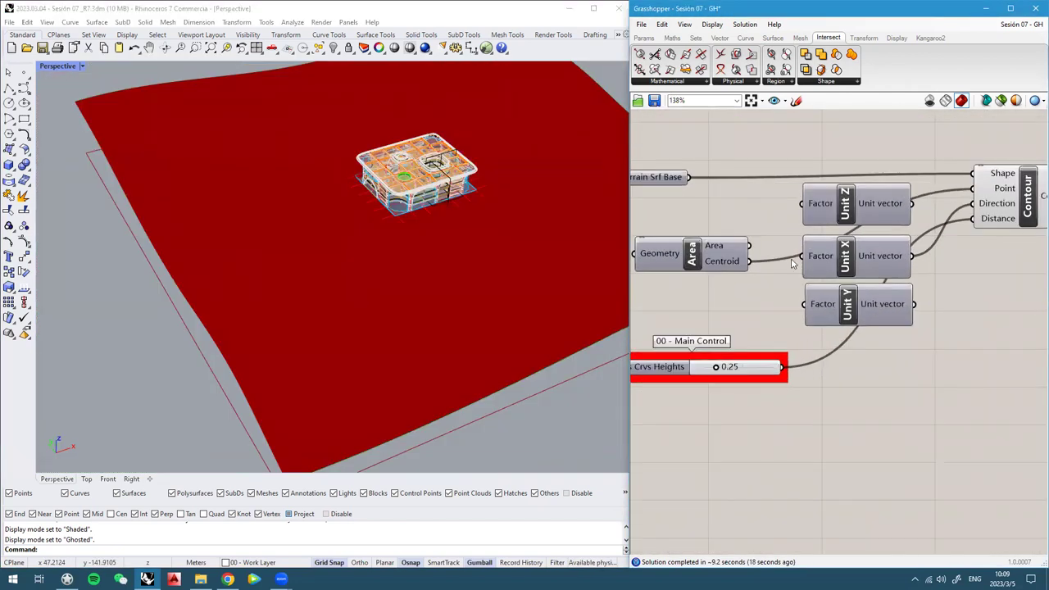
{"action": "right_click_drag", "start_coordinate": [845, 216], "coordinate": [768, 217]}
{"action": "right_click_drag", "start_coordinate": [785, 317], "coordinate": [782, 337]}
{"action": "right_click_drag", "start_coordinate": [318, 279], "coordinate": [343, 272]}
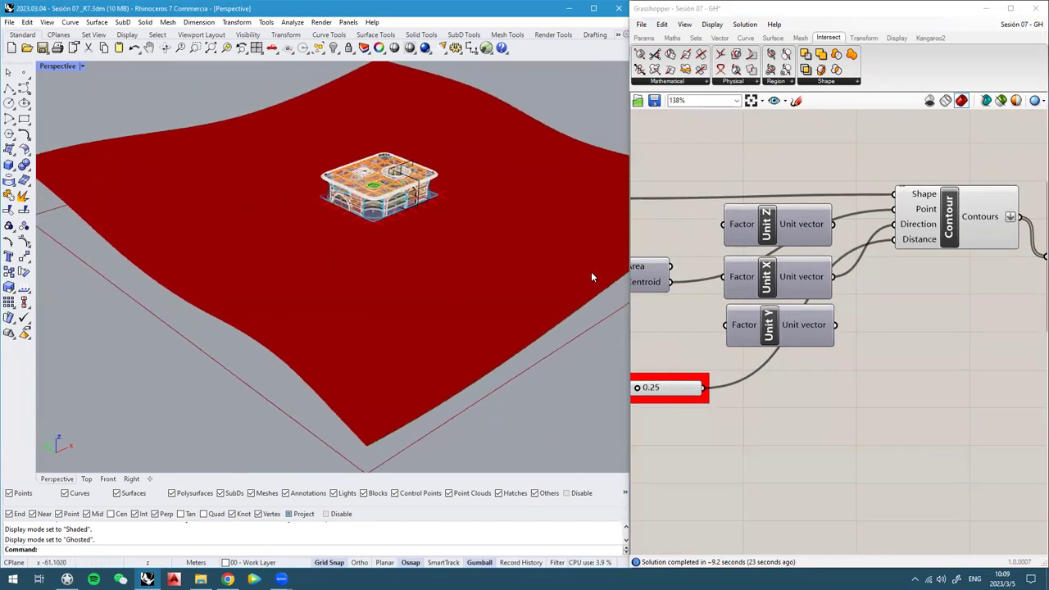
Hide the terrain surface's Custom Preview to inspect the contour curves alone, and turn the preview back on
{"action": "scroll", "coordinate": [817, 301], "scroll_direction": "down", "scroll_amount": 4}
{"action": "scroll", "coordinate": [821, 301], "scroll_direction": "down", "scroll_amount": 4}
{"action": "right_click_drag", "start_coordinate": [909, 220], "coordinate": [702, 207]}
{"action": "scroll", "coordinate": [862, 227], "scroll_direction": "up", "scroll_amount": 6}
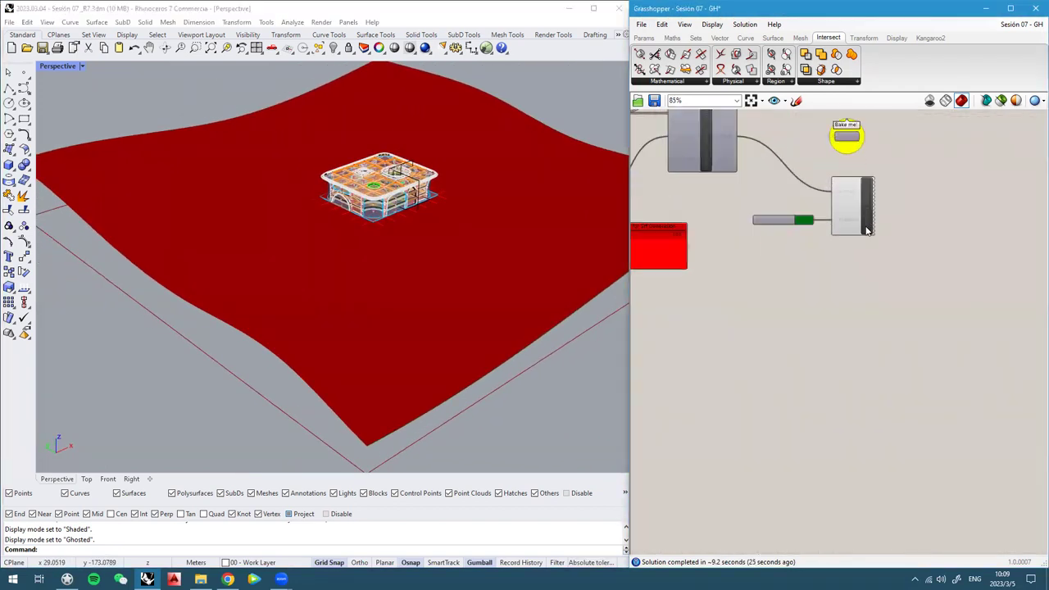
{"action": "left_click", "coordinate": [867, 207]}
{"action": "scroll", "coordinate": [890, 253], "scroll_direction": "up", "scroll_amount": 3}
{"action": "middle_click", "coordinate": [890, 253]}
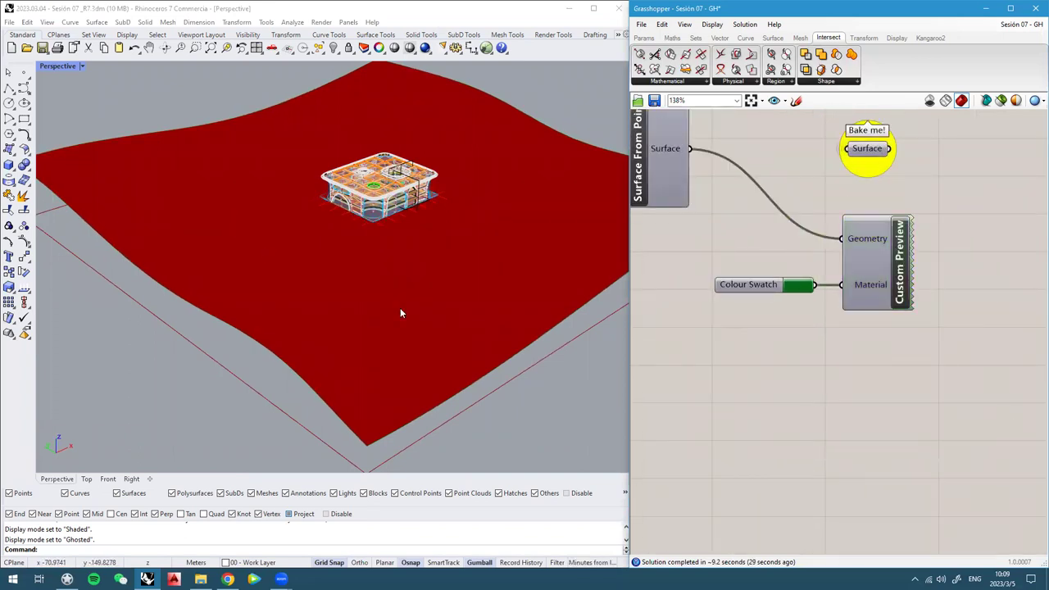
{"action": "scroll", "coordinate": [262, 279], "scroll_direction": "up", "scroll_amount": 3}
{"action": "scroll", "coordinate": [319, 295], "scroll_direction": "up", "scroll_amount": 3}
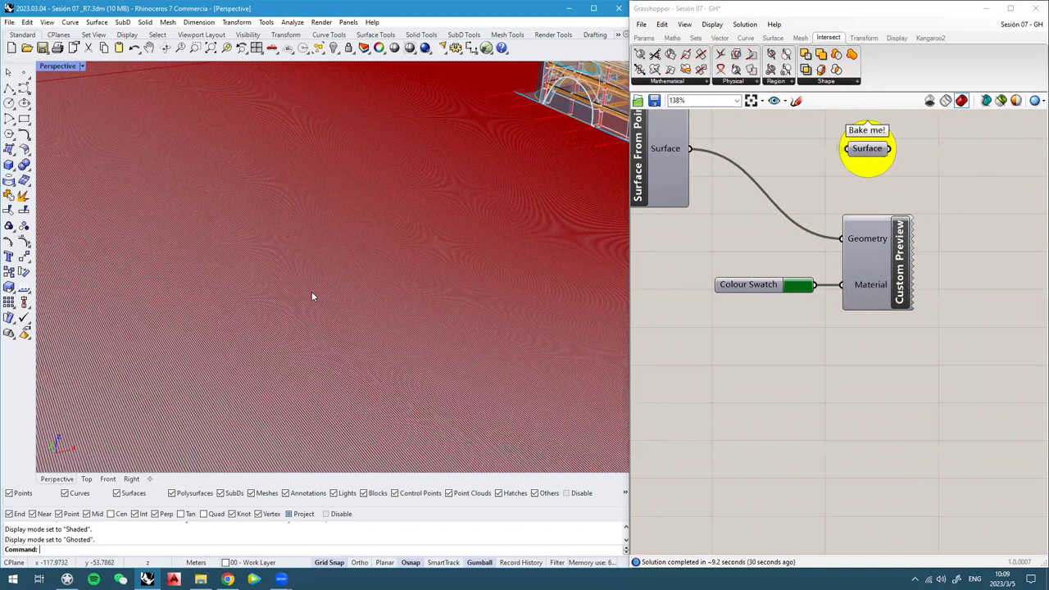
{"action": "scroll", "coordinate": [520, 267], "scroll_direction": "down", "scroll_amount": 3}
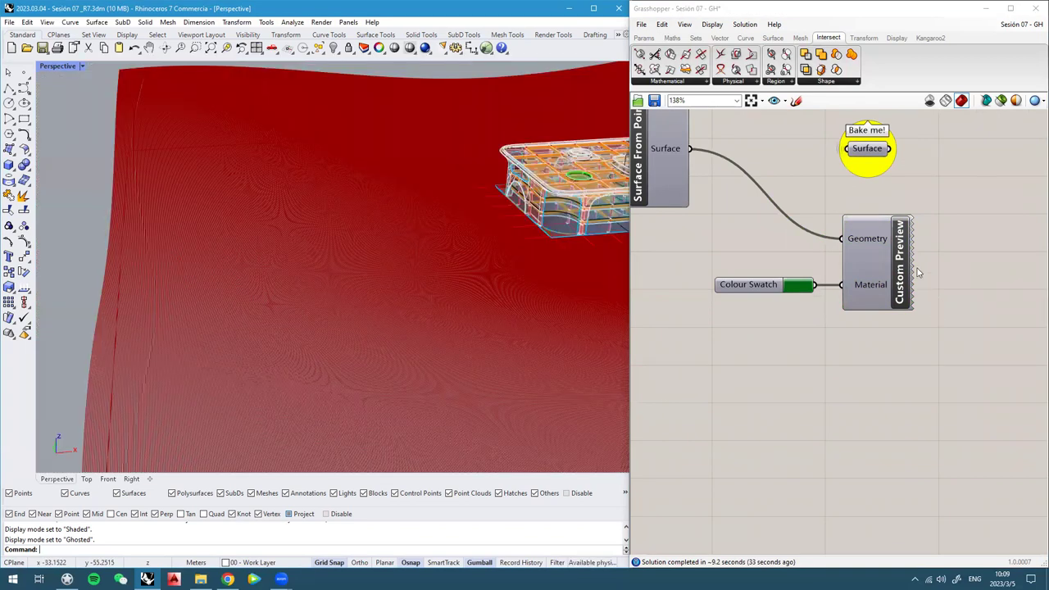
{"action": "middle_click", "coordinate": [900, 245]}
{"action": "left_click", "coordinate": [919, 225]}
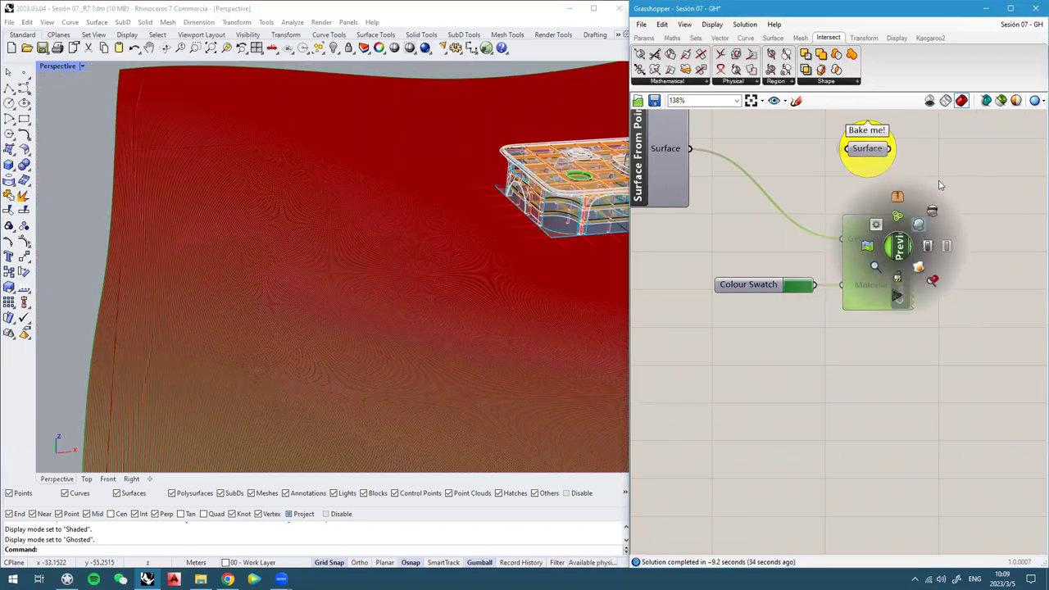
Set the alpha of the terrain preview's green Colour Swatch to 150 and check the semi-transparent surface
{"action": "scroll", "coordinate": [940, 185], "scroll_direction": "down", "scroll_amount": 5}
{"action": "scroll", "coordinate": [922, 188], "scroll_direction": "up", "scroll_amount": 6}
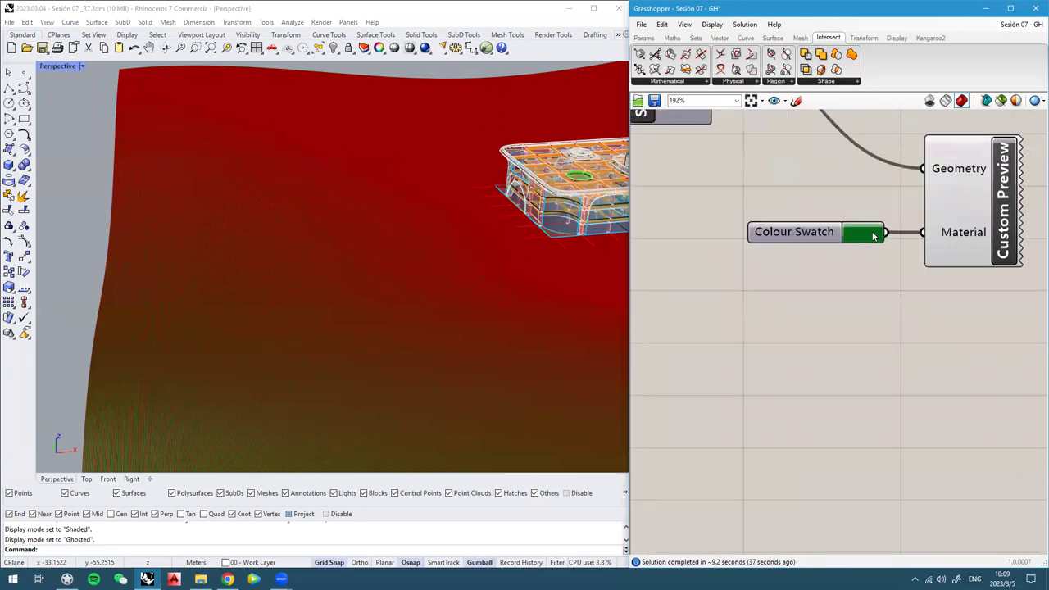
{"action": "left_click", "coordinate": [870, 235]}
{"action": "double_click", "coordinate": [969, 376]}
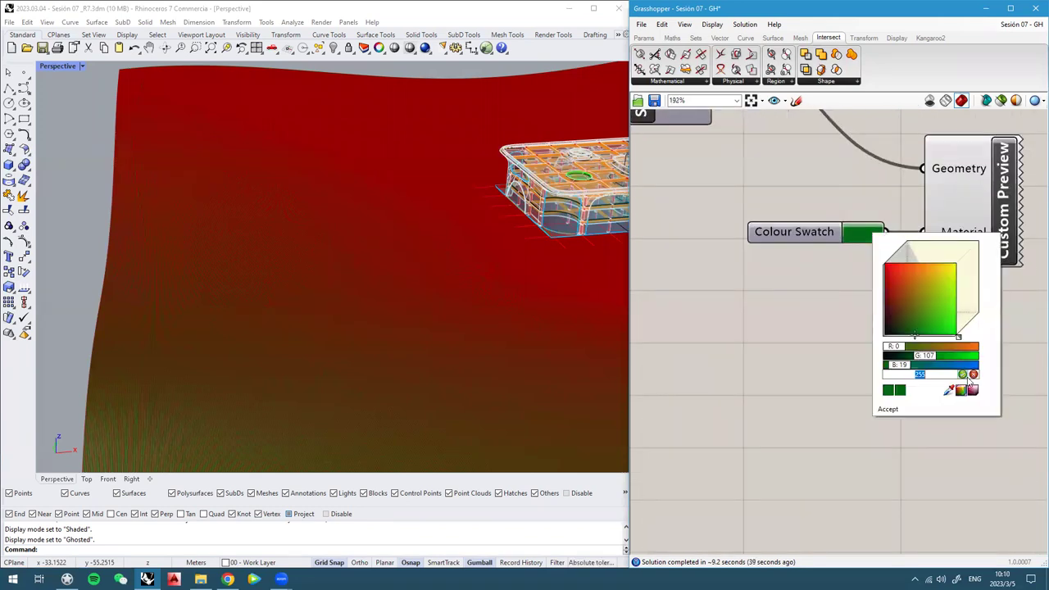
{"action": "type", "text": "150"}
{"action": "left_click", "coordinate": [963, 374]}
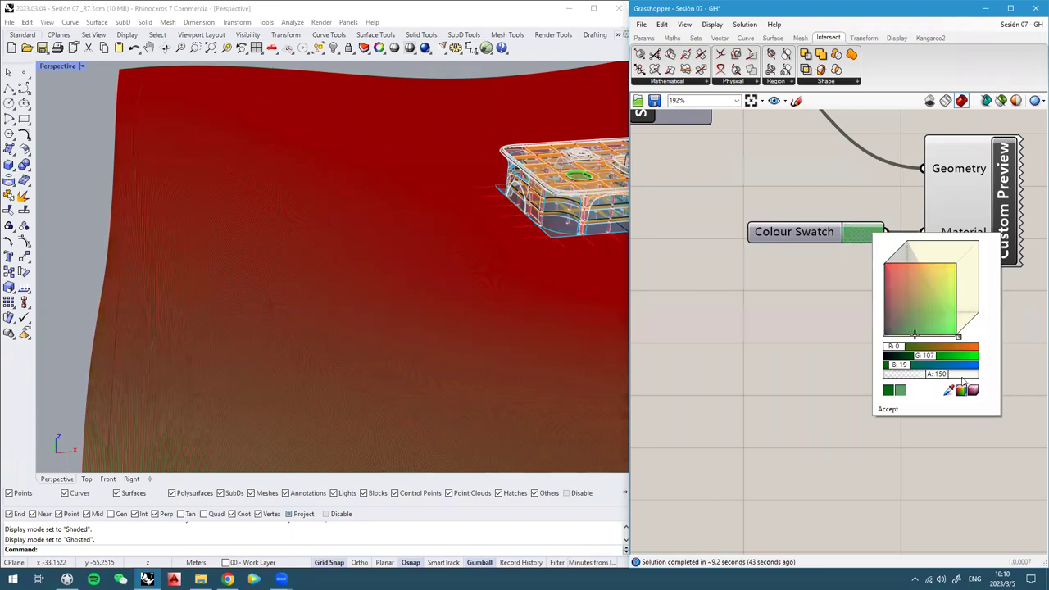
{"action": "right_click_drag", "start_coordinate": [269, 300], "coordinate": [328, 328]}
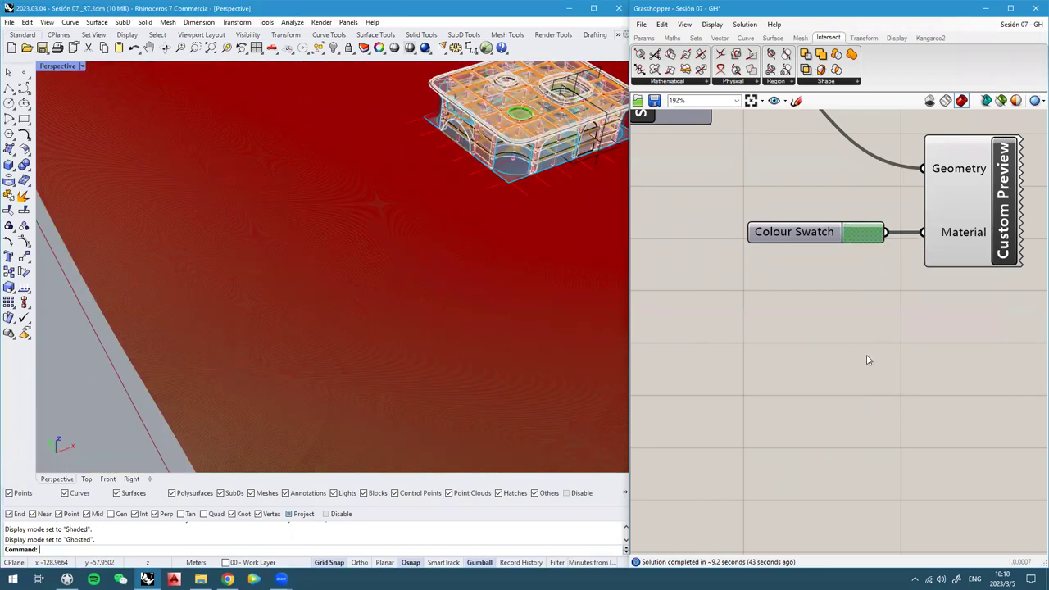
Return to the Contour definition and disable the solver again
{"action": "scroll", "coordinate": [900, 353], "scroll_direction": "down", "scroll_amount": 6}
{"action": "scroll", "coordinate": [784, 298], "scroll_direction": "down", "scroll_amount": 2}
{"action": "right_click_drag", "start_coordinate": [672, 312], "coordinate": [874, 237]}
{"action": "scroll", "coordinate": [689, 270], "scroll_direction": "up", "scroll_amount": 4}
{"action": "right_click_drag", "start_coordinate": [707, 338], "coordinate": [770, 309]}
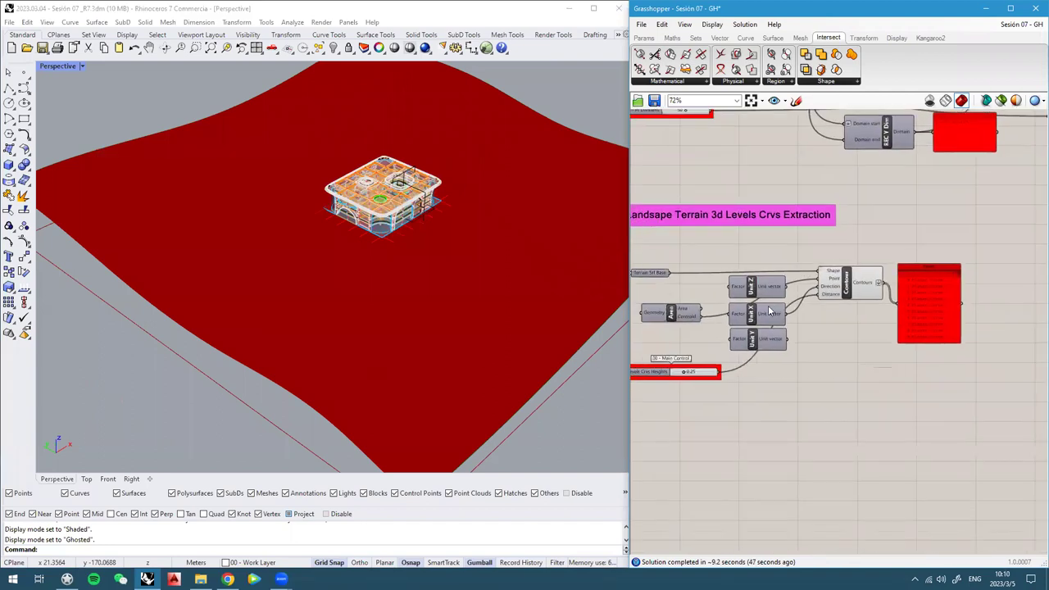
{"action": "scroll", "coordinate": [770, 311], "scroll_direction": "up", "scroll_amount": 3}
{"action": "middle_click", "coordinate": [869, 327]}
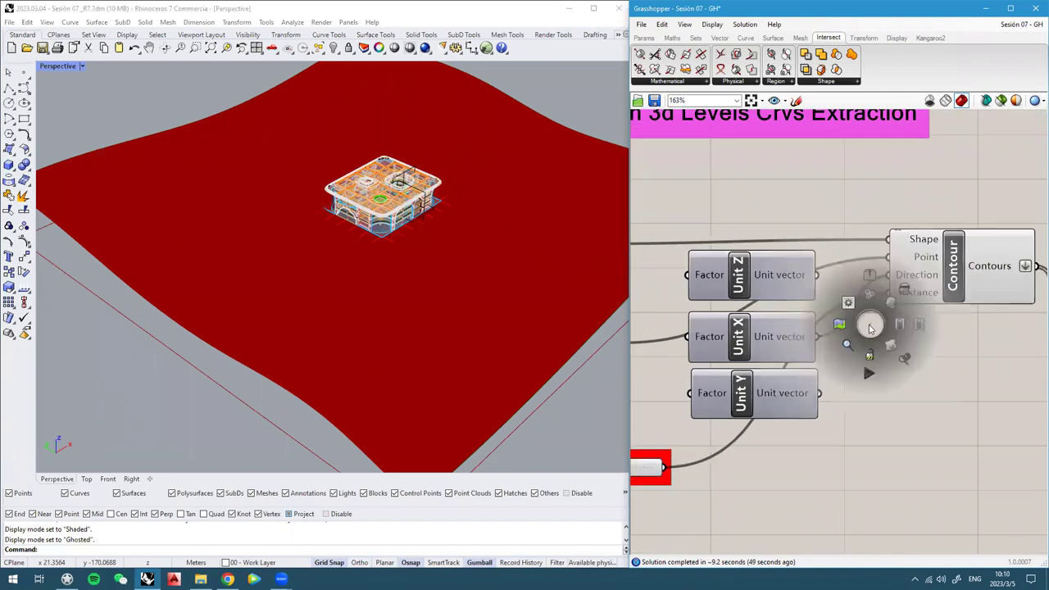
{"action": "left_click", "coordinate": [869, 351]}
Reconnect Unit Z to Contour's Direction input in place of Unit X, nudge Unit Z slightly, and re-enable the solver
{"action": "left_click_drag", "start_coordinate": [817, 274], "coordinate": [888, 275]}
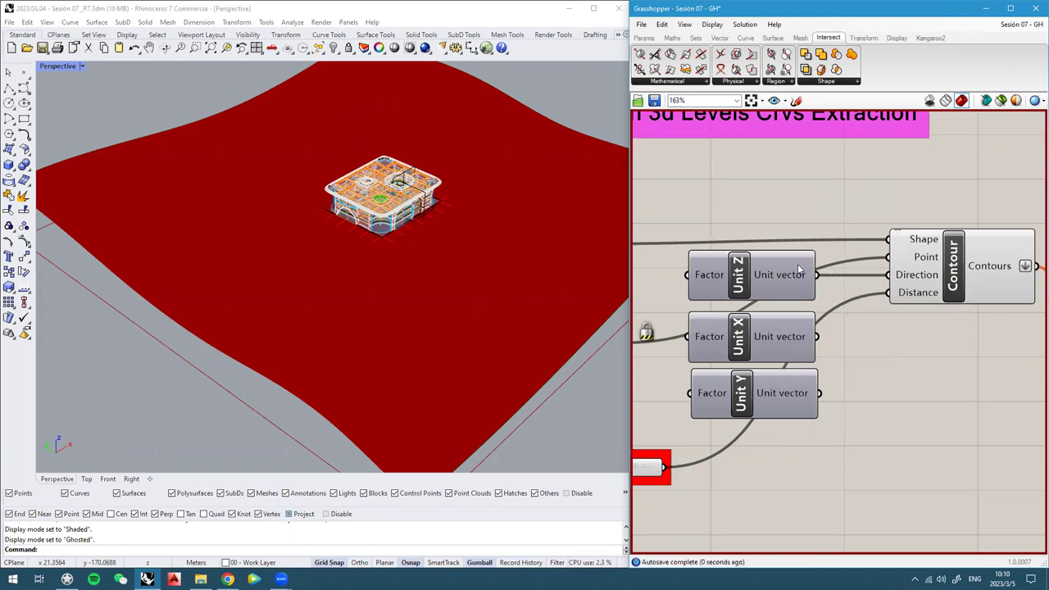
{"action": "left_click_drag", "start_coordinate": [747, 280], "coordinate": [748, 284]}
{"action": "left_click", "coordinate": [888, 354]}
{"action": "middle_click", "coordinate": [885, 365]}
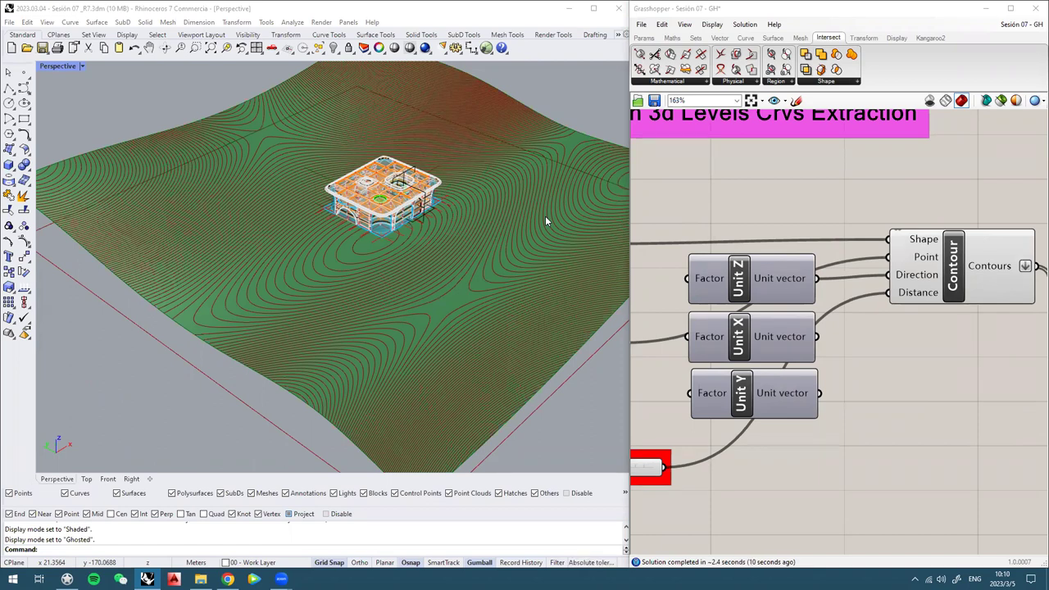
Select the Contour component to inspect its Z-direction level curves on the terrain
{"action": "left_click", "coordinate": [864, 182]}
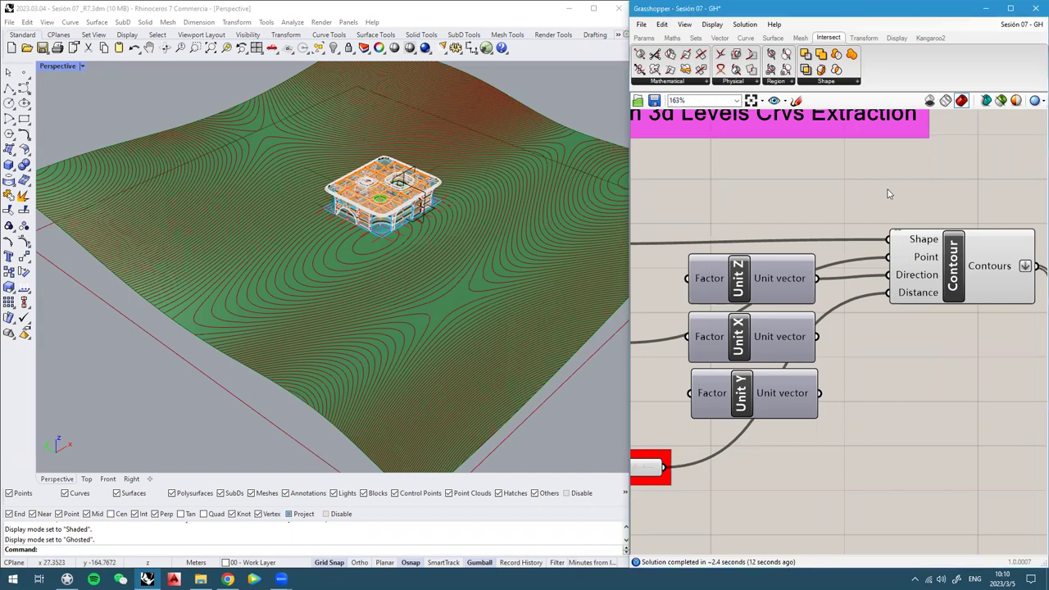
{"action": "left_click", "coordinate": [953, 275]}
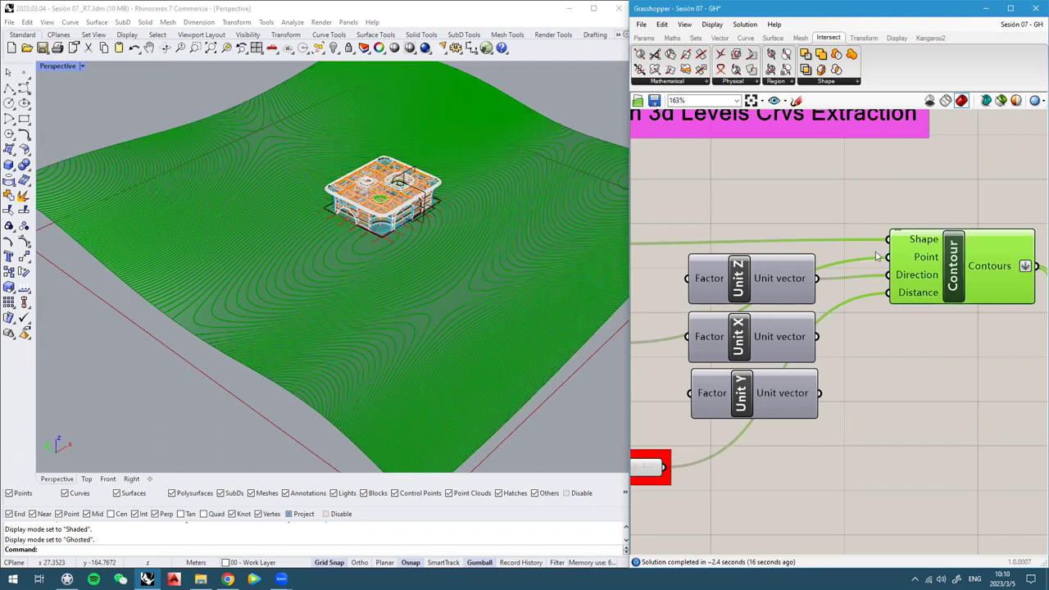
Examine the Z-direction level curves on the terrain from several angles, with the Contour component both selected and deselected
{"action": "left_click", "coordinate": [839, 191]}
{"action": "left_click", "coordinate": [564, 111]}
{"action": "scroll", "coordinate": [264, 284], "scroll_direction": "down", "scroll_amount": 2}
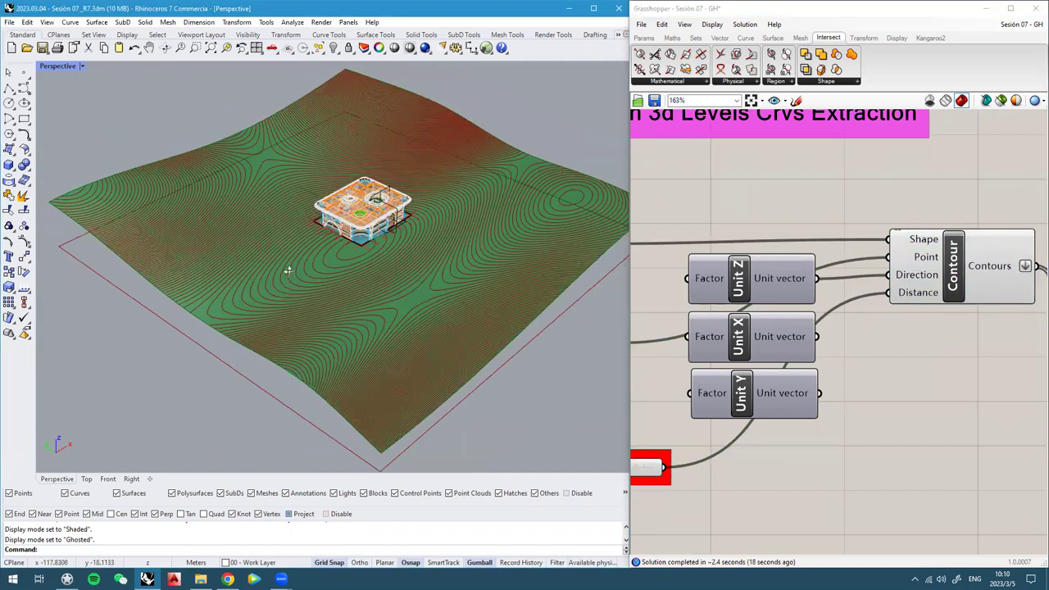
{"action": "scroll", "coordinate": [287, 272], "scroll_direction": "down", "scroll_amount": 4}
{"action": "scroll", "coordinate": [811, 285], "scroll_direction": "down", "scroll_amount": 4}
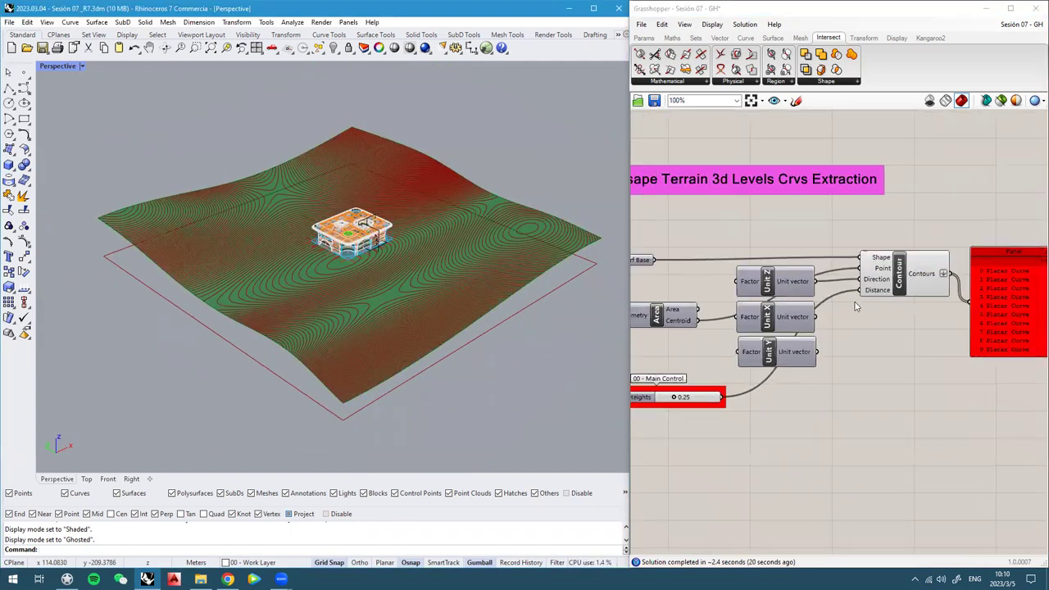
{"action": "scroll", "coordinate": [855, 307], "scroll_direction": "up", "scroll_amount": 2}
{"action": "left_click", "coordinate": [819, 258]}
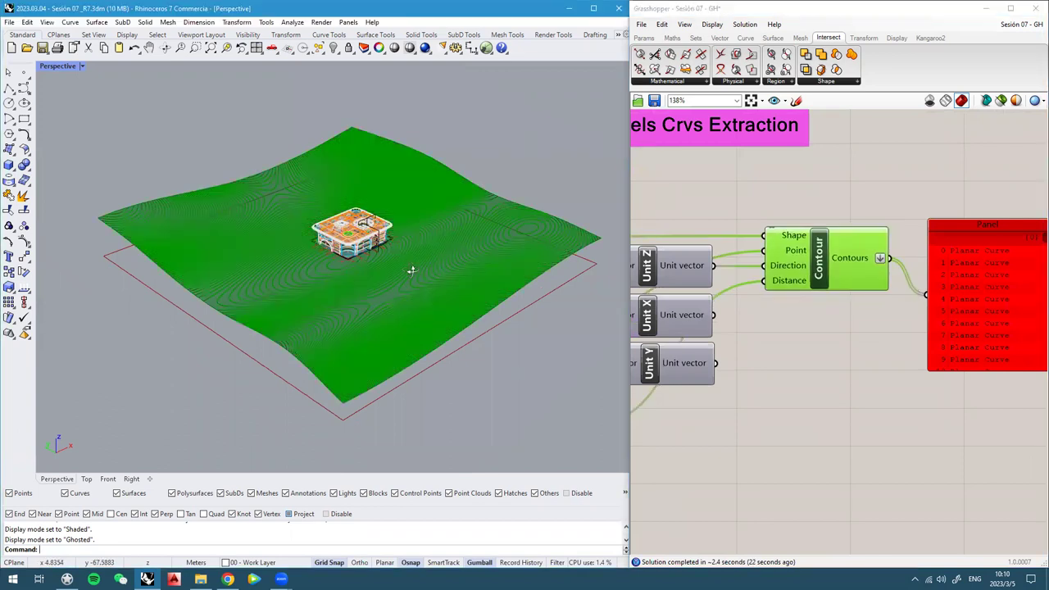
{"action": "right_click_drag", "start_coordinate": [413, 271], "coordinate": [437, 218]}
{"action": "scroll", "coordinate": [371, 299], "scroll_direction": "up", "scroll_amount": 4}
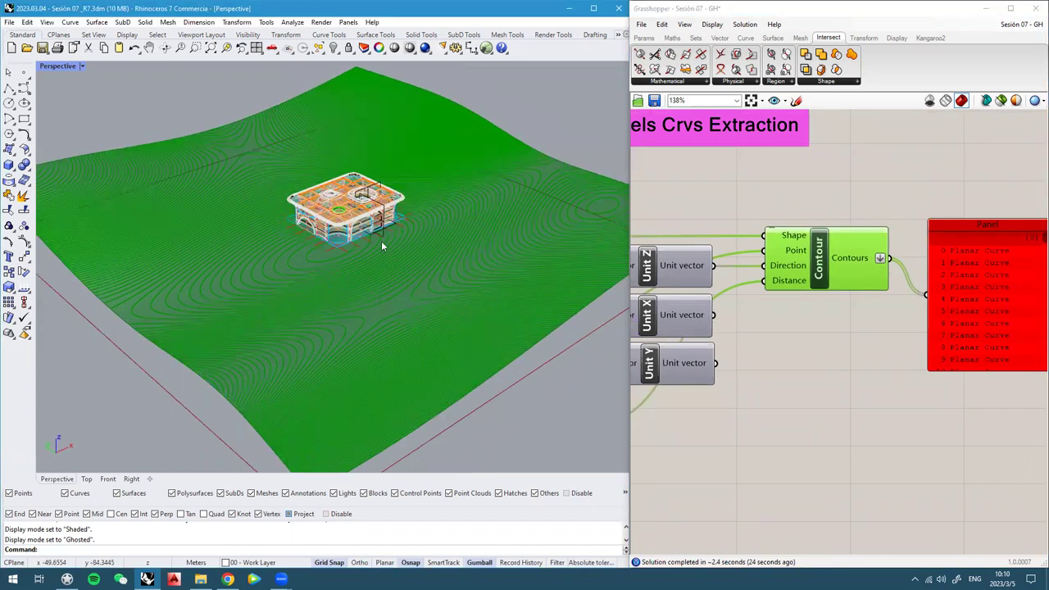
{"action": "scroll", "coordinate": [328, 259], "scroll_direction": "up", "scroll_amount": 2}
{"action": "scroll", "coordinate": [329, 238], "scroll_direction": "down", "scroll_amount": 4}
{"action": "right_click_drag", "start_coordinate": [329, 238], "coordinate": [334, 203]}
{"action": "left_click", "coordinate": [835, 353]}
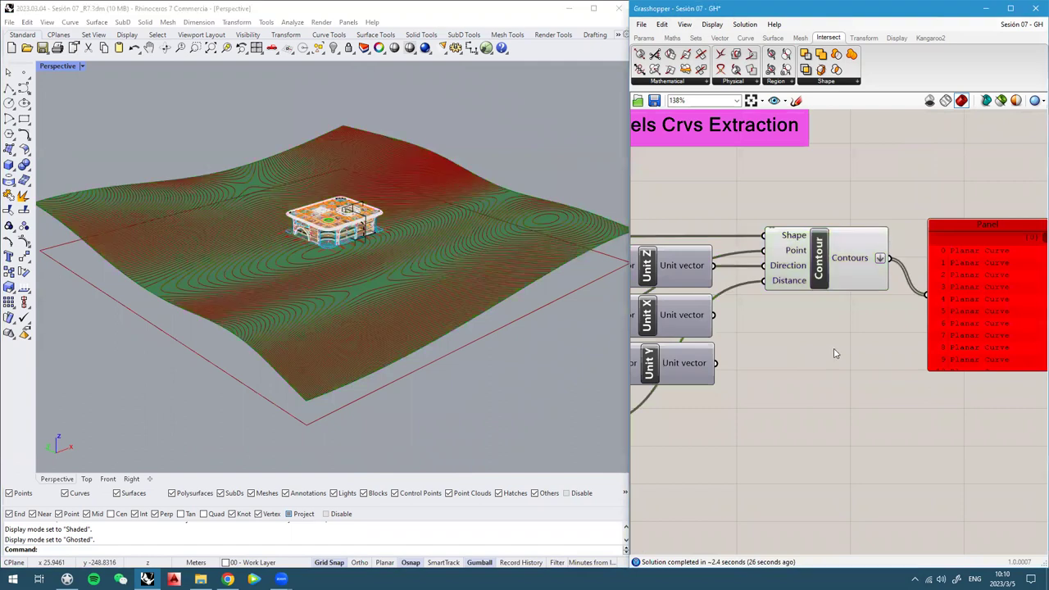
Set the Levels Crvs Heights slider to 0.50 and check the respaced contours on the terrain
{"action": "right_click_drag", "start_coordinate": [836, 354], "coordinate": [976, 281]}
{"action": "scroll", "coordinate": [974, 282], "scroll_direction": "down", "scroll_amount": 3}
{"action": "scroll", "coordinate": [775, 315], "scroll_direction": "up", "scroll_amount": 3}
{"action": "scroll", "coordinate": [721, 332], "scroll_direction": "up", "scroll_amount": 2}
{"action": "left_click", "coordinate": [701, 353]}
{"action": "right_click", "coordinate": [711, 341]}
{"action": "left_click", "coordinate": [770, 279]}
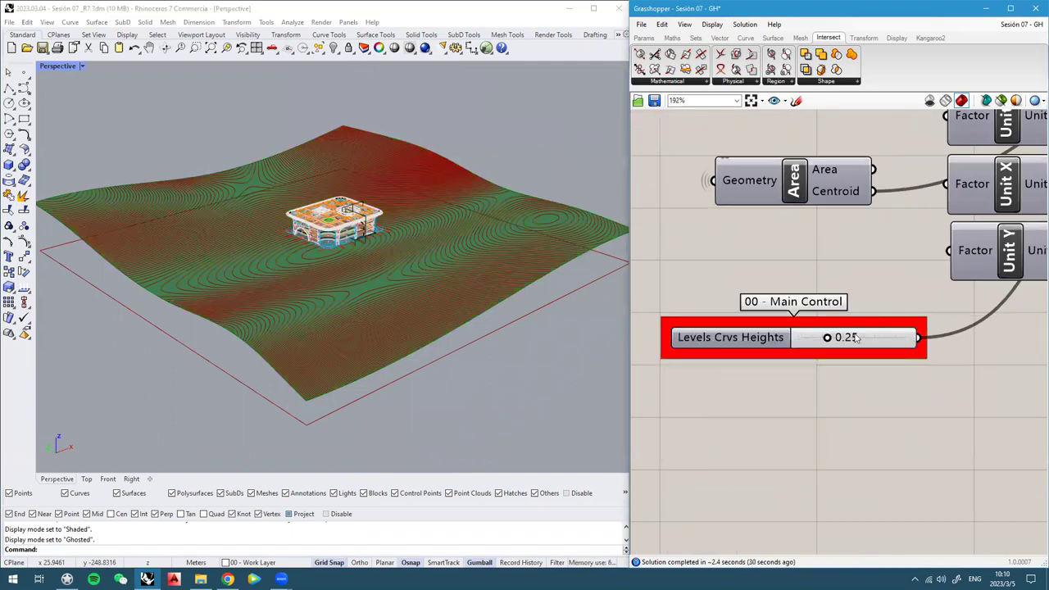
{"action": "double_click", "coordinate": [854, 335]}
{"action": "key", "text": "BackSpace"}
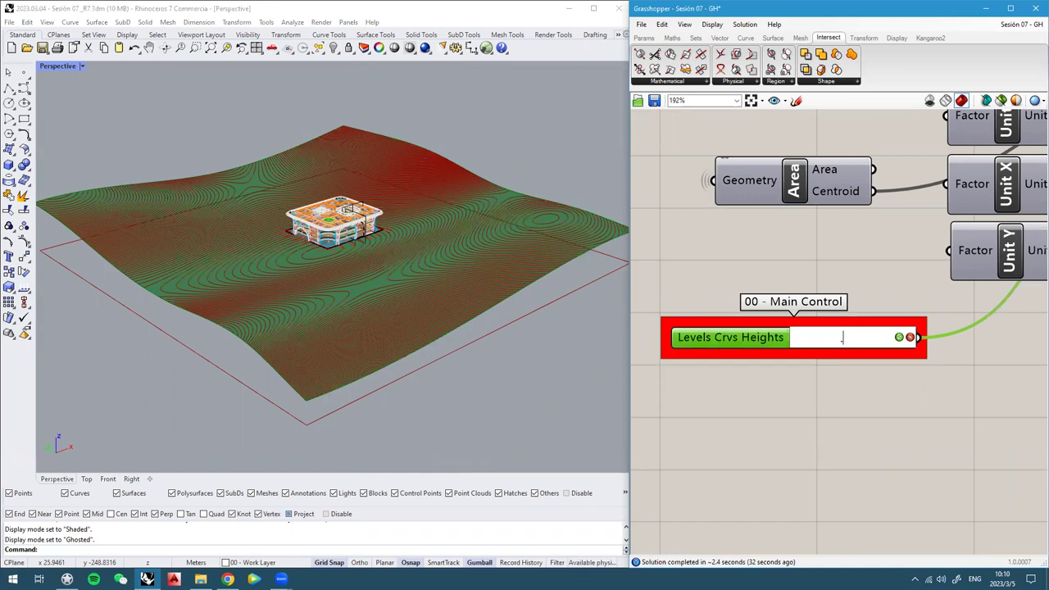
{"action": "key", "text": "Return"}
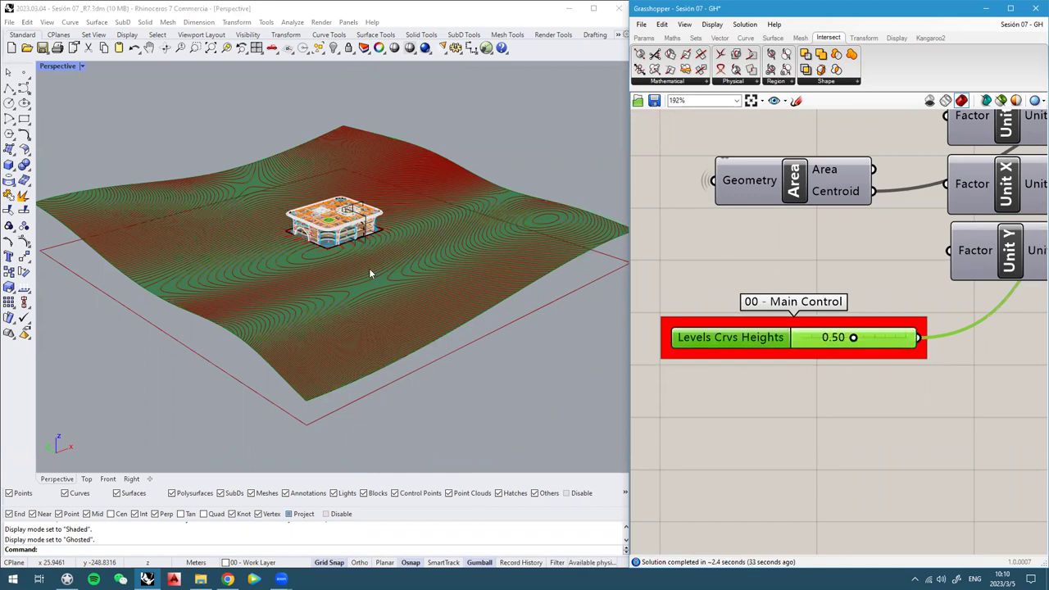
{"action": "right_click_drag", "start_coordinate": [361, 271], "coordinate": [381, 286]}
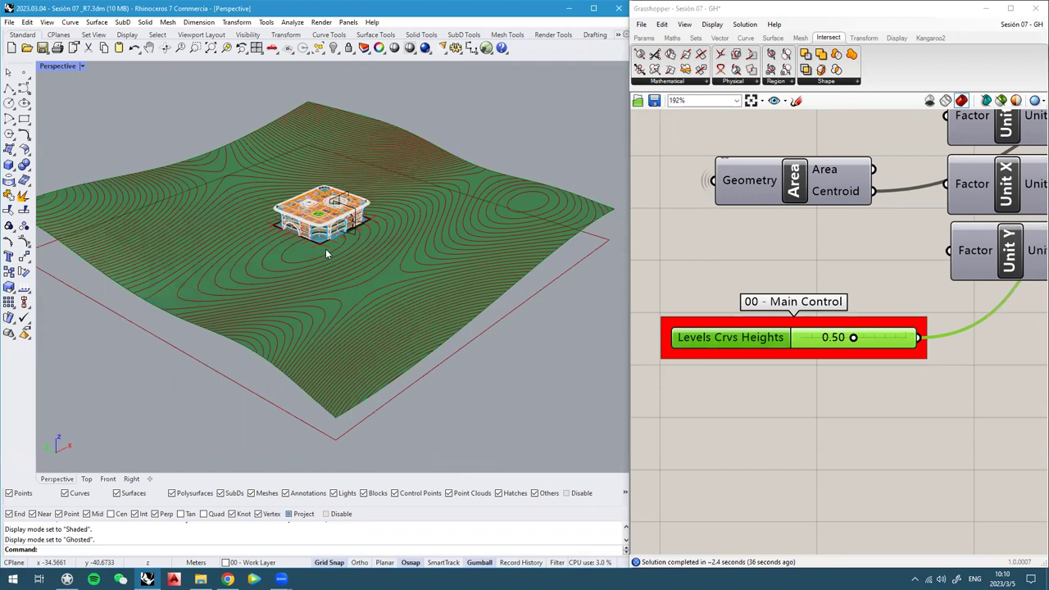
Inspect the 0.50-spaced level curves on the terrain and the panel listing the Contour output
{"action": "right_click_drag", "start_coordinate": [790, 242], "coordinate": [746, 248]}
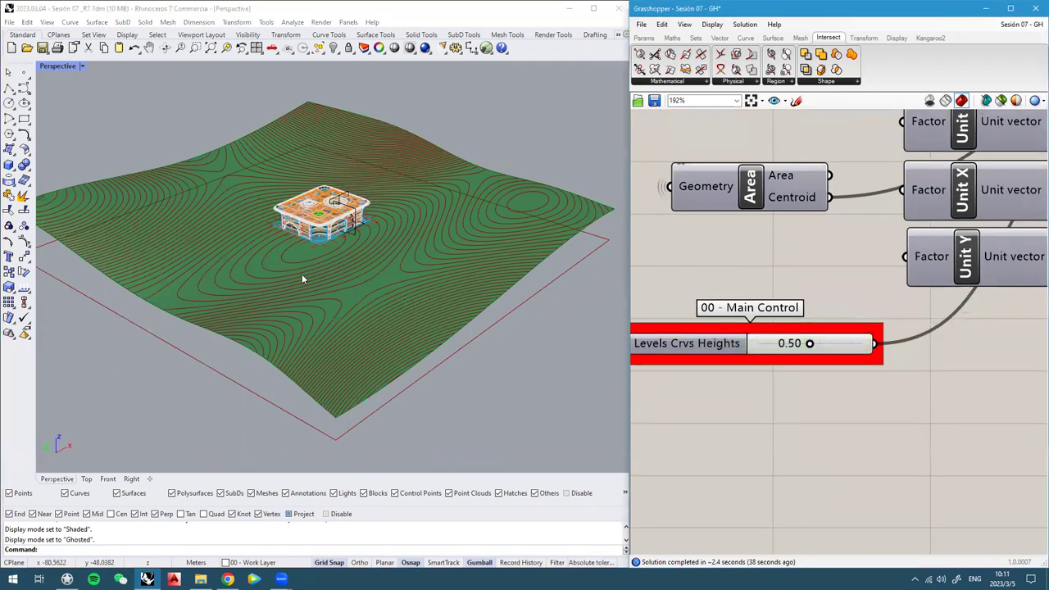
{"action": "right_click_drag", "start_coordinate": [286, 276], "coordinate": [311, 274]}
{"action": "scroll", "coordinate": [960, 305], "scroll_direction": "down", "scroll_amount": 5}
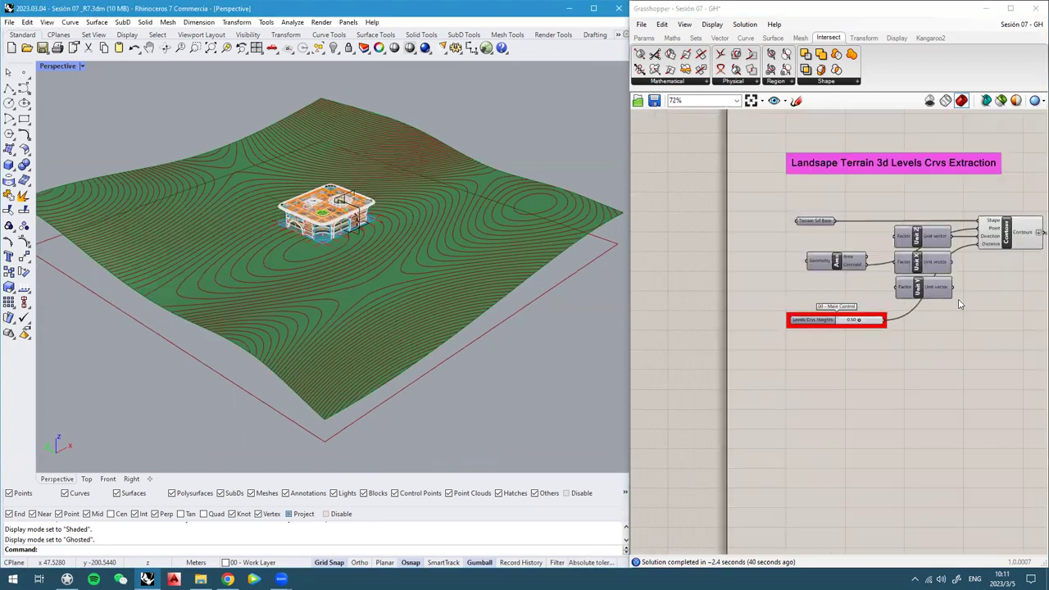
{"action": "right_click_drag", "start_coordinate": [908, 296], "coordinate": [775, 289]}
{"action": "scroll", "coordinate": [862, 198], "scroll_direction": "up", "scroll_amount": 5}
{"action": "right_click_drag", "start_coordinate": [957, 225], "coordinate": [867, 218]}
{"action": "right_click_drag", "start_coordinate": [457, 239], "coordinate": [456, 263]}
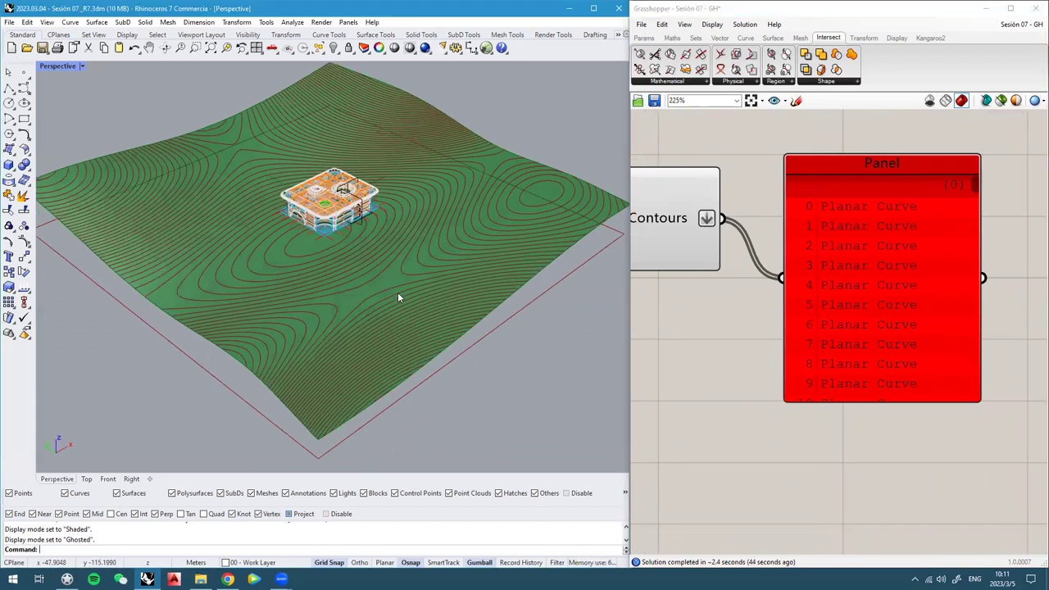
{"action": "right_click_drag", "start_coordinate": [387, 274], "coordinate": [393, 281]}
{"action": "scroll", "coordinate": [964, 250], "scroll_direction": "down", "scroll_amount": 4}
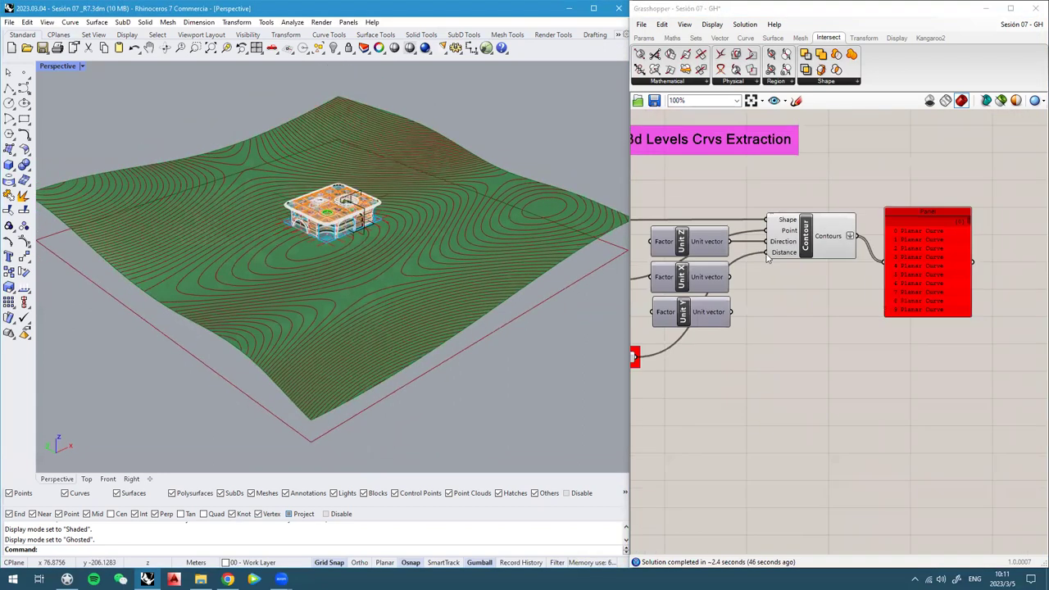
Review the Levels Crvs Heights slider and its Contour connections against the curve spacing around the building
{"action": "scroll", "coordinate": [787, 312], "scroll_direction": "down", "scroll_amount": 2}
{"action": "scroll", "coordinate": [836, 343], "scroll_direction": "up", "scroll_amount": 5}
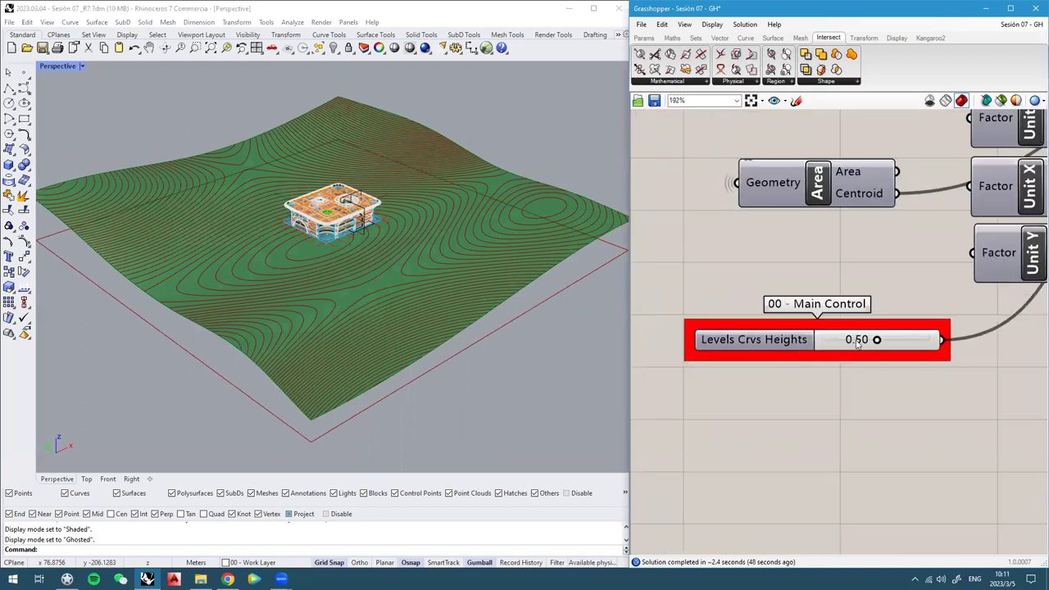
{"action": "scroll", "coordinate": [856, 345], "scroll_direction": "down", "scroll_amount": 3}
{"action": "right_click_drag", "start_coordinate": [994, 267], "coordinate": [887, 259]}
{"action": "scroll", "coordinate": [723, 311], "scroll_direction": "up", "scroll_amount": 2}
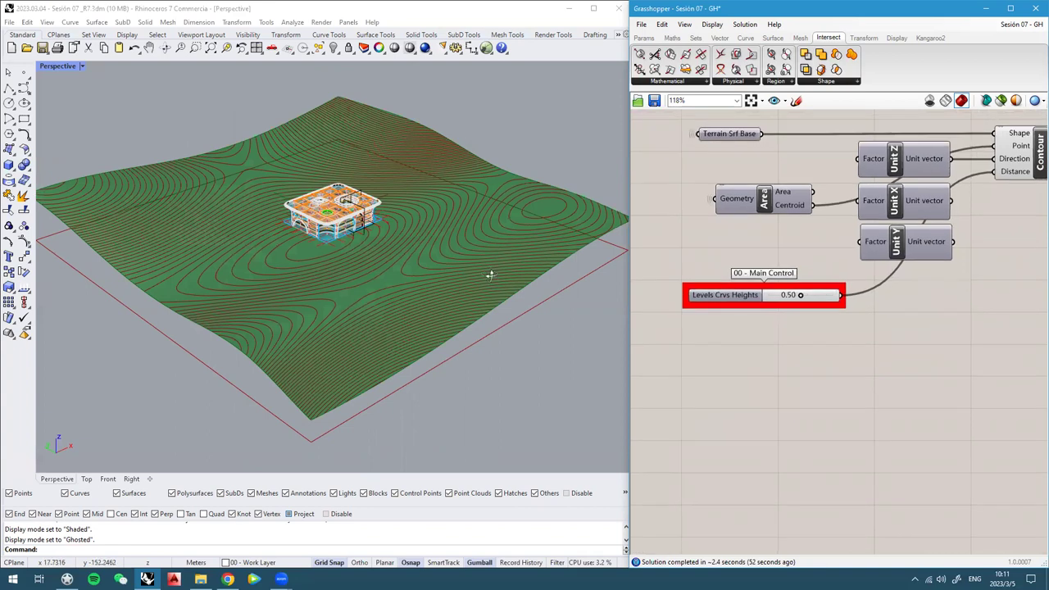
{"action": "right_click_drag", "start_coordinate": [491, 275], "coordinate": [480, 273]}
{"action": "scroll", "coordinate": [370, 253], "scroll_direction": "up", "scroll_amount": 2}
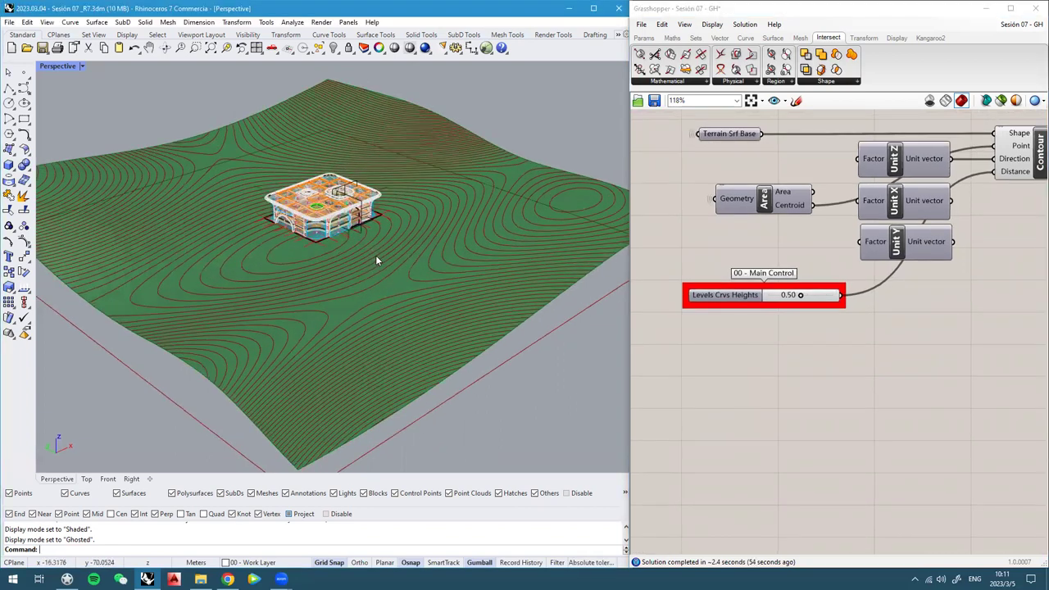
{"action": "scroll", "coordinate": [794, 297], "scroll_direction": "up", "scroll_amount": 3}
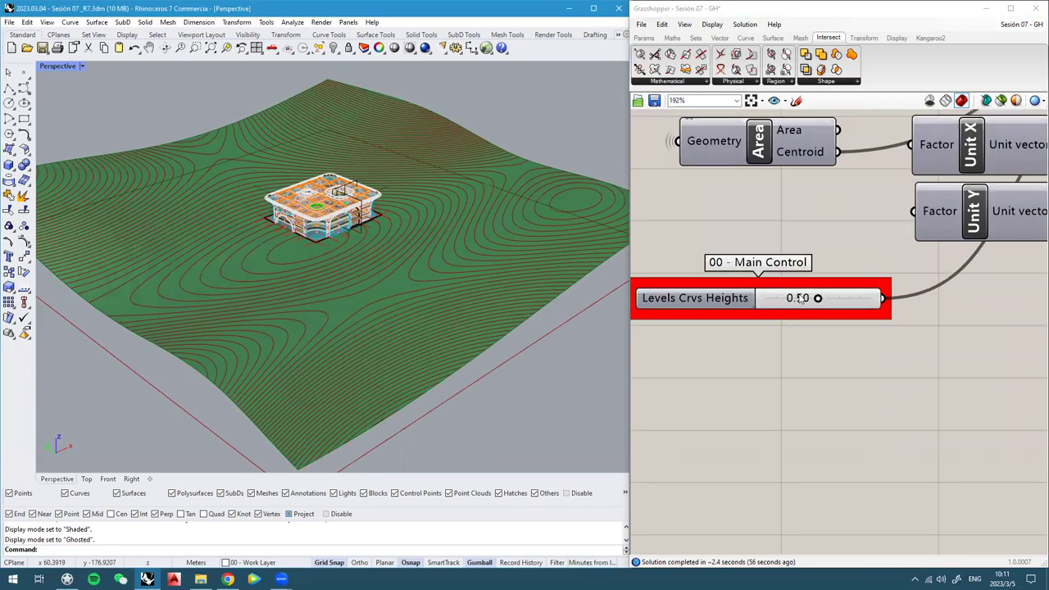
{"action": "scroll", "coordinate": [787, 301], "scroll_direction": "down", "scroll_amount": 2}
{"action": "right_click_drag", "start_coordinate": [772, 316], "coordinate": [817, 295]}
{"action": "right_click_drag", "start_coordinate": [351, 254], "coordinate": [341, 254]}
Add a number slider with the value 5 below the Main Control group and name it Main Level Crv Height
{"action": "double_click", "coordinate": [819, 355]}
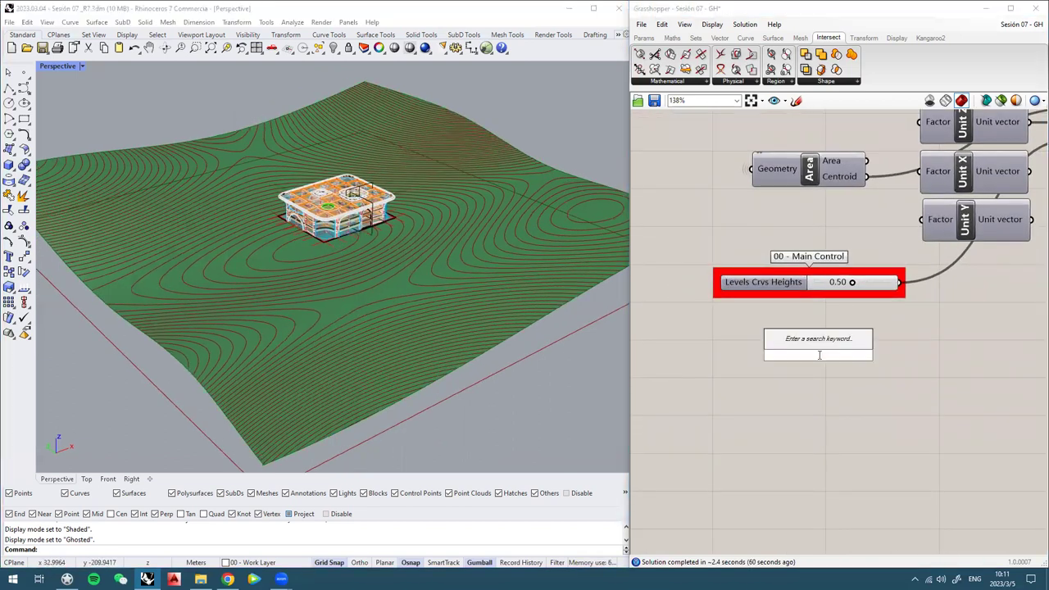
{"action": "type", "text": "5"}
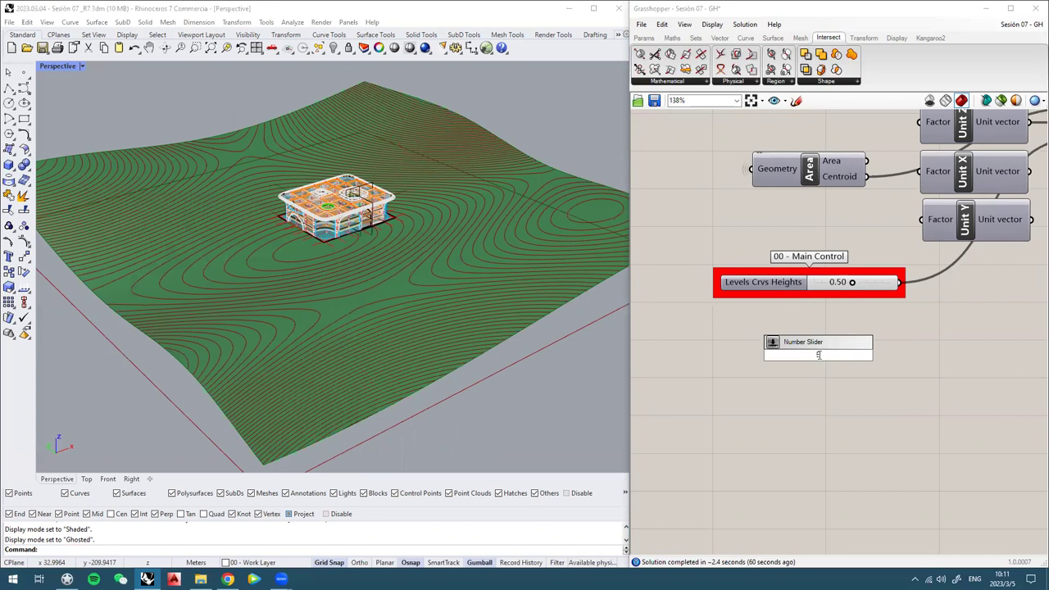
{"action": "key", "text": "Return"}
{"action": "scroll", "coordinate": [745, 341], "scroll_direction": "up", "scroll_amount": 2}
{"action": "left_click", "coordinate": [769, 347]}
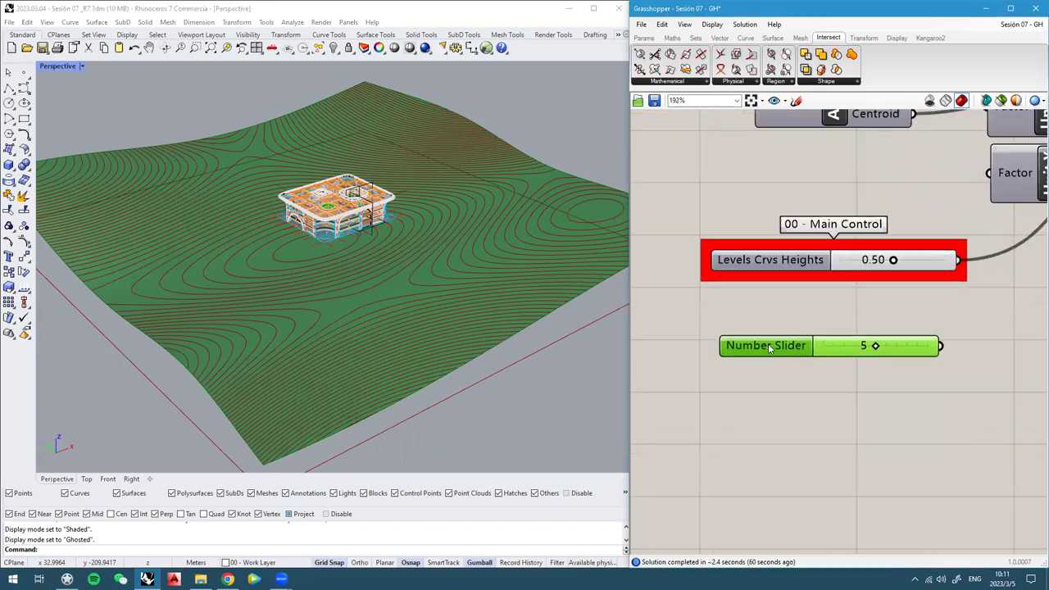
{"action": "right_click", "coordinate": [769, 348]}
{"action": "left_click_drag", "start_coordinate": [832, 351], "coordinate": [757, 352]}
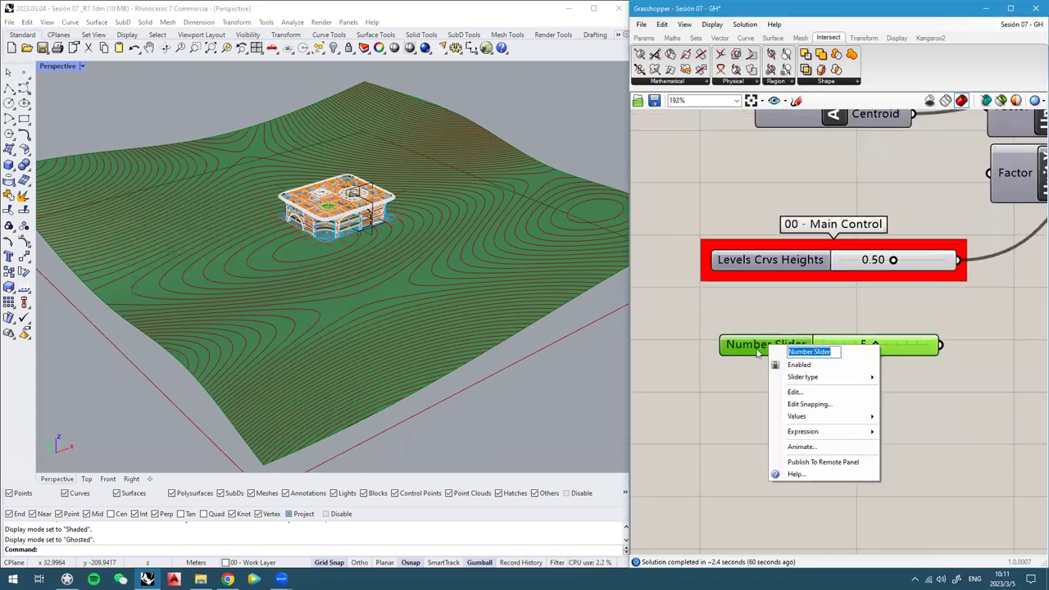
{"action": "type", "text": "Main L"}
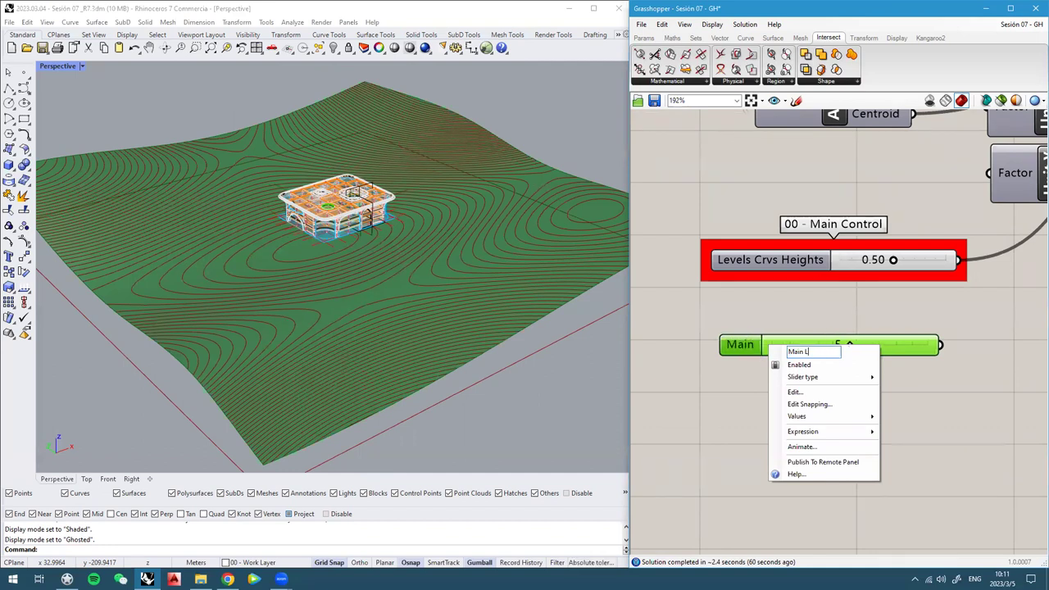
{"action": "type", "text": "evel Crv Height"}
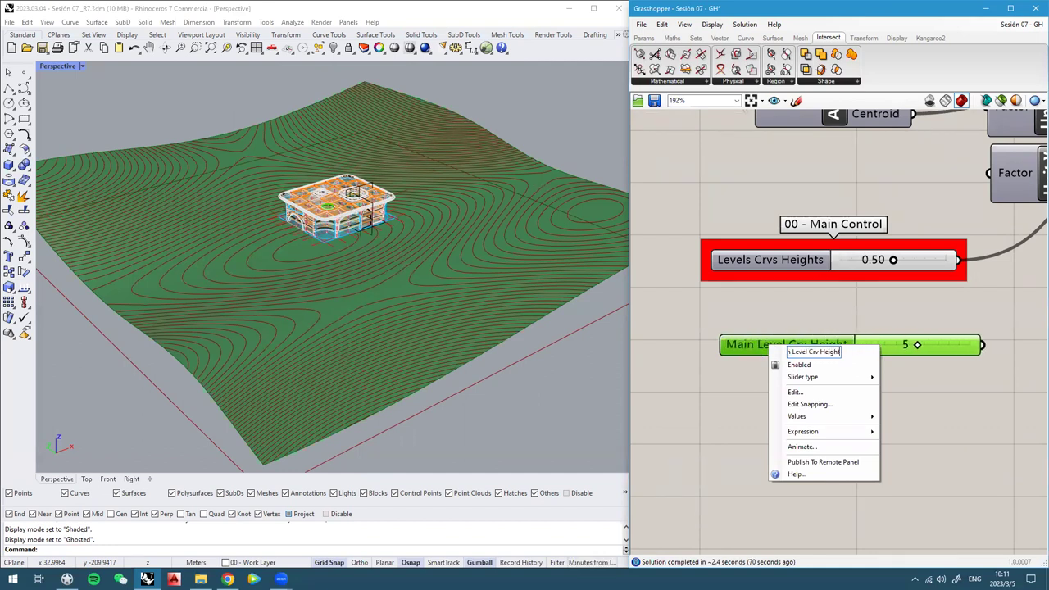
{"action": "key", "text": "Return"}
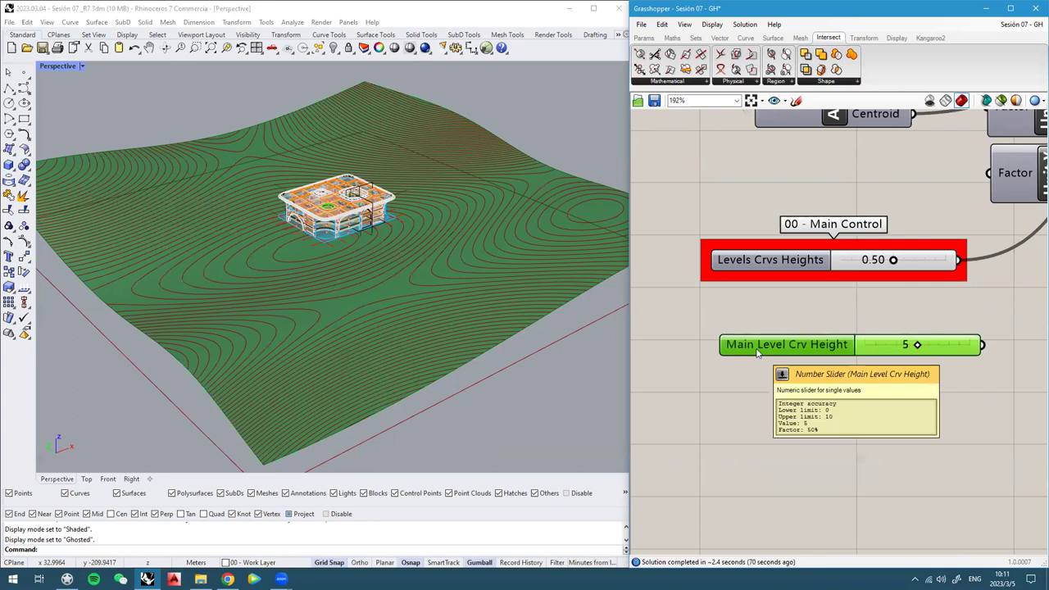
Add the Main Level Crv Height slider to the 00 - Main Control group and place it directly under Levels Crvs Heights
{"action": "left_click", "coordinate": [753, 277], "text": "shift"}
{"action": "right_click", "coordinate": [754, 277]}
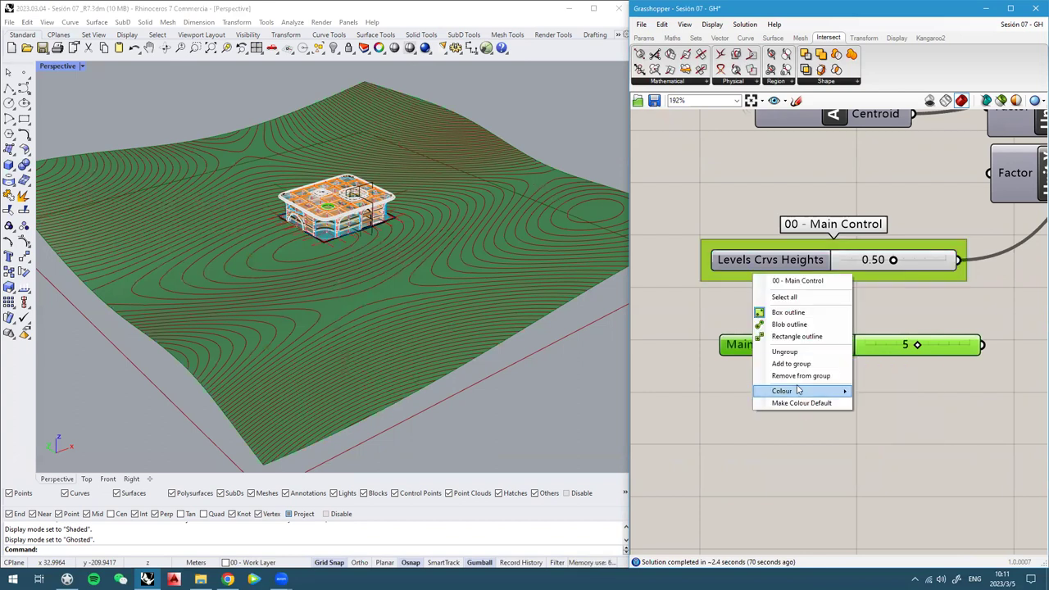
{"action": "left_click", "coordinate": [786, 365]}
{"action": "left_click_drag", "start_coordinate": [770, 336], "coordinate": [771, 285]}
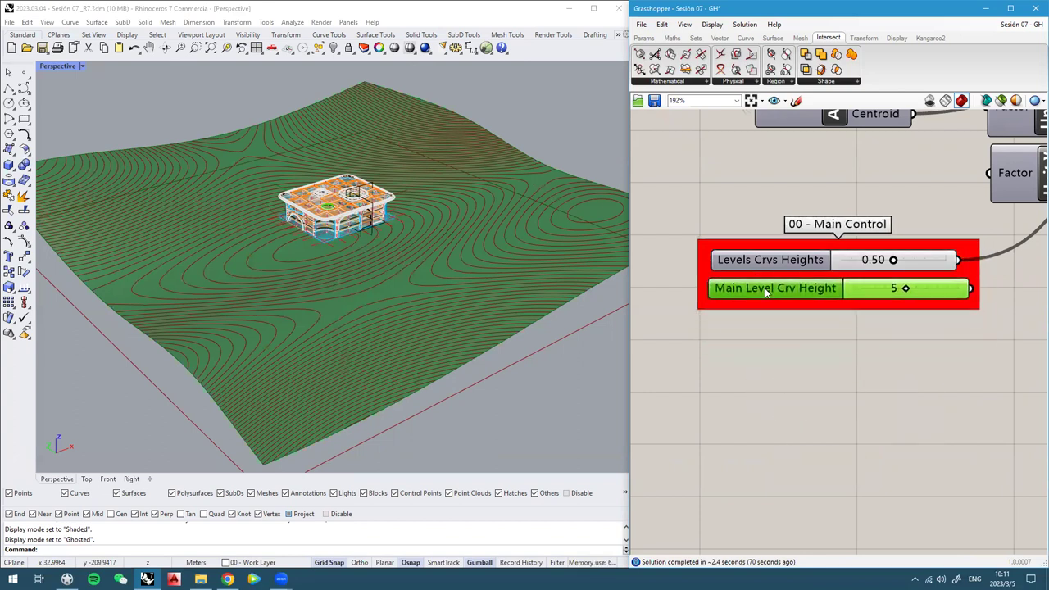
Add a Division component beside the Main Control sliders
{"action": "scroll", "coordinate": [770, 284], "scroll_direction": "down", "scroll_amount": 2}
{"action": "right_click_drag", "start_coordinate": [799, 299], "coordinate": [785, 303]}
{"action": "scroll", "coordinate": [826, 293], "scroll_direction": "up", "scroll_amount": 2}
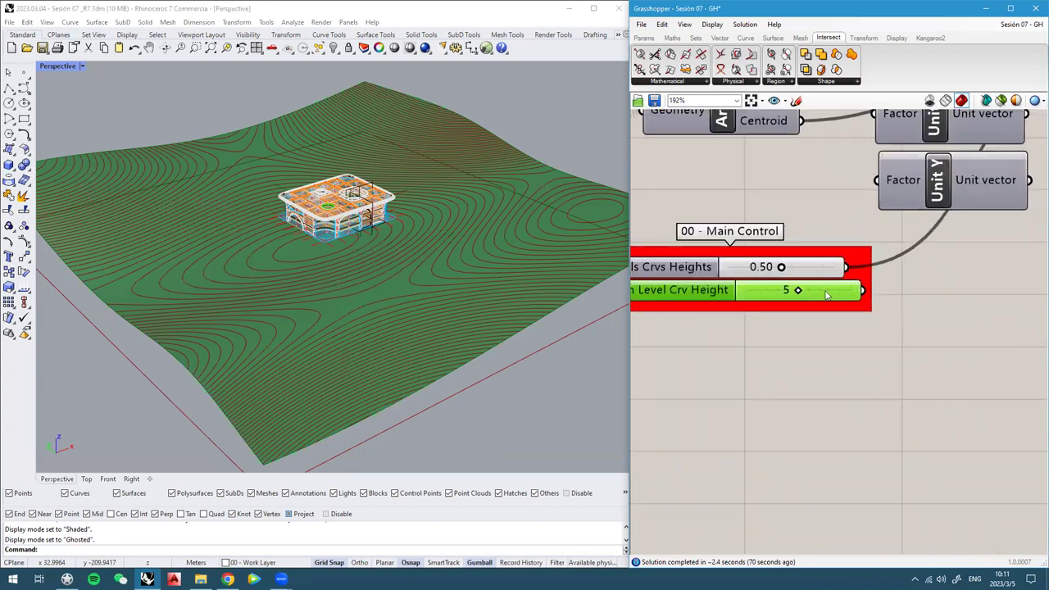
{"action": "scroll", "coordinate": [826, 358], "scroll_direction": "down", "scroll_amount": 1}
{"action": "right_click_drag", "start_coordinate": [826, 358], "coordinate": [799, 349]}
{"action": "double_click", "coordinate": [865, 345]}
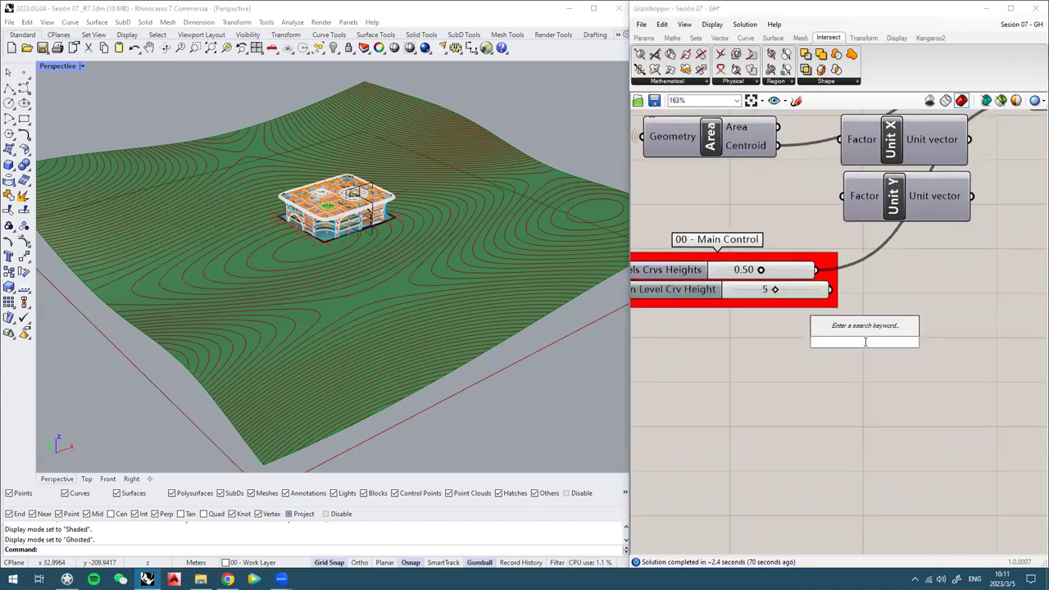
{"action": "type", "text": "/"}
{"action": "key", "text": "Return"}
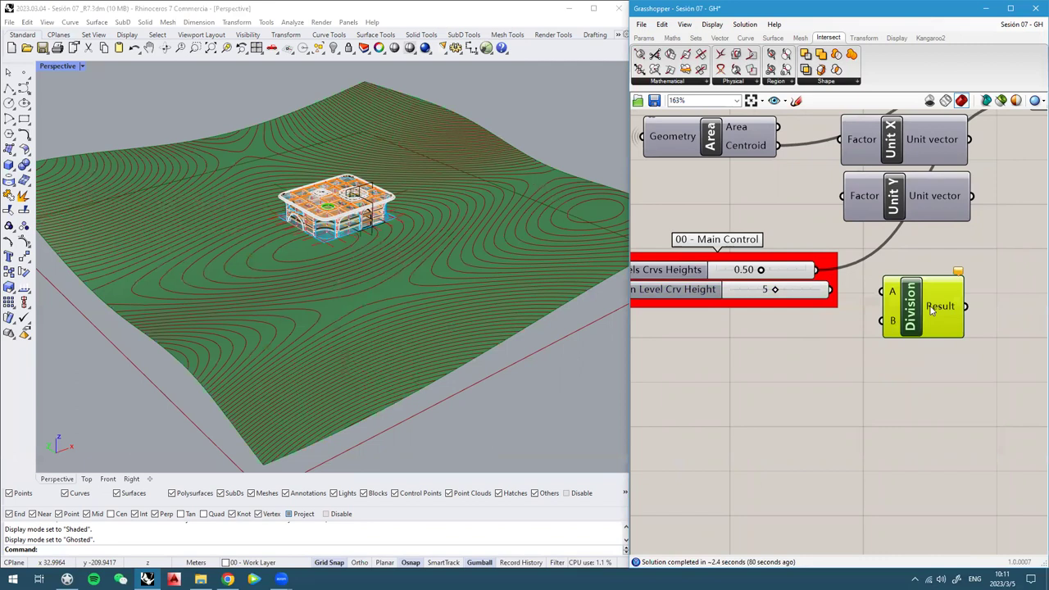
Connect Main Level Crv Height to Division's A input and Levels Crvs Heights to B, then align the component beside the sliders
{"action": "left_click_drag", "start_coordinate": [831, 289], "coordinate": [885, 292]}
{"action": "left_click_drag", "start_coordinate": [821, 272], "coordinate": [877, 318]}
{"action": "right_click_drag", "start_coordinate": [925, 339], "coordinate": [894, 333]}
{"action": "left_click_drag", "start_coordinate": [919, 301], "coordinate": [934, 290]}
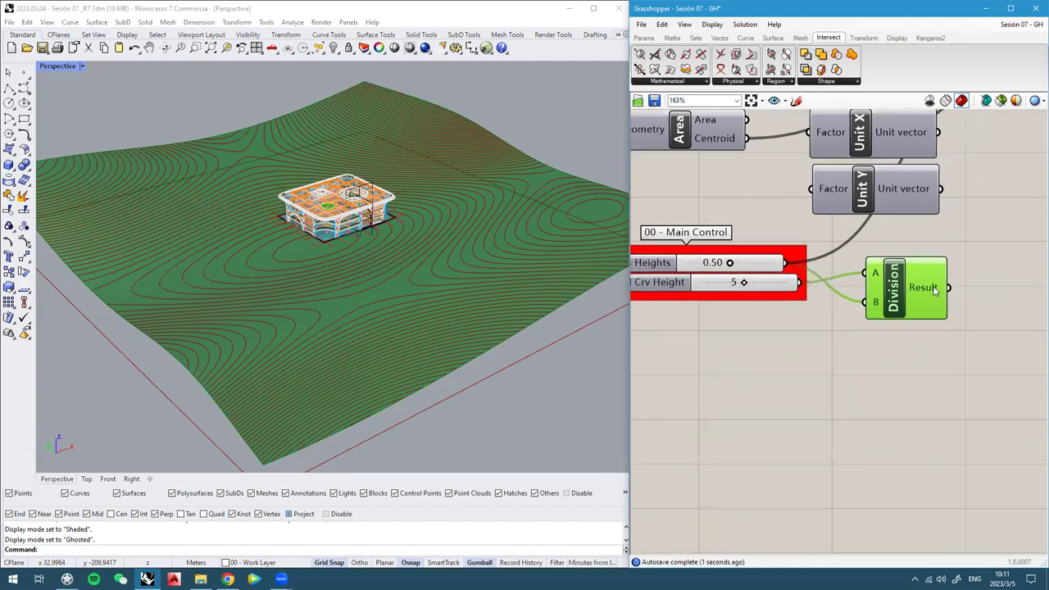
Add a number slider with the value 10 and place it below the Division component
{"action": "right_click_drag", "start_coordinate": [905, 300], "coordinate": [806, 314]}
{"action": "double_click", "coordinate": [931, 316]}
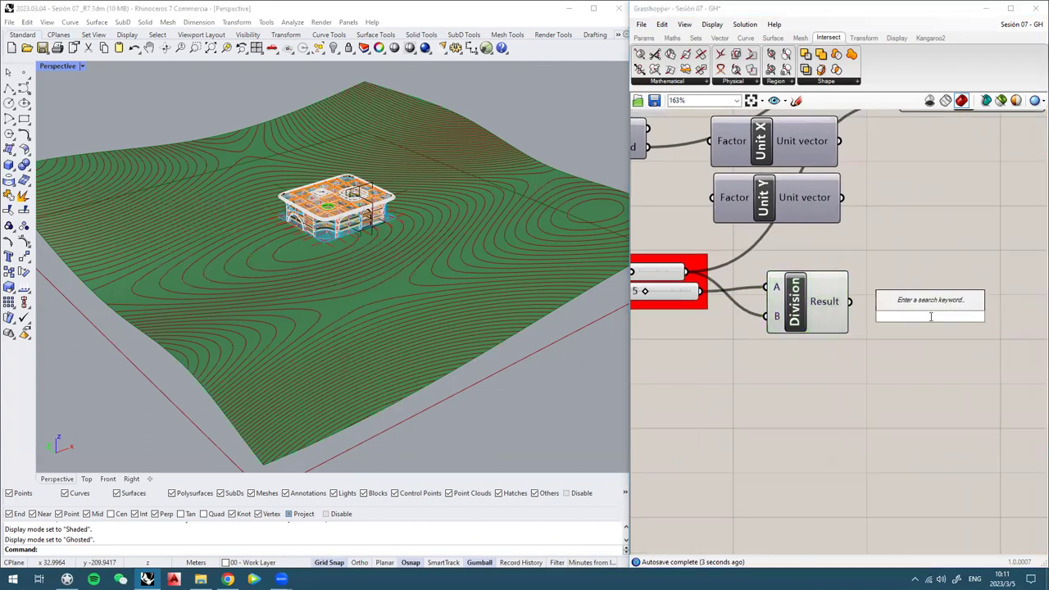
{"action": "type", "text": "10"}
{"action": "key", "text": "Return"}
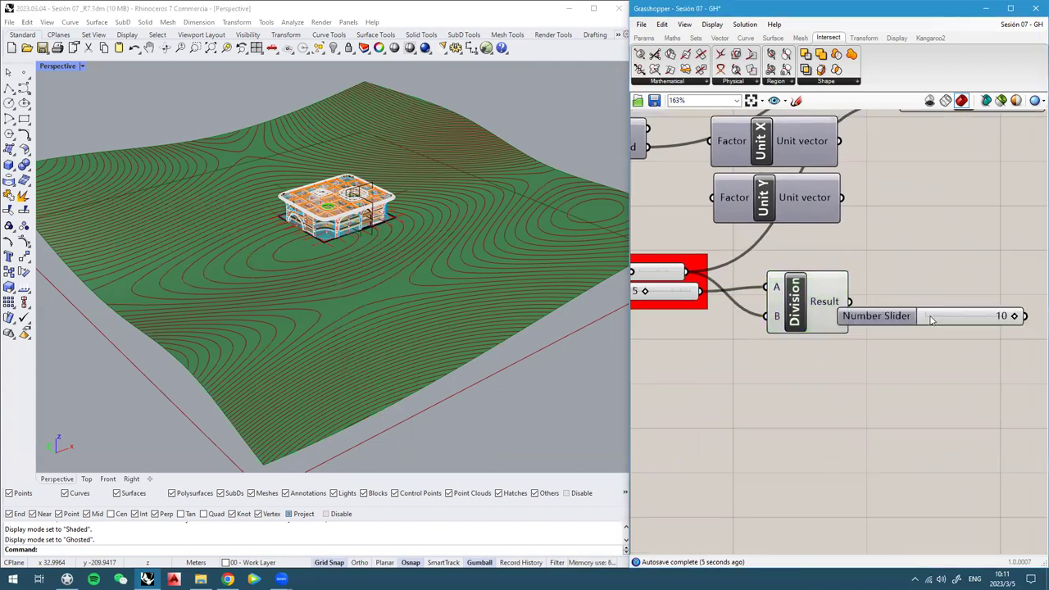
{"action": "left_click_drag", "start_coordinate": [917, 318], "coordinate": [864, 392]}
Add a Panel beside the Division component and connect Division's Result output to it
{"action": "double_click", "coordinate": [911, 312]}
{"action": "type", "text": "Panel"}
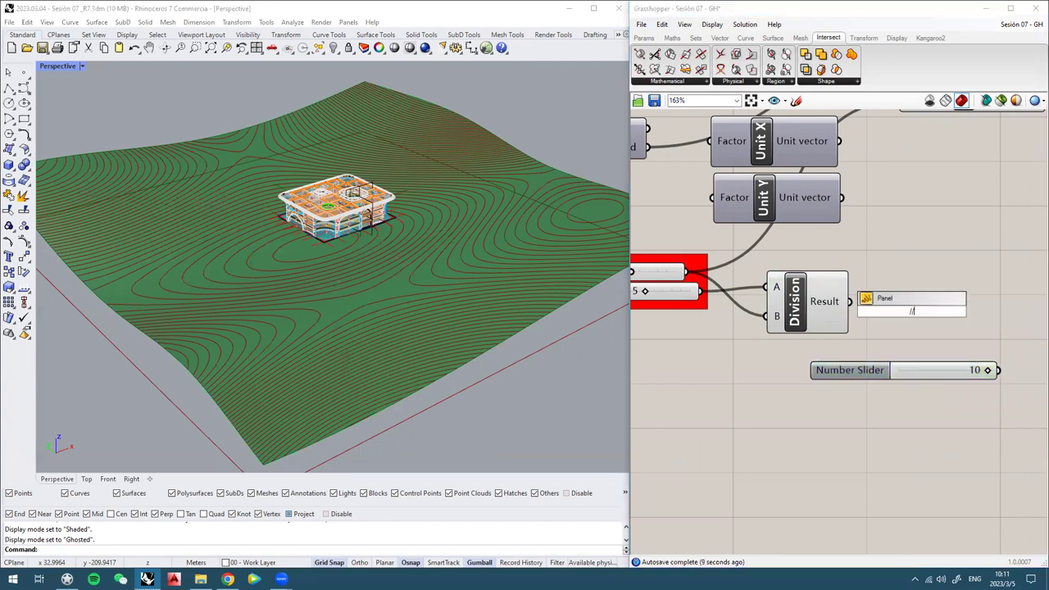
{"action": "key", "text": "Return"}
{"action": "left_click_drag", "start_coordinate": [912, 311], "coordinate": [971, 295]}
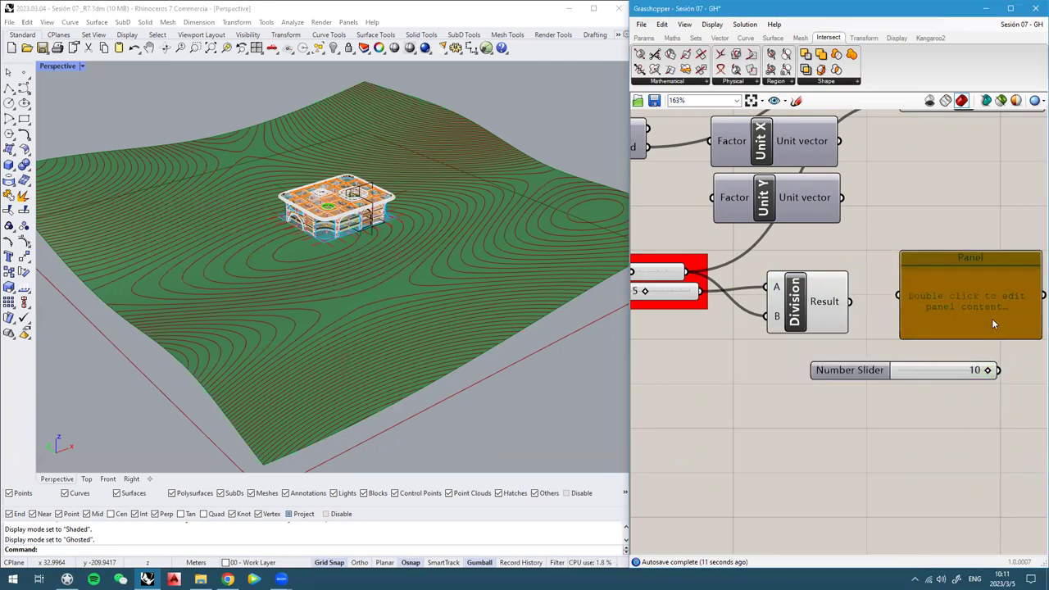
{"action": "left_click_drag", "start_coordinate": [850, 301], "coordinate": [932, 313]}
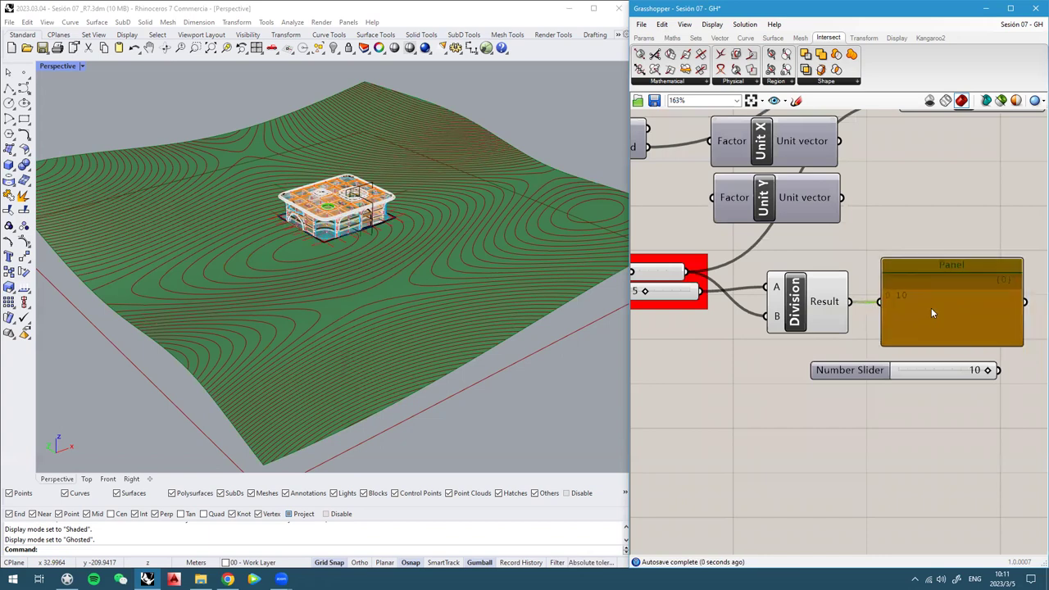
Delete the unused number slider below the Division component and its result panel
{"action": "left_click", "coordinate": [851, 371]}
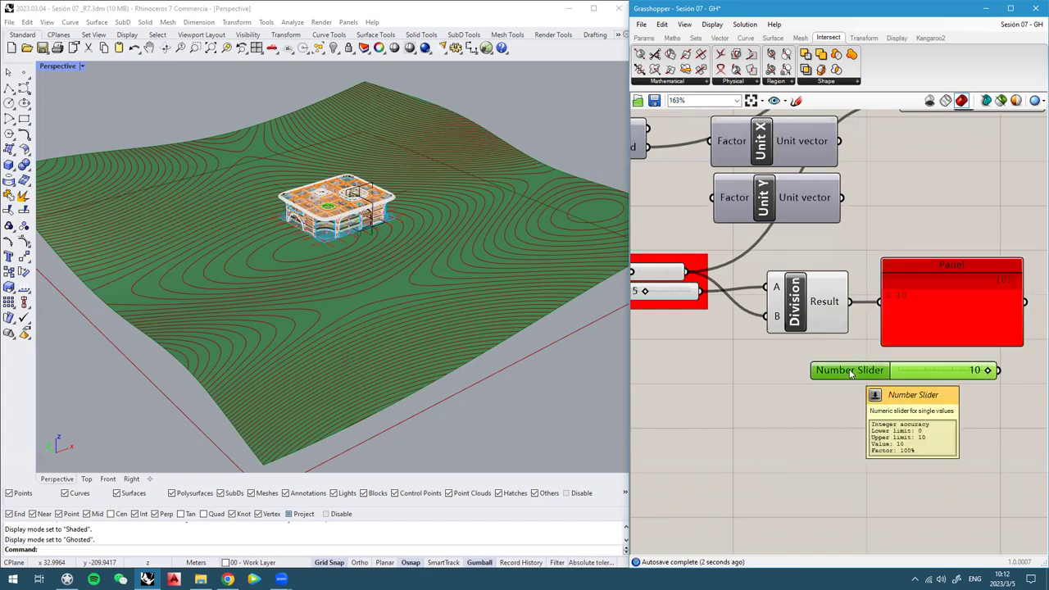
{"action": "key", "text": "Delete"}
{"action": "scroll", "coordinate": [886, 293], "scroll_direction": "up", "scroll_amount": 2}
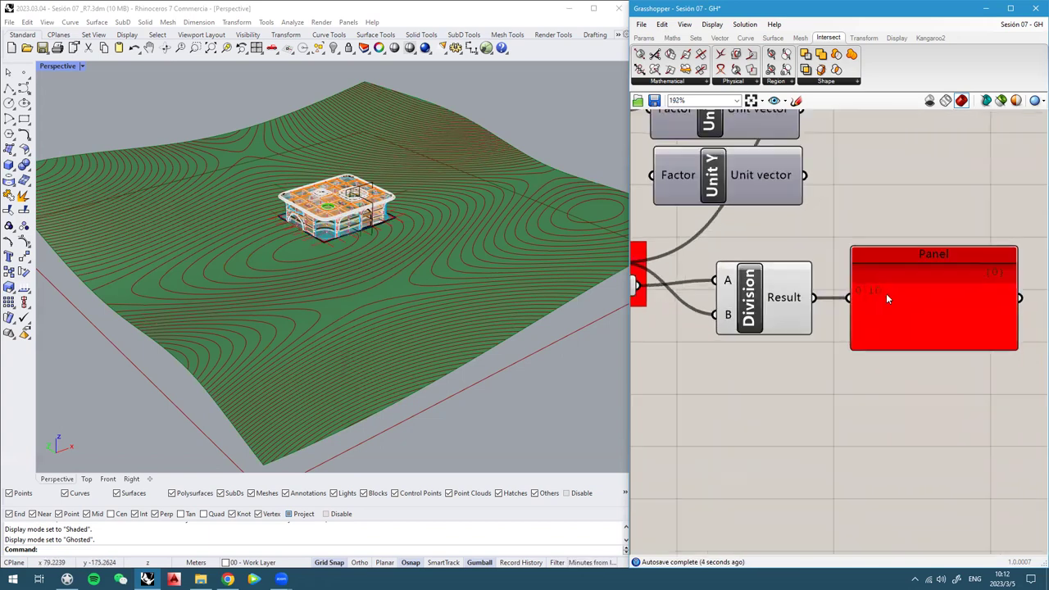
{"action": "right_click_drag", "start_coordinate": [288, 256], "coordinate": [284, 254]}
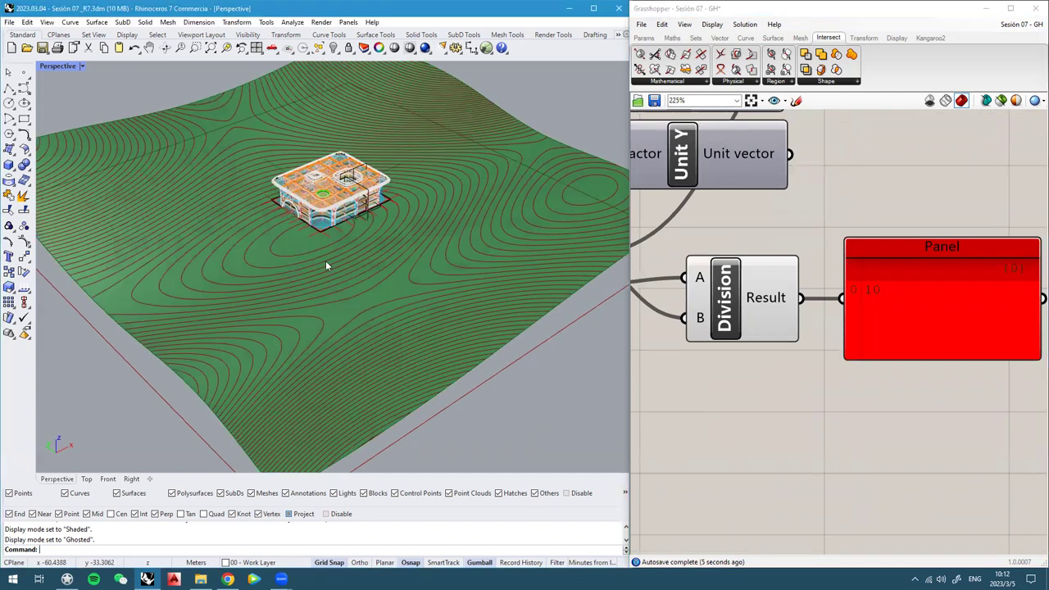
{"action": "scroll", "coordinate": [300, 279], "scroll_direction": "up", "scroll_amount": 2}
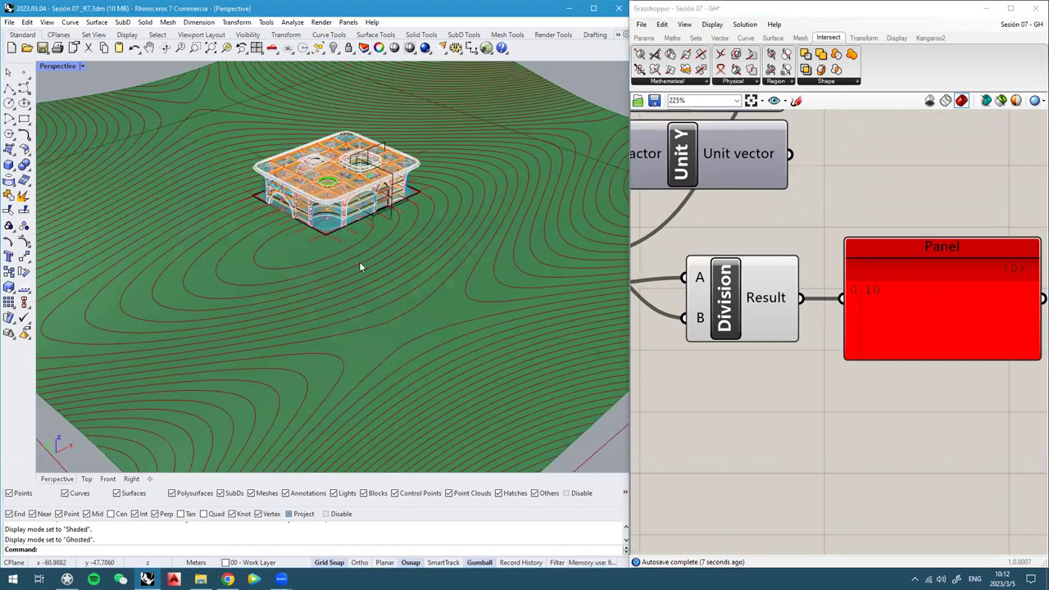
{"action": "scroll", "coordinate": [378, 273], "scroll_direction": "down", "scroll_amount": 2}
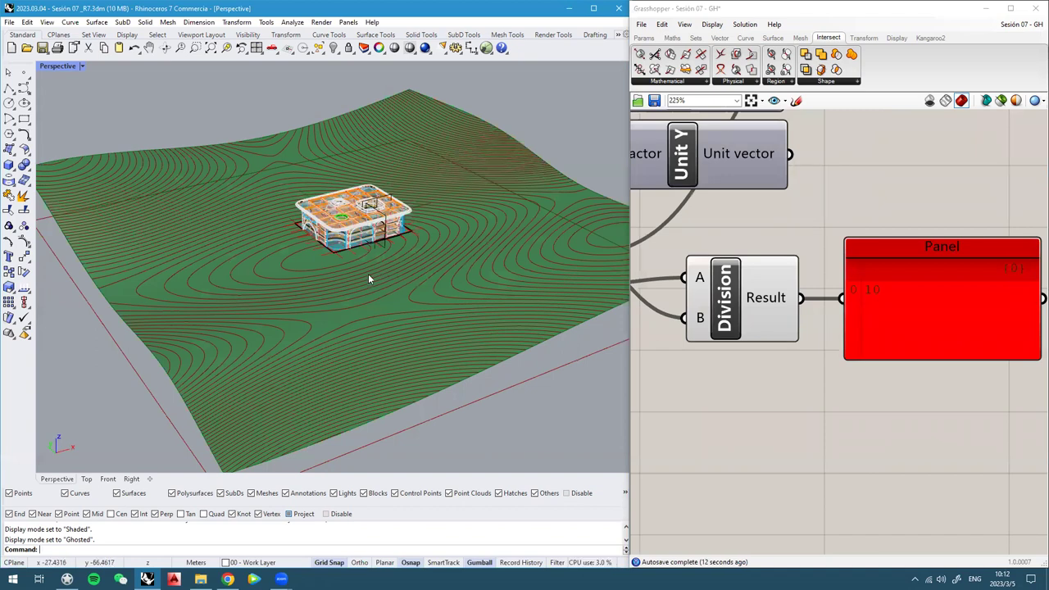
{"action": "right_click_drag", "start_coordinate": [368, 277], "coordinate": [452, 281]}
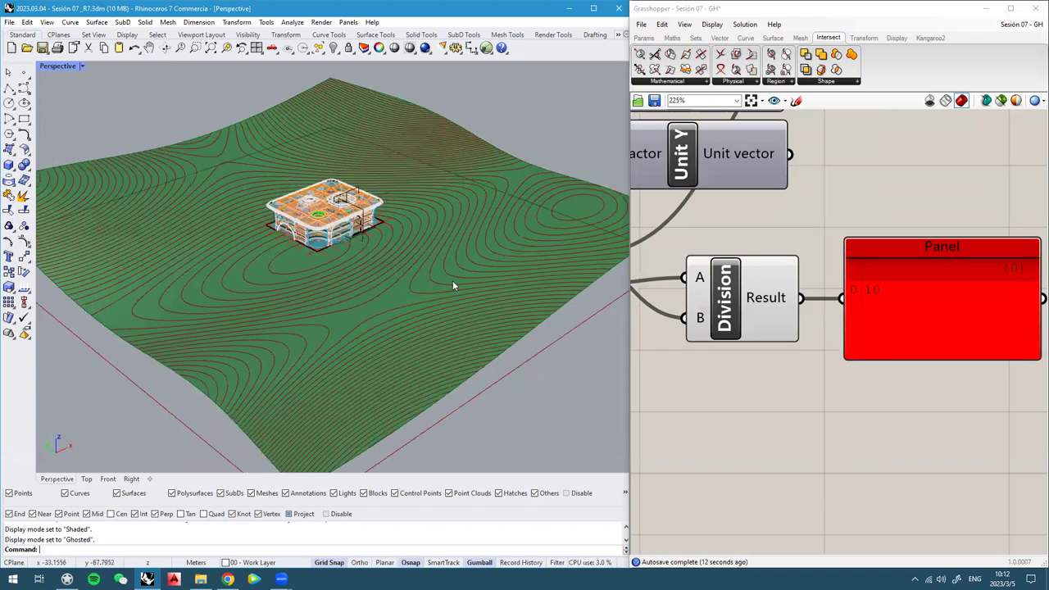
Turn off the preview of the Division component
{"action": "left_click", "coordinate": [729, 295]}
{"action": "middle_click", "coordinate": [727, 288]}
{"action": "left_click", "coordinate": [757, 258]}
{"action": "left_click", "coordinate": [843, 228]}
{"action": "scroll", "coordinate": [816, 319], "scroll_direction": "down", "scroll_amount": 1}
{"action": "scroll", "coordinate": [816, 324], "scroll_direction": "down", "scroll_amount": 2}
{"action": "scroll", "coordinate": [814, 318], "scroll_direction": "up", "scroll_amount": 3}
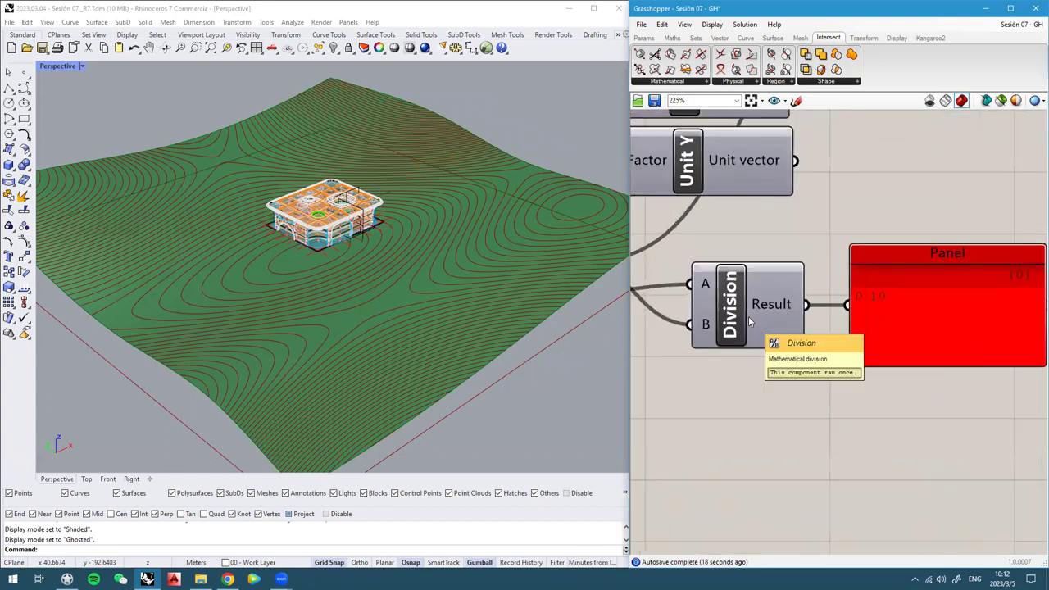
Reposition the Contours output panel so it is level with the Contour component and spaced farther away from it
{"action": "scroll", "coordinate": [822, 333], "scroll_direction": "down", "scroll_amount": 4}
{"action": "left_click_drag", "start_coordinate": [859, 225], "coordinate": [866, 192]}
{"action": "right_click_drag", "start_coordinate": [810, 205], "coordinate": [863, 219]}
{"action": "right_click_drag", "start_coordinate": [317, 276], "coordinate": [360, 250]}
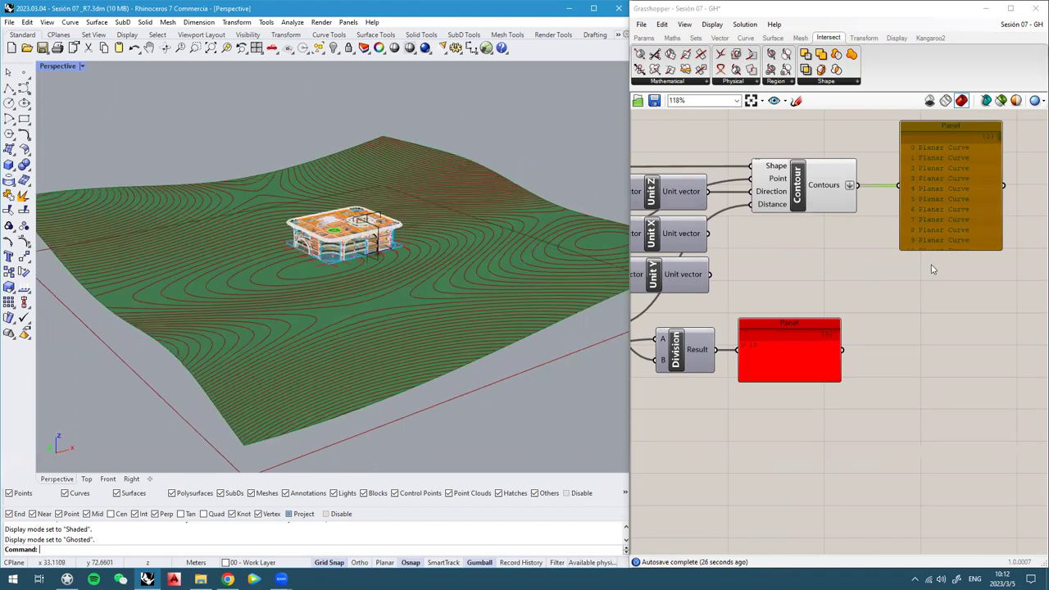
{"action": "right_click_drag", "start_coordinate": [932, 268], "coordinate": [868, 283]}
{"action": "left_click_drag", "start_coordinate": [874, 217], "coordinate": [894, 211]}
{"action": "right_click_drag", "start_coordinate": [302, 287], "coordinate": [338, 297]}
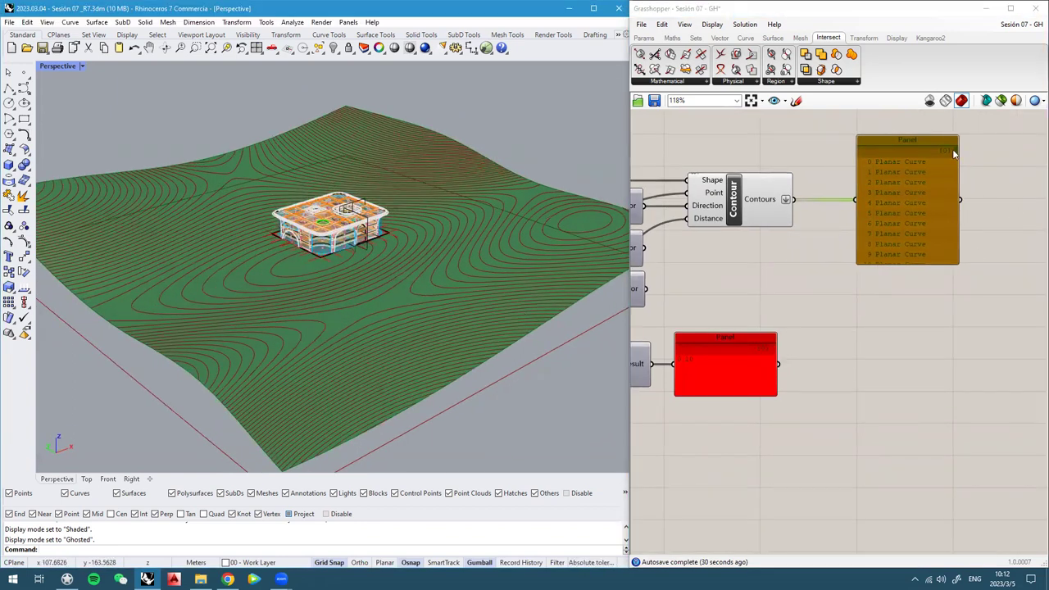
{"action": "left_click_drag", "start_coordinate": [955, 154], "coordinate": [913, 156]}
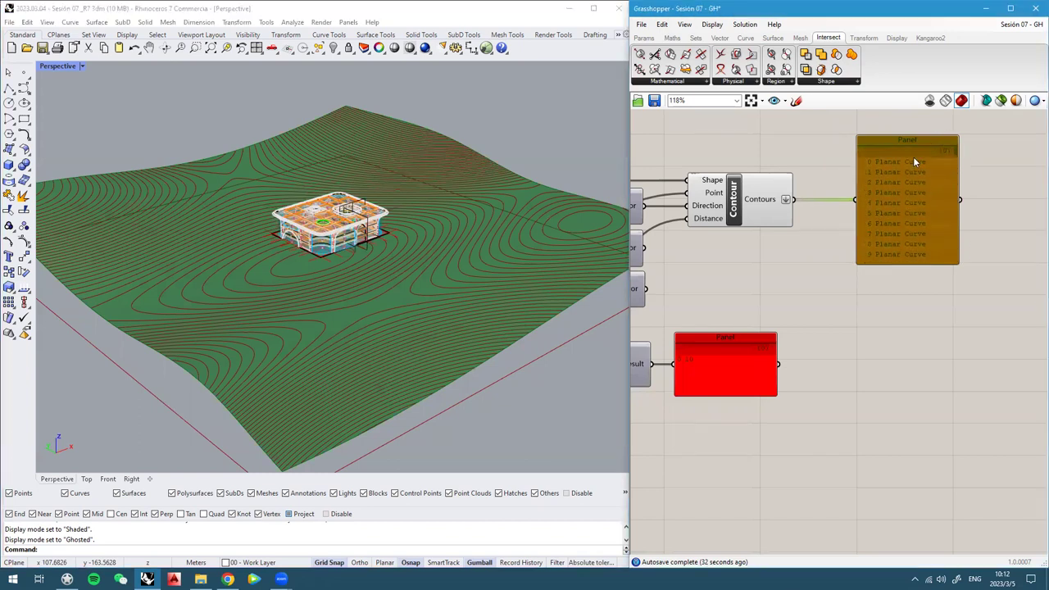
Change the Contours panel's colour to bright yellow so its list of planar curves is readable
{"action": "scroll", "coordinate": [913, 157], "scroll_direction": "up", "scroll_amount": 3}
{"action": "right_click", "coordinate": [916, 189]}
{"action": "mouse_move", "coordinate": [946, 369]}
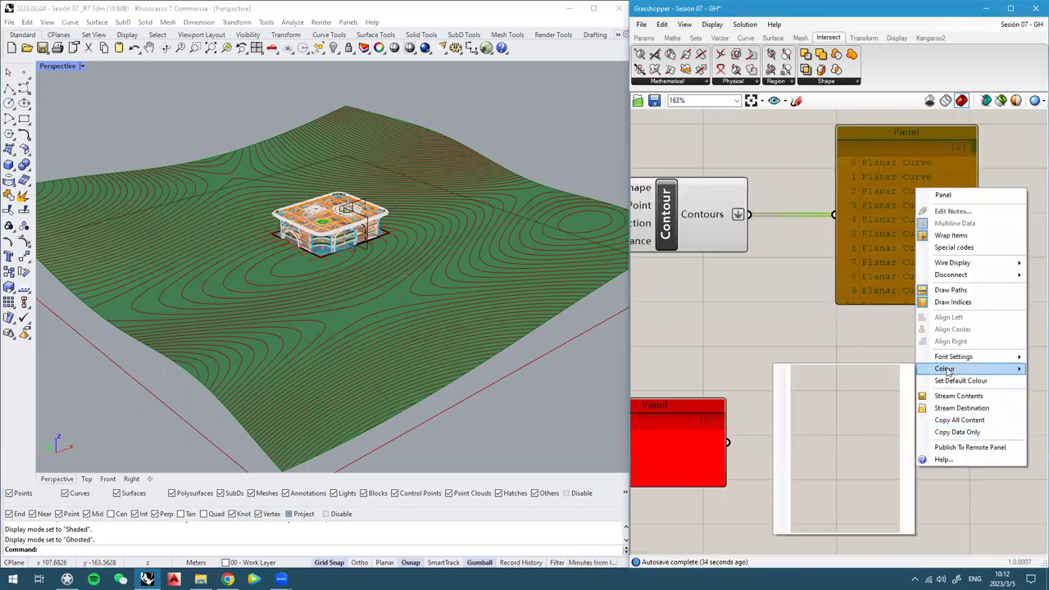
{"action": "left_click_drag", "start_coordinate": [840, 399], "coordinate": [871, 391]}
{"action": "left_click", "coordinate": [803, 330]}
{"action": "right_click_drag", "start_coordinate": [902, 180], "coordinate": [813, 227]}
{"action": "scroll", "coordinate": [812, 217], "scroll_direction": "up", "scroll_amount": 2}
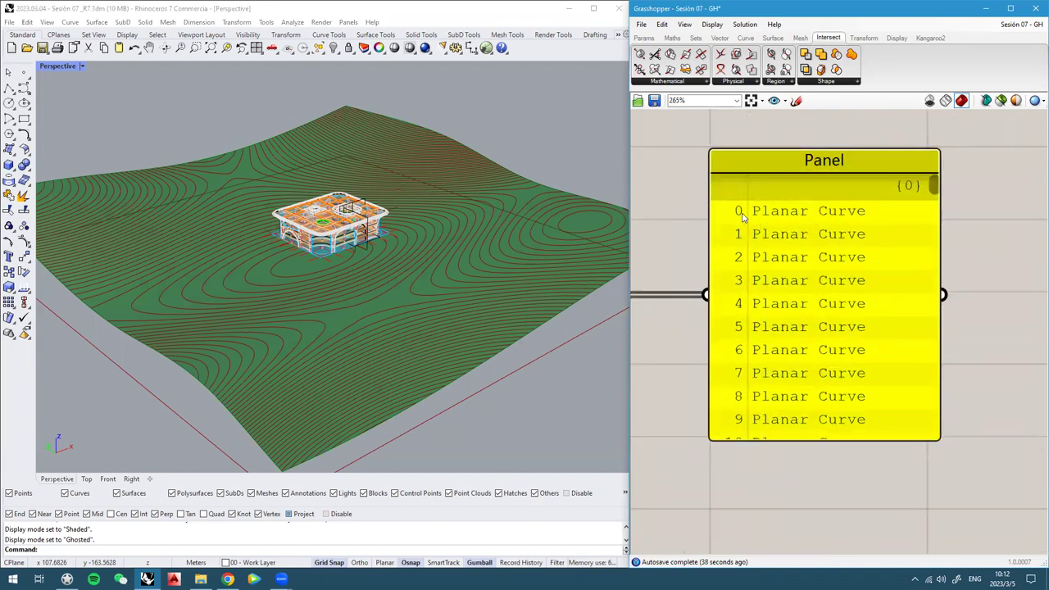
Add a List Item component and place it below the yellow Contours panel
{"action": "scroll", "coordinate": [869, 233], "scroll_direction": "down", "scroll_amount": 3}
{"action": "right_click_drag", "start_coordinate": [746, 269], "coordinate": [842, 269]}
{"action": "right_click_drag", "start_coordinate": [290, 258], "coordinate": [395, 308]}
{"action": "right_click_drag", "start_coordinate": [852, 349], "coordinate": [855, 320]}
{"action": "double_click", "coordinate": [841, 328]}
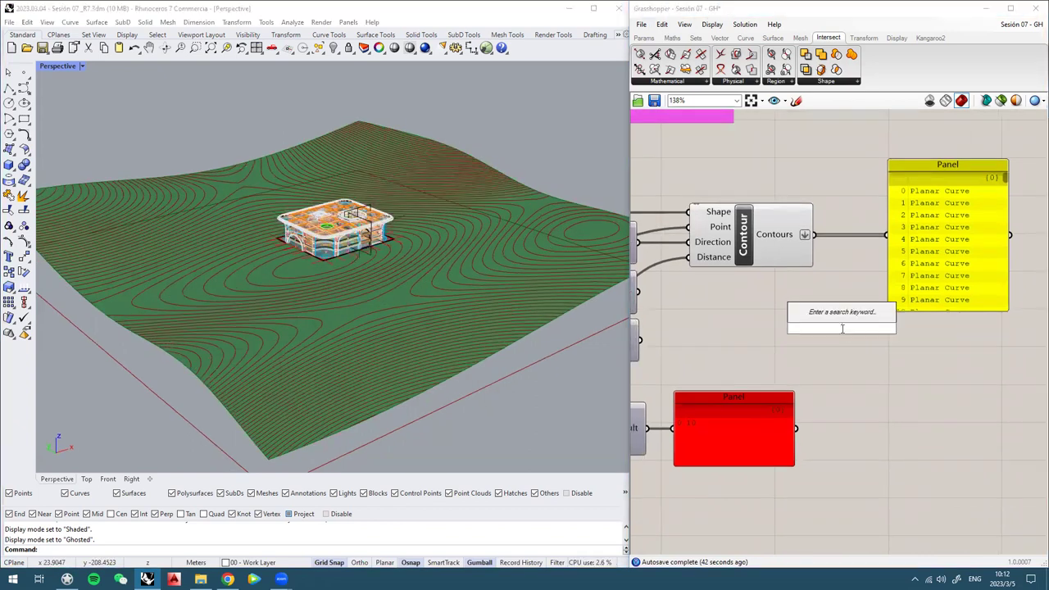
{"action": "type", "text": "list"}
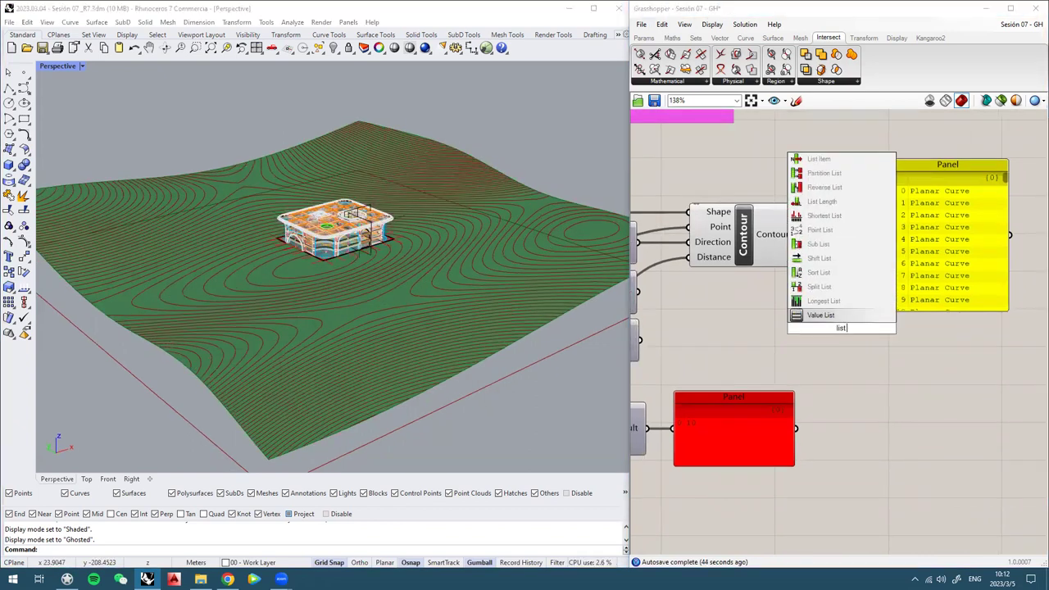
{"action": "type", "text": " item"}
{"action": "key", "text": "Return"}
{"action": "left_click_drag", "start_coordinate": [877, 328], "coordinate": [923, 369]}
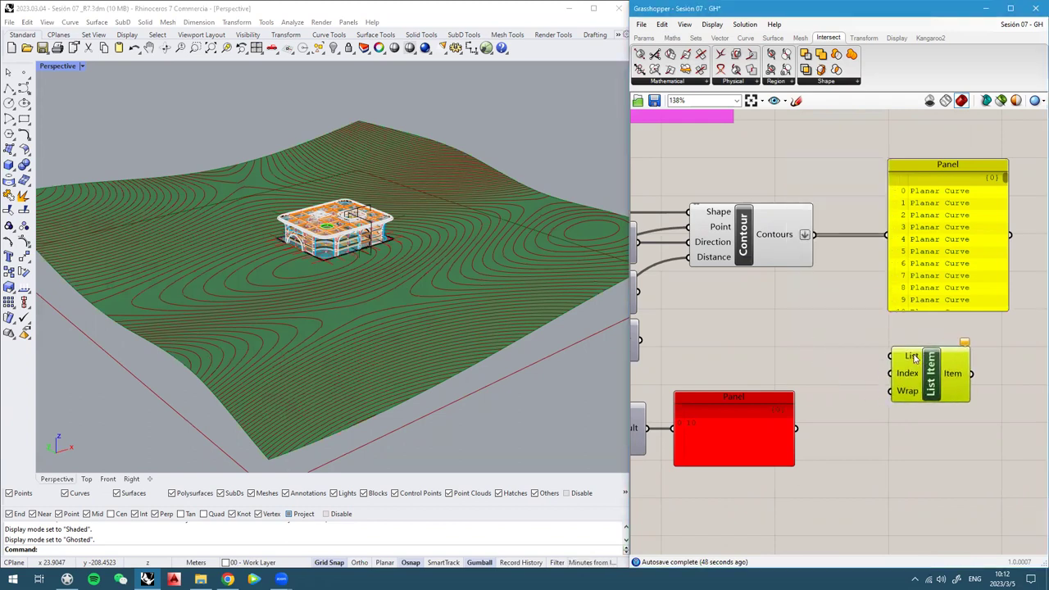
Connect the Contour component's Contours output to List Item's List input
{"action": "left_click", "coordinate": [769, 232]}
{"action": "left_click_drag", "start_coordinate": [815, 236], "coordinate": [910, 377]}
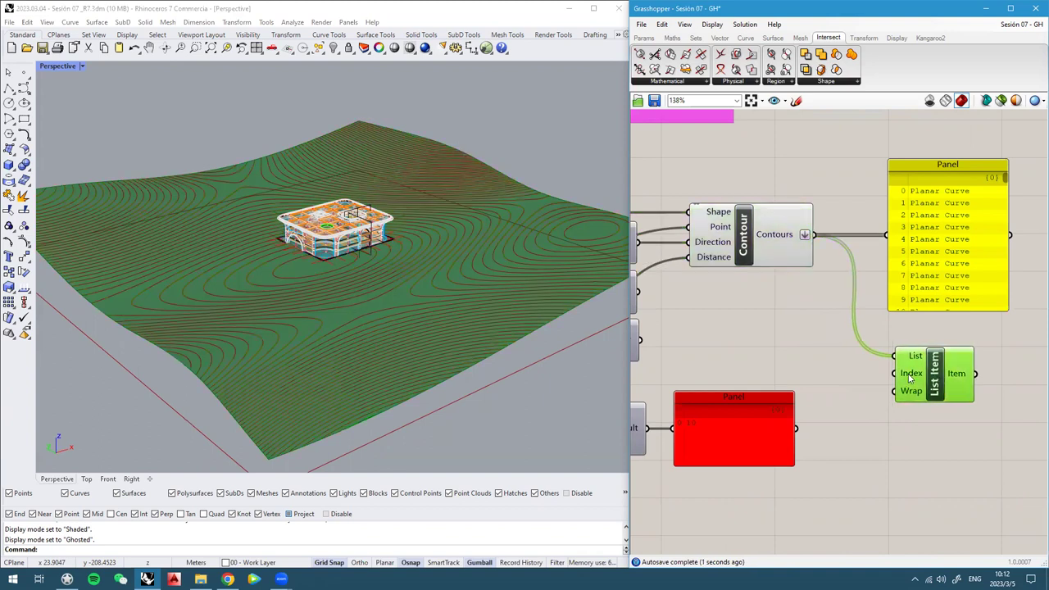
{"action": "right_click_drag", "start_coordinate": [910, 378], "coordinate": [925, 345]}
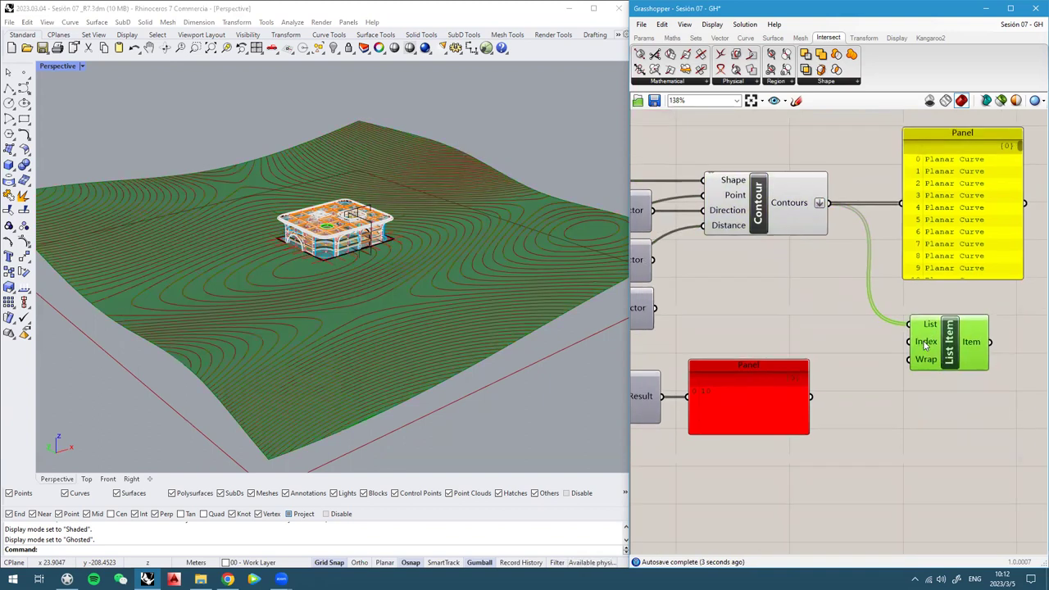
{"action": "scroll", "coordinate": [965, 351], "scroll_direction": "up", "scroll_amount": 2}
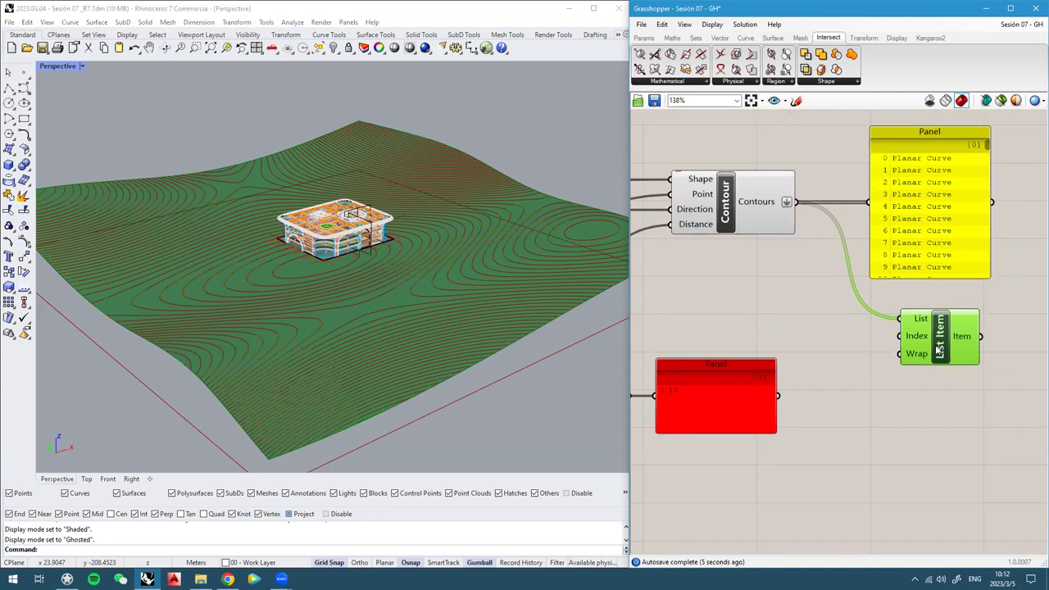
Add a number slider with the value 0 beside List Item and connect it to the Index input
{"action": "double_click", "coordinate": [818, 331]}
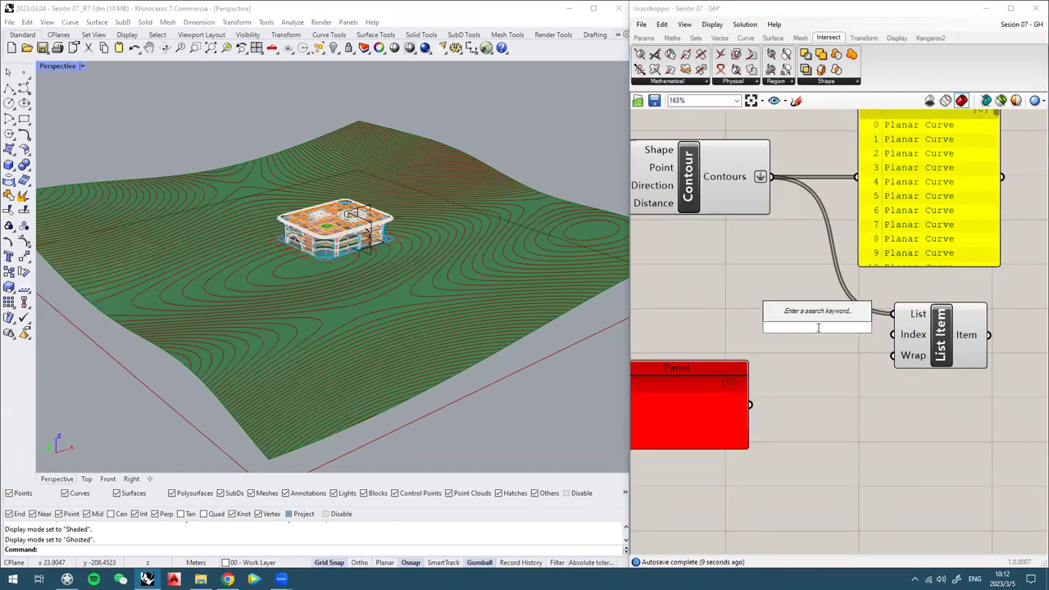
{"action": "type", "text": "0"}
{"action": "key", "text": "Return"}
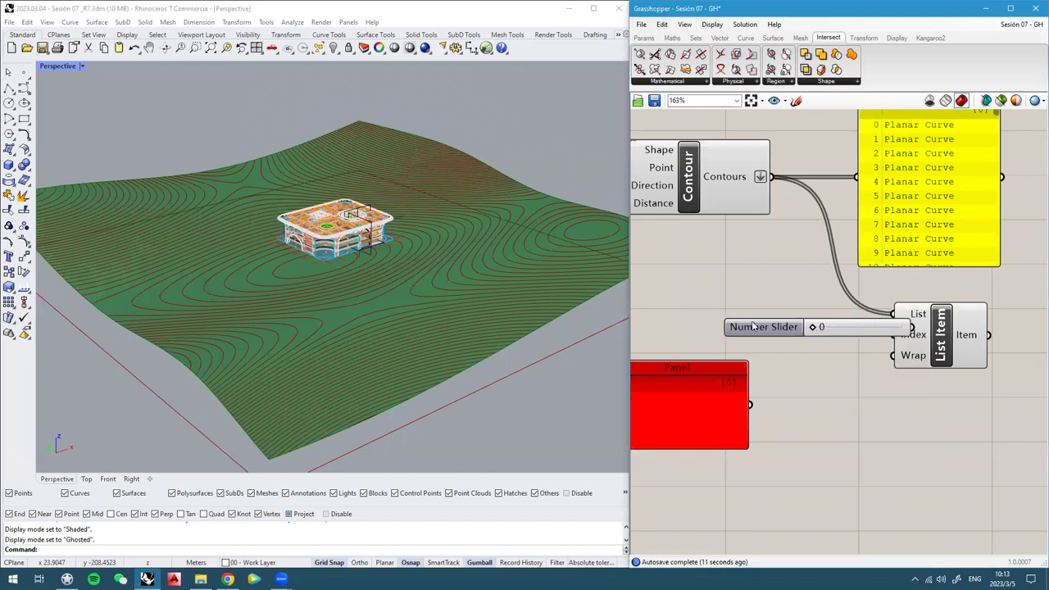
{"action": "left_click_drag", "start_coordinate": [757, 331], "coordinate": [644, 333]}
{"action": "scroll", "coordinate": [838, 259], "scroll_direction": "up", "scroll_amount": 2}
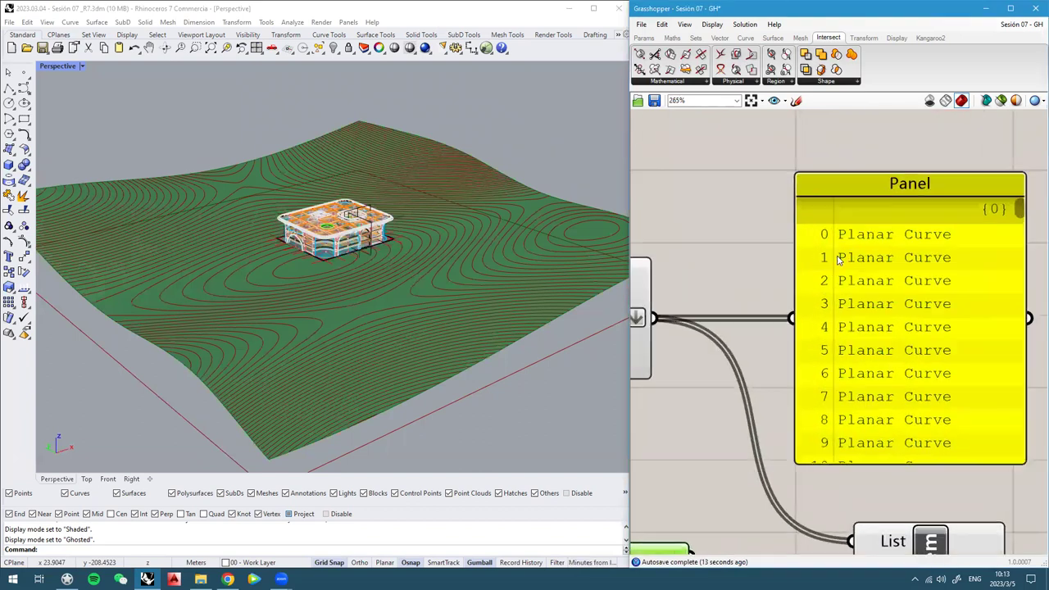
{"action": "scroll", "coordinate": [900, 239], "scroll_direction": "down", "scroll_amount": 2}
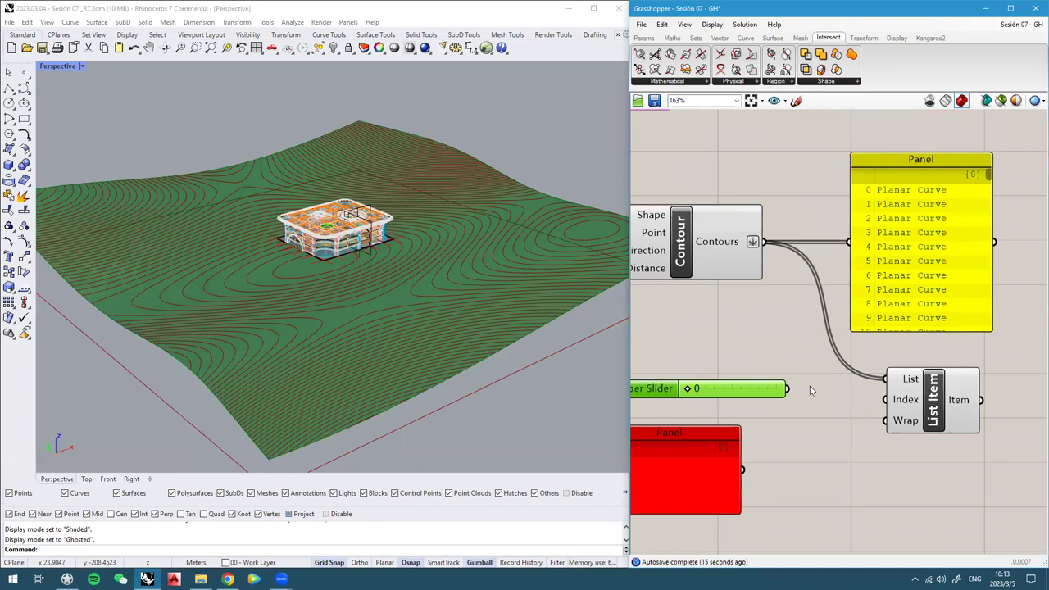
{"action": "left_click_drag", "start_coordinate": [784, 388], "coordinate": [916, 400]}
{"action": "left_click_drag", "start_coordinate": [643, 389], "coordinate": [712, 396]}
Change List Item's index slider to 34 and to 100 to pick out different level curves on the terrain
{"action": "right_click_drag", "start_coordinate": [237, 255], "coordinate": [283, 312]}
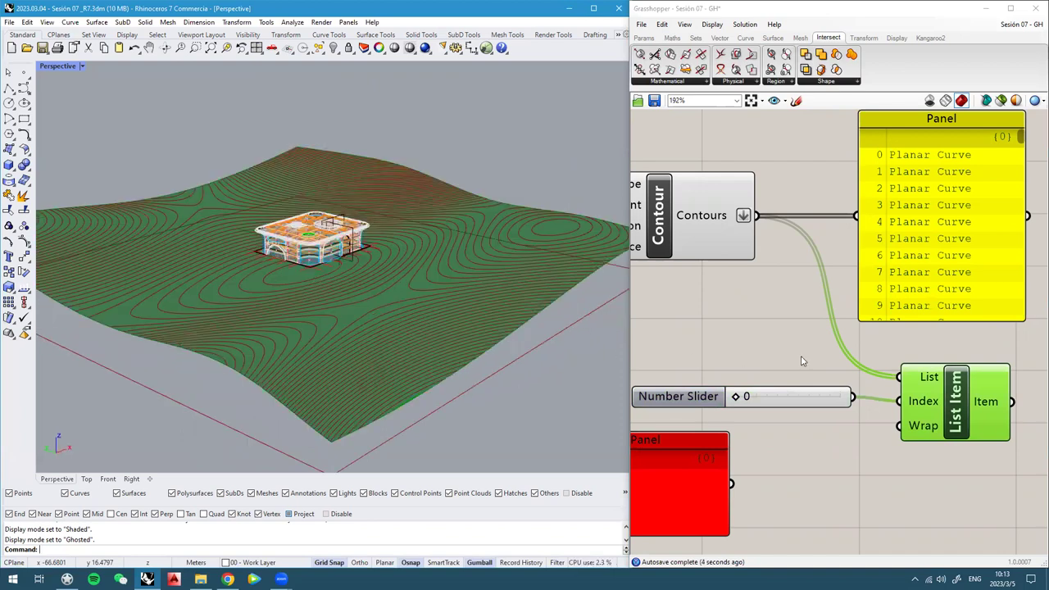
{"action": "middle_click", "coordinate": [964, 400]}
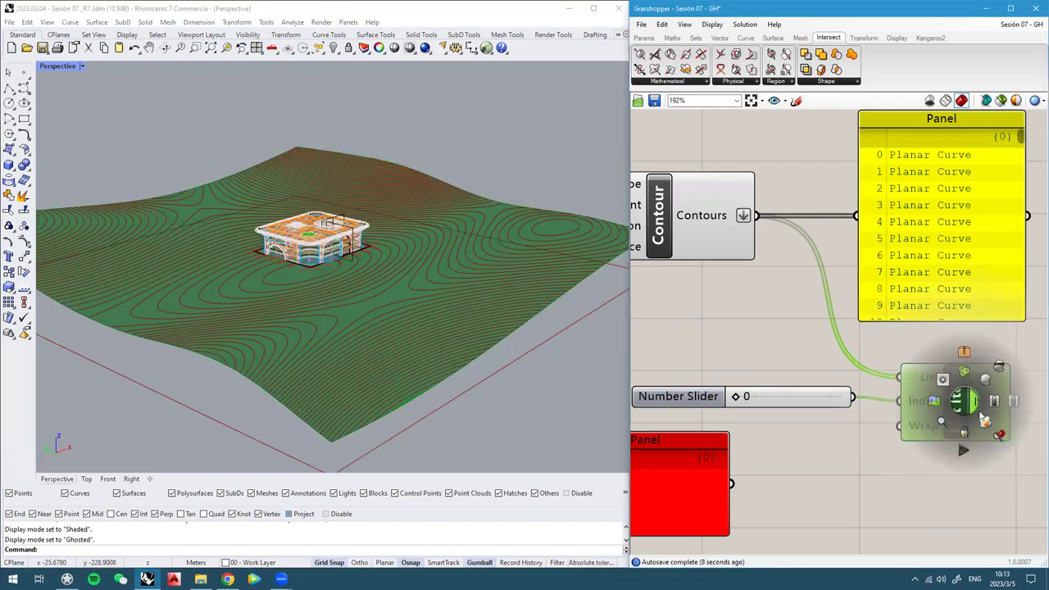
{"action": "right_click_drag", "start_coordinate": [574, 385], "coordinate": [450, 311]}
{"action": "right_click_drag", "start_coordinate": [210, 246], "coordinate": [369, 303]}
{"action": "scroll", "coordinate": [362, 265], "scroll_direction": "up", "scroll_amount": 3}
{"action": "scroll", "coordinate": [744, 396], "scroll_direction": "up", "scroll_amount": 1}
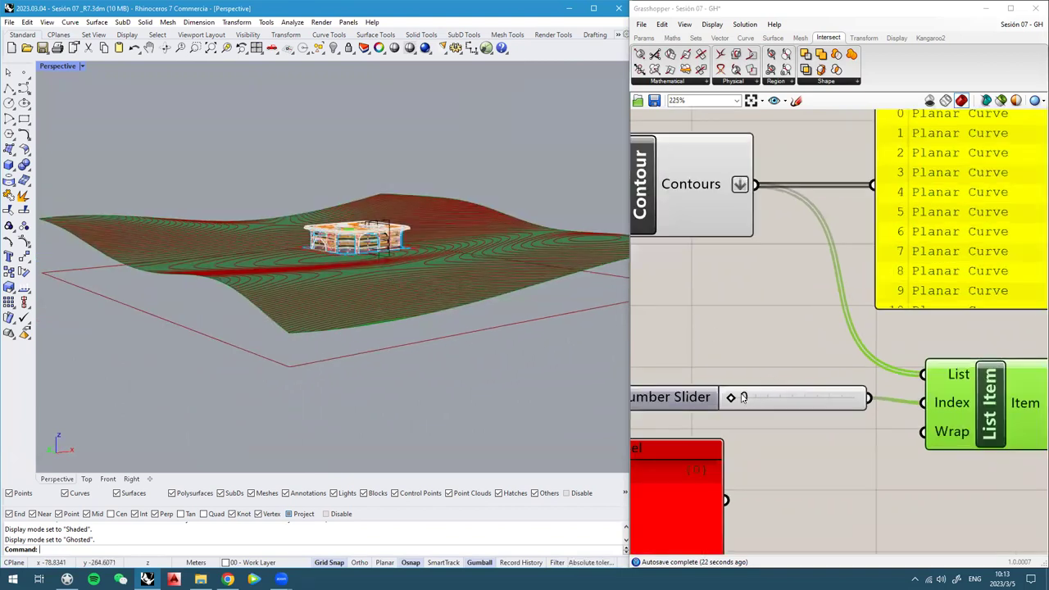
{"action": "left_click_drag", "start_coordinate": [737, 398], "coordinate": [779, 400]}
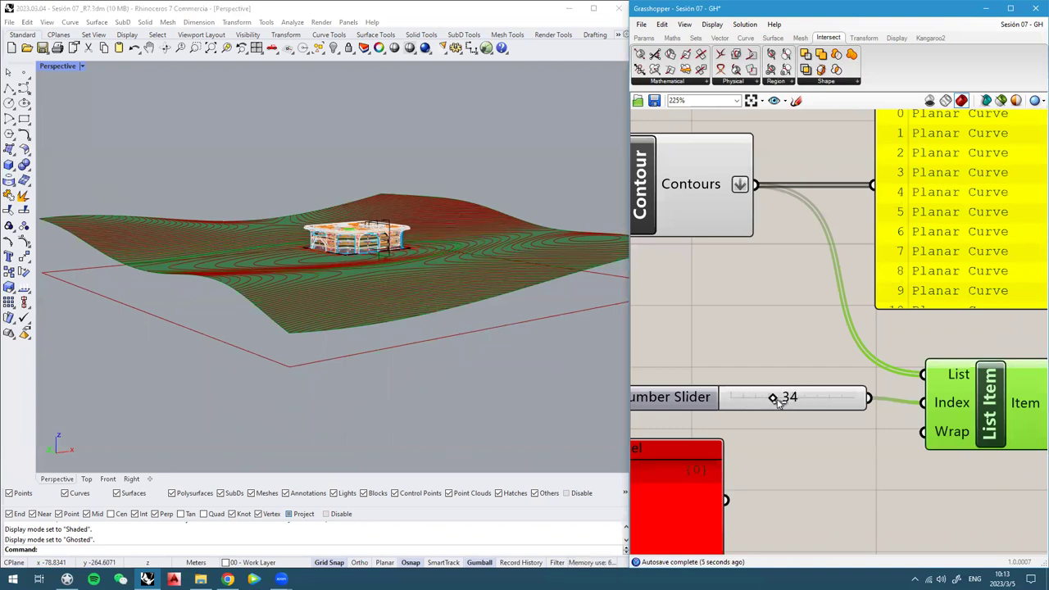
{"action": "right_click_drag", "start_coordinate": [262, 234], "coordinate": [360, 300]}
{"action": "left_click_drag", "start_coordinate": [769, 398], "coordinate": [865, 410]}
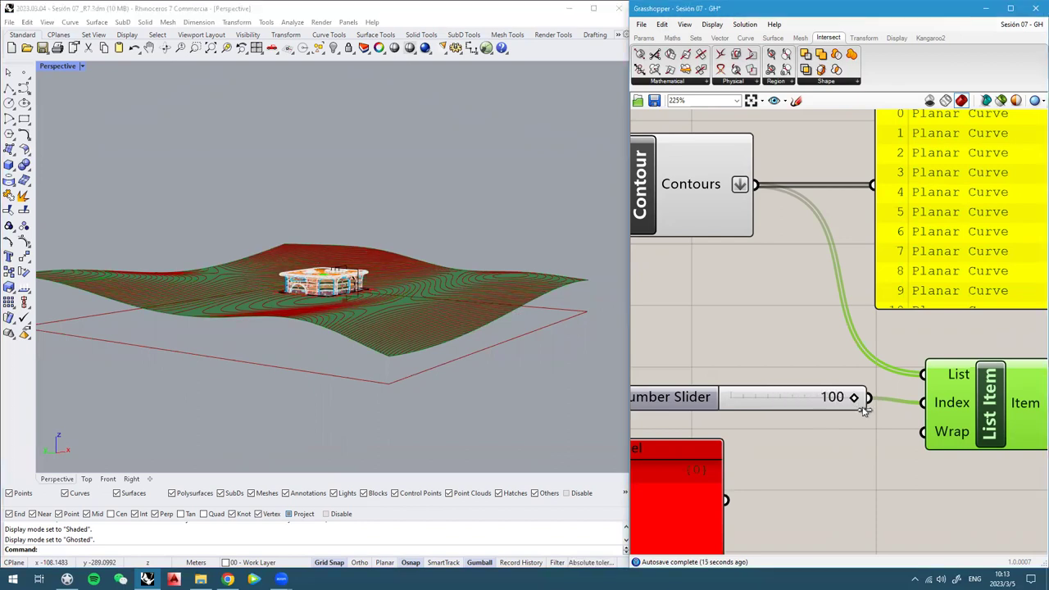
Examine which level curves List Item picks on the terrain at index 100
{"action": "right_click_drag", "start_coordinate": [322, 215], "coordinate": [435, 293]}
{"action": "right_click_drag", "start_coordinate": [344, 322], "coordinate": [270, 317]}
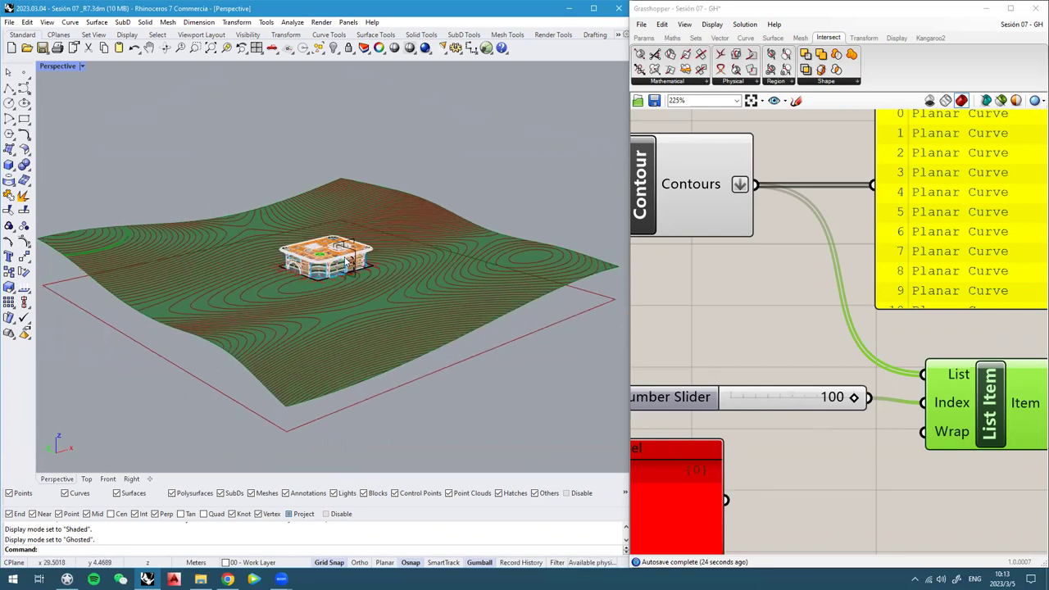
{"action": "right_click_drag", "start_coordinate": [355, 357], "coordinate": [303, 393]}
{"action": "left_click", "coordinate": [780, 325]}
{"action": "scroll", "coordinate": [780, 325], "scroll_direction": "down", "scroll_amount": 3}
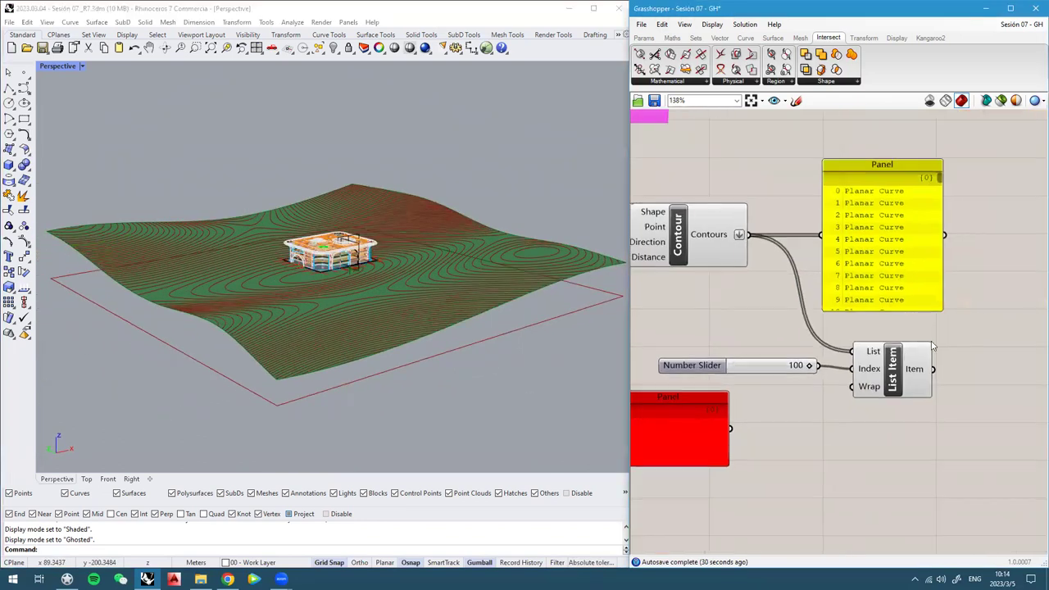
{"action": "left_click", "coordinate": [878, 376]}
{"action": "left_click", "coordinate": [322, 319]}
{"action": "right_click_drag", "start_coordinate": [322, 319], "coordinate": [273, 317]}
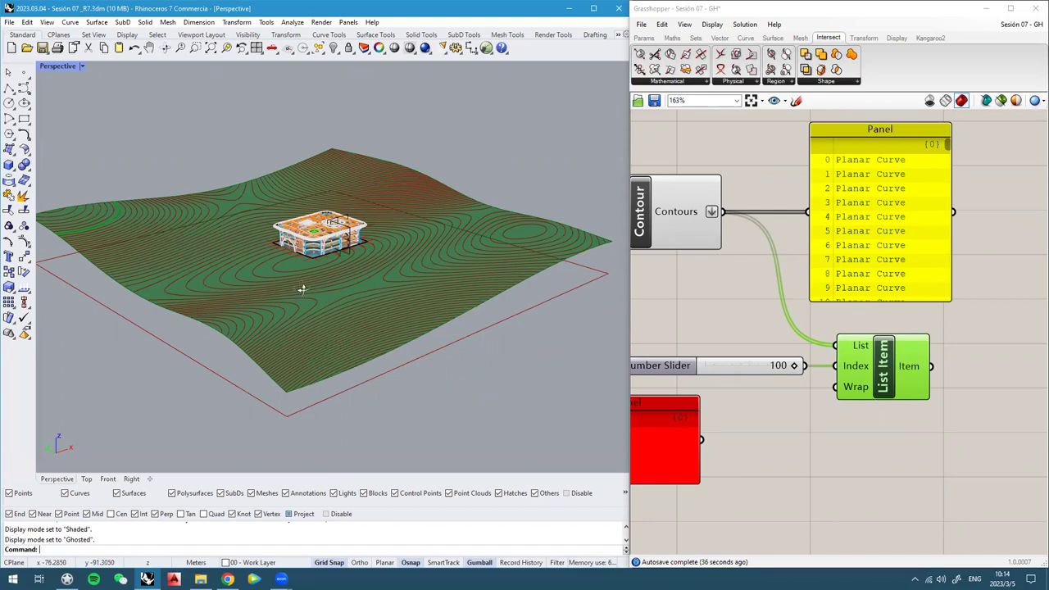
{"action": "right_click_drag", "start_coordinate": [302, 289], "coordinate": [313, 293]}
{"action": "scroll", "coordinate": [762, 305], "scroll_direction": "down", "scroll_amount": 2}
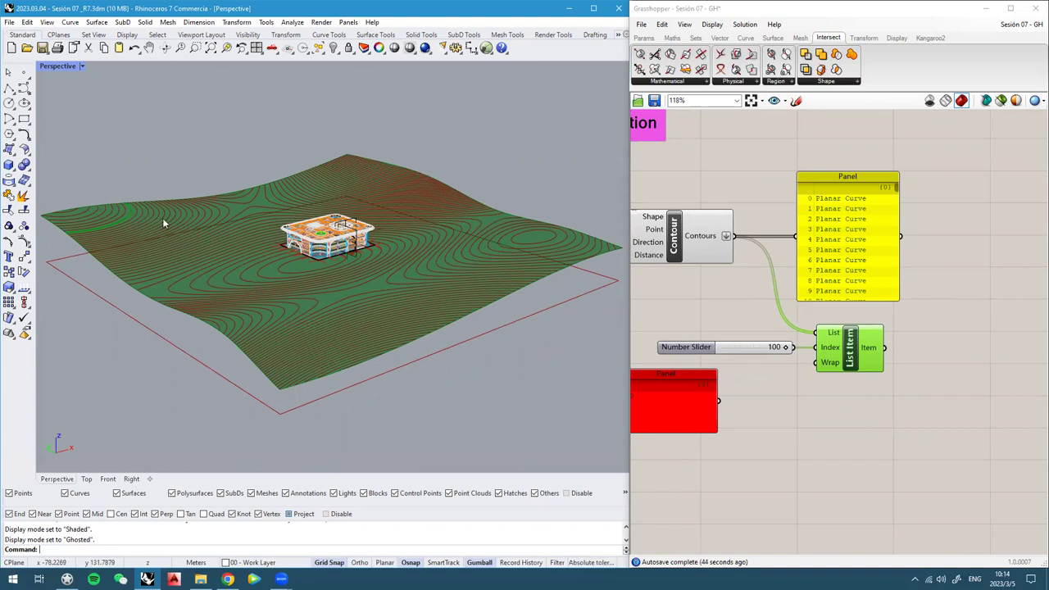
Move the yellow Contours panel upward to clear the space beside the Contour component
{"action": "left_click", "coordinate": [853, 248]}
{"action": "right_click_drag", "start_coordinate": [846, 248], "coordinate": [838, 266]}
{"action": "left_click_drag", "start_coordinate": [836, 281], "coordinate": [836, 184]}
{"action": "scroll", "coordinate": [837, 212], "scroll_direction": "down", "scroll_amount": 1}
{"action": "right_click_drag", "start_coordinate": [815, 253], "coordinate": [901, 257]}
{"action": "scroll", "coordinate": [828, 261], "scroll_direction": "up", "scroll_amount": 1}
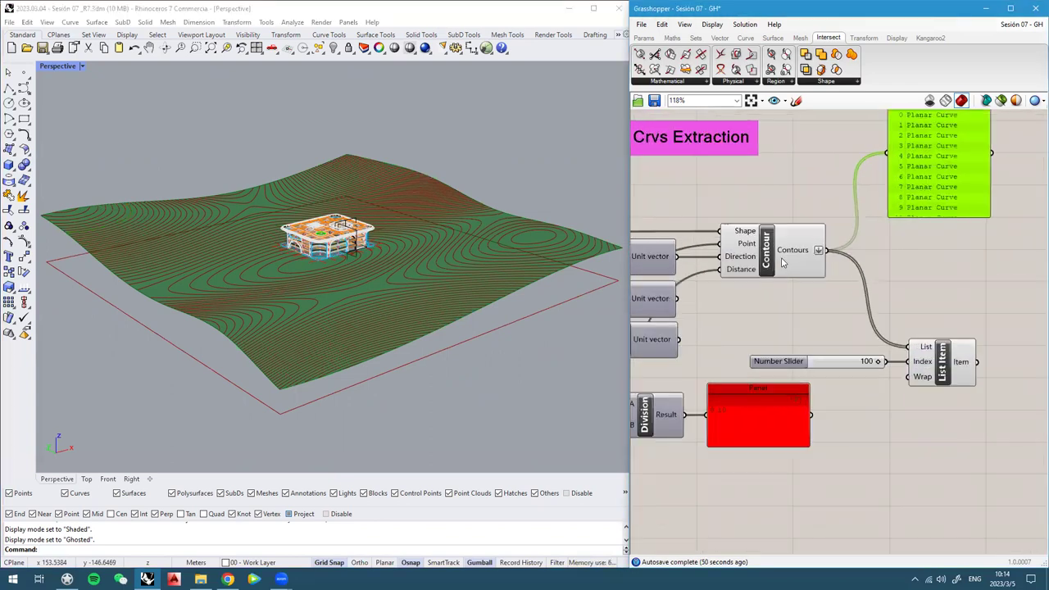
Delete the List Item component together with its index number slider
{"action": "left_click", "coordinate": [772, 259]}
{"action": "left_click", "coordinate": [944, 363]}
{"action": "right_click_drag", "start_coordinate": [267, 270], "coordinate": [260, 282]}
{"action": "left_click_drag", "start_coordinate": [966, 406], "coordinate": [828, 250]}
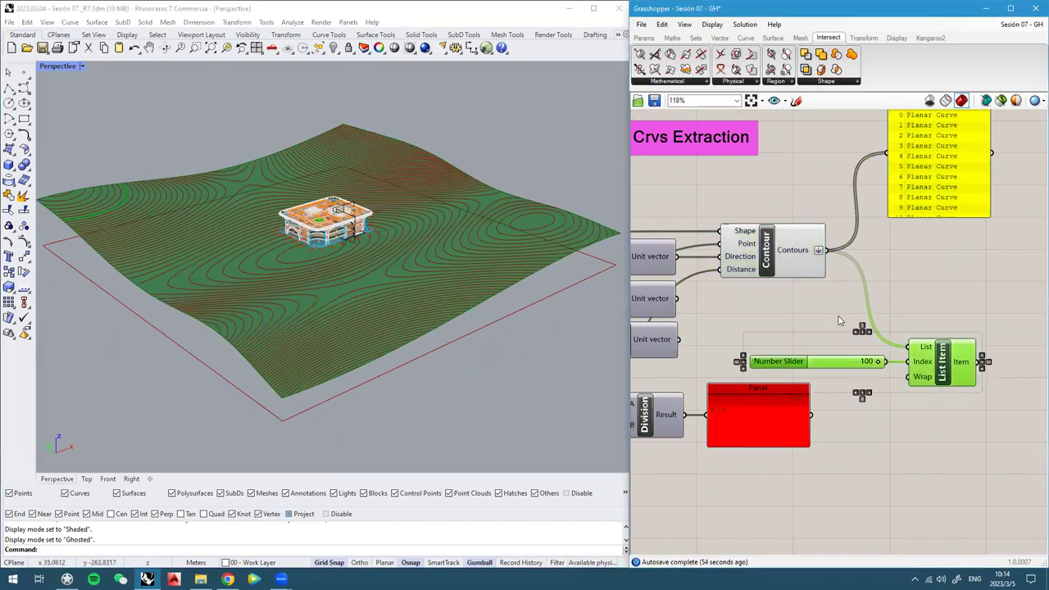
{"action": "left_click", "coordinate": [661, 24]}
{"action": "left_click", "coordinate": [686, 141]}
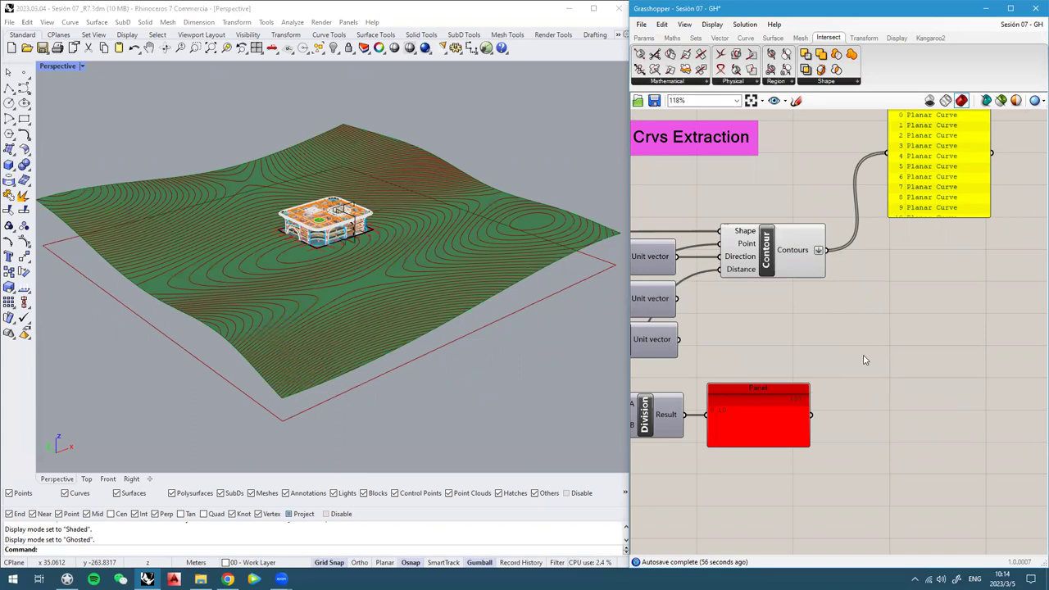
{"action": "right_click_drag", "start_coordinate": [338, 284], "coordinate": [362, 308]}
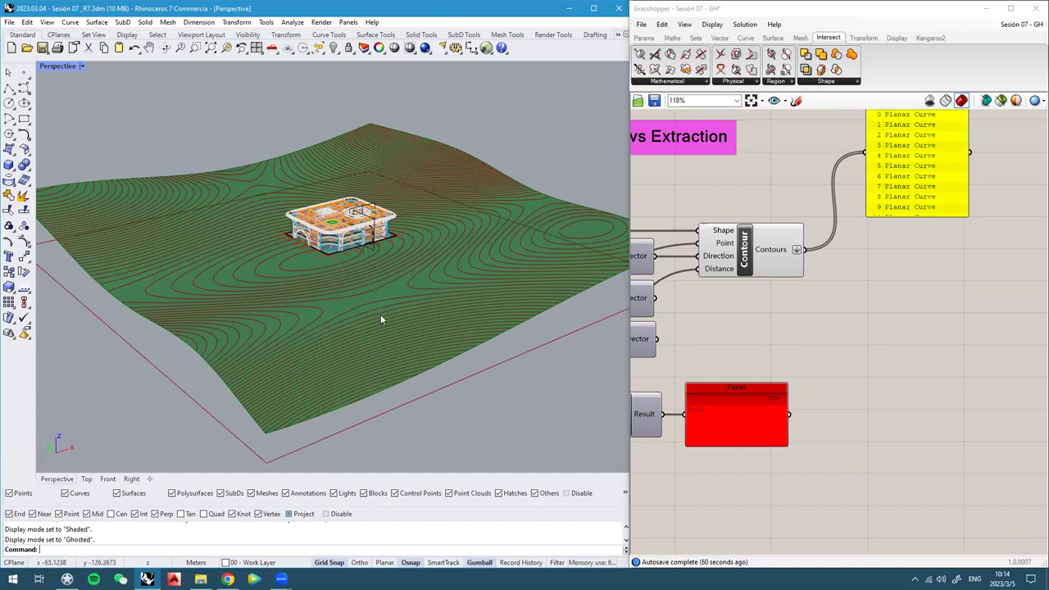
Add an Evaluate Curve component beside Contour and connect the Contours output to its Curve input
{"action": "mouse_move", "coordinate": [367, 373]}
{"action": "right_mouse_down"}
{"action": "mouse_move", "coordinate": [388, 364]}
{"action": "mouse_move", "coordinate": [376, 366]}
{"action": "right_mouse_up"}
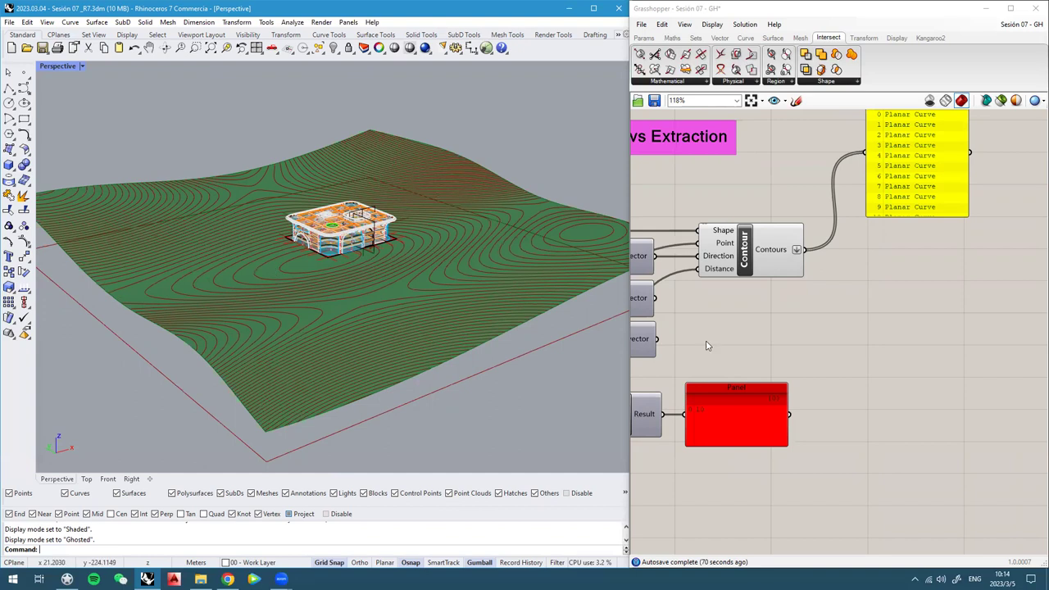
{"action": "right_click_drag", "start_coordinate": [869, 328], "coordinate": [850, 340]}
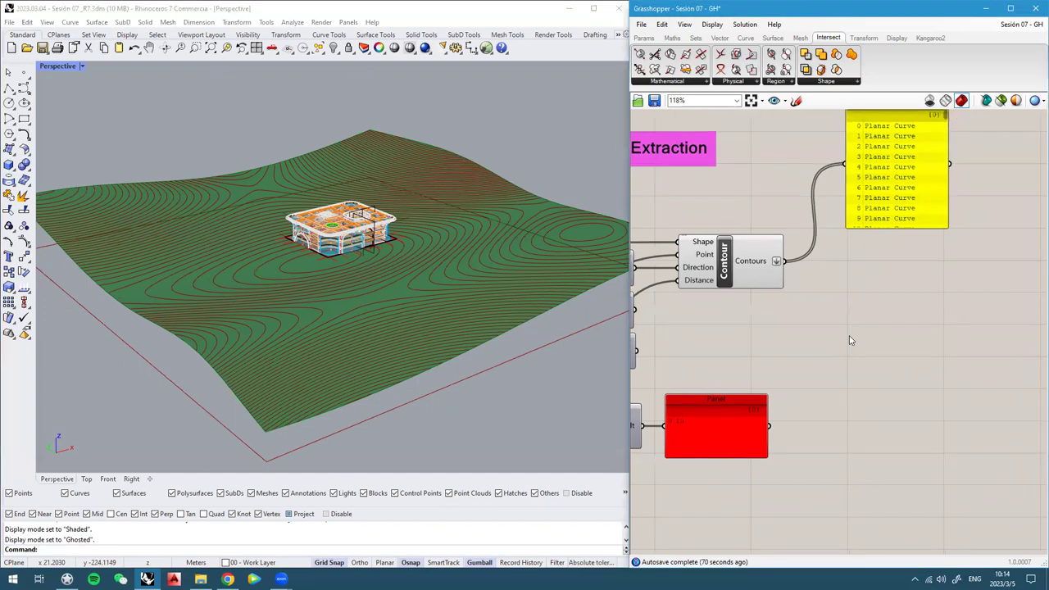
{"action": "double_click", "coordinate": [806, 342]}
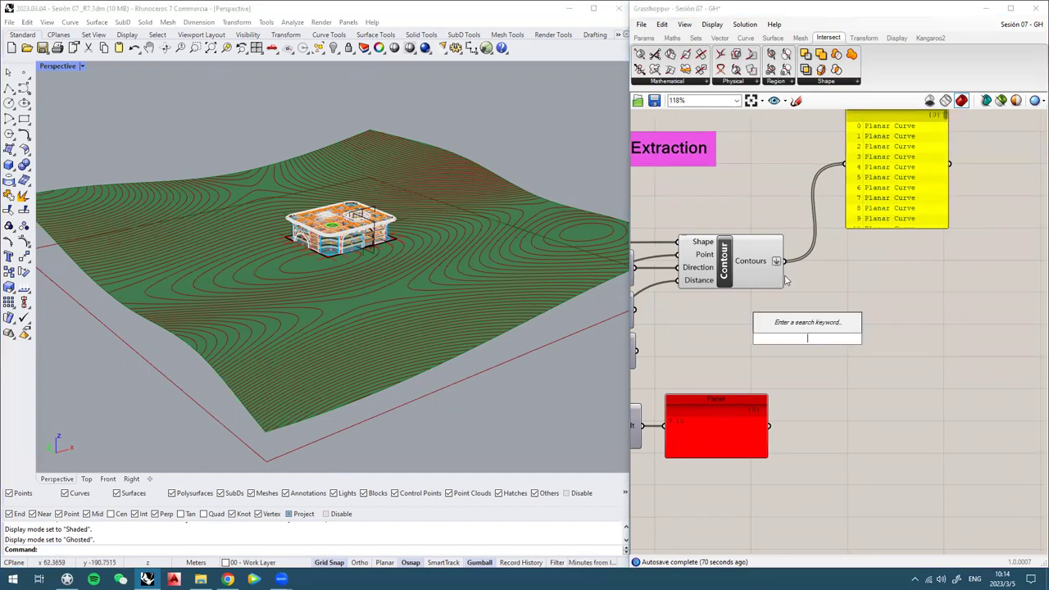
{"action": "type", "text": "eva"}
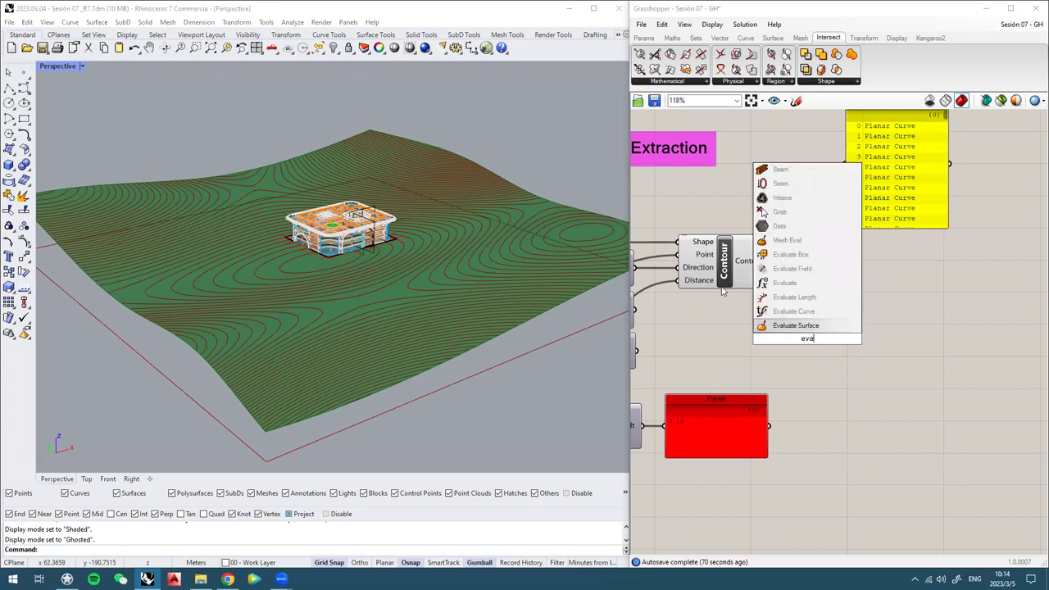
{"action": "left_click", "coordinate": [793, 312]}
{"action": "left_click_drag", "start_coordinate": [810, 335], "coordinate": [869, 334]}
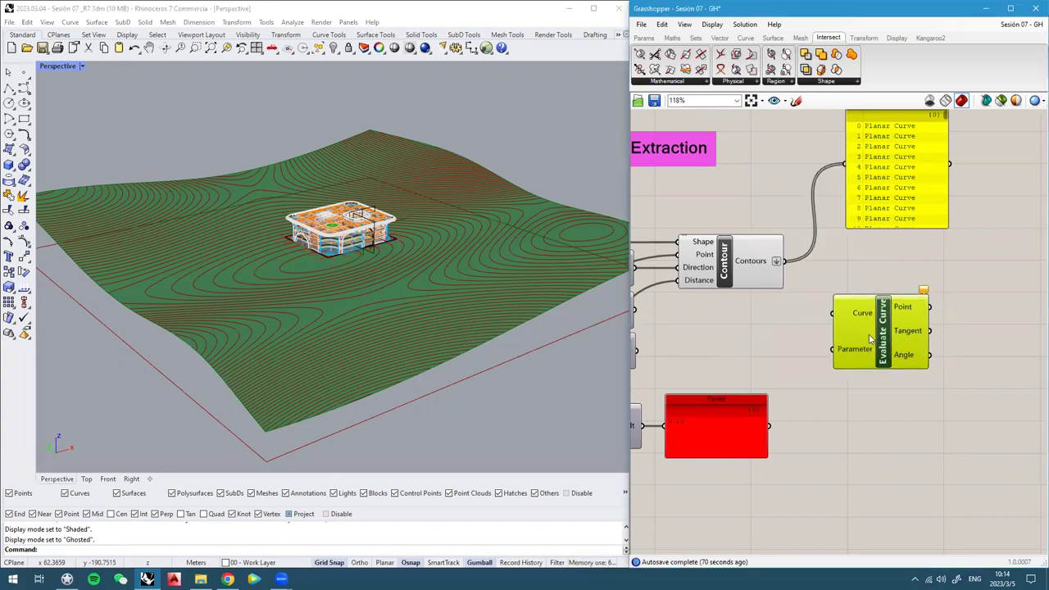
{"action": "left_click_drag", "start_coordinate": [785, 260], "coordinate": [833, 313]}
{"action": "left_click_drag", "start_coordinate": [891, 338], "coordinate": [970, 343]}
Insert a relay on the wire between Contours and Evaluate Curve, leaving room between the relay and the component
{"action": "right_click_drag", "start_coordinate": [865, 310], "coordinate": [832, 299]}
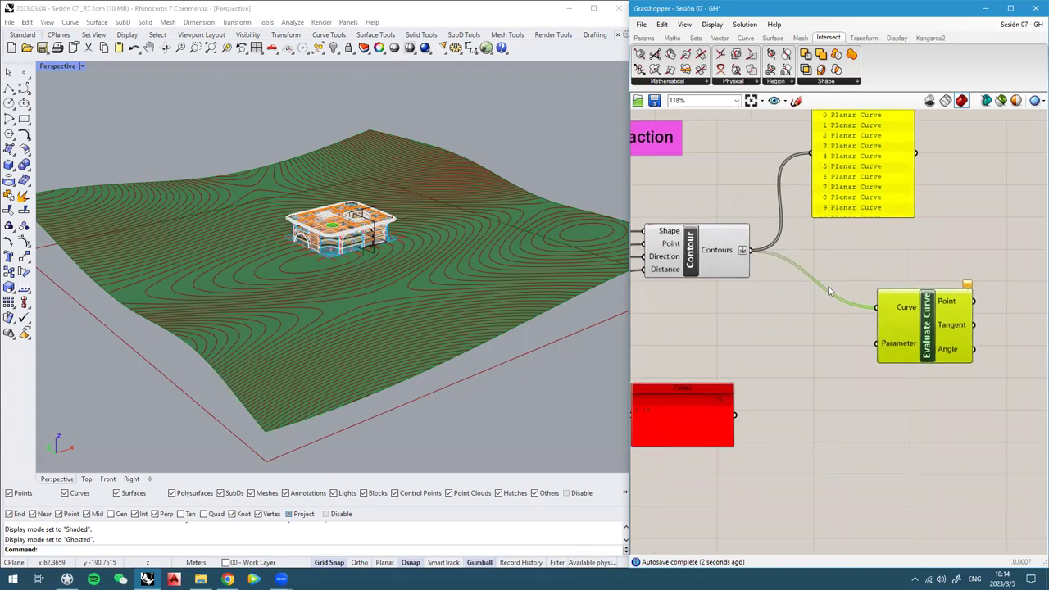
{"action": "double_click", "coordinate": [815, 284]}
{"action": "left_click_drag", "start_coordinate": [815, 285], "coordinate": [814, 312]}
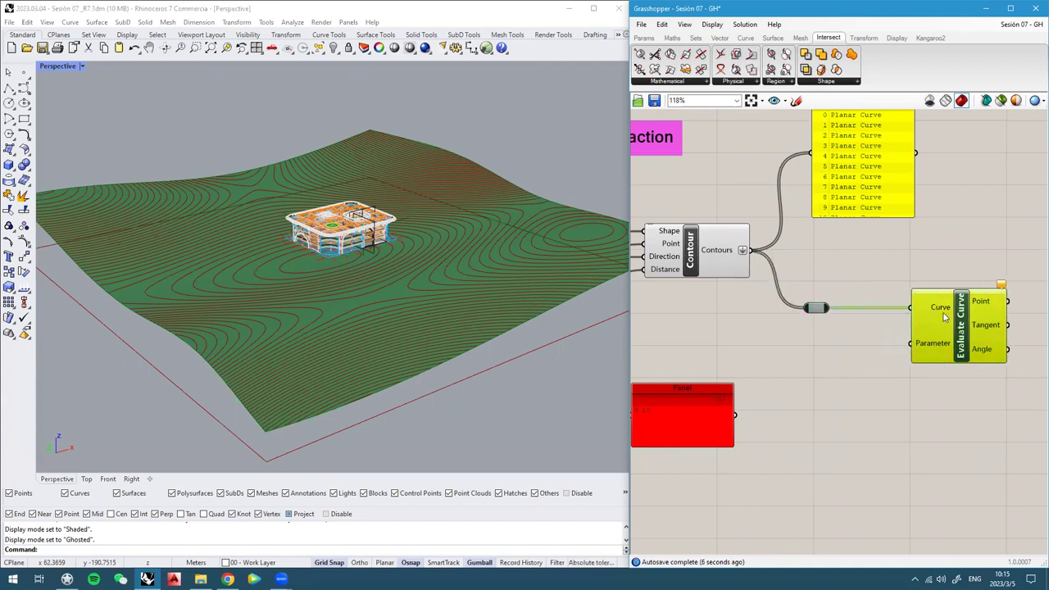
Name the relay on the Contours wire "Primitive Lanscape Crvs"
{"action": "scroll", "coordinate": [812, 307], "scroll_direction": "up", "scroll_amount": 1}
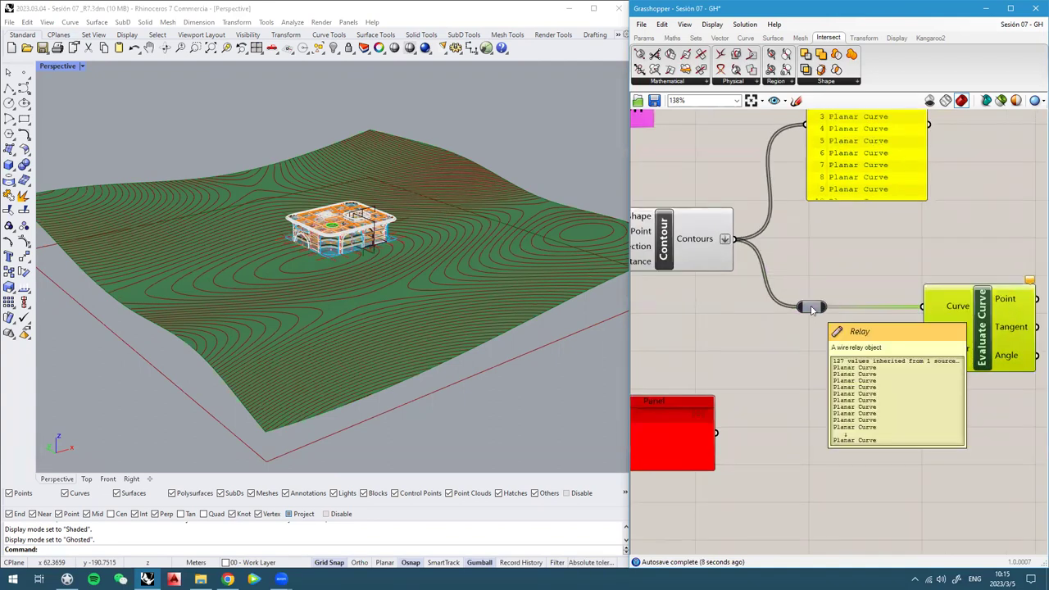
{"action": "right_click", "coordinate": [811, 309]}
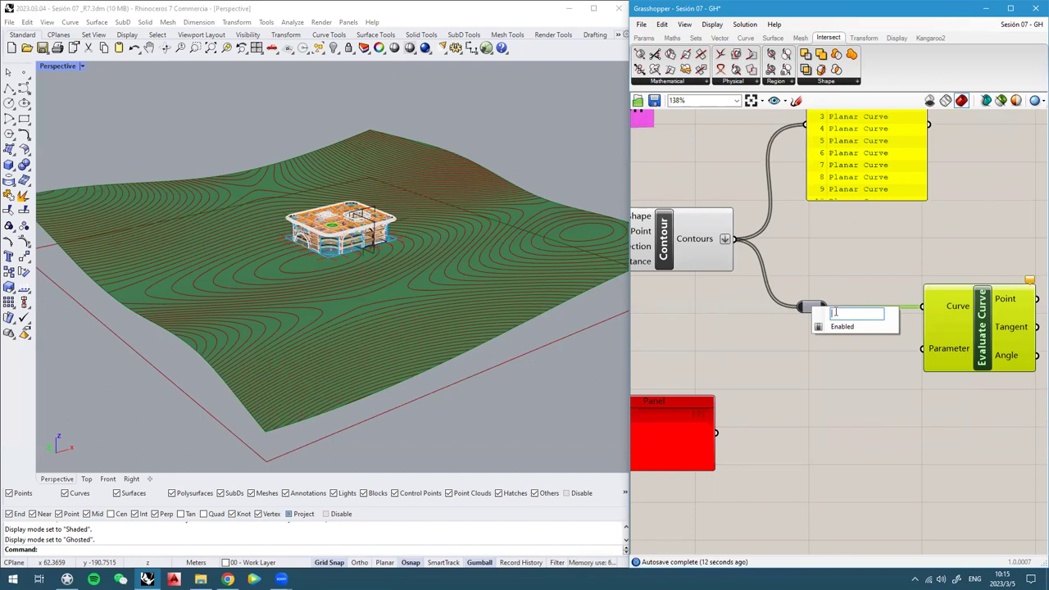
{"action": "type", "text": "Primitive"}
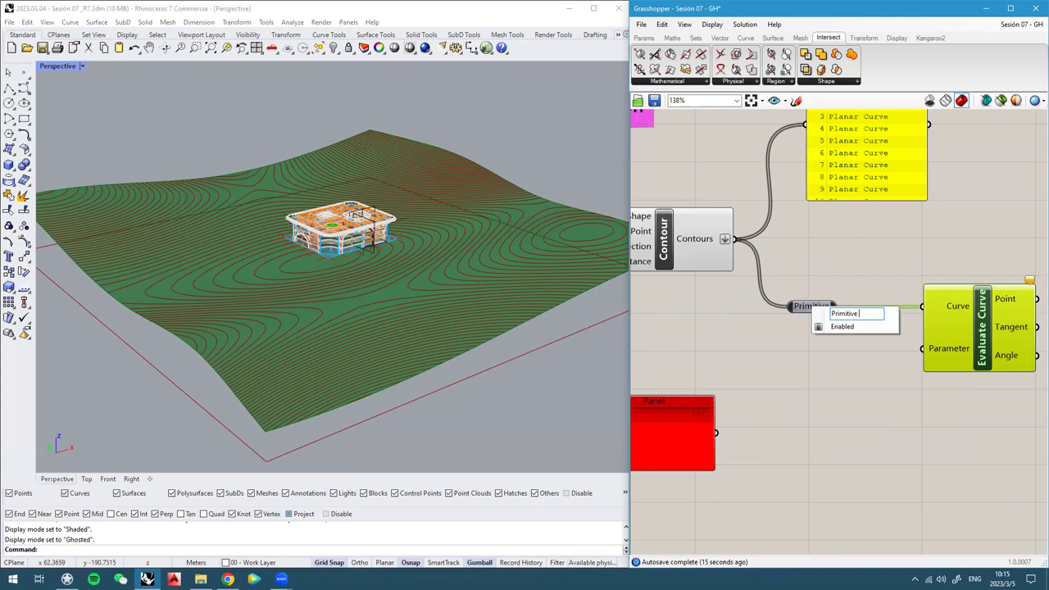
{"action": "right_click", "coordinate": [836, 314]}
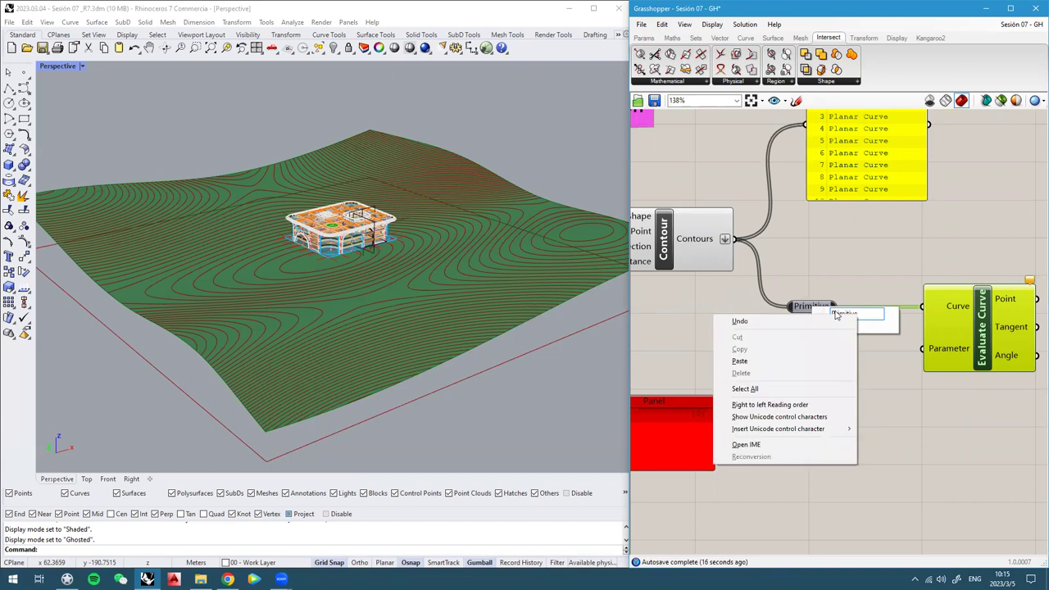
{"action": "left_click", "coordinate": [867, 313]}
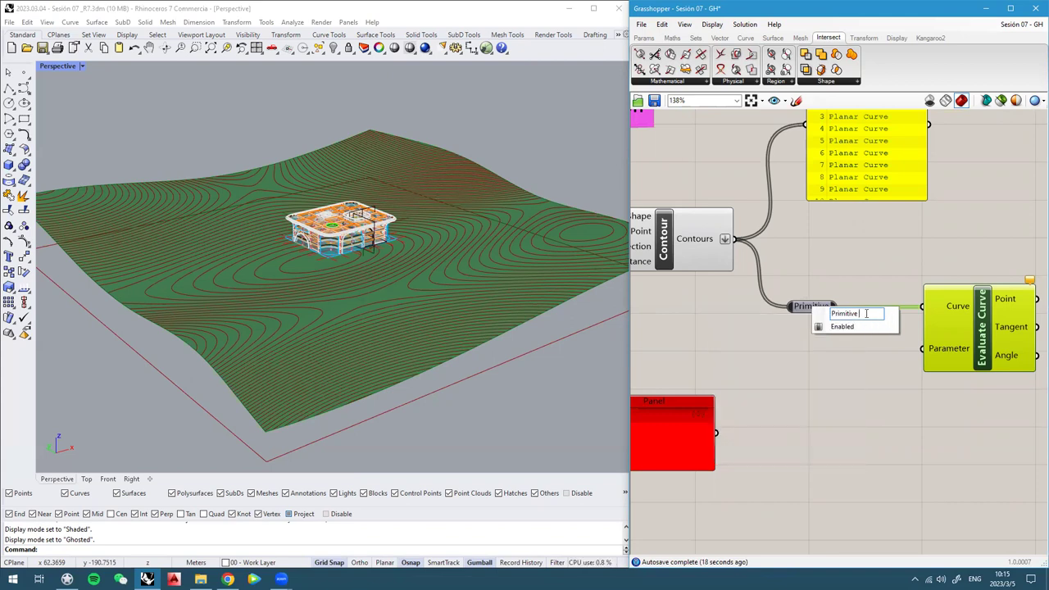
{"action": "type", "text": "Lans"}
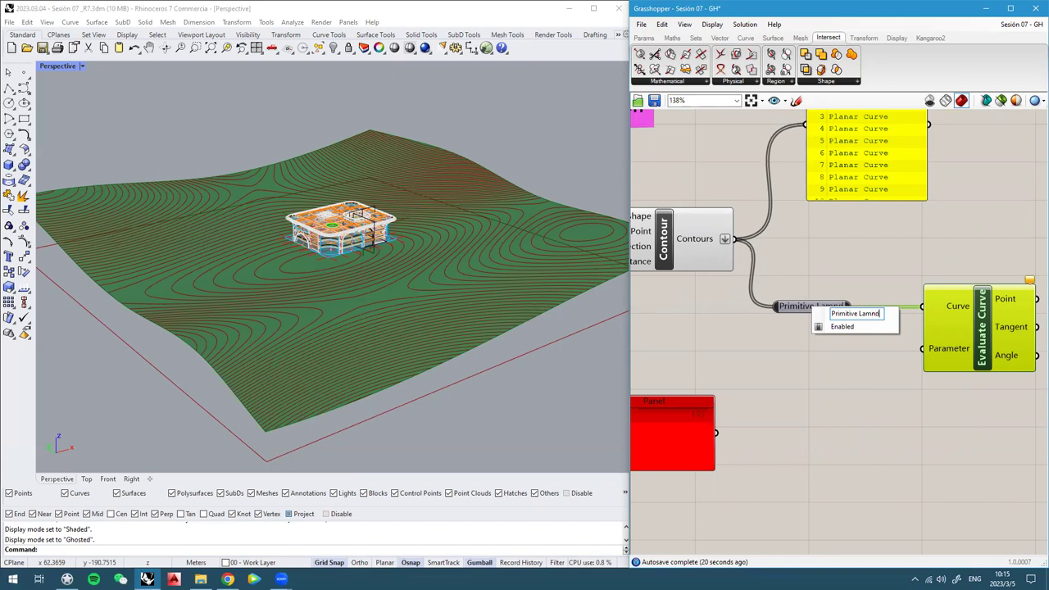
{"action": "type", "text": "cape Crvs"}
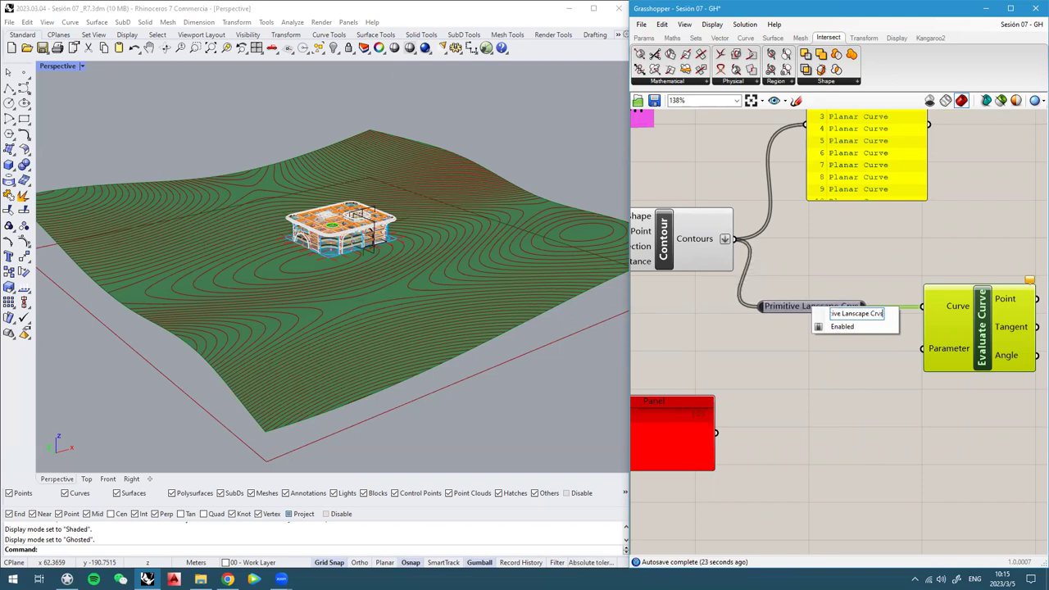
{"action": "key", "text": "Return"}
Move the Evaluate Curve component and the Primitive Lanscape Crvs relay farther from Contour to space them out
{"action": "right_click_drag", "start_coordinate": [886, 273], "coordinate": [828, 261]}
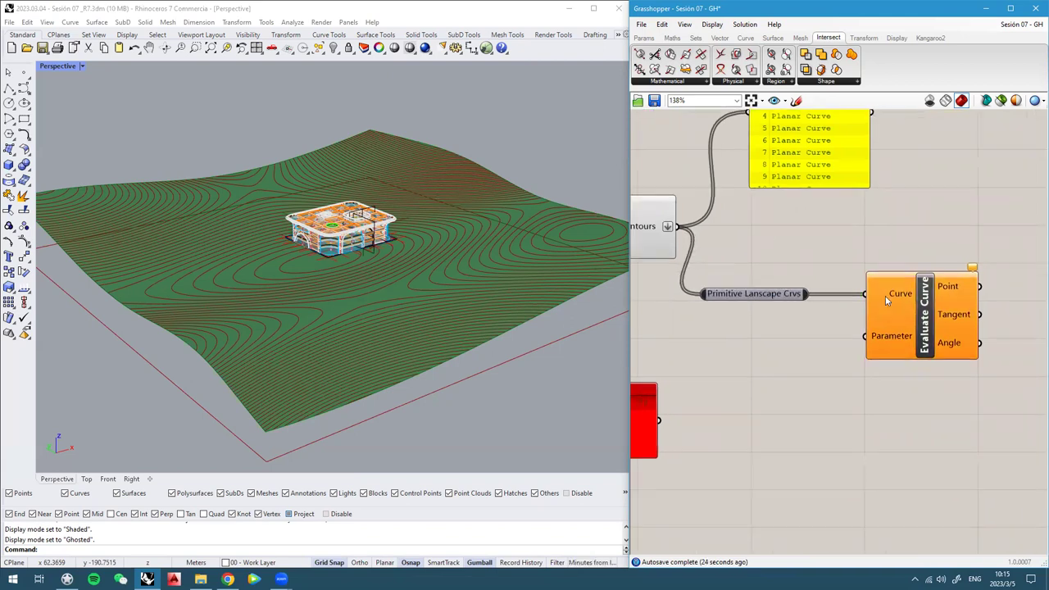
{"action": "left_click_drag", "start_coordinate": [929, 323], "coordinate": [983, 323]}
{"action": "left_click_drag", "start_coordinate": [753, 298], "coordinate": [796, 298]}
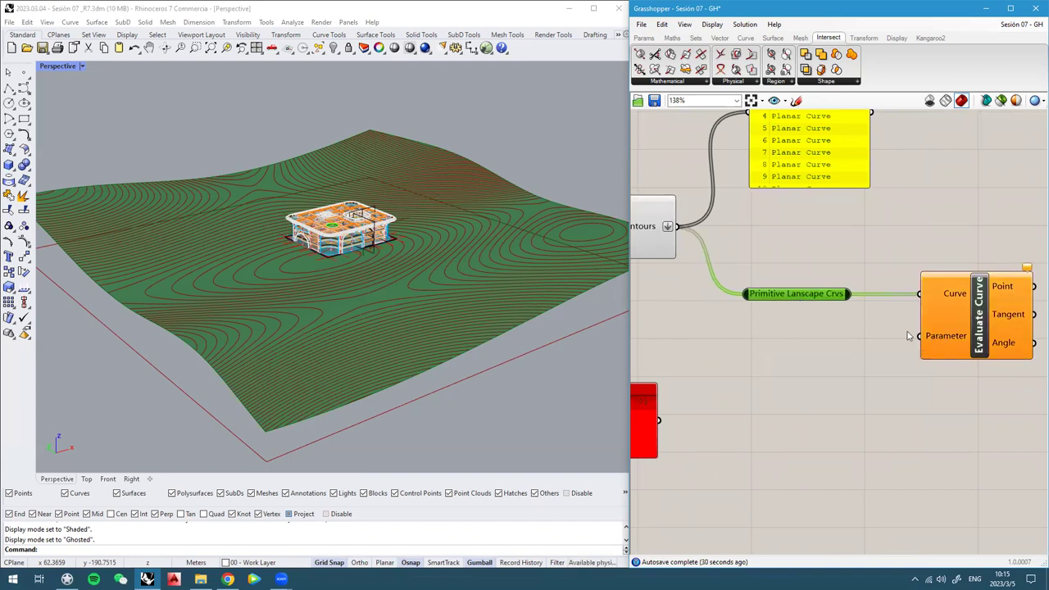
{"action": "right_click_drag", "start_coordinate": [306, 272], "coordinate": [368, 298]}
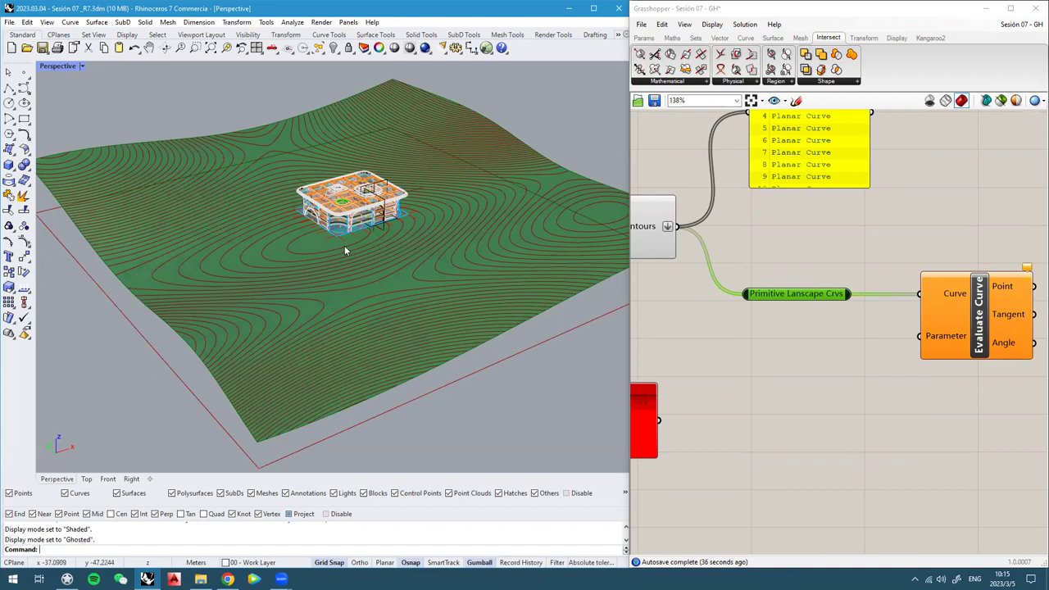
{"action": "right_click_drag", "start_coordinate": [325, 256], "coordinate": [312, 259]}
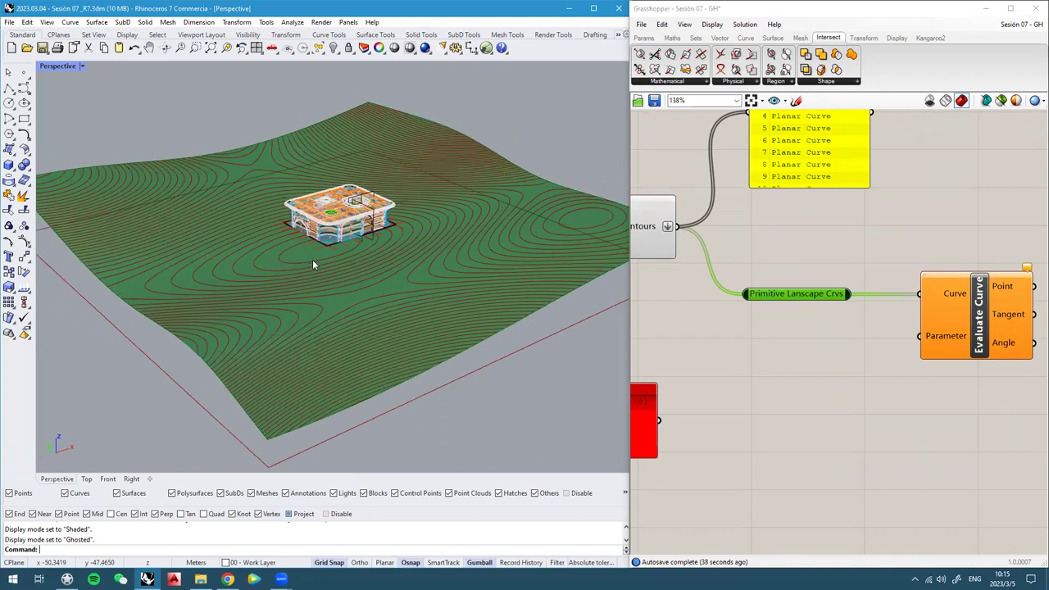
{"action": "left_click", "coordinate": [852, 353]}
Add a number slider set to 1, connect it to Evaluate Curve's Parameter input and align it with that input
{"action": "right_click_drag", "start_coordinate": [852, 352], "coordinate": [853, 341]}
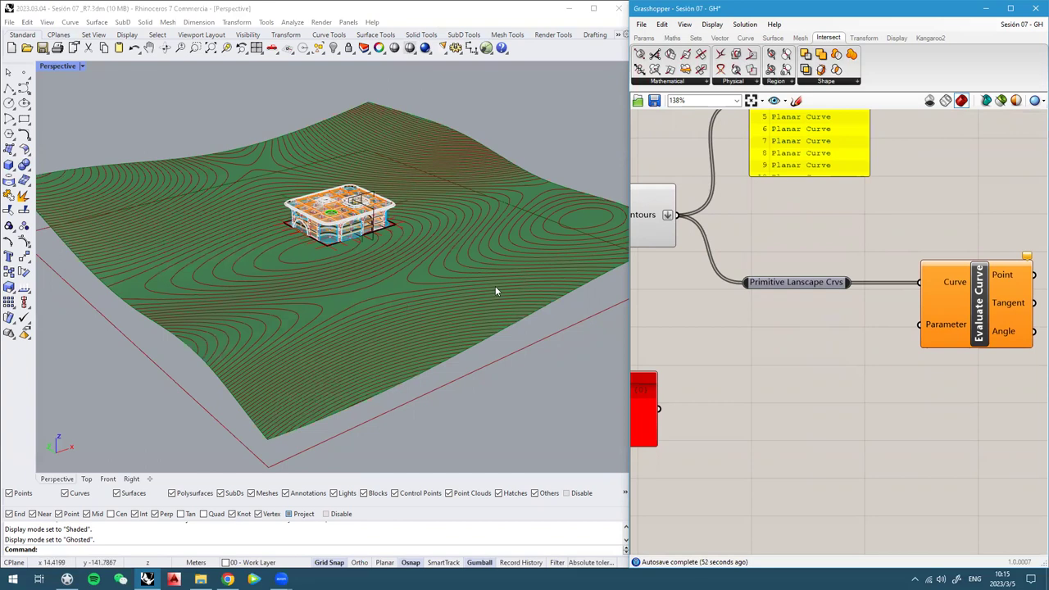
{"action": "double_click", "coordinate": [801, 336]}
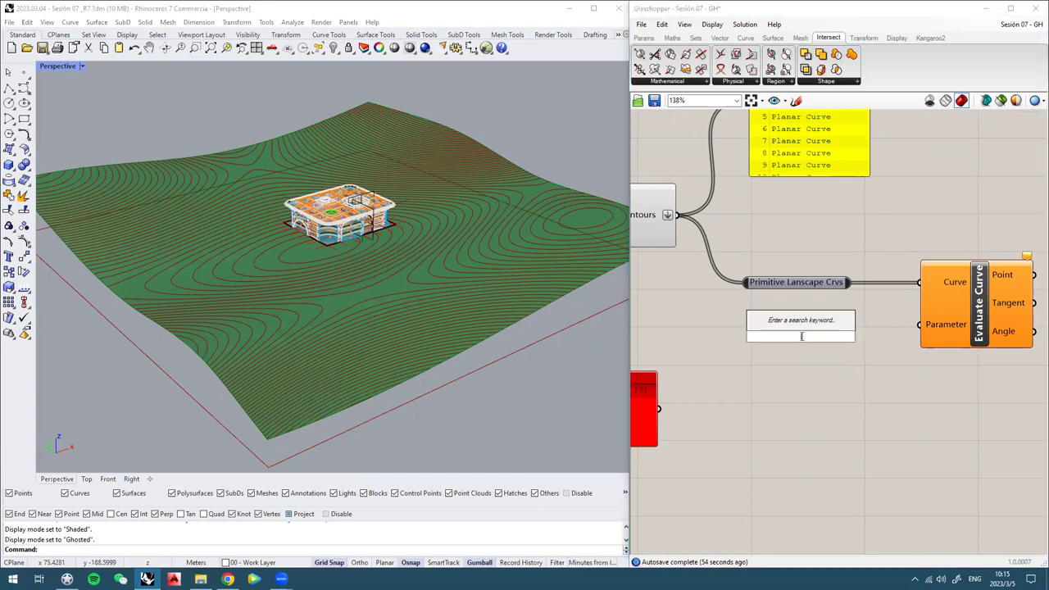
{"action": "type", "text": "number slider"}
{"action": "key", "text": "Return"}
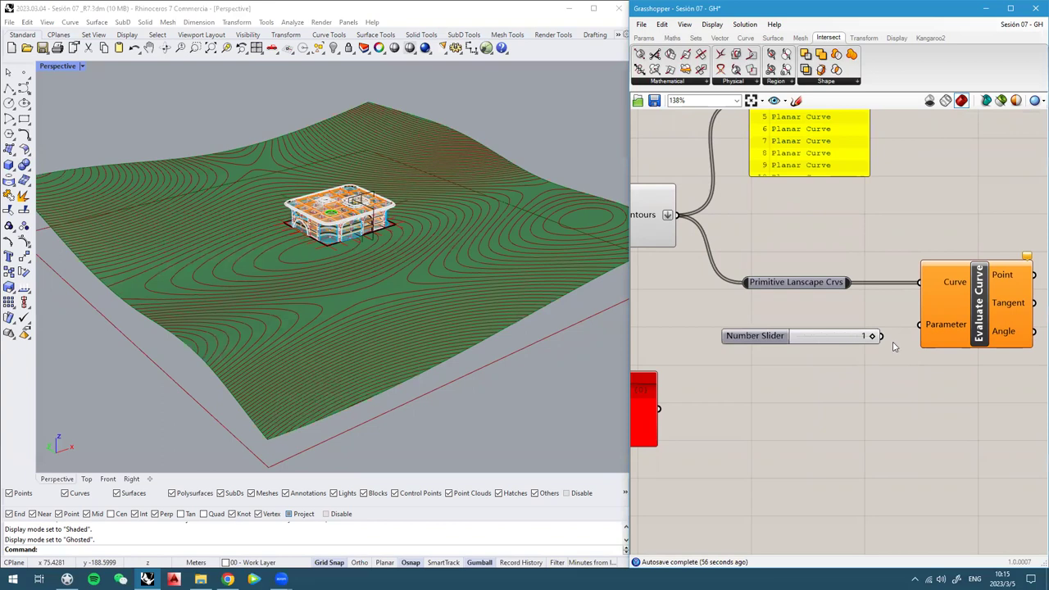
{"action": "left_click_drag", "start_coordinate": [883, 336], "coordinate": [919, 325]}
{"action": "left_click_drag", "start_coordinate": [742, 336], "coordinate": [752, 326]}
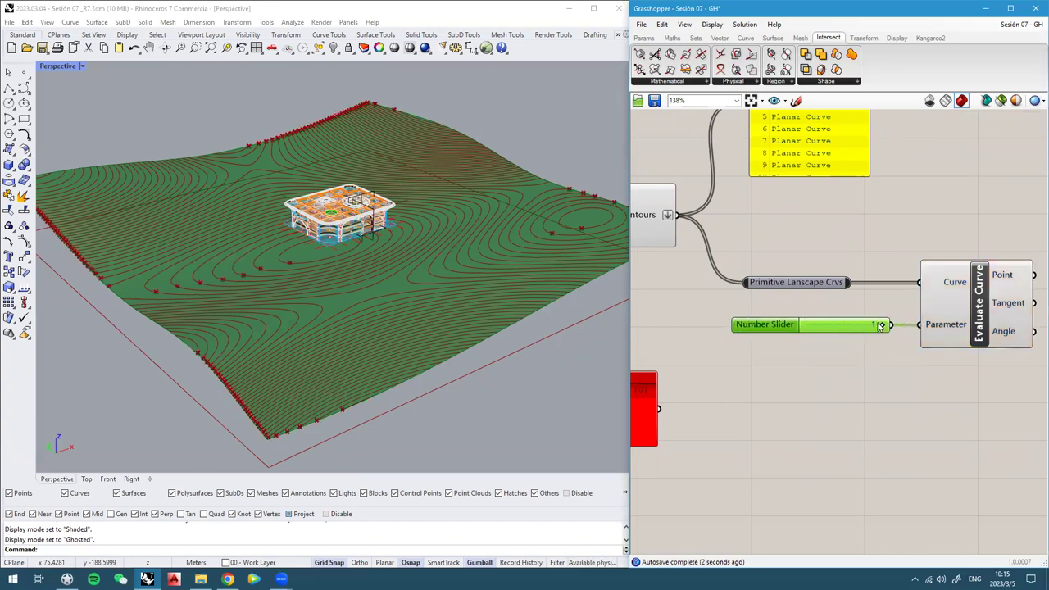
{"action": "left_click_drag", "start_coordinate": [881, 326], "coordinate": [702, 332]}
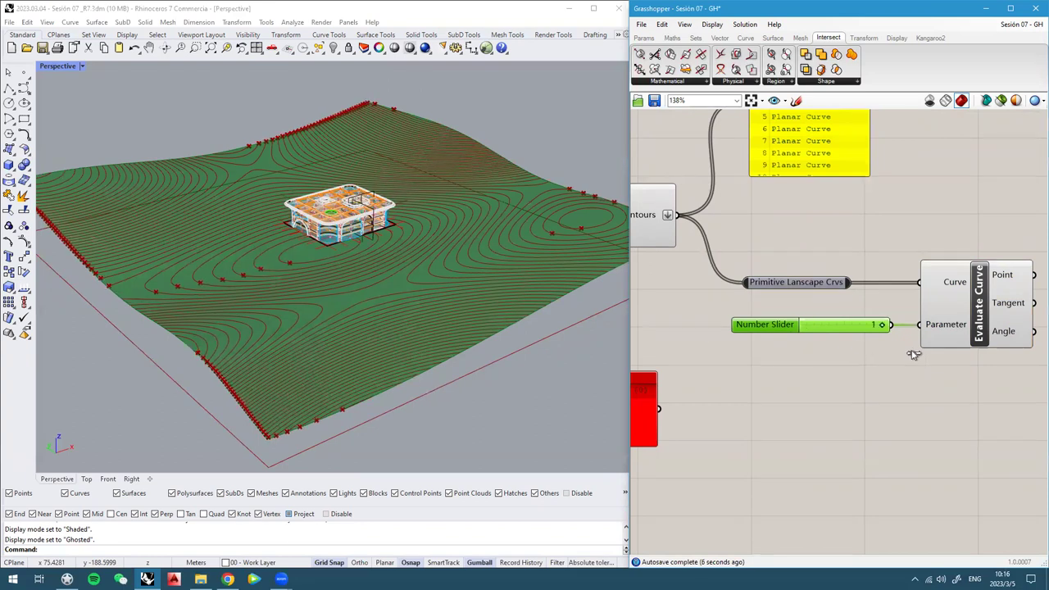
Reparameterize Evaluate Curve's Curve input and set the parameter slider to 0
{"action": "right_click", "coordinate": [946, 285]}
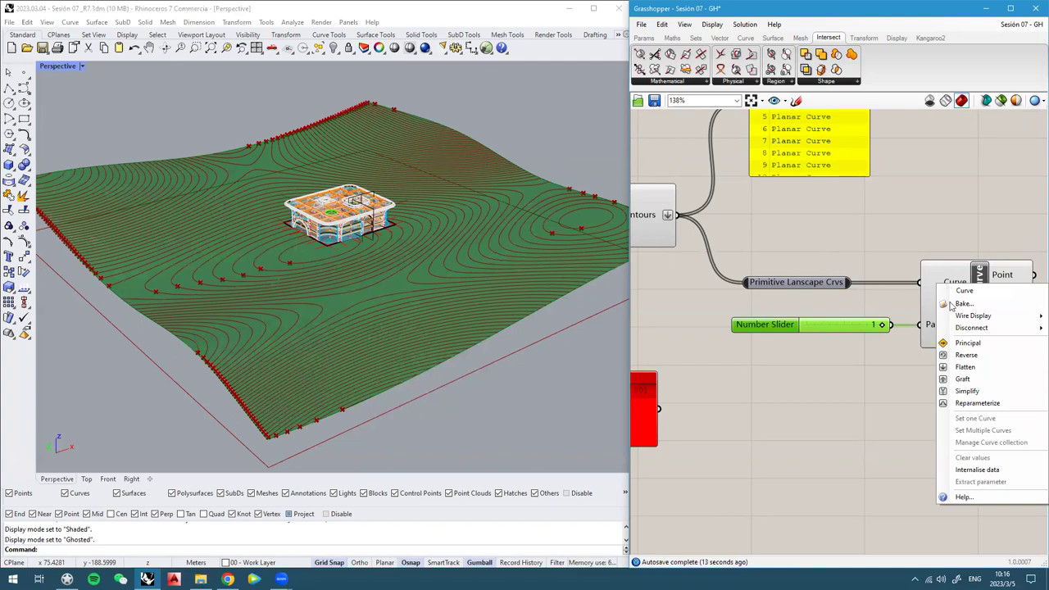
{"action": "left_click", "coordinate": [975, 404]}
{"action": "right_click_drag", "start_coordinate": [381, 329], "coordinate": [379, 326]}
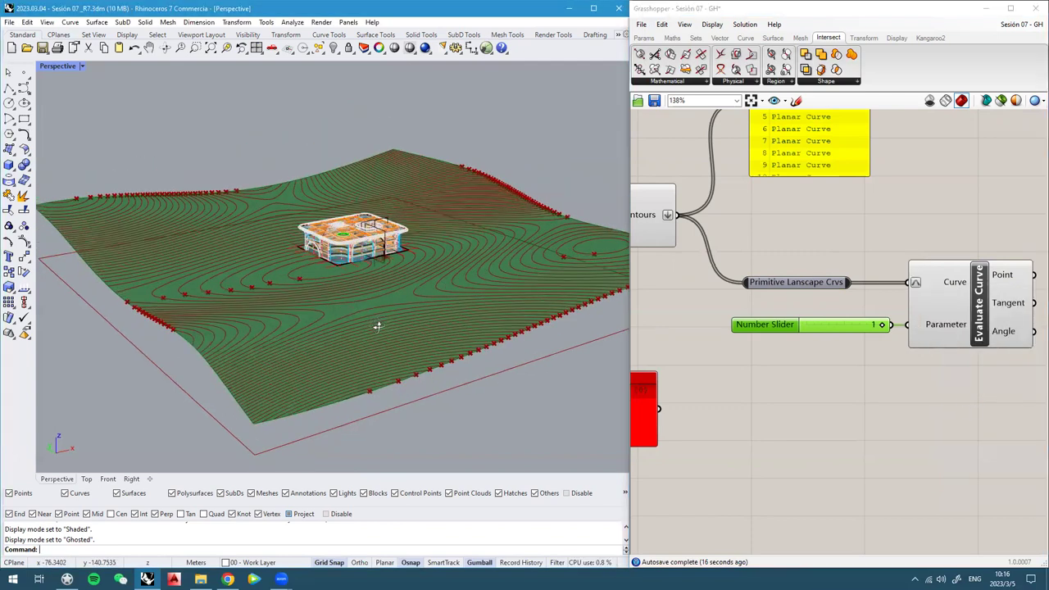
{"action": "left_click_drag", "start_coordinate": [883, 325], "coordinate": [807, 325]}
{"action": "right_click_drag", "start_coordinate": [431, 280], "coordinate": [240, 252]}
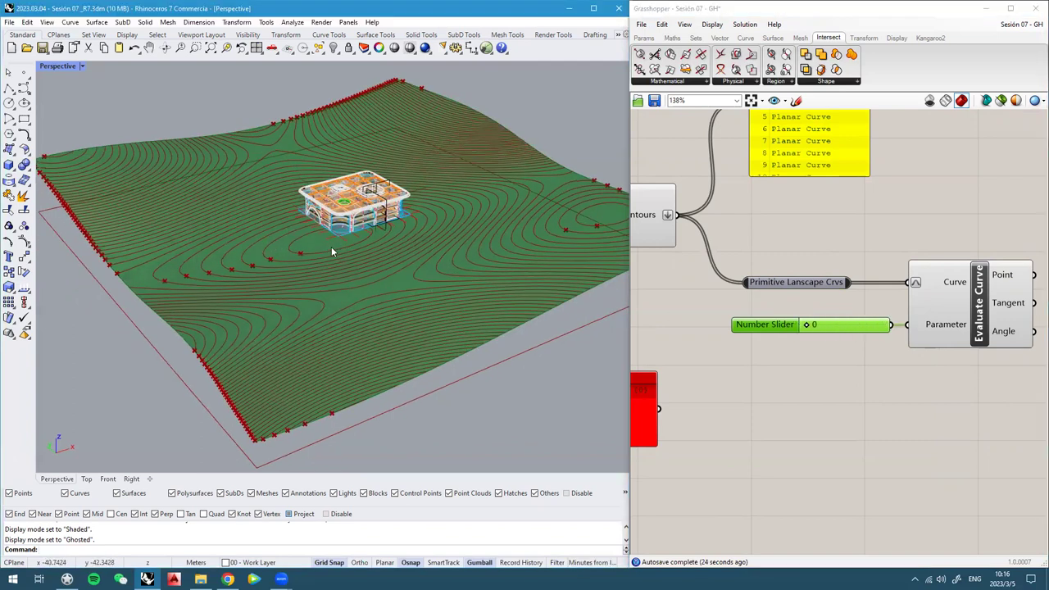
Create a number slider with value 0.50 and connect it to Evaluate Curve's Parameter input in place of the existing one
{"action": "right_click_drag", "start_coordinate": [859, 320], "coordinate": [833, 296]}
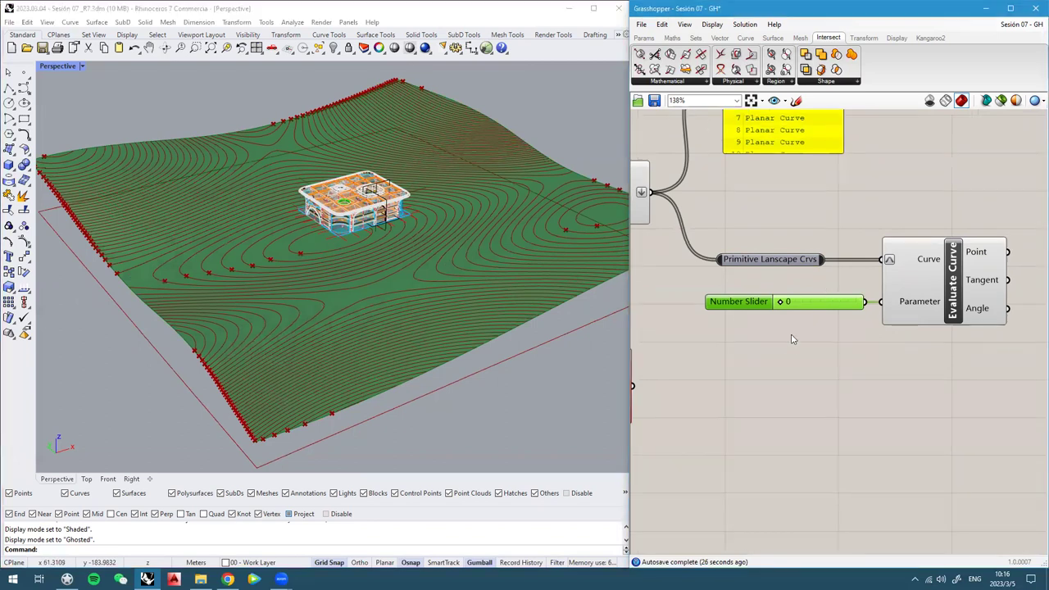
{"action": "double_click", "coordinate": [787, 342]}
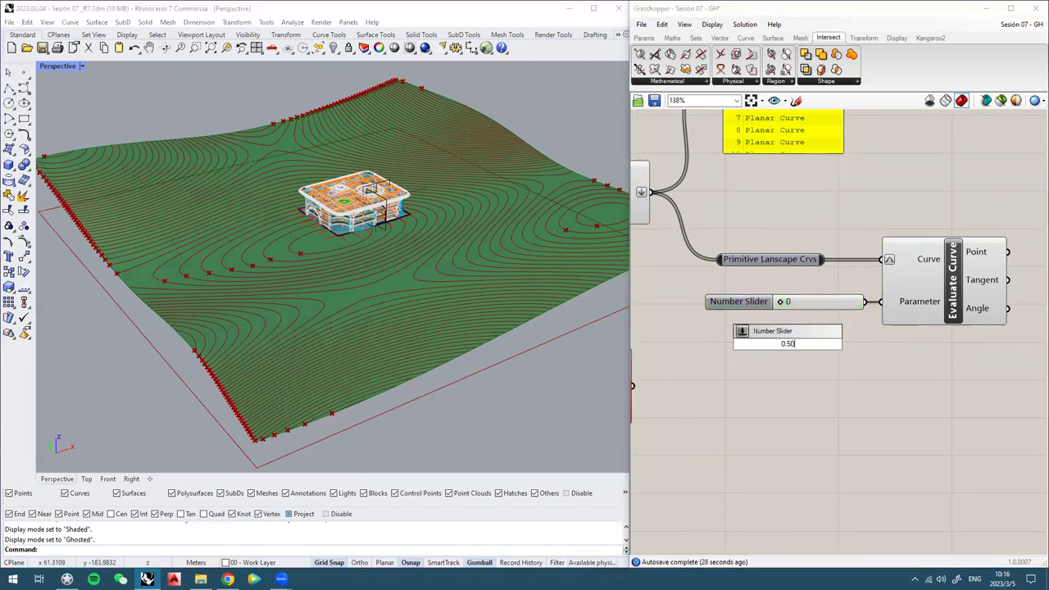
{"action": "type", "text": "0.50"}
{"action": "key", "text": "Return"}
{"action": "left_click_drag", "start_coordinate": [867, 343], "coordinate": [882, 301]}
Delete the disconnected slider with value 0 and move the 0.50 slider into its place
{"action": "left_click", "coordinate": [735, 304]}
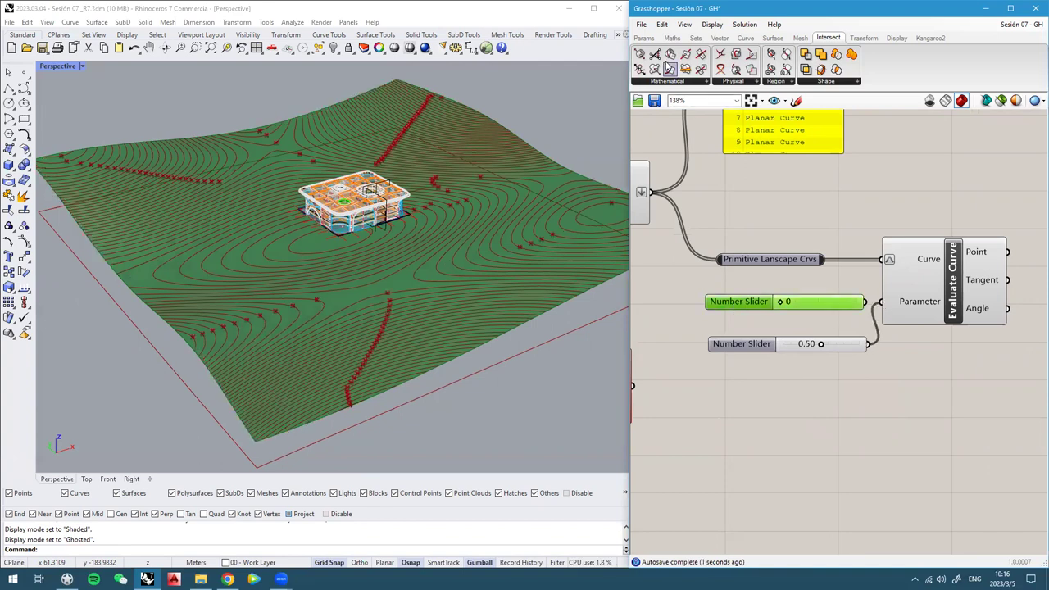
{"action": "left_click", "coordinate": [661, 23]}
{"action": "left_click", "coordinate": [685, 141]}
{"action": "left_click_drag", "start_coordinate": [743, 345], "coordinate": [740, 304]}
Examine the evaluated curve points on the terrain and the coordinates listed by Evaluate Curve's Point output
{"action": "left_click", "coordinate": [963, 271]}
{"action": "right_click_drag", "start_coordinate": [345, 242], "coordinate": [414, 375]}
{"action": "right_click_drag", "start_coordinate": [361, 355], "coordinate": [354, 389]}
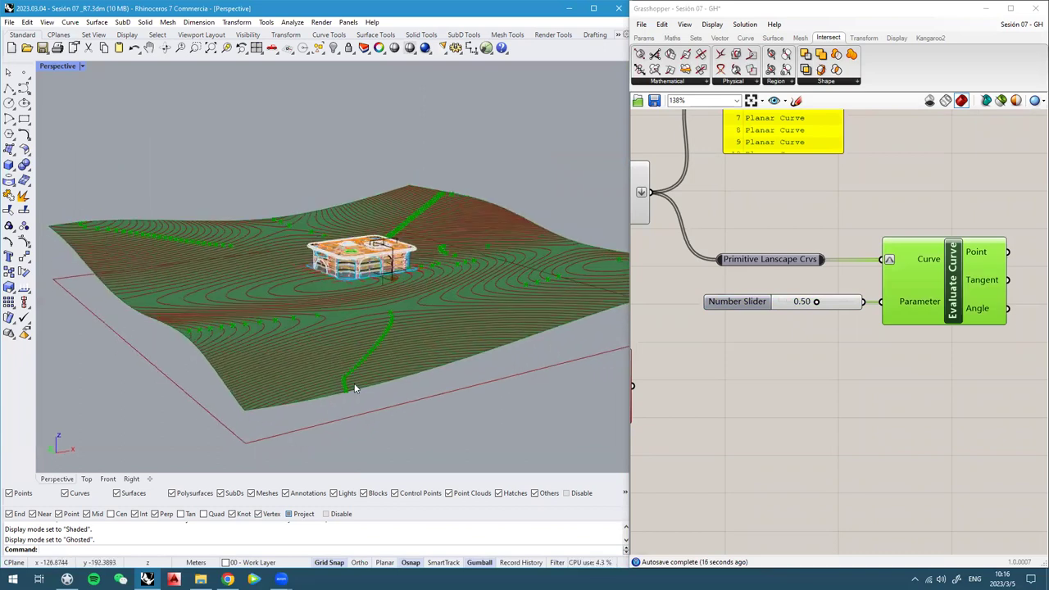
{"action": "right_click_drag", "start_coordinate": [174, 253], "coordinate": [119, 228]}
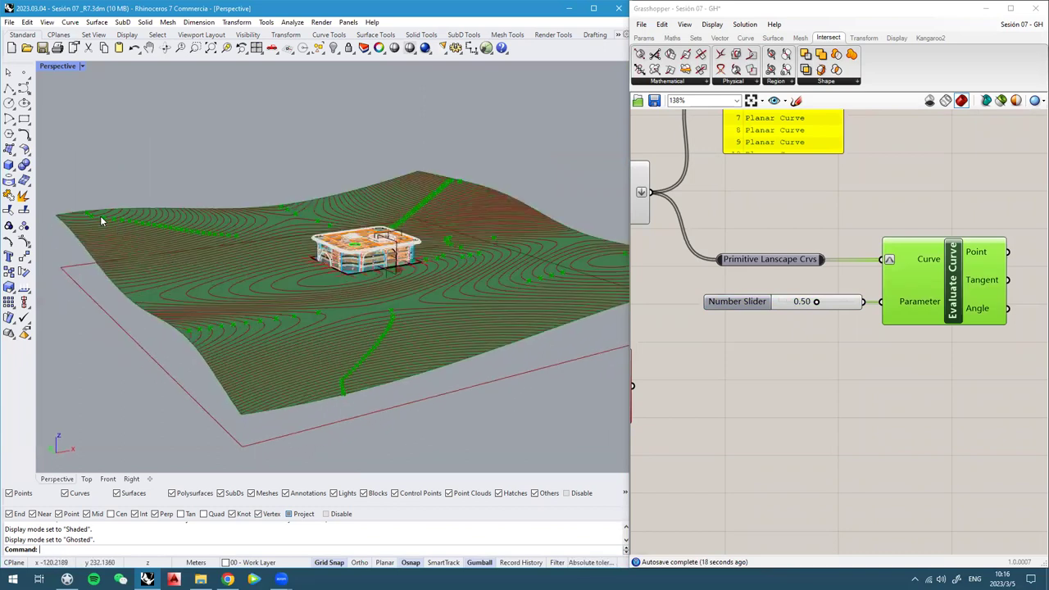
{"action": "right_click_drag", "start_coordinate": [959, 216], "coordinate": [820, 234]}
{"action": "left_click", "coordinate": [818, 243]}
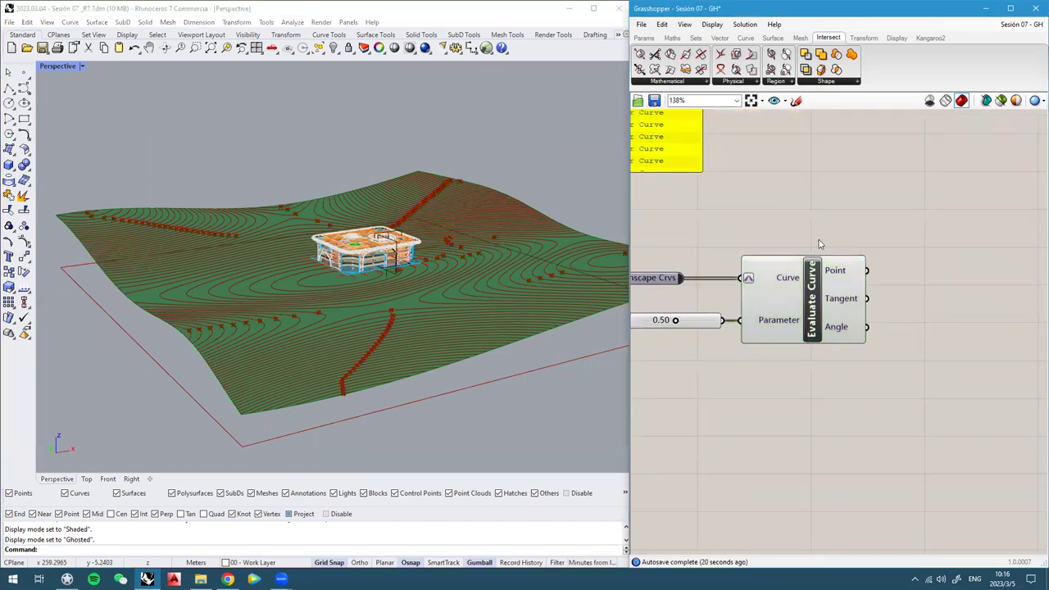
{"action": "scroll", "coordinate": [820, 246], "scroll_direction": "down", "scroll_amount": 2}
{"action": "left_click", "coordinate": [826, 268]}
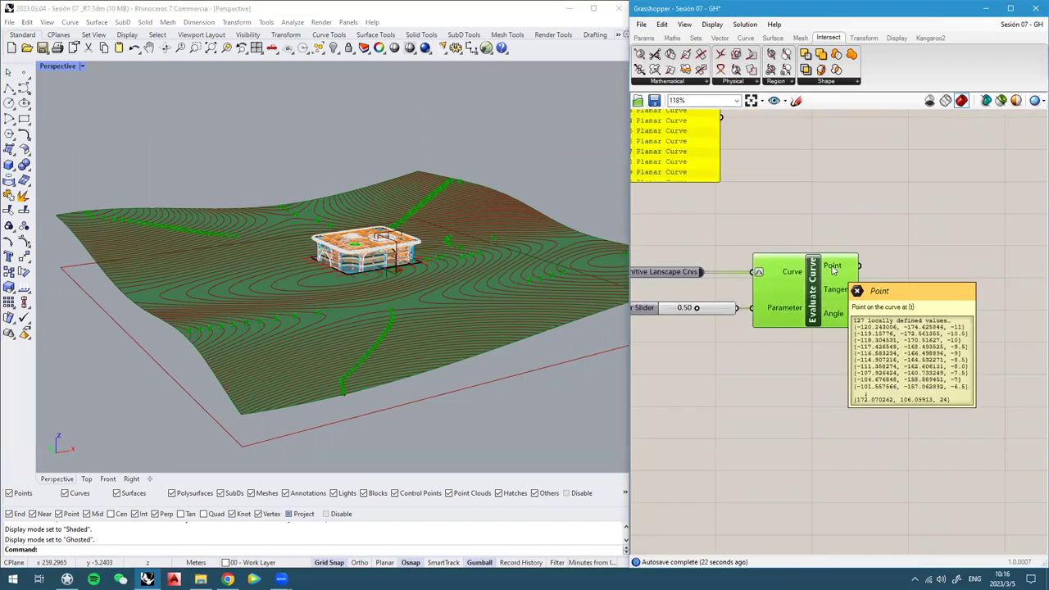
{"action": "mouse_move", "coordinate": [834, 270]}
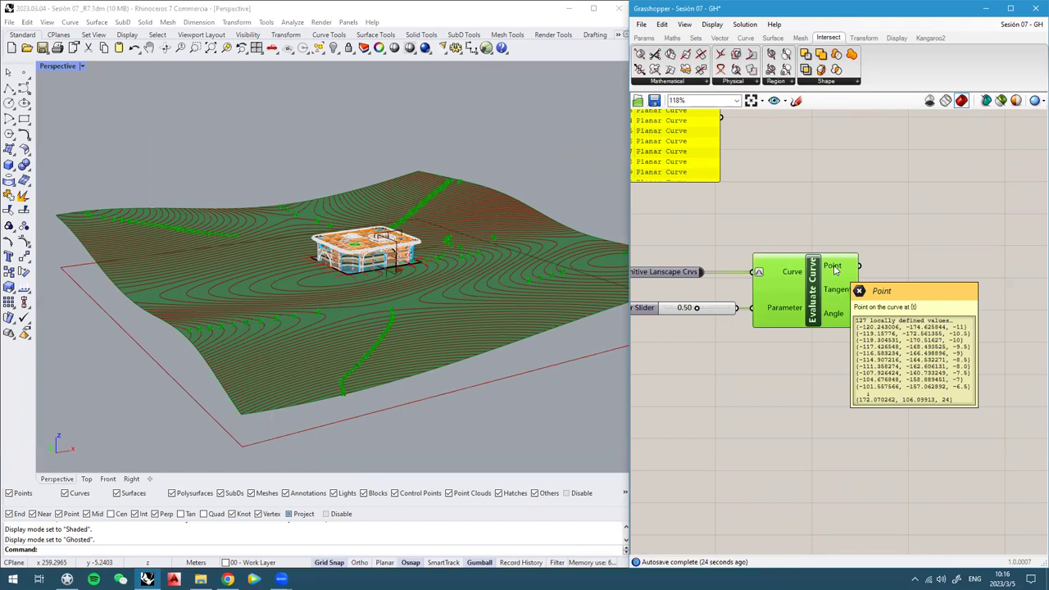
{"action": "left_click", "coordinate": [881, 306]}
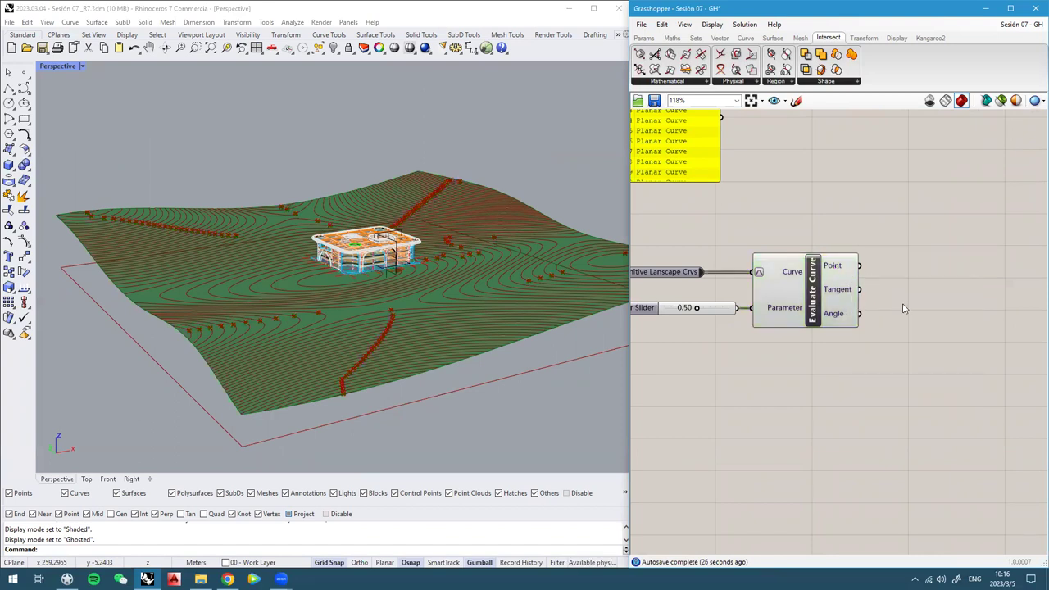
Add a point Deconstruct component beside Evaluate Curve and connect Evaluate Curve's Point output to its Point input
{"action": "double_click", "coordinate": [904, 308]}
{"action": "type", "text": "dec"}
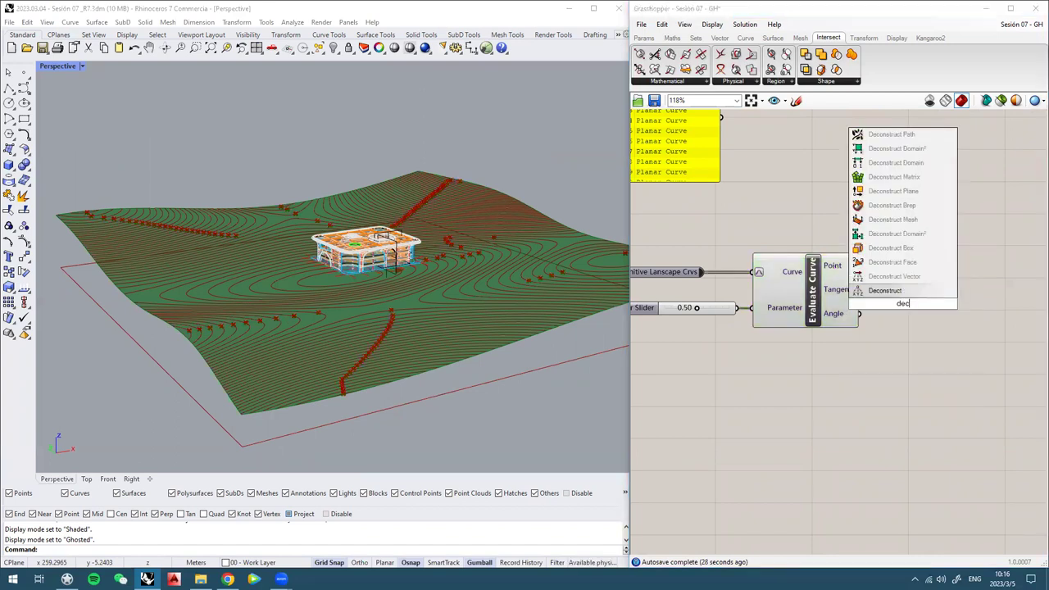
{"action": "left_click", "coordinate": [886, 291]}
{"action": "left_click_drag", "start_coordinate": [889, 318], "coordinate": [943, 322]}
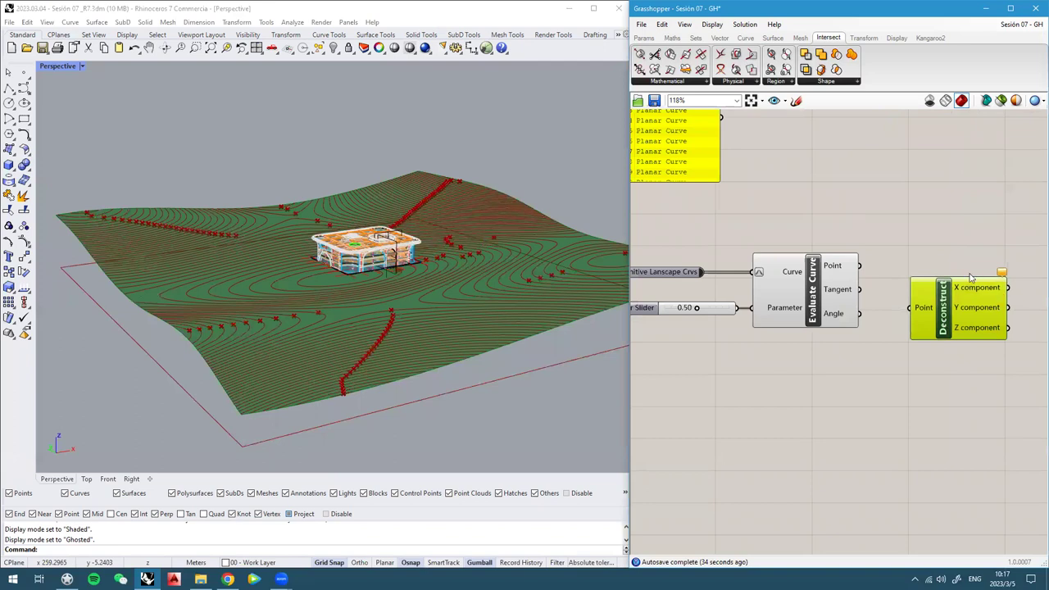
{"action": "left_click_drag", "start_coordinate": [950, 262], "coordinate": [1019, 364]}
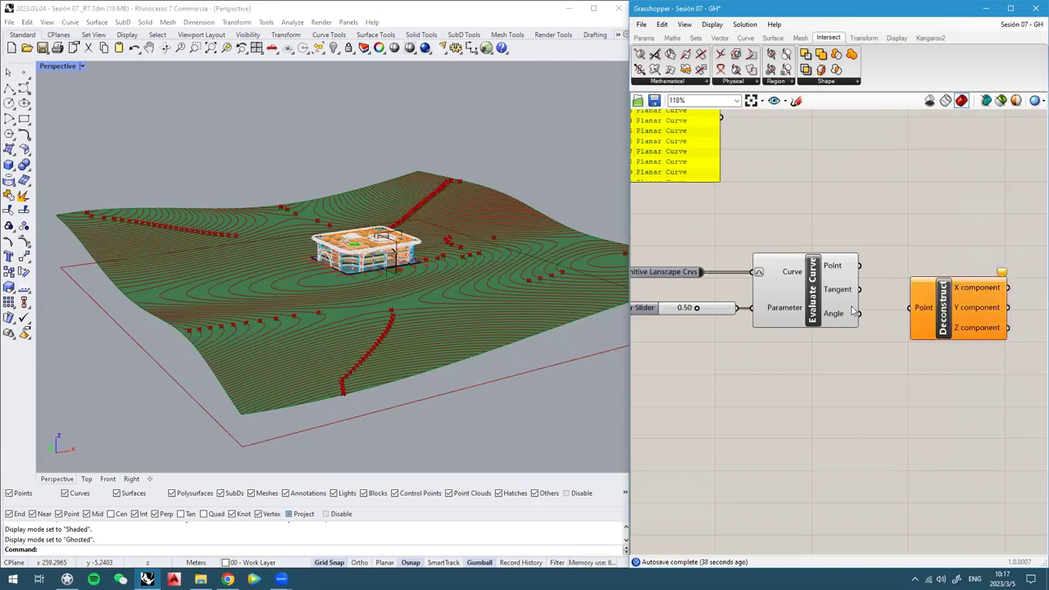
{"action": "left_click_drag", "start_coordinate": [859, 265], "coordinate": [910, 307]}
{"action": "left_click_drag", "start_coordinate": [942, 313], "coordinate": [937, 270]}
Add a Panel next to Deconstruct and connect the X component output to it
{"action": "scroll", "coordinate": [937, 270], "scroll_direction": "up", "scroll_amount": 3}
{"action": "double_click", "coordinate": [919, 246]}
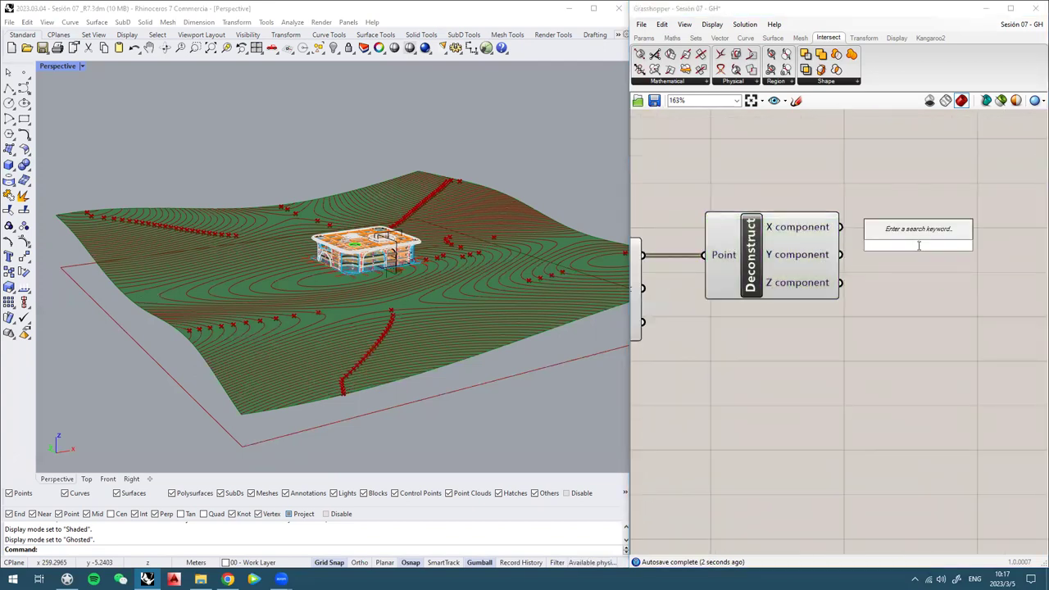
{"action": "type", "text": "panel"}
{"action": "key", "text": "Return"}
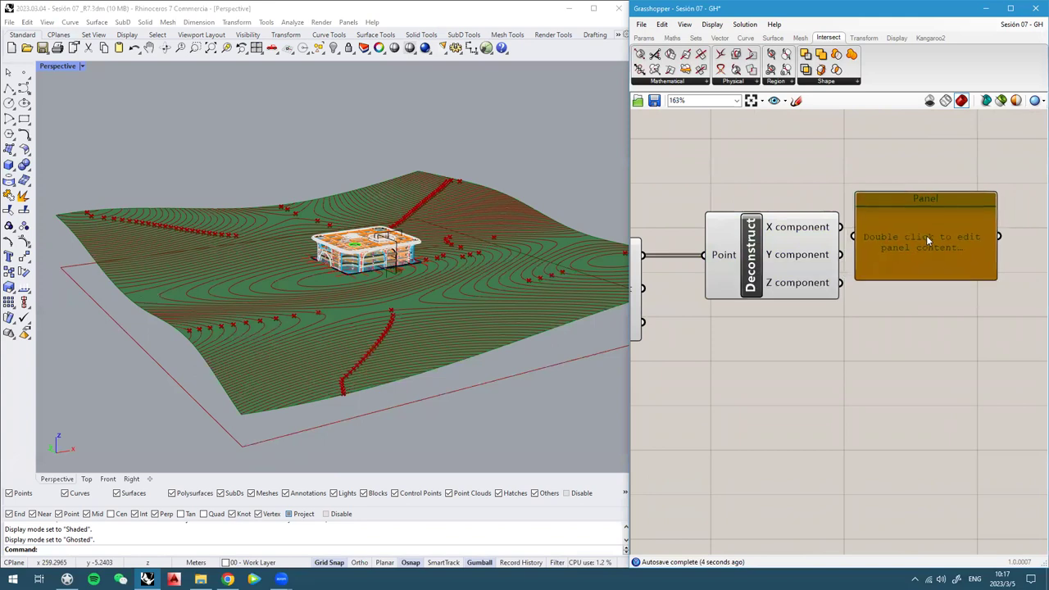
{"action": "left_click_drag", "start_coordinate": [841, 227], "coordinate": [917, 234]}
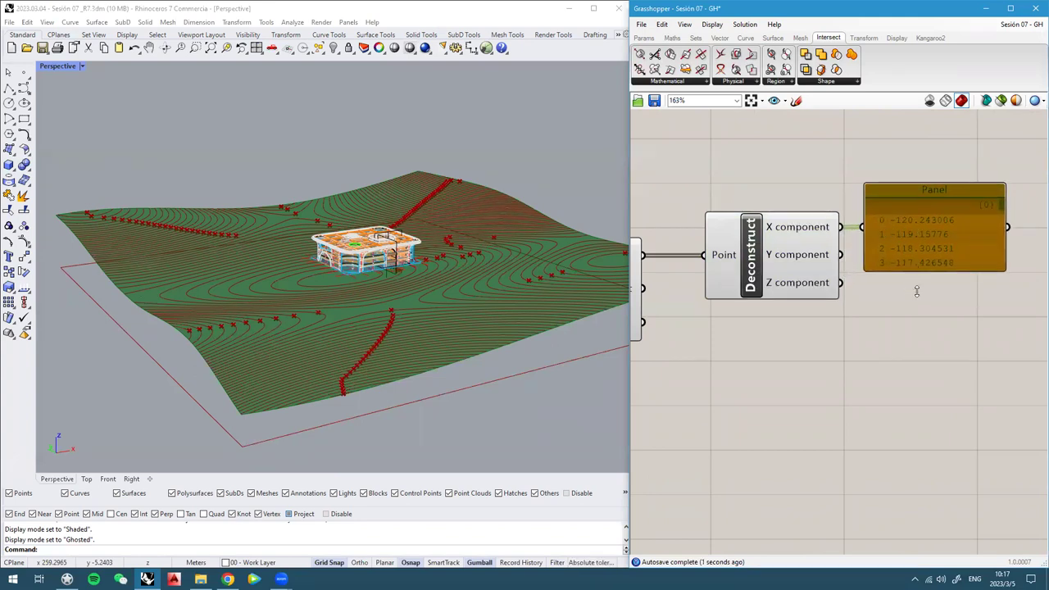
Connect the panel to Deconstruct's Z component in place of the X component, and make the panel taller
{"action": "left_click_drag", "start_coordinate": [922, 399], "coordinate": [922, 287]}
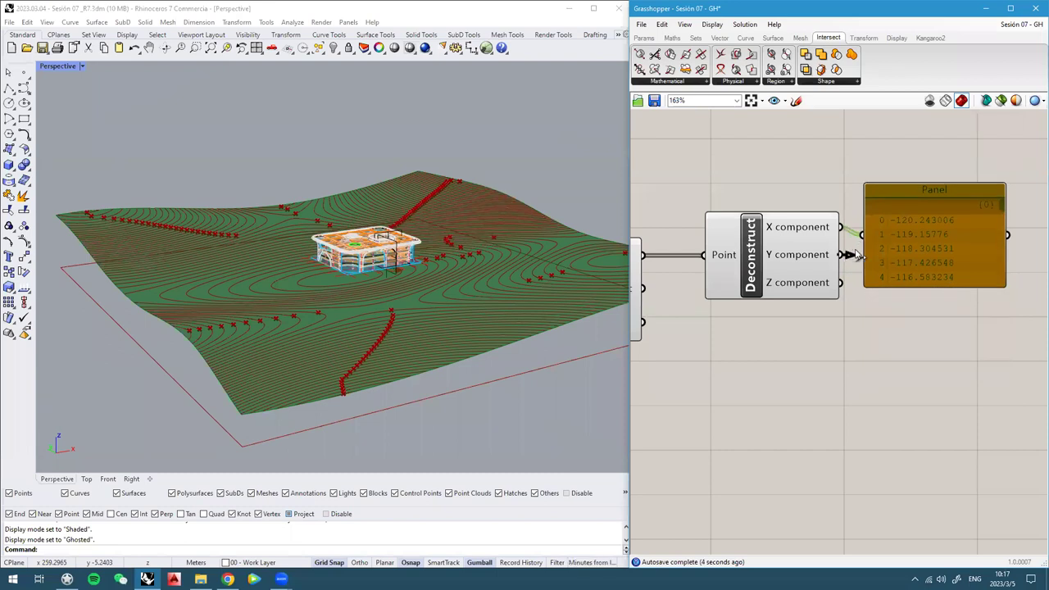
{"action": "left_click_drag", "start_coordinate": [909, 239], "coordinate": [911, 253]}
{"action": "left_click_drag", "start_coordinate": [841, 284], "coordinate": [863, 249]}
{"action": "left_click_drag", "start_coordinate": [944, 262], "coordinate": [953, 434]}
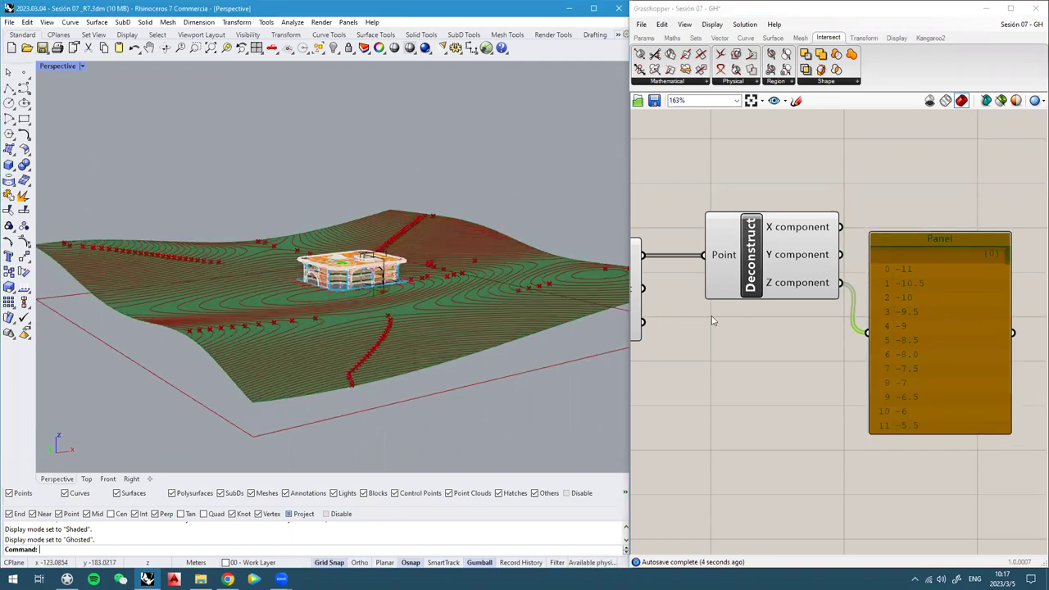
{"action": "left_click_drag", "start_coordinate": [934, 331], "coordinate": [944, 275]}
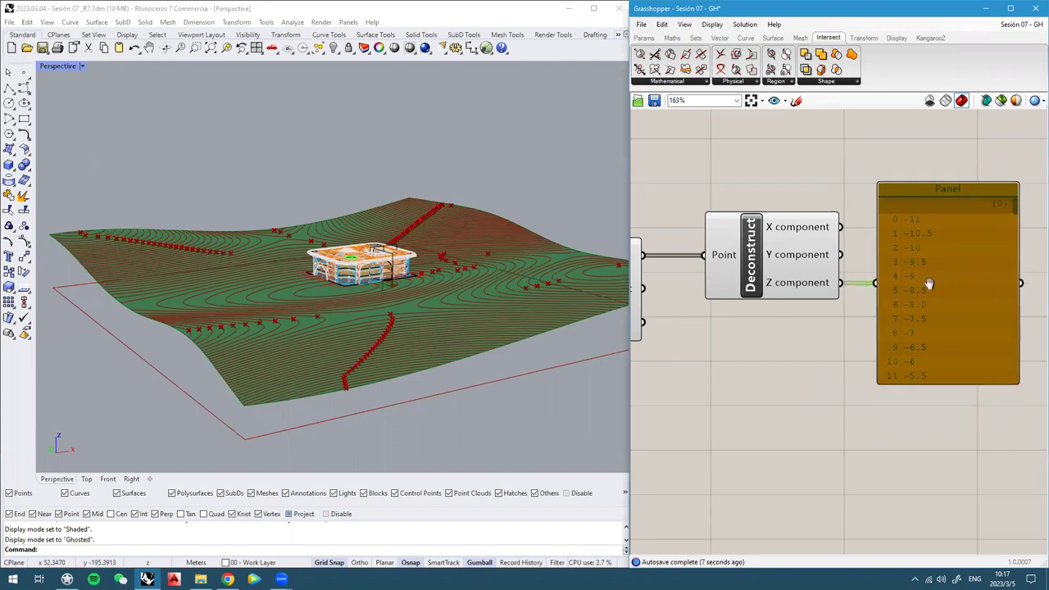
Rename the Z component panel as ZCoord - No Sorted
{"action": "right_click_drag", "start_coordinate": [940, 284], "coordinate": [855, 284]}
{"action": "right_click", "coordinate": [854, 218]}
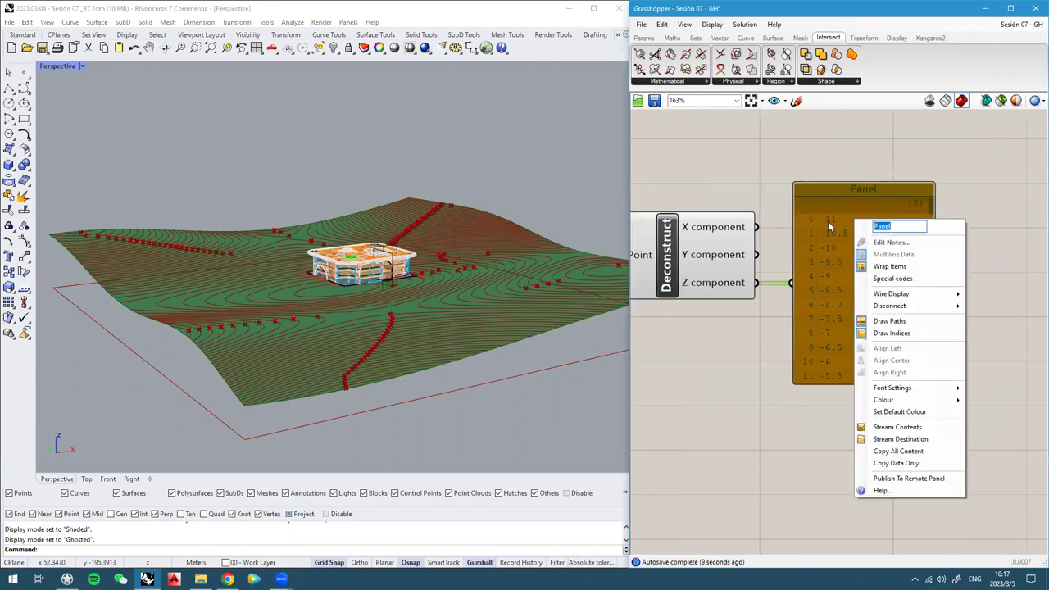
{"action": "type", "text": "ZCoord - No Sorted"}
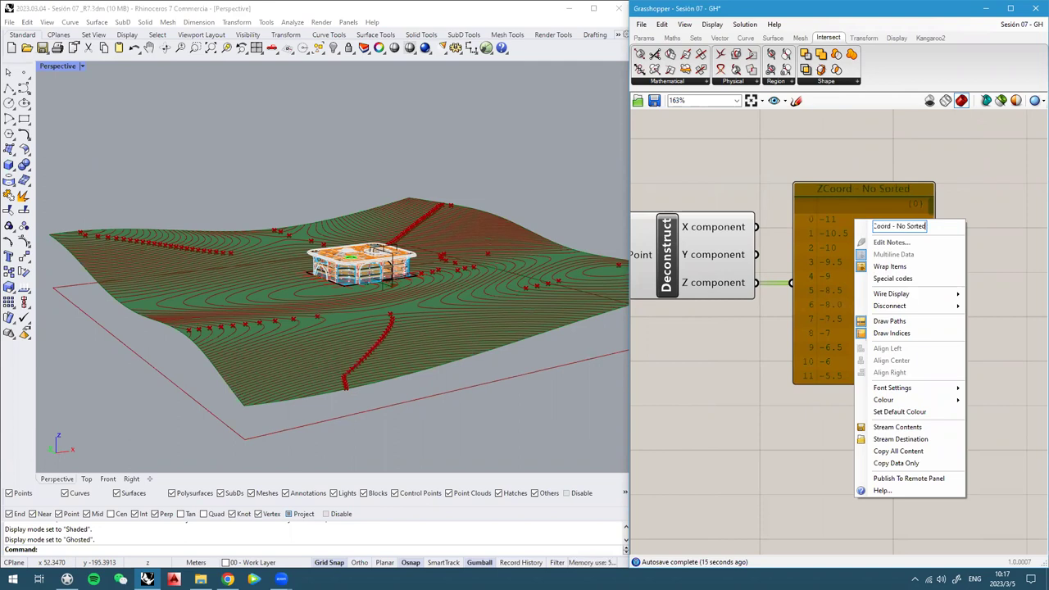
{"action": "key", "text": "Return"}
Change the colour of the ZCoord - No Sorted panel to yellow
{"action": "right_click", "coordinate": [858, 245]}
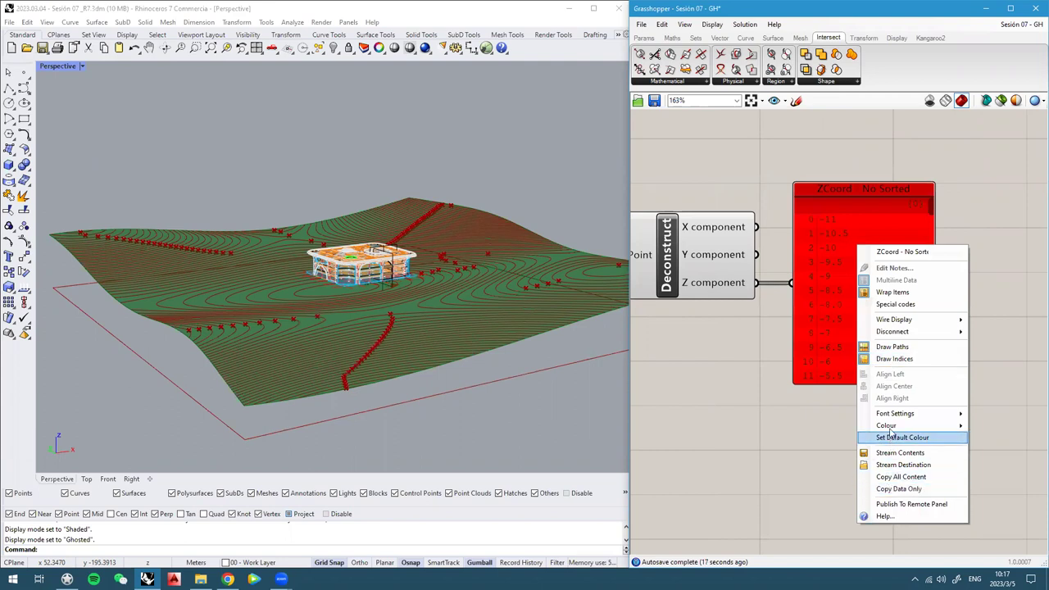
{"action": "mouse_move", "coordinate": [891, 429]}
{"action": "left_click_drag", "start_coordinate": [789, 439], "coordinate": [811, 424]}
{"action": "left_click", "coordinate": [754, 371]}
{"action": "scroll", "coordinate": [779, 352], "scroll_direction": "down", "scroll_amount": 2}
{"action": "right_click_drag", "start_coordinate": [791, 344], "coordinate": [844, 327]}
{"action": "scroll", "coordinate": [852, 289], "scroll_direction": "up", "scroll_amount": 1}
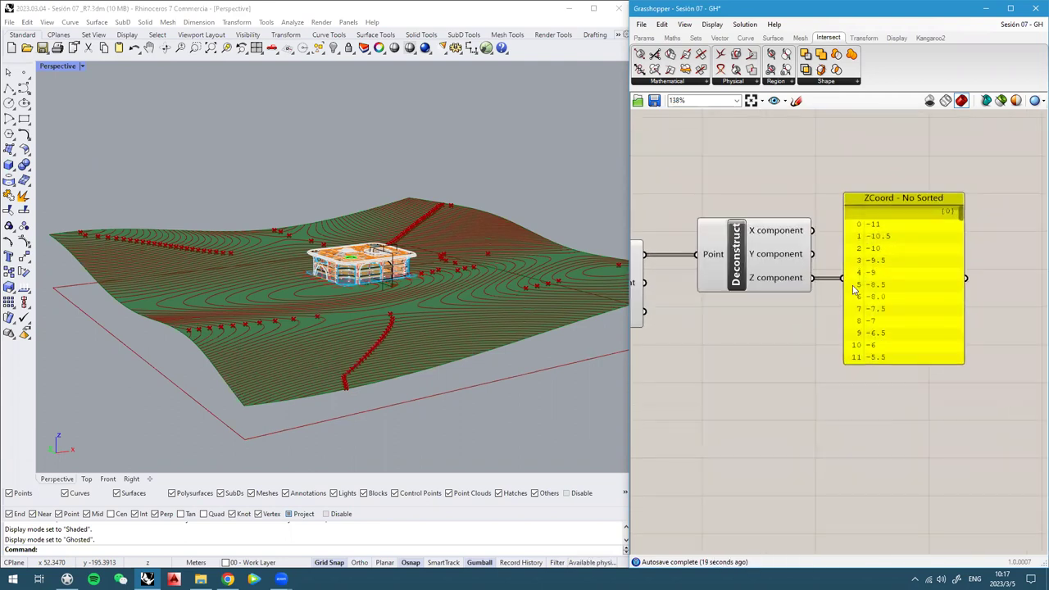
Examine the unsorted Z coordinates in the panel against the evaluated points on the terrain
{"action": "scroll", "coordinate": [941, 215], "scroll_direction": "up", "scroll_amount": 4}
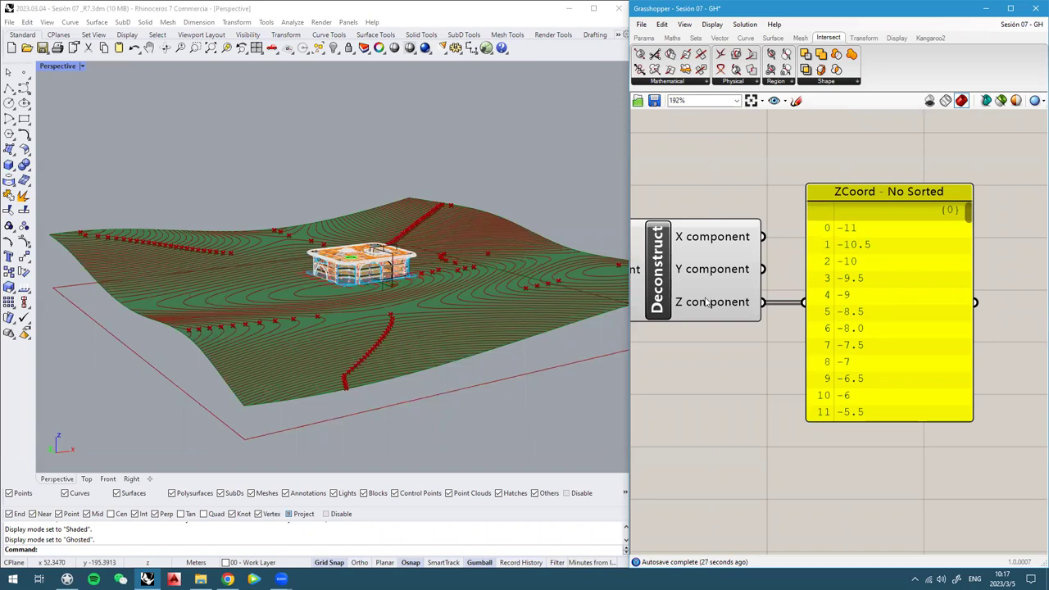
{"action": "left_click", "coordinate": [673, 290]}
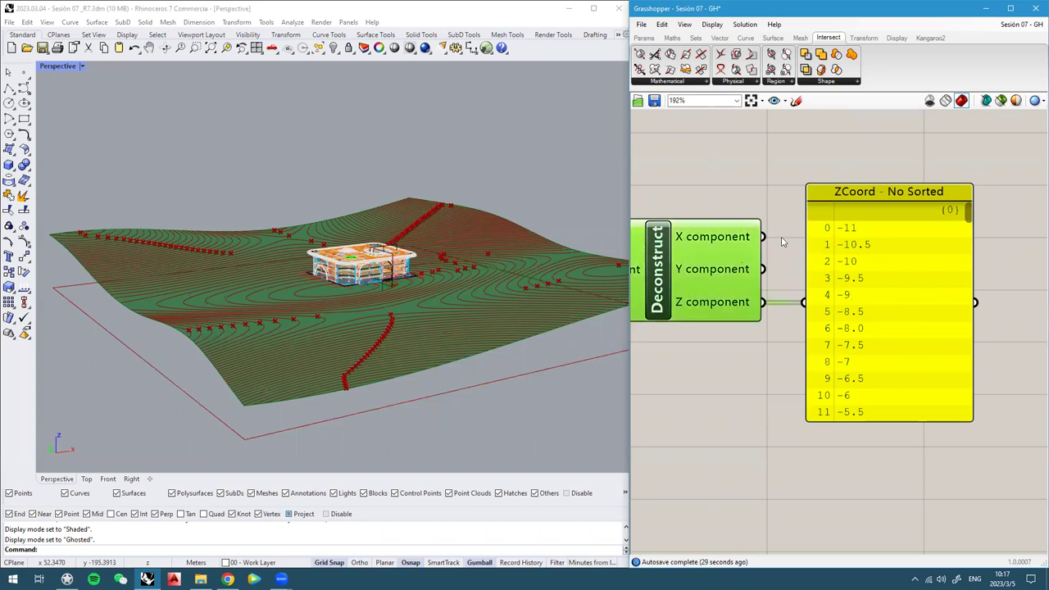
{"action": "scroll", "coordinate": [771, 254], "scroll_direction": "down", "scroll_amount": 2}
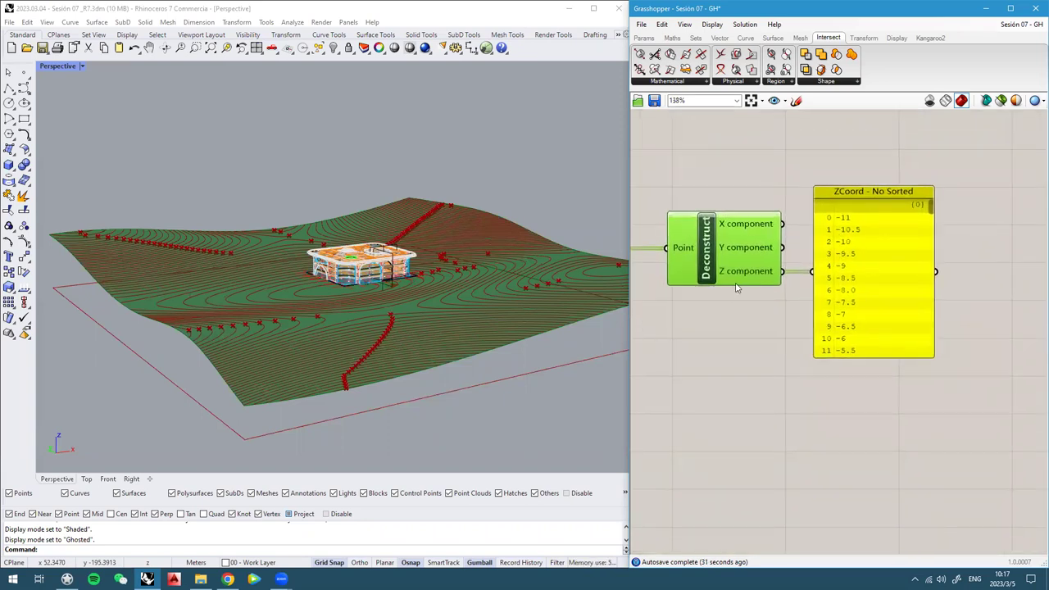
{"action": "mouse_move", "coordinate": [736, 285]}
{"action": "right_click_drag", "start_coordinate": [146, 285], "coordinate": [232, 300]}
{"action": "right_click_drag", "start_coordinate": [844, 384], "coordinate": [821, 386]}
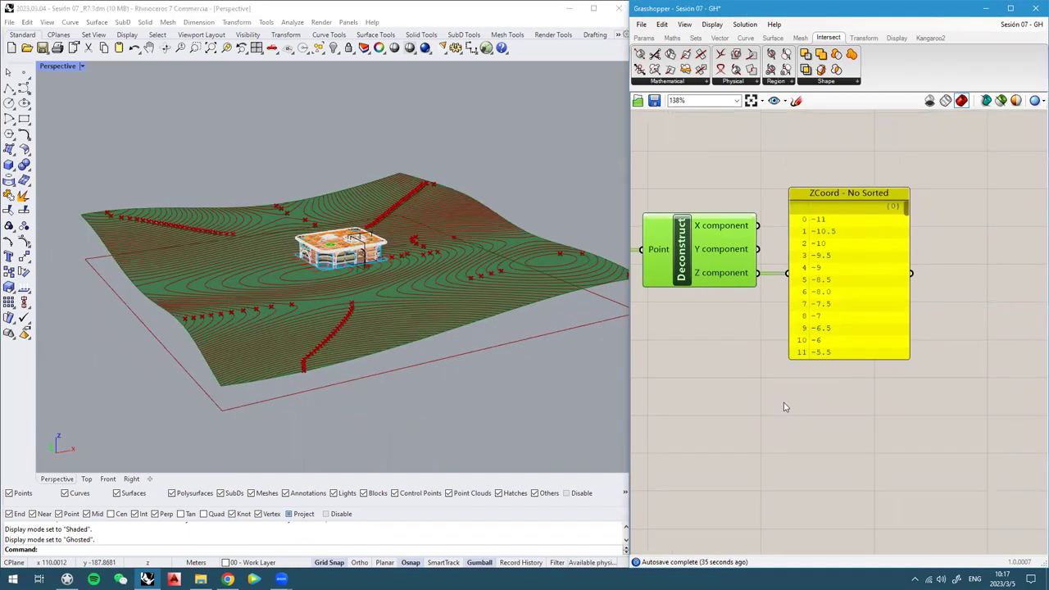
{"action": "left_click", "coordinate": [774, 413]}
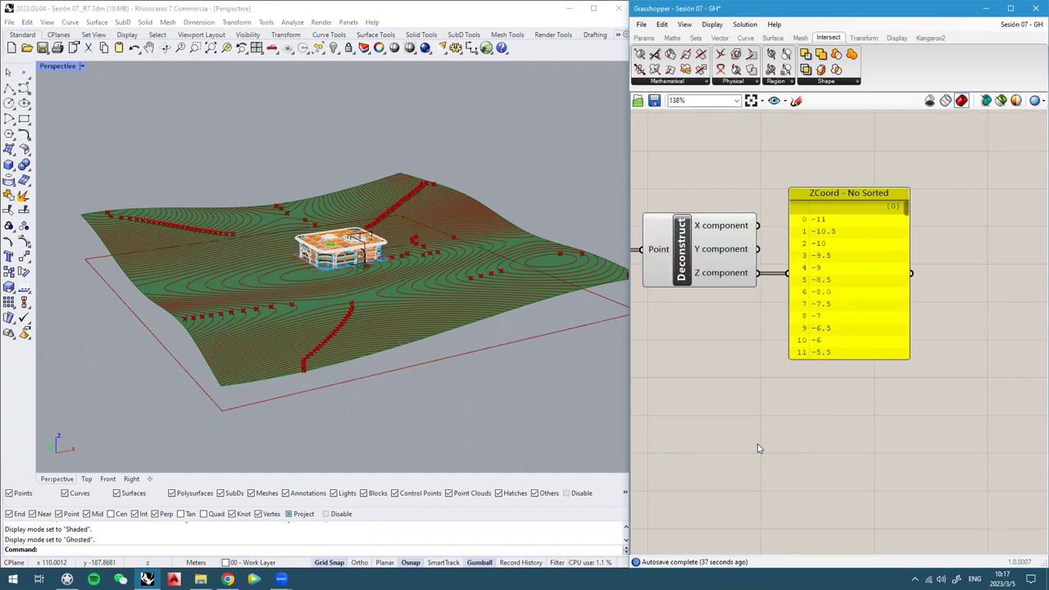
Add a Sort List component below the ZCoord - No Sorted panel
{"action": "double_click", "coordinate": [758, 445]}
{"action": "type", "text": "sort li"}
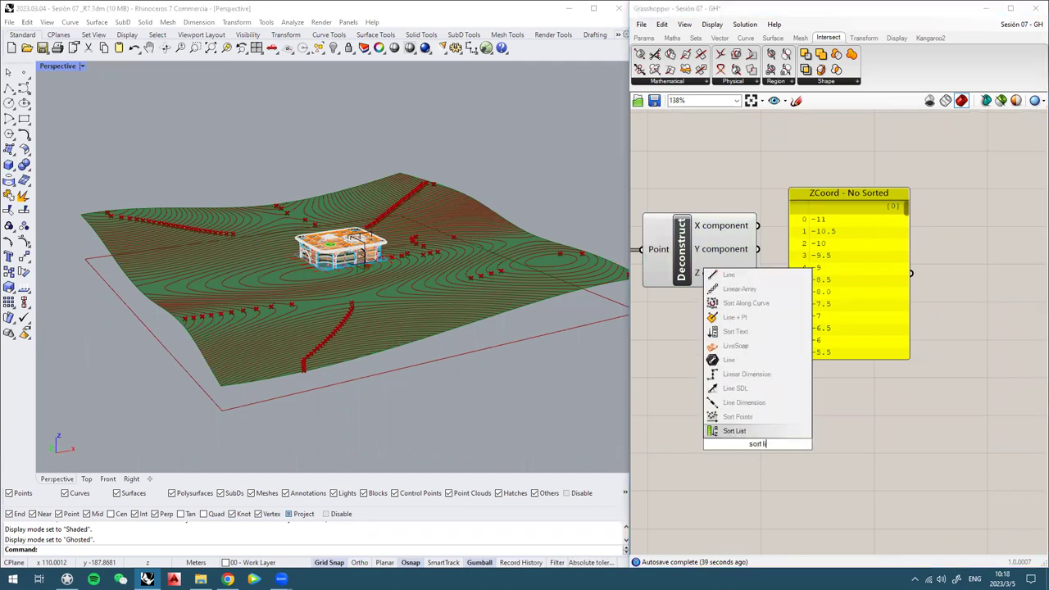
{"action": "left_click", "coordinate": [718, 432]}
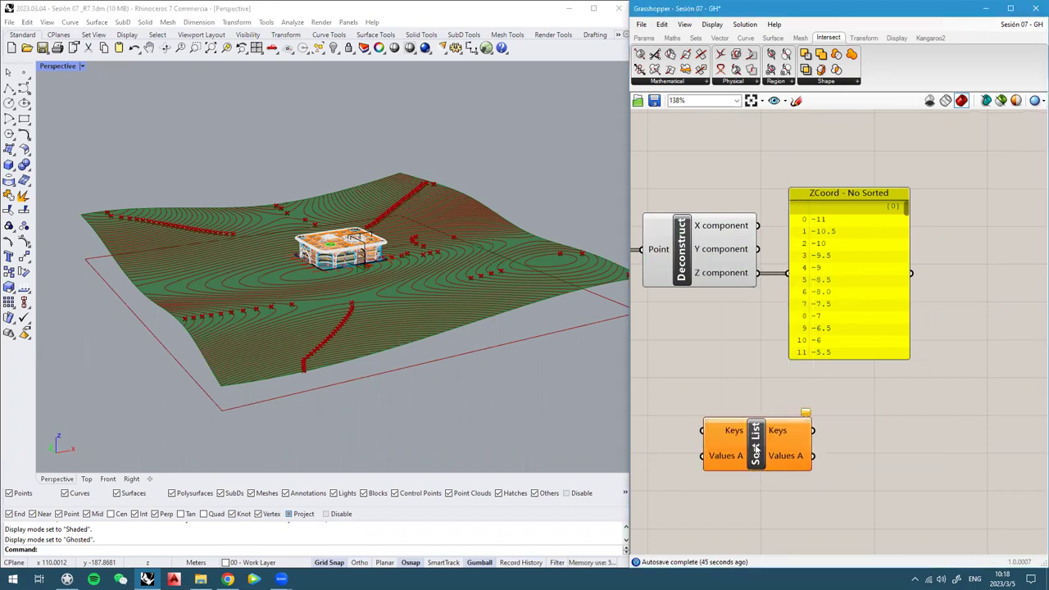
{"action": "left_click_drag", "start_coordinate": [794, 422], "coordinate": [816, 423]}
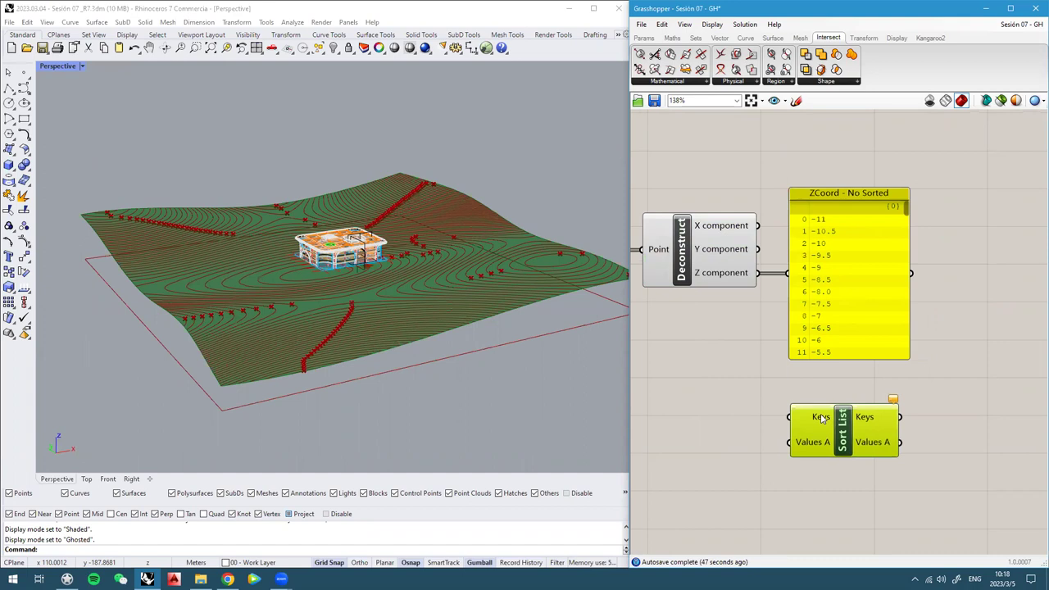
{"action": "right_click_drag", "start_coordinate": [821, 442], "coordinate": [827, 384]}
{"action": "left_click_drag", "start_coordinate": [841, 380], "coordinate": [843, 368]}
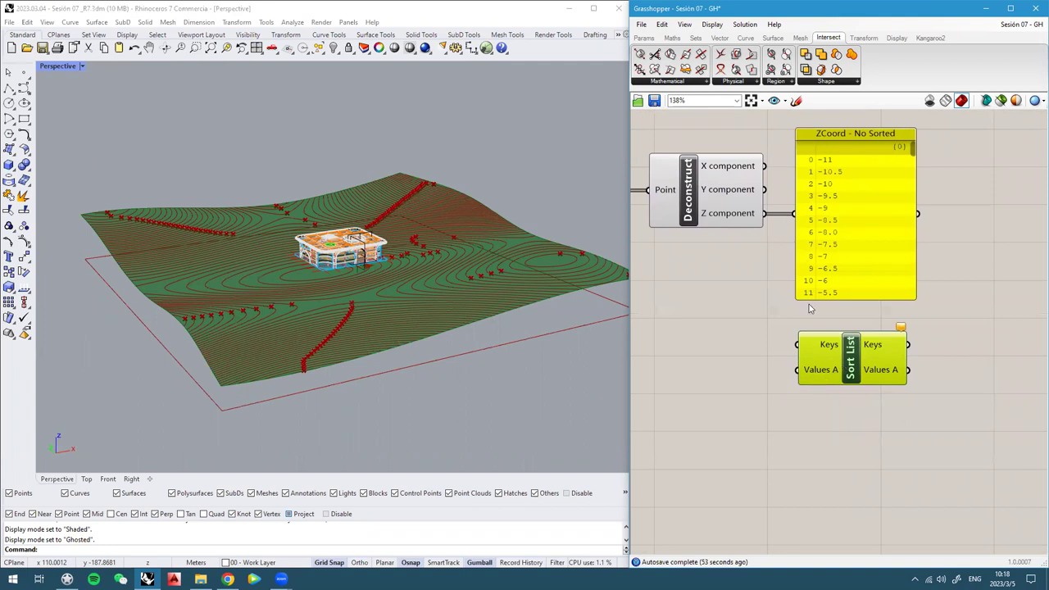
Connect Deconstruct's Z component output to Sort List's Keys input
{"action": "right_click_drag", "start_coordinate": [809, 308], "coordinate": [811, 317]}
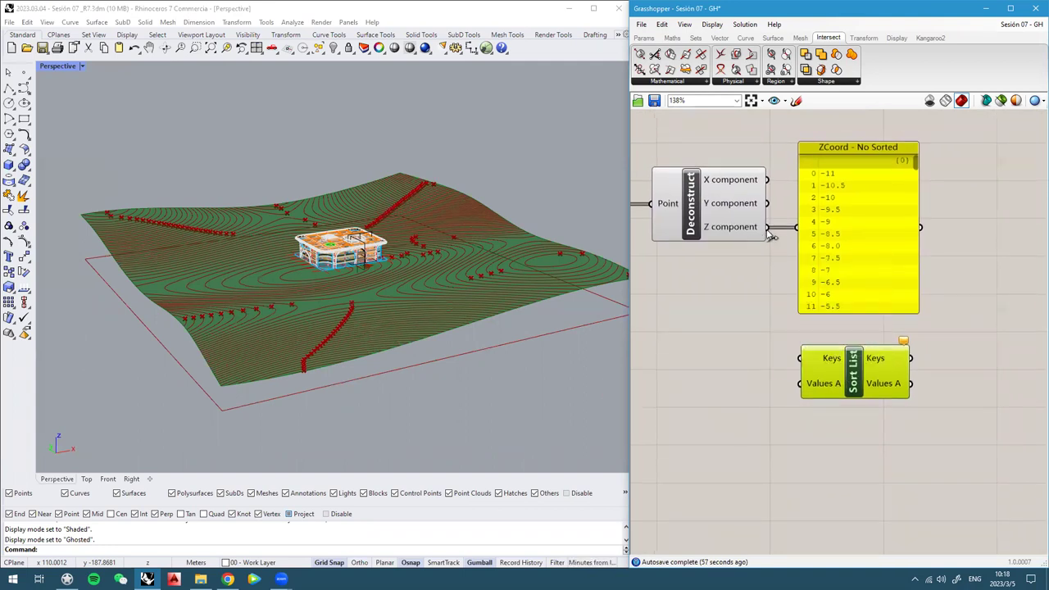
{"action": "left_click_drag", "start_coordinate": [770, 229], "coordinate": [800, 358]}
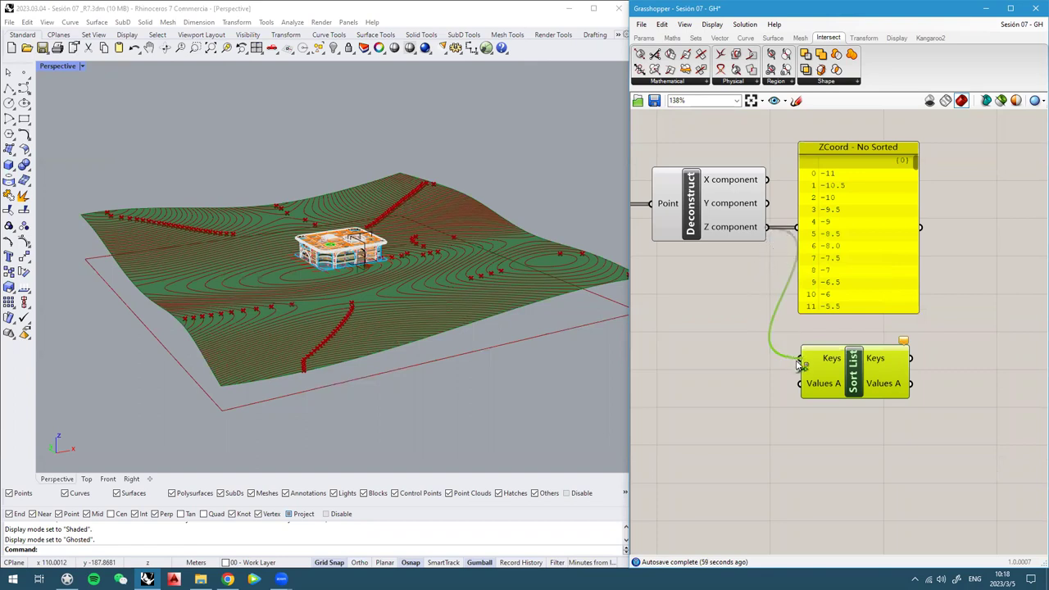
{"action": "right_click_drag", "start_coordinate": [873, 359], "coordinate": [809, 359]}
{"action": "left_click_drag", "start_coordinate": [802, 369], "coordinate": [792, 362]}
{"action": "left_click", "coordinate": [899, 341]}
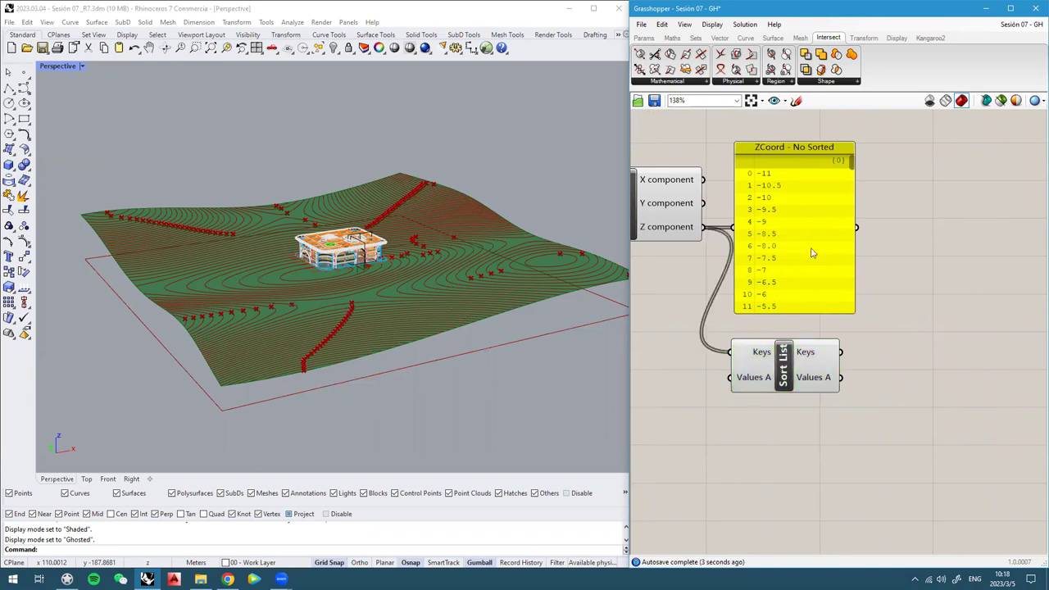
Duplicate the ZCoord - No Sorted panel beside Sort List and connect the Keys output to the copy
{"action": "right_click_drag", "start_coordinate": [801, 209], "coordinate": [777, 198]}
{"action": "left_click", "coordinate": [777, 198]}
{"action": "left_click_drag", "start_coordinate": [777, 199], "coordinate": [930, 355]}
{"action": "left_click_drag", "start_coordinate": [862, 366], "coordinate": [817, 341]}
{"action": "left_click_drag", "start_coordinate": [897, 366], "coordinate": [898, 335]}
{"action": "right_click_drag", "start_coordinate": [886, 337], "coordinate": [933, 343]}
{"action": "left_click_drag", "start_coordinate": [947, 361], "coordinate": [952, 365]}
{"action": "right_click_drag", "start_coordinate": [952, 366], "coordinate": [938, 363]}
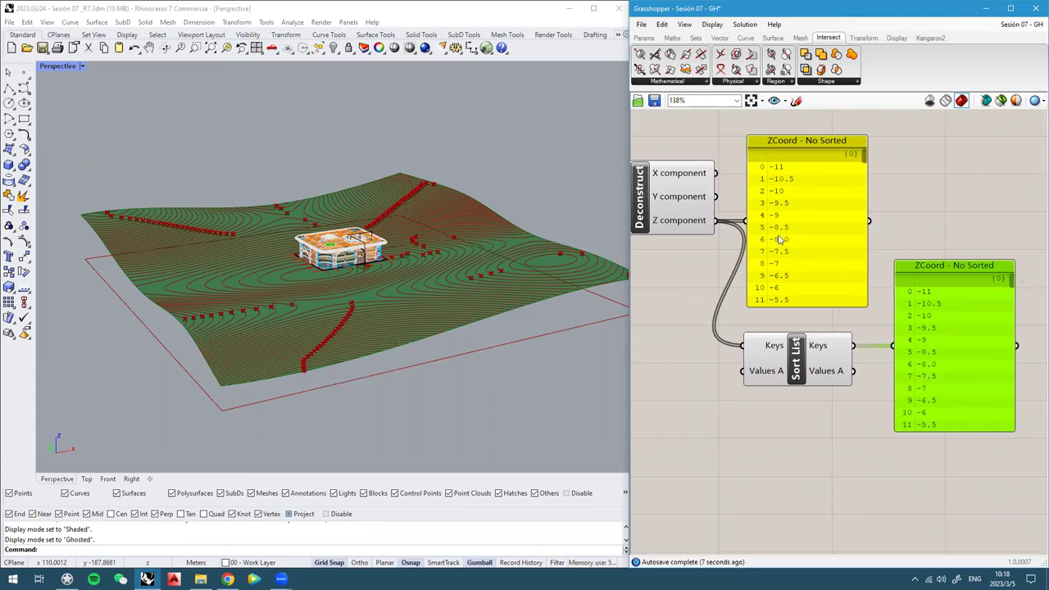
Review the sorted values in the copied panel through to the end and rename it ZCoord - Sorted
{"action": "left_click_drag", "start_coordinate": [1014, 287], "coordinate": [1005, 345]}
{"action": "scroll", "coordinate": [1004, 345], "scroll_direction": "up", "scroll_amount": 10}
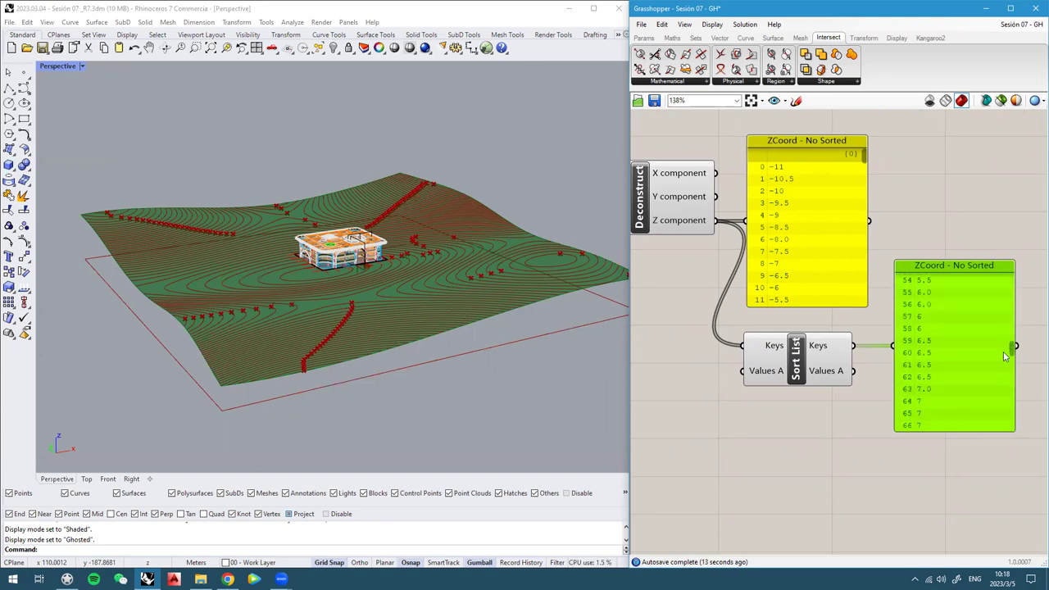
{"action": "left_click_drag", "start_coordinate": [1007, 290], "coordinate": [999, 440]}
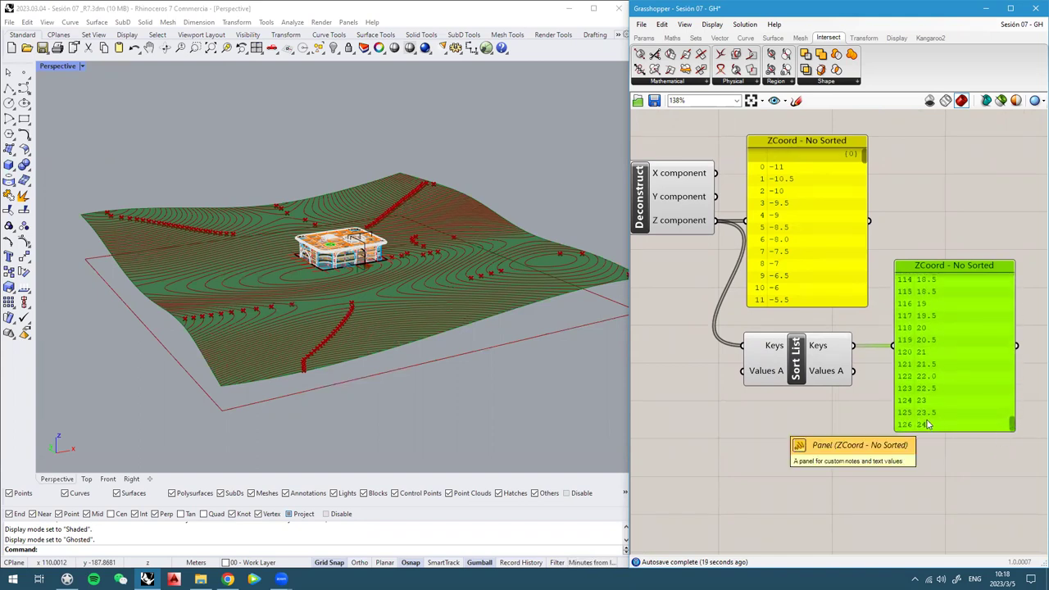
{"action": "right_click", "coordinate": [977, 269]}
{"action": "key", "text": "BackSpace"}
{"action": "key", "text": "BackSpace"}
{"action": "key", "text": "BackSpace"}
{"action": "left_click", "coordinate": [946, 160]}
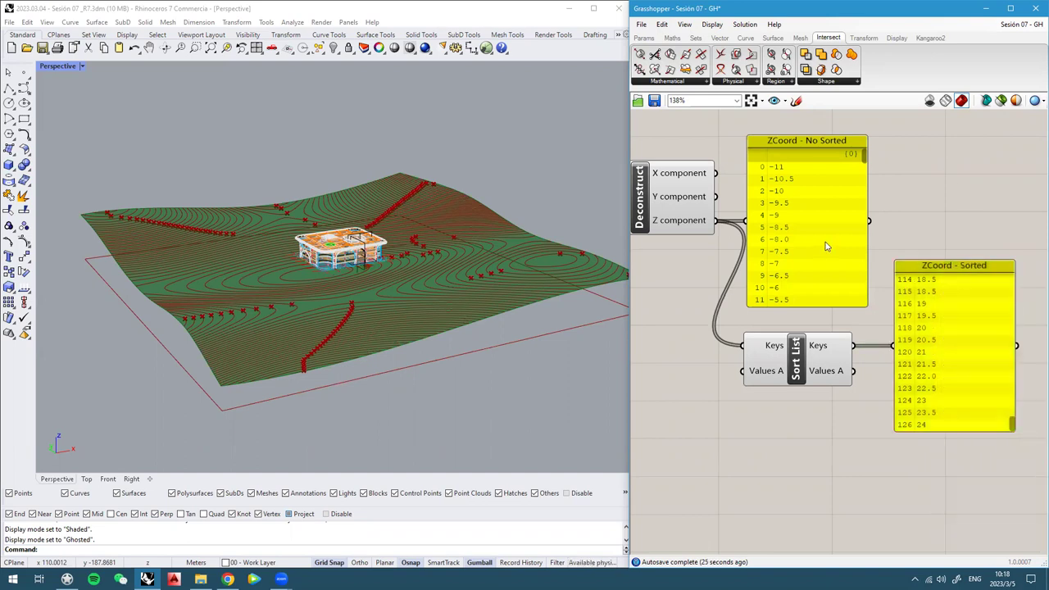
Shrink both ZCoord panels, place them side by side above Sort List, and move Sort List closer to Deconstruct
{"action": "left_click_drag", "start_coordinate": [804, 307], "coordinate": [816, 170]}
{"action": "left_click_drag", "start_coordinate": [954, 266], "coordinate": [948, 149]}
{"action": "left_click_drag", "start_coordinate": [815, 346], "coordinate": [817, 278]}
{"action": "right_click_drag", "start_coordinate": [761, 280], "coordinate": [785, 298]}
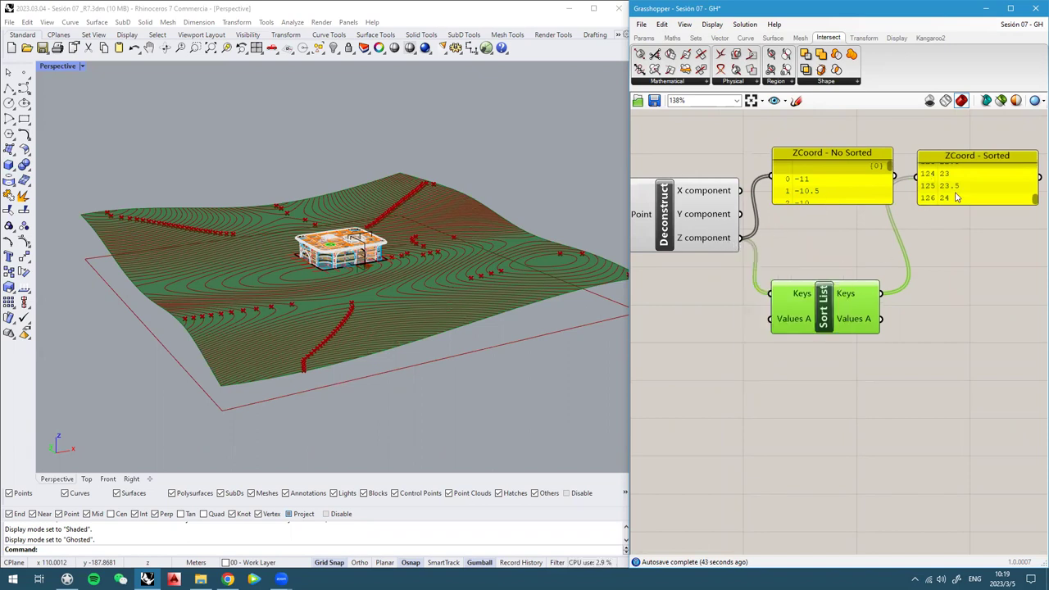
{"action": "left_click_drag", "start_coordinate": [957, 203], "coordinate": [956, 247]}
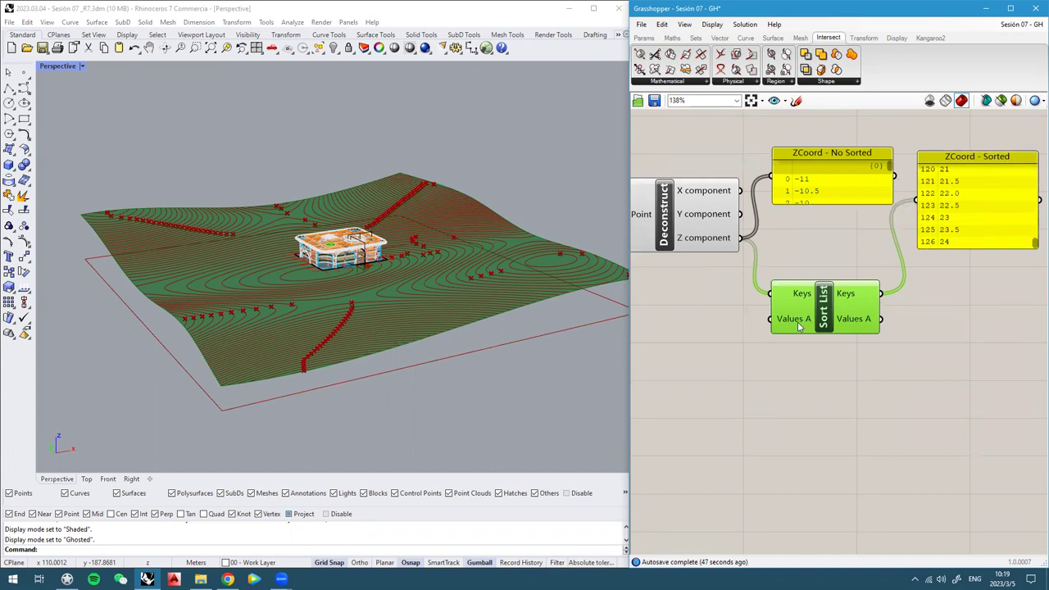
{"action": "mouse_move", "coordinate": [791, 322]}
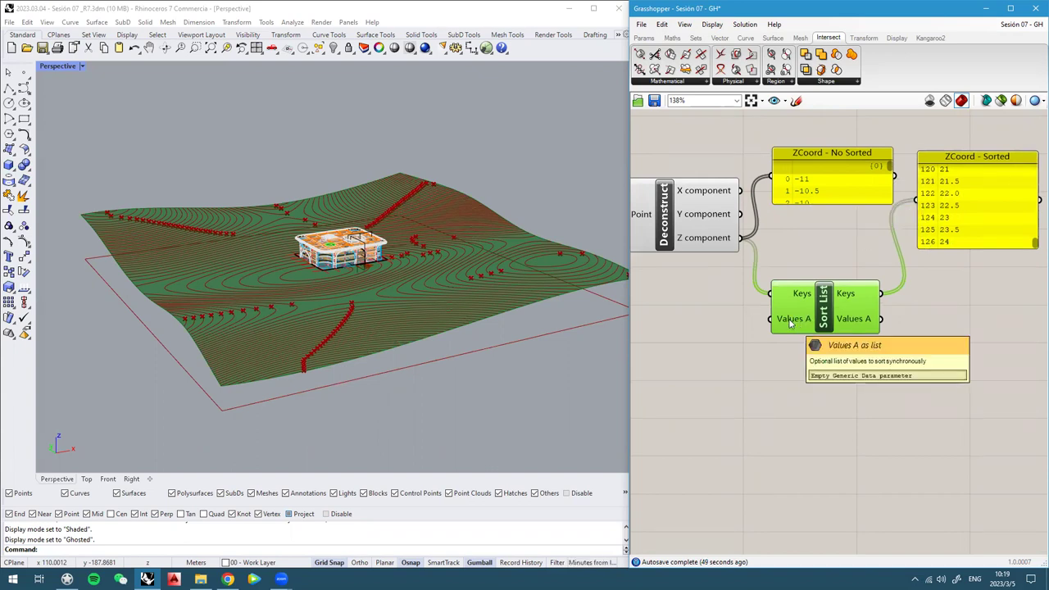
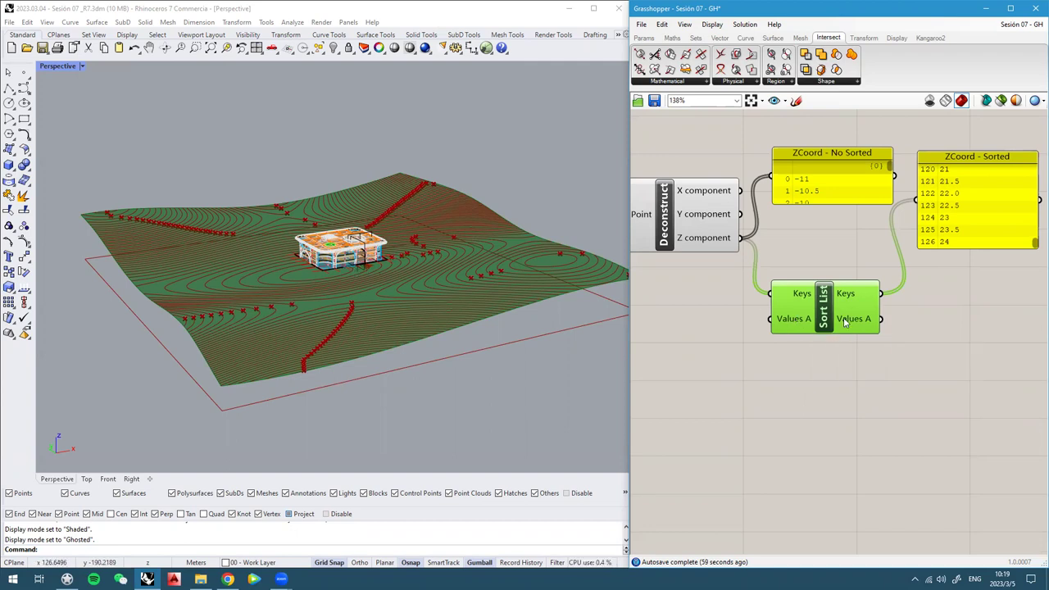
Turn off the preview of the Evaluate Curve component to hide its points on the terrain
{"action": "scroll", "coordinate": [851, 322], "scroll_direction": "down", "scroll_amount": 4}
{"action": "scroll", "coordinate": [742, 277], "scroll_direction": "up", "scroll_amount": 2}
{"action": "right_click_drag", "start_coordinate": [759, 297], "coordinate": [844, 273]}
{"action": "left_click", "coordinate": [875, 255]}
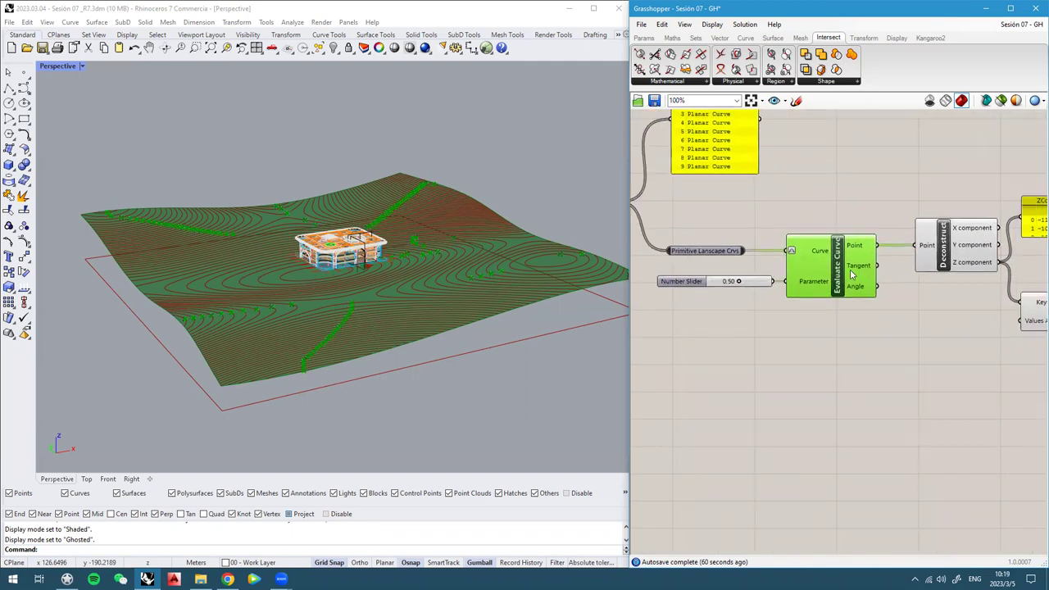
{"action": "middle_click", "coordinate": [843, 273]}
{"action": "left_click", "coordinate": [878, 243]}
{"action": "right_click_drag", "start_coordinate": [968, 224], "coordinate": [916, 229]}
{"action": "left_click", "coordinate": [892, 260]}
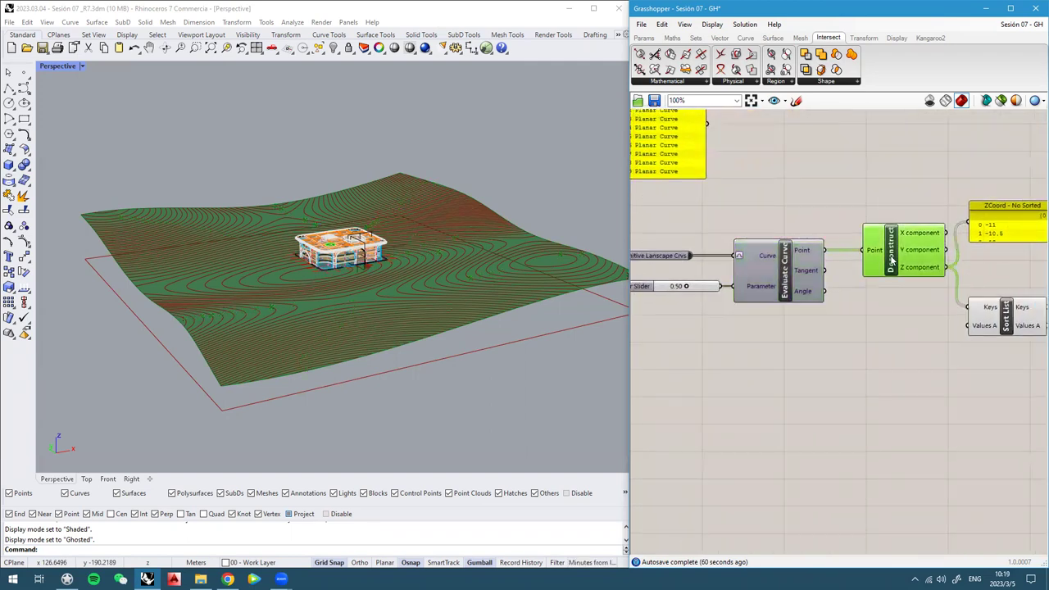
Turn off the preview of the Deconstruct component
{"action": "middle_click", "coordinate": [893, 251]}
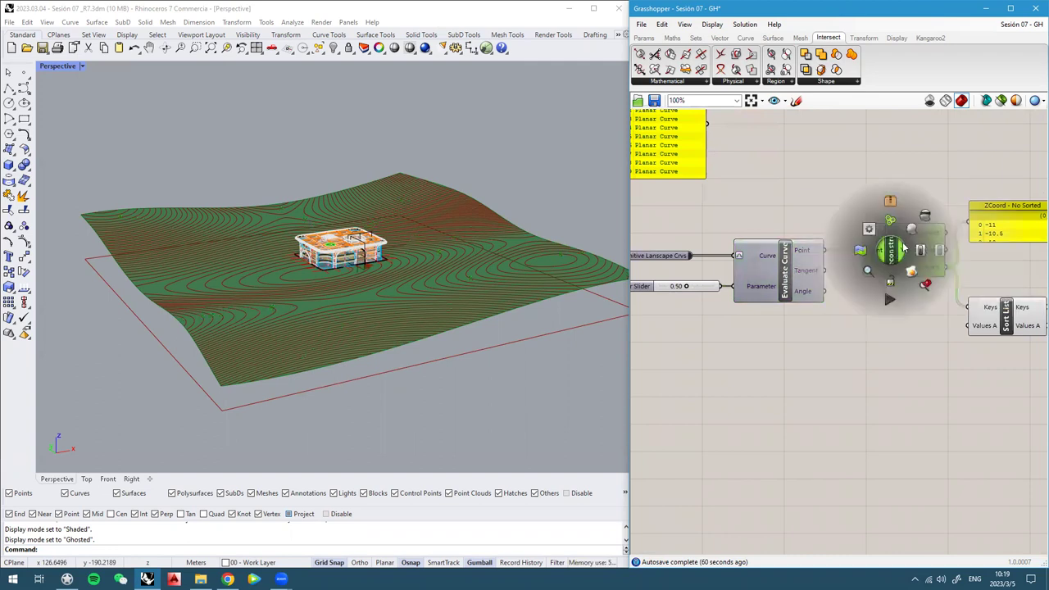
{"action": "left_click", "coordinate": [927, 216]}
{"action": "left_click", "coordinate": [920, 190]}
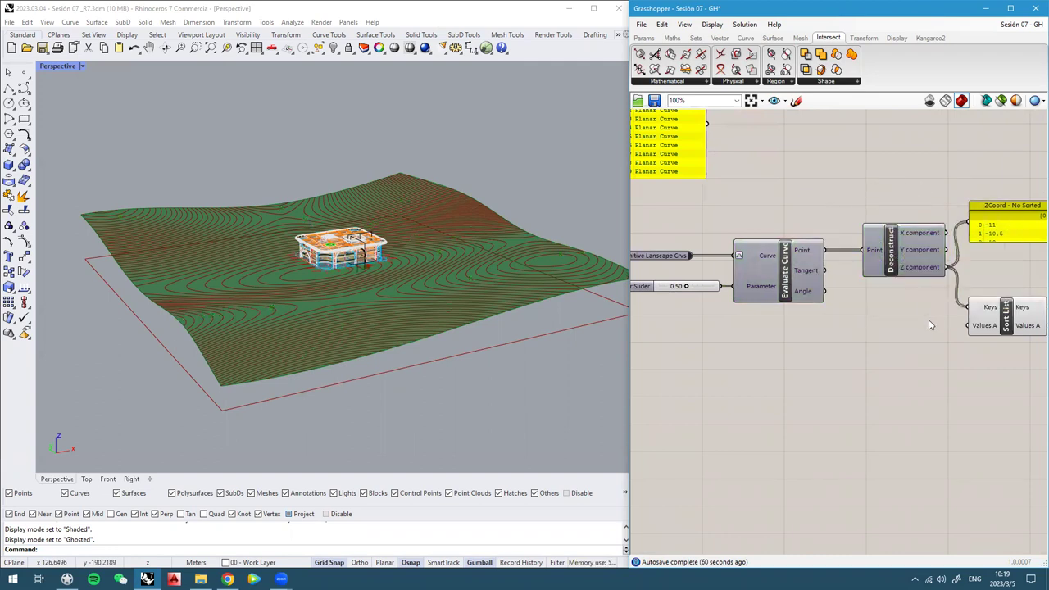
Connect the Contour component's Contours output to the Values A input of Sort List
{"action": "scroll", "coordinate": [930, 322], "scroll_direction": "down", "scroll_amount": 1}
{"action": "scroll", "coordinate": [778, 274], "scroll_direction": "up", "scroll_amount": 3}
{"action": "left_click", "coordinate": [744, 275]}
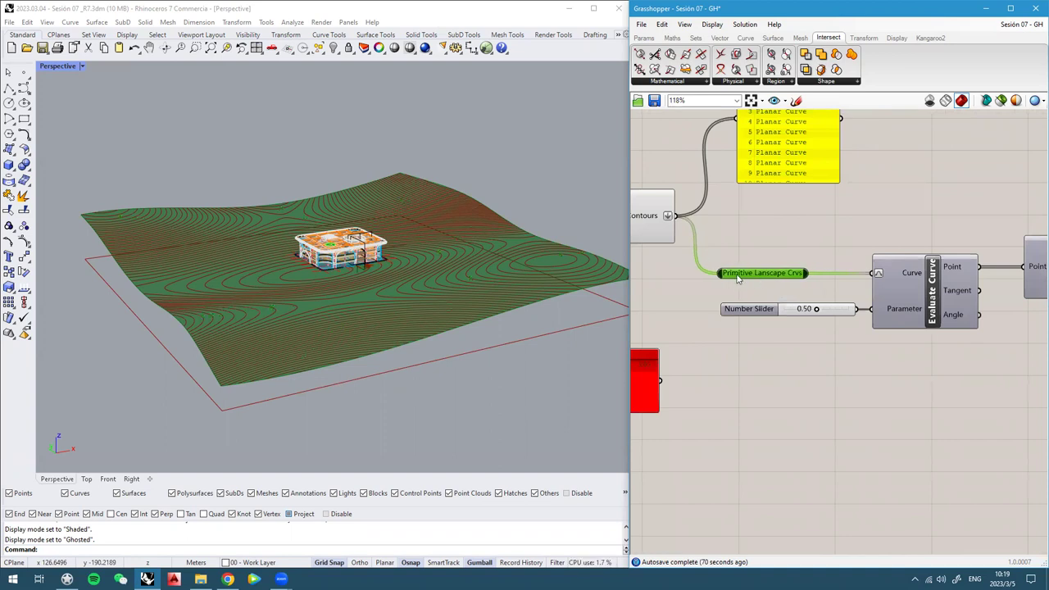
{"action": "left_click", "coordinate": [636, 213]}
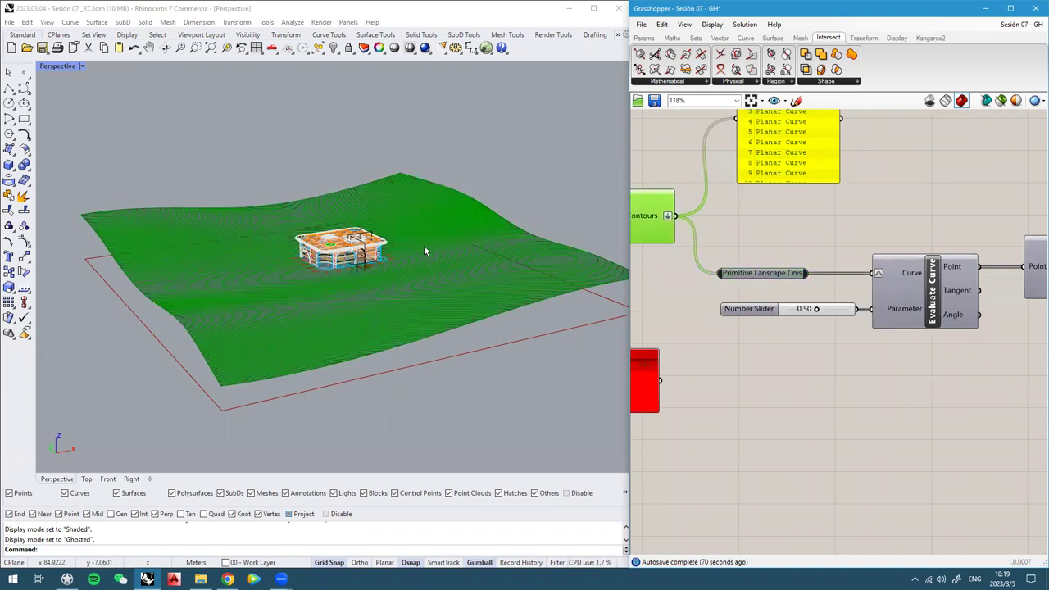
{"action": "right_click_drag", "start_coordinate": [424, 245], "coordinate": [364, 262]}
{"action": "scroll", "coordinate": [873, 225], "scroll_direction": "down", "scroll_amount": 3}
{"action": "right_click_drag", "start_coordinate": [966, 270], "coordinate": [910, 273]}
{"action": "left_click_drag", "start_coordinate": [691, 221], "coordinate": [986, 308]}
{"action": "scroll", "coordinate": [988, 308], "scroll_direction": "up", "scroll_amount": 3}
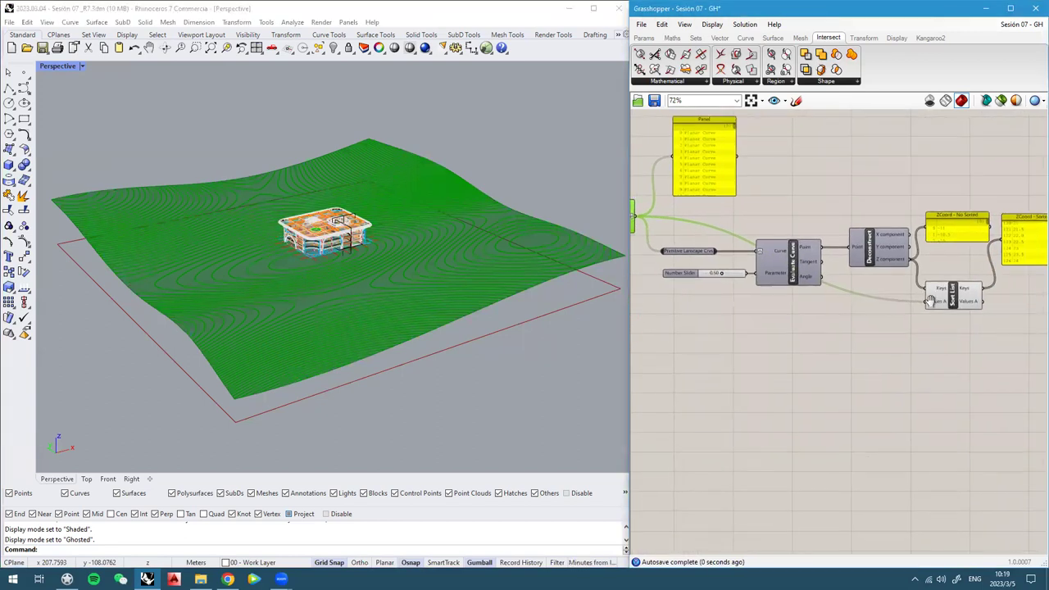
{"action": "left_click", "coordinate": [965, 298]}
Turn off the preview of the Contour component that generates the terrain level curves
{"action": "scroll", "coordinate": [967, 302], "scroll_direction": "down", "scroll_amount": 1}
{"action": "scroll", "coordinate": [967, 301], "scroll_direction": "down", "scroll_amount": 1}
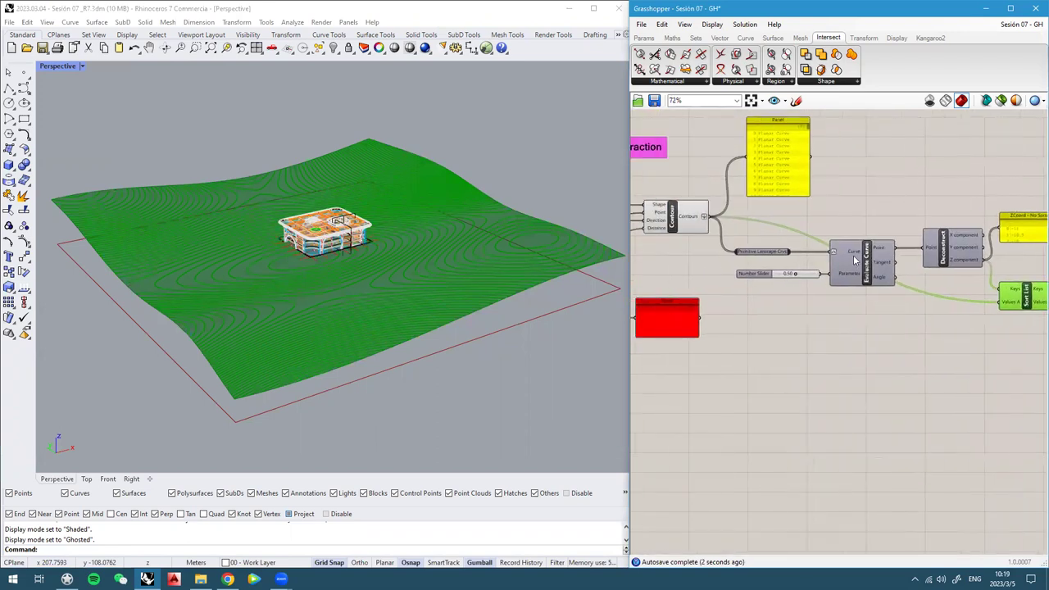
{"action": "left_click", "coordinate": [679, 222]}
{"action": "middle_click", "coordinate": [677, 212]}
{"action": "left_click", "coordinate": [709, 185]}
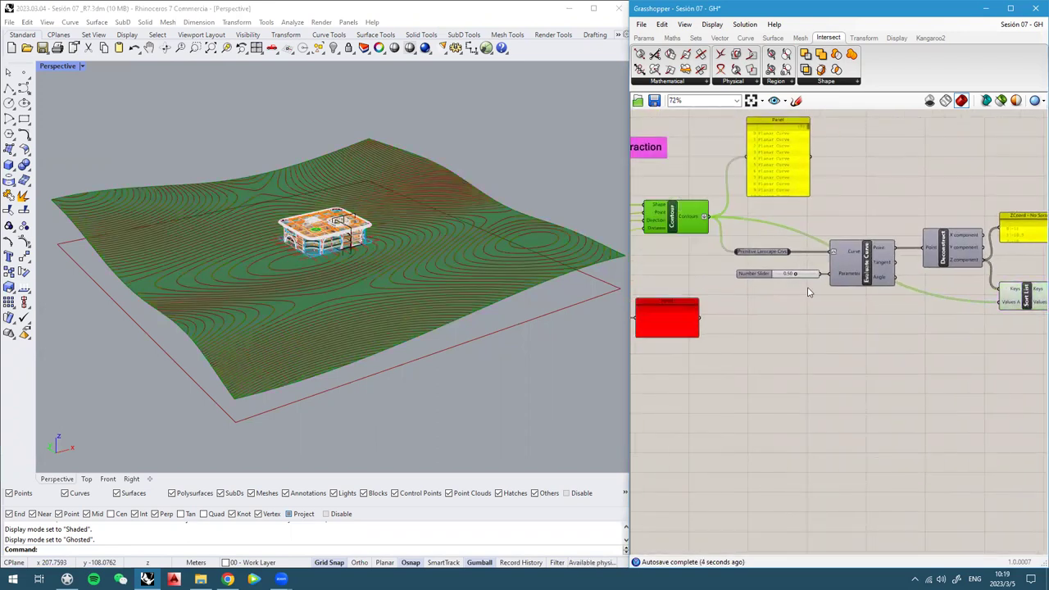
Select Sort List to highlight its level curves on the terrain and examine its Keys and Values A connections
{"action": "scroll", "coordinate": [809, 290], "scroll_direction": "down", "scroll_amount": 2}
{"action": "scroll", "coordinate": [834, 295], "scroll_direction": "up", "scroll_amount": 6}
{"action": "left_click", "coordinate": [813, 270]}
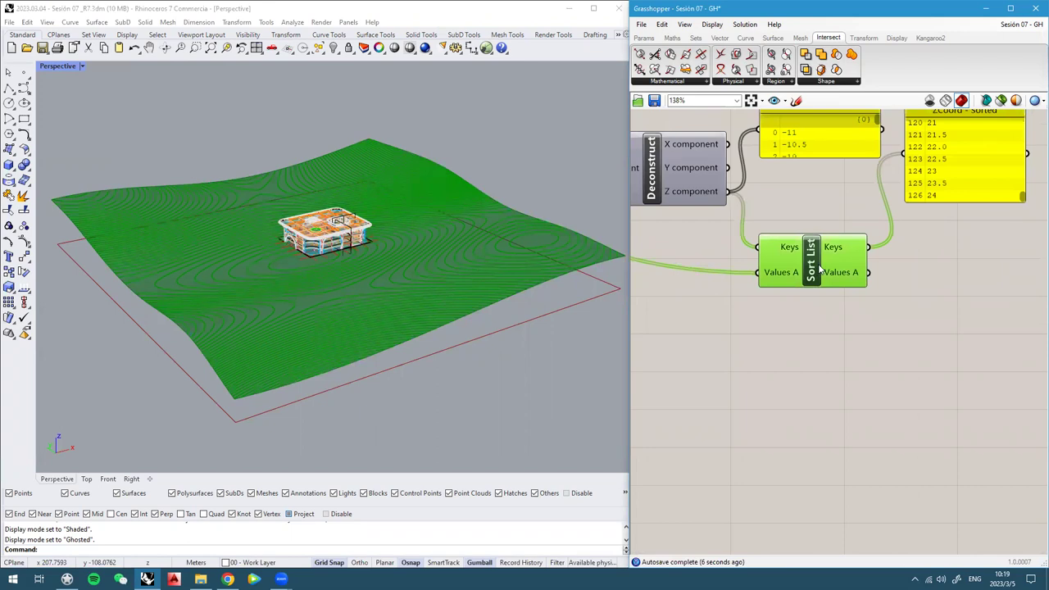
{"action": "scroll", "coordinate": [818, 270], "scroll_direction": "up", "scroll_amount": 2}
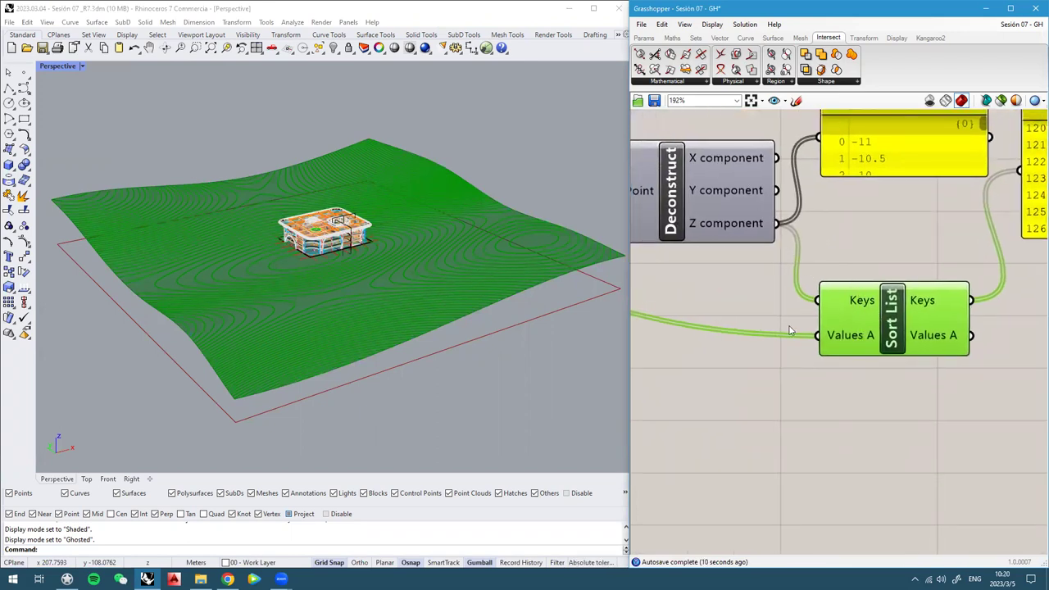
{"action": "scroll", "coordinate": [852, 327], "scroll_direction": "down", "scroll_amount": 2}
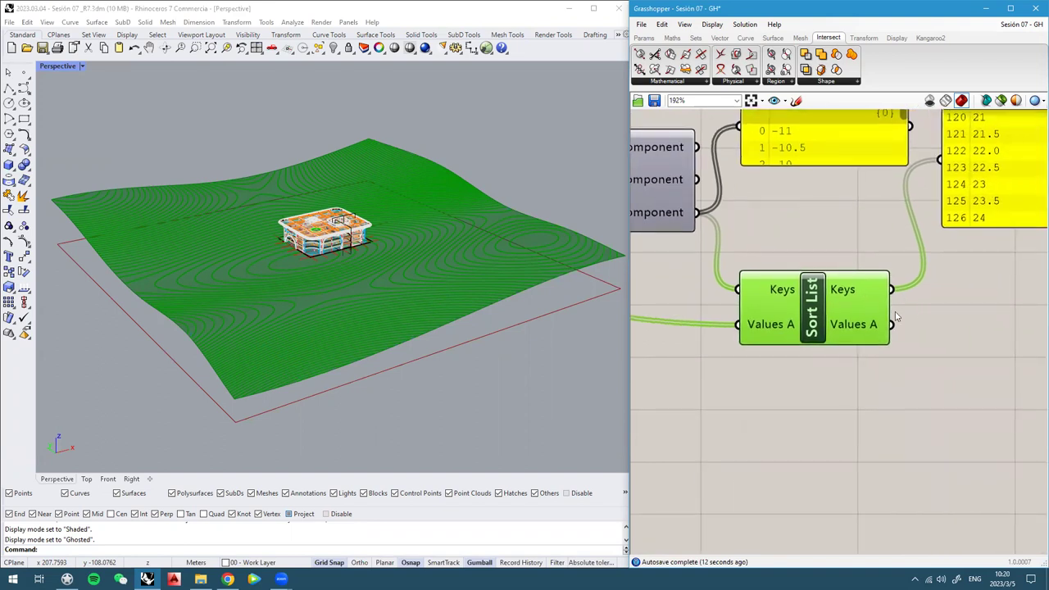
{"action": "right_click_drag", "start_coordinate": [856, 323], "coordinate": [815, 324]}
{"action": "mouse_move", "coordinate": [810, 325]}
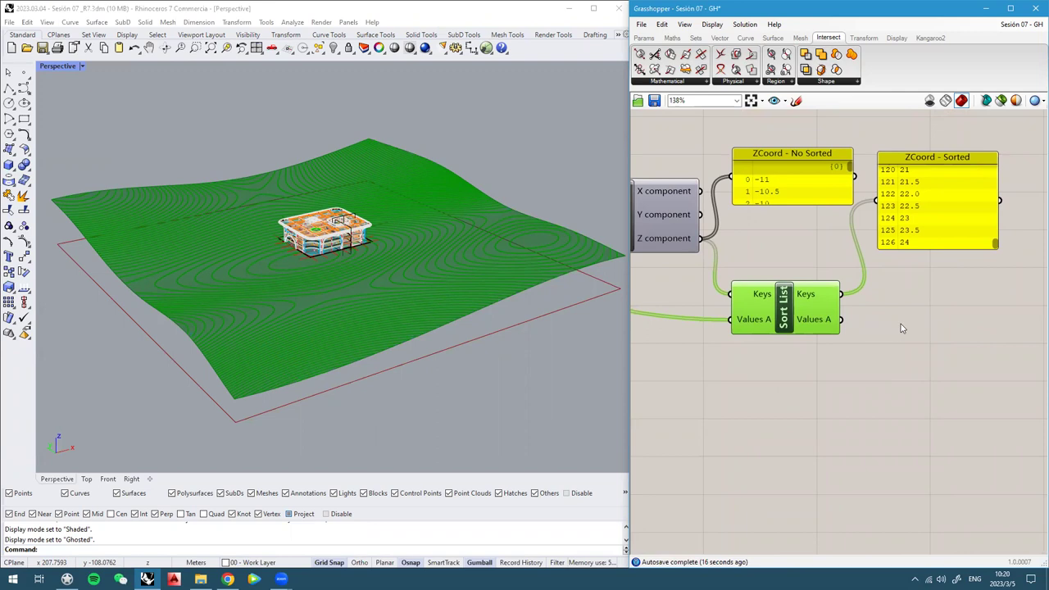
Add a Curve parameter to the canvas beside the Sort List component's outputs
{"action": "double_click", "coordinate": [908, 372]}
{"action": "type", "text": "curve"}
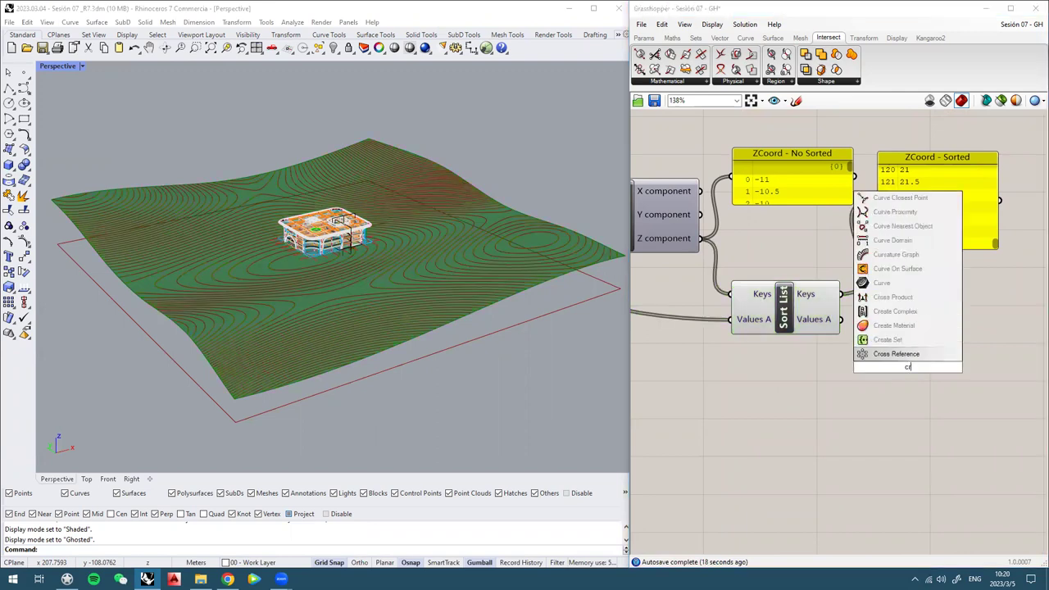
{"action": "left_click", "coordinate": [908, 360]}
{"action": "scroll", "coordinate": [908, 368], "scroll_direction": "up", "scroll_amount": 1}
{"action": "left_click_drag", "start_coordinate": [908, 374], "coordinate": [934, 322]}
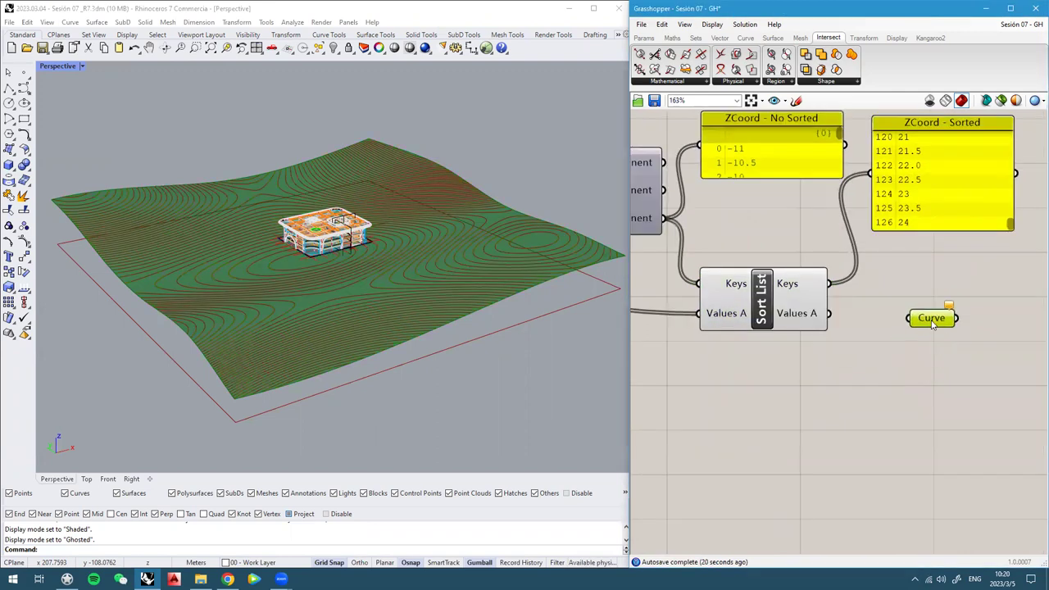
Rename the new Curve parameter as "Landscape Sorted Curves"
{"action": "right_click", "coordinate": [910, 321]}
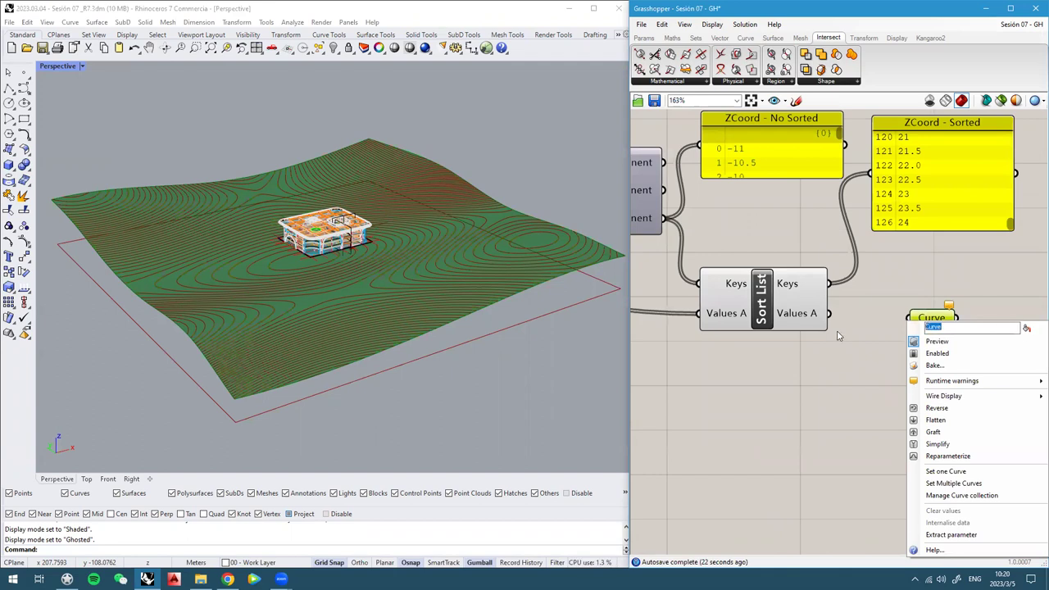
{"action": "type", "text": "Lans"}
{"action": "type", "text": "d"}
{"action": "key", "text": "BackSpace"}
{"action": "key", "text": "BackSpace"}
{"action": "type", "text": "dscape Sort"}
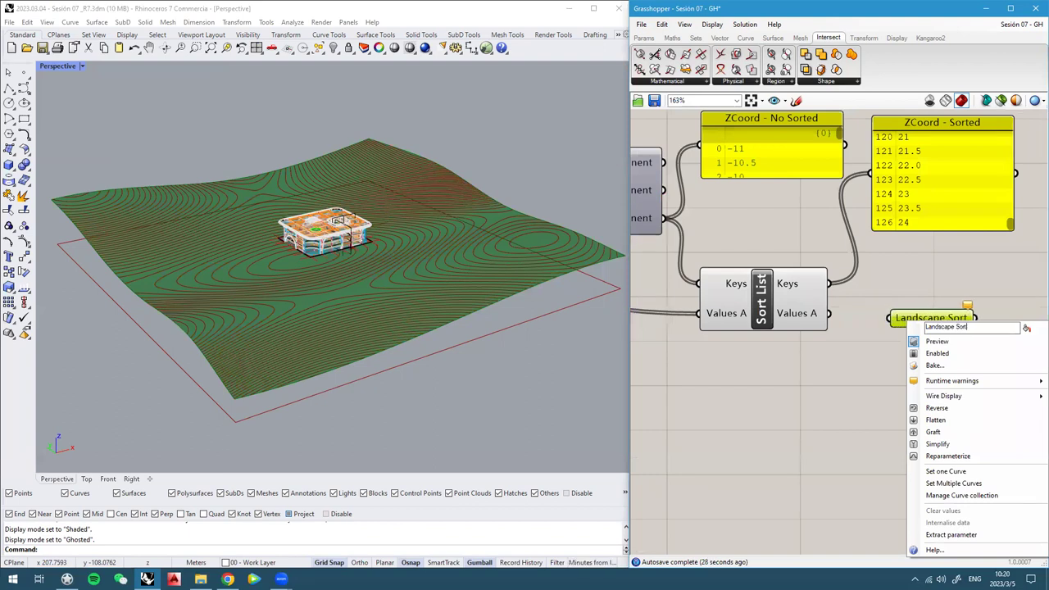
{"action": "type", "text": "ed Curves"}
{"action": "key", "text": "Return"}
Connect Sort List's Values A output to Landscape Sorted Curves and turn off the Sort List component's preview
{"action": "left_click_drag", "start_coordinate": [829, 314], "coordinate": [937, 311]}
{"action": "left_click", "coordinate": [769, 307]}
{"action": "middle_click", "coordinate": [769, 307]}
{"action": "left_click", "coordinate": [804, 267]}
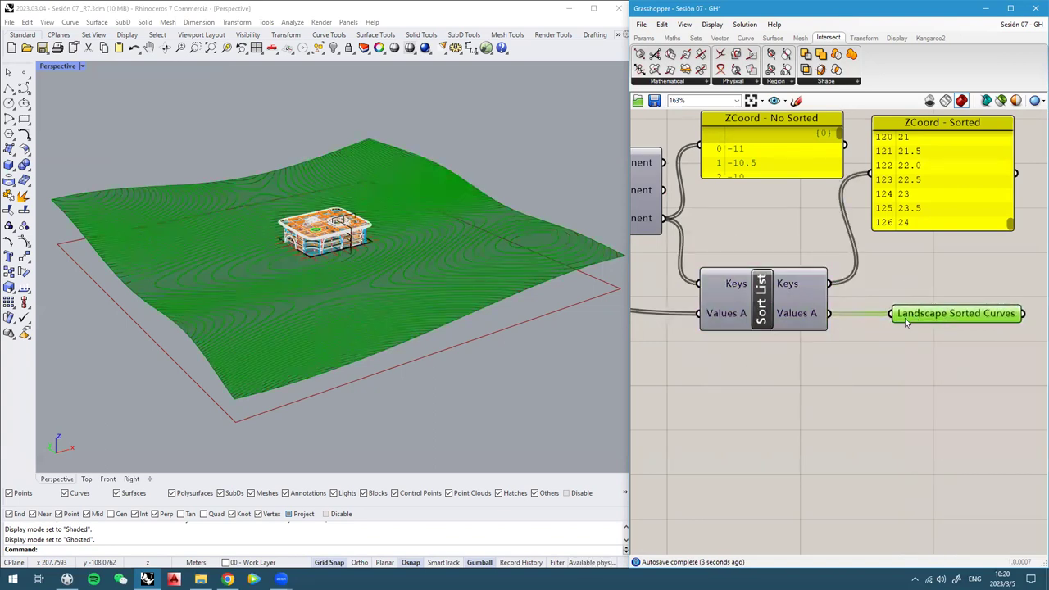
Tidy the canvas by repositioning Landscape Sorted Curves and the two ZCoord panels around the Sort List component
{"action": "scroll", "coordinate": [852, 320], "scroll_direction": "down", "scroll_amount": 3}
{"action": "mouse_move", "coordinate": [880, 330]}
{"action": "left_mouse_down"}
{"action": "mouse_move", "coordinate": [862, 328]}
{"action": "mouse_move", "coordinate": [873, 329]}
{"action": "left_mouse_up"}
{"action": "scroll", "coordinate": [865, 316], "scroll_direction": "up", "scroll_amount": 2}
{"action": "left_click_drag", "start_coordinate": [869, 216], "coordinate": [869, 178]}
{"action": "left_click_drag", "start_coordinate": [730, 199], "coordinate": [725, 165]}
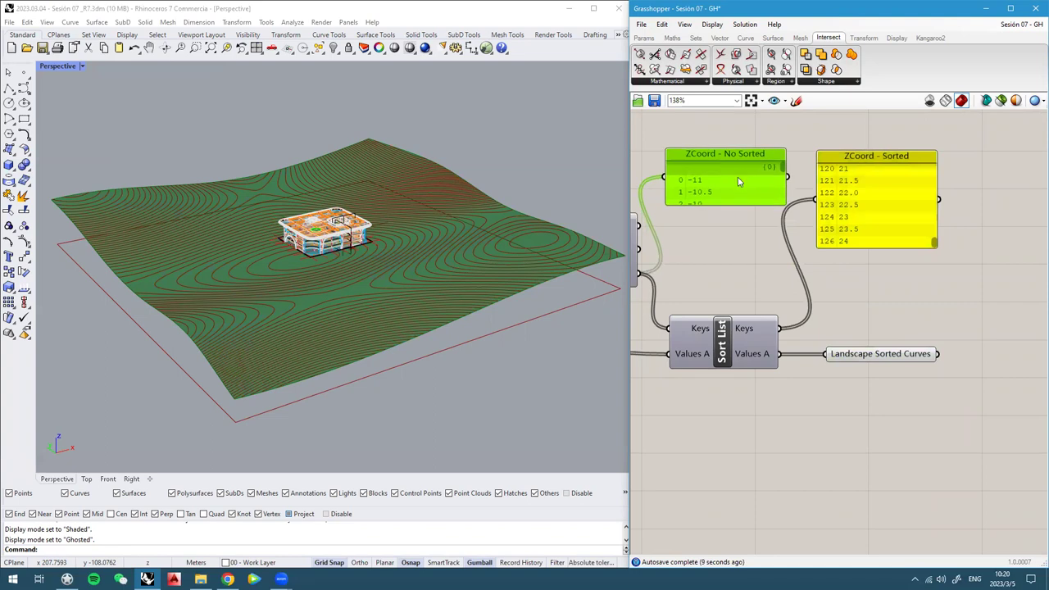
{"action": "left_click_drag", "start_coordinate": [874, 181], "coordinate": [870, 179]}
{"action": "left_click", "coordinate": [853, 291]}
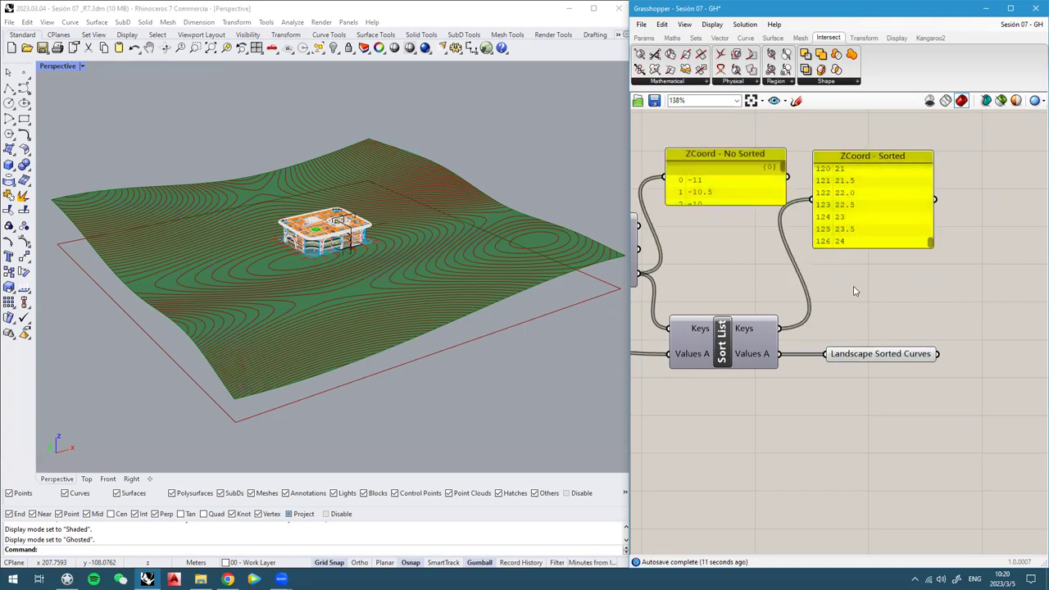
{"action": "right_click_drag", "start_coordinate": [853, 291], "coordinate": [910, 304]}
{"action": "right_click_drag", "start_coordinate": [227, 241], "coordinate": [228, 239]}
{"action": "right_click_drag", "start_coordinate": [900, 313], "coordinate": [877, 301]}
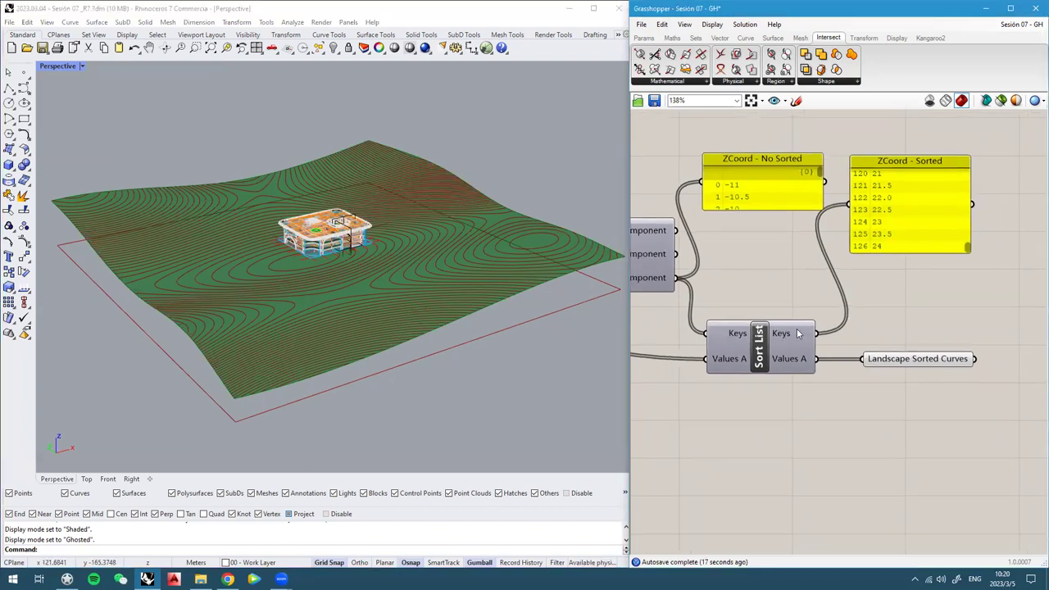
Add a Bounds component below the ZCoord - Sorted panel and feed its Numbers input from Sort List's Keys output
{"action": "double_click", "coordinate": [870, 295]}
{"action": "type", "text": "b"}
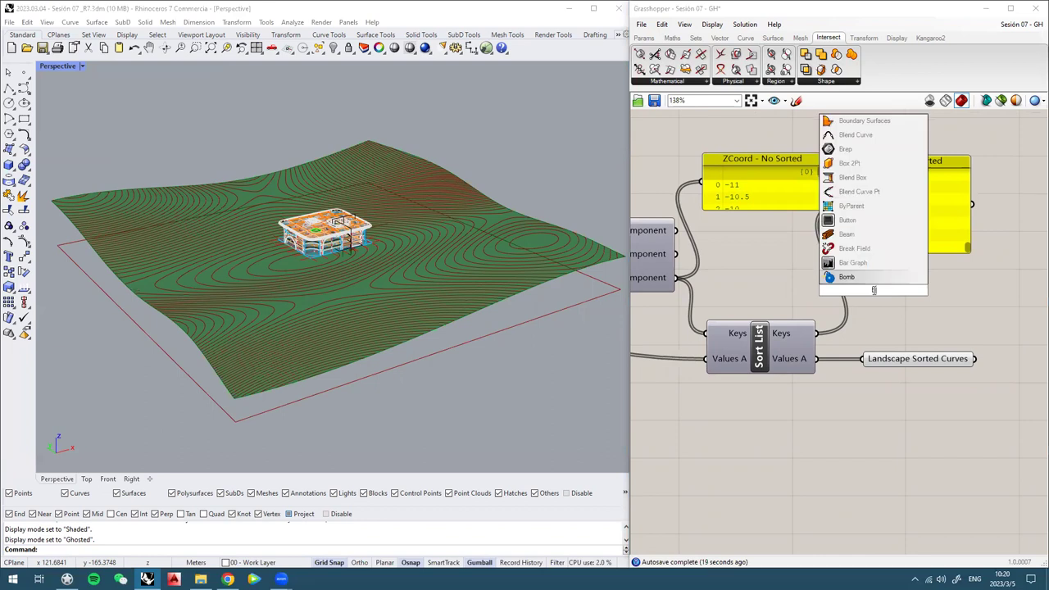
{"action": "type", "text": "nd"}
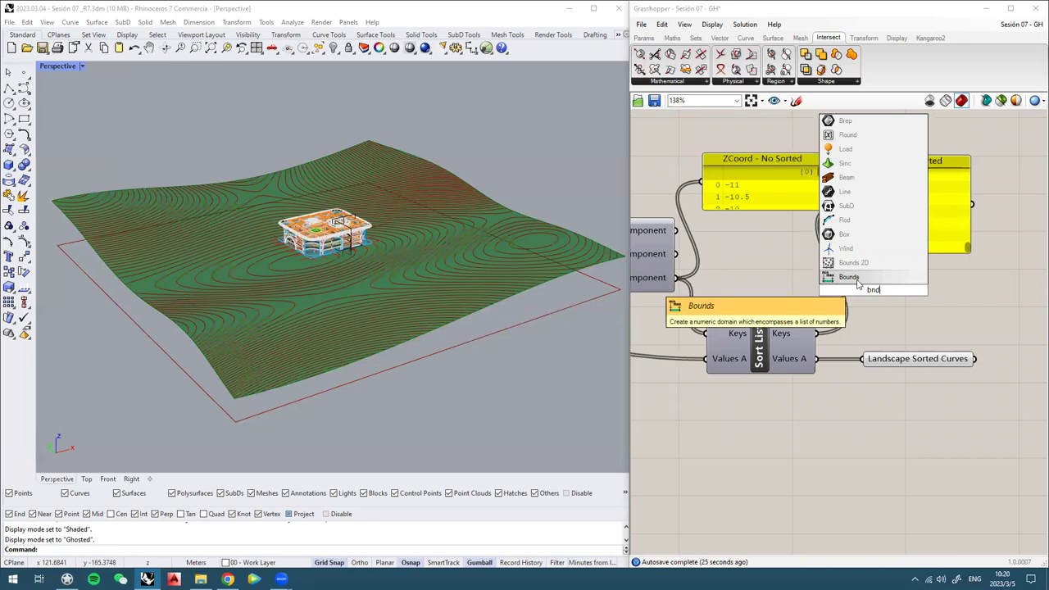
{"action": "left_click", "coordinate": [858, 283]}
{"action": "left_click_drag", "start_coordinate": [879, 291], "coordinate": [910, 291]}
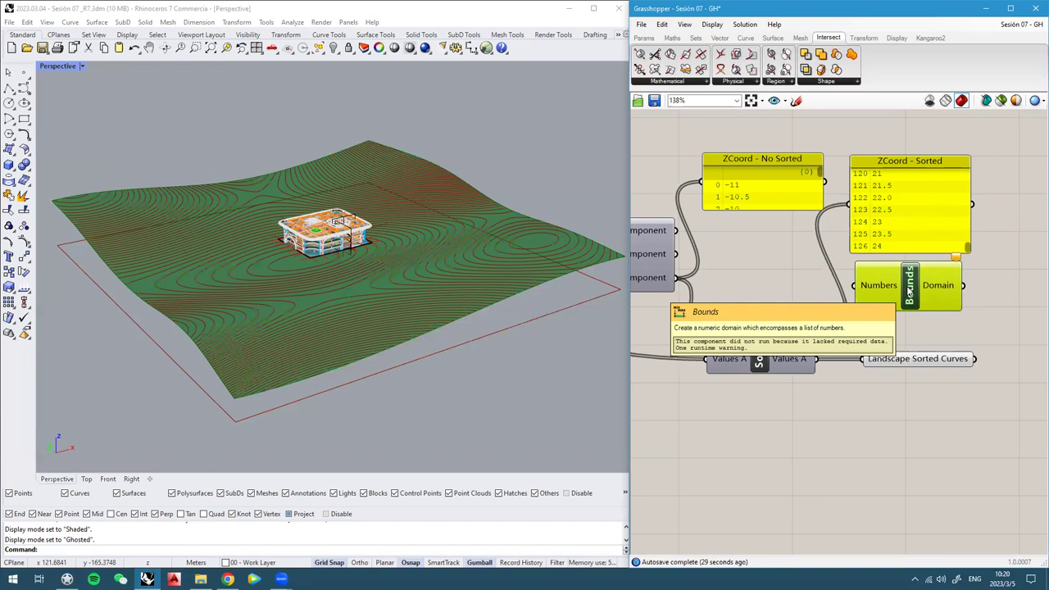
{"action": "left_click_drag", "start_coordinate": [815, 333], "coordinate": [851, 286]}
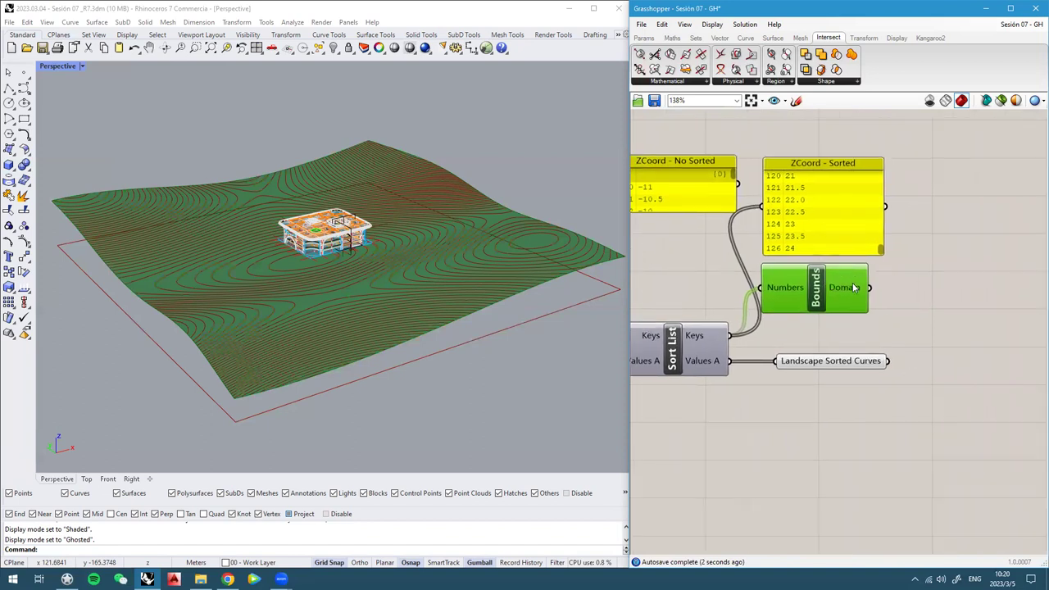
Duplicate the ZCoord - Sorted panel, connect the copy to the Bounds Domain output and place it beside Bounds
{"action": "double_click", "coordinate": [892, 276]}
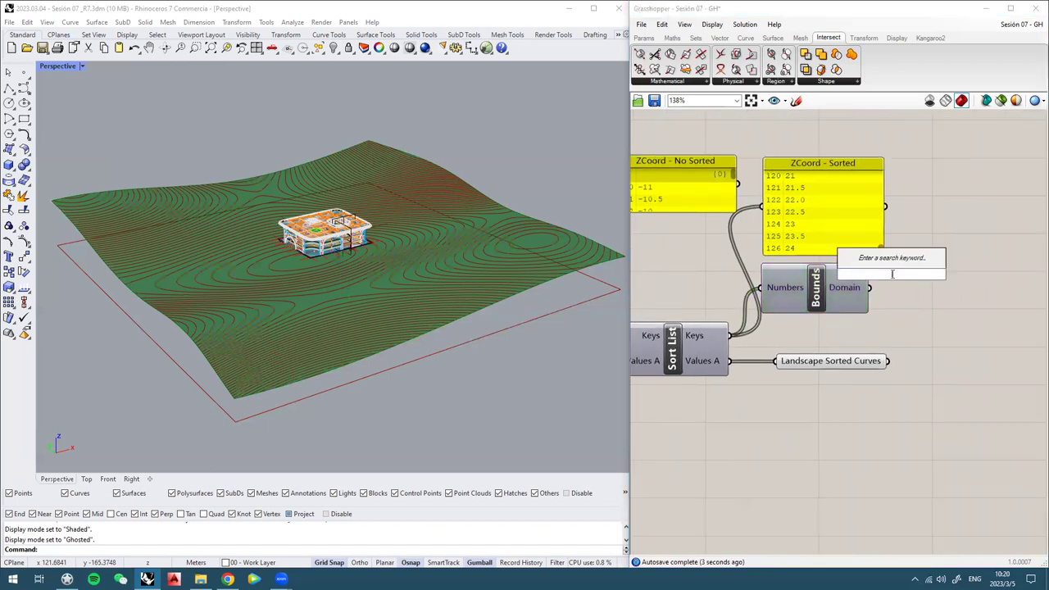
{"action": "left_click", "coordinate": [822, 177]}
{"action": "left_click_drag", "start_coordinate": [818, 177], "coordinate": [974, 234], "text": "alt"}
{"action": "left_click_drag", "start_coordinate": [870, 289], "coordinate": [919, 265]}
{"action": "right_click_drag", "start_coordinate": [965, 275], "coordinate": [891, 280]}
{"action": "left_click_drag", "start_coordinate": [900, 221], "coordinate": [871, 297]}
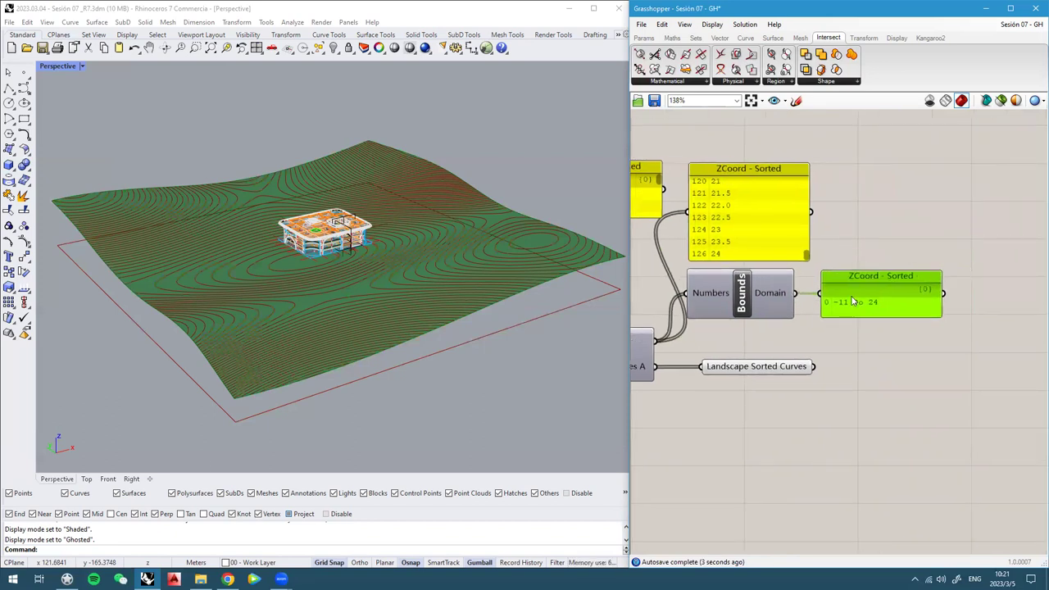
Compare the Bounds domain with the first and last values of the sorted Z-coordinate list
{"action": "scroll", "coordinate": [853, 301], "scroll_direction": "up", "scroll_amount": 3}
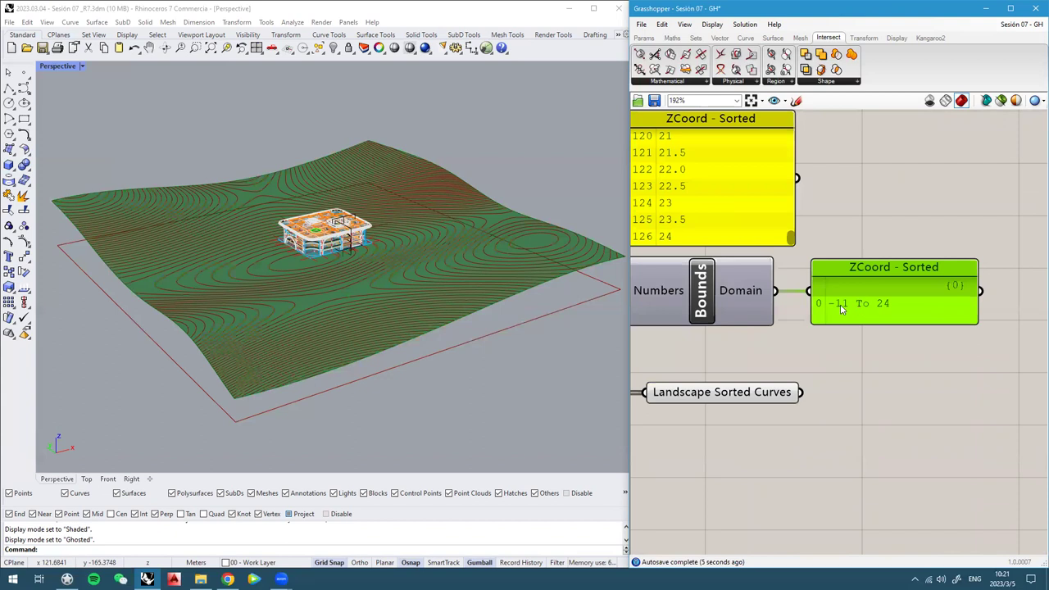
{"action": "scroll", "coordinate": [877, 304], "scroll_direction": "up", "scroll_amount": 1}
{"action": "scroll", "coordinate": [878, 304], "scroll_direction": "down", "scroll_amount": 3}
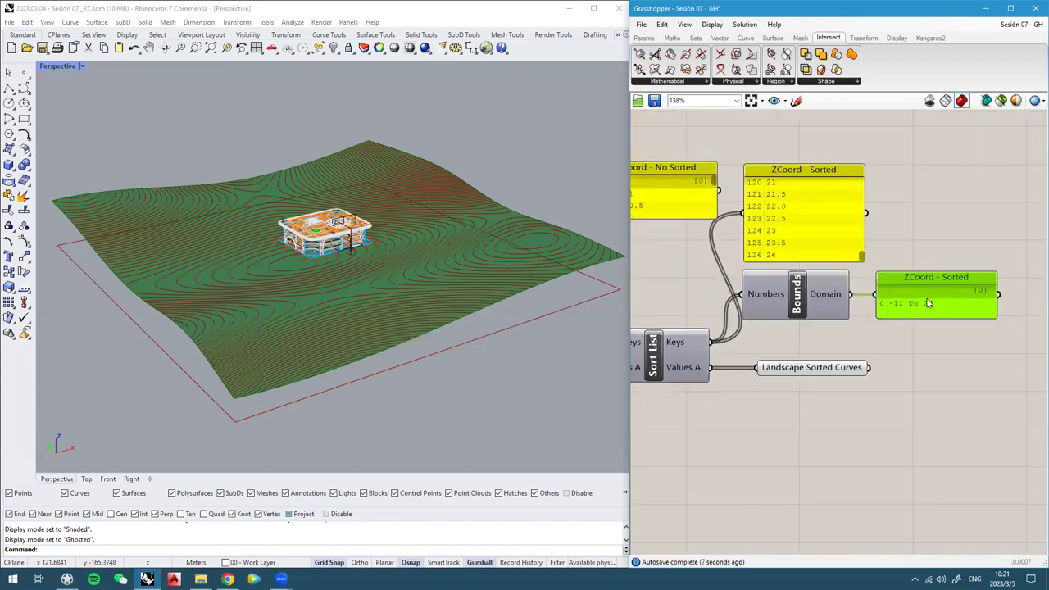
{"action": "scroll", "coordinate": [882, 306], "scroll_direction": "up", "scroll_amount": 3}
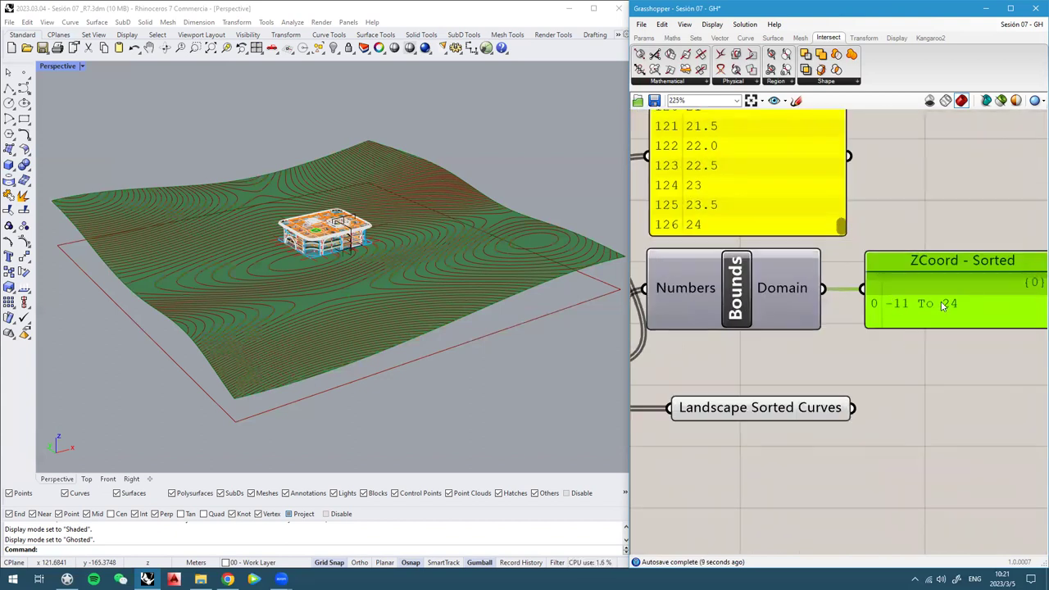
{"action": "scroll", "coordinate": [934, 303], "scroll_direction": "down", "scroll_amount": 2}
{"action": "left_click_drag", "start_coordinate": [875, 268], "coordinate": [791, 204]}
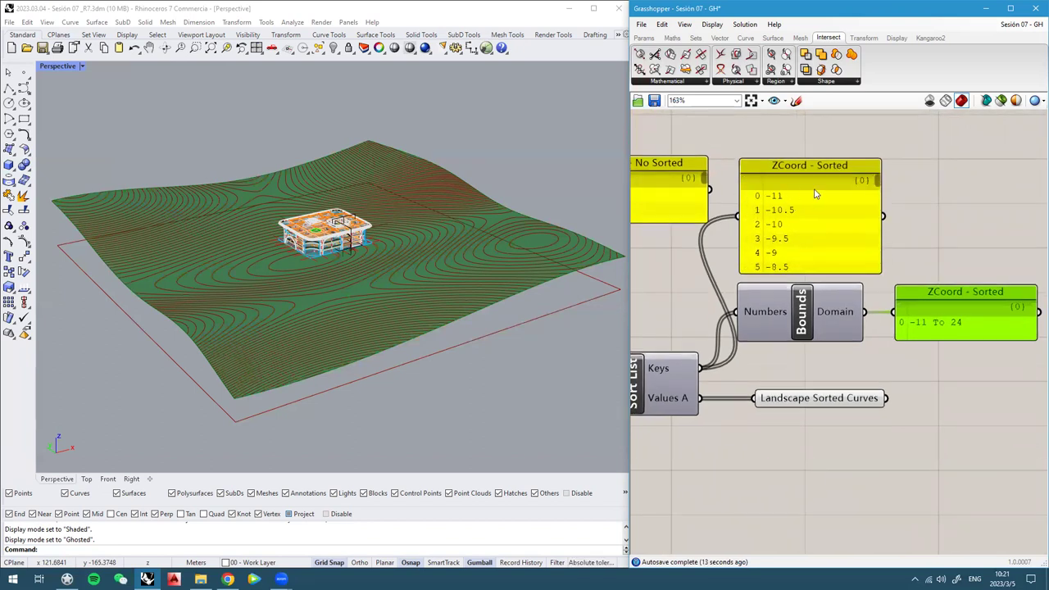
{"action": "left_click_drag", "start_coordinate": [877, 182], "coordinate": [882, 286]}
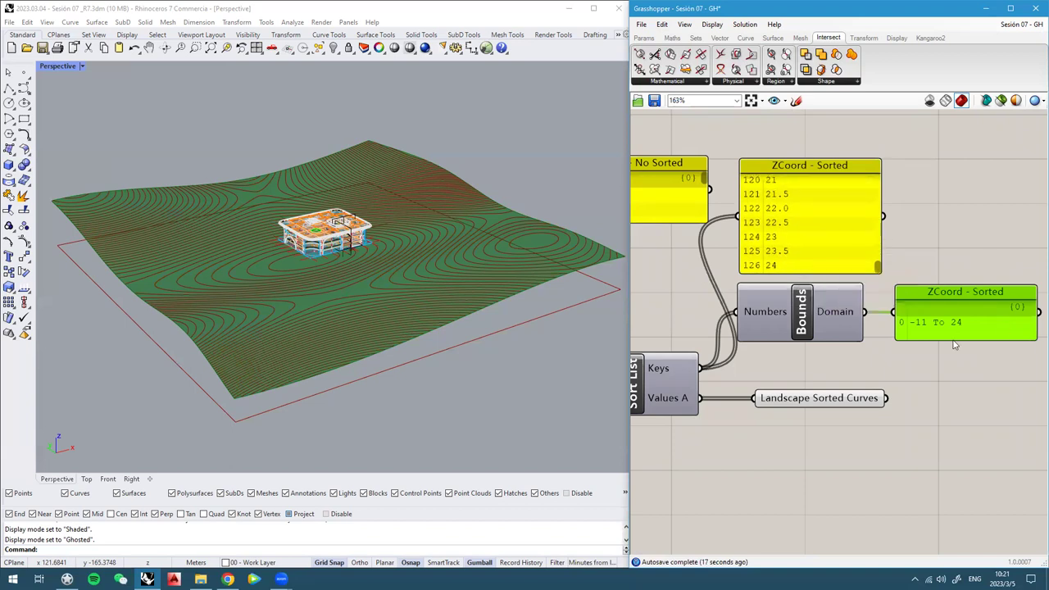
{"action": "right_click_drag", "start_coordinate": [962, 350], "coordinate": [955, 304]}
{"action": "left_click", "coordinate": [955, 304]}
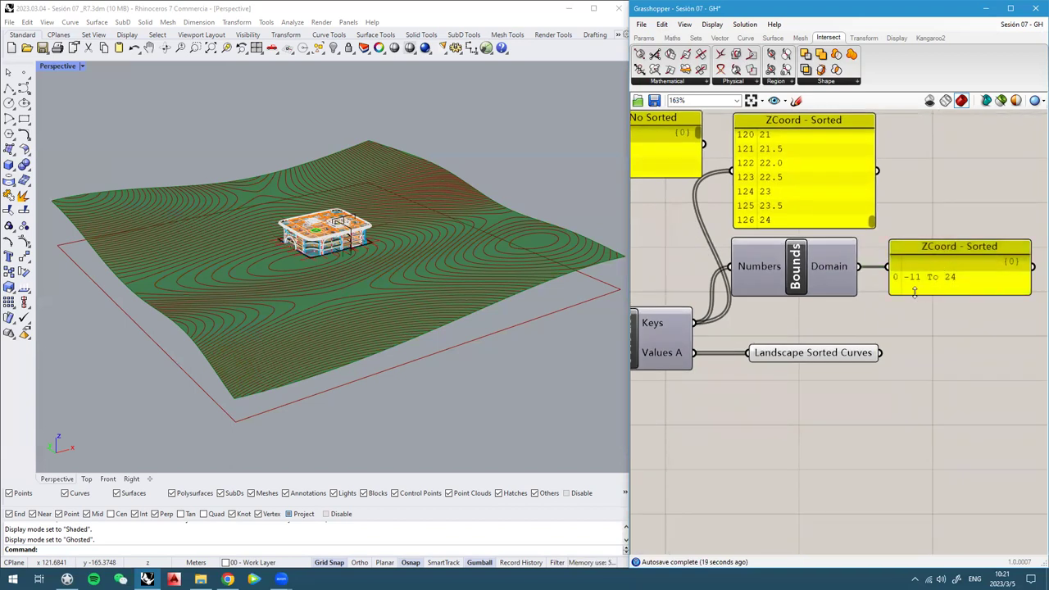
Rename the panel connected to the Bounds Domain output as "min & max height"
{"action": "scroll", "coordinate": [913, 290], "scroll_direction": "down", "scroll_amount": 1}
{"action": "right_click", "coordinate": [968, 257]}
{"action": "left_click_drag", "start_coordinate": [1004, 264], "coordinate": [928, 263]}
{"action": "type", "text": "min"}
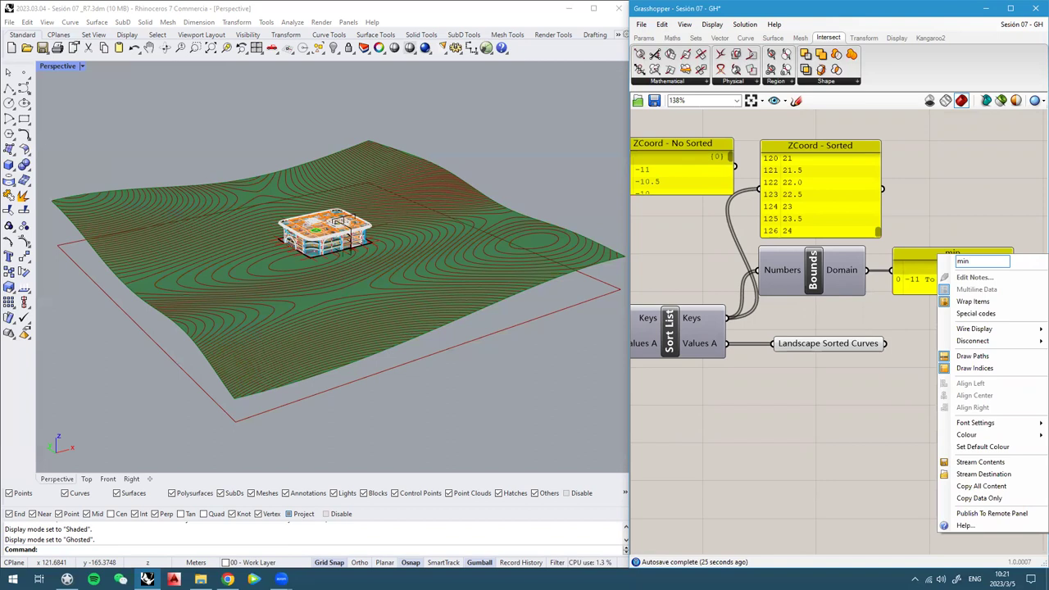
{"action": "type", "text": " & max height"}
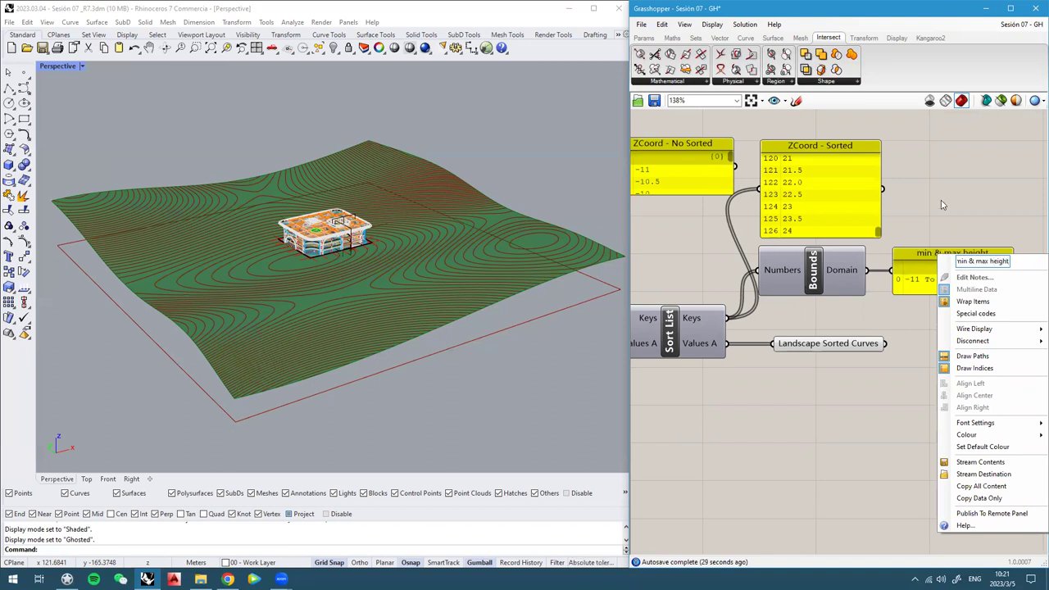
{"action": "key", "text": "Return"}
Examine the sorted contour curves on the terrain and the level height sliders in the 00 - Main Control group
{"action": "left_click", "coordinate": [816, 315]}
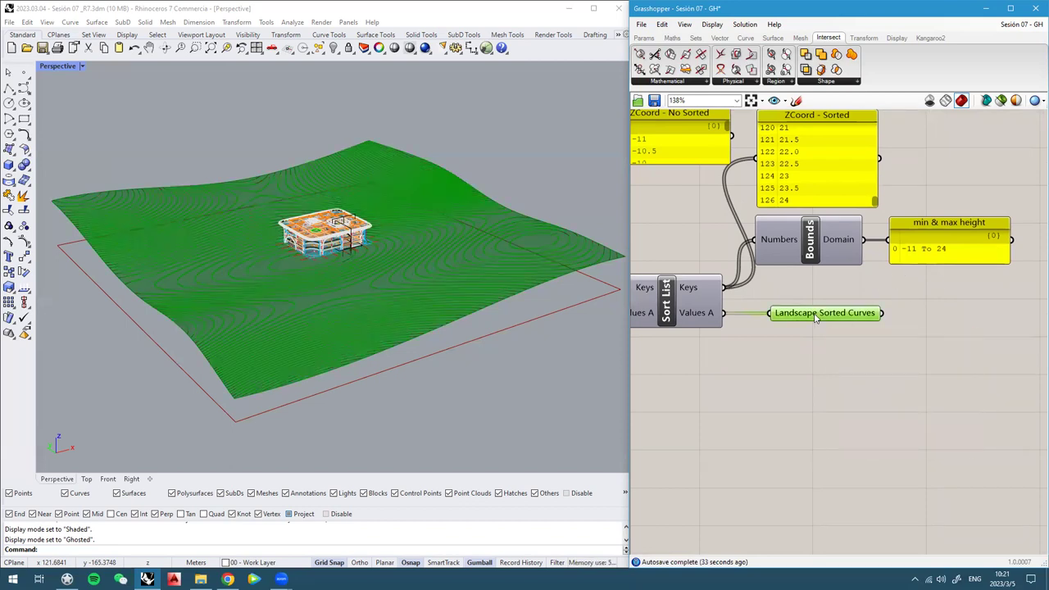
{"action": "mouse_move", "coordinate": [265, 268]}
{"action": "right_mouse_down"}
{"action": "mouse_move", "coordinate": [286, 207]}
{"action": "mouse_move", "coordinate": [275, 246]}
{"action": "mouse_move", "coordinate": [286, 268]}
{"action": "right_mouse_up"}
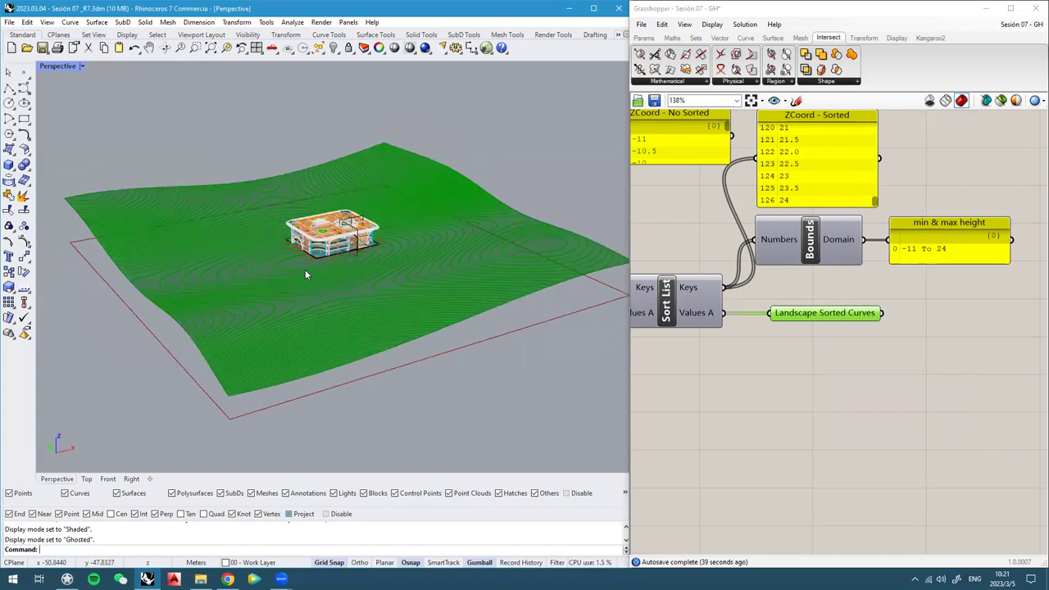
{"action": "scroll", "coordinate": [861, 303], "scroll_direction": "down", "scroll_amount": 4}
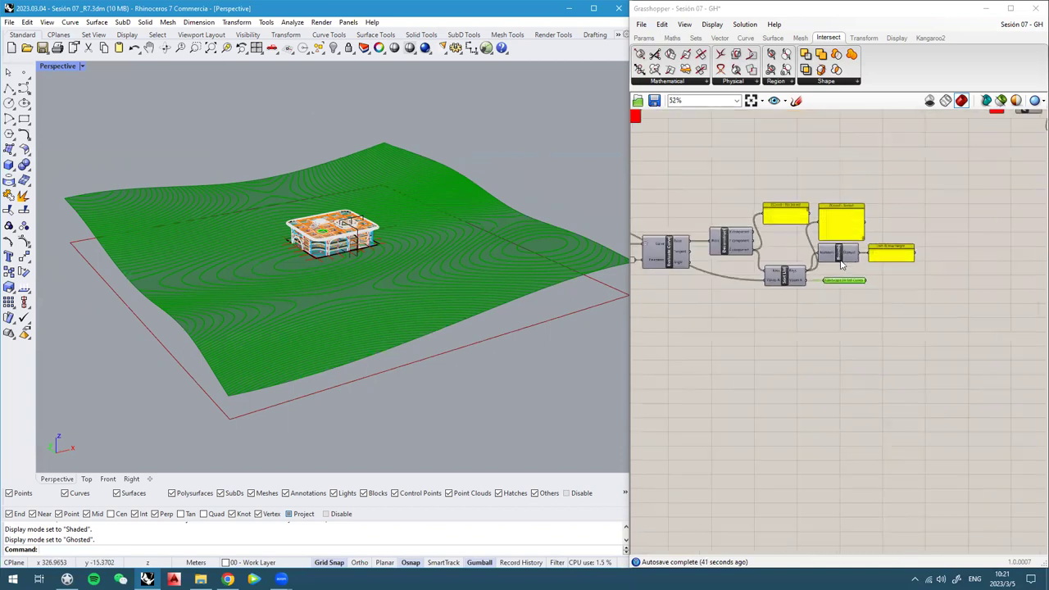
{"action": "scroll", "coordinate": [861, 304], "scroll_direction": "up", "scroll_amount": 5}
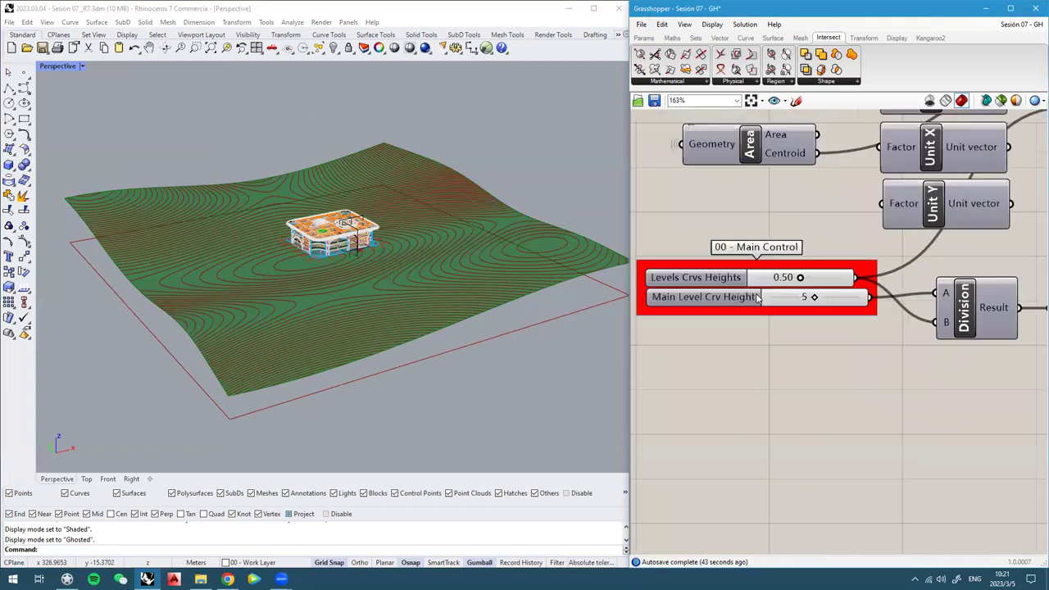
{"action": "right_click_drag", "start_coordinate": [810, 307], "coordinate": [786, 318]}
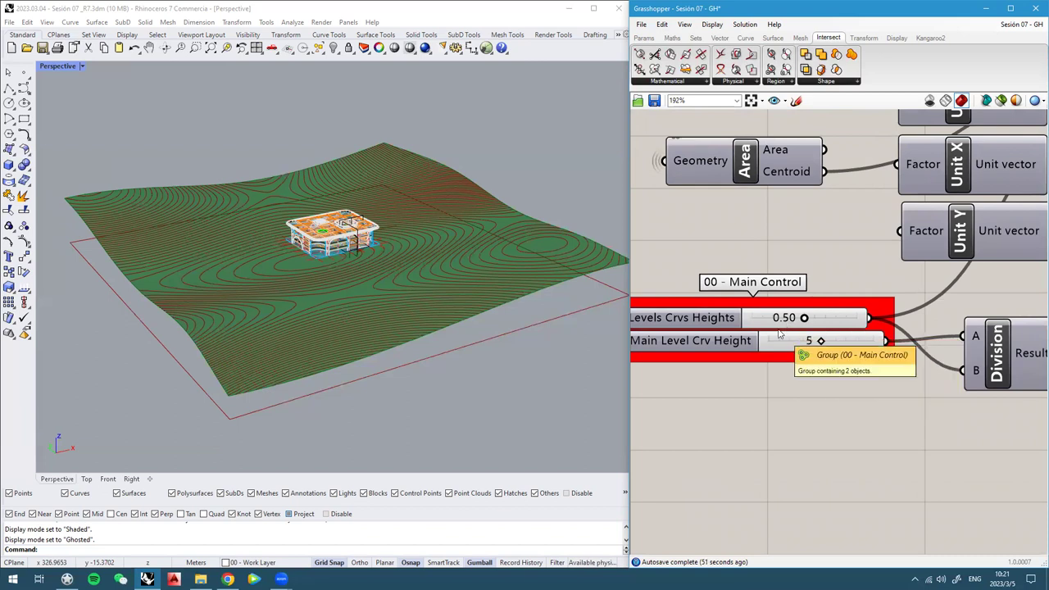
{"action": "scroll", "coordinate": [771, 331], "scroll_direction": "down", "scroll_amount": 3}
{"action": "scroll", "coordinate": [847, 345], "scroll_direction": "up", "scroll_amount": 2}
{"action": "right_click_drag", "start_coordinate": [849, 325], "coordinate": [768, 290]}
{"action": "right_click_drag", "start_coordinate": [535, 293], "coordinate": [560, 330]}
{"action": "scroll", "coordinate": [768, 352], "scroll_direction": "down", "scroll_amount": 4}
{"action": "right_click_drag", "start_coordinate": [833, 285], "coordinate": [772, 276]}
{"action": "right_click_drag", "start_coordinate": [1000, 302], "coordinate": [690, 256]}
{"action": "scroll", "coordinate": [779, 266], "scroll_direction": "up", "scroll_amount": 4}
Add a panel connected to Landscape Sorted Curves and stretch it taller to inspect the list of curves
{"action": "double_click", "coordinate": [778, 298]}
{"action": "type", "text": "panel"}
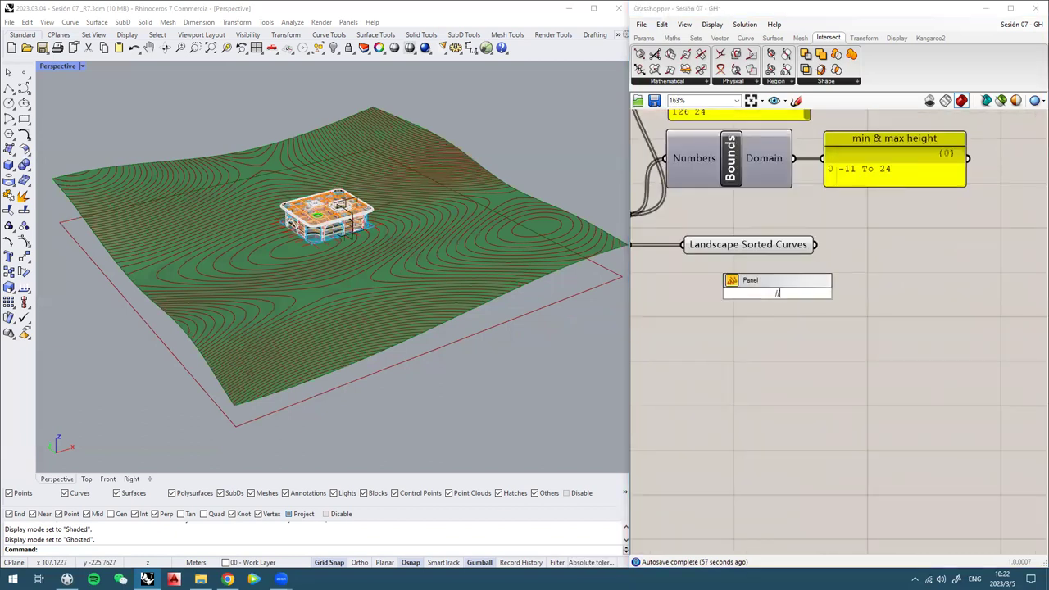
{"action": "key", "text": "Return"}
{"action": "left_click_drag", "start_coordinate": [777, 293], "coordinate": [941, 317]}
{"action": "left_click_drag", "start_coordinate": [816, 244], "coordinate": [869, 316]}
{"action": "left_click_drag", "start_coordinate": [951, 358], "coordinate": [948, 517]}
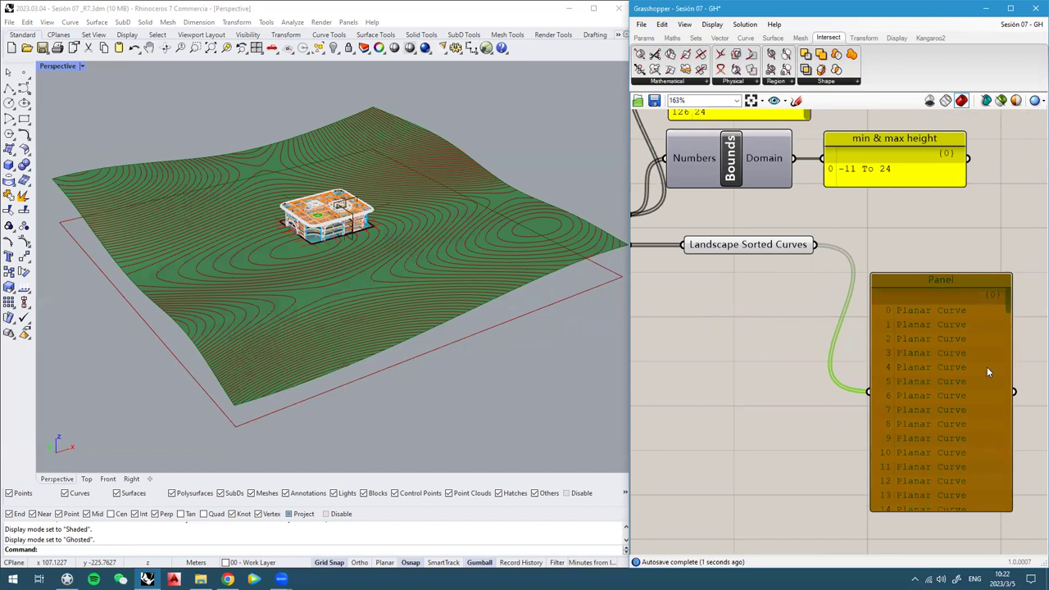
{"action": "scroll", "coordinate": [985, 336], "scroll_direction": "up", "scroll_amount": 3}
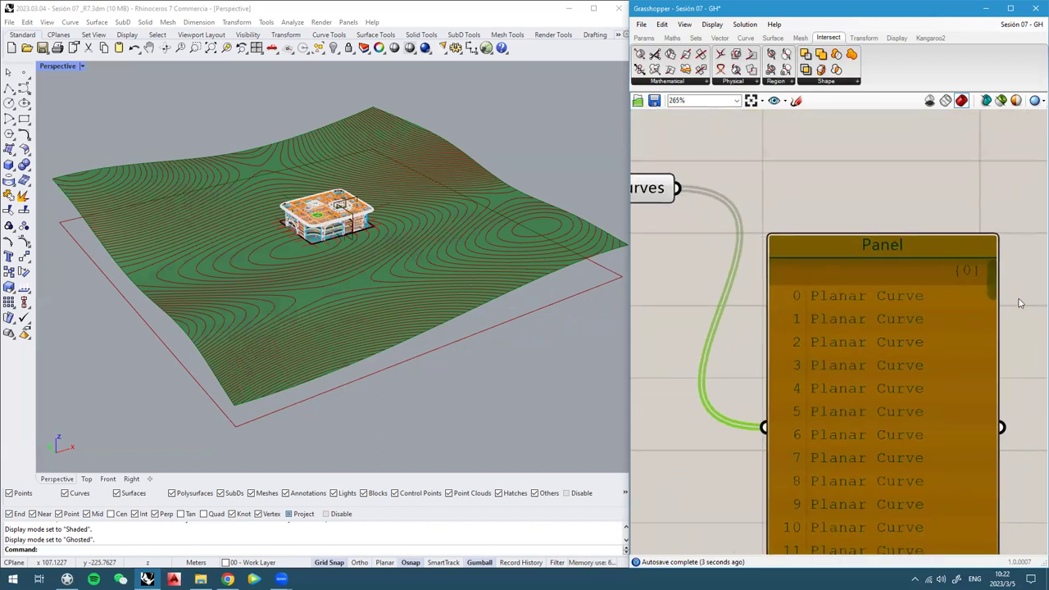
{"action": "left_click_drag", "start_coordinate": [991, 284], "coordinate": [984, 235]}
{"action": "scroll", "coordinate": [984, 234], "scroll_direction": "down", "scroll_amount": 3}
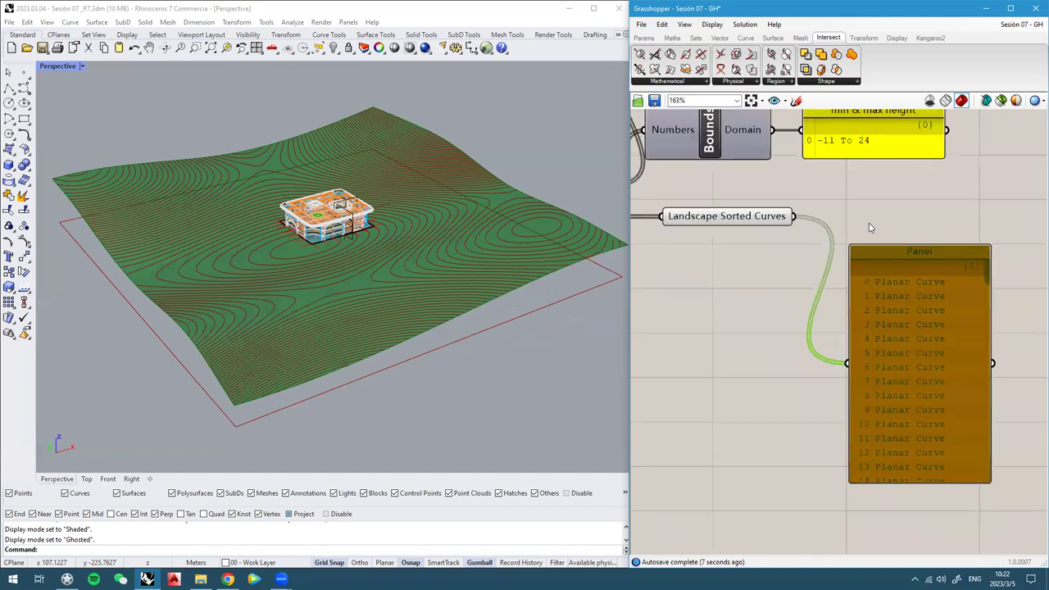
Move Landscape Sorted Curves and its connected panel lower on the canvas, away from the Bounds component
{"action": "left_click_drag", "start_coordinate": [726, 287], "coordinate": [713, 345]}
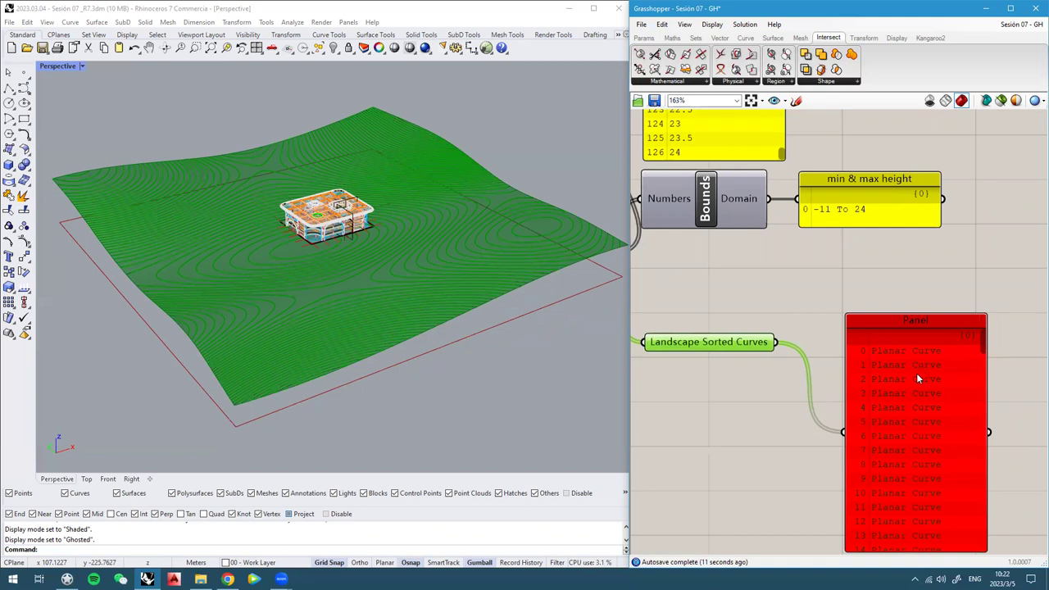
{"action": "left_click_drag", "start_coordinate": [903, 424], "coordinate": [908, 402]}
{"action": "right_click_drag", "start_coordinate": [402, 266], "coordinate": [372, 306]}
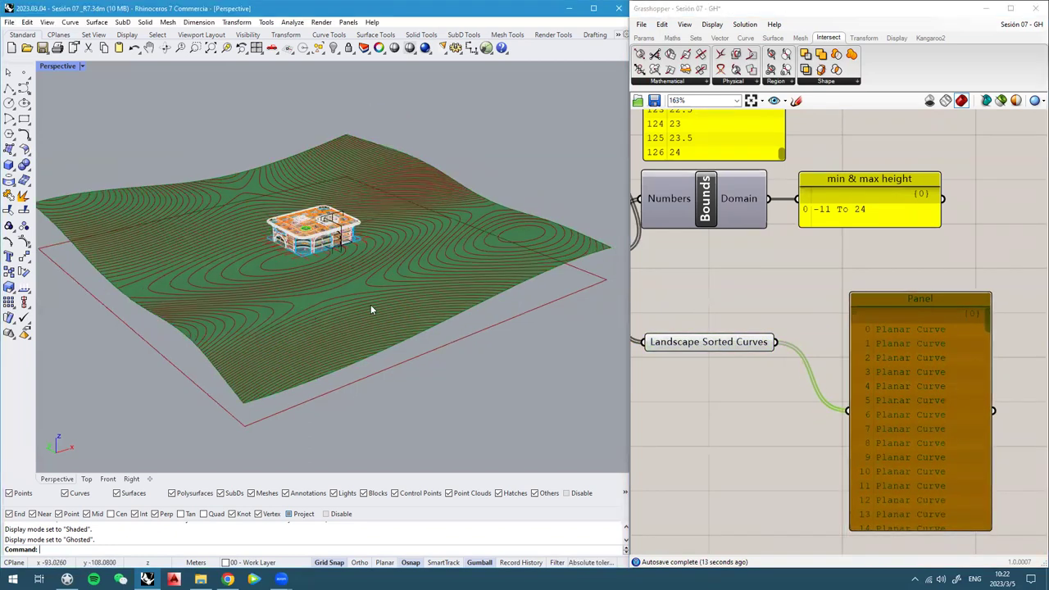
{"action": "right_click_drag", "start_coordinate": [303, 261], "coordinate": [317, 261]}
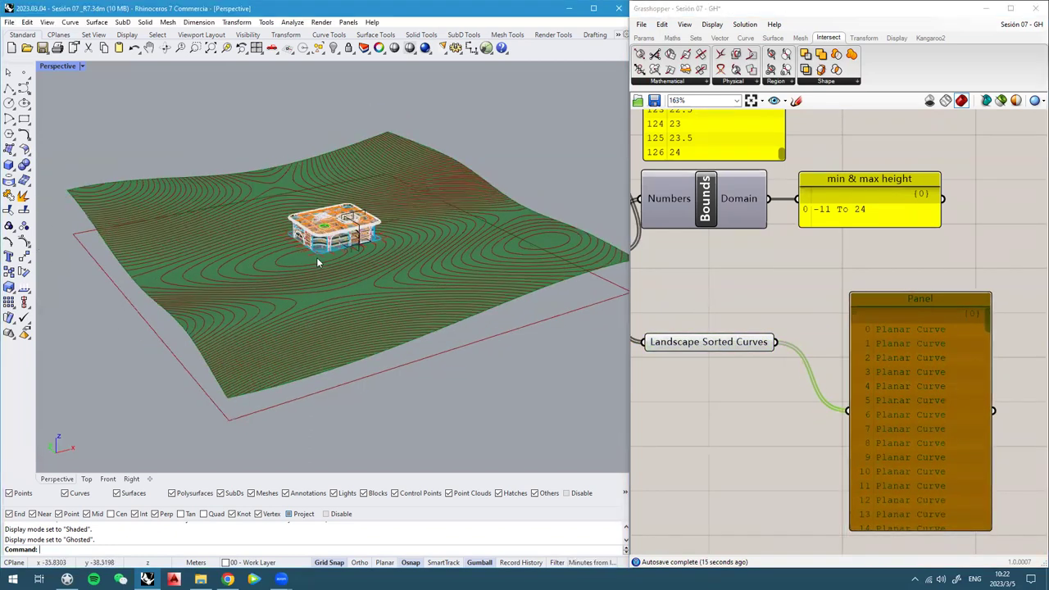
{"action": "scroll", "coordinate": [942, 290], "scroll_direction": "down", "scroll_amount": 3}
{"action": "left_click_drag", "start_coordinate": [925, 314], "coordinate": [891, 402]}
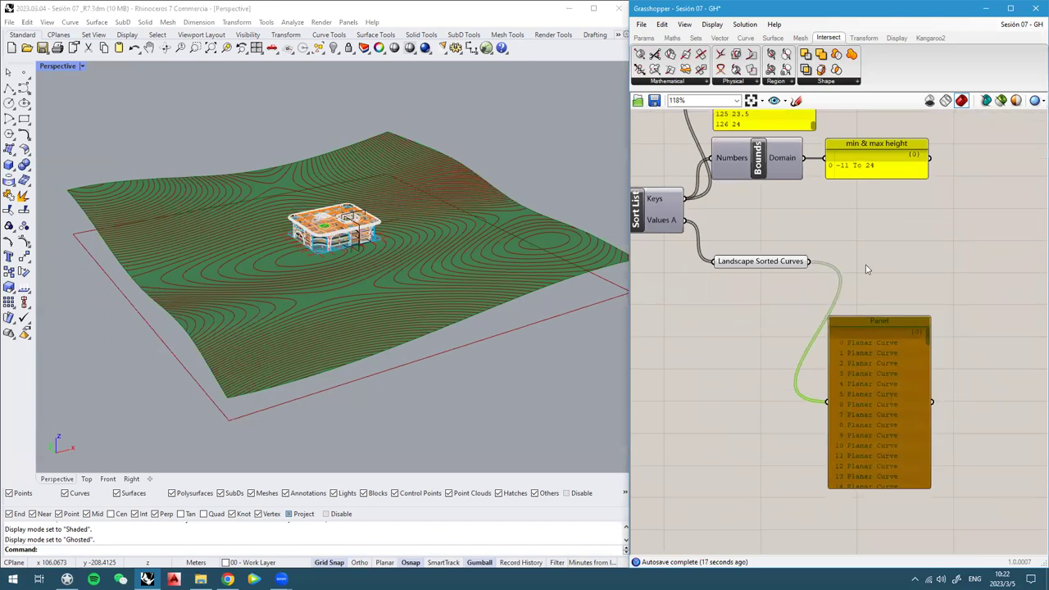
Add a Split List component, connect Landscape Sorted Curves to its List input, and align it with that parameter
{"action": "scroll", "coordinate": [888, 297], "scroll_direction": "up", "scroll_amount": 2}
{"action": "double_click", "coordinate": [886, 291]}
{"action": "type", "text": "split"}
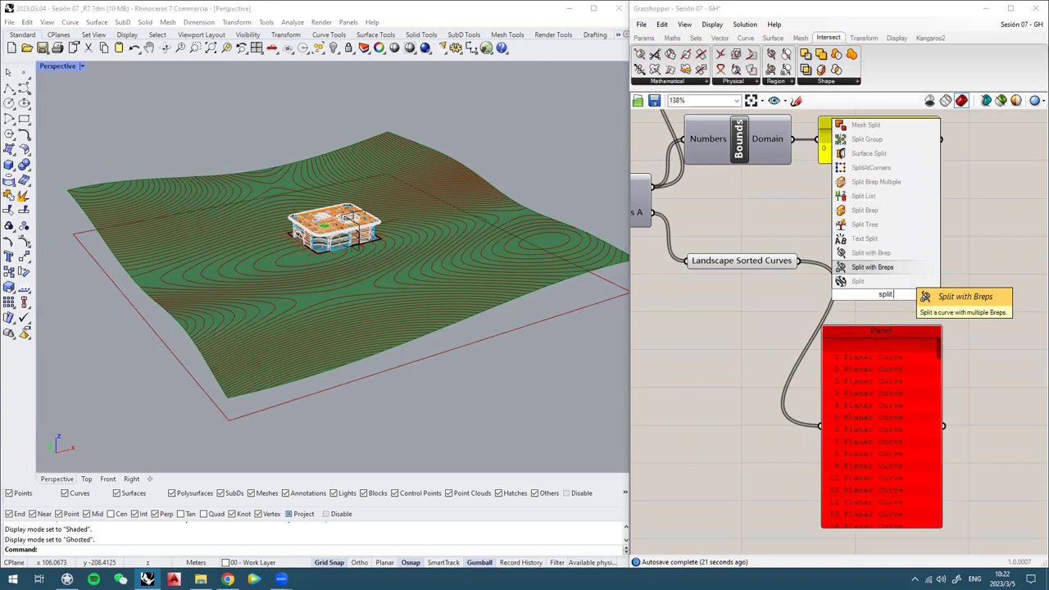
{"action": "type", "text": " list"}
{"action": "key", "text": "Return"}
{"action": "left_click_drag", "start_coordinate": [892, 321], "coordinate": [934, 283]}
{"action": "scroll", "coordinate": [877, 284], "scroll_direction": "up", "scroll_amount": 2}
{"action": "mouse_move", "coordinate": [767, 251]}
{"action": "left_mouse_down"}
{"action": "mouse_move", "coordinate": [813, 273]}
{"action": "mouse_move", "coordinate": [858, 262]}
{"action": "left_mouse_up"}
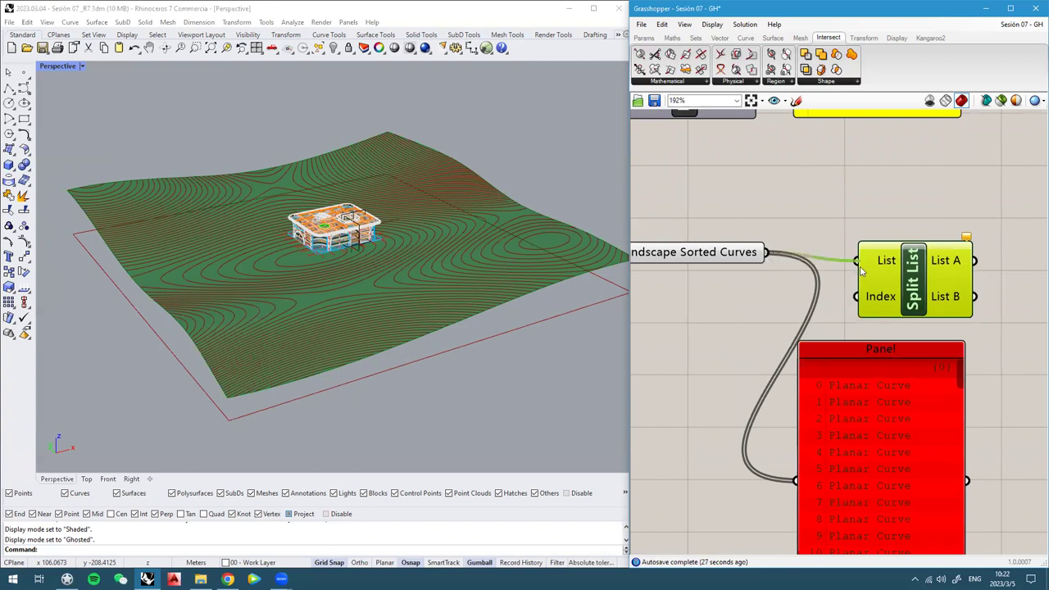
{"action": "left_click_drag", "start_coordinate": [914, 289], "coordinate": [918, 280]}
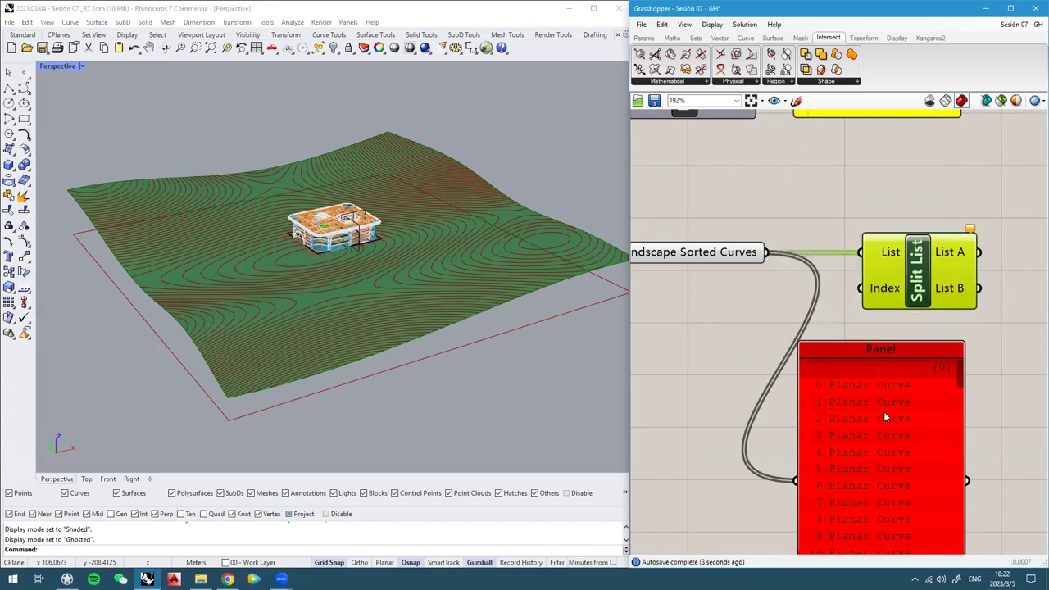
Connect the Result output of the Division component to the Index input of Split List
{"action": "right_click_drag", "start_coordinate": [884, 412], "coordinate": [853, 302]}
{"action": "scroll", "coordinate": [932, 268], "scroll_direction": "up", "scroll_amount": 1}
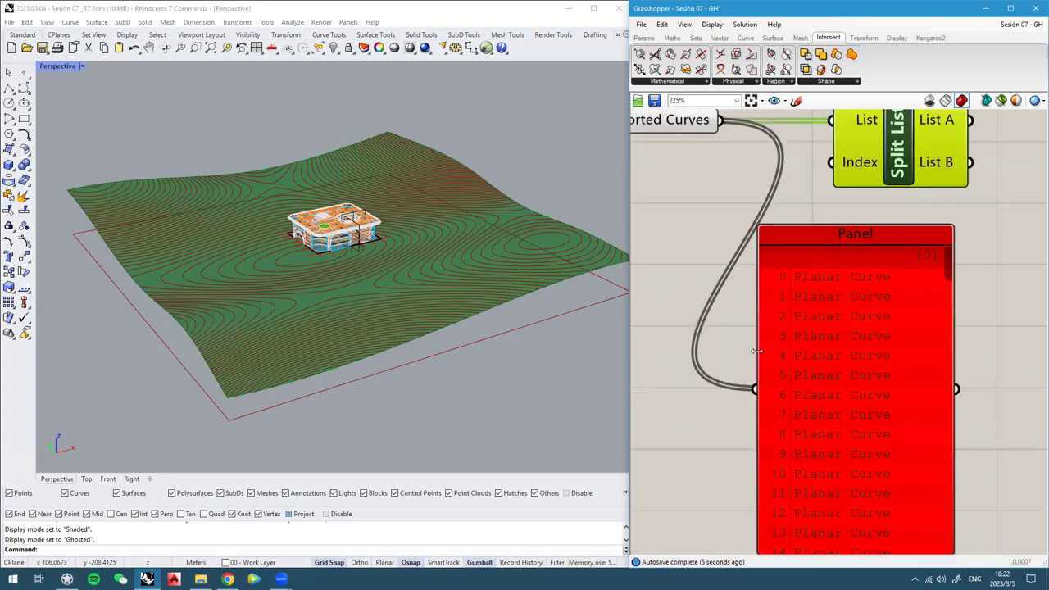
{"action": "mouse_move", "coordinate": [947, 274]}
{"action": "left_mouse_down"}
{"action": "mouse_move", "coordinate": [939, 295]}
{"action": "mouse_move", "coordinate": [940, 267]}
{"action": "left_mouse_up"}
{"action": "scroll", "coordinate": [955, 344], "scroll_direction": "down", "scroll_amount": 11}
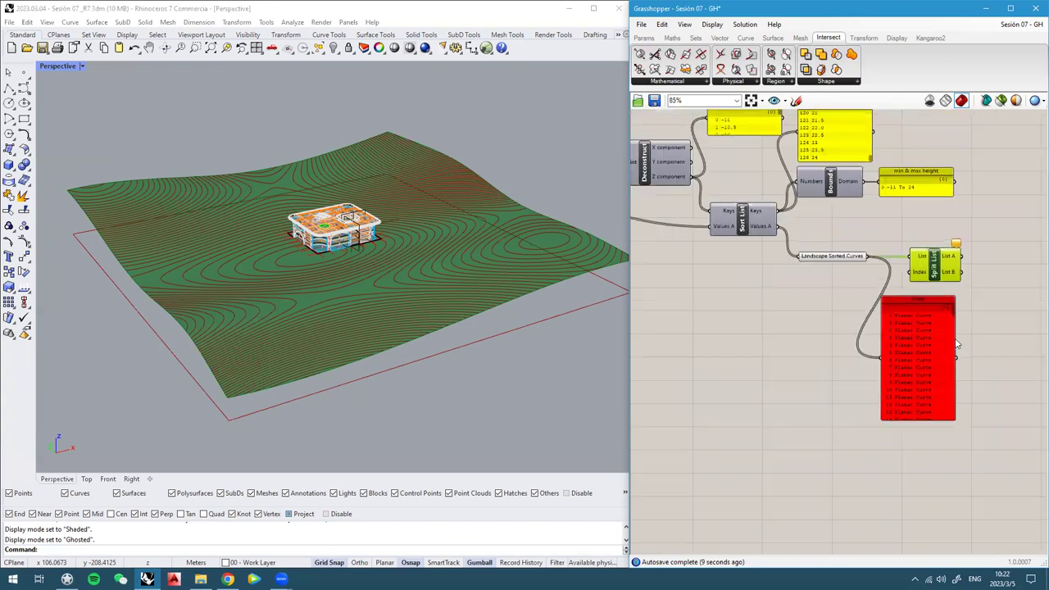
{"action": "right_click_drag", "start_coordinate": [669, 296], "coordinate": [780, 295]}
{"action": "scroll", "coordinate": [780, 295], "scroll_direction": "up", "scroll_amount": 5}
{"action": "scroll", "coordinate": [781, 297], "scroll_direction": "up", "scroll_amount": 2}
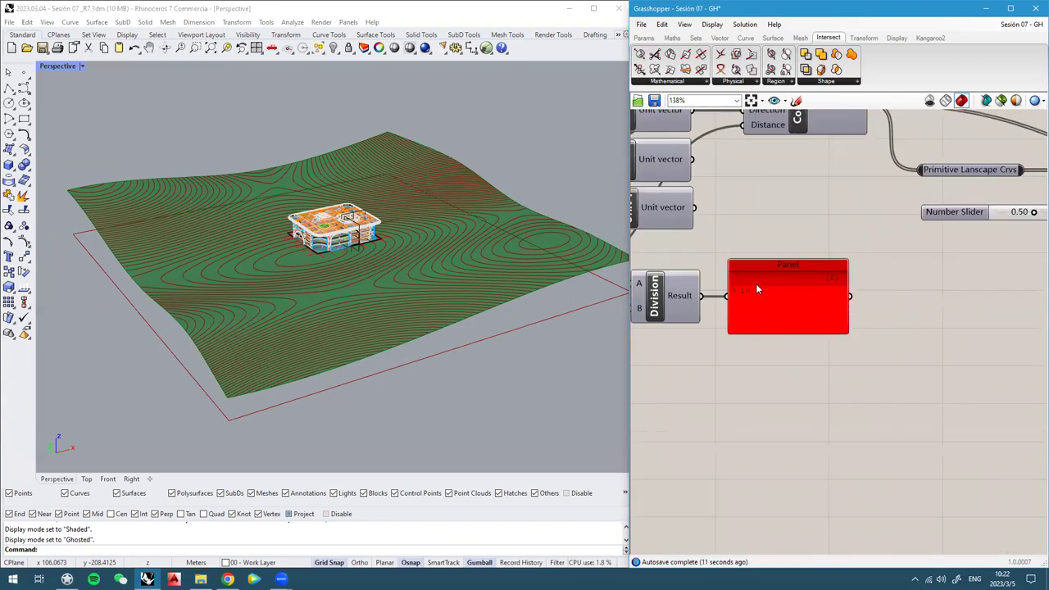
{"action": "left_click_drag", "start_coordinate": [702, 297], "coordinate": [1032, 368]}
{"action": "scroll", "coordinate": [729, 411], "scroll_direction": "down", "scroll_amount": 6}
{"action": "scroll", "coordinate": [1015, 385], "scroll_direction": "up", "scroll_amount": 3}
{"action": "scroll", "coordinate": [1026, 386], "scroll_direction": "up", "scroll_amount": 4}
{"action": "right_click_drag", "start_coordinate": [1031, 368], "coordinate": [878, 309]}
{"action": "scroll", "coordinate": [846, 320], "scroll_direction": "down", "scroll_amount": 2}
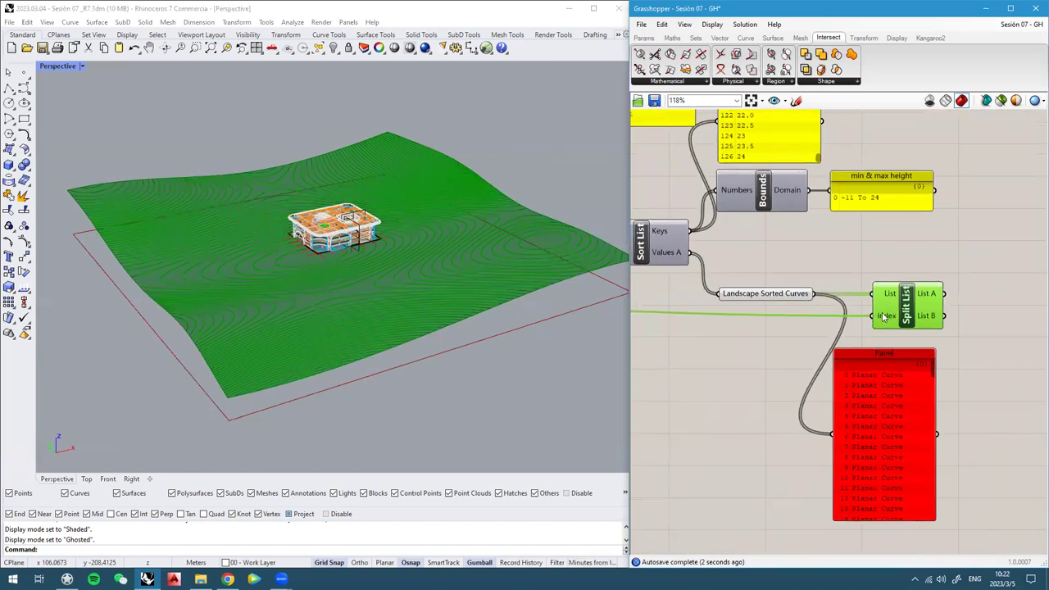
Turn off the preview of the Landscape Sorted Curves parameter
{"action": "scroll", "coordinate": [795, 291], "scroll_direction": "up", "scroll_amount": 1}
{"action": "left_click", "coordinate": [737, 299]}
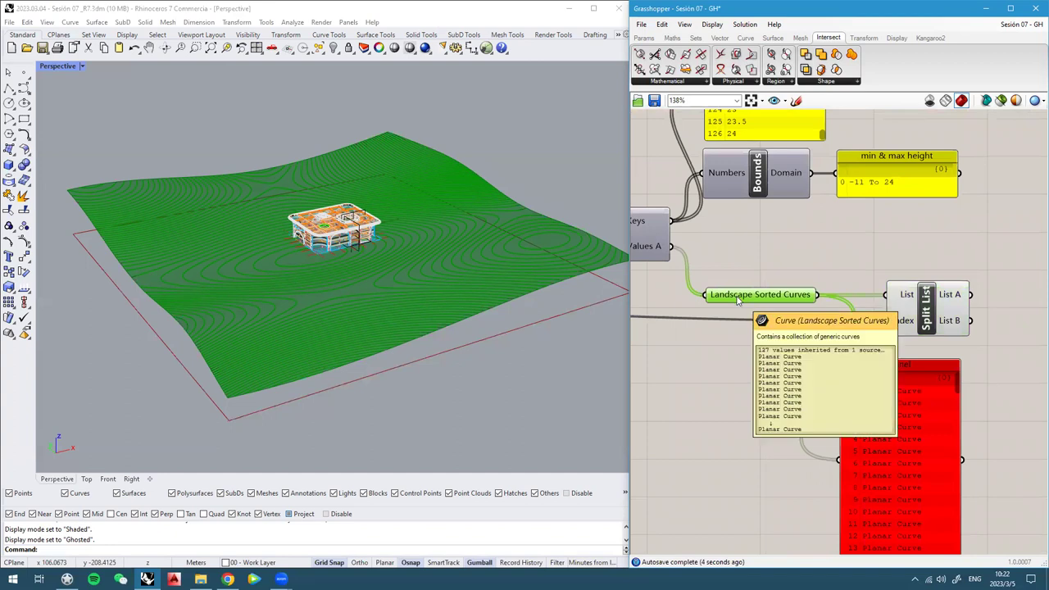
{"action": "middle_click", "coordinate": [739, 299]}
{"action": "left_click", "coordinate": [769, 269]}
{"action": "left_click", "coordinate": [929, 263]}
{"action": "right_click_drag", "start_coordinate": [956, 285], "coordinate": [869, 272]}
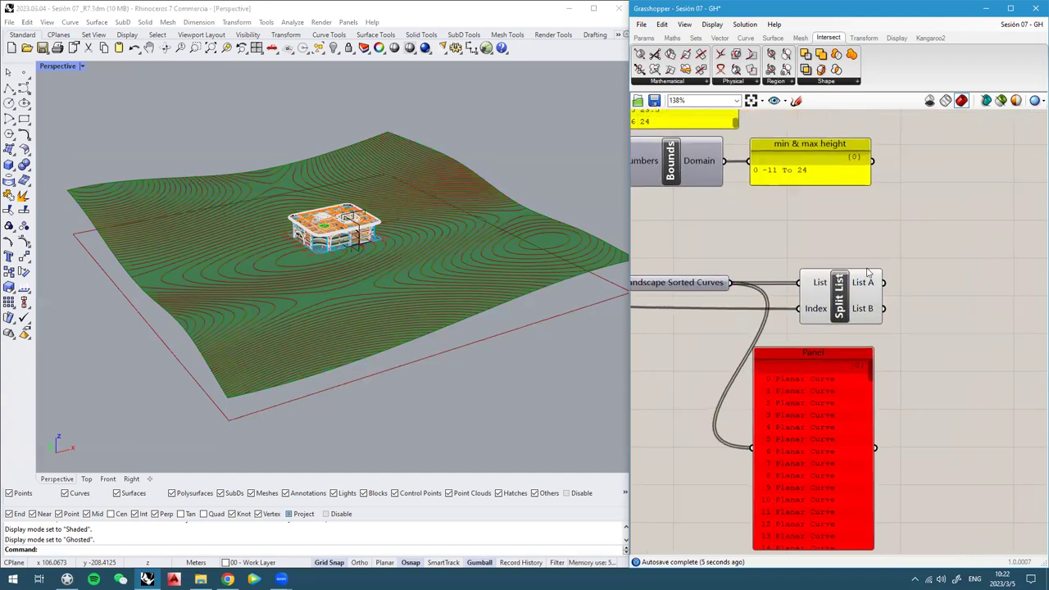
Inspect the contents of the List A and List B outputs of Split List
{"action": "left_click", "coordinate": [835, 305]}
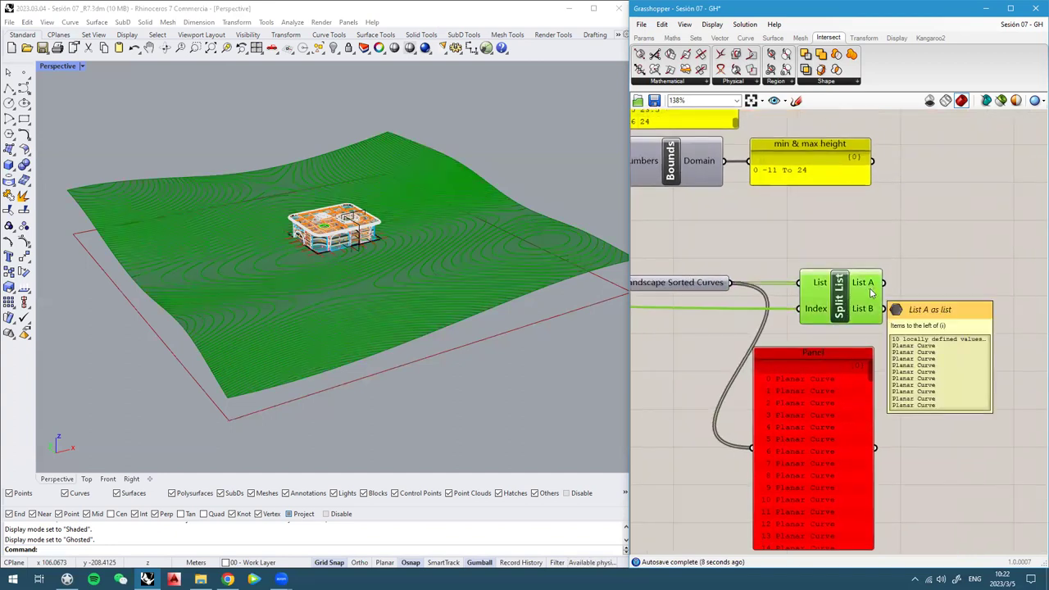
{"action": "mouse_move", "coordinate": [860, 317]}
{"action": "right_click_drag", "start_coordinate": [860, 317], "coordinate": [848, 306]}
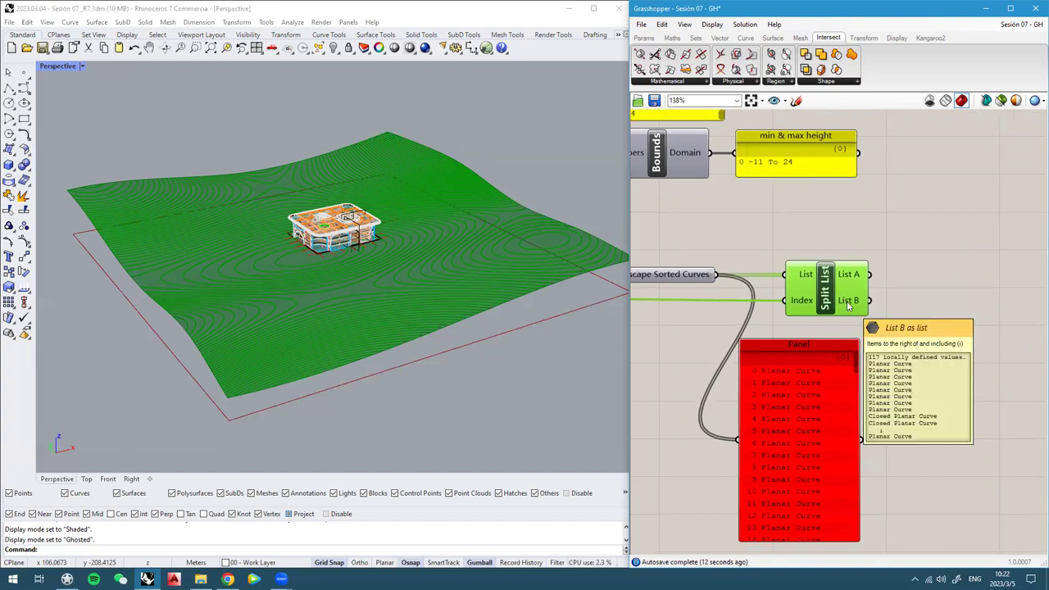
{"action": "mouse_move", "coordinate": [850, 282]}
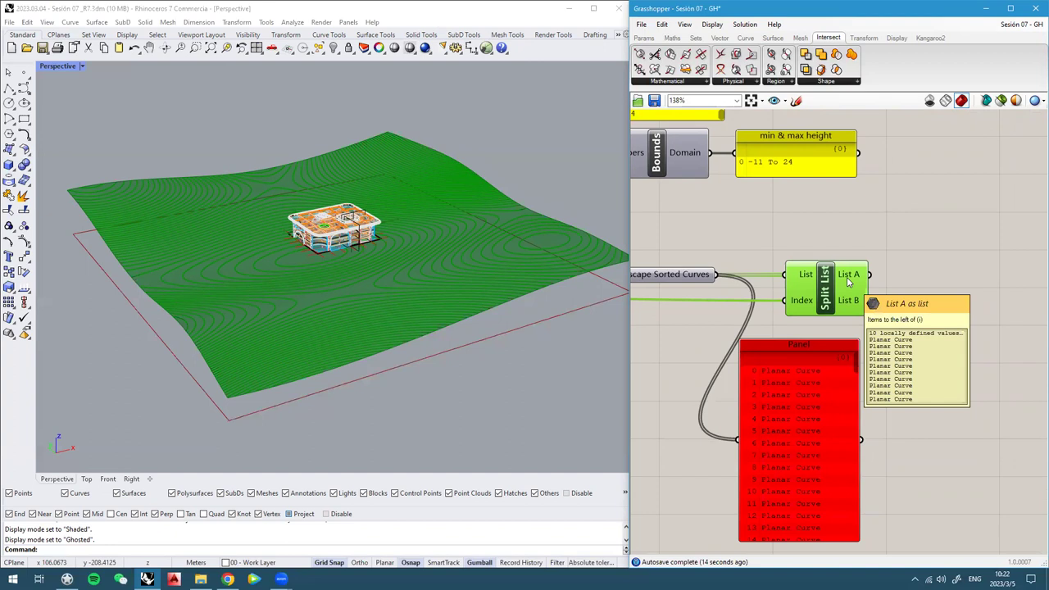
{"action": "left_click", "coordinate": [930, 315]}
{"action": "right_click_drag", "start_coordinate": [925, 298], "coordinate": [937, 300]}
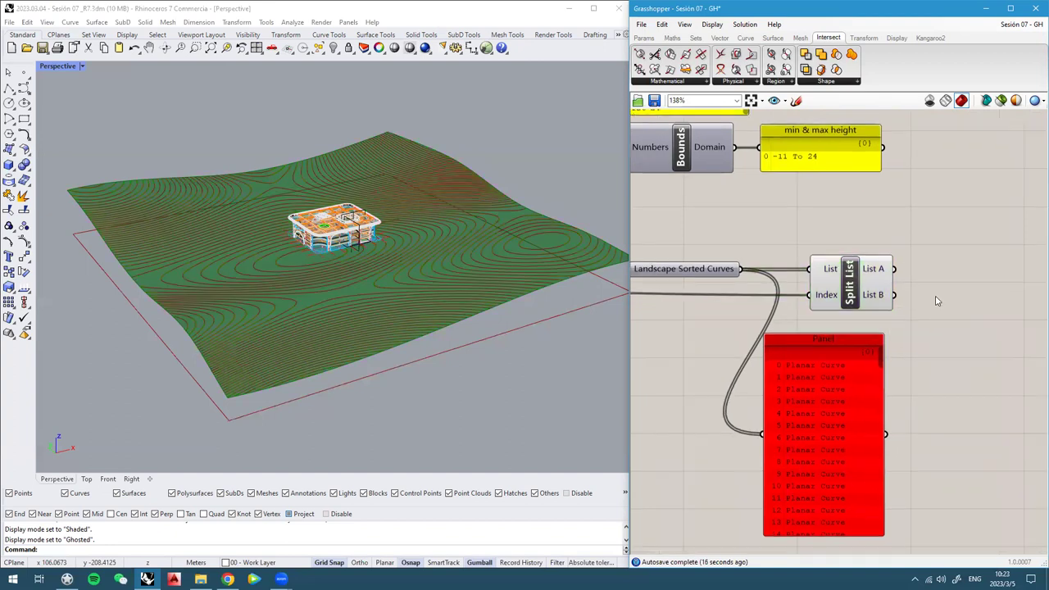
Add a panel connected to Split List's List A output and stretch it taller to show the whole list
{"action": "double_click", "coordinate": [937, 301]}
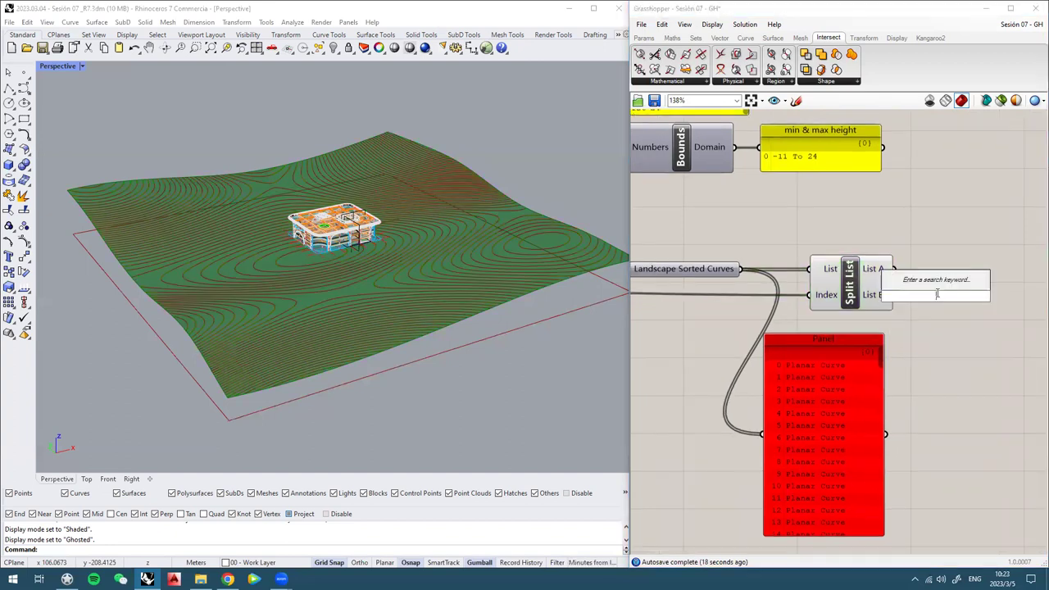
{"action": "type", "text": "panel"}
{"action": "key", "text": "Return"}
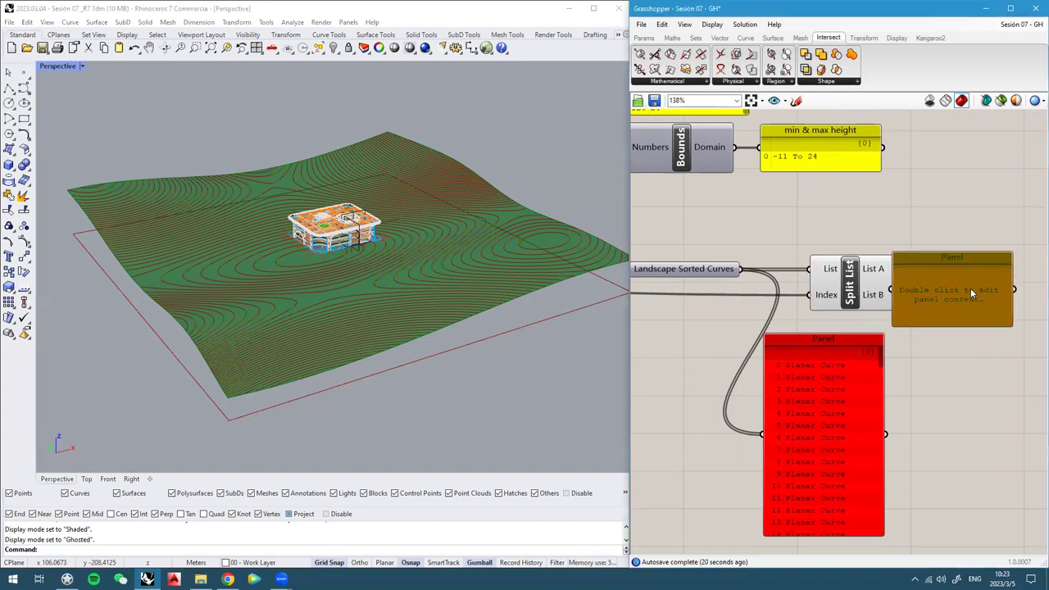
{"action": "right_click_drag", "start_coordinate": [973, 275], "coordinate": [892, 264]}
{"action": "left_click_drag", "start_coordinate": [892, 264], "coordinate": [911, 261]}
{"action": "scroll", "coordinate": [923, 250], "scroll_direction": "up", "scroll_amount": 2}
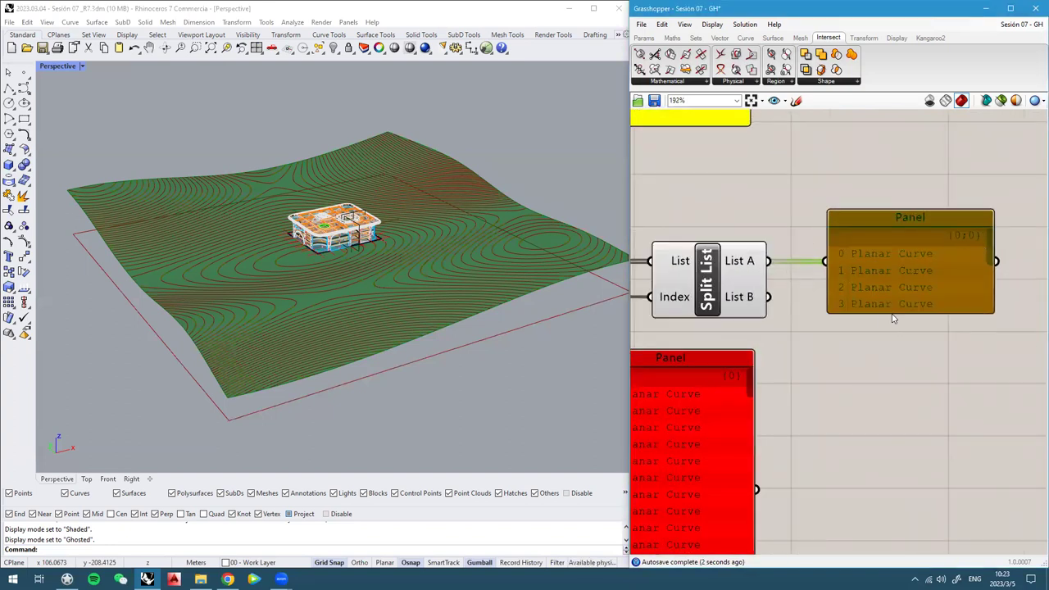
{"action": "left_click_drag", "start_coordinate": [894, 314], "coordinate": [890, 438]}
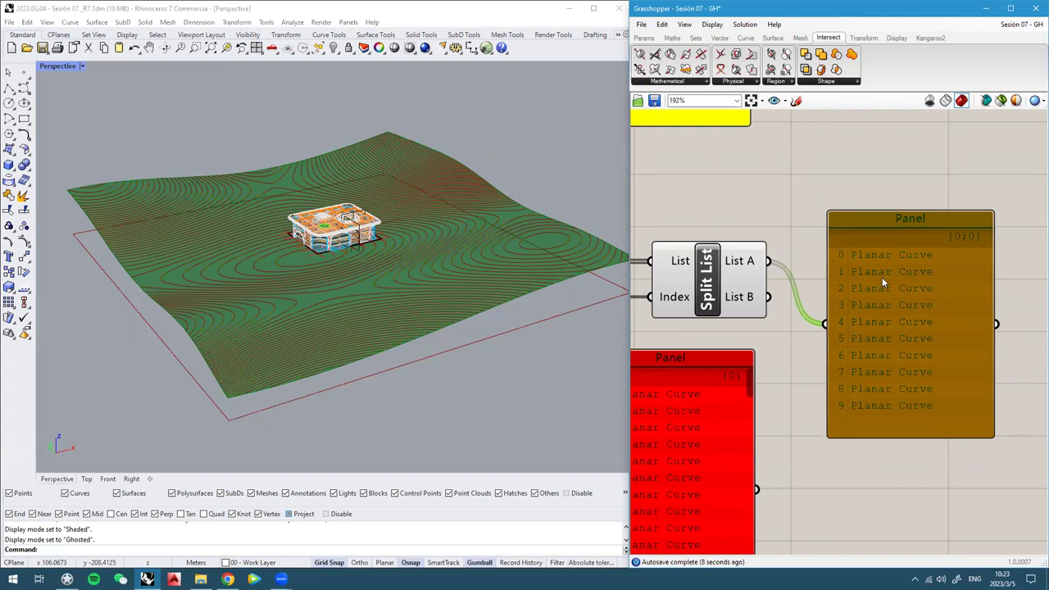
Move the sorted curves panel lower and align the List A panel with Split List's List A output
{"action": "scroll", "coordinate": [901, 304], "scroll_direction": "down", "scroll_amount": 2}
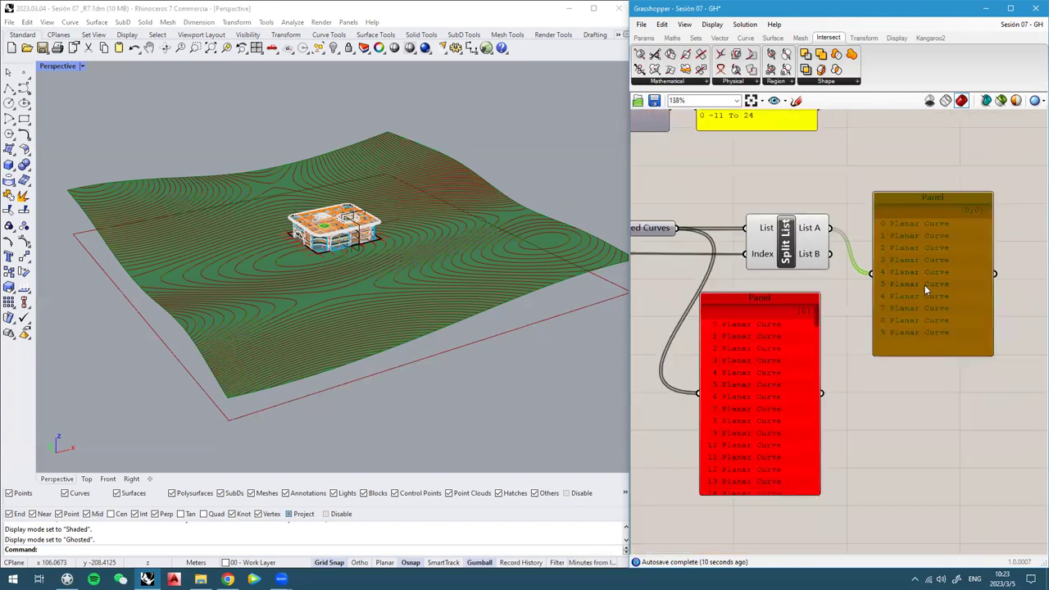
{"action": "right_click_drag", "start_coordinate": [910, 255], "coordinate": [921, 257]}
{"action": "left_click_drag", "start_coordinate": [773, 381], "coordinate": [747, 438]}
{"action": "left_click", "coordinate": [887, 376]}
{"action": "right_click_drag", "start_coordinate": [887, 376], "coordinate": [867, 374]}
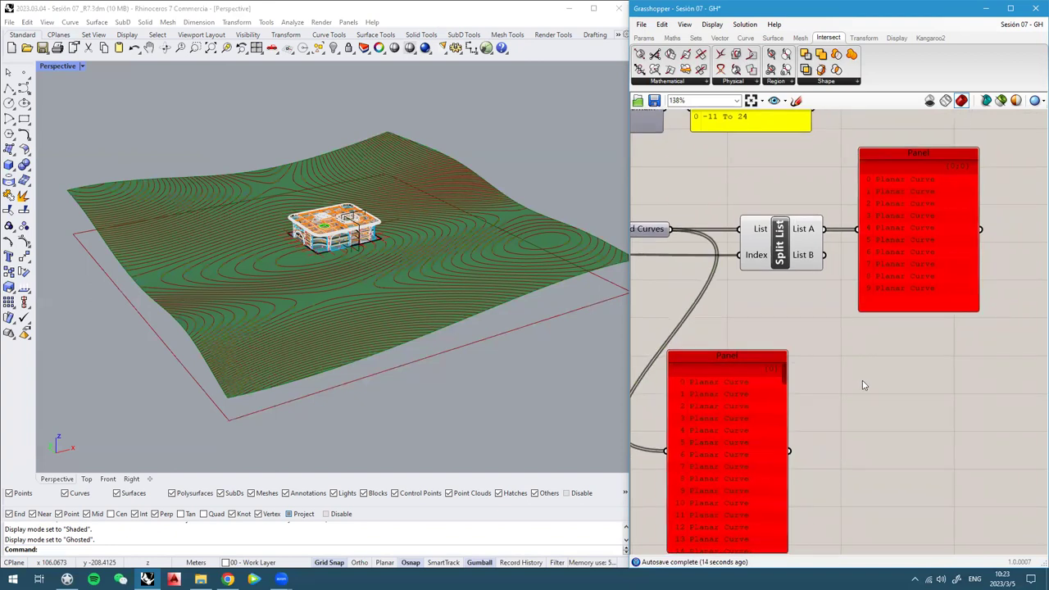
Add a List Item component below the List A panel and connect Split List's List A output to its List input
{"action": "double_click", "coordinate": [883, 440]}
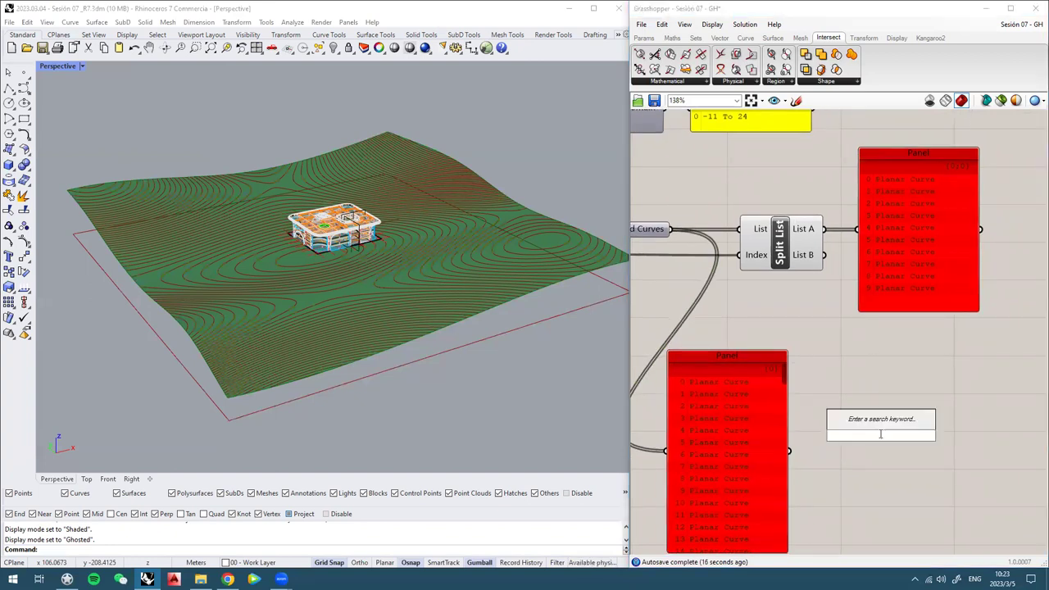
{"action": "type", "text": "list"}
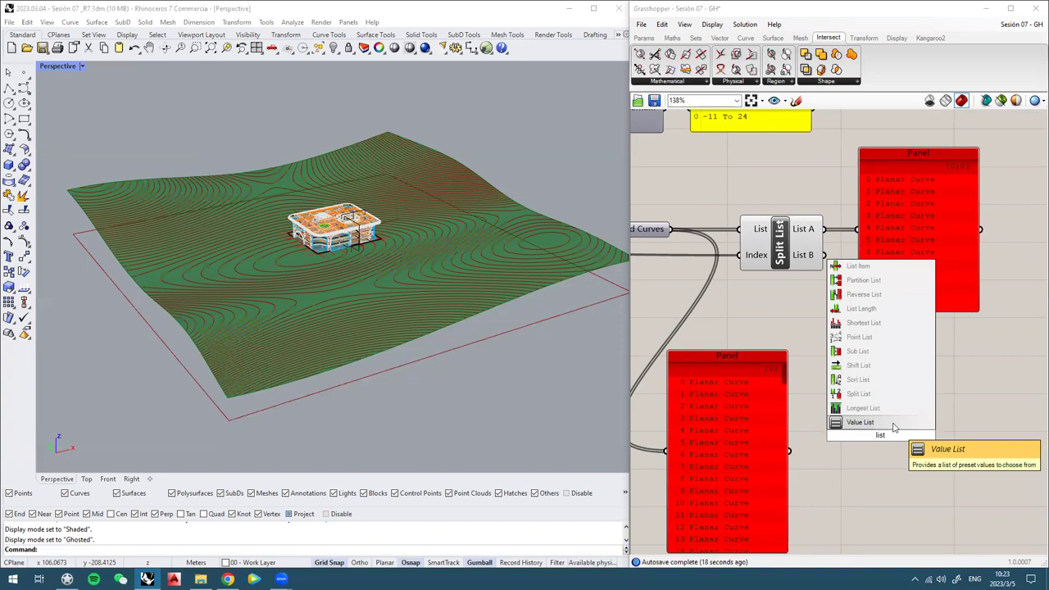
{"action": "type", "text": " item"}
{"action": "key", "text": "Return"}
{"action": "left_click_drag", "start_coordinate": [872, 427], "coordinate": [903, 373]}
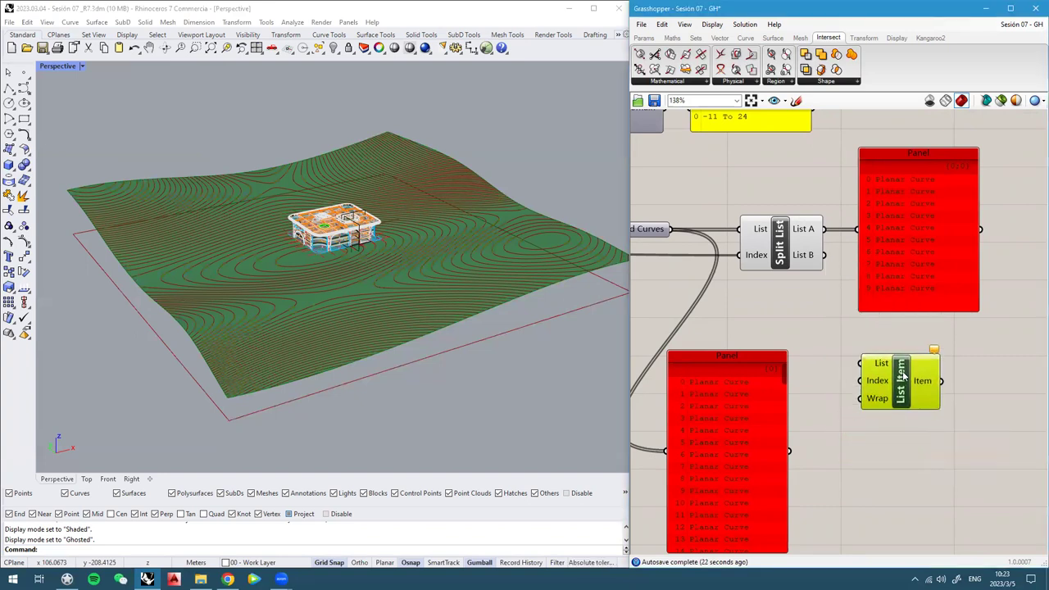
{"action": "right_click_drag", "start_coordinate": [826, 255], "coordinate": [800, 255]}
{"action": "left_click", "coordinate": [777, 314]}
{"action": "left_click_drag", "start_coordinate": [799, 230], "coordinate": [845, 360]}
{"action": "left_click_drag", "start_coordinate": [872, 383], "coordinate": [877, 374]}
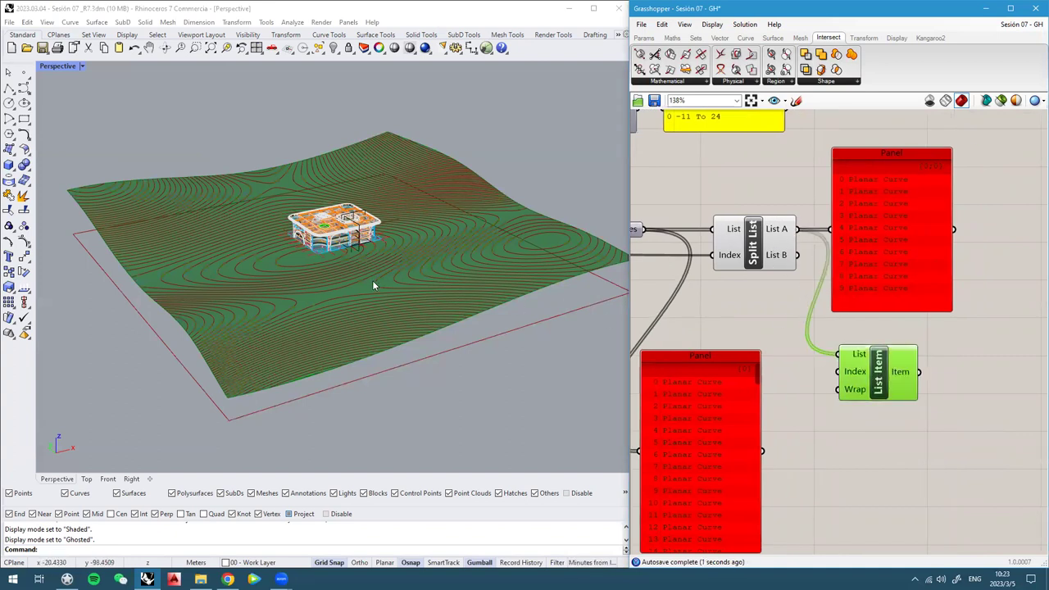
Move the sorted curves panel lower to free space beside the List Item inputs
{"action": "right_click_drag", "start_coordinate": [373, 281], "coordinate": [368, 258]}
{"action": "scroll", "coordinate": [842, 301], "scroll_direction": "up", "scroll_amount": 2}
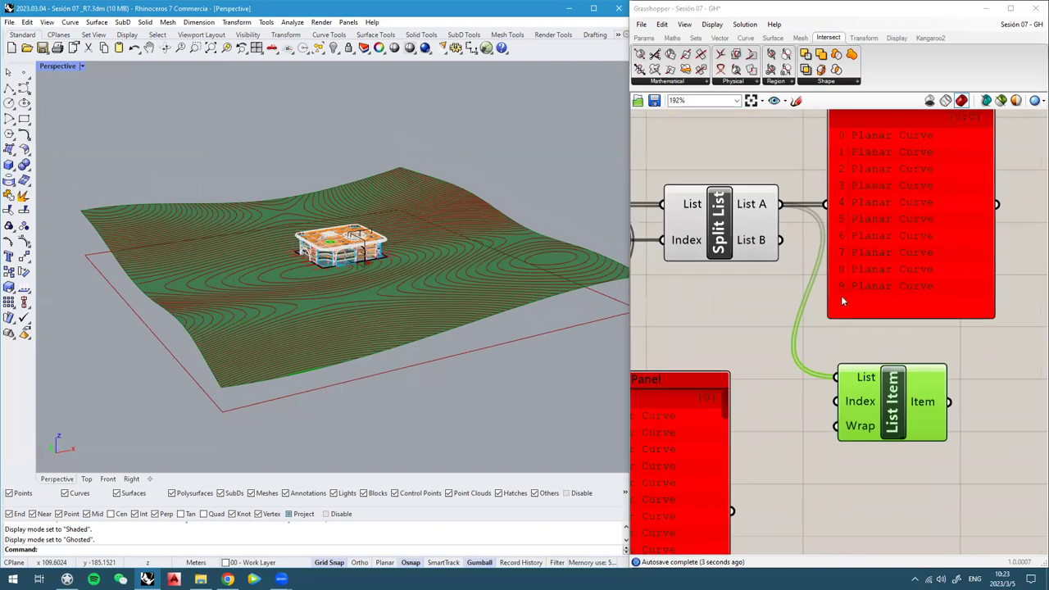
{"action": "scroll", "coordinate": [908, 350], "scroll_direction": "down", "scroll_amount": 2}
{"action": "right_click_drag", "start_coordinate": [919, 359], "coordinate": [877, 337]}
{"action": "double_click", "coordinate": [930, 366]}
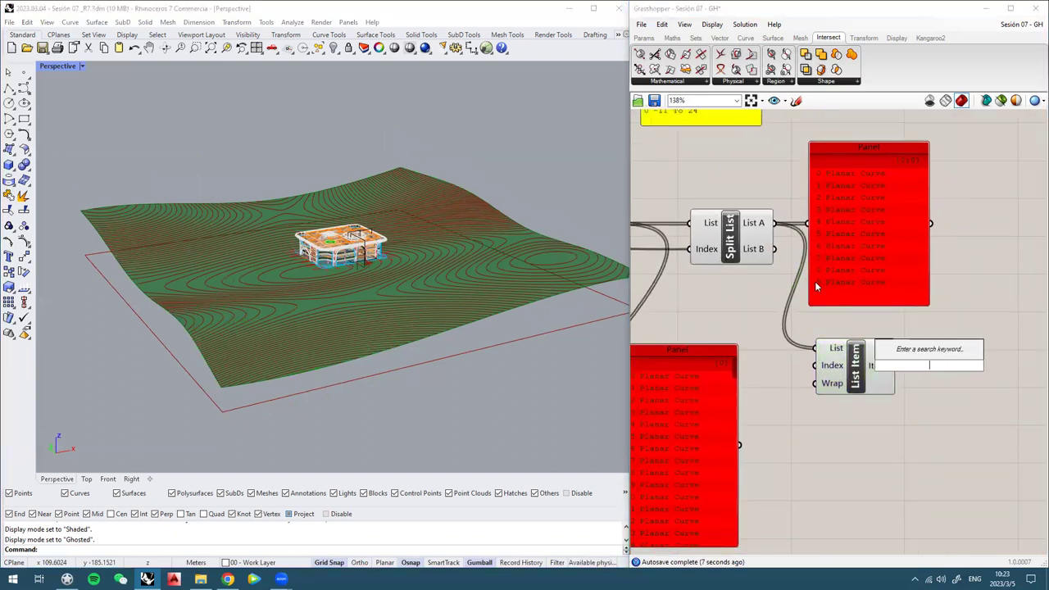
{"action": "scroll", "coordinate": [818, 285], "scroll_direction": "up", "scroll_amount": 3}
{"action": "scroll", "coordinate": [831, 285], "scroll_direction": "down", "scroll_amount": 3}
{"action": "right_click_drag", "start_coordinate": [695, 384], "coordinate": [773, 369]}
{"action": "left_click_drag", "start_coordinate": [753, 399], "coordinate": [740, 457]}
Add a number slider with value 9 and connect it to the Index input of List Item
{"action": "double_click", "coordinate": [798, 344]}
{"action": "type", "text": "10"}
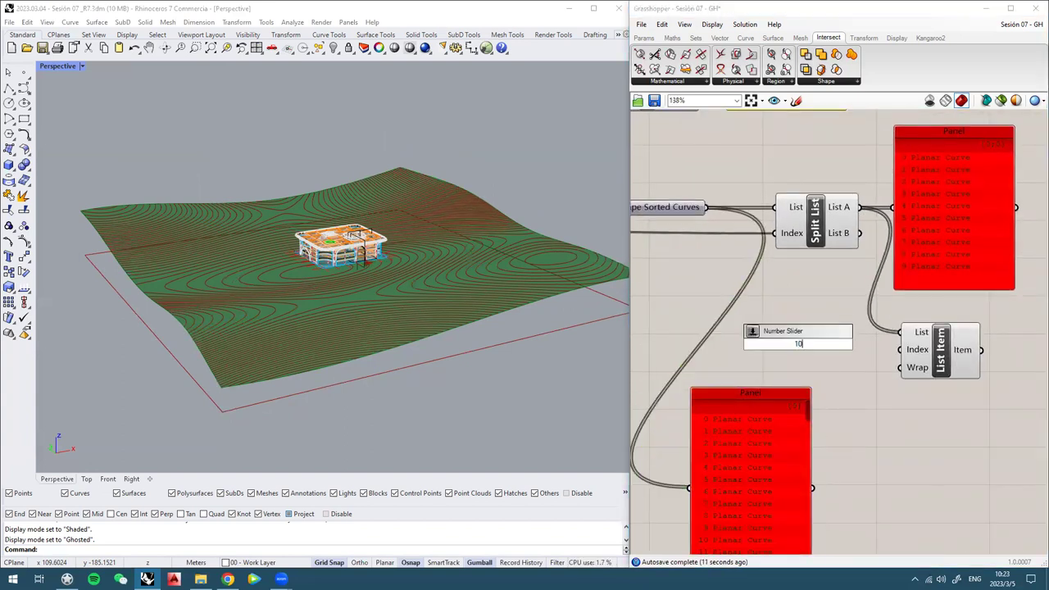
{"action": "key", "text": "BackSpace"}
{"action": "key", "text": "BackSpace"}
{"action": "type", "text": "9"}
{"action": "key", "text": "Return"}
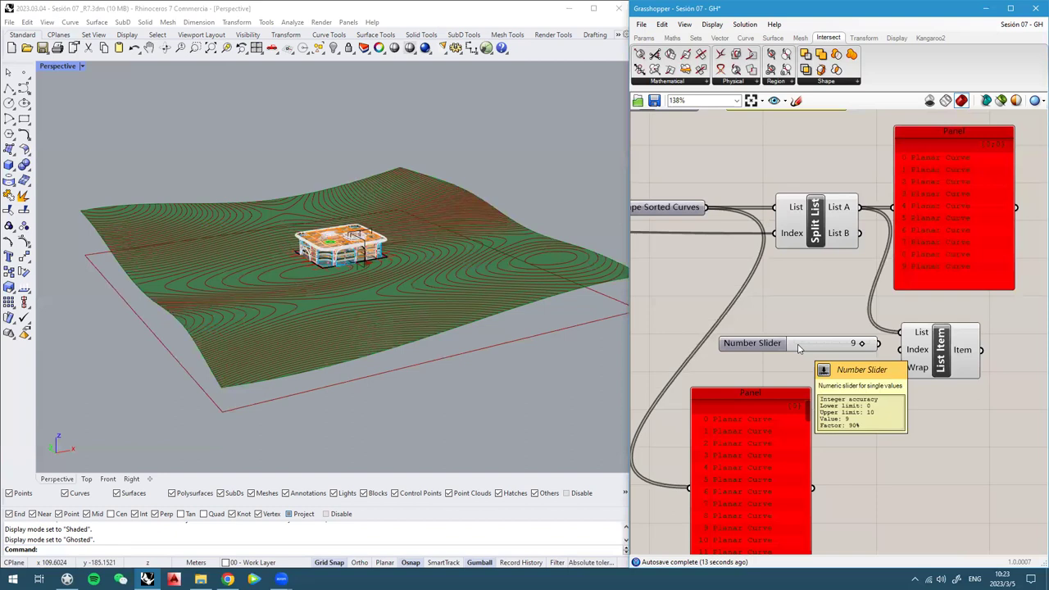
{"action": "scroll", "coordinate": [955, 342], "scroll_direction": "up", "scroll_amount": 3}
{"action": "left_click_drag", "start_coordinate": [844, 346], "coordinate": [924, 359]}
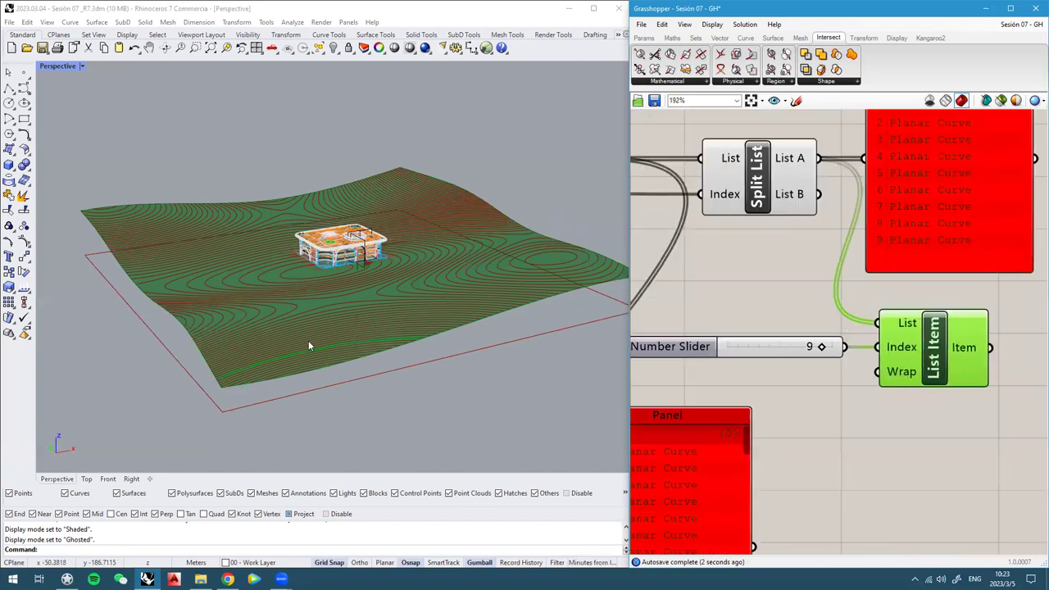
Examine on the terrain the contour curve picked out by List Item
{"action": "right_click_drag", "start_coordinate": [340, 320], "coordinate": [375, 361]}
{"action": "scroll", "coordinate": [281, 381], "scroll_direction": "up", "scroll_amount": 3}
{"action": "scroll", "coordinate": [374, 361], "scroll_direction": "up", "scroll_amount": 3}
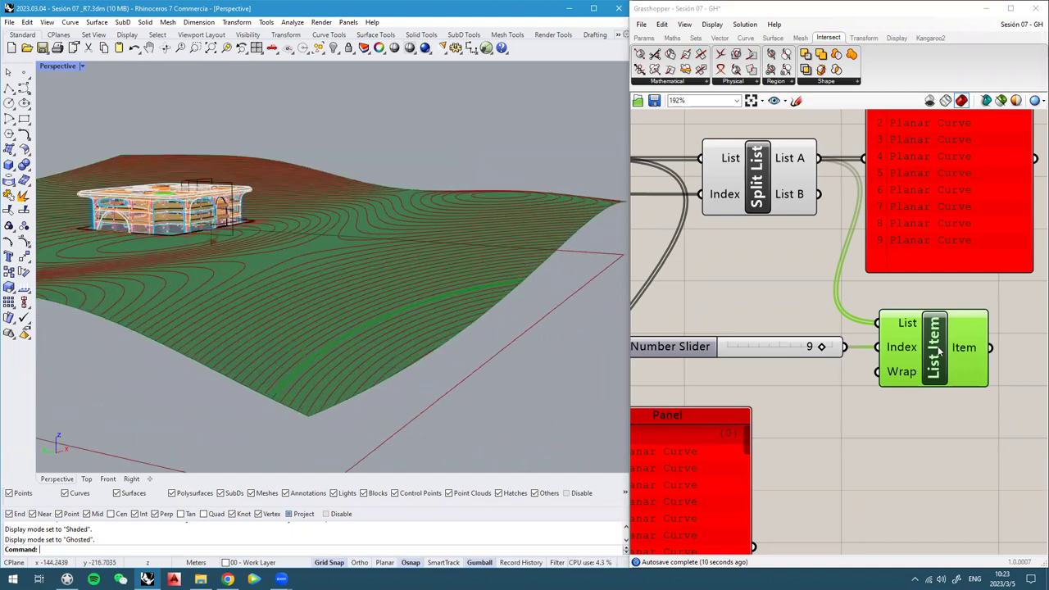
Try adding two extra outputs, +1 and +2, to List Item and view the resulting curves on the terrain
{"action": "scroll", "coordinate": [939, 350], "scroll_direction": "down", "scroll_amount": 3}
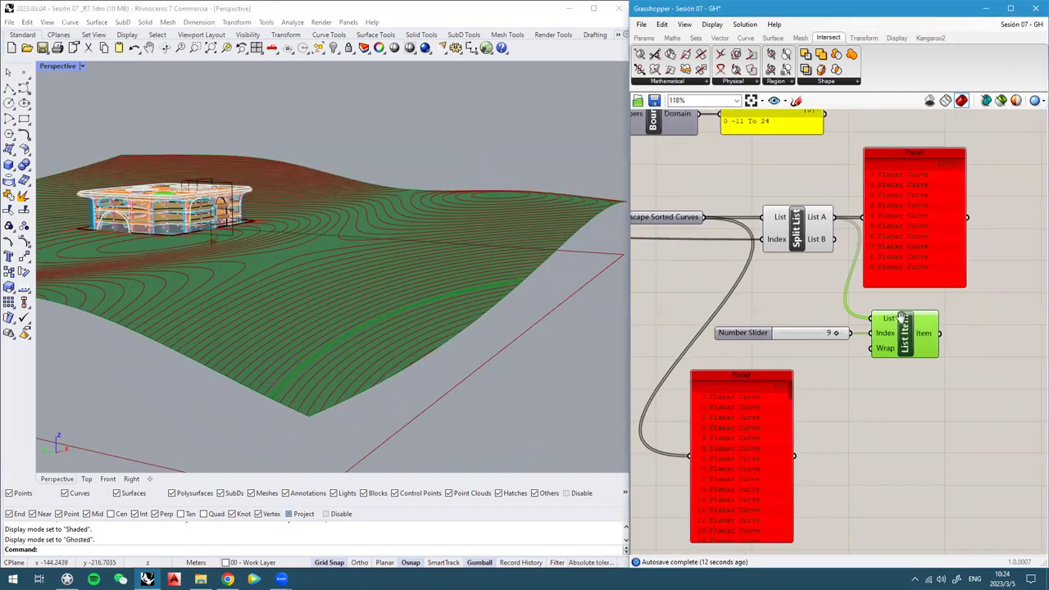
{"action": "scroll", "coordinate": [902, 318], "scroll_direction": "up", "scroll_amount": 5}
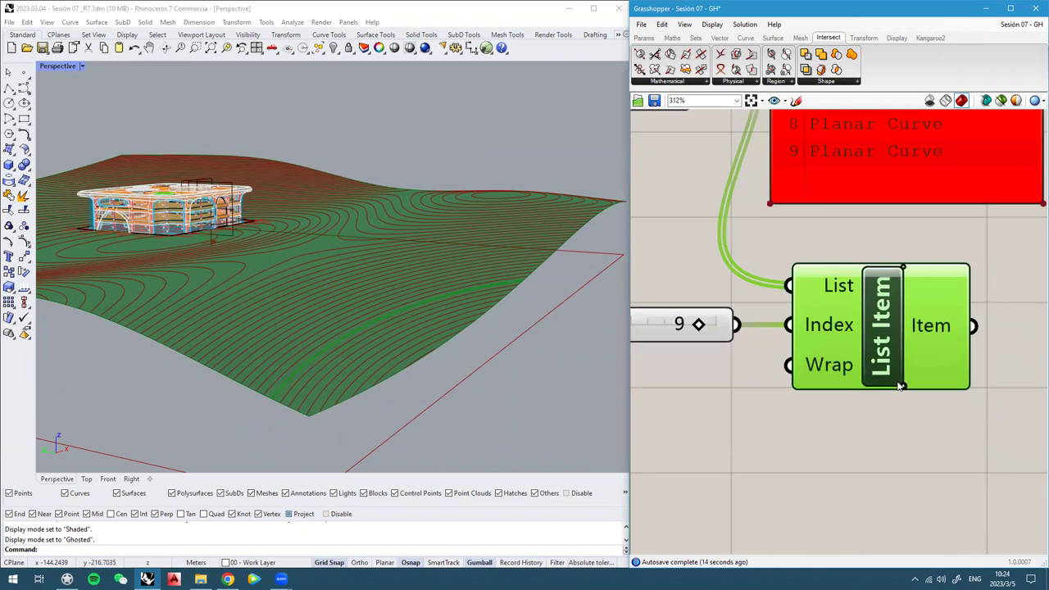
{"action": "left_click", "coordinate": [901, 383]}
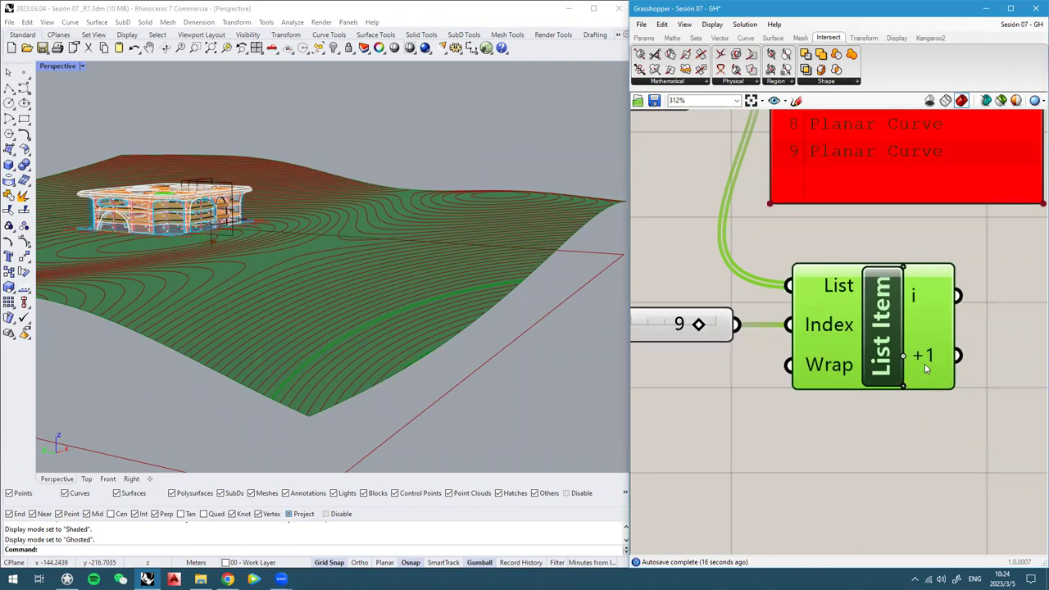
{"action": "left_click", "coordinate": [902, 384]}
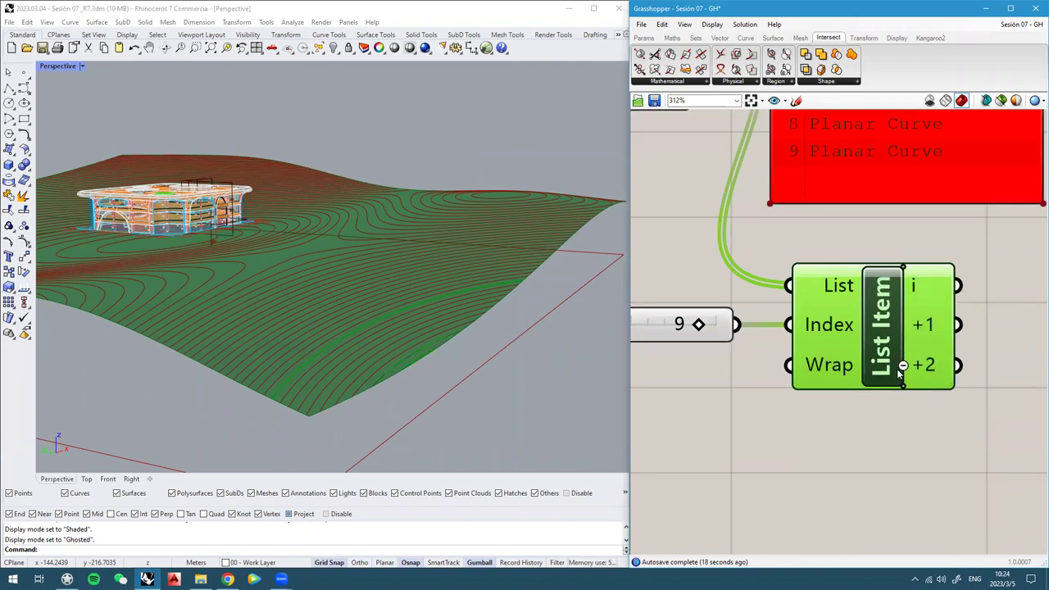
{"action": "right_click_drag", "start_coordinate": [412, 313], "coordinate": [394, 327]}
{"action": "scroll", "coordinate": [925, 343], "scroll_direction": "up", "scroll_amount": 1}
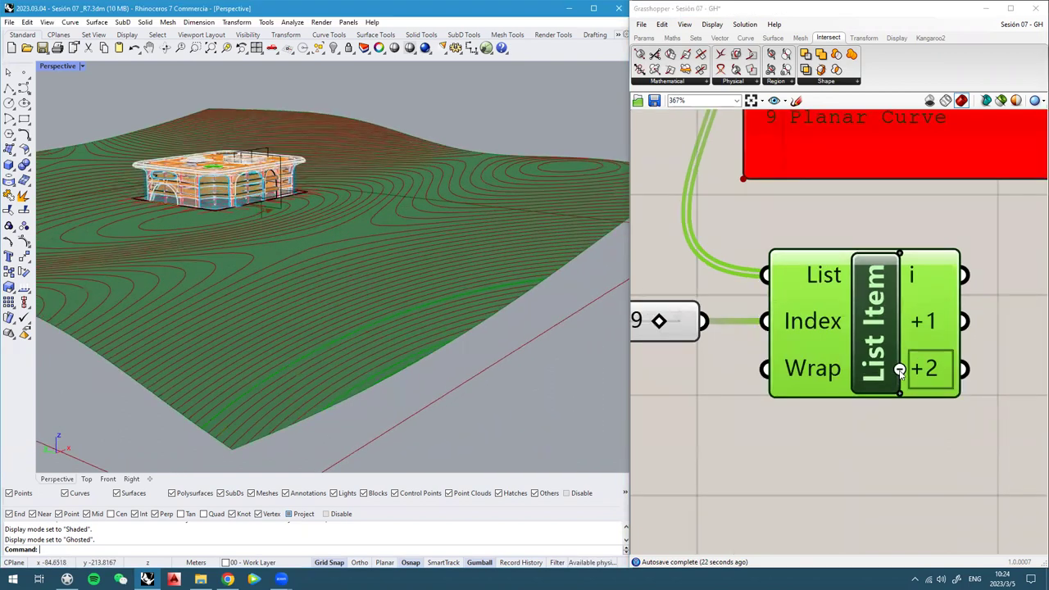
Remove the extra +1 and +2 outputs from List Item
{"action": "left_click", "coordinate": [900, 371]}
{"action": "left_click", "coordinate": [899, 324]}
{"action": "scroll", "coordinate": [895, 312], "scroll_direction": "down", "scroll_amount": 3}
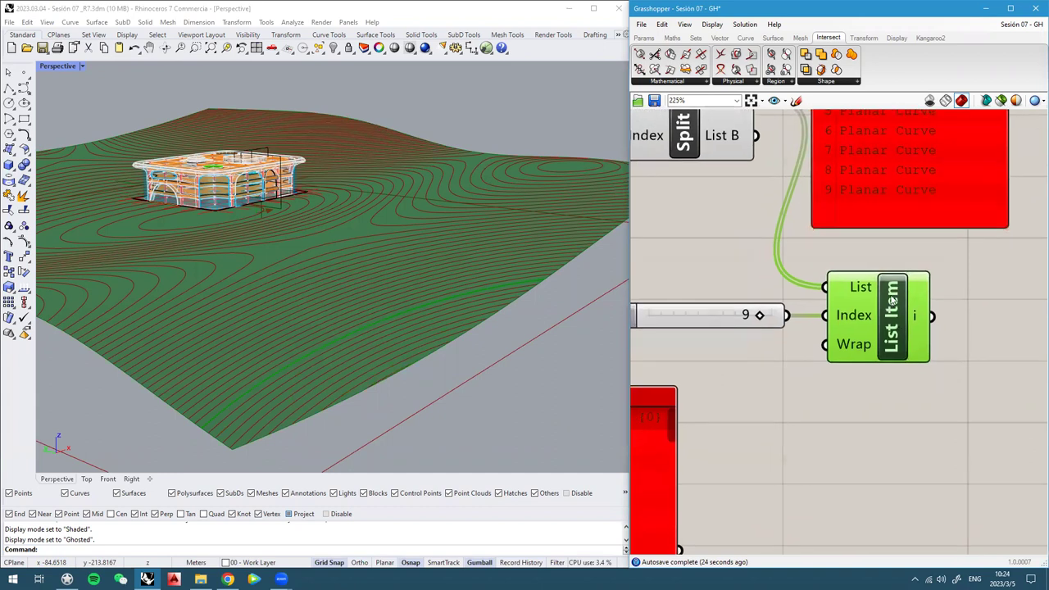
Examine the Split List component, its upstream wiring and the curves it outputs on the terrain
{"action": "scroll", "coordinate": [951, 341], "scroll_direction": "down", "scroll_amount": 3}
{"action": "left_click", "coordinate": [804, 253]}
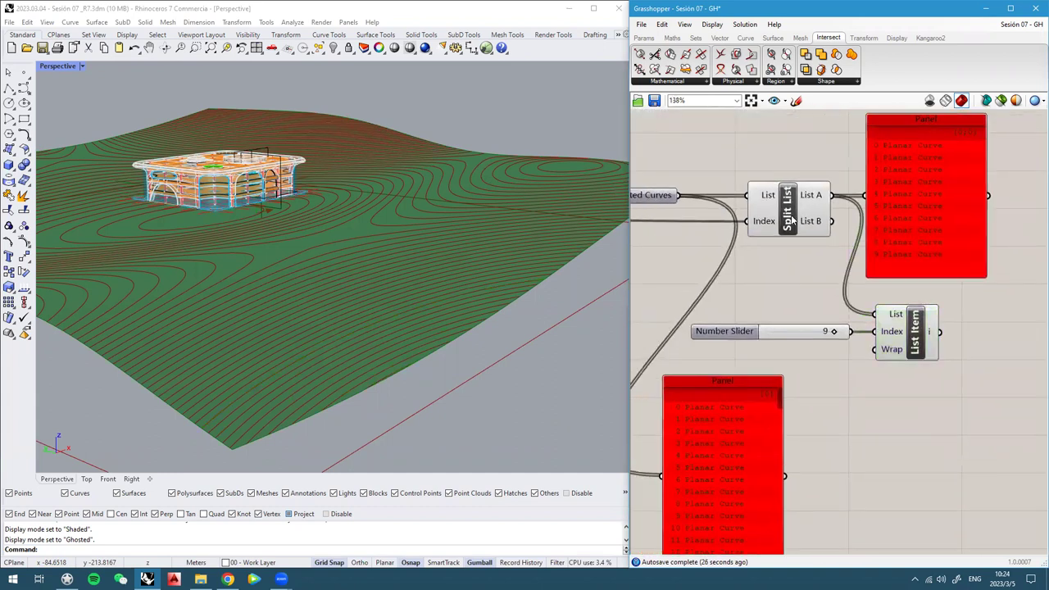
{"action": "left_click", "coordinate": [792, 220]}
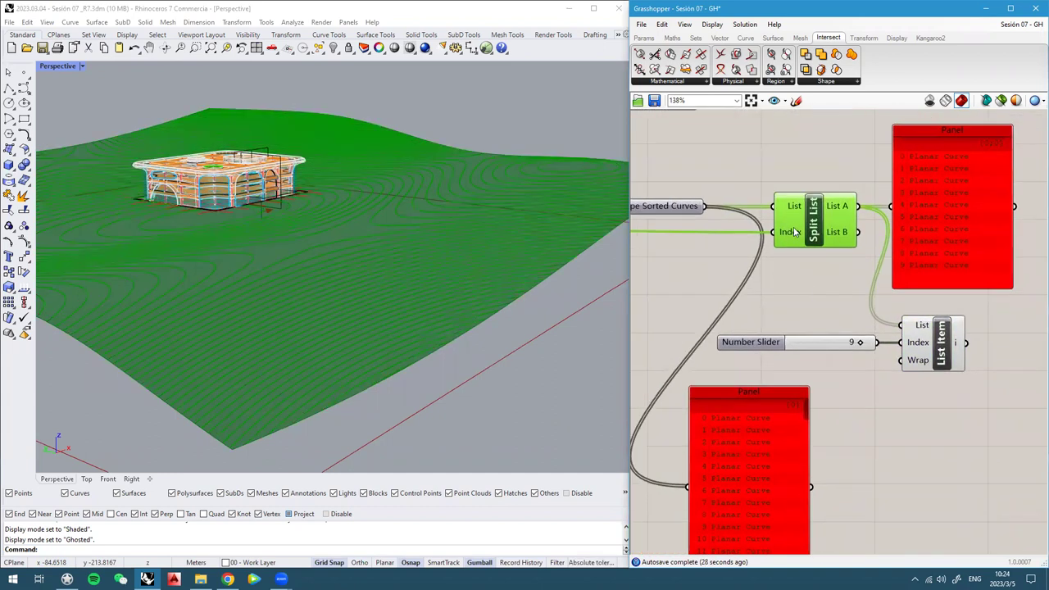
{"action": "left_click", "coordinate": [796, 272]}
{"action": "right_click_drag", "start_coordinate": [390, 300], "coordinate": [447, 328]}
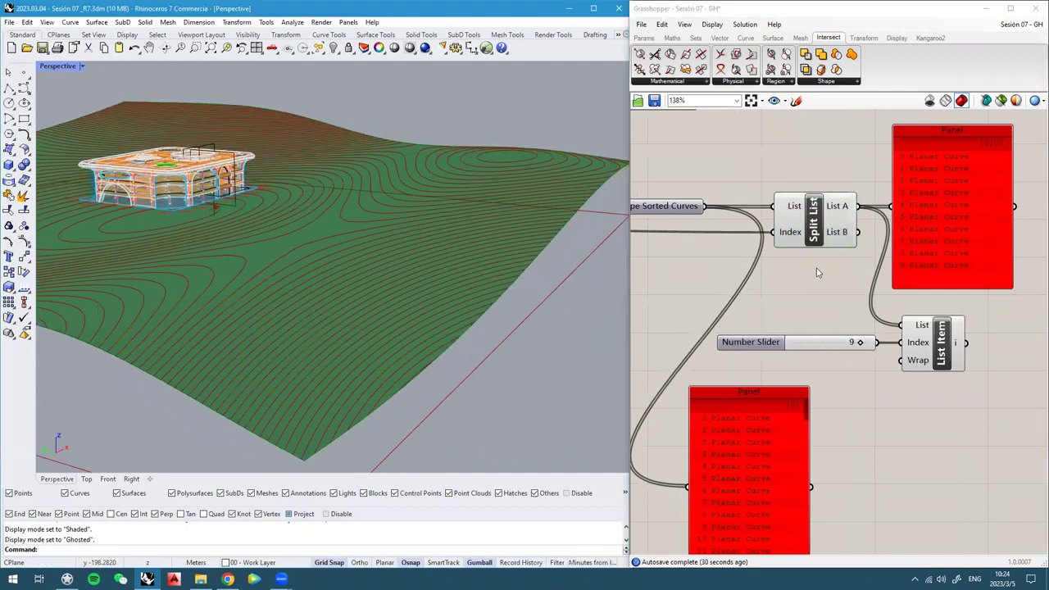
{"action": "right_click_drag", "start_coordinate": [936, 282], "coordinate": [888, 273]}
{"action": "scroll", "coordinate": [934, 256], "scroll_direction": "down", "scroll_amount": 2}
{"action": "scroll", "coordinate": [881, 264], "scroll_direction": "up", "scroll_amount": 2}
{"action": "left_click", "coordinate": [832, 177]}
{"action": "right_click_drag", "start_coordinate": [845, 182], "coordinate": [871, 193]}
{"action": "right_click_drag", "start_coordinate": [942, 244], "coordinate": [914, 276]}
{"action": "scroll", "coordinate": [916, 237], "scroll_direction": "down", "scroll_amount": 5}
{"action": "right_click_drag", "start_coordinate": [687, 260], "coordinate": [755, 265]}
{"action": "scroll", "coordinate": [736, 214], "scroll_direction": "up", "scroll_amount": 3}
{"action": "scroll", "coordinate": [691, 238], "scroll_direction": "up", "scroll_amount": 1}
{"action": "scroll", "coordinate": [761, 253], "scroll_direction": "down", "scroll_amount": 4}
{"action": "right_click_drag", "start_coordinate": [1036, 262], "coordinate": [853, 286]}
{"action": "scroll", "coordinate": [779, 259], "scroll_direction": "up", "scroll_amount": 5}
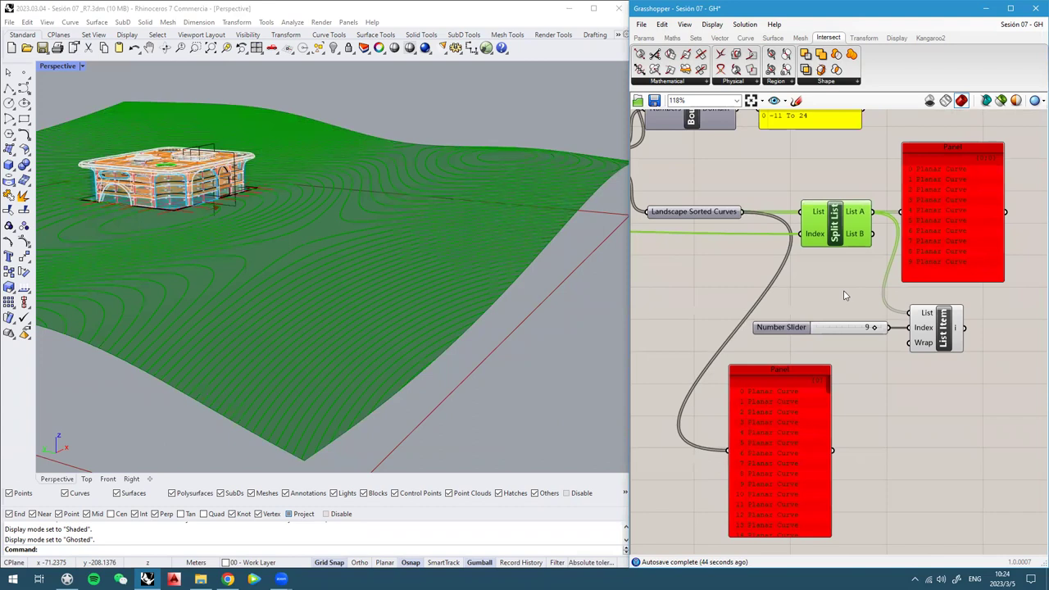
Add a Partition List component below Split List and connect Landscape Sorted Curves to its List input
{"action": "double_click", "coordinate": [844, 294]}
{"action": "type", "text": "parti"}
{"action": "left_click", "coordinate": [828, 277]}
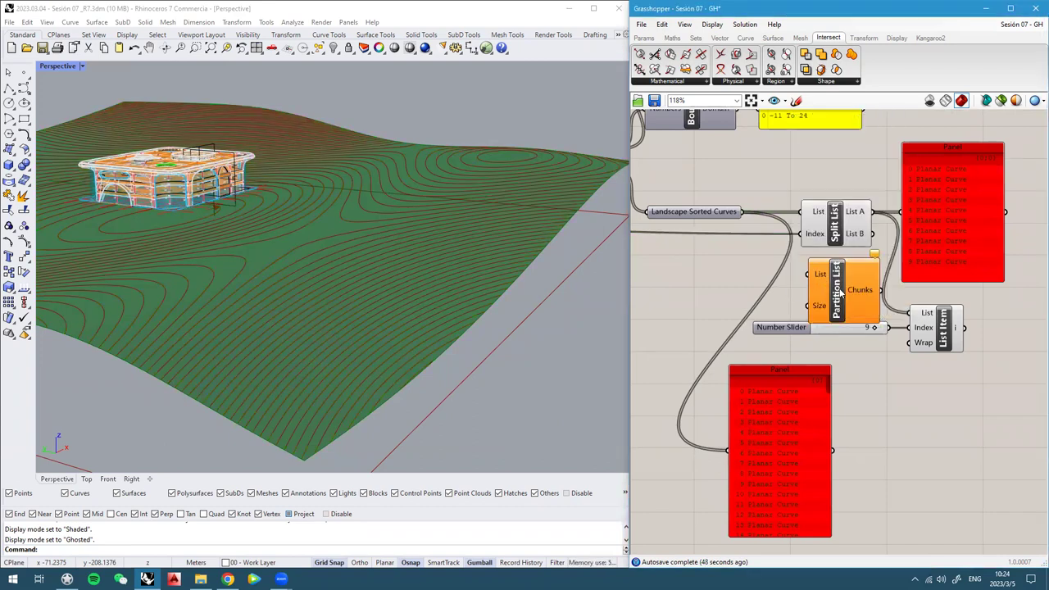
{"action": "left_click_drag", "start_coordinate": [839, 291], "coordinate": [831, 282]}
{"action": "left_click", "coordinate": [689, 214]}
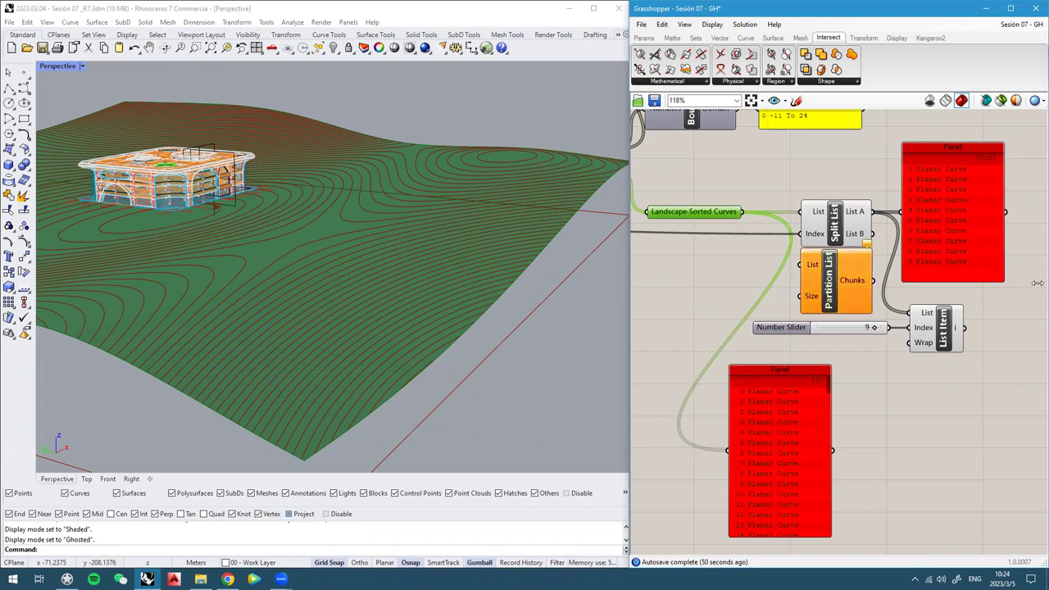
{"action": "left_click_drag", "start_coordinate": [743, 211], "coordinate": [800, 264]}
Connect the panel holding the Division result to the Size input of Partition List
{"action": "right_click_drag", "start_coordinate": [817, 300], "coordinate": [867, 295]}
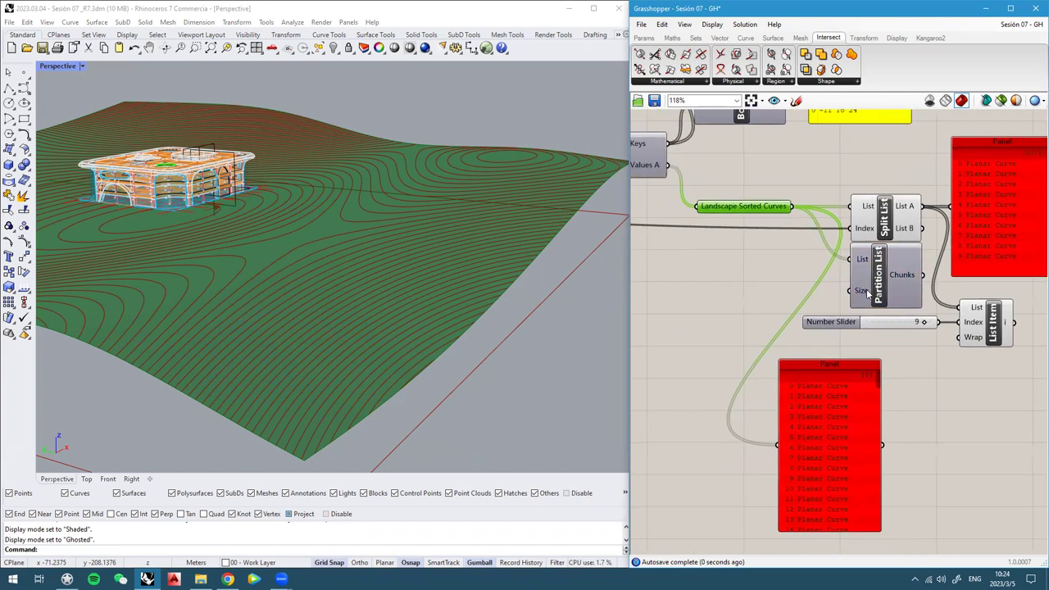
{"action": "mouse_move", "coordinate": [864, 293]}
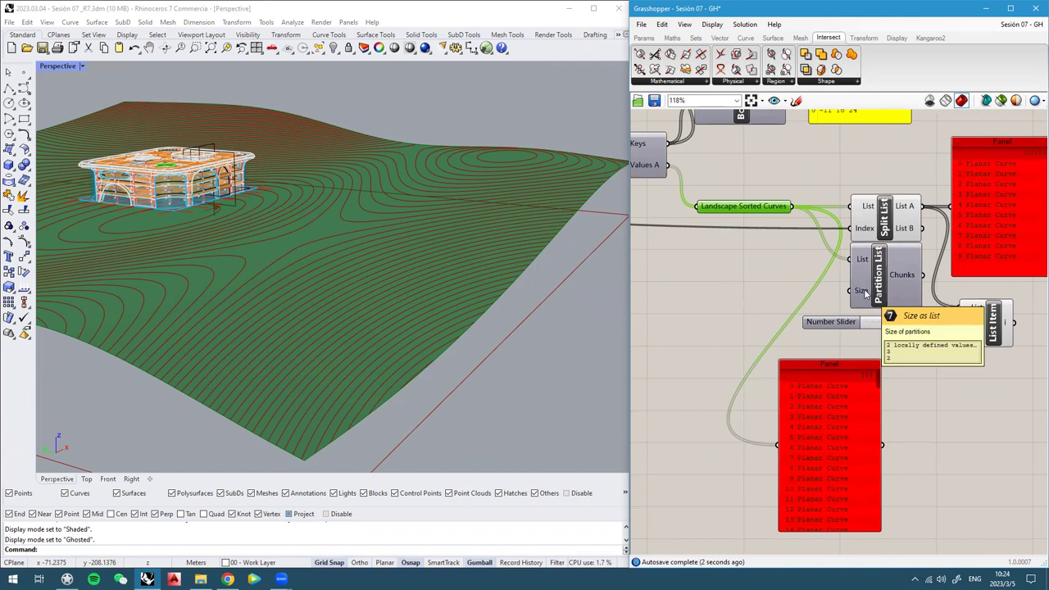
{"action": "scroll", "coordinate": [864, 293], "scroll_direction": "down", "scroll_amount": 2}
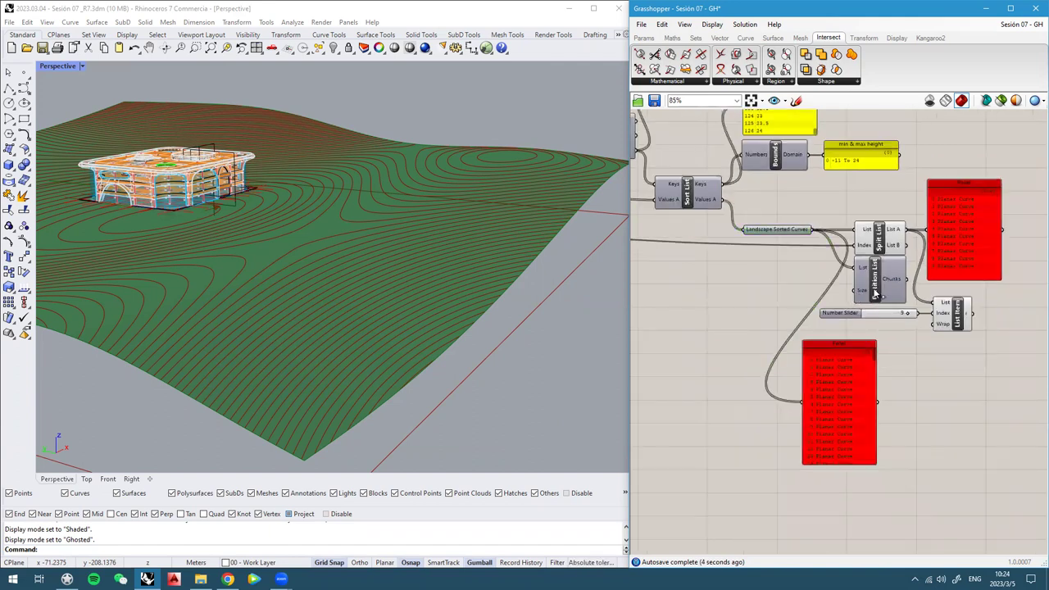
{"action": "scroll", "coordinate": [887, 291], "scroll_direction": "down", "scroll_amount": 5}
{"action": "right_click_drag", "start_coordinate": [689, 263], "coordinate": [720, 270]}
{"action": "scroll", "coordinate": [721, 269], "scroll_direction": "up", "scroll_amount": 3}
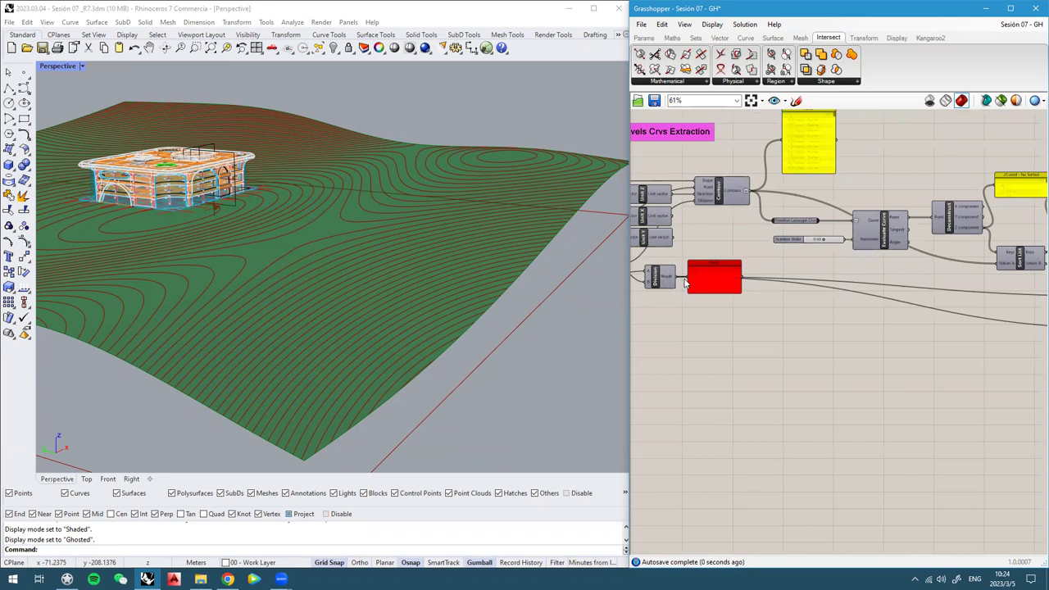
{"action": "scroll", "coordinate": [687, 281], "scroll_direction": "down", "scroll_amount": 4}
{"action": "right_click_drag", "start_coordinate": [937, 300], "coordinate": [891, 297]}
{"action": "scroll", "coordinate": [890, 297], "scroll_direction": "up", "scroll_amount": 5}
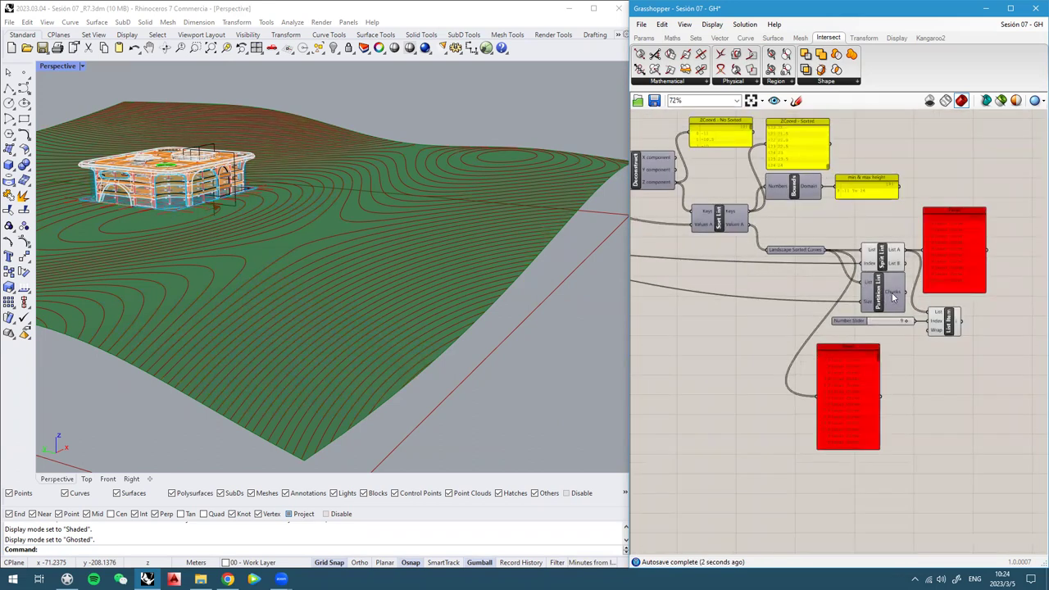
{"action": "scroll", "coordinate": [893, 298], "scroll_direction": "up", "scroll_amount": 3}
{"action": "mouse_move", "coordinate": [895, 298]}
{"action": "scroll", "coordinate": [895, 297], "scroll_direction": "down", "scroll_amount": 2}
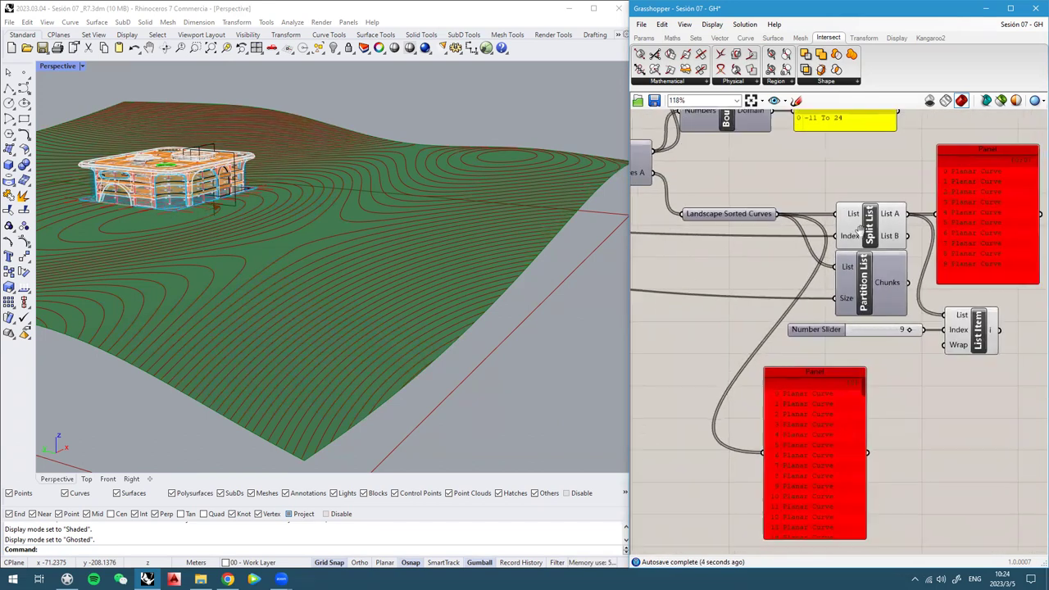
Move the Landscape Sorted Curves panel above the panel that reads the Split List output
{"action": "left_click_drag", "start_coordinate": [800, 302], "coordinate": [900, 212]}
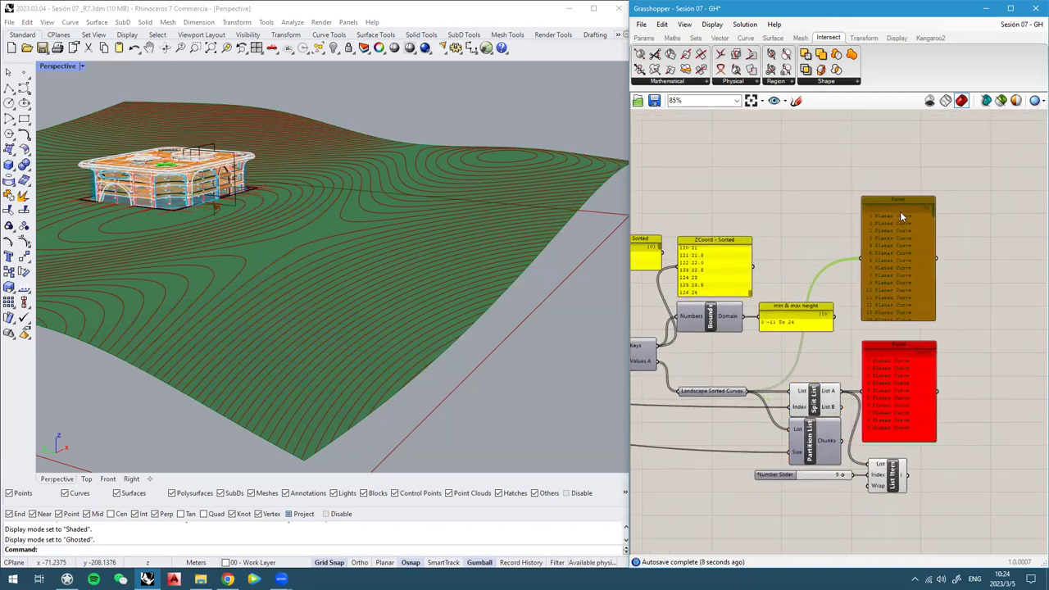
{"action": "right_click_drag", "start_coordinate": [892, 417], "coordinate": [882, 321]}
{"action": "mouse_move", "coordinate": [882, 322]}
{"action": "left_mouse_down"}
{"action": "mouse_move", "coordinate": [964, 321]}
{"action": "mouse_move", "coordinate": [892, 319]}
{"action": "left_mouse_up"}
{"action": "right_click_drag", "start_coordinate": [879, 299], "coordinate": [866, 202]}
{"action": "scroll", "coordinate": [844, 282], "scroll_direction": "up", "scroll_amount": 2}
Move List Item and its number slider beyond the Split List output panel, and place Partition List lower beneath Split List
{"action": "left_click_drag", "start_coordinate": [906, 333], "coordinate": [757, 286]}
{"action": "scroll", "coordinate": [752, 291], "scroll_direction": "down", "scroll_amount": 2}
{"action": "left_click_drag", "start_coordinate": [834, 297], "coordinate": [1038, 256]}
{"action": "right_click_drag", "start_coordinate": [1027, 252], "coordinate": [811, 238]}
{"action": "left_click_drag", "start_coordinate": [829, 238], "coordinate": [846, 213]}
{"action": "right_click_drag", "start_coordinate": [793, 244], "coordinate": [1001, 245]}
{"action": "left_click", "coordinate": [998, 245]}
{"action": "scroll", "coordinate": [781, 239], "scroll_direction": "up", "scroll_amount": 3}
{"action": "left_click_drag", "start_coordinate": [747, 243], "coordinate": [747, 310]}
Add a panel connected to the Chunks output of Partition List and enlarge it downwards
{"action": "left_click", "coordinate": [862, 345]}
{"action": "double_click", "coordinate": [862, 345]}
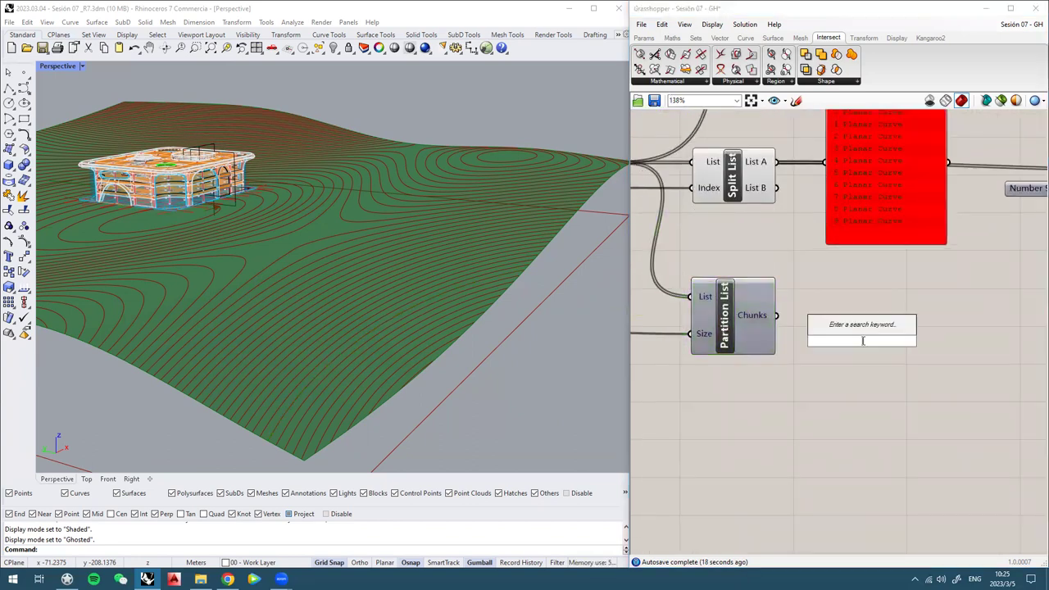
{"action": "type", "text": "//"}
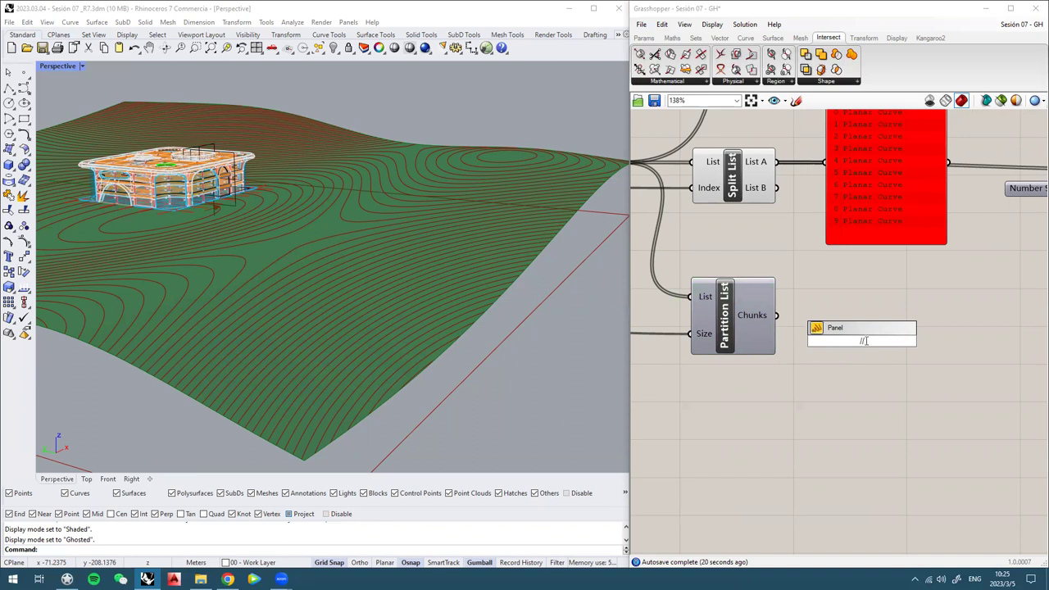
{"action": "left_click", "coordinate": [811, 327]}
{"action": "left_click_drag", "start_coordinate": [774, 316], "coordinate": [830, 347]}
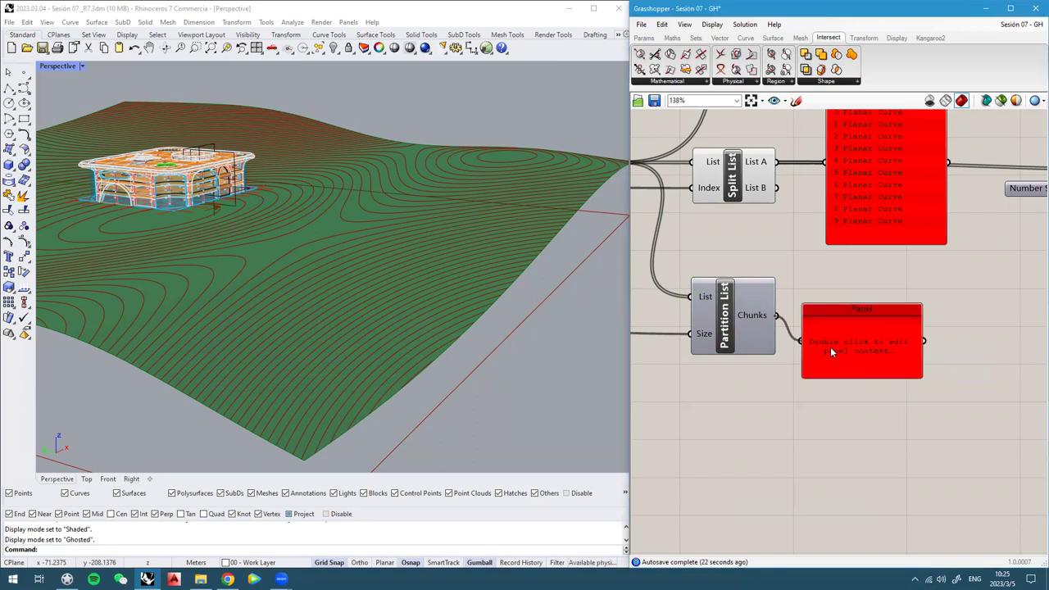
{"action": "scroll", "coordinate": [748, 306], "scroll_direction": "up", "scroll_amount": 1}
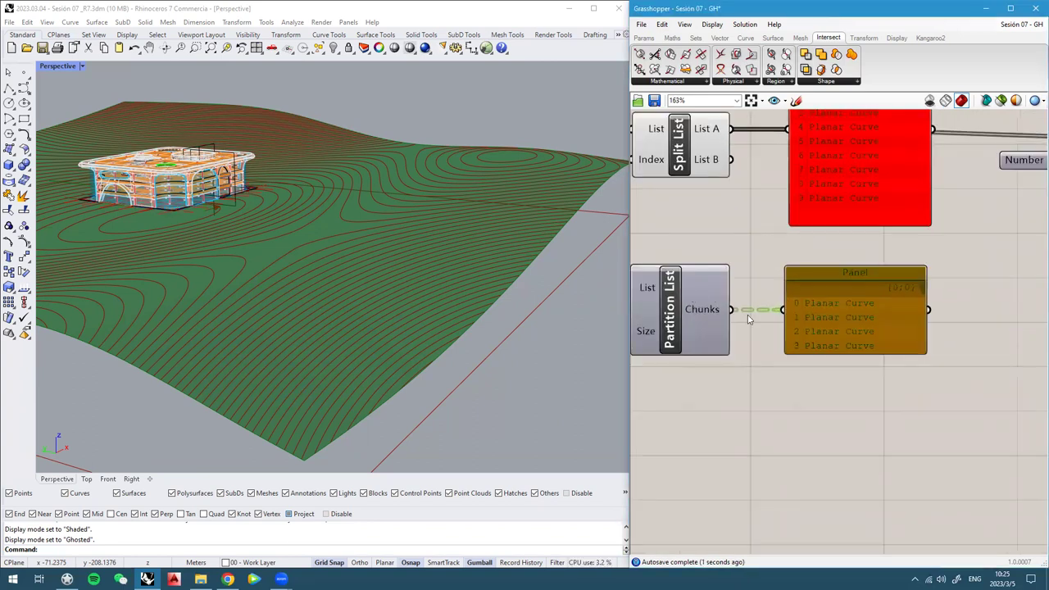
{"action": "right_click_drag", "start_coordinate": [748, 306], "coordinate": [806, 394]}
{"action": "scroll", "coordinate": [806, 395], "scroll_direction": "up", "scroll_amount": 1}
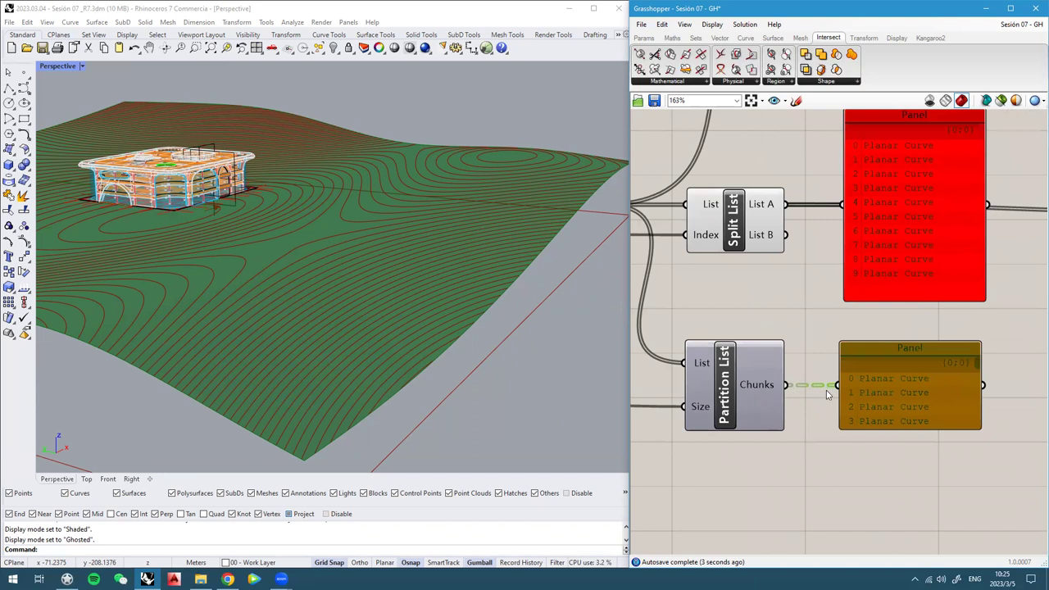
{"action": "left_click_drag", "start_coordinate": [916, 430], "coordinate": [934, 529]}
Examine in the panel how Partition List groups the planar curves into branches
{"action": "scroll", "coordinate": [915, 439], "scroll_direction": "up", "scroll_amount": 2}
{"action": "right_click_drag", "start_coordinate": [916, 439], "coordinate": [843, 256]}
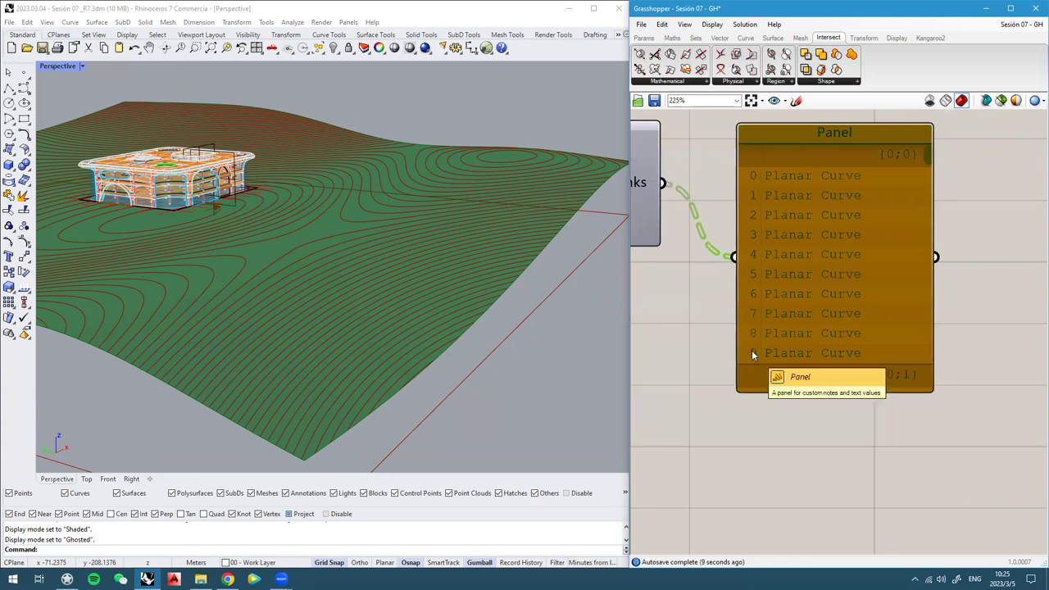
{"action": "left_click_drag", "start_coordinate": [930, 157], "coordinate": [918, 392]}
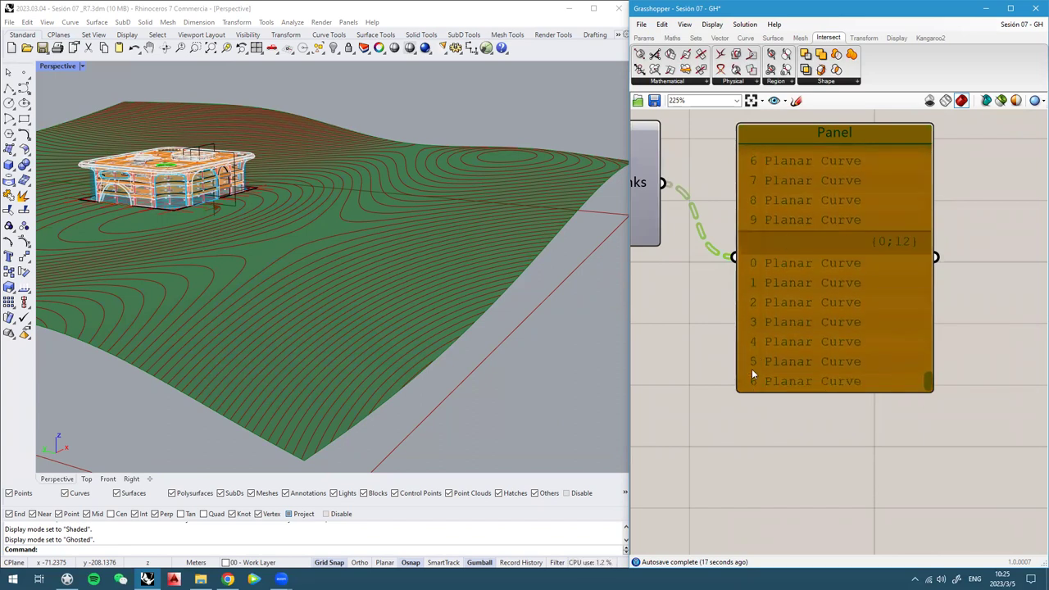
{"action": "left_click_drag", "start_coordinate": [929, 382], "coordinate": [911, 146]}
{"action": "right_click_drag", "start_coordinate": [775, 223], "coordinate": [777, 269]}
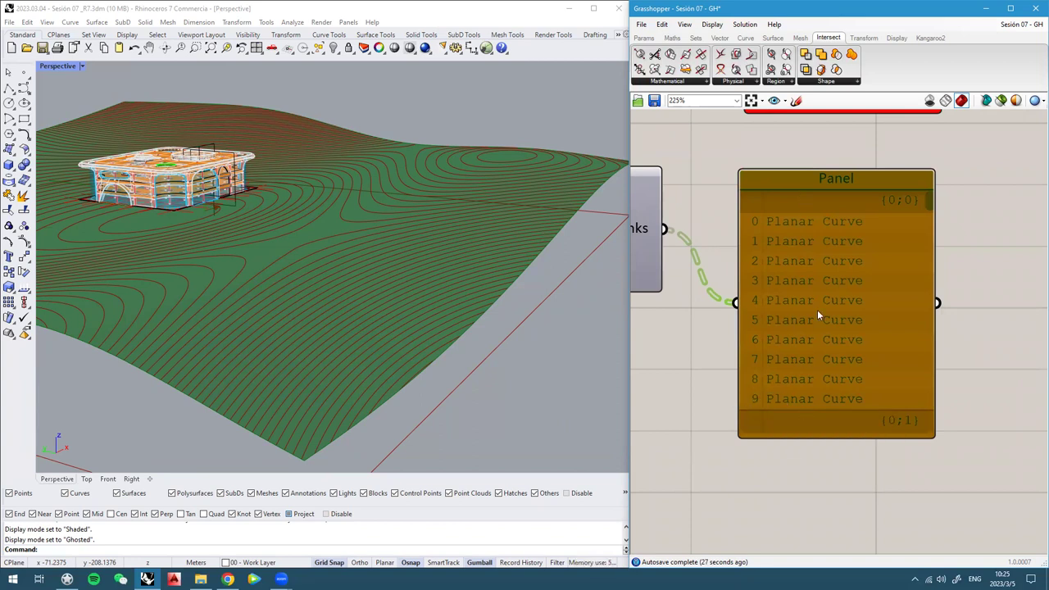
{"action": "left_click_drag", "start_coordinate": [930, 202], "coordinate": [932, 215]}
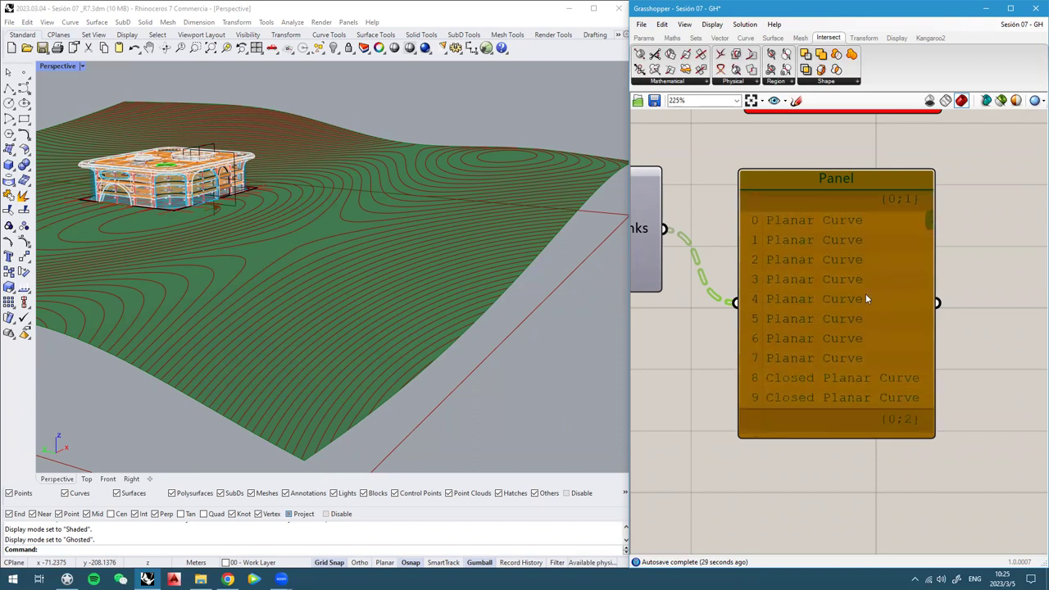
Change the colour of the Chunks panel to yellow
{"action": "right_click", "coordinate": [778, 290]}
{"action": "mouse_move", "coordinate": [818, 470]}
{"action": "left_click", "coordinate": [968, 452]}
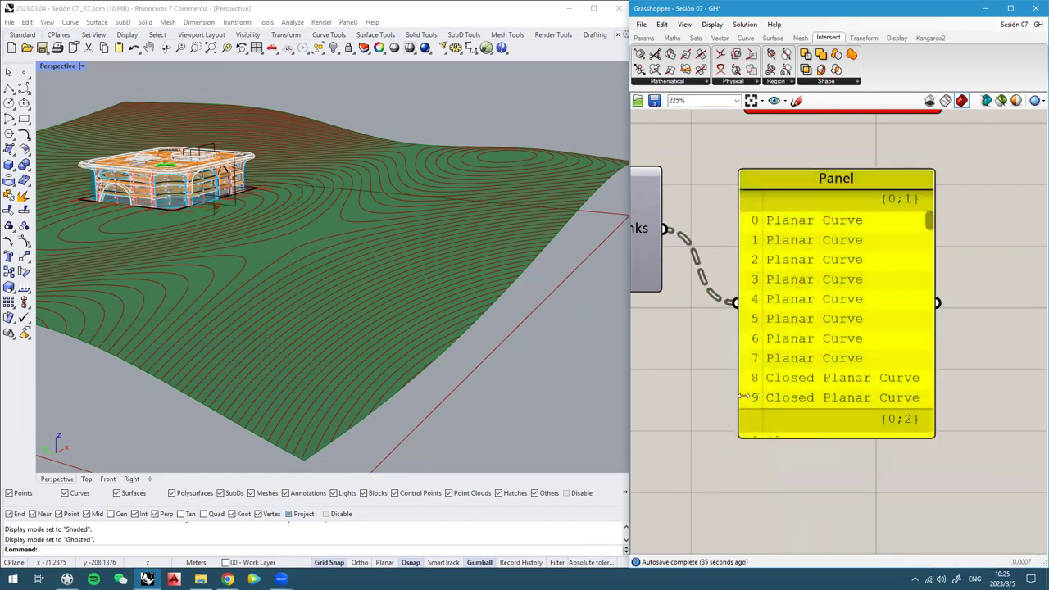
Add a List Item component and place it below the yellow Chunks panel
{"action": "scroll", "coordinate": [738, 377], "scroll_direction": "down", "scroll_amount": 4}
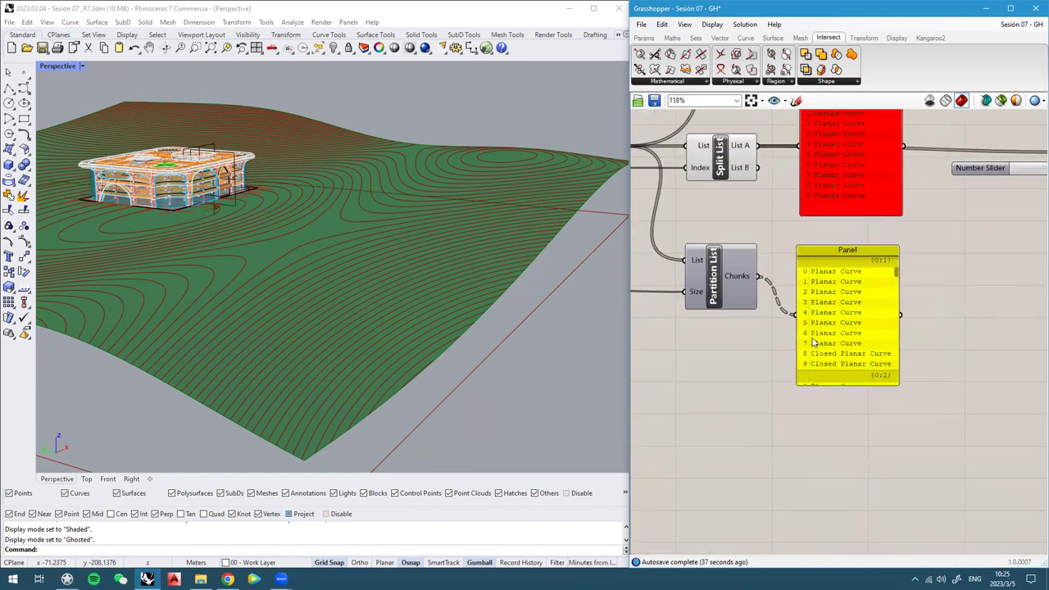
{"action": "double_click", "coordinate": [753, 477]}
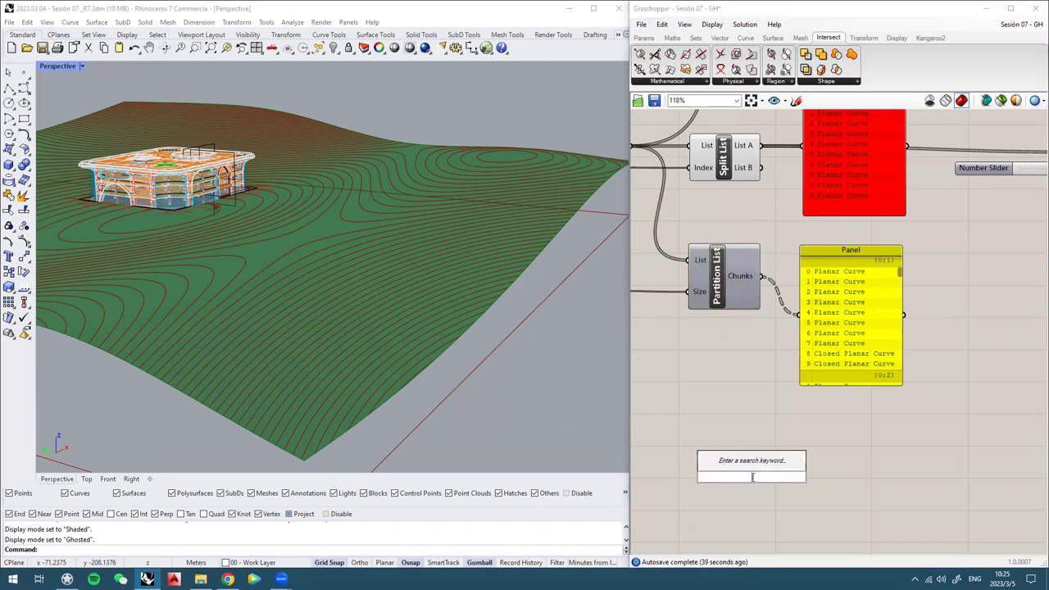
{"action": "type", "text": "list"}
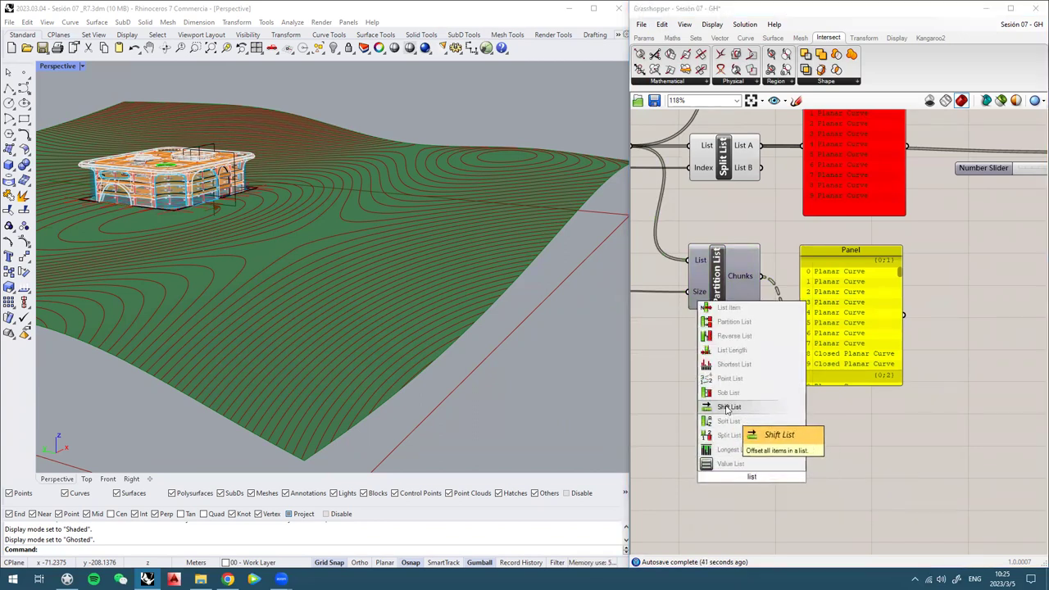
{"action": "left_click", "coordinate": [728, 307]}
{"action": "left_click_drag", "start_coordinate": [751, 495], "coordinate": [837, 445]}
Move the number slider of value 9 near Partition List and connect it to the new List Item's Index input
{"action": "scroll", "coordinate": [816, 427], "scroll_direction": "down", "scroll_amount": 1}
{"action": "right_click_drag", "start_coordinate": [688, 255], "coordinate": [764, 245]}
{"action": "scroll", "coordinate": [765, 247], "scroll_direction": "down", "scroll_amount": 3}
{"action": "scroll", "coordinate": [923, 228], "scroll_direction": "up", "scroll_amount": 2}
{"action": "left_click_drag", "start_coordinate": [970, 229], "coordinate": [564, 392]}
{"action": "scroll", "coordinate": [656, 387], "scroll_direction": "up", "scroll_amount": 2}
{"action": "right_click_drag", "start_coordinate": [687, 386], "coordinate": [949, 348]}
{"action": "left_click_drag", "start_coordinate": [822, 357], "coordinate": [907, 290]}
{"action": "right_click_drag", "start_coordinate": [984, 291], "coordinate": [660, 295]}
{"action": "left_click_drag", "start_coordinate": [682, 292], "coordinate": [946, 391]}
{"action": "right_click_drag", "start_coordinate": [906, 394], "coordinate": [749, 395]}
{"action": "scroll", "coordinate": [746, 228], "scroll_direction": "up", "scroll_amount": 1}
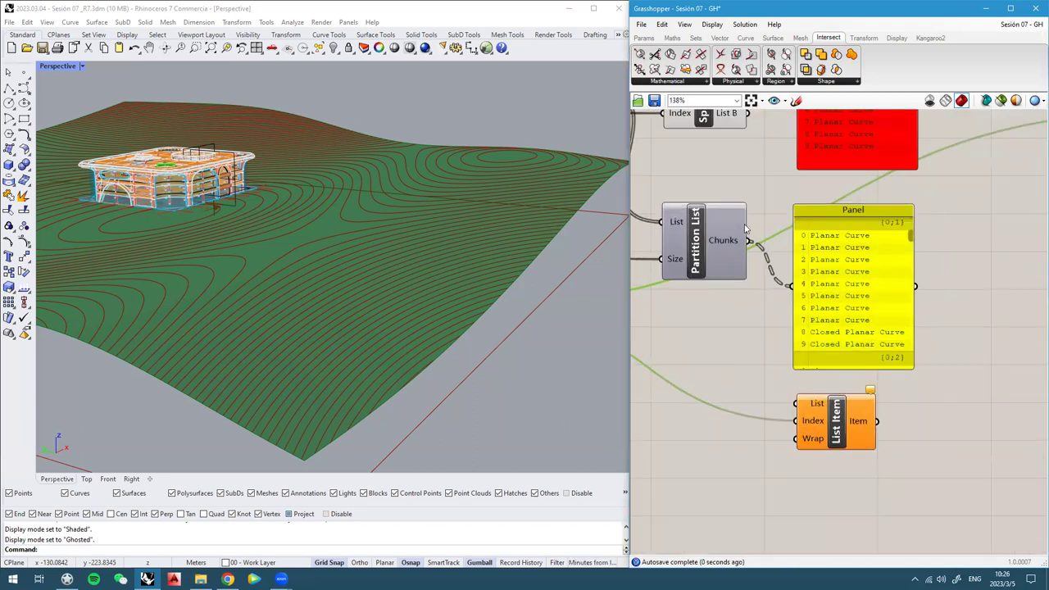
Connect the Chunks output of Partition List to the new List Item's List input and view the picked curves
{"action": "left_click_drag", "start_coordinate": [755, 245], "coordinate": [798, 403]}
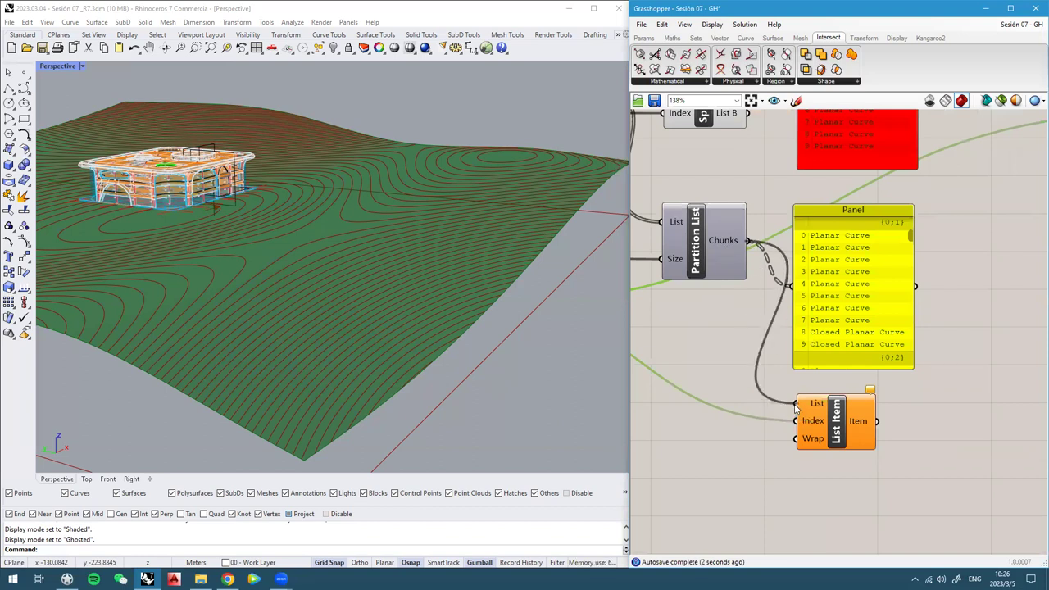
{"action": "right_click_drag", "start_coordinate": [769, 313], "coordinate": [776, 314]}
{"action": "left_click", "coordinate": [741, 252]}
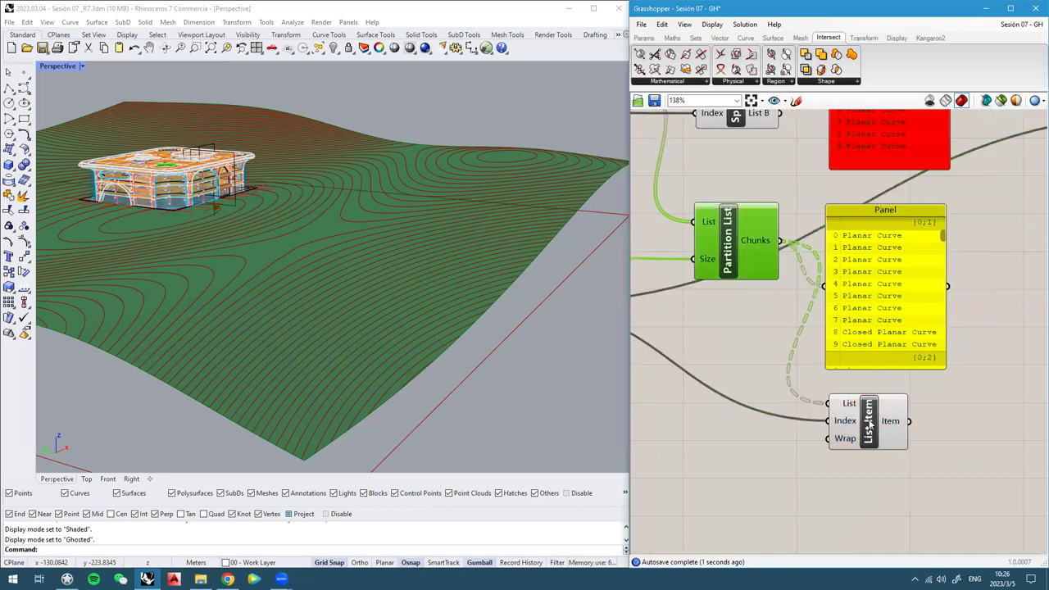
{"action": "left_click", "coordinate": [871, 424]}
{"action": "right_click_drag", "start_coordinate": [461, 298], "coordinate": [347, 275]}
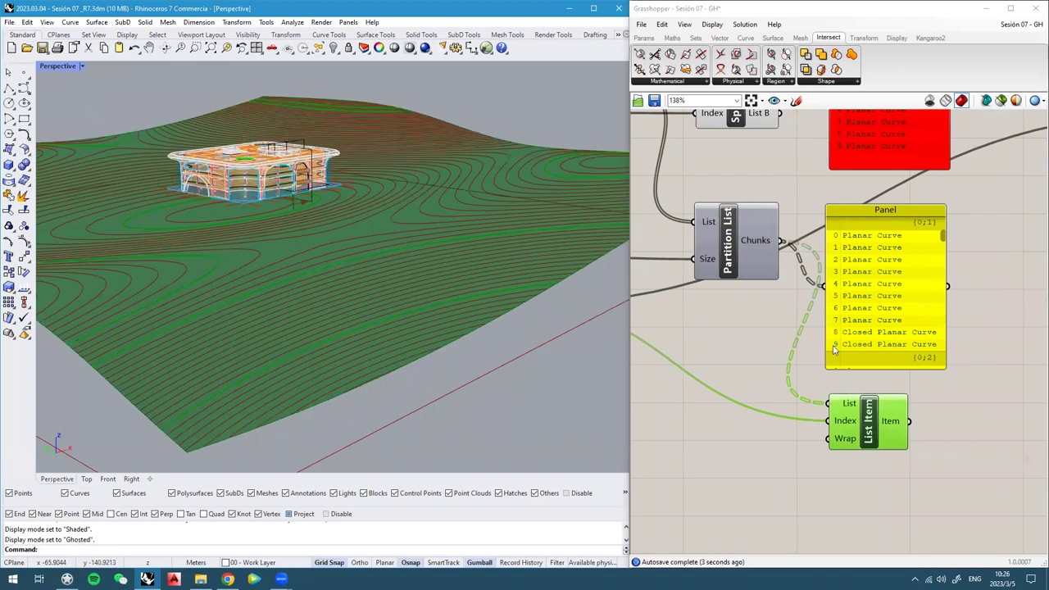
Move the number slider closer to the new List Item
{"action": "scroll", "coordinate": [827, 349], "scroll_direction": "down", "scroll_amount": 1}
{"action": "right_click_drag", "start_coordinate": [740, 326], "coordinate": [881, 325]}
{"action": "left_click_drag", "start_coordinate": [671, 314], "coordinate": [780, 331]}
{"action": "right_click_drag", "start_coordinate": [995, 355], "coordinate": [885, 312]}
{"action": "scroll", "coordinate": [880, 307], "scroll_direction": "up", "scroll_amount": 2}
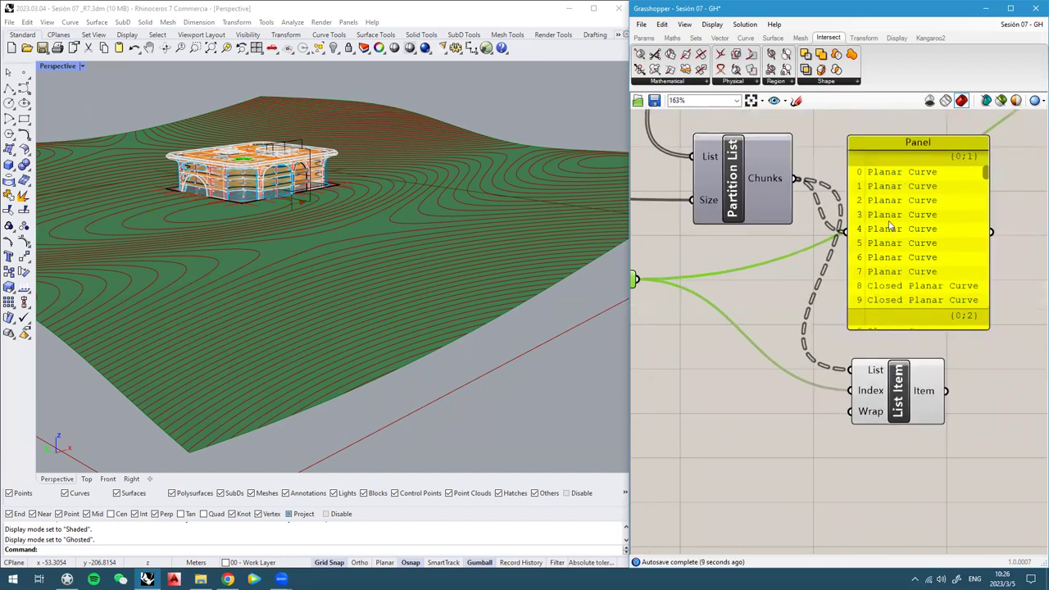
Examine on the terrain the contour curves picked from each partition by the new List Item
{"action": "left_click", "coordinate": [897, 414]}
{"action": "right_click_drag", "start_coordinate": [197, 247], "coordinate": [397, 306]}
{"action": "mouse_move", "coordinate": [343, 307]}
{"action": "right_mouse_down"}
{"action": "mouse_move", "coordinate": [244, 224]}
{"action": "mouse_move", "coordinate": [347, 333]}
{"action": "mouse_move", "coordinate": [283, 293]}
{"action": "mouse_move", "coordinate": [286, 244]}
{"action": "mouse_move", "coordinate": [251, 243]}
{"action": "mouse_move", "coordinate": [345, 291]}
{"action": "right_mouse_up"}
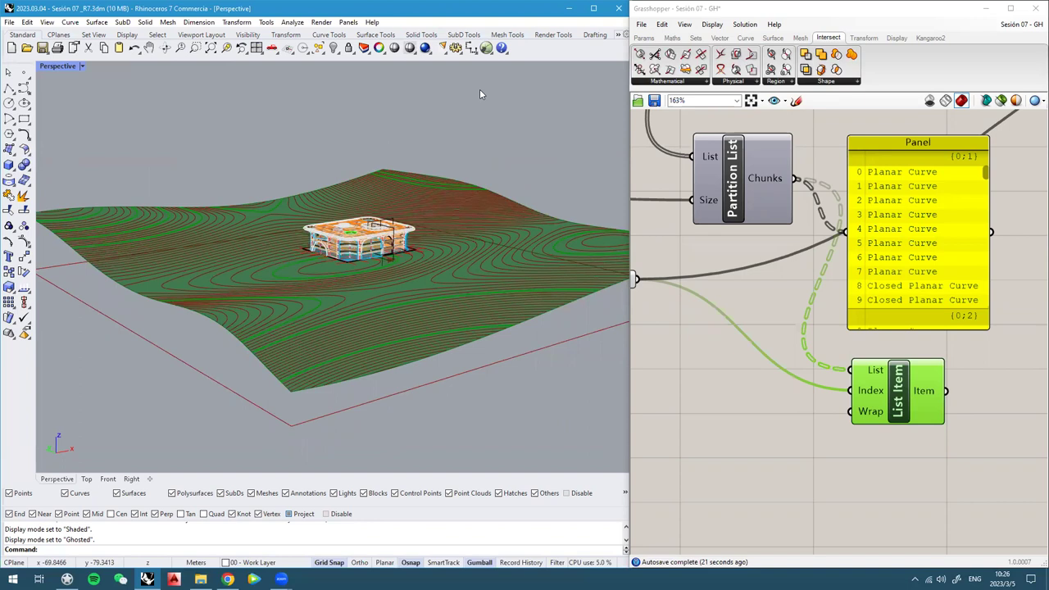
{"action": "right_click_drag", "start_coordinate": [331, 261], "coordinate": [370, 294]}
{"action": "left_click", "coordinate": [993, 384]}
{"action": "right_click_drag", "start_coordinate": [984, 382], "coordinate": [793, 331]}
{"action": "scroll", "coordinate": [864, 352], "scroll_direction": "up", "scroll_amount": 1}
{"action": "scroll", "coordinate": [813, 338], "scroll_direction": "down", "scroll_amount": 2}
{"action": "scroll", "coordinate": [844, 352], "scroll_direction": "up", "scroll_amount": 1}
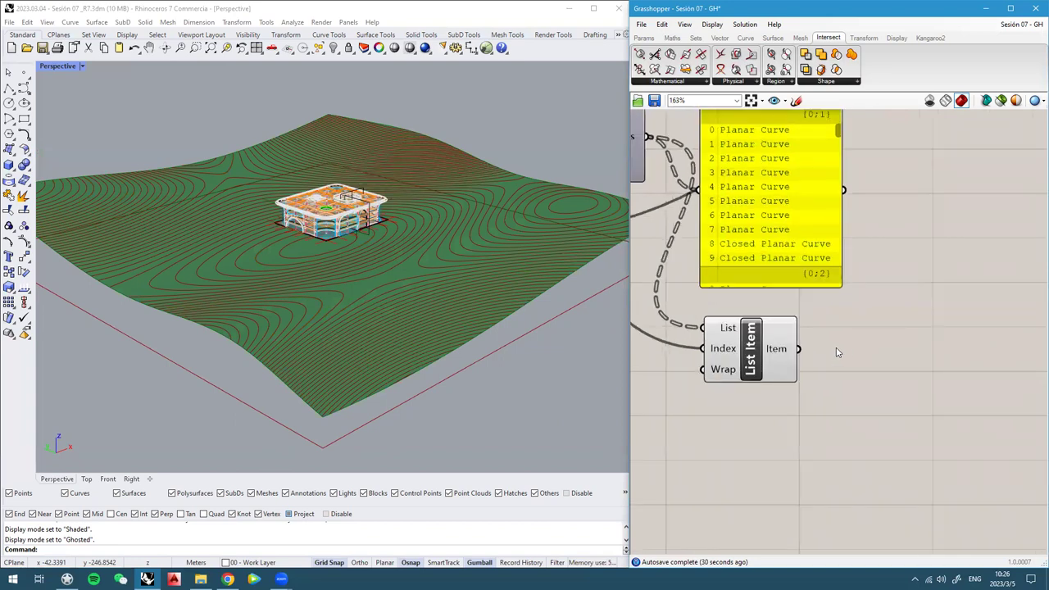
{"action": "left_click_drag", "start_coordinate": [749, 352], "coordinate": [741, 352]}
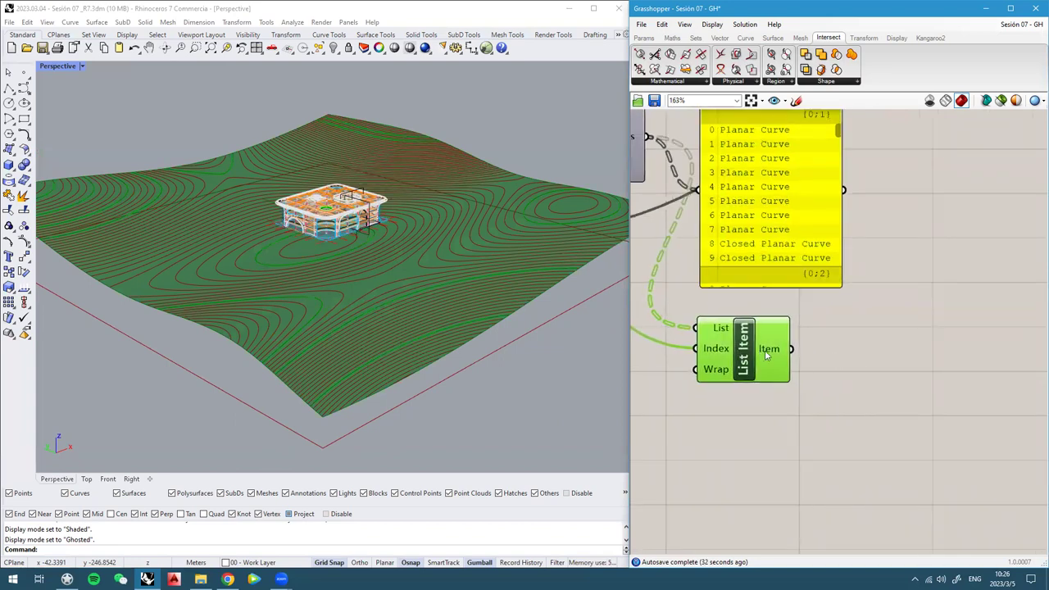
{"action": "mouse_move", "coordinate": [457, 351]}
{"action": "right_mouse_down"}
{"action": "mouse_move", "coordinate": [457, 342]}
{"action": "mouse_move", "coordinate": [459, 351]}
{"action": "right_mouse_up"}
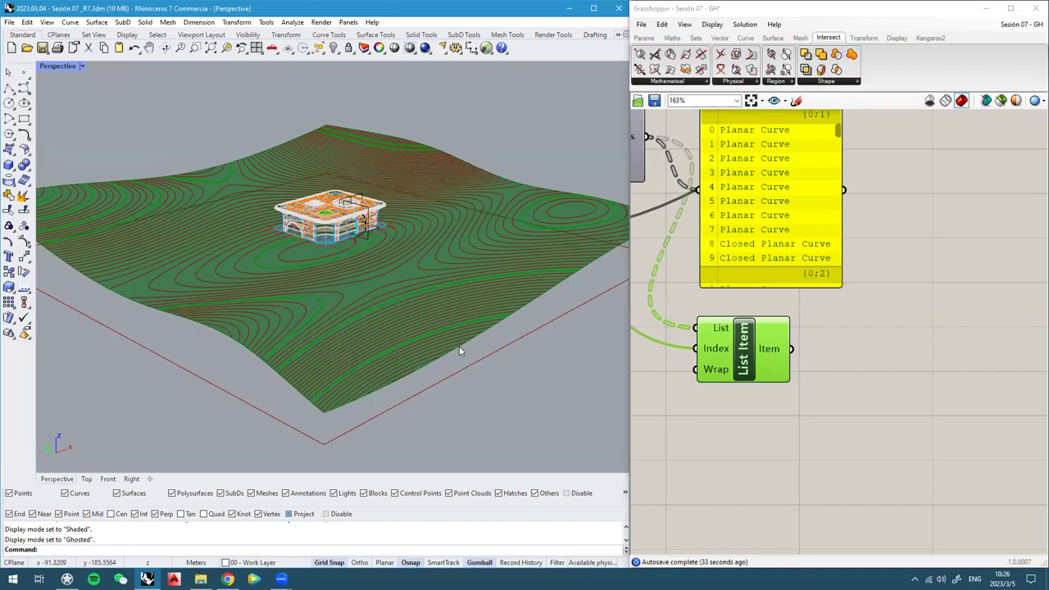
Set the Main Level Crv Height slider to floating-point rounding with 2 decimal digits
{"action": "scroll", "coordinate": [915, 335], "scroll_direction": "down", "scroll_amount": 7}
{"action": "right_click_drag", "start_coordinate": [761, 333], "coordinate": [1007, 358]}
{"action": "scroll", "coordinate": [553, 198], "scroll_direction": "up", "scroll_amount": 2}
{"action": "right_click_drag", "start_coordinate": [657, 236], "coordinate": [680, 231]}
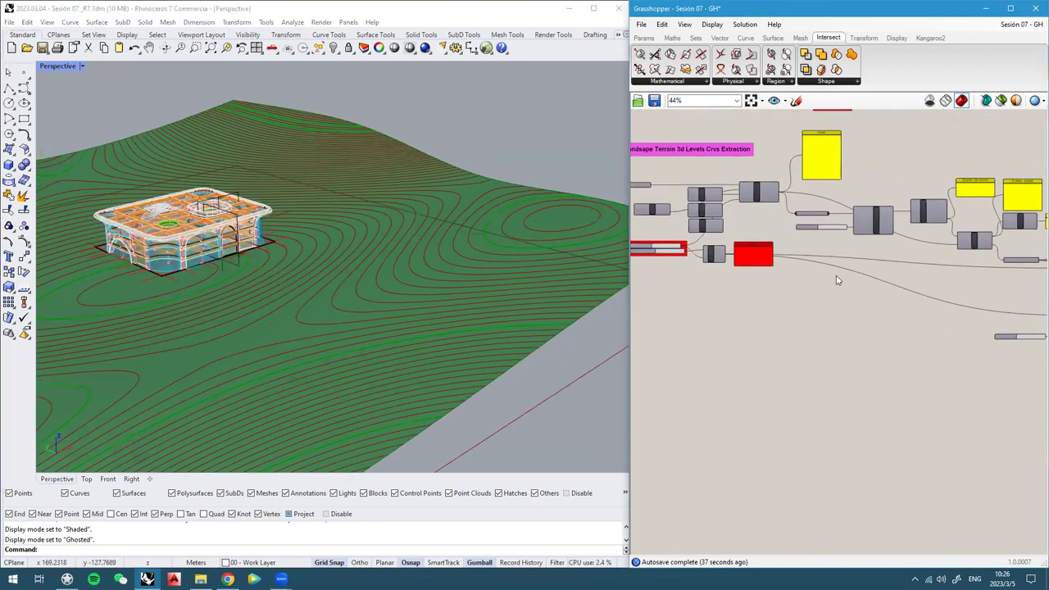
{"action": "scroll", "coordinate": [836, 281], "scroll_direction": "up", "scroll_amount": 8}
{"action": "left_click", "coordinate": [763, 287]}
{"action": "right_click", "coordinate": [763, 287]}
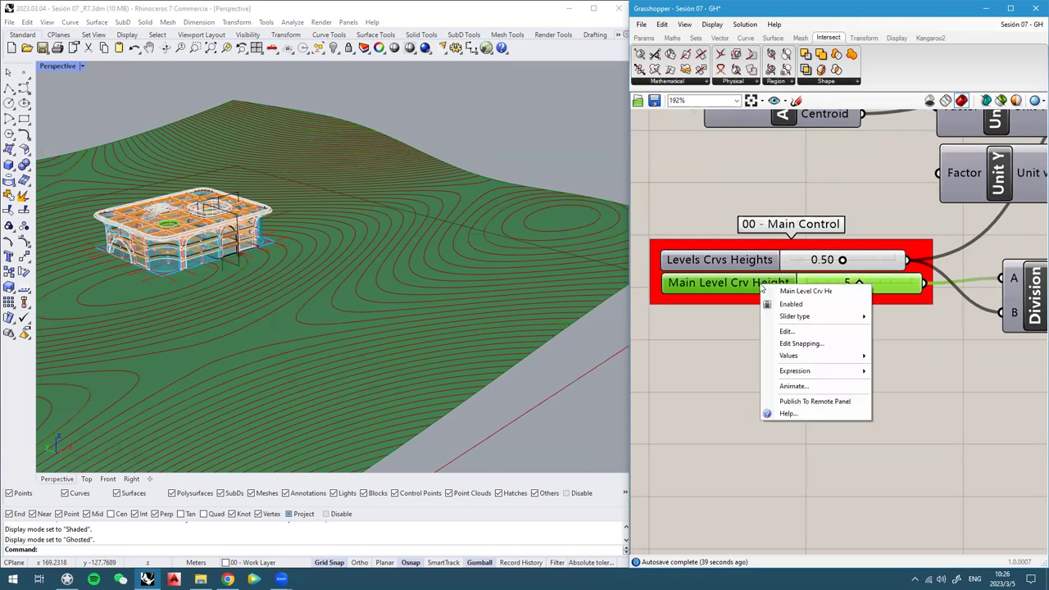
{"action": "left_click", "coordinate": [787, 331]}
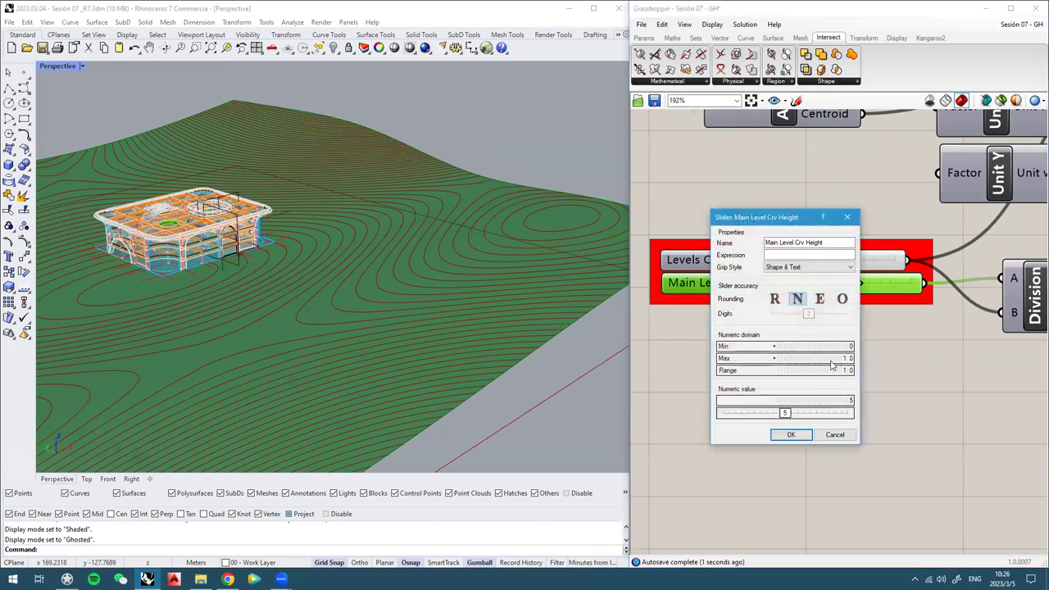
{"action": "double_click", "coordinate": [834, 363]}
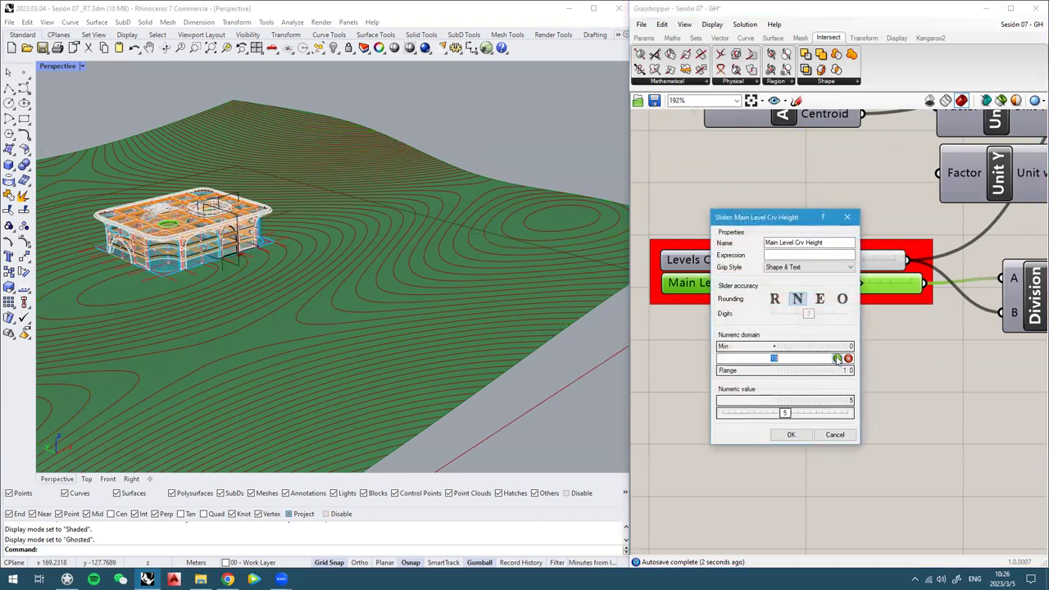
{"action": "left_click", "coordinate": [774, 298]}
{"action": "left_click_drag", "start_coordinate": [808, 314], "coordinate": [799, 314]}
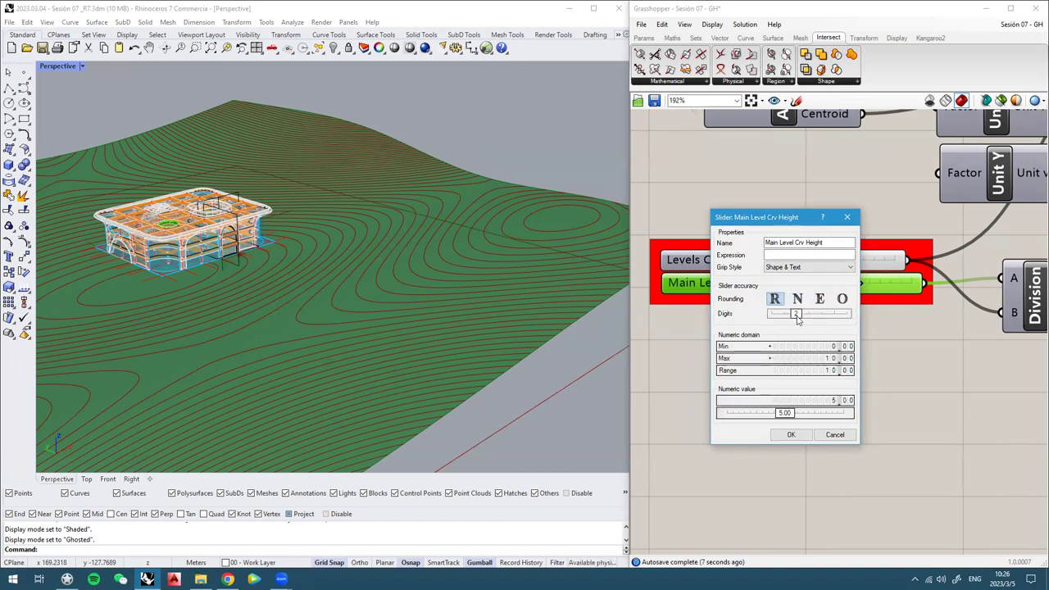
Set the Main Level Crv Height slider's value to 2.50 and accept the slider settings
{"action": "double_click", "coordinate": [832, 401]}
{"action": "type", "text": "2.50"}
{"action": "left_click", "coordinate": [837, 401]}
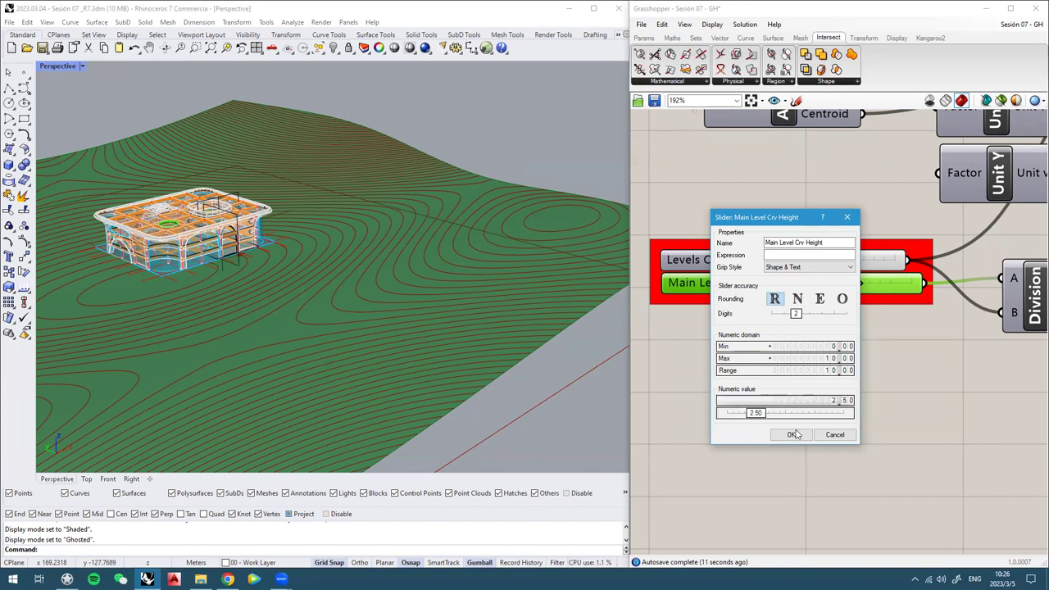
{"action": "left_click", "coordinate": [791, 435]}
Examine on the terrain the contour curves picked by the List Item fed from Partition List
{"action": "scroll", "coordinate": [765, 283], "scroll_direction": "down", "scroll_amount": 7}
{"action": "right_click_drag", "start_coordinate": [972, 332], "coordinate": [590, 307]}
{"action": "scroll", "coordinate": [980, 253], "scroll_direction": "up", "scroll_amount": 1}
{"action": "right_click_drag", "start_coordinate": [685, 290], "coordinate": [816, 309]}
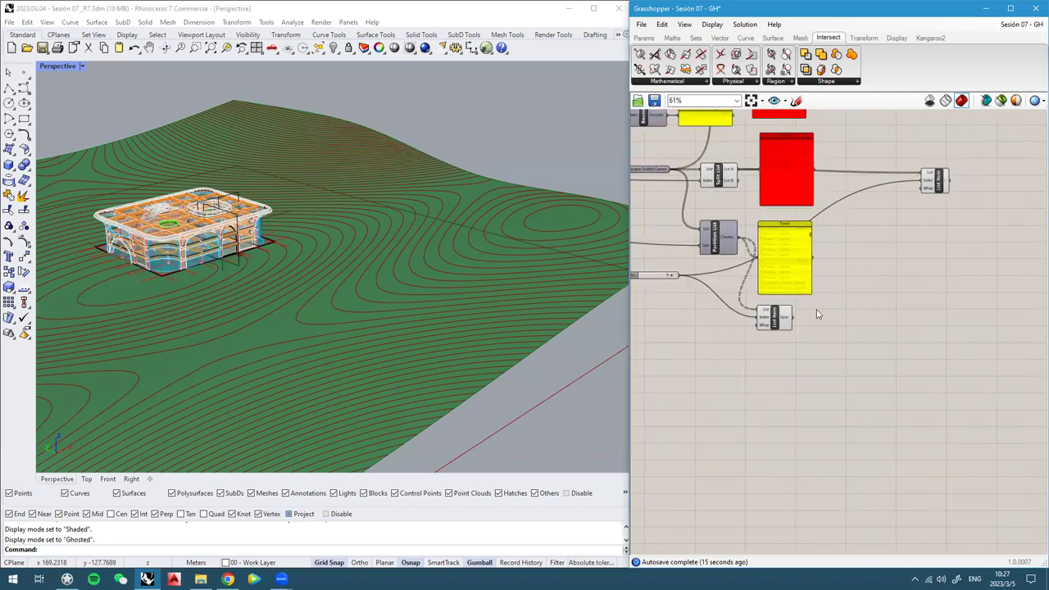
{"action": "scroll", "coordinate": [817, 309], "scroll_direction": "up", "scroll_amount": 3}
{"action": "left_click", "coordinate": [752, 325]}
{"action": "right_click_drag", "start_coordinate": [460, 293], "coordinate": [326, 338]}
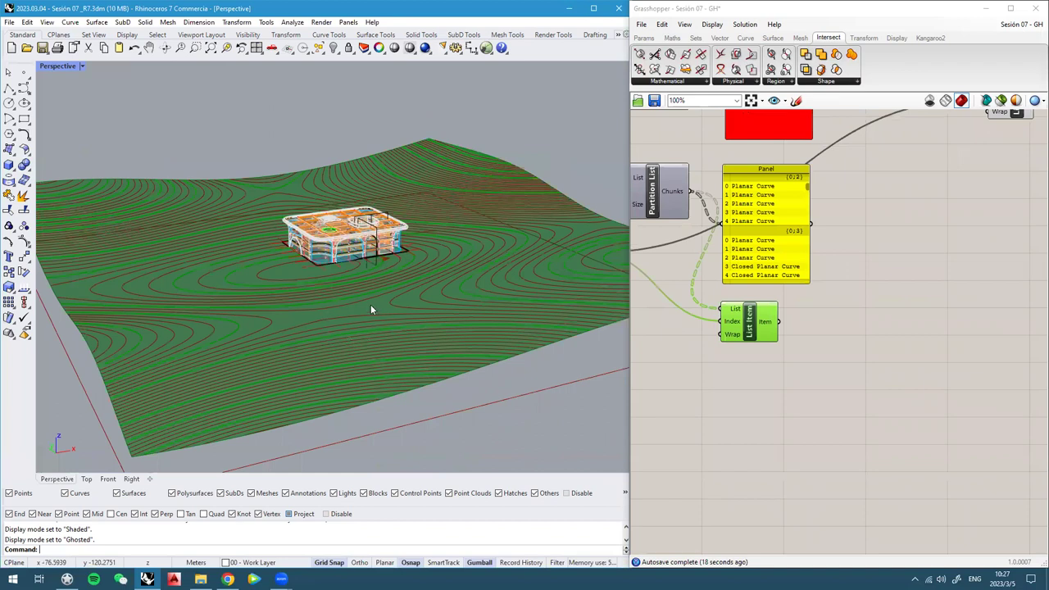
{"action": "right_click_drag", "start_coordinate": [371, 309], "coordinate": [385, 303]}
{"action": "scroll", "coordinate": [774, 326], "scroll_direction": "up", "scroll_amount": 3}
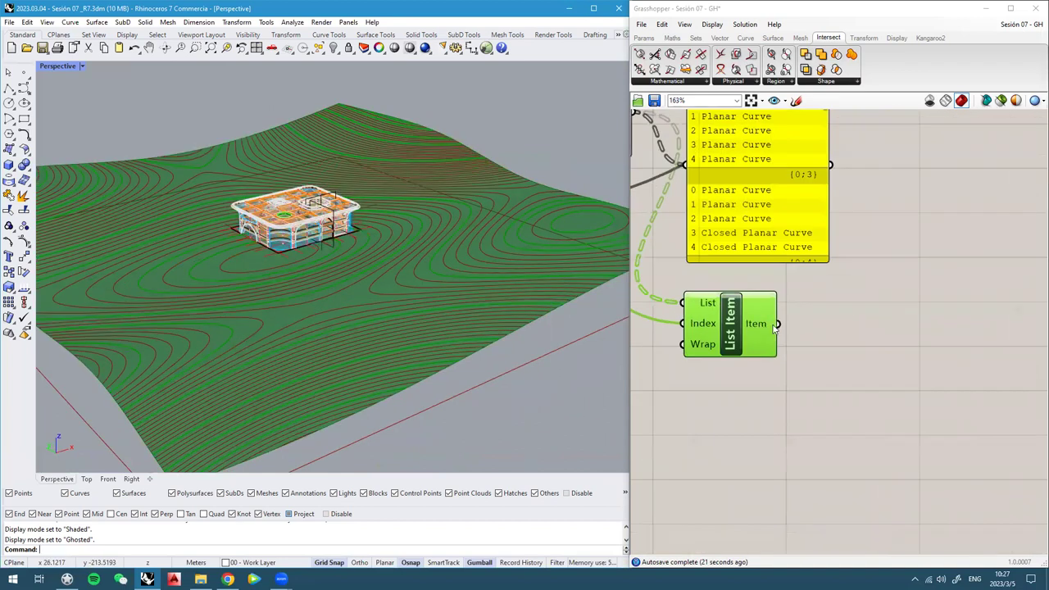
Add a Panel beside the List Item fed from Partition List and connect its Item output to it
{"action": "double_click", "coordinate": [905, 323]}
{"action": "type", "text": "//"}
{"action": "key", "text": "Return"}
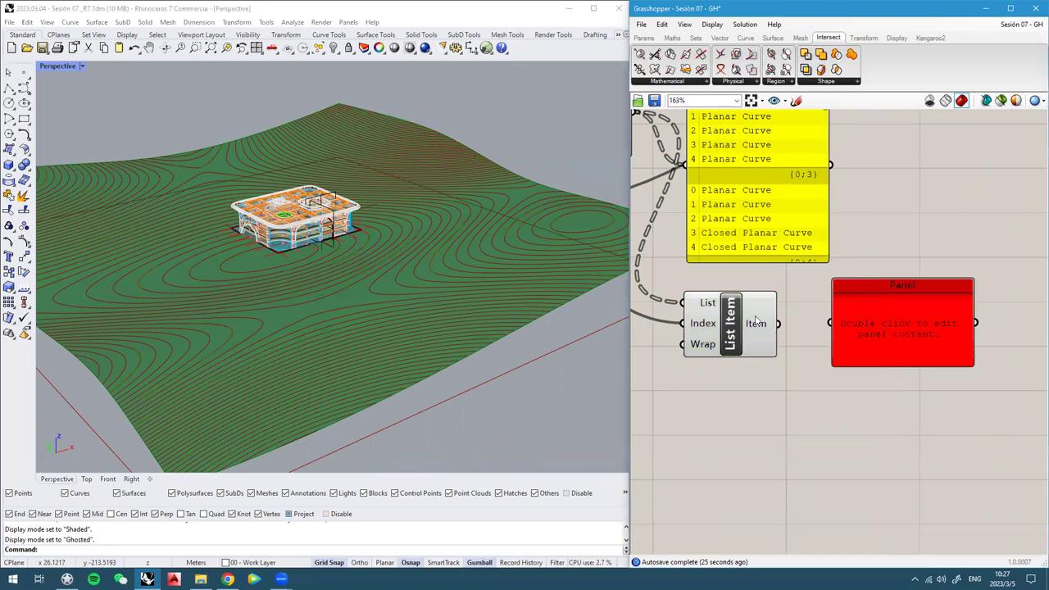
{"action": "left_click_drag", "start_coordinate": [783, 324], "coordinate": [835, 321]}
{"action": "right_click_drag", "start_coordinate": [857, 324], "coordinate": [817, 325]}
{"action": "left_click_drag", "start_coordinate": [862, 332], "coordinate": [846, 335]}
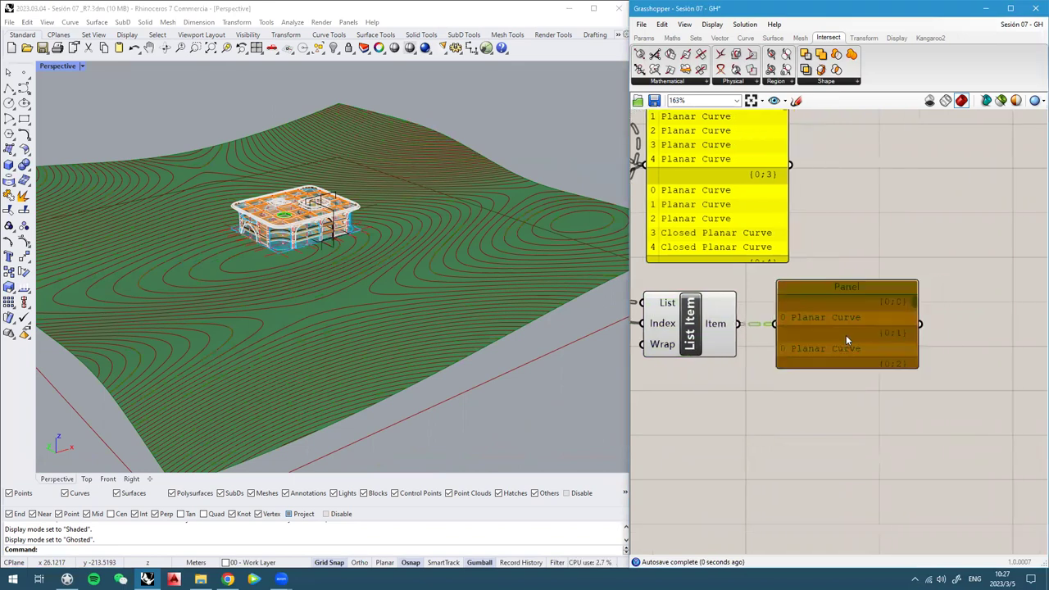
Reset the new Panel's colour to the default and line it up with the List Item's output
{"action": "right_click", "coordinate": [842, 335]}
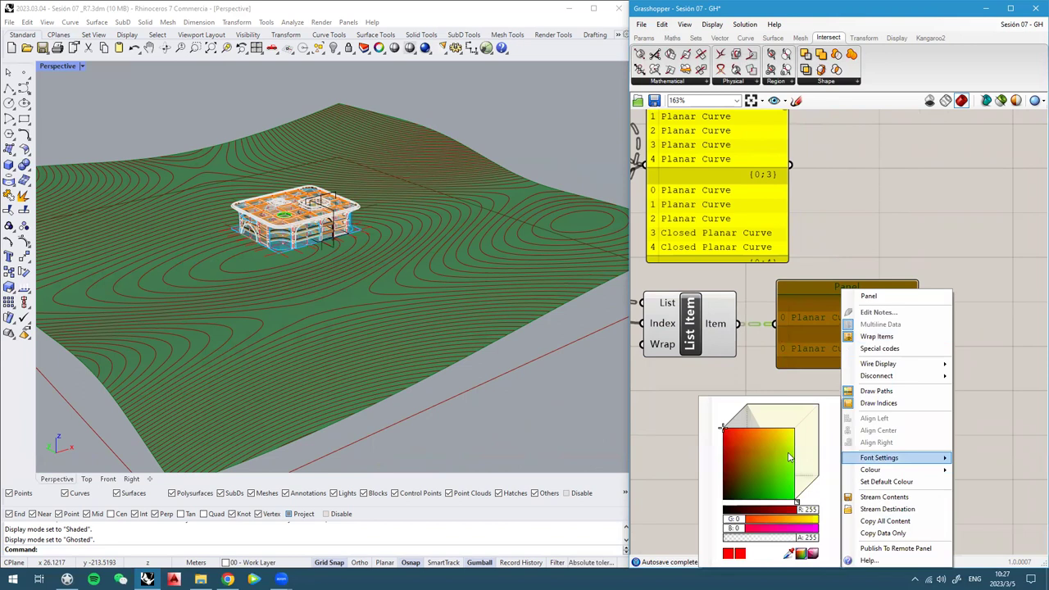
{"action": "mouse_move", "coordinate": [857, 474]}
{"action": "left_click", "coordinate": [790, 429]}
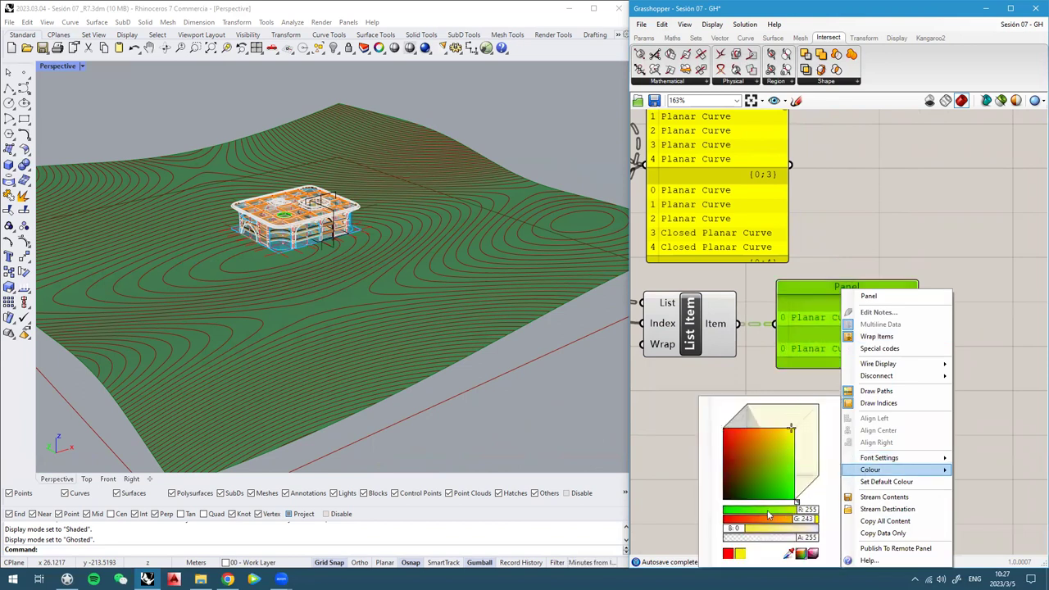
{"action": "left_click", "coordinate": [877, 482]}
{"action": "scroll", "coordinate": [838, 330], "scroll_direction": "up", "scroll_amount": 2}
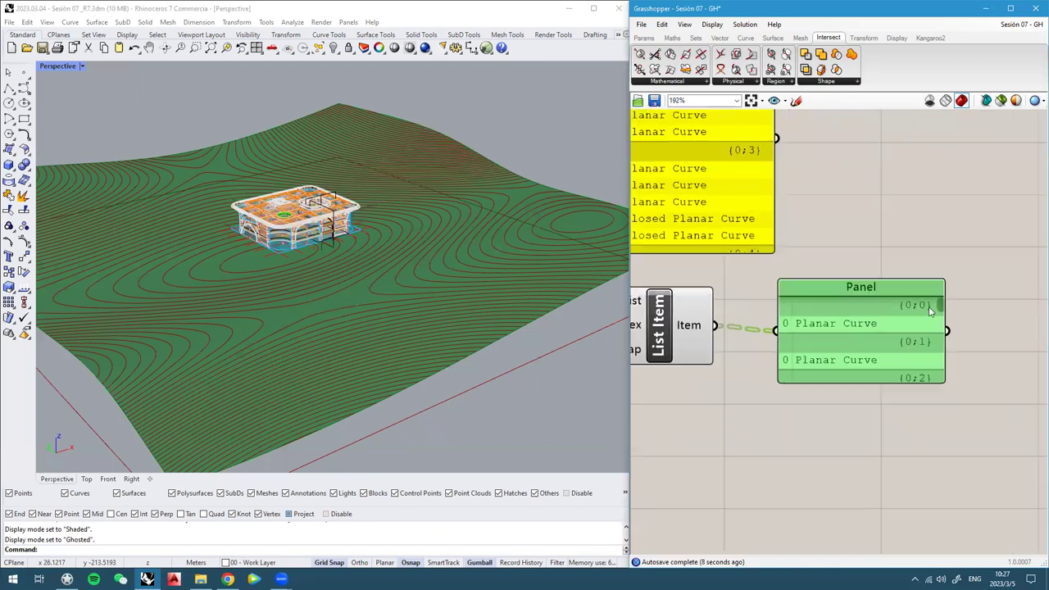
{"action": "mouse_move", "coordinate": [943, 307]}
{"action": "left_mouse_down"}
{"action": "mouse_move", "coordinate": [937, 377]}
{"action": "mouse_move", "coordinate": [939, 297]}
{"action": "left_mouse_up"}
{"action": "left_click_drag", "start_coordinate": [846, 328], "coordinate": [848, 323]}
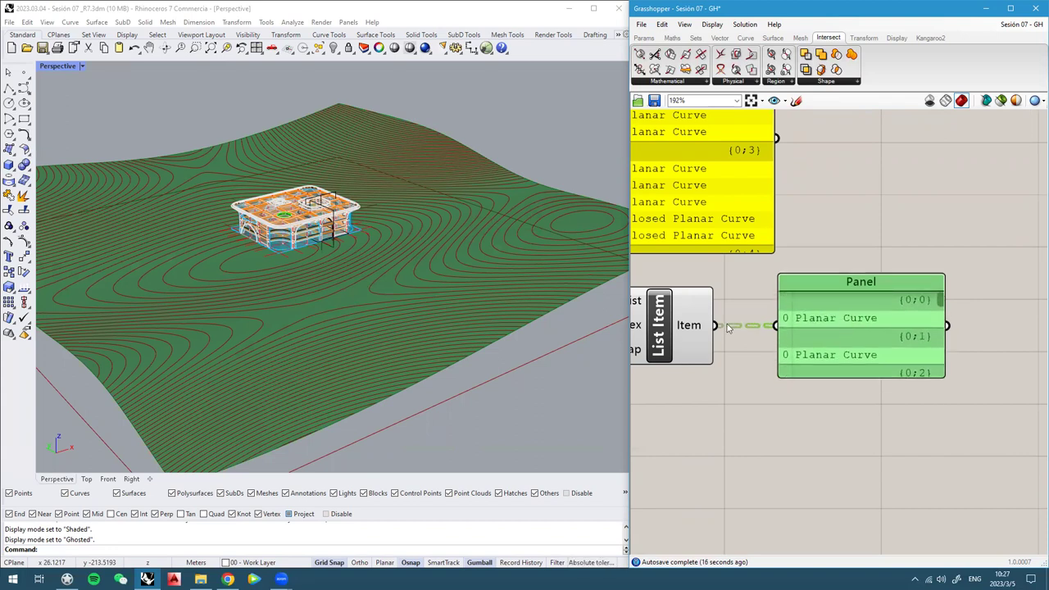
Flatten the List Item's Item output and move the Panel below it
{"action": "right_click", "coordinate": [695, 328]}
{"action": "left_click", "coordinate": [721, 386]}
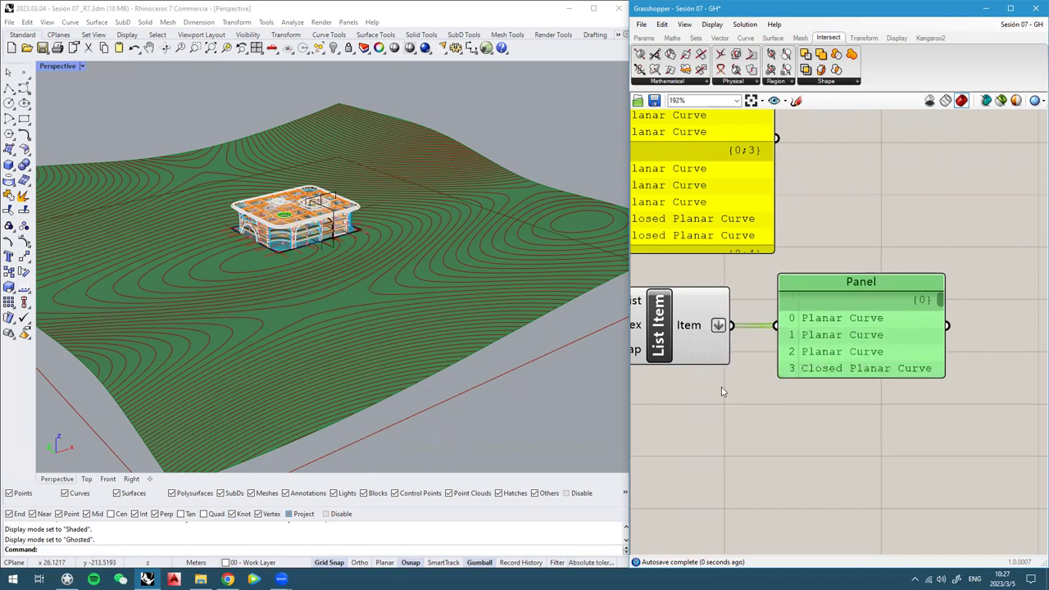
{"action": "left_click_drag", "start_coordinate": [852, 330], "coordinate": [841, 425]}
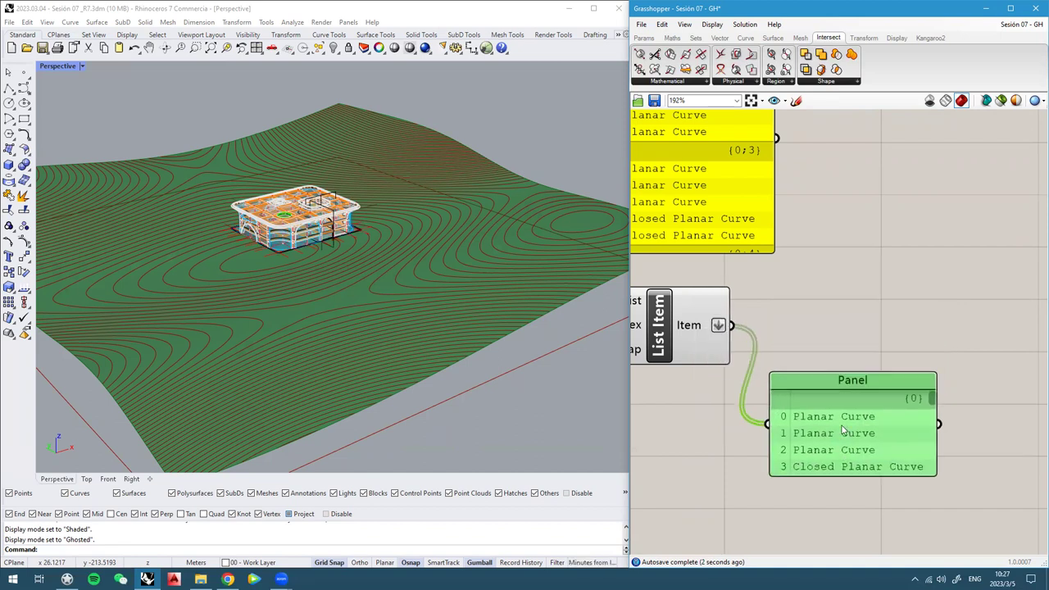
Turn off the preview of the List Item with the flattened output
{"action": "scroll", "coordinate": [724, 326], "scroll_direction": "down", "scroll_amount": 1}
{"action": "right_click_drag", "start_coordinate": [718, 328], "coordinate": [808, 327]}
{"action": "left_click", "coordinate": [760, 332]}
{"action": "middle_click", "coordinate": [760, 332]}
Add a Curve parameter beside the List Item and connect the Item output to it
{"action": "double_click", "coordinate": [883, 297]}
{"action": "type", "text": "curve"}
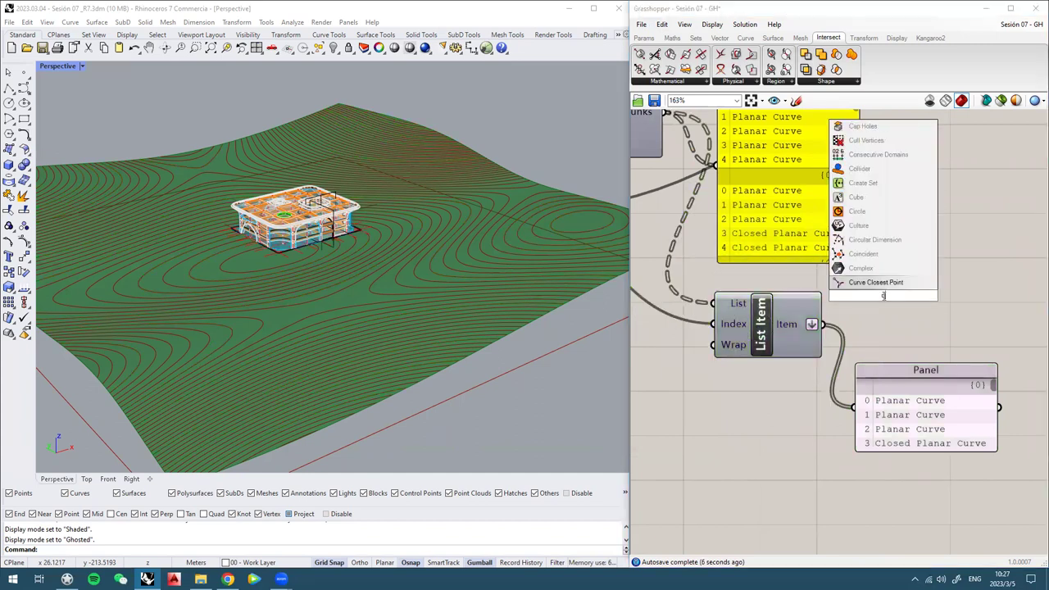
{"action": "left_click", "coordinate": [967, 306]}
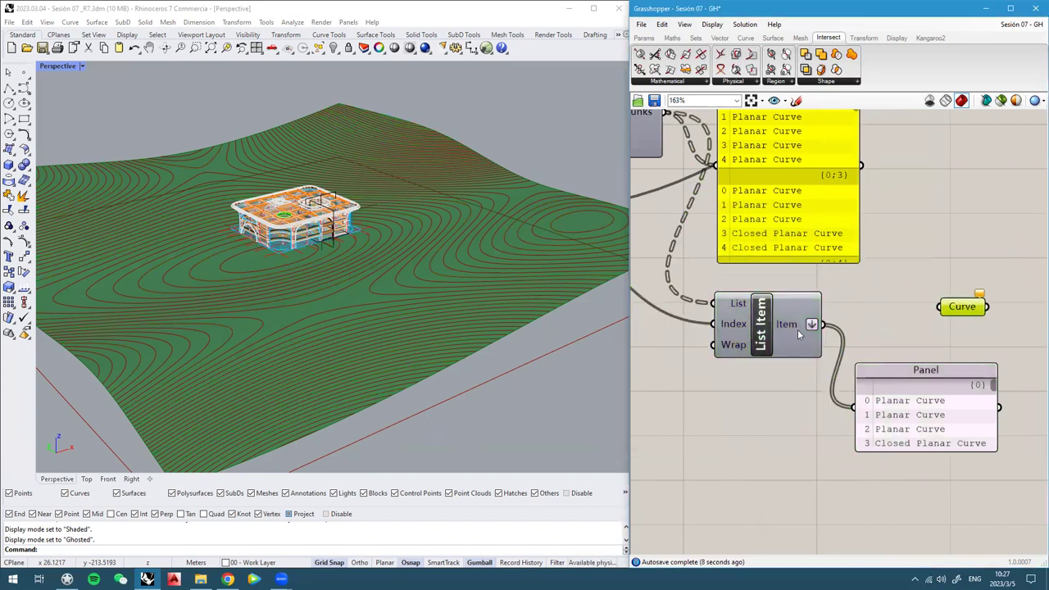
{"action": "left_click_drag", "start_coordinate": [823, 324], "coordinate": [937, 308]}
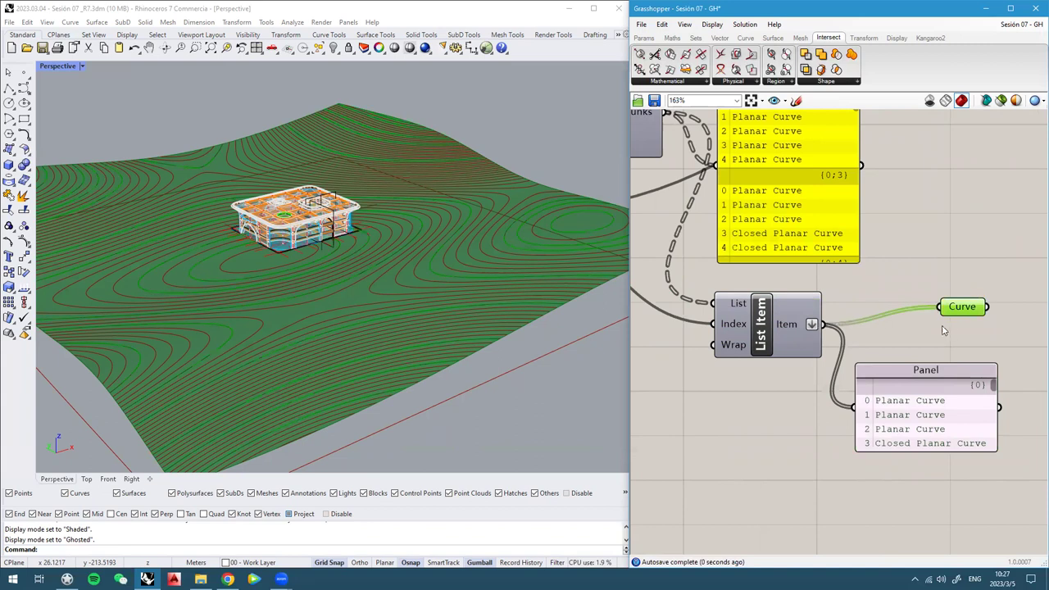
{"action": "right_click_drag", "start_coordinate": [959, 308], "coordinate": [868, 292]}
{"action": "left_click_drag", "start_coordinate": [868, 292], "coordinate": [894, 303]}
Rename the Curve parameter as Lnd Crv From Bnd Height
{"action": "right_click", "coordinate": [901, 302]}
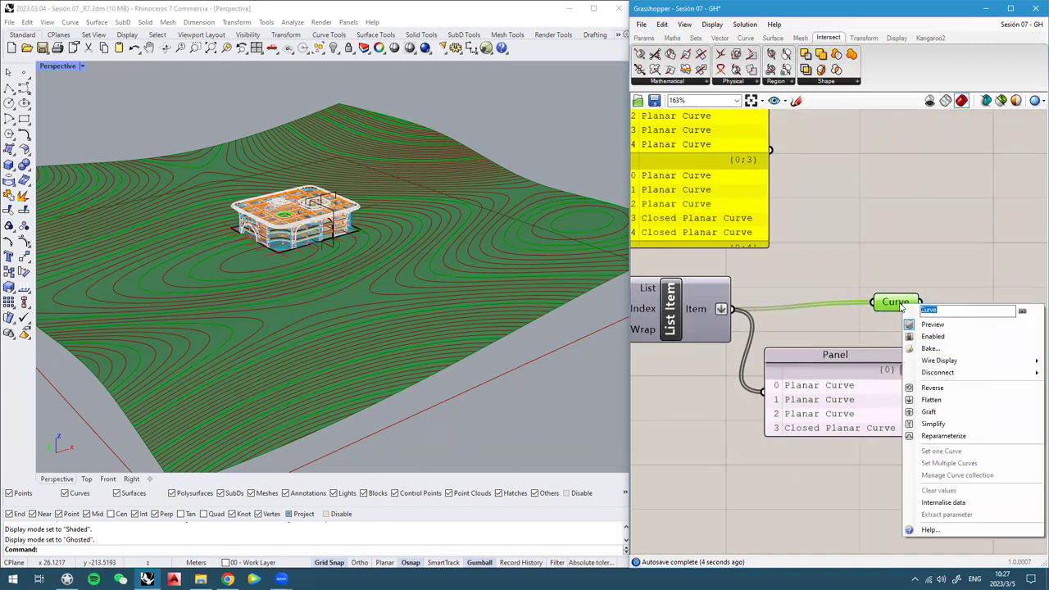
{"action": "type", "text": "Lnd Crv F"}
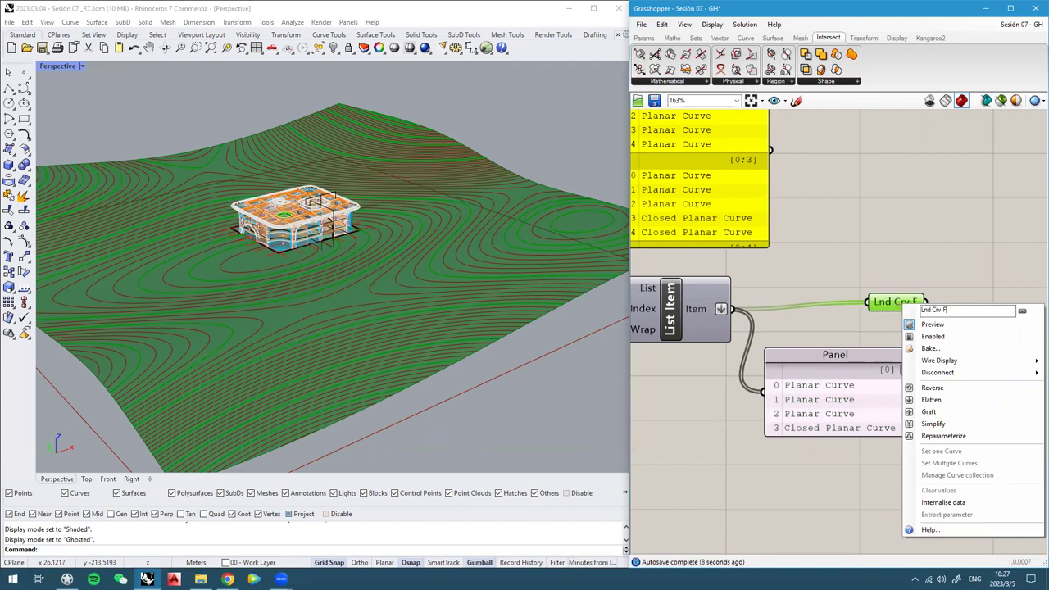
{"action": "type", "text": "rom Bn"}
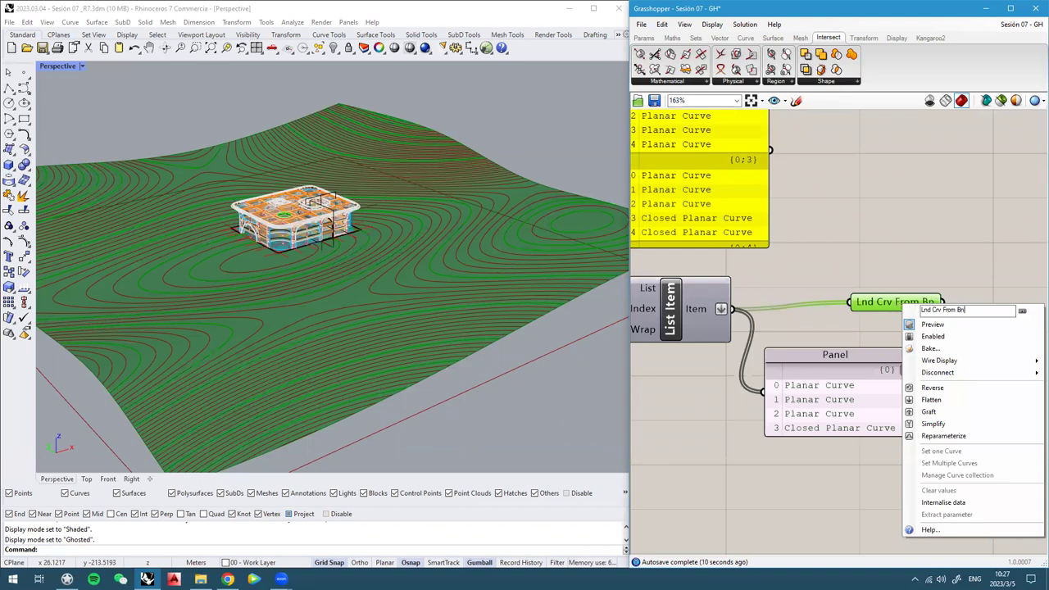
{"action": "type", "text": "d Height"}
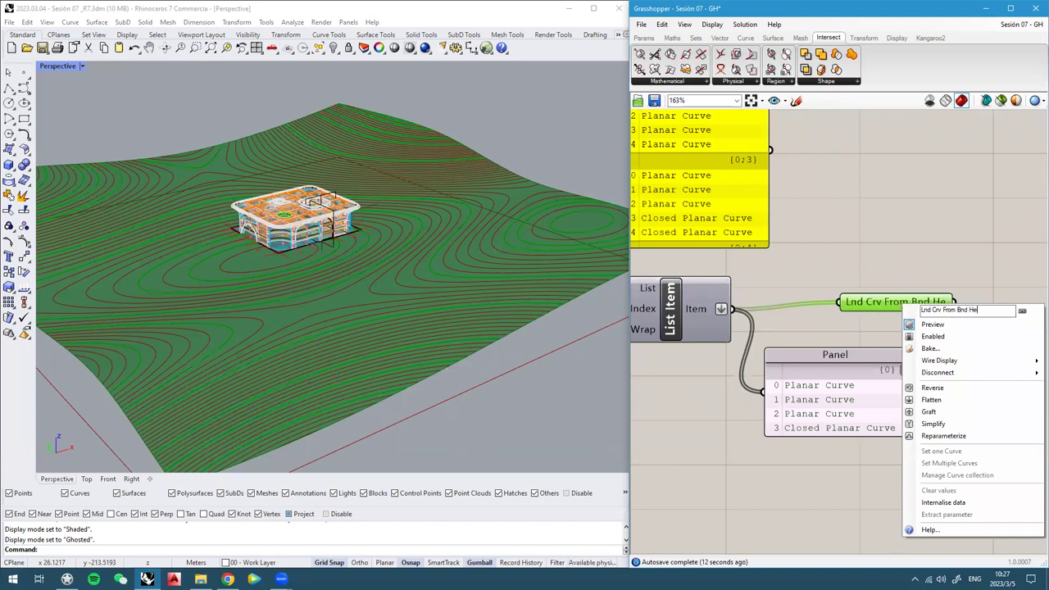
{"action": "left_click", "coordinate": [886, 222]}
Move the Lnd Crv From Bnd Height parameter farther from the List Item and put it in a group with a blob outline
{"action": "left_click_drag", "start_coordinate": [888, 303], "coordinate": [918, 311]}
{"action": "right_click_drag", "start_coordinate": [931, 316], "coordinate": [800, 283]}
{"action": "left_click_drag", "start_coordinate": [800, 283], "coordinate": [931, 284]}
{"action": "right_click", "coordinate": [920, 245]}
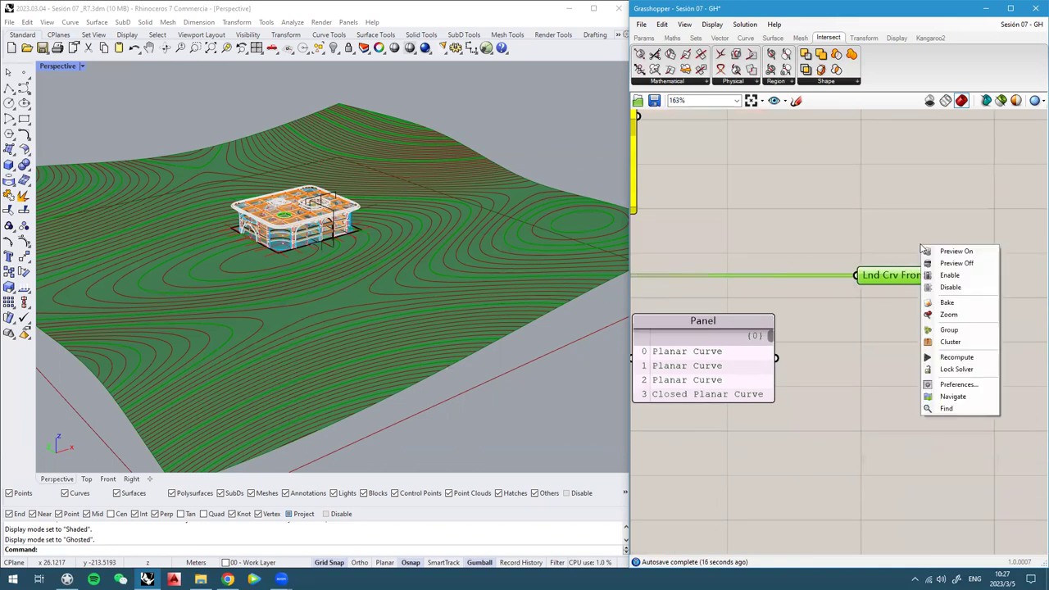
{"action": "left_click", "coordinate": [948, 329]}
{"action": "right_click", "coordinate": [920, 264]}
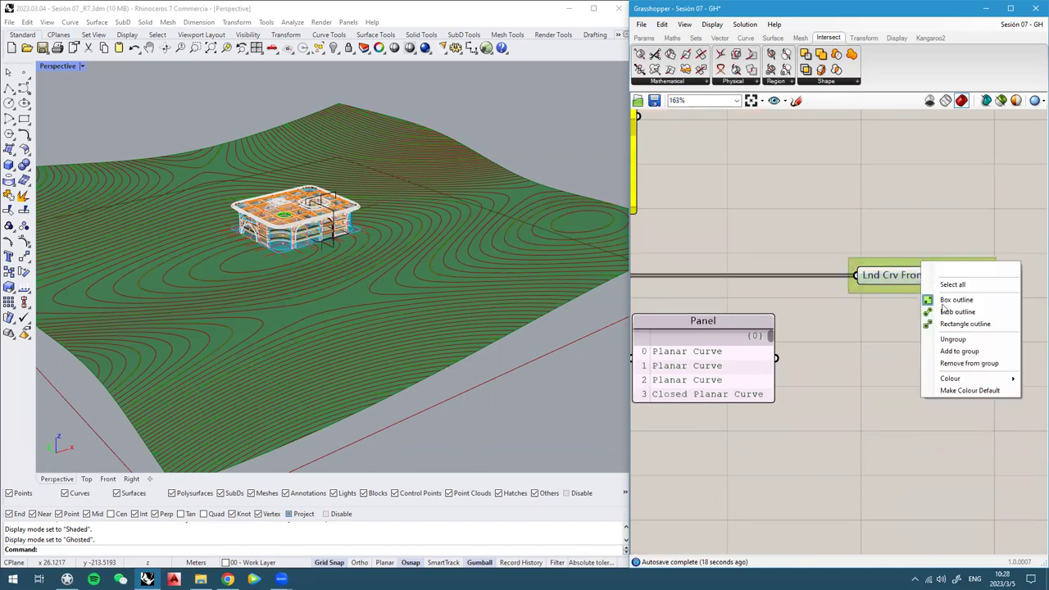
{"action": "left_click", "coordinate": [957, 311]}
Colour the group around Lnd Crv From Bnd Height yellow and name it Bake me!
{"action": "right_click_drag", "start_coordinate": [917, 226], "coordinate": [859, 206]}
{"action": "right_click", "coordinate": [860, 206]}
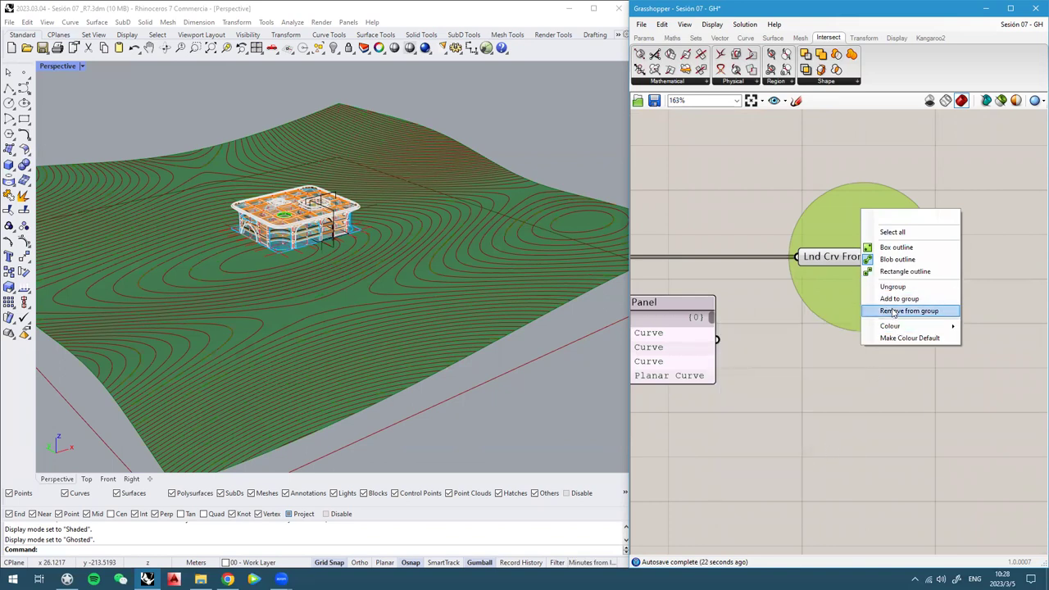
{"action": "mouse_move", "coordinate": [890, 327]}
{"action": "left_click_drag", "start_coordinate": [813, 454], "coordinate": [845, 460]}
{"action": "left_click", "coordinate": [895, 217]}
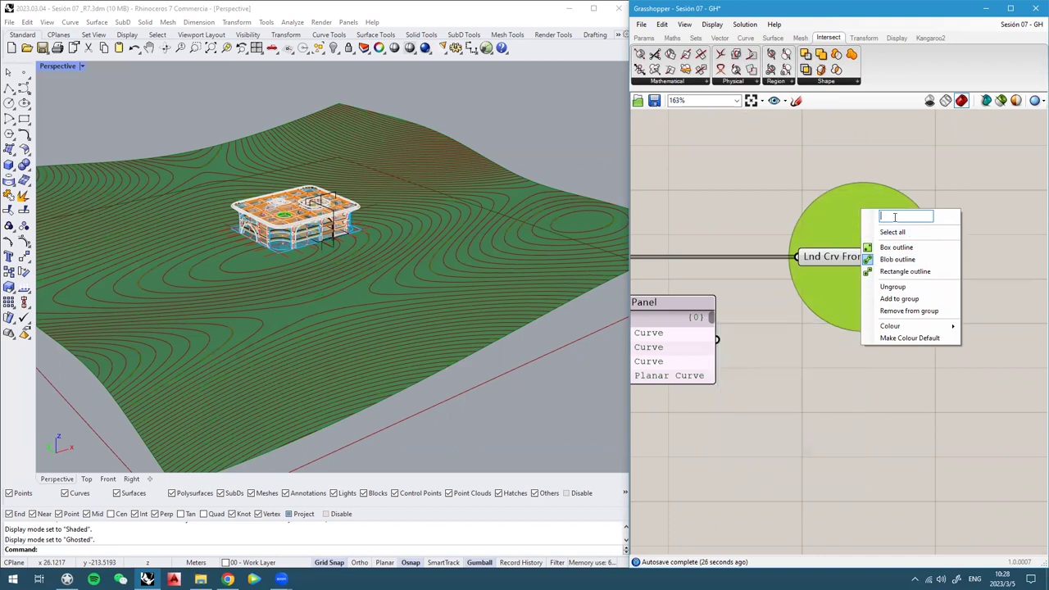
{"action": "type", "text": "Bake me!"}
{"action": "key", "text": "Return"}
Add a Custom Preview component below the Bake me! group
{"action": "right_click_drag", "start_coordinate": [214, 241], "coordinate": [211, 262]}
{"action": "scroll", "coordinate": [210, 262], "scroll_direction": "down", "scroll_amount": 2}
{"action": "scroll", "coordinate": [211, 262], "scroll_direction": "up", "scroll_amount": 2}
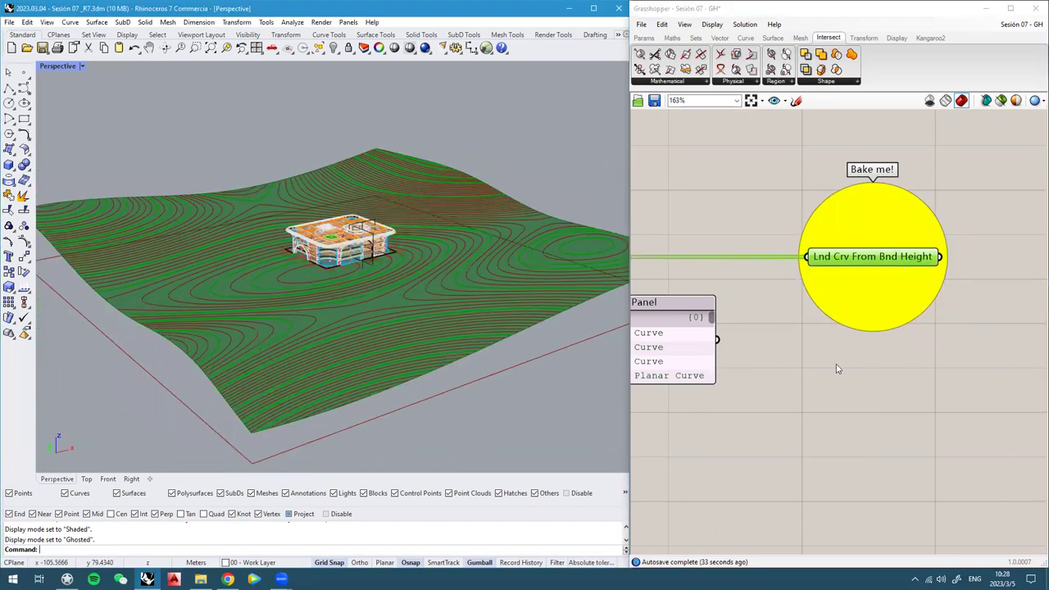
{"action": "left_click", "coordinate": [846, 392]}
{"action": "scroll", "coordinate": [854, 371], "scroll_direction": "down", "scroll_amount": 3}
{"action": "right_click_drag", "start_coordinate": [846, 393], "coordinate": [865, 362]}
{"action": "scroll", "coordinate": [864, 363], "scroll_direction": "up", "scroll_amount": 1}
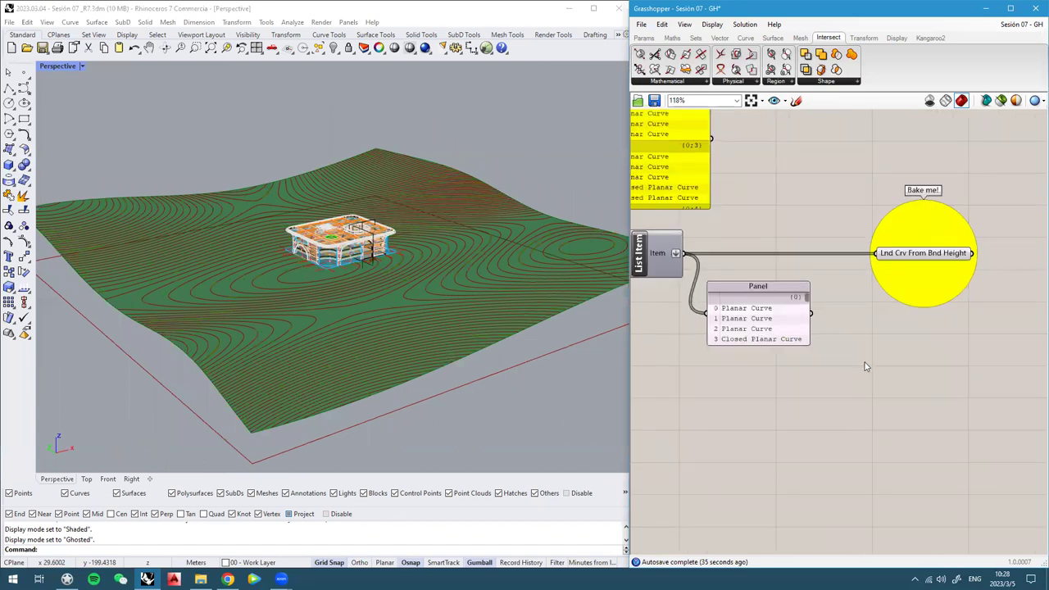
{"action": "double_click", "coordinate": [865, 366]}
{"action": "type", "text": "custom"}
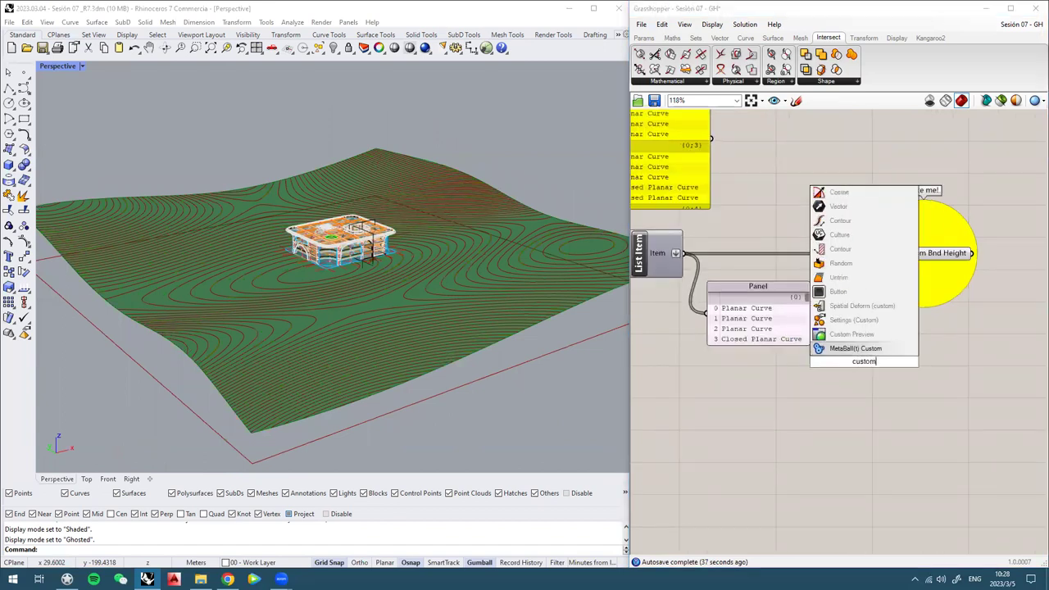
{"action": "left_click", "coordinate": [849, 333]}
Turn off Custom Preview's Render option and connect the List Item's Item output to its Geometry input
{"action": "left_click_drag", "start_coordinate": [937, 385], "coordinate": [939, 394]}
{"action": "right_click", "coordinate": [939, 384]}
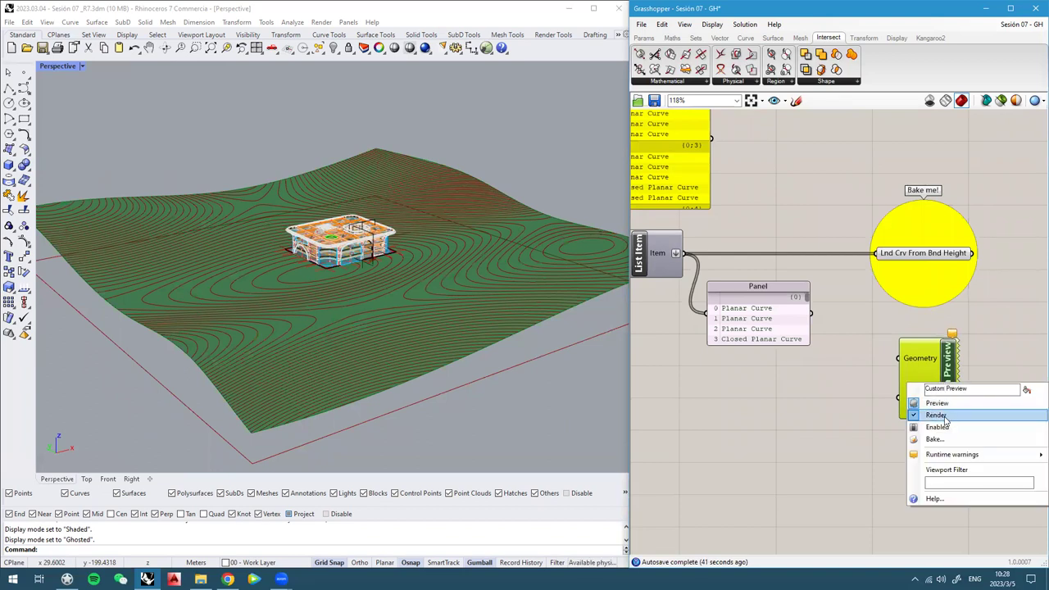
{"action": "left_click", "coordinate": [937, 416]}
{"action": "left_click", "coordinate": [824, 393]}
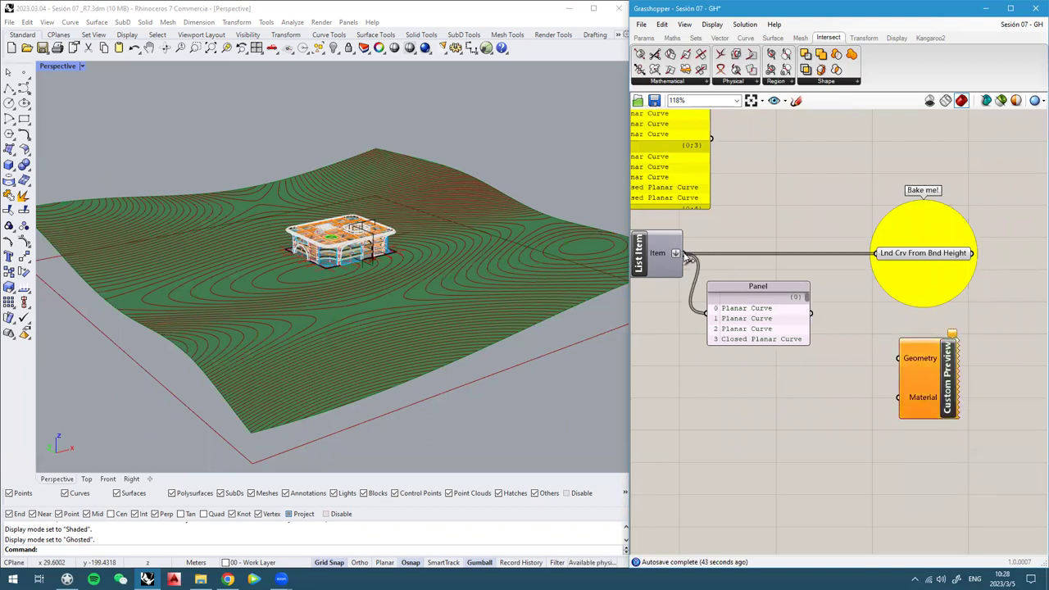
{"action": "left_click_drag", "start_coordinate": [689, 259], "coordinate": [895, 366]}
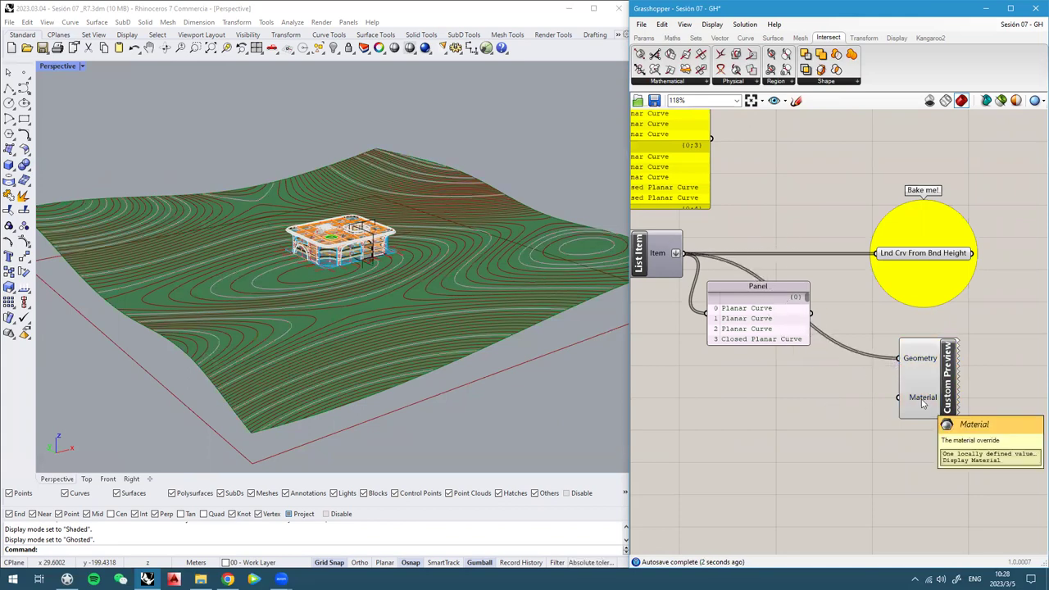
Add a Colour Swatch beside the Custom Preview component and connect it to the Material input
{"action": "double_click", "coordinate": [823, 383]}
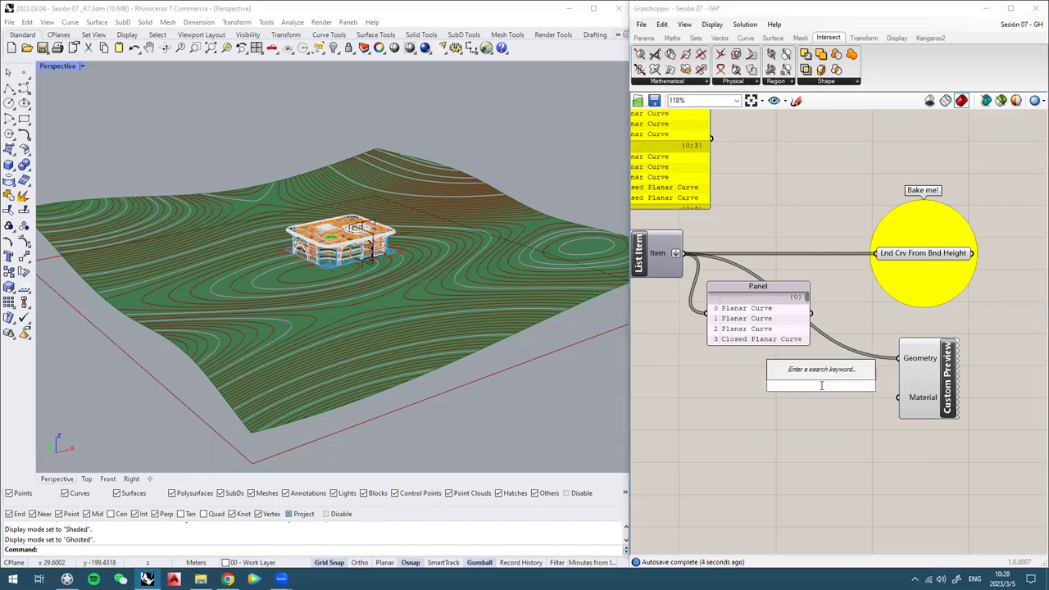
{"action": "type", "text": "swa"}
{"action": "left_click", "coordinate": [816, 345]}
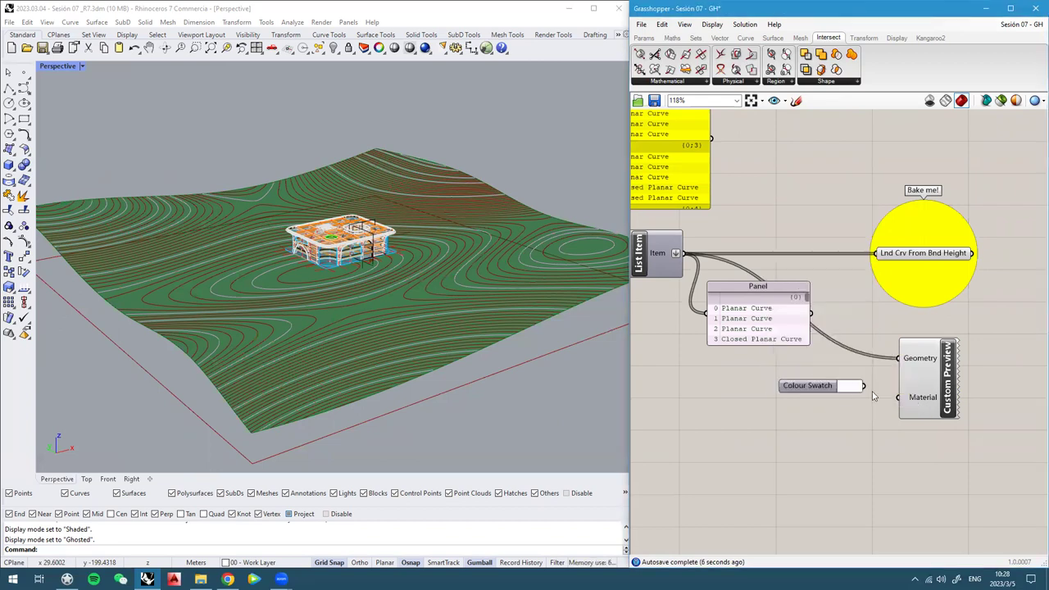
{"action": "left_click_drag", "start_coordinate": [864, 386], "coordinate": [897, 398]}
{"action": "left_click_drag", "start_coordinate": [811, 386], "coordinate": [816, 400]}
{"action": "mouse_move", "coordinate": [416, 246]}
{"action": "right_mouse_down"}
{"action": "mouse_move", "coordinate": [450, 238]}
{"action": "mouse_move", "coordinate": [399, 250]}
{"action": "right_mouse_up"}
{"action": "right_click_drag", "start_coordinate": [264, 296], "coordinate": [299, 292]}
Turn off the preview of the Lnd Crv From Bnd Height parameter in the Bake me! group
{"action": "left_click", "coordinate": [902, 179]}
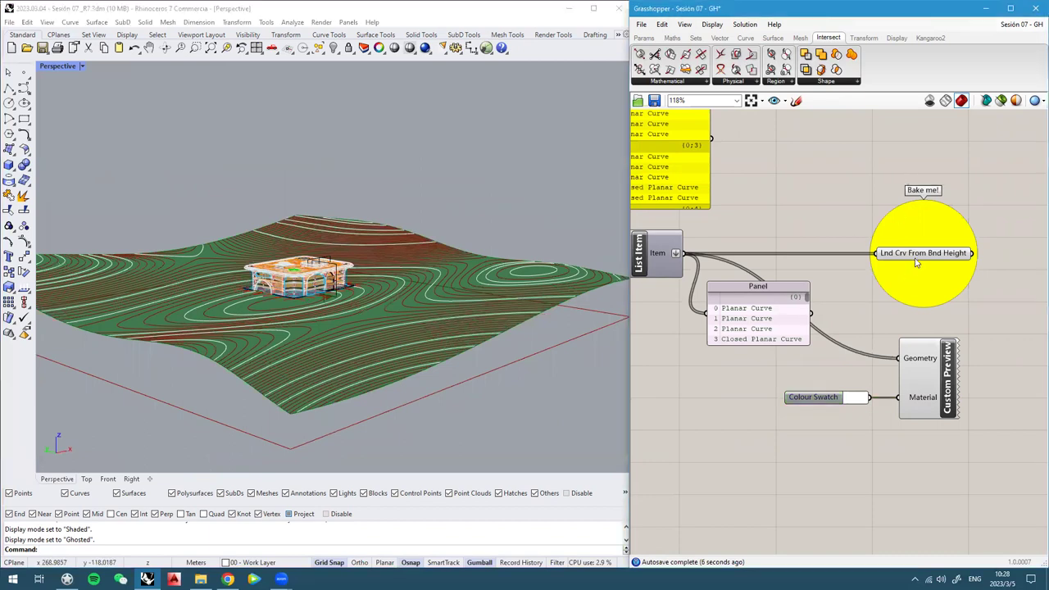
{"action": "left_click", "coordinate": [918, 260]}
{"action": "middle_click", "coordinate": [917, 260]}
{"action": "left_click", "coordinate": [953, 229]}
{"action": "left_click", "coordinate": [893, 205]}
{"action": "scroll", "coordinate": [898, 239], "scroll_direction": "down", "scroll_amount": 5}
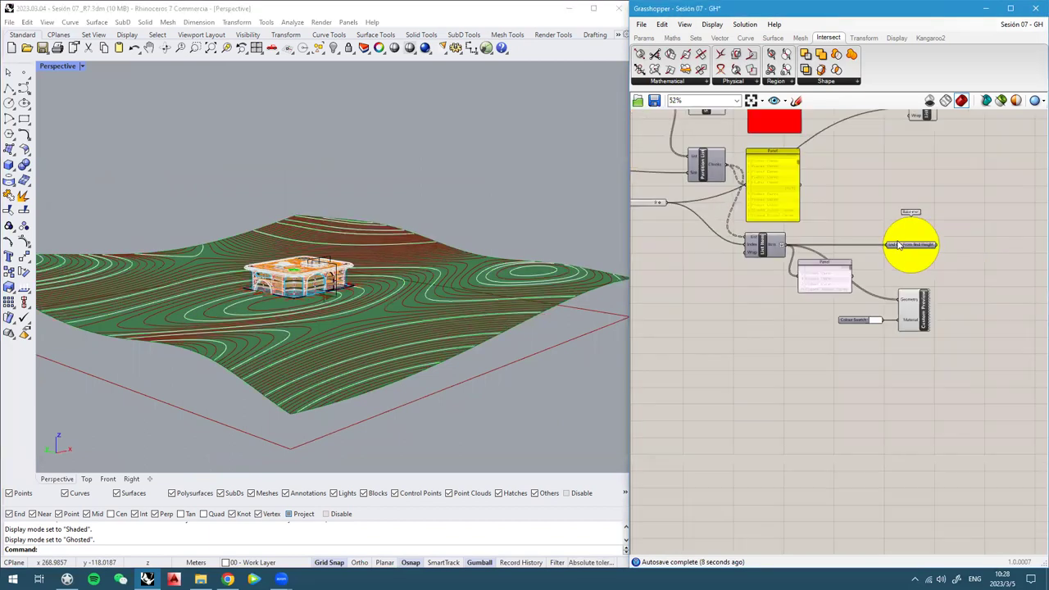
Turn off the preview of the Split List component
{"action": "scroll", "coordinate": [809, 315], "scroll_direction": "up", "scroll_amount": 5}
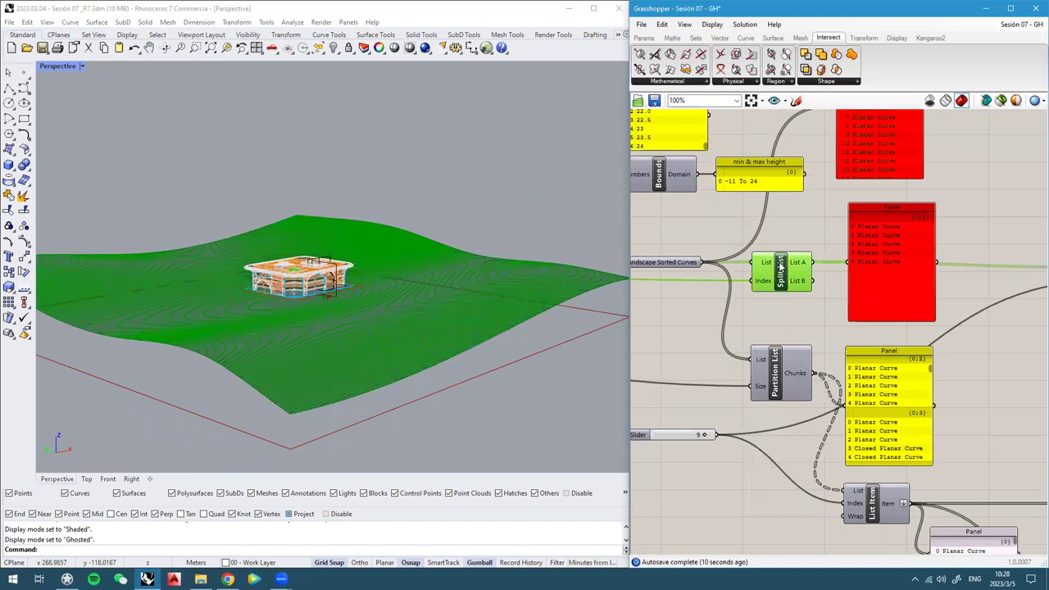
{"action": "middle_click", "coordinate": [764, 314]}
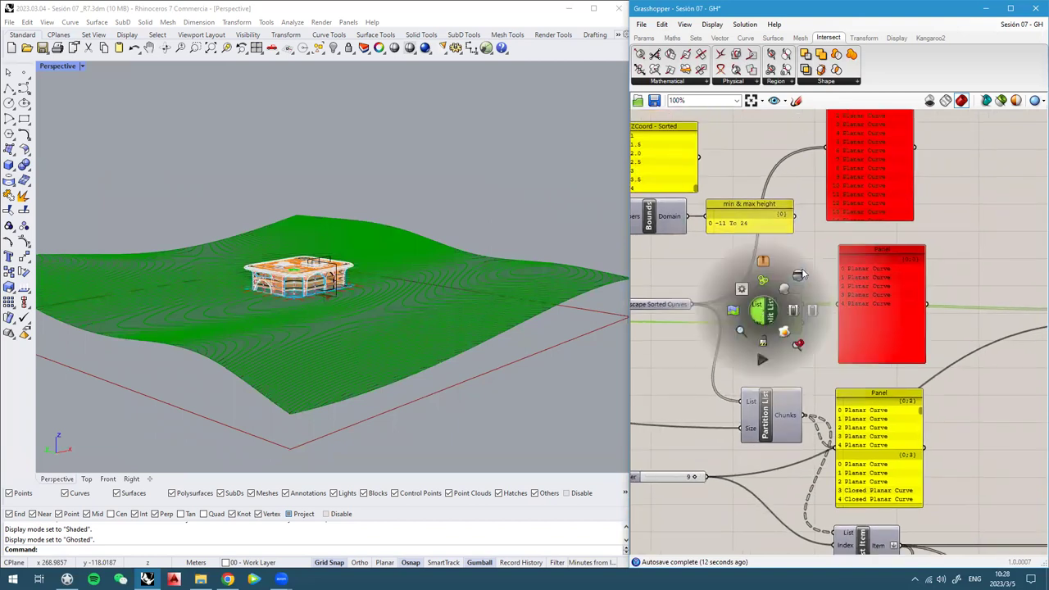
{"action": "left_click", "coordinate": [801, 278]}
{"action": "scroll", "coordinate": [803, 272], "scroll_direction": "down", "scroll_amount": 3}
{"action": "left_click", "coordinate": [760, 271]}
Turn on the preview of the Contour component
{"action": "scroll", "coordinate": [779, 283], "scroll_direction": "up", "scroll_amount": 2}
{"action": "right_click_drag", "start_coordinate": [660, 252], "coordinate": [933, 306]}
{"action": "scroll", "coordinate": [768, 305], "scroll_direction": "up", "scroll_amount": 1}
{"action": "right_click_drag", "start_coordinate": [660, 280], "coordinate": [789, 300]}
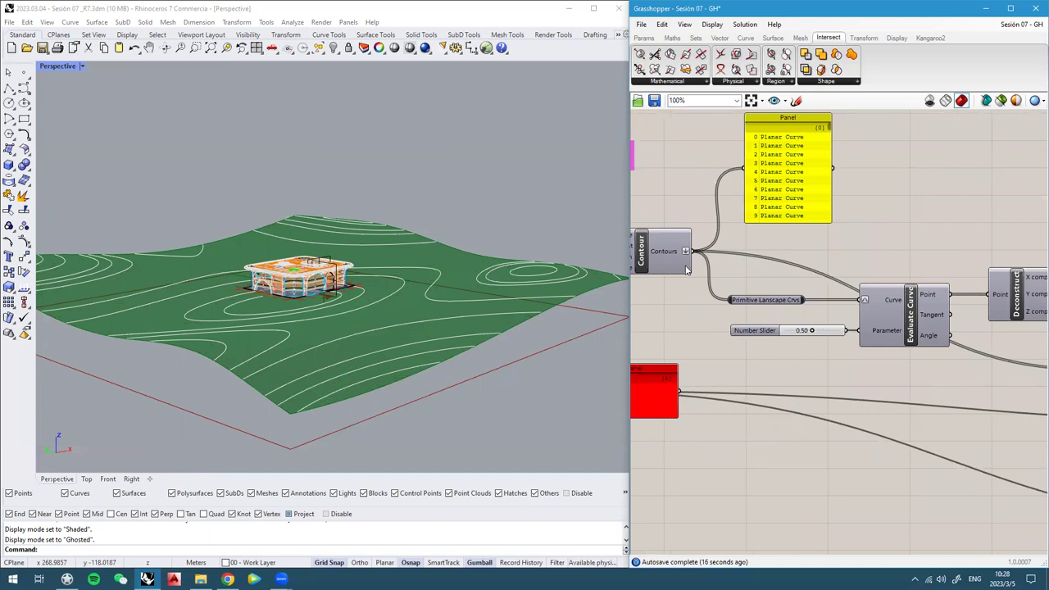
{"action": "right_click_drag", "start_coordinate": [647, 246], "coordinate": [753, 262]}
{"action": "left_click", "coordinate": [752, 263]}
{"action": "middle_click", "coordinate": [753, 263]}
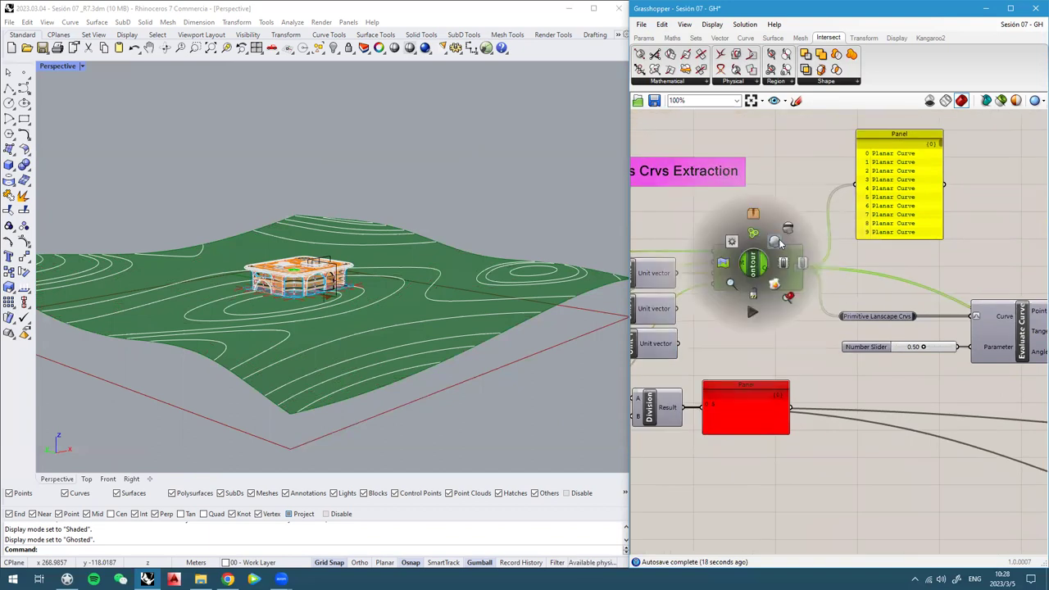
{"action": "left_click", "coordinate": [781, 243]}
Put the Contour component in a group and name the group Primice
{"action": "scroll", "coordinate": [746, 236], "scroll_direction": "up", "scroll_amount": 2}
{"action": "right_click", "coordinate": [739, 210]}
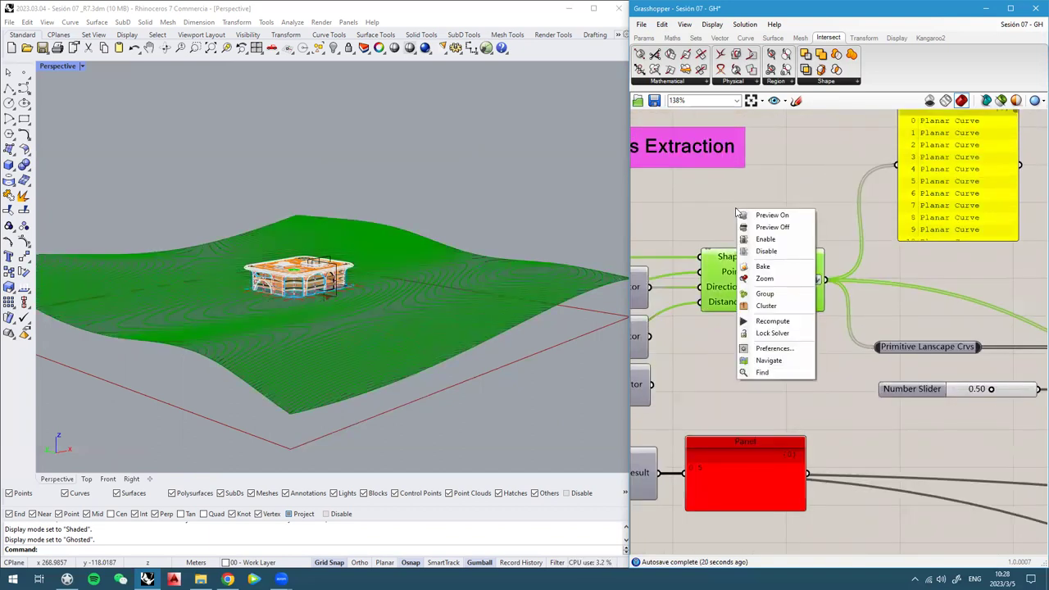
{"action": "left_click", "coordinate": [764, 293]}
{"action": "scroll", "coordinate": [760, 244], "scroll_direction": "up", "scroll_amount": 2}
{"action": "right_click", "coordinate": [762, 241]}
{"action": "type", "text": "Primi"}
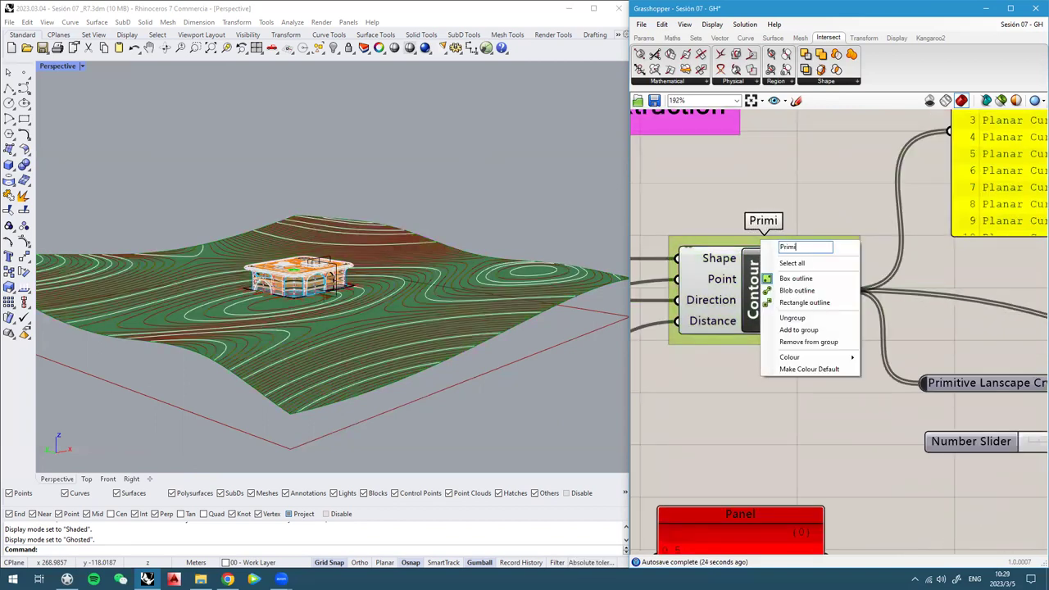
{"action": "type", "text": "ce"}
{"action": "key", "text": "Return"}
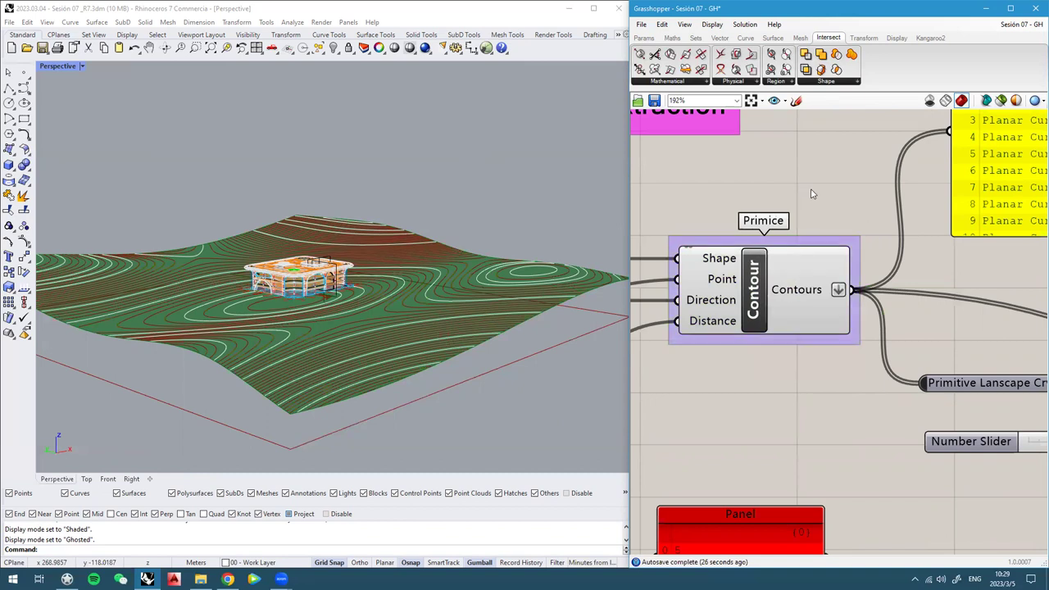
Rename the Contour group Primitive Lanscape Crvs by copying the name of the connected curve parameter
{"action": "scroll", "coordinate": [870, 320], "scroll_direction": "down", "scroll_amount": 2}
{"action": "scroll", "coordinate": [871, 320], "scroll_direction": "up", "scroll_amount": 2}
{"action": "right_click", "coordinate": [895, 321]}
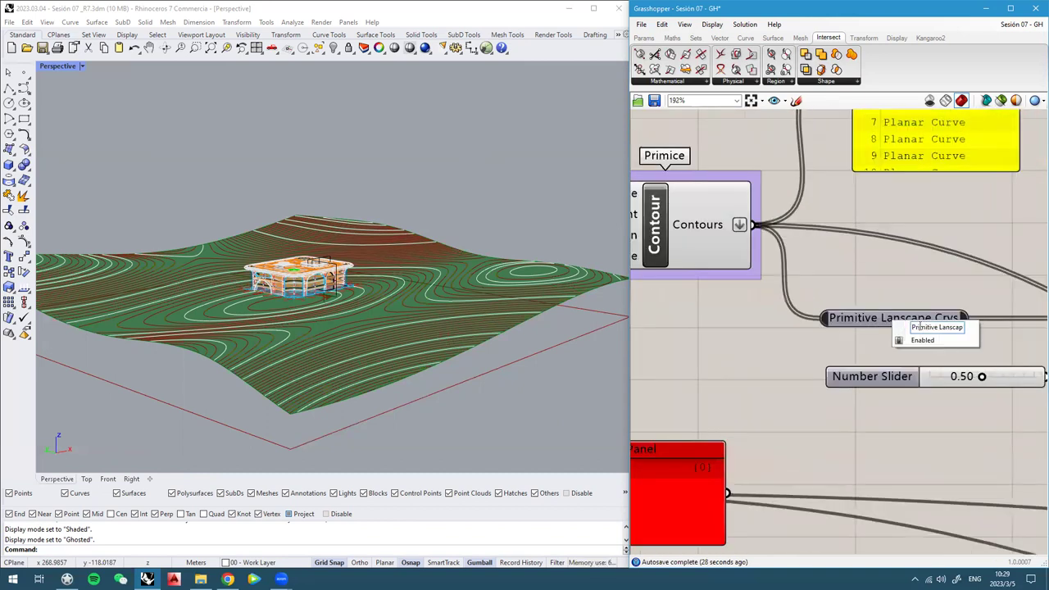
{"action": "left_click", "coordinate": [920, 326]}
{"action": "key", "text": "ctrl+c"}
{"action": "right_click_drag", "start_coordinate": [764, 161], "coordinate": [916, 202]}
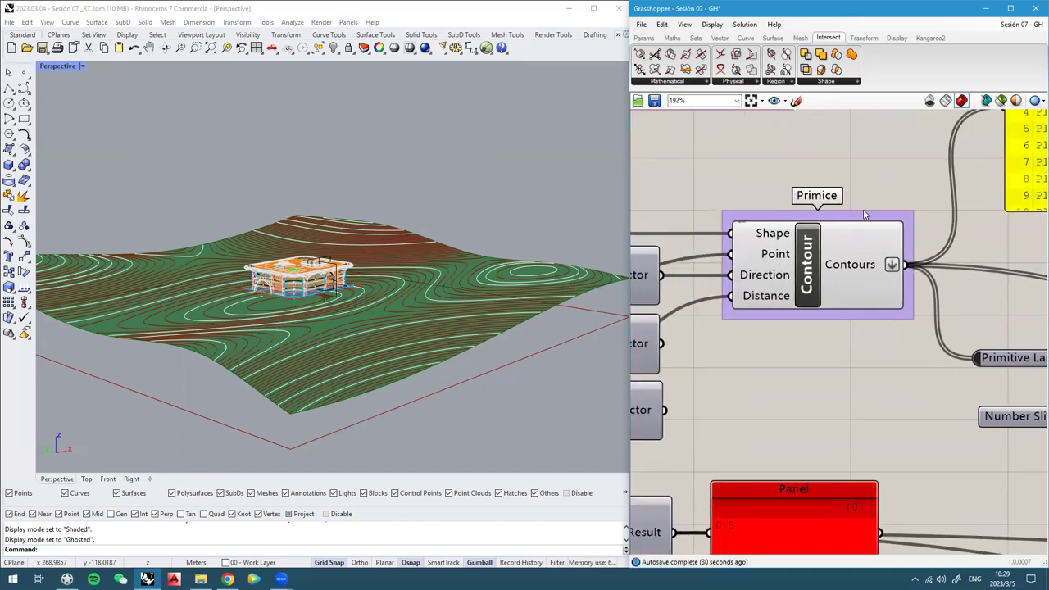
{"action": "right_click", "coordinate": [847, 216]}
{"action": "key", "text": "ctrl+v"}
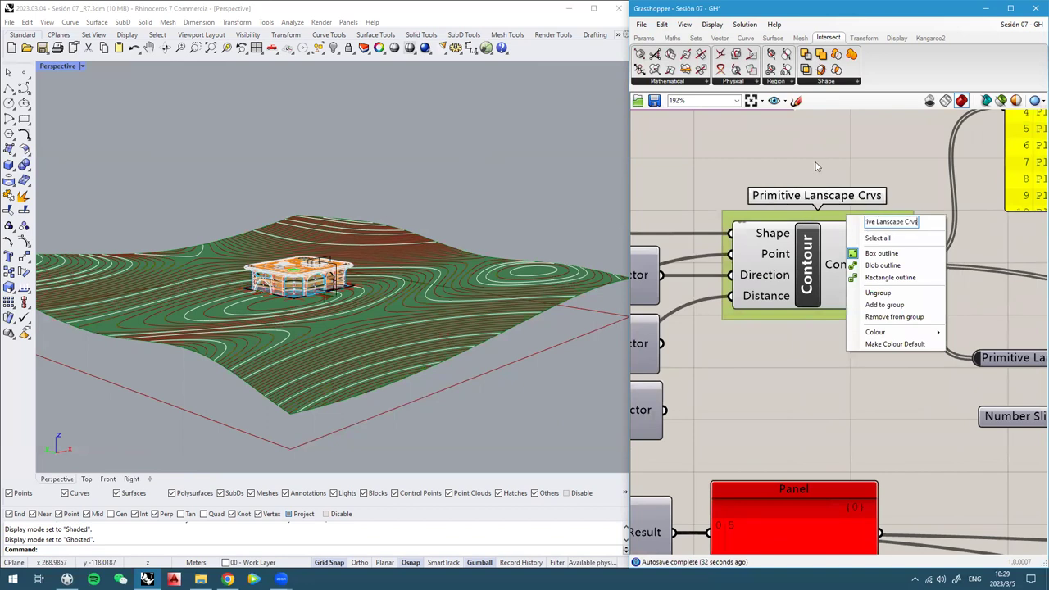
{"action": "key", "text": "Return"}
Colour the Primitive Lanscape Crvs group around the Contour component blue
{"action": "right_click", "coordinate": [799, 218]}
{"action": "mouse_move", "coordinate": [835, 341]}
{"action": "left_click", "coordinate": [986, 362]}
{"action": "left_click", "coordinate": [984, 412]}
{"action": "left_click", "coordinate": [980, 284]}
{"action": "scroll", "coordinate": [822, 228], "scroll_direction": "down", "scroll_amount": 3}
{"action": "right_click_drag", "start_coordinate": [859, 224], "coordinate": [749, 229]}
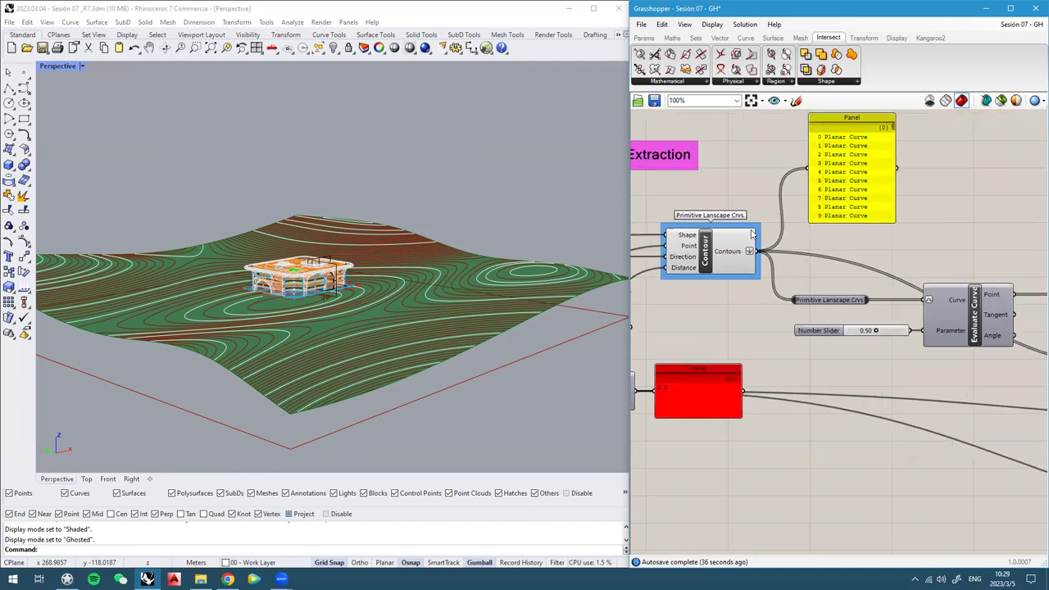
Highlight the Contour component's curves and inspect them across the terrain
{"action": "left_click", "coordinate": [712, 251]}
{"action": "right_click_drag", "start_coordinate": [275, 310], "coordinate": [291, 332]}
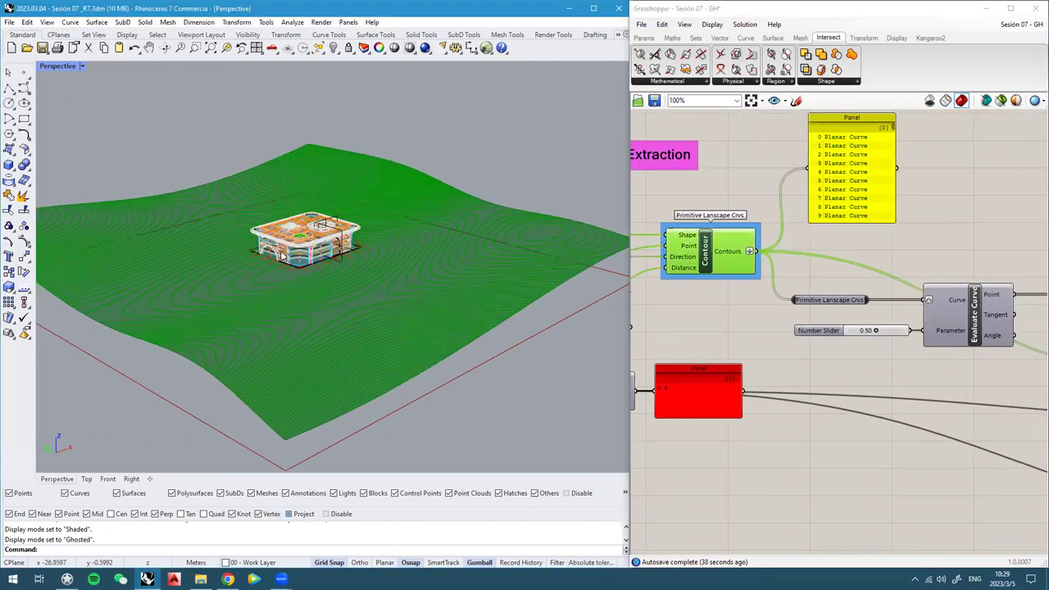
{"action": "left_click", "coordinate": [894, 262]}
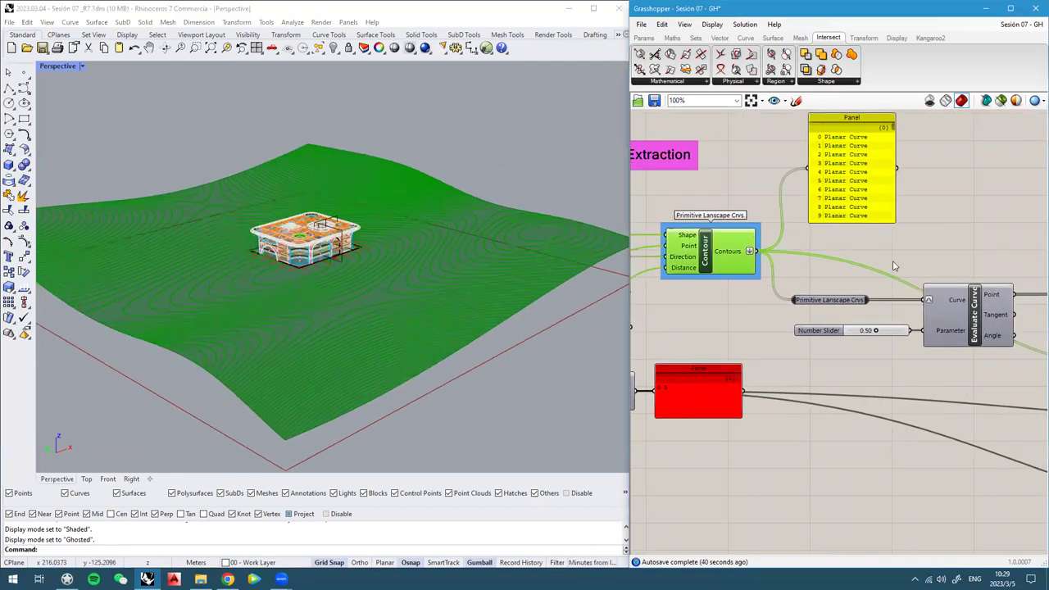
Turn on the Evaluate Curve preview to check its points on the terrain, and turn it off again
{"action": "right_click_drag", "start_coordinate": [909, 296], "coordinate": [820, 291]}
{"action": "middle_click", "coordinate": [886, 300]}
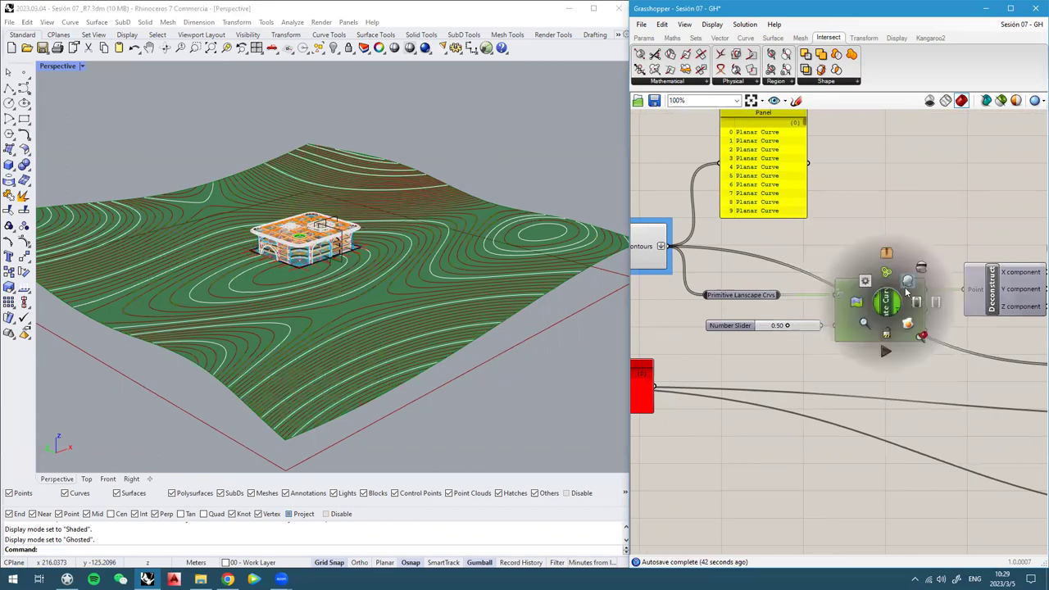
{"action": "left_click", "coordinate": [907, 282]}
{"action": "right_click_drag", "start_coordinate": [357, 306], "coordinate": [416, 354]}
{"action": "right_click_drag", "start_coordinate": [990, 286], "coordinate": [823, 217]}
{"action": "middle_click", "coordinate": [843, 296]}
{"action": "left_click", "coordinate": [874, 263]}
Enlarge the ZCoord - No Sorted panel above Sort List so that it lists more height values
{"action": "left_click", "coordinate": [824, 252]}
{"action": "scroll", "coordinate": [824, 253], "scroll_direction": "up", "scroll_amount": 2}
{"action": "right_click_drag", "start_coordinate": [901, 277], "coordinate": [741, 268]}
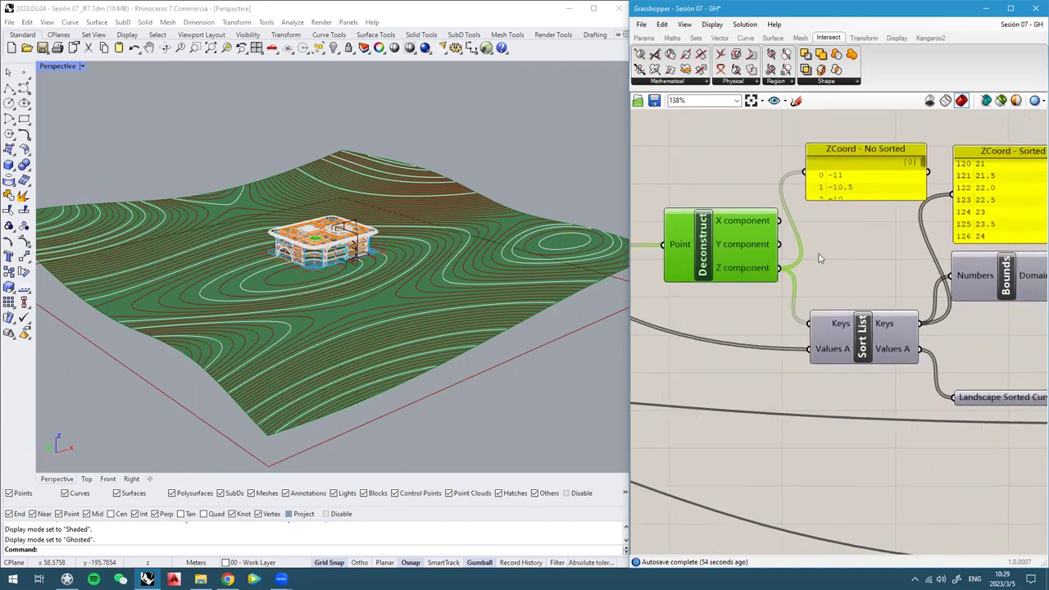
{"action": "left_click_drag", "start_coordinate": [850, 200], "coordinate": [852, 250]}
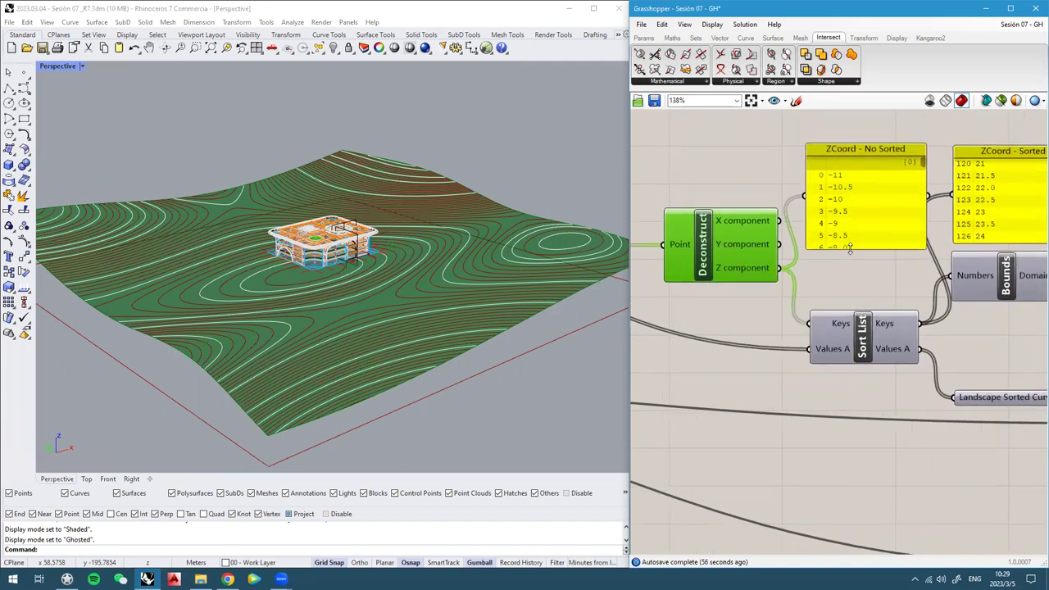
{"action": "right_click_drag", "start_coordinate": [854, 253], "coordinate": [816, 242]}
{"action": "left_click_drag", "start_coordinate": [812, 238], "coordinate": [812, 233]}
{"action": "right_click_drag", "start_coordinate": [829, 258], "coordinate": [819, 245]}
Move the Bounds component in line with Sort List's Keys output and place the min & max height panel beside it
{"action": "left_click", "coordinate": [812, 301]}
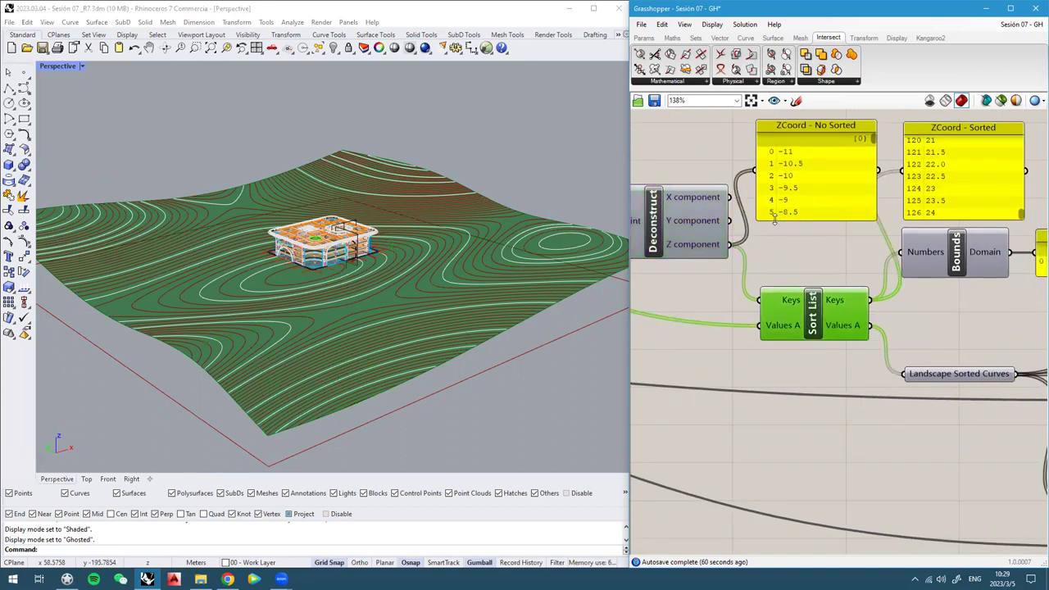
{"action": "left_click", "coordinate": [957, 194]}
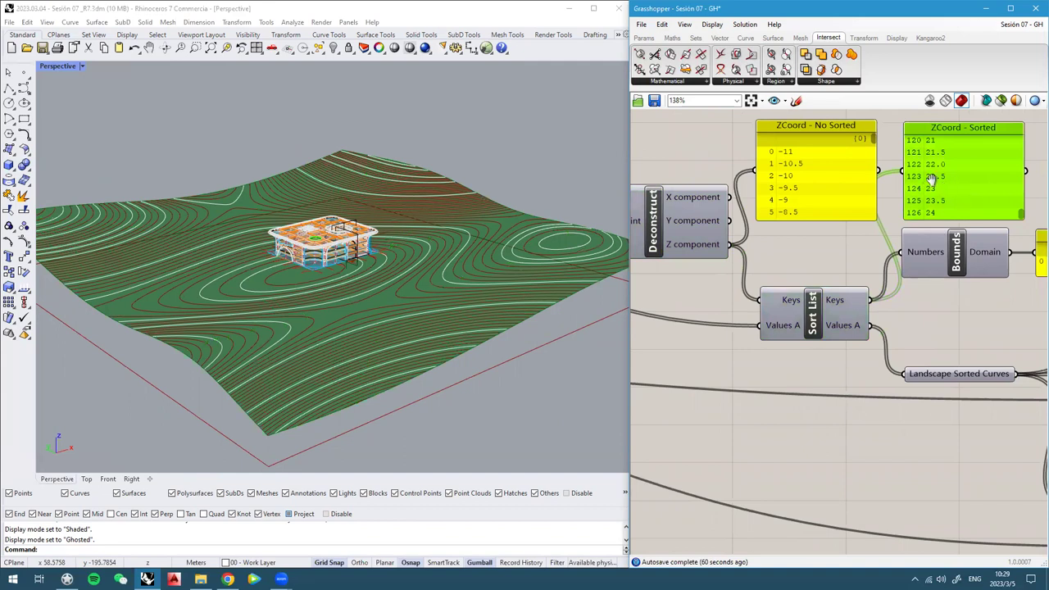
{"action": "right_click_drag", "start_coordinate": [932, 180], "coordinate": [868, 181]}
{"action": "left_click_drag", "start_coordinate": [902, 265], "coordinate": [915, 313]}
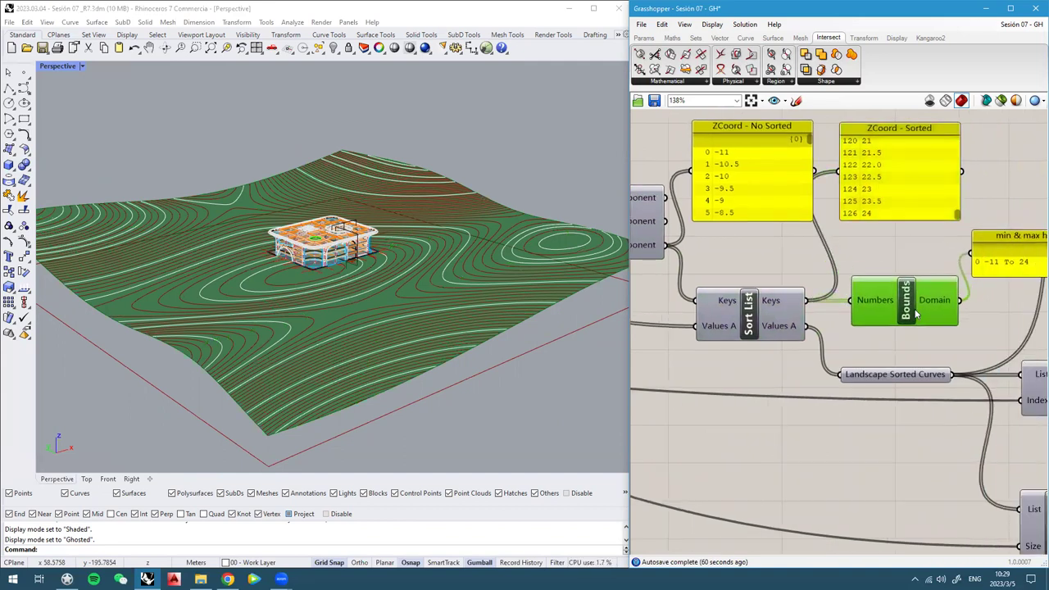
{"action": "right_click_drag", "start_coordinate": [975, 287], "coordinate": [878, 254]}
{"action": "left_click_drag", "start_coordinate": [943, 228], "coordinate": [953, 274]}
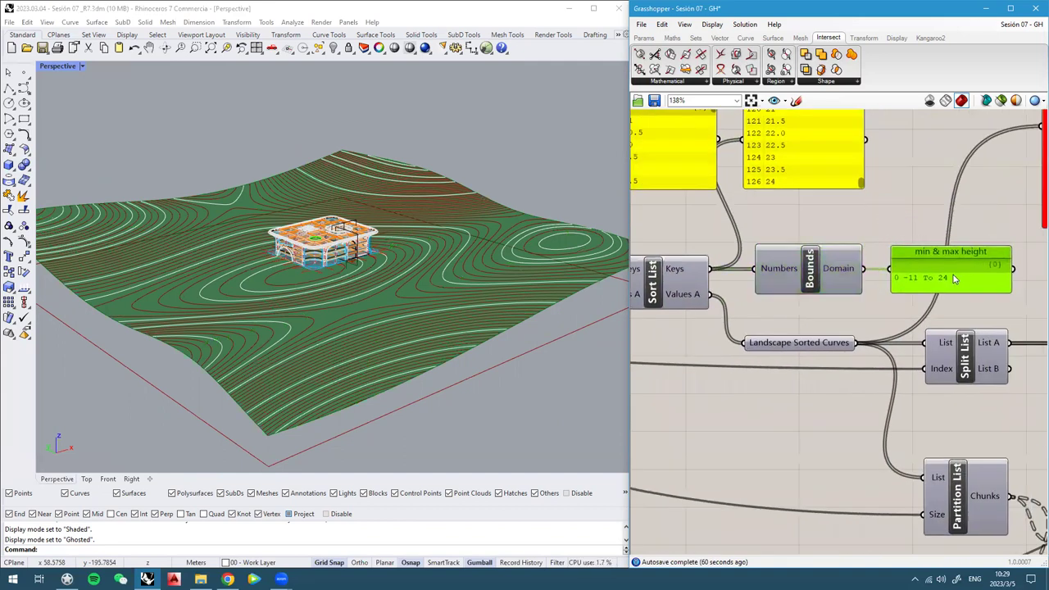
{"action": "scroll", "coordinate": [888, 222], "scroll_direction": "down", "scroll_amount": 2}
Nudge the Landscape Sorted Curves parameter slightly closer to the Split List component
{"action": "right_click_drag", "start_coordinate": [880, 244], "coordinate": [843, 220]}
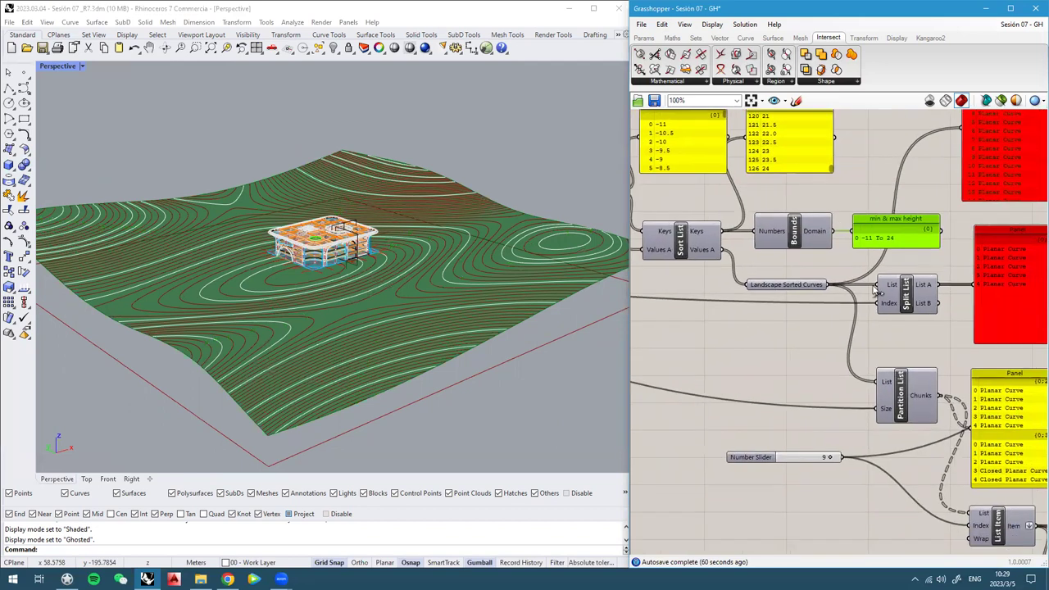
{"action": "right_click_drag", "start_coordinate": [874, 289], "coordinate": [858, 277]}
{"action": "left_click_drag", "start_coordinate": [759, 270], "coordinate": [767, 273]}
{"action": "left_click", "coordinate": [791, 260]}
Review the Partition List chunks and the height sliders in the 00 - Main Control group that drive them
{"action": "right_click_drag", "start_coordinate": [977, 420], "coordinate": [875, 359]}
{"action": "scroll", "coordinate": [870, 346], "scroll_direction": "down", "scroll_amount": 2}
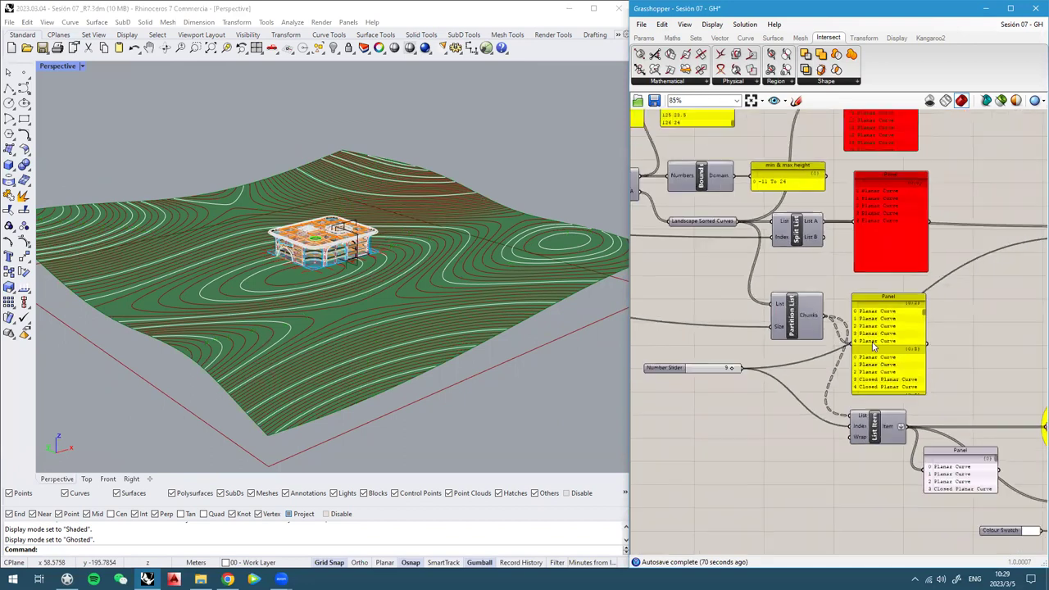
{"action": "scroll", "coordinate": [933, 471], "scroll_direction": "down", "scroll_amount": 6}
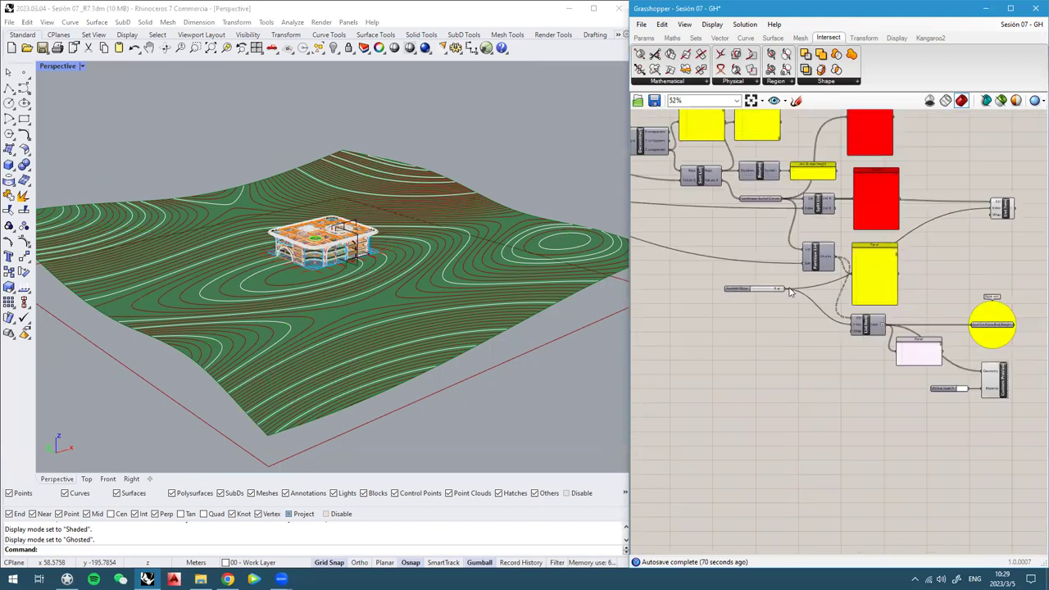
{"action": "scroll", "coordinate": [849, 294], "scroll_direction": "up", "scroll_amount": 8}
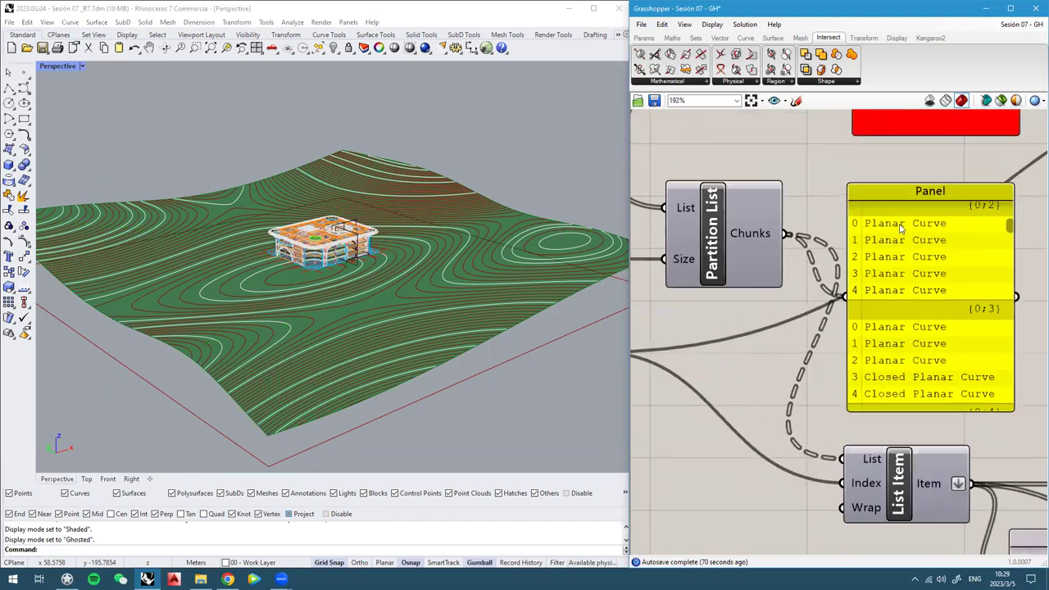
{"action": "scroll", "coordinate": [927, 259], "scroll_direction": "down", "scroll_amount": 7}
{"action": "right_click_drag", "start_coordinate": [724, 281], "coordinate": [910, 286]}
{"action": "right_click_drag", "start_coordinate": [762, 237], "coordinate": [974, 314]}
{"action": "scroll", "coordinate": [762, 239], "scroll_direction": "up", "scroll_amount": 5}
{"action": "right_click_drag", "start_coordinate": [739, 275], "coordinate": [967, 280]}
{"action": "scroll", "coordinate": [849, 269], "scroll_direction": "up", "scroll_amount": 2}
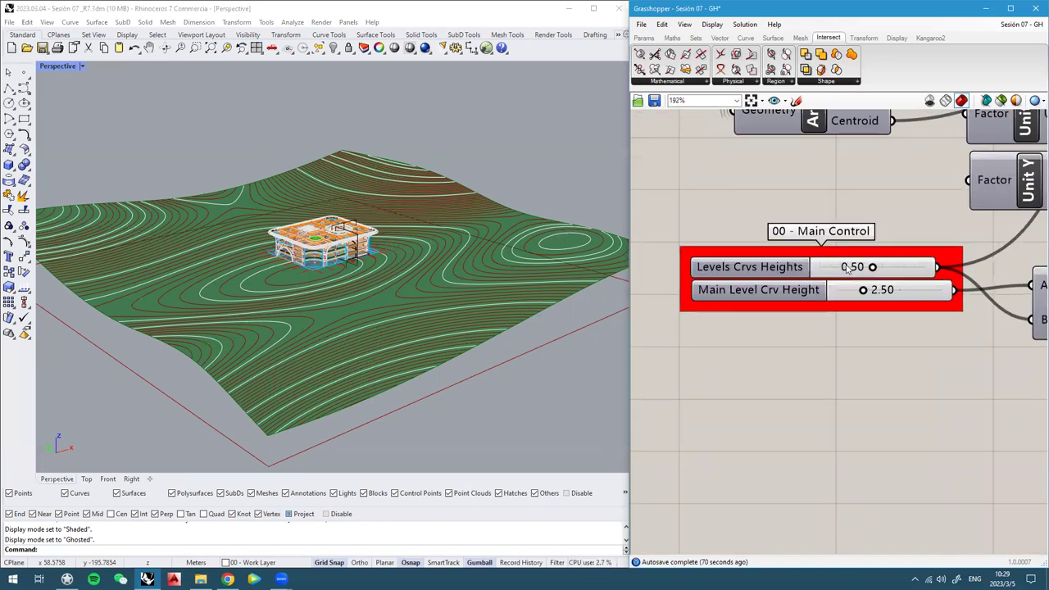
{"action": "right_click_drag", "start_coordinate": [834, 269], "coordinate": [753, 270]}
{"action": "right_click_drag", "start_coordinate": [912, 280], "coordinate": [679, 261]}
Move the Division result panel below its output wires and name it Set Main Heights
{"action": "left_click_drag", "start_coordinate": [917, 284], "coordinate": [906, 381]}
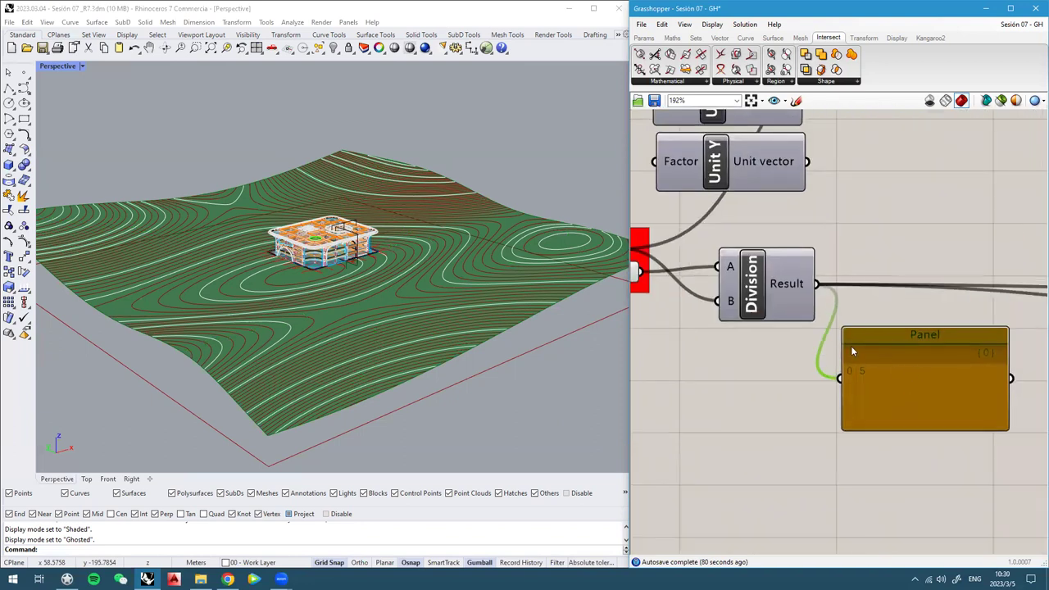
{"action": "right_click_drag", "start_coordinate": [307, 247], "coordinate": [317, 259]}
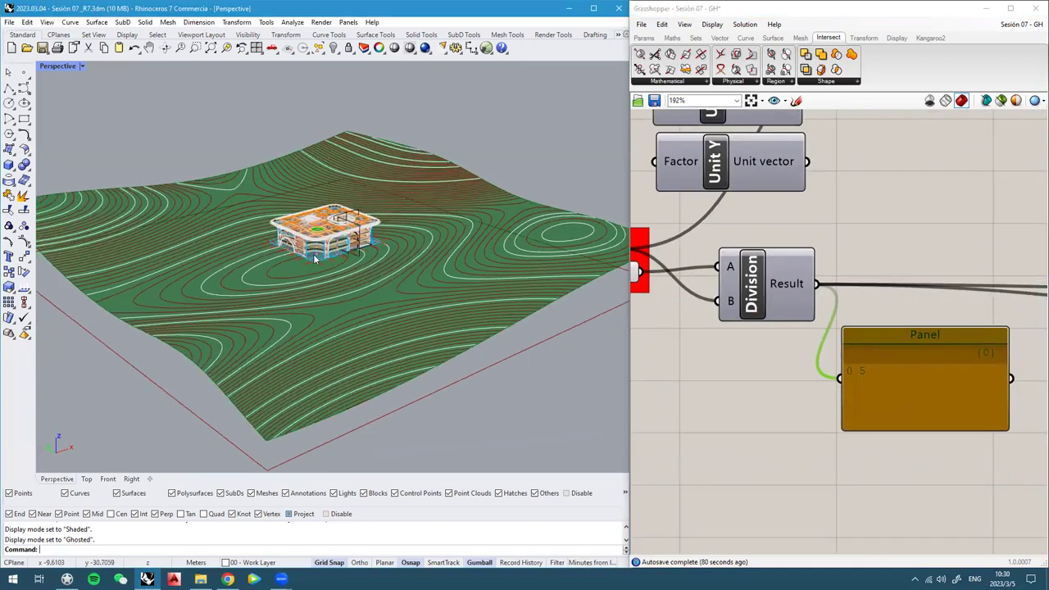
{"action": "right_click", "coordinate": [933, 334]}
{"action": "type", "text": "Set Main "}
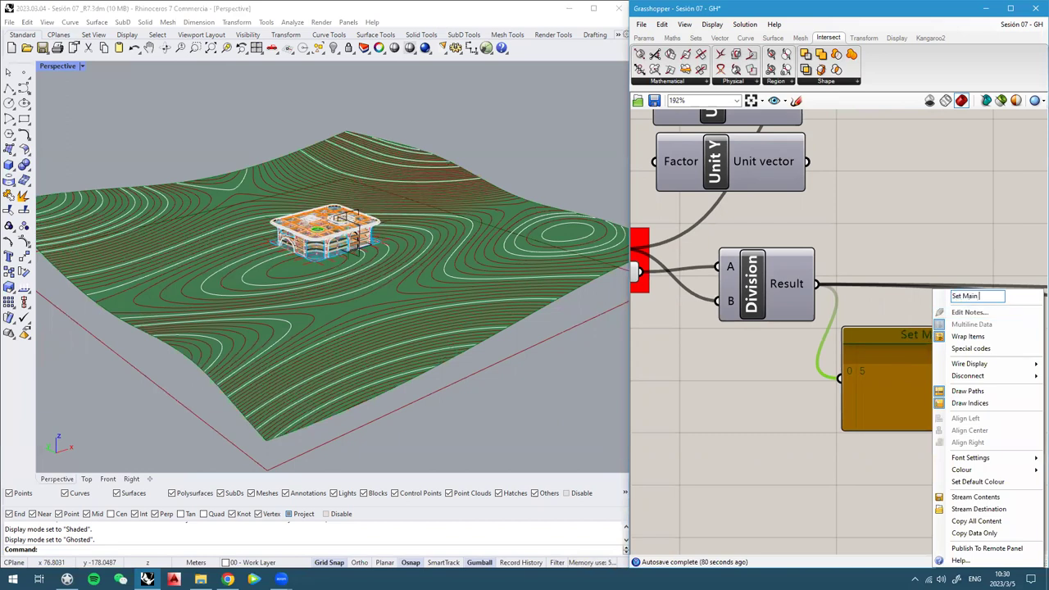
{"action": "type", "text": "Heights"}
{"action": "key", "text": "Return"}
Inspect the previewed contour curves around the building and locate the Custom Preview component that displays them
{"action": "right_click_drag", "start_coordinate": [542, 321], "coordinate": [362, 275]}
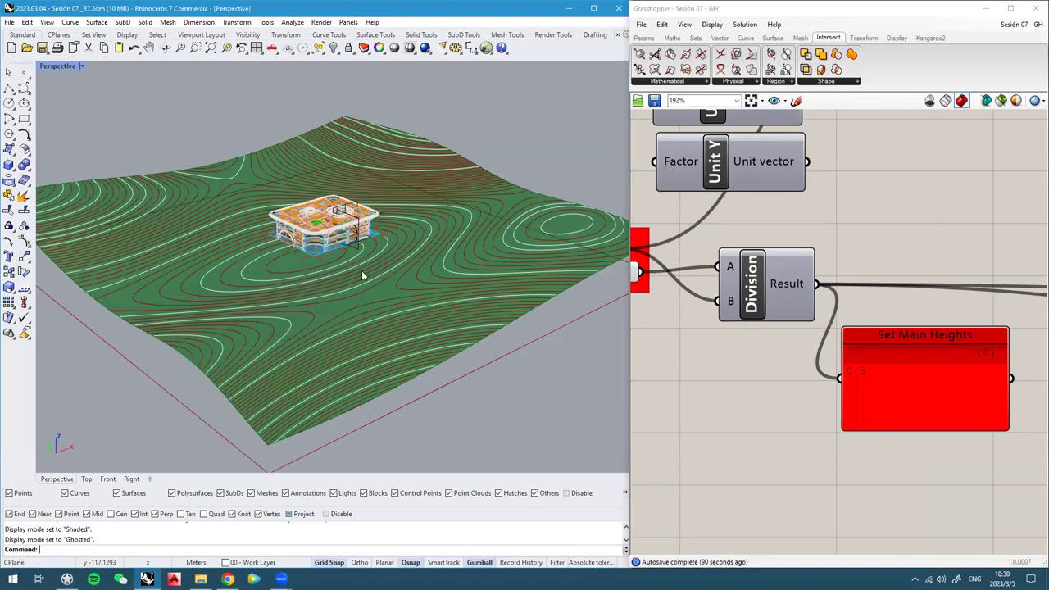
{"action": "scroll", "coordinate": [149, 353], "scroll_direction": "up", "scroll_amount": 3}
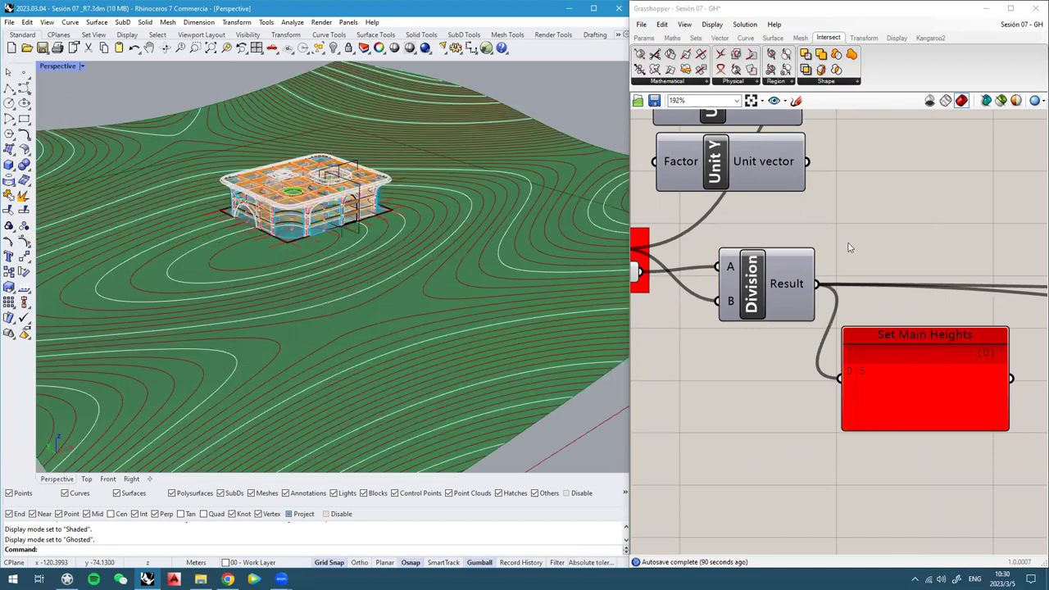
{"action": "scroll", "coordinate": [901, 258], "scroll_direction": "down", "scroll_amount": 10}
{"action": "scroll", "coordinate": [883, 337], "scroll_direction": "up", "scroll_amount": 6}
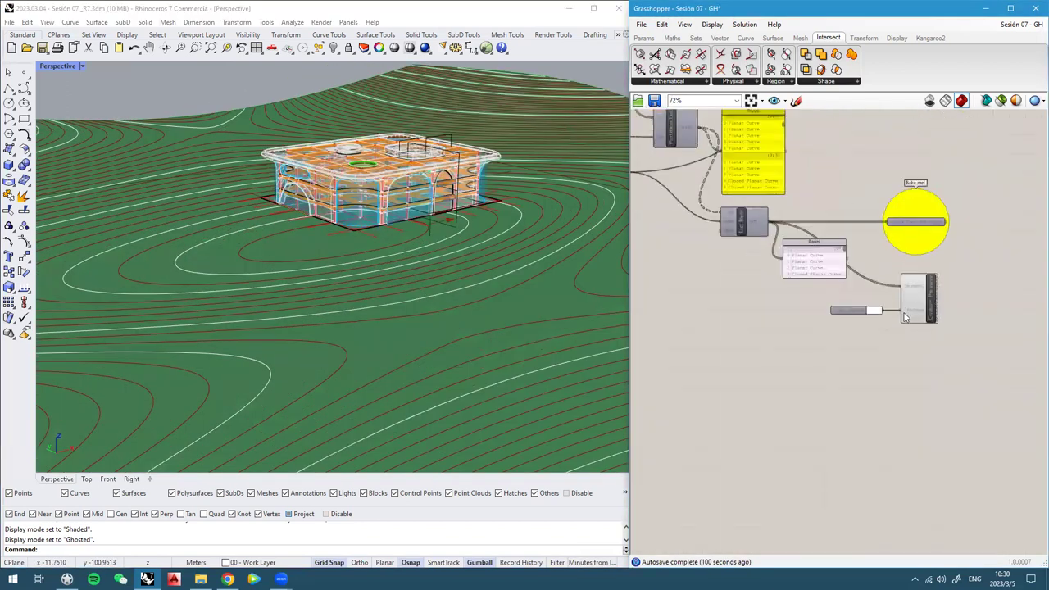
Turn off the white contour display of the Custom Preview component and save the definition
{"action": "middle_click", "coordinate": [926, 300]}
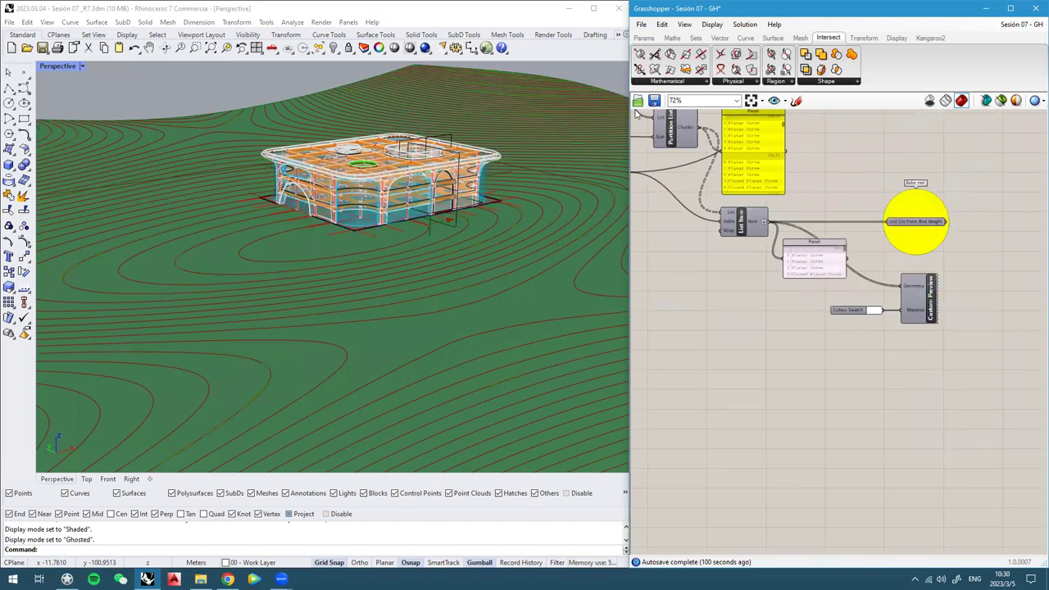
{"action": "scroll", "coordinate": [871, 327], "scroll_direction": "down", "scroll_amount": 3}
{"action": "key", "text": "ctrl+s"}
{"action": "scroll", "coordinate": [945, 223], "scroll_direction": "up", "scroll_amount": 2}
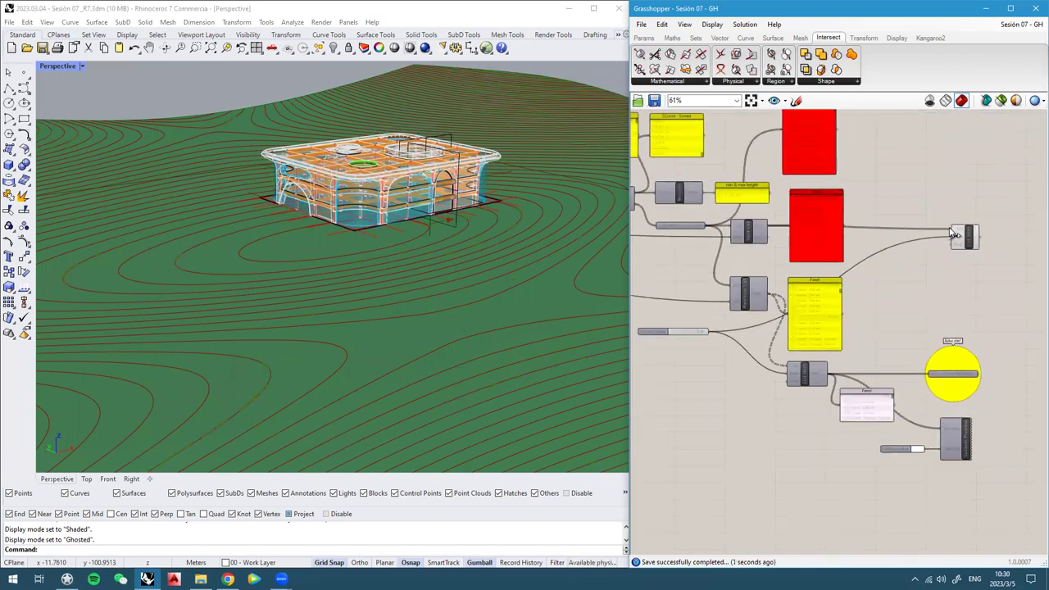
{"action": "scroll", "coordinate": [944, 223], "scroll_direction": "up", "scroll_amount": 3}
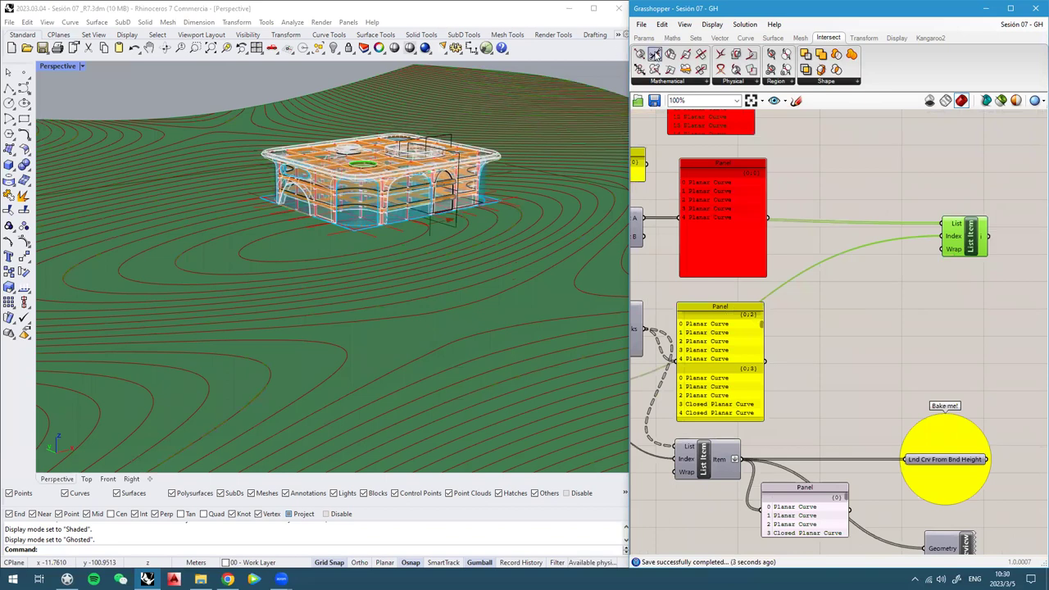
Examine the terrain contours produced by the Contour component across the whole site around the building
{"action": "left_click", "coordinate": [661, 24]}
{"action": "left_click", "coordinate": [687, 144]}
{"action": "scroll", "coordinate": [869, 241], "scroll_direction": "down", "scroll_amount": 5}
{"action": "right_click_drag", "start_coordinate": [813, 243], "coordinate": [1025, 244]}
{"action": "right_click_drag", "start_coordinate": [573, 244], "coordinate": [23, 233]}
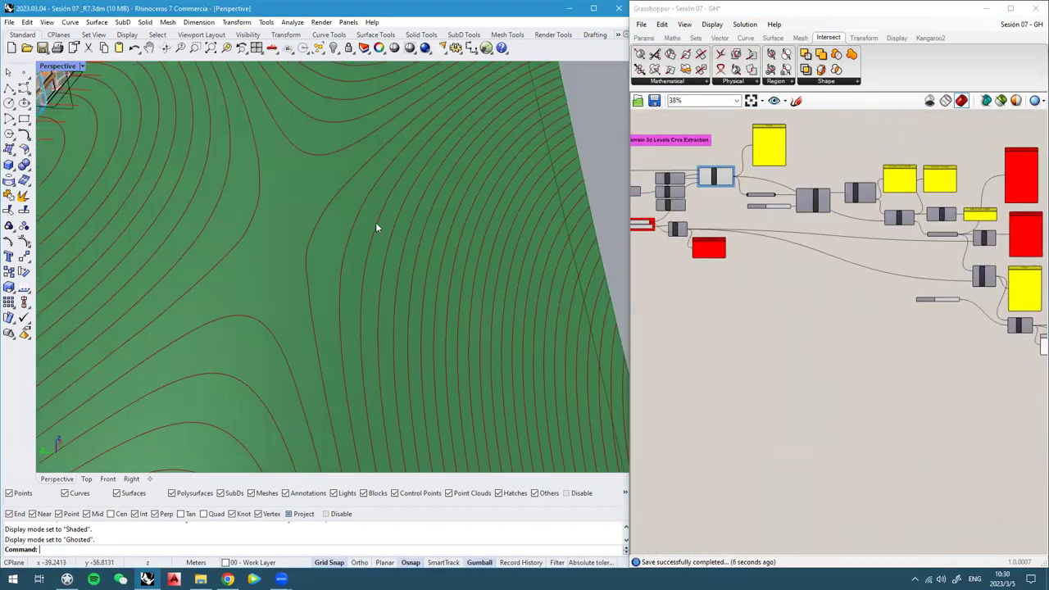
{"action": "right_click_drag", "start_coordinate": [376, 223], "coordinate": [458, 266]}
{"action": "scroll", "coordinate": [484, 235], "scroll_direction": "down", "scroll_amount": 5}
{"action": "scroll", "coordinate": [757, 178], "scroll_direction": "up", "scroll_amount": 4}
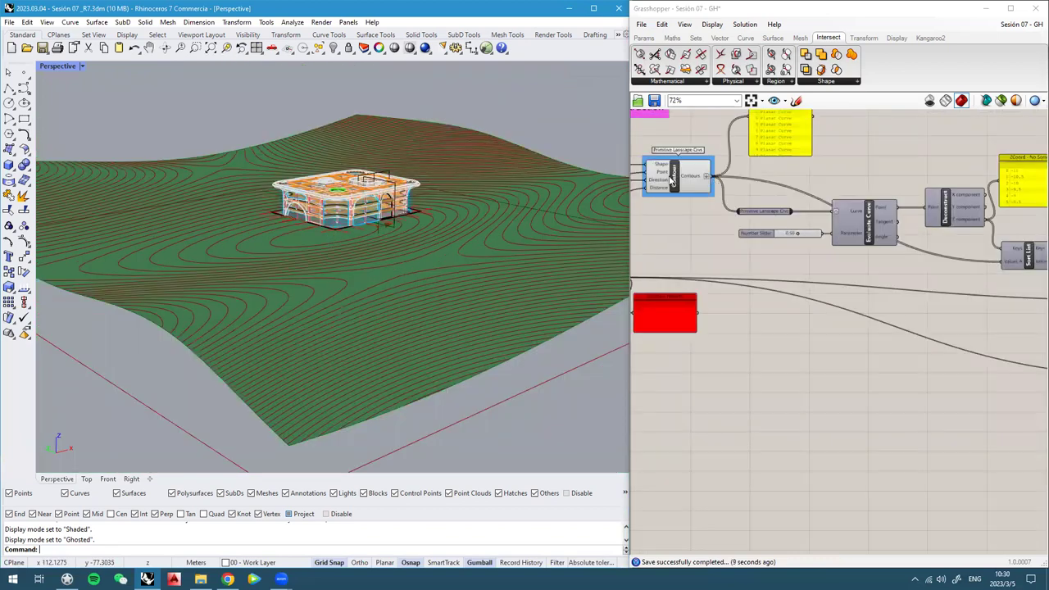
{"action": "left_click", "coordinate": [676, 175]}
{"action": "right_click_drag", "start_coordinate": [296, 151], "coordinate": [372, 346]}
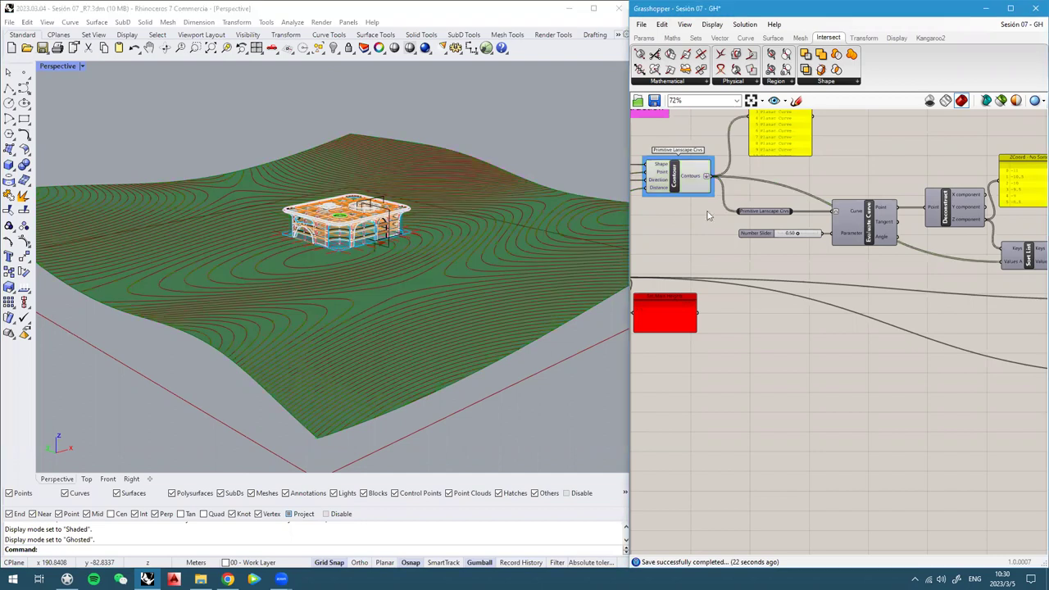
Place a copy of the Primitive Lanscape Crvs parameter on the empty canvas below the main control sliders, still fed by the Contour output
{"action": "scroll", "coordinate": [826, 256], "scroll_direction": "up", "scroll_amount": 3}
{"action": "right_click_drag", "start_coordinate": [805, 205], "coordinate": [840, 231]}
{"action": "left_click", "coordinate": [857, 275]}
{"action": "right_click_drag", "start_coordinate": [857, 275], "coordinate": [831, 242]}
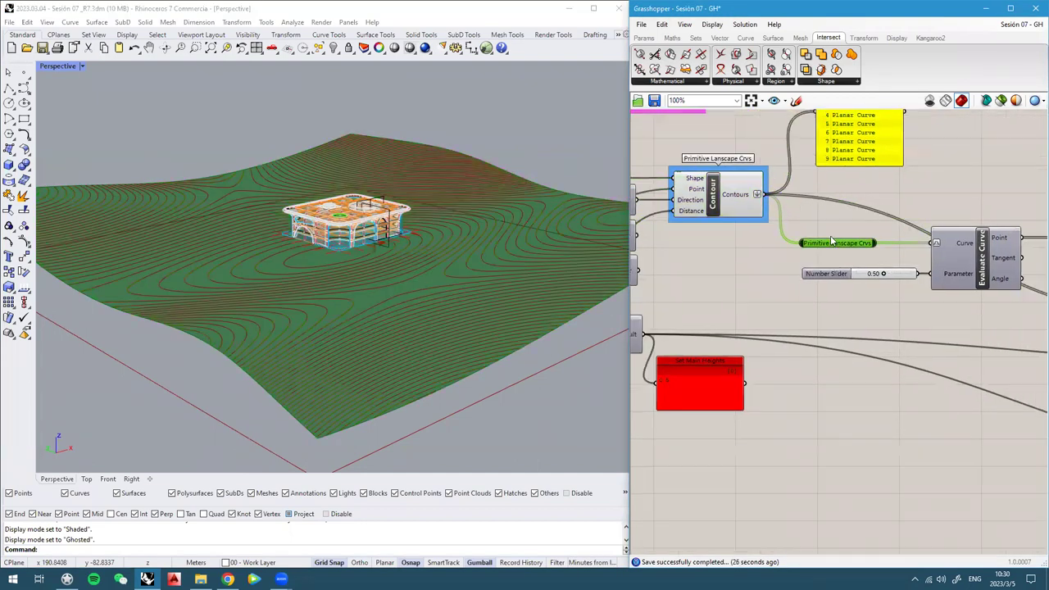
{"action": "double_click", "coordinate": [828, 427]}
{"action": "left_click_drag", "start_coordinate": [828, 429], "coordinate": [704, 406], "text": "alt"}
{"action": "scroll", "coordinate": [858, 297], "scroll_direction": "down", "scroll_amount": 4}
{"action": "scroll", "coordinate": [704, 405], "scroll_direction": "up", "scroll_amount": 5}
{"action": "right_click", "coordinate": [734, 342]}
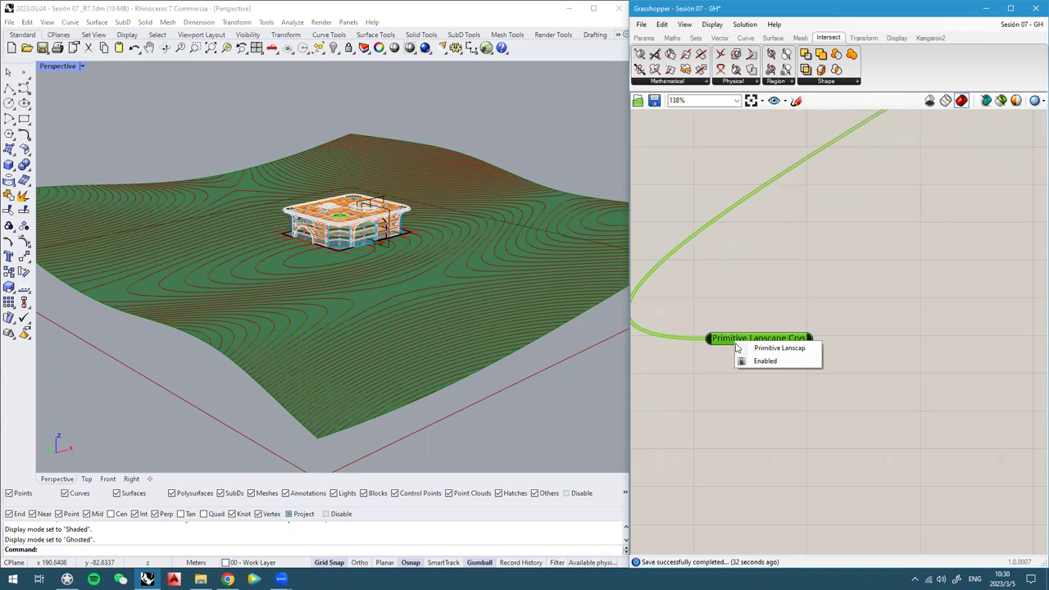
{"action": "left_click", "coordinate": [753, 315]}
{"action": "left_click_drag", "start_coordinate": [752, 341], "coordinate": [737, 315]}
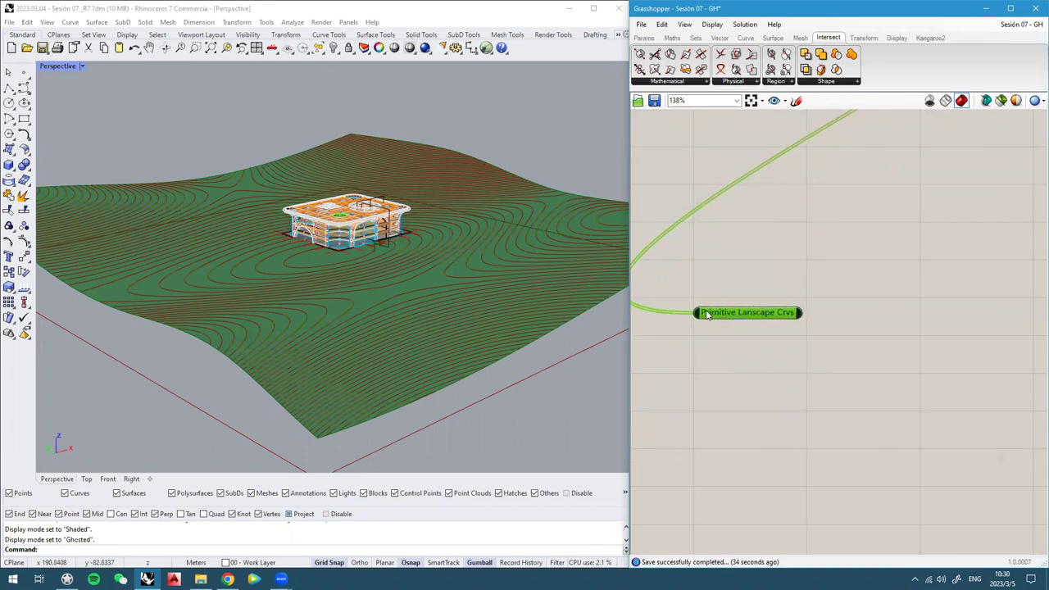
Group the copied Primitive Lanscape Crvs parameter and give the group a blob outline
{"action": "right_click", "coordinate": [698, 312]}
{"action": "left_click", "coordinate": [747, 255]}
{"action": "right_click_drag", "start_coordinate": [764, 277], "coordinate": [774, 304]}
{"action": "left_click_drag", "start_coordinate": [811, 368], "coordinate": [768, 275]}
{"action": "middle_click", "coordinate": [767, 275]}
{"action": "left_click", "coordinate": [793, 354]}
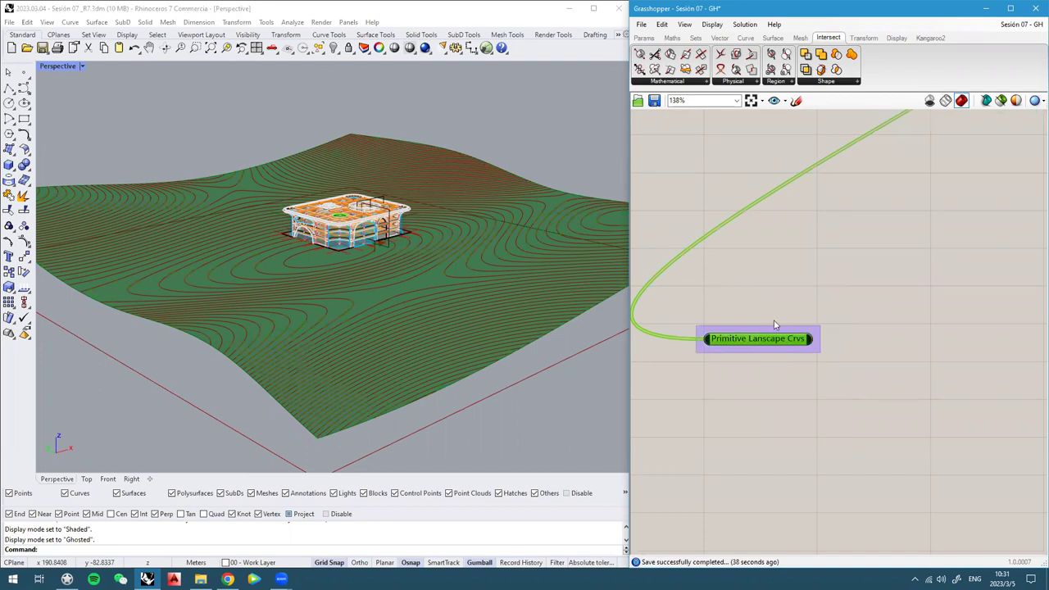
{"action": "scroll", "coordinate": [763, 329], "scroll_direction": "up", "scroll_amount": 2}
{"action": "left_click", "coordinate": [761, 329]}
{"action": "right_click", "coordinate": [761, 328]}
{"action": "left_click", "coordinate": [788, 378]}
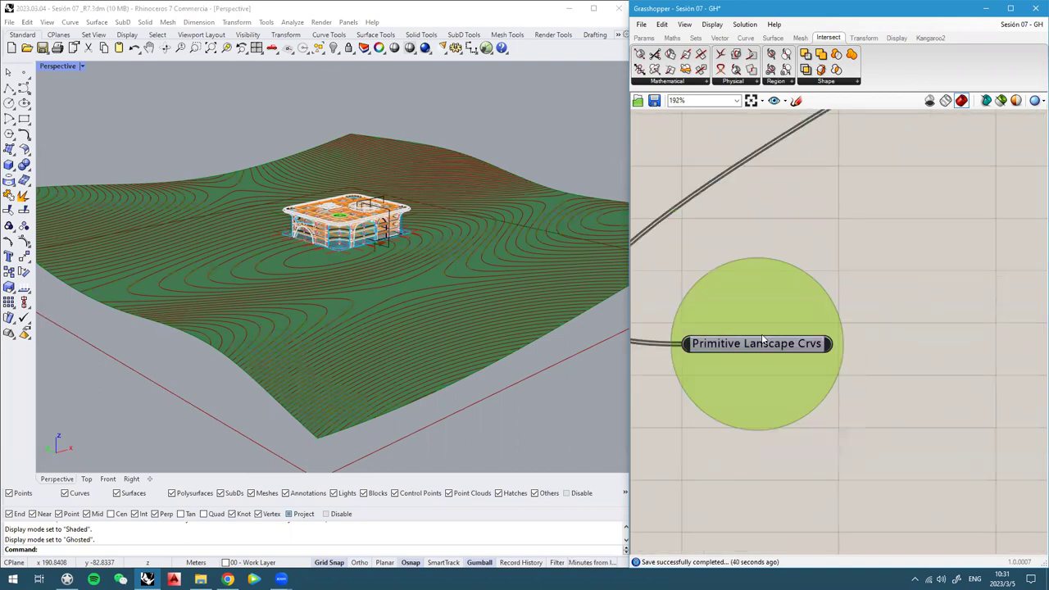
Colour the new group white with RGB 255, 255, 255 and name it Smooth Crvs
{"action": "right_click", "coordinate": [764, 322]}
{"action": "mouse_move", "coordinate": [799, 437]}
{"action": "left_click_drag", "start_coordinate": [981, 444], "coordinate": [990, 419]}
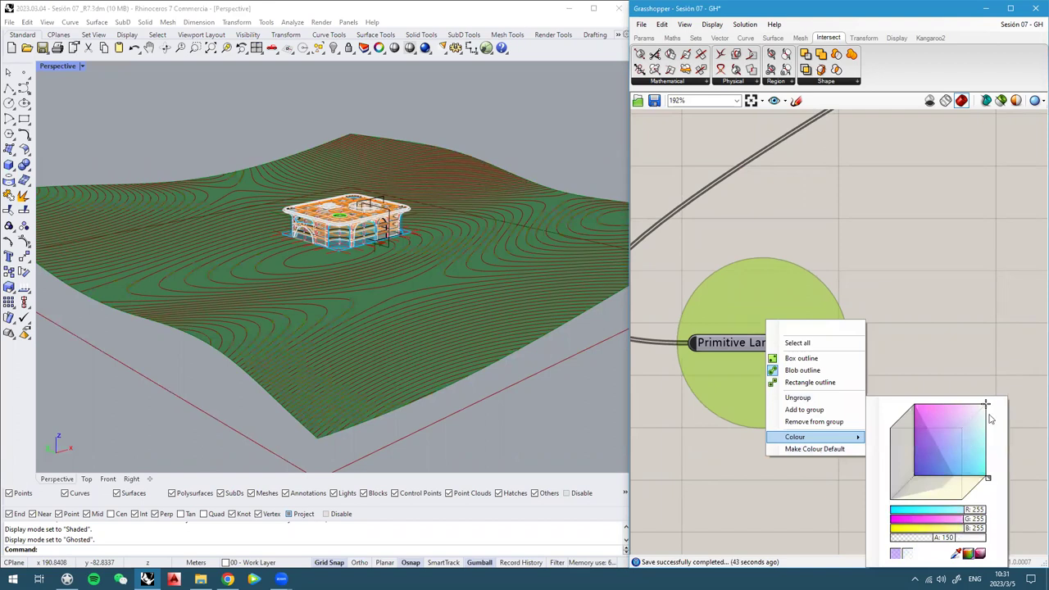
{"action": "left_click", "coordinate": [947, 538]}
{"action": "type", "text": "Smooth Crvs"}
{"action": "left_click", "coordinate": [918, 237]}
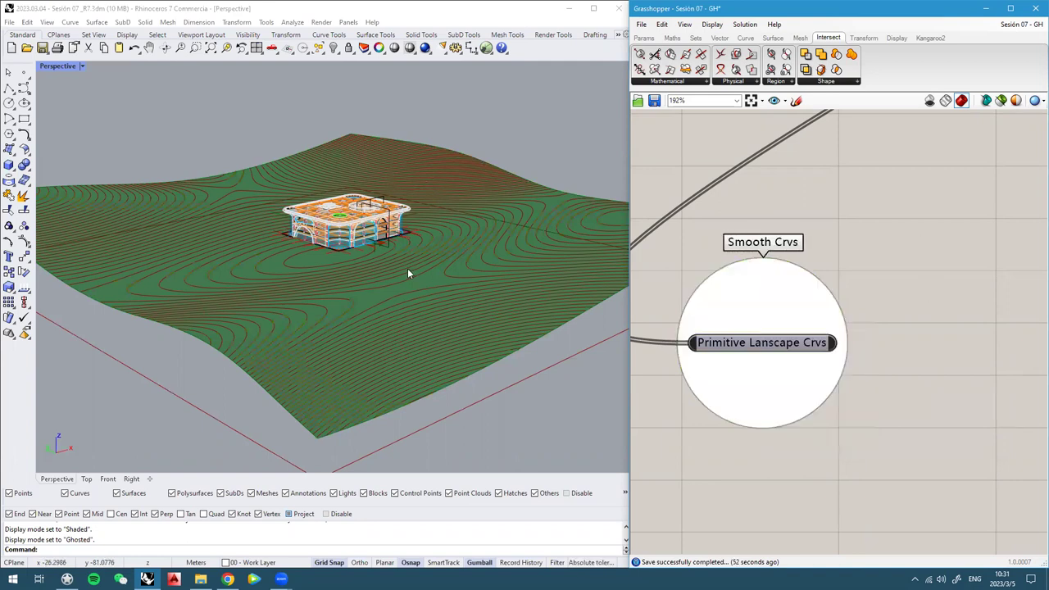
{"action": "scroll", "coordinate": [408, 268], "scroll_direction": "down", "scroll_amount": 3}
{"action": "left_click_drag", "start_coordinate": [765, 341], "coordinate": [770, 342]}
Add a Curve parameter beside the Smooth Crvs group and connect the Primitive Lanscape Crvs output to it
{"action": "double_click", "coordinate": [896, 308]}
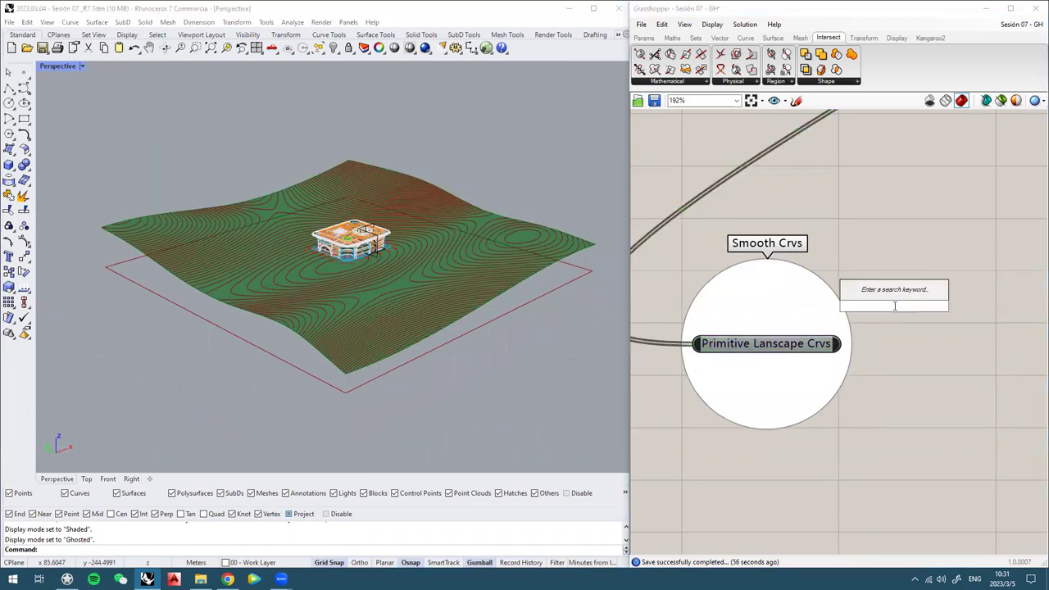
{"action": "type", "text": "crv"}
{"action": "left_click", "coordinate": [883, 301]}
{"action": "left_click_drag", "start_coordinate": [844, 344], "coordinate": [900, 344]}
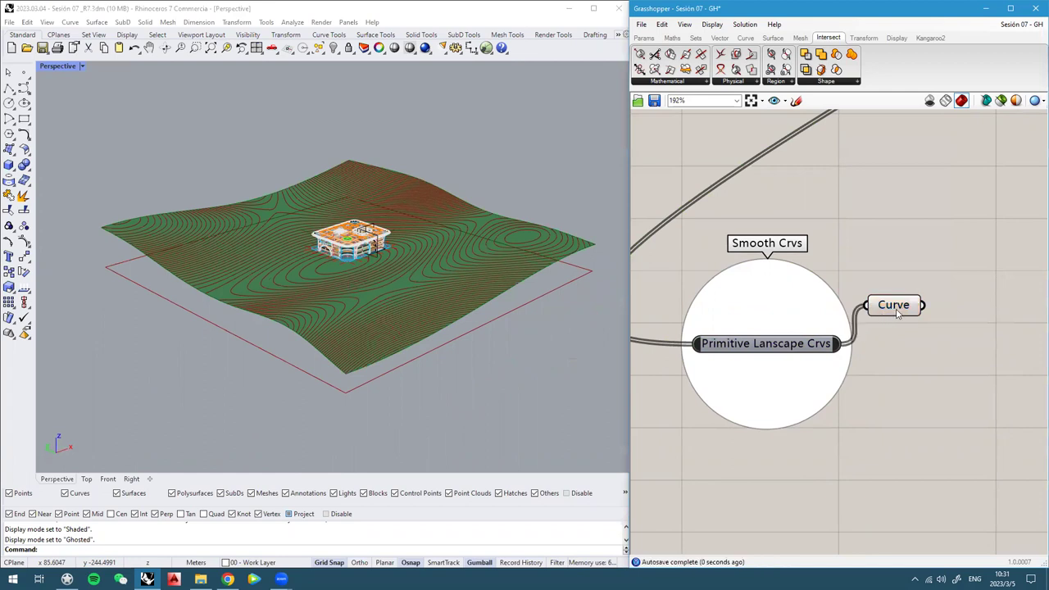
{"action": "left_click", "coordinate": [926, 344]}
Create a Rhino layer named 10 - Landscape Crvs S below the landscape points layer
{"action": "scroll", "coordinate": [414, 269], "scroll_direction": "down", "scroll_amount": 2}
{"action": "mouse_move", "coordinate": [414, 268]}
{"action": "right_mouse_down"}
{"action": "mouse_move", "coordinate": [393, 237]}
{"action": "mouse_move", "coordinate": [405, 260]}
{"action": "right_mouse_up"}
{"action": "scroll", "coordinate": [375, 249], "scroll_direction": "up", "scroll_amount": 2}
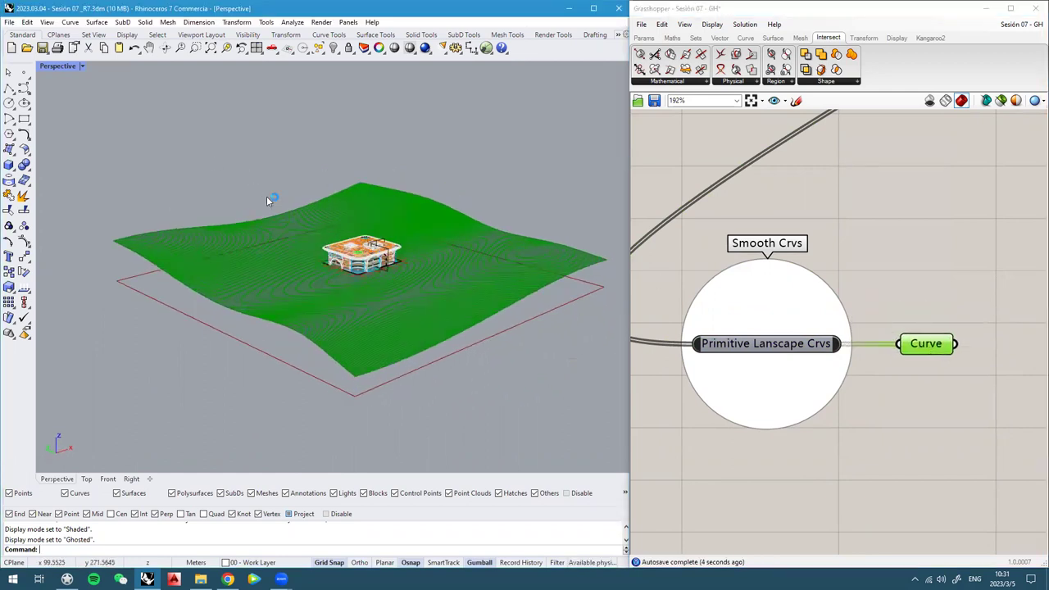
{"action": "right_click_drag", "start_coordinate": [267, 198], "coordinate": [260, 197]}
{"action": "key", "text": "F3"}
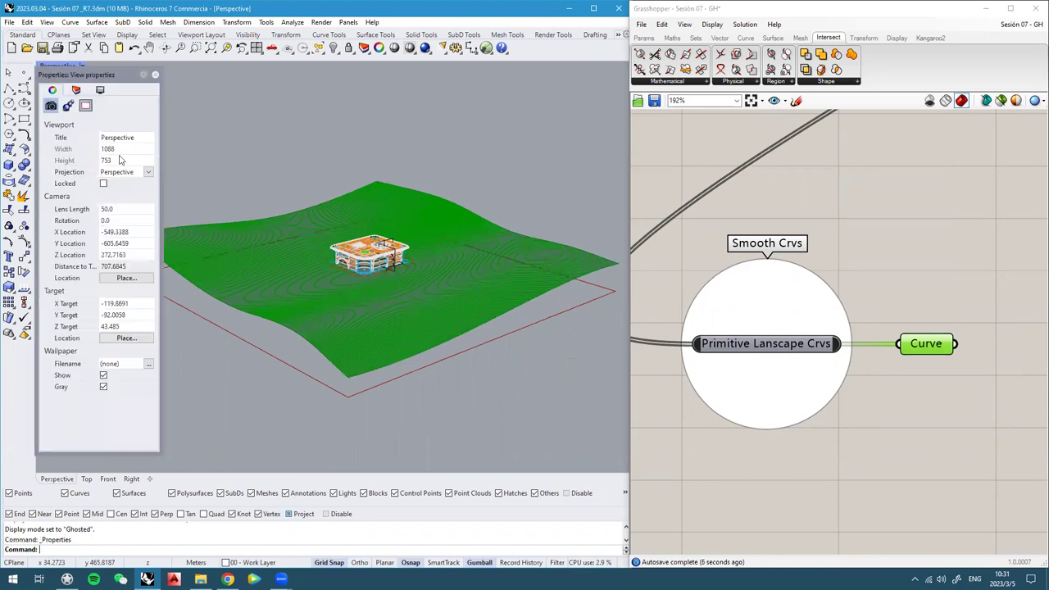
{"action": "left_click", "coordinate": [76, 89]}
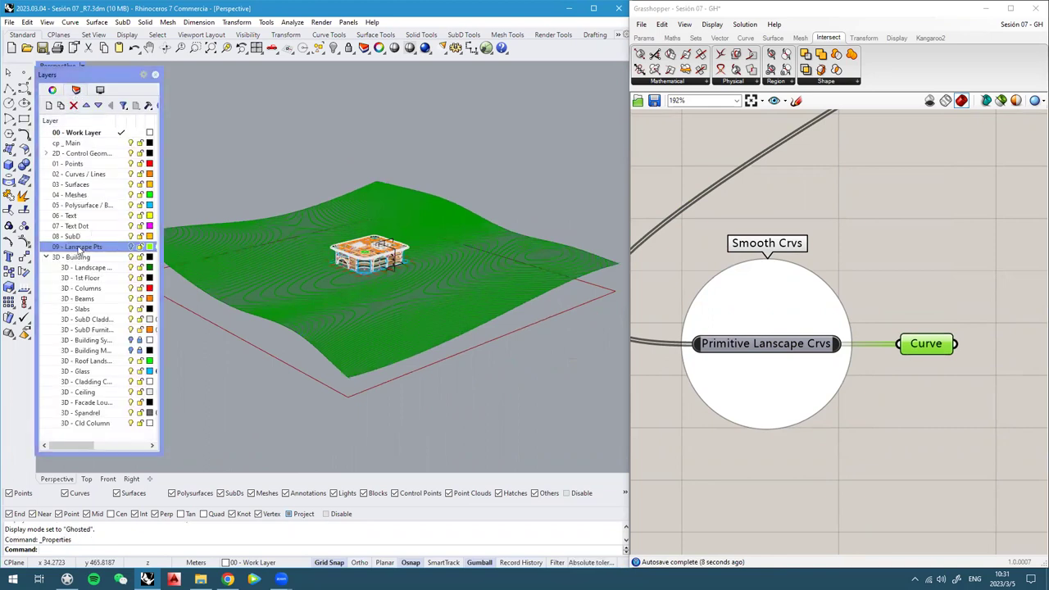
{"action": "left_click", "coordinate": [49, 106]}
{"action": "type", "text": "10 - Lans"}
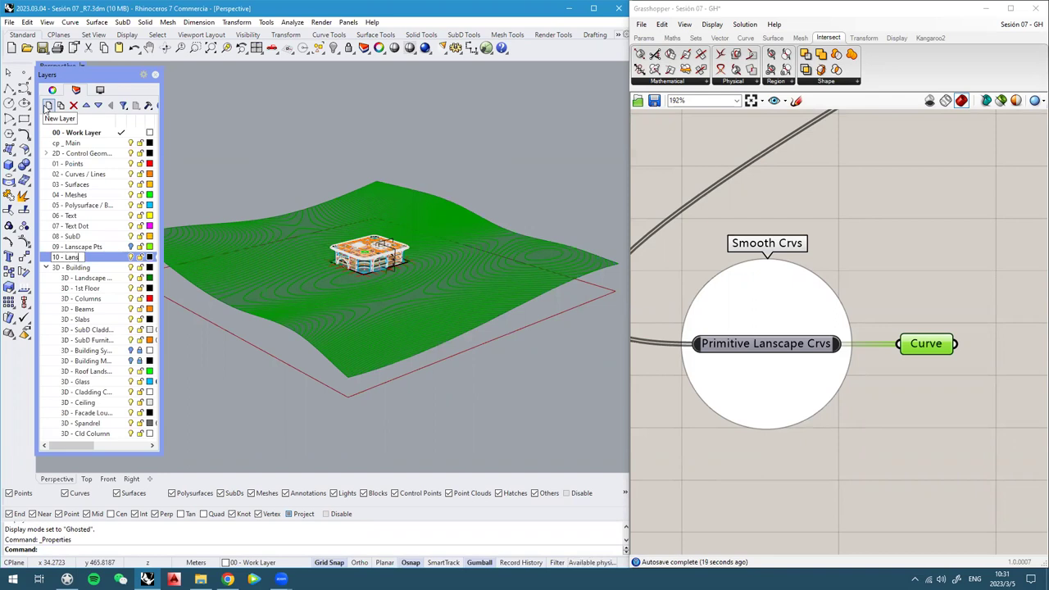
{"action": "key", "text": "BackSpace"}
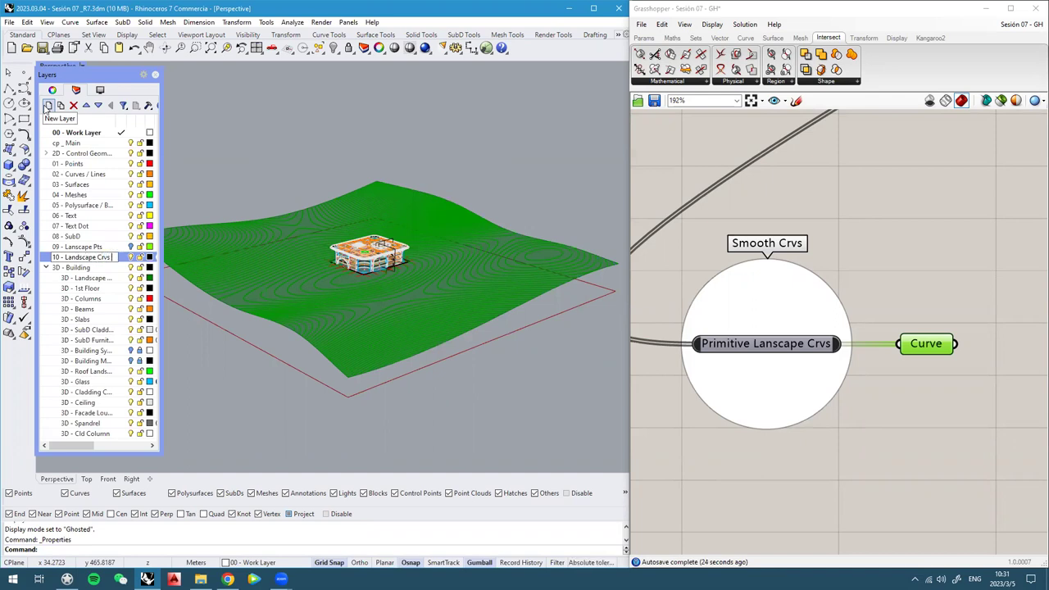
{"action": "key", "text": "Return"}
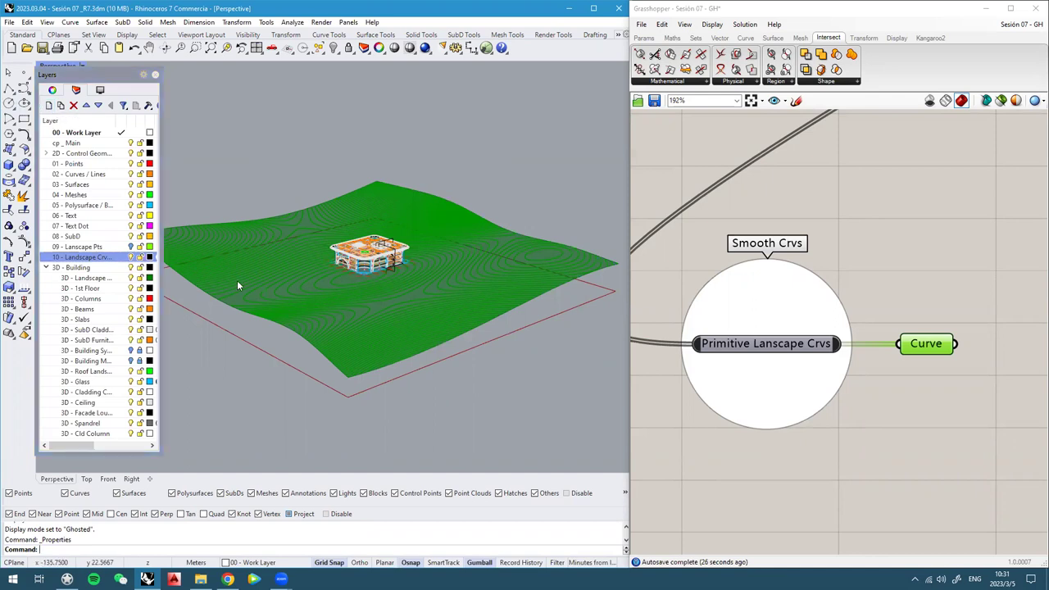
Correct the spelling of the landscape points layer to 09 - Landscape Pts
{"action": "right_click", "coordinate": [81, 248]}
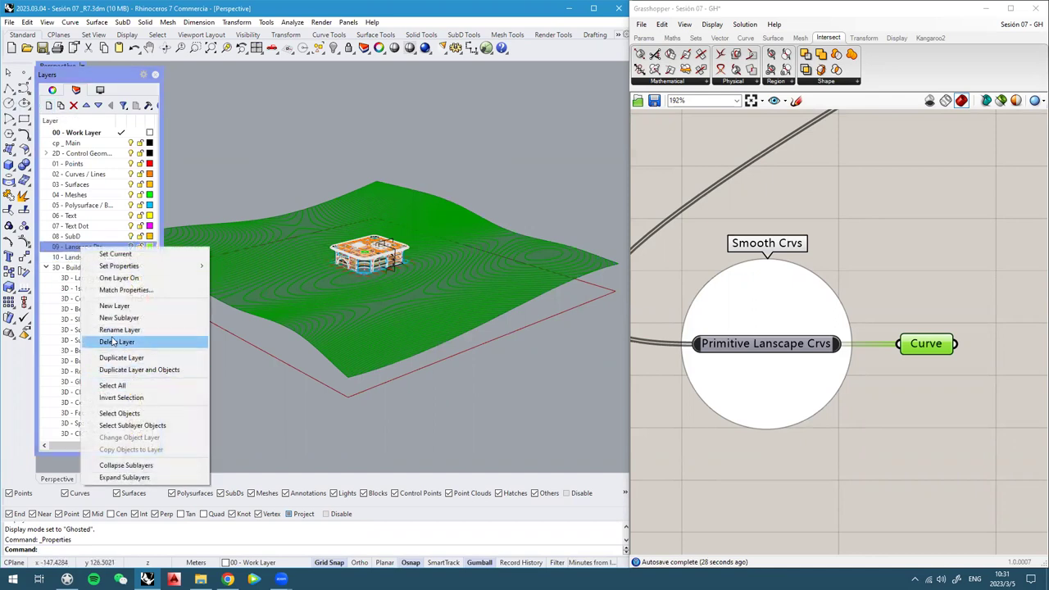
{"action": "left_click", "coordinate": [106, 329]}
{"action": "left_click", "coordinate": [79, 249]}
{"action": "type", "text": "d"}
{"action": "type", "text": "d"}
{"action": "right_click", "coordinate": [84, 257]}
{"action": "left_click", "coordinate": [217, 190]}
Set the 10 - Landscape Crvs S layer colour to Orange and make it the current layer
{"action": "left_click", "coordinate": [153, 256]}
{"action": "left_click", "coordinate": [150, 258]}
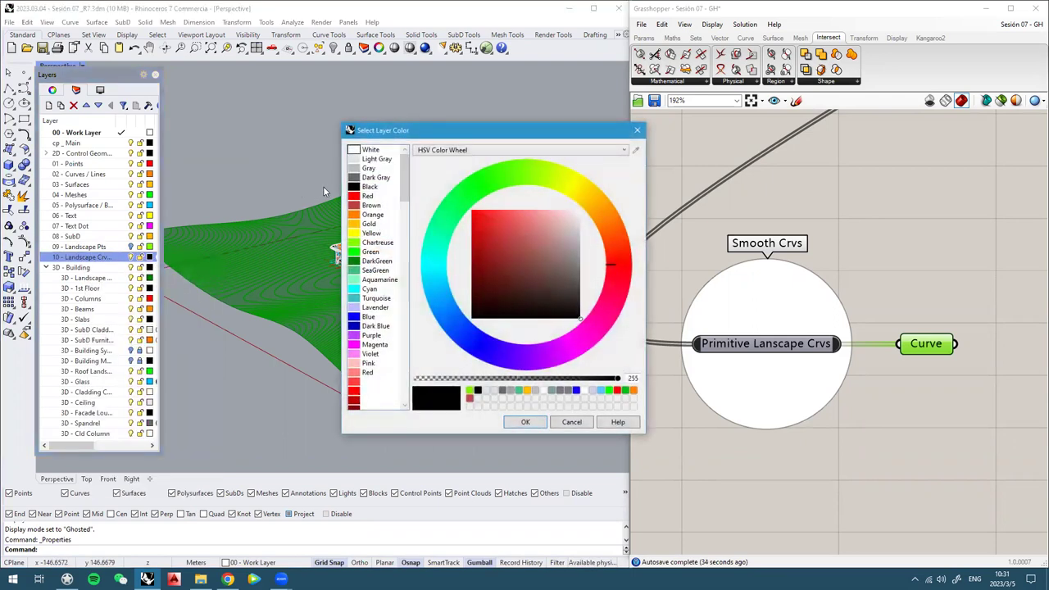
{"action": "left_click", "coordinate": [373, 214]}
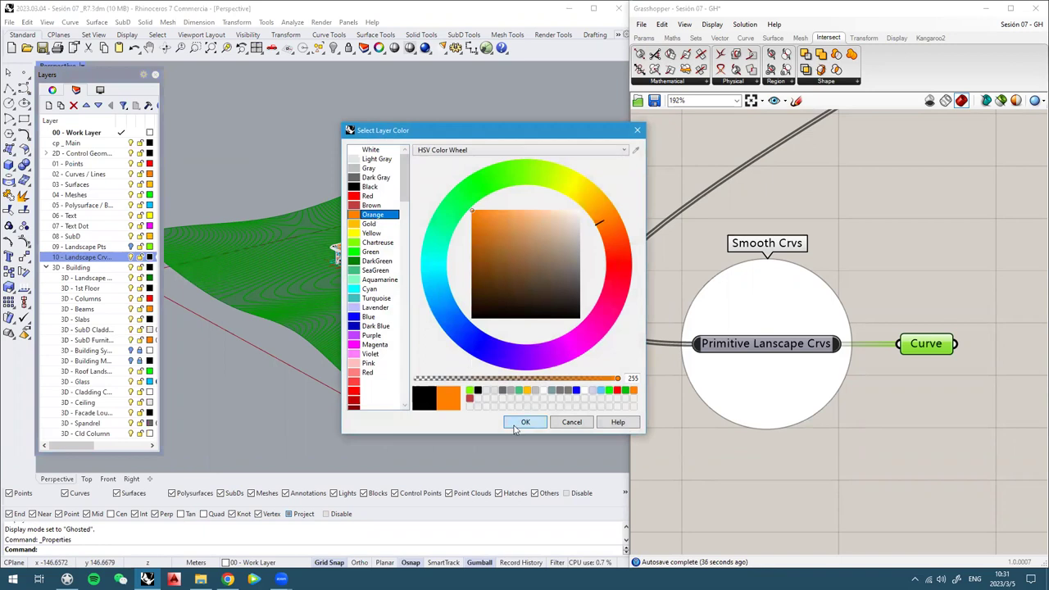
{"action": "left_click", "coordinate": [525, 423]}
{"action": "left_click", "coordinate": [121, 259]}
Bake the Curve parameter's contours onto the current layer and hide the parameter's preview
{"action": "right_click_drag", "start_coordinate": [388, 281], "coordinate": [395, 308]}
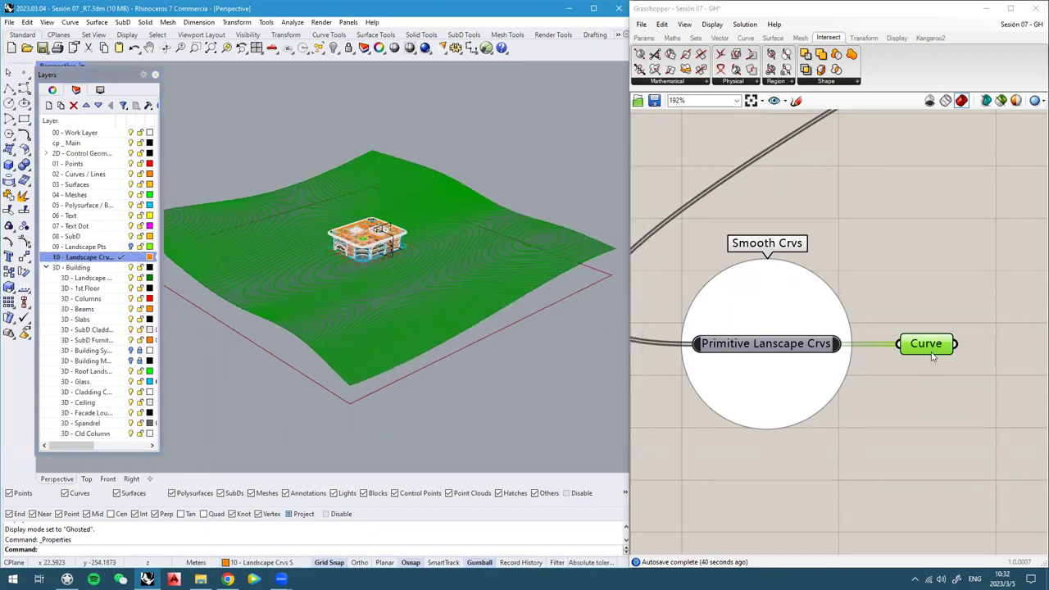
{"action": "middle_click", "coordinate": [932, 354]}
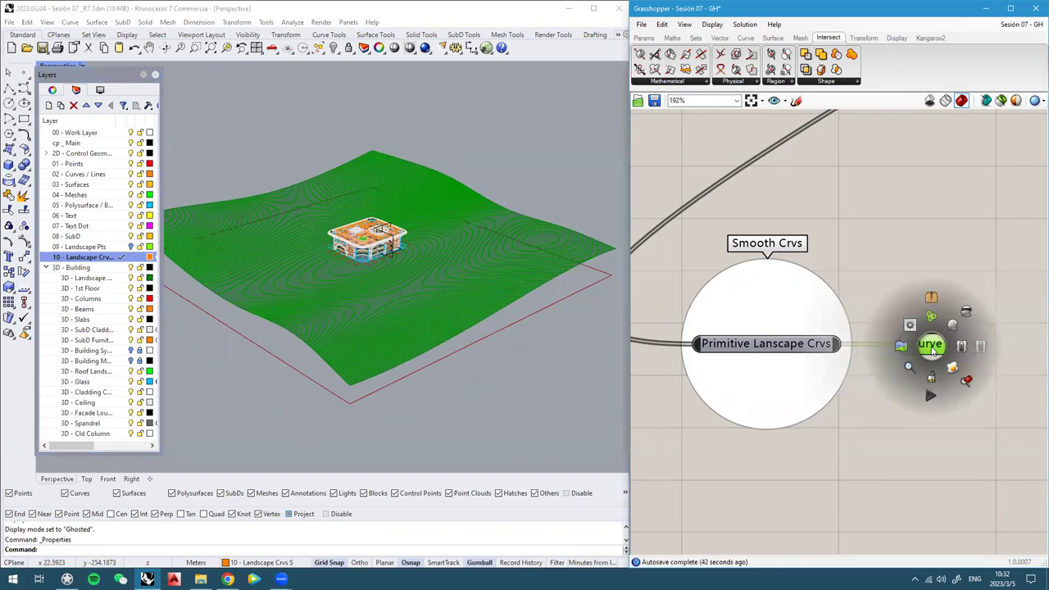
{"action": "left_click", "coordinate": [952, 368]}
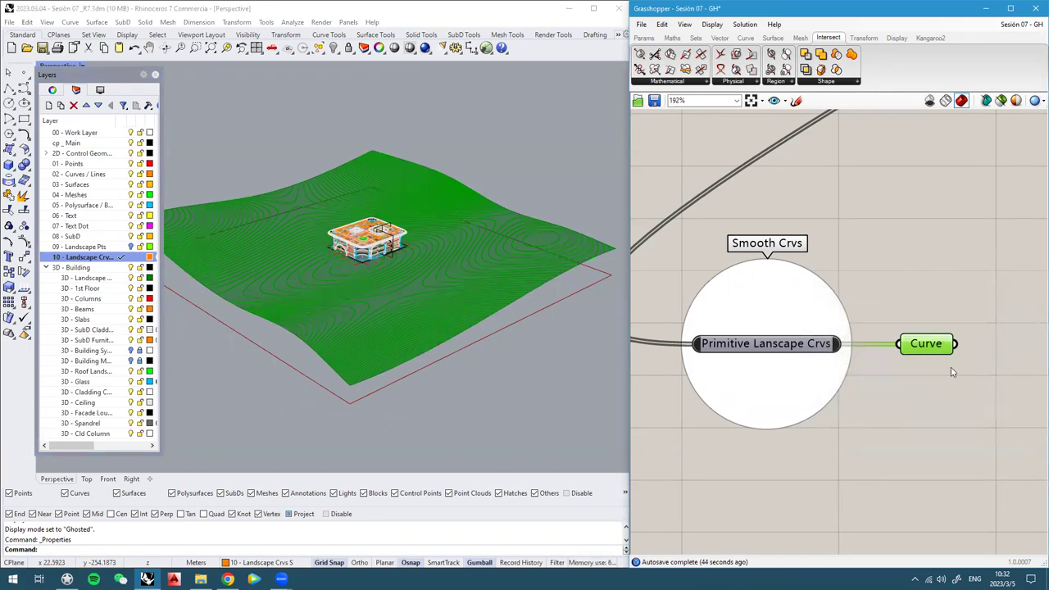
{"action": "left_click", "coordinate": [926, 350]}
{"action": "scroll", "coordinate": [926, 349], "scroll_direction": "down", "scroll_amount": 1}
{"action": "middle_click", "coordinate": [926, 349]}
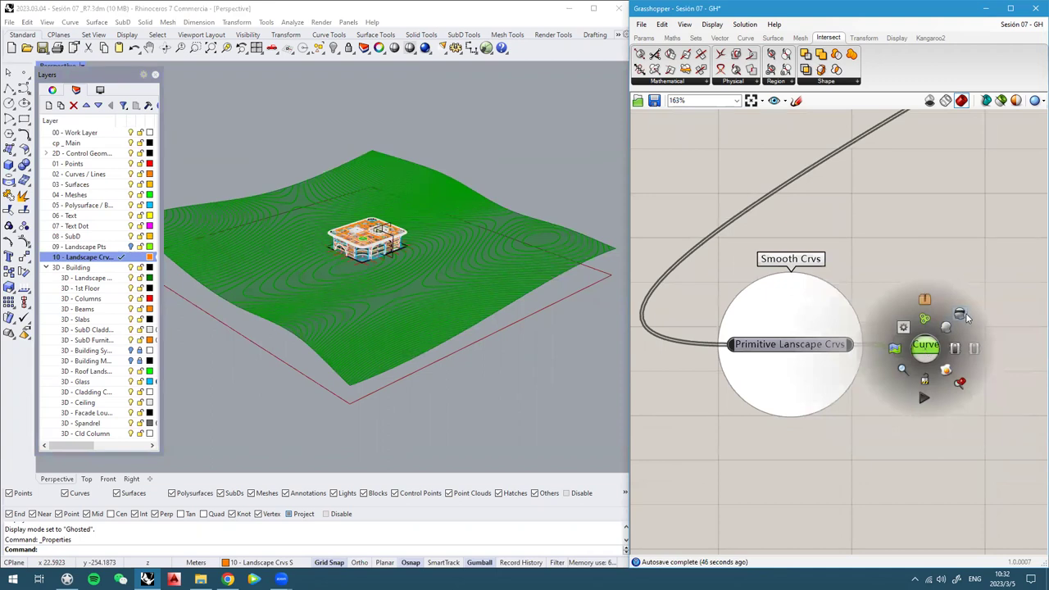
{"action": "left_click", "coordinate": [966, 316]}
Check a baked contour beside the building and hide the preview of the Primitive Lanscape Crvs Contour component
{"action": "right_click_drag", "start_coordinate": [235, 290], "coordinate": [236, 291]}
{"action": "scroll", "coordinate": [331, 268], "scroll_direction": "up", "scroll_amount": 4}
{"action": "left_click", "coordinate": [340, 267]}
{"action": "right_click_drag", "start_coordinate": [361, 312], "coordinate": [359, 304]}
{"action": "scroll", "coordinate": [360, 307], "scroll_direction": "down", "scroll_amount": 3}
{"action": "left_click", "coordinate": [927, 281]}
{"action": "scroll", "coordinate": [801, 331], "scroll_direction": "down", "scroll_amount": 6}
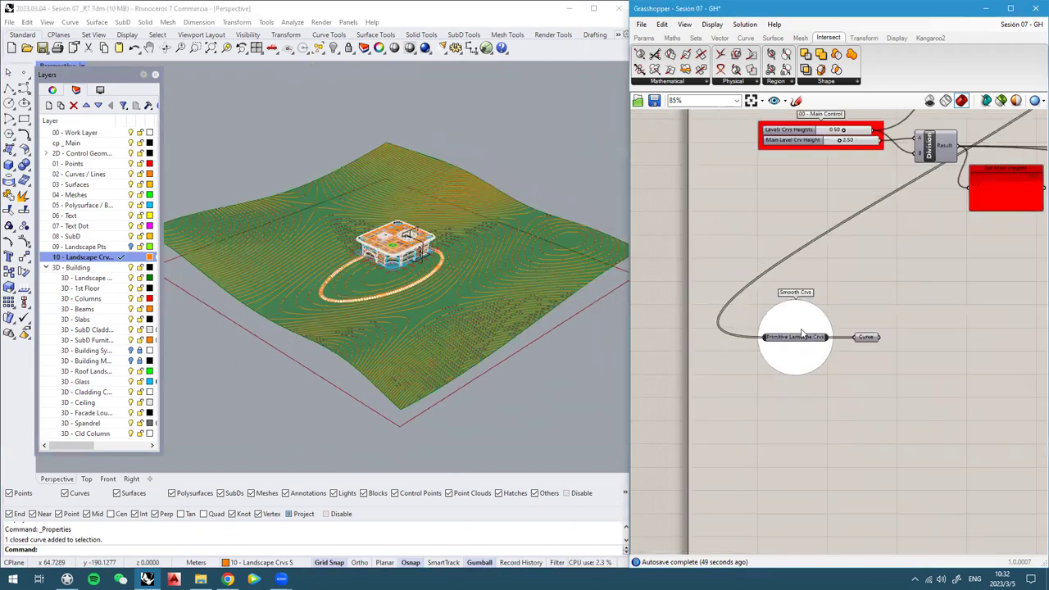
{"action": "right_click_drag", "start_coordinate": [952, 120], "coordinate": [899, 188]}
{"action": "scroll", "coordinate": [899, 188], "scroll_direction": "down", "scroll_amount": 1}
{"action": "left_click", "coordinate": [900, 187]}
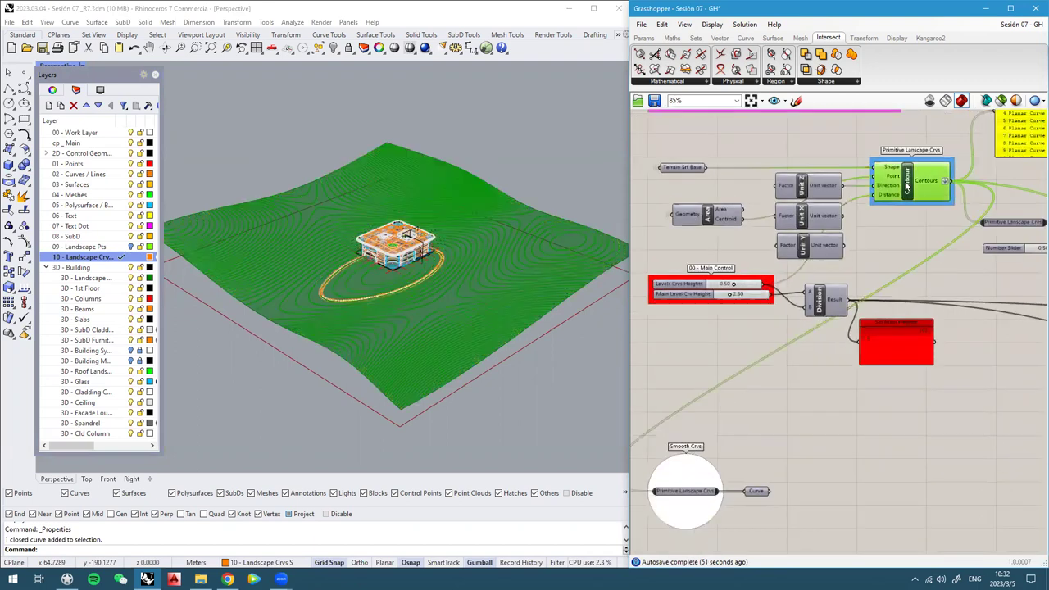
{"action": "middle_click", "coordinate": [900, 187]}
Examine individual baked contour curves beside the building and on the front slope of the terrain
{"action": "scroll", "coordinate": [900, 187], "scroll_direction": "up", "scroll_amount": 3}
{"action": "right_click_drag", "start_coordinate": [379, 346], "coordinate": [408, 305]}
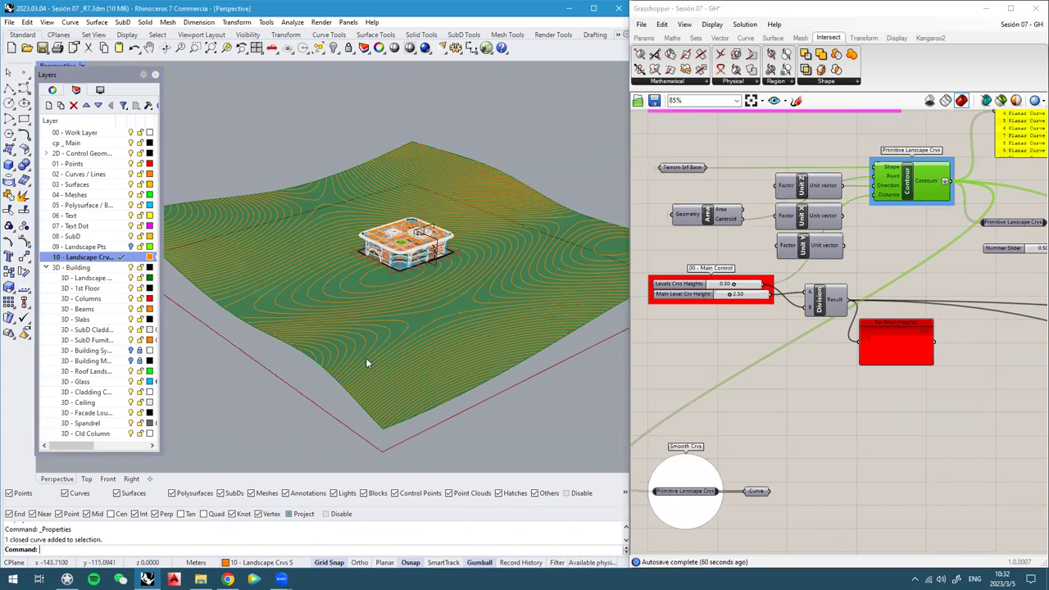
{"action": "scroll", "coordinate": [361, 287], "scroll_direction": "up", "scroll_amount": 3}
{"action": "left_click", "coordinate": [363, 285]}
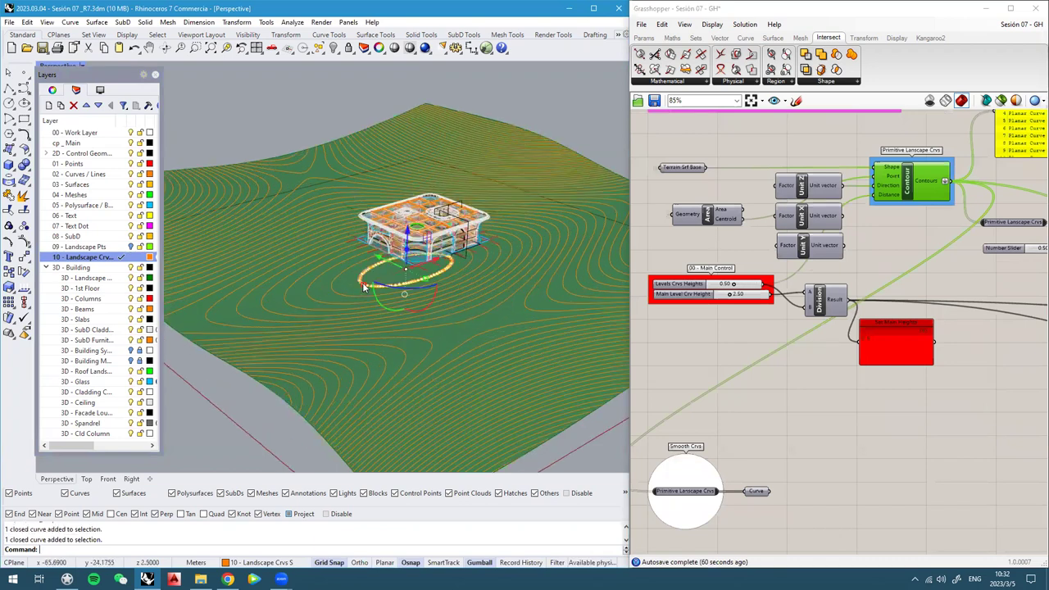
{"action": "left_click", "coordinate": [365, 367]}
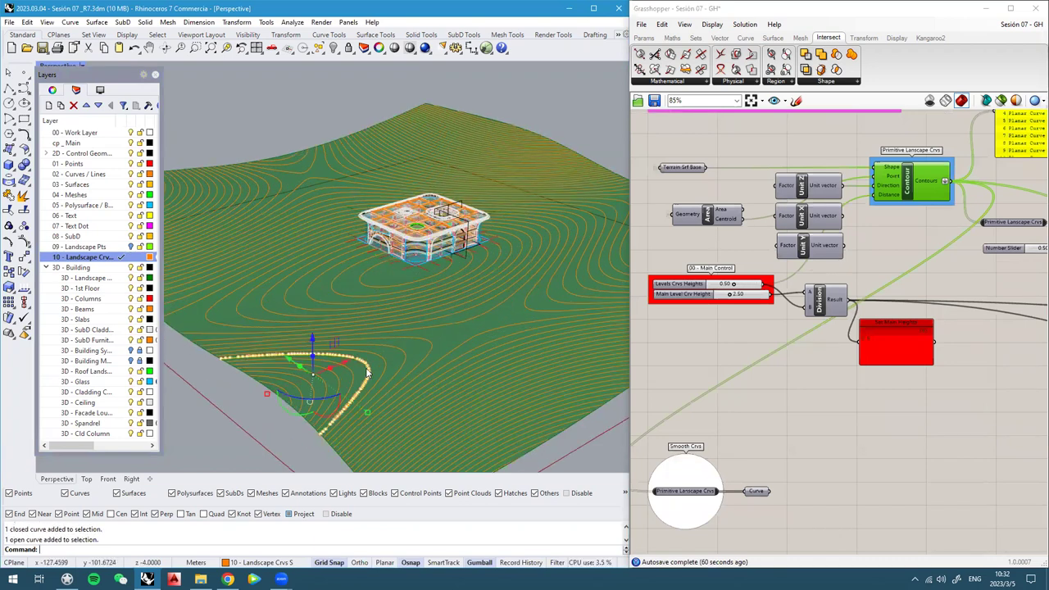
{"action": "key", "text": "Escape"}
{"action": "scroll", "coordinate": [362, 316], "scroll_direction": "down", "scroll_amount": 3}
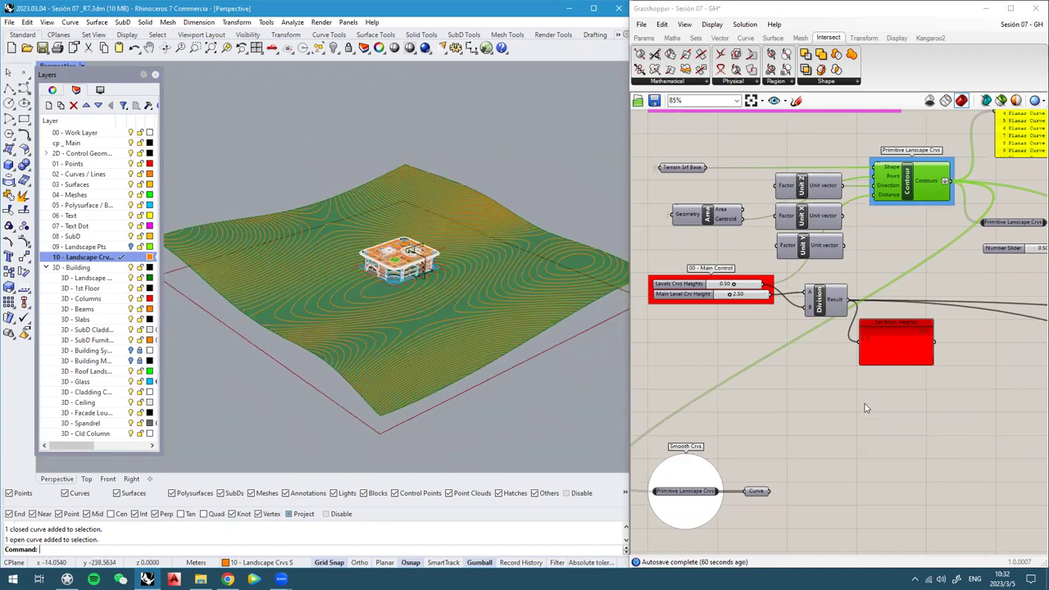
{"action": "right_click_drag", "start_coordinate": [379, 269], "coordinate": [357, 282]}
Add a Curve parameter to the right of the existing Curve parameter and name it Open Crvs
{"action": "right_click_drag", "start_coordinate": [790, 426], "coordinate": [775, 328]}
{"action": "scroll", "coordinate": [779, 332], "scroll_direction": "up", "scroll_amount": 3}
{"action": "double_click", "coordinate": [795, 370]}
{"action": "type", "text": "crv"}
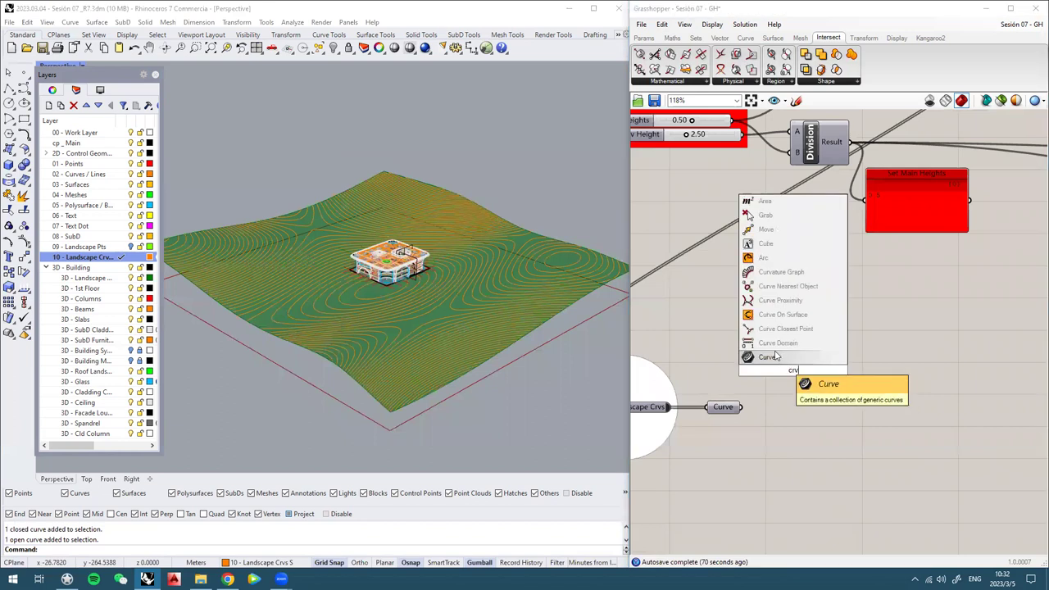
{"action": "left_click", "coordinate": [775, 359]}
{"action": "left_click_drag", "start_coordinate": [778, 369], "coordinate": [798, 351]}
{"action": "right_click", "coordinate": [799, 351]}
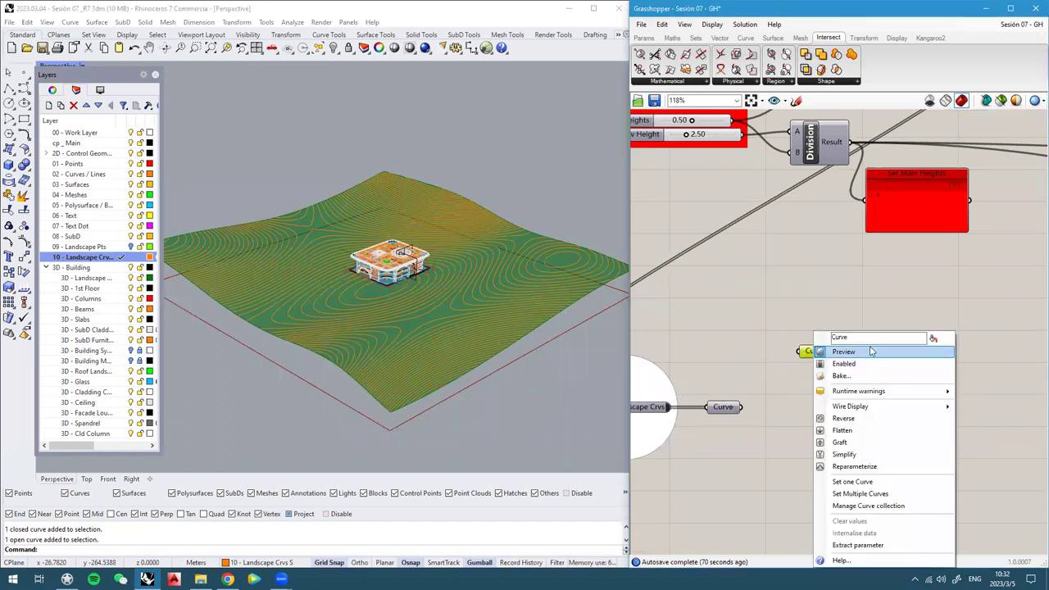
{"action": "type", "text": "0pen"}
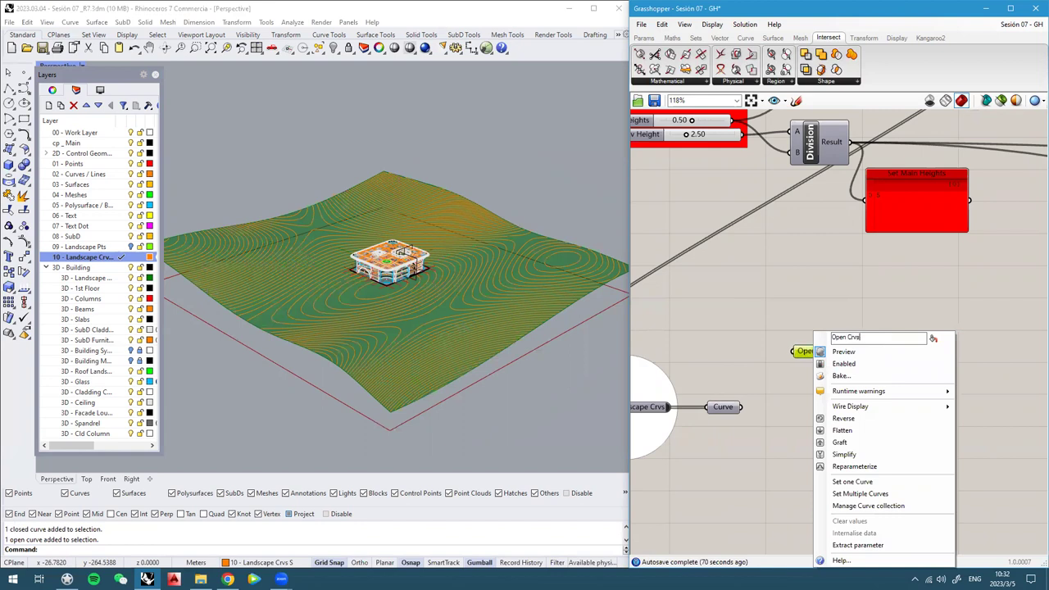
{"action": "key", "text": "Return"}
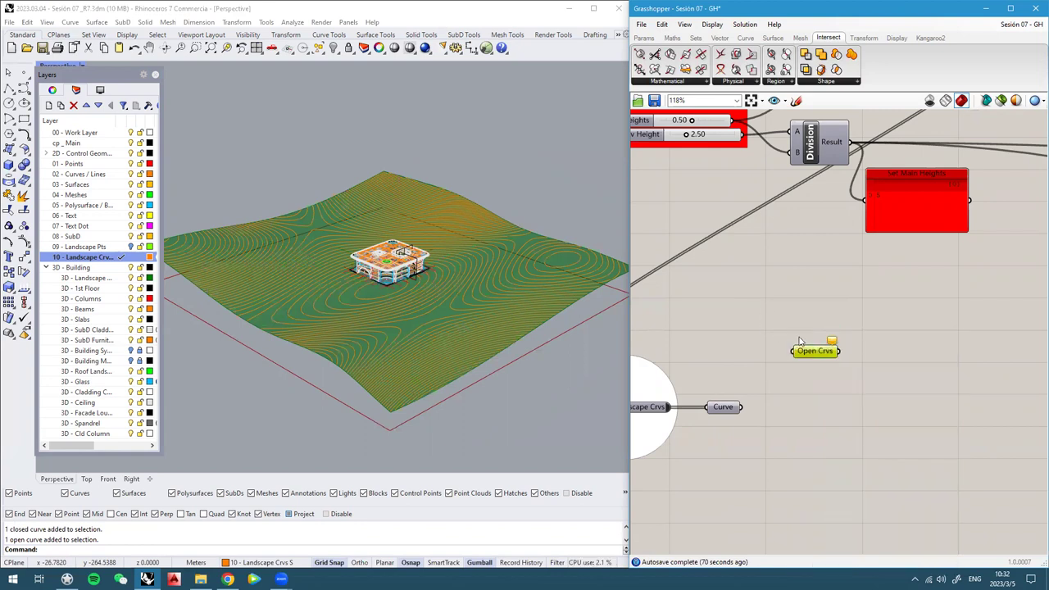
Duplicate the Open Crvs parameter below the original and rename the copy Closed Crvs
{"action": "left_click_drag", "start_coordinate": [821, 357], "coordinate": [820, 416], "text": "alt"}
{"action": "right_click", "coordinate": [819, 414]}
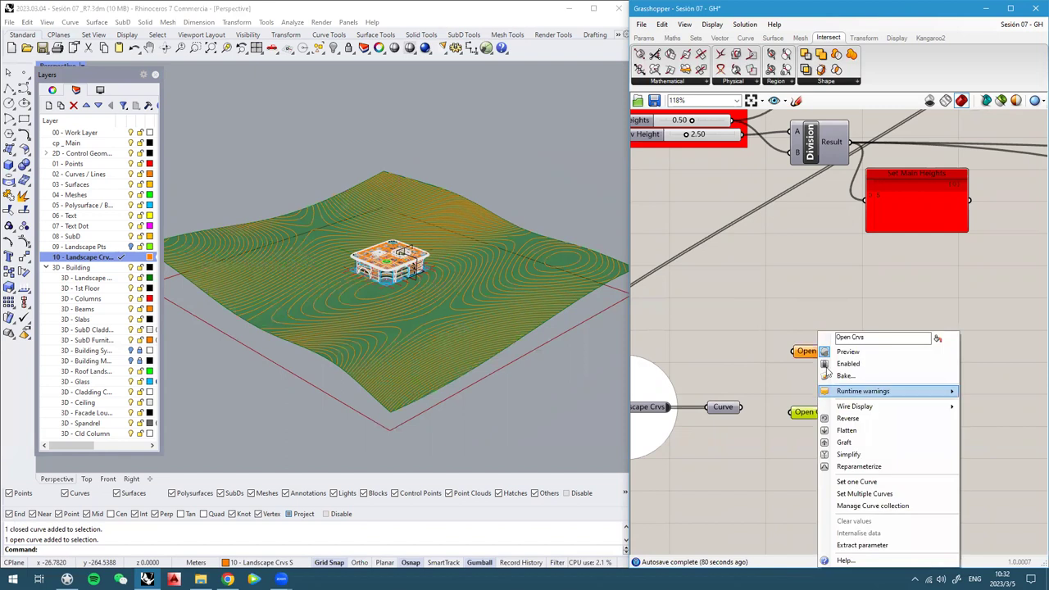
{"action": "type", "text": "Closed"}
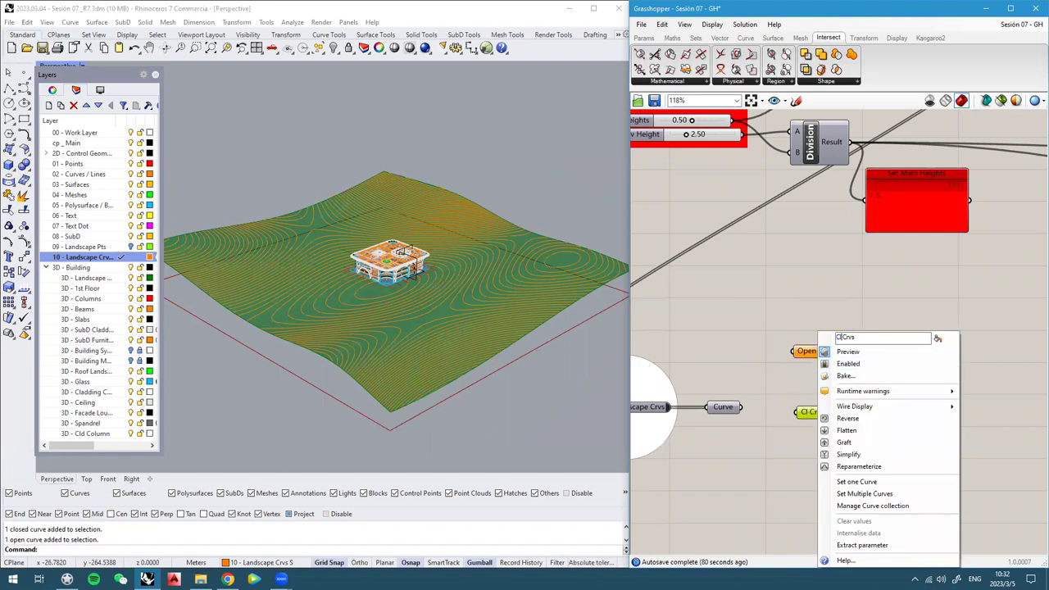
{"action": "key", "text": "BackSpace"}
{"action": "key", "text": "BackSpace"}
{"action": "key", "text": "BackSpace"}
{"action": "type", "text": "ed"}
{"action": "left_click", "coordinate": [850, 295]}
{"action": "scroll", "coordinate": [832, 416], "scroll_direction": "up", "scroll_amount": 2}
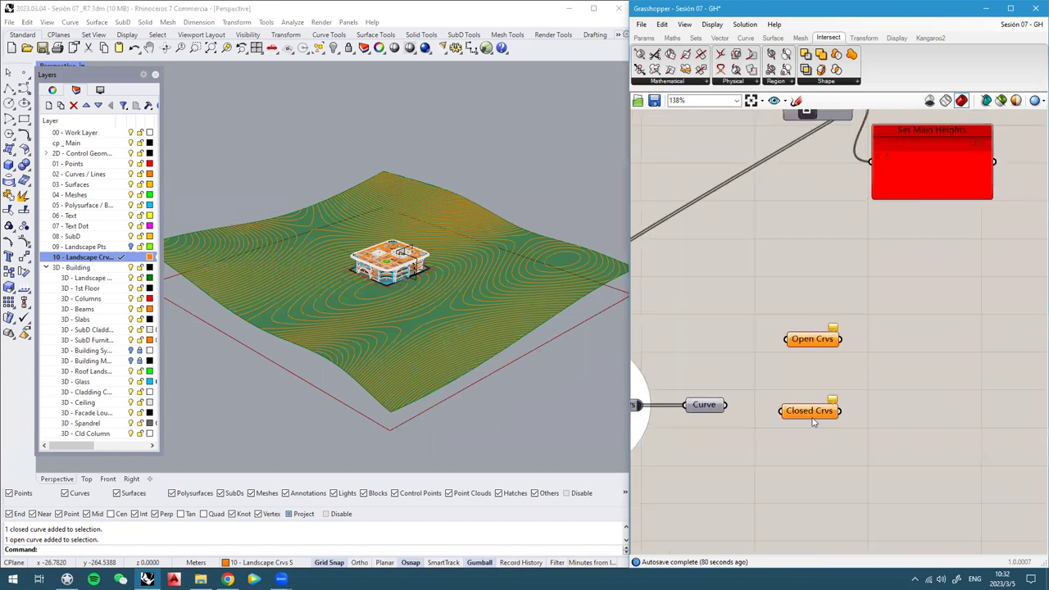
Select all open curves in the Rhino model, reference them in the Open Crvs parameter and hide its preview
{"action": "right_click_drag", "start_coordinate": [361, 158], "coordinate": [367, 173]}
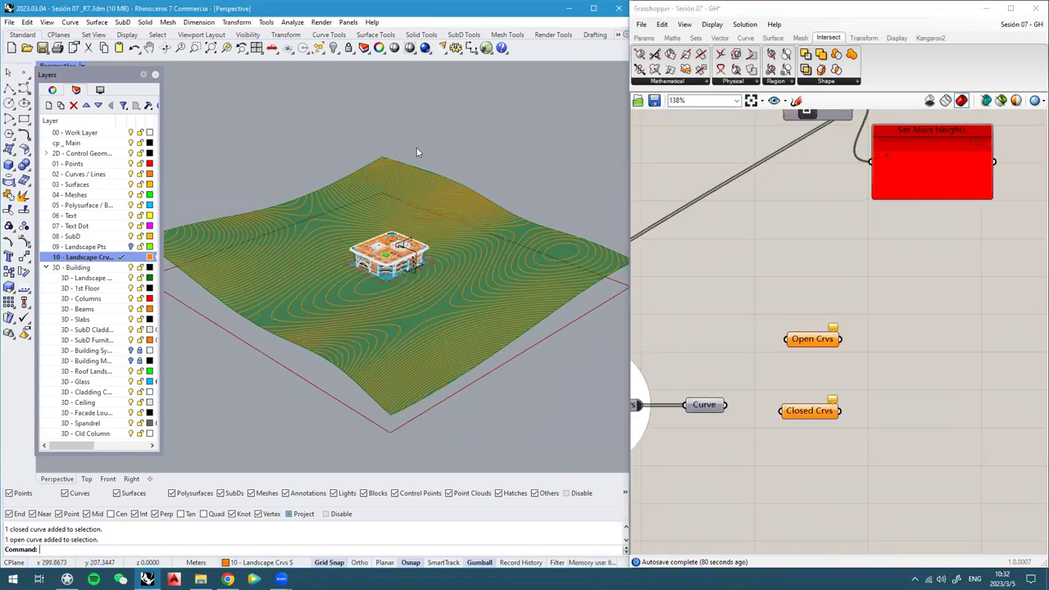
{"action": "type", "text": "SelOpenCrv"}
{"action": "key", "text": "Return"}
{"action": "right_click_drag", "start_coordinate": [347, 295], "coordinate": [344, 274]}
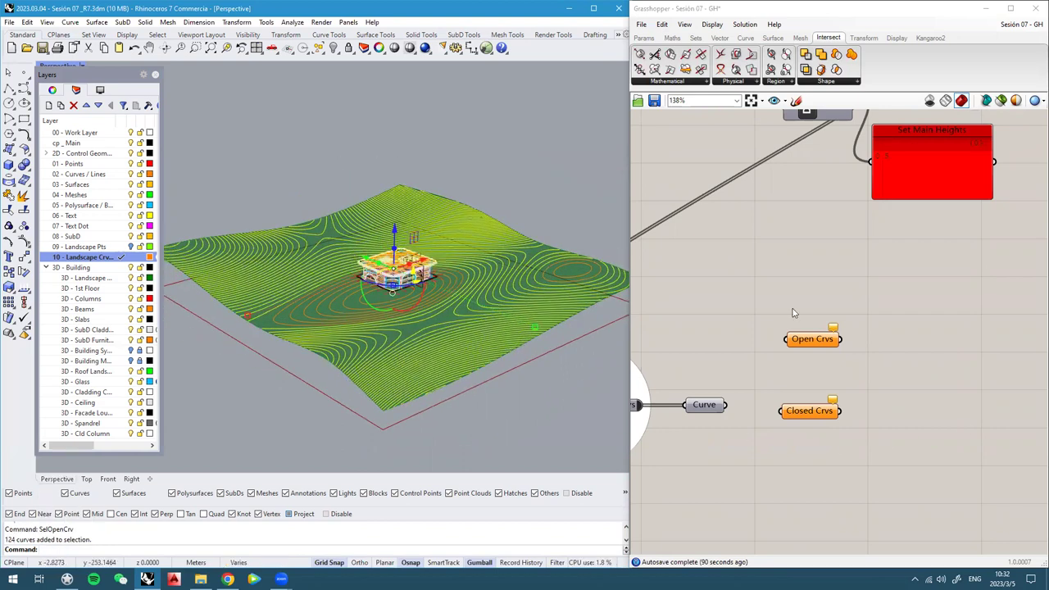
{"action": "right_click", "coordinate": [809, 342]}
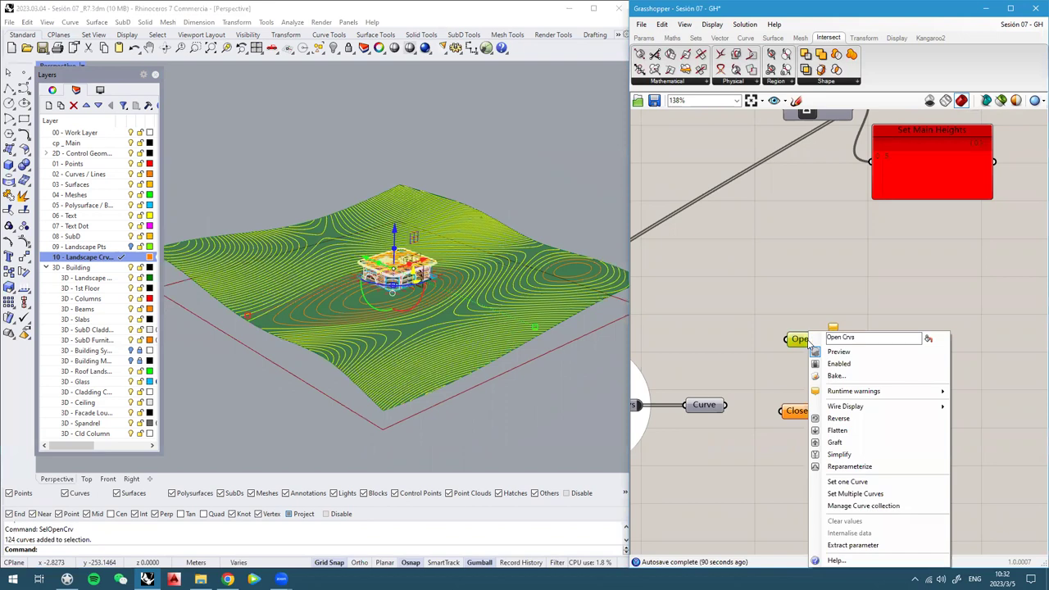
{"action": "left_click", "coordinate": [875, 495]}
{"action": "middle_click", "coordinate": [813, 349]}
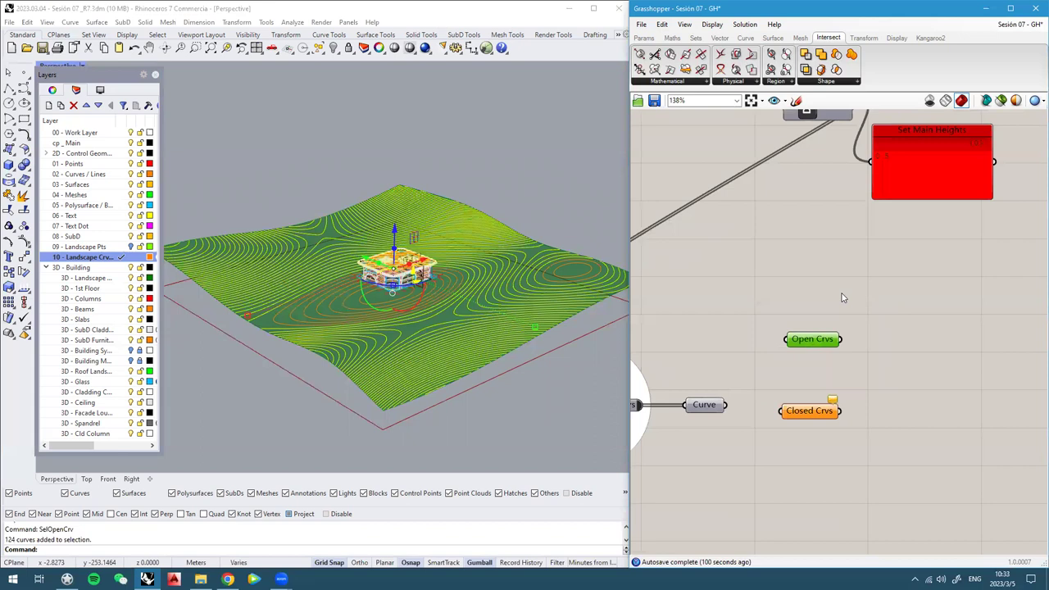
Select all closed curves in the Rhino model and reference them in the Closed Crvs parameter
{"action": "left_click", "coordinate": [528, 168]}
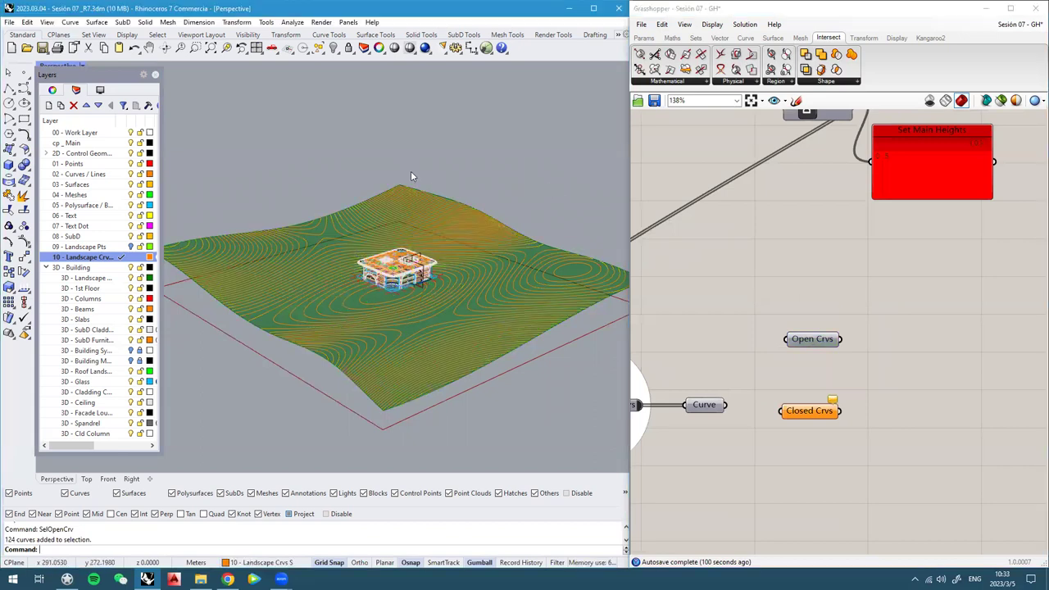
{"action": "type", "text": "Section"}
{"action": "type", "text": "ClosedCrv"}
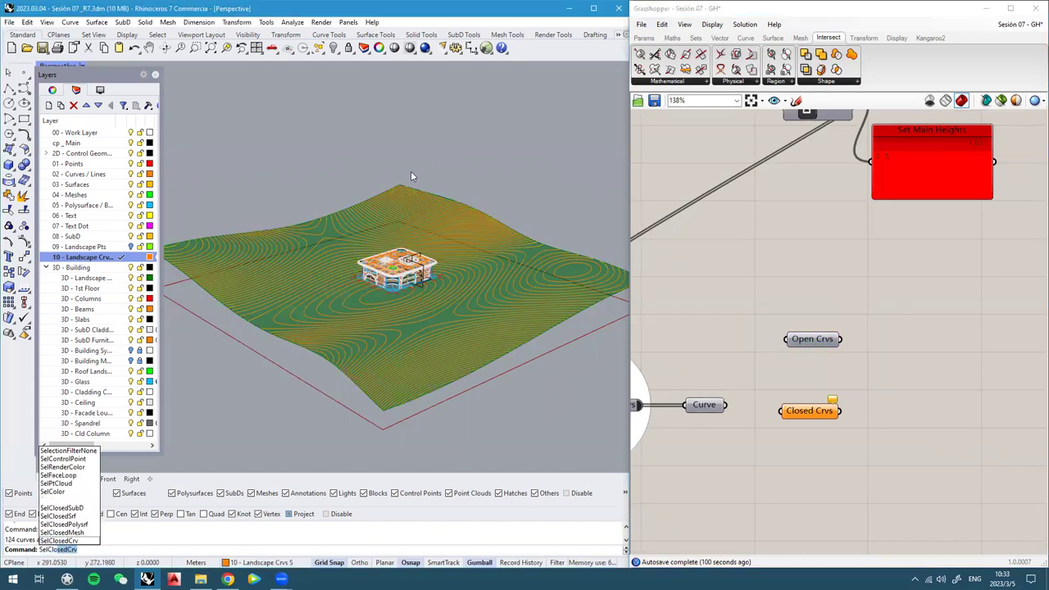
{"action": "key", "text": "Return"}
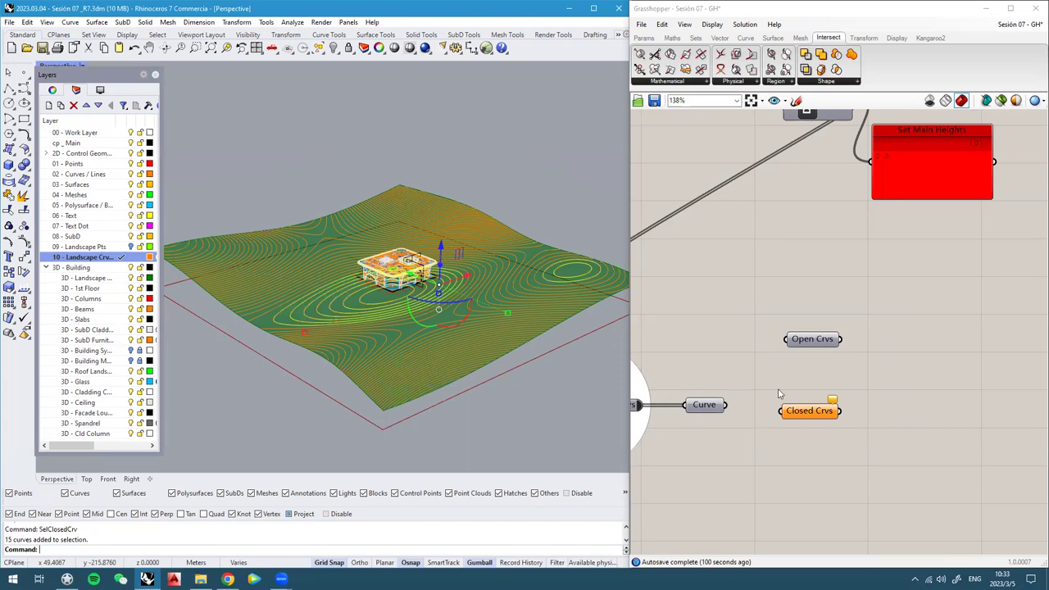
{"action": "right_click", "coordinate": [822, 417]}
{"action": "left_click", "coordinate": [859, 493]}
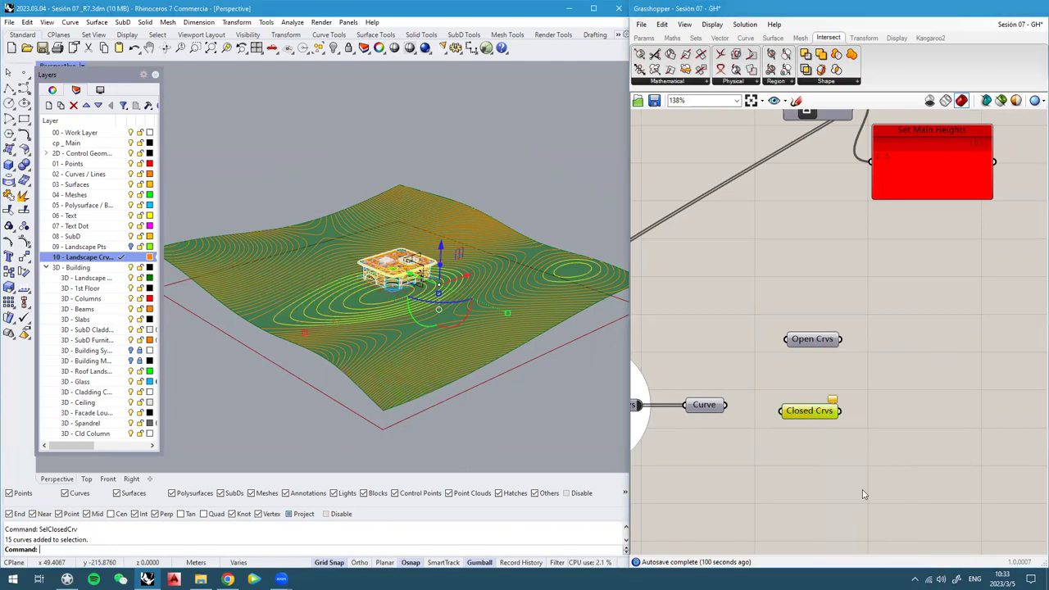
{"action": "left_click", "coordinate": [812, 415]}
{"action": "left_click", "coordinate": [514, 124]}
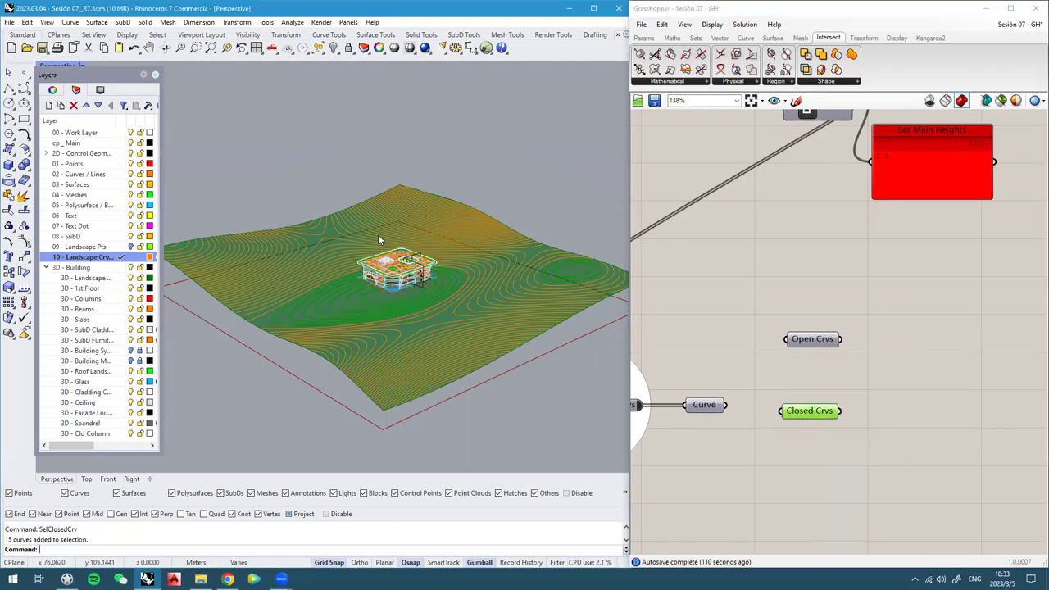
{"action": "right_click_drag", "start_coordinate": [381, 239], "coordinate": [386, 255]}
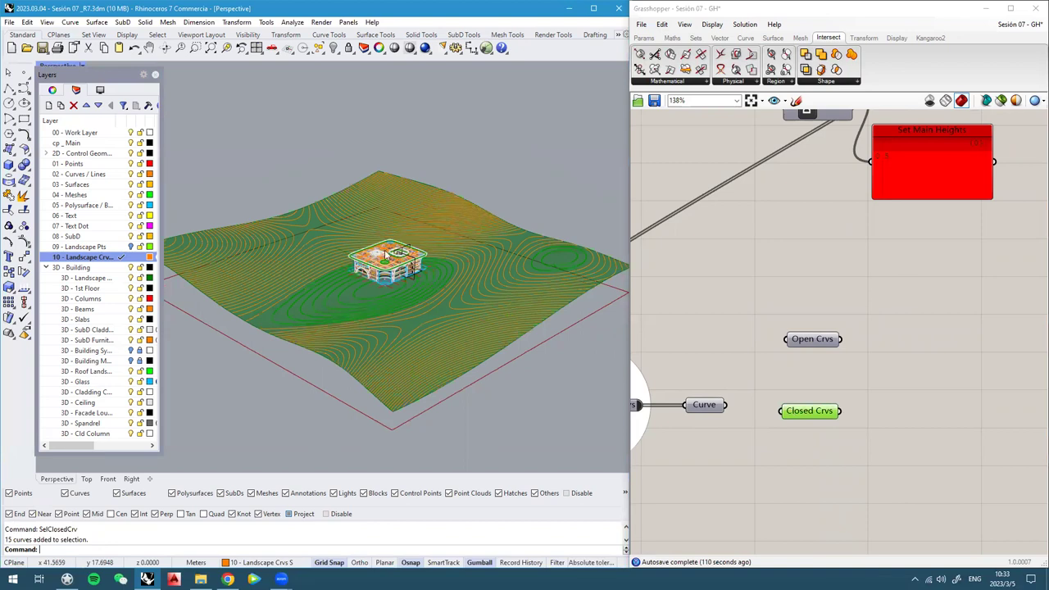
Create a new layer named 11 - Landscape Plines and set its colour to Cyan
{"action": "left_click", "coordinate": [54, 107]}
{"action": "type", "text": "11"}
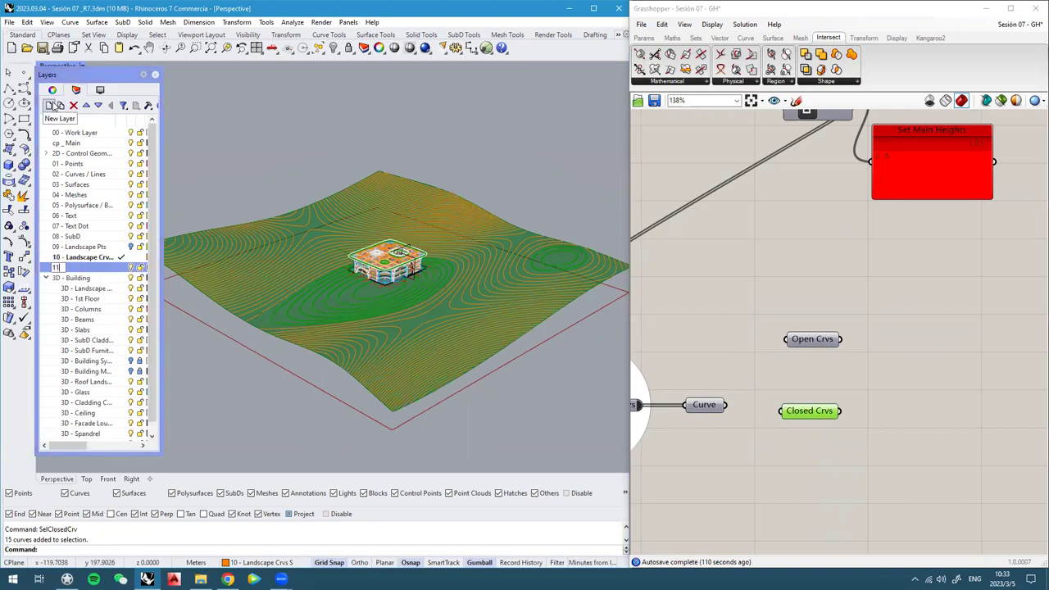
{"action": "type", "text": " - Landscape Plines"}
{"action": "key", "text": "Return"}
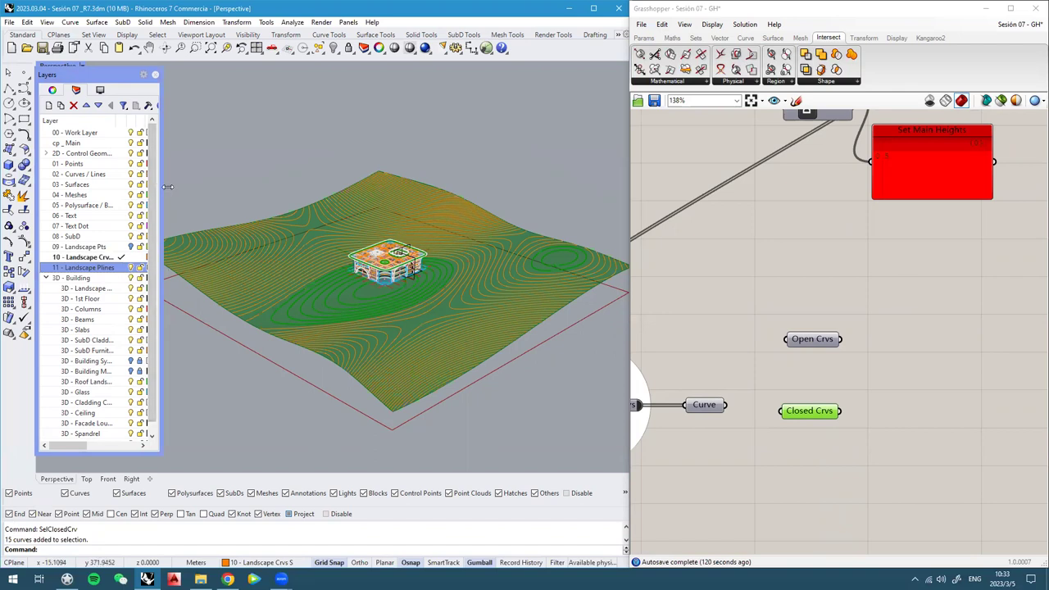
{"action": "left_click_drag", "start_coordinate": [166, 187], "coordinate": [172, 188]}
{"action": "left_click", "coordinate": [149, 267]}
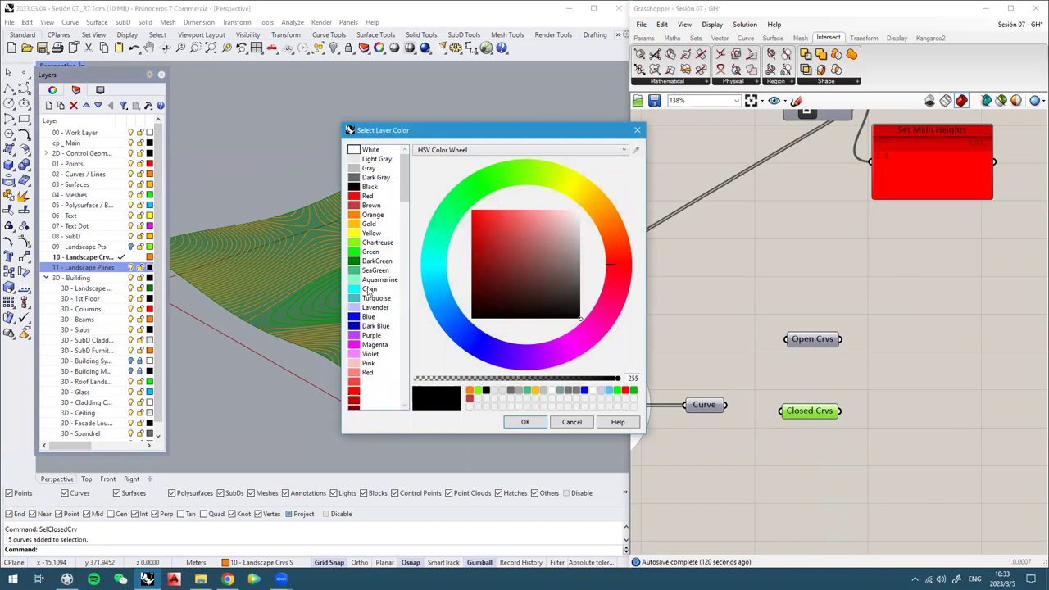
{"action": "left_click", "coordinate": [369, 289]}
{"action": "left_click", "coordinate": [525, 422]}
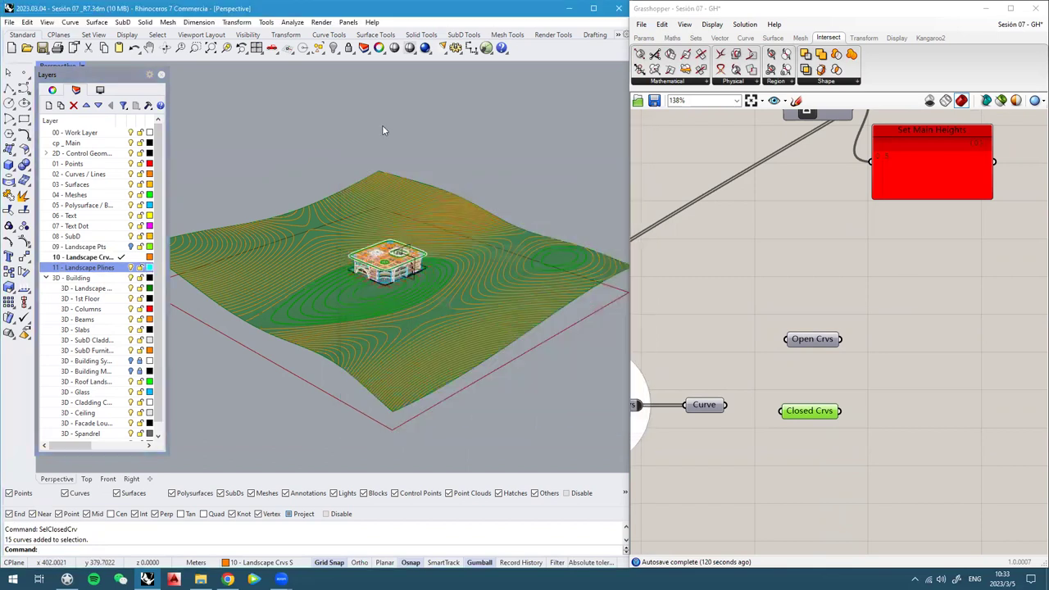
Make 11 - Landscape Plines the current layer and turn off the 10 - Landscape Crvs S layer
{"action": "left_click", "coordinate": [824, 341]}
{"action": "left_click", "coordinate": [121, 269]}
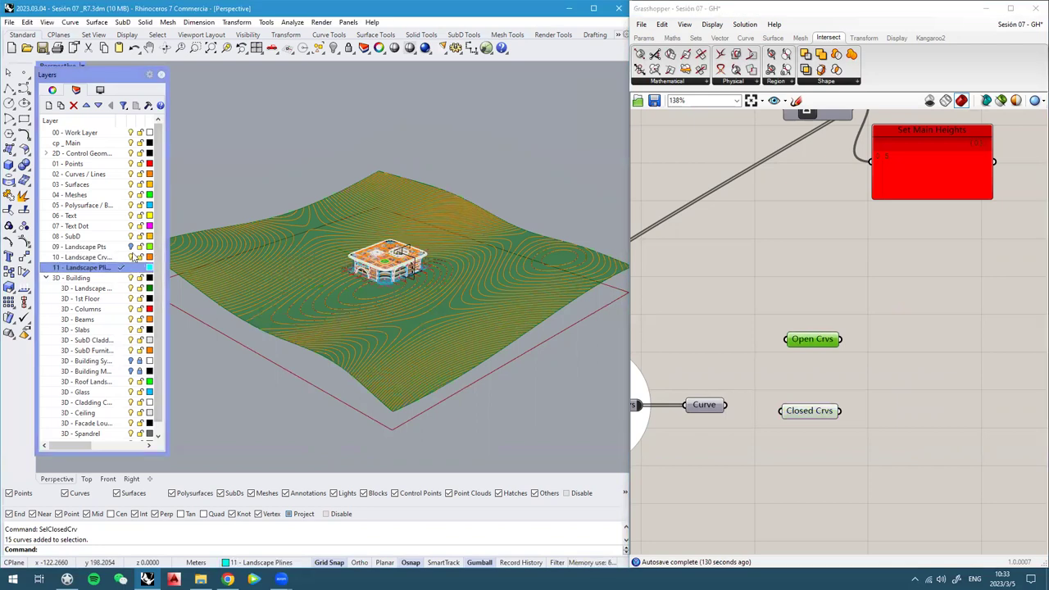
{"action": "left_click", "coordinate": [131, 257]}
{"action": "right_click_drag", "start_coordinate": [468, 340], "coordinate": [456, 330]}
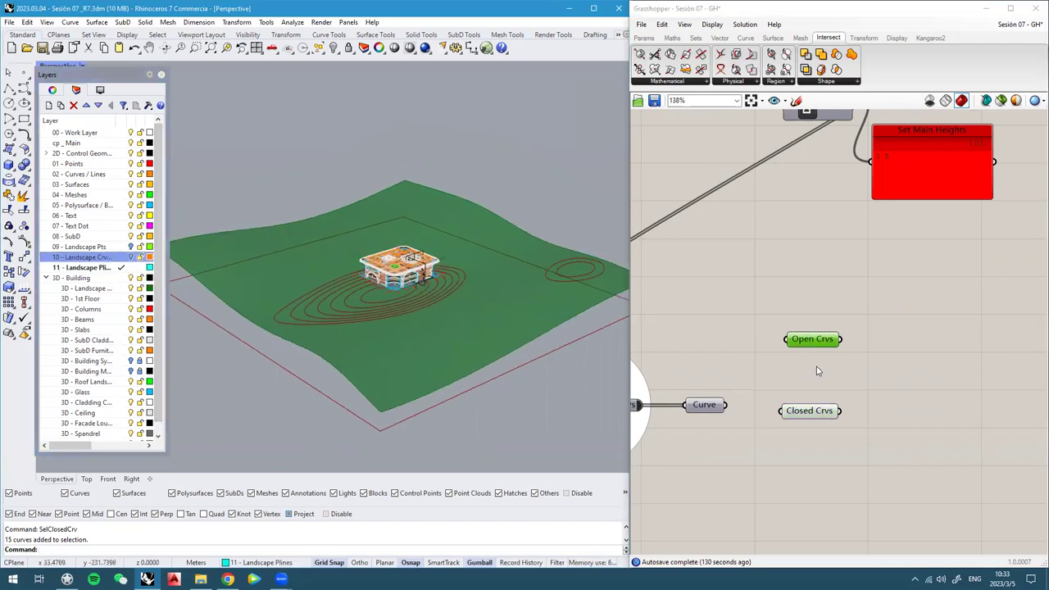
Turn on the Open Crvs parameter's preview and inspect the referenced contours on the terrain
{"action": "right_click_drag", "start_coordinate": [816, 371], "coordinate": [800, 358]}
{"action": "left_click", "coordinate": [799, 395]}
{"action": "left_click", "coordinate": [794, 328]}
{"action": "middle_click", "coordinate": [793, 328]}
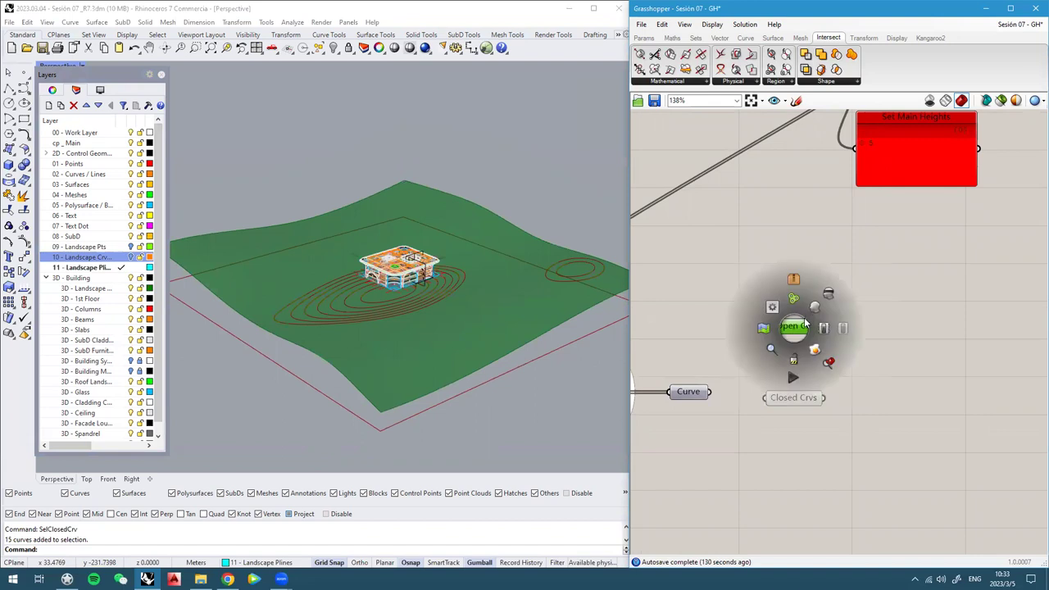
{"action": "left_click", "coordinate": [813, 308]}
{"action": "mouse_move", "coordinate": [456, 286]}
{"action": "right_mouse_down"}
{"action": "mouse_move", "coordinate": [471, 295]}
{"action": "mouse_move", "coordinate": [459, 297]}
{"action": "right_mouse_up"}
{"action": "left_click", "coordinate": [817, 369]}
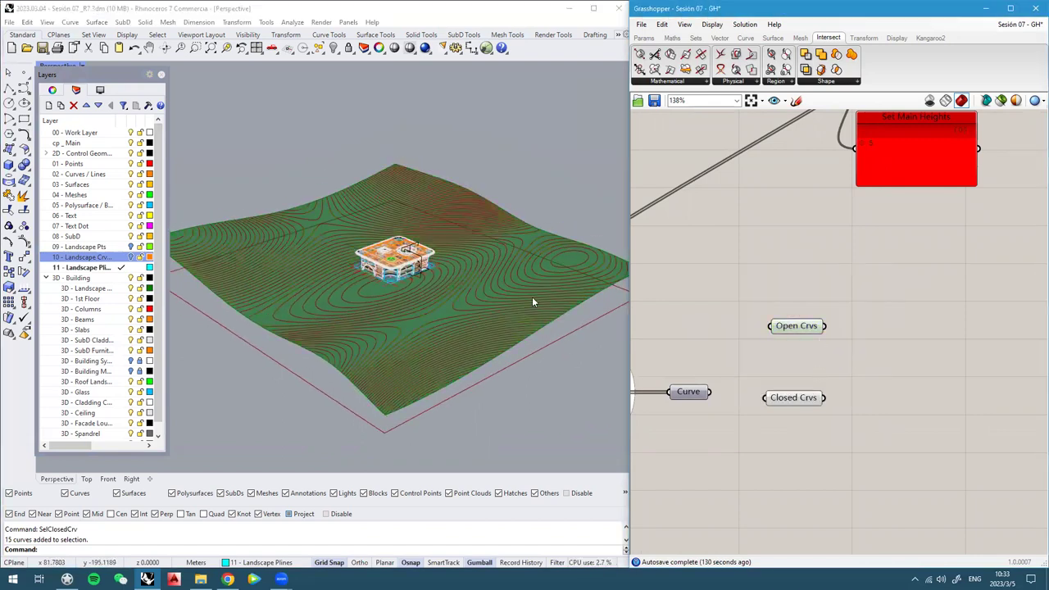
{"action": "right_click_drag", "start_coordinate": [327, 280], "coordinate": [329, 316]}
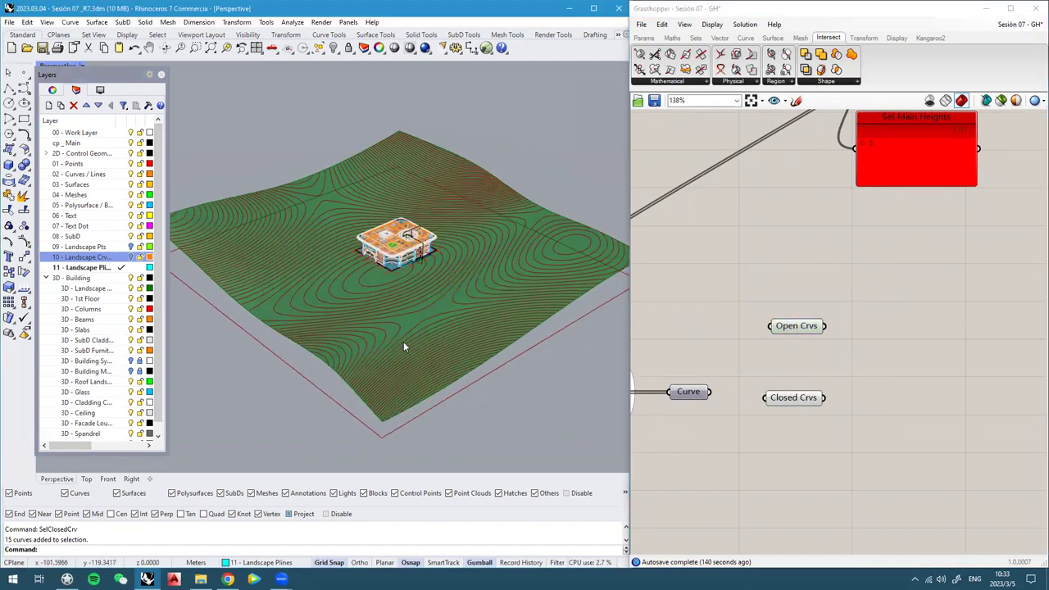
{"action": "scroll", "coordinate": [404, 342], "scroll_direction": "up", "scroll_amount": 3}
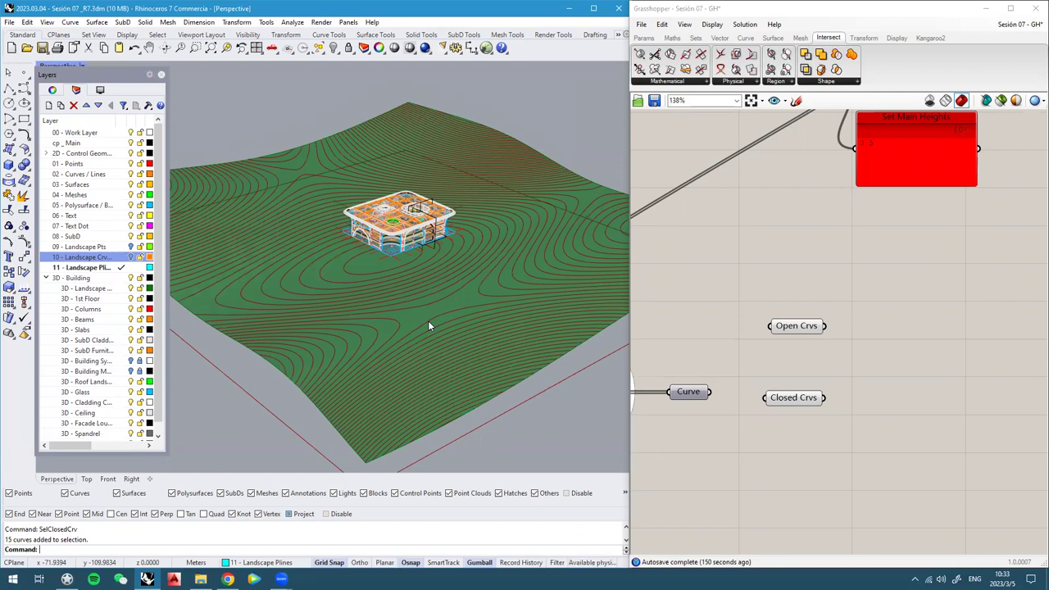
Add a Divide Curve component to the right of Open Crvs and move Closed Crvs further down the canvas
{"action": "double_click", "coordinate": [850, 263]}
{"action": "type", "text": "divi"}
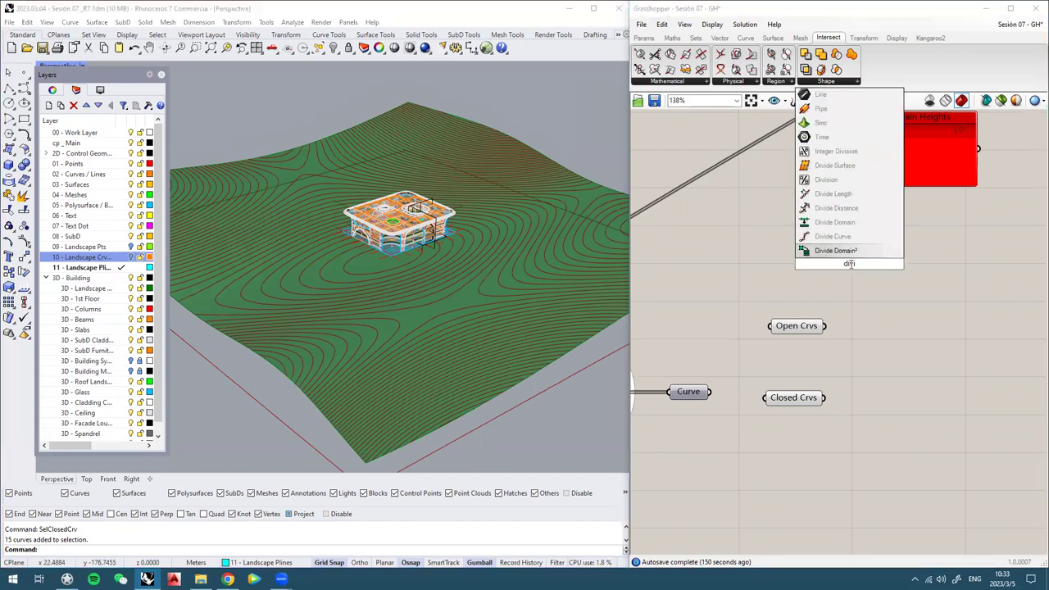
{"action": "left_click", "coordinate": [833, 236]}
{"action": "left_click_drag", "start_coordinate": [862, 298], "coordinate": [960, 371]}
{"action": "right_click_drag", "start_coordinate": [960, 371], "coordinate": [910, 364]}
{"action": "left_click_drag", "start_coordinate": [881, 331], "coordinate": [902, 342]}
{"action": "left_click_drag", "start_coordinate": [752, 399], "coordinate": [758, 519]}
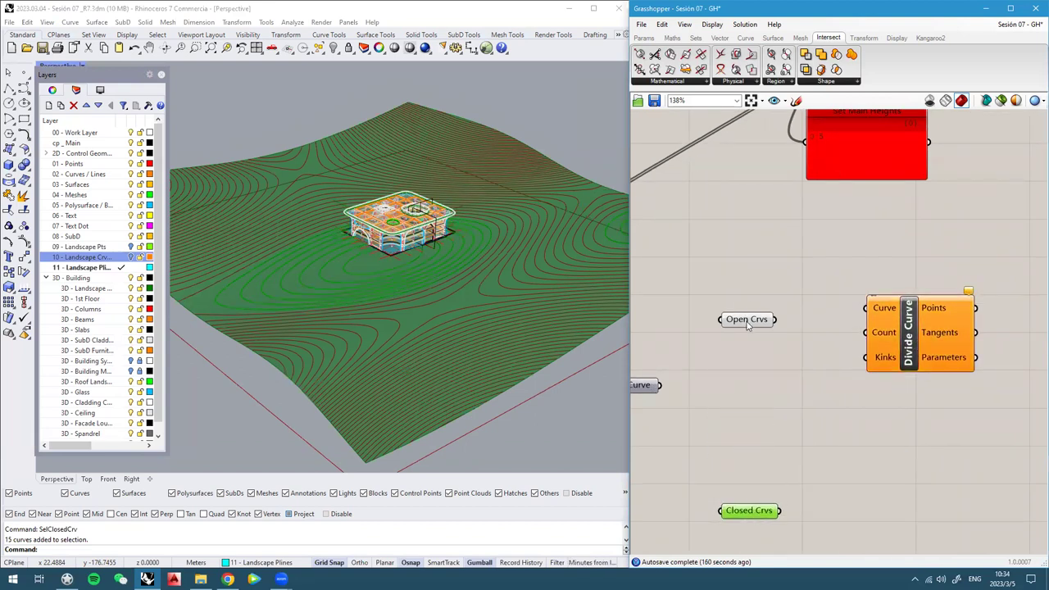
Connect Open Crvs to the Divide Curve component's Curve input, align the component and check its Count input
{"action": "left_click", "coordinate": [747, 324]}
{"action": "left_click_drag", "start_coordinate": [754, 312], "coordinate": [846, 299]}
{"action": "left_click_drag", "start_coordinate": [894, 345], "coordinate": [904, 359]}
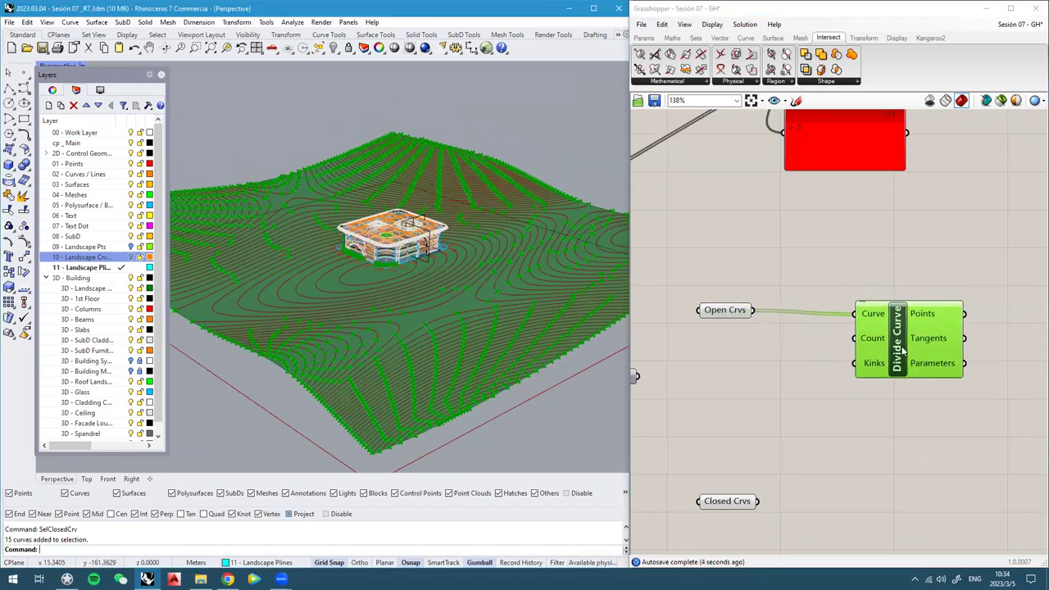
{"action": "left_click_drag", "start_coordinate": [902, 350], "coordinate": [904, 347]}
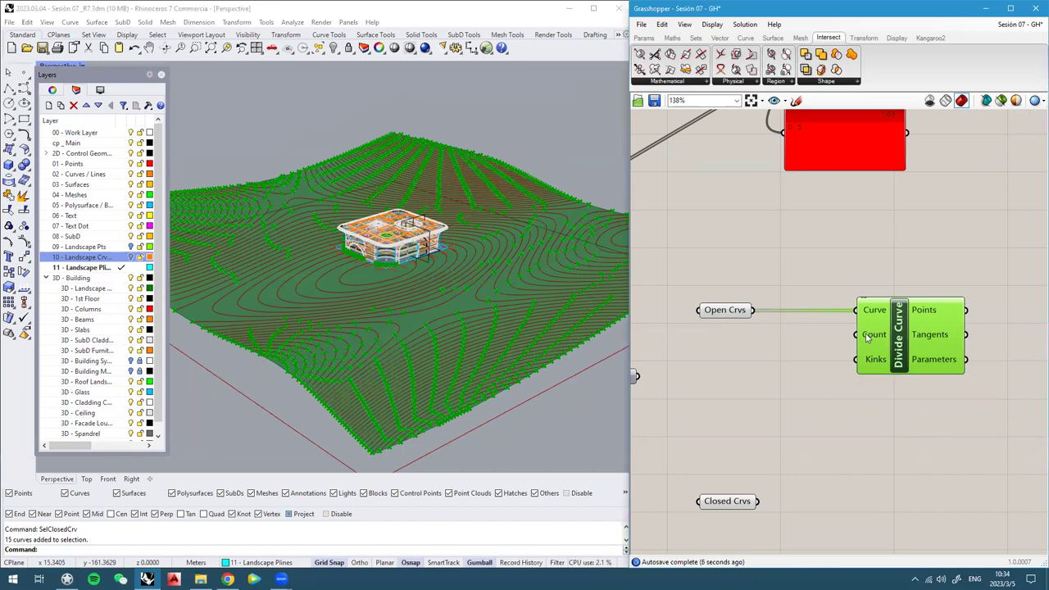
{"action": "scroll", "coordinate": [867, 337], "scroll_direction": "up", "scroll_amount": 2}
{"action": "mouse_move", "coordinate": [873, 340]}
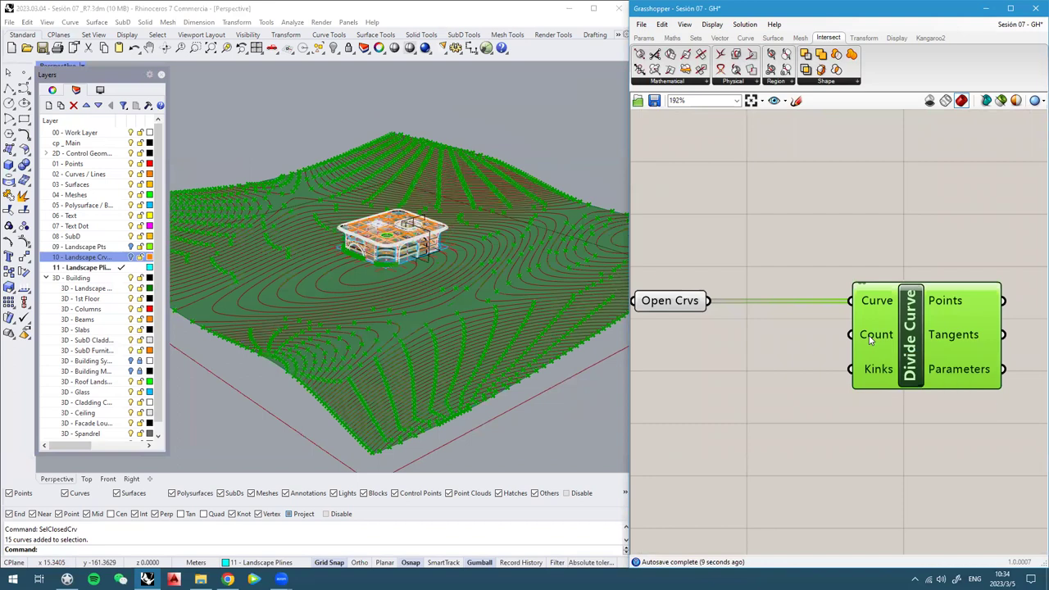
{"action": "scroll", "coordinate": [870, 340], "scroll_direction": "down", "scroll_amount": 2}
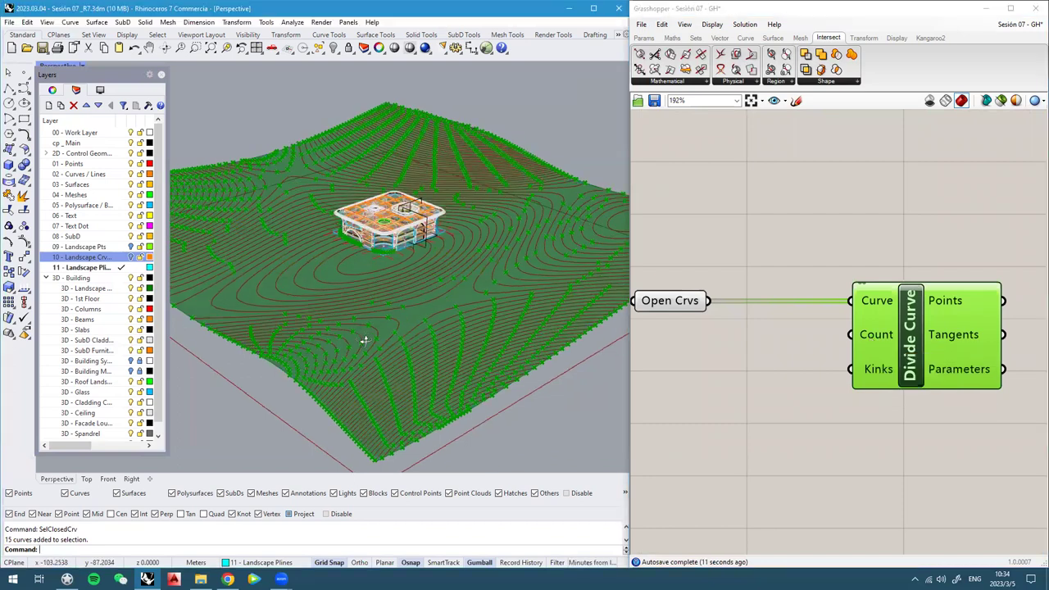
Add a Divide Distance component below the Divide Curve component
{"action": "double_click", "coordinate": [740, 407]}
{"action": "type", "text": "divi"}
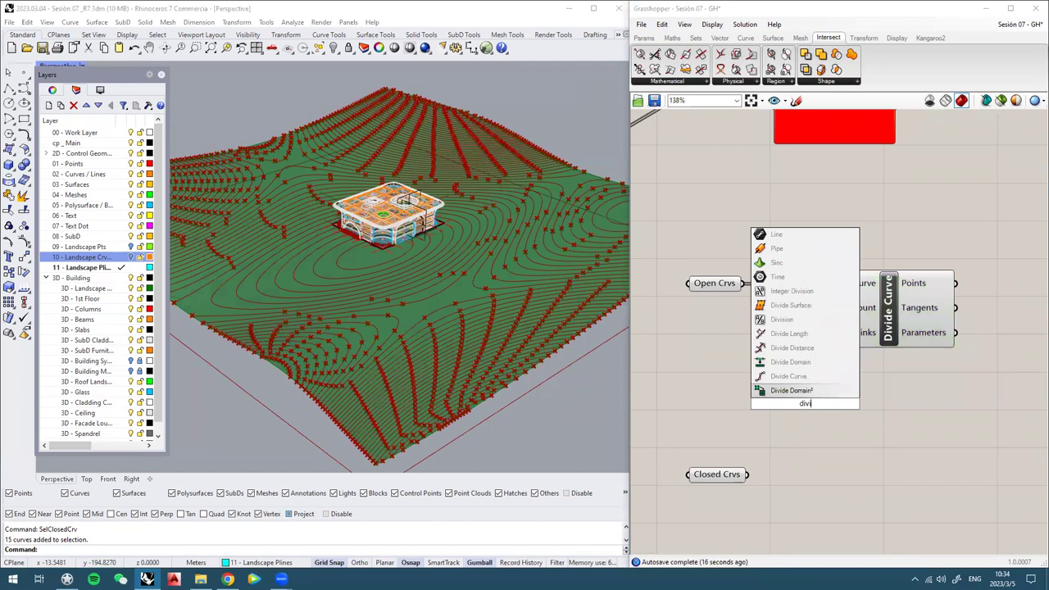
{"action": "left_click", "coordinate": [793, 349]}
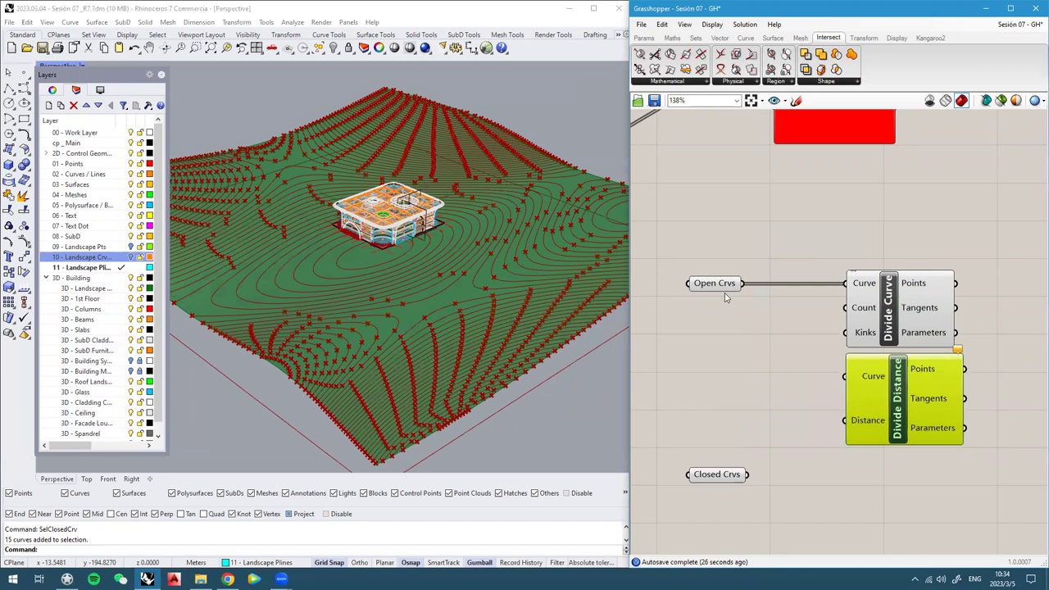
Connect Open Crvs to Divide Distance's Curve input, move Closed Crvs further down, and wire a 1.00 number slider into Distance
{"action": "left_click_drag", "start_coordinate": [743, 284], "coordinate": [842, 376]}
{"action": "right_click_drag", "start_coordinate": [870, 432], "coordinate": [874, 401]}
{"action": "left_click_drag", "start_coordinate": [728, 449], "coordinate": [726, 505]}
{"action": "double_click", "coordinate": [746, 402]}
{"action": "type", "text": "1"}
{"action": "key", "text": "Return"}
{"action": "left_click_drag", "start_coordinate": [817, 401], "coordinate": [833, 412]}
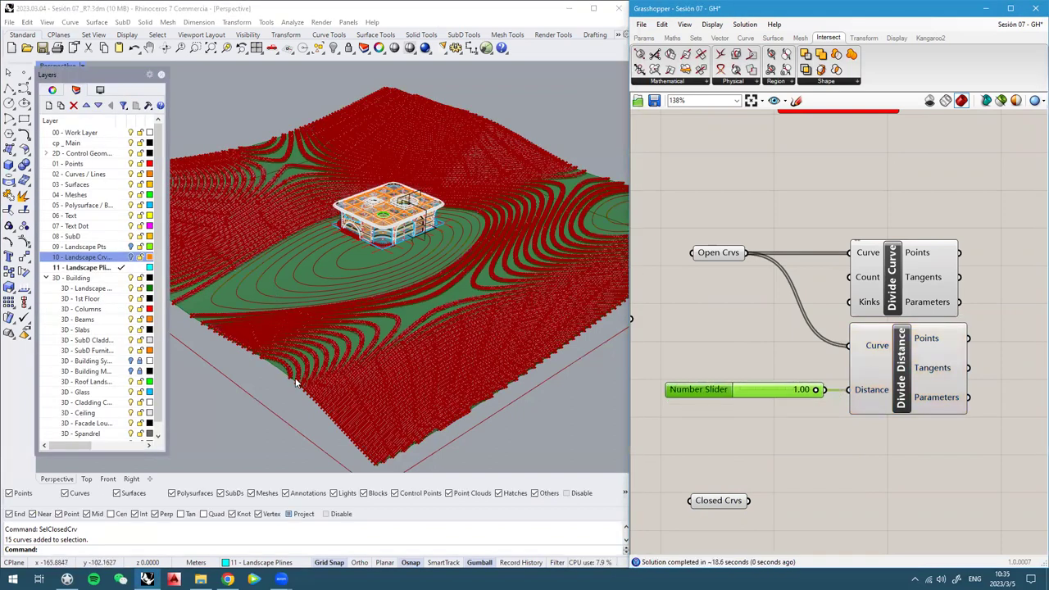
Inspect the distance-based points on the contours and move the Divide Curve and Divide Distance components further right and apart
{"action": "scroll", "coordinate": [289, 375], "scroll_direction": "up", "scroll_amount": 6}
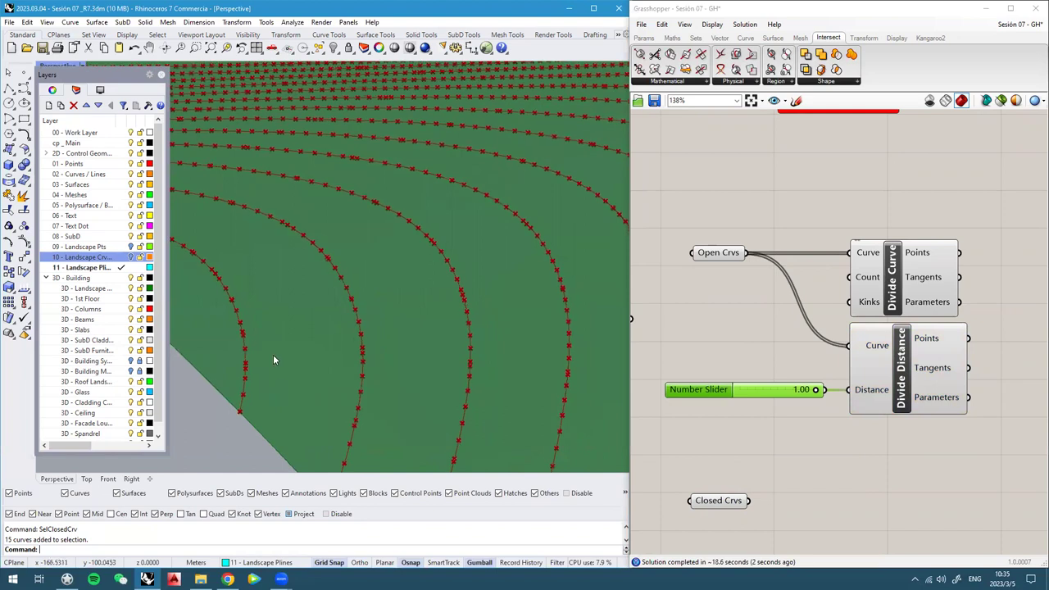
{"action": "right_click_drag", "start_coordinate": [240, 324], "coordinate": [430, 320]}
{"action": "scroll", "coordinate": [352, 352], "scroll_direction": "down", "scroll_amount": 5}
{"action": "right_click_drag", "start_coordinate": [352, 353], "coordinate": [324, 318]}
{"action": "left_click", "coordinate": [903, 390]}
{"action": "left_click", "coordinate": [919, 377]}
{"action": "left_click_drag", "start_coordinate": [912, 300], "coordinate": [952, 255]}
{"action": "left_click_drag", "start_coordinate": [894, 387], "coordinate": [927, 385]}
{"action": "right_click_drag", "start_coordinate": [793, 325], "coordinate": [792, 312]}
{"action": "left_click", "coordinate": [793, 311]}
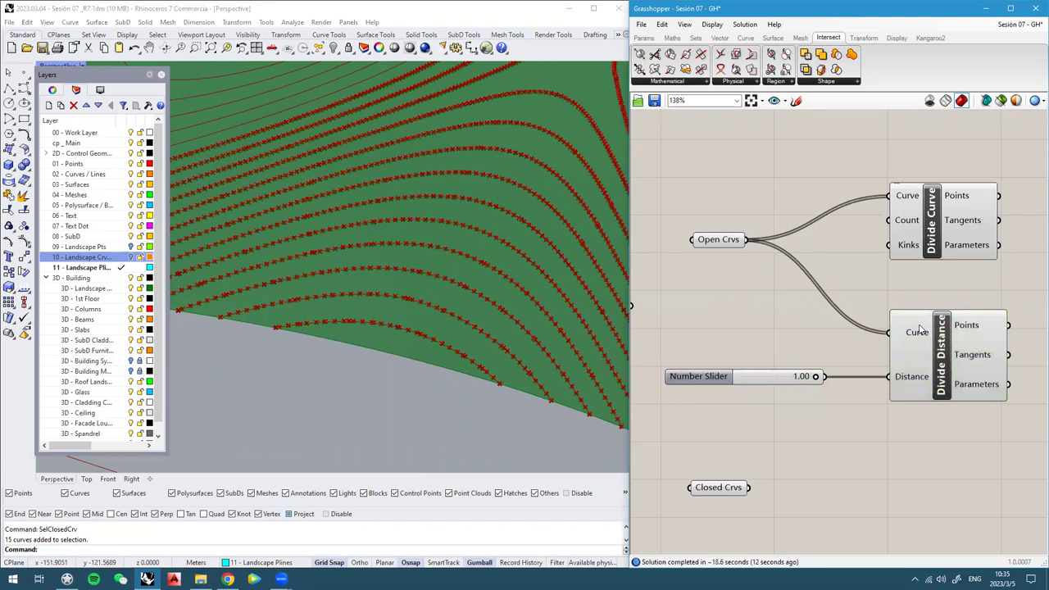
Graft the Divide Distance component's Curve input and inspect the division points across the terrain
{"action": "right_click", "coordinate": [920, 329]}
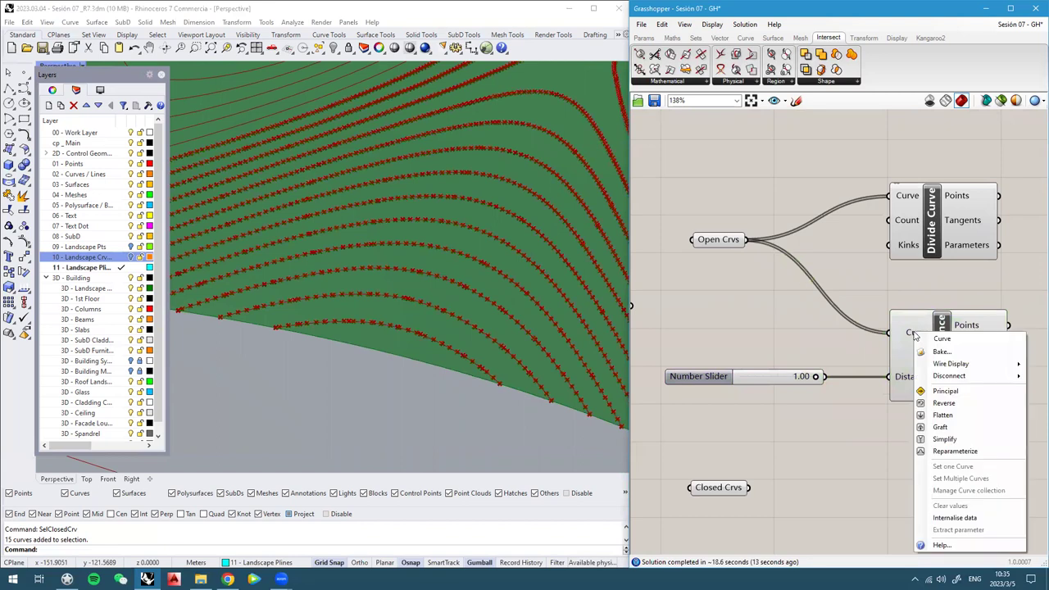
{"action": "left_click", "coordinate": [940, 427]}
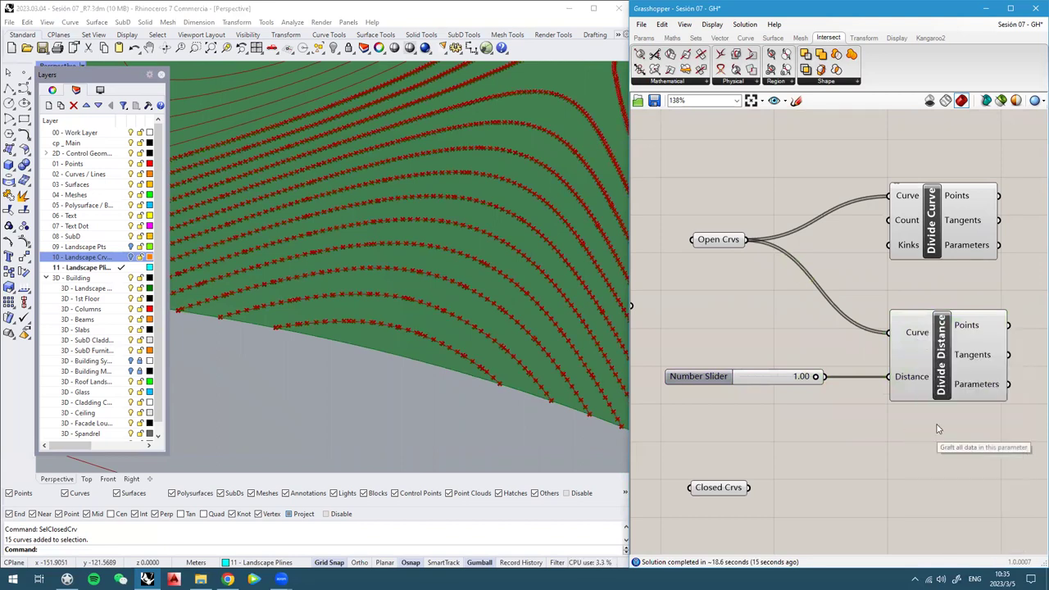
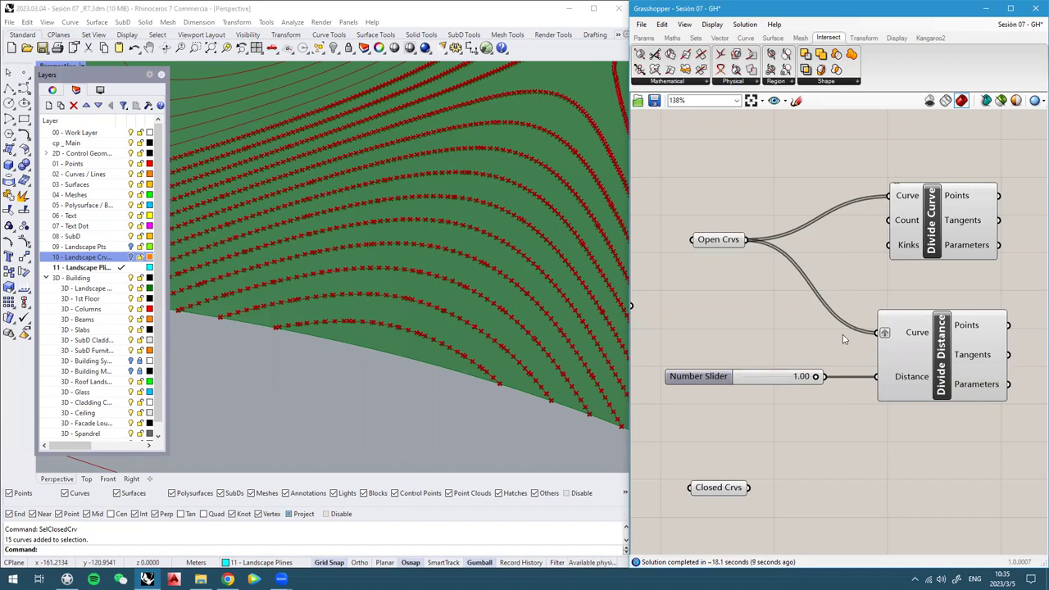
{"action": "scroll", "coordinate": [843, 335], "scroll_direction": "down", "scroll_amount": 2}
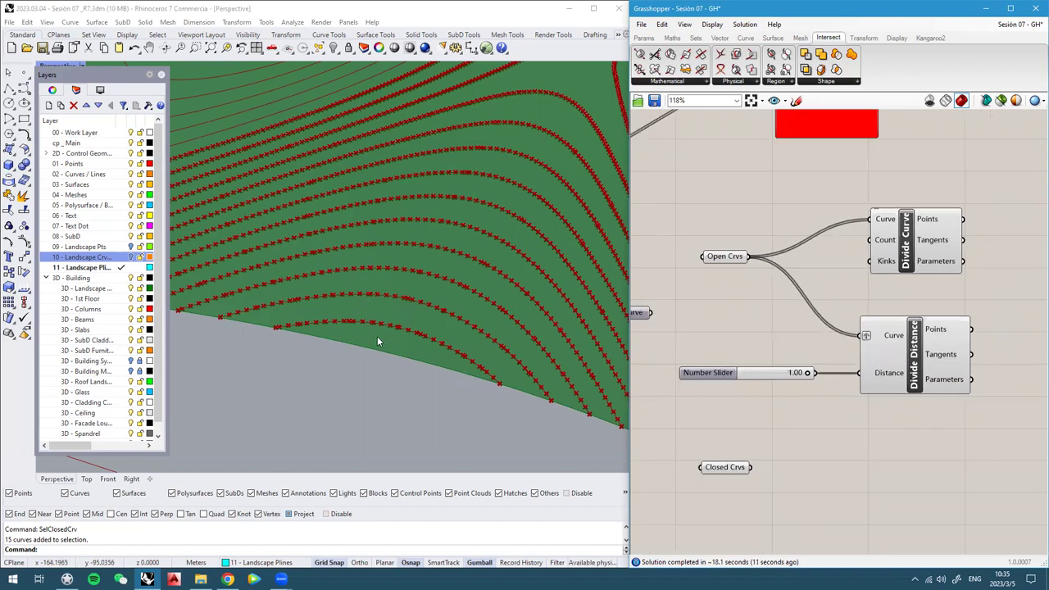
{"action": "scroll", "coordinate": [377, 336], "scroll_direction": "down", "scroll_amount": 5}
{"action": "right_click_drag", "start_coordinate": [366, 269], "coordinate": [332, 261]}
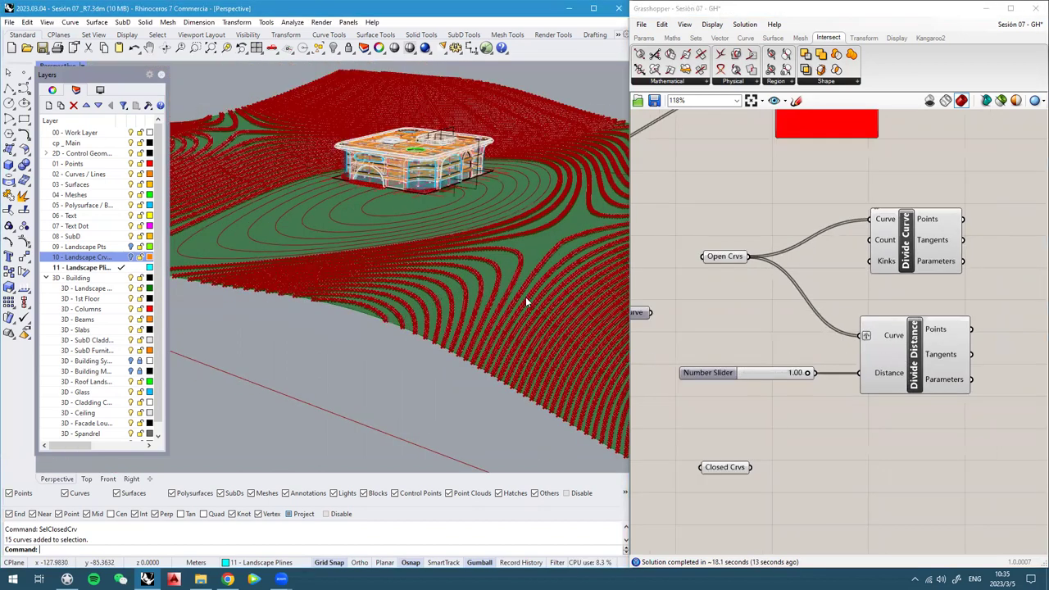
{"action": "scroll", "coordinate": [525, 296], "scroll_direction": "up", "scroll_amount": 2}
{"action": "right_click_drag", "start_coordinate": [887, 339], "coordinate": [884, 312]}
{"action": "scroll", "coordinate": [885, 310], "scroll_direction": "up", "scroll_amount": 2}
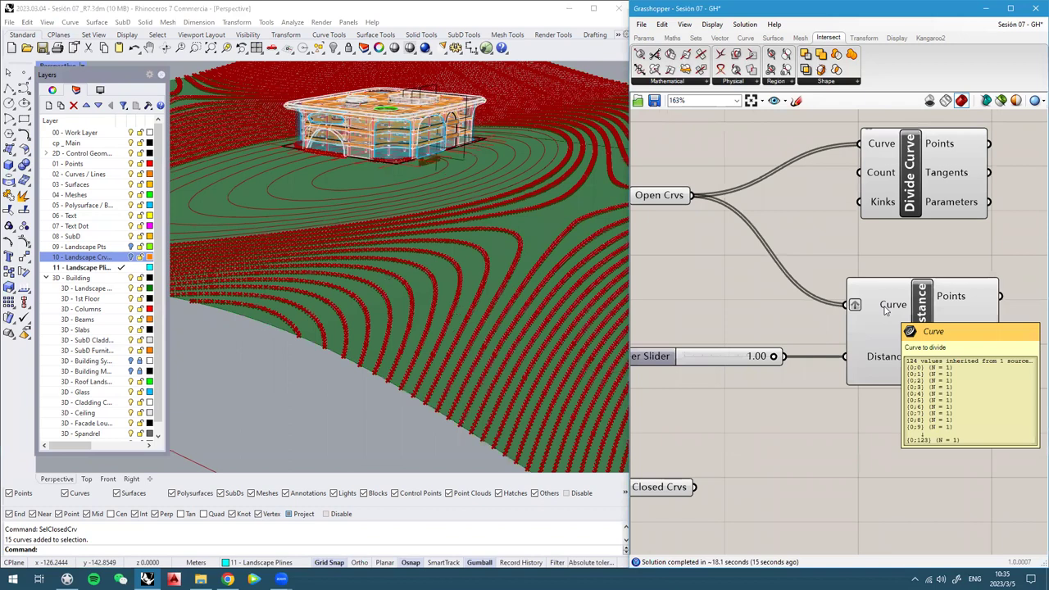
Remove the graft from the Divide Distance component's Curve input
{"action": "left_click", "coordinate": [886, 308]}
{"action": "right_click", "coordinate": [885, 308]}
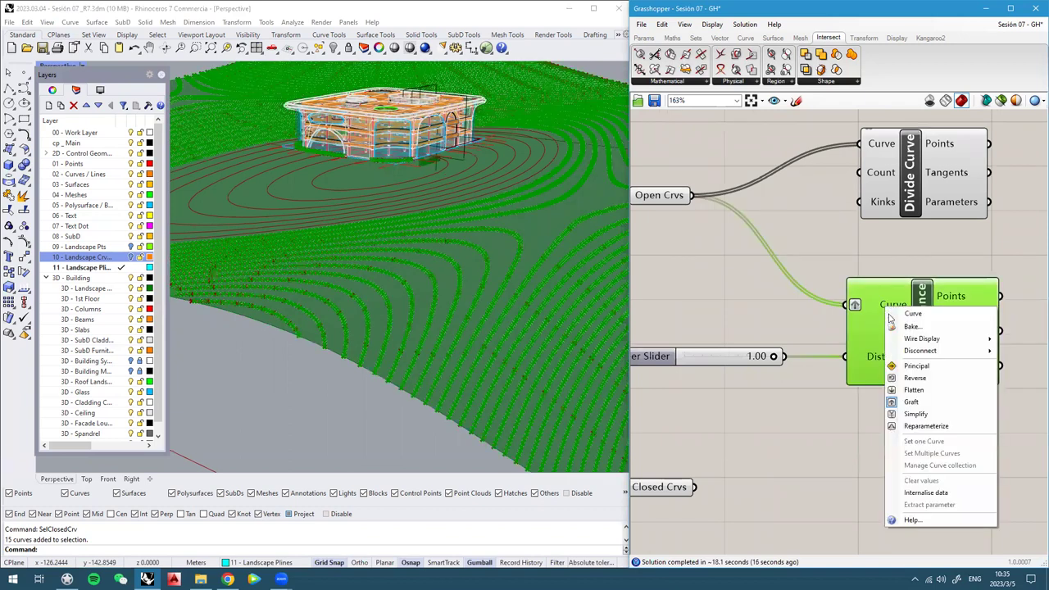
{"action": "left_click", "coordinate": [913, 402]}
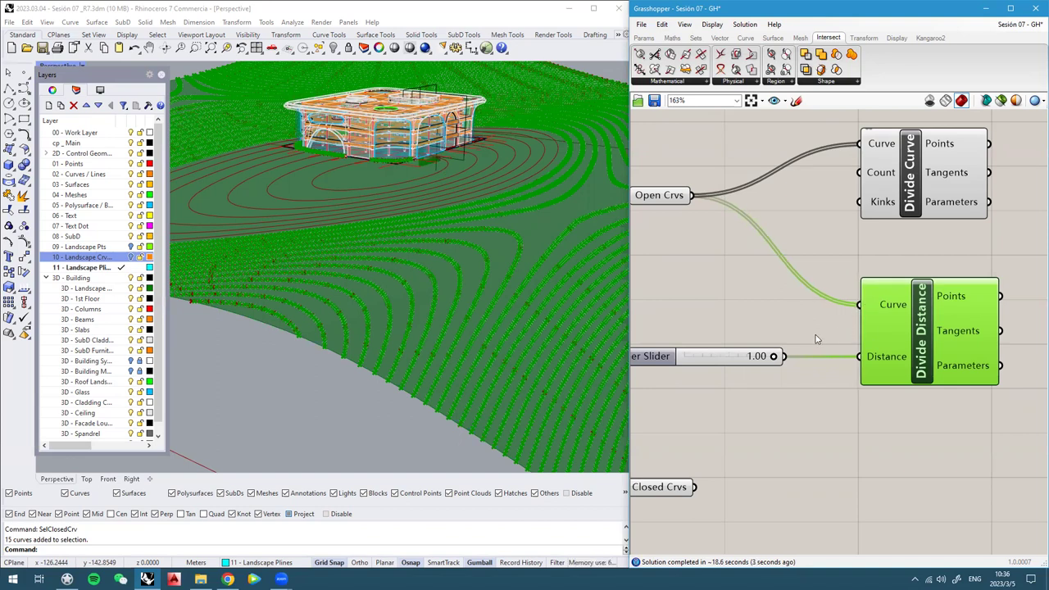
Disconnect Open Crvs from the Divide Distance component and move that component with its number slider to the right
{"action": "scroll", "coordinate": [728, 246], "scroll_direction": "down", "scroll_amount": 1}
{"action": "left_click", "coordinate": [669, 203]}
{"action": "right_click_drag", "start_coordinate": [334, 260], "coordinate": [370, 283]}
{"action": "right_click_drag", "start_coordinate": [839, 280], "coordinate": [856, 294]}
{"action": "left_click_drag", "start_coordinate": [715, 219], "coordinate": [857, 311], "text": "ctrl"}
{"action": "scroll", "coordinate": [869, 326], "scroll_direction": "down", "scroll_amount": 2}
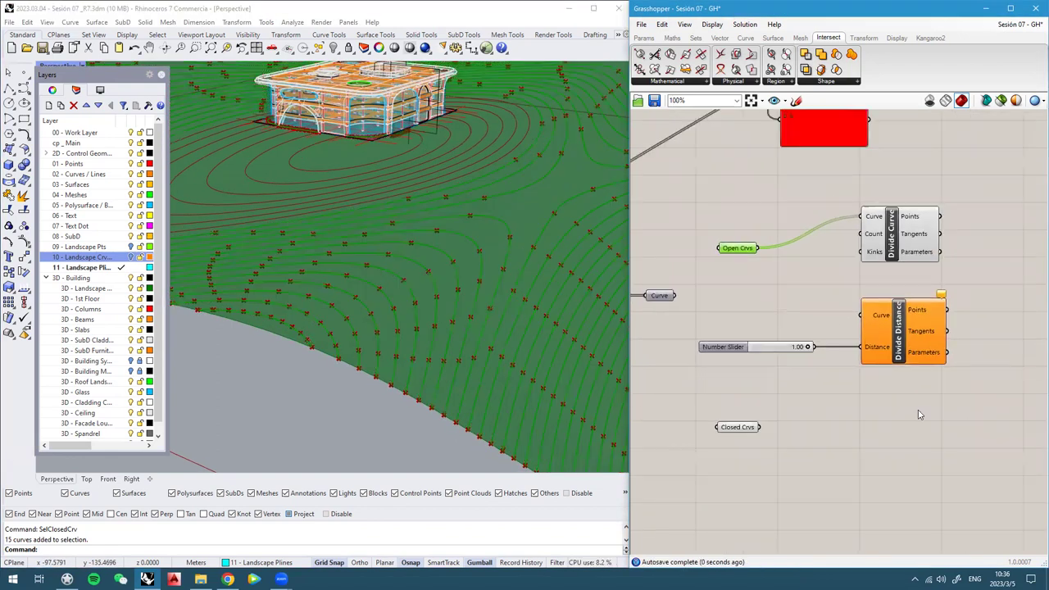
{"action": "scroll", "coordinate": [910, 330], "scroll_direction": "up", "scroll_amount": 3}
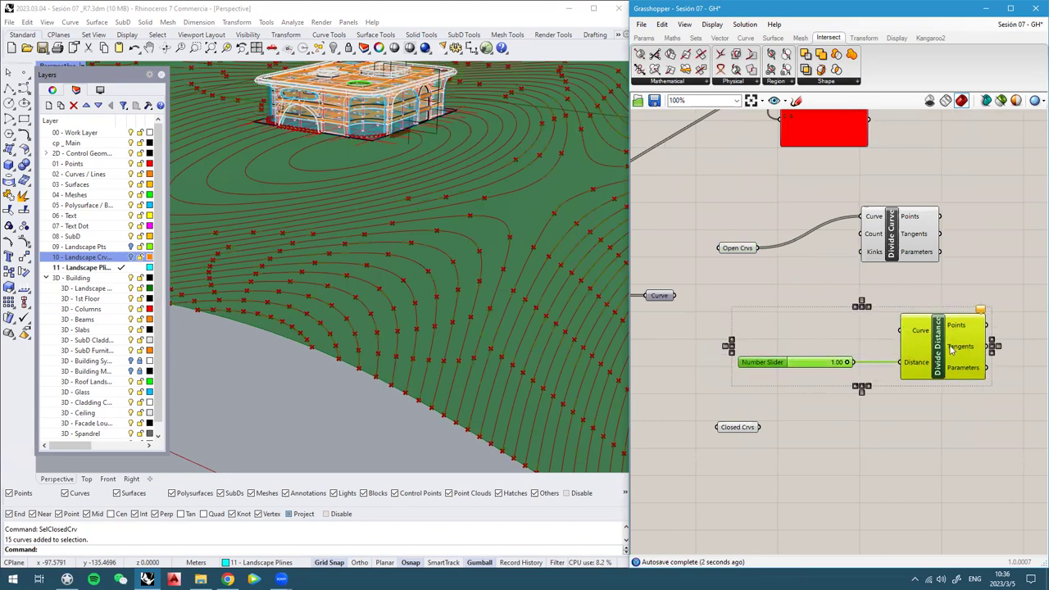
{"action": "right_click_drag", "start_coordinate": [498, 292], "coordinate": [303, 323]}
Add a Length component below Open Crvs, connect the curves to it, and move Divide Distance with its slider out of the way
{"action": "double_click", "coordinate": [780, 304]}
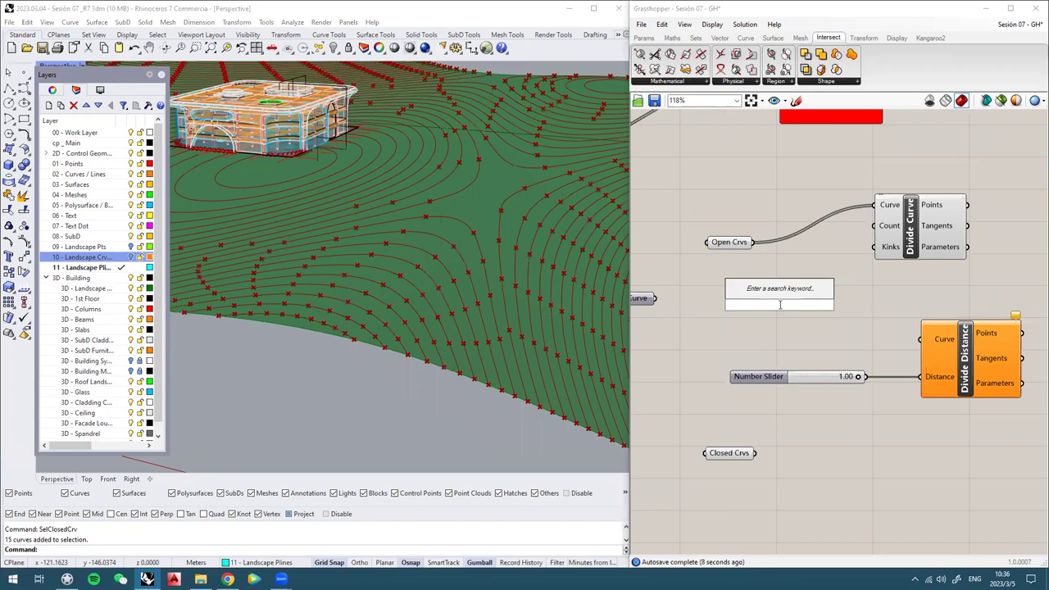
{"action": "type", "text": "lengt"}
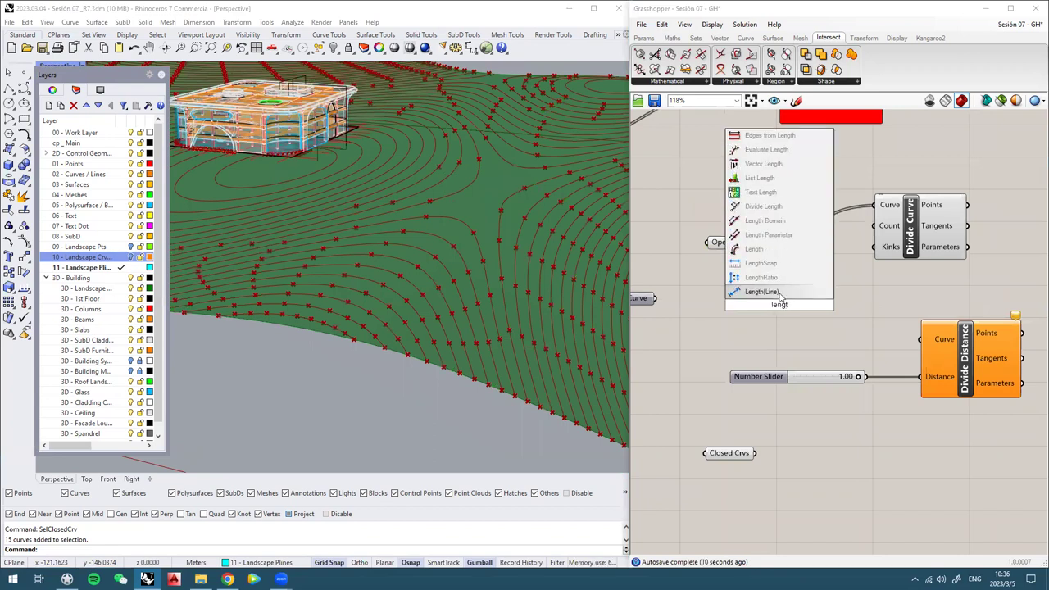
{"action": "left_click", "coordinate": [771, 250]}
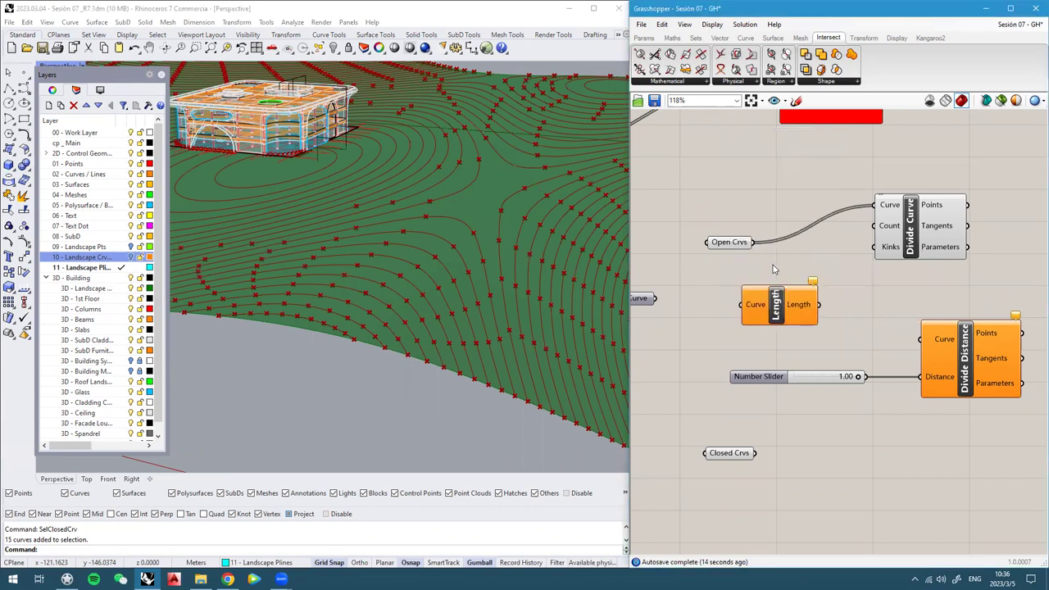
{"action": "left_click_drag", "start_coordinate": [752, 250], "coordinate": [783, 307]}
{"action": "right_click_drag", "start_coordinate": [910, 340], "coordinate": [837, 322]}
{"action": "left_click_drag", "start_coordinate": [968, 416], "coordinate": [764, 349]}
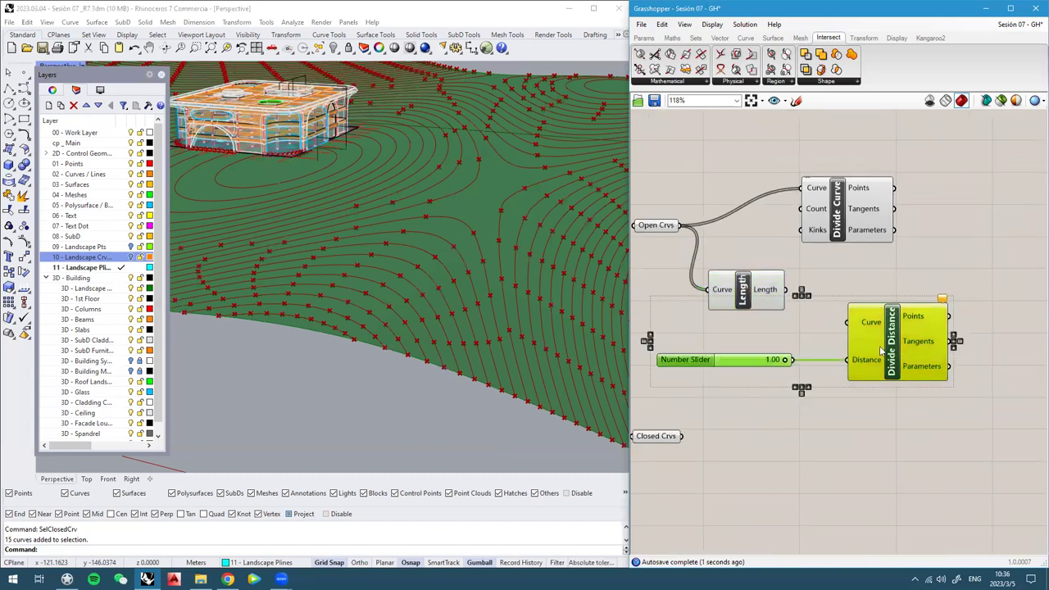
{"action": "left_click_drag", "start_coordinate": [887, 344], "coordinate": [954, 380]}
Add a Panel to the right of the Length component and connect the Length output to it
{"action": "double_click", "coordinate": [833, 283]}
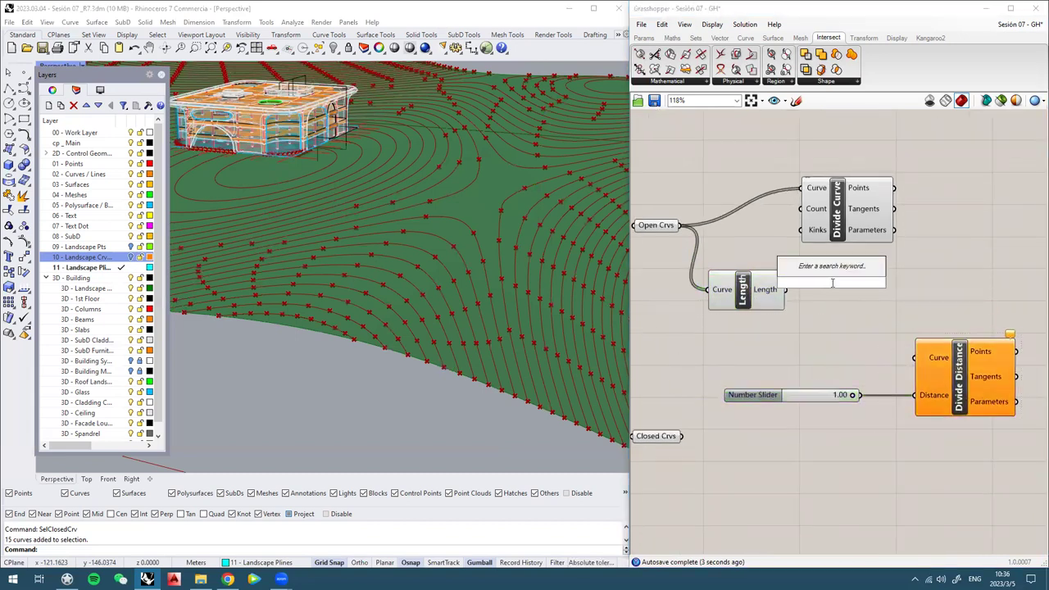
{"action": "type", "text": "//"}
{"action": "key", "text": "Return"}
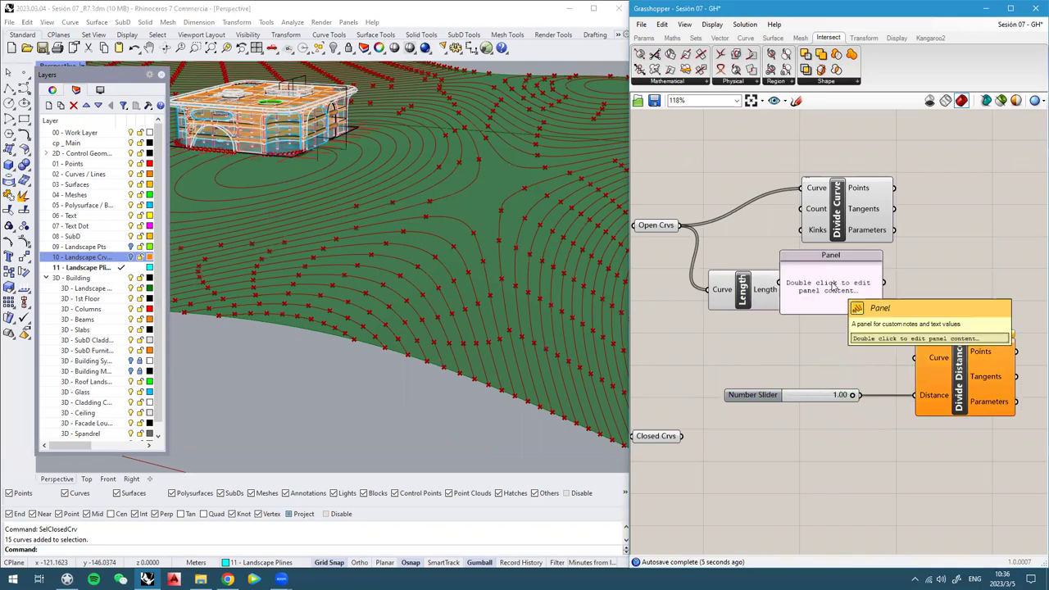
{"action": "left_click_drag", "start_coordinate": [784, 291], "coordinate": [834, 292]}
{"action": "mouse_move", "coordinate": [901, 277]}
{"action": "left_mouse_down"}
{"action": "mouse_move", "coordinate": [905, 321]}
{"action": "mouse_move", "coordinate": [899, 270]}
{"action": "left_mouse_up"}
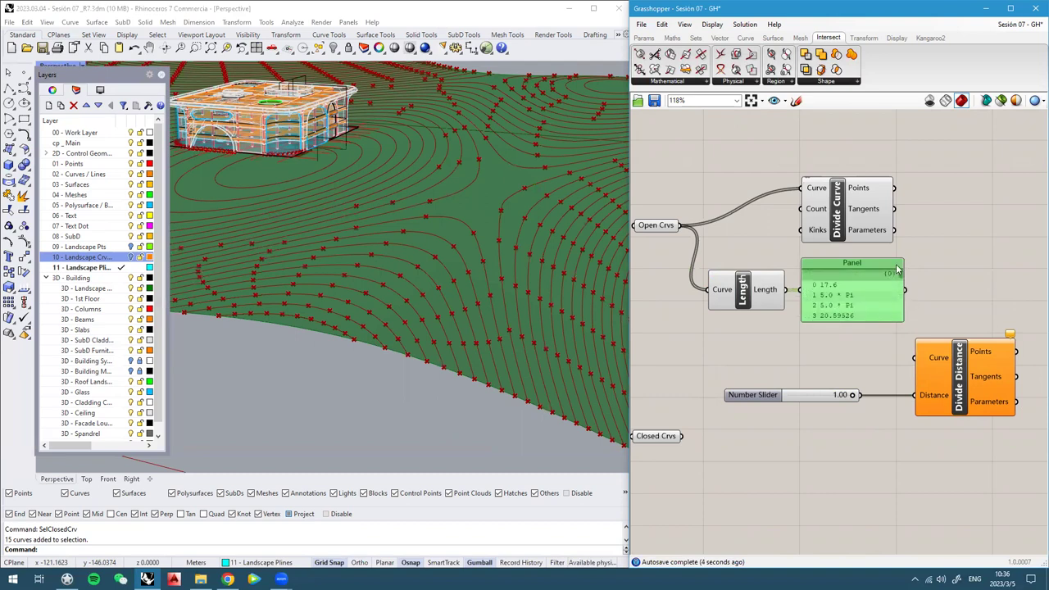
Move the Divide Curve component up and to the right and shift Divide Distance down to free space beside the Length panel
{"action": "right_click_drag", "start_coordinate": [850, 320], "coordinate": [864, 340]}
{"action": "left_click_drag", "start_coordinate": [852, 219], "coordinate": [893, 205]}
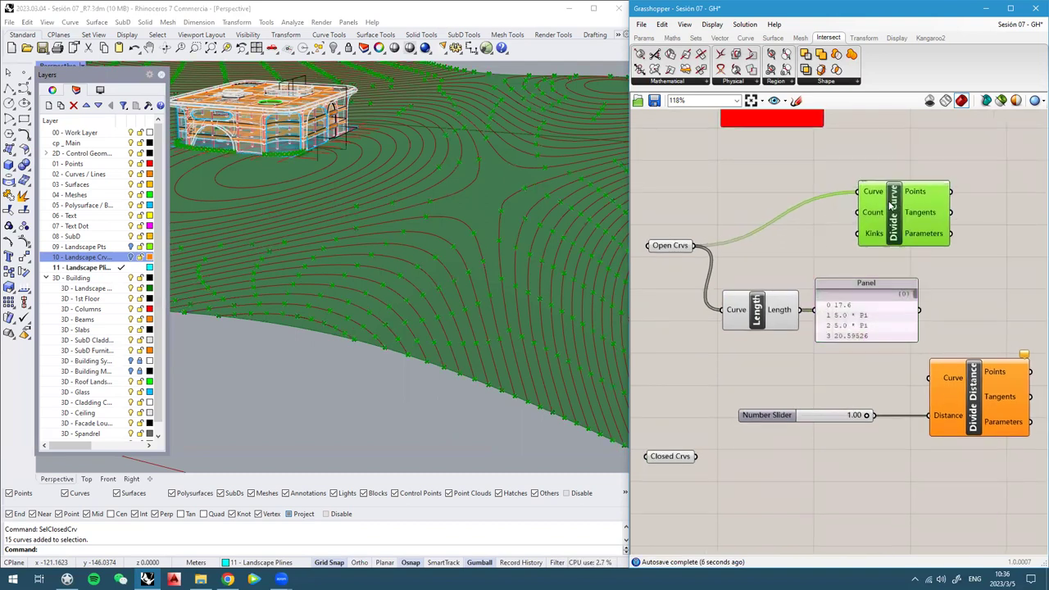
{"action": "left_click", "coordinate": [761, 313]}
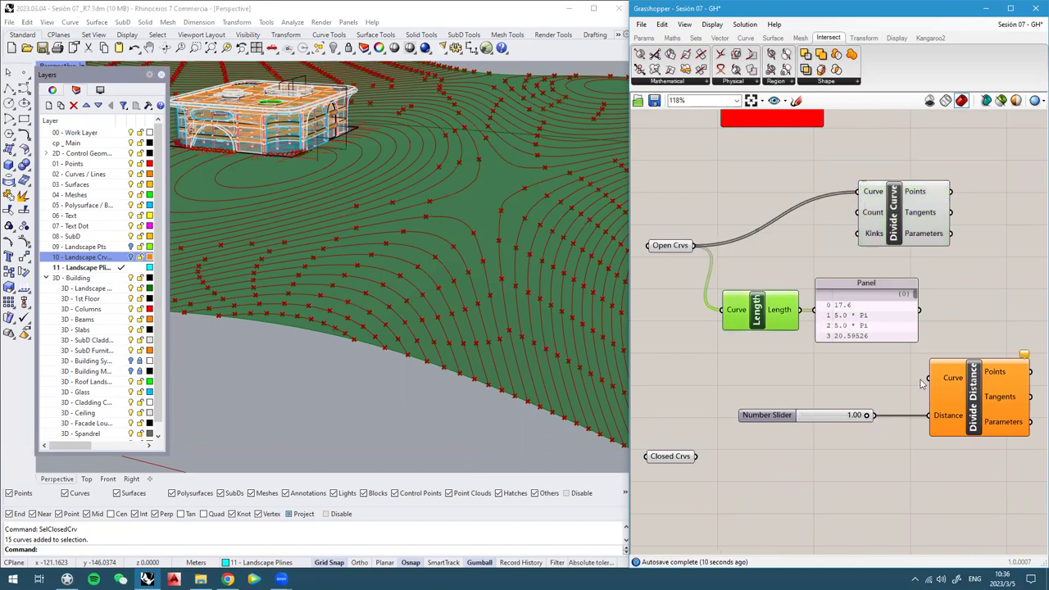
{"action": "right_click_drag", "start_coordinate": [928, 380], "coordinate": [885, 368]}
{"action": "left_click_drag", "start_coordinate": [919, 389], "coordinate": [951, 406]}
Add a Division component and connect the Length output to input A and the number slider to input B
{"action": "left_click", "coordinate": [927, 294]}
{"action": "double_click", "coordinate": [929, 299]}
{"action": "type", "text": "Division"}
{"action": "key", "text": "Return"}
{"action": "left_click", "coordinate": [883, 354]}
{"action": "left_click_drag", "start_coordinate": [754, 300], "coordinate": [930, 312]}
{"action": "left_click_drag", "start_coordinate": [829, 404], "coordinate": [908, 323]}
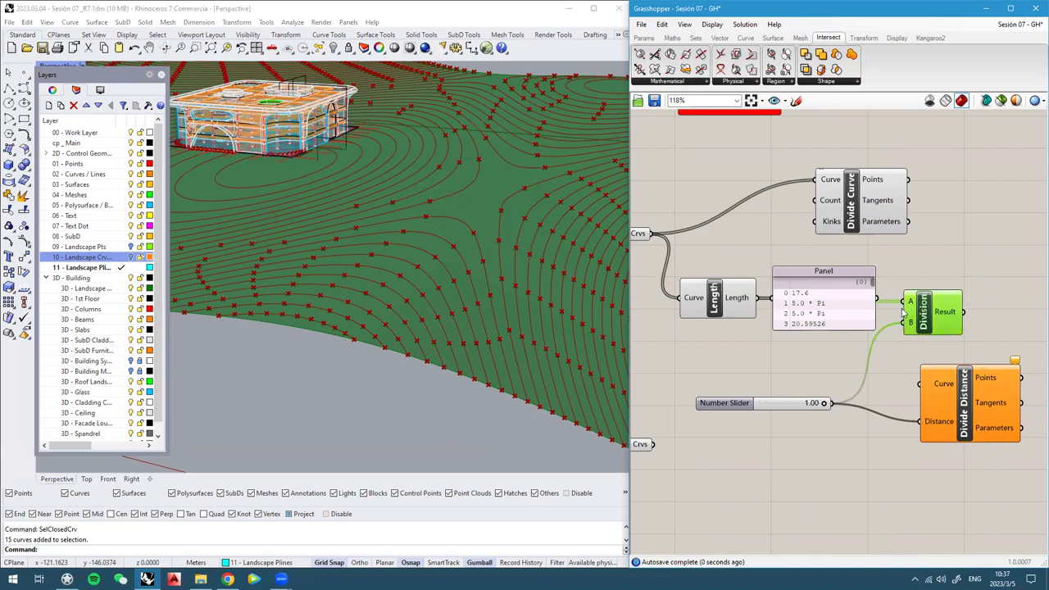
Move the number slider up beneath the Length panel and set its value to 0.50
{"action": "right_click_drag", "start_coordinate": [935, 316], "coordinate": [881, 305]}
{"action": "right_click_drag", "start_coordinate": [679, 404], "coordinate": [732, 388]}
{"action": "left_click_drag", "start_coordinate": [727, 370], "coordinate": [714, 335]}
{"action": "mouse_move", "coordinate": [464, 291]}
{"action": "right_mouse_down"}
{"action": "mouse_move", "coordinate": [431, 256]}
{"action": "mouse_move", "coordinate": [447, 302]}
{"action": "right_mouse_up"}
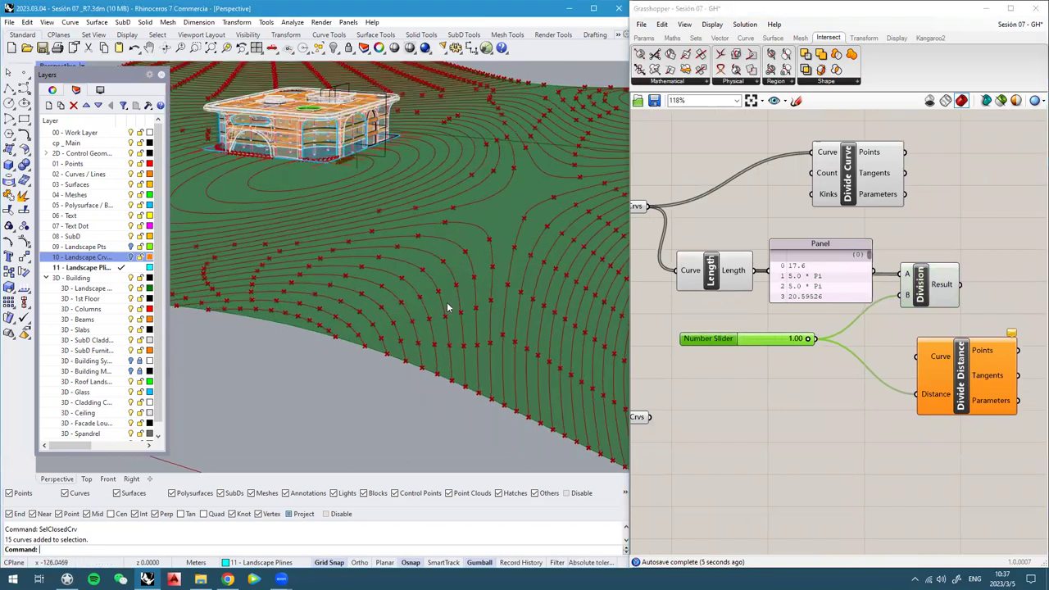
{"action": "scroll", "coordinate": [804, 346], "scroll_direction": "up", "scroll_amount": 2}
{"action": "right_click", "coordinate": [799, 344]}
{"action": "left_click", "coordinate": [810, 390]}
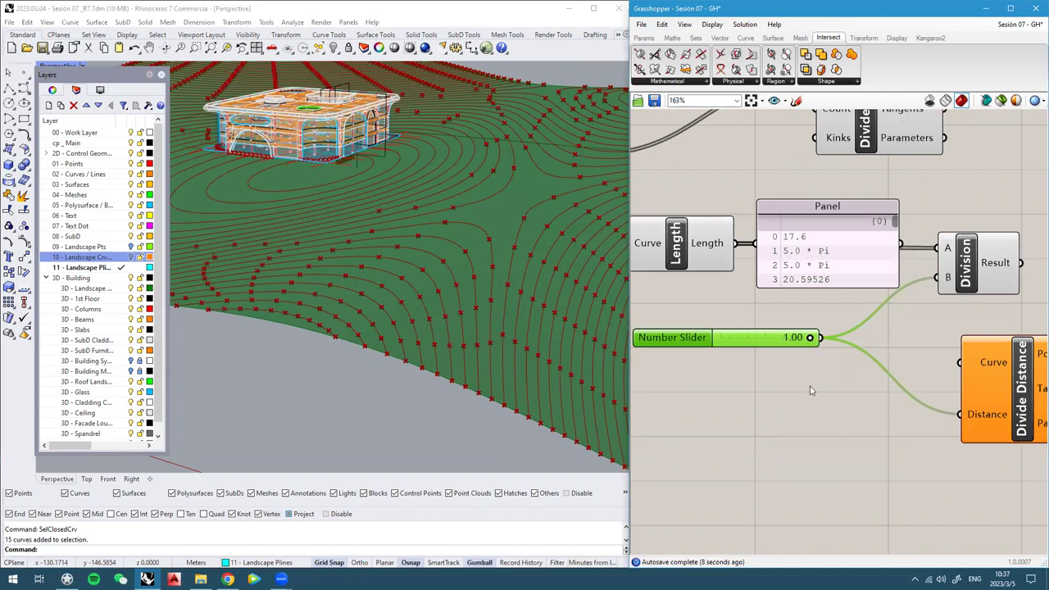
{"action": "double_click", "coordinate": [839, 462]}
{"action": "key", "text": "BackSpace"}
{"action": "type", "text": "5"}
{"action": "left_click", "coordinate": [863, 458]}
{"action": "left_click", "coordinate": [817, 491]}
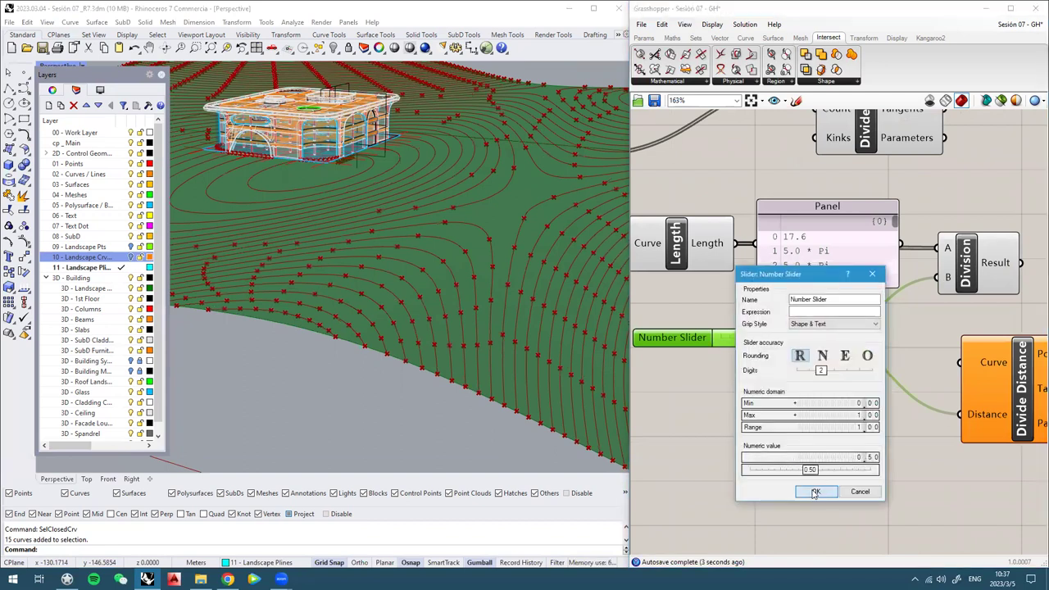
Shift the Divide Distance component down and disconnect the number slider from its Distance input
{"action": "scroll", "coordinate": [844, 376], "scroll_direction": "down", "scroll_amount": 3}
{"action": "left_click_drag", "start_coordinate": [846, 375], "coordinate": [862, 406]}
{"action": "left_click_drag", "start_coordinate": [719, 343], "coordinate": [823, 422], "text": "ctrl"}
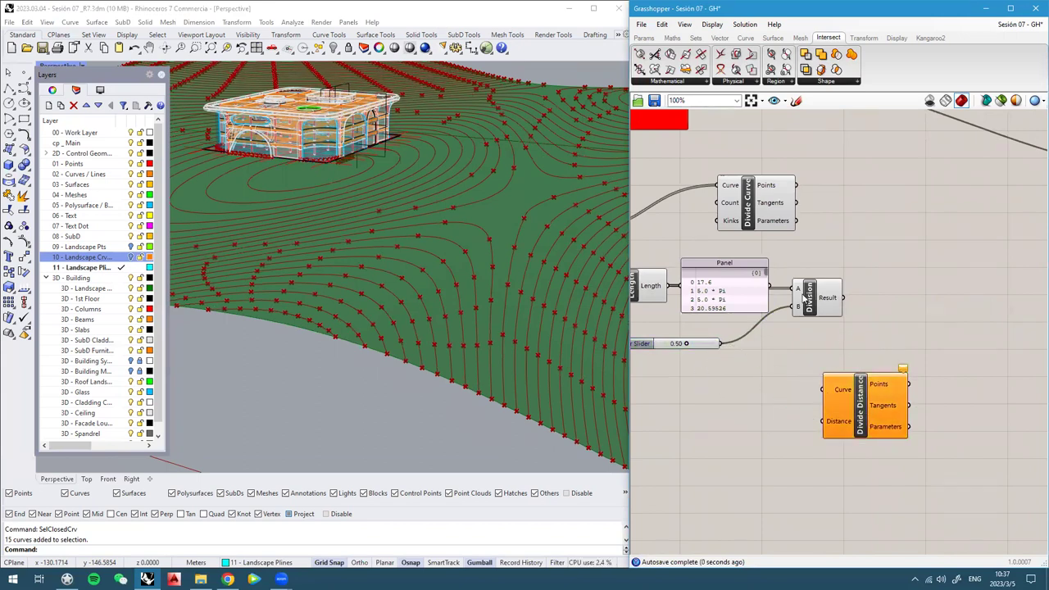
Add a Panel to the right of the Division component, connect Result to it and examine the computed values
{"action": "scroll", "coordinate": [805, 298], "scroll_direction": "up", "scroll_amount": 1}
{"action": "double_click", "coordinate": [867, 304]}
{"action": "type", "text": "//"}
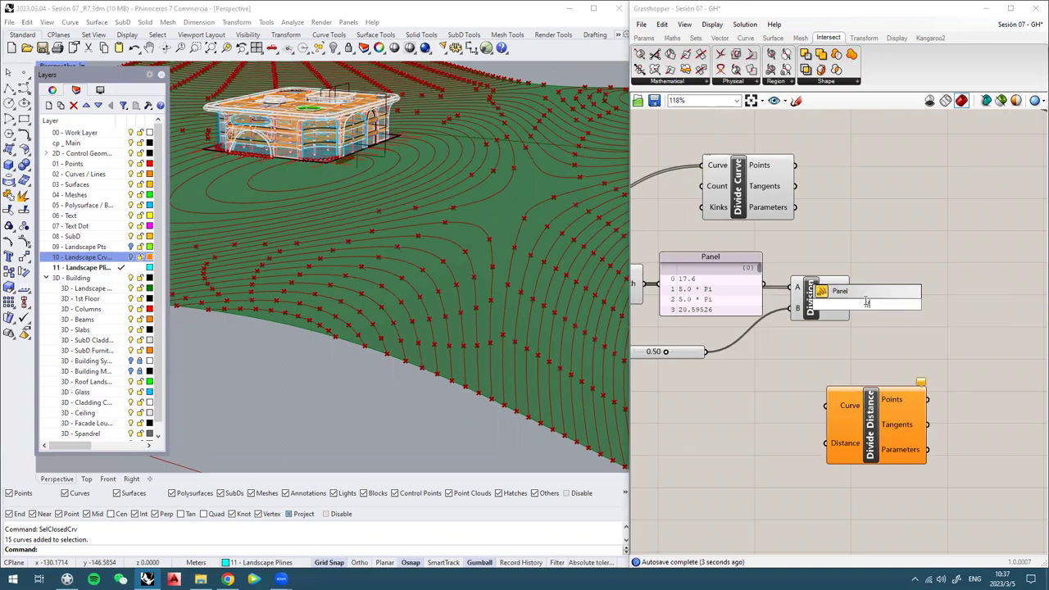
{"action": "key", "text": "Return"}
{"action": "left_click_drag", "start_coordinate": [861, 311], "coordinate": [924, 337]}
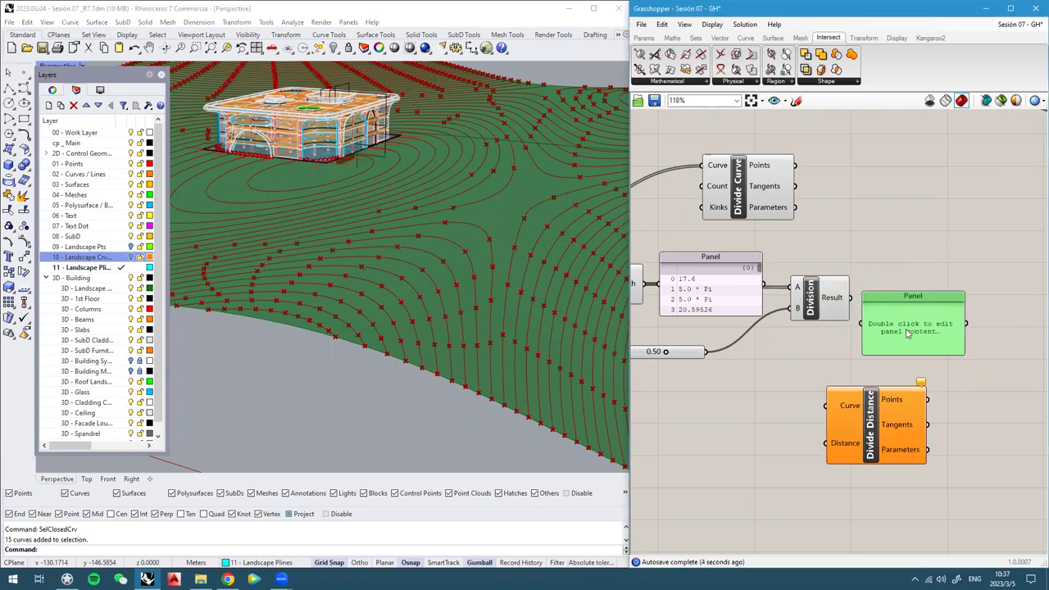
{"action": "left_click_drag", "start_coordinate": [850, 298], "coordinate": [879, 331]}
{"action": "right_click_drag", "start_coordinate": [680, 290], "coordinate": [749, 290]}
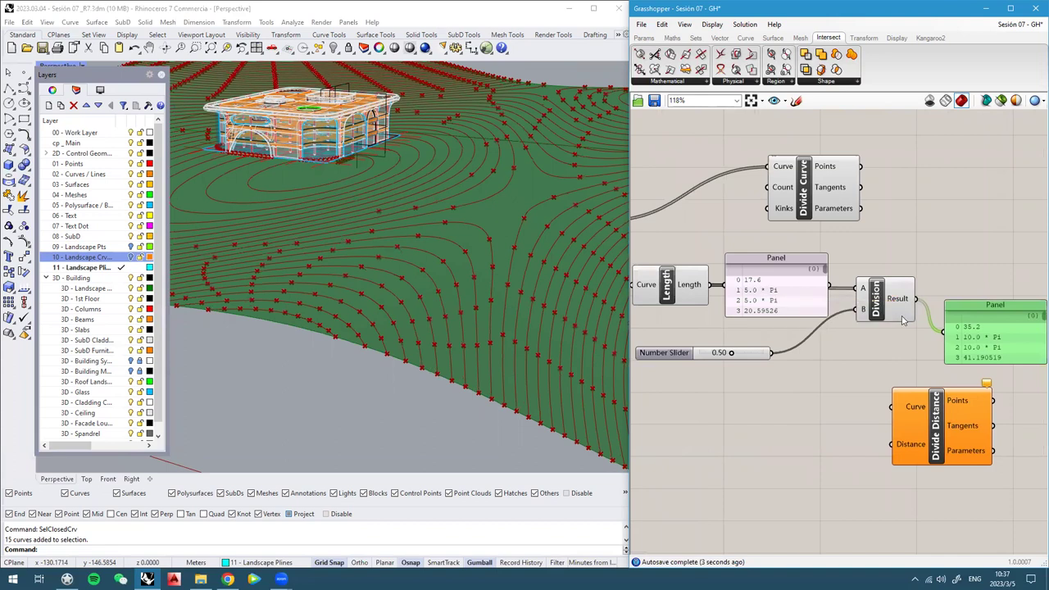
{"action": "left_click", "coordinate": [878, 303]}
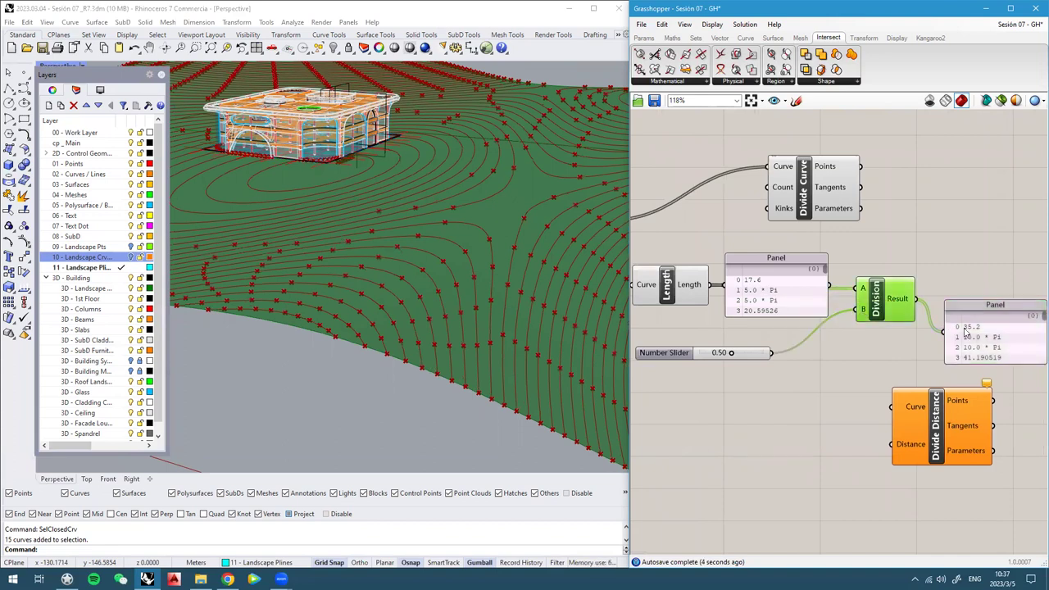
{"action": "scroll", "coordinate": [965, 332], "scroll_direction": "up", "scroll_amount": 1}
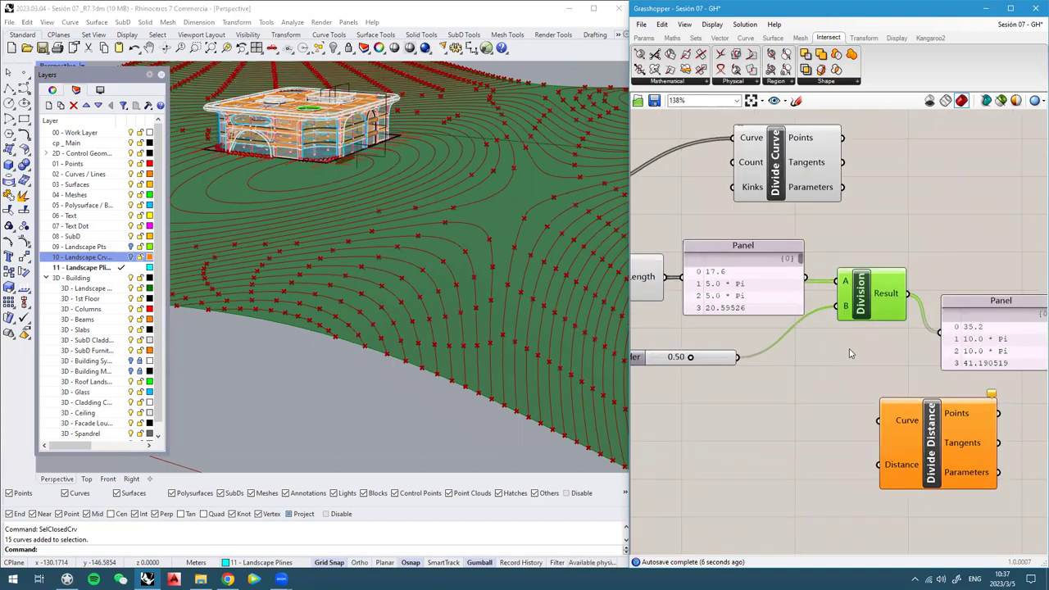
{"action": "right_click_drag", "start_coordinate": [849, 349], "coordinate": [859, 358]}
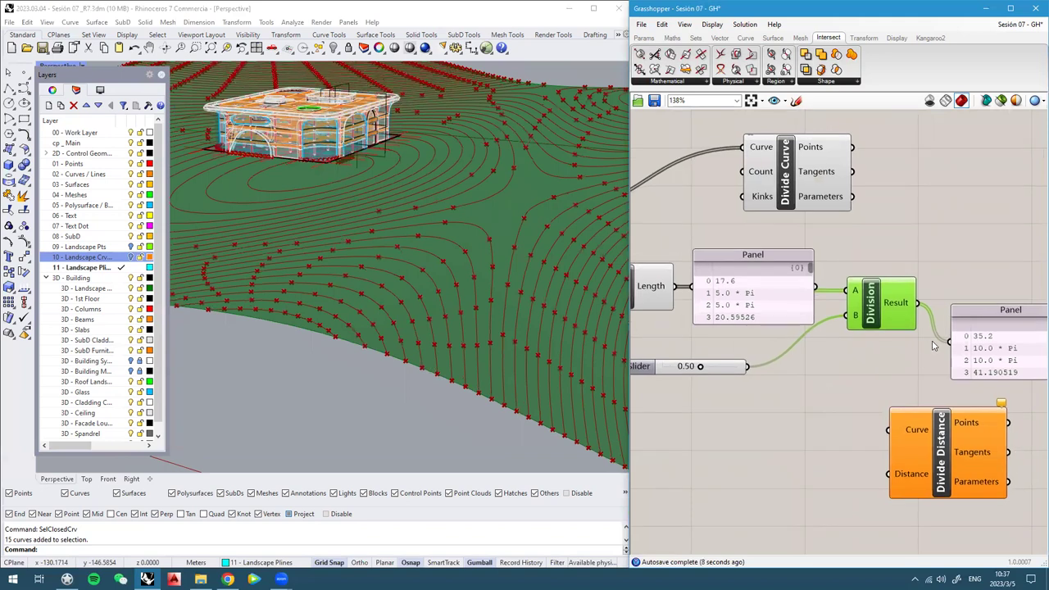
{"action": "scroll", "coordinate": [951, 332], "scroll_direction": "up", "scroll_amount": 3}
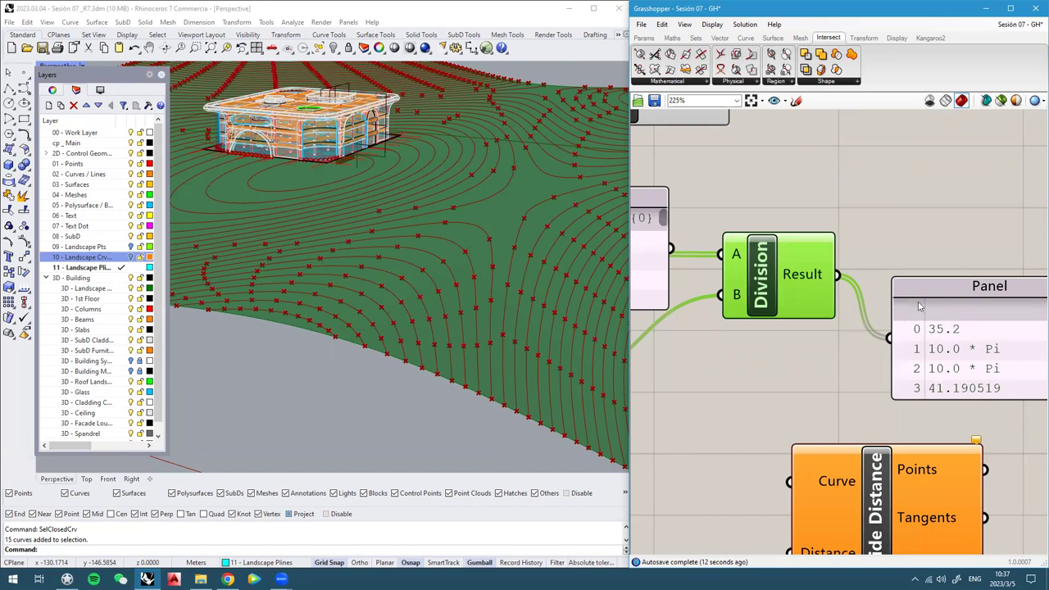
{"action": "scroll", "coordinate": [918, 341], "scroll_direction": "down", "scroll_amount": 4}
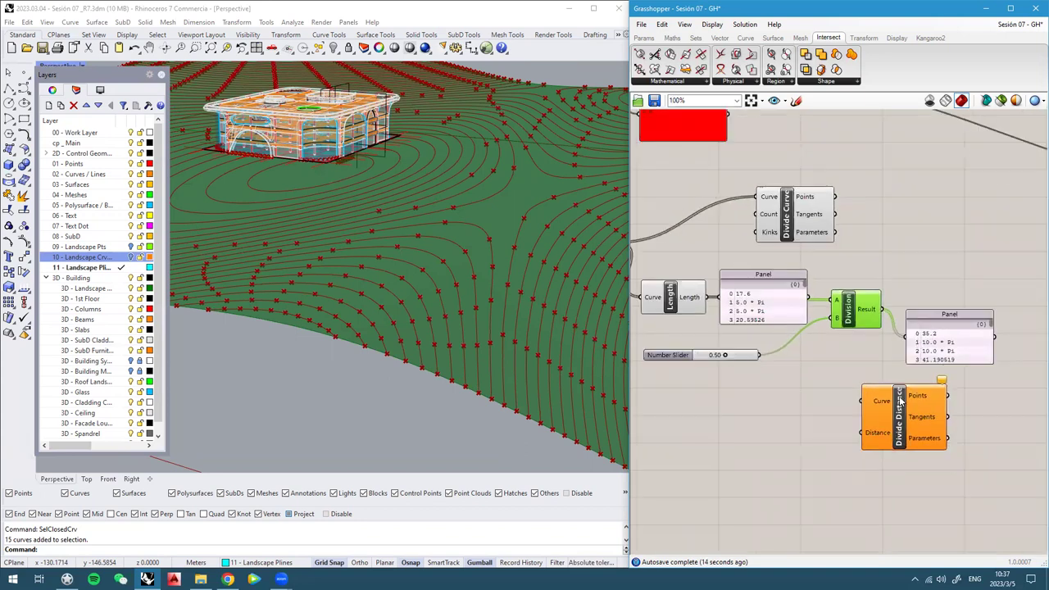
Move the Divide Distance component and the Division result panel down to free space beside the Division component
{"action": "left_click_drag", "start_coordinate": [899, 399], "coordinate": [899, 423]}
{"action": "left_click_drag", "start_coordinate": [949, 315], "coordinate": [957, 338]}
{"action": "left_click", "coordinate": [929, 297]}
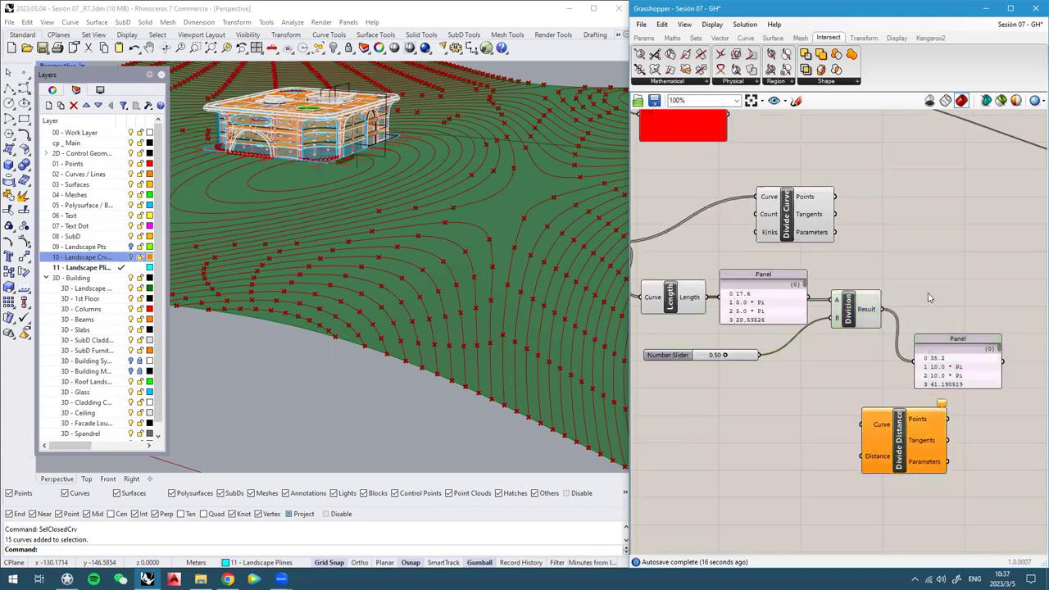
{"action": "scroll", "coordinate": [892, 300], "scroll_direction": "up", "scroll_amount": 1}
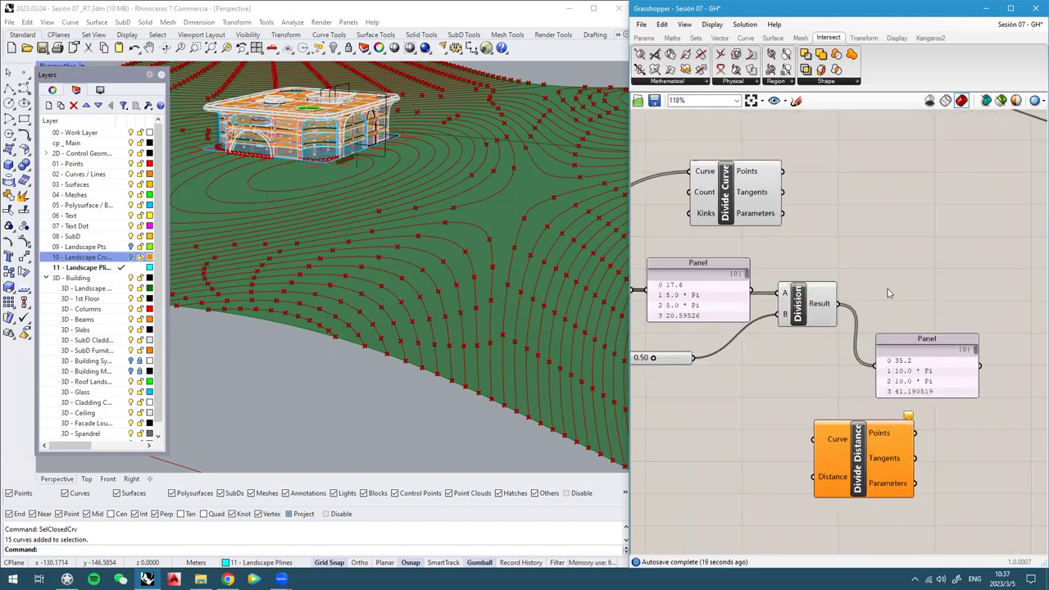
Add a Round component above the Division result panel and connect Division's Result to its Number input
{"action": "double_click", "coordinate": [886, 288]}
{"action": "type", "text": "round"}
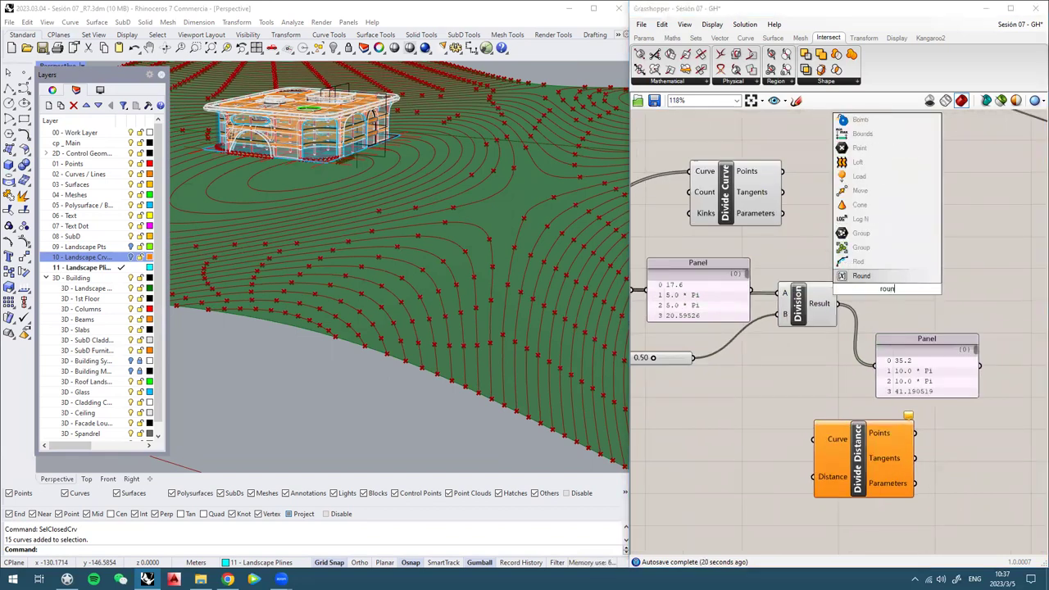
{"action": "left_click", "coordinate": [867, 278]}
{"action": "left_click_drag", "start_coordinate": [885, 288], "coordinate": [930, 262]}
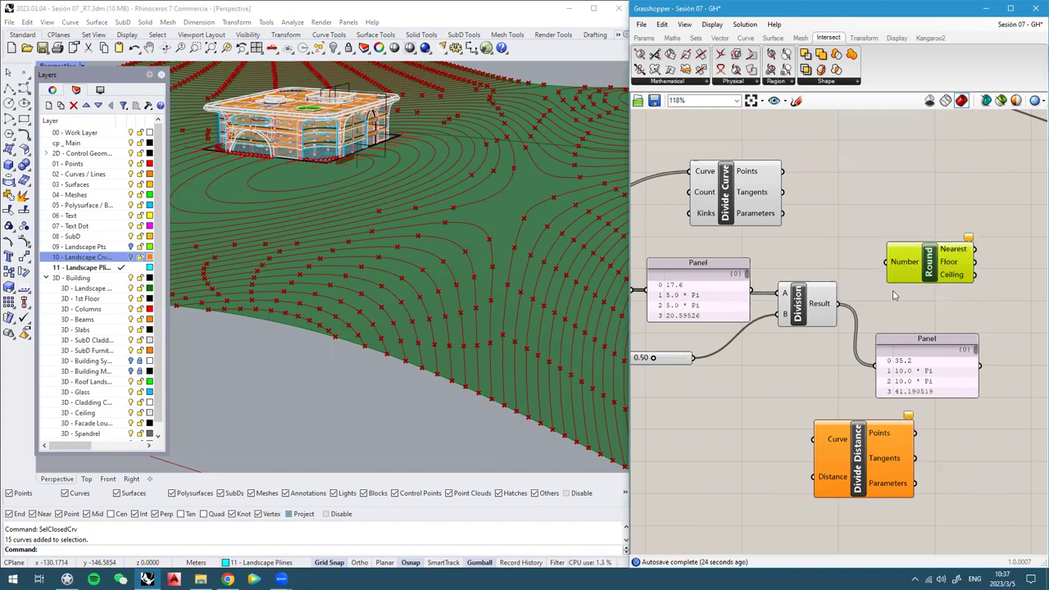
{"action": "left_click", "coordinate": [913, 370]}
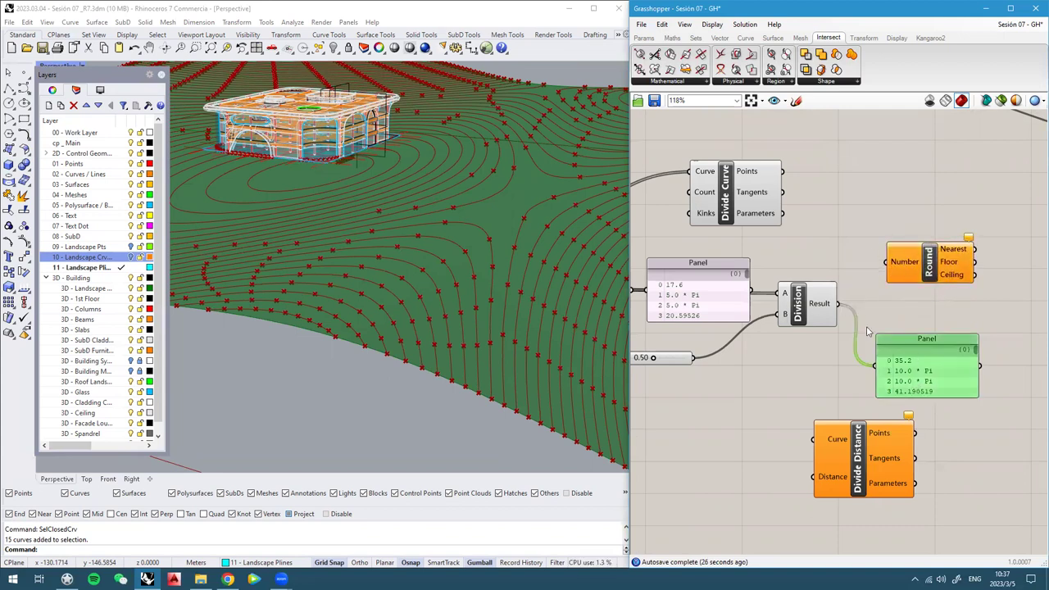
{"action": "left_click_drag", "start_coordinate": [837, 304], "coordinate": [922, 279]}
{"action": "right_click_drag", "start_coordinate": [922, 278], "coordinate": [916, 278]}
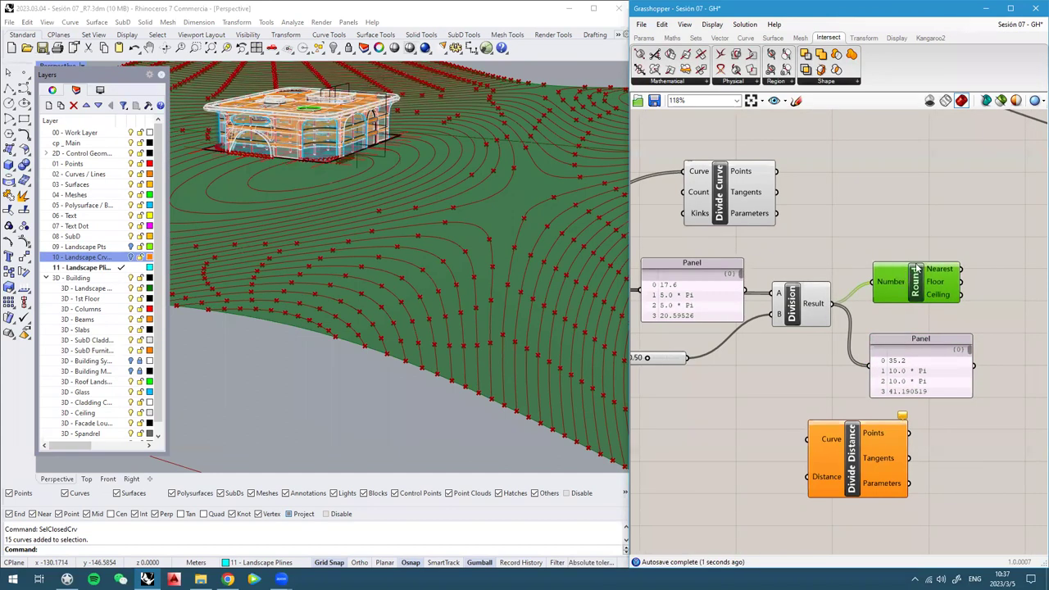
Add a Panel to the right of Round, connect Nearest to it, and lengthen the Division result panel by one row
{"action": "scroll", "coordinate": [916, 266], "scroll_direction": "up", "scroll_amount": 2}
{"action": "right_click_drag", "start_coordinate": [917, 267], "coordinate": [891, 262]}
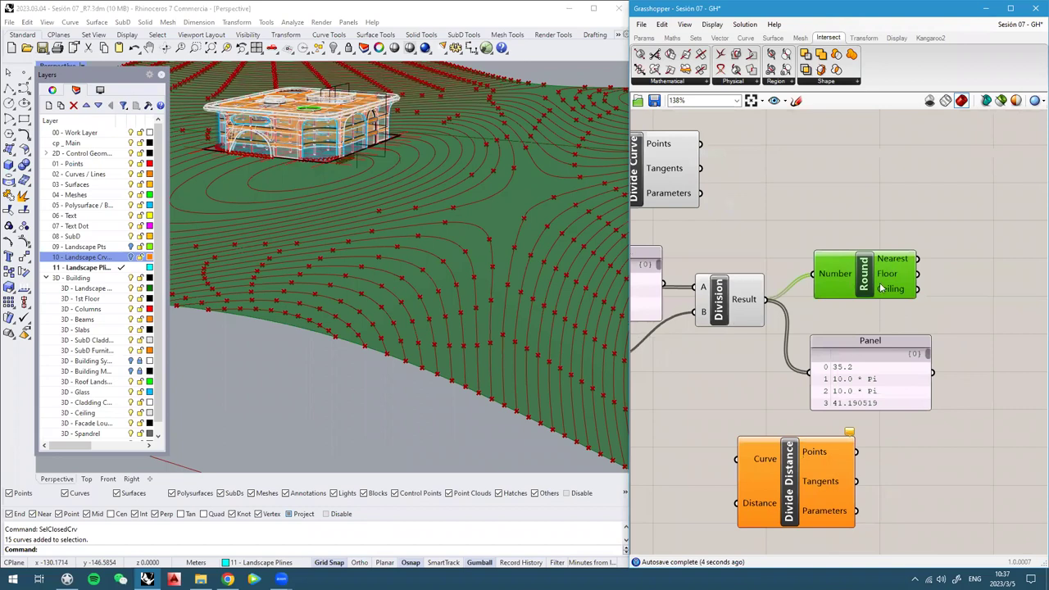
{"action": "double_click", "coordinate": [993, 263]}
{"action": "type", "text": "panel"}
{"action": "key", "text": "Return"}
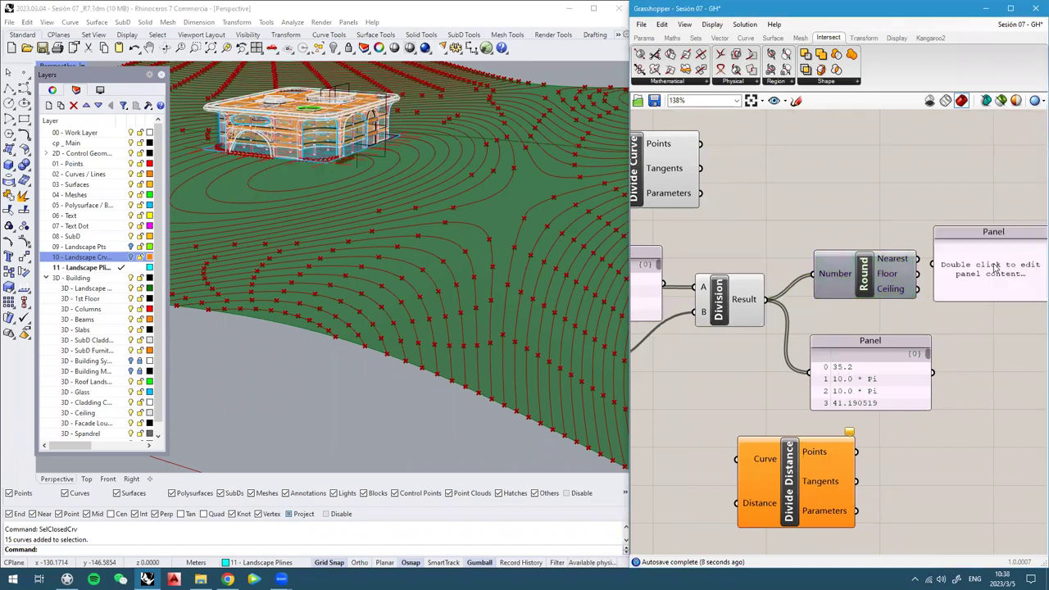
{"action": "left_click_drag", "start_coordinate": [923, 258], "coordinate": [934, 263]}
{"action": "right_click_drag", "start_coordinate": [987, 270], "coordinate": [932, 265]}
{"action": "mouse_move", "coordinate": [932, 264]}
{"action": "left_mouse_down"}
{"action": "mouse_move", "coordinate": [943, 260]}
{"action": "mouse_move", "coordinate": [959, 337]}
{"action": "mouse_move", "coordinate": [964, 311]}
{"action": "mouse_move", "coordinate": [946, 264]}
{"action": "left_mouse_up"}
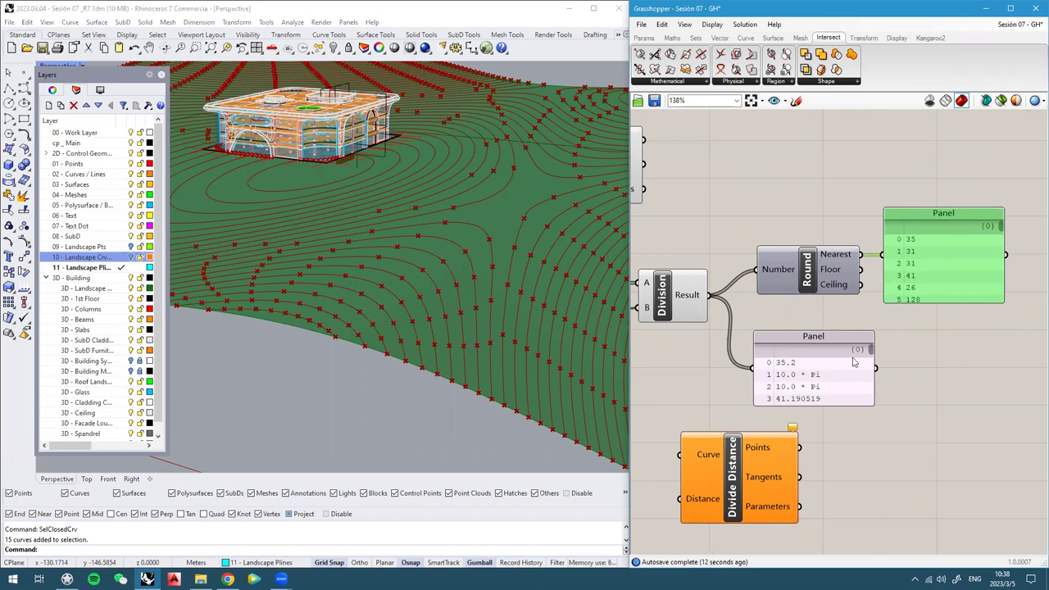
{"action": "left_click_drag", "start_coordinate": [809, 406], "coordinate": [809, 417]}
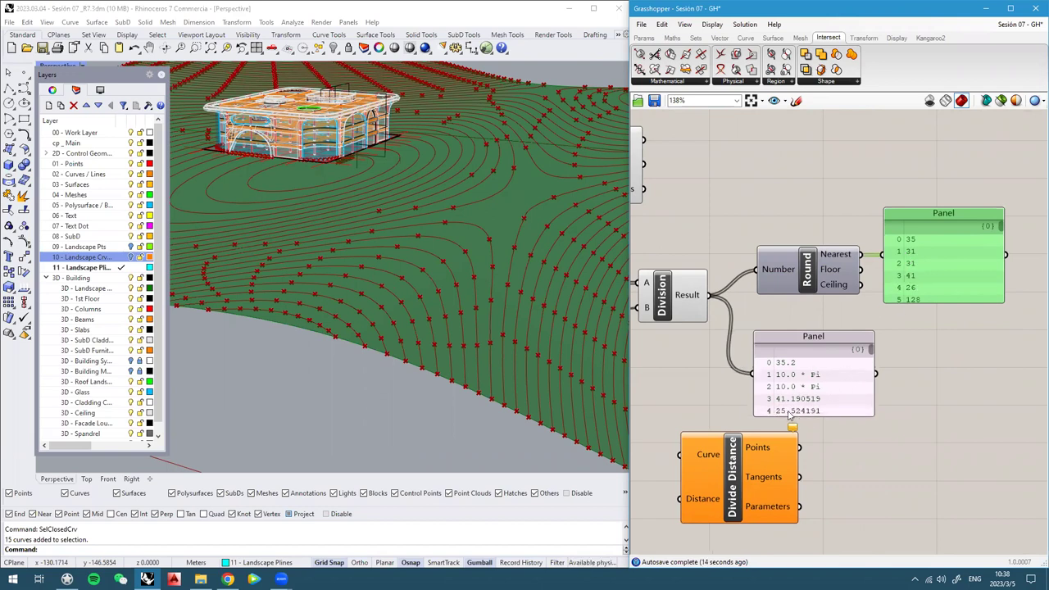
Compare Round's Floor and Ceiling outputs in its panel, and reconnect the panel to Nearest
{"action": "left_click_drag", "start_coordinate": [861, 269], "coordinate": [885, 267]}
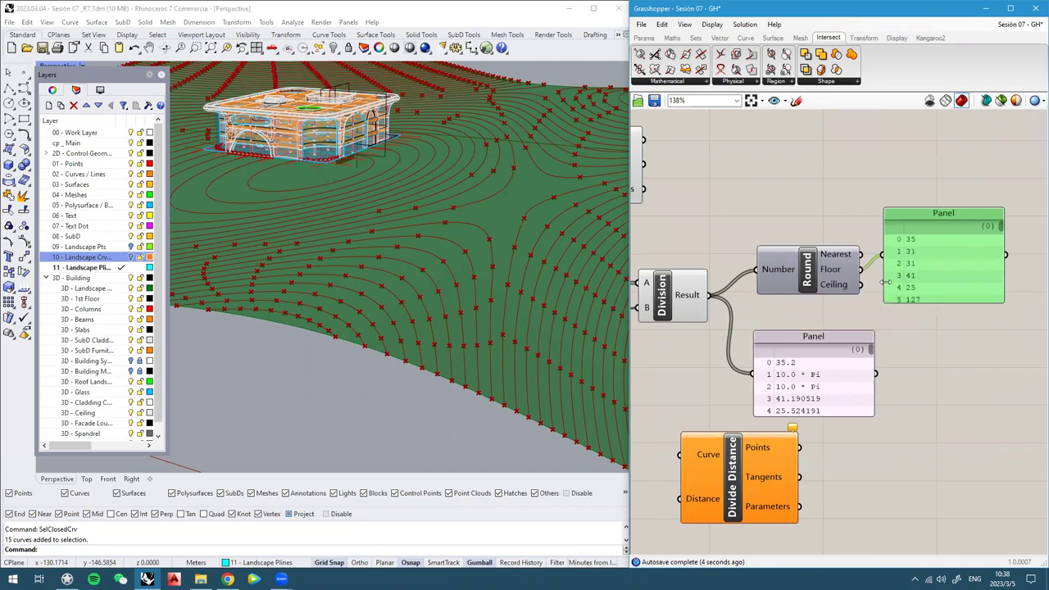
{"action": "left_click_drag", "start_coordinate": [861, 284], "coordinate": [939, 284]}
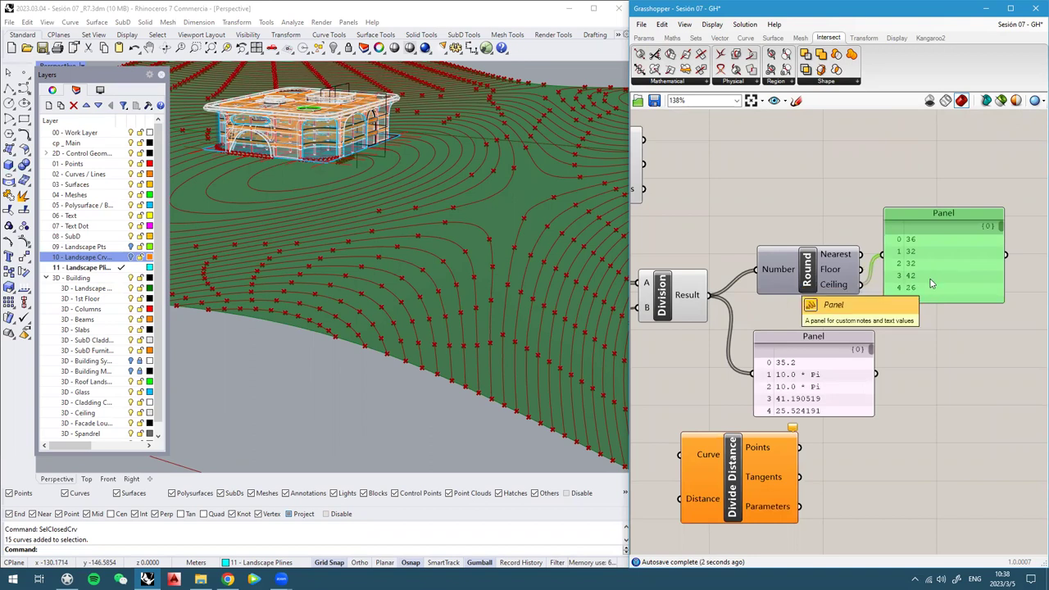
{"action": "left_click_drag", "start_coordinate": [866, 258], "coordinate": [860, 254]}
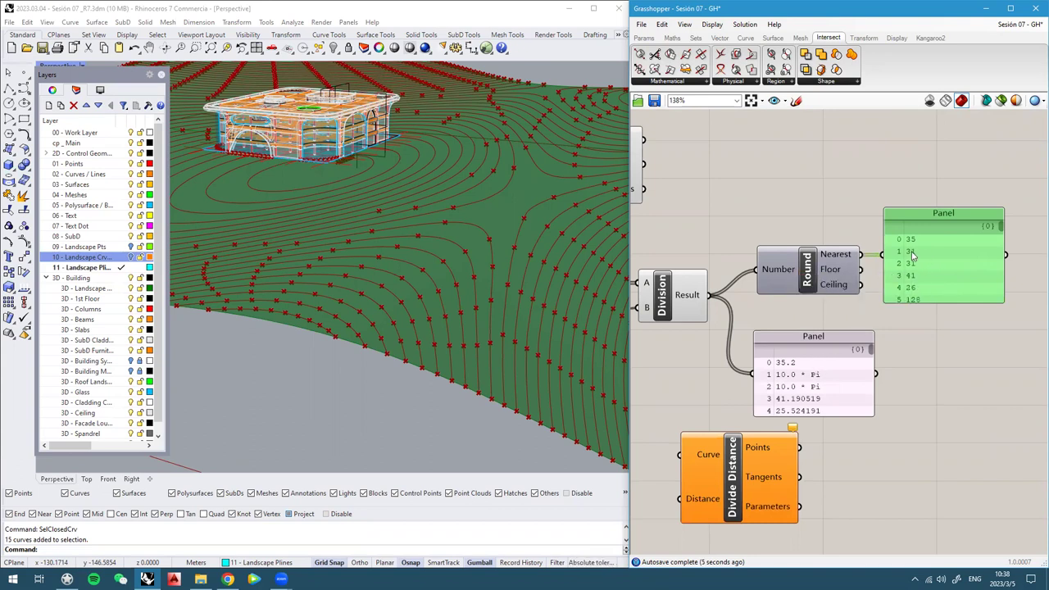
Delete the unconnected Divide Distance component
{"action": "scroll", "coordinate": [912, 244], "scroll_direction": "down", "scroll_amount": 4}
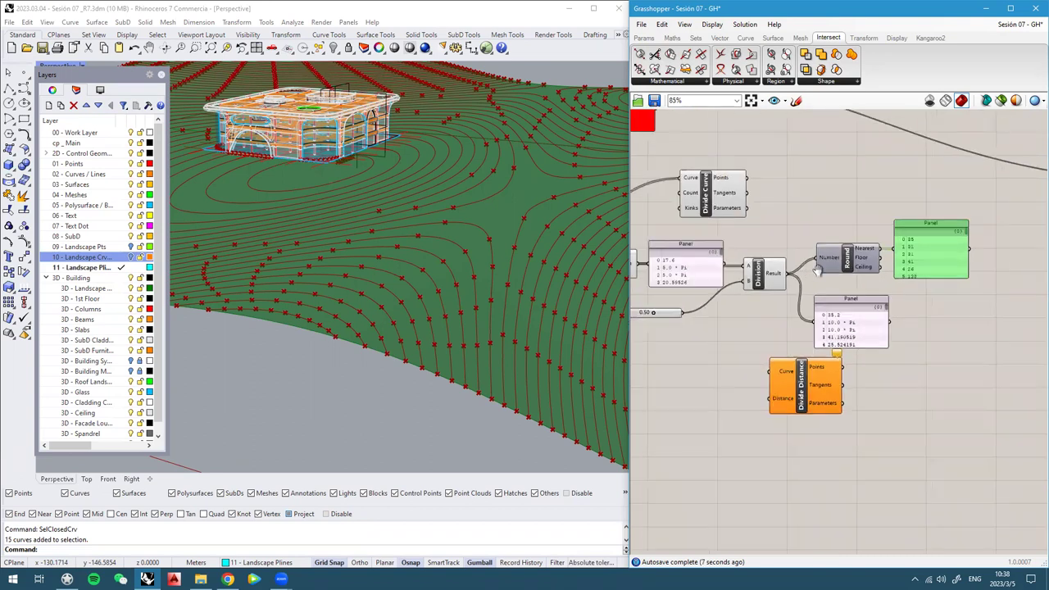
{"action": "left_click", "coordinate": [710, 244]}
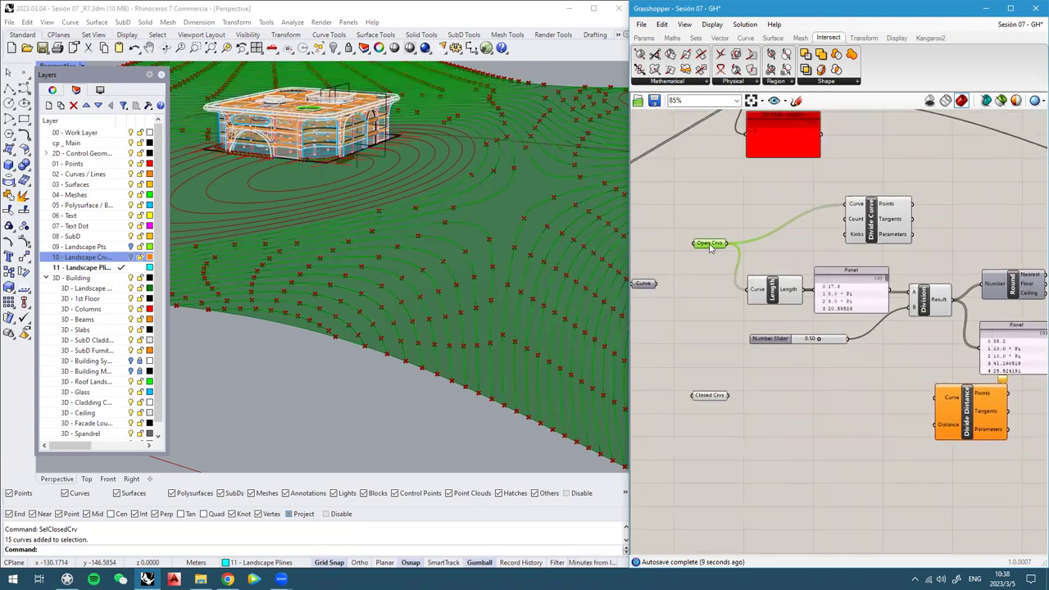
{"action": "scroll", "coordinate": [714, 257], "scroll_direction": "down", "scroll_amount": 1}
{"action": "scroll", "coordinate": [845, 225], "scroll_direction": "up", "scroll_amount": 1}
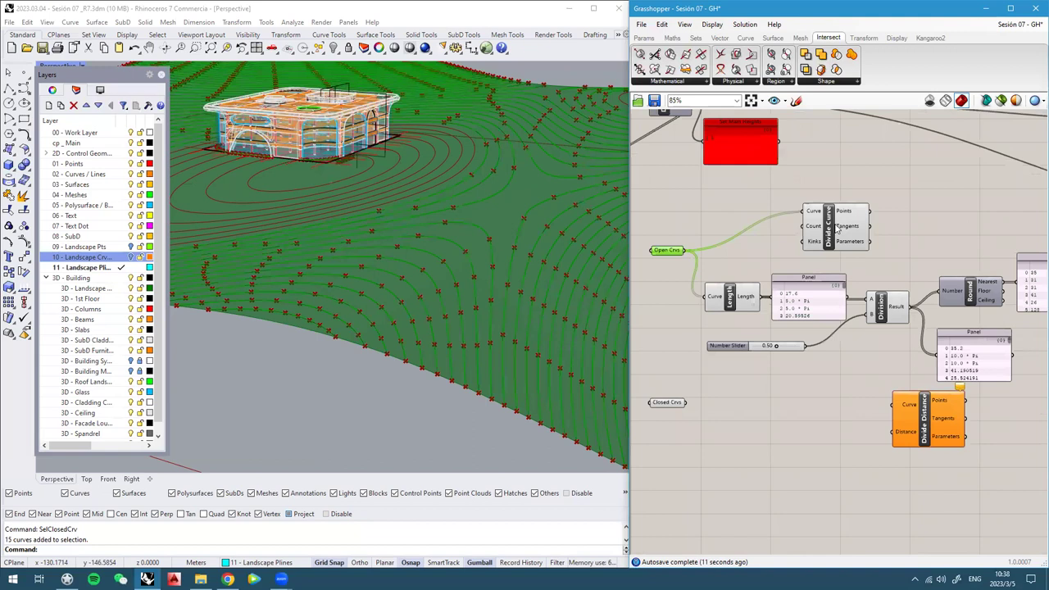
{"action": "left_click", "coordinate": [833, 228]}
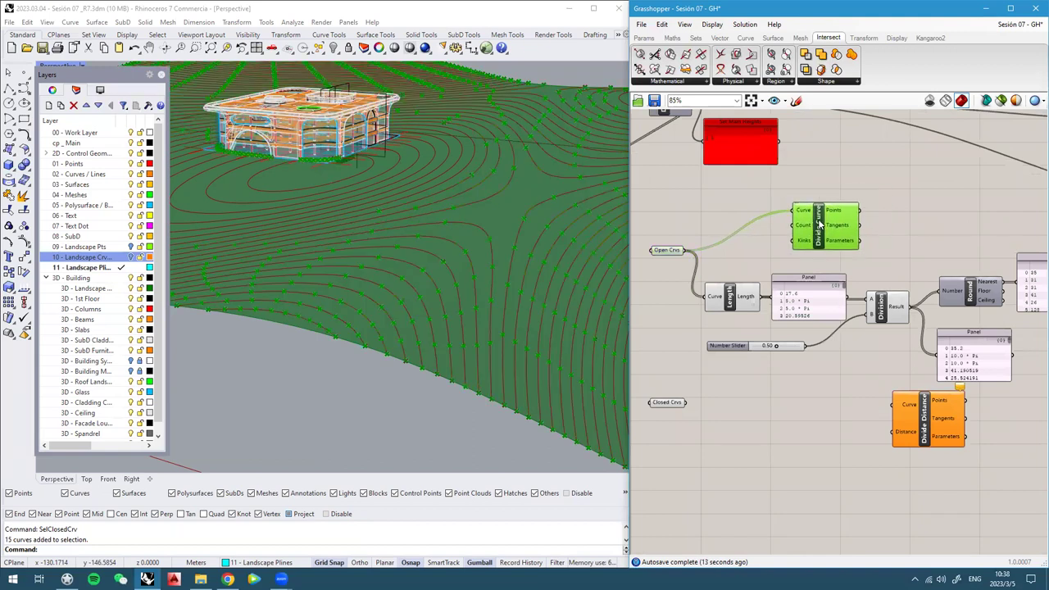
{"action": "scroll", "coordinate": [824, 231], "scroll_direction": "up", "scroll_amount": 2}
{"action": "scroll", "coordinate": [817, 233], "scroll_direction": "down", "scroll_amount": 2}
{"action": "left_click", "coordinate": [934, 434]}
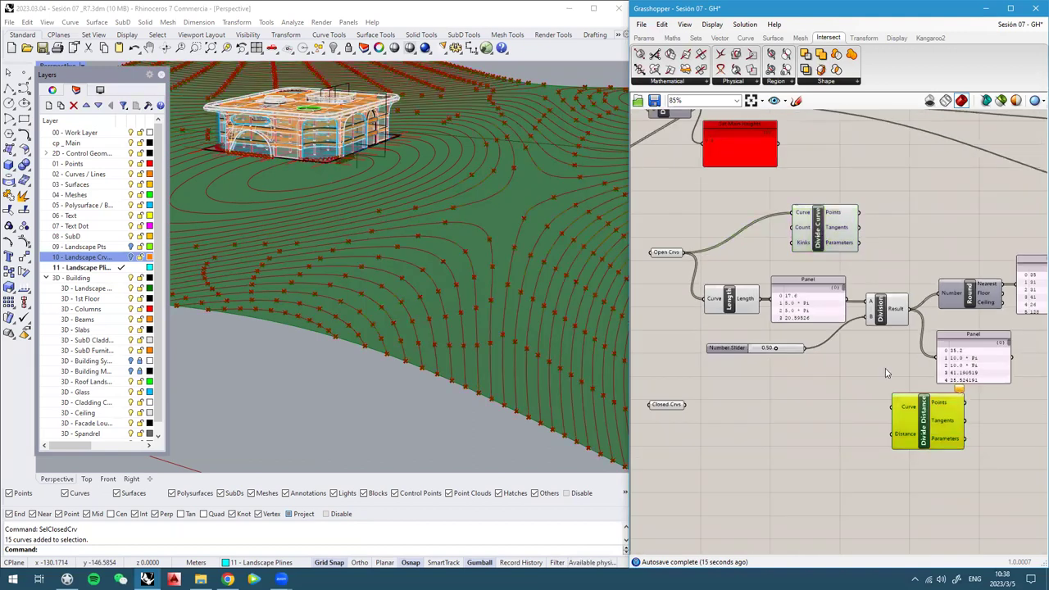
{"action": "left_click", "coordinate": [662, 23]}
{"action": "left_click", "coordinate": [690, 140]}
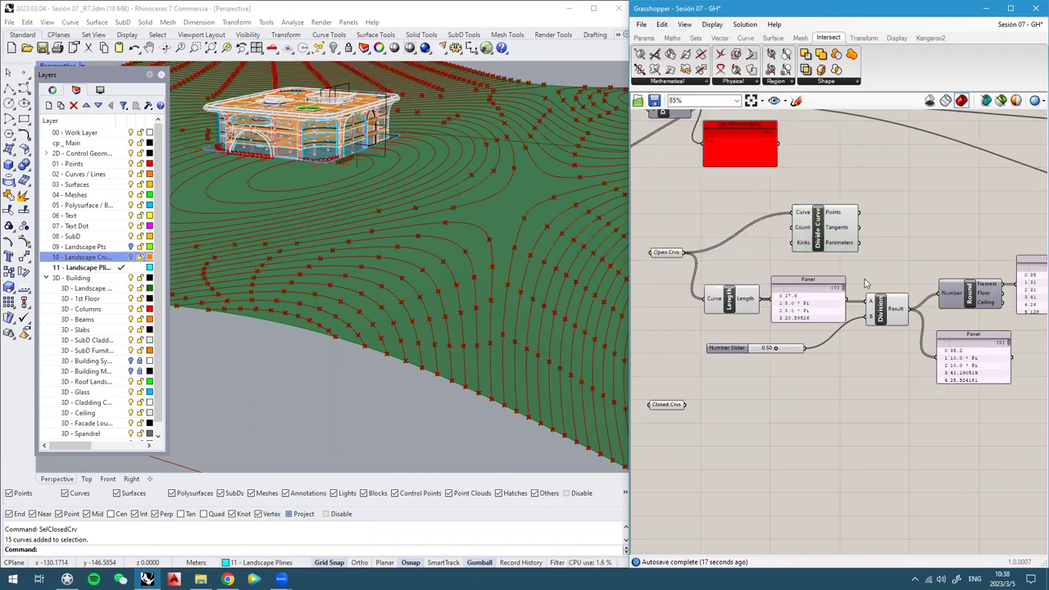
Move the Divide Curve component below the rounded values panel and connect Round's Nearest output to its Count input
{"action": "right_click_drag", "start_coordinate": [815, 237], "coordinate": [760, 232]}
{"action": "left_click_drag", "start_coordinate": [766, 230], "coordinate": [762, 213]}
{"action": "right_click_drag", "start_coordinate": [783, 218], "coordinate": [819, 245]}
{"action": "left_click", "coordinate": [726, 275]}
{"action": "left_click", "coordinate": [824, 237]}
{"action": "scroll", "coordinate": [824, 237], "scroll_direction": "down", "scroll_amount": 2}
{"action": "scroll", "coordinate": [824, 237], "scroll_direction": "down", "scroll_amount": 3}
{"action": "left_click_drag", "start_coordinate": [825, 237], "coordinate": [944, 318]}
{"action": "scroll", "coordinate": [972, 300], "scroll_direction": "up", "scroll_amount": 5}
{"action": "scroll", "coordinate": [885, 301], "scroll_direction": "up", "scroll_amount": 2}
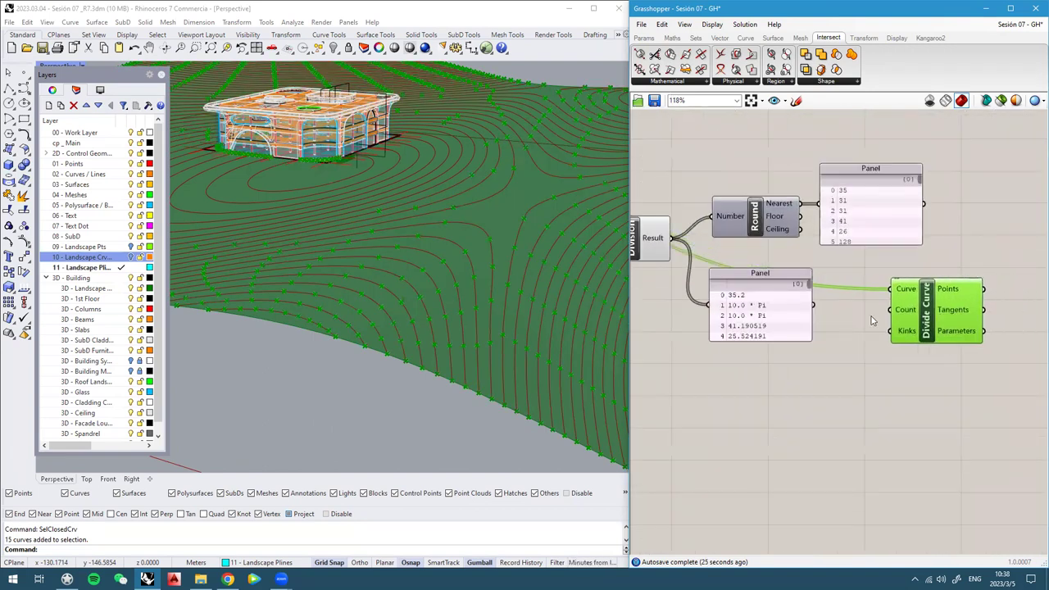
{"action": "left_click", "coordinate": [806, 239]}
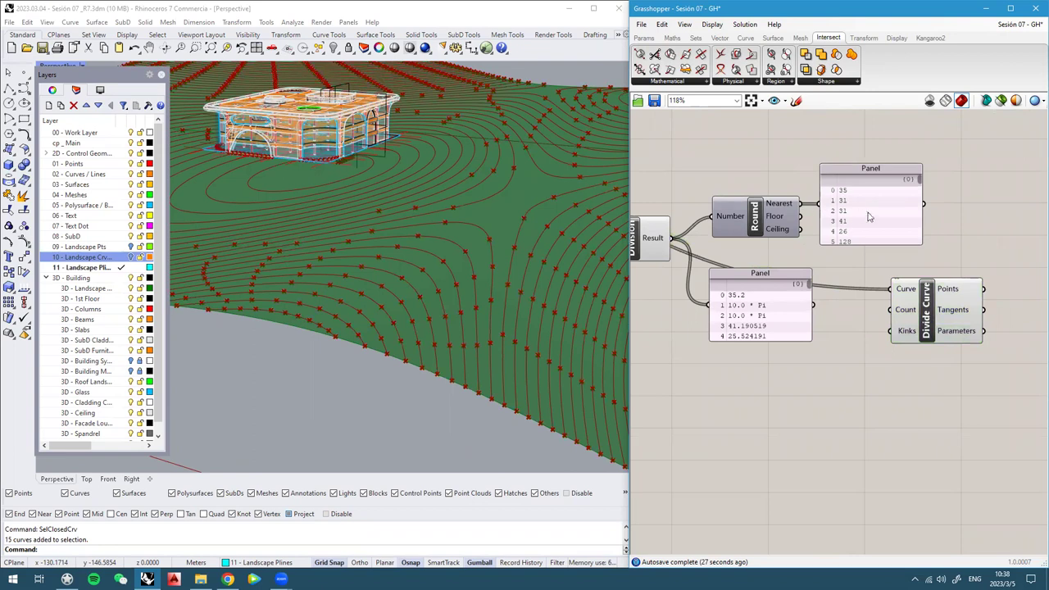
{"action": "left_click_drag", "start_coordinate": [806, 205], "coordinate": [883, 311]}
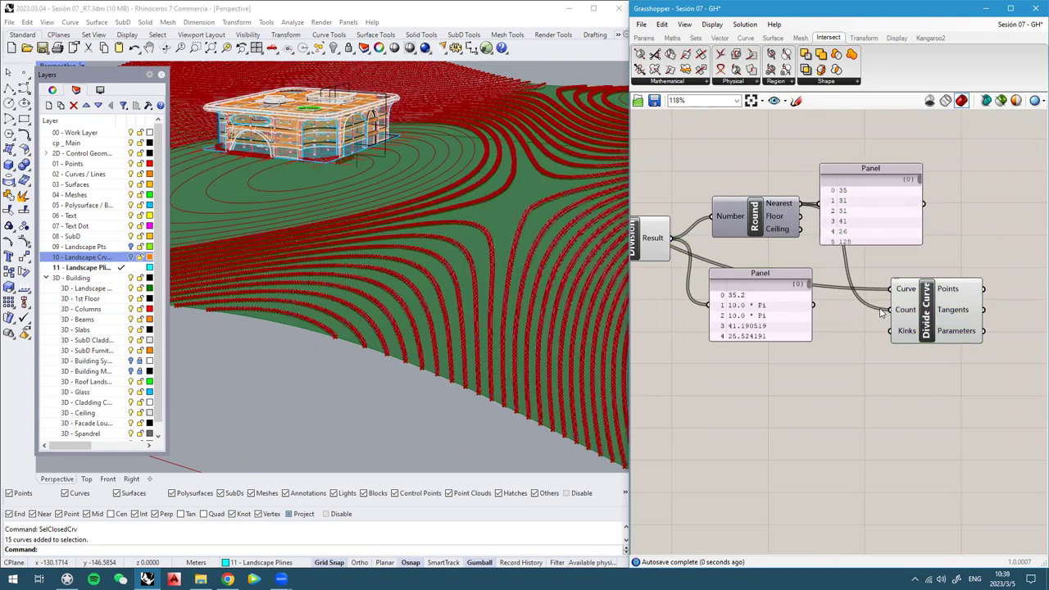
Examine the spacing of the division points along the open terrain contours in the Rhino perspective view
{"action": "scroll", "coordinate": [332, 345], "scroll_direction": "up", "scroll_amount": 6}
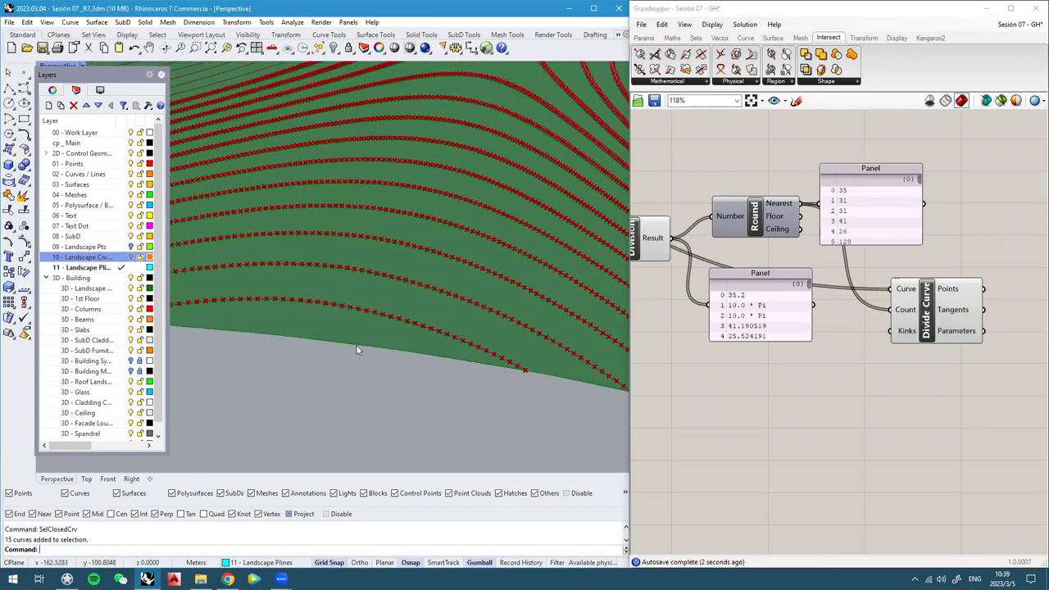
{"action": "scroll", "coordinate": [435, 327], "scroll_direction": "up", "scroll_amount": 2}
{"action": "scroll", "coordinate": [455, 319], "scroll_direction": "down", "scroll_amount": 5}
{"action": "scroll", "coordinate": [385, 263], "scroll_direction": "up", "scroll_amount": 4}
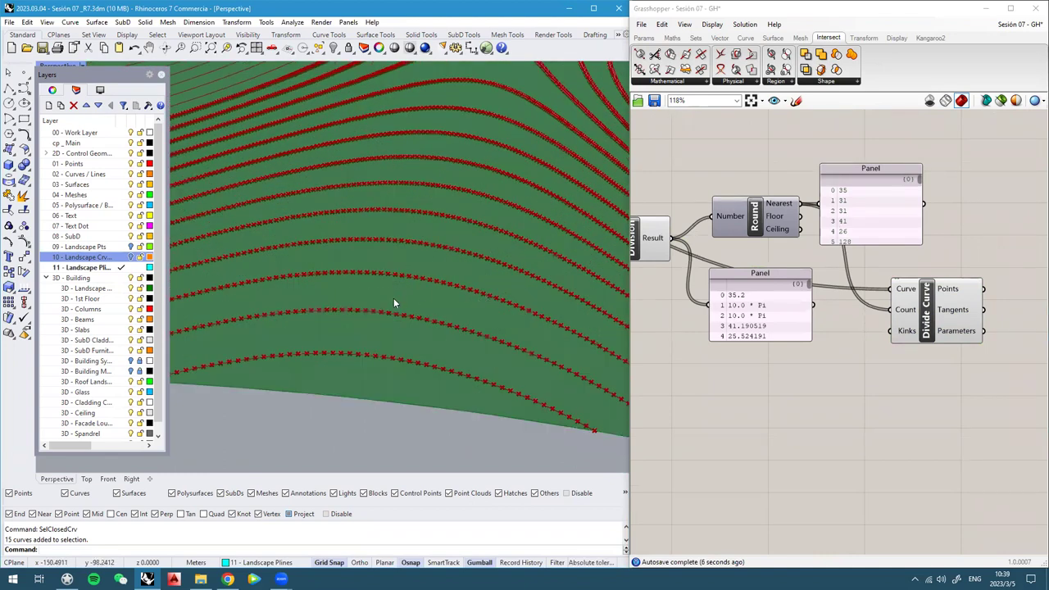
{"action": "scroll", "coordinate": [393, 303], "scroll_direction": "down", "scroll_amount": 8}
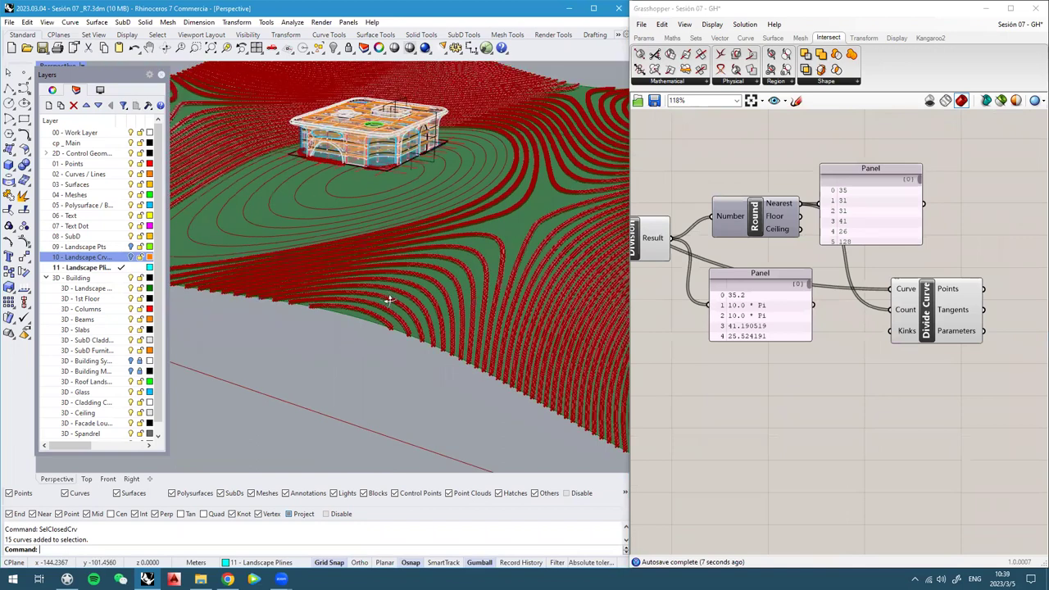
{"action": "scroll", "coordinate": [401, 288], "scroll_direction": "down", "scroll_amount": 4}
{"action": "scroll", "coordinate": [382, 255], "scroll_direction": "up", "scroll_amount": 2}
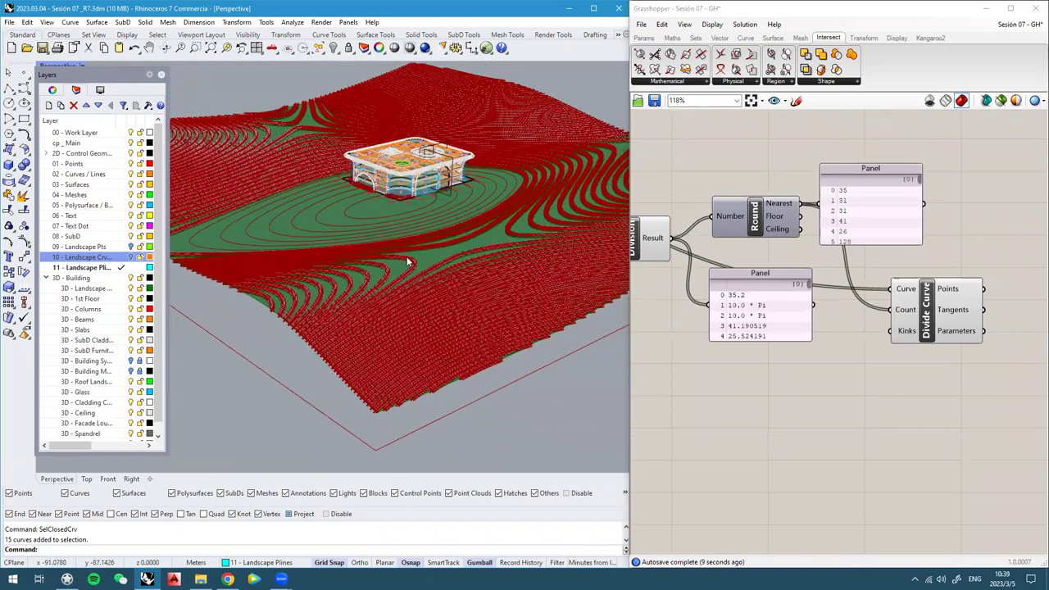
{"action": "mouse_move", "coordinate": [419, 294]}
{"action": "right_mouse_down"}
{"action": "mouse_move", "coordinate": [415, 335]}
{"action": "mouse_move", "coordinate": [423, 276]}
{"action": "right_mouse_up"}
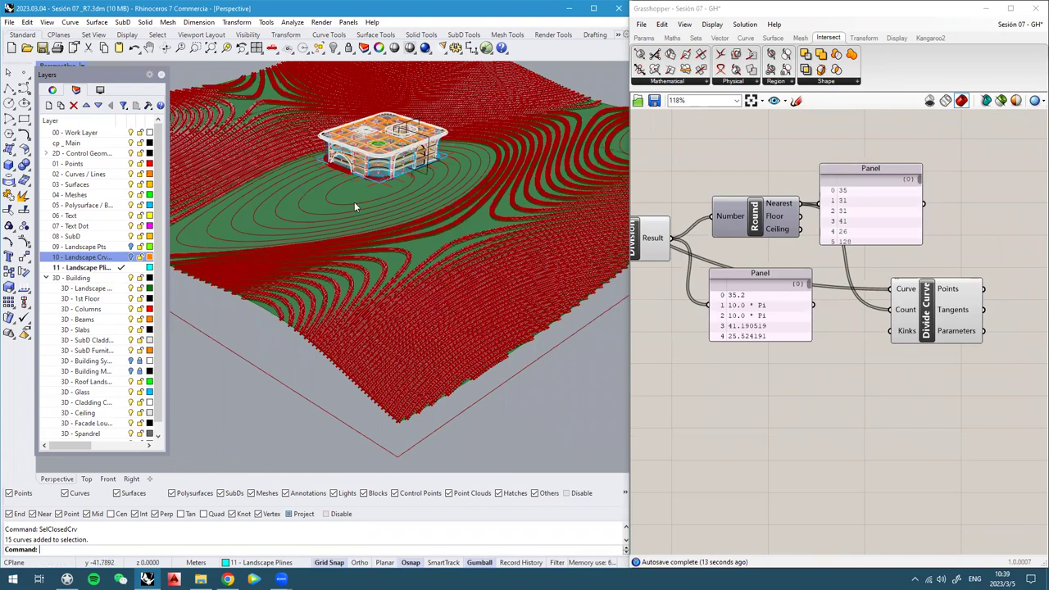
{"action": "right_click_drag", "start_coordinate": [397, 231], "coordinate": [404, 255]}
{"action": "scroll", "coordinate": [472, 256], "scroll_direction": "down", "scroll_amount": 2}
Shift the Closed Crvs parameter down, add a Length component beside it, and connect Closed Crvs to the Curve input
{"action": "scroll", "coordinate": [816, 251], "scroll_direction": "down", "scroll_amount": 3}
{"action": "right_click_drag", "start_coordinate": [746, 262], "coordinate": [916, 265]}
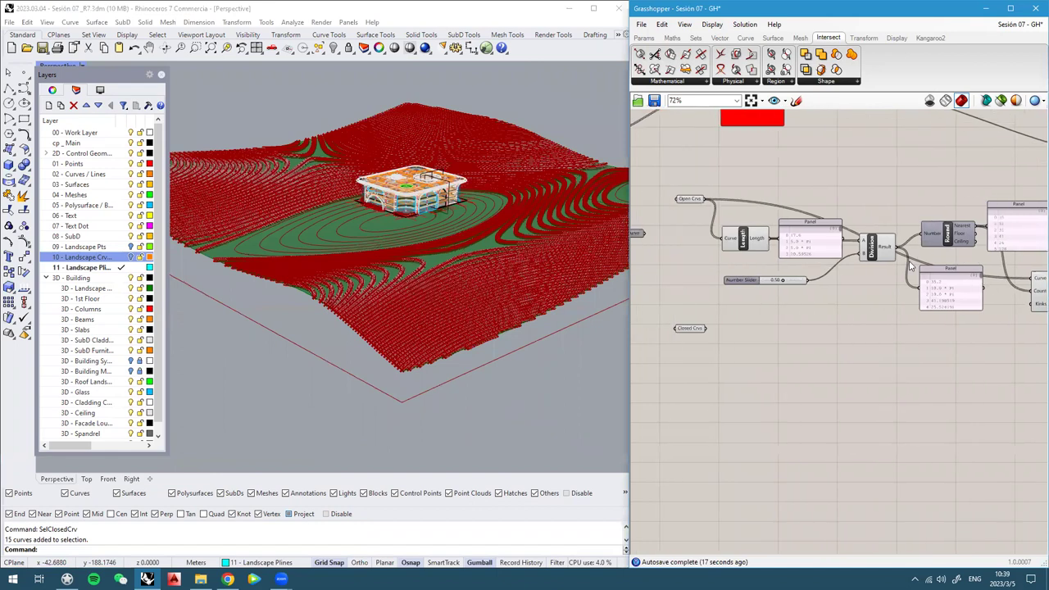
{"action": "scroll", "coordinate": [736, 281], "scroll_direction": "up", "scroll_amount": 1}
{"action": "left_click_drag", "start_coordinate": [744, 236], "coordinate": [745, 236]}
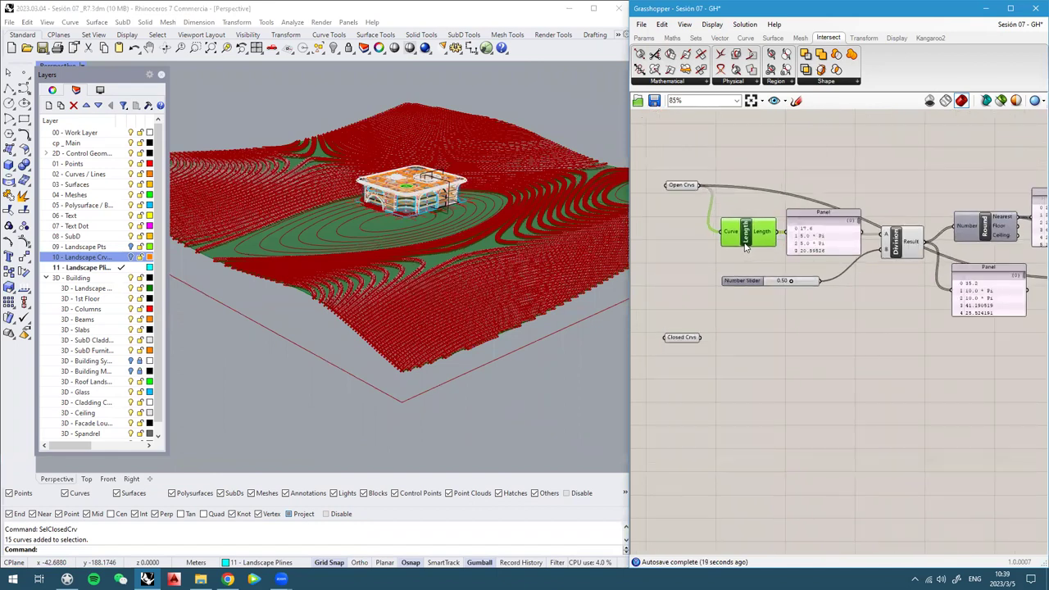
{"action": "left_click_drag", "start_coordinate": [683, 337], "coordinate": [689, 349]}
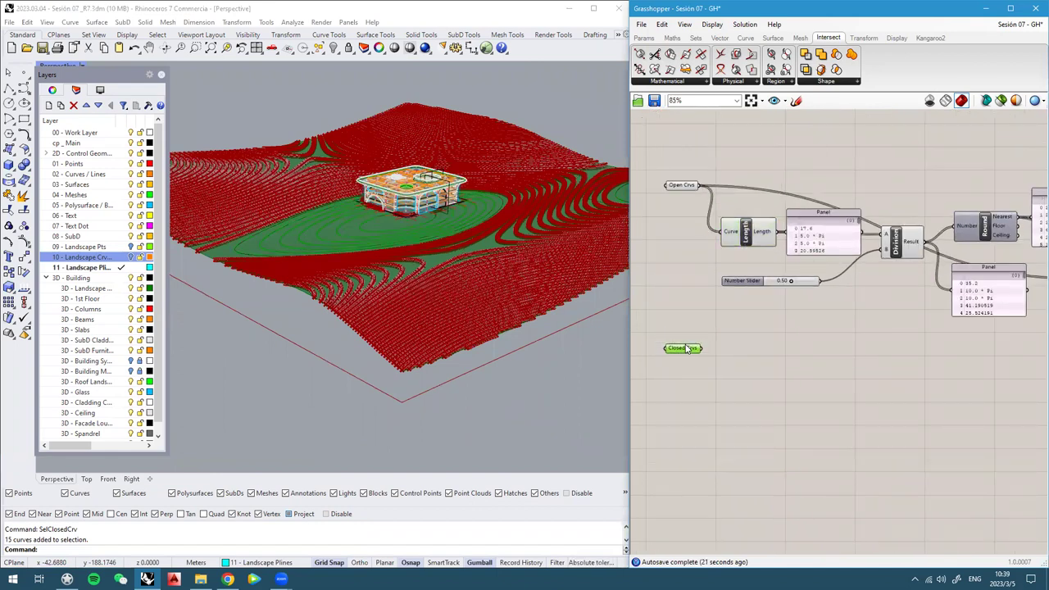
{"action": "double_click", "coordinate": [754, 373]}
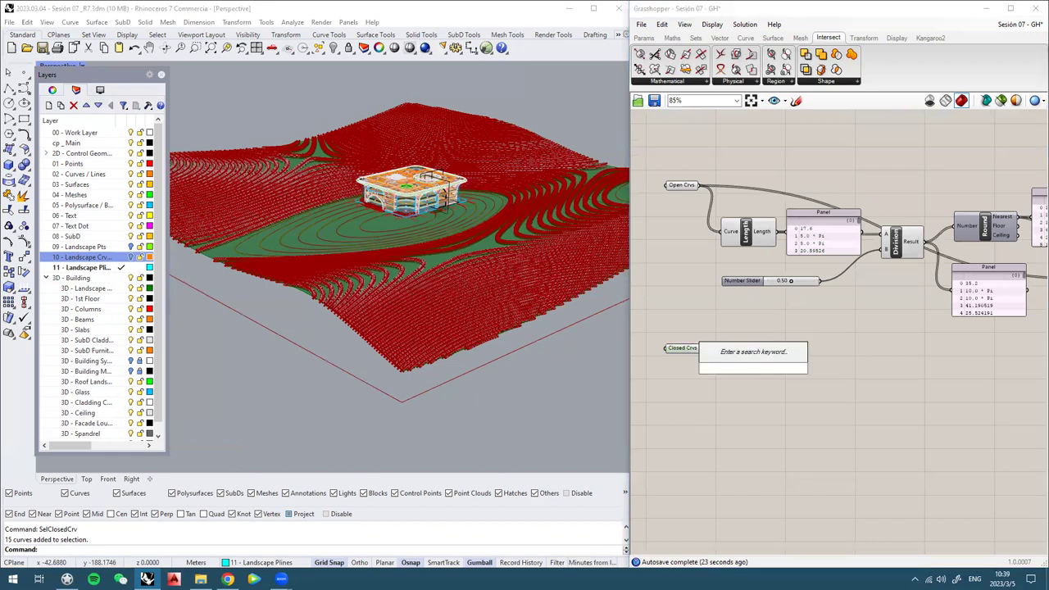
{"action": "type", "text": "len"}
{"action": "left_click", "coordinate": [750, 359]}
{"action": "scroll", "coordinate": [718, 350], "scroll_direction": "up", "scroll_amount": 1}
{"action": "left_click_drag", "start_coordinate": [698, 349], "coordinate": [731, 370]}
{"action": "left_click_drag", "start_coordinate": [752, 371], "coordinate": [758, 363]}
{"action": "left_click_drag", "start_coordinate": [698, 348], "coordinate": [750, 346]}
Reposition the 0.50 number slider between the open-curve and closed-curve branches
{"action": "right_click_drag", "start_coordinate": [816, 302], "coordinate": [811, 301]}
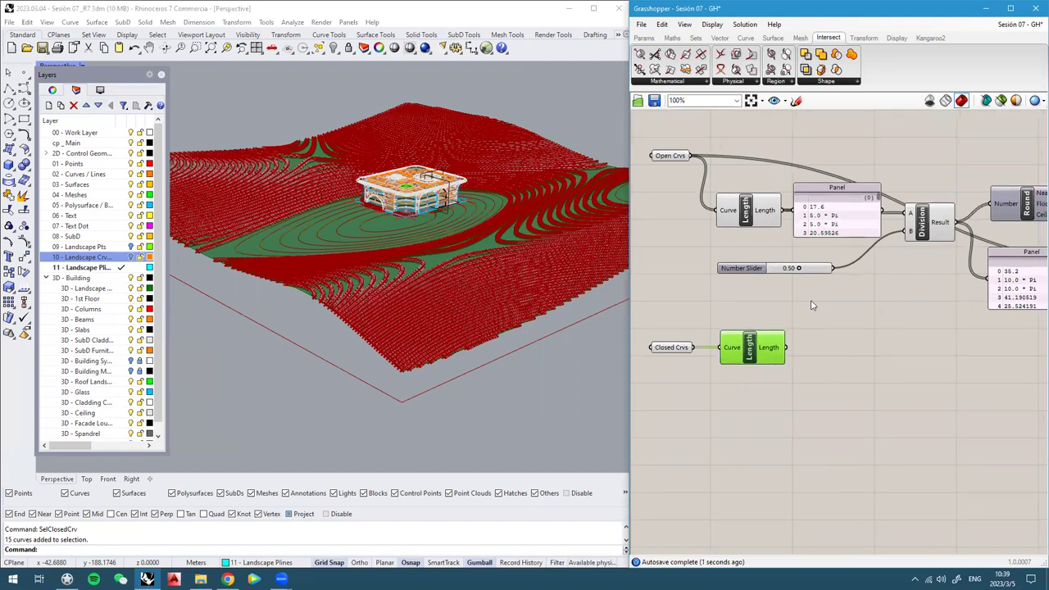
{"action": "left_click_drag", "start_coordinate": [740, 273], "coordinate": [709, 281]}
{"action": "right_click_drag", "start_coordinate": [709, 280], "coordinate": [773, 299]}
{"action": "left_click_drag", "start_coordinate": [773, 299], "coordinate": [743, 306]}
Add a Division component in the closed-curve branch and connect the Length output to its input A
{"action": "right_click_drag", "start_coordinate": [864, 317], "coordinate": [810, 317]}
{"action": "scroll", "coordinate": [726, 307], "scroll_direction": "up", "scroll_amount": 1}
{"action": "right_click_drag", "start_coordinate": [896, 323], "coordinate": [867, 326]}
{"action": "double_click", "coordinate": [864, 379]}
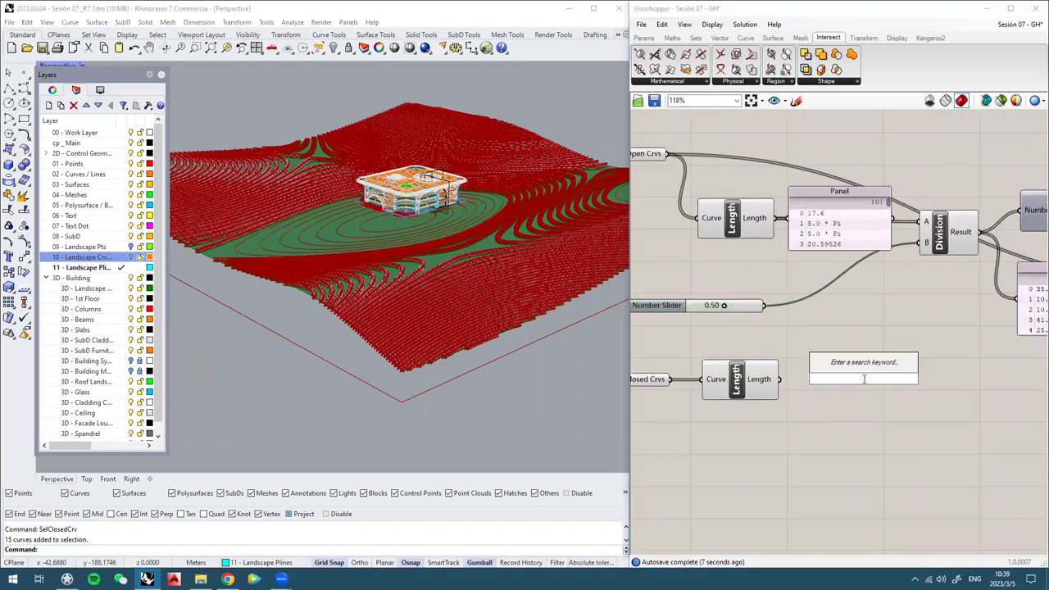
{"action": "type", "text": "divi"}
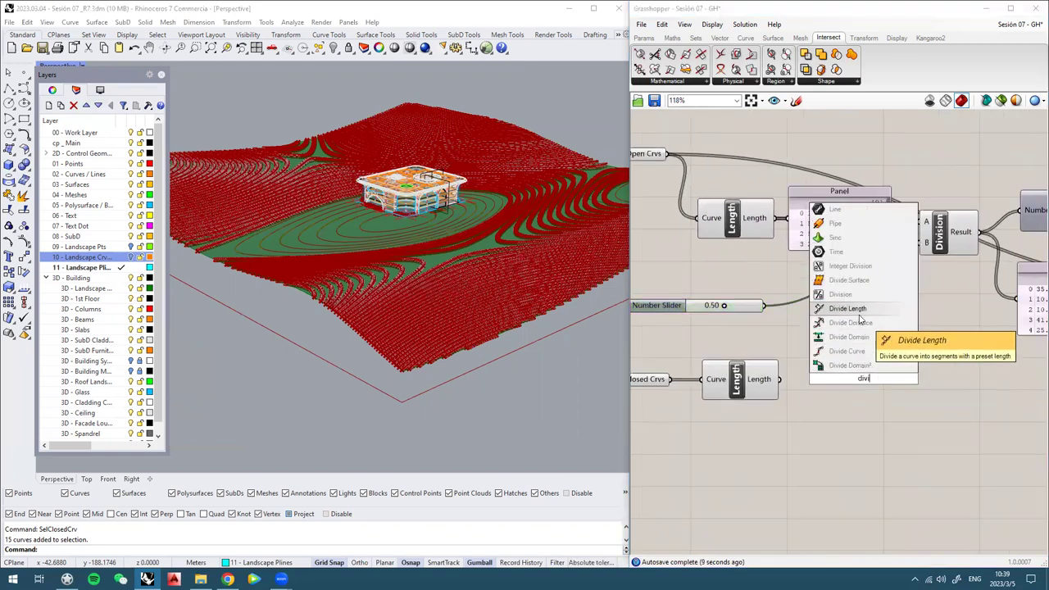
{"action": "left_click_drag", "start_coordinate": [853, 382], "coordinate": [934, 393]}
{"action": "right_click_drag", "start_coordinate": [902, 399], "coordinate": [922, 382]}
{"action": "left_click", "coordinate": [771, 366]}
{"action": "left_click_drag", "start_coordinate": [803, 366], "coordinate": [908, 359]}
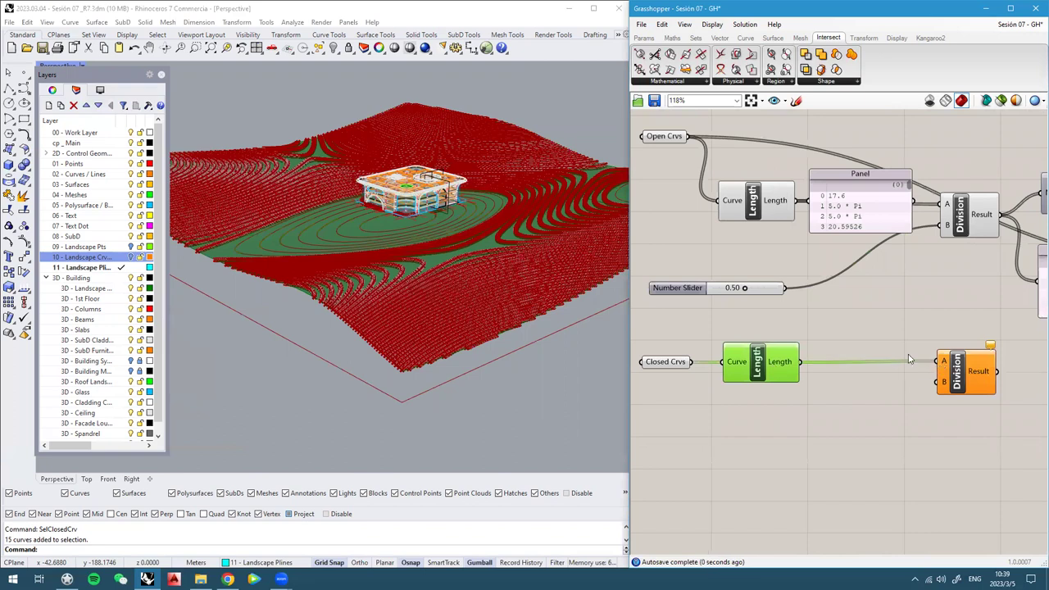
Connect the number slider to the closed-curve Division's input B, and add a Round component fed by that Division's Result
{"action": "left_click_drag", "start_coordinate": [791, 292], "coordinate": [940, 382]}
{"action": "right_click_drag", "start_coordinate": [967, 373], "coordinate": [820, 359]}
{"action": "left_click", "coordinate": [839, 356]}
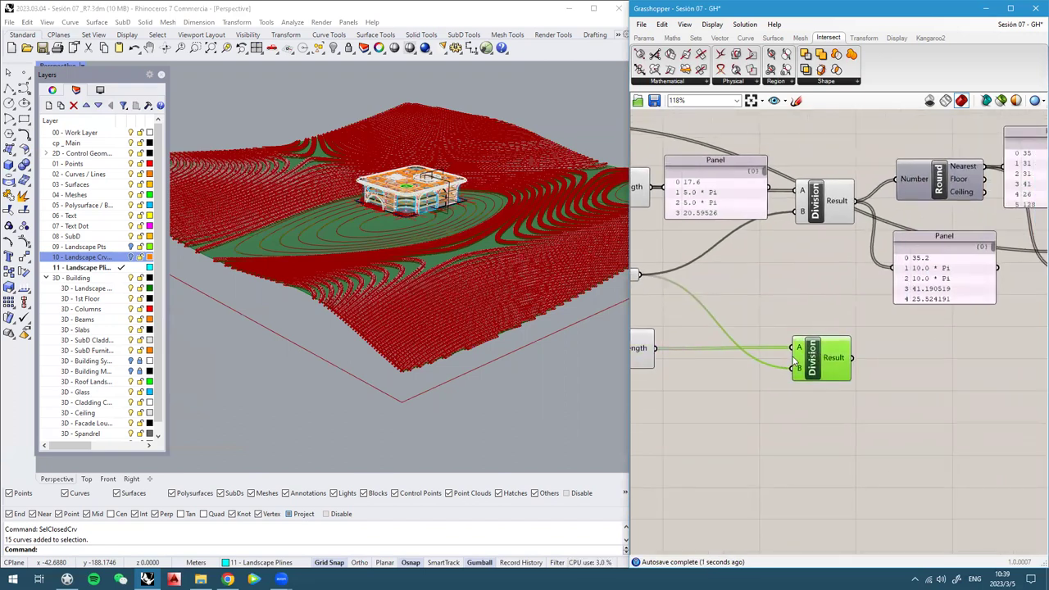
{"action": "double_click", "coordinate": [934, 378]}
{"action": "type", "text": "rou"}
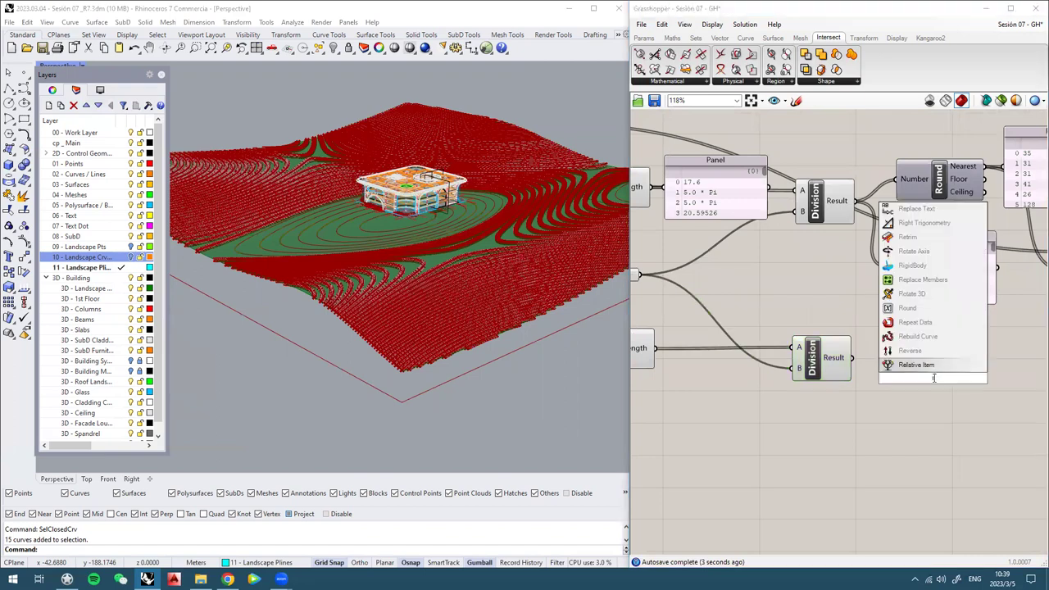
{"action": "key", "text": "Return"}
{"action": "left_click_drag", "start_coordinate": [853, 358], "coordinate": [929, 364]}
{"action": "right_click_drag", "start_coordinate": [958, 354], "coordinate": [791, 358]}
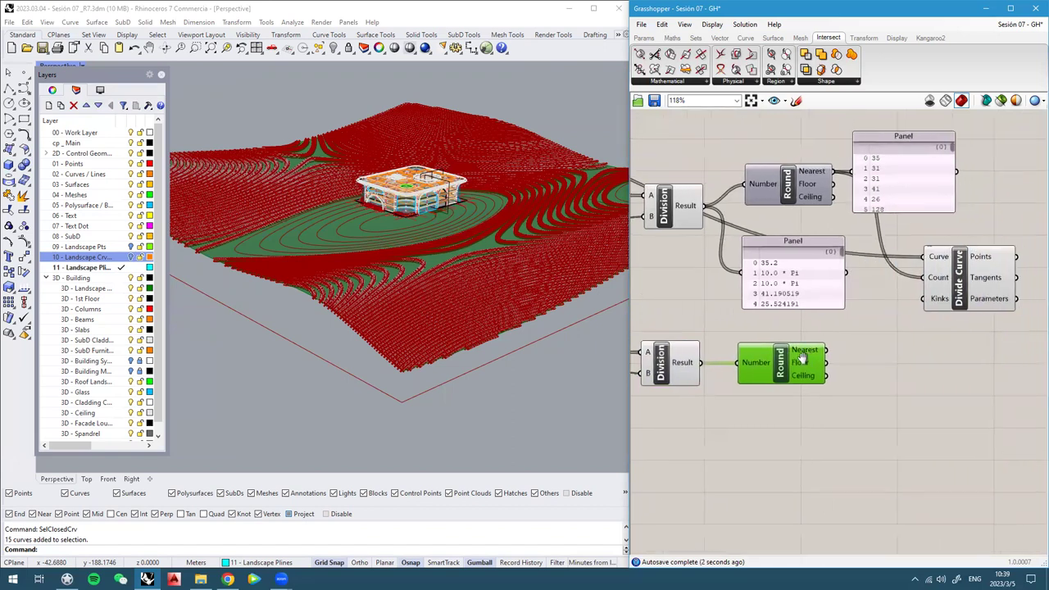
Add a Divide Curve component to the closed-curve branch and connect Closed Crvs to its Curve input
{"action": "double_click", "coordinate": [864, 378]}
{"action": "type", "text": "divi"}
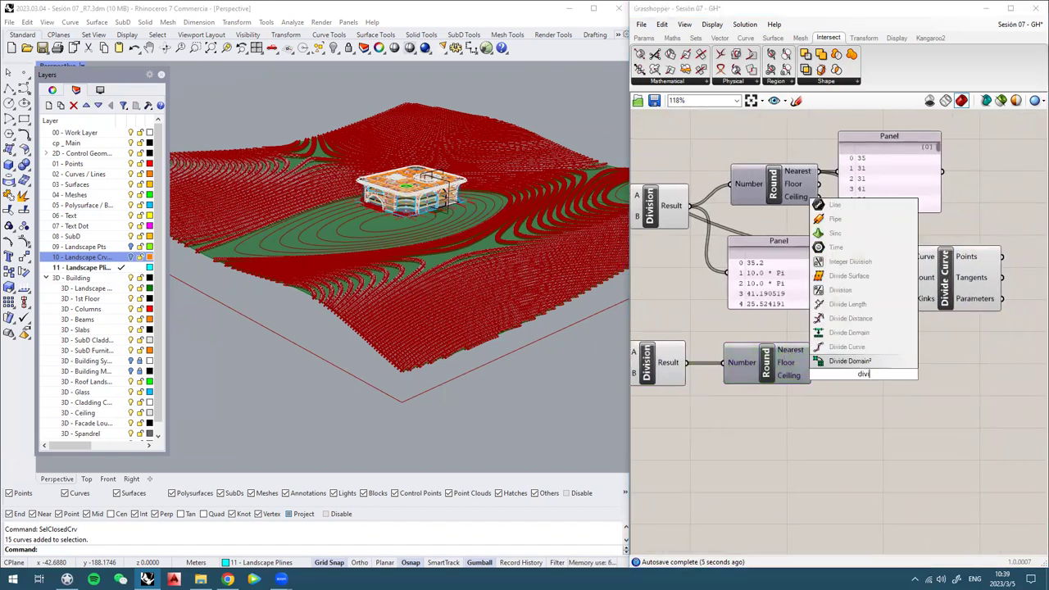
{"action": "left_click", "coordinate": [856, 350]}
{"action": "left_click_drag", "start_coordinate": [860, 378], "coordinate": [718, 413]}
{"action": "scroll", "coordinate": [871, 398], "scroll_direction": "down", "scroll_amount": 3}
{"action": "right_click_drag", "start_coordinate": [683, 401], "coordinate": [909, 401]}
{"action": "scroll", "coordinate": [908, 401], "scroll_direction": "up", "scroll_amount": 2}
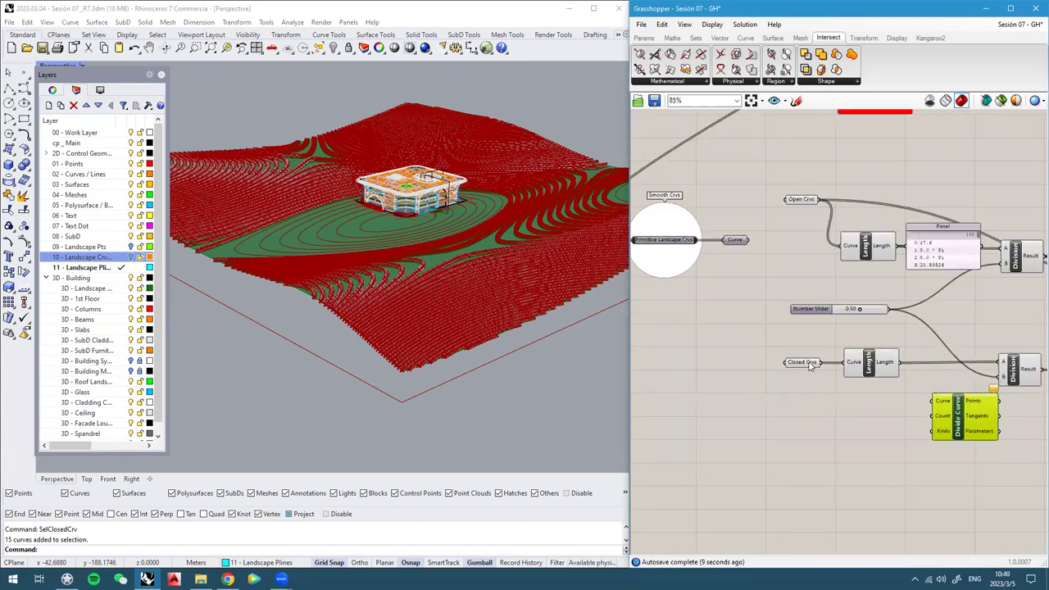
{"action": "left_click_drag", "start_coordinate": [821, 362], "coordinate": [963, 384]}
Connect the closed-curve Round component's Nearest output to the Count input of the new Divide Curve
{"action": "scroll", "coordinate": [767, 387], "scroll_direction": "down", "scroll_amount": 5}
{"action": "scroll", "coordinate": [955, 384], "scroll_direction": "up", "scroll_amount": 5}
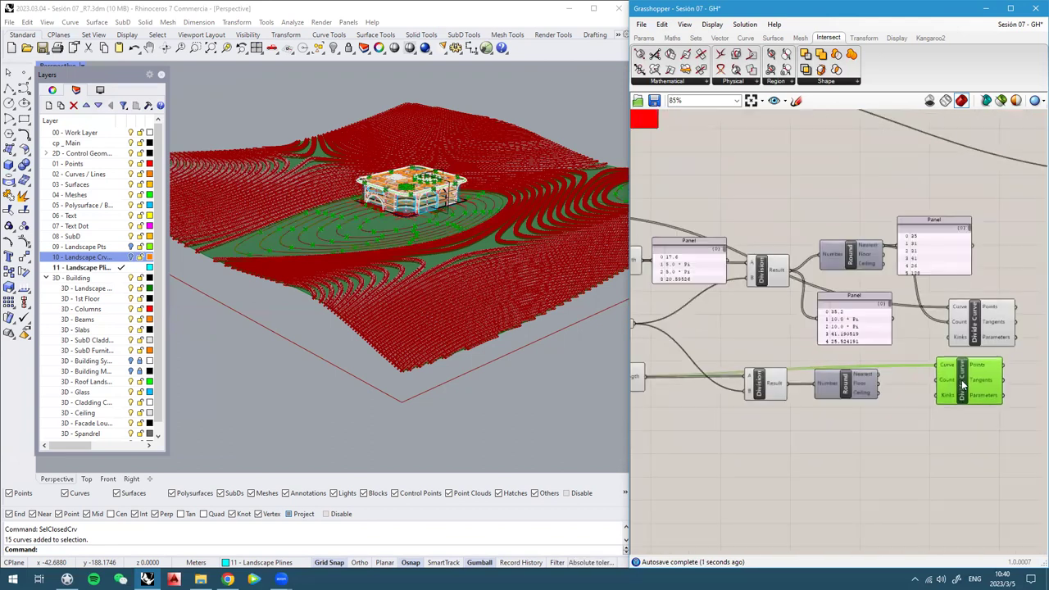
{"action": "scroll", "coordinate": [963, 385], "scroll_direction": "up", "scroll_amount": 3}
{"action": "left_click_drag", "start_coordinate": [832, 368], "coordinate": [973, 386]}
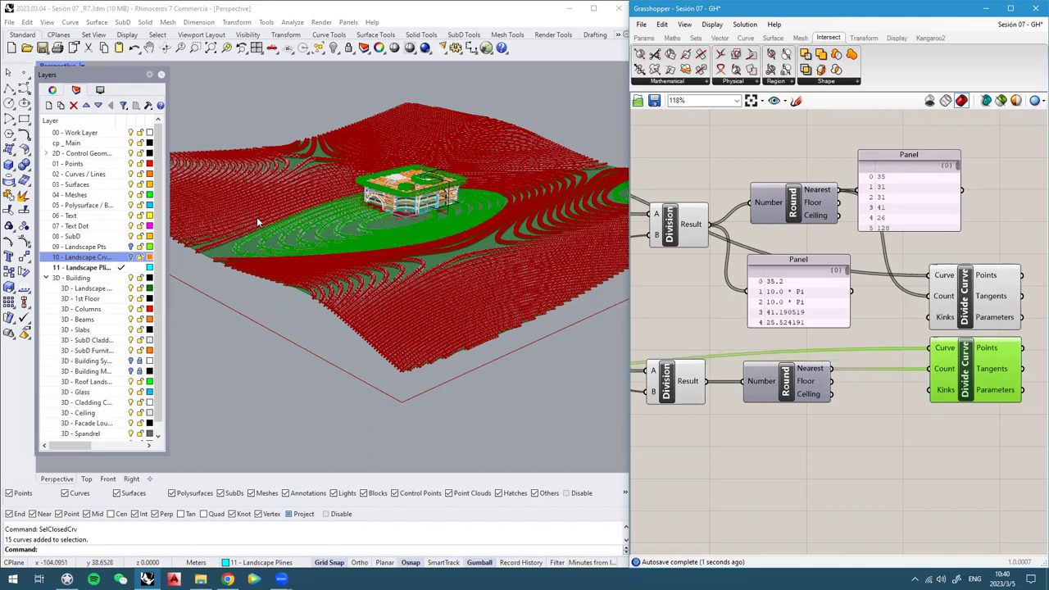
Examine the division points along the closed terrain contours around the building in the Rhino perspective view
{"action": "right_click_drag", "start_coordinate": [257, 221], "coordinate": [267, 244]}
{"action": "scroll", "coordinate": [277, 260], "scroll_direction": "up", "scroll_amount": 6}
{"action": "scroll", "coordinate": [332, 268], "scroll_direction": "down", "scroll_amount": 7}
{"action": "right_click_drag", "start_coordinate": [336, 260], "coordinate": [355, 232]}
{"action": "scroll", "coordinate": [355, 231], "scroll_direction": "up", "scroll_amount": 5}
{"action": "right_click_drag", "start_coordinate": [326, 328], "coordinate": [332, 297]}
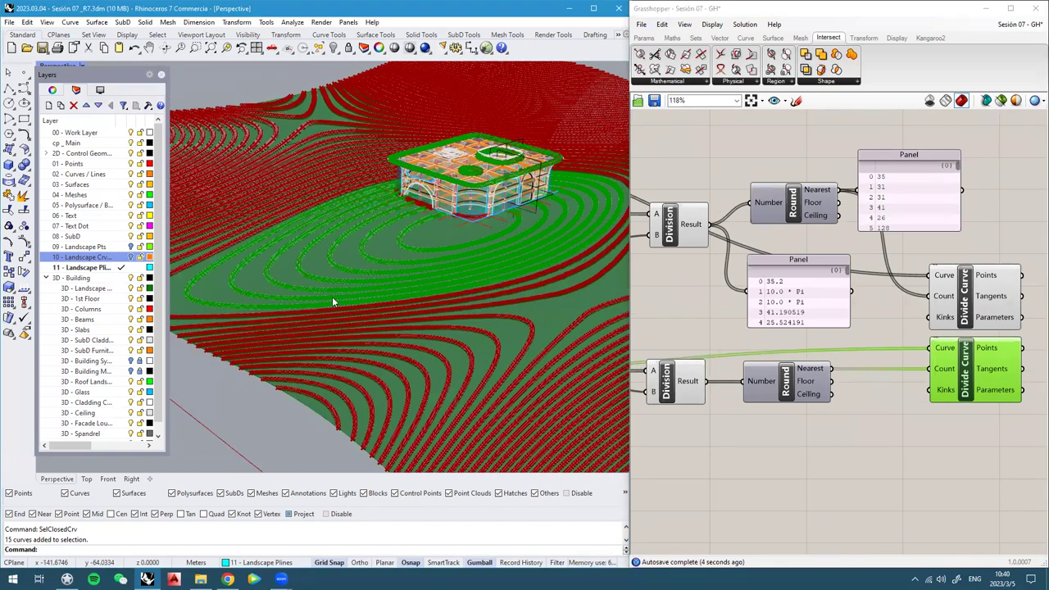
{"action": "scroll", "coordinate": [332, 302], "scroll_direction": "up", "scroll_amount": 1}
{"action": "scroll", "coordinate": [323, 278], "scroll_direction": "up", "scroll_amount": 1}
Set the value of the number slider shared by both Division components to 1.00
{"action": "right_click_drag", "start_coordinate": [635, 266], "coordinate": [862, 264]}
{"action": "scroll", "coordinate": [696, 300], "scroll_direction": "up", "scroll_amount": 1}
{"action": "right_click_drag", "start_coordinate": [643, 295], "coordinate": [710, 284]}
{"action": "scroll", "coordinate": [710, 284], "scroll_direction": "up", "scroll_amount": 1}
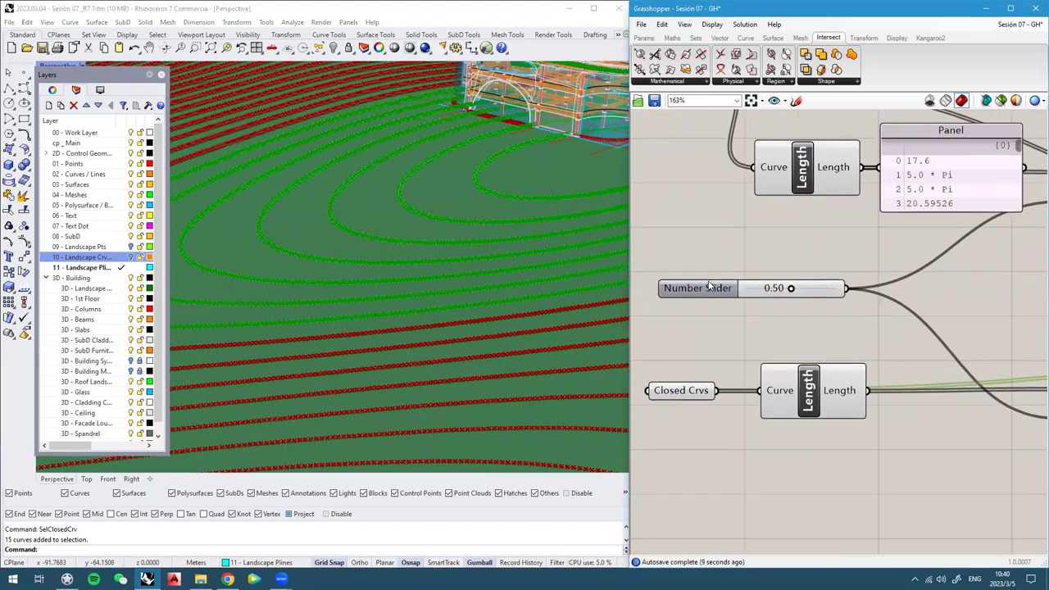
{"action": "left_click", "coordinate": [691, 290]}
{"action": "right_click", "coordinate": [771, 289]}
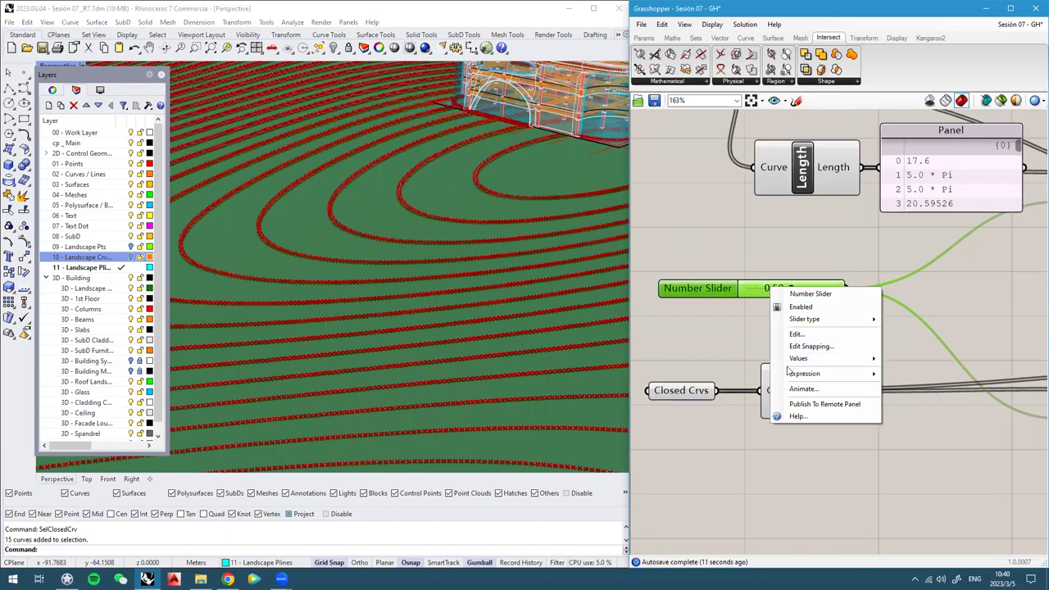
{"action": "left_click", "coordinate": [792, 336]}
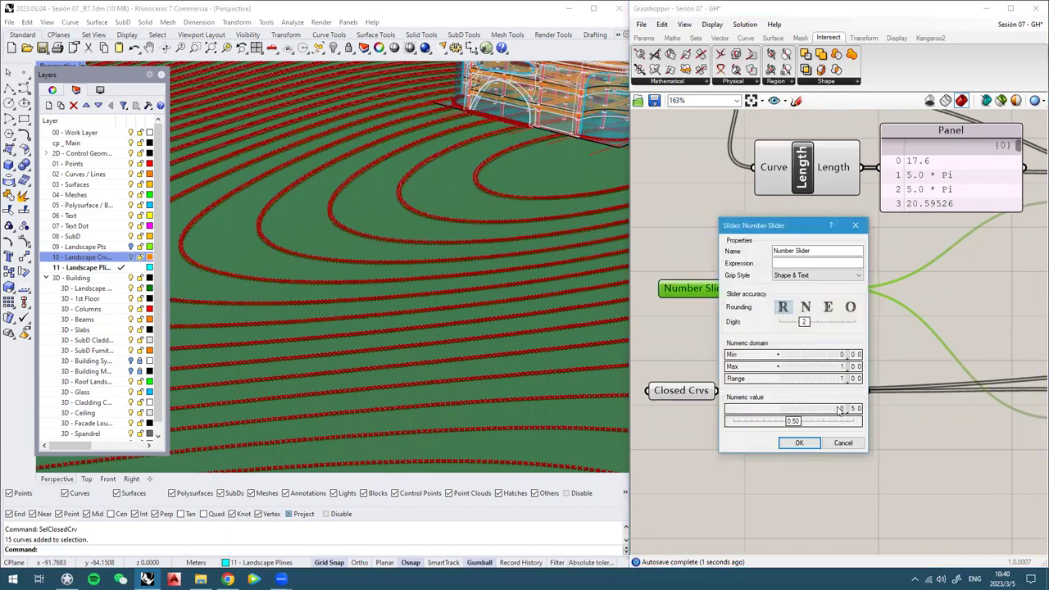
{"action": "double_click", "coordinate": [840, 410]}
{"action": "type", "text": "1"}
{"action": "left_click", "coordinate": [846, 409]}
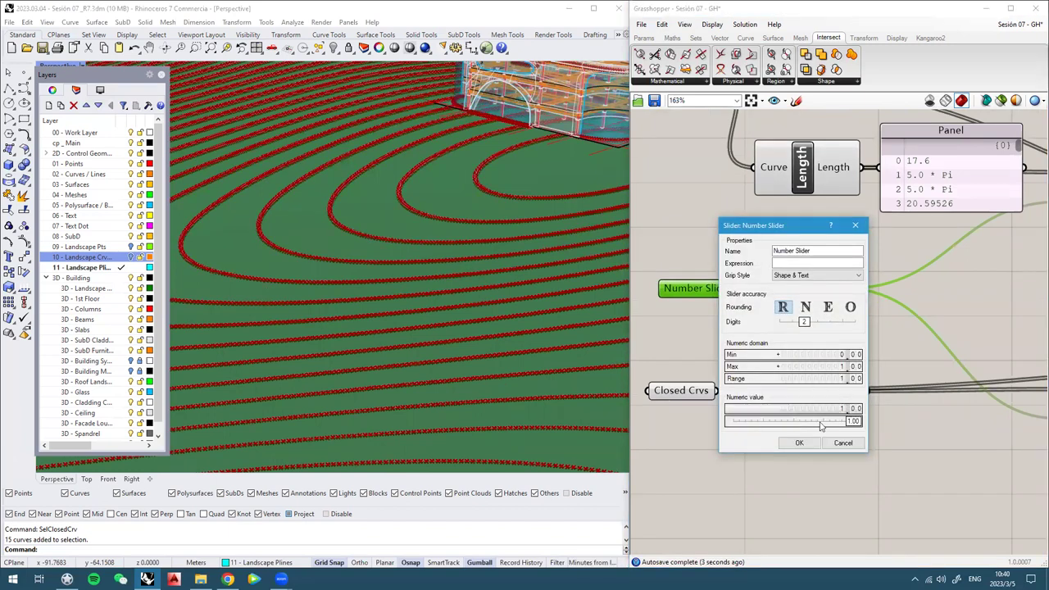
{"action": "left_click", "coordinate": [792, 444]}
Examine the new point spacing on the contours across the whole terrain in the Rhino perspective view
{"action": "right_click_drag", "start_coordinate": [460, 288], "coordinate": [469, 372]}
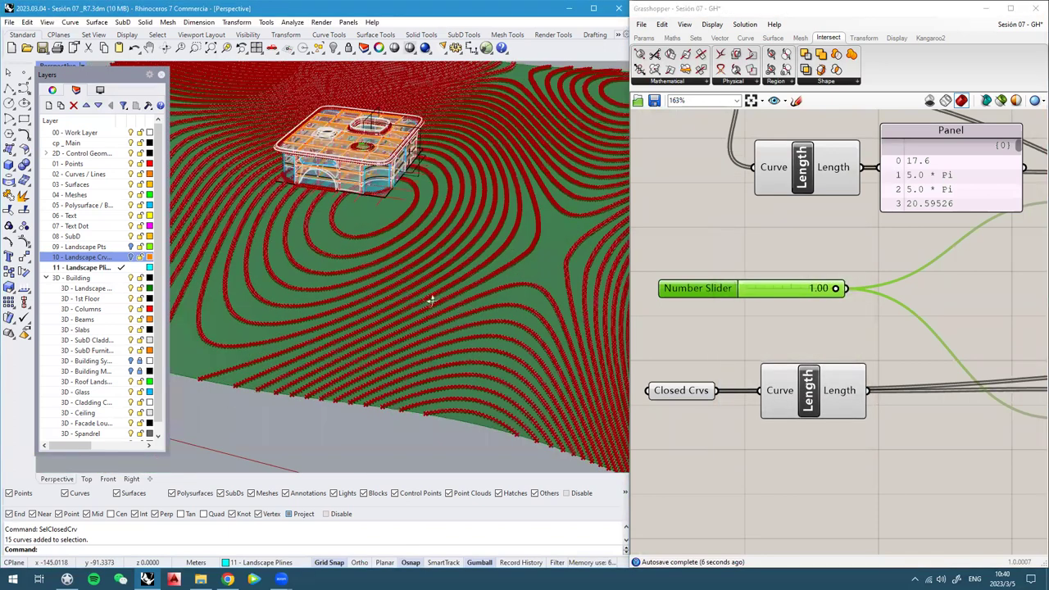
{"action": "right_click_drag", "start_coordinate": [431, 300], "coordinate": [383, 289]}
{"action": "scroll", "coordinate": [382, 290], "scroll_direction": "down", "scroll_amount": 4}
{"action": "scroll", "coordinate": [334, 274], "scroll_direction": "down", "scroll_amount": 5}
{"action": "scroll", "coordinate": [469, 310], "scroll_direction": "up", "scroll_amount": 5}
{"action": "right_click_drag", "start_coordinate": [469, 309], "coordinate": [424, 288]}
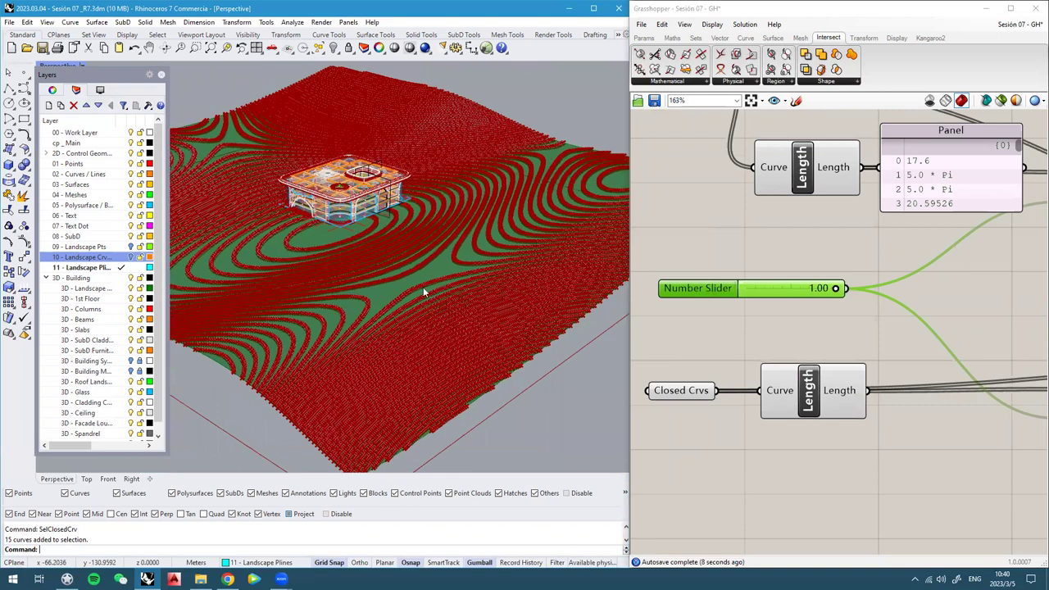
{"action": "scroll", "coordinate": [371, 268], "scroll_direction": "up", "scroll_amount": 3}
{"action": "scroll", "coordinate": [363, 293], "scroll_direction": "down", "scroll_amount": 1}
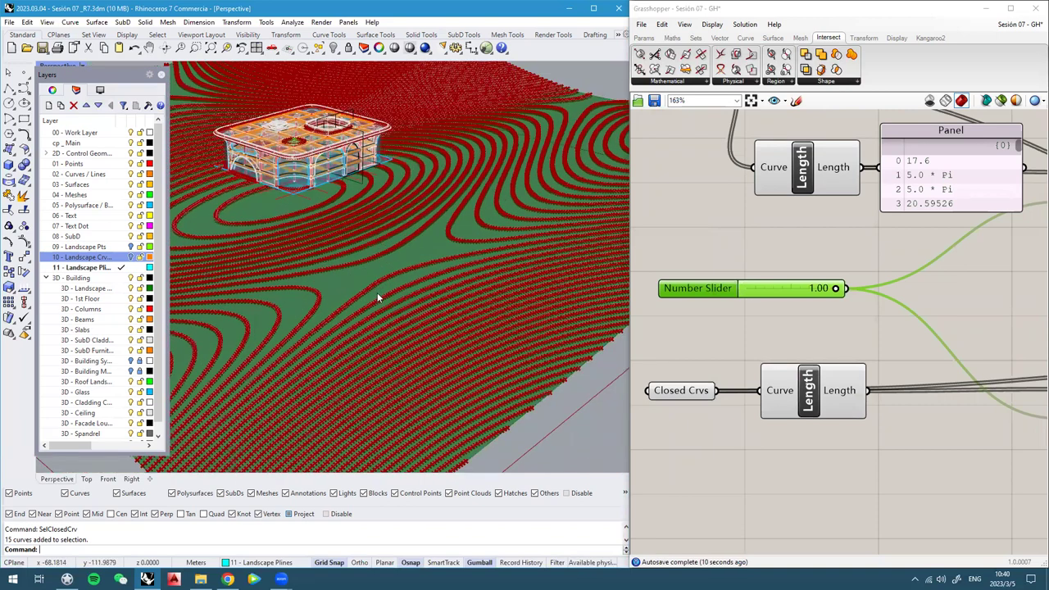
{"action": "scroll", "coordinate": [378, 297], "scroll_direction": "down", "scroll_amount": 3}
{"action": "scroll", "coordinate": [788, 307], "scroll_direction": "down", "scroll_amount": 5}
Add a PolyLine component beside the open-curve Divide Curve and check where it sits in the component palette
{"action": "right_click_drag", "start_coordinate": [991, 302], "coordinate": [806, 299]}
{"action": "scroll", "coordinate": [887, 312], "scroll_direction": "up", "scroll_amount": 2}
{"action": "right_click_drag", "start_coordinate": [873, 358], "coordinate": [844, 342]}
{"action": "scroll", "coordinate": [857, 336], "scroll_direction": "up", "scroll_amount": 1}
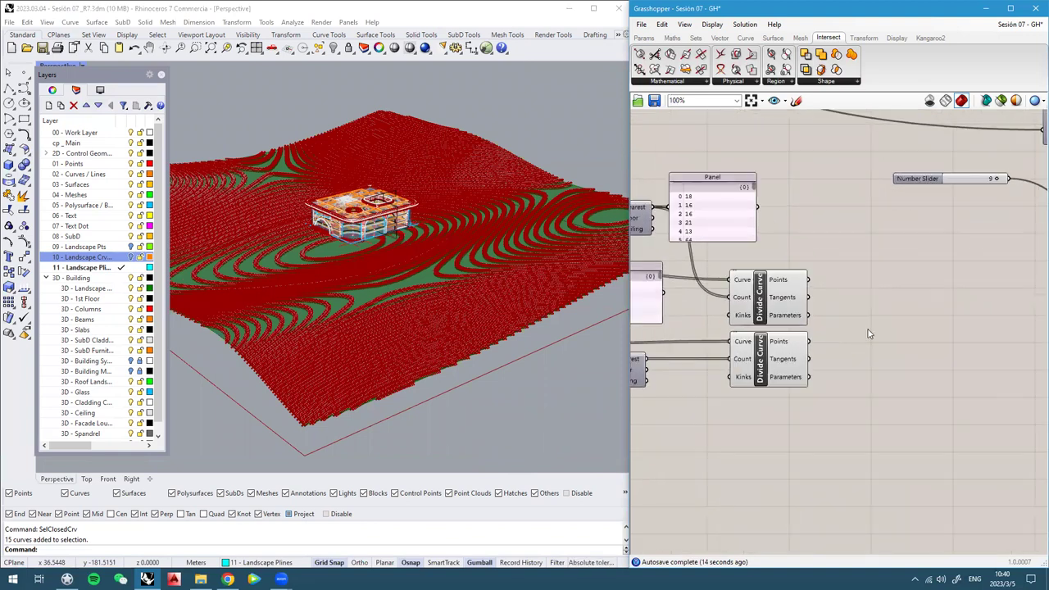
{"action": "double_click", "coordinate": [868, 328]}
{"action": "type", "text": "pli"}
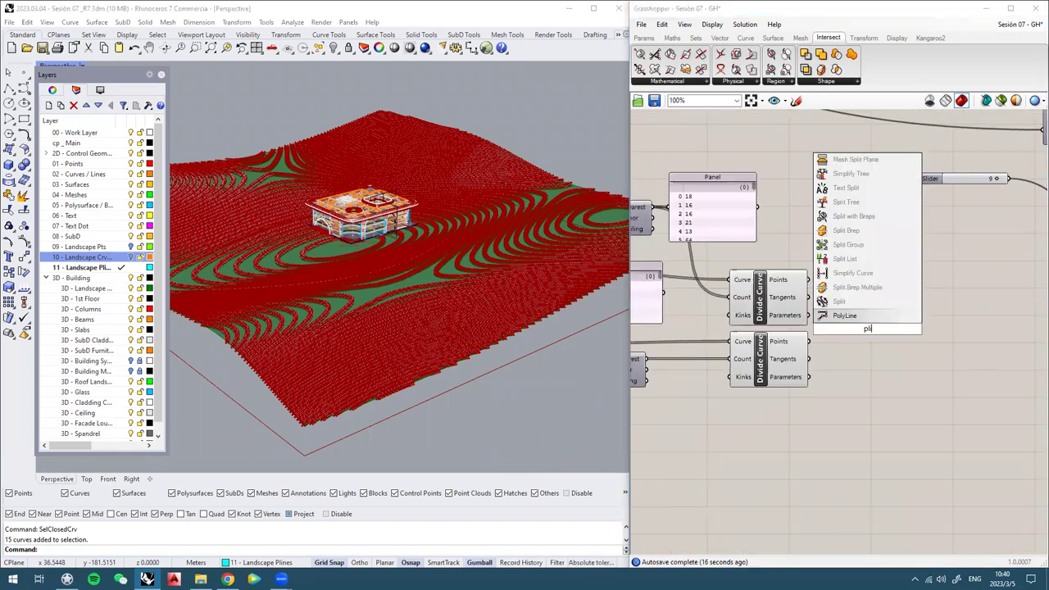
{"action": "type", "text": "ne"}
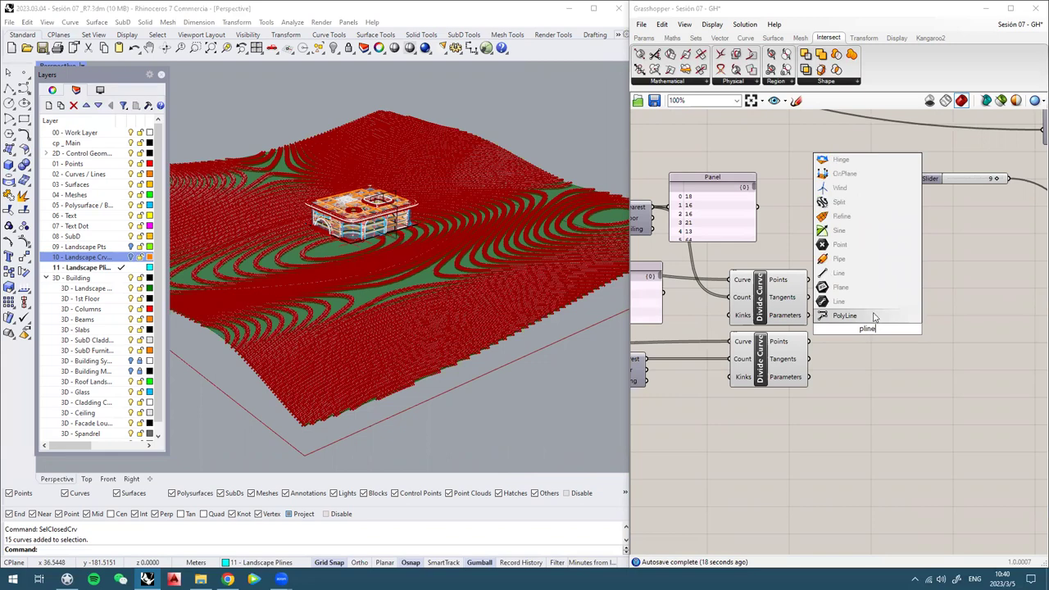
{"action": "left_click", "coordinate": [844, 315]}
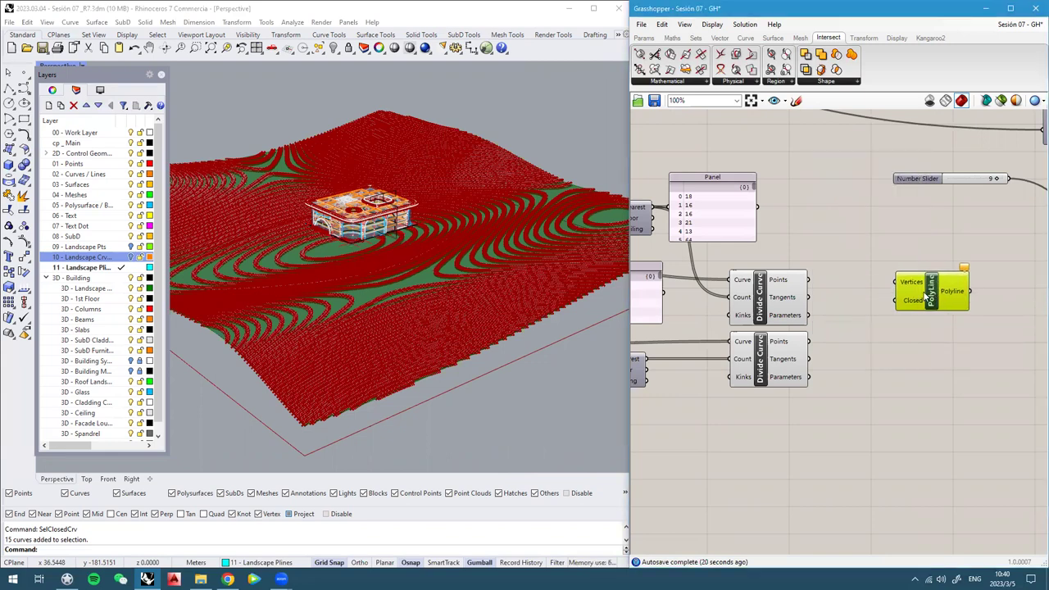
{"action": "middle_click", "coordinate": [918, 299]}
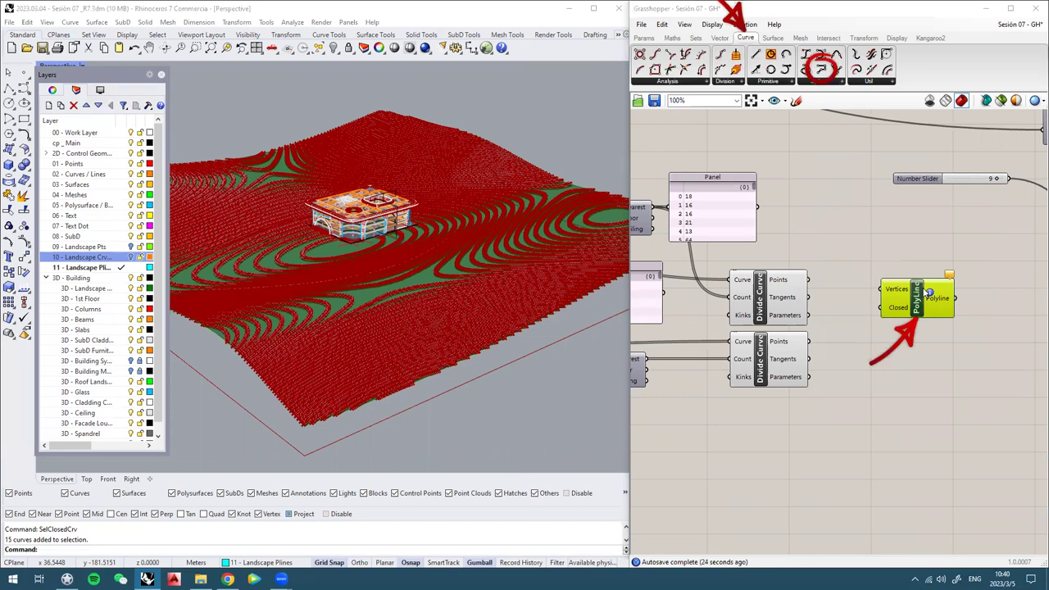
{"action": "left_click", "coordinate": [875, 293]}
Select the 11 - Landscape Plines layer, and connect the open-curve Divide Curve's Points output to the PolyLine's Vertices input
{"action": "scroll", "coordinate": [875, 294], "scroll_direction": "up", "scroll_amount": 2}
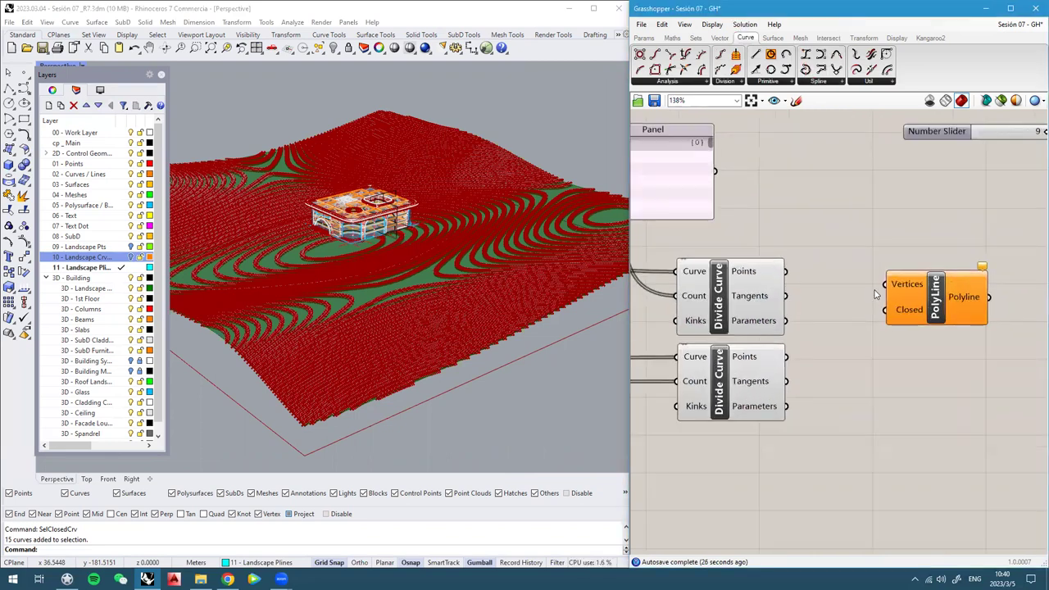
{"action": "left_click", "coordinate": [722, 285]}
{"action": "right_click_drag", "start_coordinate": [361, 281], "coordinate": [462, 263]}
{"action": "left_click", "coordinate": [82, 267]}
{"action": "left_click_drag", "start_coordinate": [784, 271], "coordinate": [883, 285]}
{"action": "left_click", "coordinate": [941, 303]}
{"action": "left_click_drag", "start_coordinate": [941, 304], "coordinate": [935, 290]}
Turn off the preview of the open-curve Divide Curve component
{"action": "right_click_drag", "start_coordinate": [686, 289], "coordinate": [871, 280]}
{"action": "left_click", "coordinate": [822, 305]}
{"action": "middle_click", "coordinate": [822, 306]}
{"action": "left_click", "coordinate": [854, 269]}
Turn off the preview of the Open Crvs parameter
{"action": "scroll", "coordinate": [859, 272], "scroll_direction": "down", "scroll_amount": 4}
{"action": "right_click_drag", "start_coordinate": [699, 250], "coordinate": [799, 255]}
{"action": "scroll", "coordinate": [664, 225], "scroll_direction": "up", "scroll_amount": 2}
{"action": "right_click_drag", "start_coordinate": [661, 223], "coordinate": [752, 247]}
{"action": "scroll", "coordinate": [754, 248], "scroll_direction": "up", "scroll_amount": 1}
{"action": "left_click", "coordinate": [745, 229]}
{"action": "middle_click", "coordinate": [746, 231]}
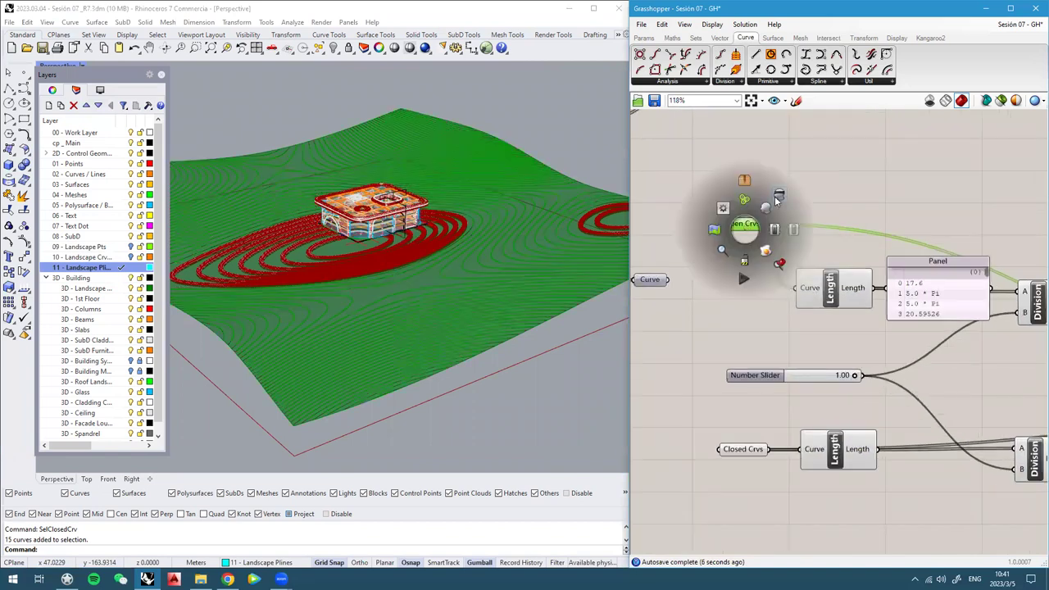
{"action": "left_click", "coordinate": [777, 197]}
Select the PolyLine component and examine the polylines it draws along the open contours in the Rhino perspective view
{"action": "right_click_drag", "start_coordinate": [391, 337], "coordinate": [391, 292]}
{"action": "scroll", "coordinate": [369, 268], "scroll_direction": "up", "scroll_amount": 5}
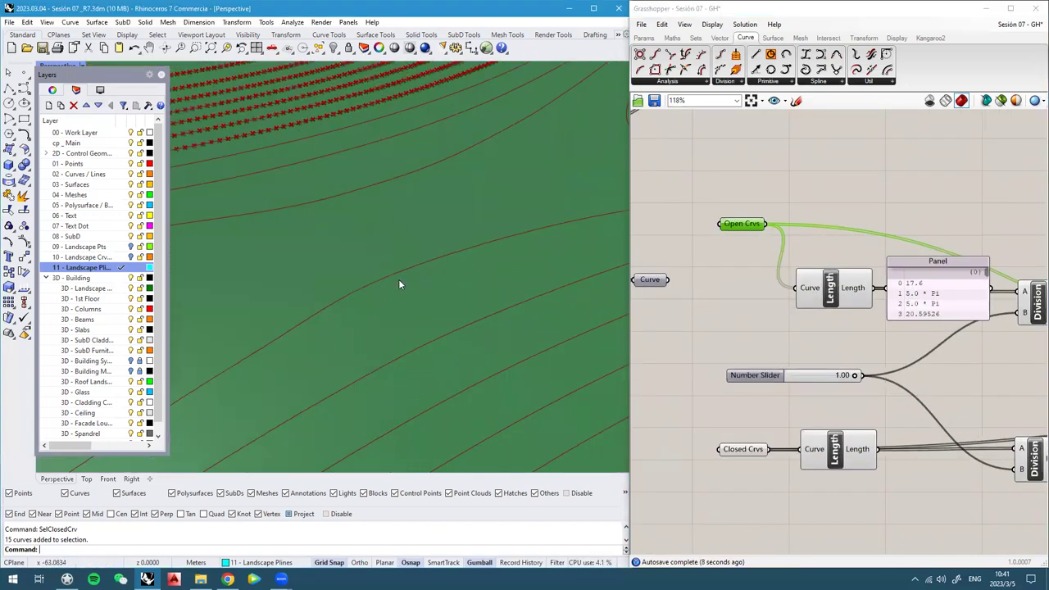
{"action": "scroll", "coordinate": [794, 237], "scroll_direction": "down", "scroll_amount": 9}
{"action": "right_click_drag", "start_coordinate": [979, 288], "coordinate": [917, 278]}
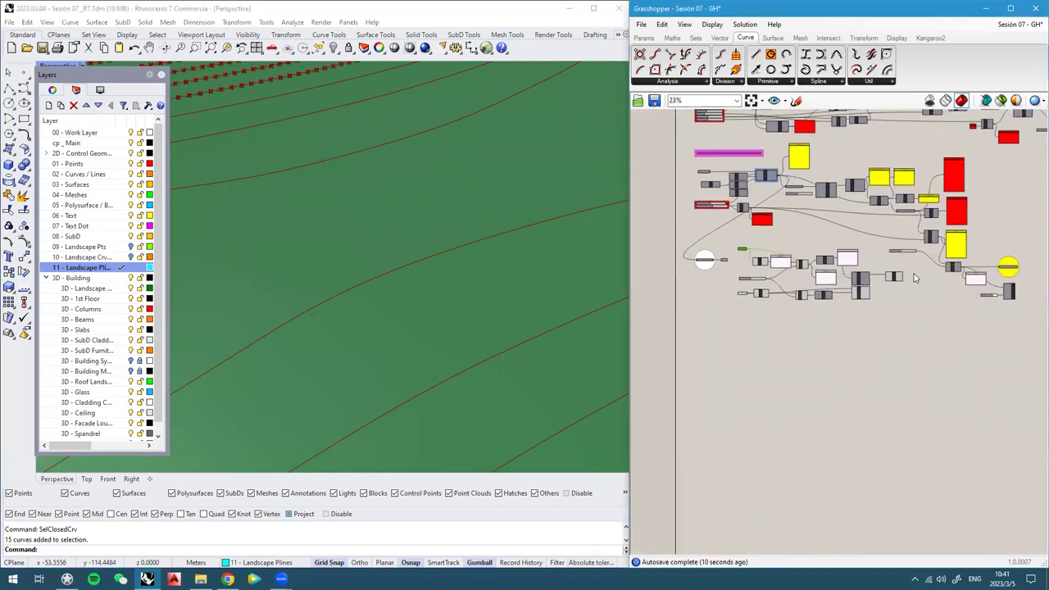
{"action": "scroll", "coordinate": [917, 277], "scroll_direction": "up", "scroll_amount": 5}
{"action": "left_click_drag", "start_coordinate": [867, 287], "coordinate": [856, 290]}
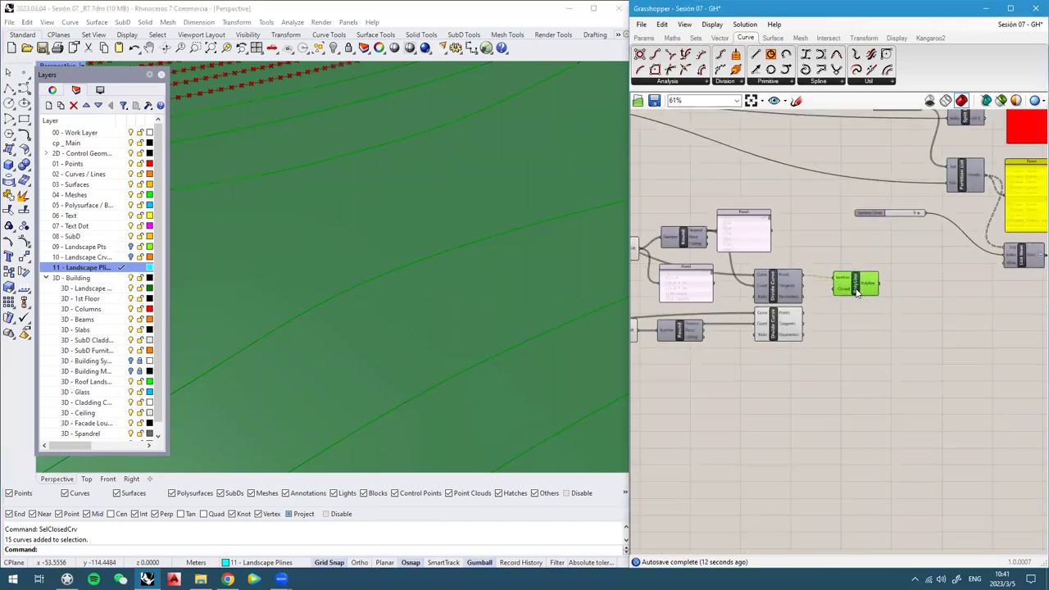
{"action": "scroll", "coordinate": [860, 287], "scroll_direction": "up", "scroll_amount": 2}
{"action": "scroll", "coordinate": [506, 332], "scroll_direction": "down", "scroll_amount": 8}
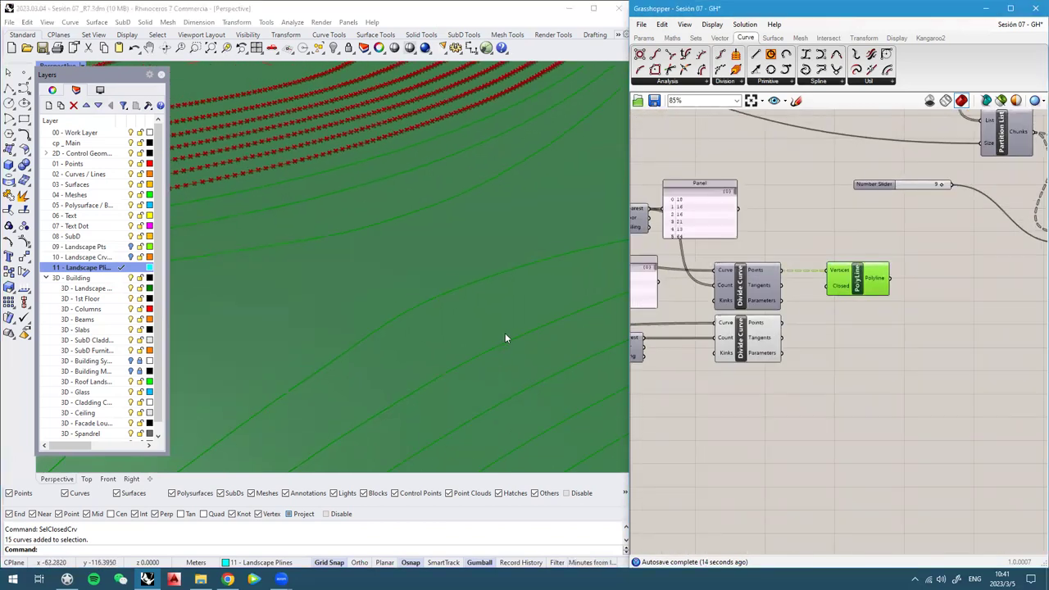
{"action": "scroll", "coordinate": [295, 312], "scroll_direction": "up", "scroll_amount": 5}
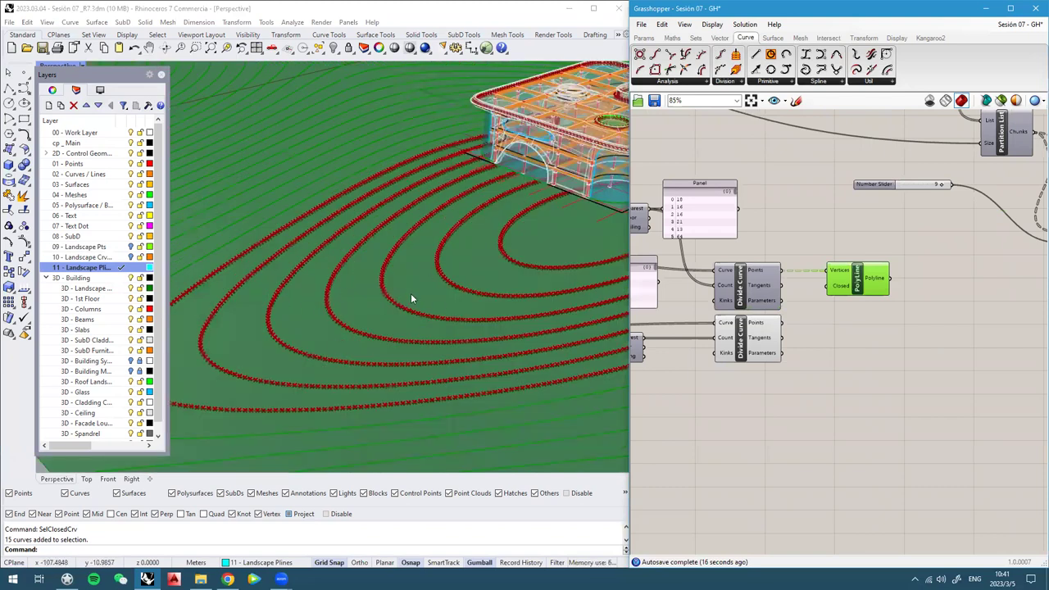
Turn off the preview of the Closed Crvs parameter
{"action": "left_click", "coordinate": [854, 339]}
{"action": "scroll", "coordinate": [883, 302], "scroll_direction": "down", "scroll_amount": 4}
{"action": "right_click_drag", "start_coordinate": [632, 315], "coordinate": [710, 311]}
{"action": "scroll", "coordinate": [652, 325], "scroll_direction": "up", "scroll_amount": 3}
{"action": "scroll", "coordinate": [654, 328], "scroll_direction": "up", "scroll_amount": 1}
{"action": "middle_click", "coordinate": [689, 320]}
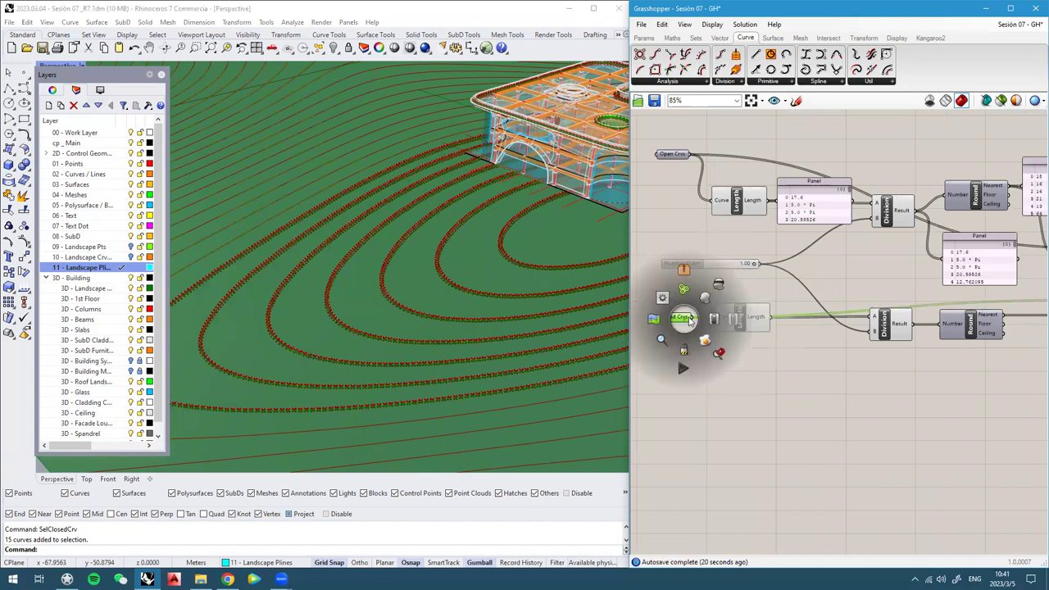
{"action": "left_click", "coordinate": [718, 286]}
Turn off the preview of the closed-curve Divide Curve component
{"action": "scroll", "coordinate": [954, 321], "scroll_direction": "down", "scroll_amount": 4}
{"action": "scroll", "coordinate": [929, 317], "scroll_direction": "up", "scroll_amount": 3}
{"action": "right_click_drag", "start_coordinate": [953, 320], "coordinate": [705, 320]}
{"action": "scroll", "coordinate": [705, 319], "scroll_direction": "up", "scroll_amount": 2}
{"action": "left_click", "coordinate": [791, 306]}
{"action": "middle_click", "coordinate": [792, 304]}
{"action": "left_click", "coordinate": [822, 272]}
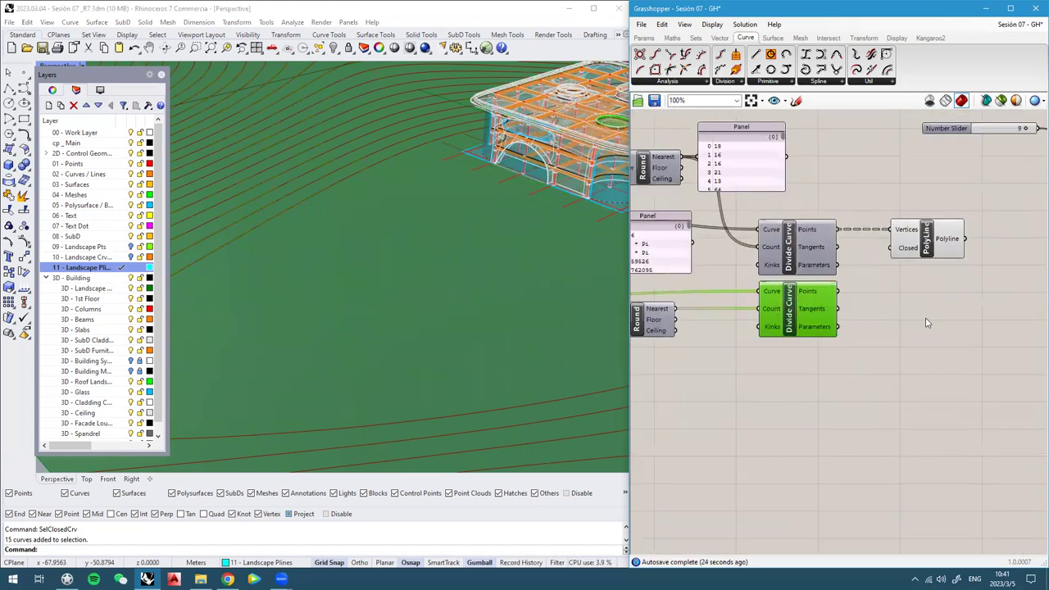
Add a second PolyLine component and connect the closed-curve Divide Curve's Points output to its Vertices input
{"action": "right_click_drag", "start_coordinate": [927, 323], "coordinate": [871, 332]}
{"action": "double_click", "coordinate": [870, 330]}
{"action": "type", "text": "polyline"}
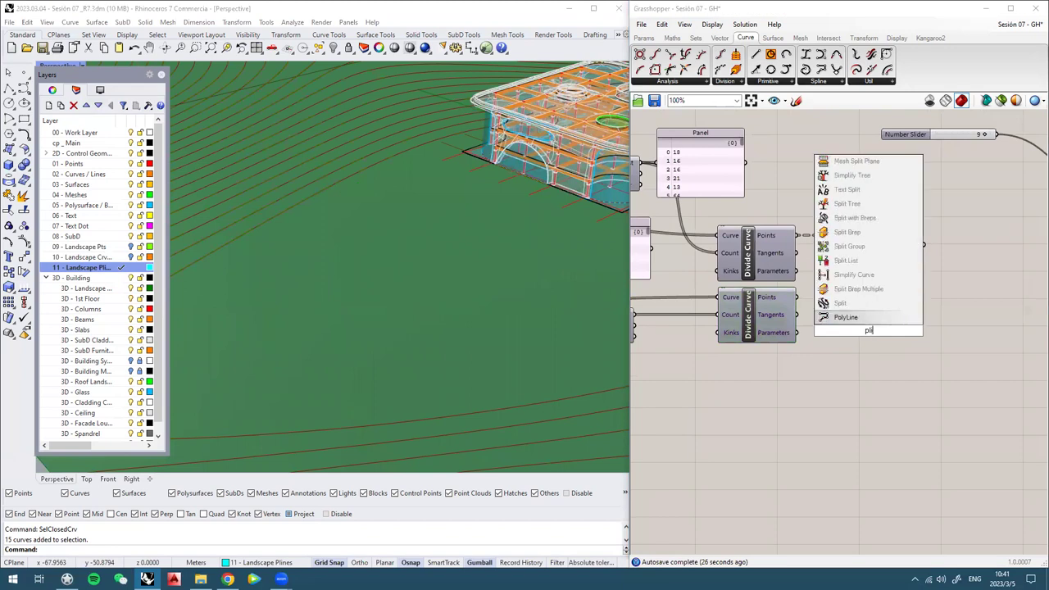
{"action": "left_click", "coordinate": [844, 318]}
{"action": "scroll", "coordinate": [846, 317], "scroll_direction": "up", "scroll_amount": 2}
{"action": "left_click_drag", "start_coordinate": [774, 289], "coordinate": [900, 304]}
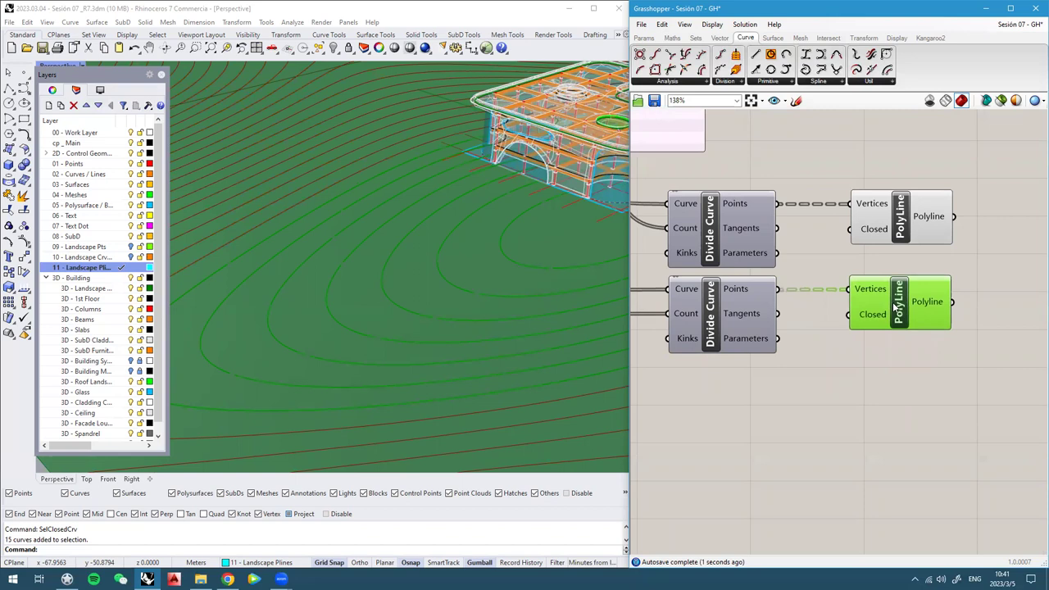
Examine where the polylines on the closed contours start and end, and compare with the second PolyLine's Closed input
{"action": "scroll", "coordinate": [427, 312], "scroll_direction": "up", "scroll_amount": 4}
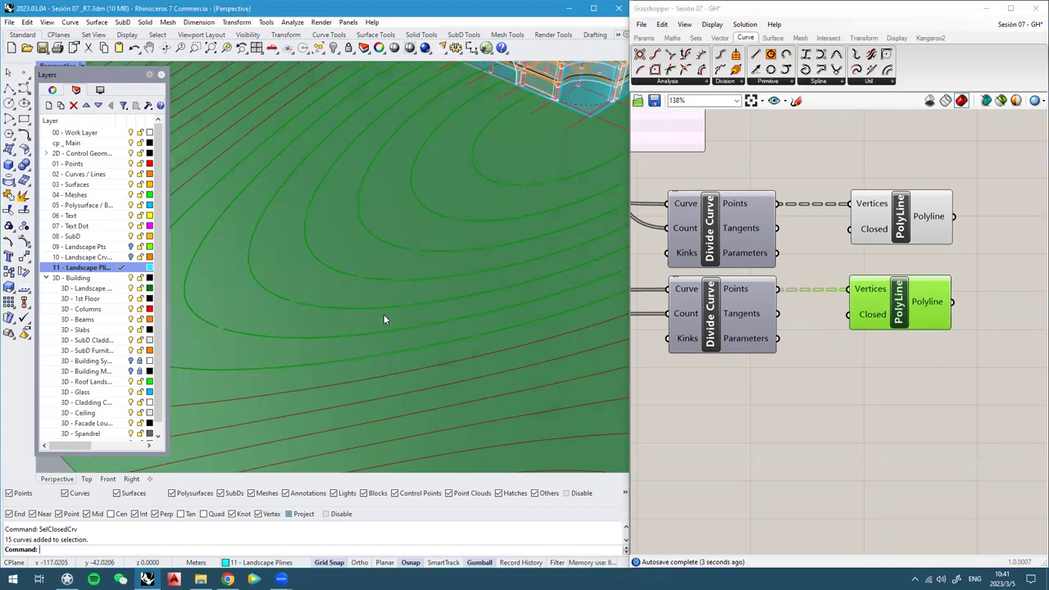
{"action": "scroll", "coordinate": [383, 315], "scroll_direction": "down", "scroll_amount": 8}
{"action": "scroll", "coordinate": [365, 308], "scroll_direction": "up", "scroll_amount": 9}
{"action": "left_click", "coordinate": [902, 372]}
{"action": "scroll", "coordinate": [420, 261], "scroll_direction": "up", "scroll_amount": 2}
{"action": "scroll", "coordinate": [336, 336], "scroll_direction": "down", "scroll_amount": 5}
{"action": "scroll", "coordinate": [283, 328], "scroll_direction": "up", "scroll_amount": 4}
{"action": "scroll", "coordinate": [331, 314], "scroll_direction": "down", "scroll_amount": 4}
{"action": "scroll", "coordinate": [282, 343], "scroll_direction": "up", "scroll_amount": 1}
{"action": "scroll", "coordinate": [366, 358], "scroll_direction": "down", "scroll_amount": 2}
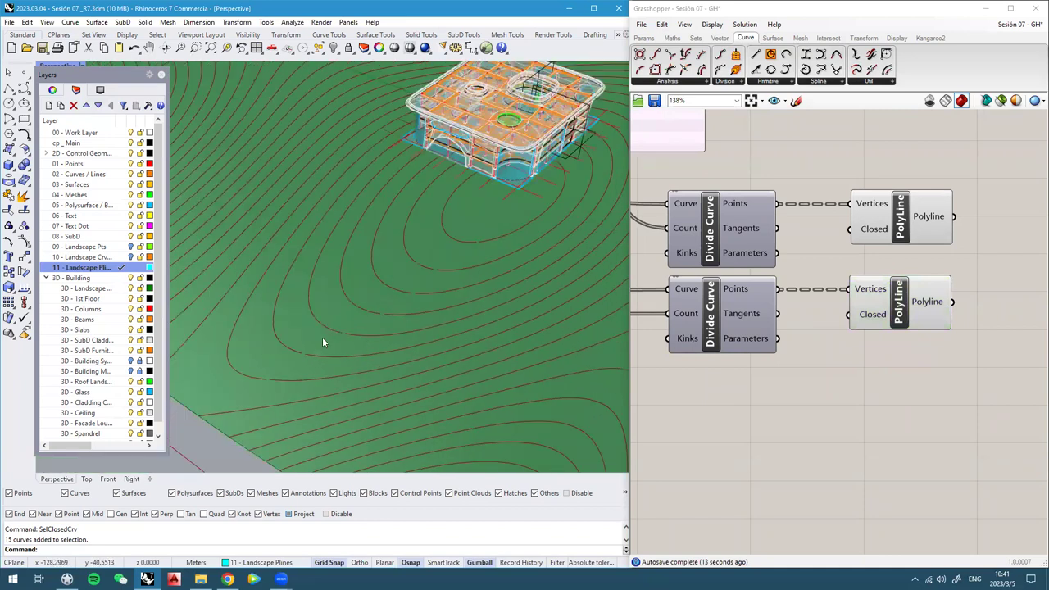
{"action": "scroll", "coordinate": [323, 344], "scroll_direction": "up", "scroll_amount": 2}
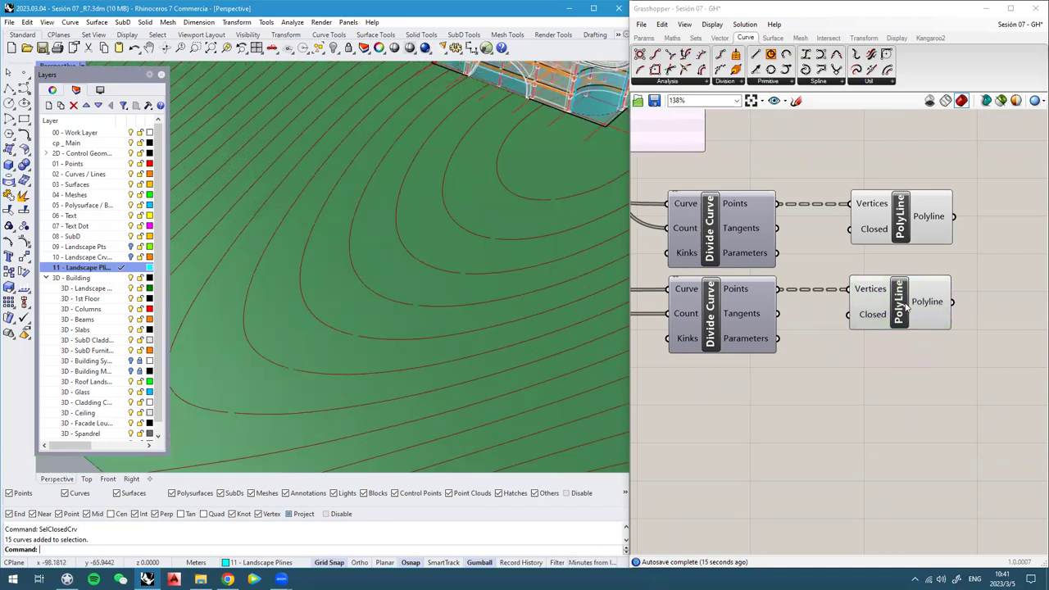
{"action": "scroll", "coordinate": [908, 307], "scroll_direction": "up", "scroll_amount": 2}
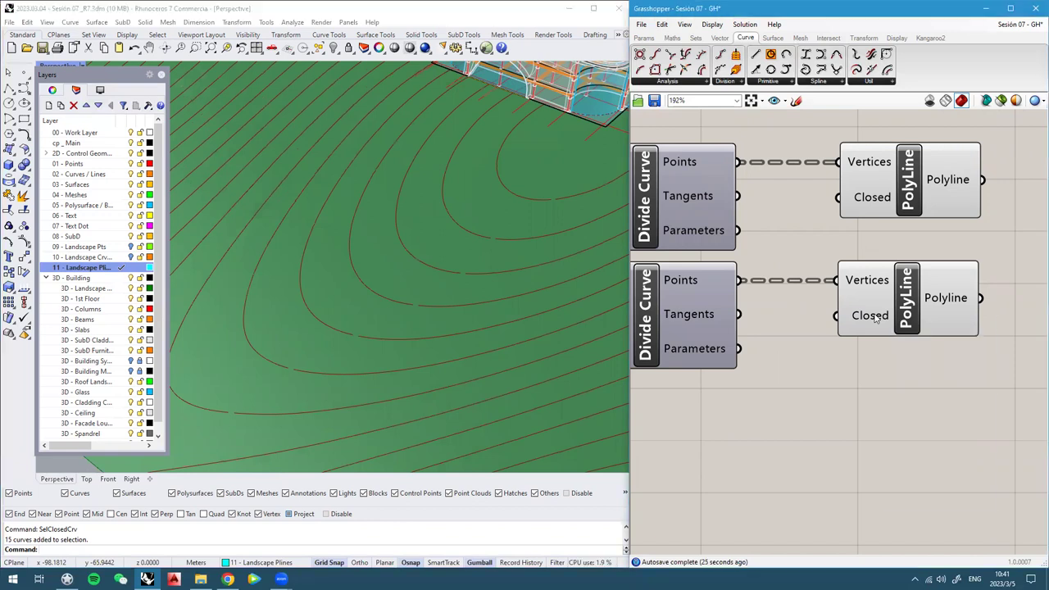
Try inverting the second PolyLine component's Closed input, and remove the inversion
{"action": "right_click", "coordinate": [875, 316]}
{"action": "left_click", "coordinate": [904, 407]}
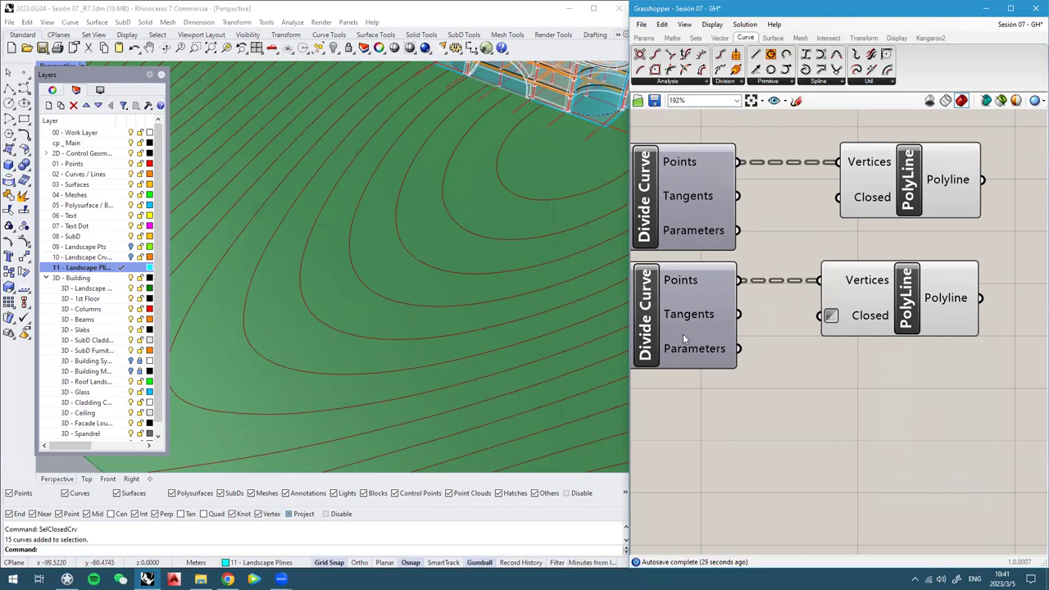
{"action": "right_click", "coordinate": [873, 319]}
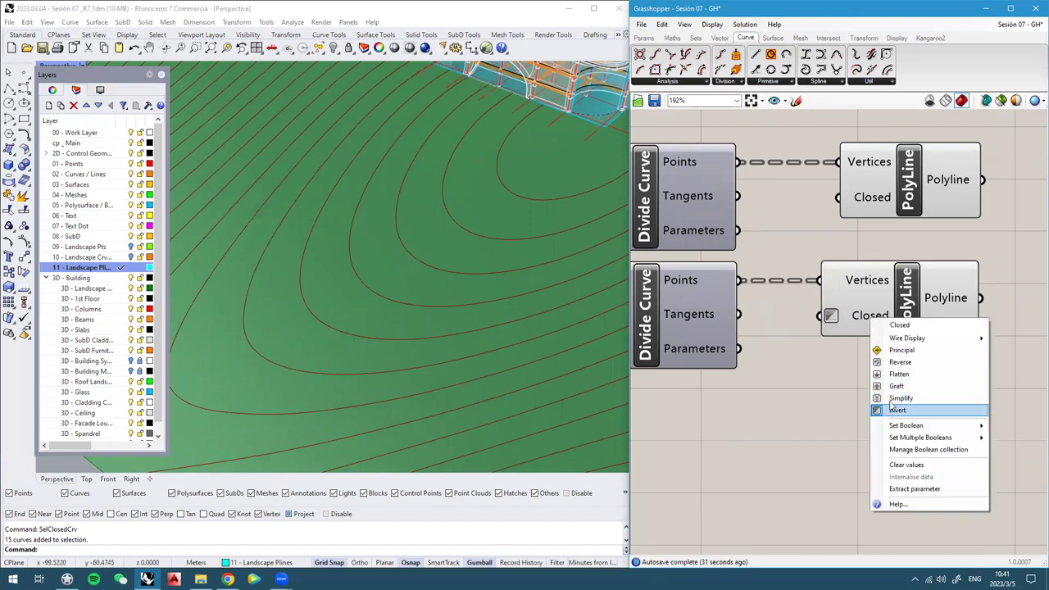
{"action": "left_click", "coordinate": [904, 409]}
Add a Boolean Toggle below the closed-curve Divide Curve component and set it to True
{"action": "right_click_drag", "start_coordinate": [769, 398], "coordinate": [804, 385]}
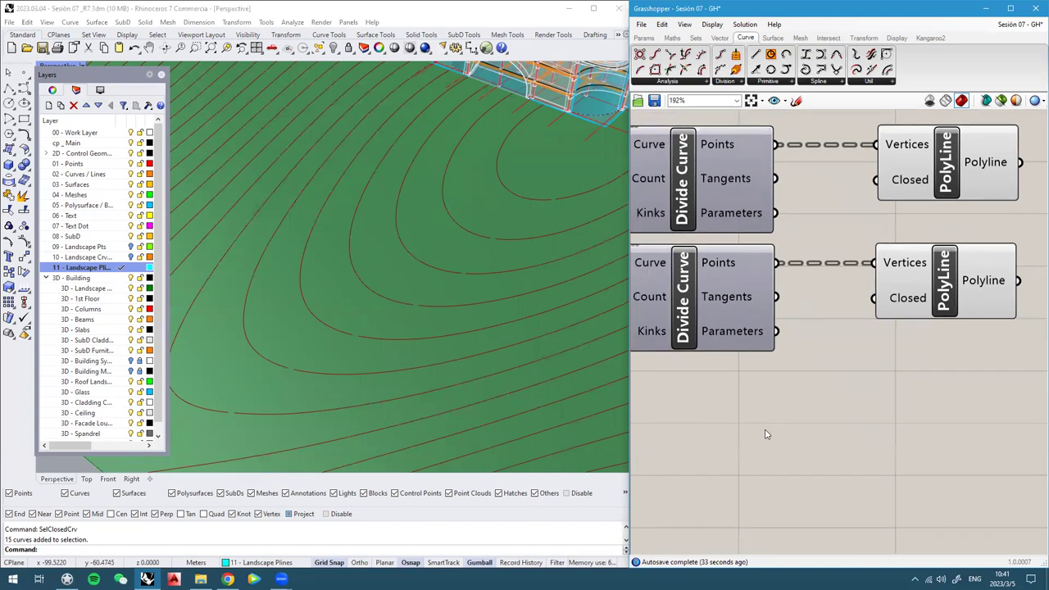
{"action": "double_click", "coordinate": [764, 430]}
{"action": "type", "text": "boole"}
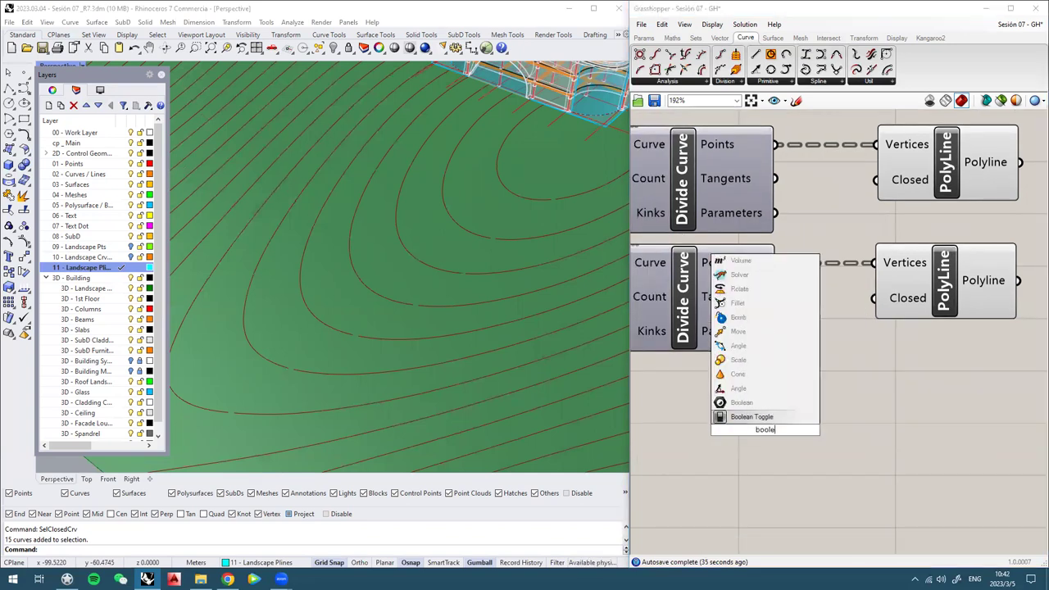
{"action": "left_click", "coordinate": [762, 419]}
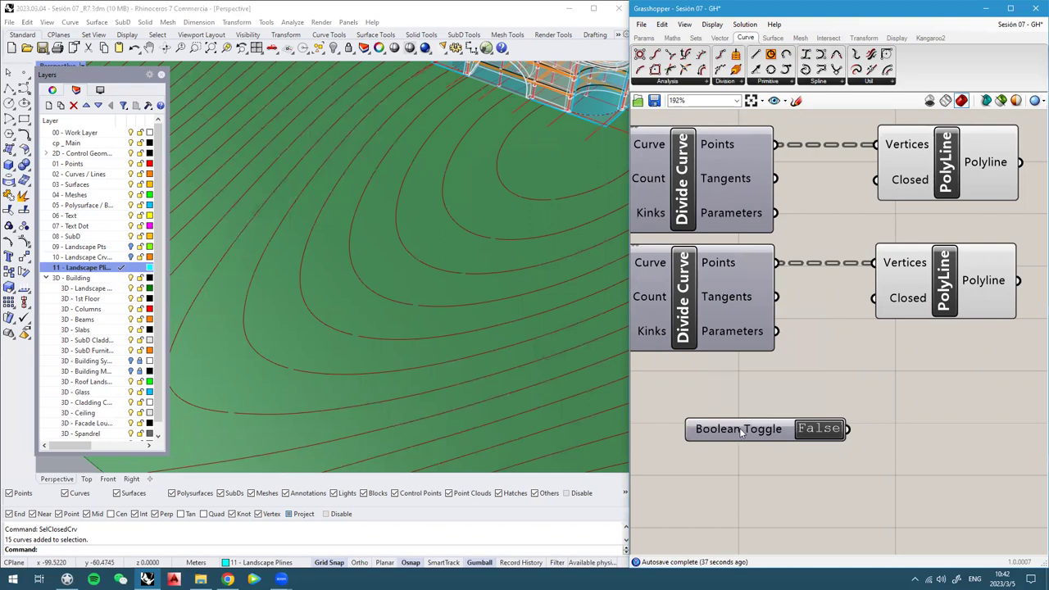
{"action": "left_click_drag", "start_coordinate": [720, 432], "coordinate": [712, 420]}
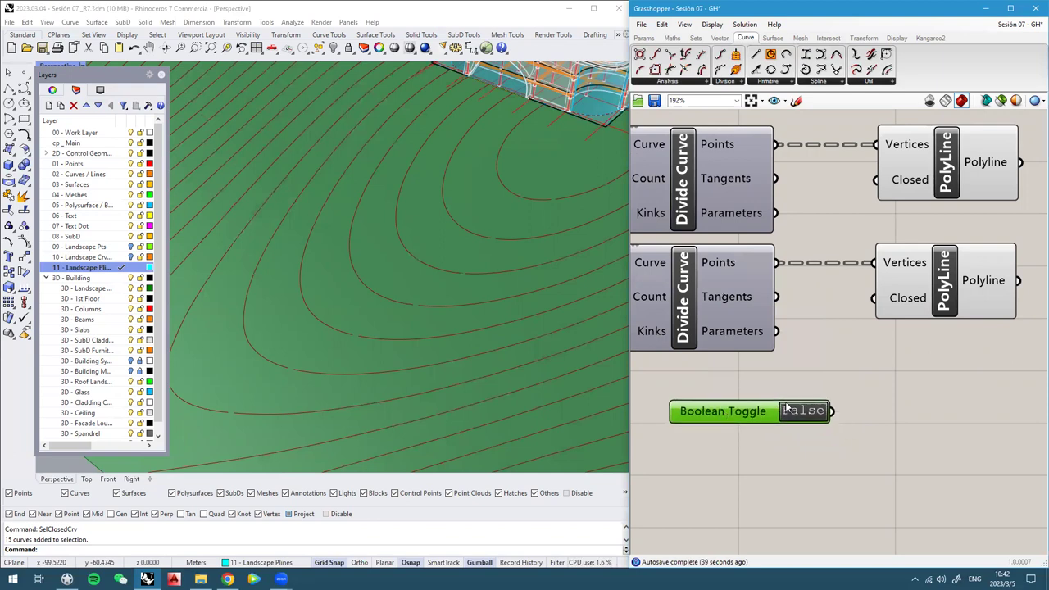
{"action": "double_click", "coordinate": [797, 414]}
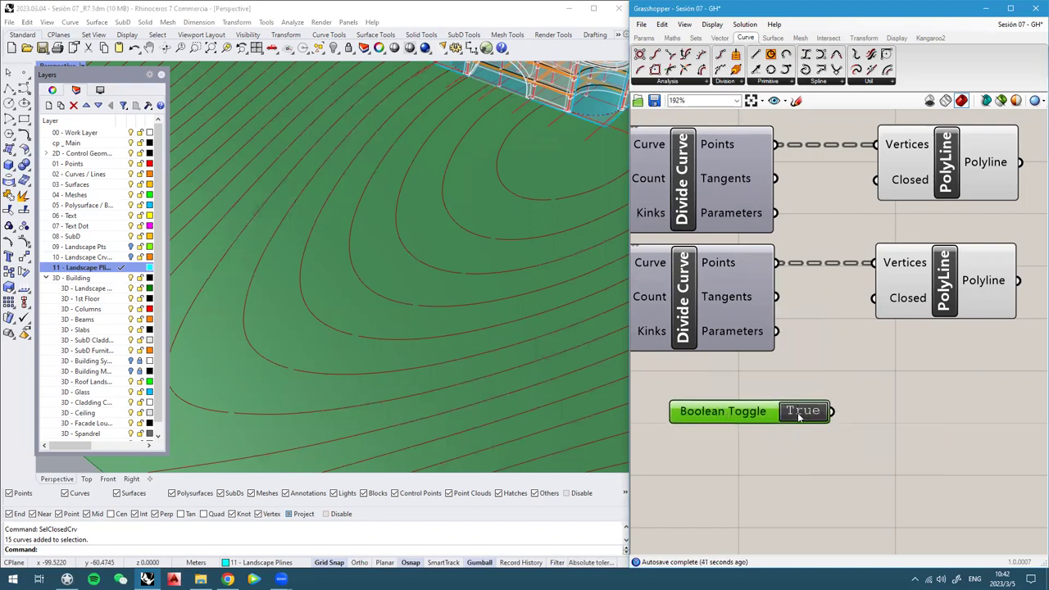
{"action": "double_click", "coordinate": [800, 418]}
Connect the Boolean Toggle to the second PolyLine component's Closed input
{"action": "scroll", "coordinate": [409, 330], "scroll_direction": "down", "scroll_amount": 3}
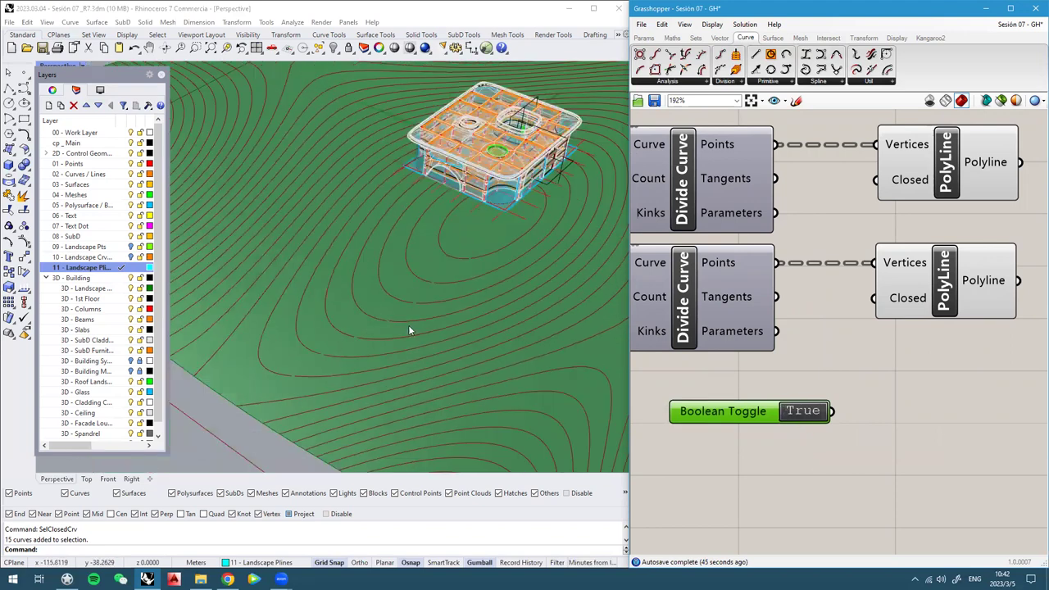
{"action": "scroll", "coordinate": [412, 292], "scroll_direction": "up", "scroll_amount": 2}
{"action": "left_click_drag", "start_coordinate": [832, 412], "coordinate": [876, 298]}
{"action": "scroll", "coordinate": [546, 316], "scroll_direction": "down", "scroll_amount": 3}
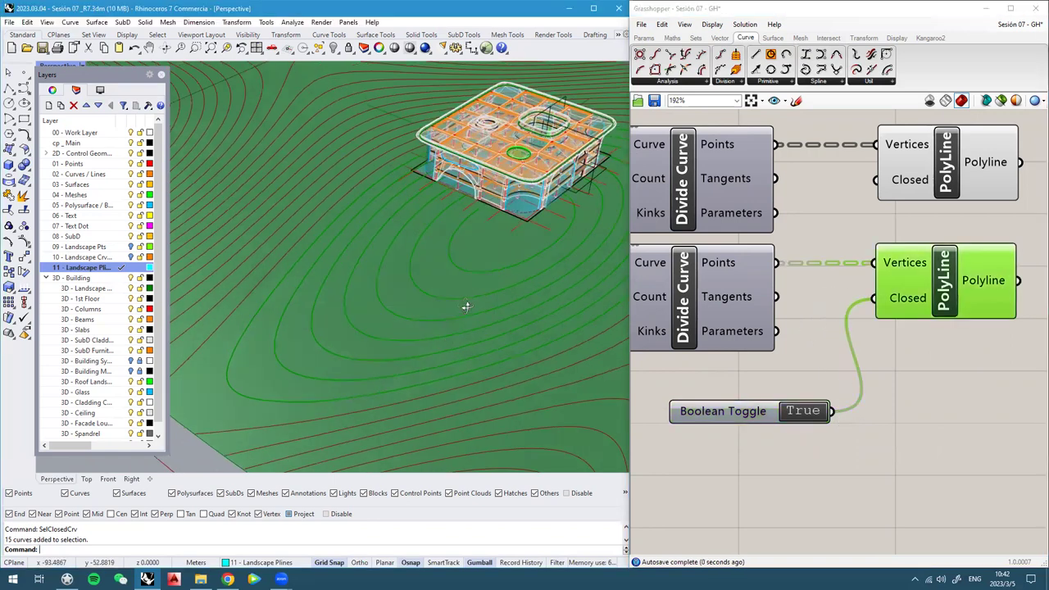
{"action": "right_click_drag", "start_coordinate": [442, 299], "coordinate": [390, 308]}
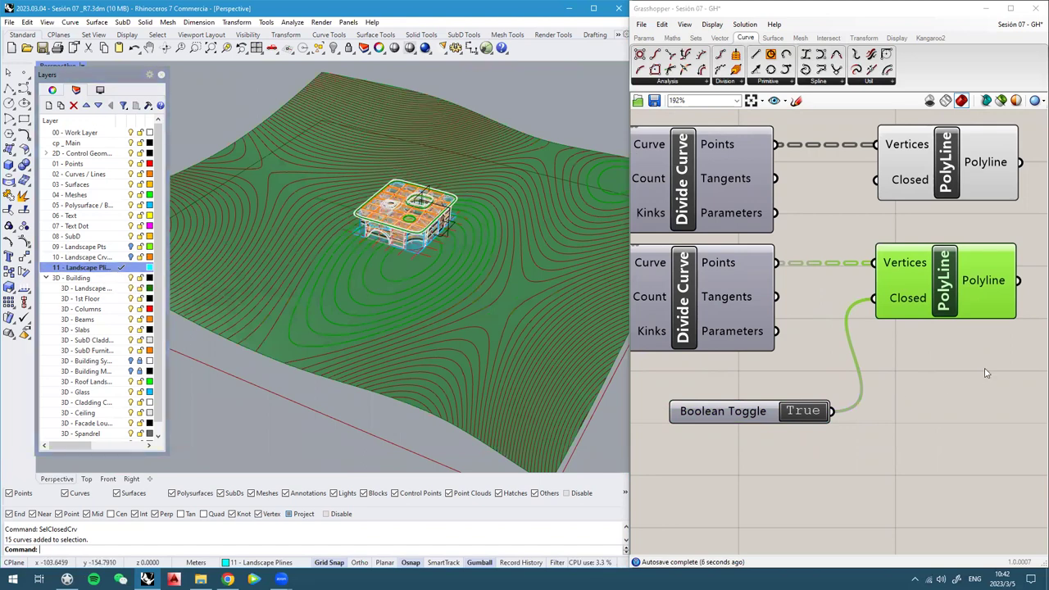
Add a Merge component and place it beside the two PolyLine components
{"action": "scroll", "coordinate": [830, 330], "scroll_direction": "down", "scroll_amount": 2}
{"action": "scroll", "coordinate": [830, 329], "scroll_direction": "down", "scroll_amount": 2}
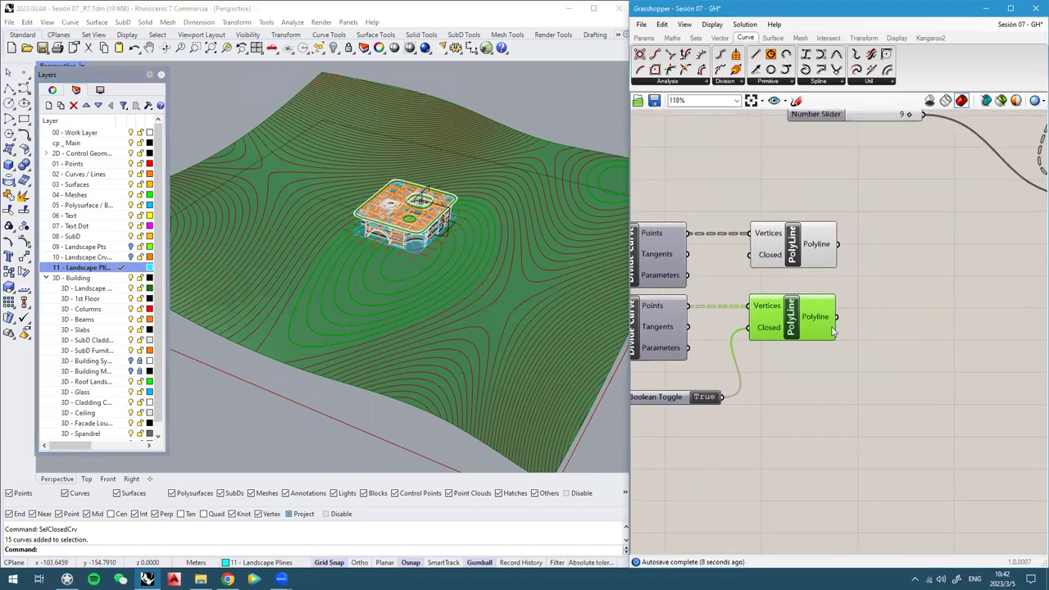
{"action": "left_click_drag", "start_coordinate": [921, 428], "coordinate": [749, 213]}
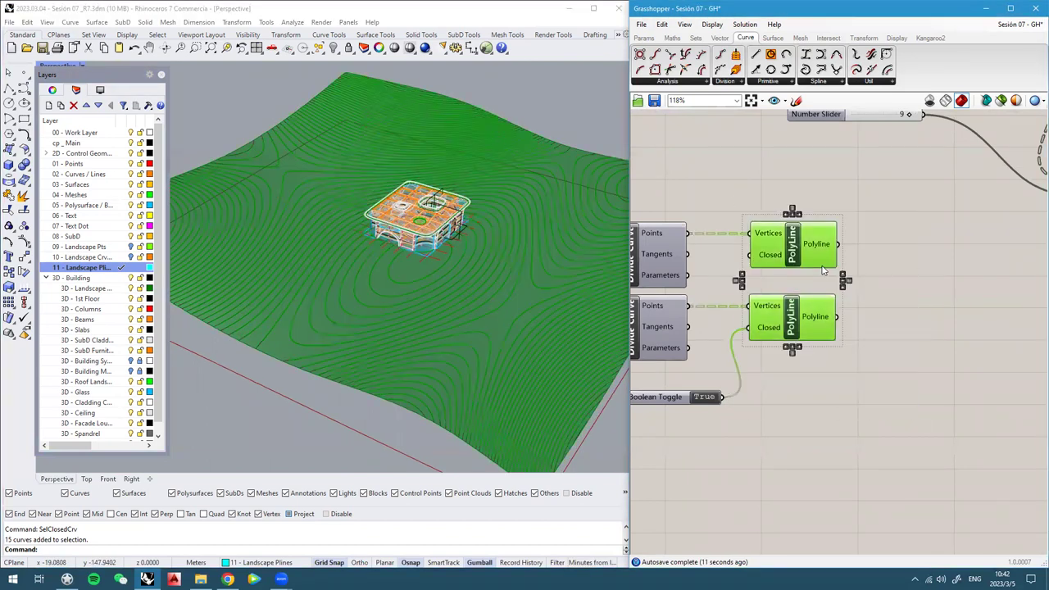
{"action": "left_click", "coordinate": [909, 369]}
{"action": "double_click", "coordinate": [908, 371]}
{"action": "type", "text": "merge"}
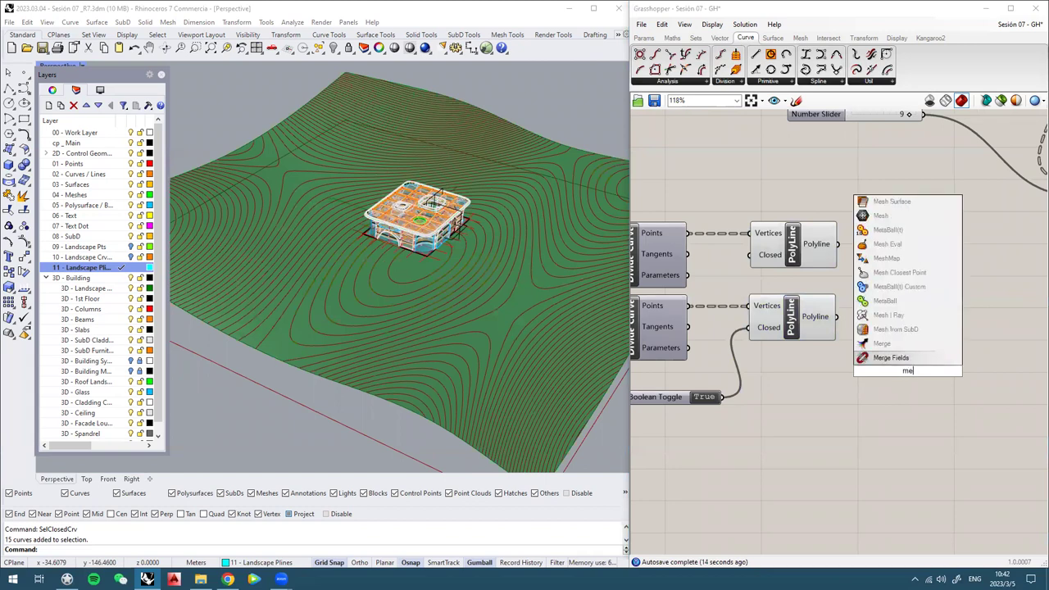
{"action": "key", "text": "Return"}
{"action": "left_click_drag", "start_coordinate": [905, 377], "coordinate": [921, 264]}
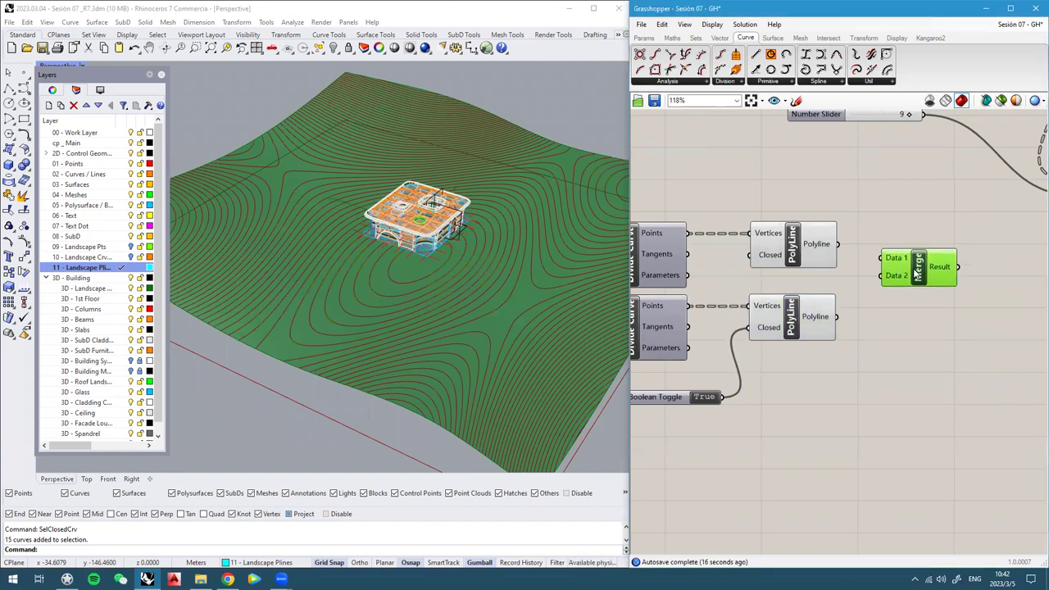
Connect the open-curve and closed-curve Polyline outputs to Merge's Data 1 and Data 2 inputs
{"action": "scroll", "coordinate": [852, 237], "scroll_direction": "up", "scroll_amount": 2}
{"action": "left_click_drag", "start_coordinate": [834, 244], "coordinate": [833, 345]}
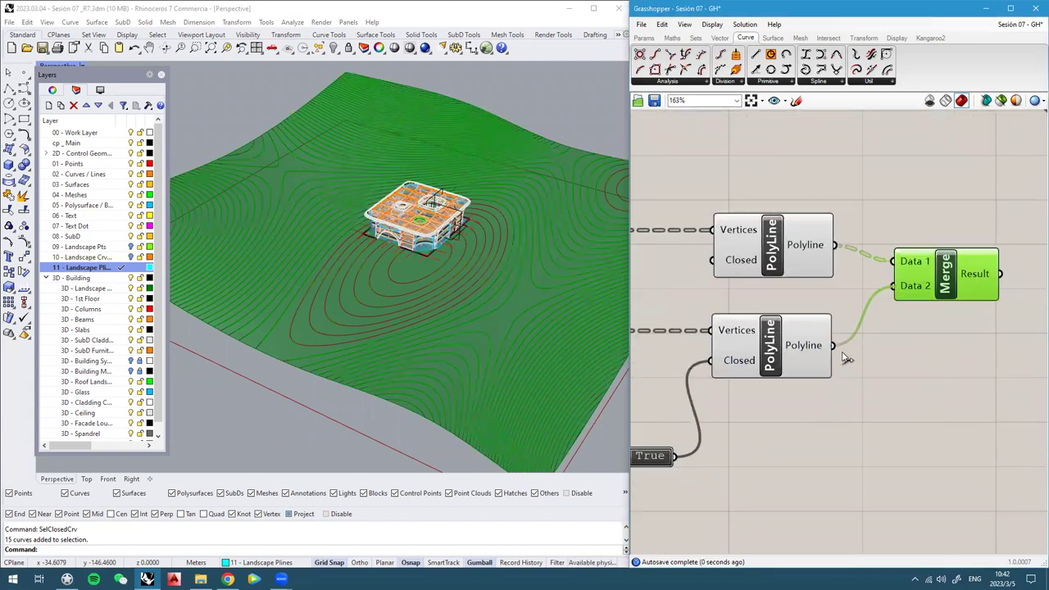
{"action": "scroll", "coordinate": [934, 312], "scroll_direction": "up", "scroll_amount": 3}
{"action": "scroll", "coordinate": [937, 316], "scroll_direction": "down", "scroll_amount": 3}
{"action": "left_click_drag", "start_coordinate": [956, 291], "coordinate": [932, 311]}
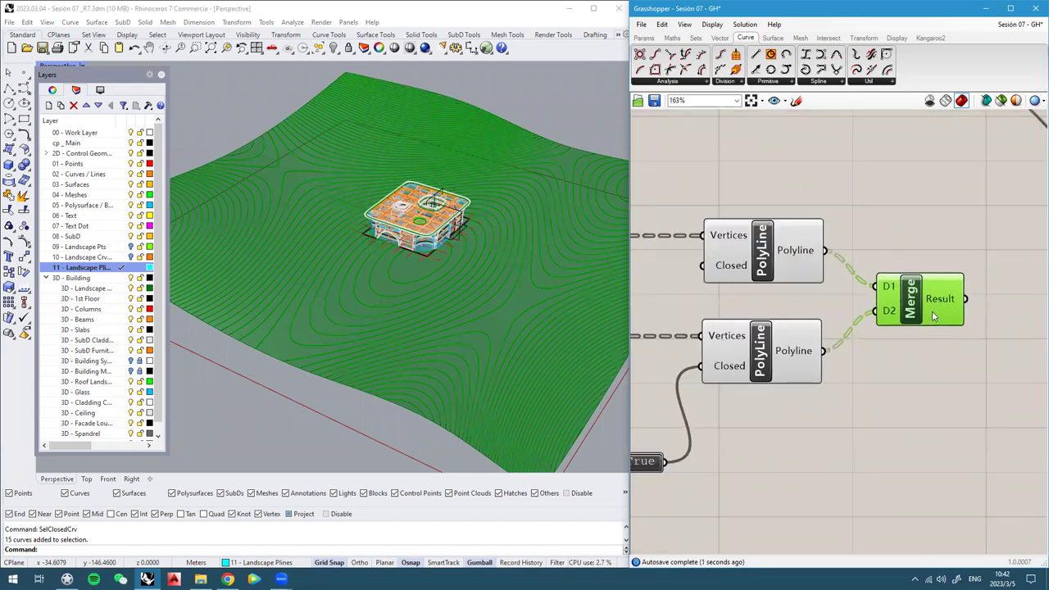
Flatten the Merge component's Result output
{"action": "right_click", "coordinate": [932, 302]}
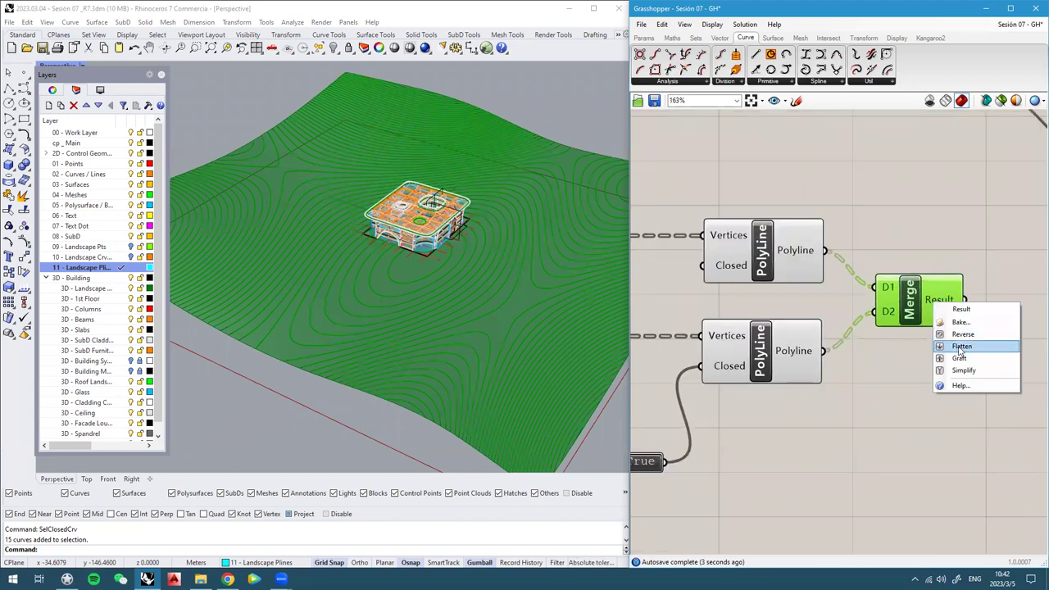
{"action": "left_click", "coordinate": [955, 346]}
{"action": "scroll", "coordinate": [863, 327], "scroll_direction": "down", "scroll_amount": 2}
Turn off the preview of both PolyLine components and the Merge component
{"action": "right_click", "coordinate": [882, 320]}
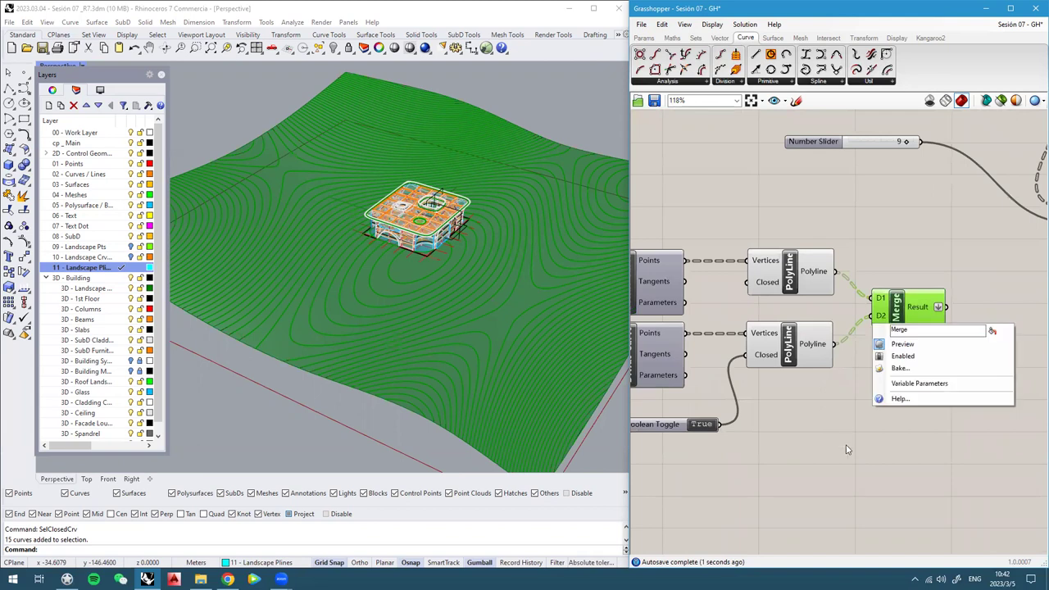
{"action": "left_click_drag", "start_coordinate": [845, 445], "coordinate": [755, 232]}
{"action": "middle_click", "coordinate": [756, 232]}
{"action": "left_click", "coordinate": [793, 196]}
{"action": "left_click", "coordinate": [872, 236]}
{"action": "right_click_drag", "start_coordinate": [874, 237], "coordinate": [813, 214]}
{"action": "left_click", "coordinate": [837, 285]}
{"action": "right_click_drag", "start_coordinate": [393, 294], "coordinate": [496, 363]}
{"action": "left_click", "coordinate": [871, 352]}
{"action": "right_click_drag", "start_coordinate": [878, 363], "coordinate": [809, 342]}
{"action": "left_click", "coordinate": [766, 252]}
{"action": "middle_click", "coordinate": [765, 252]}
{"action": "left_click", "coordinate": [793, 230]}
Add a Curve parameter beside Merge and connect Merge's Result output to it
{"action": "left_click", "coordinate": [815, 362]}
{"action": "double_click", "coordinate": [817, 374]}
{"action": "type", "text": "crv"}
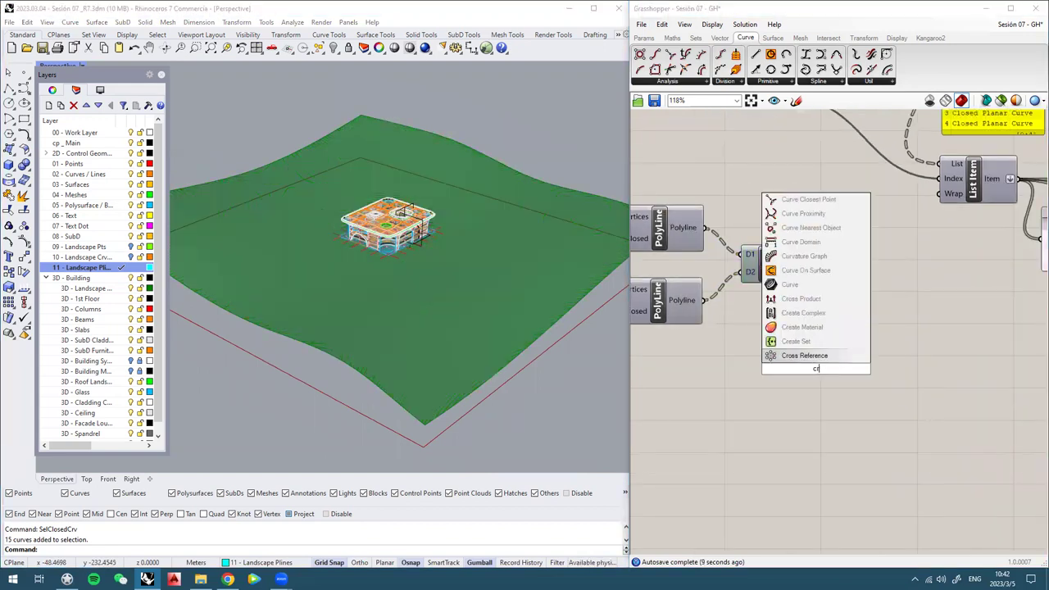
{"action": "left_click", "coordinate": [789, 356]}
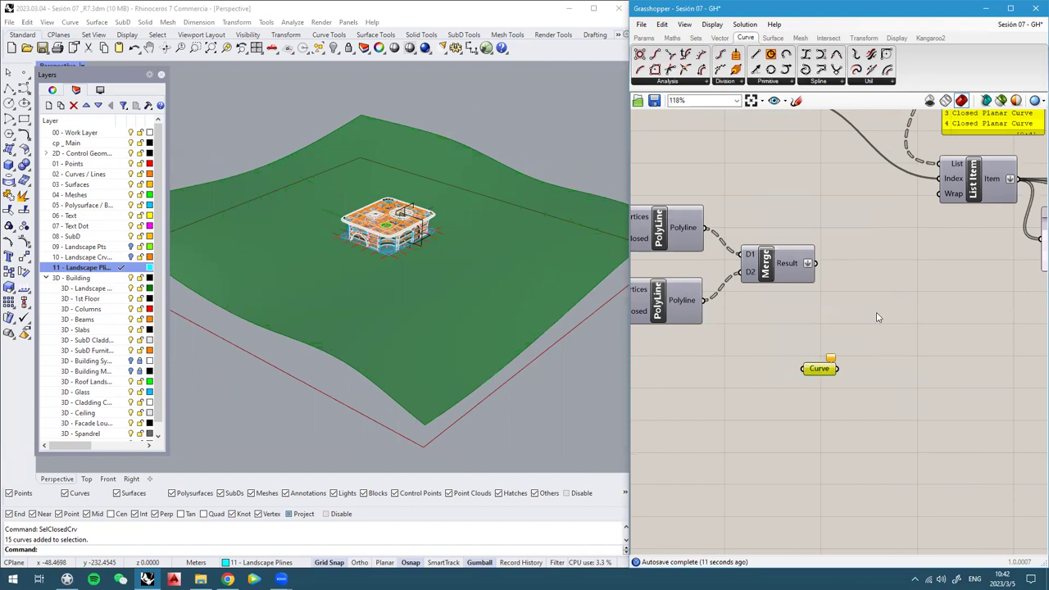
{"action": "scroll", "coordinate": [883, 286], "scroll_direction": "up", "scroll_amount": 2}
{"action": "left_click_drag", "start_coordinate": [888, 292], "coordinate": [908, 300]}
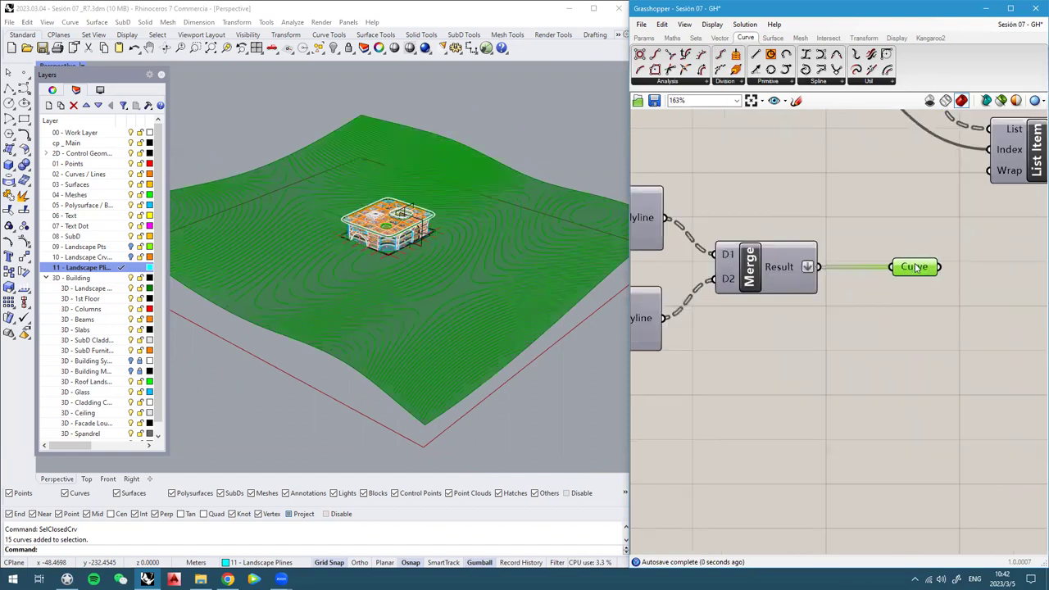
Rename the new Curve parameter as Polyline Landscape Crvs
{"action": "scroll", "coordinate": [832, 283], "scroll_direction": "up", "scroll_amount": 2}
{"action": "right_click", "coordinate": [830, 283]}
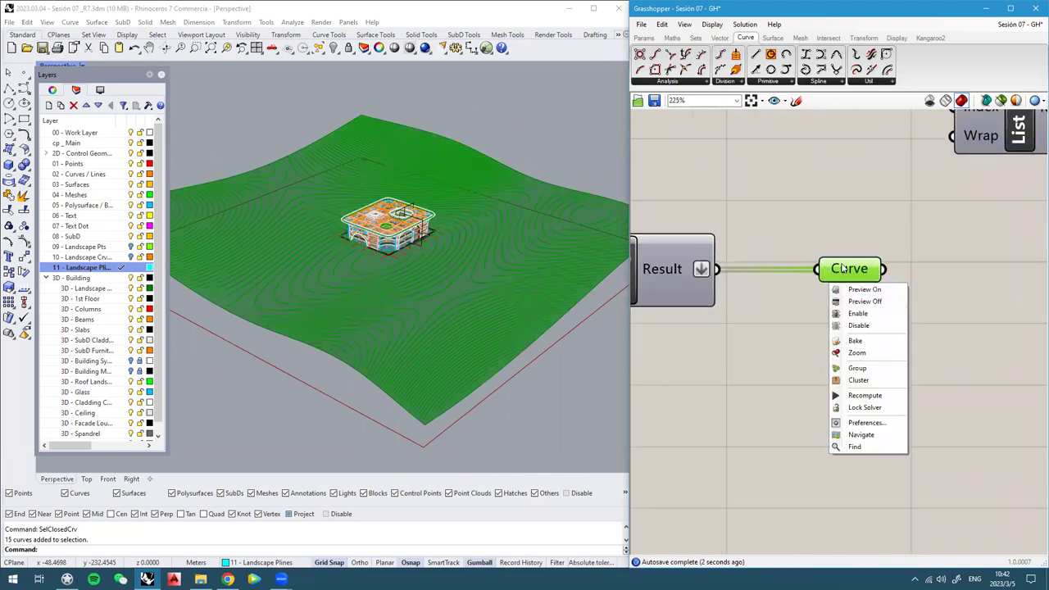
{"action": "right_click", "coordinate": [842, 265]}
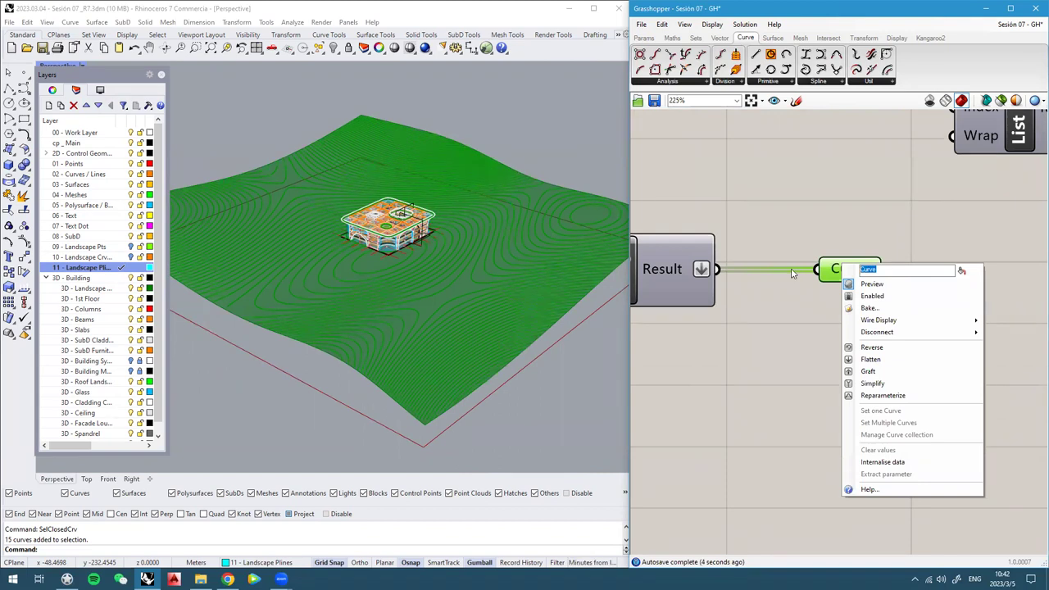
{"action": "type", "text": "Polynline L"}
{"action": "type", "text": "an"}
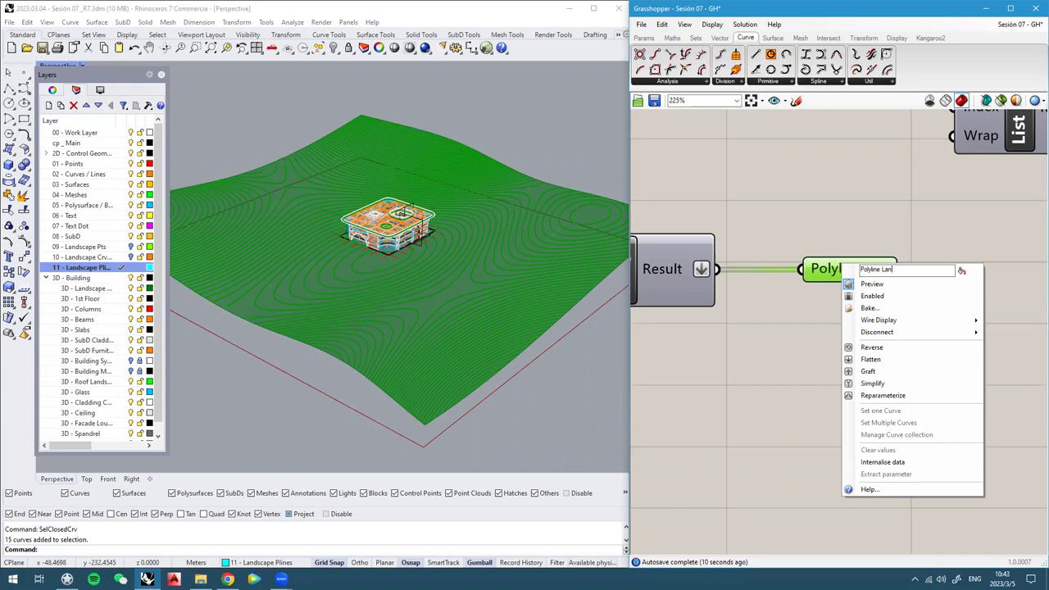
{"action": "type", "text": "dscape Crvs"}
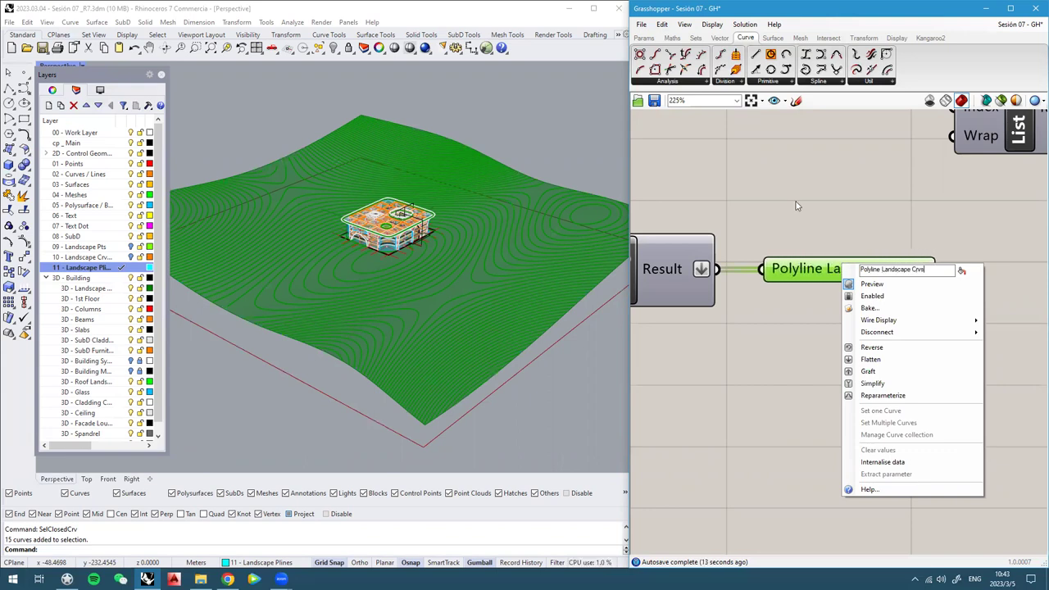
{"action": "left_click_drag", "start_coordinate": [874, 219], "coordinate": [830, 351]}
Put the Polyline Landscape Crvs parameter in its own group and give the group a blob outline
{"action": "right_click", "coordinate": [832, 269]}
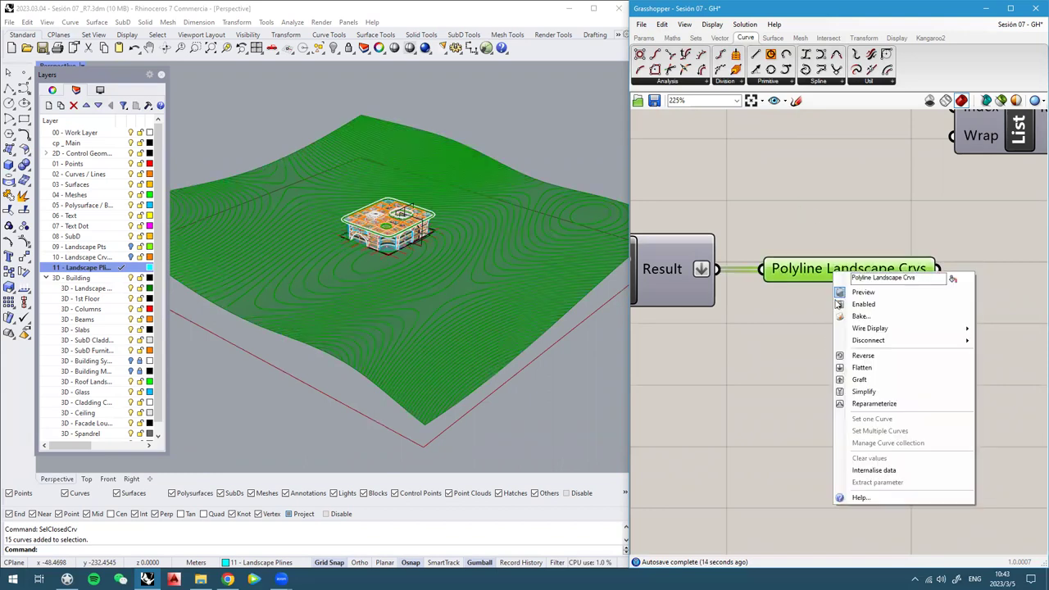
{"action": "left_click", "coordinate": [814, 318]}
{"action": "right_click", "coordinate": [815, 319]}
{"action": "left_click", "coordinate": [845, 399]}
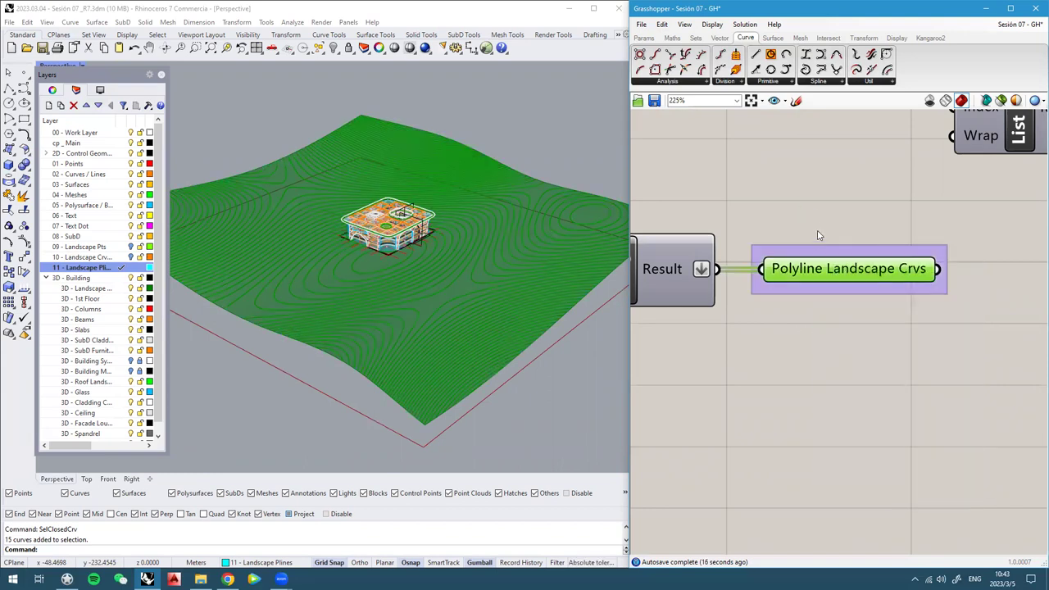
{"action": "right_click", "coordinate": [817, 248]}
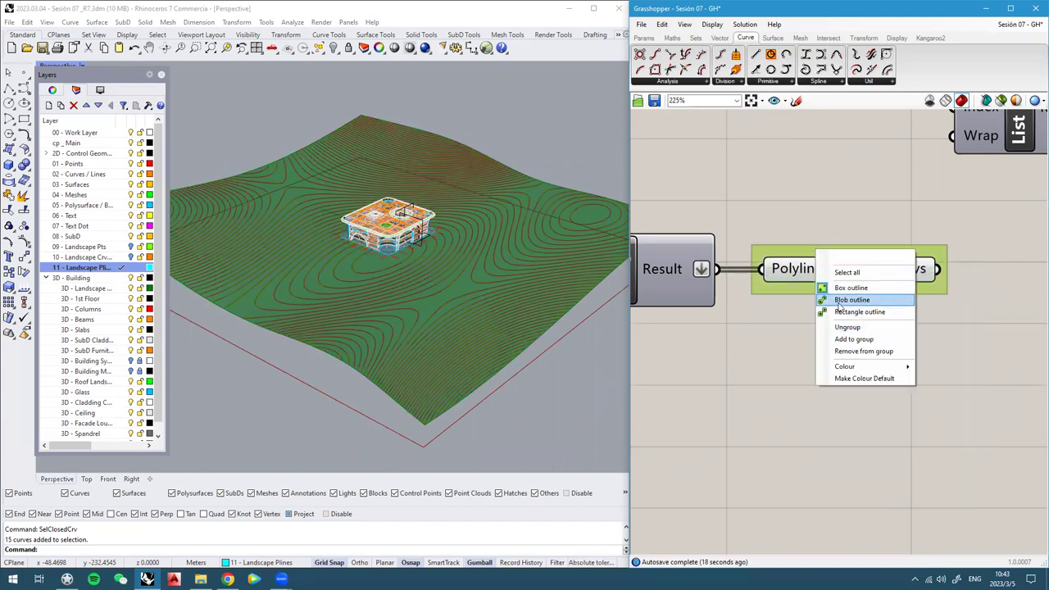
{"action": "left_click", "coordinate": [839, 300]}
Set the group's colour to opaque yellow with R 255, G 255, B 0 and alpha 255
{"action": "right_click", "coordinate": [834, 240]}
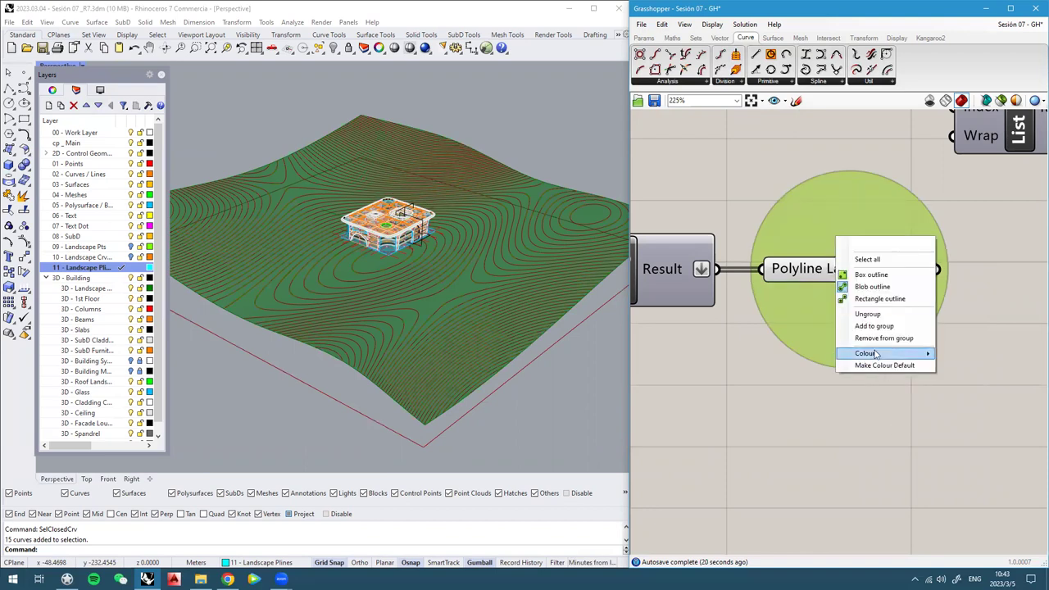
{"action": "mouse_move", "coordinate": [875, 354]}
{"action": "left_click_drag", "start_coordinate": [799, 482], "coordinate": [703, 486]}
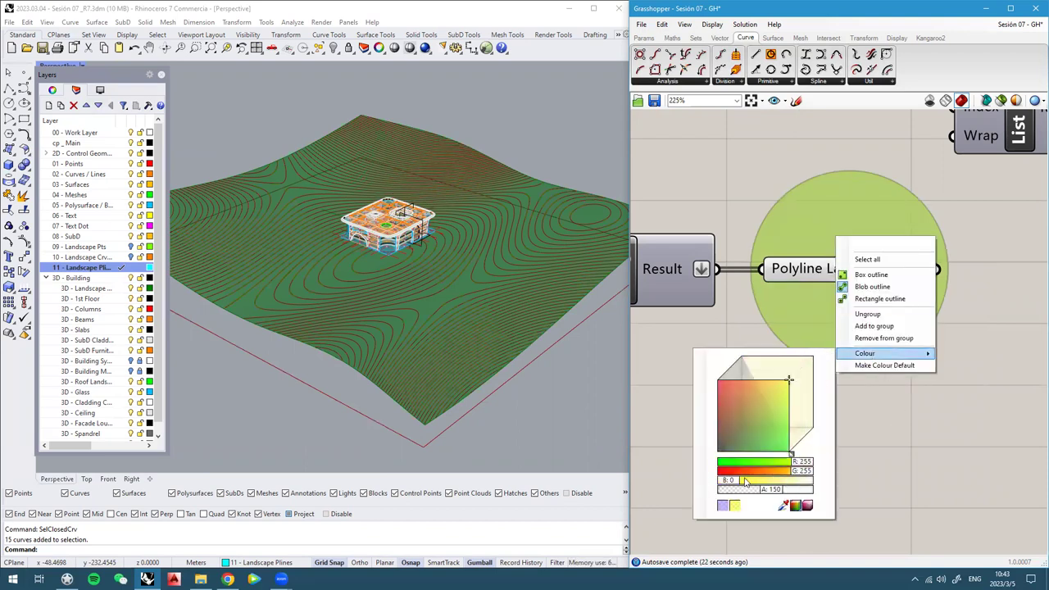
{"action": "left_click_drag", "start_coordinate": [783, 492], "coordinate": [825, 490]}
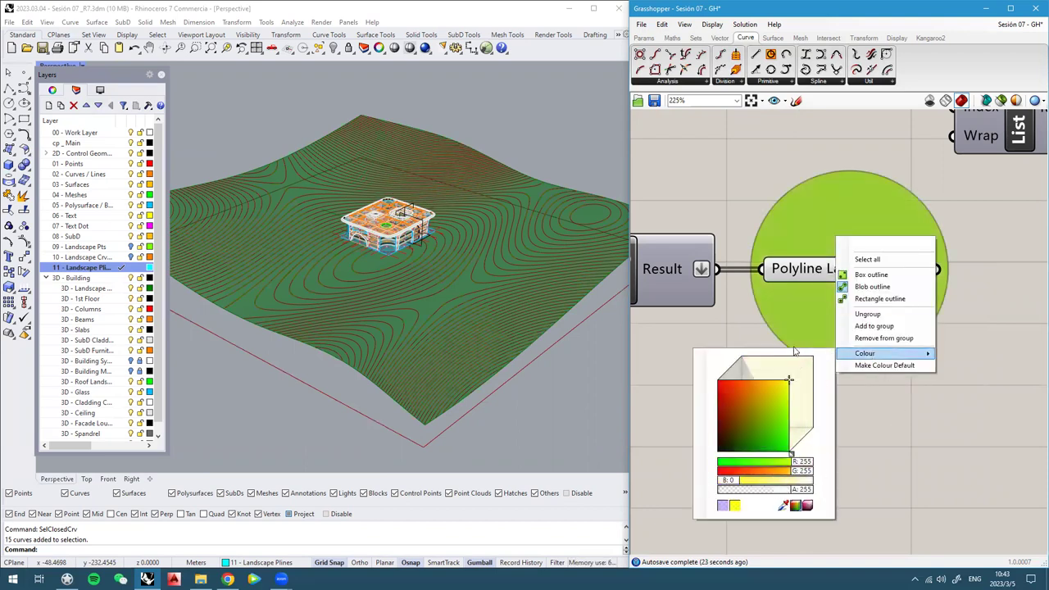
Label the yellow group "Bake me!"
{"action": "left_click", "coordinate": [870, 240]}
{"action": "type", "text": "Bake me!"}
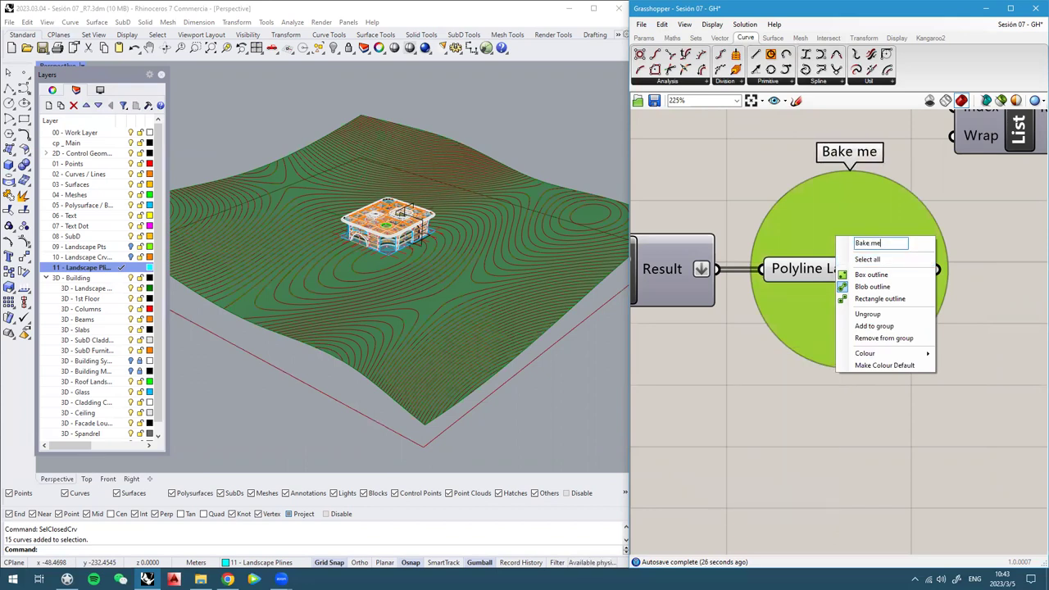
{"action": "key", "text": "Return"}
Bake the Polyline Landscape Crvs parameter to the 11 - Landscape Plines layer and turn off its preview
{"action": "left_click", "coordinate": [87, 267]}
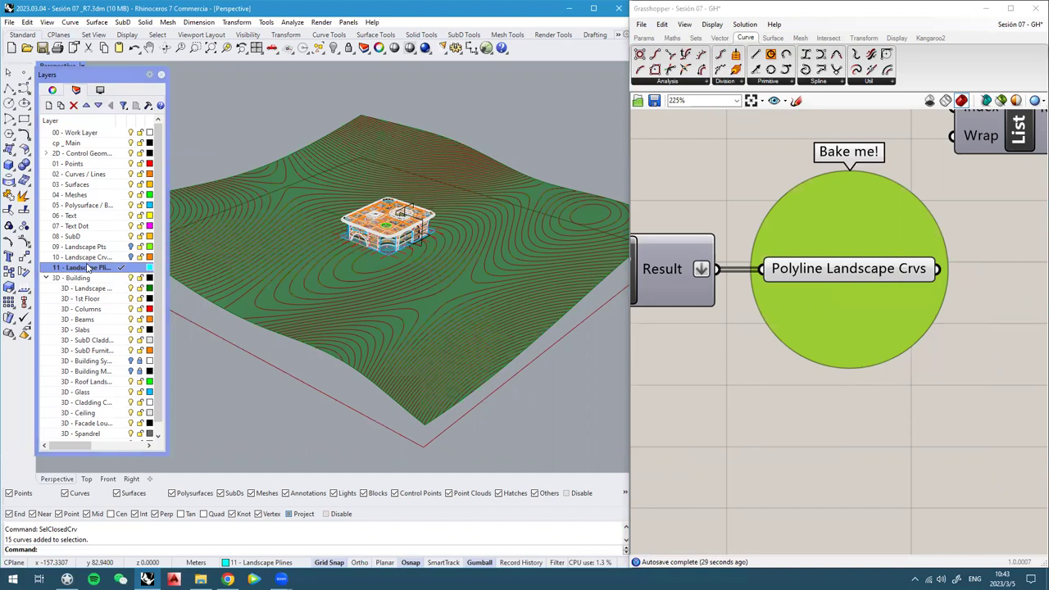
{"action": "left_click", "coordinate": [840, 275]}
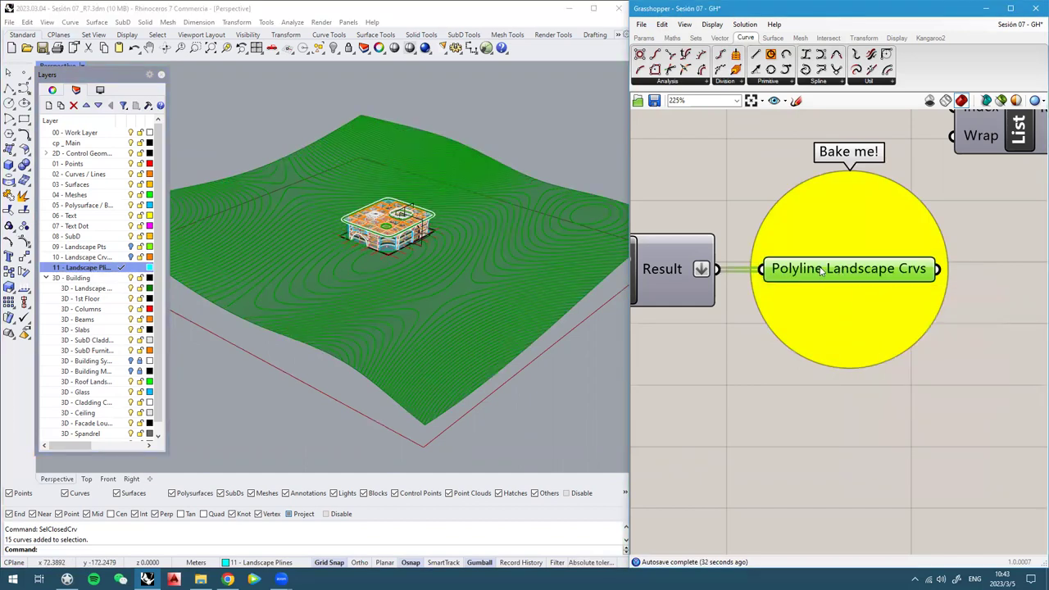
{"action": "middle_click", "coordinate": [820, 271]}
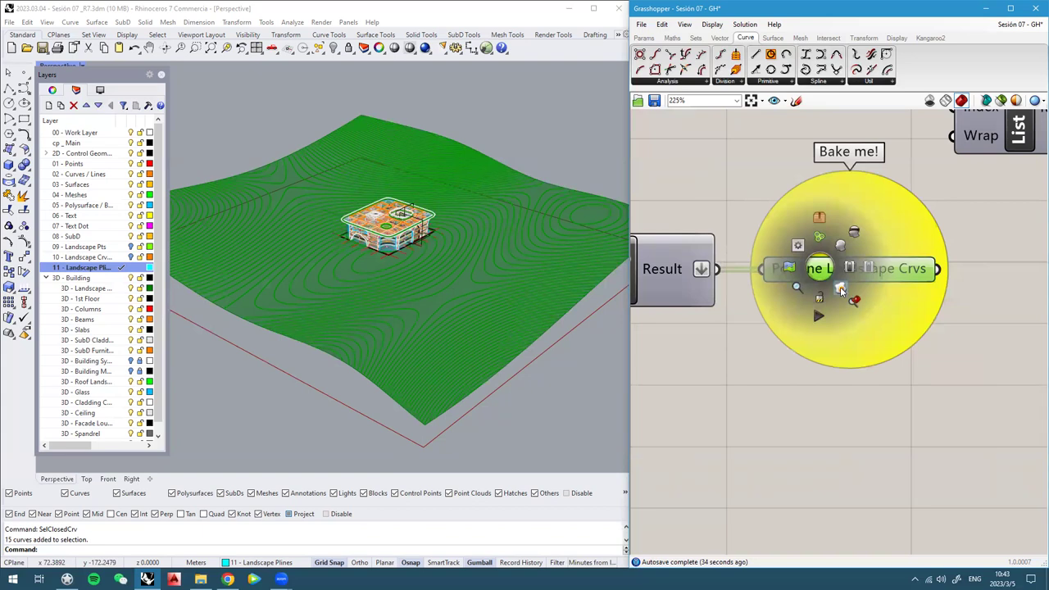
{"action": "left_click", "coordinate": [840, 289]}
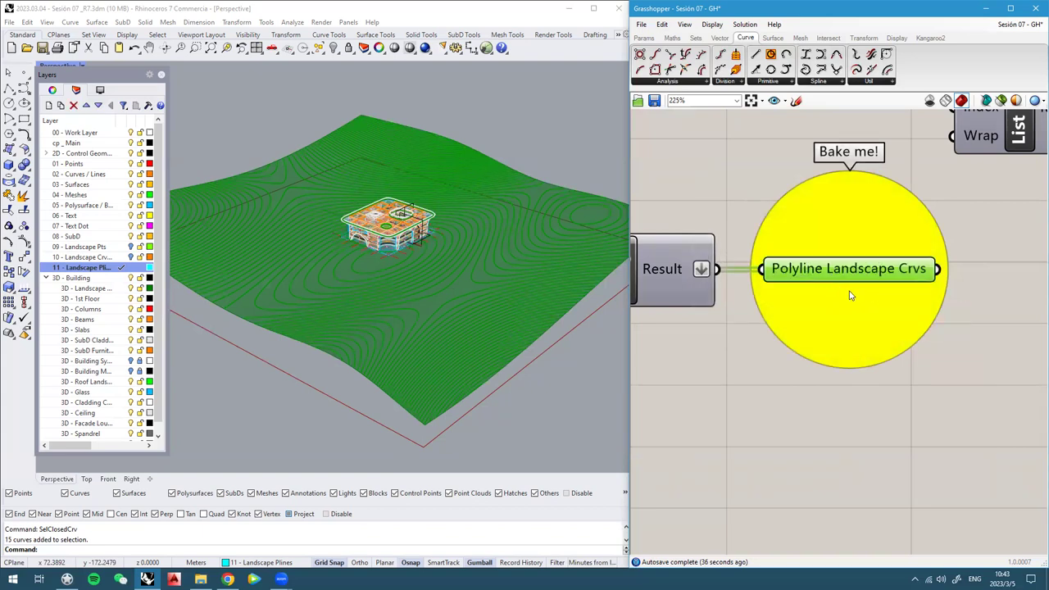
{"action": "middle_click", "coordinate": [850, 277]}
{"action": "left_click", "coordinate": [885, 246]}
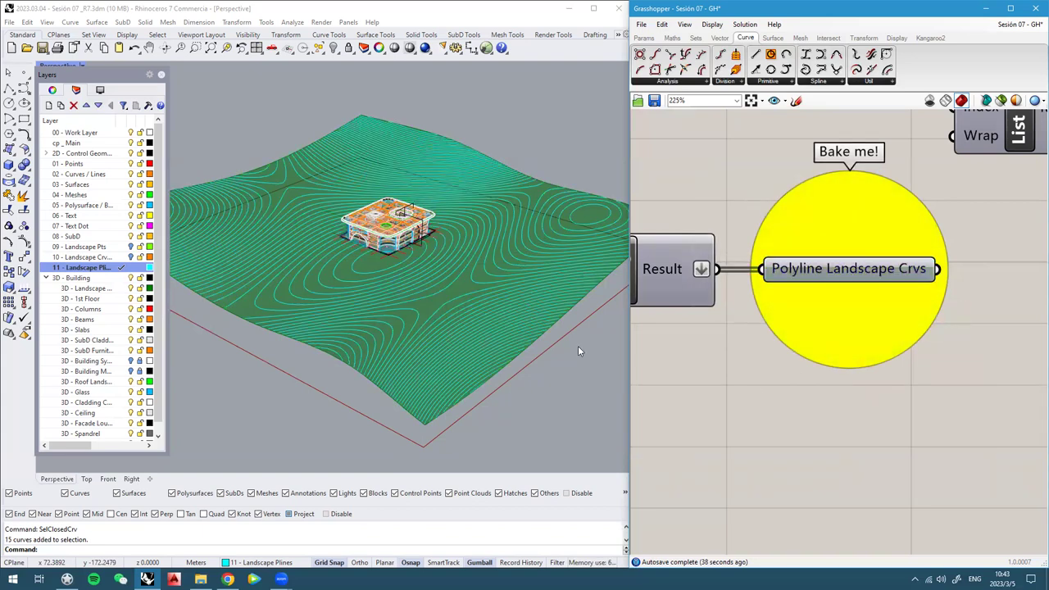
Inspect a baked contour polyline and its vertices up close, and check the whole set of contours across the terrain
{"action": "scroll", "coordinate": [459, 291], "scroll_direction": "up", "scroll_amount": 5}
{"action": "left_click", "coordinate": [407, 334]}
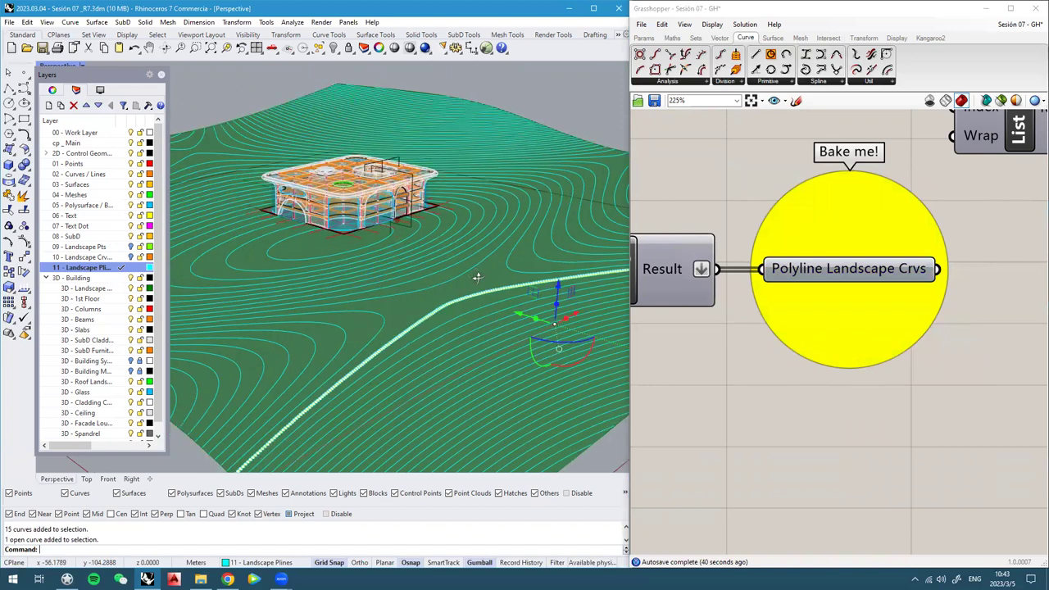
{"action": "scroll", "coordinate": [405, 323], "scroll_direction": "up", "scroll_amount": 5}
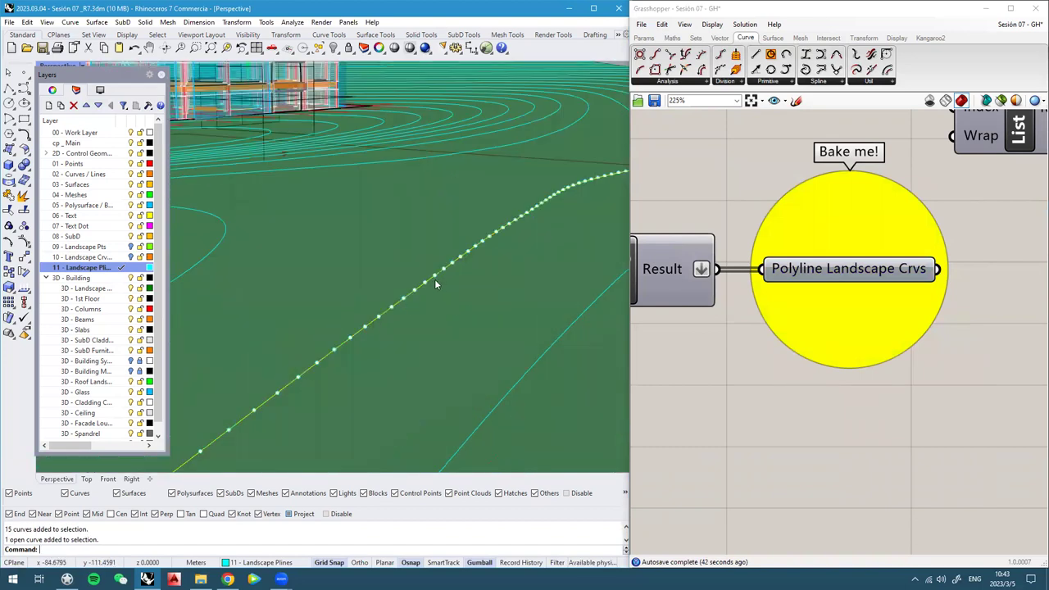
{"action": "scroll", "coordinate": [453, 284], "scroll_direction": "down", "scroll_amount": 10}
{"action": "right_click_drag", "start_coordinate": [403, 320], "coordinate": [374, 338]}
{"action": "scroll", "coordinate": [306, 428], "scroll_direction": "down", "scroll_amount": 3}
{"action": "left_click", "coordinate": [306, 427]}
{"action": "right_click_drag", "start_coordinate": [448, 294], "coordinate": [566, 278]}
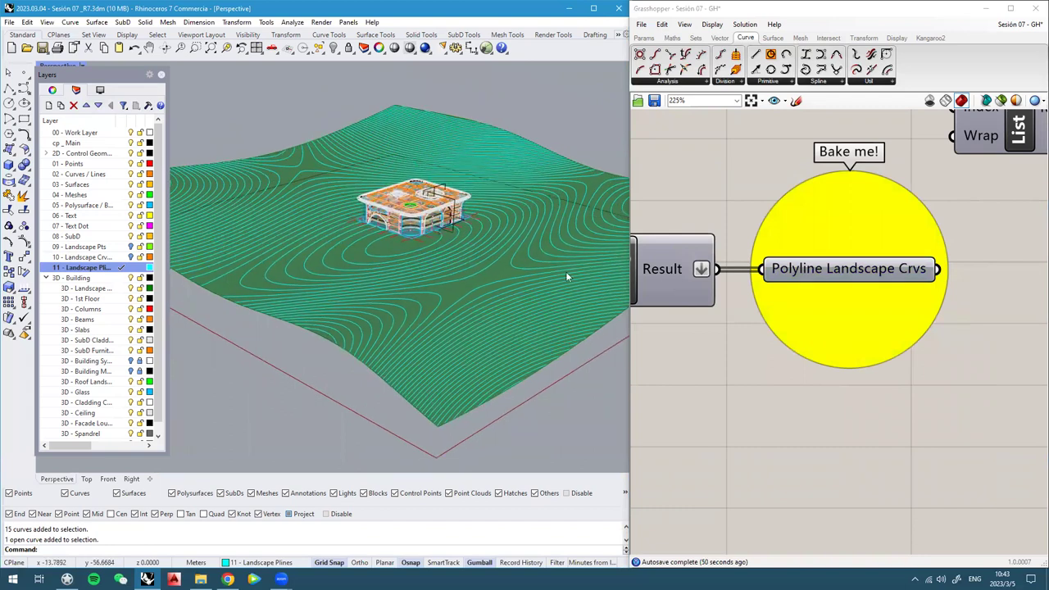
{"action": "right_click_drag", "start_coordinate": [431, 285], "coordinate": [461, 281]}
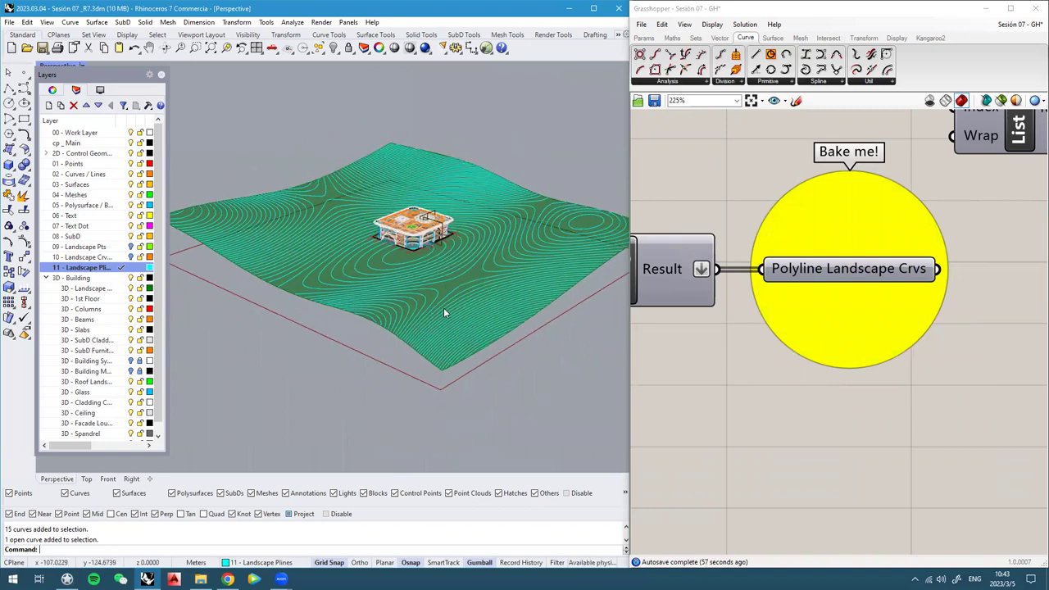
{"action": "right_click_drag", "start_coordinate": [365, 236], "coordinate": [378, 238]}
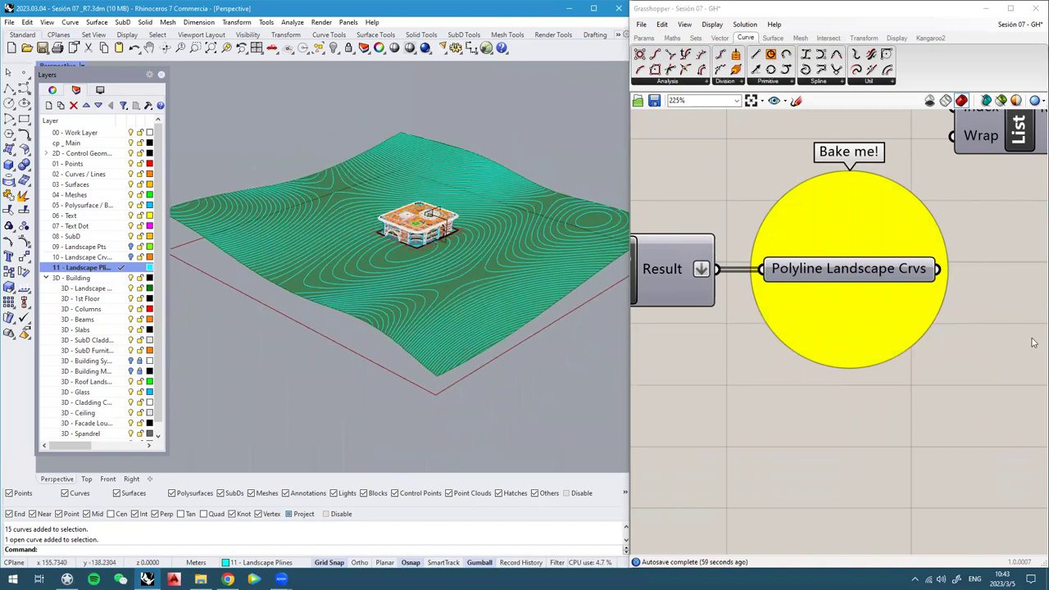
Return to the start of the definition and review the "Landsape Terrain 3d Levels Crvs Extraction" title above the terrain inputs
{"action": "scroll", "coordinate": [1035, 342], "scroll_direction": "down", "scroll_amount": 4}
{"action": "scroll", "coordinate": [940, 318], "scroll_direction": "down", "scroll_amount": 5}
{"action": "right_click_drag", "start_coordinate": [941, 316], "coordinate": [1012, 320]}
{"action": "scroll", "coordinate": [670, 137], "scroll_direction": "up", "scroll_amount": 3}
{"action": "scroll", "coordinate": [736, 181], "scroll_direction": "up", "scroll_amount": 3}
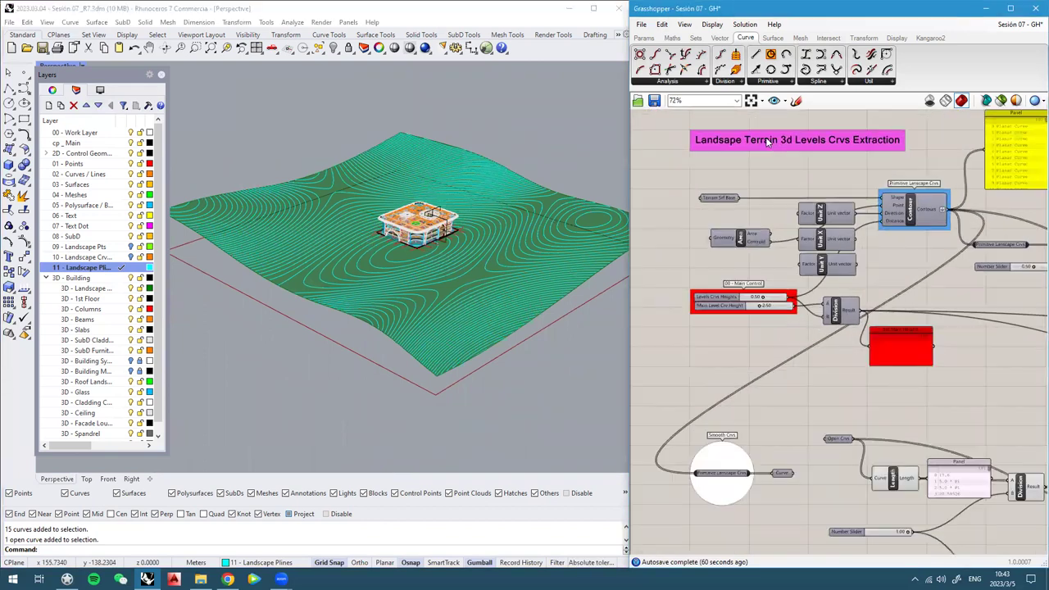
{"action": "scroll", "coordinate": [781, 193], "scroll_direction": "up", "scroll_amount": 3}
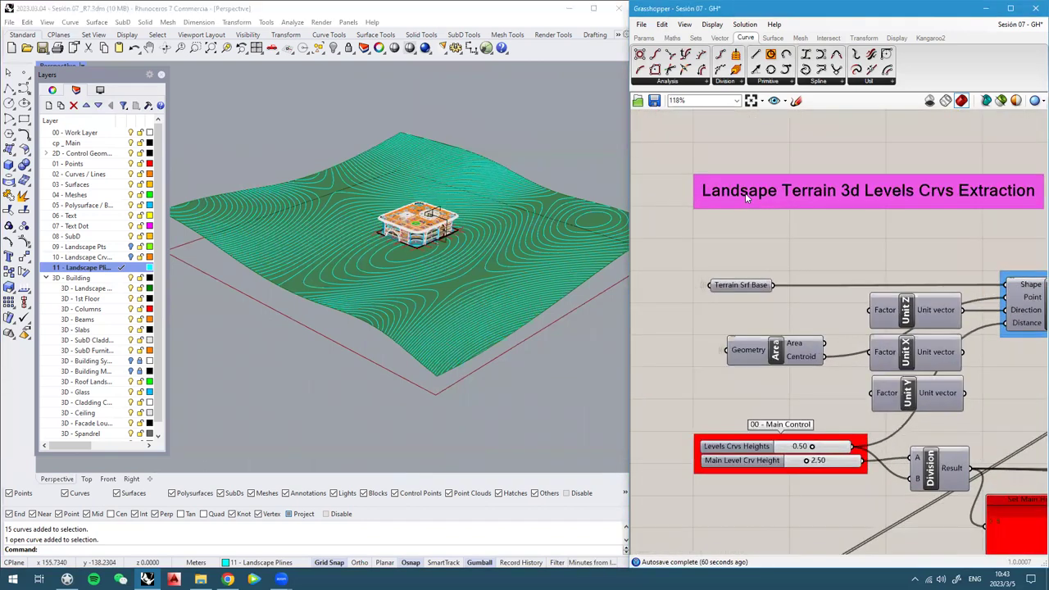
Correct the spelling of the title scribble to "Landscape Terrain 3d Levels Crvs Extraction"
{"action": "double_click", "coordinate": [745, 193]}
{"action": "left_click", "coordinate": [709, 145]}
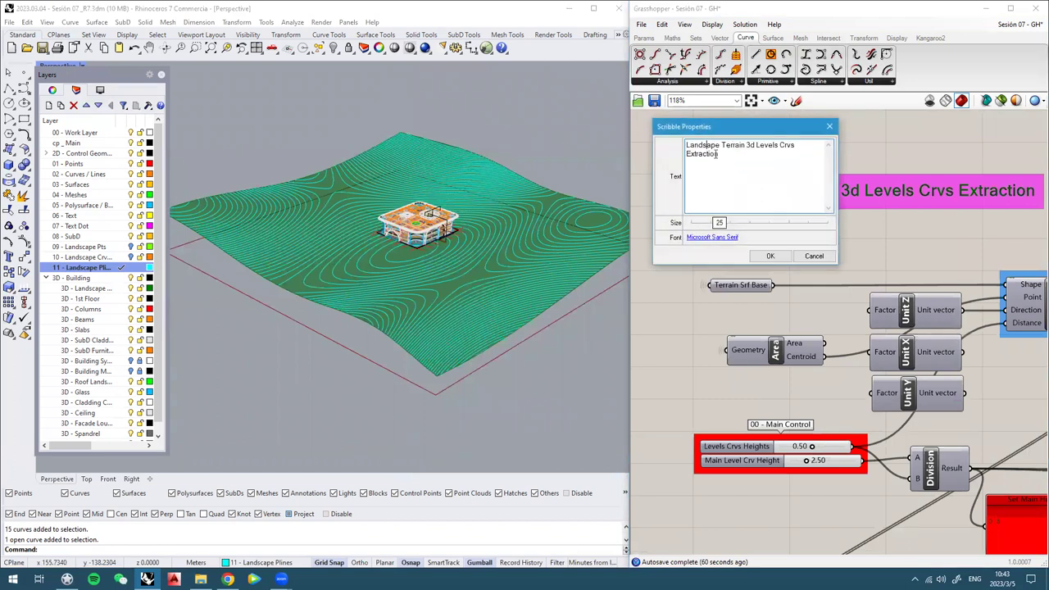
{"action": "type", "text": "c"}
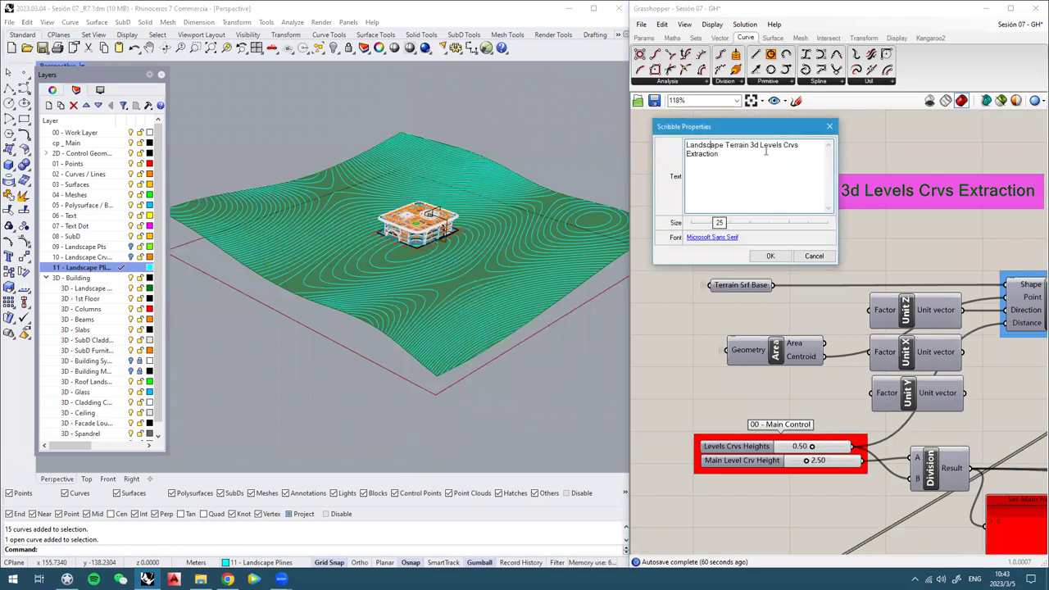
{"action": "key", "text": "ctrl+a"}
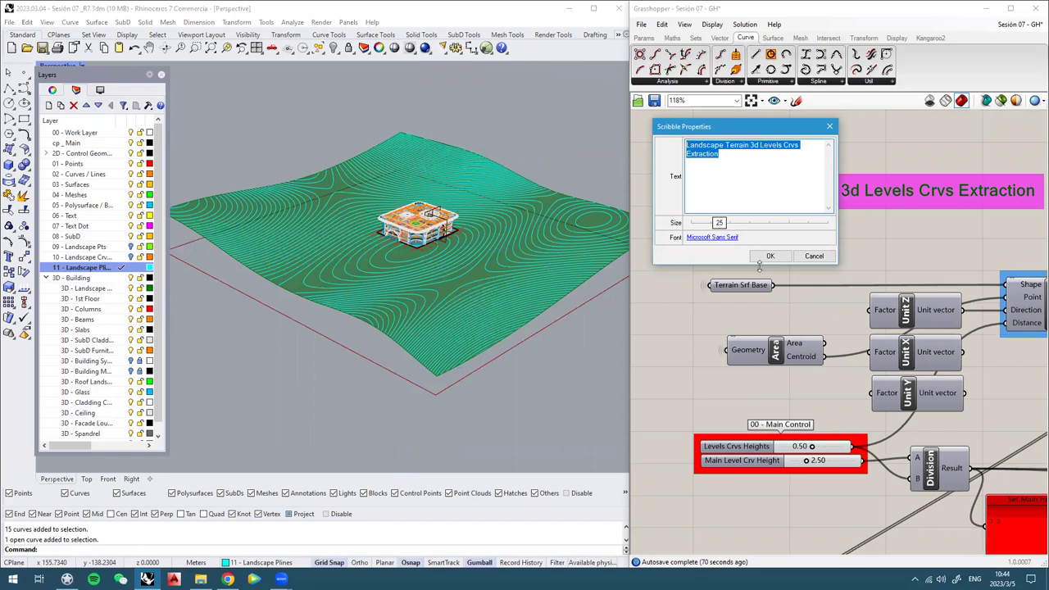
{"action": "left_click", "coordinate": [768, 257]}
Duplicate the title scribble with its group and place the copy in the empty canvas below the Closed Crvs and Length components
{"action": "left_click", "coordinate": [742, 189]}
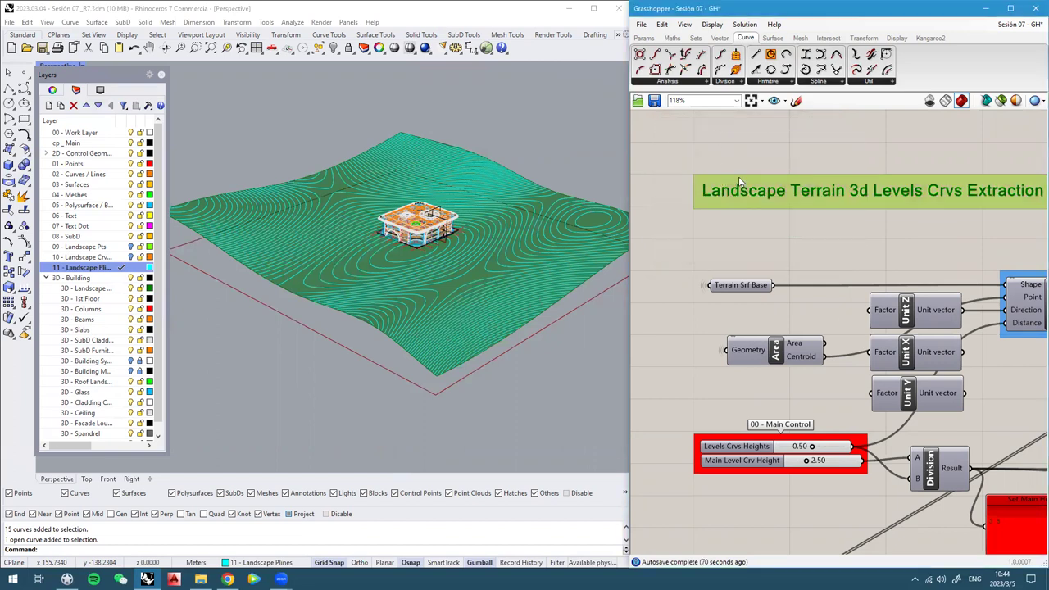
{"action": "key", "text": "ctrl+c"}
{"action": "key", "text": "ctrl+v"}
{"action": "scroll", "coordinate": [735, 216], "scroll_direction": "down", "scroll_amount": 6}
{"action": "mouse_move", "coordinate": [735, 213]}
{"action": "left_mouse_down"}
{"action": "mouse_move", "coordinate": [781, 549]}
{"action": "mouse_move", "coordinate": [751, 417]}
{"action": "mouse_move", "coordinate": [730, 386]}
{"action": "mouse_move", "coordinate": [696, 402]}
{"action": "left_mouse_up"}
{"action": "scroll", "coordinate": [728, 424], "scroll_direction": "up", "scroll_amount": 6}
{"action": "scroll", "coordinate": [762, 408], "scroll_direction": "up", "scroll_amount": 2}
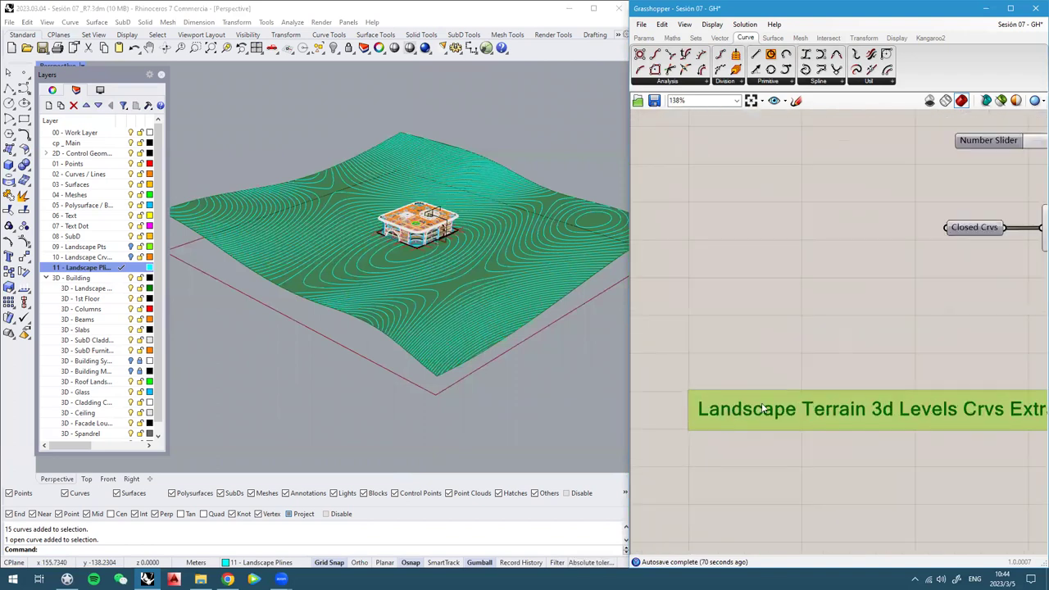
{"action": "scroll", "coordinate": [762, 408], "scroll_direction": "down", "scroll_amount": 2}
Change the copied title's text to "Landscape Terrain 3d Levels - Polylines"
{"action": "double_click", "coordinate": [805, 357]}
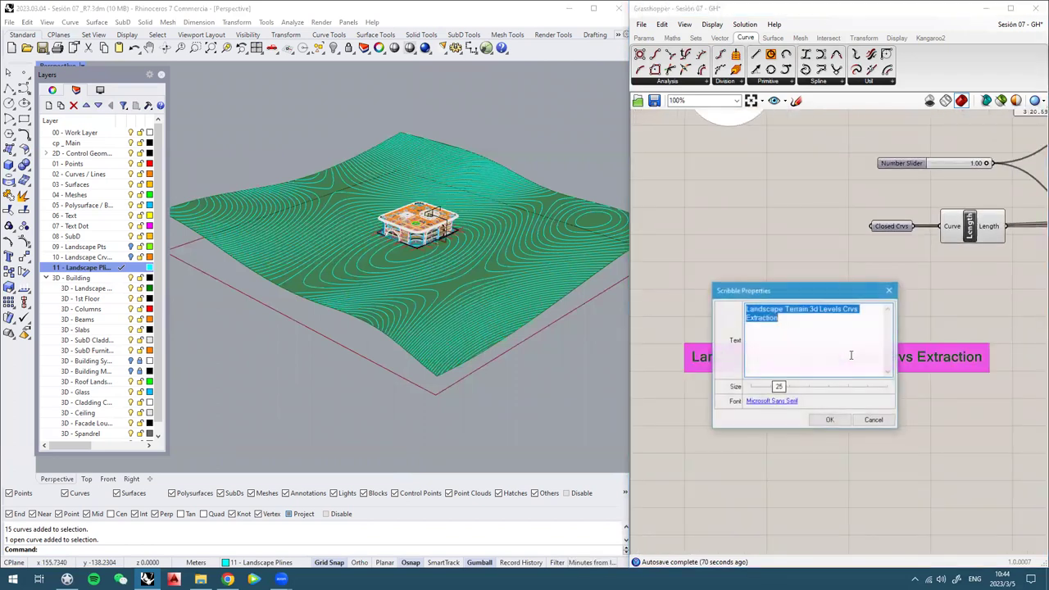
{"action": "left_click", "coordinate": [821, 316]}
{"action": "left_click_drag", "start_coordinate": [821, 316], "coordinate": [842, 309]}
{"action": "key", "text": "BackSpace"}
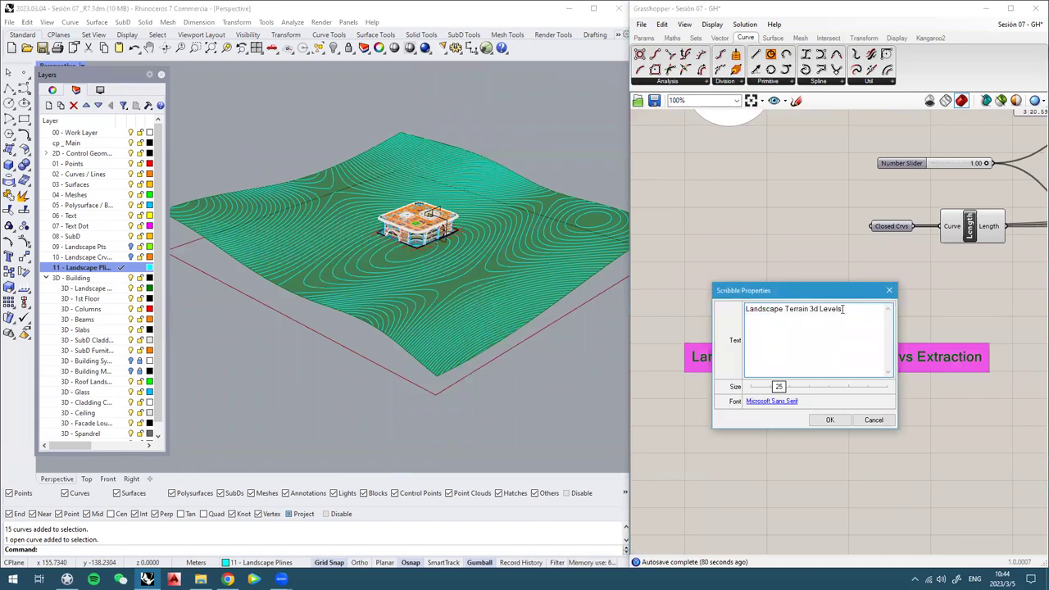
{"action": "type", "text": "- Pl"}
{"action": "type", "text": "lylines"}
{"action": "left_click", "coordinate": [825, 425]}
Recolour the group behind the new Polylines title to light cyan
{"action": "scroll", "coordinate": [750, 361], "scroll_direction": "up", "scroll_amount": 3}
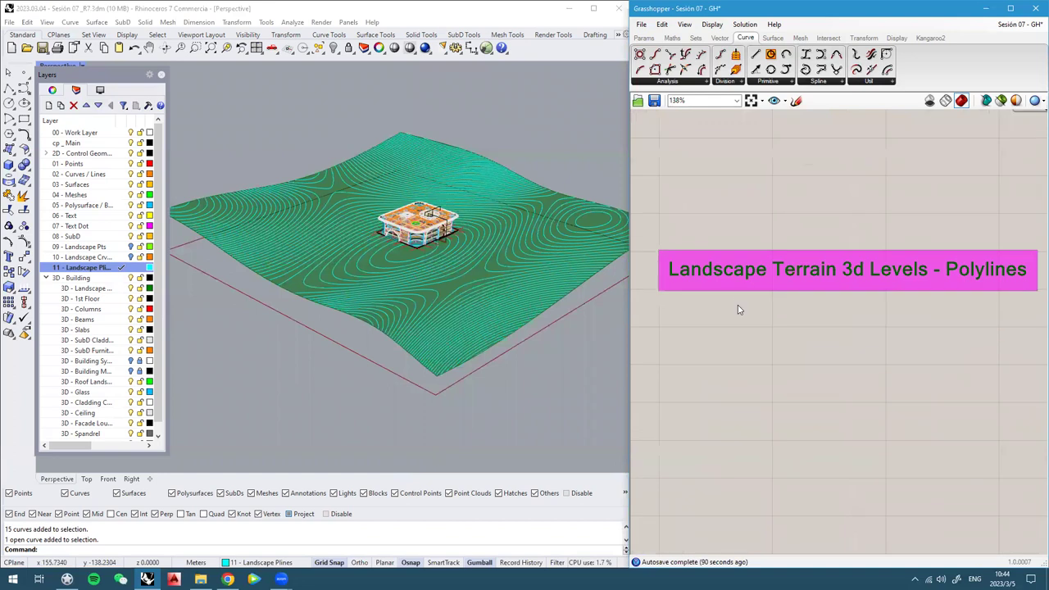
{"action": "right_click", "coordinate": [732, 287]}
{"action": "mouse_move", "coordinate": [832, 403]}
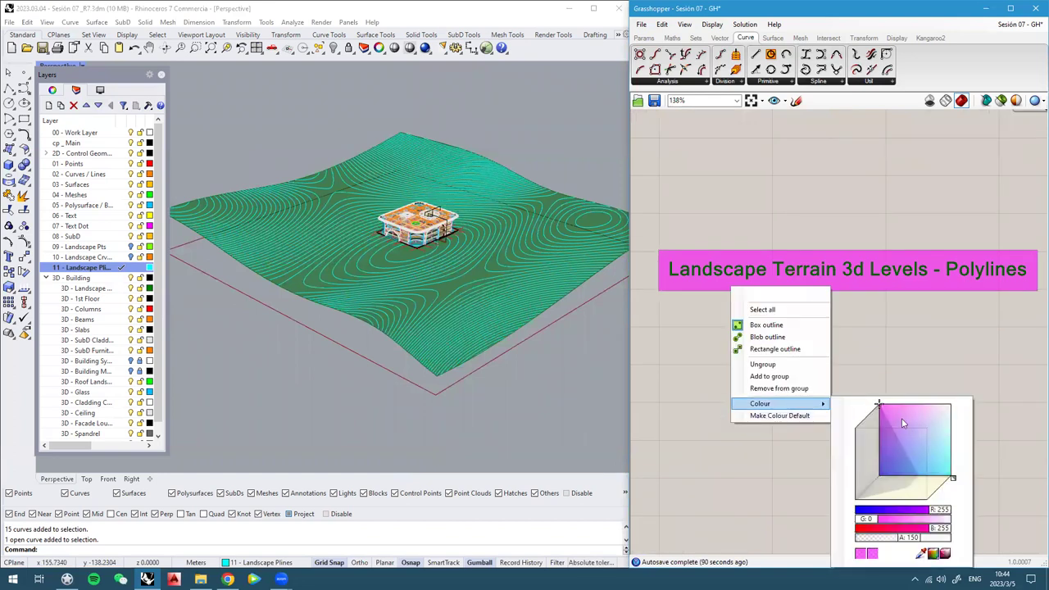
{"action": "left_click_drag", "start_coordinate": [904, 424], "coordinate": [952, 443]}
{"action": "left_click", "coordinate": [917, 333]}
{"action": "scroll", "coordinate": [836, 323], "scroll_direction": "down", "scroll_amount": 2}
Add a Curve parameter to the canvas below the Polylines title
{"action": "right_click_drag", "start_coordinate": [393, 248], "coordinate": [392, 262]}
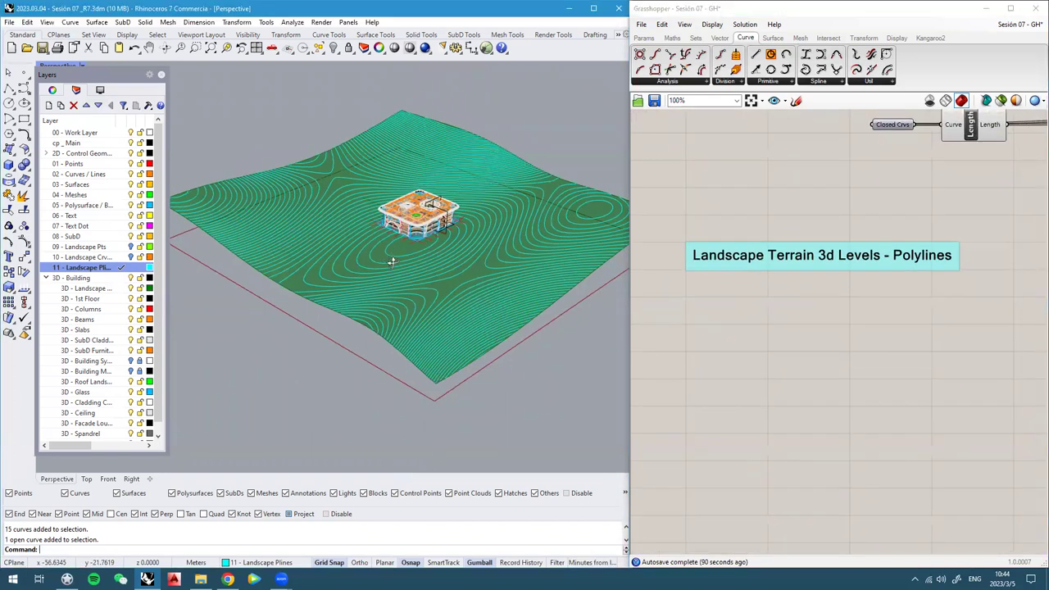
{"action": "scroll", "coordinate": [449, 230], "scroll_direction": "up", "scroll_amount": 2}
{"action": "right_click_drag", "start_coordinate": [477, 238], "coordinate": [469, 222]}
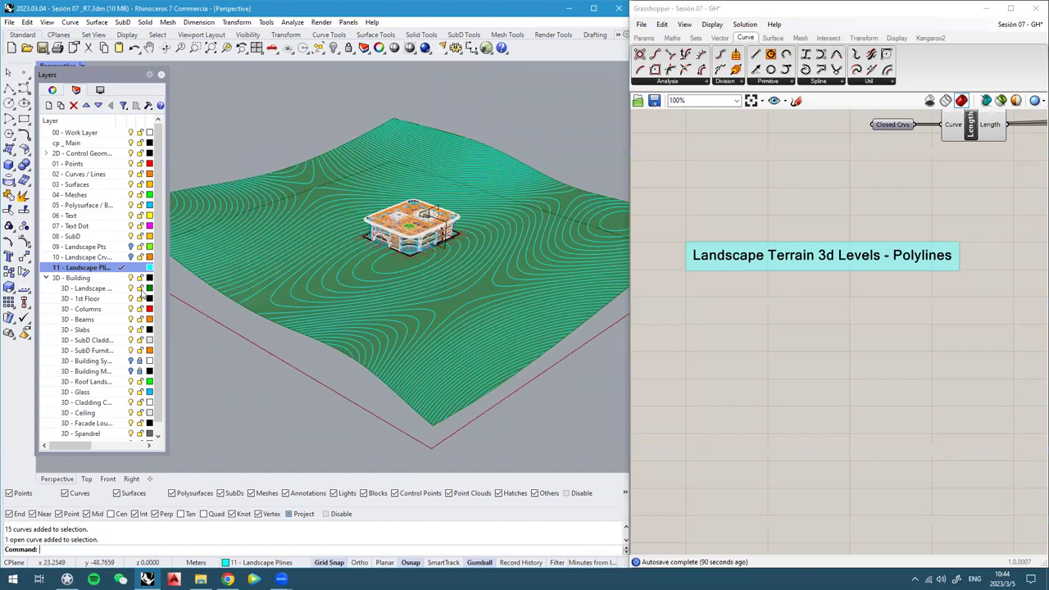
{"action": "scroll", "coordinate": [560, 305], "scroll_direction": "up", "scroll_amount": 2}
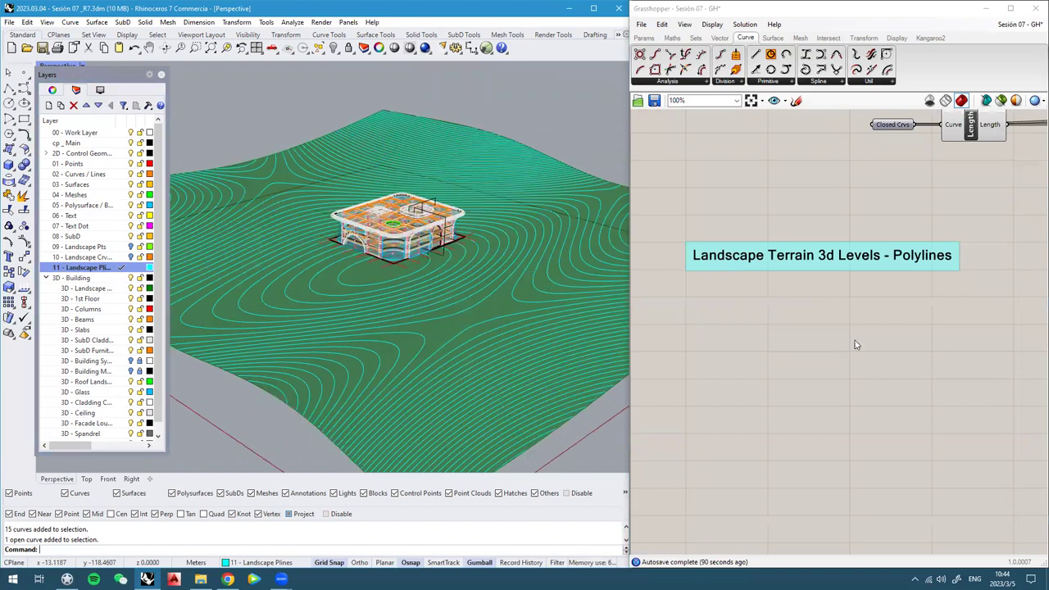
{"action": "double_click", "coordinate": [759, 347]}
{"action": "type", "text": "crv"}
{"action": "left_click", "coordinate": [730, 333]}
{"action": "scroll", "coordinate": [760, 337], "scroll_direction": "up", "scroll_amount": 3}
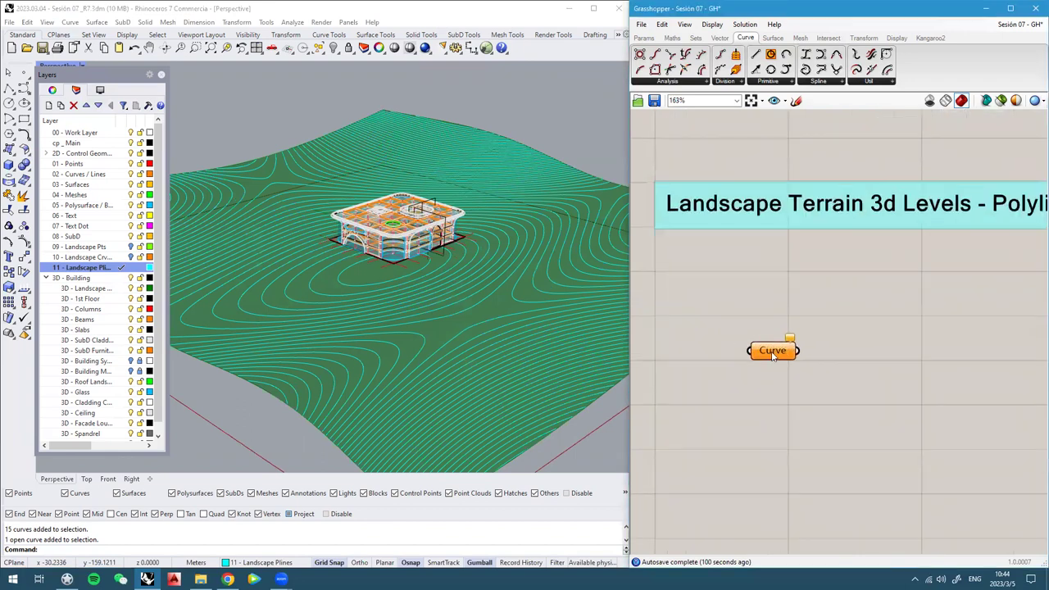
{"action": "left_click_drag", "start_coordinate": [763, 350], "coordinate": [731, 340]}
Select all objects on the 11 - Landscape Plines layer and assign them to the Curve parameter as multiple curves
{"action": "left_click", "coordinate": [82, 267]}
{"action": "right_click", "coordinate": [79, 268]}
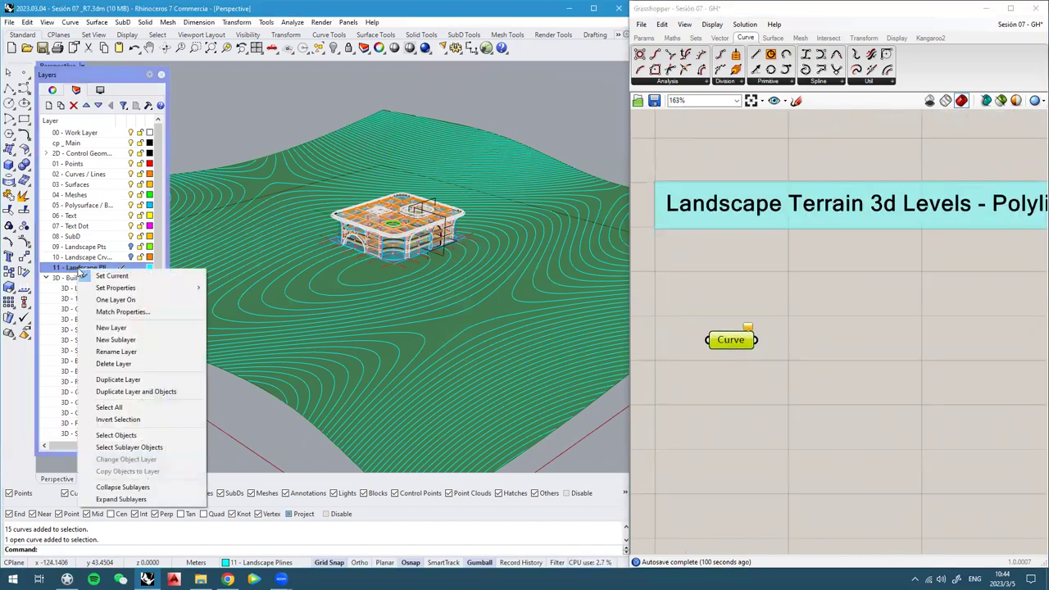
{"action": "left_click", "coordinate": [142, 439]}
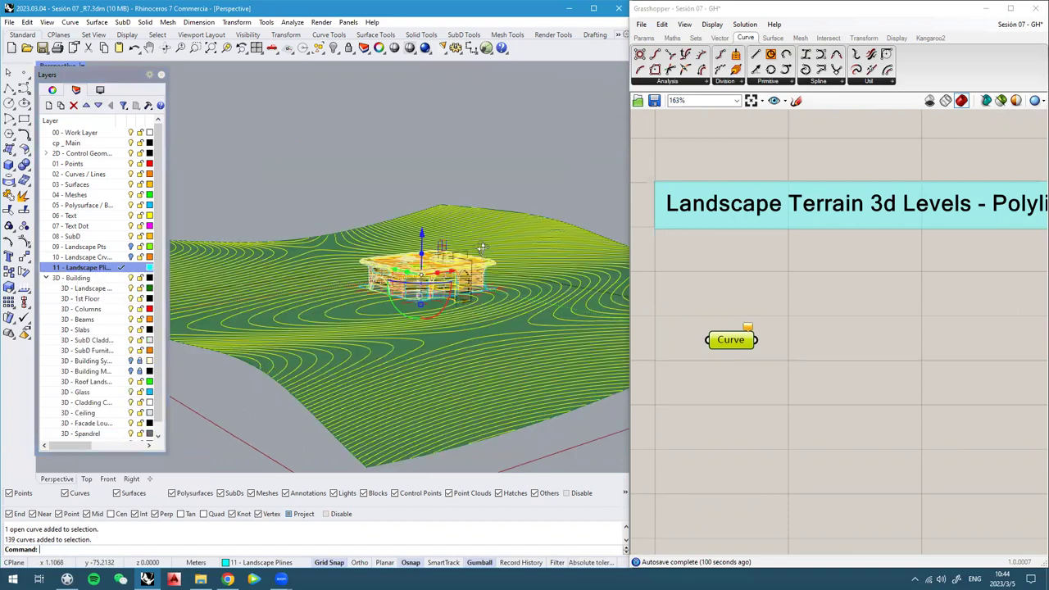
{"action": "right_click", "coordinate": [721, 346]}
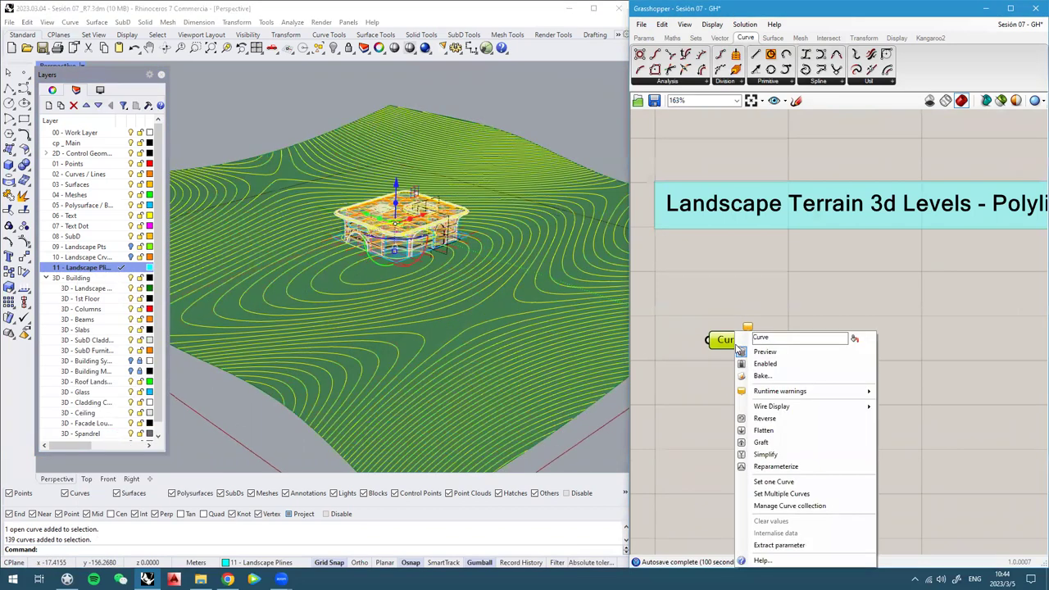
{"action": "left_click", "coordinate": [762, 493]}
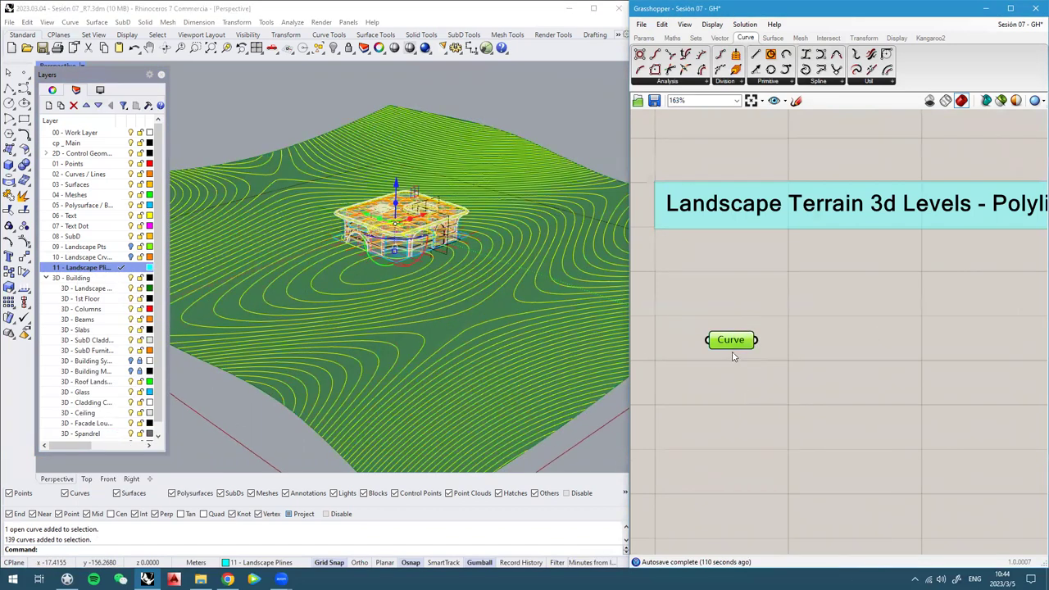
Turn off the Curve parameter's preview
{"action": "middle_click", "coordinate": [735, 344]}
{"action": "left_click", "coordinate": [767, 313]}
{"action": "left_click", "coordinate": [780, 295]}
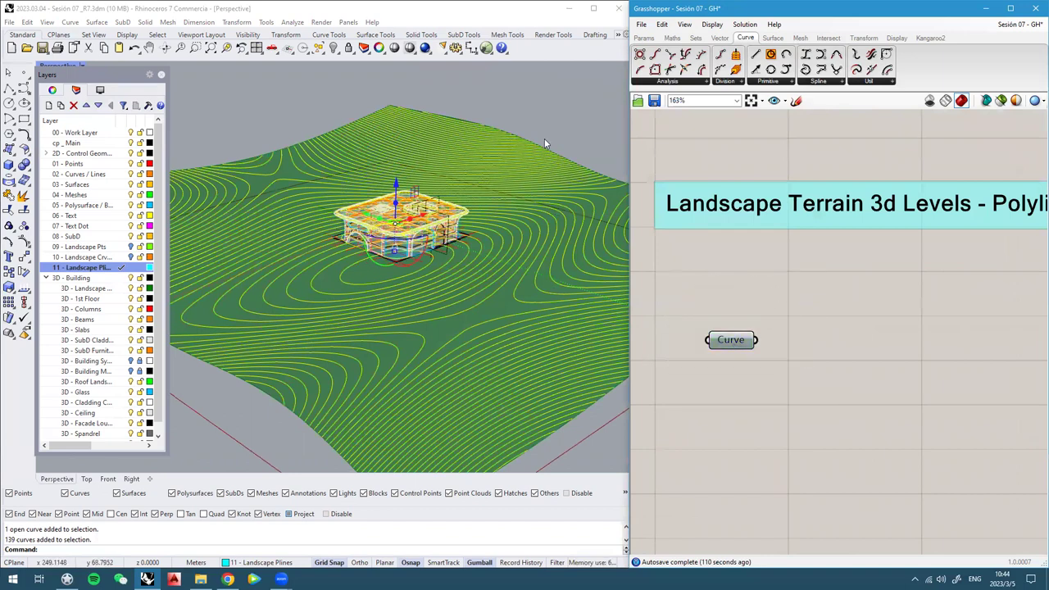
Deselect the curves, make 00 - Work Layer current and hide the 11 - Landscape Plines layer
{"action": "left_click", "coordinate": [544, 138]}
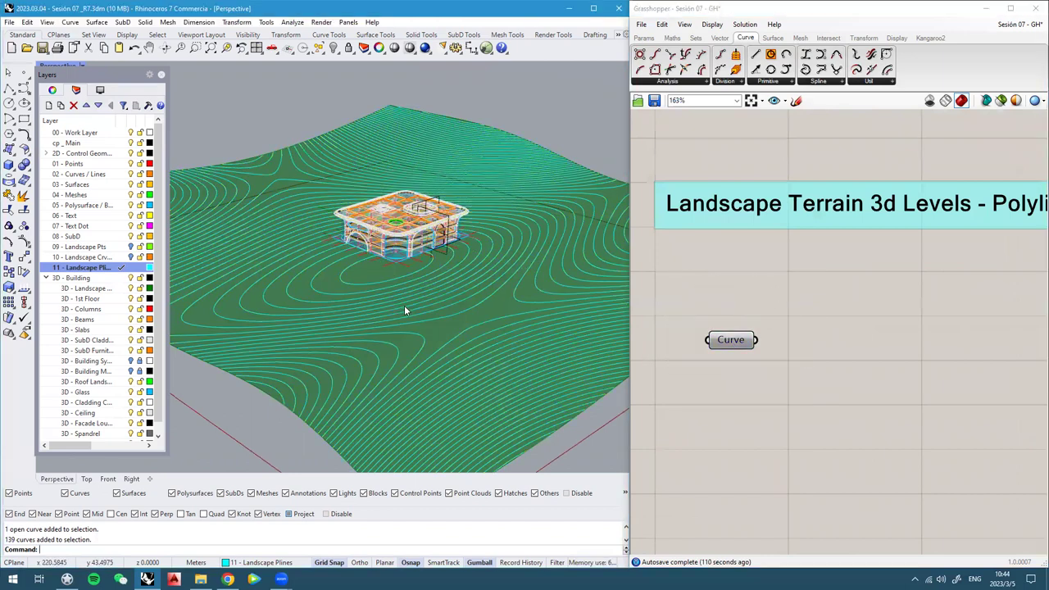
{"action": "left_click", "coordinate": [74, 134]}
{"action": "double_click", "coordinate": [74, 135]}
{"action": "left_click", "coordinate": [130, 268]}
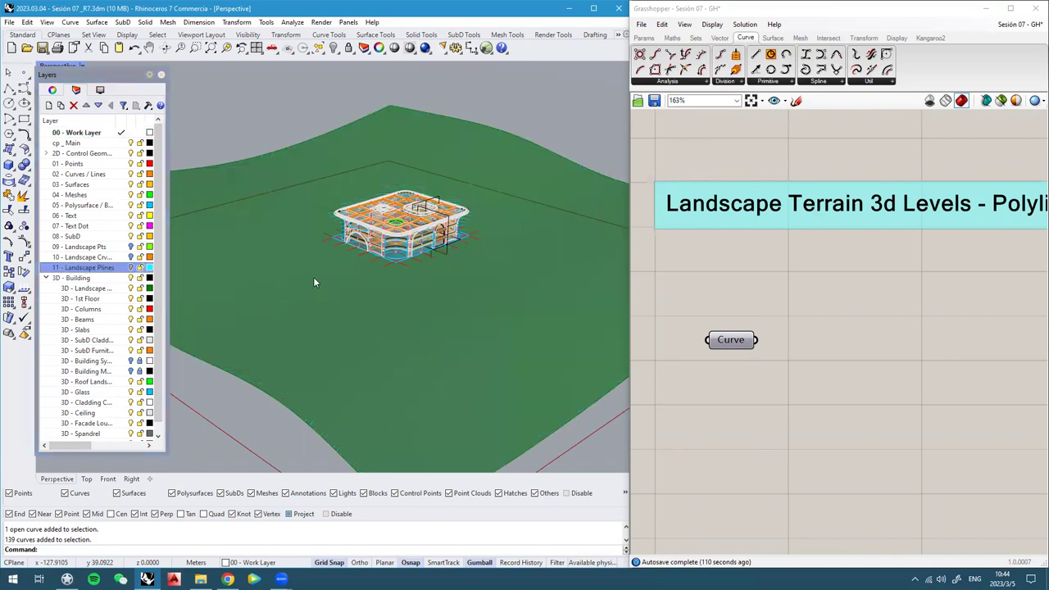
Turn the Curve parameter's preview back on to check the referenced contour curves in the viewport
{"action": "left_click", "coordinate": [740, 342]}
{"action": "middle_click", "coordinate": [740, 343]}
{"action": "left_click", "coordinate": [765, 315]}
{"action": "right_click_drag", "start_coordinate": [355, 301], "coordinate": [462, 304]}
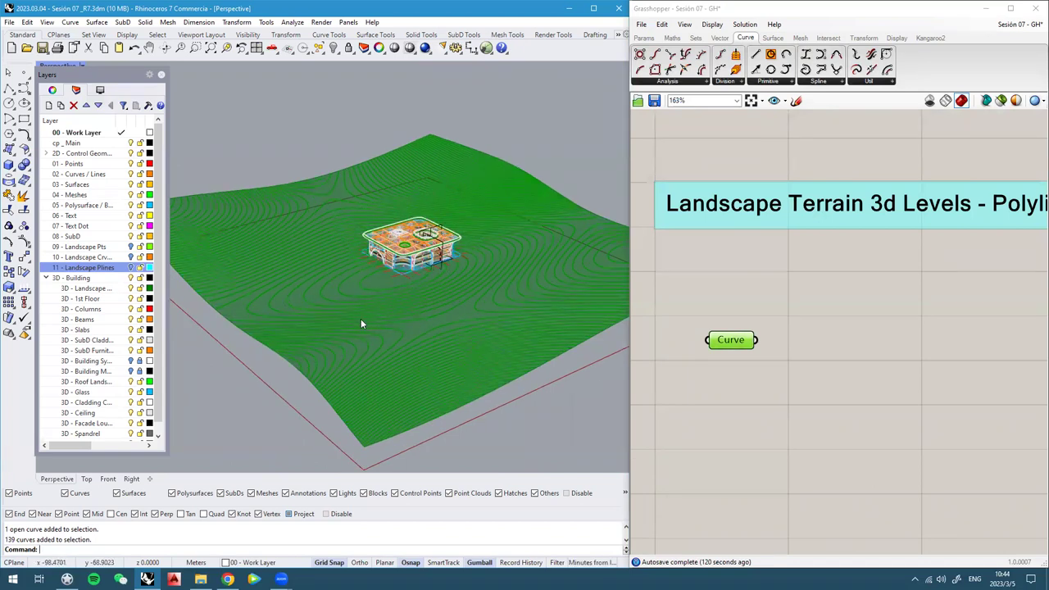
{"action": "left_click", "coordinate": [747, 305]}
Add an Explode component beside the Curve parameter and connect the parameter to its Curve input
{"action": "double_click", "coordinate": [790, 306]}
{"action": "type", "text": "explode"}
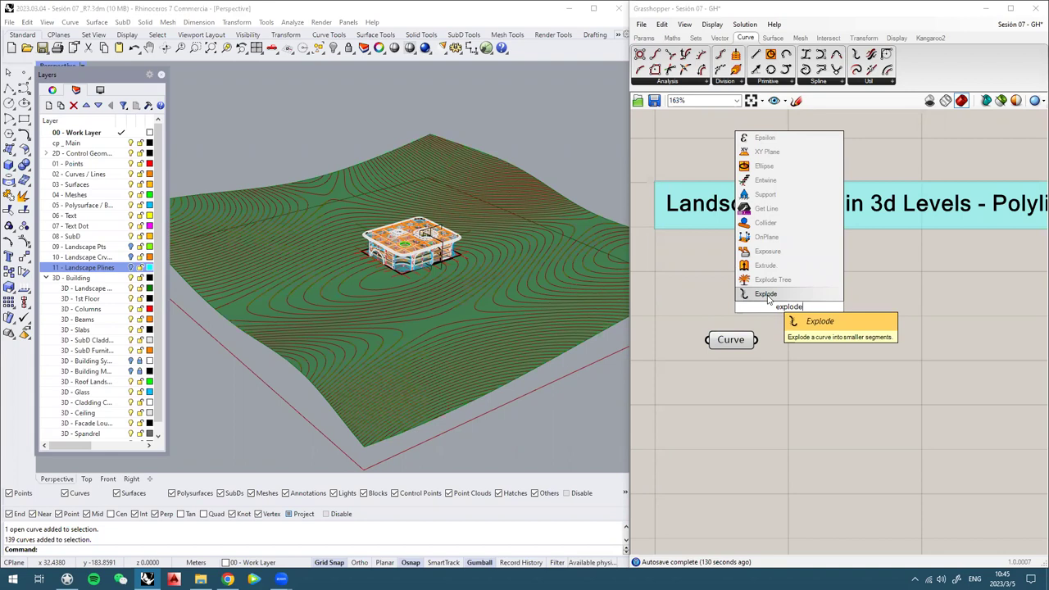
{"action": "left_click", "coordinate": [768, 295]}
{"action": "left_click_drag", "start_coordinate": [794, 314], "coordinate": [887, 363]}
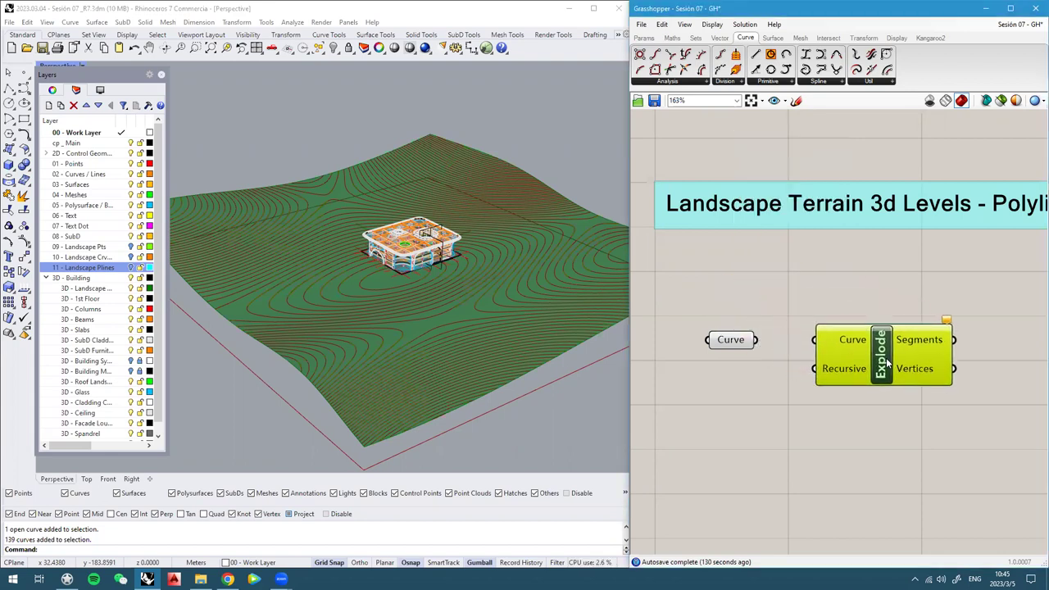
{"action": "left_click", "coordinate": [916, 320]}
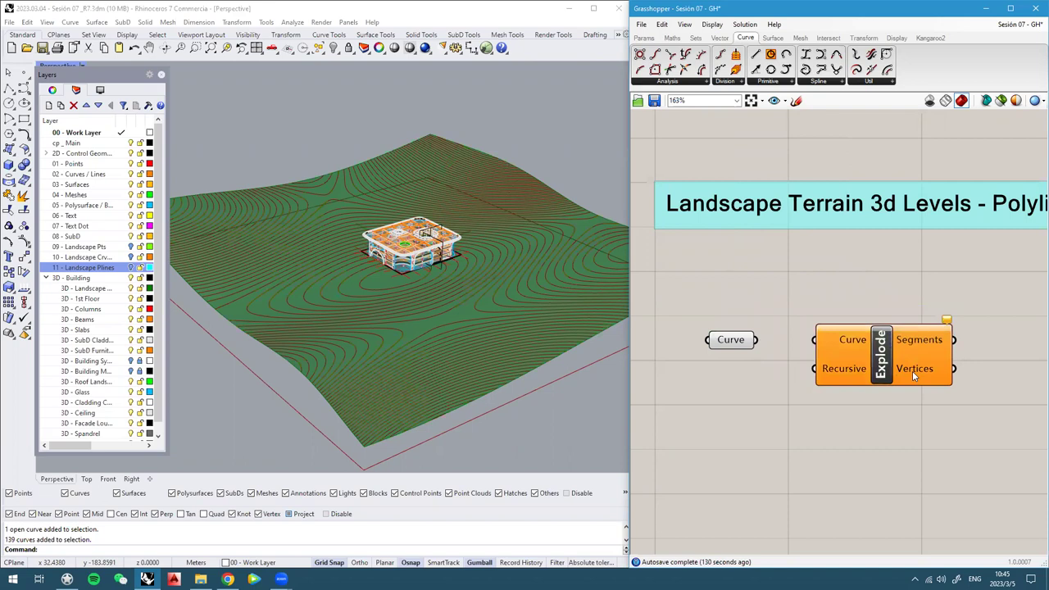
{"action": "left_click_drag", "start_coordinate": [756, 339], "coordinate": [817, 340]}
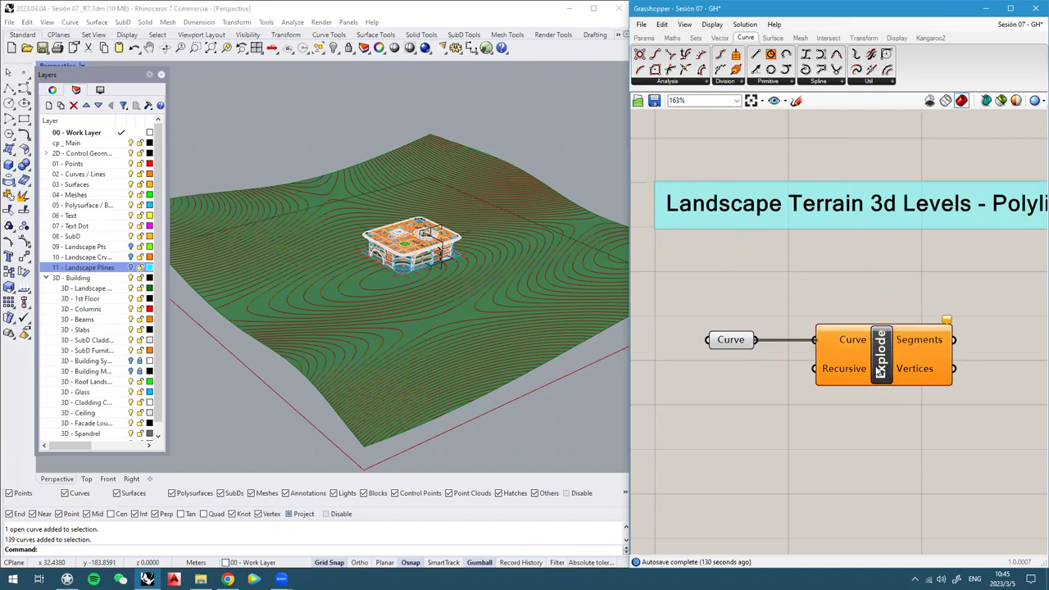
{"action": "left_click", "coordinate": [880, 370]}
Disable the preview of the Curve parameter feeding the Explode component
{"action": "left_click", "coordinate": [732, 358]}
{"action": "middle_click", "coordinate": [727, 352]}
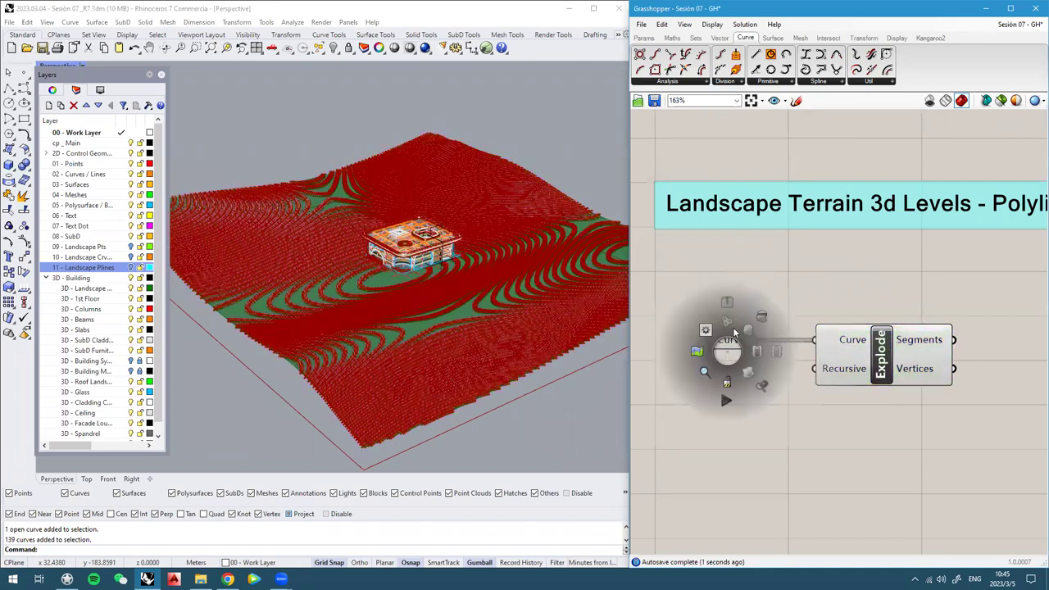
{"action": "left_click_drag", "start_coordinate": [759, 307], "coordinate": [694, 398]}
{"action": "middle_click", "coordinate": [710, 322]}
{"action": "left_click", "coordinate": [744, 282]}
{"action": "left_click", "coordinate": [810, 291]}
Examine the Explode component's segments and vertices along the terrain contours around the building
{"action": "left_click_drag", "start_coordinate": [910, 377], "coordinate": [906, 376]}
{"action": "scroll", "coordinate": [388, 336], "scroll_direction": "up", "scroll_amount": 10}
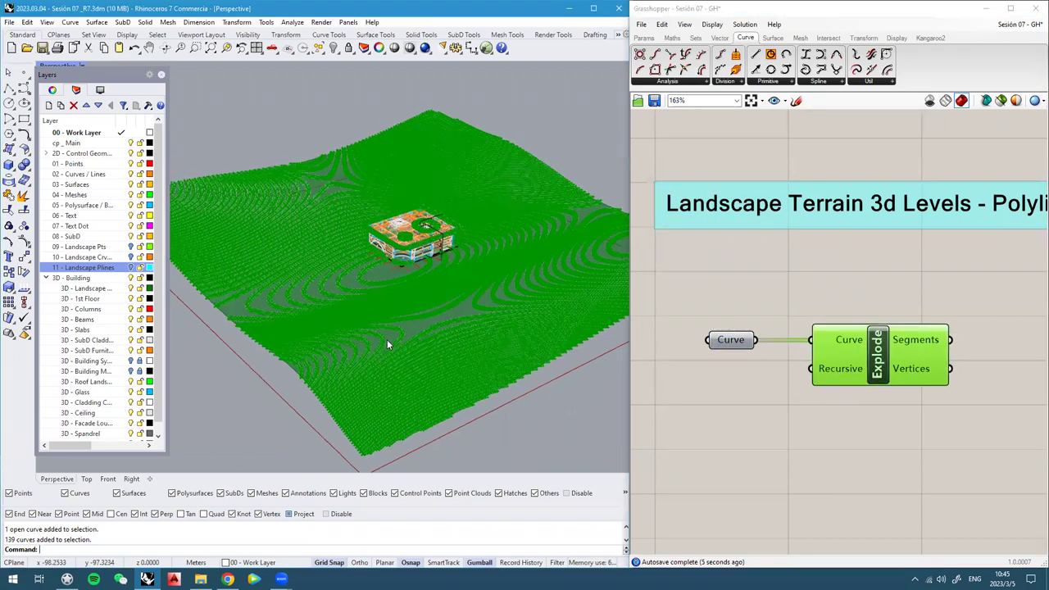
{"action": "scroll", "coordinate": [360, 326], "scroll_direction": "down", "scroll_amount": 10}
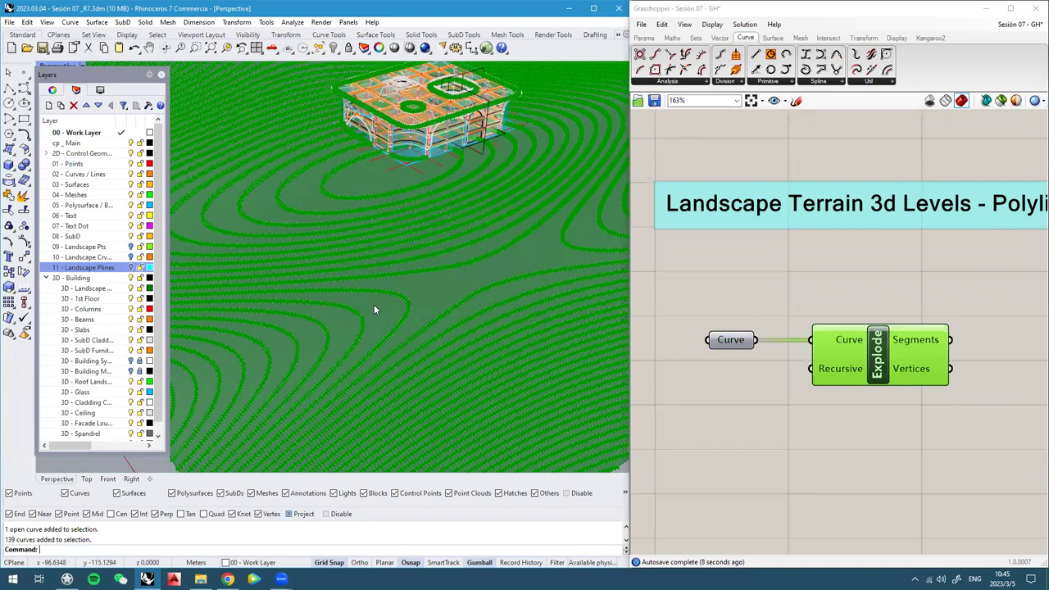
{"action": "right_click_drag", "start_coordinate": [374, 305], "coordinate": [374, 306]}
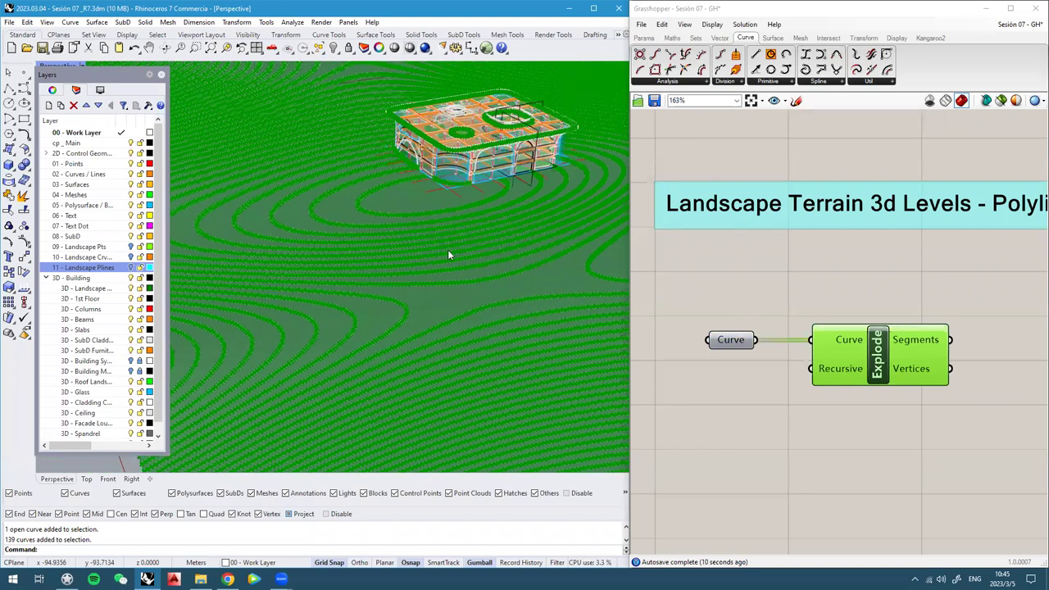
{"action": "scroll", "coordinate": [455, 278], "scroll_direction": "down", "scroll_amount": 3}
{"action": "scroll", "coordinate": [461, 295], "scroll_direction": "up", "scroll_amount": 6}
{"action": "scroll", "coordinate": [859, 328], "scroll_direction": "down", "scroll_amount": 3}
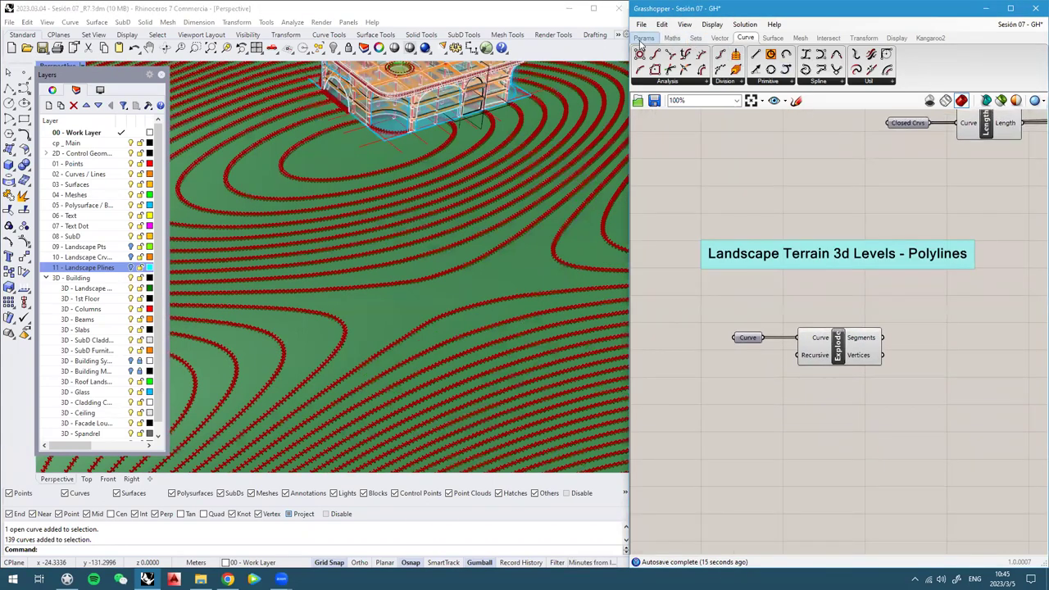
Add a Delaunay Mesh component to the canvas beside the Explode component
{"action": "left_click", "coordinate": [802, 39]}
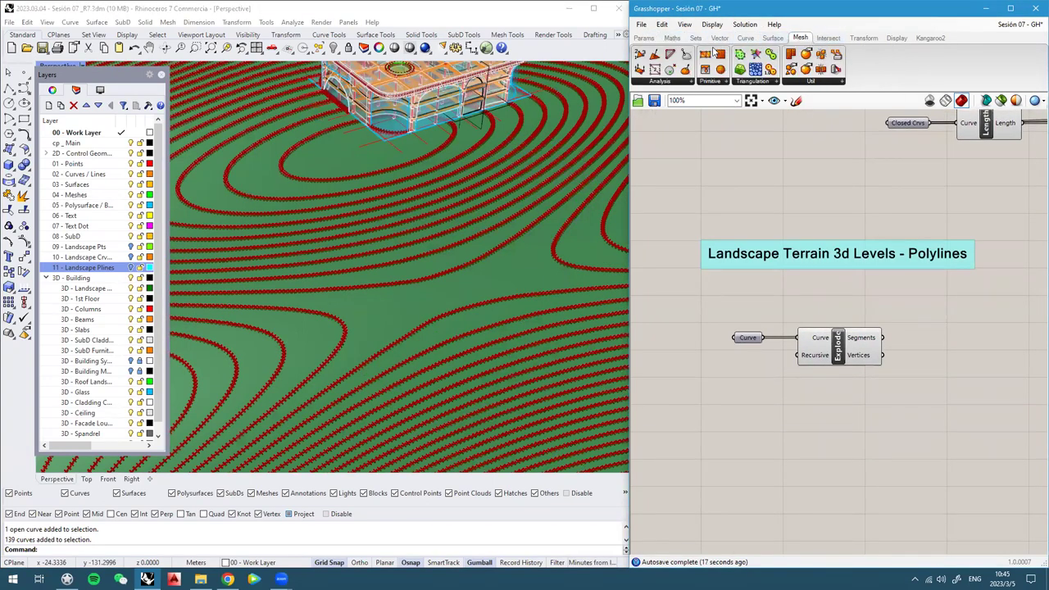
{"action": "left_click", "coordinate": [762, 82]}
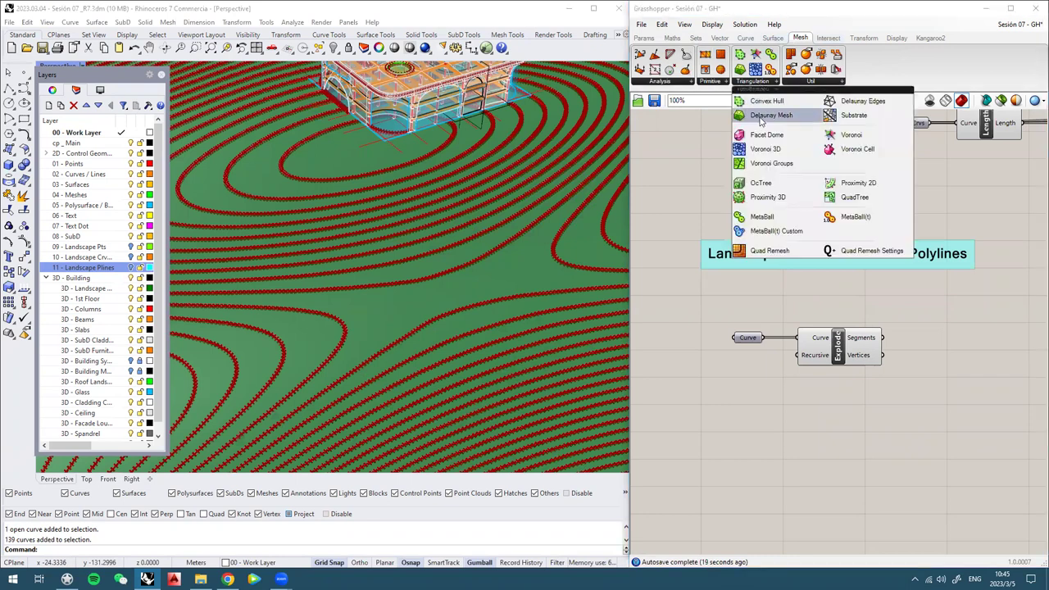
{"action": "left_click", "coordinate": [758, 119]}
{"action": "left_click", "coordinate": [934, 363]}
{"action": "scroll", "coordinate": [933, 367], "scroll_direction": "up", "scroll_amount": 2}
{"action": "left_click_drag", "start_coordinate": [931, 369], "coordinate": [965, 413]}
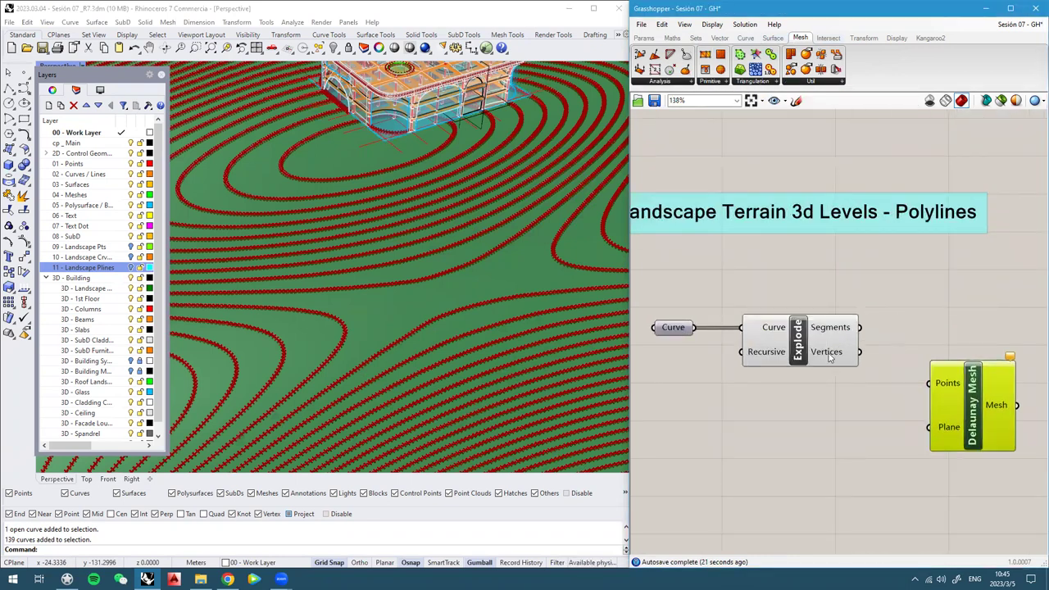
Connect the Explode component's Vertices output to the Delaunay Mesh's Points input and inspect the mesh at the terrain's edge
{"action": "left_click_drag", "start_coordinate": [859, 352], "coordinate": [976, 374]}
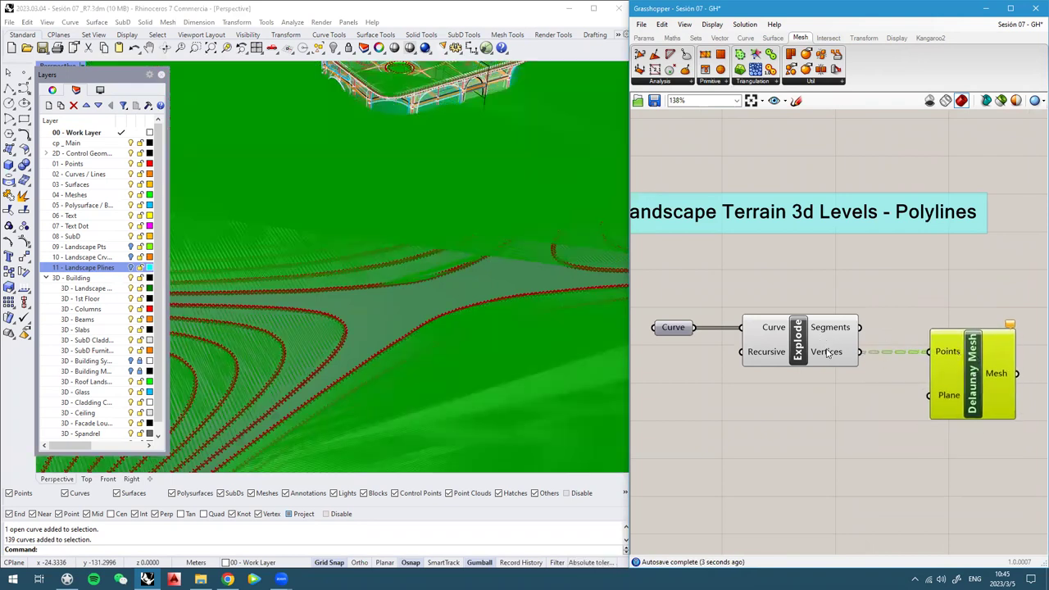
{"action": "mouse_move", "coordinate": [828, 354]}
{"action": "scroll", "coordinate": [431, 270], "scroll_direction": "down", "scroll_amount": 5}
{"action": "scroll", "coordinate": [410, 307], "scroll_direction": "up", "scroll_amount": 5}
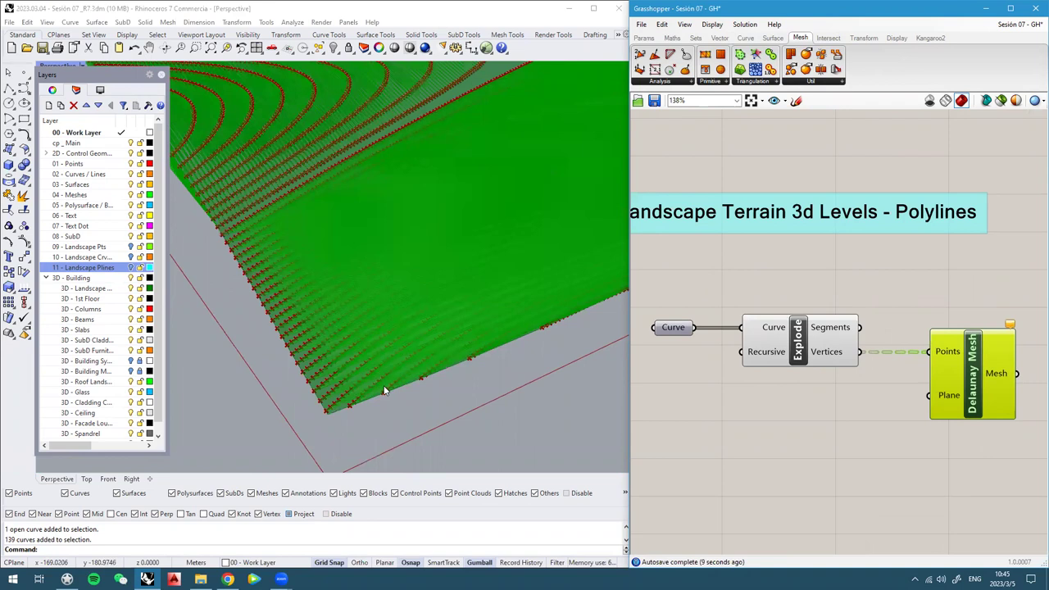
Add a Panel beside the Explode component and connect the Vertices output to it
{"action": "scroll", "coordinate": [360, 399], "scroll_direction": "up", "scroll_amount": 3}
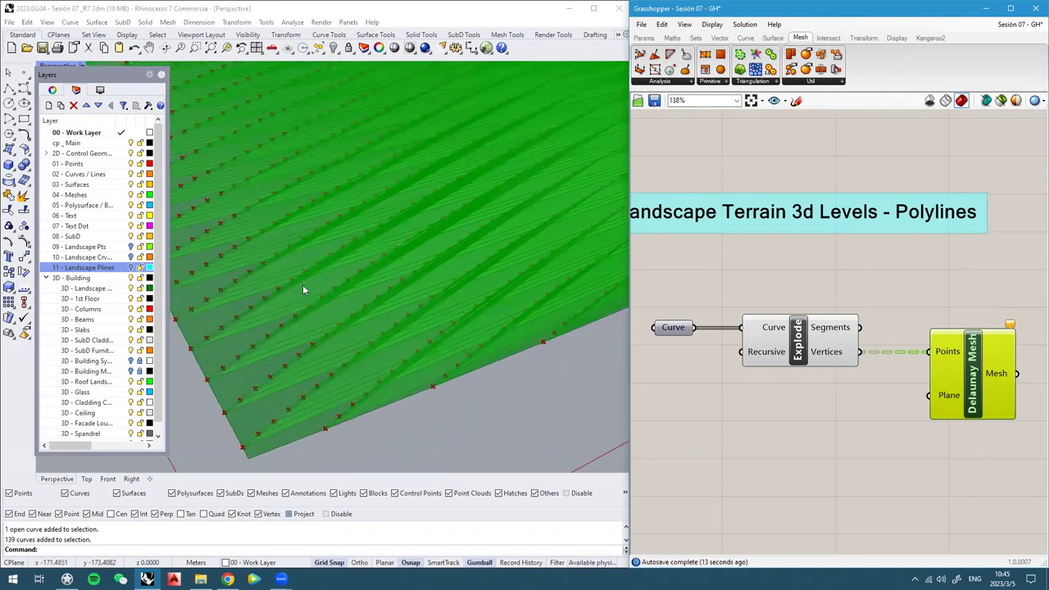
{"action": "right_click_drag", "start_coordinate": [898, 318], "coordinate": [811, 327]}
{"action": "left_click", "coordinate": [813, 320]}
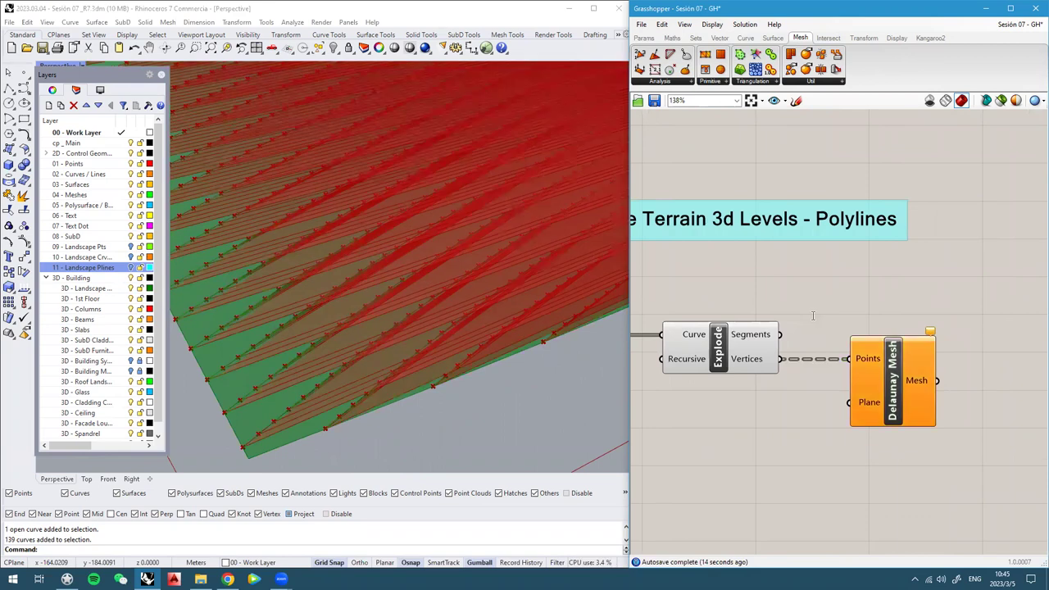
{"action": "double_click", "coordinate": [813, 315]}
{"action": "type", "text": "panel"}
{"action": "key", "text": "Return"}
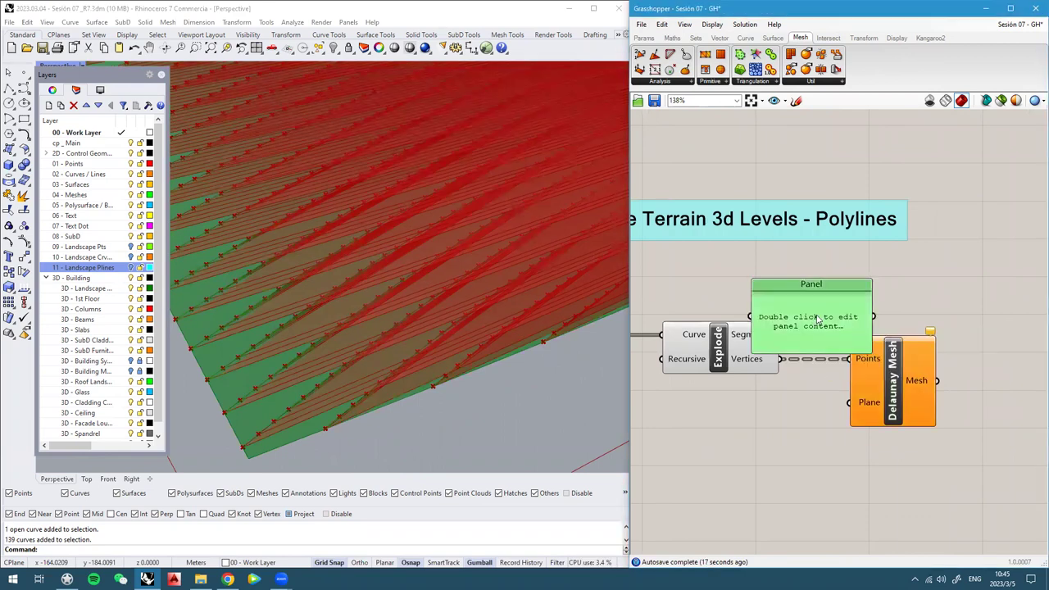
{"action": "left_click_drag", "start_coordinate": [817, 320], "coordinate": [894, 291]}
{"action": "left_click_drag", "start_coordinate": [778, 334], "coordinate": [897, 298]}
{"action": "scroll", "coordinate": [950, 311], "scroll_direction": "up", "scroll_amount": 2}
Move the Delaunay Mesh component below the Panel, make the Panel taller and review the vertex lists of each branch
{"action": "left_click_drag", "start_coordinate": [878, 354], "coordinate": [860, 444]}
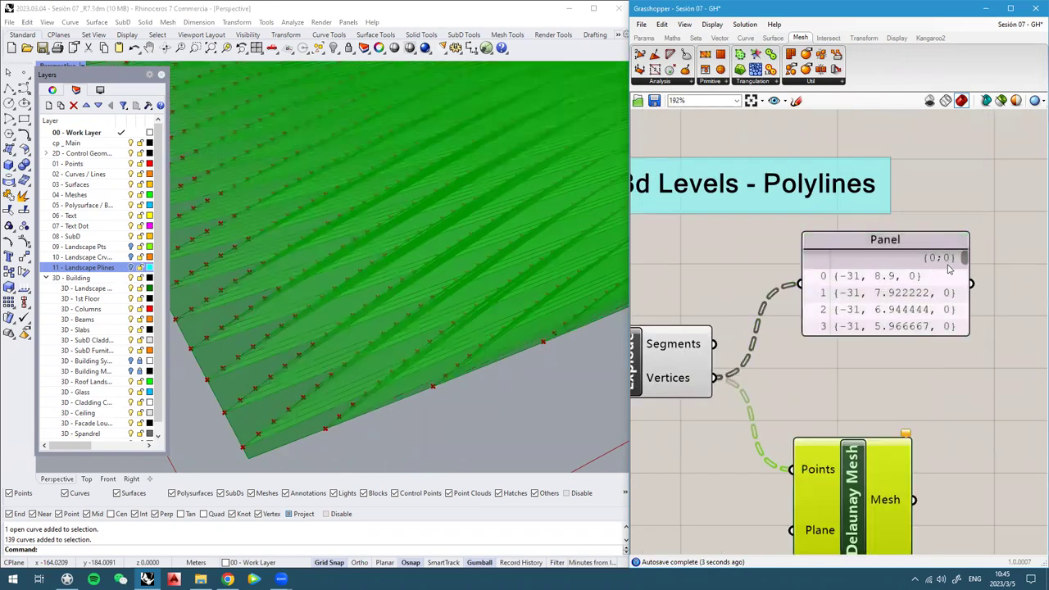
{"action": "left_click_drag", "start_coordinate": [923, 351], "coordinate": [934, 455]}
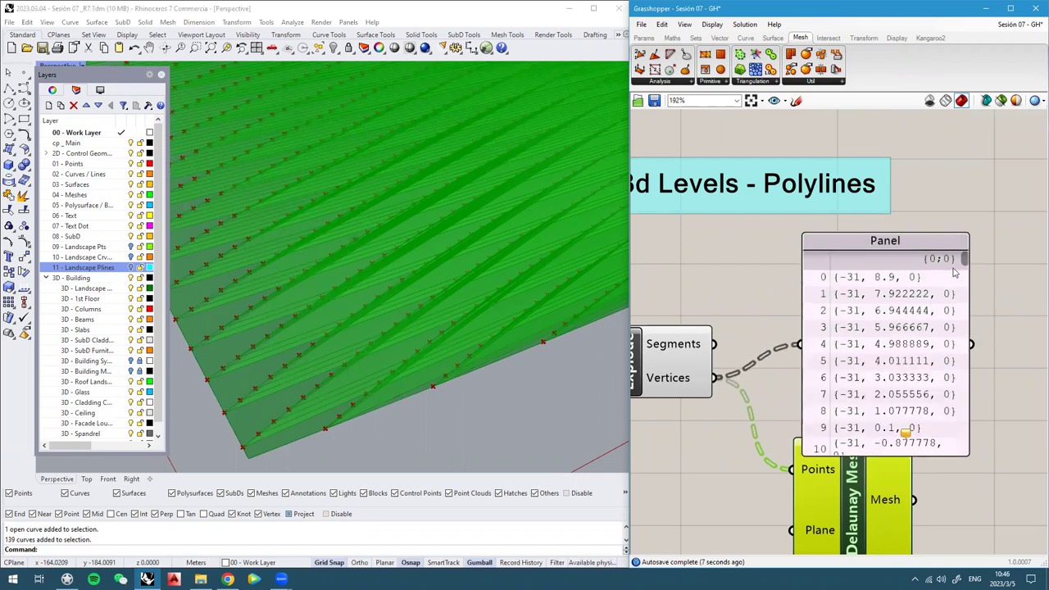
{"action": "left_click_drag", "start_coordinate": [966, 259], "coordinate": [964, 392]}
{"action": "scroll", "coordinate": [952, 332], "scroll_direction": "up", "scroll_amount": 15}
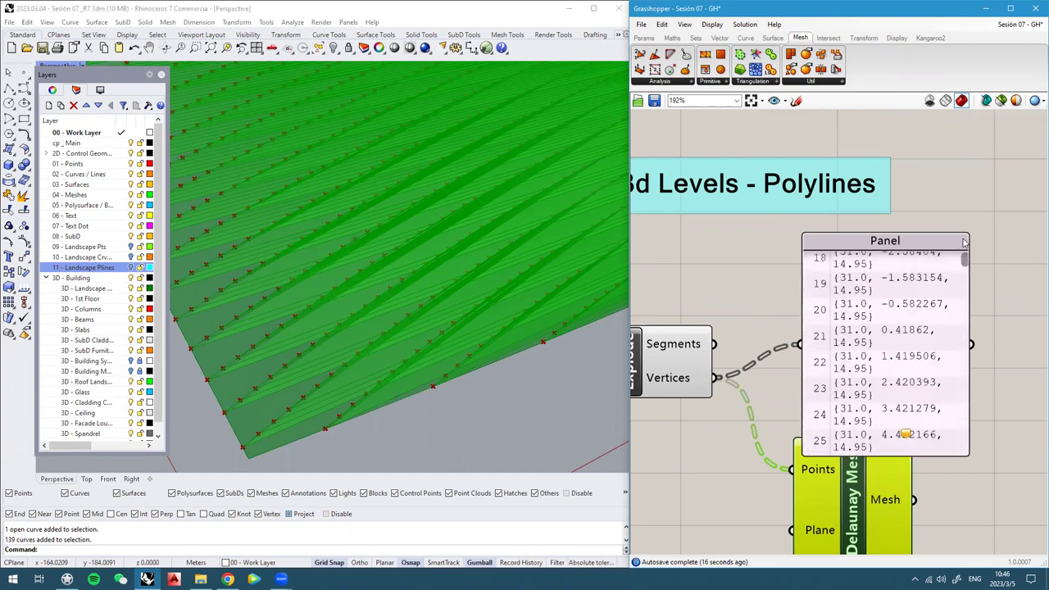
Flatten the Explode component's Vertices output and move the Panel clear of the Delaunay Mesh component
{"action": "right_click", "coordinate": [686, 378]}
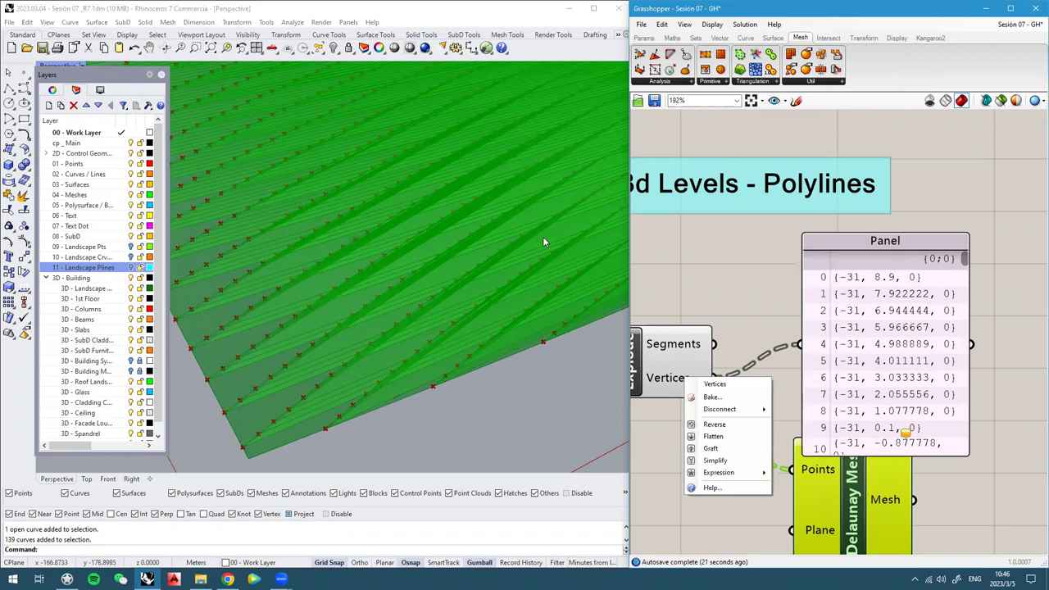
{"action": "left_click", "coordinate": [711, 438]}
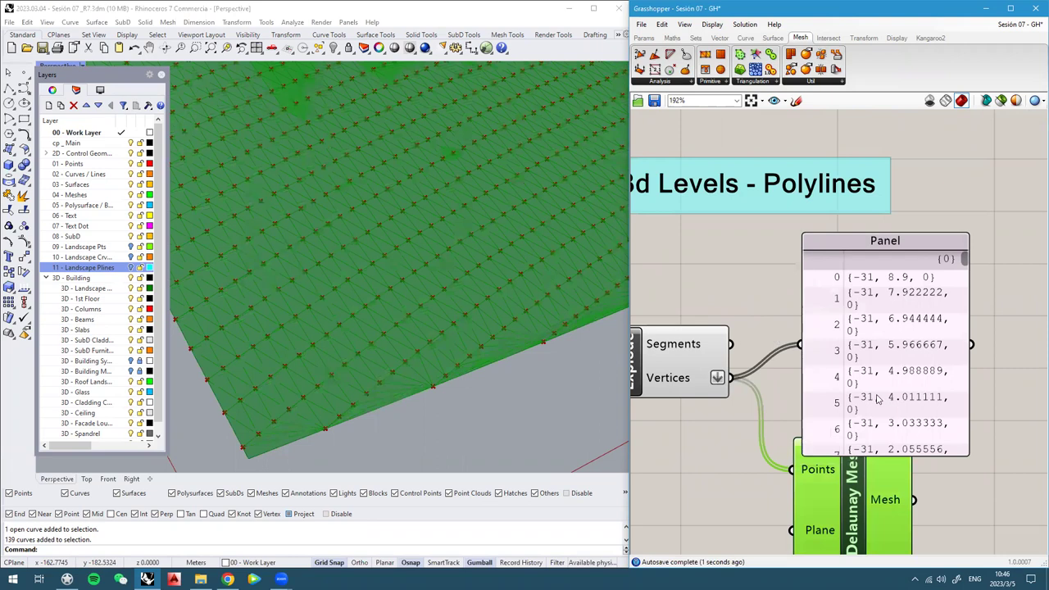
{"action": "left_click", "coordinate": [876, 400]}
{"action": "left_click_drag", "start_coordinate": [860, 361], "coordinate": [856, 364]}
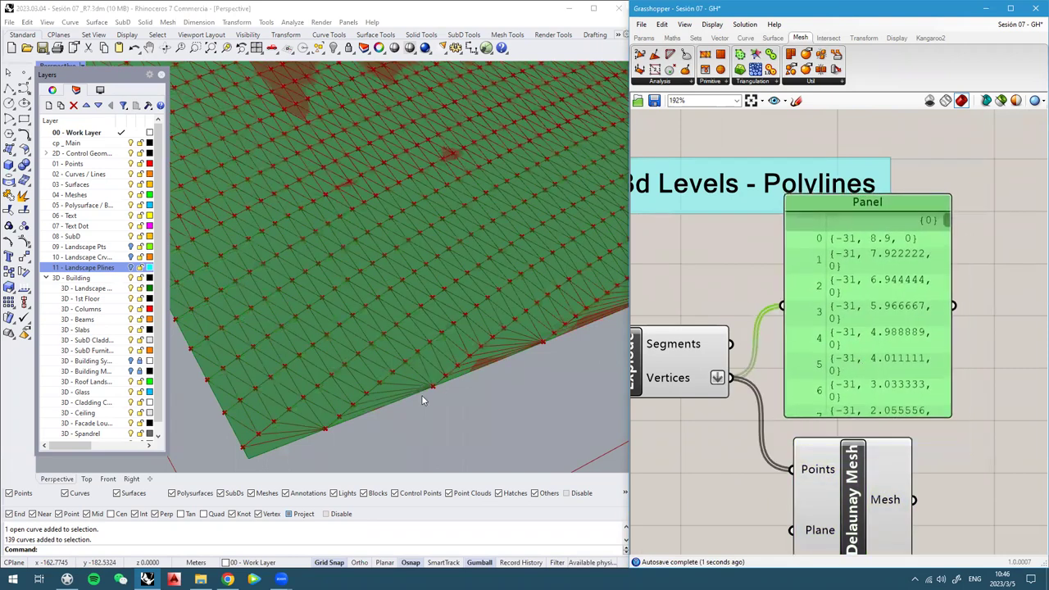
Examine the triangulated terrain mesh from its corner up to the building, with the Delaunay Mesh component highlighted
{"action": "scroll", "coordinate": [423, 395], "scroll_direction": "down", "scroll_amount": 6}
{"action": "scroll", "coordinate": [441, 382], "scroll_direction": "down", "scroll_amount": 3}
{"action": "right_click_drag", "start_coordinate": [443, 380], "coordinate": [450, 365]}
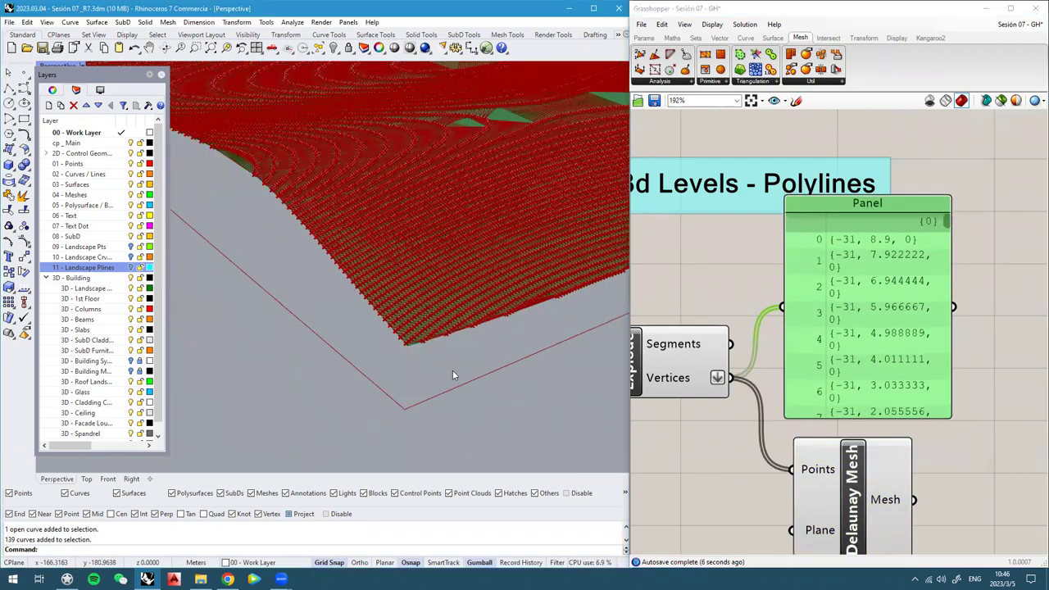
{"action": "scroll", "coordinate": [461, 374], "scroll_direction": "down", "scroll_amount": 6}
{"action": "scroll", "coordinate": [464, 223], "scroll_direction": "up", "scroll_amount": 5}
{"action": "right_click_drag", "start_coordinate": [409, 198], "coordinate": [416, 355]}
{"action": "right_click_drag", "start_coordinate": [424, 312], "coordinate": [482, 299]}
{"action": "left_click", "coordinate": [873, 490]}
{"action": "right_click_drag", "start_coordinate": [727, 300], "coordinate": [788, 280]}
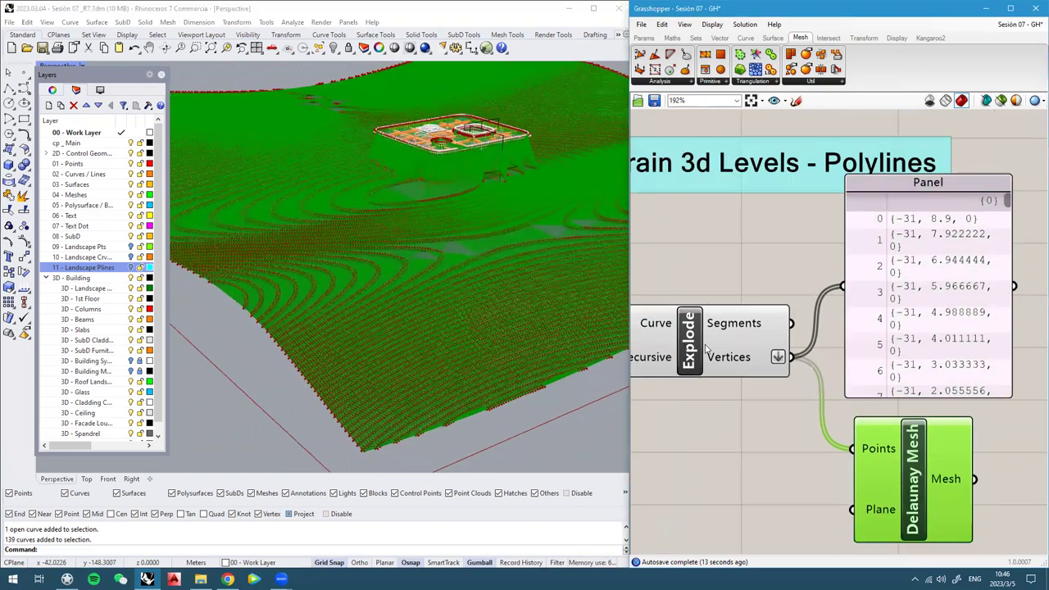
Disable the preview of the Explode component
{"action": "left_click", "coordinate": [696, 343]}
{"action": "middle_click", "coordinate": [694, 340]}
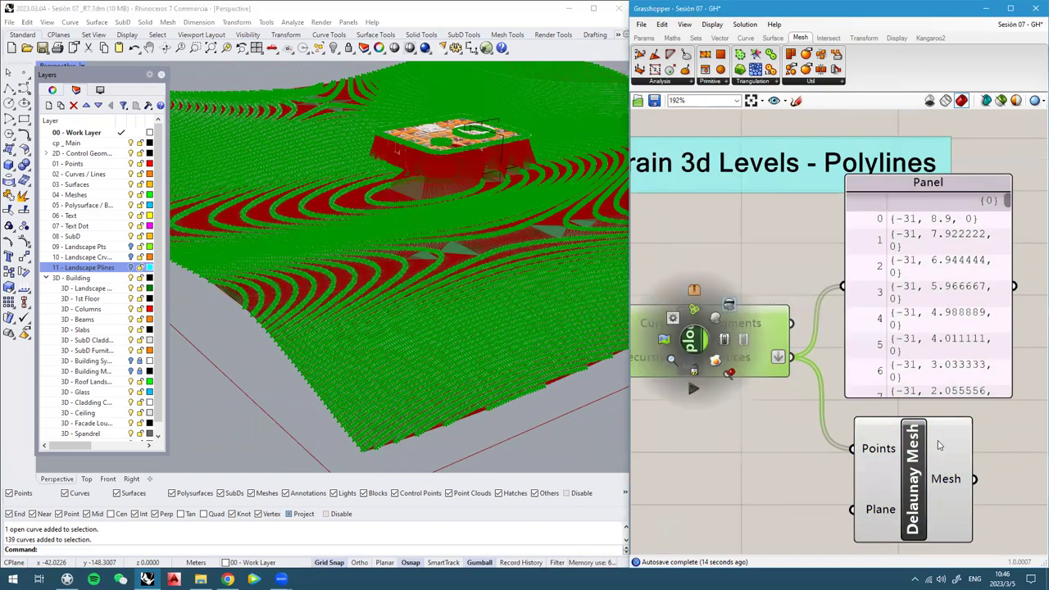
{"action": "left_click", "coordinate": [820, 427]}
{"action": "scroll", "coordinate": [276, 216], "scroll_direction": "down", "scroll_amount": 3}
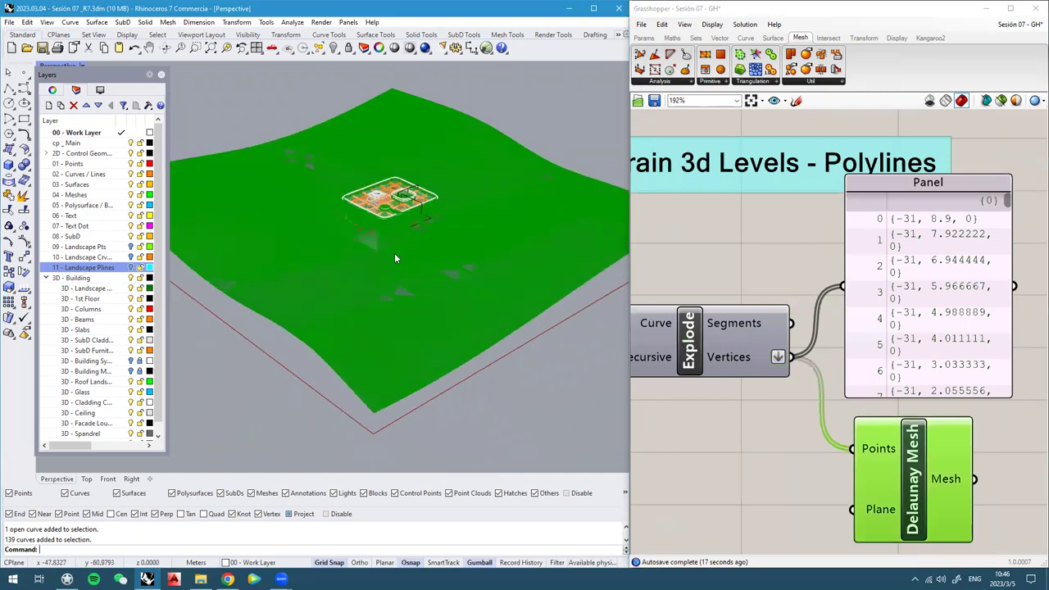
{"action": "scroll", "coordinate": [815, 275], "scroll_direction": "down", "scroll_amount": 2}
{"action": "scroll", "coordinate": [815, 275], "scroll_direction": "down", "scroll_amount": 1}
Move the Panel between the Explode and Delaunay Mesh components, level with the Vertices output
{"action": "left_click", "coordinate": [853, 486]}
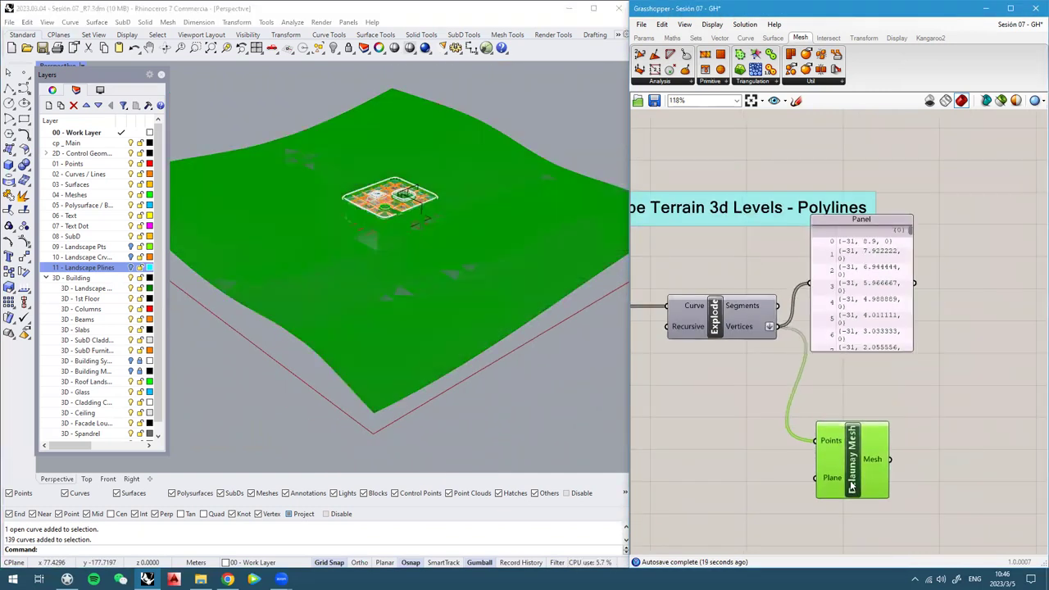
{"action": "left_click", "coordinate": [853, 296]}
{"action": "left_click_drag", "start_coordinate": [858, 360], "coordinate": [863, 403]}
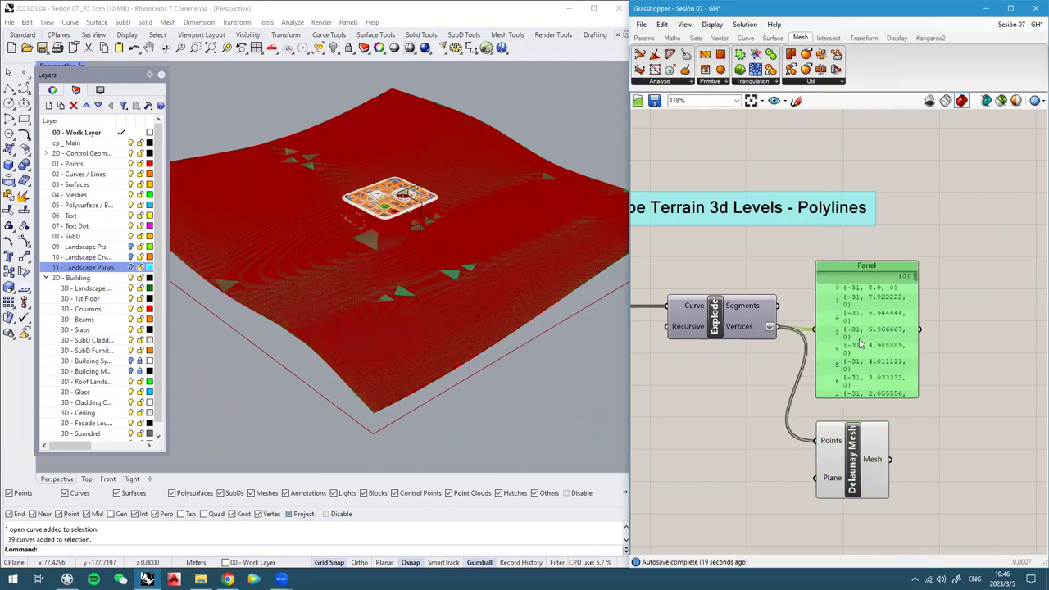
Disable the preview of the Custom Preview component in the Surface From Points definition
{"action": "scroll", "coordinate": [829, 351], "scroll_direction": "down", "scroll_amount": 8}
{"action": "scroll", "coordinate": [829, 351], "scroll_direction": "down", "scroll_amount": 3}
{"action": "scroll", "coordinate": [1016, 252], "scroll_direction": "down", "scroll_amount": 1}
{"action": "right_click_drag", "start_coordinate": [1016, 252], "coordinate": [904, 264]}
{"action": "scroll", "coordinate": [948, 207], "scroll_direction": "up", "scroll_amount": 3}
{"action": "right_click_drag", "start_coordinate": [947, 207], "coordinate": [866, 263]}
{"action": "scroll", "coordinate": [894, 223], "scroll_direction": "up", "scroll_amount": 4}
{"action": "scroll", "coordinate": [892, 222], "scroll_direction": "up", "scroll_amount": 3}
{"action": "left_click", "coordinate": [913, 216]}
{"action": "middle_click", "coordinate": [913, 216]}
{"action": "left_click", "coordinate": [946, 188]}
{"action": "left_click", "coordinate": [906, 326]}
Examine the mesh triangles around the building and across the outer terrain slopes
{"action": "scroll", "coordinate": [350, 202], "scroll_direction": "up", "scroll_amount": 2}
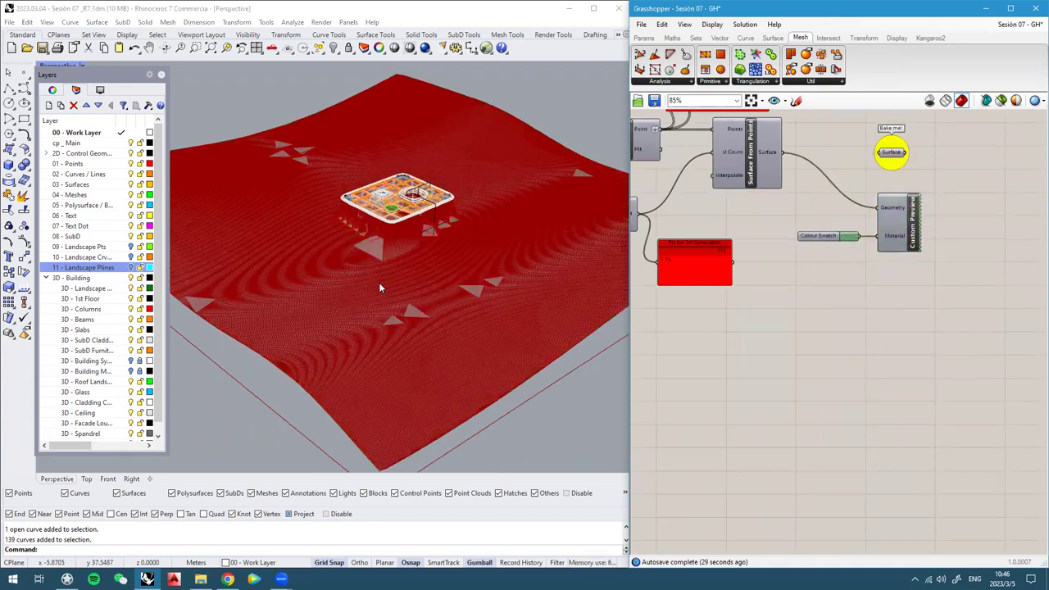
{"action": "scroll", "coordinate": [385, 303], "scroll_direction": "up", "scroll_amount": 4}
{"action": "scroll", "coordinate": [445, 140], "scroll_direction": "up", "scroll_amount": 2}
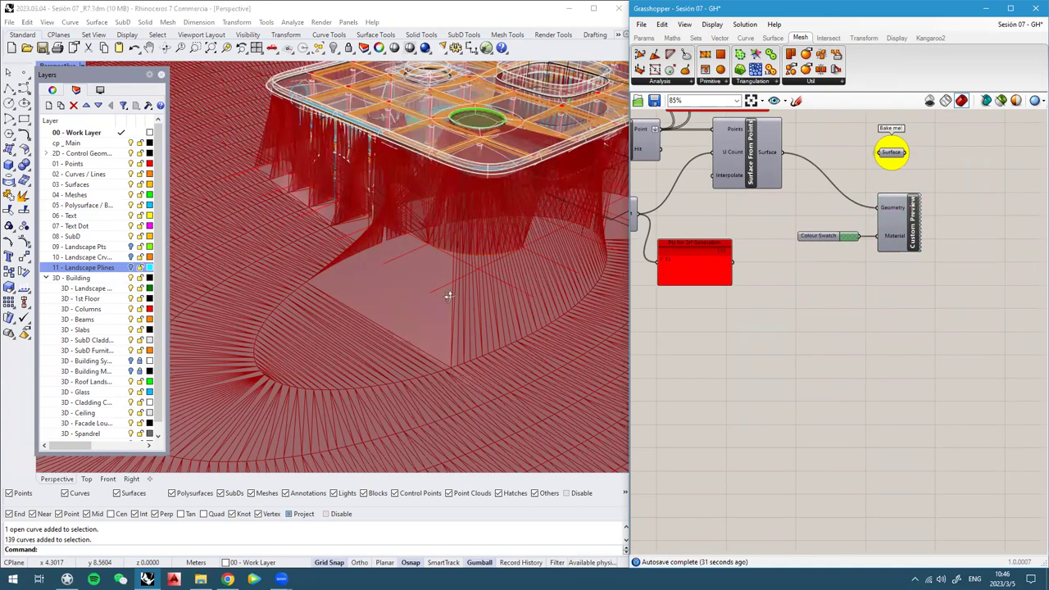
{"action": "scroll", "coordinate": [449, 296], "scroll_direction": "down", "scroll_amount": 4}
{"action": "scroll", "coordinate": [490, 192], "scroll_direction": "down", "scroll_amount": 6}
{"action": "scroll", "coordinate": [361, 316], "scroll_direction": "up", "scroll_amount": 5}
{"action": "right_click_drag", "start_coordinate": [363, 317], "coordinate": [411, 206]}
{"action": "scroll", "coordinate": [498, 228], "scroll_direction": "up", "scroll_amount": 3}
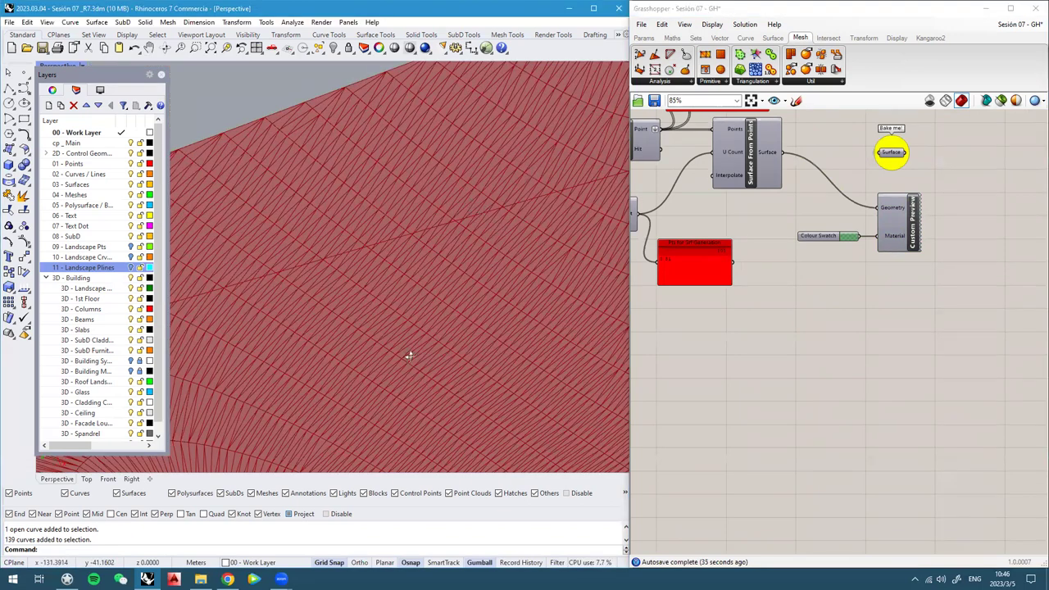
{"action": "scroll", "coordinate": [111, 245], "scroll_direction": "down", "scroll_amount": 1}
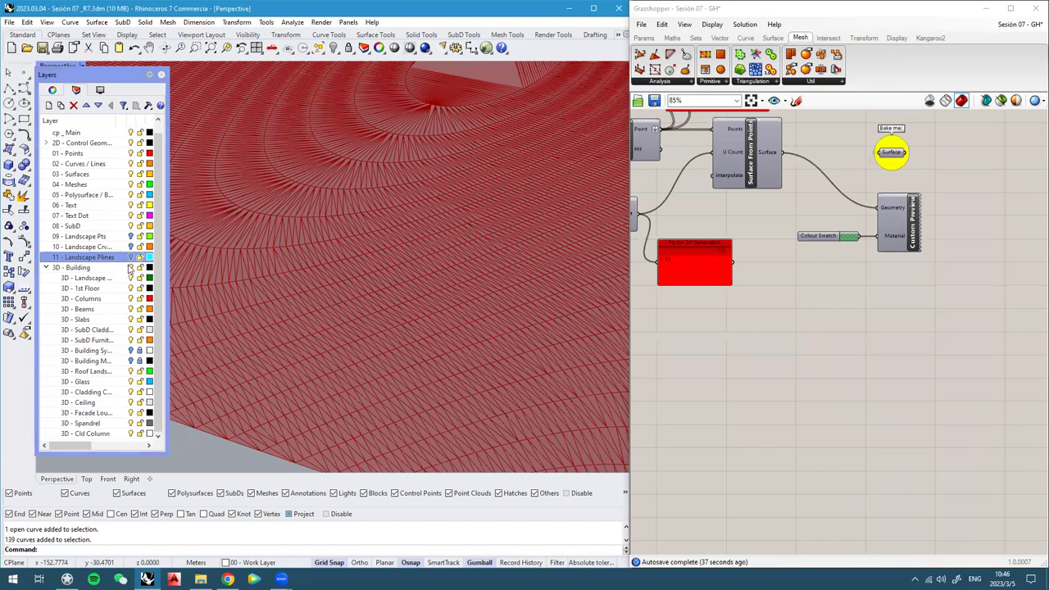
Collapse and hide the 3D - Building layer to inspect the mesh around the building outlines
{"action": "left_click", "coordinate": [46, 267]}
{"action": "scroll", "coordinate": [396, 300], "scroll_direction": "down", "scroll_amount": 2}
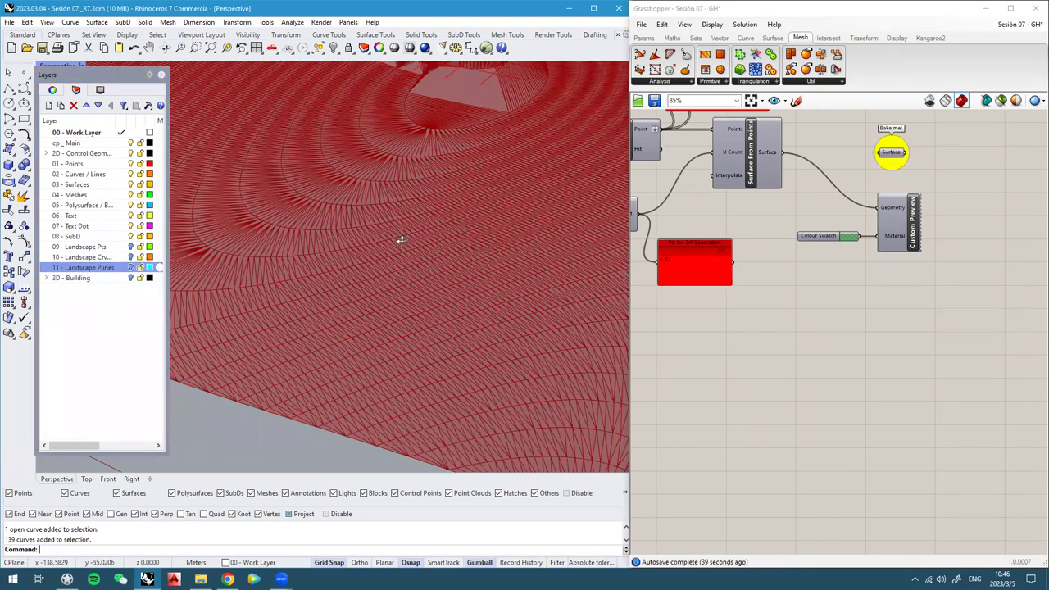
{"action": "scroll", "coordinate": [408, 256], "scroll_direction": "down", "scroll_amount": 5}
{"action": "scroll", "coordinate": [426, 180], "scroll_direction": "up", "scroll_amount": 4}
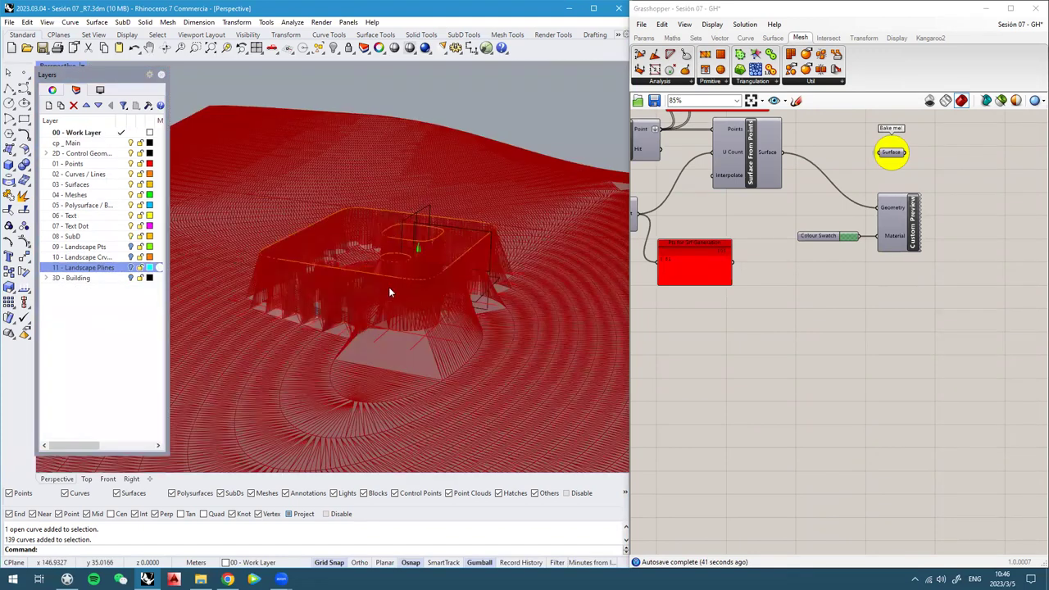
{"action": "scroll", "coordinate": [389, 287], "scroll_direction": "up", "scroll_amount": 4}
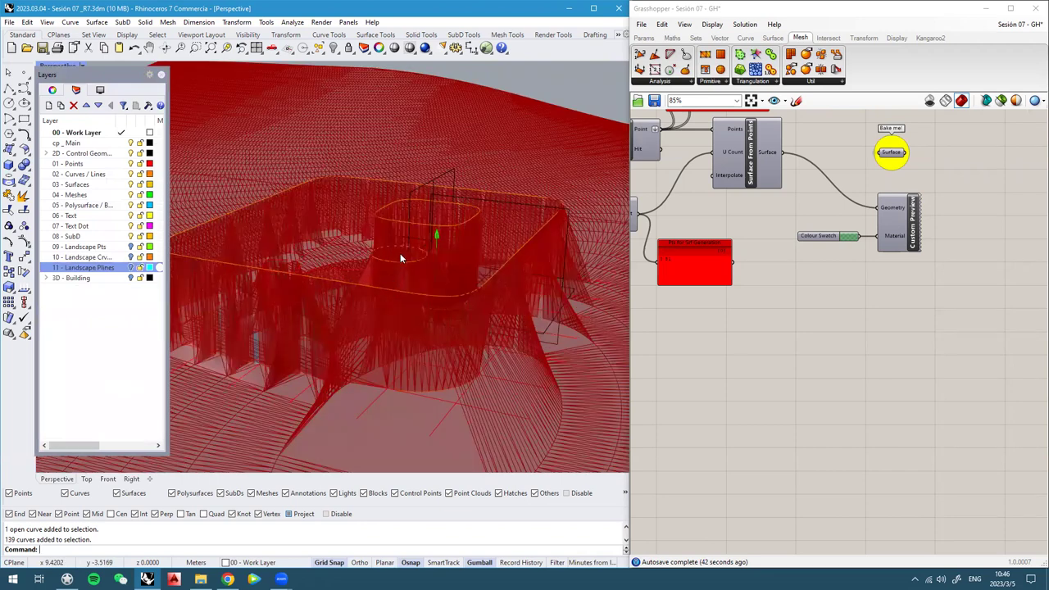
{"action": "right_click_drag", "start_coordinate": [476, 237], "coordinate": [329, 238]}
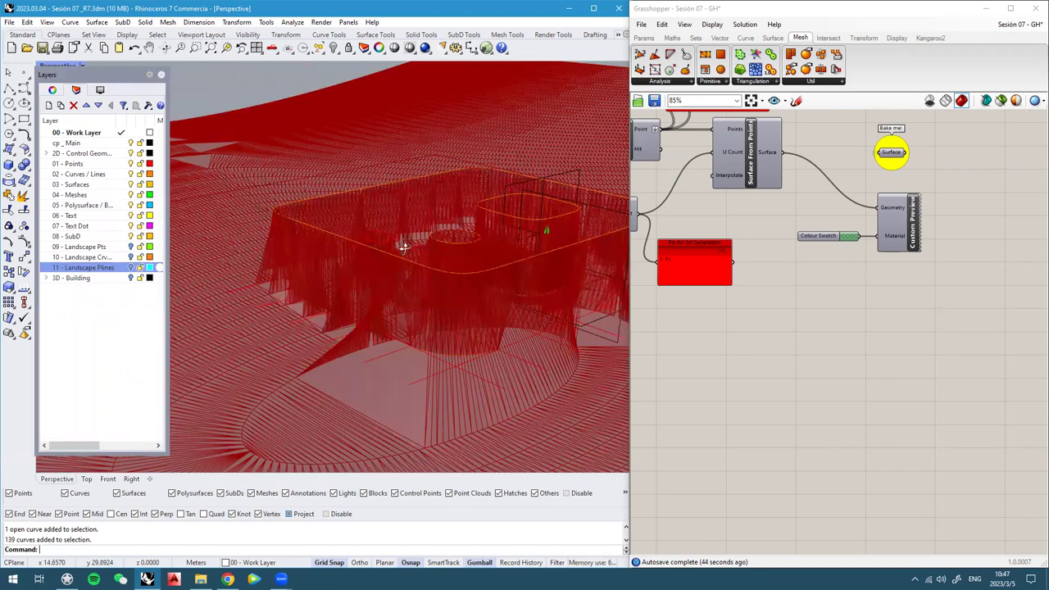
{"action": "right_click_drag", "start_coordinate": [402, 241], "coordinate": [391, 231]}
Clear the curve selection and turn on the 11 - Landscape Plines layer over the mesh
{"action": "left_click", "coordinate": [313, 256]}
{"action": "right_click_drag", "start_coordinate": [345, 153], "coordinate": [378, 238]}
{"action": "key", "text": "Escape"}
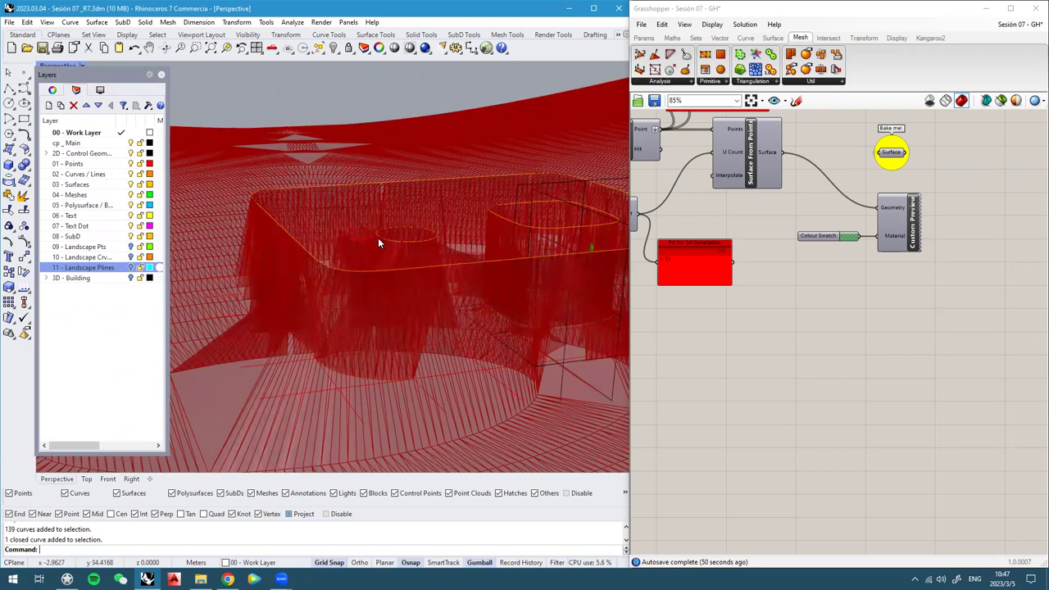
{"action": "left_click", "coordinate": [86, 327]}
{"action": "left_click", "coordinate": [127, 267]}
{"action": "right_click_drag", "start_coordinate": [419, 218], "coordinate": [427, 240]}
{"action": "scroll", "coordinate": [414, 211], "scroll_direction": "down", "scroll_amount": 4}
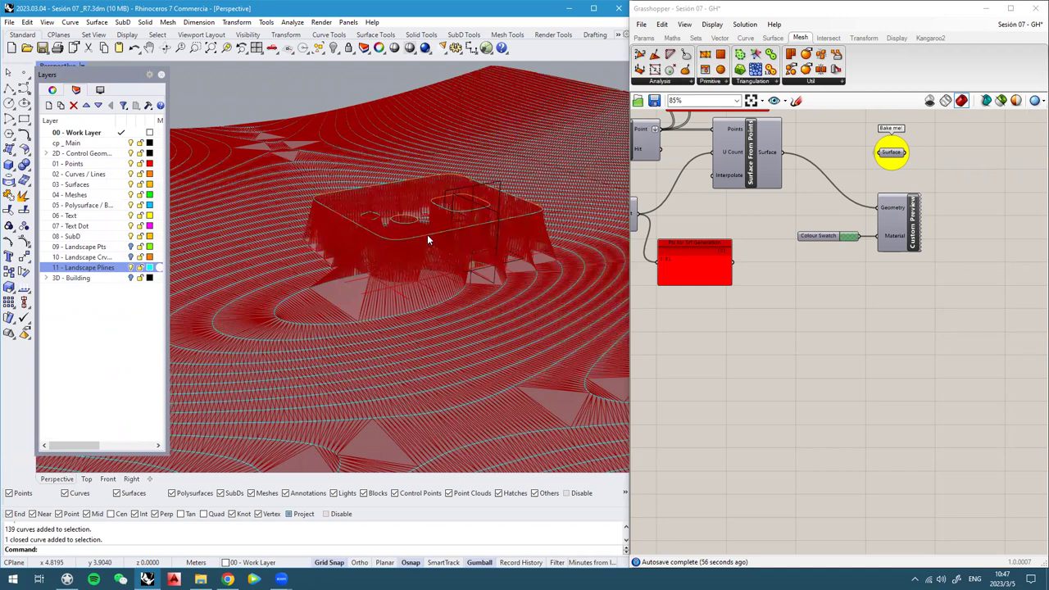
Delete the raised closed curves forming the building's rounded outer perimeter
{"action": "scroll", "coordinate": [427, 236], "scroll_direction": "up", "scroll_amount": 4}
{"action": "left_click", "coordinate": [427, 235]}
{"action": "key", "text": "Delete"}
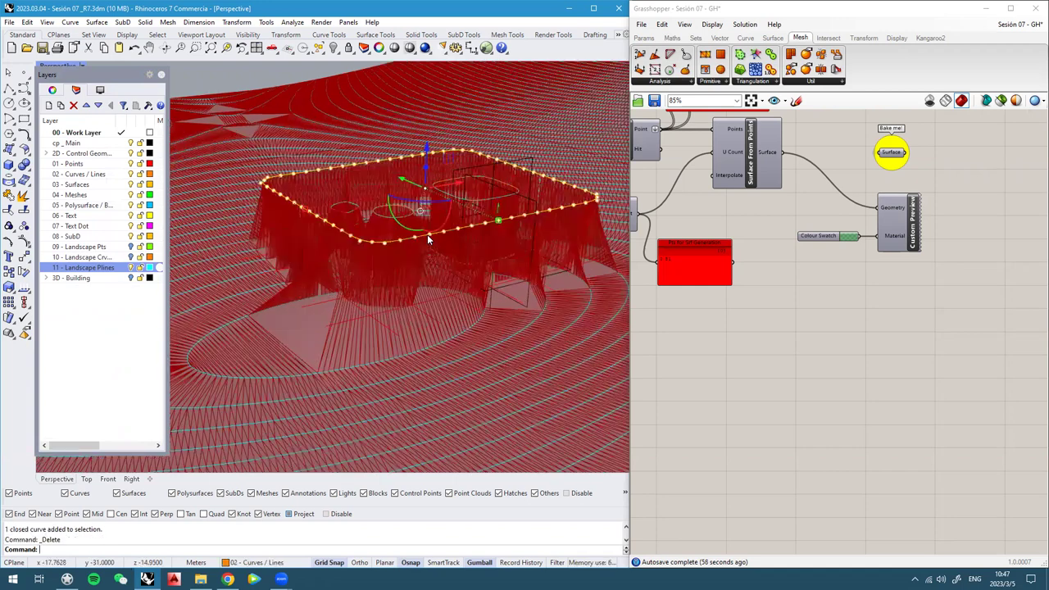
{"action": "scroll", "coordinate": [341, 244], "scroll_direction": "up", "scroll_amount": 3}
{"action": "left_click", "coordinate": [341, 246]}
{"action": "key", "text": "Delete"}
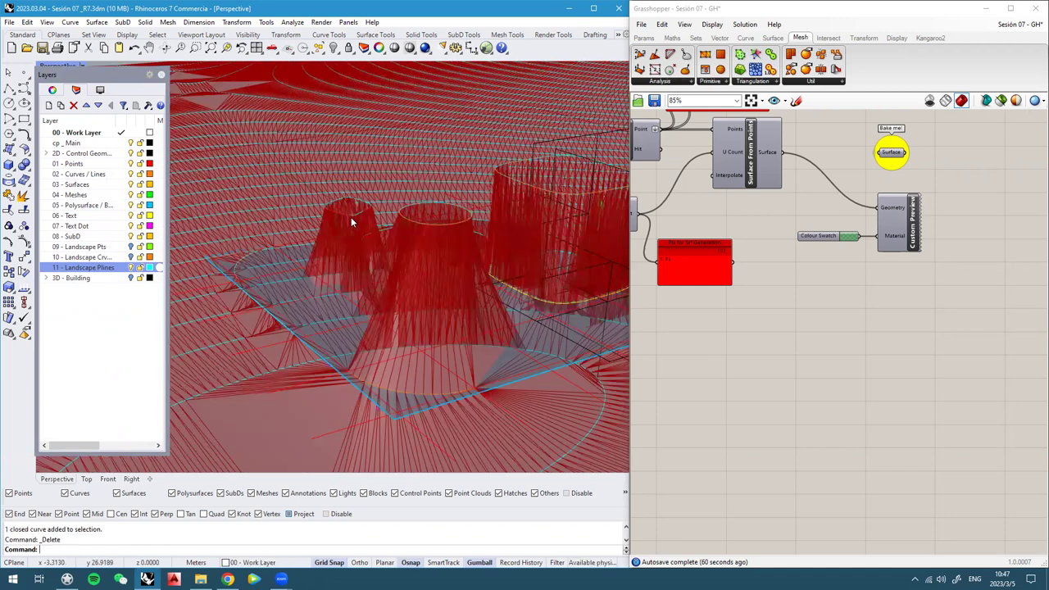
Delete the landscape polyline at the top of the smallest raised ring, picking the cyan curve among the overlapping ones
{"action": "scroll", "coordinate": [369, 209], "scroll_direction": "up", "scroll_amount": 3}
{"action": "left_click", "coordinate": [388, 222]}
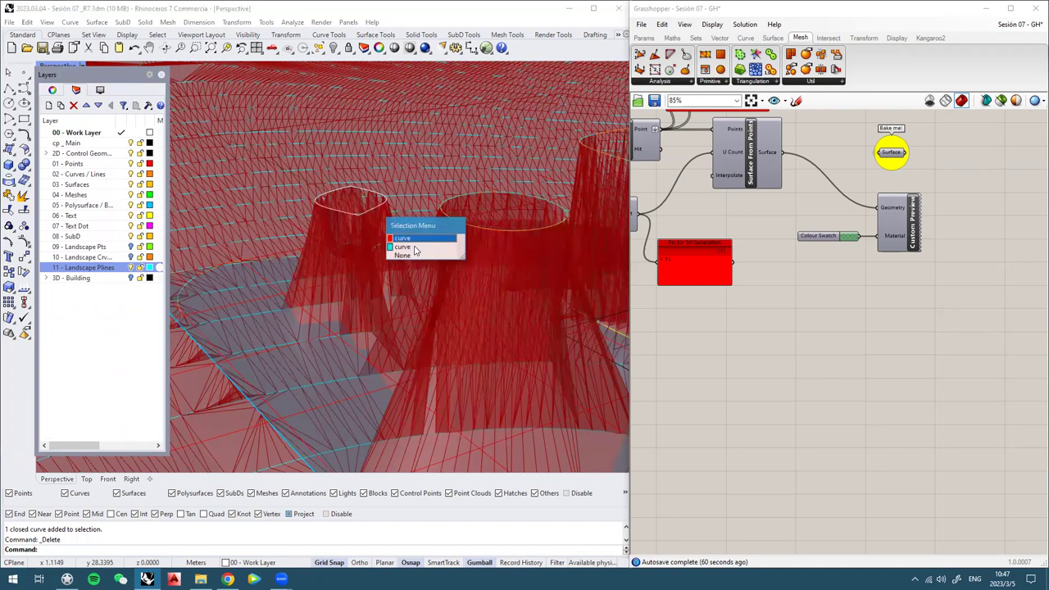
{"action": "left_click", "coordinate": [416, 247]}
{"action": "key", "text": "Delete"}
Delete the landscape polyline at the top of the raised circular ring next to the smallest one
{"action": "scroll", "coordinate": [467, 222], "scroll_direction": "up", "scroll_amount": 2}
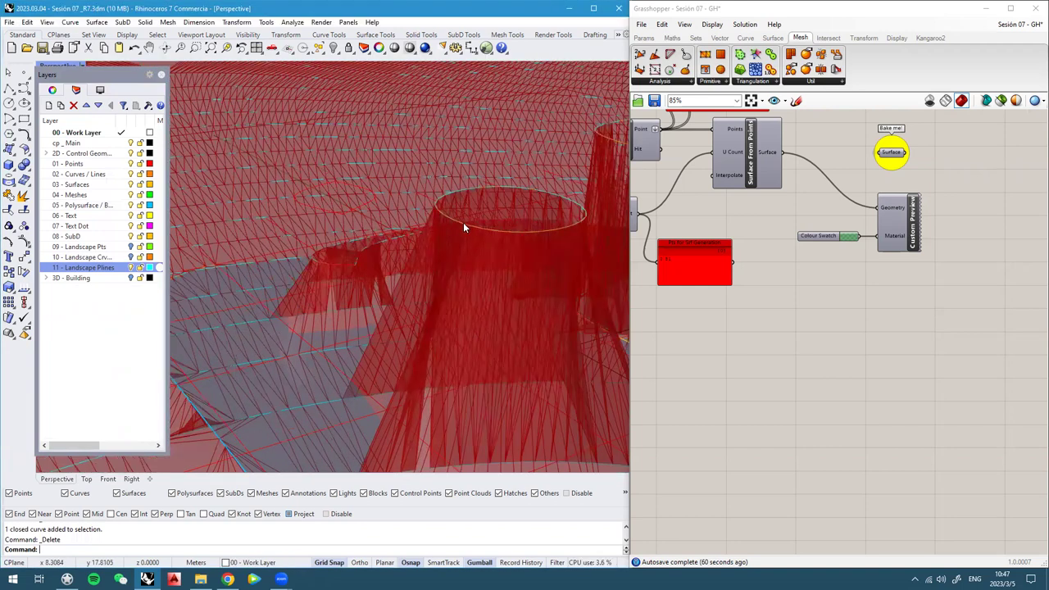
{"action": "scroll", "coordinate": [496, 249], "scroll_direction": "up", "scroll_amount": 1}
{"action": "left_click", "coordinate": [498, 250]}
{"action": "left_click", "coordinate": [500, 257]}
{"action": "key", "text": "Delete"}
{"action": "scroll", "coordinate": [300, 245], "scroll_direction": "down", "scroll_amount": 2}
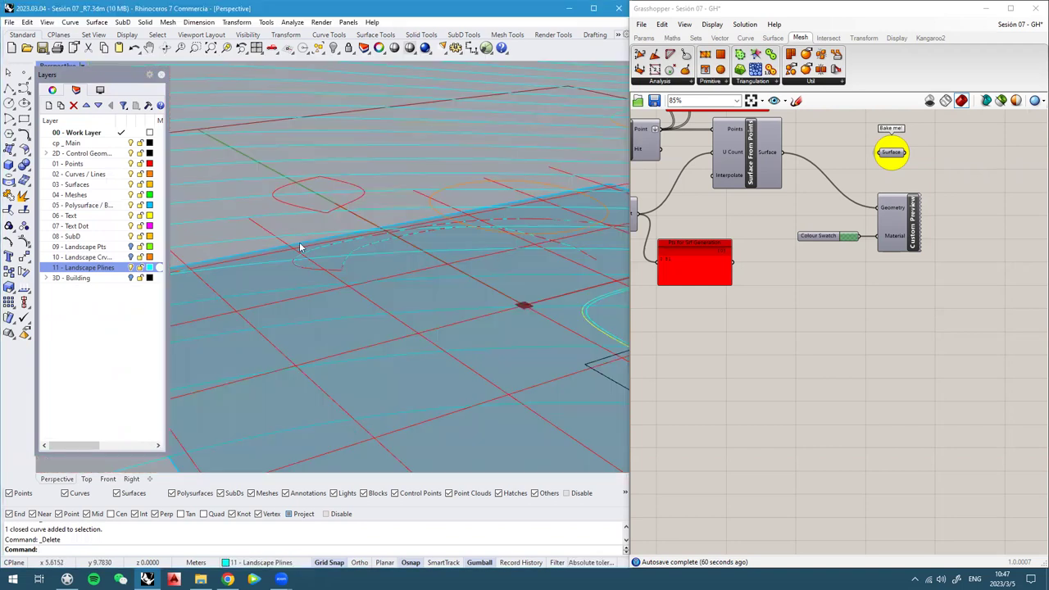
{"action": "scroll", "coordinate": [278, 240], "scroll_direction": "down", "scroll_amount": 5}
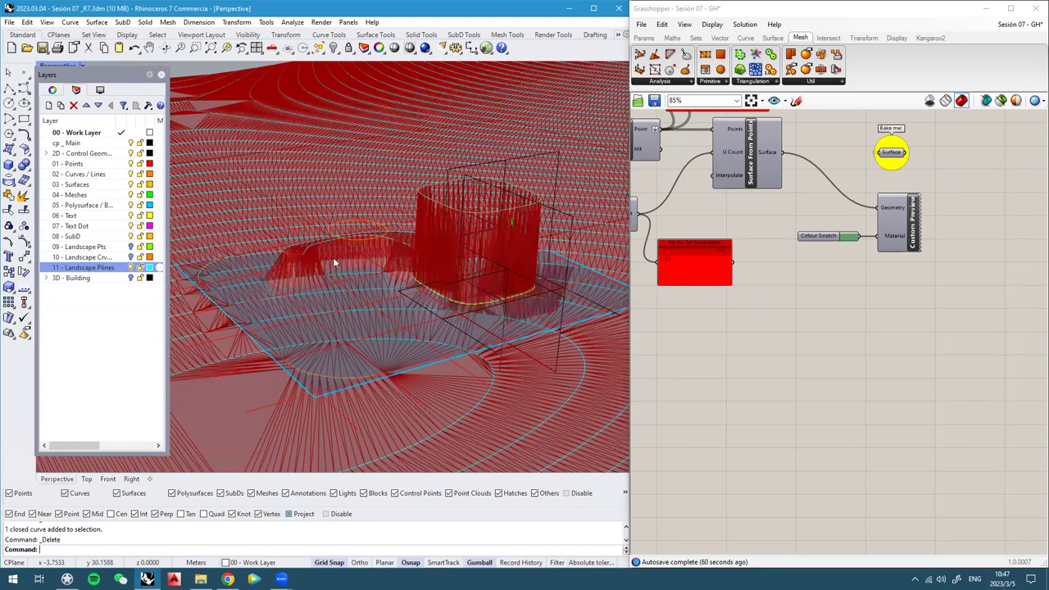
Delete the open landscape polyline that still raises the mesh where the smaller rings stood
{"action": "scroll", "coordinate": [361, 290], "scroll_direction": "up", "scroll_amount": 3}
{"action": "left_click", "coordinate": [366, 291]}
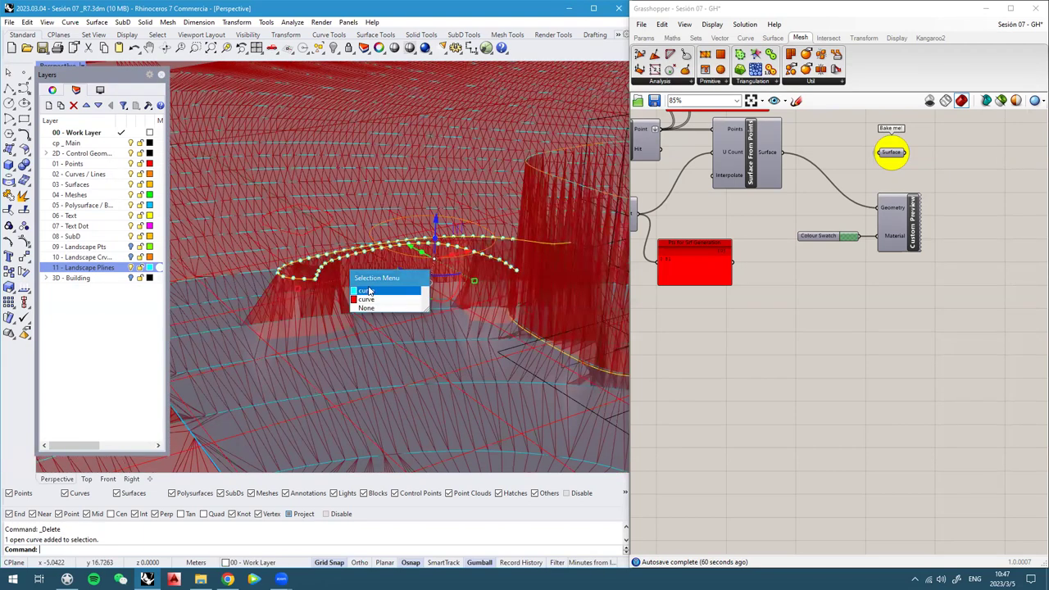
{"action": "left_click", "coordinate": [369, 291]}
{"action": "key", "text": "Delete"}
{"action": "scroll", "coordinate": [368, 287], "scroll_direction": "down", "scroll_amount": 5}
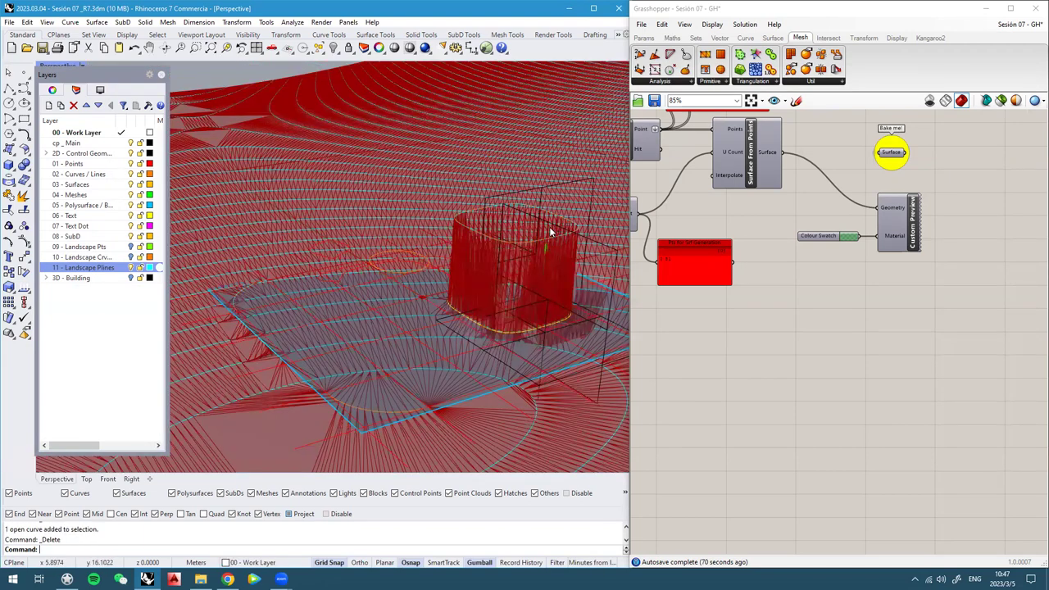
Delete the closed landscape polyline at the top of the remaining large rounded opening
{"action": "scroll", "coordinate": [571, 277], "scroll_direction": "up", "scroll_amount": 3}
{"action": "left_click", "coordinate": [574, 277]}
{"action": "left_click", "coordinate": [582, 277]}
{"action": "key", "text": "Delete"}
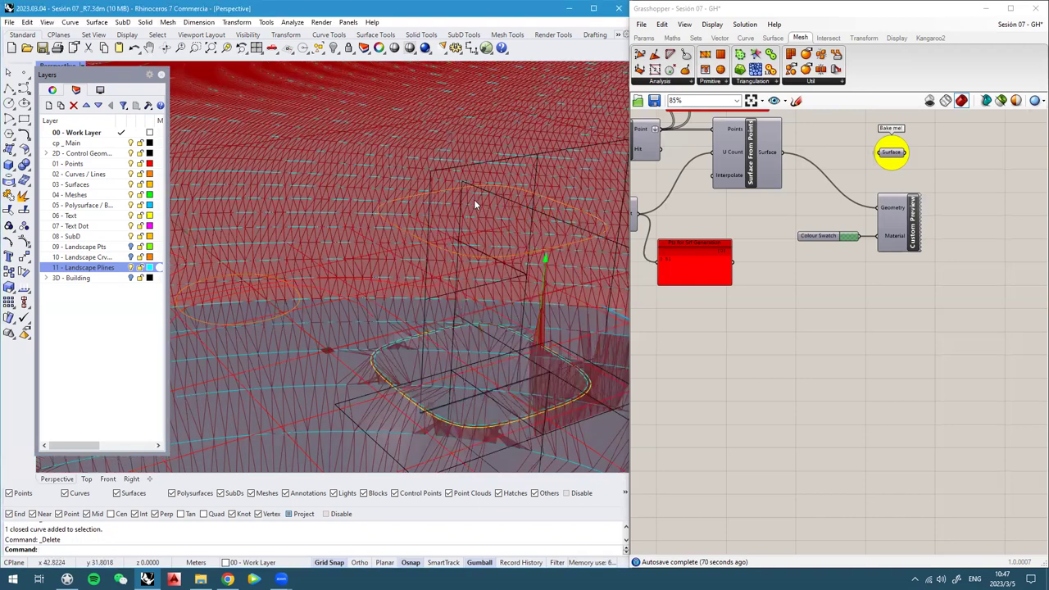
{"action": "scroll", "coordinate": [473, 198], "scroll_direction": "down", "scroll_amount": 2}
{"action": "scroll", "coordinate": [412, 251], "scroll_direction": "down", "scroll_amount": 3}
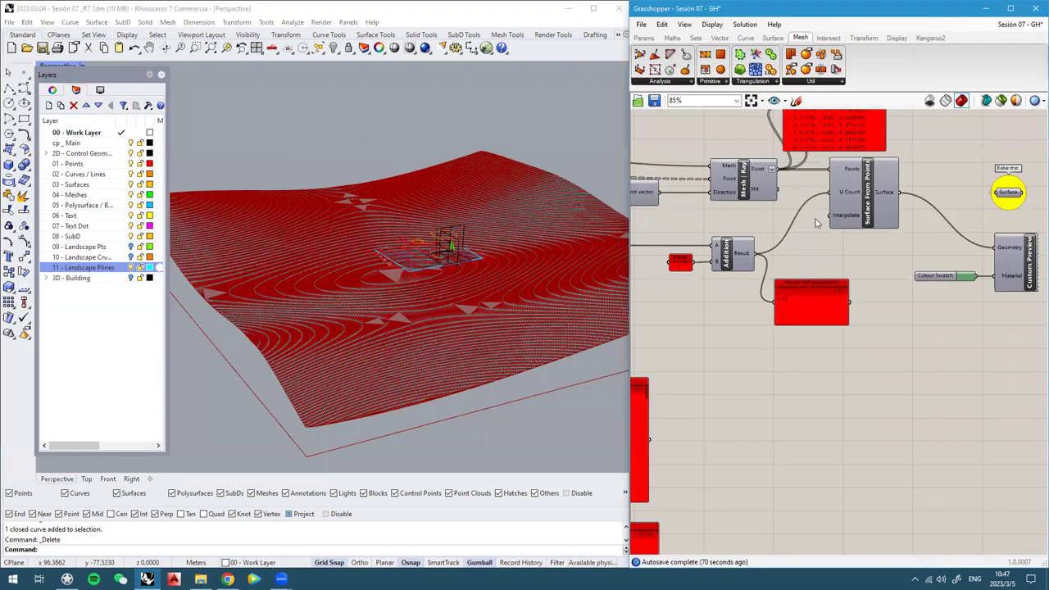
Clear the stored values of the Curve parameter in the Landscape Terrain 3d Levels - Polylines group
{"action": "scroll", "coordinate": [911, 229], "scroll_direction": "down", "scroll_amount": 6}
{"action": "right_click_drag", "start_coordinate": [772, 381], "coordinate": [927, 236]}
{"action": "scroll", "coordinate": [726, 353], "scroll_direction": "up", "scroll_amount": 7}
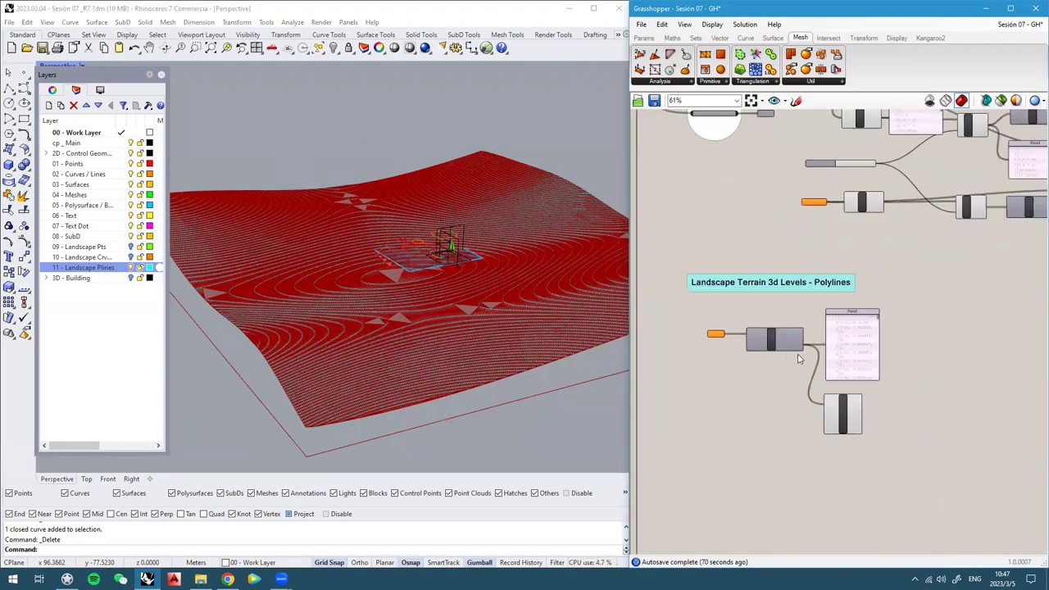
{"action": "right_click", "coordinate": [712, 328]}
{"action": "left_click", "coordinate": [741, 523]}
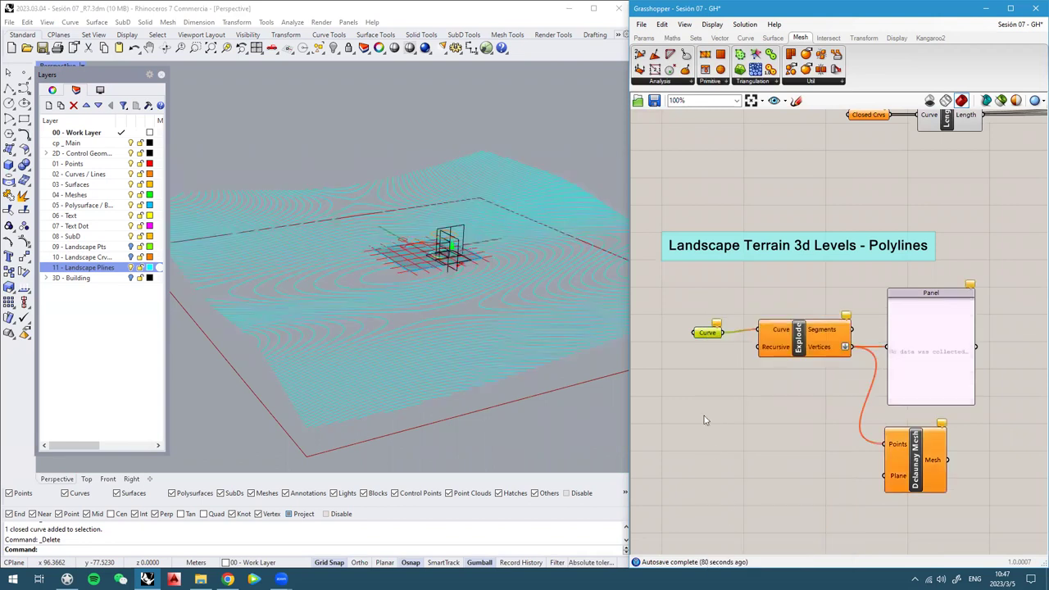
Select all objects on the 11 - Landscape Plines layer and raise them vertically by 100
{"action": "scroll", "coordinate": [689, 302], "scroll_direction": "up", "scroll_amount": 3}
{"action": "scroll", "coordinate": [385, 239], "scroll_direction": "up", "scroll_amount": 3}
{"action": "scroll", "coordinate": [462, 227], "scroll_direction": "up", "scroll_amount": 4}
{"action": "right_click_drag", "start_coordinate": [454, 257], "coordinate": [368, 272]}
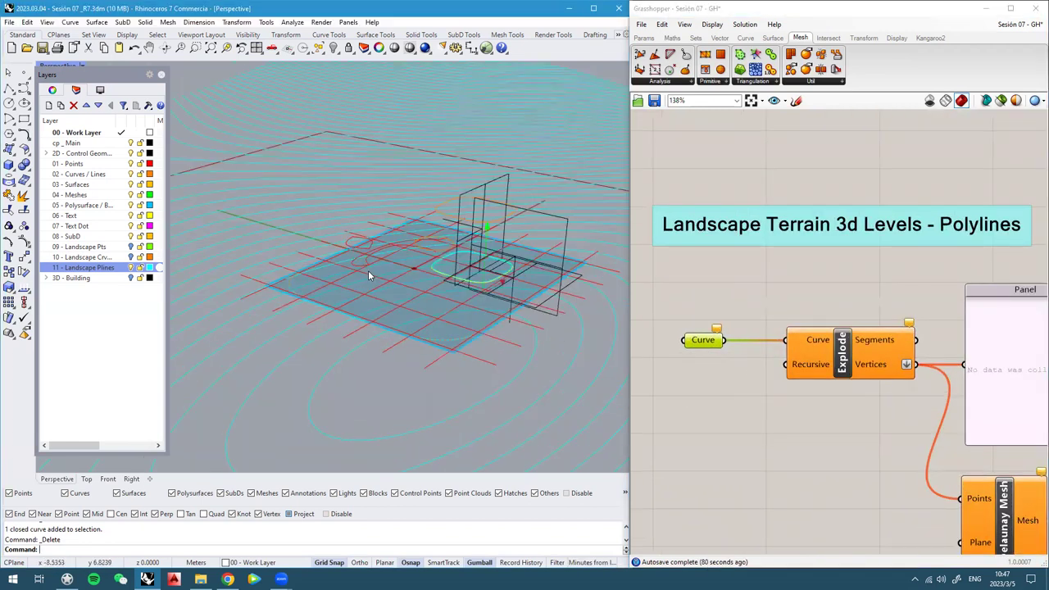
{"action": "right_click", "coordinate": [108, 268]}
{"action": "left_click", "coordinate": [143, 433]}
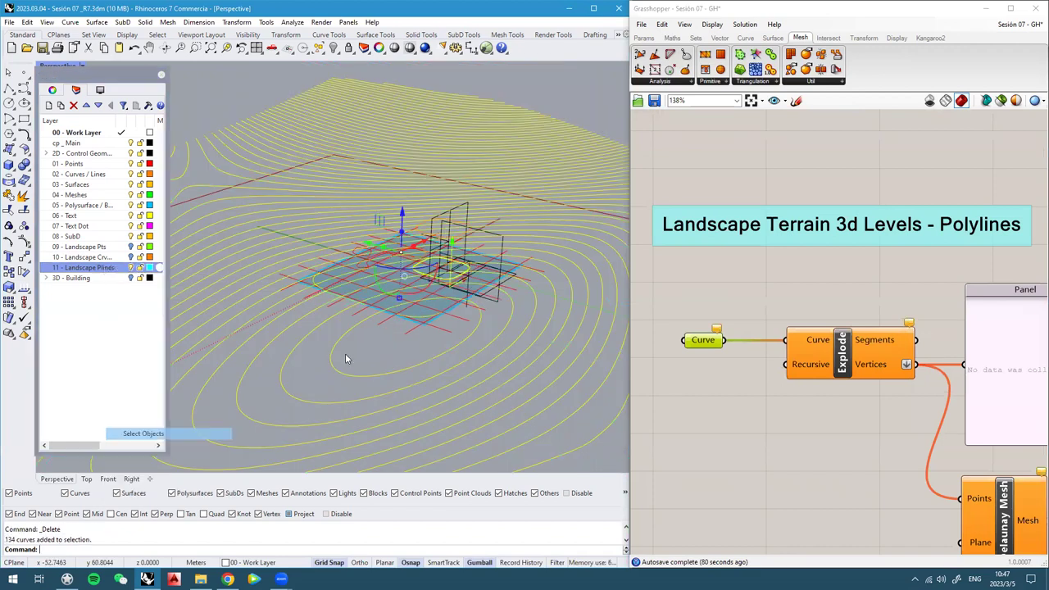
{"action": "scroll", "coordinate": [496, 219], "scroll_direction": "down", "scroll_amount": 5}
{"action": "type", "text": "100"}
{"action": "key", "text": "Return"}
Delete the stray building outline that sits among the raised landscape polylines near the site centre
{"action": "scroll", "coordinate": [434, 238], "scroll_direction": "down", "scroll_amount": 4}
{"action": "left_click", "coordinate": [433, 239]}
{"action": "scroll", "coordinate": [490, 187], "scroll_direction": "up", "scroll_amount": 8}
{"action": "right_click_drag", "start_coordinate": [495, 190], "coordinate": [435, 267]}
{"action": "scroll", "coordinate": [432, 263], "scroll_direction": "up", "scroll_amount": 6}
{"action": "left_click", "coordinate": [433, 263]}
{"action": "key", "text": "Delete"}
Delete the stray open curve lying beside it among the raised landscape polylines
{"action": "scroll", "coordinate": [433, 262], "scroll_direction": "up", "scroll_amount": 5}
{"action": "left_click", "coordinate": [369, 266]}
{"action": "right_click_drag", "start_coordinate": [384, 243], "coordinate": [387, 240]}
{"action": "left_click", "coordinate": [386, 240]}
{"action": "key", "text": "Delete"}
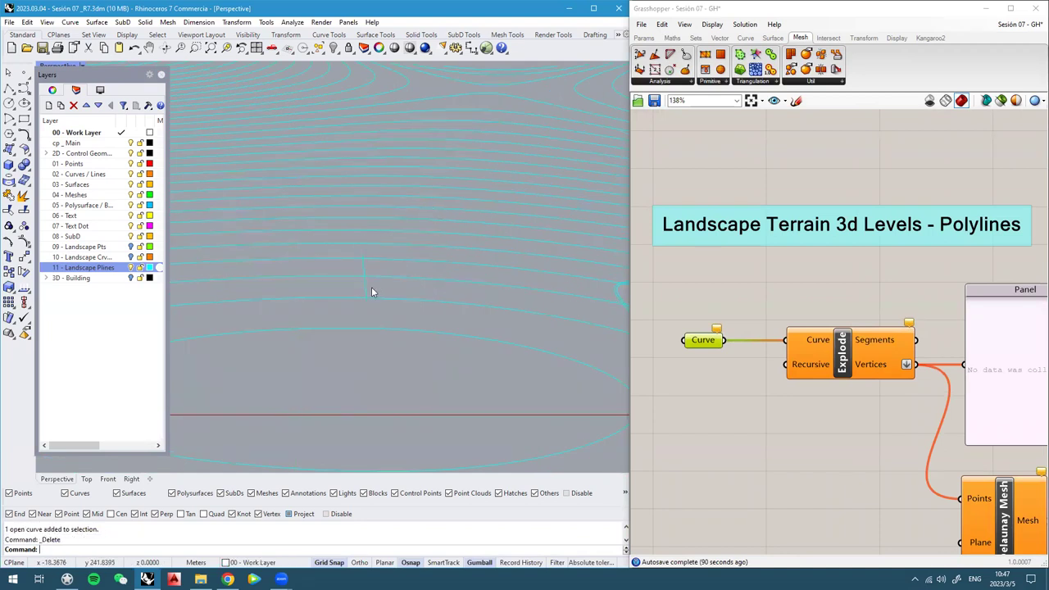
Delete the remaining short line and small closed curves scattered among the raised landscape polylines
{"action": "right_click_drag", "start_coordinate": [305, 245], "coordinate": [459, 300]}
{"action": "left_click", "coordinate": [444, 299]}
{"action": "key", "text": "Delete"}
{"action": "left_click", "coordinate": [516, 327]}
{"action": "key", "text": "Delete"}
{"action": "left_click", "coordinate": [460, 301]}
{"action": "key", "text": "Delete"}
{"action": "scroll", "coordinate": [410, 255], "scroll_direction": "down", "scroll_amount": 3}
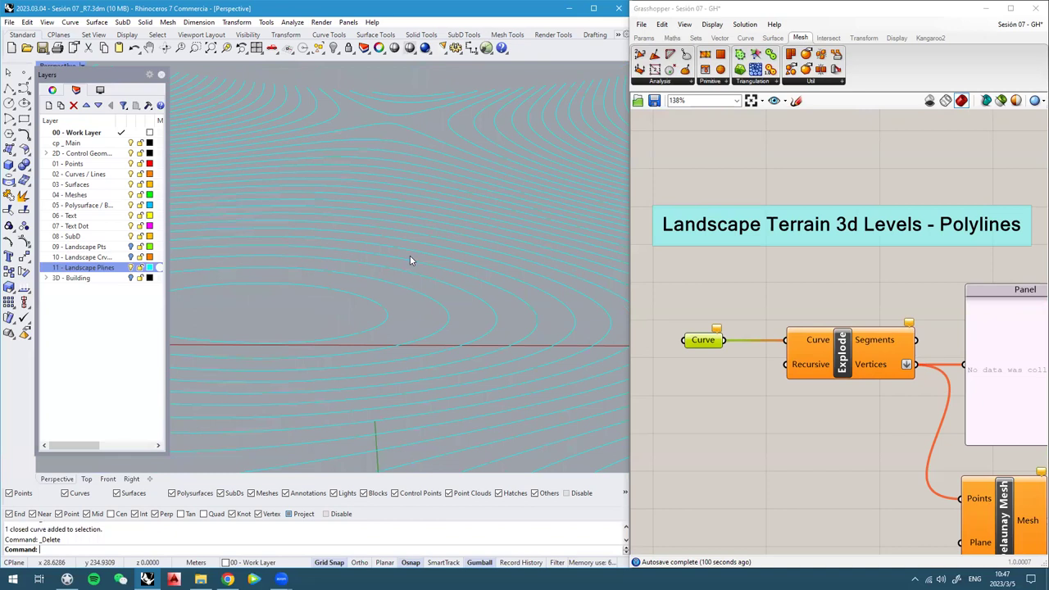
Select all the cleaned landscape polylines and move them vertically back down to their original level
{"action": "scroll", "coordinate": [411, 259], "scroll_direction": "down", "scroll_amount": 8}
{"action": "right_click_drag", "start_coordinate": [463, 229], "coordinate": [509, 292]}
{"action": "right_click_drag", "start_coordinate": [516, 238], "coordinate": [603, 181]}
{"action": "left_click_drag", "start_coordinate": [609, 232], "coordinate": [204, 108]}
{"action": "right_click_drag", "start_coordinate": [459, 156], "coordinate": [486, 206]}
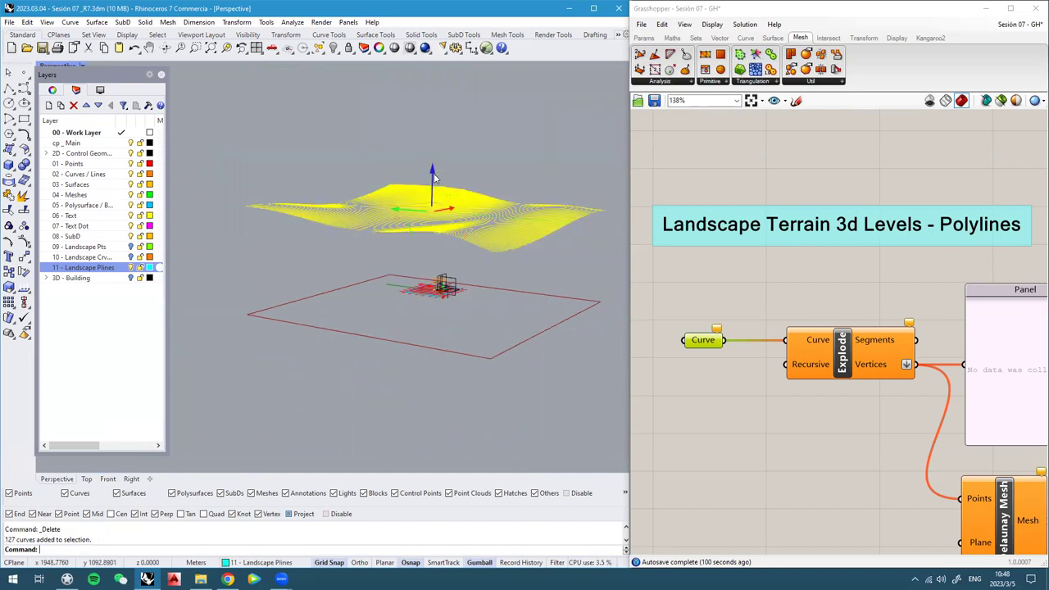
{"action": "left_click", "coordinate": [435, 175]}
{"action": "key", "text": "Return"}
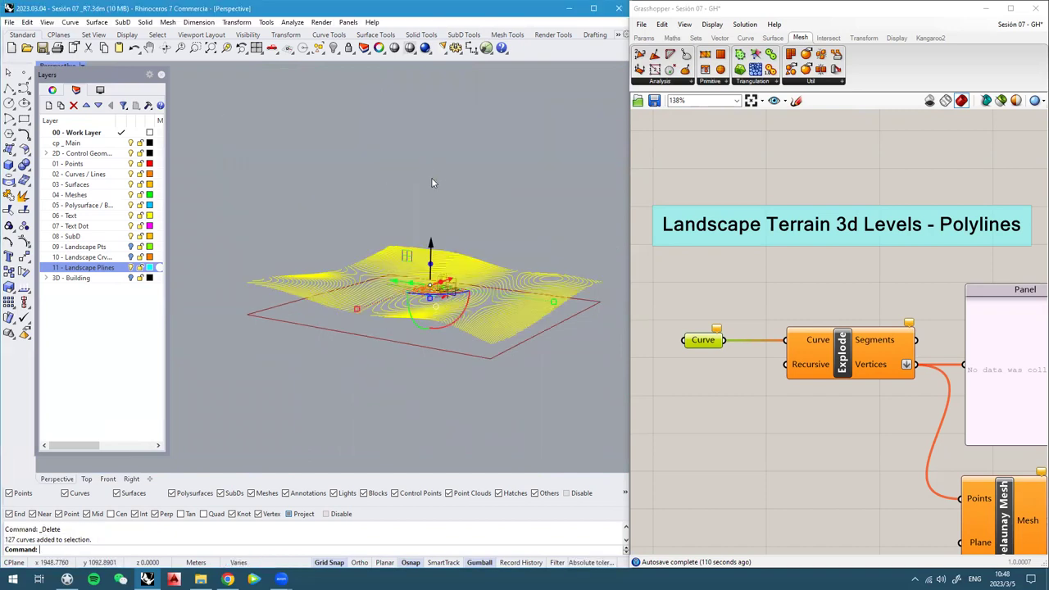
Assign the selected landscape polylines to the Curve parameter of the Polylines group as multiple curves
{"action": "right_click_drag", "start_coordinate": [431, 177], "coordinate": [486, 312]}
{"action": "scroll", "coordinate": [486, 312], "scroll_direction": "up", "scroll_amount": 4}
{"action": "right_click", "coordinate": [709, 342]}
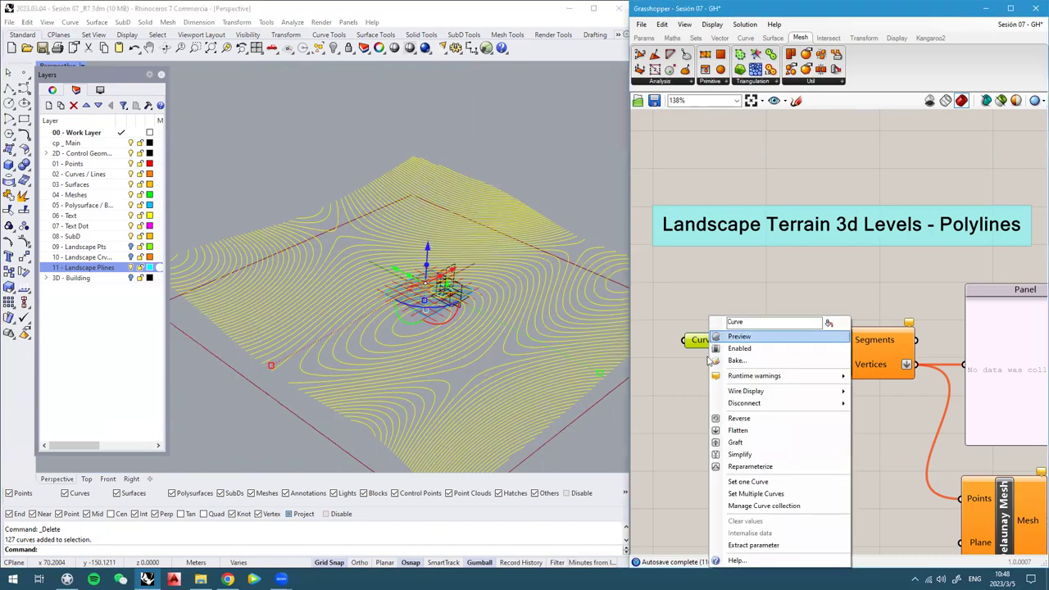
{"action": "left_click", "coordinate": [761, 500]}
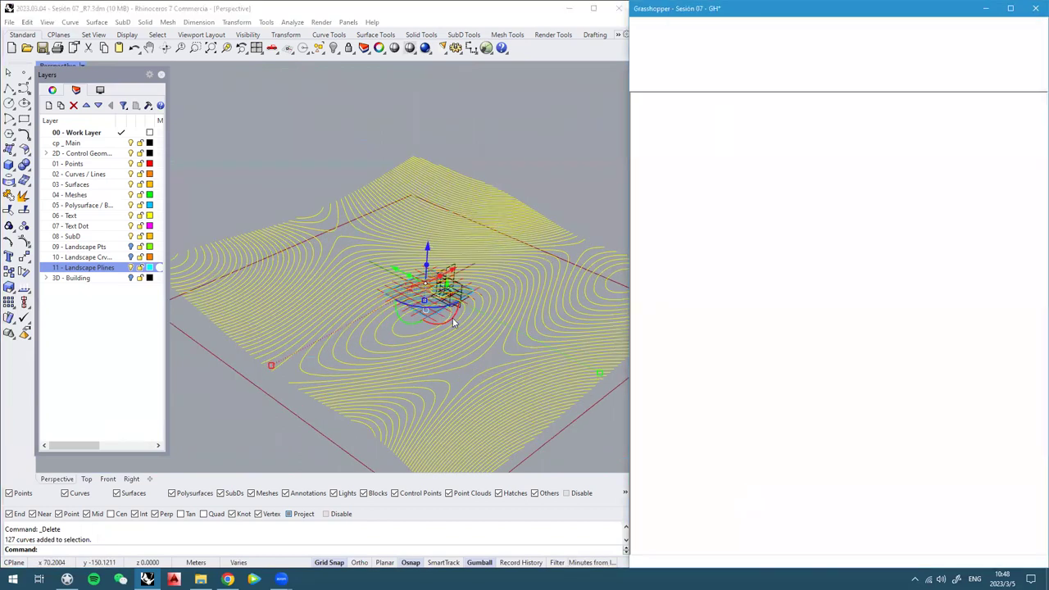
{"action": "left_click", "coordinate": [455, 338]}
Inspect the rebuilt Delaunay terrain mesh around the building site from several angles, with the Delaunay Mesh component highlighted
{"action": "scroll", "coordinate": [455, 336], "scroll_direction": "up", "scroll_amount": 2}
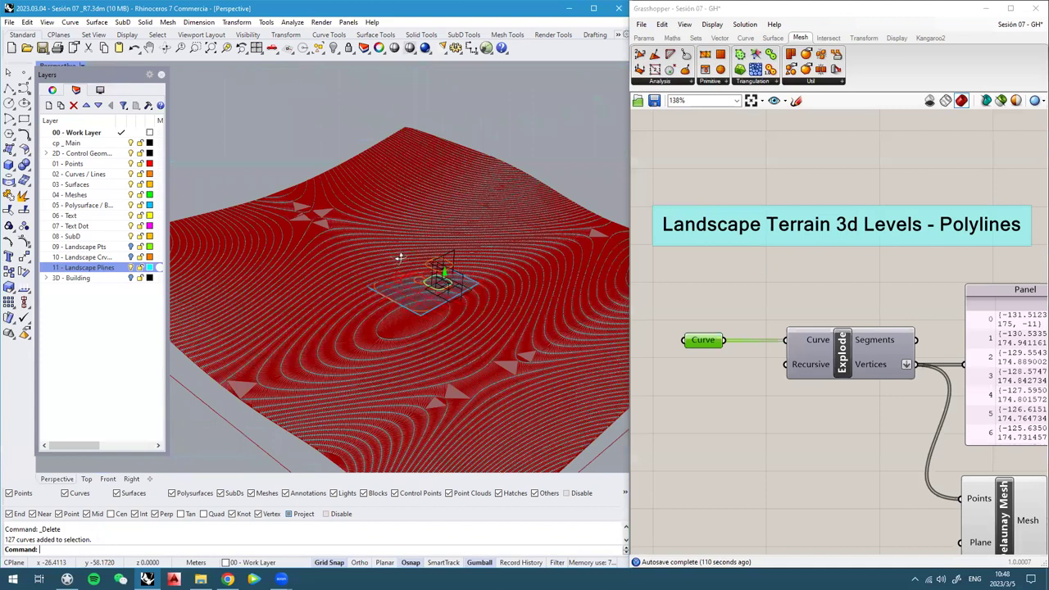
{"action": "scroll", "coordinate": [432, 262], "scroll_direction": "up", "scroll_amount": 5}
{"action": "right_click_drag", "start_coordinate": [431, 262], "coordinate": [456, 268]}
{"action": "scroll", "coordinate": [389, 271], "scroll_direction": "down", "scroll_amount": 5}
{"action": "right_click_drag", "start_coordinate": [387, 271], "coordinate": [530, 287]}
{"action": "scroll", "coordinate": [418, 290], "scroll_direction": "down", "scroll_amount": 2}
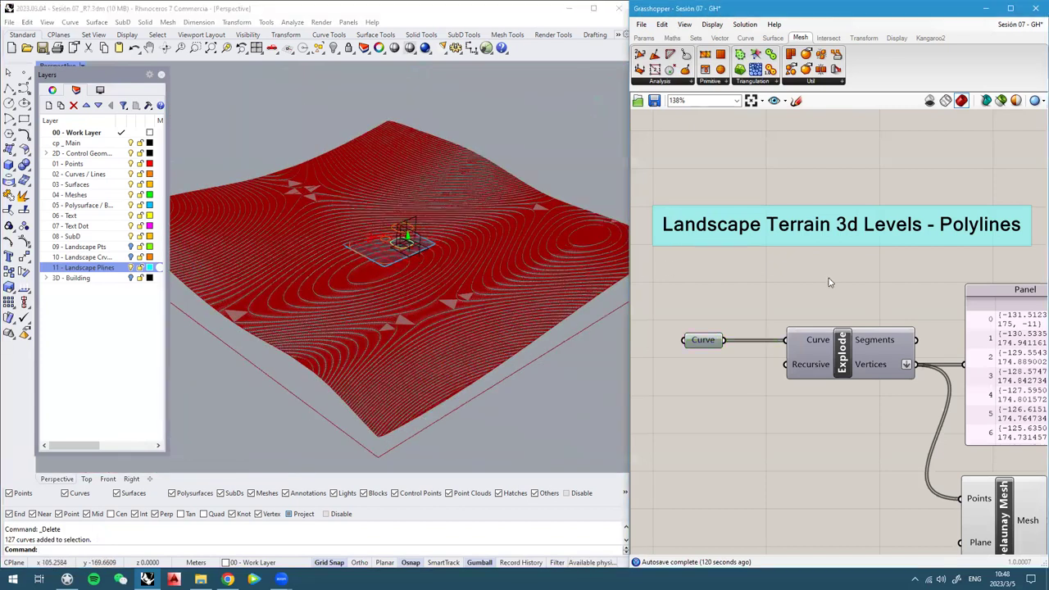
{"action": "scroll", "coordinate": [762, 278], "scroll_direction": "down", "scroll_amount": 5}
{"action": "right_click_drag", "start_coordinate": [309, 215], "coordinate": [328, 225]}
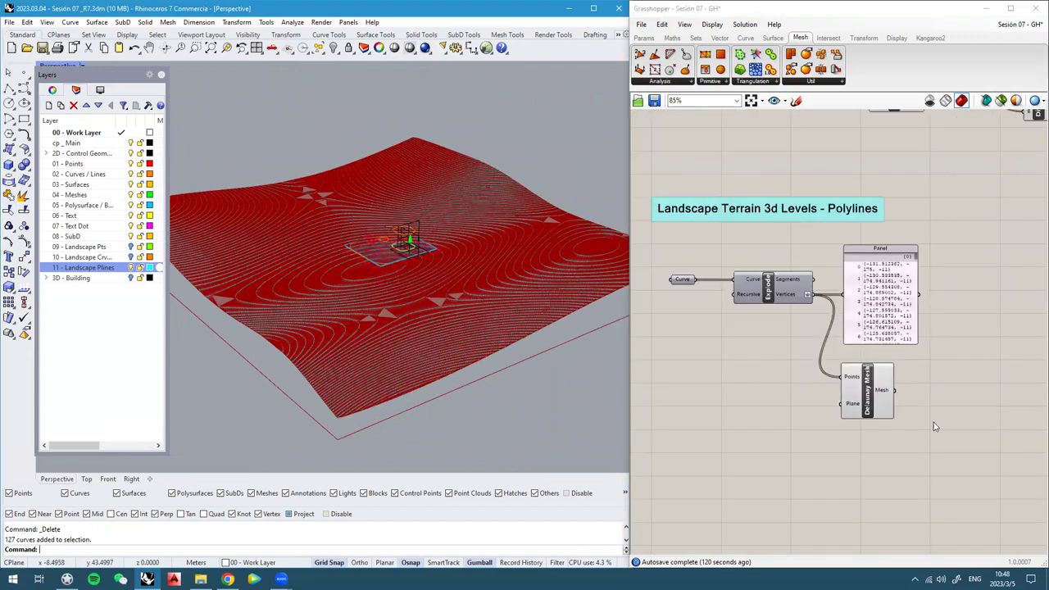
{"action": "scroll", "coordinate": [876, 397], "scroll_direction": "up", "scroll_amount": 3}
{"action": "left_click", "coordinate": [867, 398]}
{"action": "right_click_drag", "start_coordinate": [366, 283], "coordinate": [386, 316]}
{"action": "right_click_drag", "start_coordinate": [444, 280], "coordinate": [371, 279]}
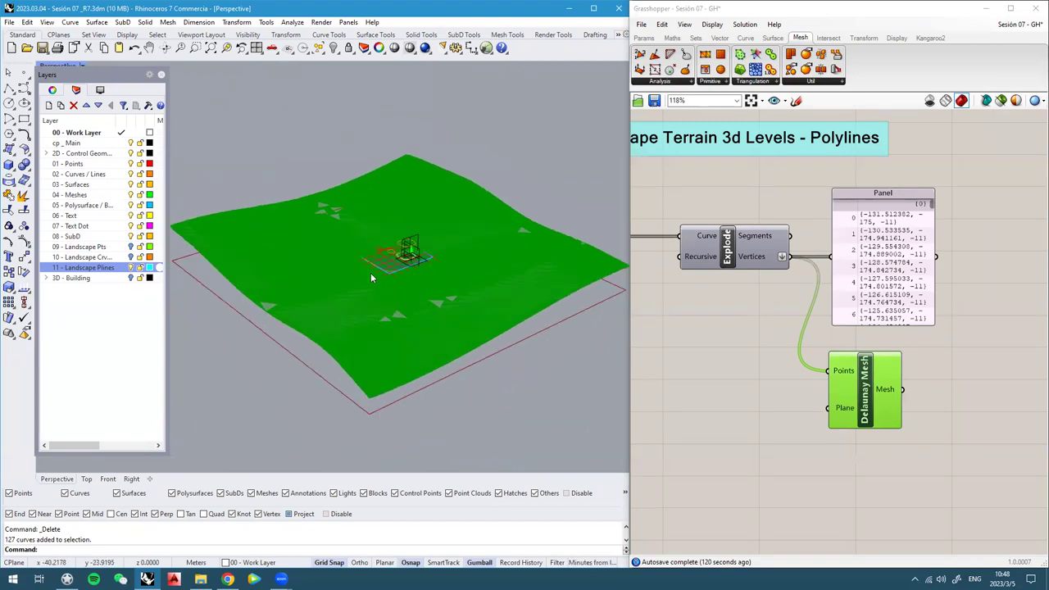
{"action": "left_click", "coordinate": [780, 391]}
Highlight the Closed Crvs parameter and the objects on the 11 - Landscape Plines layer, and turn that layer off
{"action": "scroll", "coordinate": [780, 390], "scroll_direction": "down", "scroll_amount": 4}
{"action": "right_click_drag", "start_coordinate": [860, 207], "coordinate": [849, 354]}
{"action": "scroll", "coordinate": [849, 351], "scroll_direction": "down", "scroll_amount": 4}
{"action": "scroll", "coordinate": [847, 348], "scroll_direction": "up", "scroll_amount": 8}
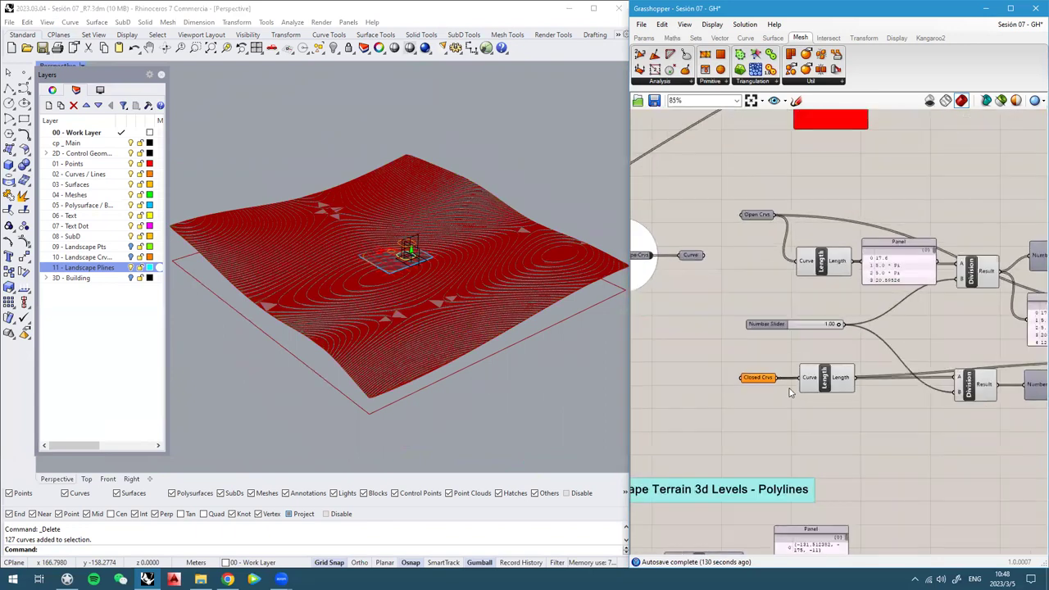
{"action": "scroll", "coordinate": [790, 393], "scroll_direction": "up", "scroll_amount": 1}
{"action": "right_click", "coordinate": [750, 376]}
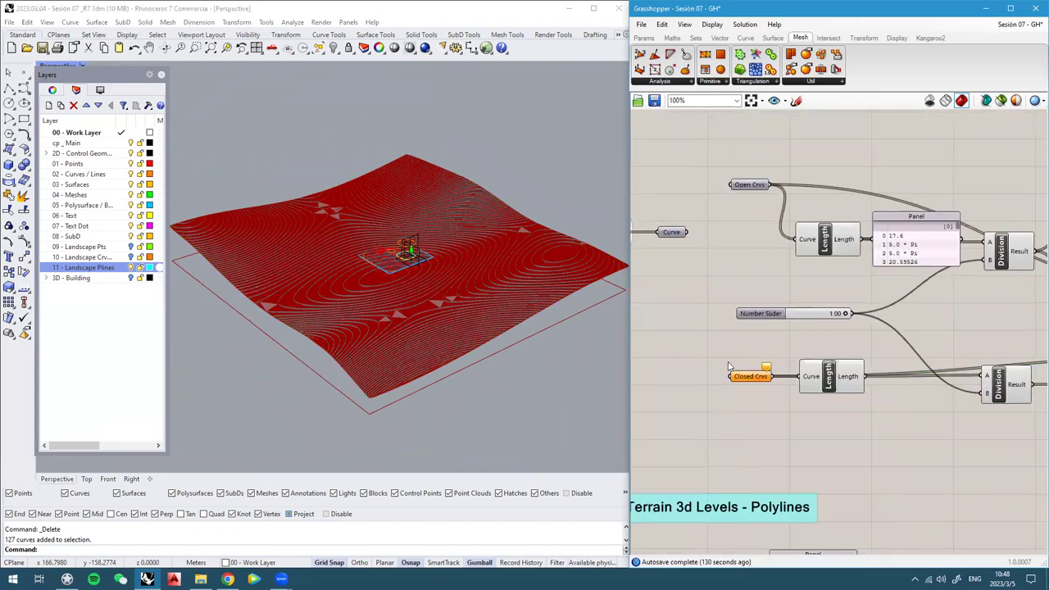
{"action": "scroll", "coordinate": [729, 367], "scroll_direction": "up", "scroll_amount": 2}
{"action": "left_click", "coordinate": [743, 340]}
{"action": "right_click", "coordinate": [93, 268]}
{"action": "left_click", "coordinate": [135, 440]}
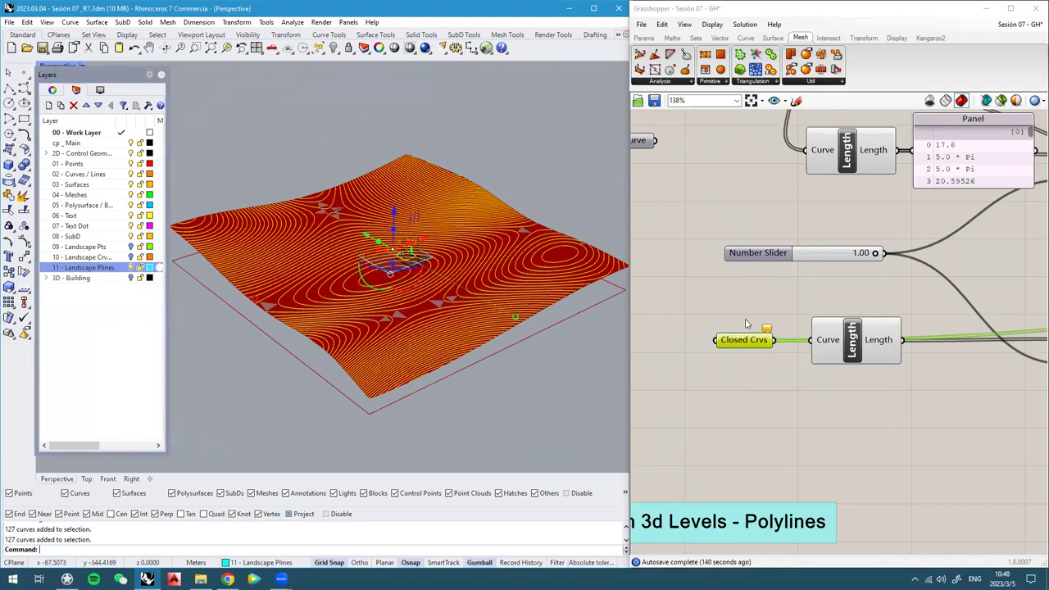
{"action": "left_click", "coordinate": [131, 267]}
{"action": "left_click", "coordinate": [133, 320]}
Clear the stored values of the Closed Crvs parameter
{"action": "scroll", "coordinate": [883, 312], "scroll_direction": "down", "scroll_amount": 3}
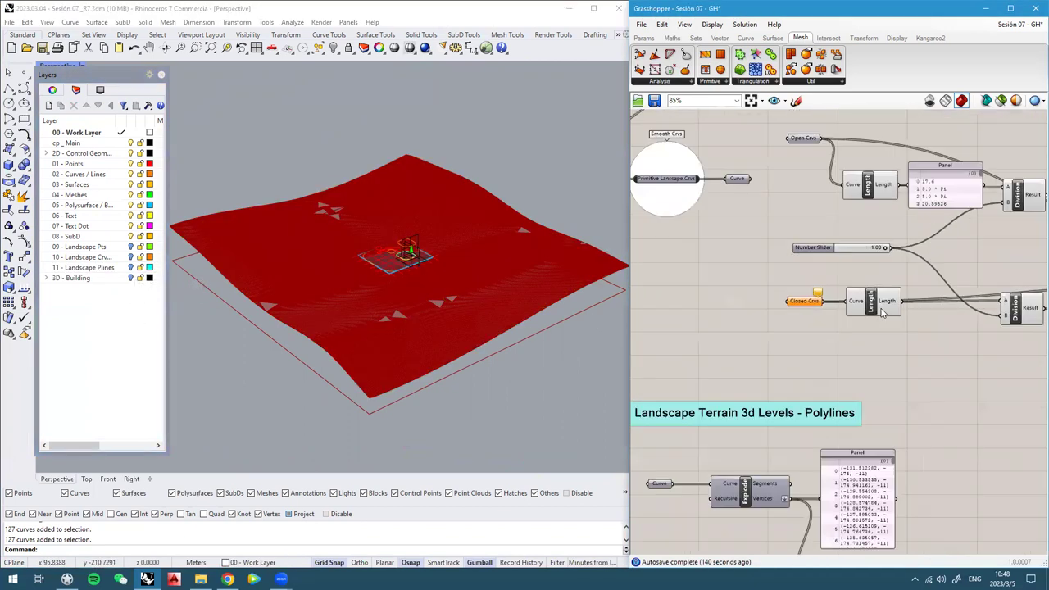
{"action": "scroll", "coordinate": [882, 312], "scroll_direction": "up", "scroll_amount": 2}
{"action": "right_click", "coordinate": [786, 300]}
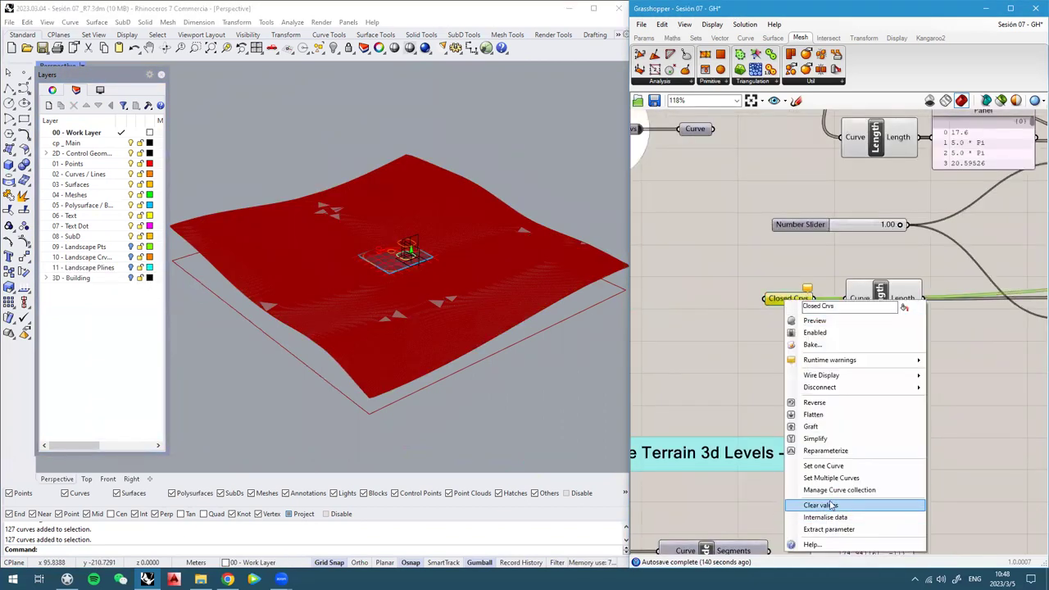
{"action": "left_click", "coordinate": [820, 505]}
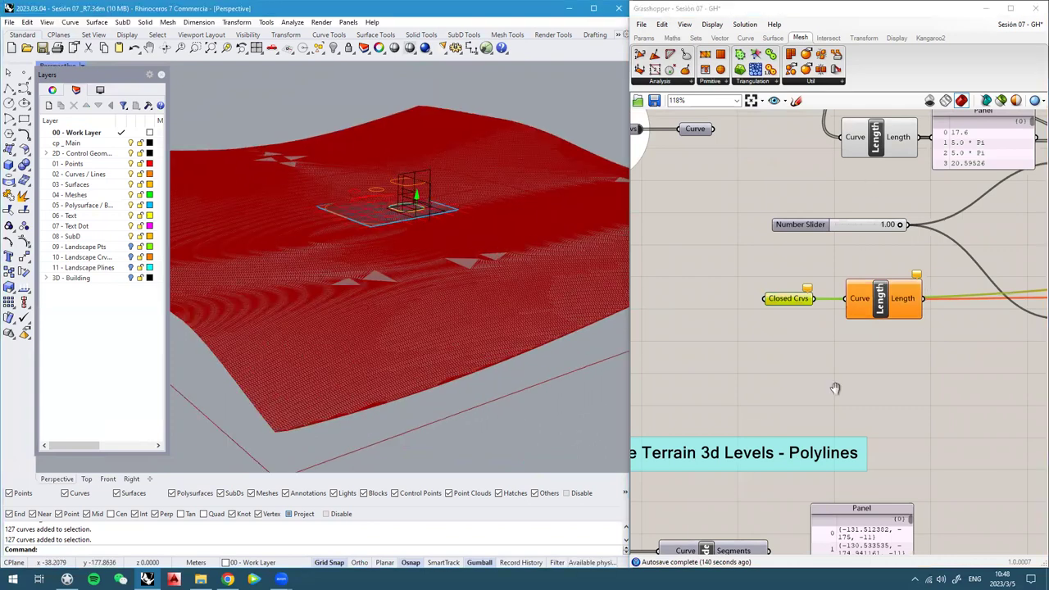
Examine the Landscape Terrain 3d Levels Crvs Extraction group, from the contour curves to the sorted and partitioned lists
{"action": "scroll", "coordinate": [835, 387], "scroll_direction": "down", "scroll_amount": 5}
{"action": "scroll", "coordinate": [890, 344], "scroll_direction": "up", "scroll_amount": 3}
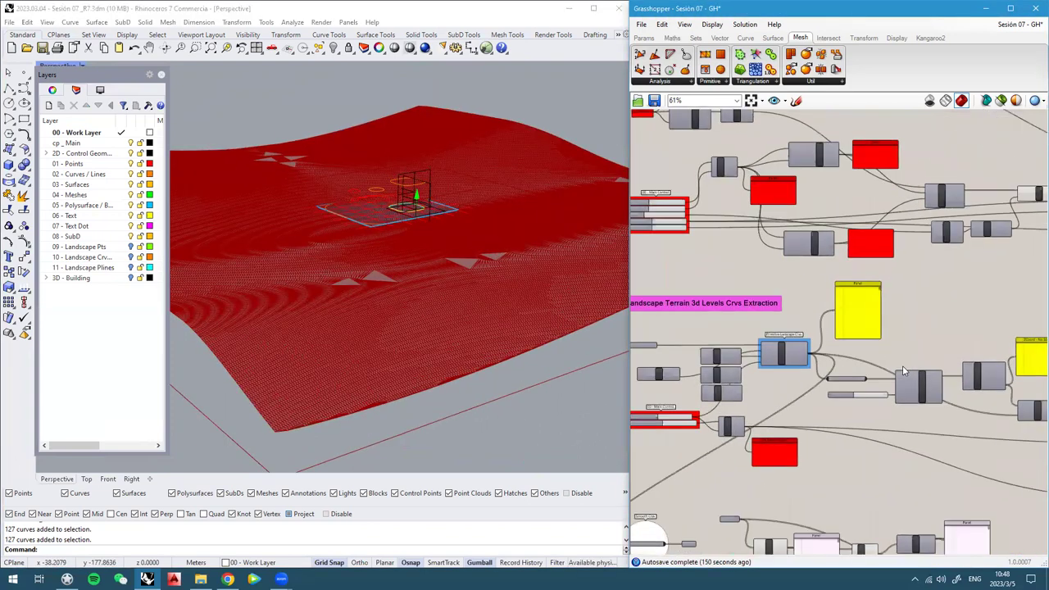
{"action": "scroll", "coordinate": [964, 398], "scroll_direction": "up", "scroll_amount": 3}
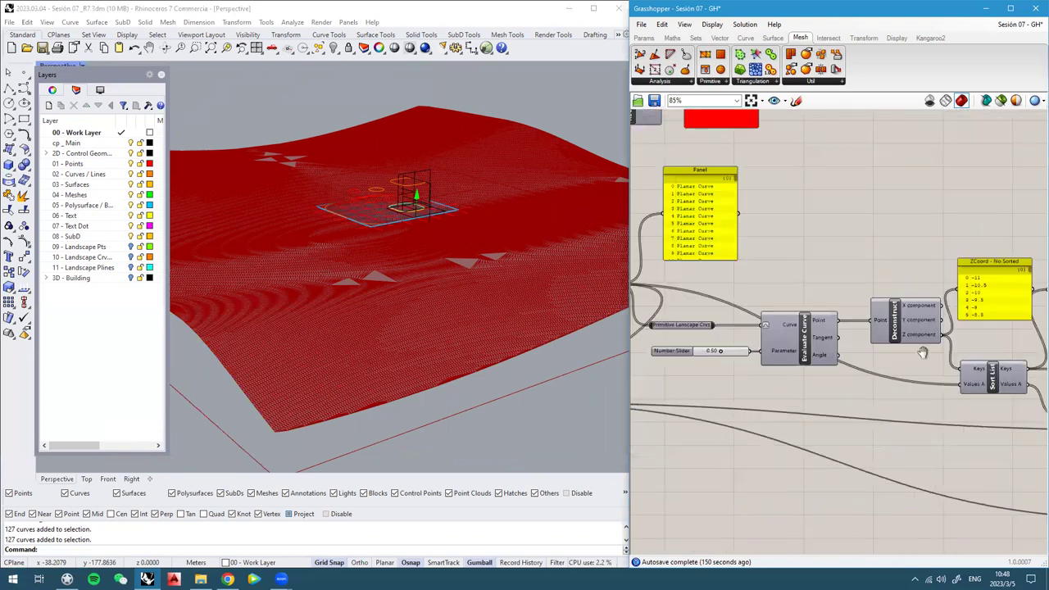
{"action": "scroll", "coordinate": [770, 305], "scroll_direction": "down", "scroll_amount": 3}
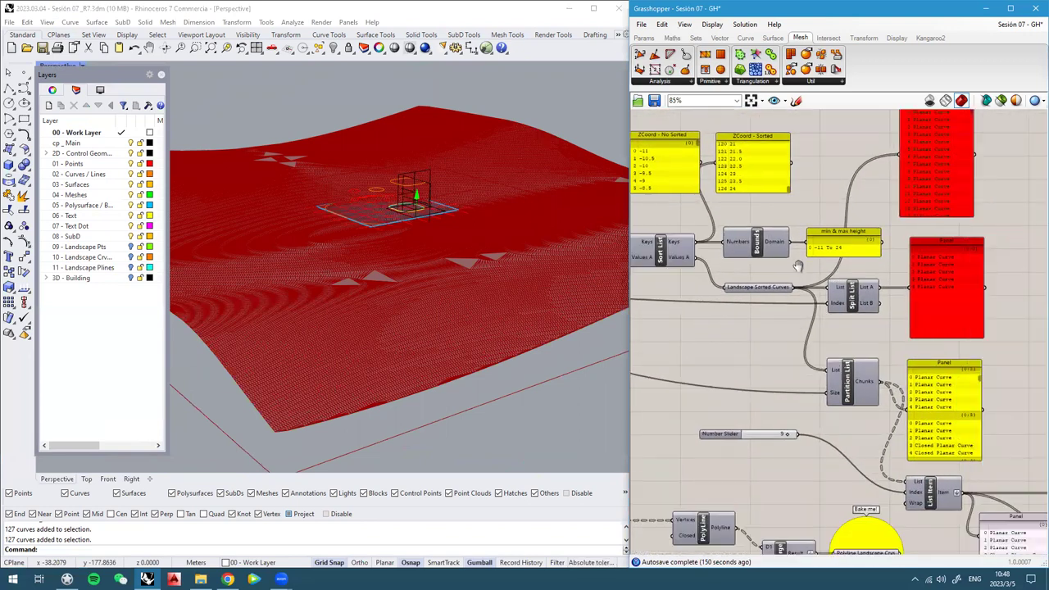
{"action": "scroll", "coordinate": [866, 280], "scroll_direction": "up", "scroll_amount": 1}
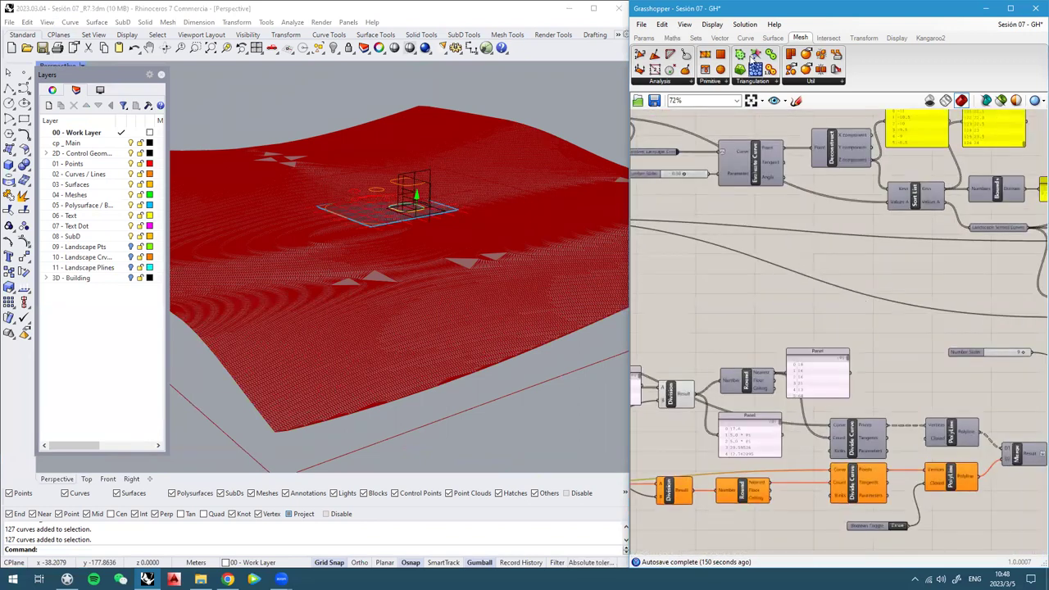
{"action": "scroll", "coordinate": [830, 248], "scroll_direction": "up", "scroll_amount": 2}
{"action": "scroll", "coordinate": [829, 248], "scroll_direction": "up", "scroll_amount": 1}
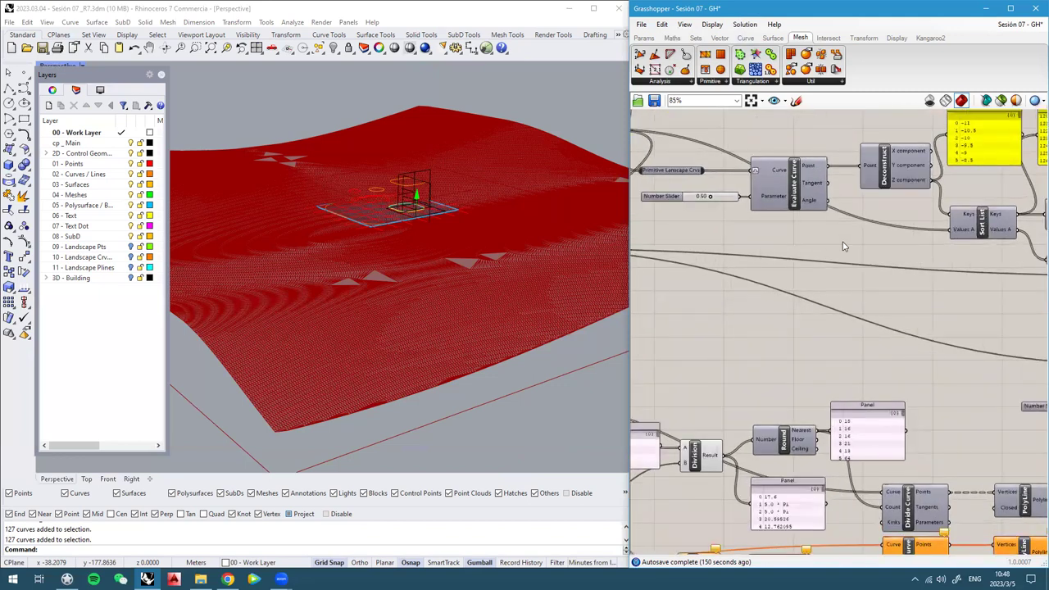
{"action": "right_click_drag", "start_coordinate": [844, 246], "coordinate": [864, 266]}
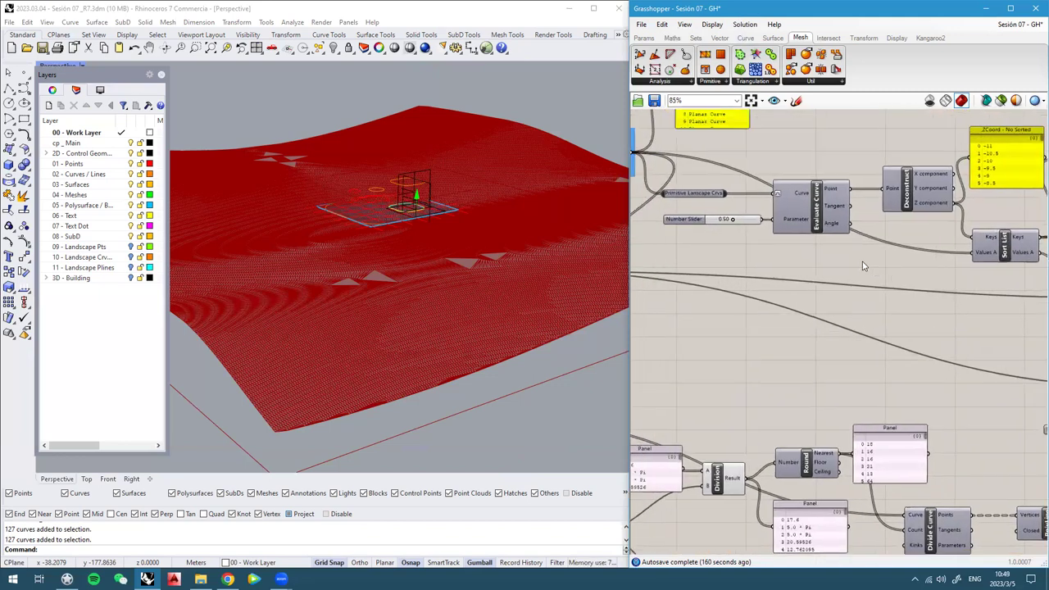
Search the definition for components matching "recta" and close the search
{"action": "key", "text": "F3"}
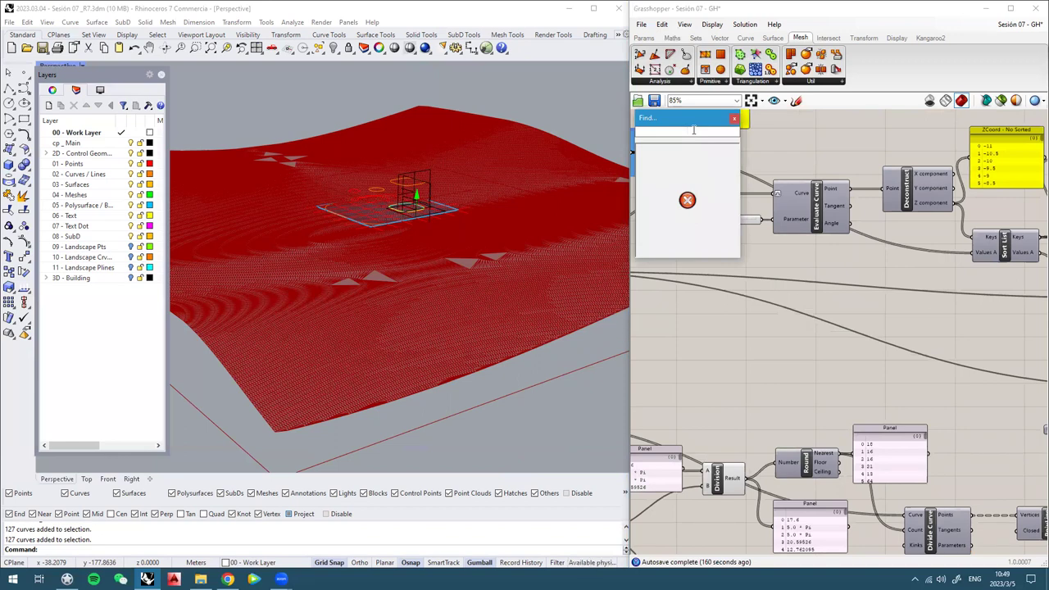
{"action": "type", "text": "recta"}
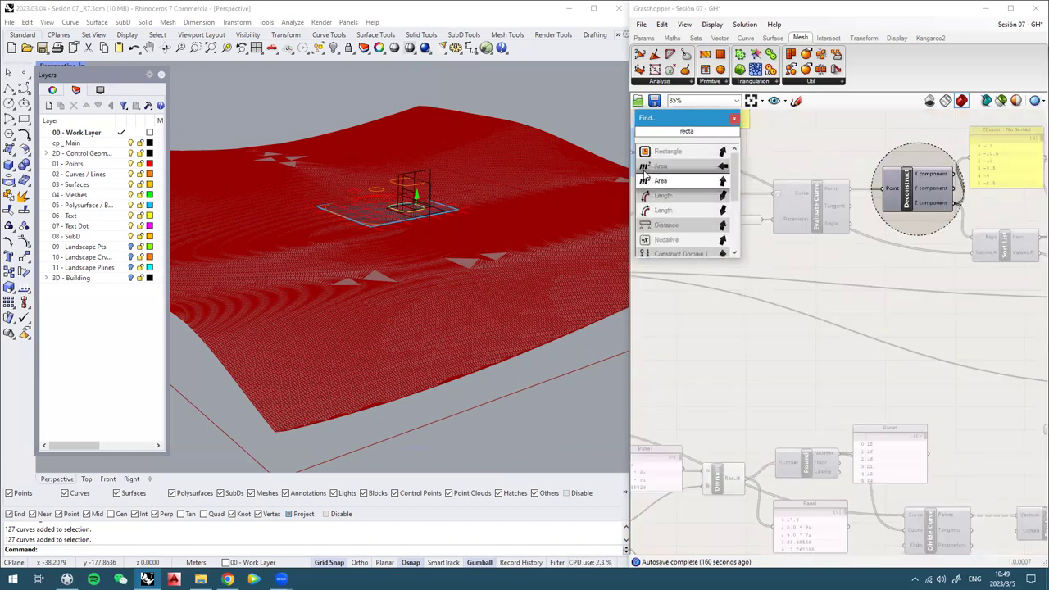
{"action": "left_click", "coordinate": [733, 120]}
{"action": "left_click", "coordinate": [855, 244]}
Toggle the preview of the XY Plane component that feeds the base rectangle to check it in the model
{"action": "scroll", "coordinate": [857, 243], "scroll_direction": "down", "scroll_amount": 3}
{"action": "right_click_drag", "start_coordinate": [760, 215], "coordinate": [837, 283]}
{"action": "right_click_drag", "start_coordinate": [698, 194], "coordinate": [758, 199]}
{"action": "left_click", "coordinate": [713, 205]}
{"action": "middle_click", "coordinate": [713, 205]}
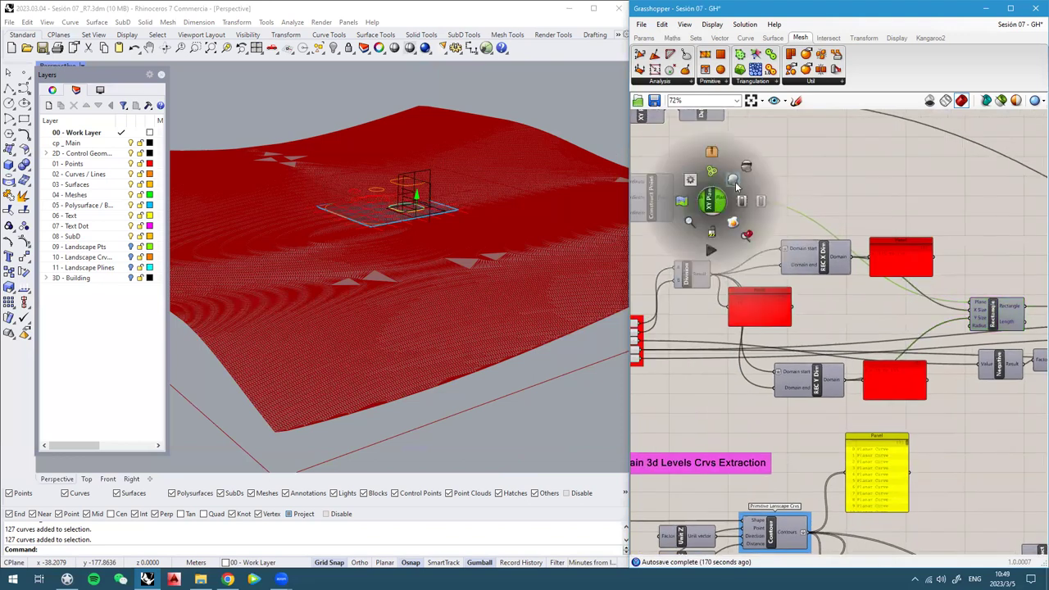
{"action": "left_click", "coordinate": [734, 182]}
{"action": "right_click_drag", "start_coordinate": [285, 292], "coordinate": [303, 246]}
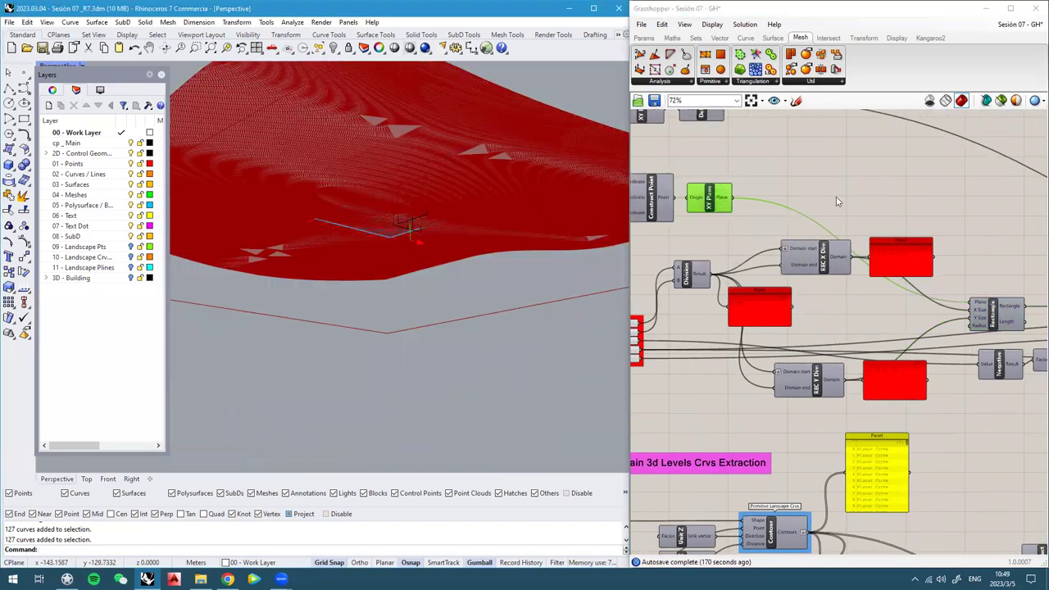
{"action": "middle_click", "coordinate": [710, 201]}
{"action": "left_click", "coordinate": [696, 285]}
{"action": "left_click", "coordinate": [821, 262]}
Trace the REC X and REC Y domain components through to the Rectangle and Move components
{"action": "right_click_drag", "start_coordinate": [834, 328], "coordinate": [770, 338]}
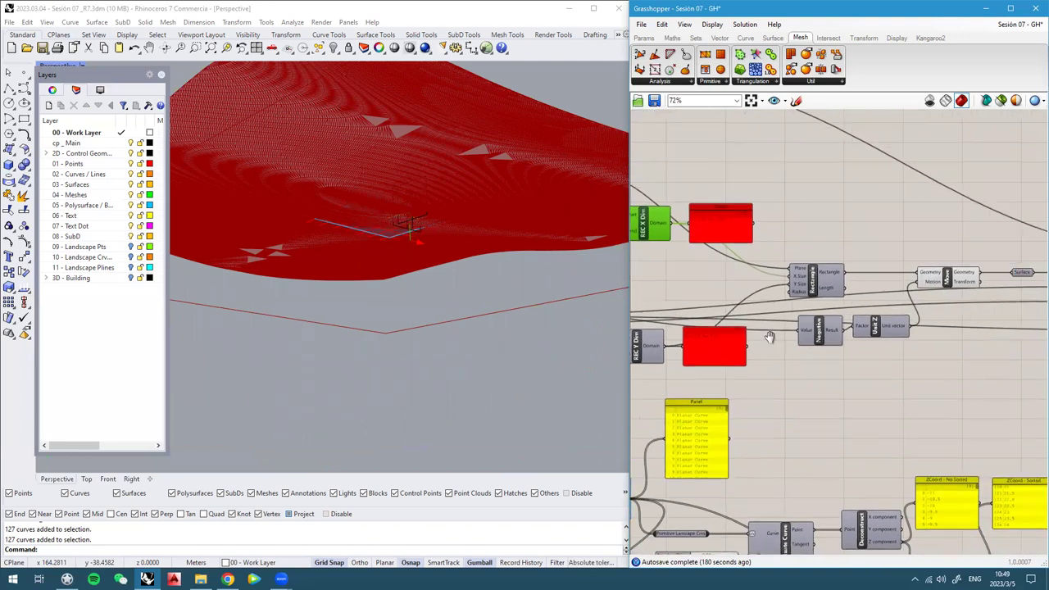
{"action": "mouse_move", "coordinate": [940, 282]}
{"action": "right_mouse_down"}
{"action": "mouse_move", "coordinate": [781, 286]}
{"action": "mouse_move", "coordinate": [932, 293]}
{"action": "right_mouse_up"}
{"action": "right_click_drag", "start_coordinate": [758, 329], "coordinate": [823, 329]}
{"action": "left_click", "coordinate": [863, 293]}
{"action": "left_click", "coordinate": [731, 284]}
{"action": "right_click_drag", "start_coordinate": [719, 327], "coordinate": [859, 321]}
{"action": "right_click_drag", "start_coordinate": [800, 300], "coordinate": [884, 306]}
Show the preview of the Construct Point component to check the rectangle's origin, and hide it again
{"action": "right_click_drag", "start_coordinate": [648, 167], "coordinate": [788, 248]}
{"action": "left_click", "coordinate": [693, 213]}
{"action": "middle_click", "coordinate": [801, 244]}
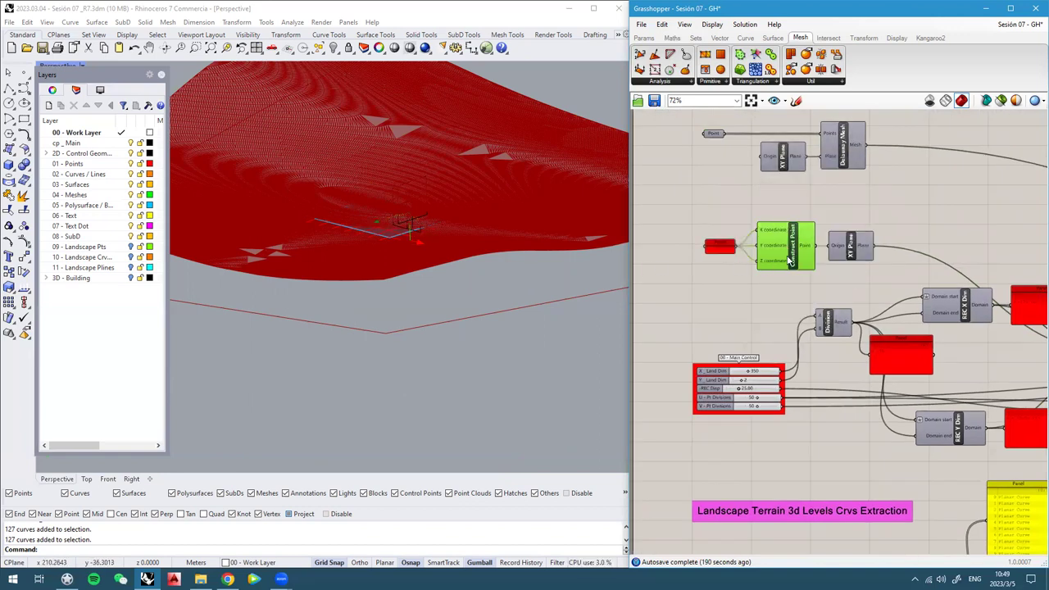
{"action": "middle_click", "coordinate": [799, 240]}
{"action": "left_click", "coordinate": [826, 205]}
{"action": "left_click", "coordinate": [924, 217]}
Examine the Rectangle inputs and the Negative and Unit Z components that drive the rectangle's displacement
{"action": "scroll", "coordinate": [895, 248], "scroll_direction": "down", "scroll_amount": 1}
{"action": "right_click_drag", "start_coordinate": [895, 249], "coordinate": [754, 252]}
{"action": "scroll", "coordinate": [755, 256], "scroll_direction": "down", "scroll_amount": 1}
{"action": "right_click_drag", "start_coordinate": [903, 341], "coordinate": [760, 278]}
{"action": "scroll", "coordinate": [820, 302], "scroll_direction": "up", "scroll_amount": 3}
{"action": "scroll", "coordinate": [776, 283], "scroll_direction": "down", "scroll_amount": 5}
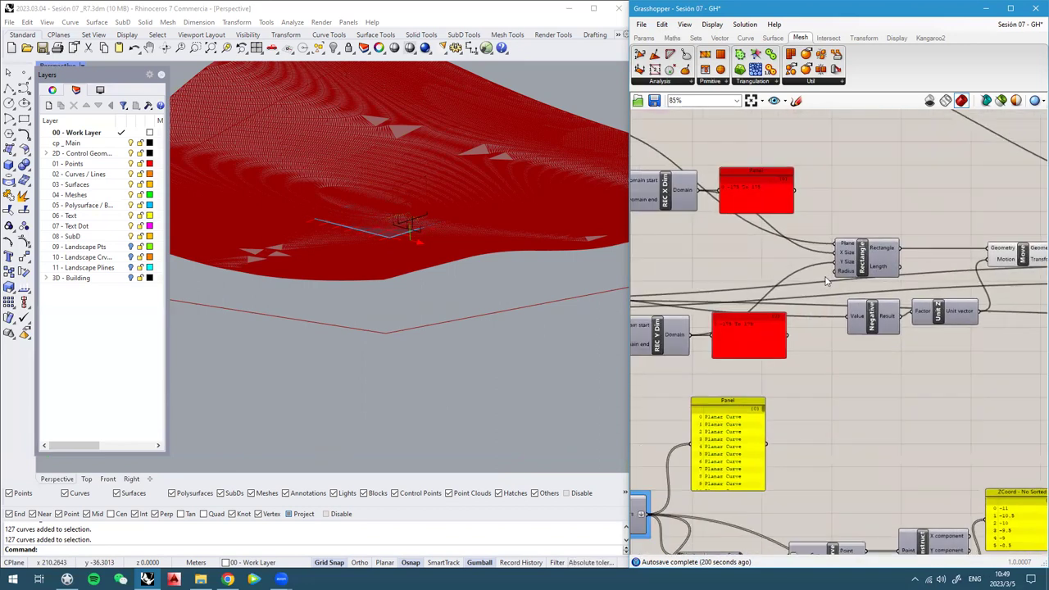
{"action": "scroll", "coordinate": [756, 264], "scroll_direction": "up", "scroll_amount": 5}
{"action": "scroll", "coordinate": [711, 271], "scroll_direction": "down", "scroll_amount": 5}
{"action": "right_click_drag", "start_coordinate": [913, 299], "coordinate": [676, 311]}
{"action": "scroll", "coordinate": [676, 311], "scroll_direction": "up", "scroll_amount": 5}
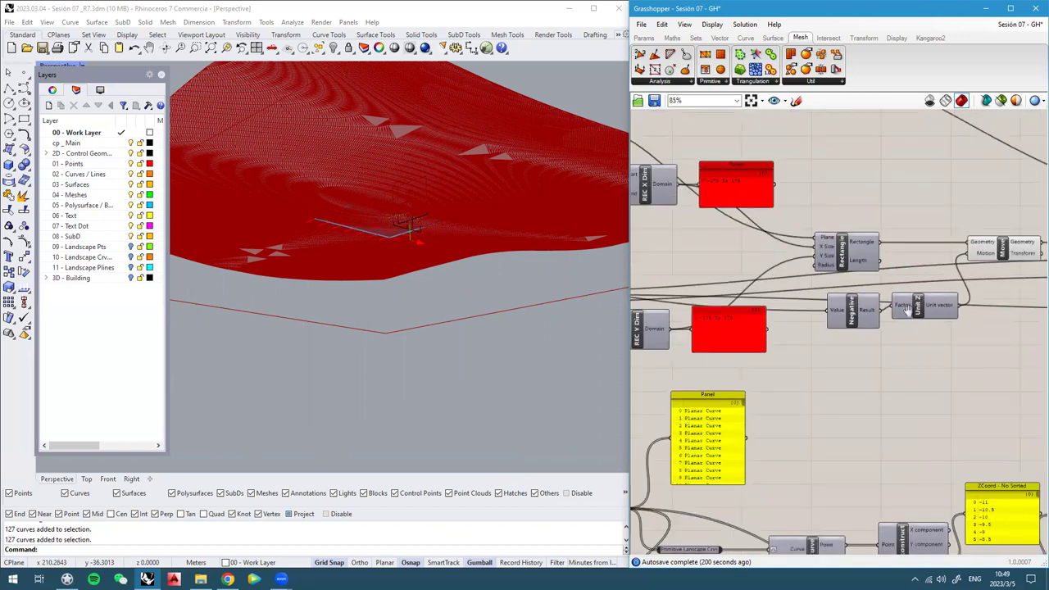
{"action": "right_click_drag", "start_coordinate": [907, 308], "coordinate": [814, 317]}
Highlight the rectangle and displacement components together and inspect the 00 - Main Control sliders that drive them
{"action": "left_click_drag", "start_coordinate": [1011, 400], "coordinate": [696, 214]}
{"action": "scroll", "coordinate": [895, 274], "scroll_direction": "down", "scroll_amount": 3}
{"action": "right_click_drag", "start_coordinate": [683, 303], "coordinate": [932, 298]}
{"action": "scroll", "coordinate": [790, 310], "scroll_direction": "up", "scroll_amount": 3}
{"action": "scroll", "coordinate": [826, 251], "scroll_direction": "up", "scroll_amount": 2}
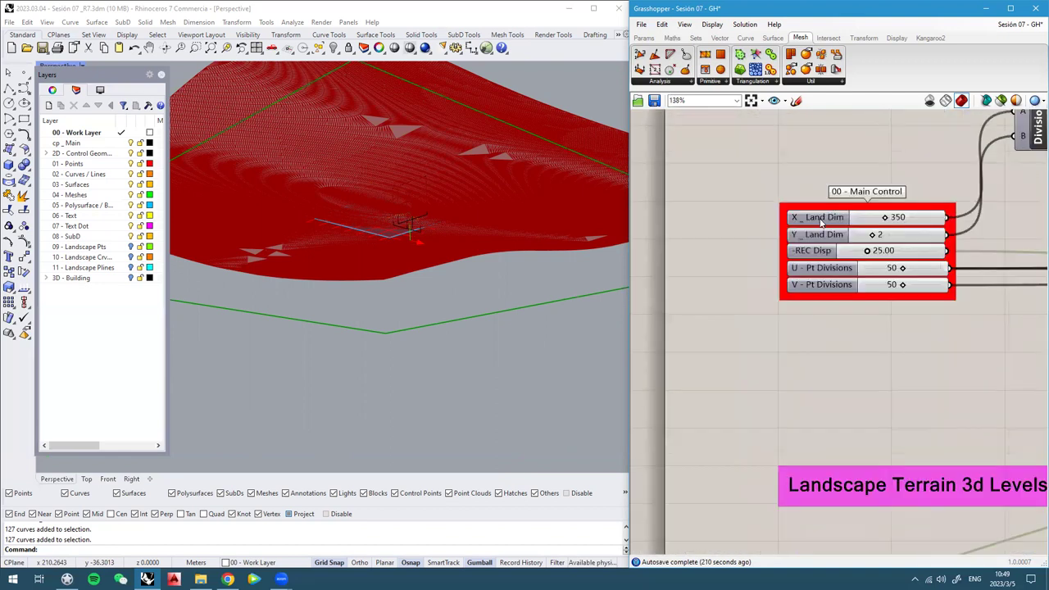
Copy the X_Land Dim, Y_Land Dim and -REC Disp sliders with the rectangle and displacement components to the empty canvas area below
{"action": "left_click", "coordinate": [822, 221]}
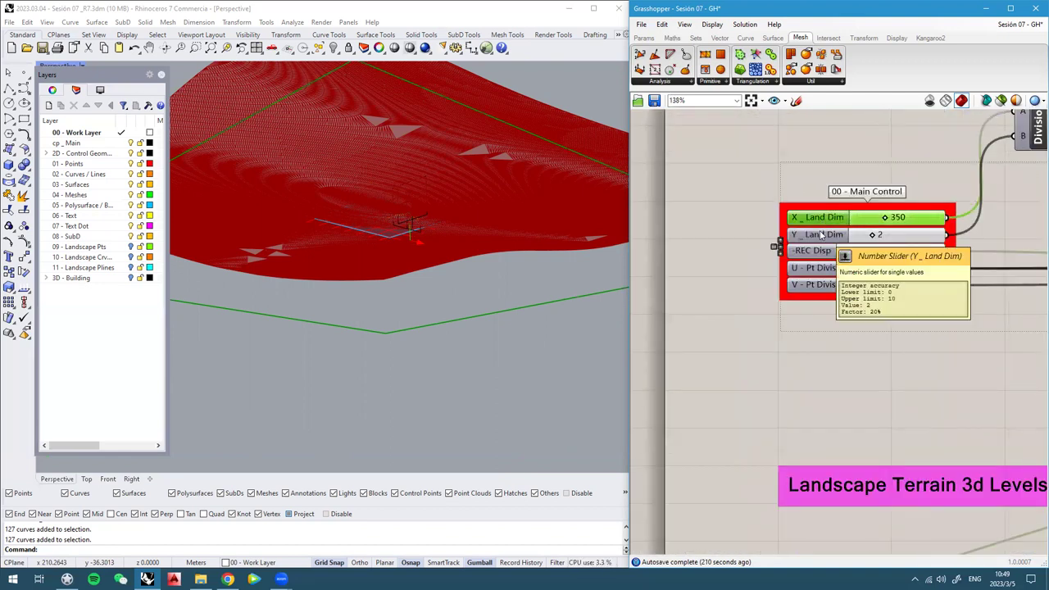
{"action": "left_click", "coordinate": [819, 235], "text": "shift"}
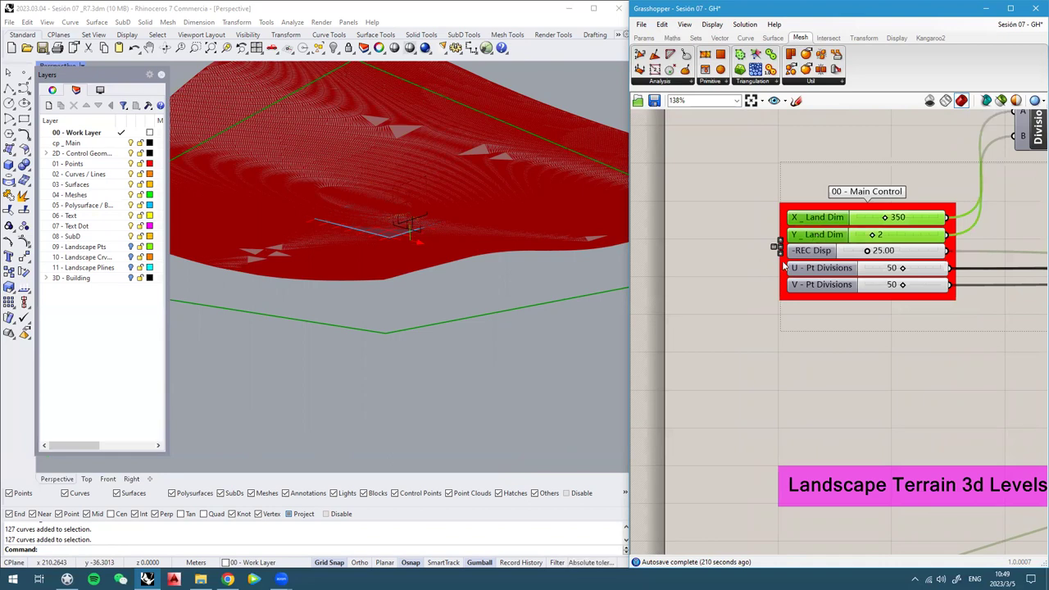
{"action": "left_click", "coordinate": [814, 258], "text": "shift"}
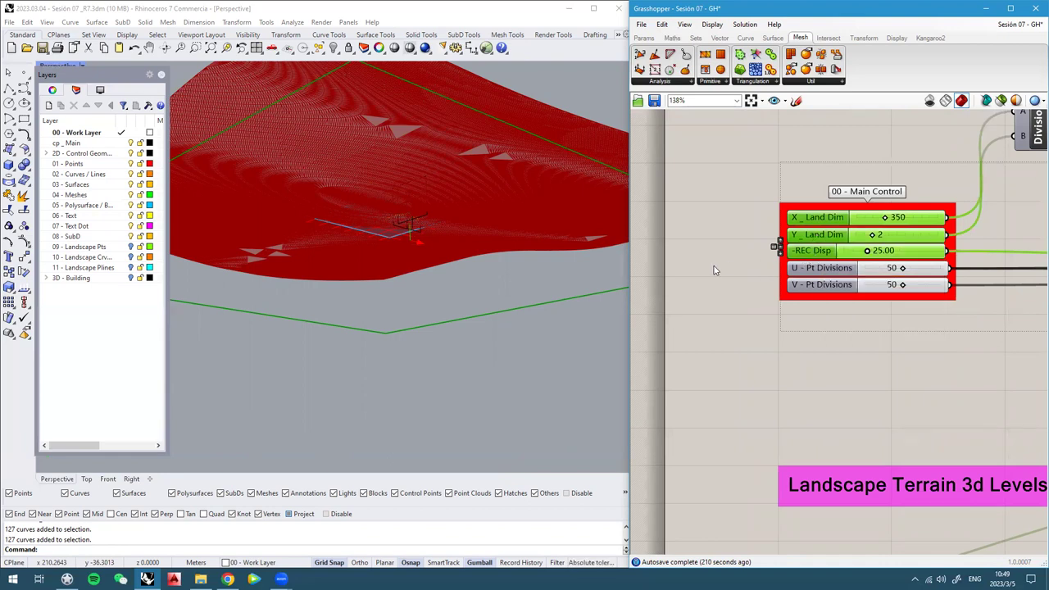
{"action": "scroll", "coordinate": [843, 260], "scroll_direction": "down", "scroll_amount": 8}
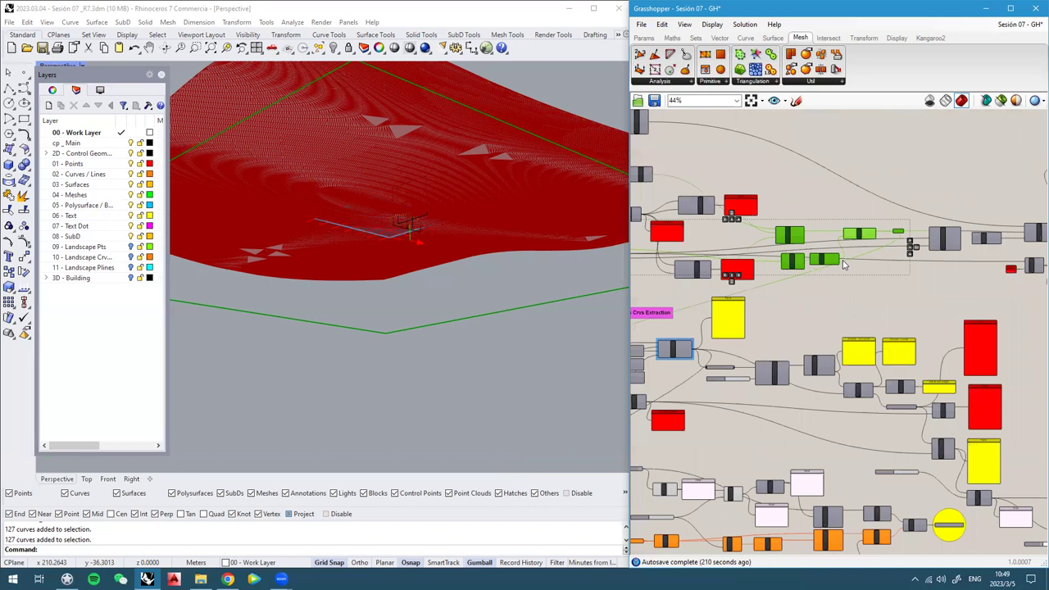
{"action": "scroll", "coordinate": [842, 260], "scroll_direction": "up", "scroll_amount": 1}
{"action": "left_click_drag", "start_coordinate": [866, 232], "coordinate": [866, 497], "text": "alt"}
{"action": "scroll", "coordinate": [864, 245], "scroll_direction": "down", "scroll_amount": 5}
{"action": "scroll", "coordinate": [866, 498], "scroll_direction": "up", "scroll_amount": 10}
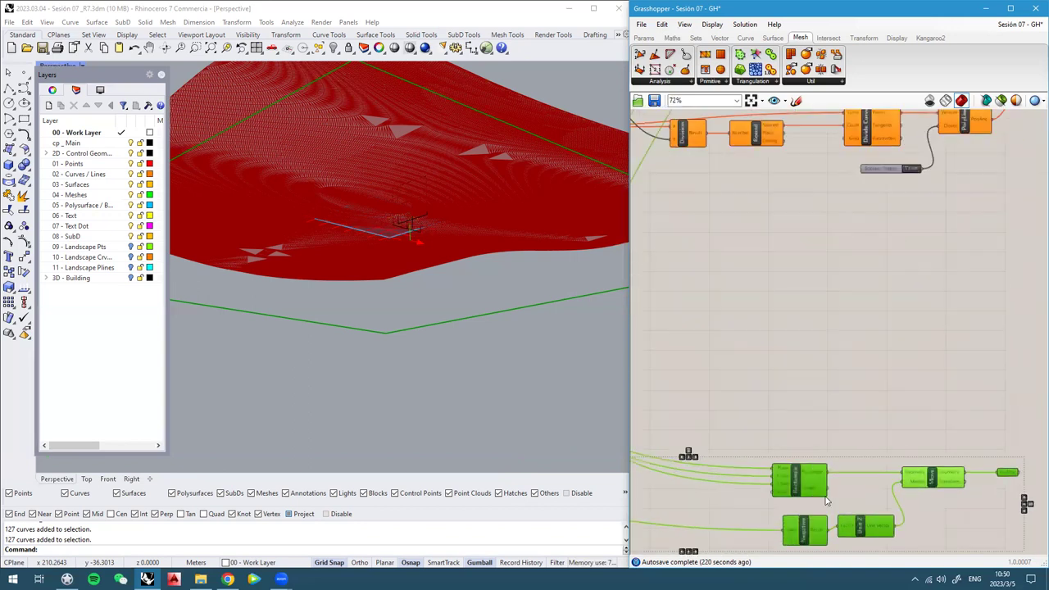
{"action": "scroll", "coordinate": [792, 330], "scroll_direction": "up", "scroll_amount": 3}
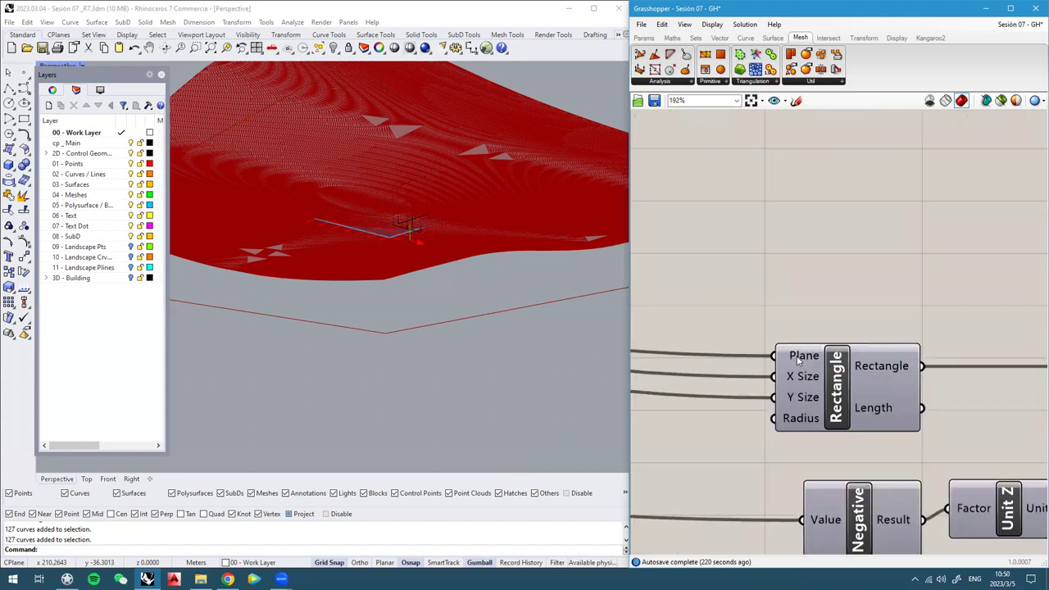
Disconnect the incoming wire from the Plane input of the copied Rectangle component
{"action": "right_click", "coordinate": [799, 359]}
{"action": "mouse_move", "coordinate": [819, 399]}
{"action": "left_click", "coordinate": [967, 402]}
{"action": "right_click", "coordinate": [784, 373]}
{"action": "left_click", "coordinate": [805, 253]}
{"action": "scroll", "coordinate": [965, 471], "scroll_direction": "down", "scroll_amount": 4}
{"action": "right_click_drag", "start_coordinate": [771, 406], "coordinate": [793, 344]}
{"action": "scroll", "coordinate": [950, 376], "scroll_direction": "up", "scroll_amount": 2}
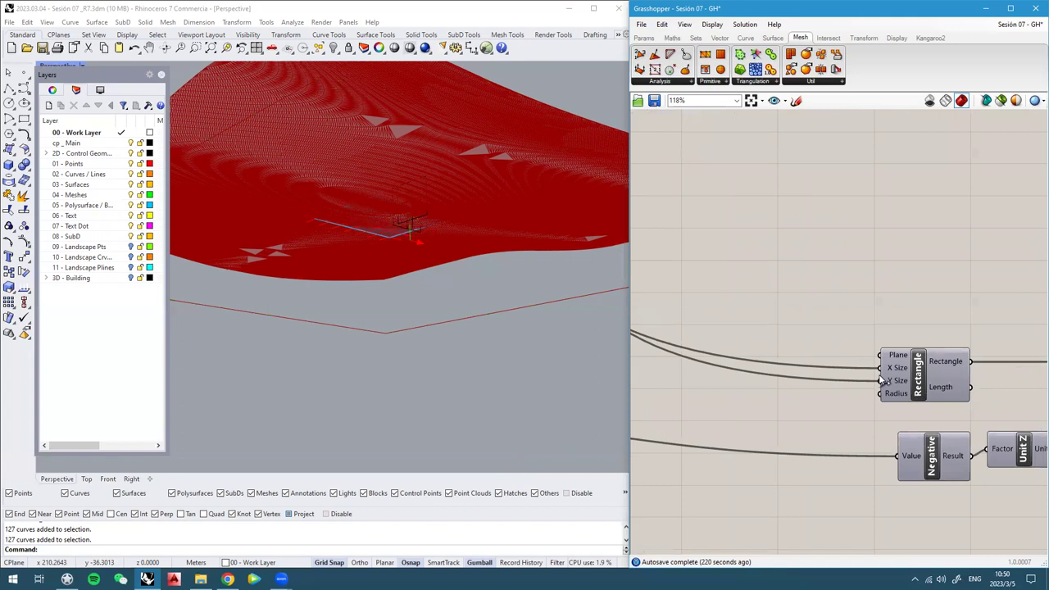
Disconnect the REC X and REC Y domain wires from the copied Rectangle's X Size and Y Size inputs
{"action": "scroll", "coordinate": [881, 381], "scroll_direction": "up", "scroll_amount": 2}
{"action": "right_click", "coordinate": [892, 369]}
{"action": "mouse_move", "coordinate": [928, 400]}
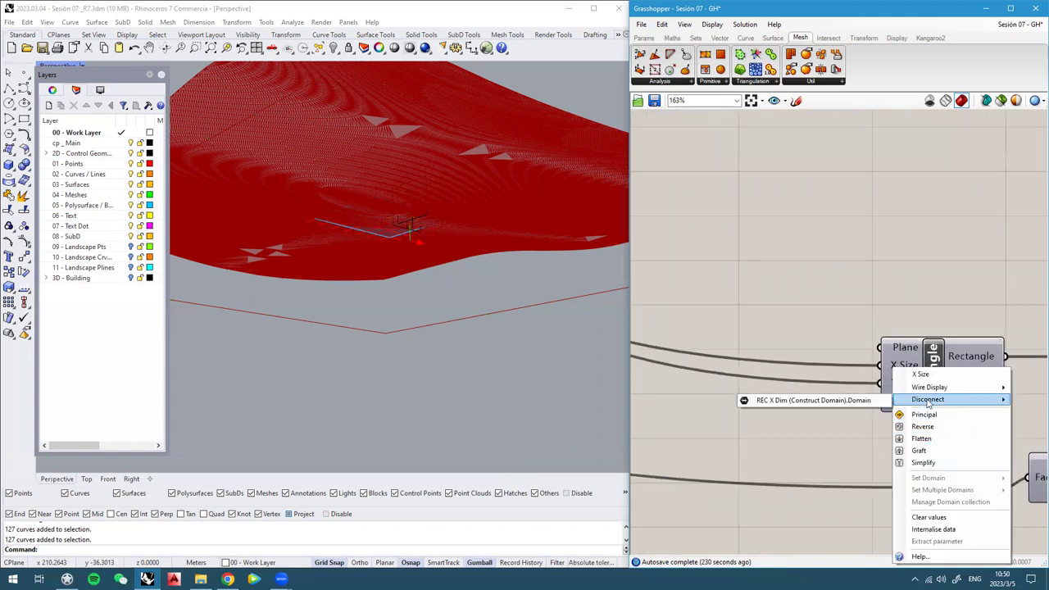
{"action": "left_click", "coordinate": [841, 400]}
{"action": "right_click", "coordinate": [895, 385]}
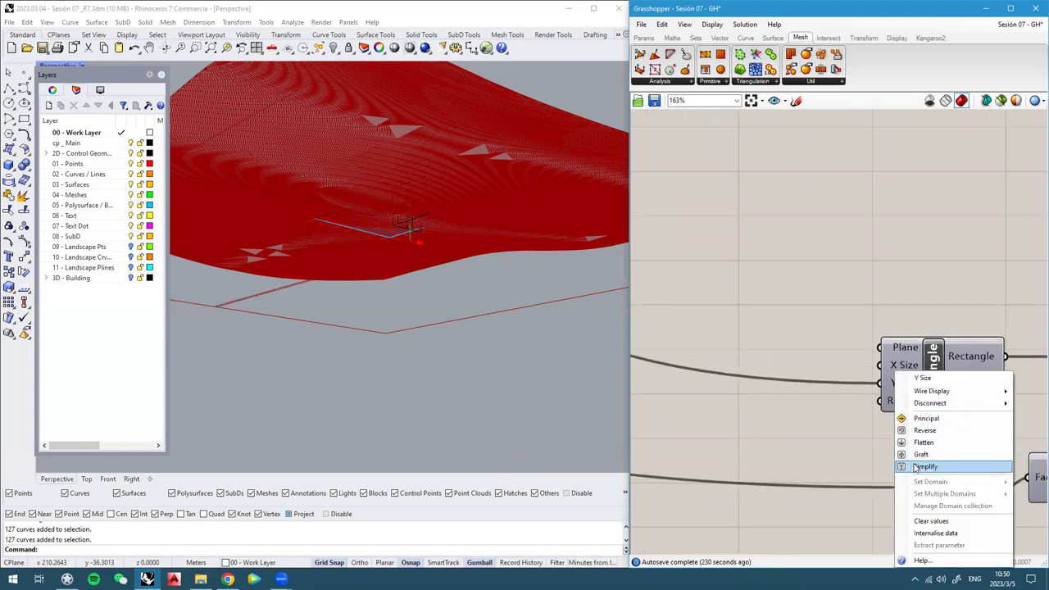
{"action": "mouse_move", "coordinate": [902, 404]}
{"action": "left_click", "coordinate": [815, 404]}
Disconnect the wire from the copied Negative component's Value input and line the Negative and Unit Z components up
{"action": "scroll", "coordinate": [811, 399], "scroll_direction": "down", "scroll_amount": 5}
{"action": "scroll", "coordinate": [849, 400], "scroll_direction": "up", "scroll_amount": 4}
{"action": "right_click", "coordinate": [828, 399]}
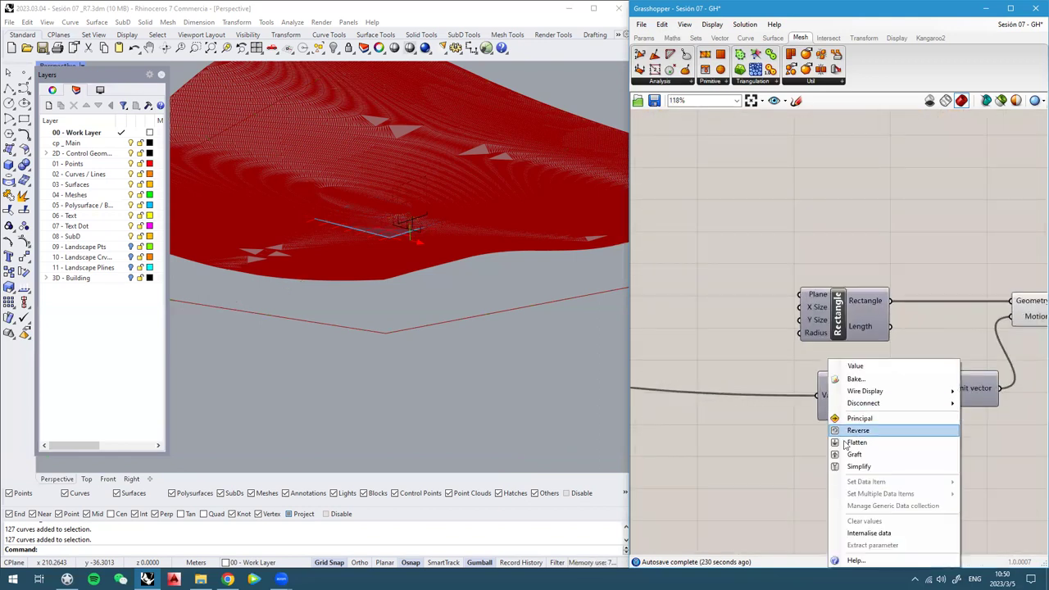
{"action": "mouse_move", "coordinate": [893, 404]}
{"action": "left_click", "coordinate": [988, 404]}
{"action": "scroll", "coordinate": [965, 370], "scroll_direction": "down", "scroll_amount": 4}
{"action": "scroll", "coordinate": [965, 370], "scroll_direction": "up", "scroll_amount": 2}
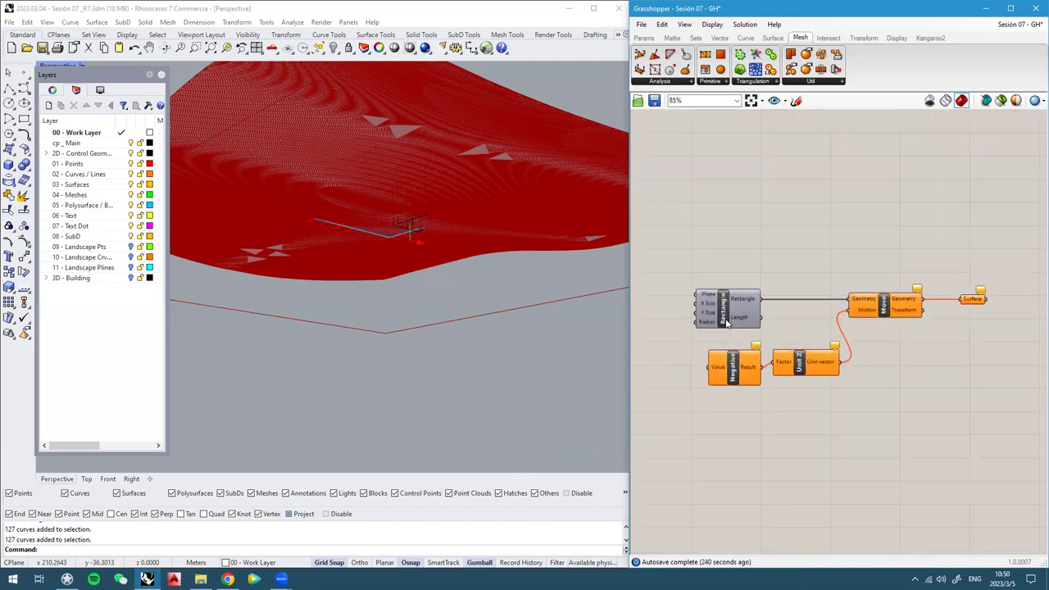
{"action": "left_click", "coordinate": [891, 318]}
{"action": "left_click_drag", "start_coordinate": [822, 374], "coordinate": [822, 383]}
{"action": "left_click_drag", "start_coordinate": [734, 374], "coordinate": [725, 378]}
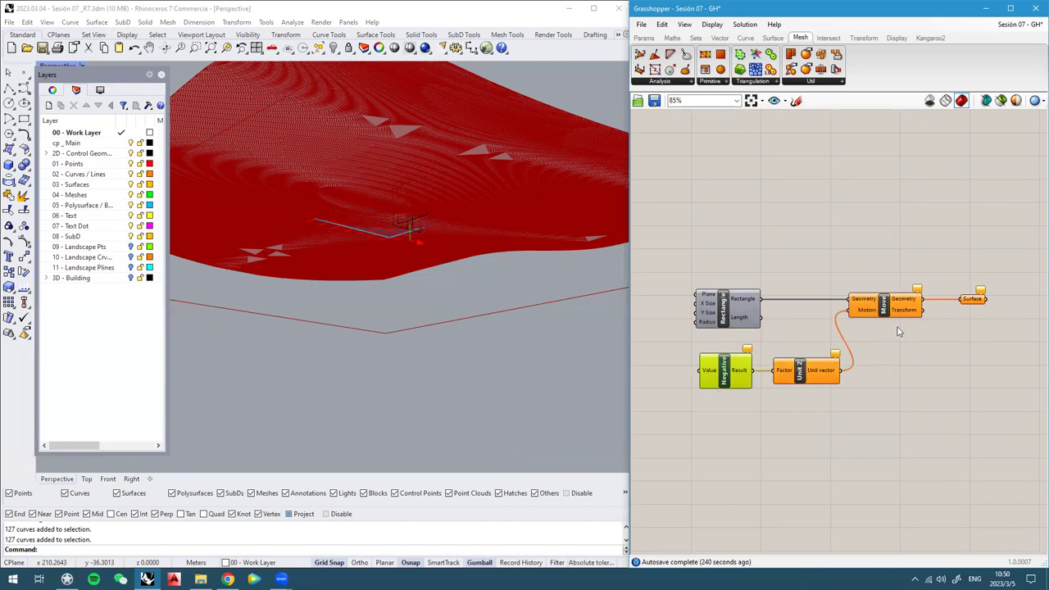
Turn off the preview of the original displaced base rectangle
{"action": "scroll", "coordinate": [950, 360], "scroll_direction": "down", "scroll_amount": 7}
{"action": "right_click_drag", "start_coordinate": [908, 117], "coordinate": [789, 328]}
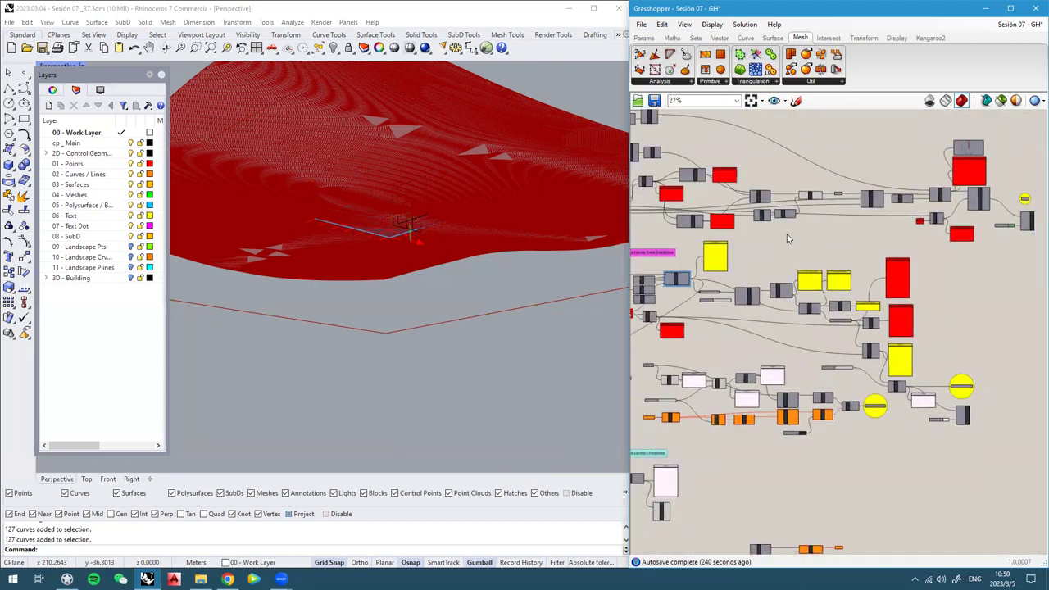
{"action": "scroll", "coordinate": [805, 182], "scroll_direction": "up", "scroll_amount": 6}
{"action": "left_click", "coordinate": [853, 178]}
{"action": "middle_click", "coordinate": [852, 178]}
{"action": "left_click", "coordinate": [890, 145]}
{"action": "left_click", "coordinate": [910, 193]}
Move the copied land dimension sliders and rectangle components beside the Delaunay Mesh in the Landscape Terrain 3d Levels - Polylines section
{"action": "scroll", "coordinate": [910, 191], "scroll_direction": "down", "scroll_amount": 5}
{"action": "right_click_drag", "start_coordinate": [847, 276], "coordinate": [963, 92]}
{"action": "scroll", "coordinate": [775, 440], "scroll_direction": "up", "scroll_amount": 4}
{"action": "scroll", "coordinate": [729, 406], "scroll_direction": "up", "scroll_amount": 2}
{"action": "left_click_drag", "start_coordinate": [784, 465], "coordinate": [771, 344]}
{"action": "scroll", "coordinate": [771, 344], "scroll_direction": "down", "scroll_amount": 1}
{"action": "scroll", "coordinate": [771, 344], "scroll_direction": "down", "scroll_amount": 2}
{"action": "right_click_drag", "start_coordinate": [978, 348], "coordinate": [768, 316]}
{"action": "left_click_drag", "start_coordinate": [1021, 430], "coordinate": [837, 304]}
{"action": "left_click_drag", "start_coordinate": [867, 352], "coordinate": [788, 289]}
{"action": "right_click_drag", "start_coordinate": [760, 287], "coordinate": [946, 379]}
{"action": "scroll", "coordinate": [856, 373], "scroll_direction": "up", "scroll_amount": 4}
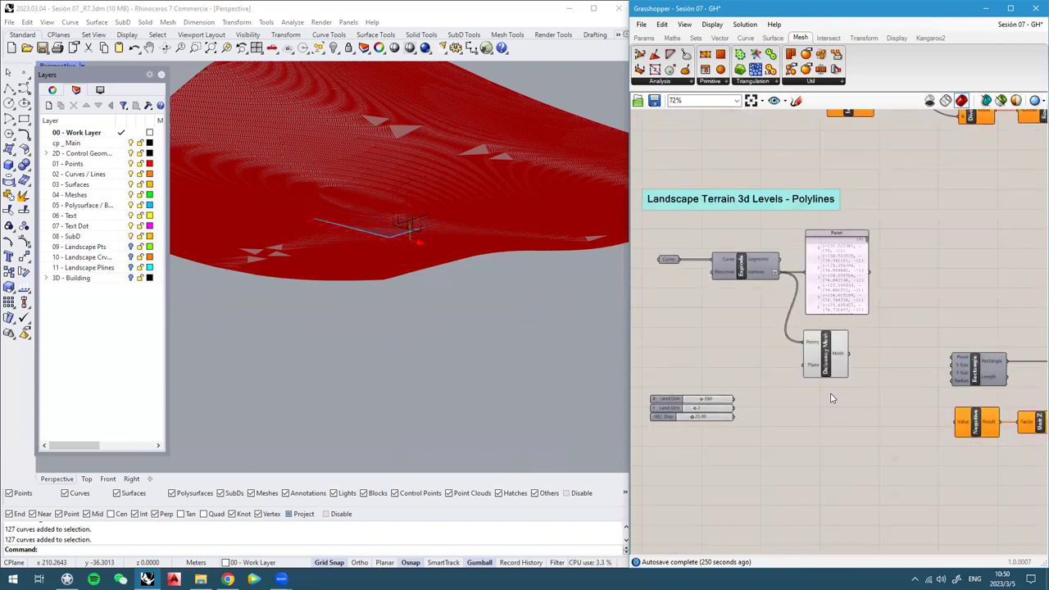
Shift the Delaunay Mesh component slightly and inspect its terrain mesh in the Perspective view
{"action": "left_click", "coordinate": [853, 345]}
{"action": "left_click_drag", "start_coordinate": [849, 340], "coordinate": [855, 341]}
{"action": "right_click_drag", "start_coordinate": [361, 238], "coordinate": [426, 324]}
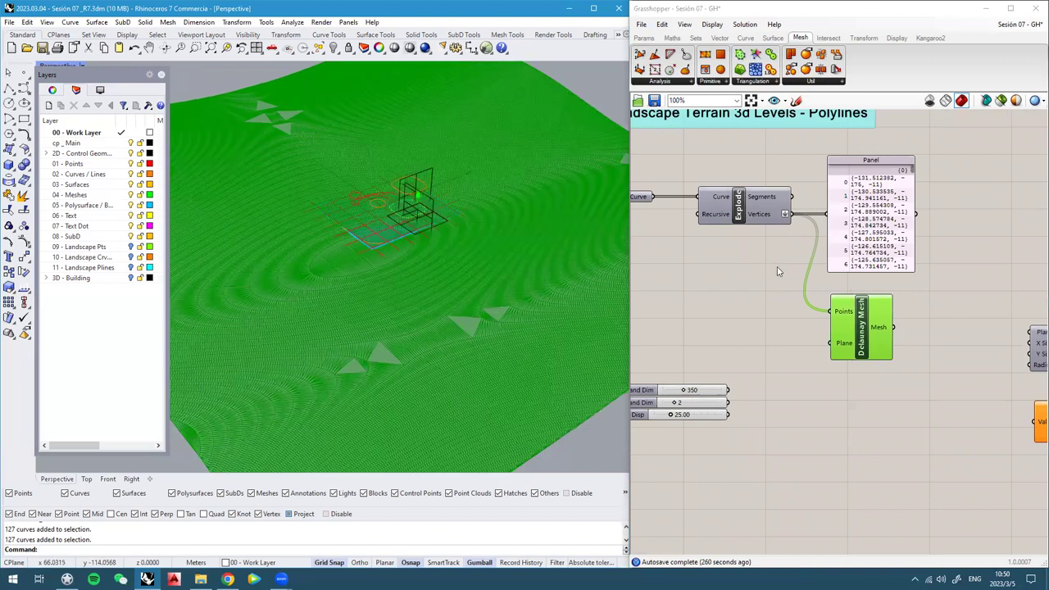
{"action": "left_click", "coordinate": [774, 249]}
{"action": "right_click_drag", "start_coordinate": [807, 226], "coordinate": [831, 263]}
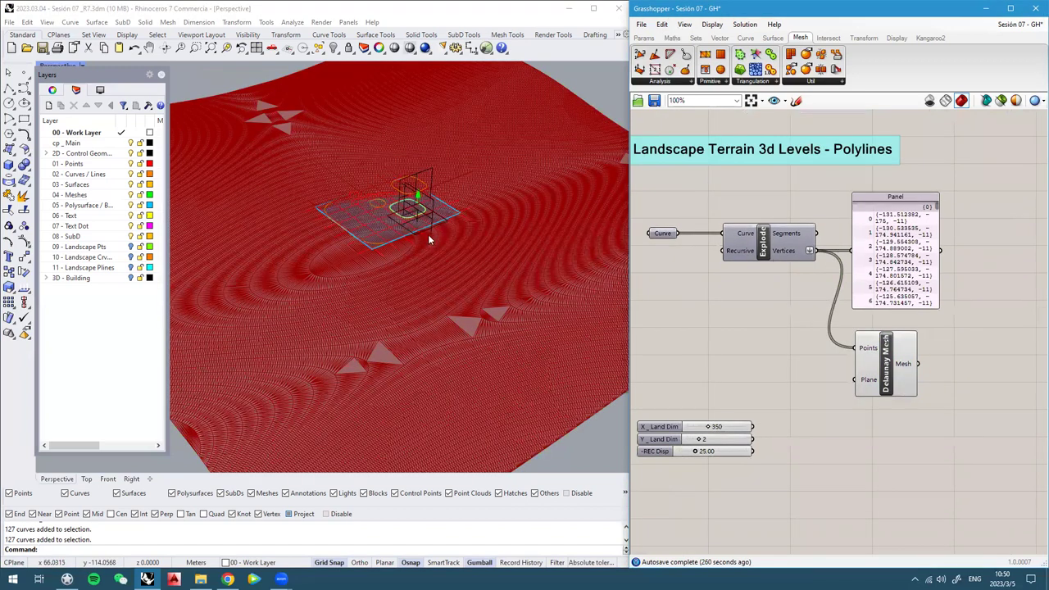
{"action": "right_click_drag", "start_coordinate": [428, 234], "coordinate": [391, 257]}
Add an Average component beside the vertices panel
{"action": "right_click_drag", "start_coordinate": [990, 247], "coordinate": [916, 243]}
{"action": "double_click", "coordinate": [895, 265]}
{"action": "type", "text": "aver"}
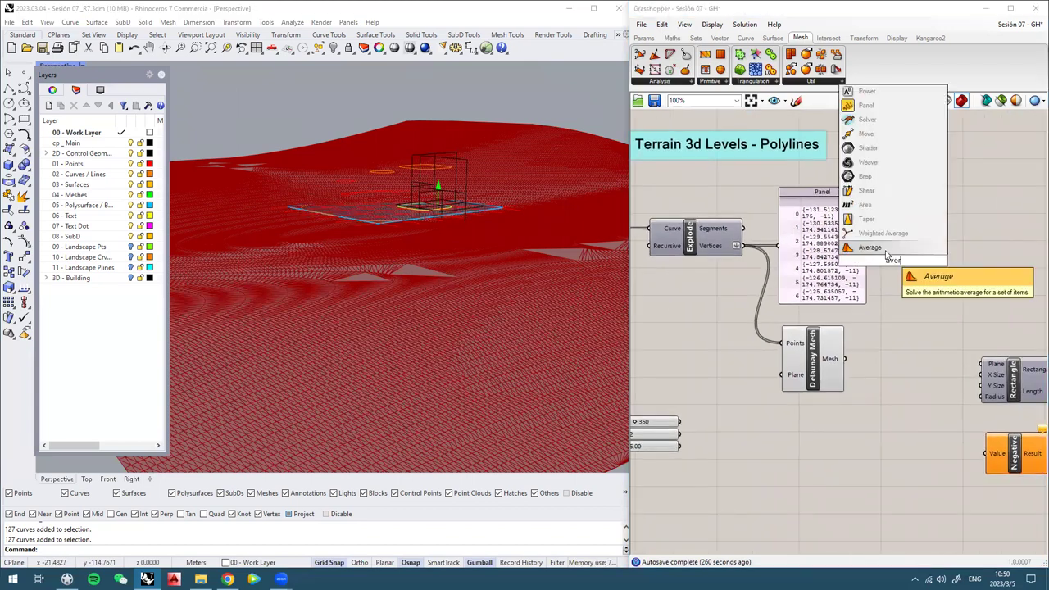
{"action": "key", "text": "Return"}
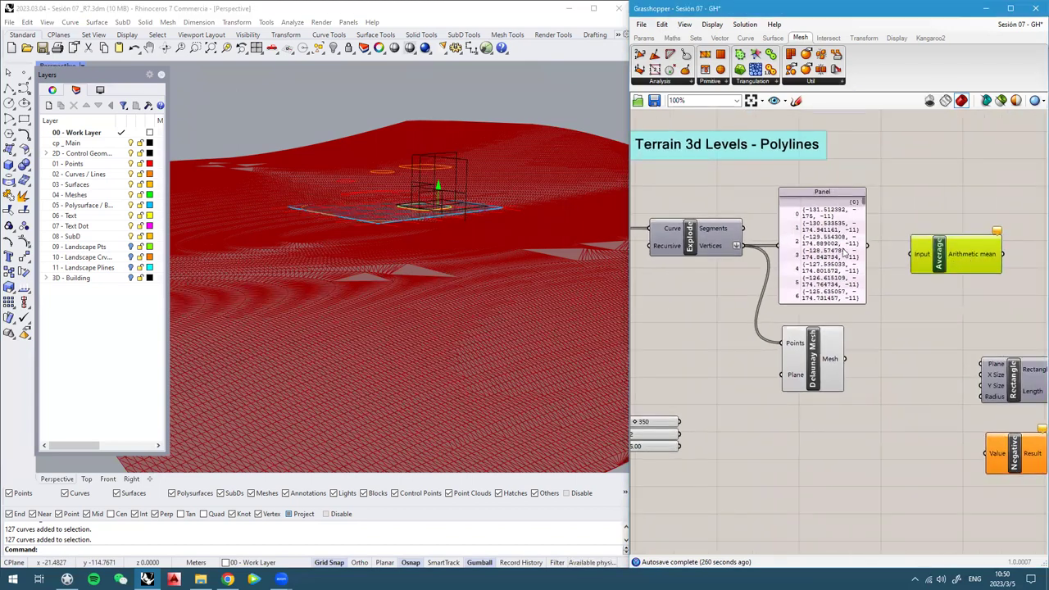
Connect the exploded vertices panel to the Average component's Input and place the component next to the panel
{"action": "right_click_drag", "start_coordinate": [354, 292], "coordinate": [366, 316]}
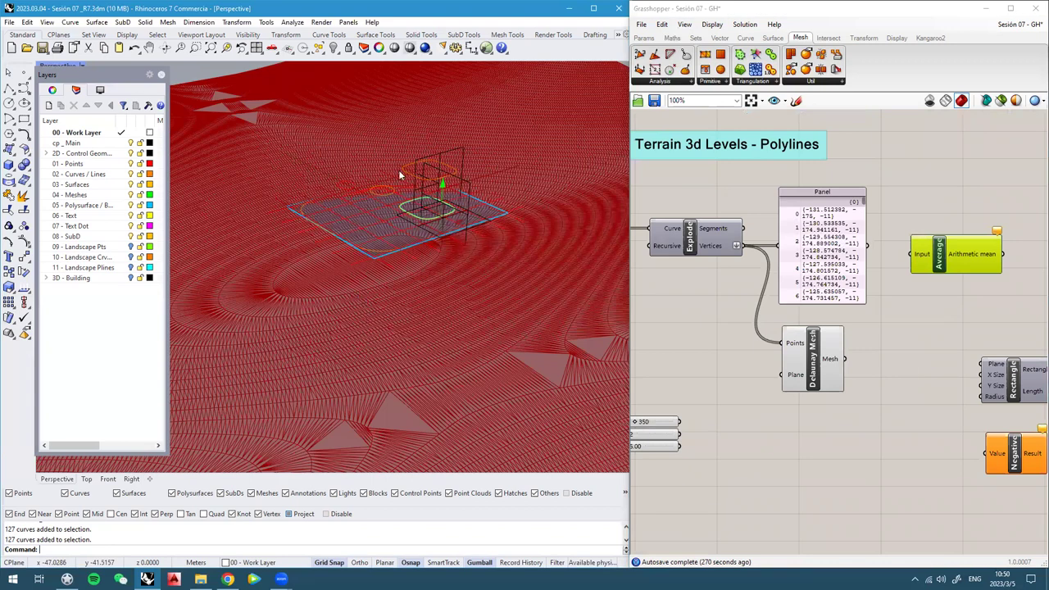
{"action": "right_click_drag", "start_coordinate": [486, 235], "coordinate": [497, 253]}
{"action": "right_click_drag", "start_coordinate": [418, 226], "coordinate": [426, 240]}
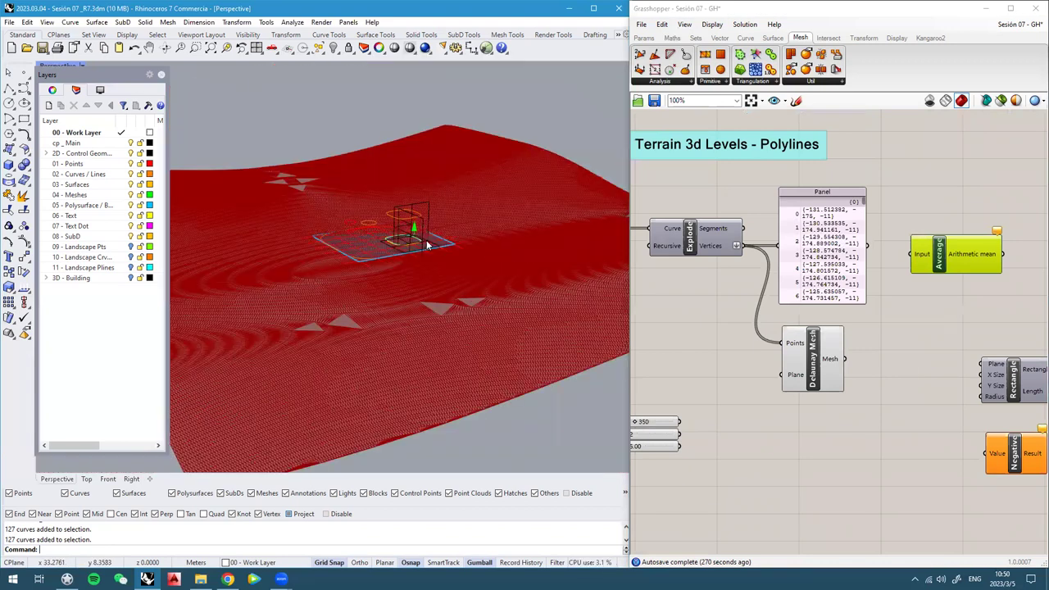
{"action": "scroll", "coordinate": [426, 240], "scroll_direction": "up", "scroll_amount": 2}
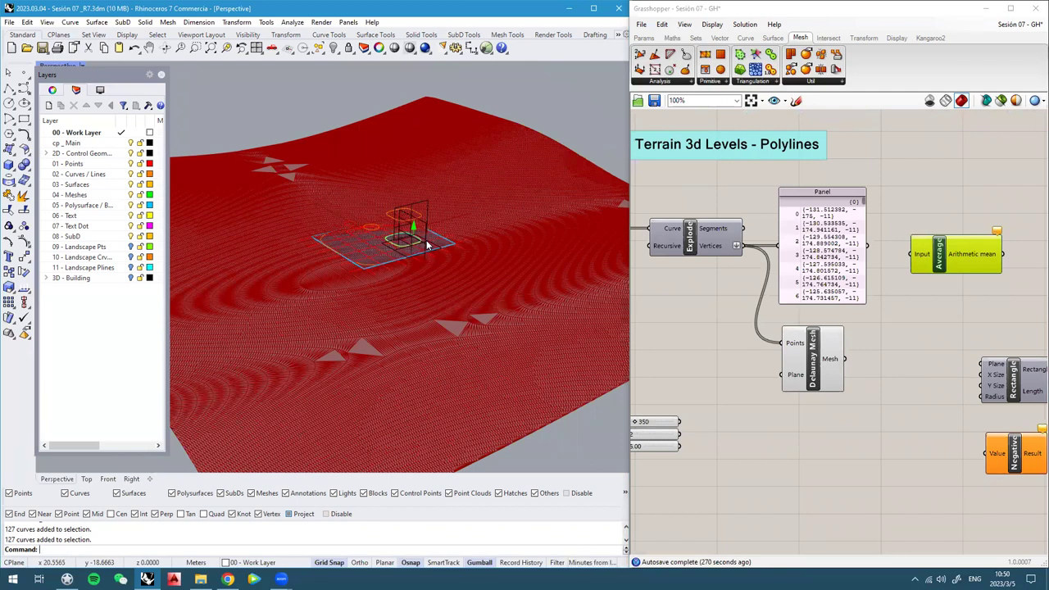
{"action": "right_click_drag", "start_coordinate": [427, 240], "coordinate": [395, 206]}
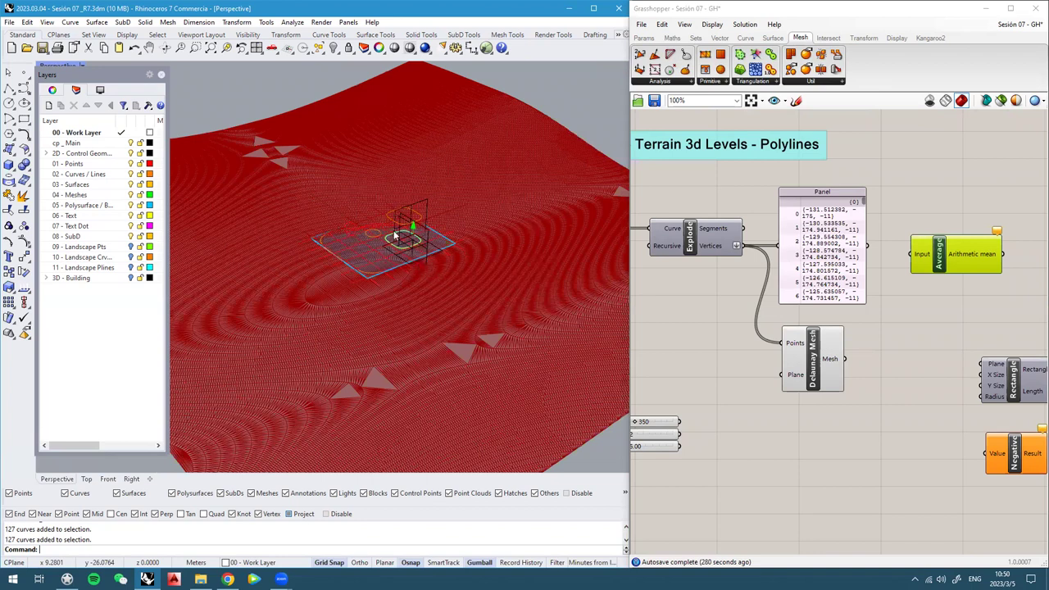
{"action": "scroll", "coordinate": [380, 229], "scroll_direction": "up", "scroll_amount": 2}
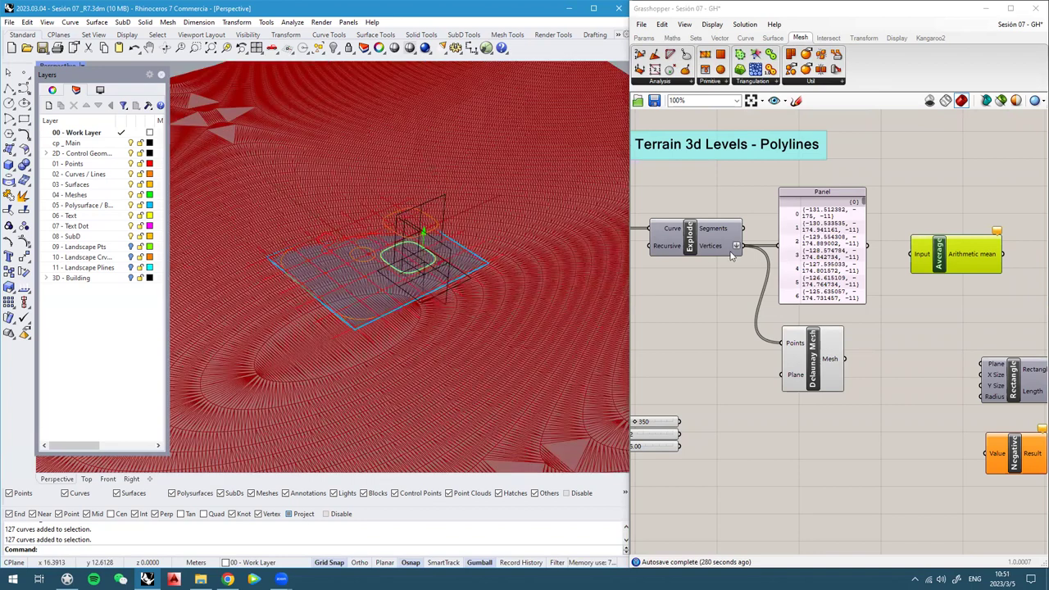
{"action": "scroll", "coordinate": [713, 248], "scroll_direction": "up", "scroll_amount": 2}
{"action": "scroll", "coordinate": [760, 255], "scroll_direction": "down", "scroll_amount": 3}
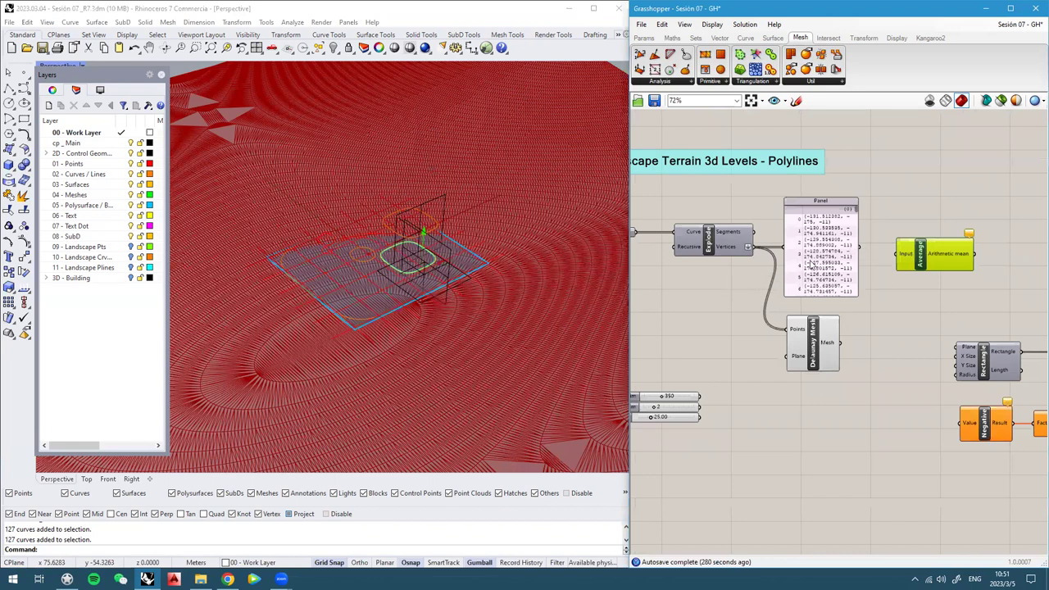
{"action": "scroll", "coordinate": [809, 263], "scroll_direction": "up", "scroll_amount": 2}
{"action": "mouse_move", "coordinate": [859, 259]}
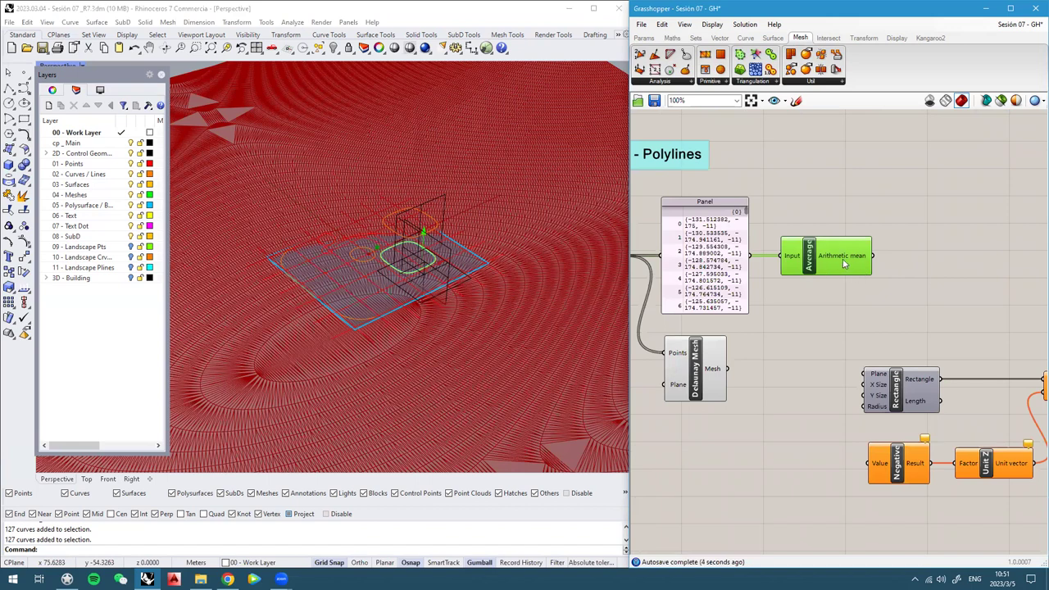
Add an XY Plane component beside Average and use the arithmetic mean point as its Origin
{"action": "scroll", "coordinate": [378, 250], "scroll_direction": "up", "scroll_amount": 2}
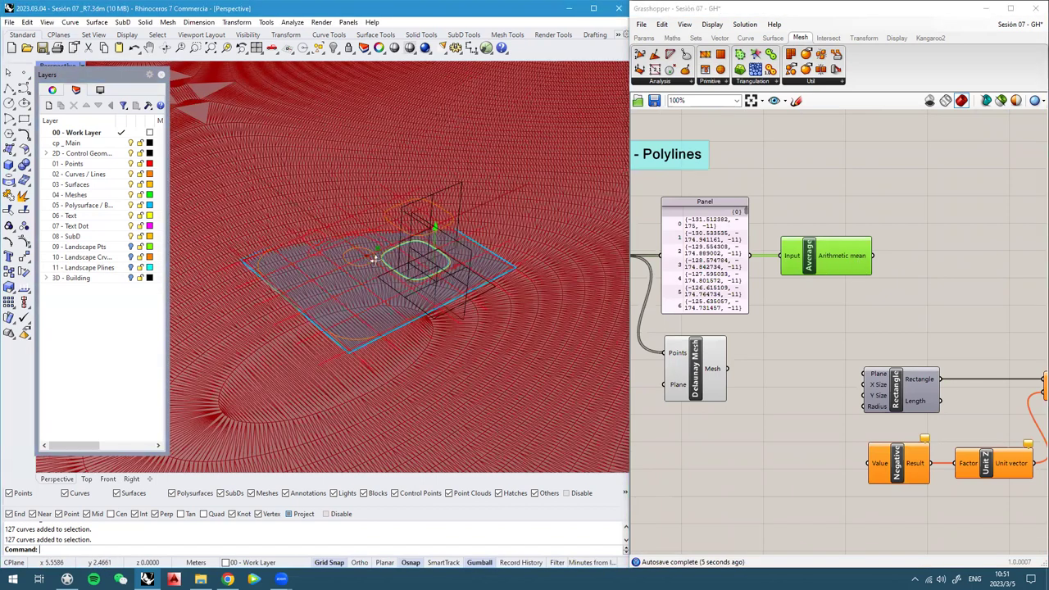
{"action": "right_click_drag", "start_coordinate": [364, 205], "coordinate": [386, 238]}
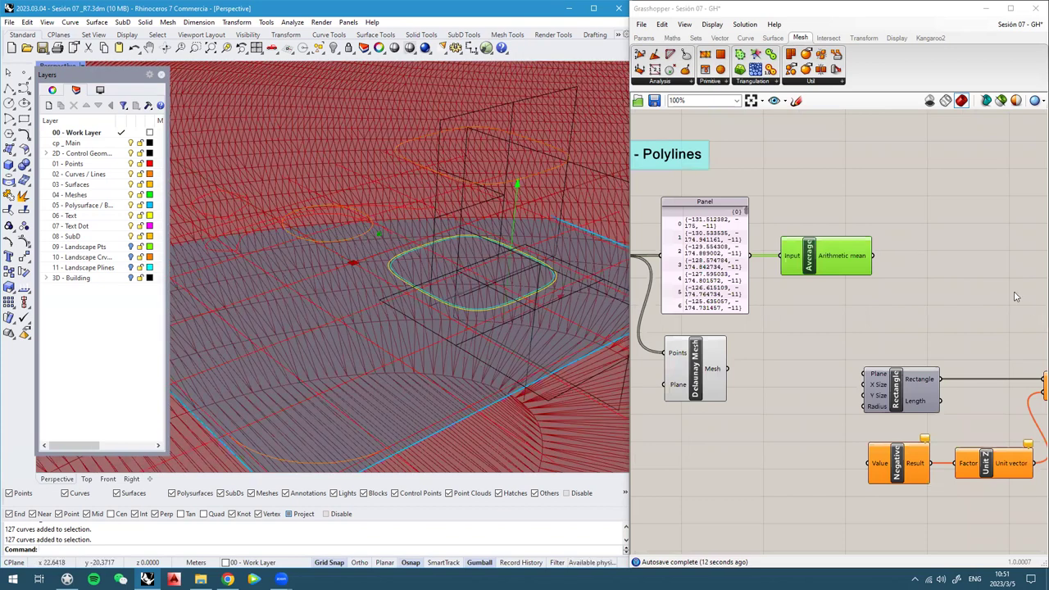
{"action": "double_click", "coordinate": [874, 309]}
{"action": "type", "text": "xy"}
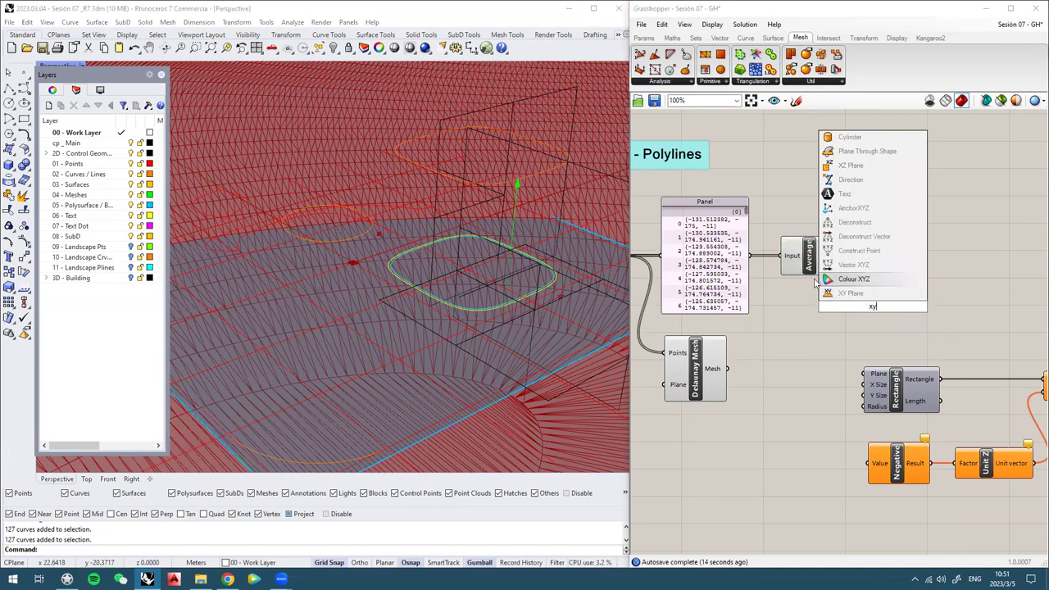
{"action": "left_click", "coordinate": [853, 295]}
{"action": "left_click_drag", "start_coordinate": [860, 305], "coordinate": [905, 268]}
Hide the cp_Main and 2D - Control Geom layers and all layers from 01 - Points to 08 - SubD in Rhino
{"action": "right_click_drag", "start_coordinate": [350, 241], "coordinate": [131, 148]}
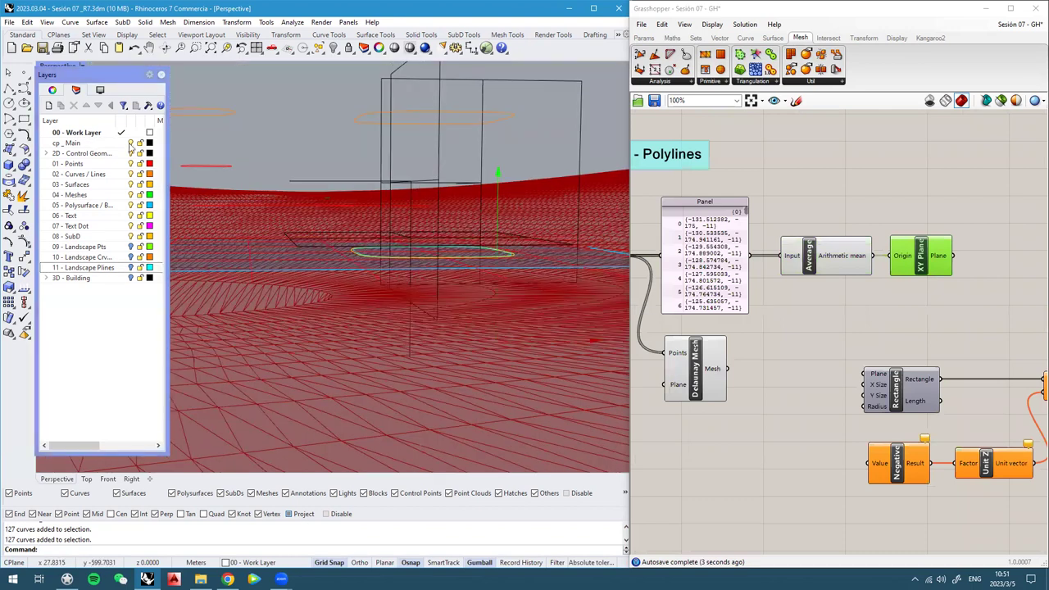
{"action": "left_click", "coordinate": [130, 144]}
{"action": "mouse_move", "coordinate": [345, 197]}
{"action": "right_mouse_down"}
{"action": "mouse_move", "coordinate": [362, 192]}
{"action": "mouse_move", "coordinate": [343, 195]}
{"action": "right_mouse_up"}
{"action": "left_click", "coordinate": [85, 154]}
{"action": "left_click", "coordinate": [131, 155]}
{"action": "left_click", "coordinate": [89, 165]}
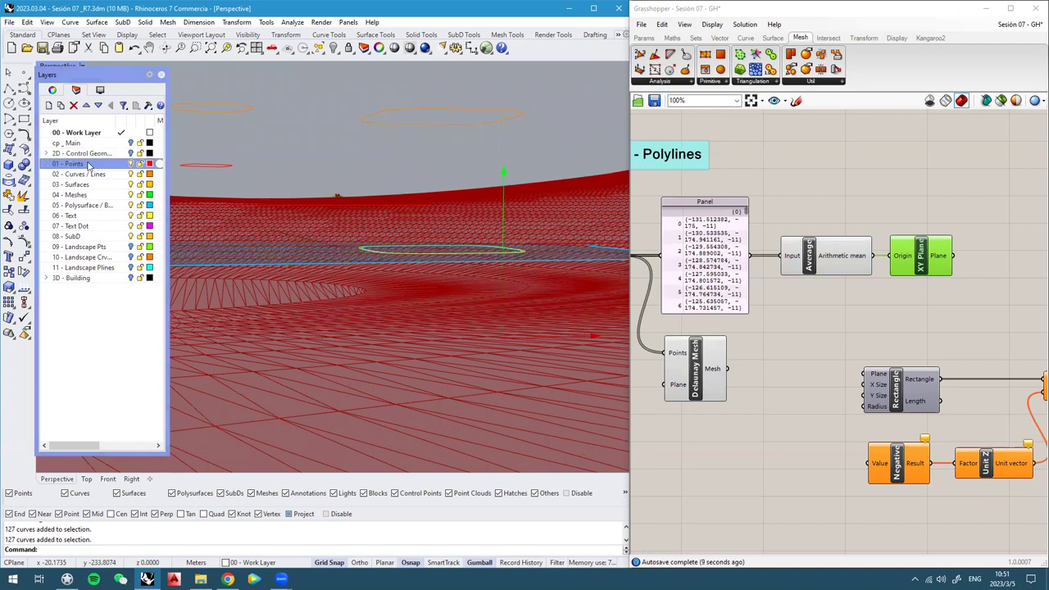
{"action": "left_click", "coordinate": [98, 236], "text": "shift"}
{"action": "left_click", "coordinate": [135, 235]}
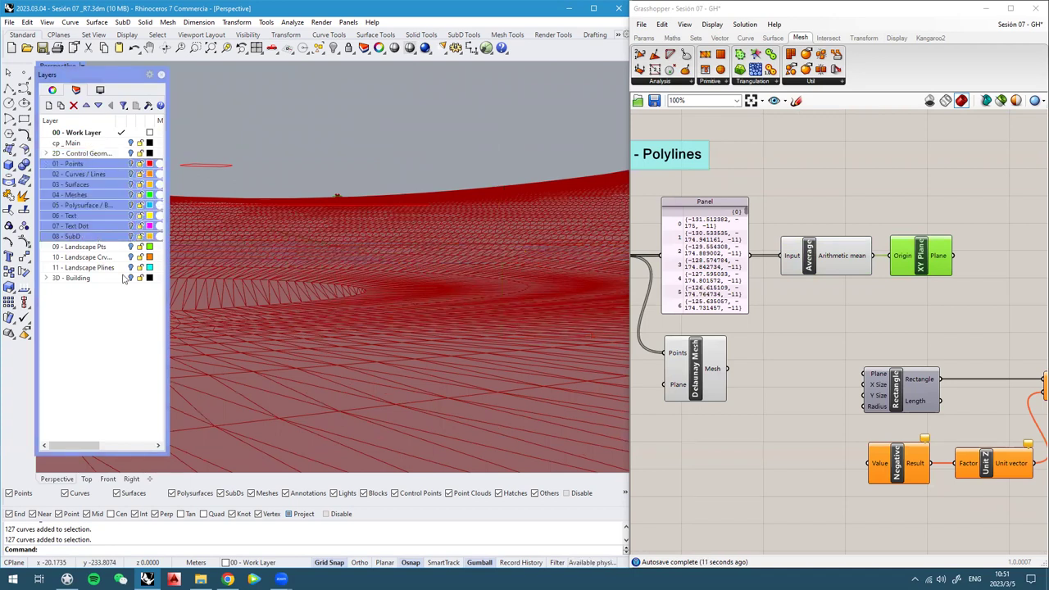
Inspect where the average point and its XY plane sit relative to the terrain mesh
{"action": "right_click_drag", "start_coordinate": [318, 128], "coordinate": [334, 139]}
{"action": "right_click_drag", "start_coordinate": [201, 174], "coordinate": [218, 180]}
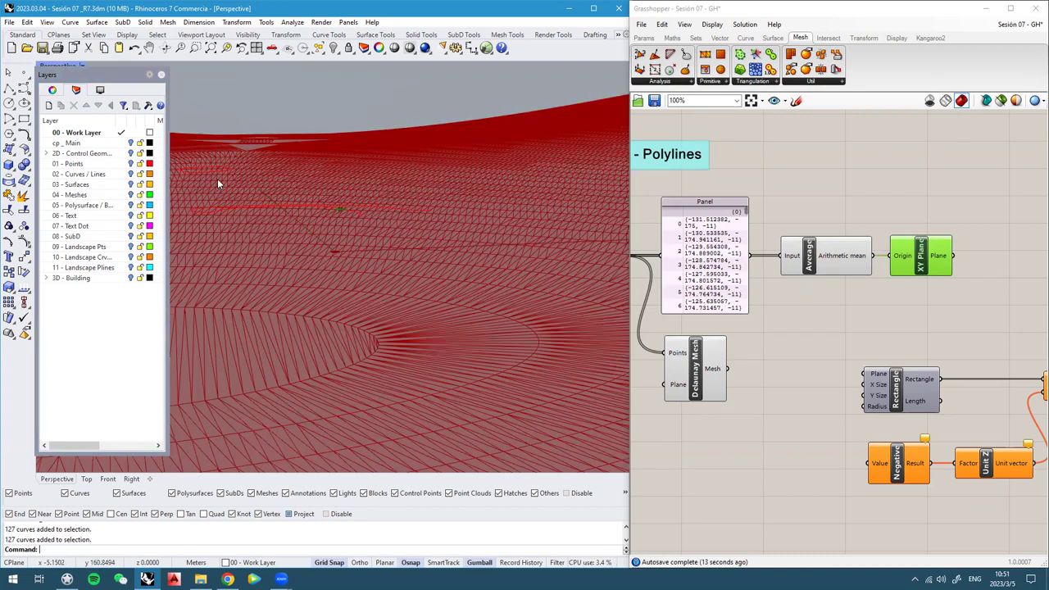
{"action": "mouse_move", "coordinate": [319, 200]}
{"action": "right_mouse_down"}
{"action": "mouse_move", "coordinate": [302, 188]}
{"action": "mouse_move", "coordinate": [323, 213]}
{"action": "right_mouse_up"}
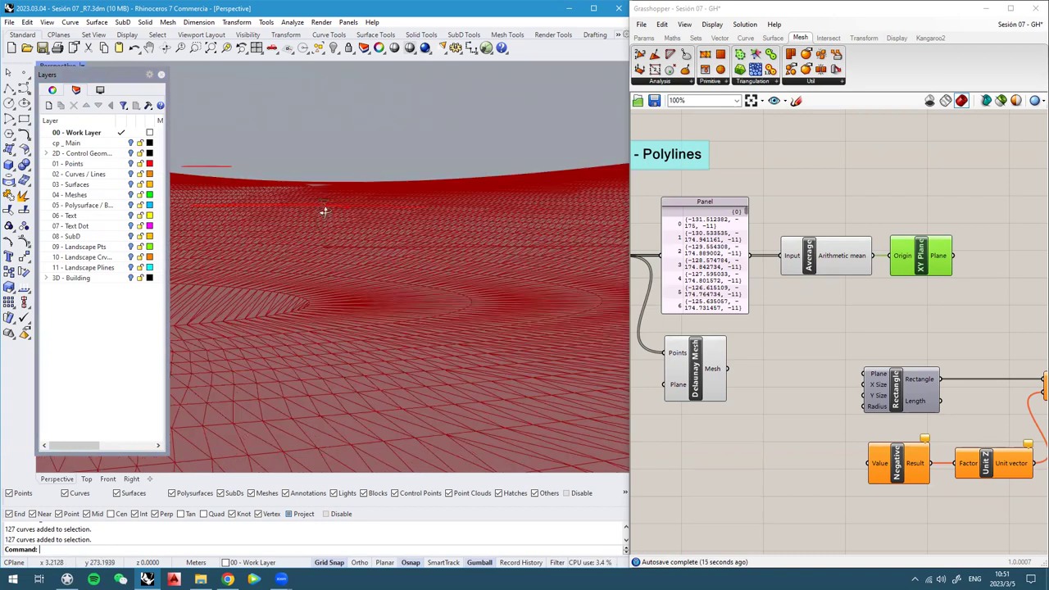
{"action": "right_click_drag", "start_coordinate": [334, 249], "coordinate": [338, 253]}
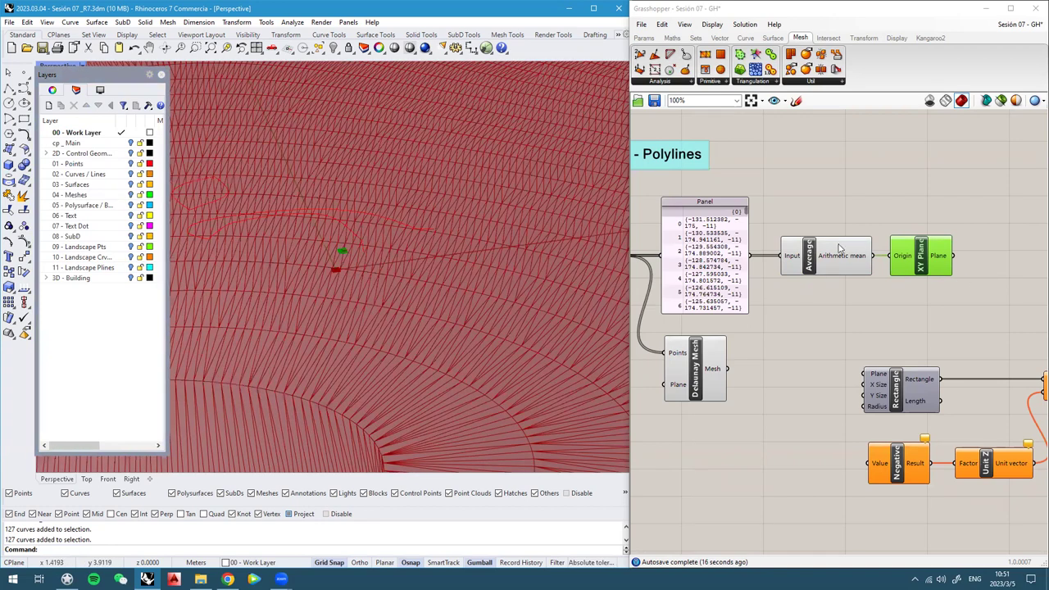
{"action": "left_click", "coordinate": [793, 250]}
{"action": "scroll", "coordinate": [395, 246], "scroll_direction": "down", "scroll_amount": 7}
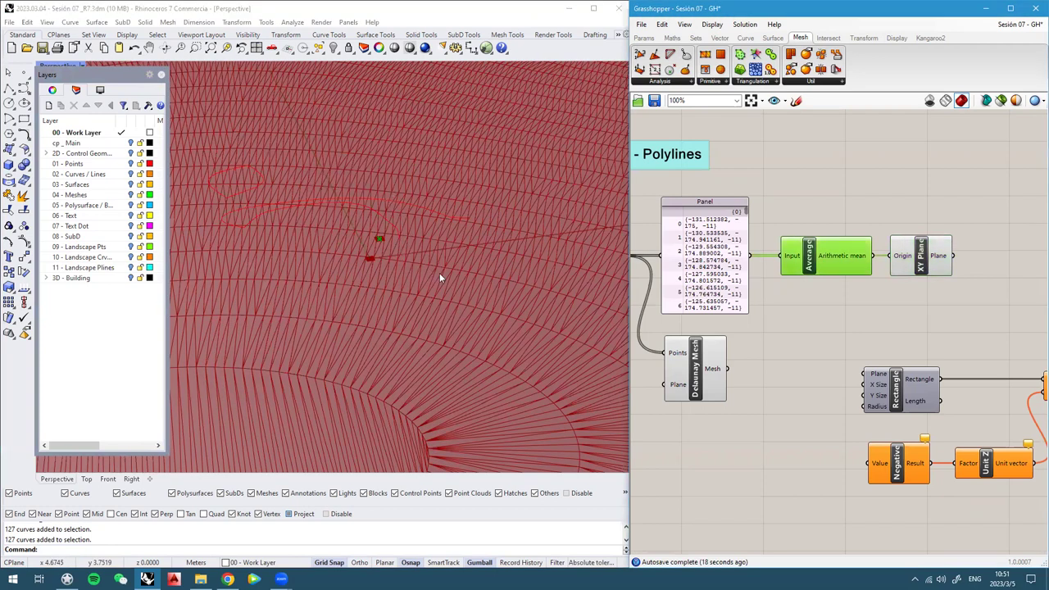
Connect the XY Plane component's Plane output to the Rectangle component's Plane input and bring the Rectangle closer in line with it
{"action": "scroll", "coordinate": [416, 250], "scroll_direction": "down", "scroll_amount": 10}
{"action": "right_click_drag", "start_coordinate": [416, 250], "coordinate": [400, 238]}
{"action": "scroll", "coordinate": [376, 203], "scroll_direction": "up", "scroll_amount": 6}
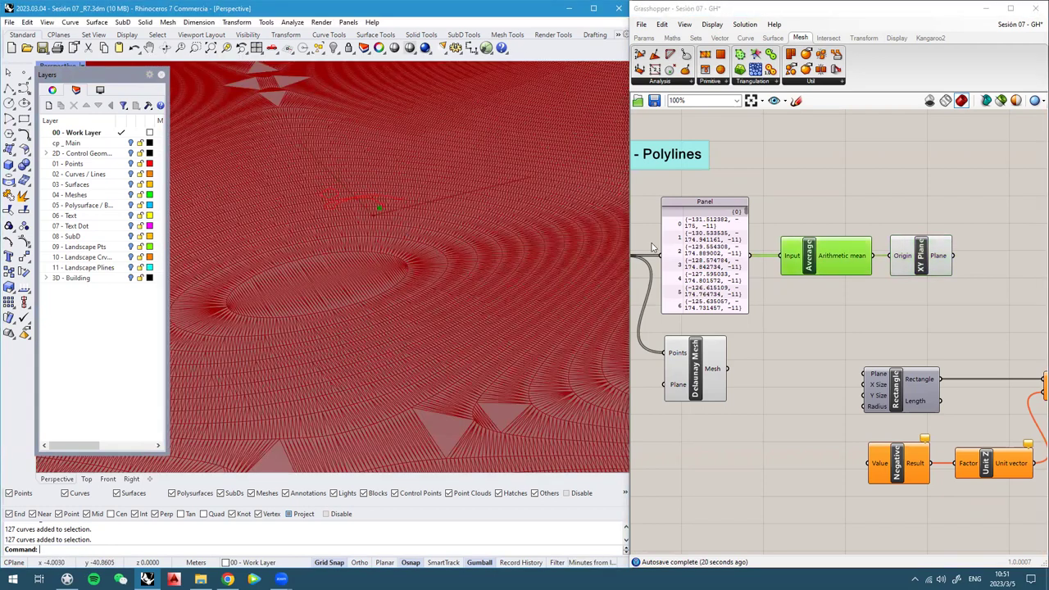
{"action": "left_click", "coordinate": [927, 261]}
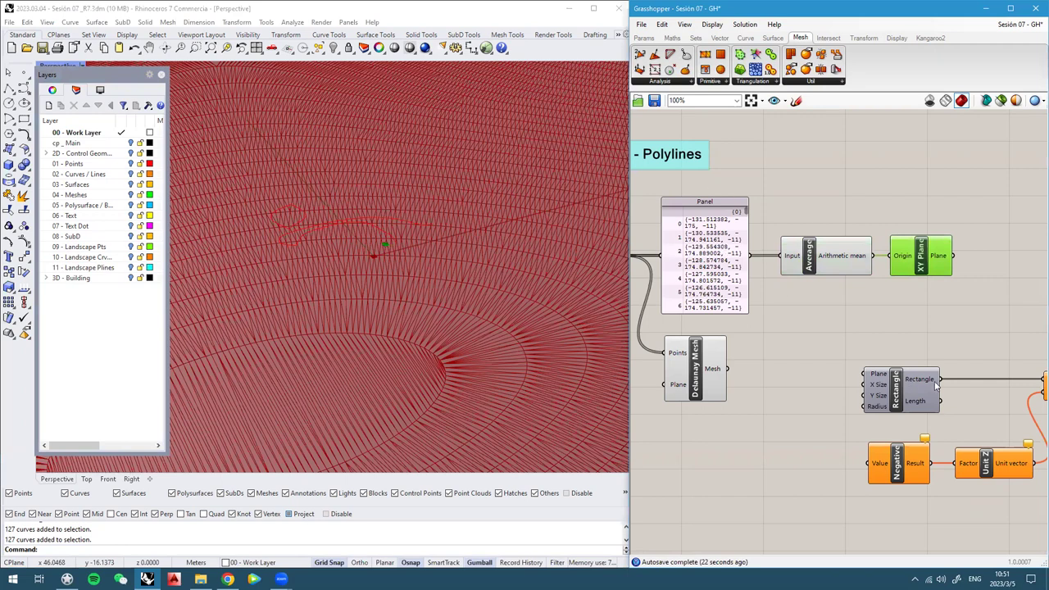
{"action": "right_click_drag", "start_coordinate": [906, 332], "coordinate": [720, 246]}
{"action": "left_click_drag", "start_coordinate": [1029, 414], "coordinate": [903, 174]}
{"action": "scroll", "coordinate": [788, 151], "scroll_direction": "up", "scroll_amount": 2}
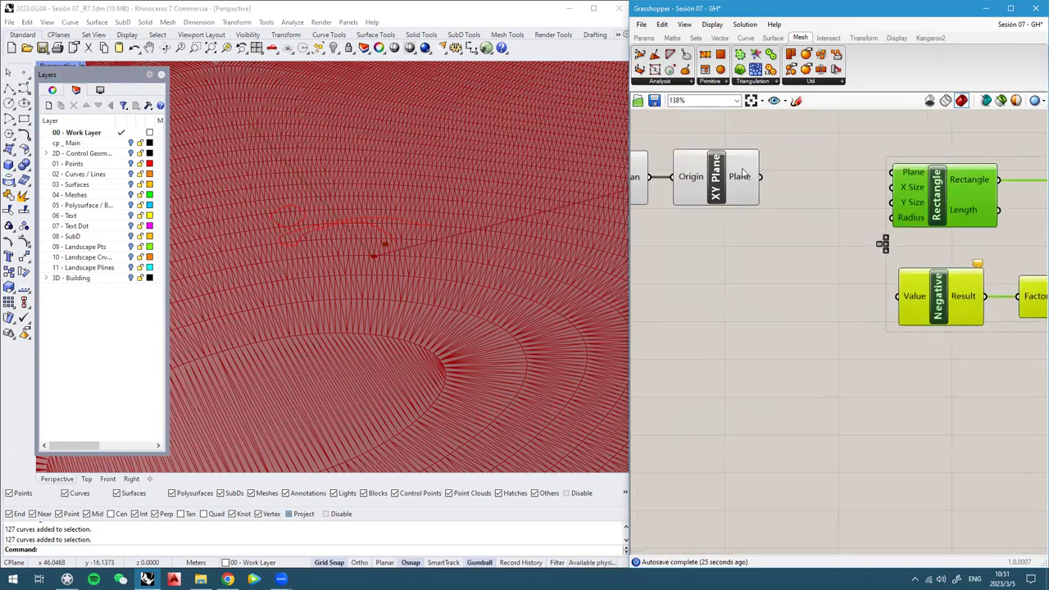
{"action": "left_click_drag", "start_coordinate": [764, 181], "coordinate": [895, 174]}
{"action": "left_click", "coordinate": [774, 241]}
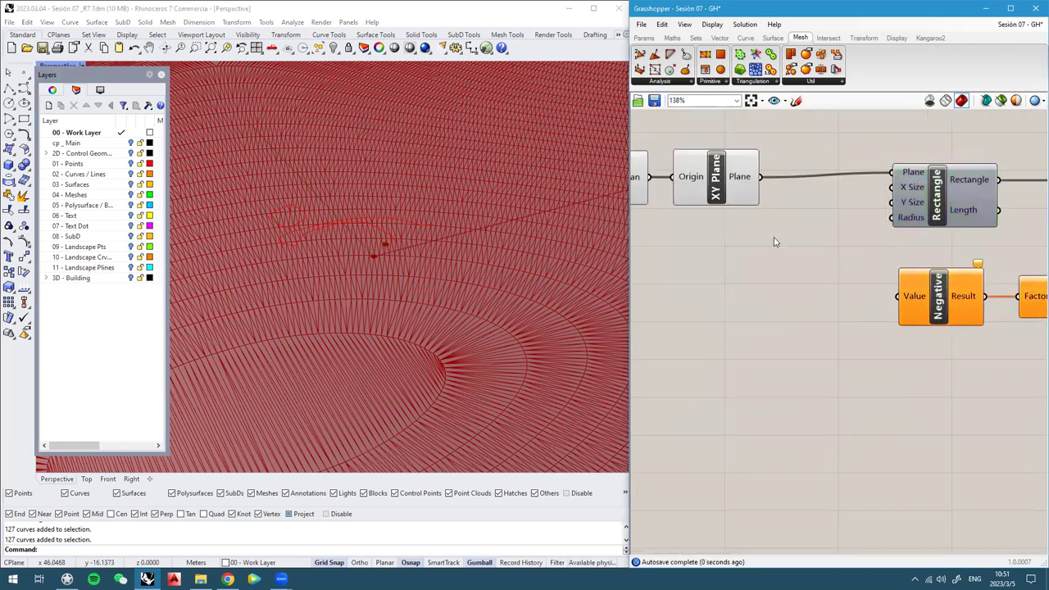
{"action": "left_click_drag", "start_coordinate": [954, 200], "coordinate": [920, 205]}
{"action": "right_click_drag", "start_coordinate": [785, 254], "coordinate": [825, 260]}
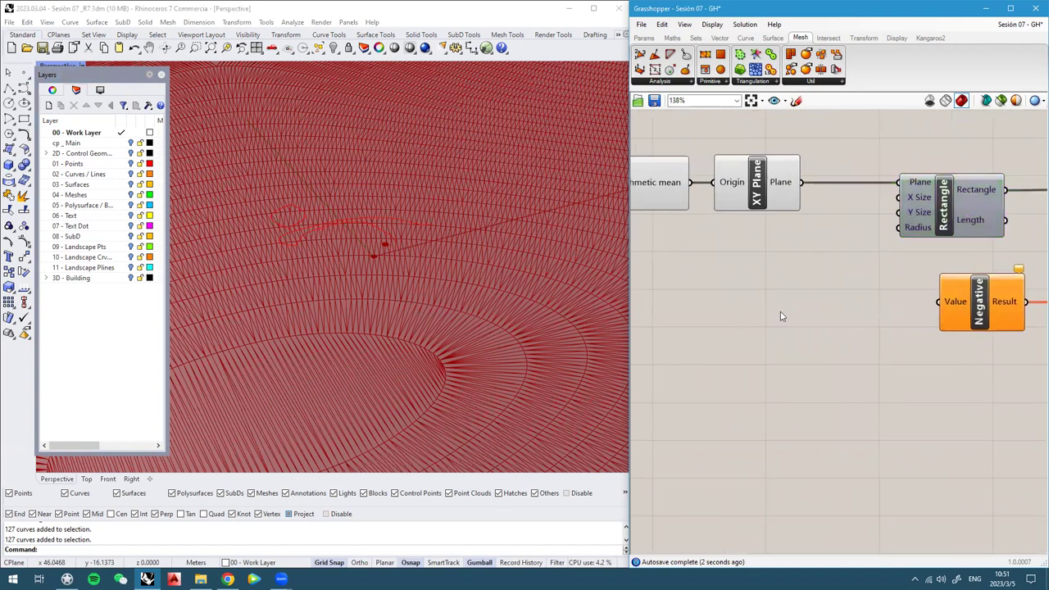
Add a Construct Domain component to the canvas below the XY Plane
{"action": "double_click", "coordinate": [781, 312]}
{"action": "type", "text": "cons"}
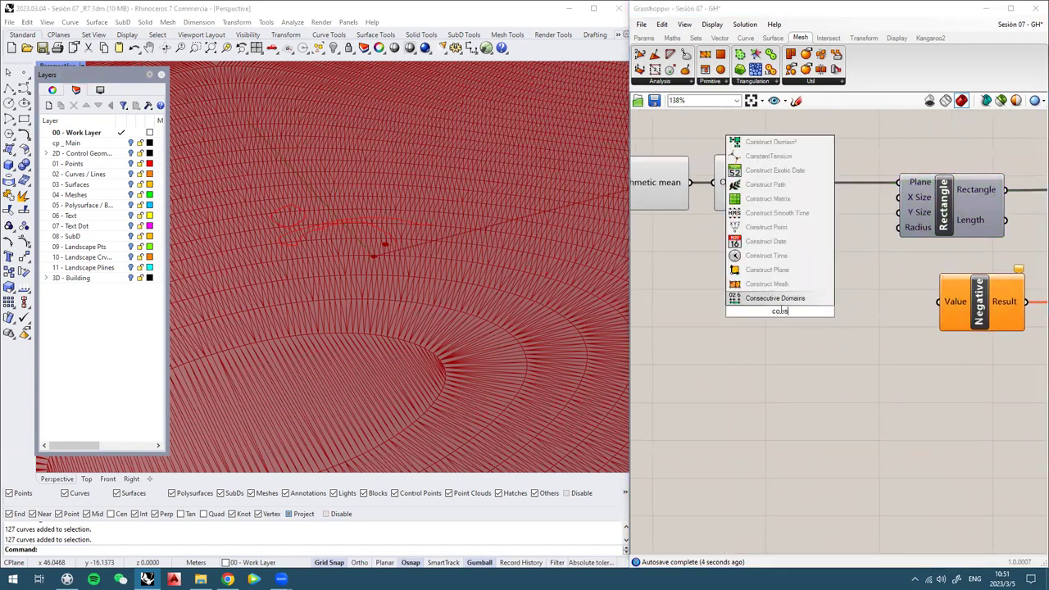
{"action": "type", "text": "tru"}
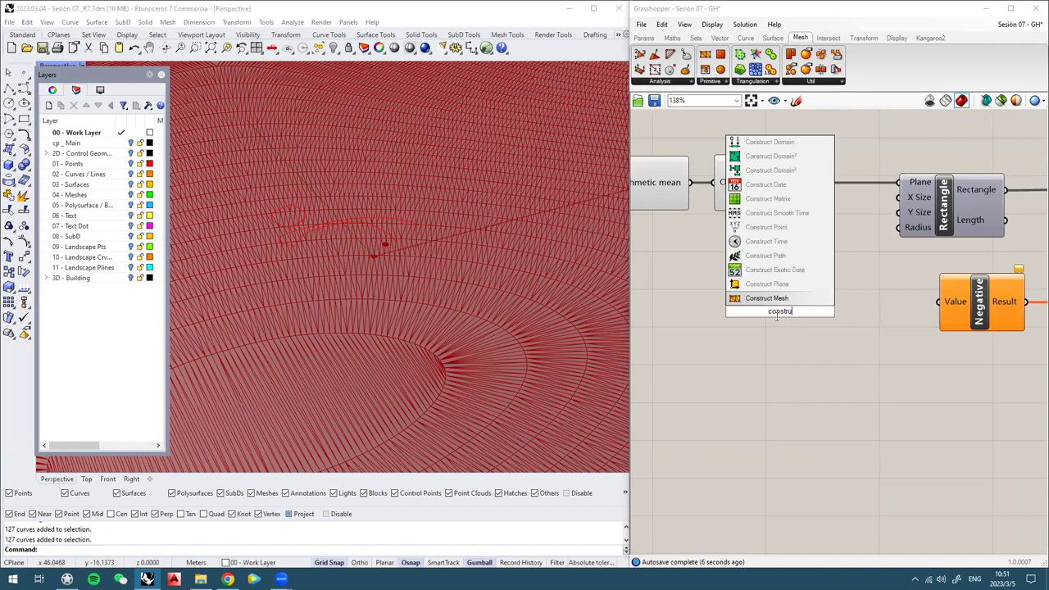
{"action": "key", "text": "BackSpace"}
{"action": "key", "text": "BackSpace"}
{"action": "key", "text": "BackSpace"}
{"action": "key", "text": "BackSpace"}
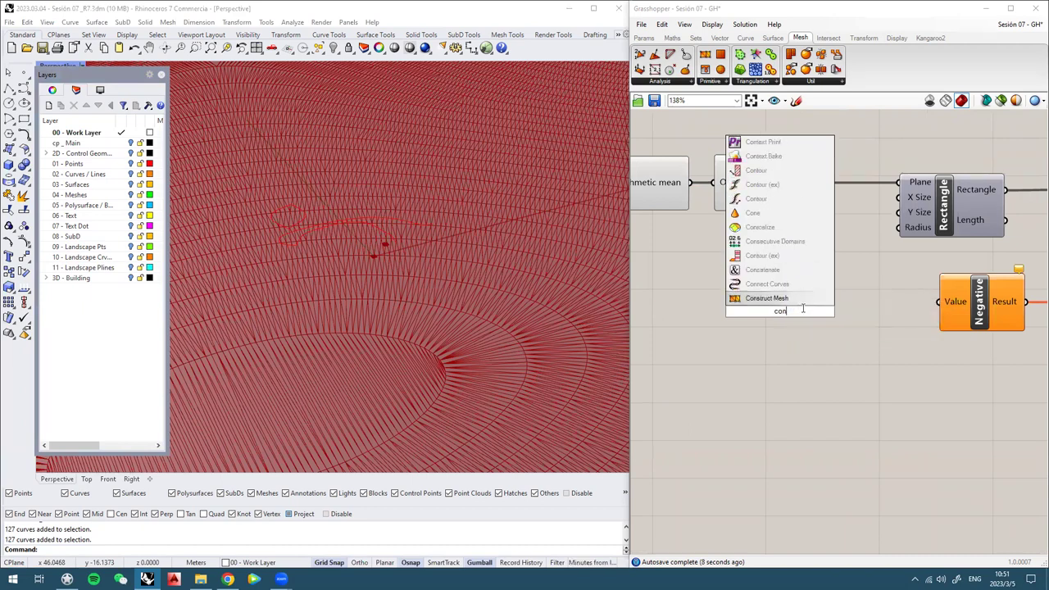
{"action": "type", "text": "struc"}
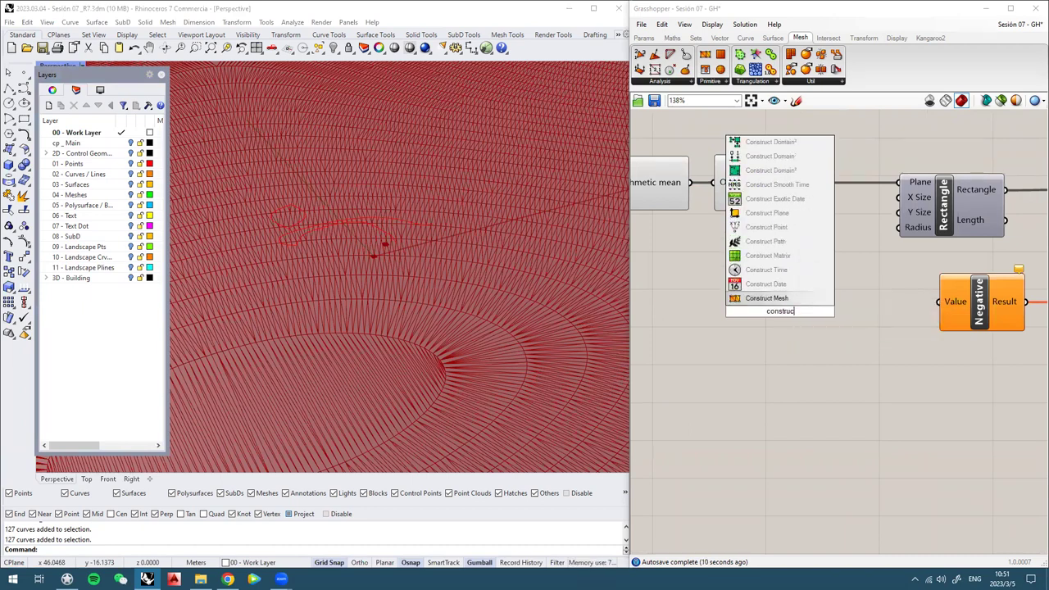
{"action": "type", "text": "t domiuna"}
{"action": "key", "text": "BackSpace"}
{"action": "key", "text": "BackSpace"}
{"action": "key", "text": "BackSpace"}
{"action": "key", "text": "BackSpace"}
{"action": "type", "text": "ain"}
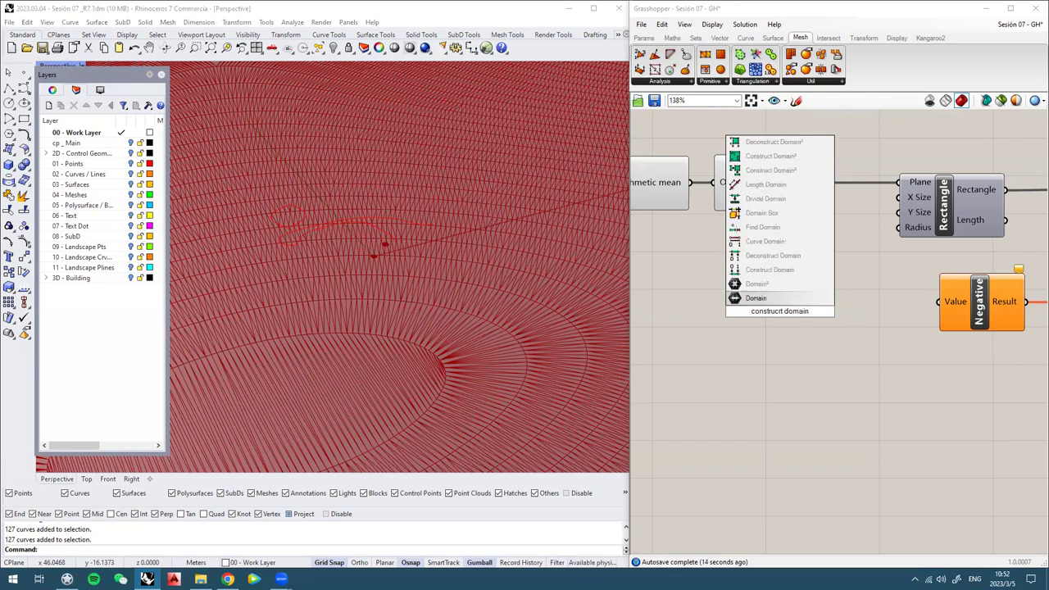
{"action": "left_click", "coordinate": [768, 268]}
Rename the Construct Domain component X, place a duplicate directly below it and rename the copy Y
{"action": "right_click", "coordinate": [792, 301]}
{"action": "left_click_drag", "start_coordinate": [868, 307], "coordinate": [580, 304]}
{"action": "type", "text": "X"}
{"action": "left_click", "coordinate": [813, 364]}
{"action": "mouse_move", "coordinate": [795, 319]}
{"action": "left_mouse_down"}
{"action": "mouse_move", "coordinate": [768, 282]}
{"action": "mouse_move", "coordinate": [780, 280]}
{"action": "mouse_move", "coordinate": [784, 317]}
{"action": "mouse_move", "coordinate": [779, 311]}
{"action": "left_mouse_up"}
{"action": "right_click", "coordinate": [779, 311]}
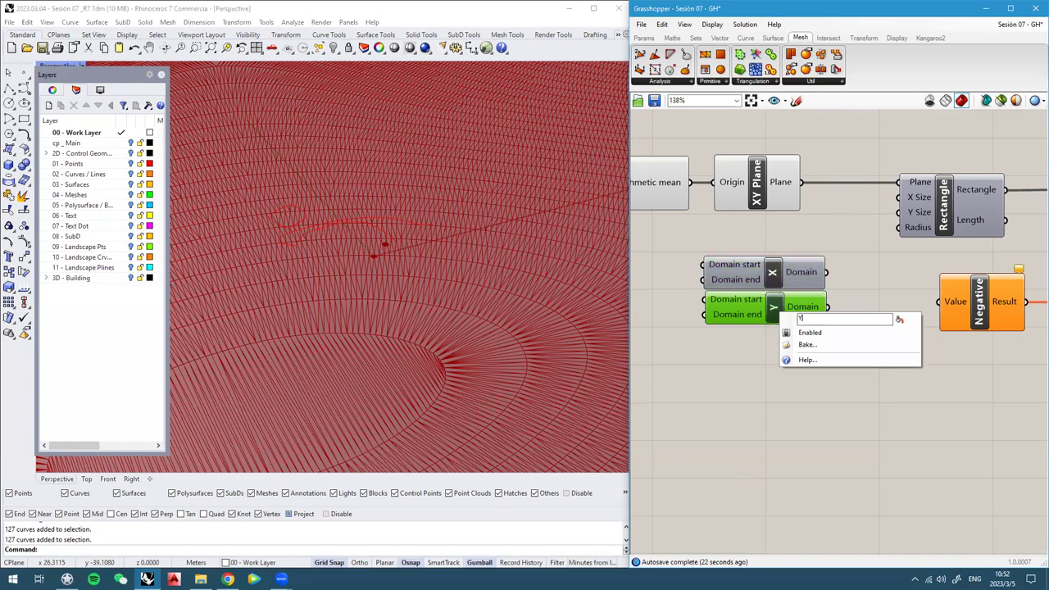
{"action": "type", "text": "Y"}
{"action": "key", "text": "Return"}
{"action": "scroll", "coordinate": [778, 288], "scroll_direction": "up", "scroll_amount": 4}
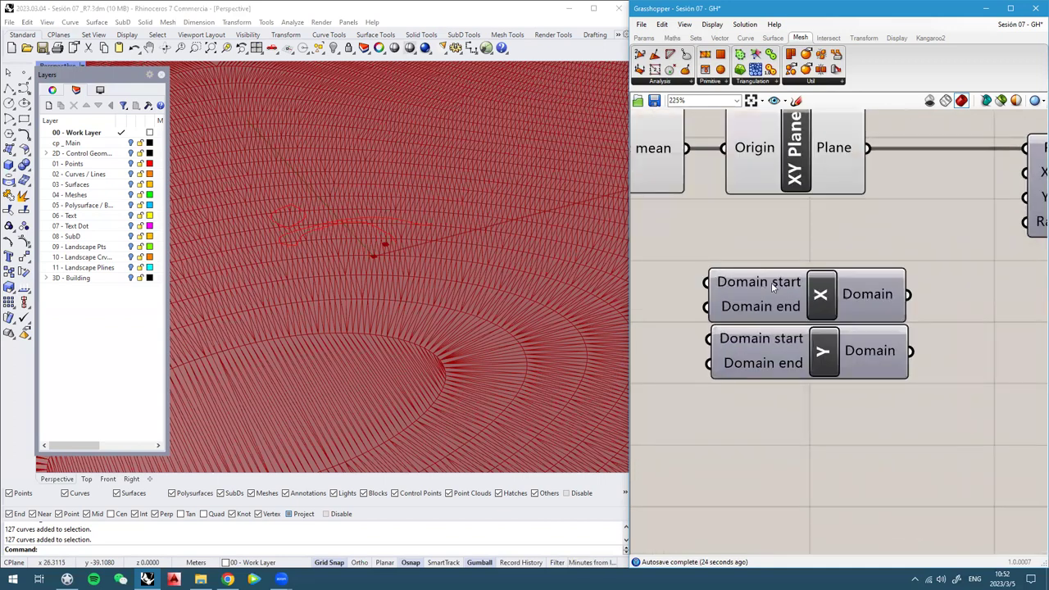
Give the Domain start inputs of both the X and Y domain components the expression -x
{"action": "right_click", "coordinate": [771, 282]}
{"action": "mouse_move", "coordinate": [812, 379]}
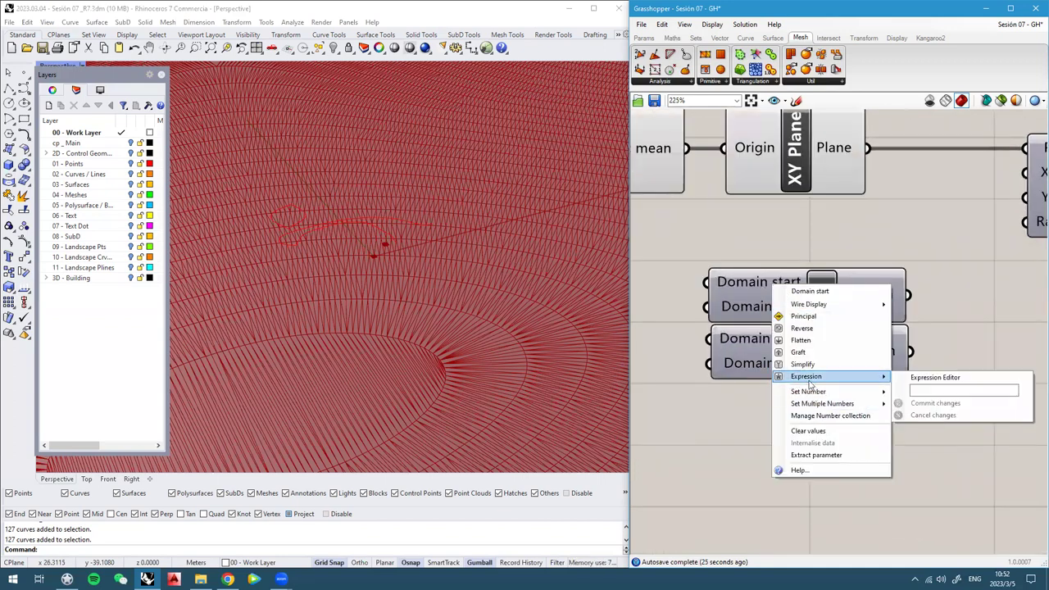
{"action": "left_click", "coordinate": [966, 390]}
{"action": "type", "text": "-x"}
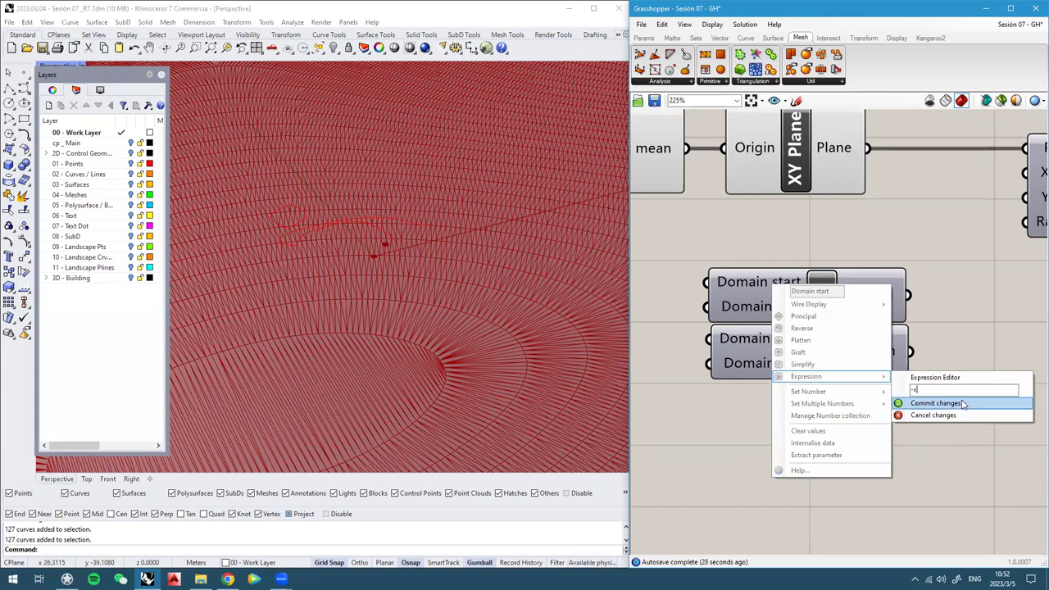
{"action": "left_click", "coordinate": [963, 403]}
{"action": "right_click", "coordinate": [754, 345]}
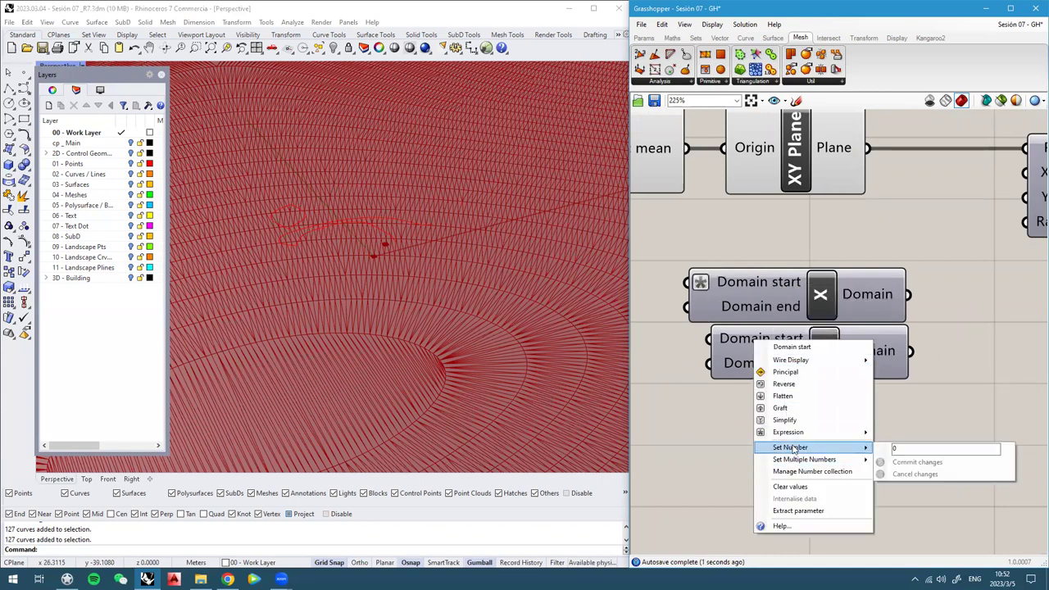
{"action": "mouse_move", "coordinate": [799, 432]}
{"action": "left_click", "coordinate": [923, 445]}
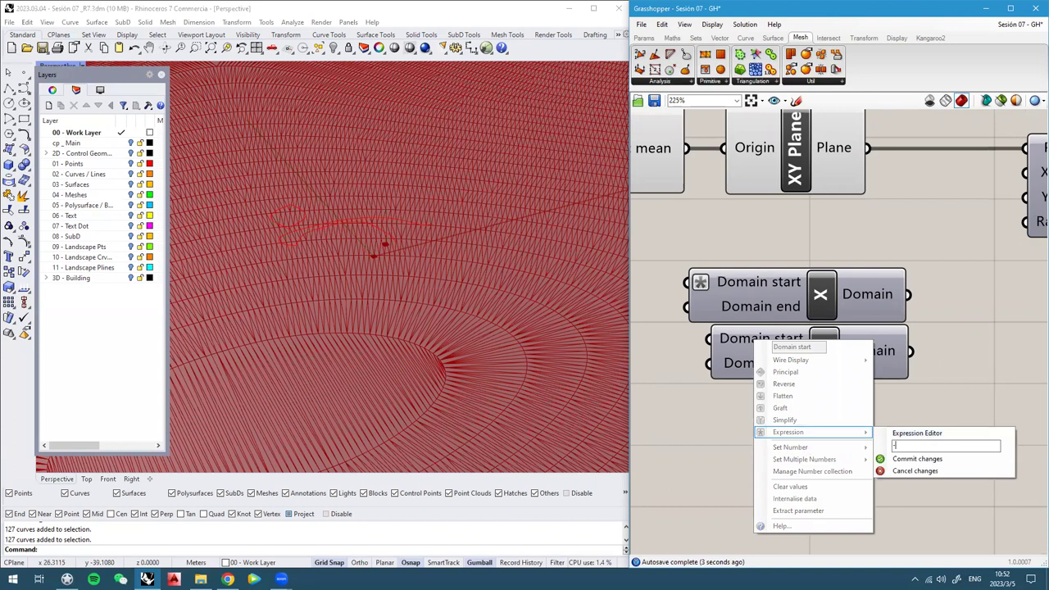
{"action": "type", "text": "-x"}
{"action": "left_click", "coordinate": [918, 459]}
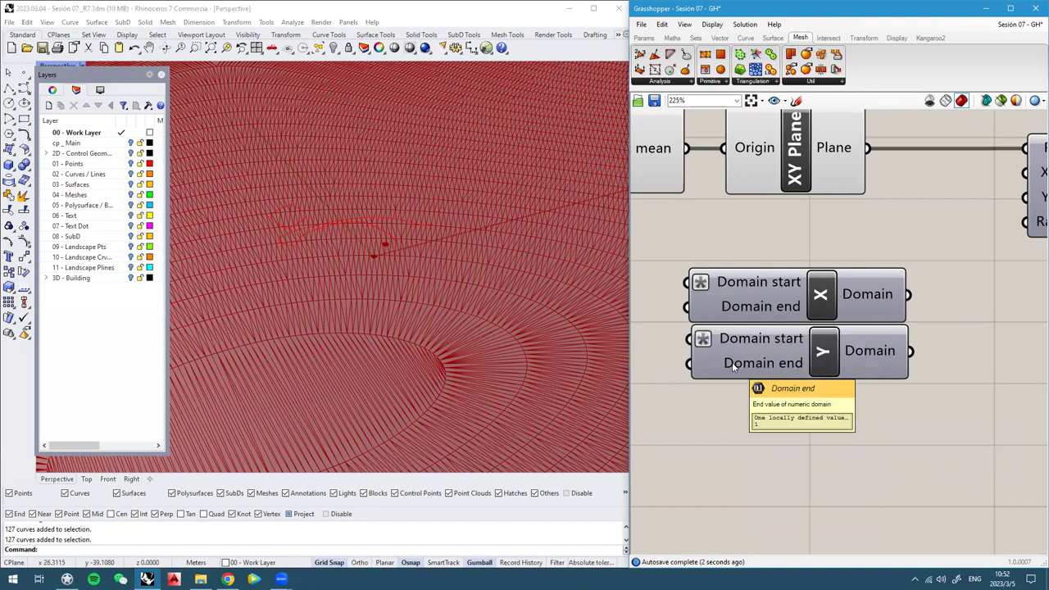
Move the X and Y domain components beside the land dimension sliders and set the X _ Land Dim slider to 300
{"action": "left_click_drag", "start_coordinate": [873, 431], "coordinate": [910, 283]}
{"action": "scroll", "coordinate": [898, 273], "scroll_direction": "down", "scroll_amount": 5}
{"action": "left_click_drag", "start_coordinate": [815, 323], "coordinate": [817, 325]}
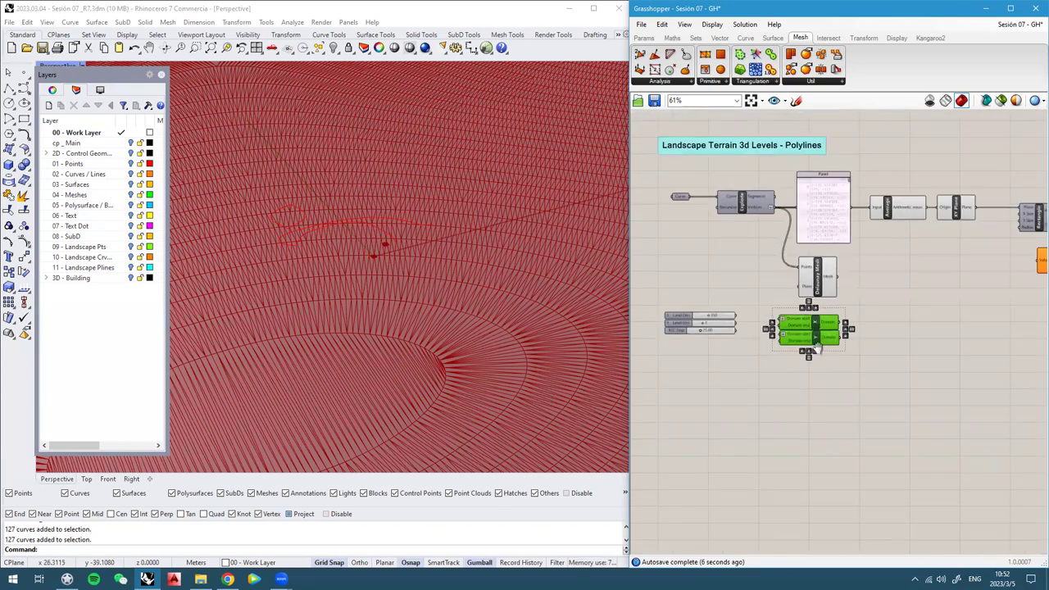
{"action": "scroll", "coordinate": [816, 348], "scroll_direction": "up", "scroll_amount": 5}
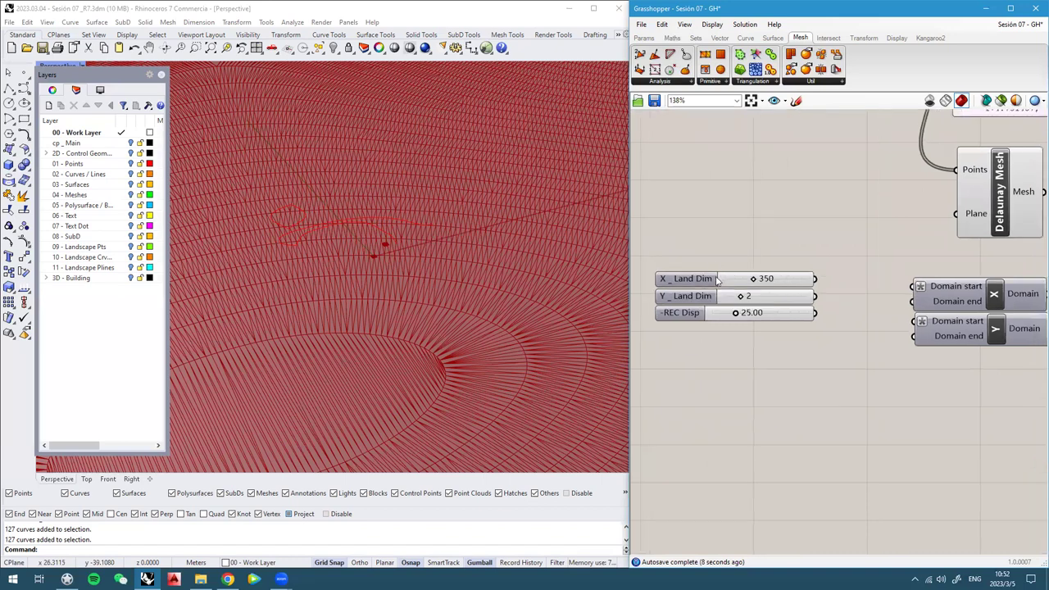
{"action": "scroll", "coordinate": [718, 280], "scroll_direction": "up", "scroll_amount": 1}
{"action": "double_click", "coordinate": [761, 278]}
{"action": "type", "text": "3"}
{"action": "left_click", "coordinate": [815, 278]}
{"action": "left_click", "coordinate": [827, 449]}
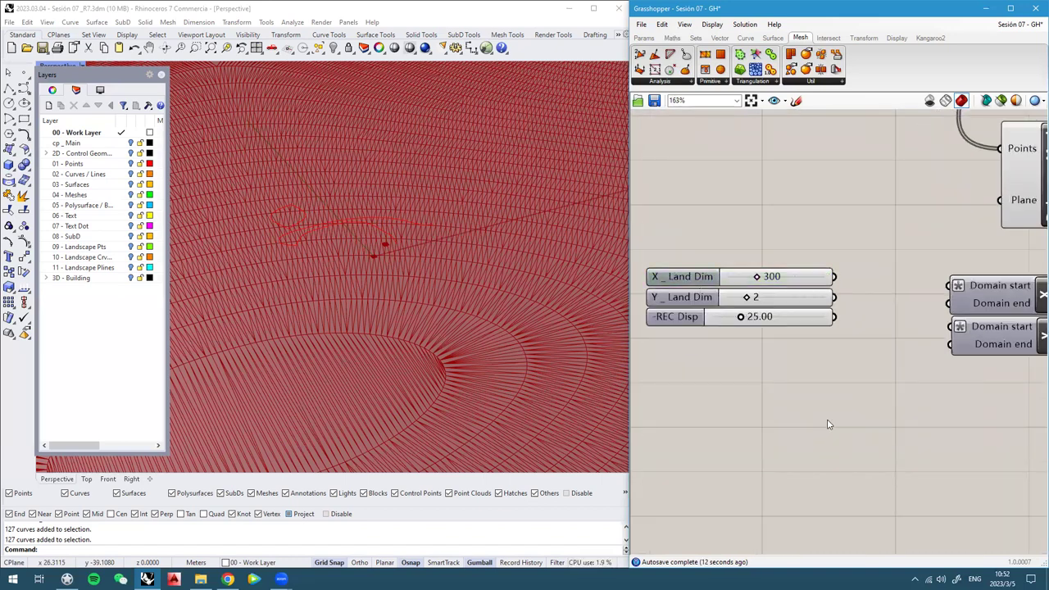
Add a Division component with X _ Land Dim as A and Y _ Land Dim as B, feeding its result into the X domain's start
{"action": "right_click_drag", "start_coordinate": [757, 253], "coordinate": [725, 248]}
{"action": "scroll", "coordinate": [854, 312], "scroll_direction": "down", "scroll_amount": 1}
{"action": "right_click_drag", "start_coordinate": [855, 311], "coordinate": [784, 317]}
{"action": "type", "text": "/"}
{"action": "key", "text": "Return"}
{"action": "left_click_drag", "start_coordinate": [915, 385], "coordinate": [908, 298]}
{"action": "left_click_drag", "start_coordinate": [920, 297], "coordinate": [981, 298]}
{"action": "left_click", "coordinate": [865, 423]}
{"action": "left_click_drag", "start_coordinate": [749, 303], "coordinate": [754, 331]}
{"action": "scroll", "coordinate": [748, 277], "scroll_direction": "up", "scroll_amount": 2}
{"action": "left_click_drag", "start_coordinate": [817, 343], "coordinate": [886, 294]}
Connect the Division result to the X domain's end and to both the start and end of the Y domain
{"action": "scroll", "coordinate": [858, 310], "scroll_direction": "up", "scroll_amount": 1}
{"action": "right_click_drag", "start_coordinate": [923, 287], "coordinate": [871, 286]}
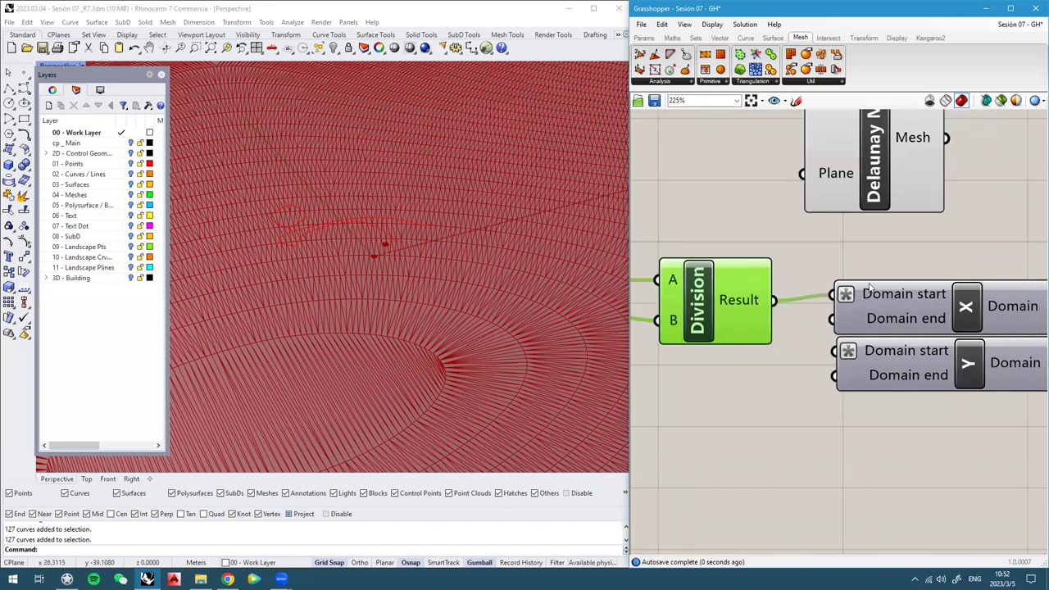
{"action": "left_click_drag", "start_coordinate": [775, 302], "coordinate": [832, 319]}
{"action": "scroll", "coordinate": [884, 330], "scroll_direction": "down", "scroll_amount": 3}
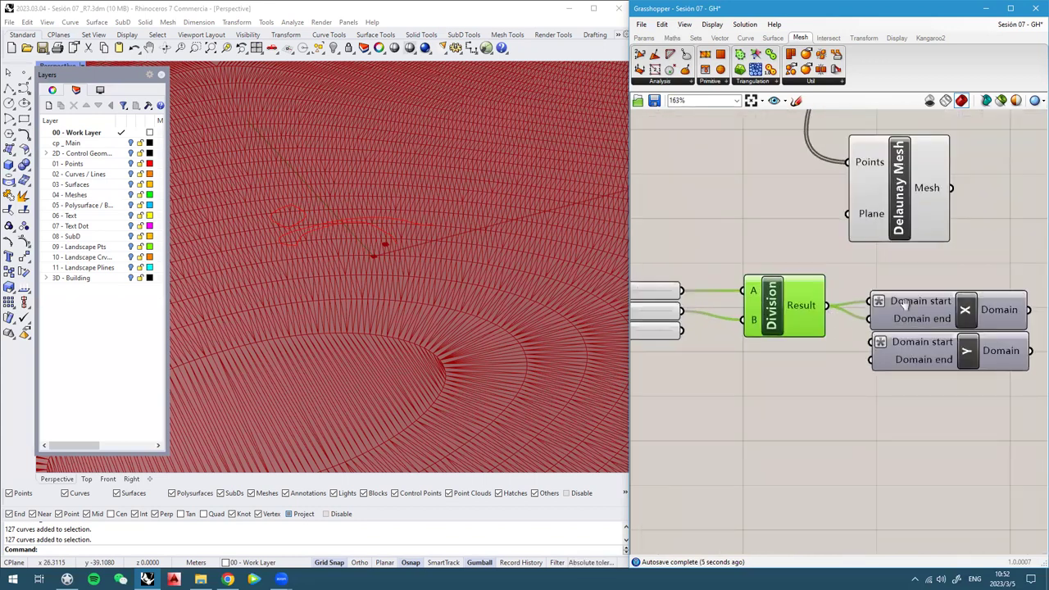
{"action": "right_click_drag", "start_coordinate": [905, 304], "coordinate": [972, 275]}
{"action": "left_click_drag", "start_coordinate": [894, 277], "coordinate": [936, 315]}
{"action": "left_click_drag", "start_coordinate": [894, 277], "coordinate": [940, 330]}
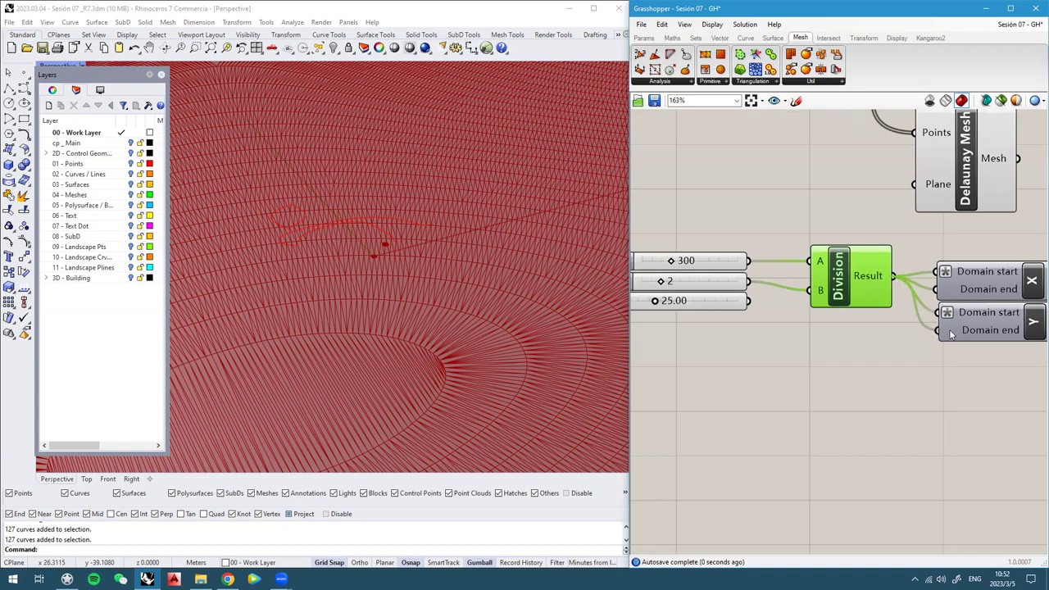
Move the X and Y domain components next to the Rectangle and connect them to its X Size and Y Size inputs
{"action": "right_click_drag", "start_coordinate": [1035, 378], "coordinate": [724, 405]}
{"action": "left_click_drag", "start_coordinate": [728, 410], "coordinate": [705, 307]}
{"action": "scroll", "coordinate": [730, 323], "scroll_direction": "down", "scroll_amount": 1}
{"action": "scroll", "coordinate": [731, 325], "scroll_direction": "down", "scroll_amount": 6}
{"action": "left_click_drag", "start_coordinate": [723, 324], "coordinate": [781, 304]}
{"action": "scroll", "coordinate": [804, 269], "scroll_direction": "up", "scroll_amount": 4}
{"action": "left_click", "coordinate": [795, 441]}
{"action": "scroll", "coordinate": [800, 290], "scroll_direction": "up", "scroll_amount": 2}
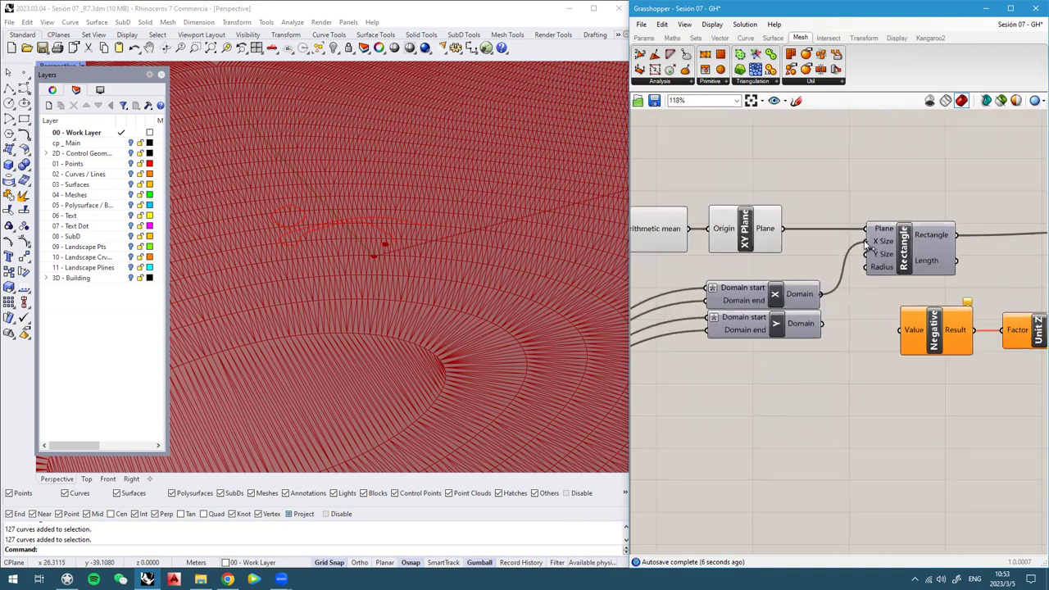
{"action": "right_click_drag", "start_coordinate": [850, 294], "coordinate": [772, 304]}
Enable the Rectangle component's preview and examine how the rectangle fits the whole terrain mesh in Rhino
{"action": "left_click", "coordinate": [825, 265]}
{"action": "middle_click", "coordinate": [825, 265]}
{"action": "left_click", "coordinate": [843, 246]}
{"action": "scroll", "coordinate": [366, 306], "scroll_direction": "down", "scroll_amount": 8}
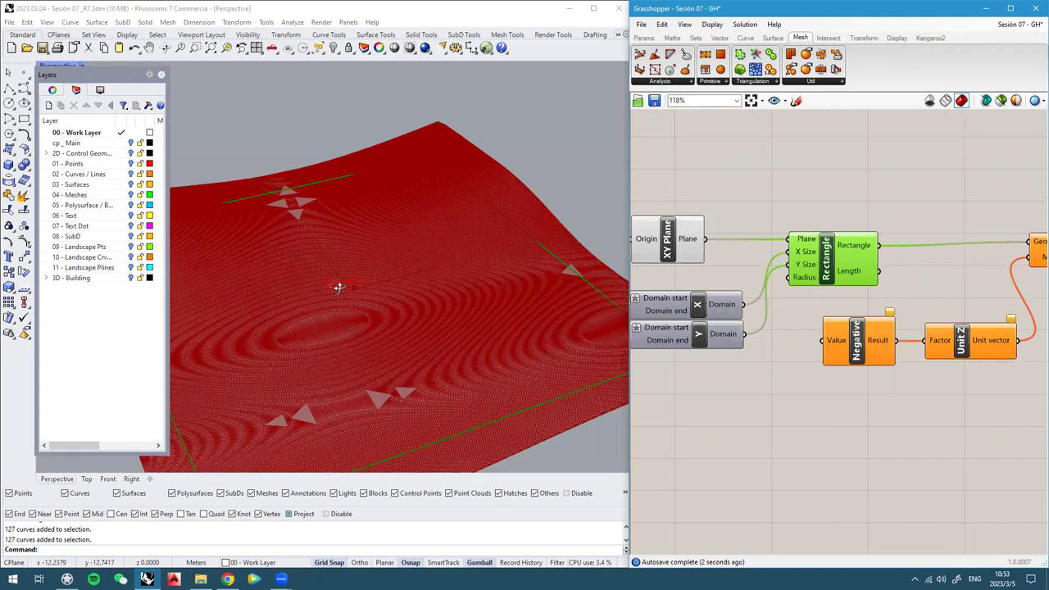
{"action": "scroll", "coordinate": [345, 382], "scroll_direction": "down", "scroll_amount": 3}
{"action": "scroll", "coordinate": [368, 350], "scroll_direction": "up", "scroll_amount": 1}
Straighten the Move component's position and connect the -REC Disp slider to the Negative component's Value input
{"action": "right_click_drag", "start_coordinate": [908, 215], "coordinate": [855, 223]}
{"action": "left_click_drag", "start_coordinate": [1032, 263], "coordinate": [1031, 267]}
{"action": "left_click", "coordinate": [894, 360]}
{"action": "left_click", "coordinate": [792, 361]}
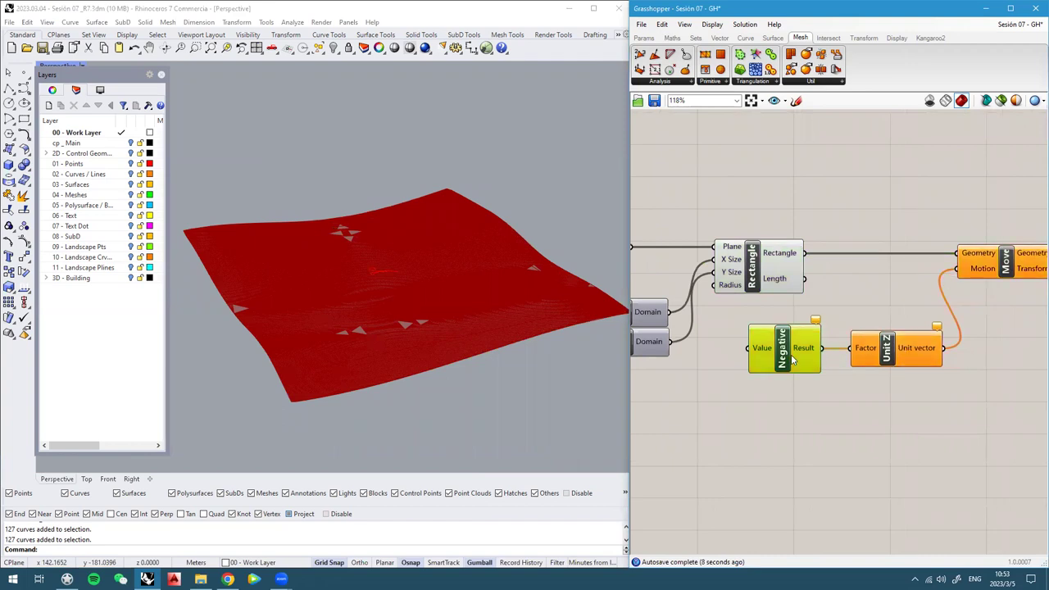
{"action": "right_click_drag", "start_coordinate": [774, 353], "coordinate": [1037, 279]}
{"action": "scroll", "coordinate": [1037, 280], "scroll_direction": "down", "scroll_amount": 3}
{"action": "scroll", "coordinate": [701, 368], "scroll_direction": "up", "scroll_amount": 3}
{"action": "right_click_drag", "start_coordinate": [794, 364], "coordinate": [747, 399]}
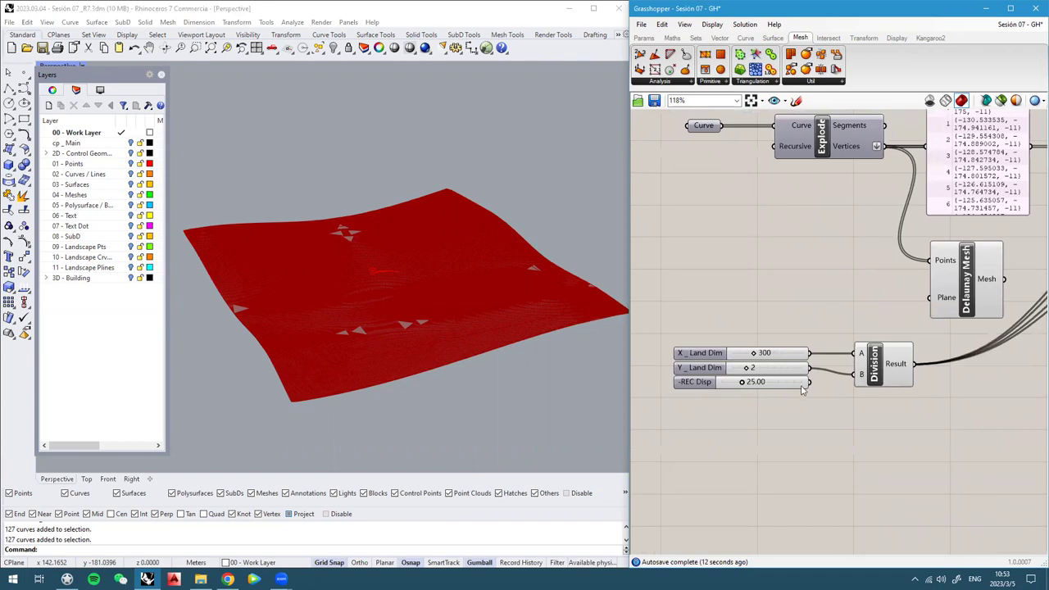
{"action": "scroll", "coordinate": [804, 391], "scroll_direction": "down", "scroll_amount": 3}
{"action": "left_click_drag", "start_coordinate": [810, 383], "coordinate": [943, 316]}
{"action": "scroll", "coordinate": [975, 367], "scroll_direction": "up", "scroll_amount": 4}
{"action": "scroll", "coordinate": [803, 354], "scroll_direction": "down", "scroll_amount": 5}
{"action": "scroll", "coordinate": [854, 358], "scroll_direction": "up", "scroll_amount": 3}
{"action": "scroll", "coordinate": [764, 334], "scroll_direction": "down", "scroll_amount": 5}
{"action": "scroll", "coordinate": [918, 310], "scroll_direction": "up", "scroll_amount": 5}
Hide the previews of the Rectangle and Move components and show the preview of the final Surface parameter
{"action": "right_click_drag", "start_coordinate": [364, 327], "coordinate": [403, 295]}
{"action": "right_click_drag", "start_coordinate": [931, 268], "coordinate": [760, 276]}
{"action": "left_click", "coordinate": [795, 254]}
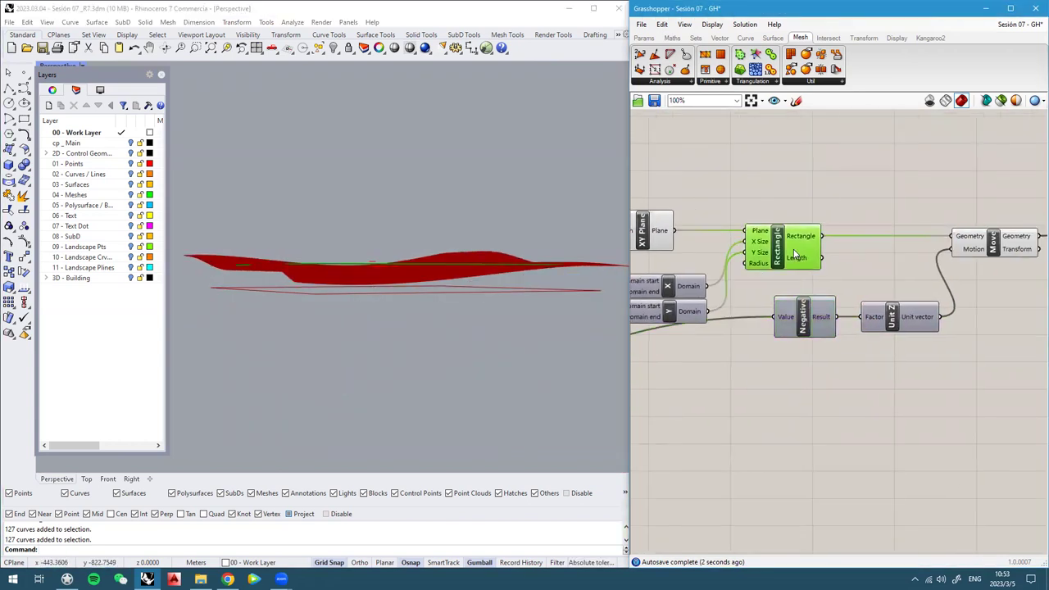
{"action": "middle_click", "coordinate": [771, 250]}
{"action": "left_click", "coordinate": [803, 216]}
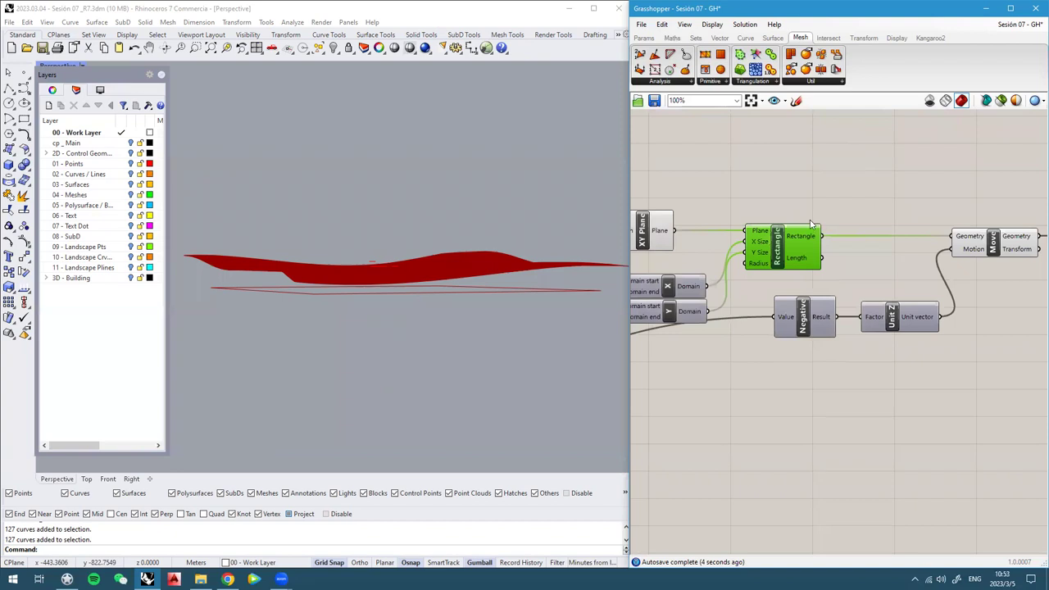
{"action": "right_click_drag", "start_coordinate": [942, 251], "coordinate": [824, 252]}
{"action": "middle_click", "coordinate": [868, 244]}
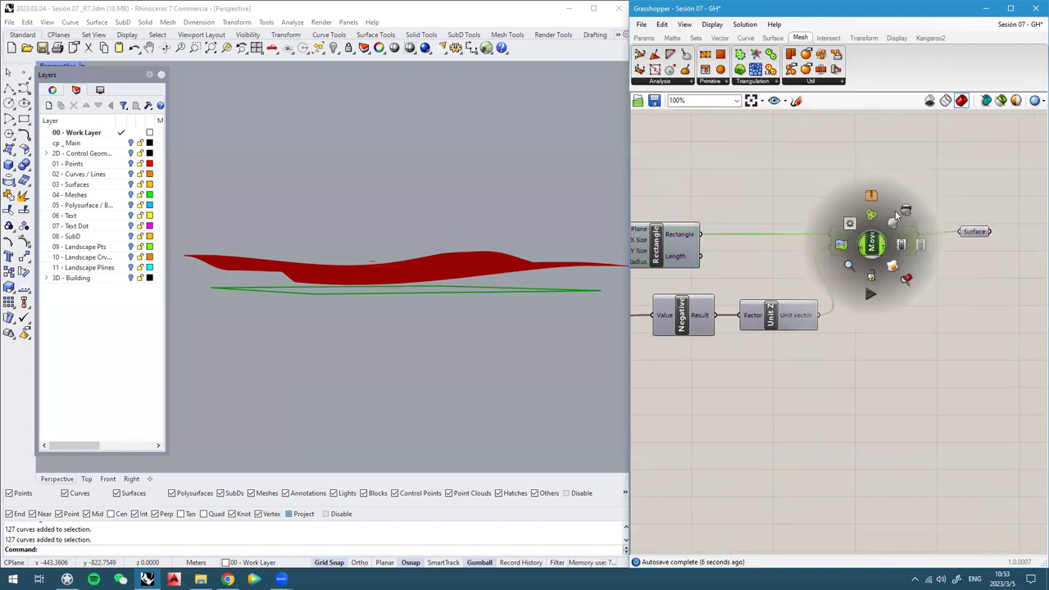
{"action": "left_click", "coordinate": [905, 210]}
{"action": "left_click", "coordinate": [973, 234]}
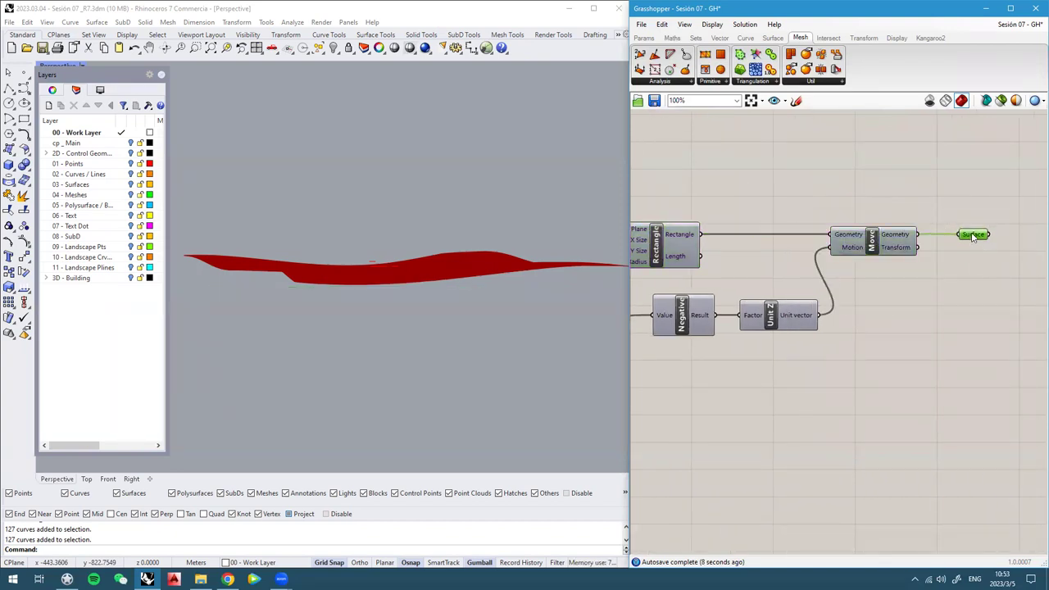
{"action": "middle_click", "coordinate": [973, 236]}
{"action": "left_click", "coordinate": [993, 213]}
{"action": "right_click_drag", "start_coordinate": [426, 272], "coordinate": [435, 299]}
Move the Division component beside the X and Y domain components and turn off its preview
{"action": "right_click_drag", "start_coordinate": [859, 263], "coordinate": [942, 277]}
{"action": "scroll", "coordinate": [934, 286], "scroll_direction": "down", "scroll_amount": 4}
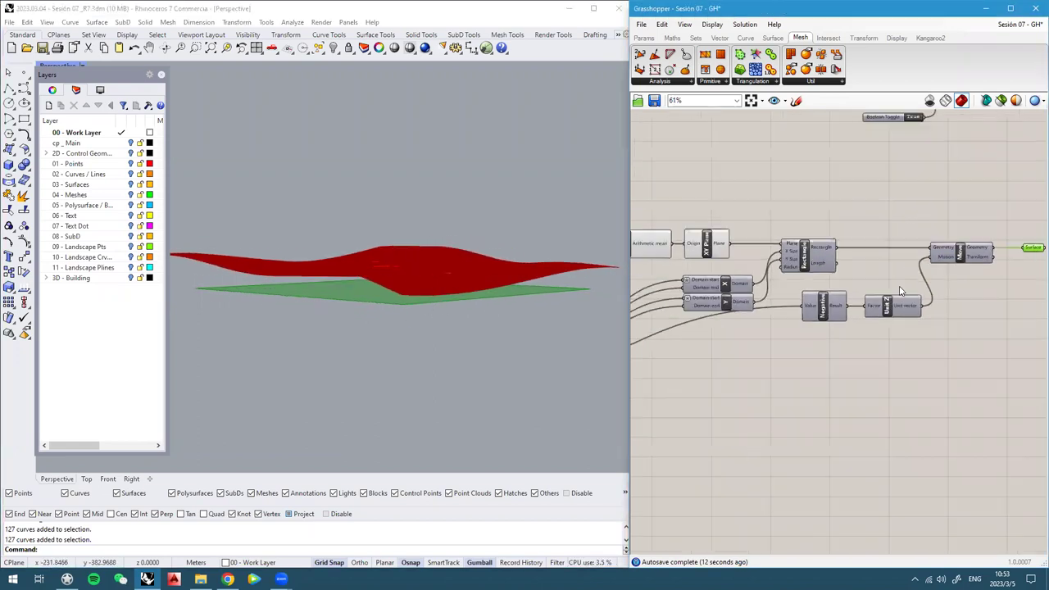
{"action": "right_click_drag", "start_coordinate": [699, 301], "coordinate": [934, 254]}
{"action": "scroll", "coordinate": [910, 263], "scroll_direction": "up", "scroll_amount": 2}
{"action": "scroll", "coordinate": [877, 320], "scroll_direction": "up", "scroll_amount": 2}
{"action": "left_click_drag", "start_coordinate": [801, 310], "coordinate": [877, 226]}
{"action": "scroll", "coordinate": [804, 310], "scroll_direction": "down", "scroll_amount": 2}
{"action": "scroll", "coordinate": [1020, 261], "scroll_direction": "up", "scroll_amount": 2}
{"action": "middle_click", "coordinate": [881, 222]}
{"action": "left_click", "coordinate": [911, 193]}
Hide the previews of the Average and XY Plane components together
{"action": "right_click_drag", "start_coordinate": [885, 246], "coordinate": [831, 354]}
{"action": "left_click_drag", "start_coordinate": [909, 204], "coordinate": [775, 292]}
{"action": "middle_click", "coordinate": [775, 291]}
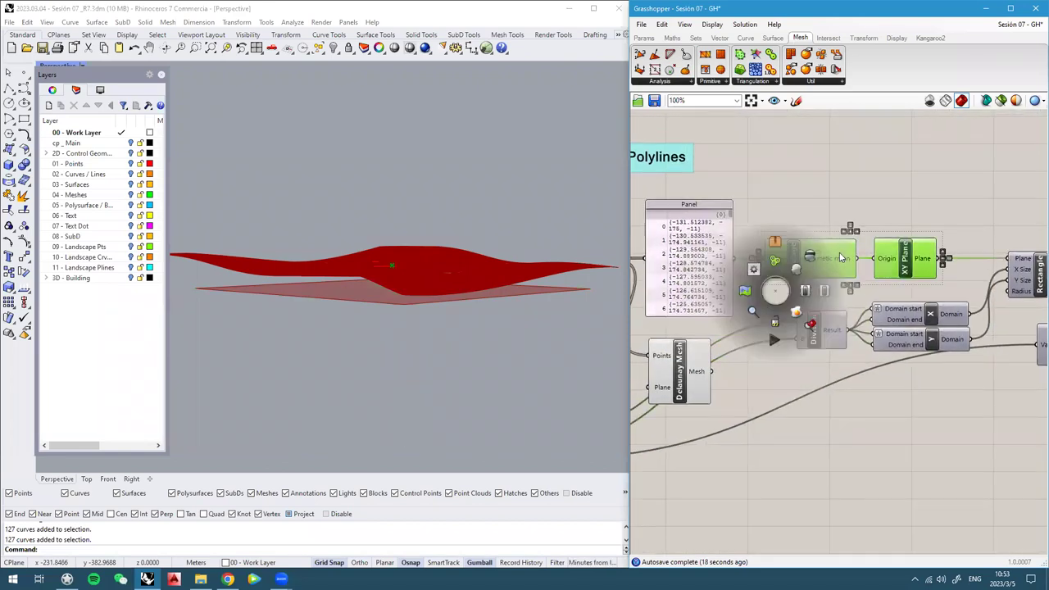
Group the X _ Land Dim, Y _ Land Dim and -REC Disp sliders together
{"action": "right_click_drag", "start_coordinate": [814, 258], "coordinate": [1030, 182]}
{"action": "left_click_drag", "start_coordinate": [763, 421], "coordinate": [705, 314]}
{"action": "right_click", "coordinate": [705, 315]}
{"action": "left_click", "coordinate": [731, 399]}
{"action": "right_click_drag", "start_coordinate": [763, 318], "coordinate": [908, 243]}
{"action": "scroll", "coordinate": [803, 275], "scroll_direction": "up", "scroll_amount": 2}
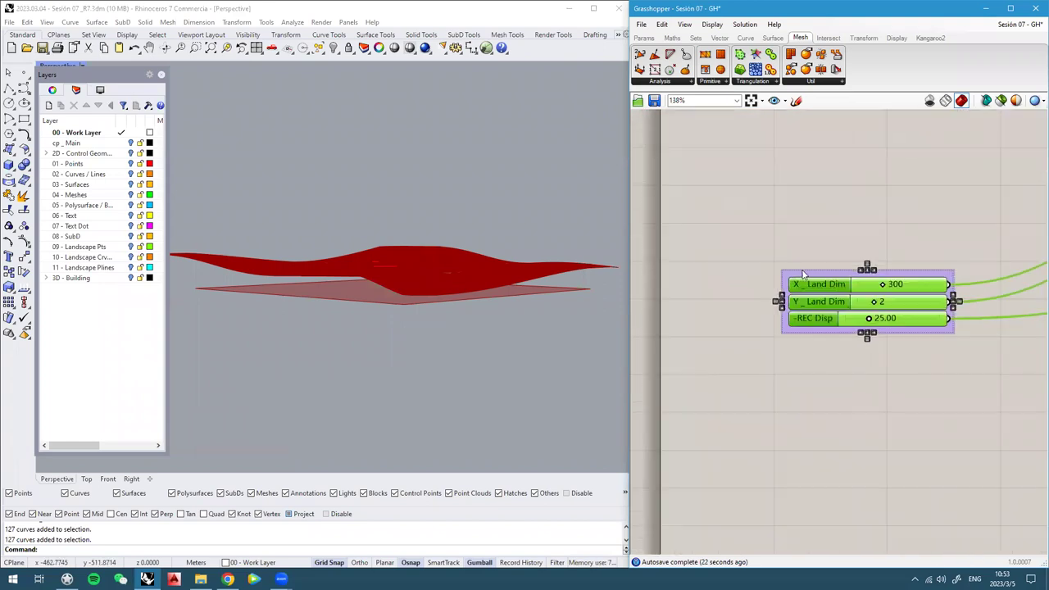
Name the slider group "00 - Main Control"
{"action": "right_click", "coordinate": [810, 281]}
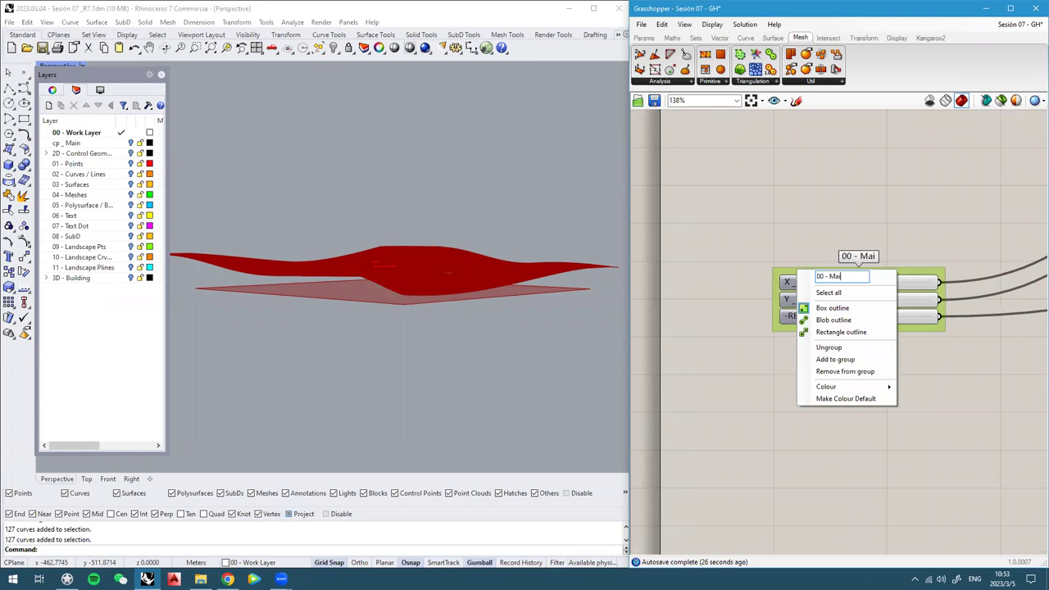
{"action": "key", "text": "Return"}
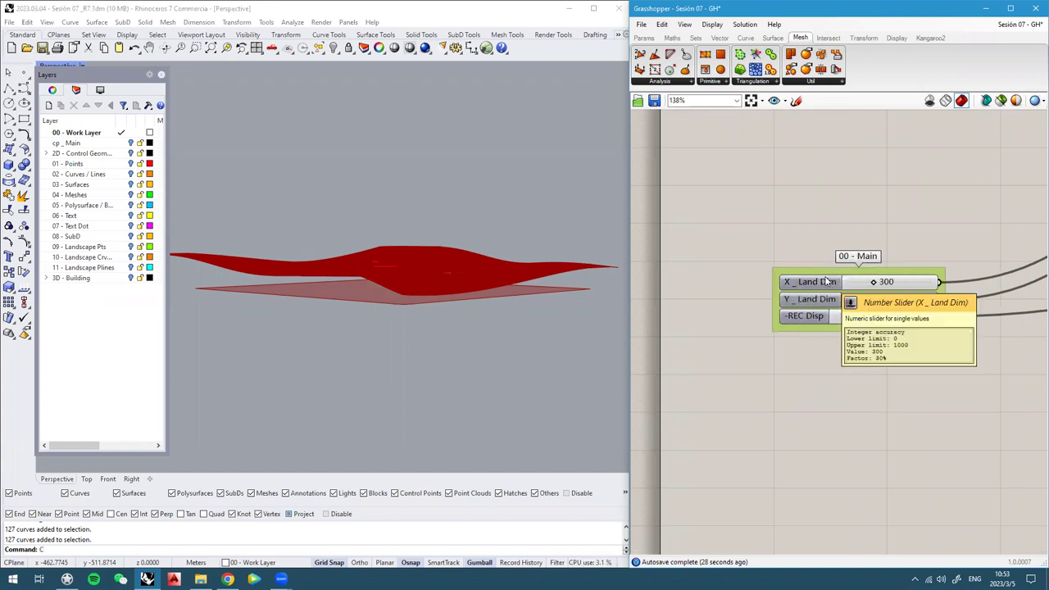
{"action": "type", "text": "C"}
{"action": "right_click", "coordinate": [852, 279]}
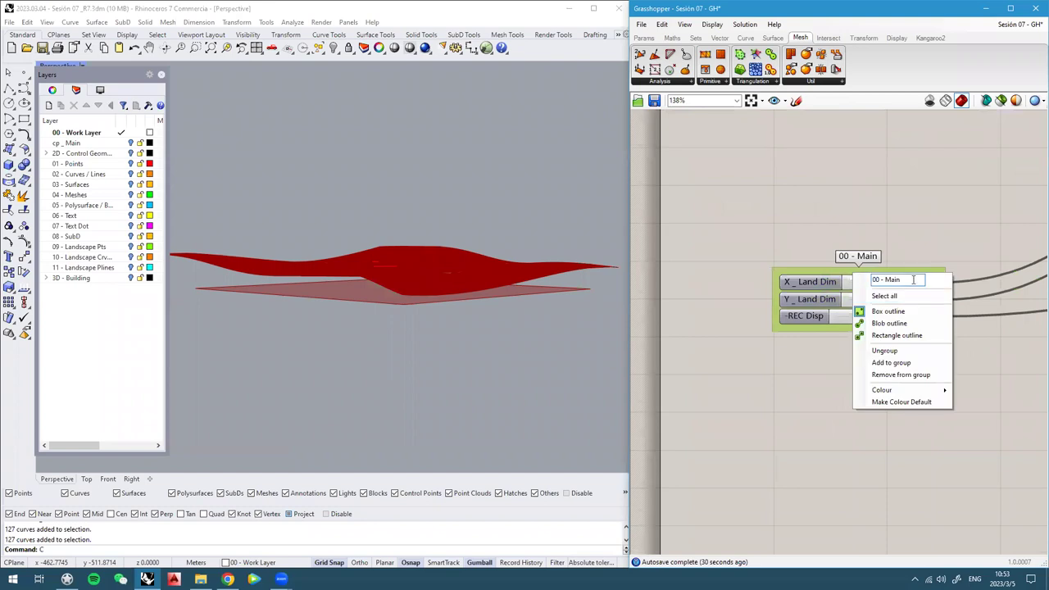
{"action": "type", "text": "Contor"}
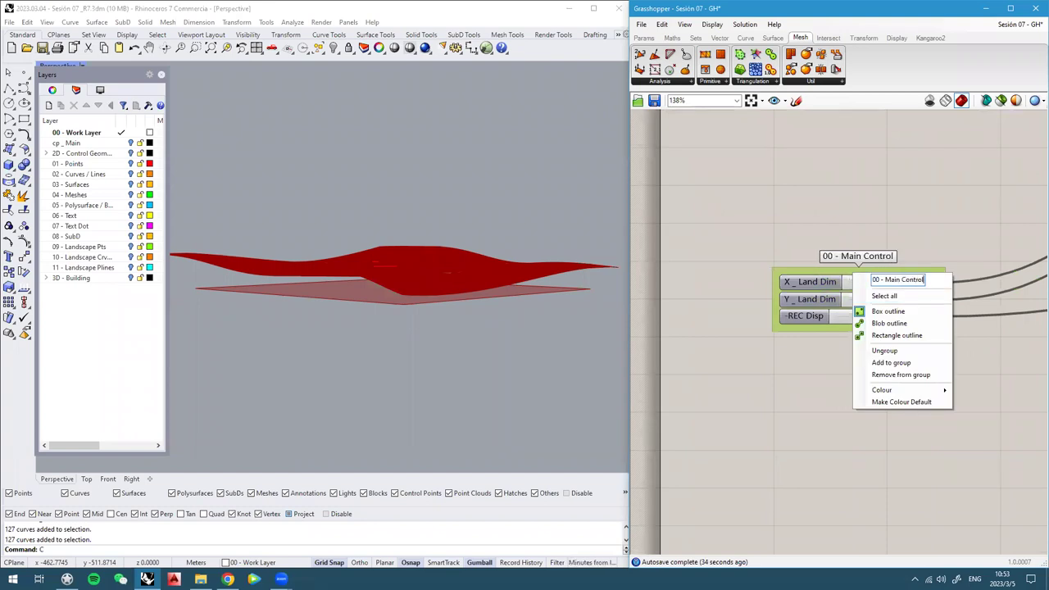
Colour the 00 - Main Control group pure red (R 255, G 0, B 0) at full opacity
{"action": "mouse_move", "coordinate": [901, 391]}
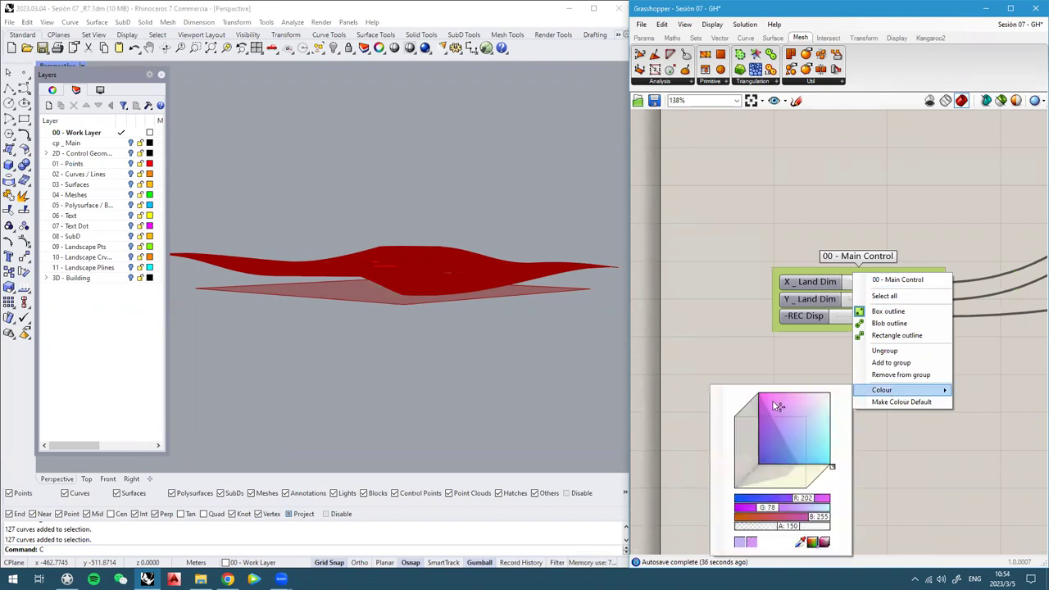
{"action": "left_click_drag", "start_coordinate": [833, 522], "coordinate": [681, 528]}
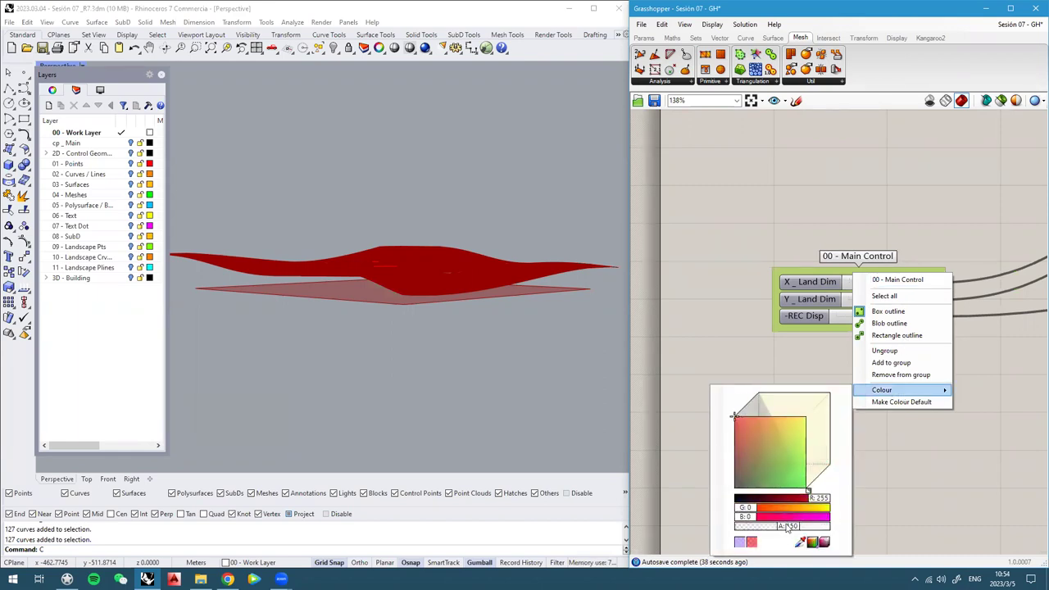
{"action": "left_click_drag", "start_coordinate": [787, 527], "coordinate": [836, 527]}
{"action": "left_click", "coordinate": [995, 476]}
{"action": "right_click_drag", "start_coordinate": [995, 476], "coordinate": [957, 513]}
{"action": "scroll", "coordinate": [732, 309], "scroll_direction": "up", "scroll_amount": 2}
{"action": "left_click_drag", "start_coordinate": [748, 314], "coordinate": [748, 308]}
{"action": "left_click", "coordinate": [780, 258]}
{"action": "right_click_drag", "start_coordinate": [513, 297], "coordinate": [523, 318]}
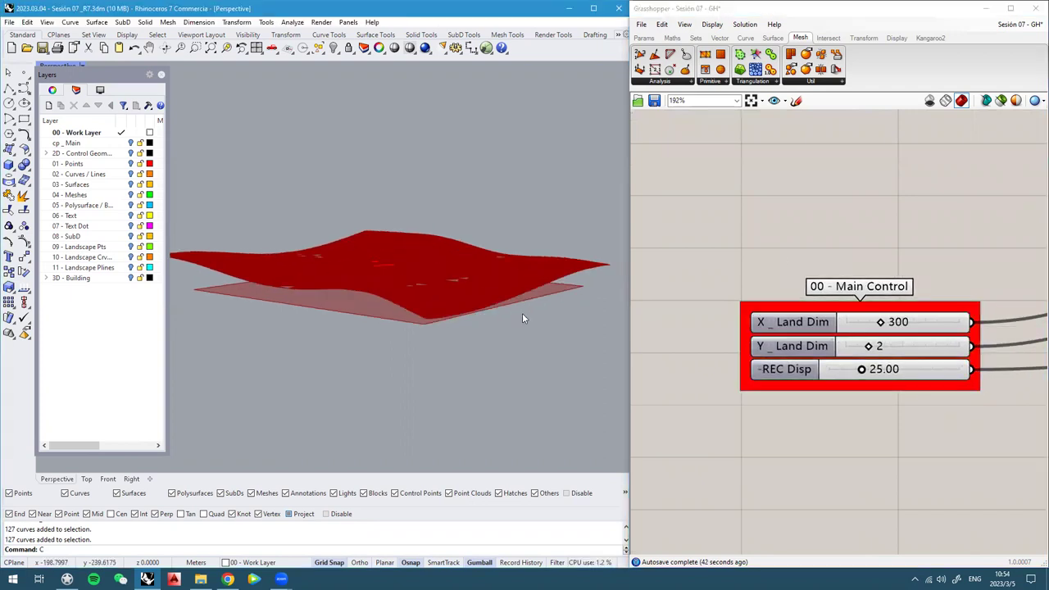
Move the Delaunay Mesh component further down, clear of the base rectangle's component chain
{"action": "scroll", "coordinate": [774, 337], "scroll_direction": "down", "scroll_amount": 8}
{"action": "right_click_drag", "start_coordinate": [900, 307], "coordinate": [784, 318]}
{"action": "scroll", "coordinate": [784, 318], "scroll_direction": "up", "scroll_amount": 3}
{"action": "left_click_drag", "start_coordinate": [783, 329], "coordinate": [785, 440]}
{"action": "left_click", "coordinate": [891, 395]}
{"action": "right_click_drag", "start_coordinate": [881, 377], "coordinate": [830, 365]}
Select the Surface parameter after Move and examine the base surface beneath the terrain in the Perspective view
{"action": "scroll", "coordinate": [848, 362], "scroll_direction": "down", "scroll_amount": 2}
{"action": "right_click_drag", "start_coordinate": [918, 357], "coordinate": [794, 348]}
{"action": "scroll", "coordinate": [918, 296], "scroll_direction": "up", "scroll_amount": 1}
{"action": "right_click_drag", "start_coordinate": [1006, 254], "coordinate": [837, 263]}
{"action": "scroll", "coordinate": [865, 265], "scroll_direction": "up", "scroll_amount": 2}
{"action": "left_click", "coordinate": [894, 264]}
{"action": "right_click_drag", "start_coordinate": [491, 267], "coordinate": [449, 272]}
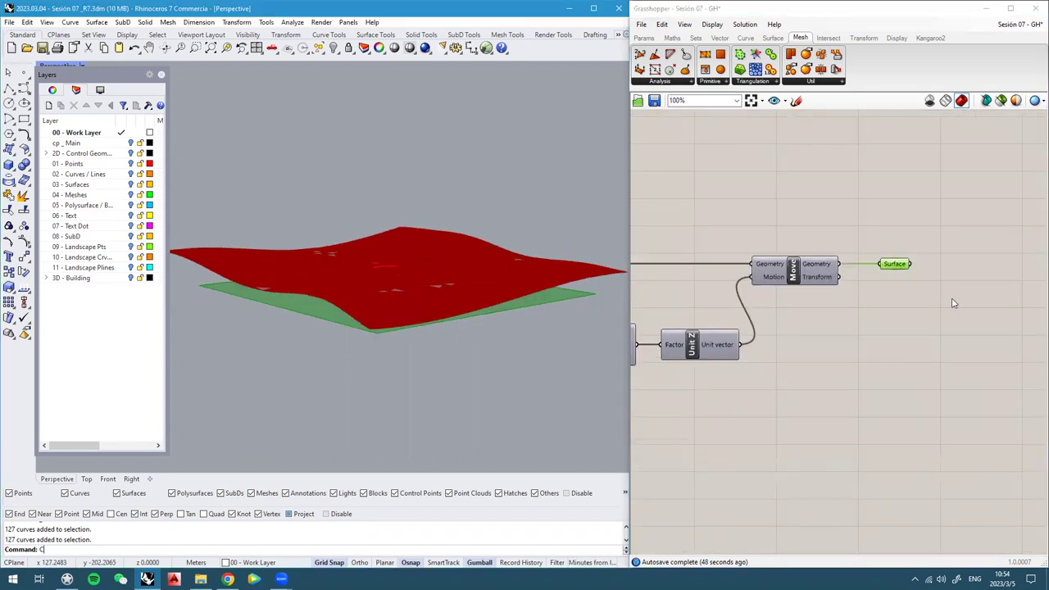
{"action": "right_click_drag", "start_coordinate": [954, 302], "coordinate": [863, 300]}
{"action": "scroll", "coordinate": [863, 300], "scroll_direction": "up", "scroll_amount": 1}
{"action": "right_click_drag", "start_coordinate": [332, 281], "coordinate": [501, 317]}
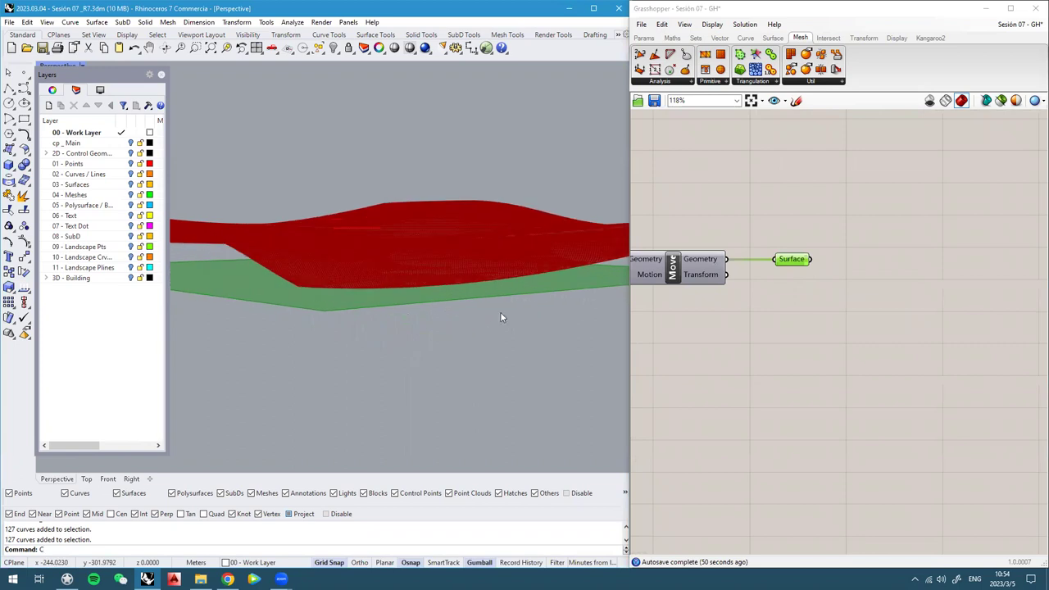
Add a Divide Surface component and connect the final Surface parameter to its Surface input
{"action": "double_click", "coordinate": [784, 310]}
{"action": "type", "text": "divid"}
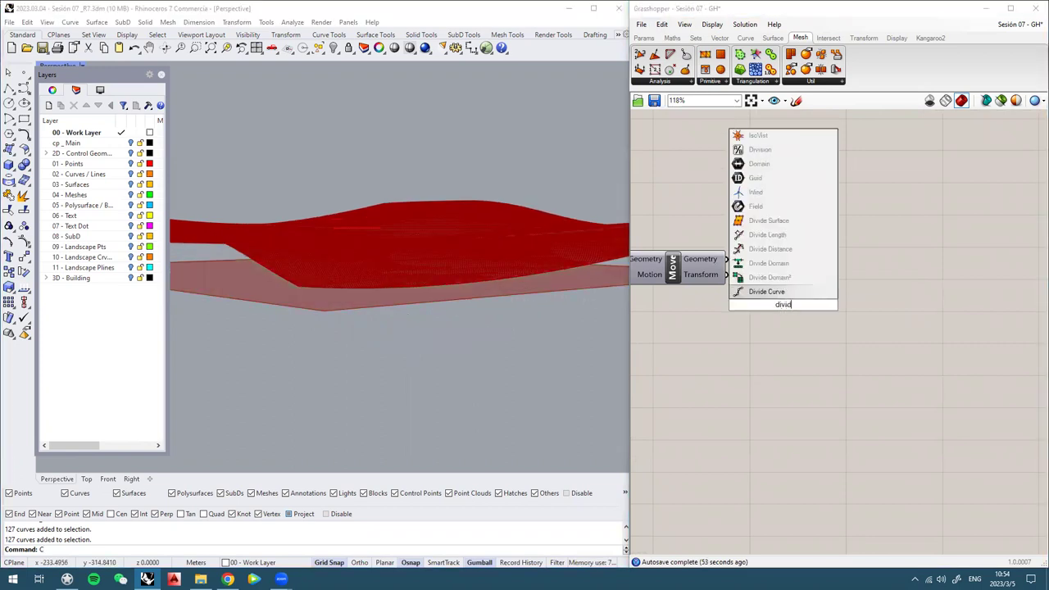
{"action": "left_click", "coordinate": [768, 223]}
{"action": "left_click_drag", "start_coordinate": [778, 309], "coordinate": [889, 246]}
{"action": "scroll", "coordinate": [860, 267], "scroll_direction": "up", "scroll_amount": 1}
{"action": "left_click_drag", "start_coordinate": [925, 278], "coordinate": [909, 291]}
Create a number slider of 75 and connect it to both the U Count and V Count inputs of Divide Surface
{"action": "double_click", "coordinate": [787, 339]}
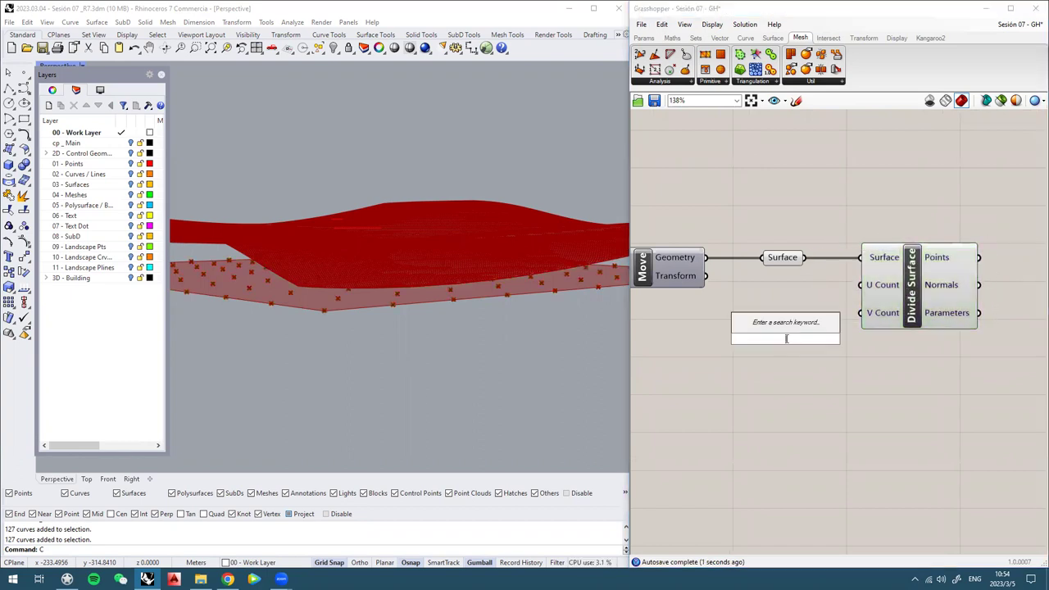
{"action": "type", "text": "75"}
{"action": "key", "text": "Return"}
{"action": "left_click", "coordinate": [741, 343]}
{"action": "left_click_drag", "start_coordinate": [742, 342], "coordinate": [679, 334]}
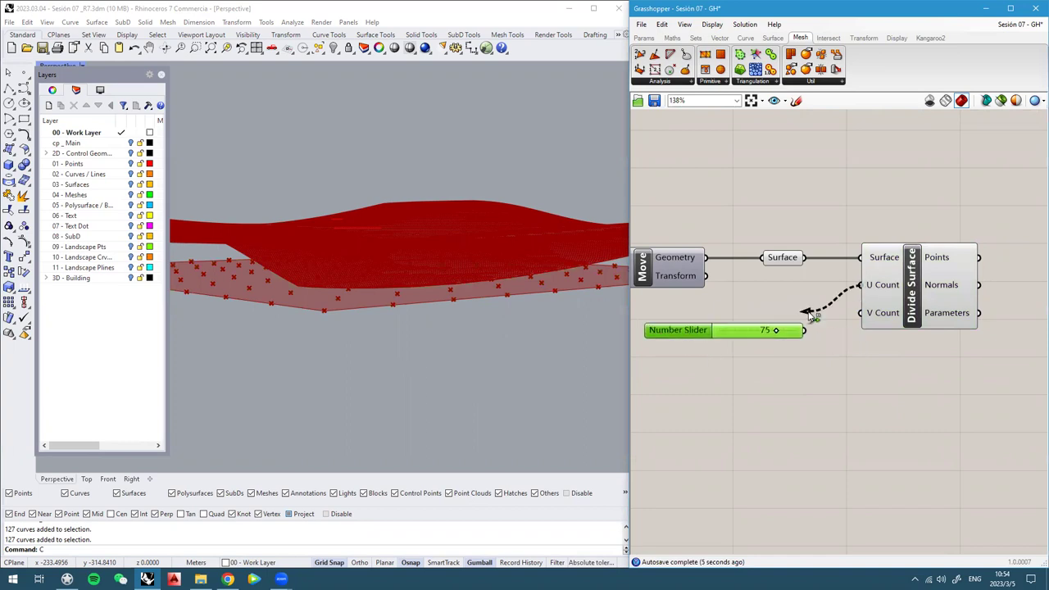
{"action": "left_click_drag", "start_coordinate": [807, 316], "coordinate": [804, 330]}
{"action": "left_click_drag", "start_coordinate": [859, 313], "coordinate": [838, 328]}
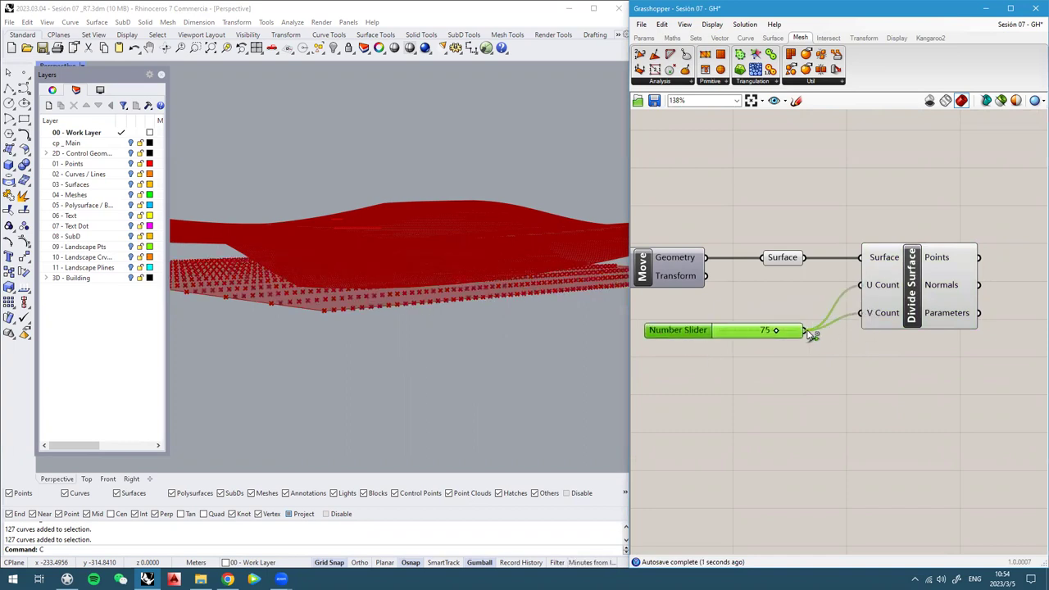
Hide the preview of the Delaunay Mesh component
{"action": "right_click_drag", "start_coordinate": [760, 340], "coordinate": [790, 350]}
{"action": "right_click_drag", "start_coordinate": [403, 265], "coordinate": [445, 330]}
{"action": "scroll", "coordinate": [960, 176], "scroll_direction": "down", "scroll_amount": 4}
{"action": "scroll", "coordinate": [946, 192], "scroll_direction": "down", "scroll_amount": 2}
{"action": "right_click_drag", "start_coordinate": [869, 222], "coordinate": [968, 219]}
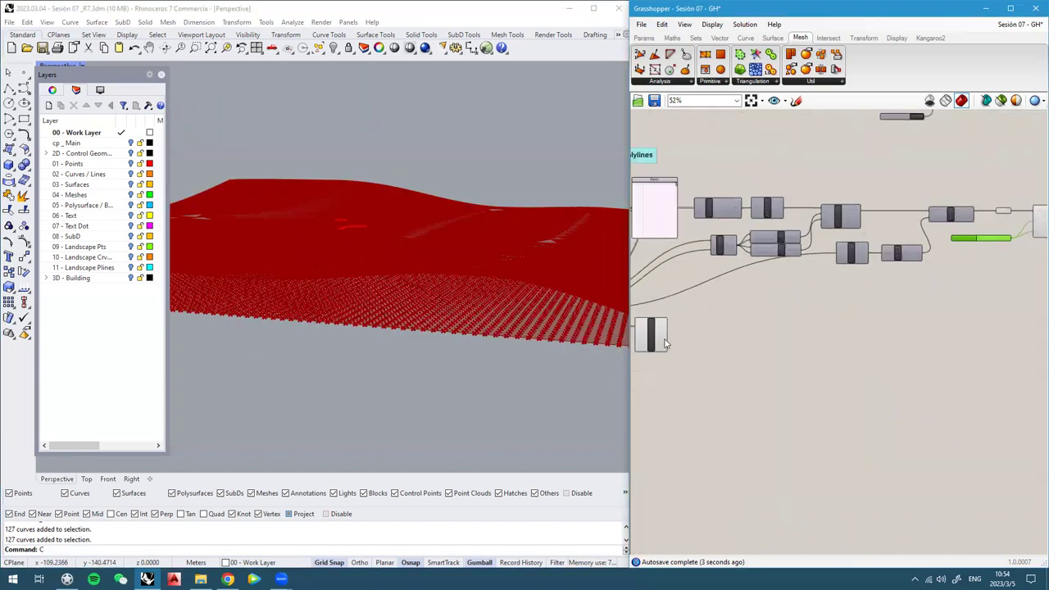
{"action": "left_click", "coordinate": [660, 341]}
{"action": "middle_click", "coordinate": [658, 339]}
{"action": "left_click", "coordinate": [699, 303]}
{"action": "right_click_drag", "start_coordinate": [529, 325], "coordinate": [427, 366]}
Rename the slider feeding Divide Surface as "UV - Divisions"
{"action": "scroll", "coordinate": [427, 367], "scroll_direction": "down", "scroll_amount": 2}
{"action": "right_click_drag", "start_coordinate": [962, 228], "coordinate": [883, 239]}
{"action": "scroll", "coordinate": [883, 239], "scroll_direction": "up", "scroll_amount": 4}
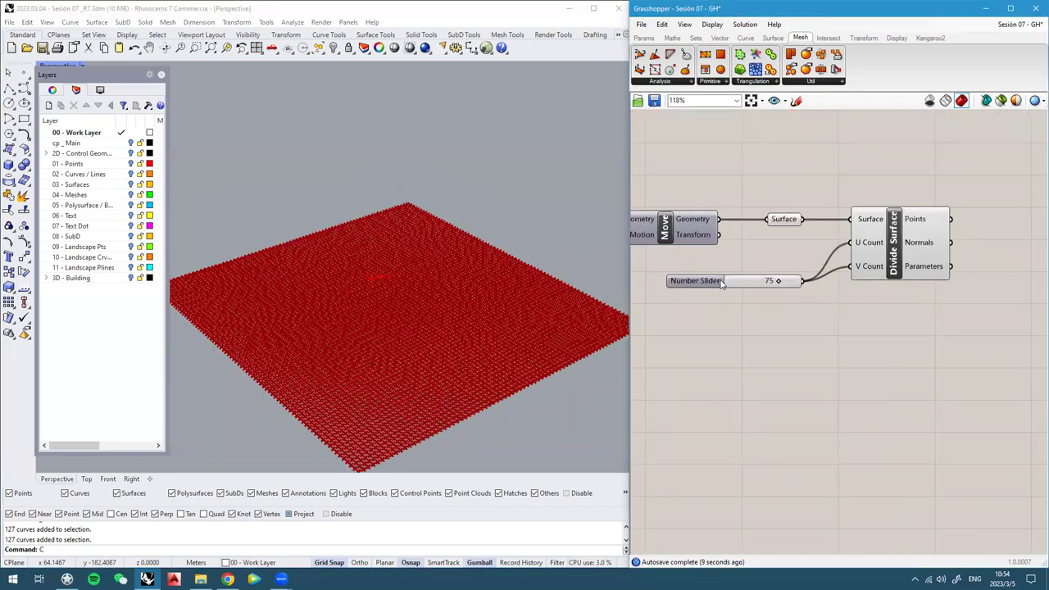
{"action": "right_click", "coordinate": [721, 283]}
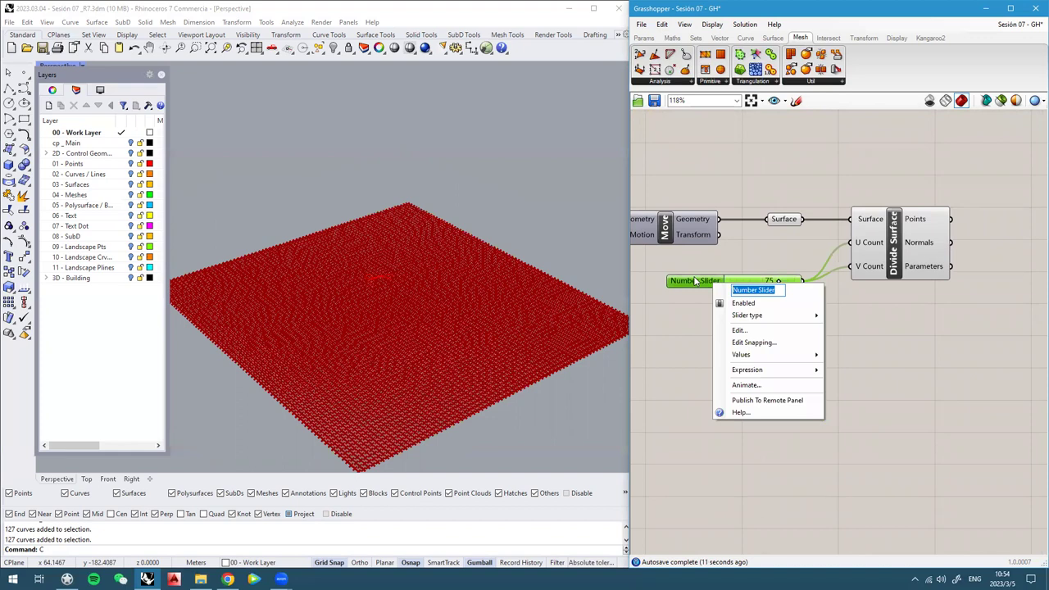
{"action": "type", "text": "UV - Di"}
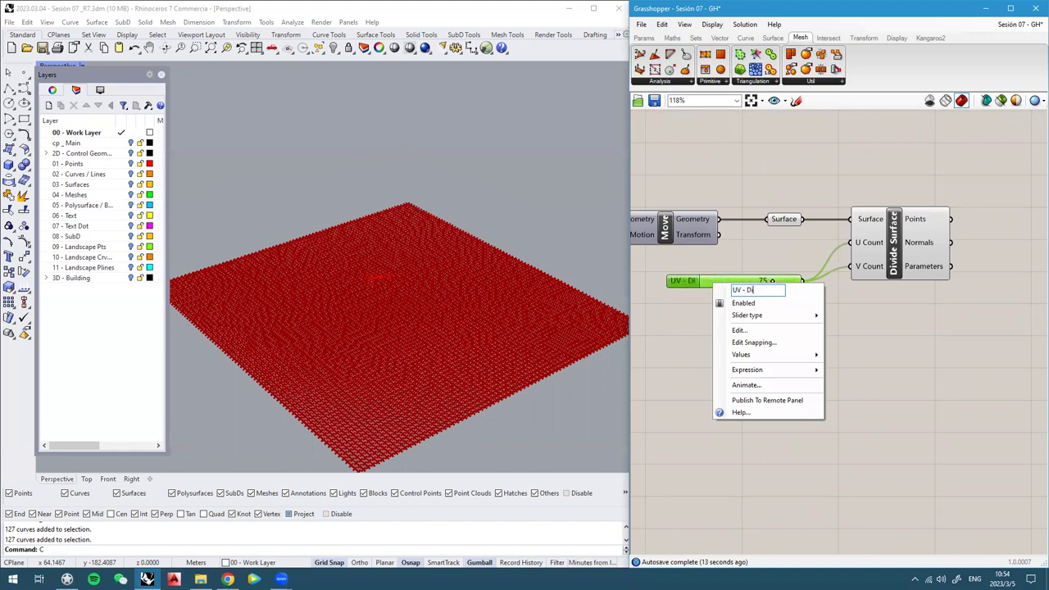
{"action": "left_click", "coordinate": [879, 335]}
{"action": "right_click_drag", "start_coordinate": [900, 345], "coordinate": [878, 328]}
{"action": "right_click_drag", "start_coordinate": [332, 298], "coordinate": [429, 327]}
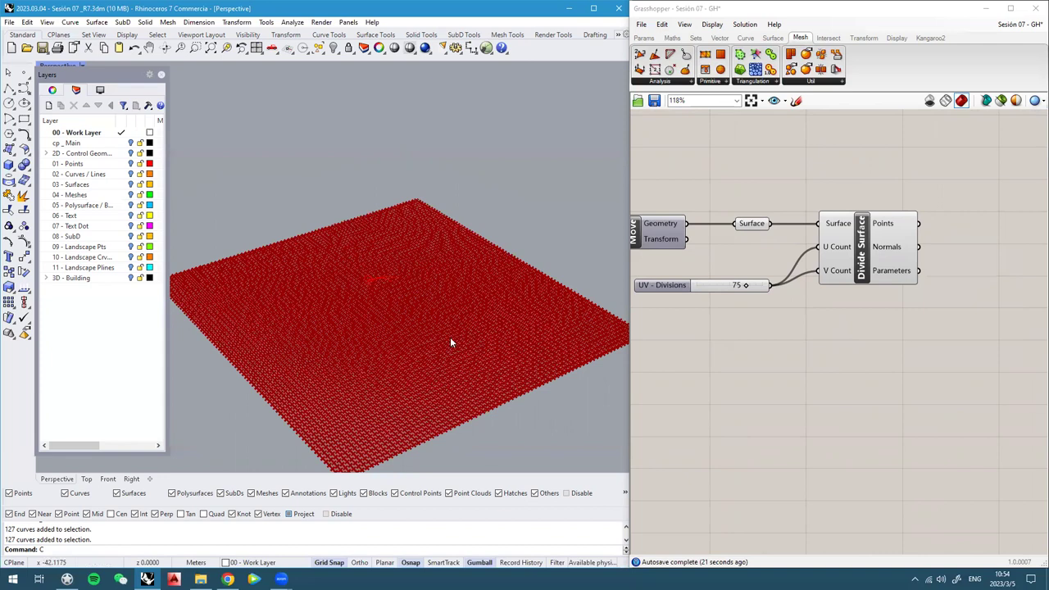
Add a Mesh | Ray intersection component and connect Divide Surface's Points output to its Point input
{"action": "left_click", "coordinate": [876, 145]}
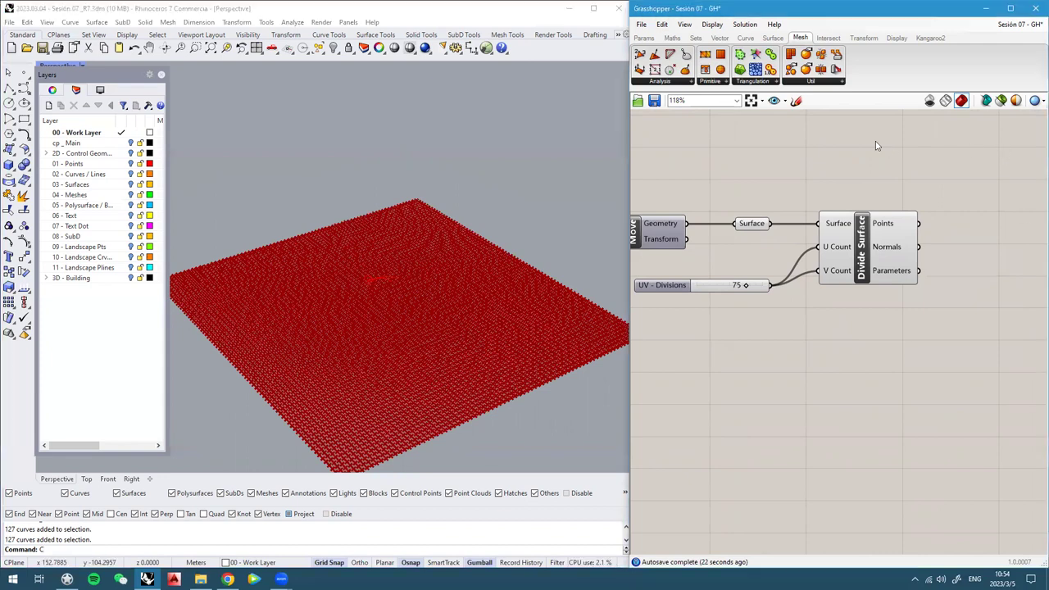
{"action": "left_click", "coordinate": [827, 38]}
{"action": "left_click", "coordinate": [668, 81]}
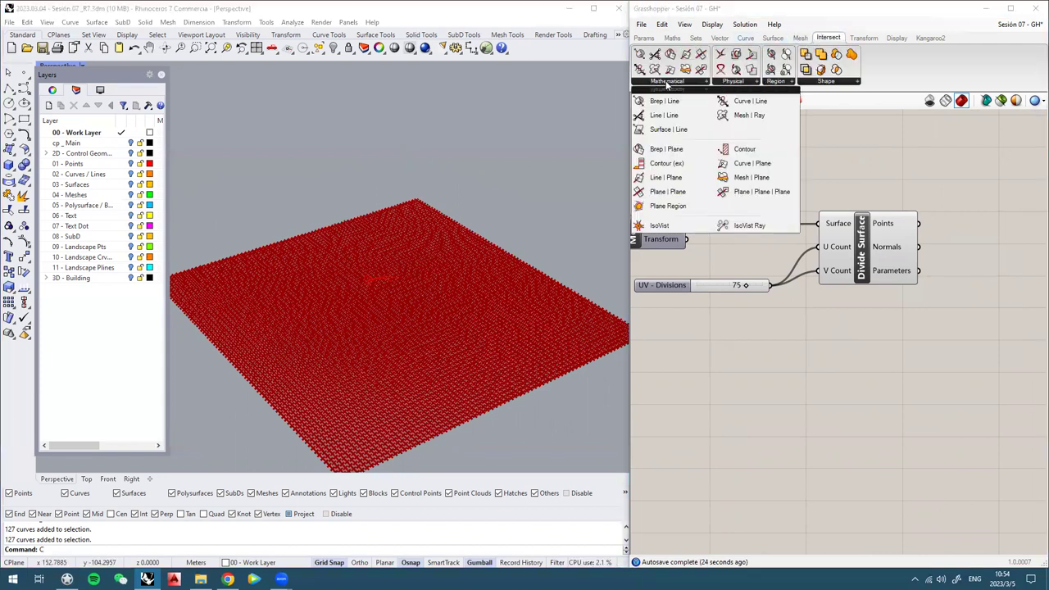
{"action": "left_click", "coordinate": [750, 115]}
{"action": "left_click", "coordinate": [1007, 256]}
{"action": "scroll", "coordinate": [963, 262], "scroll_direction": "up", "scroll_amount": 3}
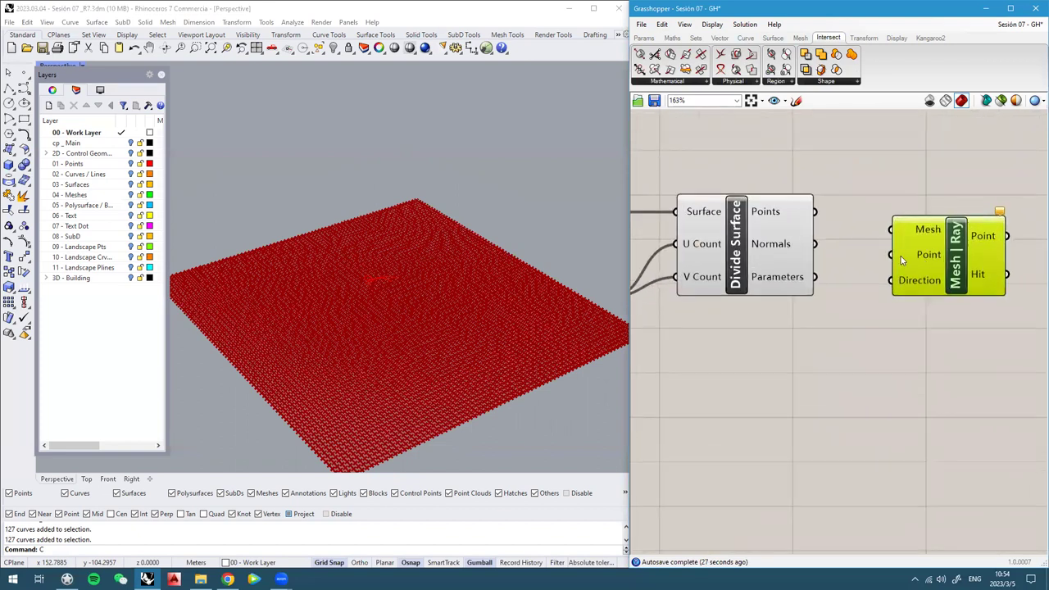
{"action": "left_click", "coordinate": [793, 204]}
{"action": "left_click_drag", "start_coordinate": [814, 211], "coordinate": [891, 256]}
{"action": "mouse_move", "coordinate": [958, 263]}
{"action": "left_mouse_down"}
{"action": "mouse_move", "coordinate": [953, 248]}
{"action": "mouse_move", "coordinate": [961, 270]}
{"action": "left_mouse_up"}
Move the Mesh | Ray component back along the definition, beside the Delaunay Mesh component
{"action": "scroll", "coordinate": [951, 361], "scroll_direction": "down", "scroll_amount": 5}
{"action": "left_click_drag", "start_coordinate": [951, 320], "coordinate": [772, 437]}
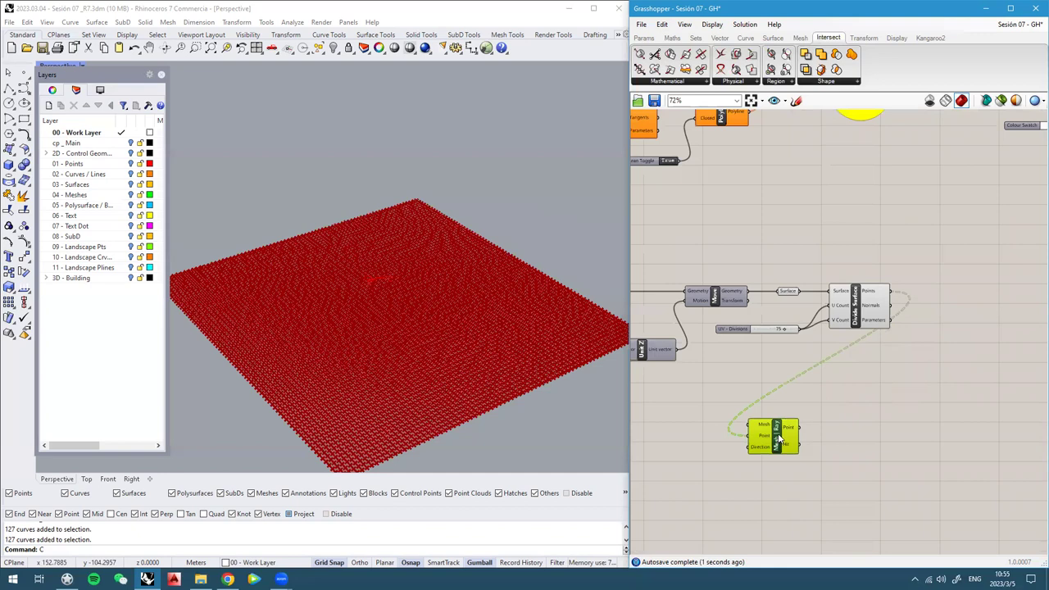
{"action": "right_click_drag", "start_coordinate": [721, 432], "coordinate": [986, 268]}
{"action": "scroll", "coordinate": [985, 268], "scroll_direction": "down", "scroll_amount": 2}
{"action": "left_click_drag", "start_coordinate": [1025, 275], "coordinate": [791, 306]}
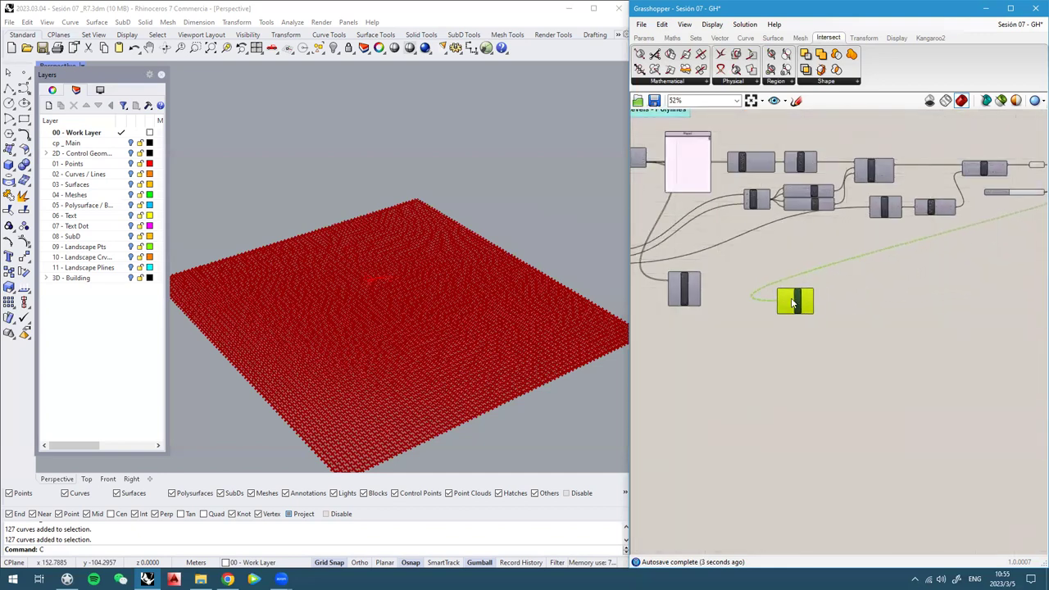
Show the Delaunay Mesh preview and examine the terrain above the grid of division points
{"action": "scroll", "coordinate": [692, 295], "scroll_direction": "up", "scroll_amount": 4}
{"action": "left_click", "coordinate": [674, 283]}
{"action": "middle_click", "coordinate": [674, 283]}
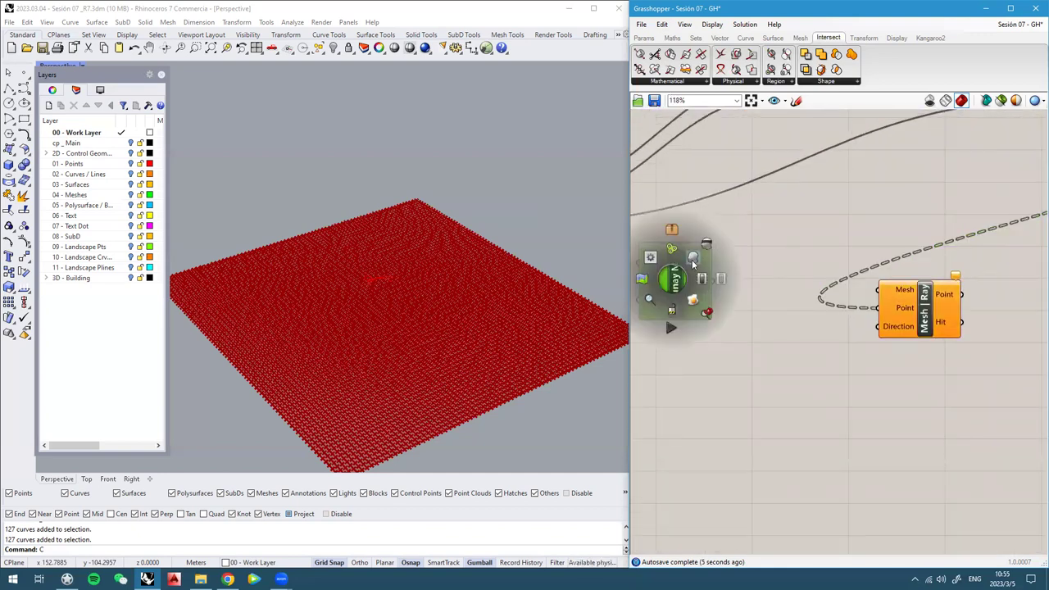
{"action": "left_click", "coordinate": [694, 264]}
{"action": "right_click_drag", "start_coordinate": [450, 313], "coordinate": [444, 197]}
{"action": "scroll", "coordinate": [435, 376], "scroll_direction": "up", "scroll_amount": 3}
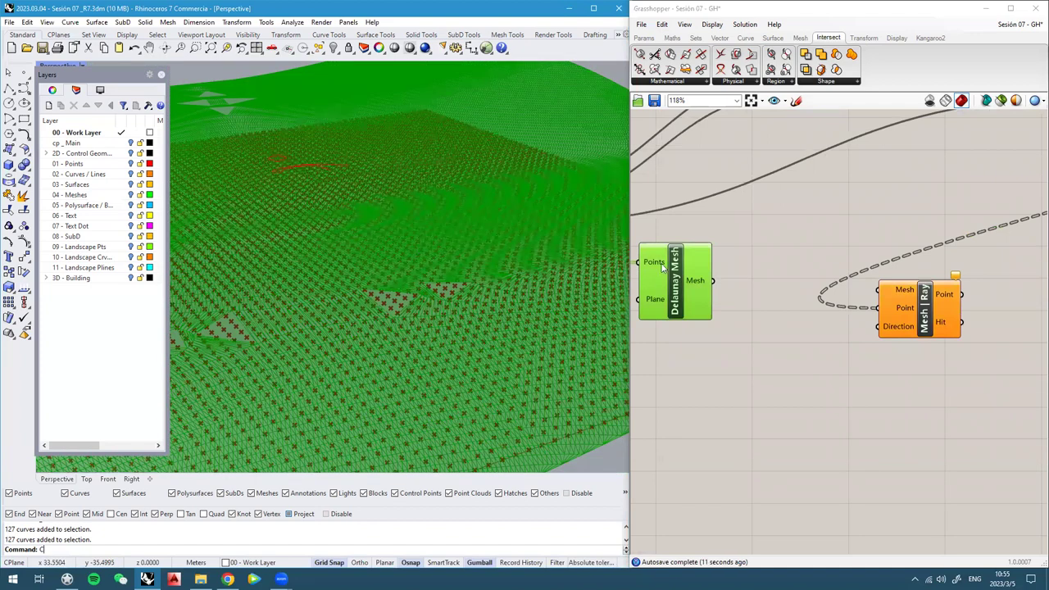
Connect the Delaunay Mesh output to Mesh | Ray's Mesh input and add a Unit Z vector for its Direction input
{"action": "left_click_drag", "start_coordinate": [712, 281], "coordinate": [937, 312]}
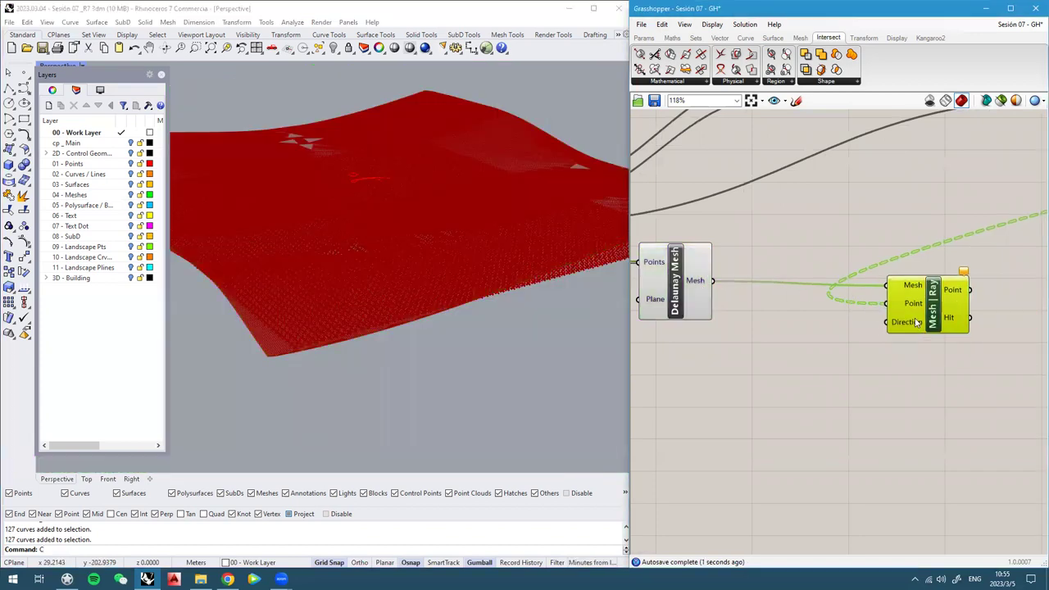
{"action": "double_click", "coordinate": [830, 377]}
{"action": "type", "text": "unit z"}
{"action": "key", "text": "Return"}
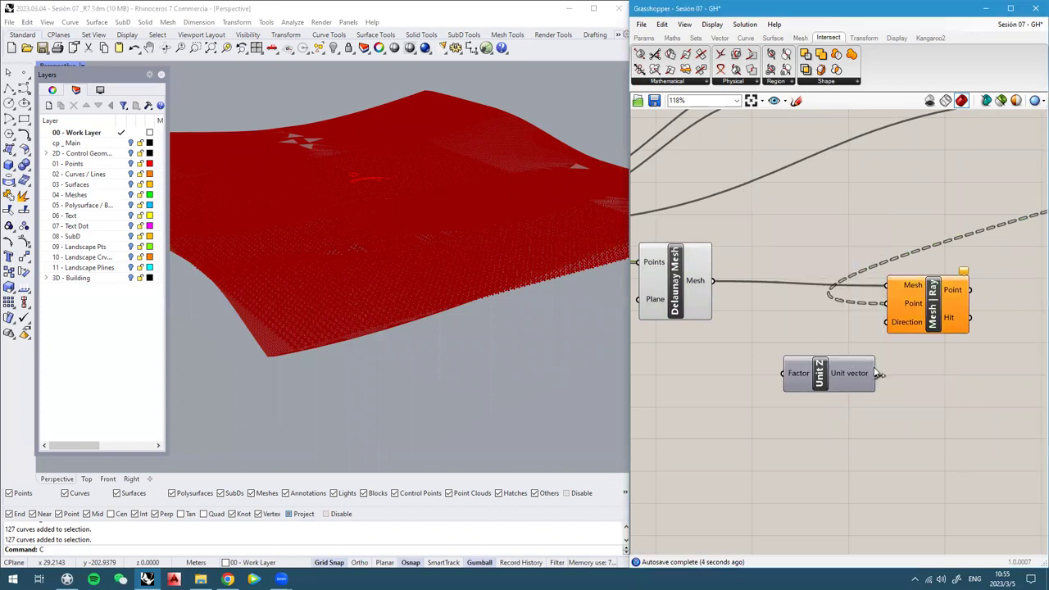
Turn off the Delaunay Mesh preview again, leaving the projected points displayed
{"action": "right_click_drag", "start_coordinate": [713, 258], "coordinate": [780, 293]}
{"action": "left_click", "coordinate": [750, 315]}
{"action": "middle_click", "coordinate": [749, 316]}
{"action": "left_click", "coordinate": [783, 277]}
Move the Mesh | Ray and Unit Z components to the end of the definition, next to Divide Surface
{"action": "scroll", "coordinate": [784, 276], "scroll_direction": "down", "scroll_amount": 4}
{"action": "scroll", "coordinate": [799, 284], "scroll_direction": "down", "scroll_amount": 2}
{"action": "left_click_drag", "start_coordinate": [873, 413], "coordinate": [767, 301]}
{"action": "scroll", "coordinate": [957, 279], "scroll_direction": "down", "scroll_amount": 3}
{"action": "scroll", "coordinate": [1021, 278], "scroll_direction": "up", "scroll_amount": 6}
{"action": "left_click_drag", "start_coordinate": [957, 278], "coordinate": [893, 273]}
{"action": "scroll", "coordinate": [992, 287], "scroll_direction": "up", "scroll_amount": 2}
Place Unit Z between Divide Surface and Mesh | Ray, spacing the Mesh | Ray component further out
{"action": "left_click", "coordinate": [932, 212]}
{"action": "left_click", "coordinate": [867, 356]}
{"action": "left_click_drag", "start_coordinate": [867, 356], "coordinate": [792, 282]}
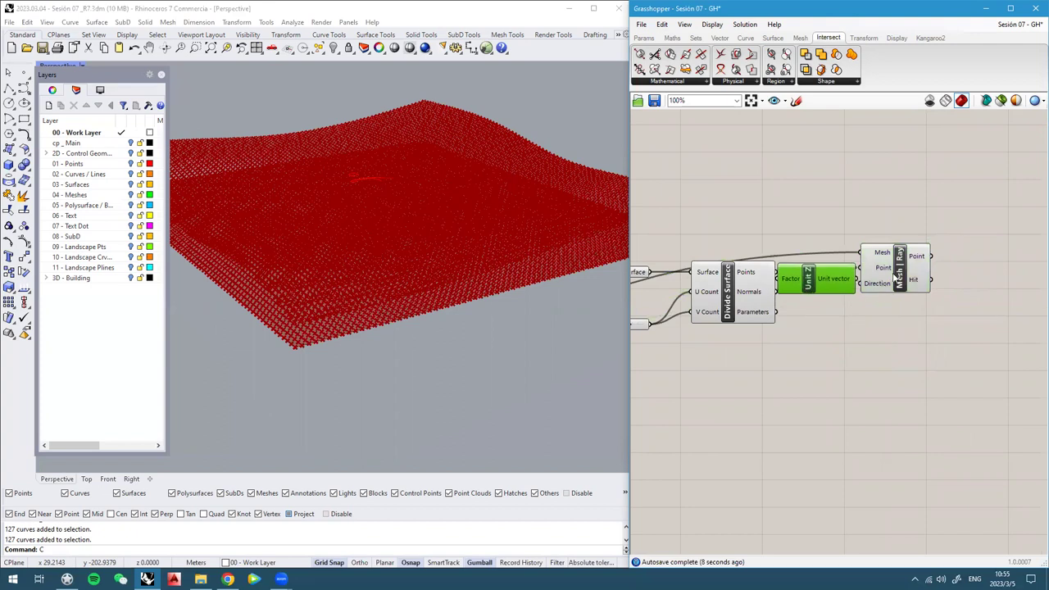
{"action": "left_click_drag", "start_coordinate": [899, 266], "coordinate": [943, 264]}
{"action": "left_click", "coordinate": [817, 292]}
{"action": "left_click_drag", "start_coordinate": [817, 293], "coordinate": [829, 294]}
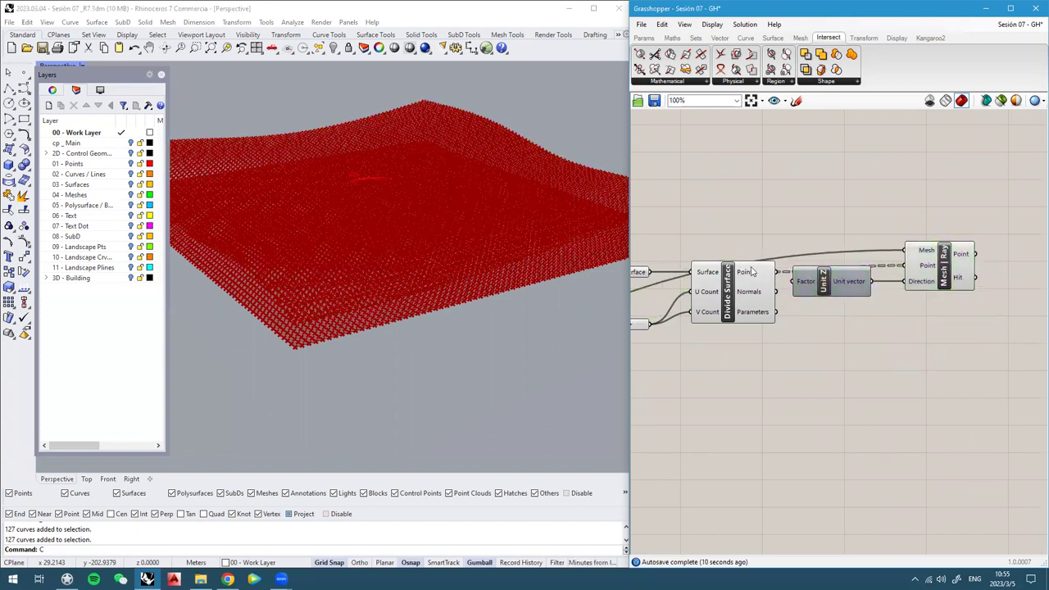
Add a Param Viewer and place it just above and beyond the Mesh | Ray component
{"action": "right_click_drag", "start_coordinate": [752, 271], "coordinate": [748, 300]}
{"action": "scroll", "coordinate": [949, 277], "scroll_direction": "up", "scroll_amount": 1}
{"action": "right_click_drag", "start_coordinate": [426, 246], "coordinate": [369, 246]}
{"action": "right_click_drag", "start_coordinate": [1014, 307], "coordinate": [845, 307]}
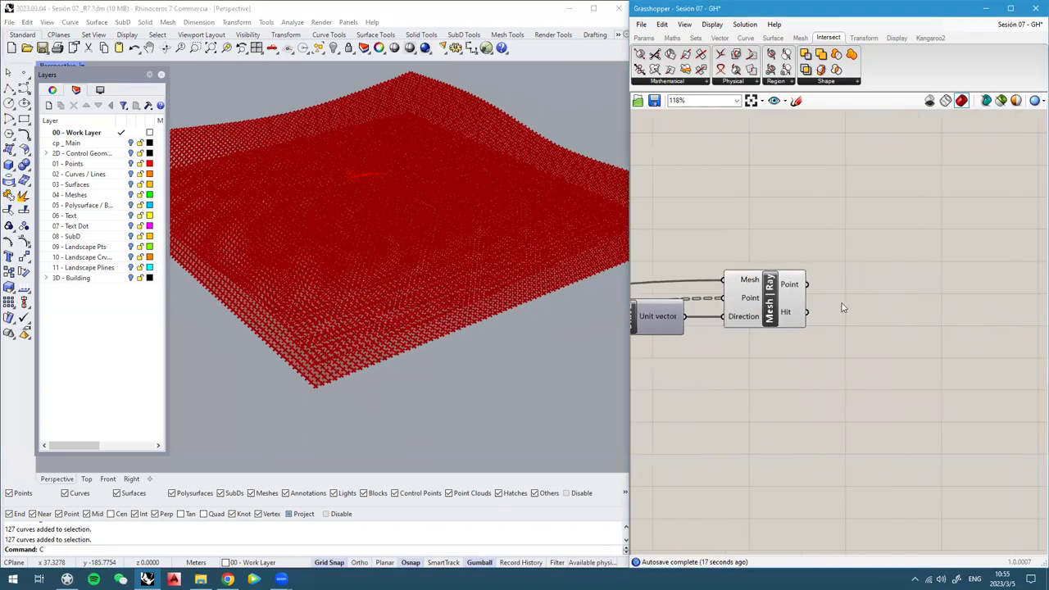
{"action": "double_click", "coordinate": [843, 307]}
{"action": "type", "text": "panel"}
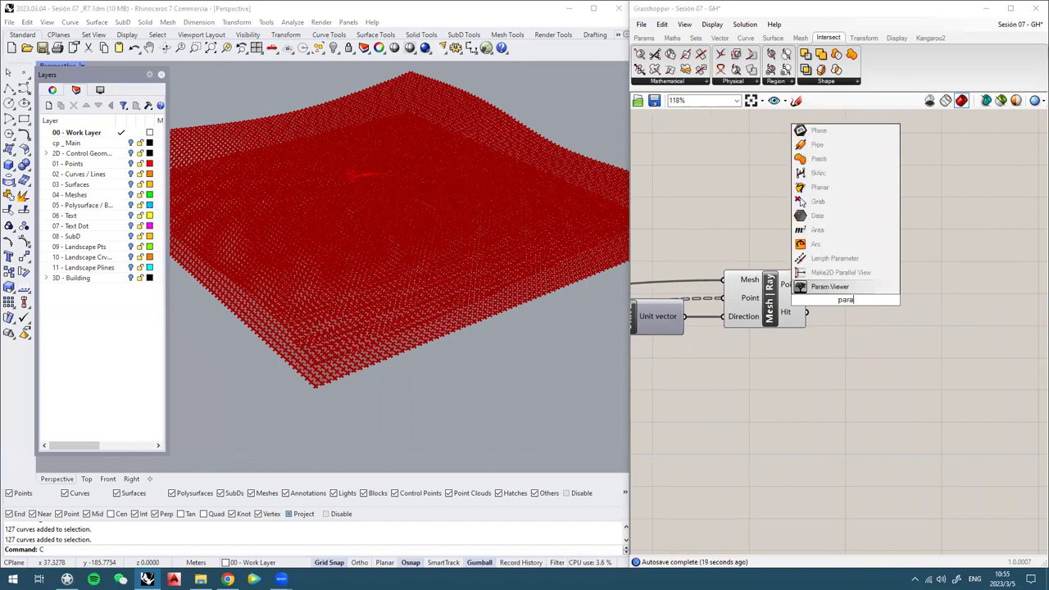
{"action": "key", "text": "Return"}
{"action": "left_click_drag", "start_coordinate": [840, 298], "coordinate": [842, 266]}
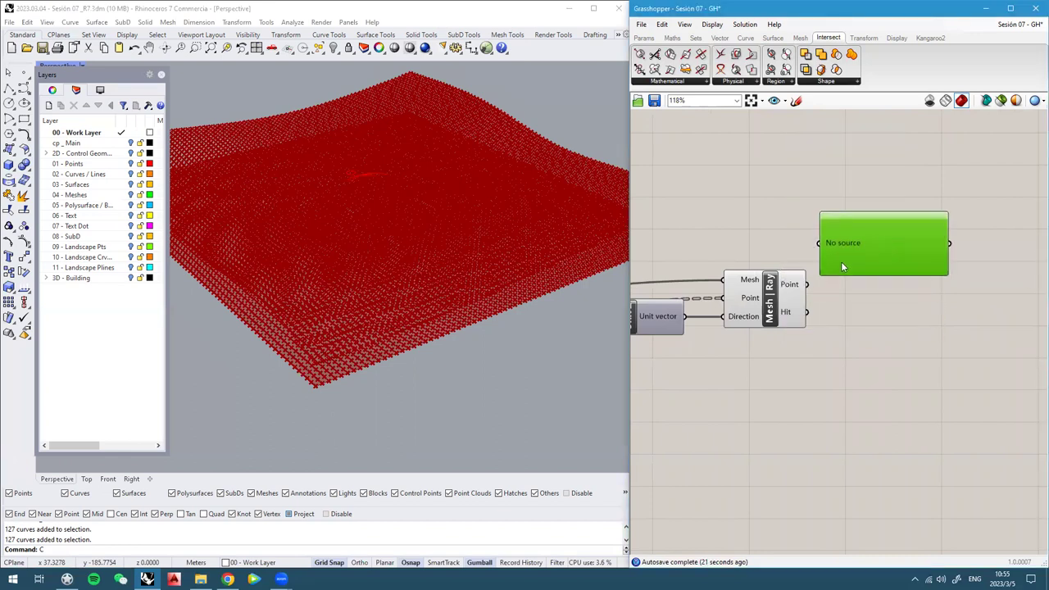
Connect Mesh | Ray's Point output to the Param Viewer and display its data structure as a tree diagram
{"action": "scroll", "coordinate": [868, 242], "scroll_direction": "up", "scroll_amount": 3}
{"action": "left_click_drag", "start_coordinate": [782, 291], "coordinate": [782, 298]}
{"action": "double_click", "coordinate": [892, 241]}
{"action": "scroll", "coordinate": [879, 238], "scroll_direction": "up", "scroll_amount": 7}
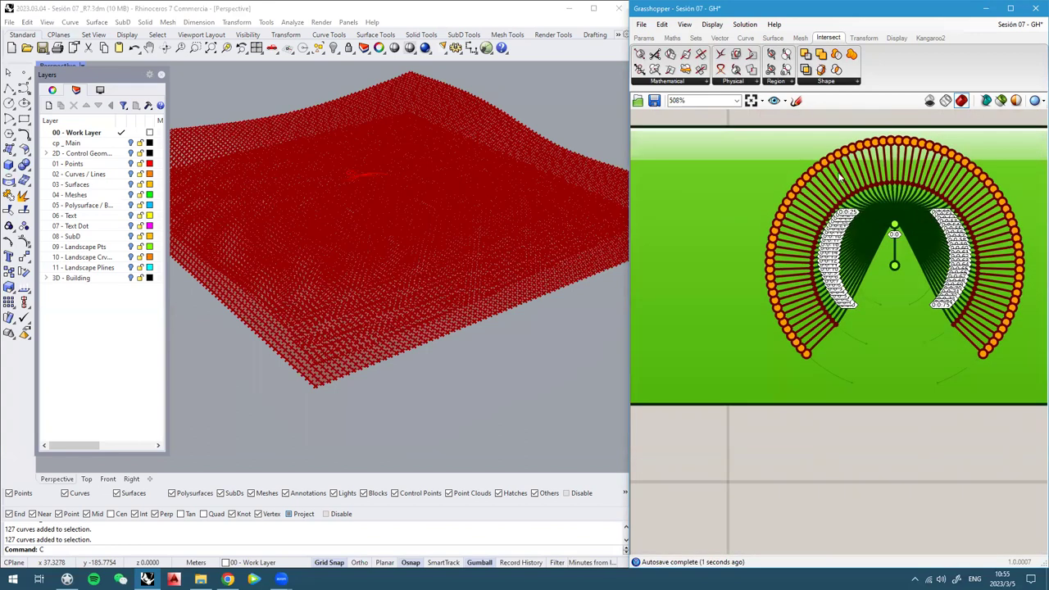
Flatten the Point output of the Mesh | Ray component and check the data structure in the Param Viewer
{"action": "scroll", "coordinate": [889, 243], "scroll_direction": "down", "scroll_amount": 5}
{"action": "right_click", "coordinate": [762, 311]}
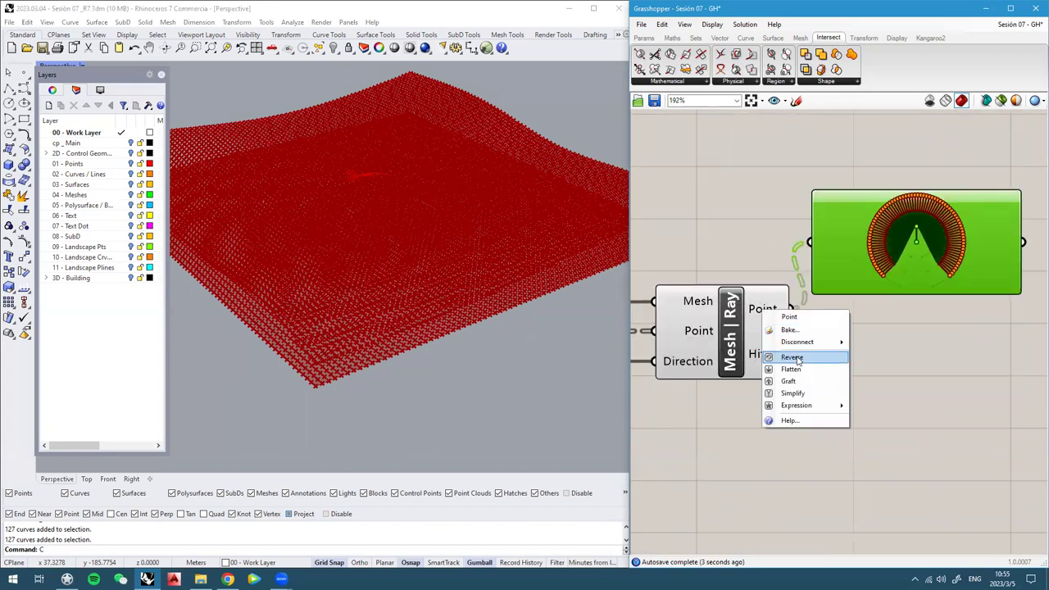
{"action": "left_click", "coordinate": [799, 367]}
{"action": "scroll", "coordinate": [902, 243], "scroll_direction": "up", "scroll_amount": 2}
{"action": "scroll", "coordinate": [906, 236], "scroll_direction": "down", "scroll_amount": 3}
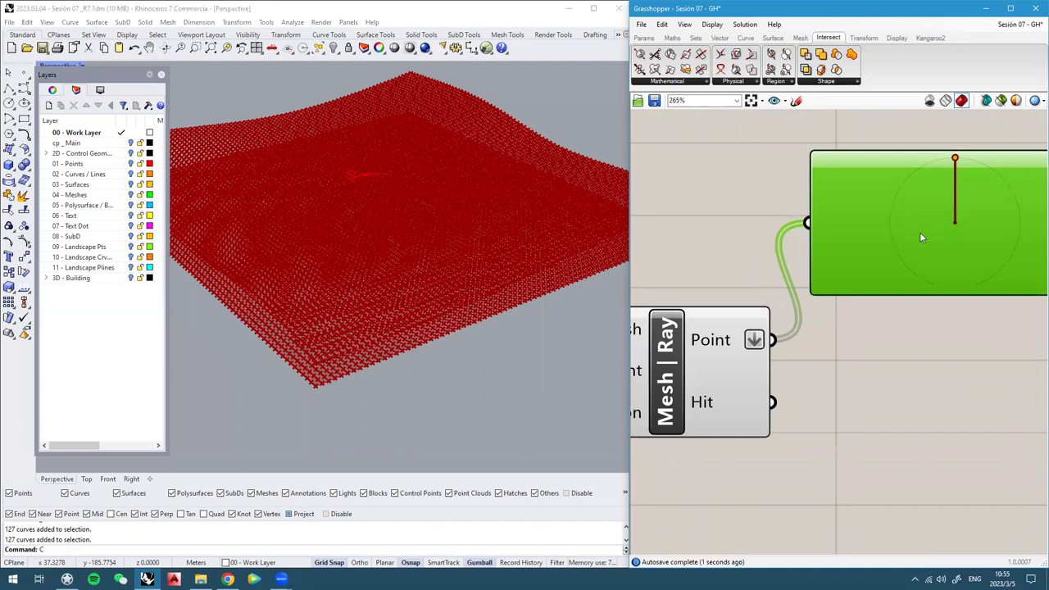
{"action": "right_click_drag", "start_coordinate": [325, 314], "coordinate": [349, 180]}
{"action": "left_click", "coordinate": [1010, 432]}
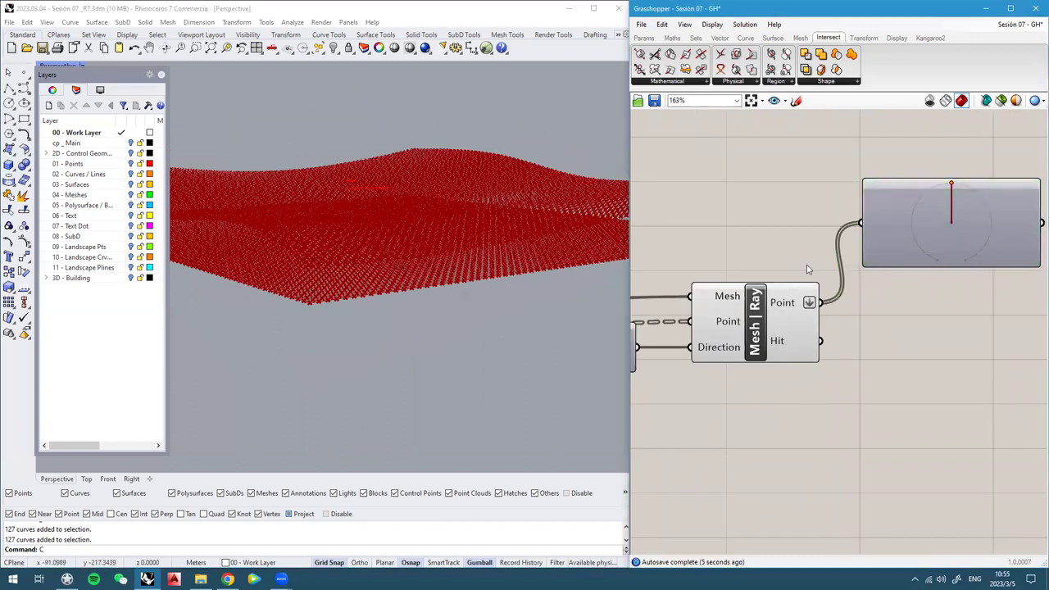
Add a 4Point Surface component beyond Mesh | Ray, below the Param Viewer
{"action": "scroll", "coordinate": [820, 287], "scroll_direction": "down", "scroll_amount": 2}
{"action": "double_click", "coordinate": [826, 302]}
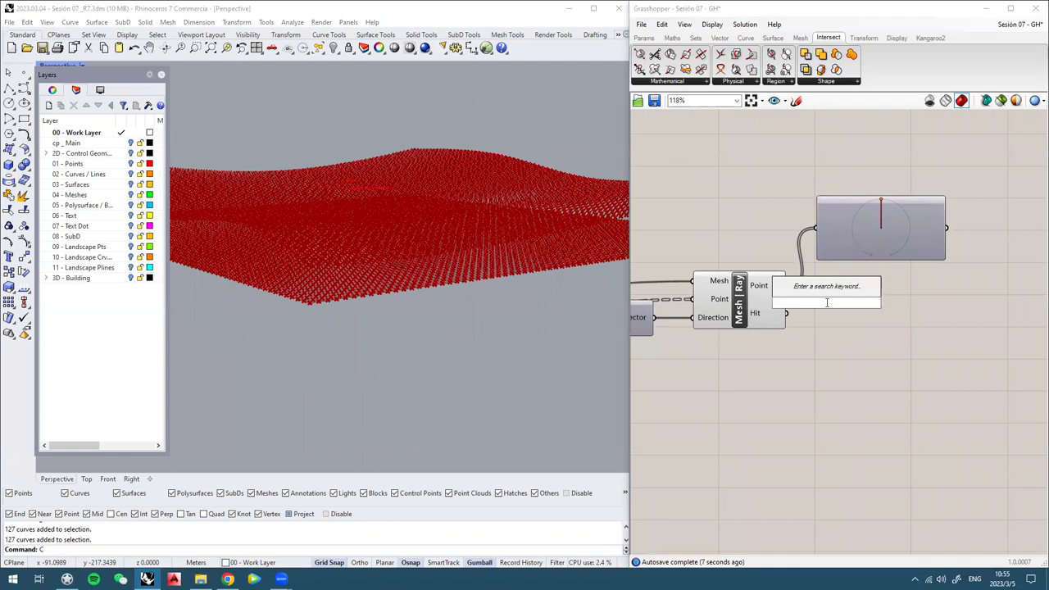
{"action": "type", "text": "4point"}
{"action": "left_click", "coordinate": [811, 286]}
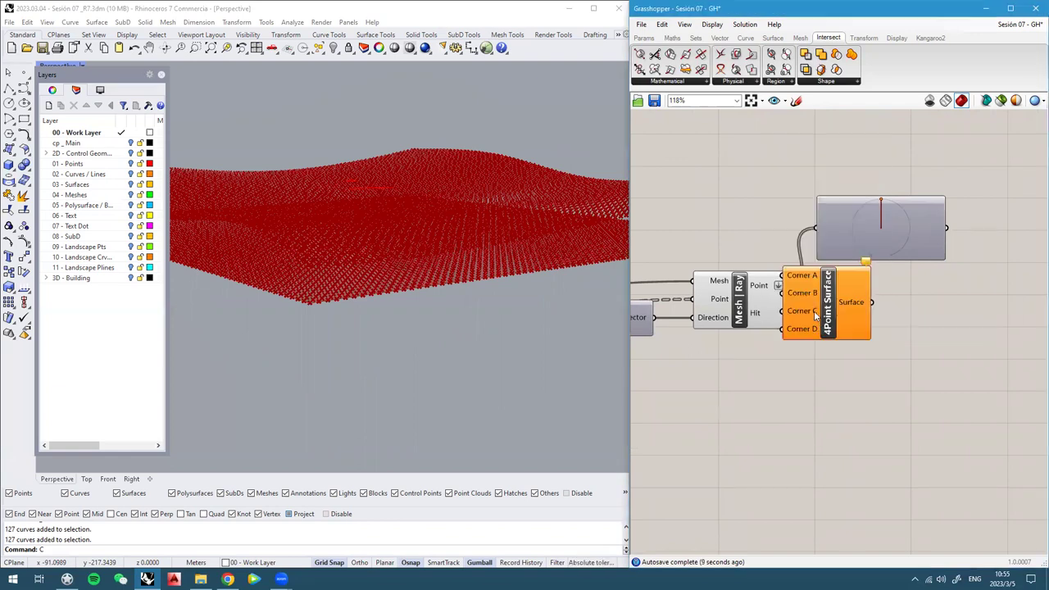
{"action": "left_click_drag", "start_coordinate": [900, 360], "coordinate": [902, 360]}
Replace the 4Point Surface component with a Surface From Points component fed by Mesh | Ray's Point output
{"action": "double_click", "coordinate": [792, 438]}
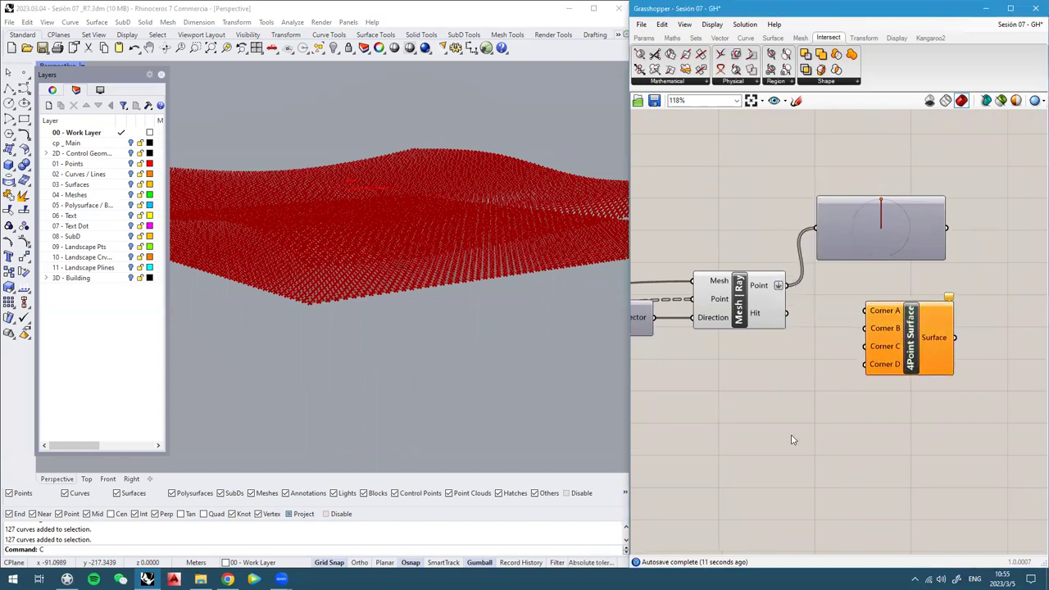
{"action": "type", "text": "surface from point"}
{"action": "key", "text": "Return"}
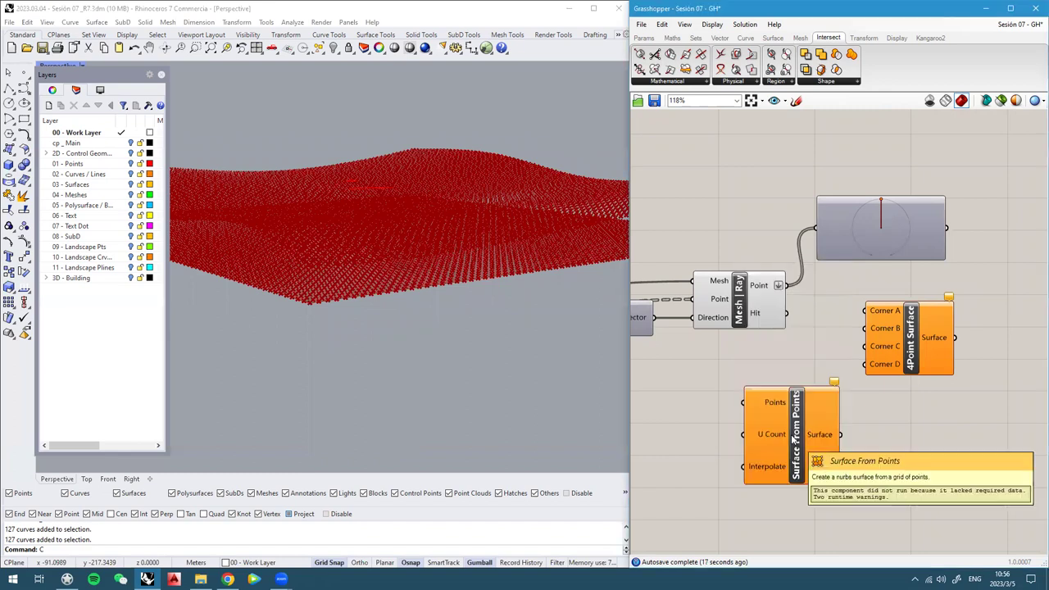
{"action": "left_click", "coordinate": [940, 345]}
{"action": "key", "text": "Delete"}
{"action": "left_click_drag", "start_coordinate": [809, 414], "coordinate": [860, 366]}
{"action": "scroll", "coordinate": [897, 326], "scroll_direction": "down", "scroll_amount": 2}
{"action": "scroll", "coordinate": [681, 333], "scroll_direction": "up", "scroll_amount": 2}
Add an Addition component below Divide Surface and a number slider set to 1 beside it
{"action": "right_click_drag", "start_coordinate": [674, 333], "coordinate": [904, 322]}
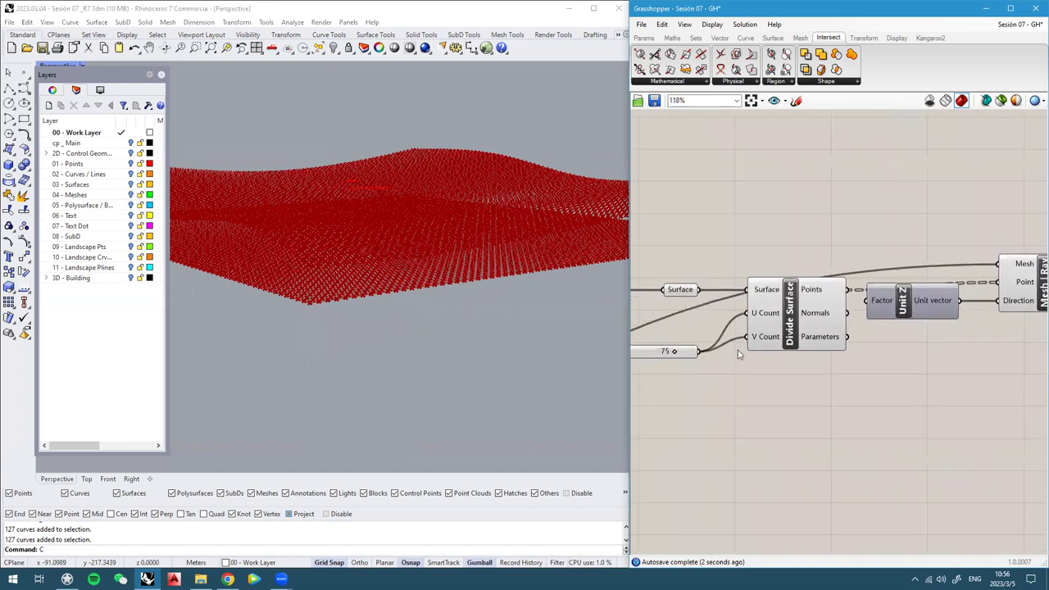
{"action": "right_click_drag", "start_coordinate": [680, 356], "coordinate": [745, 334]}
{"action": "right_click_drag", "start_coordinate": [351, 220], "coordinate": [302, 334]}
{"action": "scroll", "coordinate": [746, 332], "scroll_direction": "up", "scroll_amount": 1}
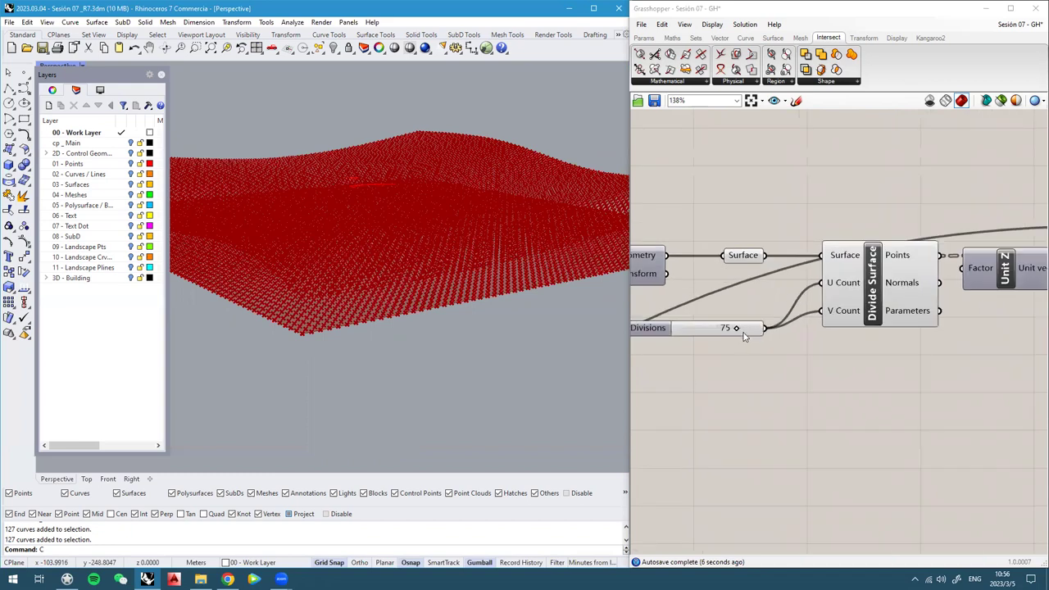
{"action": "double_click", "coordinate": [845, 394]}
{"action": "type", "text": "+"}
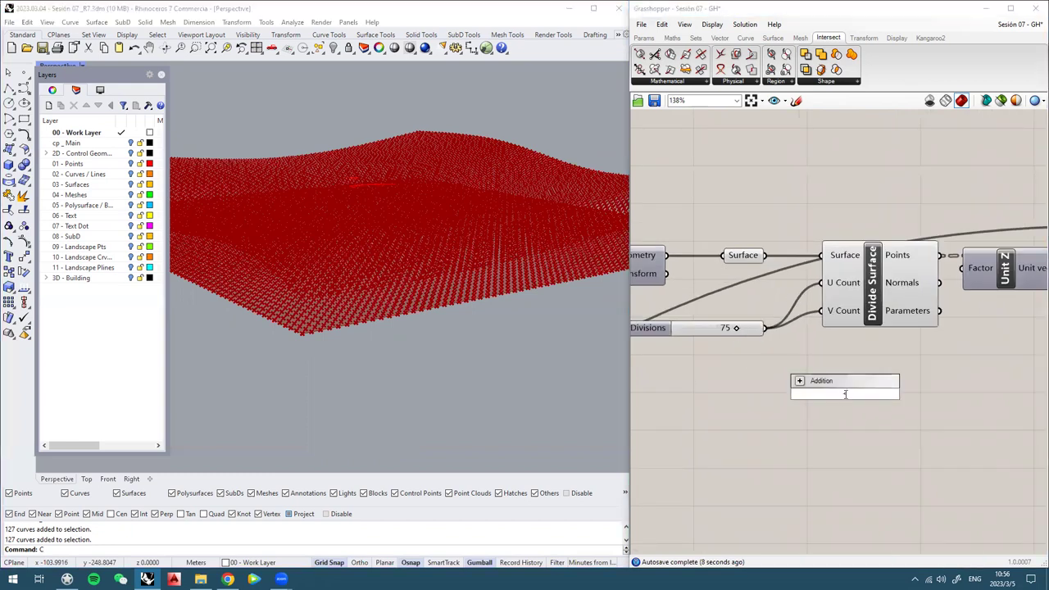
{"action": "key", "text": "Return"}
{"action": "double_click", "coordinate": [817, 406]}
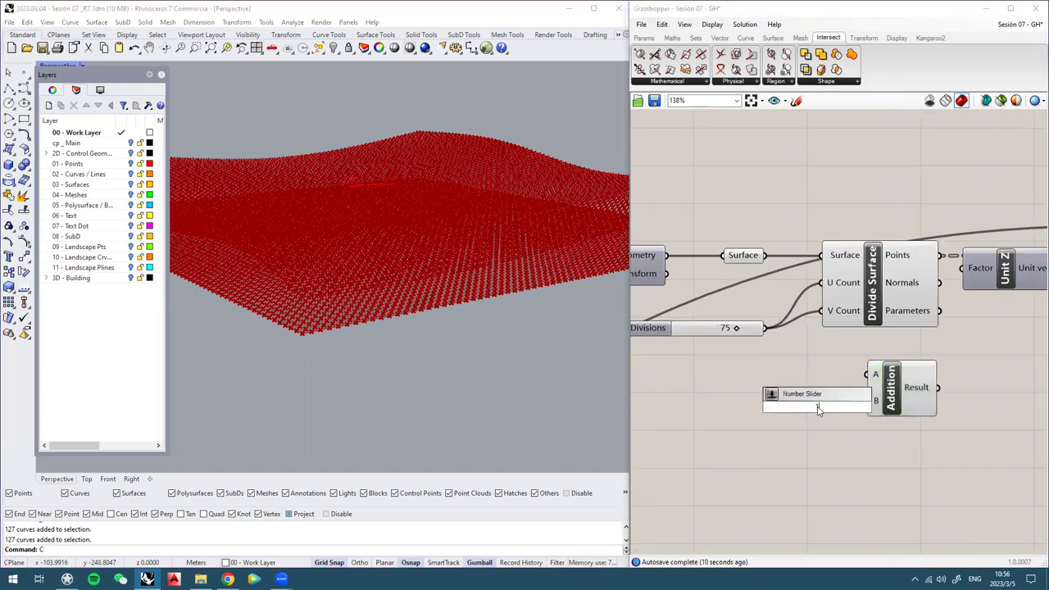
{"action": "type", "text": "1"}
{"action": "key", "text": "Return"}
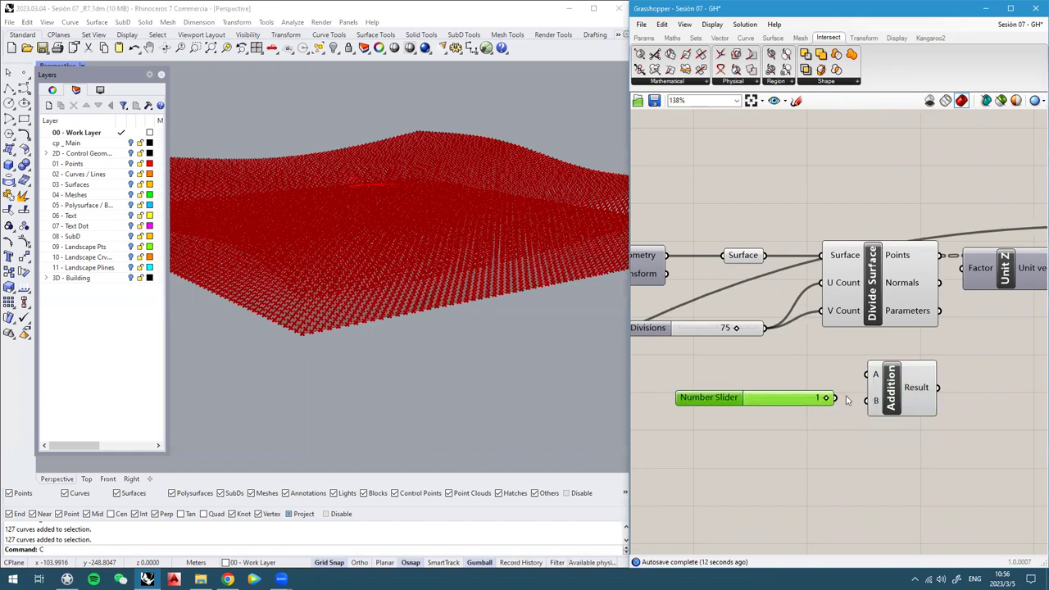
Connect the Divisions slider to Addition's A input and the slider set to 1 to its B input
{"action": "left_click_drag", "start_coordinate": [874, 400], "coordinate": [879, 383]}
{"action": "left_click_drag", "start_coordinate": [862, 367], "coordinate": [766, 330]}
{"action": "left_click_drag", "start_coordinate": [902, 386], "coordinate": [890, 390]}
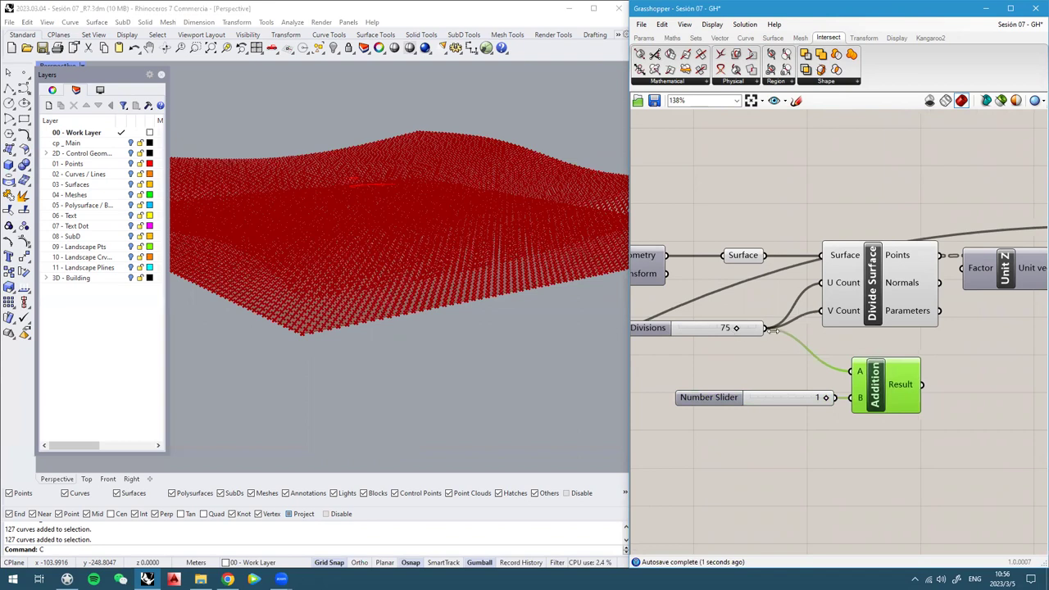
{"action": "right_click_drag", "start_coordinate": [898, 348], "coordinate": [842, 335]}
{"action": "left_click", "coordinate": [900, 404]}
{"action": "right_click_drag", "start_coordinate": [900, 404], "coordinate": [862, 395]}
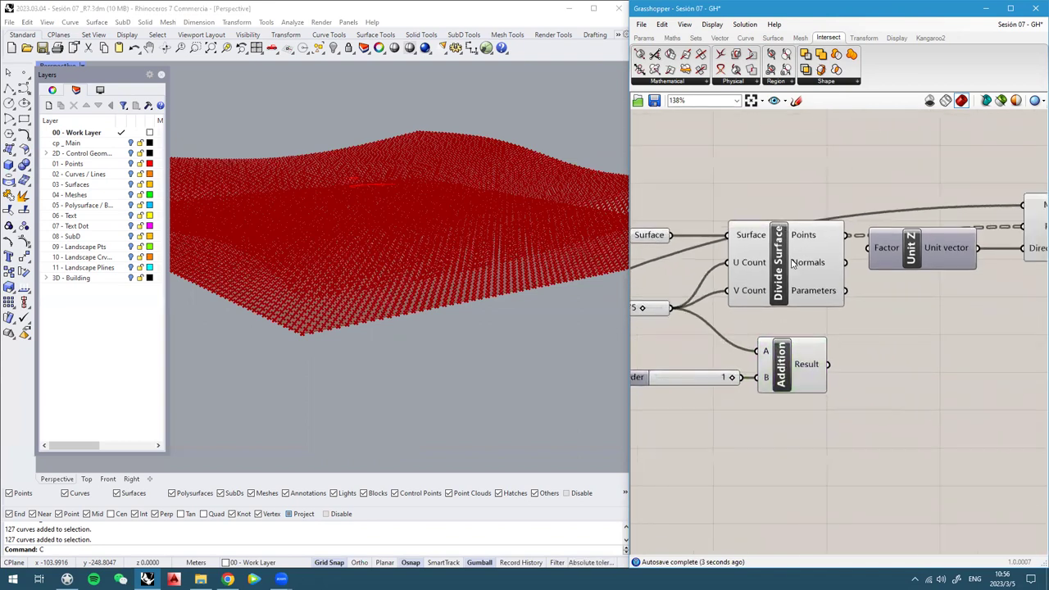
Add a Panel after the Addition component and connect Addition's Result to it
{"action": "double_click", "coordinate": [888, 376]}
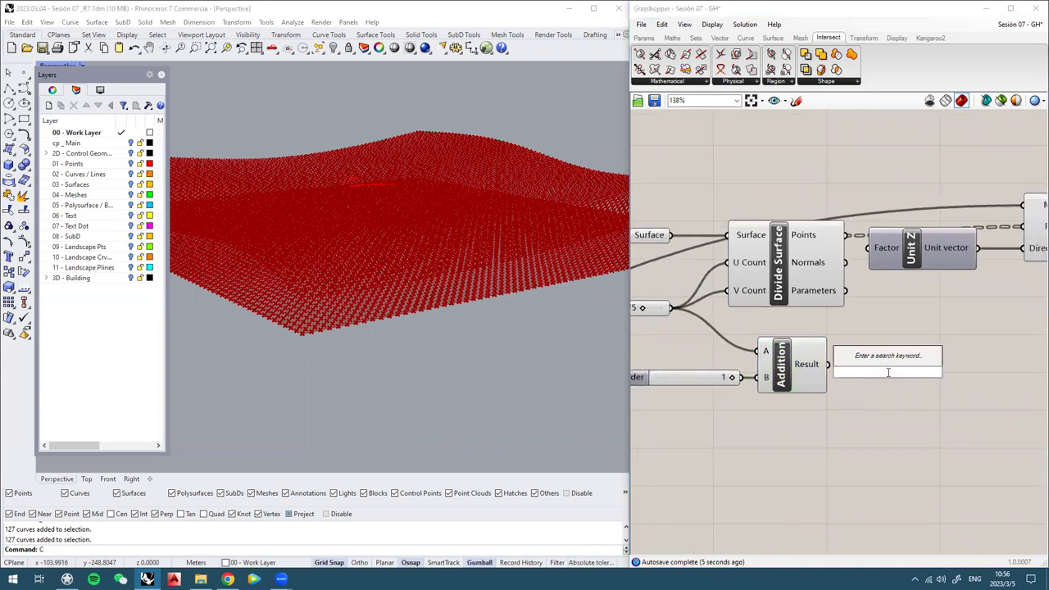
{"action": "type", "text": "//"}
{"action": "key", "text": "Return"}
{"action": "left_click_drag", "start_coordinate": [889, 372], "coordinate": [907, 373]}
{"action": "left_click_drag", "start_coordinate": [835, 369], "coordinate": [848, 371]}
Connect the Panel with the Addition result to the U Count input of Surface From Points
{"action": "scroll", "coordinate": [848, 371], "scroll_direction": "down", "scroll_amount": 4}
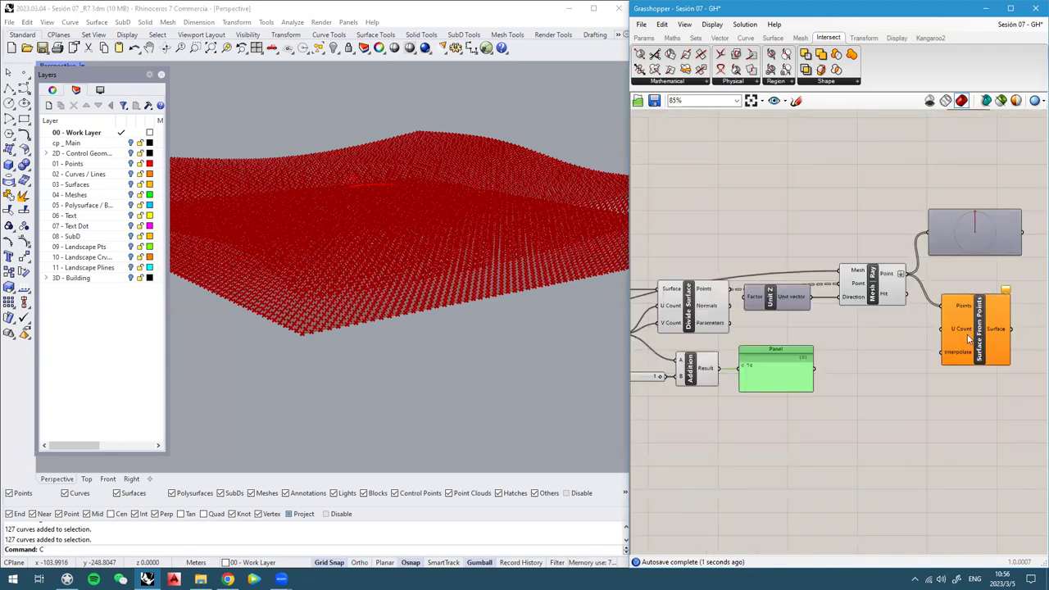
{"action": "left_click_drag", "start_coordinate": [939, 323], "coordinate": [723, 380]}
{"action": "left_click", "coordinate": [885, 353]}
{"action": "left_click_drag", "start_coordinate": [814, 368], "coordinate": [941, 329]}
{"action": "left_click", "coordinate": [969, 339]}
Hide the viewport preview of the Mesh | Ray component
{"action": "right_click_drag", "start_coordinate": [339, 252], "coordinate": [339, 276]}
{"action": "scroll", "coordinate": [349, 293], "scroll_direction": "down", "scroll_amount": 3}
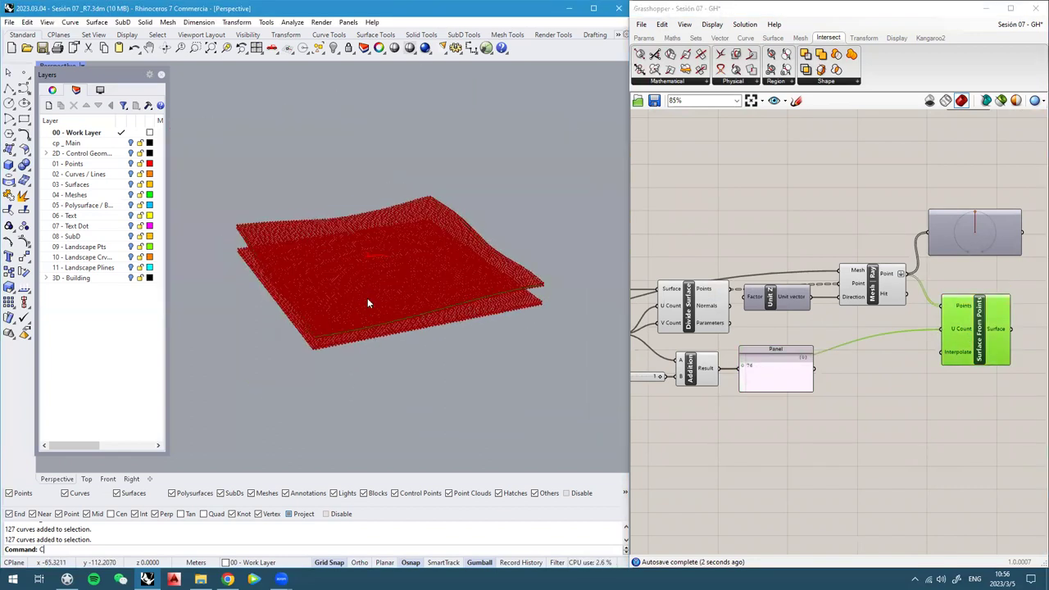
{"action": "scroll", "coordinate": [370, 302], "scroll_direction": "up", "scroll_amount": 4}
{"action": "left_click", "coordinate": [874, 292]}
{"action": "middle_click", "coordinate": [874, 287]}
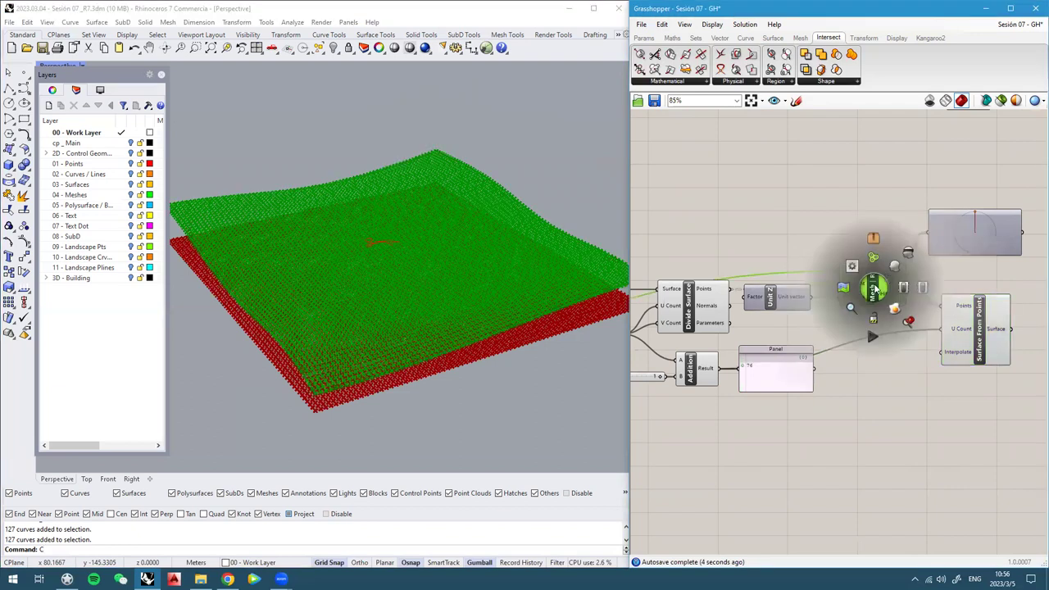
{"action": "left_click", "coordinate": [905, 257]}
Hide the previews of Divide Surface and the base surface components feeding it, leaving only the terrain surface displayed
{"action": "left_click", "coordinate": [791, 249]}
{"action": "right_click_drag", "start_coordinate": [789, 251], "coordinate": [906, 221]}
{"action": "left_click_drag", "start_coordinate": [846, 408], "coordinate": [787, 223]}
{"action": "middle_click", "coordinate": [790, 219]}
{"action": "left_click", "coordinate": [823, 189]}
{"action": "right_click_drag", "start_coordinate": [787, 215], "coordinate": [910, 213]}
{"action": "left_click_drag", "start_coordinate": [908, 214], "coordinate": [814, 321]}
{"action": "middle_click", "coordinate": [814, 325]}
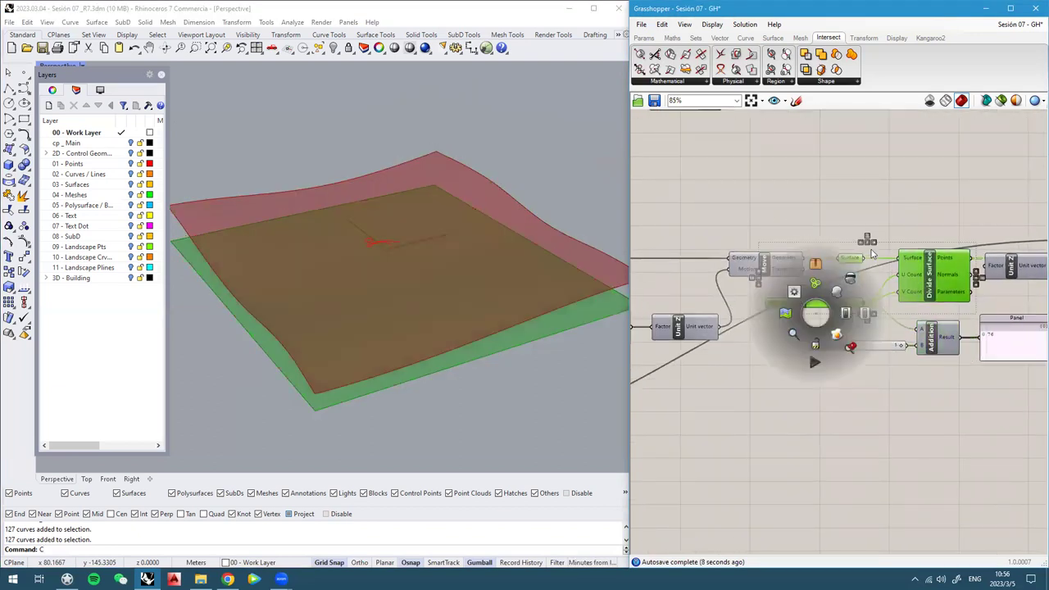
{"action": "left_click", "coordinate": [849, 281]}
{"action": "left_click", "coordinate": [874, 185]}
Turn on the 11 - Landscape Plines layer in Rhino to show the contours over the terrain surface
{"action": "right_click_drag", "start_coordinate": [328, 262], "coordinate": [340, 280]}
{"action": "scroll", "coordinate": [789, 243], "scroll_direction": "down", "scroll_amount": 5}
{"action": "right_click_drag", "start_coordinate": [789, 242], "coordinate": [792, 148]}
{"action": "scroll", "coordinate": [672, 287], "scroll_direction": "up", "scroll_amount": 5}
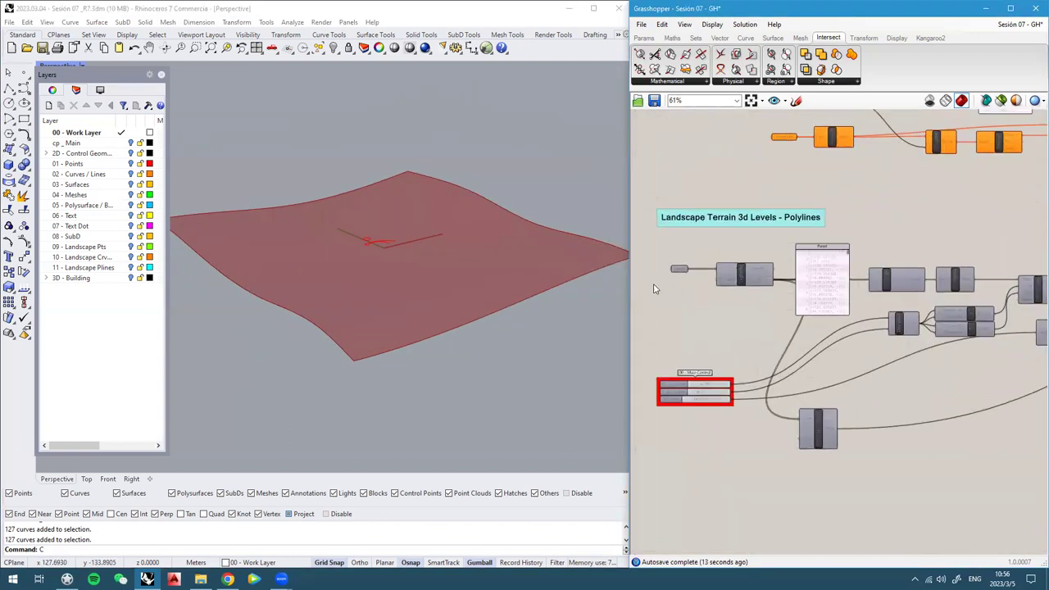
{"action": "left_click", "coordinate": [130, 267]}
{"action": "scroll", "coordinate": [438, 299], "scroll_direction": "up", "scroll_amount": 5}
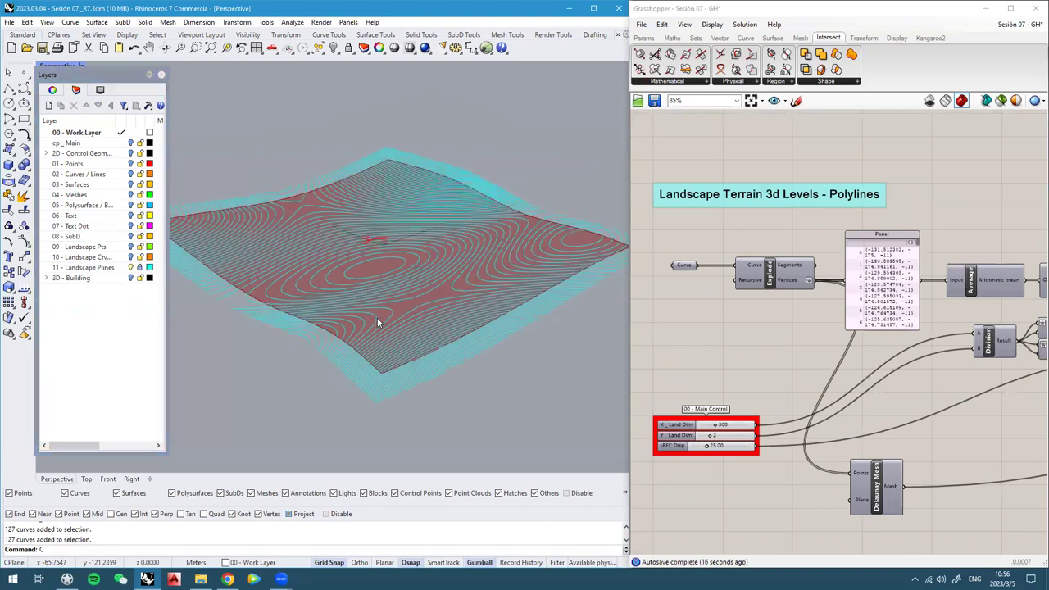
Try the X _ Land Dim slider in the 00 - Main Control group at 330 and 340
{"action": "right_click_drag", "start_coordinate": [715, 426], "coordinate": [767, 343]}
{"action": "scroll", "coordinate": [769, 341], "scroll_direction": "up", "scroll_amount": 7}
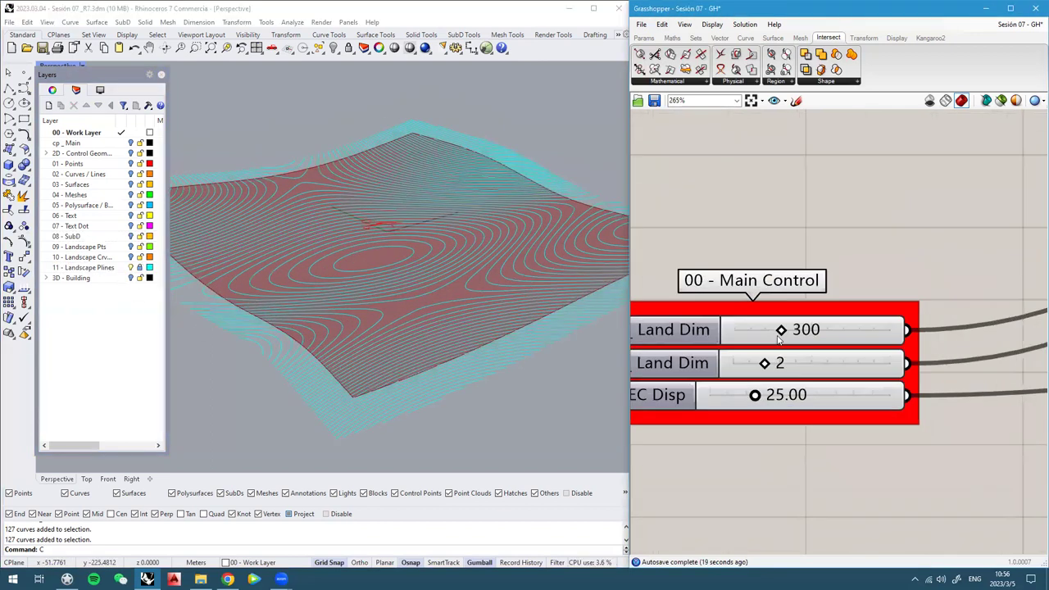
{"action": "left_click_drag", "start_coordinate": [788, 330], "coordinate": [789, 329]}
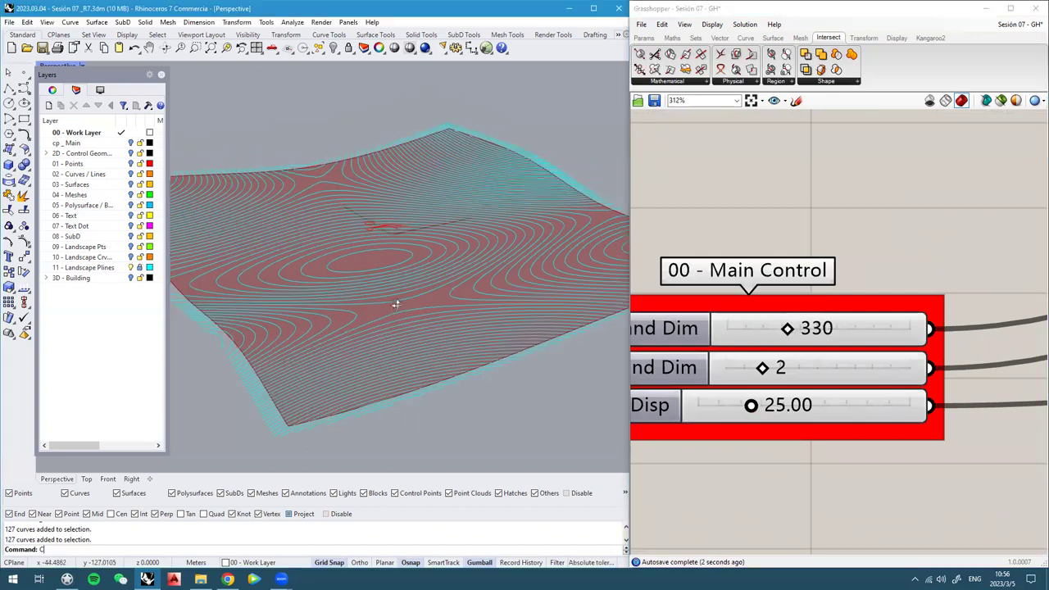
{"action": "left_click", "coordinate": [828, 327]}
{"action": "double_click", "coordinate": [828, 328]}
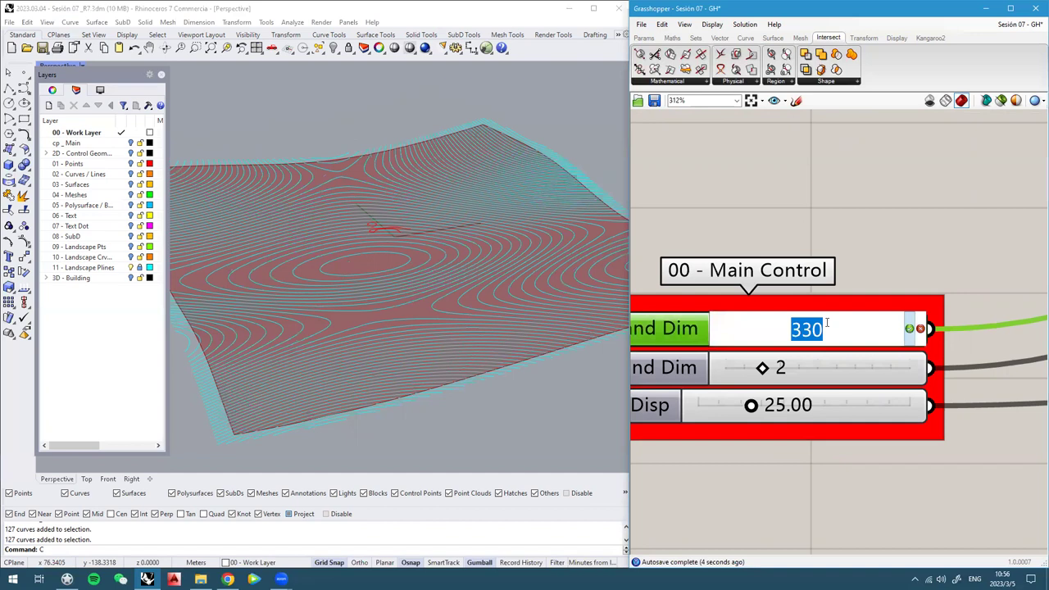
{"action": "type", "text": "340"}
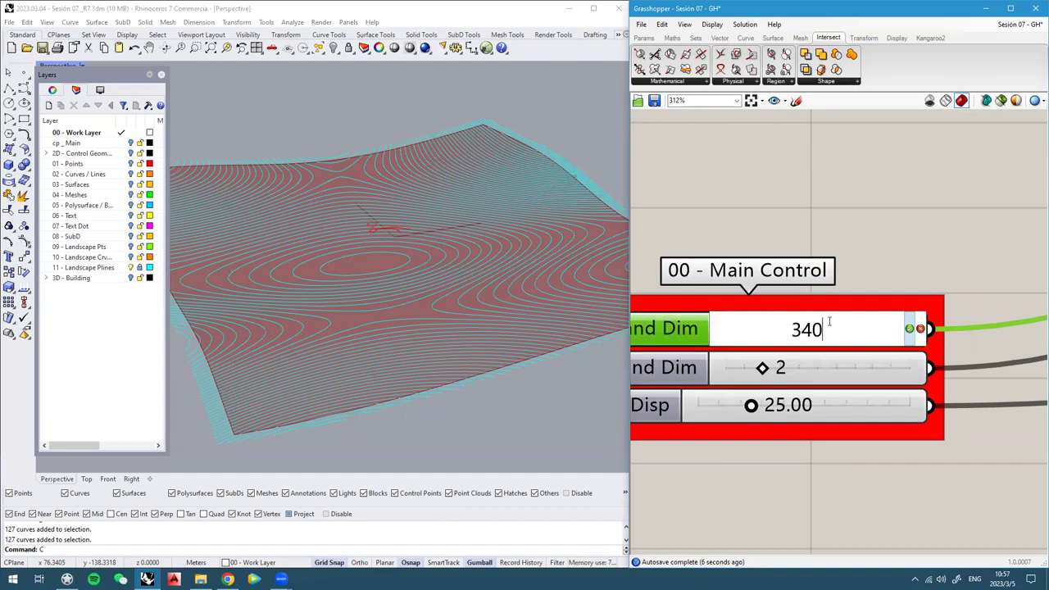
{"action": "left_click", "coordinate": [909, 328]}
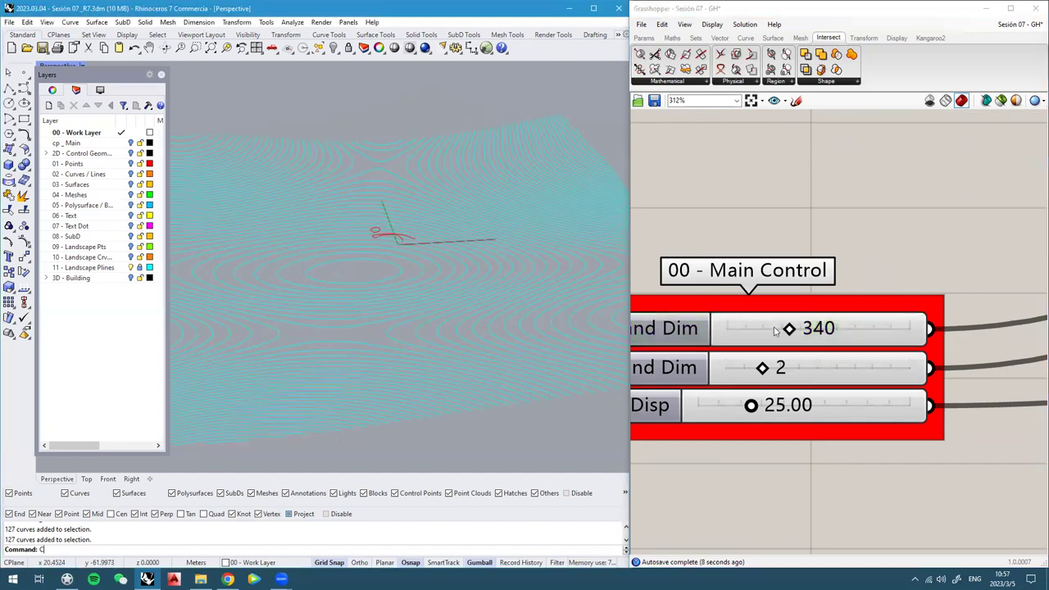
Set the X _ Land Dim slider in the 00 - Main Control group to 336
{"action": "scroll", "coordinate": [398, 277], "scroll_direction": "down", "scroll_amount": 5}
{"action": "right_click_drag", "start_coordinate": [392, 300], "coordinate": [421, 287]}
{"action": "right_click_drag", "start_coordinate": [778, 337], "coordinate": [766, 323]}
{"action": "left_click", "coordinate": [821, 320]}
{"action": "double_click", "coordinate": [820, 324]}
{"action": "type", "text": "3"}
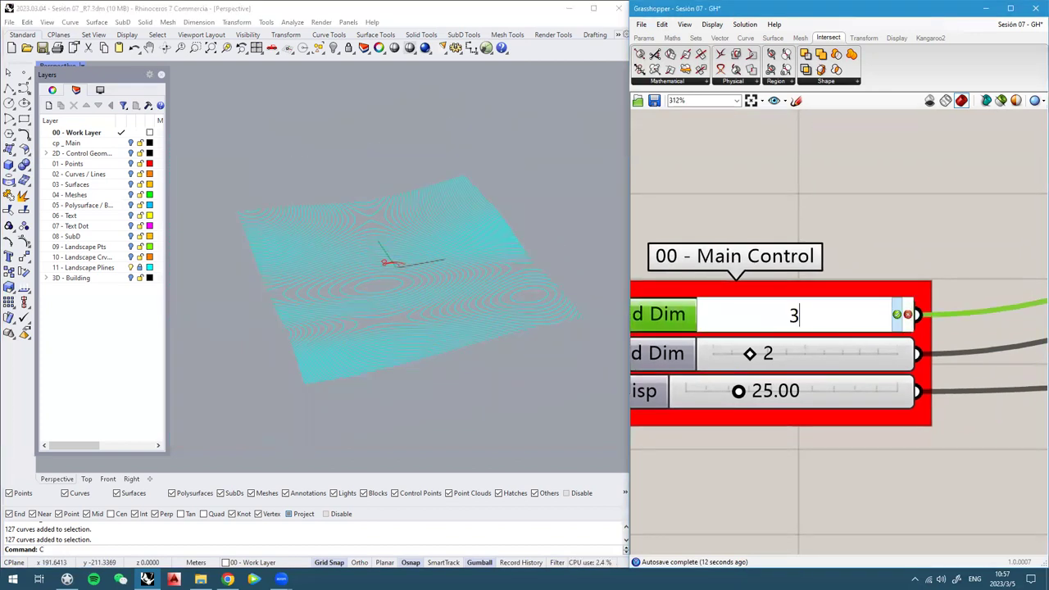
{"action": "type", "text": "36"}
{"action": "key", "text": "Return"}
Examine how closely the terrain surface follows the landscape contour polylines and reaches their outer edges
{"action": "right_click_drag", "start_coordinate": [512, 318], "coordinate": [403, 361]}
{"action": "scroll", "coordinate": [290, 432], "scroll_direction": "up", "scroll_amount": 5}
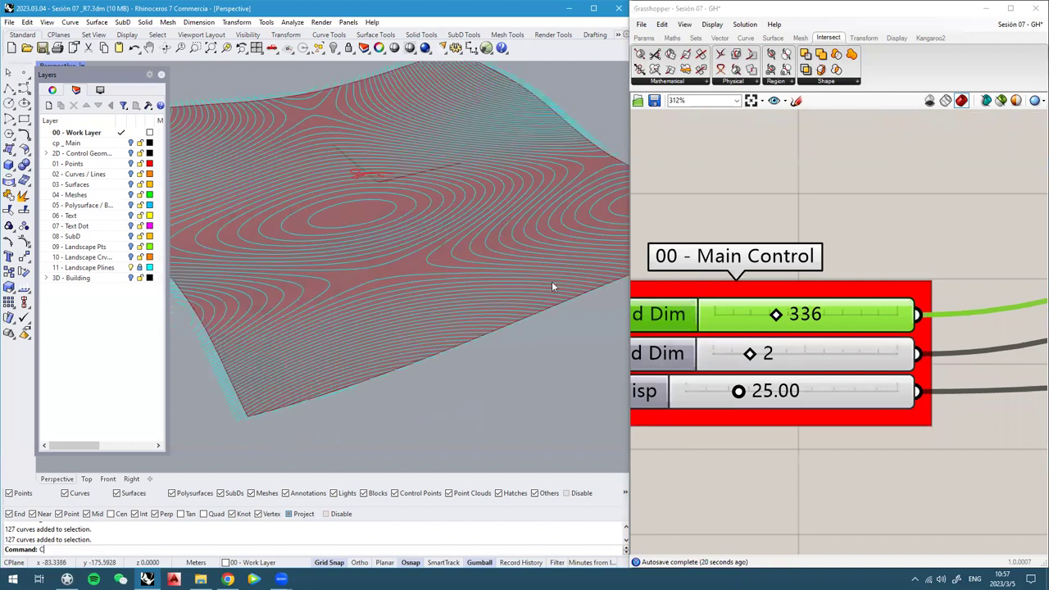
{"action": "right_click_drag", "start_coordinate": [453, 285], "coordinate": [384, 230]}
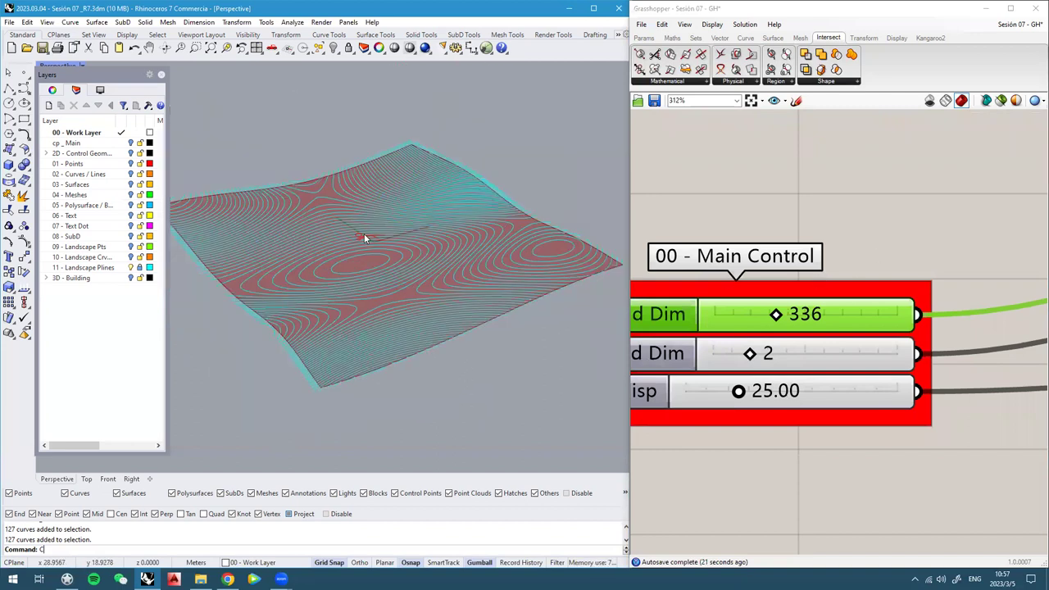
{"action": "mouse_move", "coordinate": [351, 272]}
{"action": "right_mouse_down"}
{"action": "mouse_move", "coordinate": [349, 297]}
{"action": "mouse_move", "coordinate": [335, 275]}
{"action": "mouse_move", "coordinate": [353, 243]}
{"action": "mouse_move", "coordinate": [375, 254]}
{"action": "mouse_move", "coordinate": [365, 279]}
{"action": "right_mouse_up"}
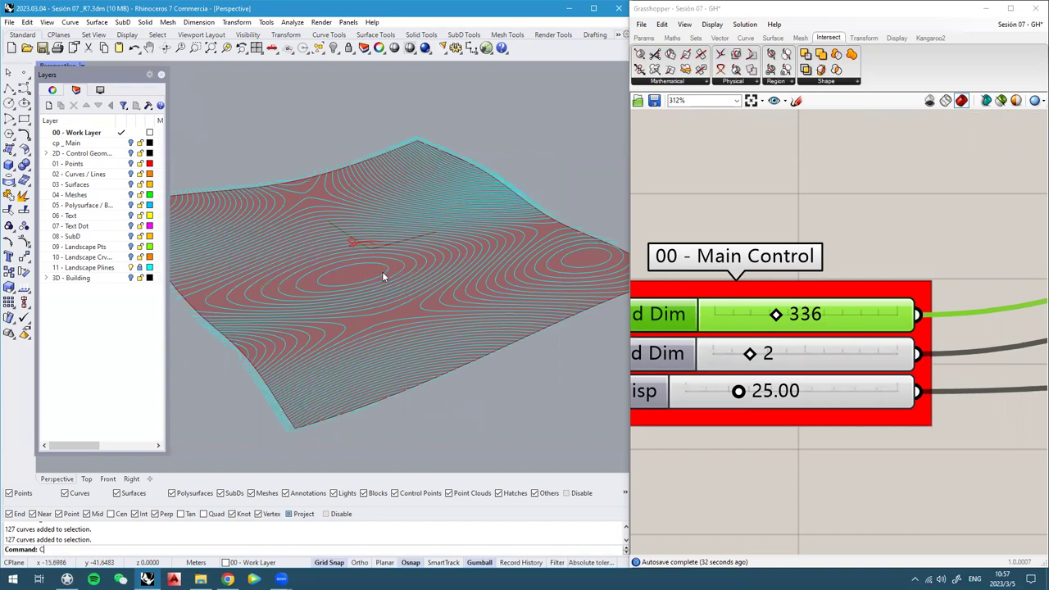
{"action": "right_click_drag", "start_coordinate": [382, 259], "coordinate": [394, 317]}
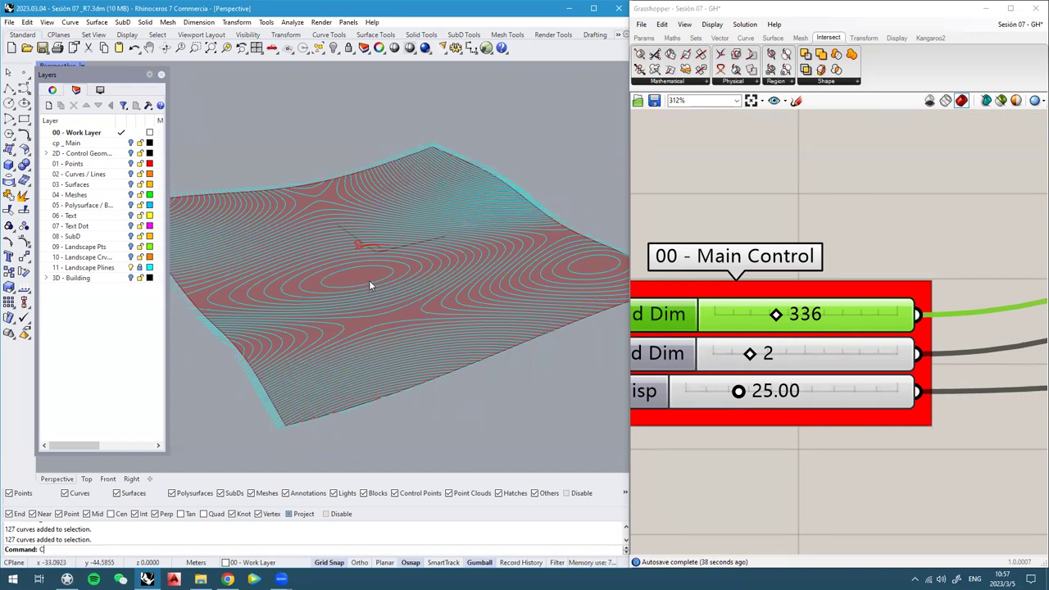
{"action": "scroll", "coordinate": [369, 283], "scroll_direction": "down", "scroll_amount": 8}
{"action": "right_click_drag", "start_coordinate": [369, 283], "coordinate": [350, 248]}
{"action": "scroll", "coordinate": [350, 247], "scroll_direction": "up", "scroll_amount": 5}
Add a Surface parameter beside the Surface From Points component and connect the component's Surface output to it
{"action": "left_click", "coordinate": [923, 181]}
{"action": "scroll", "coordinate": [705, 299], "scroll_direction": "down", "scroll_amount": 4}
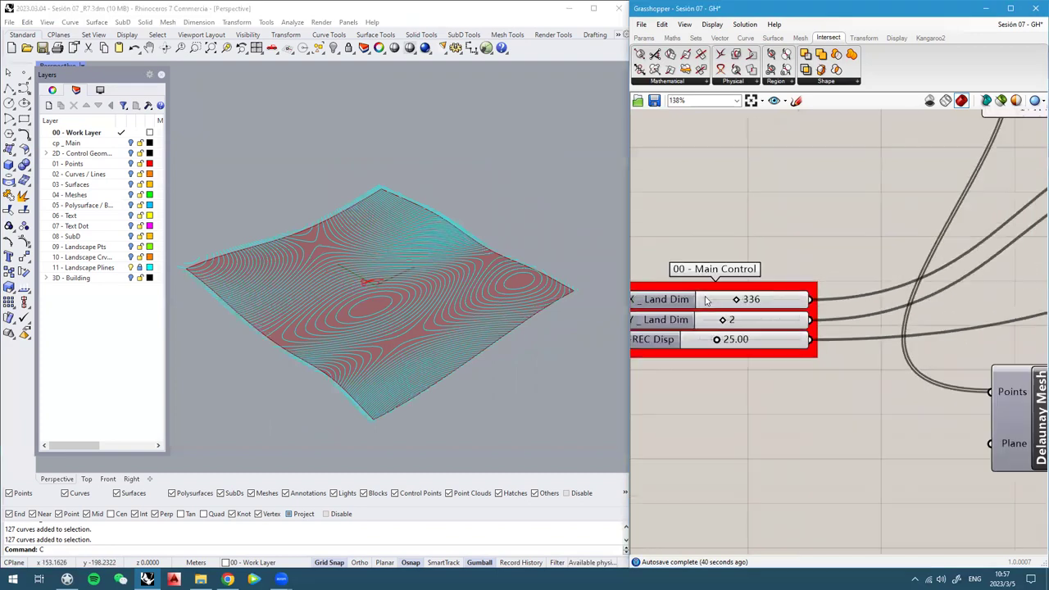
{"action": "scroll", "coordinate": [707, 300], "scroll_direction": "down", "scroll_amount": 6}
{"action": "right_click_drag", "start_coordinate": [805, 281], "coordinate": [653, 295]}
{"action": "scroll", "coordinate": [653, 295], "scroll_direction": "down", "scroll_amount": 3}
{"action": "scroll", "coordinate": [616, 321], "scroll_direction": "up", "scroll_amount": 5}
{"action": "left_click_drag", "start_coordinate": [686, 325], "coordinate": [681, 266]}
{"action": "scroll", "coordinate": [681, 268], "scroll_direction": "down", "scroll_amount": 2}
{"action": "scroll", "coordinate": [785, 282], "scroll_direction": "down", "scroll_amount": 2}
{"action": "right_click_drag", "start_coordinate": [994, 249], "coordinate": [815, 262]}
{"action": "scroll", "coordinate": [815, 262], "scroll_direction": "up", "scroll_amount": 5}
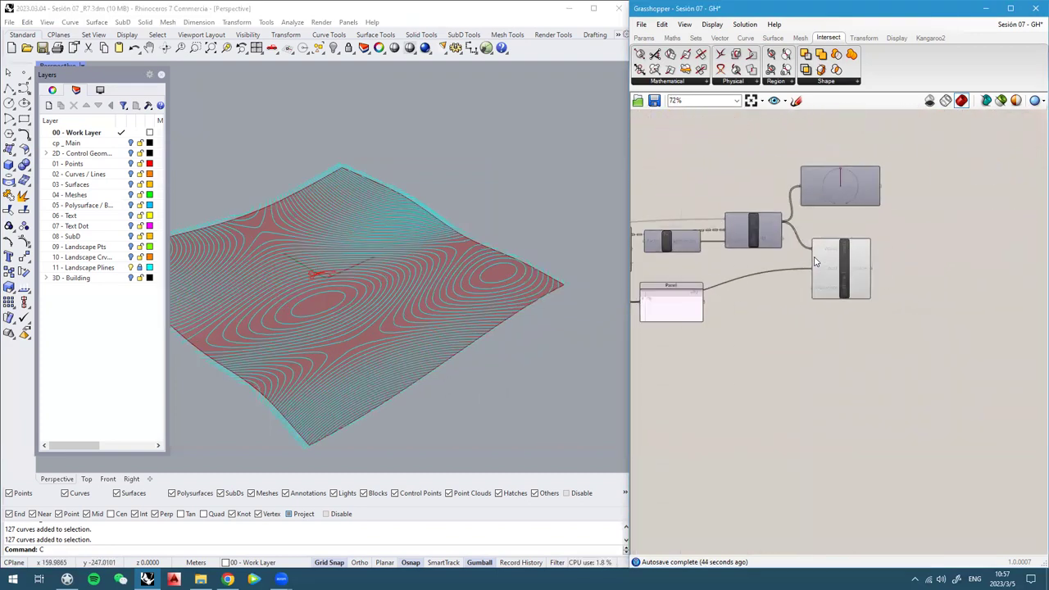
{"action": "left_click", "coordinate": [848, 278]}
{"action": "scroll", "coordinate": [884, 274], "scroll_direction": "up", "scroll_amount": 2}
{"action": "double_click", "coordinate": [883, 282]}
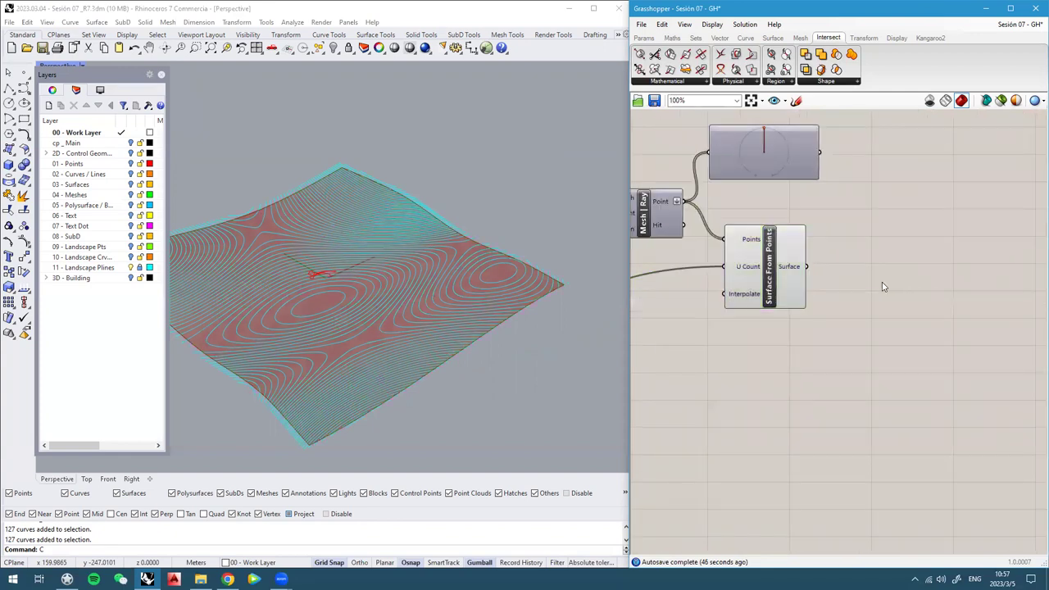
{"action": "type", "text": "surfa"}
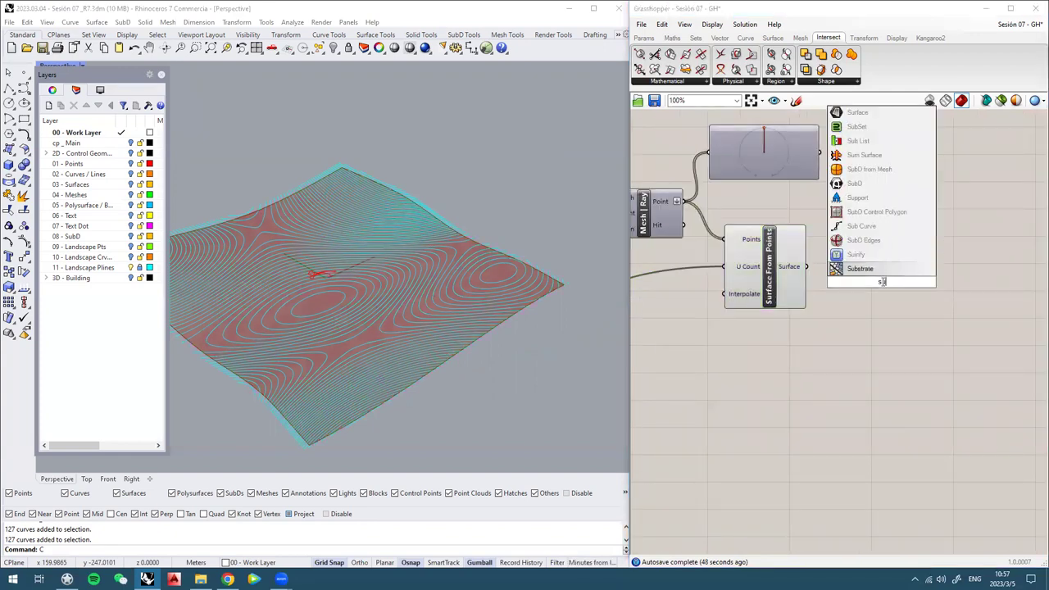
{"action": "left_click", "coordinate": [876, 276]}
{"action": "scroll", "coordinate": [873, 282], "scroll_direction": "up", "scroll_amount": 3}
{"action": "left_click_drag", "start_coordinate": [752, 264], "coordinate": [867, 288]}
{"action": "scroll", "coordinate": [824, 265], "scroll_direction": "down", "scroll_amount": 3}
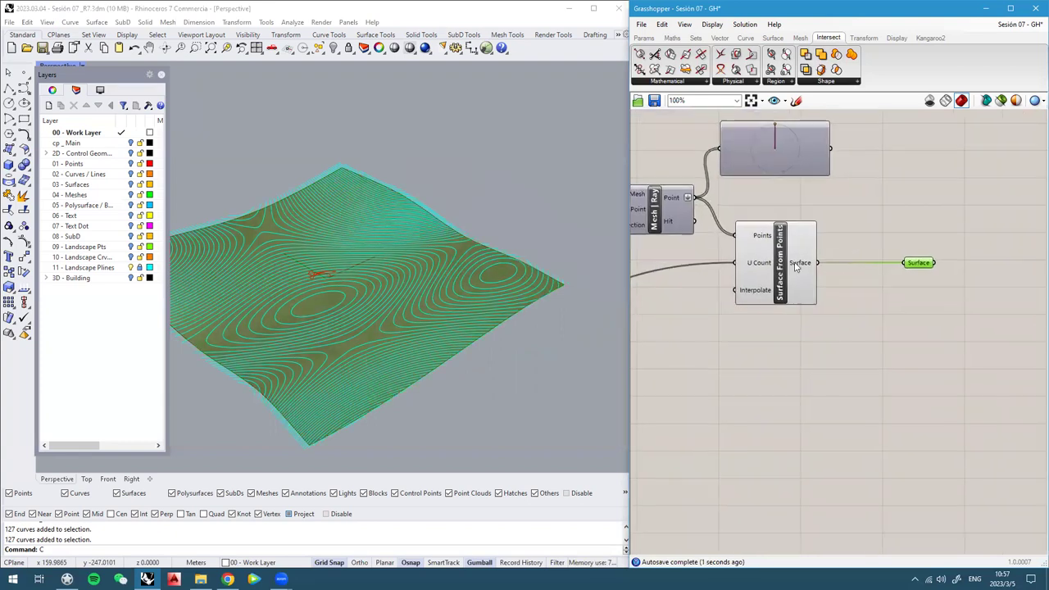
Turn off the preview of the Surface From Points component
{"action": "left_click", "coordinate": [789, 266]}
{"action": "middle_click", "coordinate": [785, 266]}
{"action": "left_click", "coordinate": [812, 243]}
{"action": "left_click", "coordinate": [866, 230]}
Group the new Surface parameter on its own and give the group a blob outline
{"action": "scroll", "coordinate": [953, 291], "scroll_direction": "up", "scroll_amount": 2}
{"action": "left_click_drag", "start_coordinate": [945, 289], "coordinate": [867, 203]}
{"action": "middle_click", "coordinate": [867, 199]}
{"action": "left_click", "coordinate": [869, 169]}
{"action": "left_click", "coordinate": [895, 240]}
{"action": "right_click", "coordinate": [895, 241]}
{"action": "left_click", "coordinate": [916, 290]}
Colour the Surface parameter's group yellow and name it "Bake me!"
{"action": "right_click", "coordinate": [899, 275]}
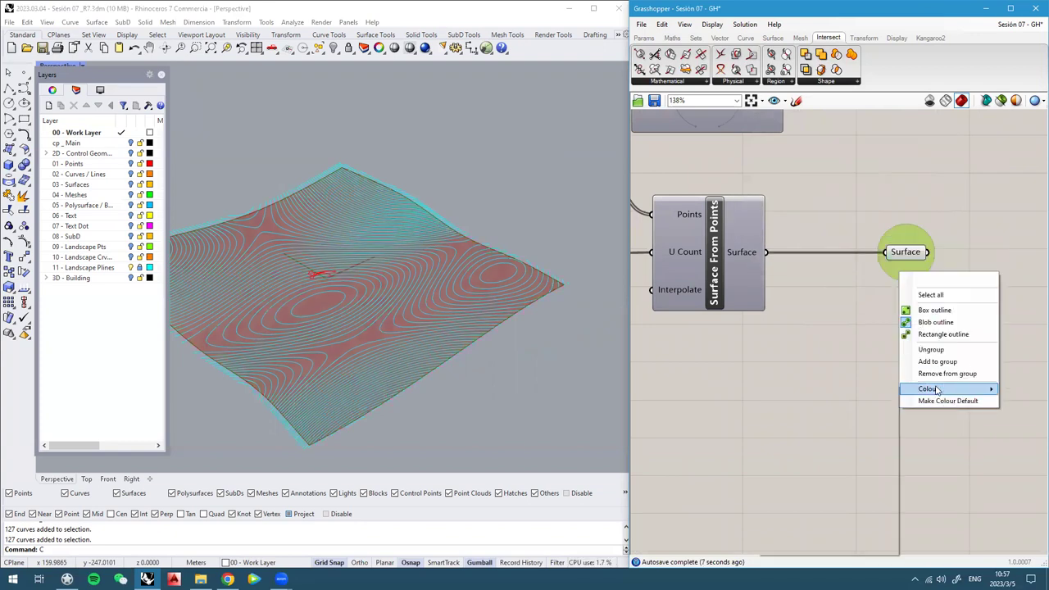
{"action": "mouse_move", "coordinate": [940, 389]}
{"action": "mouse_move", "coordinate": [867, 518]}
{"action": "left_mouse_down"}
{"action": "mouse_move", "coordinate": [783, 517]}
{"action": "mouse_move", "coordinate": [885, 523]}
{"action": "left_mouse_up"}
{"action": "left_click", "coordinate": [949, 280]}
{"action": "type", "text": "Bake me!"}
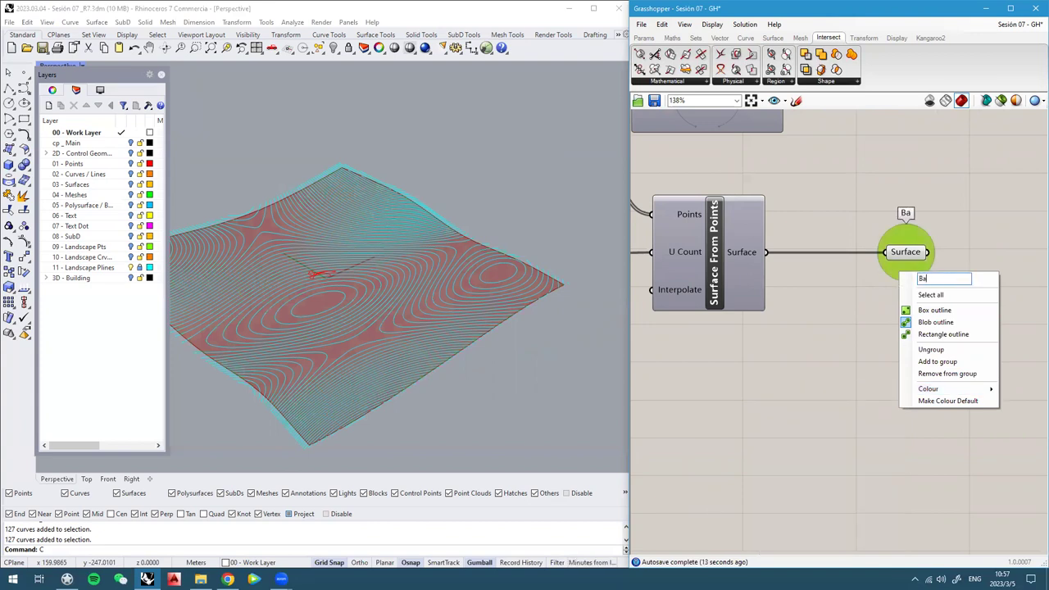
{"action": "key", "text": "Return"}
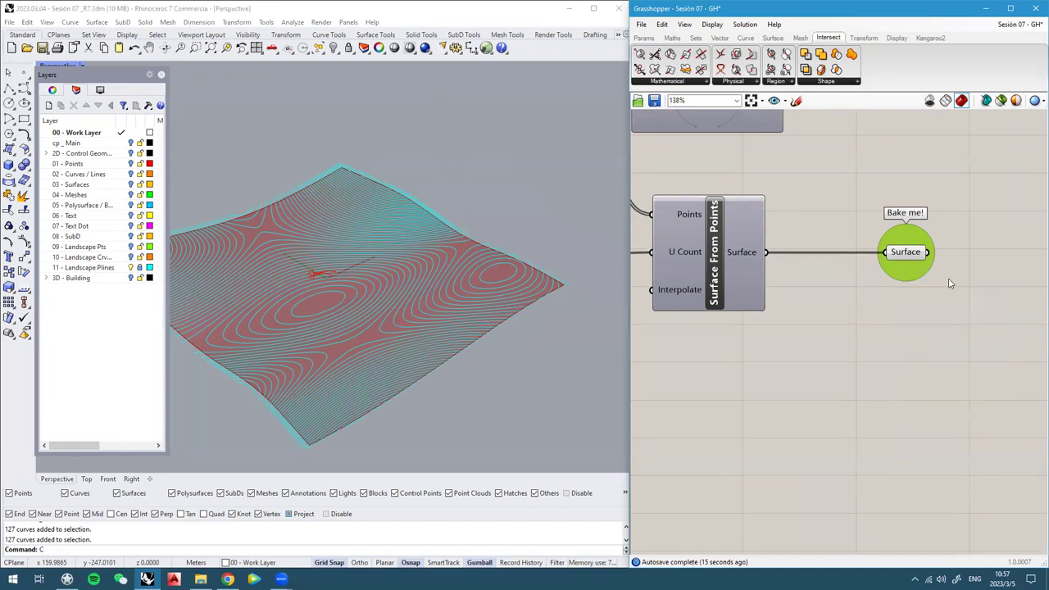
Rename the Surface parameter as "Landscape from Plines" and shift it slightly along its wire
{"action": "scroll", "coordinate": [901, 285], "scroll_direction": "up", "scroll_amount": 2}
{"action": "right_click", "coordinate": [808, 253]}
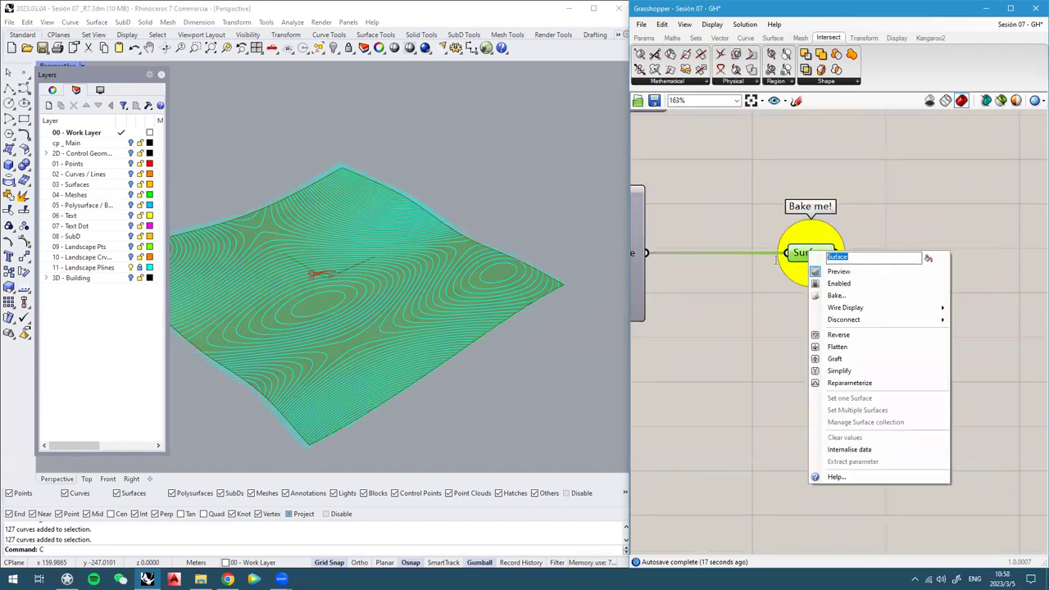
{"action": "type", "text": "Lans"}
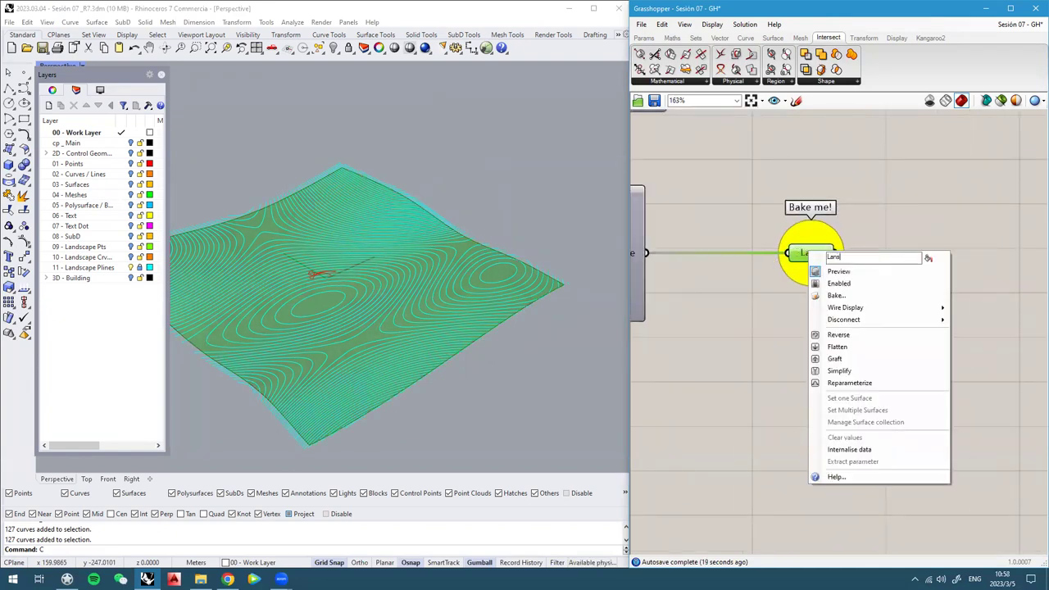
{"action": "key", "text": "BackSpace"}
{"action": "type", "text": "dscape from"}
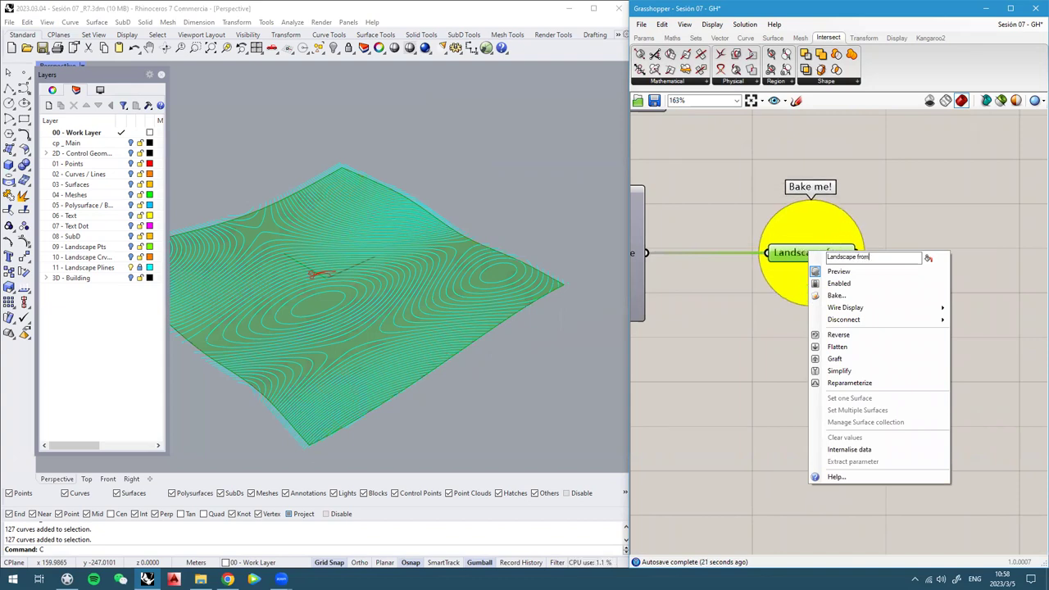
{"action": "type", "text": " Plines"}
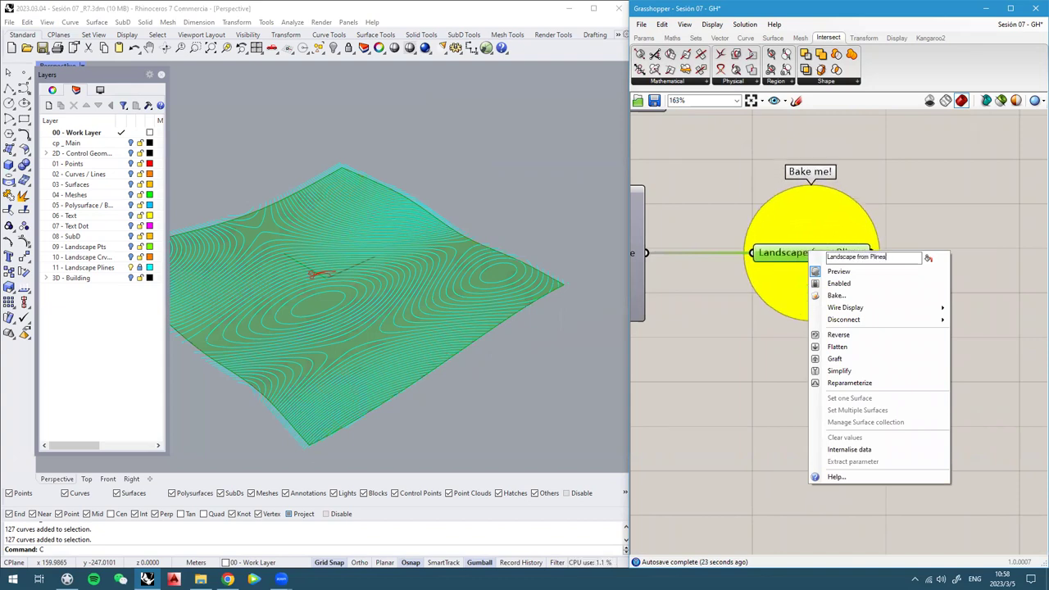
{"action": "key", "text": "Return"}
{"action": "left_click_drag", "start_coordinate": [830, 256], "coordinate": [842, 255]}
{"action": "right_click_drag", "start_coordinate": [461, 313], "coordinate": [412, 264]}
{"action": "scroll", "coordinate": [347, 331], "scroll_direction": "down", "scroll_amount": 3}
{"action": "scroll", "coordinate": [347, 331], "scroll_direction": "up", "scroll_amount": 4}
{"action": "left_click", "coordinate": [976, 402]}
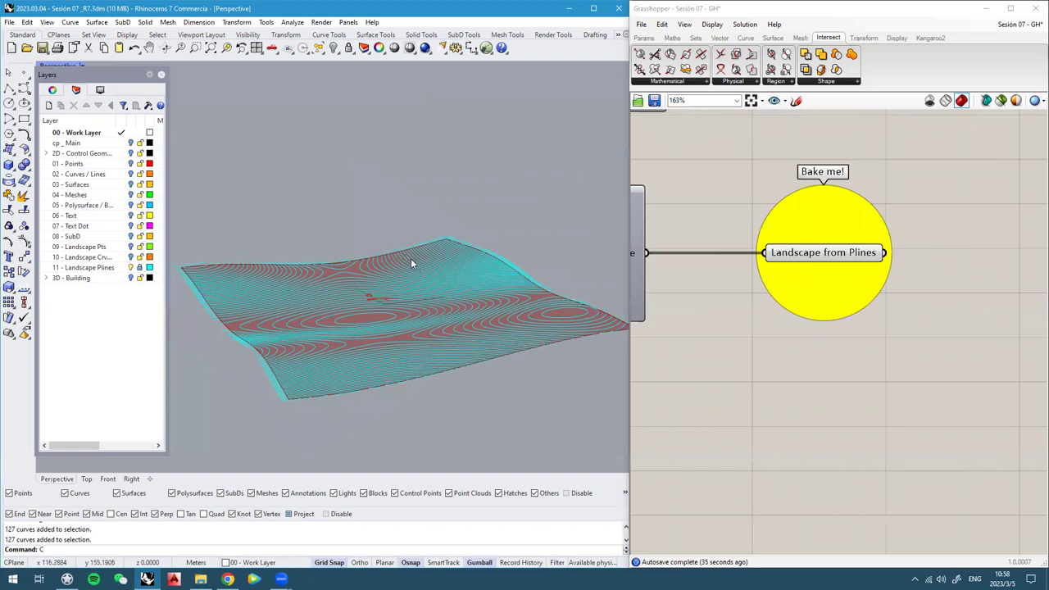
Add a Point parameter below Surface From Points and connect the Mesh | Ray component's Point output to it
{"action": "right_click_drag", "start_coordinate": [346, 311], "coordinate": [393, 286]}
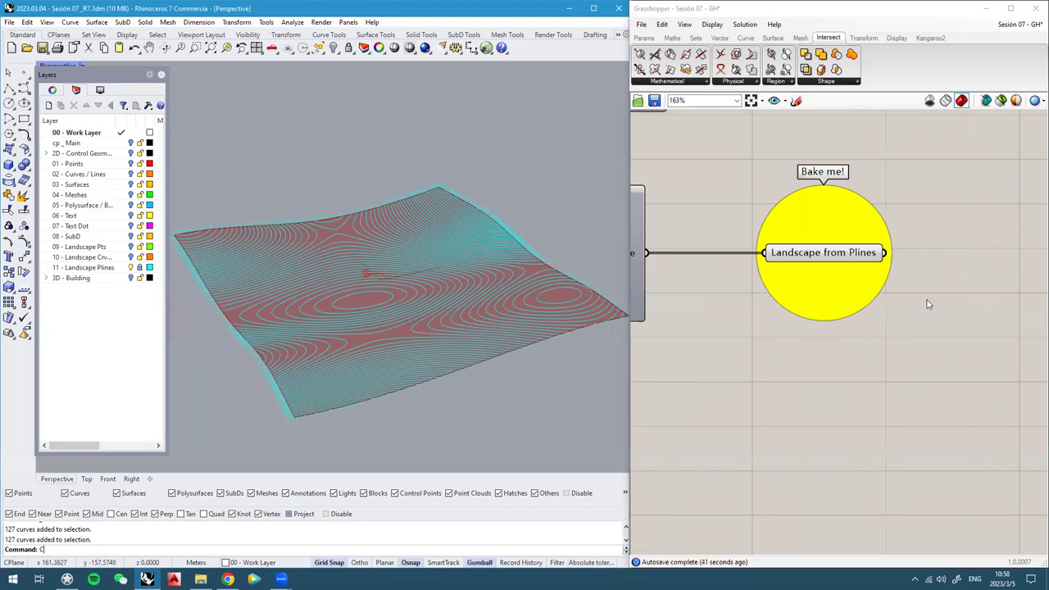
{"action": "scroll", "coordinate": [927, 303], "scroll_direction": "down", "scroll_amount": 3}
{"action": "right_click_drag", "start_coordinate": [823, 323], "coordinate": [909, 304]}
{"action": "right_click_drag", "start_coordinate": [765, 295], "coordinate": [852, 304]}
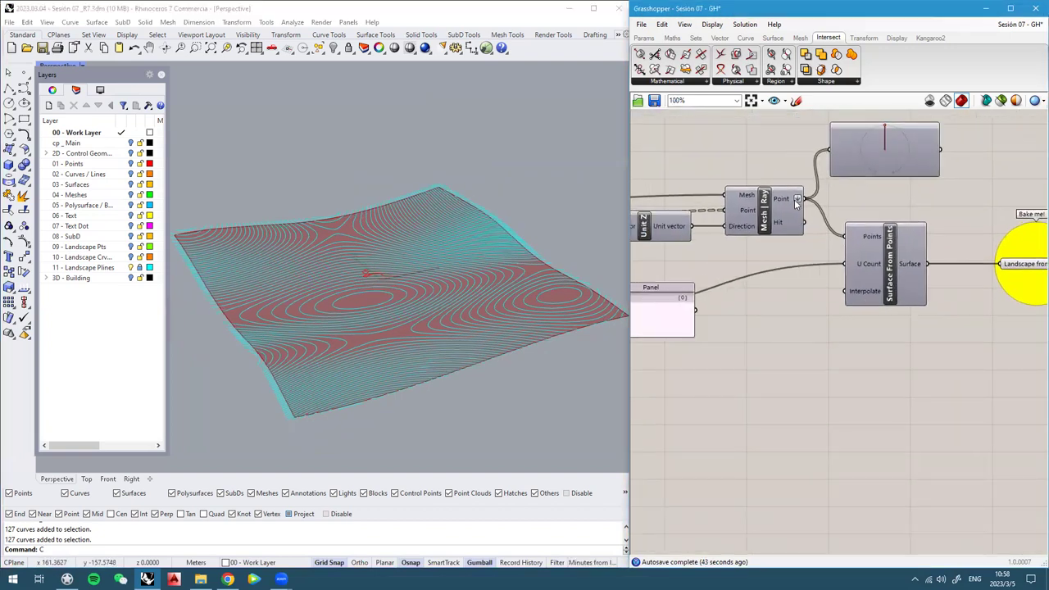
{"action": "double_click", "coordinate": [849, 415]}
{"action": "type", "text": "point"}
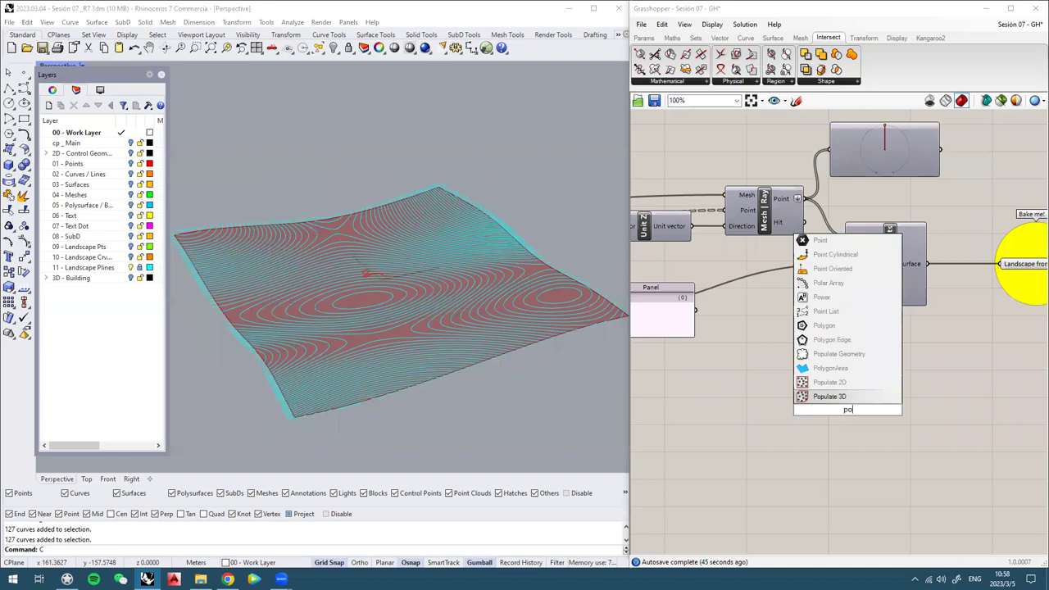
{"action": "left_click", "coordinate": [840, 400]}
{"action": "left_click_drag", "start_coordinate": [853, 411], "coordinate": [868, 385]}
{"action": "scroll", "coordinate": [868, 382], "scroll_direction": "up", "scroll_amount": 1}
{"action": "left_click_drag", "start_coordinate": [795, 166], "coordinate": [887, 395]}
Examine how the projected grid points are spaced against the contour polylines and at the terrain's corner
{"action": "scroll", "coordinate": [423, 313], "scroll_direction": "up", "scroll_amount": 5}
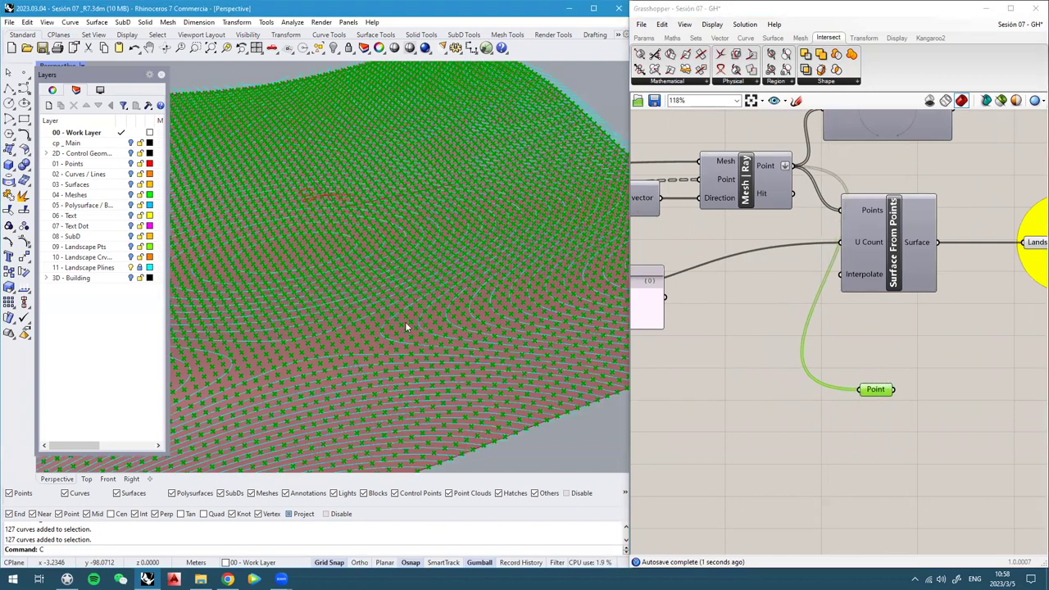
{"action": "scroll", "coordinate": [405, 326], "scroll_direction": "up", "scroll_amount": 4}
{"action": "right_click_drag", "start_coordinate": [480, 362], "coordinate": [483, 351]}
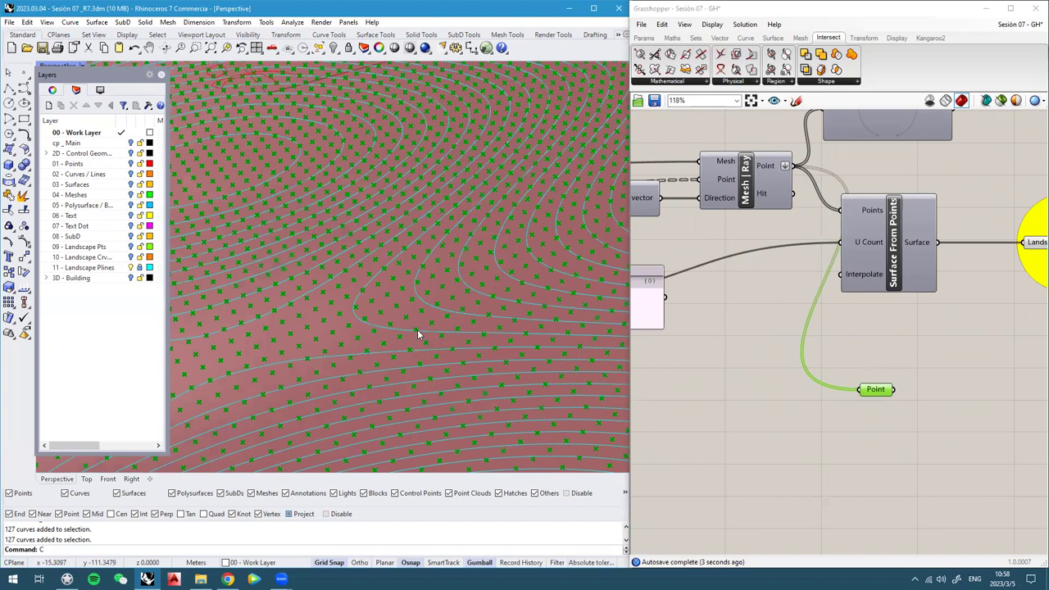
{"action": "scroll", "coordinate": [418, 319], "scroll_direction": "down", "scroll_amount": 5}
{"action": "scroll", "coordinate": [344, 311], "scroll_direction": "up", "scroll_amount": 4}
{"action": "scroll", "coordinate": [438, 300], "scroll_direction": "down", "scroll_amount": 4}
{"action": "right_click_drag", "start_coordinate": [436, 226], "coordinate": [264, 398]}
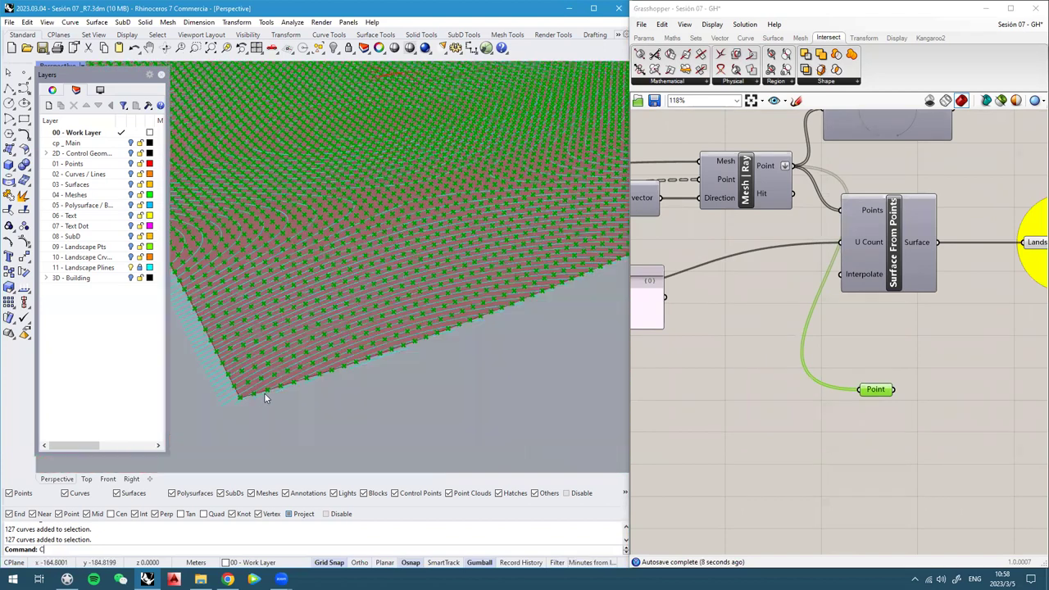
{"action": "scroll", "coordinate": [238, 397], "scroll_direction": "up", "scroll_amount": 4}
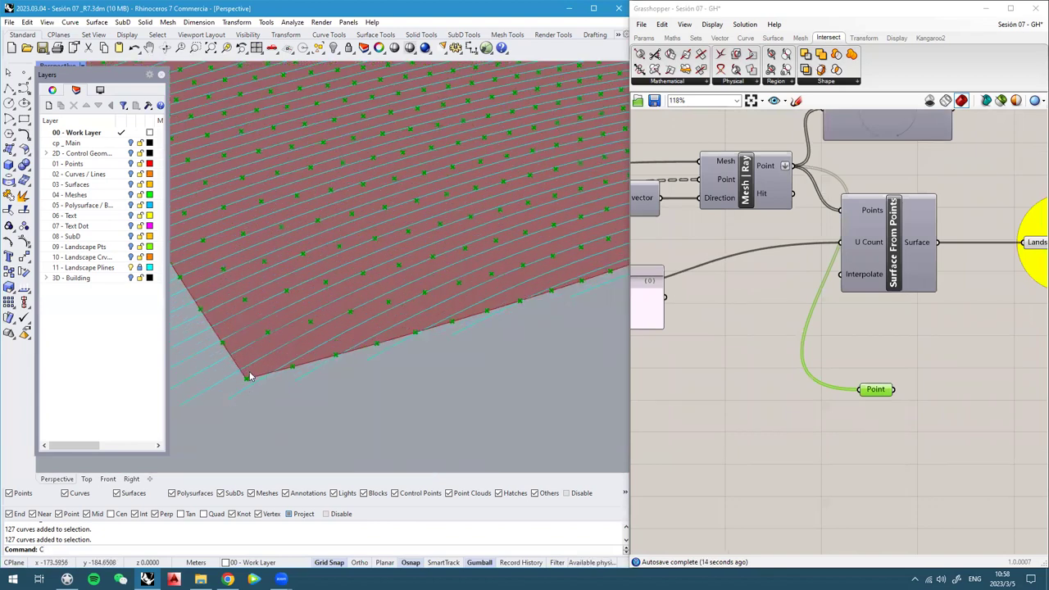
{"action": "scroll", "coordinate": [250, 377], "scroll_direction": "down", "scroll_amount": 4}
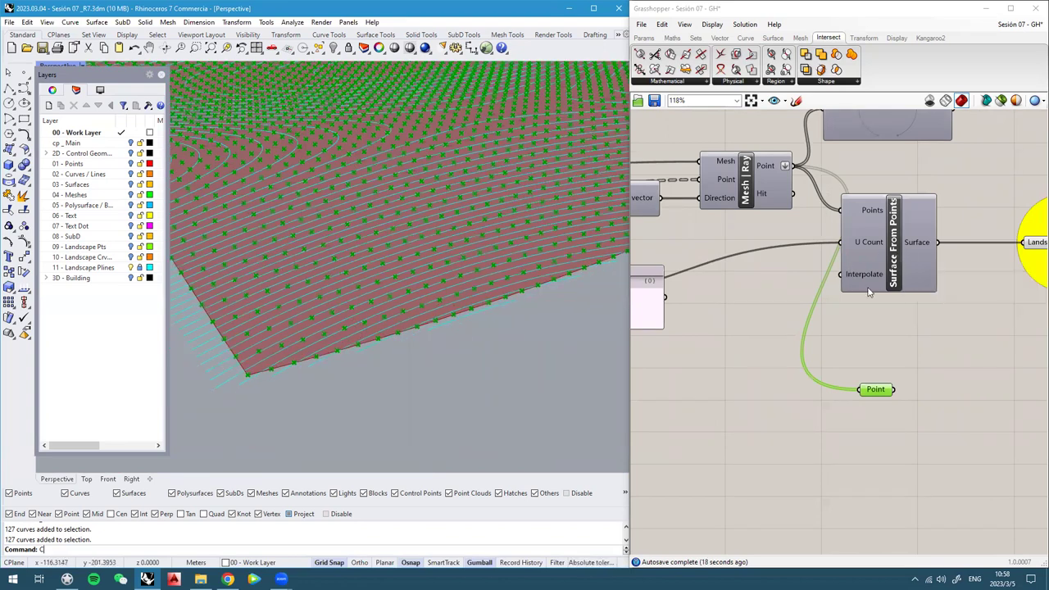
Temporarily preview the Explode component's polyline vertices to compare their density with the projected grid points
{"action": "scroll", "coordinate": [785, 273], "scroll_direction": "down", "scroll_amount": 4}
{"action": "scroll", "coordinate": [687, 267], "scroll_direction": "up", "scroll_amount": 4}
{"action": "right_click_drag", "start_coordinate": [687, 267], "coordinate": [898, 283]}
{"action": "scroll", "coordinate": [899, 284], "scroll_direction": "down", "scroll_amount": 2}
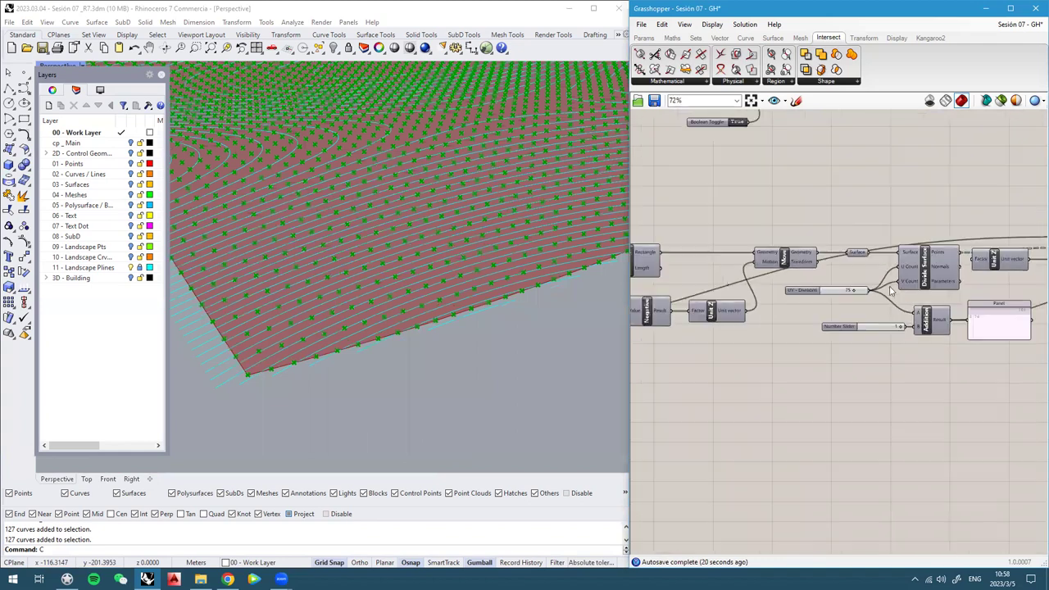
{"action": "right_click_drag", "start_coordinate": [732, 275], "coordinate": [884, 292]}
{"action": "right_click_drag", "start_coordinate": [694, 283], "coordinate": [867, 298]}
{"action": "scroll", "coordinate": [857, 298], "scroll_direction": "up", "scroll_amount": 2}
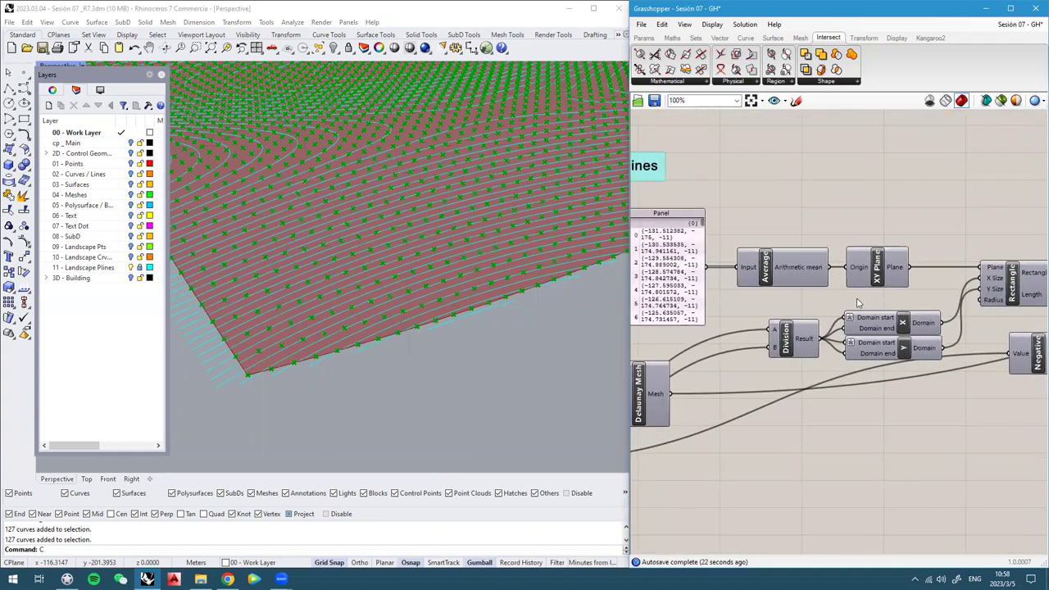
{"action": "scroll", "coordinate": [871, 284], "scroll_direction": "down", "scroll_amount": 1}
{"action": "right_click_drag", "start_coordinate": [731, 355], "coordinate": [857, 328]}
{"action": "left_click", "coordinate": [709, 237]}
{"action": "scroll", "coordinate": [710, 236], "scroll_direction": "down", "scroll_amount": 1}
{"action": "middle_click", "coordinate": [710, 236]}
{"action": "scroll", "coordinate": [782, 299], "scroll_direction": "up", "scroll_amount": 2}
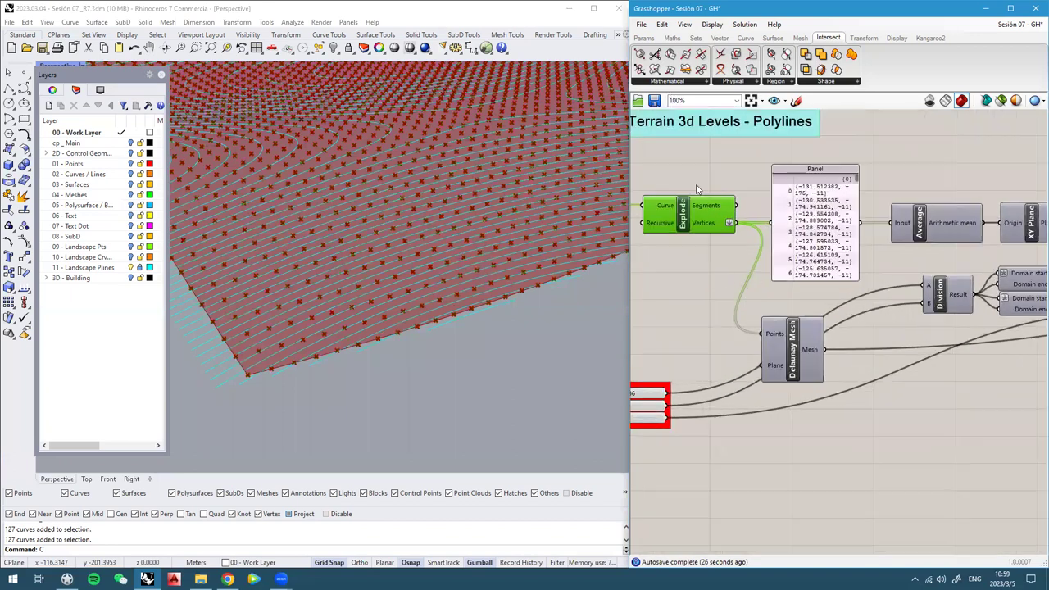
{"action": "middle_click", "coordinate": [680, 212]}
{"action": "left_click", "coordinate": [699, 191]}
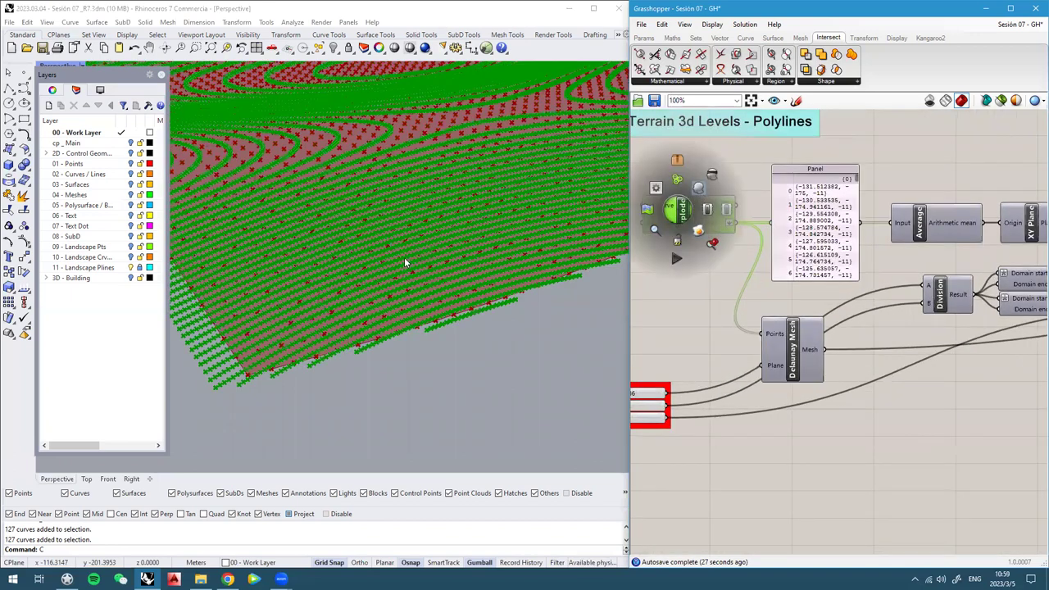
{"action": "scroll", "coordinate": [404, 262], "scroll_direction": "up", "scroll_amount": 5}
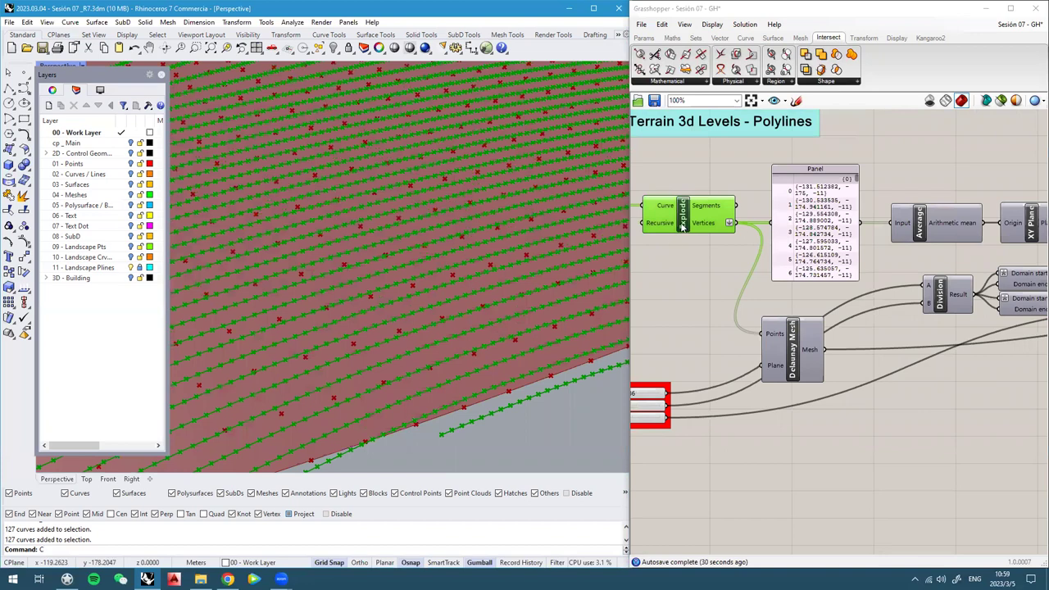
{"action": "middle_click", "coordinate": [683, 228]}
{"action": "left_click", "coordinate": [701, 205]}
Trace the grid points from the Divide Surface component to the Point parameter and highlight them on the terrain
{"action": "scroll", "coordinate": [387, 334], "scroll_direction": "down", "scroll_amount": 3}
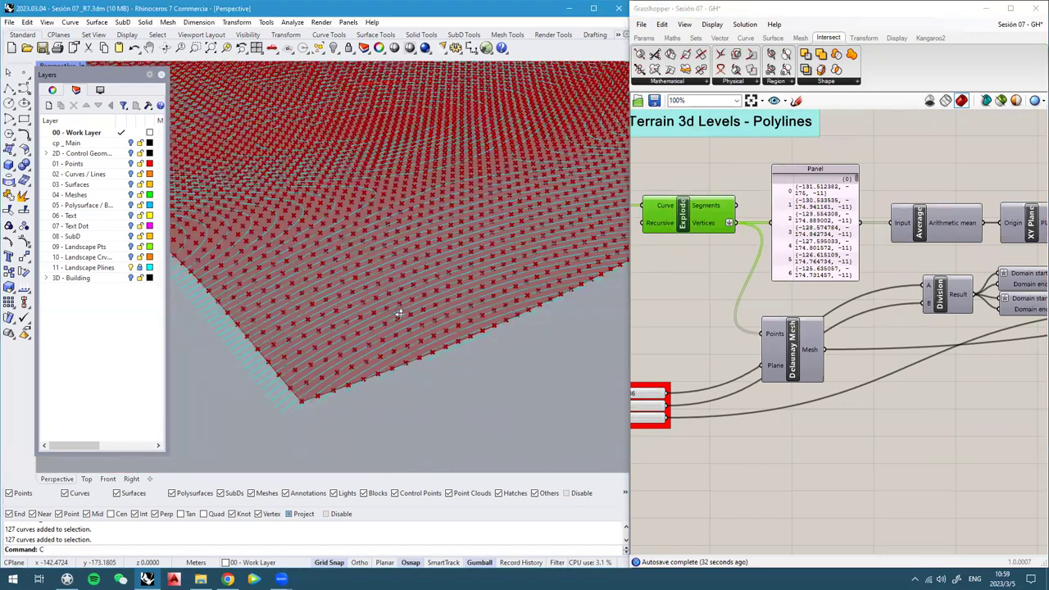
{"action": "scroll", "coordinate": [866, 306], "scroll_direction": "down", "scroll_amount": 5}
{"action": "scroll", "coordinate": [965, 307], "scroll_direction": "up", "scroll_amount": 5}
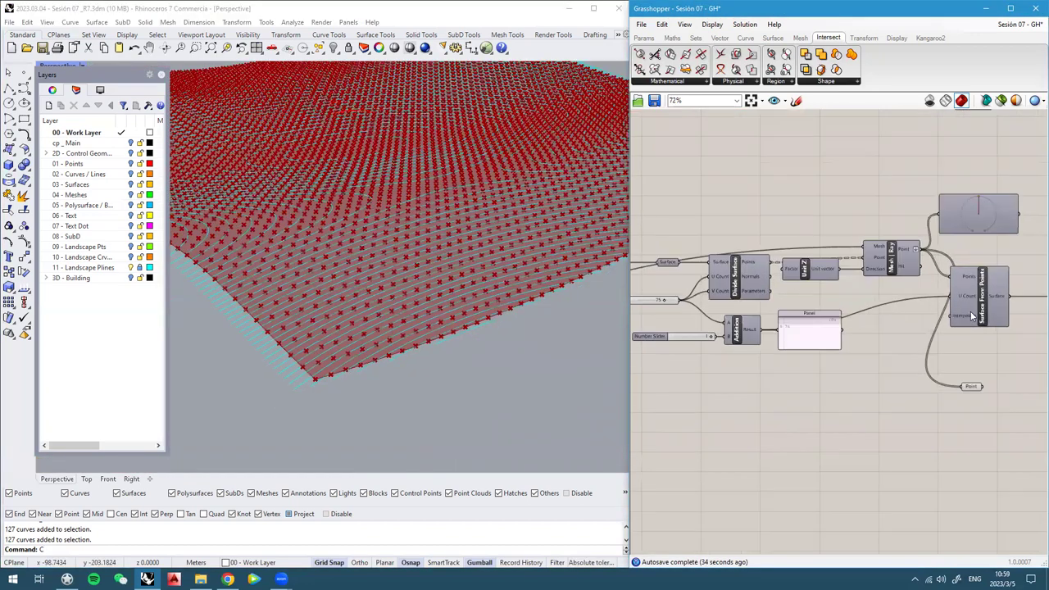
{"action": "right_click_drag", "start_coordinate": [701, 265], "coordinate": [791, 275]}
{"action": "left_click", "coordinate": [726, 278]}
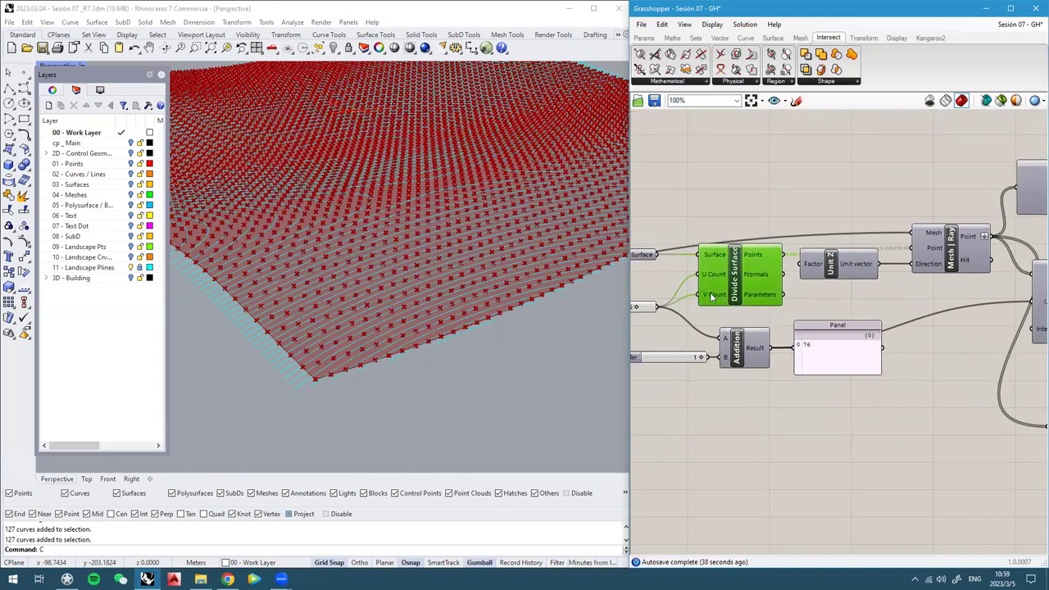
{"action": "scroll", "coordinate": [817, 363], "scroll_direction": "down", "scroll_amount": 6}
{"action": "scroll", "coordinate": [875, 357], "scroll_direction": "up", "scroll_amount": 7}
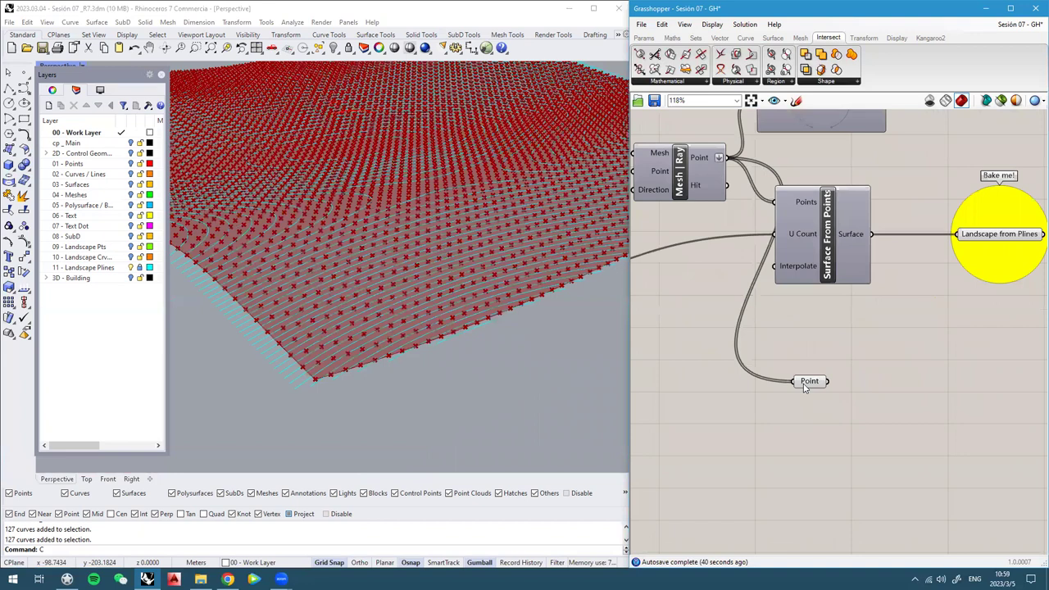
{"action": "left_click", "coordinate": [809, 382]}
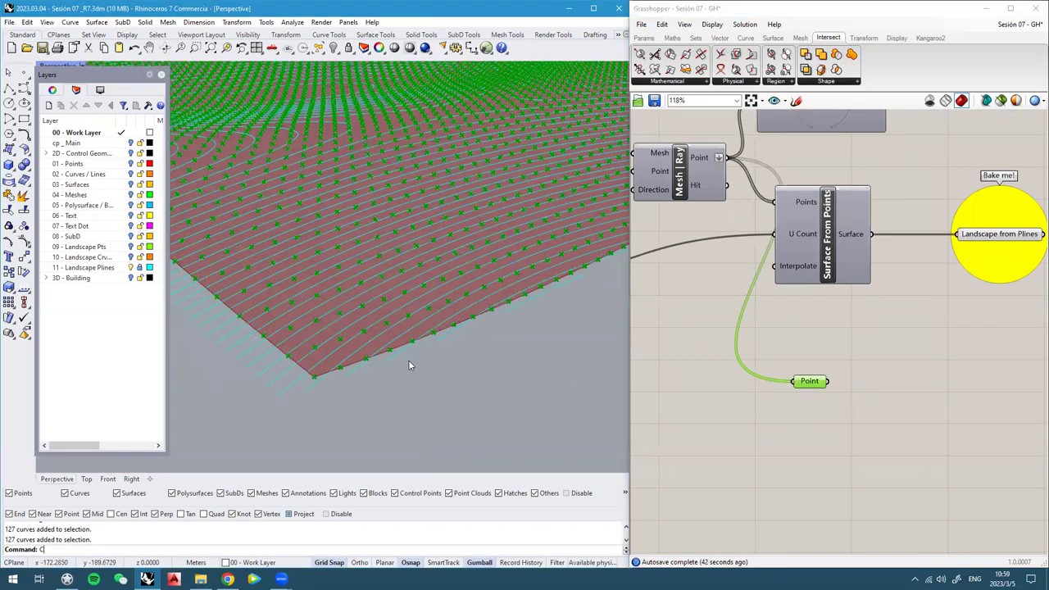
Lower the Point parameter, add a Deconstruct component beside it and connect the points to its Point input
{"action": "left_click", "coordinate": [968, 386]}
{"action": "right_click_drag", "start_coordinate": [892, 360], "coordinate": [841, 338]}
{"action": "scroll", "coordinate": [803, 365], "scroll_direction": "up", "scroll_amount": 1}
{"action": "left_click_drag", "start_coordinate": [752, 364], "coordinate": [732, 407]}
{"action": "double_click", "coordinate": [850, 408]}
{"action": "type", "text": "de"}
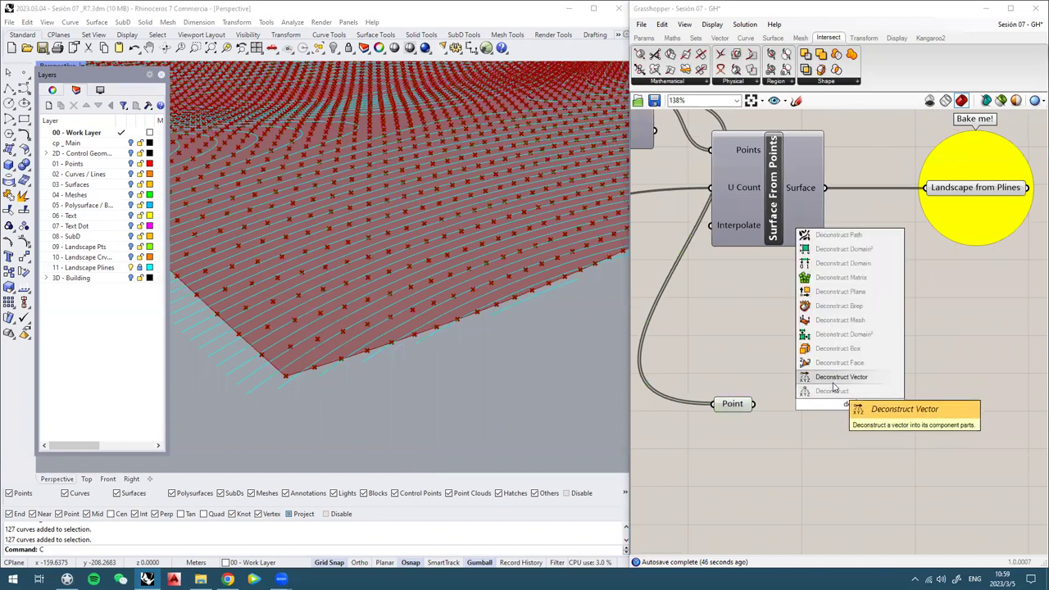
{"action": "left_click", "coordinate": [832, 391]}
{"action": "scroll", "coordinate": [837, 420], "scroll_direction": "up", "scroll_amount": 1}
{"action": "left_click_drag", "start_coordinate": [744, 407], "coordinate": [845, 414]}
{"action": "right_click_drag", "start_coordinate": [911, 372], "coordinate": [877, 342]}
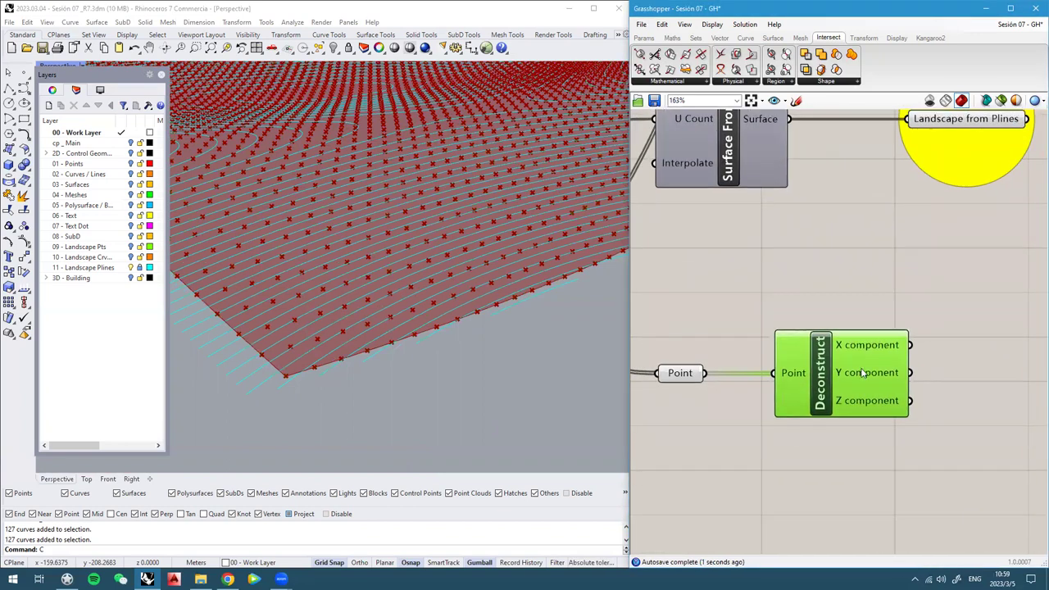
Add a Panel beside the Deconstruct component and connect the X component output to it
{"action": "scroll", "coordinate": [863, 373], "scroll_direction": "down", "scroll_amount": 1}
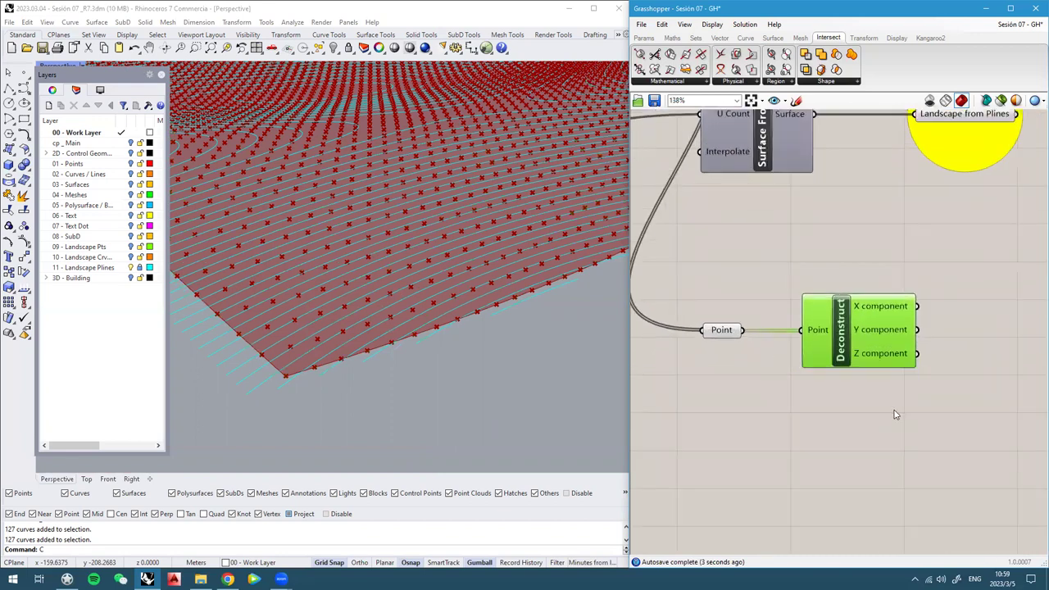
{"action": "right_click_drag", "start_coordinate": [895, 415], "coordinate": [819, 379]}
{"action": "double_click", "coordinate": [908, 338]}
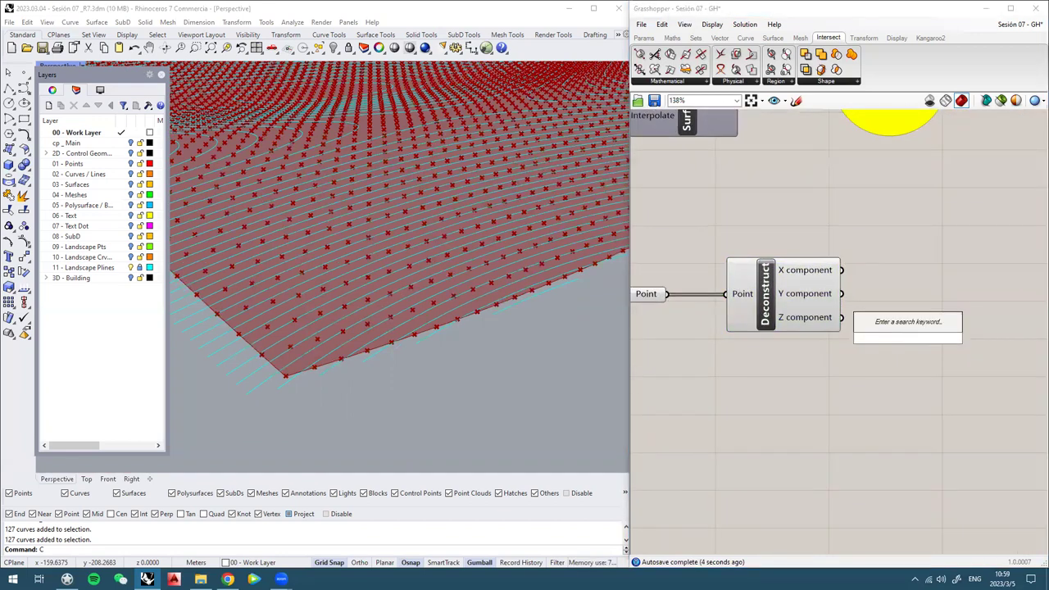
{"action": "type", "text": "//"}
{"action": "key", "text": "Return"}
{"action": "left_click_drag", "start_coordinate": [968, 301], "coordinate": [971, 276]}
{"action": "left_click_drag", "start_coordinate": [861, 336], "coordinate": [942, 281]}
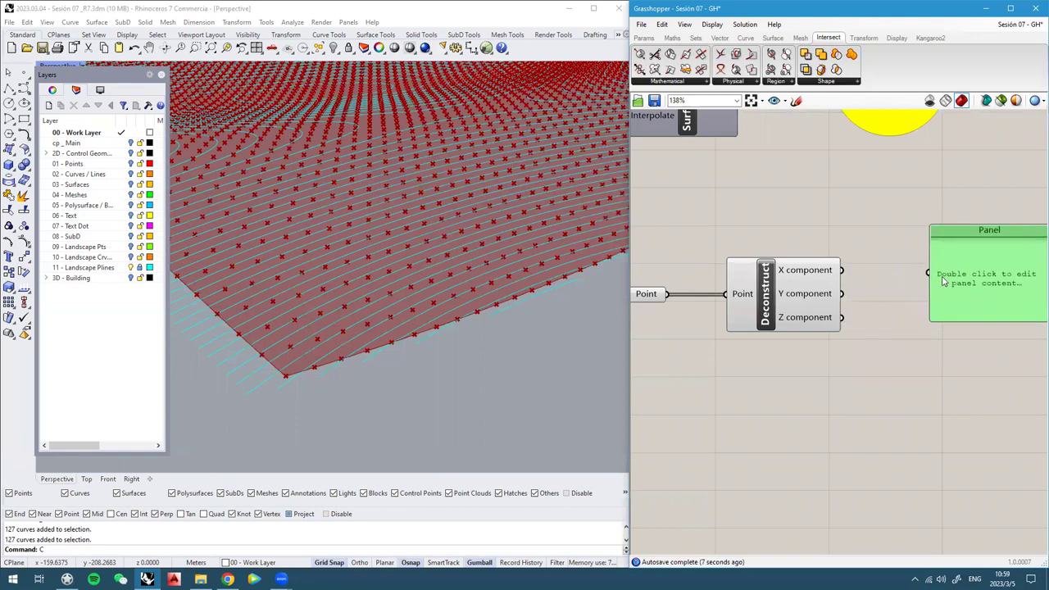
{"action": "left_click_drag", "start_coordinate": [843, 273], "coordinate": [932, 274]}
{"action": "right_click_drag", "start_coordinate": [972, 279], "coordinate": [878, 270]}
{"action": "left_click_drag", "start_coordinate": [897, 257], "coordinate": [884, 255]}
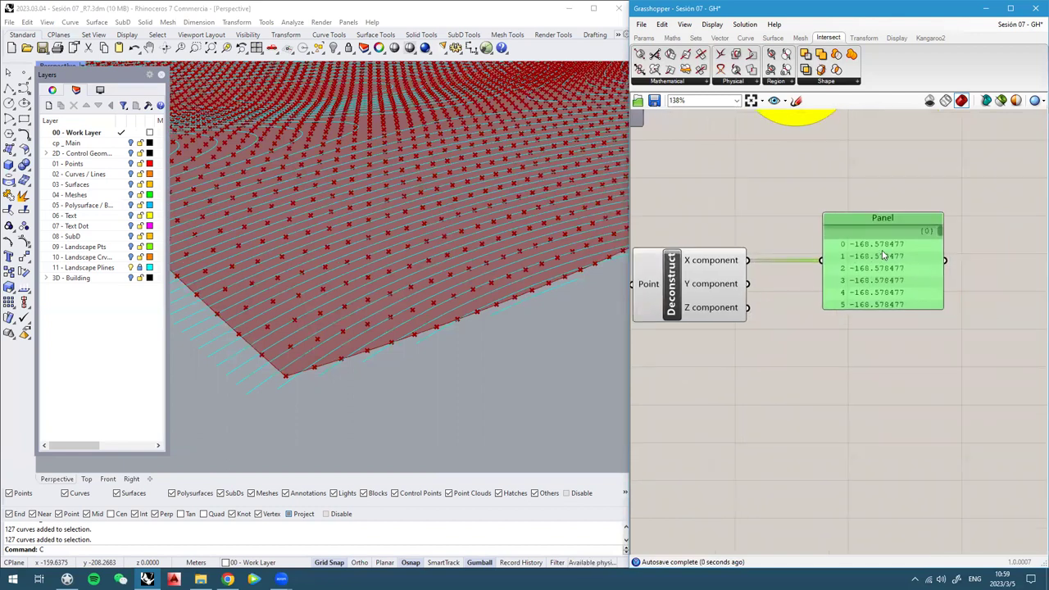
Examine the X coordinate values and their number of decimals in the panel
{"action": "scroll", "coordinate": [884, 256], "scroll_direction": "up", "scroll_amount": 3}
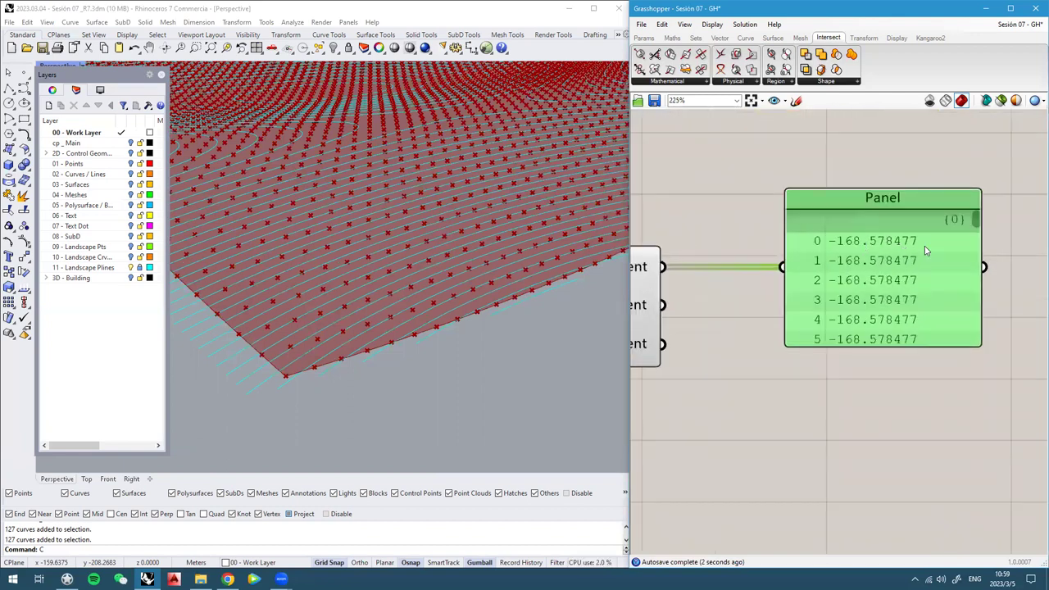
{"action": "scroll", "coordinate": [927, 243], "scroll_direction": "down", "scroll_amount": 2}
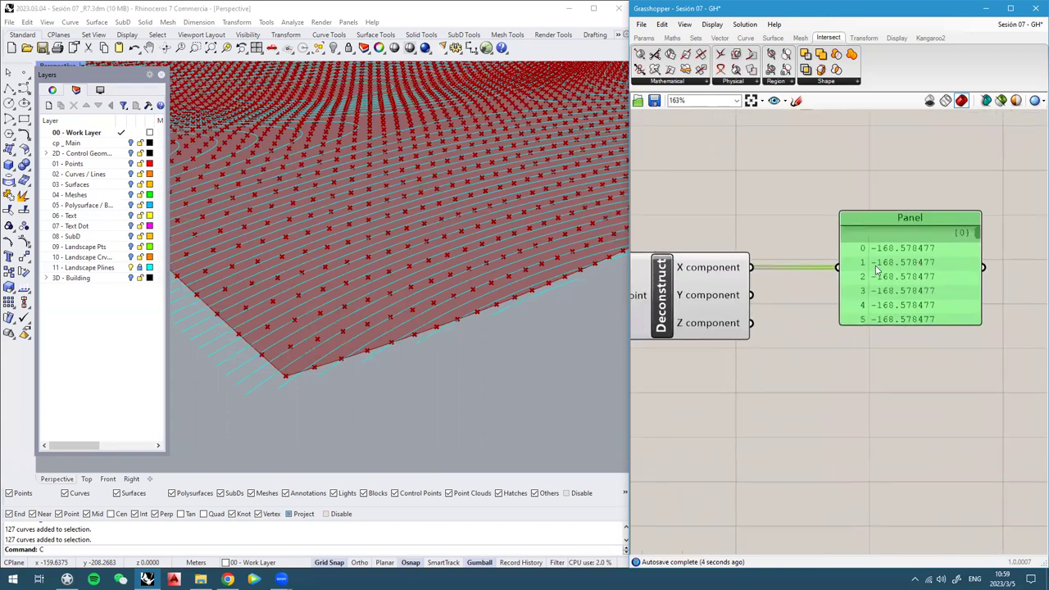
{"action": "right_click_drag", "start_coordinate": [876, 271], "coordinate": [889, 270]}
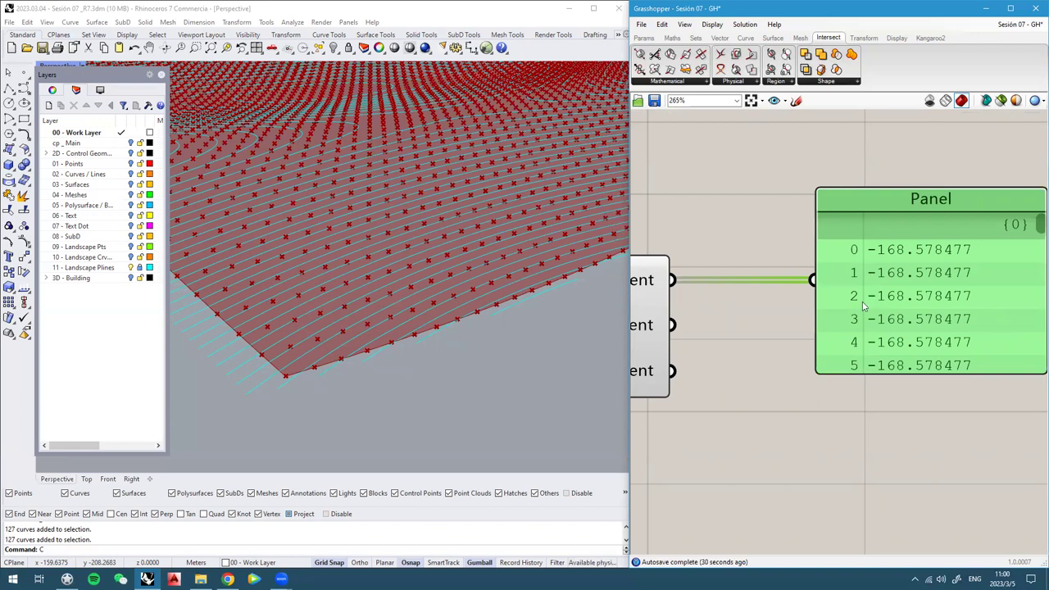
{"action": "scroll", "coordinate": [939, 251], "scroll_direction": "up", "scroll_amount": 2}
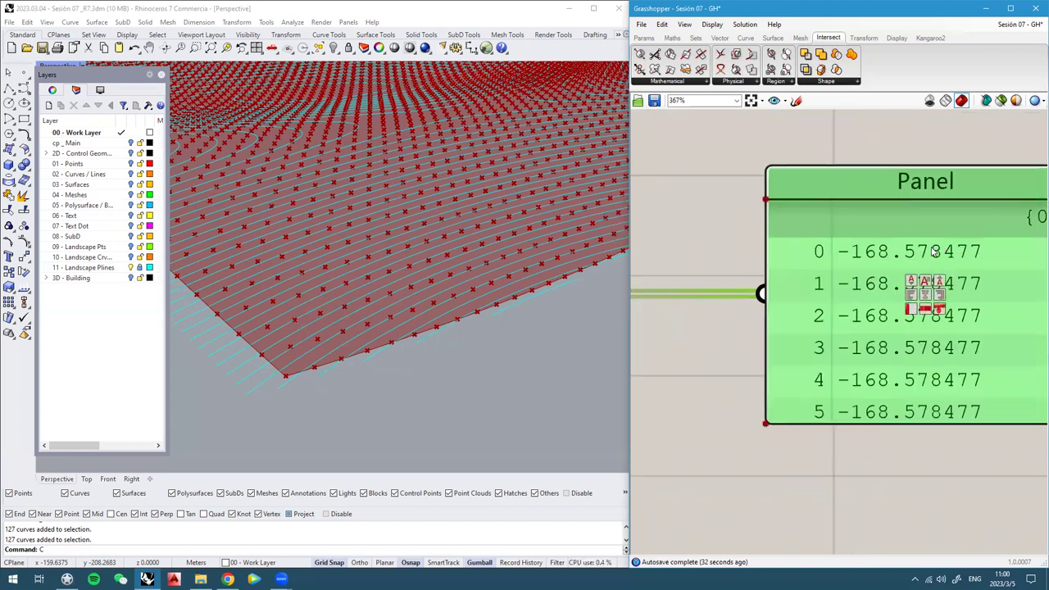
{"action": "scroll", "coordinate": [949, 259], "scroll_direction": "down", "scroll_amount": 6}
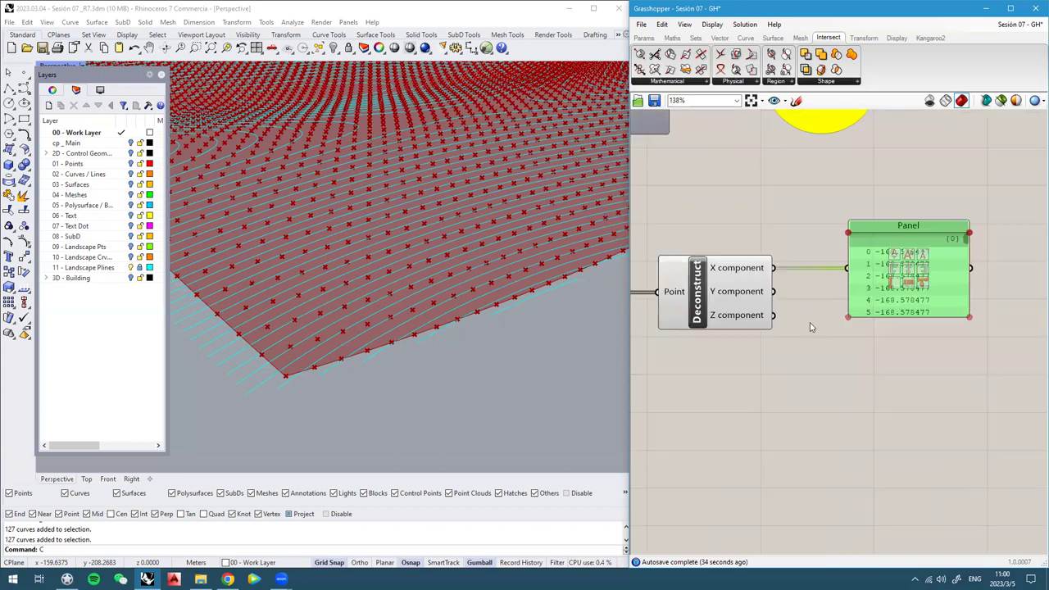
{"action": "left_click", "coordinate": [919, 411]}
{"action": "right_click_drag", "start_coordinate": [918, 411], "coordinate": [897, 398]}
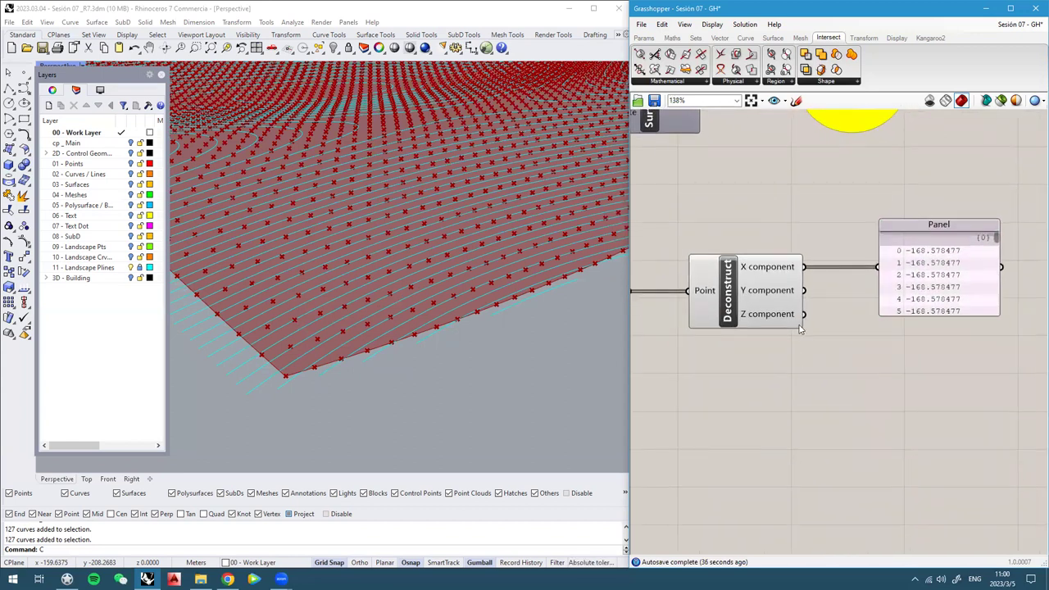
Place an Evaluate component from the Maths Script group below the Deconstruct component
{"action": "left_click", "coordinate": [672, 39]}
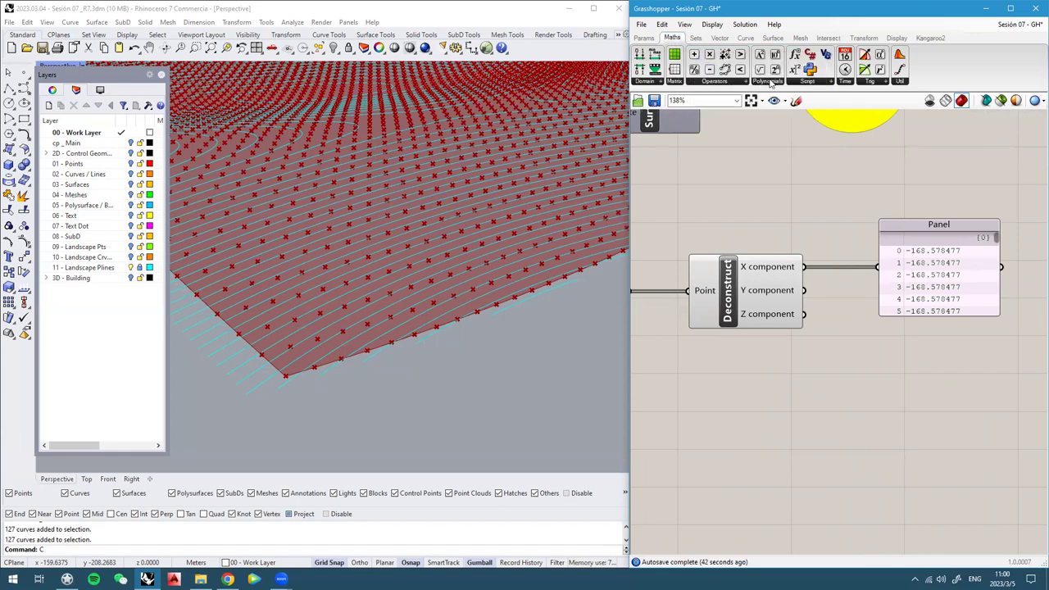
{"action": "left_click", "coordinate": [807, 82]}
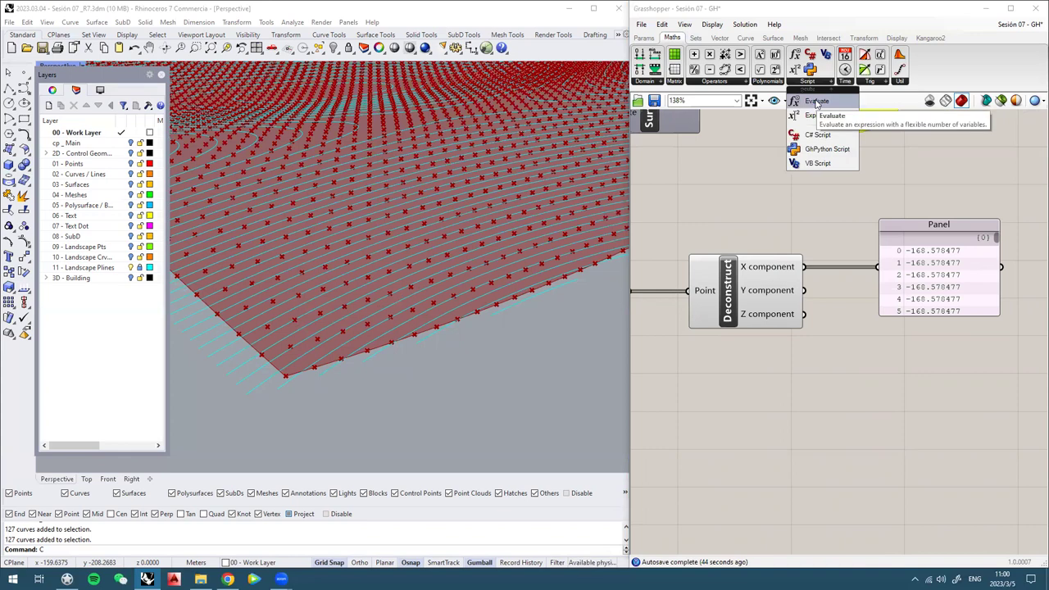
{"action": "left_click_drag", "start_coordinate": [822, 102], "coordinate": [834, 418]}
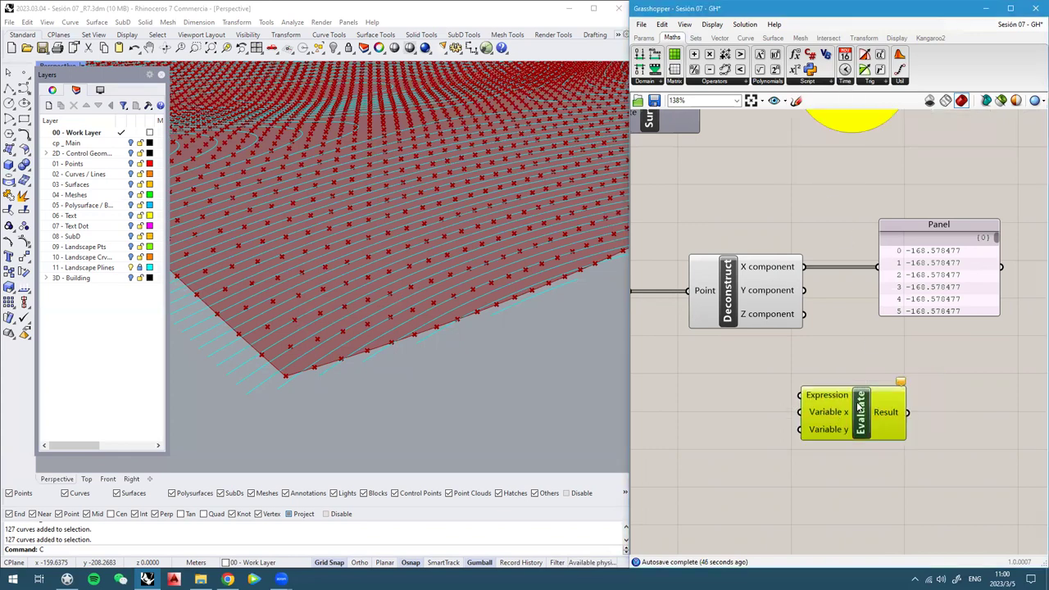
{"action": "scroll", "coordinate": [837, 406], "scroll_direction": "up", "scroll_amount": 2}
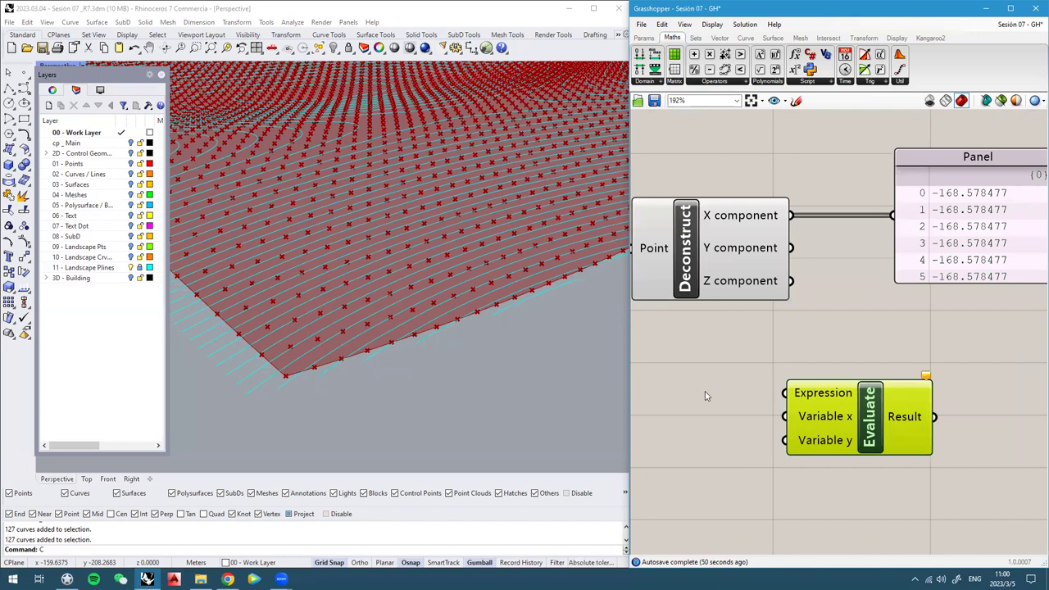
{"action": "right_click_drag", "start_coordinate": [726, 402], "coordinate": [741, 336]}
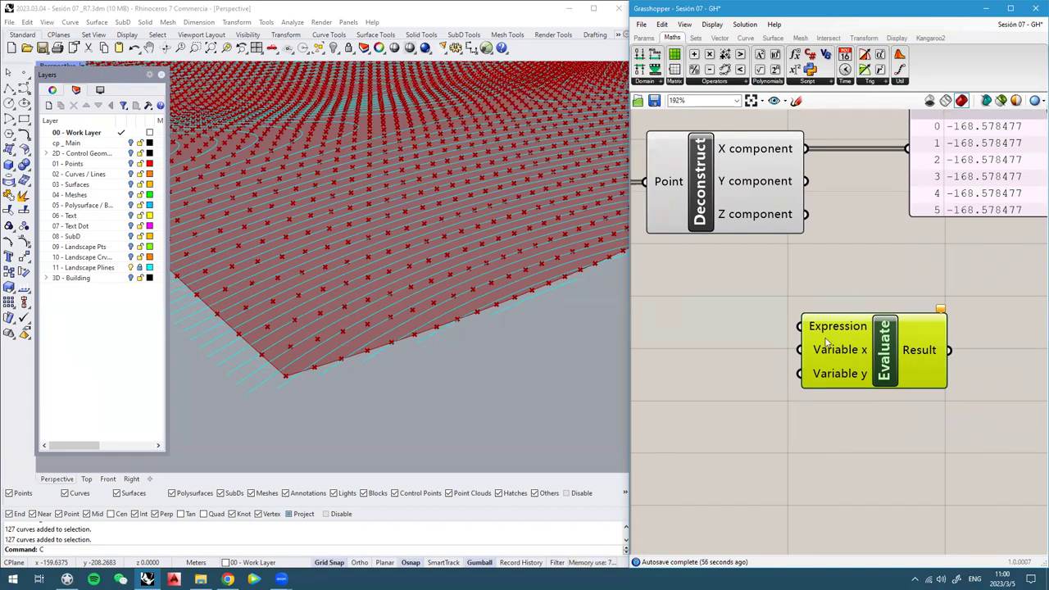
{"action": "scroll", "coordinate": [914, 333], "scroll_direction": "down", "scroll_amount": 2}
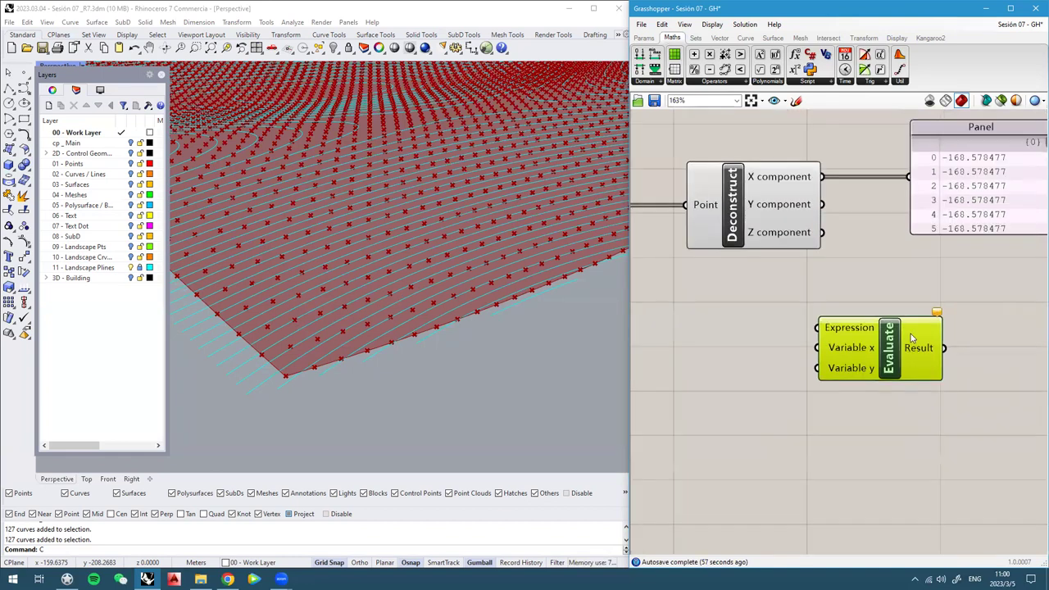
Place an Expression component below the Evaluate component and compare their inputs
{"action": "left_click", "coordinate": [811, 83]}
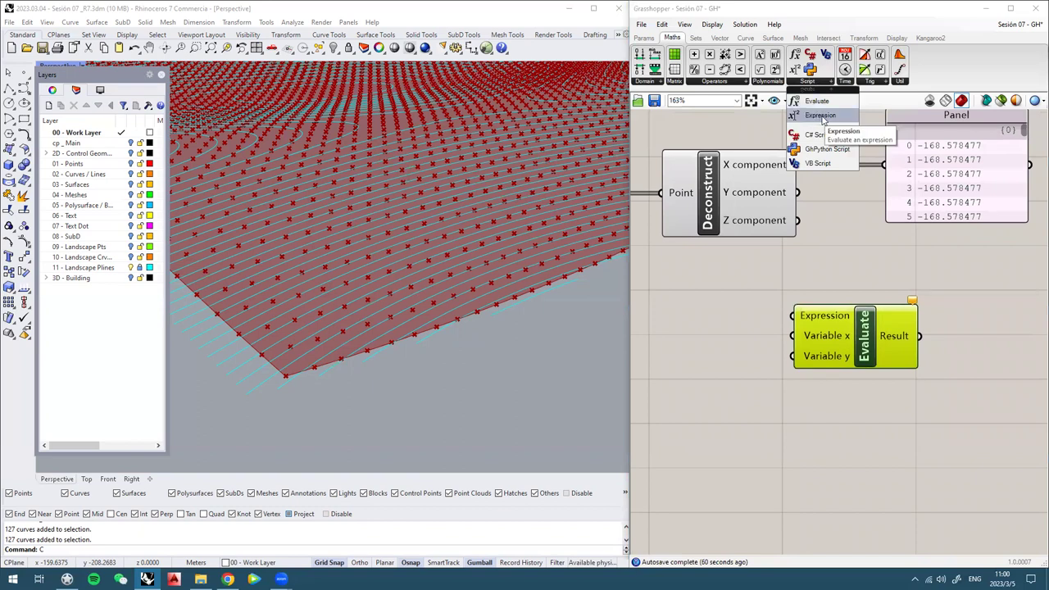
{"action": "left_click", "coordinate": [824, 120]}
{"action": "left_click", "coordinate": [874, 439]}
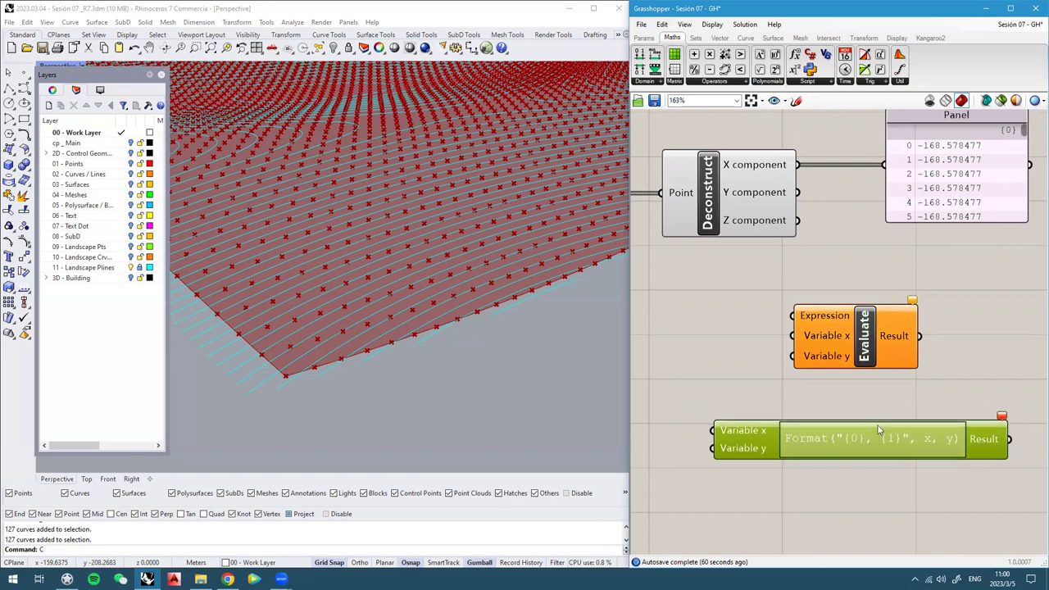
{"action": "right_click_drag", "start_coordinate": [751, 460], "coordinate": [801, 418]}
{"action": "scroll", "coordinate": [801, 418], "scroll_direction": "up", "scroll_amount": 3}
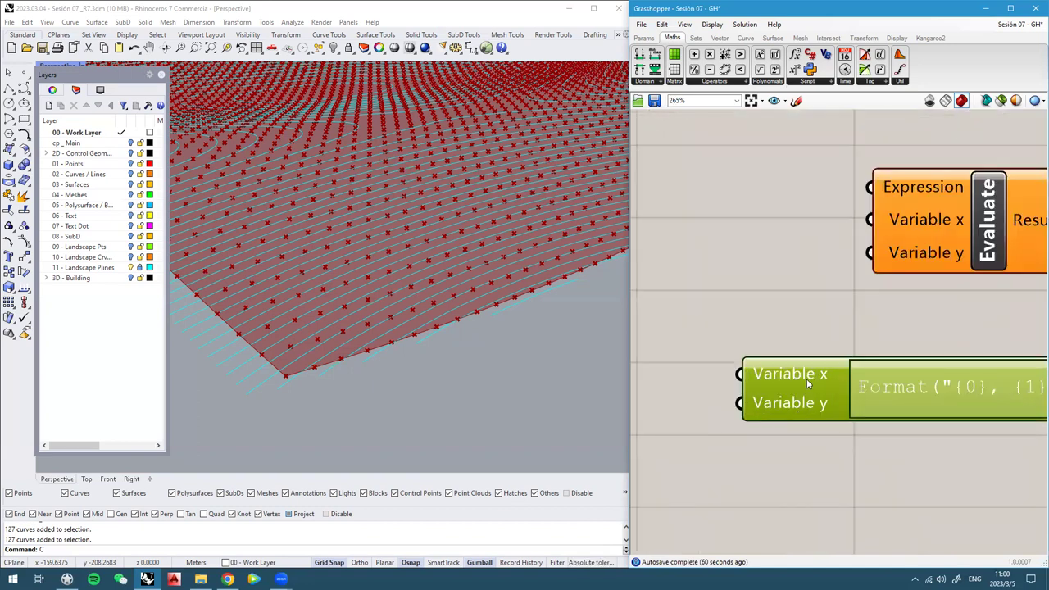
{"action": "scroll", "coordinate": [806, 379], "scroll_direction": "down", "scroll_amount": 2}
{"action": "right_click_drag", "start_coordinate": [934, 367], "coordinate": [843, 390]}
{"action": "left_click_drag", "start_coordinate": [841, 374], "coordinate": [845, 380]}
{"action": "scroll", "coordinate": [844, 301], "scroll_direction": "down", "scroll_amount": 3}
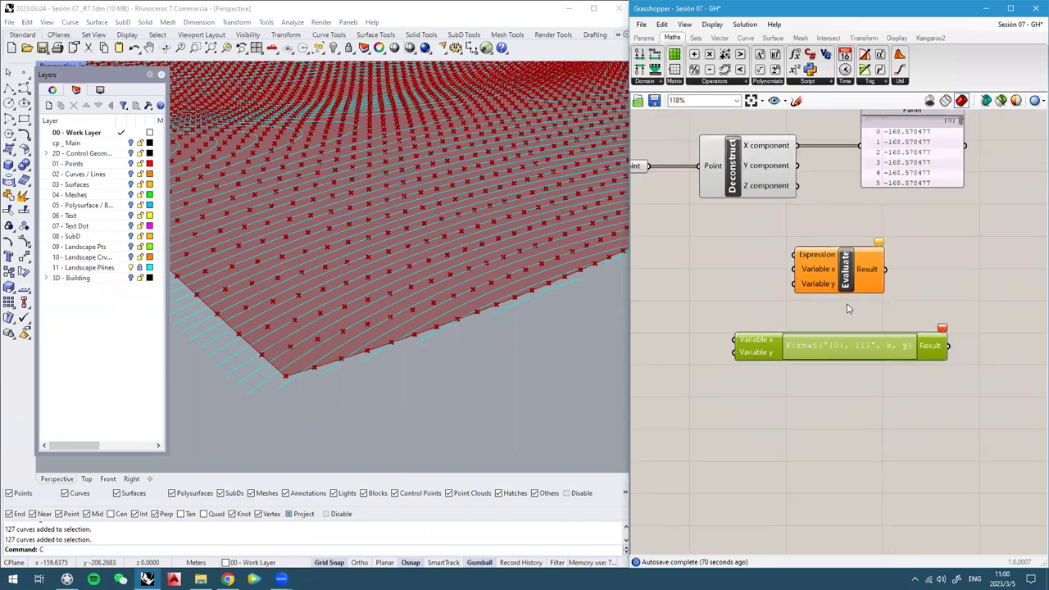
{"action": "right_click_drag", "start_coordinate": [847, 306], "coordinate": [852, 350]}
{"action": "scroll", "coordinate": [880, 214], "scroll_direction": "up", "scroll_amount": 1}
{"action": "right_click_drag", "start_coordinate": [878, 215], "coordinate": [863, 224]}
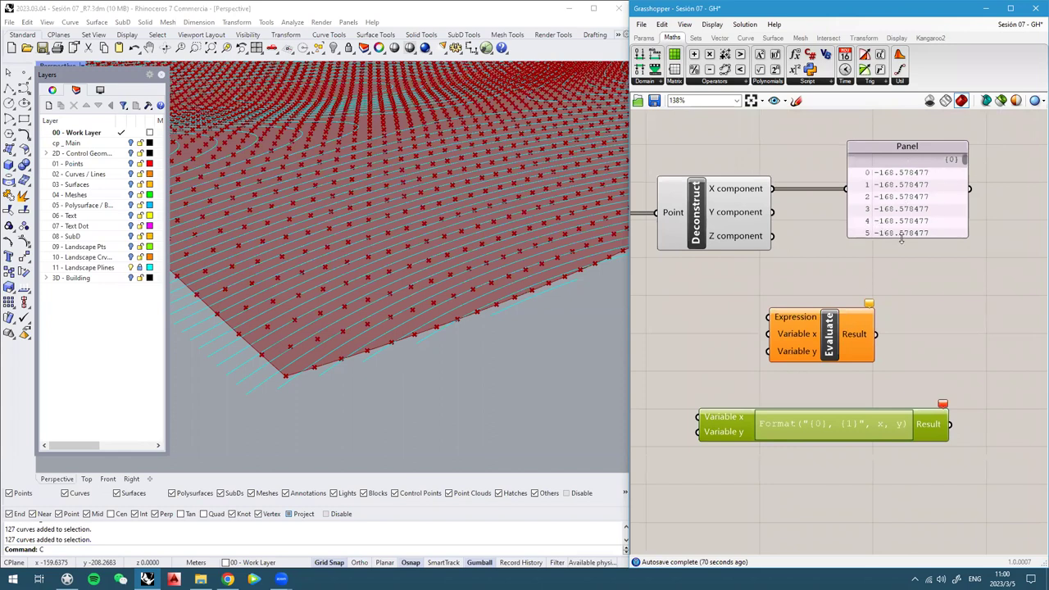
Replace the Expression component's default formula with round (x, decimals)
{"action": "double_click", "coordinate": [806, 425]}
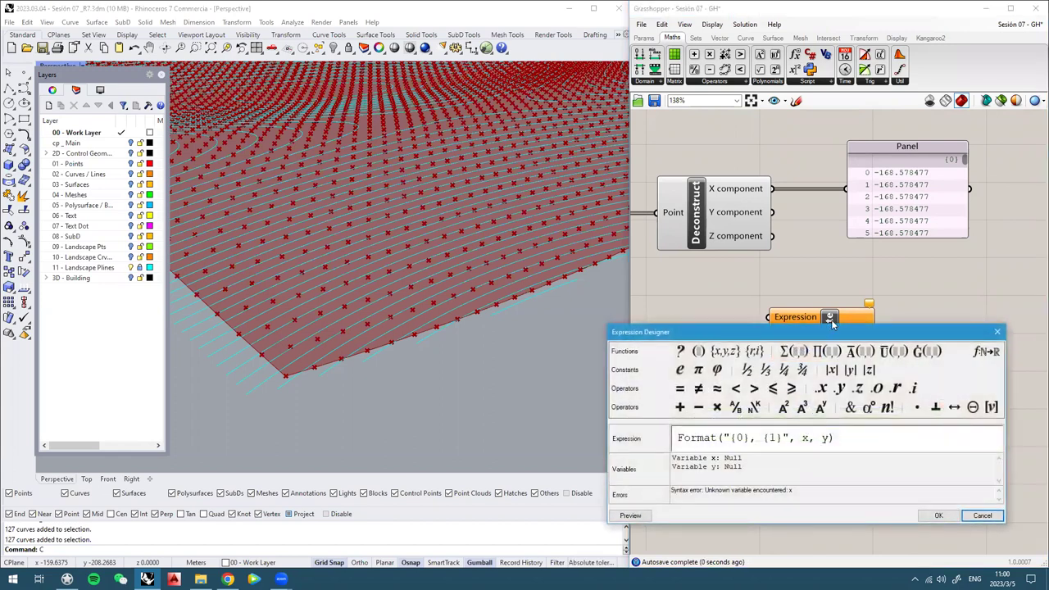
{"action": "left_click_drag", "start_coordinate": [816, 334], "coordinate": [554, 174]}
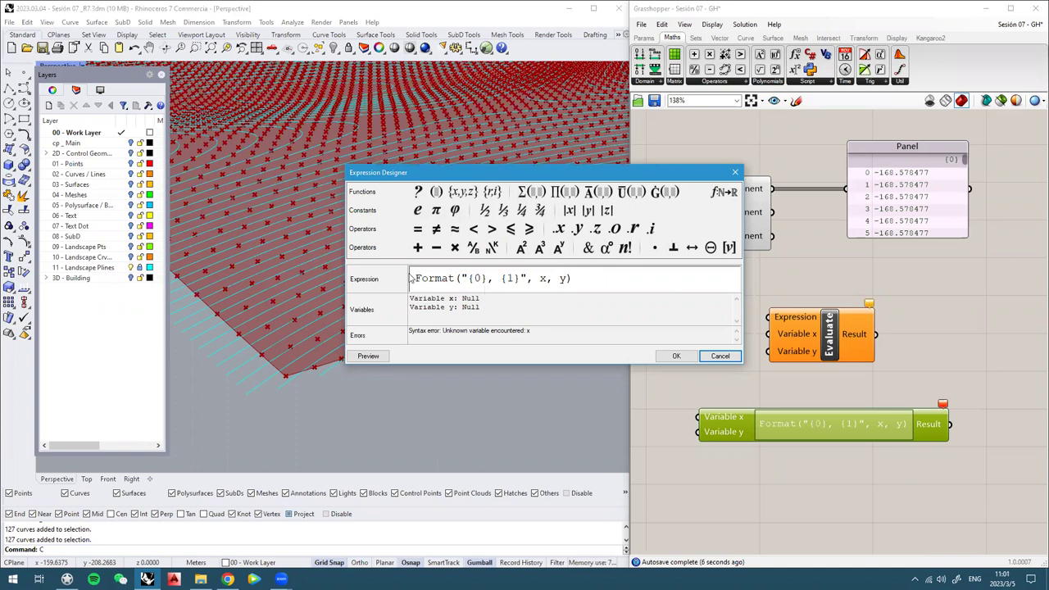
{"action": "left_click_drag", "start_coordinate": [635, 277], "coordinate": [166, 268]}
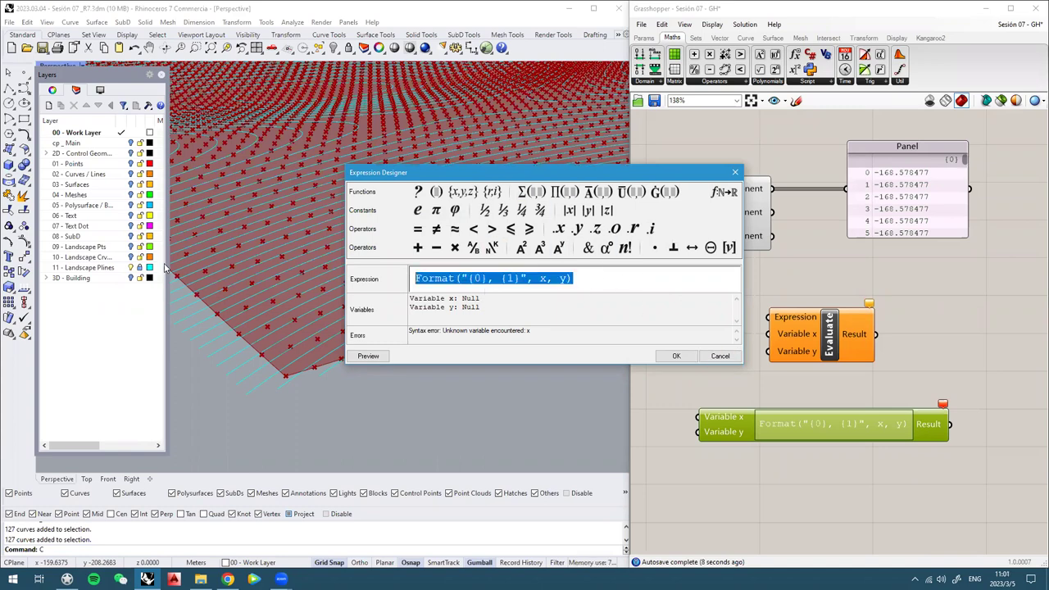
{"action": "type", "text": "orunf"}
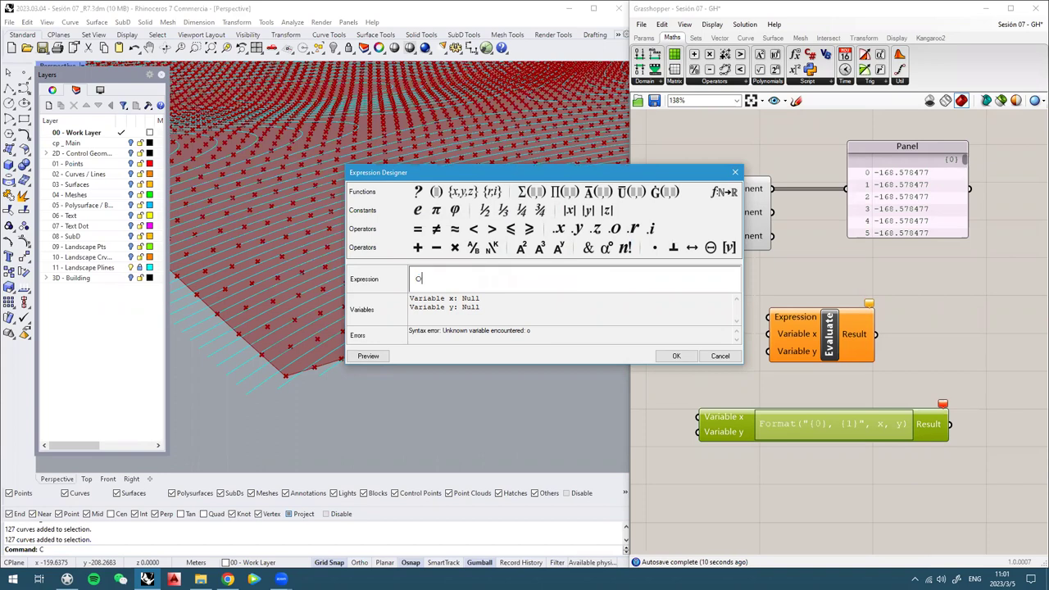
{"action": "key", "text": "BackSpace"}
{"action": "key", "text": "BackSpace"}
{"action": "key", "text": "BackSpace"}
{"action": "key", "text": "BackSpace"}
{"action": "type", "text": "round"}
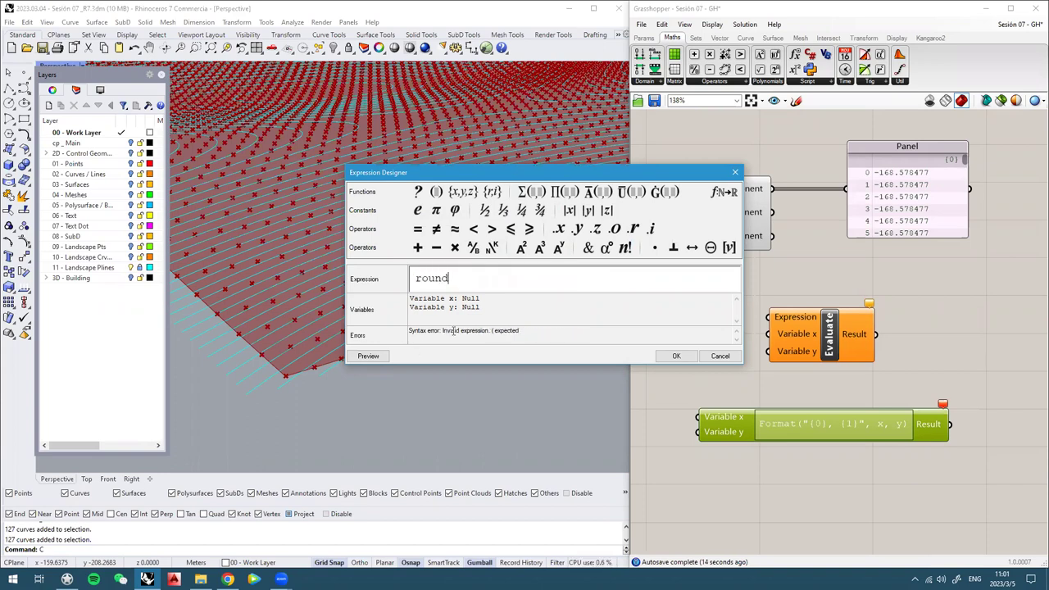
{"action": "type", "text": " ("}
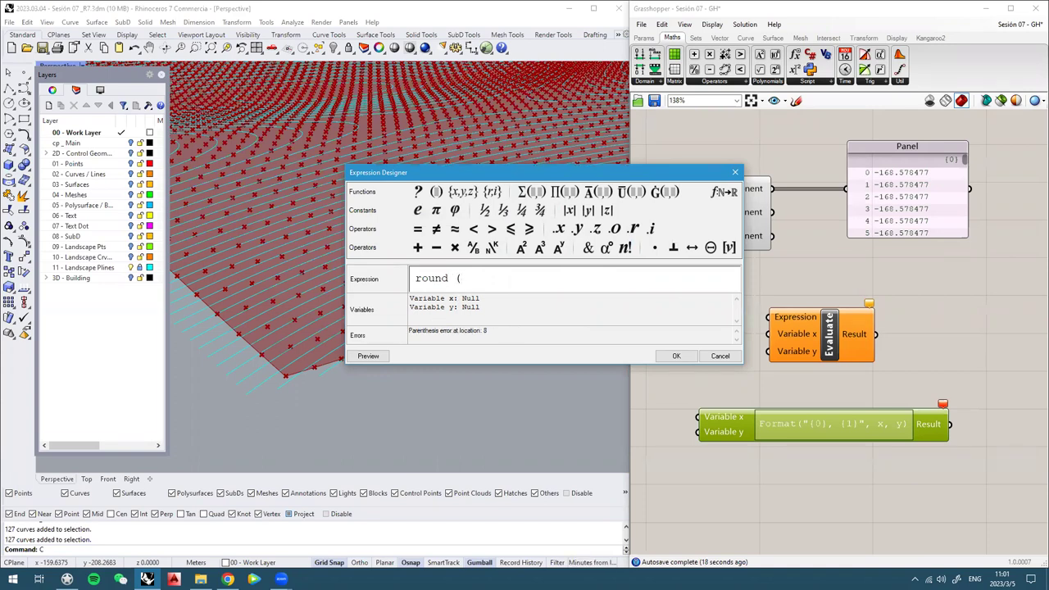
{"action": "type", "text": "x,"}
{"action": "type", "text": "decimals)"}
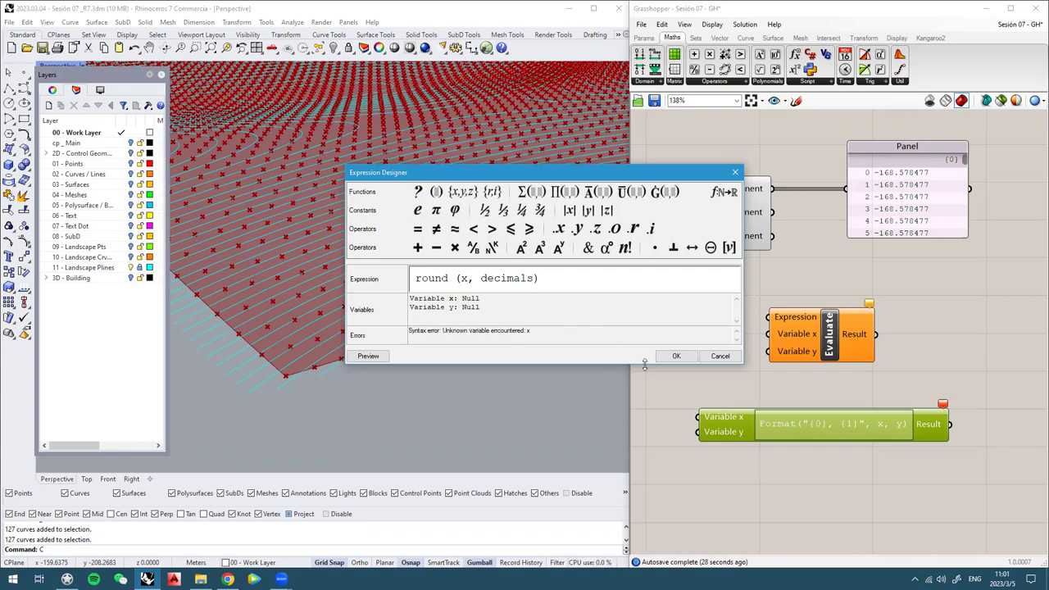
{"action": "left_click", "coordinate": [677, 356]}
Check the Expression component's errors and rename its first input from Variable x to x
{"action": "scroll", "coordinate": [931, 408], "scroll_direction": "up", "scroll_amount": 1}
{"action": "left_click", "coordinate": [931, 406]}
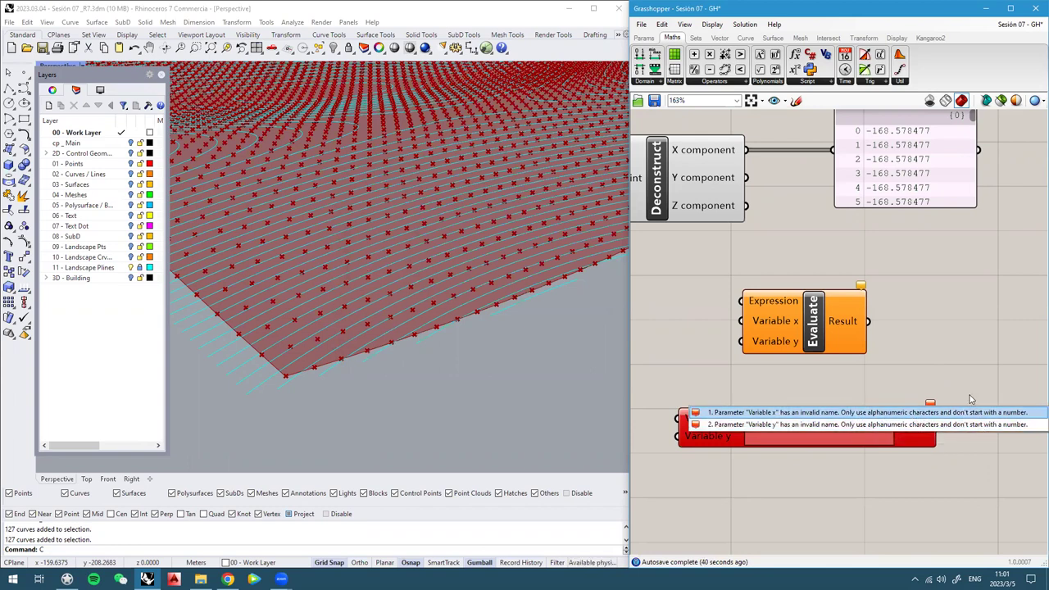
{"action": "left_click", "coordinate": [955, 375]}
{"action": "right_click_drag", "start_coordinate": [823, 417], "coordinate": [881, 382]}
{"action": "right_click", "coordinate": [761, 385]}
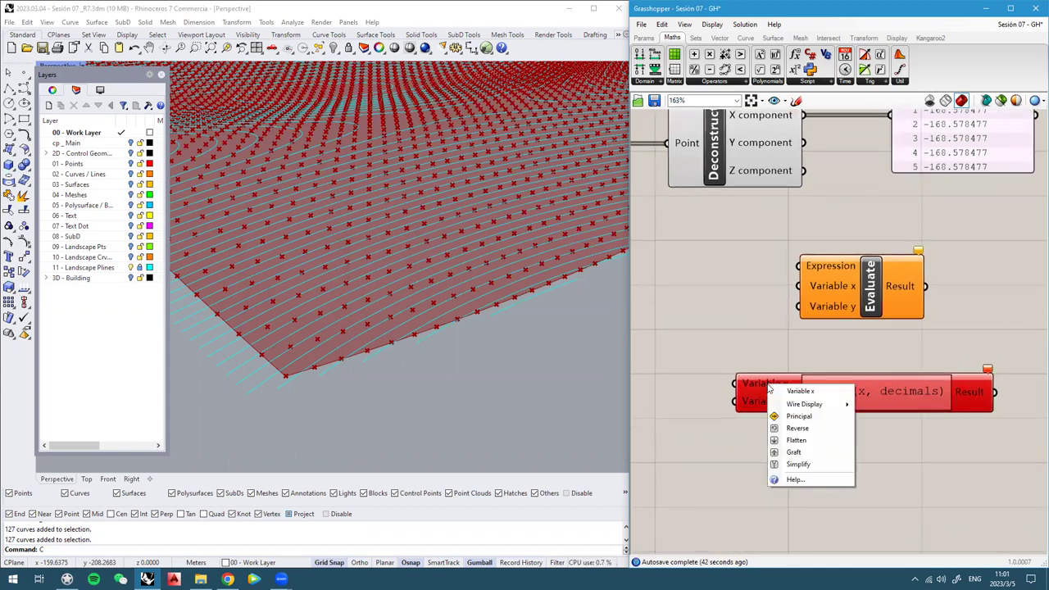
{"action": "type", "text": "x"}
{"action": "key", "text": "Return"}
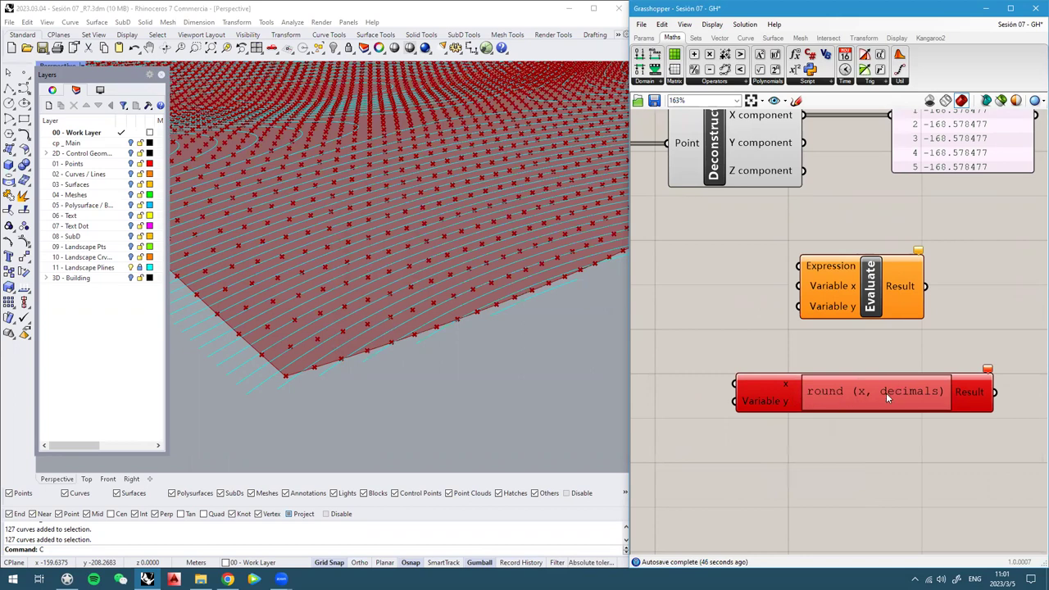
Rename the Expression component's second input to decimals and shift the component slightly away from the canvas area beneath Deconstruct
{"action": "right_click", "coordinate": [765, 407]}
{"action": "type", "text": "decim"}
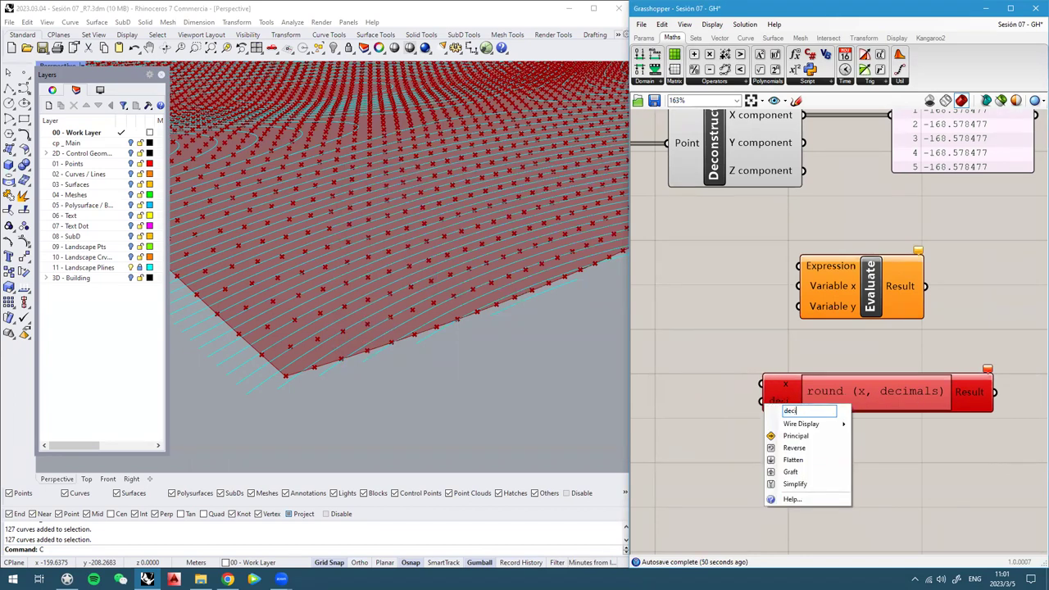
{"action": "type", "text": "als"}
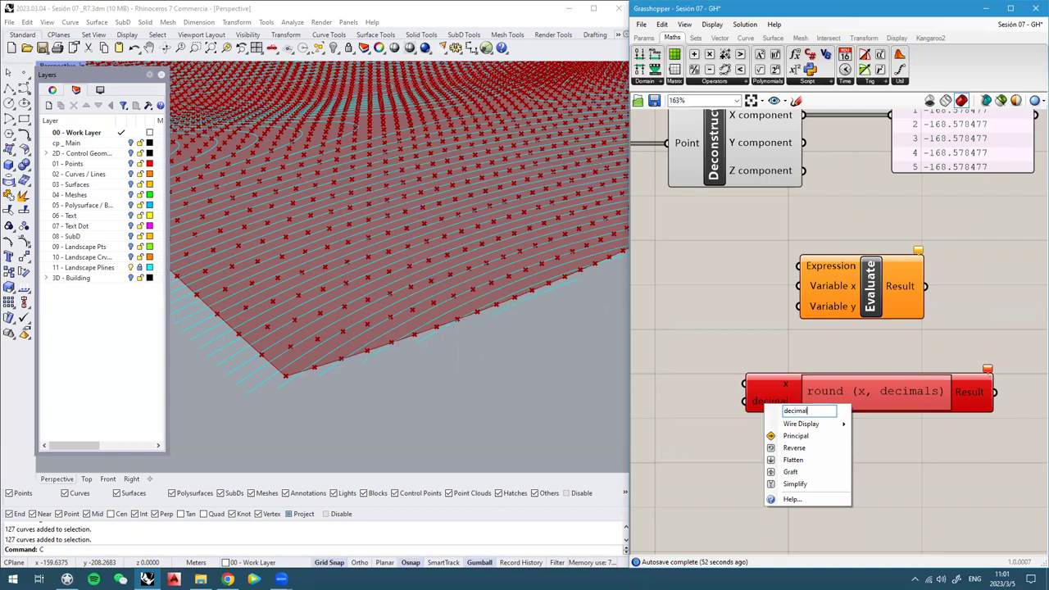
{"action": "key", "text": "Return"}
{"action": "right_click_drag", "start_coordinate": [788, 395], "coordinate": [756, 393]}
{"action": "left_click", "coordinate": [822, 402]}
{"action": "left_click_drag", "start_coordinate": [756, 392], "coordinate": [823, 394]}
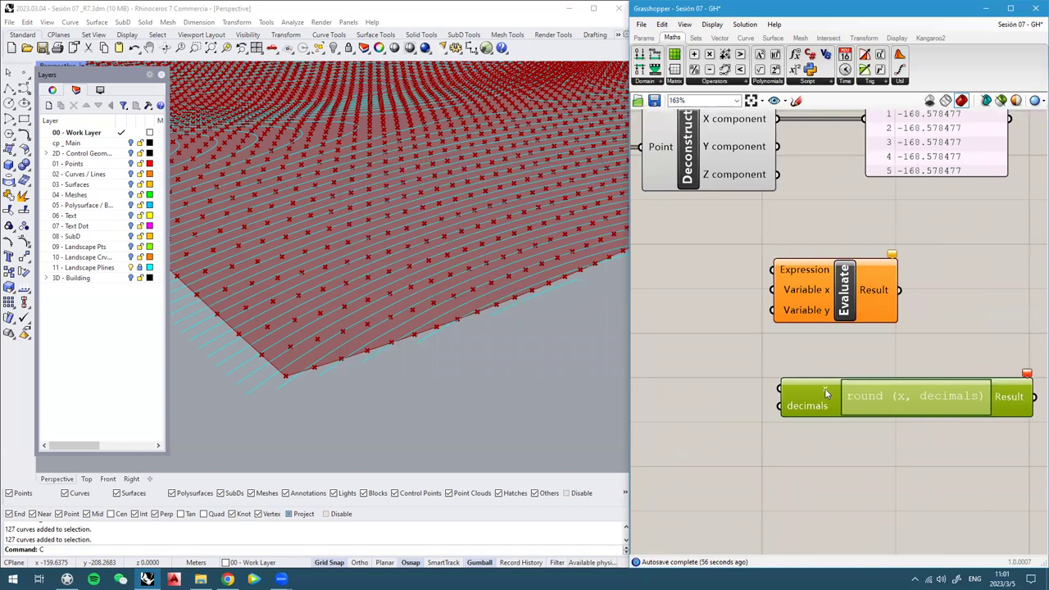
{"action": "right_click_drag", "start_coordinate": [823, 277], "coordinate": [831, 386]}
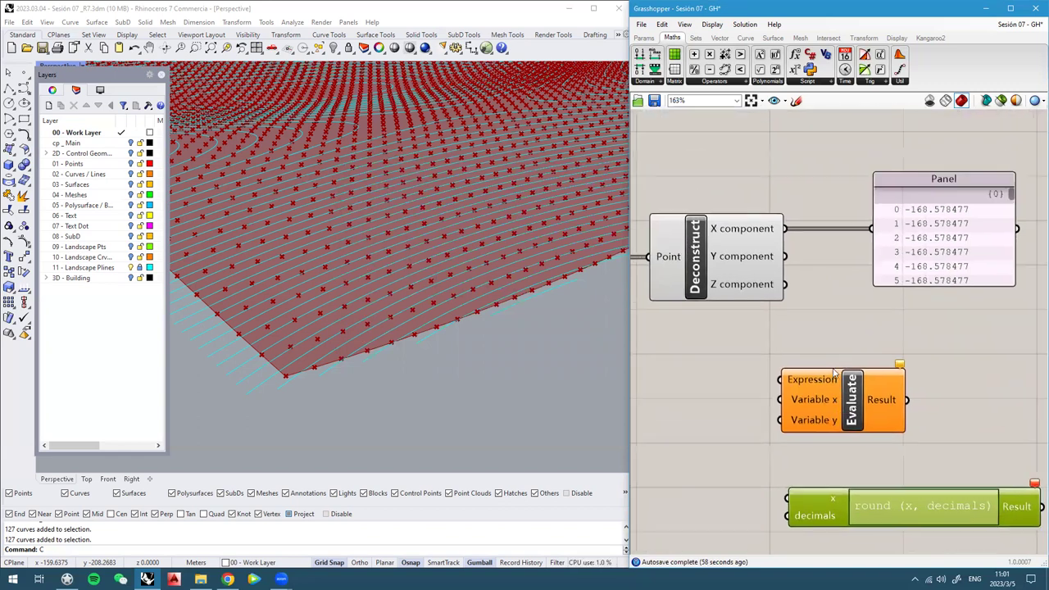
Connect the Deconstruct component's X component output to the Expression component's x input
{"action": "left_click_drag", "start_coordinate": [787, 231], "coordinate": [789, 500]}
{"action": "right_click_drag", "start_coordinate": [798, 488], "coordinate": [799, 432]}
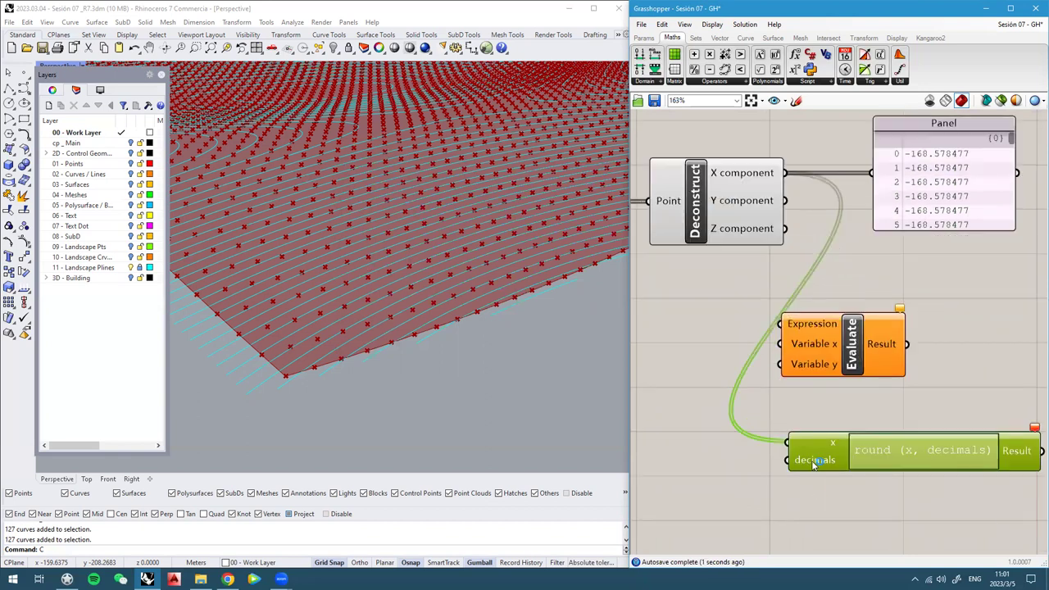
{"action": "scroll", "coordinate": [813, 463], "scroll_direction": "down", "scroll_amount": 1}
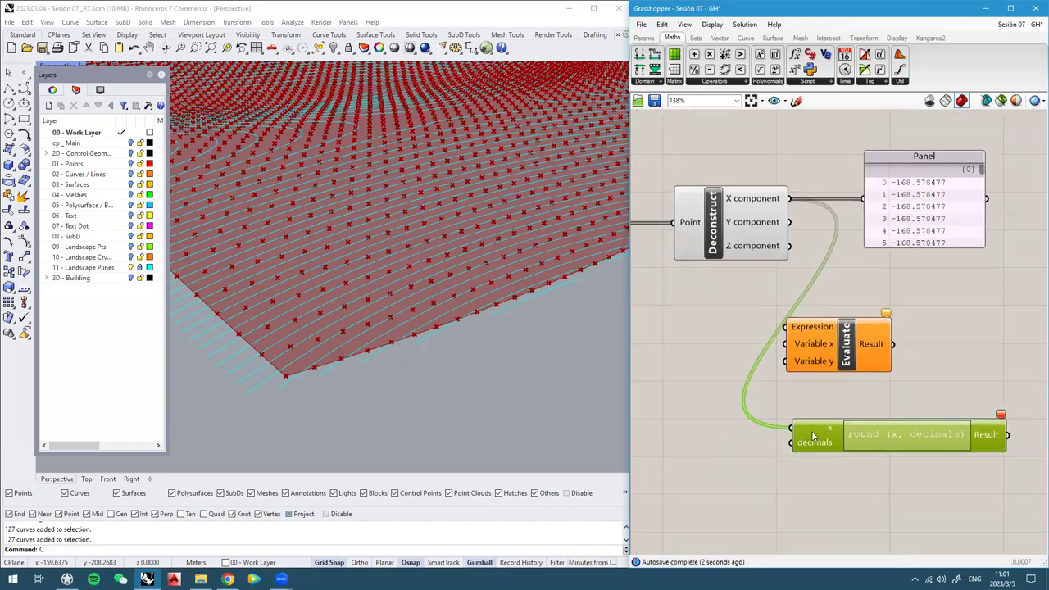
Add a number slider with value 2 beside the Expression component and connect it to the decimals input
{"action": "double_click", "coordinate": [754, 450]}
{"action": "type", "text": "2"}
{"action": "key", "text": "Return"}
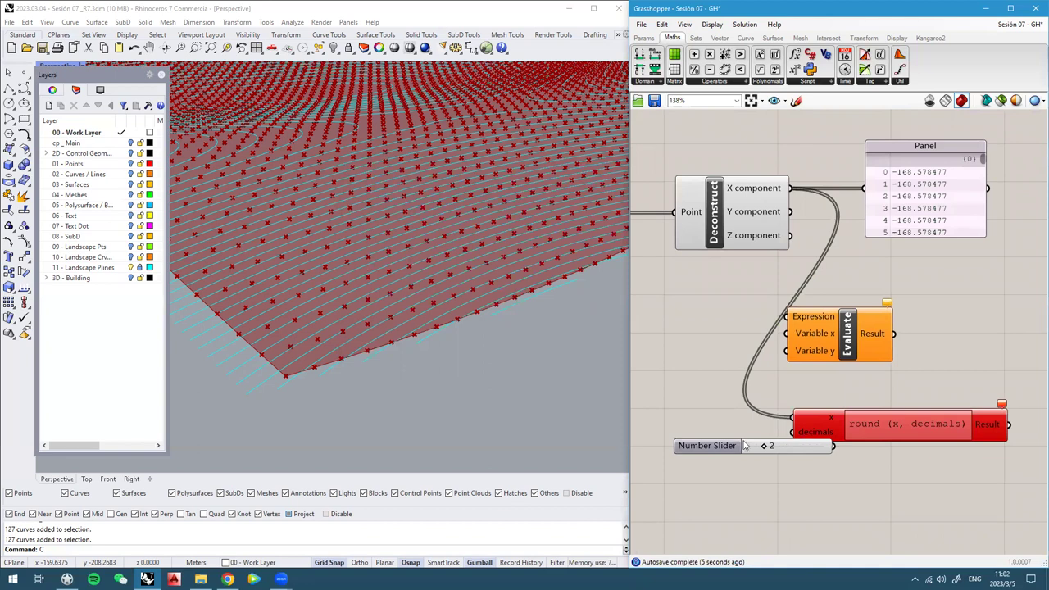
{"action": "left_click_drag", "start_coordinate": [726, 445], "coordinate": [672, 428]}
{"action": "left_click_drag", "start_coordinate": [793, 433], "coordinate": [754, 436]}
{"action": "scroll", "coordinate": [756, 437], "scroll_direction": "down", "scroll_amount": 1}
{"action": "right_click_drag", "start_coordinate": [830, 420], "coordinate": [863, 395]}
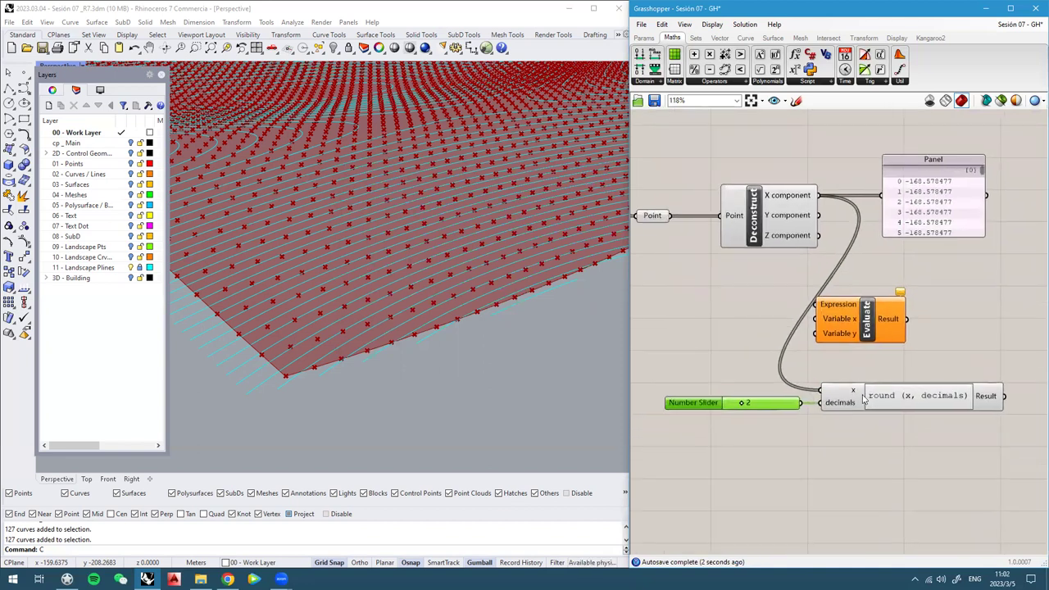
Place a panel beside the Expression component and connect the Result output to it
{"action": "right_click_drag", "start_coordinate": [925, 410], "coordinate": [841, 417]}
{"action": "double_click", "coordinate": [925, 359]}
{"action": "type", "text": "panel"}
{"action": "key", "text": "Return"}
{"action": "left_click_drag", "start_coordinate": [924, 359], "coordinate": [985, 394]}
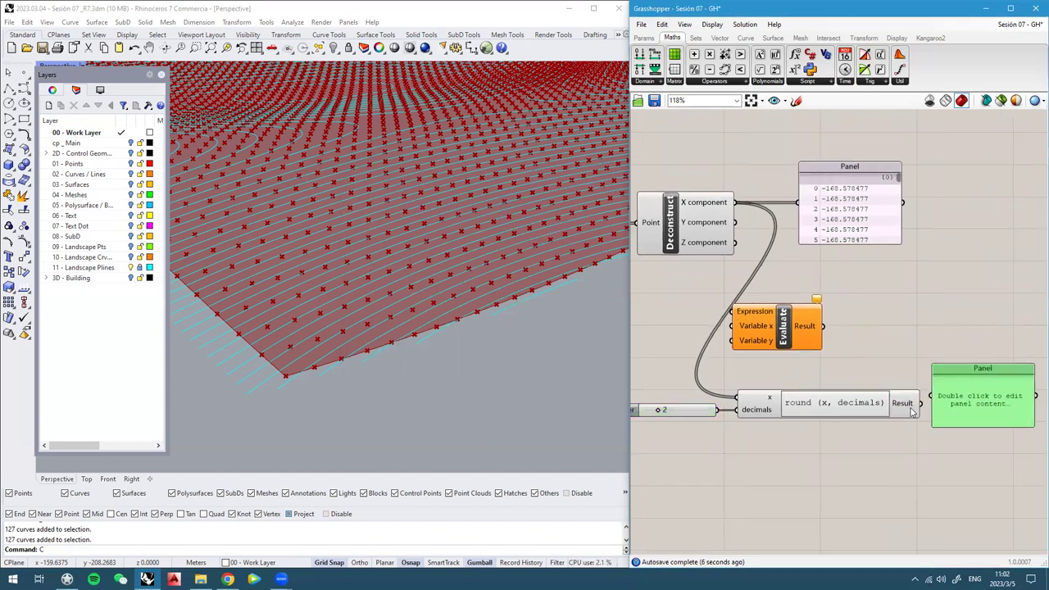
{"action": "left_click_drag", "start_coordinate": [920, 402], "coordinate": [988, 421]}
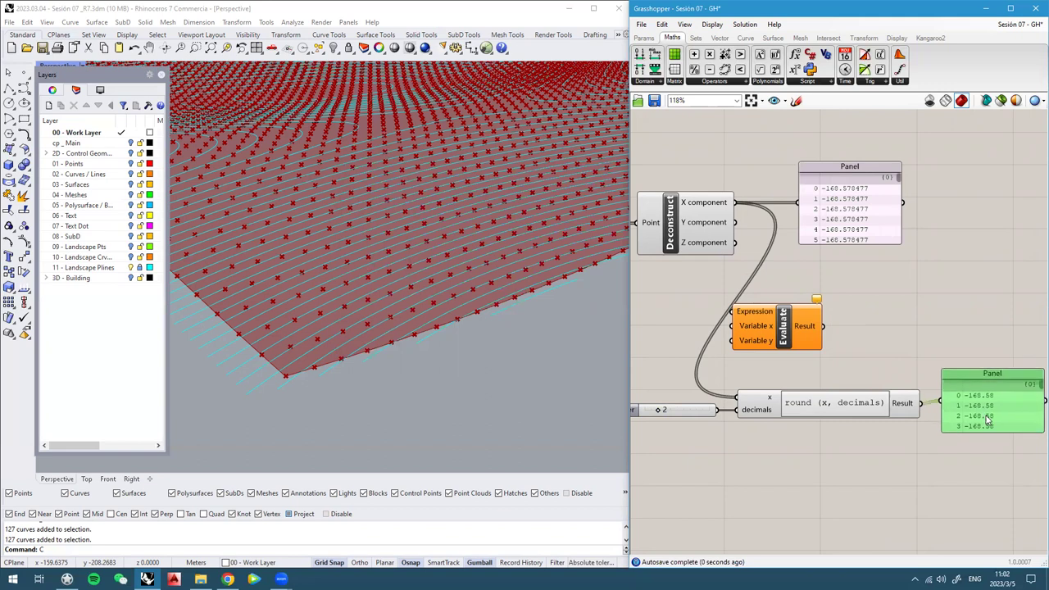
Rename the panel showing the unrounded X coordinates as No rounded Coord X System
{"action": "scroll", "coordinate": [799, 144], "scroll_direction": "up", "scroll_amount": 1}
{"action": "right_click", "coordinate": [858, 172]}
{"action": "double_click", "coordinate": [878, 177]}
{"action": "type", "text": "No"}
{"action": "key", "text": "BackSpace"}
{"action": "type", "text": "rounded"}
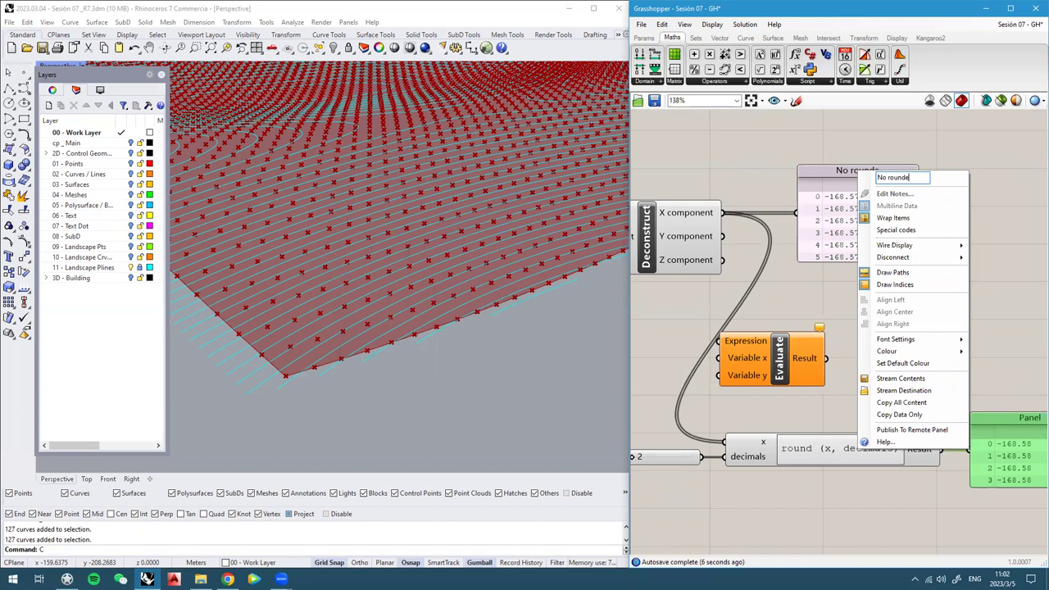
{"action": "type", "text": " Coord X"}
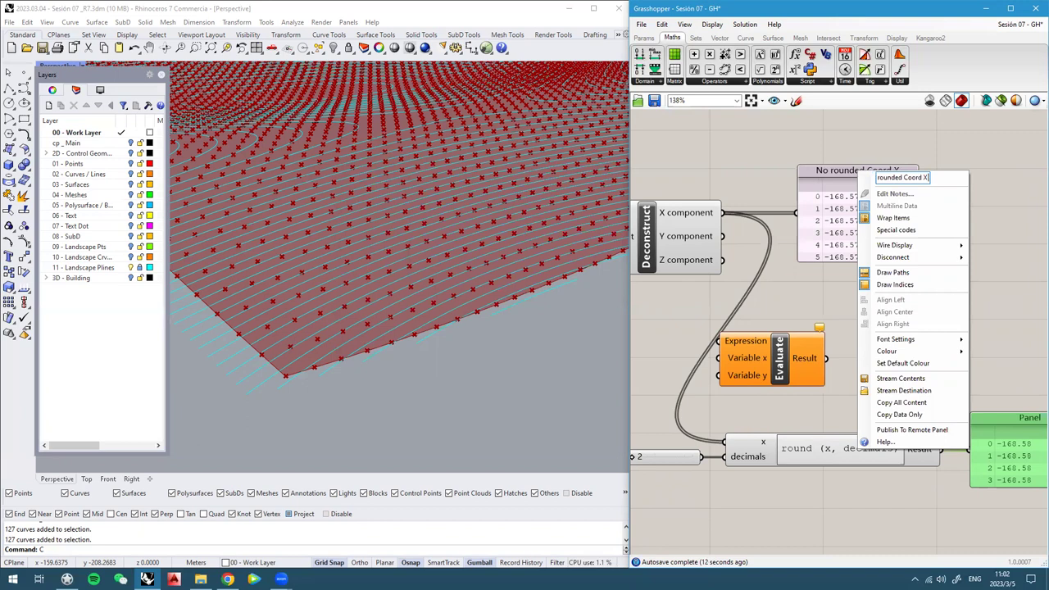
{"action": "type", "text": " System"}
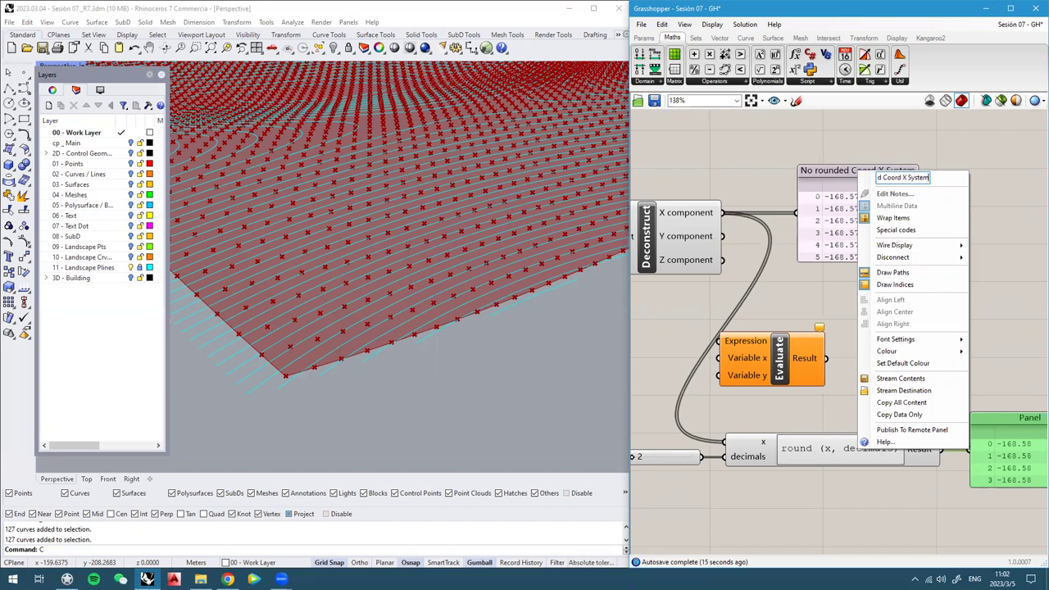
{"action": "key", "text": "Return"}
{"action": "right_click_drag", "start_coordinate": [853, 180], "coordinate": [788, 173]}
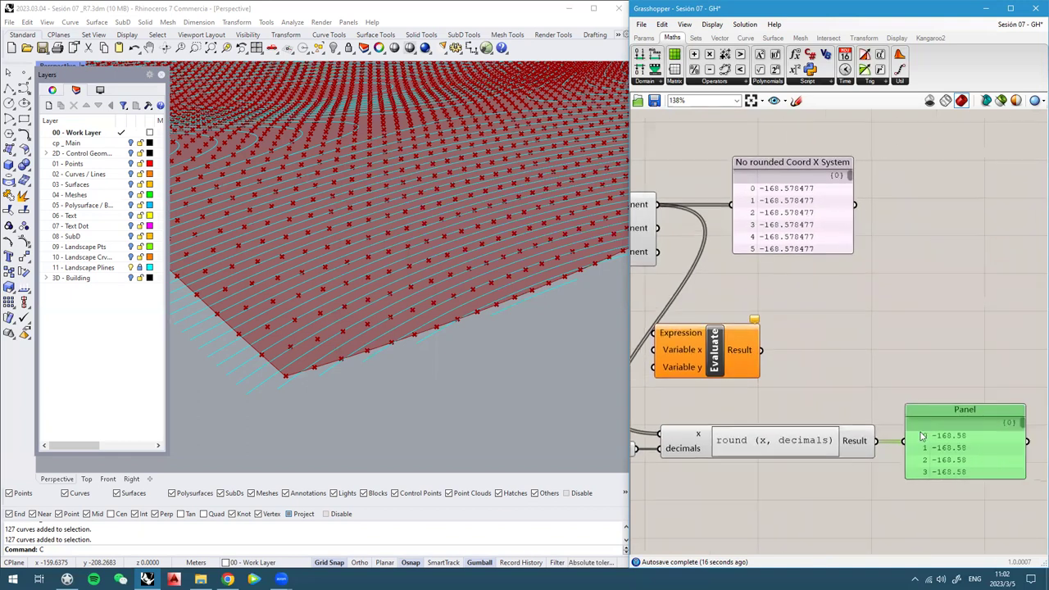
Reuse the first panel's name to rename the Expression result panel as Rounded Coord X System
{"action": "right_click", "coordinate": [788, 168]}
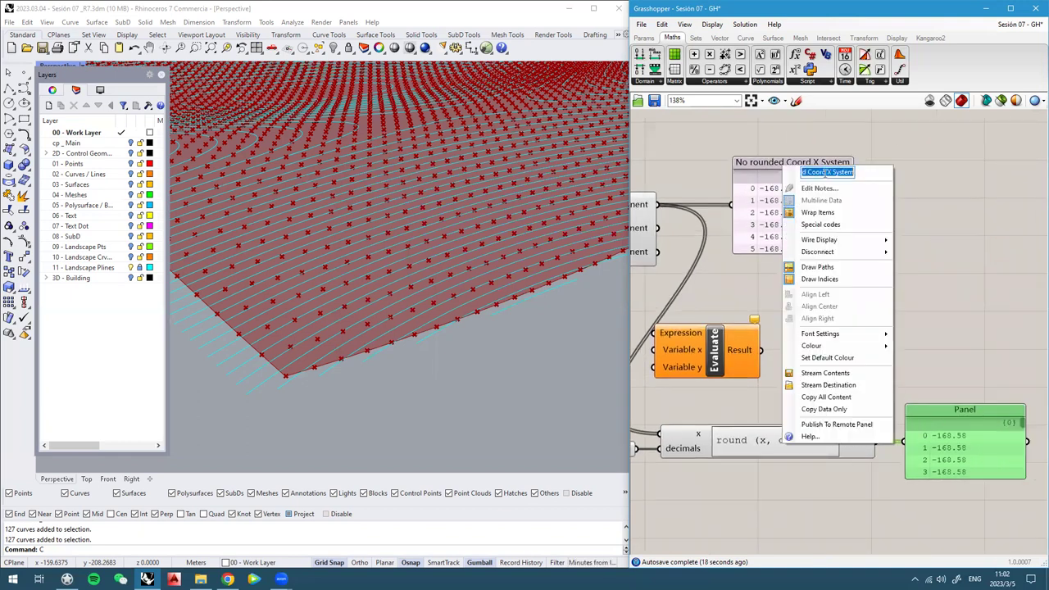
{"action": "left_click", "coordinate": [925, 298]}
{"action": "right_click", "coordinate": [952, 414]}
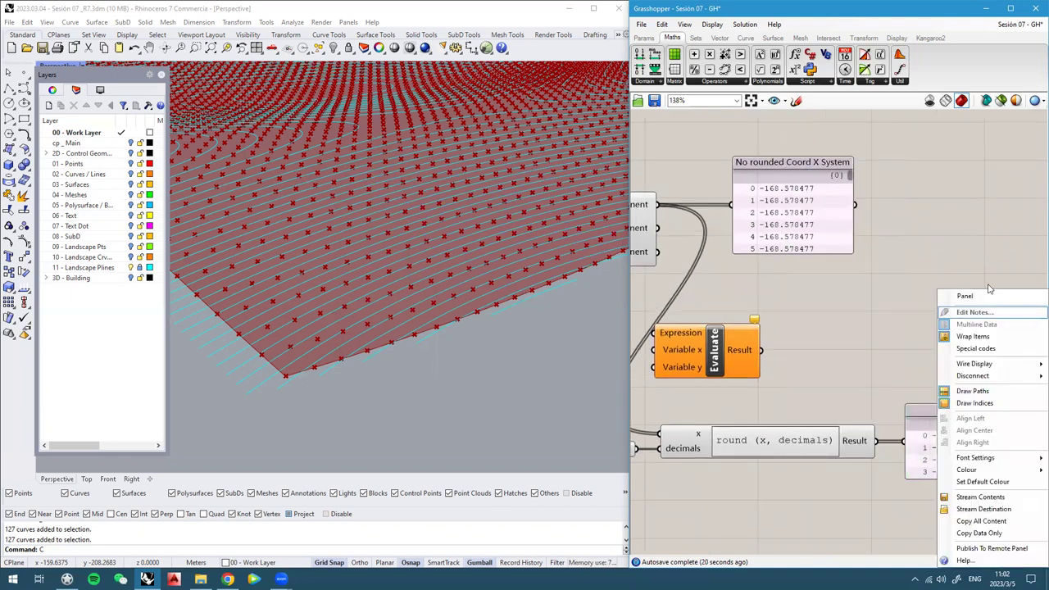
{"action": "type", "text": "No rounded Coord X System"}
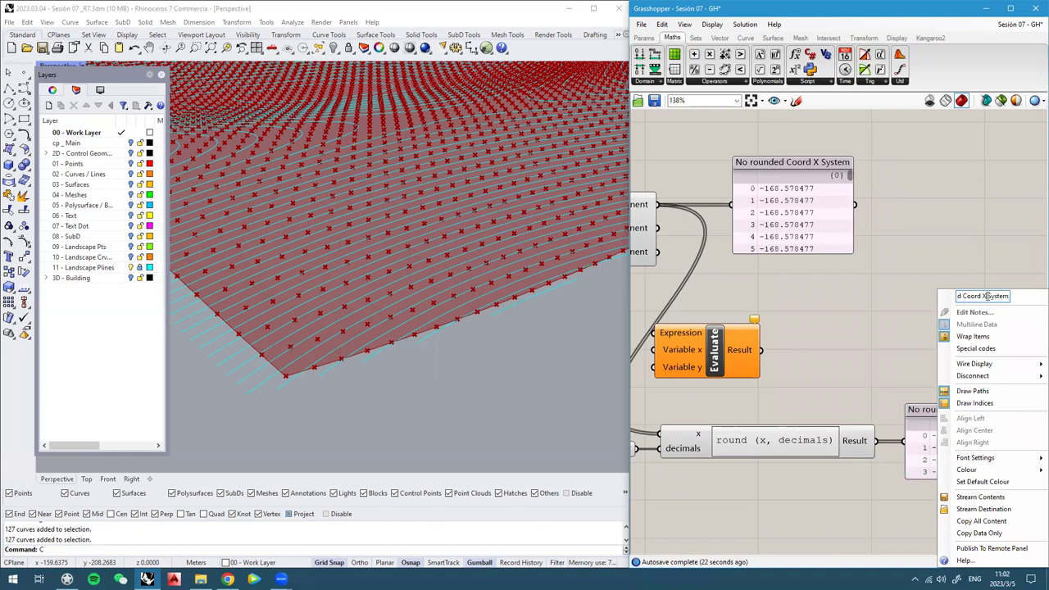
{"action": "key", "text": "shift+Home"}
{"action": "left_click_drag", "start_coordinate": [968, 297], "coordinate": [920, 305]}
{"action": "type", "text": "R"}
{"action": "key", "text": "Delete"}
{"action": "key", "text": "Delete"}
{"action": "left_click", "coordinate": [948, 240]}
{"action": "right_click_drag", "start_coordinate": [879, 400], "coordinate": [890, 310]}
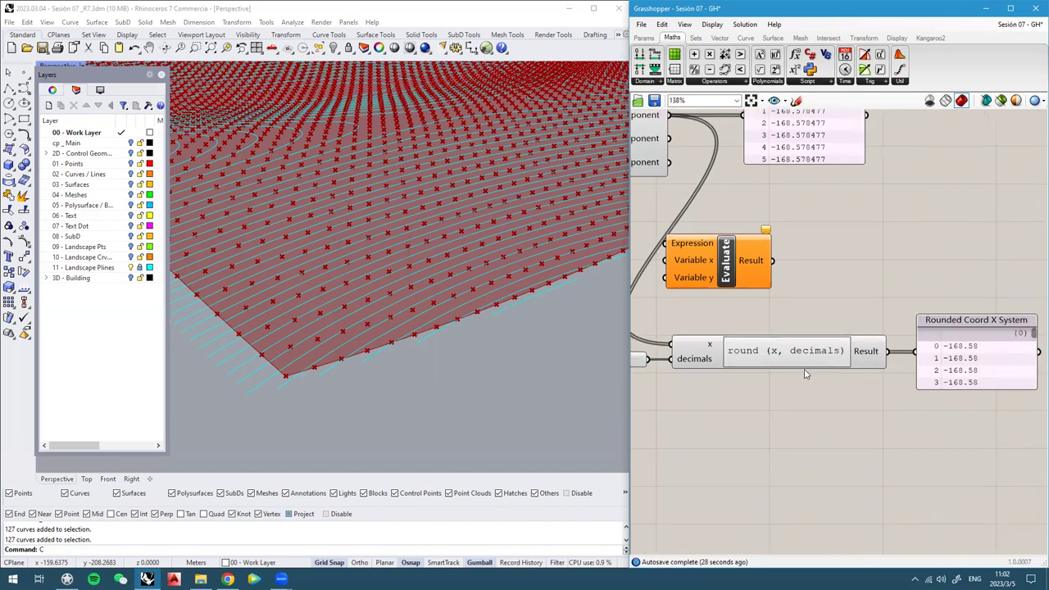
Set the number slider feeding decimals to 3 and check the values in the Rounded Coord X System panel
{"action": "left_click", "coordinate": [772, 359]}
{"action": "left_click", "coordinate": [991, 358]}
{"action": "right_click_drag", "start_coordinate": [971, 352], "coordinate": [955, 422]}
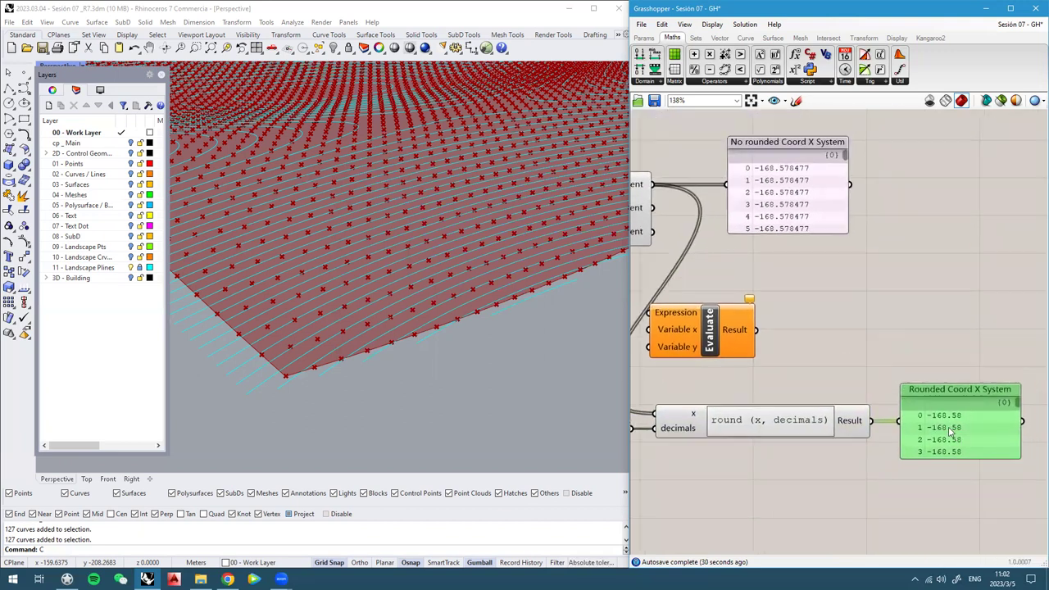
{"action": "right_click_drag", "start_coordinate": [785, 327], "coordinate": [854, 260]}
{"action": "scroll", "coordinate": [861, 272], "scroll_direction": "down", "scroll_amount": 2}
{"action": "scroll", "coordinate": [988, 340], "scroll_direction": "up", "scroll_amount": 1}
{"action": "scroll", "coordinate": [699, 346], "scroll_direction": "up", "scroll_amount": 2}
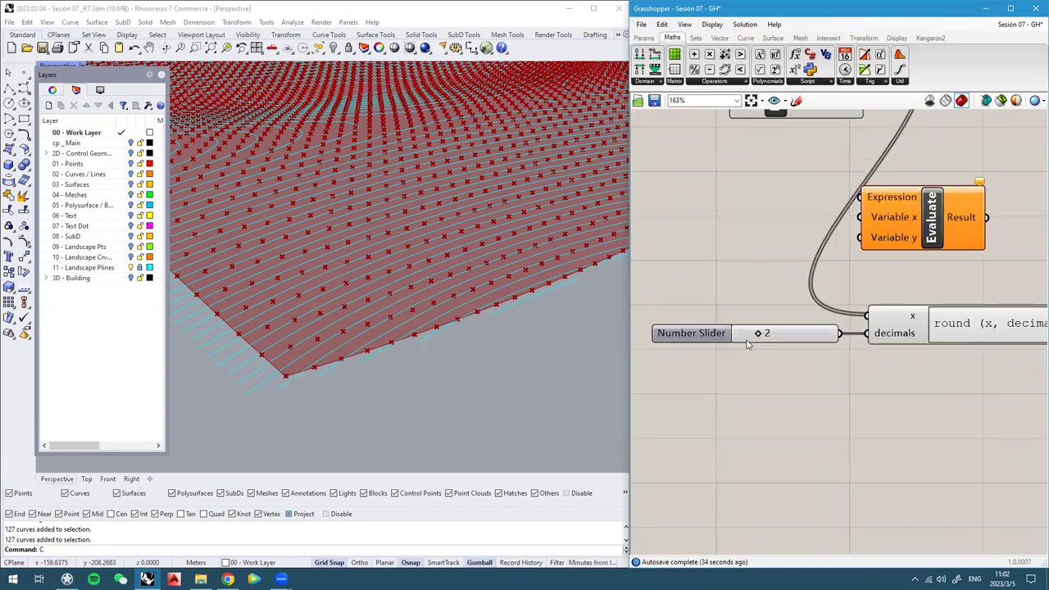
{"action": "scroll", "coordinate": [758, 337], "scroll_direction": "up", "scroll_amount": 4}
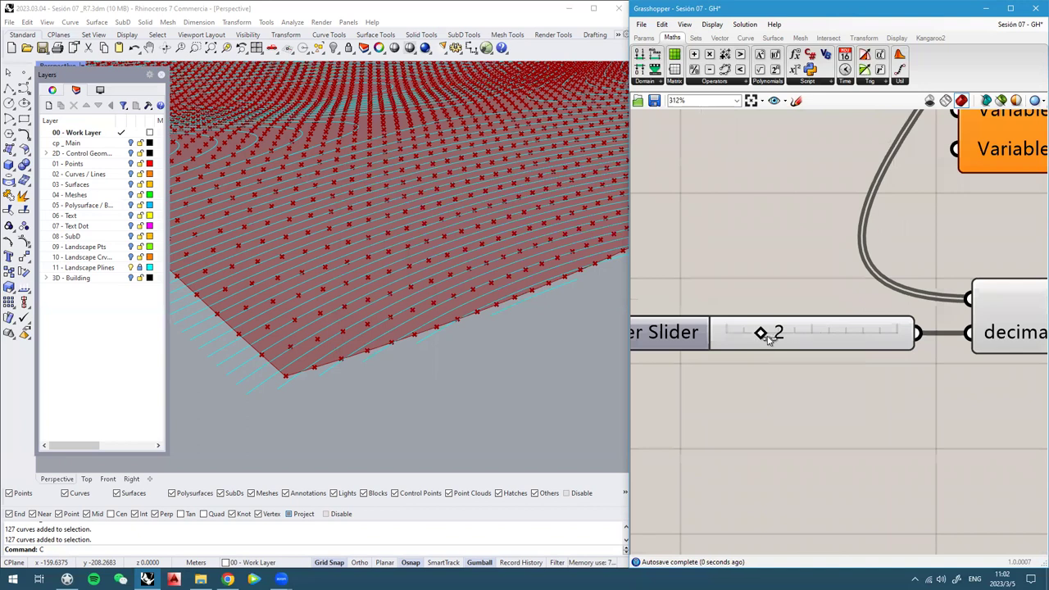
{"action": "left_click_drag", "start_coordinate": [761, 337], "coordinate": [774, 337]}
{"action": "scroll", "coordinate": [771, 336], "scroll_direction": "down", "scroll_amount": 5}
{"action": "right_click_drag", "start_coordinate": [1014, 331], "coordinate": [891, 331]}
{"action": "scroll", "coordinate": [1015, 326], "scroll_direction": "up", "scroll_amount": 3}
{"action": "right_click_drag", "start_coordinate": [1016, 328], "coordinate": [942, 334]}
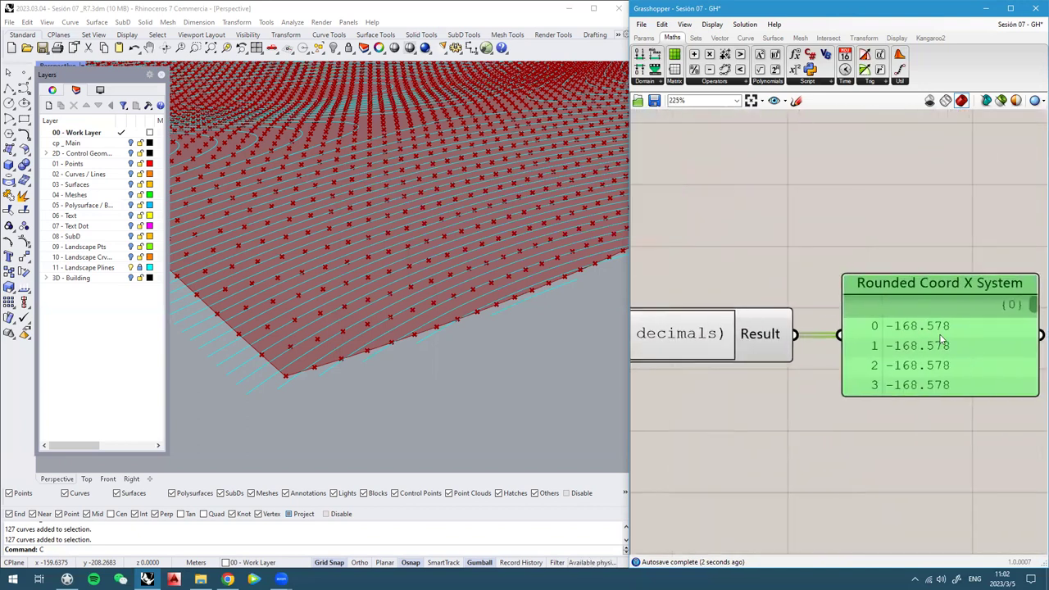
Add a panel containing round (x, decimals) and connect it to the Evaluate component's Expression input
{"action": "scroll", "coordinate": [942, 337], "scroll_direction": "down", "scroll_amount": 4}
{"action": "scroll", "coordinate": [807, 227], "scroll_direction": "up", "scroll_amount": 2}
{"action": "right_click_drag", "start_coordinate": [786, 142], "coordinate": [856, 263]}
{"action": "scroll", "coordinate": [854, 198], "scroll_direction": "down", "scroll_amount": 3}
{"action": "left_click", "coordinate": [786, 338]}
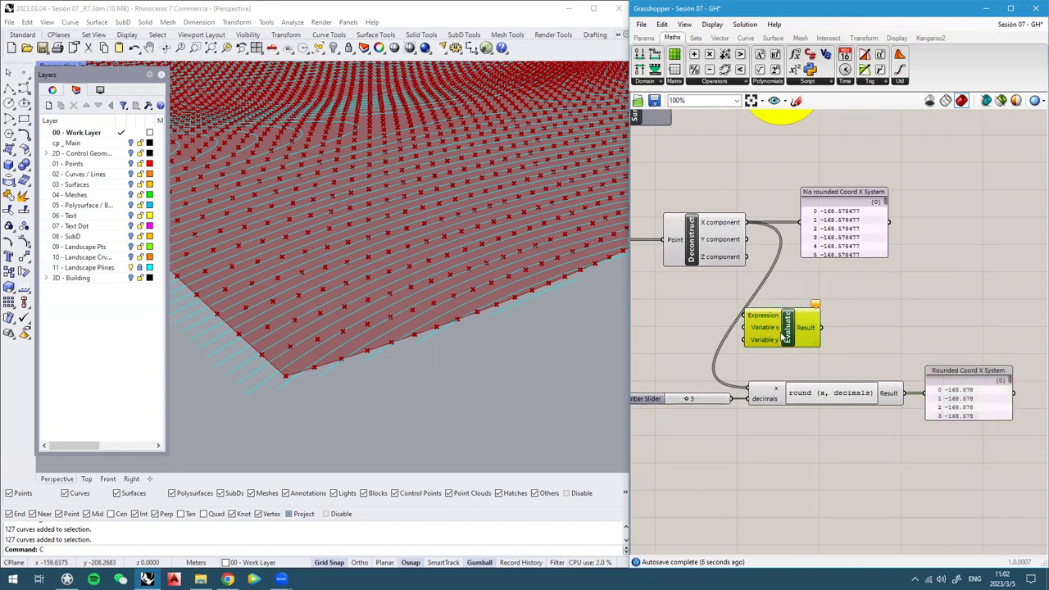
{"action": "right_click_drag", "start_coordinate": [786, 337], "coordinate": [830, 345]}
{"action": "mouse_move", "coordinate": [830, 346]}
{"action": "left_mouse_down"}
{"action": "mouse_move", "coordinate": [846, 350]}
{"action": "mouse_move", "coordinate": [834, 348]}
{"action": "left_mouse_up"}
{"action": "right_click_drag", "start_coordinate": [815, 344], "coordinate": [839, 345]}
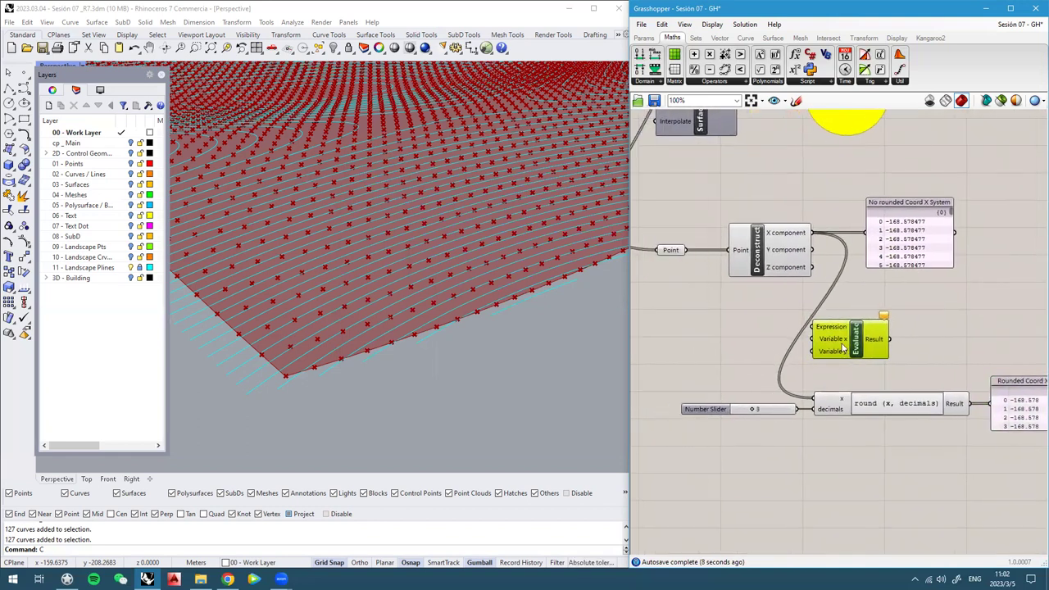
{"action": "scroll", "coordinate": [802, 325], "scroll_direction": "up", "scroll_amount": 1}
{"action": "right_click_drag", "start_coordinate": [724, 333], "coordinate": [745, 327]}
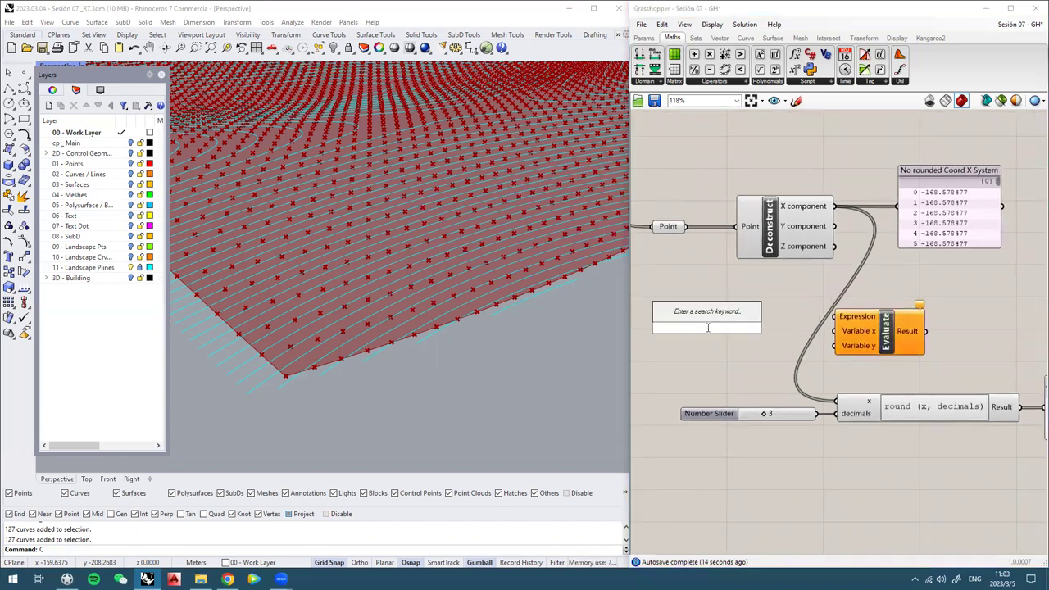
{"action": "type", "text": "//round (x, decimals)"}
{"action": "left_click", "coordinate": [792, 326]}
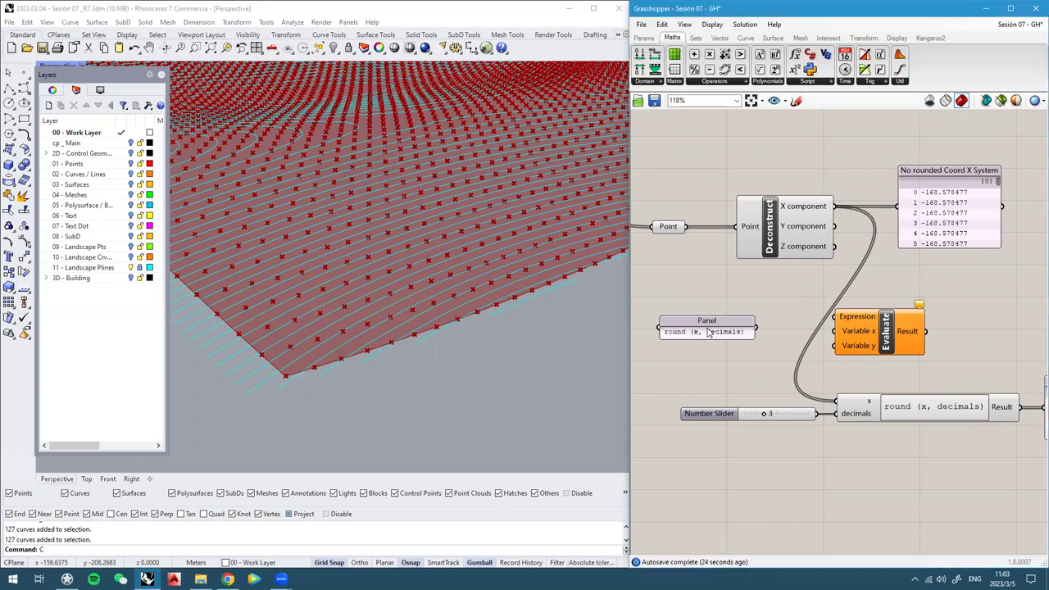
{"action": "left_click_drag", "start_coordinate": [834, 317], "coordinate": [771, 323]}
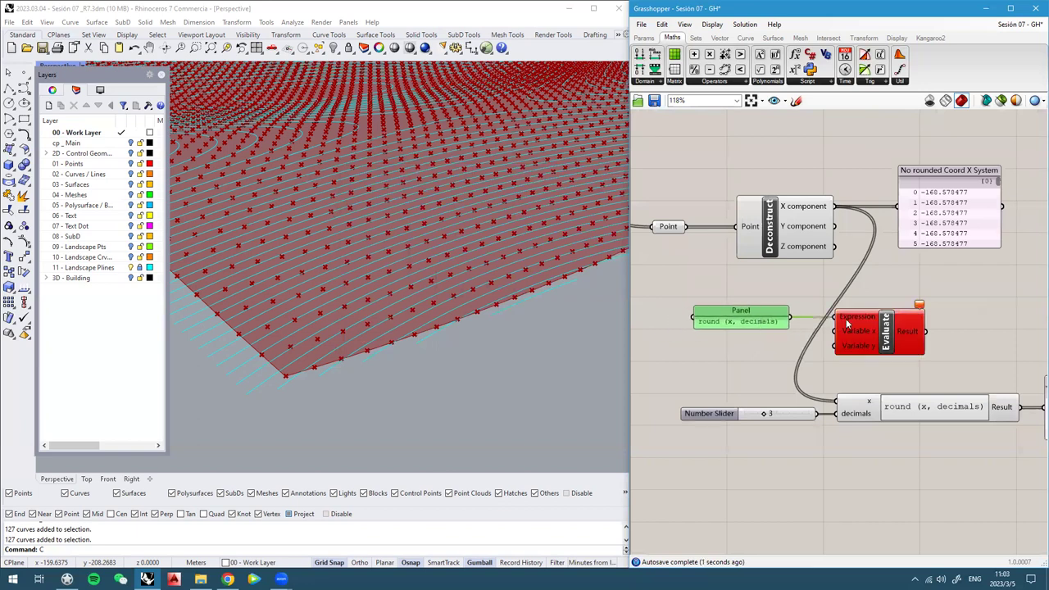
Rename the Evaluate component's Variable x and Variable y inputs to x and decimals
{"action": "scroll", "coordinate": [820, 359], "scroll_direction": "up", "scroll_amount": 3}
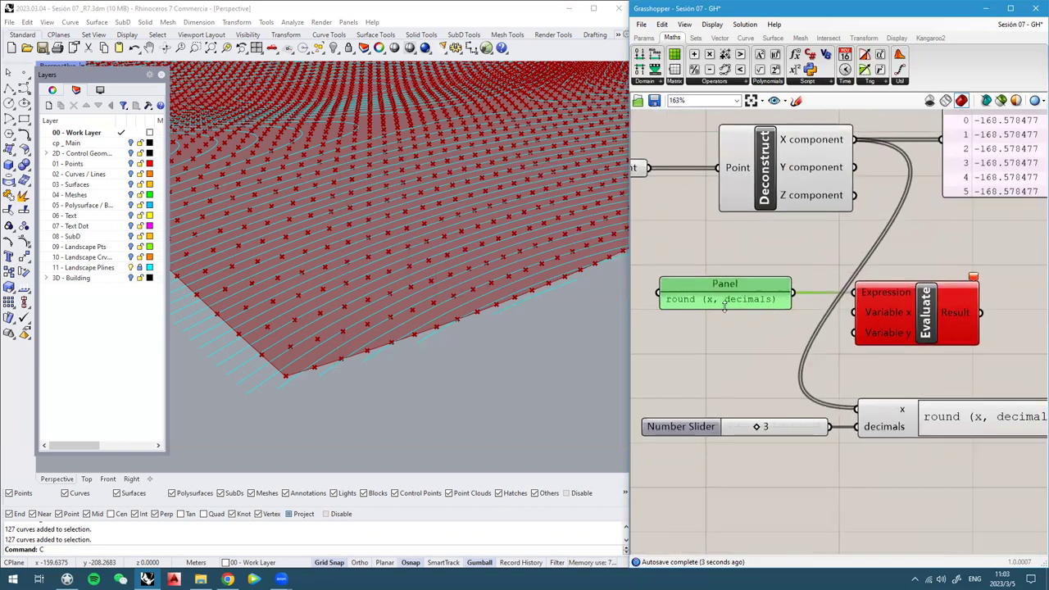
{"action": "right_click", "coordinate": [876, 314]}
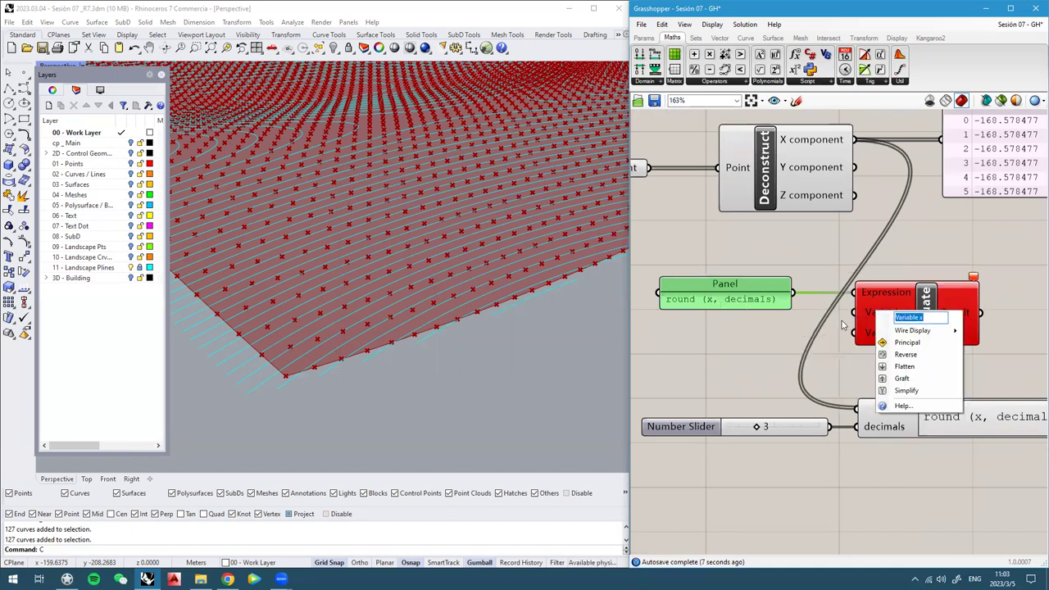
{"action": "type", "text": "x"}
{"action": "key", "text": "Return"}
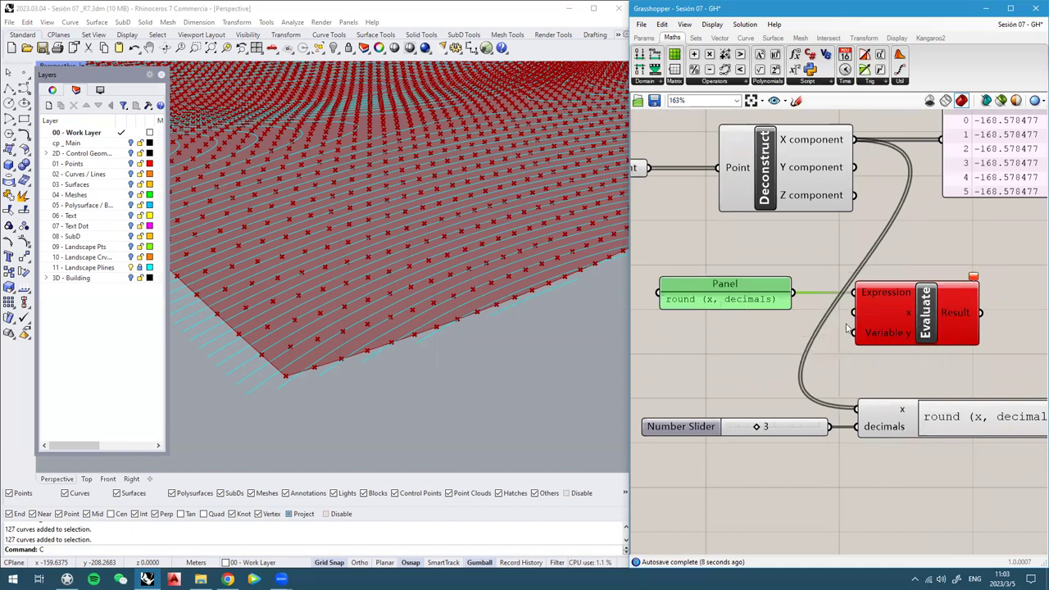
{"action": "right_click", "coordinate": [890, 342]}
{"action": "type", "text": "de"}
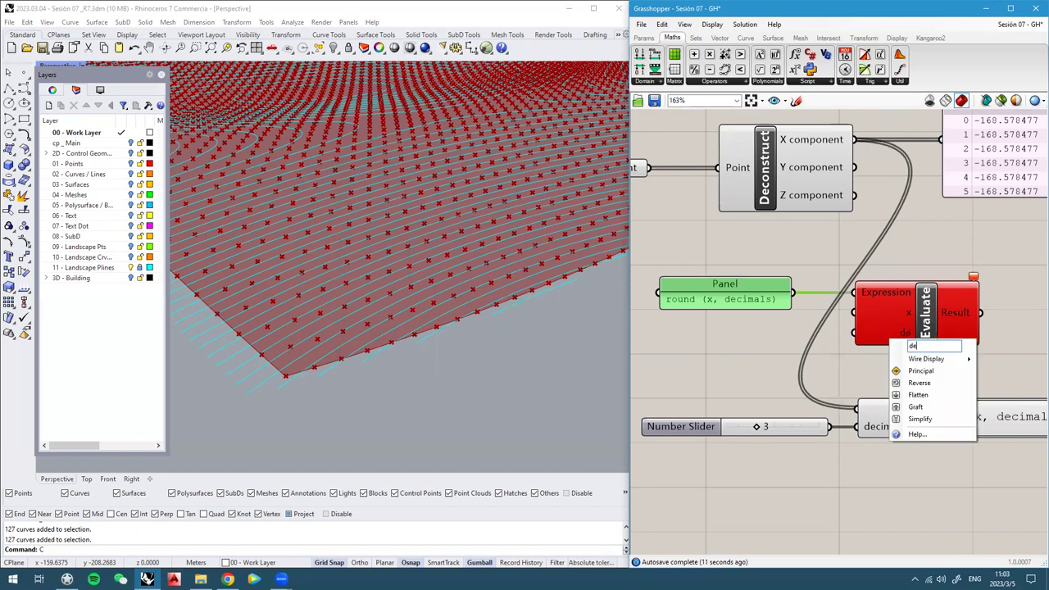
{"action": "type", "text": "cimals"}
{"action": "key", "text": "Return"}
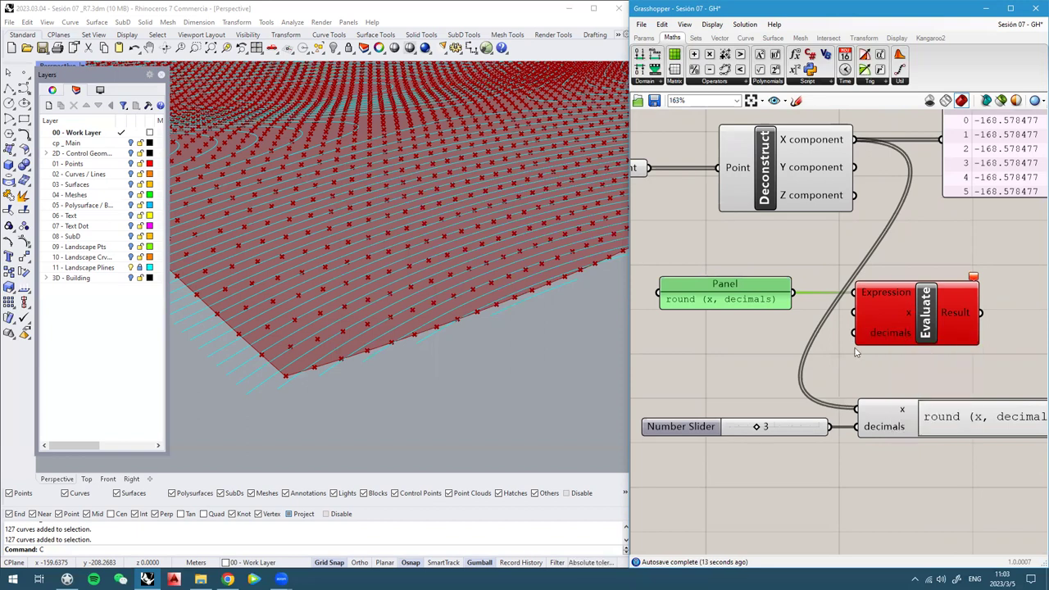
Connect the Deconstruct component's X component output to the Evaluate component's x input
{"action": "left_click", "coordinate": [780, 355]}
{"action": "scroll", "coordinate": [780, 355], "scroll_direction": "down", "scroll_amount": 2}
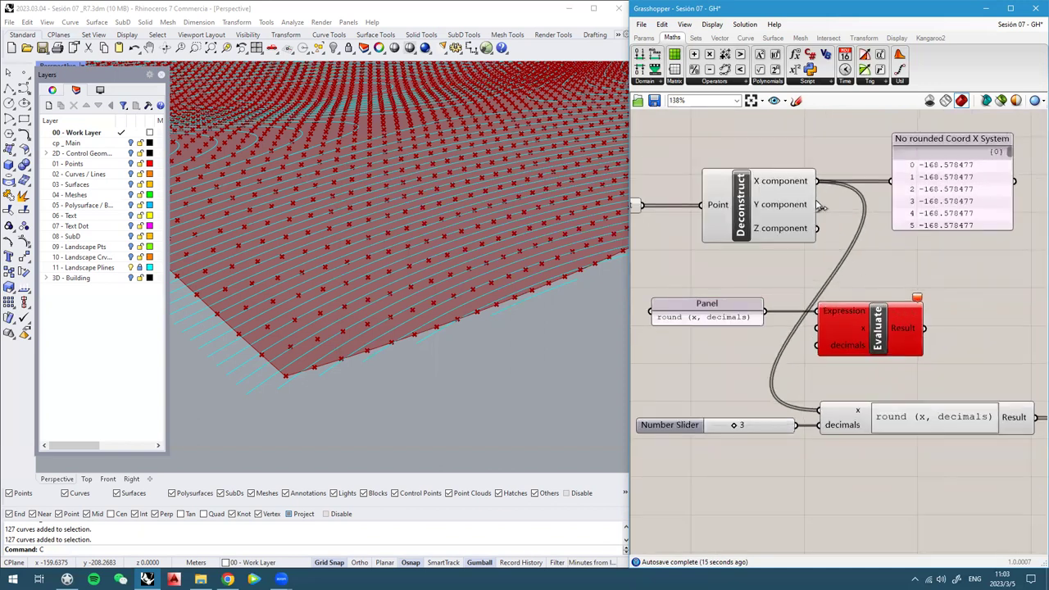
{"action": "left_click_drag", "start_coordinate": [817, 181], "coordinate": [830, 338]}
Rename the number slider as Coord Decimals and reposition it beneath the formula panel
{"action": "left_click_drag", "start_coordinate": [654, 427], "coordinate": [654, 389]}
{"action": "right_click_drag", "start_coordinate": [654, 388], "coordinate": [732, 352]}
{"action": "right_click", "coordinate": [732, 352]}
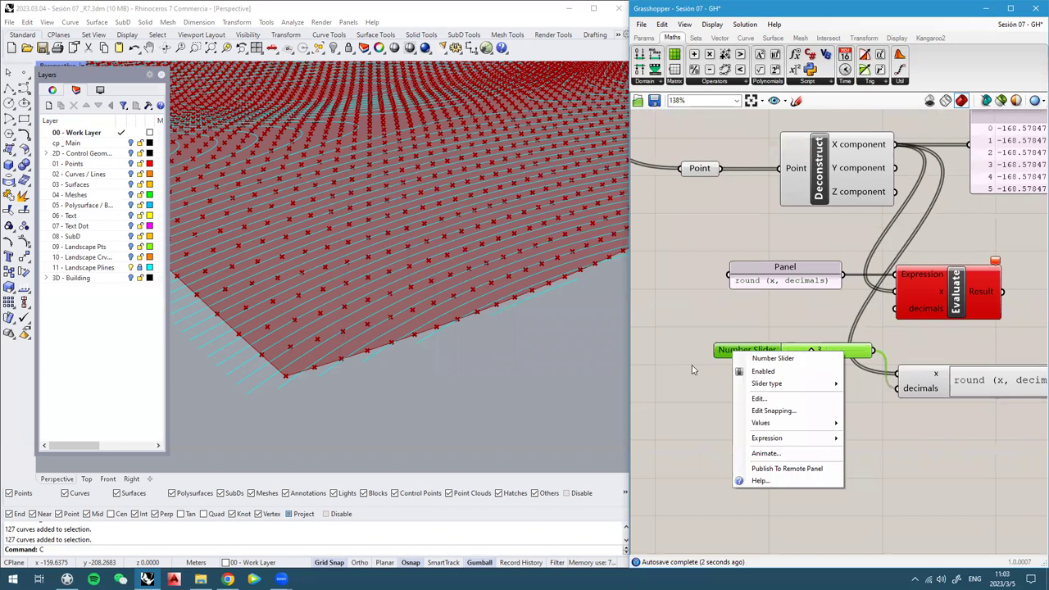
{"action": "type", "text": "Co"}
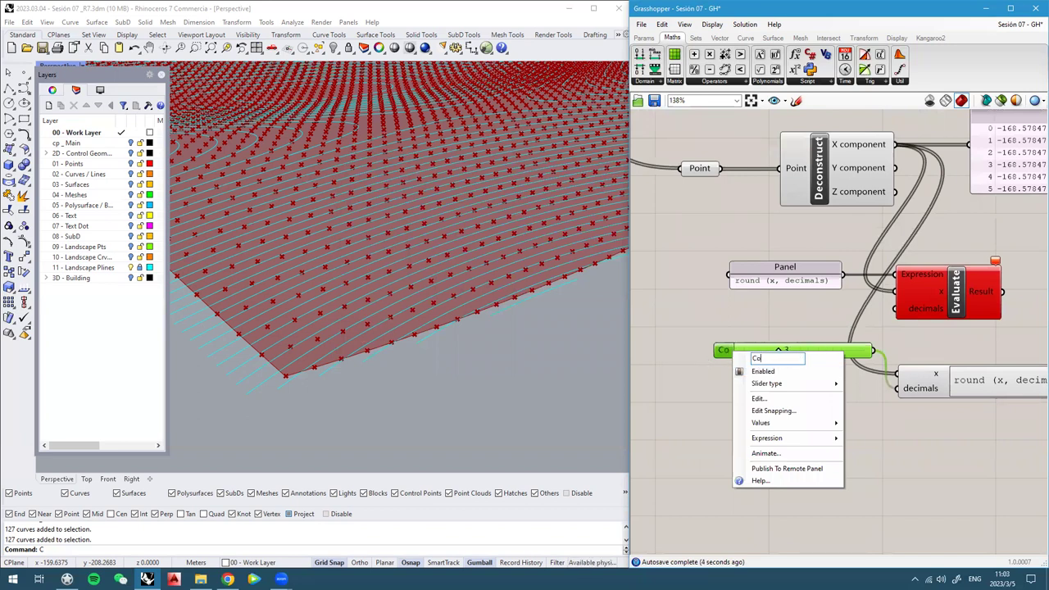
{"action": "type", "text": "ord Decimlas"}
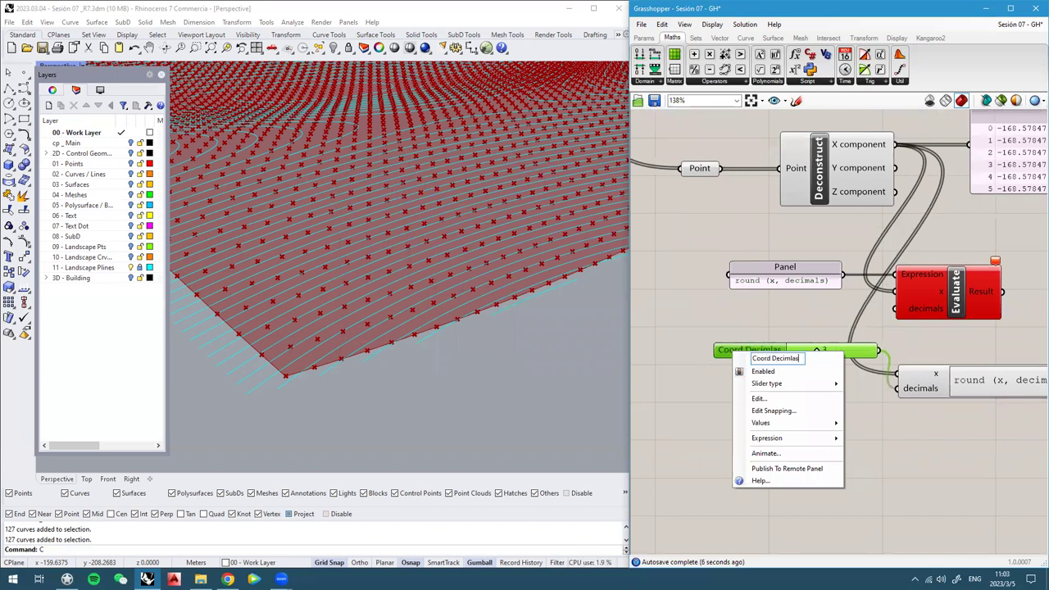
{"action": "key", "text": "BackSpace"}
{"action": "type", "text": "als"}
{"action": "key", "text": "Return"}
{"action": "left_click_drag", "start_coordinate": [750, 350], "coordinate": [717, 346]}
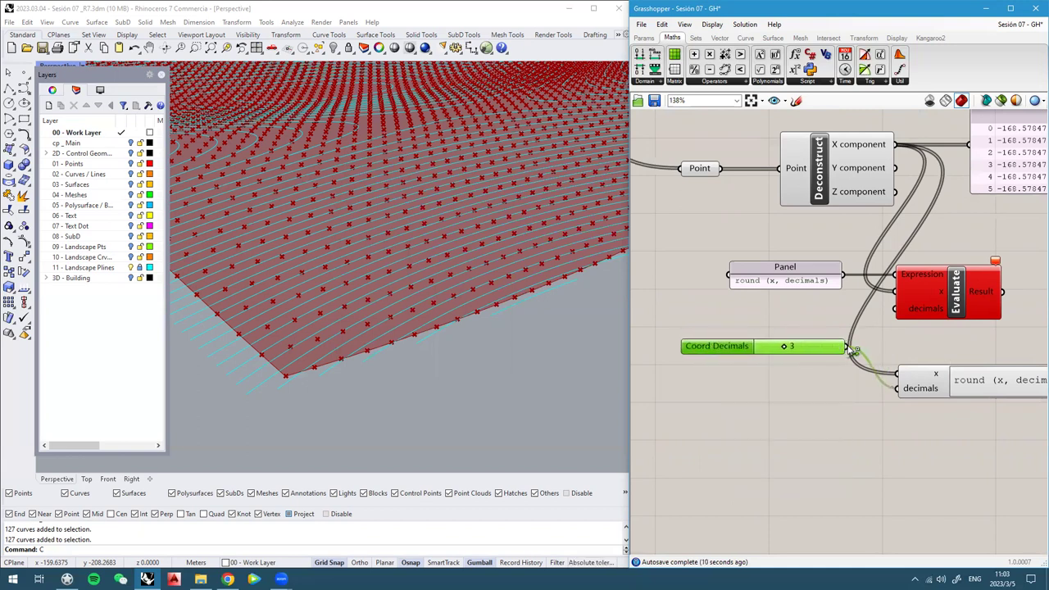
Connect the Coord Decimals slider to the Evaluate component's decimals input
{"action": "left_click_drag", "start_coordinate": [853, 350], "coordinate": [895, 309]}
{"action": "scroll", "coordinate": [864, 333], "scroll_direction": "down", "scroll_amount": 2}
{"action": "scroll", "coordinate": [864, 333], "scroll_direction": "up", "scroll_amount": 3}
Add an empty panel beside the Evaluate component's Result output, leaving a gap between them
{"action": "left_click", "coordinate": [987, 300]}
{"action": "right_click_drag", "start_coordinate": [987, 299], "coordinate": [852, 300]}
{"action": "scroll", "coordinate": [858, 299], "scroll_direction": "down", "scroll_amount": 1}
{"action": "double_click", "coordinate": [859, 298]}
{"action": "type", "text": "//"}
{"action": "left_click", "coordinate": [858, 284]}
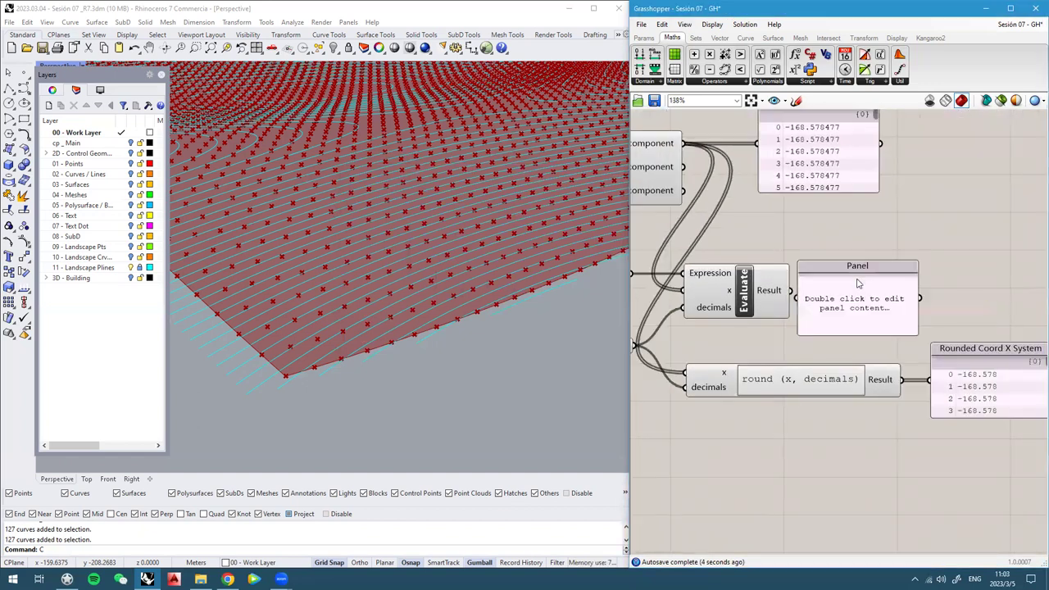
{"action": "right_click_drag", "start_coordinate": [893, 321], "coordinate": [849, 322]}
{"action": "left_click_drag", "start_coordinate": [822, 314], "coordinate": [874, 315]}
Rename the empty panel as Rounded Coord X System, feed it the Evaluate component's Result and place it close beside the component
{"action": "right_click", "coordinate": [972, 352]}
{"action": "key", "text": "ctrl+c"}
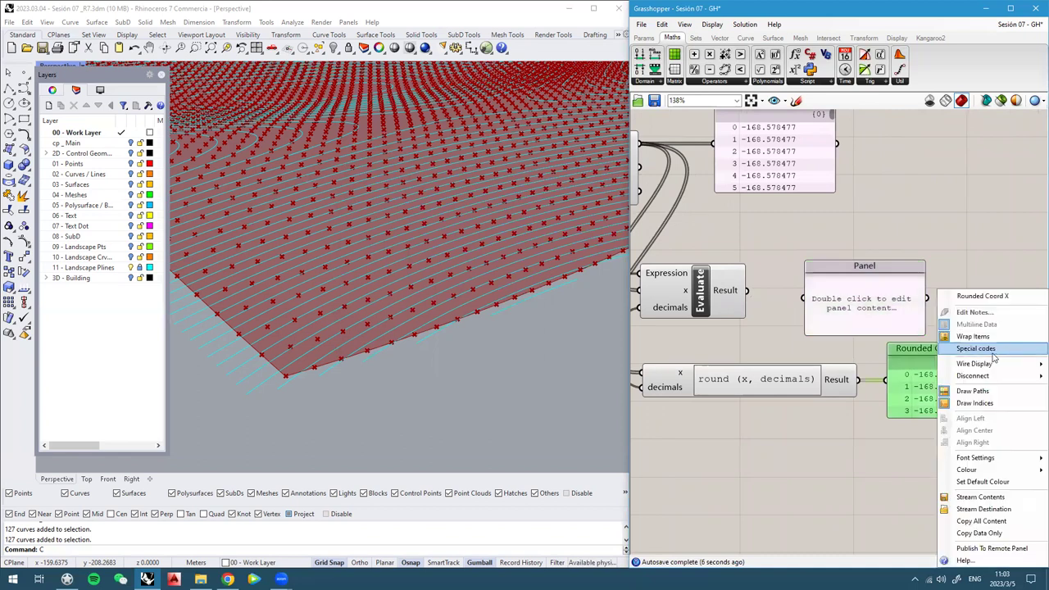
{"action": "key", "text": "Escape"}
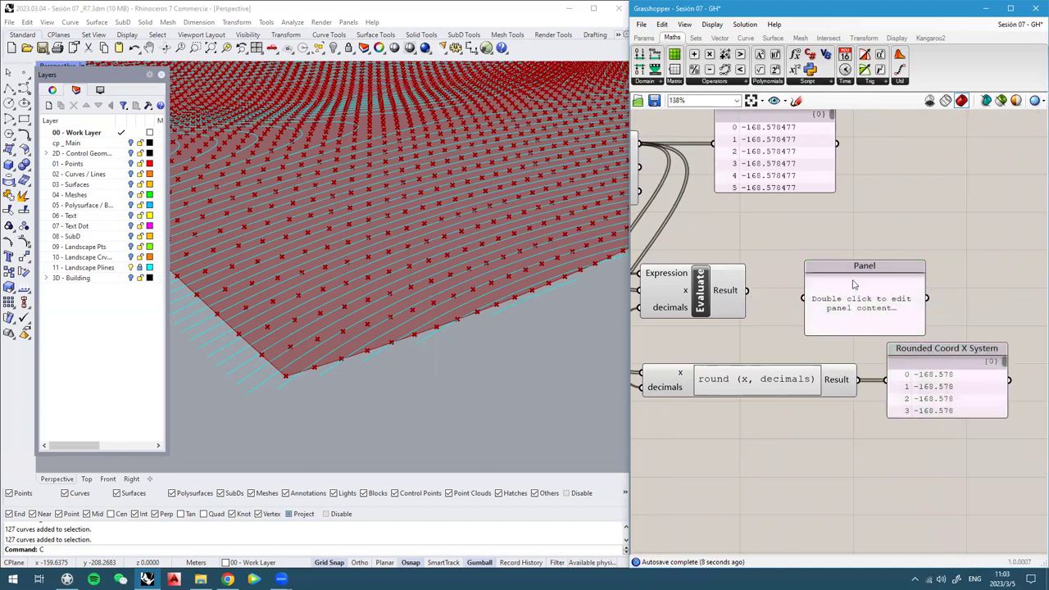
{"action": "right_click", "coordinate": [865, 270]}
{"action": "key", "text": "ctrl+v"}
{"action": "key", "text": "Return"}
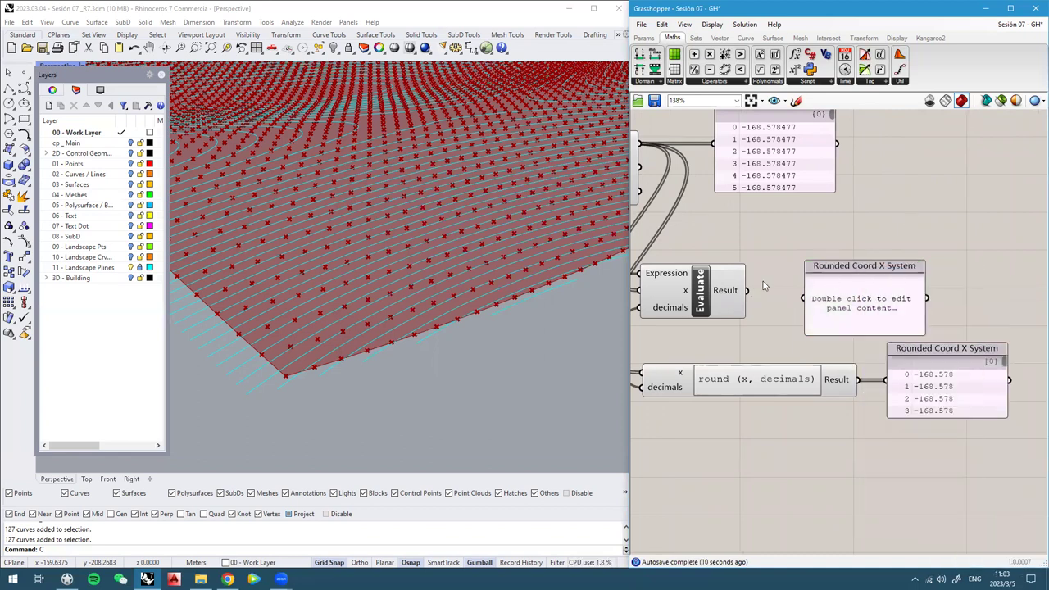
{"action": "left_click_drag", "start_coordinate": [748, 291], "coordinate": [803, 299]}
{"action": "left_click_drag", "start_coordinate": [862, 314], "coordinate": [831, 308]}
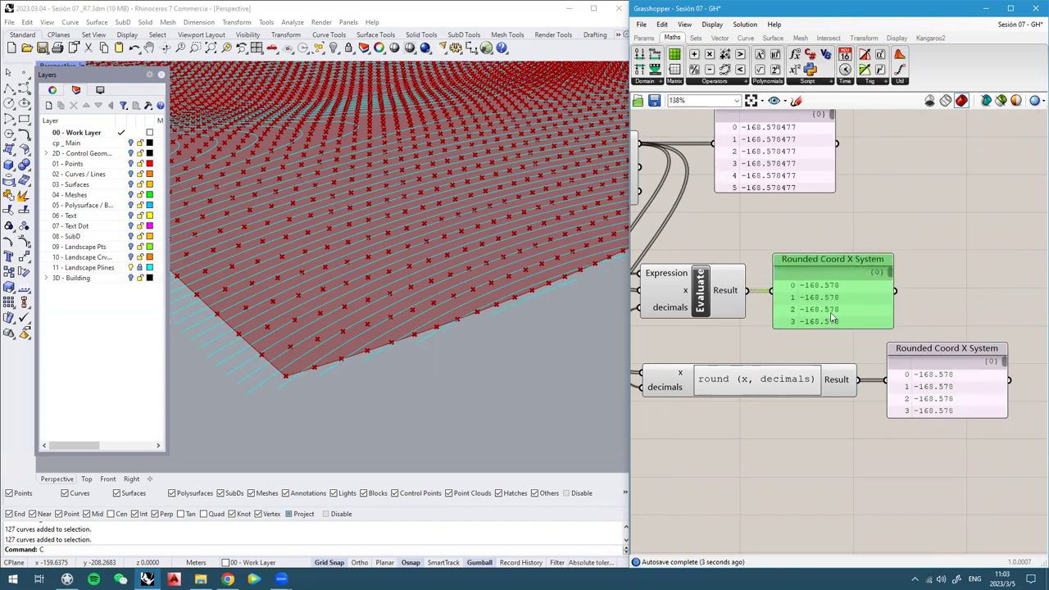
Align the left edges of the Point parameter, the formula panel and the Coord Decimals slider
{"action": "scroll", "coordinate": [816, 353], "scroll_direction": "down", "scroll_amount": 3}
{"action": "scroll", "coordinate": [772, 349], "scroll_direction": "up", "scroll_amount": 1}
{"action": "right_click_drag", "start_coordinate": [728, 323], "coordinate": [785, 324]}
{"action": "right_click_drag", "start_coordinate": [721, 348], "coordinate": [768, 347]}
{"action": "left_click_drag", "start_coordinate": [736, 385], "coordinate": [663, 202]}
{"action": "left_click", "coordinate": [734, 369]}
{"action": "left_click", "coordinate": [747, 404]}
{"action": "scroll", "coordinate": [726, 311], "scroll_direction": "up", "scroll_amount": 1}
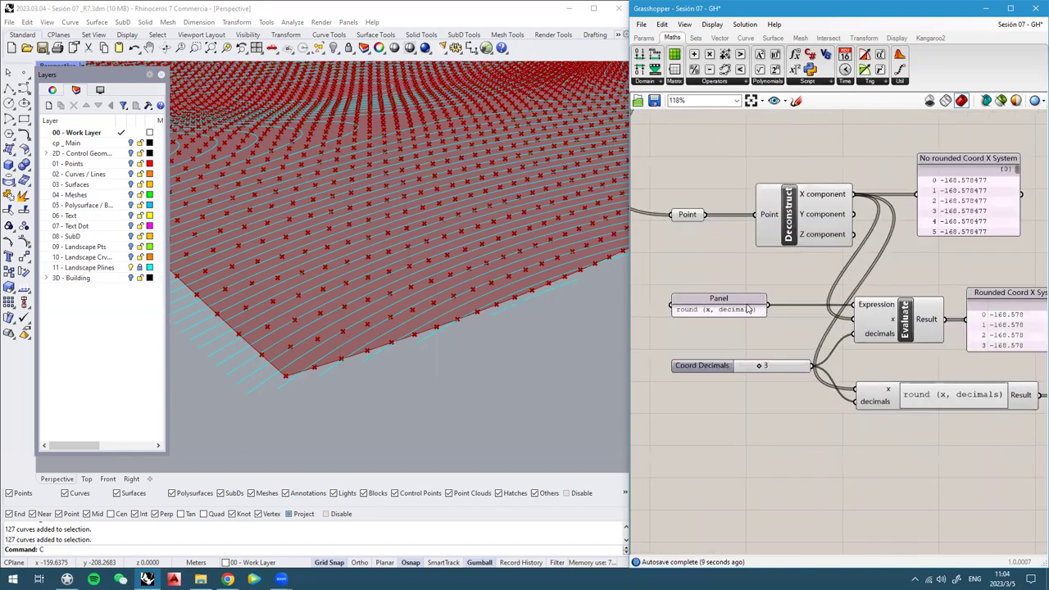
Rename the panel holding the round (x, decimals) formula as Function
{"action": "right_click", "coordinate": [728, 300]}
{"action": "type", "text": "Fn"}
{"action": "key", "text": "BackSpace"}
{"action": "type", "text": "unction"}
{"action": "key", "text": "Return"}
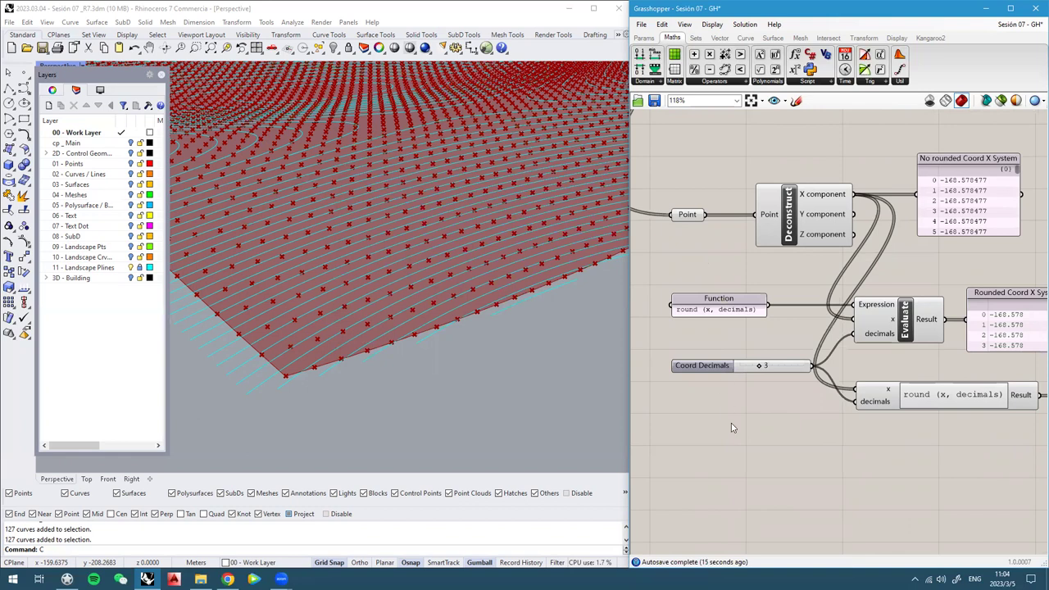
Examine the Expression component's Expression Designer and its list of available expression functions, leaving the formula as it is
{"action": "right_click_drag", "start_coordinate": [967, 406], "coordinate": [909, 386]}
{"action": "double_click", "coordinate": [905, 385]}
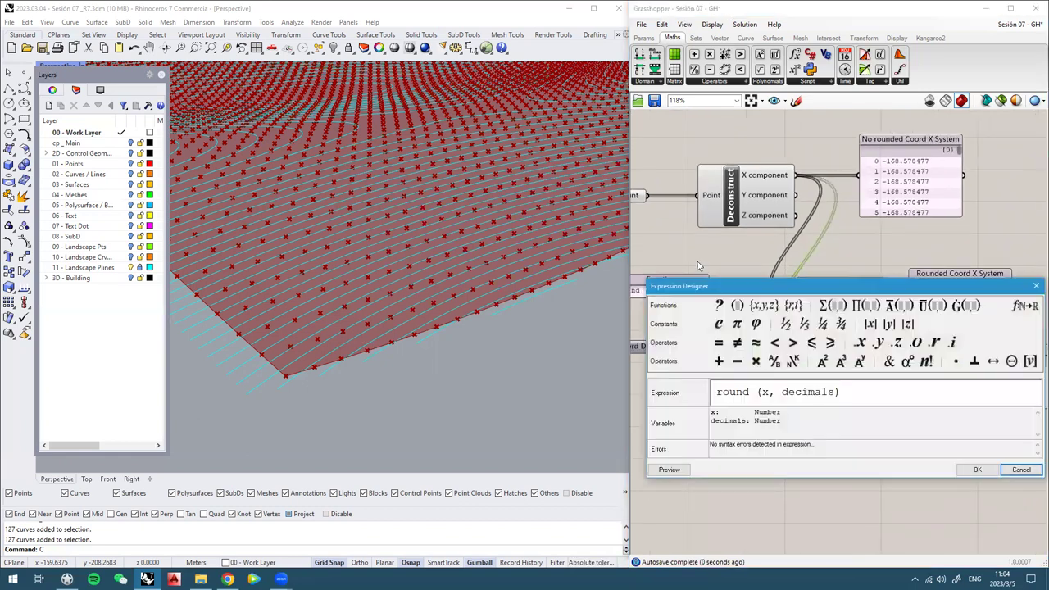
{"action": "left_click_drag", "start_coordinate": [785, 281], "coordinate": [785, 183]}
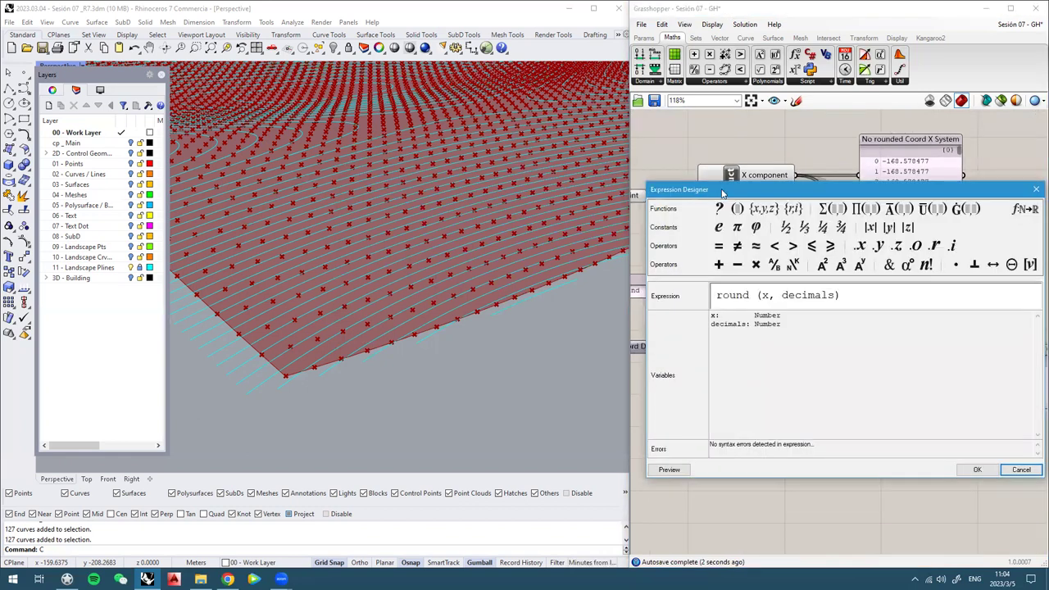
{"action": "left_click_drag", "start_coordinate": [717, 194], "coordinate": [345, 152]}
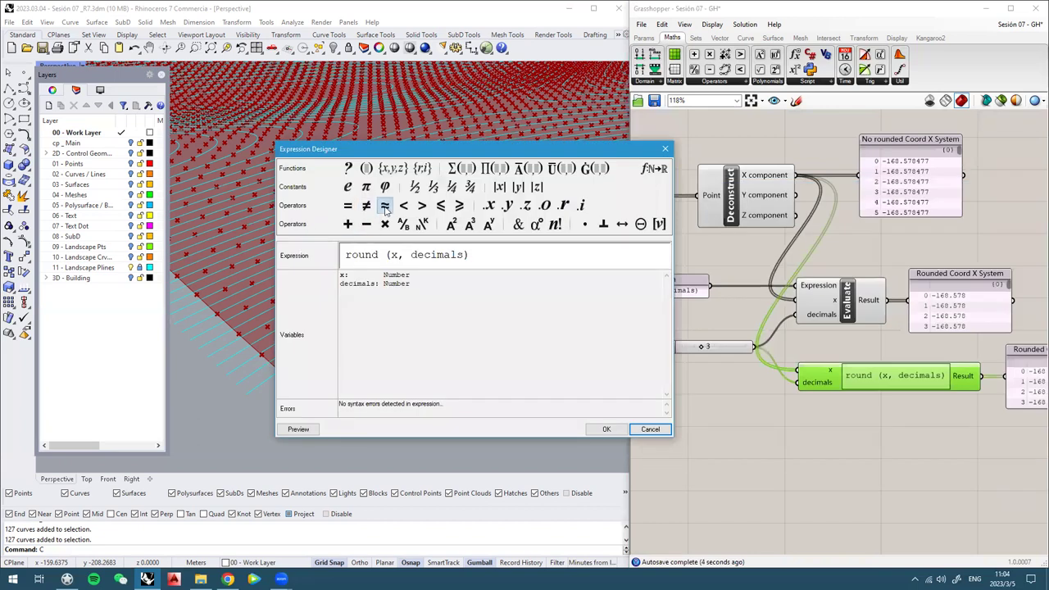
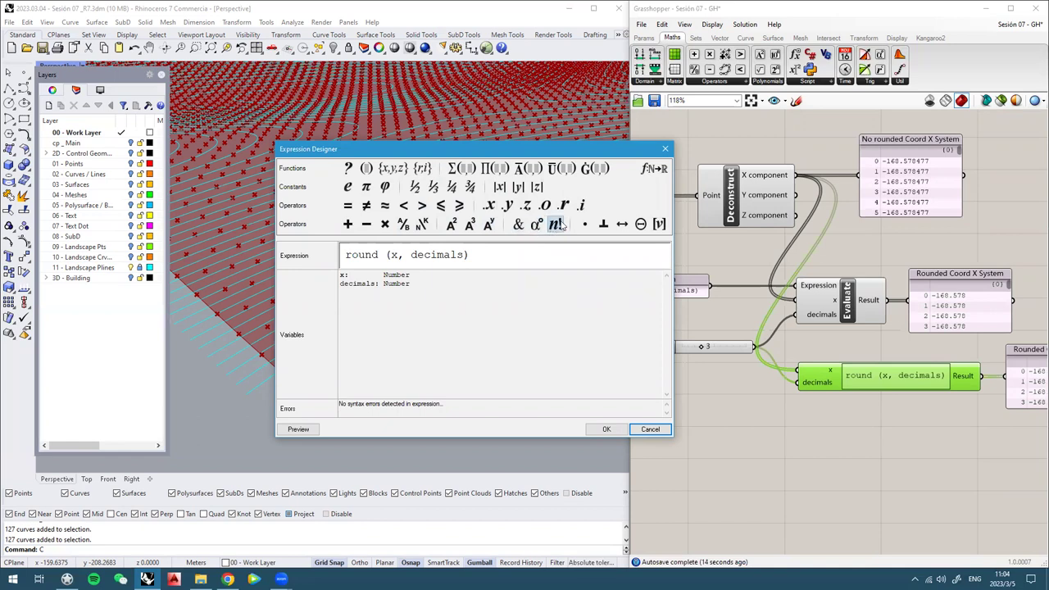
{"action": "left_click", "coordinate": [654, 170]}
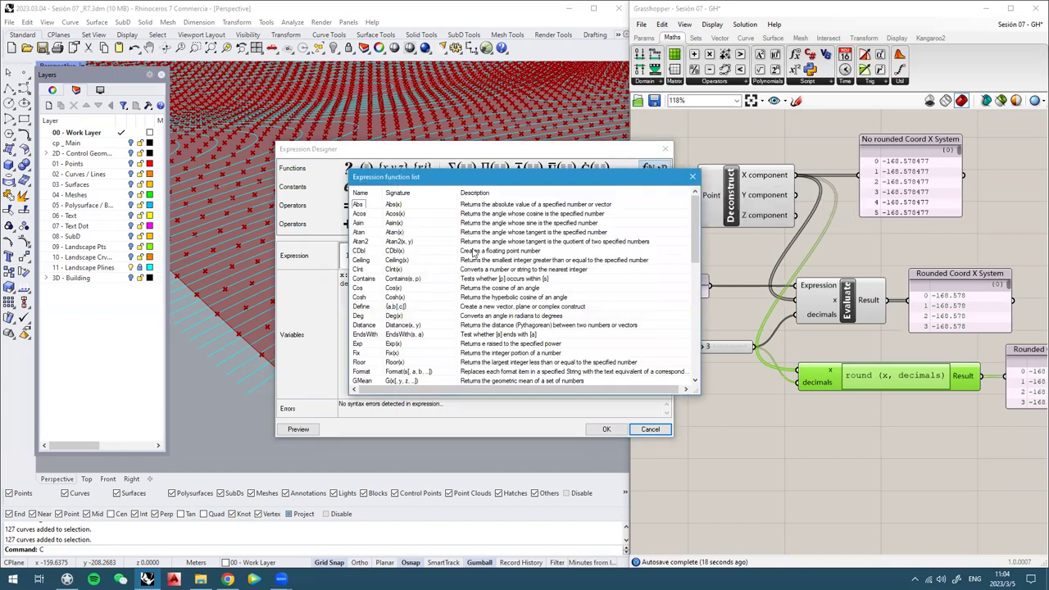
{"action": "mouse_move", "coordinate": [691, 232]}
{"action": "left_mouse_down"}
{"action": "mouse_move", "coordinate": [688, 302]}
{"action": "mouse_move", "coordinate": [694, 233]}
{"action": "left_mouse_up"}
{"action": "left_click", "coordinate": [692, 177]}
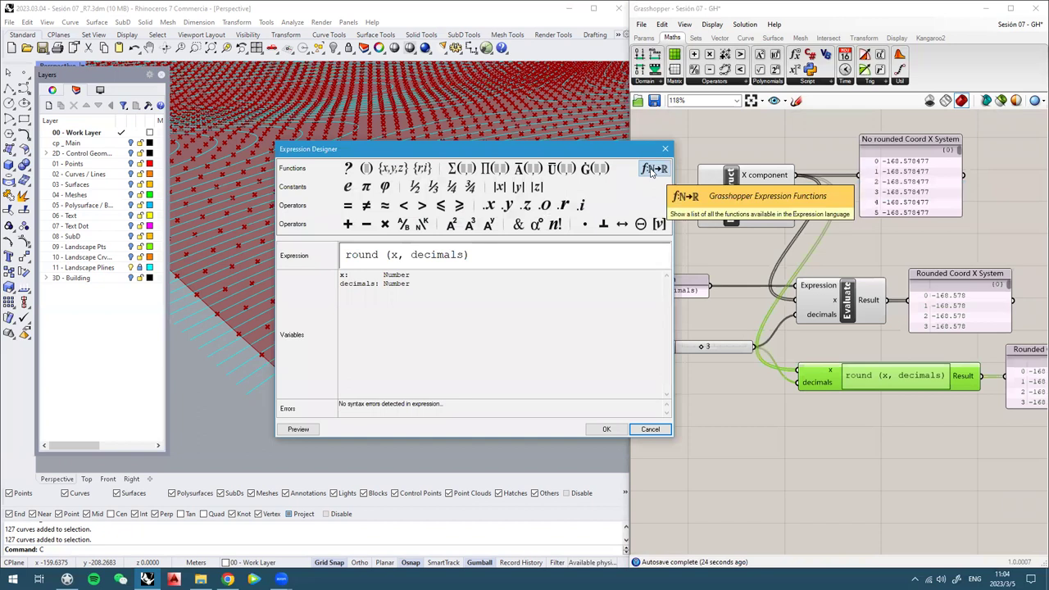
{"action": "left_click", "coordinate": [665, 148]}
{"action": "left_click", "coordinate": [713, 249]}
Turn off the preview of the Evaluate and Expression components
{"action": "right_click_drag", "start_coordinate": [870, 347], "coordinate": [810, 335]}
{"action": "left_click_drag", "start_coordinate": [770, 431], "coordinate": [712, 261]}
{"action": "middle_click", "coordinate": [714, 262]}
{"action": "left_click", "coordinate": [750, 282]}
{"action": "left_click", "coordinate": [832, 253]}
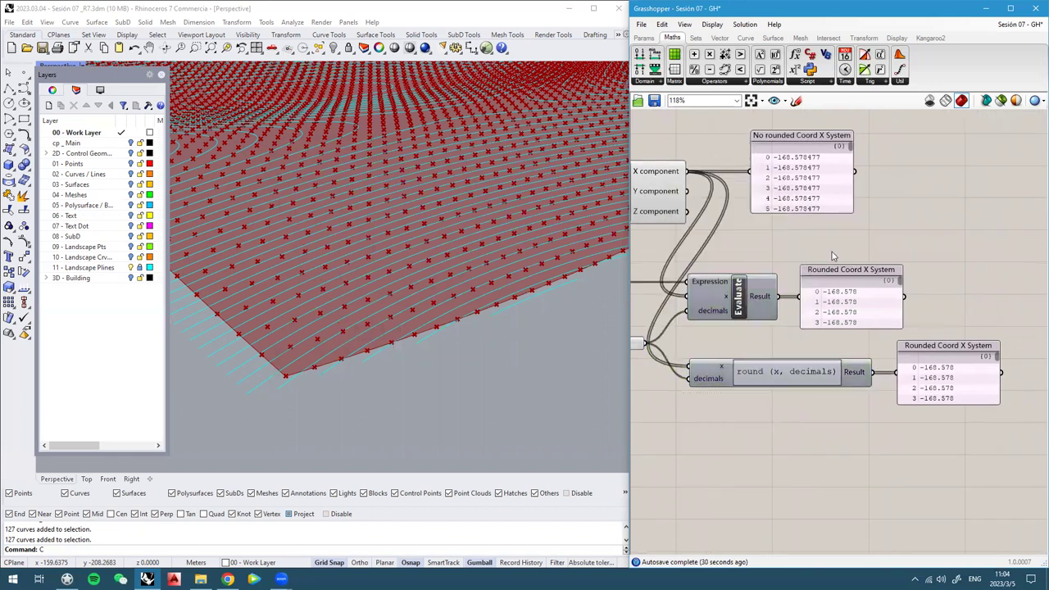
Move the No rounded Coord X System panel slightly up and away from the Deconstruct component, and turn off Deconstruct's preview
{"action": "right_click_drag", "start_coordinate": [832, 253], "coordinate": [906, 294]}
{"action": "left_click_drag", "start_coordinate": [878, 212], "coordinate": [900, 167]}
{"action": "left_click", "coordinate": [700, 238]}
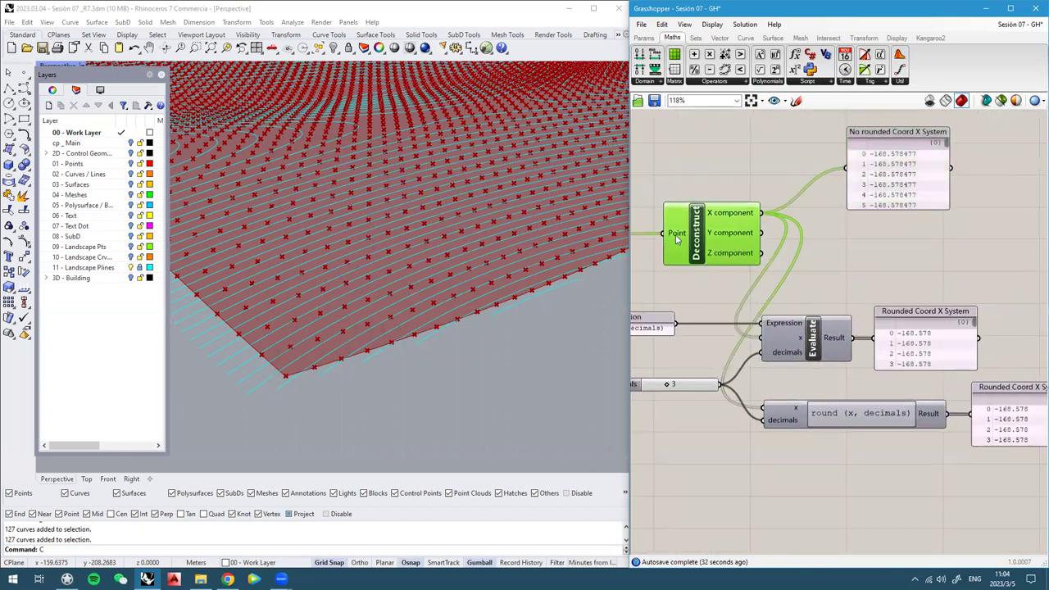
{"action": "middle_click", "coordinate": [691, 231]}
{"action": "left_click", "coordinate": [727, 198]}
{"action": "left_click", "coordinate": [739, 173]}
{"action": "right_click_drag", "start_coordinate": [433, 316], "coordinate": [397, 216]}
{"action": "scroll", "coordinate": [392, 343], "scroll_direction": "down", "scroll_amount": 5}
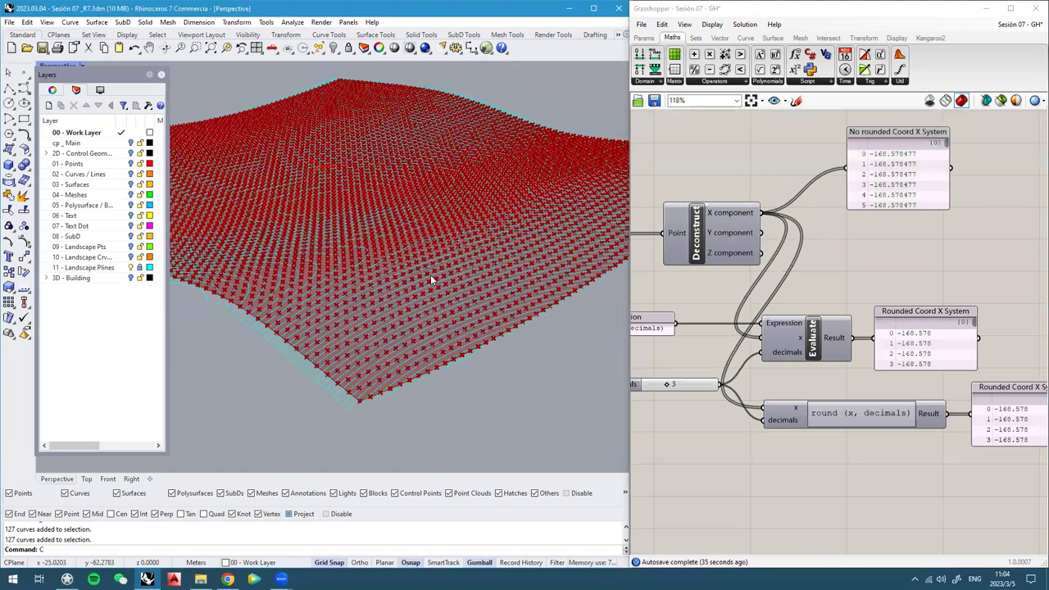
{"action": "right_click_drag", "start_coordinate": [476, 303], "coordinate": [328, 412]}
{"action": "right_click_drag", "start_coordinate": [870, 281], "coordinate": [866, 291]}
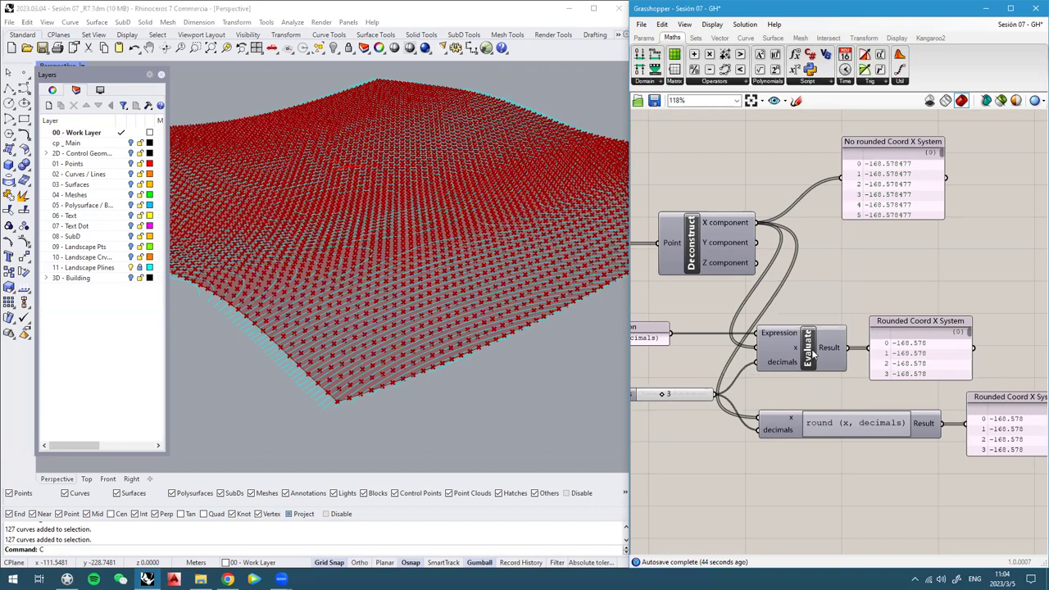
{"action": "scroll", "coordinate": [906, 349], "scroll_direction": "up", "scroll_amount": 2}
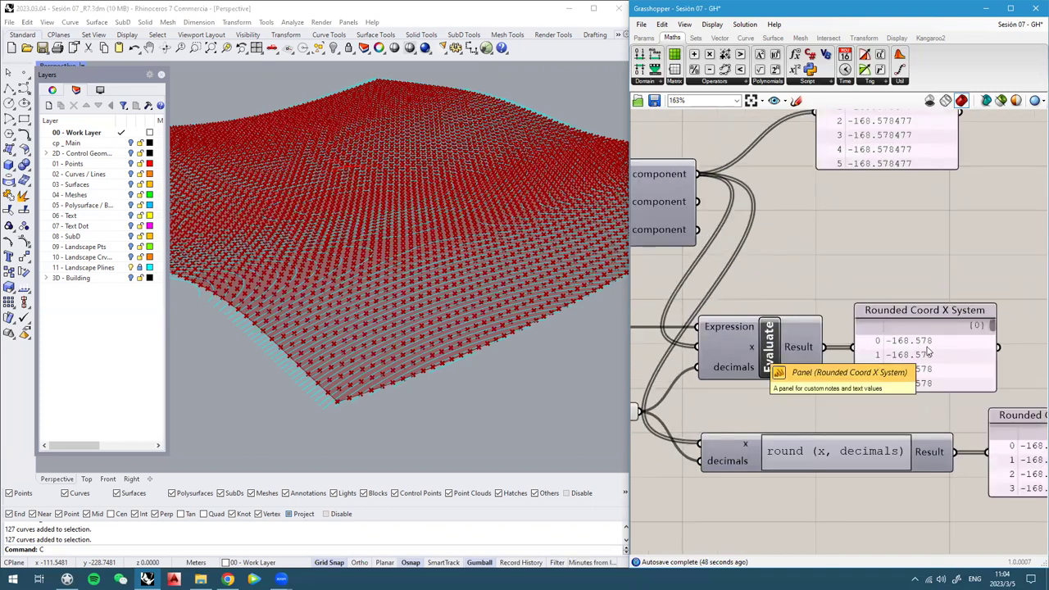
{"action": "scroll", "coordinate": [890, 323], "scroll_direction": "down", "scroll_amount": 2}
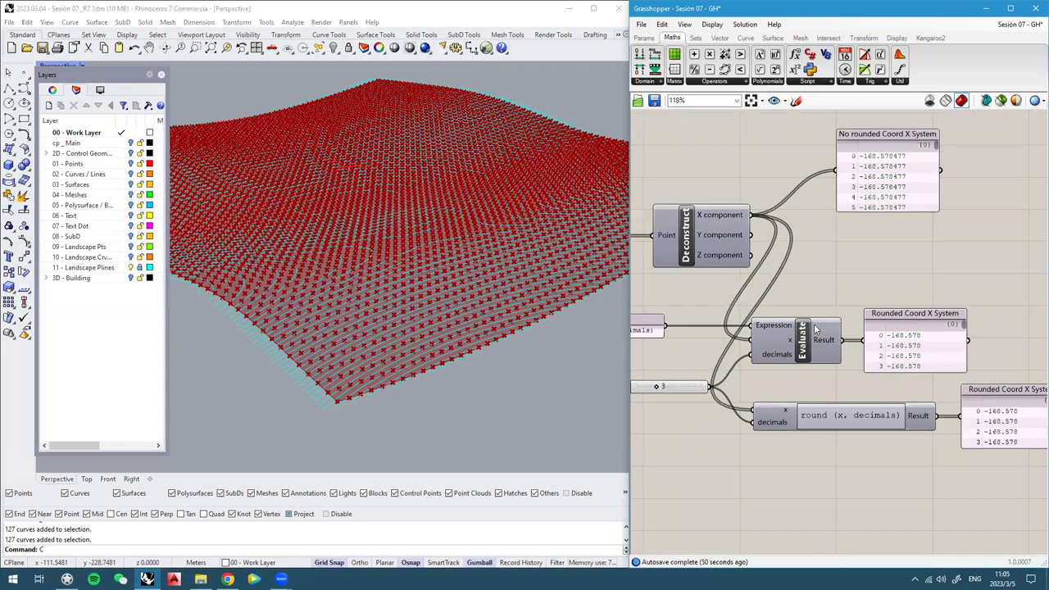
Move the Evaluate component and its Rounded Coord X System panel to the right of the No rounded Coord X System panel
{"action": "left_click_drag", "start_coordinate": [889, 392], "coordinate": [922, 257]}
{"action": "left_click", "coordinate": [914, 315]}
{"action": "scroll", "coordinate": [904, 318], "scroll_direction": "down", "scroll_amount": 2}
{"action": "right_click_drag", "start_coordinate": [892, 320], "coordinate": [859, 307]}
{"action": "right_click_drag", "start_coordinate": [664, 312], "coordinate": [676, 264]}
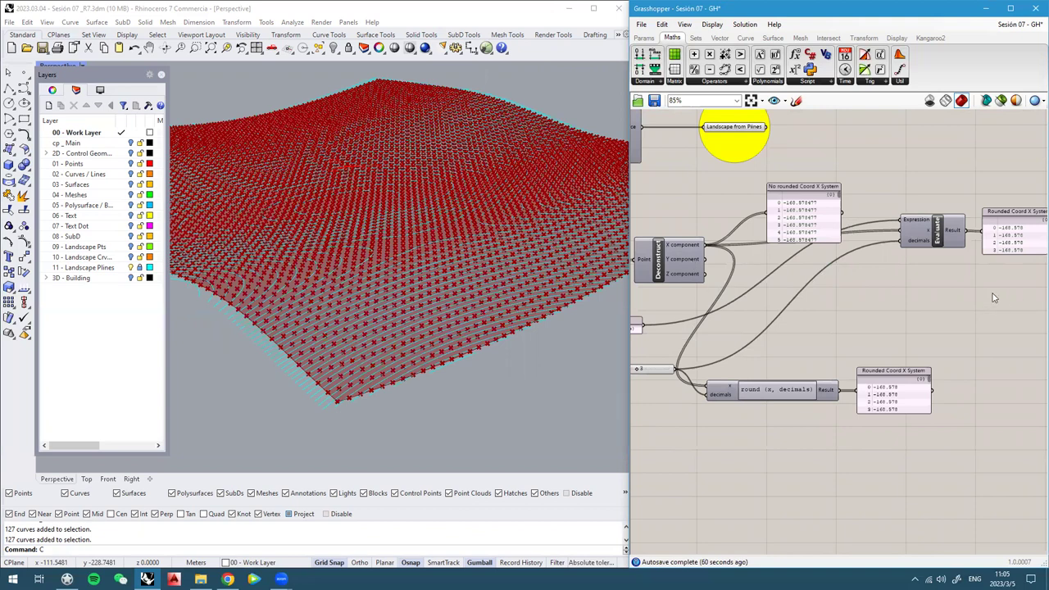
Make two copies of the Evaluate component with its result panel, stacked beneath the original pair
{"action": "right_click_drag", "start_coordinate": [994, 297], "coordinate": [929, 281]}
{"action": "left_click_drag", "start_coordinate": [948, 266], "coordinate": [853, 199]}
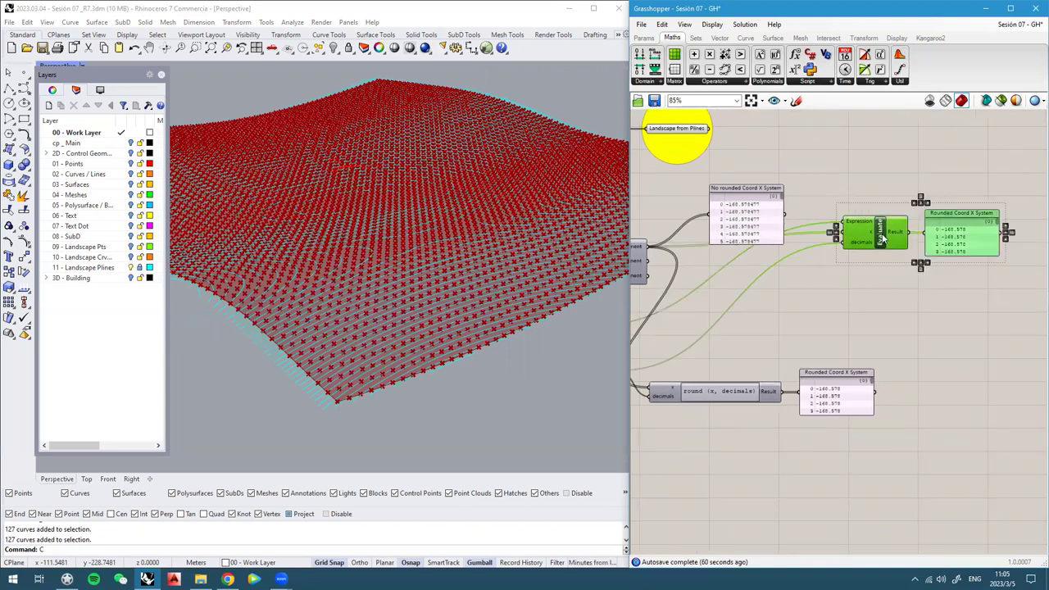
{"action": "left_click_drag", "start_coordinate": [883, 232], "coordinate": [878, 294], "text": "alt"}
{"action": "left_click_drag", "start_coordinate": [969, 325], "coordinate": [880, 348]}
{"action": "left_click", "coordinate": [880, 326]}
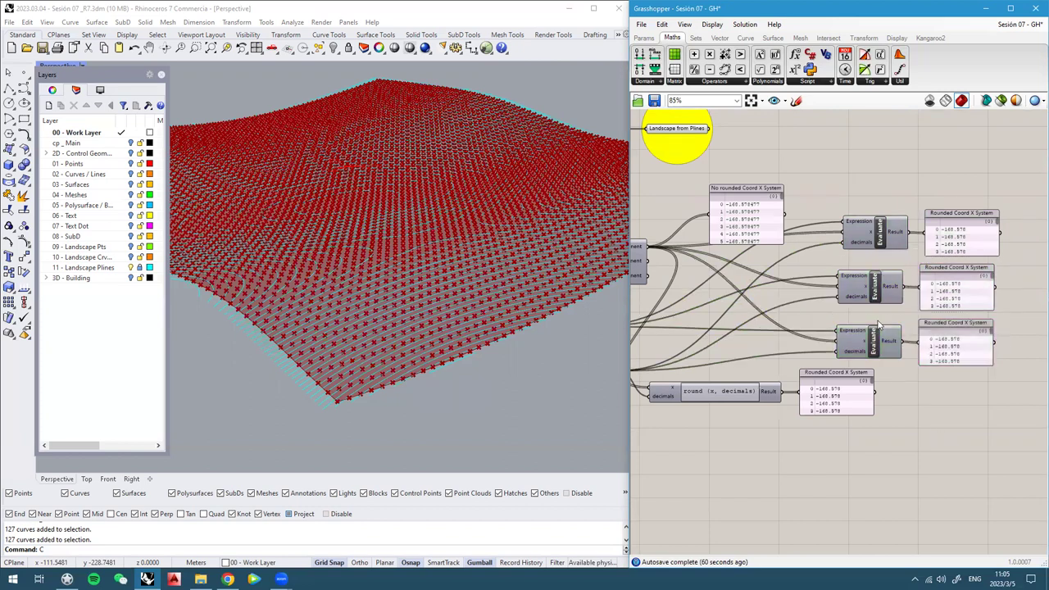
Rename the second Evaluate component's result panel as Rounded Coord Y System
{"action": "scroll", "coordinate": [876, 314], "scroll_direction": "up", "scroll_amount": 1}
{"action": "scroll", "coordinate": [986, 256], "scroll_direction": "up", "scroll_amount": 2}
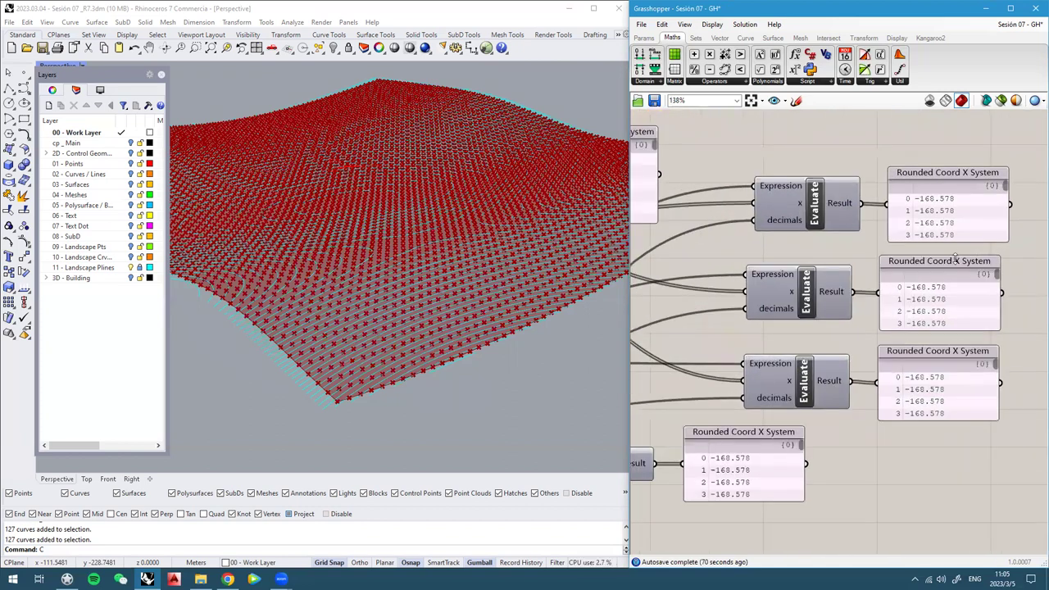
{"action": "right_click", "coordinate": [940, 269]}
{"action": "key", "text": "BackSpace"}
{"action": "type", "text": "Y"}
{"action": "left_click", "coordinate": [861, 251]}
Rename the third Evaluate component's result panel as Rounded Coord Z System
{"action": "right_click_drag", "start_coordinate": [958, 353], "coordinate": [961, 313]}
{"action": "right_click", "coordinate": [961, 313]}
{"action": "left_click", "coordinate": [1007, 296]}
{"action": "key", "text": "BackSpace"}
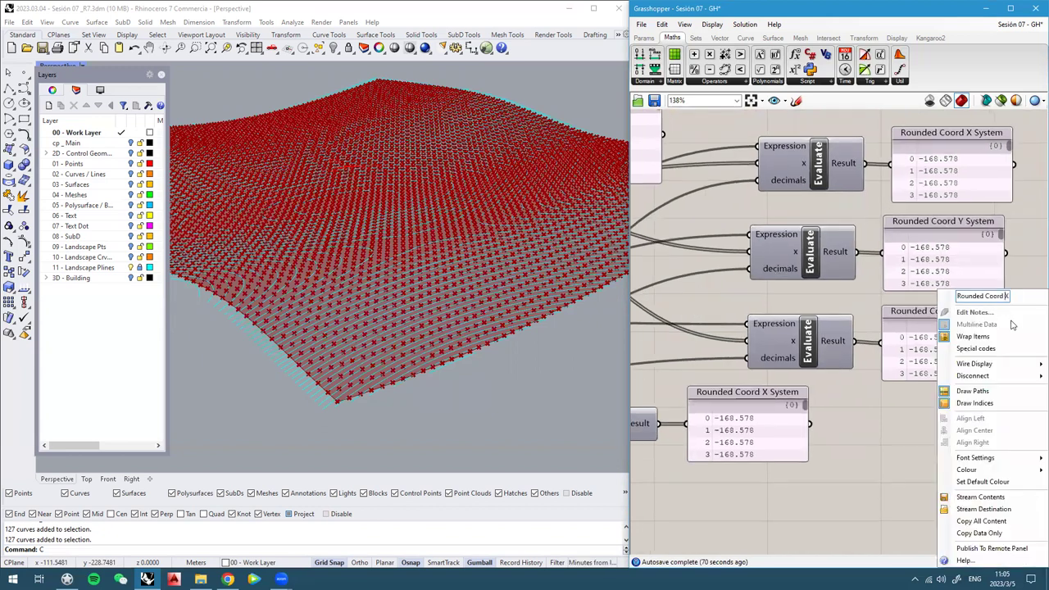
{"action": "key", "text": "BackSpace"}
{"action": "type", "text": "Z"}
{"action": "left_click", "coordinate": [907, 447]}
Disconnect the X component wire from the third Evaluate component's x input
{"action": "scroll", "coordinate": [891, 310], "scroll_direction": "down", "scroll_amount": 2}
{"action": "right_click_drag", "start_coordinate": [812, 323], "coordinate": [994, 322]}
{"action": "scroll", "coordinate": [996, 327], "scroll_direction": "up", "scroll_amount": 2}
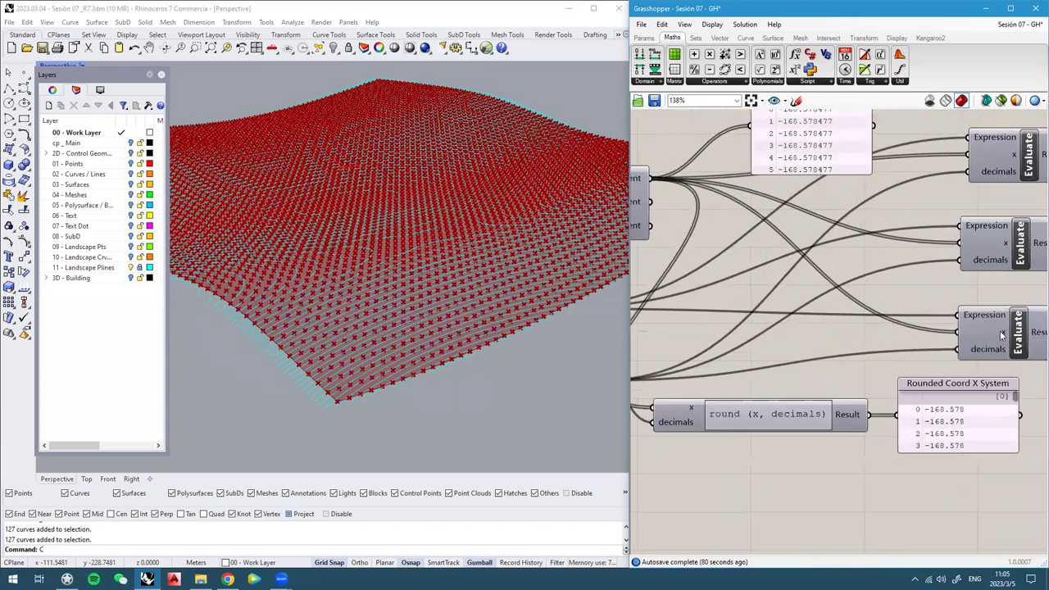
{"action": "right_click", "coordinate": [961, 333]}
{"action": "mouse_move", "coordinate": [996, 365]}
{"action": "left_click", "coordinate": [951, 366]}
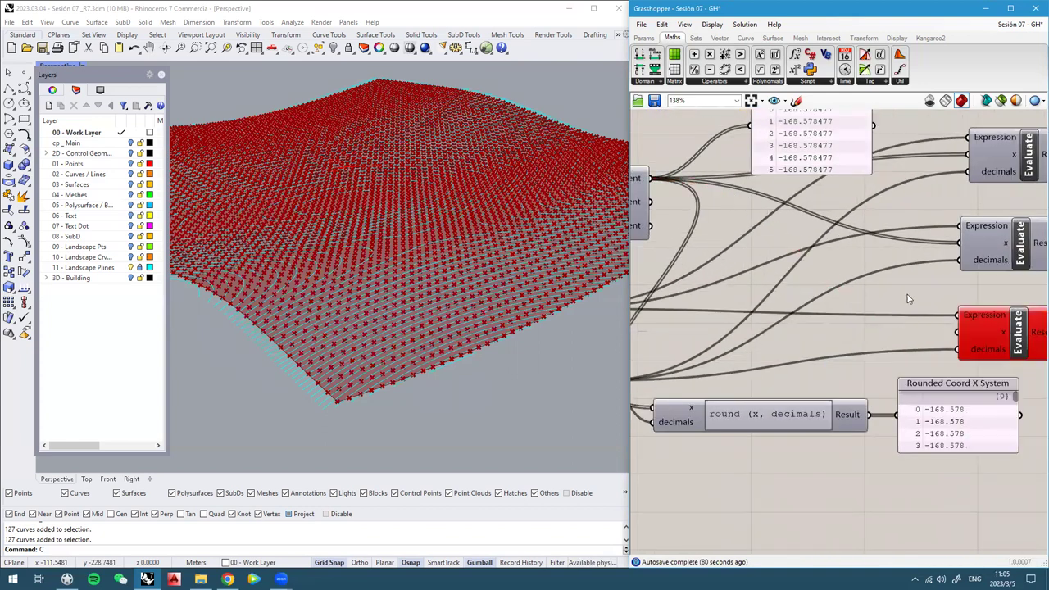
Disconnect the X component wire from the second Evaluate component's x input
{"action": "right_click_drag", "start_coordinate": [908, 294], "coordinate": [779, 289]}
{"action": "right_click", "coordinate": [846, 245]}
{"action": "mouse_move", "coordinate": [880, 276]}
{"action": "left_click", "coordinate": [737, 279]}
Connect Deconstruct's Y component output to the second Evaluate's x input and its Z component output to the third Evaluate's x input
{"action": "scroll", "coordinate": [753, 265], "scroll_direction": "down", "scroll_amount": 4}
{"action": "scroll", "coordinate": [713, 255], "scroll_direction": "up", "scroll_amount": 2}
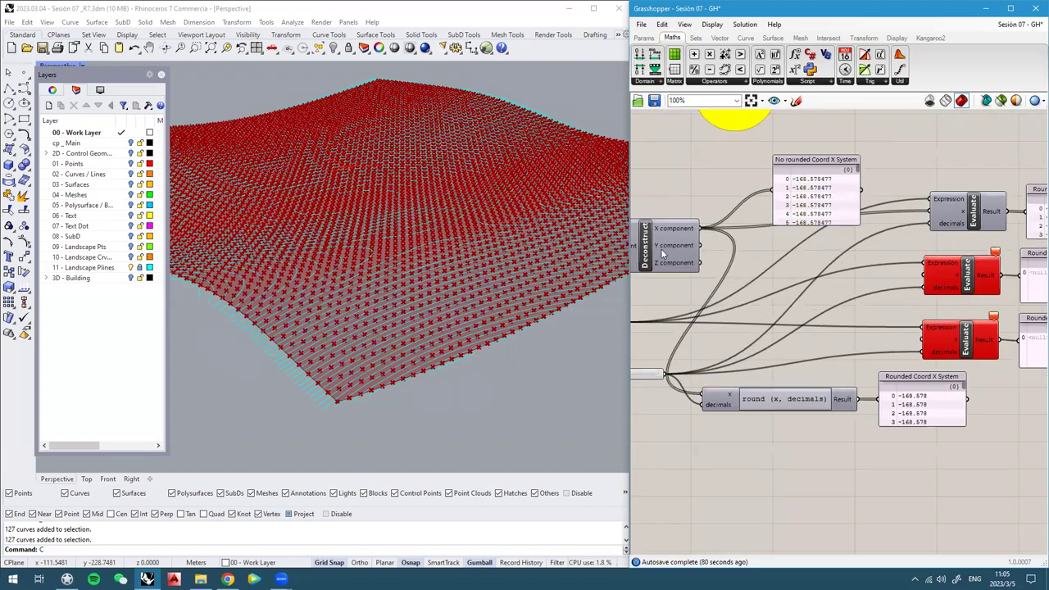
{"action": "left_click_drag", "start_coordinate": [700, 247], "coordinate": [924, 284]}
{"action": "right_click_drag", "start_coordinate": [755, 310], "coordinate": [773, 292]}
{"action": "left_click_drag", "start_coordinate": [718, 246], "coordinate": [941, 320]}
Align the Rounded Coord X, Y and Z System panels in one column beside their Evaluate components
{"action": "right_click_drag", "start_coordinate": [967, 332], "coordinate": [784, 331]}
{"action": "scroll", "coordinate": [939, 246], "scroll_direction": "up", "scroll_amount": 2}
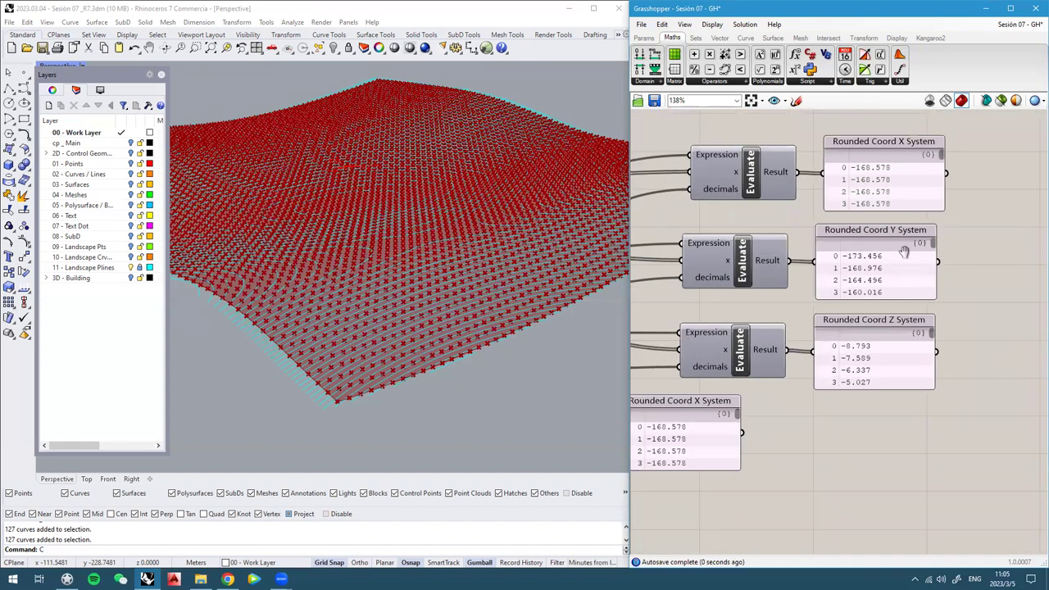
{"action": "right_click_drag", "start_coordinate": [907, 250], "coordinate": [837, 262]}
{"action": "left_click_drag", "start_coordinate": [900, 521], "coordinate": [782, 199]}
{"action": "left_click", "coordinate": [816, 408]}
{"action": "left_click", "coordinate": [848, 431]}
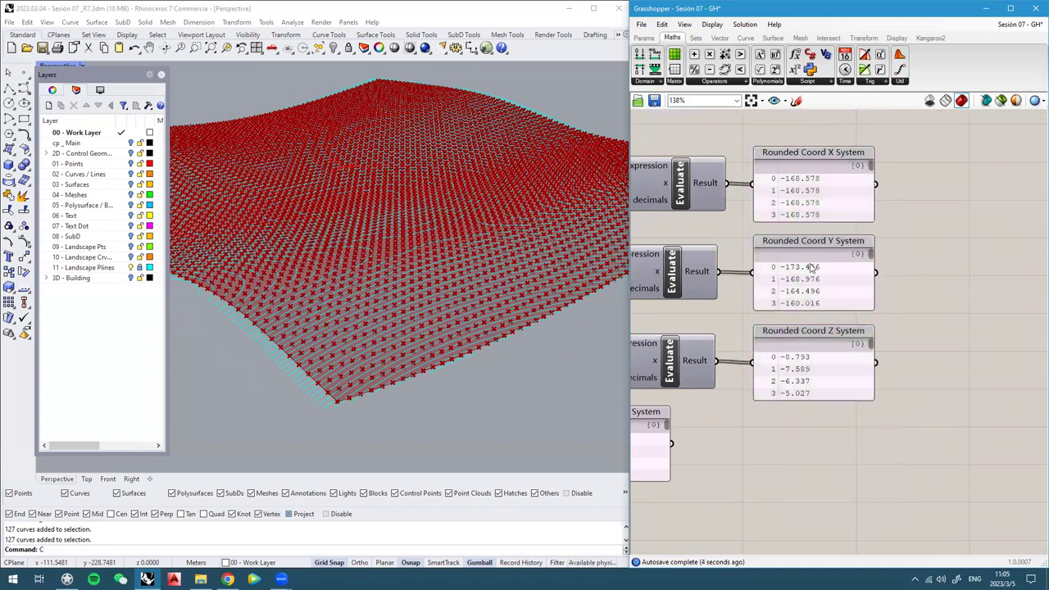
{"action": "mouse_move", "coordinate": [805, 358]}
{"action": "left_mouse_down"}
{"action": "mouse_move", "coordinate": [816, 348]}
{"action": "mouse_move", "coordinate": [811, 366]}
{"action": "left_mouse_up"}
Examine the rounded X, Y and Z coordinate lists and the terrain points around the surface's nearest corner in the perspective view
{"action": "scroll", "coordinate": [816, 295], "scroll_direction": "down", "scroll_amount": 2}
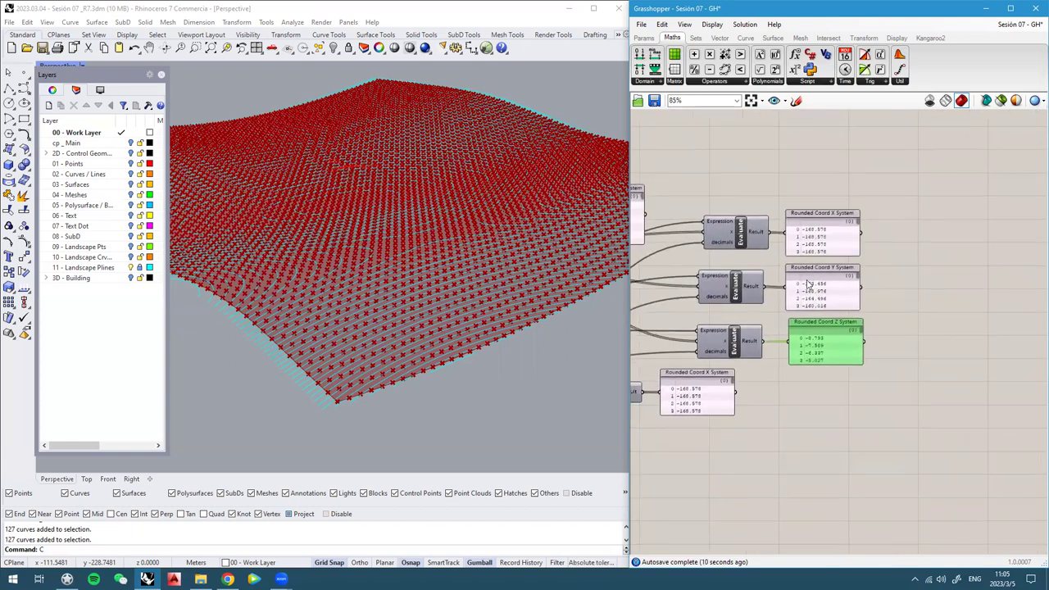
{"action": "scroll", "coordinate": [816, 271], "scroll_direction": "up", "scroll_amount": 1}
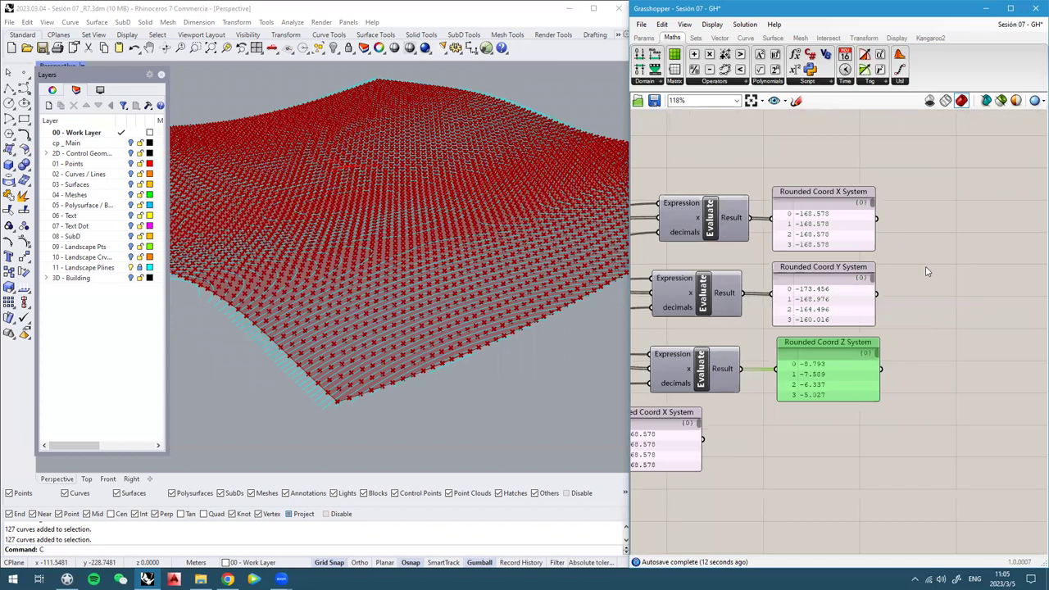
{"action": "right_click_drag", "start_coordinate": [927, 271], "coordinate": [893, 264]}
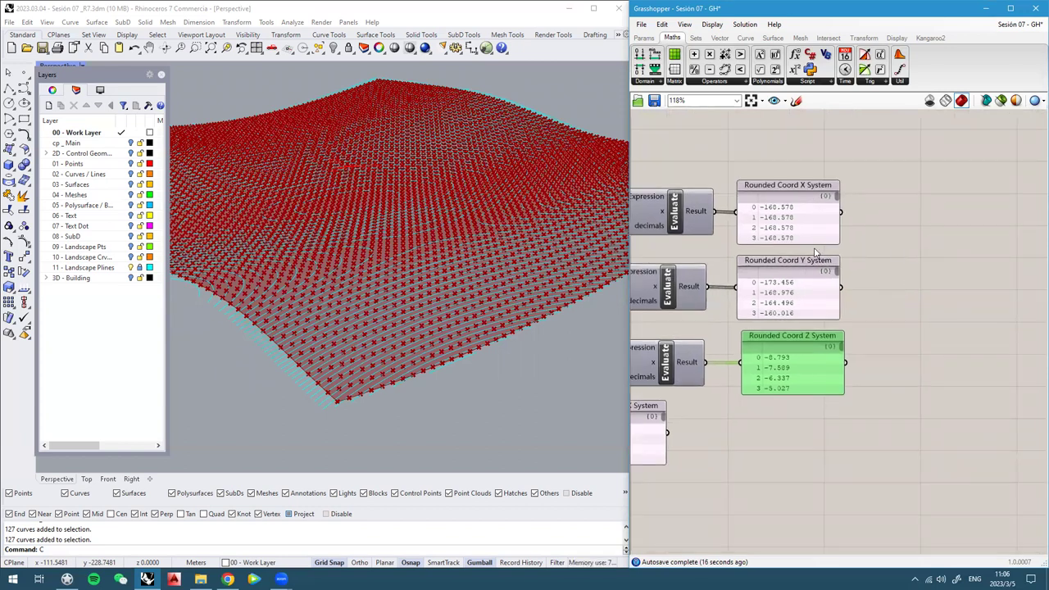
{"action": "right_click_drag", "start_coordinate": [815, 252], "coordinate": [797, 249]}
{"action": "scroll", "coordinate": [278, 366], "scroll_direction": "up", "scroll_amount": 2}
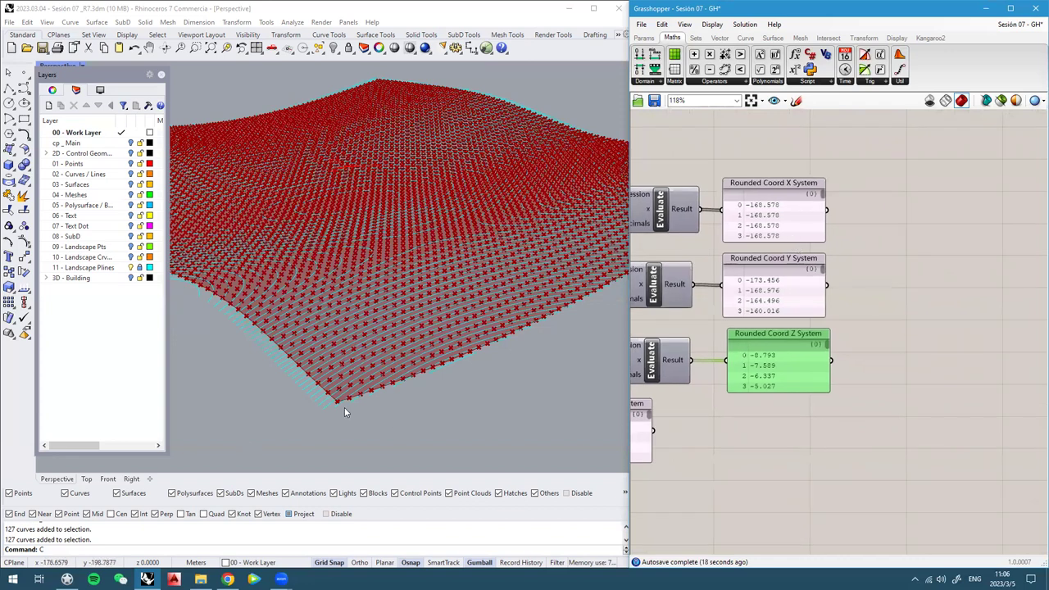
{"action": "scroll", "coordinate": [332, 400], "scroll_direction": "up", "scroll_amount": 3}
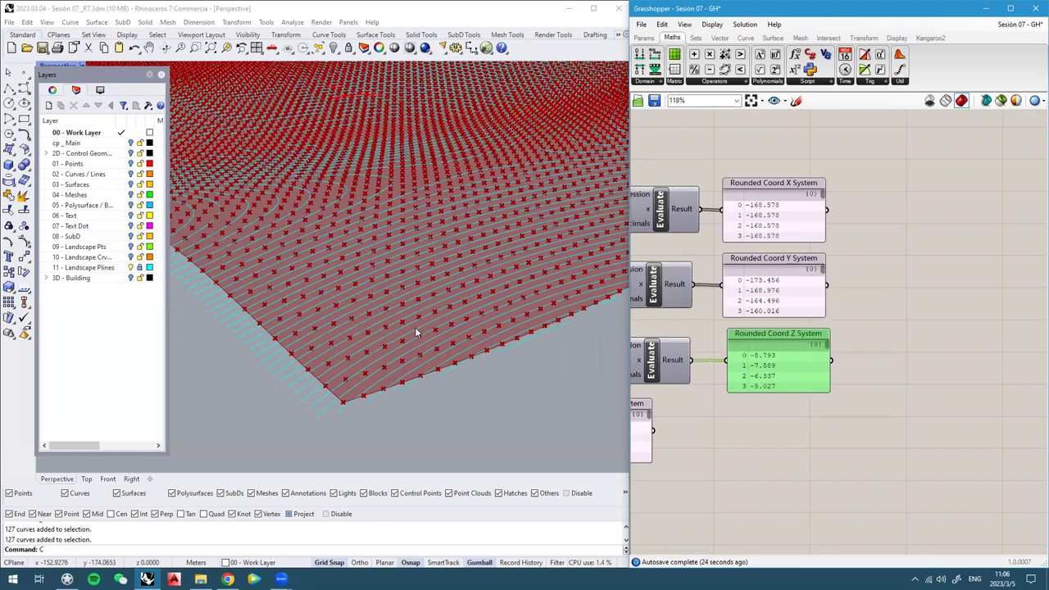
{"action": "scroll", "coordinate": [415, 327], "scroll_direction": "down", "scroll_amount": 3}
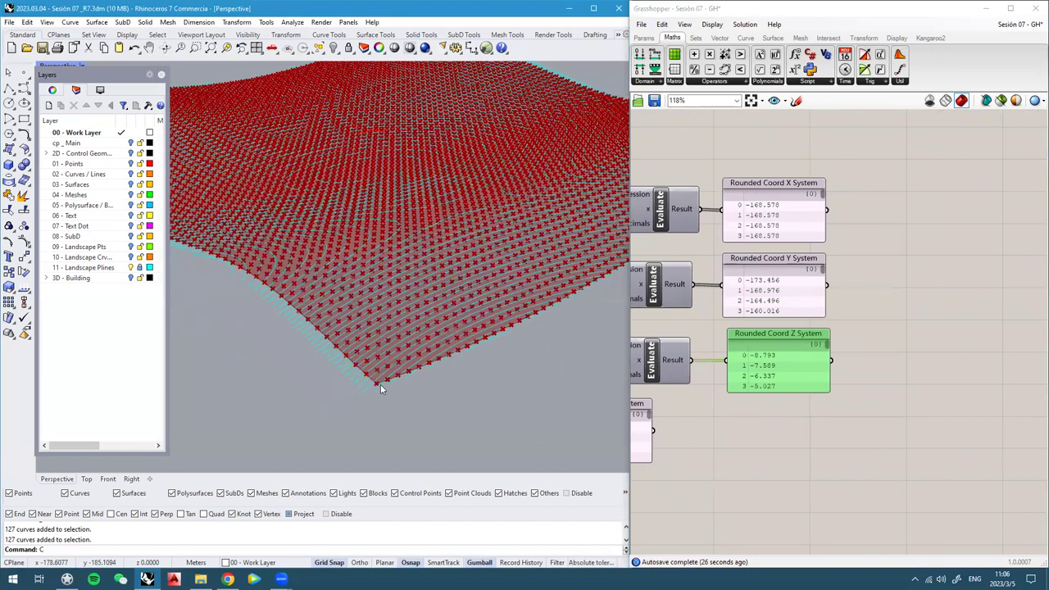
{"action": "scroll", "coordinate": [377, 385], "scroll_direction": "up", "scroll_amount": 2}
{"action": "scroll", "coordinate": [414, 297], "scroll_direction": "down", "scroll_amount": 2}
{"action": "scroll", "coordinate": [399, 338], "scroll_direction": "up", "scroll_amount": 2}
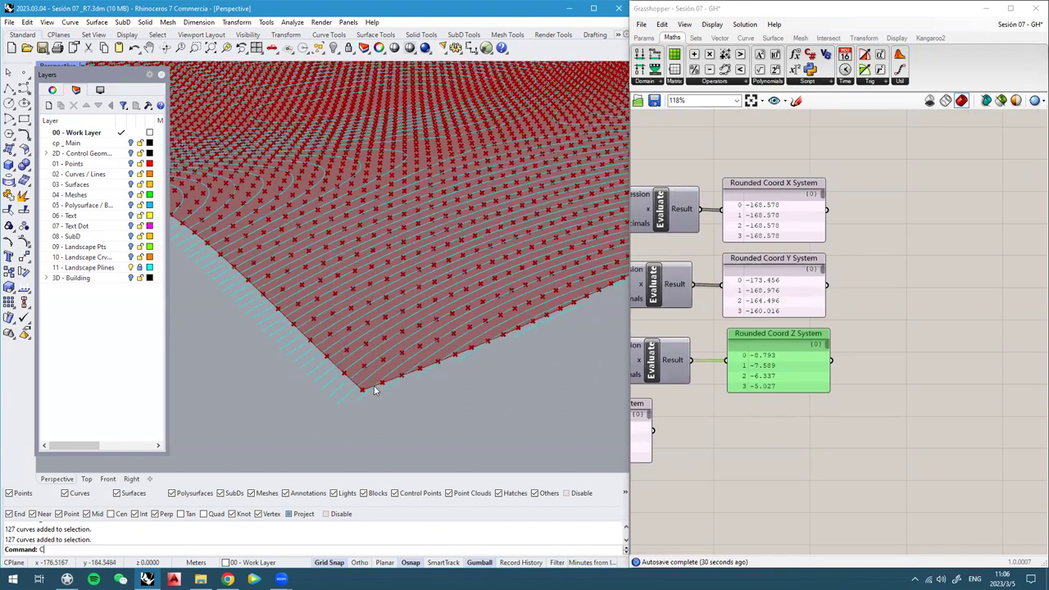
Place a Point List component below the Rounded Coord X System panel of the round (x, decimals) expression
{"action": "scroll", "coordinate": [365, 388], "scroll_direction": "up", "scroll_amount": 2}
{"action": "scroll", "coordinate": [839, 281], "scroll_direction": "down", "scroll_amount": 3}
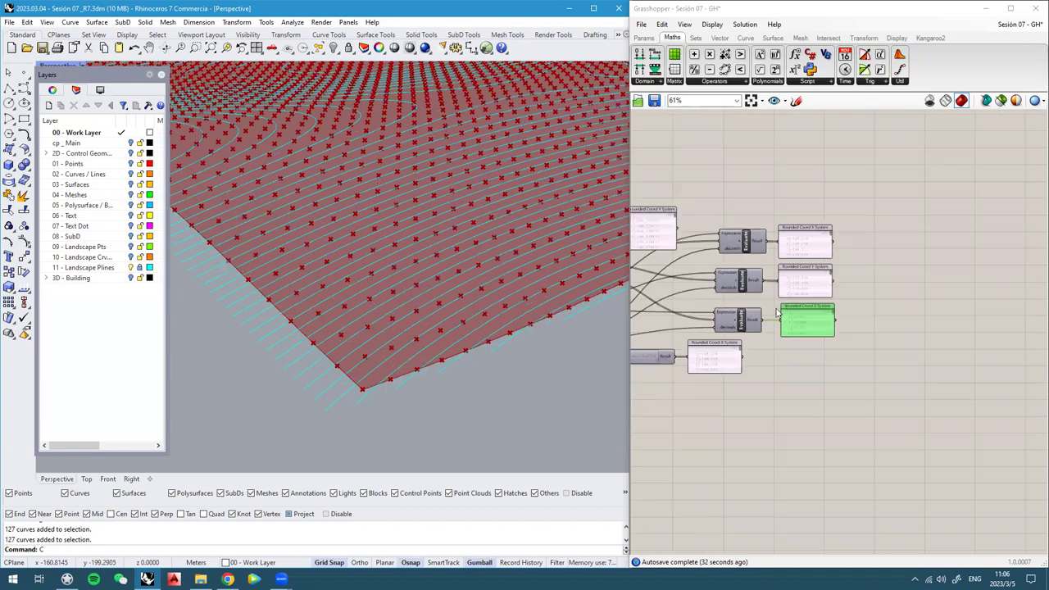
{"action": "scroll", "coordinate": [810, 378], "scroll_direction": "up", "scroll_amount": 1}
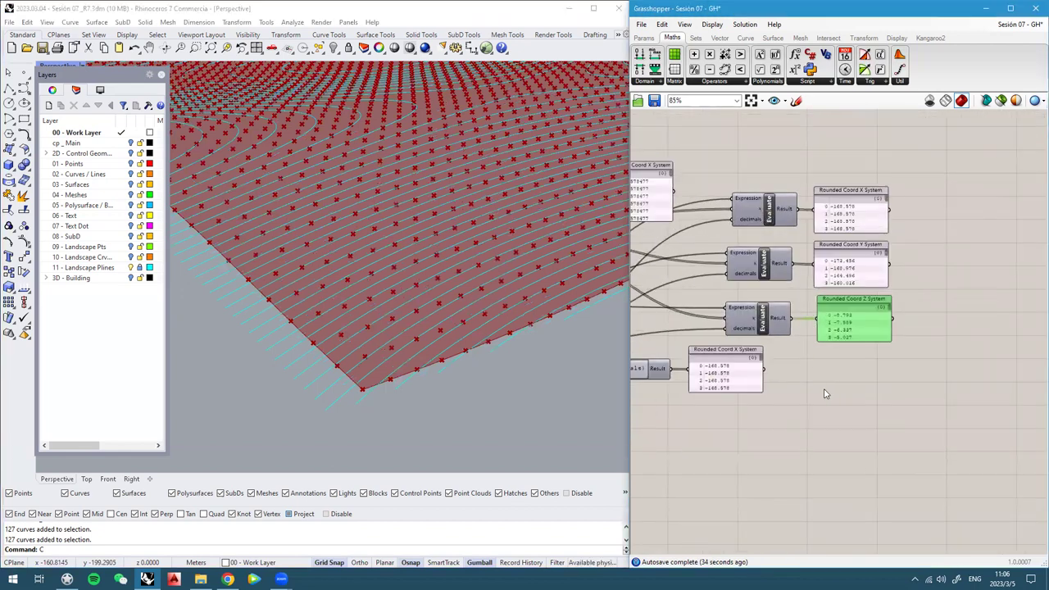
{"action": "right_click_drag", "start_coordinate": [826, 394], "coordinate": [881, 372]}
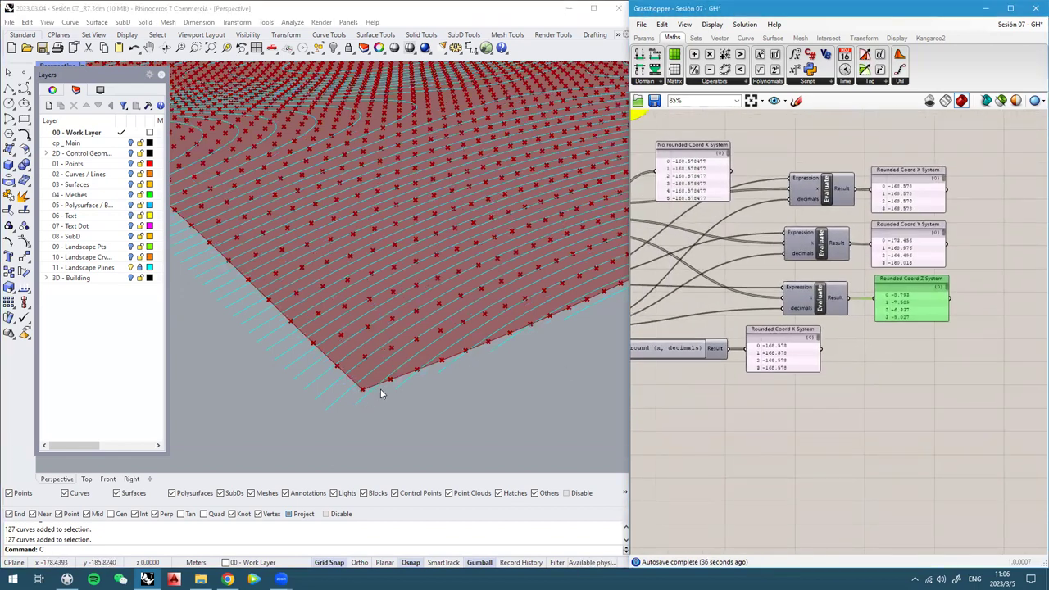
{"action": "right_click_drag", "start_coordinate": [808, 306], "coordinate": [812, 303]}
{"action": "double_click", "coordinate": [823, 412]}
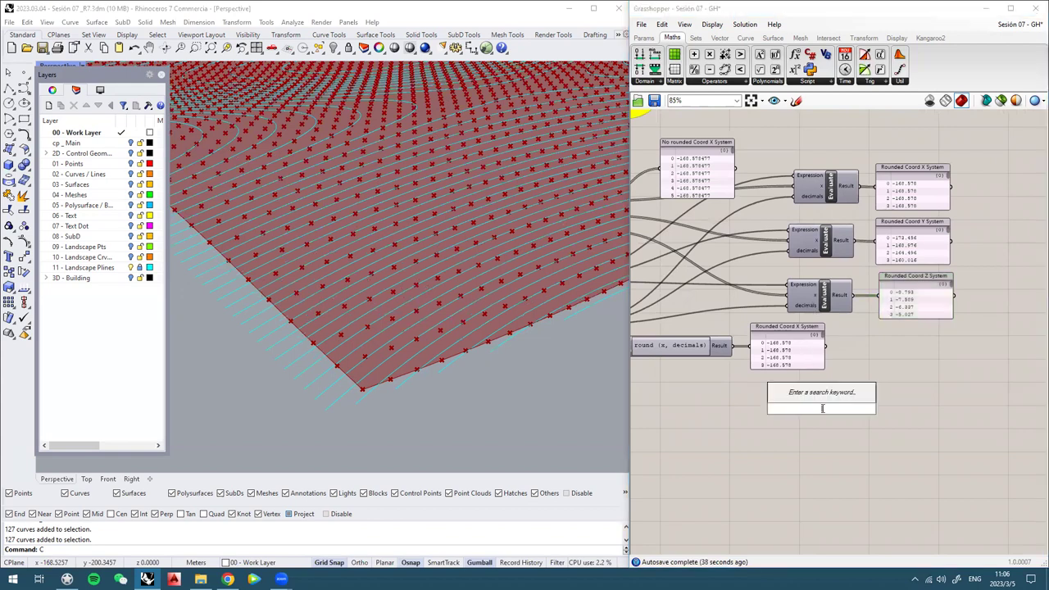
{"action": "type", "text": "poin"}
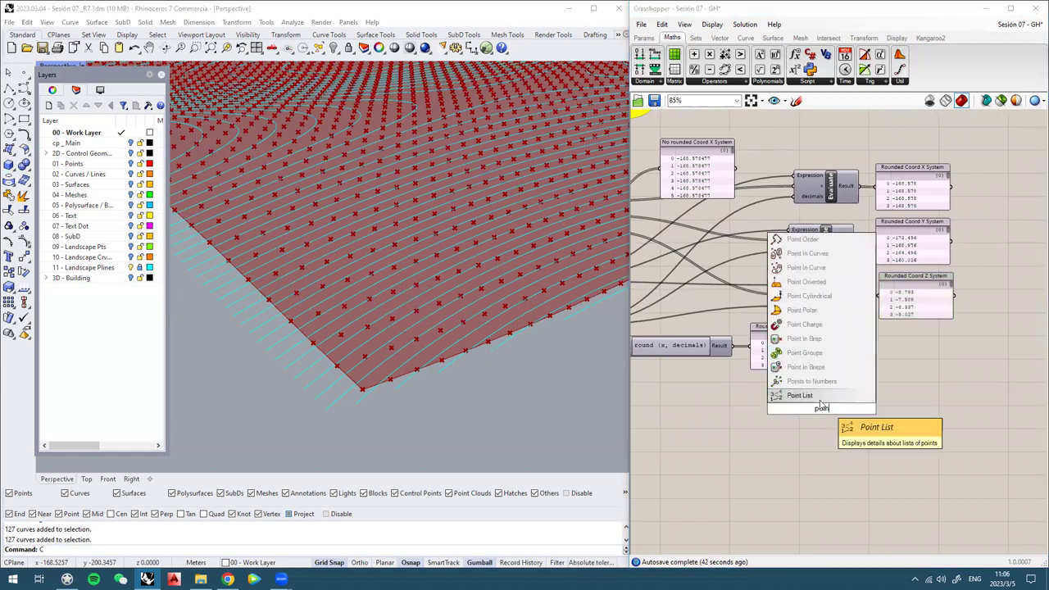
{"action": "key", "text": "Return"}
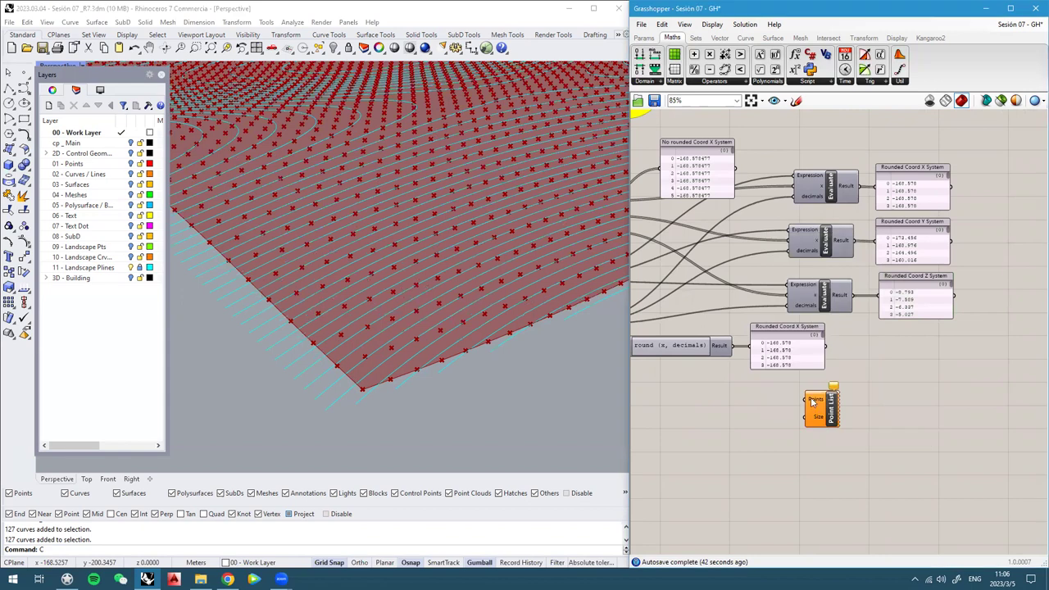
{"action": "scroll", "coordinate": [832, 409], "scroll_direction": "up", "scroll_amount": 3}
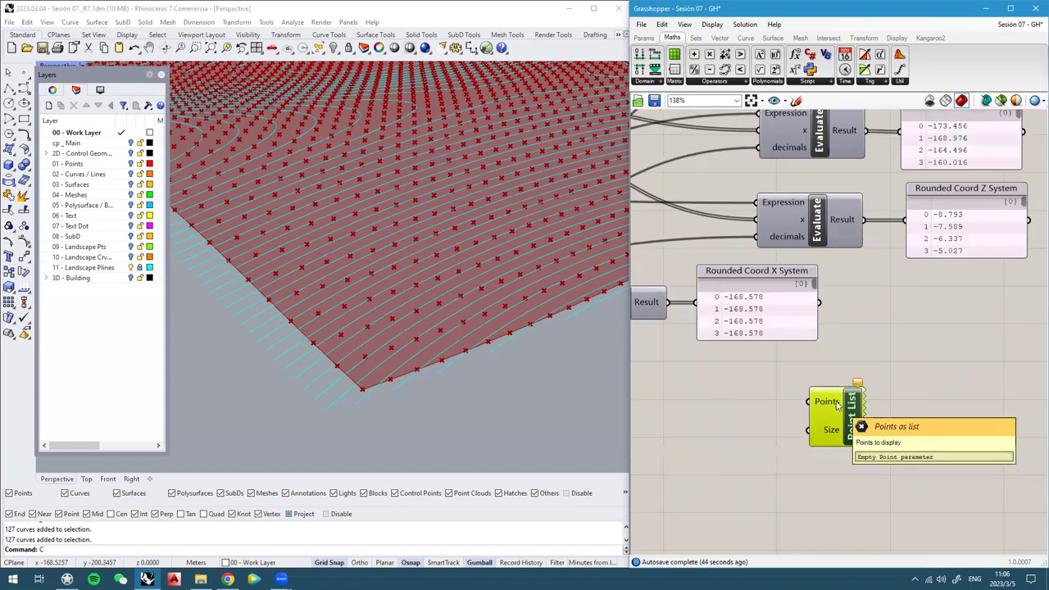
{"action": "scroll", "coordinate": [836, 405], "scroll_direction": "down", "scroll_amount": 5}
{"action": "left_click_drag", "start_coordinate": [845, 414], "coordinate": [759, 411]}
Move the Point parameter feeding Deconstruct farther from it and enclose it in a group with a blob outline
{"action": "right_click_drag", "start_coordinate": [759, 411], "coordinate": [1001, 376]}
{"action": "scroll", "coordinate": [844, 243], "scroll_direction": "up", "scroll_amount": 4}
{"action": "right_click_drag", "start_coordinate": [872, 259], "coordinate": [835, 288]}
{"action": "left_click", "coordinate": [822, 265]}
{"action": "scroll", "coordinate": [835, 285], "scroll_direction": "up", "scroll_amount": 1}
{"action": "left_click_drag", "start_coordinate": [837, 285], "coordinate": [750, 286]}
{"action": "right_click", "coordinate": [744, 257]}
{"action": "left_click", "coordinate": [764, 342]}
{"action": "scroll", "coordinate": [756, 281], "scroll_direction": "up", "scroll_amount": 2}
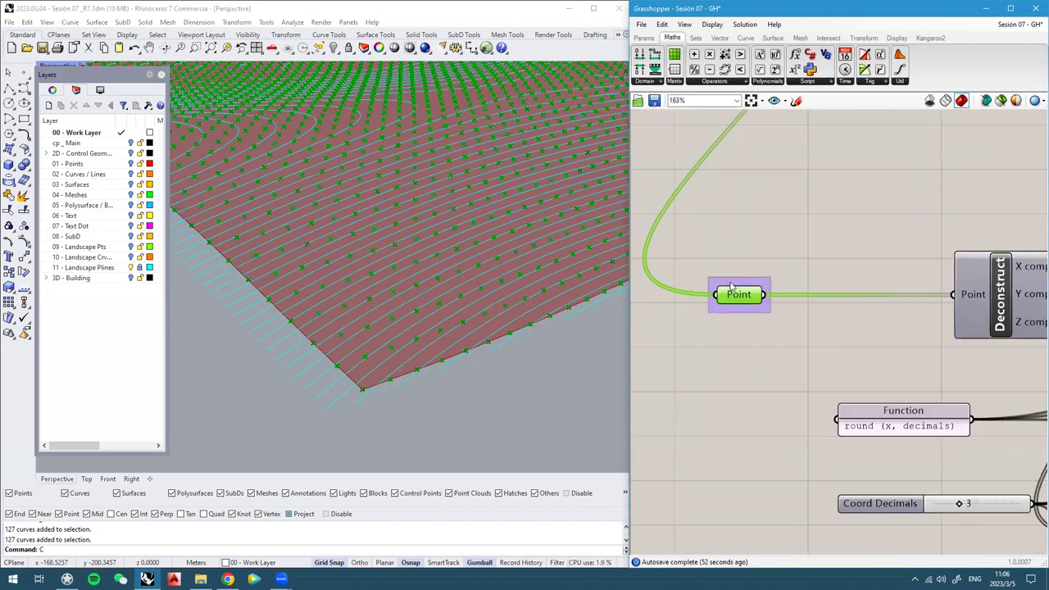
{"action": "right_click", "coordinate": [728, 286]}
{"action": "left_click", "coordinate": [764, 336]}
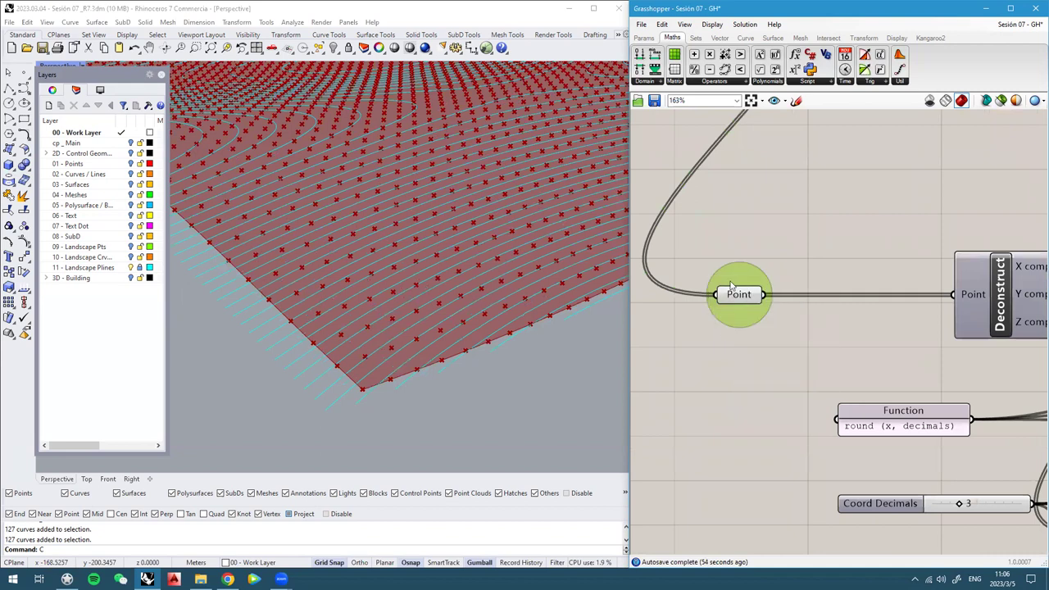
Name the group around the Point parameter "Landscape Main Matrix"
{"action": "right_click", "coordinate": [729, 287]}
{"action": "mouse_move", "coordinate": [759, 400]}
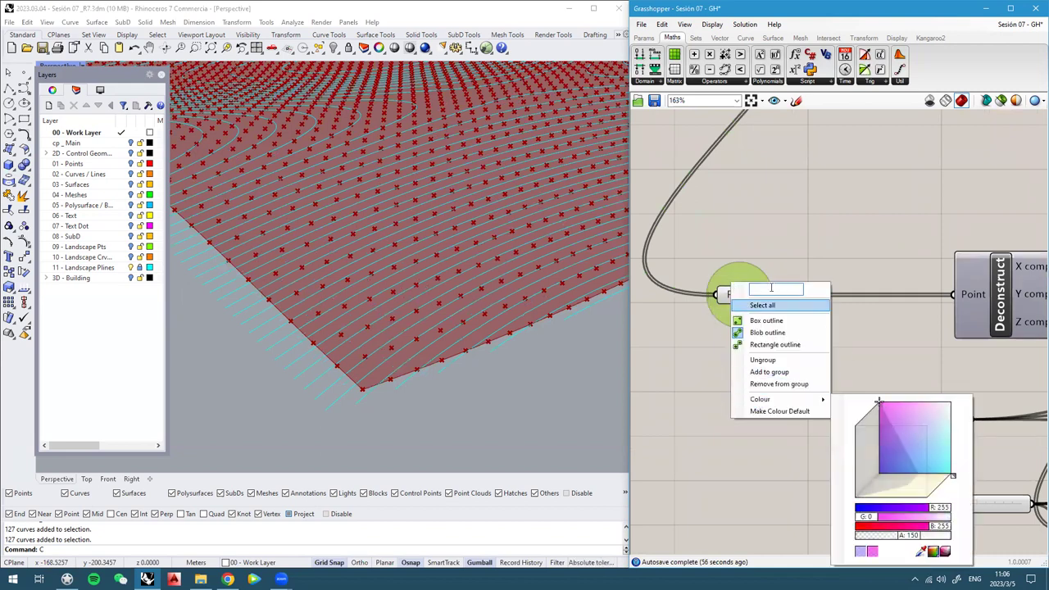
{"action": "left_click", "coordinate": [771, 288]}
{"action": "type", "text": "L"}
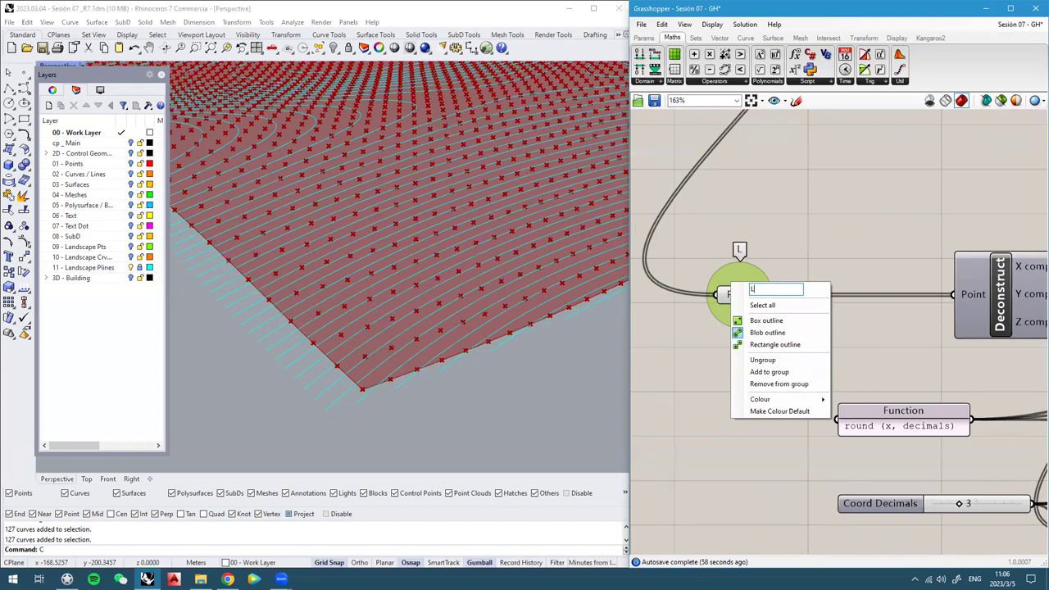
{"action": "type", "text": "andscape Main Matrix"}
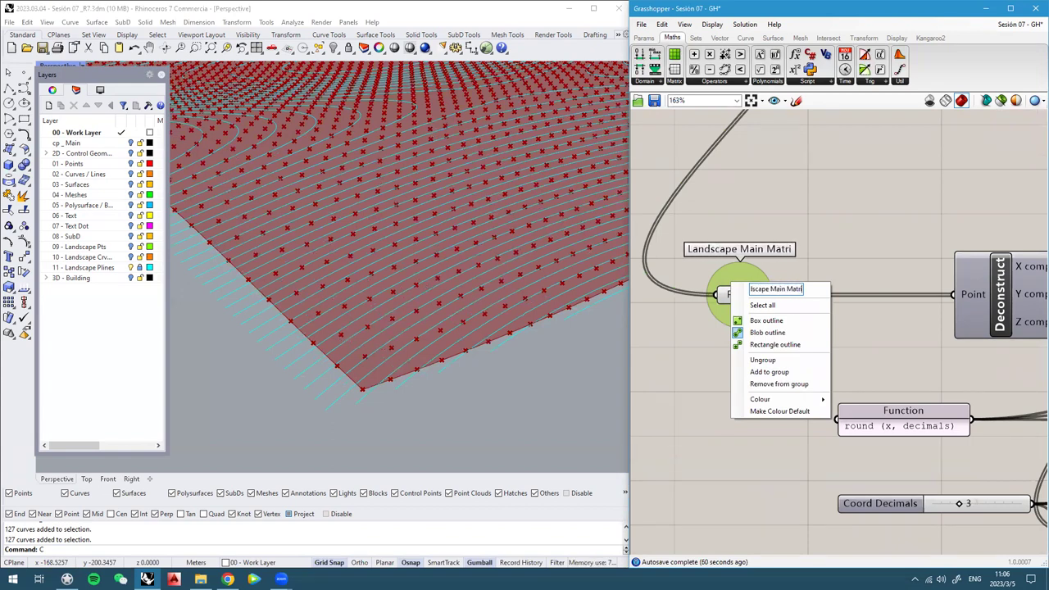
{"action": "key", "text": "Return"}
Connect the Landscape Main Matrix Point parameter to Point List's Points input and inspect the points at the terrain's nearest corner
{"action": "scroll", "coordinate": [783, 271], "scroll_direction": "down", "scroll_amount": 2}
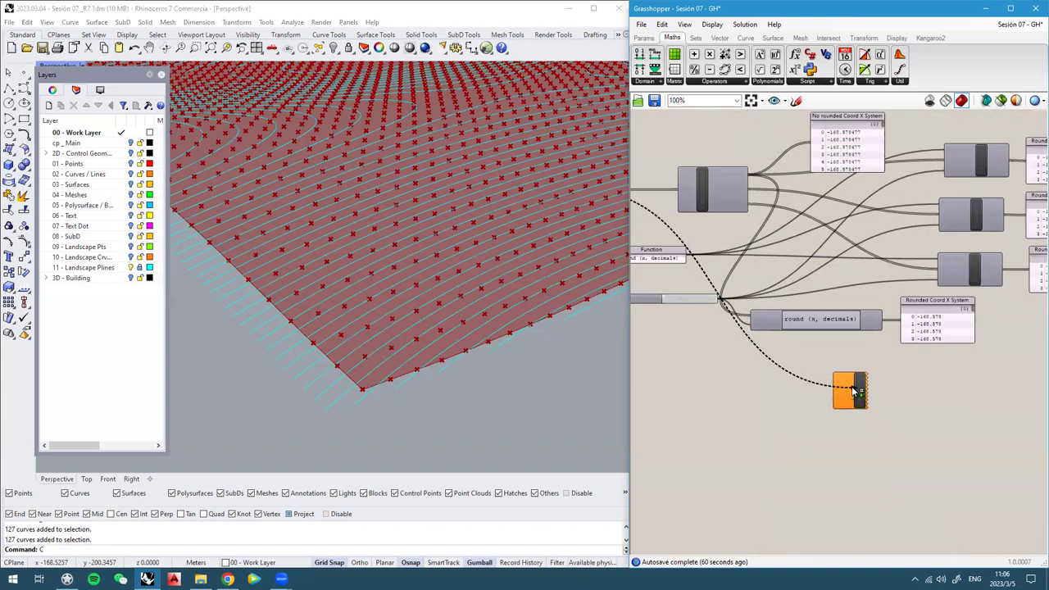
{"action": "scroll", "coordinate": [852, 391], "scroll_direction": "up", "scroll_amount": 1}
{"action": "left_click_drag", "start_coordinate": [853, 391], "coordinate": [830, 384]}
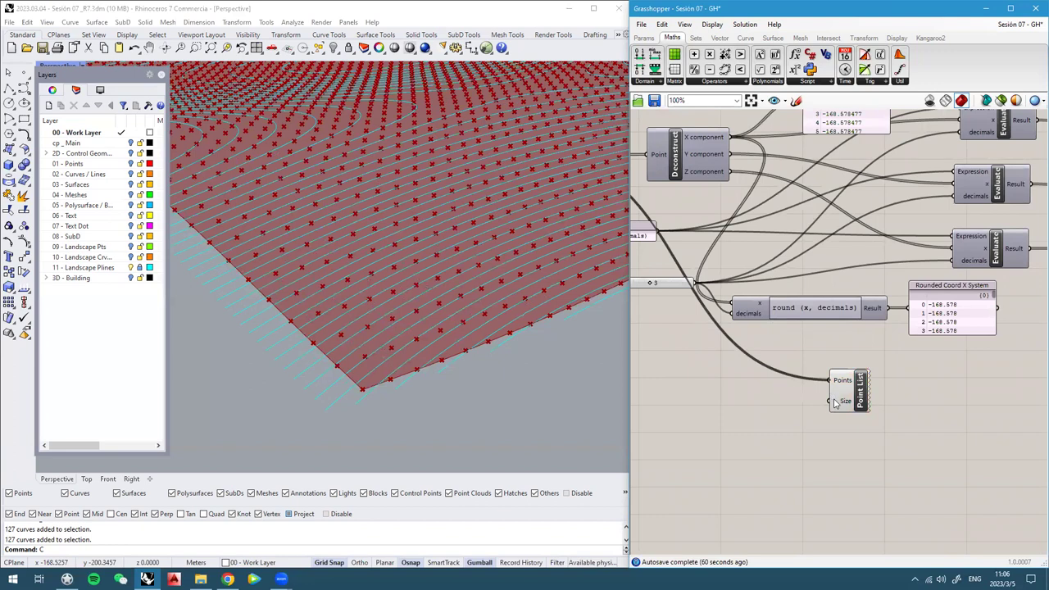
{"action": "left_click", "coordinate": [845, 400]}
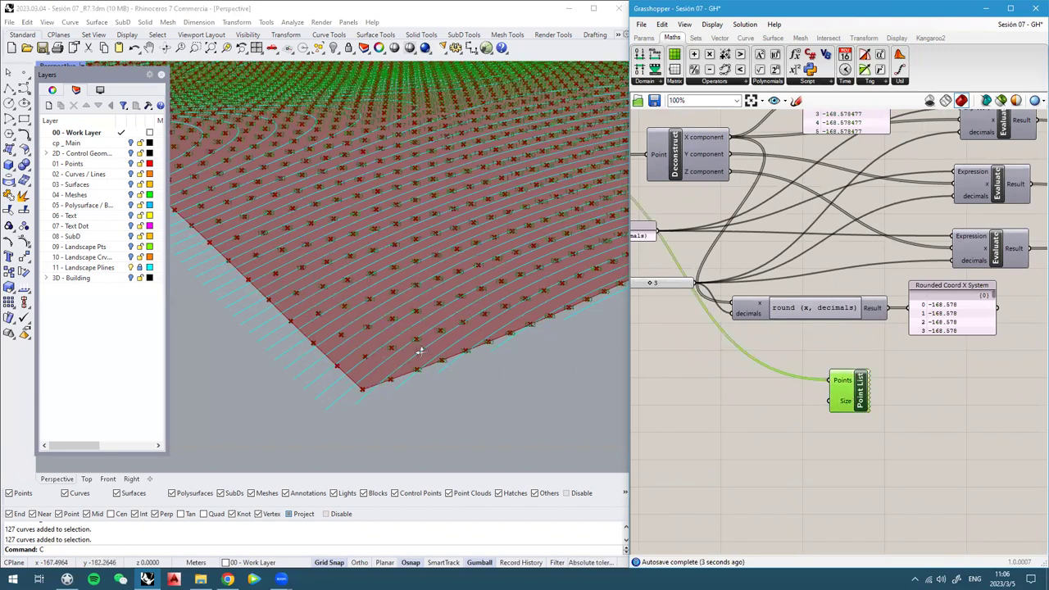
{"action": "right_click_drag", "start_coordinate": [417, 348], "coordinate": [296, 425]}
{"action": "scroll", "coordinate": [298, 424], "scroll_direction": "up", "scroll_amount": 4}
{"action": "scroll", "coordinate": [303, 410], "scroll_direction": "up", "scroll_amount": 2}
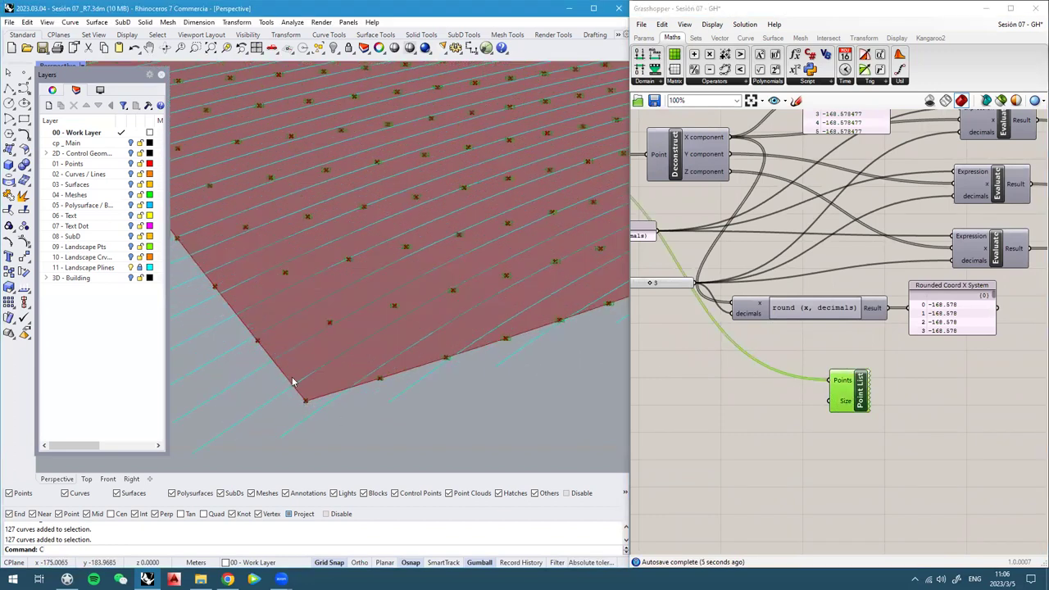
{"action": "left_click", "coordinate": [780, 403]}
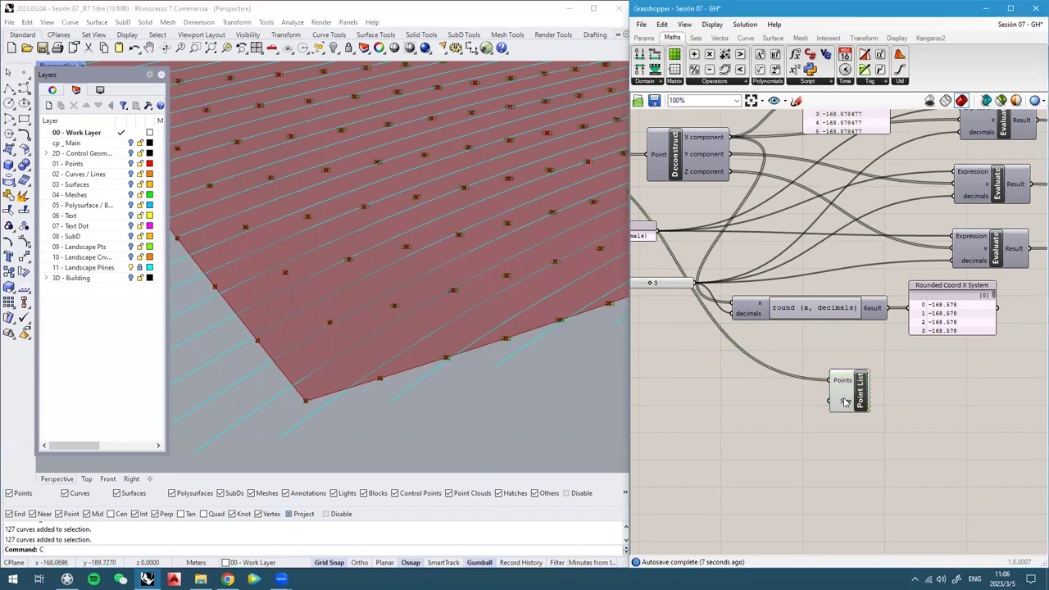
Add a number slider set to 0.50, connect it to the Size input of Point List, and align it beside the component
{"action": "double_click", "coordinate": [777, 416]}
{"action": "type", "text": "50"}
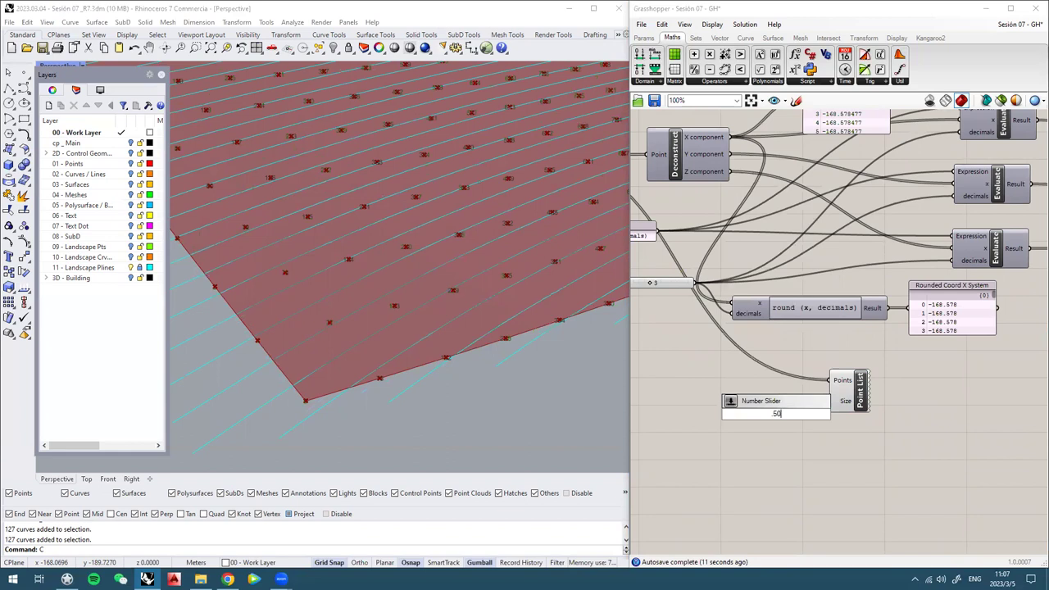
{"action": "key", "text": "Return"}
{"action": "left_click_drag", "start_coordinate": [743, 415], "coordinate": [719, 410]}
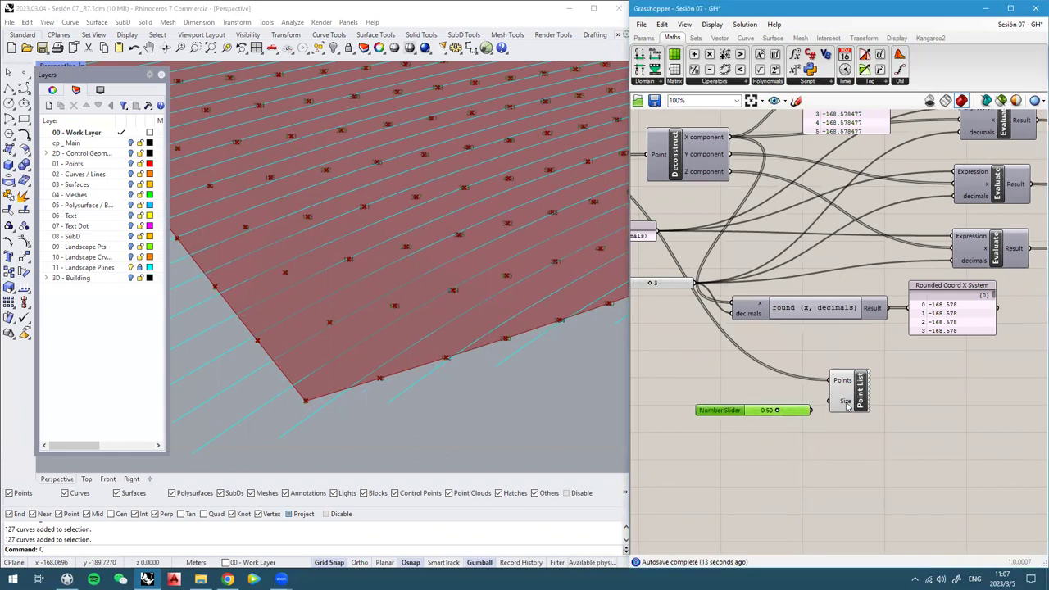
{"action": "left_click", "coordinate": [833, 408]}
{"action": "left_click_drag", "start_coordinate": [825, 403], "coordinate": [811, 411]}
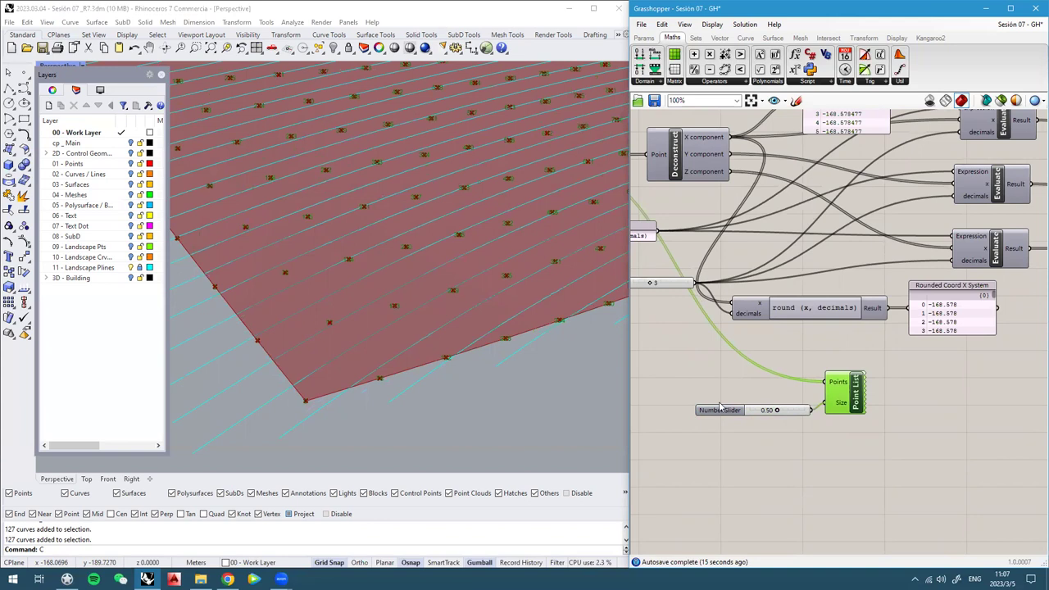
{"action": "left_click", "coordinate": [721, 412]}
{"action": "left_click_drag", "start_coordinate": [722, 412], "coordinate": [713, 405]}
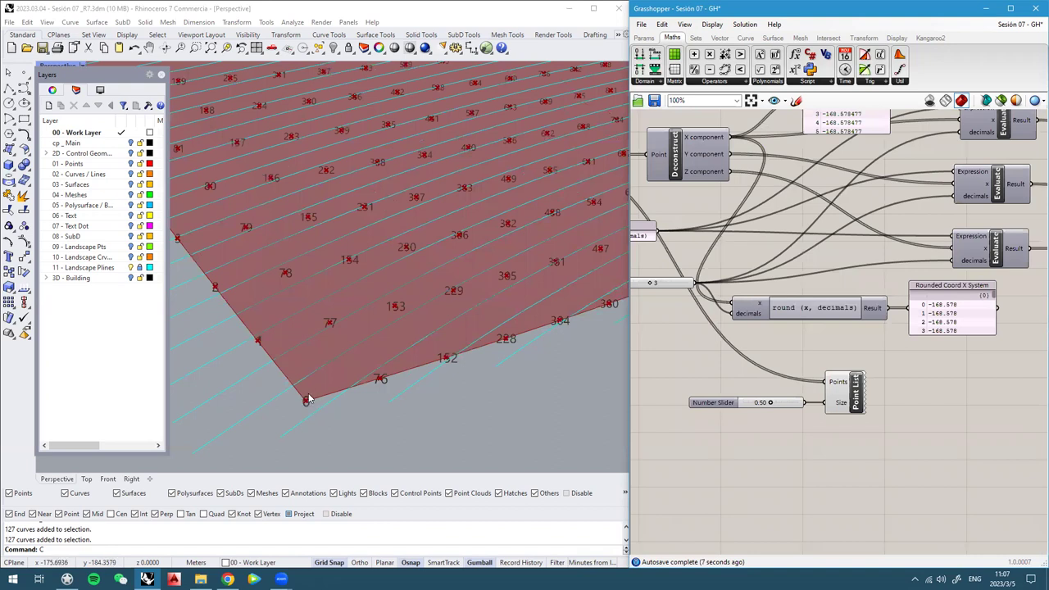
Examine the point index numbering around the front corner of the landscape surface in the Perspective viewport
{"action": "scroll", "coordinate": [309, 399], "scroll_direction": "up", "scroll_amount": 5}
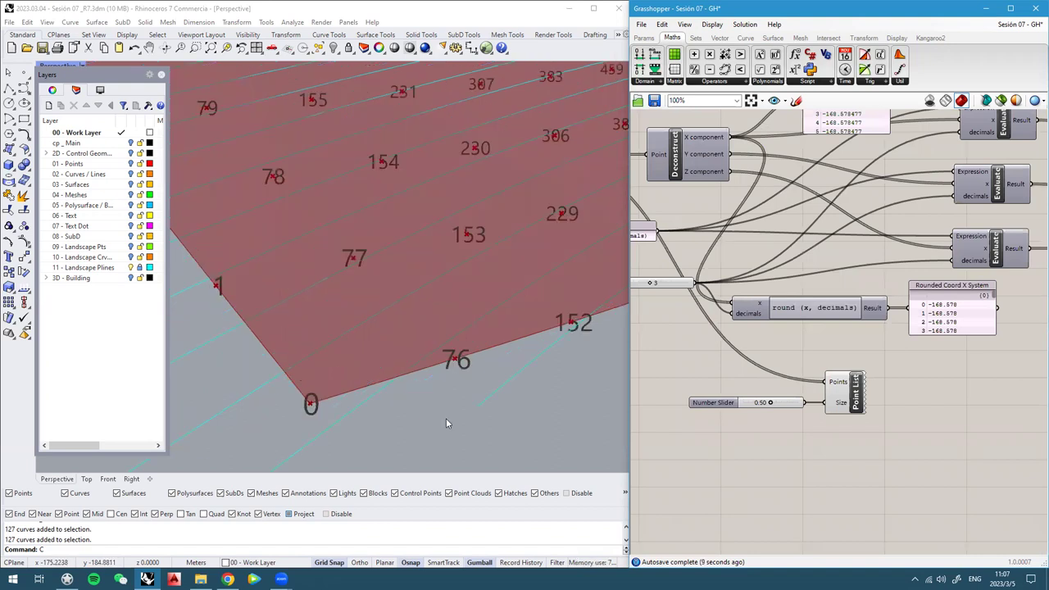
{"action": "scroll", "coordinate": [446, 420], "scroll_direction": "down", "scroll_amount": 5}
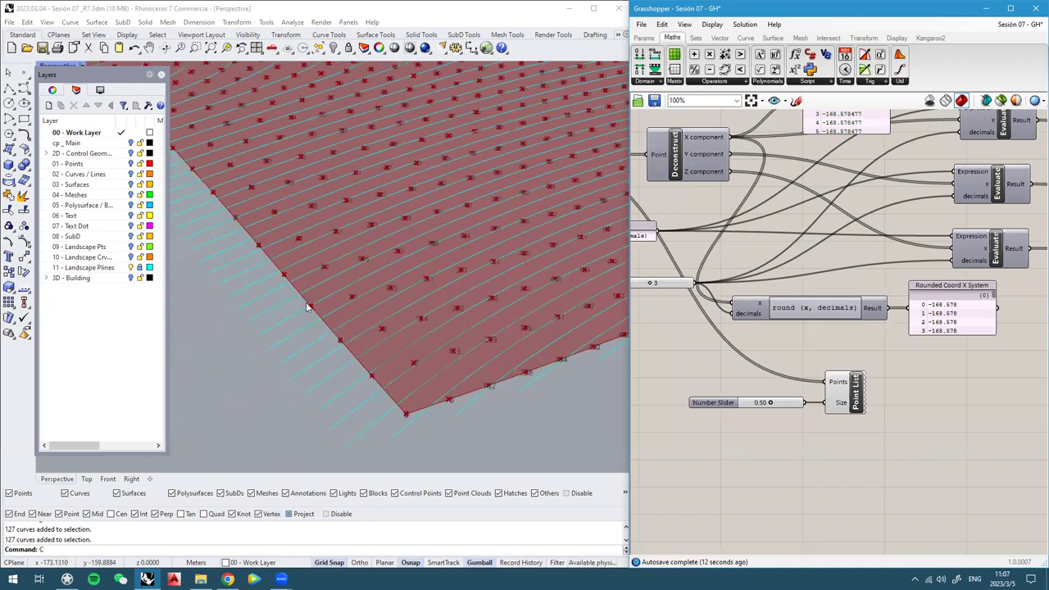
{"action": "scroll", "coordinate": [377, 363], "scroll_direction": "down", "scroll_amount": 6}
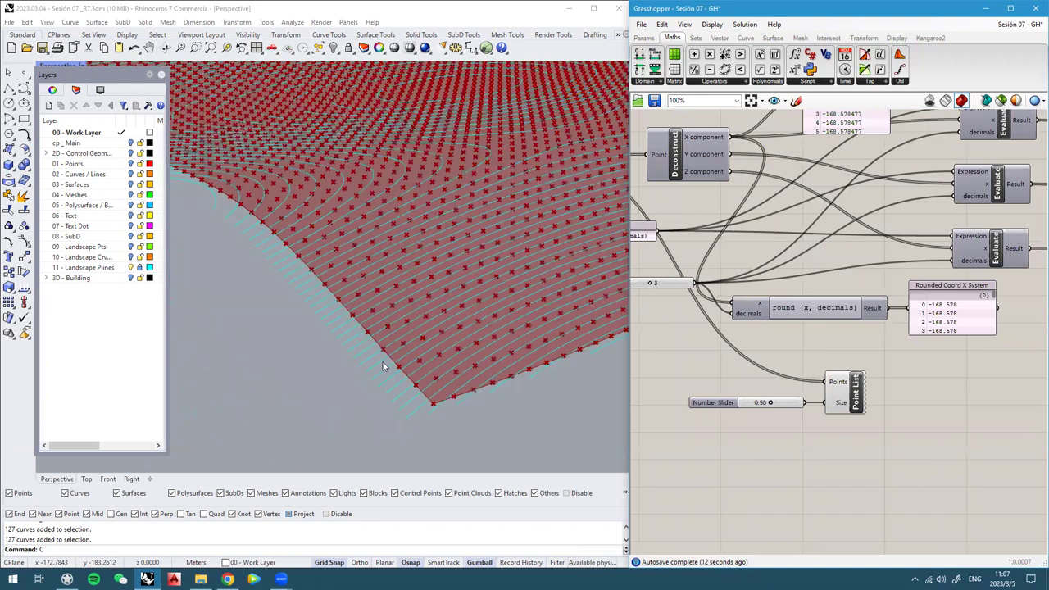
{"action": "scroll", "coordinate": [418, 387], "scroll_direction": "down", "scroll_amount": 2}
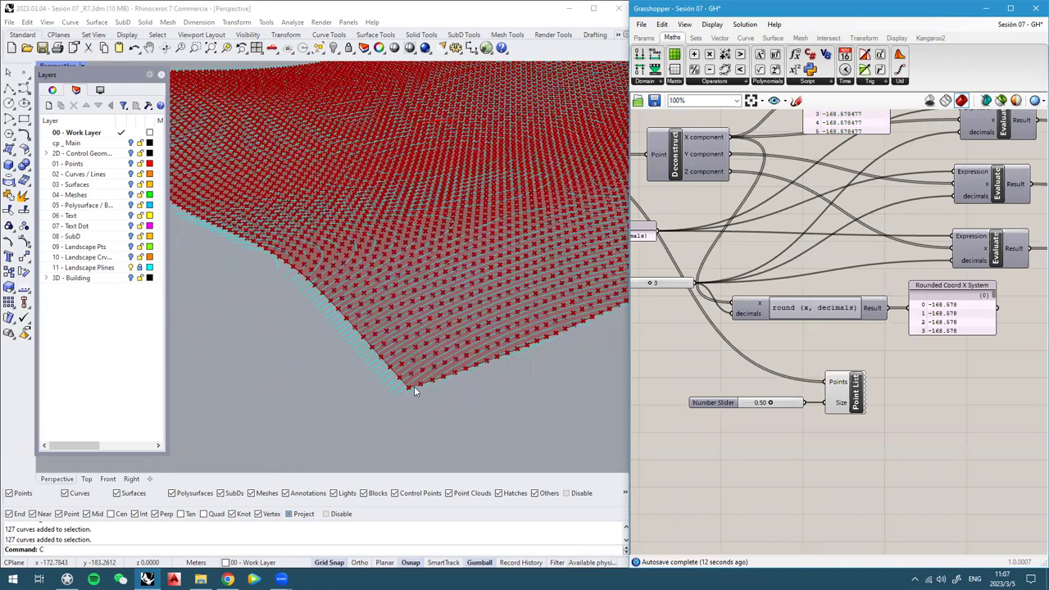
{"action": "scroll", "coordinate": [391, 394], "scroll_direction": "up", "scroll_amount": 3}
{"action": "scroll", "coordinate": [404, 394], "scroll_direction": "up", "scroll_amount": 5}
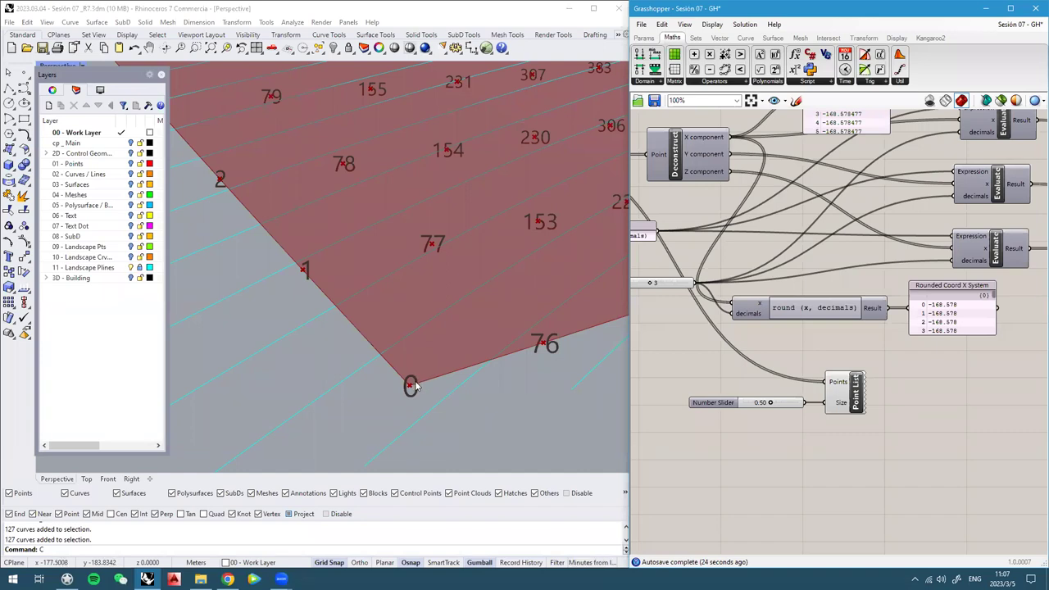
Turn off the preview of Point List and move it with its size slider to just below the Deconstruct component's Point wire
{"action": "scroll", "coordinate": [861, 419], "scroll_direction": "up", "scroll_amount": 1}
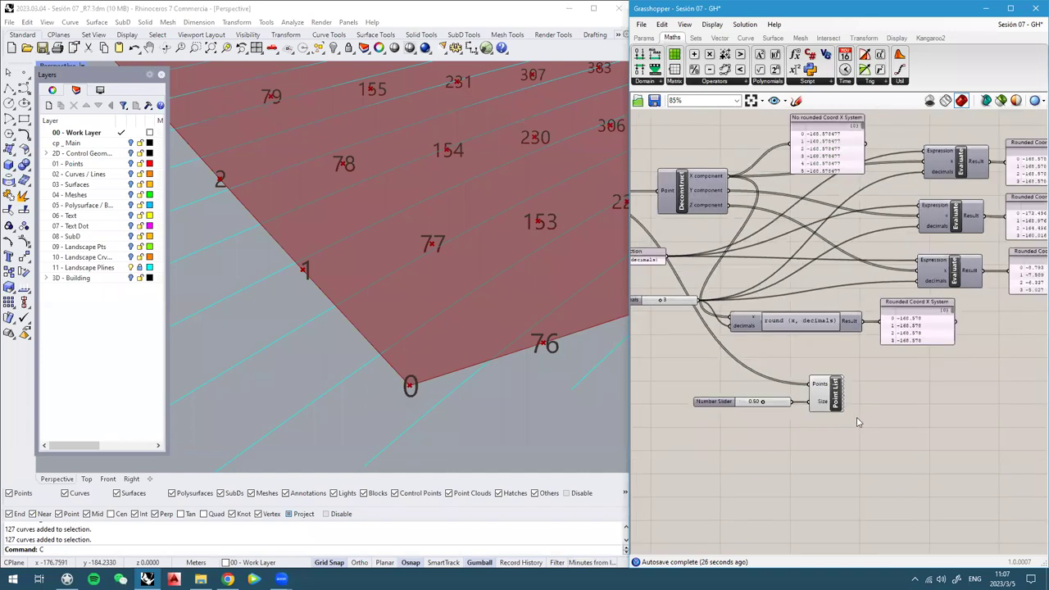
{"action": "scroll", "coordinate": [834, 401], "scroll_direction": "up", "scroll_amount": 1}
{"action": "left_click", "coordinate": [835, 396]}
{"action": "middle_click", "coordinate": [835, 395]}
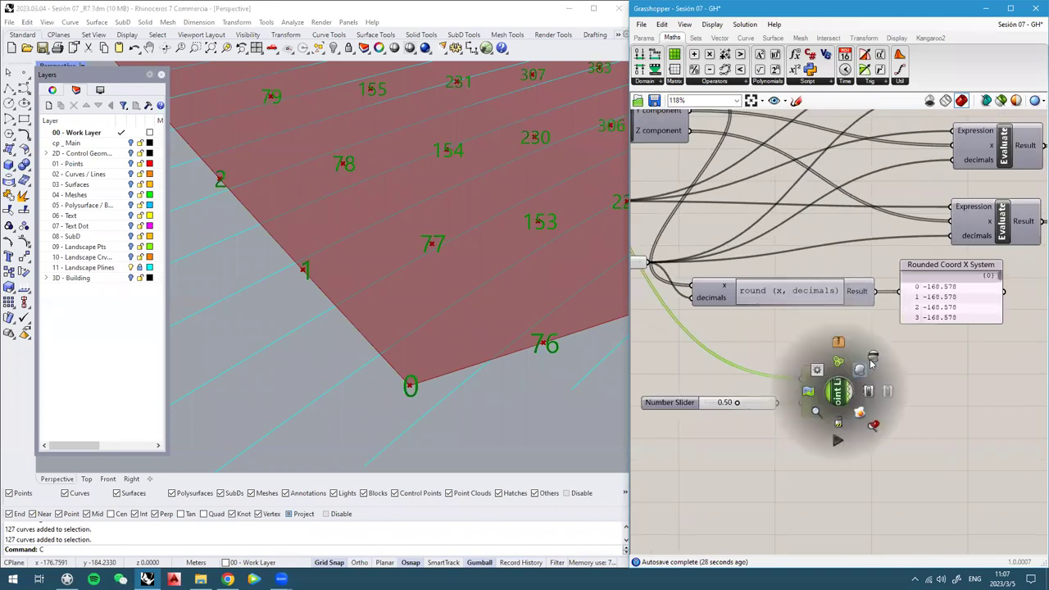
{"action": "left_click", "coordinate": [872, 356]}
{"action": "scroll", "coordinate": [831, 381], "scroll_direction": "down", "scroll_amount": 4}
{"action": "left_click_drag", "start_coordinate": [844, 435], "coordinate": [735, 351]}
{"action": "scroll", "coordinate": [833, 381], "scroll_direction": "down", "scroll_amount": 2}
{"action": "scroll", "coordinate": [759, 311], "scroll_direction": "up", "scroll_amount": 4}
{"action": "scroll", "coordinate": [735, 351], "scroll_direction": "down", "scroll_amount": 1}
{"action": "left_click", "coordinate": [737, 300]}
Add a Text Tag component in the empty canvas area beyond the rounded X, Y and Z coordinate panels
{"action": "right_click_drag", "start_coordinate": [936, 368], "coordinate": [800, 331]}
{"action": "right_click_drag", "start_coordinate": [952, 327], "coordinate": [871, 327]}
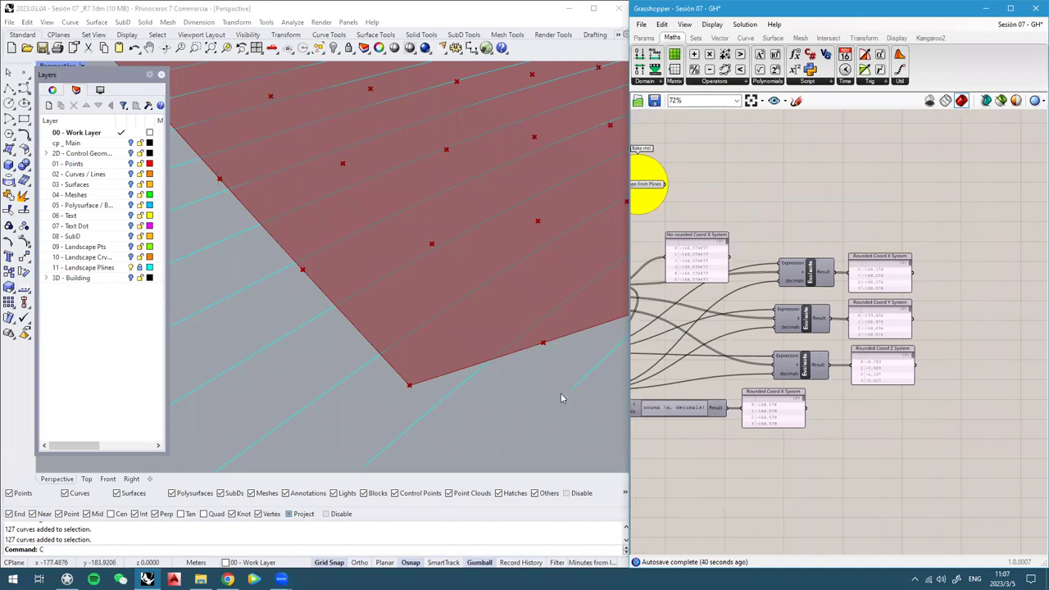
{"action": "right_click_drag", "start_coordinate": [983, 298], "coordinate": [867, 258]}
{"action": "double_click", "coordinate": [911, 300]}
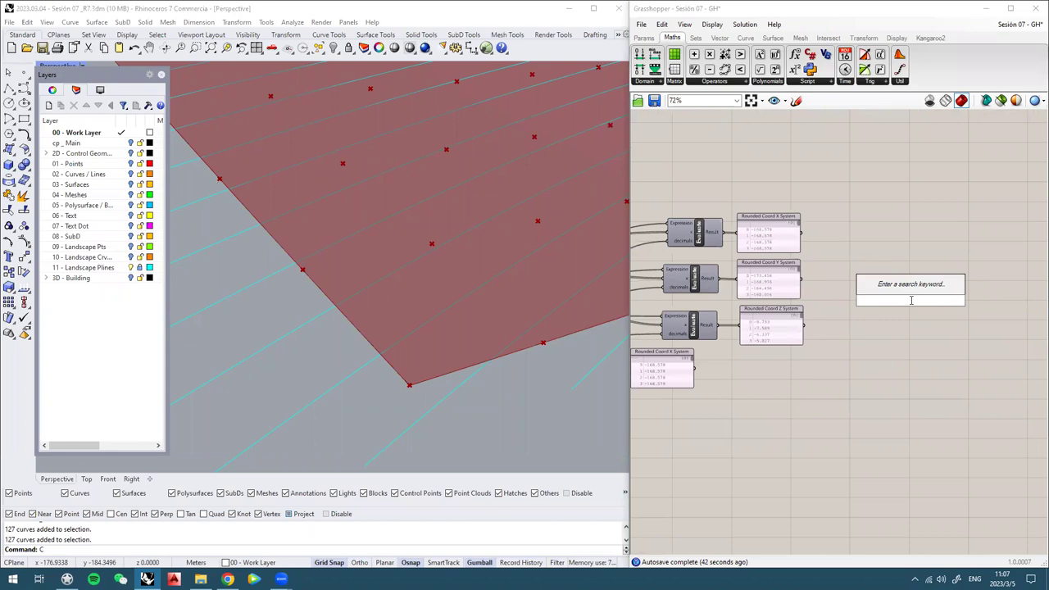
{"action": "type", "text": "text tag"}
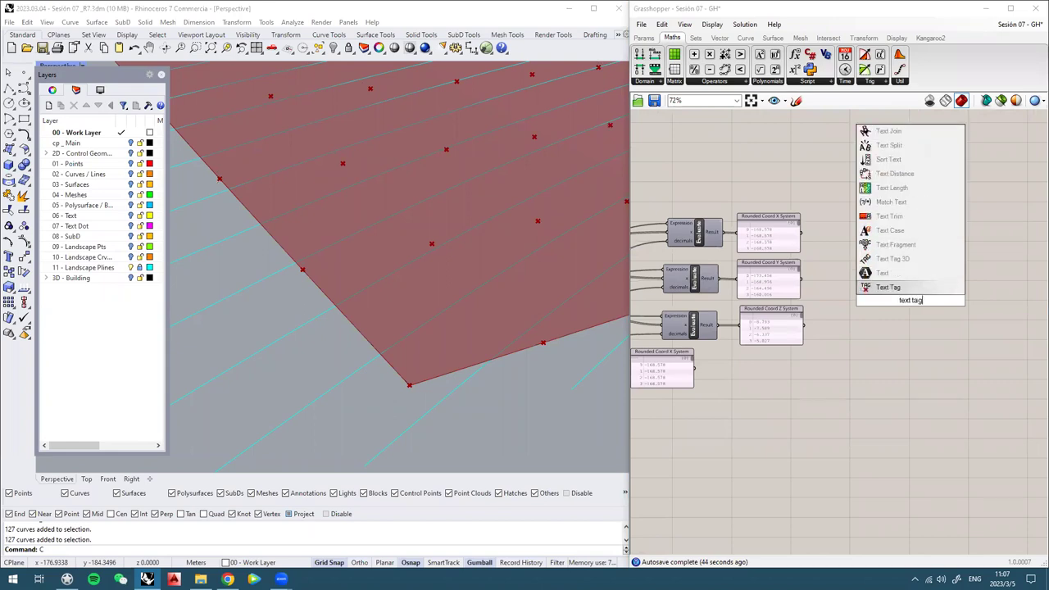
{"action": "left_click", "coordinate": [905, 288]}
{"action": "scroll", "coordinate": [906, 292], "scroll_direction": "up", "scroll_amount": 2}
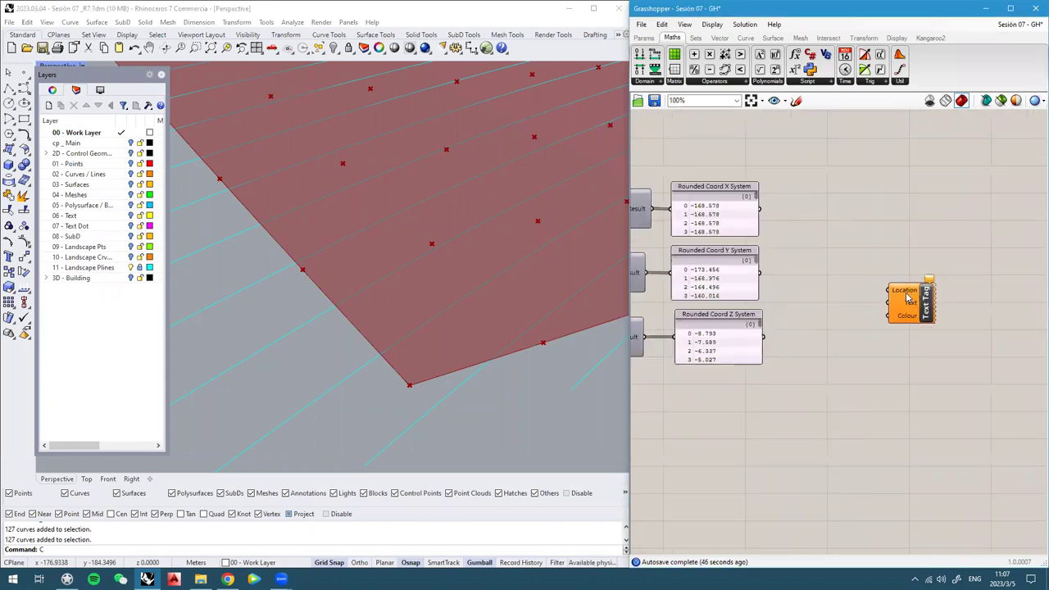
Connect the landscape points to the Text Tag's Location input and place the tag well past the rounded coordinate panels
{"action": "mouse_move", "coordinate": [903, 292]}
{"action": "left_click_drag", "start_coordinate": [924, 301], "coordinate": [705, 320]}
{"action": "scroll", "coordinate": [949, 297], "scroll_direction": "down", "scroll_amount": 6}
{"action": "scroll", "coordinate": [701, 312], "scroll_direction": "up", "scroll_amount": 4}
{"action": "scroll", "coordinate": [704, 321], "scroll_direction": "up", "scroll_amount": 2}
{"action": "left_click_drag", "start_coordinate": [739, 270], "coordinate": [979, 336]}
{"action": "scroll", "coordinate": [685, 362], "scroll_direction": "down", "scroll_amount": 6}
{"action": "scroll", "coordinate": [967, 350], "scroll_direction": "up", "scroll_amount": 7}
{"action": "right_click_drag", "start_coordinate": [912, 313], "coordinate": [824, 314]}
{"action": "left_click_drag", "start_coordinate": [899, 336], "coordinate": [987, 337]}
{"action": "right_click_drag", "start_coordinate": [957, 331], "coordinate": [902, 328]}
{"action": "left_click_drag", "start_coordinate": [904, 327], "coordinate": [954, 323]}
{"action": "left_click", "coordinate": [918, 356]}
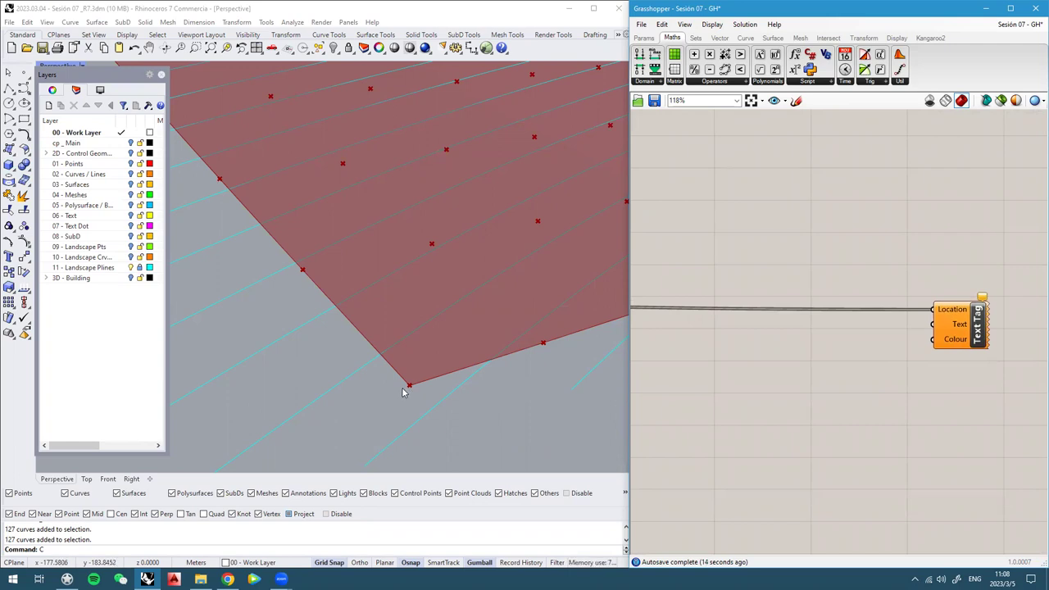
Add a Concatenate component below the wire that feeds the Text Tag's Location
{"action": "right_click_drag", "start_coordinate": [820, 354], "coordinate": [860, 344]}
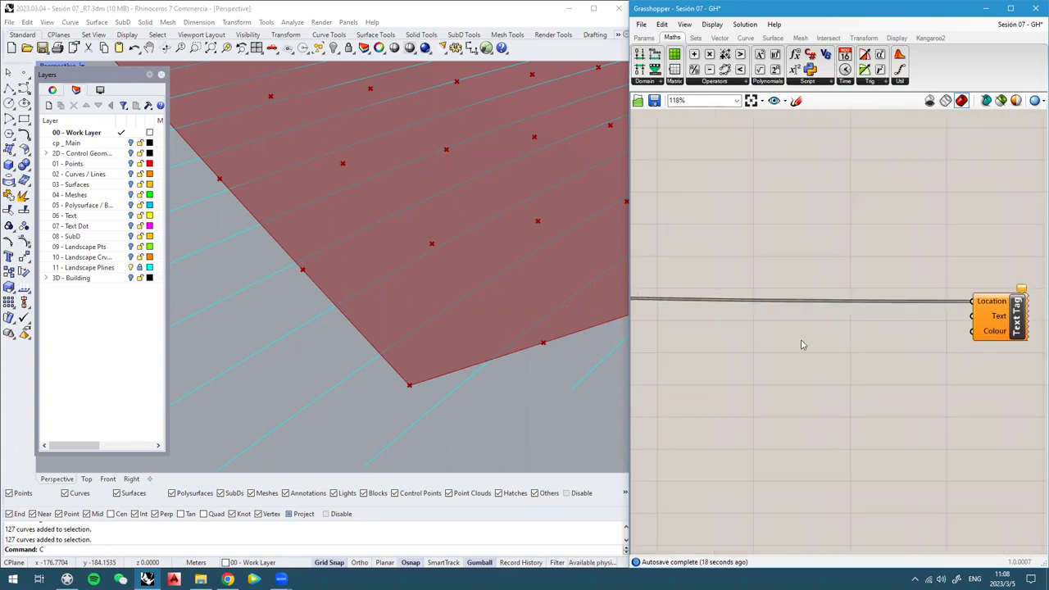
{"action": "right_click_drag", "start_coordinate": [803, 345], "coordinate": [825, 353]}
{"action": "double_click", "coordinate": [824, 351]}
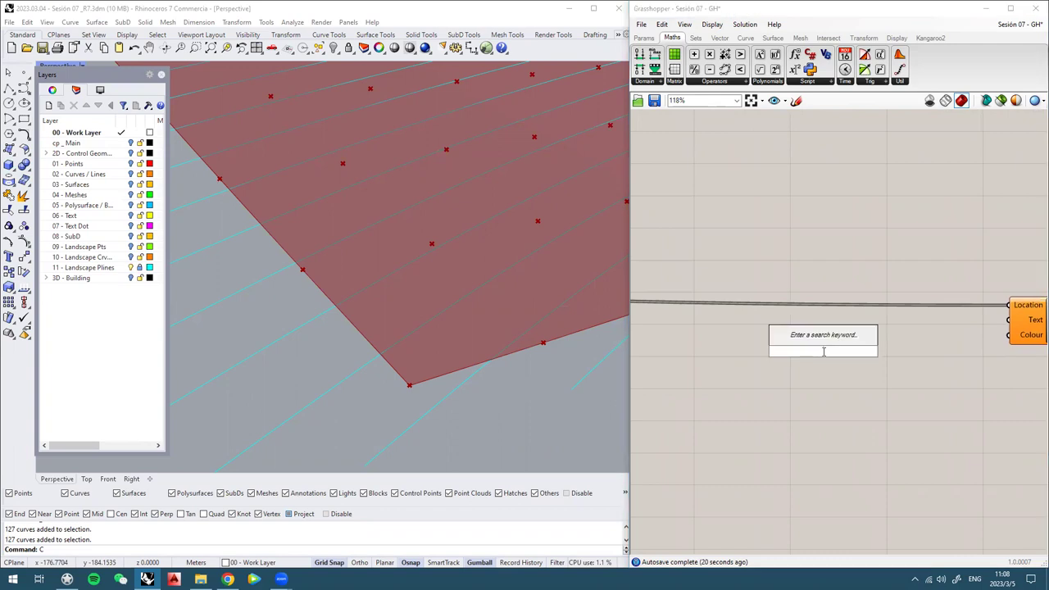
{"action": "type", "text": "&"}
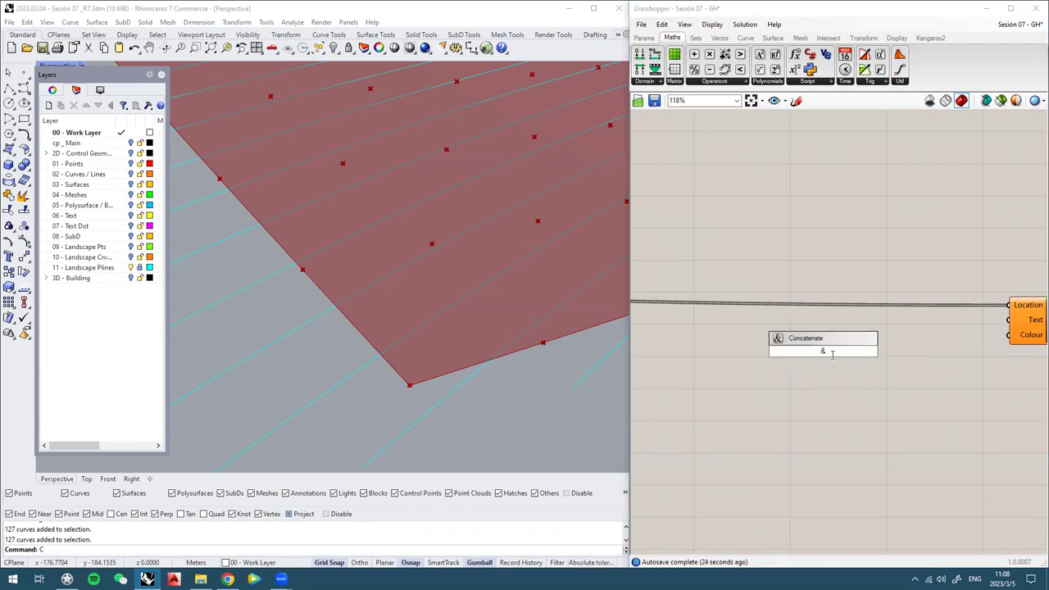
{"action": "left_click", "coordinate": [820, 338]}
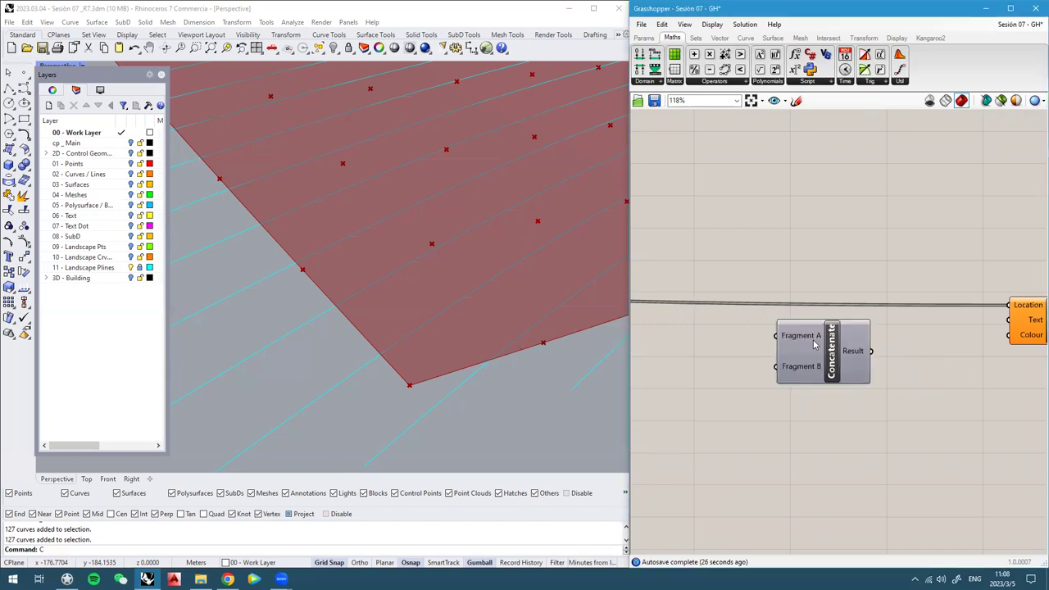
{"action": "left_click", "coordinate": [827, 351]}
Add extra inputs below Fragment B on the Concatenate component, and remove them again
{"action": "scroll", "coordinate": [812, 332], "scroll_direction": "up", "scroll_amount": 2}
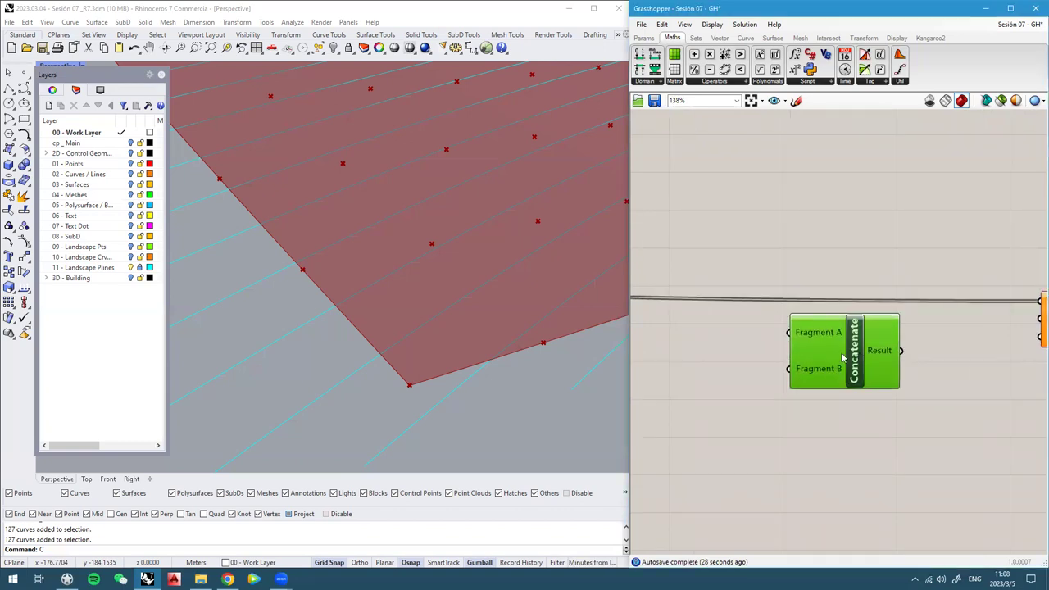
{"action": "scroll", "coordinate": [831, 365], "scroll_direction": "up", "scroll_amount": 8}
{"action": "left_click", "coordinate": [832, 419]}
{"action": "left_click", "coordinate": [831, 420]}
{"action": "left_click", "coordinate": [831, 419]}
{"action": "left_click", "coordinate": [828, 484]}
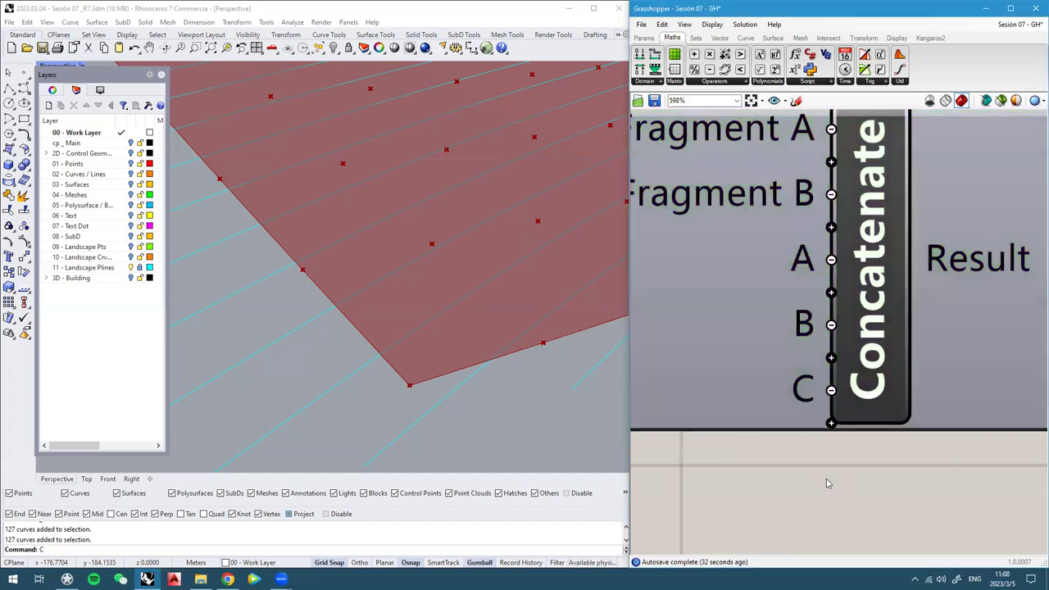
{"action": "scroll", "coordinate": [828, 483], "scroll_direction": "down", "scroll_amount": 4}
{"action": "scroll", "coordinate": [830, 430], "scroll_direction": "up", "scroll_amount": 4}
{"action": "left_click", "coordinate": [830, 425]}
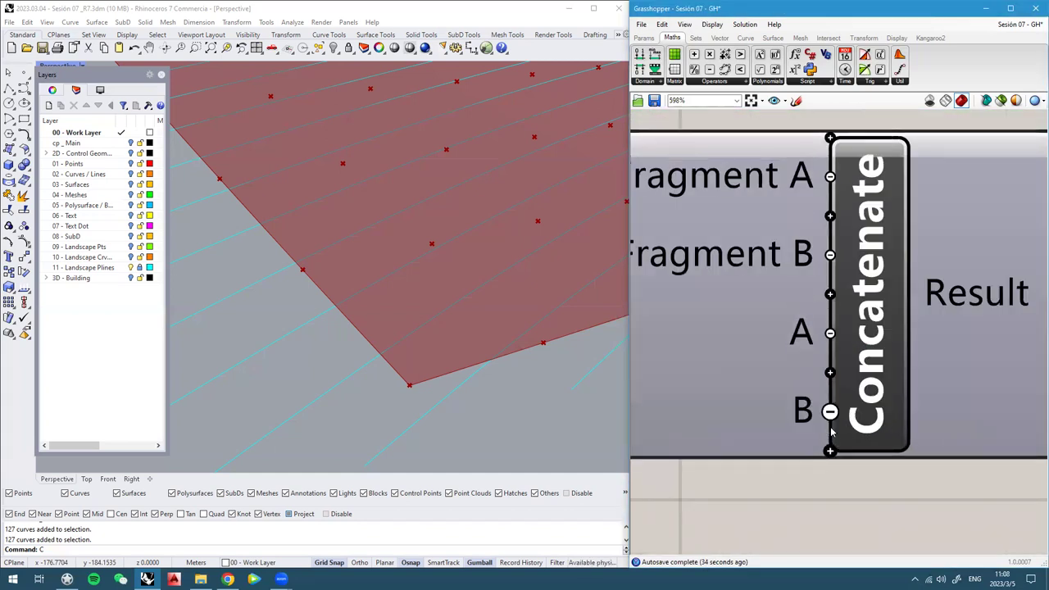
{"action": "left_click", "coordinate": [831, 412]}
{"action": "left_click", "coordinate": [830, 398]}
{"action": "scroll", "coordinate": [830, 398], "scroll_direction": "down", "scroll_amount": 4}
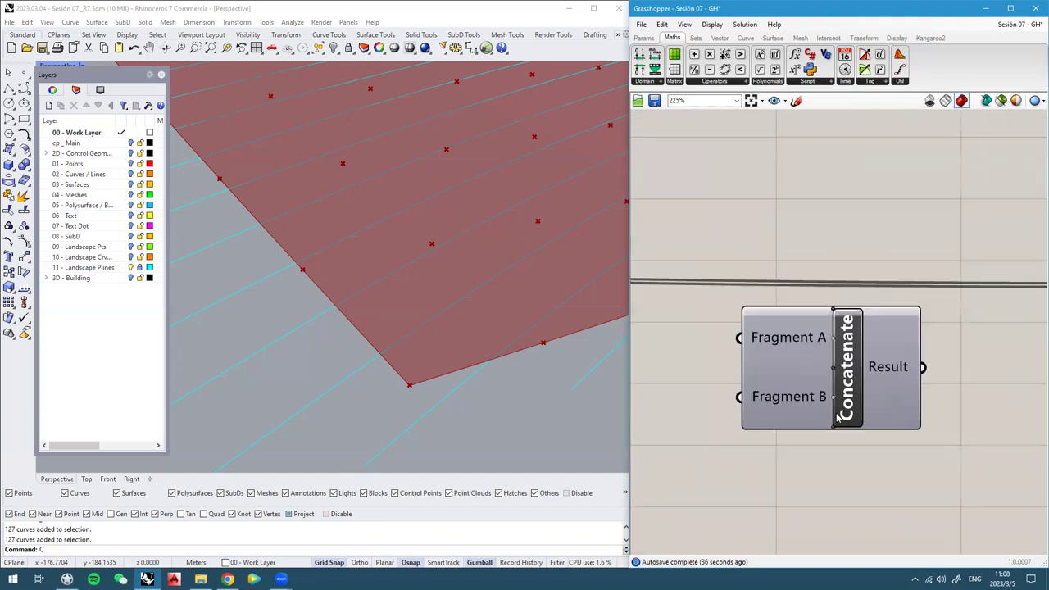
Shift Concatenate slightly lower and feed its Fragment A input from a new small panel containing "Ps_"
{"action": "left_click", "coordinate": [847, 360]}
{"action": "scroll", "coordinate": [848, 360], "scroll_direction": "down", "scroll_amount": 4}
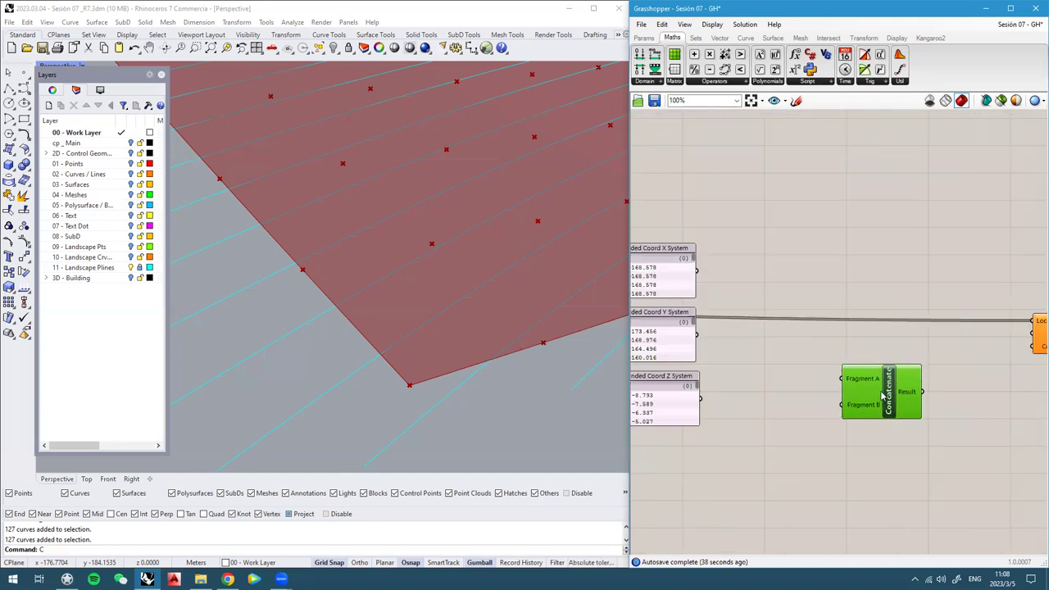
{"action": "scroll", "coordinate": [845, 397], "scroll_direction": "up", "scroll_amount": 1}
{"action": "right_click_drag", "start_coordinate": [871, 378], "coordinate": [927, 366]}
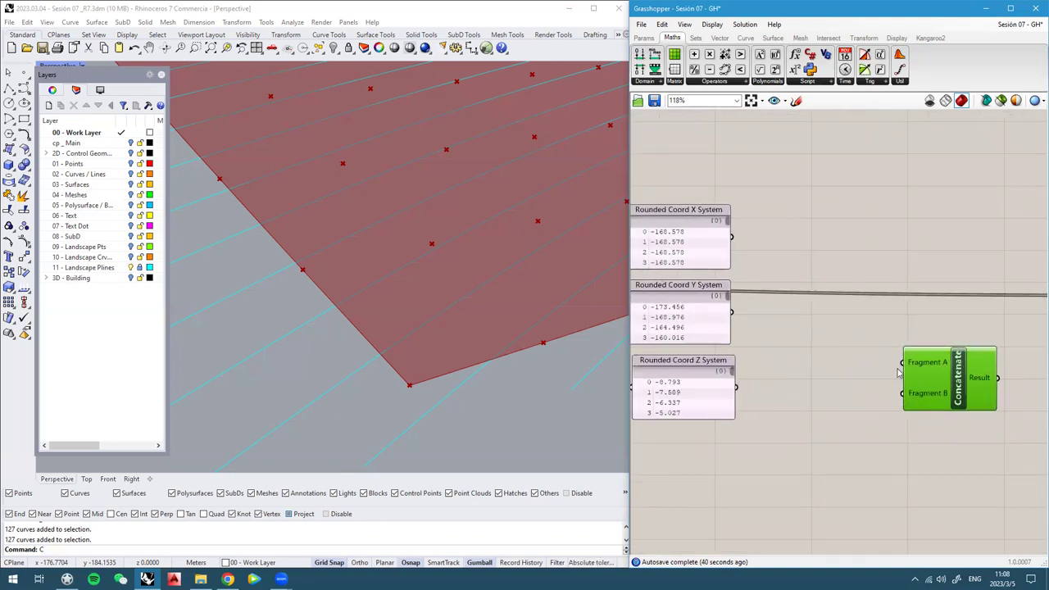
{"action": "left_click", "coordinate": [795, 377]}
{"action": "double_click", "coordinate": [810, 379]}
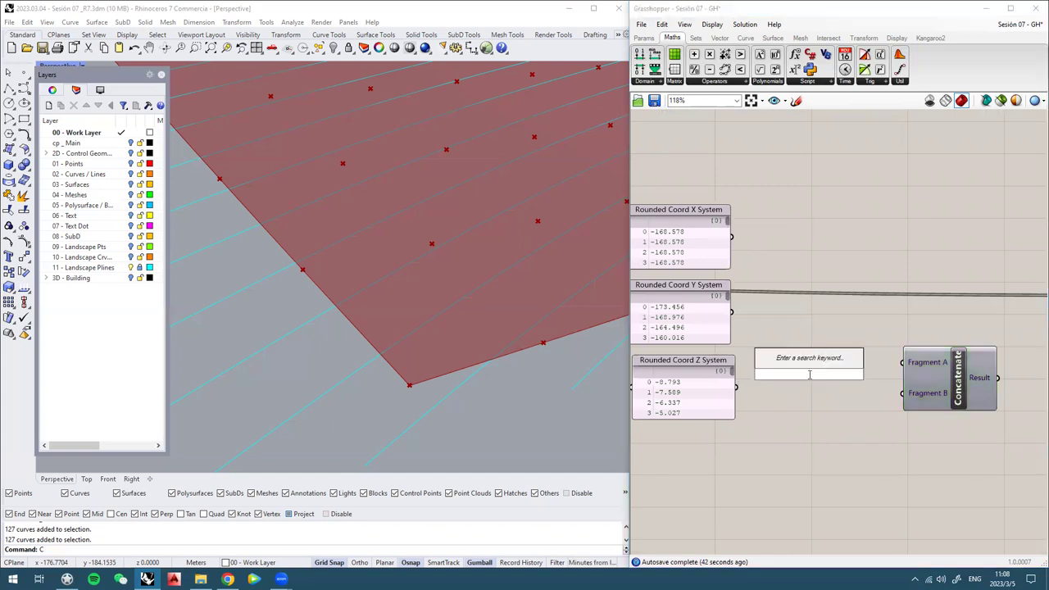
{"action": "type", "text": "//"}
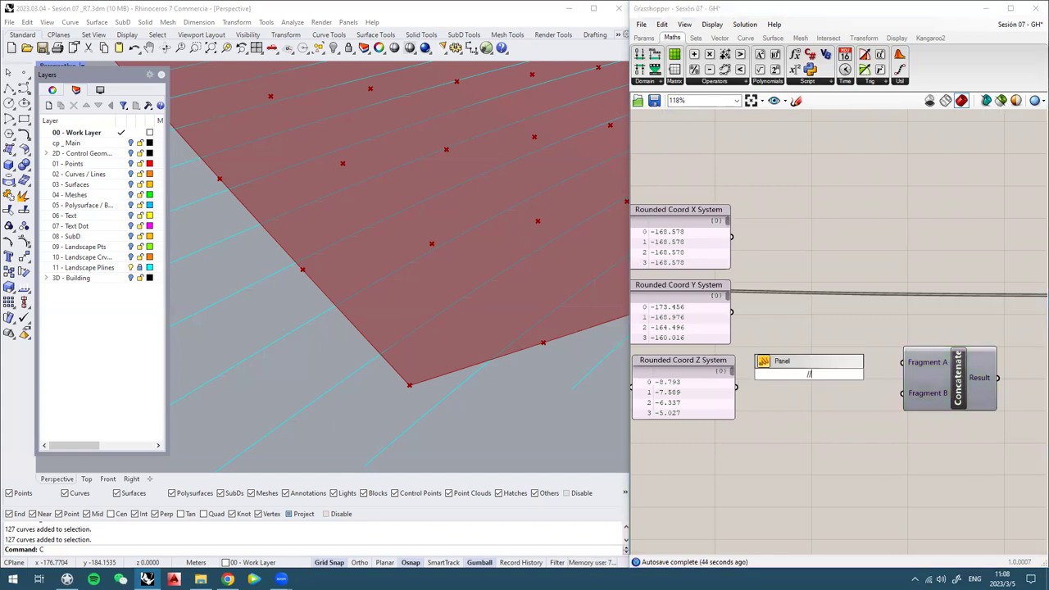
{"action": "type", "text": "P"}
{"action": "key", "text": "Return"}
{"action": "scroll", "coordinate": [811, 374], "scroll_direction": "up", "scroll_amount": 3}
{"action": "left_click_drag", "start_coordinate": [835, 374], "coordinate": [972, 367]}
{"action": "left_click_drag", "start_coordinate": [800, 381], "coordinate": [839, 369]}
{"action": "scroll", "coordinate": [938, 357], "scroll_direction": "down", "scroll_amount": 3}
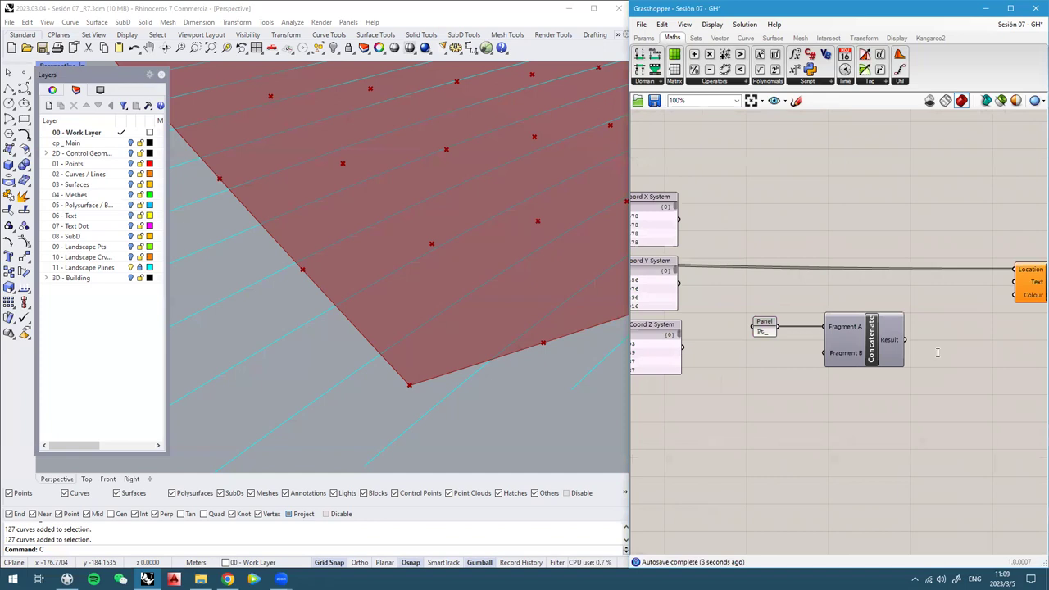
Show the Concatenate Result in a new panel beside it, and move the Text Tag farther along to make room
{"action": "double_click", "coordinate": [939, 357]}
{"action": "type", "text": "panel"}
{"action": "key", "text": "Return"}
{"action": "left_click_drag", "start_coordinate": [938, 357], "coordinate": [1006, 353]}
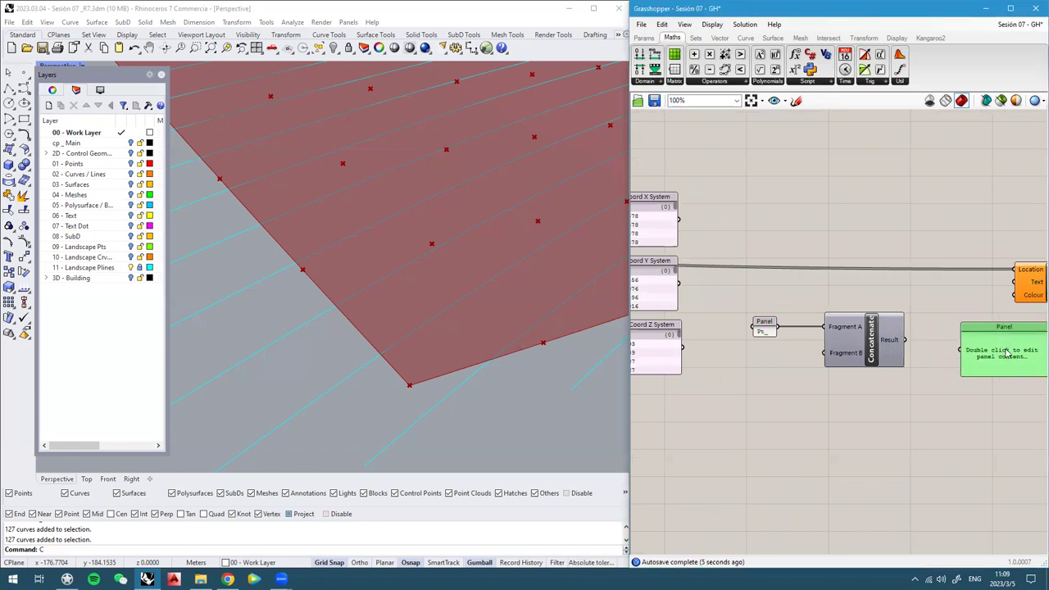
{"action": "left_click_drag", "start_coordinate": [905, 339], "coordinate": [967, 349]}
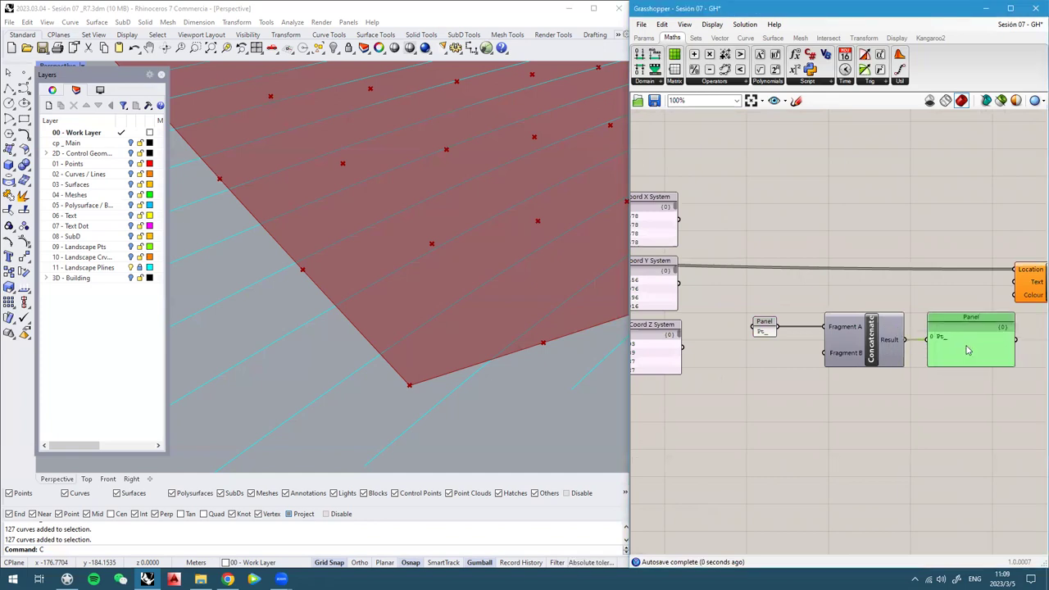
{"action": "scroll", "coordinate": [950, 341], "scroll_direction": "up", "scroll_amount": 2}
{"action": "scroll", "coordinate": [949, 342], "scroll_direction": "down", "scroll_amount": 2}
{"action": "right_click_drag", "start_coordinate": [1005, 315], "coordinate": [920, 322]}
{"action": "left_click_drag", "start_coordinate": [953, 293], "coordinate": [1017, 294]}
{"action": "left_click", "coordinate": [1000, 374]}
Review the coordinate-rounding part of the definition and the point grid on the landscape surface
{"action": "scroll", "coordinate": [876, 397], "scroll_direction": "down", "scroll_amount": 2}
{"action": "right_click_drag", "start_coordinate": [771, 408], "coordinate": [951, 394]}
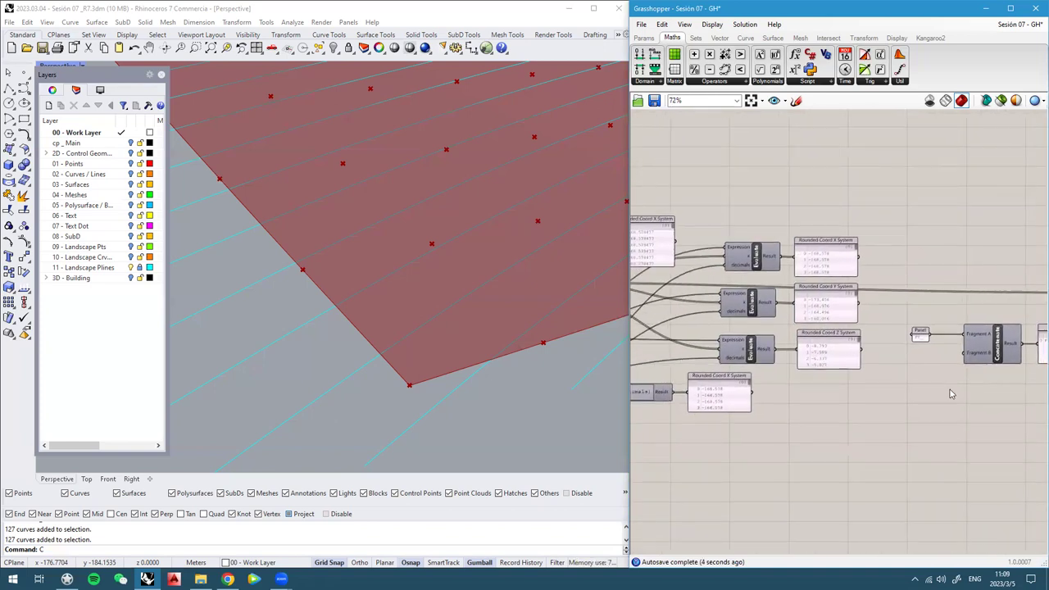
{"action": "right_click_drag", "start_coordinate": [818, 362], "coordinate": [902, 333]}
{"action": "right_click_drag", "start_coordinate": [711, 367], "coordinate": [810, 365]}
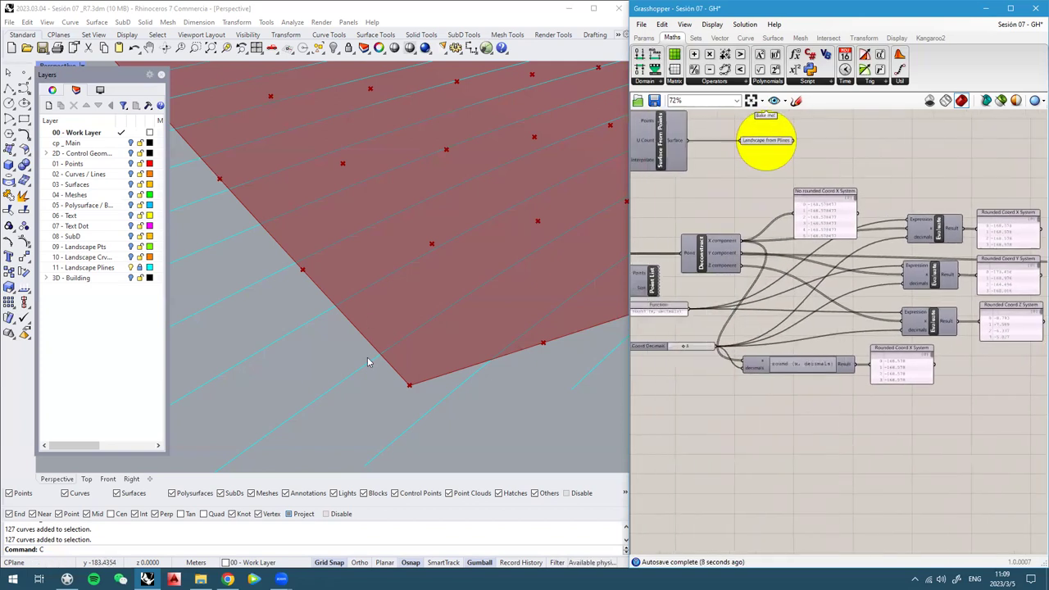
{"action": "scroll", "coordinate": [377, 348], "scroll_direction": "down", "scroll_amount": 5}
{"action": "right_click_drag", "start_coordinate": [343, 307], "coordinate": [349, 303]}
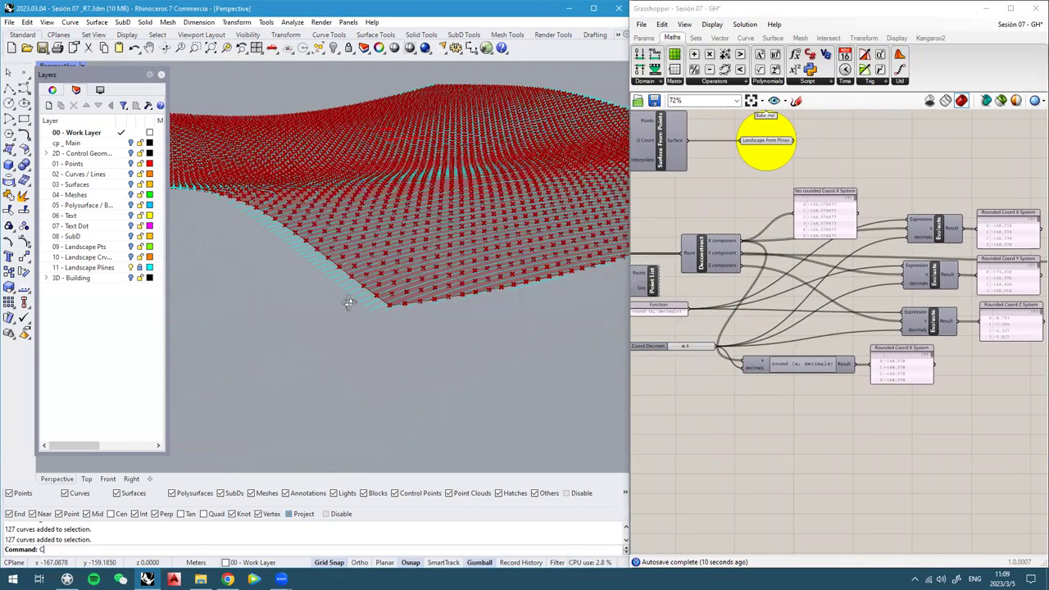
{"action": "scroll", "coordinate": [434, 262], "scroll_direction": "up", "scroll_amount": 3}
{"action": "right_click_drag", "start_coordinate": [721, 366], "coordinate": [768, 385]}
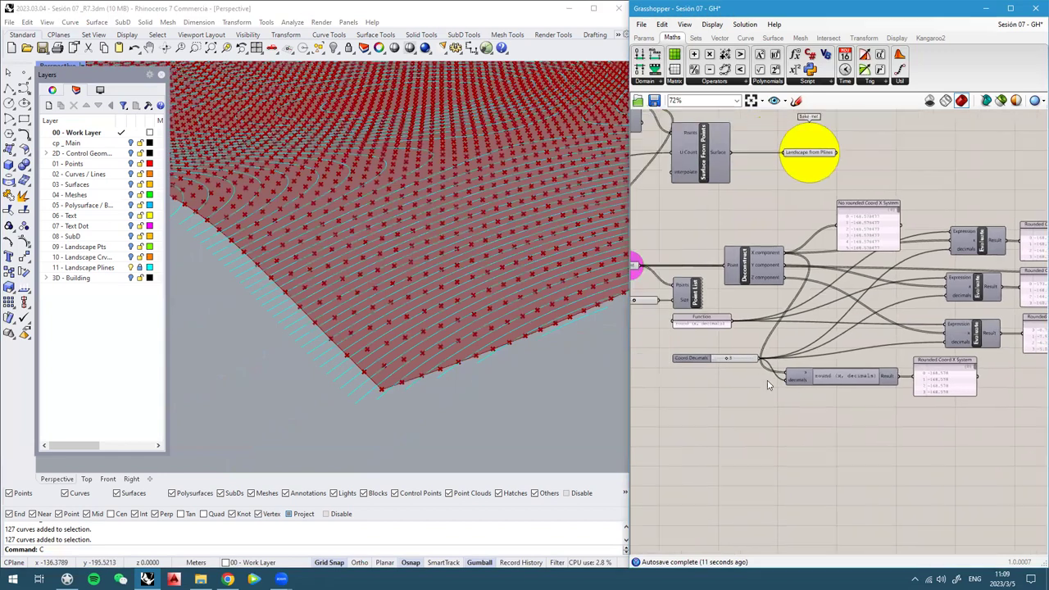
Add a List Length component on the empty canvas below the round (x, decimals) expression, positioned slightly nearer the point source
{"action": "double_click", "coordinate": [806, 435]}
{"action": "type", "text": "list leng"}
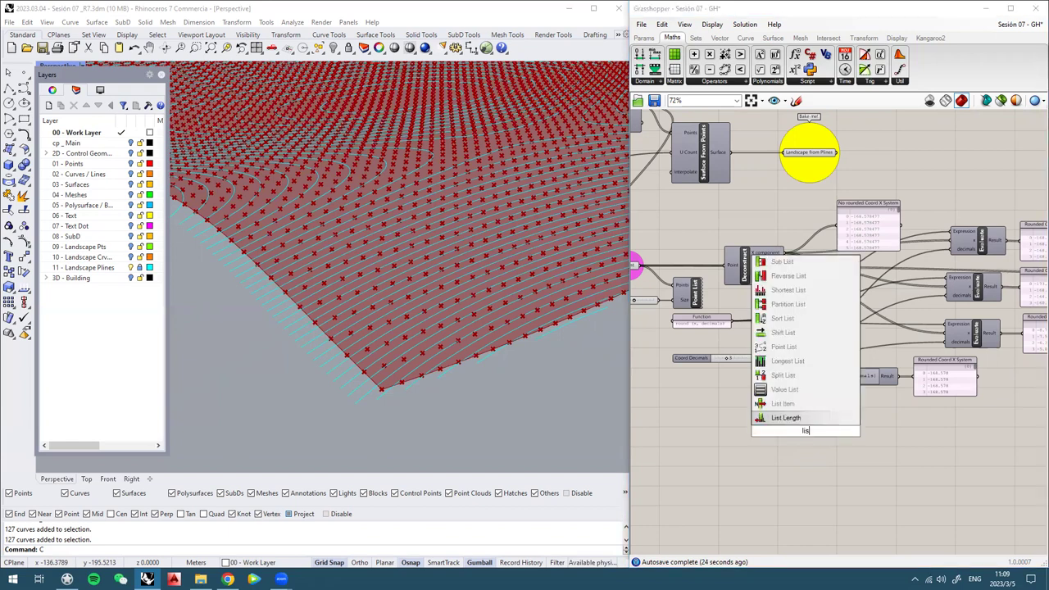
{"action": "key", "text": "Return"}
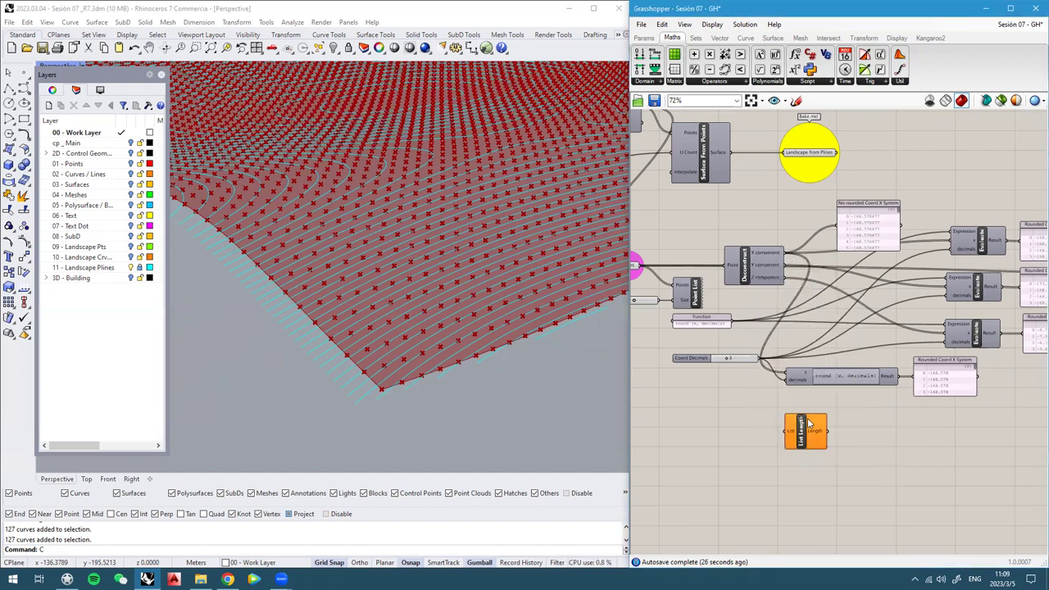
{"action": "scroll", "coordinate": [810, 439], "scroll_direction": "up", "scroll_amount": 3}
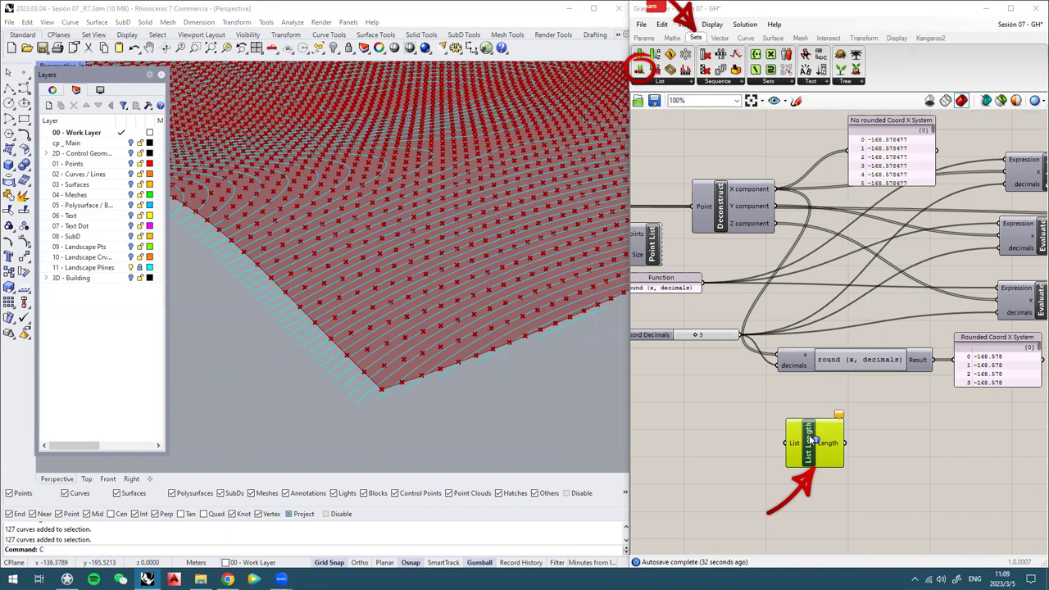
{"action": "left_click", "coordinate": [774, 391]}
{"action": "right_click_drag", "start_coordinate": [774, 391], "coordinate": [841, 377]}
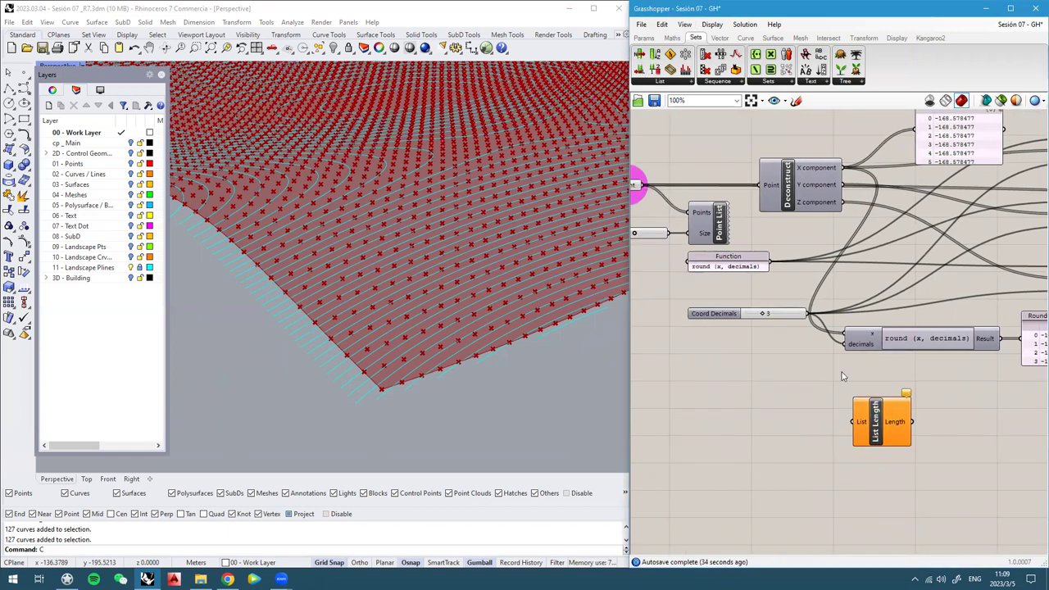
{"action": "left_click_drag", "start_coordinate": [881, 425], "coordinate": [793, 439], "text": "alt"}
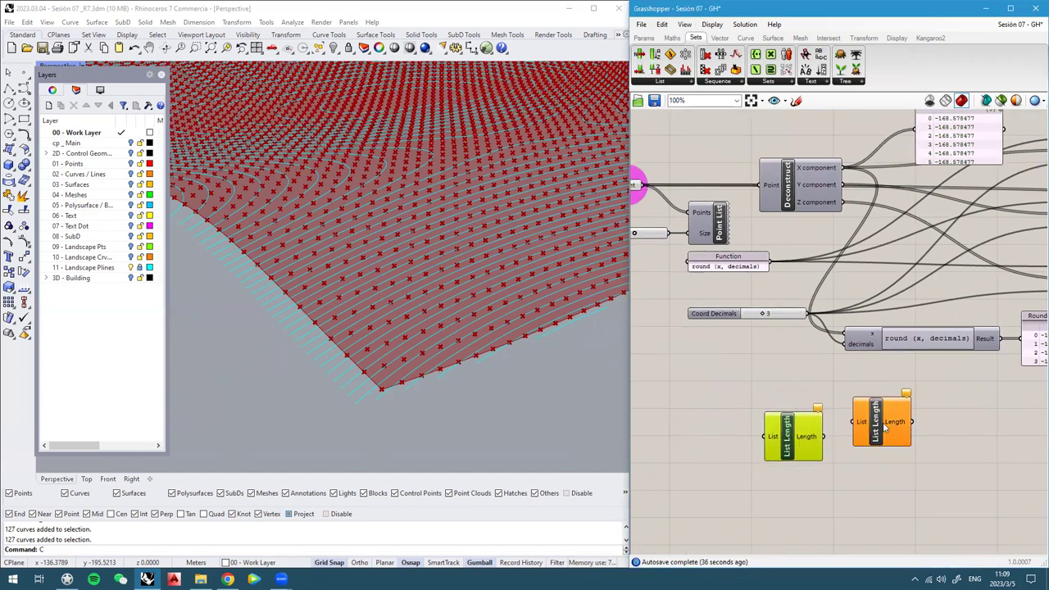
{"action": "left_click", "coordinate": [883, 425]}
{"action": "key", "text": "Delete"}
{"action": "right_click_drag", "start_coordinate": [825, 415], "coordinate": [864, 426]}
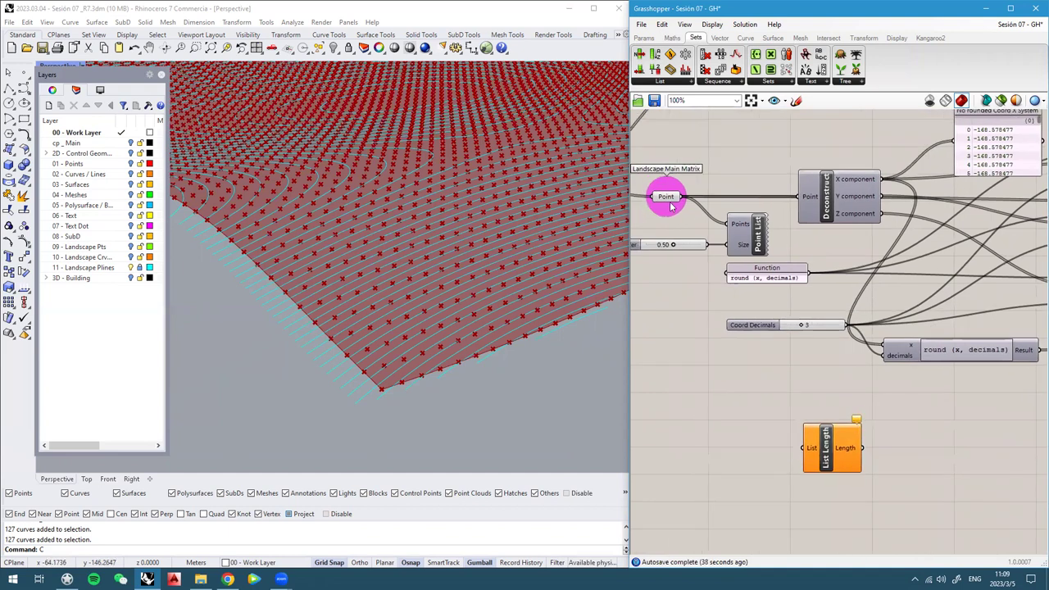
Feed the List input of List Length from the Landscape Main Matrix Point parameter
{"action": "left_click", "coordinate": [670, 201]}
{"action": "scroll", "coordinate": [400, 282], "scroll_direction": "down", "scroll_amount": 6}
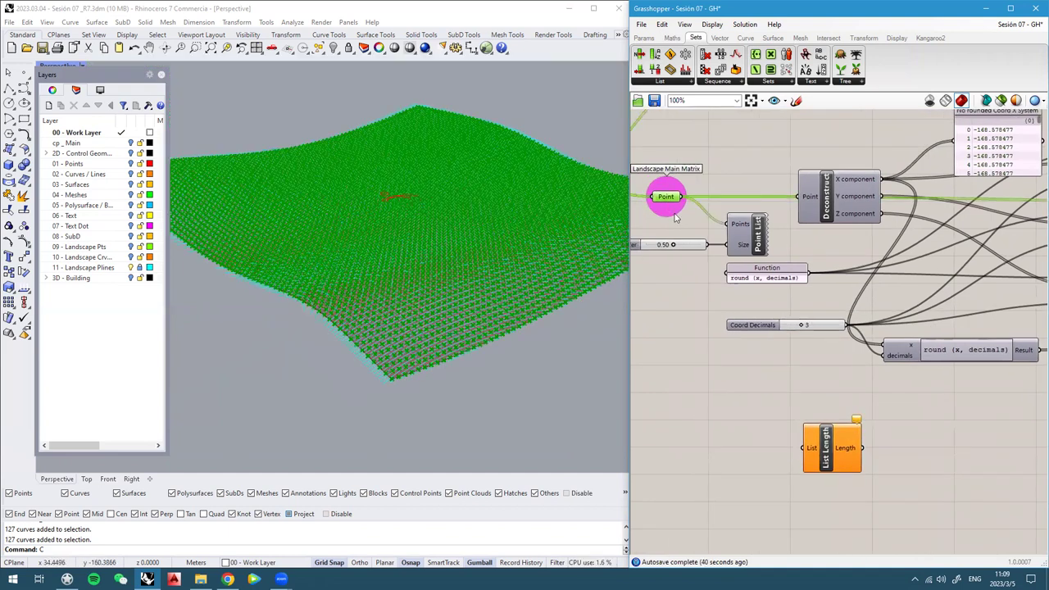
{"action": "left_click_drag", "start_coordinate": [682, 199], "coordinate": [808, 456]}
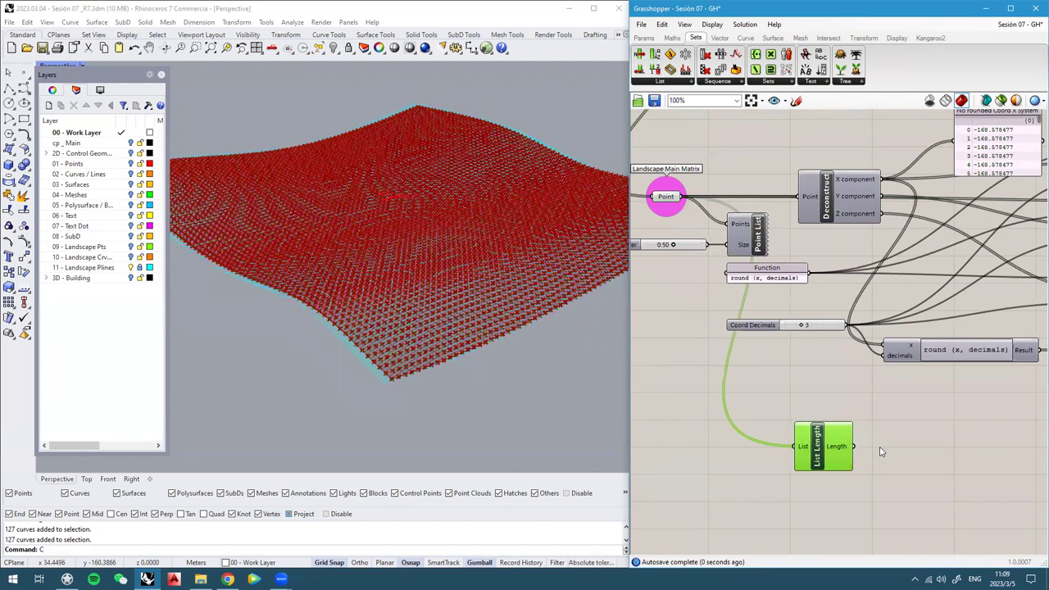
Show the Length output of List Length in a new panel placed beside it and read the value
{"action": "double_click", "coordinate": [885, 447]}
{"action": "type", "text": "//"}
{"action": "key", "text": "Return"}
{"action": "left_click_drag", "start_coordinate": [888, 444], "coordinate": [910, 468]}
{"action": "scroll", "coordinate": [866, 467], "scroll_direction": "up", "scroll_amount": 3}
{"action": "left_click_drag", "start_coordinate": [850, 440], "coordinate": [902, 482]}
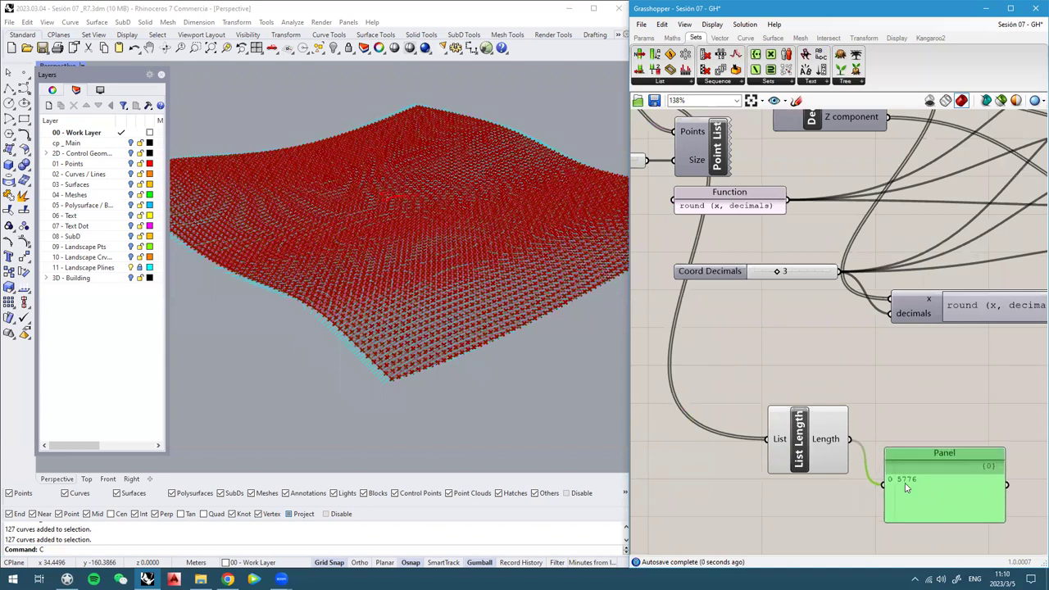
{"action": "scroll", "coordinate": [903, 482], "scroll_direction": "up", "scroll_amount": 2}
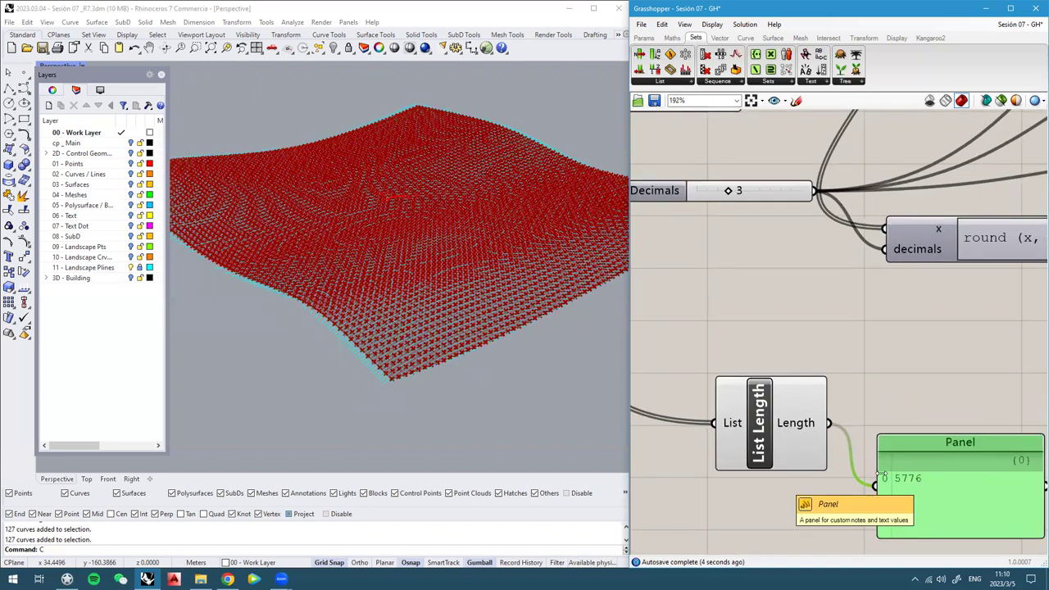
{"action": "scroll", "coordinate": [836, 443], "scroll_direction": "up", "scroll_amount": 3}
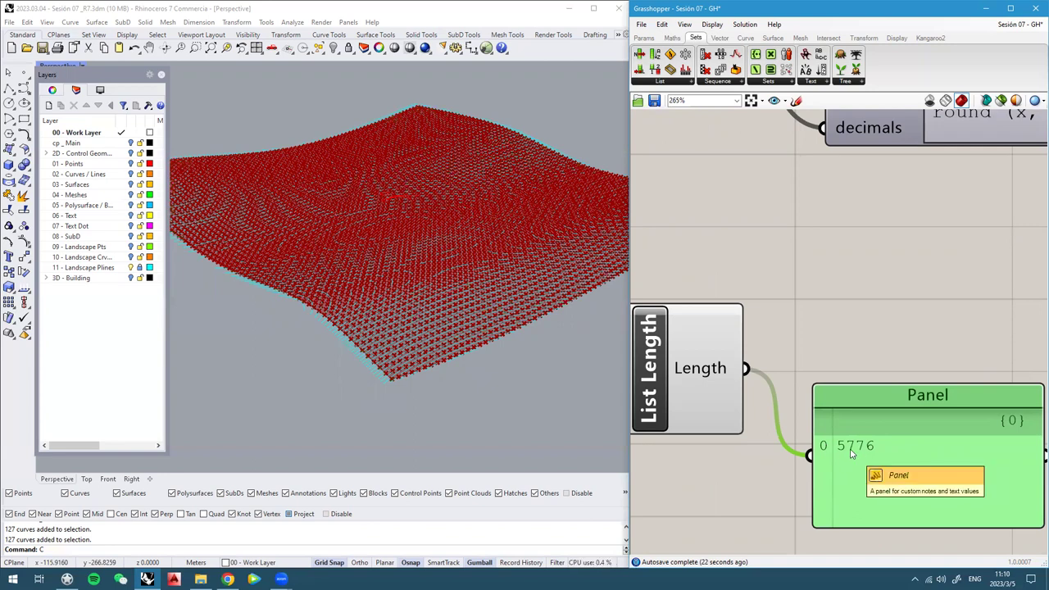
{"action": "scroll", "coordinate": [848, 350], "scroll_direction": "down", "scroll_amount": 4}
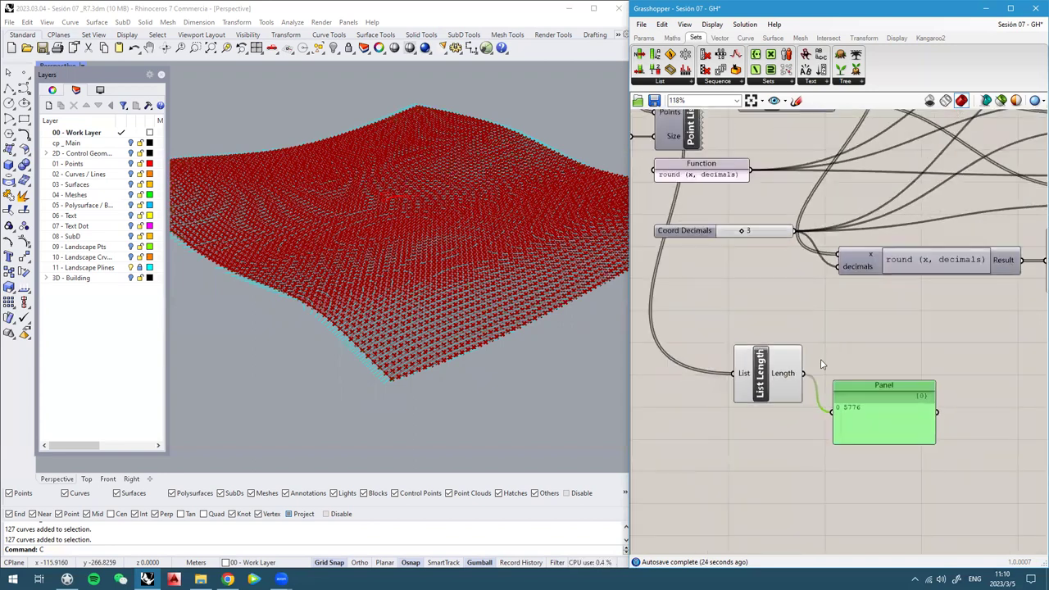
Add a Series component on the canvas beyond the list length panel
{"action": "right_click_drag", "start_coordinate": [891, 351], "coordinate": [878, 352]}
{"action": "right_click_drag", "start_coordinate": [445, 351], "coordinate": [452, 359]}
{"action": "scroll", "coordinate": [417, 321], "scroll_direction": "up", "scroll_amount": 4}
{"action": "right_click_drag", "start_coordinate": [841, 361], "coordinate": [784, 360]}
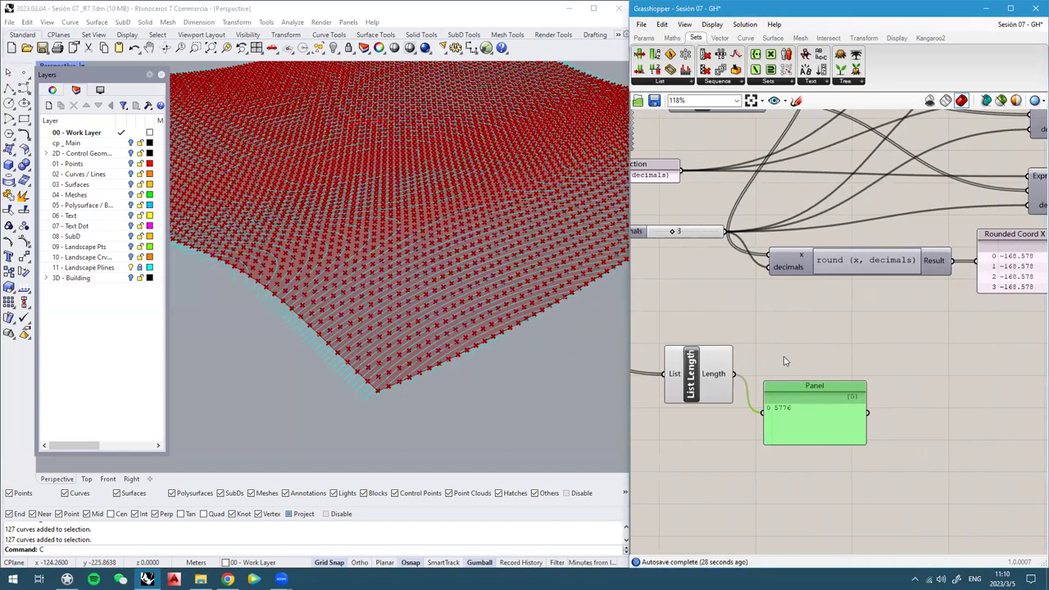
{"action": "scroll", "coordinate": [784, 361], "scroll_direction": "down", "scroll_amount": 1}
{"action": "mouse_move", "coordinate": [867, 371]}
{"action": "right_mouse_down"}
{"action": "mouse_move", "coordinate": [836, 372]}
{"action": "mouse_move", "coordinate": [861, 372]}
{"action": "right_mouse_up"}
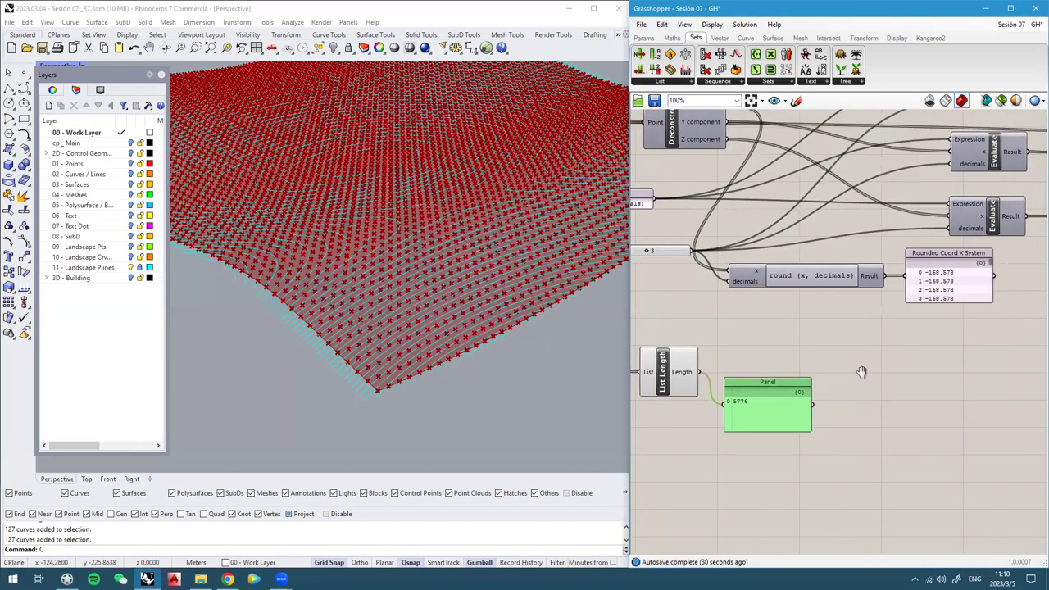
{"action": "double_click", "coordinate": [927, 400]}
{"action": "type", "text": "series"}
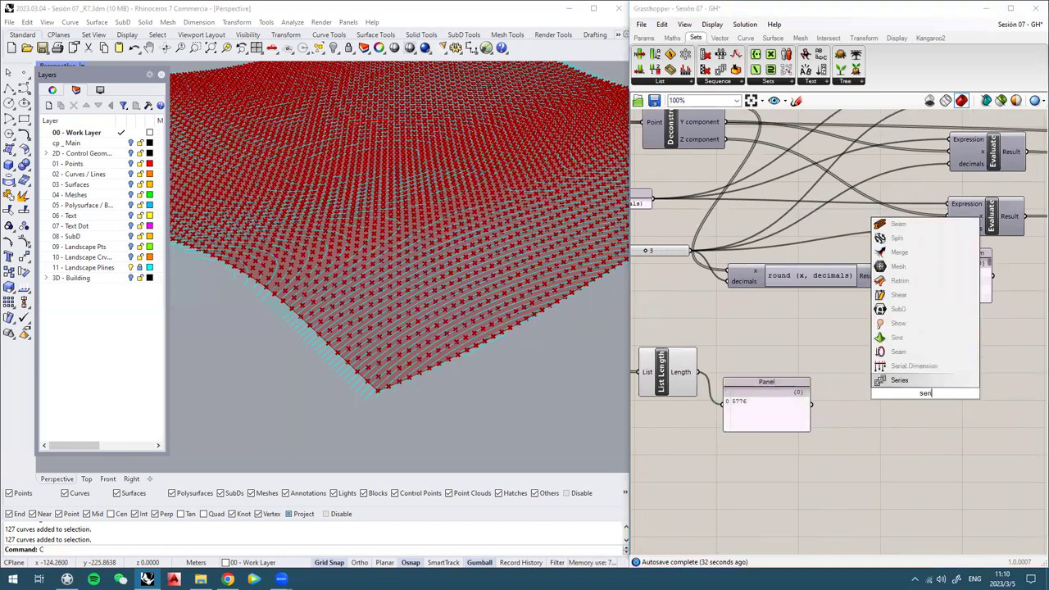
{"action": "left_click", "coordinate": [907, 384]}
{"action": "scroll", "coordinate": [907, 385], "scroll_direction": "up", "scroll_amount": 2}
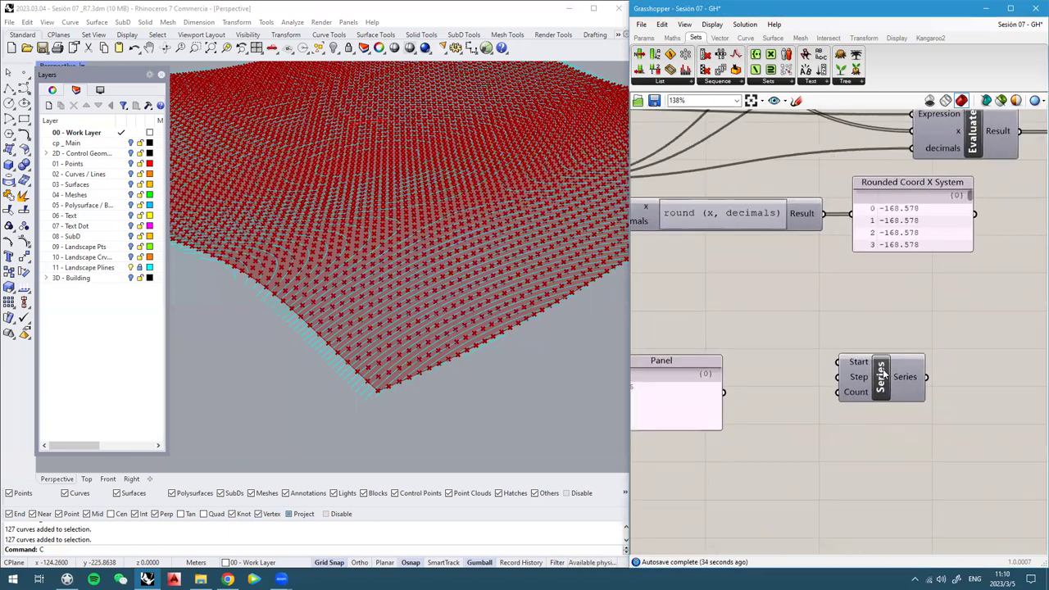
Show the Series output in a new panel beside the component, enlarged enough to list its values
{"action": "double_click", "coordinate": [981, 391]}
{"action": "type", "text": "//"}
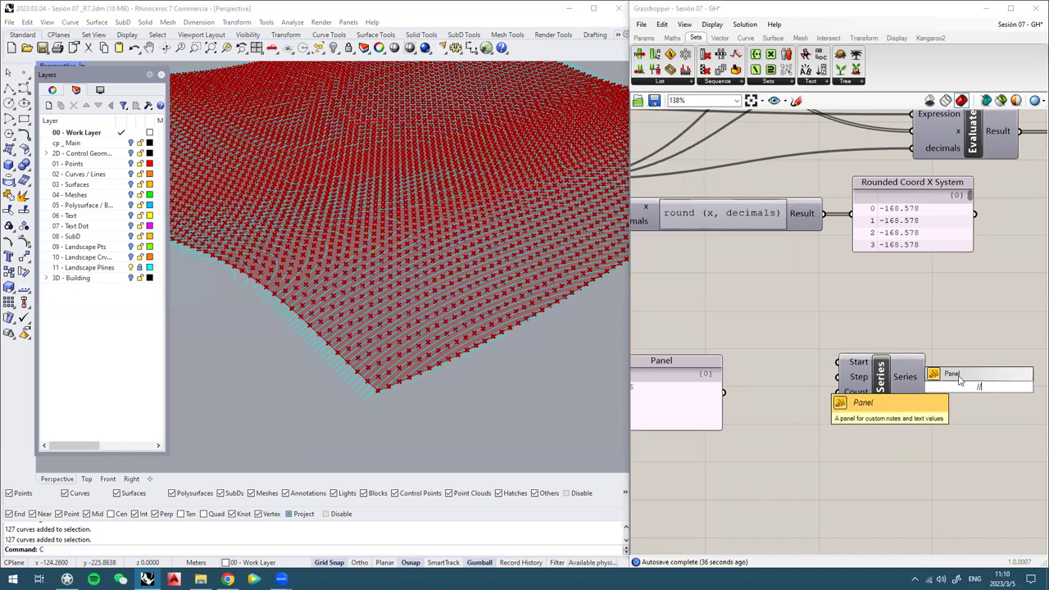
{"action": "left_click", "coordinate": [961, 381]}
{"action": "right_click_drag", "start_coordinate": [960, 382], "coordinate": [975, 269]}
{"action": "scroll", "coordinate": [975, 268], "scroll_direction": "up", "scroll_amount": 1}
{"action": "scroll", "coordinate": [853, 319], "scroll_direction": "down", "scroll_amount": 4}
{"action": "scroll", "coordinate": [730, 306], "scroll_direction": "up", "scroll_amount": 3}
{"action": "left_click_drag", "start_coordinate": [784, 307], "coordinate": [931, 495]}
{"action": "scroll", "coordinate": [750, 308], "scroll_direction": "up", "scroll_amount": 1}
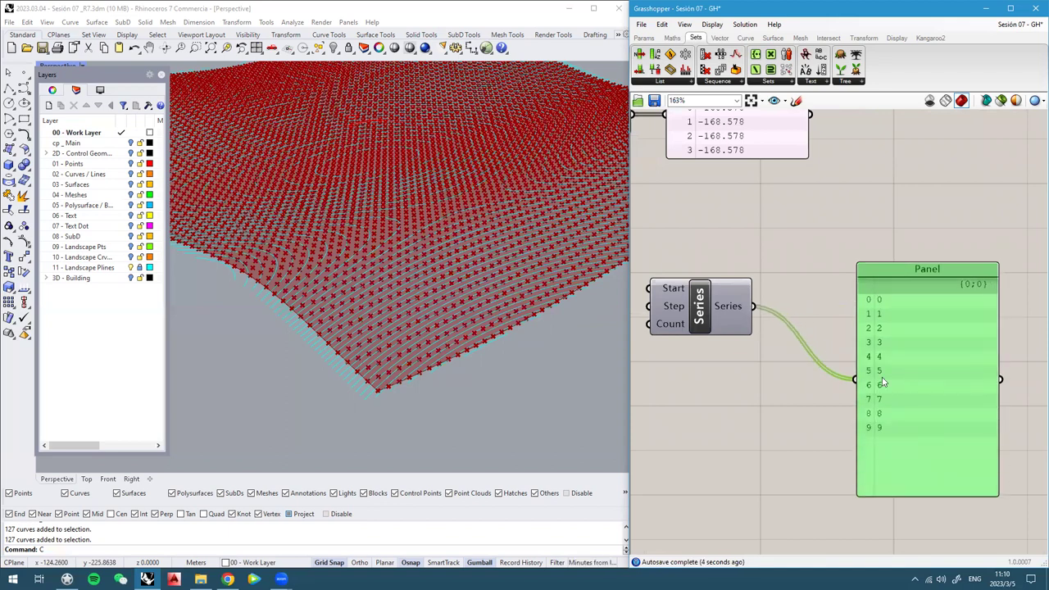
Feed the Count input of Series from the panel holding the list length
{"action": "right_click_drag", "start_coordinate": [748, 343], "coordinate": [844, 344]}
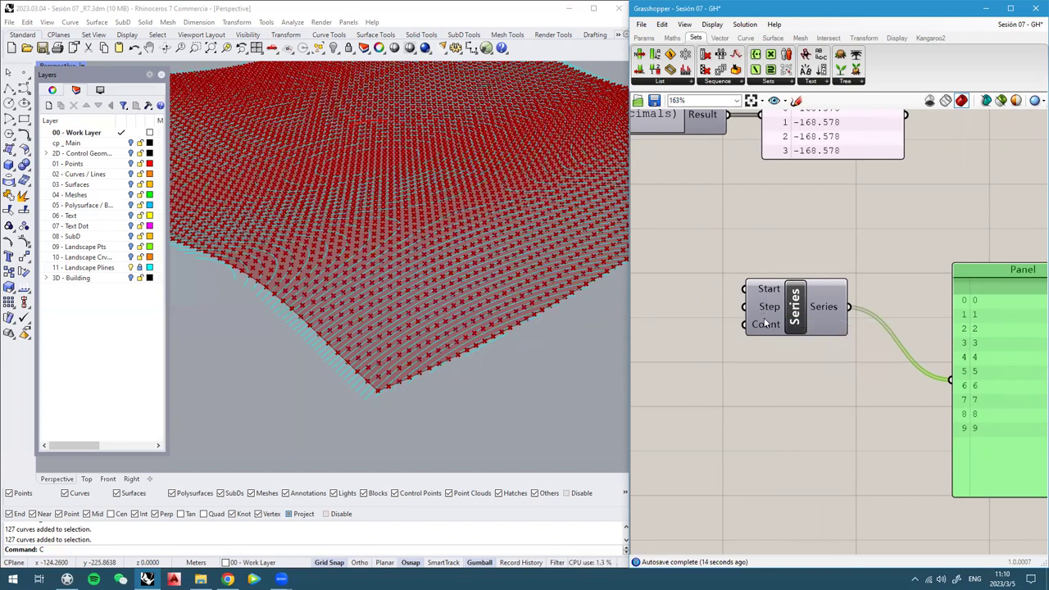
{"action": "mouse_move", "coordinate": [769, 309]}
{"action": "mouse_move", "coordinate": [769, 334]}
{"action": "scroll", "coordinate": [982, 421], "scroll_direction": "down", "scroll_amount": 1}
{"action": "right_click_drag", "start_coordinate": [705, 358], "coordinate": [814, 350]}
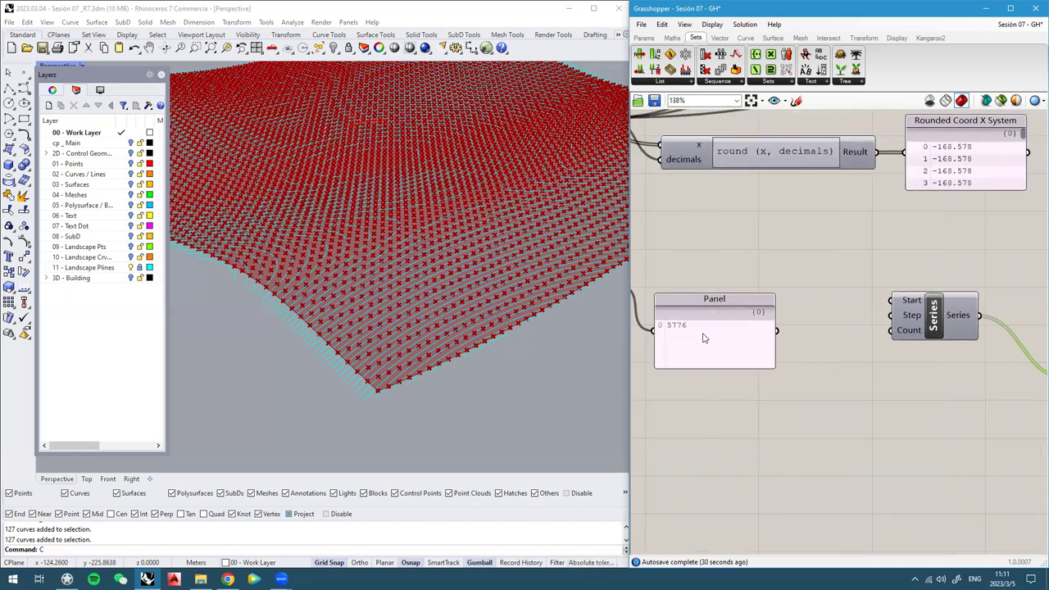
{"action": "left_click_drag", "start_coordinate": [894, 331], "coordinate": [776, 330]}
{"action": "right_click_drag", "start_coordinate": [941, 320], "coordinate": [745, 303]}
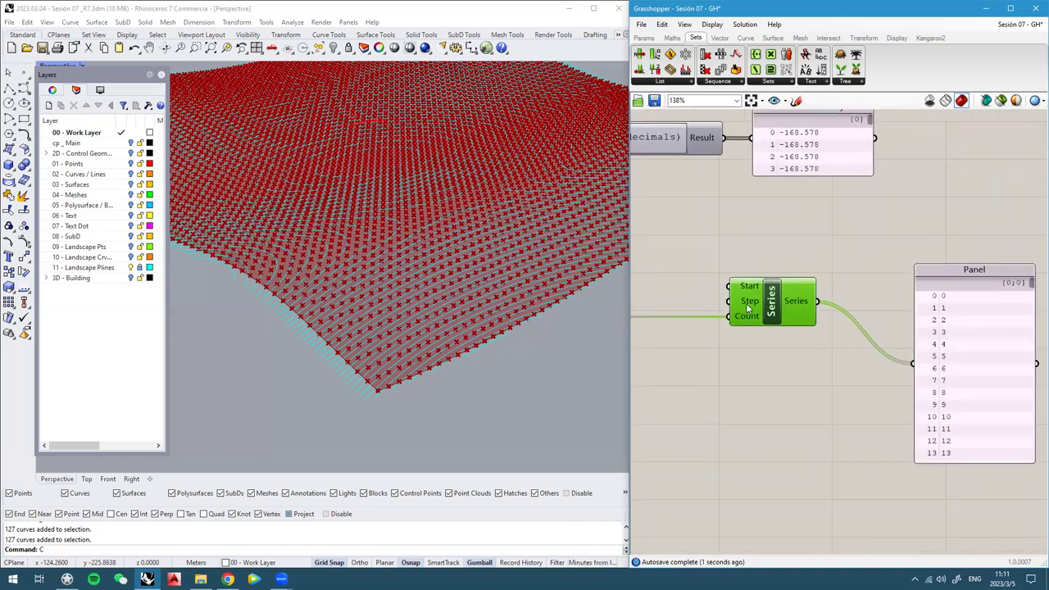
Feed the Step input of Series from a new small panel containing 1
{"action": "double_click", "coordinate": [682, 299]}
{"action": "type", "text": "//1"}
{"action": "key", "text": "Return"}
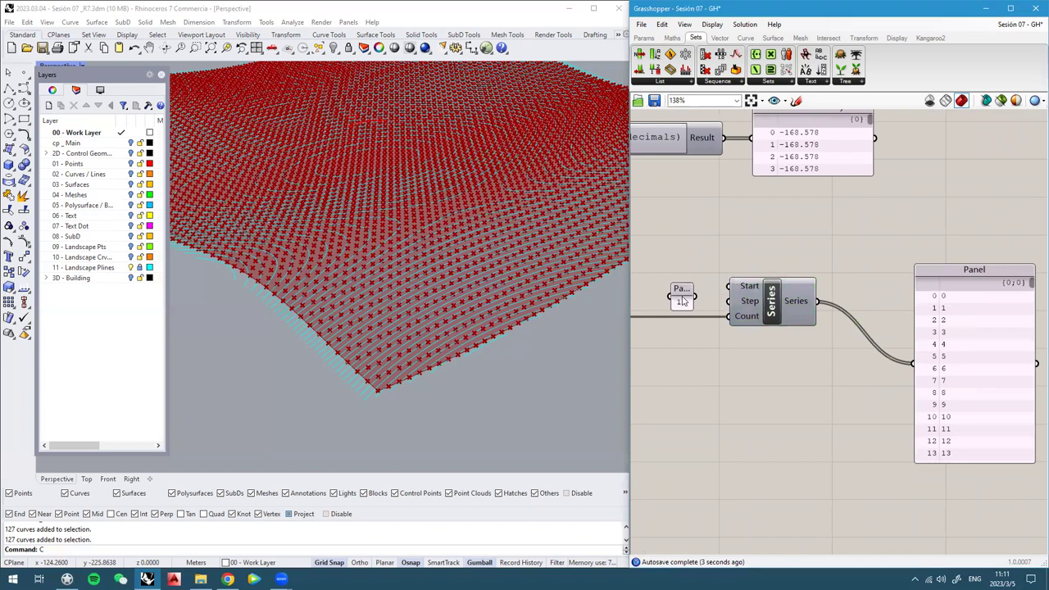
{"action": "scroll", "coordinate": [689, 297], "scroll_direction": "up", "scroll_amount": 2}
{"action": "left_click_drag", "start_coordinate": [698, 303], "coordinate": [745, 304]}
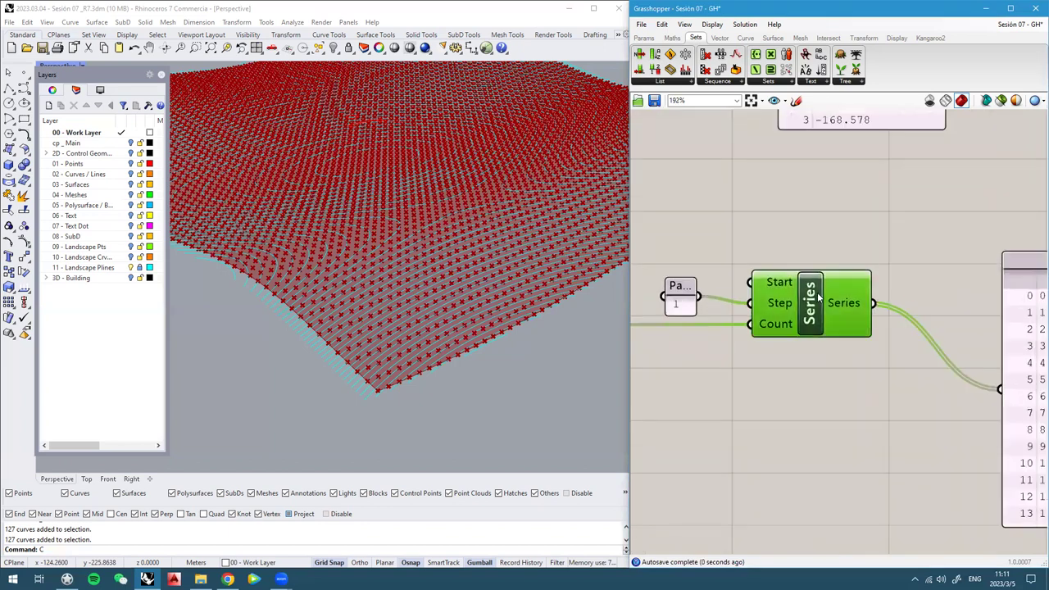
Feed the Start input of Series from a new small panel containing 0, placed above the step panel
{"action": "scroll", "coordinate": [406, 391], "scroll_direction": "up", "scroll_amount": 5}
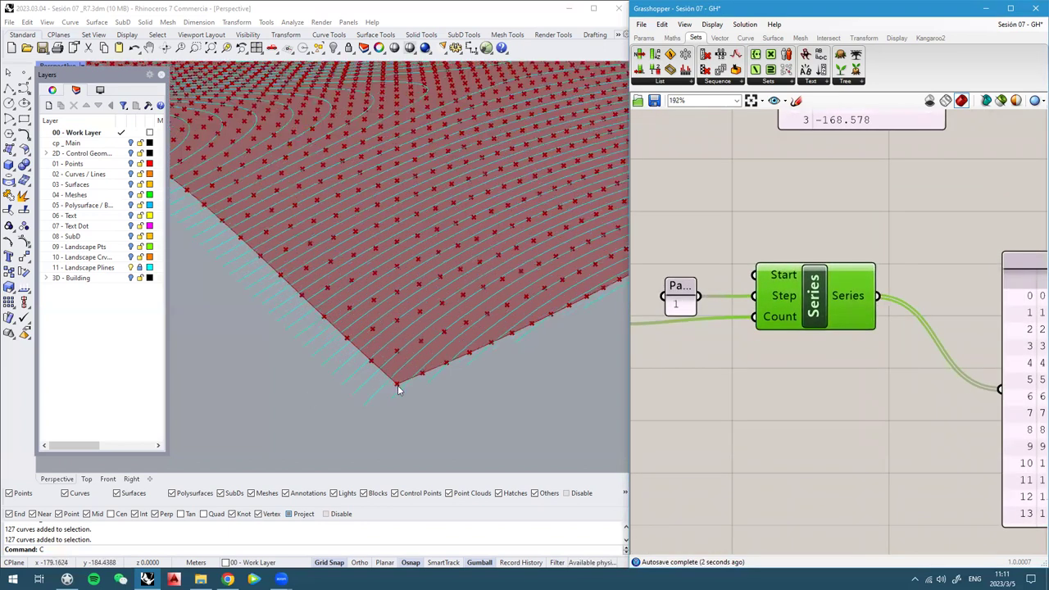
{"action": "scroll", "coordinate": [849, 296], "scroll_direction": "down", "scroll_amount": 2}
{"action": "scroll", "coordinate": [851, 331], "scroll_direction": "up", "scroll_amount": 1}
{"action": "double_click", "coordinate": [758, 309]}
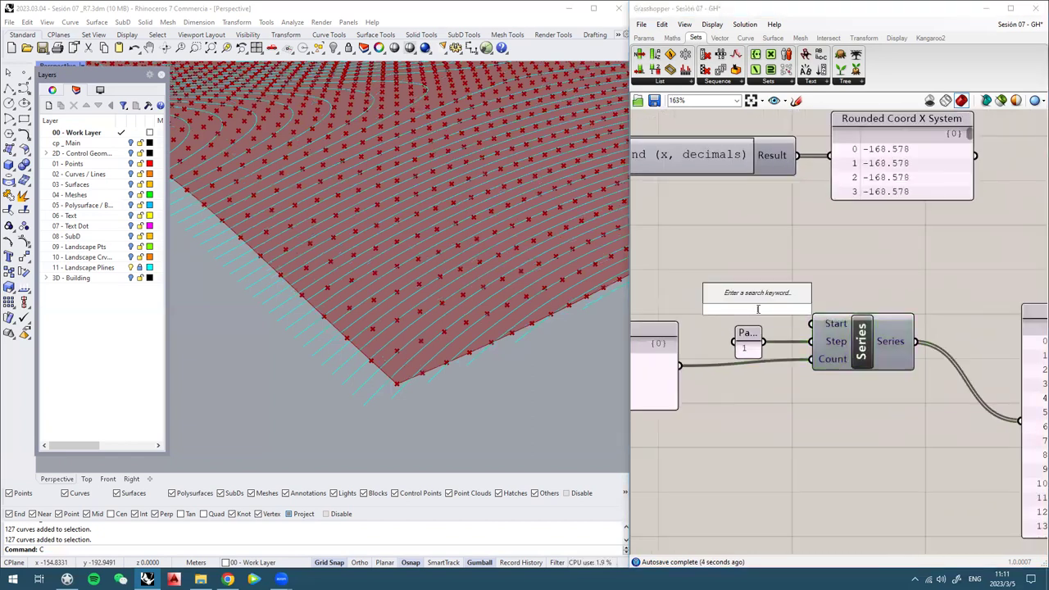
{"action": "type", "text": "0"}
{"action": "key", "text": "Return"}
{"action": "scroll", "coordinate": [759, 308], "scroll_direction": "up", "scroll_amount": 1}
{"action": "left_click_drag", "start_coordinate": [773, 309], "coordinate": [818, 326]}
{"action": "left_click_drag", "start_coordinate": [756, 316], "coordinate": [744, 313]}
Move the Series output panel close to the component and check its list through to the last item
{"action": "scroll", "coordinate": [743, 312], "scroll_direction": "down", "scroll_amount": 3}
{"action": "right_click_drag", "start_coordinate": [984, 374], "coordinate": [859, 372]}
{"action": "scroll", "coordinate": [859, 371], "scroll_direction": "up", "scroll_amount": 2}
{"action": "left_click_drag", "start_coordinate": [832, 332], "coordinate": [765, 275]}
{"action": "left_click_drag", "start_coordinate": [870, 235], "coordinate": [876, 463]}
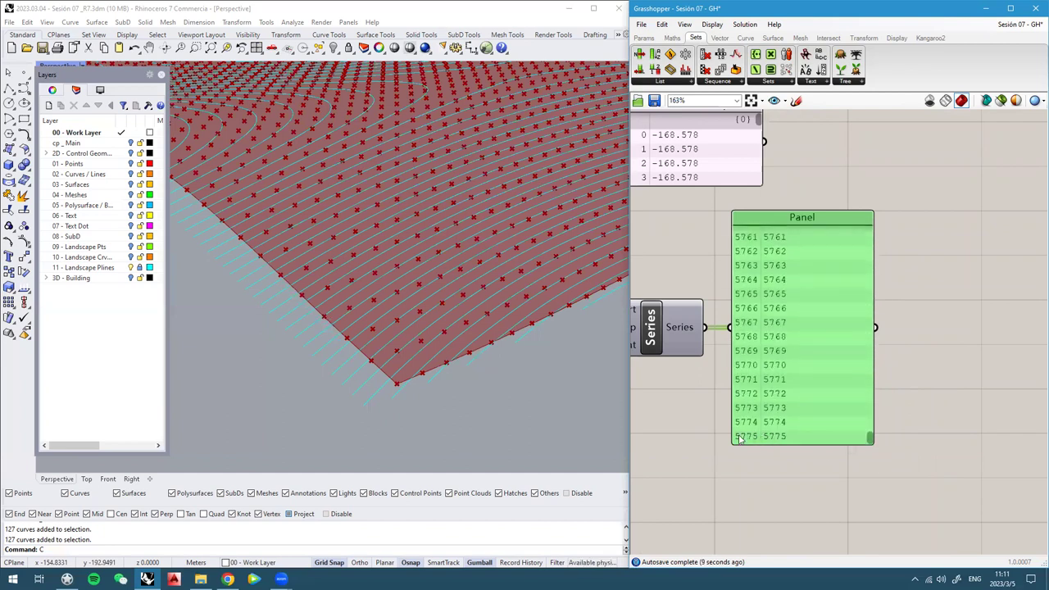
{"action": "scroll", "coordinate": [779, 430], "scroll_direction": "down", "scroll_amount": 2}
{"action": "scroll", "coordinate": [810, 434], "scroll_direction": "up", "scroll_amount": 2}
{"action": "left_click_drag", "start_coordinate": [855, 436], "coordinate": [850, 299]}
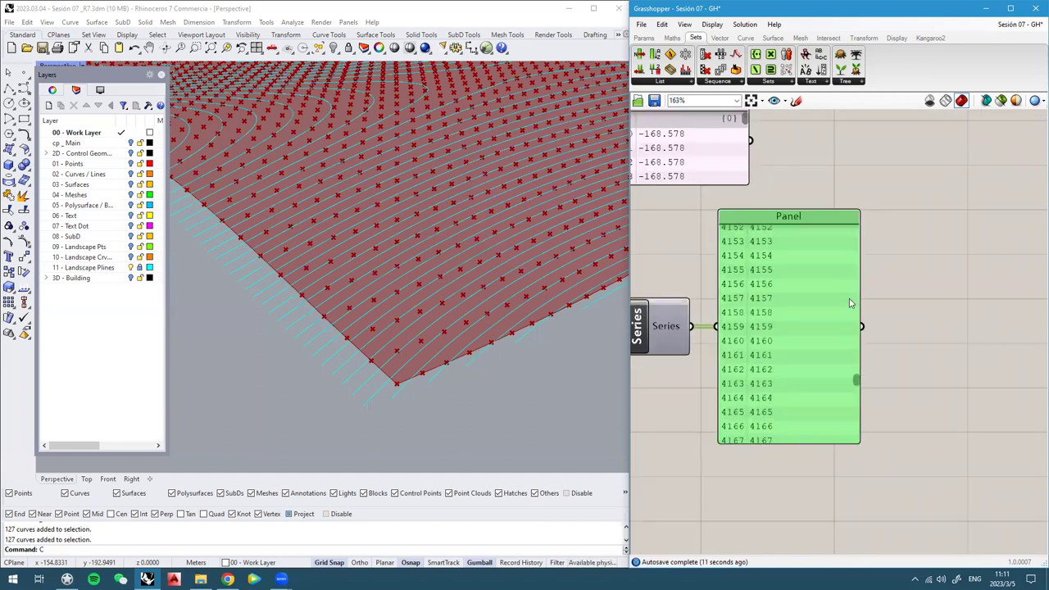
{"action": "scroll", "coordinate": [831, 288], "scroll_direction": "down", "scroll_amount": 3}
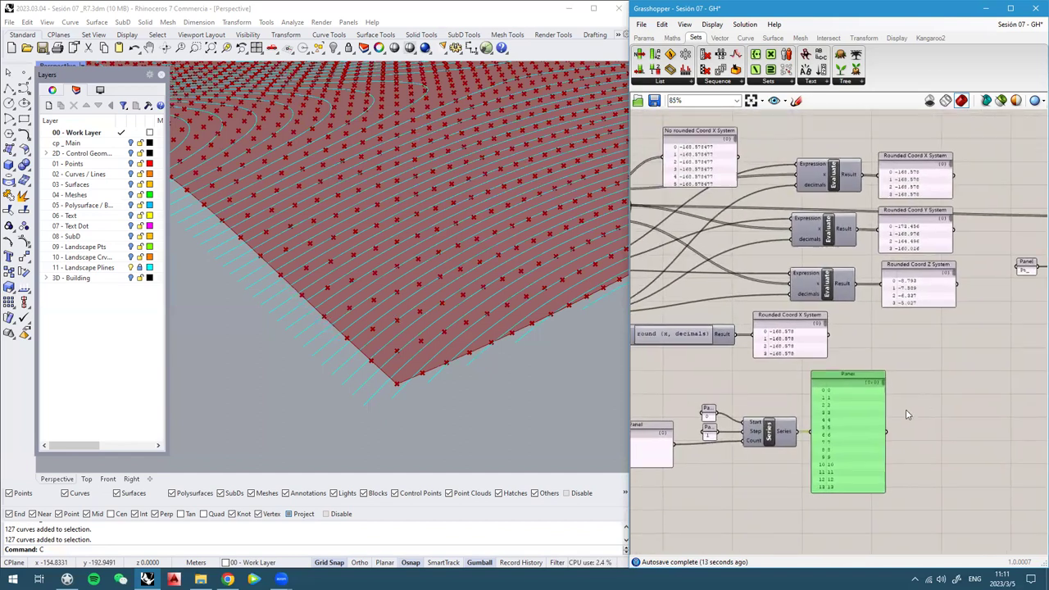
Feed the Fragment B input of Concatenate from the Series output panel
{"action": "right_click_drag", "start_coordinate": [958, 385], "coordinate": [870, 405]}
{"action": "scroll", "coordinate": [1015, 303], "scroll_direction": "up", "scroll_amount": 2}
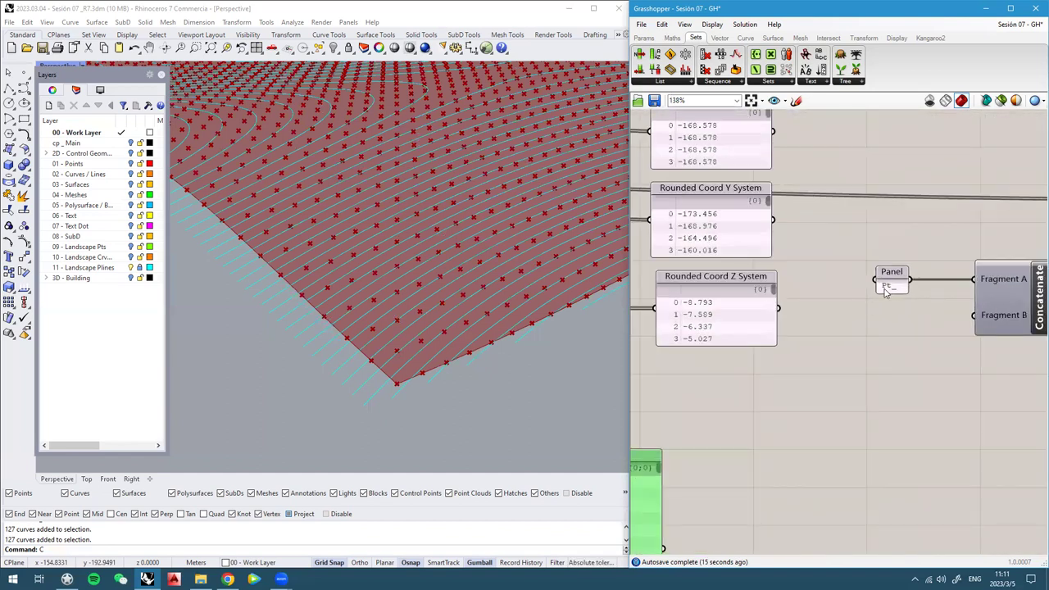
{"action": "scroll", "coordinate": [1003, 326], "scroll_direction": "up", "scroll_amount": 1}
{"action": "scroll", "coordinate": [890, 318], "scroll_direction": "down", "scroll_amount": 4}
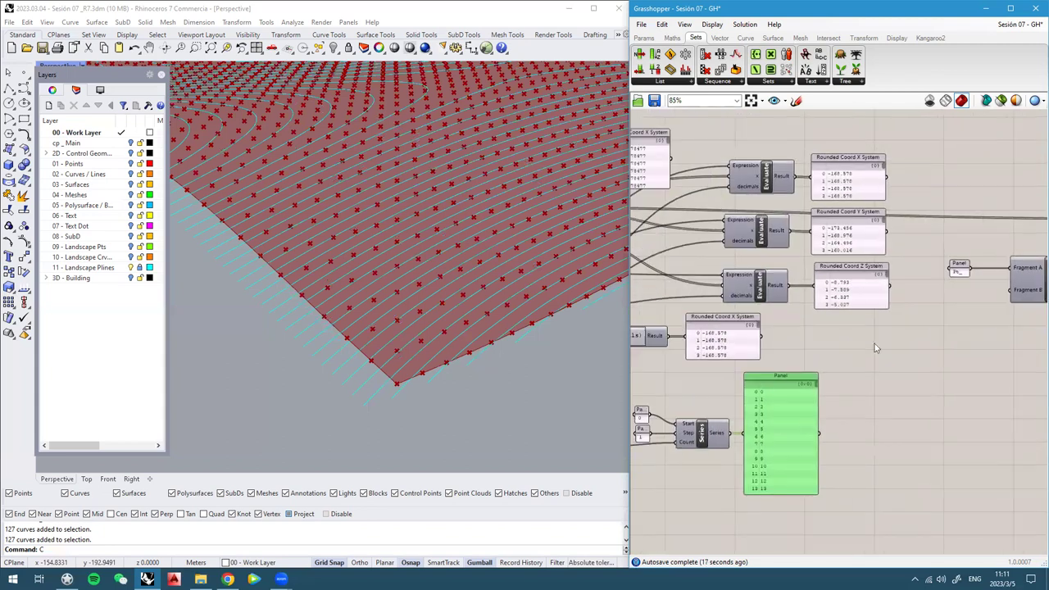
{"action": "left_click_drag", "start_coordinate": [818, 434], "coordinate": [1019, 297]}
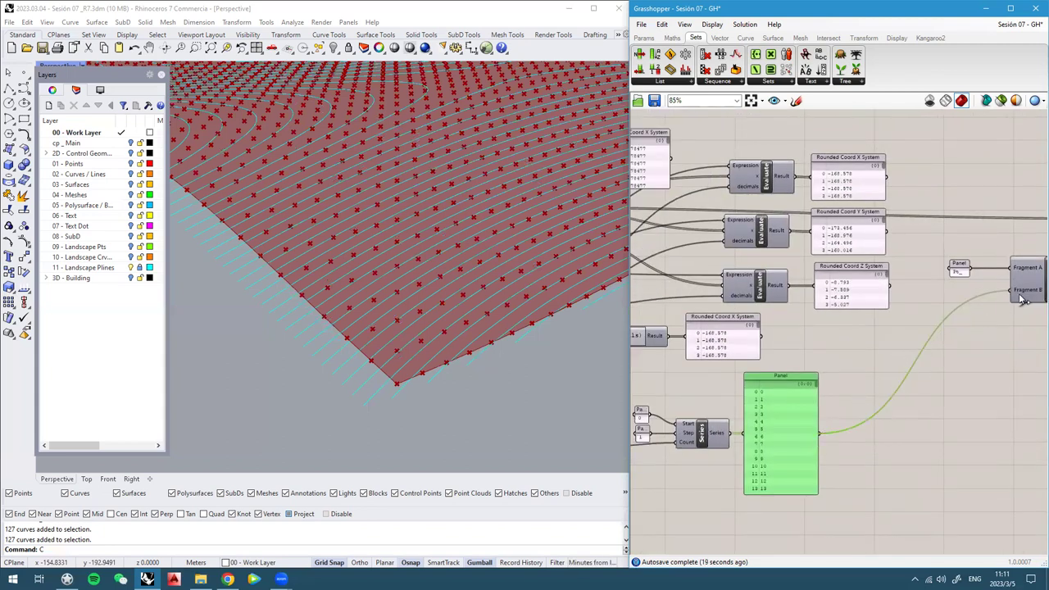
Enlarge the Concatenate result panel downward to list more of the point names
{"action": "right_click_drag", "start_coordinate": [988, 292], "coordinate": [783, 286]}
{"action": "scroll", "coordinate": [964, 243], "scroll_direction": "up", "scroll_amount": 4}
{"action": "left_click", "coordinate": [896, 421]}
{"action": "left_click_drag", "start_coordinate": [889, 350], "coordinate": [898, 491]}
Add a third text input below Fragment B on the Concatenate component
{"action": "scroll", "coordinate": [878, 313], "scroll_direction": "down", "scroll_amount": 2}
{"action": "right_click_drag", "start_coordinate": [762, 323], "coordinate": [848, 272]}
{"action": "scroll", "coordinate": [806, 311], "scroll_direction": "up", "scroll_amount": 2}
{"action": "scroll", "coordinate": [847, 270], "scroll_direction": "up", "scroll_amount": 4}
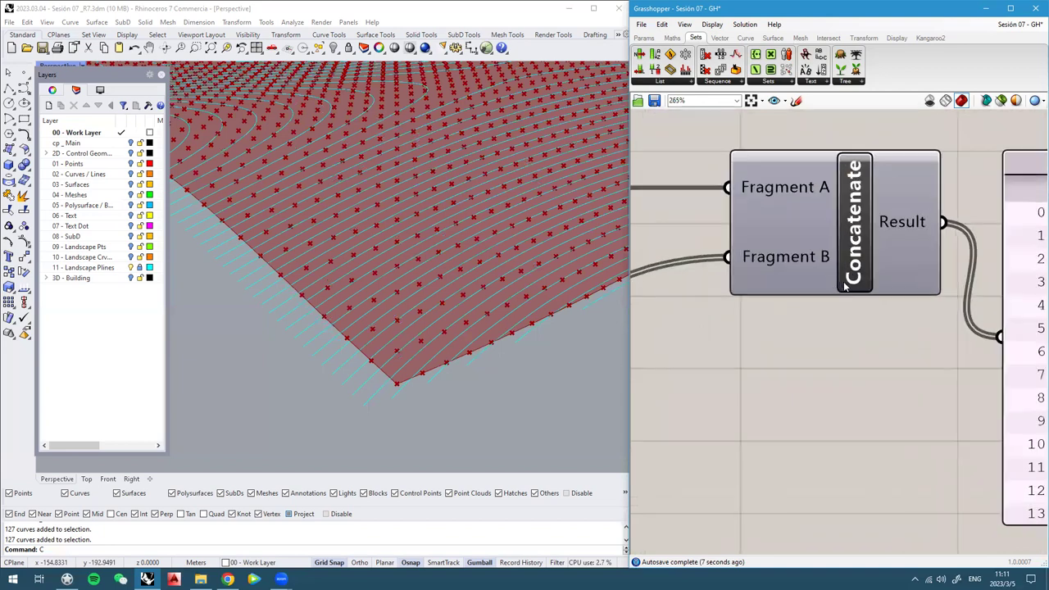
{"action": "left_click", "coordinate": [841, 293]}
{"action": "scroll", "coordinate": [841, 302], "scroll_direction": "down", "scroll_amount": 4}
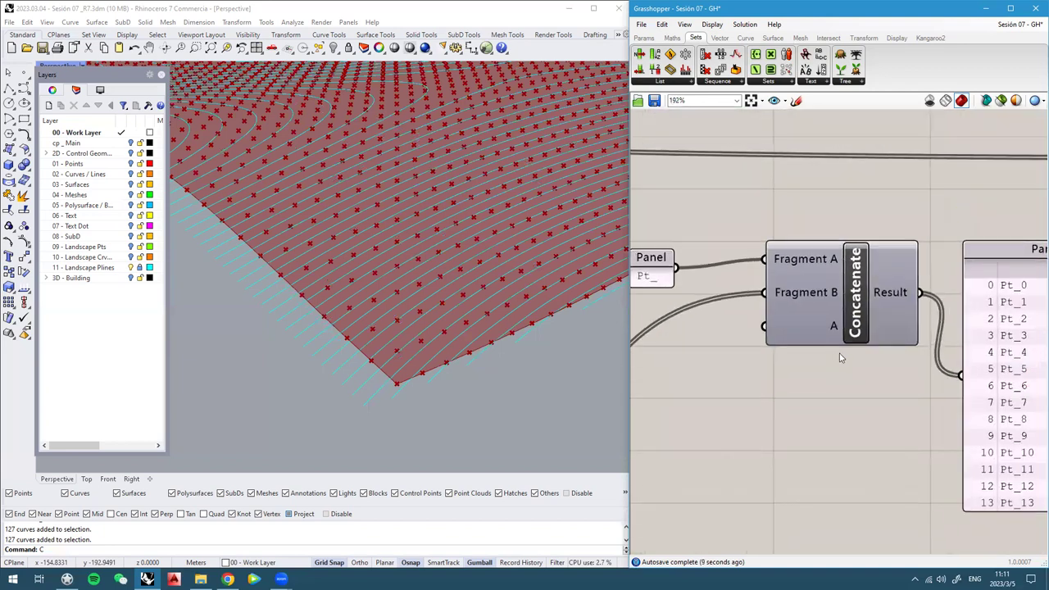
{"action": "left_click", "coordinate": [711, 290]}
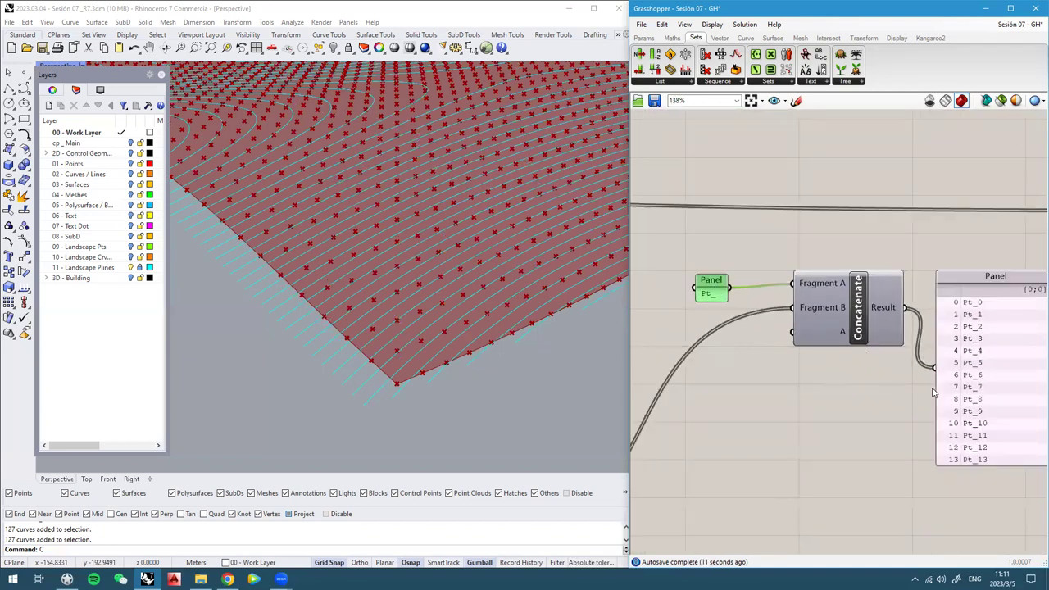
{"action": "right_click_drag", "start_coordinate": [933, 390], "coordinate": [911, 384]}
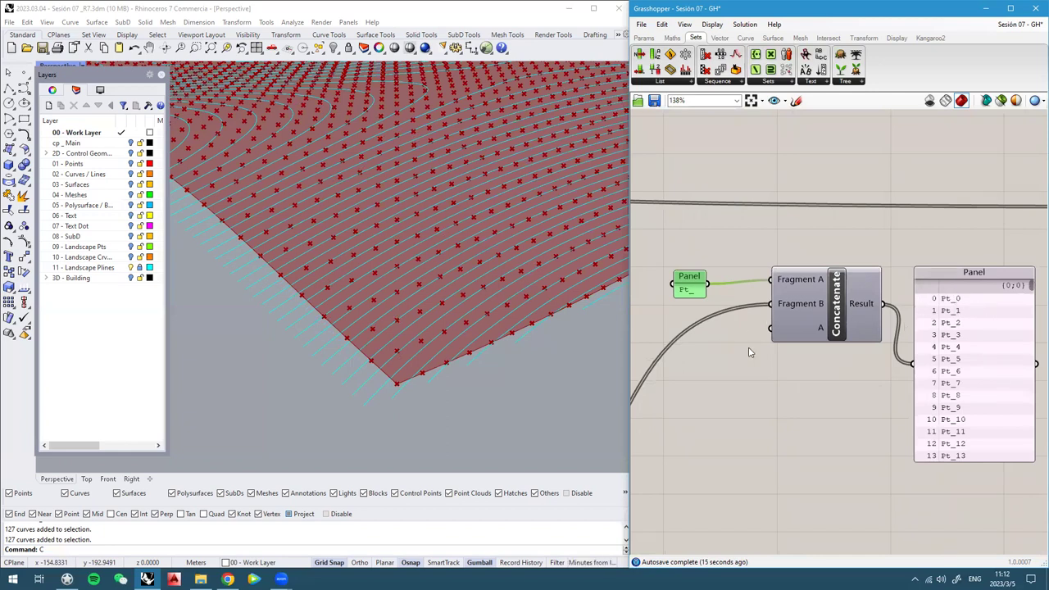
Create a text panel containing "=" and wire it into input A of the Concatenate component, placing it level with that input
{"action": "double_click", "coordinate": [693, 364]}
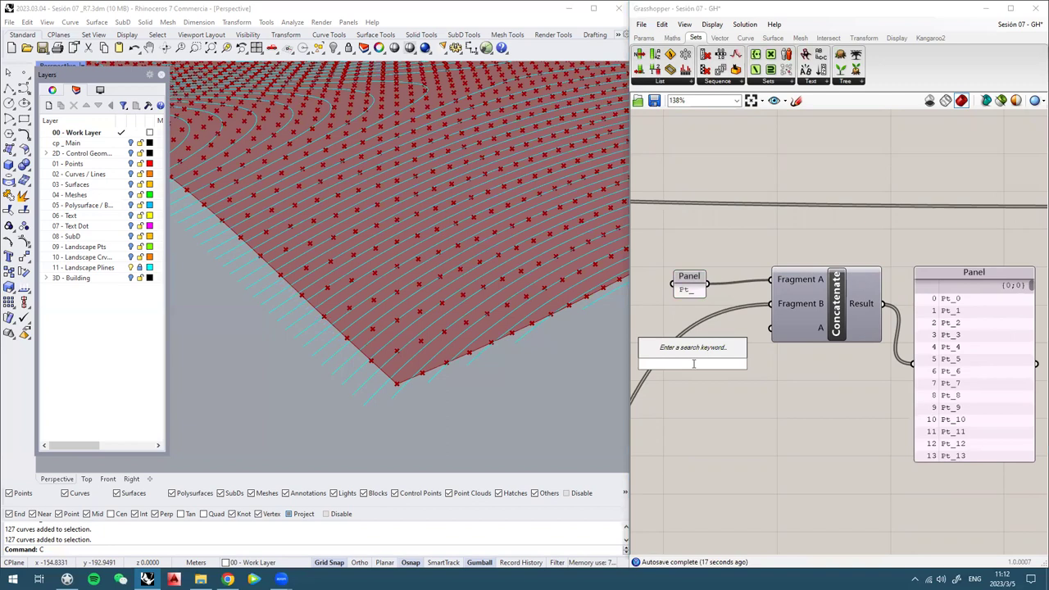
{"action": "type", "text": "//="}
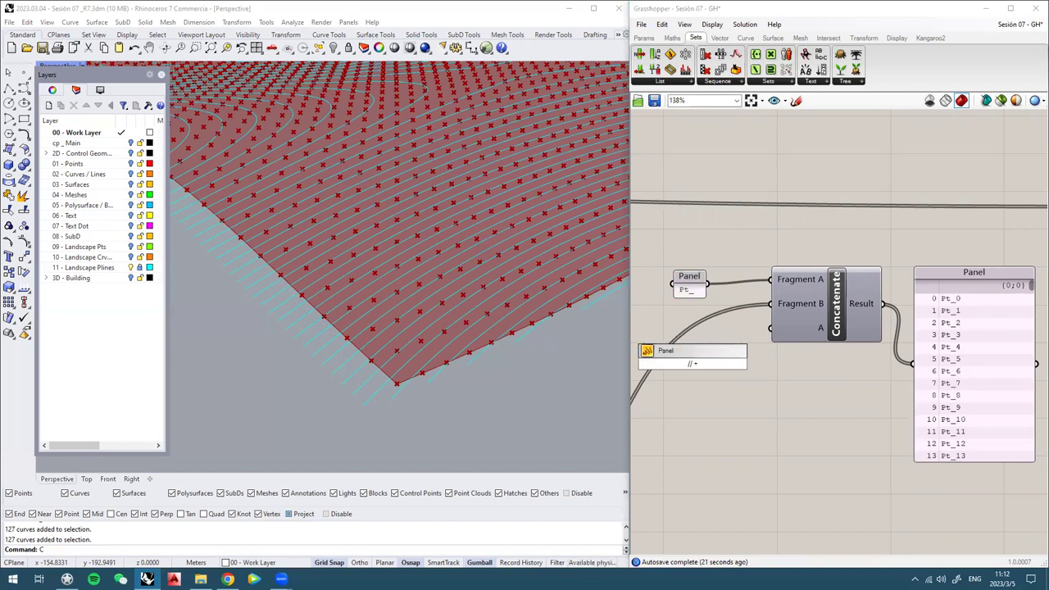
{"action": "key", "text": "Return"}
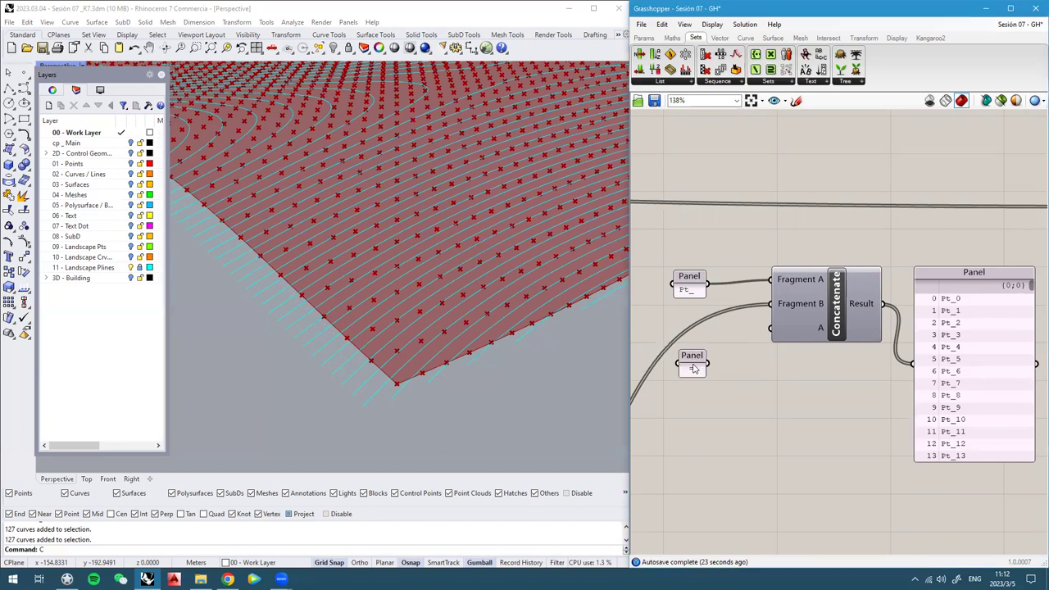
{"action": "left_click_drag", "start_coordinate": [774, 331], "coordinate": [682, 333]}
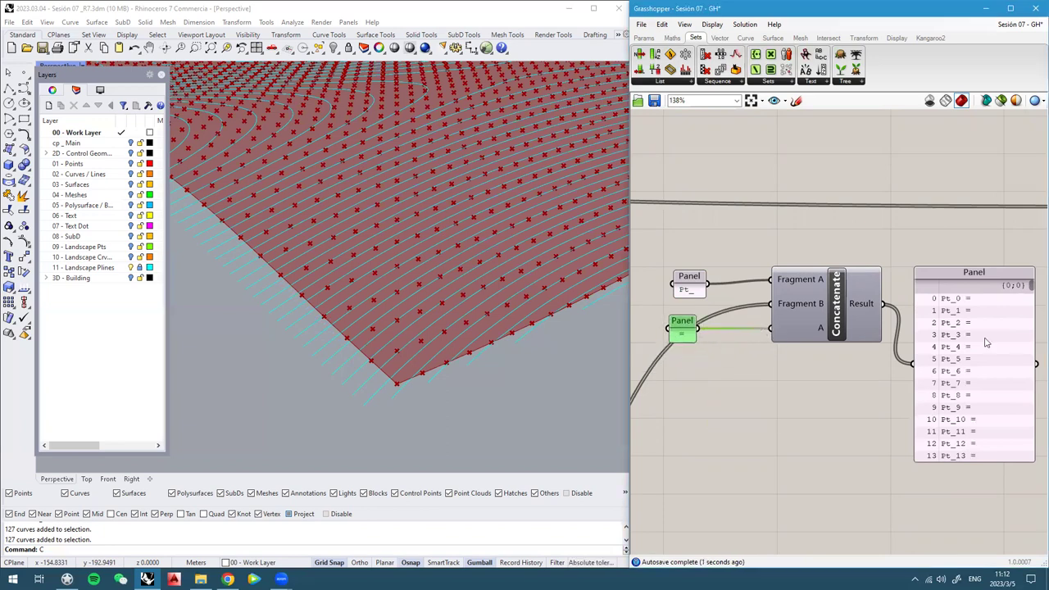
{"action": "scroll", "coordinate": [826, 335], "scroll_direction": "up", "scroll_amount": 2}
{"action": "scroll", "coordinate": [826, 337], "scroll_direction": "down", "scroll_amount": 3}
{"action": "right_click_drag", "start_coordinate": [825, 340], "coordinate": [787, 329]}
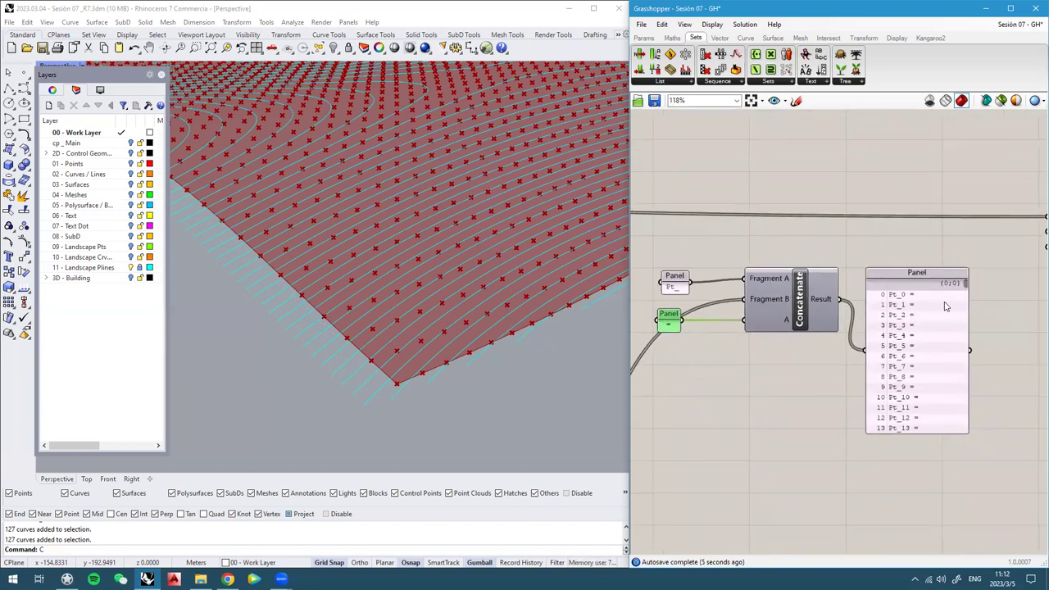
Add a fourth text input, B, at the bottom of the Concatenate component
{"action": "scroll", "coordinate": [777, 333], "scroll_direction": "up", "scroll_amount": 2}
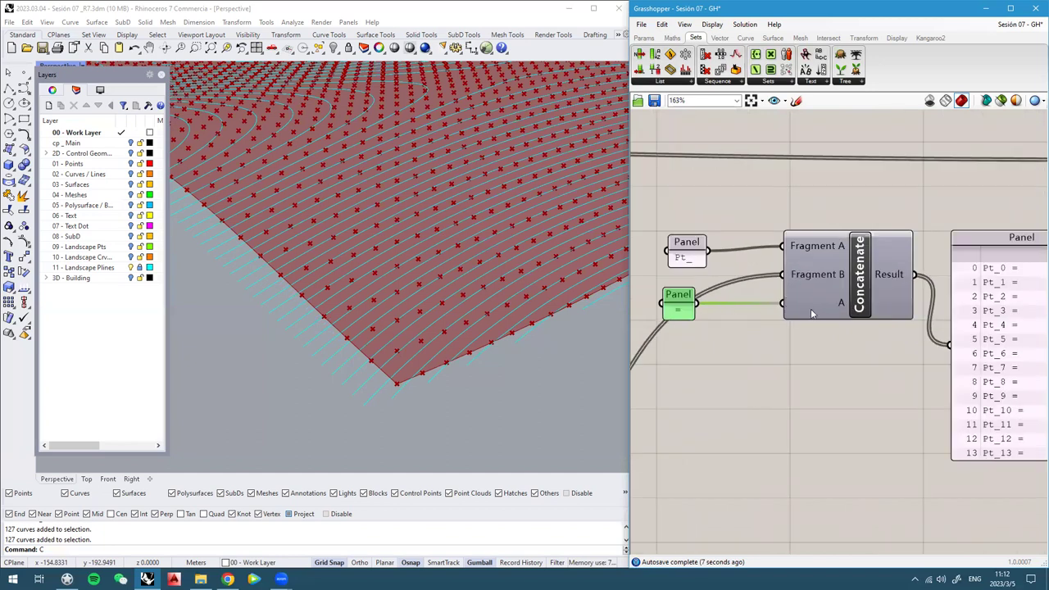
{"action": "scroll", "coordinate": [814, 308], "scroll_direction": "up", "scroll_amount": 3}
{"action": "scroll", "coordinate": [864, 325], "scroll_direction": "up", "scroll_amount": 3}
{"action": "left_click", "coordinate": [874, 323]}
{"action": "scroll", "coordinate": [871, 325], "scroll_direction": "down", "scroll_amount": 4}
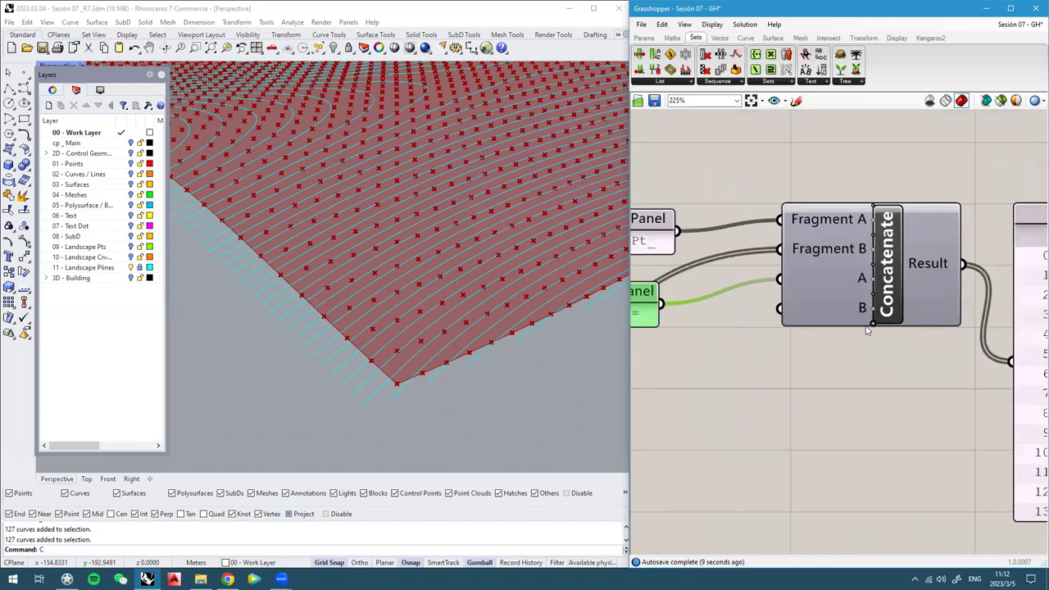
Create a text panel containing "(", wire it into Concatenate input B and place it below the "=" panel
{"action": "right_click_drag", "start_coordinate": [697, 367], "coordinate": [771, 368]}
{"action": "double_click", "coordinate": [770, 368]}
{"action": "type", "text": "///"}
{"action": "key", "text": "Return"}
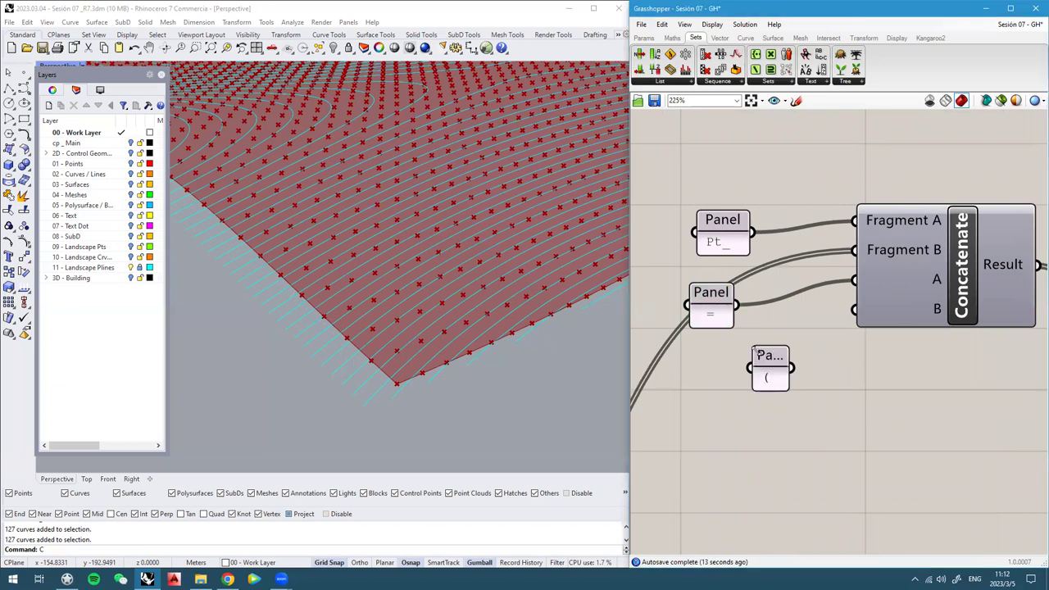
{"action": "left_click_drag", "start_coordinate": [791, 368], "coordinate": [855, 309]}
{"action": "left_click_drag", "start_coordinate": [757, 375], "coordinate": [741, 358]}
{"action": "scroll", "coordinate": [742, 359], "scroll_direction": "down", "scroll_amount": 2}
{"action": "right_click_drag", "start_coordinate": [1044, 327], "coordinate": [967, 318]}
{"action": "scroll", "coordinate": [967, 318], "scroll_direction": "up", "scroll_amount": 1}
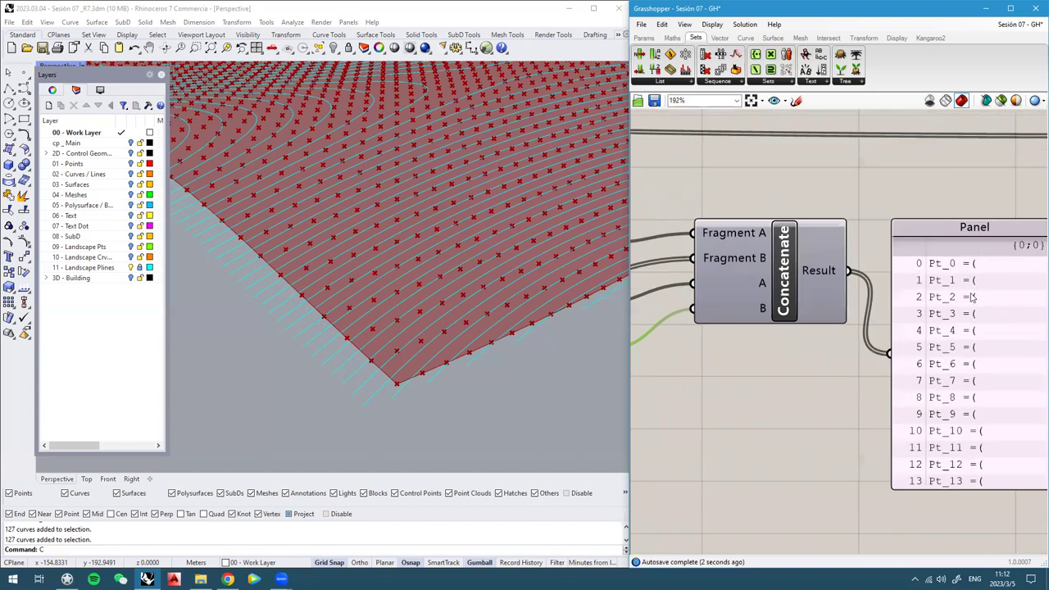
{"action": "scroll", "coordinate": [990, 486], "scroll_direction": "down", "scroll_amount": 2}
{"action": "scroll", "coordinate": [863, 380], "scroll_direction": "up", "scroll_amount": 7}
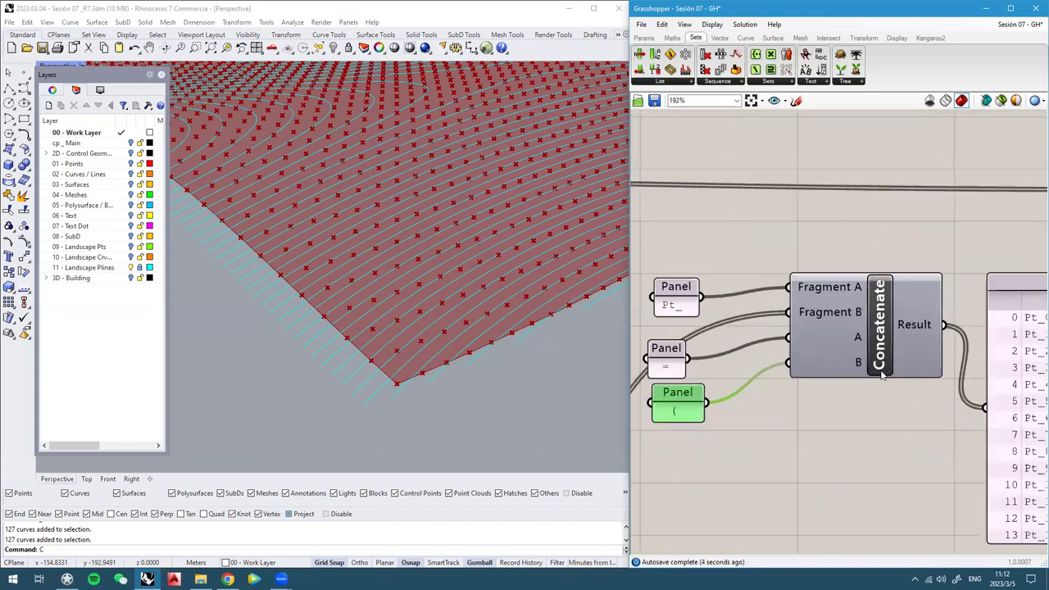
Add six more text inputs, C through H, below input B on the Concatenate component
{"action": "scroll", "coordinate": [862, 381], "scroll_direction": "up", "scroll_amount": 2}
{"action": "left_click", "coordinate": [867, 383]}
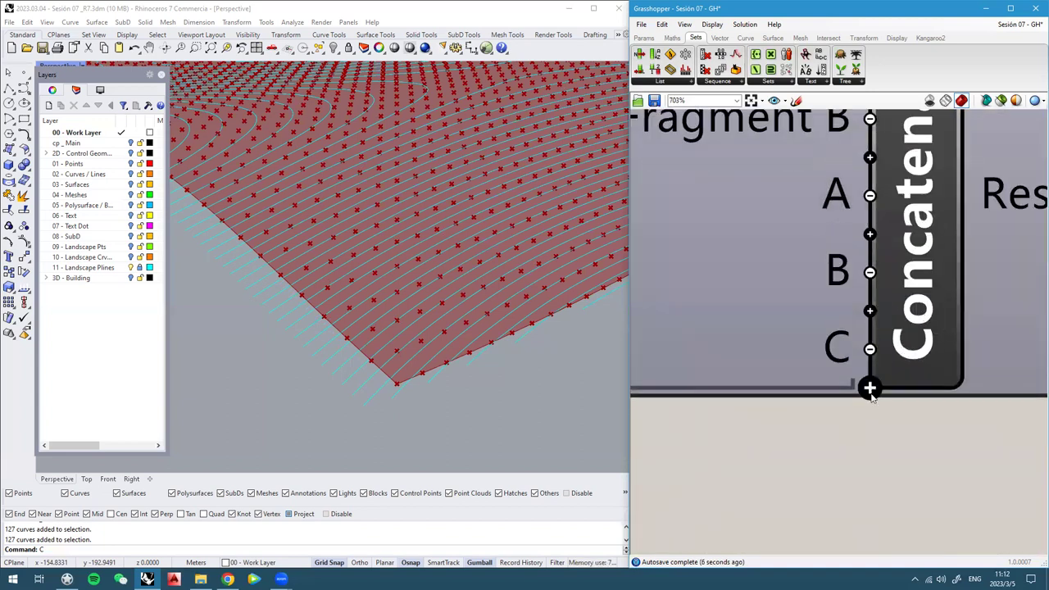
{"action": "left_click", "coordinate": [871, 390]}
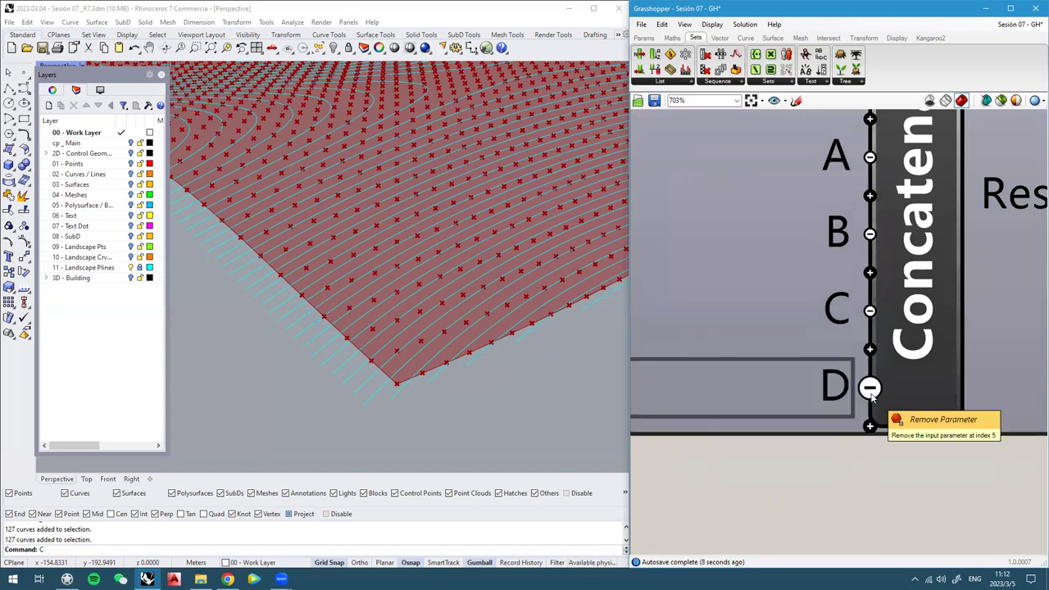
{"action": "scroll", "coordinate": [869, 385], "scroll_direction": "down", "scroll_amount": 2}
{"action": "left_click", "coordinate": [870, 419]}
{"action": "right_click_drag", "start_coordinate": [849, 450], "coordinate": [885, 340]}
{"action": "left_click", "coordinate": [906, 335]}
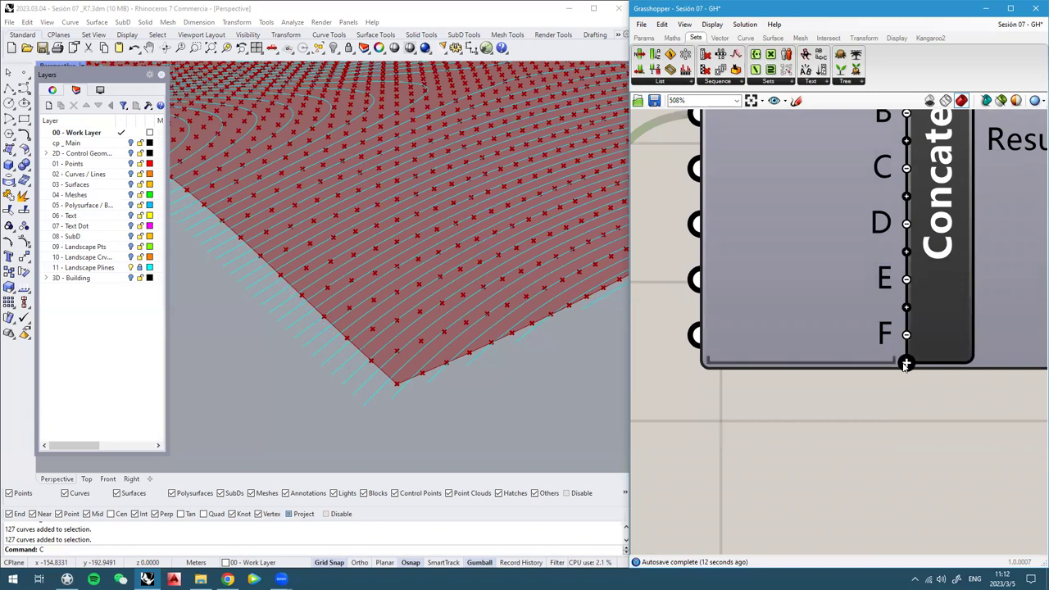
{"action": "left_click", "coordinate": [892, 362]}
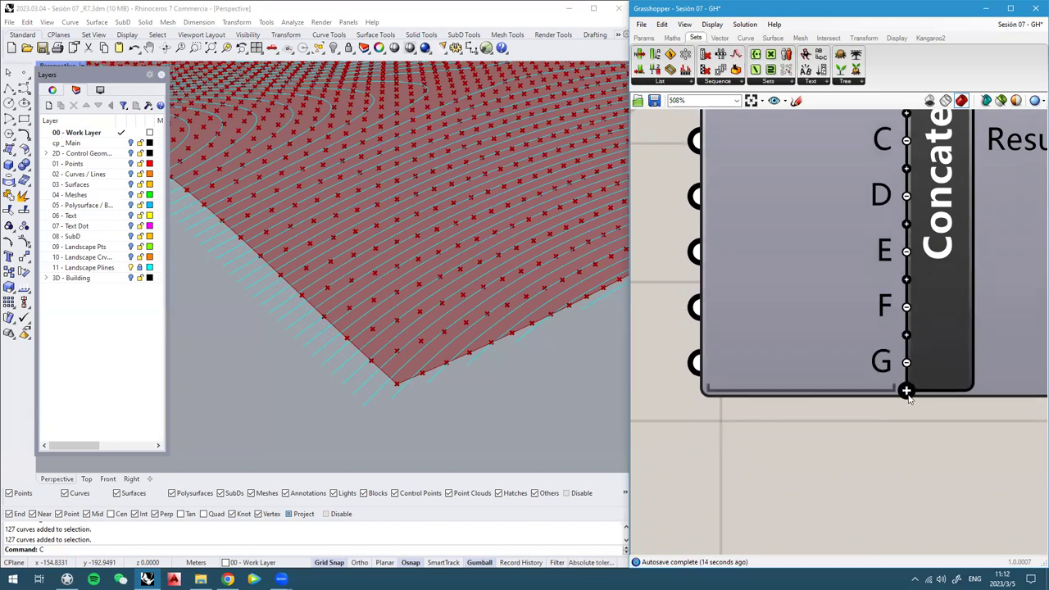
{"action": "left_click", "coordinate": [907, 392]}
{"action": "scroll", "coordinate": [907, 394], "scroll_direction": "down", "scroll_amount": 3}
{"action": "left_click", "coordinate": [919, 374]}
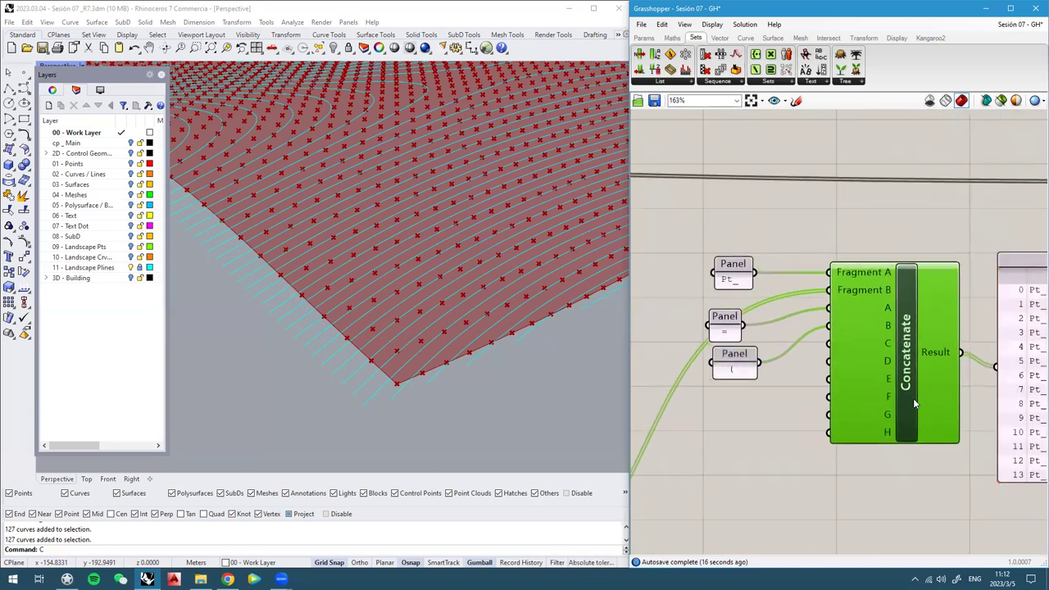
{"action": "scroll", "coordinate": [893, 378], "scroll_direction": "down", "scroll_amount": 2}
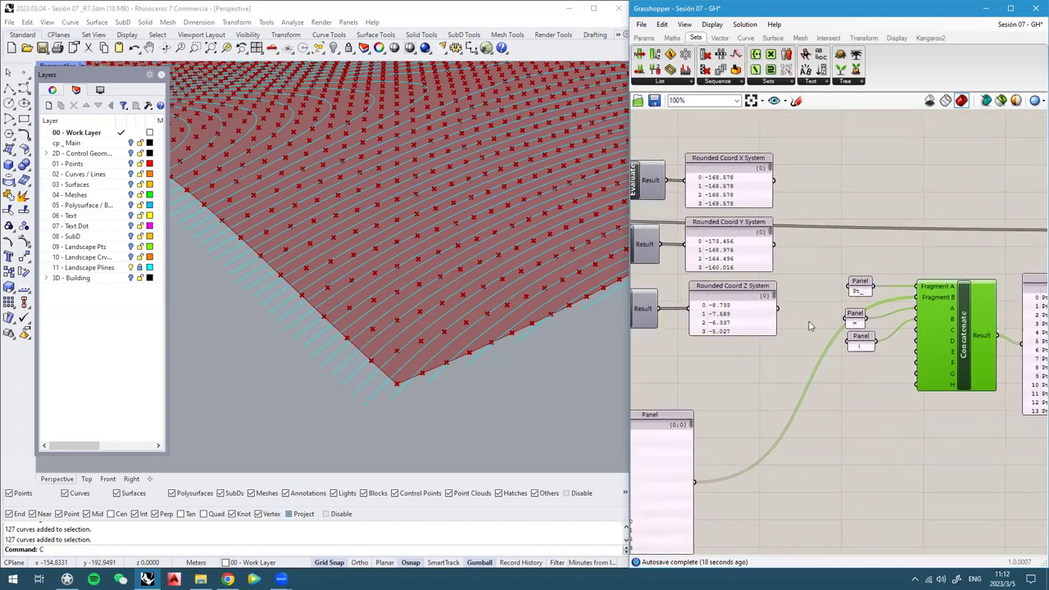
Feed Concatenate input C from the Rounded Coord X System panel and widen the result panel to fit the longer text
{"action": "left_click", "coordinate": [769, 167]}
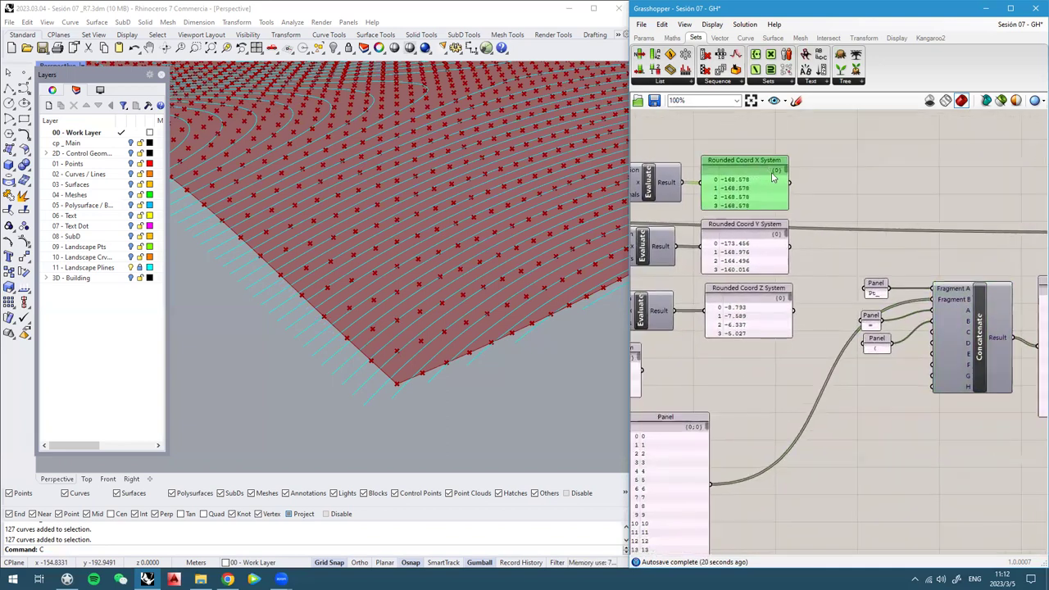
{"action": "scroll", "coordinate": [738, 180], "scroll_direction": "down", "scroll_amount": 2}
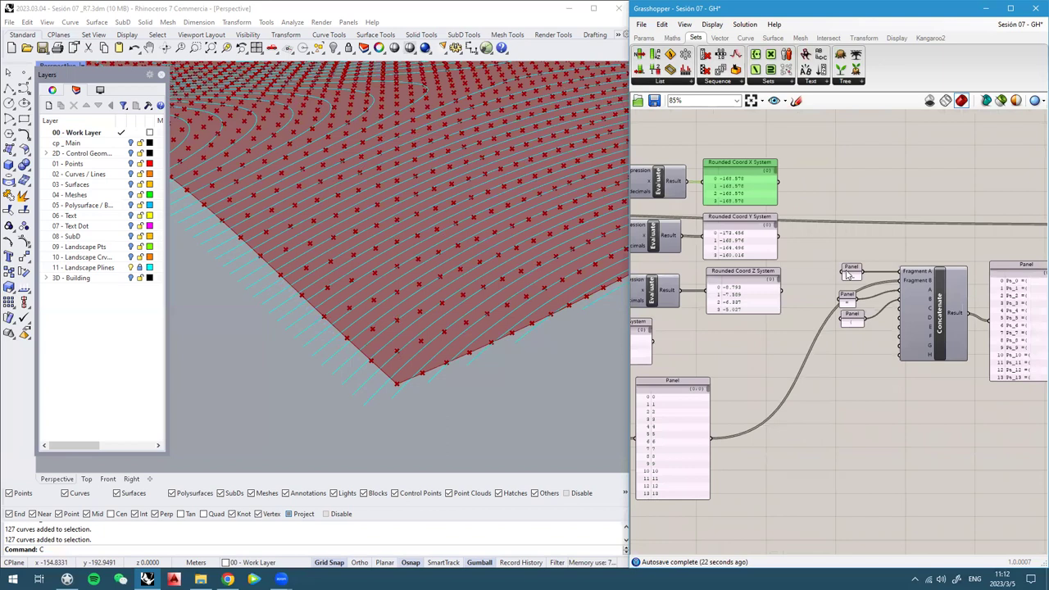
{"action": "scroll", "coordinate": [849, 276], "scroll_direction": "up", "scroll_amount": 2}
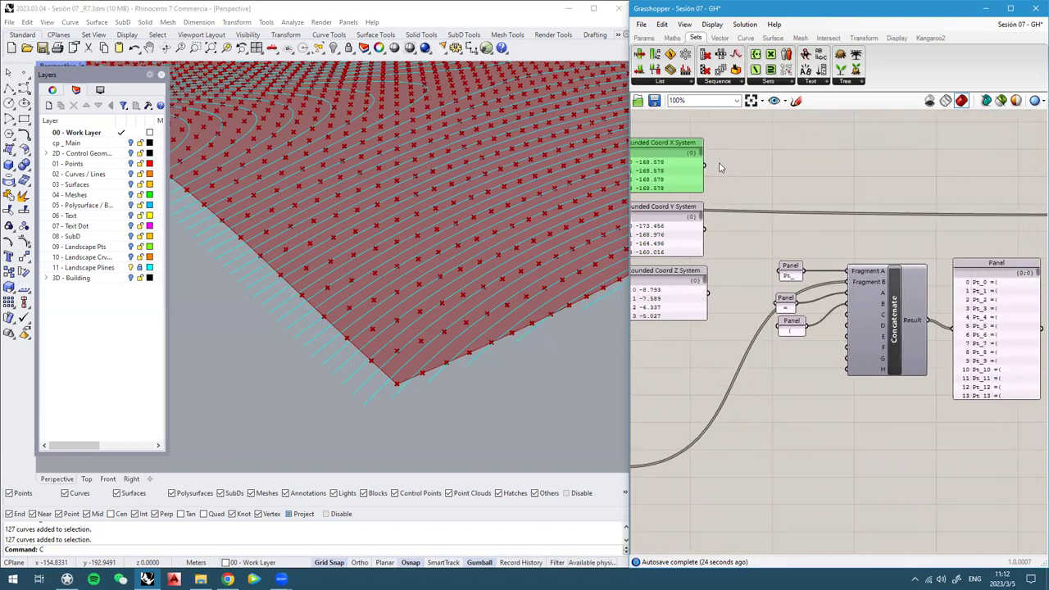
{"action": "left_click_drag", "start_coordinate": [709, 170], "coordinate": [848, 326]}
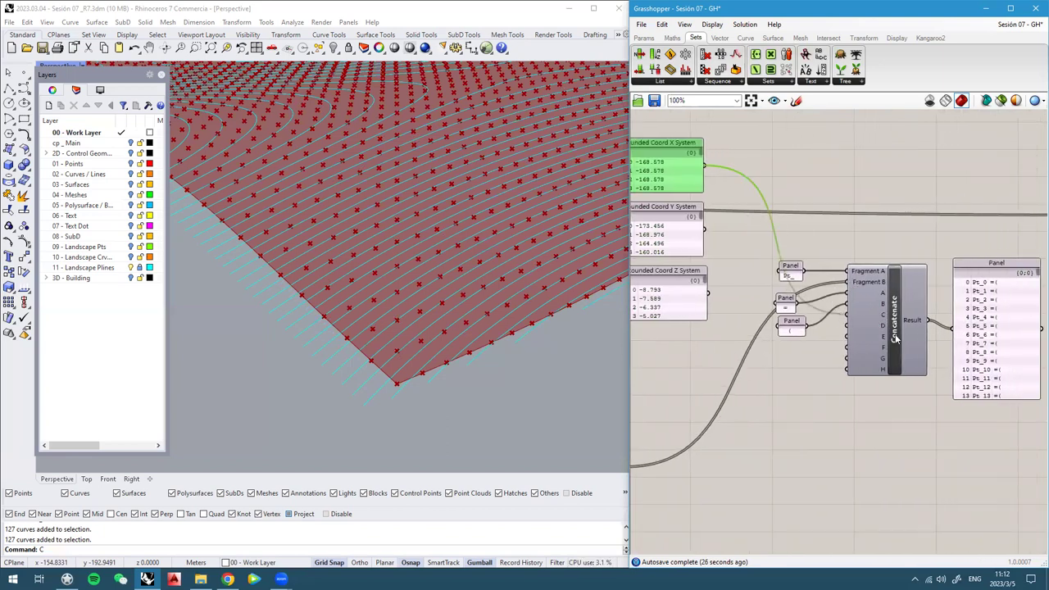
{"action": "right_click_drag", "start_coordinate": [990, 328], "coordinate": [913, 310]}
{"action": "left_click_drag", "start_coordinate": [963, 333], "coordinate": [1031, 336]}
{"action": "right_click_drag", "start_coordinate": [715, 305], "coordinate": [783, 316]}
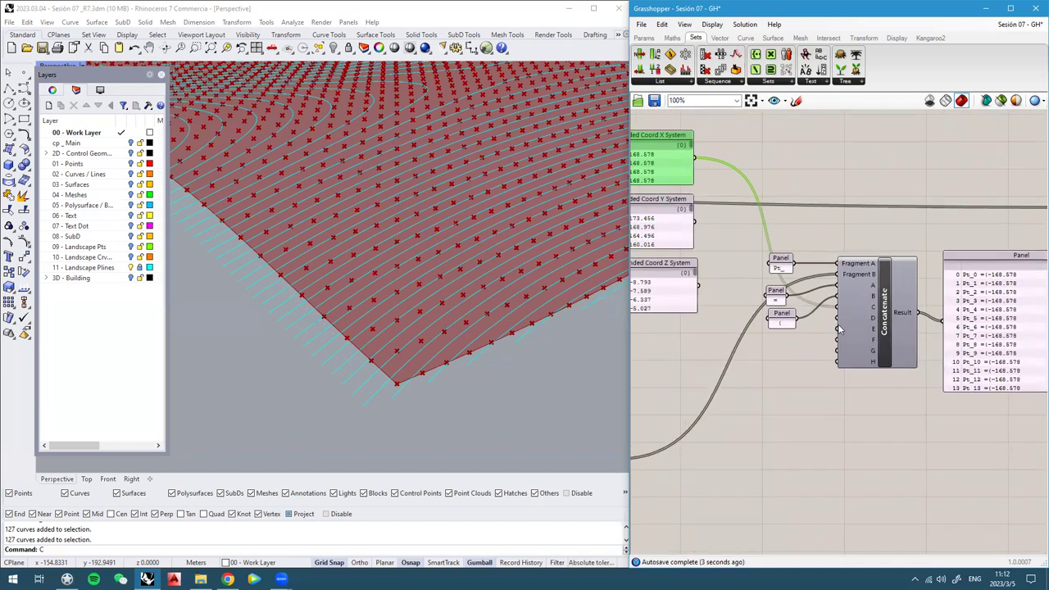
Create a text panel containing "," below the "(" panel and wire it into Concatenate input D
{"action": "scroll", "coordinate": [838, 327], "scroll_direction": "up", "scroll_amount": 1}
{"action": "scroll", "coordinate": [859, 323], "scroll_direction": "up", "scroll_amount": 3}
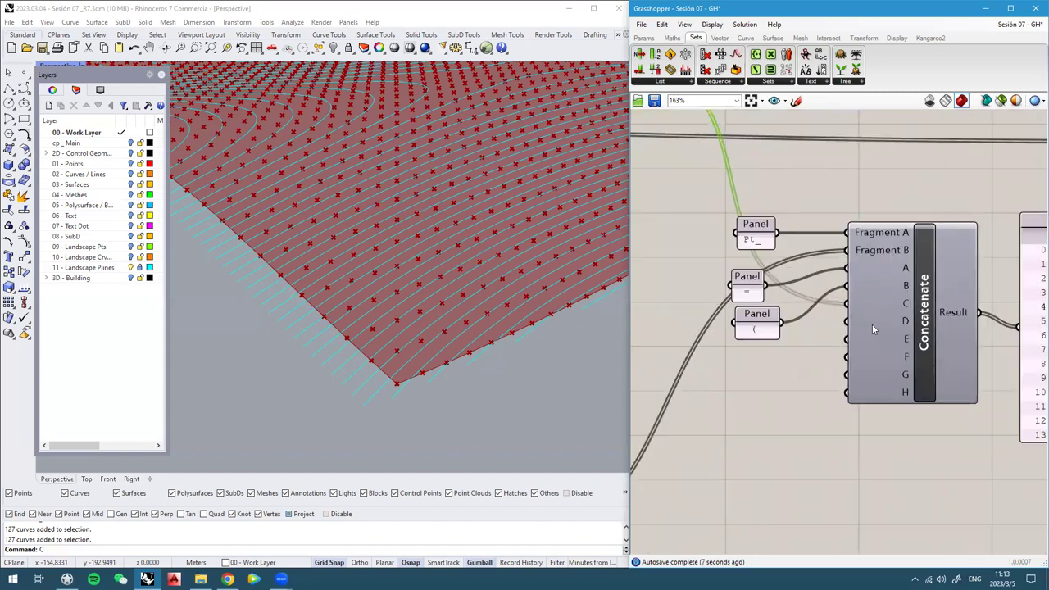
{"action": "scroll", "coordinate": [872, 324], "scroll_direction": "down", "scroll_amount": 3}
{"action": "double_click", "coordinate": [754, 340]}
{"action": "type", "text": "//"}
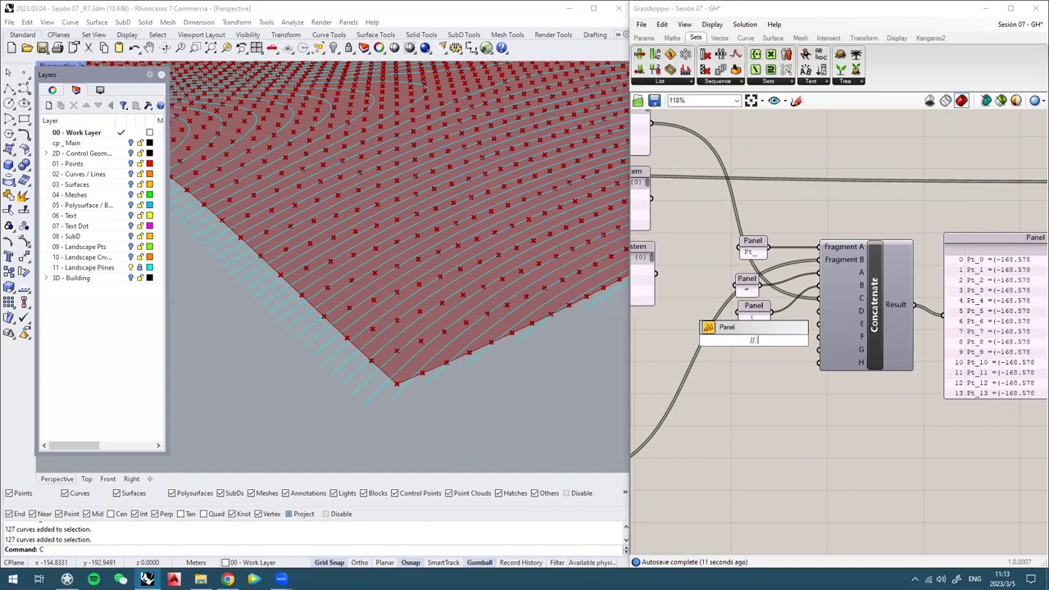
{"action": "type", "text": ","}
{"action": "key", "text": "Return"}
{"action": "scroll", "coordinate": [791, 328], "scroll_direction": "up", "scroll_amount": 1}
{"action": "left_click_drag", "start_coordinate": [823, 308], "coordinate": [761, 345]}
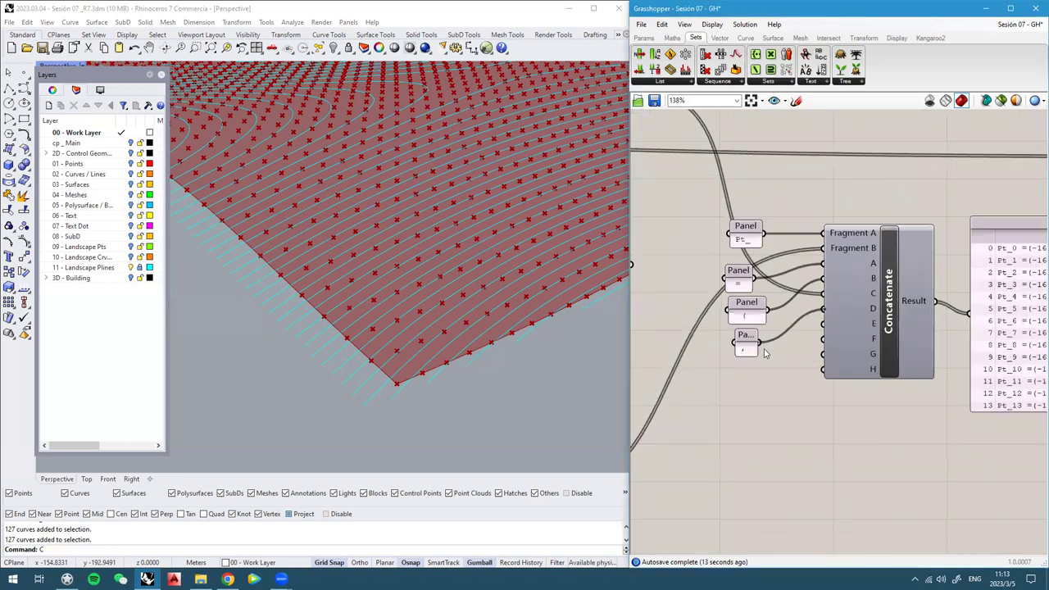
{"action": "scroll", "coordinate": [765, 354], "scroll_direction": "down", "scroll_amount": 2}
{"action": "right_click_drag", "start_coordinate": [999, 305], "coordinate": [962, 295]}
{"action": "scroll", "coordinate": [962, 282], "scroll_direction": "up", "scroll_amount": 3}
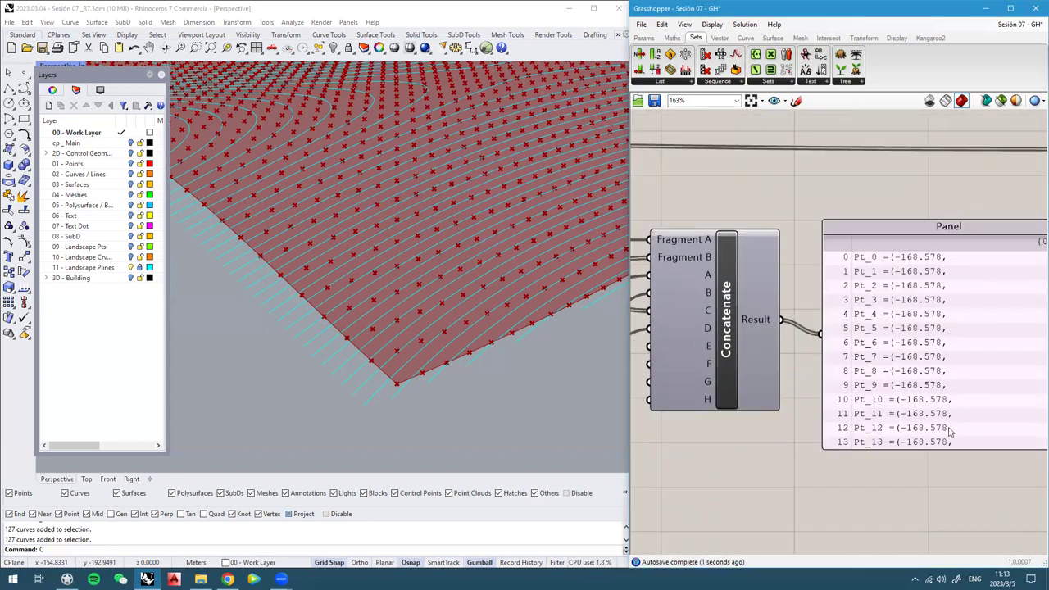
Feed Concatenate input E from the Rounded Coord Y System panel
{"action": "scroll", "coordinate": [942, 426], "scroll_direction": "down", "scroll_amount": 3}
{"action": "left_click_drag", "start_coordinate": [759, 265], "coordinate": [899, 373]}
{"action": "right_click_drag", "start_coordinate": [966, 344], "coordinate": [775, 313]}
{"action": "scroll", "coordinate": [927, 311], "scroll_direction": "up", "scroll_amount": 1}
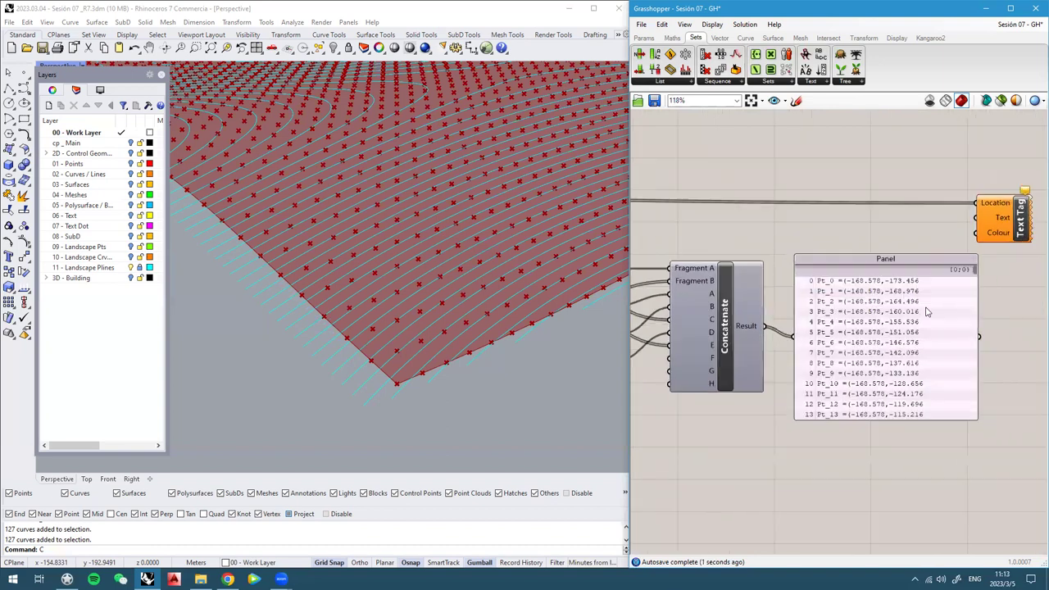
{"action": "scroll", "coordinate": [927, 311], "scroll_direction": "up", "scroll_amount": 1}
{"action": "scroll", "coordinate": [926, 324], "scroll_direction": "down", "scroll_amount": 2}
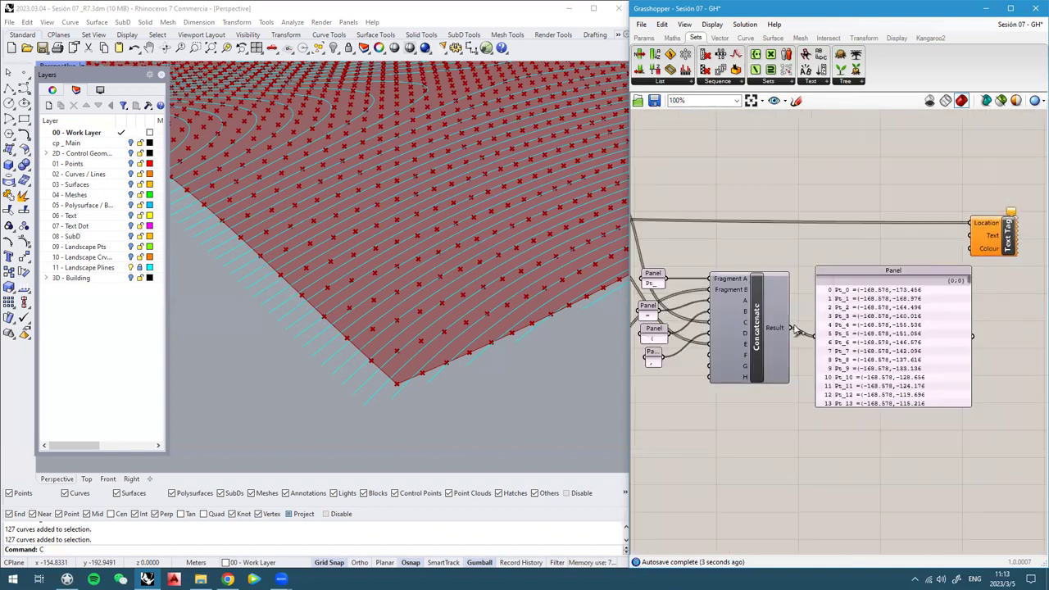
Wire the existing "," panel into Concatenate input F as the second coordinate separator
{"action": "right_click_drag", "start_coordinate": [672, 350], "coordinate": [794, 319]}
{"action": "scroll", "coordinate": [792, 319], "scroll_direction": "up", "scroll_amount": 2}
{"action": "left_click_drag", "start_coordinate": [785, 333], "coordinate": [843, 326]}
Feed Concatenate input G from the Rounded Coord Z System panel
{"action": "scroll", "coordinate": [828, 328], "scroll_direction": "down", "scroll_amount": 2}
{"action": "left_click_drag", "start_coordinate": [686, 266], "coordinate": [844, 333]}
{"action": "right_click_drag", "start_coordinate": [1038, 305], "coordinate": [921, 315]}
{"action": "scroll", "coordinate": [875, 291], "scroll_direction": "up", "scroll_amount": 2}
{"action": "scroll", "coordinate": [899, 264], "scroll_direction": "down", "scroll_amount": 3}
{"action": "scroll", "coordinate": [771, 321], "scroll_direction": "up", "scroll_amount": 2}
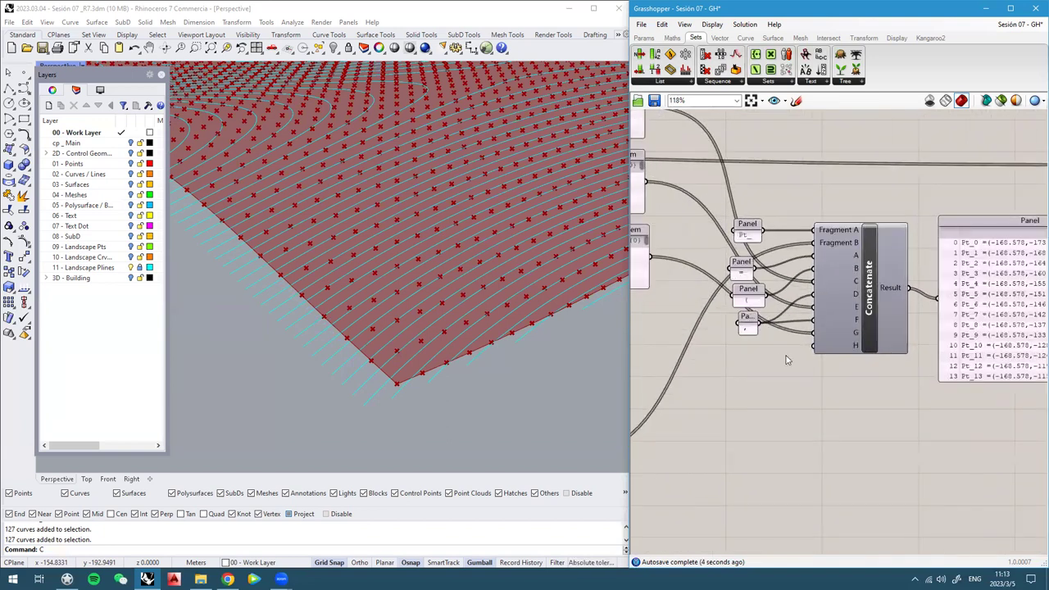
Create a text panel containing ")" below the comma panel and wire it into Concatenate input H
{"action": "double_click", "coordinate": [761, 357]}
{"action": "type", "text": "//"}
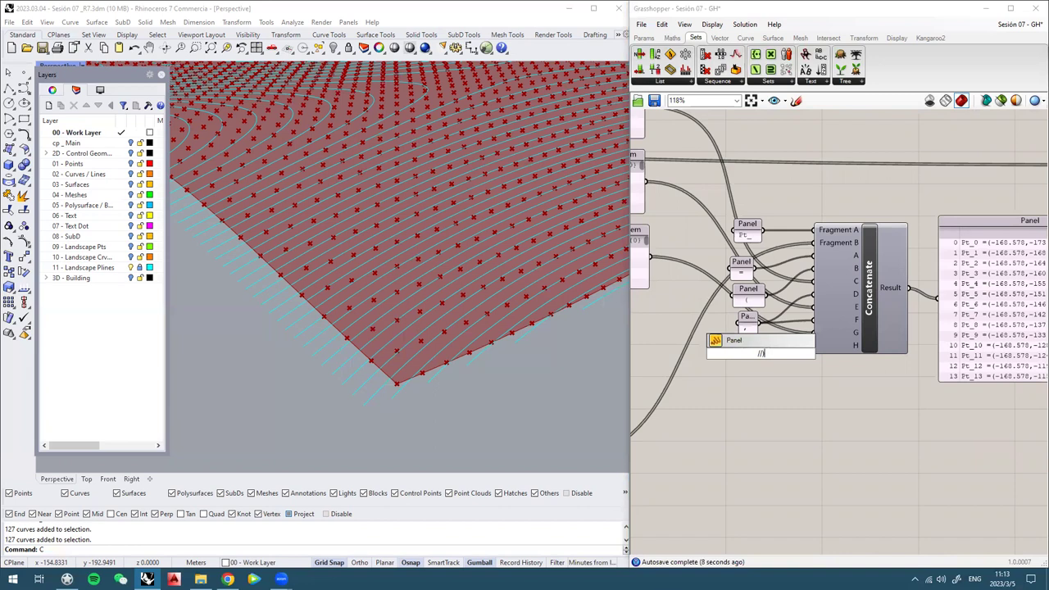
{"action": "type", "text": ")"}
{"action": "key", "text": "Return"}
{"action": "scroll", "coordinate": [763, 353], "scroll_direction": "up", "scroll_amount": 1}
{"action": "left_click_drag", "start_coordinate": [822, 345], "coordinate": [782, 353]}
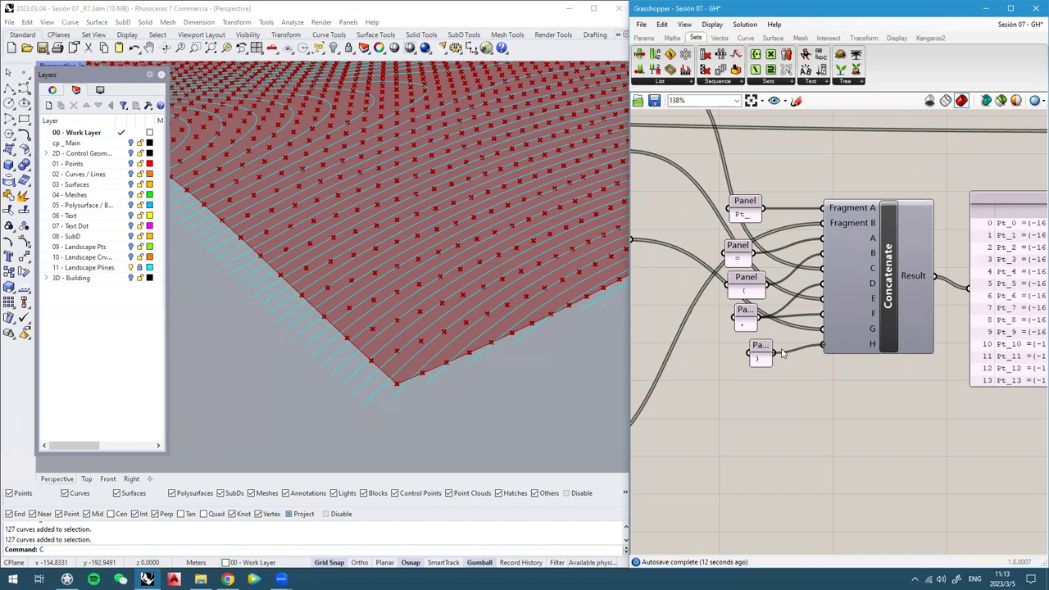
{"action": "scroll", "coordinate": [782, 353], "scroll_direction": "down", "scroll_amount": 2}
{"action": "right_click_drag", "start_coordinate": [942, 328], "coordinate": [826, 325]}
{"action": "scroll", "coordinate": [885, 303], "scroll_direction": "up", "scroll_amount": 3}
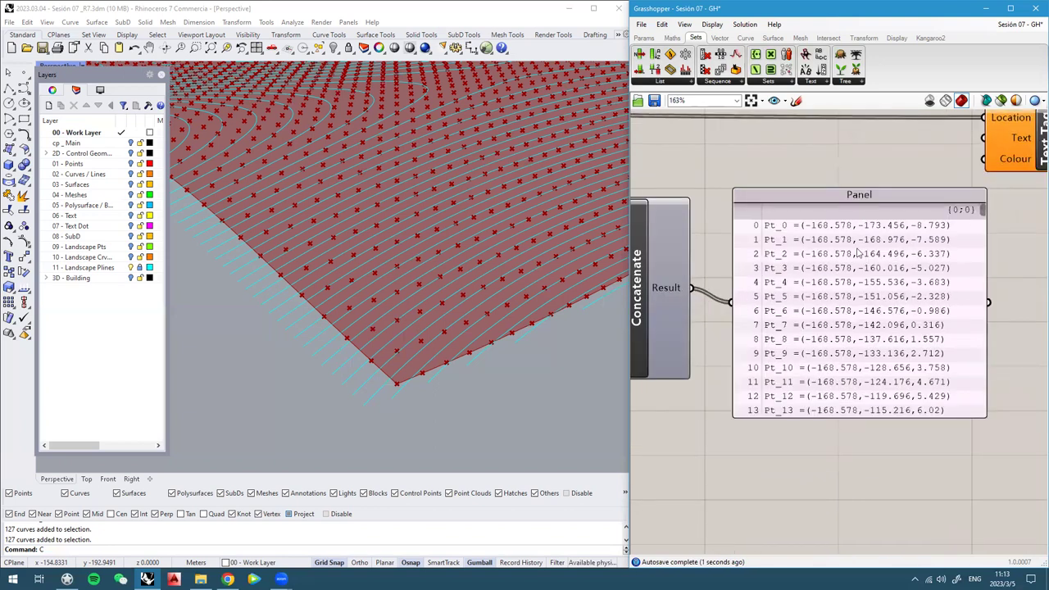
Move the result panel level with the Concatenate output so their connecting wire runs straight
{"action": "left_click", "coordinate": [780, 227]}
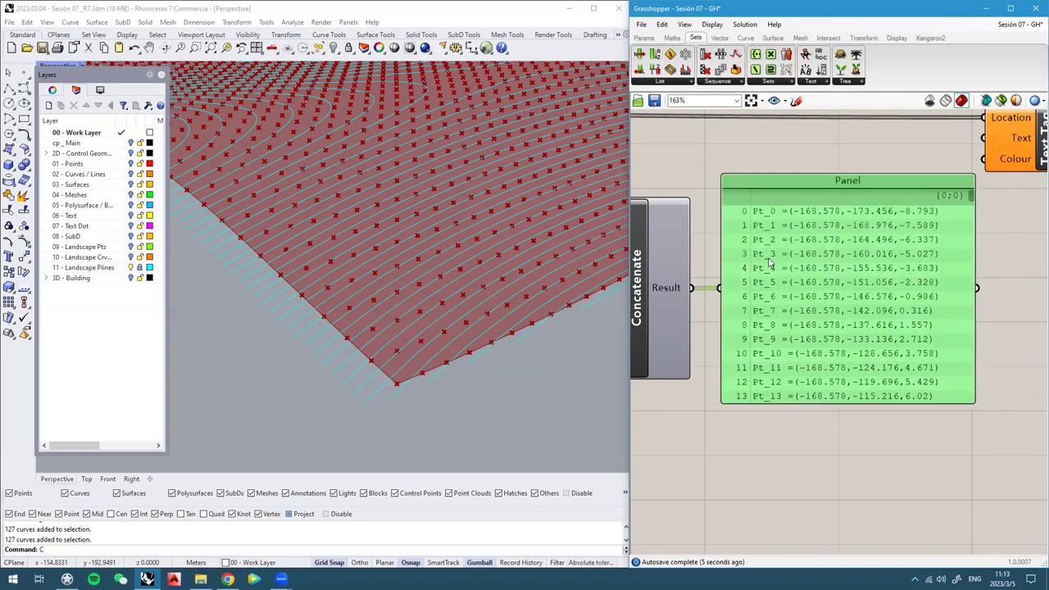
{"action": "scroll", "coordinate": [854, 328], "scroll_direction": "down", "scroll_amount": 3}
{"action": "scroll", "coordinate": [727, 324], "scroll_direction": "up", "scroll_amount": 2}
Line up the "," and ")" panels under the "(" panel and move Concatenate closer to the small text panels
{"action": "left_click_drag", "start_coordinate": [803, 444], "coordinate": [731, 170]}
{"action": "left_click", "coordinate": [742, 382]}
{"action": "left_click", "coordinate": [776, 414]}
{"action": "scroll", "coordinate": [855, 332], "scroll_direction": "down", "scroll_amount": 1}
{"action": "left_click_drag", "start_coordinate": [855, 334], "coordinate": [830, 332]}
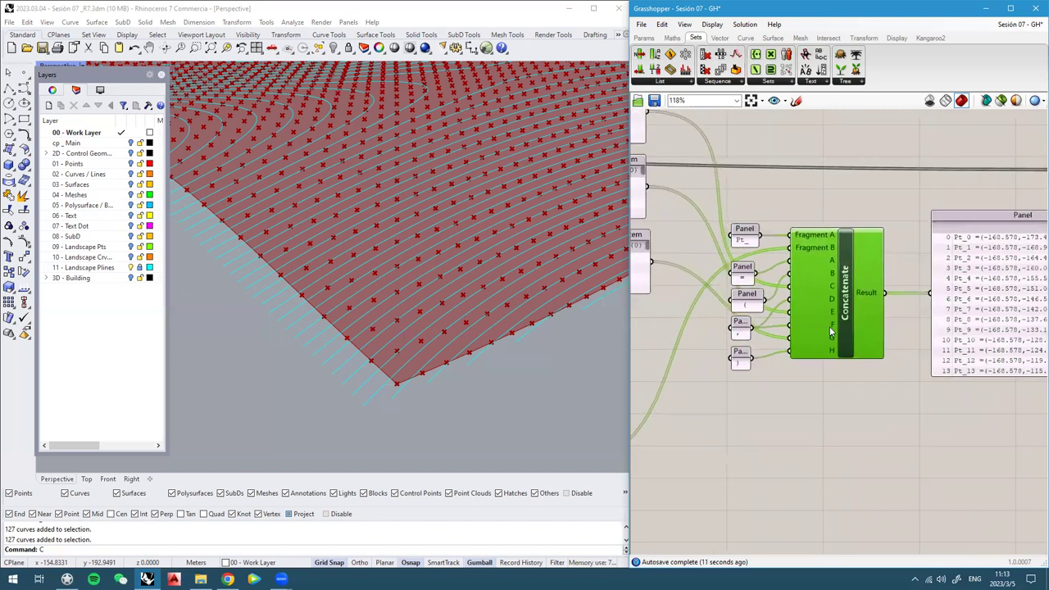
Check the combined text values at the Result output of Concatenate
{"action": "left_click", "coordinate": [1013, 305]}
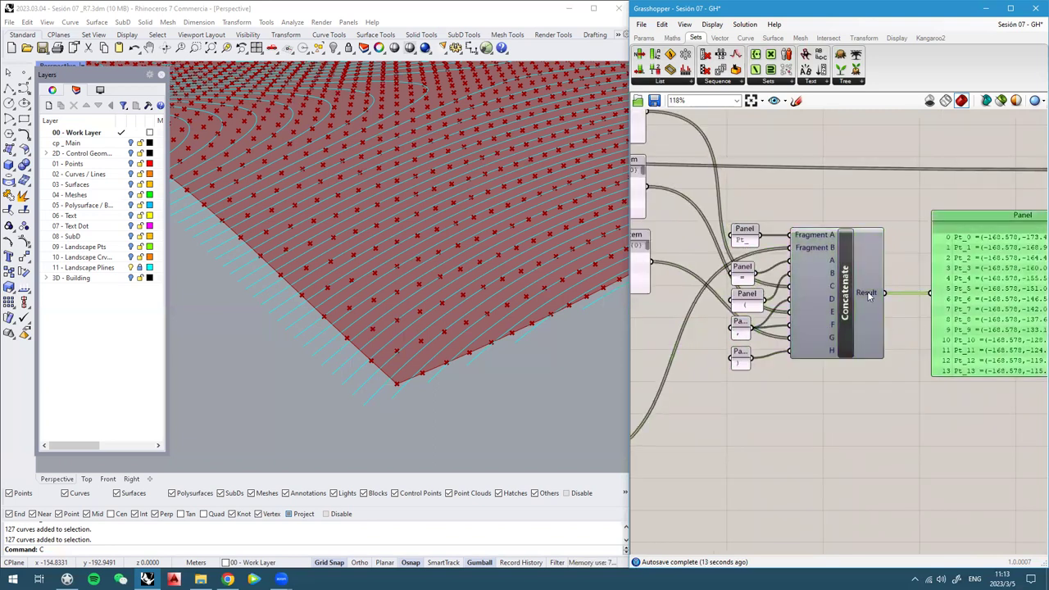
{"action": "right_click_drag", "start_coordinate": [868, 290], "coordinate": [804, 301]}
{"action": "mouse_move", "coordinate": [773, 304]}
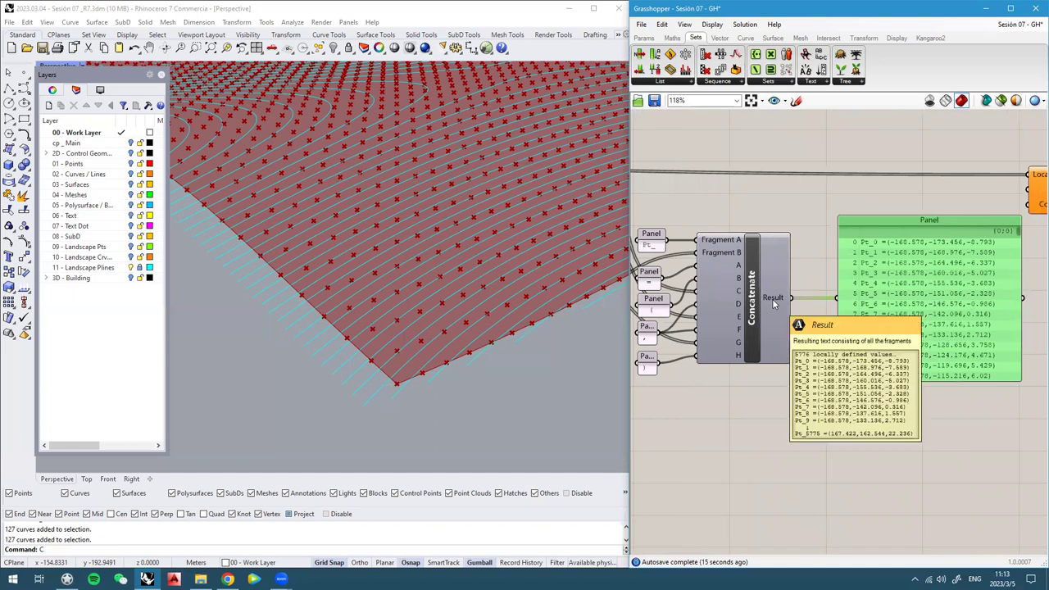
Move the Text Tag component above and to the right of the combined text panel
{"action": "scroll", "coordinate": [773, 303], "scroll_direction": "down", "scroll_amount": 2}
{"action": "right_click_drag", "start_coordinate": [972, 226], "coordinate": [905, 253]}
{"action": "scroll", "coordinate": [905, 253], "scroll_direction": "up", "scroll_amount": 2}
{"action": "left_click_drag", "start_coordinate": [941, 247], "coordinate": [959, 216]}
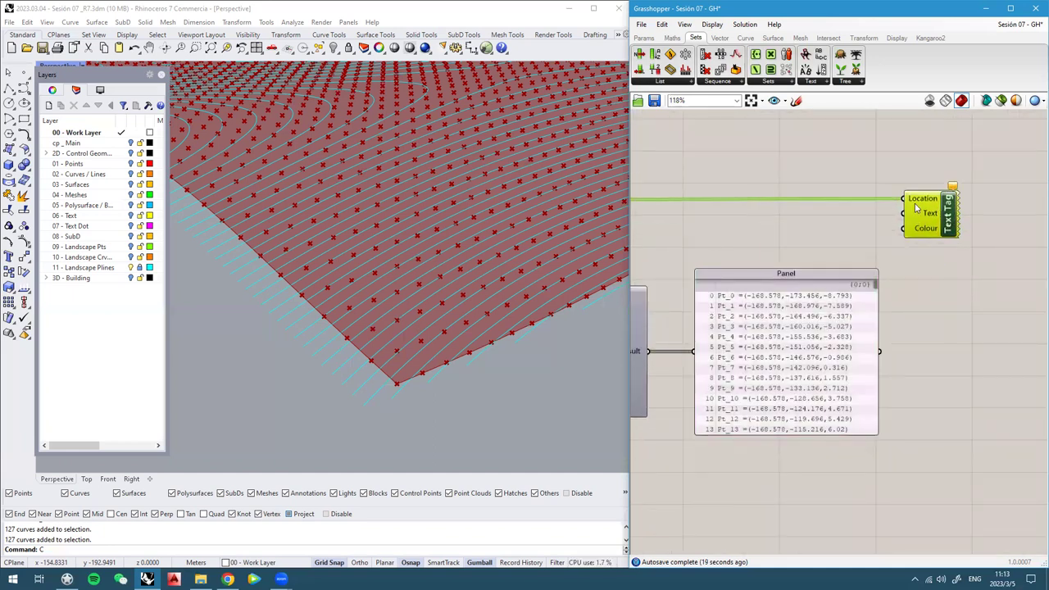
{"action": "mouse_move", "coordinate": [924, 205]}
{"action": "scroll", "coordinate": [924, 204], "scroll_direction": "down", "scroll_amount": 6}
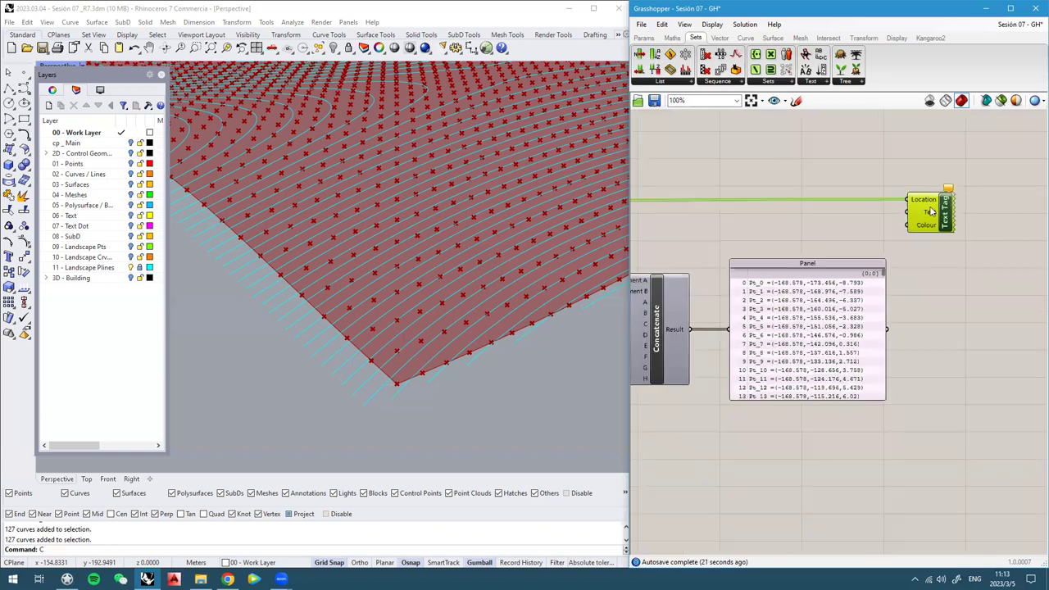
{"action": "scroll", "coordinate": [746, 213], "scroll_direction": "up", "scroll_amount": 6}
Trace the Landscape Main Matrix point wires, and connect the combined text panel to the Text input of Text Tag
{"action": "left_click_drag", "start_coordinate": [831, 248], "coordinate": [759, 245]}
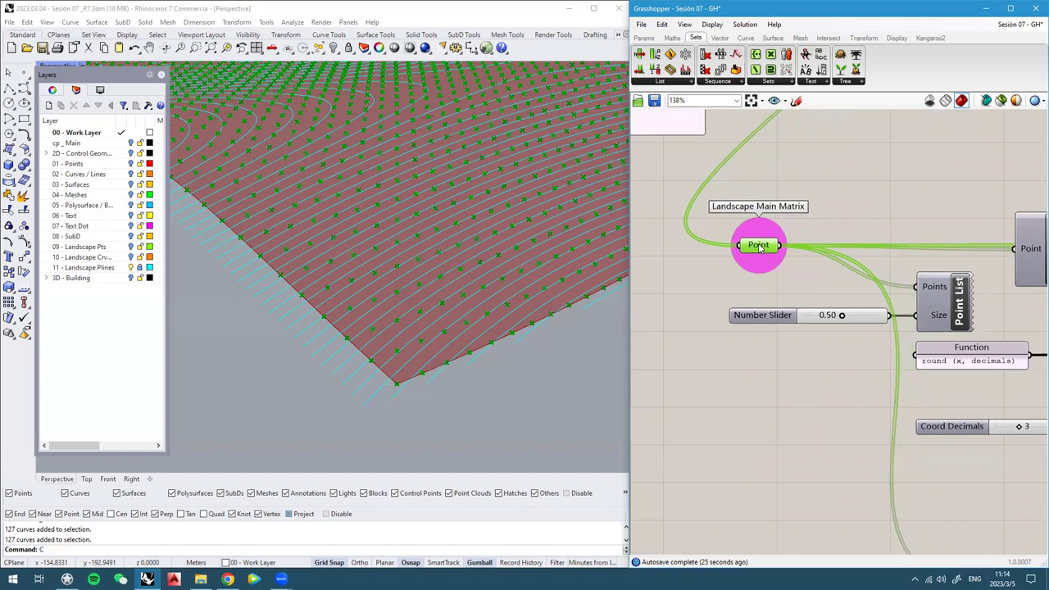
{"action": "scroll", "coordinate": [729, 269], "scroll_direction": "down", "scroll_amount": 9}
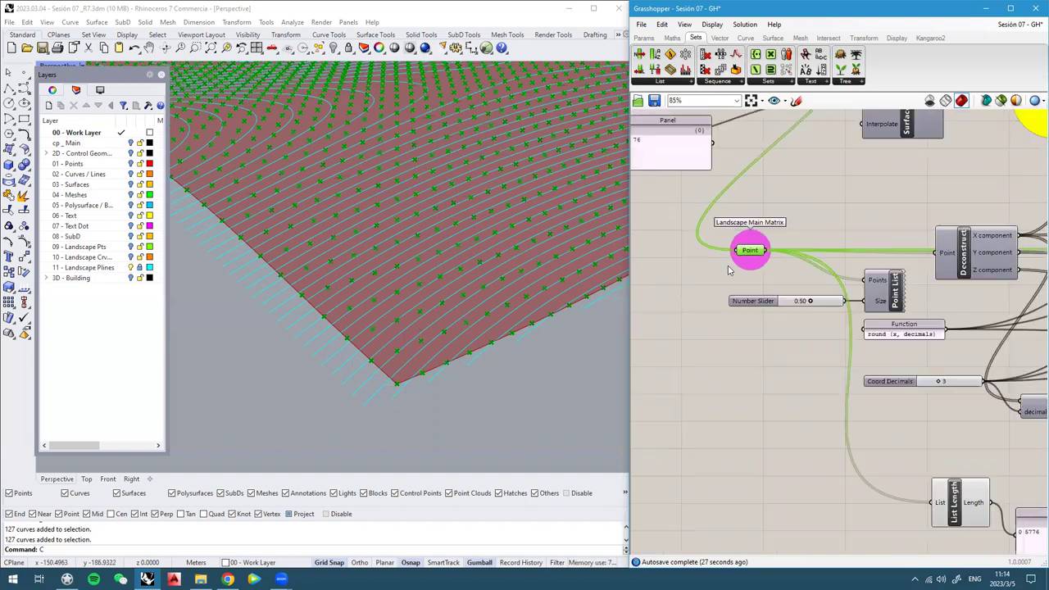
{"action": "right_click_drag", "start_coordinate": [874, 297], "coordinate": [818, 305]}
{"action": "scroll", "coordinate": [818, 305], "scroll_direction": "down", "scroll_amount": 1}
{"action": "scroll", "coordinate": [943, 302], "scroll_direction": "up", "scroll_amount": 4}
{"action": "right_click_drag", "start_coordinate": [942, 301], "coordinate": [782, 327]}
{"action": "scroll", "coordinate": [862, 310], "scroll_direction": "up", "scroll_amount": 3}
{"action": "left_click_drag", "start_coordinate": [820, 337], "coordinate": [812, 336]}
{"action": "left_click_drag", "start_coordinate": [894, 328], "coordinate": [922, 236]}
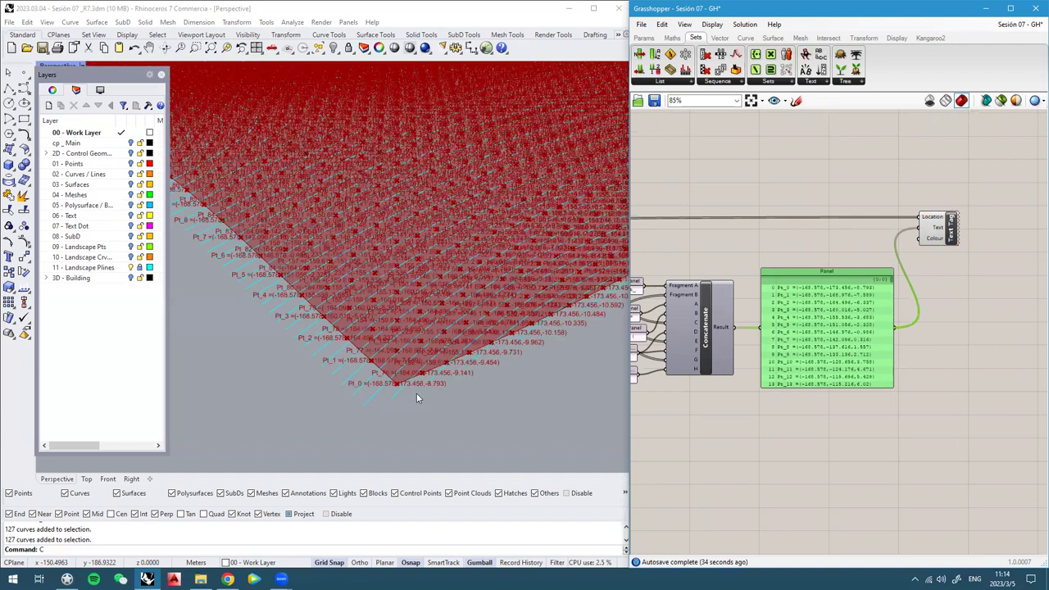
Inspect the point labels at the surface corner and move Text Tag further away from the combined text panel
{"action": "left_click", "coordinate": [938, 228]}
{"action": "right_click_drag", "start_coordinate": [403, 352], "coordinate": [257, 361]}
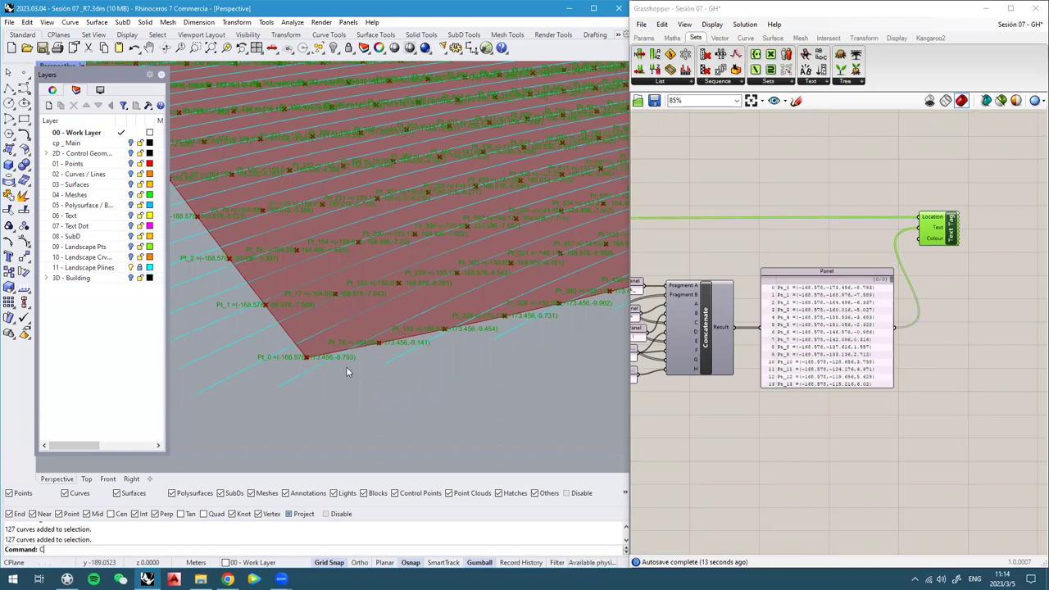
{"action": "left_click", "coordinate": [955, 324]}
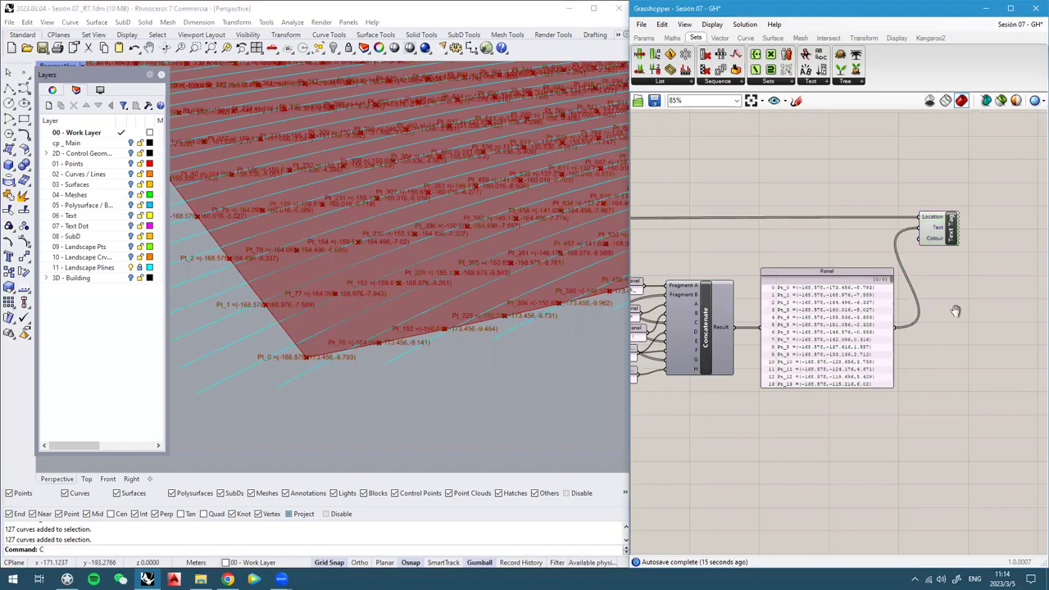
{"action": "right_click_drag", "start_coordinate": [955, 312], "coordinate": [939, 312]}
{"action": "left_click_drag", "start_coordinate": [935, 229], "coordinate": [1007, 224]}
{"action": "scroll", "coordinate": [987, 241], "scroll_direction": "up", "scroll_amount": 2}
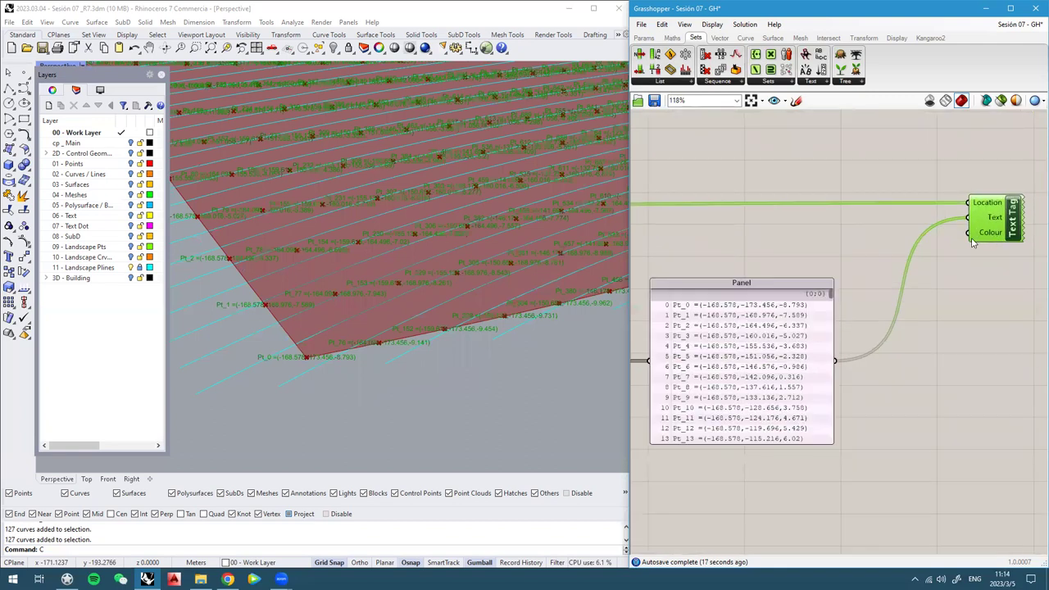
Add a white Colour Swatch beside Text Tag and wire it into the Colour input
{"action": "double_click", "coordinate": [939, 273]}
{"action": "type", "text": "sw"}
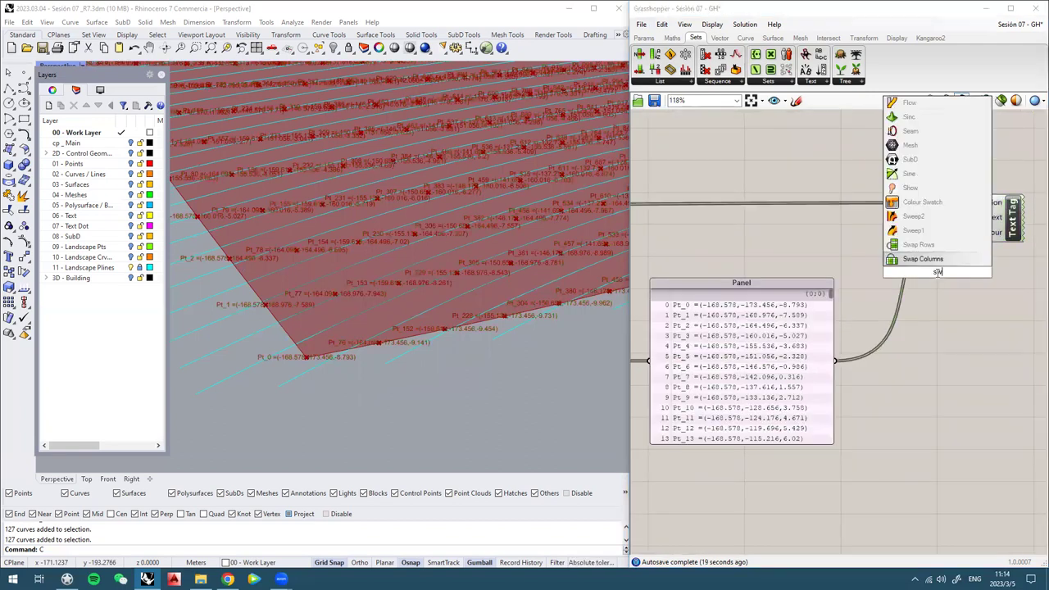
{"action": "left_click", "coordinate": [922, 201]}
{"action": "left_click_drag", "start_coordinate": [925, 271], "coordinate": [969, 233]}
{"action": "left_click_drag", "start_coordinate": [862, 235], "coordinate": [878, 235]}
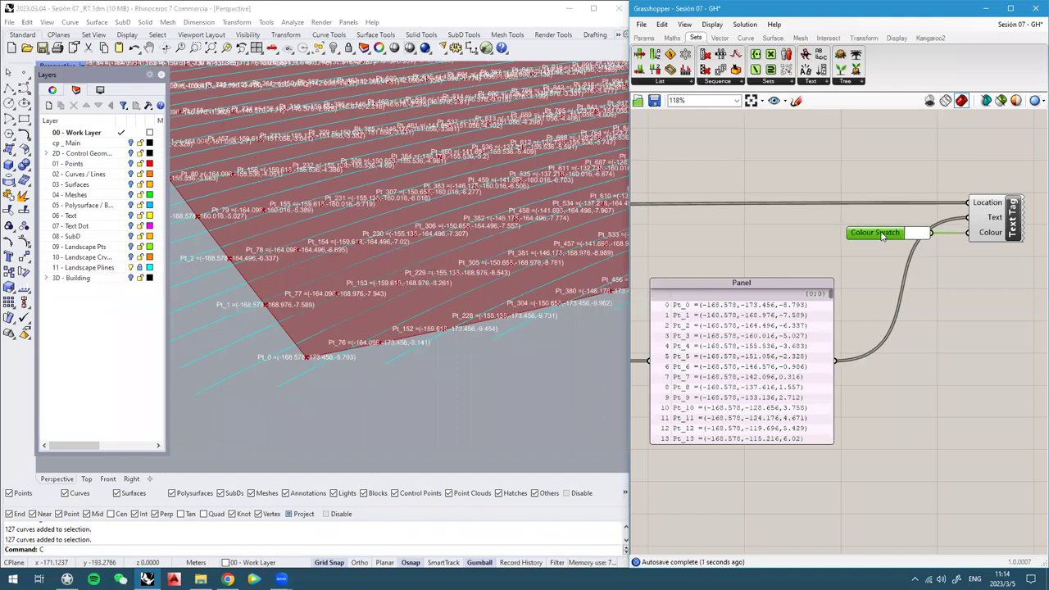
{"action": "left_click", "coordinate": [920, 234]}
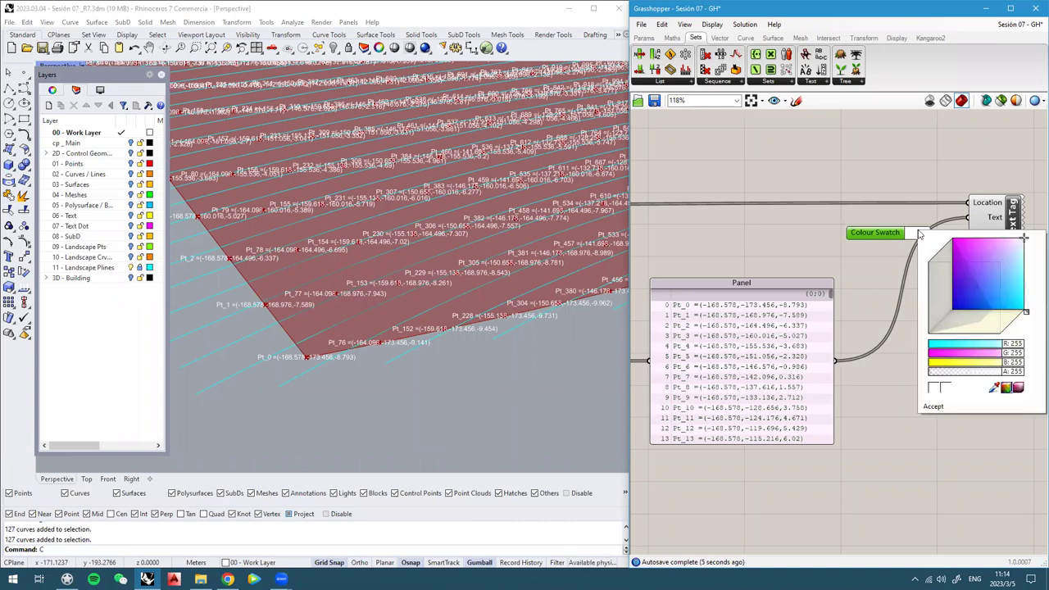
{"action": "mouse_move", "coordinate": [970, 253]}
{"action": "left_mouse_down"}
{"action": "mouse_move", "coordinate": [952, 239]}
{"action": "mouse_move", "coordinate": [1027, 315]}
{"action": "mouse_move", "coordinate": [1024, 235]}
{"action": "left_mouse_up"}
{"action": "left_click", "coordinate": [906, 153]}
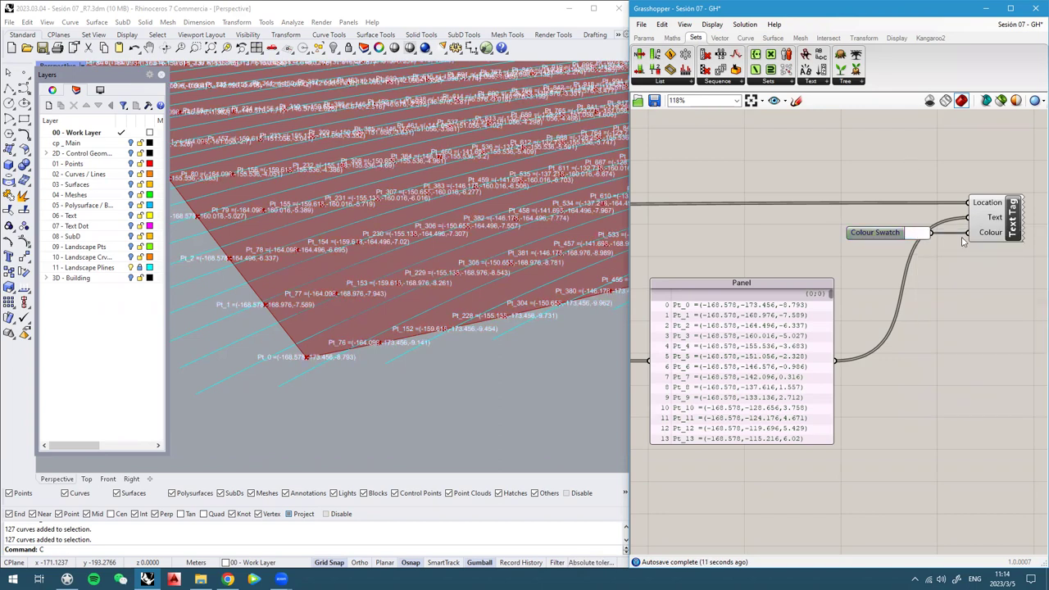
Compare the Titlin' tag size on Text Tag and settle on Small for the point labels
{"action": "right_click_drag", "start_coordinate": [989, 236], "coordinate": [956, 225]}
{"action": "right_click", "coordinate": [982, 211]}
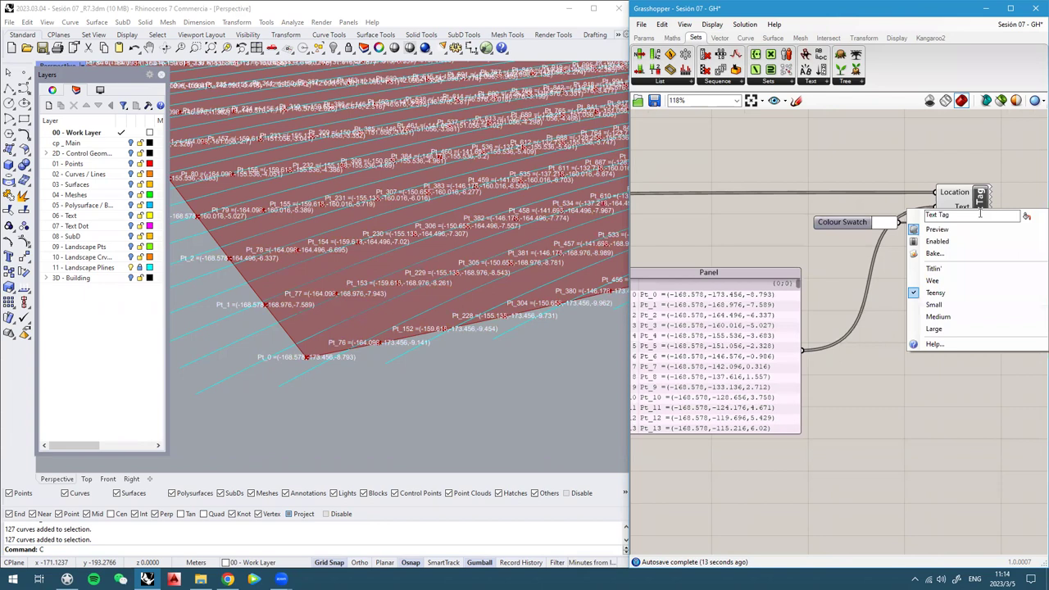
{"action": "left_click", "coordinate": [941, 272]}
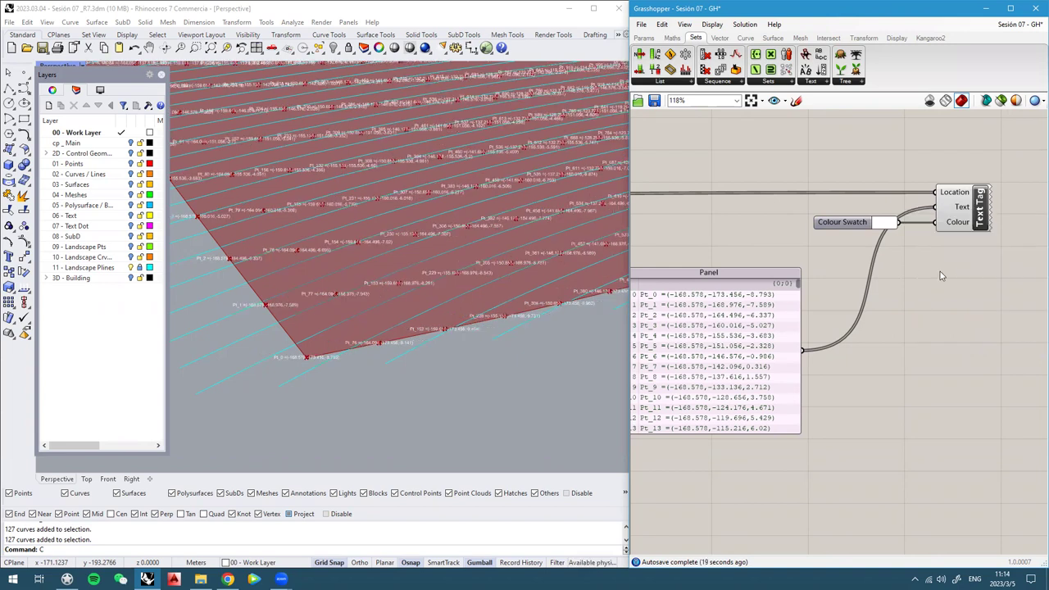
{"action": "right_click", "coordinate": [980, 218]}
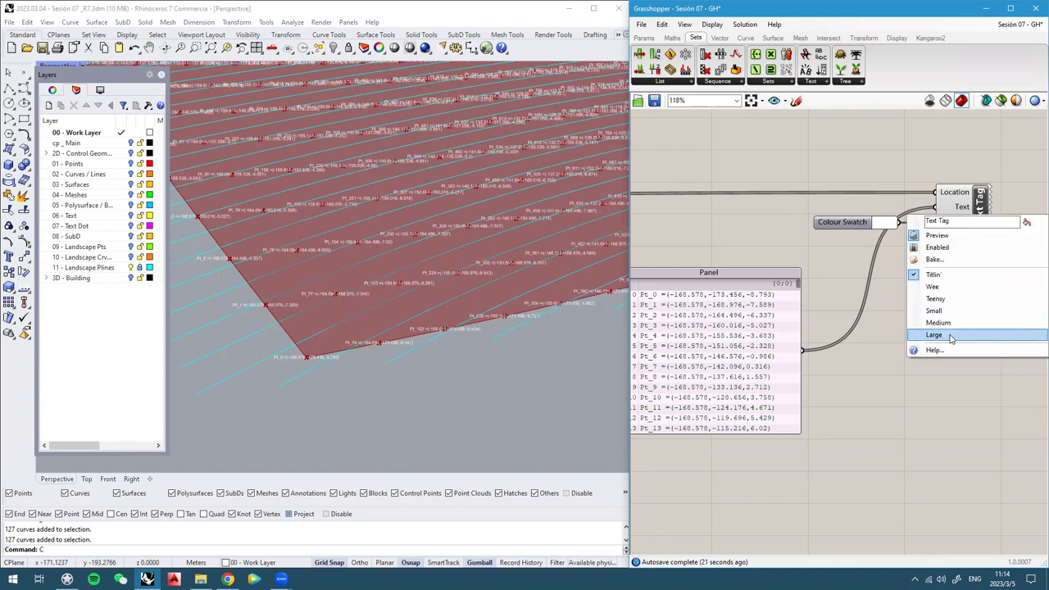
{"action": "left_click", "coordinate": [941, 313]}
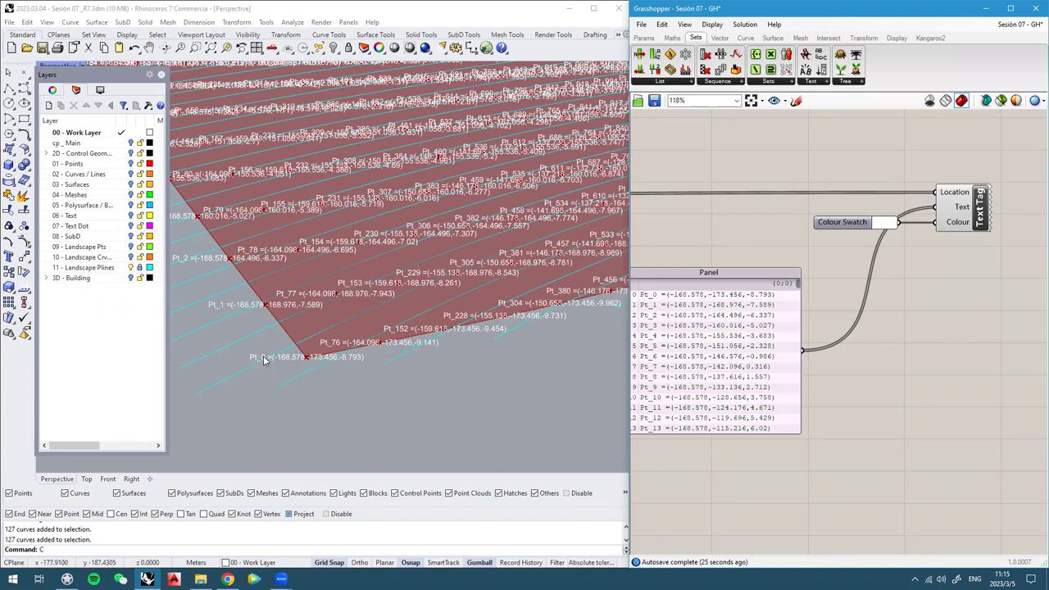
{"action": "scroll", "coordinate": [263, 361], "scroll_direction": "up", "scroll_amount": 2}
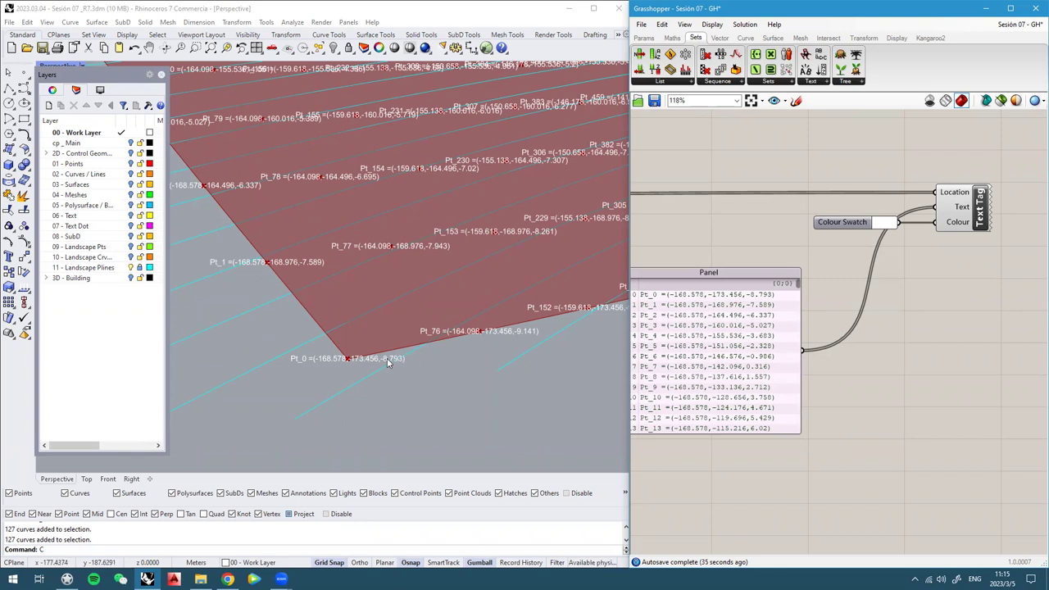
Move the Coord Decimals slider further left, directly under the Number Slider that feeds Point List
{"action": "scroll", "coordinate": [987, 283], "scroll_direction": "down", "scroll_amount": 5}
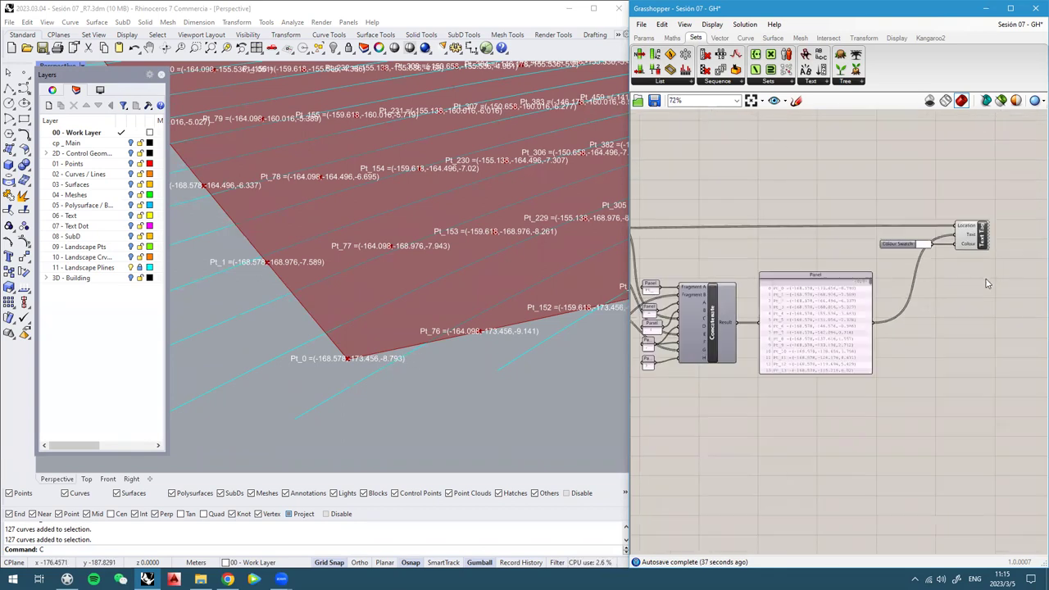
{"action": "right_click_drag", "start_coordinate": [822, 317], "coordinate": [923, 312]}
{"action": "right_click_drag", "start_coordinate": [664, 300], "coordinate": [825, 300]}
{"action": "scroll", "coordinate": [762, 295], "scroll_direction": "up", "scroll_amount": 5}
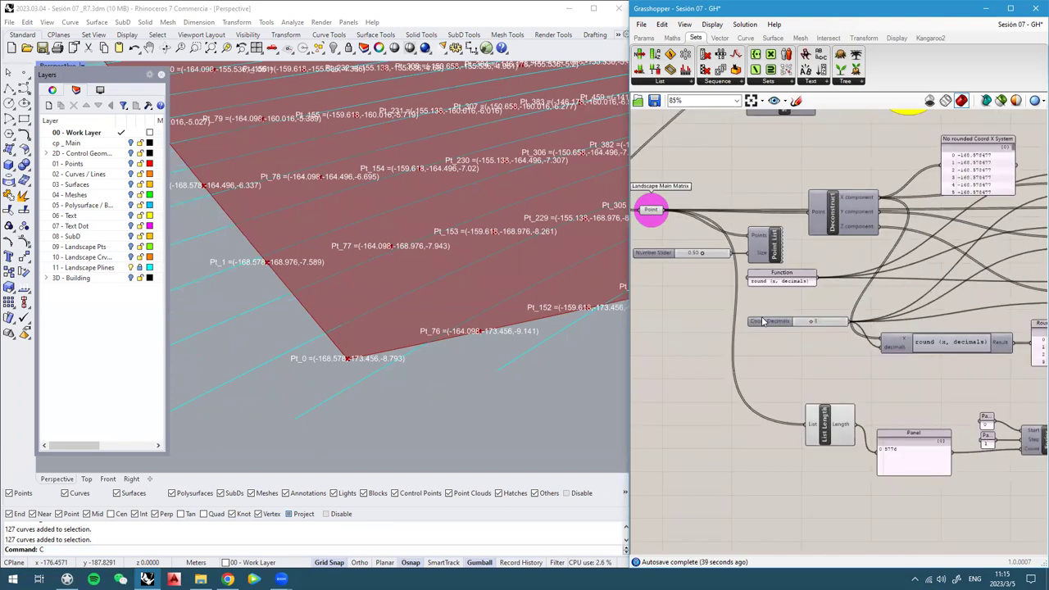
{"action": "left_click_drag", "start_coordinate": [767, 320], "coordinate": [724, 328]}
{"action": "right_click_drag", "start_coordinate": [724, 328], "coordinate": [831, 332]}
{"action": "left_click_drag", "start_coordinate": [834, 336], "coordinate": [721, 334]}
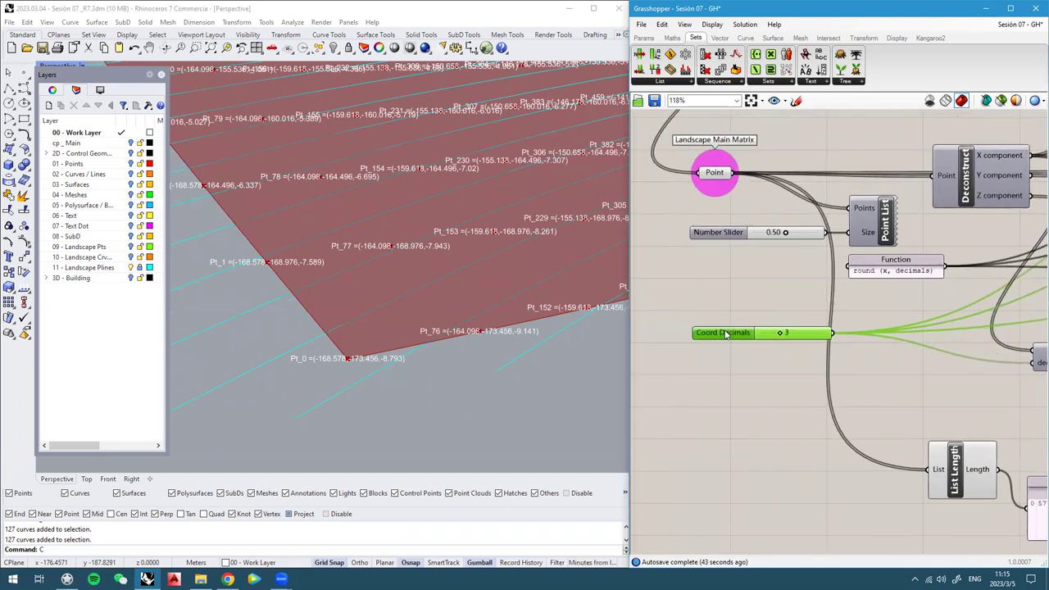
Set the Coord Decimals slider to 2 and check the rounded coordinates on the point labels
{"action": "scroll", "coordinate": [771, 335], "scroll_direction": "up", "scroll_amount": 3}
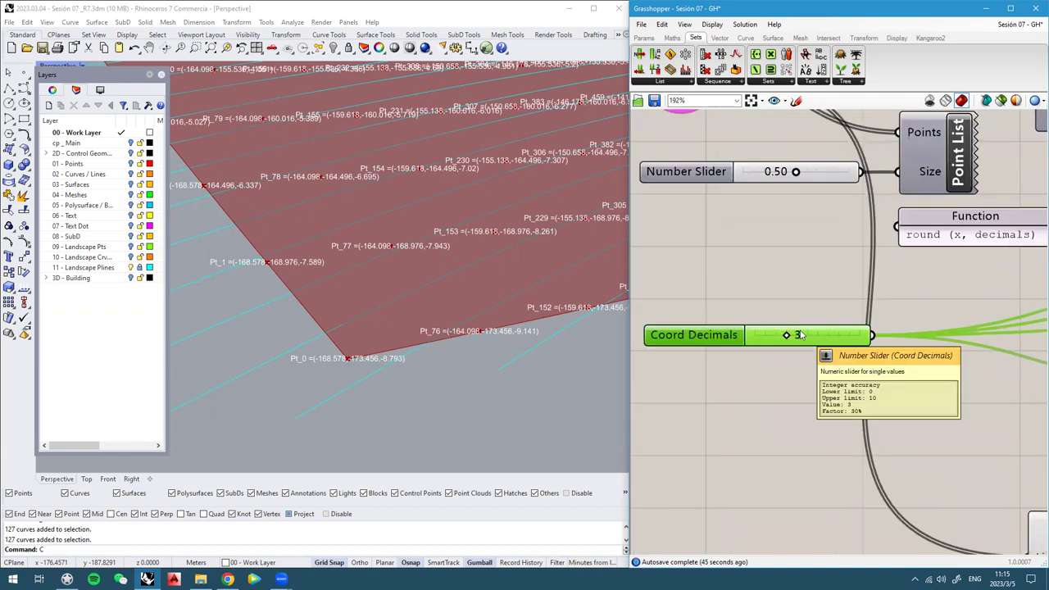
{"action": "double_click", "coordinate": [800, 334]}
{"action": "type", "text": "2"}
{"action": "key", "text": "Return"}
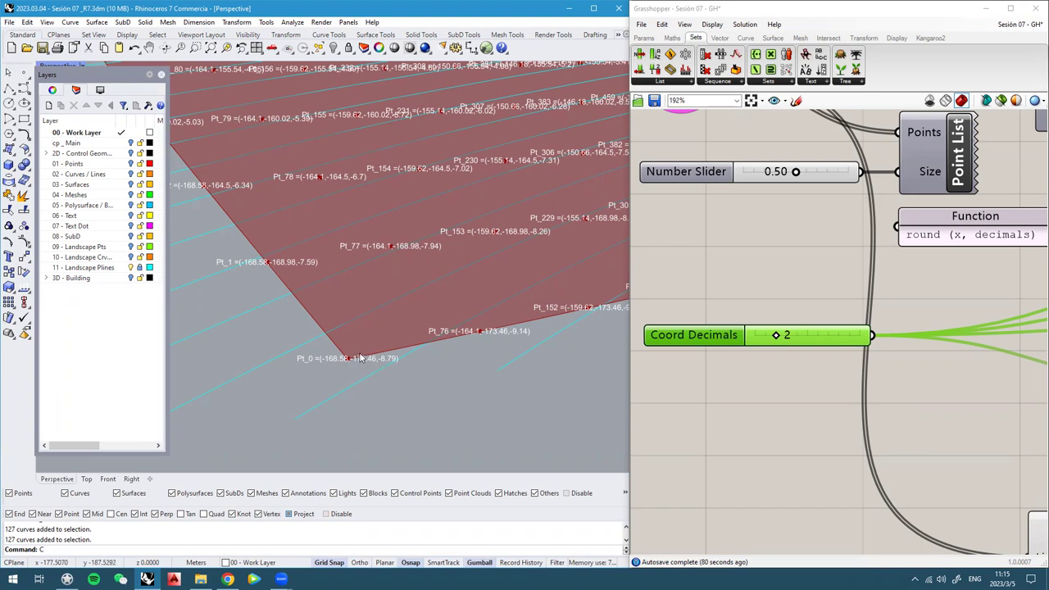
{"action": "scroll", "coordinate": [361, 361], "scroll_direction": "down", "scroll_amount": 3}
Disable the two Evaluate components that round the X and Y coordinates
{"action": "scroll", "coordinate": [808, 291], "scroll_direction": "down", "scroll_amount": 5}
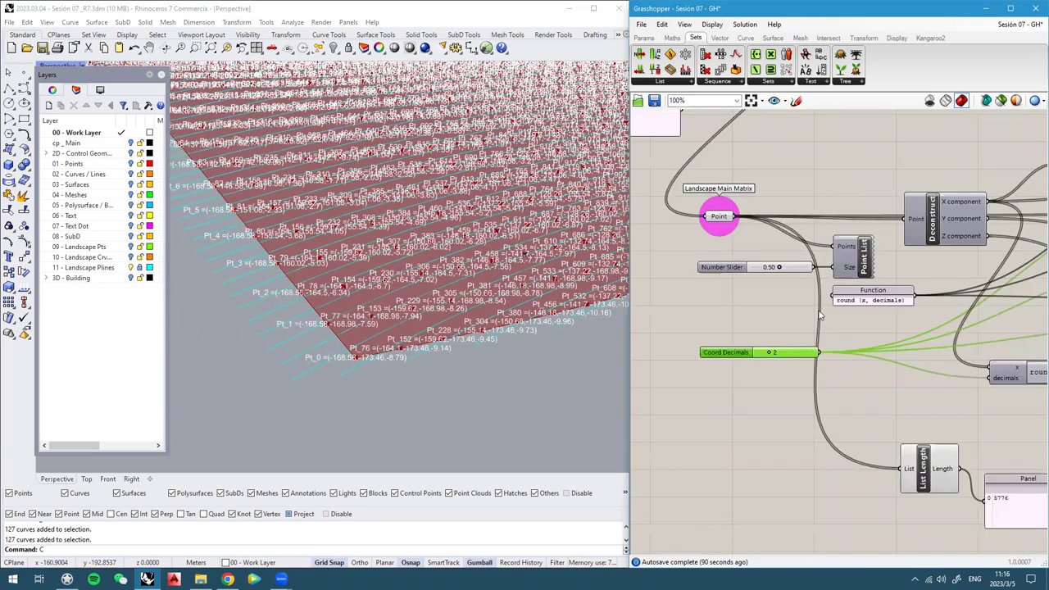
{"action": "scroll", "coordinate": [785, 266], "scroll_direction": "up", "scroll_amount": 3}
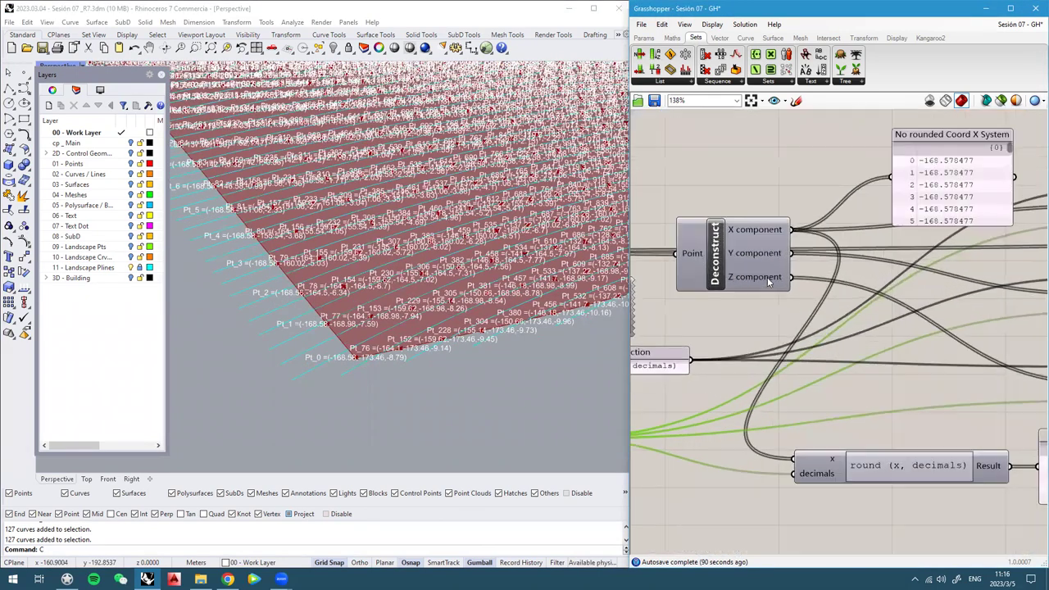
{"action": "scroll", "coordinate": [757, 278], "scroll_direction": "down", "scroll_amount": 2}
{"action": "mouse_move", "coordinate": [758, 260]}
{"action": "right_click_drag", "start_coordinate": [924, 279], "coordinate": [774, 269]}
{"action": "right_click_drag", "start_coordinate": [917, 255], "coordinate": [845, 258]}
{"action": "scroll", "coordinate": [845, 258], "scroll_direction": "up", "scroll_amount": 2}
{"action": "right_click_drag", "start_coordinate": [878, 313], "coordinate": [743, 292]}
{"action": "left_click_drag", "start_coordinate": [699, 191], "coordinate": [694, 191]}
{"action": "right_click_drag", "start_coordinate": [735, 193], "coordinate": [820, 201]}
{"action": "left_click_drag", "start_coordinate": [815, 334], "coordinate": [748, 157]}
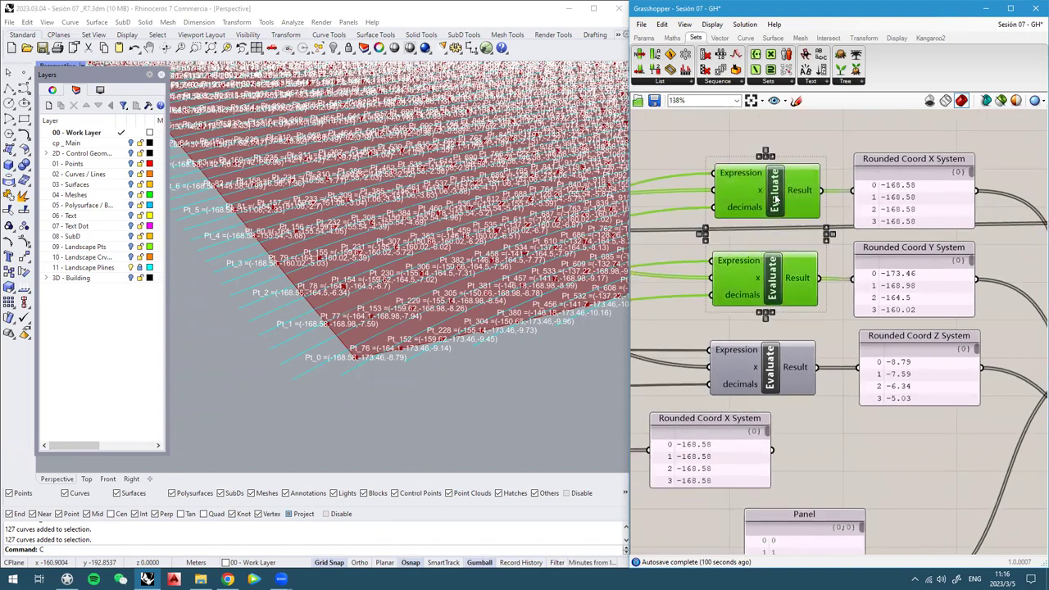
{"action": "middle_click", "coordinate": [774, 194]}
{"action": "left_click", "coordinate": [806, 195]}
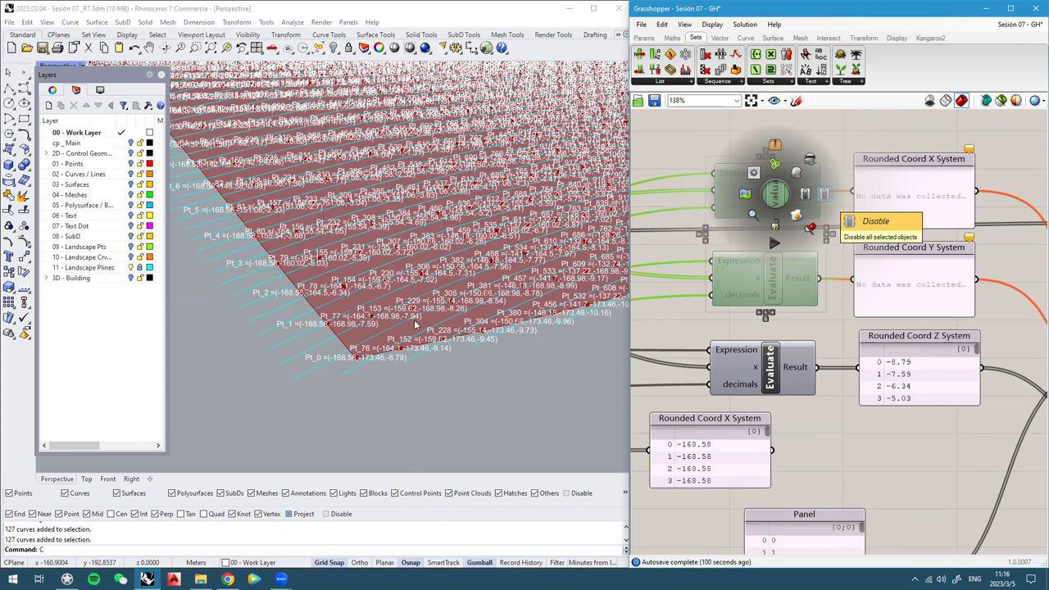
Examine the Z values on the point labels from the Pt_0 corner to the far edge of the landscape surface
{"action": "left_click", "coordinate": [370, 305]}
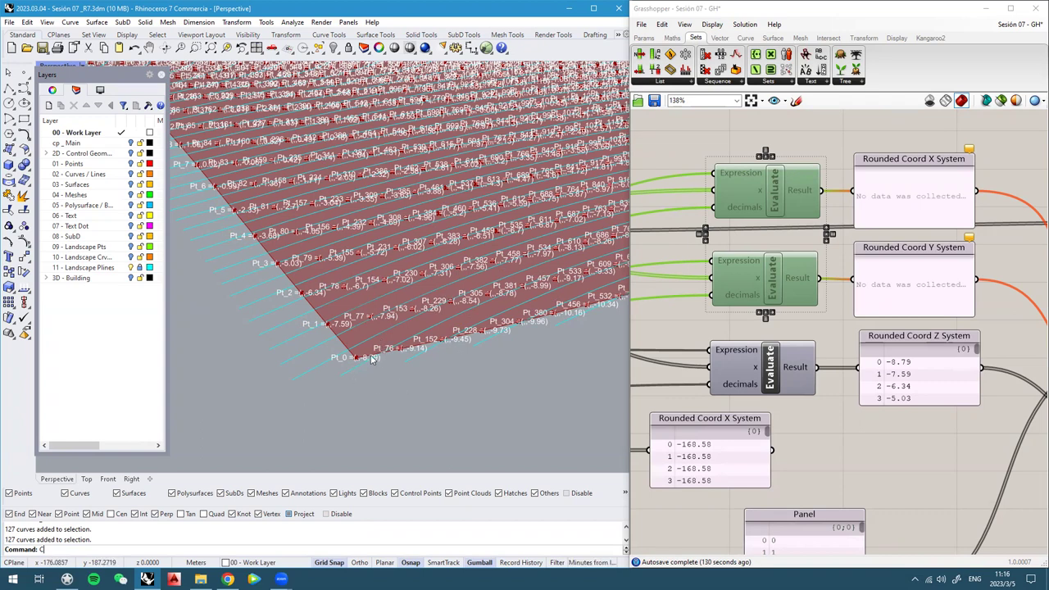
{"action": "scroll", "coordinate": [345, 373], "scroll_direction": "up", "scroll_amount": 2}
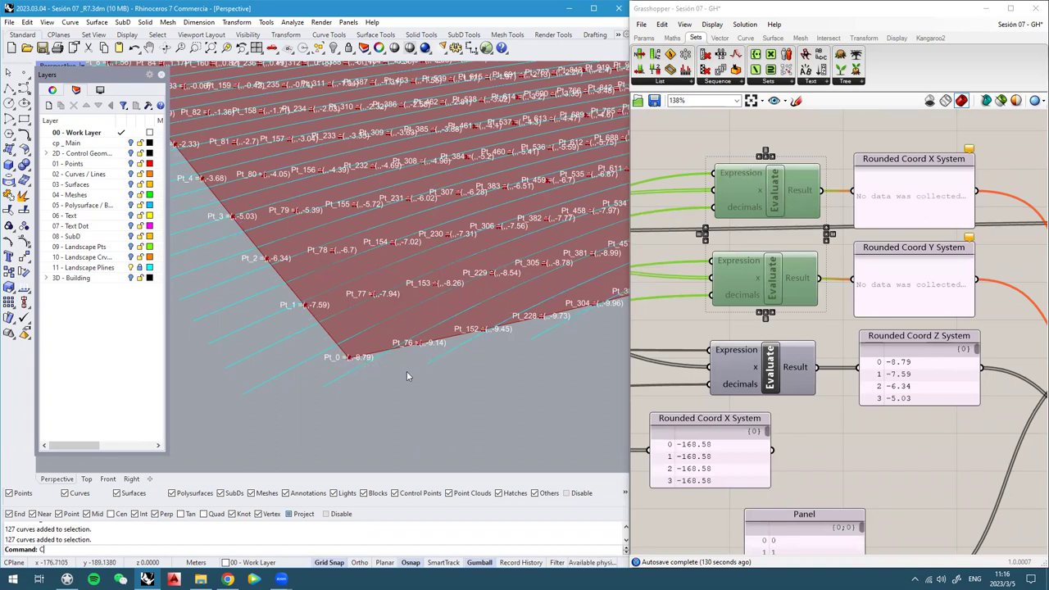
{"action": "scroll", "coordinate": [407, 374], "scroll_direction": "down", "scroll_amount": 6}
{"action": "scroll", "coordinate": [205, 193], "scroll_direction": "up", "scroll_amount": 3}
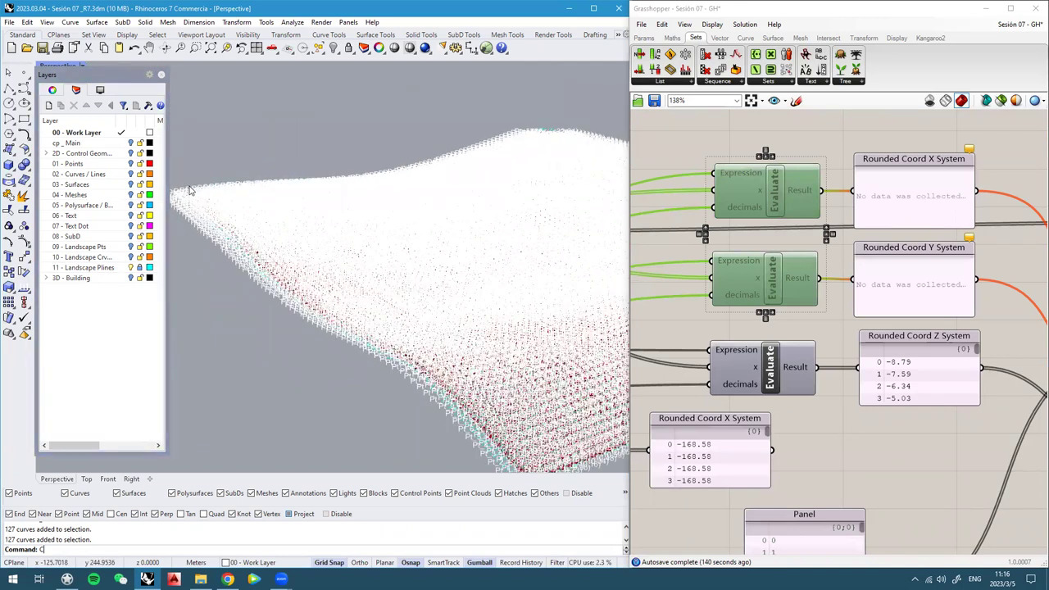
{"action": "scroll", "coordinate": [217, 205], "scroll_direction": "up", "scroll_amount": 1}
{"action": "scroll", "coordinate": [360, 240], "scroll_direction": "up", "scroll_amount": 1}
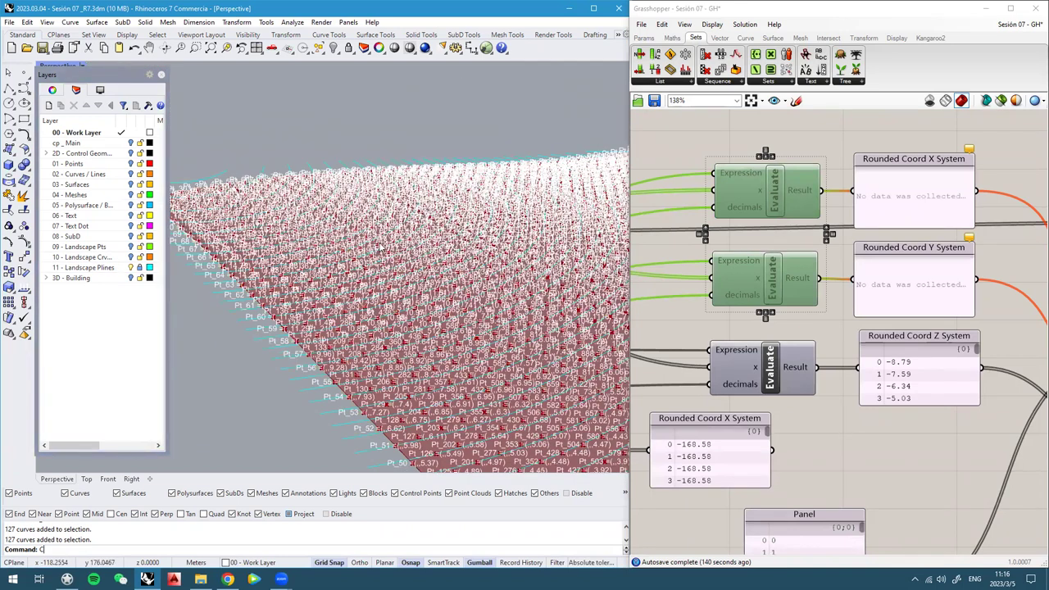
{"action": "scroll", "coordinate": [400, 251], "scroll_direction": "down", "scroll_amount": 2}
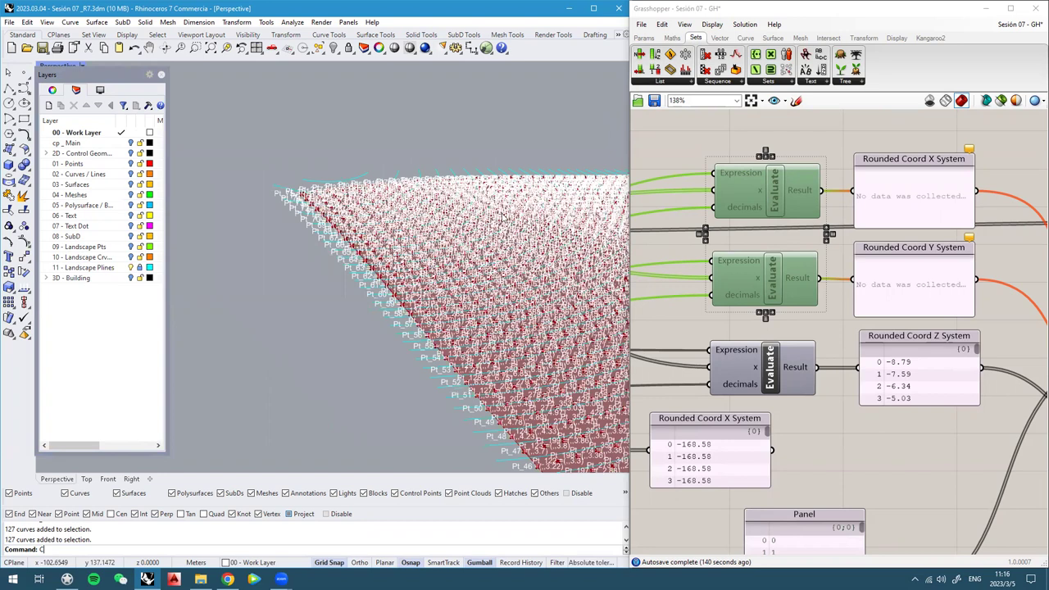
{"action": "scroll", "coordinate": [425, 212], "scroll_direction": "up", "scroll_amount": 2}
{"action": "scroll", "coordinate": [400, 214], "scroll_direction": "up", "scroll_amount": 1}
{"action": "left_click_drag", "start_coordinate": [220, 153], "coordinate": [452, 270]}
{"action": "scroll", "coordinate": [306, 197], "scroll_direction": "up", "scroll_amount": 1}
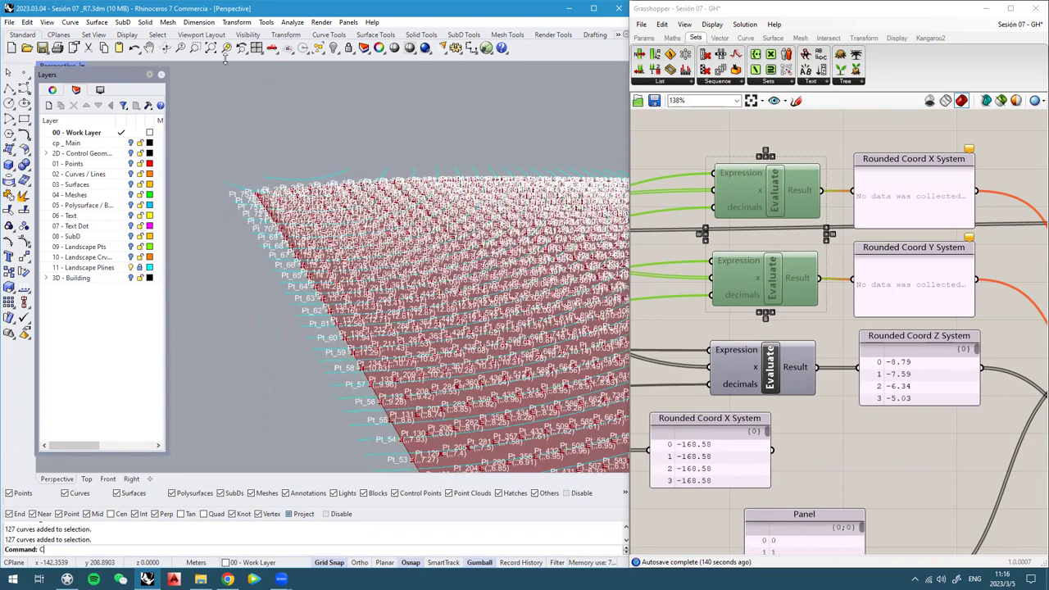
{"action": "left_click", "coordinate": [192, 49]}
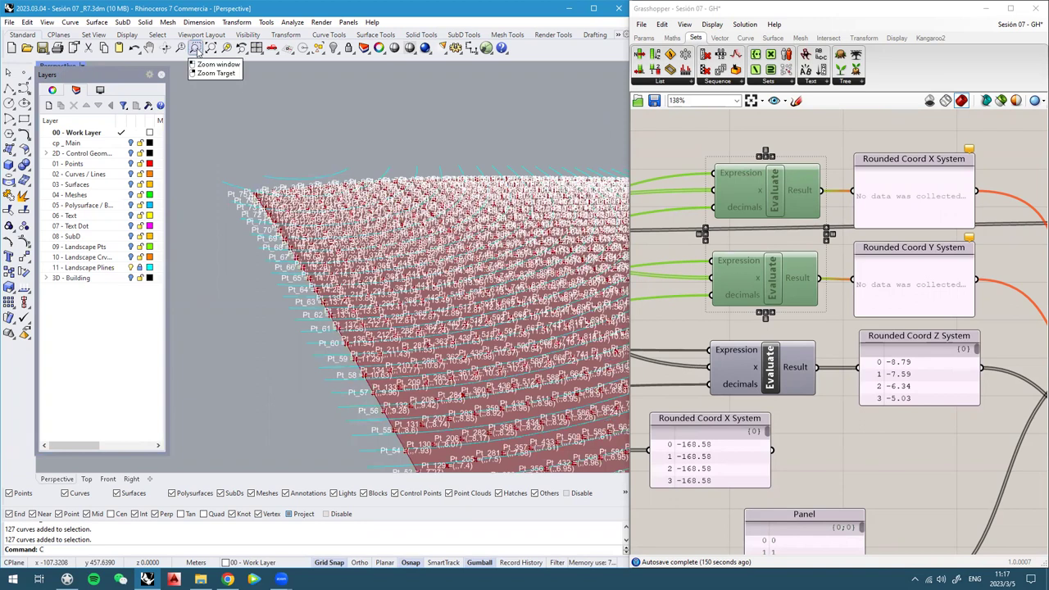
{"action": "left_click", "coordinate": [196, 49]}
{"action": "scroll", "coordinate": [289, 176], "scroll_direction": "up", "scroll_amount": 2}
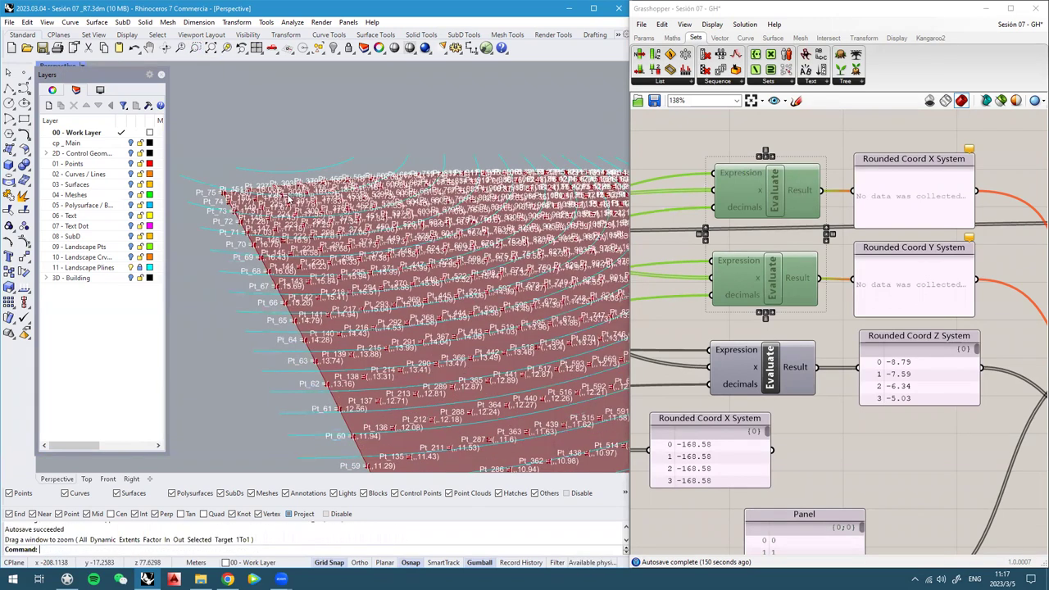
{"action": "scroll", "coordinate": [284, 172], "scroll_direction": "up", "scroll_amount": 4}
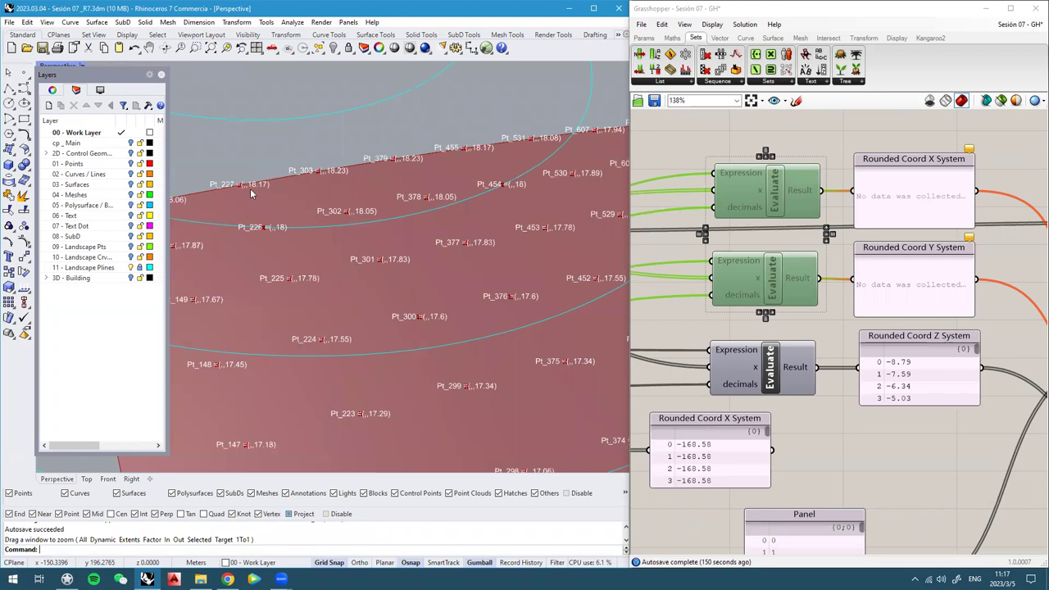
Re-enable the two Evaluate components that round the X and Y coordinates
{"action": "scroll", "coordinate": [358, 250], "scroll_direction": "down", "scroll_amount": 4}
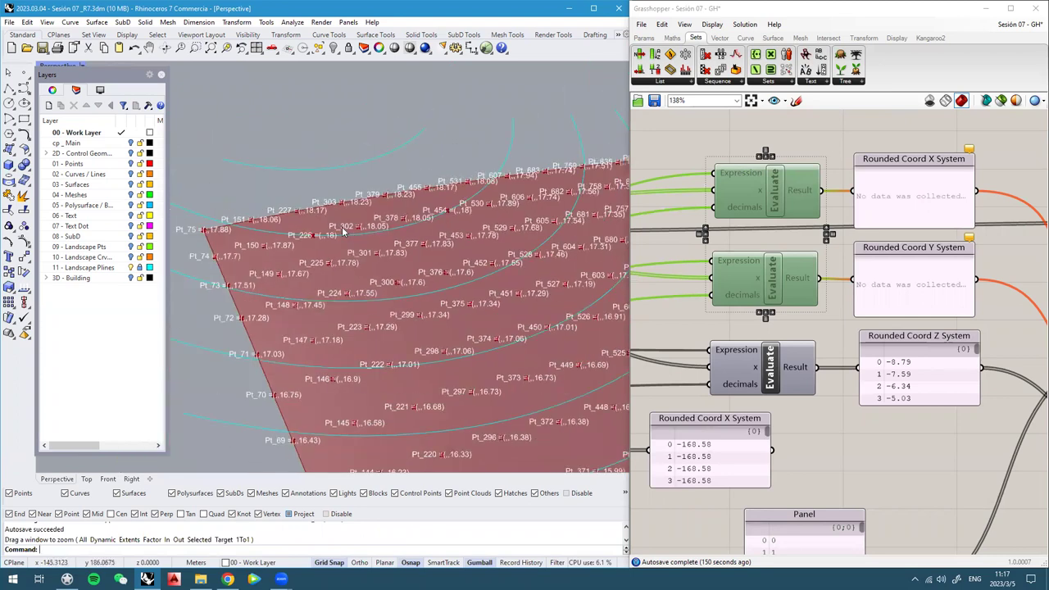
{"action": "scroll", "coordinate": [343, 232], "scroll_direction": "down", "scroll_amount": 2}
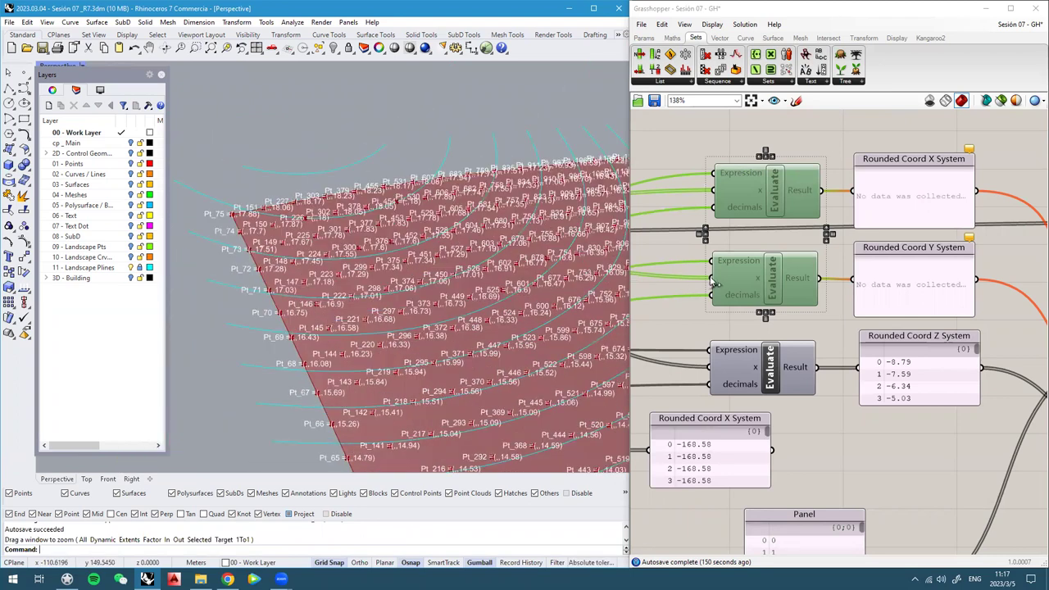
{"action": "scroll", "coordinate": [774, 239], "scroll_direction": "up", "scroll_amount": 1}
{"action": "middle_click", "coordinate": [778, 237]}
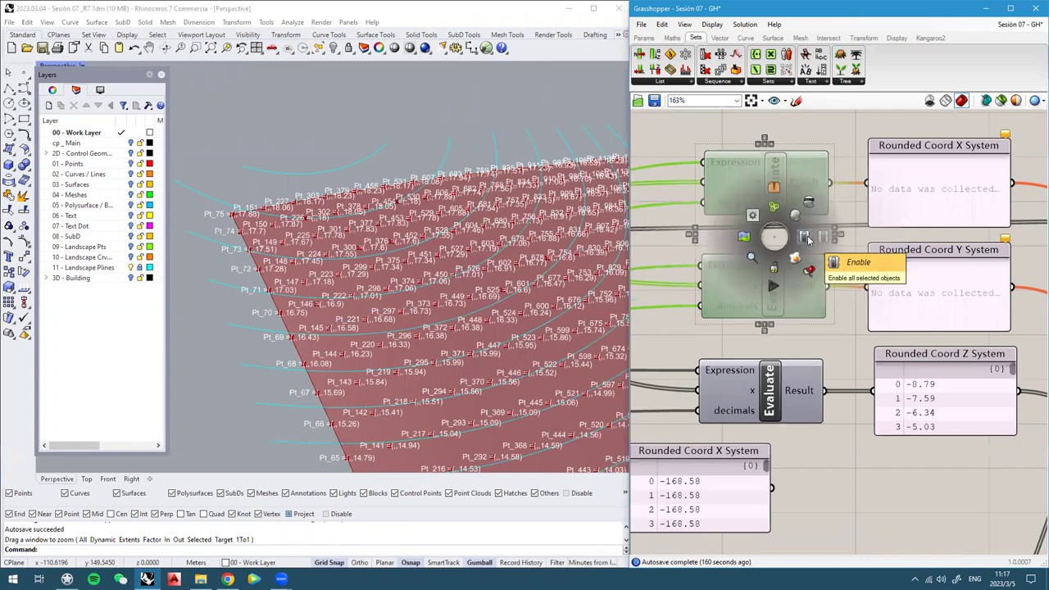
{"action": "left_click", "coordinate": [787, 247]}
{"action": "scroll", "coordinate": [787, 248], "scroll_direction": "down", "scroll_amount": 5}
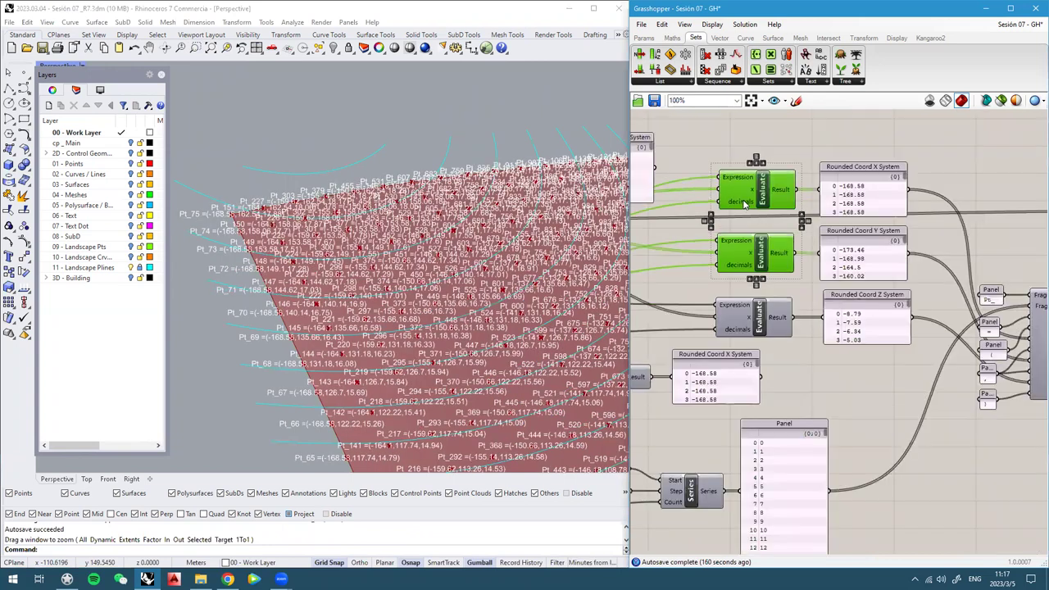
{"action": "right_click_drag", "start_coordinate": [891, 379], "coordinate": [866, 379]}
{"action": "scroll", "coordinate": [247, 215], "scroll_direction": "down", "scroll_amount": 2}
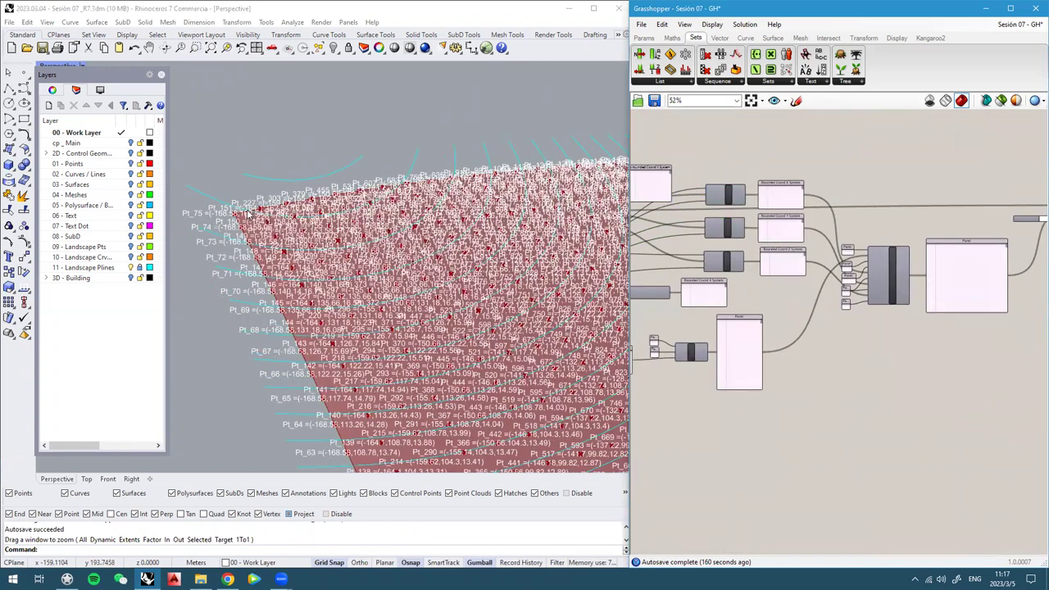
Examine the full coordinate labels across the whole landscape surface, down to the Pt_0 corner
{"action": "scroll", "coordinate": [257, 210], "scroll_direction": "down", "scroll_amount": 5}
{"action": "right_click_drag", "start_coordinate": [391, 291], "coordinate": [194, 202]}
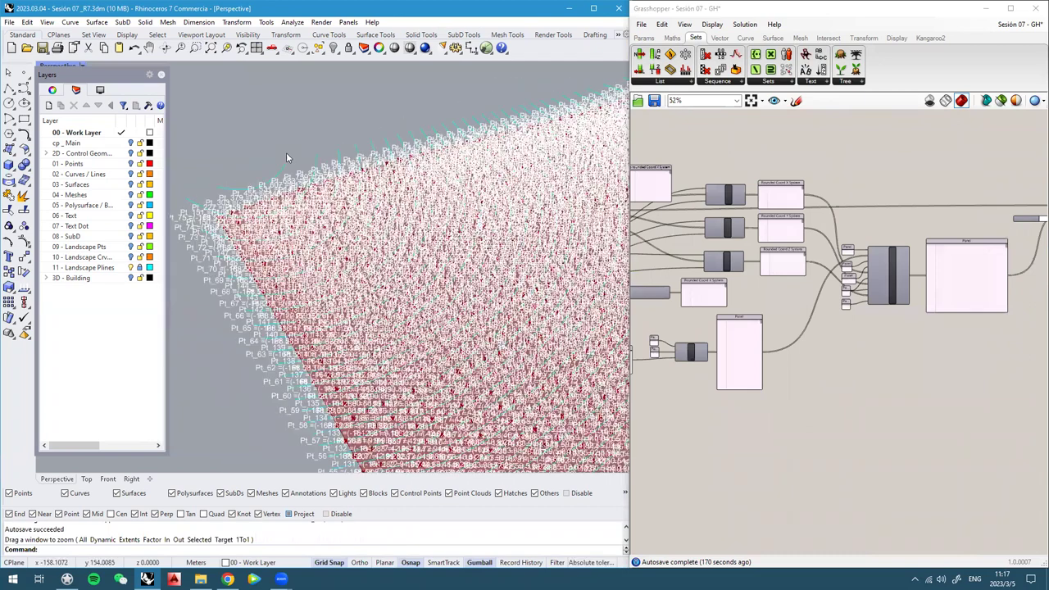
{"action": "right_click_drag", "start_coordinate": [384, 263], "coordinate": [508, 303]}
{"action": "scroll", "coordinate": [871, 233], "scroll_direction": "up", "scroll_amount": 3}
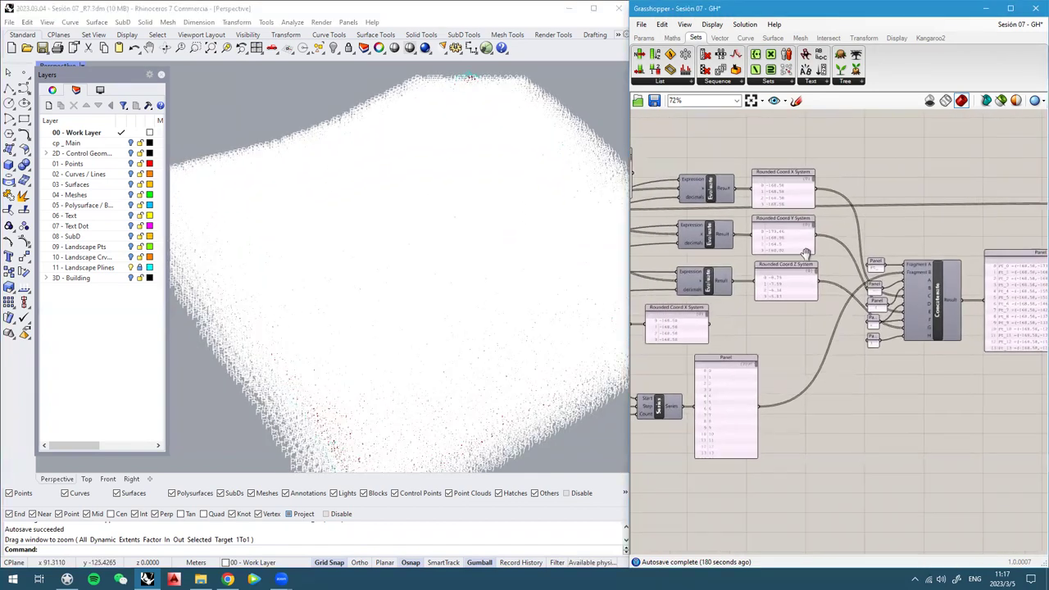
{"action": "right_click_drag", "start_coordinate": [379, 327], "coordinate": [351, 246]}
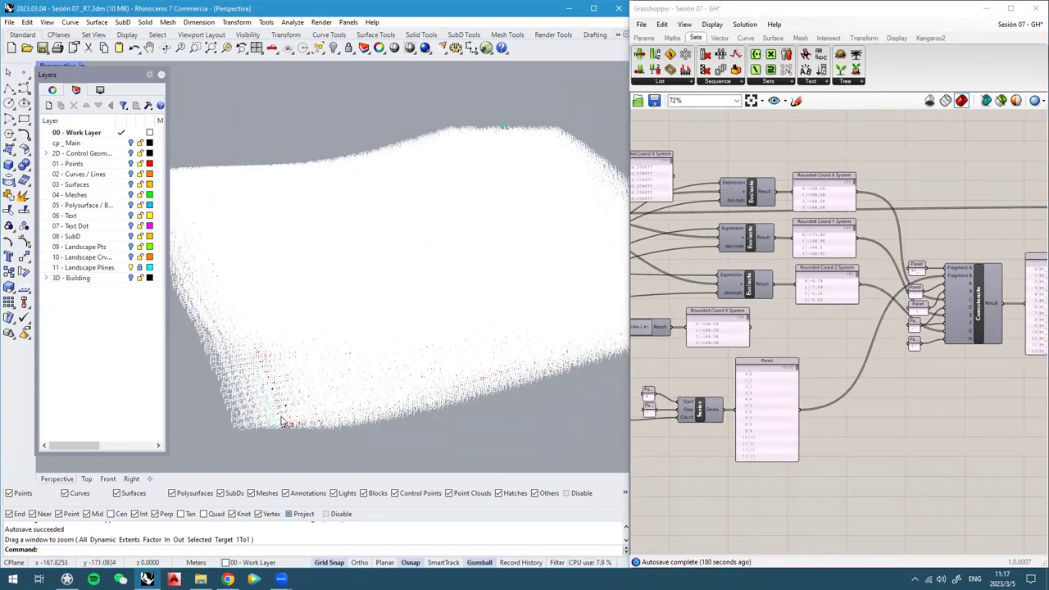
{"action": "scroll", "coordinate": [288, 421], "scroll_direction": "up", "scroll_amount": 6}
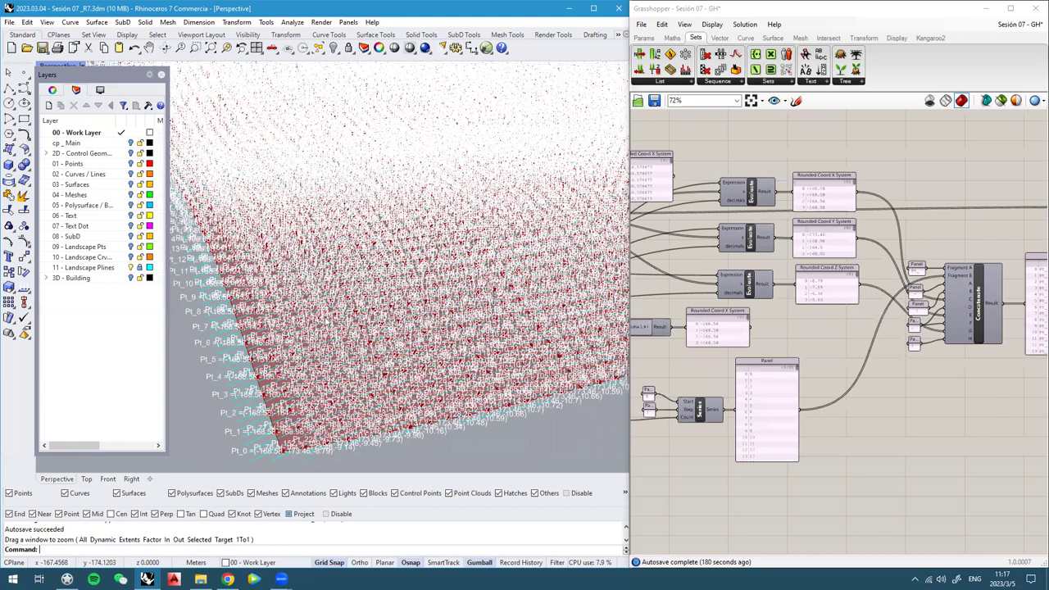
Add a Number parameter to the canvas beside the List Length component
{"action": "right_click_drag", "start_coordinate": [779, 270], "coordinate": [924, 268]}
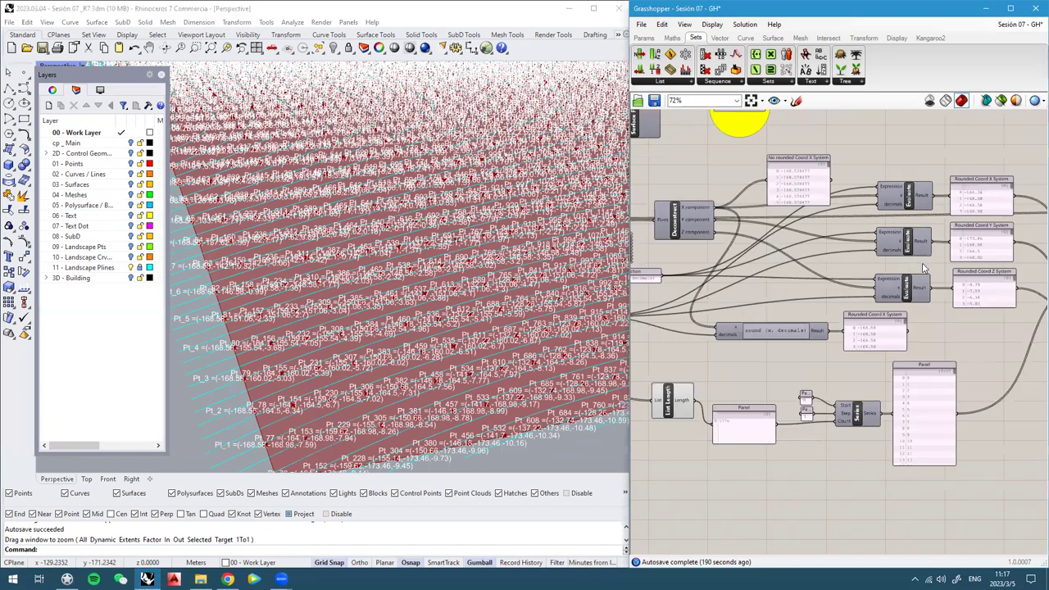
{"action": "right_click_drag", "start_coordinate": [757, 235], "coordinate": [812, 231]}
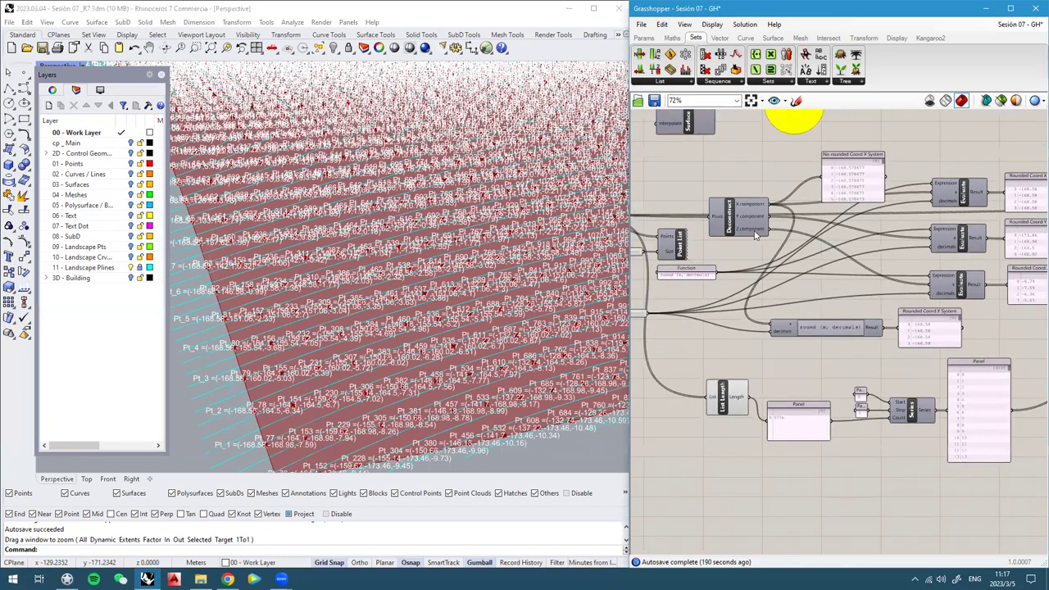
{"action": "scroll", "coordinate": [756, 235], "scroll_direction": "up", "scroll_amount": 2}
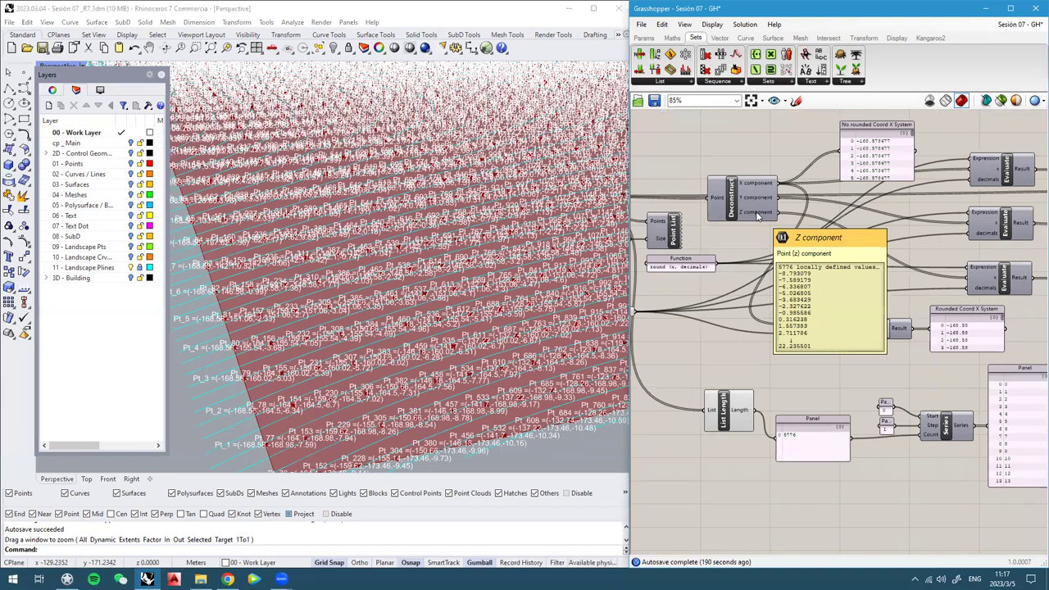
{"action": "double_click", "coordinate": [801, 401]}
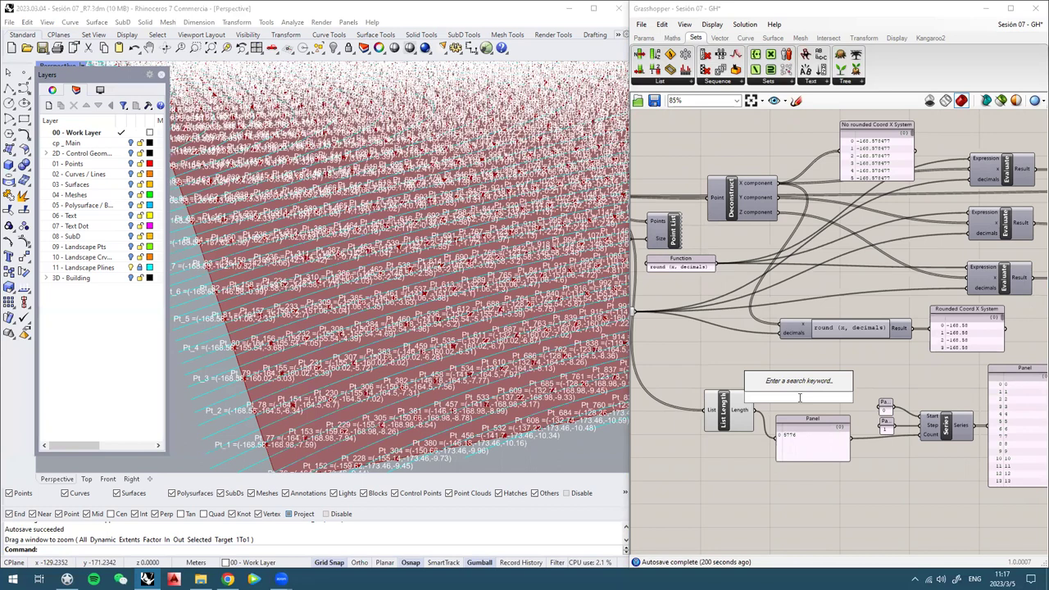
{"action": "type", "text": "num"}
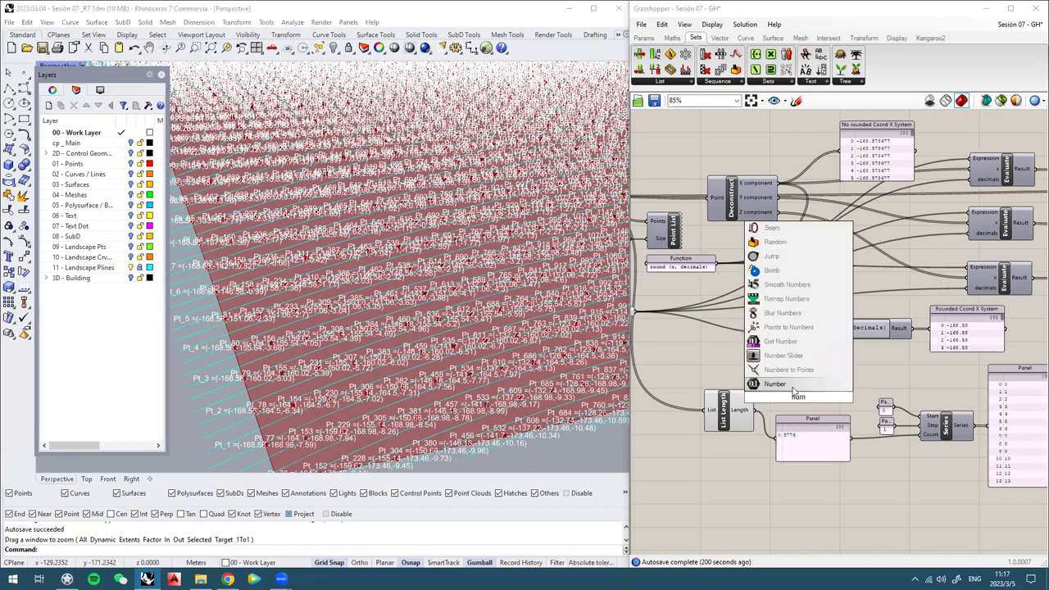
{"action": "left_click", "coordinate": [790, 386]}
Connect the Z component output of Deconstruct to the Number parameter and place the parameter below the Series component
{"action": "mouse_move", "coordinate": [760, 212]}
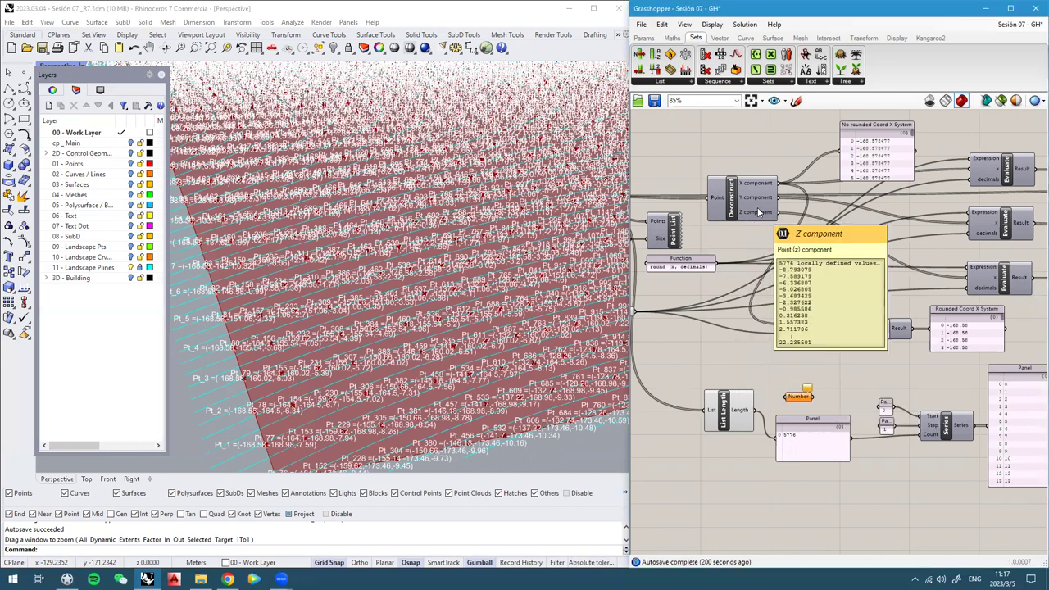
{"action": "left_click_drag", "start_coordinate": [760, 213], "coordinate": [762, 271]}
{"action": "scroll", "coordinate": [758, 262], "scroll_direction": "down", "scroll_amount": 3}
{"action": "scroll", "coordinate": [806, 406], "scroll_direction": "up", "scroll_amount": 4}
{"action": "left_click_drag", "start_coordinate": [801, 384], "coordinate": [891, 387]}
{"action": "scroll", "coordinate": [669, 320], "scroll_direction": "up", "scroll_amount": 2}
{"action": "right_click_drag", "start_coordinate": [843, 375], "coordinate": [799, 320]}
Rename the Number parameter as "z coord - heights" and check the values it holds
{"action": "right_click", "coordinate": [809, 321]}
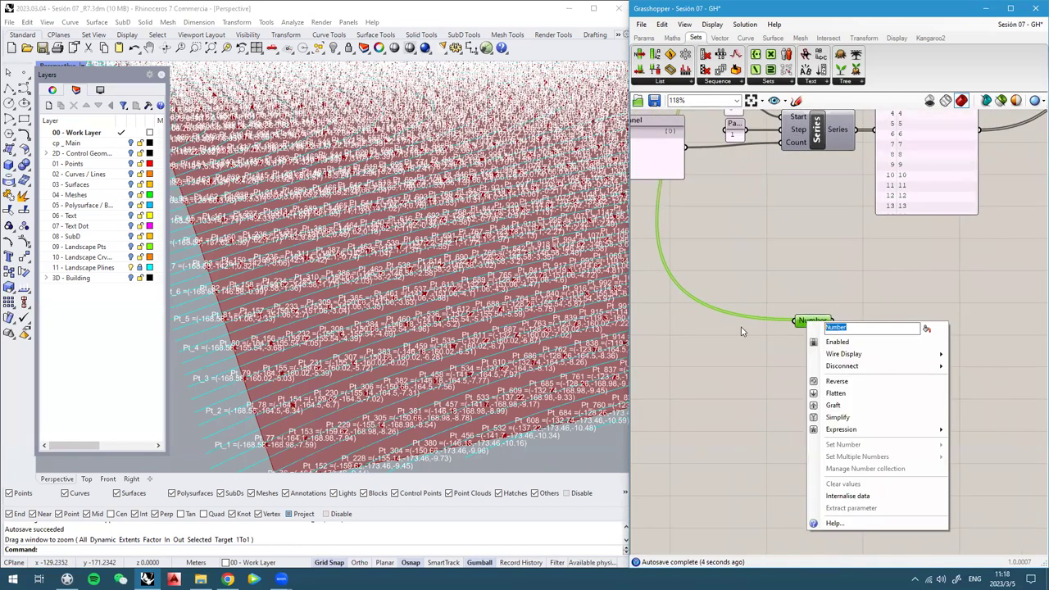
{"action": "type", "text": "z"}
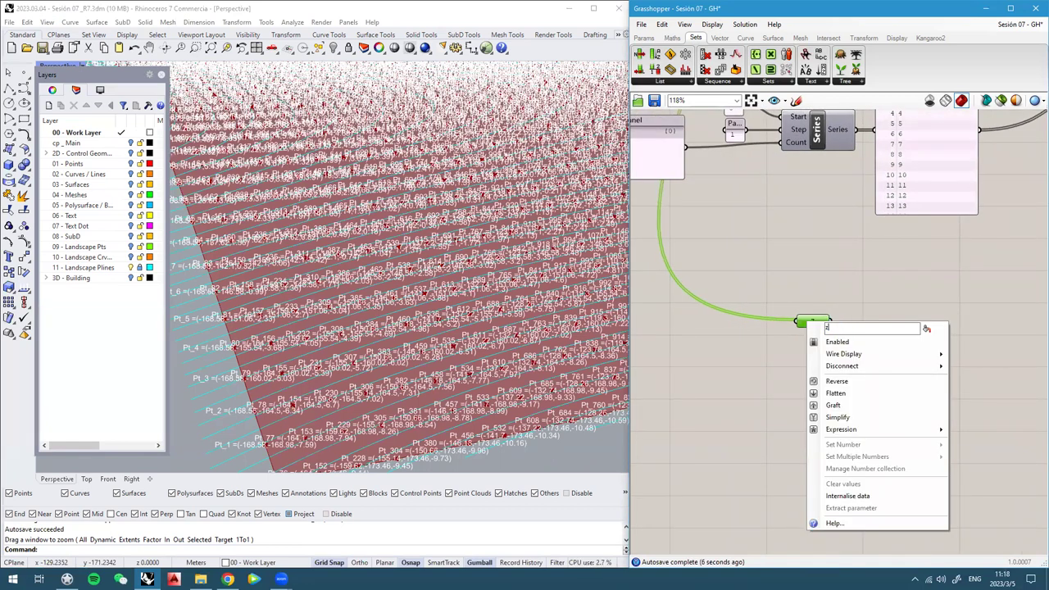
{"action": "type", "text": " coord - heights"}
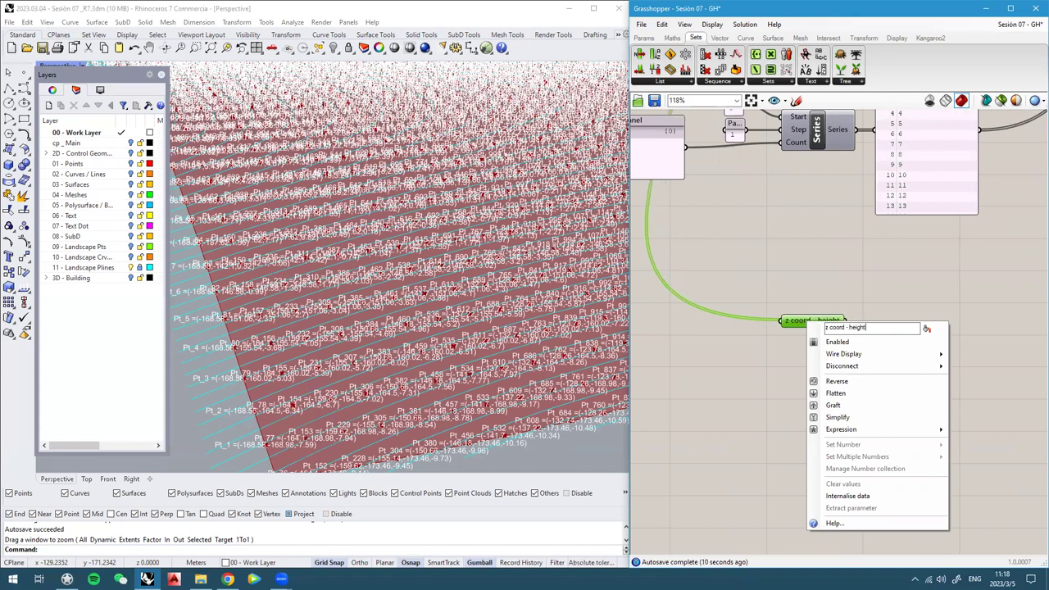
{"action": "key", "text": "Return"}
{"action": "scroll", "coordinate": [770, 321], "scroll_direction": "up", "scroll_amount": 1}
{"action": "right_click_drag", "start_coordinate": [801, 316], "coordinate": [777, 312]}
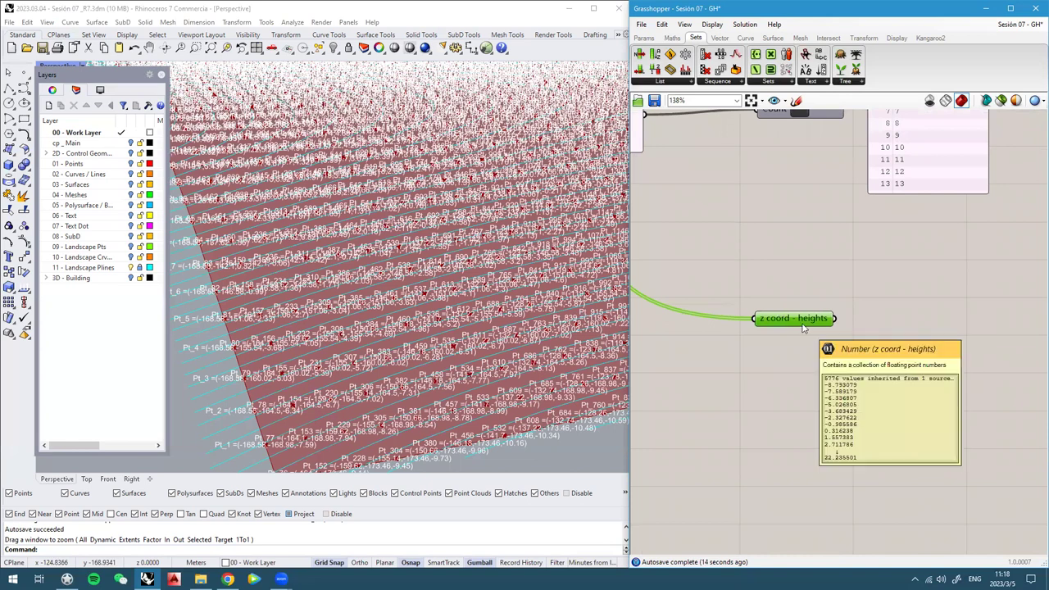
{"action": "mouse_move", "coordinate": [816, 320]}
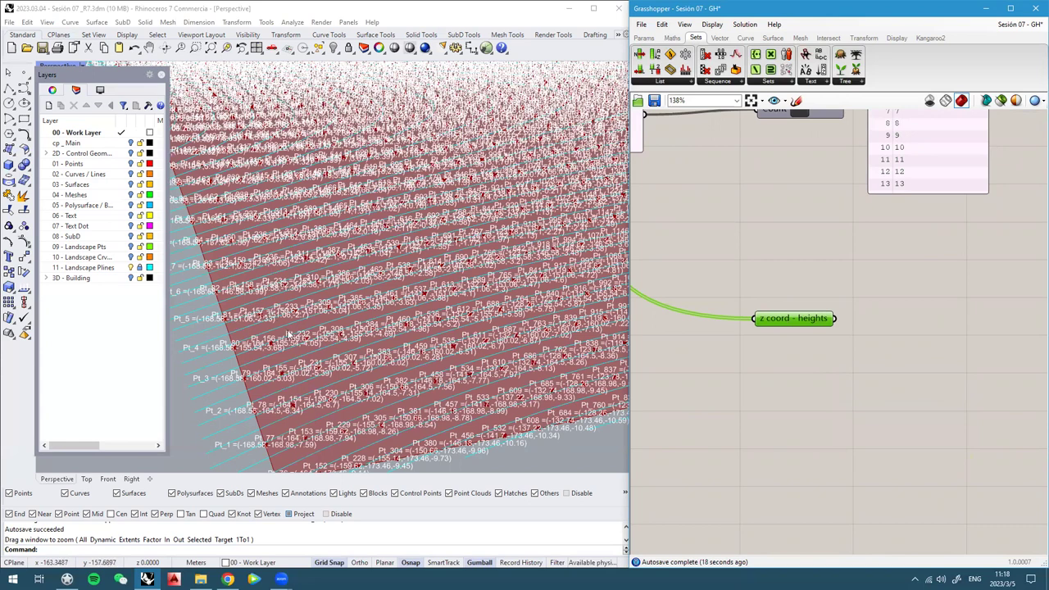
Add a Bounds component beside z coord - heights, feed its Numbers input from that parameter and align it
{"action": "scroll", "coordinate": [305, 337], "scroll_direction": "down", "scroll_amount": 5}
{"action": "scroll", "coordinate": [330, 326], "scroll_direction": "up", "scroll_amount": 2}
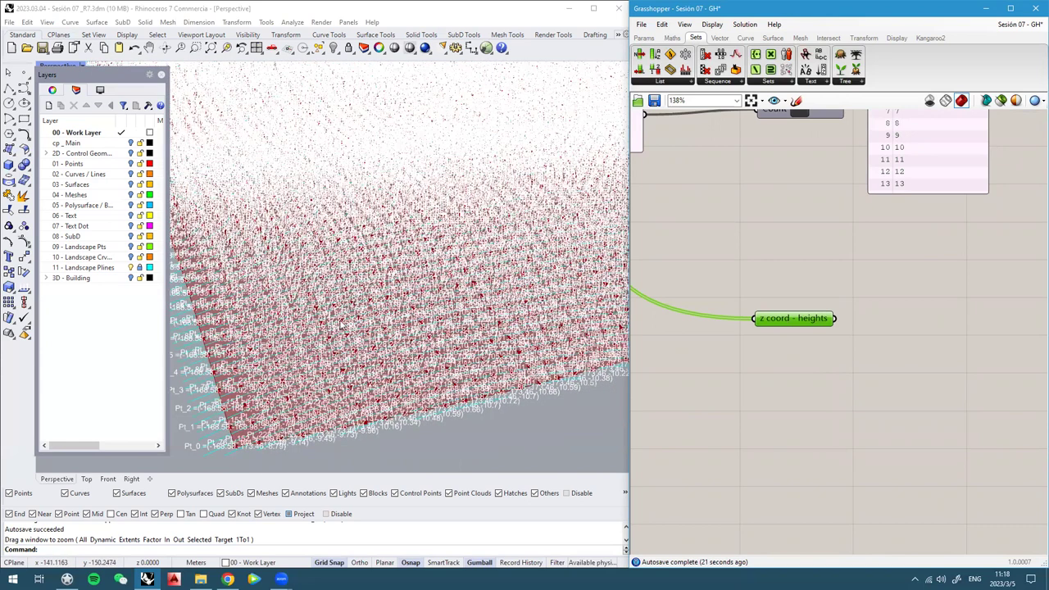
{"action": "left_click", "coordinate": [832, 364]}
{"action": "double_click", "coordinate": [848, 361]}
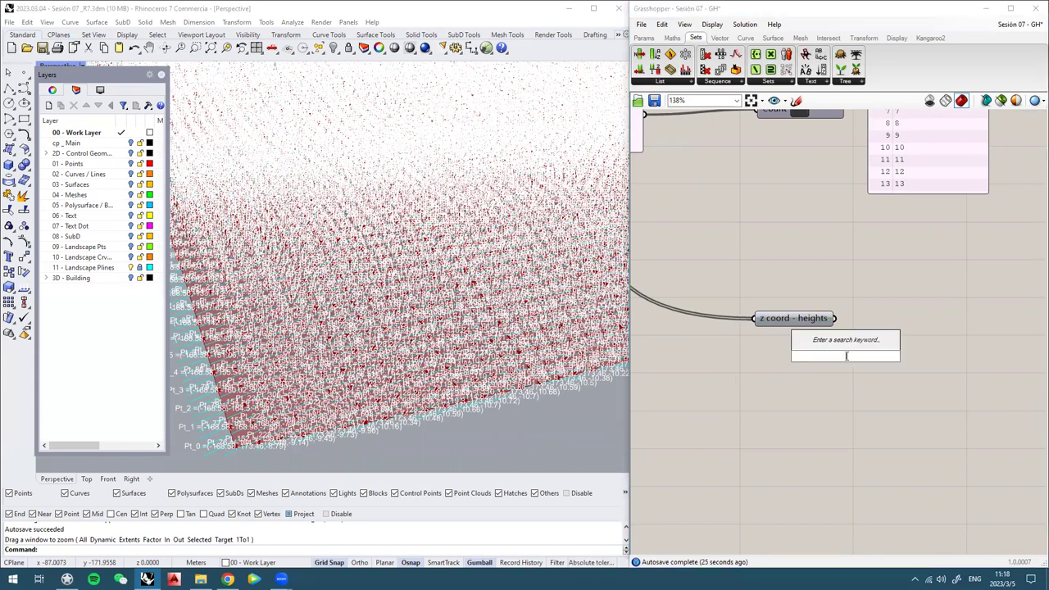
{"action": "type", "text": "bnd"}
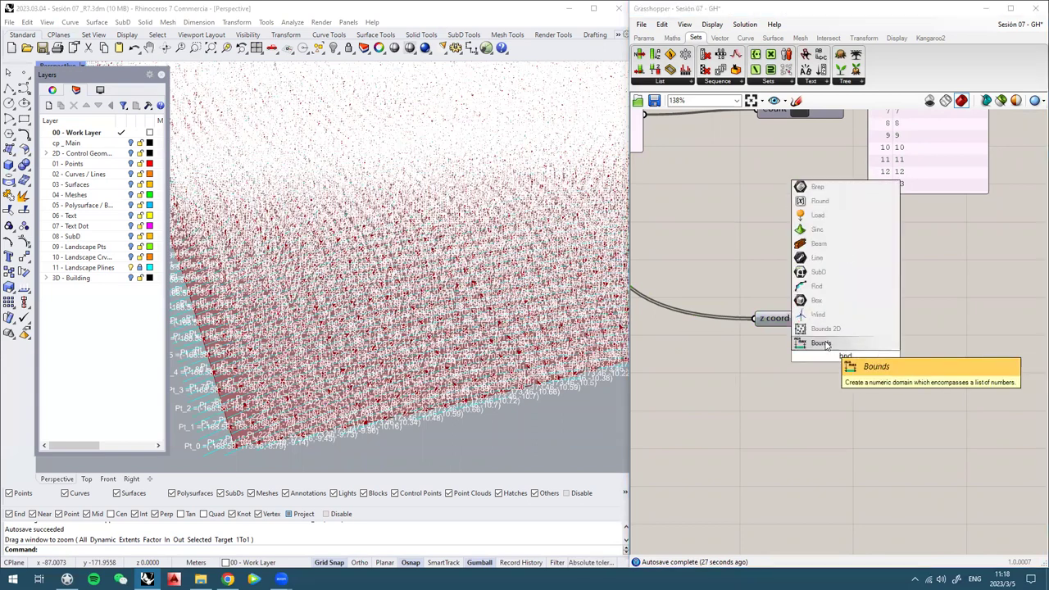
{"action": "left_click", "coordinate": [825, 344]}
{"action": "left_click_drag", "start_coordinate": [828, 348], "coordinate": [936, 313]}
{"action": "left_click_drag", "start_coordinate": [834, 318], "coordinate": [903, 323]}
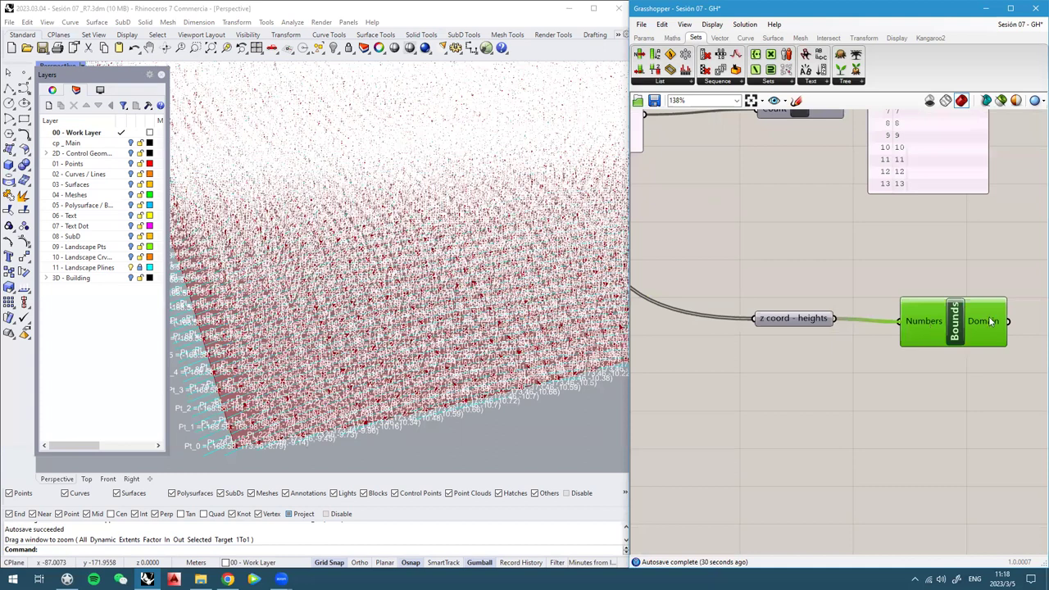
{"action": "left_click_drag", "start_coordinate": [929, 324], "coordinate": [906, 321]}
{"action": "mouse_move", "coordinate": [954, 319]}
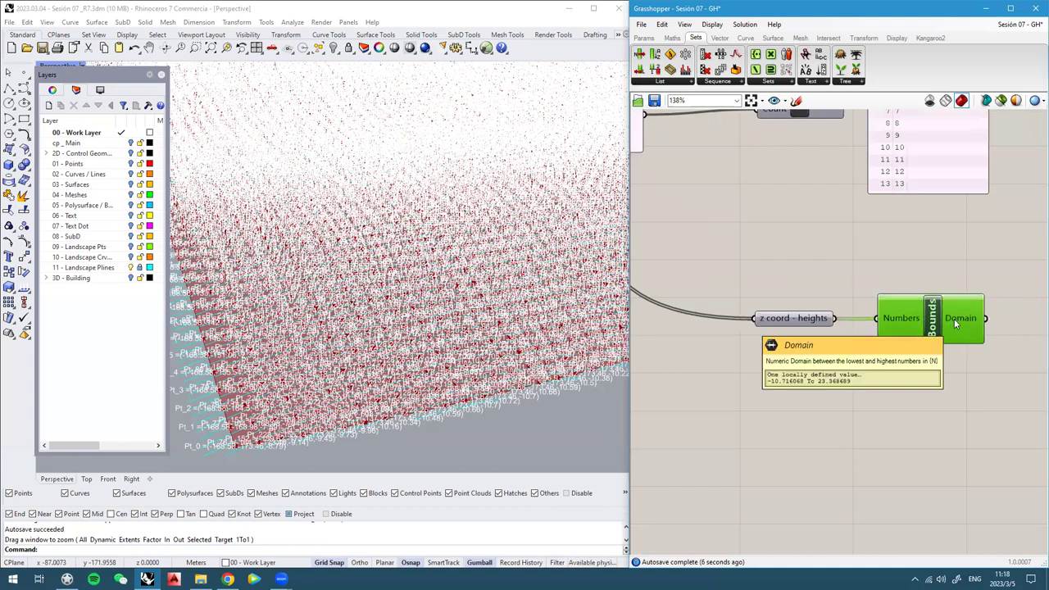
Add a Panel next to Bounds, connect it to the Domain output and resize it to fit the text
{"action": "right_click_drag", "start_coordinate": [954, 319], "coordinate": [915, 316]}
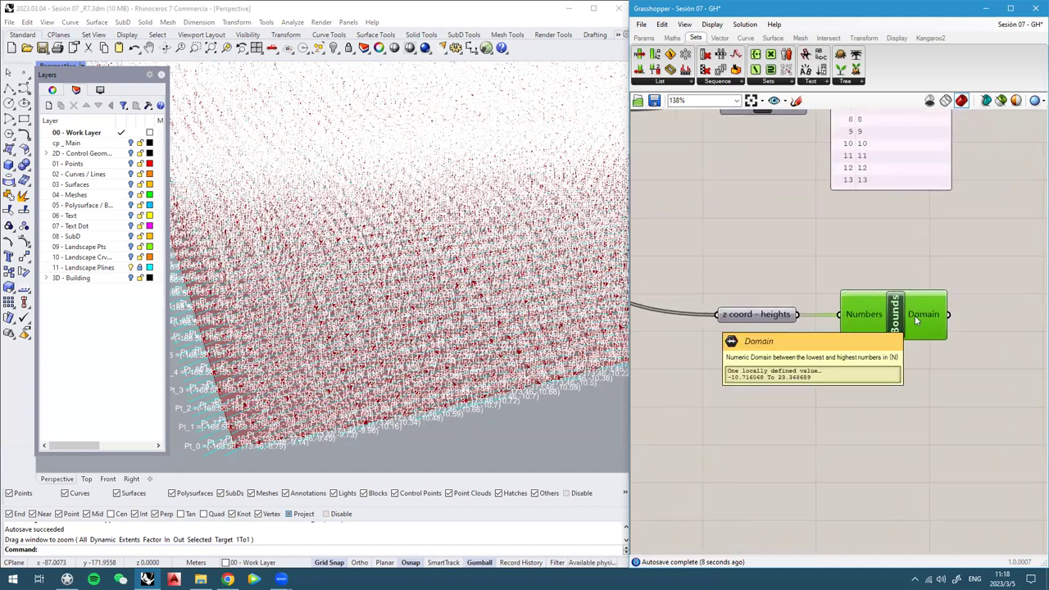
{"action": "right_click_drag", "start_coordinate": [915, 320], "coordinate": [876, 312]}
{"action": "double_click", "coordinate": [831, 369]}
{"action": "type", "text": "panel"}
{"action": "key", "text": "Return"}
{"action": "left_click_drag", "start_coordinate": [831, 371], "coordinate": [932, 310]}
{"action": "right_click_drag", "start_coordinate": [957, 308], "coordinate": [900, 295]}
{"action": "left_click_drag", "start_coordinate": [923, 302], "coordinate": [935, 296]}
{"action": "right_click_drag", "start_coordinate": [935, 296], "coordinate": [857, 286]}
{"action": "left_click_drag", "start_coordinate": [917, 318], "coordinate": [883, 304]}
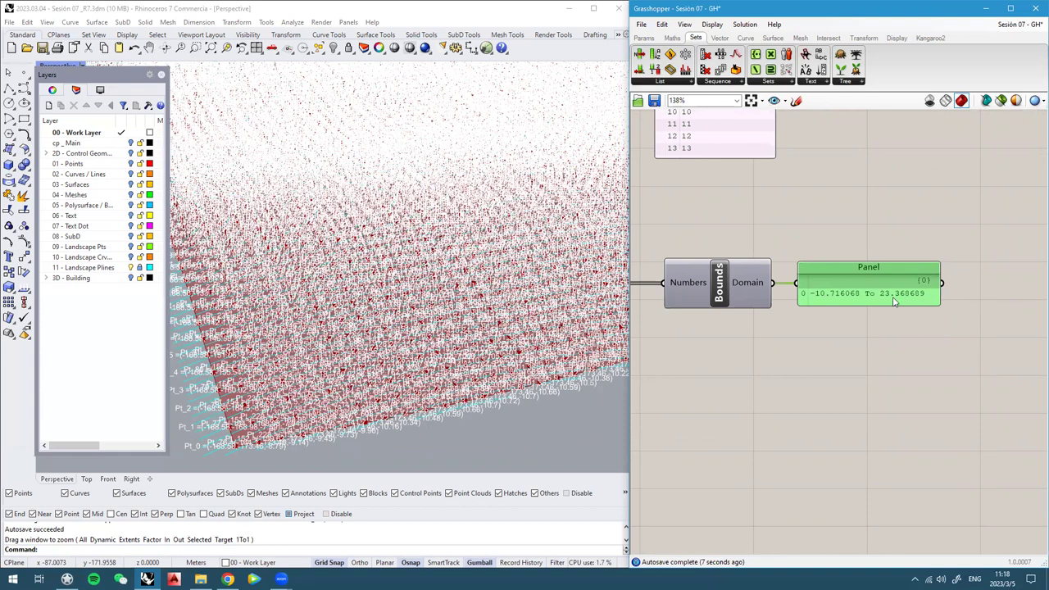
Add a Deconstruct Domain component below the domain panel and connect the Bounds Domain output to it
{"action": "right_click_drag", "start_coordinate": [835, 338], "coordinate": [866, 328]}
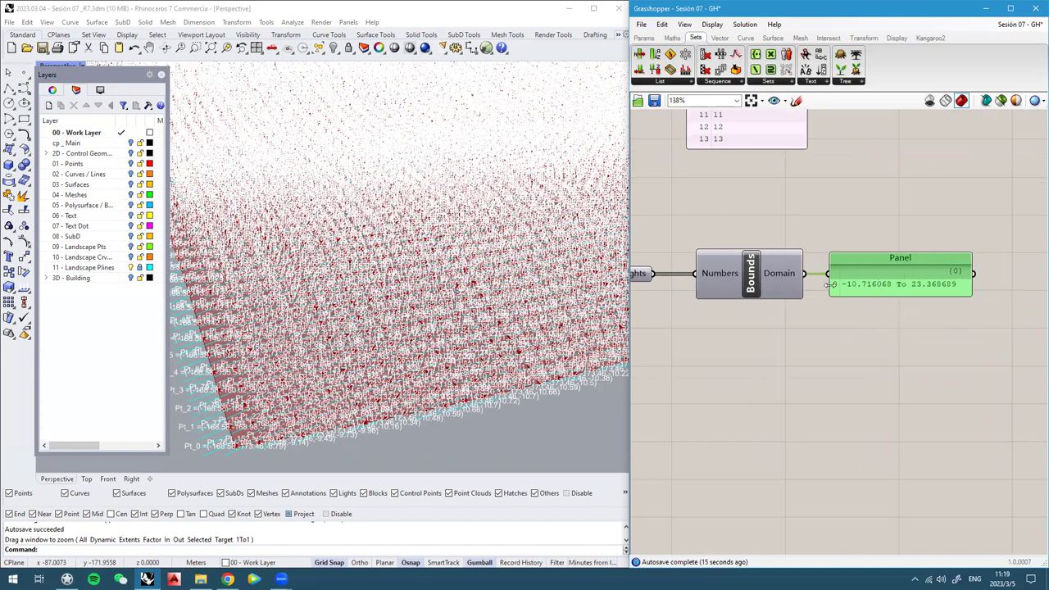
{"action": "left_click", "coordinate": [761, 282]}
{"action": "double_click", "coordinate": [843, 361]}
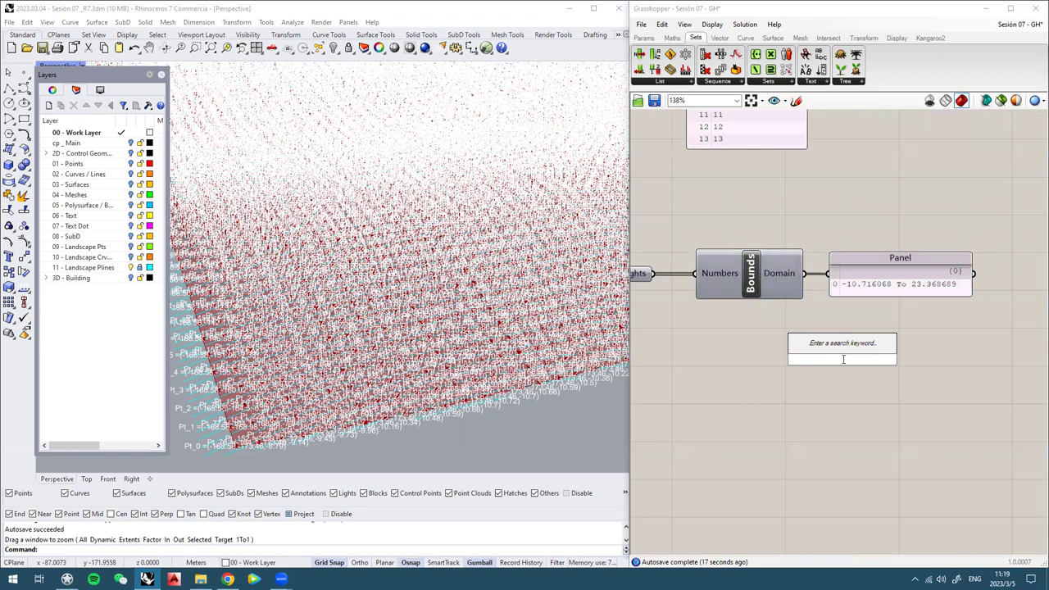
{"action": "type", "text": "dedoa"}
{"action": "key", "text": "BackSpace"}
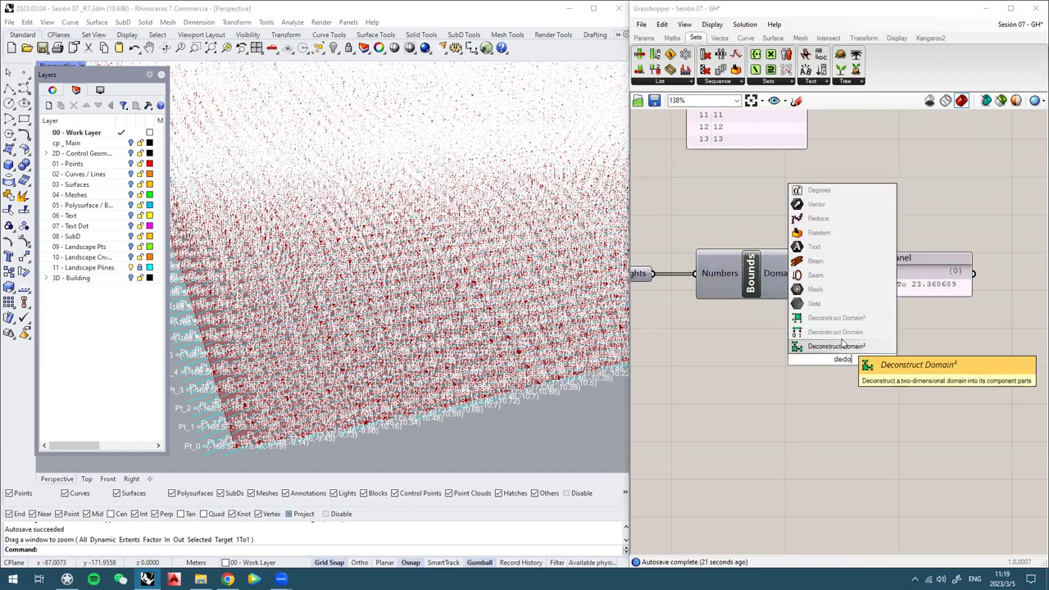
{"action": "left_click", "coordinate": [844, 346]}
{"action": "left_click_drag", "start_coordinate": [867, 373], "coordinate": [886, 384]}
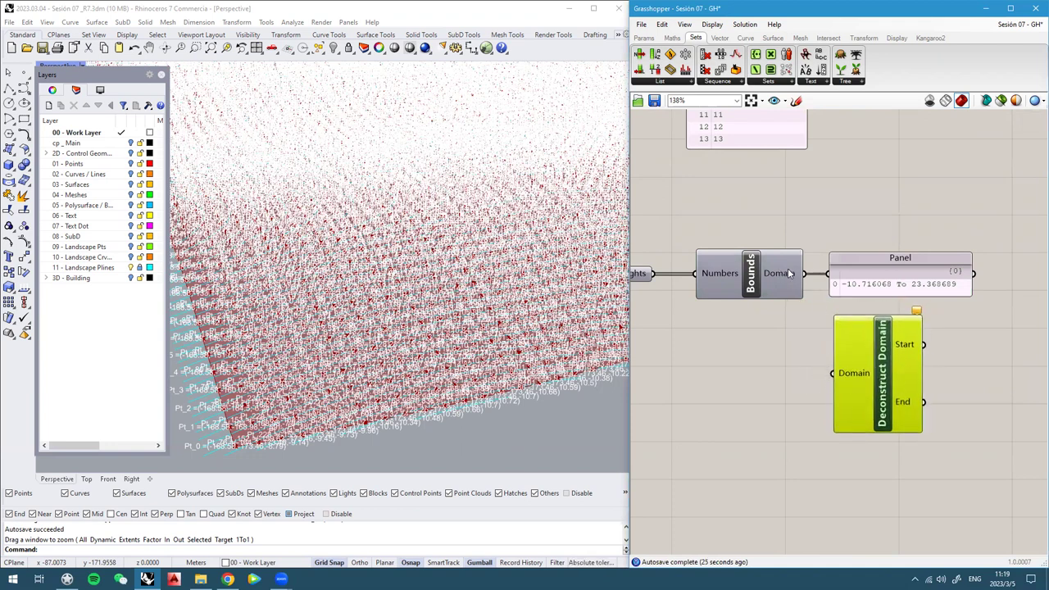
{"action": "left_click_drag", "start_coordinate": [805, 275], "coordinate": [832, 374]}
{"action": "right_click_drag", "start_coordinate": [868, 353], "coordinate": [806, 327]}
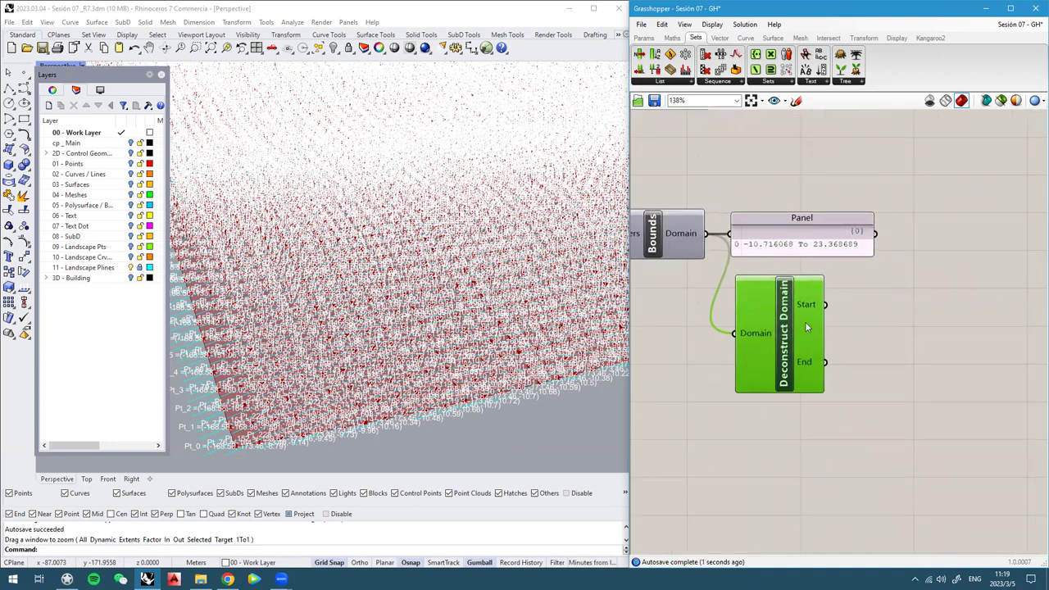
Add two Panels beside Deconstruct Domain by duplicating the domain panel, connecting one to Start and the other to End
{"action": "double_click", "coordinate": [859, 306]}
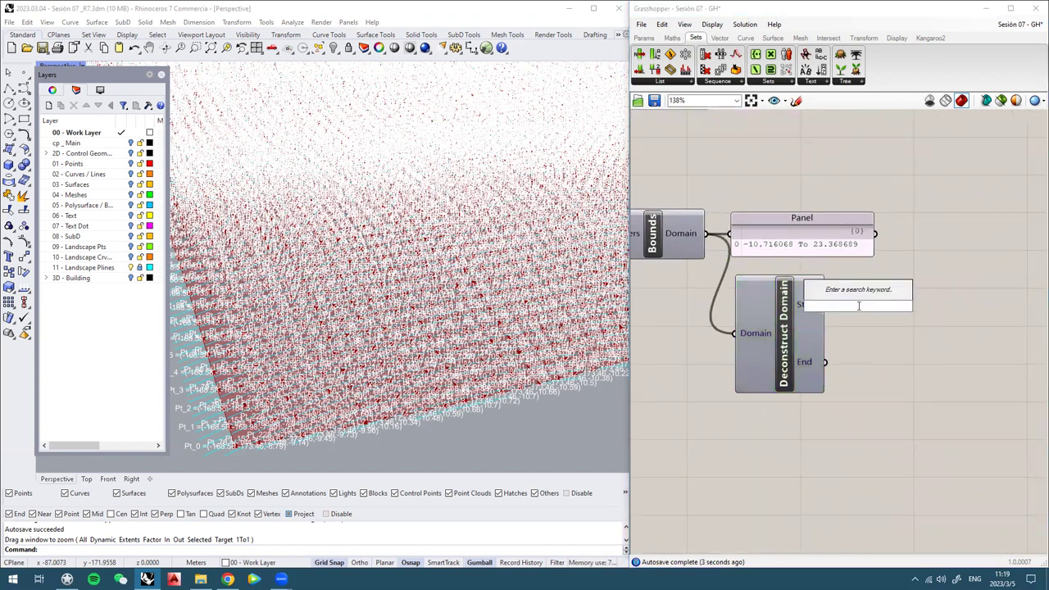
{"action": "left_click", "coordinate": [816, 241]}
{"action": "left_click_drag", "start_coordinate": [815, 241], "coordinate": [902, 367], "text": "alt"}
{"action": "left_click", "coordinate": [882, 405]}
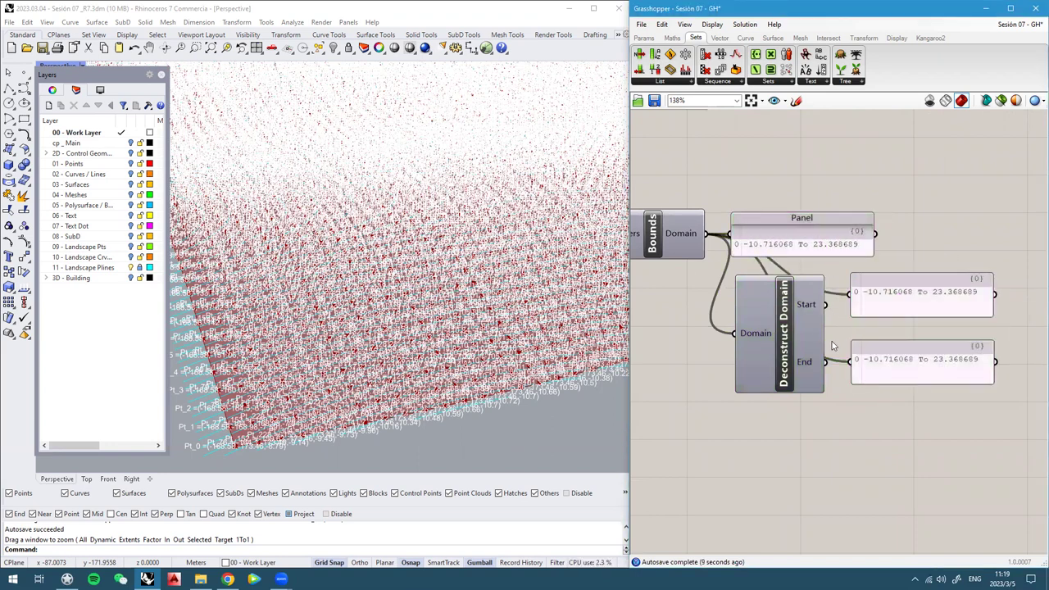
{"action": "left_click_drag", "start_coordinate": [826, 304], "coordinate": [882, 314]}
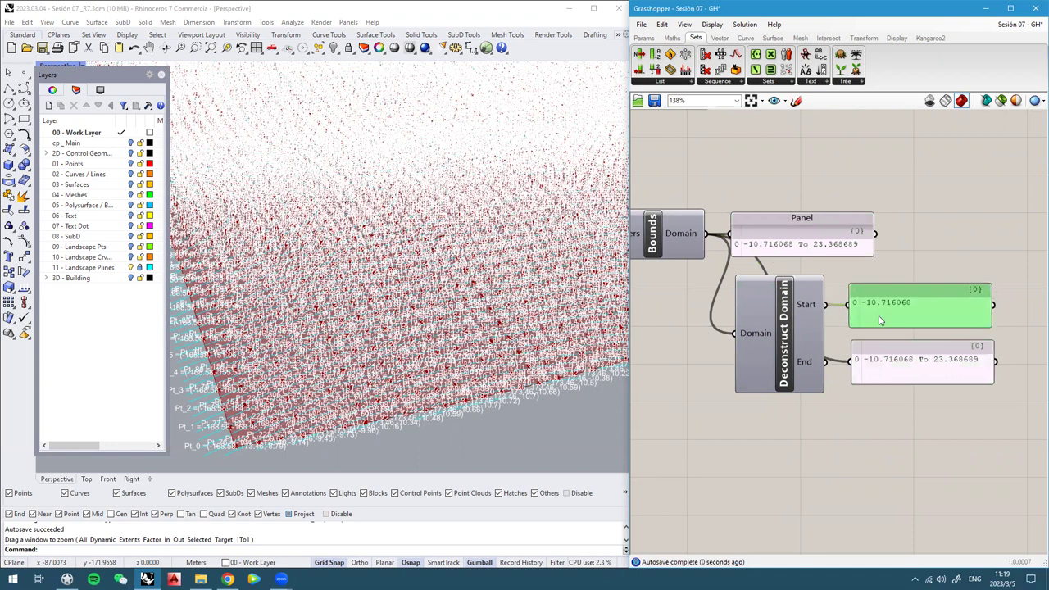
{"action": "left_click_drag", "start_coordinate": [827, 362], "coordinate": [849, 361]}
{"action": "left_click", "coordinate": [904, 369]}
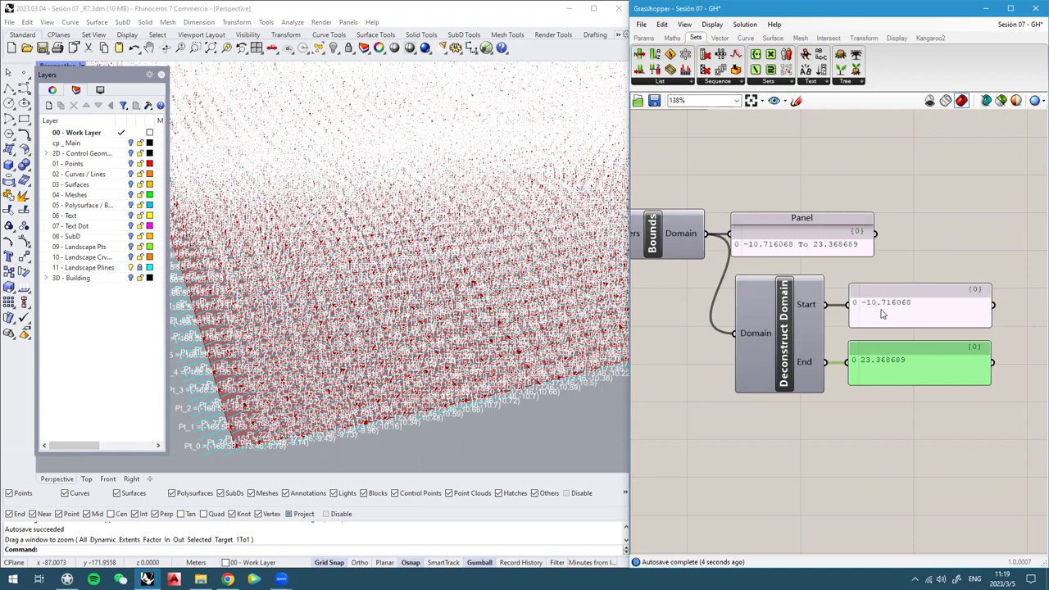
{"action": "scroll", "coordinate": [888, 376], "scroll_direction": "down", "scroll_amount": 3}
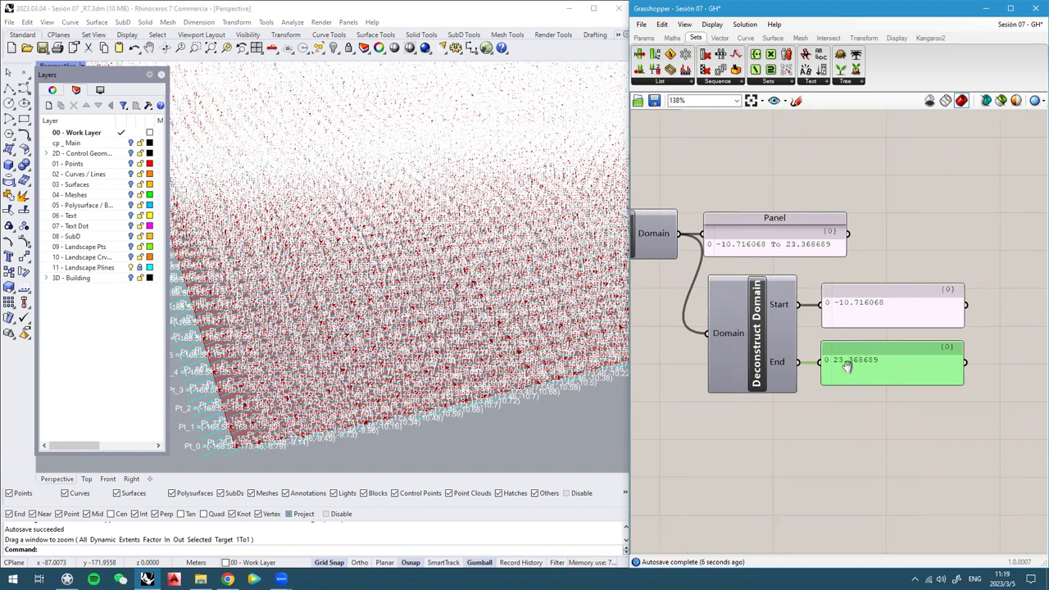
{"action": "left_click", "coordinate": [868, 260]}
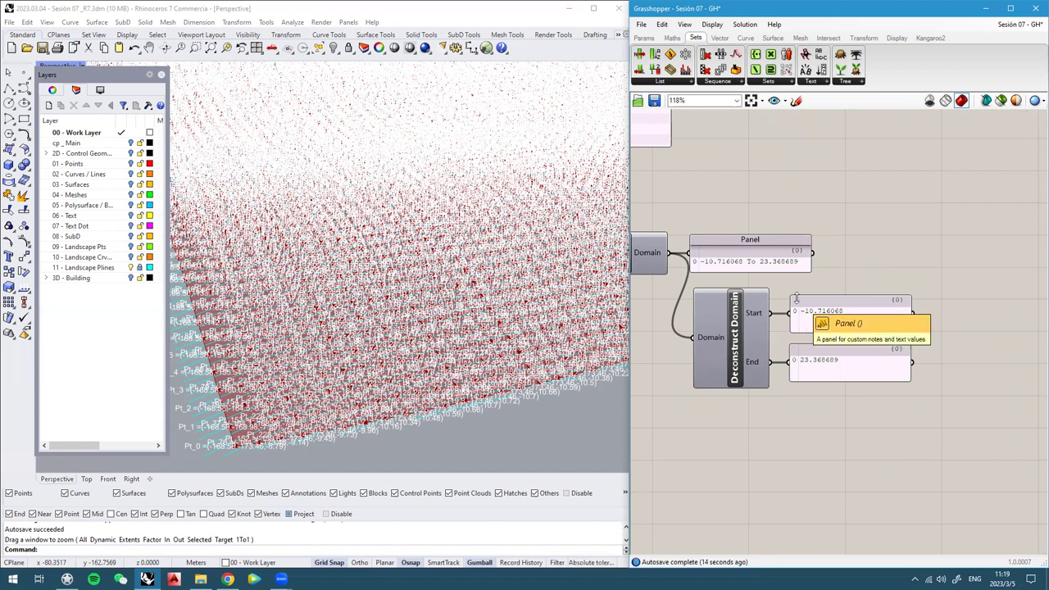
{"action": "right_click_drag", "start_coordinate": [707, 284], "coordinate": [777, 285]}
{"action": "left_click_drag", "start_coordinate": [701, 256], "coordinate": [697, 257]}
{"action": "right_click_drag", "start_coordinate": [646, 258], "coordinate": [704, 261]}
{"action": "left_click_drag", "start_coordinate": [695, 261], "coordinate": [686, 261]}
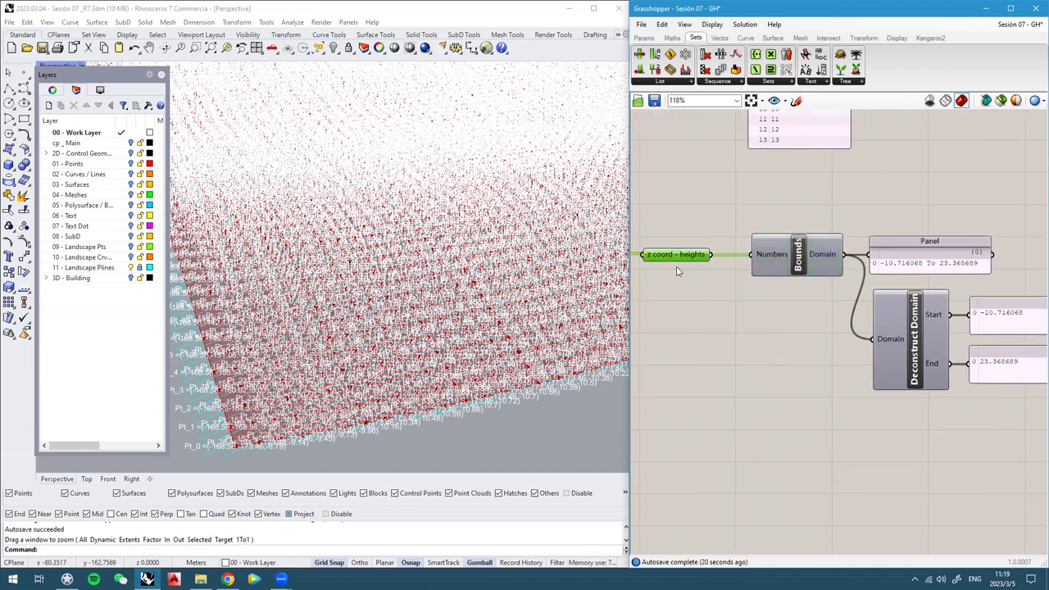
{"action": "scroll", "coordinate": [701, 272], "scroll_direction": "down", "scroll_amount": 1}
{"action": "right_click_drag", "start_coordinate": [964, 308], "coordinate": [881, 310]}
{"action": "scroll", "coordinate": [877, 294], "scroll_direction": "up", "scroll_amount": 1}
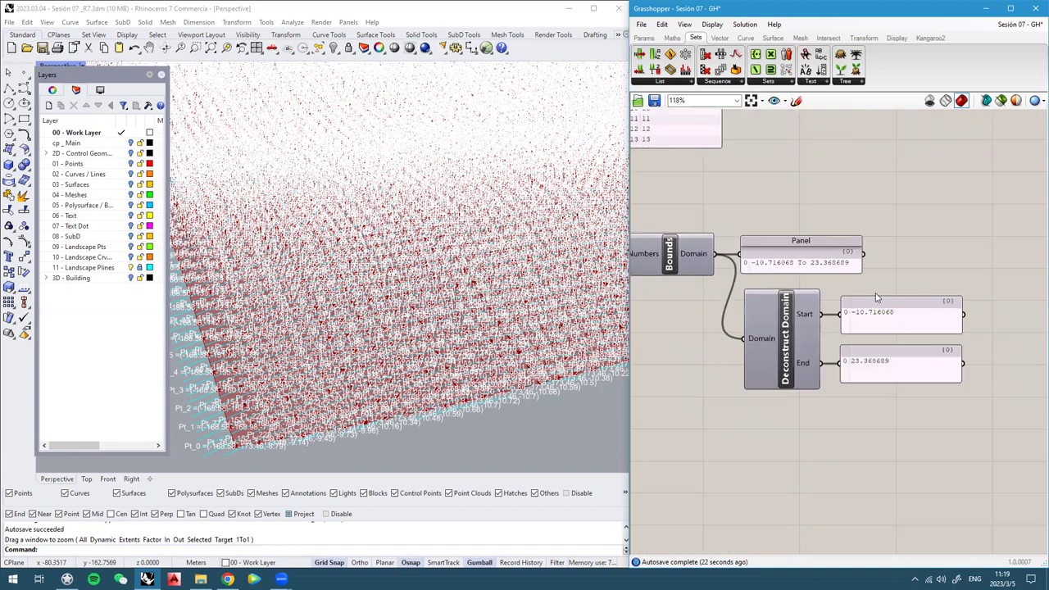
Add a Gradient component and place it below the Start and End panels
{"action": "double_click", "coordinate": [915, 263]}
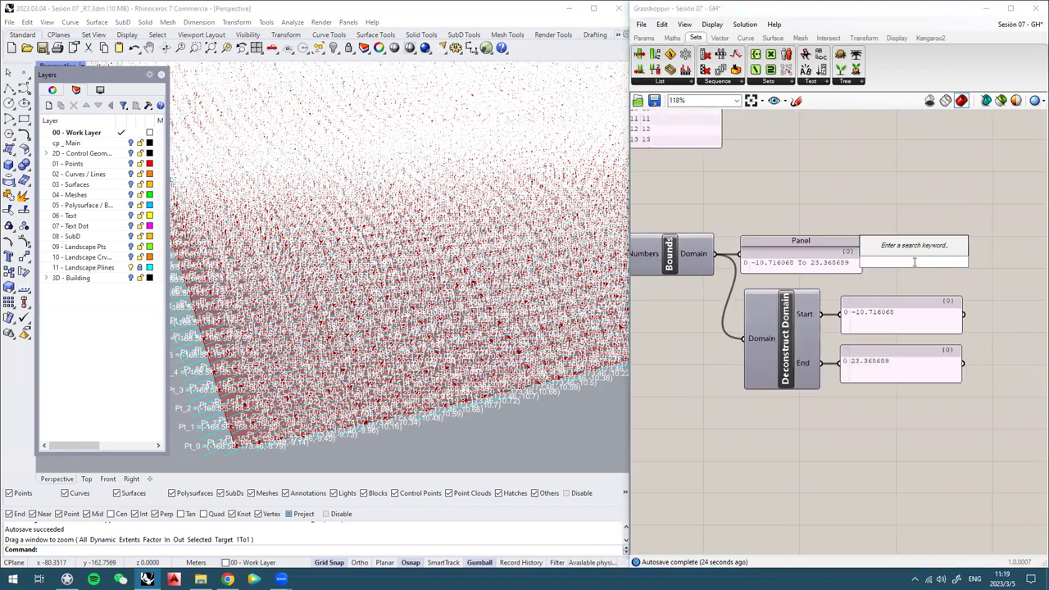
{"action": "type", "text": "grad"}
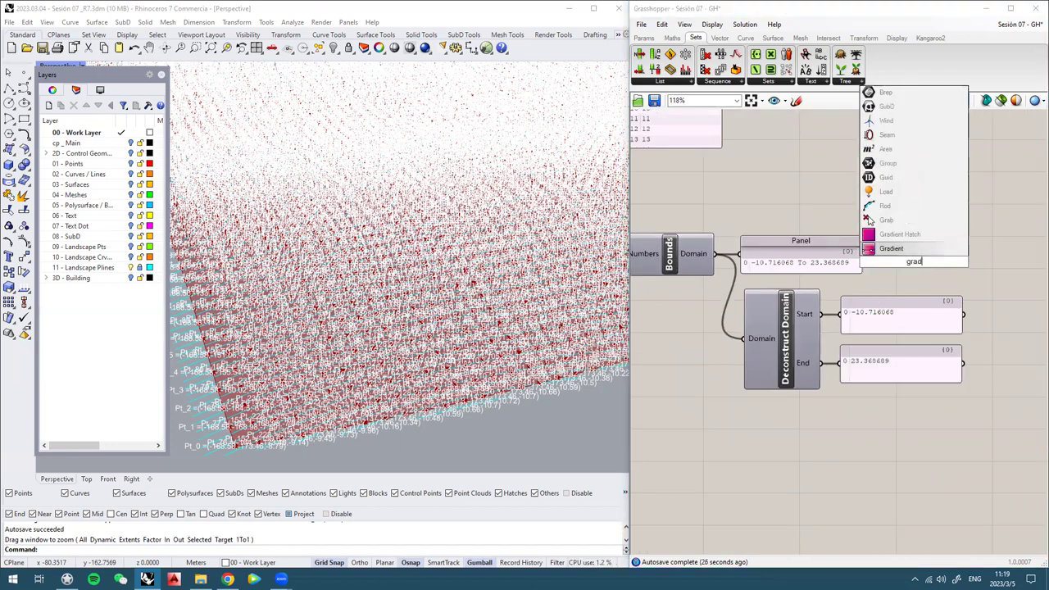
{"action": "left_click", "coordinate": [891, 249]}
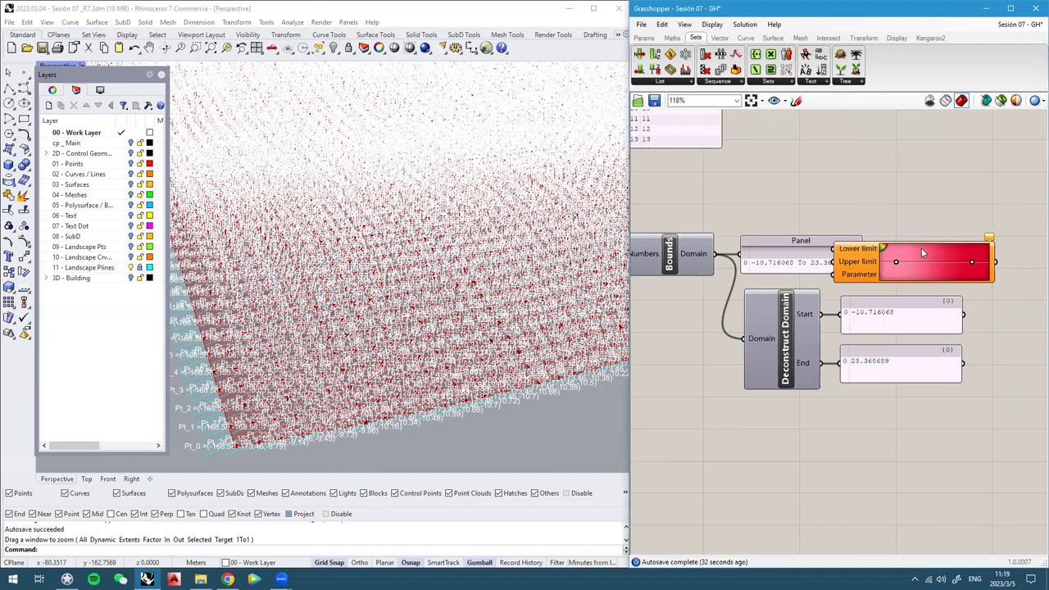
{"action": "right_click_drag", "start_coordinate": [935, 268], "coordinate": [911, 265]}
{"action": "left_click_drag", "start_coordinate": [905, 261], "coordinate": [922, 426]}
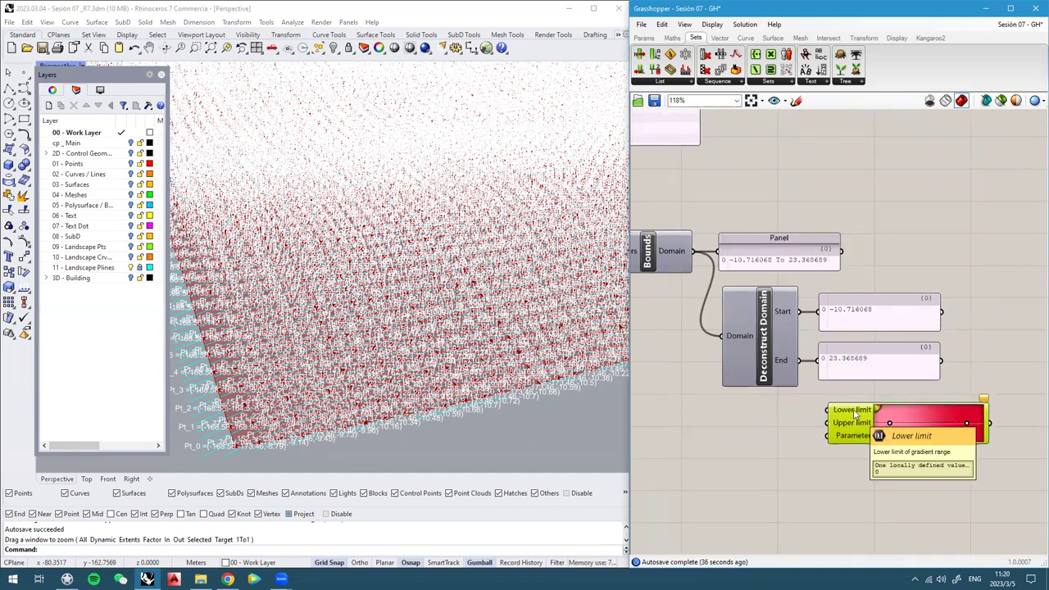
{"action": "right_click_drag", "start_coordinate": [852, 390], "coordinate": [854, 351]}
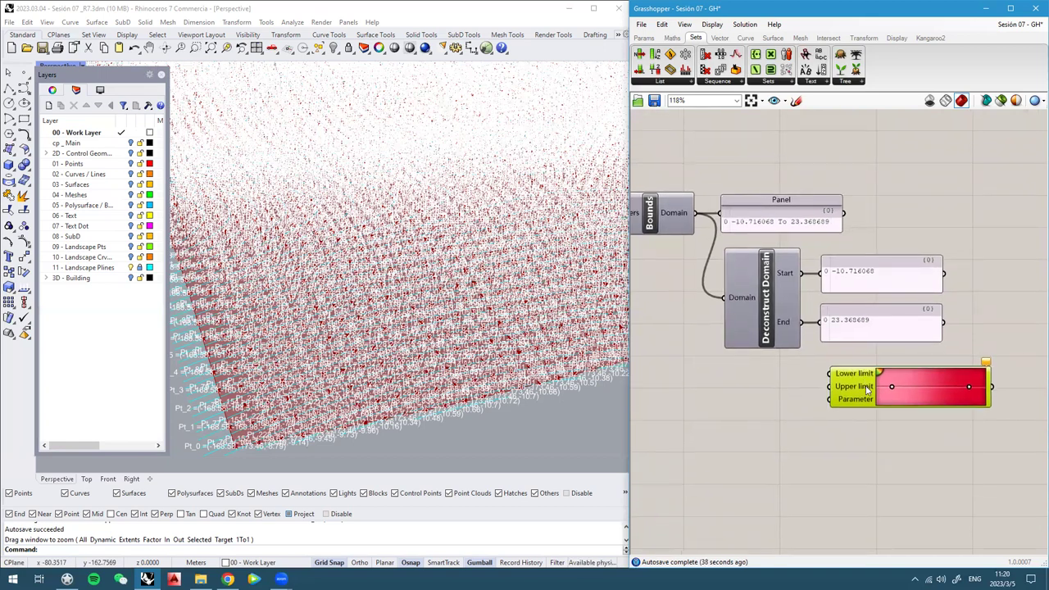
{"action": "left_click_drag", "start_coordinate": [865, 379], "coordinate": [877, 399]}
Connect Start to the Gradient's Lower limit and End to its Upper limit, and shift the two panels clear of the wires
{"action": "left_click_drag", "start_coordinate": [801, 273], "coordinate": [841, 392]}
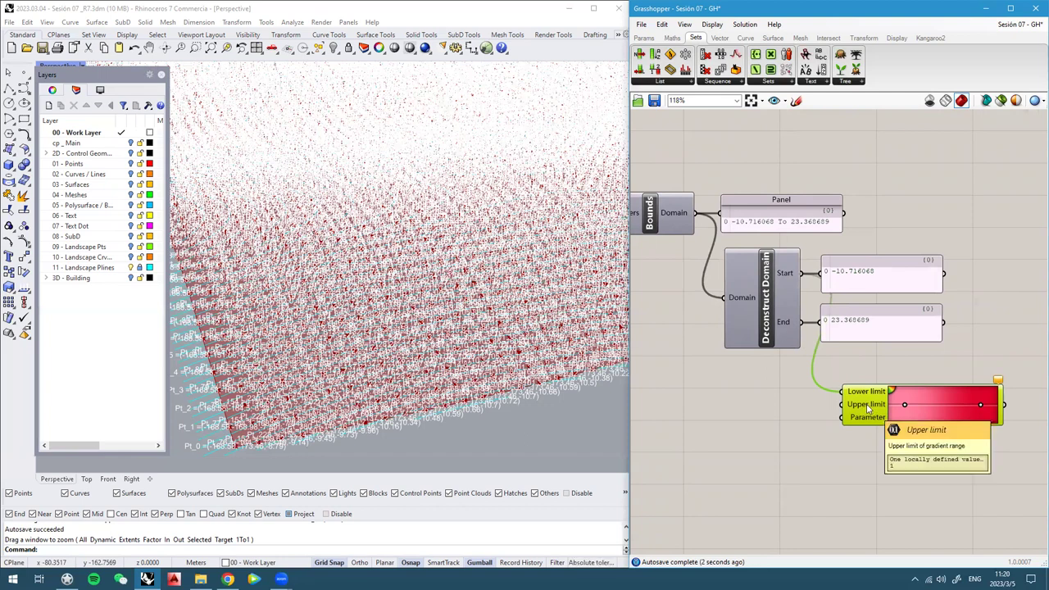
{"action": "left_click_drag", "start_coordinate": [802, 321], "coordinate": [839, 404]}
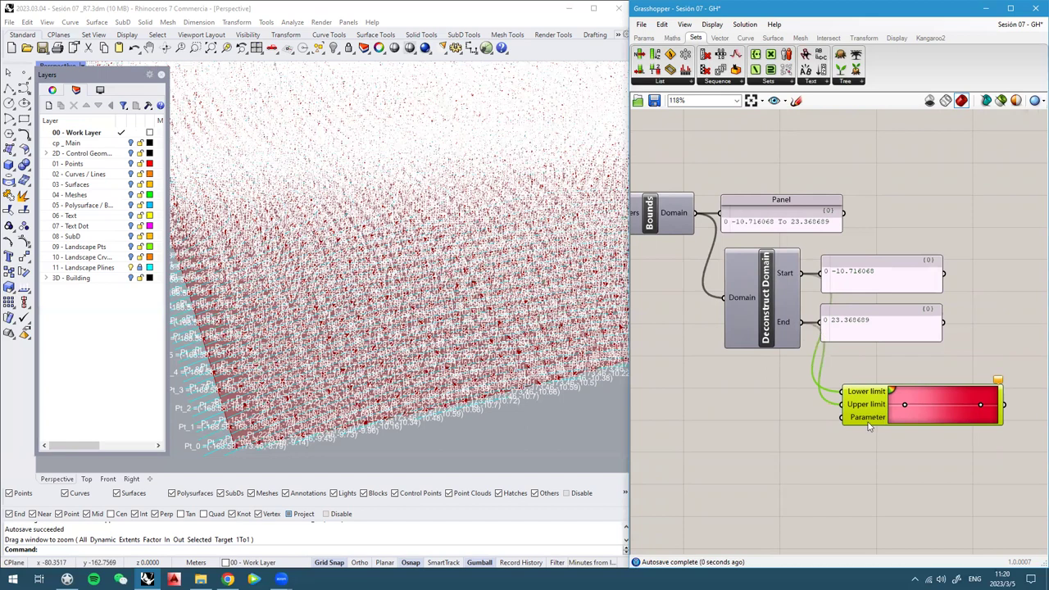
{"action": "right_click_drag", "start_coordinate": [873, 422], "coordinate": [909, 407]}
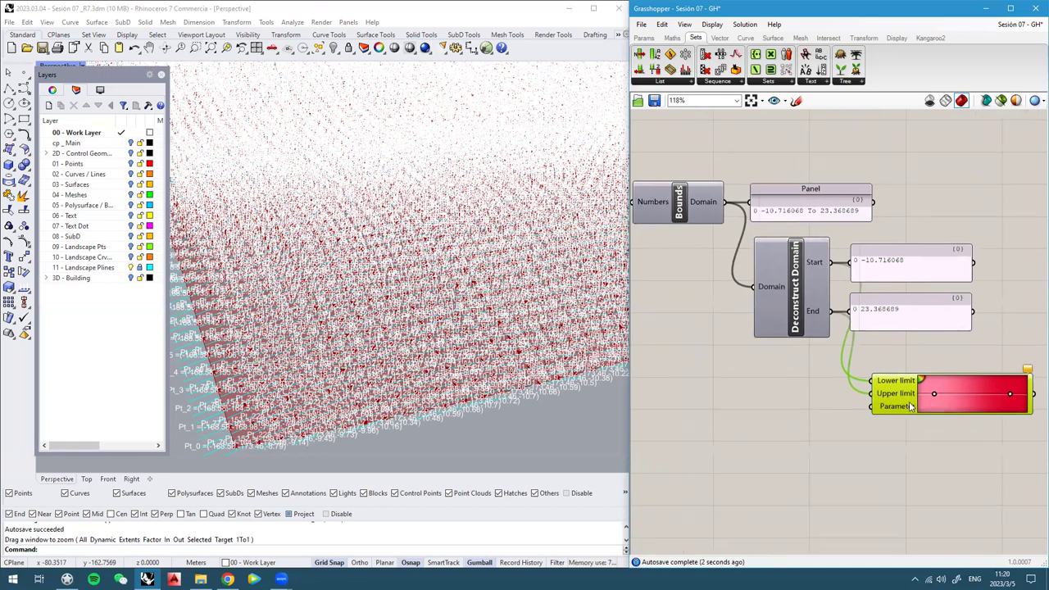
{"action": "left_click_drag", "start_coordinate": [940, 359], "coordinate": [902, 259]}
{"action": "left_click_drag", "start_coordinate": [900, 268], "coordinate": [932, 269]}
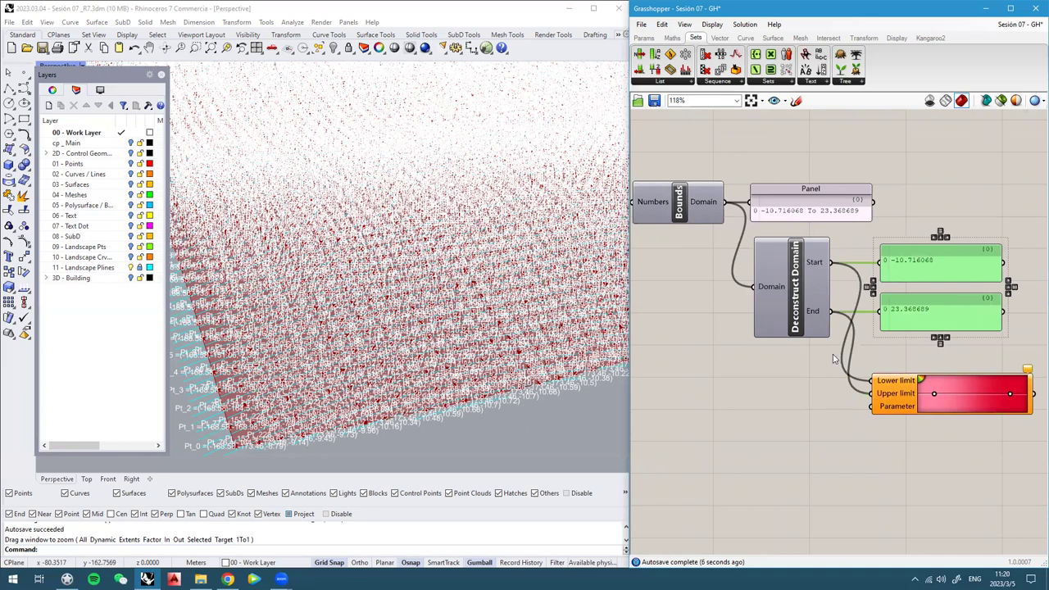
Connect the z coord - heights parameter to the Gradient's Parameter input
{"action": "left_click", "coordinate": [719, 371]}
{"action": "right_click_drag", "start_coordinate": [717, 361], "coordinate": [844, 345]}
{"action": "left_click", "coordinate": [685, 191]}
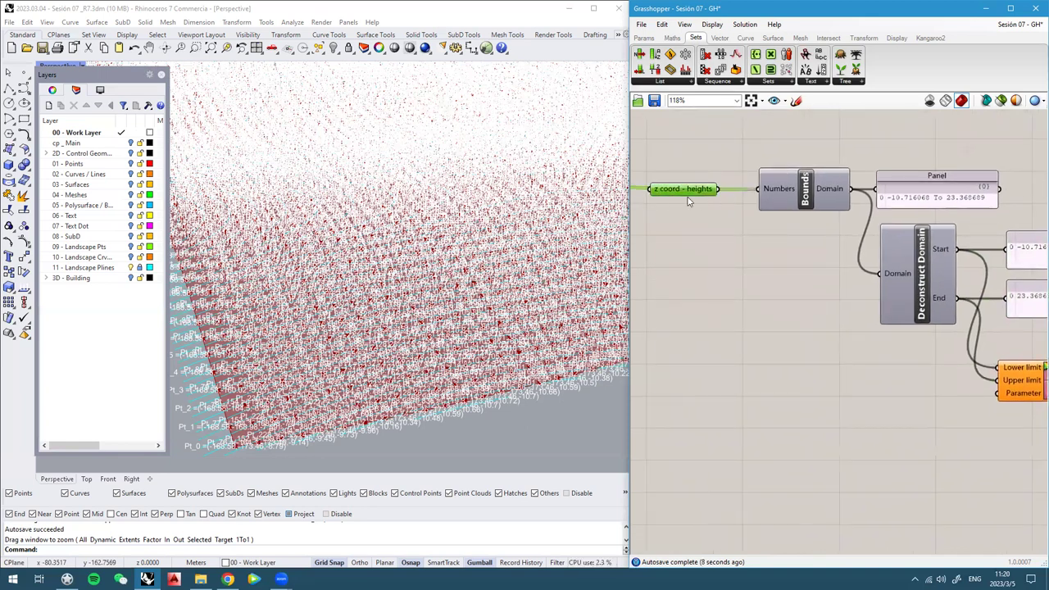
{"action": "right_click_drag", "start_coordinate": [692, 211], "coordinate": [682, 212]}
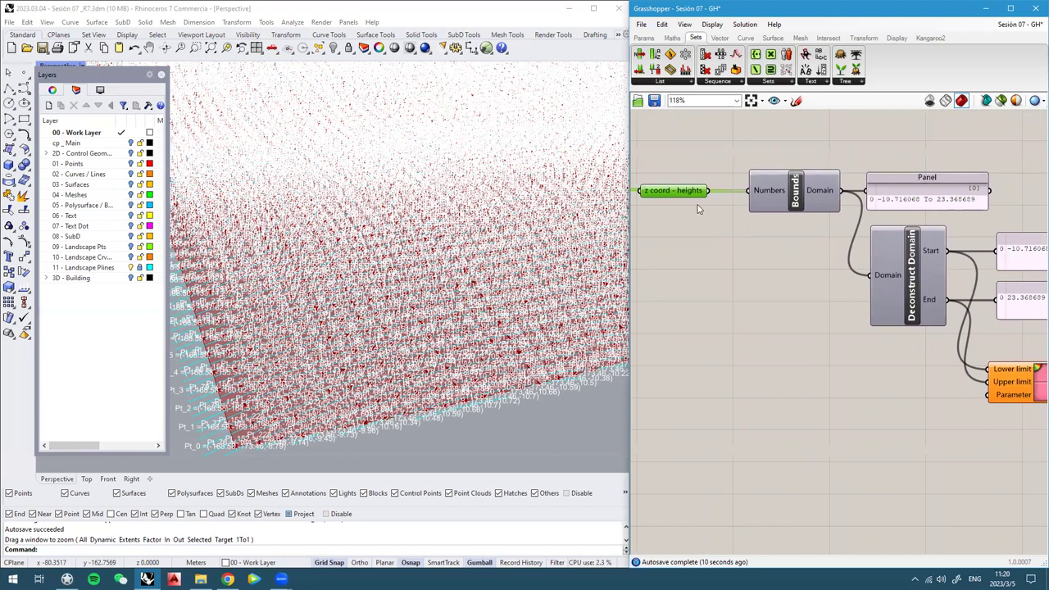
{"action": "left_click_drag", "start_coordinate": [709, 191], "coordinate": [990, 398]}
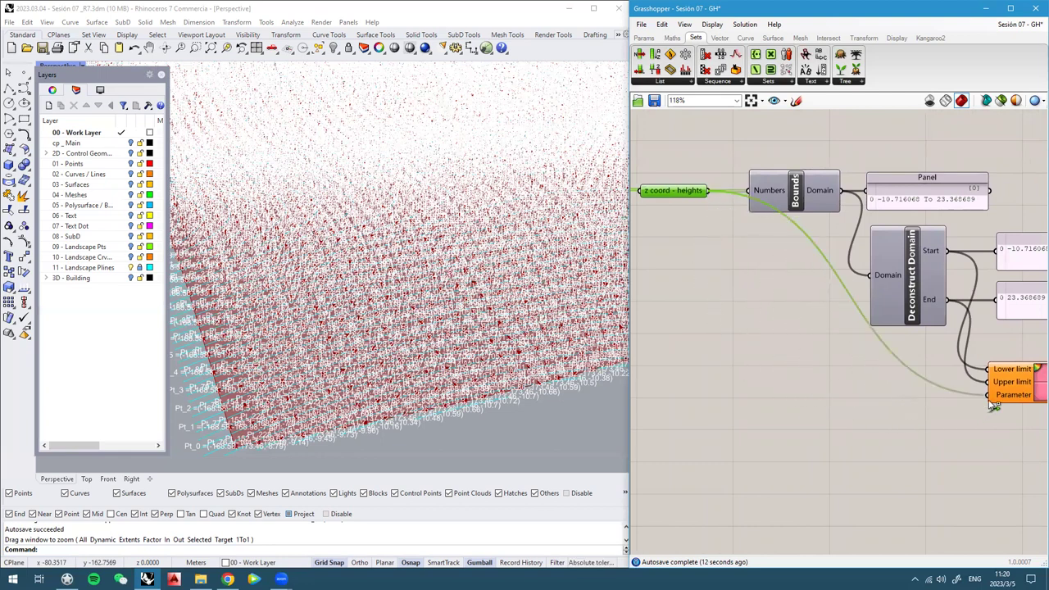
Apply the green-yellow-red preset to the Gradient component
{"action": "right_click_drag", "start_coordinate": [883, 379], "coordinate": [703, 353]}
{"action": "left_click", "coordinate": [892, 358]}
{"action": "scroll", "coordinate": [918, 377], "scroll_direction": "up", "scroll_amount": 2}
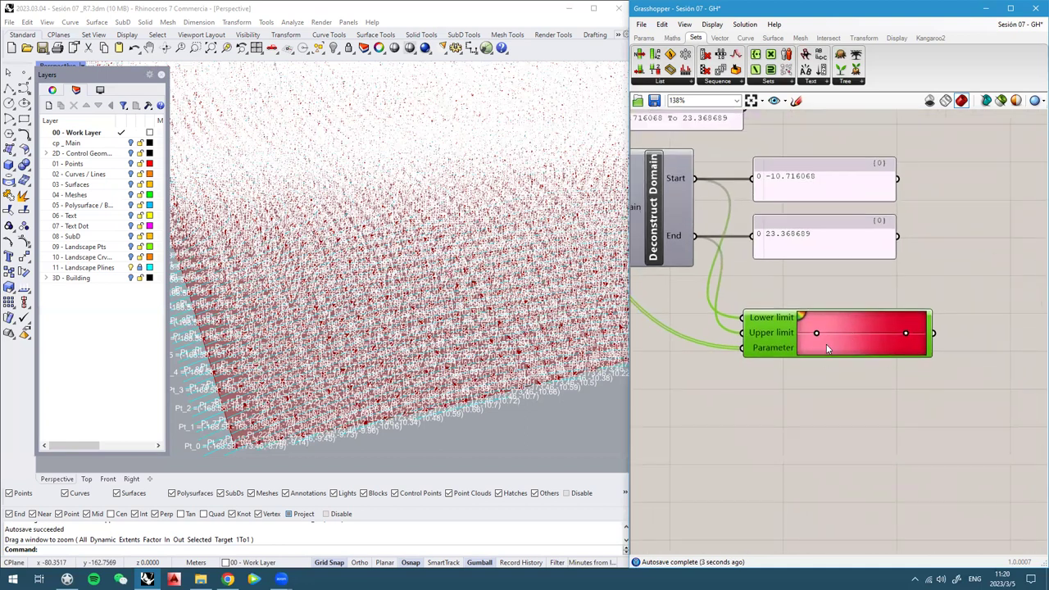
{"action": "right_click", "coordinate": [856, 333]}
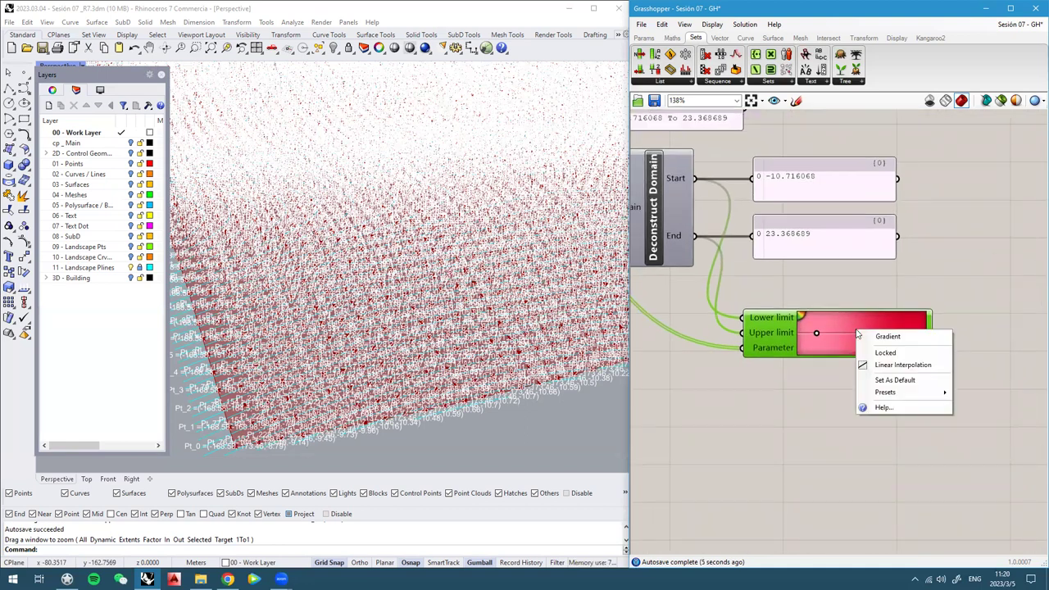
{"action": "mouse_move", "coordinate": [882, 395]}
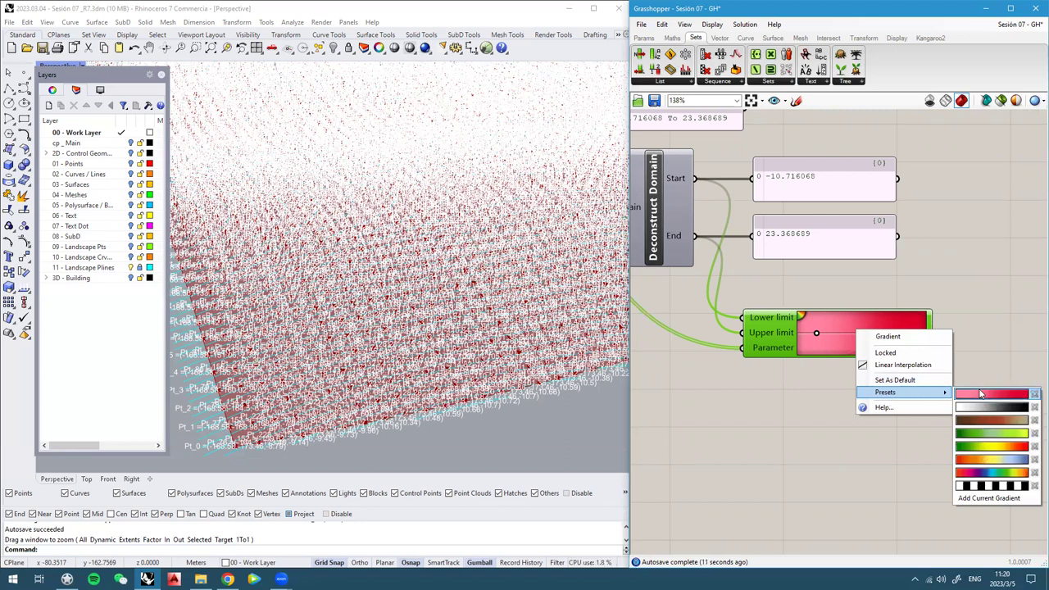
{"action": "left_click", "coordinate": [978, 444]}
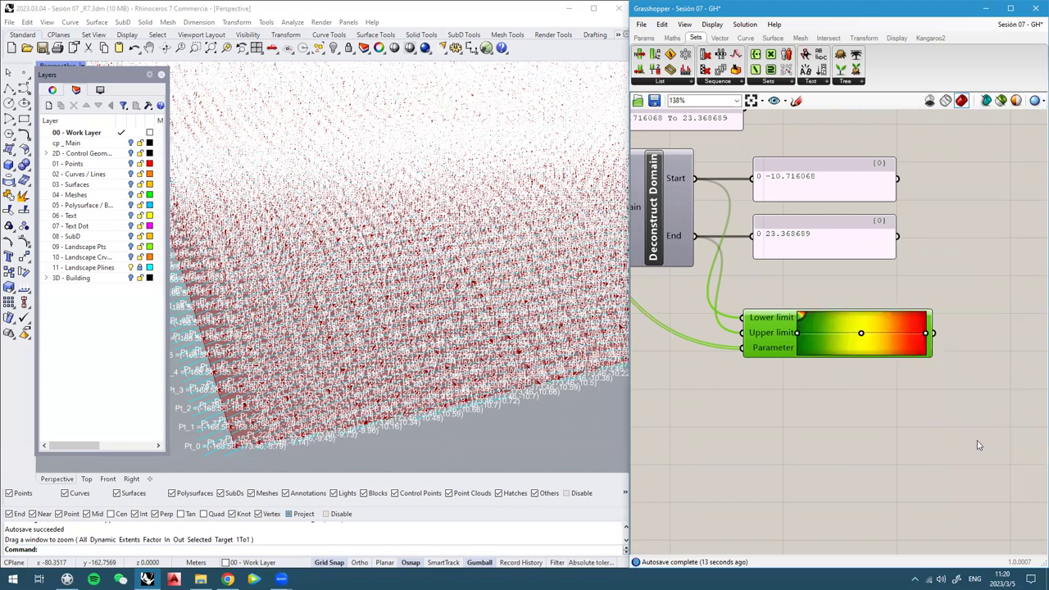
{"action": "scroll", "coordinate": [794, 335], "scroll_direction": "up", "scroll_amount": 2}
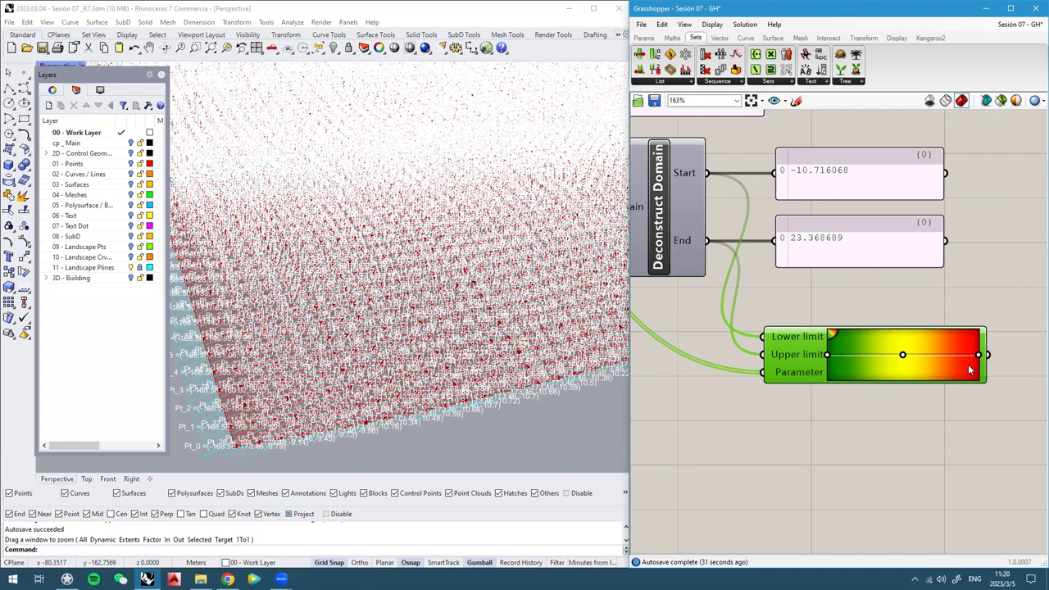
Move the Text Tag and its Colour Swatch down from the coordinate labels panel to free space nearer the Gradient
{"action": "scroll", "coordinate": [870, 382], "scroll_direction": "down", "scroll_amount": 2}
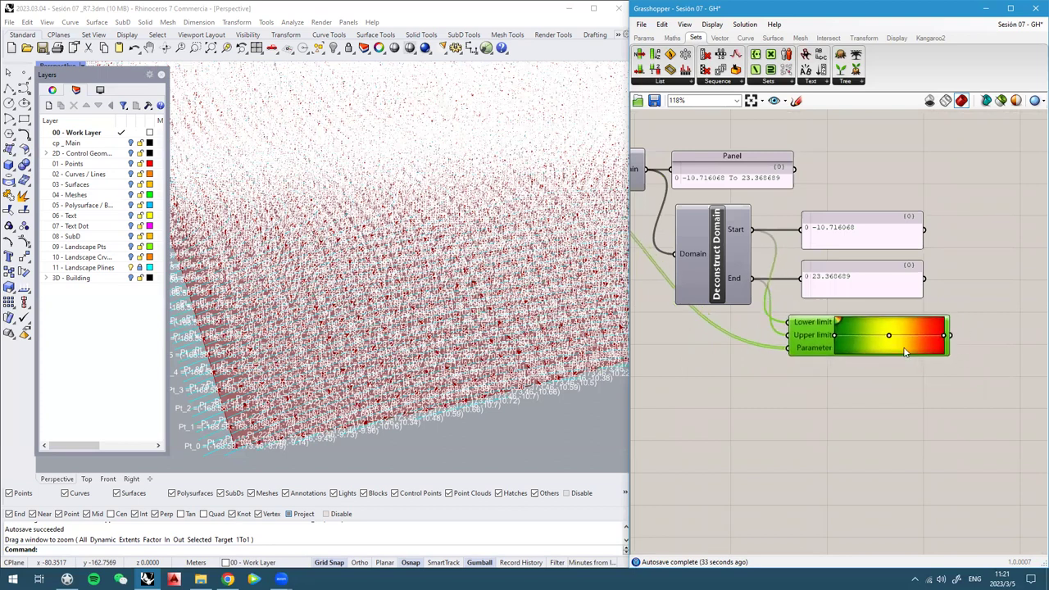
{"action": "scroll", "coordinate": [896, 361], "scroll_direction": "down", "scroll_amount": 1}
{"action": "right_click_drag", "start_coordinate": [900, 269], "coordinate": [868, 373]}
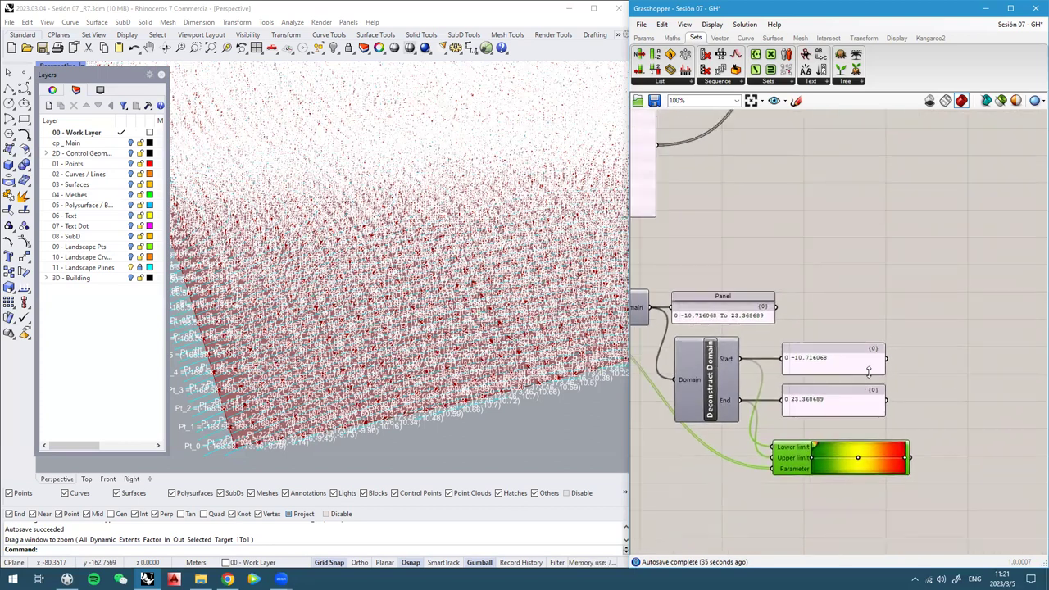
{"action": "scroll", "coordinate": [868, 373], "scroll_direction": "down", "scroll_amount": 2}
{"action": "mouse_move", "coordinate": [909, 286]}
{"action": "right_mouse_down"}
{"action": "mouse_move", "coordinate": [856, 364]}
{"action": "mouse_move", "coordinate": [769, 438]}
{"action": "right_mouse_up"}
{"action": "right_click_drag", "start_coordinate": [909, 254], "coordinate": [805, 329]}
{"action": "scroll", "coordinate": [942, 205], "scroll_direction": "up", "scroll_amount": 2}
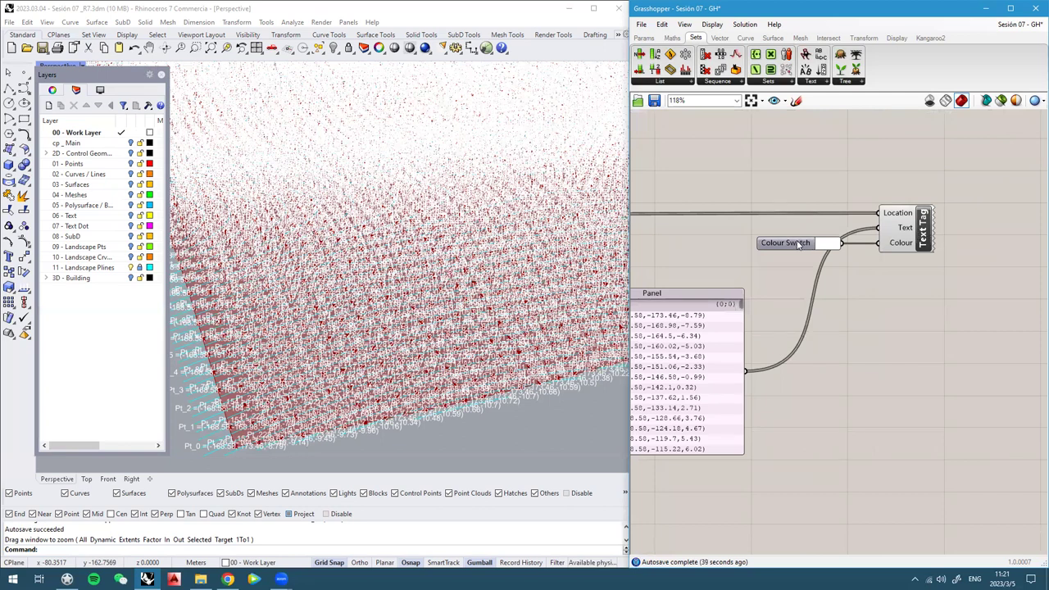
{"action": "scroll", "coordinate": [909, 243], "scroll_direction": "up", "scroll_amount": 2}
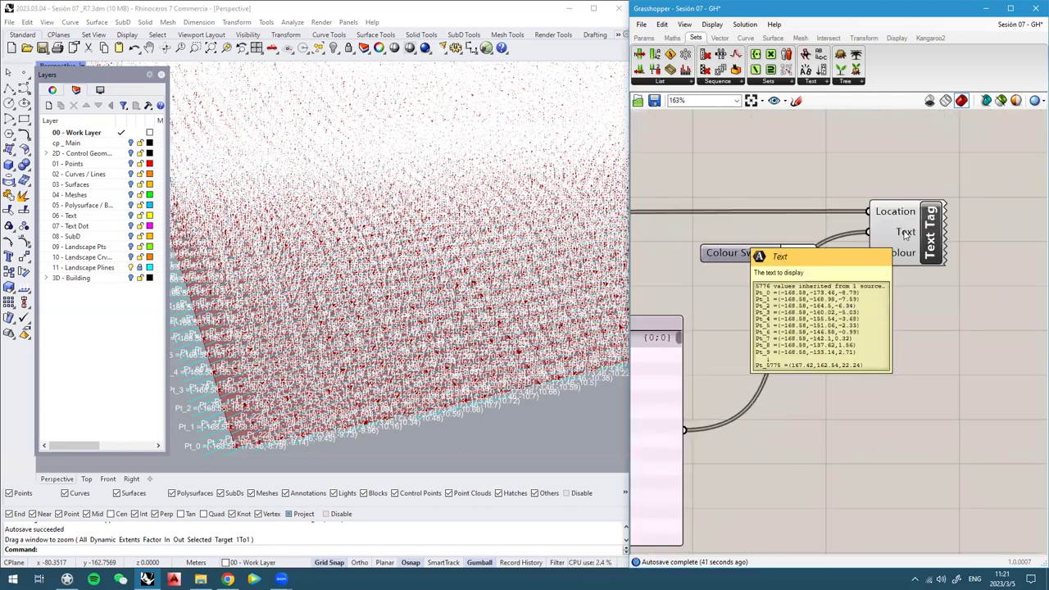
{"action": "right_click_drag", "start_coordinate": [358, 287], "coordinate": [363, 291]}
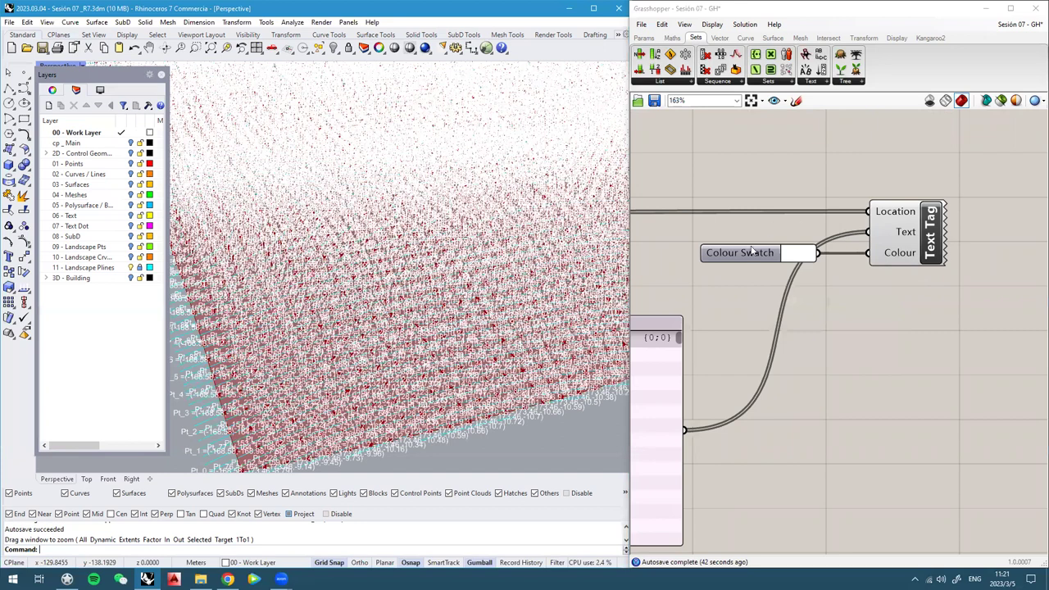
{"action": "left_click_drag", "start_coordinate": [741, 257], "coordinate": [739, 272]}
{"action": "left_click_drag", "start_coordinate": [816, 392], "coordinate": [819, 360]}
{"action": "left_click_drag", "start_coordinate": [953, 354], "coordinate": [868, 444]}
{"action": "scroll", "coordinate": [874, 227], "scroll_direction": "down", "scroll_amount": 2}
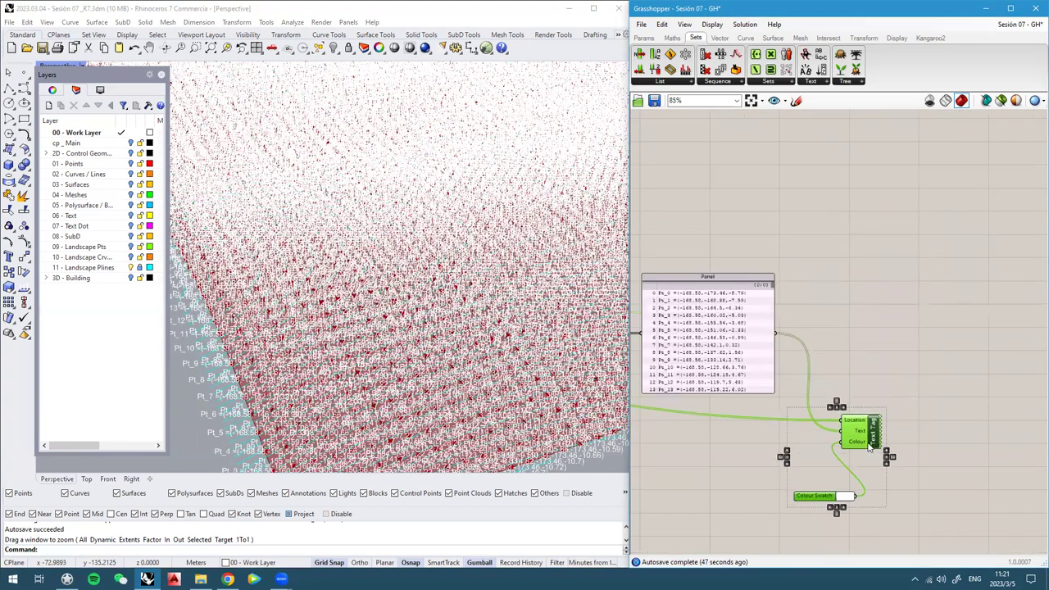
{"action": "right_click_drag", "start_coordinate": [868, 444], "coordinate": [918, 192]}
{"action": "scroll", "coordinate": [919, 189], "scroll_direction": "up", "scroll_amount": 1}
{"action": "left_click_drag", "start_coordinate": [922, 189], "coordinate": [945, 281]}
Disconnect the Colour Swatch from the Text Tag's Colour input
{"action": "left_click", "coordinate": [947, 240]}
{"action": "scroll", "coordinate": [945, 239], "scroll_direction": "down", "scroll_amount": 3}
{"action": "scroll", "coordinate": [897, 324], "scroll_direction": "up", "scroll_amount": 3}
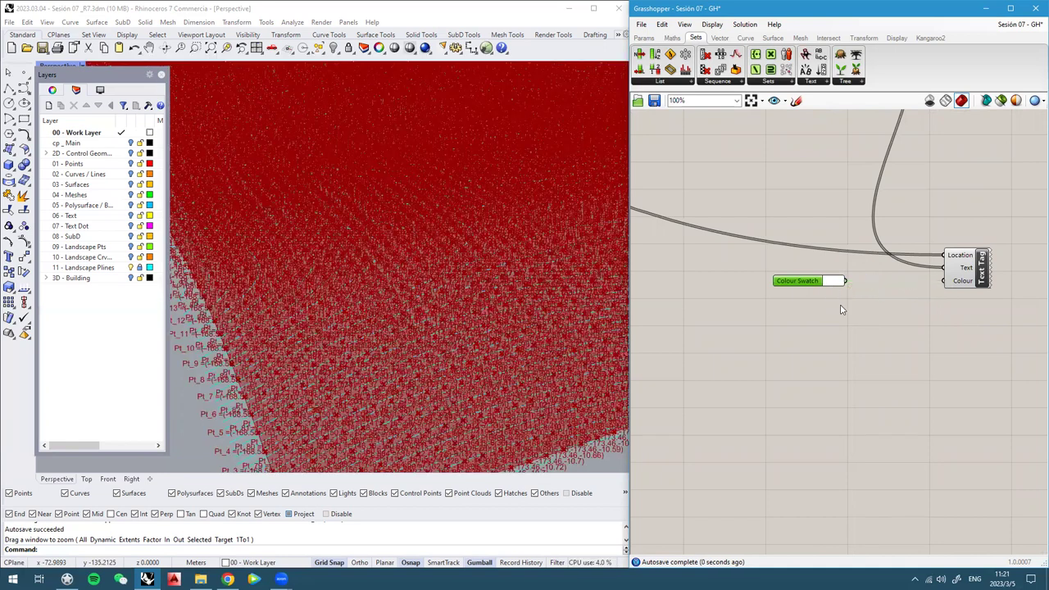
Move the Gradient next to the Text Tag, below the Colour Swatch, and connect its output to the Colour input
{"action": "scroll", "coordinate": [822, 349], "scroll_direction": "down", "scroll_amount": 2}
{"action": "left_click_drag", "start_coordinate": [763, 407], "coordinate": [943, 298]}
{"action": "right_click_drag", "start_coordinate": [943, 299], "coordinate": [836, 326]}
{"action": "scroll", "coordinate": [836, 323], "scroll_direction": "up", "scroll_amount": 2}
{"action": "left_click_drag", "start_coordinate": [841, 328], "coordinate": [915, 286]}
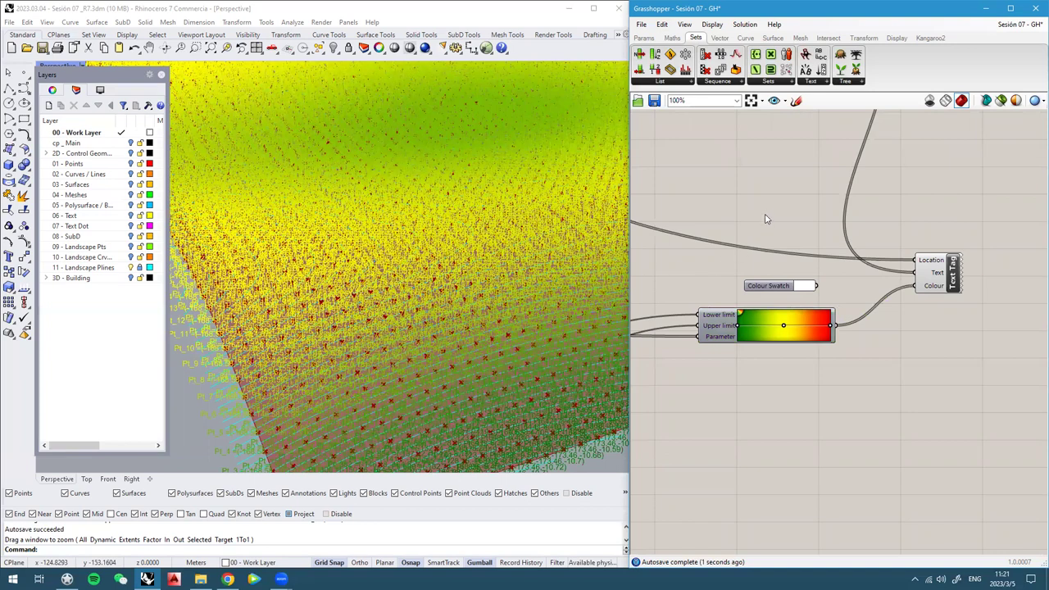
Examine the height-coloured point labels across the whole landscape in the Perspective viewport
{"action": "scroll", "coordinate": [767, 250], "scroll_direction": "down", "scroll_amount": 3}
{"action": "scroll", "coordinate": [394, 296], "scroll_direction": "down", "scroll_amount": 5}
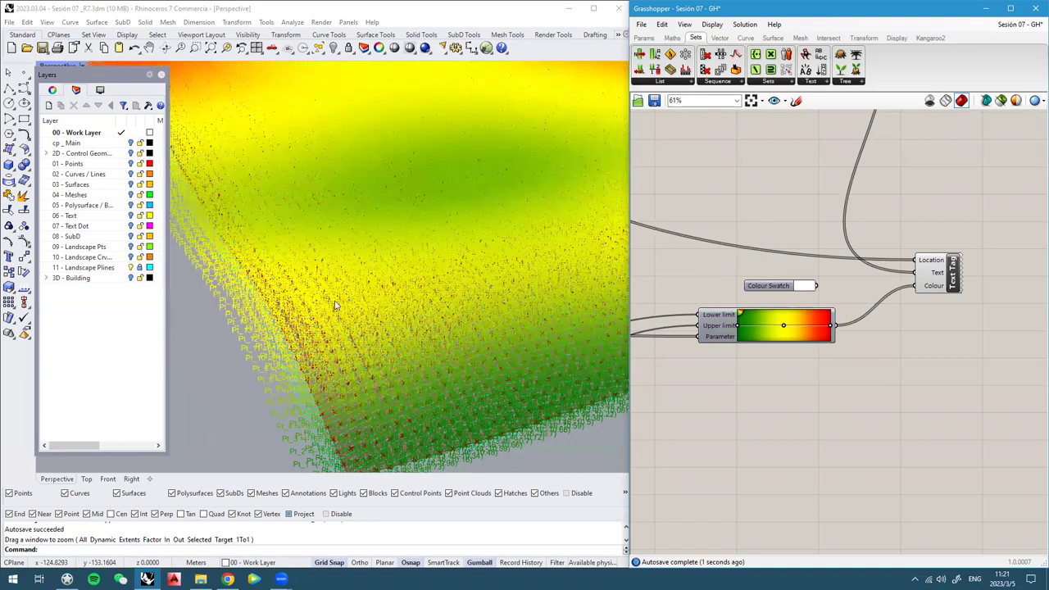
{"action": "mouse_move", "coordinate": [393, 322]}
{"action": "right_mouse_down"}
{"action": "mouse_move", "coordinate": [361, 346]}
{"action": "mouse_move", "coordinate": [404, 321]}
{"action": "right_mouse_up"}
{"action": "right_click_drag", "start_coordinate": [438, 380], "coordinate": [475, 335]}
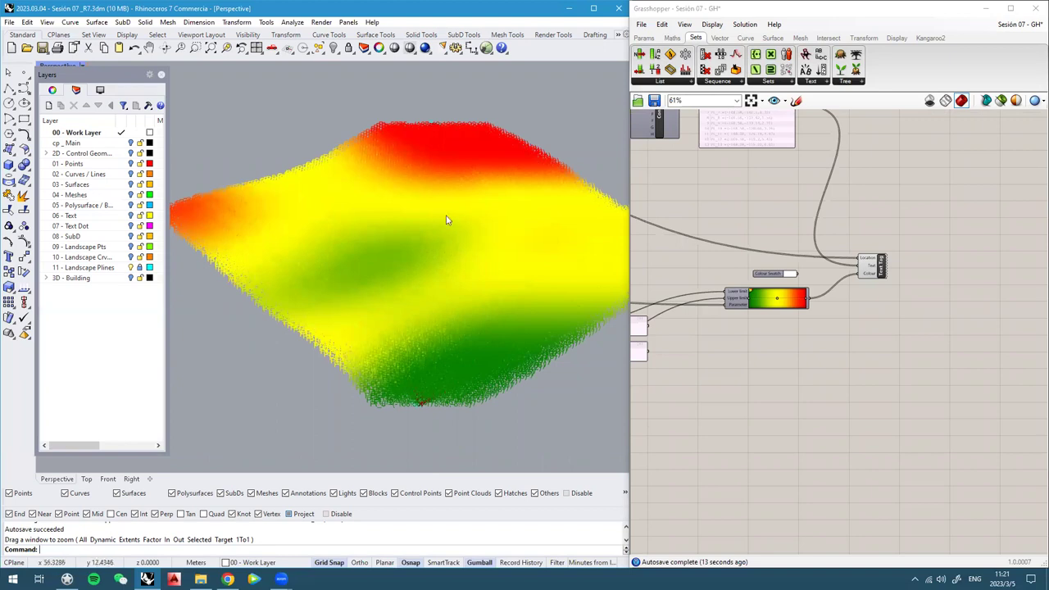
Examine the height-coloured point labels on the high corner and across the whole landscape in the Perspective viewport
{"action": "right_click_drag", "start_coordinate": [503, 293], "coordinate": [411, 235]}
{"action": "scroll", "coordinate": [234, 229], "scroll_direction": "up", "scroll_amount": 9}
{"action": "scroll", "coordinate": [320, 287], "scroll_direction": "down", "scroll_amount": 5}
{"action": "scroll", "coordinate": [386, 158], "scroll_direction": "up", "scroll_amount": 2}
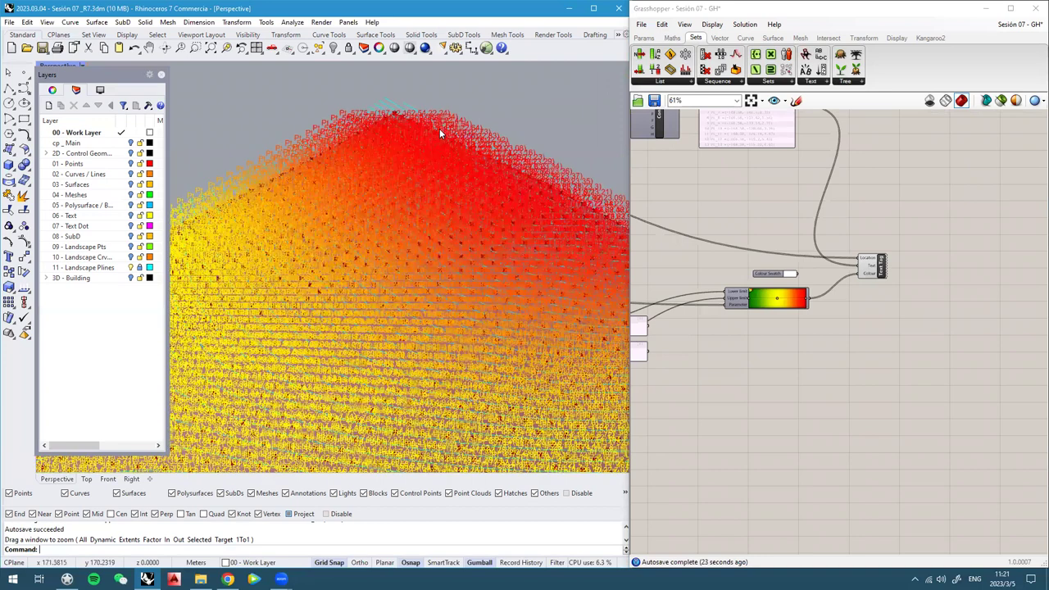
{"action": "scroll", "coordinate": [434, 140], "scroll_direction": "down", "scroll_amount": 5}
{"action": "scroll", "coordinate": [987, 236], "scroll_direction": "up", "scroll_amount": 3}
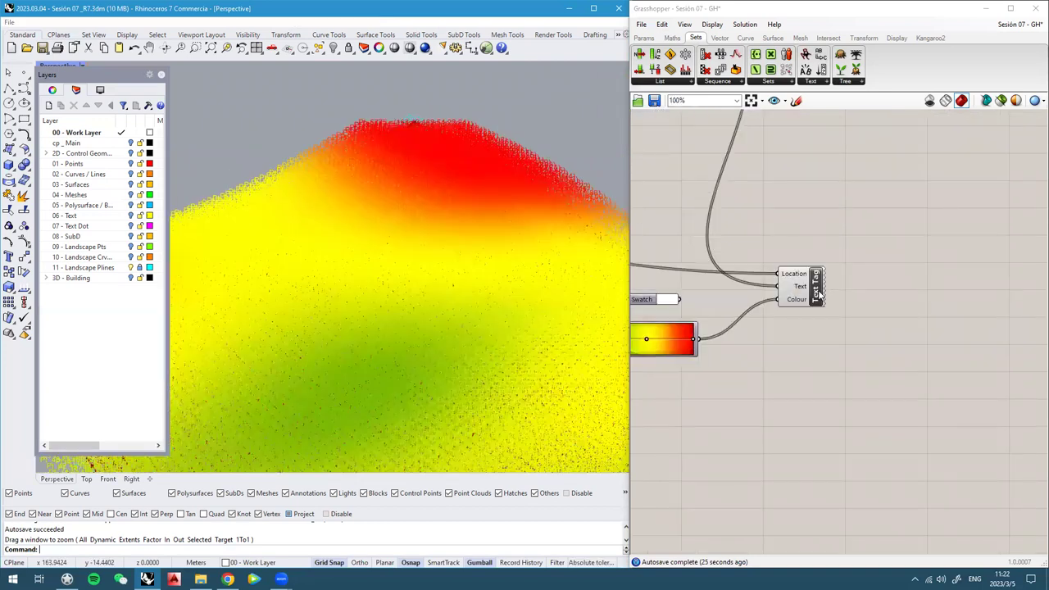
{"action": "left_click", "coordinate": [795, 286]}
{"action": "right_click_drag", "start_coordinate": [820, 292], "coordinate": [910, 255]}
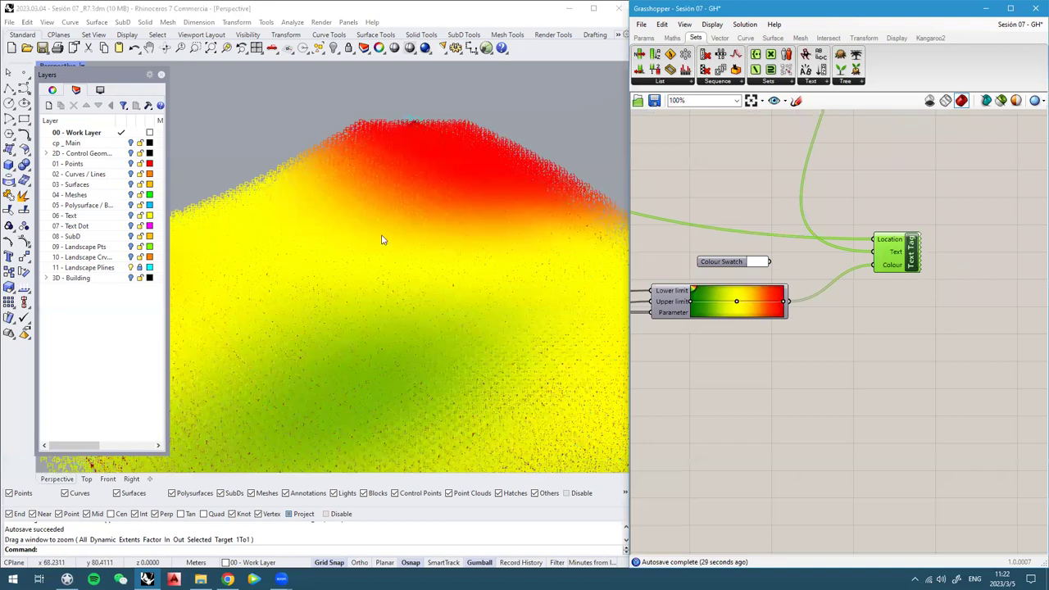
{"action": "right_click_drag", "start_coordinate": [438, 244], "coordinate": [235, 234]}
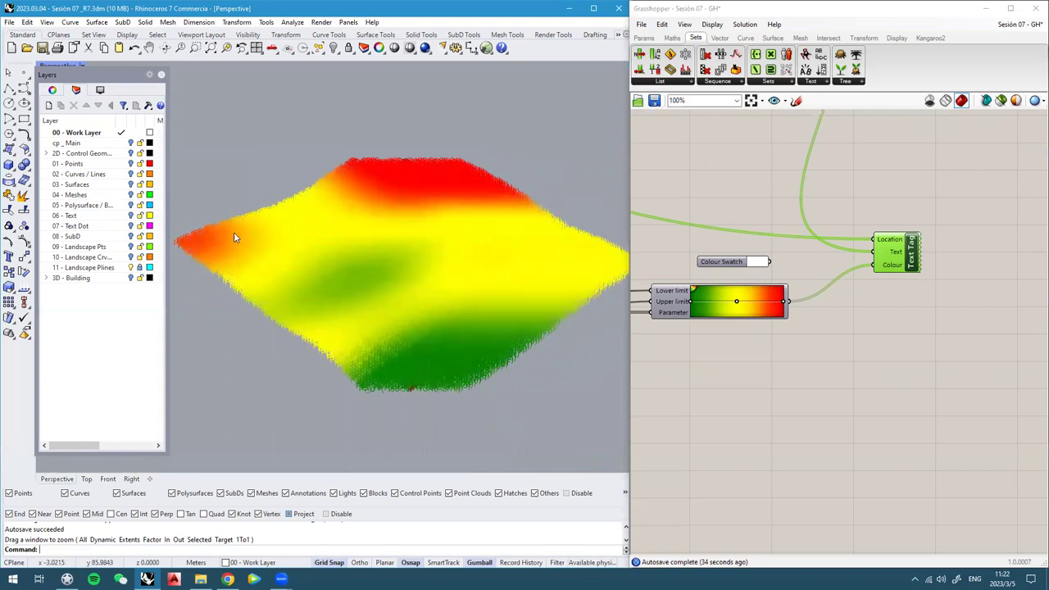
Create a layer named 12 - Terrain Heights directly below the 11 - Landscape Plines layer
{"action": "left_click", "coordinate": [90, 268]}
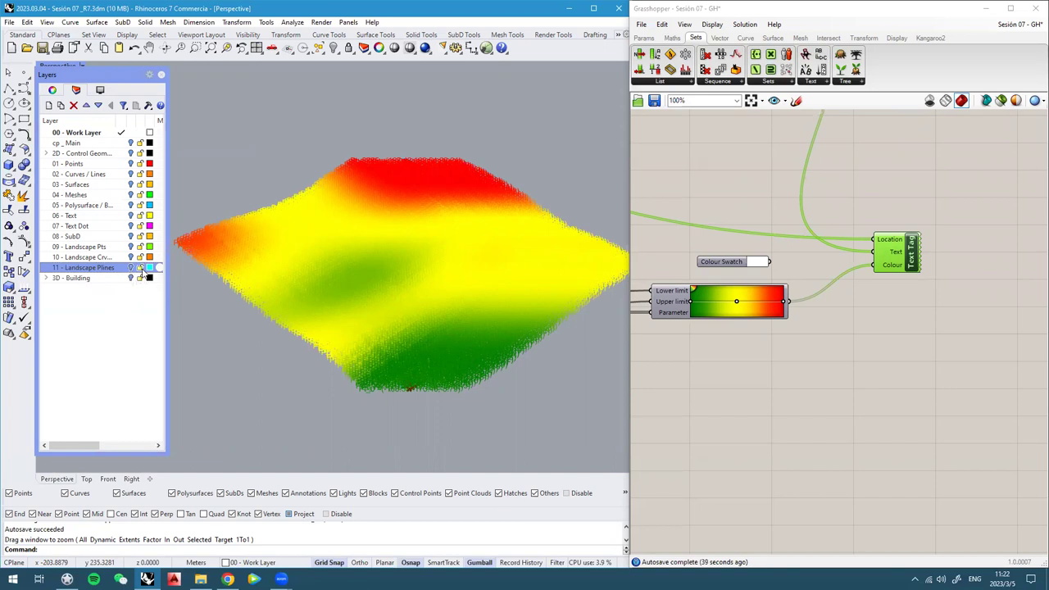
{"action": "left_click", "coordinate": [49, 106]}
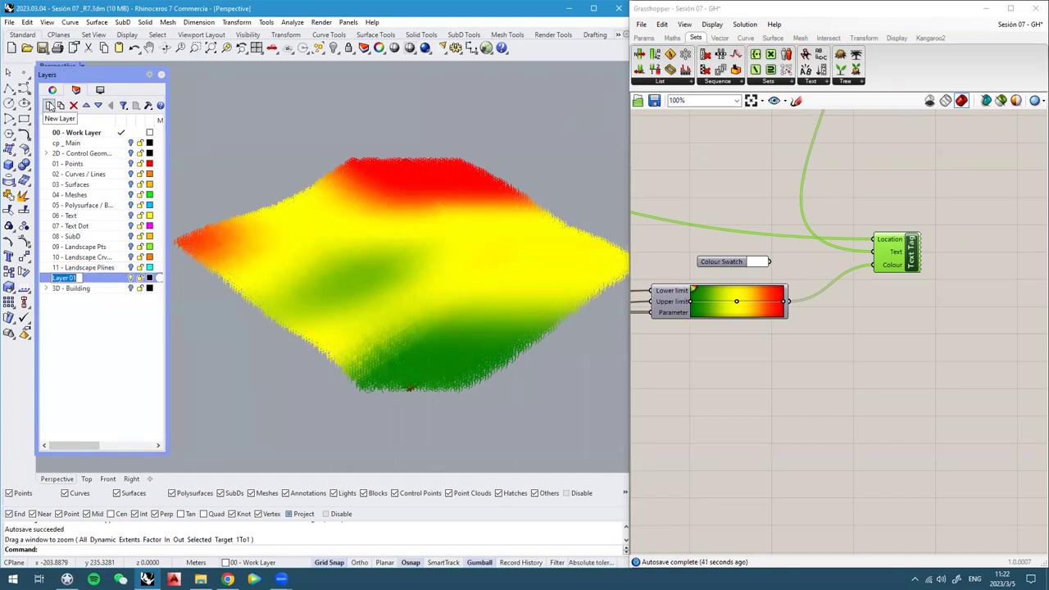
{"action": "type", "text": "12 - Terrain GHeights"}
{"action": "key", "text": "Return"}
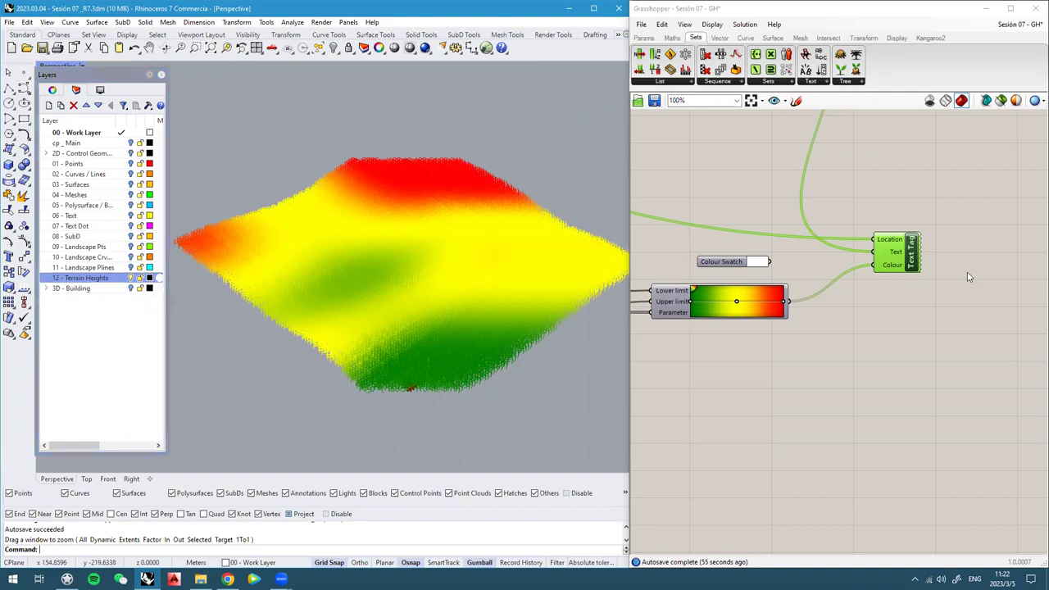
Enable Linear Interpolation on the green-yellow-red Gradient that colours the Text Tag
{"action": "left_click", "coordinate": [737, 304]}
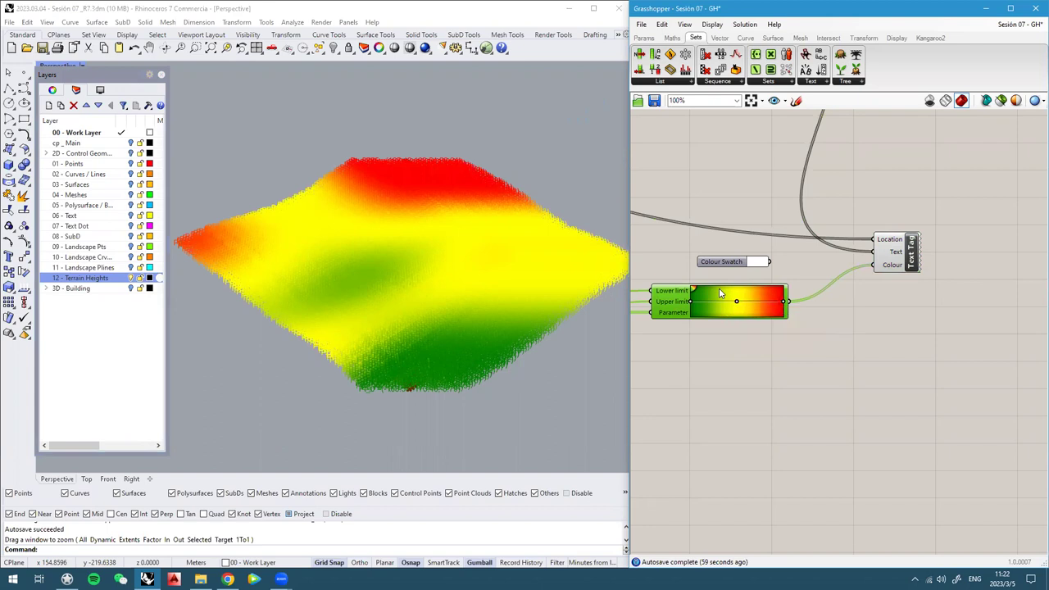
{"action": "right_click_drag", "start_coordinate": [447, 271], "coordinate": [397, 275]}
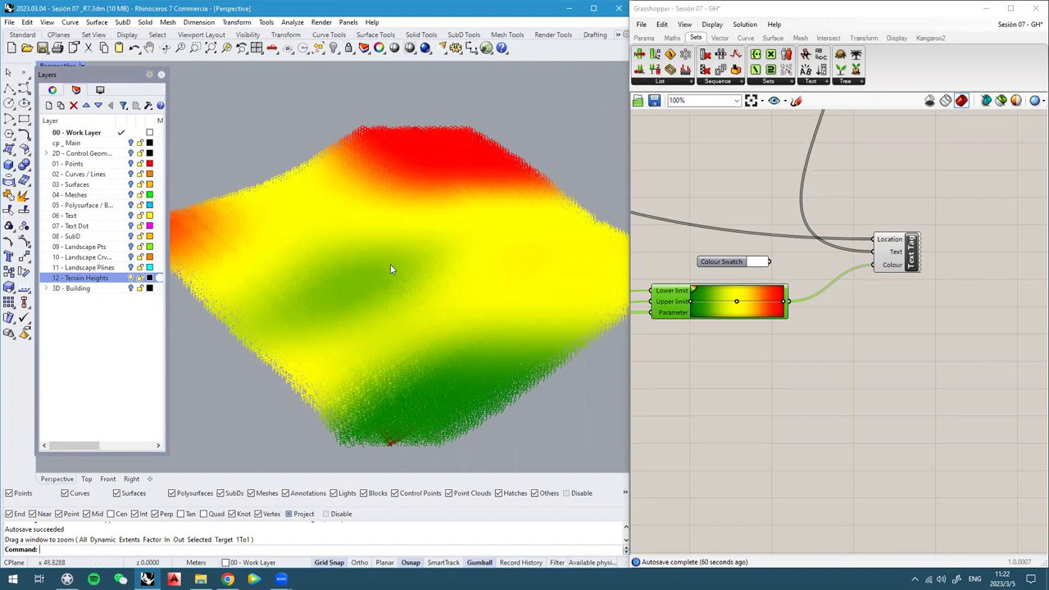
{"action": "right_click", "coordinate": [736, 298]}
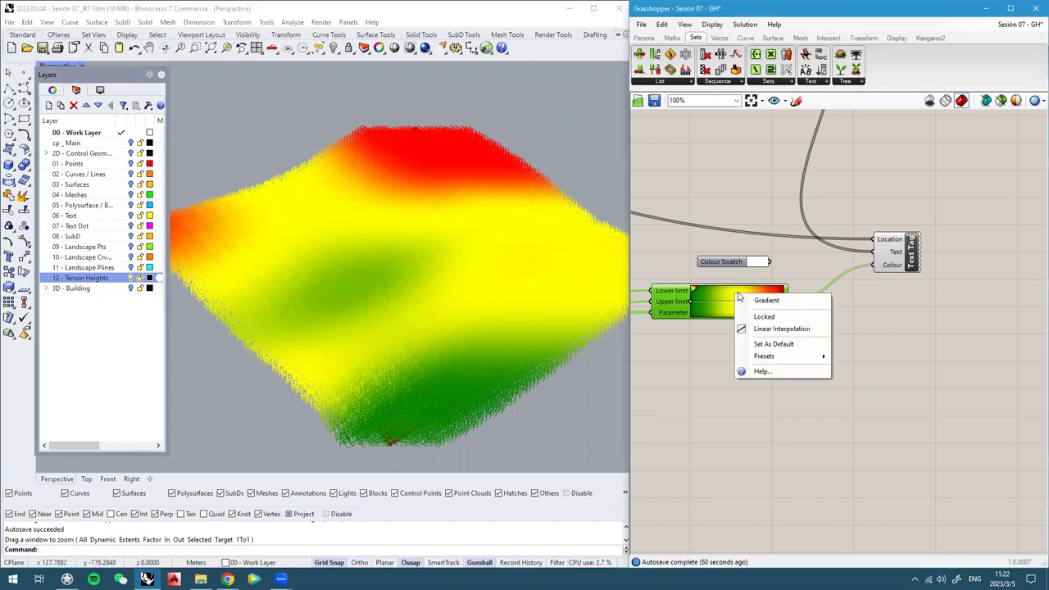
{"action": "left_click", "coordinate": [776, 335]}
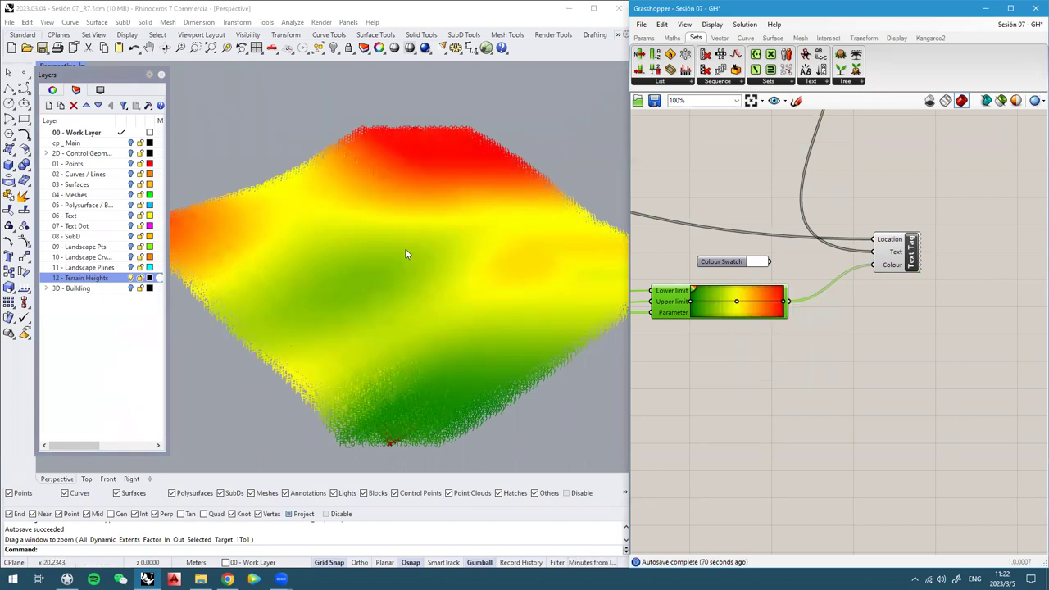
Apply the green to yellow-green preset to the Gradient
{"action": "right_click", "coordinate": [725, 302]}
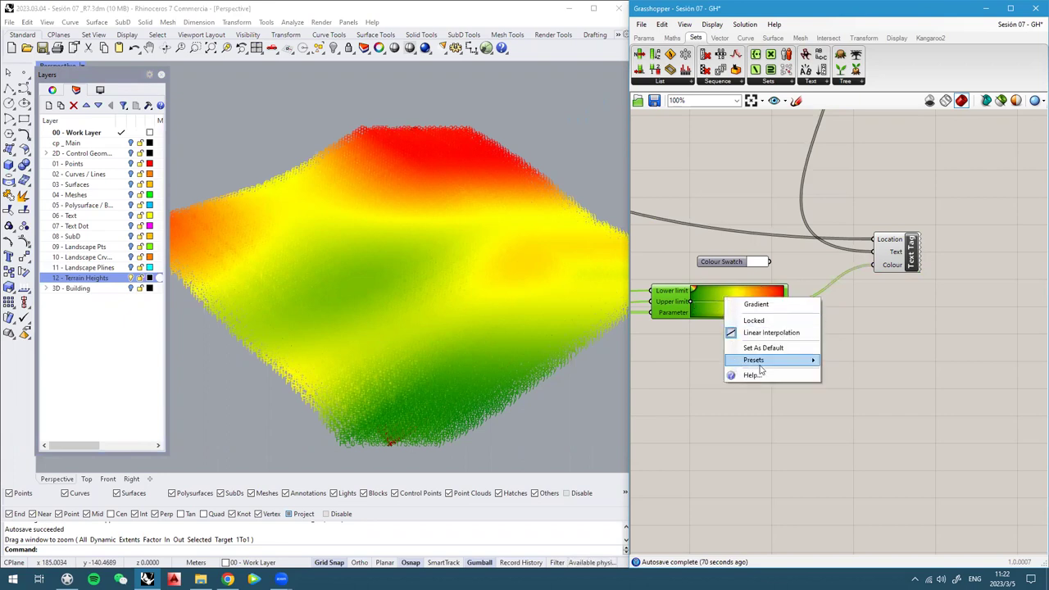
{"action": "mouse_move", "coordinate": [764, 365]}
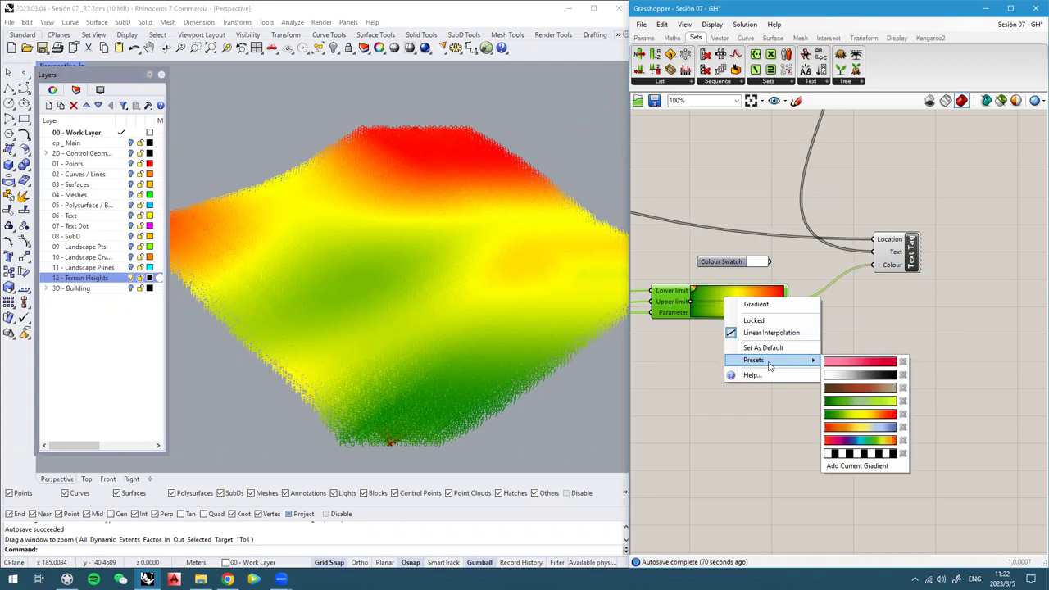
{"action": "left_click", "coordinate": [860, 402]}
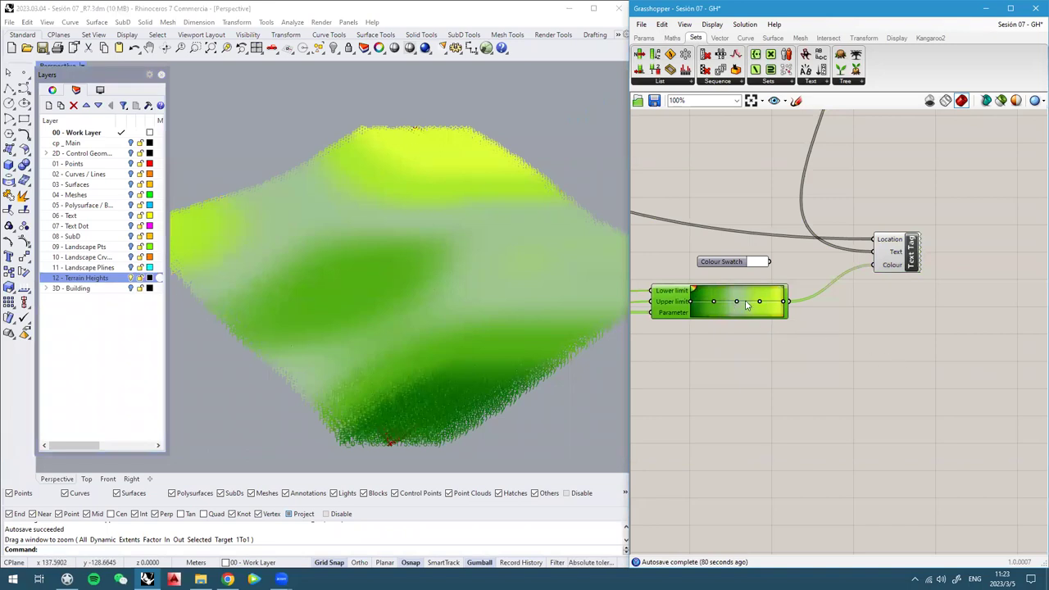
Set the Gradient back to the green-yellow-red preset and turn on Linear Interpolation for it
{"action": "scroll", "coordinate": [746, 305], "scroll_direction": "up", "scroll_amount": 3}
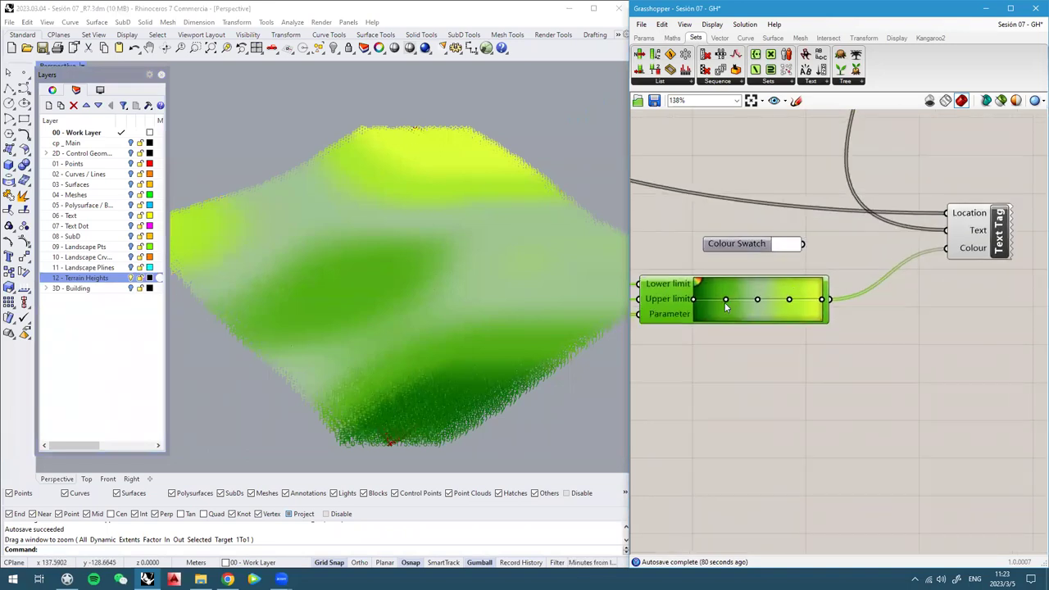
{"action": "right_click", "coordinate": [770, 297]}
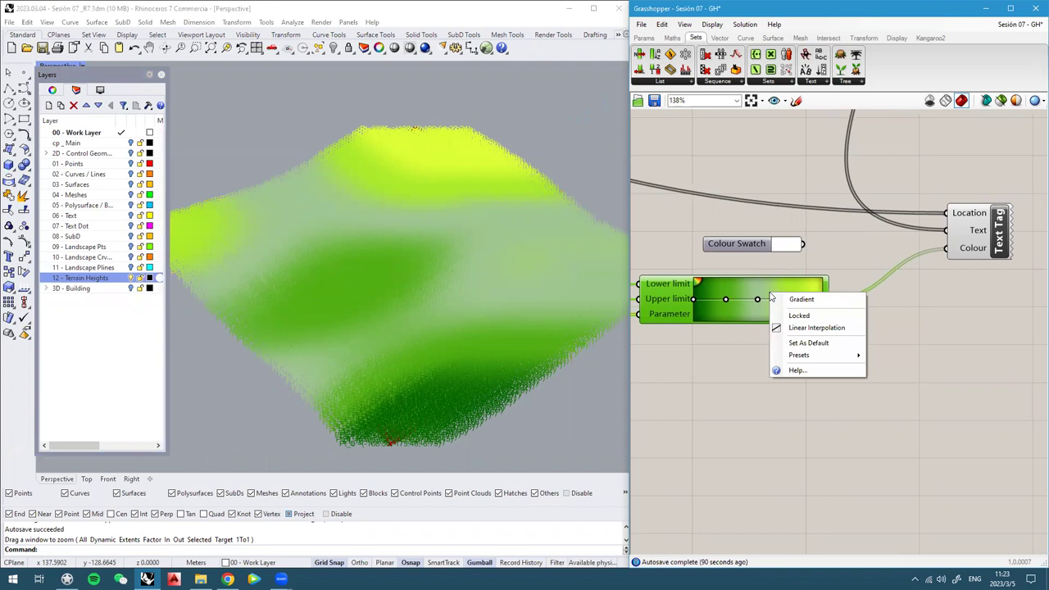
{"action": "mouse_move", "coordinate": [853, 355]}
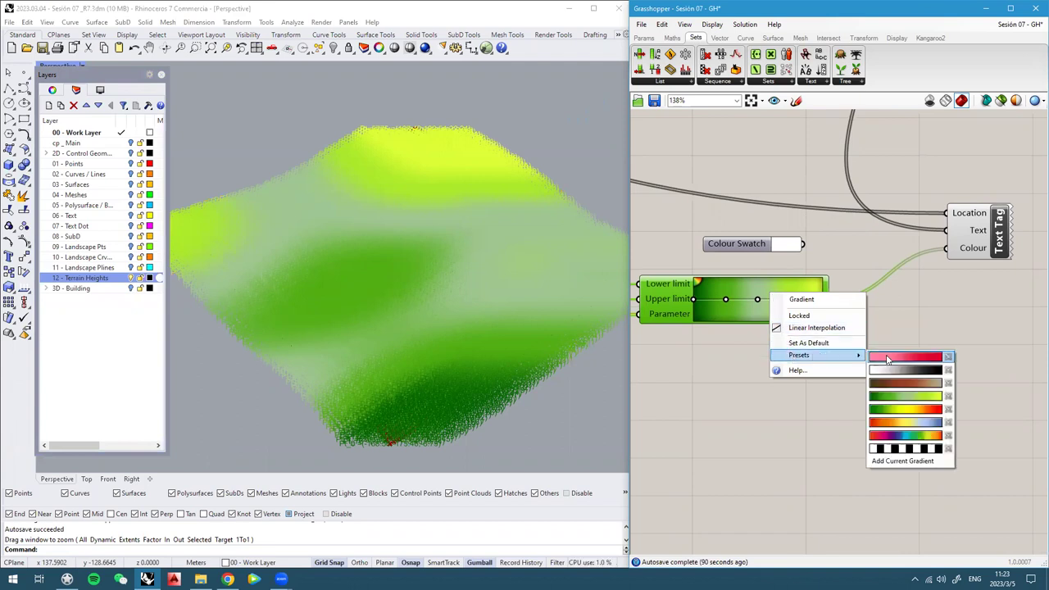
{"action": "left_click", "coordinate": [907, 412]}
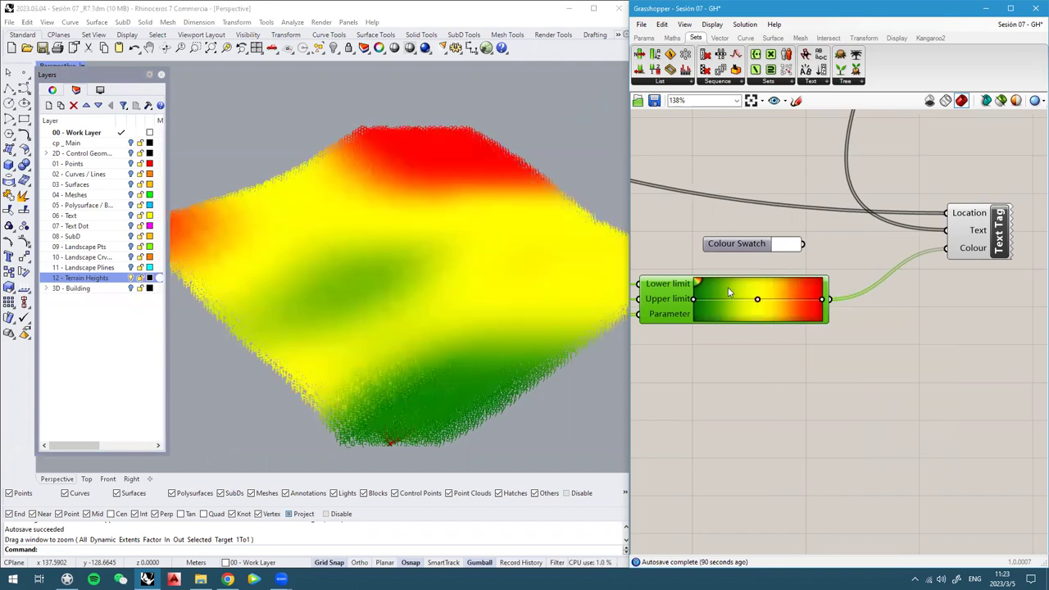
{"action": "right_click", "coordinate": [729, 293]}
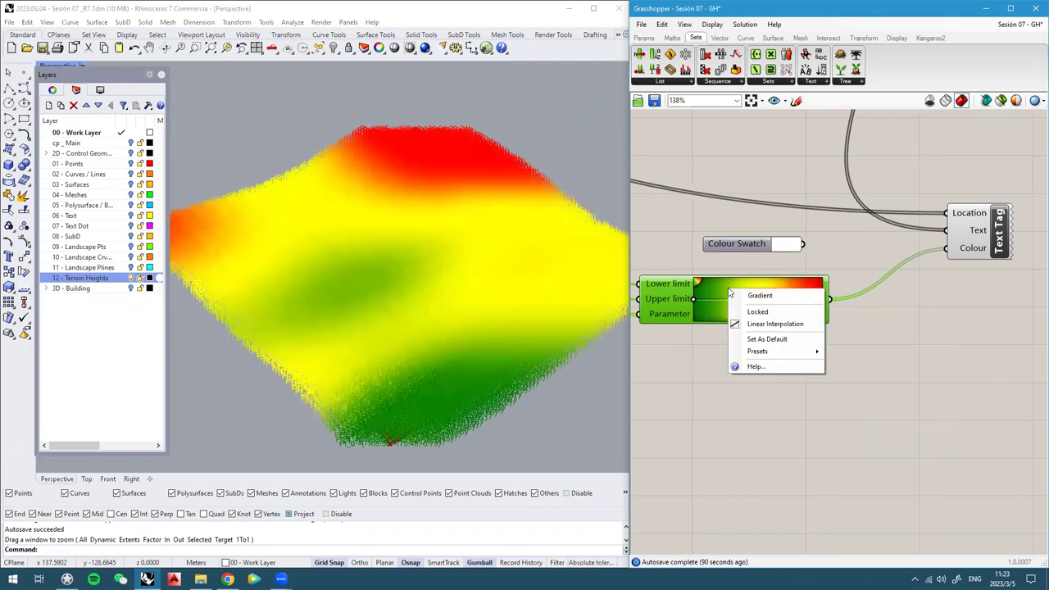
{"action": "left_click", "coordinate": [775, 324]}
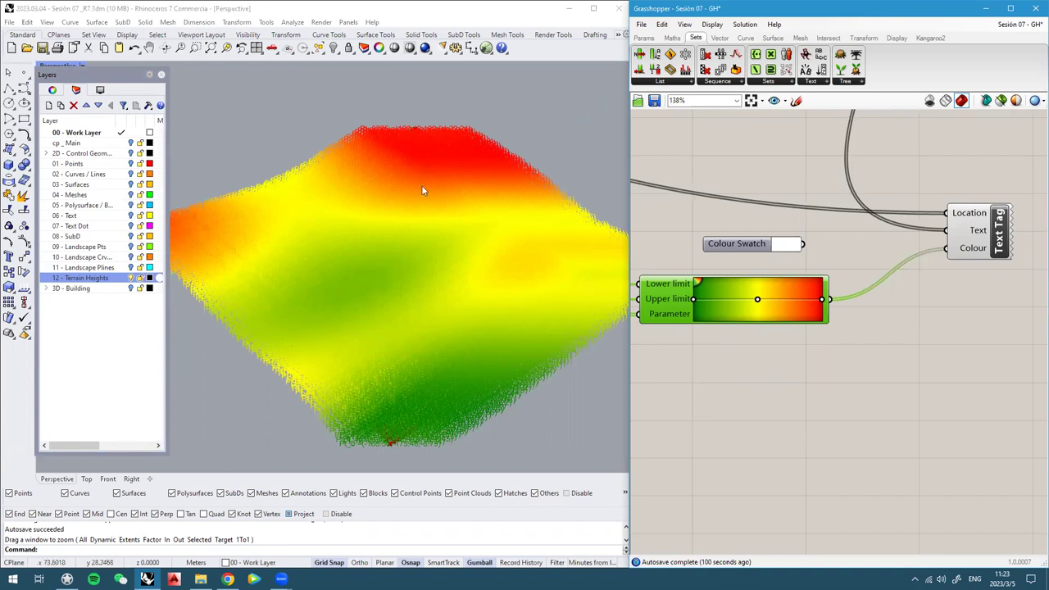
Make 12 - Terrain Heights the current layer in Rhino
{"action": "left_click", "coordinate": [62, 310]}
{"action": "left_click", "coordinate": [100, 342]}
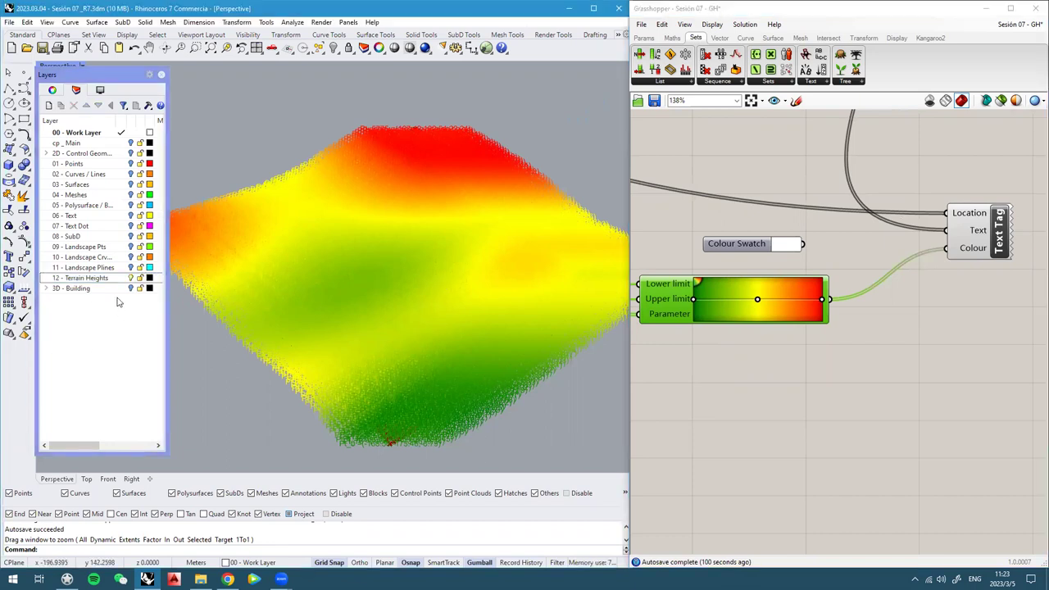
{"action": "double_click", "coordinate": [85, 279]}
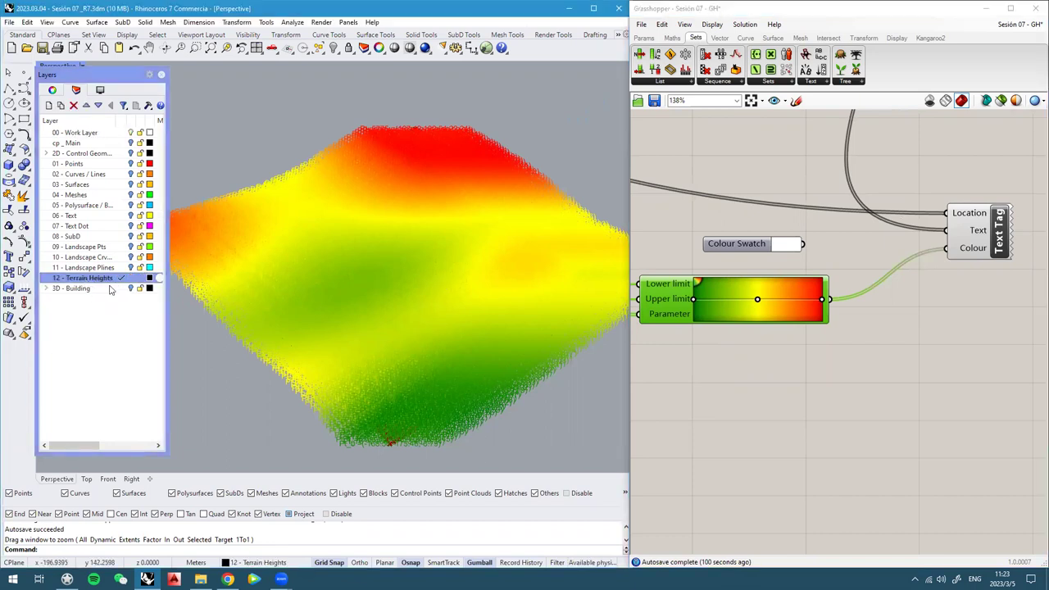
Bake the Text Tag's coloured coordinate labels onto the current 12 - Terrain Heights layer
{"action": "right_click_drag", "start_coordinate": [972, 260], "coordinate": [925, 265]}
{"action": "left_click", "coordinate": [953, 237]}
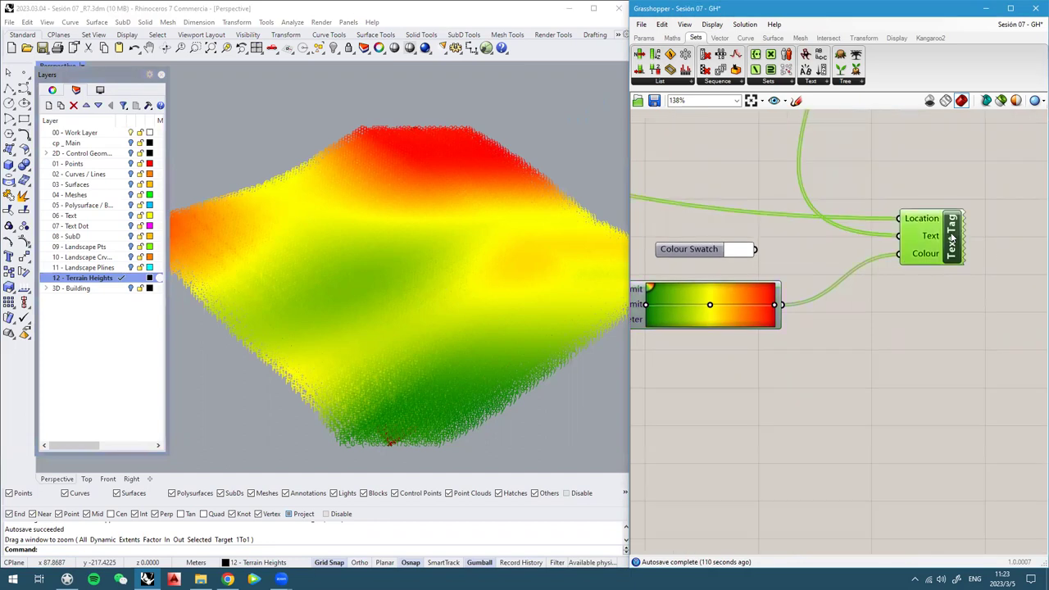
{"action": "middle_click", "coordinate": [951, 237]}
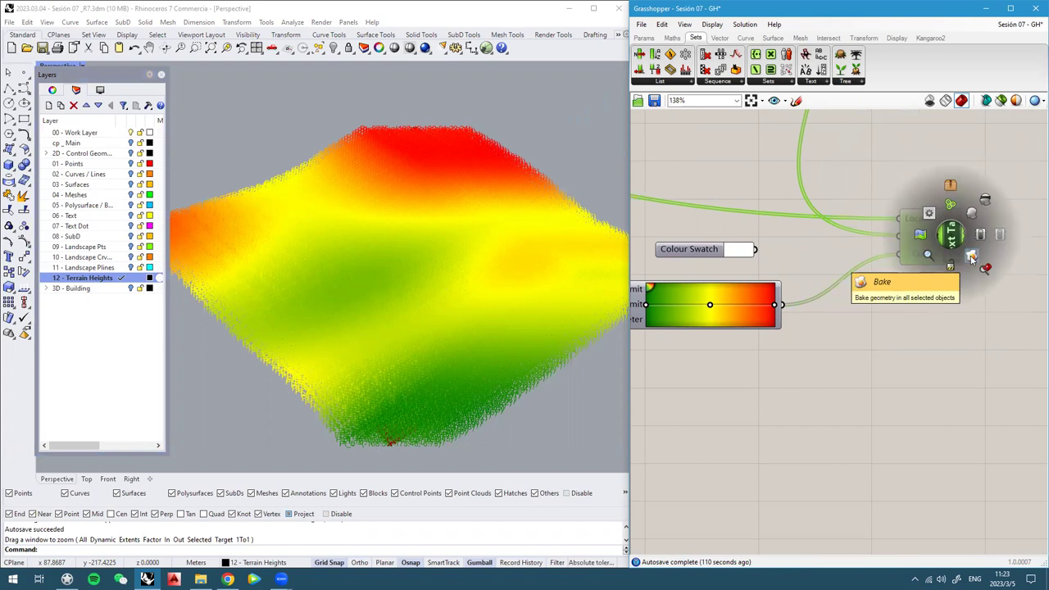
{"action": "left_click", "coordinate": [972, 258]}
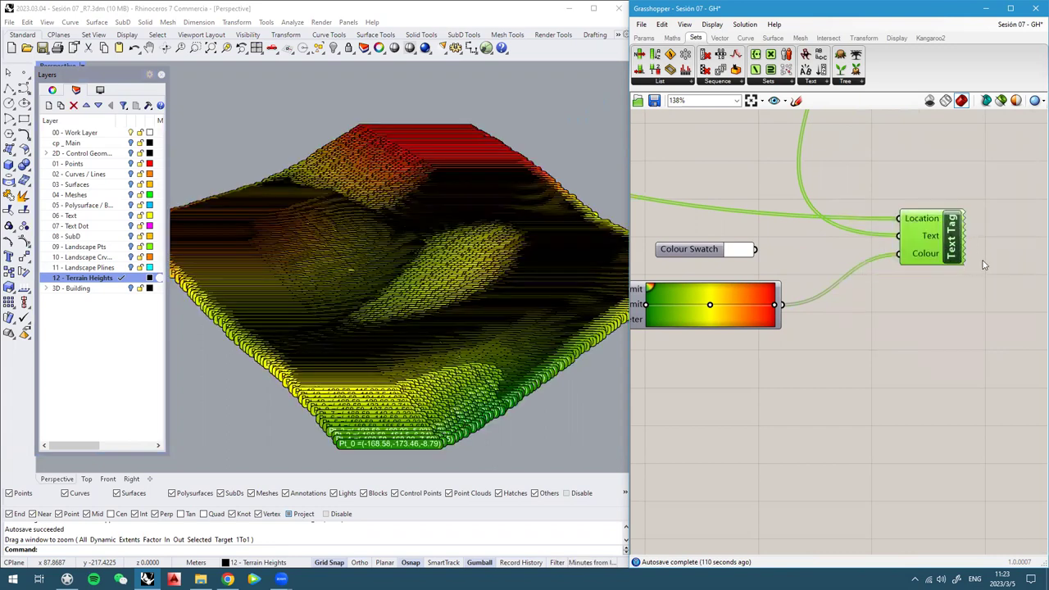
Turn off the Text Tag's preview and save the Grasshopper definition
{"action": "middle_click", "coordinate": [946, 239]}
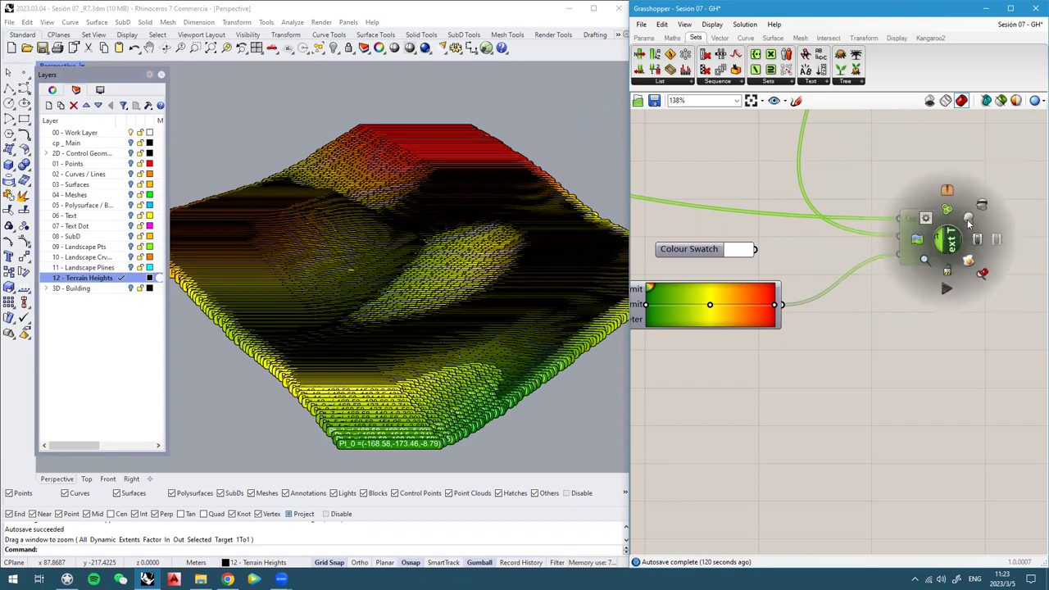
{"action": "scroll", "coordinate": [929, 337], "scroll_direction": "down", "scroll_amount": 5}
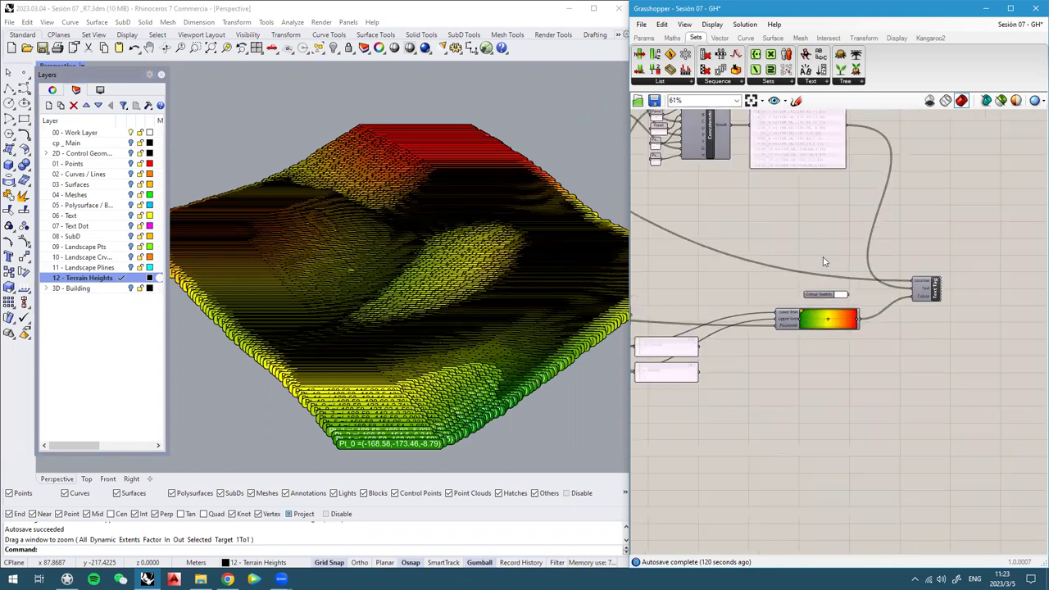
{"action": "right_click_drag", "start_coordinate": [896, 297], "coordinate": [942, 313]}
{"action": "scroll", "coordinate": [942, 311], "scroll_direction": "down", "scroll_amount": 2}
{"action": "right_click_drag", "start_coordinate": [826, 244], "coordinate": [836, 264]}
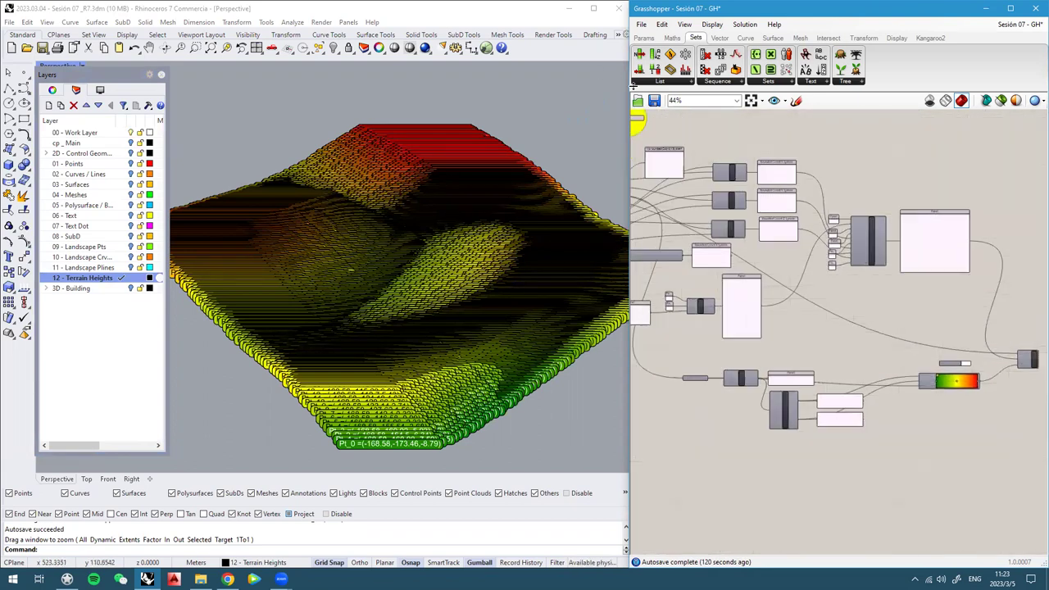
{"action": "left_click", "coordinate": [654, 100]}
Examine the baked coordinate labels in the Perspective viewport, both close up and across the whole terrain from several sides
{"action": "mouse_move", "coordinate": [355, 262]}
{"action": "right_mouse_down"}
{"action": "mouse_move", "coordinate": [435, 274]}
{"action": "mouse_move", "coordinate": [346, 309]}
{"action": "mouse_move", "coordinate": [350, 272]}
{"action": "right_mouse_up"}
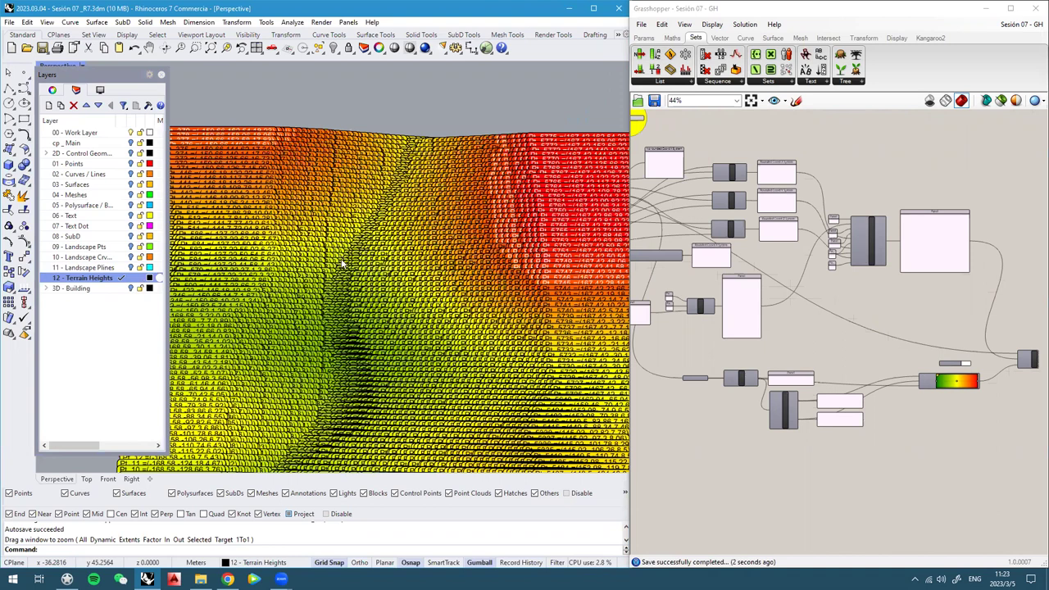
{"action": "scroll", "coordinate": [343, 263], "scroll_direction": "up", "scroll_amount": 5}
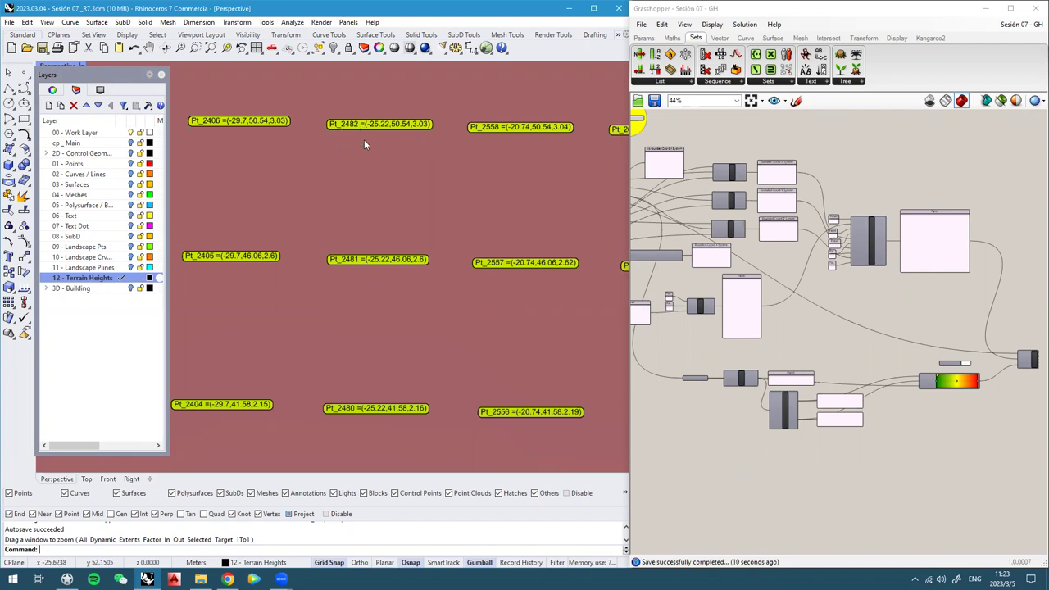
{"action": "scroll", "coordinate": [381, 261], "scroll_direction": "up", "scroll_amount": 2}
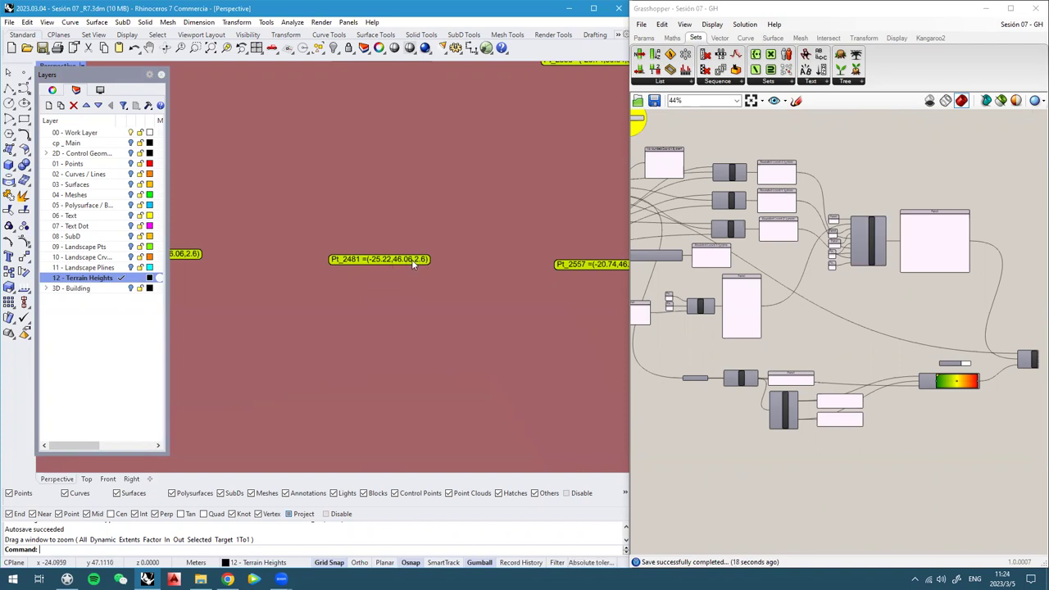
{"action": "scroll", "coordinate": [423, 261], "scroll_direction": "down", "scroll_amount": 5}
{"action": "right_click_drag", "start_coordinate": [414, 344], "coordinate": [469, 260]}
{"action": "scroll", "coordinate": [335, 279], "scroll_direction": "down", "scroll_amount": 4}
{"action": "right_click_drag", "start_coordinate": [354, 269], "coordinate": [391, 197]}
{"action": "scroll", "coordinate": [386, 285], "scroll_direction": "up", "scroll_amount": 6}
{"action": "scroll", "coordinate": [519, 274], "scroll_direction": "up", "scroll_amount": 4}
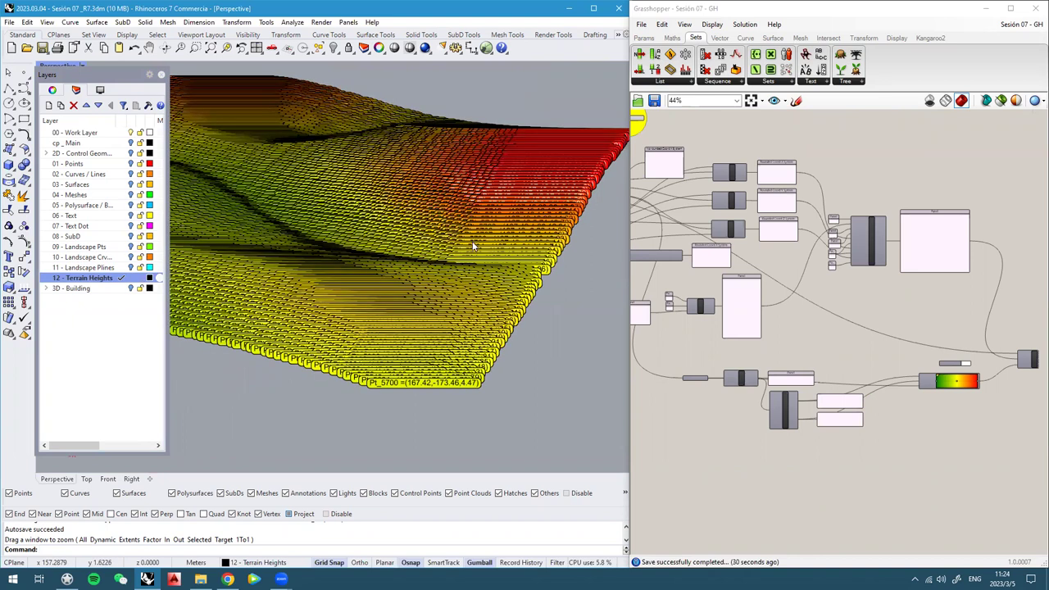
{"action": "right_click_drag", "start_coordinate": [421, 271], "coordinate": [496, 199]}
{"action": "right_click_drag", "start_coordinate": [563, 182], "coordinate": [485, 271]}
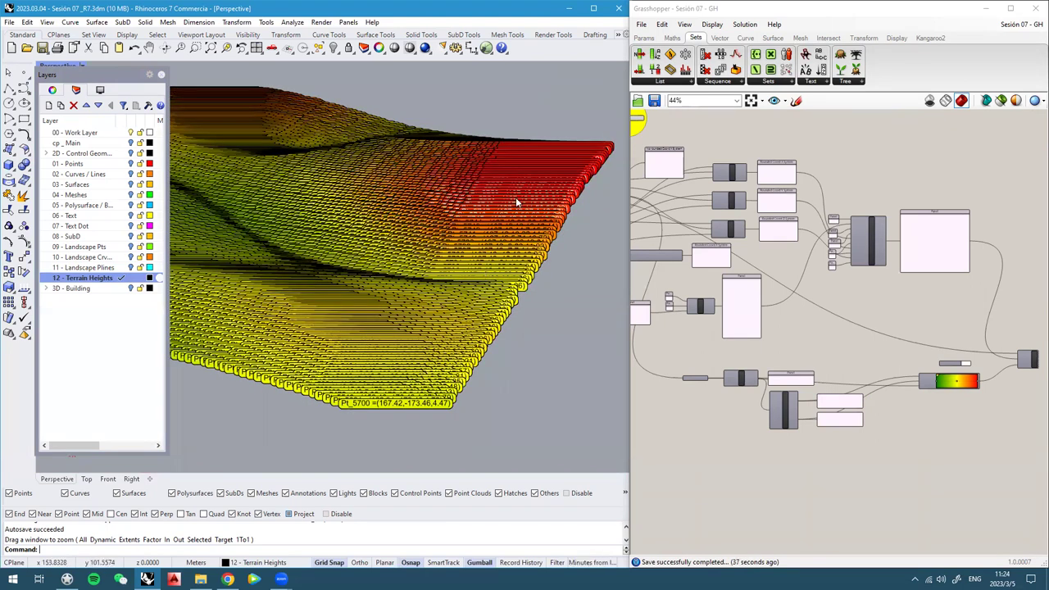
{"action": "right_click_drag", "start_coordinate": [532, 207], "coordinate": [312, 217]}
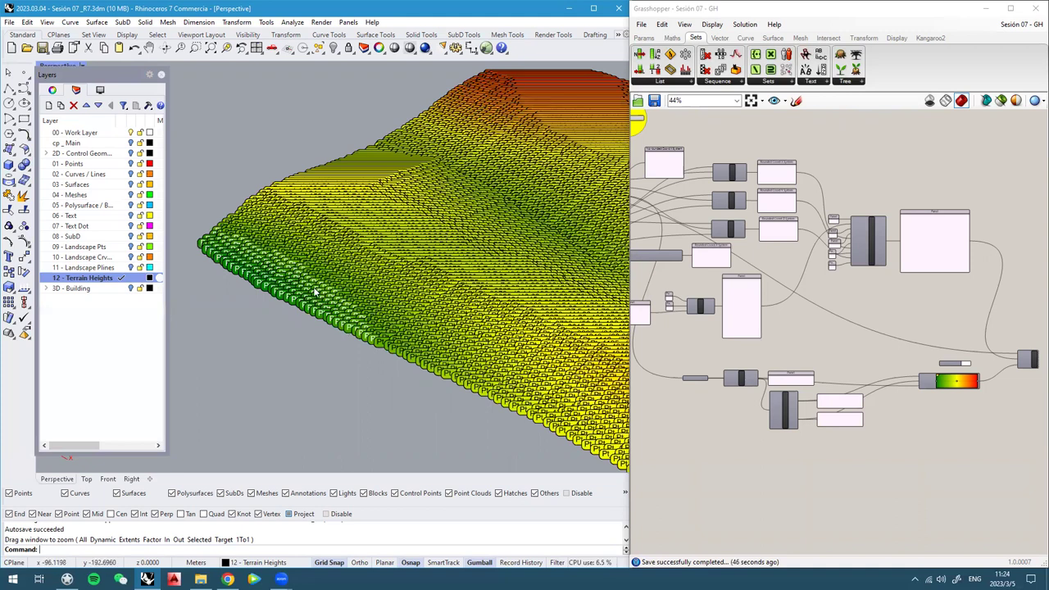
{"action": "right_click_drag", "start_coordinate": [375, 305], "coordinate": [374, 213]}
{"action": "right_click_drag", "start_coordinate": [174, 129], "coordinate": [333, 236]}
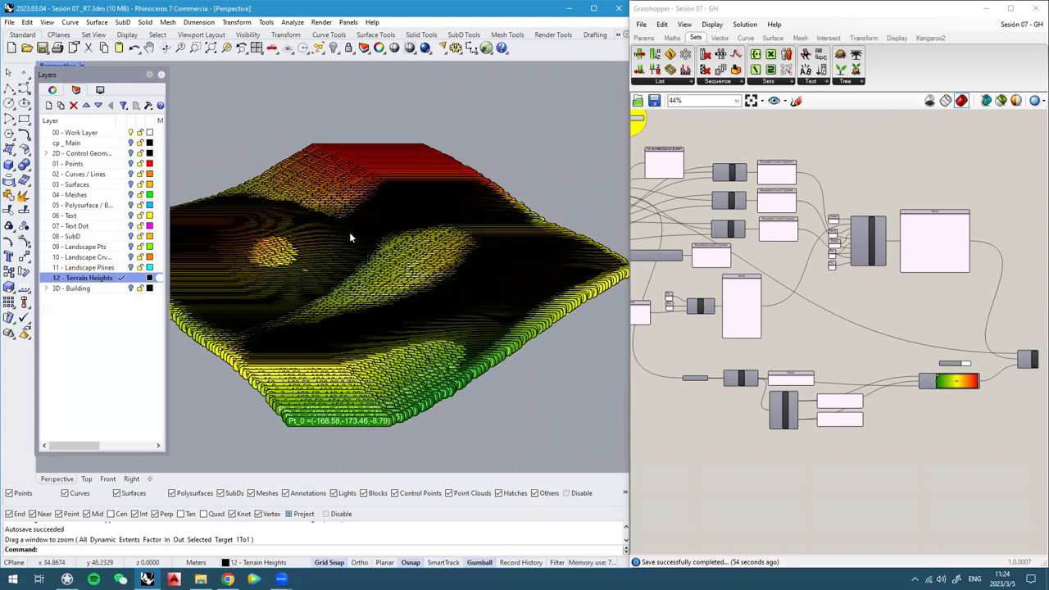
Create a layer named 13 - Terrain Srf Evaluation below the Terrain Heights layer and make it current
{"action": "left_click", "coordinate": [94, 309]}
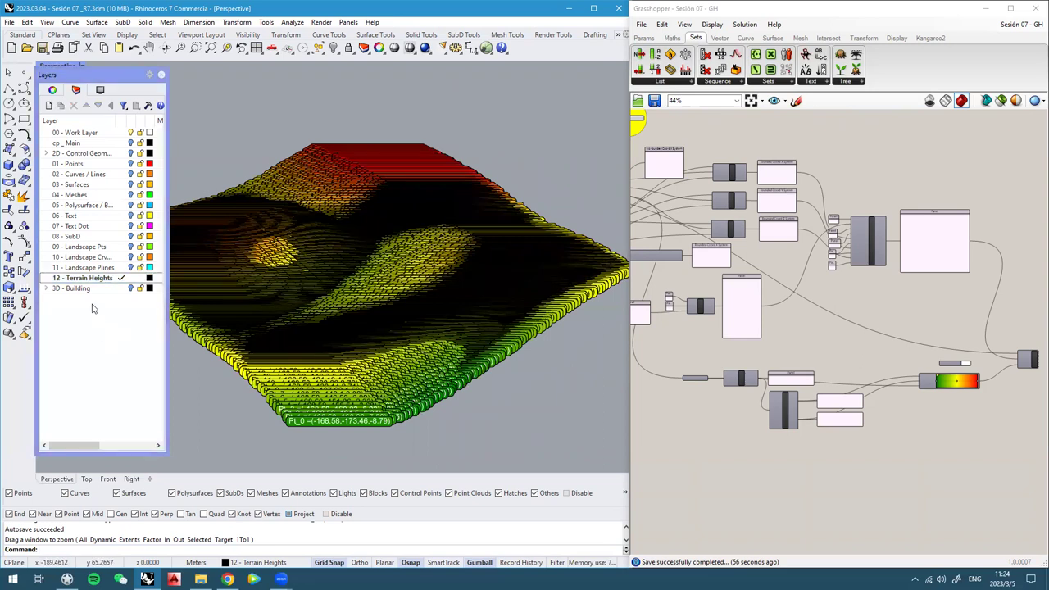
{"action": "left_click", "coordinate": [80, 282]}
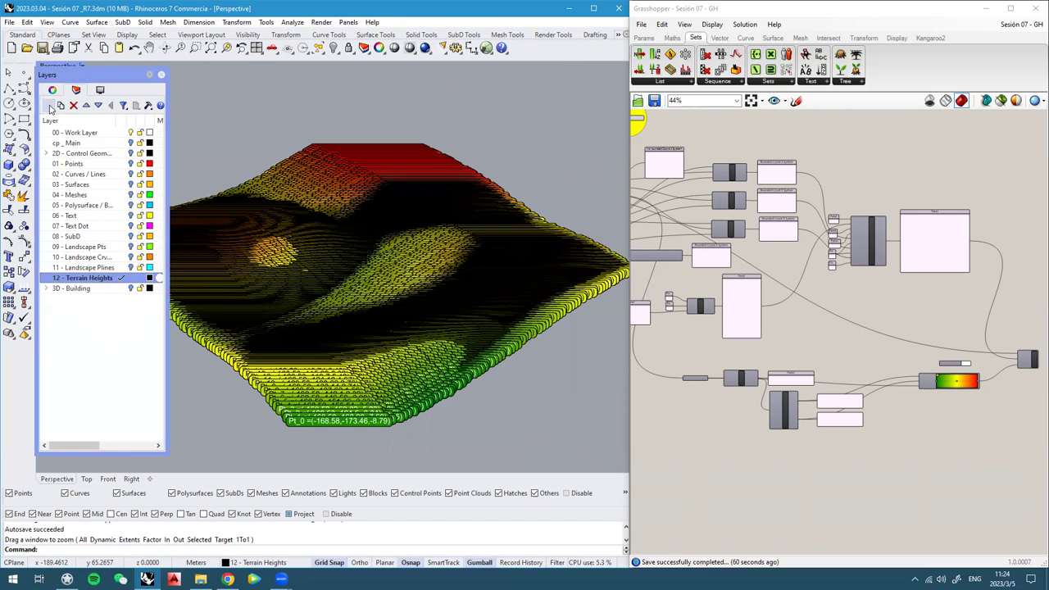
{"action": "left_click", "coordinate": [49, 106]}
{"action": "type", "text": "13 - Terrain Sr"}
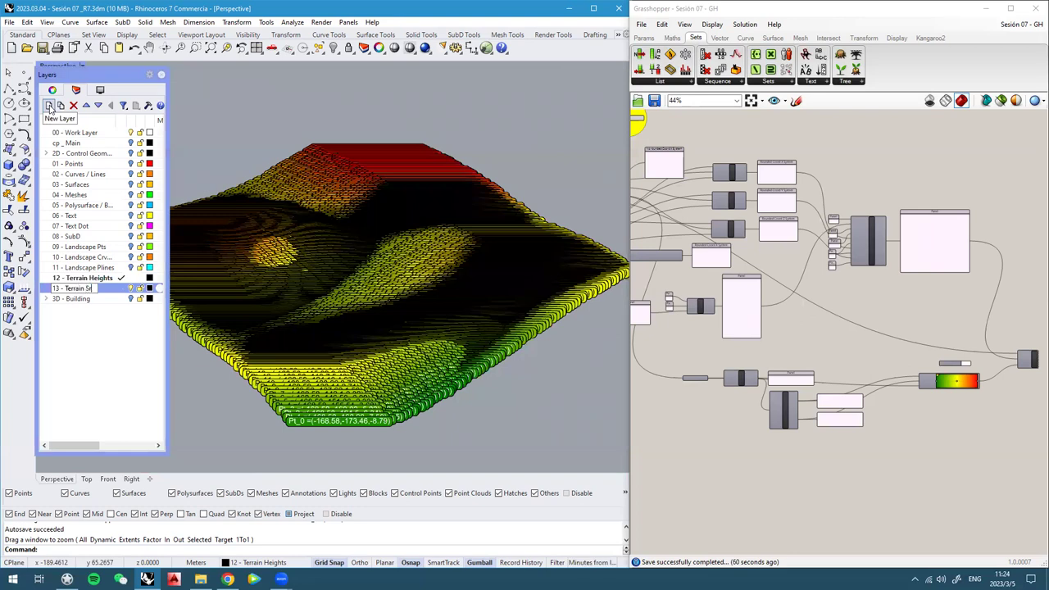
{"action": "type", "text": "f Evaluation"}
{"action": "key", "text": "Return"}
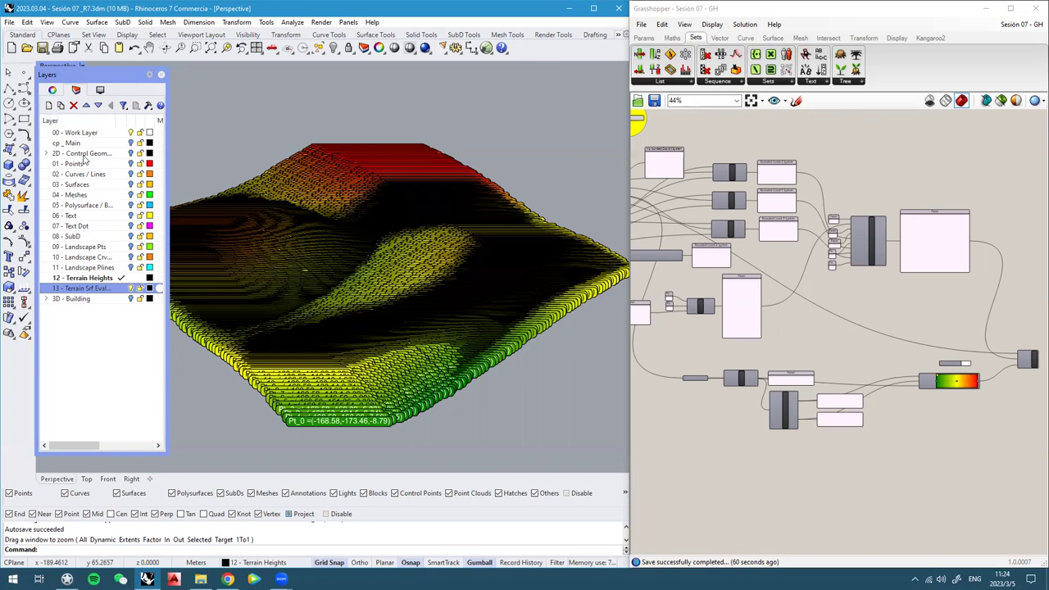
{"action": "left_click", "coordinate": [107, 339]}
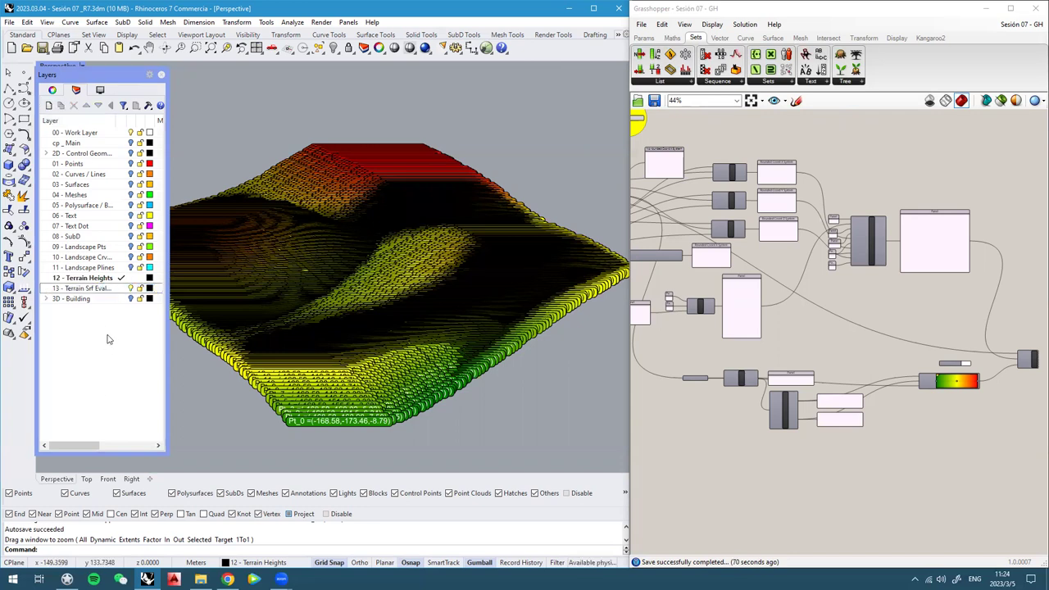
{"action": "left_click", "coordinate": [122, 288]}
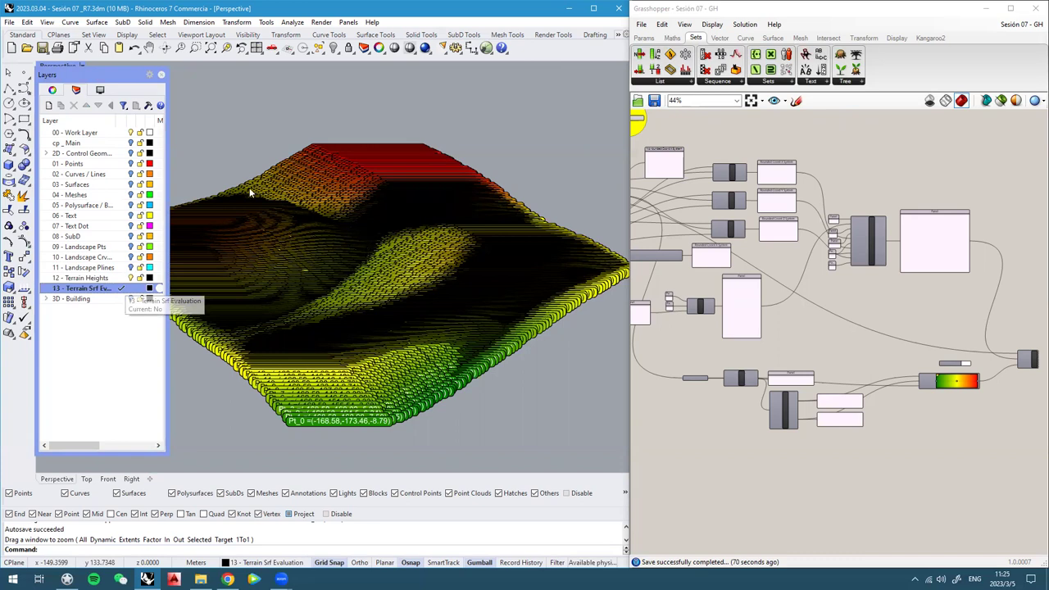
Hide the 12 - Terrain Heights layer so the coordinate labels no longer cover the terrain
{"action": "right_click_drag", "start_coordinate": [318, 251], "coordinate": [316, 277]}
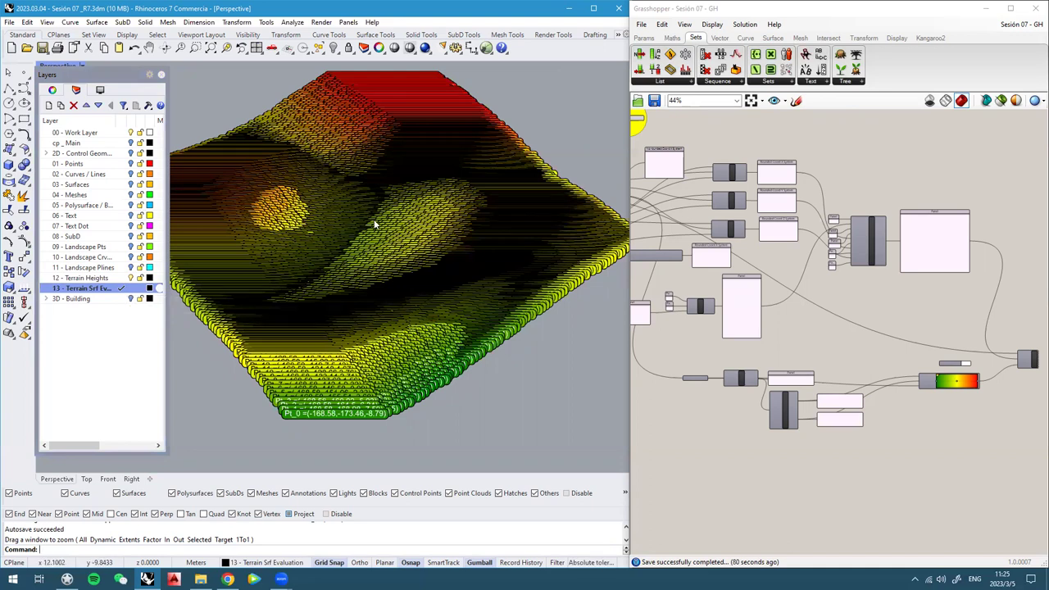
{"action": "left_click", "coordinate": [130, 278]}
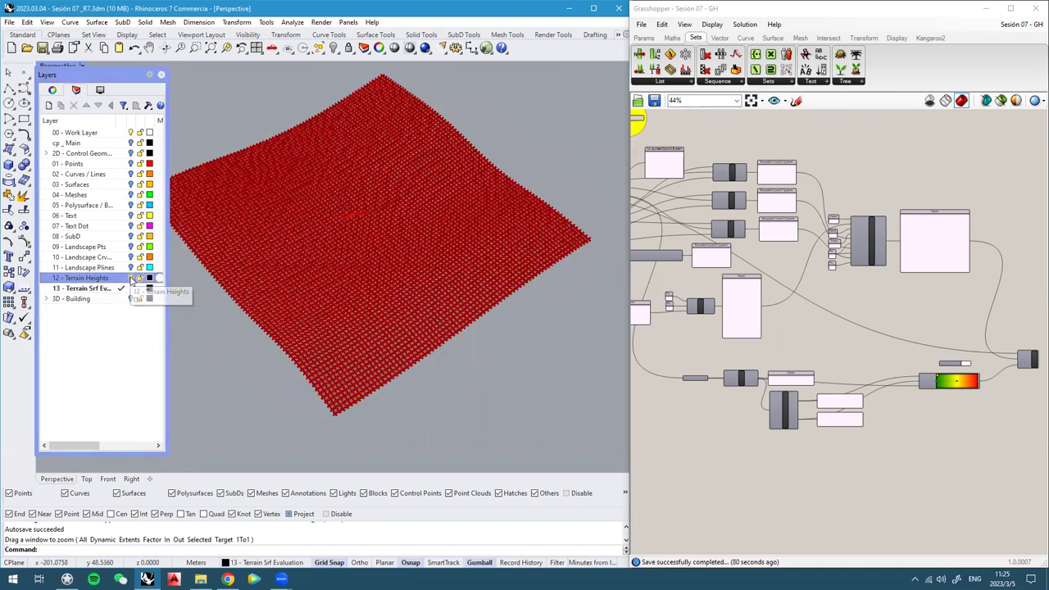
{"action": "scroll", "coordinate": [343, 419], "scroll_direction": "up", "scroll_amount": 5}
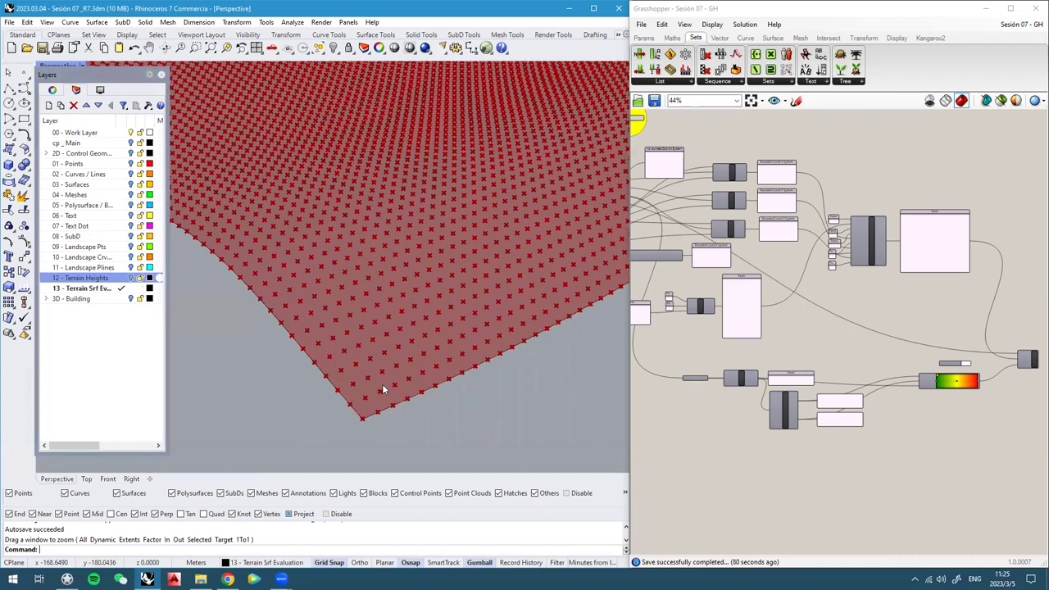
Turn off the preview of the List Length component and of the Landscape Main Matrix Point parameter
{"action": "scroll", "coordinate": [779, 297], "scroll_direction": "up", "scroll_amount": 4}
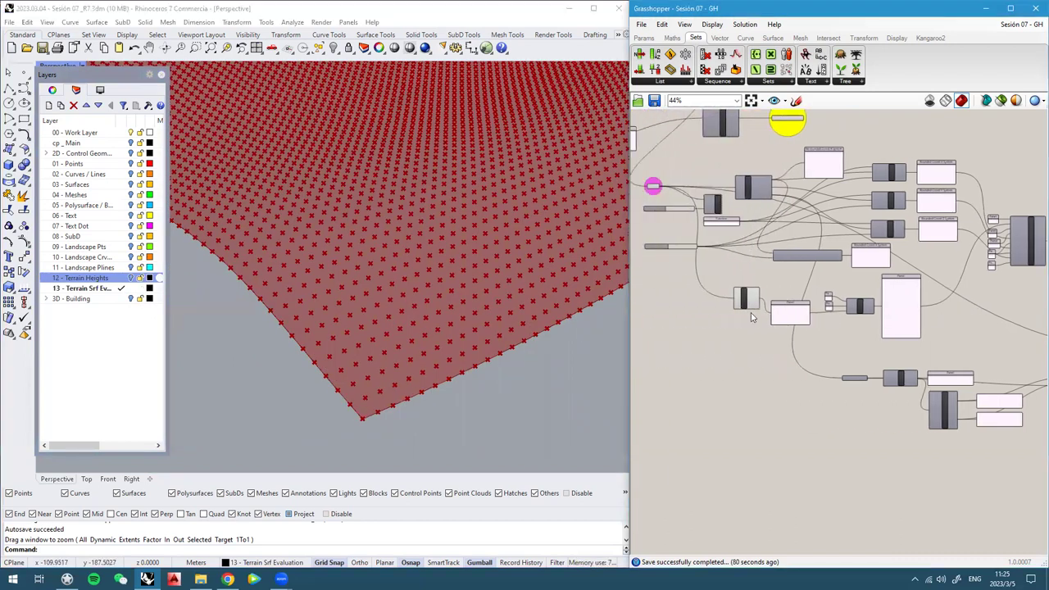
{"action": "middle_click", "coordinate": [775, 287]}
{"action": "left_click", "coordinate": [808, 251]}
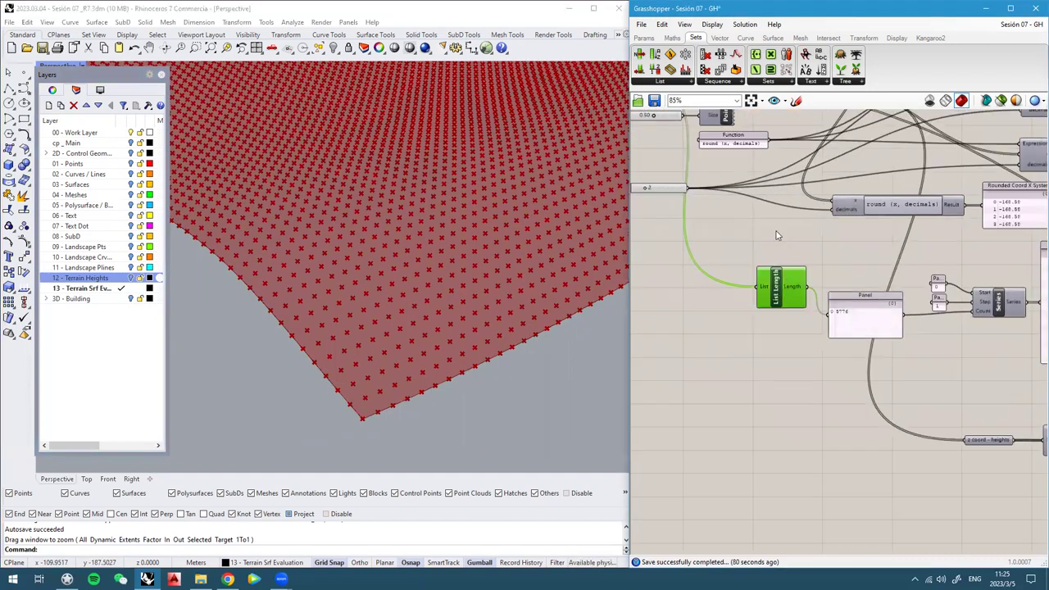
{"action": "right_click_drag", "start_coordinate": [775, 231], "coordinate": [911, 376]}
{"action": "left_click", "coordinate": [733, 220]}
{"action": "middle_click", "coordinate": [708, 220]}
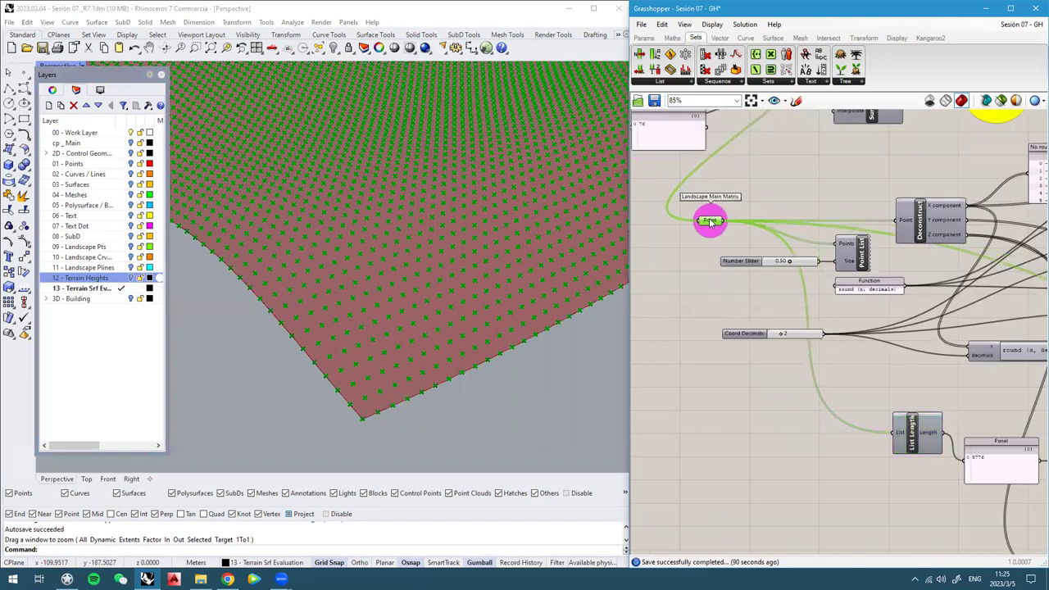
{"action": "left_click", "coordinate": [744, 186]}
Group the Surface parameter between the Move and Divide Surface components
{"action": "scroll", "coordinate": [828, 326], "scroll_direction": "down", "scroll_amount": 6}
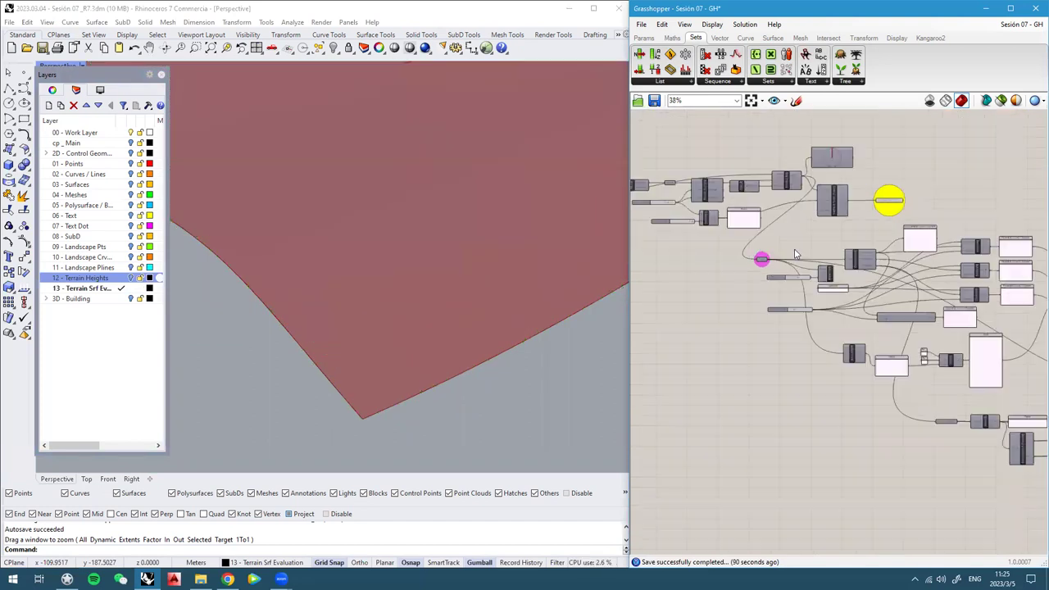
{"action": "right_click_drag", "start_coordinate": [770, 300], "coordinate": [850, 326]}
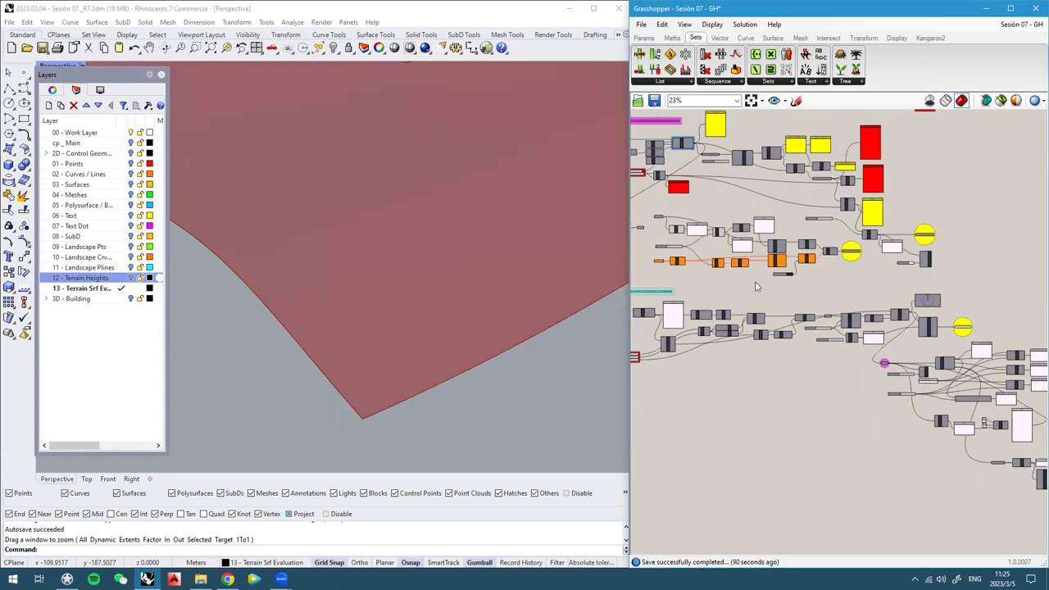
{"action": "scroll", "coordinate": [756, 285], "scroll_direction": "up", "scroll_amount": 6}
{"action": "scroll", "coordinate": [721, 313], "scroll_direction": "down", "scroll_amount": 5}
{"action": "right_click_drag", "start_coordinate": [986, 355], "coordinate": [737, 330]}
{"action": "scroll", "coordinate": [848, 337], "scroll_direction": "up", "scroll_amount": 3}
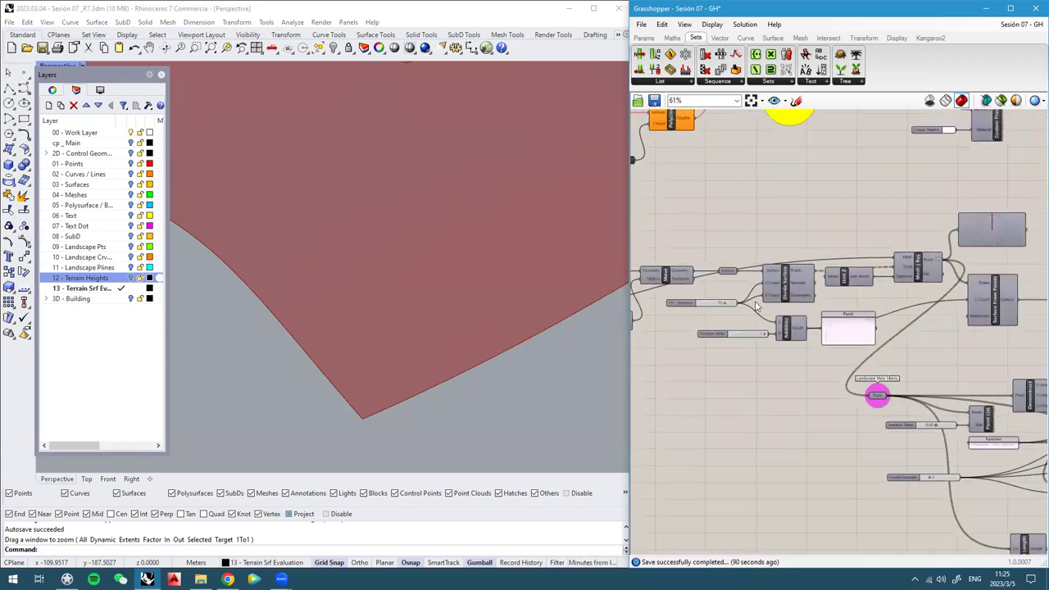
{"action": "scroll", "coordinate": [632, 270], "scroll_direction": "up", "scroll_amount": 2}
{"action": "left_click", "coordinate": [787, 272]}
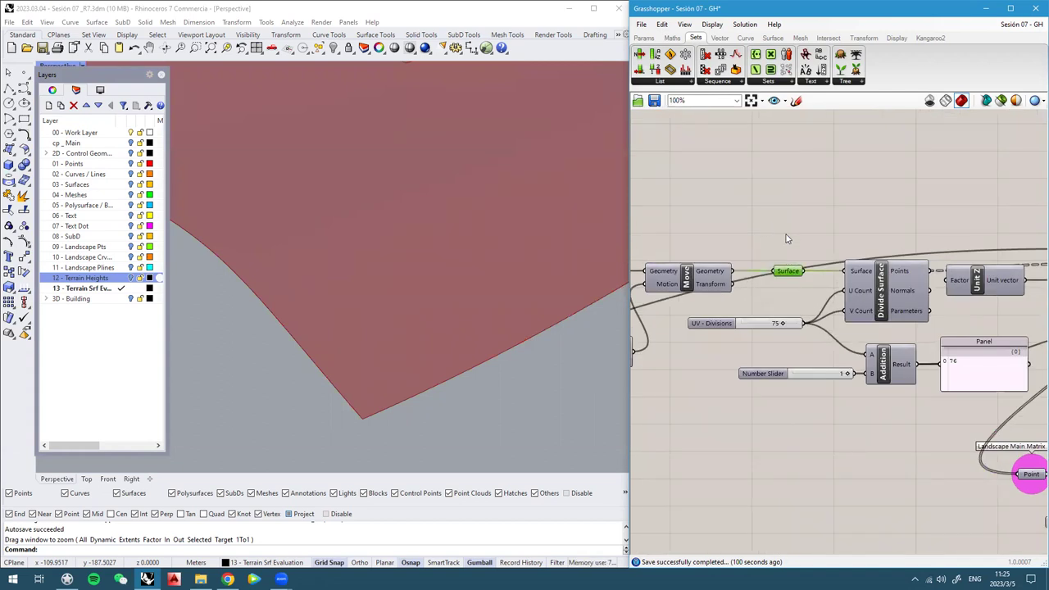
{"action": "right_click", "coordinate": [786, 239]}
{"action": "left_click", "coordinate": [808, 323]}
Colour the Surface group opaque pure green (R 0, G 255, B 0) and give it a blob outline
{"action": "scroll", "coordinate": [796, 302], "scroll_direction": "up", "scroll_amount": 2}
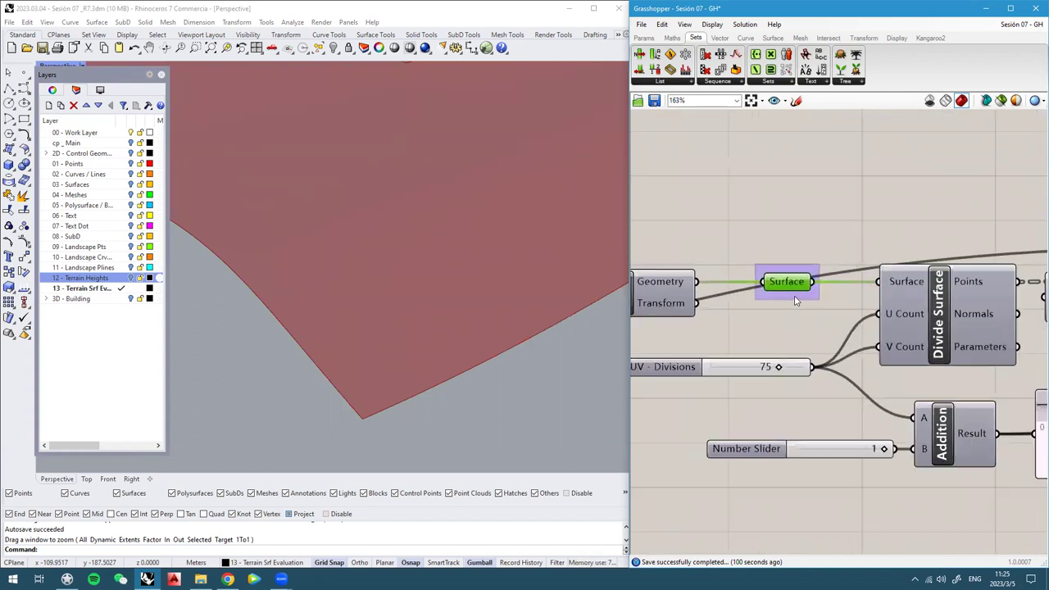
{"action": "scroll", "coordinate": [795, 302], "scroll_direction": "up", "scroll_amount": 1}
{"action": "right_click", "coordinate": [793, 281]}
{"action": "mouse_move", "coordinate": [824, 386]}
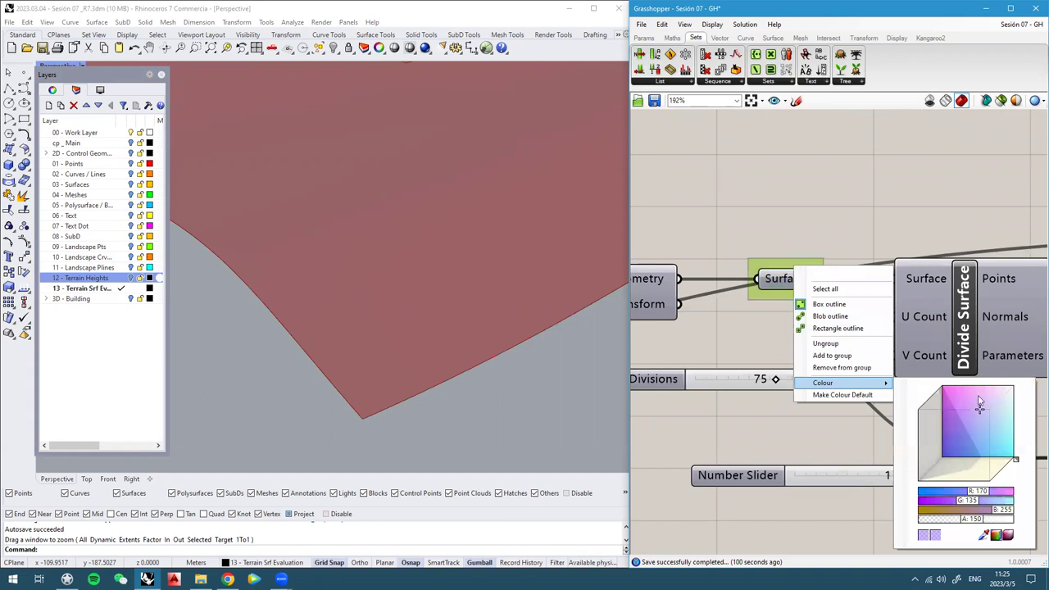
{"action": "left_click_drag", "start_coordinate": [988, 426], "coordinate": [1019, 468]}
{"action": "left_click_drag", "start_coordinate": [996, 511], "coordinate": [890, 513]}
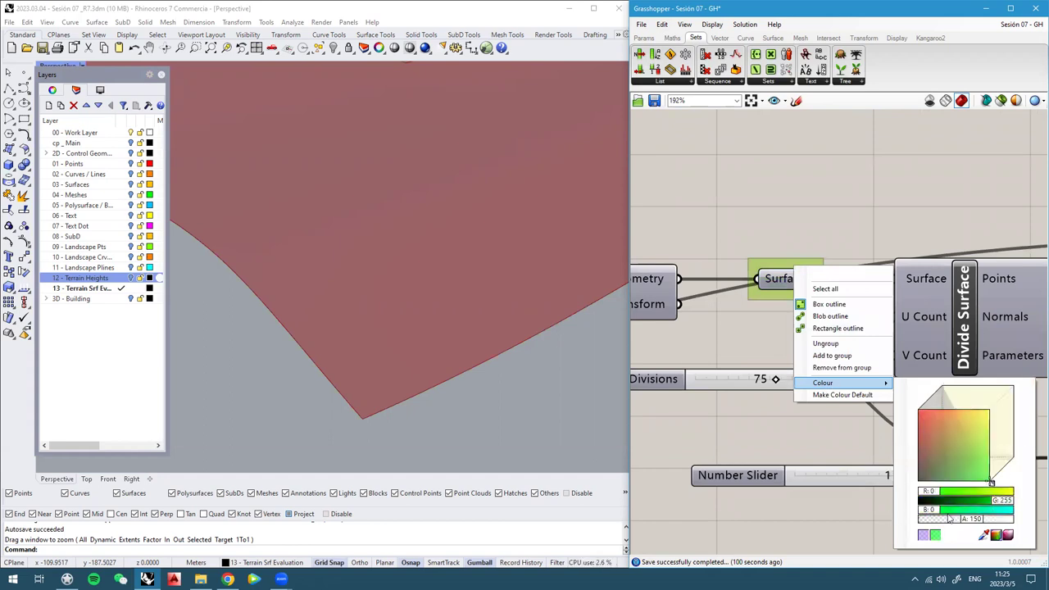
{"action": "left_click_drag", "start_coordinate": [959, 519], "coordinate": [1014, 520]}
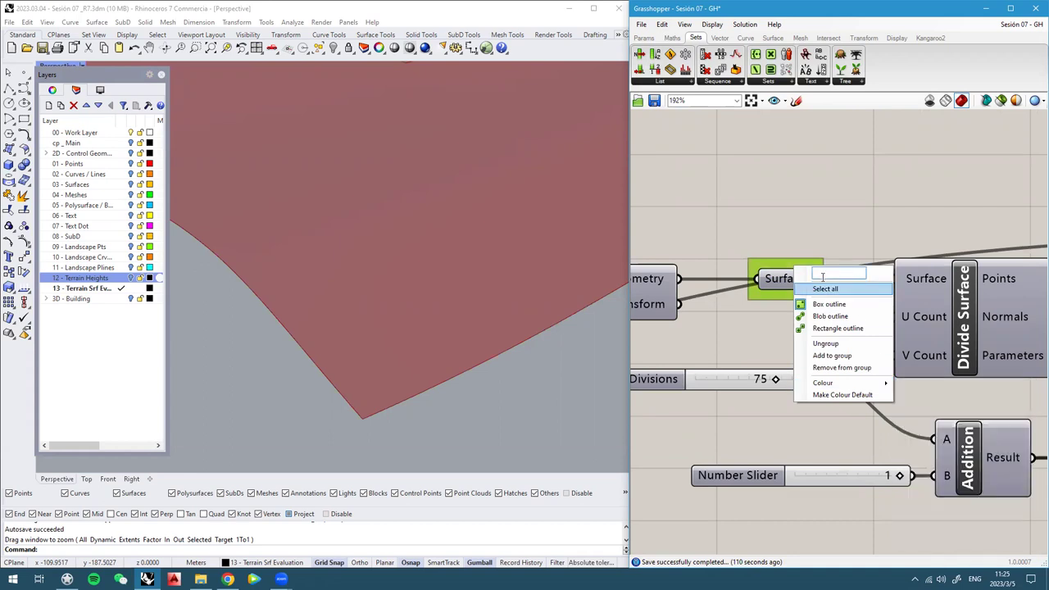
{"action": "left_click", "coordinate": [830, 317]}
{"action": "scroll", "coordinate": [817, 248], "scroll_direction": "down", "scroll_amount": 4}
{"action": "scroll", "coordinate": [817, 247], "scroll_direction": "up", "scroll_amount": 2}
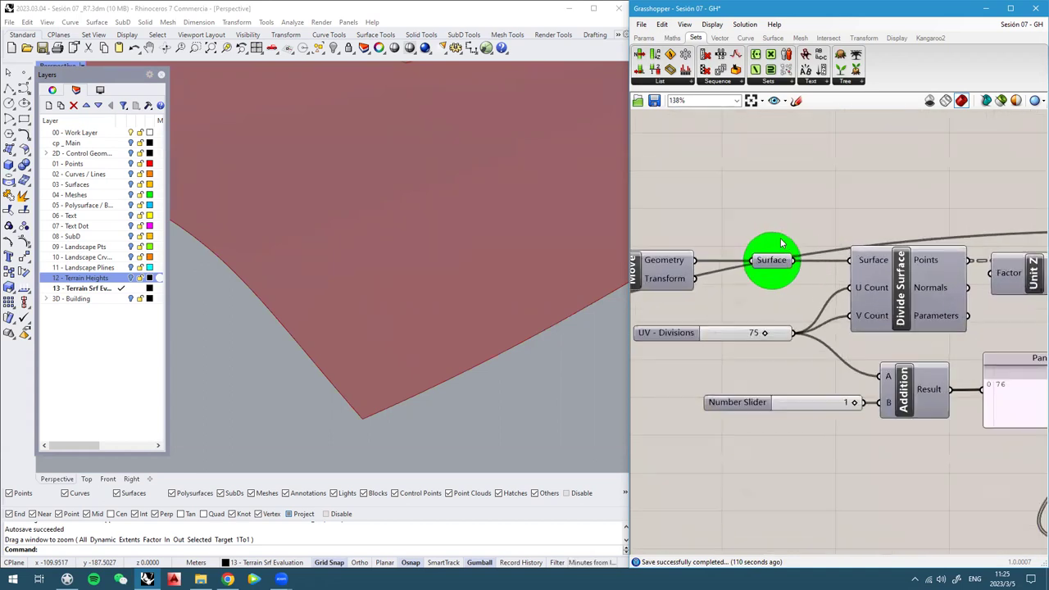
Name the green Surface group Main Terrain Srf and copy that name
{"action": "right_click", "coordinate": [778, 244]}
{"action": "type", "text": "Main Terrain Srf"}
{"action": "key", "text": "ctrl+a"}
{"action": "key", "text": "ctrl+c"}
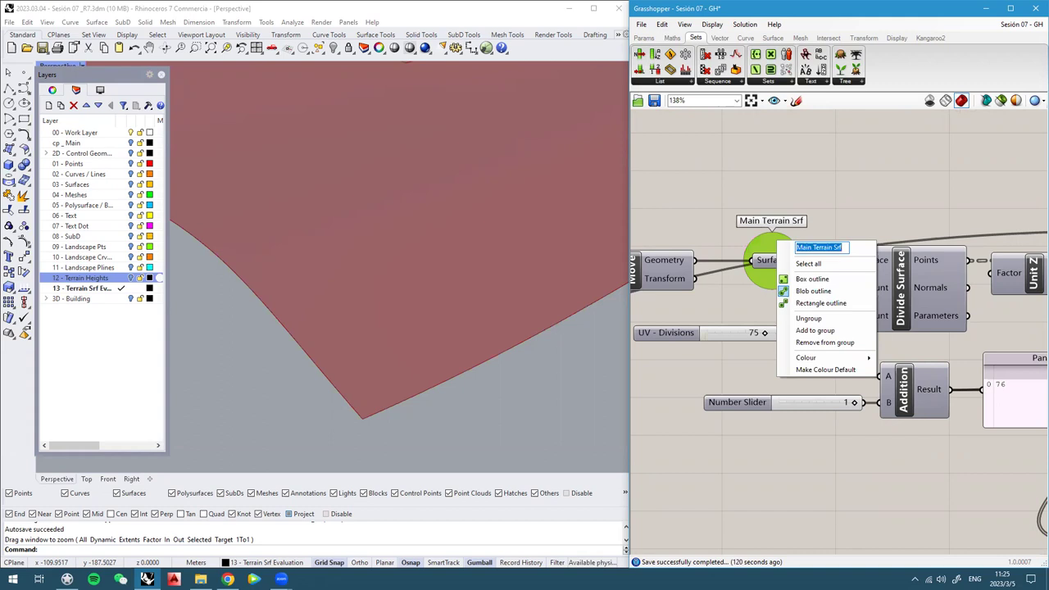
{"action": "left_click", "coordinate": [798, 233]}
Place a wired copy of the Main Terrain Srf Surface parameter in the empty canvas area below the definition
{"action": "right_click_drag", "start_coordinate": [785, 261], "coordinate": [748, 191]}
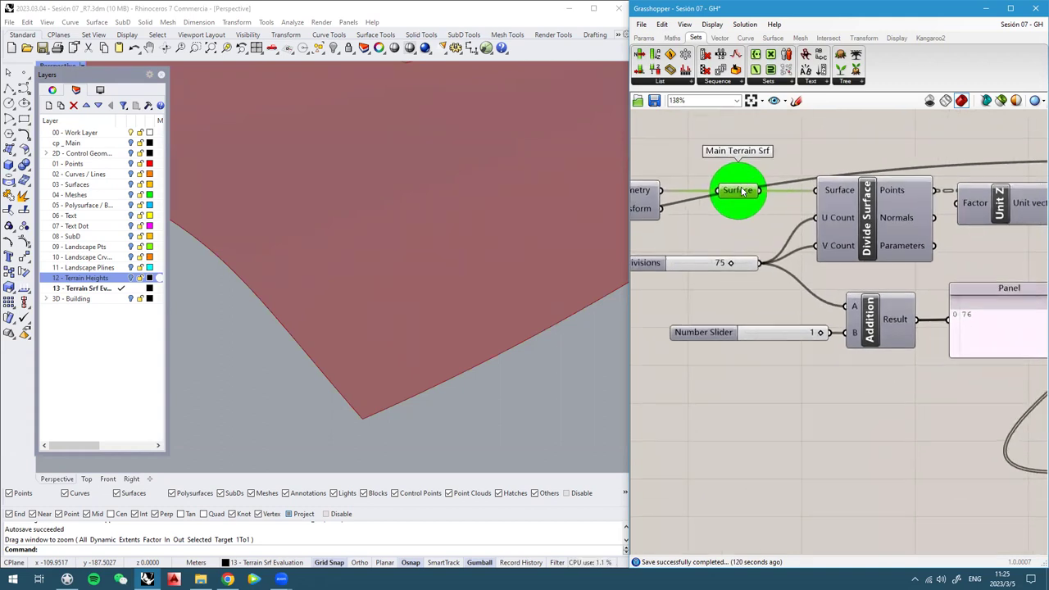
{"action": "mouse_move", "coordinate": [743, 191]}
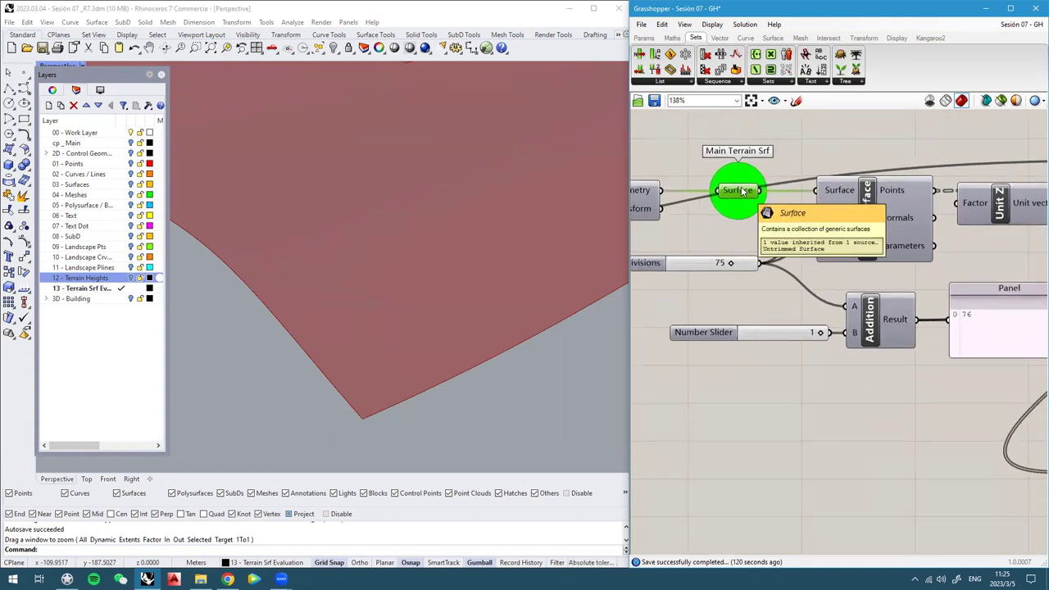
{"action": "left_click_drag", "start_coordinate": [743, 191], "coordinate": [746, 460], "text": "alt"}
{"action": "scroll", "coordinate": [742, 455], "scroll_direction": "down", "scroll_amount": 5}
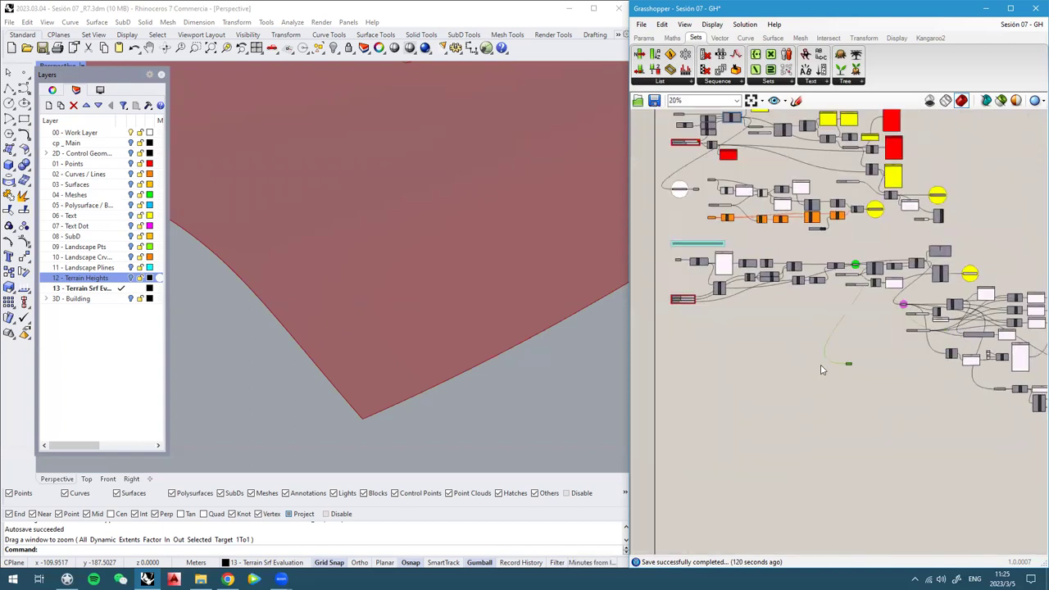
{"action": "scroll", "coordinate": [691, 437], "scroll_direction": "up", "scroll_amount": 6}
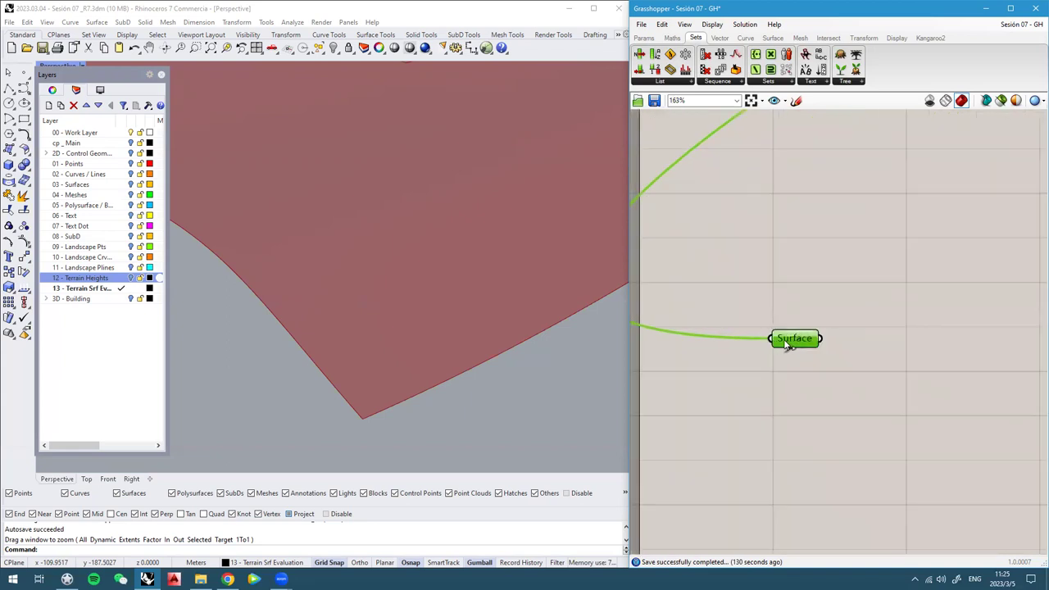
{"action": "left_click_drag", "start_coordinate": [793, 346], "coordinate": [832, 324]}
Set the wire display of the copied Surface parameter to Hidden
{"action": "right_click", "coordinate": [832, 324]}
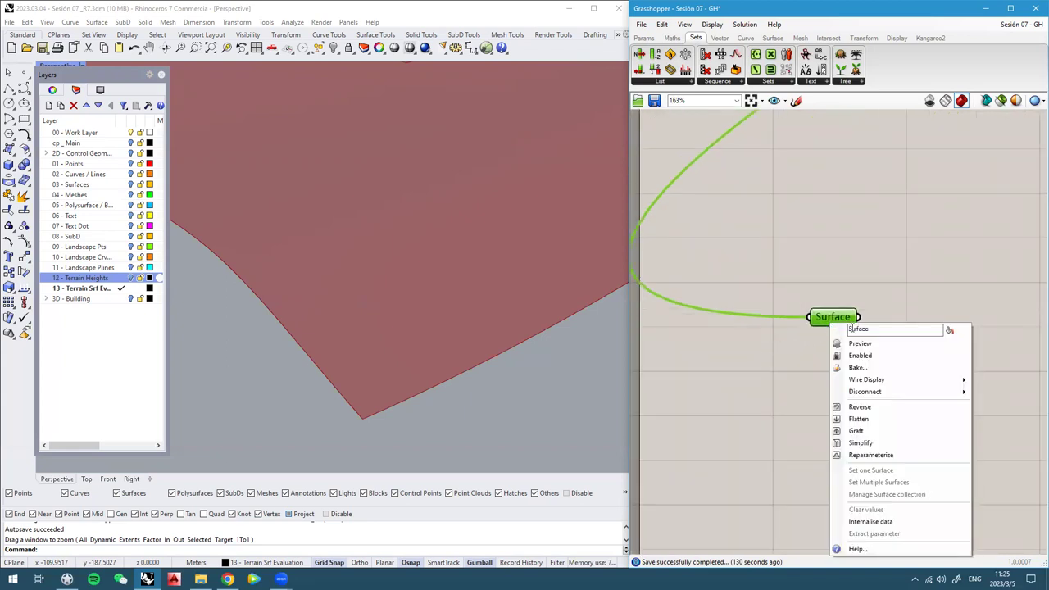
{"action": "mouse_move", "coordinate": [857, 388]}
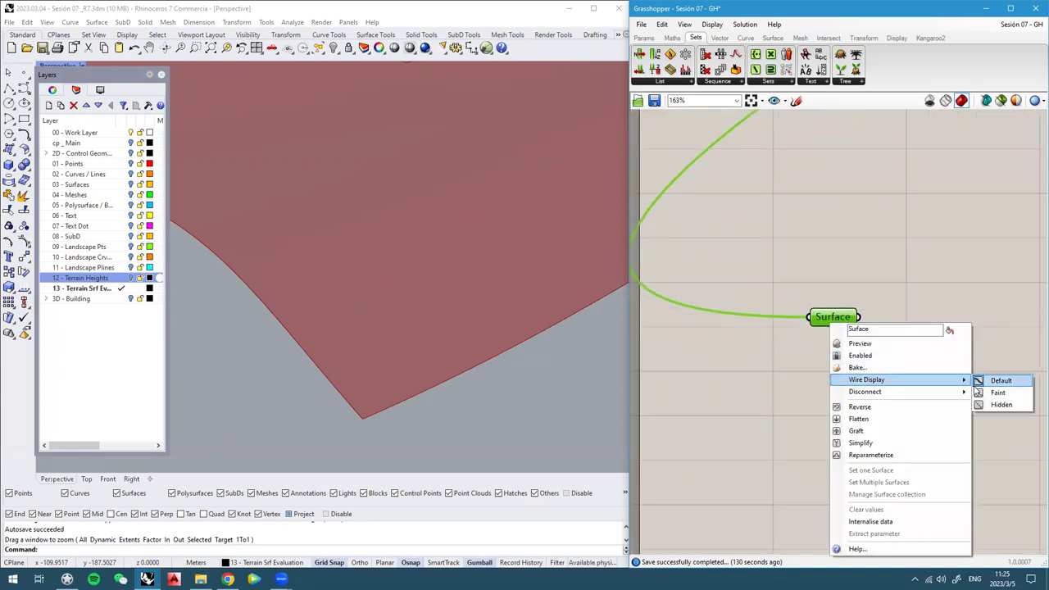
{"action": "left_click", "coordinate": [996, 405]}
{"action": "left_click_drag", "start_coordinate": [811, 322], "coordinate": [818, 292]}
{"action": "scroll", "coordinate": [818, 293], "scroll_direction": "up", "scroll_amount": 5}
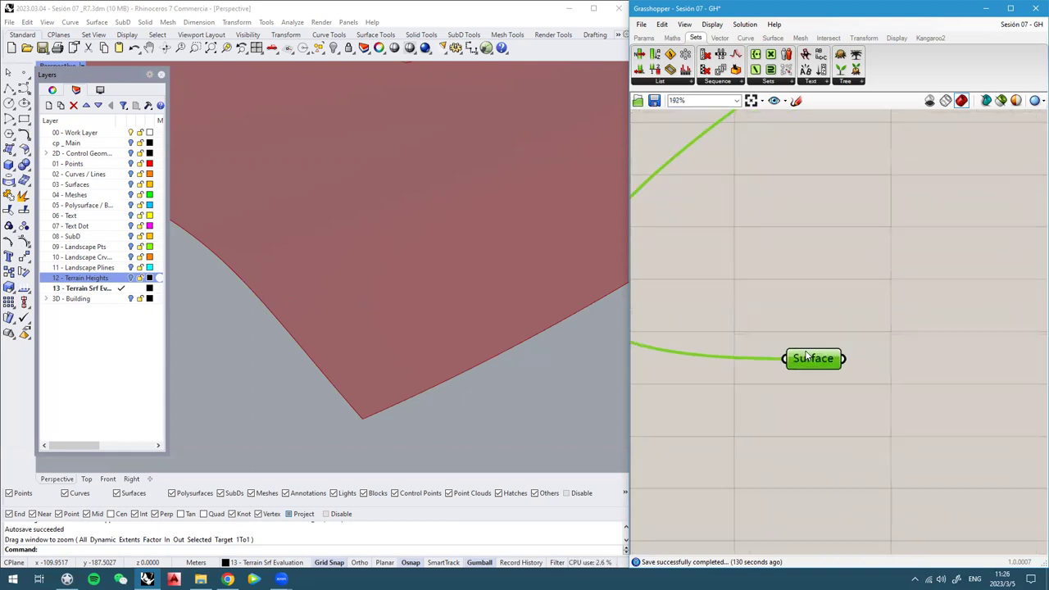
{"action": "scroll", "coordinate": [808, 354], "scroll_direction": "down", "scroll_amount": 3}
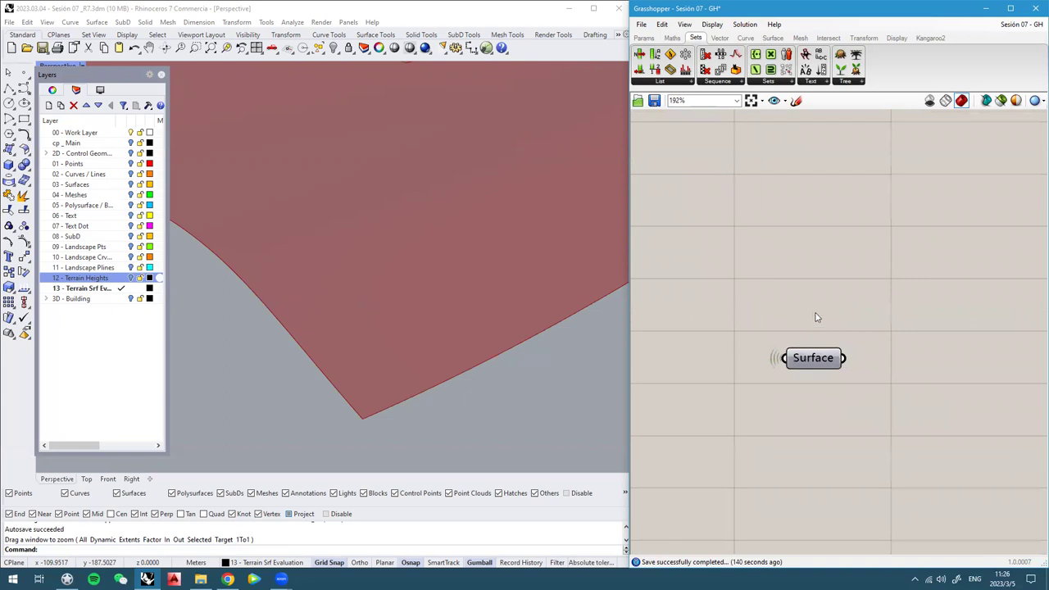
Add a Jump object and place one of its ends just above the copied Surface parameter
{"action": "double_click", "coordinate": [816, 317]}
{"action": "type", "text": "jump"}
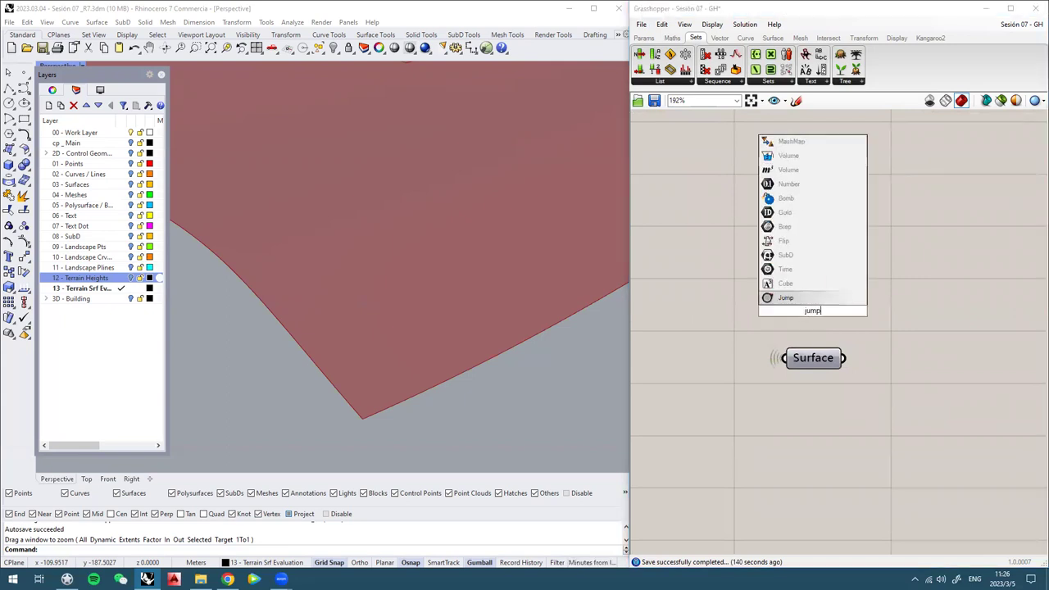
{"action": "left_click", "coordinate": [792, 299]}
{"action": "left_click_drag", "start_coordinate": [790, 311], "coordinate": [744, 238]}
{"action": "left_click_drag", "start_coordinate": [832, 310], "coordinate": [811, 333]}
Move the other end of the Jump up to the space above the Main Terrain Srf group
{"action": "left_click_drag", "start_coordinate": [743, 238], "coordinate": [874, 156]}
{"action": "scroll", "coordinate": [735, 362], "scroll_direction": "down", "scroll_amount": 10}
{"action": "scroll", "coordinate": [939, 190], "scroll_direction": "up", "scroll_amount": 7}
{"action": "scroll", "coordinate": [853, 227], "scroll_direction": "up", "scroll_amount": 4}
{"action": "right_click_drag", "start_coordinate": [874, 155], "coordinate": [799, 201]}
{"action": "scroll", "coordinate": [775, 240], "scroll_direction": "up", "scroll_amount": 1}
{"action": "left_click", "coordinate": [806, 254]}
{"action": "left_click", "coordinate": [799, 201]}
{"action": "left_click_drag", "start_coordinate": [798, 200], "coordinate": [797, 199]}
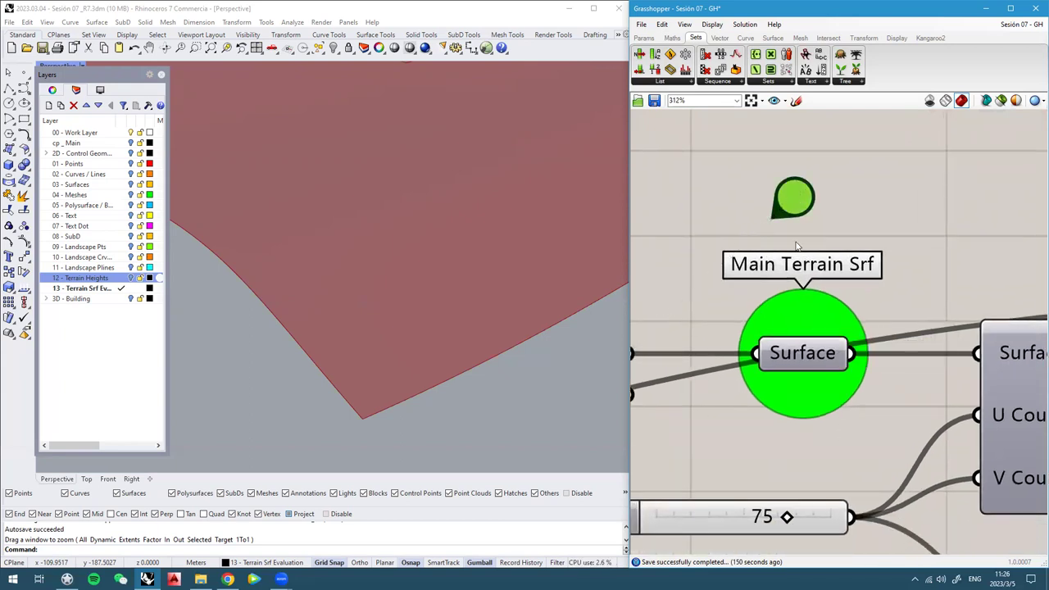
Add the upper Jump end to the Main Terrain Srf group and place it directly above the Surface parameter
{"action": "right_click", "coordinate": [775, 317]}
{"action": "left_click", "coordinate": [811, 408]}
{"action": "left_click_drag", "start_coordinate": [794, 199], "coordinate": [802, 308]}
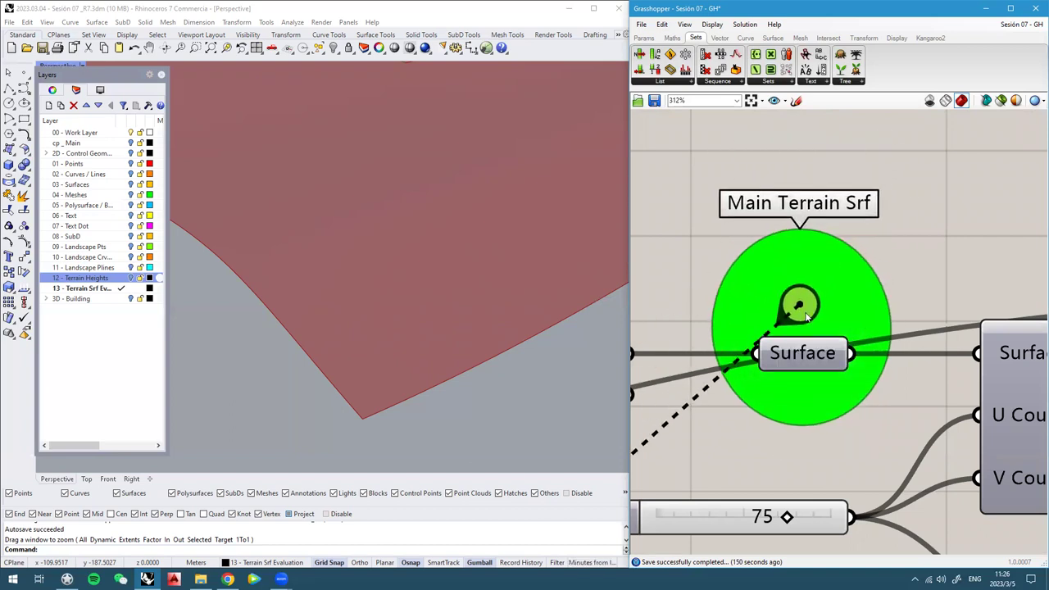
Test the Jump by going to the copied Surface parameter and back to the Main Terrain Srf group
{"action": "left_click", "coordinate": [805, 308]}
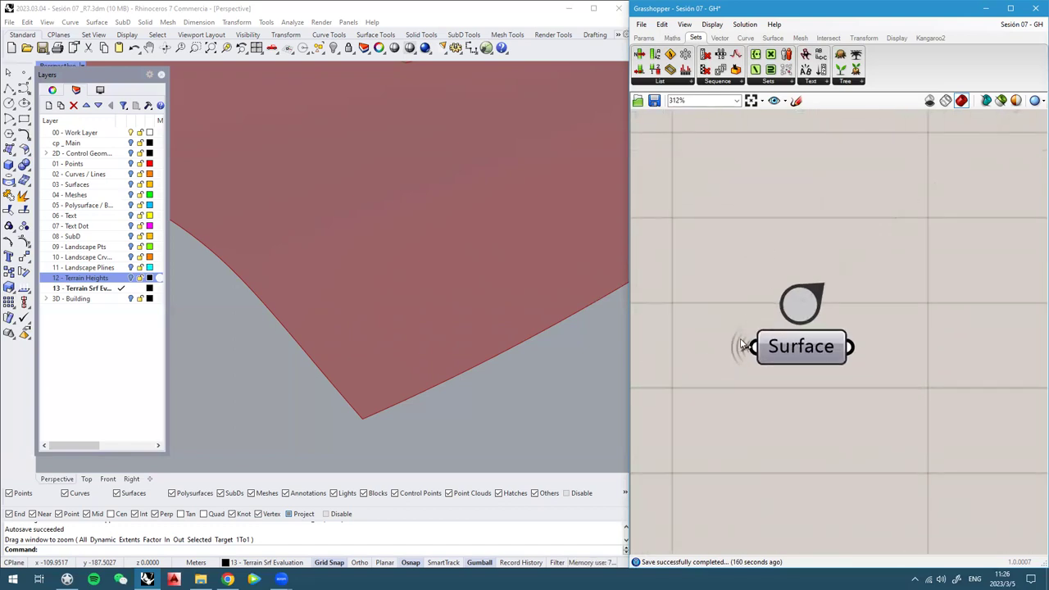
{"action": "left_click", "coordinate": [783, 351]}
{"action": "left_click", "coordinate": [771, 420]}
{"action": "left_click", "coordinate": [799, 304]}
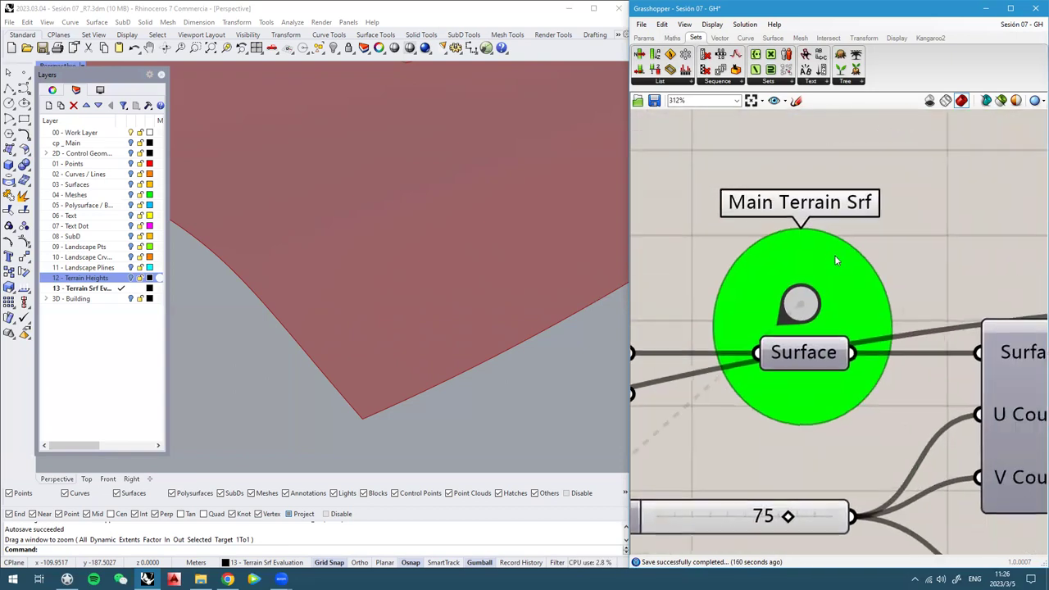
Rename the copied Surface parameter below the Jump end to "Main Terrain Srf"
{"action": "scroll", "coordinate": [884, 249], "scroll_direction": "down", "scroll_amount": 5}
{"action": "right_click_drag", "start_coordinate": [852, 304], "coordinate": [787, 172]}
{"action": "scroll", "coordinate": [784, 363], "scroll_direction": "up", "scroll_amount": 8}
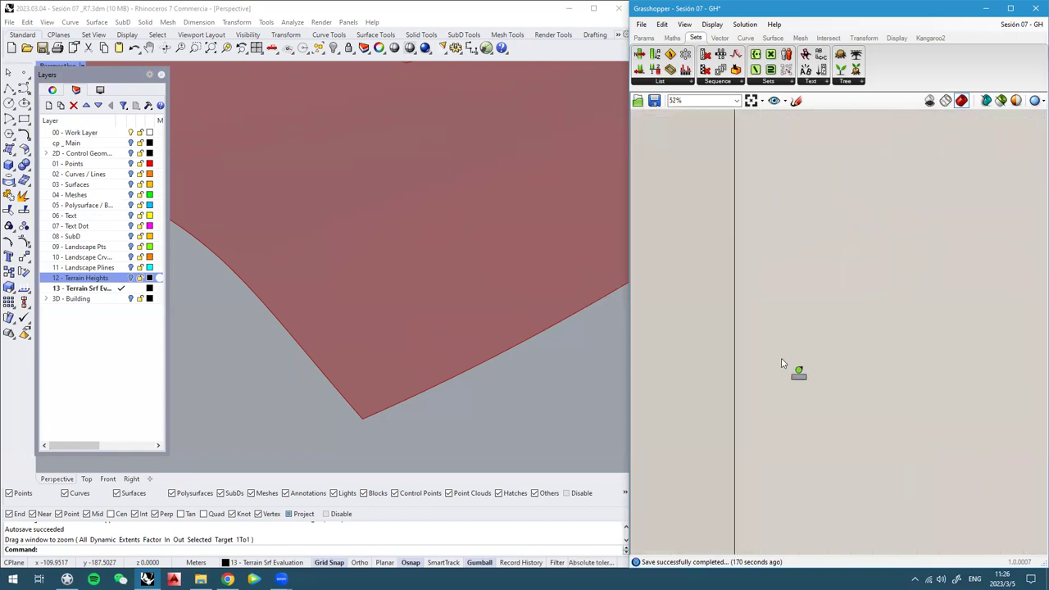
{"action": "right_click", "coordinate": [818, 362]}
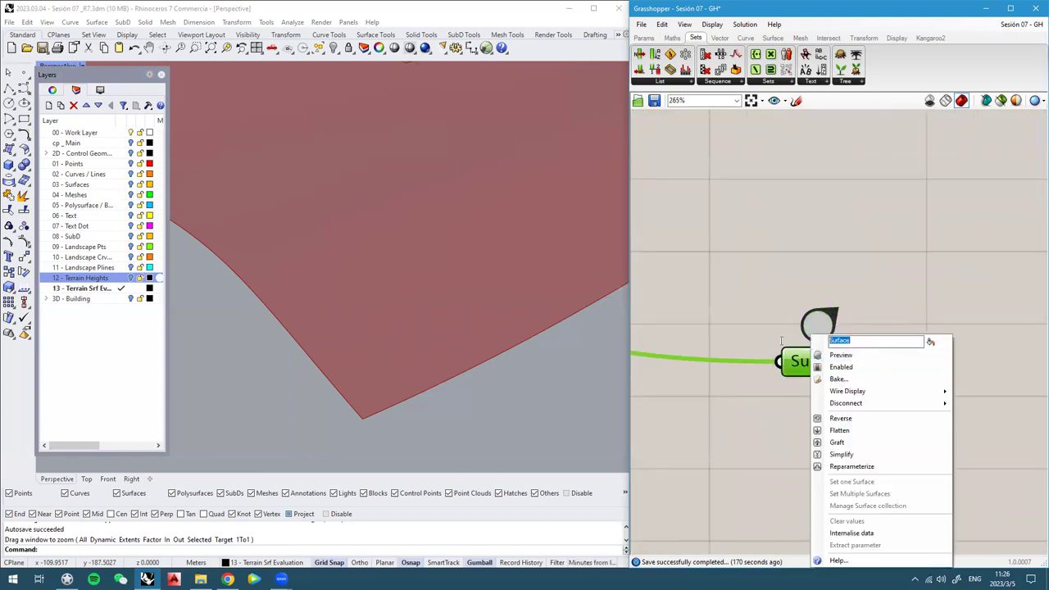
{"action": "key", "text": "ctrl+v"}
{"action": "left_click", "coordinate": [849, 191]}
{"action": "scroll", "coordinate": [802, 355], "scroll_direction": "down", "scroll_amount": 1}
{"action": "scroll", "coordinate": [818, 330], "scroll_direction": "up", "scroll_amount": 1}
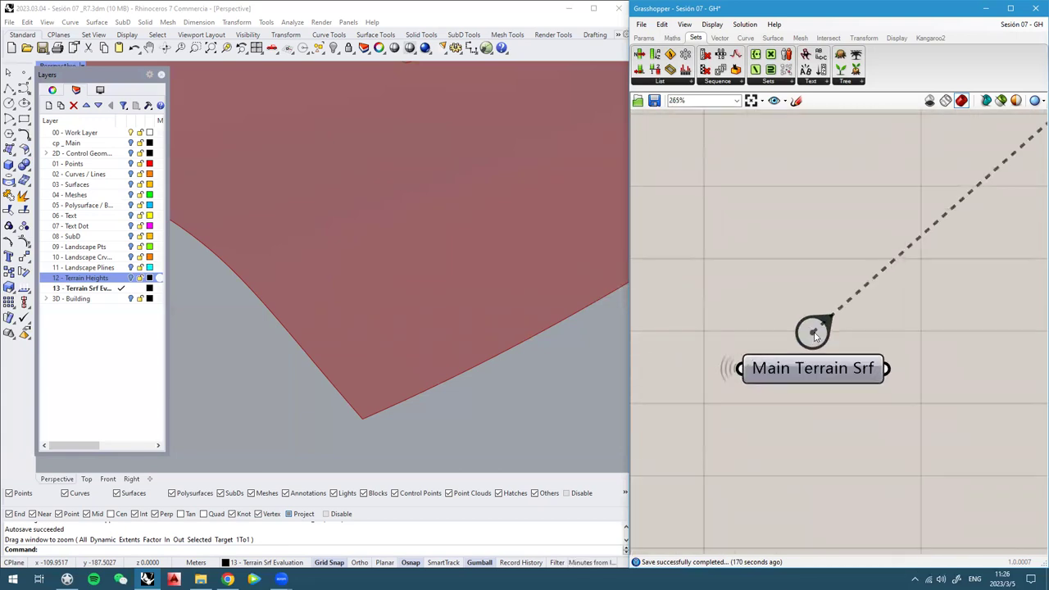
{"action": "scroll", "coordinate": [809, 332], "scroll_direction": "down", "scroll_amount": 3}
{"action": "scroll", "coordinate": [330, 351], "scroll_direction": "down", "scroll_amount": 5}
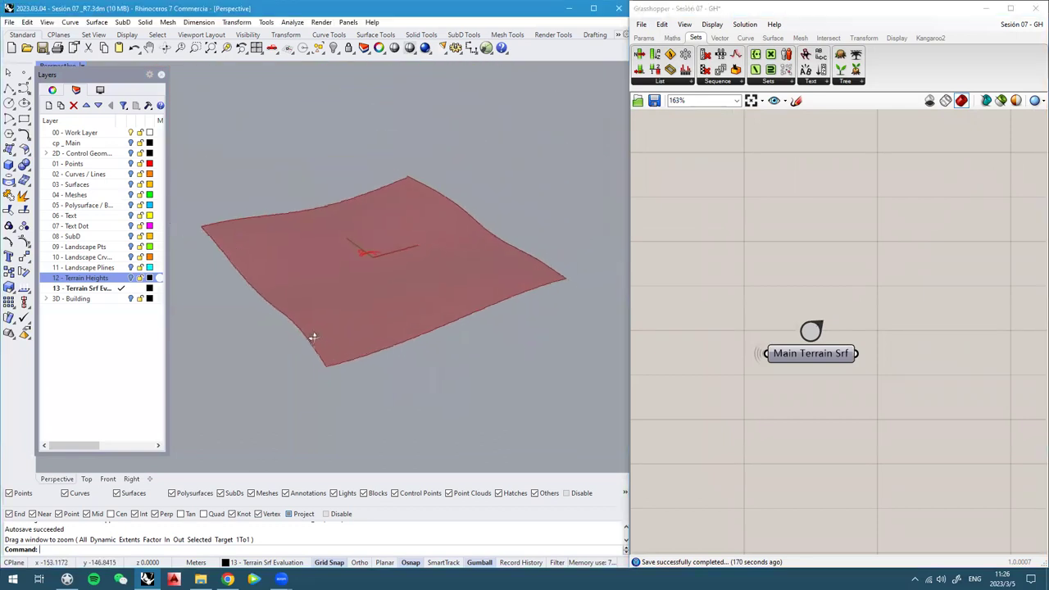
Examine the shape of the terrain surface in the Perspective viewport from several angles
{"action": "right_click_drag", "start_coordinate": [306, 298], "coordinate": [224, 208]}
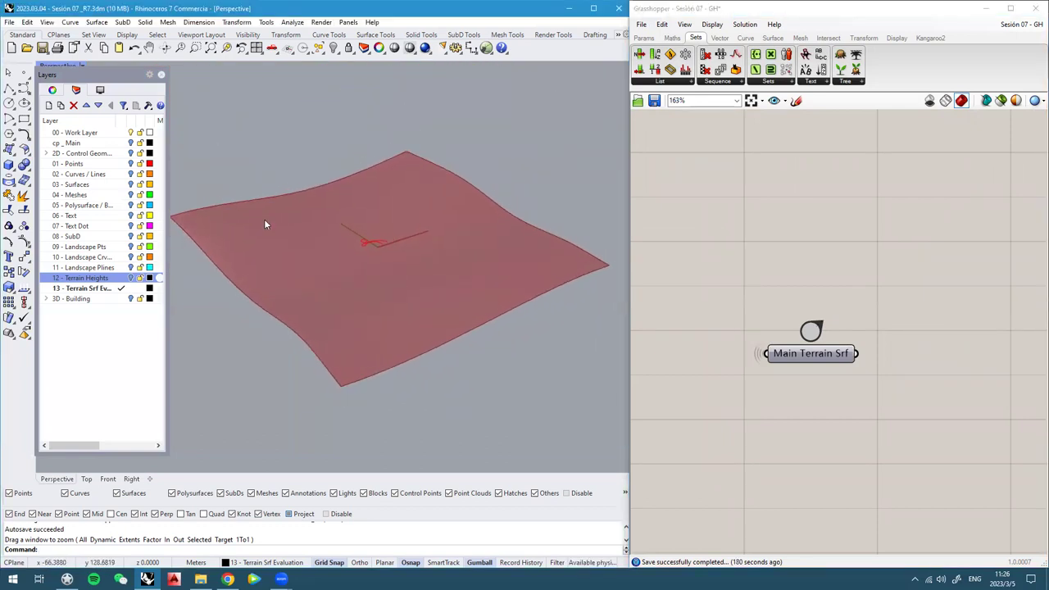
{"action": "left_click", "coordinate": [98, 355]}
{"action": "left_click", "coordinate": [783, 293]}
{"action": "right_click_drag", "start_coordinate": [783, 291], "coordinate": [772, 284]}
{"action": "right_click_drag", "start_coordinate": [800, 353], "coordinate": [781, 343]}
{"action": "right_click_drag", "start_coordinate": [473, 302], "coordinate": [449, 299]}
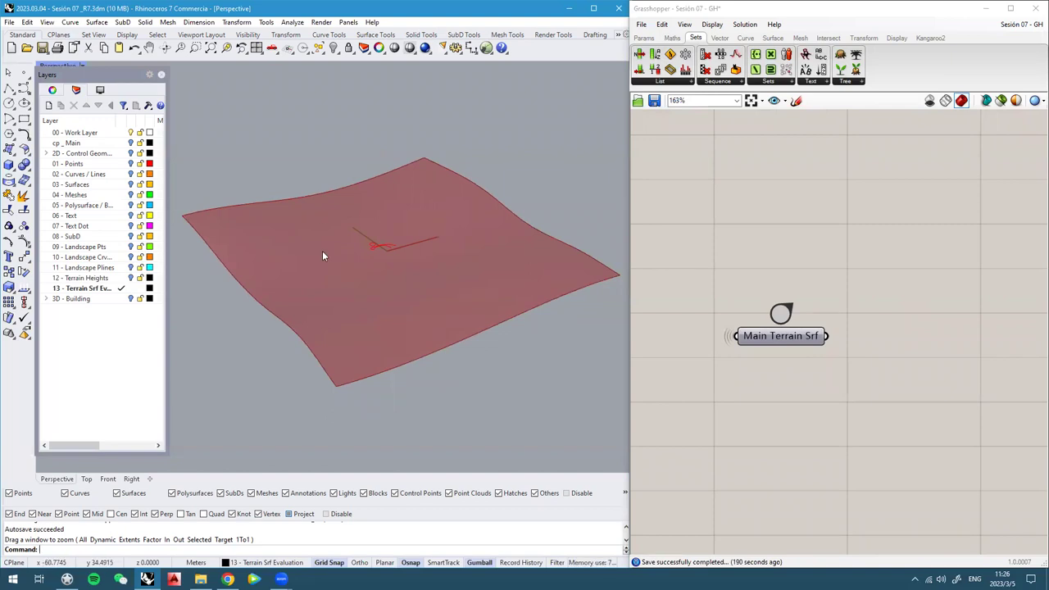
{"action": "right_click_drag", "start_coordinate": [347, 262], "coordinate": [363, 259]}
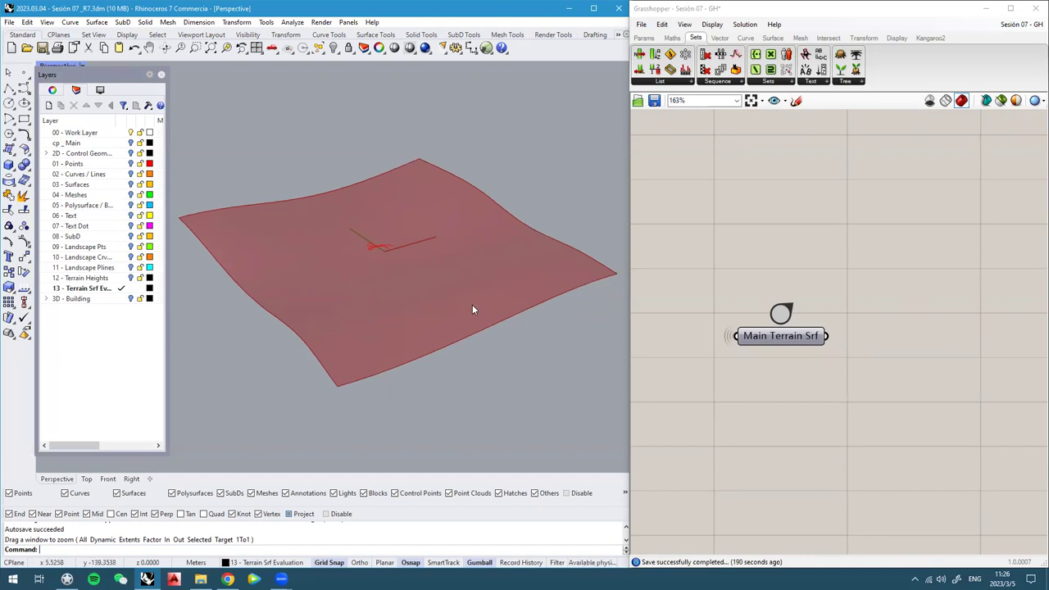
{"action": "left_click", "coordinate": [899, 239]}
{"action": "double_click", "coordinate": [826, 265]}
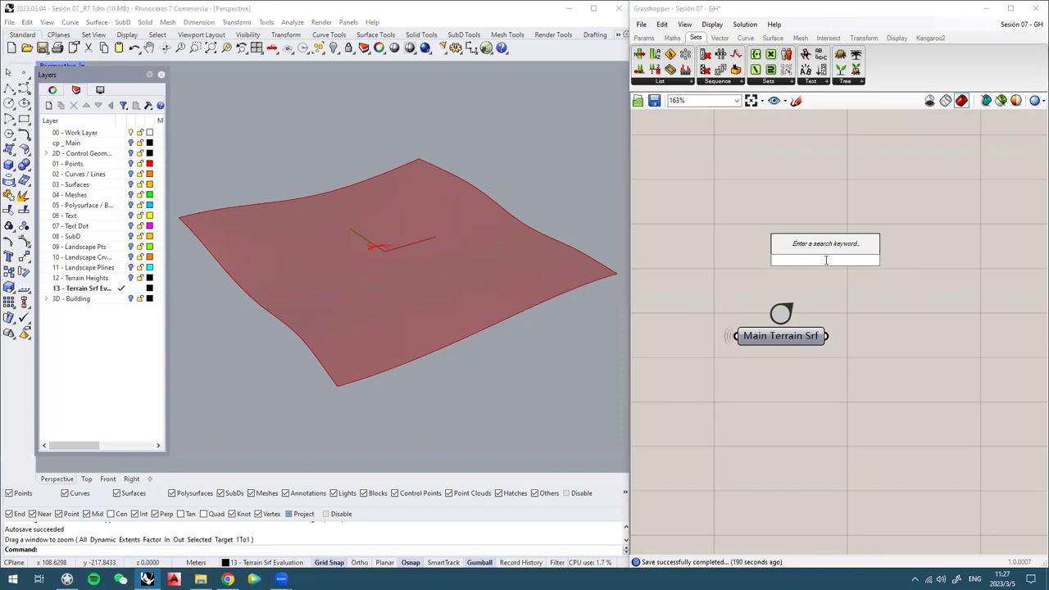
{"action": "right_click_drag", "start_coordinate": [406, 410], "coordinate": [405, 405]}
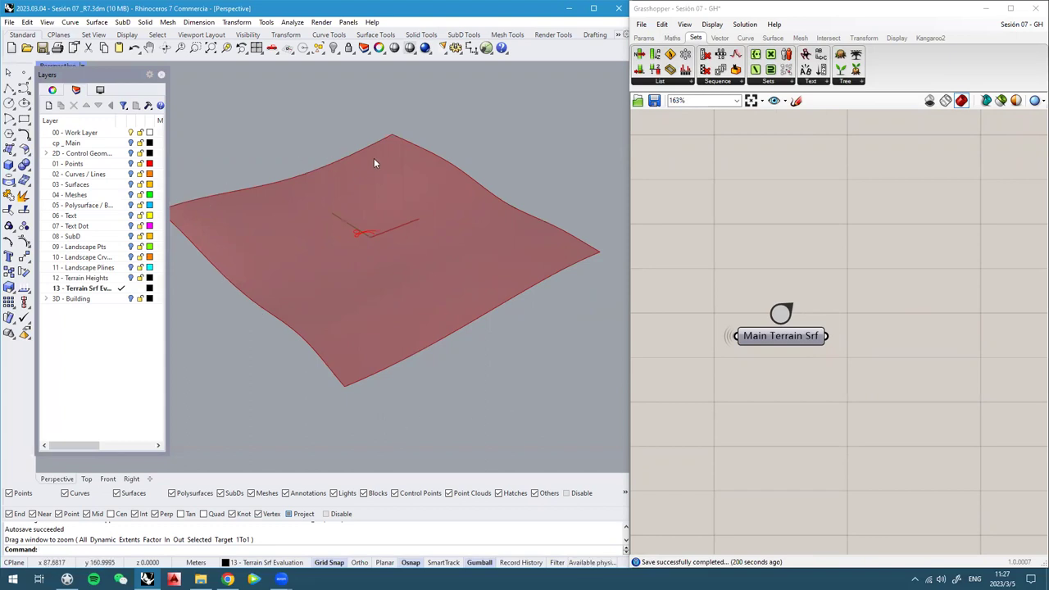
{"action": "left_click_drag", "start_coordinate": [474, 309], "coordinate": [468, 304]}
{"action": "mouse_move", "coordinate": [323, 140]}
{"action": "left_mouse_down"}
{"action": "mouse_move", "coordinate": [308, 162]}
{"action": "mouse_move", "coordinate": [275, 169]}
{"action": "left_mouse_up"}
{"action": "left_click_drag", "start_coordinate": [283, 294], "coordinate": [222, 357]}
{"action": "key", "text": "Escape"}
{"action": "left_click_drag", "start_coordinate": [487, 234], "coordinate": [487, 235]}
Add a Divide Domain² component beside the linked Main Terrain Srf parameter and connect that surface to its Domain input
{"action": "right_click_drag", "start_coordinate": [828, 435], "coordinate": [807, 414]}
{"action": "double_click", "coordinate": [777, 392]}
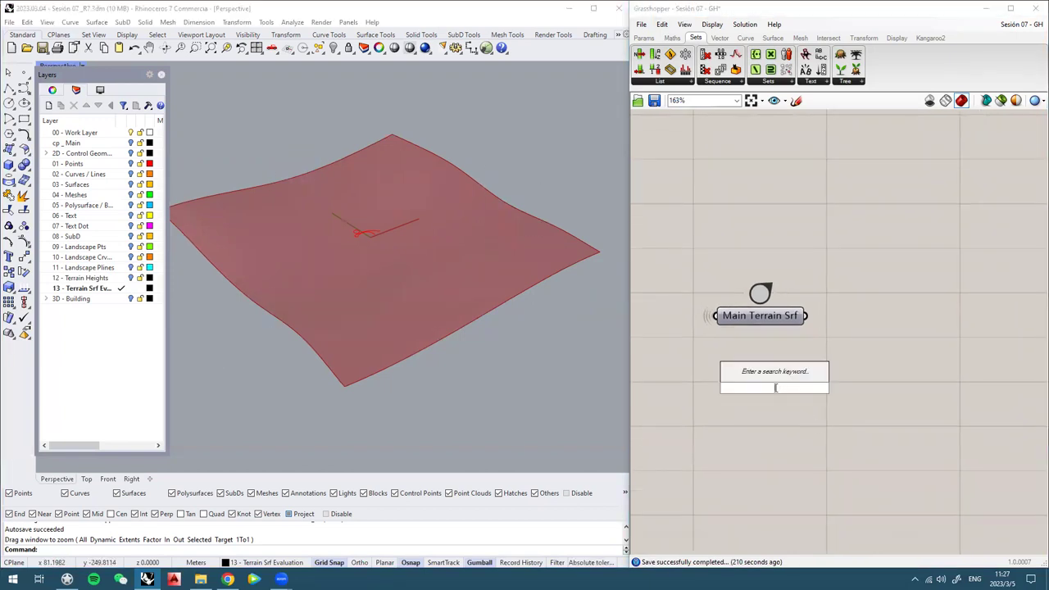
{"action": "type", "text": "divide"}
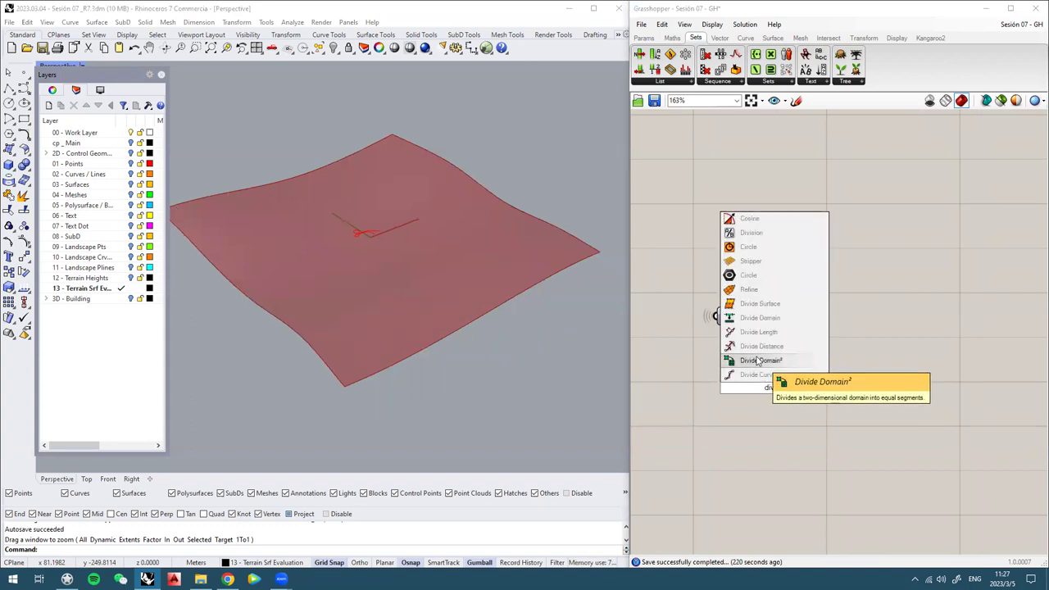
{"action": "left_click", "coordinate": [759, 361]}
{"action": "left_click_drag", "start_coordinate": [769, 353], "coordinate": [960, 414]}
{"action": "left_click_drag", "start_coordinate": [807, 316], "coordinate": [893, 406]}
Find the Landscape from Plines surface parameter in the "Bake me!" group and turn off its preview
{"action": "scroll", "coordinate": [877, 280], "scroll_direction": "down", "scroll_amount": 6}
{"action": "right_click_drag", "start_coordinate": [978, 184], "coordinate": [833, 263]}
{"action": "scroll", "coordinate": [835, 264], "scroll_direction": "up", "scroll_amount": 4}
{"action": "scroll", "coordinate": [828, 264], "scroll_direction": "down", "scroll_amount": 3}
{"action": "right_click", "coordinate": [698, 258]}
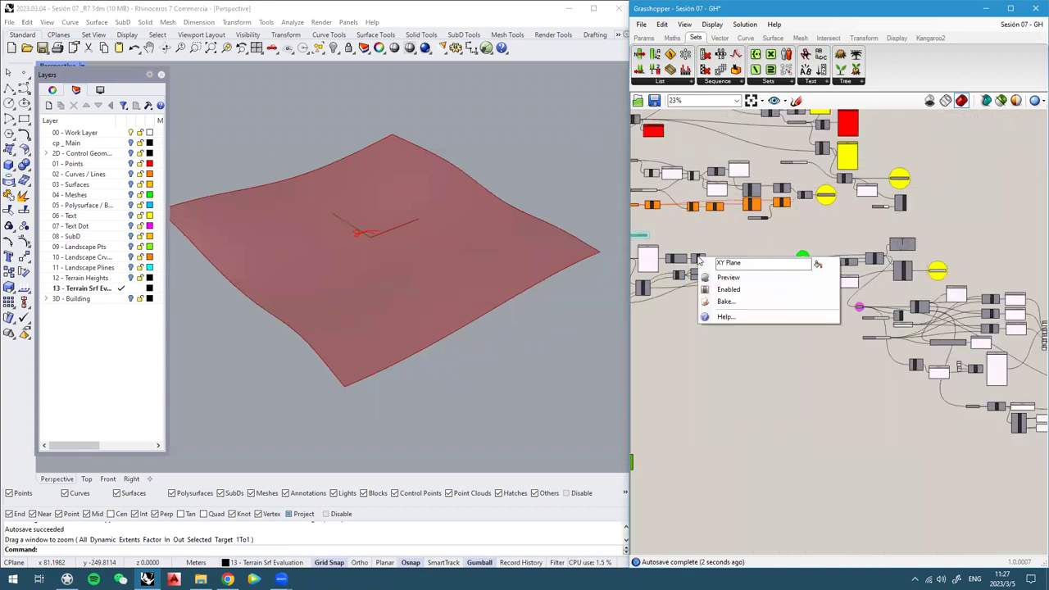
{"action": "scroll", "coordinate": [873, 344], "scroll_direction": "up", "scroll_amount": 3}
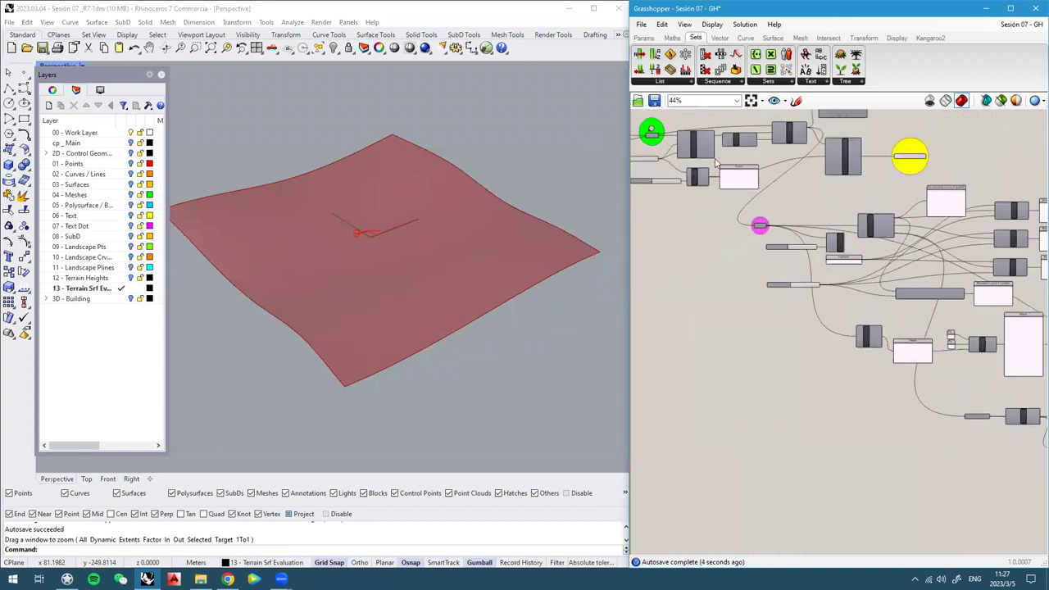
{"action": "scroll", "coordinate": [715, 163], "scroll_direction": "down", "scroll_amount": 3}
{"action": "scroll", "coordinate": [753, 225], "scroll_direction": "up", "scroll_amount": 1}
{"action": "mouse_move", "coordinate": [762, 221]}
{"action": "right_mouse_down"}
{"action": "mouse_move", "coordinate": [895, 267]}
{"action": "mouse_move", "coordinate": [853, 327]}
{"action": "mouse_move", "coordinate": [808, 276]}
{"action": "mouse_move", "coordinate": [780, 218]}
{"action": "right_mouse_up"}
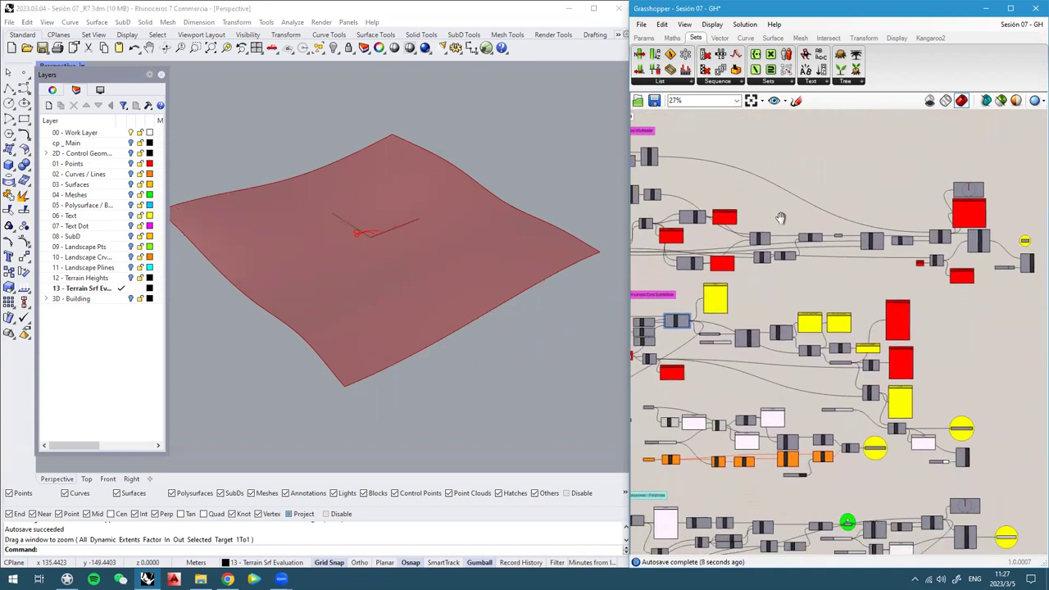
{"action": "scroll", "coordinate": [780, 217], "scroll_direction": "down", "scroll_amount": 2}
{"action": "left_click_drag", "start_coordinate": [976, 371], "coordinate": [647, 206]}
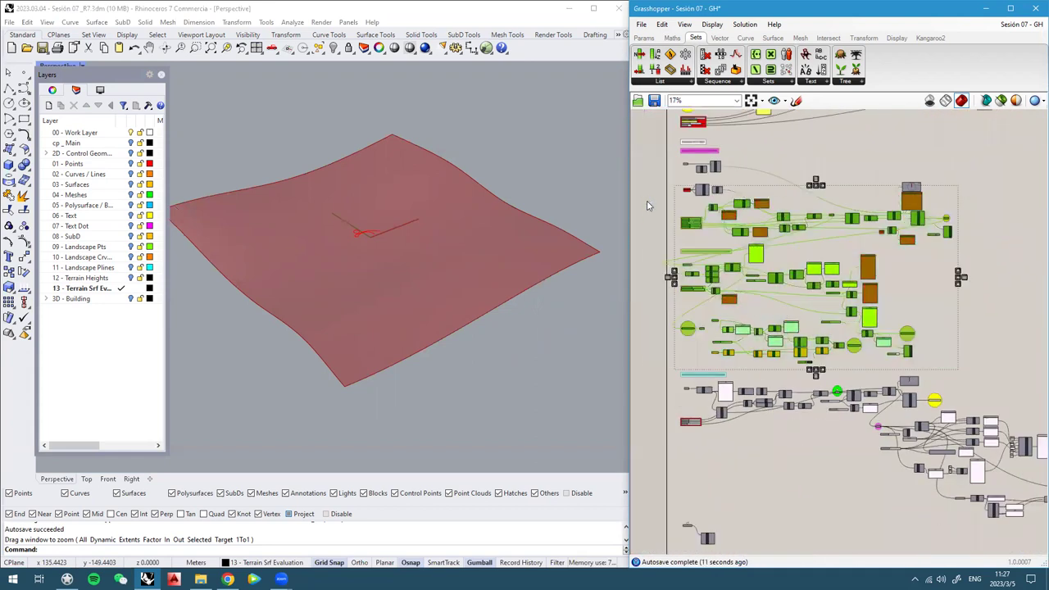
{"action": "left_click_drag", "start_coordinate": [1003, 279], "coordinate": [670, 141]}
{"action": "right_click_drag", "start_coordinate": [768, 144], "coordinate": [775, 300]}
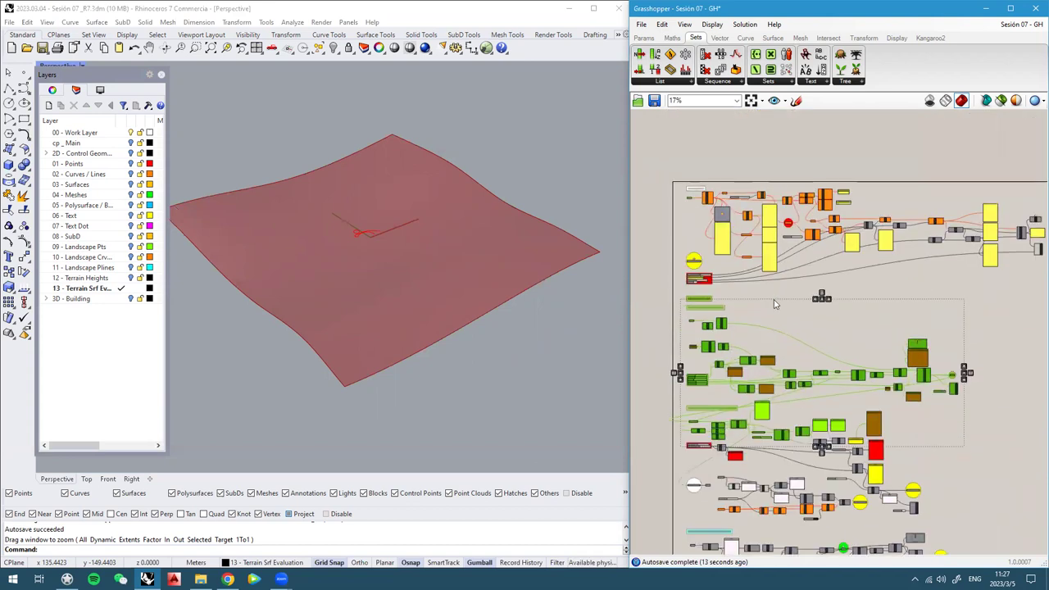
{"action": "right_click_drag", "start_coordinate": [872, 377], "coordinate": [861, 205]}
{"action": "left_click", "coordinate": [794, 404]}
{"action": "left_click_drag", "start_coordinate": [860, 444], "coordinate": [627, 292]}
{"action": "scroll", "coordinate": [782, 375], "scroll_direction": "up", "scroll_amount": 6}
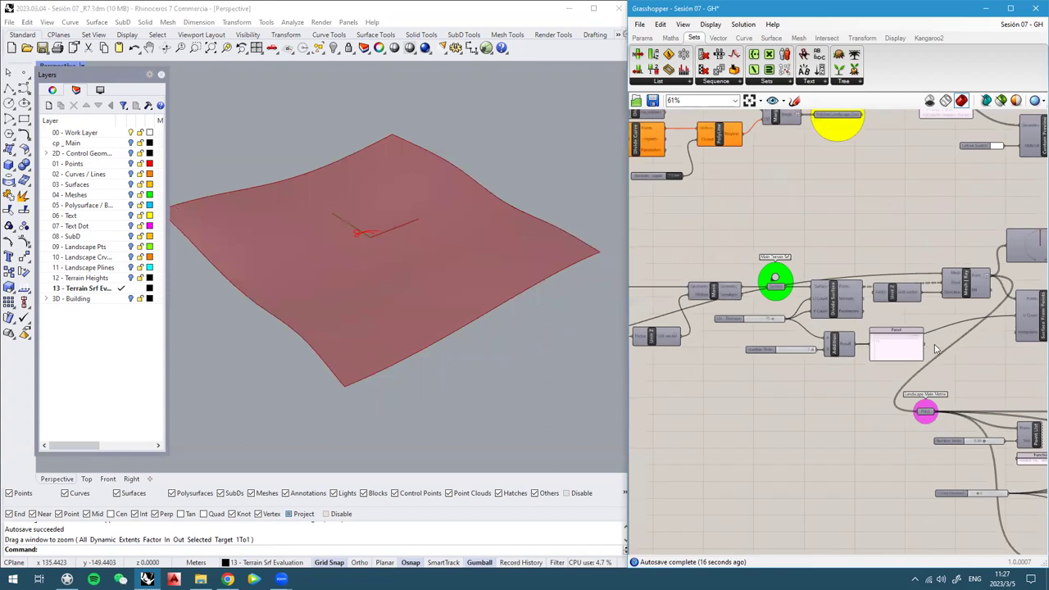
{"action": "right_click_drag", "start_coordinate": [941, 364], "coordinate": [856, 341]}
{"action": "scroll", "coordinate": [923, 240], "scroll_direction": "up", "scroll_amount": 3}
{"action": "left_click", "coordinate": [897, 264]}
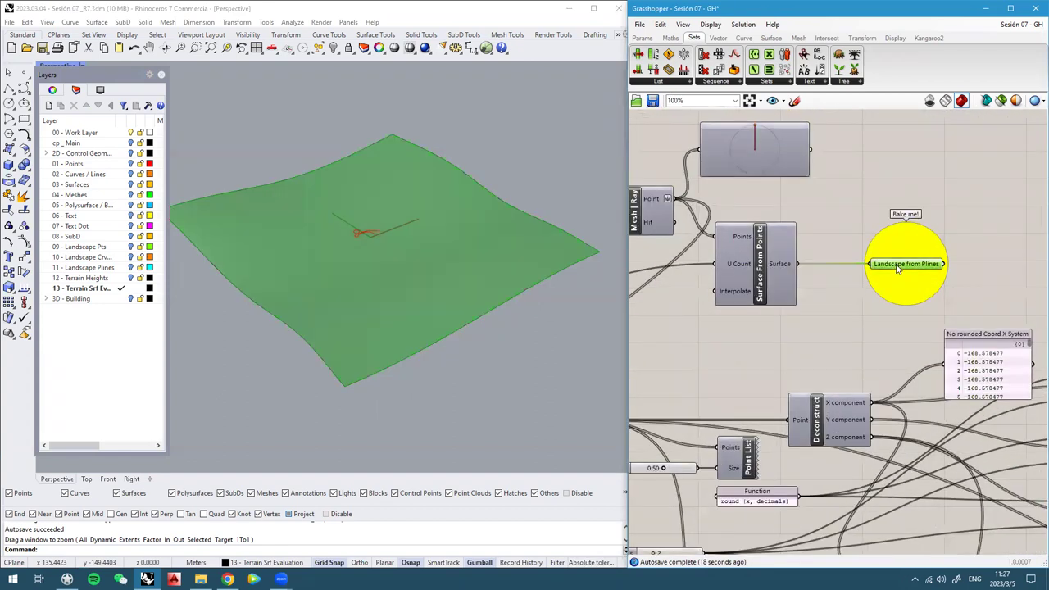
{"action": "middle_click", "coordinate": [897, 264]}
{"action": "left_click", "coordinate": [931, 233]}
Turn on the preview of the linked Main Terrain Srf parameter and check it in the Perspective viewport
{"action": "scroll", "coordinate": [935, 228], "scroll_direction": "down", "scroll_amount": 6}
{"action": "right_click_drag", "start_coordinate": [774, 341], "coordinate": [975, 257]}
{"action": "right_click_drag", "start_coordinate": [827, 389], "coordinate": [1015, 316]}
{"action": "scroll", "coordinate": [780, 383], "scroll_direction": "up", "scroll_amount": 4}
{"action": "scroll", "coordinate": [781, 385], "scroll_direction": "up", "scroll_amount": 3}
{"action": "middle_click", "coordinate": [721, 332]}
{"action": "left_click", "coordinate": [725, 305]}
{"action": "right_click_drag", "start_coordinate": [341, 306], "coordinate": [334, 300]}
{"action": "left_click", "coordinate": [783, 247]}
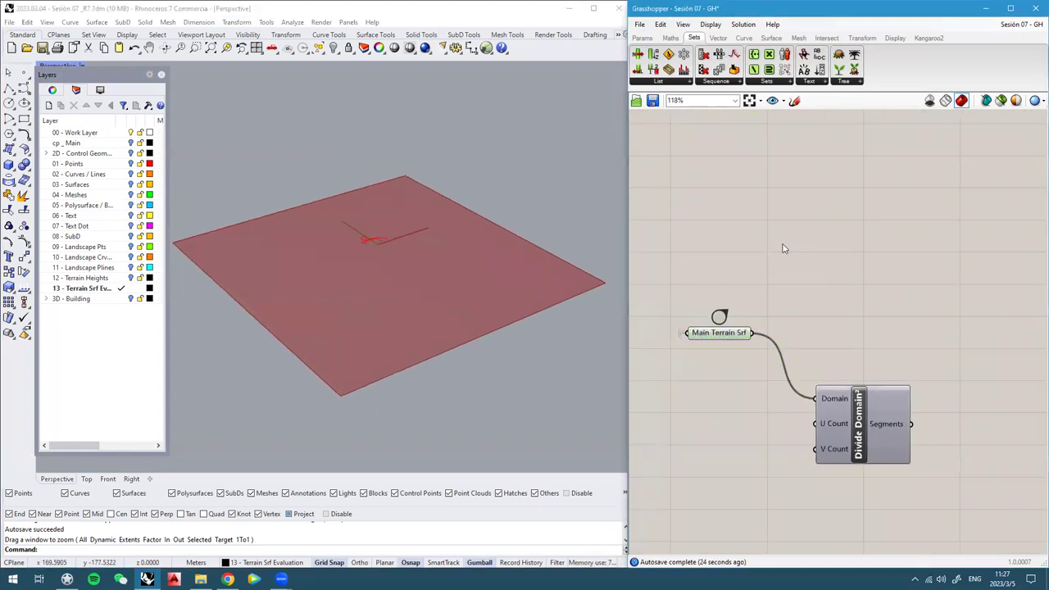
Add a number slider set to 20 and connect it to the U Count input of Divide Domain²
{"action": "right_click_drag", "start_coordinate": [845, 260], "coordinate": [811, 189]}
{"action": "left_click_drag", "start_coordinate": [822, 369], "coordinate": [890, 371]}
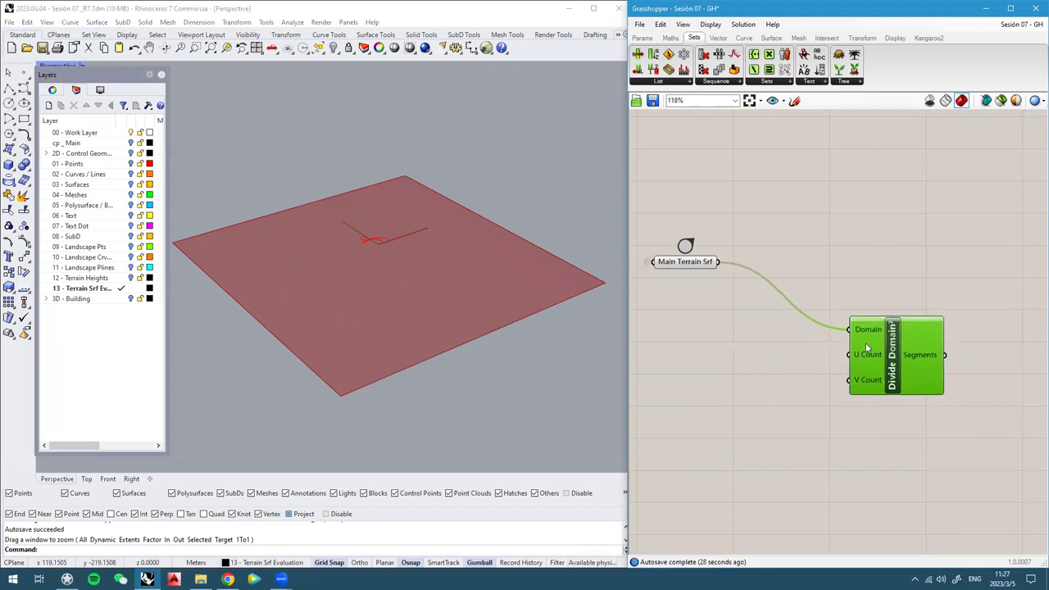
{"action": "mouse_move", "coordinate": [863, 366]}
{"action": "double_click", "coordinate": [723, 349]}
{"action": "type", "text": "20"}
{"action": "key", "text": "Return"}
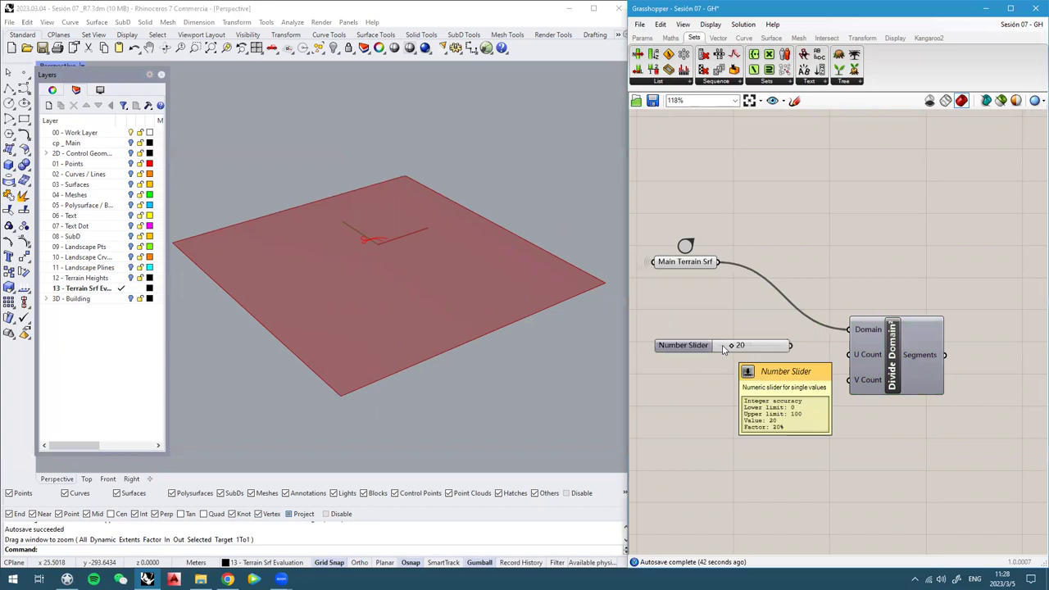
{"action": "mouse_move", "coordinate": [791, 346]}
{"action": "left_mouse_down"}
{"action": "mouse_move", "coordinate": [848, 355]}
{"action": "mouse_move", "coordinate": [780, 354]}
{"action": "mouse_move", "coordinate": [788, 361]}
{"action": "left_mouse_up"}
Add a second number slider set to 20, connect it to V Count, and align the slider and Divide Domain²
{"action": "double_click", "coordinate": [774, 378]}
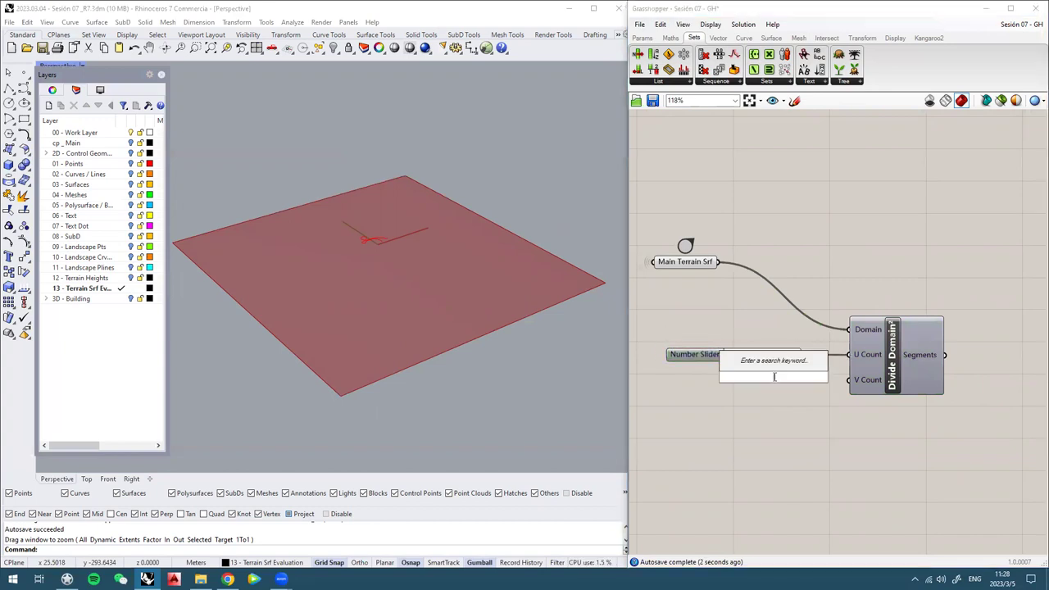
{"action": "type", "text": "20"}
{"action": "key", "text": "Return"}
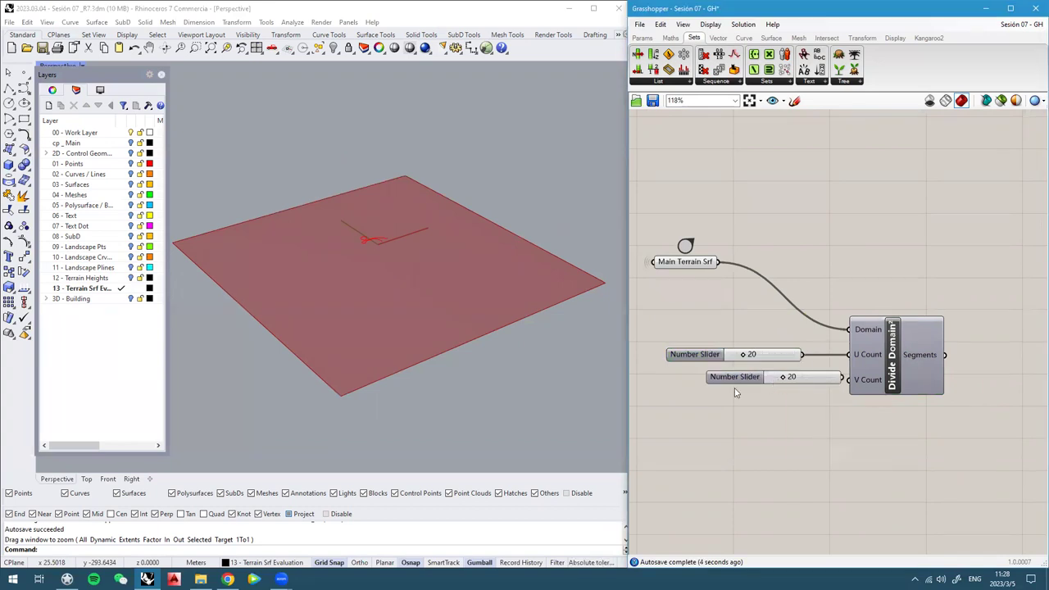
{"action": "left_click_drag", "start_coordinate": [734, 385], "coordinate": [689, 387]}
{"action": "left_click_drag", "start_coordinate": [797, 379], "coordinate": [852, 379]}
{"action": "left_click_drag", "start_coordinate": [685, 385], "coordinate": [690, 389]}
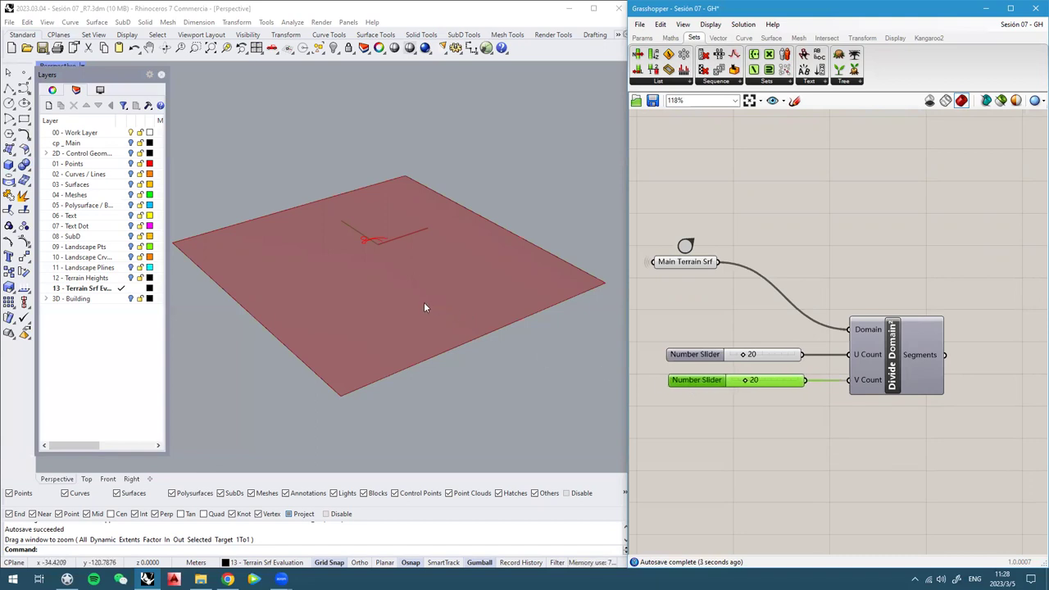
{"action": "right_click_drag", "start_coordinate": [424, 303], "coordinate": [428, 315]}
{"action": "left_click_drag", "start_coordinate": [918, 369], "coordinate": [900, 369]}
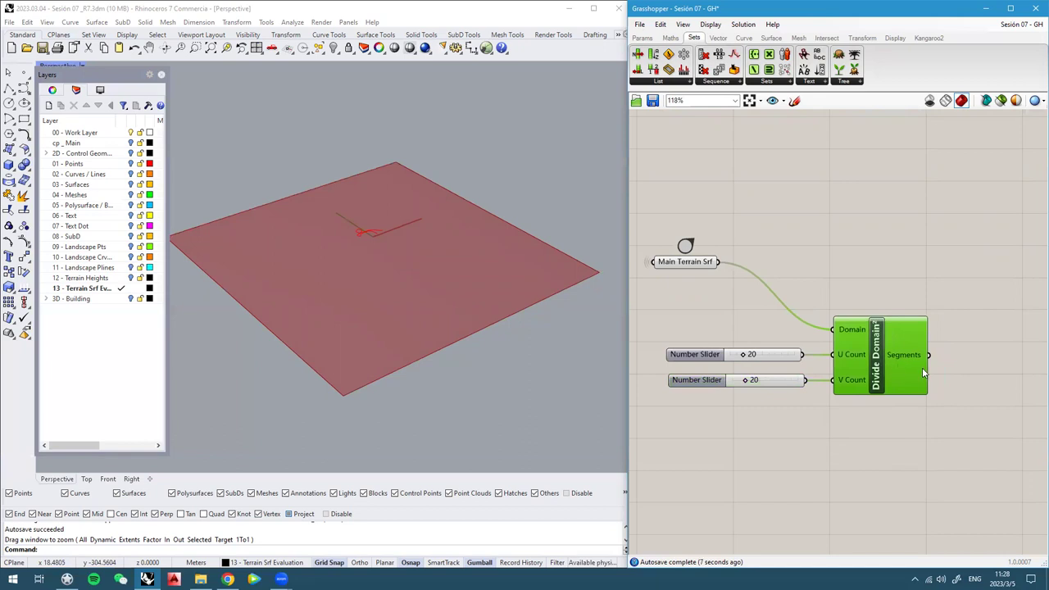
Add a Panel after Divide Domain², connect it to the Segments output, and widen it to fit the domain values
{"action": "right_click_drag", "start_coordinate": [368, 314], "coordinate": [358, 309]}
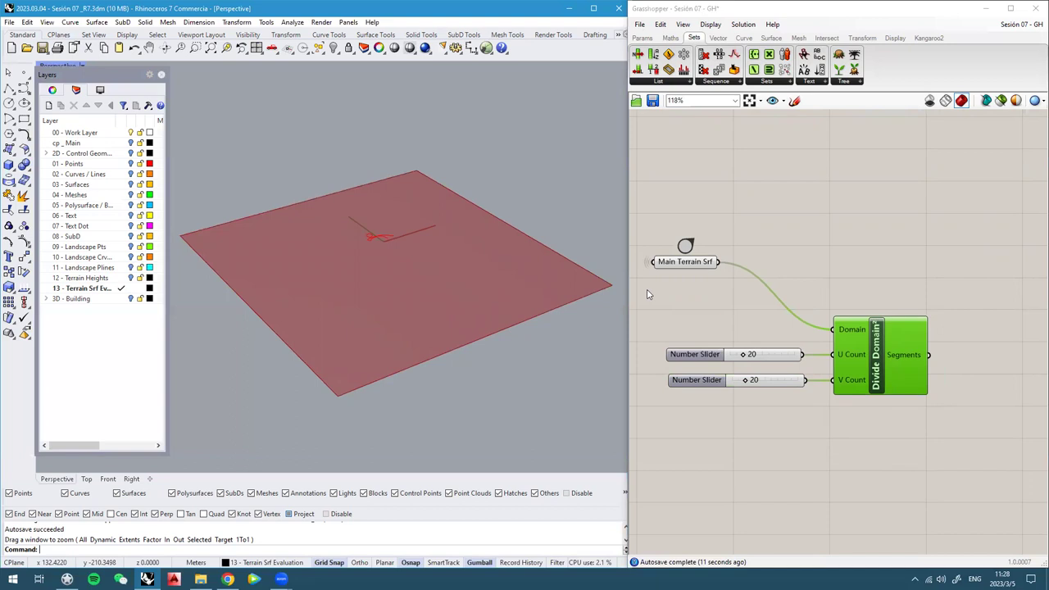
{"action": "mouse_move", "coordinate": [759, 356]}
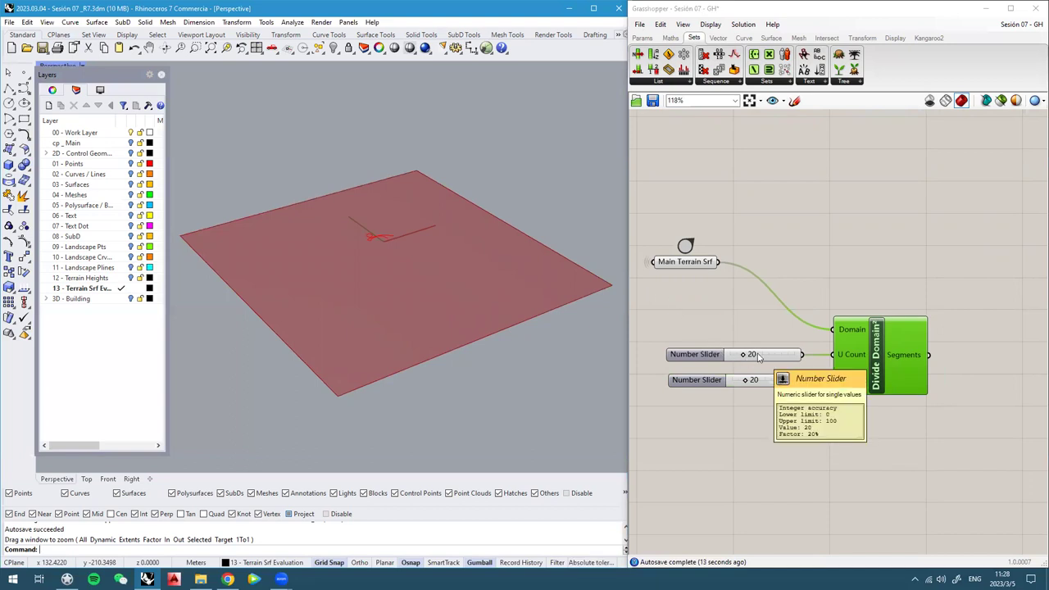
{"action": "double_click", "coordinate": [804, 264]}
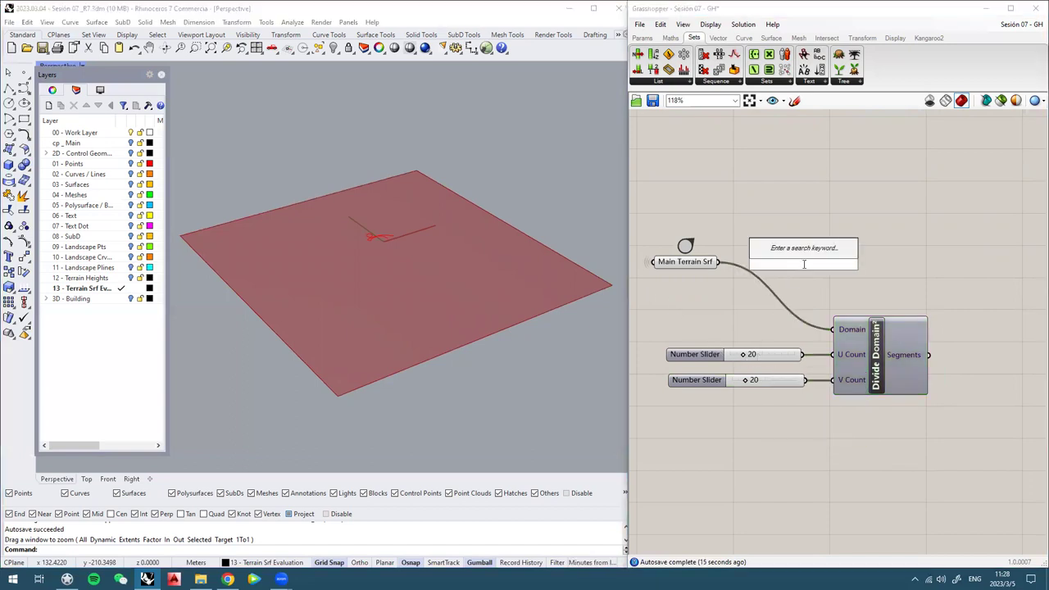
{"action": "type", "text": "//"}
{"action": "key", "text": "Return"}
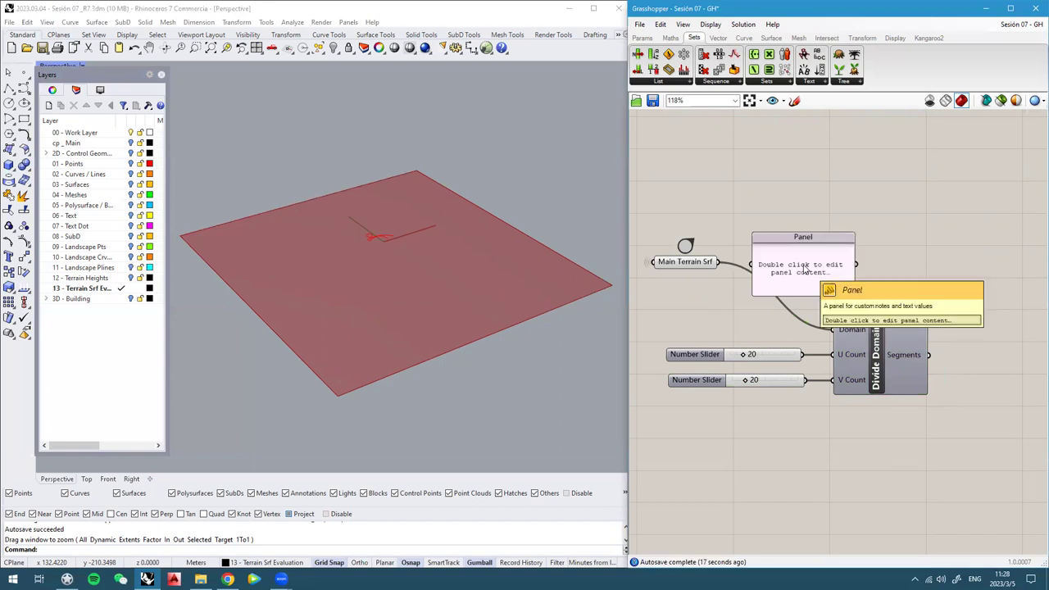
{"action": "scroll", "coordinate": [786, 262], "scroll_direction": "down", "scroll_amount": 2}
{"action": "left_click_drag", "start_coordinate": [714, 225], "coordinate": [893, 303]}
{"action": "scroll", "coordinate": [873, 287], "scroll_direction": "up", "scroll_amount": 2}
{"action": "left_click_drag", "start_coordinate": [786, 291], "coordinate": [1039, 325]}
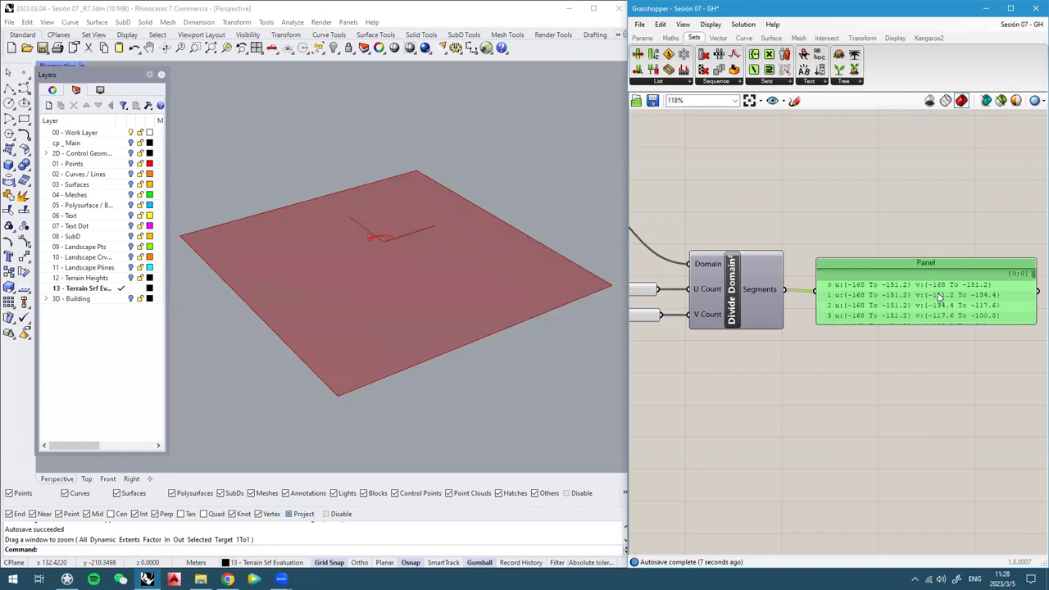
{"action": "right_click_drag", "start_coordinate": [917, 290], "coordinate": [977, 343]}
{"action": "left_click_drag", "start_coordinate": [915, 346], "coordinate": [905, 345]}
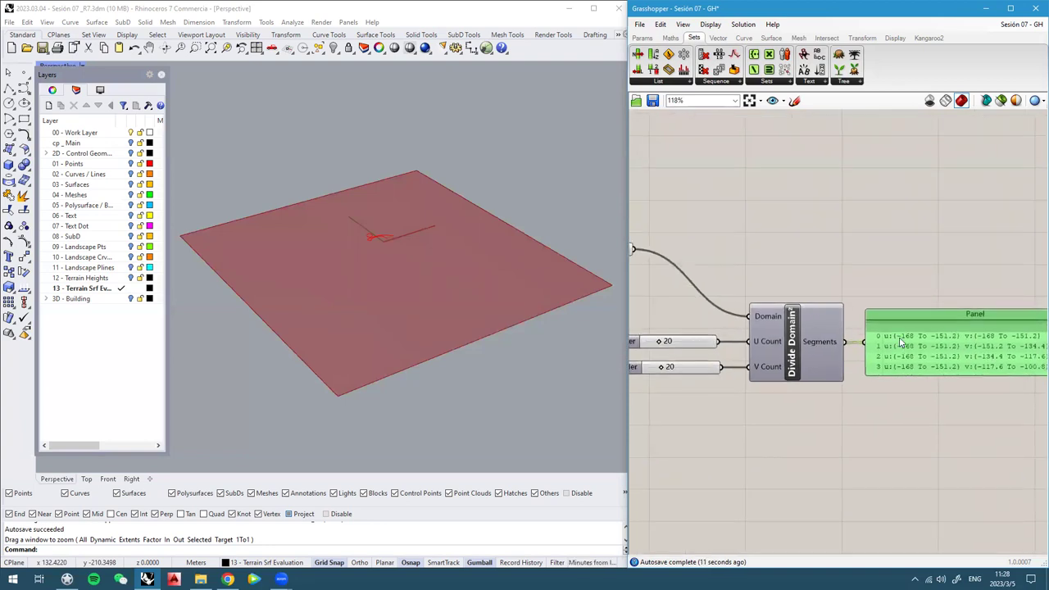
Turn off the preview of the linked Main Terrain Srf parameter
{"action": "scroll", "coordinate": [900, 343], "scroll_direction": "down", "scroll_amount": 2}
{"action": "left_click", "coordinate": [701, 293]}
{"action": "right_click_drag", "start_coordinate": [442, 254], "coordinate": [459, 267]}
{"action": "middle_click", "coordinate": [691, 297]}
{"action": "left_click", "coordinate": [726, 260]}
Turn the preview of the Landscape from Plines surface parameter back on
{"action": "scroll", "coordinate": [758, 327], "scroll_direction": "down", "scroll_amount": 6}
{"action": "right_click_drag", "start_coordinate": [853, 248], "coordinate": [821, 352]}
{"action": "scroll", "coordinate": [822, 352], "scroll_direction": "down", "scroll_amount": 4}
{"action": "scroll", "coordinate": [972, 250], "scroll_direction": "up", "scroll_amount": 4}
{"action": "scroll", "coordinate": [849, 257], "scroll_direction": "up", "scroll_amount": 3}
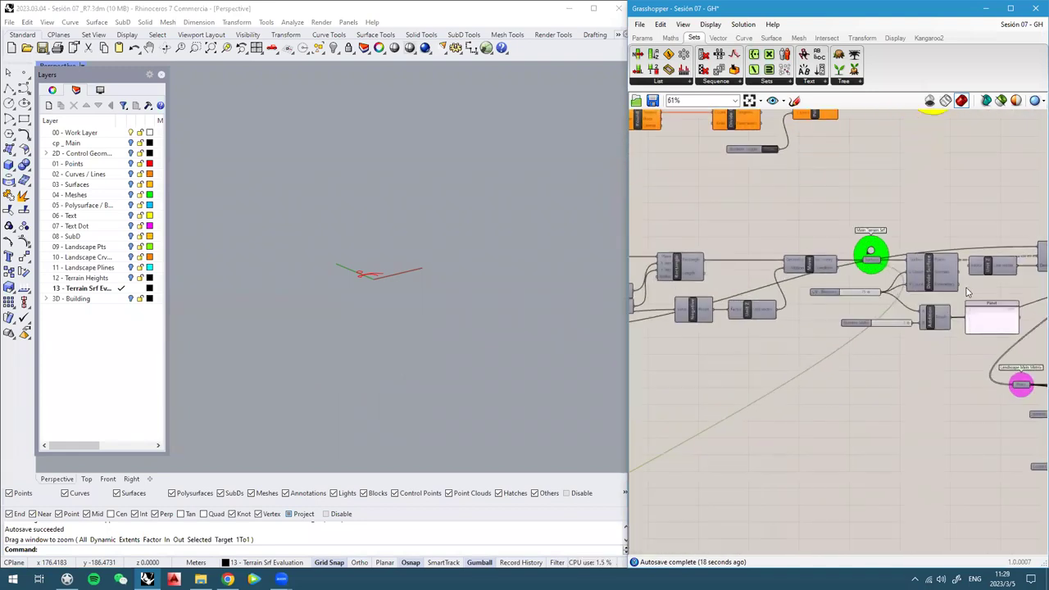
{"action": "right_click_drag", "start_coordinate": [844, 257], "coordinate": [768, 250]}
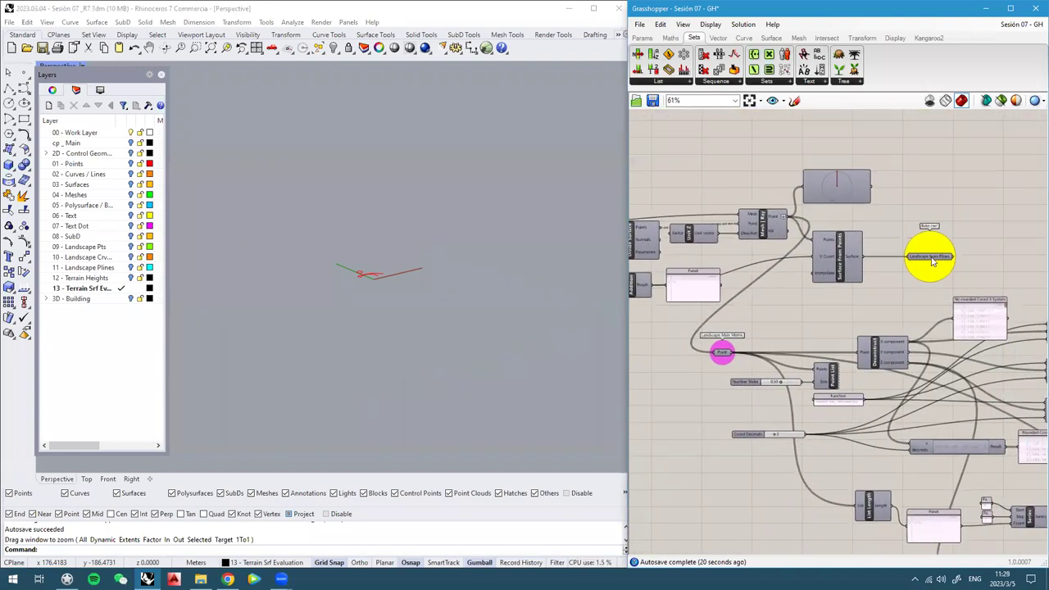
{"action": "scroll", "coordinate": [929, 256], "scroll_direction": "up", "scroll_amount": 2}
{"action": "middle_click", "coordinate": [929, 255]}
{"action": "left_click", "coordinate": [945, 246]}
{"action": "mouse_move", "coordinate": [468, 281]}
{"action": "right_mouse_down"}
{"action": "mouse_move", "coordinate": [440, 253]}
{"action": "mouse_move", "coordinate": [451, 272]}
{"action": "right_mouse_up"}
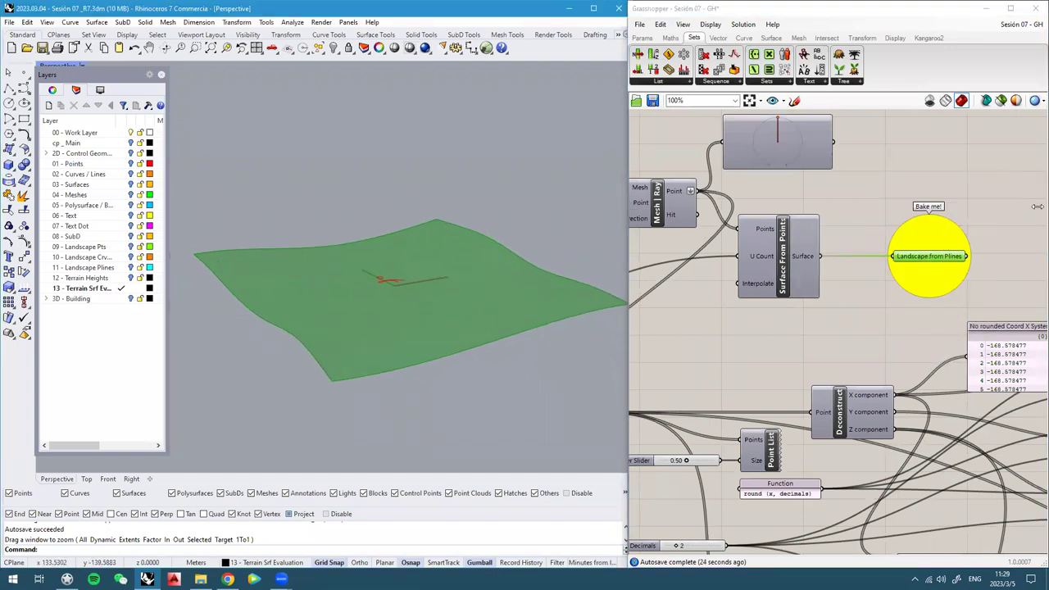
{"action": "scroll", "coordinate": [964, 246], "scroll_direction": "down", "scroll_amount": 6}
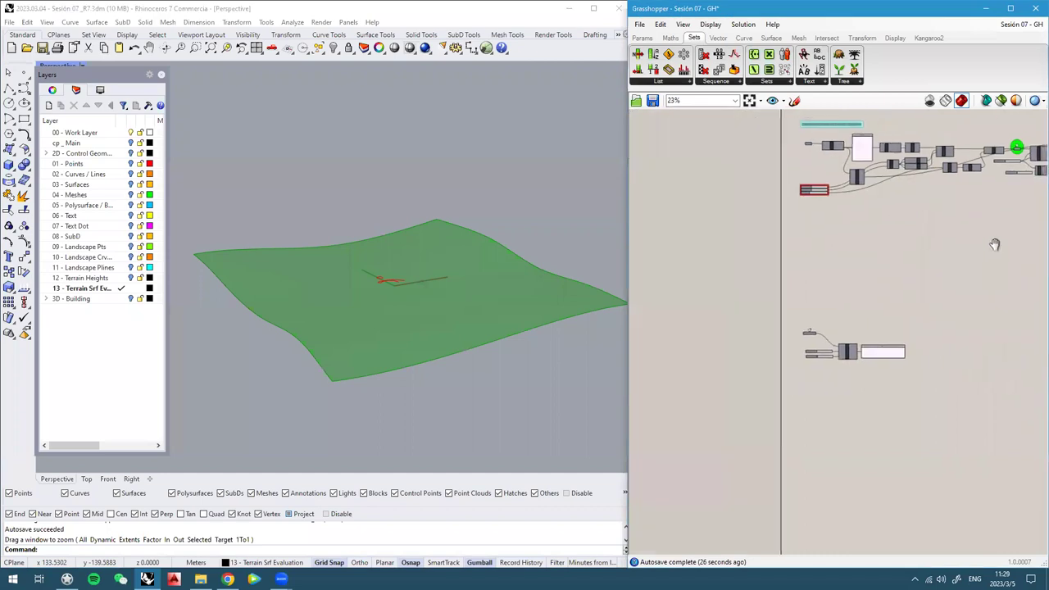
Disconnect the Main Terrain Srf parameter from the Move component and connect it to the Landscape from Plines parameter instead
{"action": "scroll", "coordinate": [831, 337], "scroll_direction": "up", "scroll_amount": 1}
{"action": "left_click_drag", "start_coordinate": [825, 338], "coordinate": [948, 277]}
{"action": "scroll", "coordinate": [726, 345], "scroll_direction": "down", "scroll_amount": 5}
{"action": "scroll", "coordinate": [938, 247], "scroll_direction": "up", "scroll_amount": 5}
{"action": "scroll", "coordinate": [949, 279], "scroll_direction": "up", "scroll_amount": 5}
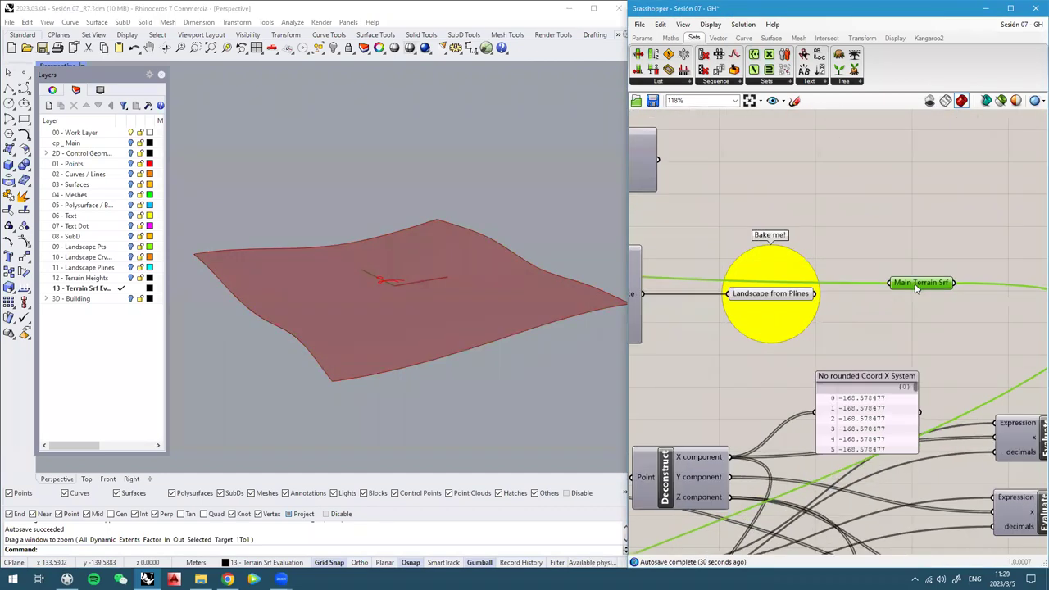
{"action": "right_click", "coordinate": [910, 284]}
{"action": "mouse_move", "coordinate": [943, 353]}
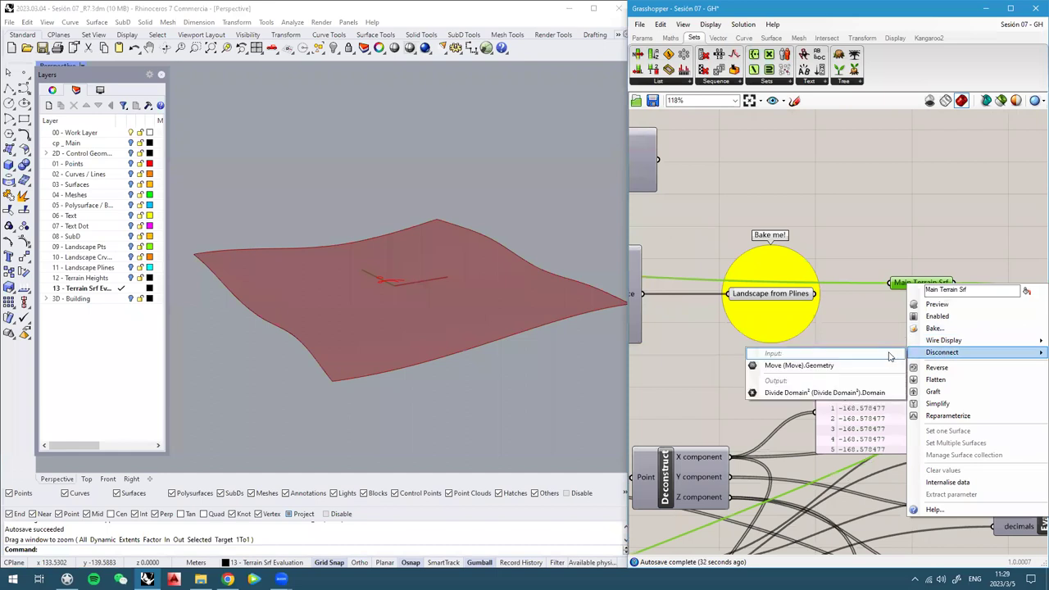
{"action": "left_click", "coordinate": [792, 366]}
{"action": "left_click_drag", "start_coordinate": [813, 294], "coordinate": [890, 283]}
Turn off the preview of the Landscape from Plines surface parameter
{"action": "left_click", "coordinate": [770, 300]}
{"action": "middle_click", "coordinate": [769, 295]}
{"action": "left_click", "coordinate": [803, 261]}
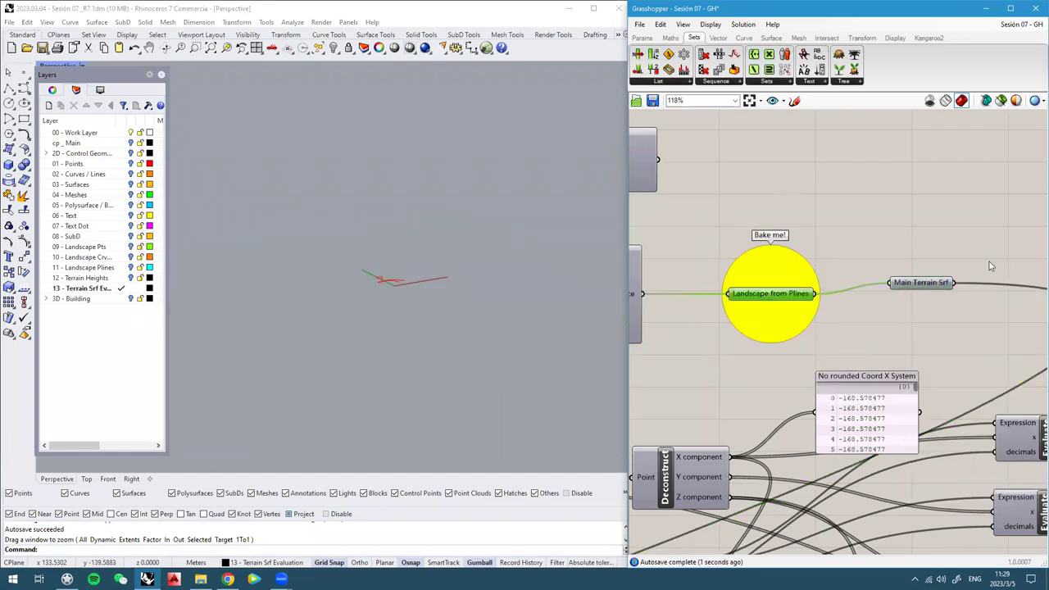
{"action": "left_click", "coordinate": [989, 262]}
Remove the Jump object from the green Main Terrain Srf group
{"action": "scroll", "coordinate": [987, 262], "scroll_direction": "down", "scroll_amount": 3}
{"action": "right_click_drag", "start_coordinate": [633, 227], "coordinate": [730, 244]}
{"action": "scroll", "coordinate": [731, 243], "scroll_direction": "up", "scroll_amount": 6}
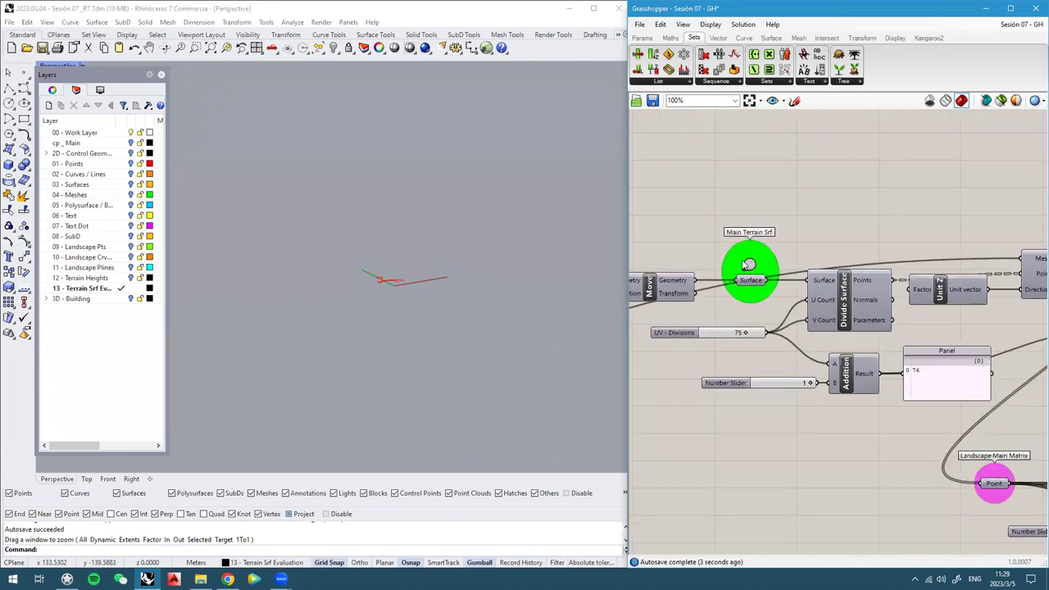
{"action": "right_click", "coordinate": [773, 248]}
{"action": "left_click", "coordinate": [808, 351]}
Move the Jump object above the Landscape from Plines parameter and add it to the Bake me! group
{"action": "mouse_move", "coordinate": [765, 273]}
{"action": "left_mouse_down"}
{"action": "mouse_move", "coordinate": [750, 270]}
{"action": "mouse_move", "coordinate": [929, 208]}
{"action": "mouse_move", "coordinate": [613, 174]}
{"action": "mouse_move", "coordinate": [844, 207]}
{"action": "mouse_move", "coordinate": [849, 244]}
{"action": "left_mouse_up"}
{"action": "scroll", "coordinate": [689, 244], "scroll_direction": "down", "scroll_amount": 5}
{"action": "scroll", "coordinate": [614, 174], "scroll_direction": "down", "scroll_amount": 6}
{"action": "scroll", "coordinate": [698, 188], "scroll_direction": "down", "scroll_amount": 4}
{"action": "scroll", "coordinate": [913, 226], "scroll_direction": "up", "scroll_amount": 7}
{"action": "scroll", "coordinate": [863, 255], "scroll_direction": "up", "scroll_amount": 3}
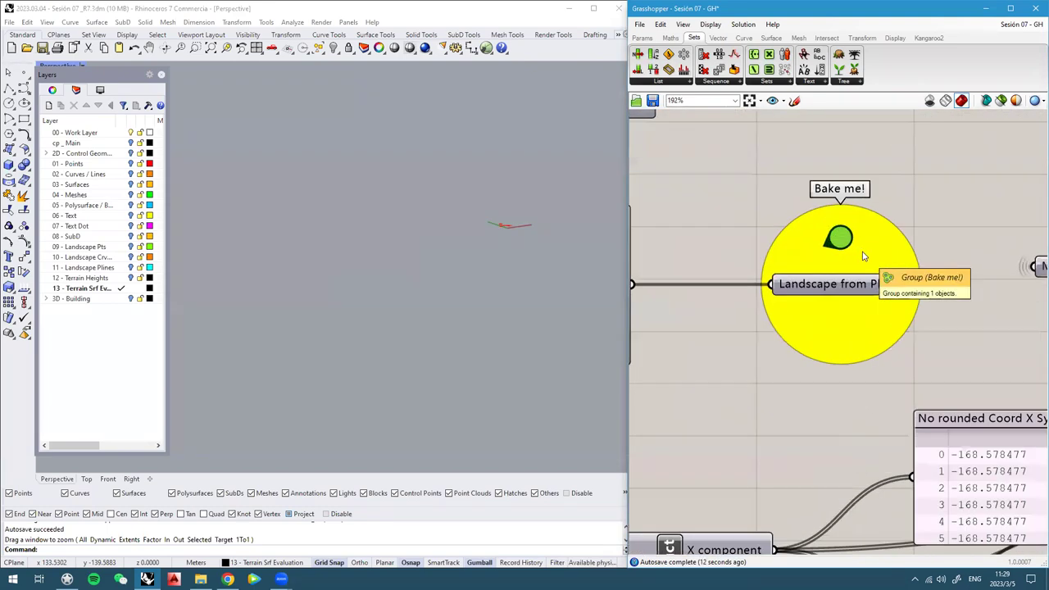
{"action": "right_click", "coordinate": [863, 252]}
{"action": "left_click", "coordinate": [883, 347]}
{"action": "left_click", "coordinate": [831, 412]}
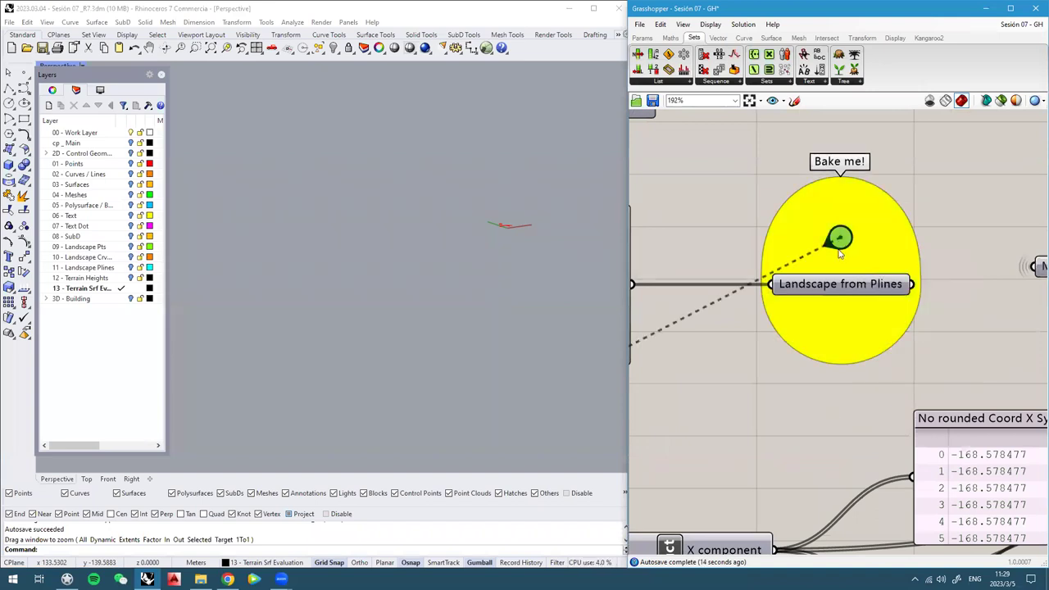
Turn on the preview of the Main Terrain Srf parameter that feeds Divide Domain²
{"action": "scroll", "coordinate": [839, 237], "scroll_direction": "down", "scroll_amount": 3}
{"action": "scroll", "coordinate": [964, 239], "scroll_direction": "down", "scroll_amount": 4}
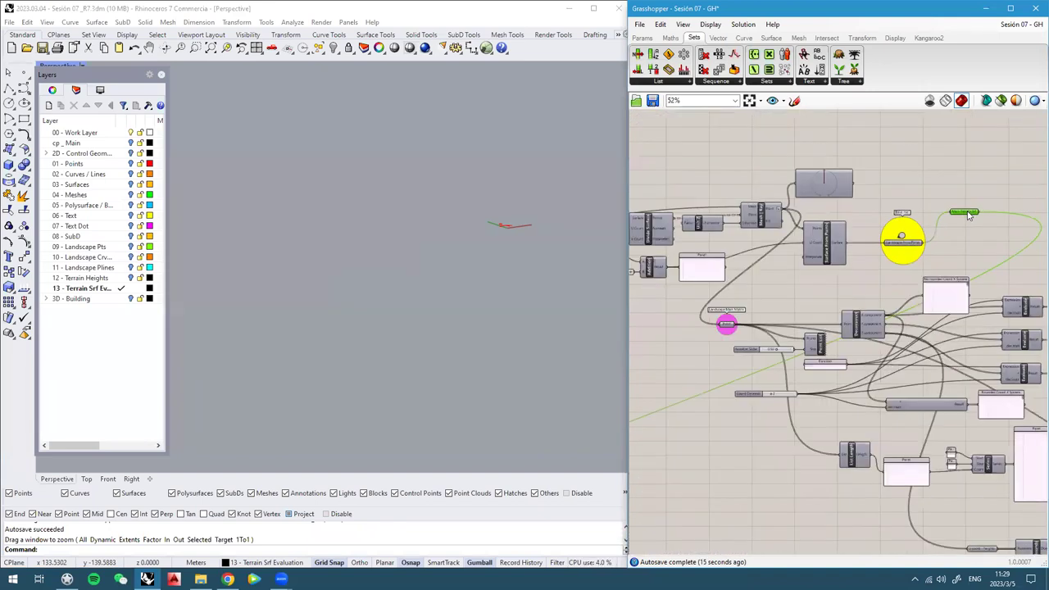
{"action": "scroll", "coordinate": [761, 328], "scroll_direction": "up", "scroll_amount": 4}
{"action": "scroll", "coordinate": [792, 300], "scroll_direction": "up", "scroll_amount": 3}
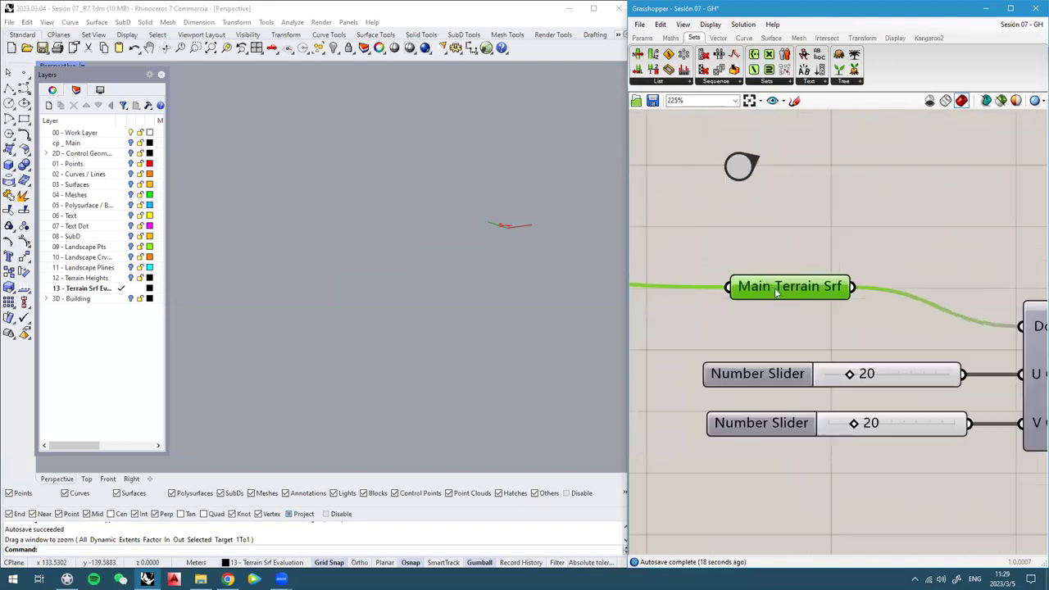
{"action": "middle_click", "coordinate": [759, 271]}
{"action": "left_click", "coordinate": [777, 249]}
{"action": "left_click", "coordinate": [889, 215]}
Examine the terrain surface from several angles, together with the Main Terrain Srf parameter and the Divide Domain² segments
{"action": "right_click_drag", "start_coordinate": [337, 263], "coordinate": [371, 259]}
{"action": "scroll", "coordinate": [665, 137], "scroll_direction": "up", "scroll_amount": 3}
{"action": "scroll", "coordinate": [545, 200], "scroll_direction": "up", "scroll_amount": 6}
{"action": "right_click_drag", "start_coordinate": [415, 222], "coordinate": [406, 243]}
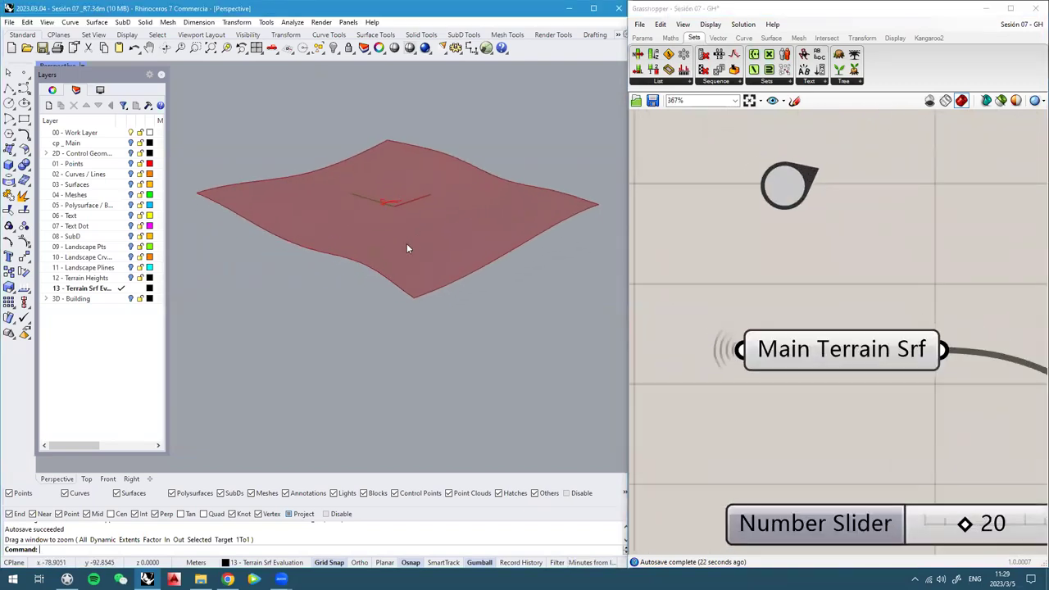
{"action": "scroll", "coordinate": [406, 243], "scroll_direction": "down", "scroll_amount": 5}
{"action": "scroll", "coordinate": [433, 182], "scroll_direction": "up", "scroll_amount": 5}
{"action": "scroll", "coordinate": [842, 274], "scroll_direction": "down", "scroll_amount": 3}
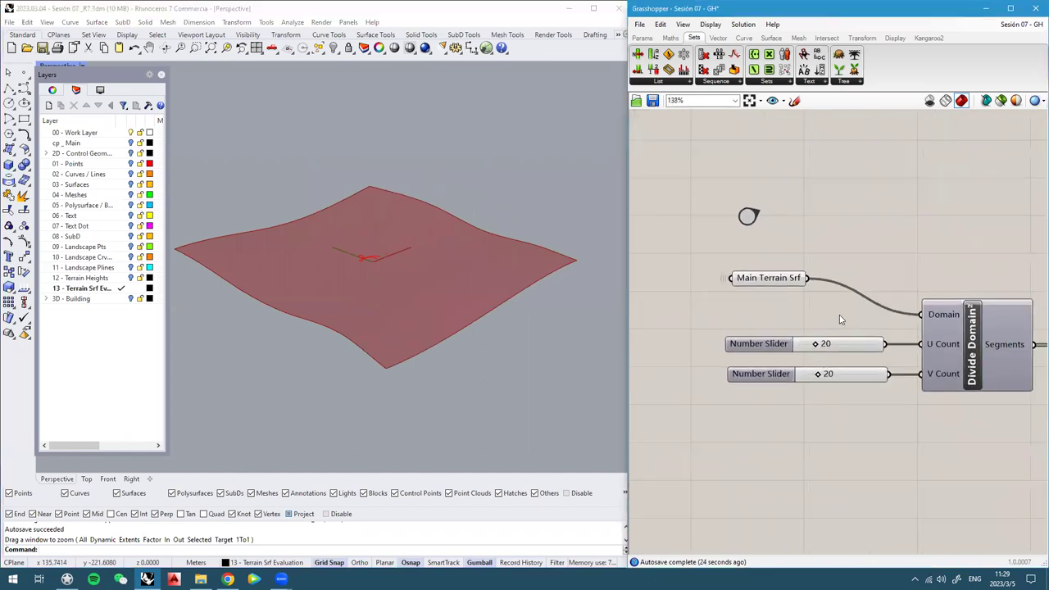
{"action": "right_click_drag", "start_coordinate": [838, 316], "coordinate": [806, 315]}
{"action": "left_click_drag", "start_coordinate": [728, 277], "coordinate": [722, 273]}
{"action": "right_click_drag", "start_coordinate": [421, 252], "coordinate": [369, 284]}
{"action": "right_click_drag", "start_coordinate": [961, 321], "coordinate": [867, 308]}
{"action": "scroll", "coordinate": [864, 308], "scroll_direction": "down", "scroll_amount": 2}
{"action": "right_click_drag", "start_coordinate": [963, 320], "coordinate": [938, 343]}
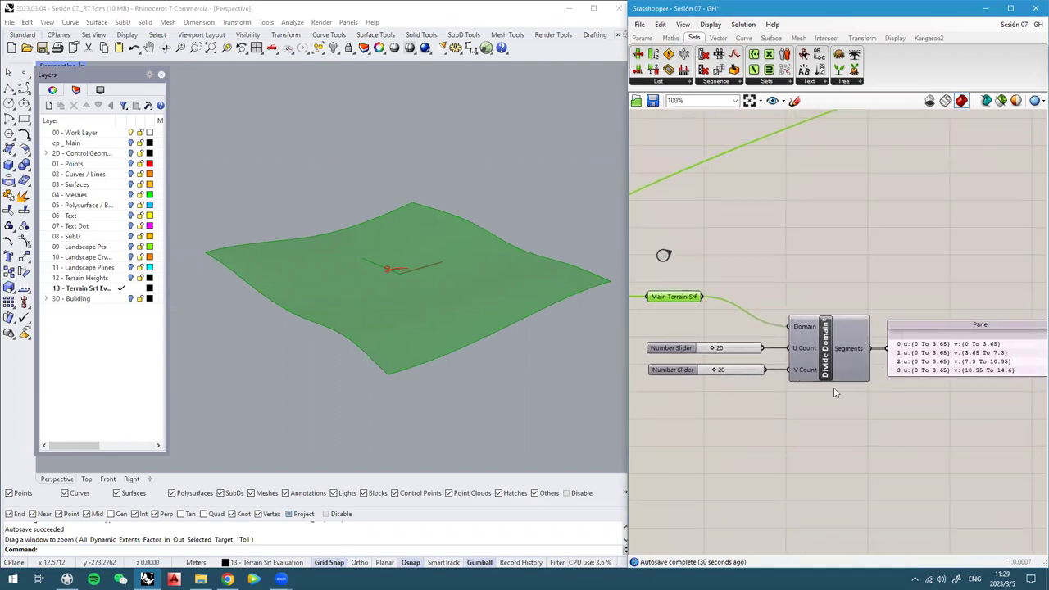
{"action": "right_click_drag", "start_coordinate": [348, 215], "coordinate": [329, 227]}
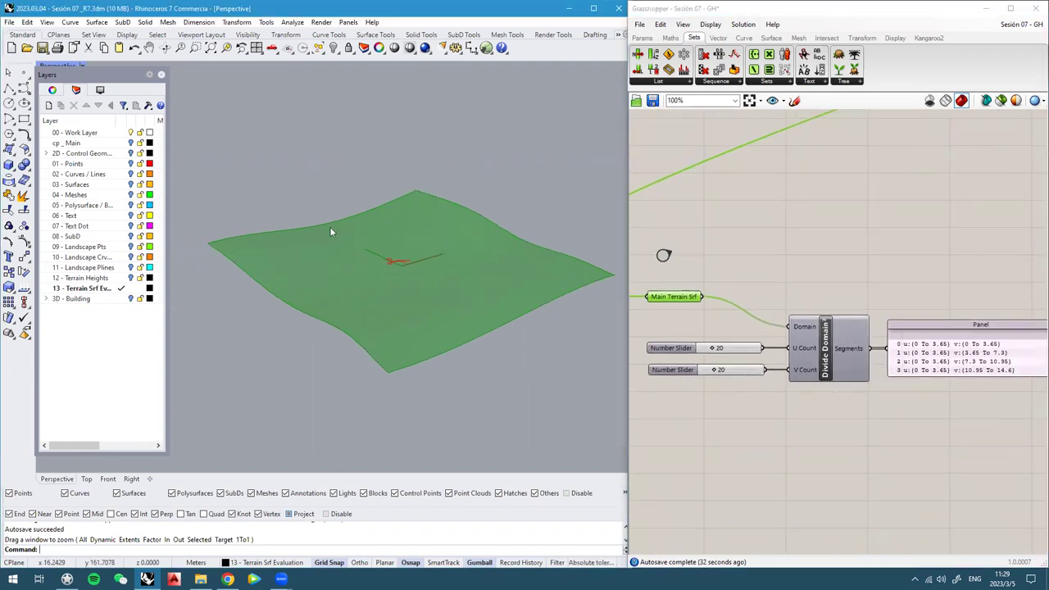
Add an Isotrim component above Divide Domain² and connect Main Terrain Srf to its Surface input and Segments to its Domain input
{"action": "double_click", "coordinate": [876, 249]}
{"action": "type", "text": "iso"}
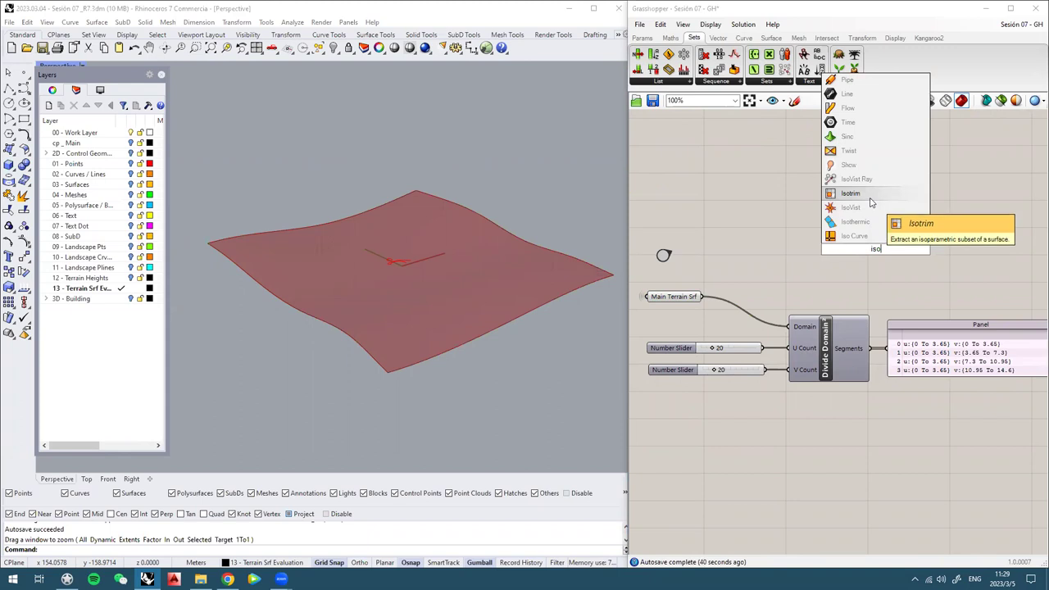
{"action": "left_click", "coordinate": [871, 203]}
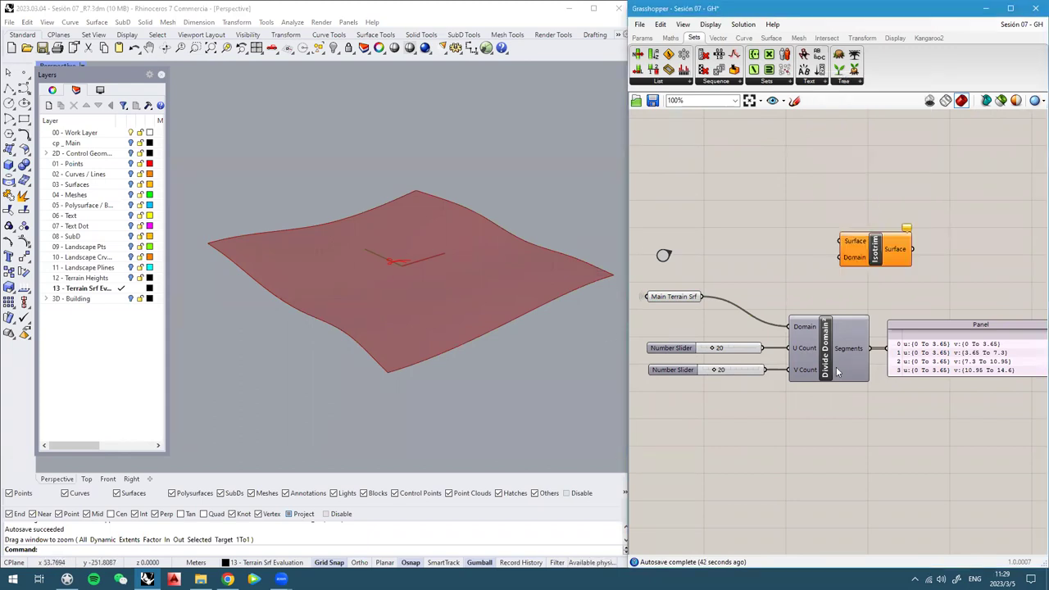
{"action": "left_click_drag", "start_coordinate": [888, 413], "coordinate": [824, 352]}
{"action": "left_click", "coordinate": [854, 471]}
{"action": "left_click_drag", "start_coordinate": [875, 249], "coordinate": [887, 241]}
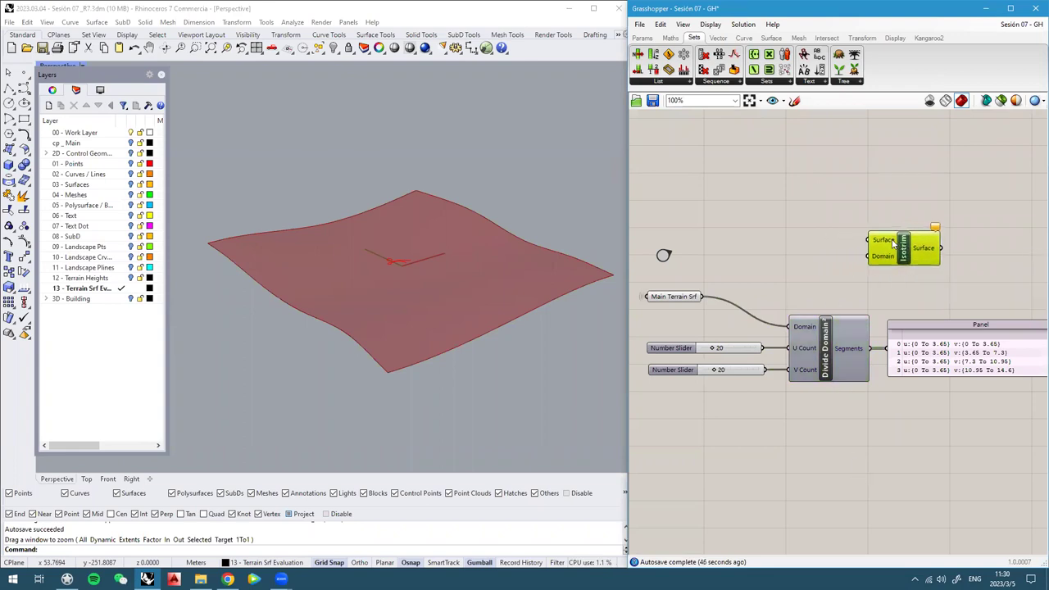
{"action": "left_click_drag", "start_coordinate": [700, 298], "coordinate": [871, 241]}
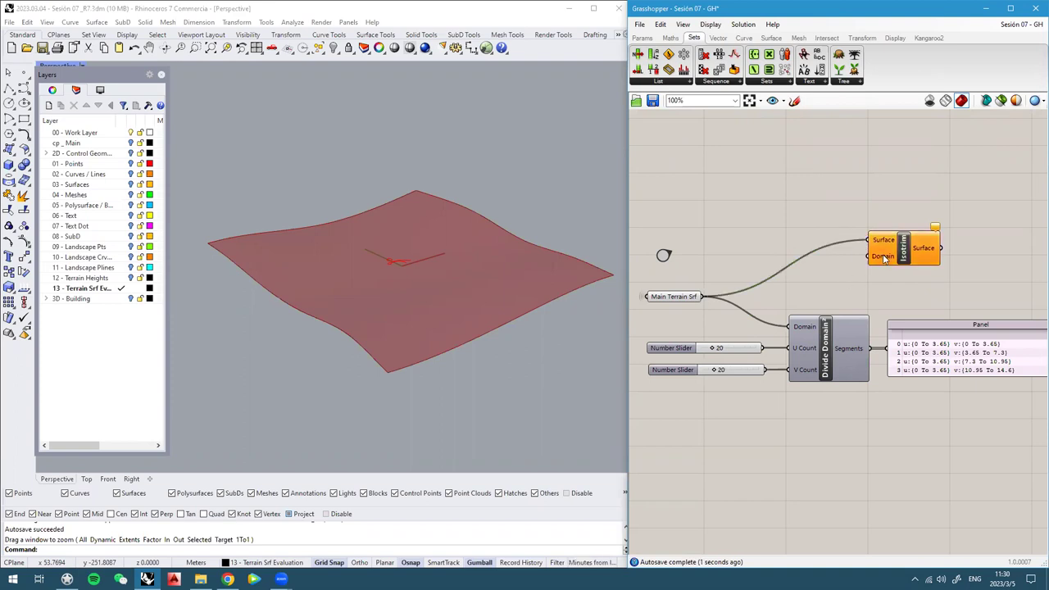
{"action": "left_click_drag", "start_coordinate": [883, 348], "coordinate": [918, 261]}
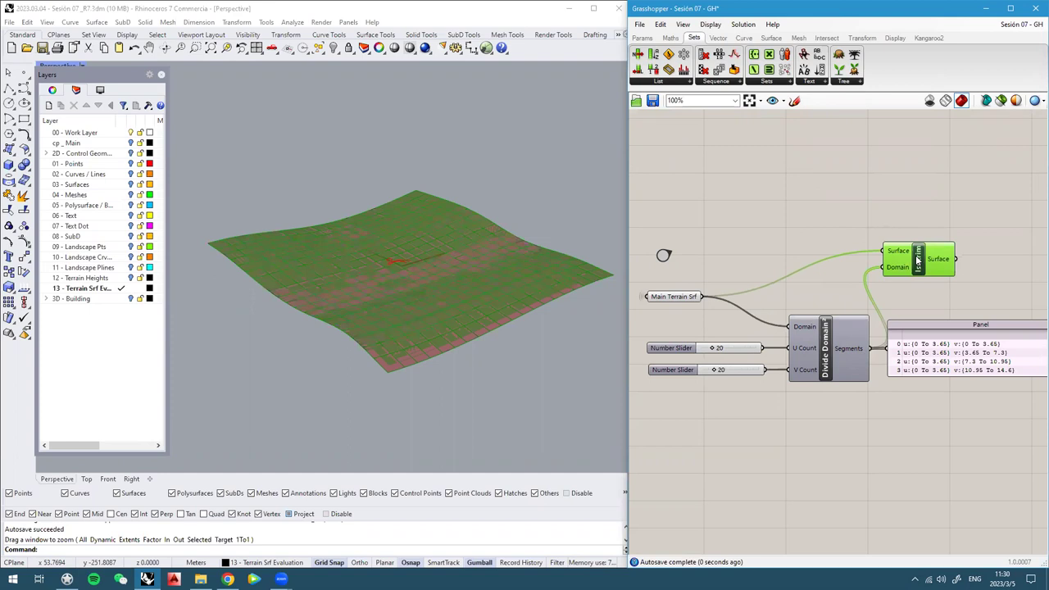
Turn off the preview of the Main Terrain Srf parameter so only the Isotrim subdivision is displayed
{"action": "left_click", "coordinate": [683, 300]}
{"action": "middle_click", "coordinate": [682, 299]}
{"action": "left_click", "coordinate": [717, 268]}
{"action": "left_click", "coordinate": [771, 245]}
{"action": "right_click_drag", "start_coordinate": [475, 274], "coordinate": [474, 282]}
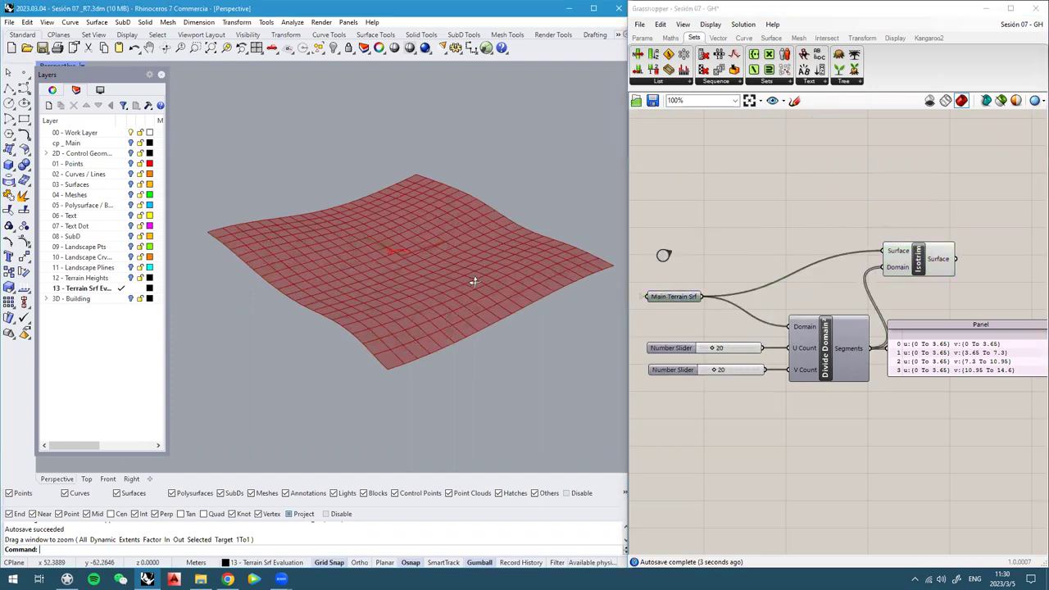
{"action": "scroll", "coordinate": [454, 262], "scroll_direction": "up", "scroll_amount": 3}
{"action": "scroll", "coordinate": [462, 368], "scroll_direction": "down", "scroll_amount": 1}
{"action": "scroll", "coordinate": [715, 354], "scroll_direction": "up", "scroll_amount": 2}
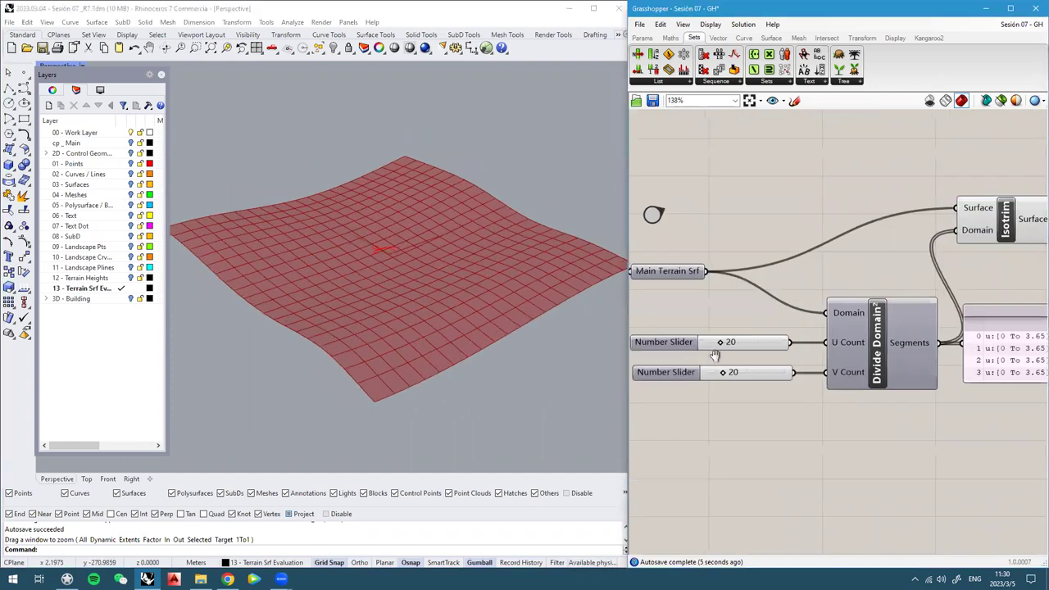
Try shifting the U Count and V Count sliders, resetting each to 20
{"action": "scroll", "coordinate": [714, 354], "scroll_direction": "up", "scroll_amount": 2}
{"action": "mouse_move", "coordinate": [749, 323]}
{"action": "left_mouse_down"}
{"action": "mouse_move", "coordinate": [740, 324]}
{"action": "mouse_move", "coordinate": [754, 325]}
{"action": "left_mouse_up"}
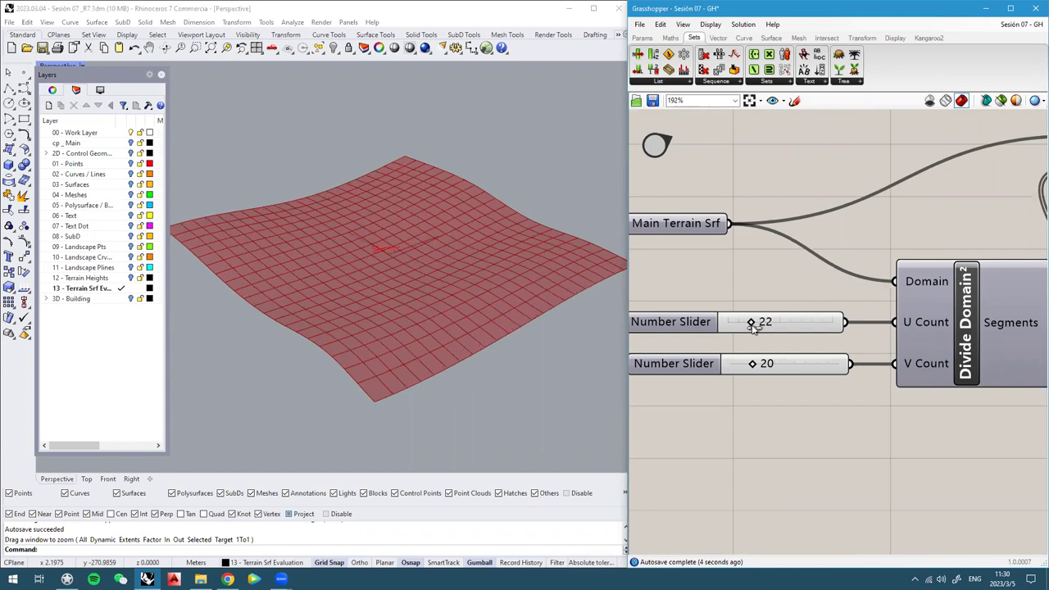
{"action": "scroll", "coordinate": [753, 327], "scroll_direction": "up", "scroll_amount": 2}
{"action": "double_click", "coordinate": [754, 324]}
{"action": "type", "text": "20"}
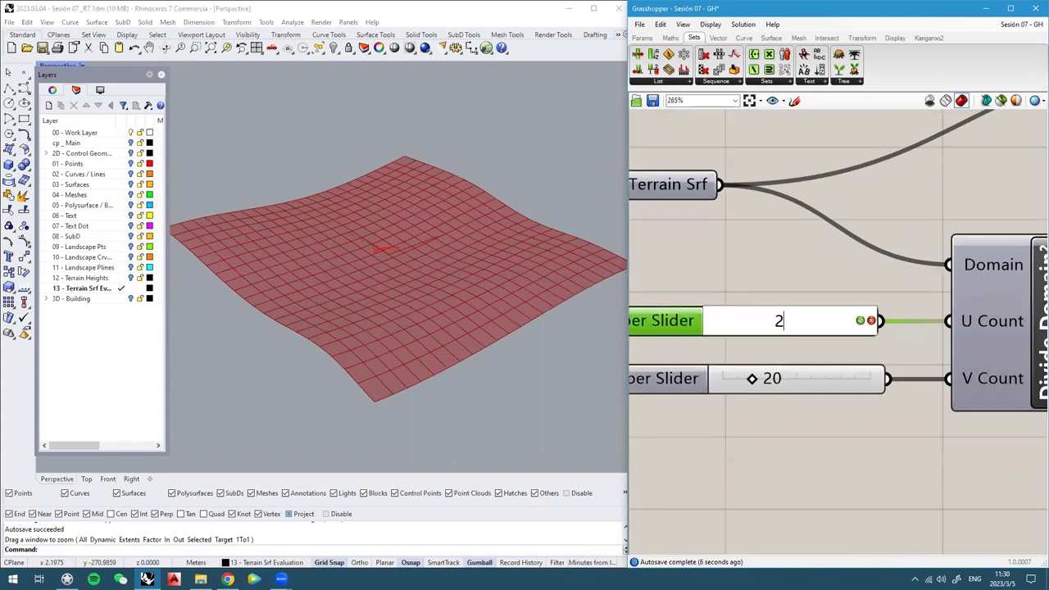
{"action": "key", "text": "Return"}
{"action": "left_click_drag", "start_coordinate": [753, 381], "coordinate": [759, 382]}
{"action": "double_click", "coordinate": [759, 382]}
{"action": "type", "text": "20"}
{"action": "key", "text": "Return"}
Examine the Isotrim component's Surface output and the sliders and domain division that feed it
{"action": "scroll", "coordinate": [844, 417], "scroll_direction": "down", "scroll_amount": 5}
{"action": "left_click", "coordinate": [955, 228]}
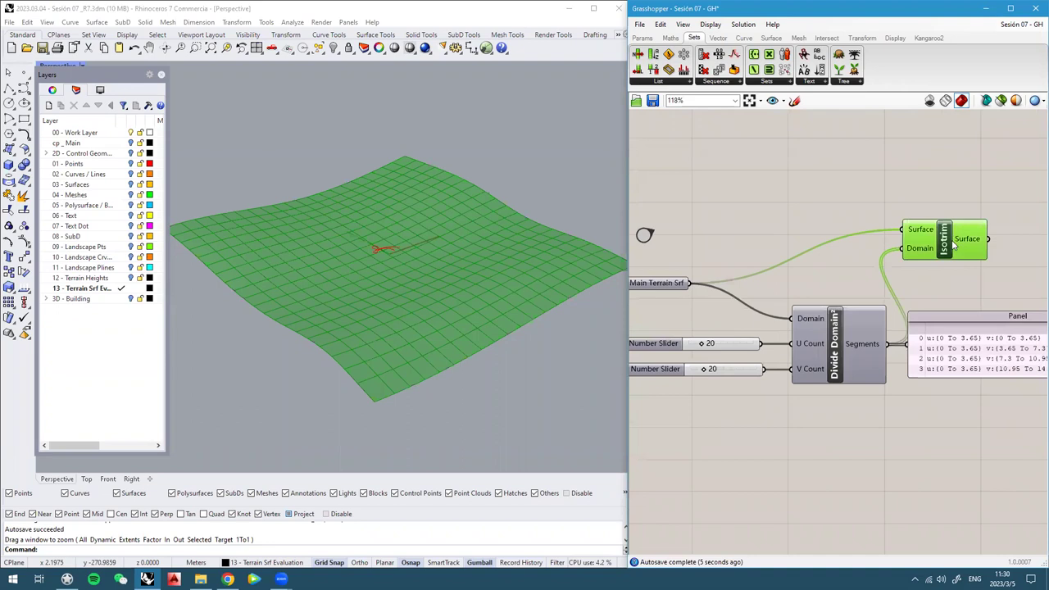
{"action": "scroll", "coordinate": [875, 240], "scroll_direction": "up", "scroll_amount": 2}
{"action": "right_click_drag", "start_coordinate": [894, 239], "coordinate": [859, 236]}
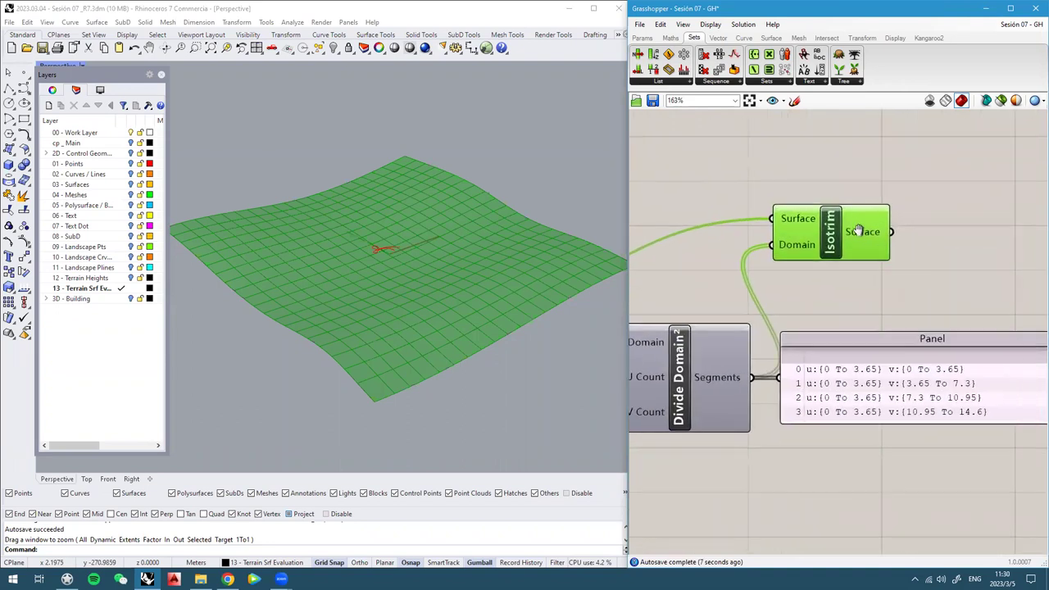
{"action": "mouse_move", "coordinate": [859, 235]}
{"action": "scroll", "coordinate": [859, 236], "scroll_direction": "down", "scroll_amount": 4}
{"action": "right_click_drag", "start_coordinate": [654, 328], "coordinate": [704, 341]}
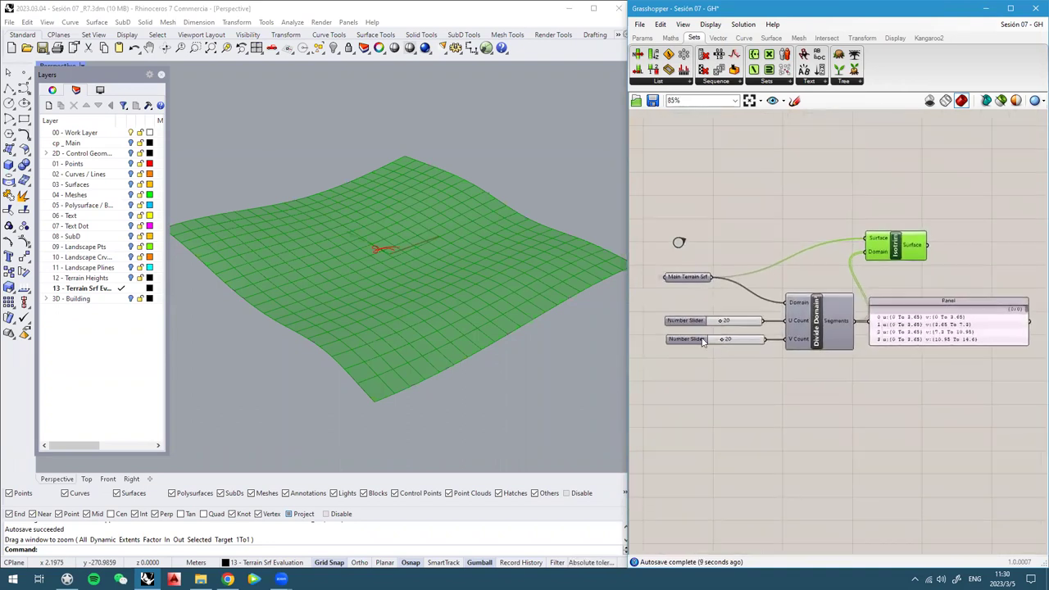
{"action": "scroll", "coordinate": [696, 336], "scroll_direction": "up", "scroll_amount": 2}
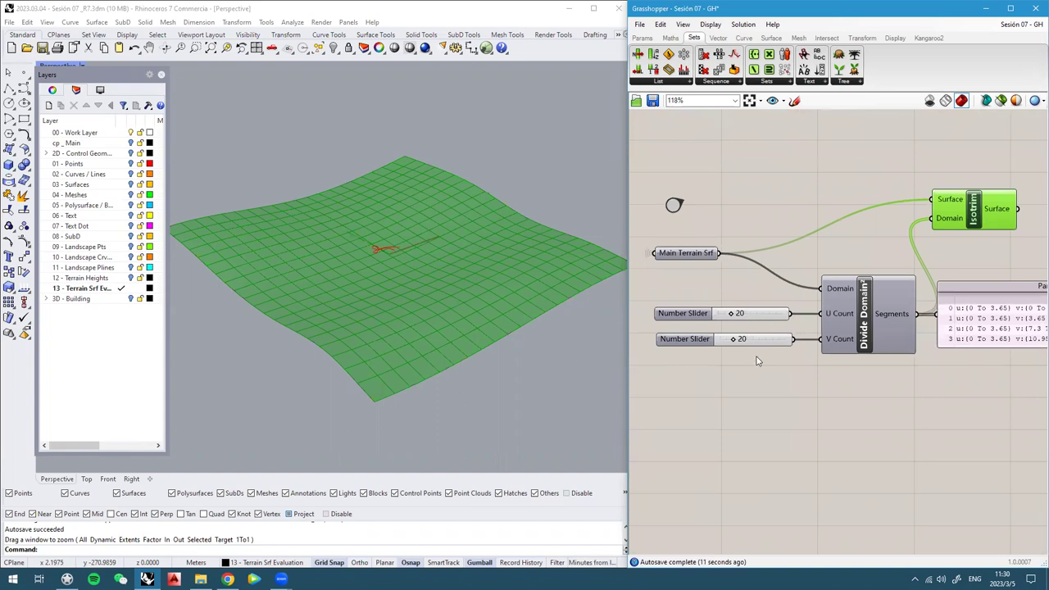
Add a Panel near Isotrim, connect it to the Surface output, and widen it to fit the listed surfaces
{"action": "scroll", "coordinate": [841, 287], "scroll_direction": "down", "scroll_amount": 3}
{"action": "right_click_drag", "start_coordinate": [921, 290], "coordinate": [778, 300]}
{"action": "left_click", "coordinate": [846, 262]}
{"action": "scroll", "coordinate": [846, 263], "scroll_direction": "up", "scroll_amount": 1}
{"action": "double_click", "coordinate": [846, 262]}
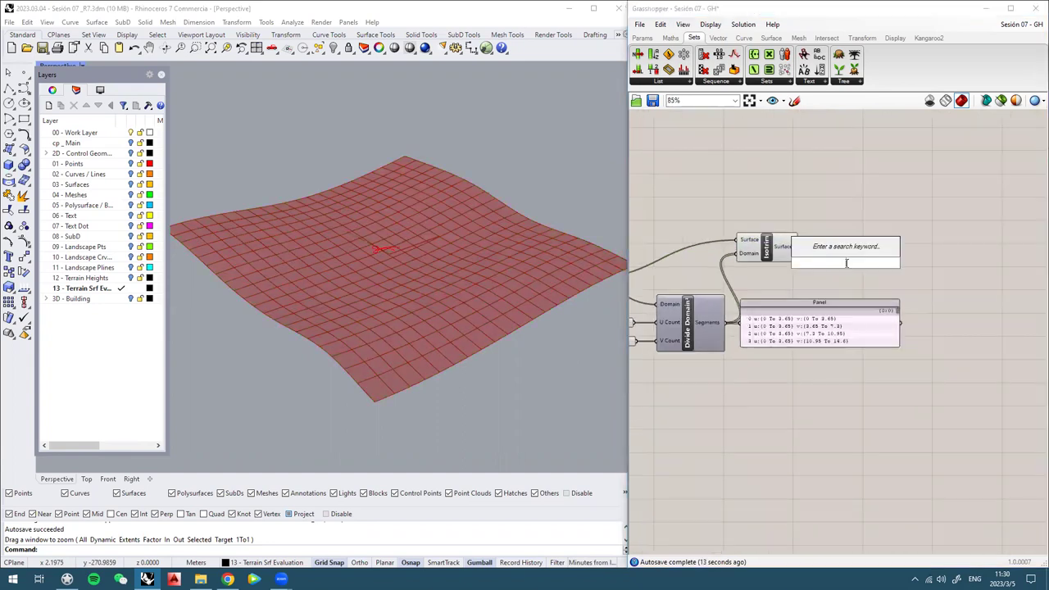
{"action": "type", "text": "panel"}
{"action": "left_click", "coordinate": [848, 269]}
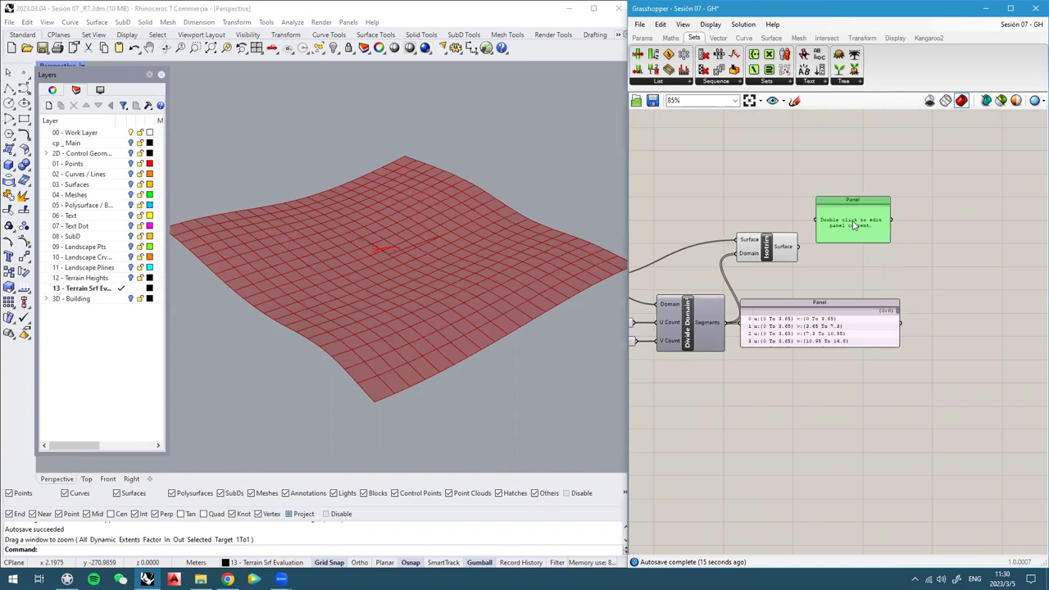
{"action": "left_click_drag", "start_coordinate": [798, 246], "coordinate": [817, 219]}
{"action": "scroll", "coordinate": [852, 224], "scroll_direction": "up", "scroll_amount": 2}
{"action": "left_click_drag", "start_coordinate": [921, 213], "coordinate": [949, 220]}
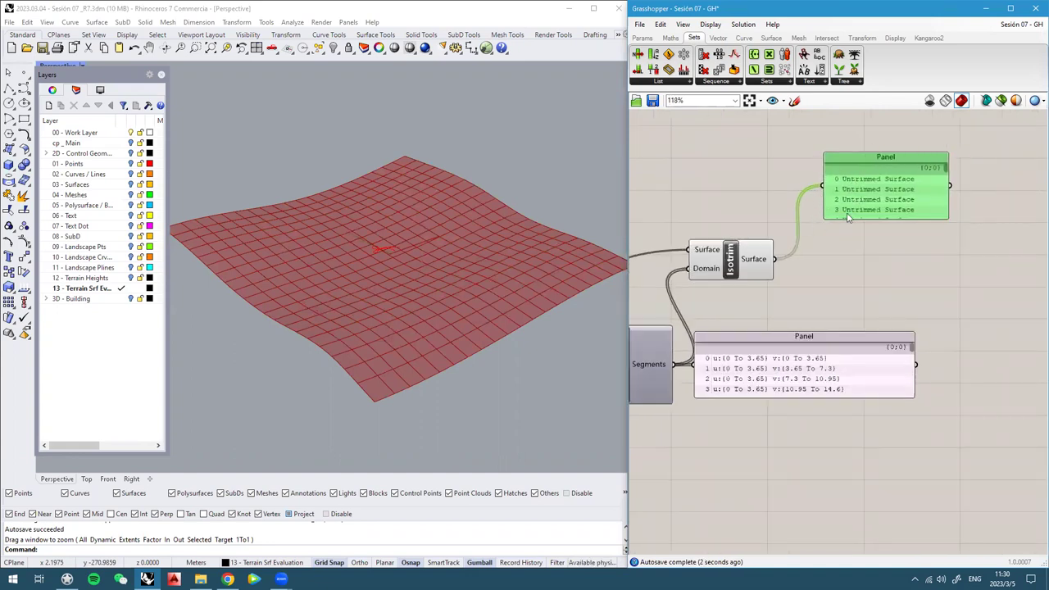
{"action": "left_click_drag", "start_coordinate": [849, 216], "coordinate": [842, 215]}
{"action": "right_click_drag", "start_coordinate": [365, 308], "coordinate": [403, 227]}
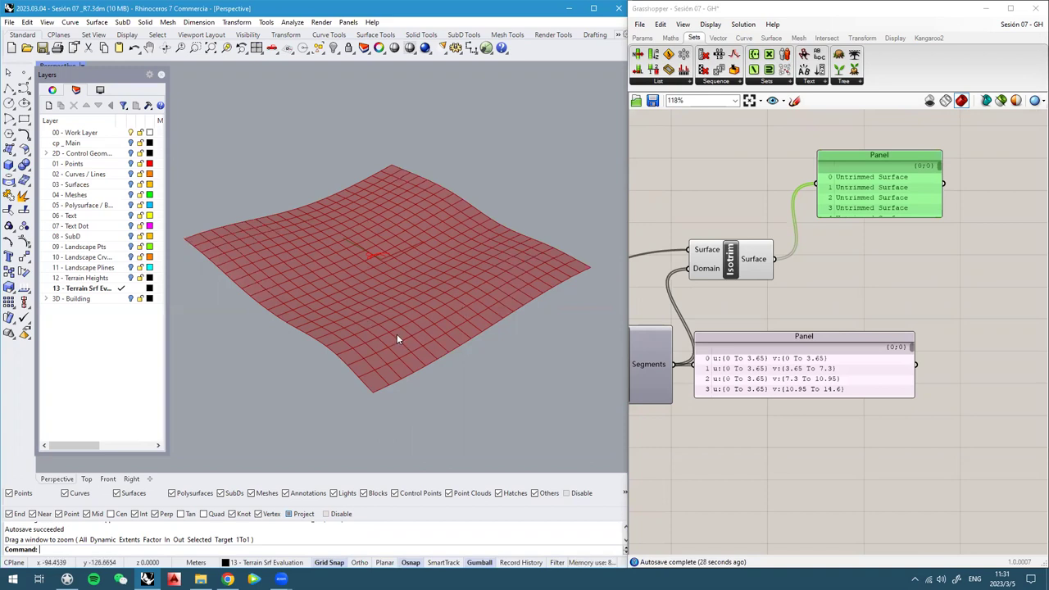
{"action": "left_click", "coordinate": [899, 281]}
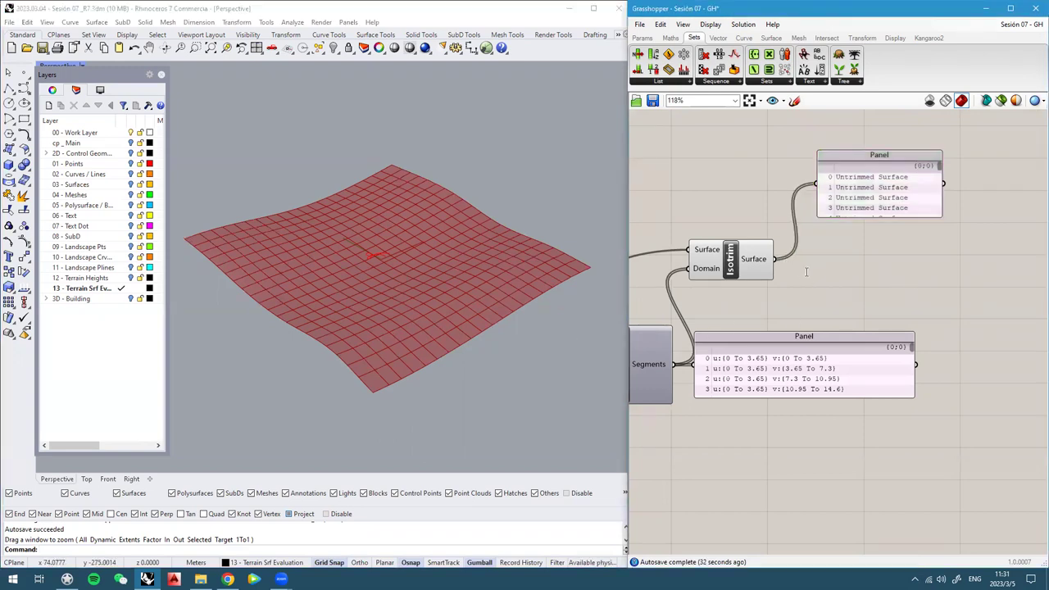
Add a Deconstruct Brep component after Isotrim and connect the Isotrim Surface output to its Brep input
{"action": "double_click", "coordinate": [807, 273]}
{"action": "type", "text": "debre"}
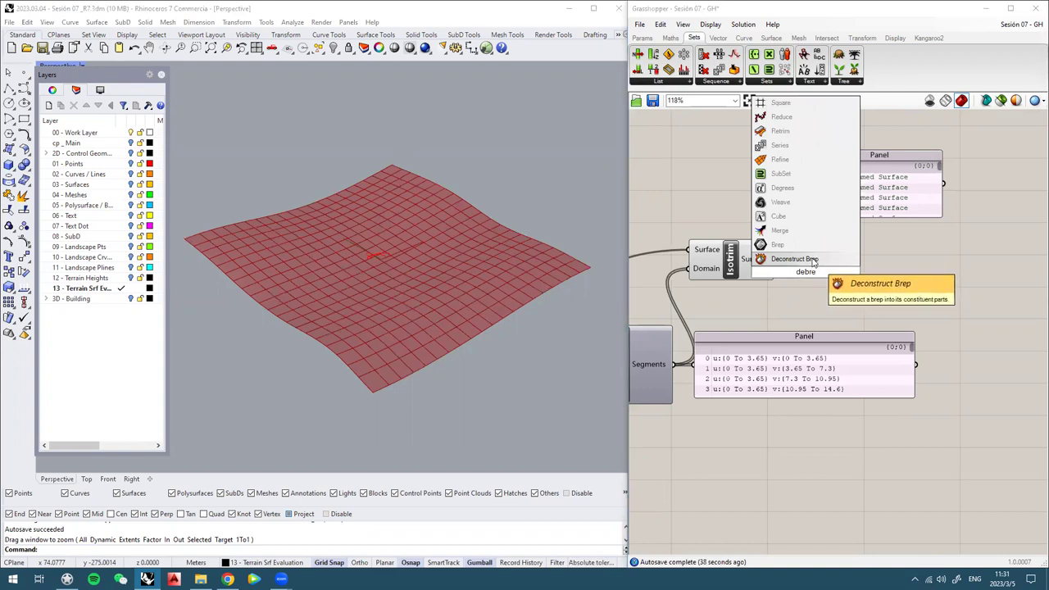
{"action": "left_click", "coordinate": [794, 259]}
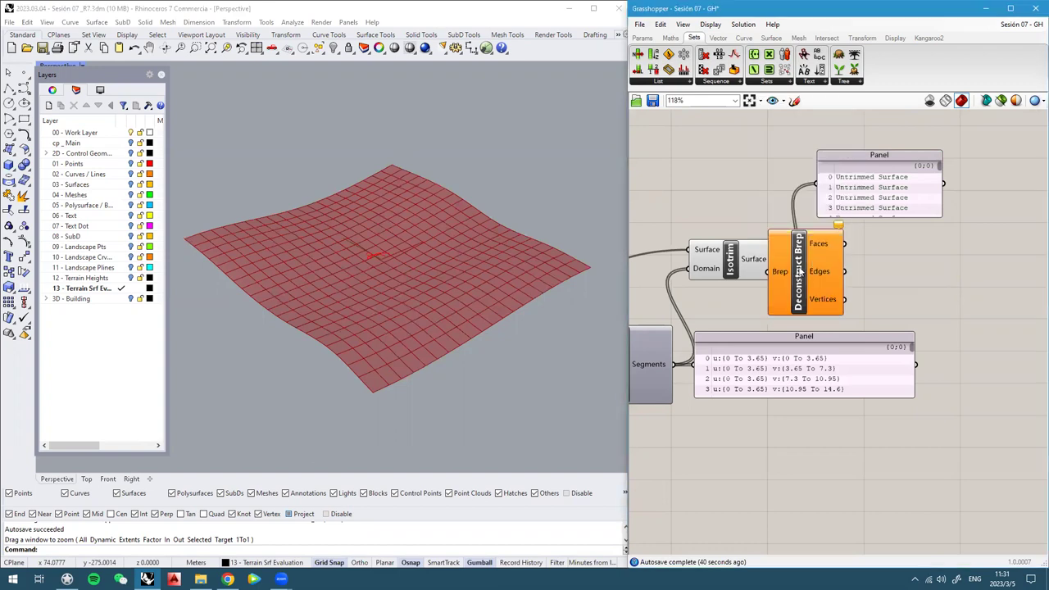
{"action": "left_click_drag", "start_coordinate": [807, 270], "coordinate": [895, 274]}
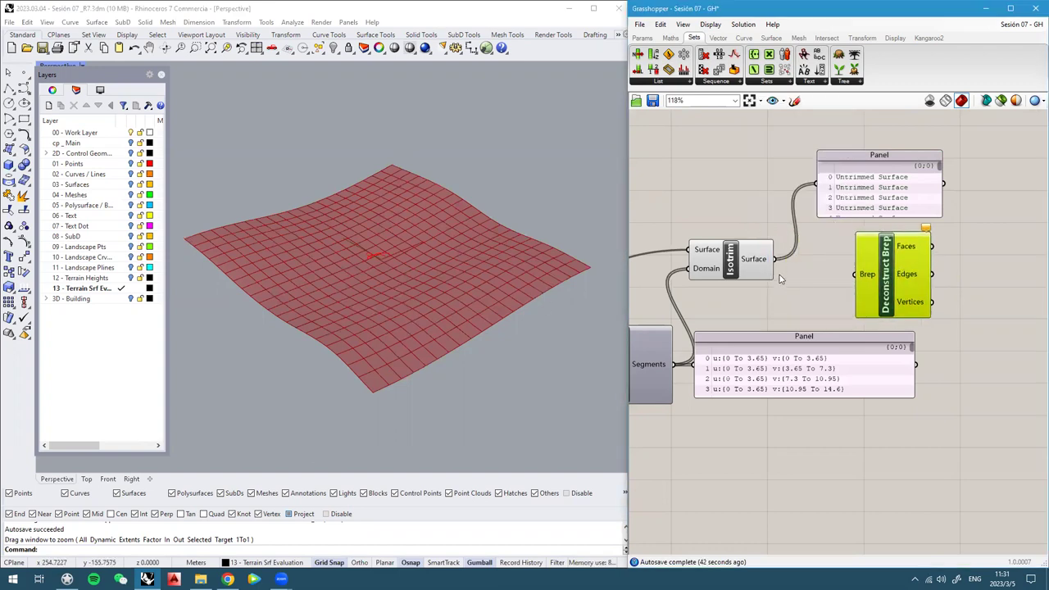
{"action": "left_click_drag", "start_coordinate": [775, 259], "coordinate": [998, 256]}
{"action": "right_click_drag", "start_coordinate": [998, 256], "coordinate": [828, 256]}
{"action": "scroll", "coordinate": [830, 258], "scroll_direction": "up", "scroll_amount": 2}
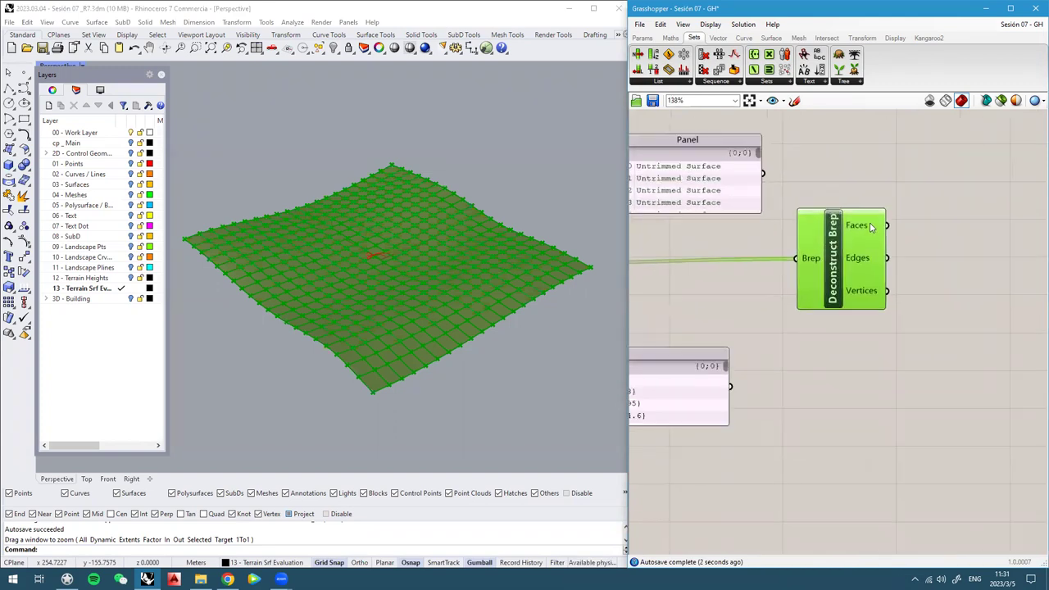
{"action": "mouse_move", "coordinate": [870, 228]}
{"action": "mouse_move", "coordinate": [870, 262]}
{"action": "scroll", "coordinate": [350, 374], "scroll_direction": "up", "scroll_amount": 3}
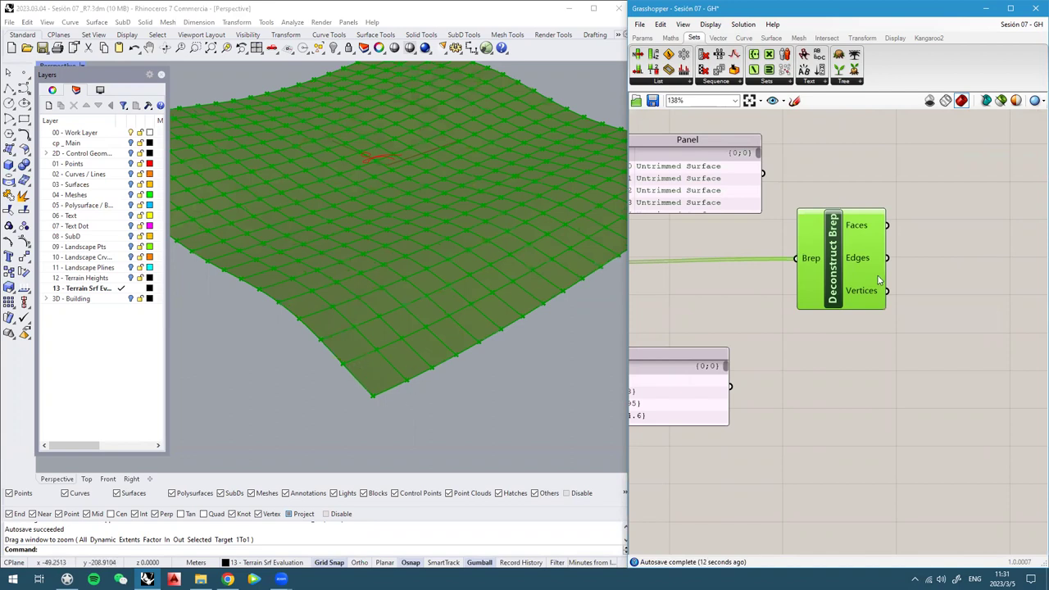
Turn off the preview of the Isotrim component
{"action": "scroll", "coordinate": [877, 275], "scroll_direction": "down", "scroll_amount": 3}
{"action": "scroll", "coordinate": [761, 279], "scroll_direction": "up", "scroll_amount": 1}
{"action": "middle_click", "coordinate": [775, 274]}
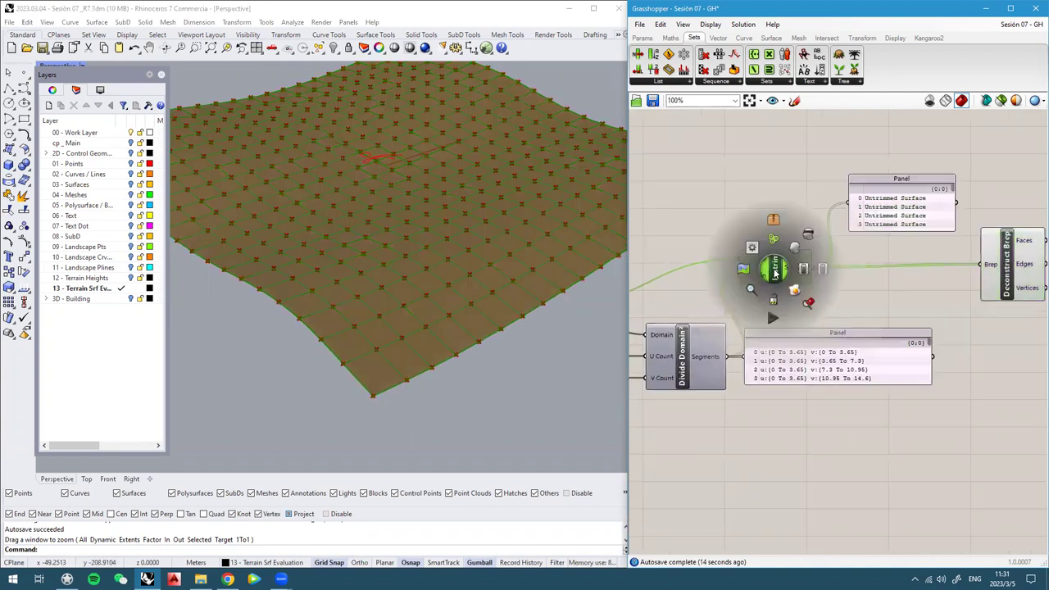
{"action": "left_click", "coordinate": [807, 236]}
Group the Isotrim component by itself and name the group "Subdivided Srf"
{"action": "right_click", "coordinate": [732, 188]}
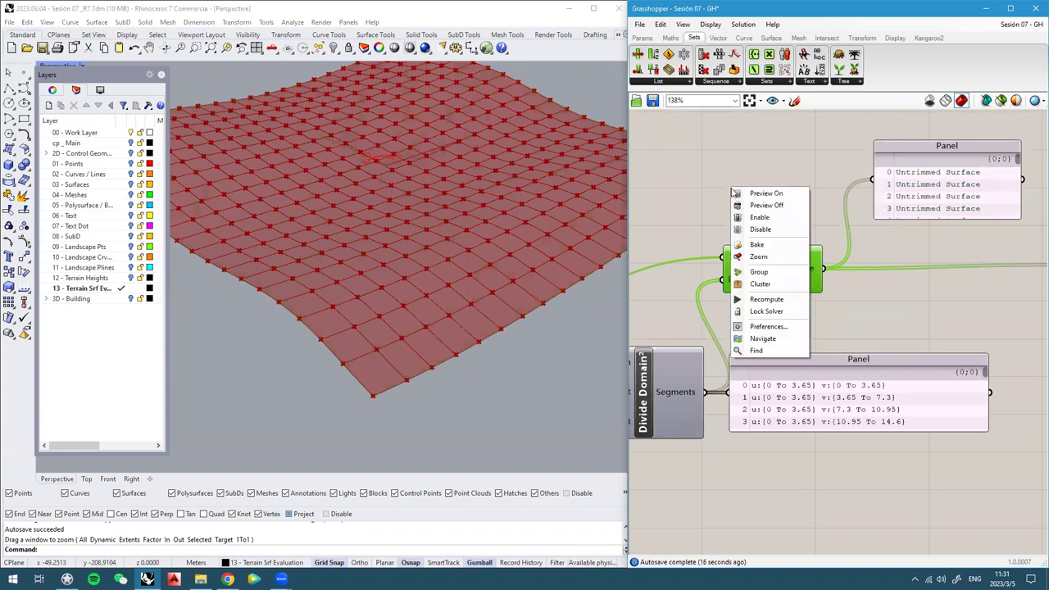
{"action": "left_click", "coordinate": [753, 271]}
{"action": "left_click", "coordinate": [759, 244]}
{"action": "right_click", "coordinate": [759, 240]}
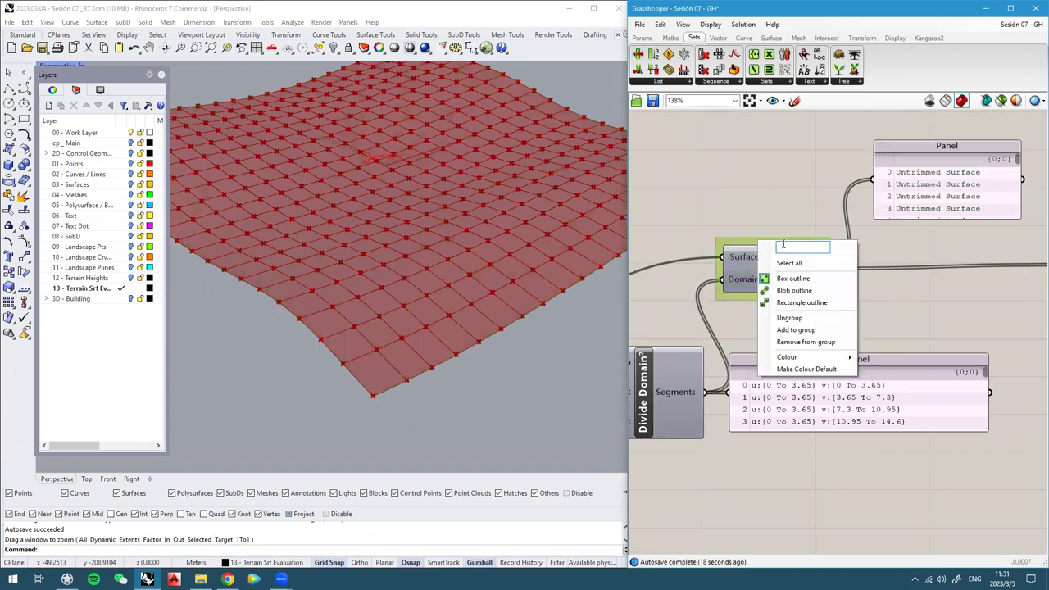
{"action": "type", "text": "Sub"}
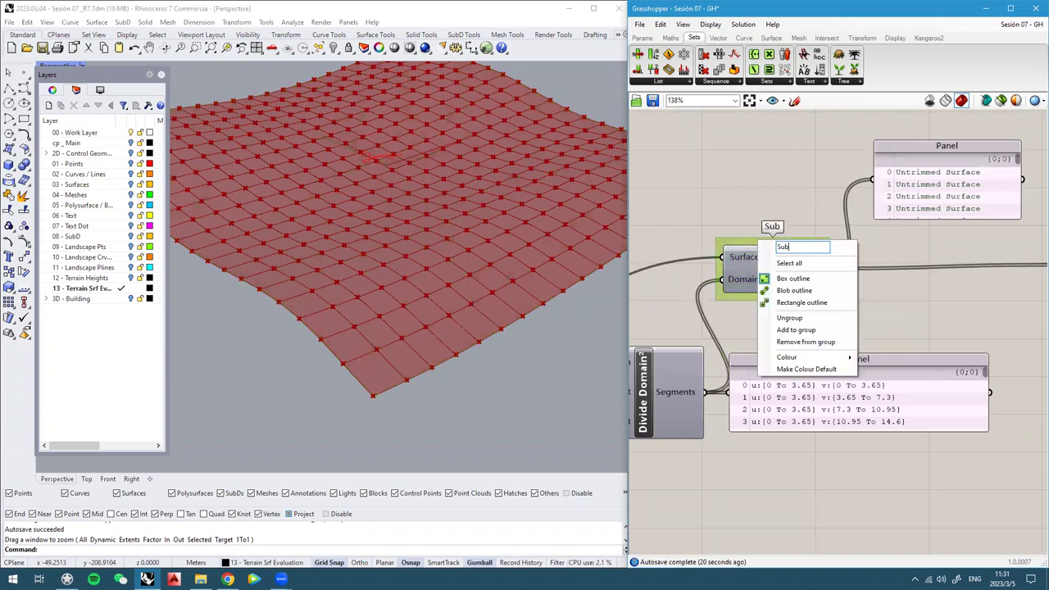
{"action": "type", "text": "divided Srf"}
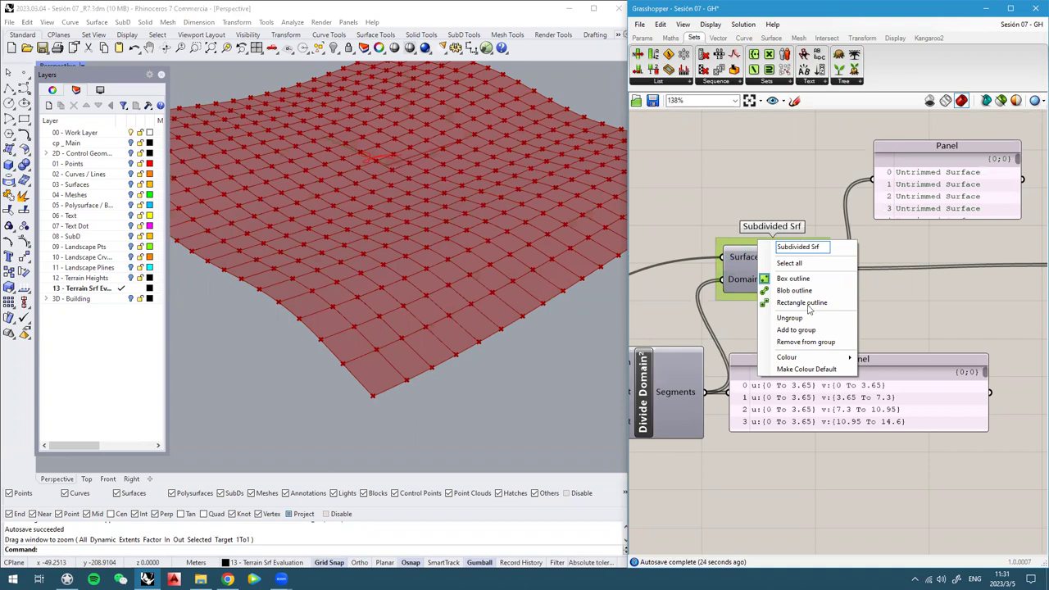
Colour the Subdivided Srf group opaque magenta
{"action": "mouse_move", "coordinate": [800, 363]}
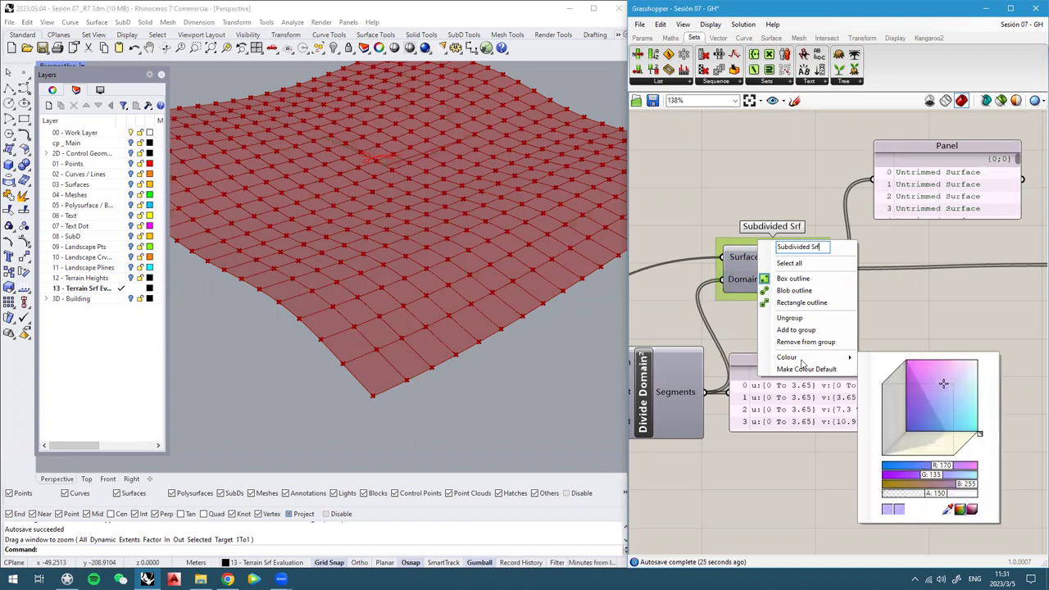
{"action": "left_click_drag", "start_coordinate": [946, 494], "coordinate": [979, 494]}
{"action": "left_click", "coordinate": [881, 328]}
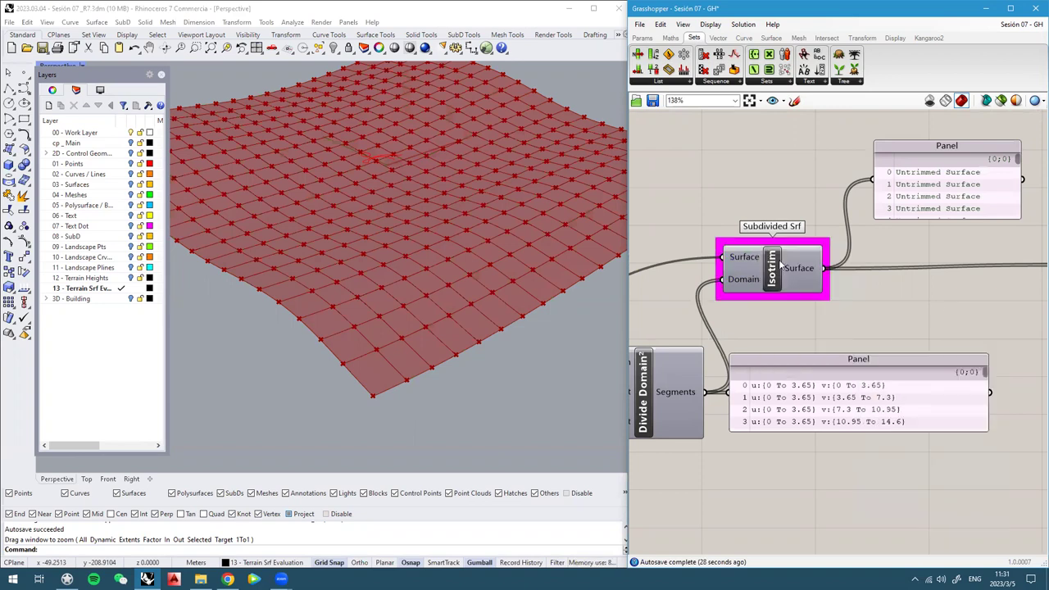
Add a Point parameter after Deconstruct Brep and connect the Vertices output to it
{"action": "scroll", "coordinate": [782, 263], "scroll_direction": "down", "scroll_amount": 4}
{"action": "right_click_drag", "start_coordinate": [951, 261], "coordinate": [848, 260]}
{"action": "scroll", "coordinate": [847, 259], "scroll_direction": "up", "scroll_amount": 1}
{"action": "scroll", "coordinate": [848, 261], "scroll_direction": "up", "scroll_amount": 3}
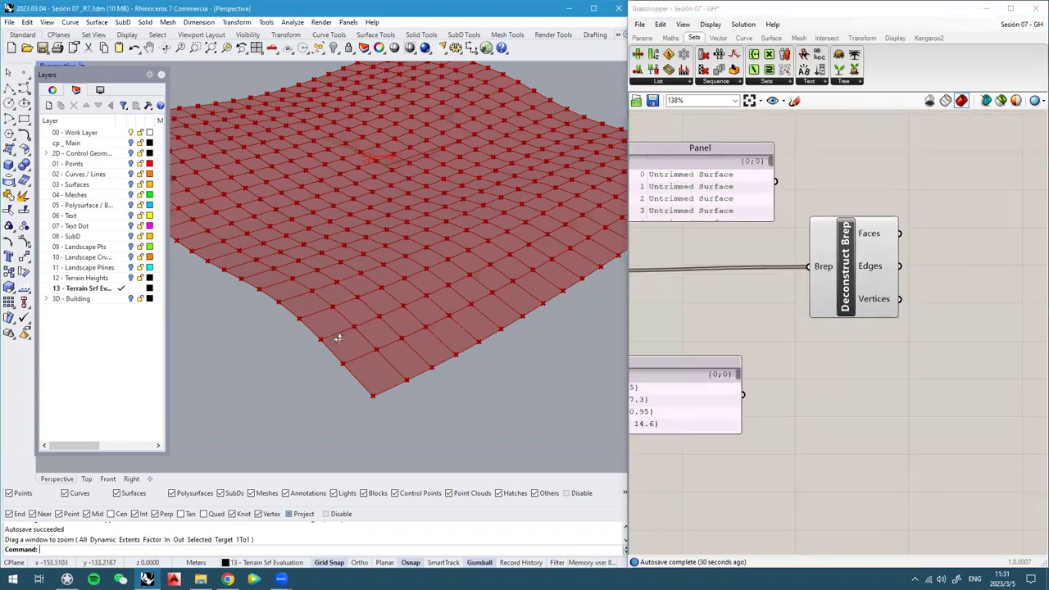
{"action": "scroll", "coordinate": [370, 339], "scroll_direction": "up", "scroll_amount": 2}
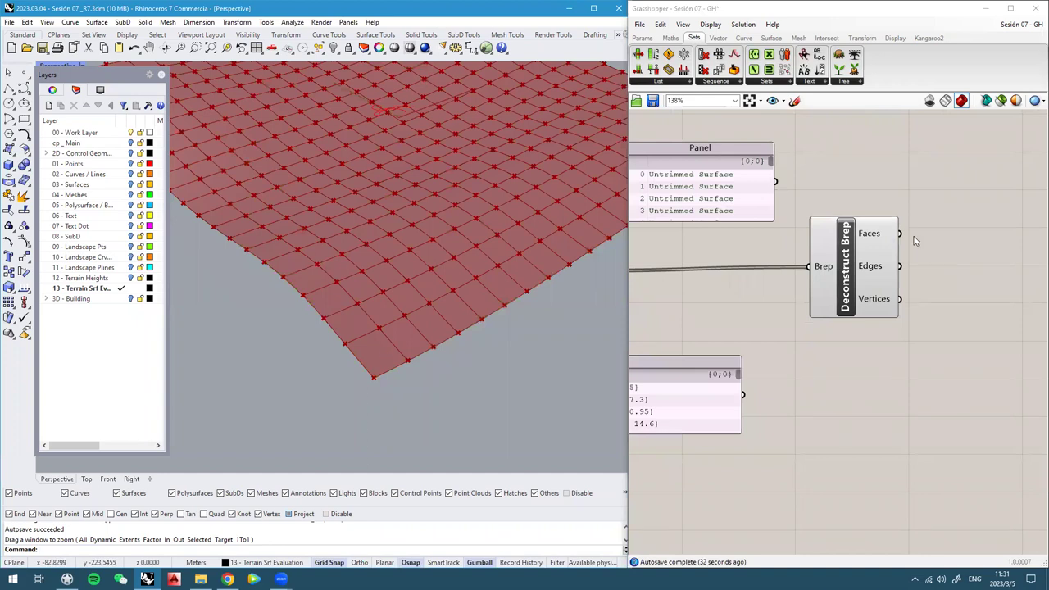
{"action": "left_click", "coordinate": [867, 304]}
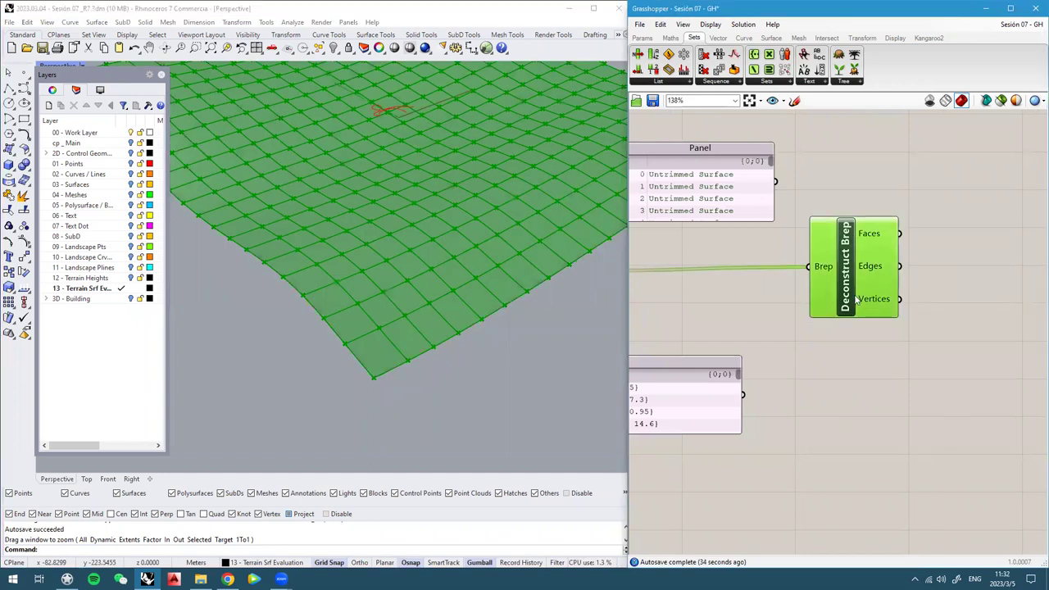
{"action": "double_click", "coordinate": [956, 289]}
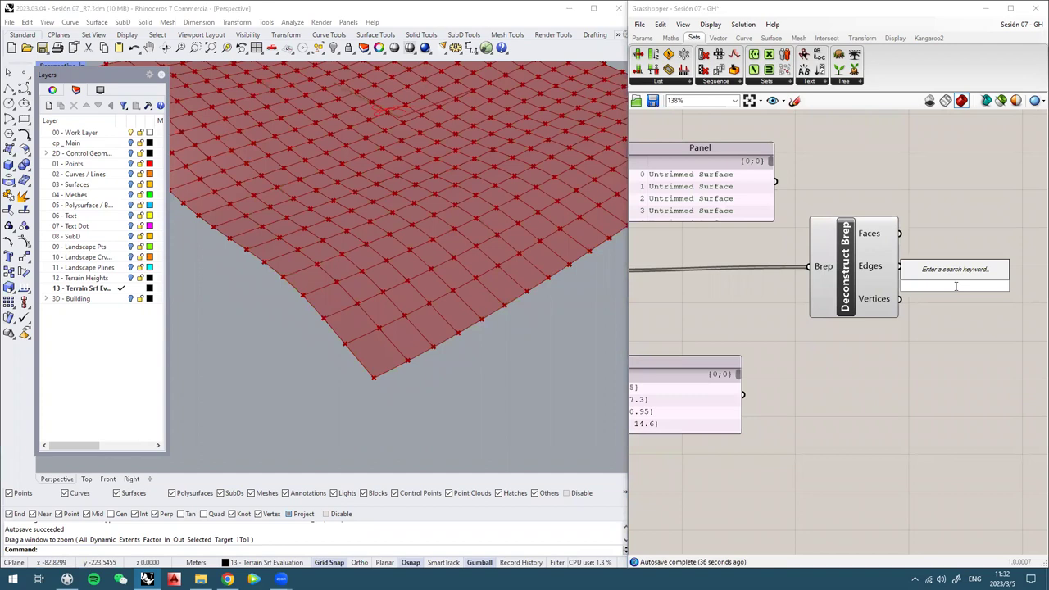
{"action": "type", "text": "point"}
{"action": "key", "text": "Return"}
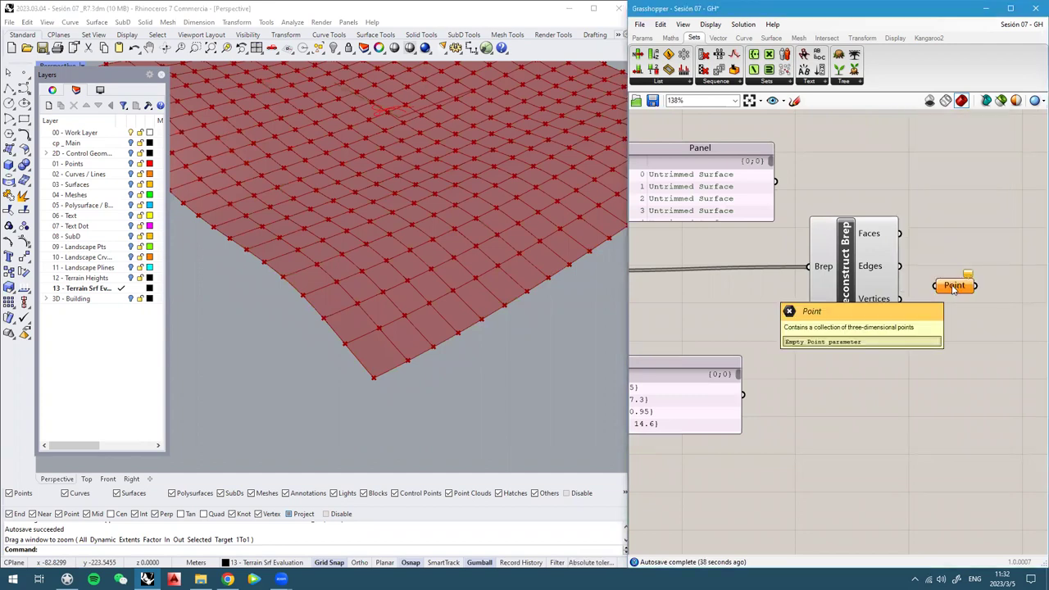
{"action": "scroll", "coordinate": [953, 288], "scroll_direction": "up", "scroll_amount": 2}
{"action": "left_click_drag", "start_coordinate": [887, 300], "coordinate": [980, 303]}
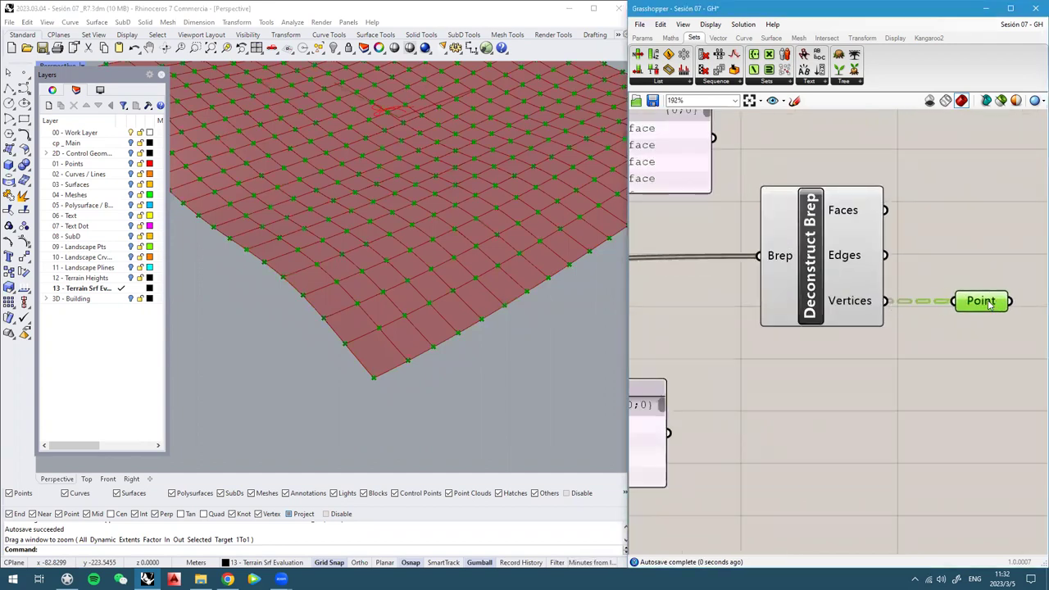
Turn off the preview of Deconstruct Brep and select the Point parameter to highlight the terrain vertices
{"action": "left_click", "coordinate": [812, 245]}
{"action": "middle_click", "coordinate": [812, 245]}
{"action": "left_click", "coordinate": [847, 212]}
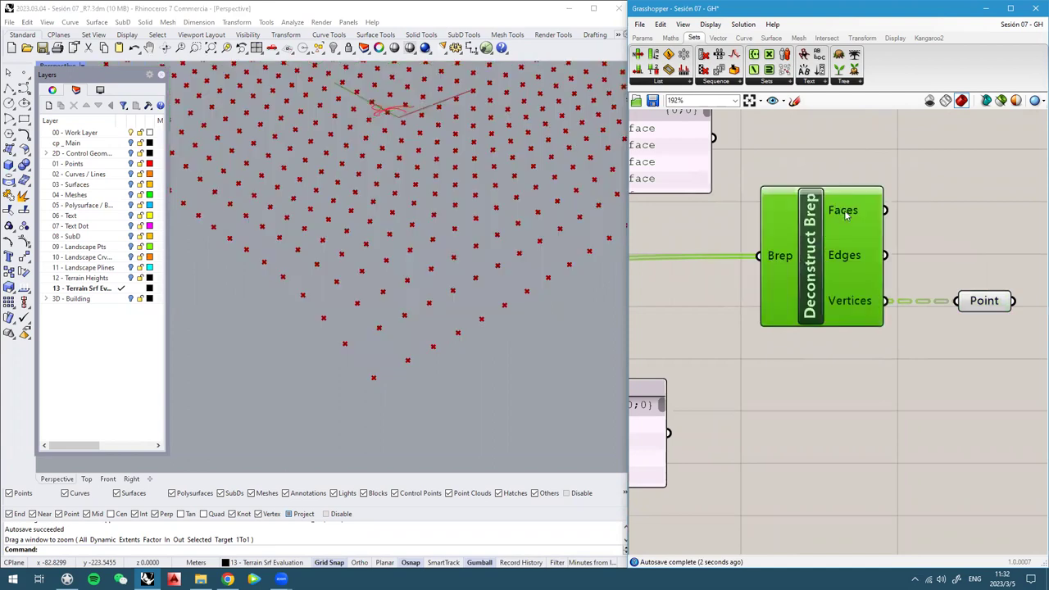
{"action": "scroll", "coordinate": [385, 360], "scroll_direction": "down", "scroll_amount": 4}
{"action": "right_click_drag", "start_coordinate": [404, 341], "coordinate": [394, 320]}
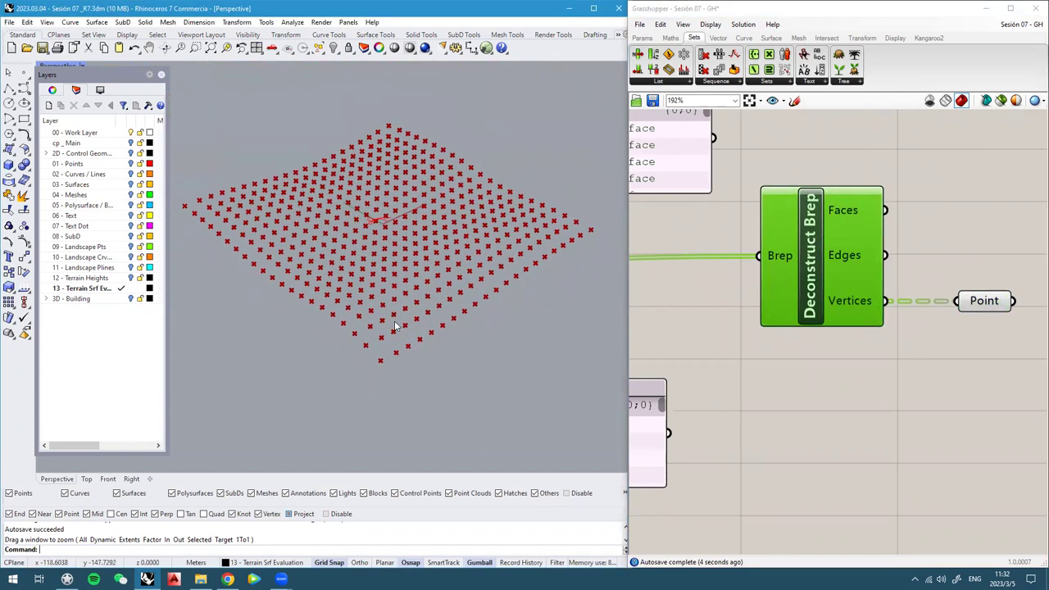
{"action": "scroll", "coordinate": [979, 309], "scroll_direction": "up", "scroll_amount": 1}
{"action": "left_click", "coordinate": [957, 300]}
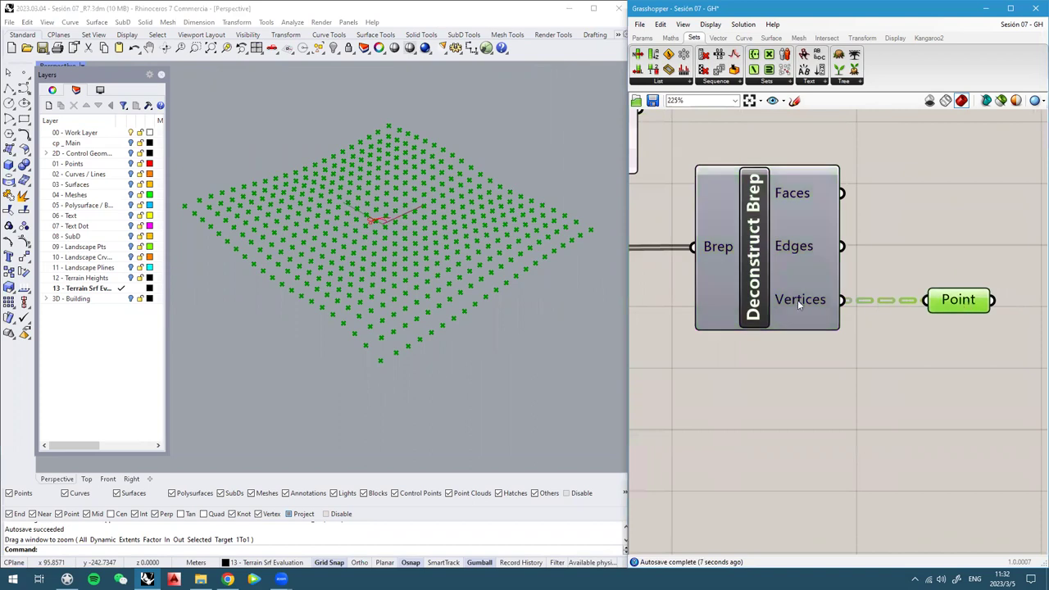
Add a Surface parameter above the Point parameter and connect it to Deconstruct Brep's Faces output
{"action": "double_click", "coordinate": [944, 235]}
{"action": "type", "text": "srf"}
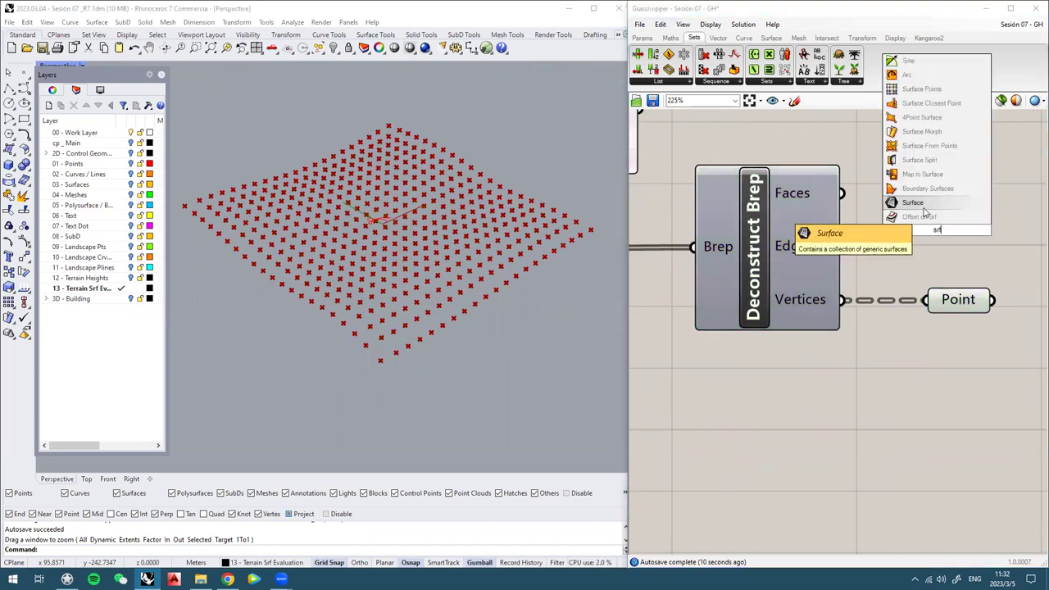
{"action": "left_click", "coordinate": [924, 211]}
{"action": "scroll", "coordinate": [899, 189], "scroll_direction": "up", "scroll_amount": 1}
{"action": "left_click_drag", "start_coordinate": [832, 194], "coordinate": [963, 264]}
{"action": "left_click_drag", "start_coordinate": [905, 237], "coordinate": [831, 194]}
{"action": "left_click_drag", "start_coordinate": [943, 236], "coordinate": [966, 186]}
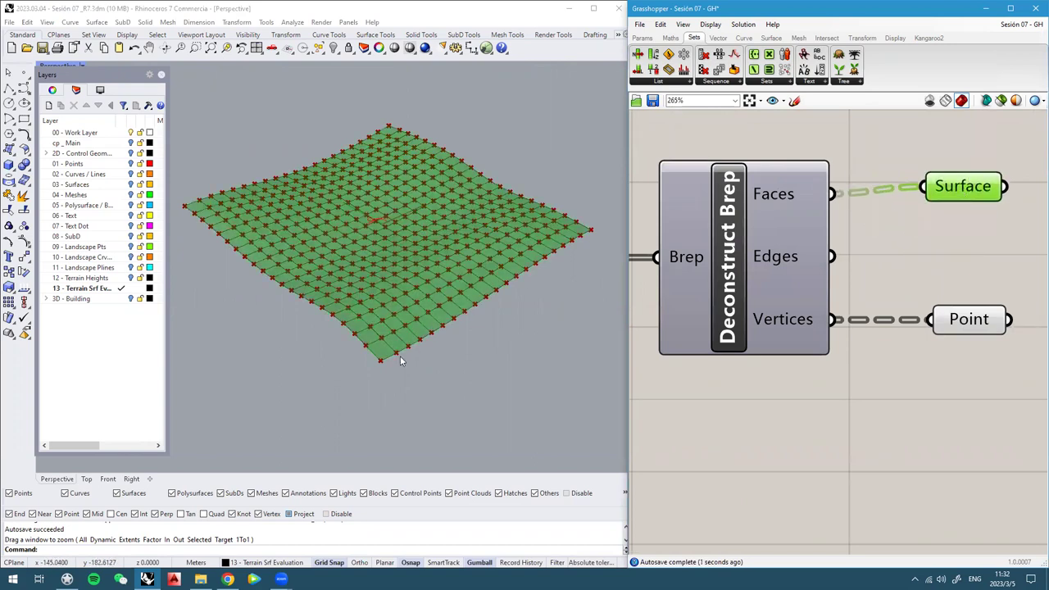
Examine the terrain sub-surfaces near the front corner and the vertices at the corners of each cell
{"action": "scroll", "coordinate": [400, 359], "scroll_direction": "up", "scroll_amount": 3}
{"action": "scroll", "coordinate": [373, 350], "scroll_direction": "up", "scroll_amount": 2}
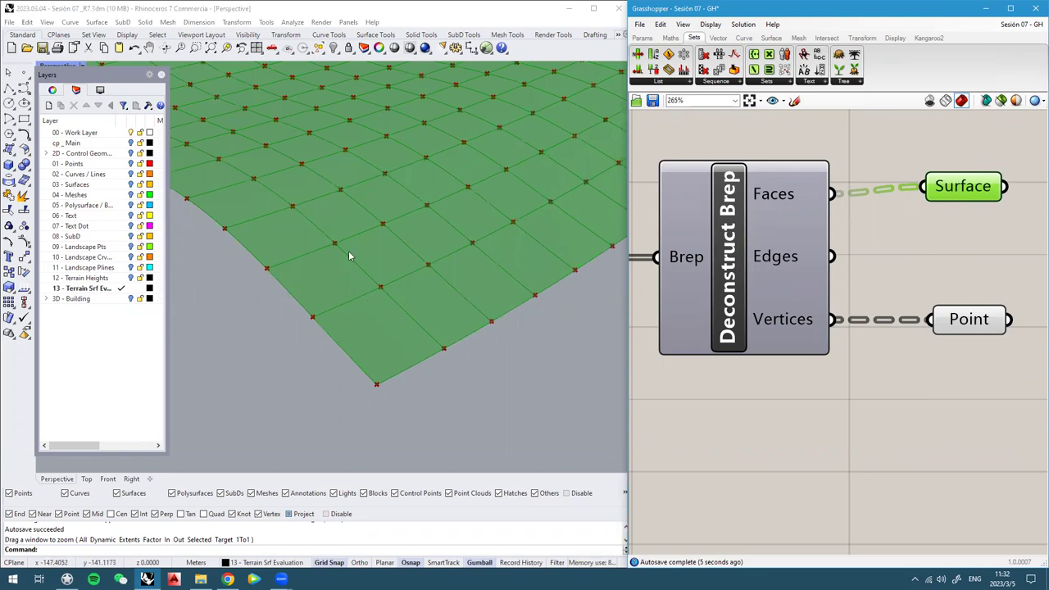
{"action": "left_click_drag", "start_coordinate": [366, 279], "coordinate": [386, 292]}
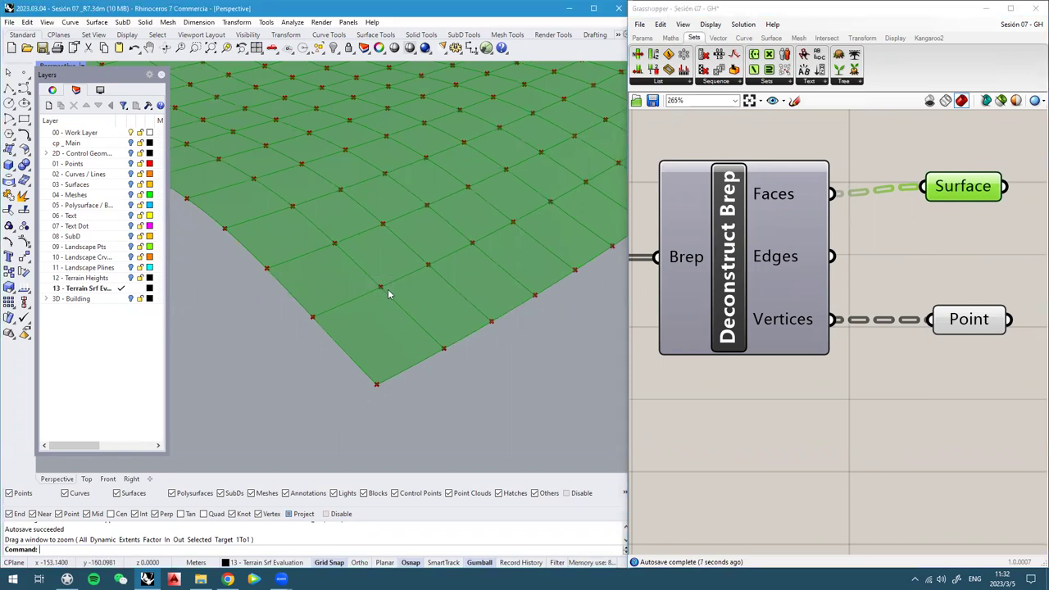
{"action": "scroll", "coordinate": [386, 292], "scroll_direction": "up", "scroll_amount": 1}
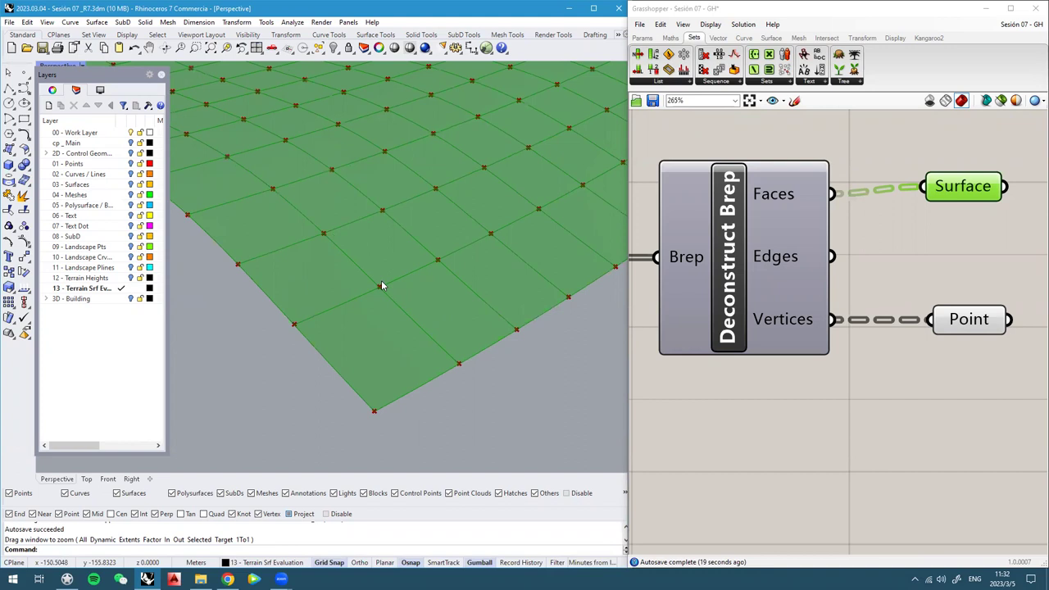
{"action": "left_click_drag", "start_coordinate": [264, 310], "coordinate": [332, 349]}
{"action": "left_click_drag", "start_coordinate": [511, 313], "coordinate": [537, 368]}
{"action": "scroll", "coordinate": [510, 334], "scroll_direction": "down", "scroll_amount": 4}
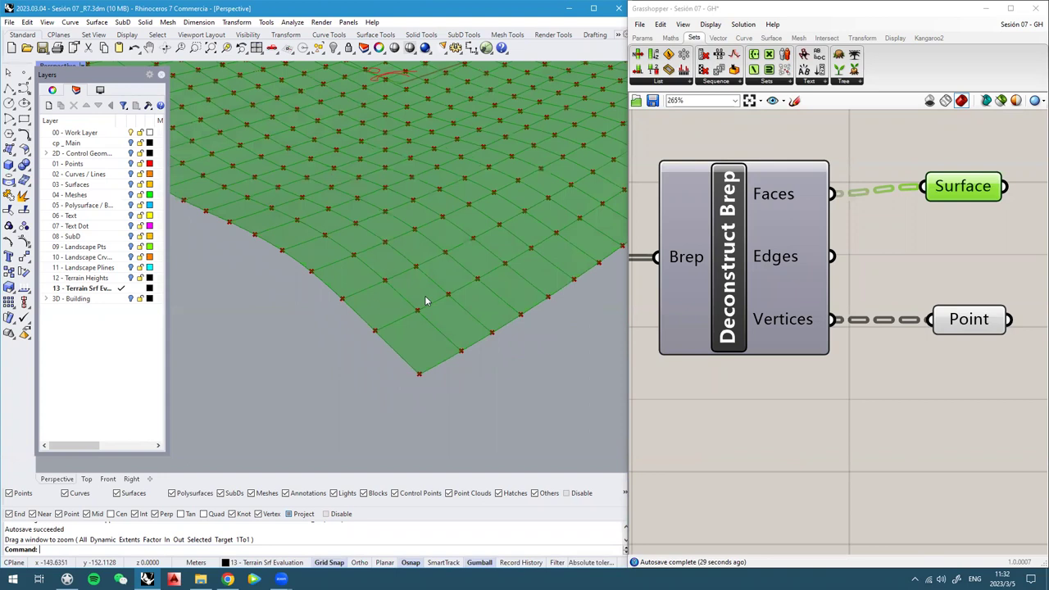
{"action": "scroll", "coordinate": [440, 350], "scroll_direction": "up", "scroll_amount": 1}
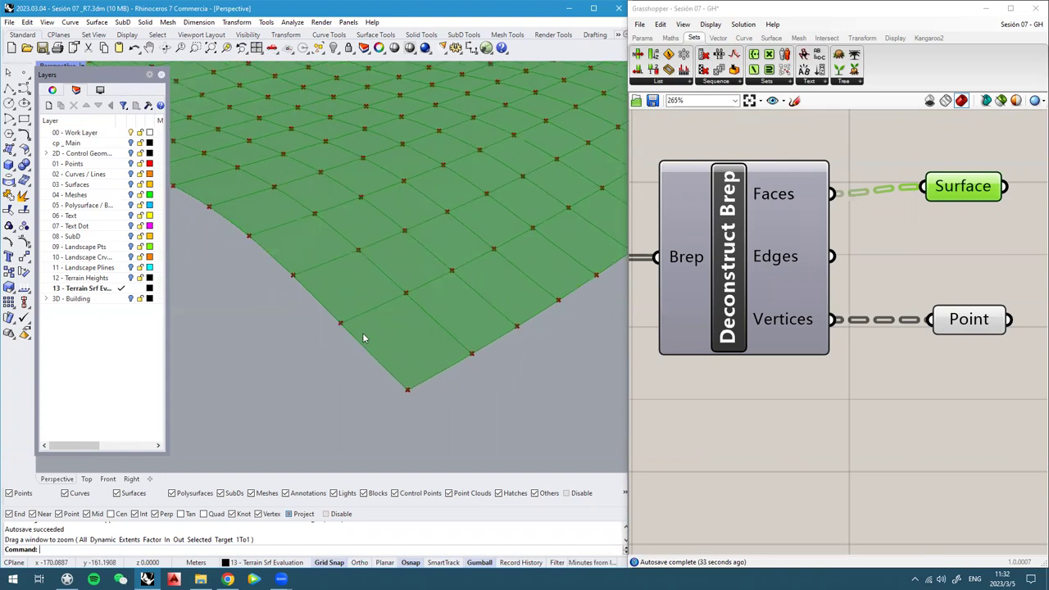
{"action": "scroll", "coordinate": [452, 382], "scroll_direction": "up", "scroll_amount": 1}
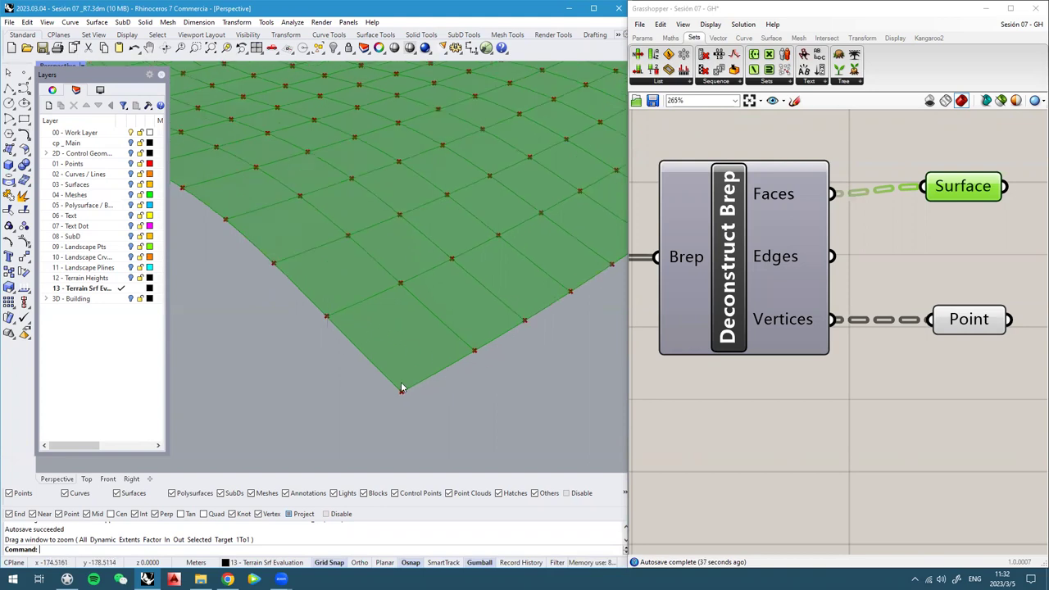
{"action": "left_click_drag", "start_coordinate": [372, 272], "coordinate": [426, 293]}
{"action": "scroll", "coordinate": [397, 283], "scroll_direction": "up", "scroll_amount": 2}
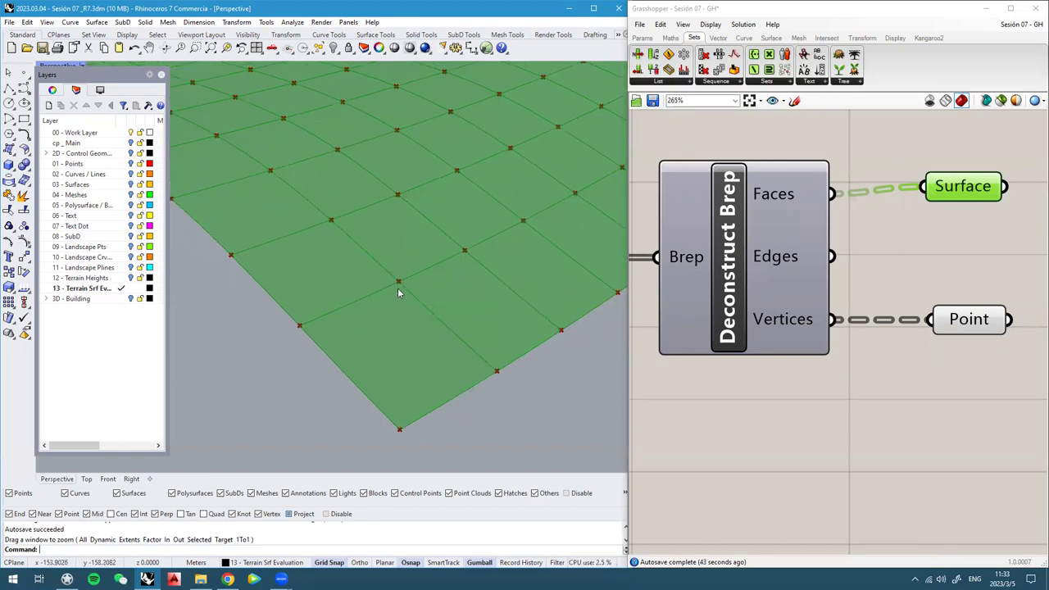
{"action": "scroll", "coordinate": [389, 383], "scroll_direction": "down", "scroll_amount": 7}
{"action": "right_click_drag", "start_coordinate": [391, 375], "coordinate": [402, 332]}
{"action": "scroll", "coordinate": [404, 421], "scroll_direction": "up", "scroll_amount": 3}
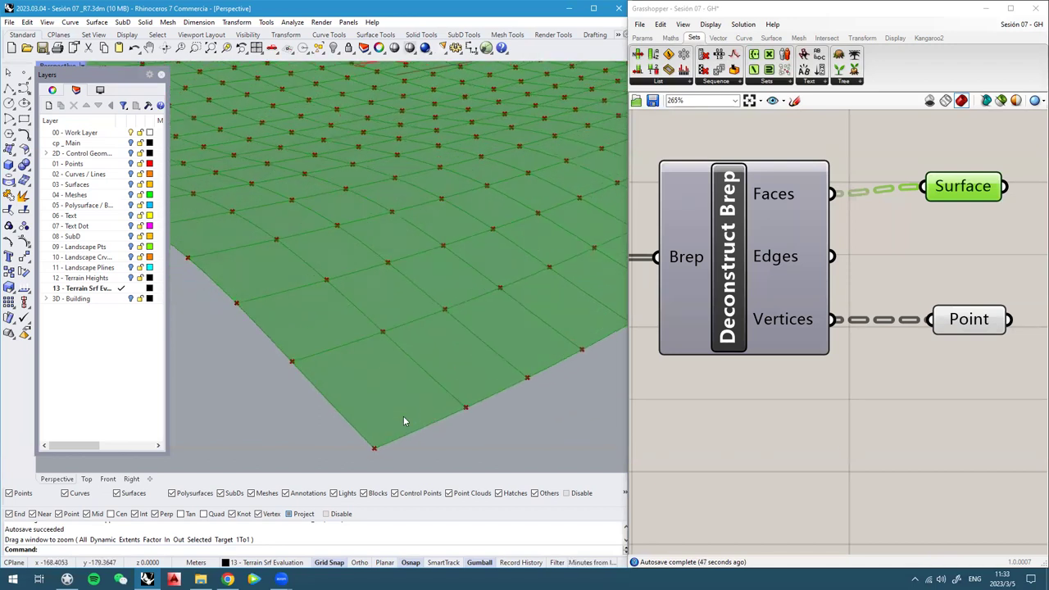
Align the Surface parameter with the Faces output of Deconstruct Brep
{"action": "left_click", "coordinate": [967, 418]}
{"action": "scroll", "coordinate": [814, 325], "scroll_direction": "down", "scroll_amount": 1}
{"action": "left_click_drag", "start_coordinate": [945, 214], "coordinate": [948, 220]}
{"action": "right_click_drag", "start_coordinate": [380, 344], "coordinate": [390, 352]}
{"action": "right_click_drag", "start_coordinate": [986, 395], "coordinate": [871, 393]}
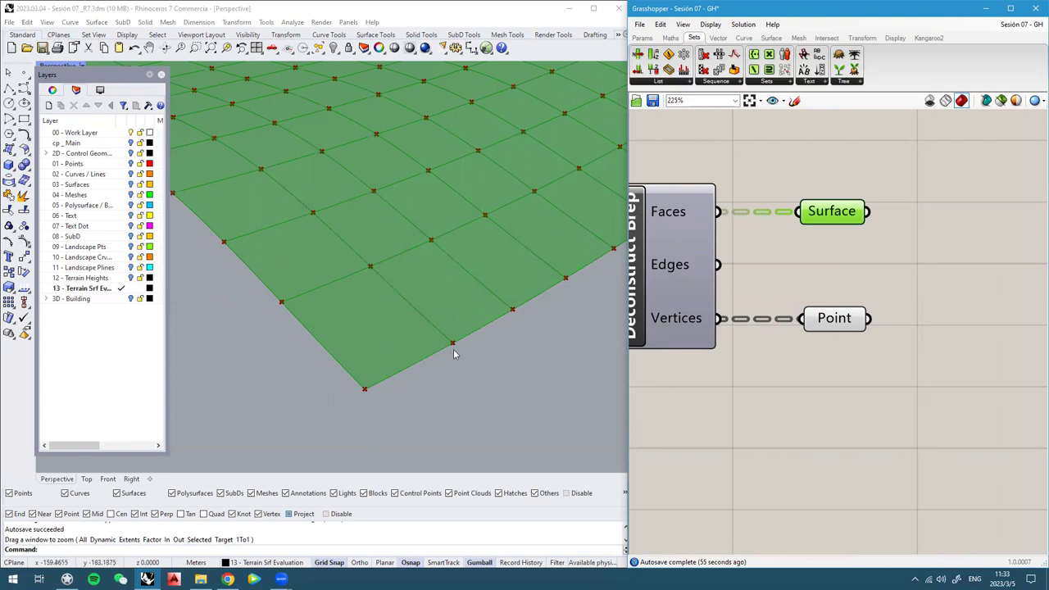
Add a 4Point Surface component to the canvas and place it just below the Point parameter
{"action": "left_click", "coordinate": [369, 267]}
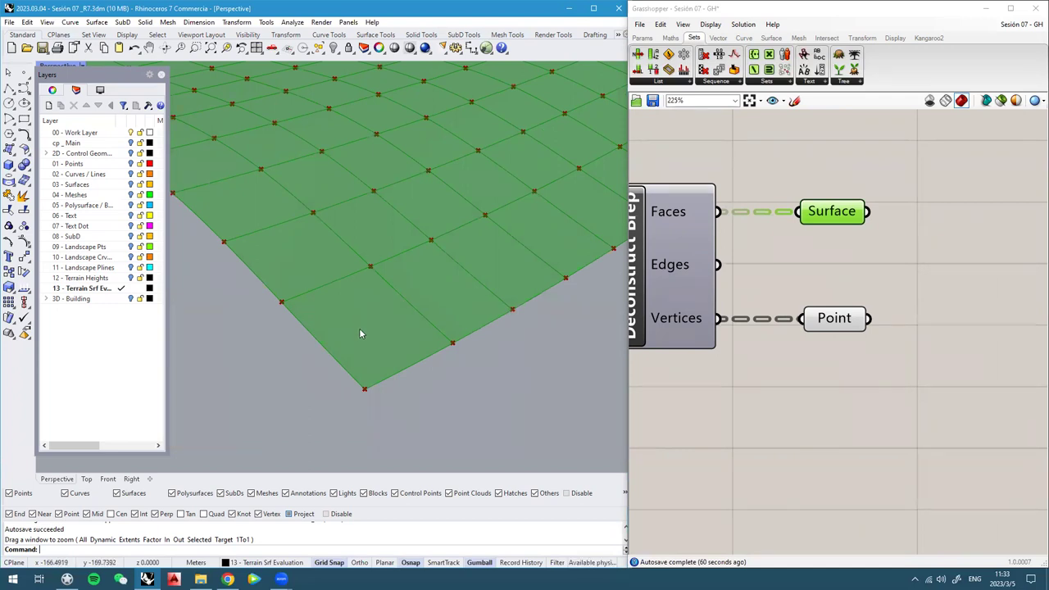
{"action": "left_click", "coordinate": [820, 375]}
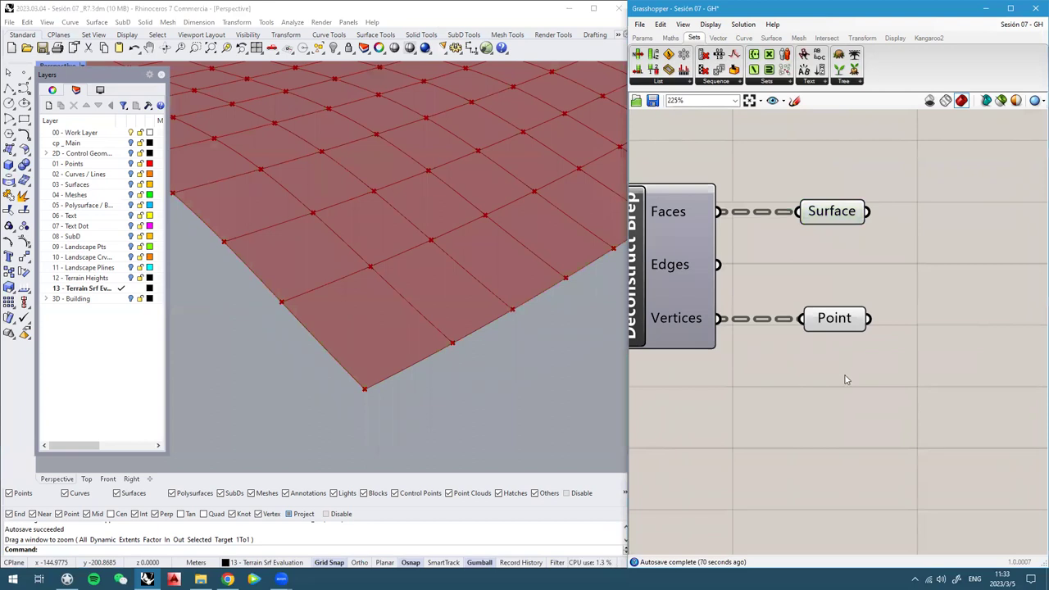
{"action": "double_click", "coordinate": [846, 380]}
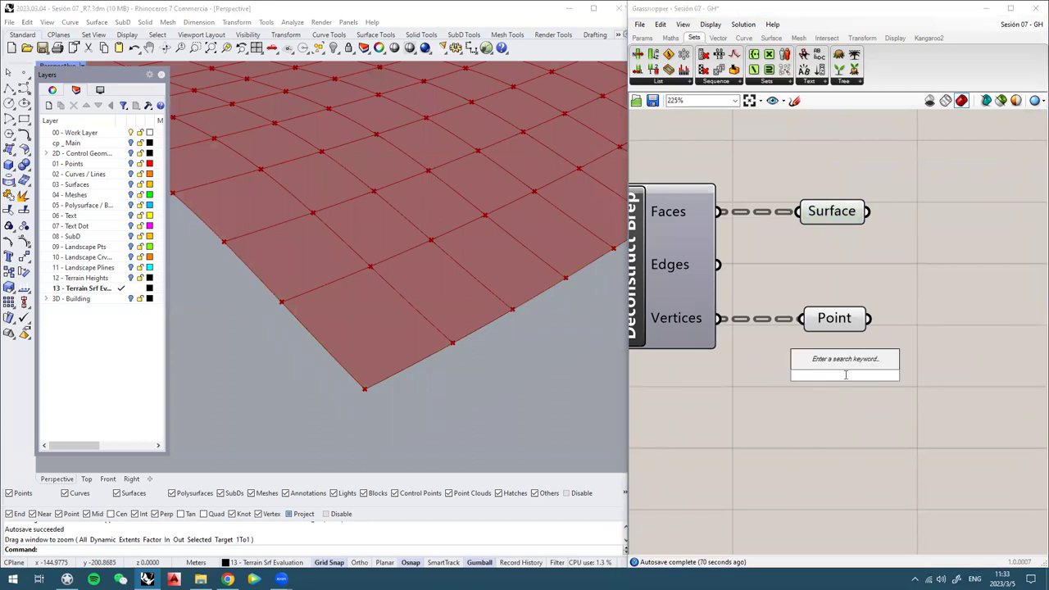
{"action": "type", "text": "4p"}
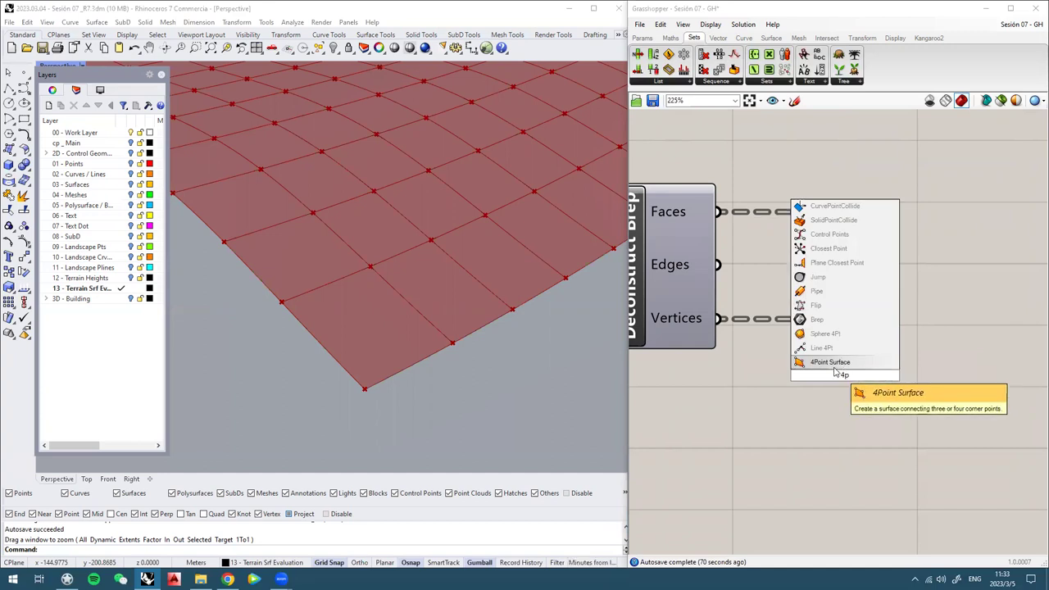
{"action": "left_click", "coordinate": [842, 362]}
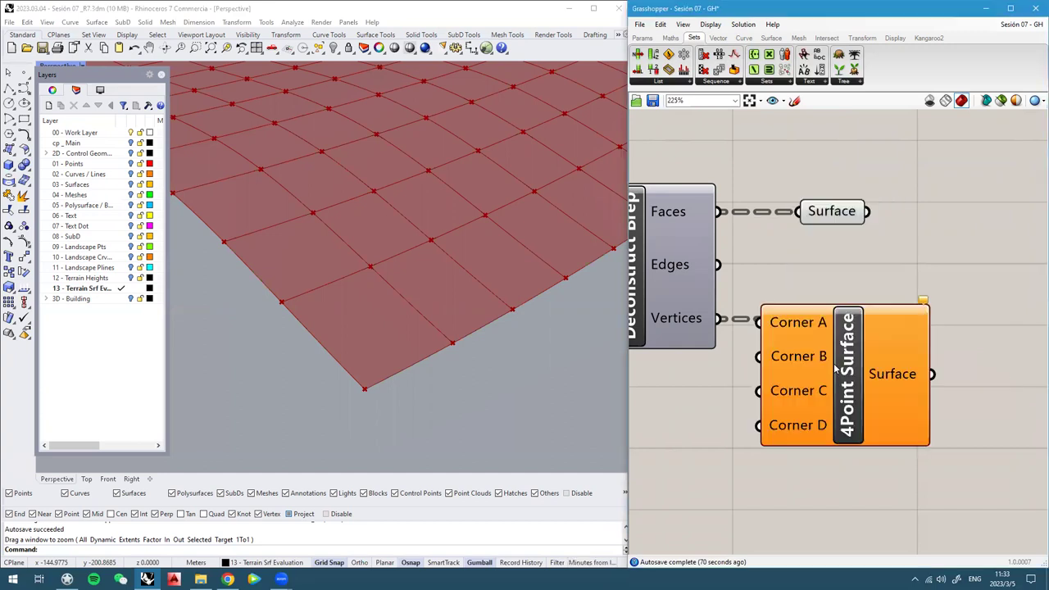
{"action": "left_click_drag", "start_coordinate": [816, 322], "coordinate": [838, 347]}
Move the 4Point Surface component well clear of the Point parameter, leaving space between them for further components
{"action": "left_click", "coordinate": [282, 321]}
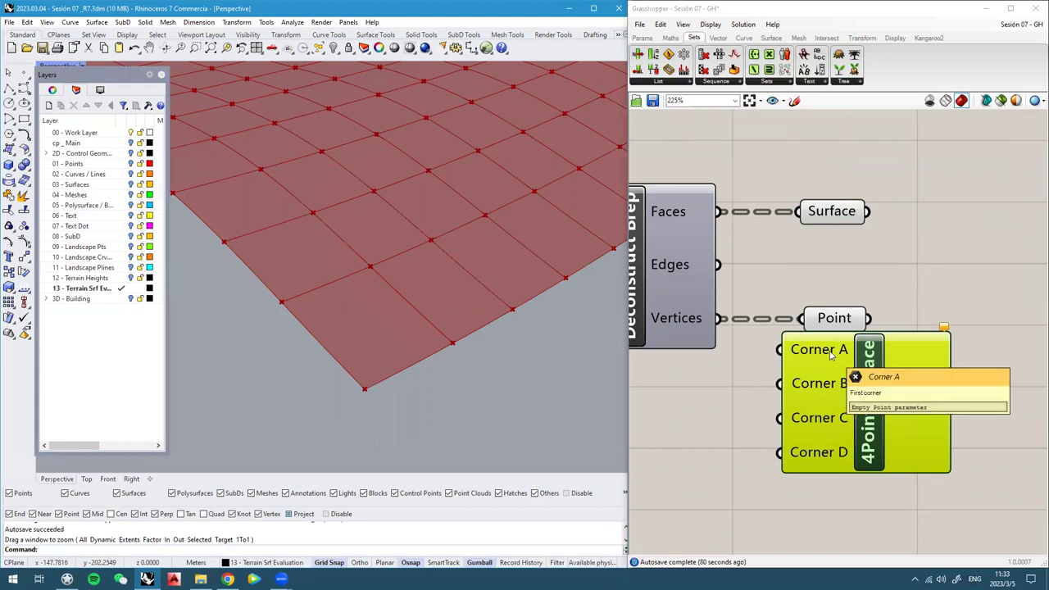
{"action": "scroll", "coordinate": [831, 353], "scroll_direction": "down", "scroll_amount": 3}
{"action": "left_click_drag", "start_coordinate": [811, 400], "coordinate": [929, 378]}
{"action": "left_click", "coordinate": [903, 430]}
{"action": "scroll", "coordinate": [795, 342], "scroll_direction": "up", "scroll_amount": 1}
{"action": "left_click", "coordinate": [795, 339]}
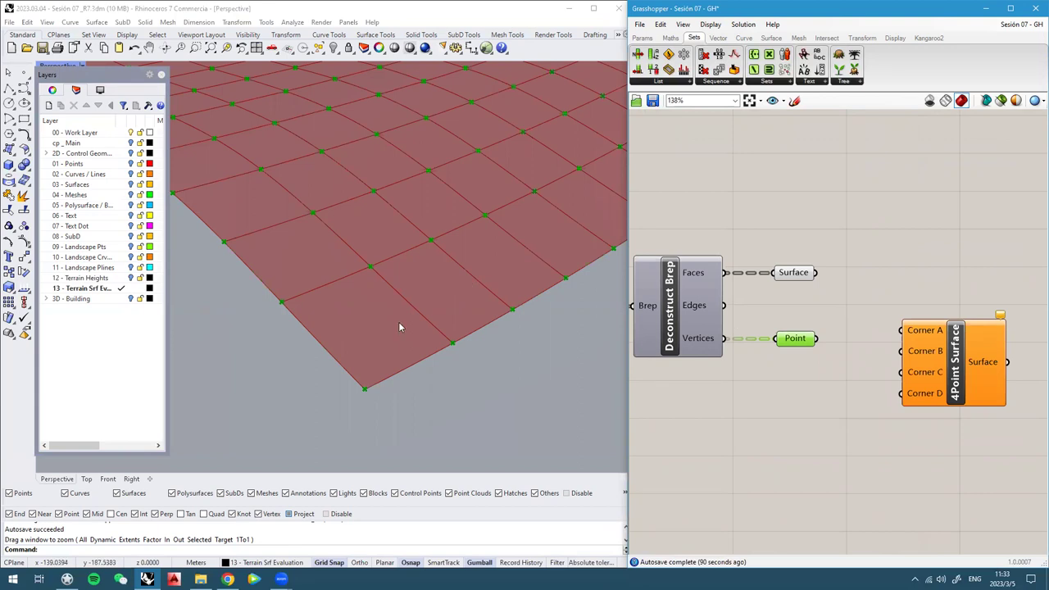
{"action": "scroll", "coordinate": [355, 336], "scroll_direction": "down", "scroll_amount": 1}
{"action": "left_click_drag", "start_coordinate": [915, 326], "coordinate": [942, 368]}
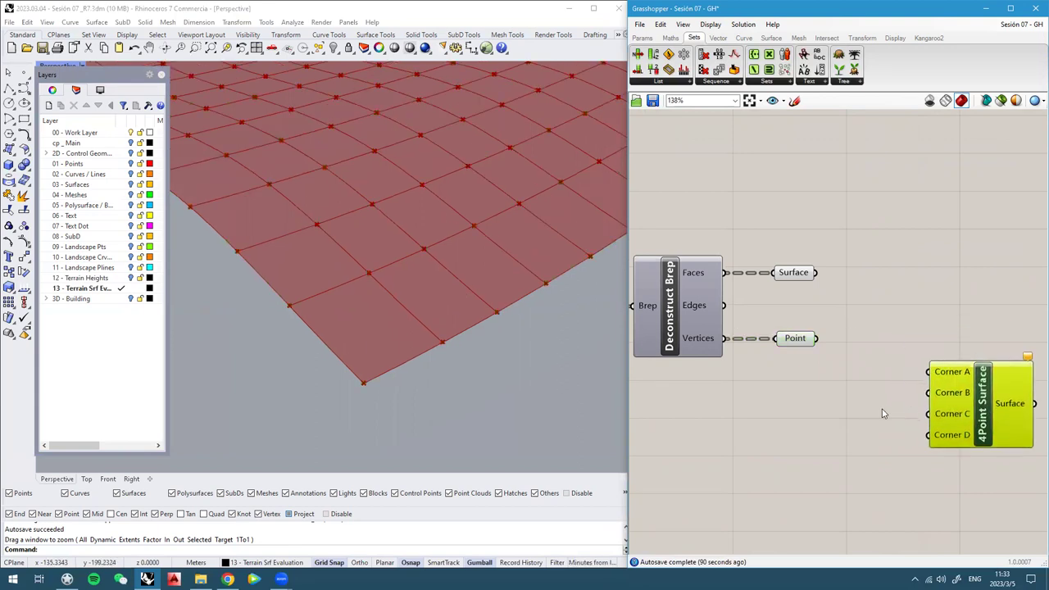
Add a Panel between the Point parameter and the 4Point Surface component and feed it the Point output
{"action": "double_click", "coordinate": [820, 398]}
{"action": "type", "text": "panel"}
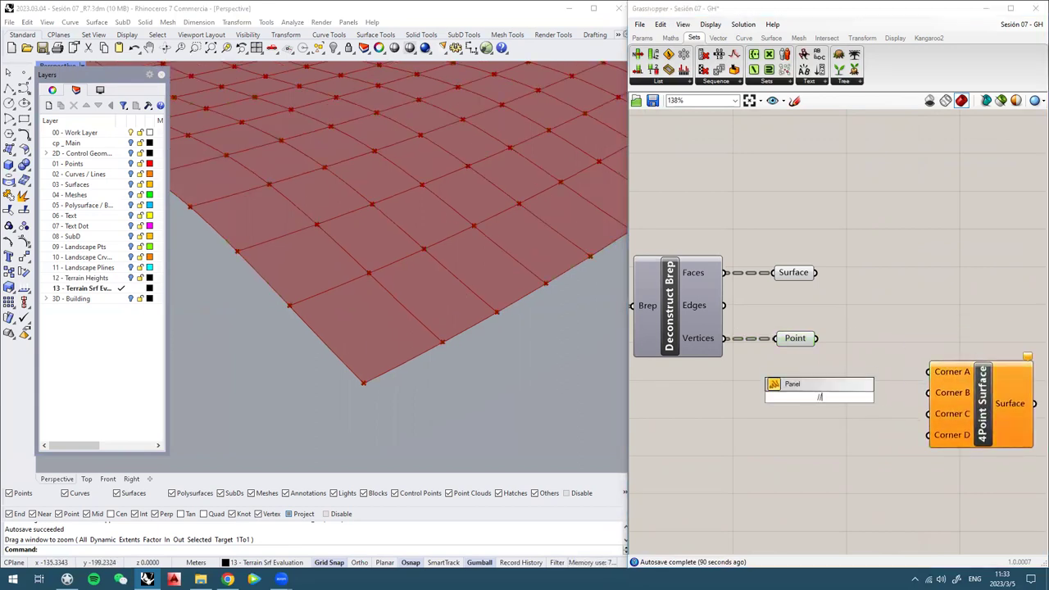
{"action": "key", "text": "Return"}
{"action": "right_click_drag", "start_coordinate": [808, 390], "coordinate": [746, 371]}
{"action": "left_click_drag", "start_coordinate": [910, 400], "coordinate": [953, 423]}
{"action": "left_click_drag", "start_coordinate": [759, 387], "coordinate": [848, 388]}
{"action": "scroll", "coordinate": [757, 323], "scroll_direction": "up", "scroll_amount": 2}
{"action": "left_click_drag", "start_coordinate": [755, 319], "coordinate": [796, 398]}
Enlarge the Panel in height and width so each vertex's full coordinates fit on a single line
{"action": "left_click_drag", "start_coordinate": [920, 398], "coordinate": [912, 320]}
{"action": "left_click_drag", "start_coordinate": [951, 370], "coordinate": [1034, 534]}
{"action": "right_click_drag", "start_coordinate": [1009, 267], "coordinate": [965, 233]}
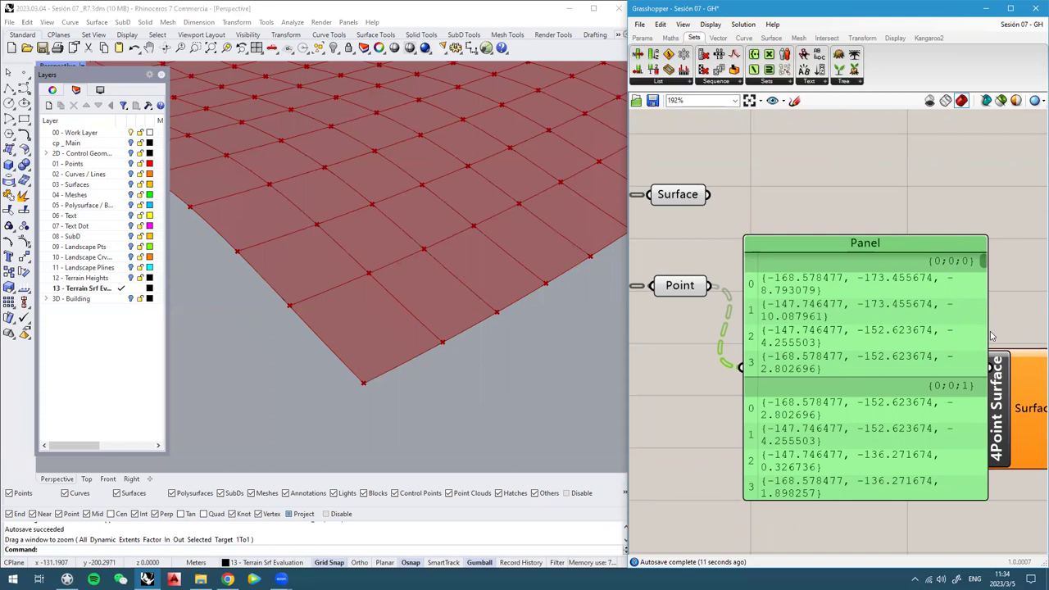
{"action": "left_click_drag", "start_coordinate": [986, 328], "coordinate": [1042, 324]}
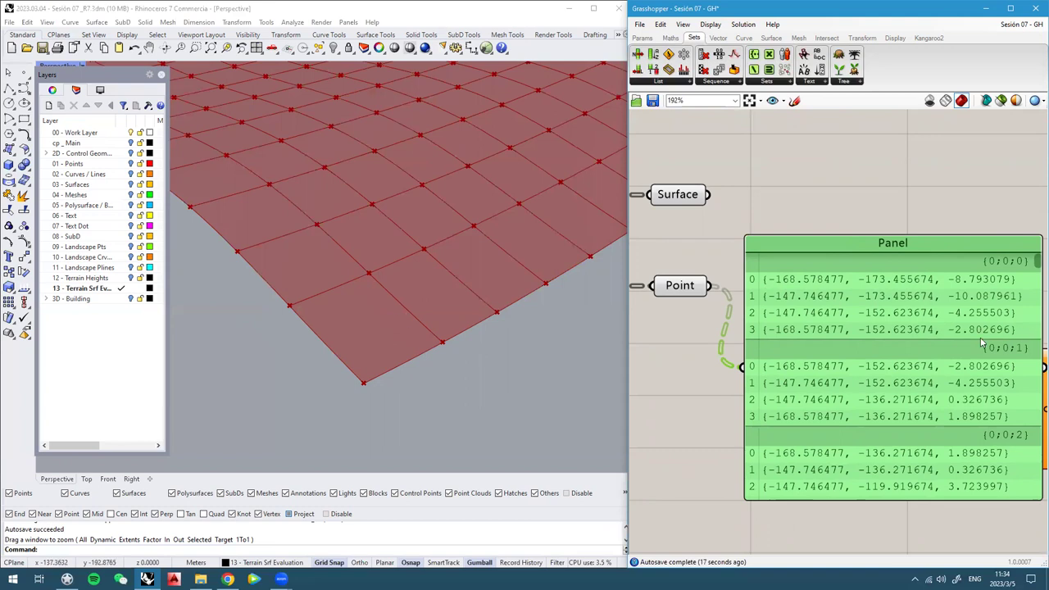
{"action": "right_click_drag", "start_coordinate": [981, 342], "coordinate": [945, 332]}
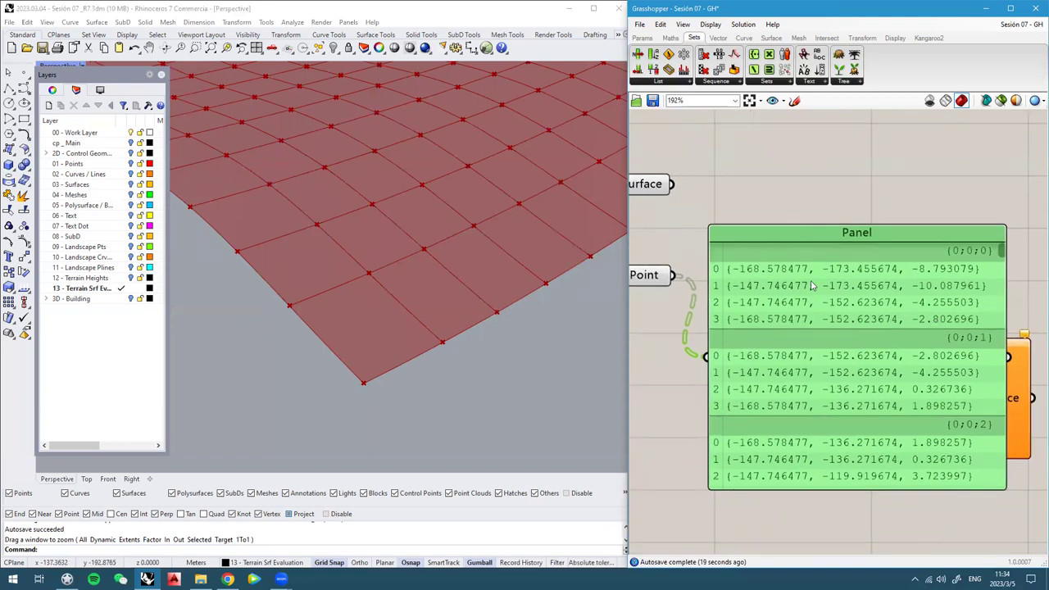
Rearrange the canvas by raising the Panel beside the parameters and placing the 4Point Surface component directly beneath it
{"action": "left_click_drag", "start_coordinate": [826, 274], "coordinate": [856, 140]}
{"action": "left_click_drag", "start_coordinate": [955, 396], "coordinate": [808, 434]}
{"action": "scroll", "coordinate": [781, 418], "scroll_direction": "down", "scroll_amount": 1}
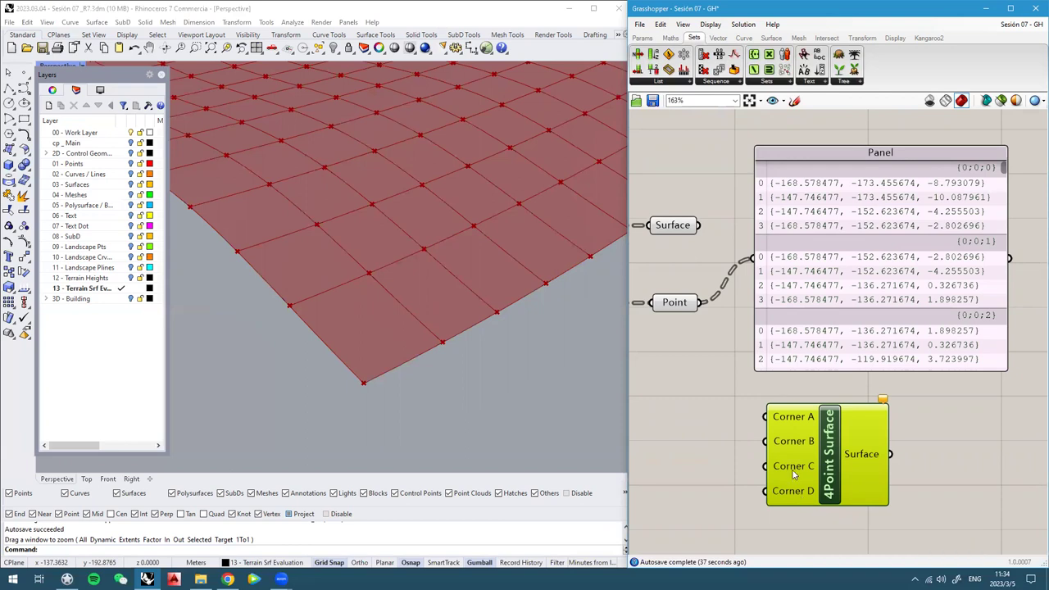
{"action": "right_click_drag", "start_coordinate": [793, 475], "coordinate": [832, 471]}
{"action": "left_click_drag", "start_coordinate": [742, 299], "coordinate": [751, 399]}
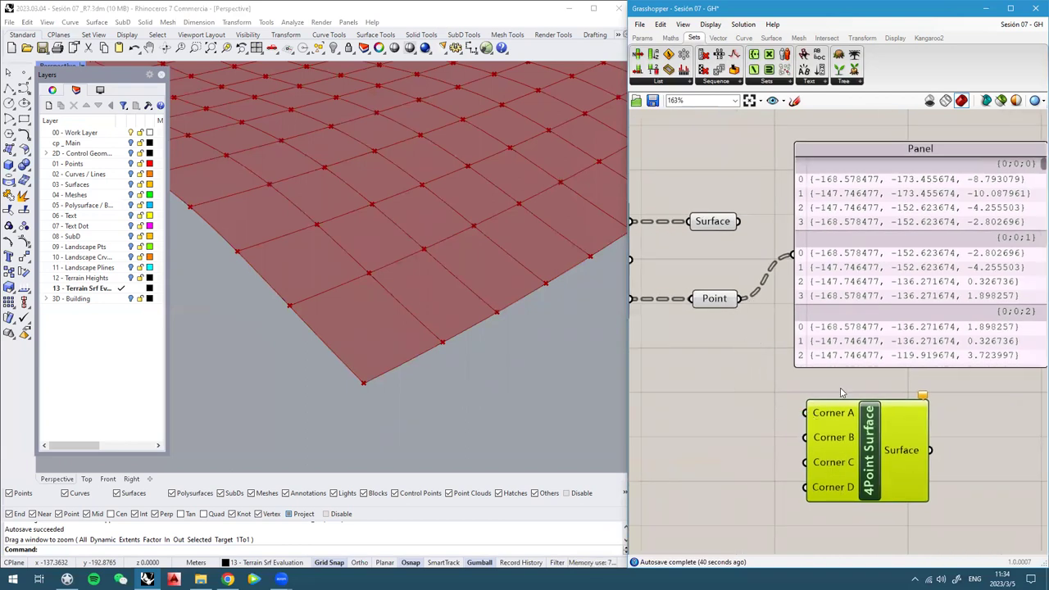
Save the Grasshopper definition
{"action": "left_click", "coordinate": [653, 100]}
{"action": "right_click_drag", "start_coordinate": [789, 321], "coordinate": [777, 326]}
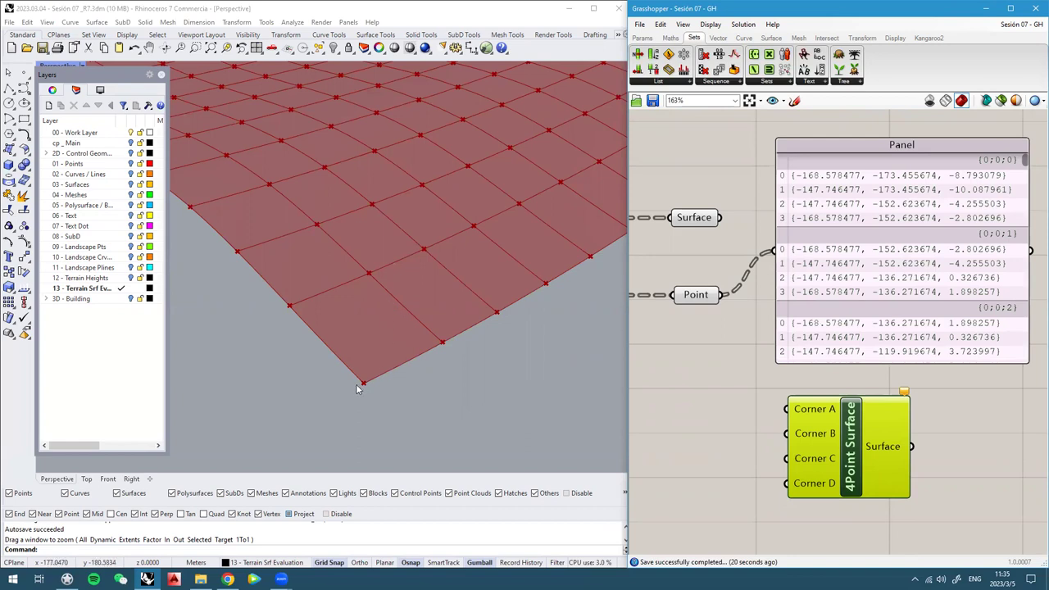
Compare the corner vertices of the terrain's front cell with points 0 to 3 in the Panel's {0;0;0} branch
{"action": "left_click_drag", "start_coordinate": [350, 370], "coordinate": [380, 391]}
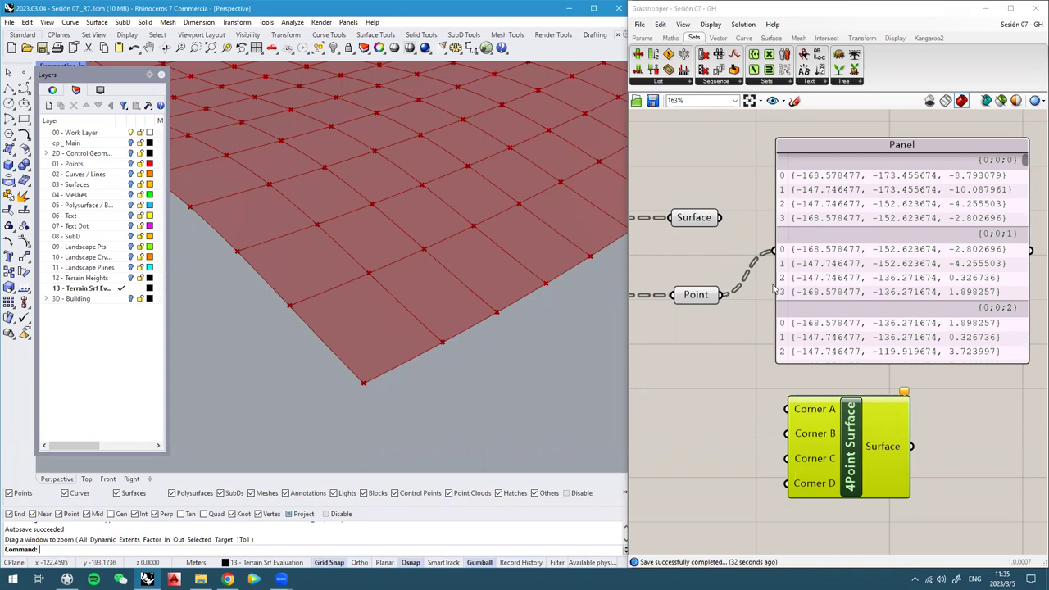
{"action": "scroll", "coordinate": [731, 533], "scroll_direction": "down", "scroll_amount": 2}
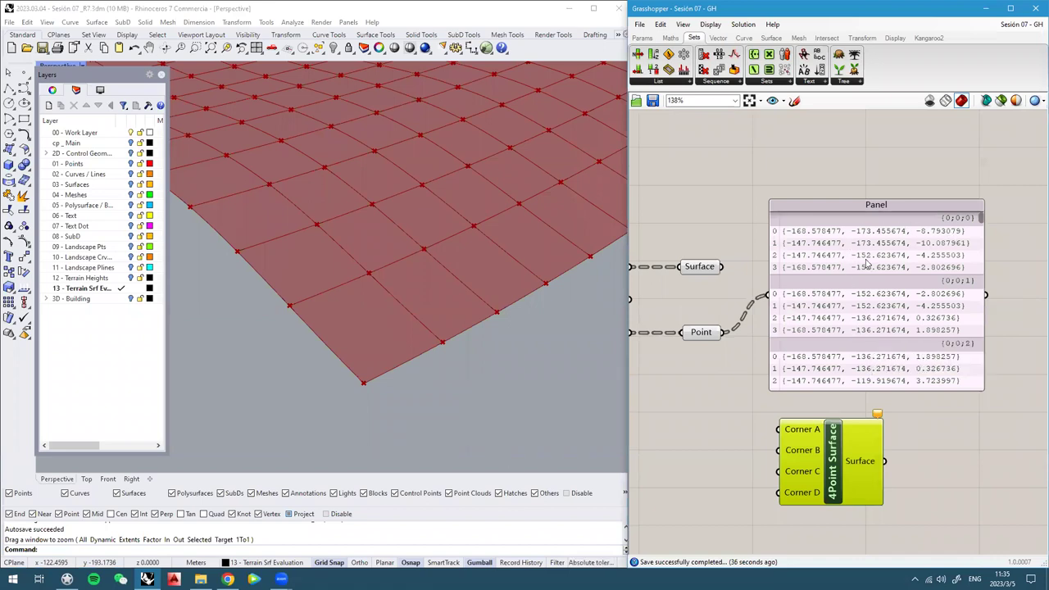
{"action": "scroll", "coordinate": [788, 230], "scroll_direction": "up", "scroll_amount": 3}
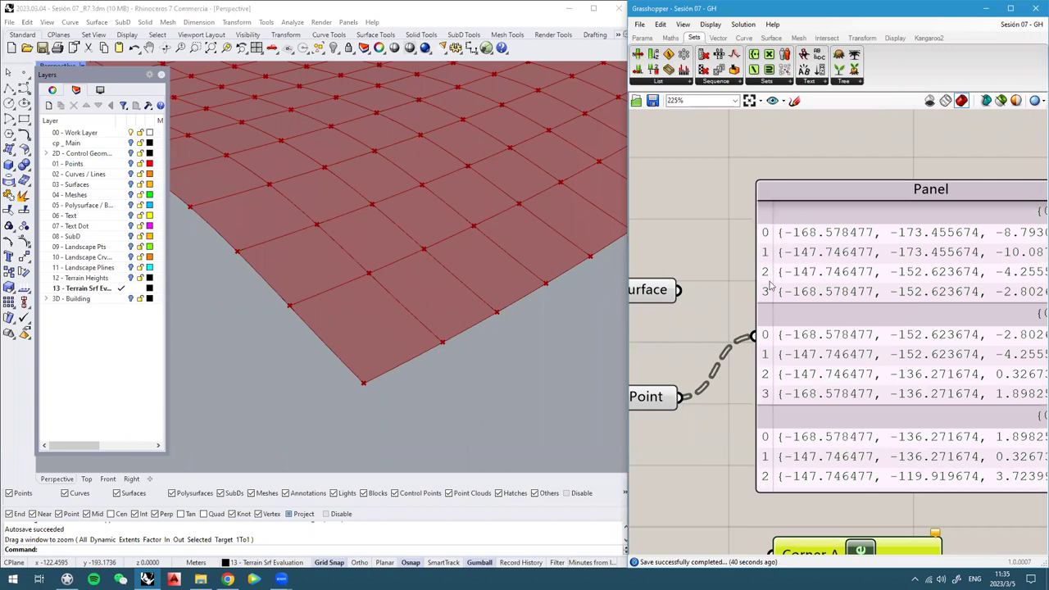
Move the point data panel up to make room and add an Explode Tree component beneath it
{"action": "scroll", "coordinate": [782, 298], "scroll_direction": "down", "scroll_amount": 3}
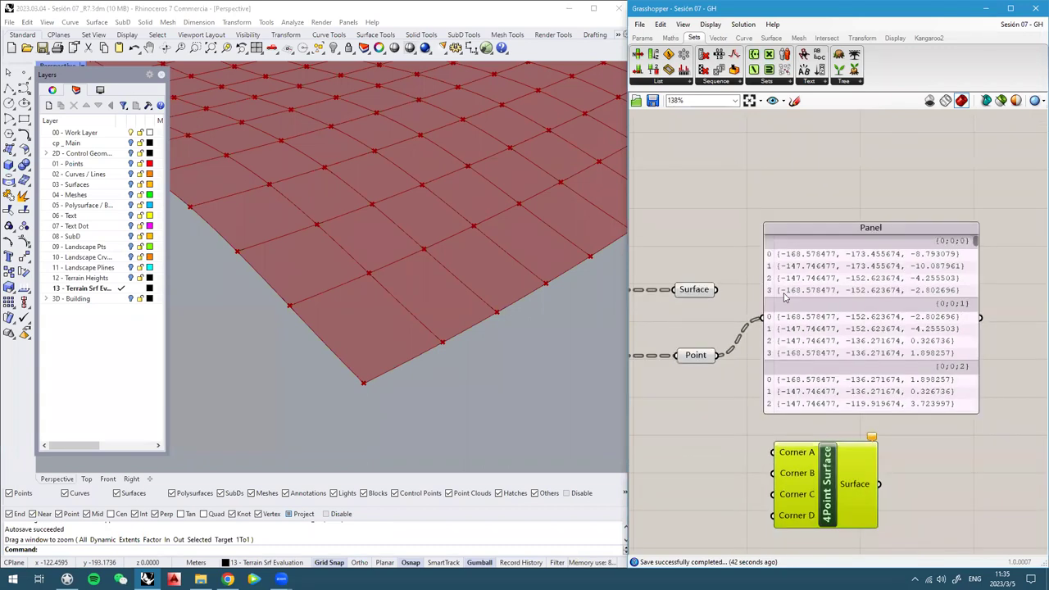
{"action": "left_click_drag", "start_coordinate": [827, 326], "coordinate": [818, 216]}
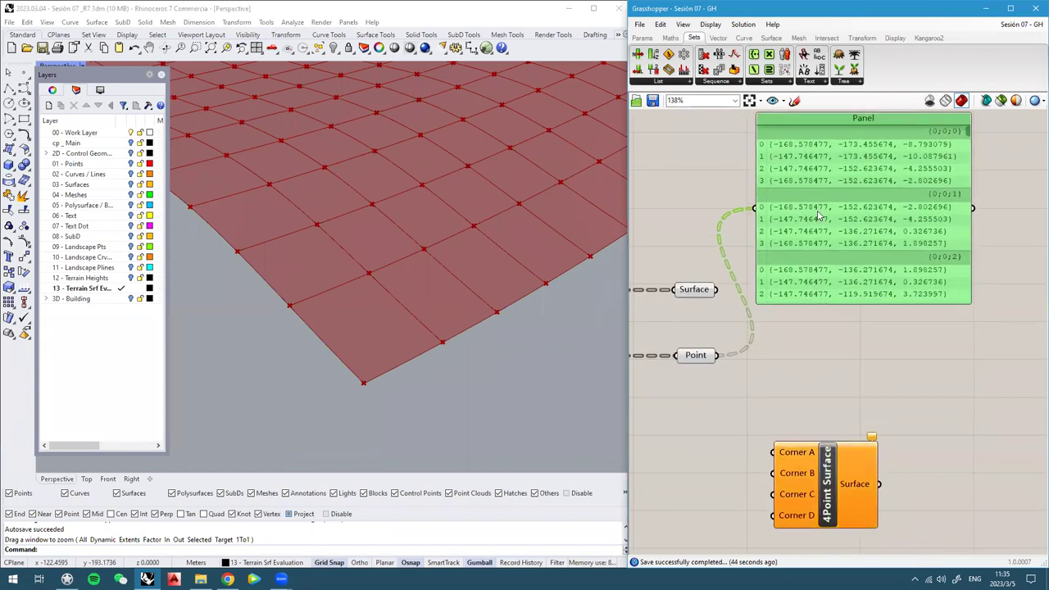
{"action": "double_click", "coordinate": [803, 343]}
{"action": "type", "text": "explo"}
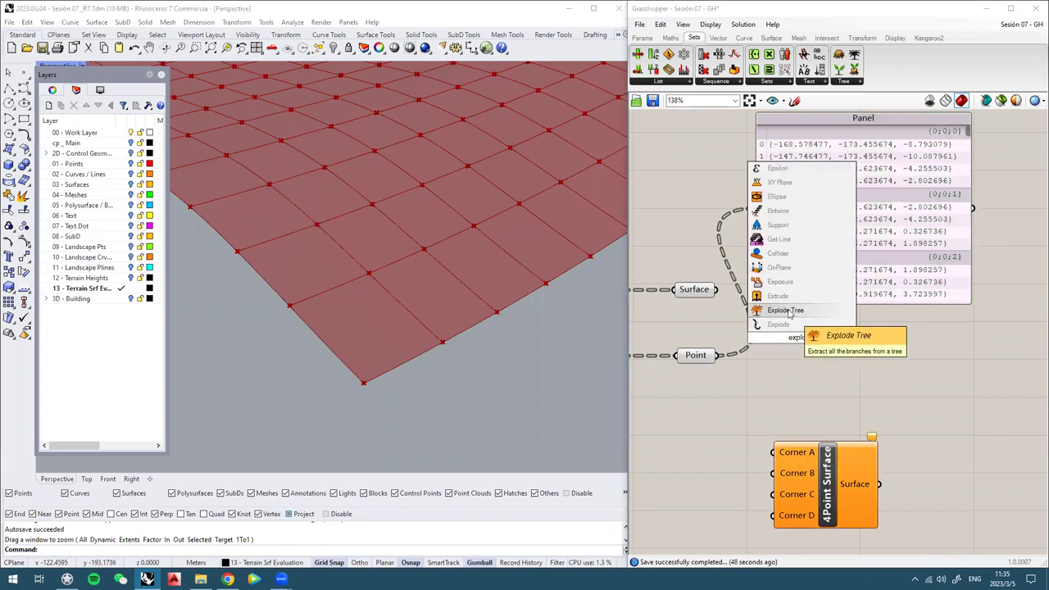
{"action": "left_click", "coordinate": [783, 309]}
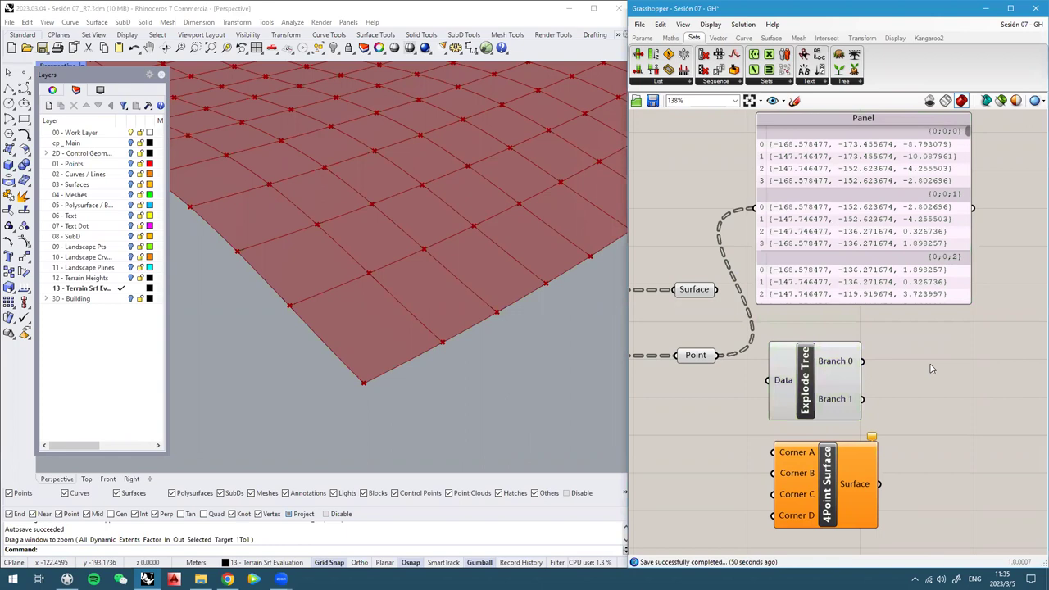
{"action": "double_click", "coordinate": [930, 365]}
{"action": "type", "text": "blng"}
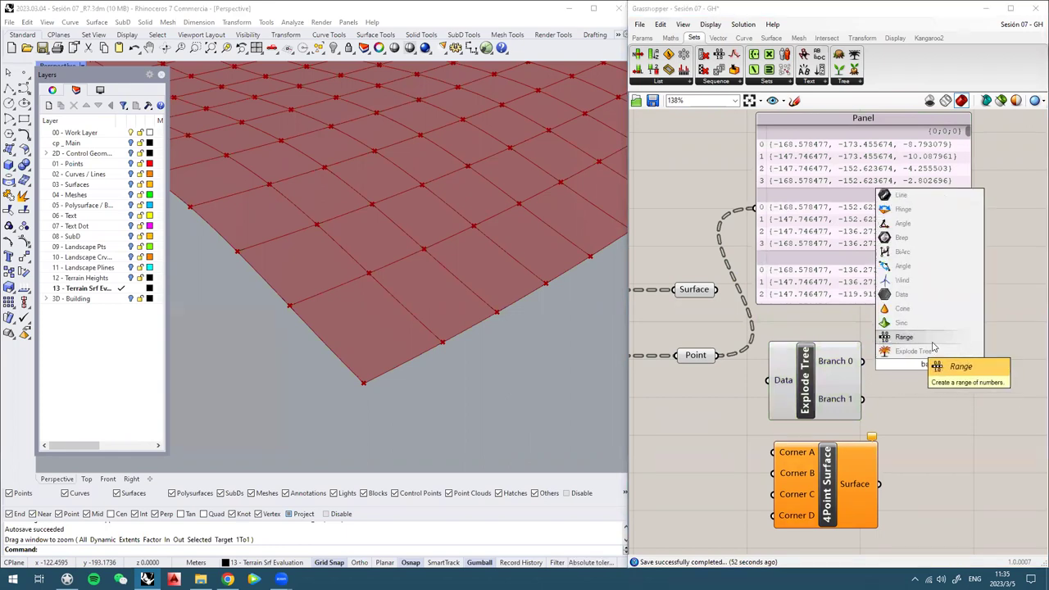
{"action": "key", "text": "Escape"}
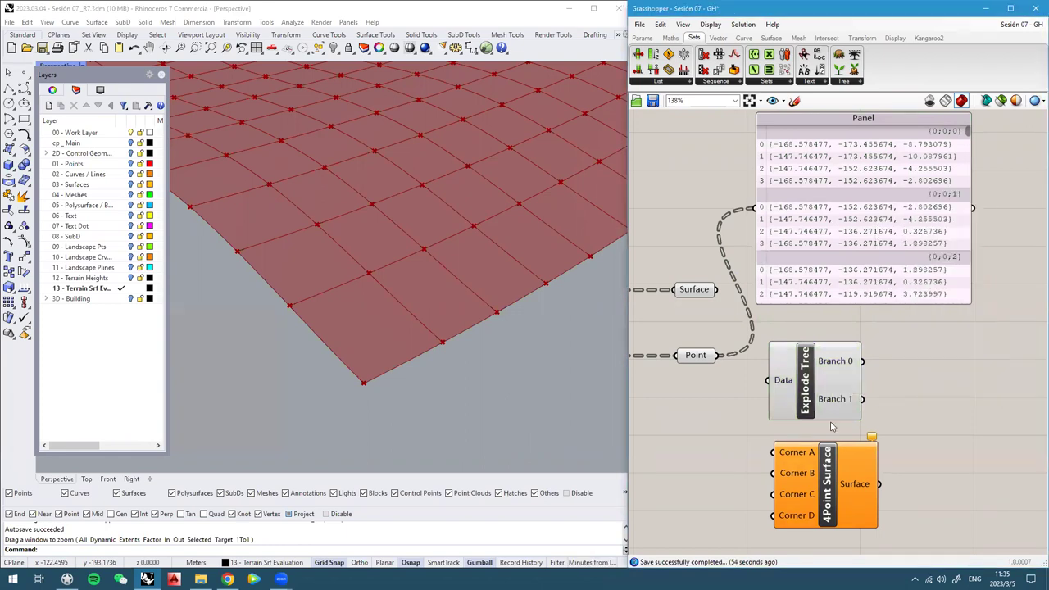
{"action": "scroll", "coordinate": [834, 369], "scroll_direction": "up", "scroll_amount": 2}
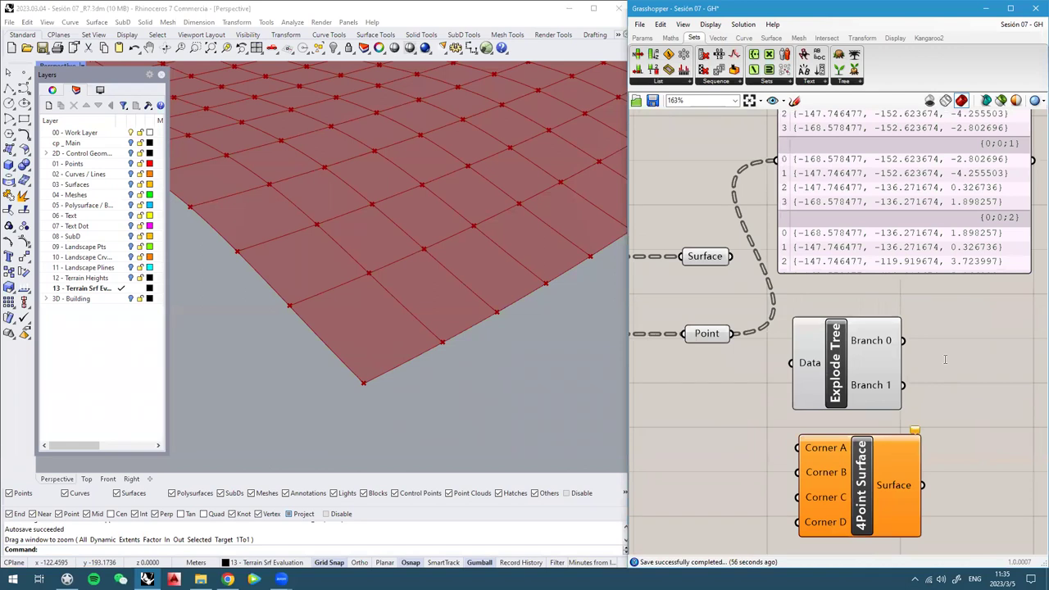
{"action": "double_click", "coordinate": [945, 359]}
{"action": "type", "text": "ban"}
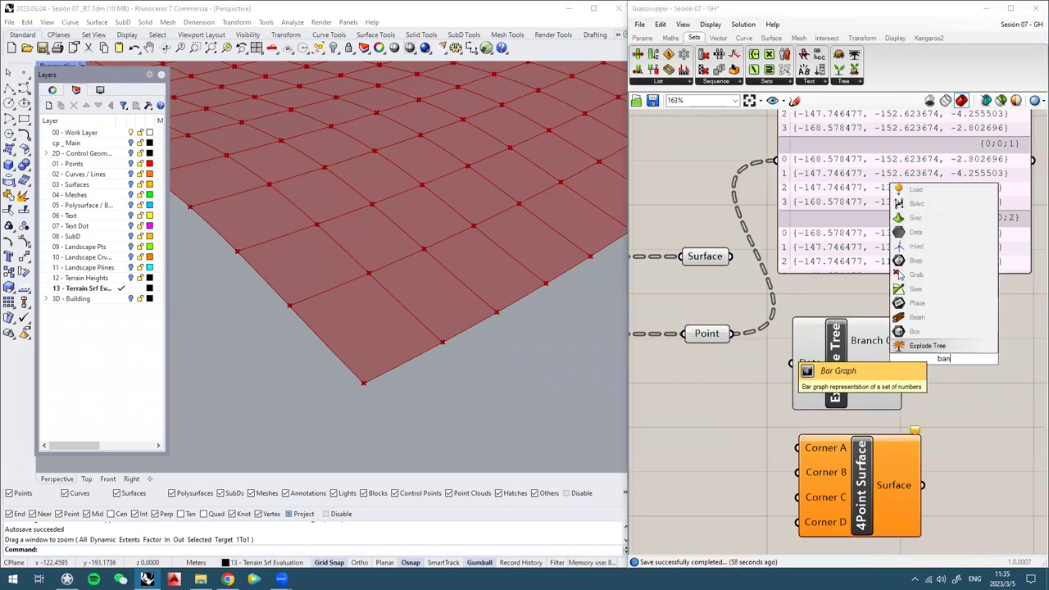
{"action": "type", "text": "g"}
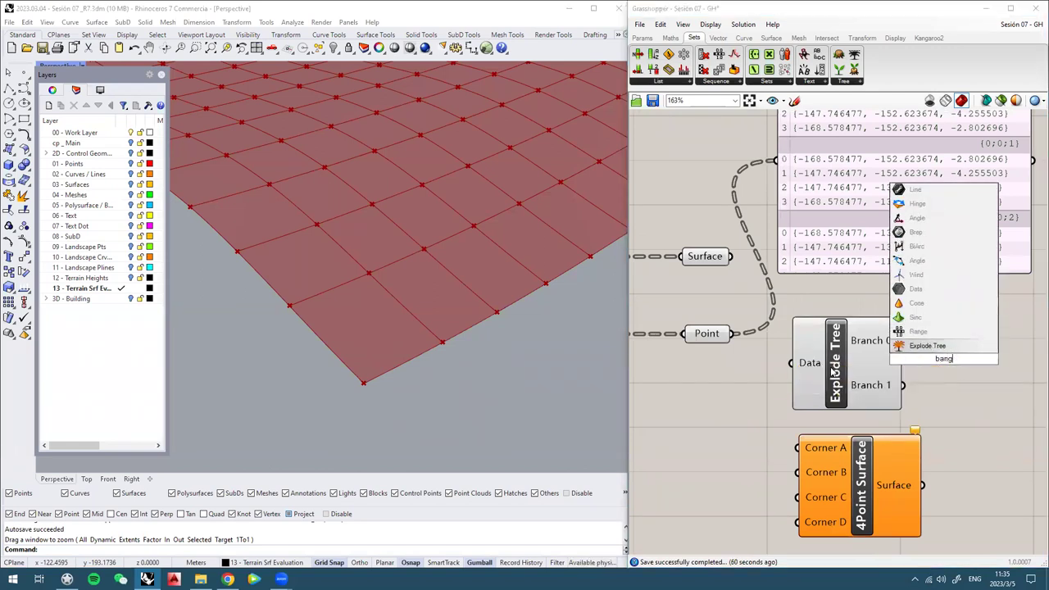
{"action": "left_click", "coordinate": [840, 361]}
Reposition the Explode Tree and 4Point Surface components so that there is clear space between them
{"action": "left_click_drag", "start_coordinate": [837, 369], "coordinate": [852, 373]}
{"action": "left_click_drag", "start_coordinate": [852, 478], "coordinate": [861, 505]}
{"action": "scroll", "coordinate": [861, 505], "scroll_direction": "down", "scroll_amount": 2}
{"action": "right_click_drag", "start_coordinate": [860, 505], "coordinate": [834, 467]}
{"action": "scroll", "coordinate": [831, 458], "scroll_direction": "up", "scroll_amount": 1}
{"action": "left_click_drag", "start_coordinate": [824, 451], "coordinate": [841, 482]}
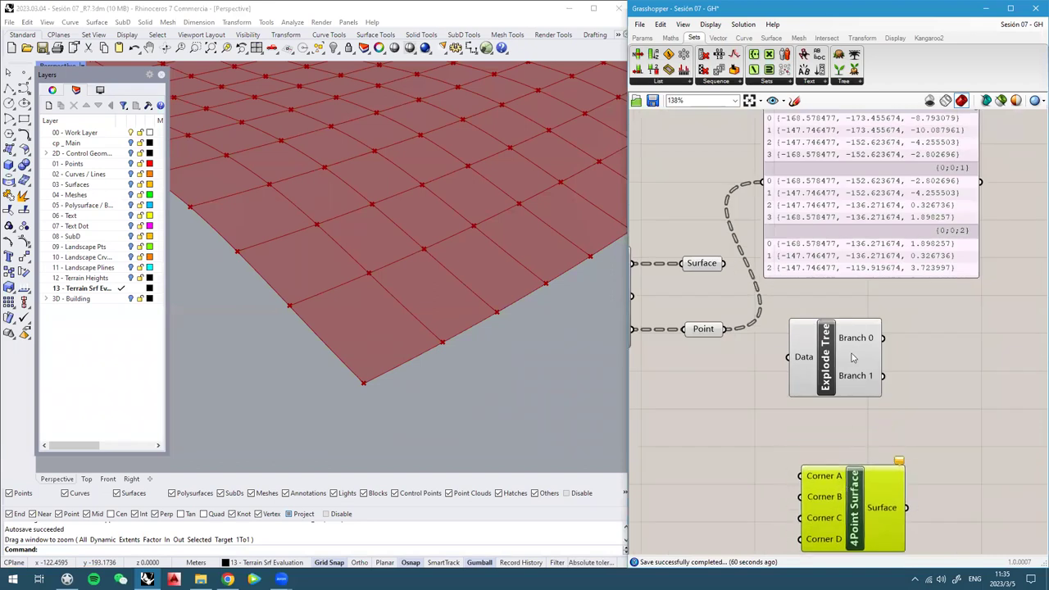
{"action": "scroll", "coordinate": [852, 357], "scroll_direction": "up", "scroll_amount": 1}
{"action": "scroll", "coordinate": [853, 338], "scroll_direction": "up", "scroll_amount": 1}
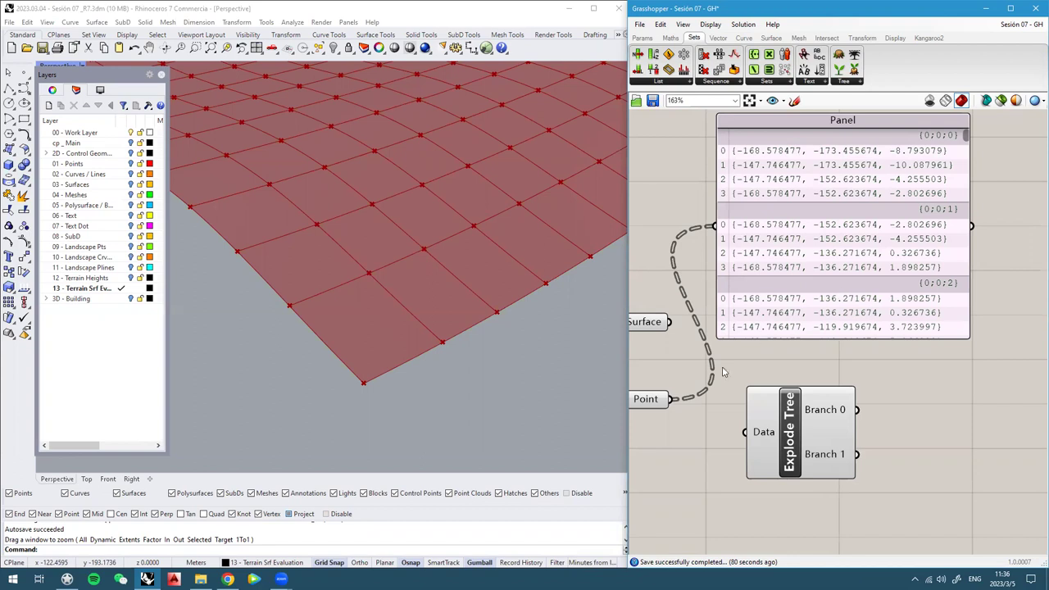
Connect the Point parameter's output to the Data input of the Explode Tree component
{"action": "left_click_drag", "start_coordinate": [671, 400], "coordinate": [776, 453]}
{"action": "right_click_drag", "start_coordinate": [776, 453], "coordinate": [790, 370]}
{"action": "scroll", "coordinate": [791, 371], "scroll_direction": "up", "scroll_amount": 1}
{"action": "scroll", "coordinate": [792, 370], "scroll_direction": "up", "scroll_amount": 1}
{"action": "scroll", "coordinate": [791, 370], "scroll_direction": "down", "scroll_amount": 1}
{"action": "right_click_drag", "start_coordinate": [787, 197], "coordinate": [784, 298]}
{"action": "scroll", "coordinate": [739, 220], "scroll_direction": "up", "scroll_amount": 2}
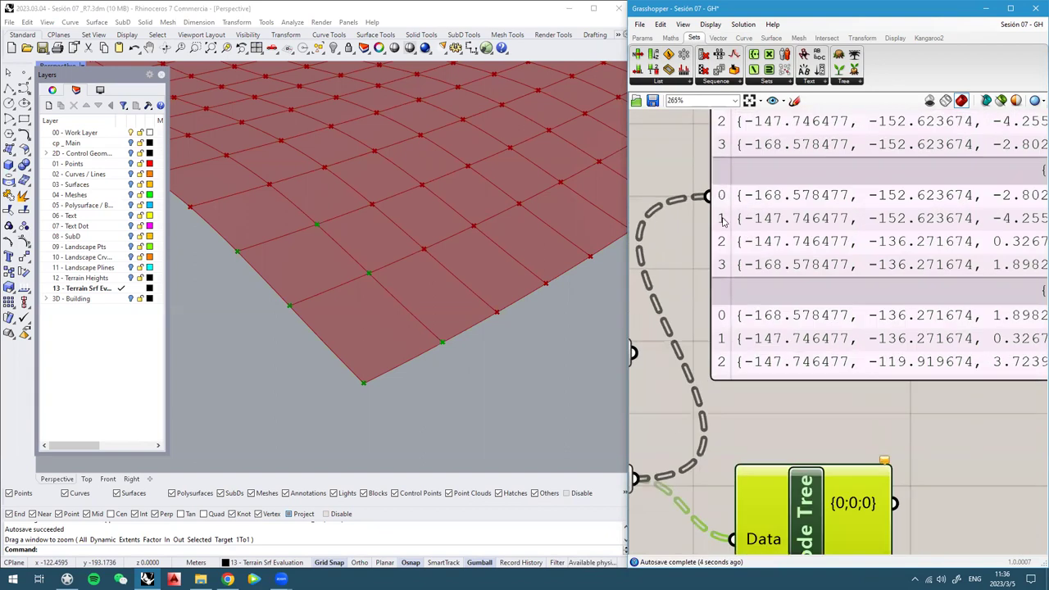
{"action": "scroll", "coordinate": [844, 317], "scroll_direction": "down", "scroll_amount": 2}
{"action": "scroll", "coordinate": [836, 300], "scroll_direction": "up", "scroll_amount": 2}
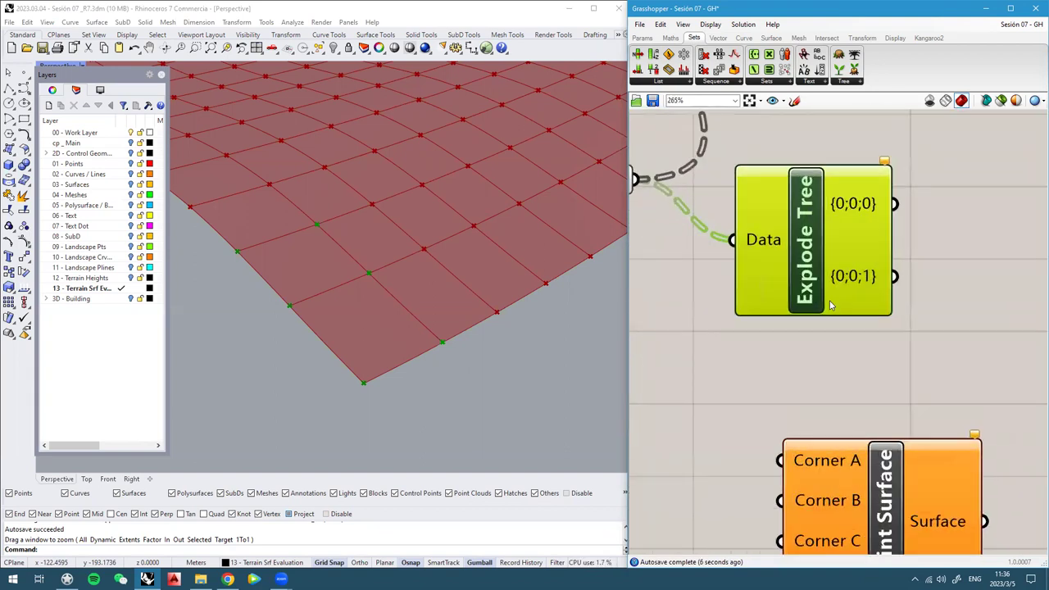
Insert two more branch outputs, {0;0;2} and {0;0;3}, on the Explode Tree component
{"action": "scroll", "coordinate": [830, 305], "scroll_direction": "up", "scroll_amount": 2}
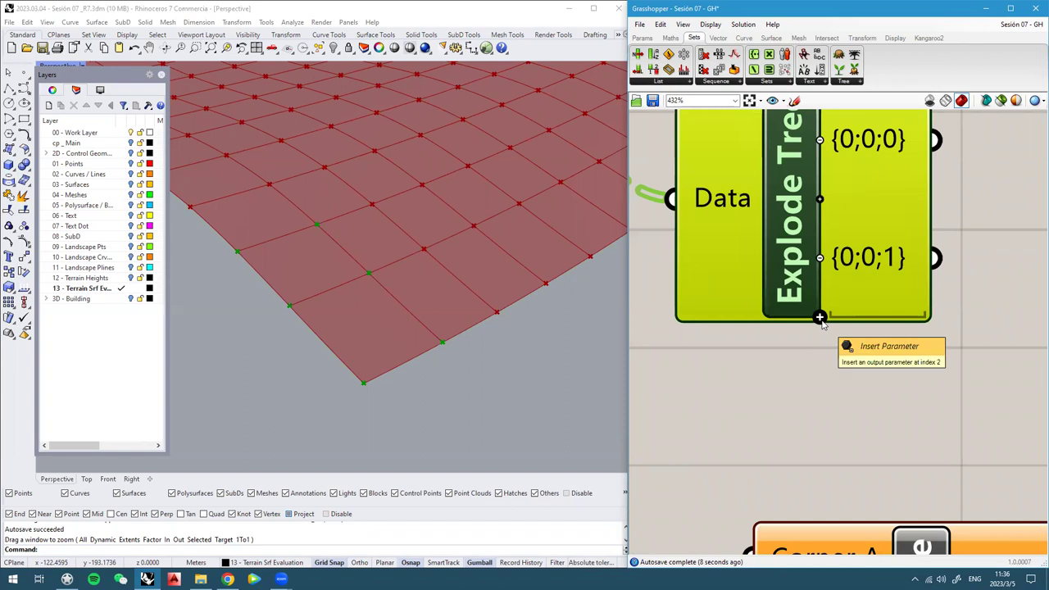
{"action": "left_click", "coordinate": [820, 319]}
{"action": "scroll", "coordinate": [822, 322], "scroll_direction": "up", "scroll_amount": 2}
{"action": "left_click", "coordinate": [821, 323]}
{"action": "scroll", "coordinate": [822, 323], "scroll_direction": "down", "scroll_amount": 2}
{"action": "right_click_drag", "start_coordinate": [823, 321], "coordinate": [822, 408]}
{"action": "left_click", "coordinate": [831, 376]}
{"action": "left_click_drag", "start_coordinate": [831, 377], "coordinate": [835, 333]}
Examine the branches and corner points listed in the data panel against the terrain grid cells in the perspective view
{"action": "right_click_drag", "start_coordinate": [835, 303], "coordinate": [835, 383]}
{"action": "right_click_drag", "start_coordinate": [838, 239], "coordinate": [836, 297]}
{"action": "left_click_drag", "start_coordinate": [843, 244], "coordinate": [860, 247]}
{"action": "right_click_drag", "start_coordinate": [870, 237], "coordinate": [844, 305]}
{"action": "left_click_drag", "start_coordinate": [843, 304], "coordinate": [844, 276]}
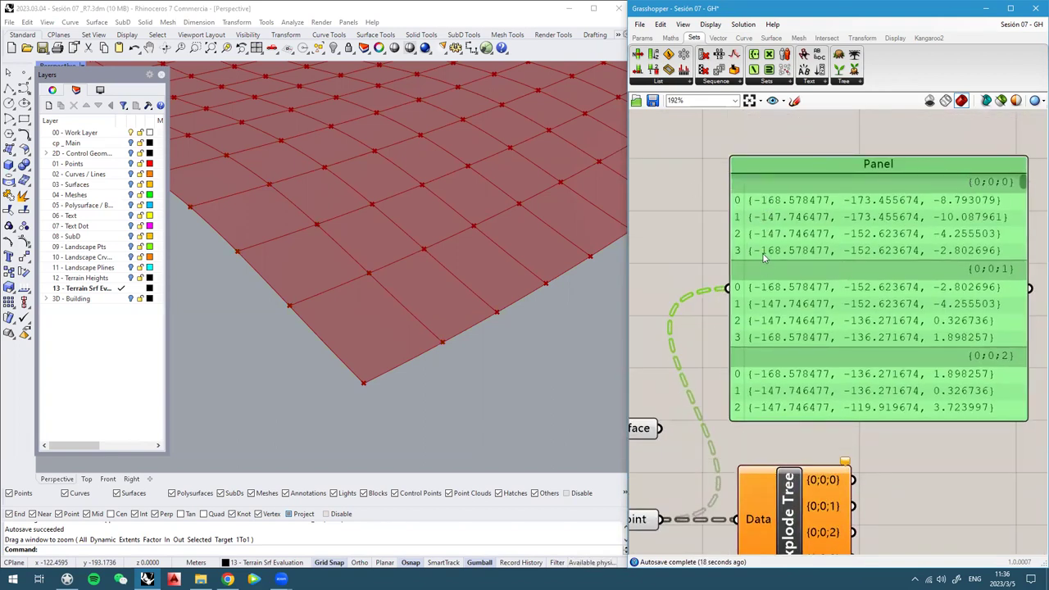
{"action": "right_click_drag", "start_coordinate": [768, 236], "coordinate": [760, 228]}
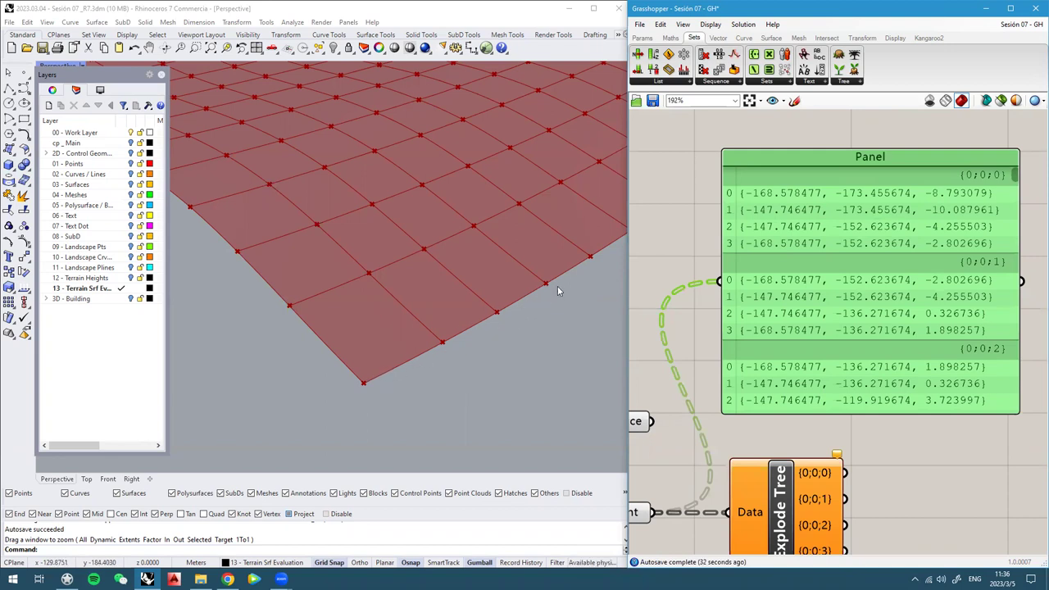
{"action": "scroll", "coordinate": [411, 336], "scroll_direction": "down", "scroll_amount": 2}
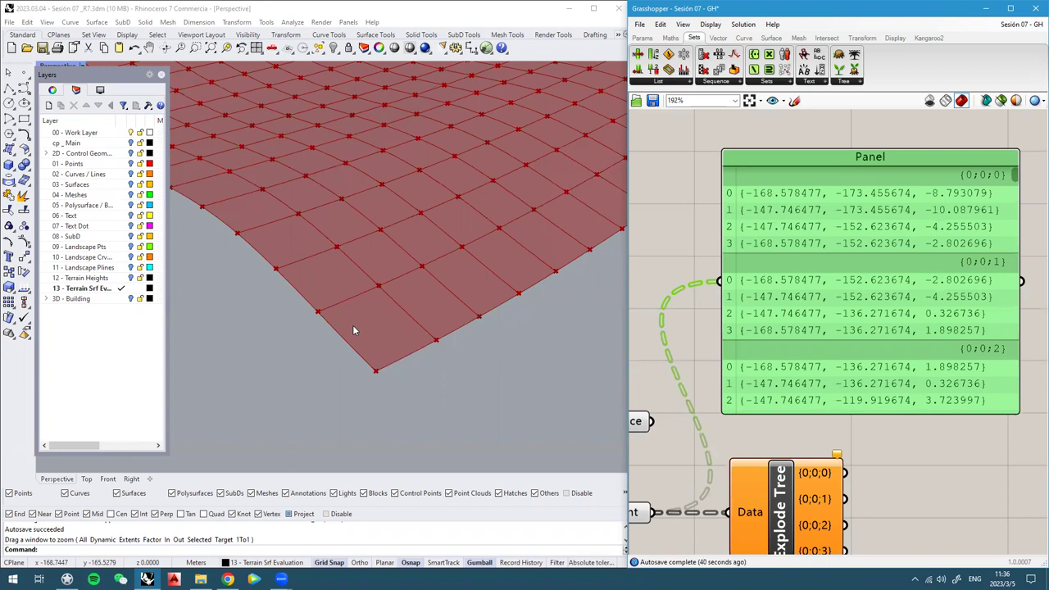
{"action": "scroll", "coordinate": [374, 333], "scroll_direction": "down", "scroll_amount": 6}
{"action": "right_click_drag", "start_coordinate": [374, 332], "coordinate": [315, 402]}
{"action": "scroll", "coordinate": [389, 354], "scroll_direction": "up", "scroll_amount": 6}
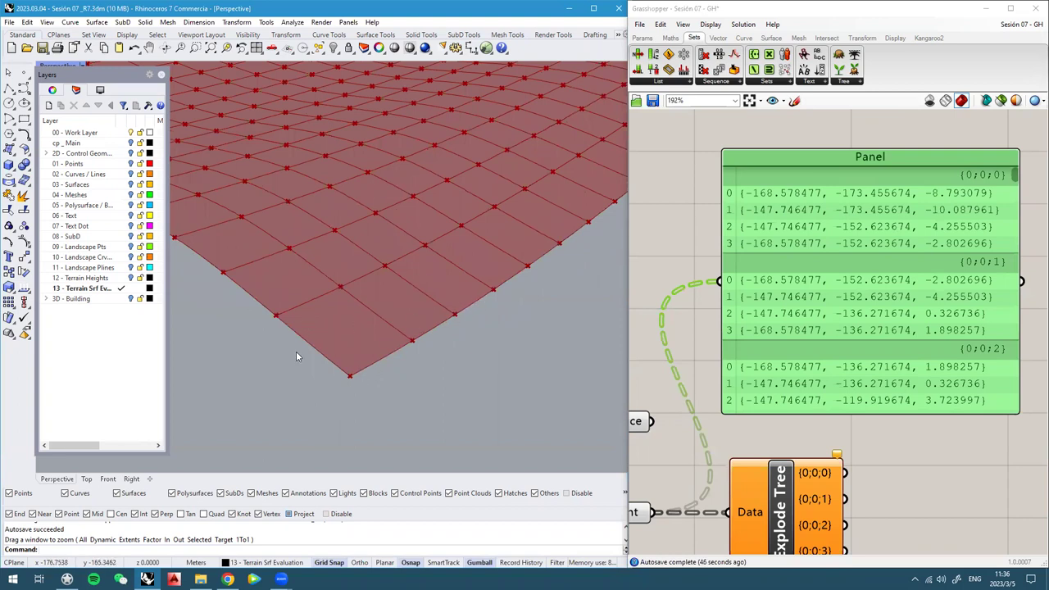
Move the Explode Tree component farther from the Point parameter, leaving a gap for another component between them
{"action": "right_click_drag", "start_coordinate": [900, 376], "coordinate": [874, 260]}
{"action": "scroll", "coordinate": [874, 261], "scroll_direction": "down", "scroll_amount": 3}
{"action": "scroll", "coordinate": [802, 332], "scroll_direction": "up", "scroll_amount": 3}
{"action": "left_click_drag", "start_coordinate": [790, 343], "coordinate": [936, 334]}
{"action": "scroll", "coordinate": [819, 369], "scroll_direction": "down", "scroll_amount": 2}
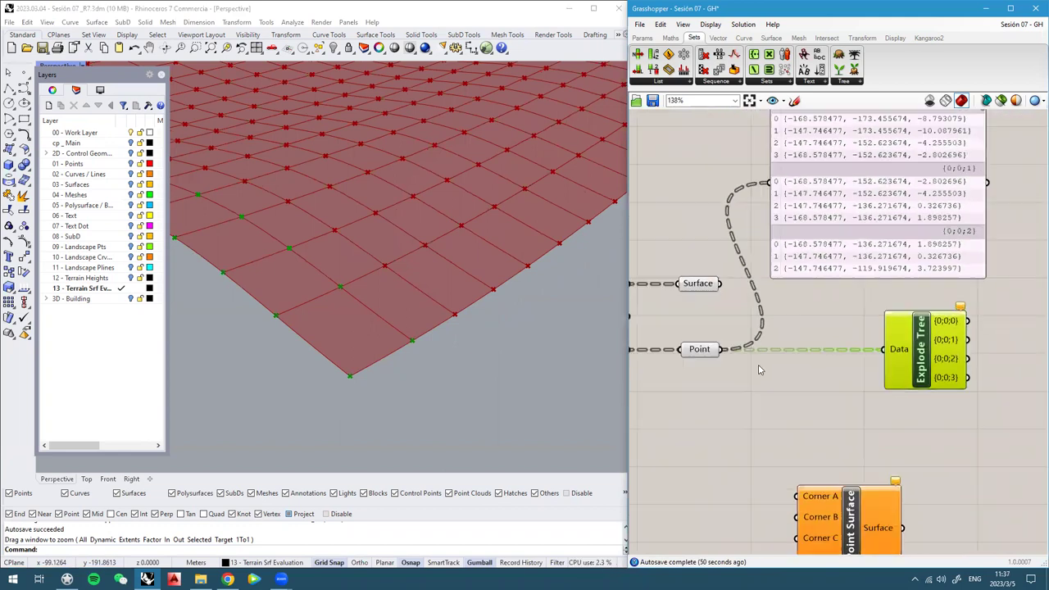
Search for "flip mat" and add a Flip Matrix component between the Point parameter and Explode Tree
{"action": "double_click", "coordinate": [790, 388]}
{"action": "type", "text": "fl"}
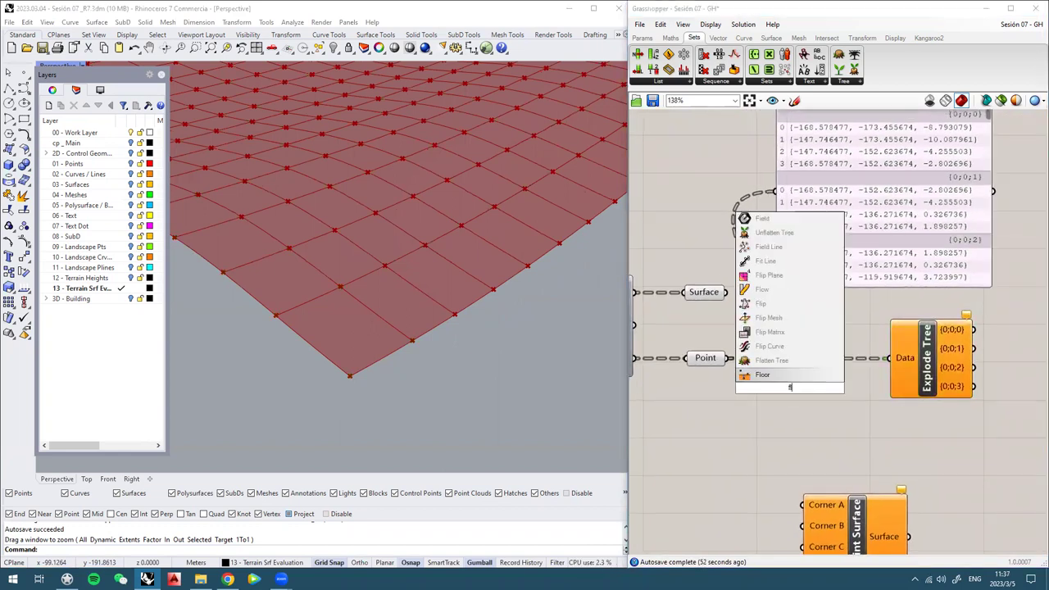
{"action": "type", "text": "ip mat"}
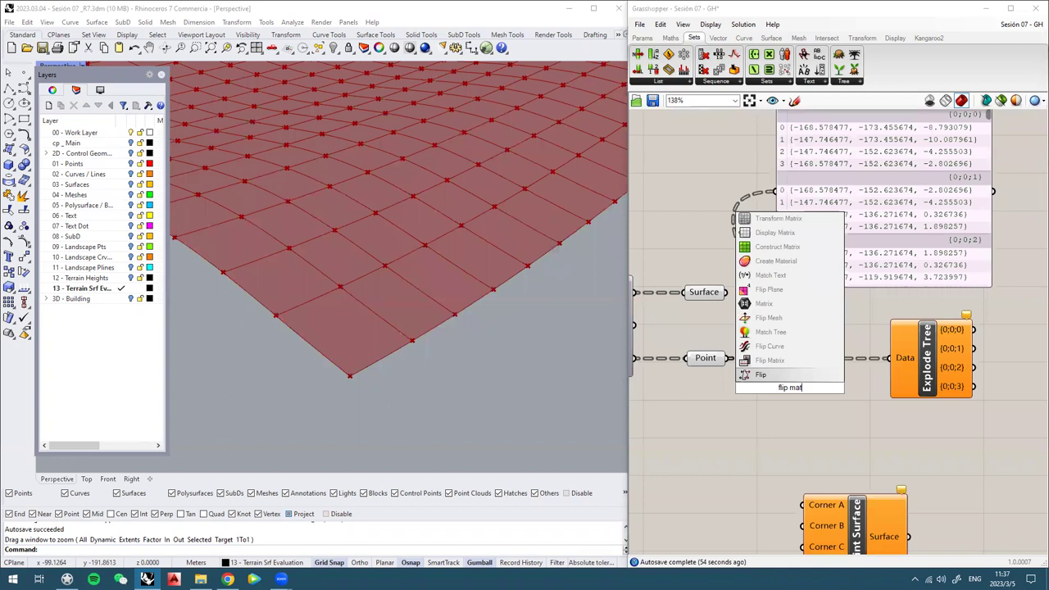
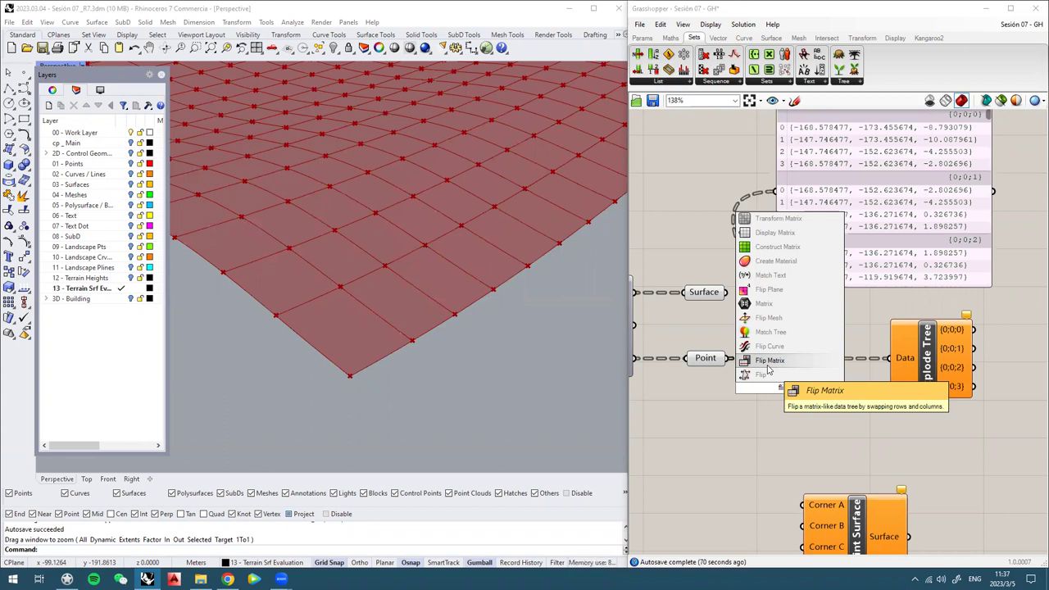
{"action": "left_click", "coordinate": [768, 361]}
{"action": "left_click", "coordinate": [810, 413]}
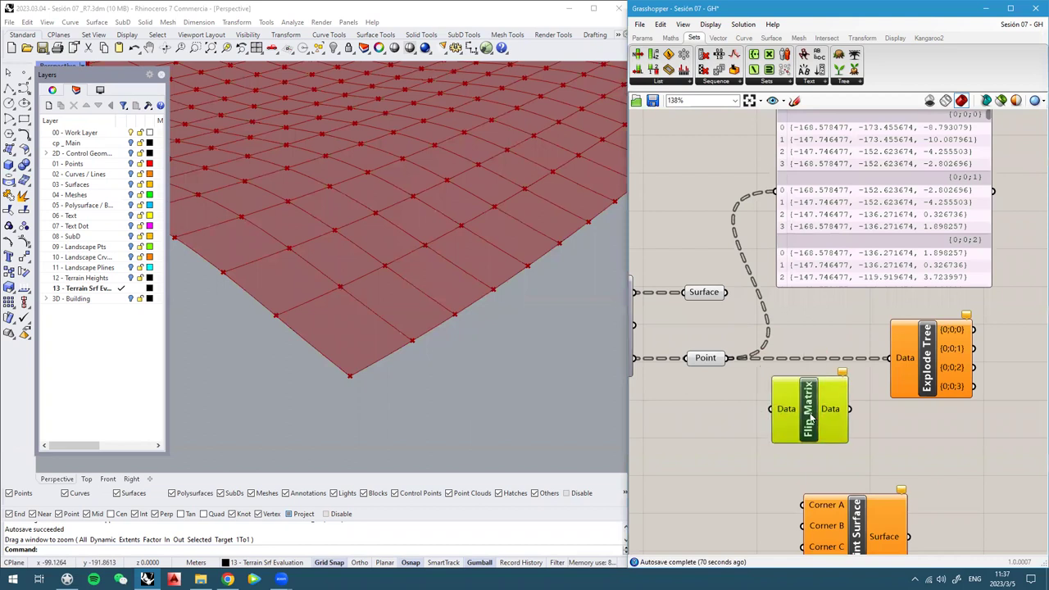
Wire the Point output into Flip Matrix and its Data output into Explode Tree, replacing the direct connection
{"action": "left_click", "coordinate": [706, 360]}
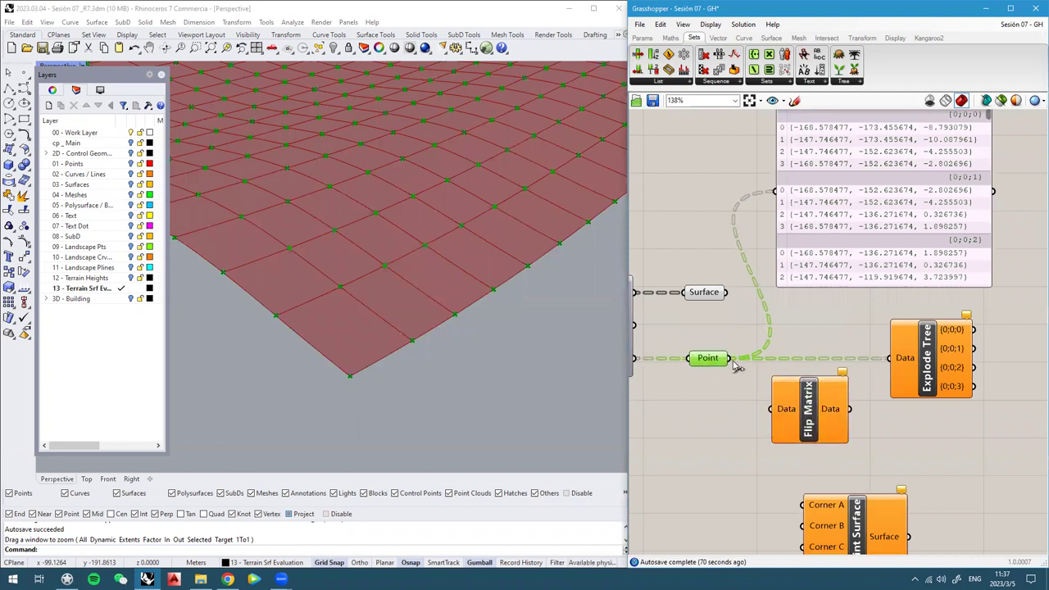
{"action": "left_click_drag", "start_coordinate": [734, 362], "coordinate": [771, 409]}
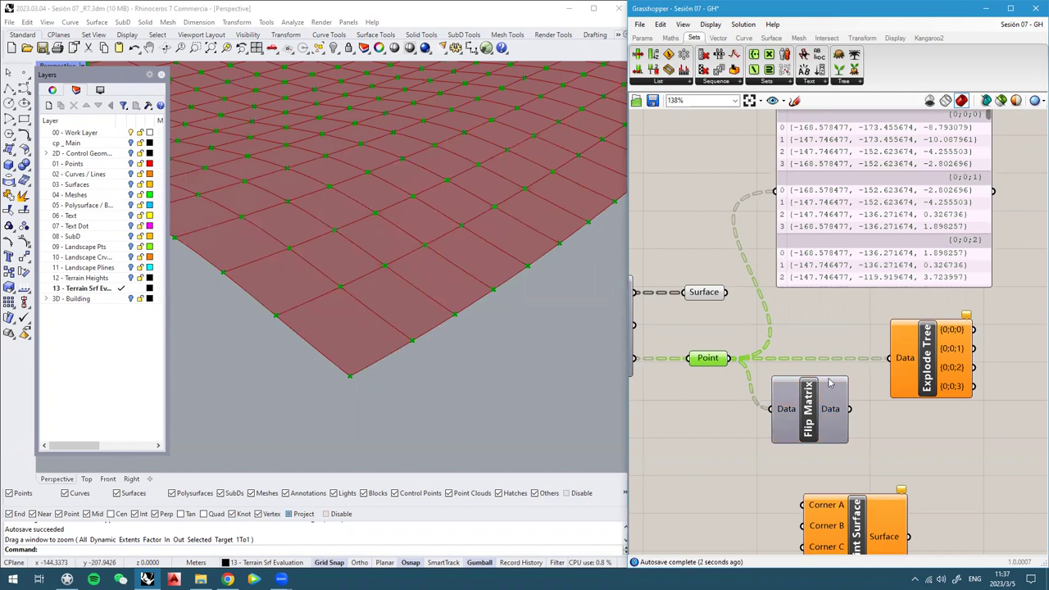
{"action": "left_click_drag", "start_coordinate": [853, 409], "coordinate": [891, 359]}
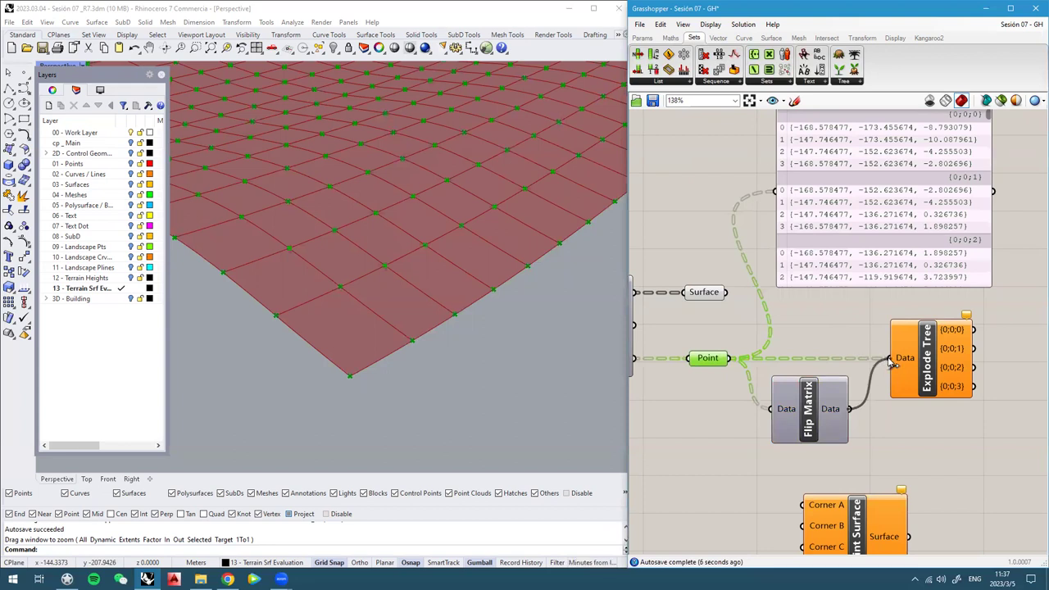
{"action": "left_click", "coordinate": [928, 365]}
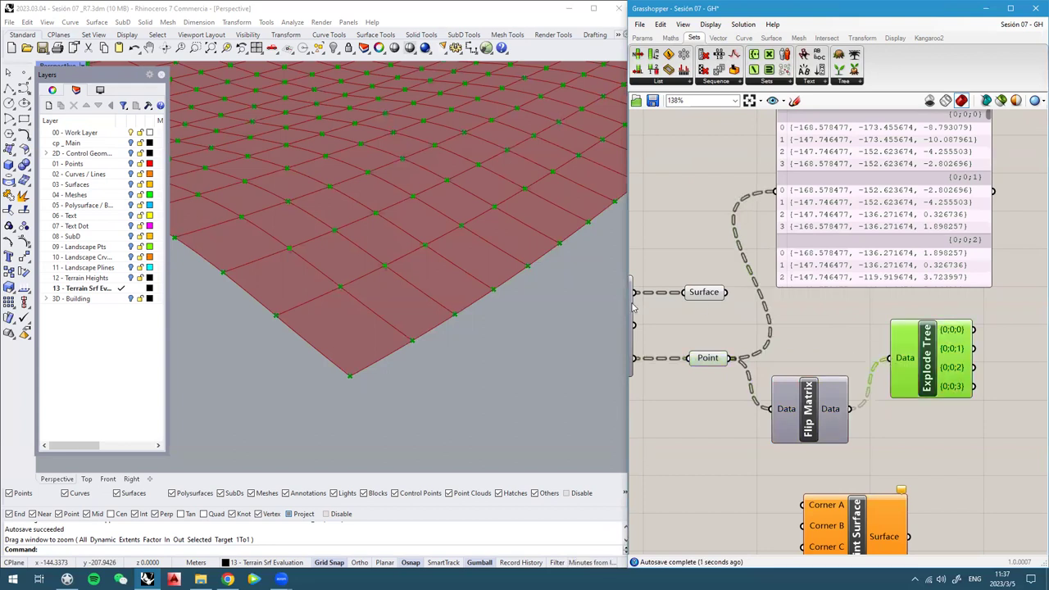
Turn off the viewport preview of the Point and Surface parameters
{"action": "scroll", "coordinate": [419, 339], "scroll_direction": "down", "scroll_amount": 5}
{"action": "right_click_drag", "start_coordinate": [354, 300], "coordinate": [392, 308]}
{"action": "left_click_drag", "start_coordinate": [694, 354], "coordinate": [700, 357]}
{"action": "middle_click", "coordinate": [700, 358]}
{"action": "left_click", "coordinate": [738, 326]}
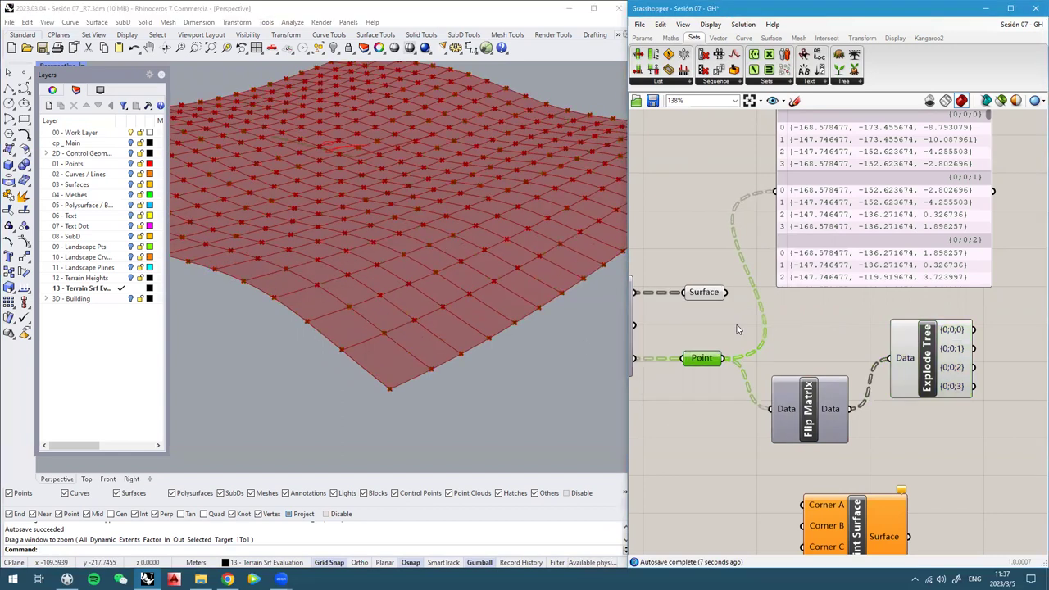
{"action": "left_click", "coordinate": [713, 295]}
{"action": "middle_click", "coordinate": [698, 295]}
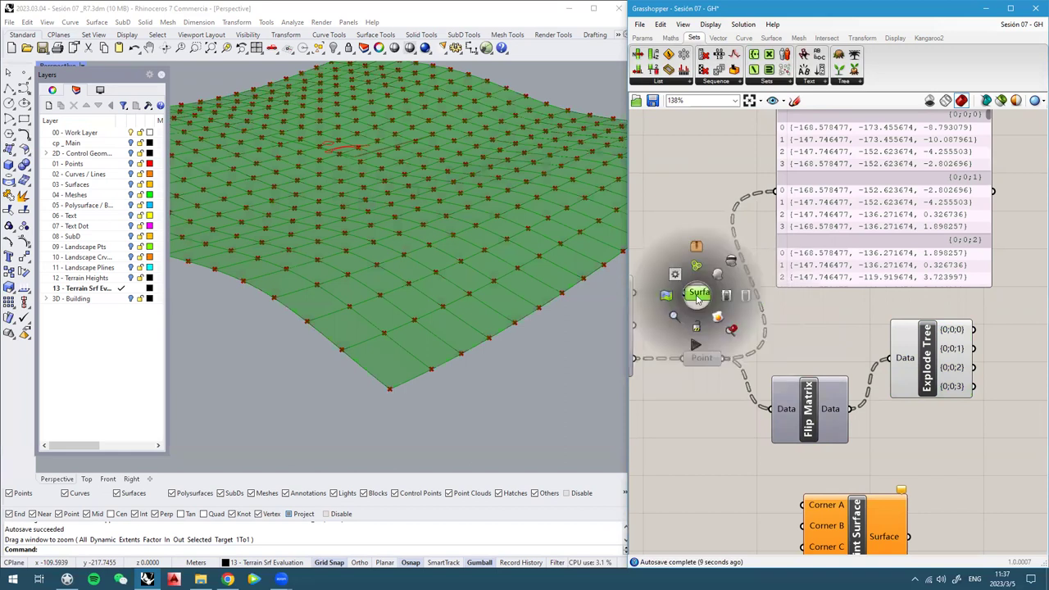
{"action": "left_click", "coordinate": [729, 262]}
Add a panel beside Explode Tree, feed it the {0;0;0} branch output, and compare its points with the original panel
{"action": "right_click_drag", "start_coordinate": [874, 331], "coordinate": [795, 325]}
{"action": "left_click", "coordinate": [840, 398]}
{"action": "scroll", "coordinate": [902, 369], "scroll_direction": "down", "scroll_amount": 3}
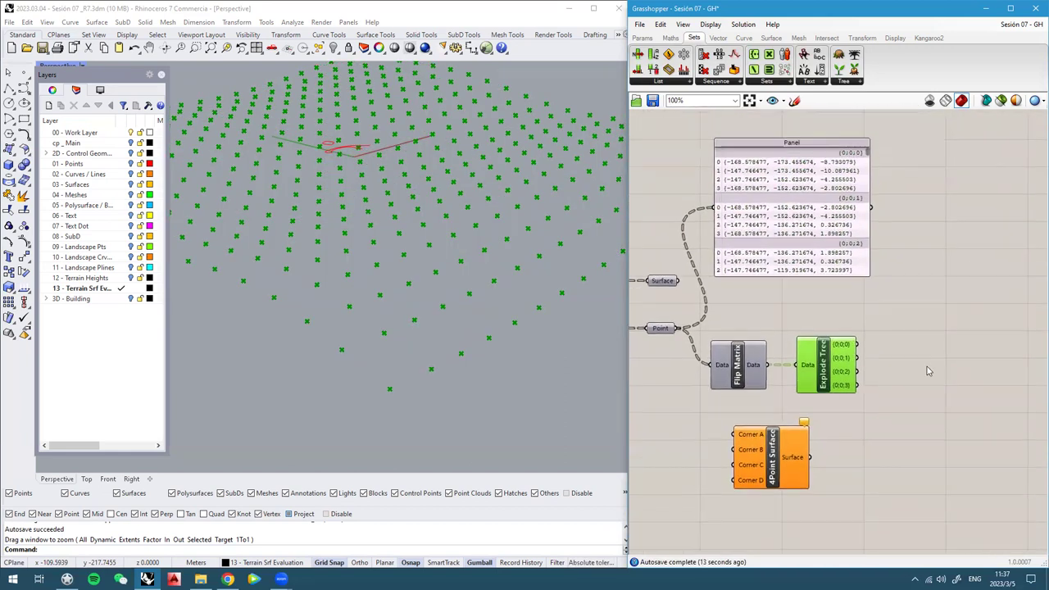
{"action": "double_click", "coordinate": [955, 365]}
{"action": "type", "text": "panel"}
{"action": "key", "text": "Return"}
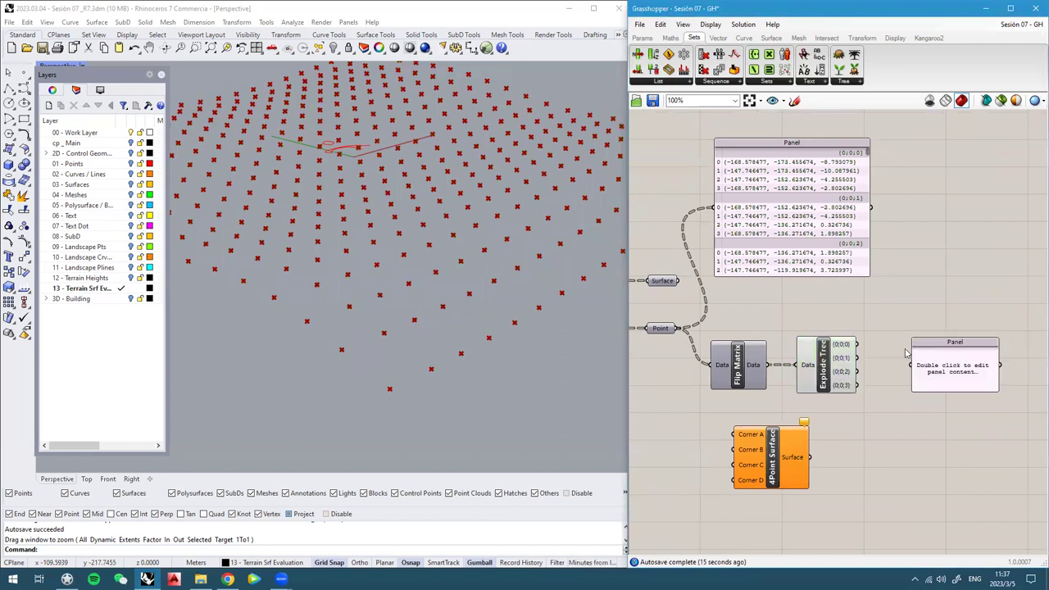
{"action": "scroll", "coordinate": [856, 357], "scroll_direction": "up", "scroll_amount": 2}
{"action": "left_click_drag", "start_coordinate": [859, 346], "coordinate": [1016, 423]}
{"action": "scroll", "coordinate": [693, 118], "scroll_direction": "up", "scroll_amount": 2}
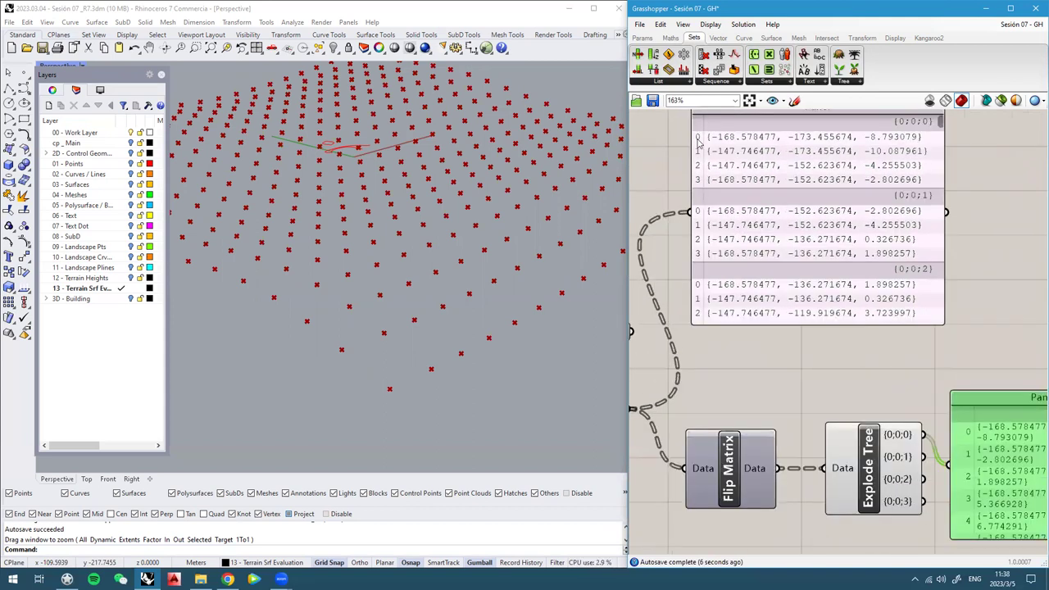
{"action": "right_click_drag", "start_coordinate": [980, 429], "coordinate": [908, 361]}
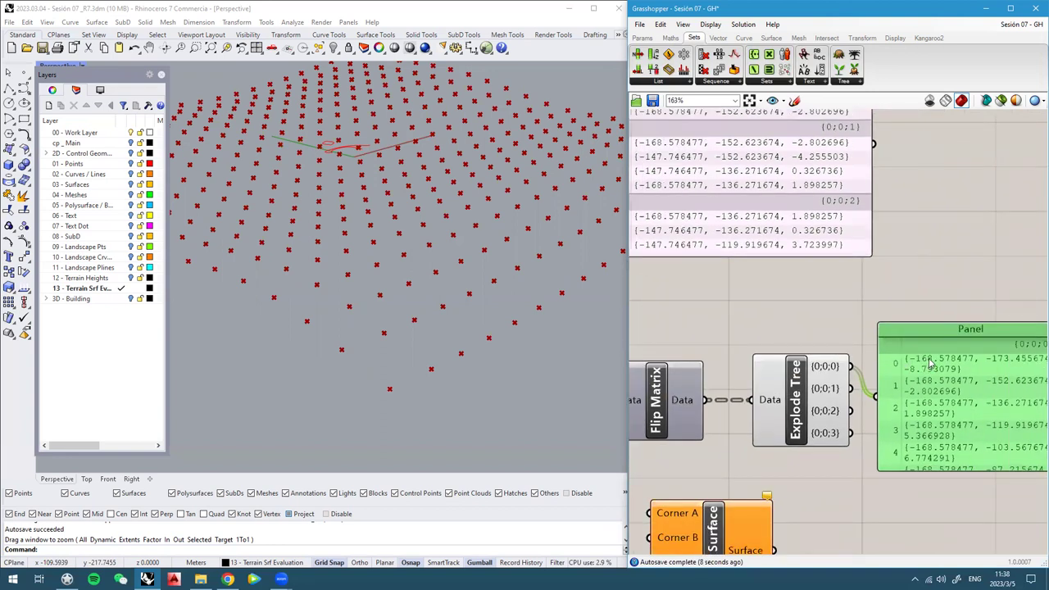
{"action": "right_click_drag", "start_coordinate": [723, 177], "coordinate": [781, 267]}
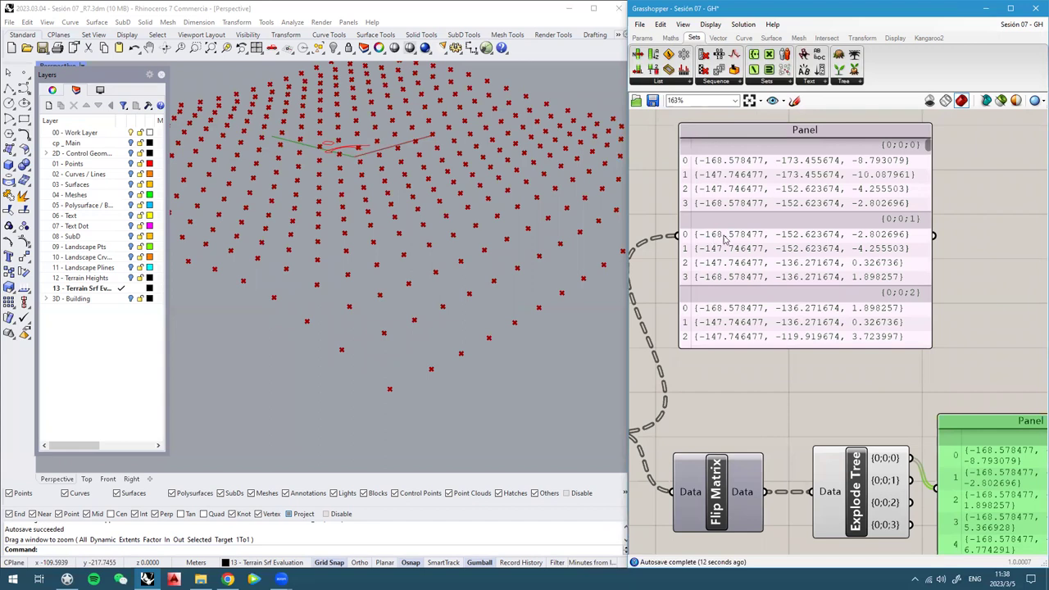
{"action": "right_click_drag", "start_coordinate": [909, 439], "coordinate": [850, 308]}
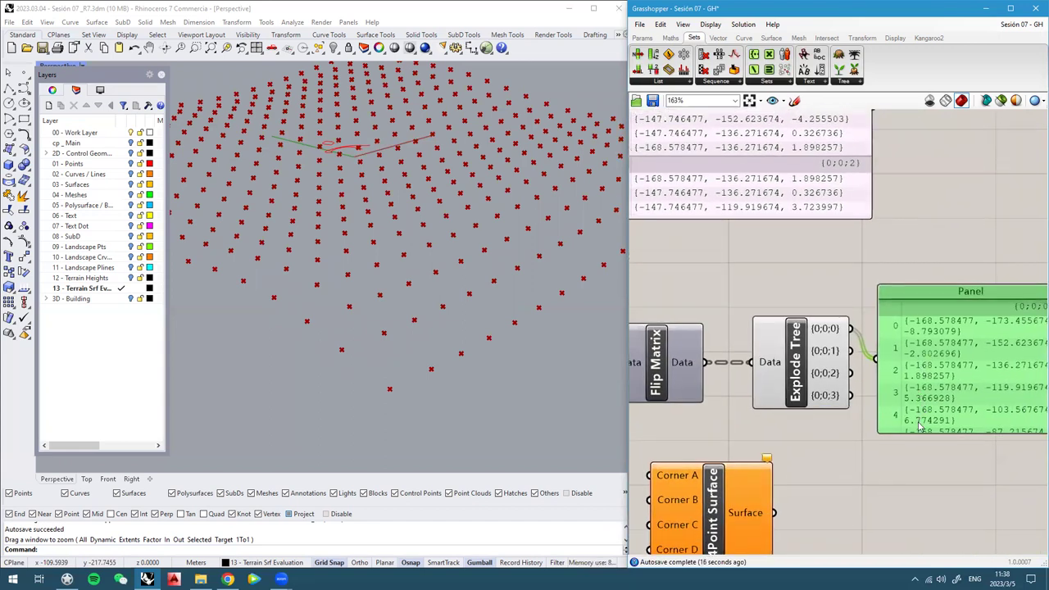
Enlarge the panel showing the {0;0;0} branch and place it above Explode Tree beside the original points panel
{"action": "left_click_drag", "start_coordinate": [915, 435], "coordinate": [911, 551]}
{"action": "scroll", "coordinate": [920, 365], "scroll_direction": "down", "scroll_amount": 3}
{"action": "left_click_drag", "start_coordinate": [929, 373], "coordinate": [940, 317]}
{"action": "scroll", "coordinate": [858, 354], "scroll_direction": "up", "scroll_amount": 2}
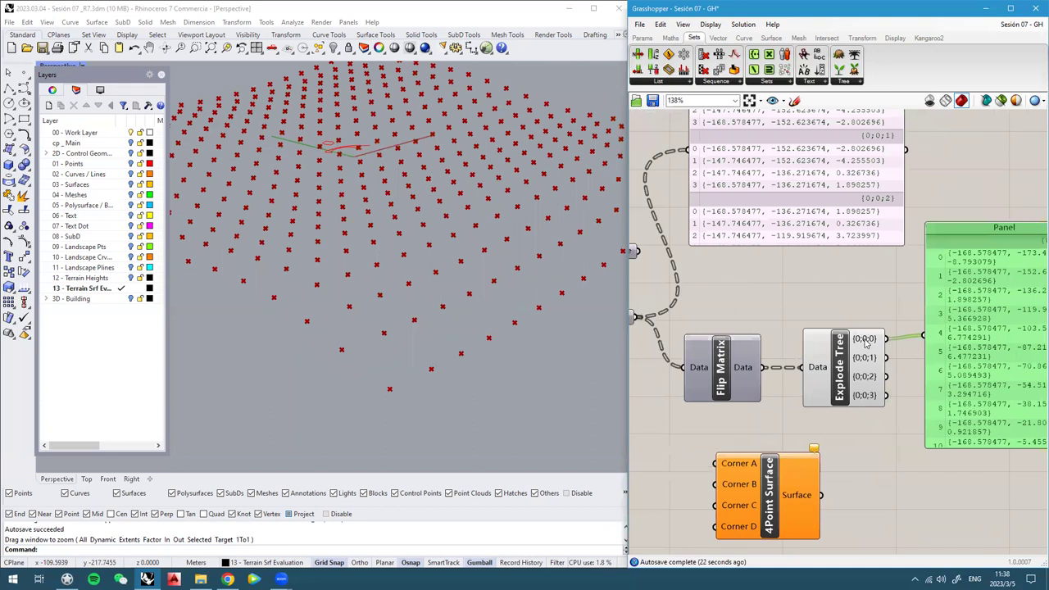
{"action": "right_click_drag", "start_coordinate": [892, 359], "coordinate": [821, 357]}
{"action": "left_click_drag", "start_coordinate": [892, 340], "coordinate": [901, 151]}
{"action": "right_click_drag", "start_coordinate": [901, 153], "coordinate": [863, 327]}
{"action": "left_click_drag", "start_coordinate": [866, 349], "coordinate": [886, 341]}
{"action": "right_click_drag", "start_coordinate": [794, 537], "coordinate": [889, 357]}
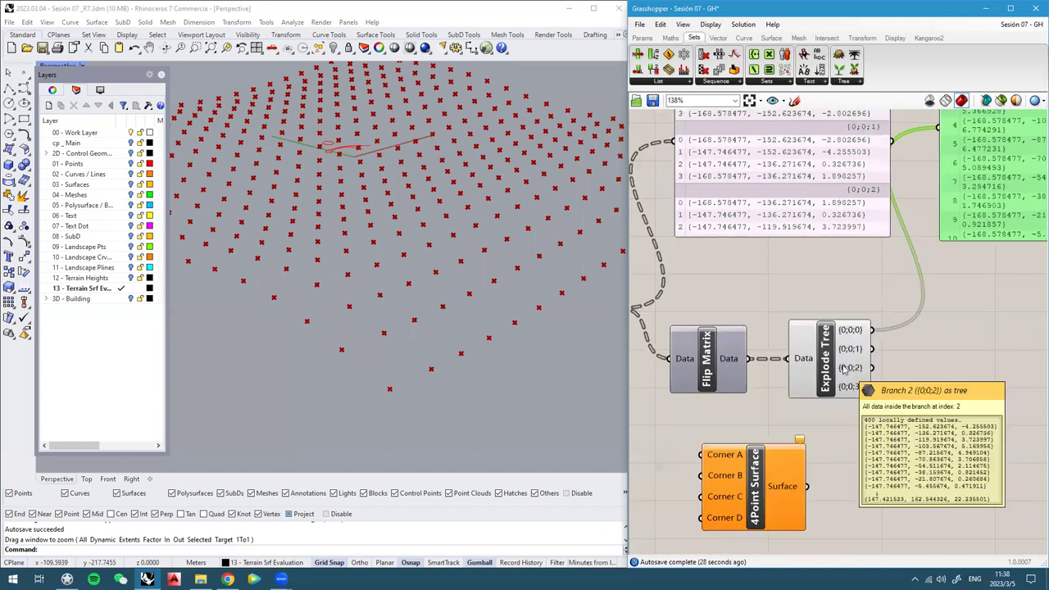
Search for "list it", add a List Item component after Explode Tree, and feed it the {0;0;0} branch
{"action": "double_click", "coordinate": [903, 371]}
{"action": "type", "text": "li"}
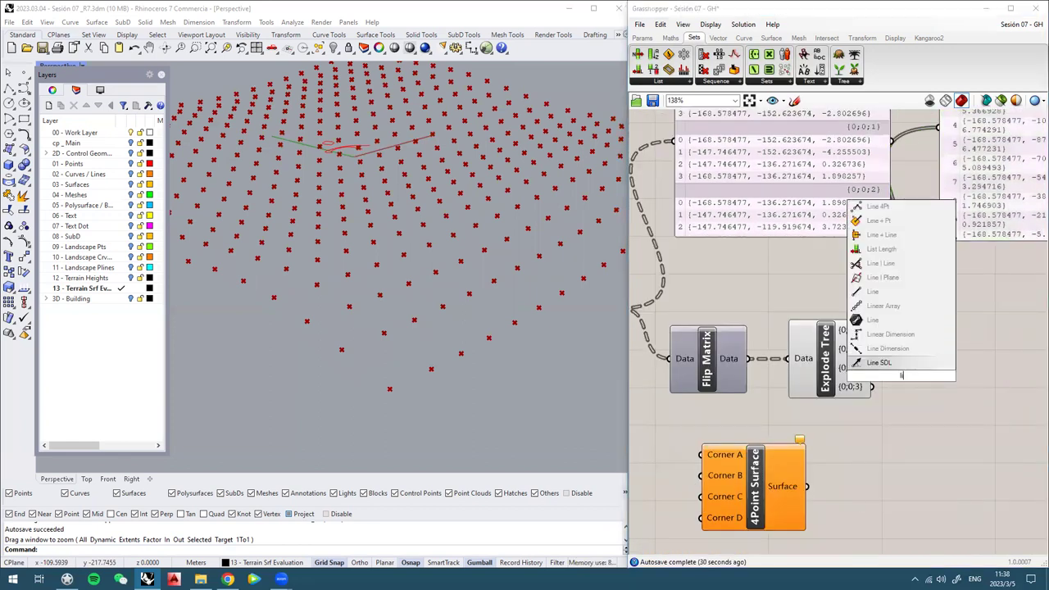
{"action": "type", "text": "st it"}
{"action": "left_click", "coordinate": [890, 363]}
{"action": "left_click_drag", "start_coordinate": [891, 380], "coordinate": [986, 363]}
{"action": "right_click_drag", "start_coordinate": [987, 363], "coordinate": [855, 362]}
{"action": "left_click_drag", "start_coordinate": [740, 331], "coordinate": [882, 349]}
Feed the {0;0;1}, {0;0;2} and {0;0;3} branches into List Item in turn and check which corner point each highlights
{"action": "right_click_drag", "start_coordinate": [336, 276], "coordinate": [379, 353]}
{"action": "scroll", "coordinate": [381, 358], "scroll_direction": "up", "scroll_amount": 2}
{"action": "scroll", "coordinate": [730, 357], "scroll_direction": "up", "scroll_amount": 1}
{"action": "left_click_drag", "start_coordinate": [740, 348], "coordinate": [870, 328]}
{"action": "scroll", "coordinate": [385, 342], "scroll_direction": "up", "scroll_amount": 2}
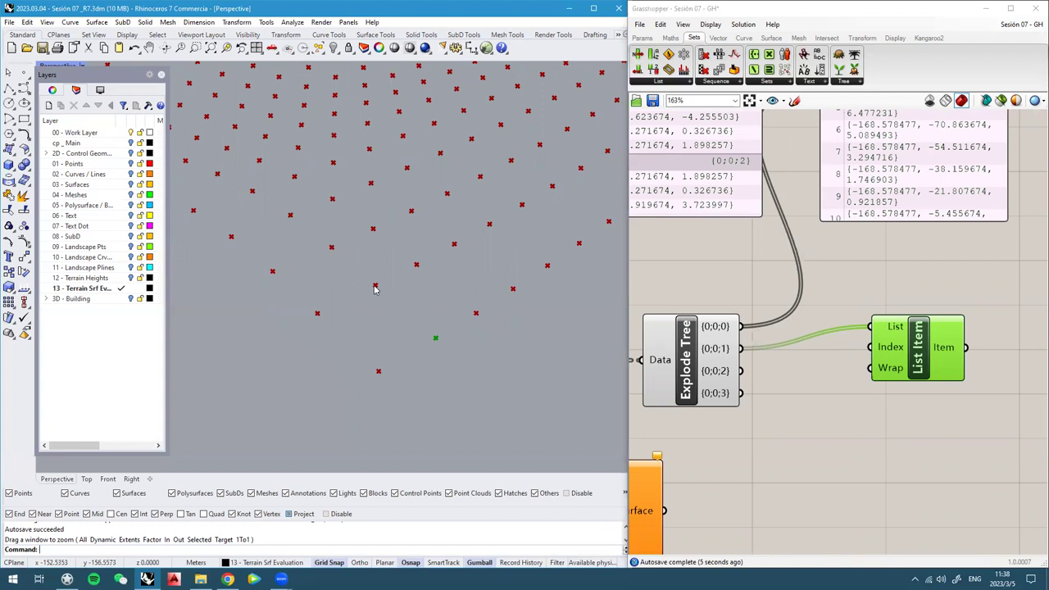
{"action": "left_click_drag", "start_coordinate": [740, 370], "coordinate": [870, 327]}
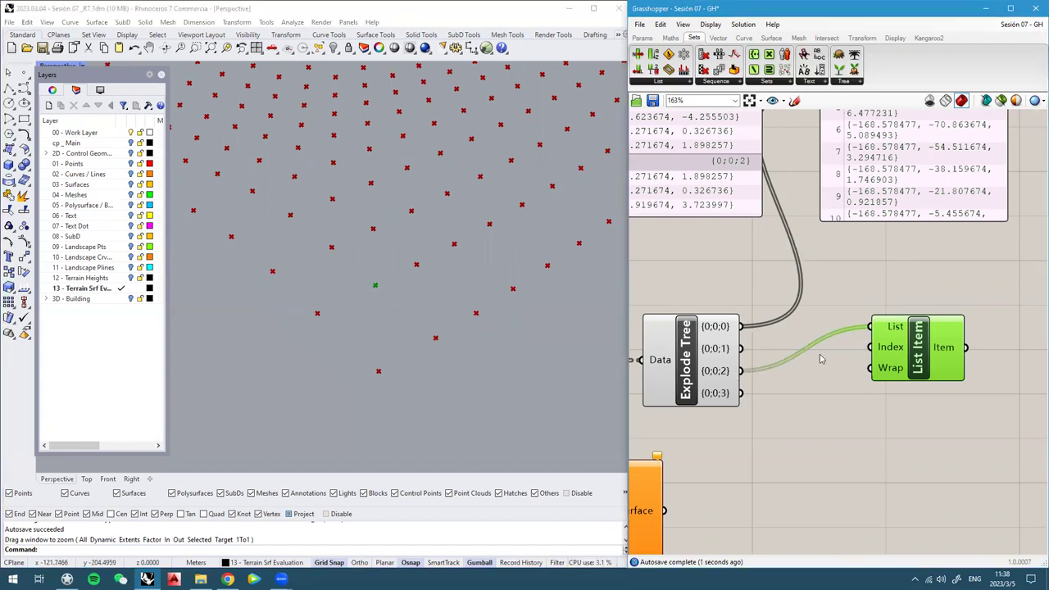
{"action": "left_click_drag", "start_coordinate": [742, 397], "coordinate": [871, 327]}
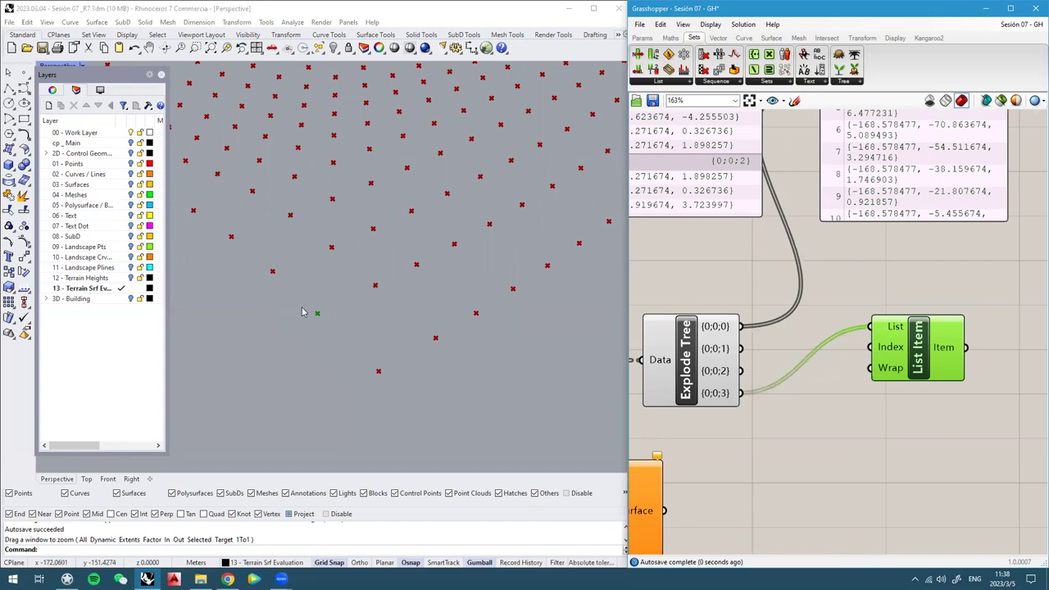
{"action": "left_click", "coordinate": [330, 318]}
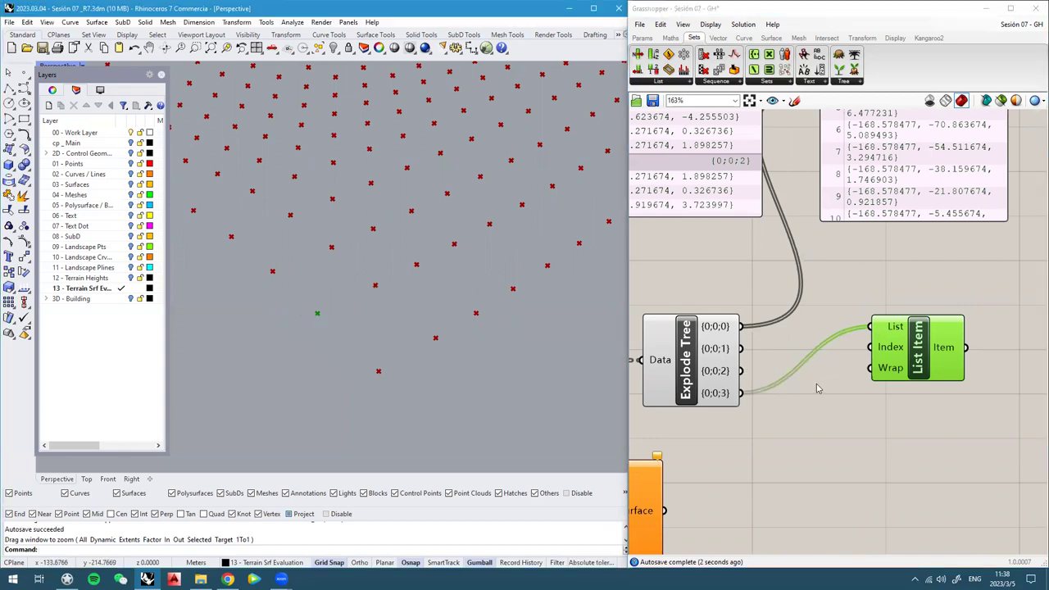
{"action": "scroll", "coordinate": [442, 356], "scroll_direction": "down", "scroll_amount": 6}
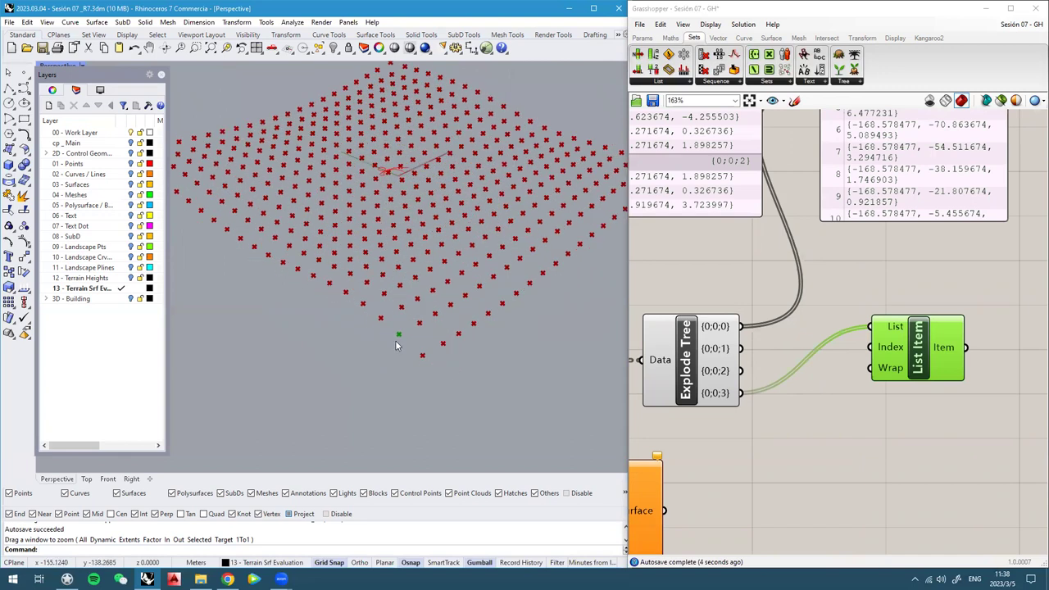
{"action": "scroll", "coordinate": [423, 342], "scroll_direction": "down", "scroll_amount": 3}
Delete the List Item component and move 4Point Surface into its place beside Explode Tree
{"action": "left_click_drag", "start_coordinate": [920, 351], "coordinate": [902, 410]}
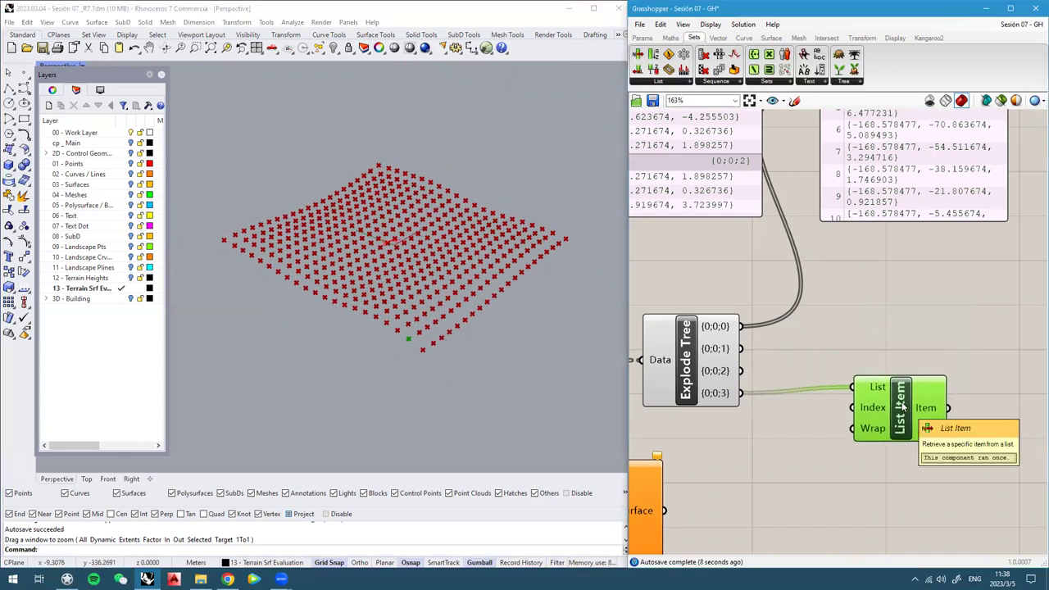
{"action": "key", "text": "Delete"}
{"action": "right_click_drag", "start_coordinate": [751, 409], "coordinate": [787, 351]}
{"action": "scroll", "coordinate": [786, 351], "scroll_direction": "down", "scroll_amount": 2}
{"action": "left_click", "coordinate": [690, 418]}
{"action": "left_click_drag", "start_coordinate": [691, 418], "coordinate": [891, 300]}
{"action": "scroll", "coordinate": [889, 307], "scroll_direction": "up", "scroll_amount": 3}
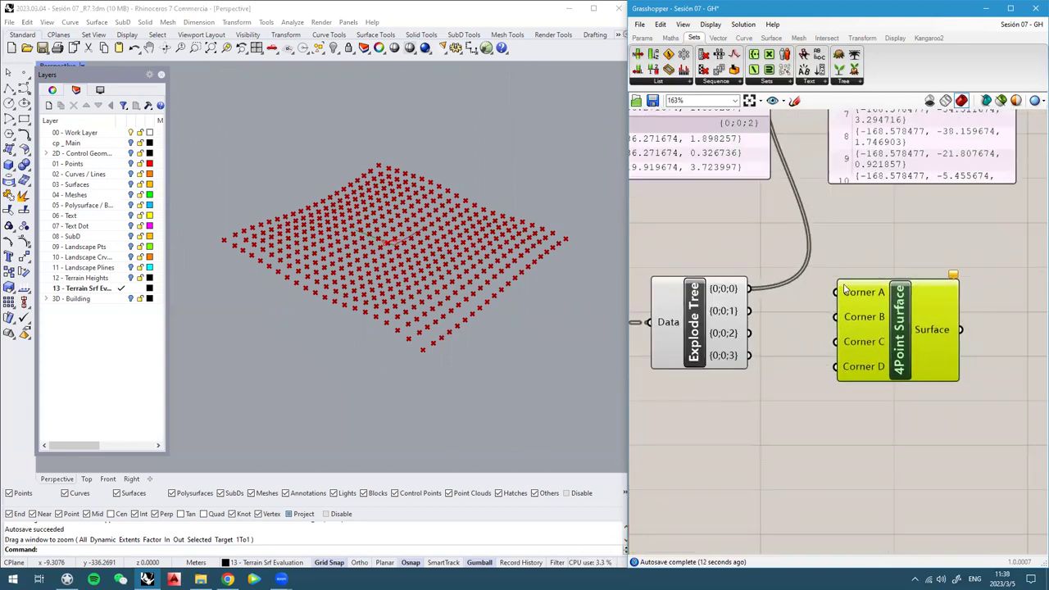
{"action": "scroll", "coordinate": [422, 274], "scroll_direction": "up", "scroll_amount": 3}
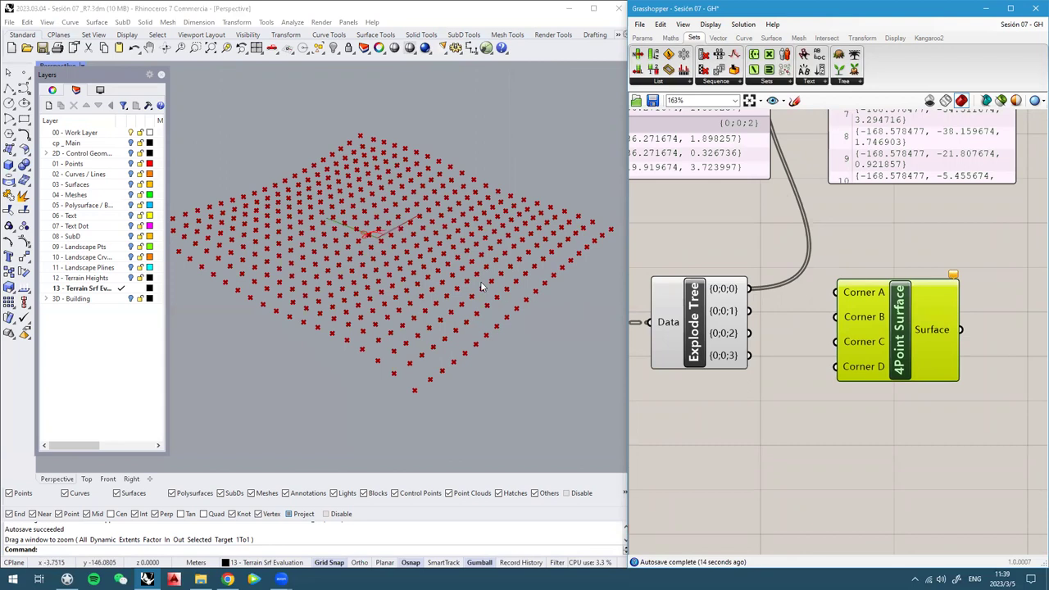
{"action": "right_click_drag", "start_coordinate": [465, 289], "coordinate": [452, 287]}
{"action": "scroll", "coordinate": [452, 286], "scroll_direction": "down", "scroll_amount": 1}
{"action": "scroll", "coordinate": [453, 287], "scroll_direction": "up", "scroll_amount": 1}
Wire the Explode Tree branches {0;0;0}, {0;0;1}, {0;0;2} and {0;0;3} into Corner A, B, C and D of 4Point Surface
{"action": "left_click_drag", "start_coordinate": [752, 293], "coordinate": [846, 296]}
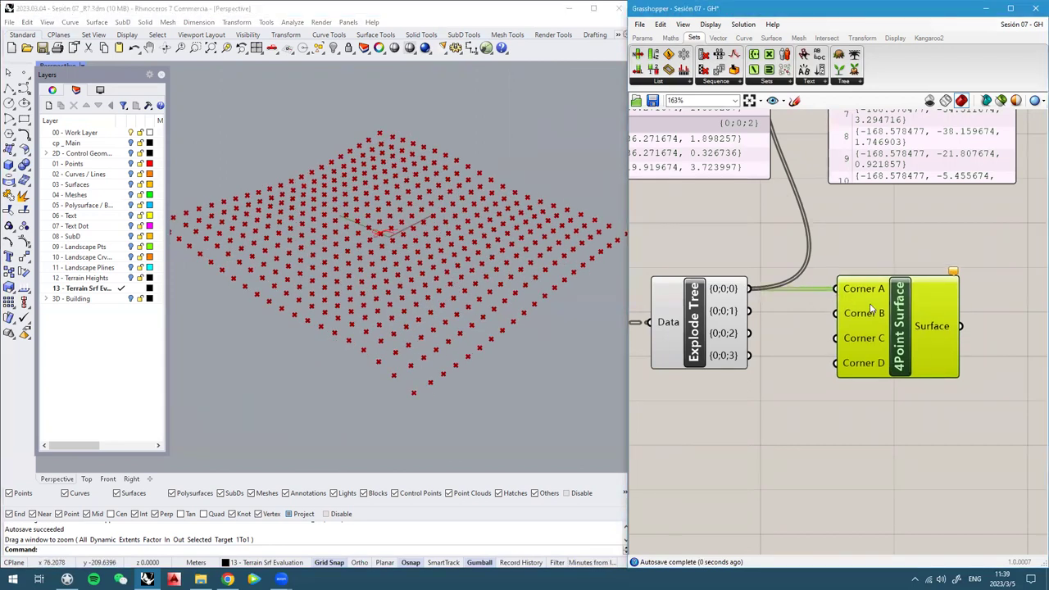
{"action": "left_click_drag", "start_coordinate": [749, 311], "coordinate": [836, 313]}
{"action": "left_click_drag", "start_coordinate": [747, 332], "coordinate": [836, 338]}
{"action": "left_click_drag", "start_coordinate": [748, 356], "coordinate": [795, 366]}
{"action": "scroll", "coordinate": [403, 361], "scroll_direction": "up", "scroll_amount": 6}
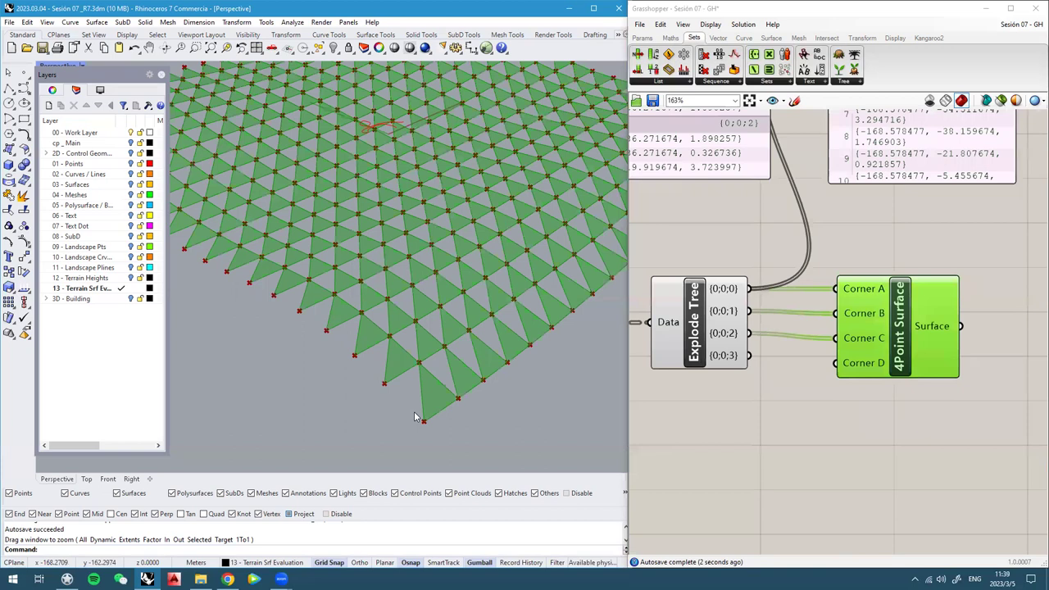
{"action": "scroll", "coordinate": [414, 416], "scroll_direction": "up", "scroll_amount": 3}
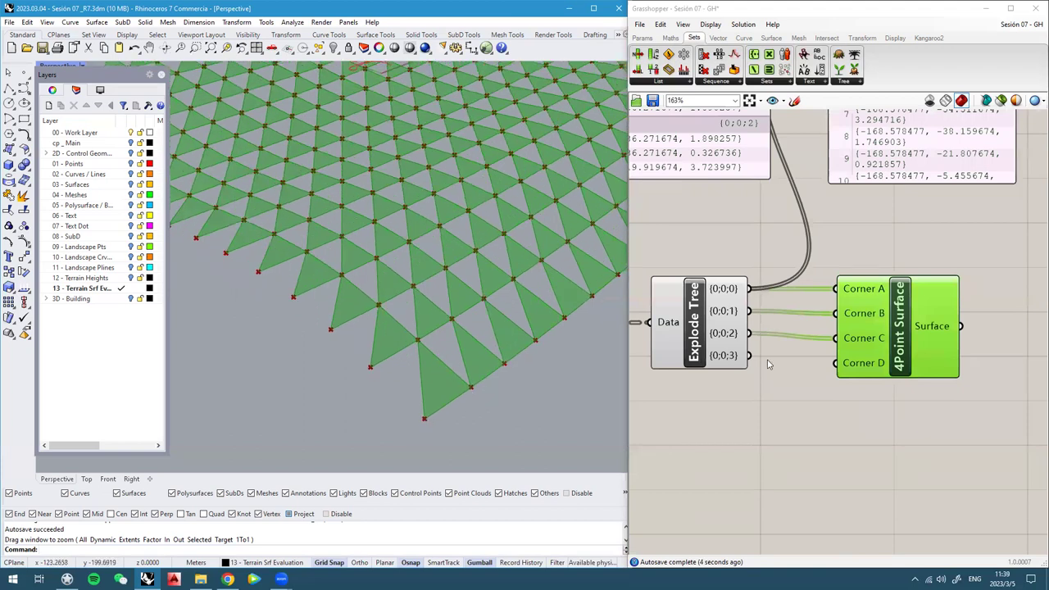
{"action": "left_click_drag", "start_coordinate": [748, 356], "coordinate": [836, 363]}
{"action": "mouse_move", "coordinate": [377, 325]}
{"action": "right_mouse_down"}
{"action": "mouse_move", "coordinate": [390, 308]}
{"action": "mouse_move", "coordinate": [391, 322]}
{"action": "right_mouse_up"}
{"action": "left_click_drag", "start_coordinate": [900, 324], "coordinate": [891, 320]}
{"action": "scroll", "coordinate": [377, 389], "scroll_direction": "up", "scroll_amount": 3}
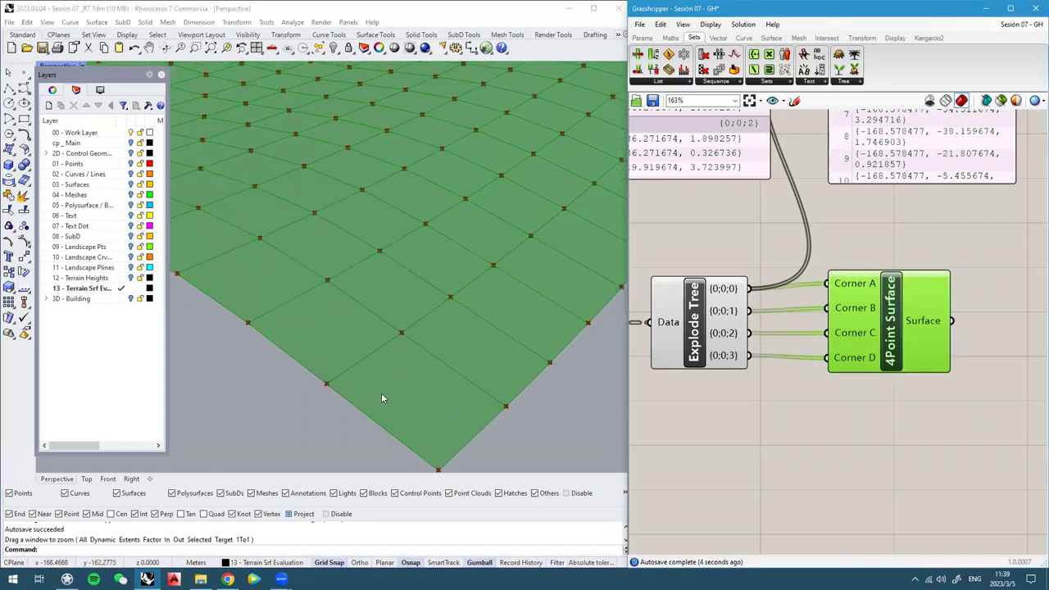
Examine the four-point surfaces between the grid points, both at the near corner and across the whole terrain
{"action": "right_click_drag", "start_coordinate": [381, 394], "coordinate": [357, 266]}
{"action": "scroll", "coordinate": [402, 349], "scroll_direction": "up", "scroll_amount": 2}
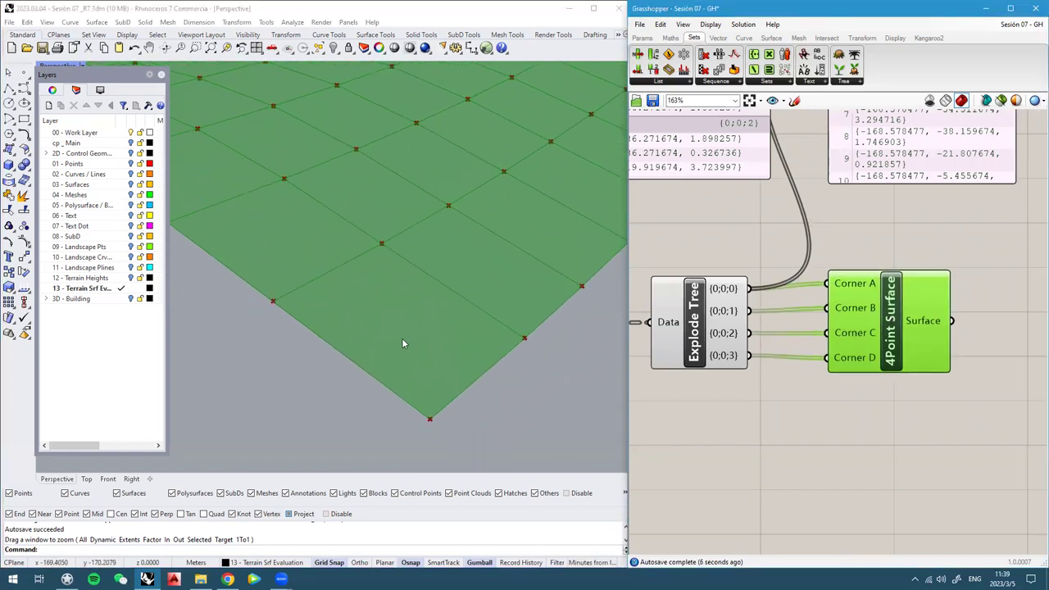
{"action": "scroll", "coordinate": [402, 344], "scroll_direction": "down", "scroll_amount": 2}
{"action": "scroll", "coordinate": [397, 333], "scroll_direction": "up", "scroll_amount": 3}
{"action": "scroll", "coordinate": [408, 324], "scroll_direction": "down", "scroll_amount": 4}
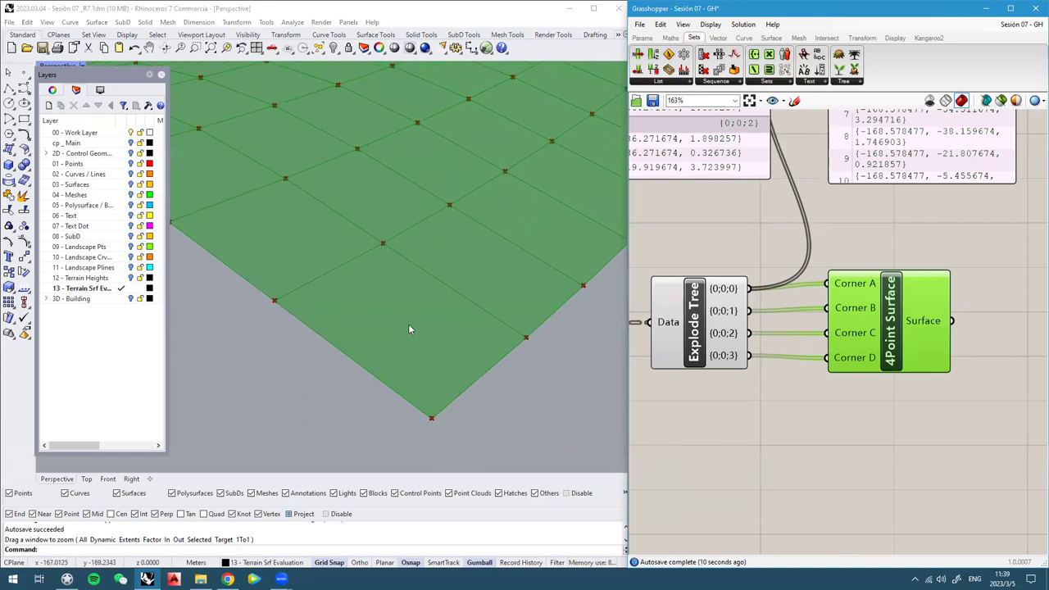
{"action": "scroll", "coordinate": [423, 326], "scroll_direction": "up", "scroll_amount": 3}
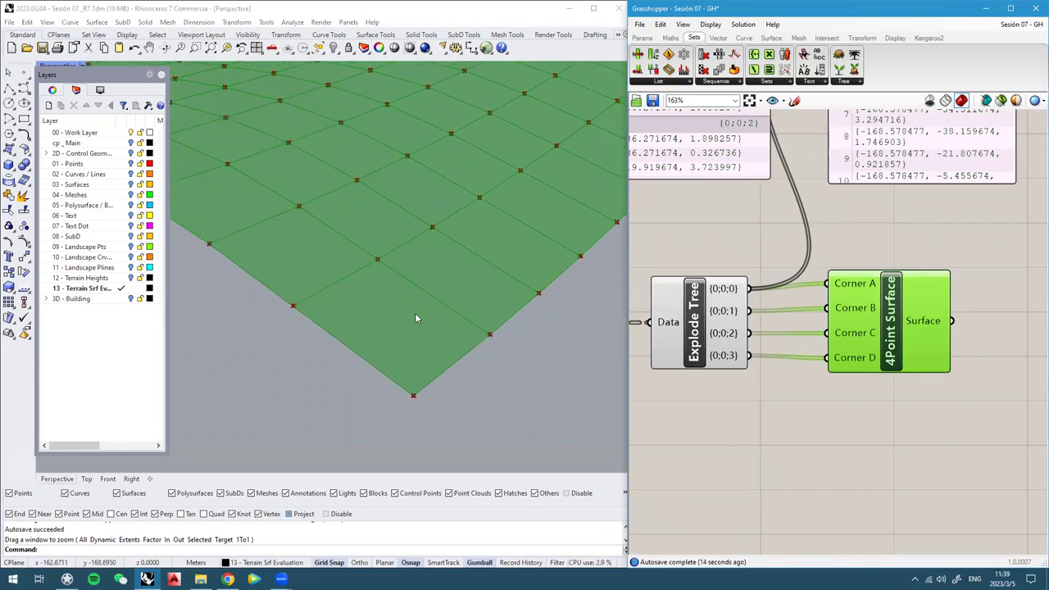
{"action": "scroll", "coordinate": [375, 263], "scroll_direction": "up", "scroll_amount": 1}
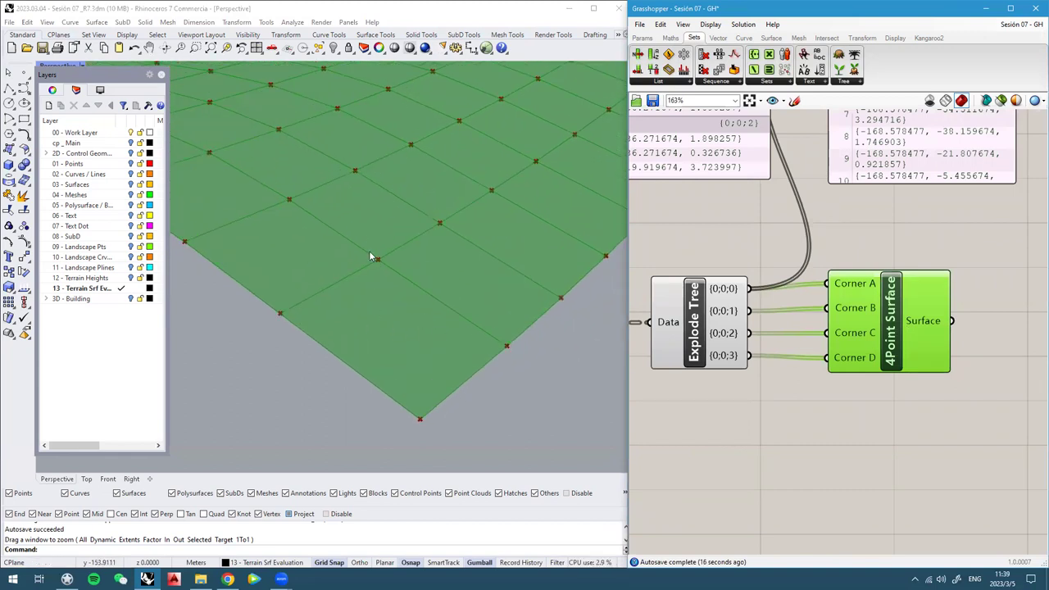
{"action": "scroll", "coordinate": [423, 373], "scroll_direction": "down", "scroll_amount": 6}
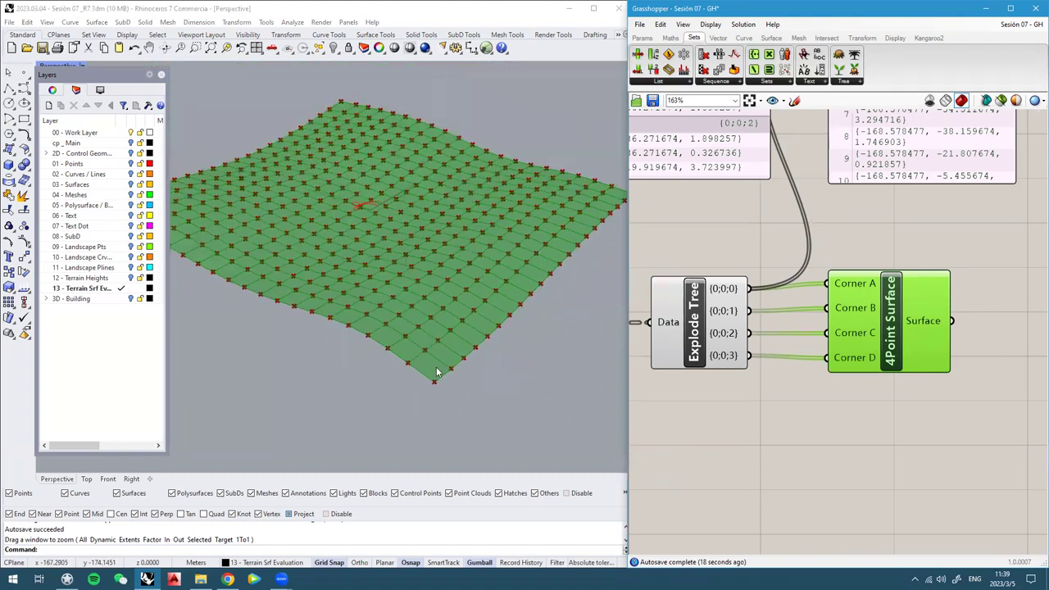
{"action": "right_click_drag", "start_coordinate": [427, 256], "coordinate": [436, 236]}
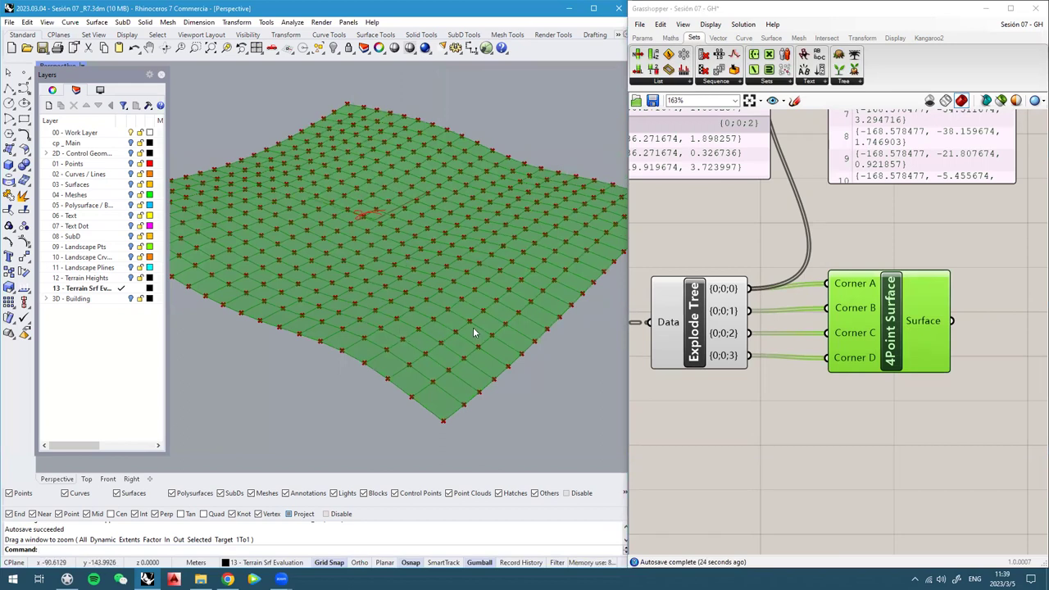
Move the two number sliders feeding Divide Domain² away from the component and stack them close together
{"action": "scroll", "coordinate": [977, 318], "scroll_direction": "down", "scroll_amount": 1}
{"action": "scroll", "coordinate": [976, 318], "scroll_direction": "down", "scroll_amount": 6}
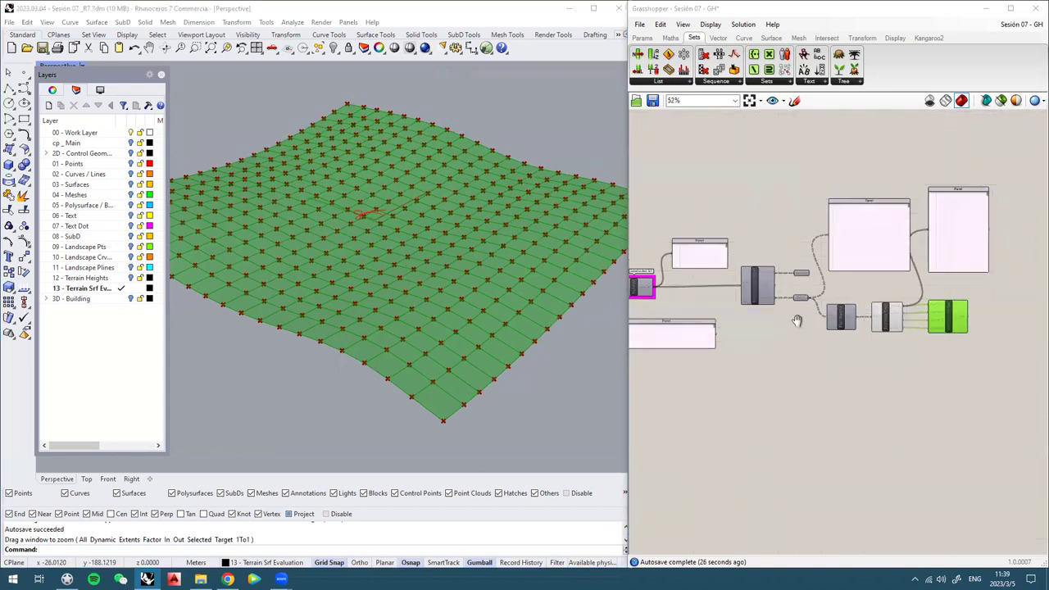
{"action": "right_click_drag", "start_coordinate": [793, 319], "coordinate": [915, 314]}
{"action": "scroll", "coordinate": [754, 293], "scroll_direction": "up", "scroll_amount": 2}
{"action": "right_click_drag", "start_coordinate": [721, 307], "coordinate": [848, 303]}
{"action": "scroll", "coordinate": [711, 339], "scroll_direction": "up", "scroll_amount": 3}
{"action": "scroll", "coordinate": [711, 339], "scroll_direction": "up", "scroll_amount": 2}
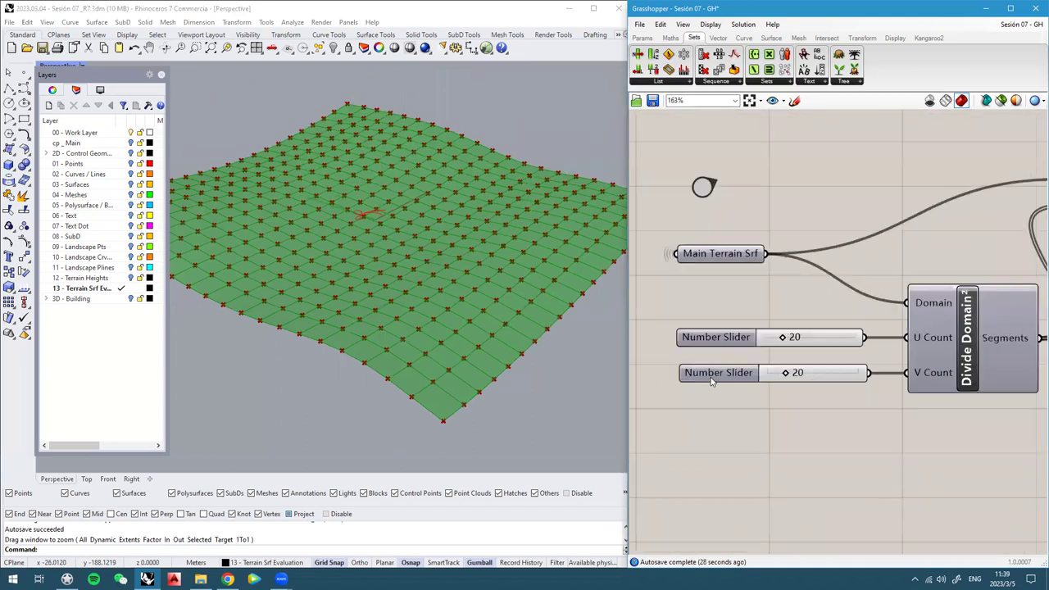
{"action": "left_click_drag", "start_coordinate": [706, 382], "coordinate": [668, 397]}
{"action": "right_click_drag", "start_coordinate": [669, 397], "coordinate": [753, 375]}
{"action": "left_click_drag", "start_coordinate": [815, 355], "coordinate": [775, 369]}
{"action": "left_click_drag", "start_coordinate": [910, 315], "coordinate": [870, 344]}
Rename the number slider feeding U Count as "U - Divisions"
{"action": "scroll", "coordinate": [791, 435], "scroll_direction": "up", "scroll_amount": 2}
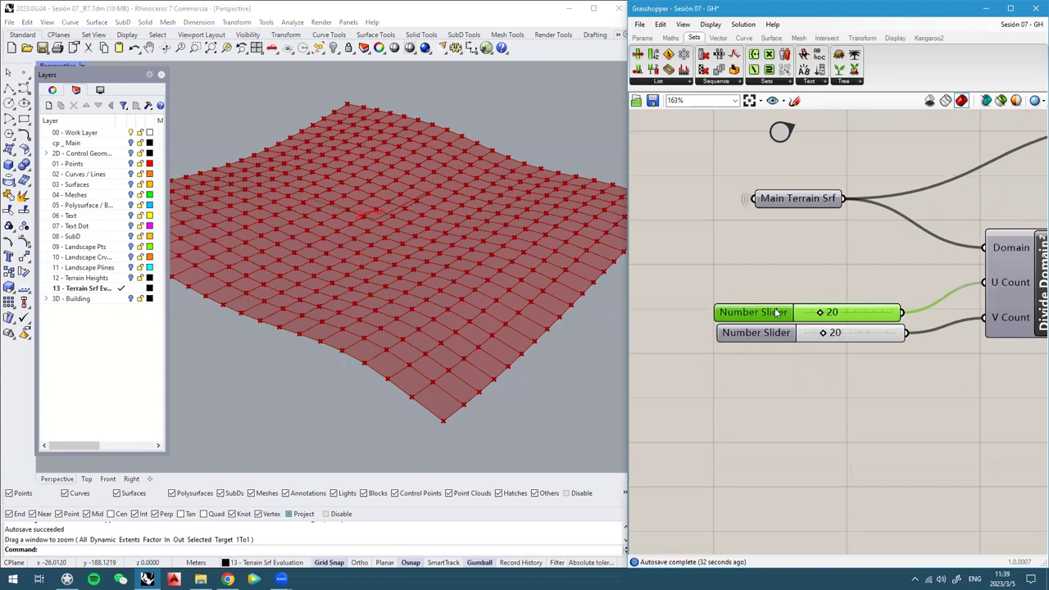
{"action": "right_click", "coordinate": [753, 316]}
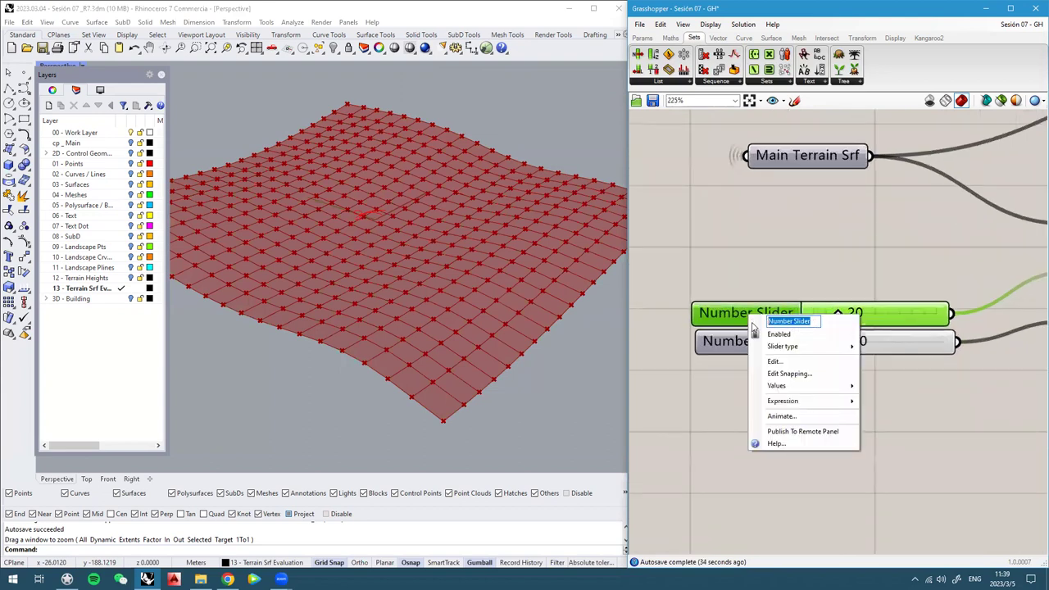
{"action": "type", "text": "U - Vi"}
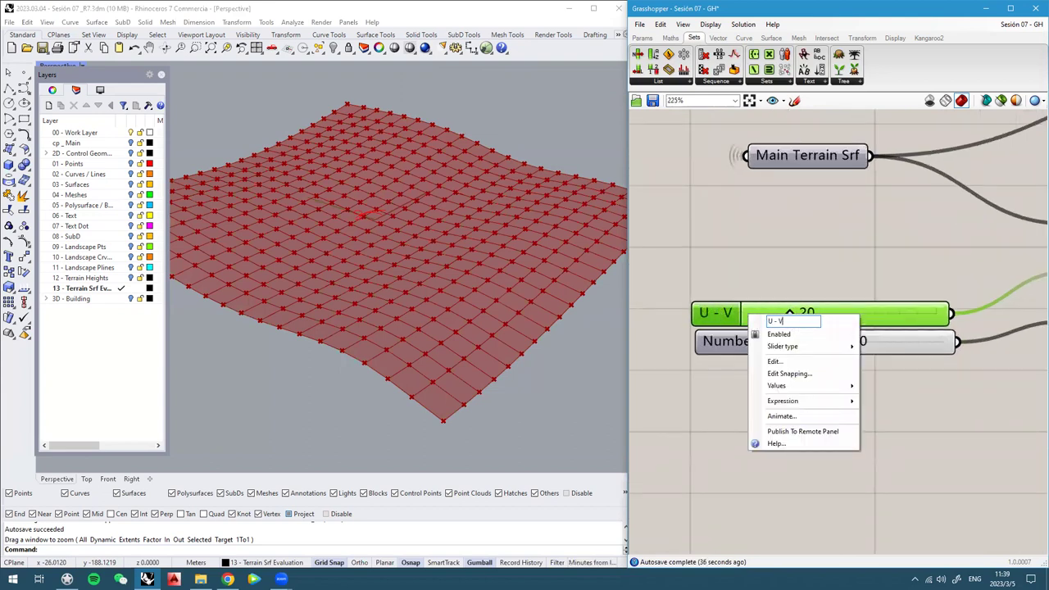
{"action": "key", "text": "BackSpace"}
{"action": "key", "text": "BackSpace"}
{"action": "type", "text": "Di"}
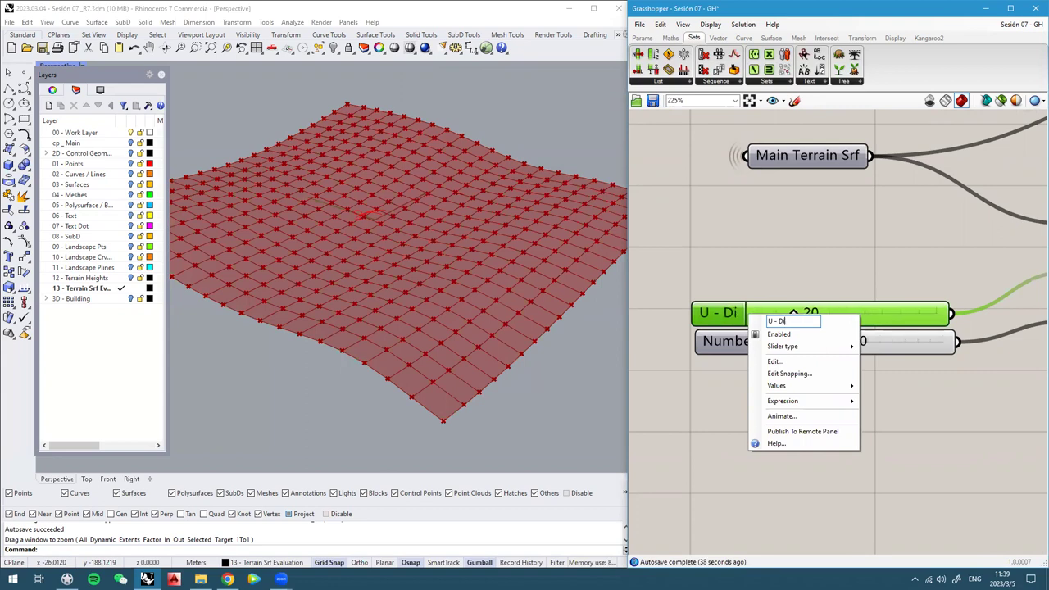
{"action": "type", "text": "visions"}
{"action": "key", "text": "Return"}
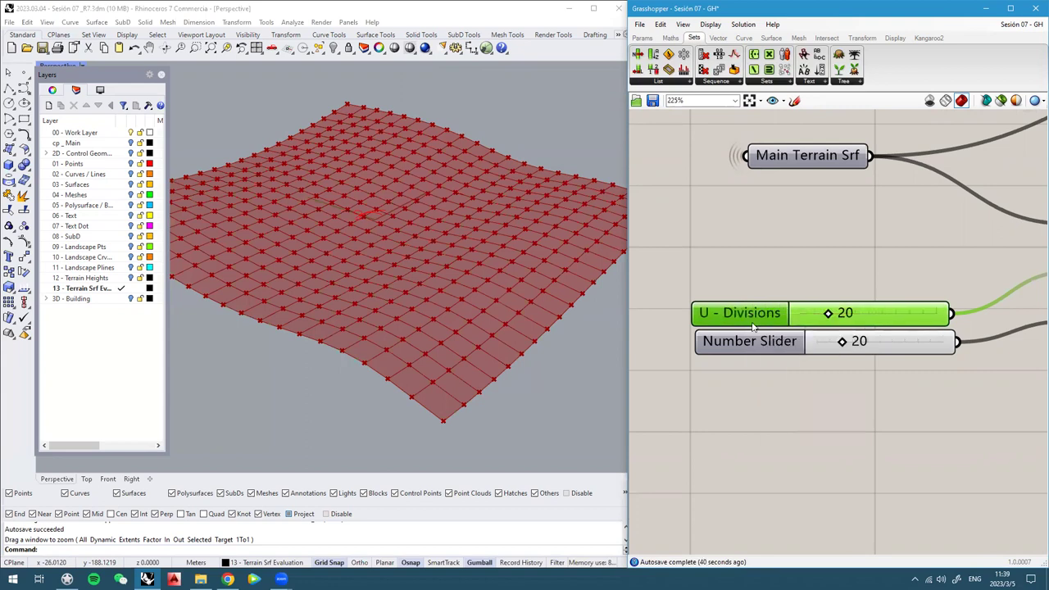
Rename the number slider feeding V Count as "V - Divisions" and adjust its position beneath the U slider
{"action": "right_click", "coordinate": [732, 336]}
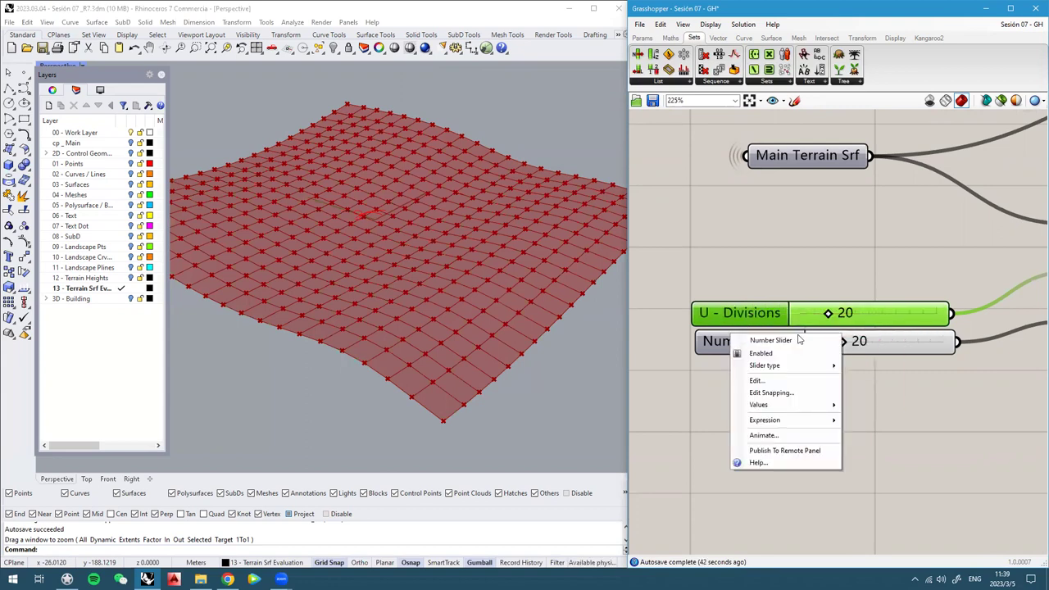
{"action": "type", "text": "V"}
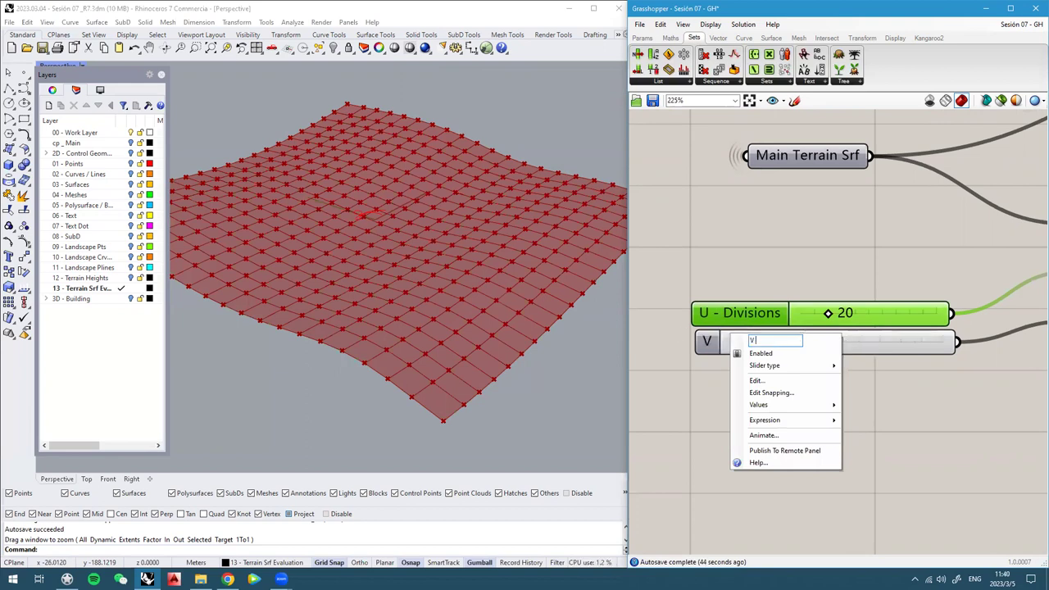
{"action": "type", "text": " - Divisions"}
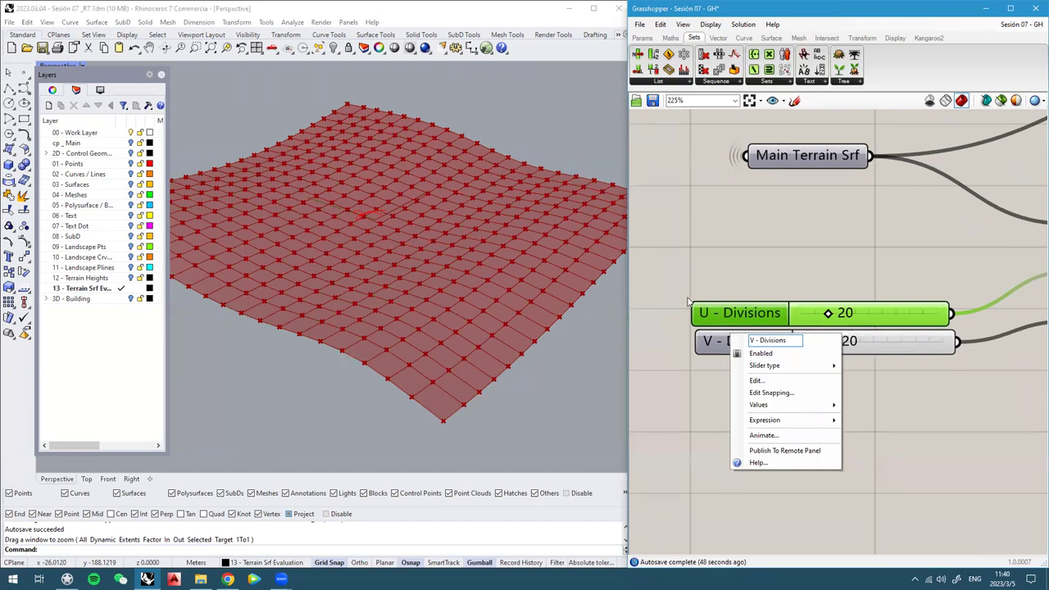
{"action": "left_click", "coordinate": [736, 256]}
{"action": "scroll", "coordinate": [785, 393], "scroll_direction": "up", "scroll_amount": 1}
{"action": "left_click_drag", "start_coordinate": [749, 328], "coordinate": [741, 333]}
Set both the U - Divisions and V - Divisions sliders to 5 and check the coarser terrain grid
{"action": "scroll", "coordinate": [765, 316], "scroll_direction": "up", "scroll_amount": 2}
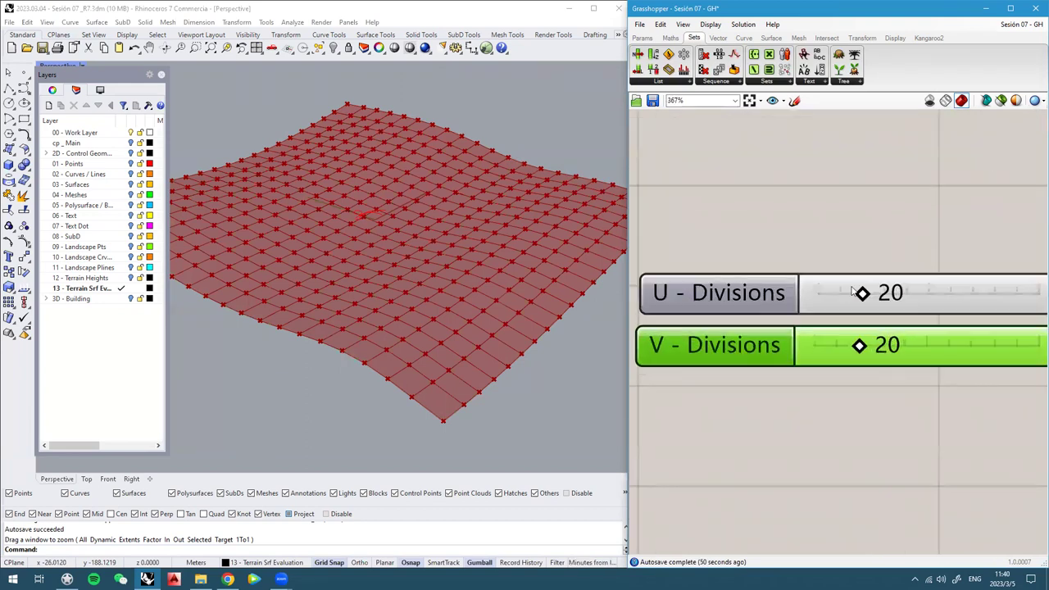
{"action": "scroll", "coordinate": [853, 291], "scroll_direction": "up", "scroll_amount": 1}
{"action": "left_click_drag", "start_coordinate": [863, 295], "coordinate": [824, 295]}
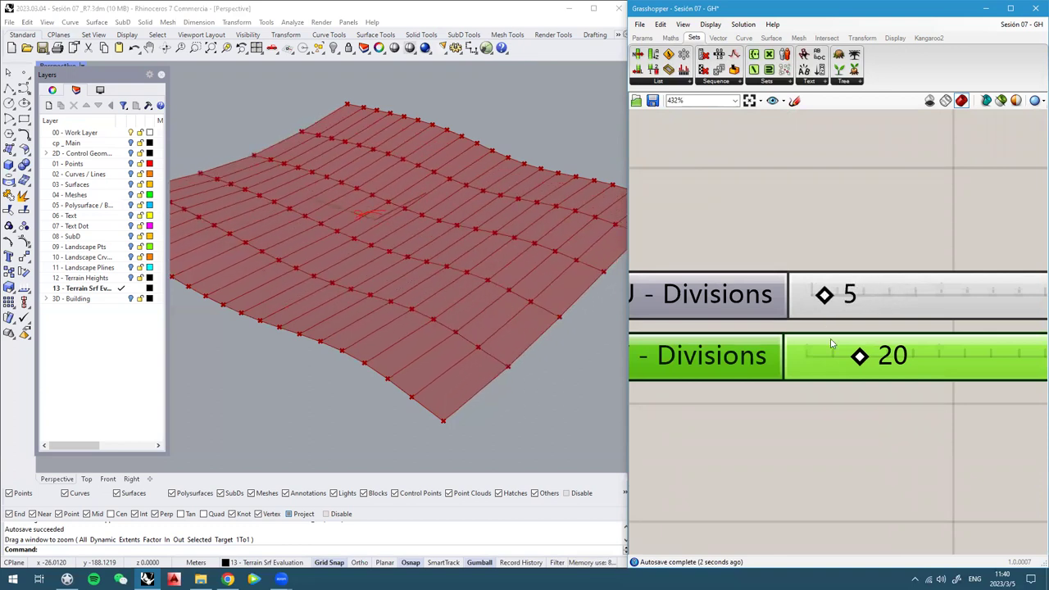
{"action": "left_click_drag", "start_coordinate": [858, 358], "coordinate": [817, 356]}
{"action": "right_click_drag", "start_coordinate": [475, 286], "coordinate": [386, 328]}
{"action": "scroll", "coordinate": [382, 310], "scroll_direction": "down", "scroll_amount": 5}
{"action": "scroll", "coordinate": [384, 257], "scroll_direction": "up", "scroll_amount": 1}
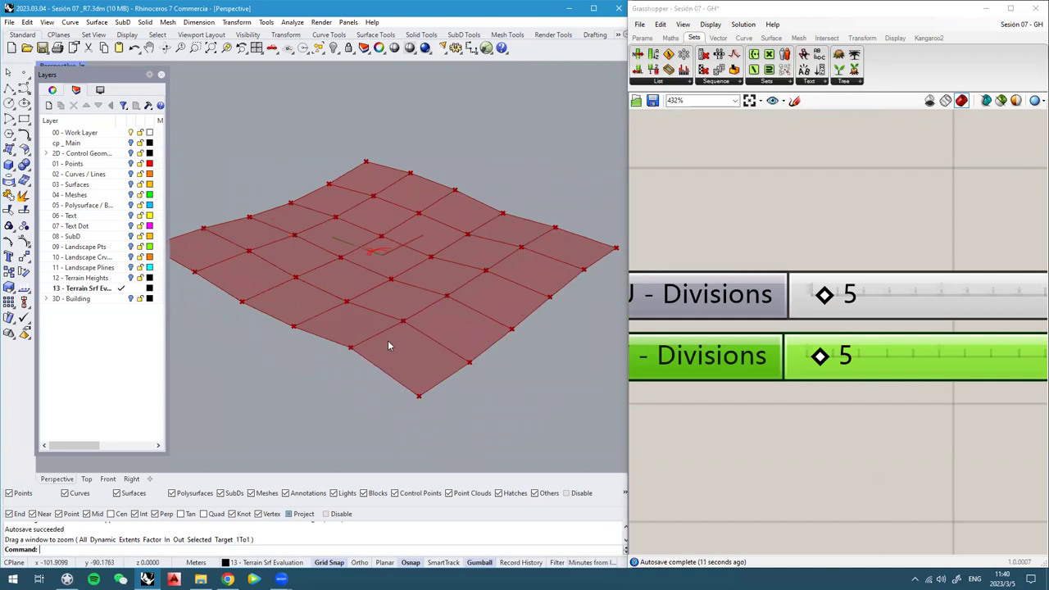
{"action": "scroll", "coordinate": [765, 324], "scroll_direction": "down", "scroll_amount": 10}
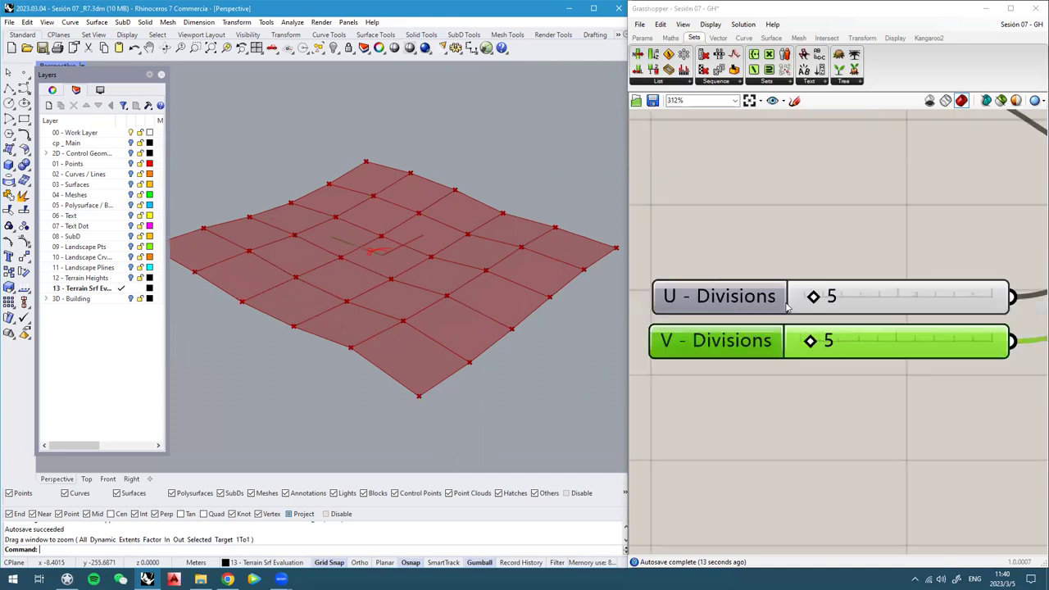
Disconnect branch {0;0;3} of Explode Tree from Corner D of the 4Point Surface and inspect the three-corner surfaces in the viewport
{"action": "scroll", "coordinate": [771, 336], "scroll_direction": "up", "scroll_amount": 8}
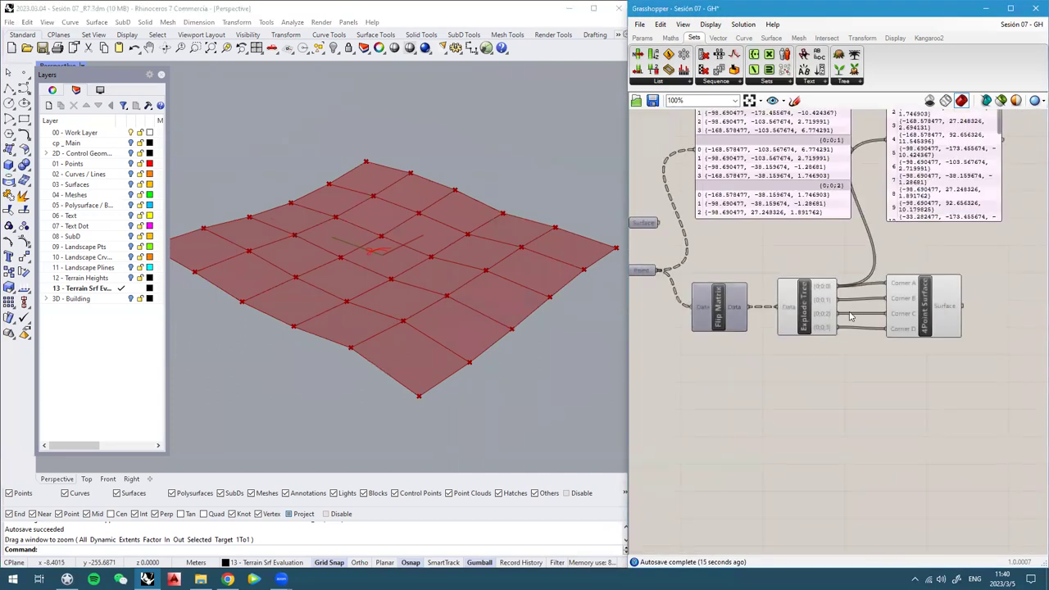
{"action": "left_click_drag", "start_coordinate": [831, 348], "coordinate": [942, 346], "text": "ctrl"}
{"action": "right_click_drag", "start_coordinate": [925, 307], "coordinate": [832, 281]}
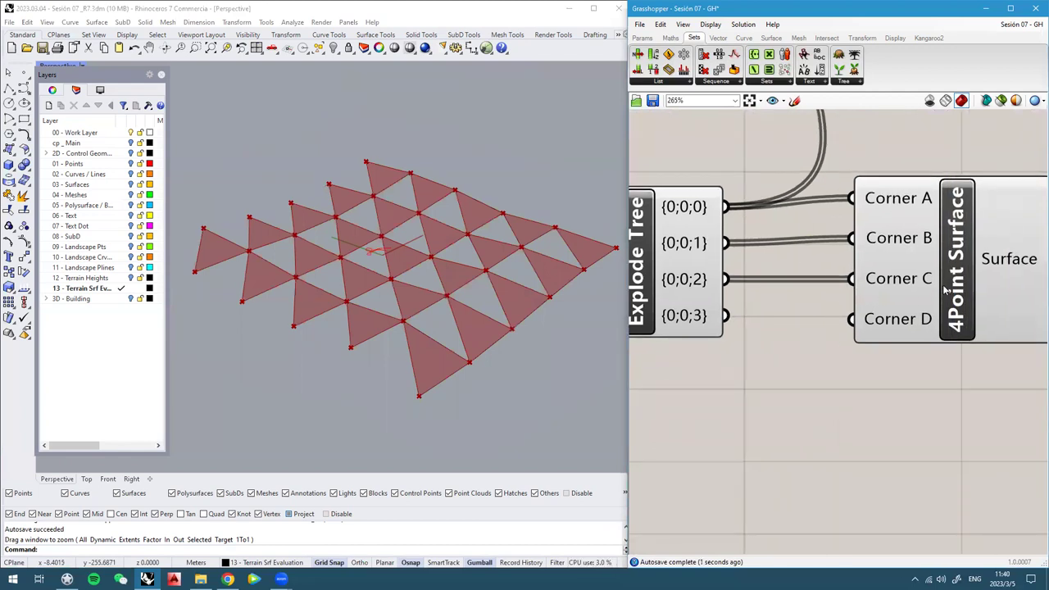
{"action": "left_click_drag", "start_coordinate": [946, 288], "coordinate": [895, 297]}
{"action": "scroll", "coordinate": [435, 383], "scroll_direction": "up", "scroll_amount": 1}
{"action": "scroll", "coordinate": [435, 383], "scroll_direction": "up", "scroll_amount": 2}
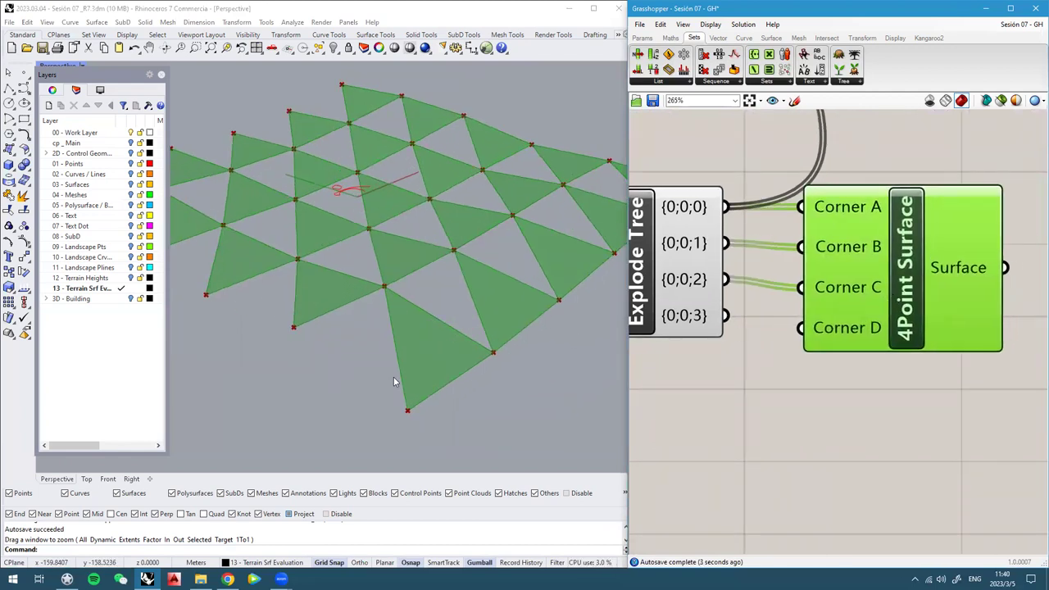
{"action": "scroll", "coordinate": [471, 334], "scroll_direction": "down", "scroll_amount": 1}
{"action": "scroll", "coordinate": [328, 347], "scroll_direction": "up", "scroll_amount": 2}
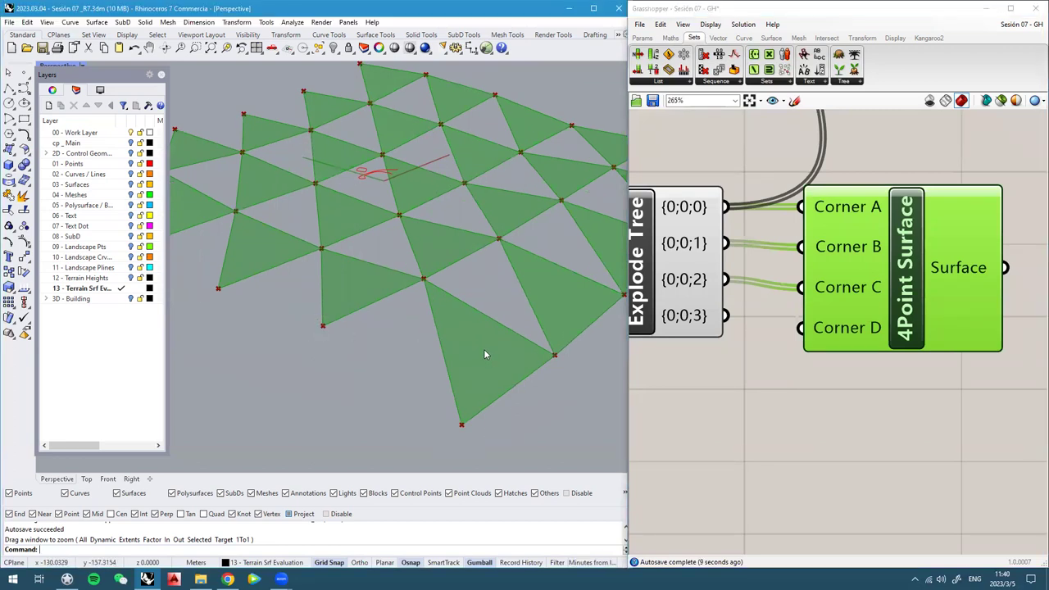
{"action": "scroll", "coordinate": [483, 353], "scroll_direction": "down", "scroll_amount": 2}
{"action": "scroll", "coordinate": [672, 314], "scroll_direction": "down", "scroll_amount": 3}
{"action": "left_click", "coordinate": [882, 368]}
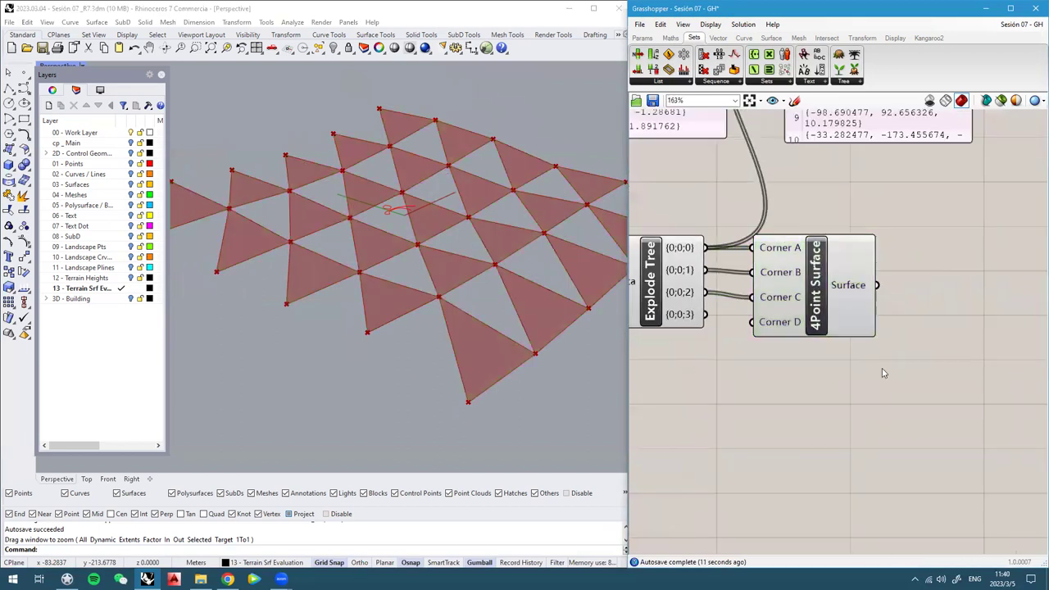
Add a Plane Closest Point component and position it below the 4Point Surface
{"action": "right_click_drag", "start_coordinate": [882, 368], "coordinate": [853, 365]}
{"action": "double_click", "coordinate": [831, 374]}
{"action": "type", "text": "cp"}
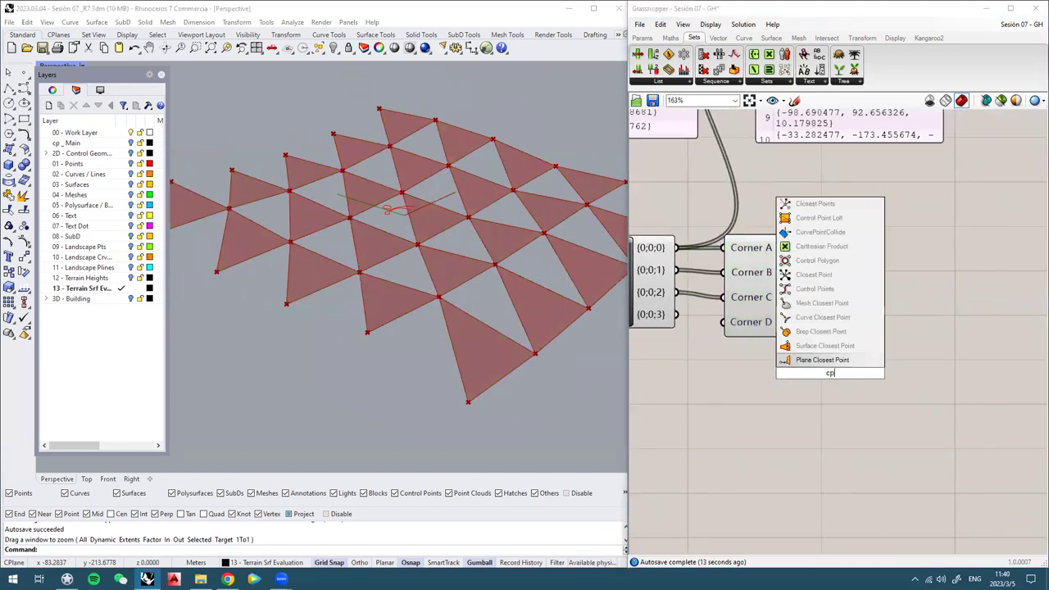
{"action": "left_click", "coordinate": [822, 360]}
{"action": "left_click_drag", "start_coordinate": [852, 371], "coordinate": [879, 399]}
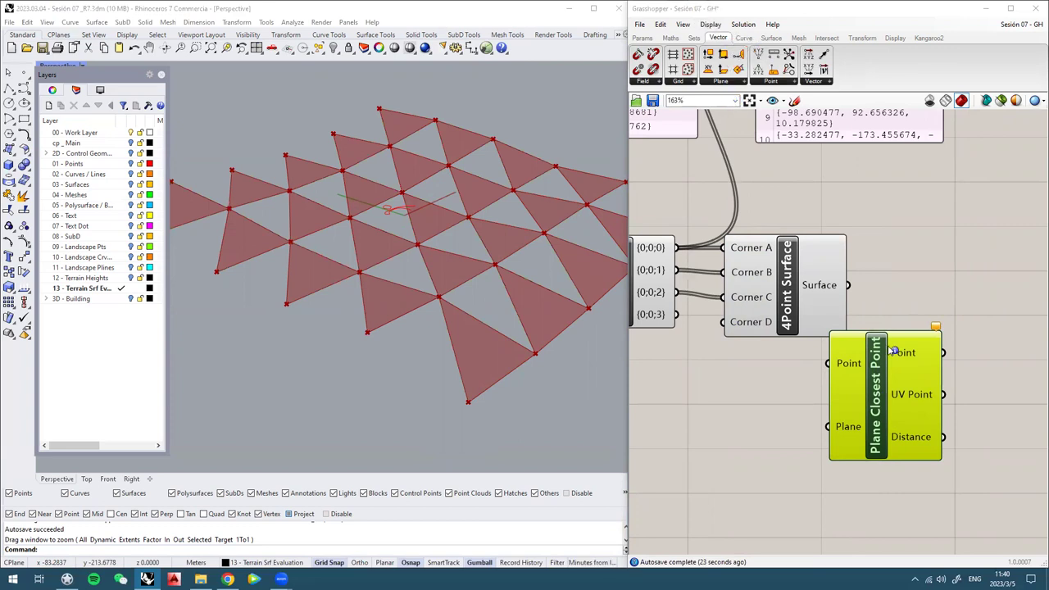
{"action": "left_click_drag", "start_coordinate": [877, 388], "coordinate": [889, 422]}
{"action": "right_click_drag", "start_coordinate": [856, 420], "coordinate": [904, 363]}
{"action": "left_click_drag", "start_coordinate": [932, 359], "coordinate": [835, 373]}
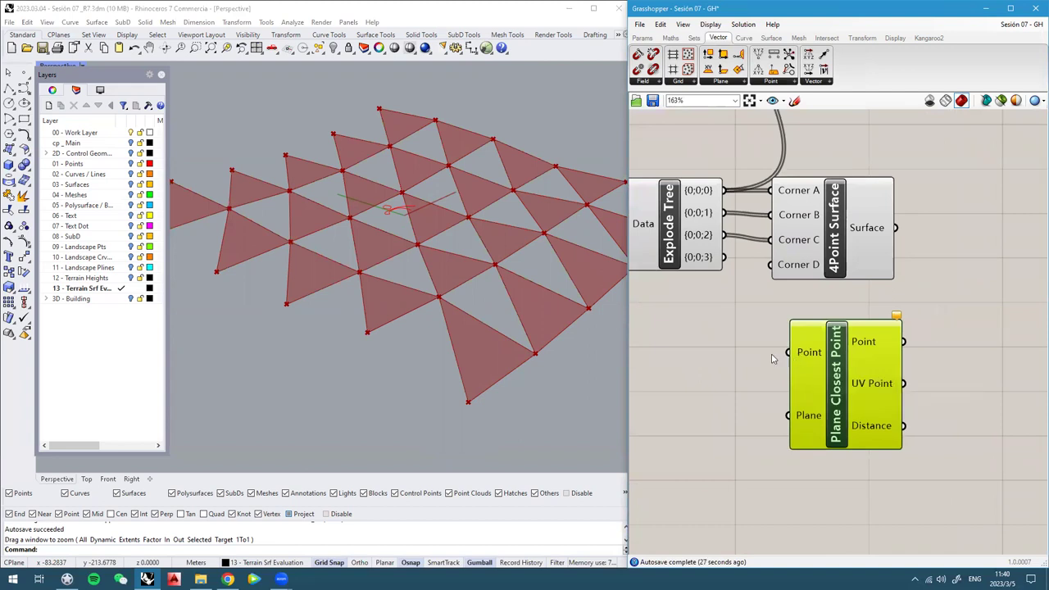
Feed branch {0;0;3} into the Point input and the three-corner surfaces into the Plane input of Plane Closest Point, comparing the projected points with the surfaces
{"action": "left_click", "coordinate": [758, 357]}
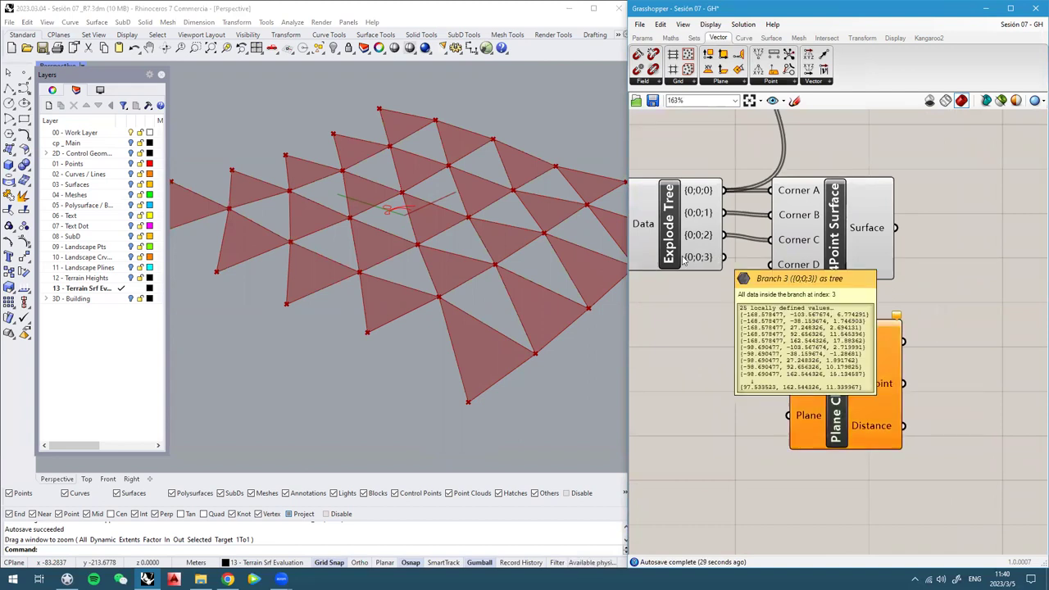
{"action": "right_click_drag", "start_coordinate": [369, 334], "coordinate": [336, 292]}
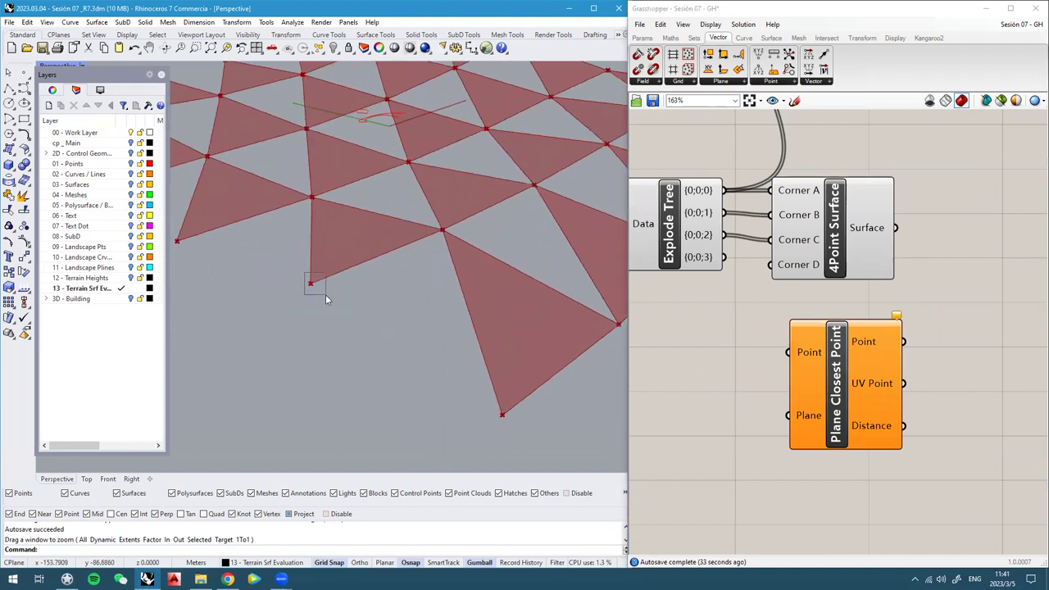
{"action": "left_click_drag", "start_coordinate": [732, 262], "coordinate": [787, 354]}
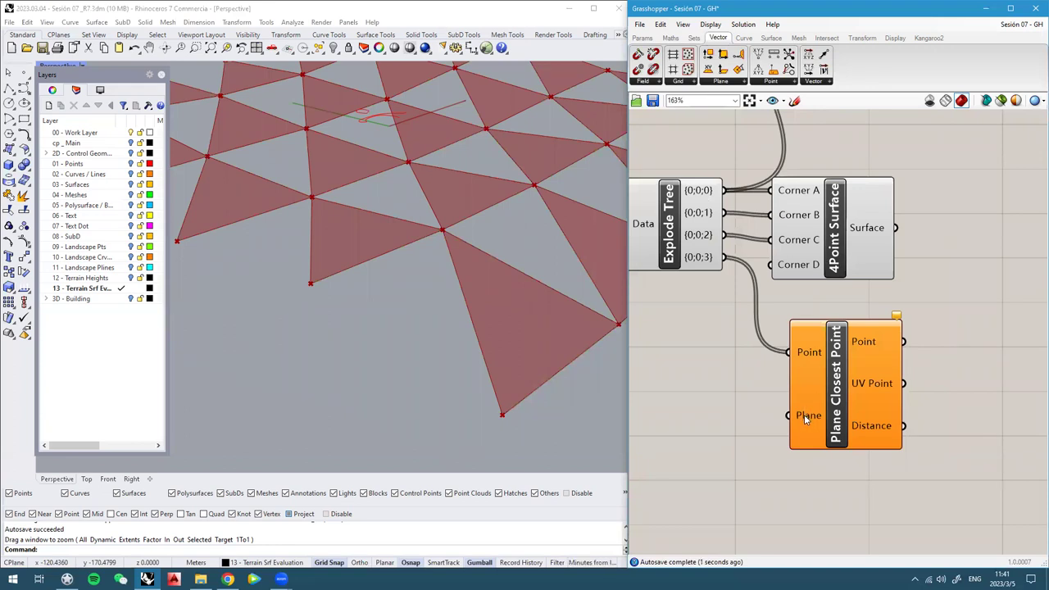
{"action": "left_click", "coordinate": [863, 229]}
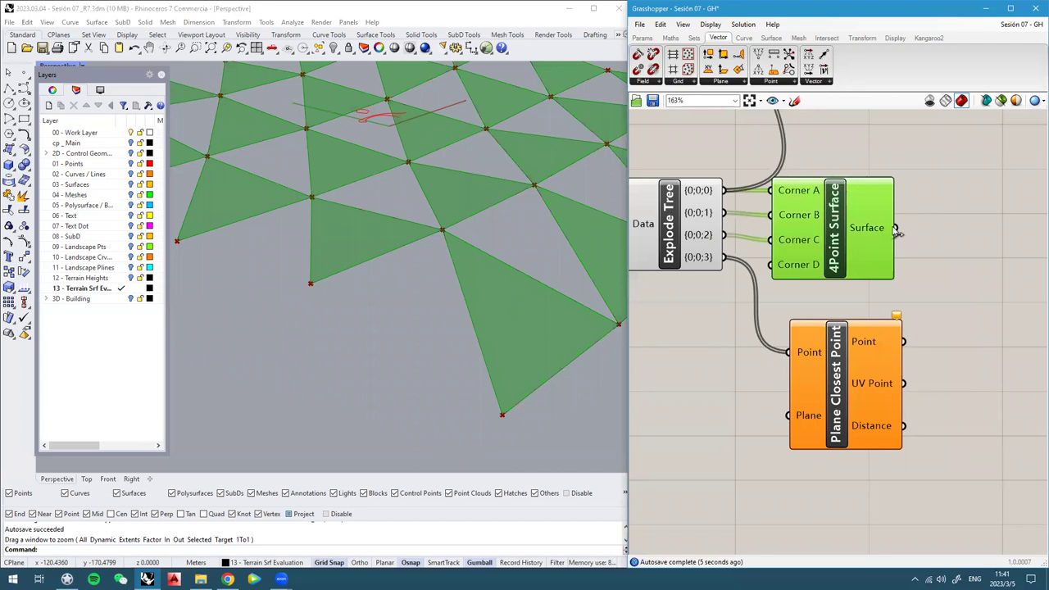
{"action": "left_click_drag", "start_coordinate": [896, 230], "coordinate": [932, 399]}
{"action": "right_click_drag", "start_coordinate": [933, 399], "coordinate": [895, 394]}
{"action": "left_click_drag", "start_coordinate": [904, 388], "coordinate": [901, 401]}
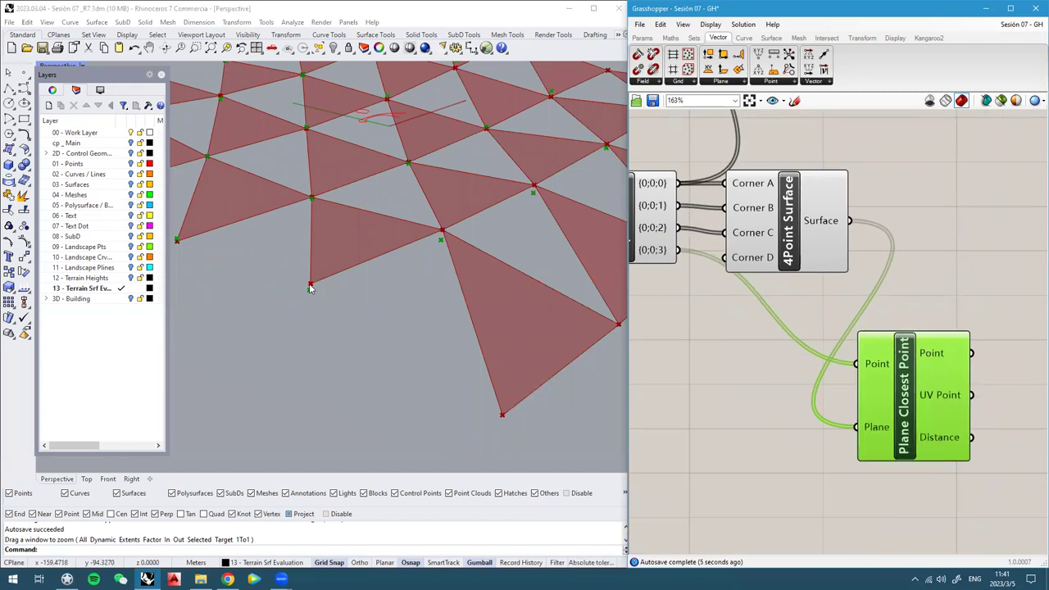
{"action": "scroll", "coordinate": [312, 299], "scroll_direction": "up", "scroll_amount": 2}
{"action": "left_click", "coordinate": [777, 217]}
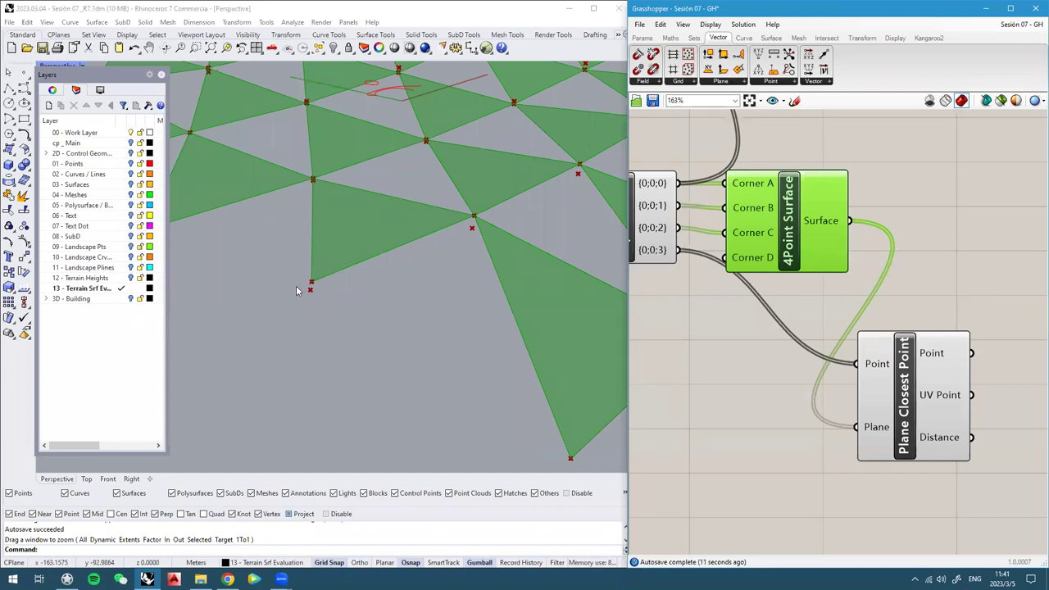
{"action": "scroll", "coordinate": [410, 264], "scroll_direction": "down", "scroll_amount": 2}
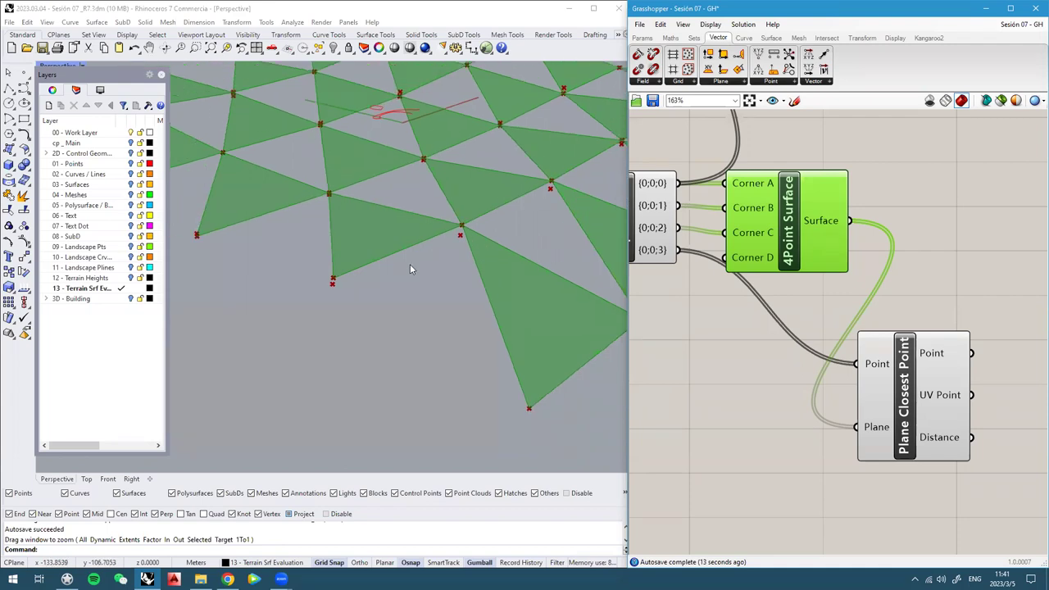
{"action": "right_click_drag", "start_coordinate": [879, 300], "coordinate": [867, 296]}
{"action": "left_click_drag", "start_coordinate": [770, 216], "coordinate": [768, 212]}
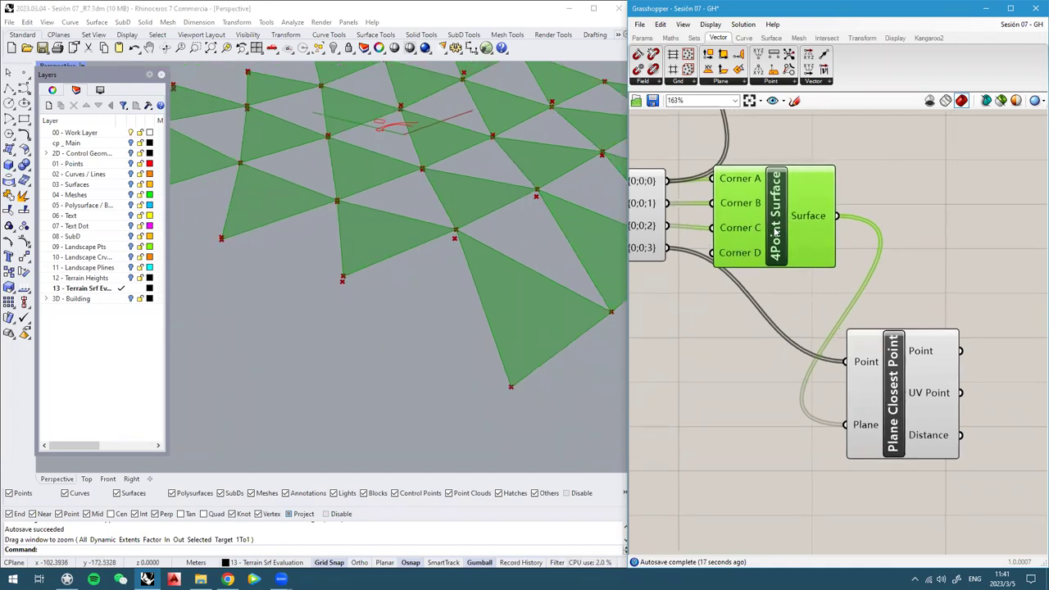
Add a second 4Point Surface component and place it after the first one, above Plane Closest Point
{"action": "scroll", "coordinate": [775, 232], "scroll_direction": "down", "scroll_amount": 3}
{"action": "double_click", "coordinate": [932, 289]}
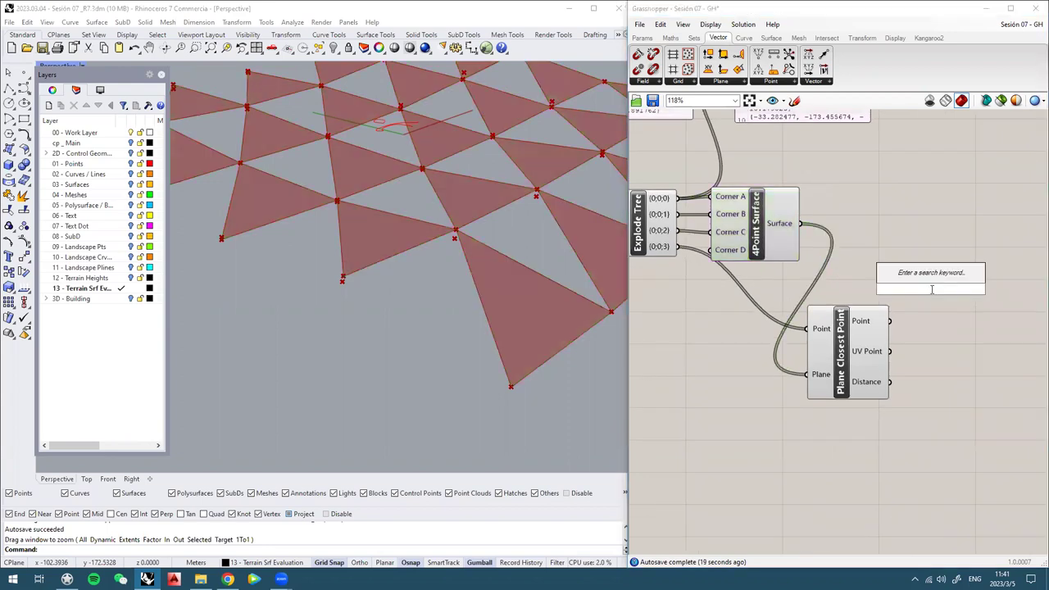
{"action": "type", "text": "4po"}
{"action": "left_click", "coordinate": [926, 279]}
{"action": "left_click_drag", "start_coordinate": [928, 287], "coordinate": [943, 248]}
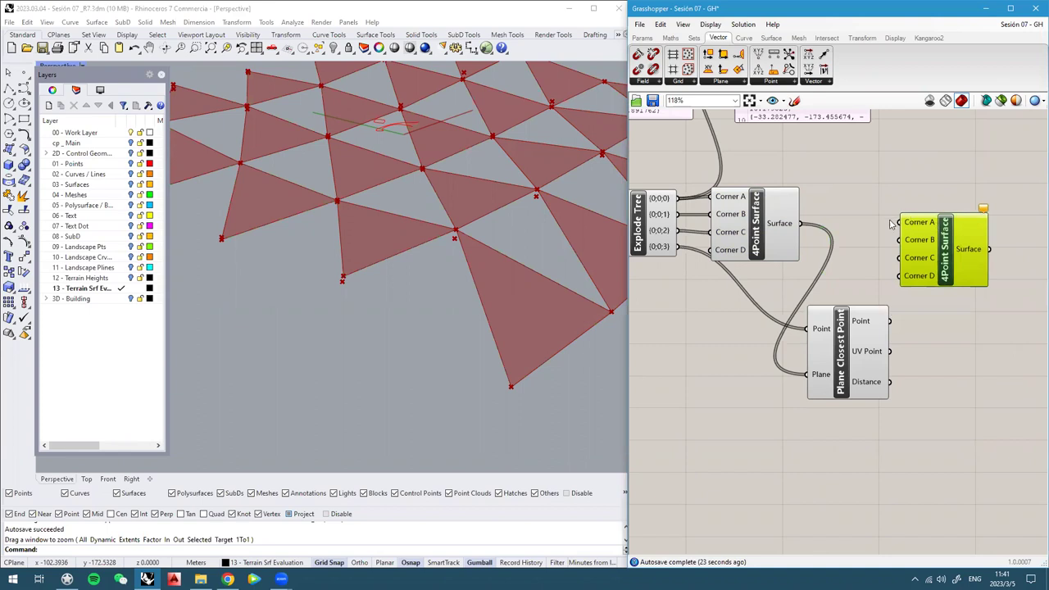
{"action": "right_click_drag", "start_coordinate": [892, 224], "coordinate": [904, 238]}
{"action": "left_click_drag", "start_coordinate": [942, 259], "coordinate": [930, 241]}
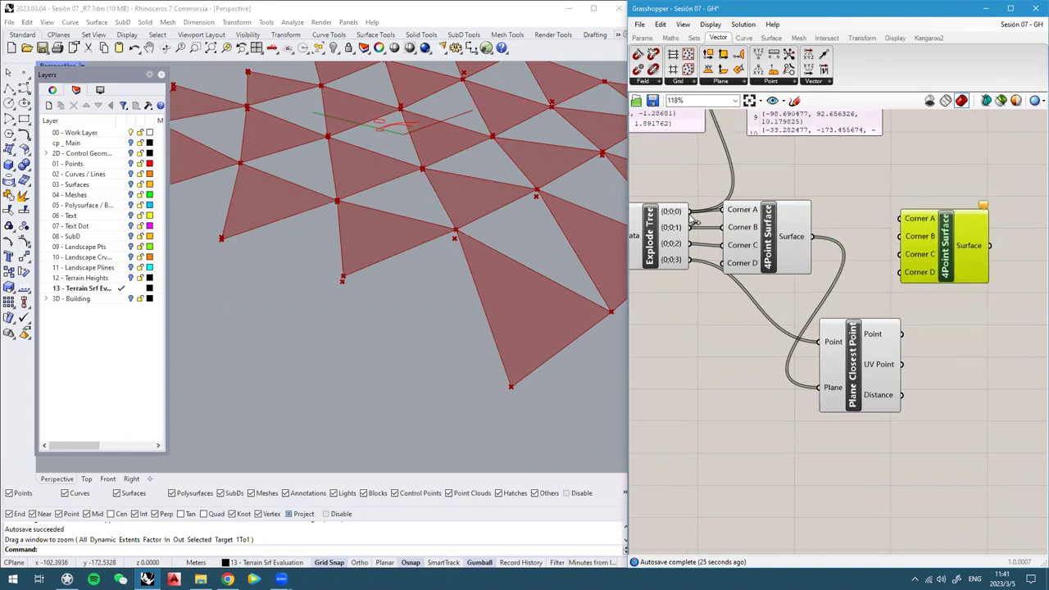
Wire branches {0;0;0}, {0;0;1} and {0;0;2} to Corners A, B and C of the second 4Point Surface, and the projected Point to Corner D
{"action": "left_click_drag", "start_coordinate": [689, 211], "coordinate": [956, 250]}
{"action": "left_click_drag", "start_coordinate": [689, 228], "coordinate": [688, 259]}
{"action": "left_click", "coordinate": [859, 350]}
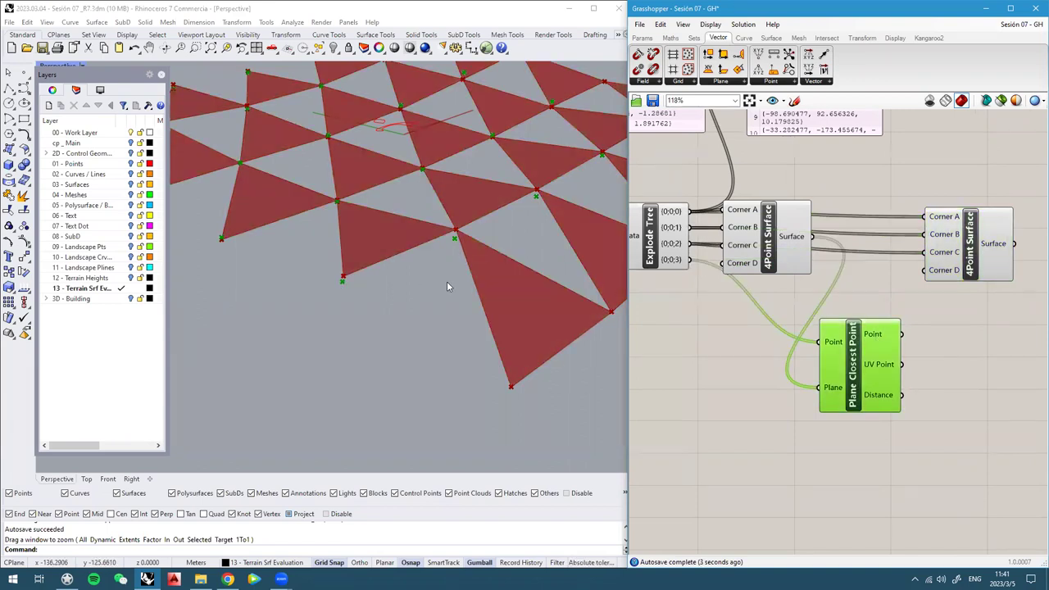
{"action": "left_click_drag", "start_coordinate": [902, 334], "coordinate": [916, 269]}
{"action": "left_click", "coordinate": [964, 269]}
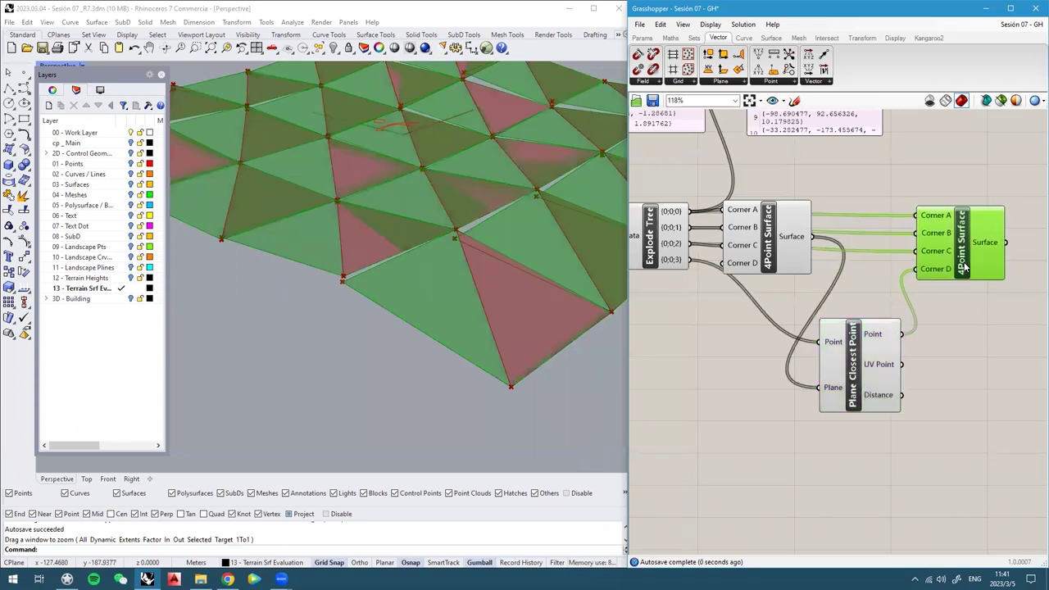
Turn off the preview of the first 4Point Surface and of the Explode Tree component
{"action": "left_click", "coordinate": [768, 236]}
{"action": "middle_click", "coordinate": [767, 238]}
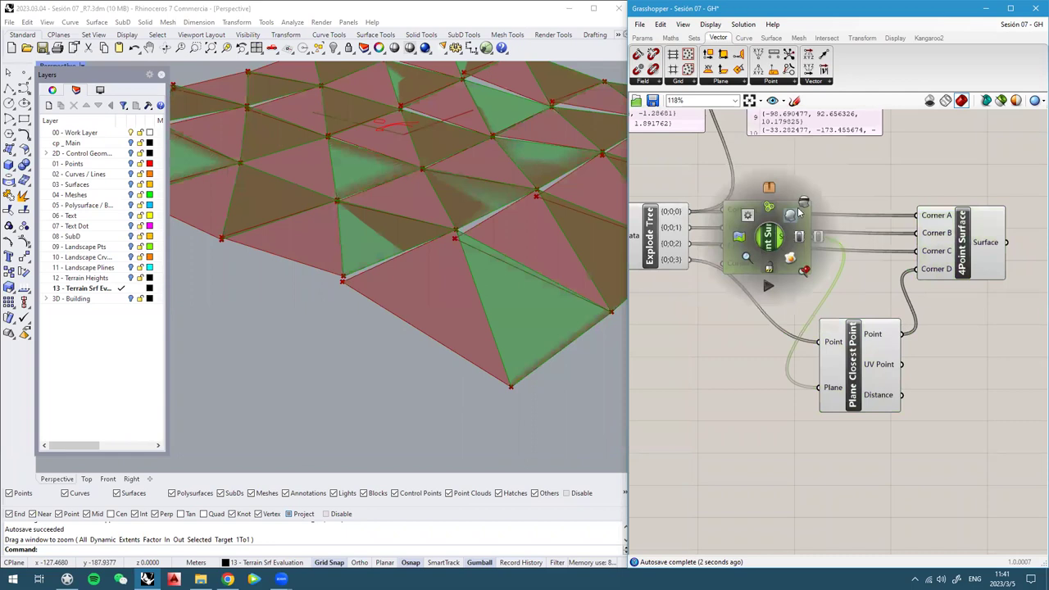
{"action": "left_click", "coordinate": [803, 208]}
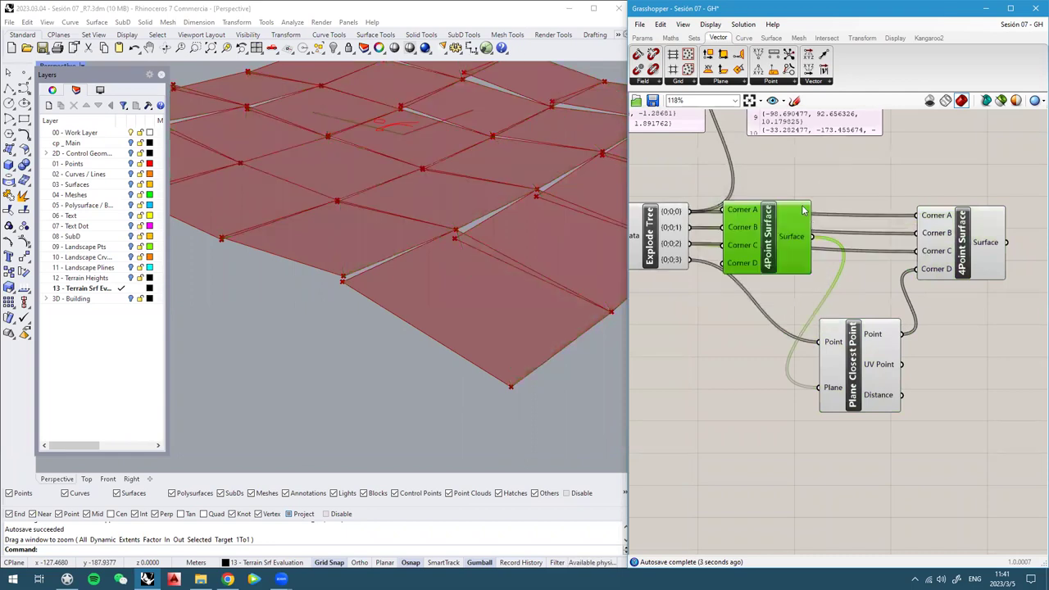
{"action": "left_click", "coordinate": [853, 371]}
{"action": "right_click_drag", "start_coordinate": [727, 276], "coordinate": [766, 288]}
{"action": "left_click", "coordinate": [693, 258]}
{"action": "middle_click", "coordinate": [693, 253]}
{"action": "left_click", "coordinate": [726, 220]}
{"action": "left_click", "coordinate": [741, 352]}
Examine the gaps between neighbouring planar surfaces at the projected corner points, along with the Distance output of Plane Closest Point
{"action": "right_click_drag", "start_coordinate": [987, 265], "coordinate": [956, 266]}
{"action": "left_click_drag", "start_coordinate": [966, 251], "coordinate": [974, 247]}
{"action": "right_click_drag", "start_coordinate": [381, 297], "coordinate": [315, 281]}
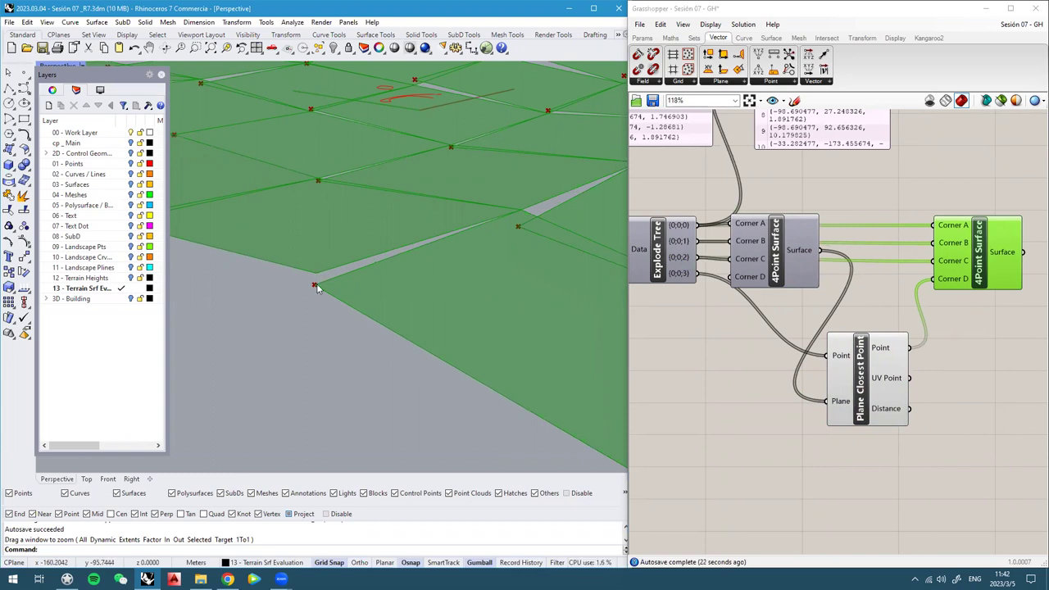
{"action": "right_click_drag", "start_coordinate": [895, 366], "coordinate": [848, 357]}
{"action": "left_click", "coordinate": [808, 356]}
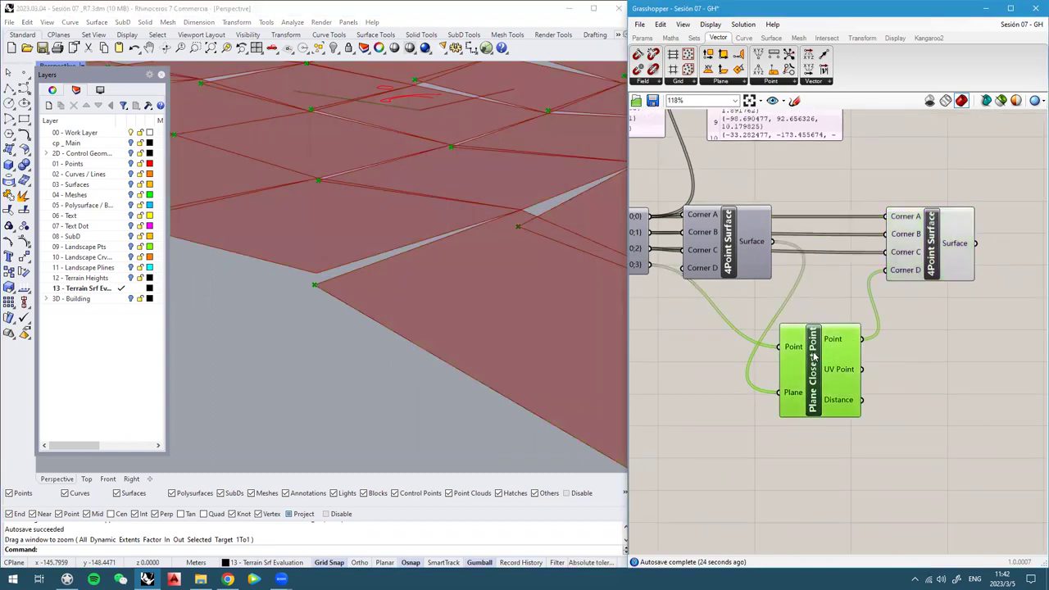
{"action": "scroll", "coordinate": [849, 410], "scroll_direction": "up", "scroll_amount": 1}
{"action": "mouse_move", "coordinate": [843, 403]}
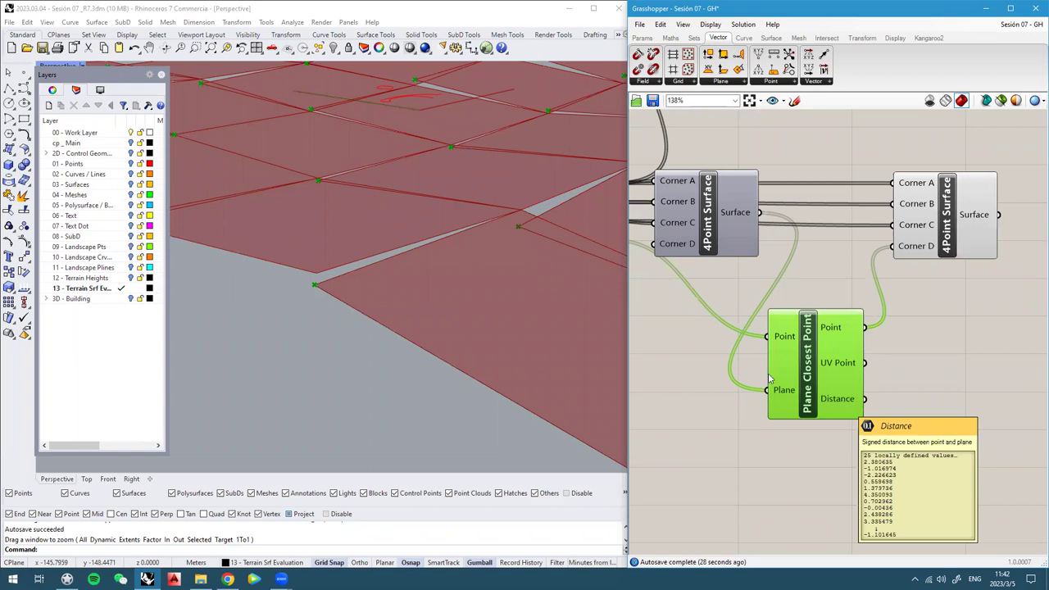
{"action": "scroll", "coordinate": [312, 277], "scroll_direction": "up", "scroll_amount": 1}
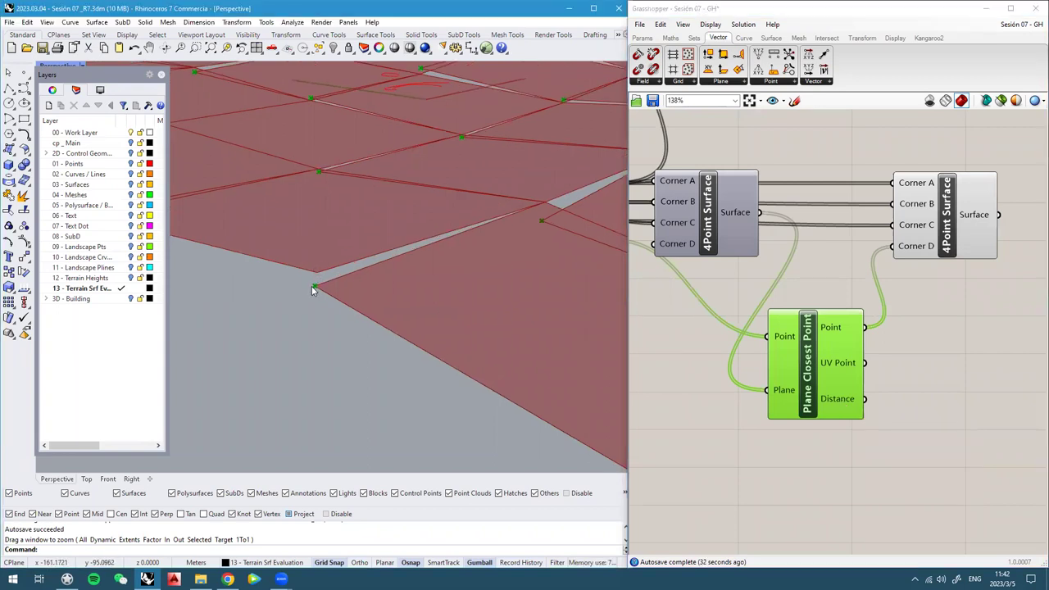
{"action": "scroll", "coordinate": [313, 287], "scroll_direction": "down", "scroll_amount": 1}
{"action": "scroll", "coordinate": [312, 286], "scroll_direction": "down", "scroll_amount": 1}
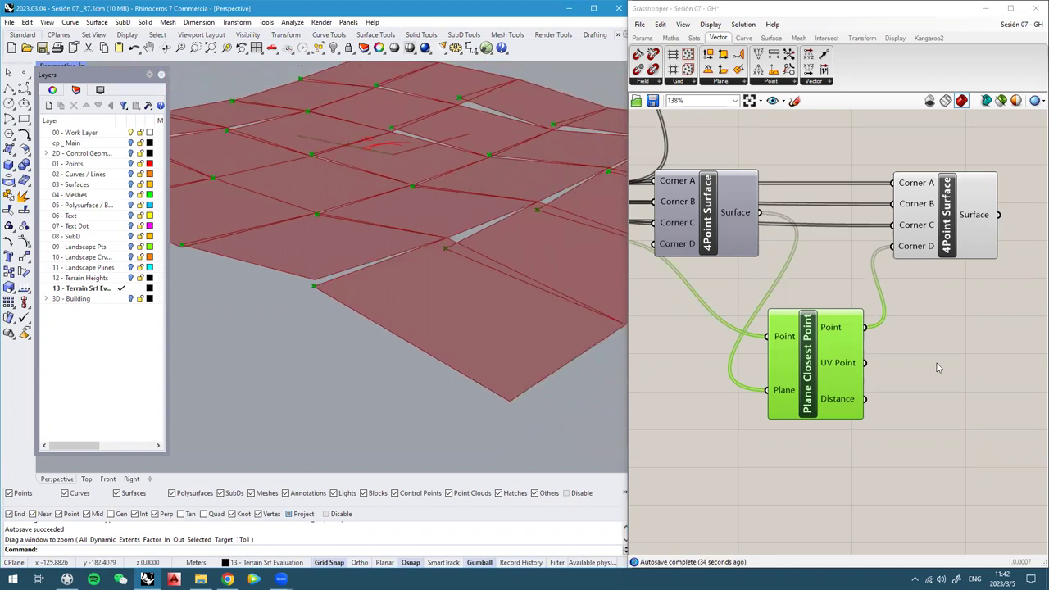
Add a panel beside Plane Closest Point, connect the Distance output to it and compare the distances with the terrain grid
{"action": "right_click_drag", "start_coordinate": [984, 361], "coordinate": [955, 354]}
{"action": "double_click", "coordinate": [916, 355]}
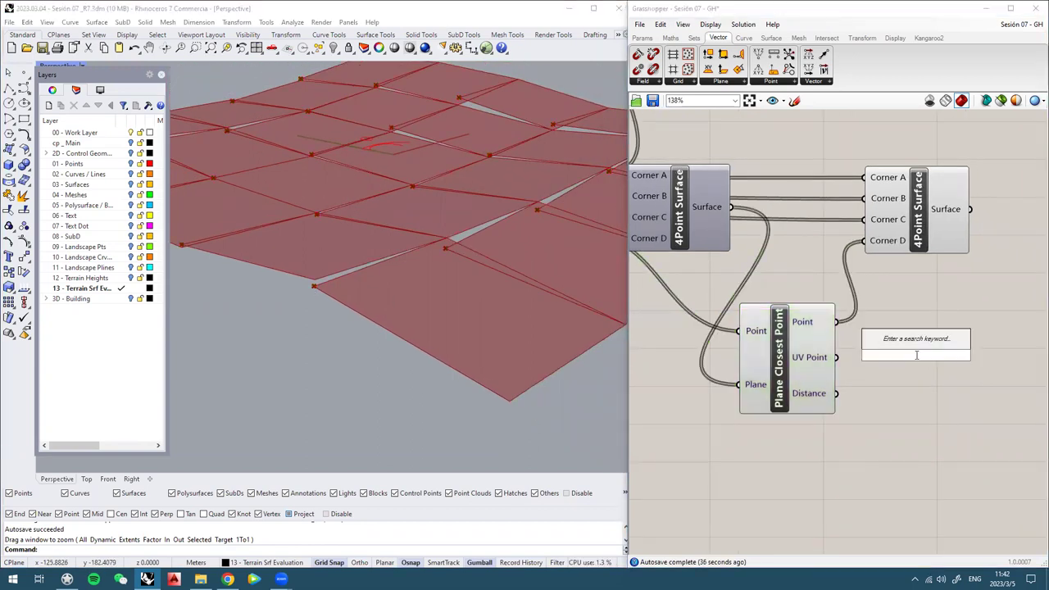
{"action": "type", "text": "//"}
{"action": "key", "text": "Return"}
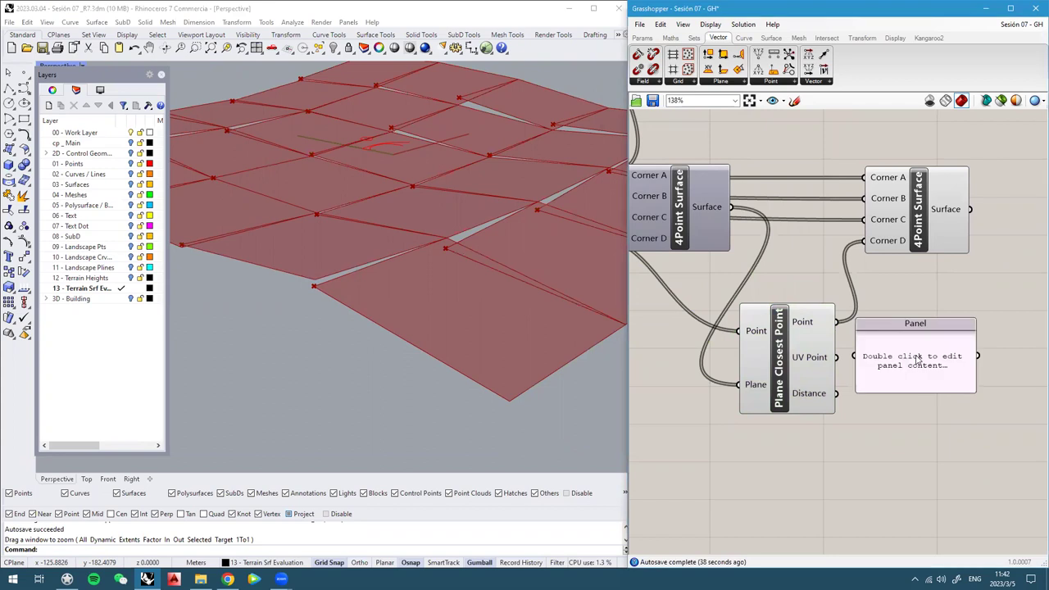
{"action": "right_click_drag", "start_coordinate": [918, 353], "coordinate": [874, 339]}
{"action": "left_click_drag", "start_coordinate": [896, 368], "coordinate": [936, 405]}
{"action": "left_click_drag", "start_coordinate": [792, 378], "coordinate": [899, 386]}
{"action": "left_click_drag", "start_coordinate": [949, 414], "coordinate": [939, 455]}
{"action": "scroll", "coordinate": [426, 309], "scroll_direction": "down", "scroll_amount": 5}
{"action": "right_click_drag", "start_coordinate": [426, 310], "coordinate": [431, 285]}
{"action": "scroll", "coordinate": [430, 284], "scroll_direction": "up", "scroll_amount": 4}
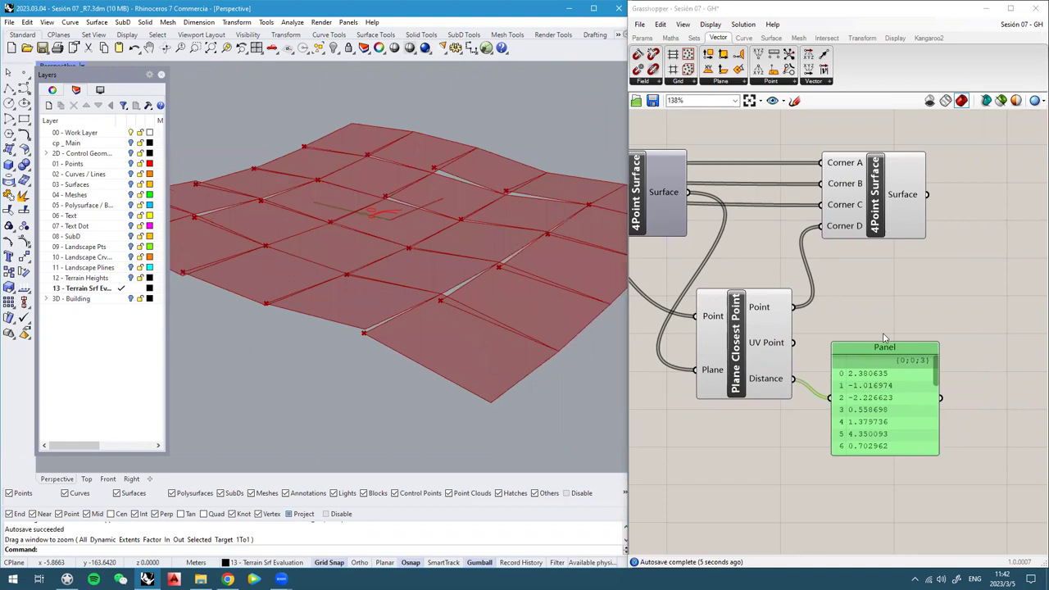
Set the U - Divisions slider feeding Divide Domain² to 25
{"action": "scroll", "coordinate": [885, 338], "scroll_direction": "down", "scroll_amount": 5}
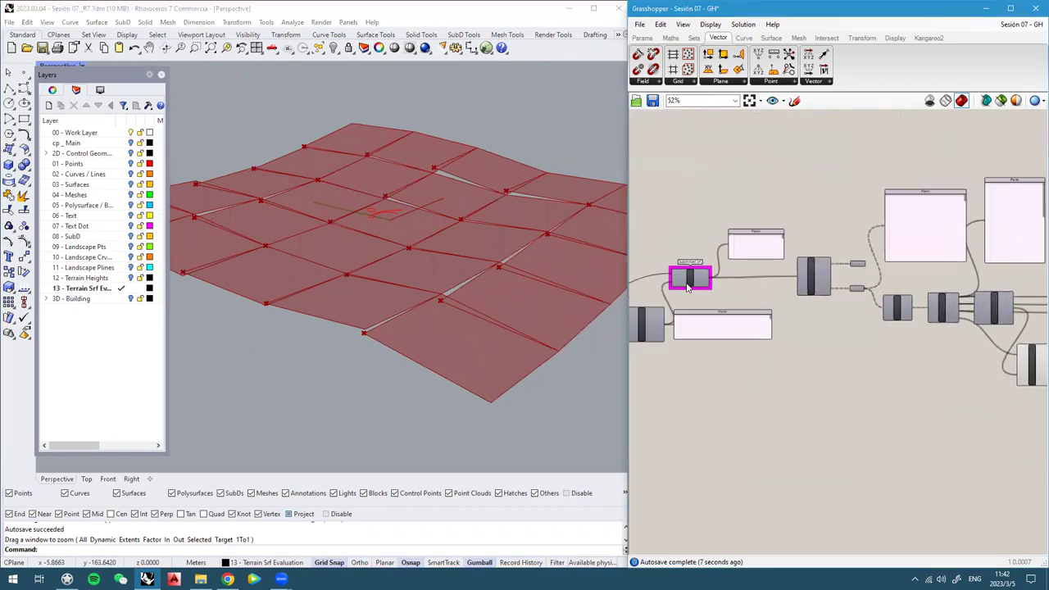
{"action": "scroll", "coordinate": [689, 285], "scroll_direction": "up", "scroll_amount": 5}
{"action": "left_click_drag", "start_coordinate": [794, 275], "coordinate": [781, 278]}
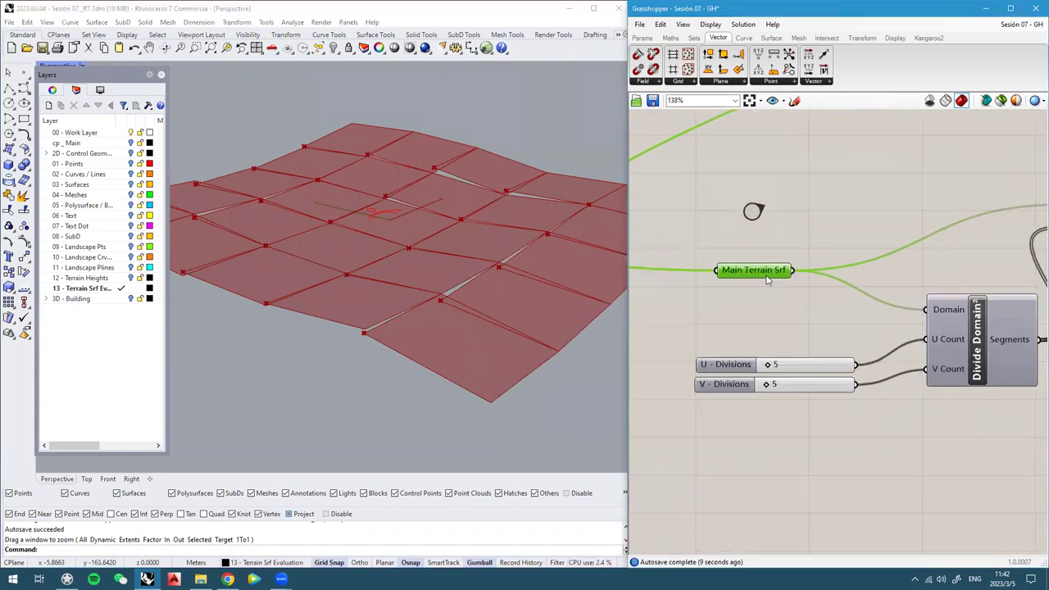
{"action": "right_click_drag", "start_coordinate": [394, 301], "coordinate": [508, 249]}
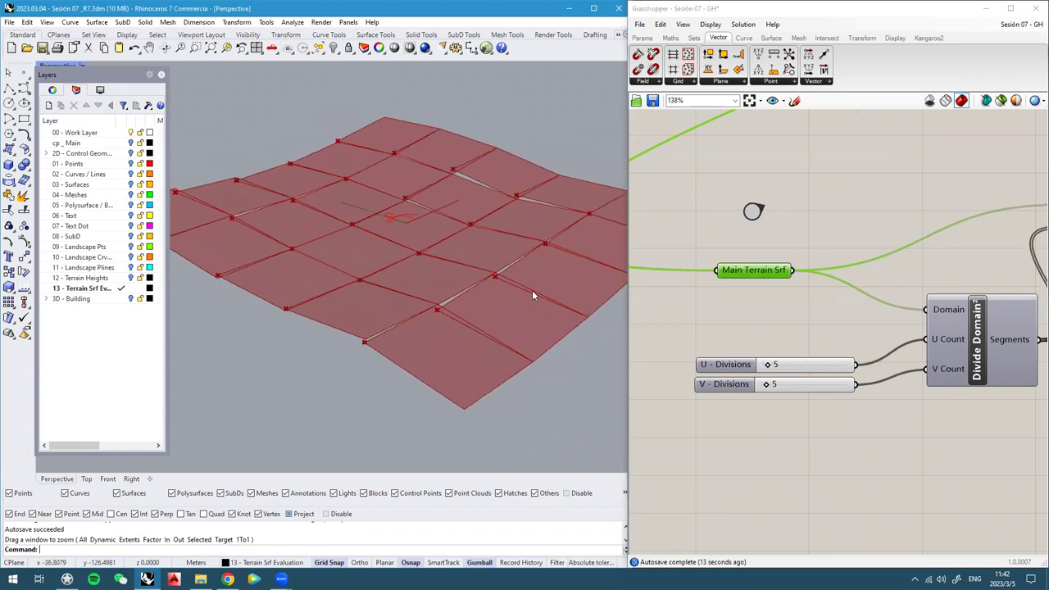
{"action": "scroll", "coordinate": [757, 373], "scroll_direction": "up", "scroll_amount": 4}
{"action": "left_click", "coordinate": [793, 361]}
{"action": "double_click", "coordinate": [794, 360]}
{"action": "type", "text": "25"}
{"action": "key", "text": "Return"}
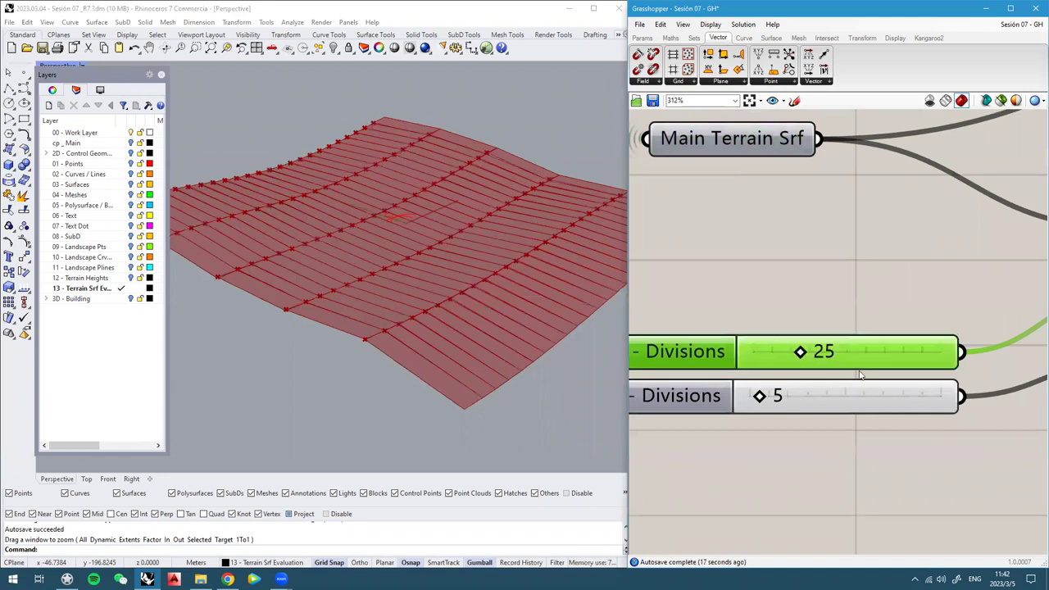
Set the V - Divisions slider feeding Divide Domain² to 25
{"action": "double_click", "coordinate": [795, 400]}
{"action": "type", "text": "25"}
{"action": "key", "text": "Return"}
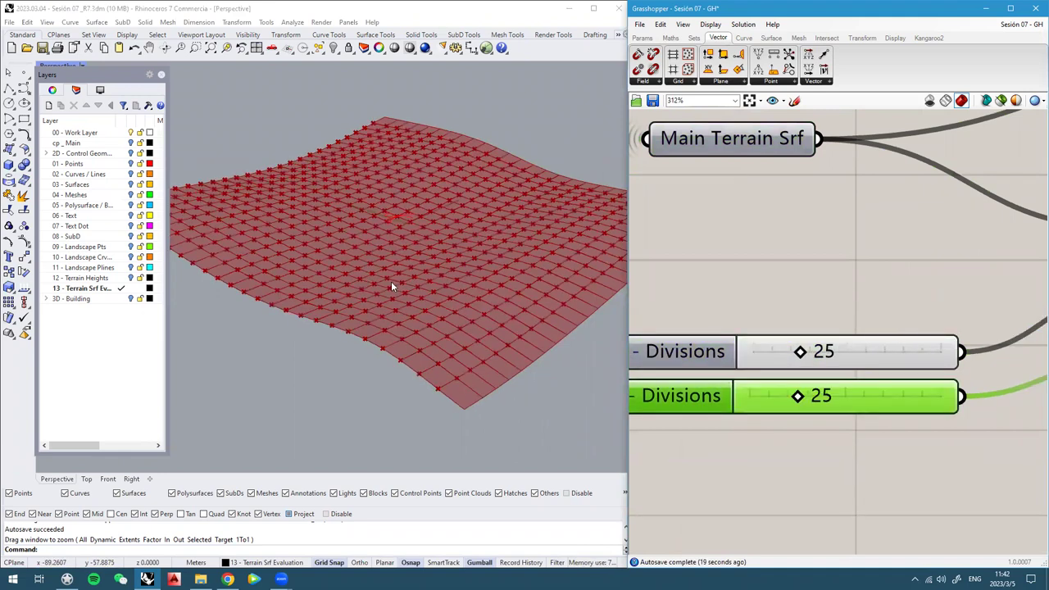
Examine the denser grid of planar surfaces and its corner points along the terrain's edges and corner
{"action": "scroll", "coordinate": [391, 286], "scroll_direction": "up", "scroll_amount": 6}
{"action": "scroll", "coordinate": [372, 361], "scroll_direction": "up", "scroll_amount": 3}
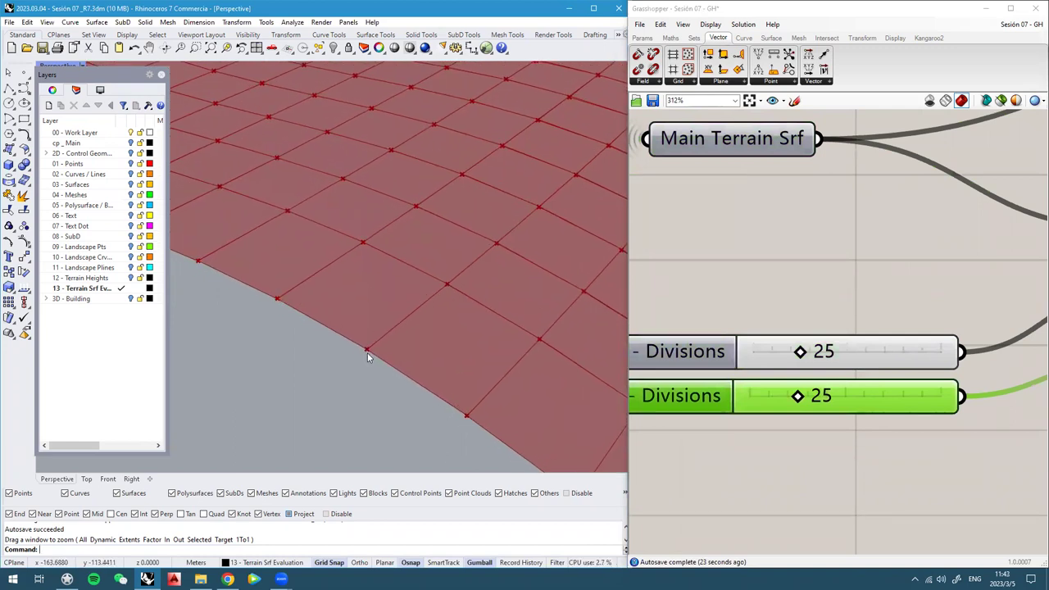
{"action": "scroll", "coordinate": [418, 369], "scroll_direction": "down", "scroll_amount": 10}
{"action": "right_click_drag", "start_coordinate": [391, 332], "coordinate": [310, 343]}
{"action": "scroll", "coordinate": [324, 328], "scroll_direction": "up", "scroll_amount": 8}
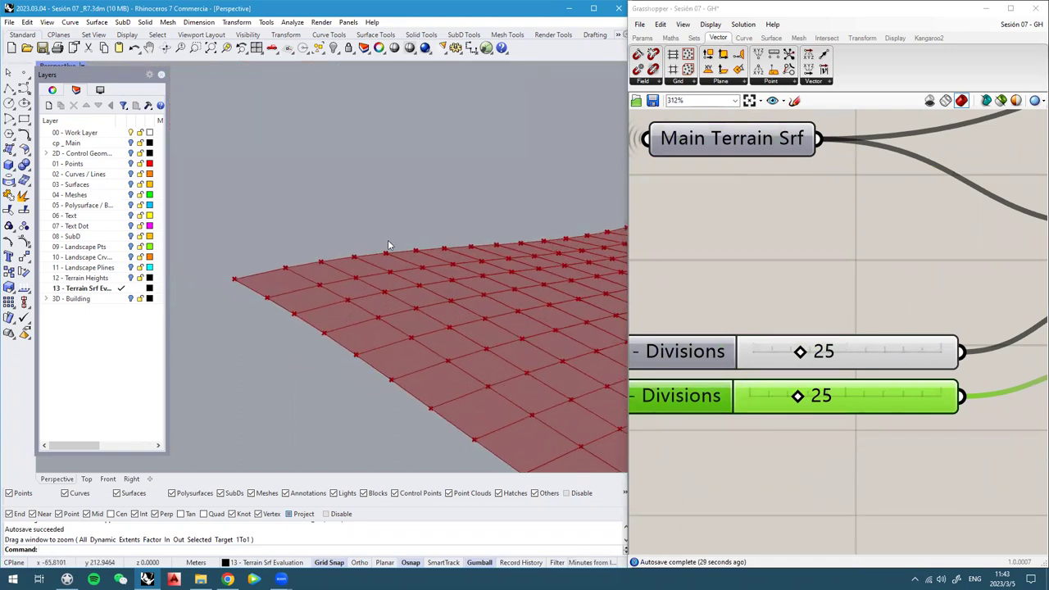
{"action": "scroll", "coordinate": [346, 277], "scroll_direction": "down", "scroll_amount": 2}
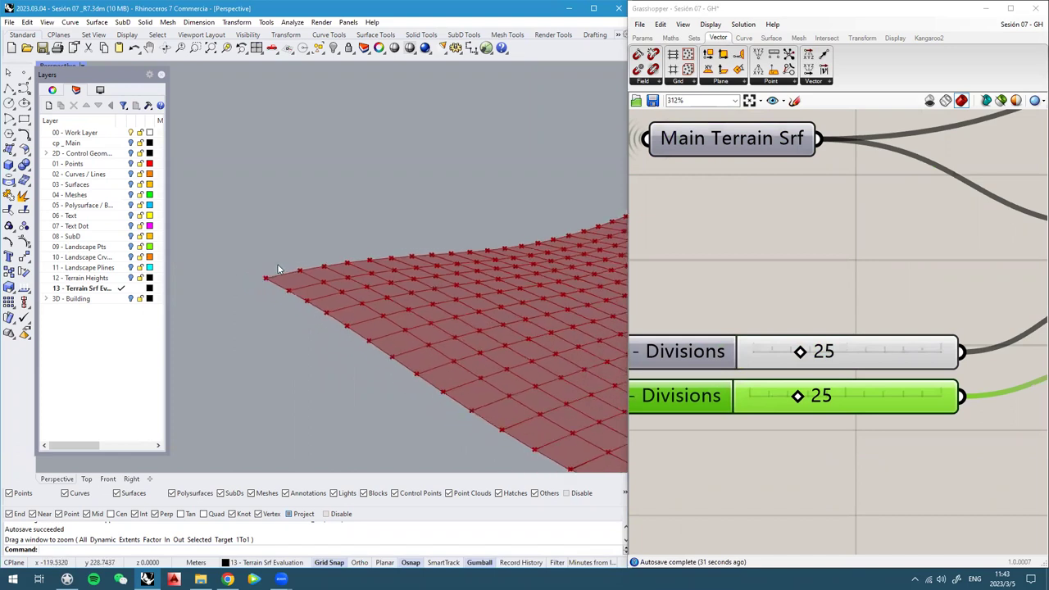
{"action": "scroll", "coordinate": [279, 269], "scroll_direction": "down", "scroll_amount": 10}
{"action": "scroll", "coordinate": [389, 299], "scroll_direction": "up", "scroll_amount": 5}
{"action": "right_click_drag", "start_coordinate": [395, 327], "coordinate": [399, 365]}
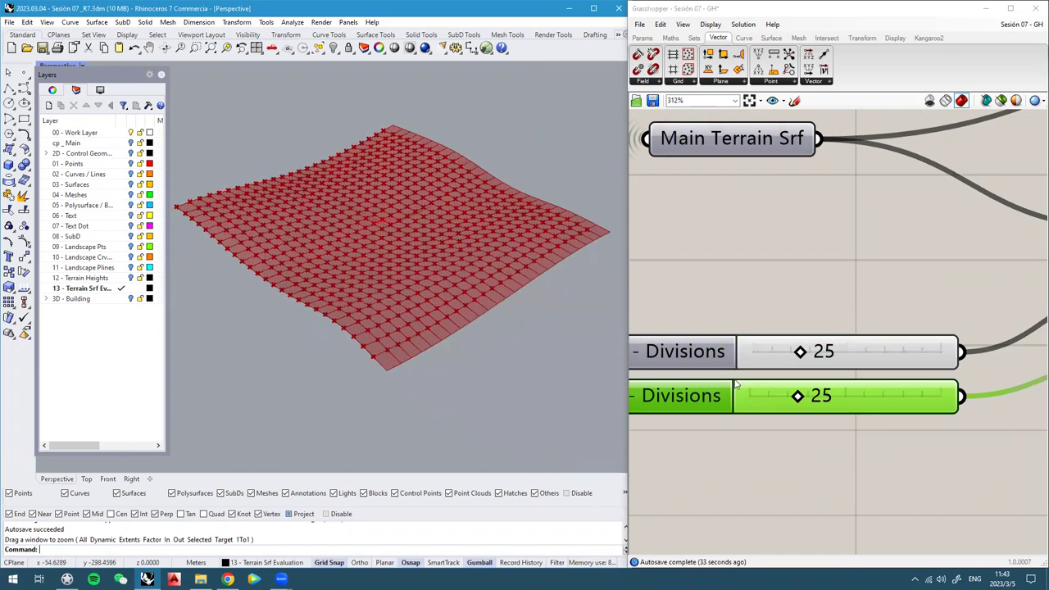
Set both the U - Divisions and V - Divisions sliders to 15
{"action": "double_click", "coordinate": [816, 351]}
{"action": "type", "text": "15"}
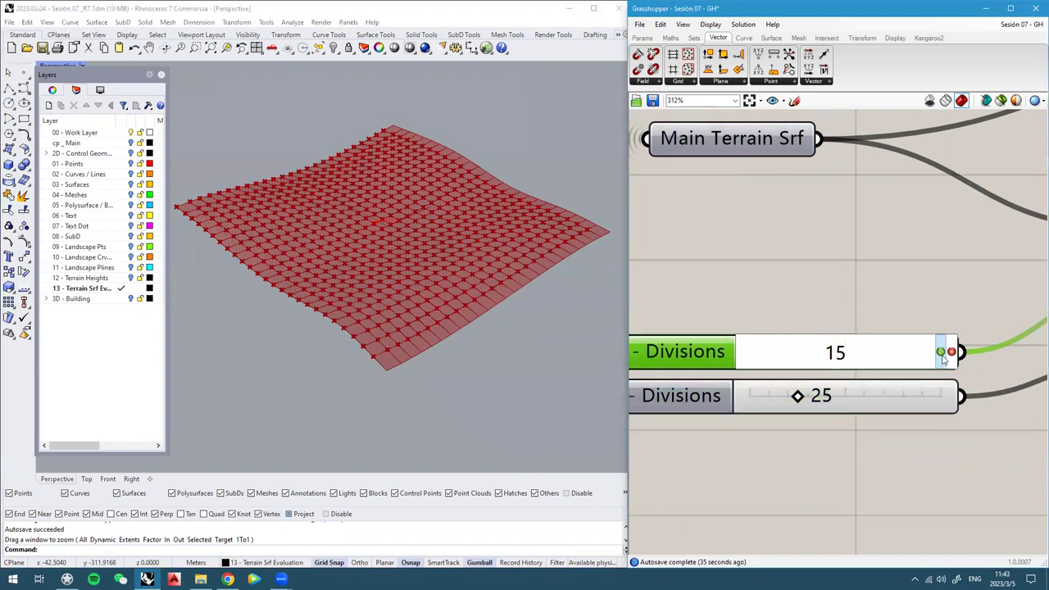
{"action": "left_click", "coordinate": [941, 352]}
{"action": "double_click", "coordinate": [819, 395]}
{"action": "type", "text": "15"}
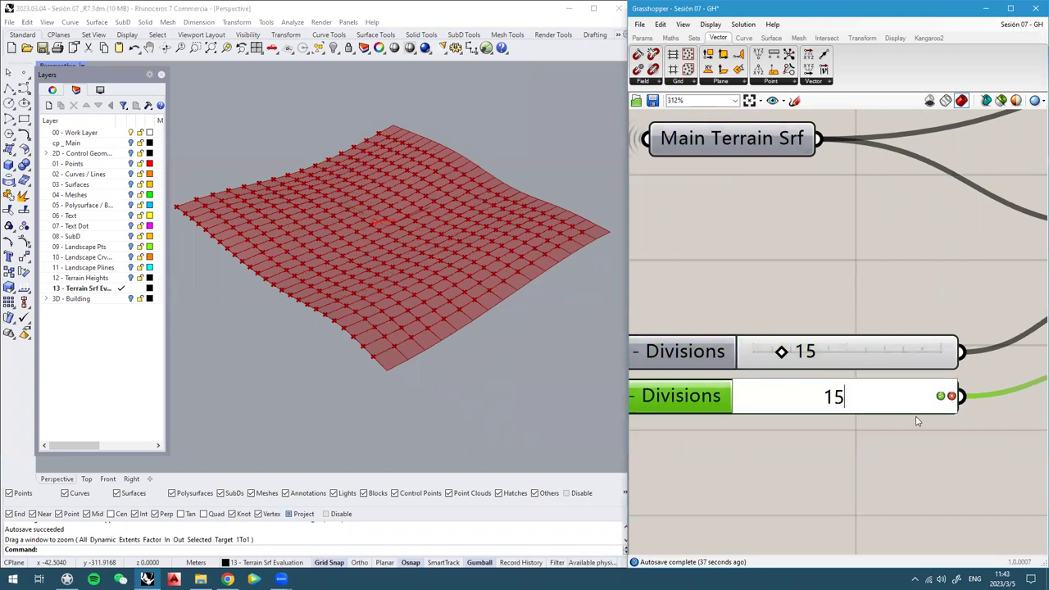
{"action": "key", "text": "Return"}
Compare the distances in the panel beside Plane Closest Point with the gaps between the terrain's planar surfaces
{"action": "scroll", "coordinate": [719, 319], "scroll_direction": "down", "scroll_amount": 5}
{"action": "scroll", "coordinate": [719, 320], "scroll_direction": "down", "scroll_amount": 5}
{"action": "right_click_drag", "start_coordinate": [1023, 295], "coordinate": [771, 295]}
{"action": "scroll", "coordinate": [885, 369], "scroll_direction": "up", "scroll_amount": 7}
{"action": "right_click_drag", "start_coordinate": [743, 349], "coordinate": [883, 363]}
{"action": "left_click_drag", "start_coordinate": [884, 365], "coordinate": [871, 344]}
{"action": "scroll", "coordinate": [356, 355], "scroll_direction": "up", "scroll_amount": 3}
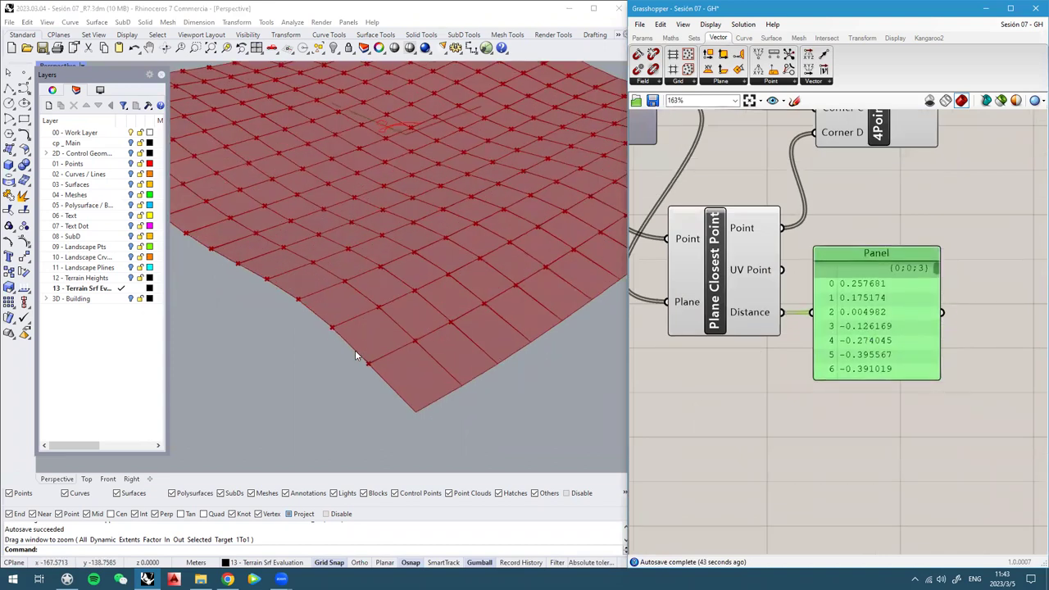
{"action": "scroll", "coordinate": [356, 355], "scroll_direction": "up", "scroll_amount": 2}
{"action": "right_click_drag", "start_coordinate": [956, 309], "coordinate": [943, 352]}
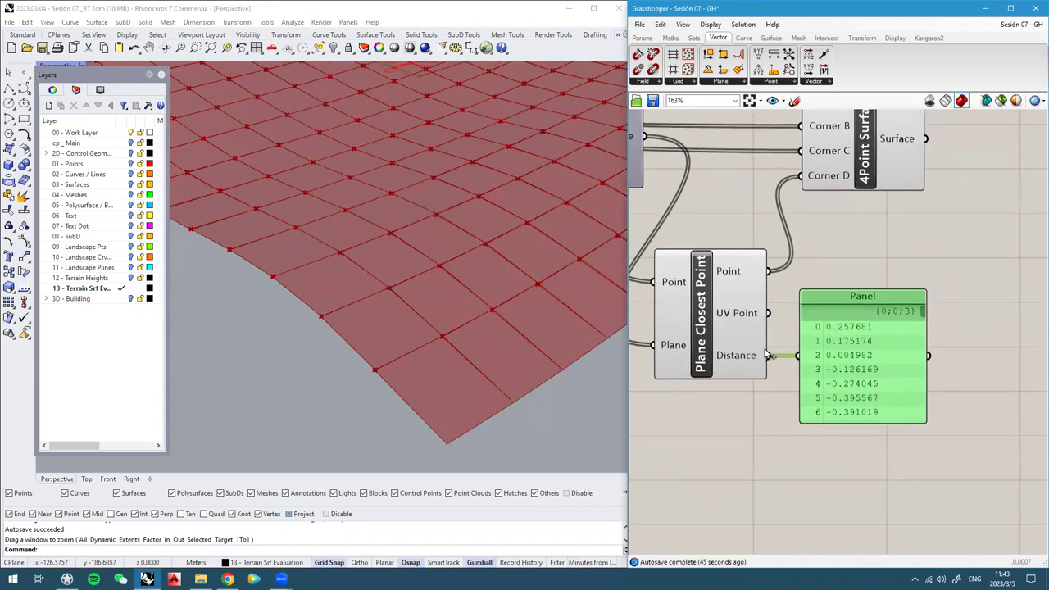
{"action": "mouse_move", "coordinate": [735, 370]}
{"action": "scroll", "coordinate": [830, 373], "scroll_direction": "up", "scroll_amount": 2}
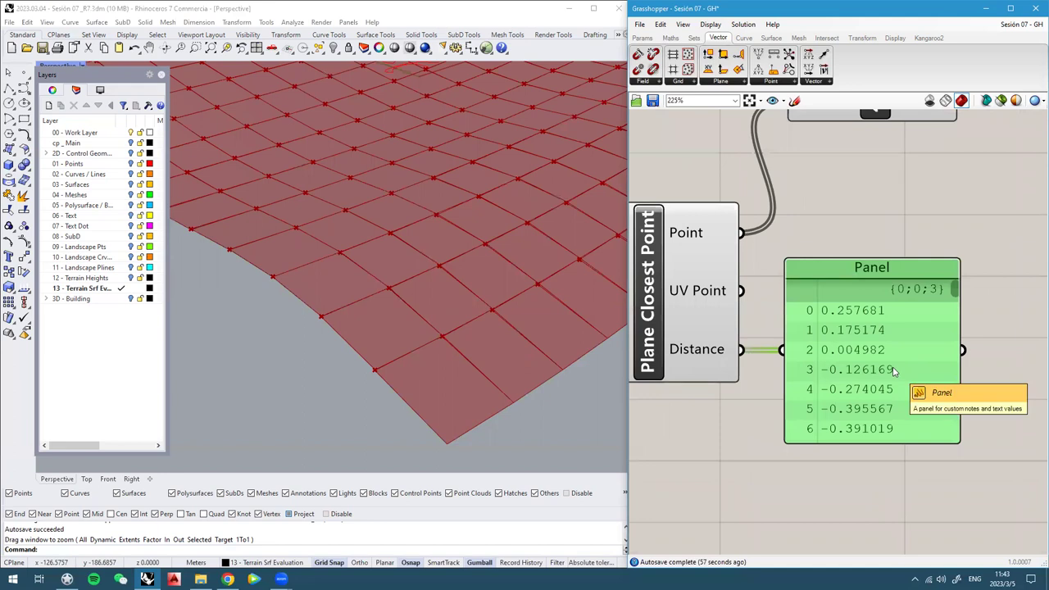
{"action": "scroll", "coordinate": [863, 367], "scroll_direction": "up", "scroll_amount": 3}
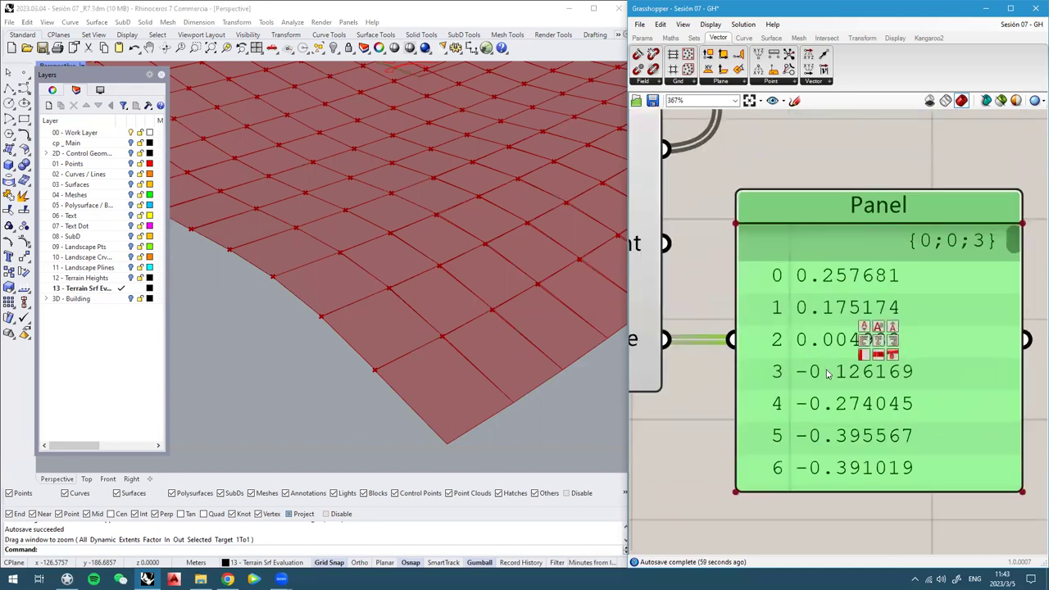
{"action": "scroll", "coordinate": [828, 373], "scroll_direction": "down", "scroll_amount": 4}
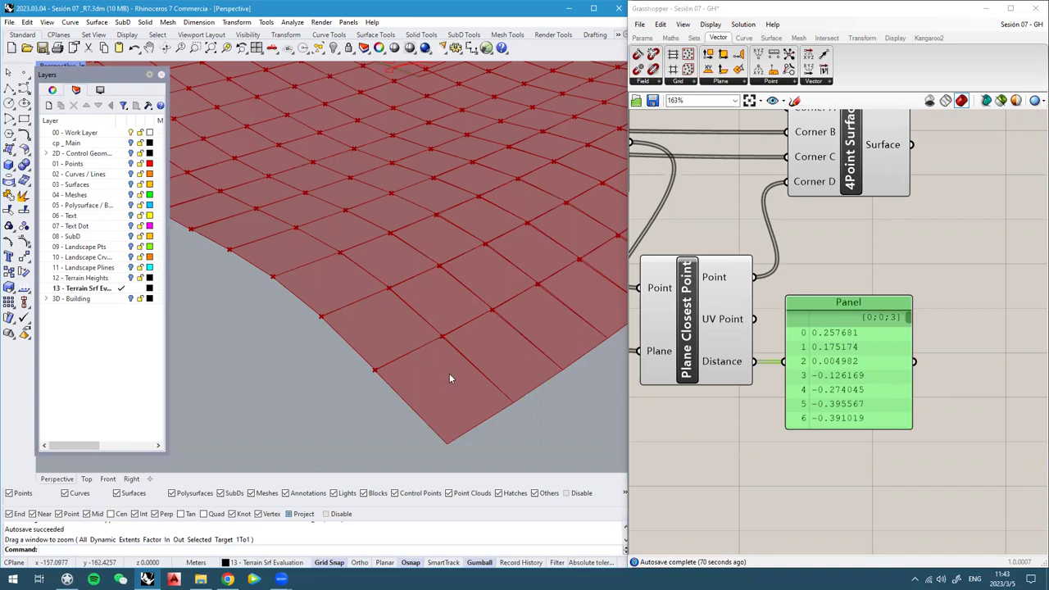
{"action": "scroll", "coordinate": [644, 233], "scroll_direction": "down", "scroll_amount": 2}
Add a Bounds component and place it beyond the distance panel, leaving space between them
{"action": "left_click", "coordinate": [927, 345]}
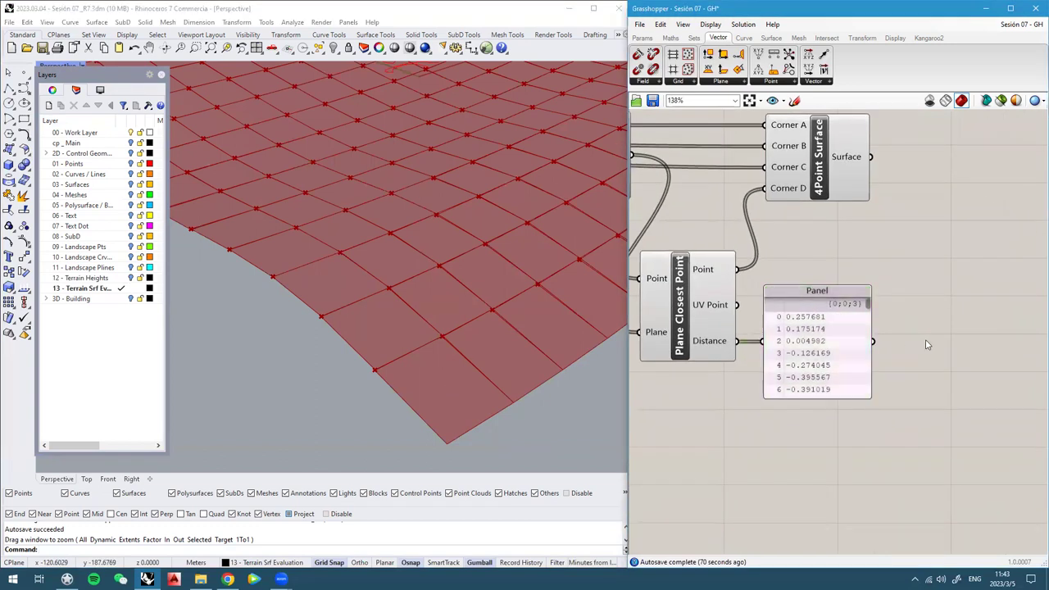
{"action": "double_click", "coordinate": [927, 345]}
{"action": "type", "text": "bnd"}
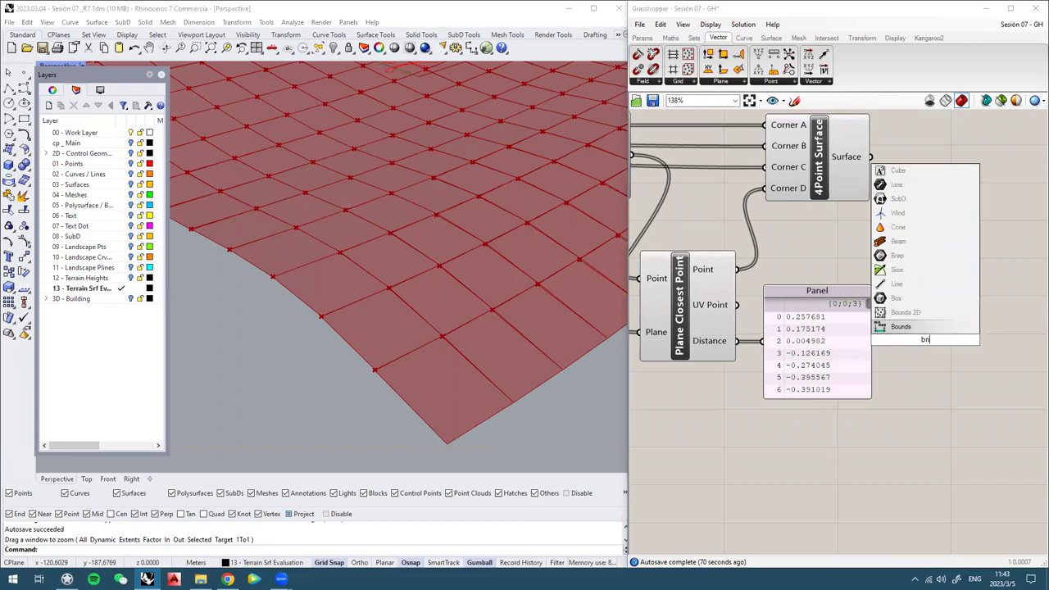
{"action": "left_click", "coordinate": [899, 328]}
{"action": "left_click_drag", "start_coordinate": [971, 347], "coordinate": [987, 344]}
{"action": "right_click_drag", "start_coordinate": [988, 345], "coordinate": [972, 342]}
{"action": "left_click_drag", "start_coordinate": [972, 342], "coordinate": [1005, 345]}
{"action": "left_click_drag", "start_coordinate": [774, 335], "coordinate": [765, 336]}
{"action": "scroll", "coordinate": [761, 372], "scroll_direction": "up", "scroll_amount": 1}
{"action": "scroll", "coordinate": [761, 372], "scroll_direction": "up", "scroll_amount": 1}
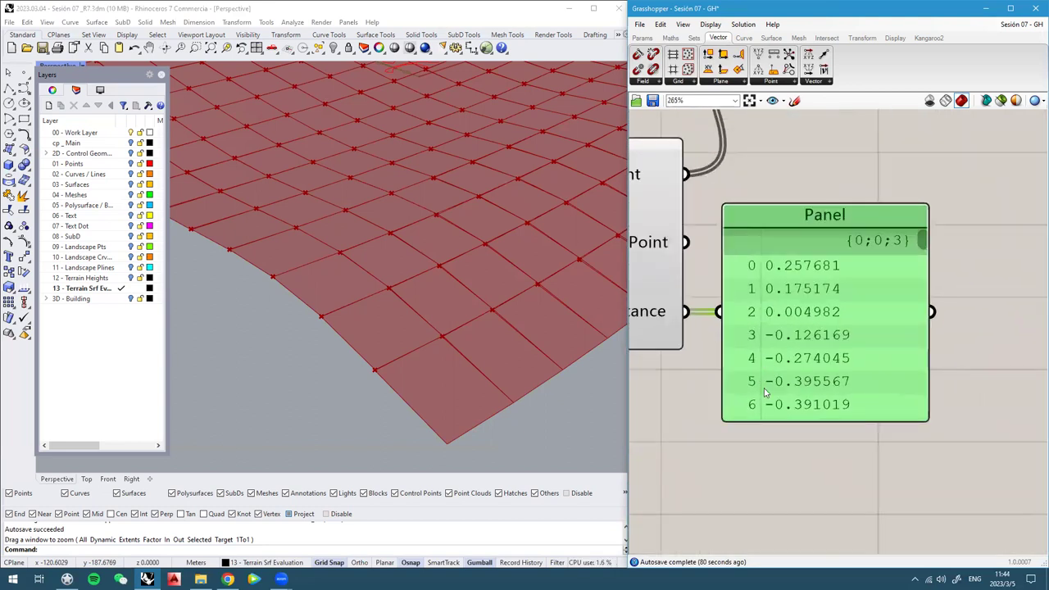
{"action": "scroll", "coordinate": [770, 365], "scroll_direction": "down", "scroll_amount": 3}
{"action": "scroll", "coordinate": [776, 361], "scroll_direction": "up", "scroll_amount": 1}
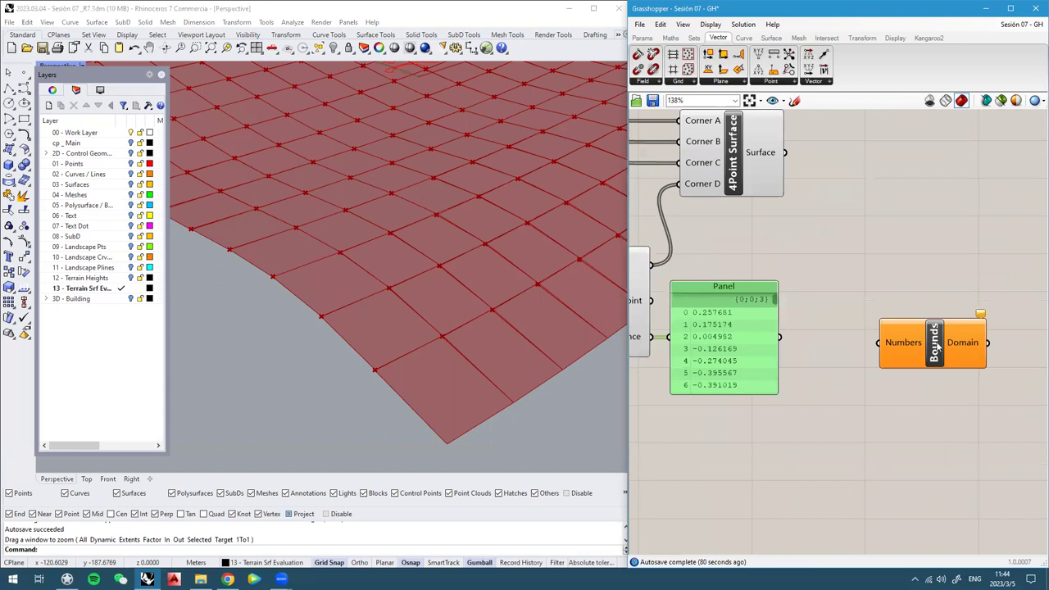
Add an Absolute component between the distance panel and Bounds, and connect the panel's output to its Value input
{"action": "left_click", "coordinate": [813, 370]}
{"action": "double_click", "coordinate": [814, 370]}
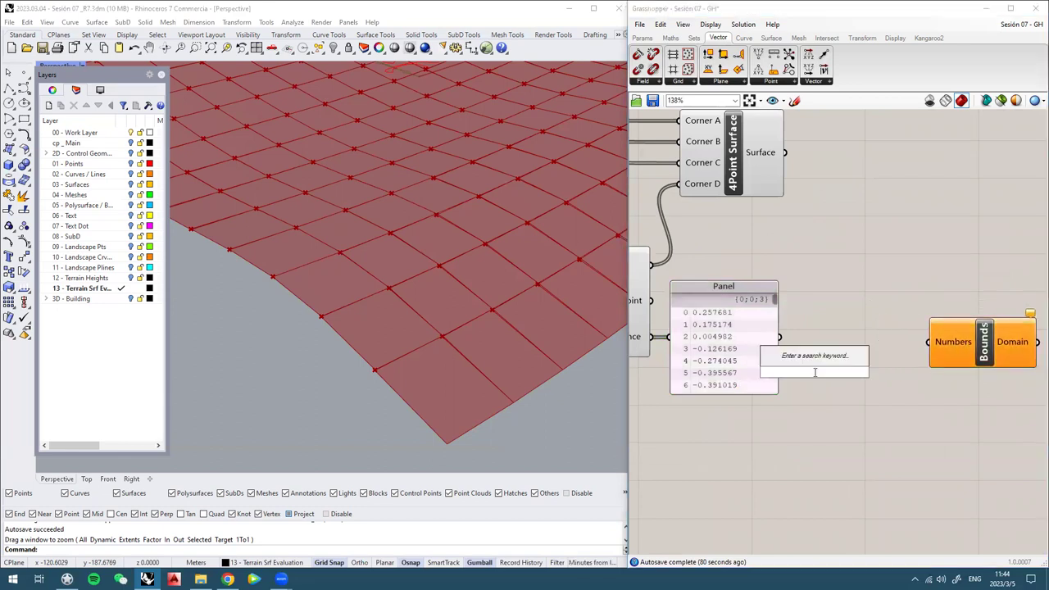
{"action": "type", "text": "absolute"}
{"action": "key", "text": "Return"}
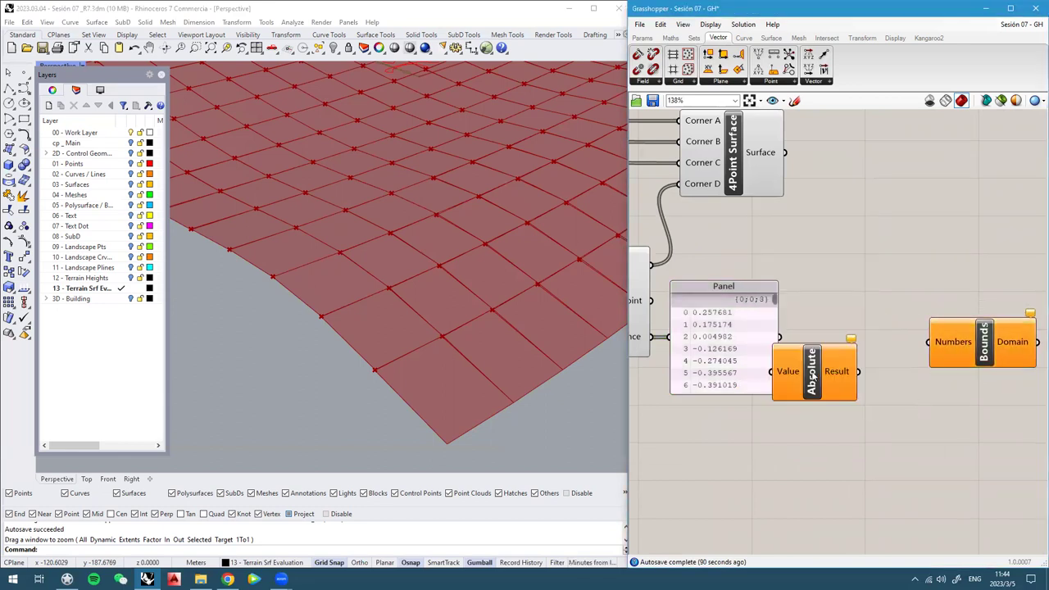
{"action": "left_click_drag", "start_coordinate": [813, 379], "coordinate": [857, 347]}
{"action": "left_click_drag", "start_coordinate": [776, 336], "coordinate": [818, 340]}
{"action": "right_click_drag", "start_coordinate": [973, 347], "coordinate": [901, 339]}
{"action": "left_click_drag", "start_coordinate": [901, 340], "coordinate": [944, 341]}
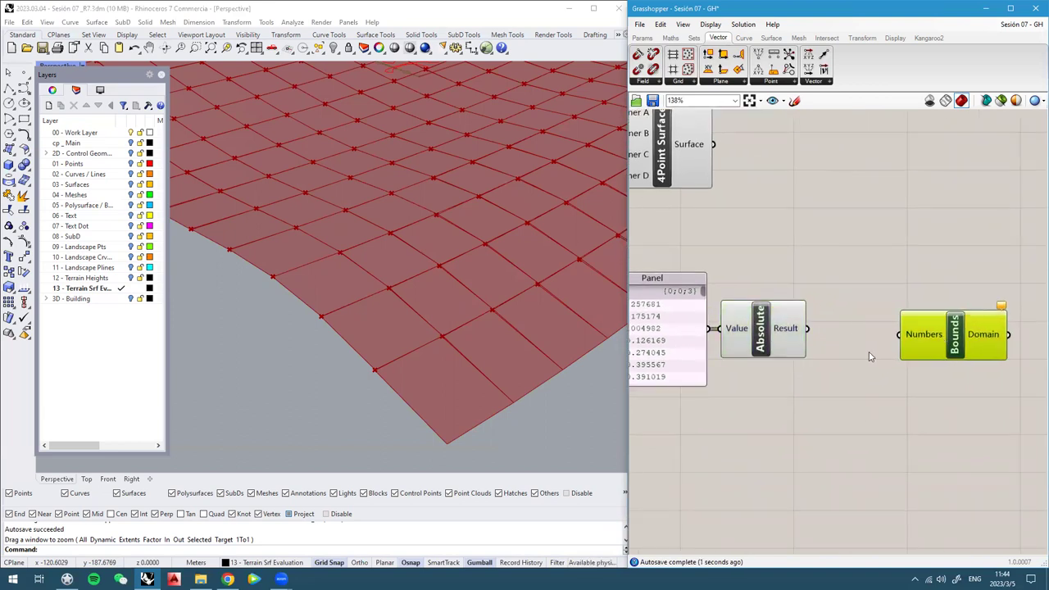
Add a panel between Absolute and Bounds, connect the Absolute Result output to it, and enlarge it to show more values
{"action": "double_click", "coordinate": [868, 352]}
{"action": "type", "text": "//"}
{"action": "key", "text": "Return"}
{"action": "left_click_drag", "start_coordinate": [847, 366], "coordinate": [845, 339]}
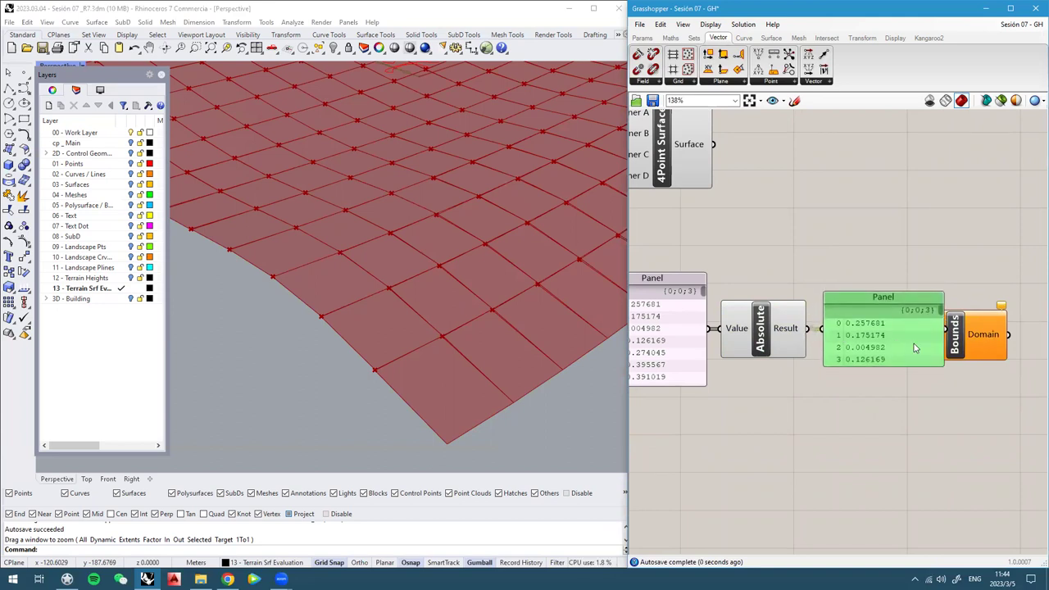
{"action": "left_click_drag", "start_coordinate": [965, 346], "coordinate": [1040, 345]}
{"action": "right_click_drag", "start_coordinate": [736, 342], "coordinate": [847, 317]}
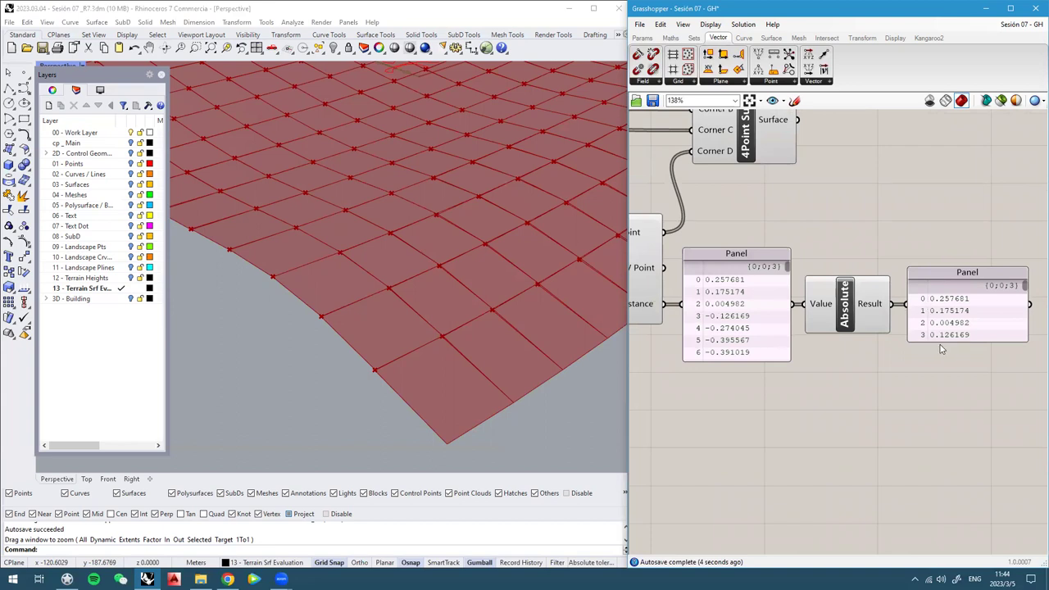
{"action": "mouse_move", "coordinate": [939, 342]}
{"action": "left_mouse_down"}
{"action": "mouse_move", "coordinate": [941, 383]}
{"action": "mouse_move", "coordinate": [941, 338]}
{"action": "left_mouse_up"}
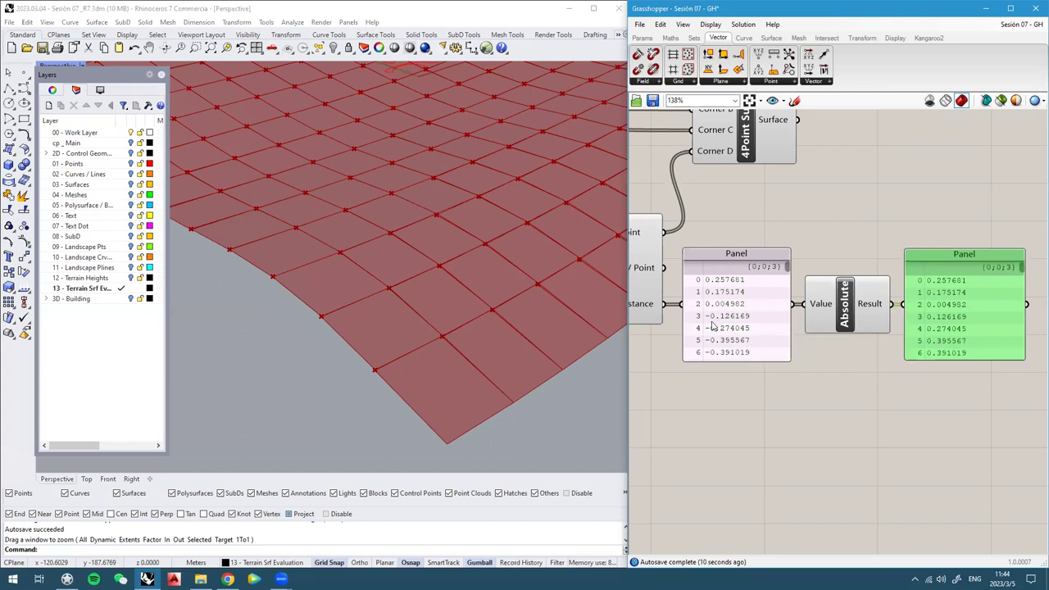
{"action": "left_click_drag", "start_coordinate": [934, 318], "coordinate": [940, 313]}
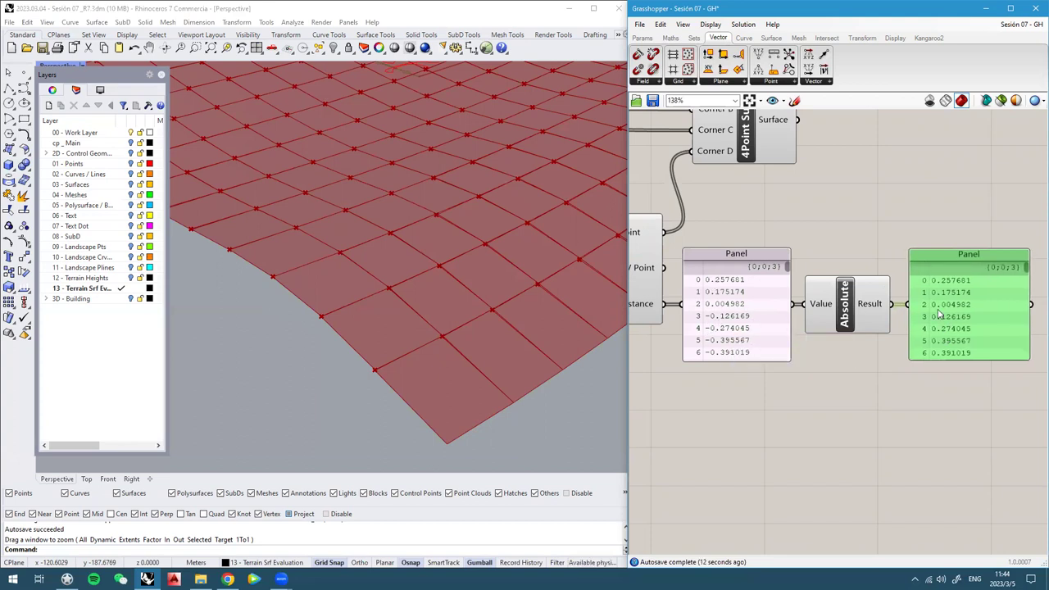
Connect the panel of absolute distances to the Numbers input of Bounds
{"action": "right_click_drag", "start_coordinate": [953, 339], "coordinate": [846, 329]}
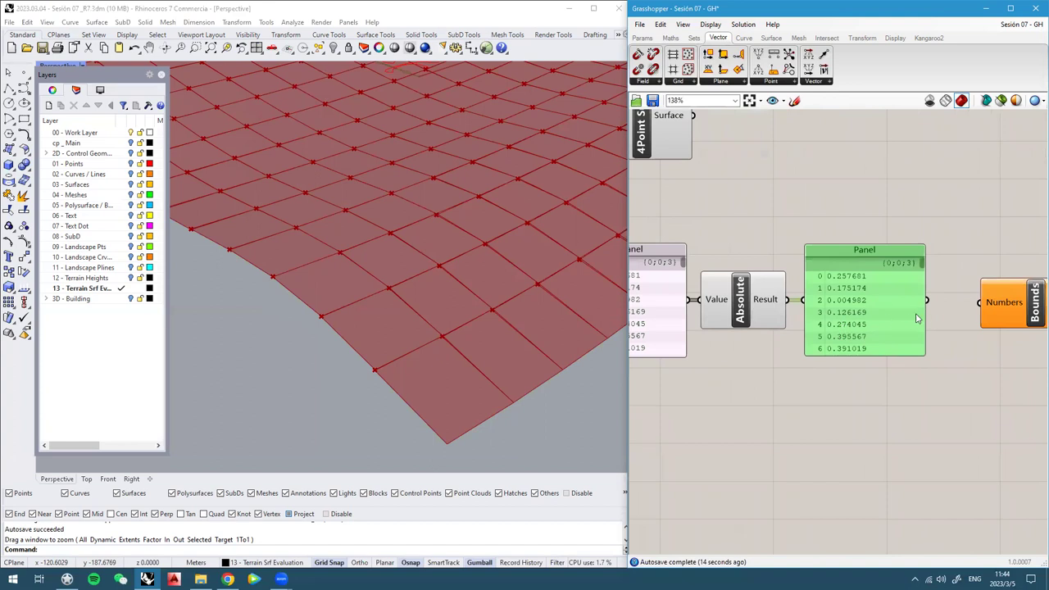
{"action": "right_click_drag", "start_coordinate": [930, 312], "coordinate": [898, 309]}
{"action": "left_click_drag", "start_coordinate": [894, 304], "coordinate": [960, 309]}
{"action": "right_click_drag", "start_coordinate": [925, 307], "coordinate": [835, 309]}
{"action": "scroll", "coordinate": [875, 324], "scroll_direction": "down", "scroll_amount": 1}
{"action": "right_click_drag", "start_coordinate": [927, 335], "coordinate": [904, 337]}
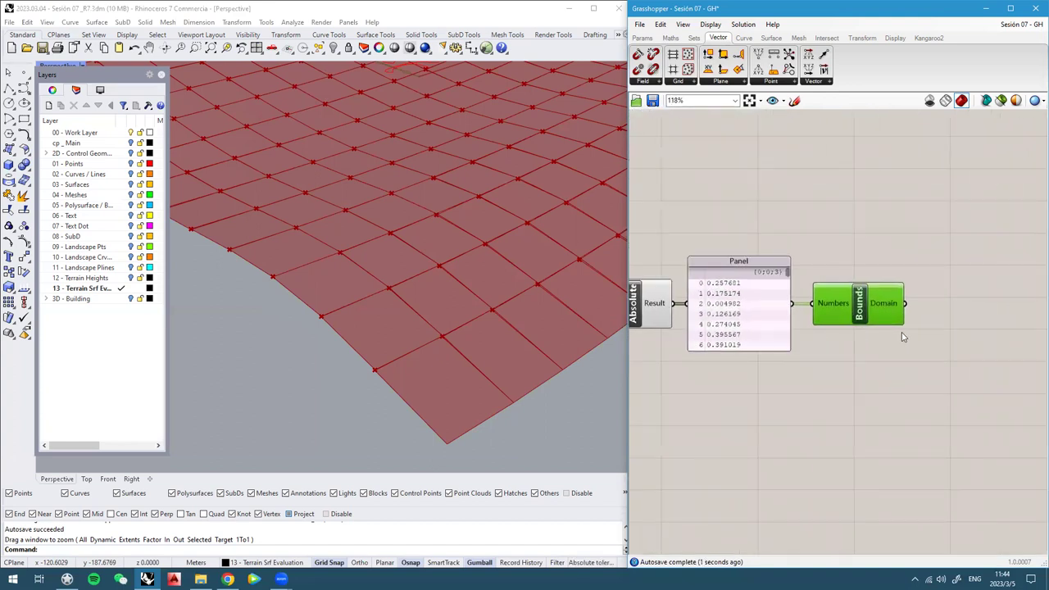
Add a panel beside Bounds, connect the Domain output to it and read the range of distances
{"action": "scroll", "coordinate": [904, 336], "scroll_direction": "up", "scroll_amount": 1}
{"action": "double_click", "coordinate": [941, 329]}
{"action": "type", "text": "/"}
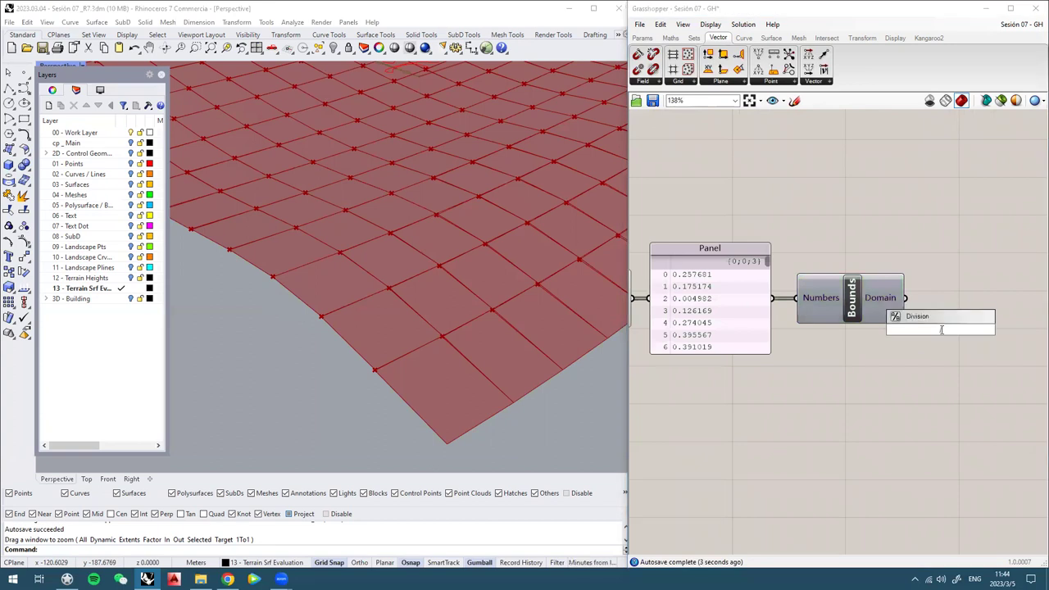
{"action": "type", "text": "/"}
{"action": "key", "text": "Return"}
{"action": "left_click_drag", "start_coordinate": [942, 331], "coordinate": [985, 310]}
{"action": "left_click_drag", "start_coordinate": [906, 301], "coordinate": [932, 306]}
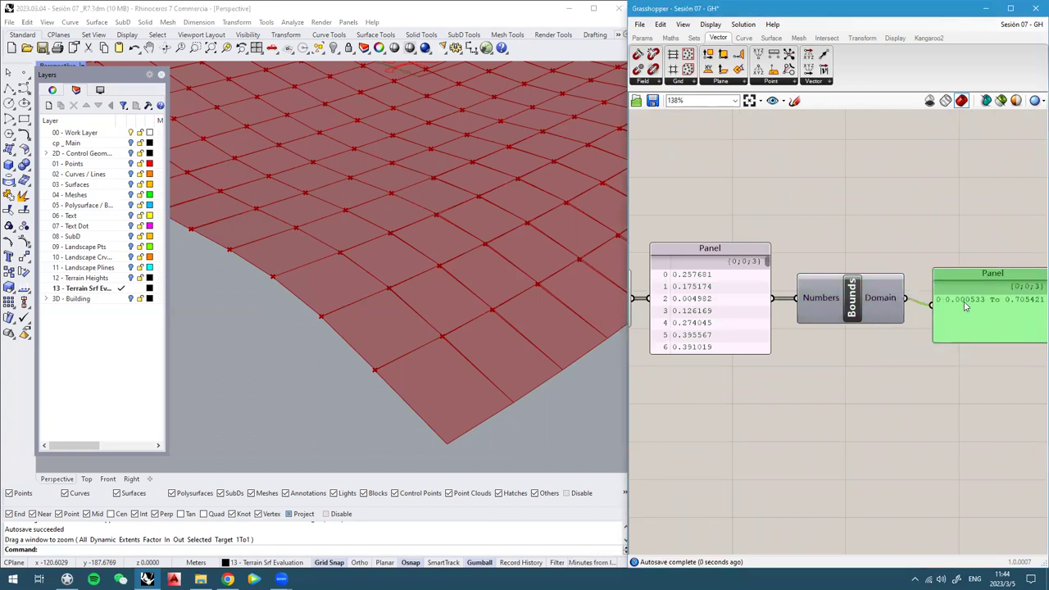
{"action": "scroll", "coordinate": [914, 299], "scroll_direction": "up", "scroll_amount": 2}
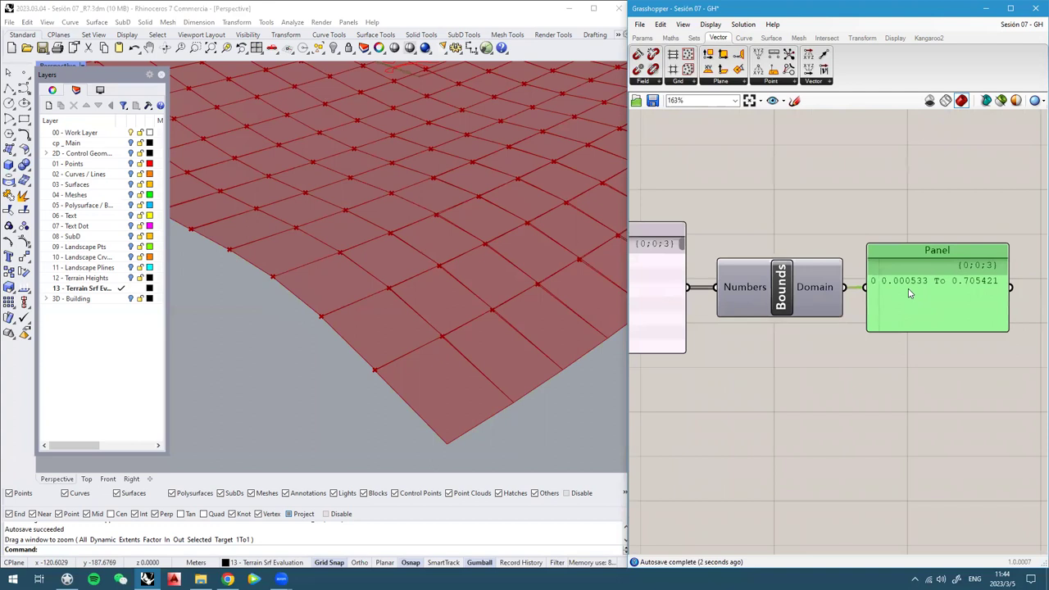
{"action": "scroll", "coordinate": [909, 290], "scroll_direction": "up", "scroll_amount": 1}
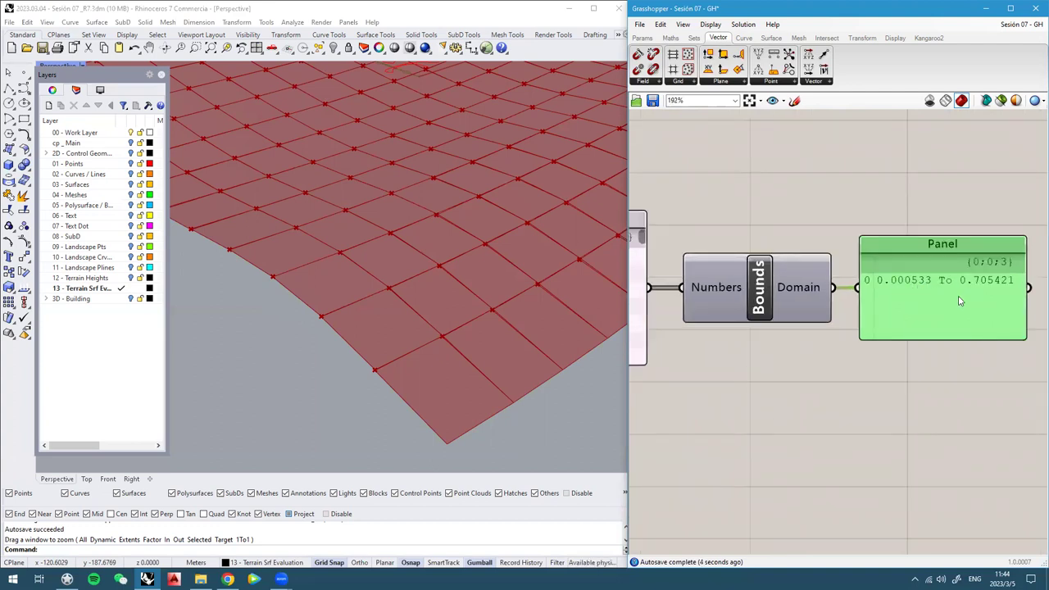
{"action": "right_click_drag", "start_coordinate": [961, 300], "coordinate": [932, 294]}
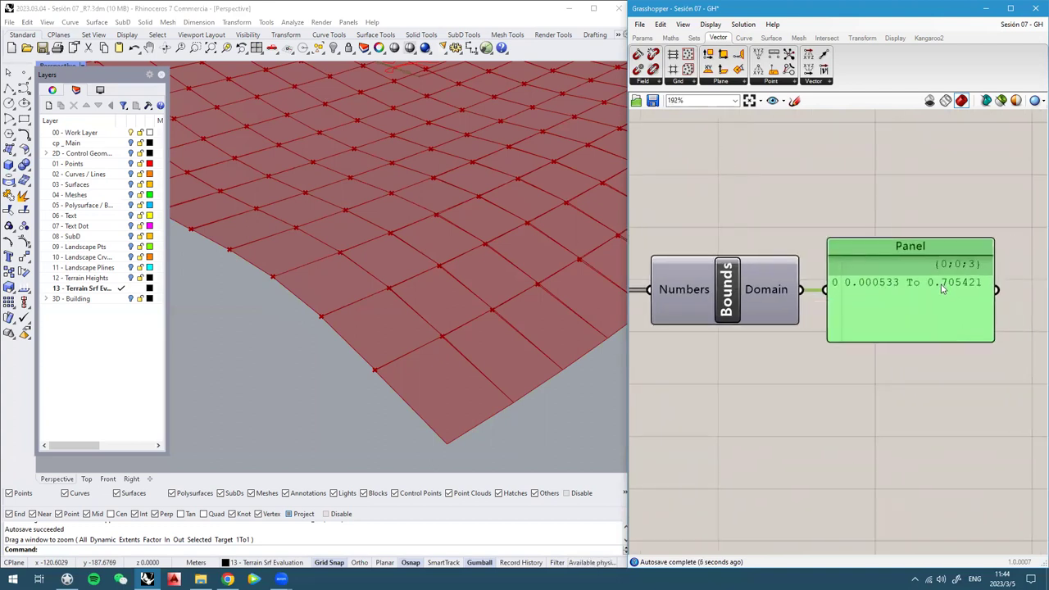
Add a Deconstruct Domain component below the range panel and connect the Domain output of Bounds to it
{"action": "scroll", "coordinate": [934, 295], "scroll_direction": "down", "scroll_amount": 3}
{"action": "right_click_drag", "start_coordinate": [915, 309], "coordinate": [882, 309]}
{"action": "scroll", "coordinate": [882, 309], "scroll_direction": "up", "scroll_amount": 2}
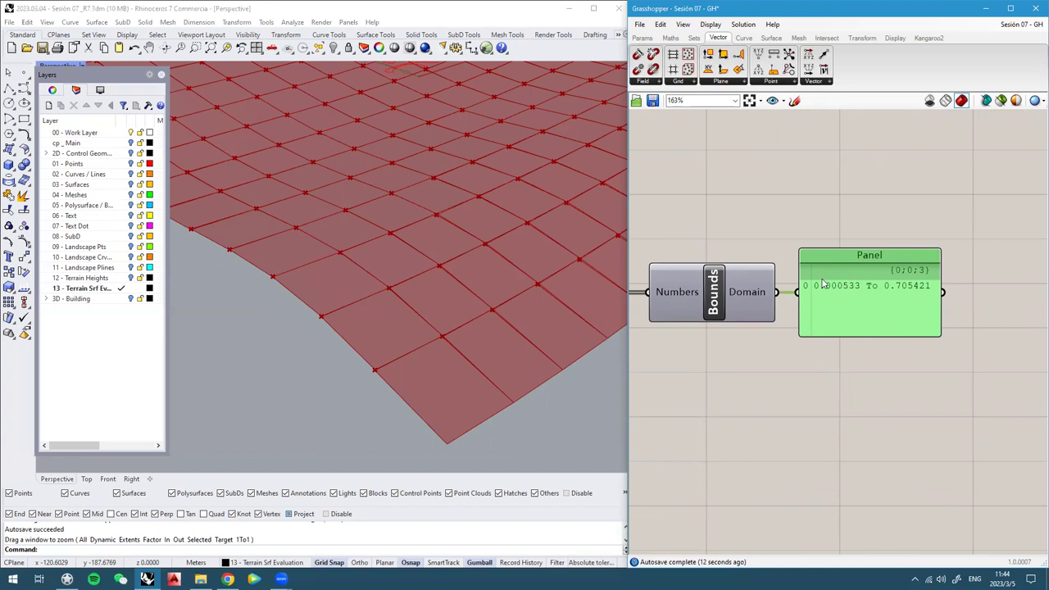
{"action": "double_click", "coordinate": [794, 417]}
{"action": "type", "text": "dec"}
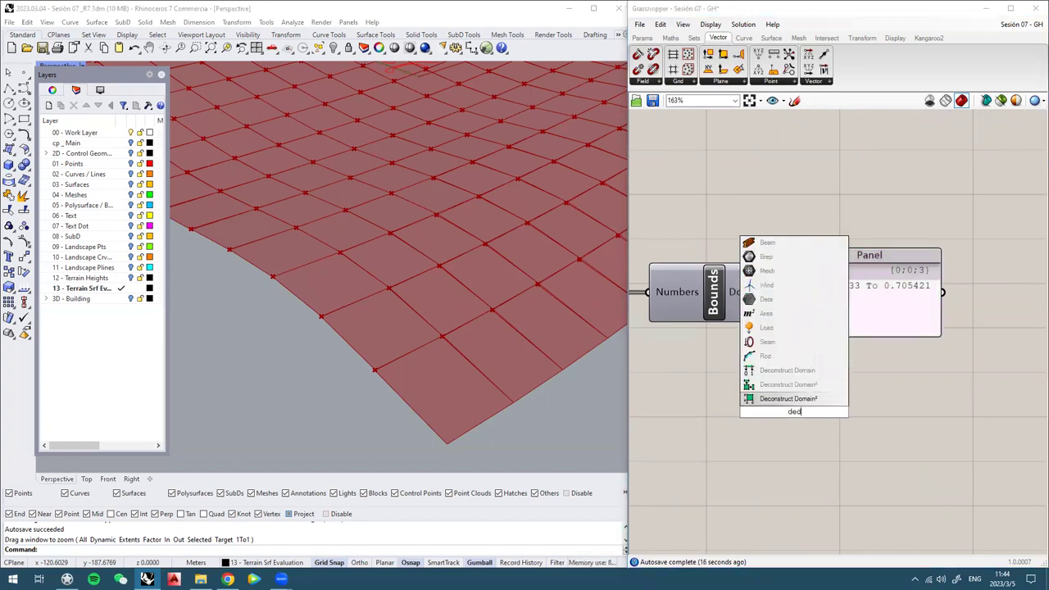
{"action": "left_click", "coordinate": [787, 375]}
{"action": "left_click_drag", "start_coordinate": [786, 400], "coordinate": [830, 400]}
{"action": "left_click_drag", "start_coordinate": [779, 294], "coordinate": [852, 430]}
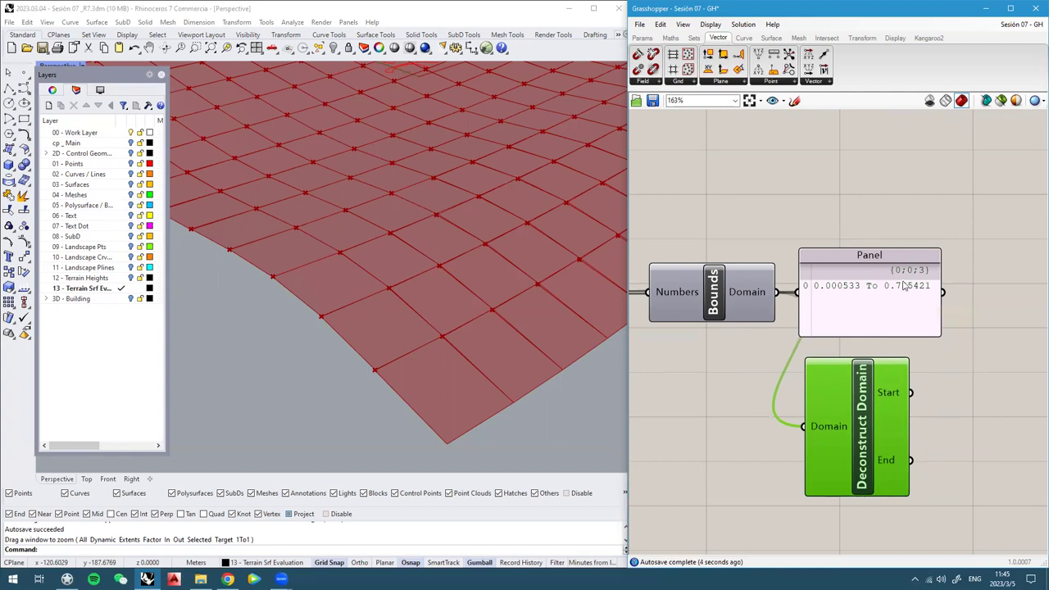
Add a panel beside Deconstruct Domain and connect the Start output to it
{"action": "right_click_drag", "start_coordinate": [904, 403], "coordinate": [866, 343]}
{"action": "double_click", "coordinate": [931, 375]}
{"action": "type", "text": "//\\"}
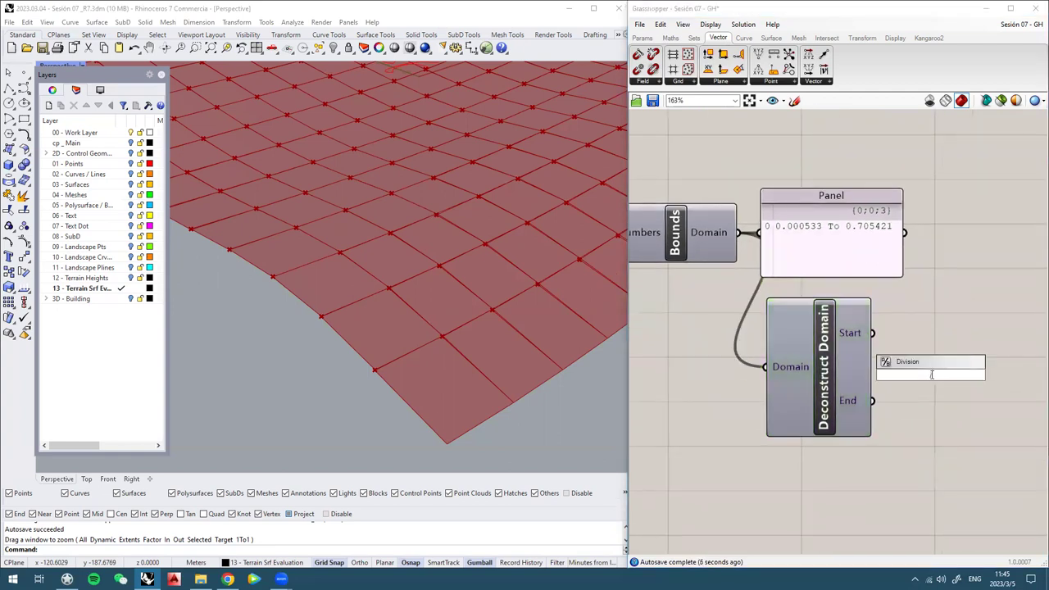
{"action": "key", "text": "Return"}
{"action": "left_click_drag", "start_coordinate": [874, 333], "coordinate": [951, 337]}
Add a panel beside the End output of Deconstruct Domain, connect End to it and shrink it below the Start panel
{"action": "double_click", "coordinate": [945, 457]}
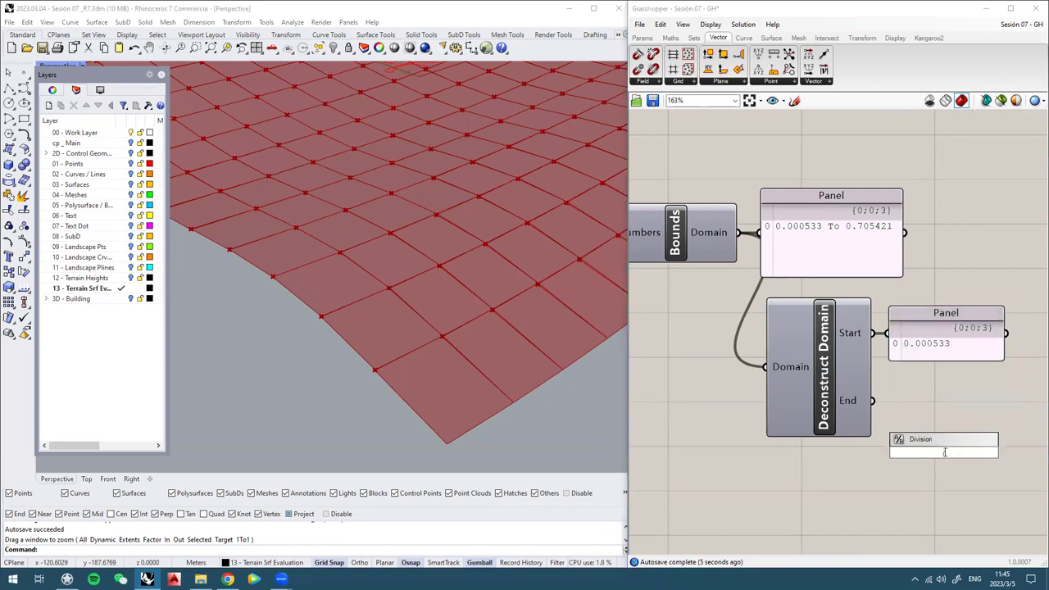
{"action": "type", "text": "//"}
{"action": "key", "text": "Return"}
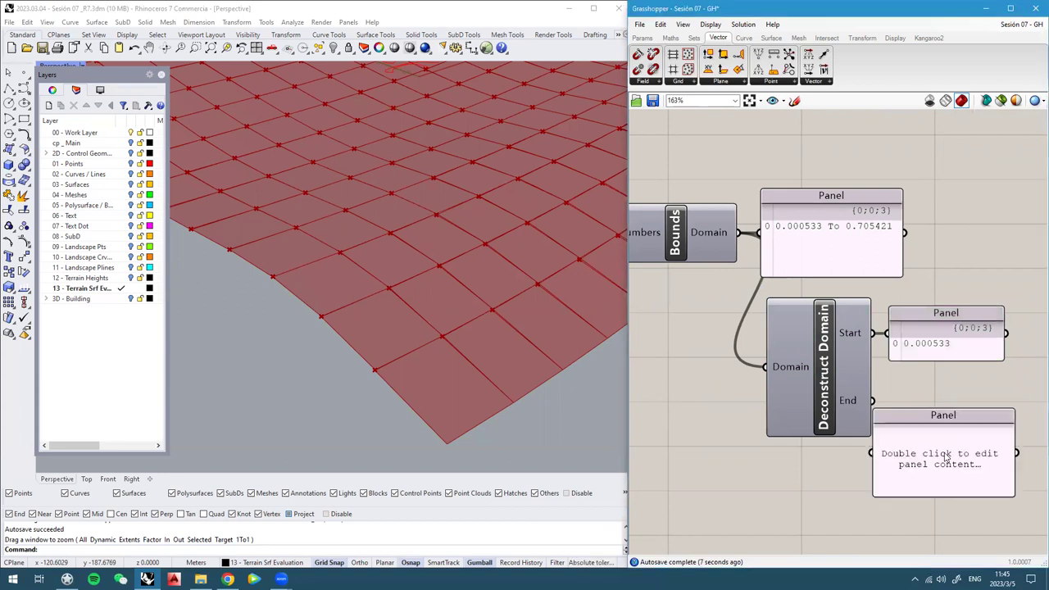
{"action": "left_click_drag", "start_coordinate": [934, 448], "coordinate": [941, 427]}
{"action": "left_click_drag", "start_coordinate": [874, 410], "coordinate": [930, 424]}
{"action": "left_click_drag", "start_coordinate": [942, 459], "coordinate": [952, 416]}
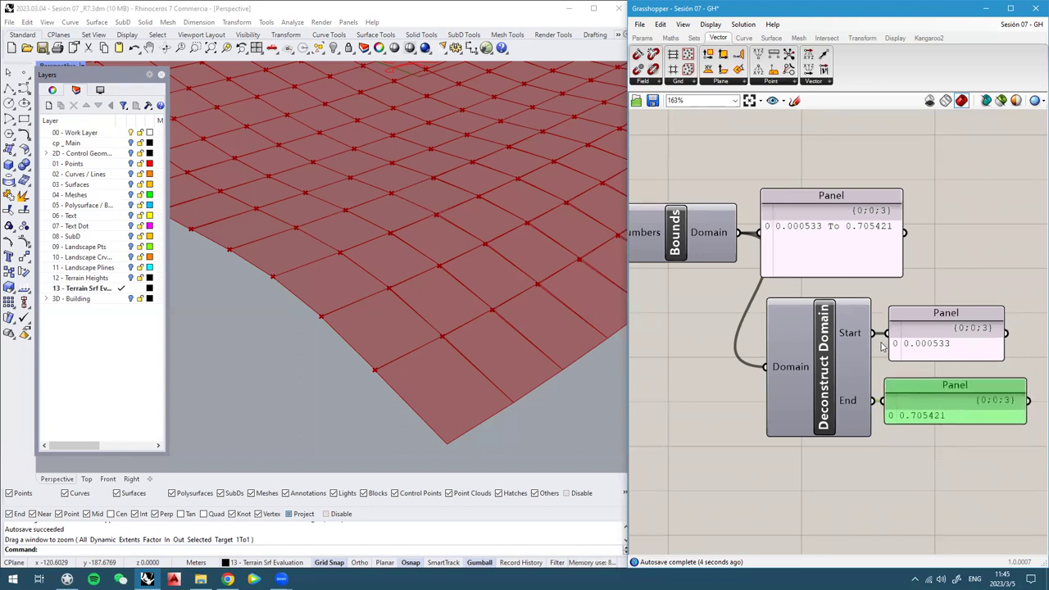
{"action": "right_click_drag", "start_coordinate": [881, 347], "coordinate": [851, 342]}
{"action": "left_click_drag", "start_coordinate": [895, 407], "coordinate": [904, 406]}
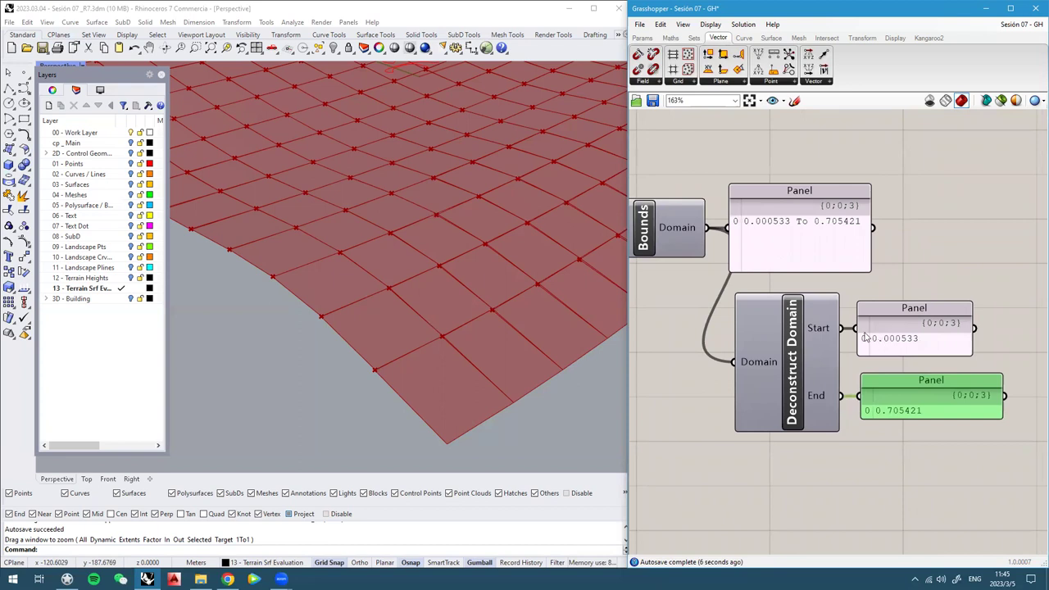
Add a Gradient component and place it beside the Start and End value panels
{"action": "scroll", "coordinate": [867, 332], "scroll_direction": "down", "scroll_amount": 3}
{"action": "double_click", "coordinate": [888, 276]}
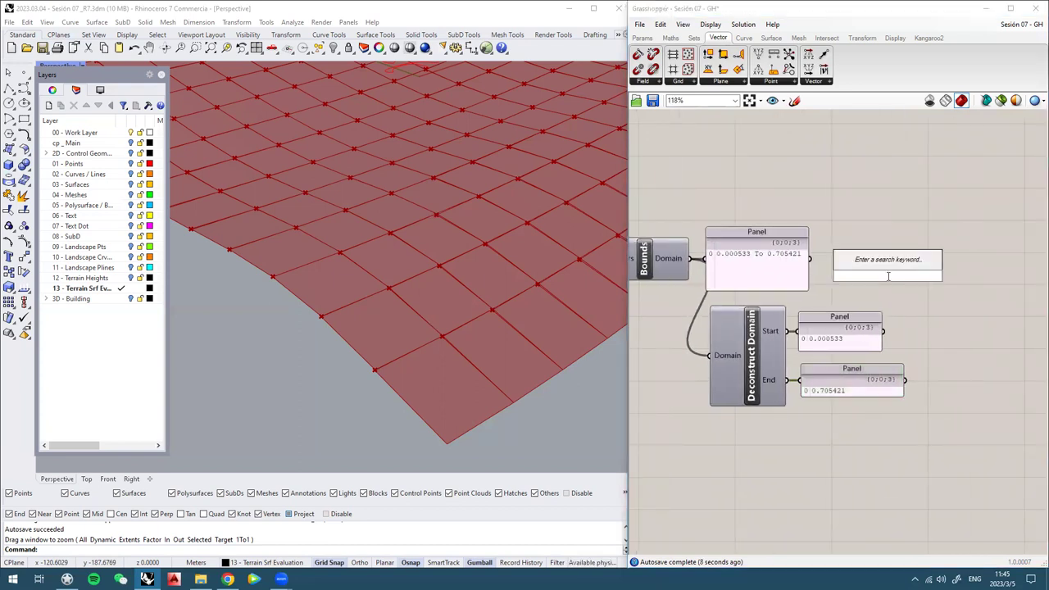
{"action": "type", "text": "gradient"}
{"action": "key", "text": "Return"}
{"action": "left_click_drag", "start_coordinate": [940, 285], "coordinate": [986, 344]}
{"action": "scroll", "coordinate": [986, 344], "scroll_direction": "up", "scroll_amount": 2}
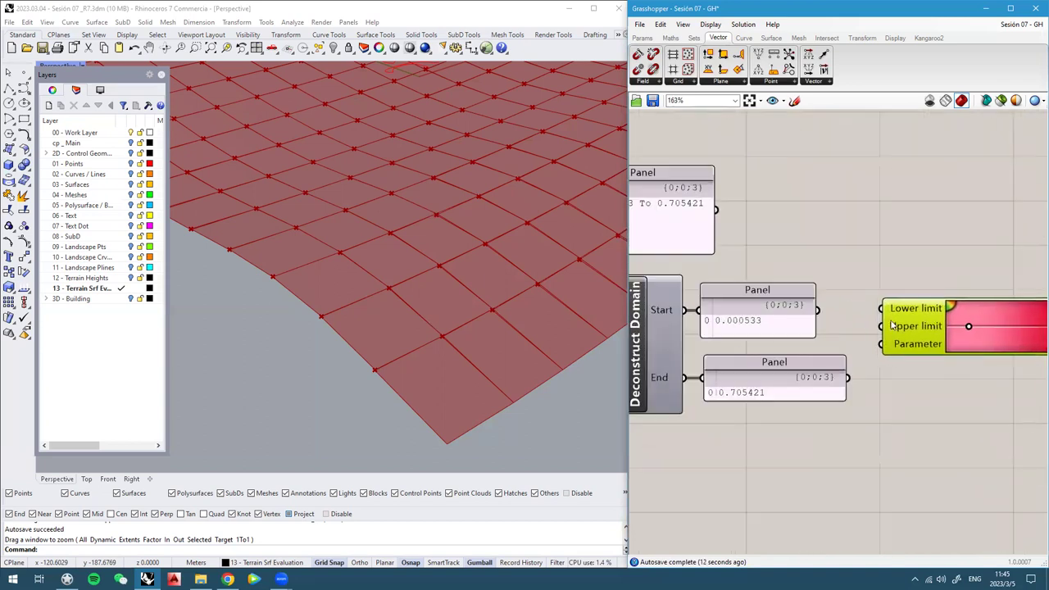
Connect the Start panel to the gradient's Lower limit input and the End panel to its Upper limit input
{"action": "left_click_drag", "start_coordinate": [817, 310], "coordinate": [944, 329]}
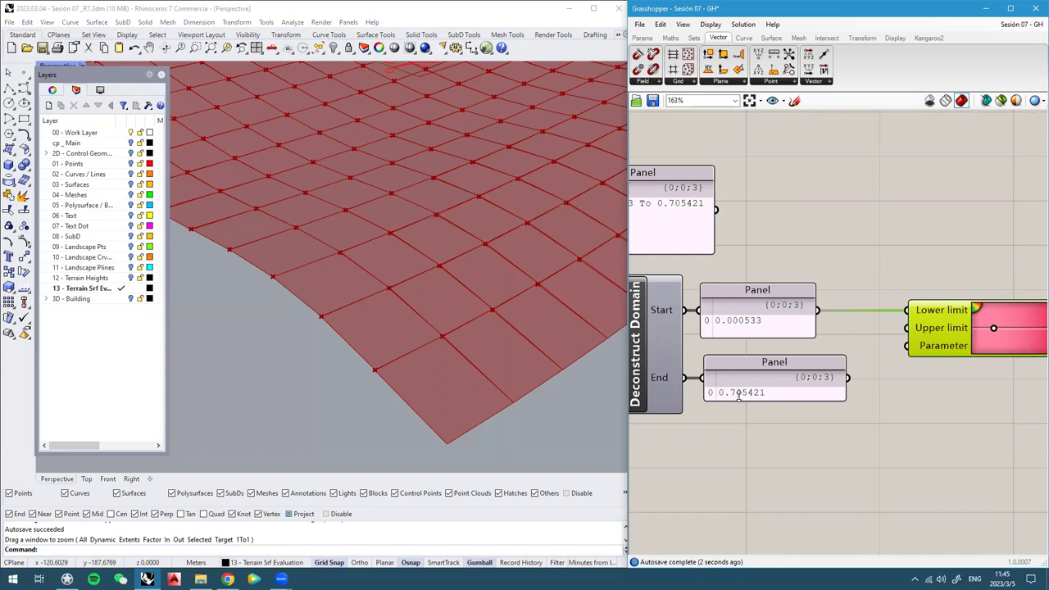
{"action": "left_click_drag", "start_coordinate": [848, 378], "coordinate": [924, 329]}
{"action": "scroll", "coordinate": [912, 343], "scroll_direction": "down", "scroll_amount": 3}
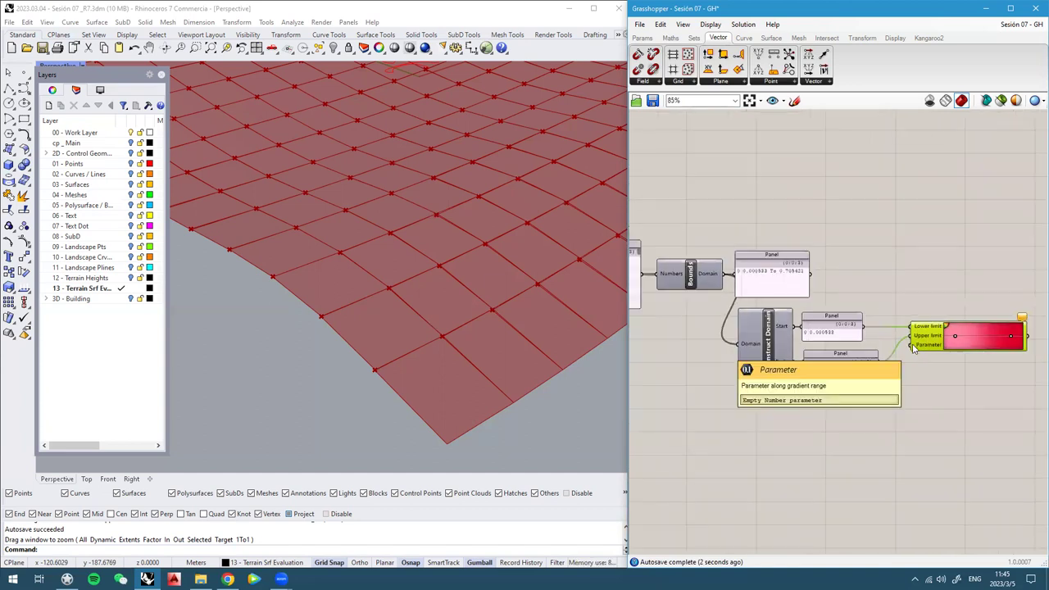
Connect the panel of absolute distances to the Parameter input of the gradient
{"action": "scroll", "coordinate": [710, 296], "scroll_direction": "up", "scroll_amount": 1}
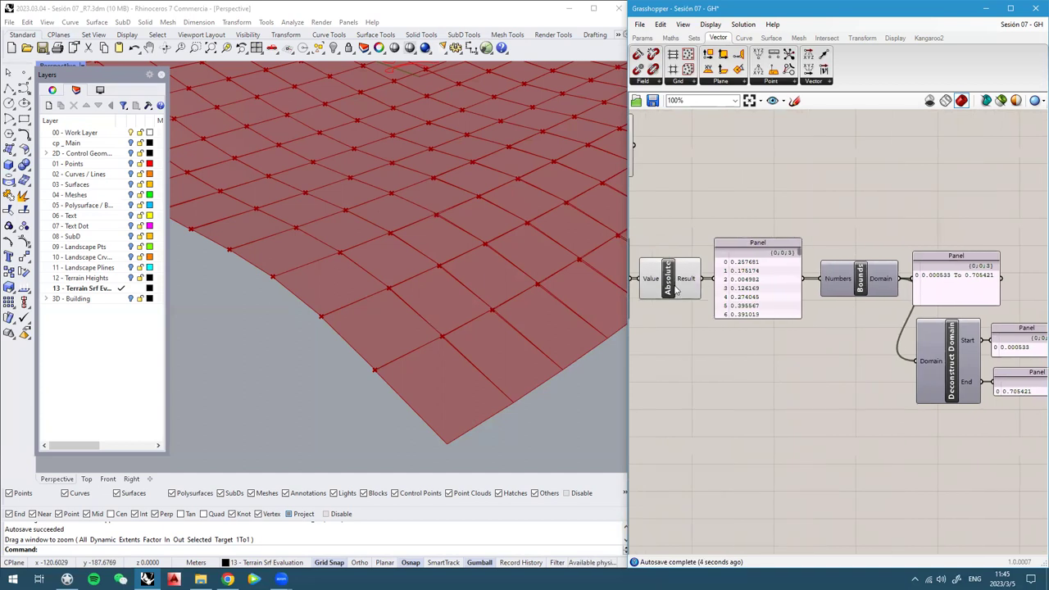
{"action": "left_click_drag", "start_coordinate": [676, 288], "coordinate": [673, 289]}
{"action": "middle_click", "coordinate": [662, 281]}
{"action": "left_click", "coordinate": [755, 215]}
{"action": "right_click_drag", "start_coordinate": [794, 300], "coordinate": [755, 281]}
{"action": "left_click_drag", "start_coordinate": [763, 272], "coordinate": [892, 330]}
{"action": "scroll", "coordinate": [733, 292], "scroll_direction": "down", "scroll_amount": 3}
{"action": "scroll", "coordinate": [1014, 338], "scroll_direction": "up", "scroll_amount": 5}
{"action": "scroll", "coordinate": [886, 338], "scroll_direction": "down", "scroll_amount": 1}
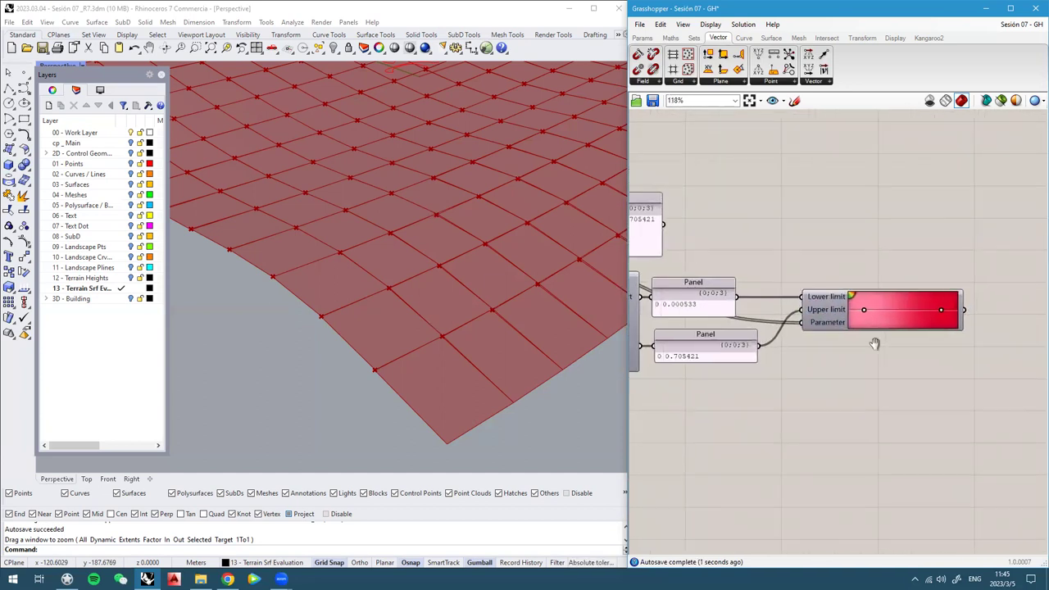
Add a panel beside the gradient and connect the gradient's output to it
{"action": "double_click", "coordinate": [925, 366]}
{"action": "type", "text": "panel"}
{"action": "key", "text": "Return"}
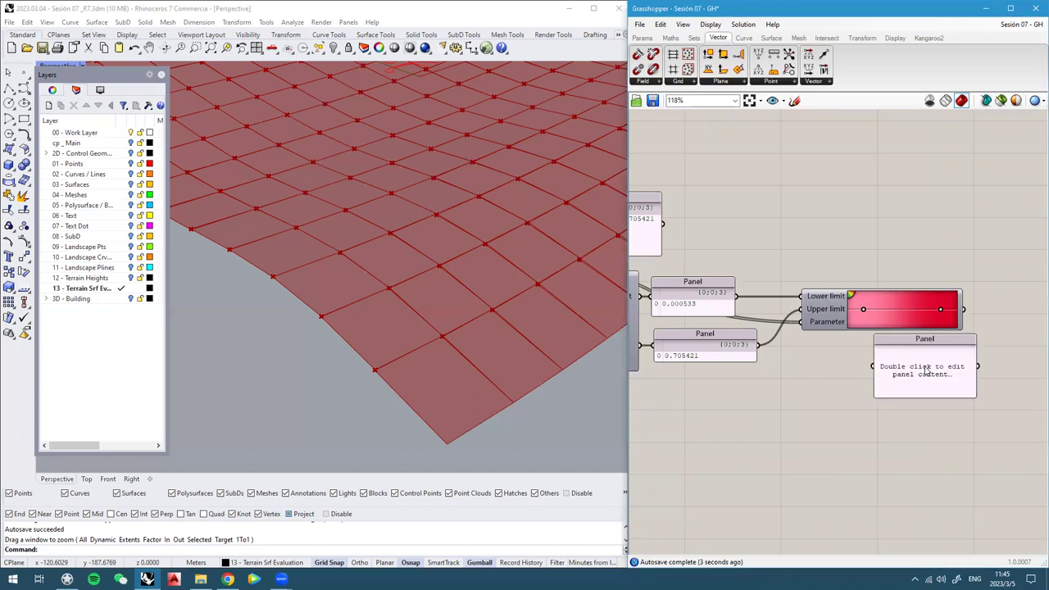
{"action": "right_click_drag", "start_coordinate": [925, 369], "coordinate": [818, 377]}
{"action": "left_click_drag", "start_coordinate": [809, 369], "coordinate": [936, 326]}
{"action": "scroll", "coordinate": [891, 332], "scroll_direction": "up", "scroll_amount": 2}
{"action": "mouse_move", "coordinate": [849, 313]}
{"action": "left_mouse_down"}
{"action": "mouse_move", "coordinate": [911, 337]}
{"action": "mouse_move", "coordinate": [852, 318]}
{"action": "left_mouse_up"}
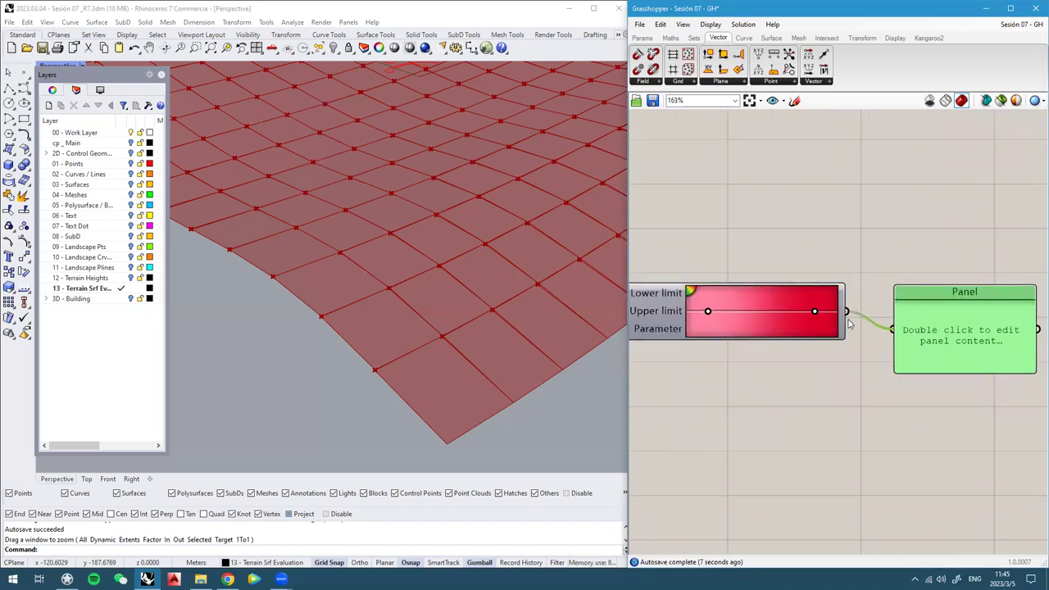
Enlarge the gradient's output panel downward and read the listed RGB colors
{"action": "right_click_drag", "start_coordinate": [1017, 366], "coordinate": [957, 361]}
{"action": "left_click_drag", "start_coordinate": [979, 377], "coordinate": [980, 508]}
{"action": "scroll", "coordinate": [853, 311], "scroll_direction": "up", "scroll_amount": 3}
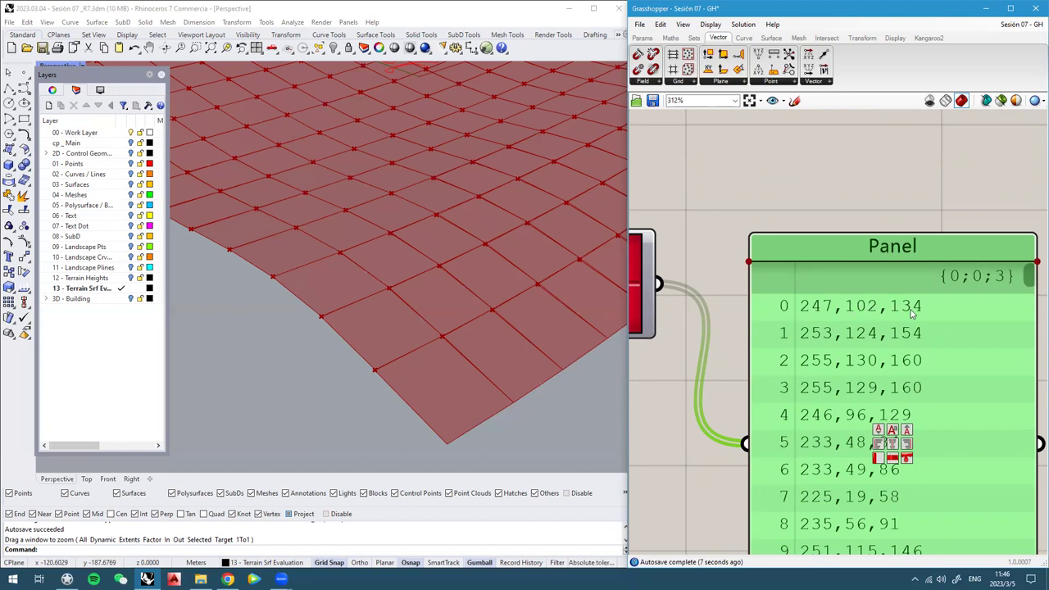
{"action": "scroll", "coordinate": [914, 344], "scroll_direction": "down", "scroll_amount": 3}
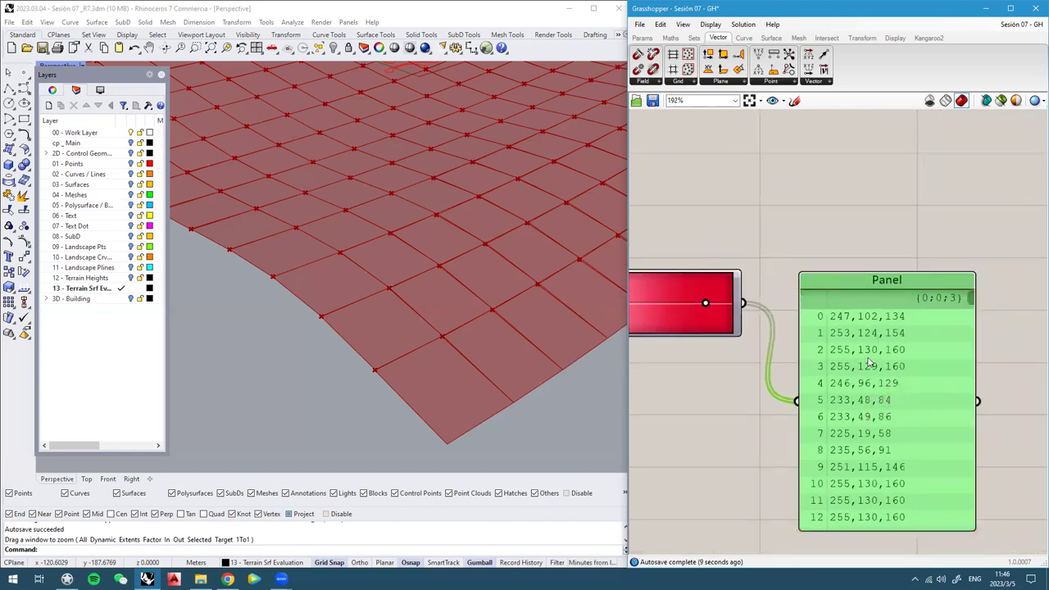
{"action": "scroll", "coordinate": [889, 326], "scroll_direction": "down", "scroll_amount": 1}
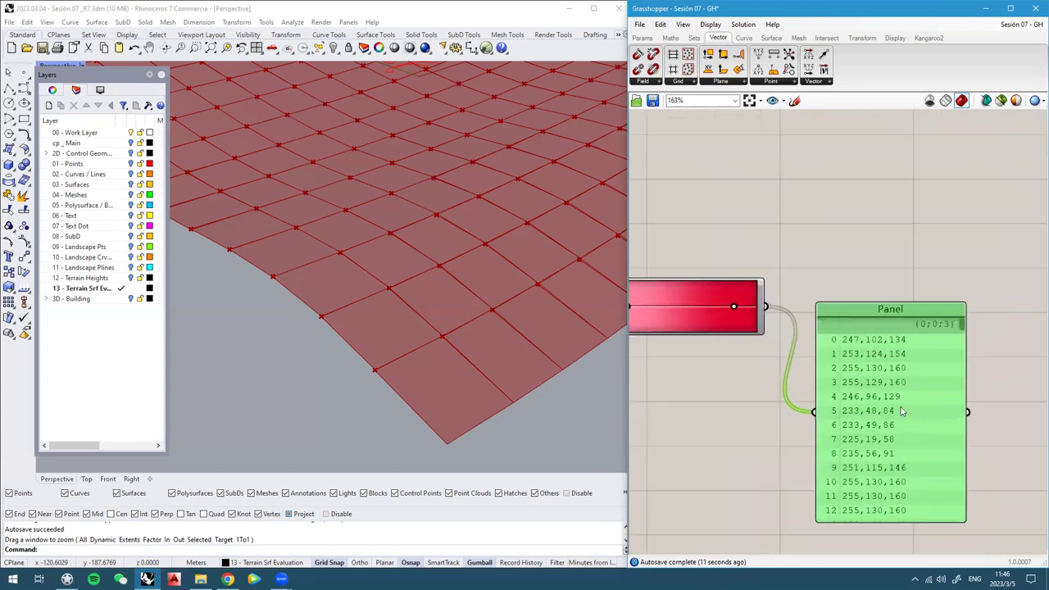
Add a Custom Preview component above the color panel and connect the gradient's output to its Material input
{"action": "double_click", "coordinate": [856, 240]}
{"action": "type", "text": "cust"}
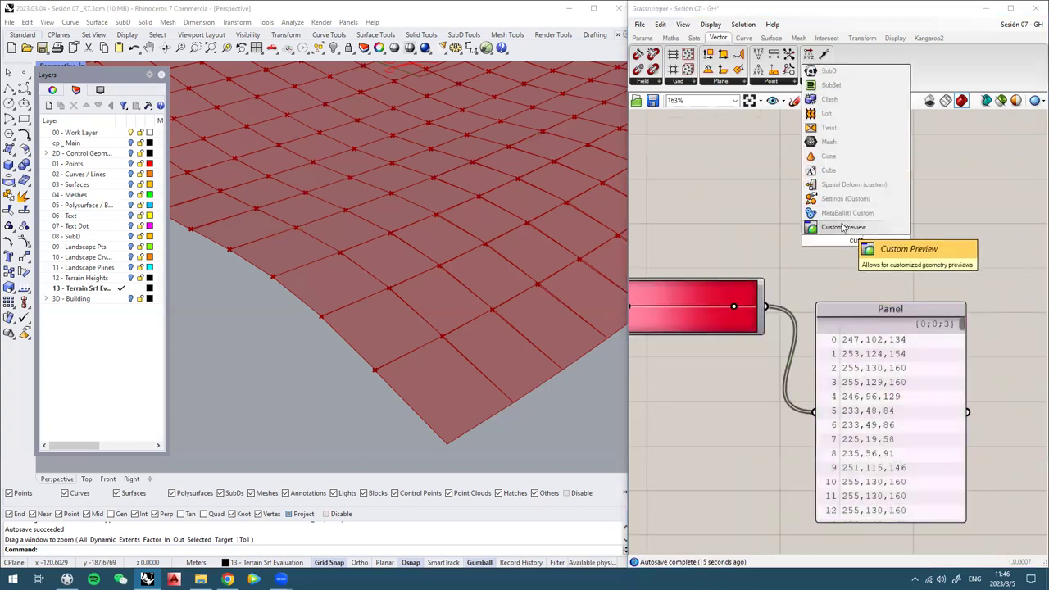
{"action": "left_click", "coordinate": [845, 227]}
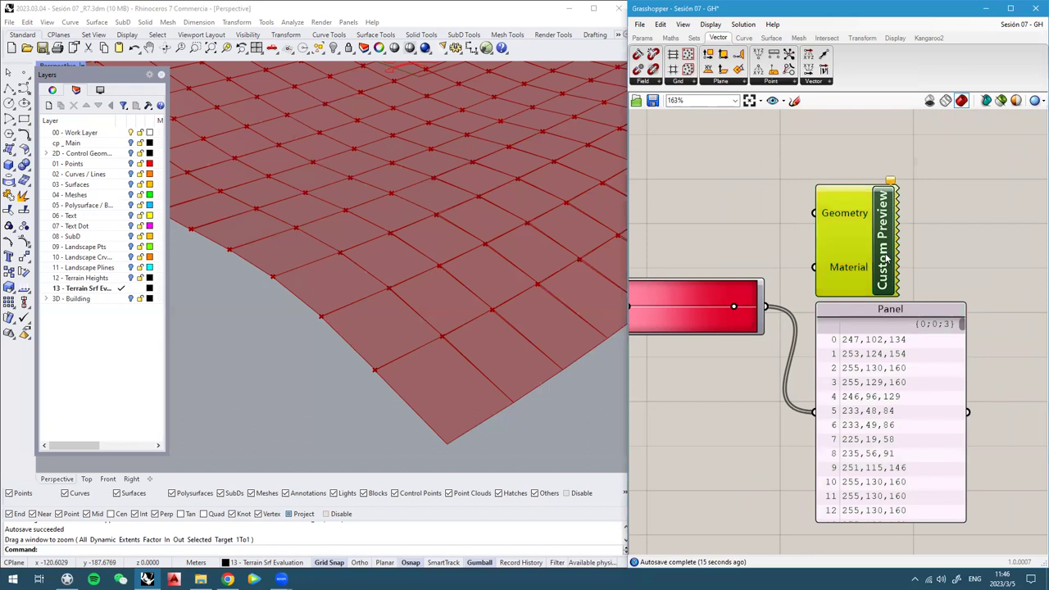
{"action": "left_click_drag", "start_coordinate": [766, 306], "coordinate": [904, 219]}
Apply the green-yellow-red preset to the gradient
{"action": "scroll", "coordinate": [902, 229], "scroll_direction": "down", "scroll_amount": 2}
{"action": "scroll", "coordinate": [764, 298], "scroll_direction": "up", "scroll_amount": 1}
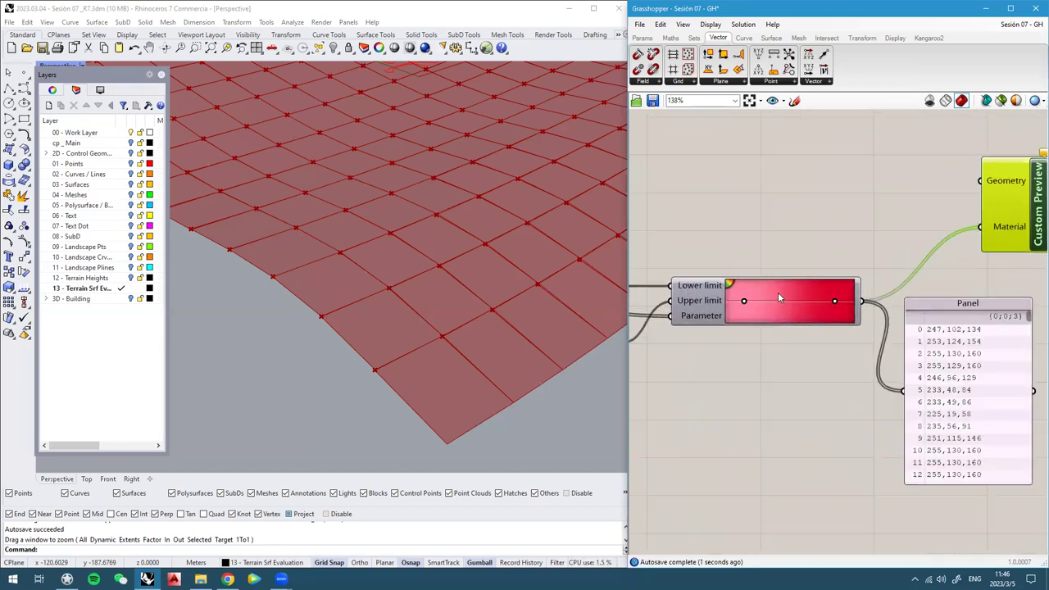
{"action": "right_click", "coordinate": [781, 291]}
{"action": "mouse_move", "coordinate": [814, 359]}
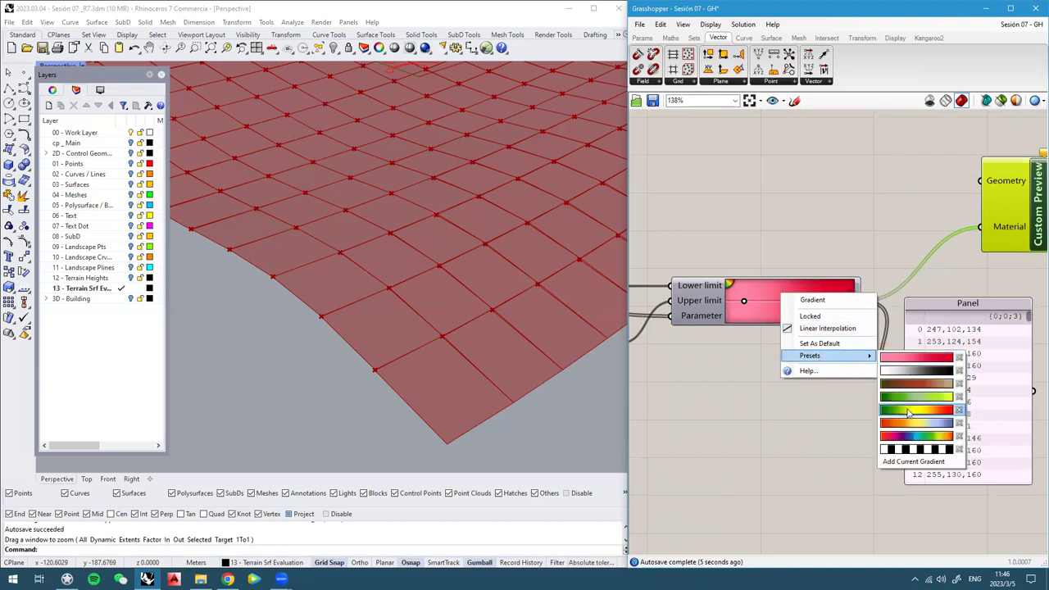
{"action": "left_click", "coordinate": [918, 412]}
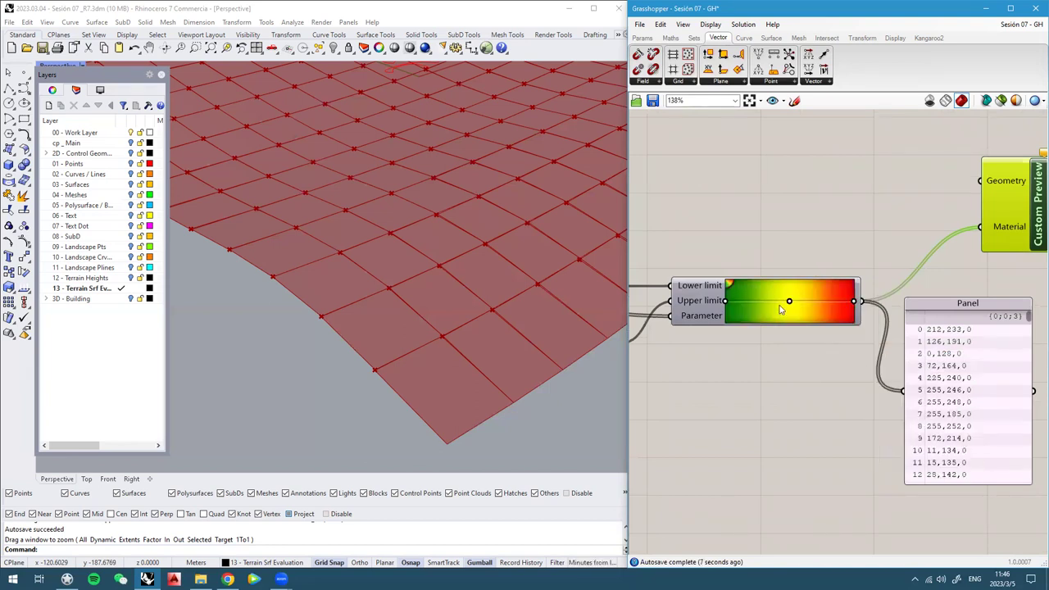
Switch the gradient's color blending to Linear Interpolation
{"action": "right_click_drag", "start_coordinate": [711, 312], "coordinate": [900, 291]}
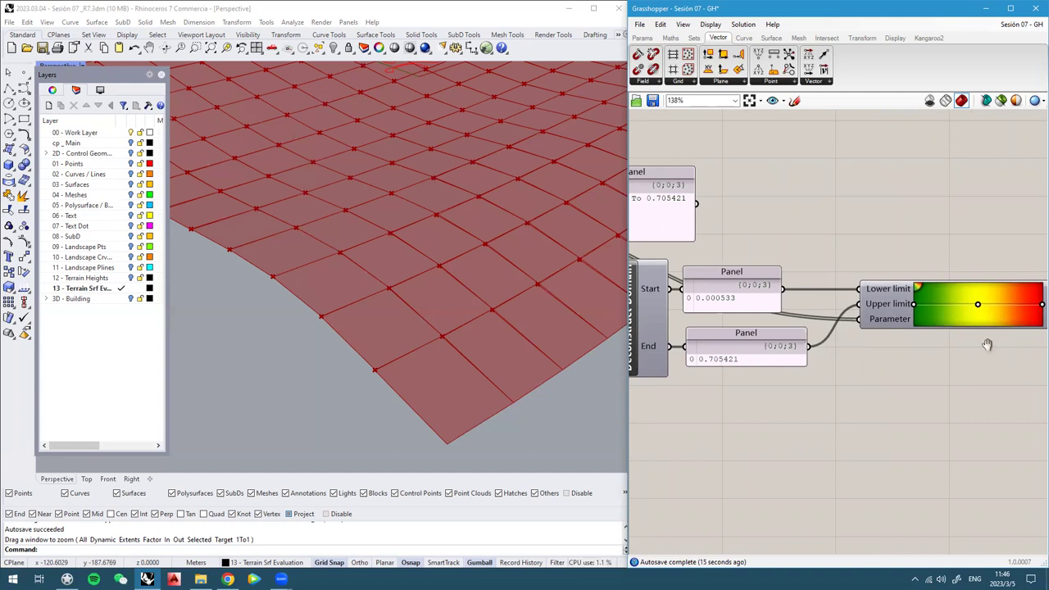
{"action": "scroll", "coordinate": [963, 290], "scroll_direction": "up", "scroll_amount": 3}
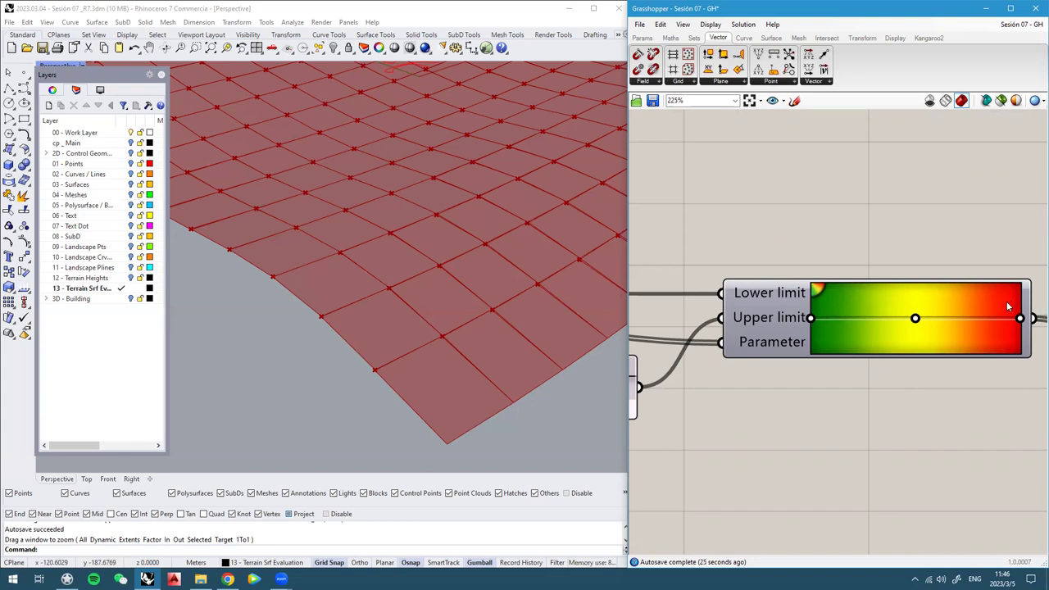
{"action": "right_click", "coordinate": [890, 302]}
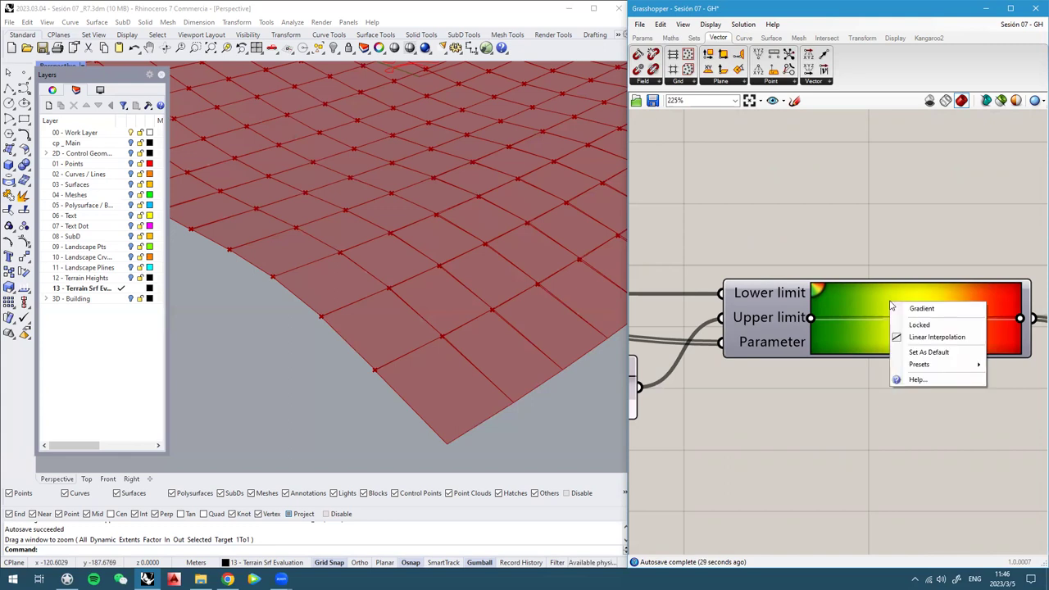
{"action": "left_click", "coordinate": [939, 339]}
{"action": "scroll", "coordinate": [827, 334], "scroll_direction": "down", "scroll_amount": 5}
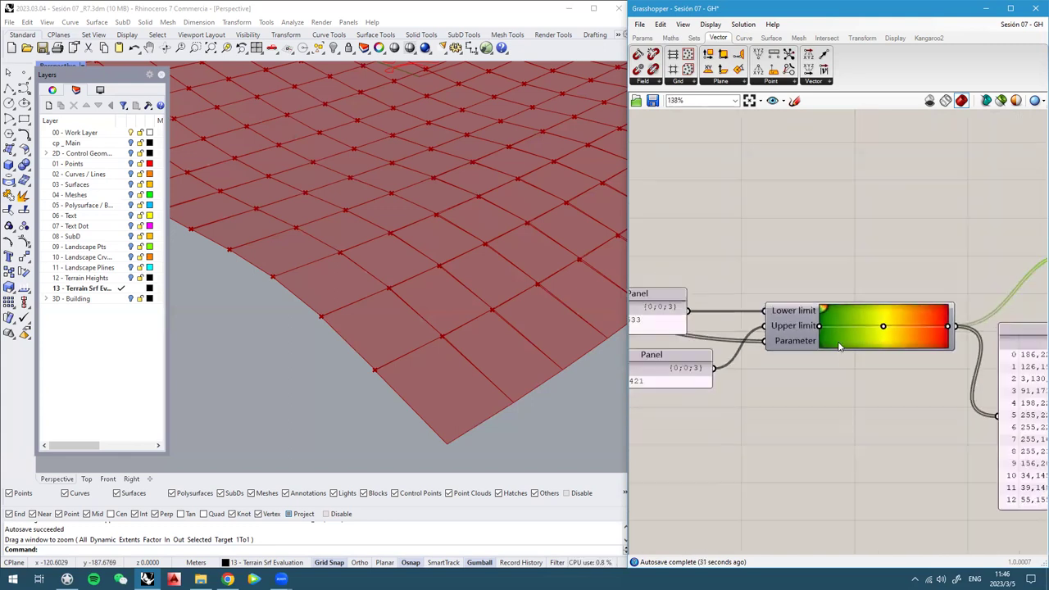
{"action": "right_click_drag", "start_coordinate": [850, 325], "coordinate": [852, 357]}
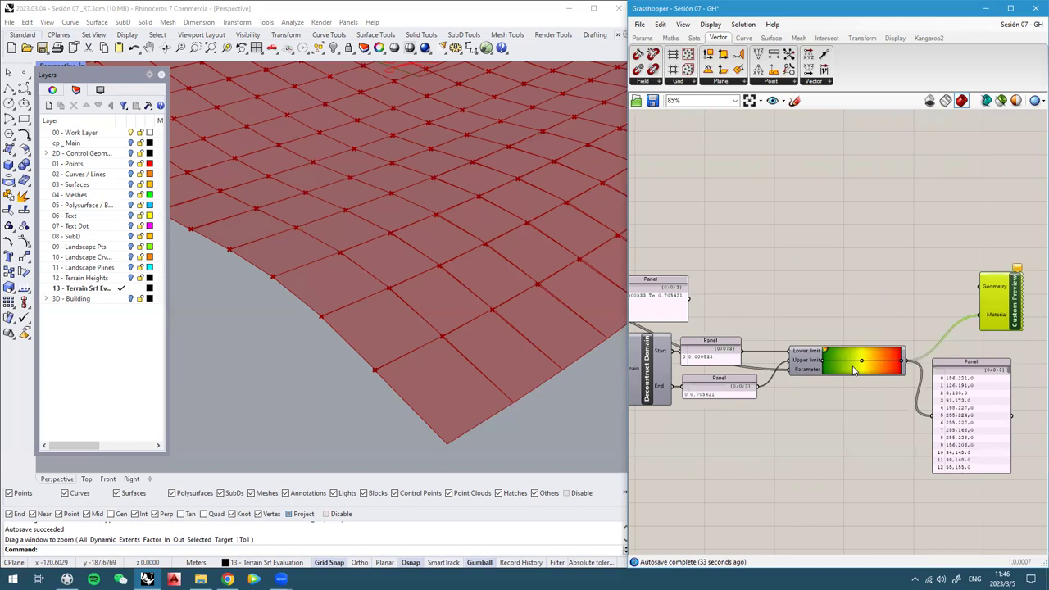
Move the Custom Preview component clear of the color panel, and look back through the definition for the surfaces to color
{"action": "left_click_drag", "start_coordinate": [1013, 302], "coordinate": [1025, 285]}
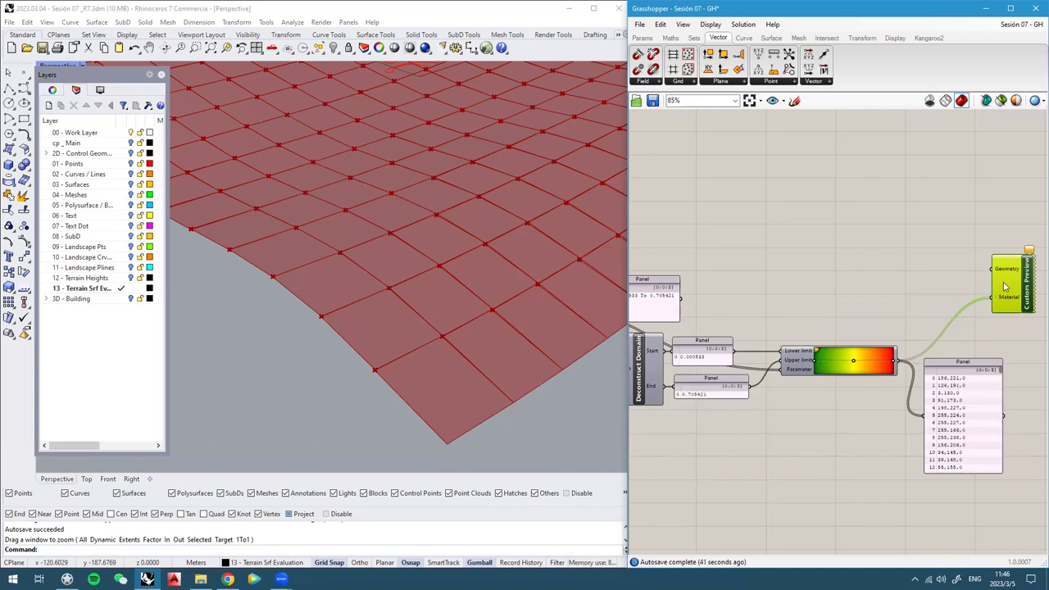
{"action": "scroll", "coordinate": [1004, 284], "scroll_direction": "down", "scroll_amount": 3}
{"action": "right_click_drag", "start_coordinate": [738, 301], "coordinate": [874, 312]}
{"action": "right_click_drag", "start_coordinate": [727, 240], "coordinate": [942, 267]}
{"action": "scroll", "coordinate": [750, 267], "scroll_direction": "up", "scroll_amount": 3}
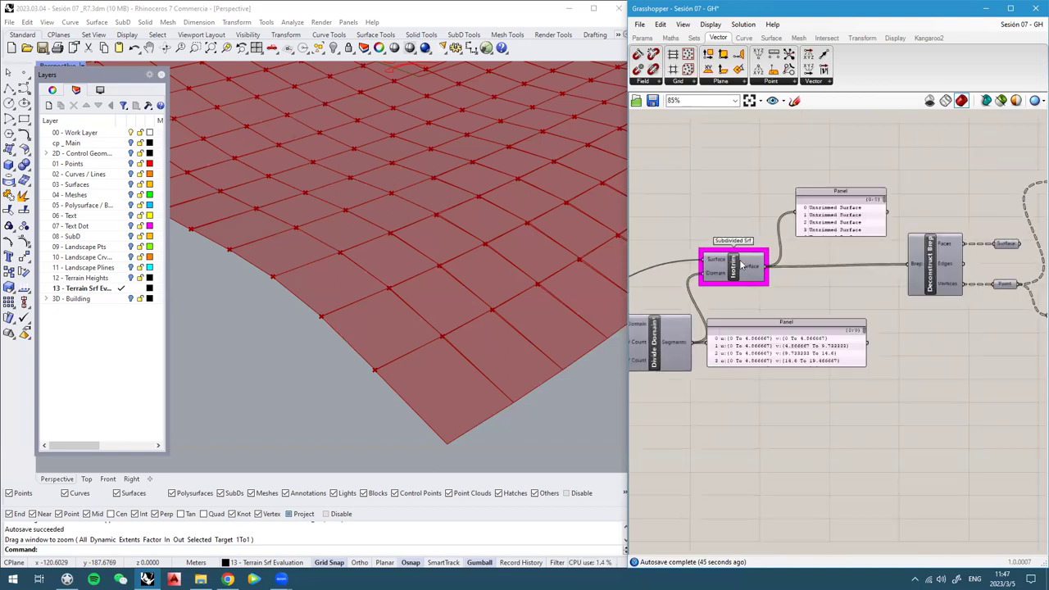
{"action": "scroll", "coordinate": [723, 269], "scroll_direction": "down", "scroll_amount": 5}
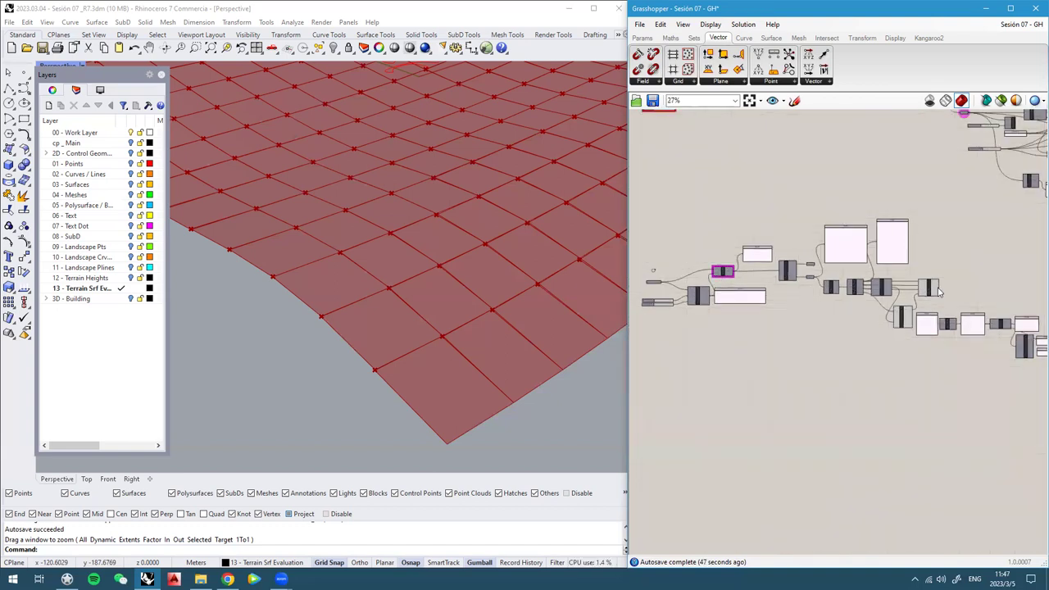
{"action": "scroll", "coordinate": [924, 301], "scroll_direction": "up", "scroll_amount": 3}
{"action": "scroll", "coordinate": [918, 306], "scroll_direction": "up", "scroll_amount": 3}
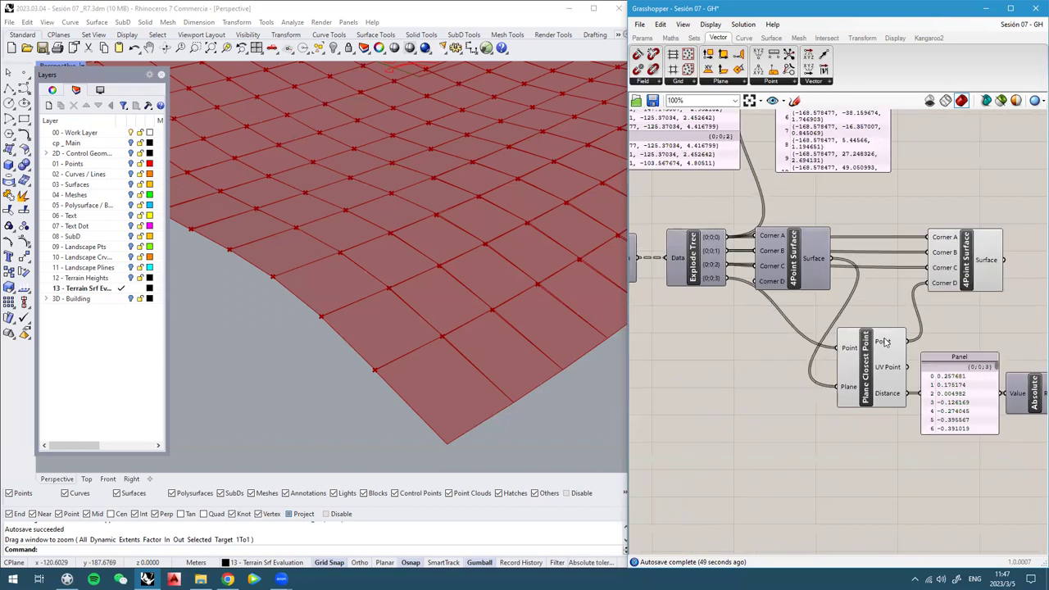
Select Plane Closest Point, inspect its points on the terrain up close, and disable its preview
{"action": "left_click", "coordinate": [874, 354]}
{"action": "right_click_drag", "start_coordinate": [837, 345], "coordinate": [814, 341]}
{"action": "scroll", "coordinate": [451, 332], "scroll_direction": "up", "scroll_amount": 8}
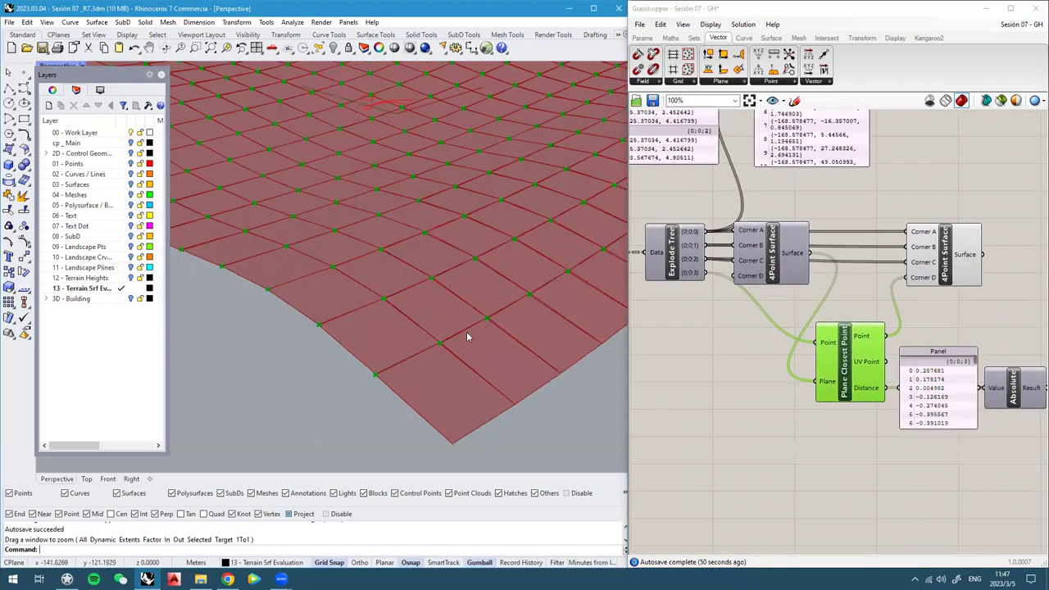
{"action": "scroll", "coordinate": [447, 329], "scroll_direction": "up", "scroll_amount": 3}
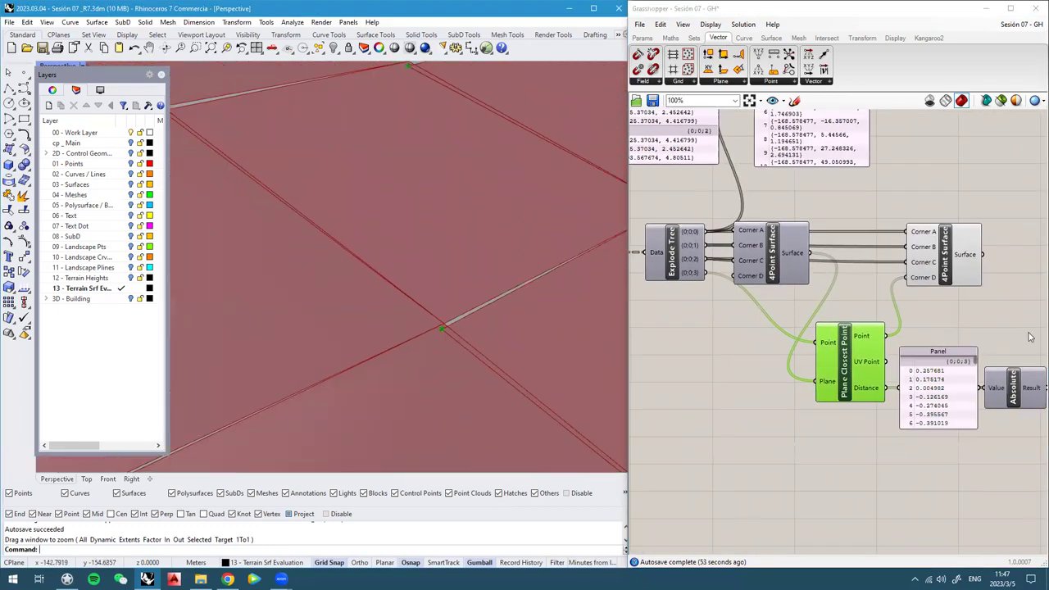
{"action": "middle_click", "coordinate": [853, 358]}
{"action": "left_click", "coordinate": [870, 334]}
{"action": "left_click", "coordinate": [979, 311]}
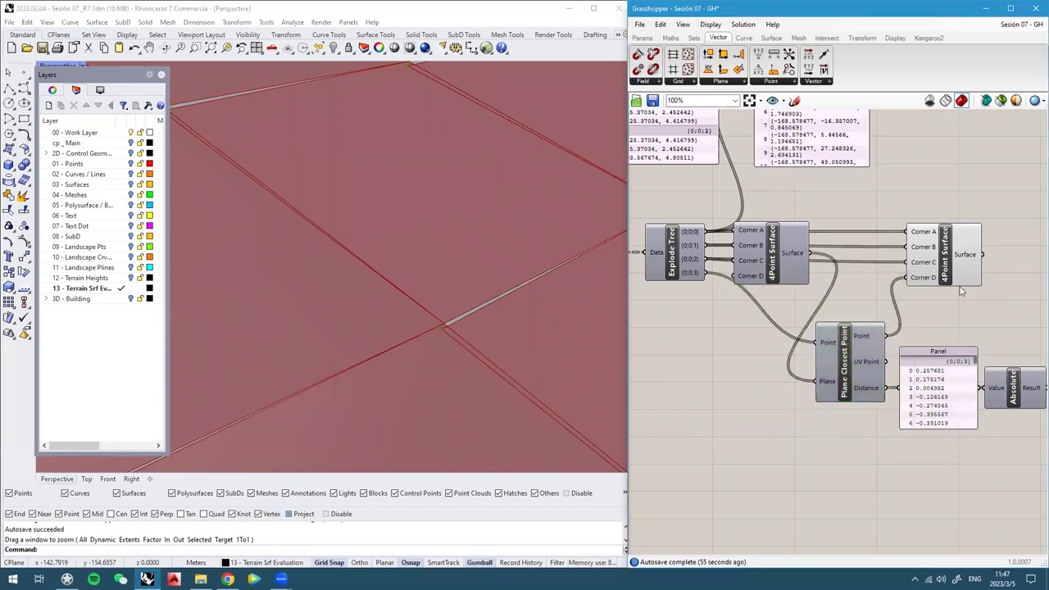
Select the second 4Point Surface, inspect its planar surfaces across the terrain, and disable its preview
{"action": "left_click", "coordinate": [941, 270]}
{"action": "scroll", "coordinate": [430, 337], "scroll_direction": "down", "scroll_amount": 10}
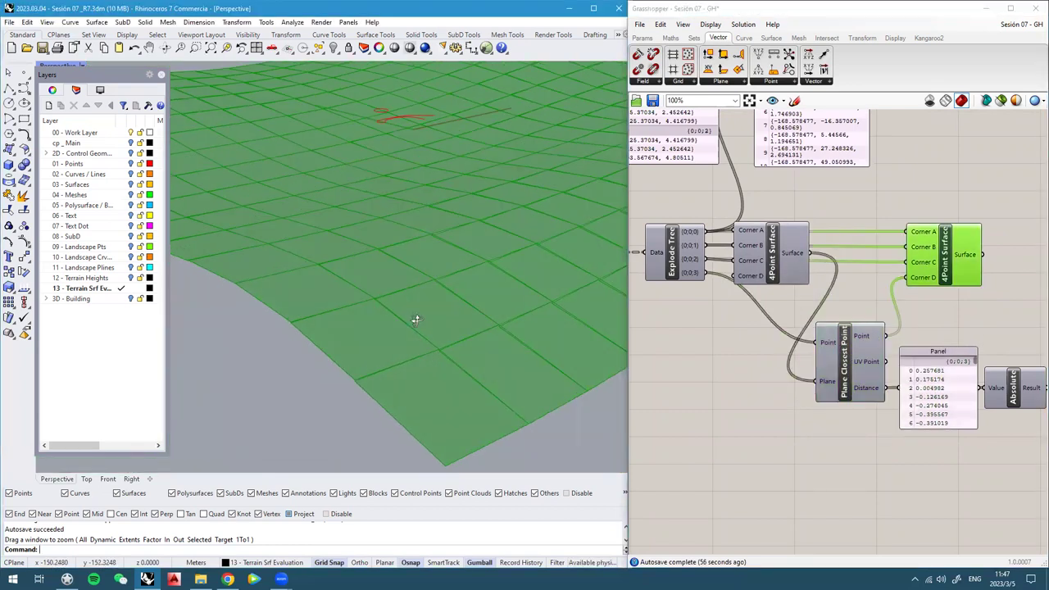
{"action": "mouse_move", "coordinate": [404, 314]}
{"action": "right_mouse_down"}
{"action": "mouse_move", "coordinate": [429, 309]}
{"action": "mouse_move", "coordinate": [412, 311]}
{"action": "right_mouse_up"}
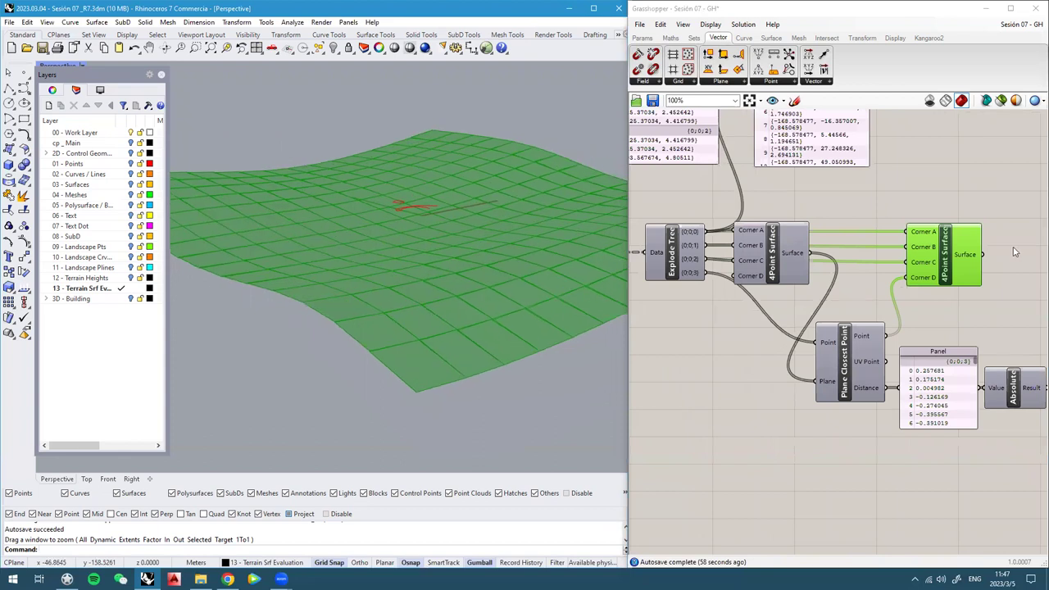
{"action": "right_click_drag", "start_coordinate": [1017, 248], "coordinate": [882, 260]}
{"action": "scroll", "coordinate": [805, 263], "scroll_direction": "up", "scroll_amount": 2}
{"action": "middle_click", "coordinate": [813, 247]}
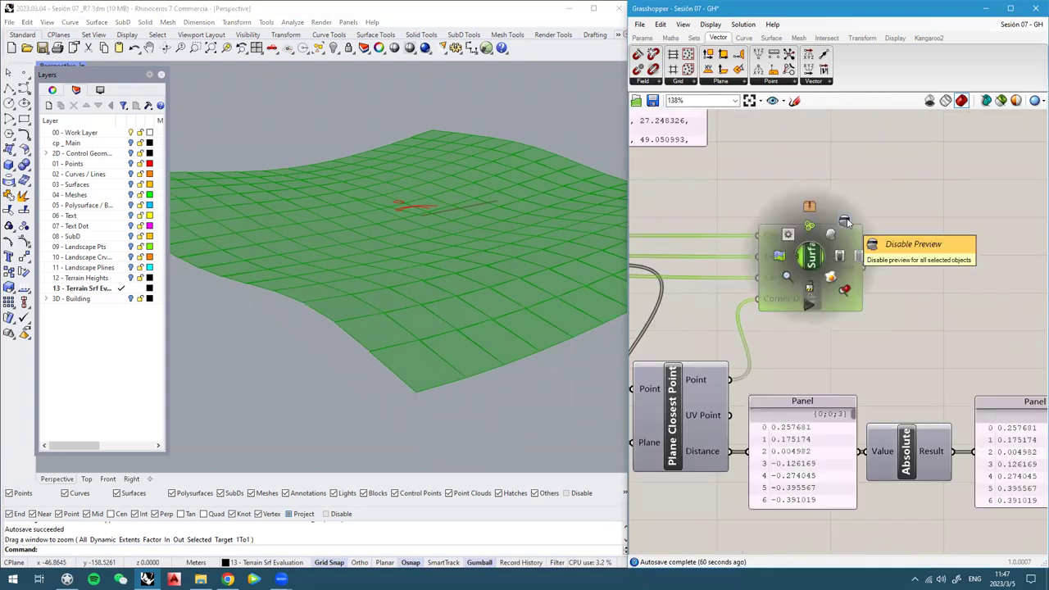
{"action": "left_click", "coordinate": [849, 225]}
Add a Surface parameter and connect it to the output of the second 4Point Surface
{"action": "double_click", "coordinate": [907, 260]}
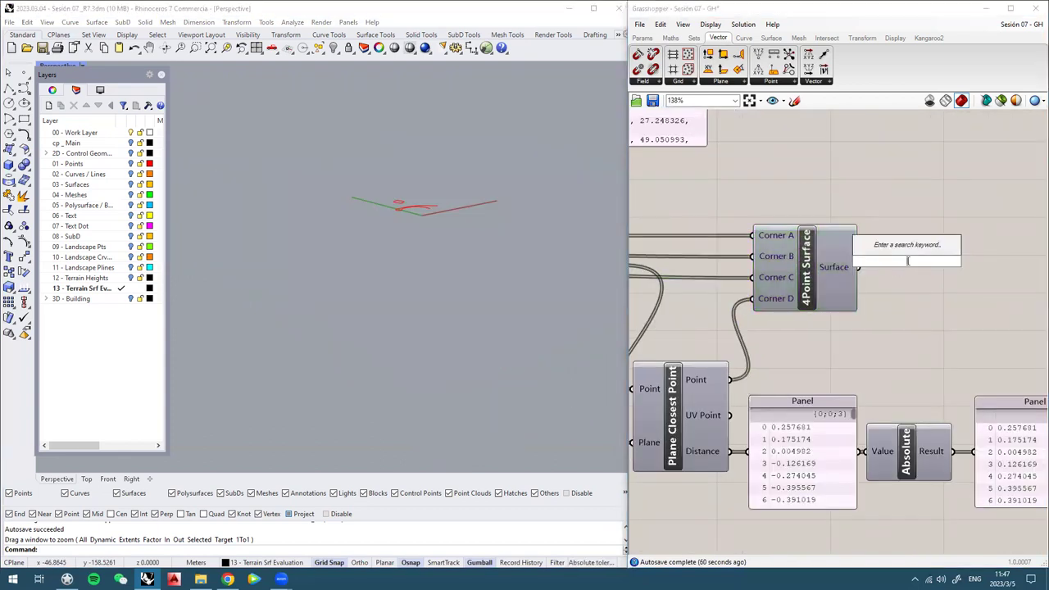
{"action": "type", "text": "surface"}
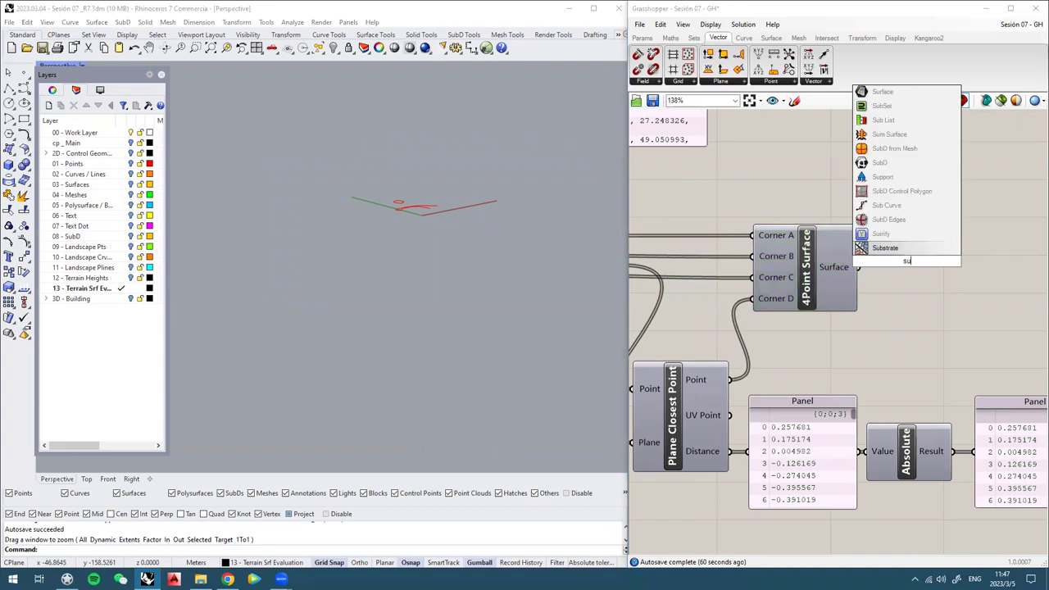
{"action": "left_click", "coordinate": [885, 247]}
{"action": "mouse_move", "coordinate": [857, 267]}
{"action": "left_mouse_down"}
{"action": "mouse_move", "coordinate": [916, 276]}
{"action": "mouse_move", "coordinate": [916, 247]}
{"action": "mouse_move", "coordinate": [920, 258]}
{"action": "mouse_move", "coordinate": [870, 268]}
{"action": "left_mouse_up"}
Rename the new Surface parameter to "Flat Landscape Srfs"
{"action": "scroll", "coordinate": [828, 258], "scroll_direction": "up", "scroll_amount": 2}
{"action": "right_click", "coordinate": [948, 257]}
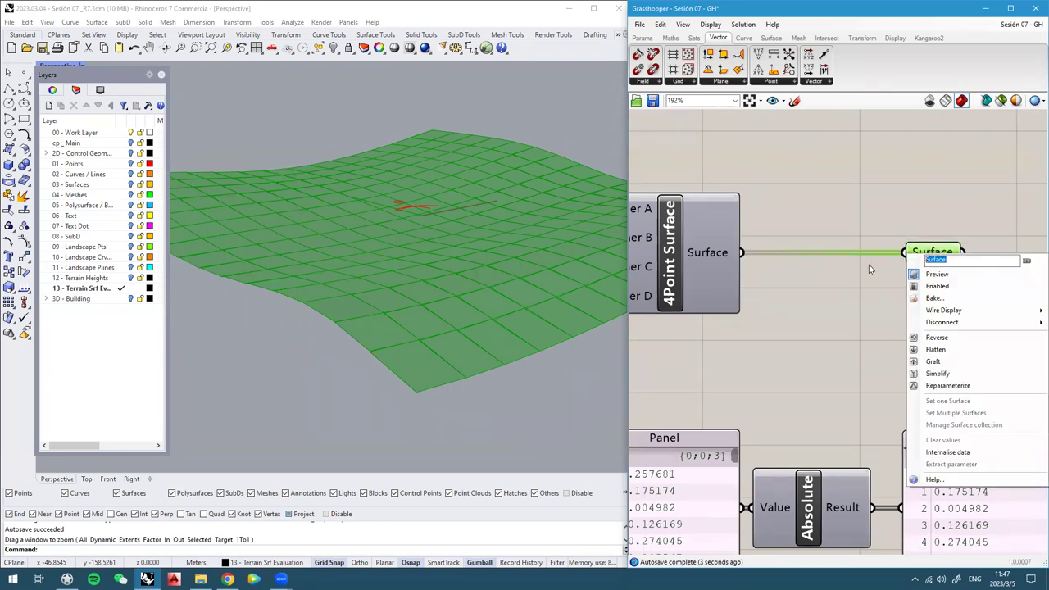
{"action": "type", "text": "Flat Landsca"}
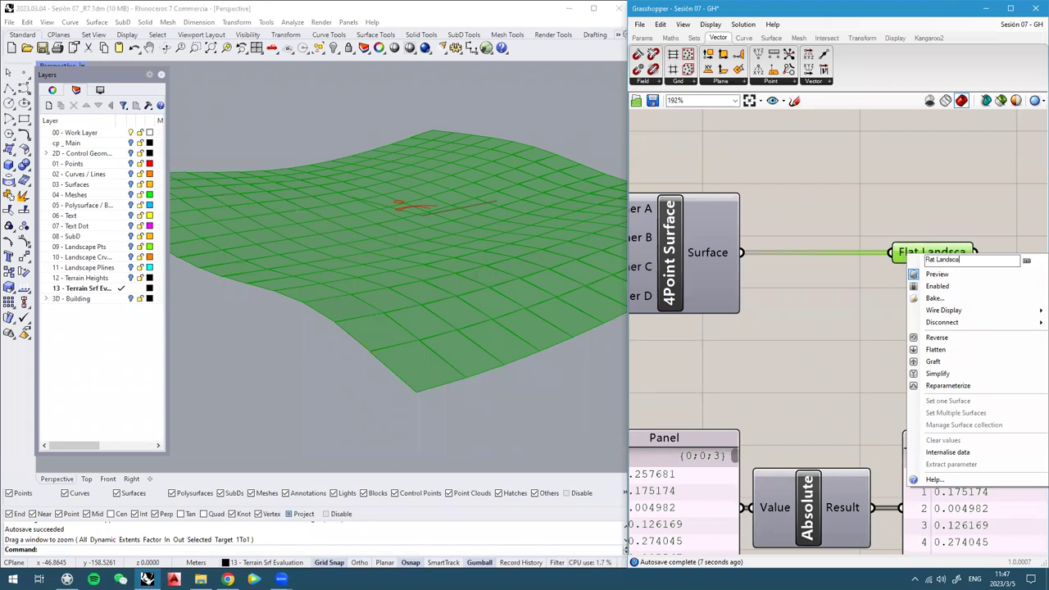
{"action": "type", "text": "pe Srfs"}
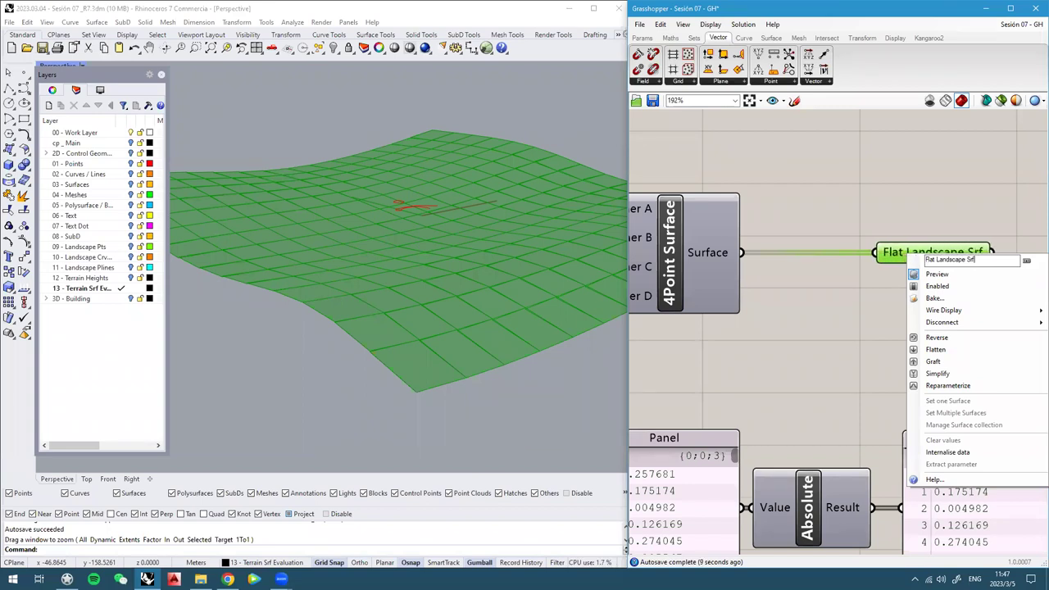
{"action": "left_click", "coordinate": [878, 211]}
Put the Flat Landscape Srfs parameter in its own group
{"action": "left_click_drag", "start_coordinate": [997, 313], "coordinate": [912, 207]}
{"action": "right_click", "coordinate": [912, 207]}
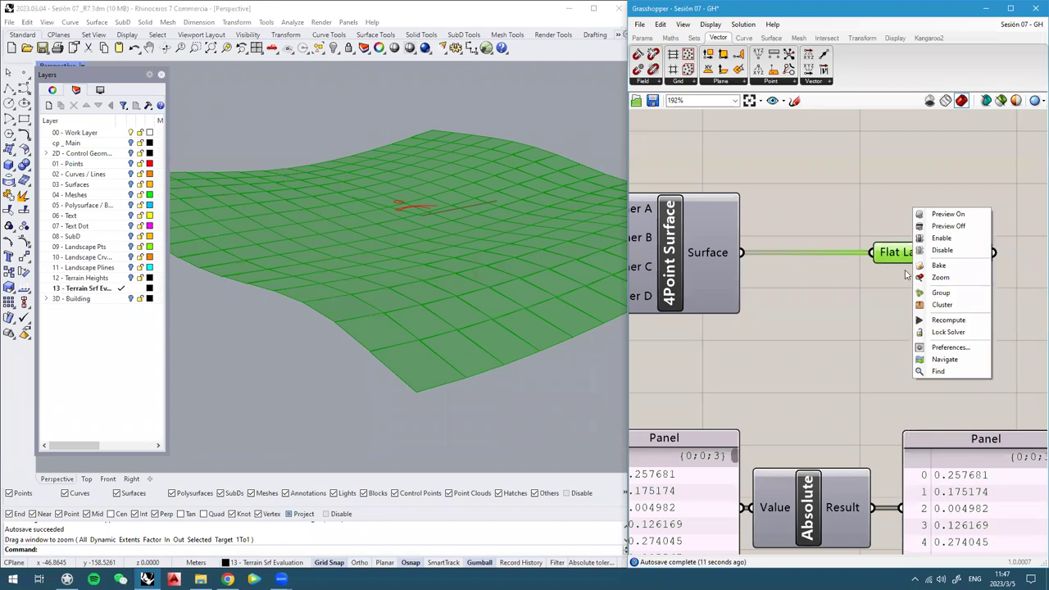
{"action": "left_click", "coordinate": [940, 292]}
Color the group around Flat Landscape Srfs fully opaque yellow (255, 255, 0) and give it a blob outline
{"action": "scroll", "coordinate": [935, 295], "scroll_direction": "up", "scroll_amount": 3}
{"action": "right_click", "coordinate": [932, 237]}
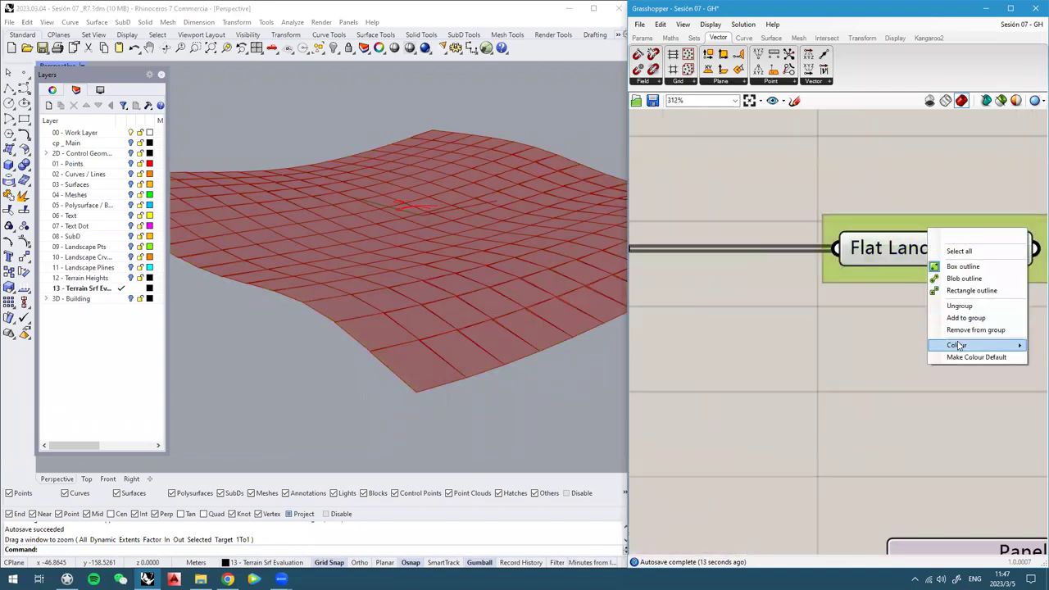
{"action": "mouse_move", "coordinate": [957, 345]}
{"action": "left_click_drag", "start_coordinate": [899, 355], "coordinate": [817, 339]}
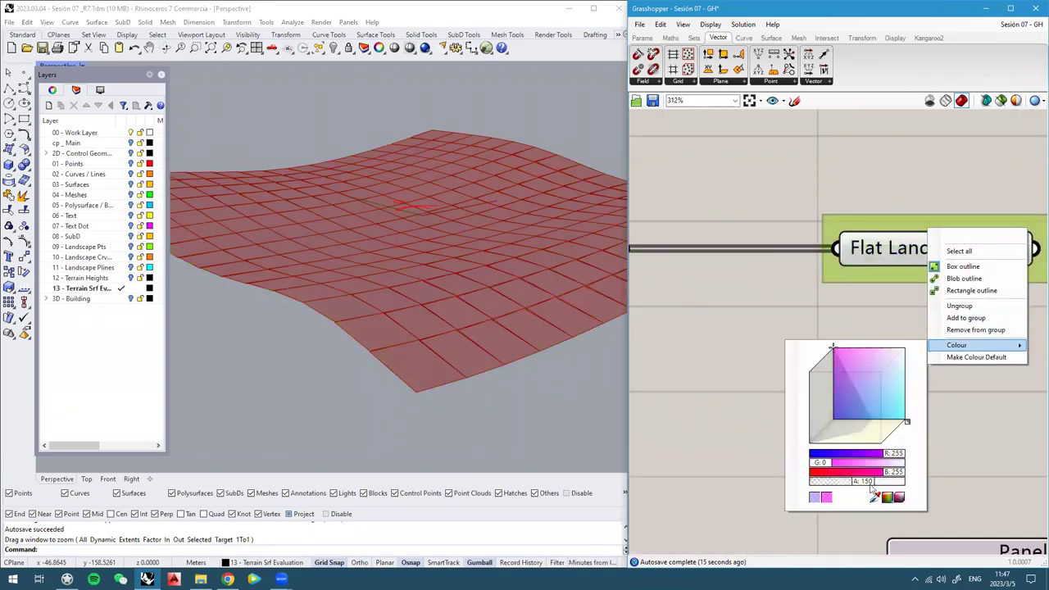
{"action": "left_click_drag", "start_coordinate": [872, 485], "coordinate": [899, 485]}
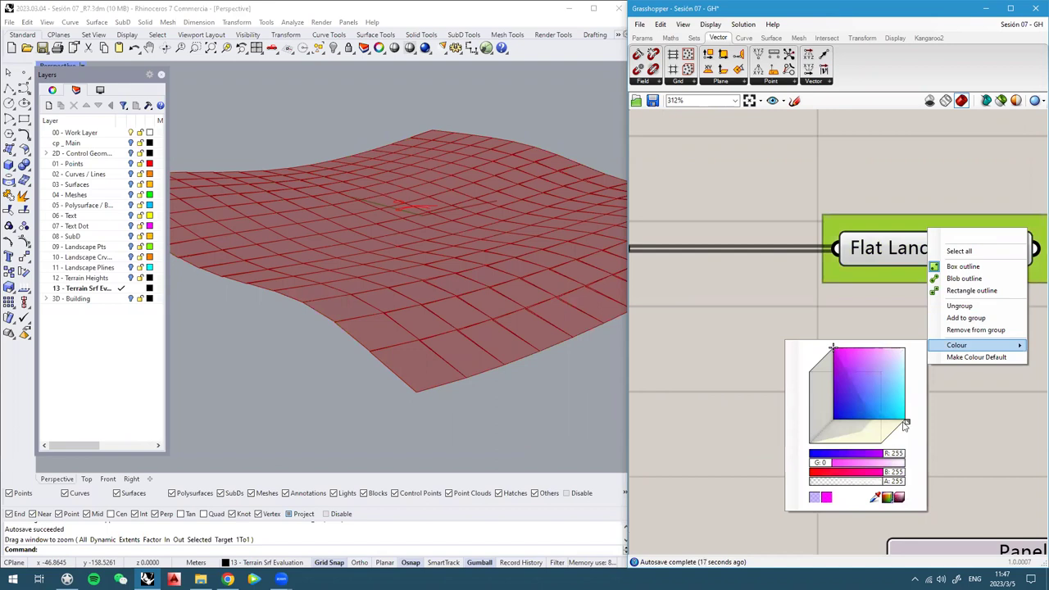
{"action": "left_click_drag", "start_coordinate": [905, 422], "coordinate": [862, 490]}
{"action": "left_click_drag", "start_coordinate": [873, 385], "coordinate": [884, 353]}
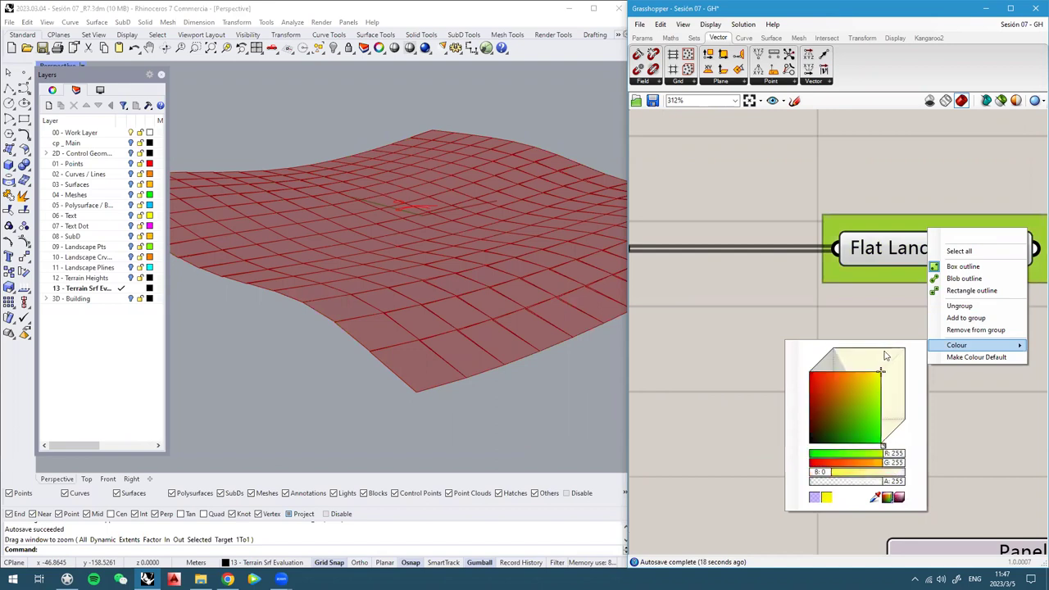
{"action": "left_click", "coordinate": [972, 279]}
Disable the preview of the Flat Landscape Srfs parameter
{"action": "scroll", "coordinate": [887, 311], "scroll_direction": "down", "scroll_amount": 5}
{"action": "left_click", "coordinate": [913, 291]}
{"action": "middle_click", "coordinate": [912, 289]}
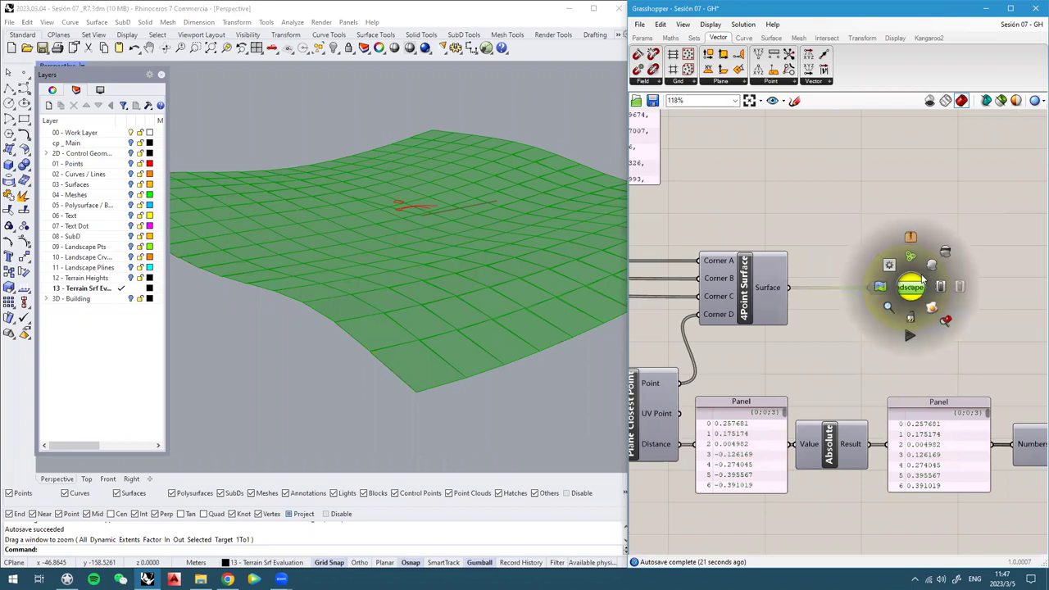
{"action": "left_click", "coordinate": [939, 260]}
Move the Custom Preview component from beside the gradient to just below the Subdivided Srf group
{"action": "scroll", "coordinate": [852, 281], "scroll_direction": "down", "scroll_amount": 6}
{"action": "right_click_drag", "start_coordinate": [940, 327], "coordinate": [823, 324]}
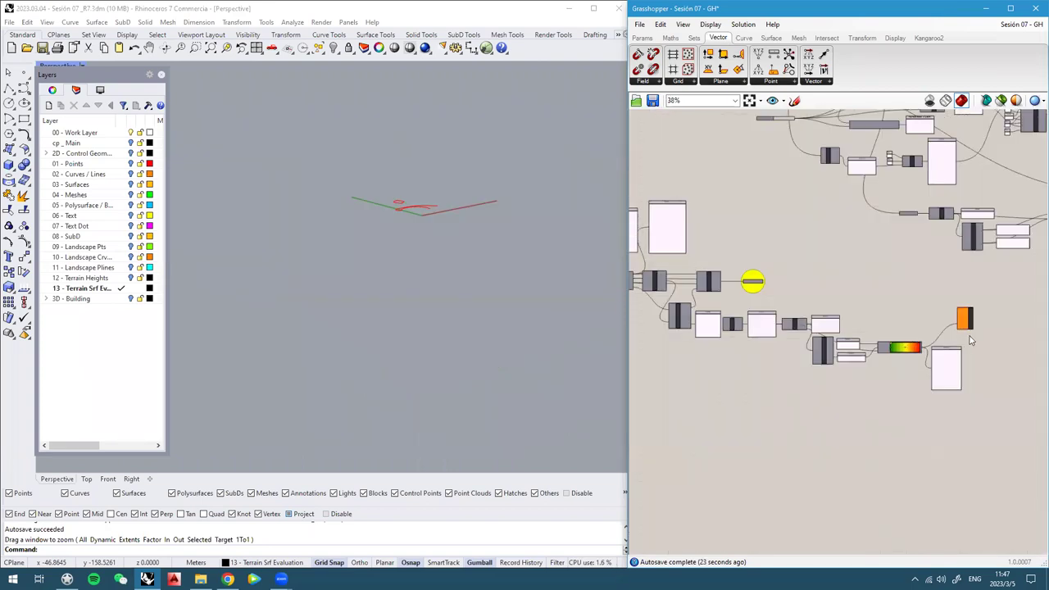
{"action": "scroll", "coordinate": [983, 310], "scroll_direction": "up", "scroll_amount": 3}
{"action": "scroll", "coordinate": [967, 308], "scroll_direction": "up", "scroll_amount": 4}
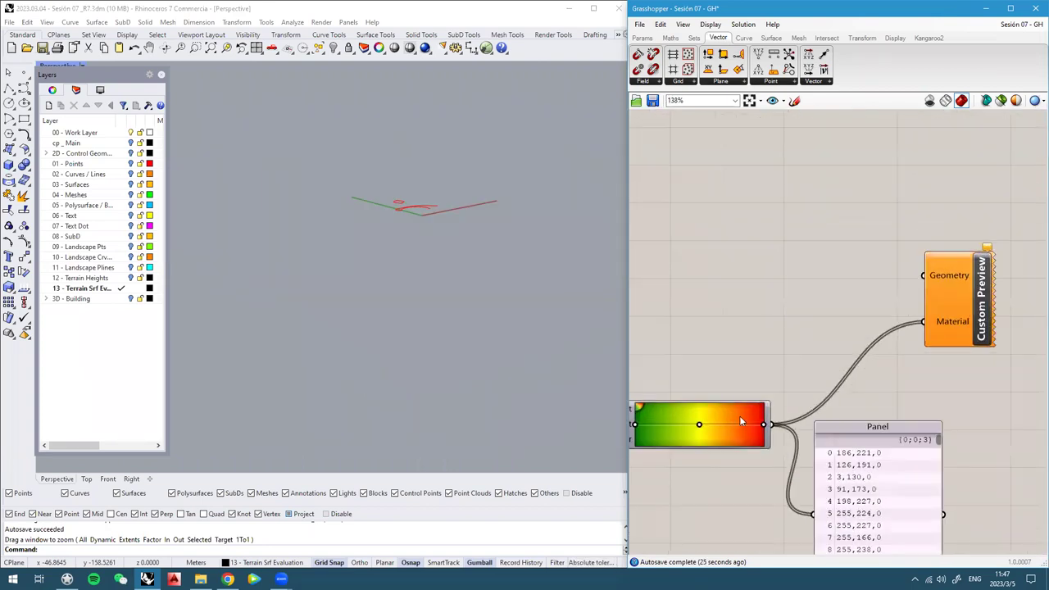
{"action": "left_click", "coordinate": [988, 301]}
{"action": "scroll", "coordinate": [987, 303], "scroll_direction": "down", "scroll_amount": 10}
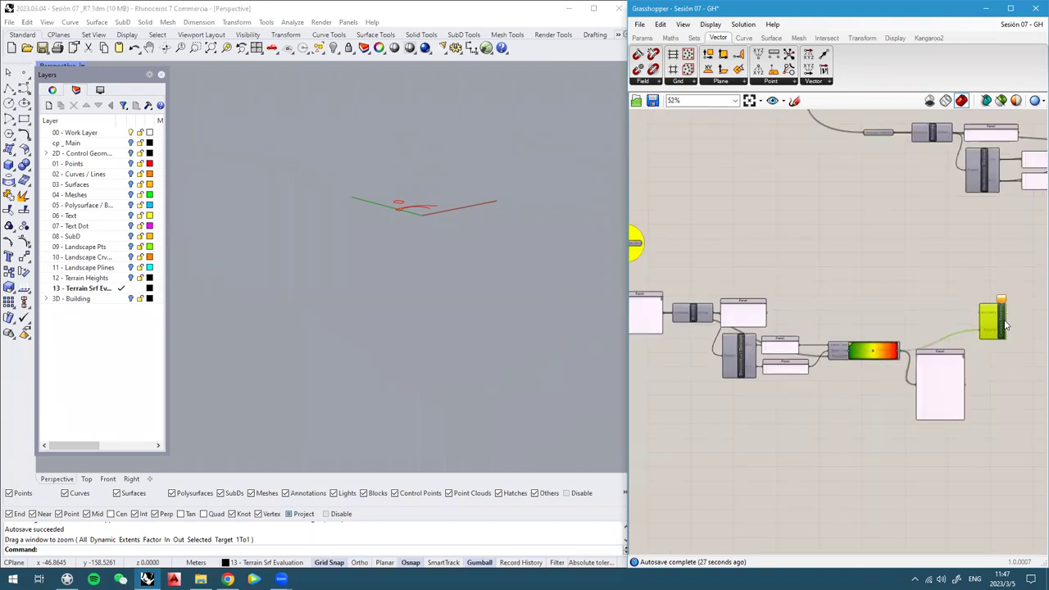
{"action": "scroll", "coordinate": [750, 314], "scroll_direction": "up", "scroll_amount": 8}
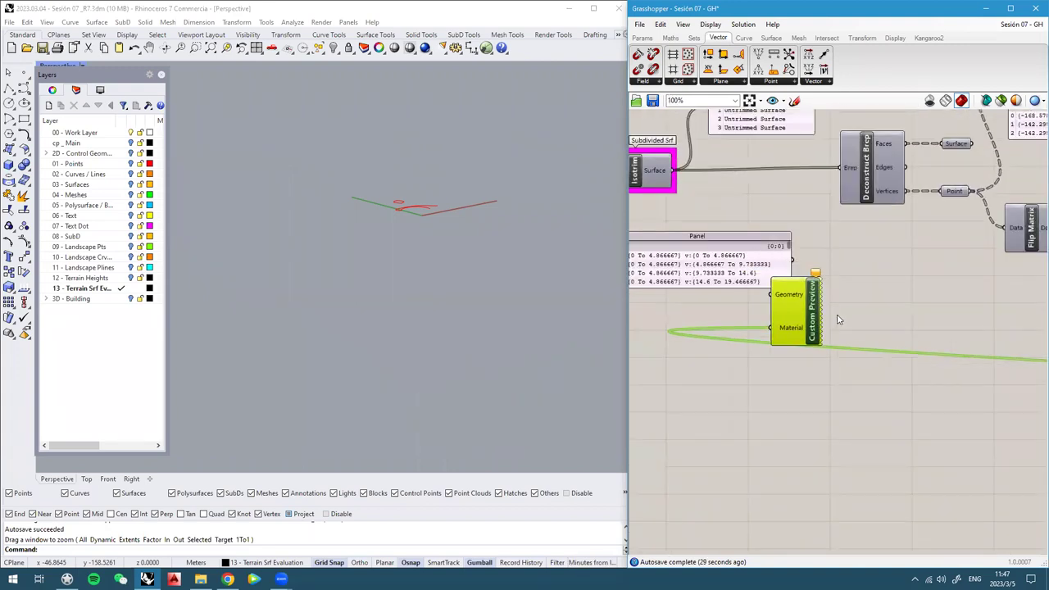
Enable the preview of the Isotrim component in the Subdivided Srf group and view the whole subdivided terrain
{"action": "left_click", "coordinate": [736, 233]}
{"action": "middle_click", "coordinate": [722, 236]}
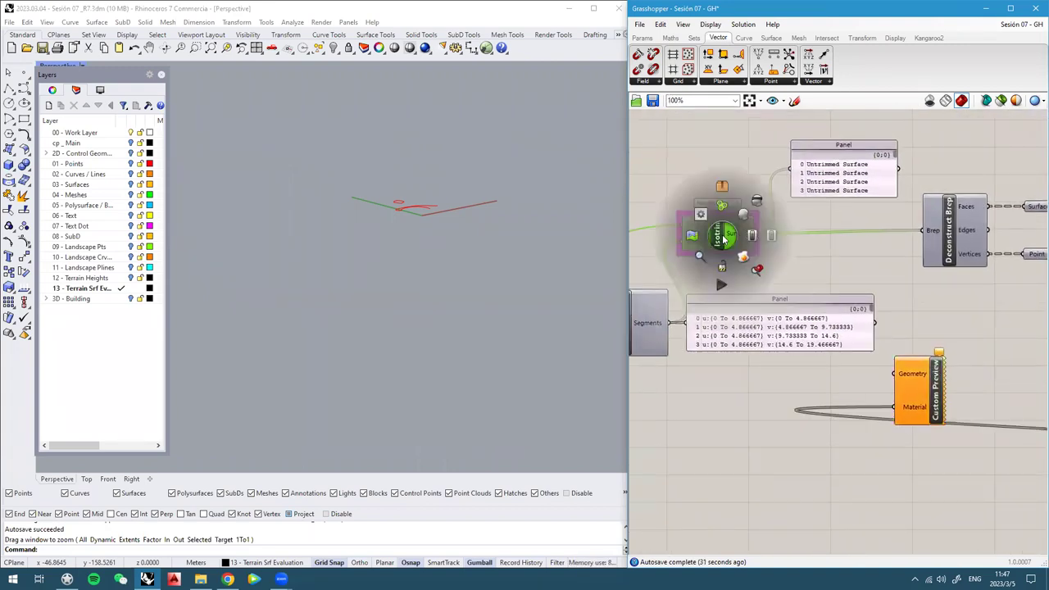
{"action": "left_click", "coordinate": [749, 205]}
{"action": "right_click_drag", "start_coordinate": [404, 223], "coordinate": [380, 236]}
{"action": "scroll", "coordinate": [416, 329], "scroll_direction": "down", "scroll_amount": 4}
{"action": "scroll", "coordinate": [366, 318], "scroll_direction": "down", "scroll_amount": 3}
{"action": "scroll", "coordinate": [380, 236], "scroll_direction": "up", "scroll_amount": 2}
Connect Isotrim's Surface output to the Custom Preview's Geometry input and inspect the colored terrain from several angles
{"action": "left_click", "coordinate": [918, 322]}
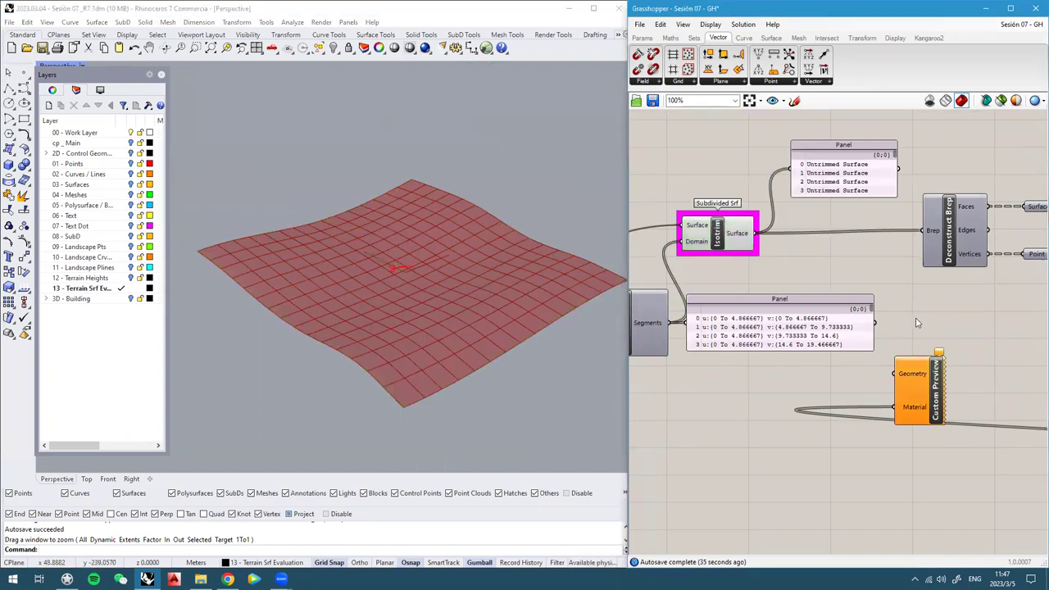
{"action": "right_click_drag", "start_coordinate": [839, 309], "coordinate": [857, 312]}
{"action": "left_click", "coordinate": [771, 238]}
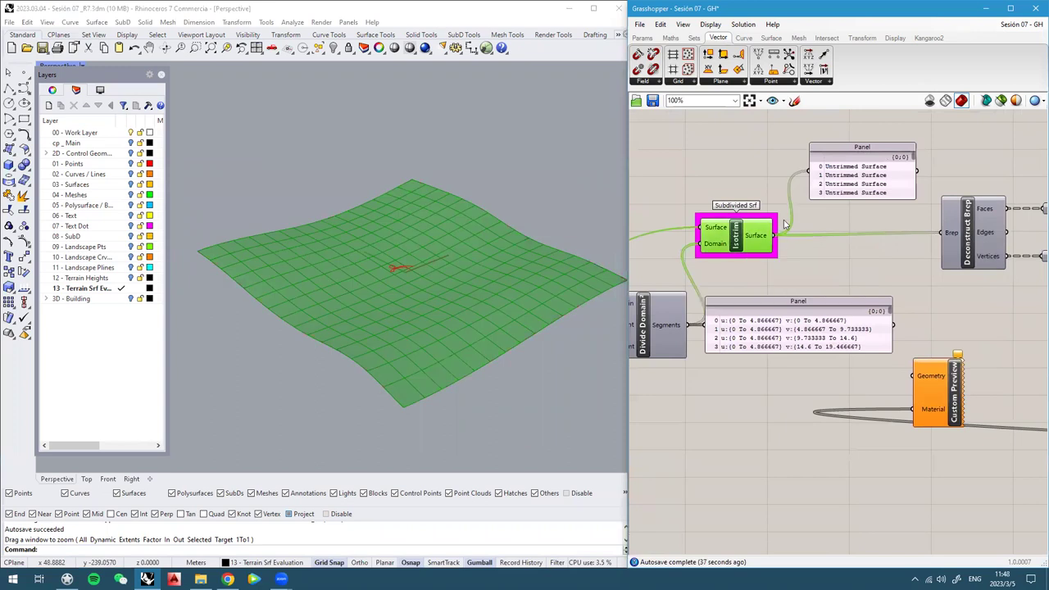
{"action": "left_click_drag", "start_coordinate": [775, 236], "coordinate": [913, 376]}
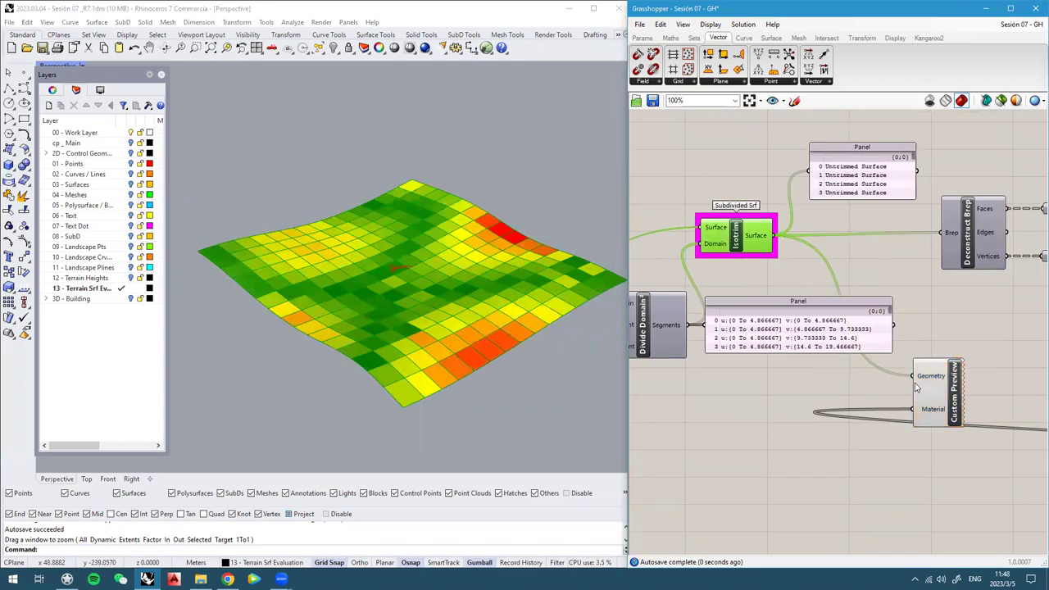
{"action": "right_click_drag", "start_coordinate": [377, 319], "coordinate": [280, 295]}
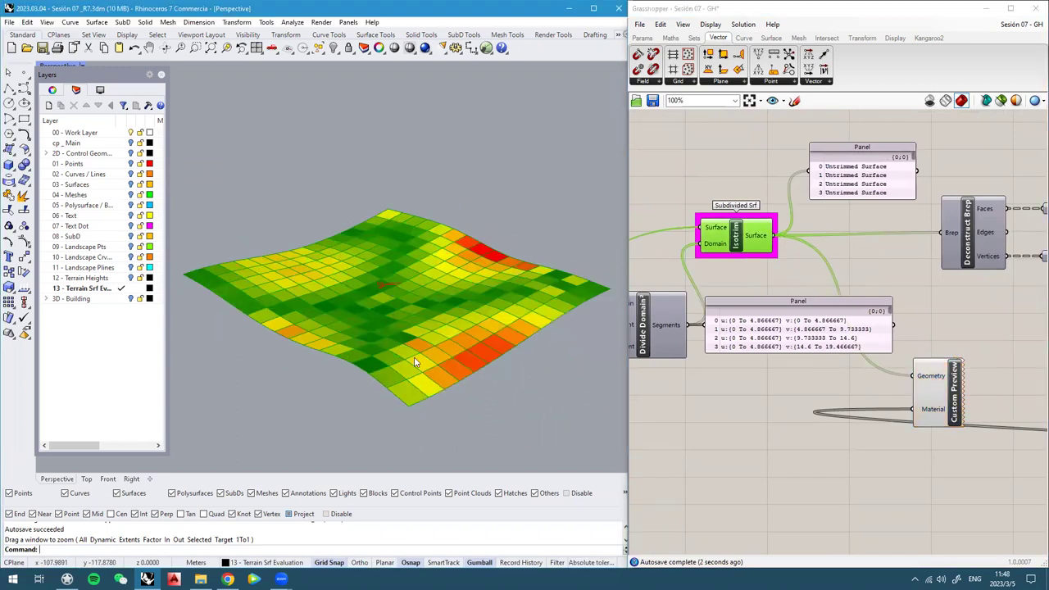
{"action": "right_click_drag", "start_coordinate": [443, 346], "coordinate": [428, 331]}
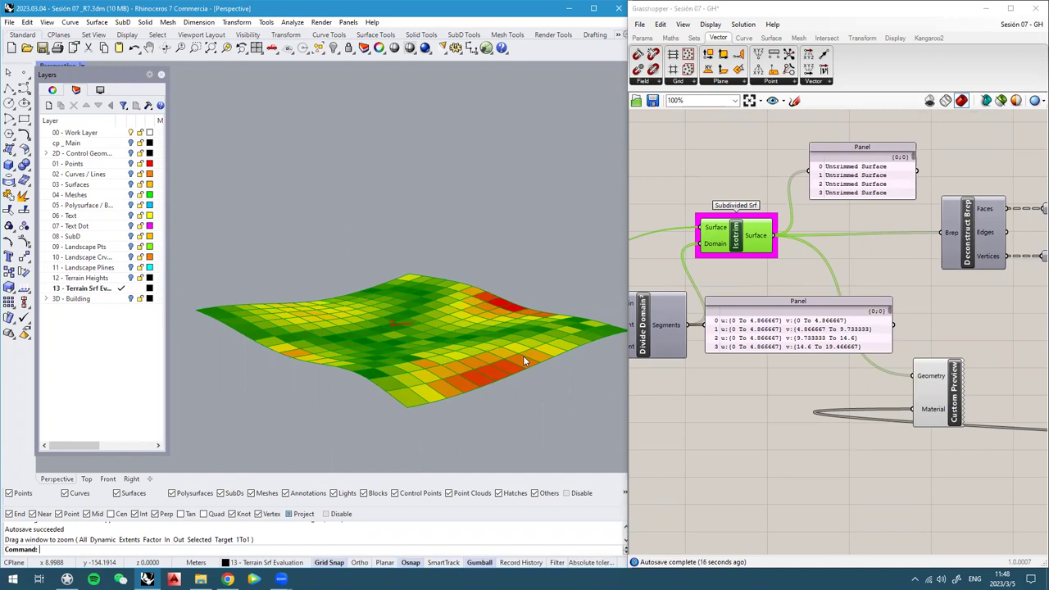
{"action": "right_click_drag", "start_coordinate": [523, 356], "coordinate": [417, 303]}
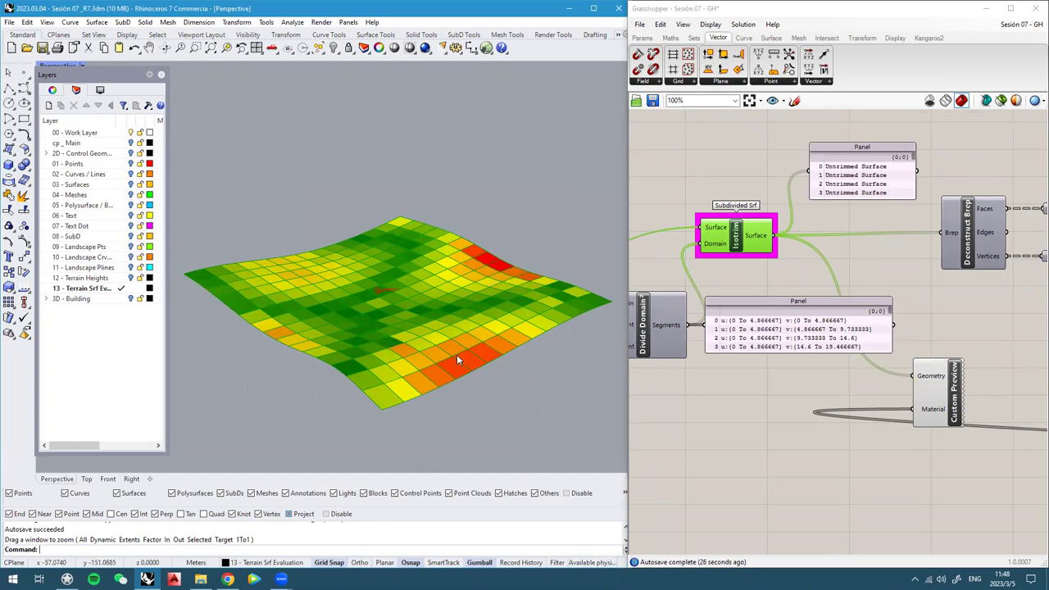
{"action": "right_click_drag", "start_coordinate": [490, 343], "coordinate": [502, 342]}
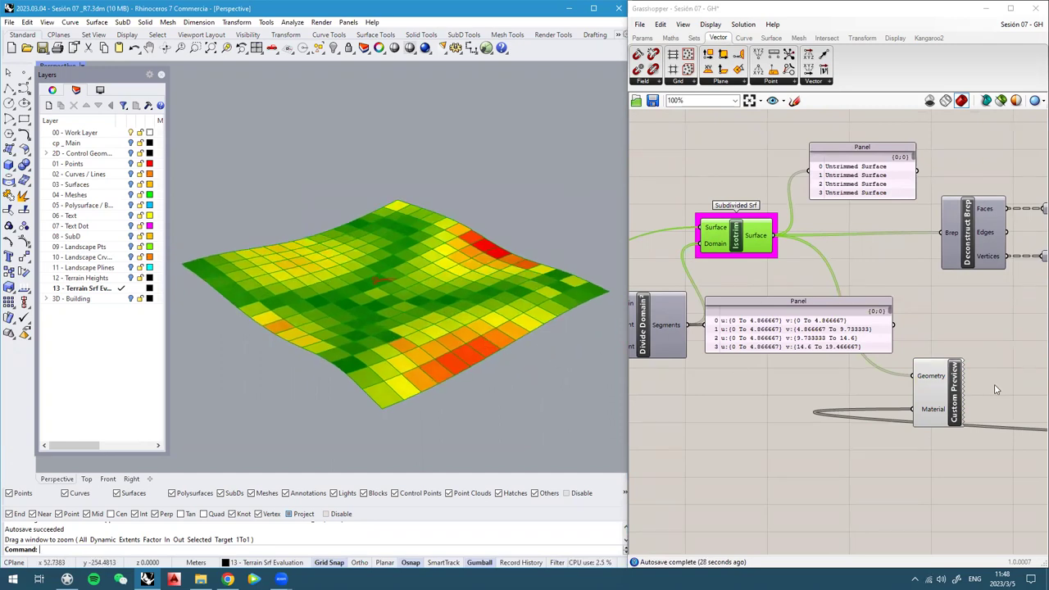
Move the Custom Preview component back beside the gradient, above the color values panel
{"action": "left_click", "coordinate": [954, 389]}
{"action": "scroll", "coordinate": [960, 353], "scroll_direction": "down", "scroll_amount": 6}
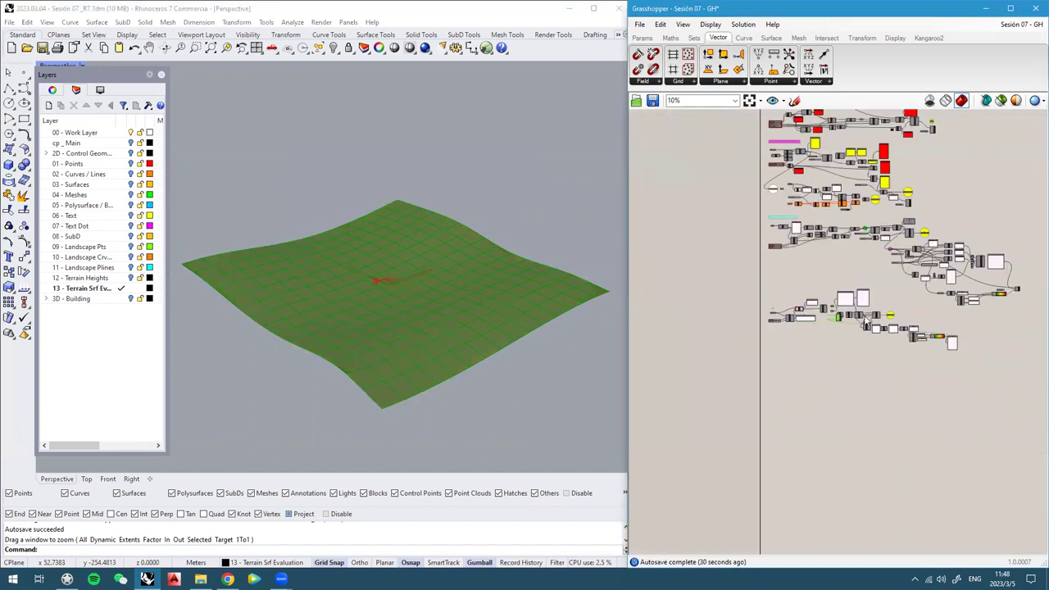
{"action": "scroll", "coordinate": [961, 336], "scroll_direction": "up", "scroll_amount": 6}
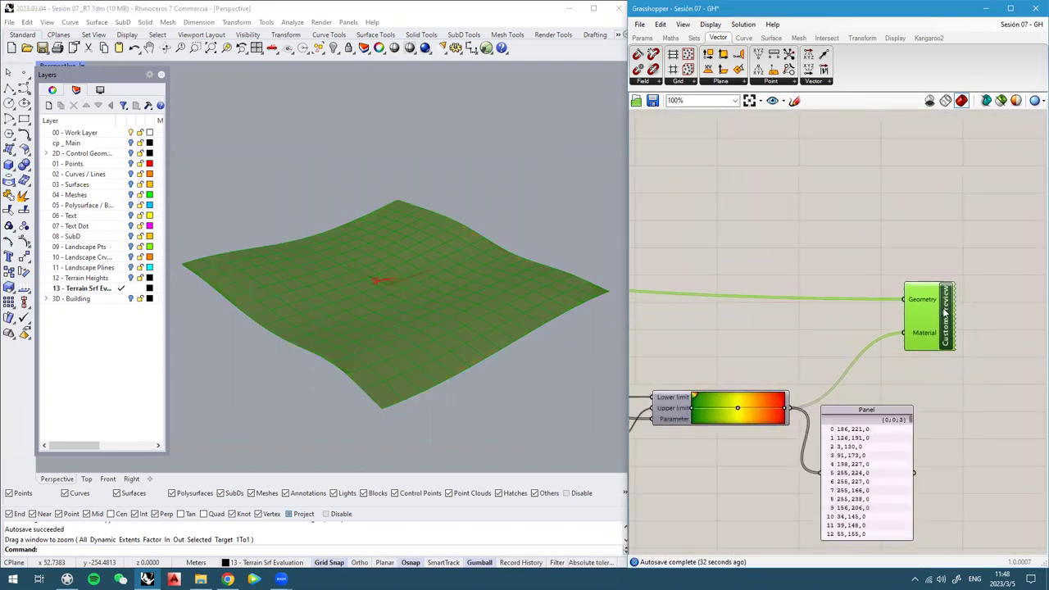
{"action": "left_click", "coordinate": [954, 241]}
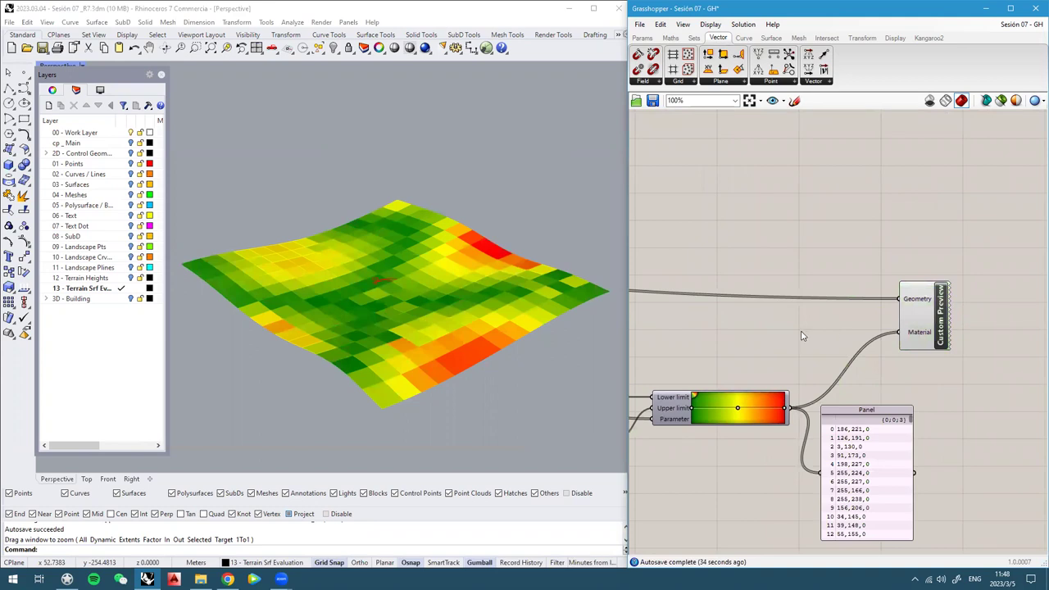
Set the terrain's U - Divisions slider to 50
{"action": "scroll", "coordinate": [835, 331], "scroll_direction": "down", "scroll_amount": 7}
{"action": "scroll", "coordinate": [722, 384], "scroll_direction": "up", "scroll_amount": 8}
{"action": "left_click_drag", "start_coordinate": [729, 395], "coordinate": [728, 391]}
{"action": "right_click_drag", "start_coordinate": [451, 359], "coordinate": [469, 391]}
{"action": "scroll", "coordinate": [346, 257], "scroll_direction": "up", "scroll_amount": 2}
{"action": "scroll", "coordinate": [835, 368], "scroll_direction": "up", "scroll_amount": 1}
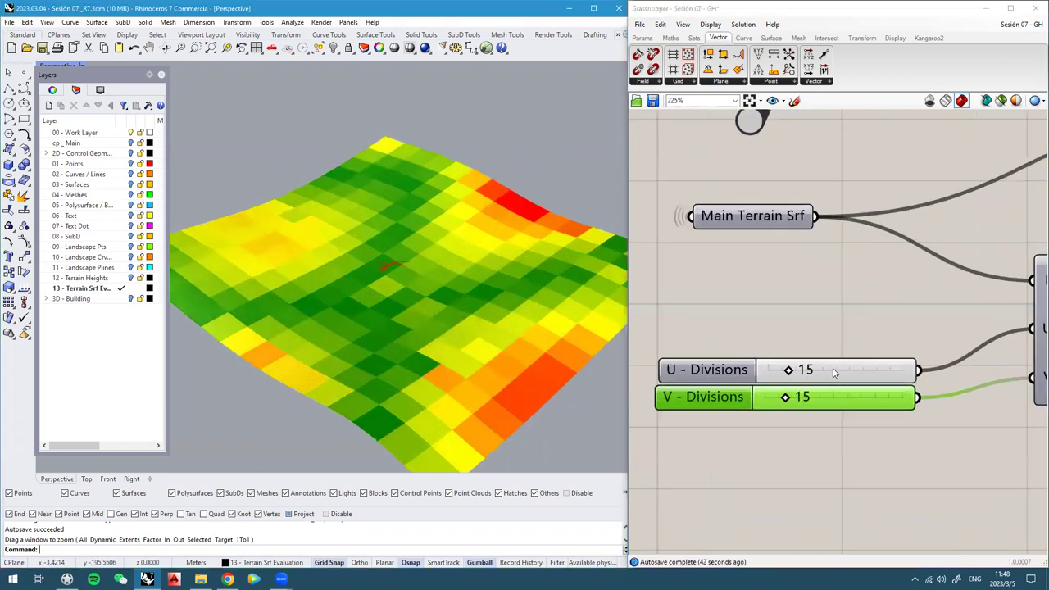
{"action": "double_click", "coordinate": [835, 371]}
{"action": "type", "text": "50"}
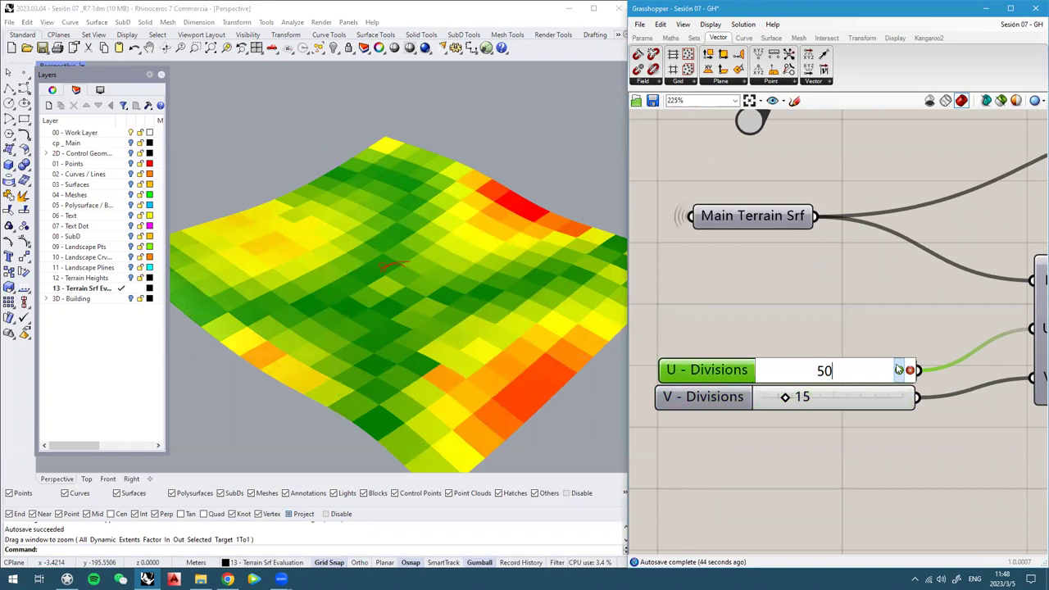
{"action": "key", "text": "Return"}
{"action": "right_click_drag", "start_coordinate": [347, 335], "coordinate": [591, 386]}
Set the V - Divisions slider to 50 and inspect the recolored terrain up close
{"action": "double_click", "coordinate": [820, 396]}
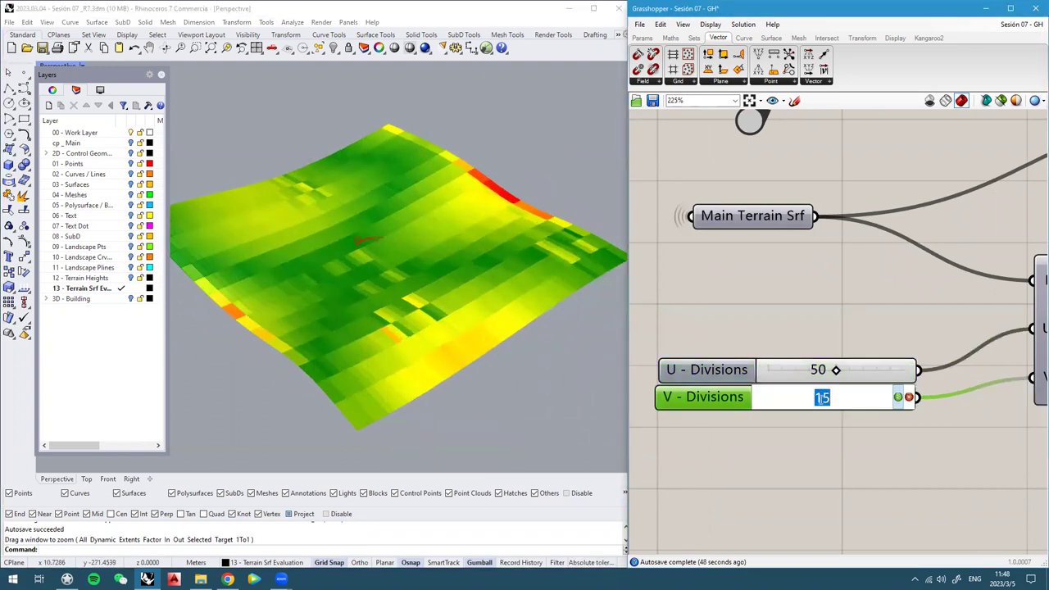
{"action": "type", "text": "50"}
{"action": "key", "text": "Return"}
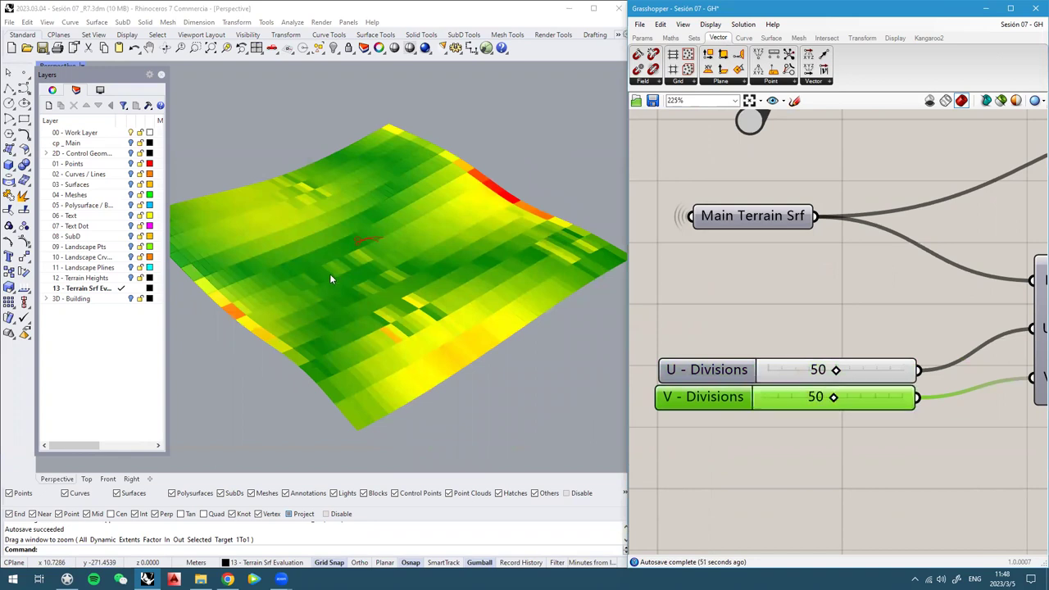
{"action": "scroll", "coordinate": [388, 322], "scroll_direction": "up", "scroll_amount": 10}
{"action": "scroll", "coordinate": [365, 320], "scroll_direction": "down", "scroll_amount": 10}
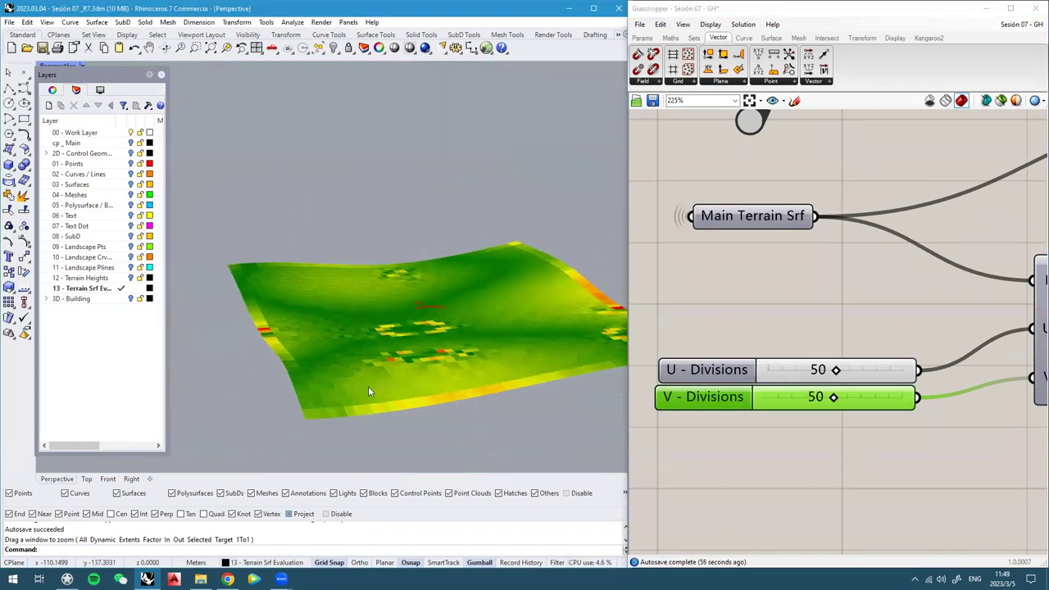
{"action": "scroll", "coordinate": [261, 357], "scroll_direction": "up", "scroll_amount": 5}
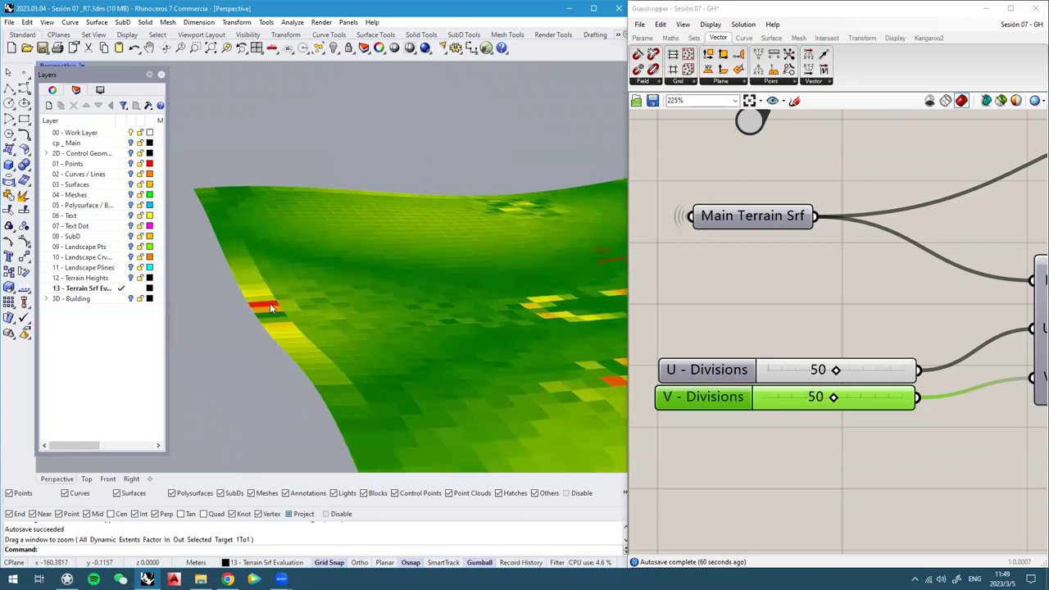
Examine the deviation colors across the whole terrain and along its edges from several angles
{"action": "scroll", "coordinate": [271, 307], "scroll_direction": "down", "scroll_amount": 5}
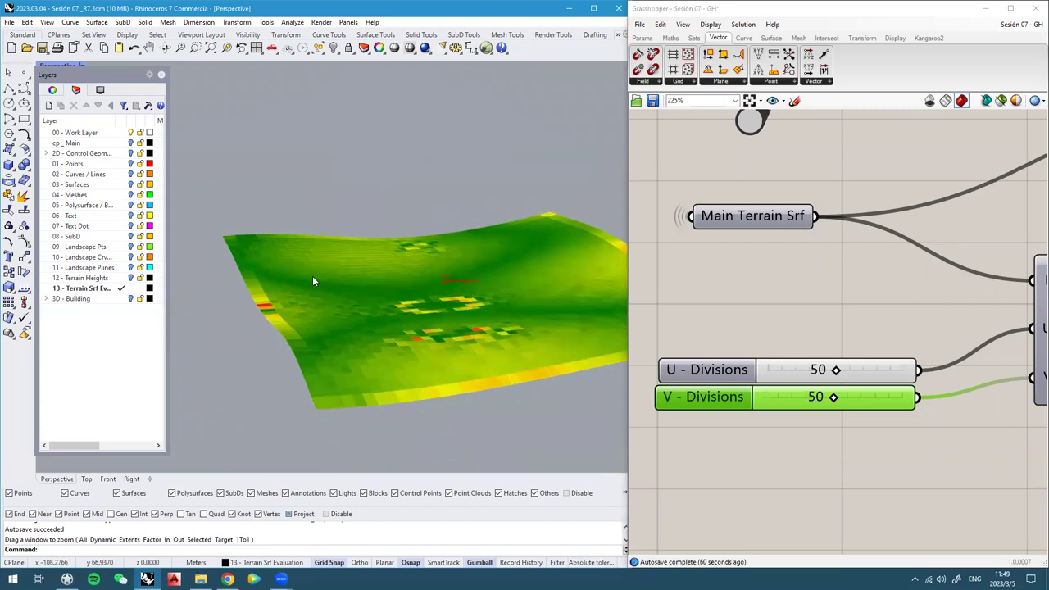
{"action": "scroll", "coordinate": [506, 293], "scroll_direction": "up", "scroll_amount": 3}
{"action": "right_click_drag", "start_coordinate": [428, 324], "coordinate": [419, 300]}
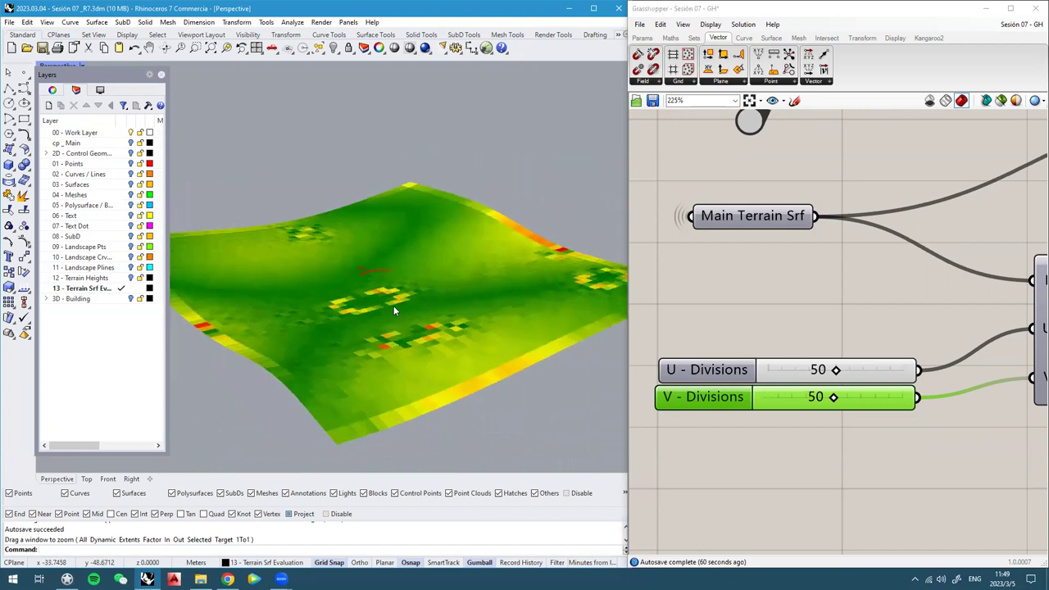
{"action": "right_click_drag", "start_coordinate": [432, 221], "coordinate": [383, 318]}
{"action": "scroll", "coordinate": [376, 318], "scroll_direction": "down", "scroll_amount": 4}
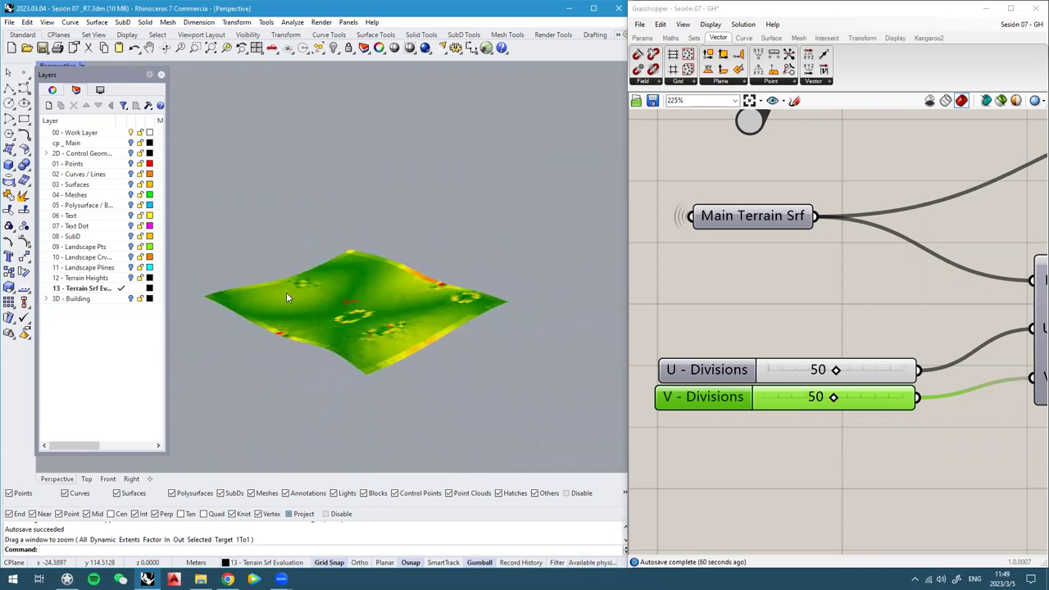
{"action": "scroll", "coordinate": [354, 337], "scroll_direction": "up", "scroll_amount": 1}
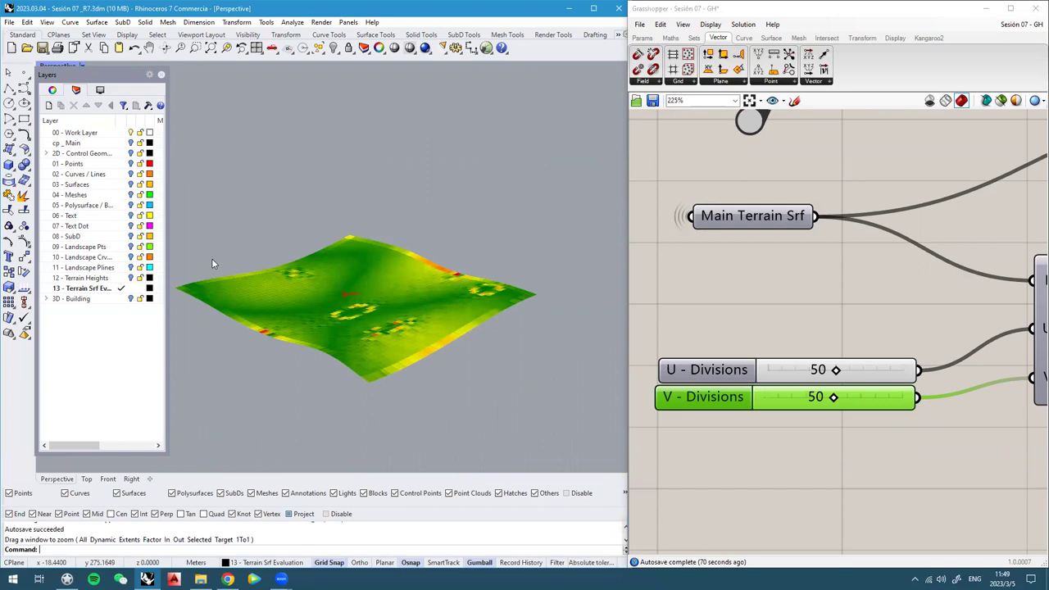
Show the 12 - Terrain Heights layer over the colored terrain, hide it again, and highlight the 13 - Terrain Srf Evaluation layer
{"action": "left_click", "coordinate": [141, 279]}
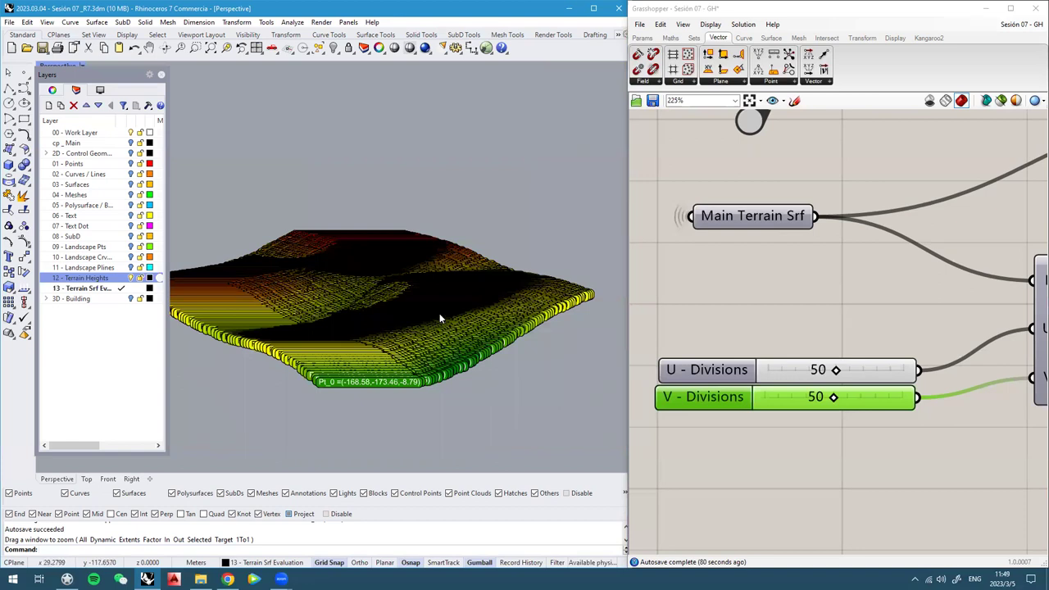
{"action": "right_click_drag", "start_coordinate": [440, 319], "coordinate": [412, 288]}
{"action": "left_click", "coordinate": [131, 279]}
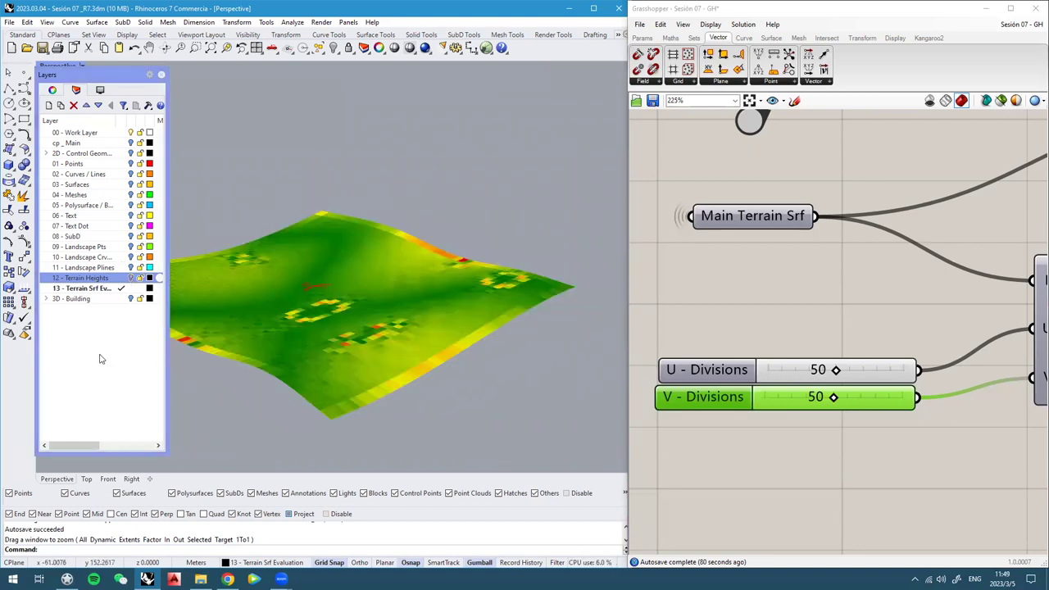
{"action": "left_click", "coordinate": [105, 291]}
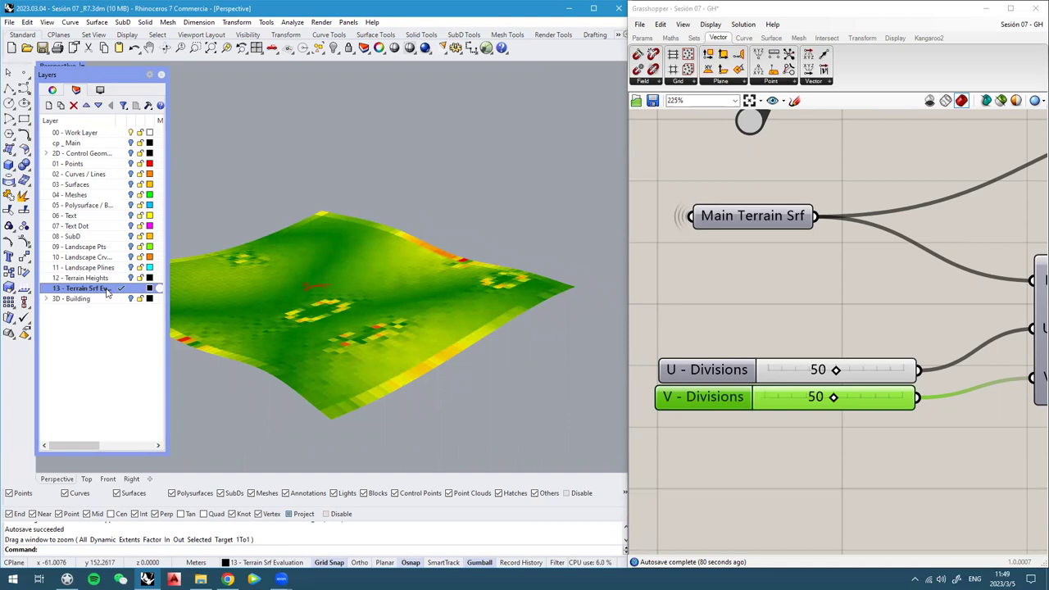
Examine the yellow, orange and red cells in the middle of the terrain up close
{"action": "right_click_drag", "start_coordinate": [361, 283], "coordinate": [355, 320]}
{"action": "scroll", "coordinate": [361, 320], "scroll_direction": "up", "scroll_amount": 5}
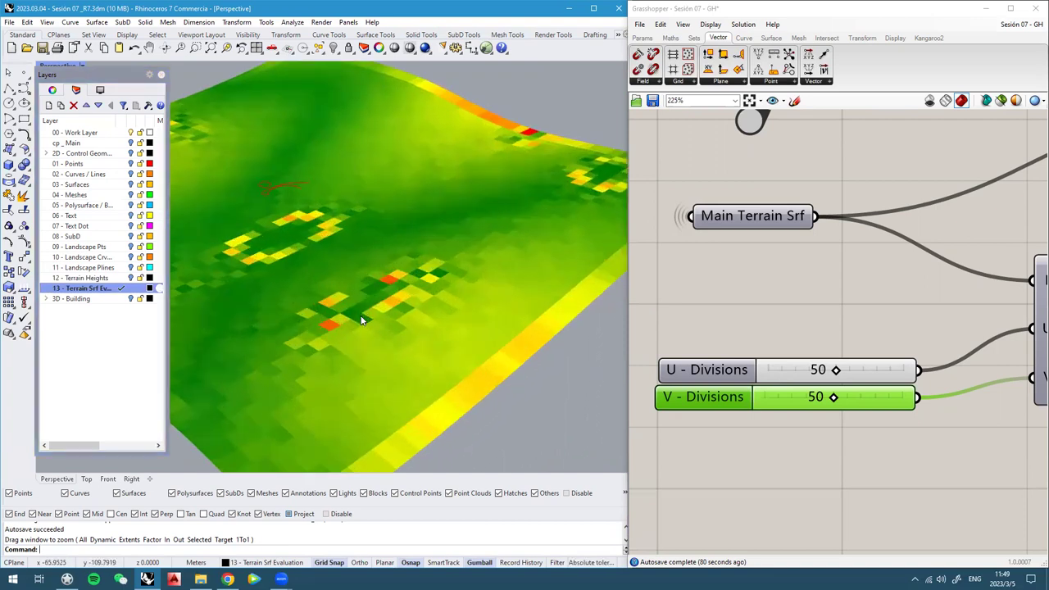
{"action": "scroll", "coordinate": [361, 320], "scroll_direction": "up", "scroll_amount": 3}
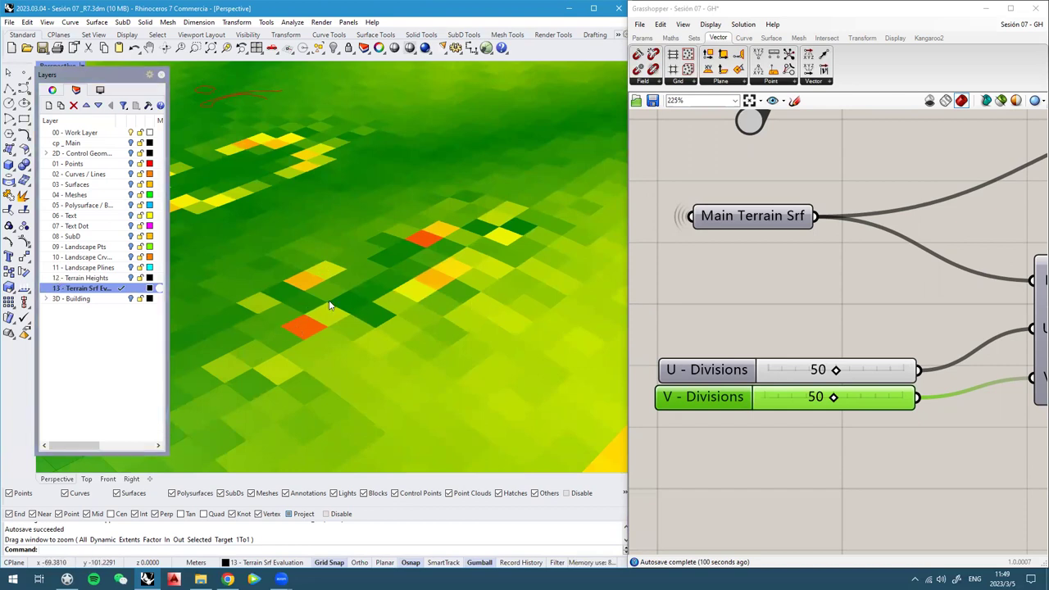
{"action": "scroll", "coordinate": [335, 300], "scroll_direction": "down", "scroll_amount": 8}
{"action": "mouse_move", "coordinate": [336, 305]}
{"action": "right_mouse_down"}
{"action": "mouse_move", "coordinate": [315, 286]}
{"action": "mouse_move", "coordinate": [351, 317]}
{"action": "right_mouse_up"}
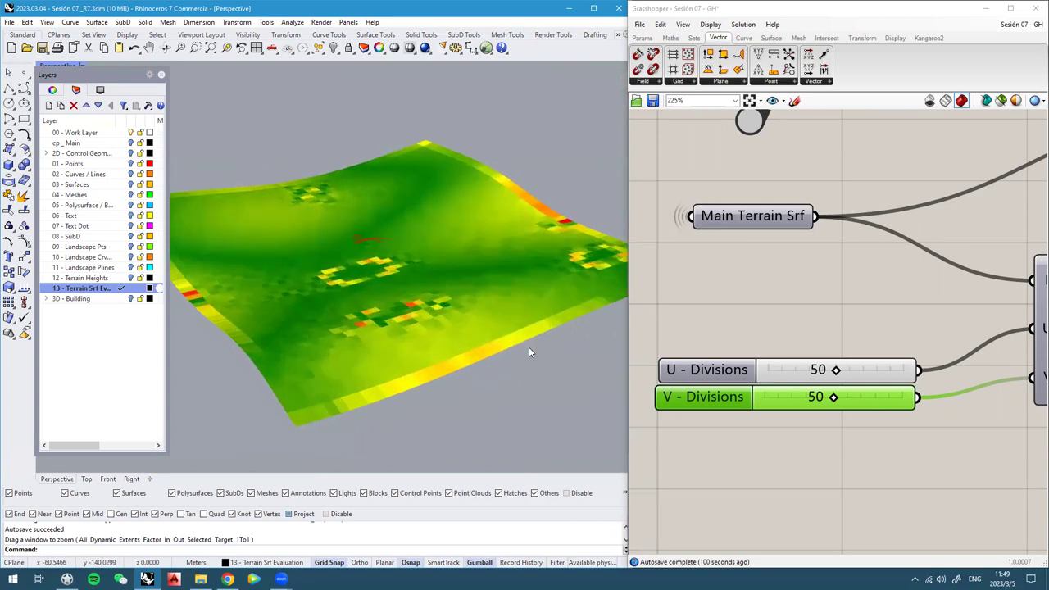
Set both the U - Divisions and V - Divisions sliders to 25 and inspect the recolored terrain
{"action": "double_click", "coordinate": [828, 333]}
{"action": "type", "text": "25"}
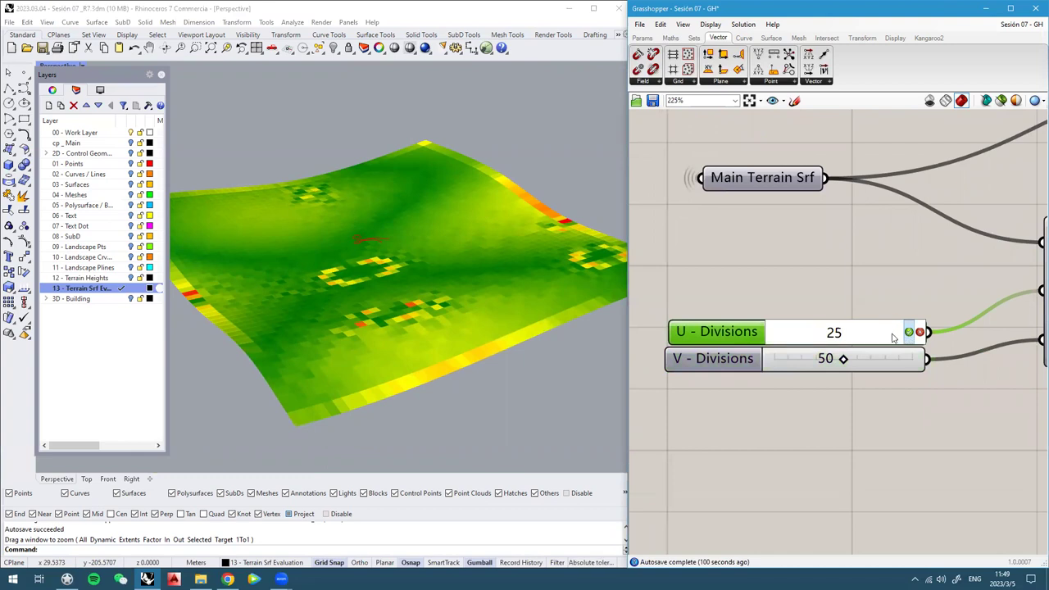
{"action": "key", "text": "Return"}
{"action": "double_click", "coordinate": [826, 359]}
{"action": "type", "text": "25"}
{"action": "key", "text": "Return"}
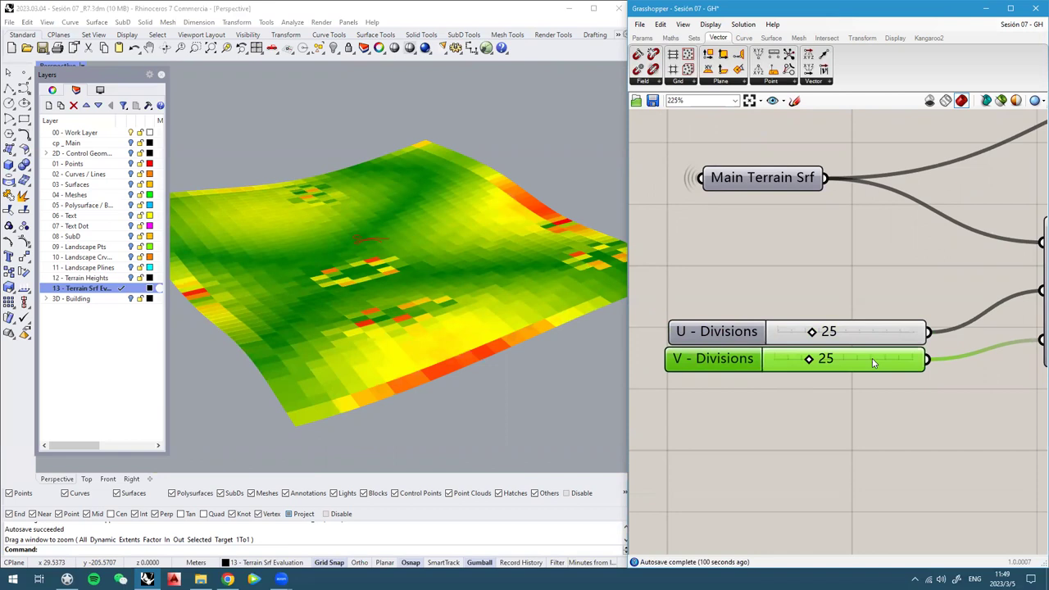
{"action": "right_click_drag", "start_coordinate": [461, 344], "coordinate": [476, 168]}
{"action": "scroll", "coordinate": [967, 338], "scroll_direction": "down", "scroll_amount": 5}
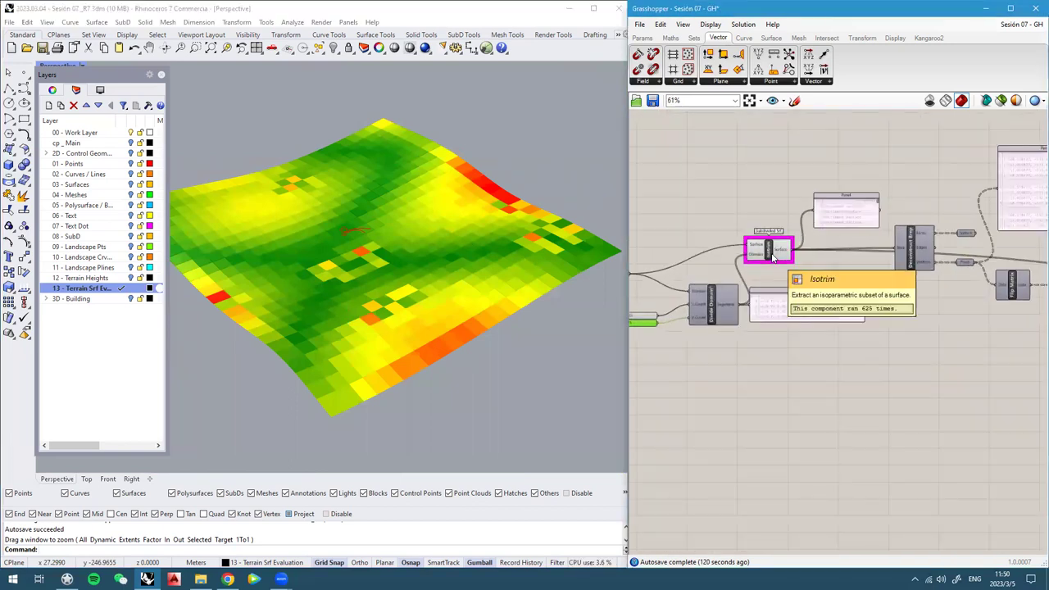
Highlight the subdivided patches from Isotrim on the terrain and check the Deconstruct Brep component that follows
{"action": "left_click", "coordinate": [772, 257]}
{"action": "scroll", "coordinate": [384, 367], "scroll_direction": "up", "scroll_amount": 2}
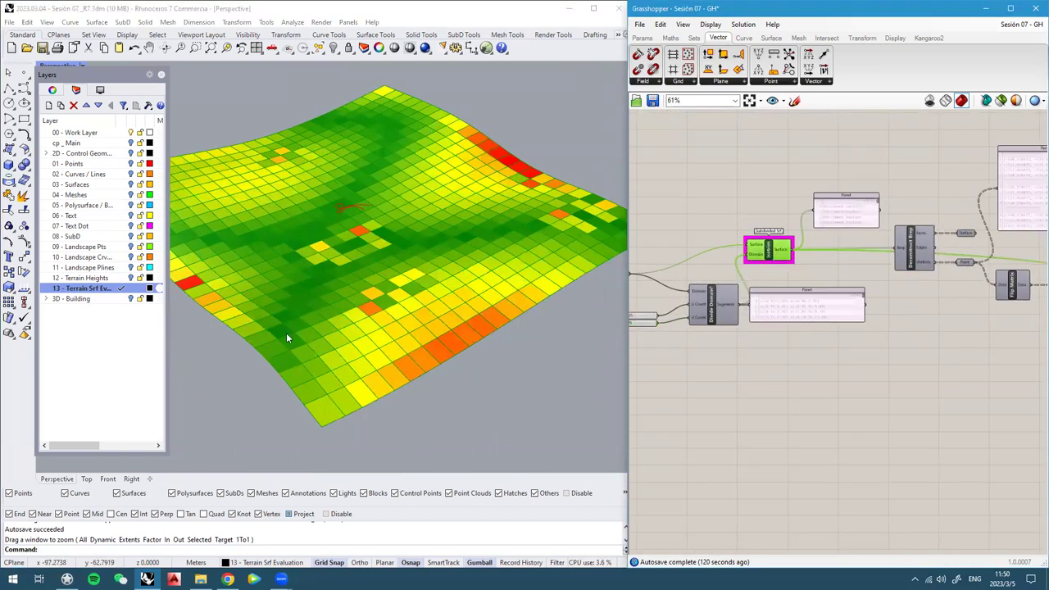
{"action": "scroll", "coordinate": [810, 265], "scroll_direction": "up", "scroll_amount": 3}
{"action": "left_click", "coordinate": [810, 266]}
{"action": "scroll", "coordinate": [773, 241], "scroll_direction": "down", "scroll_amount": 1}
{"action": "right_click_drag", "start_coordinate": [877, 340], "coordinate": [748, 331]}
Turn on the preview of the Explode Tree component and inspect its corner points on the terrain
{"action": "scroll", "coordinate": [844, 311], "scroll_direction": "up", "scroll_amount": 1}
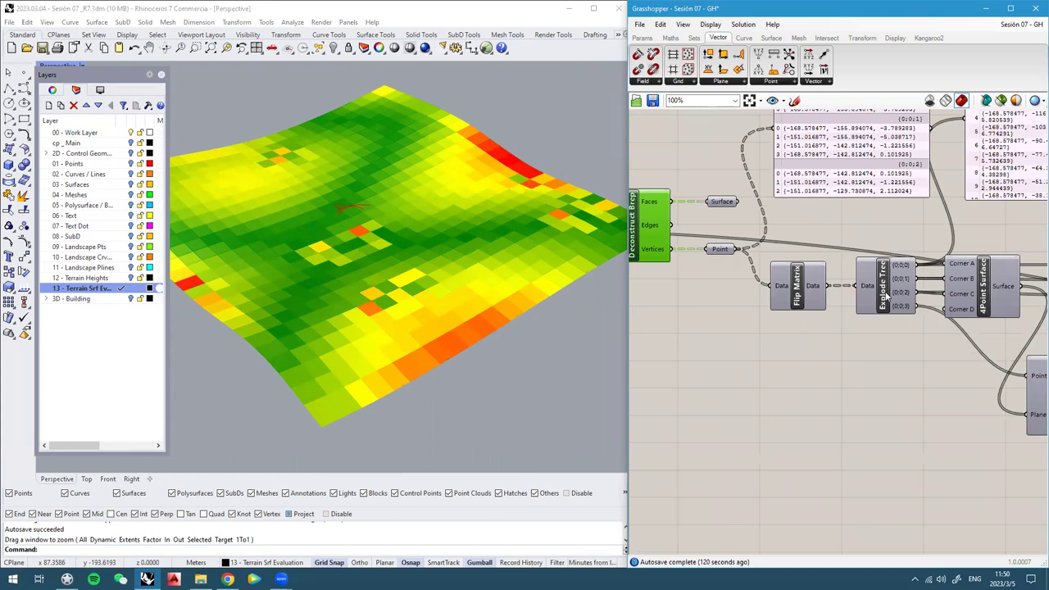
{"action": "right_click_drag", "start_coordinate": [886, 297], "coordinate": [802, 277]}
{"action": "middle_click", "coordinate": [802, 277]}
{"action": "left_click", "coordinate": [823, 255]}
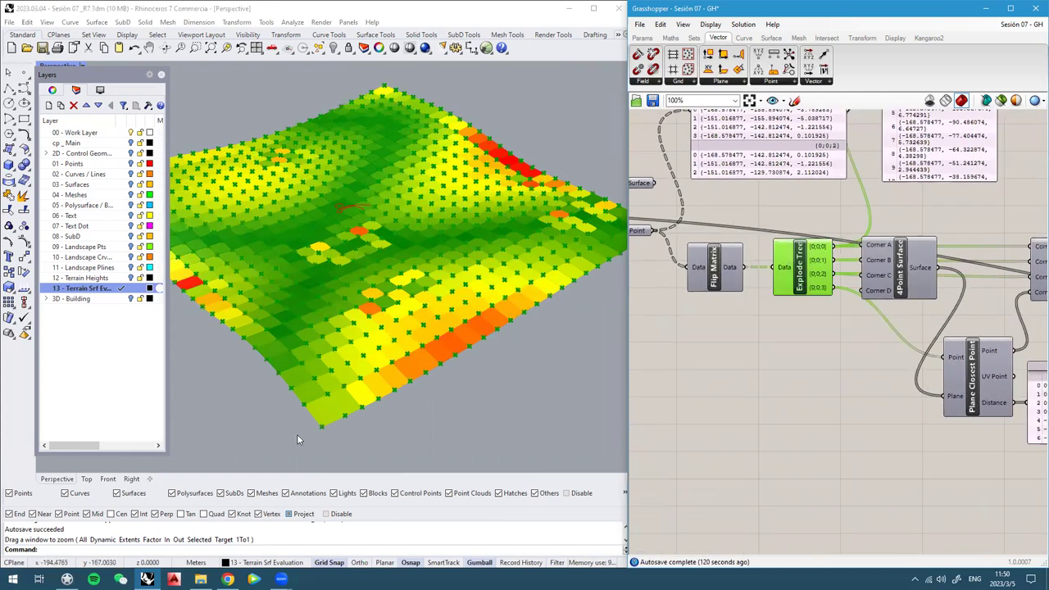
{"action": "scroll", "coordinate": [311, 408], "scroll_direction": "up", "scroll_amount": 3}
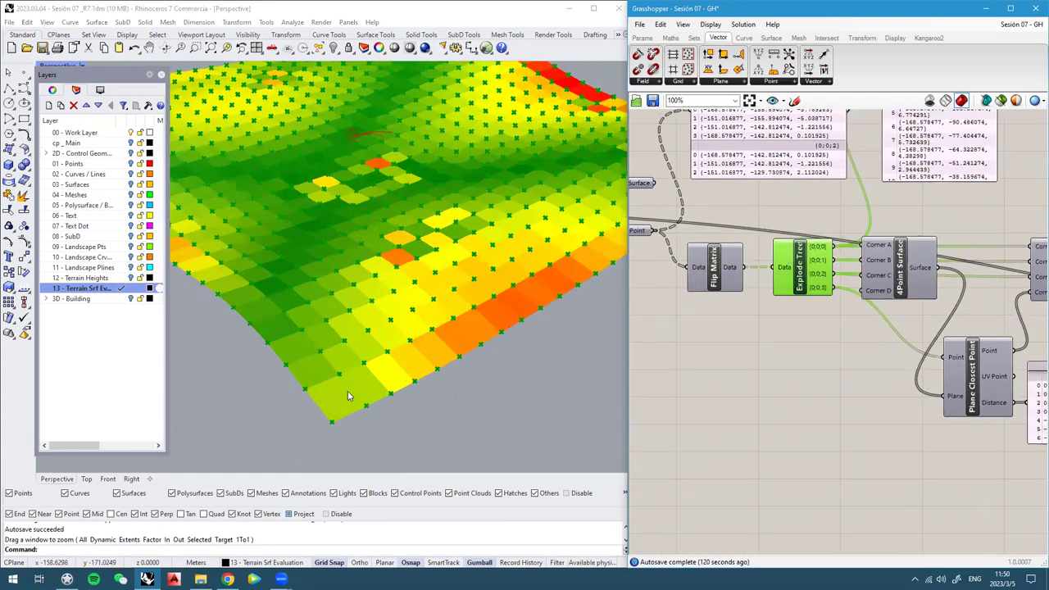
{"action": "left_click", "coordinate": [826, 359]}
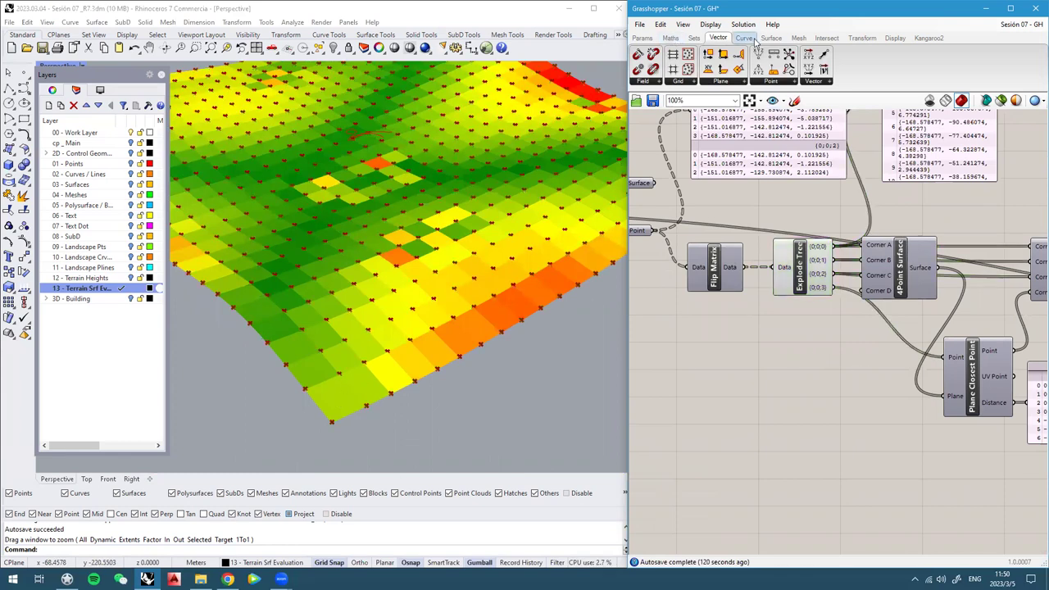
Look through the mesh analysis, primitive and utility components, and place a Construct Mesh component below Explode Tree
{"action": "left_click", "coordinate": [800, 38]}
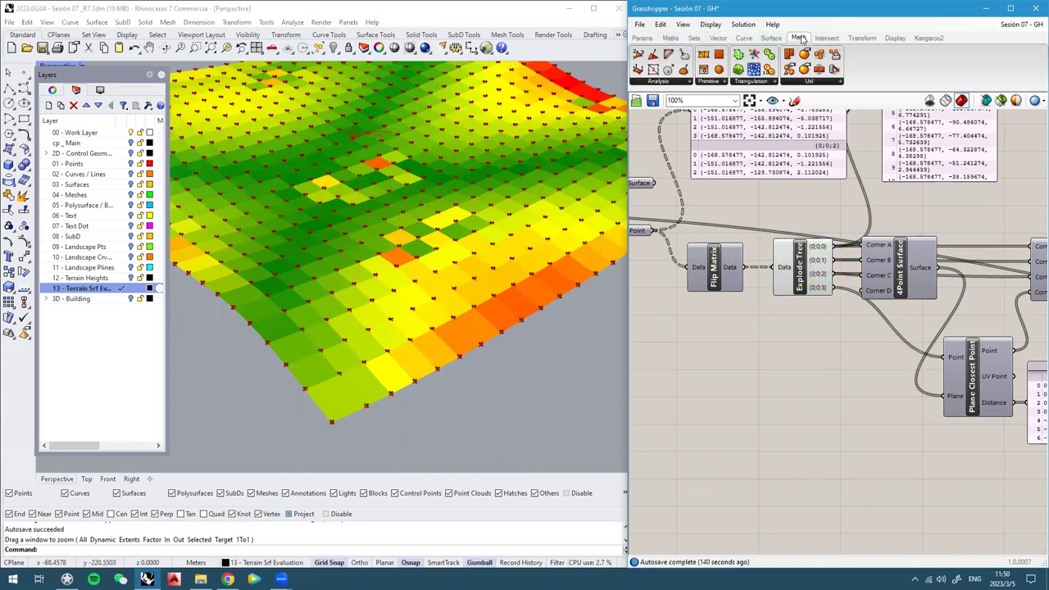
{"action": "left_click", "coordinate": [810, 83]}
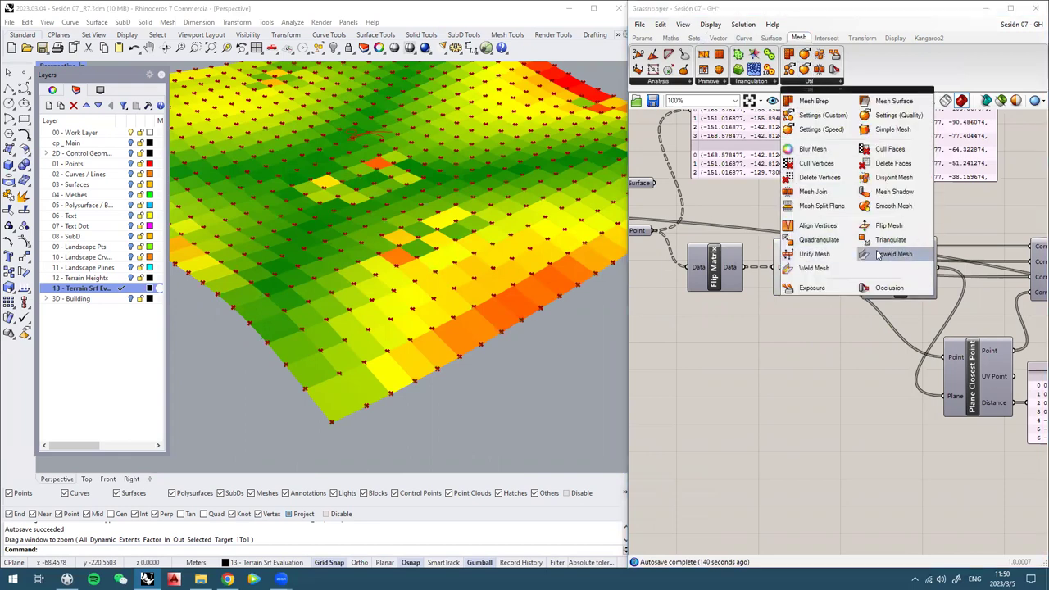
{"action": "left_click", "coordinate": [669, 83]}
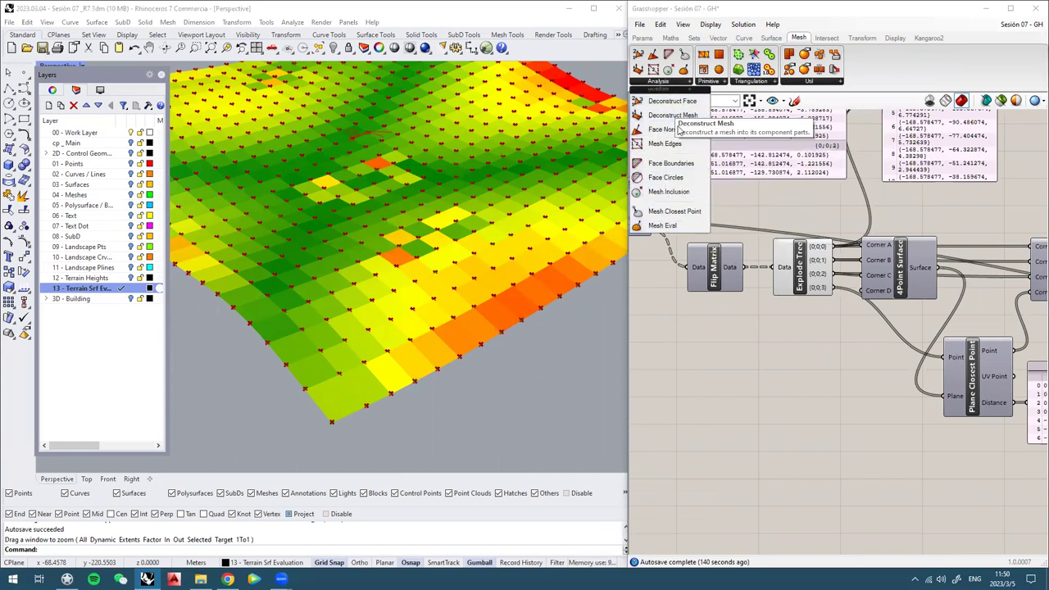
{"action": "left_click", "coordinate": [711, 83]}
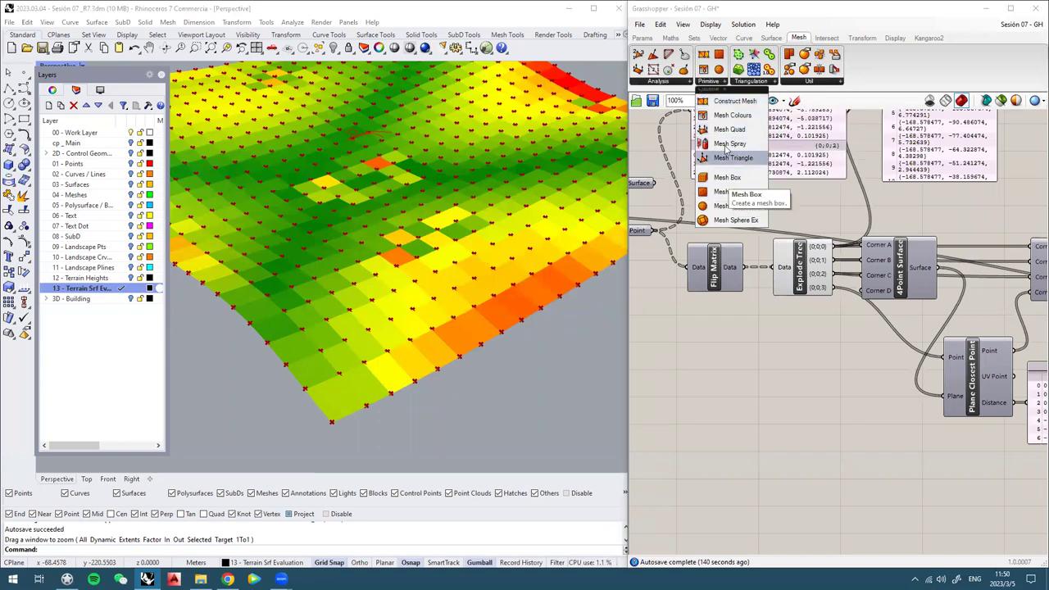
{"action": "left_click_drag", "start_coordinate": [735, 105], "coordinate": [775, 468]}
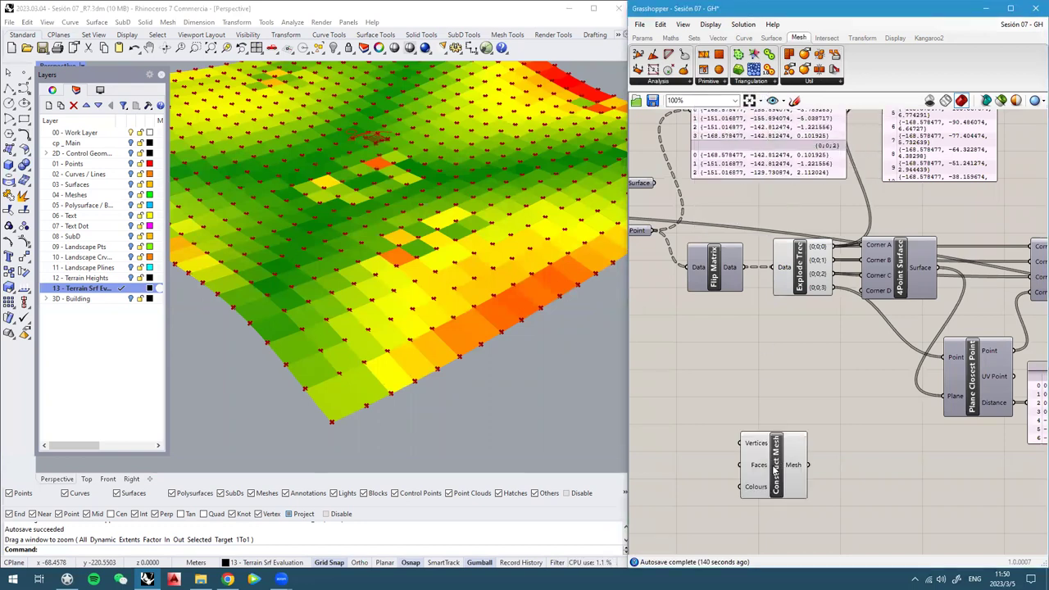
{"action": "scroll", "coordinate": [772, 470], "scroll_direction": "up", "scroll_amount": 1}
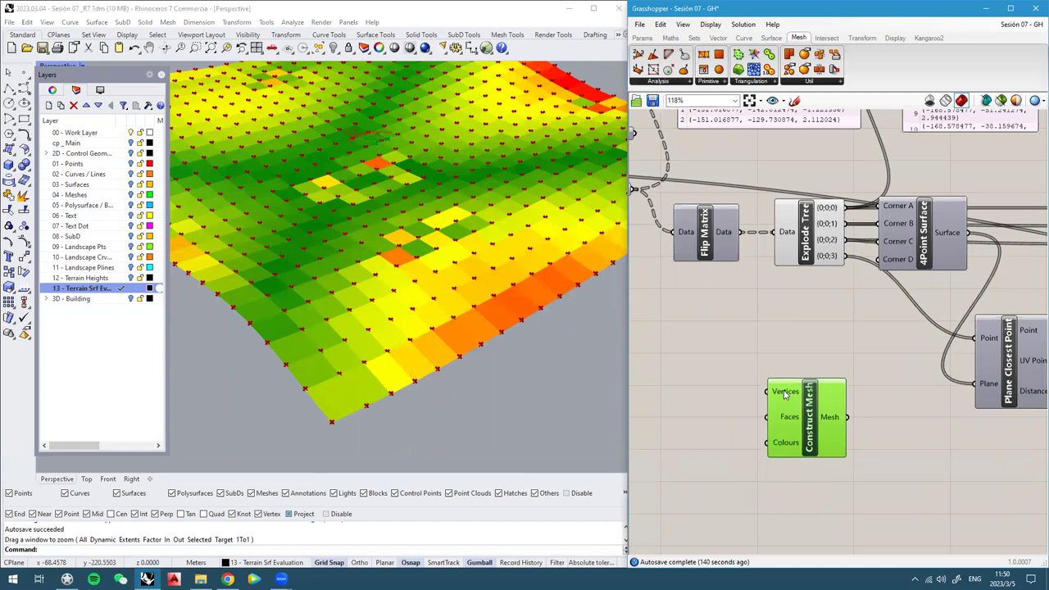
{"action": "right_click_drag", "start_coordinate": [787, 395], "coordinate": [817, 401]}
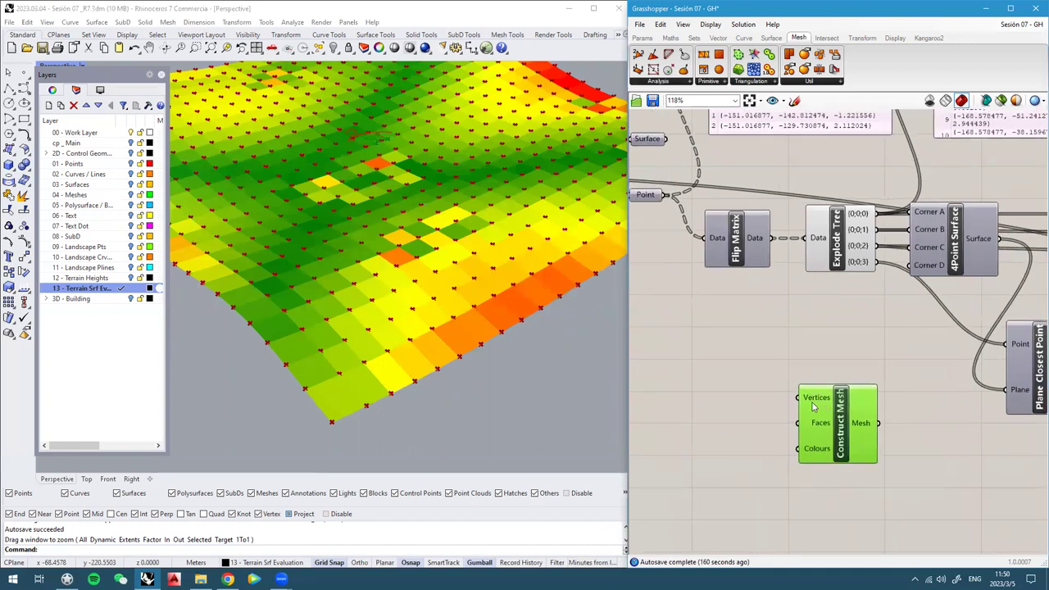
{"action": "mouse_move", "coordinate": [814, 405]}
Move the Explode Tree component slightly closer to Flip Matrix
{"action": "left_click_drag", "start_coordinate": [839, 256], "coordinate": [826, 256]}
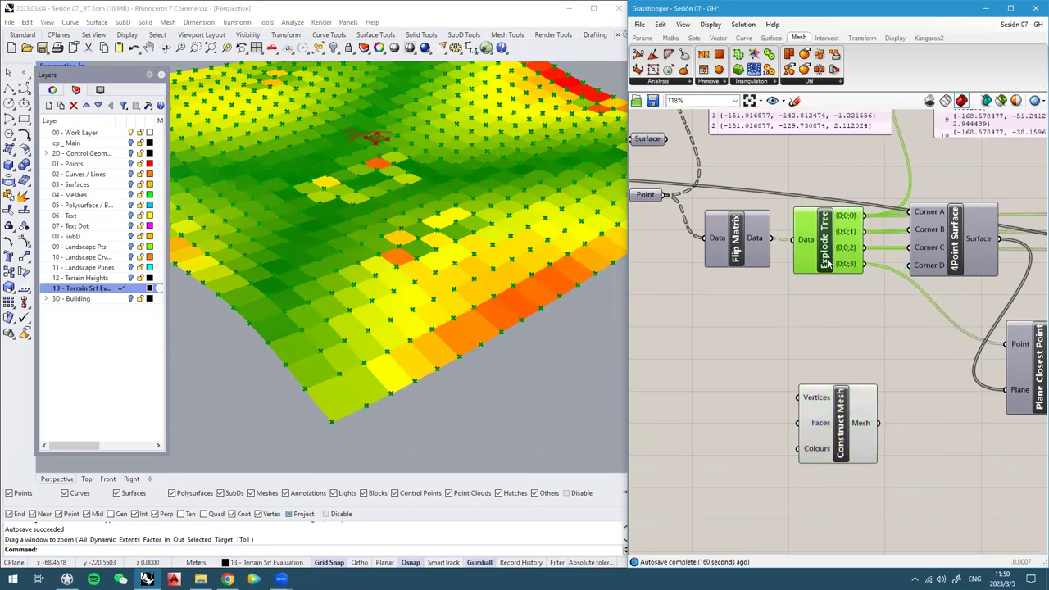
{"action": "scroll", "coordinate": [840, 312], "scroll_direction": "down", "scroll_amount": 5}
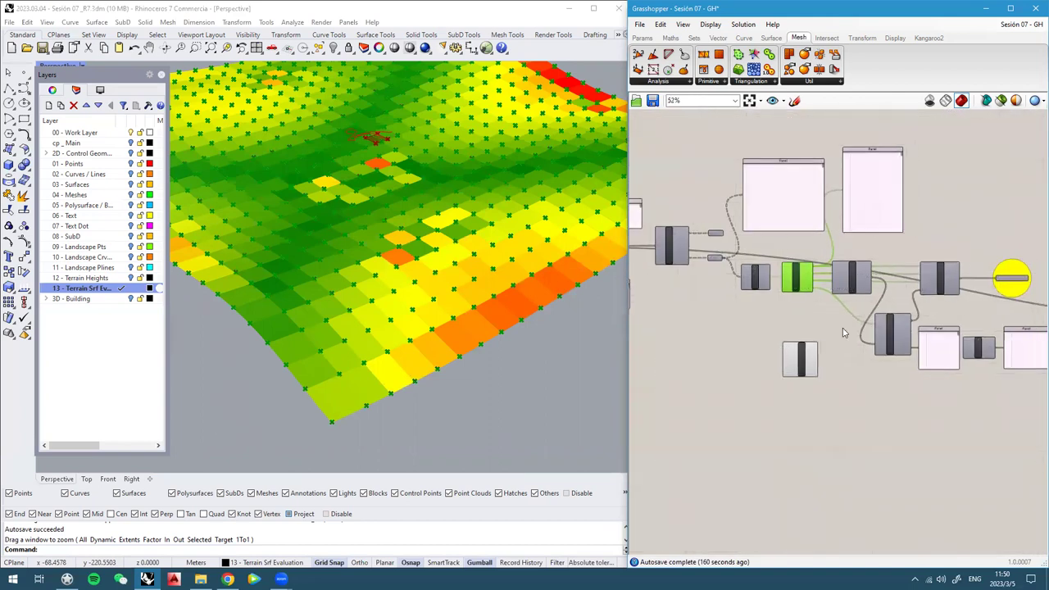
{"action": "scroll", "coordinate": [844, 332], "scroll_direction": "up", "scroll_amount": 3}
{"action": "right_click_drag", "start_coordinate": [784, 333], "coordinate": [871, 339]}
{"action": "mouse_move", "coordinate": [766, 350]}
{"action": "scroll", "coordinate": [881, 332], "scroll_direction": "down", "scroll_amount": 3}
{"action": "right_click_drag", "start_coordinate": [717, 302], "coordinate": [807, 320]}
{"action": "scroll", "coordinate": [780, 262], "scroll_direction": "up", "scroll_amount": 2}
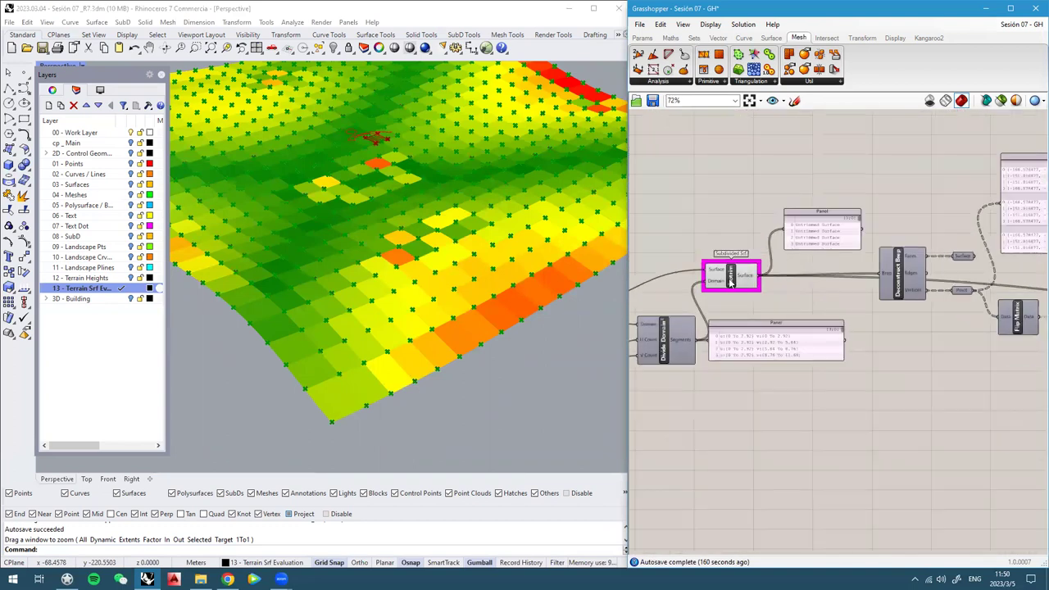
{"action": "scroll", "coordinate": [732, 274], "scroll_direction": "up", "scroll_amount": 1}
Compare the Isotrim patches with the corner points at the terrain's near corner by highlighting the Isotrim component
{"action": "right_click_drag", "start_coordinate": [309, 412], "coordinate": [360, 393]}
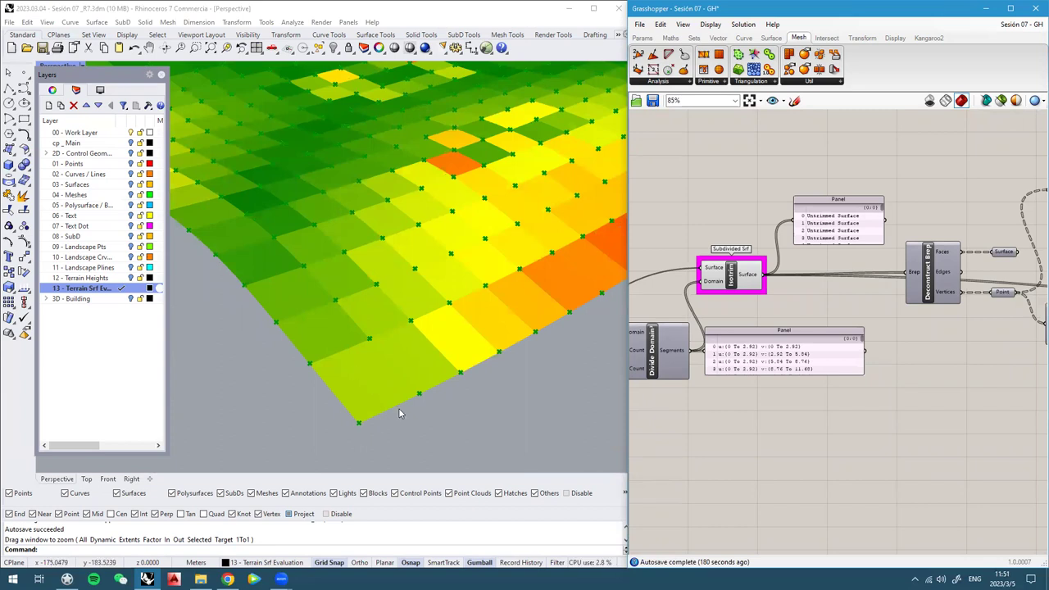
{"action": "left_click", "coordinate": [751, 421]}
{"action": "right_click_drag", "start_coordinate": [761, 429], "coordinate": [761, 403]}
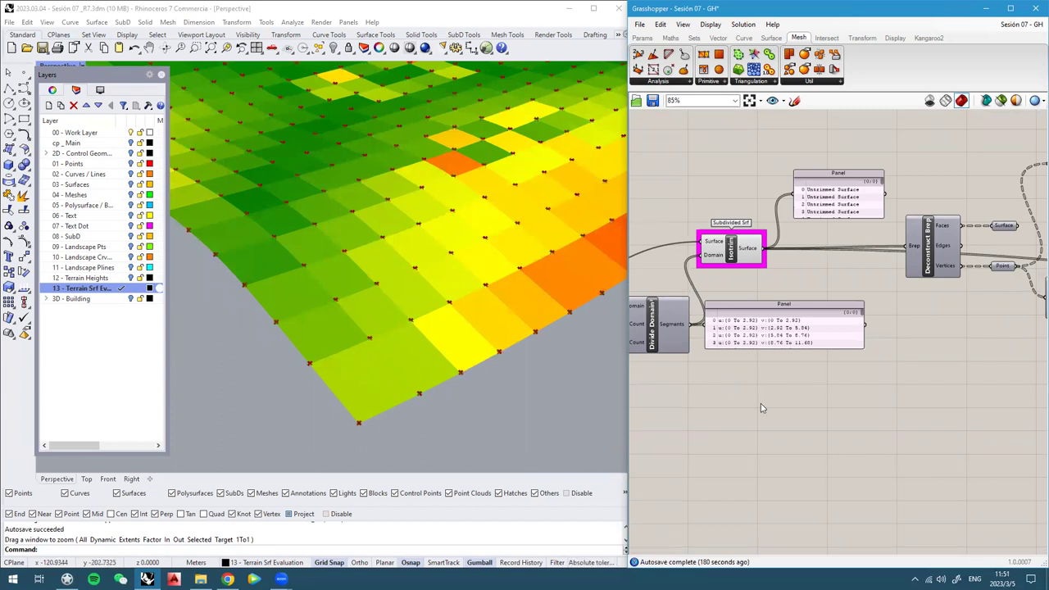
{"action": "left_click", "coordinate": [737, 245]}
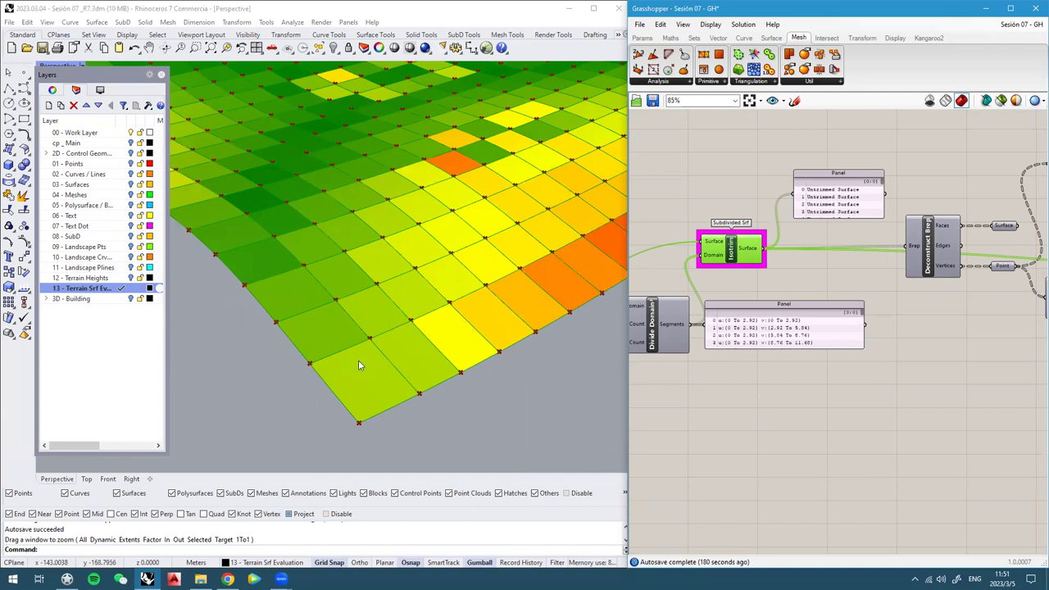
{"action": "scroll", "coordinate": [804, 312], "scroll_direction": "down", "scroll_amount": 3}
{"action": "scroll", "coordinate": [981, 374], "scroll_direction": "up", "scroll_amount": 3}
Delete the Construct Mesh component
{"action": "right_click_drag", "start_coordinate": [980, 374], "coordinate": [789, 341]}
{"action": "left_click", "coordinate": [789, 340]}
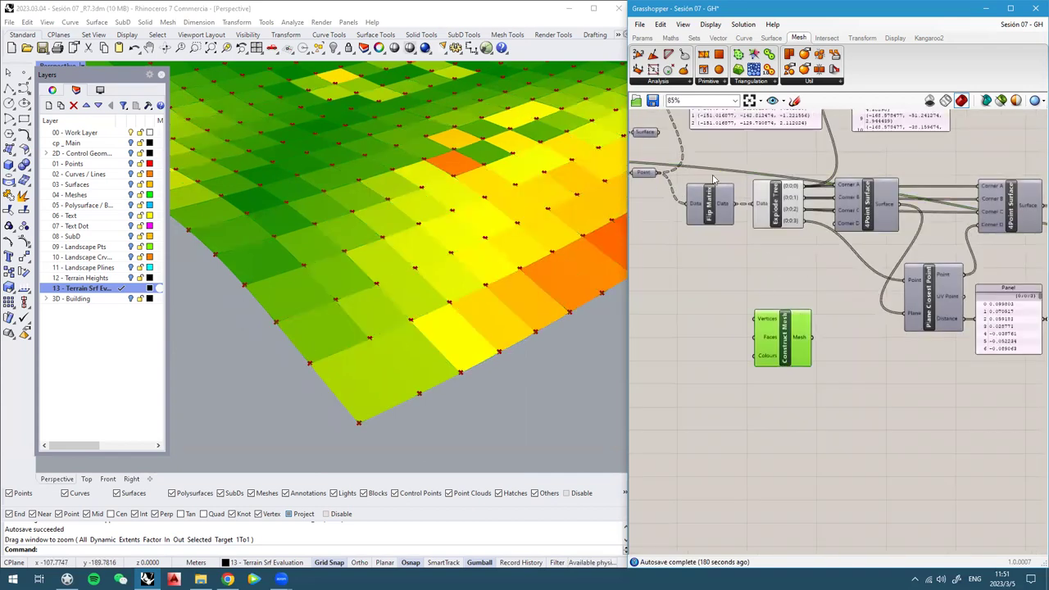
{"action": "left_click", "coordinate": [660, 25]}
{"action": "left_click", "coordinate": [673, 141]}
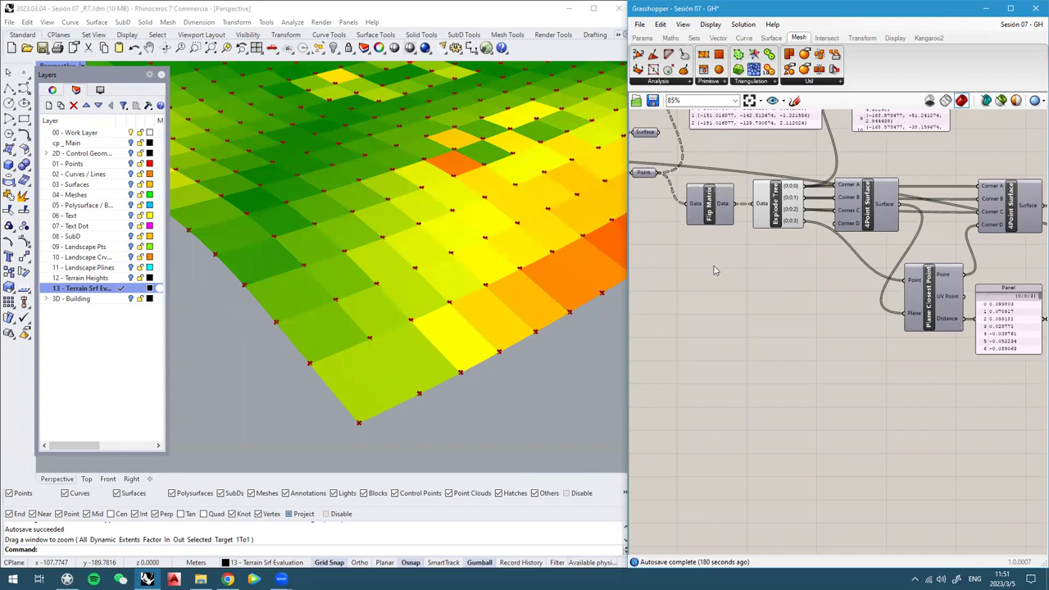
{"action": "scroll", "coordinate": [715, 271], "scroll_direction": "down", "scroll_amount": 2}
{"action": "right_click_drag", "start_coordinate": [659, 273], "coordinate": [848, 277]}
{"action": "right_click_drag", "start_coordinate": [710, 270], "coordinate": [782, 270]}
{"action": "scroll", "coordinate": [734, 271], "scroll_direction": "up", "scroll_amount": 2}
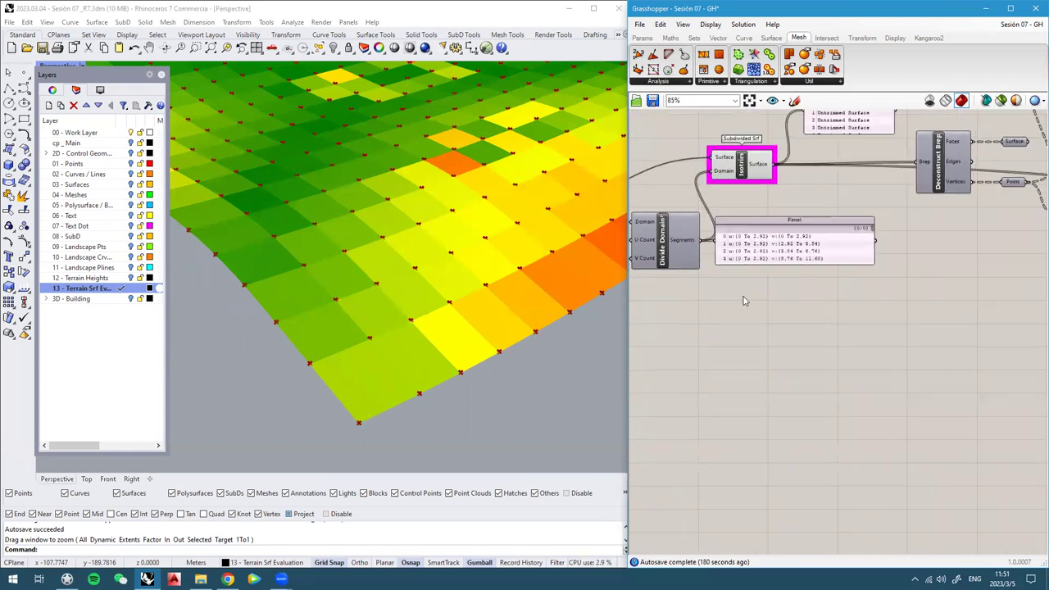
{"action": "double_click", "coordinate": [786, 369]}
{"action": "type", "text": "meshs"}
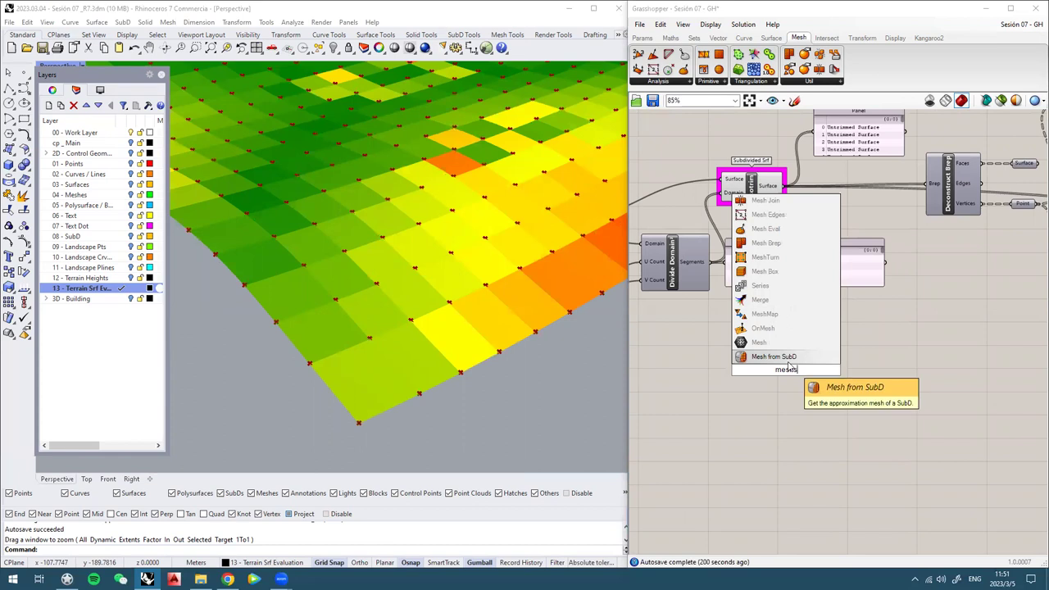
{"action": "key", "text": "BackSpace"}
{"action": "key", "text": "BackSpace"}
{"action": "key", "text": "BackSpace"}
{"action": "key", "text": "BackSpace"}
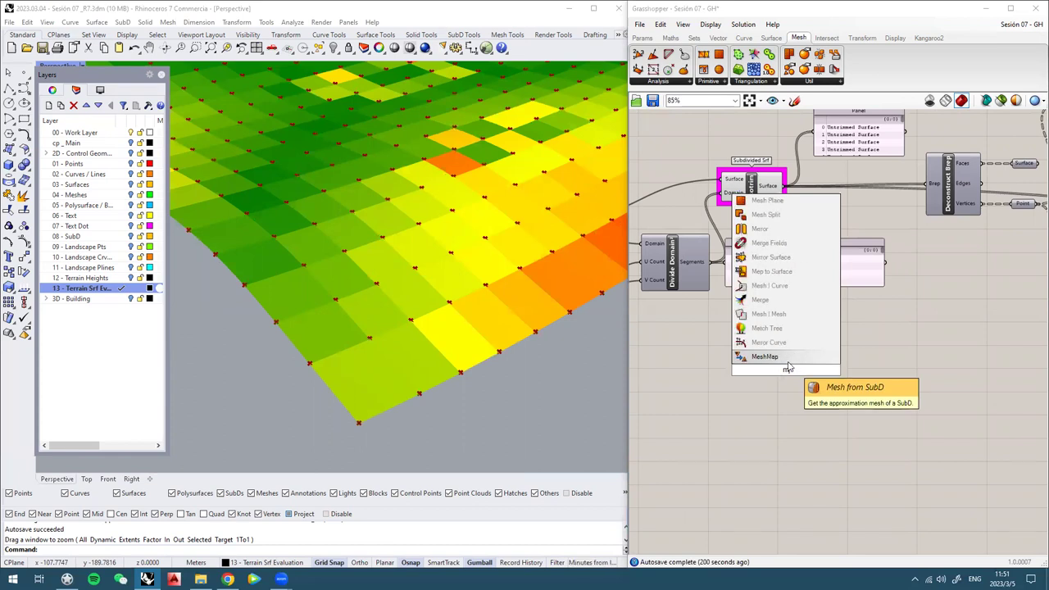
{"action": "key", "text": "Escape"}
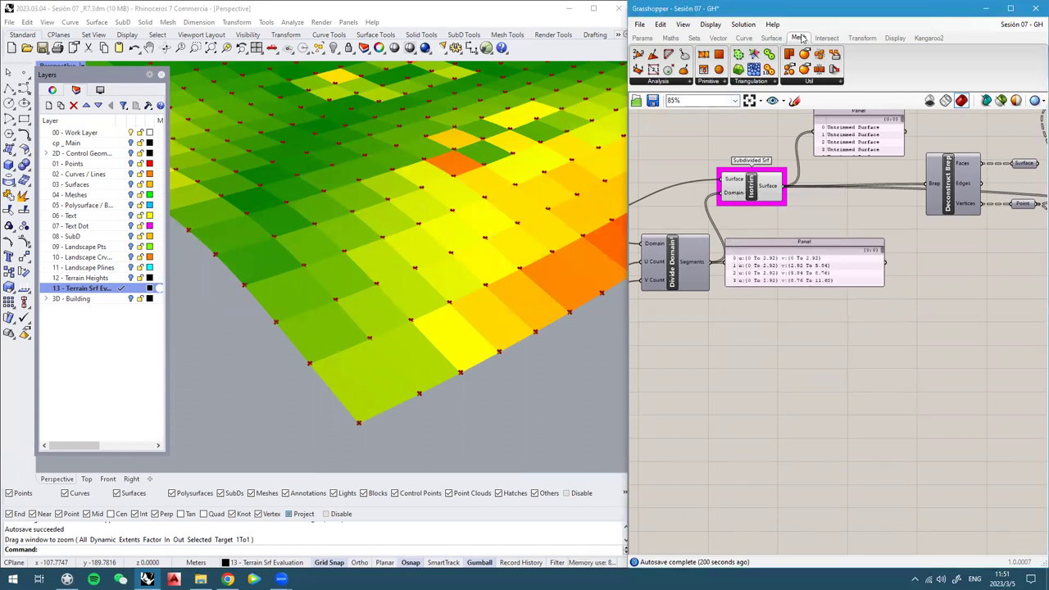
Place a Mesh Surface component below the Isotrim component and feed it the Isotrim surfaces
{"action": "left_click", "coordinate": [812, 82]}
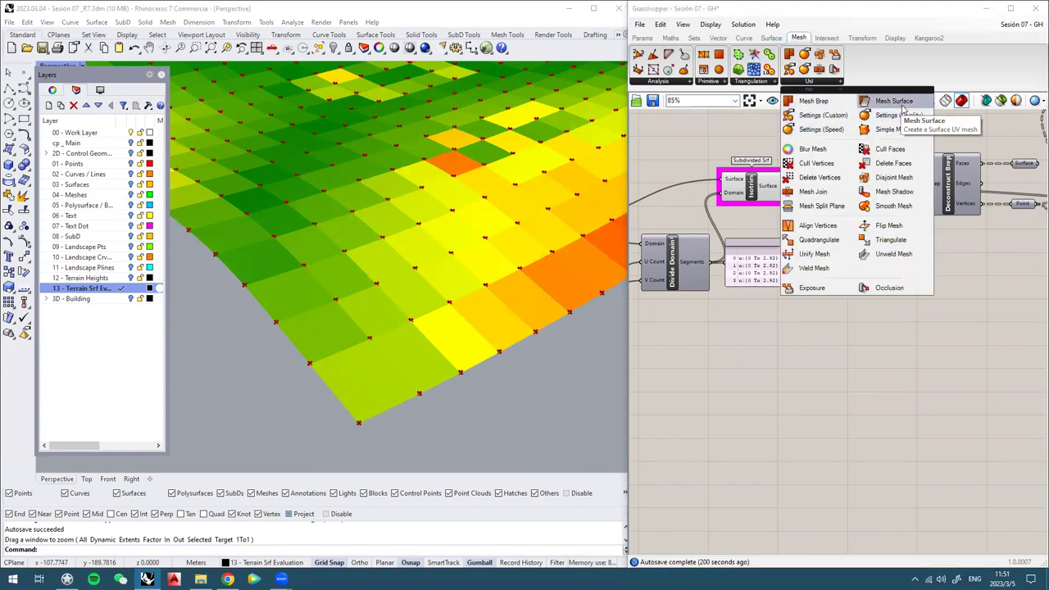
{"action": "left_click_drag", "start_coordinate": [884, 282], "coordinate": [818, 376]}
{"action": "scroll", "coordinate": [817, 376], "scroll_direction": "up", "scroll_amount": 2}
{"action": "scroll", "coordinate": [817, 376], "scroll_direction": "down", "scroll_amount": 2}
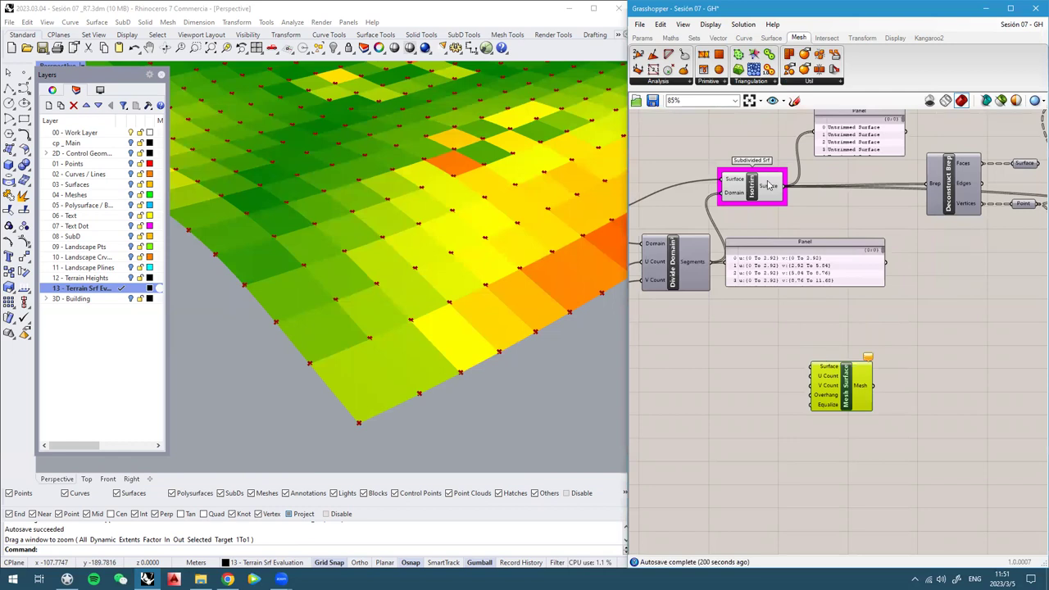
{"action": "left_click", "coordinate": [769, 186]}
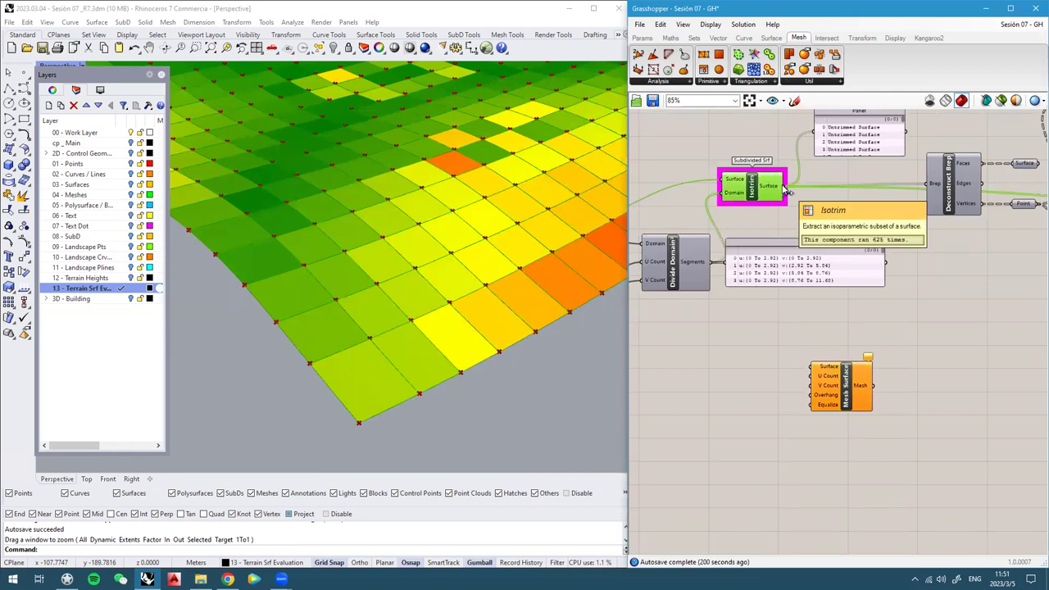
{"action": "left_click_drag", "start_coordinate": [785, 188], "coordinate": [823, 365]}
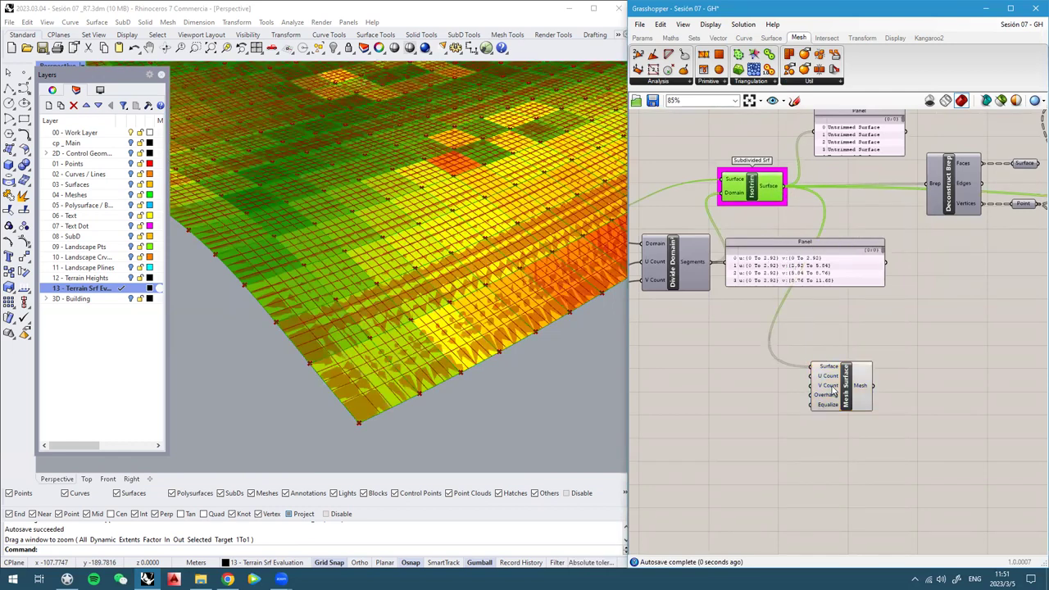
Add a number slider set to 1 and connect it to the U Count and V Count of Mesh Surface
{"action": "scroll", "coordinate": [850, 387], "scroll_direction": "up", "scroll_amount": 3}
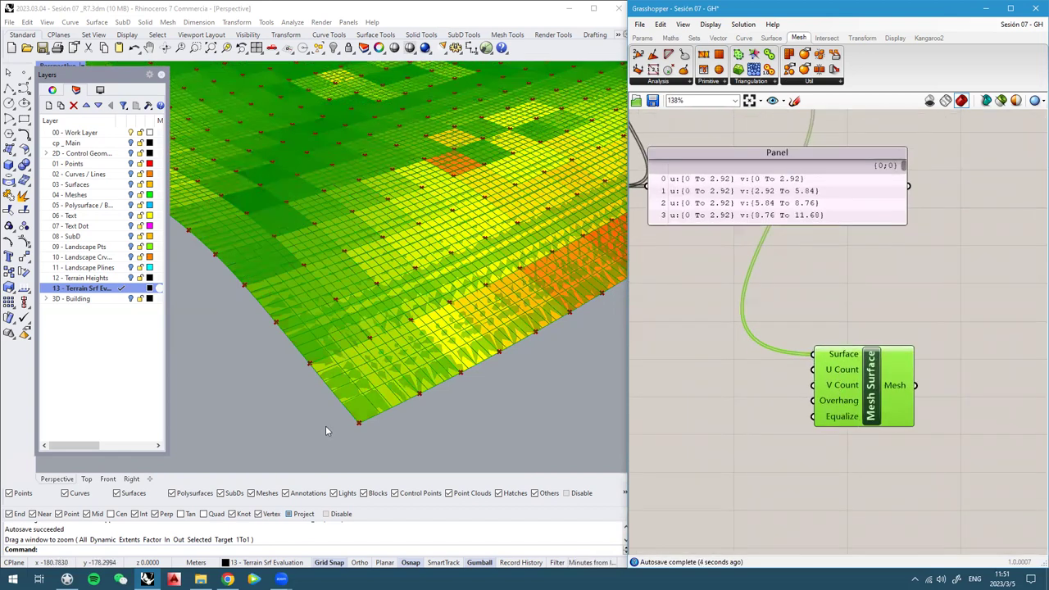
{"action": "scroll", "coordinate": [347, 421], "scroll_direction": "up", "scroll_amount": 5}
{"action": "right_click_drag", "start_coordinate": [948, 260], "coordinate": [944, 302]}
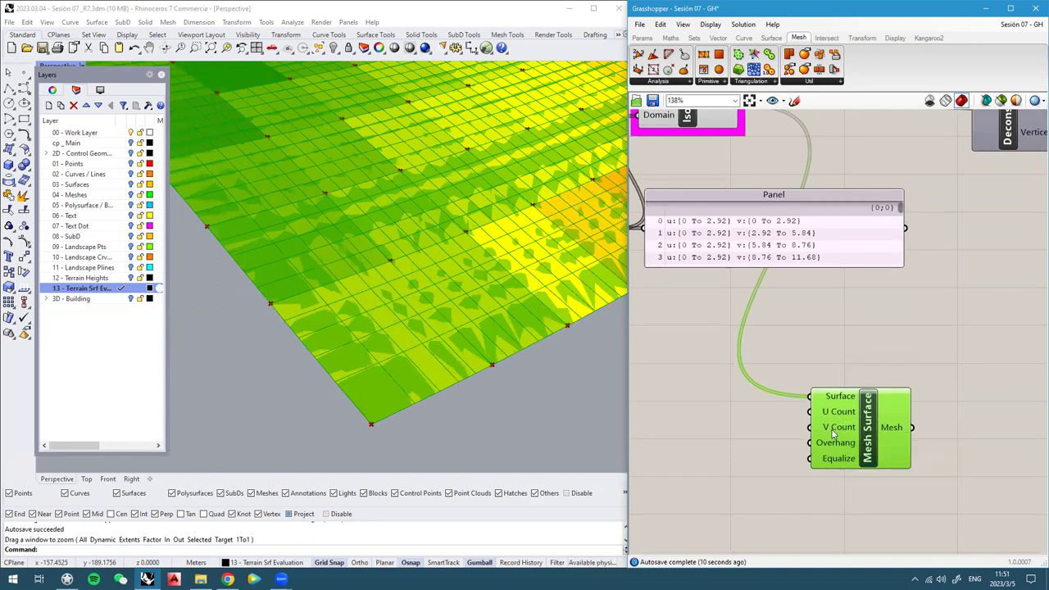
{"action": "right_click_drag", "start_coordinate": [511, 392], "coordinate": [443, 341]}
{"action": "right_click_drag", "start_coordinate": [767, 334], "coordinate": [814, 279]}
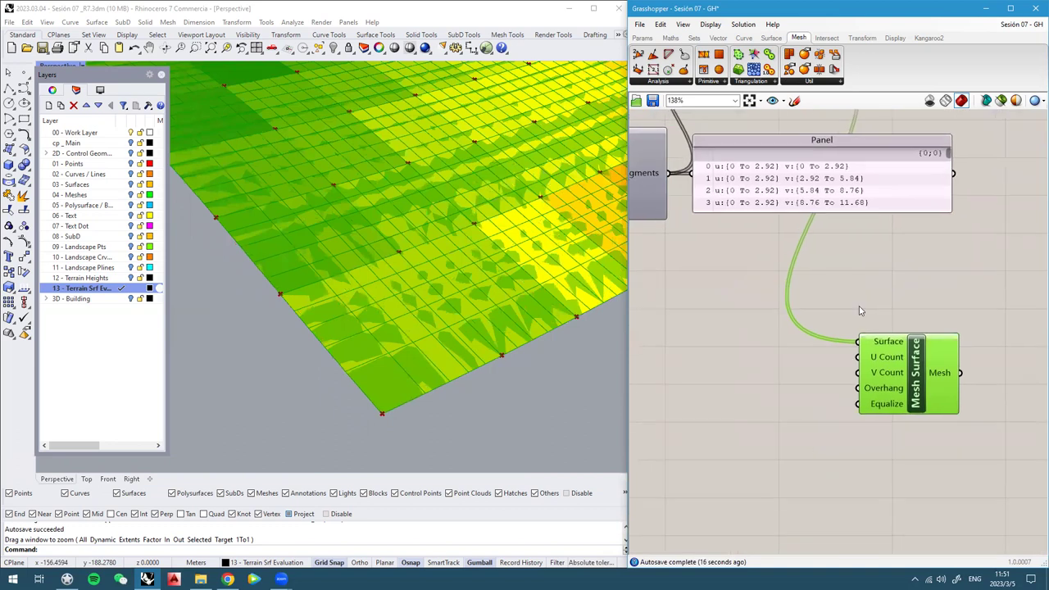
{"action": "left_click", "coordinate": [775, 369]}
{"action": "double_click", "coordinate": [748, 365]}
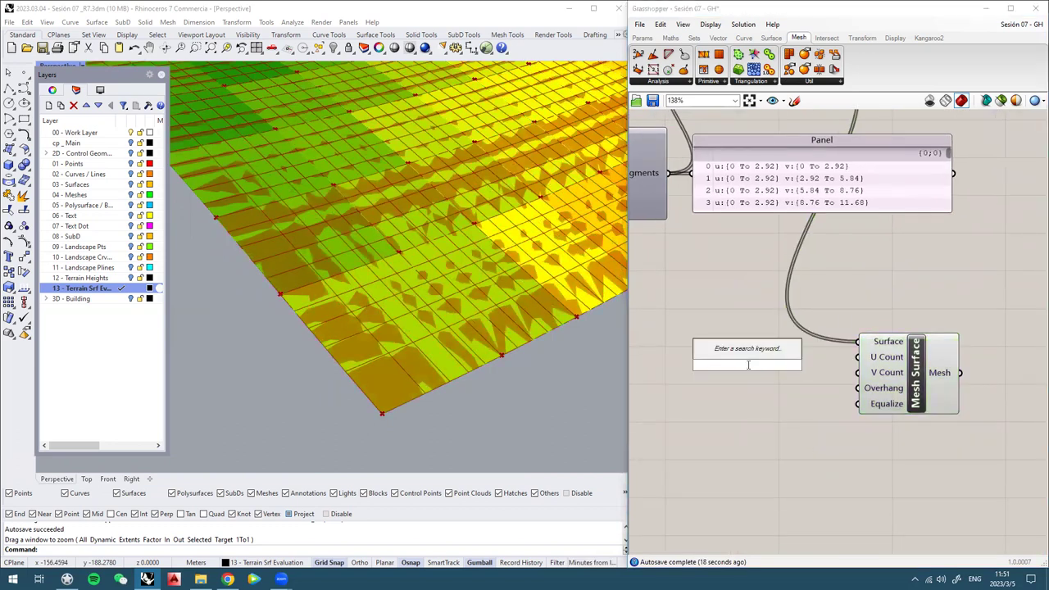
{"action": "type", "text": "1"}
{"action": "key", "text": "Return"}
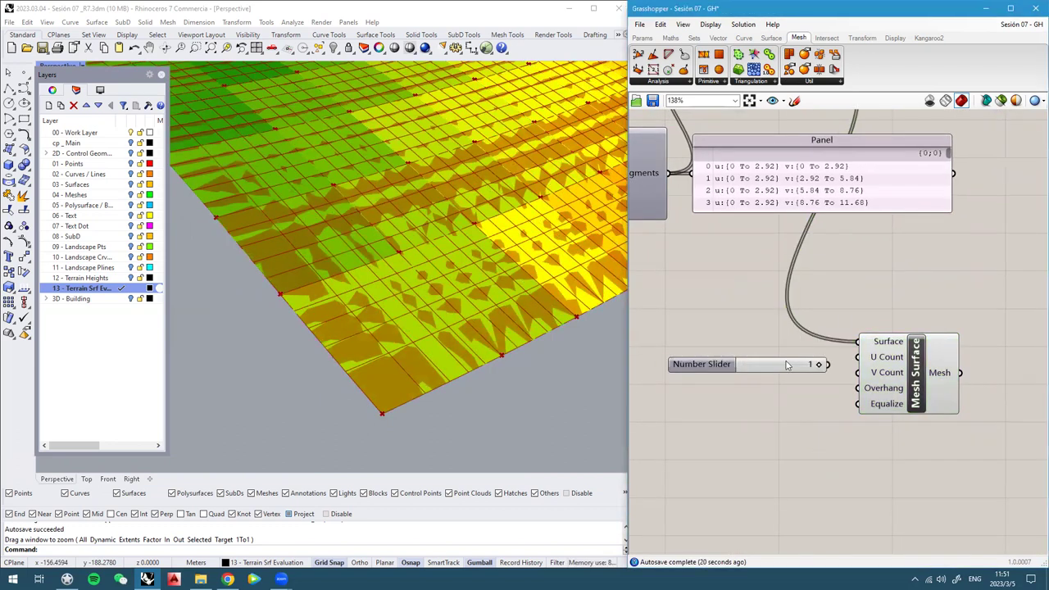
{"action": "left_click_drag", "start_coordinate": [786, 364], "coordinate": [772, 366]}
{"action": "left_click_drag", "start_coordinate": [858, 357], "coordinate": [815, 366]}
{"action": "left_click_drag", "start_coordinate": [913, 382], "coordinate": [918, 392]}
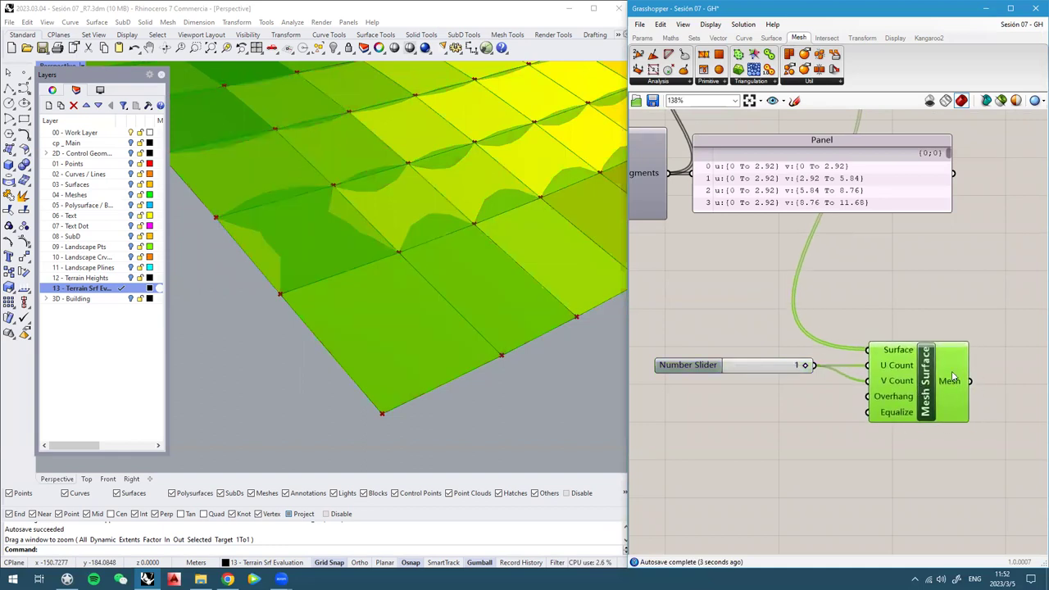
Check the Mesh Surface output, and place a Mesh Join component beside the Mesh Surface component
{"action": "mouse_move", "coordinate": [955, 382]}
{"action": "right_click_drag", "start_coordinate": [955, 382], "coordinate": [916, 337]}
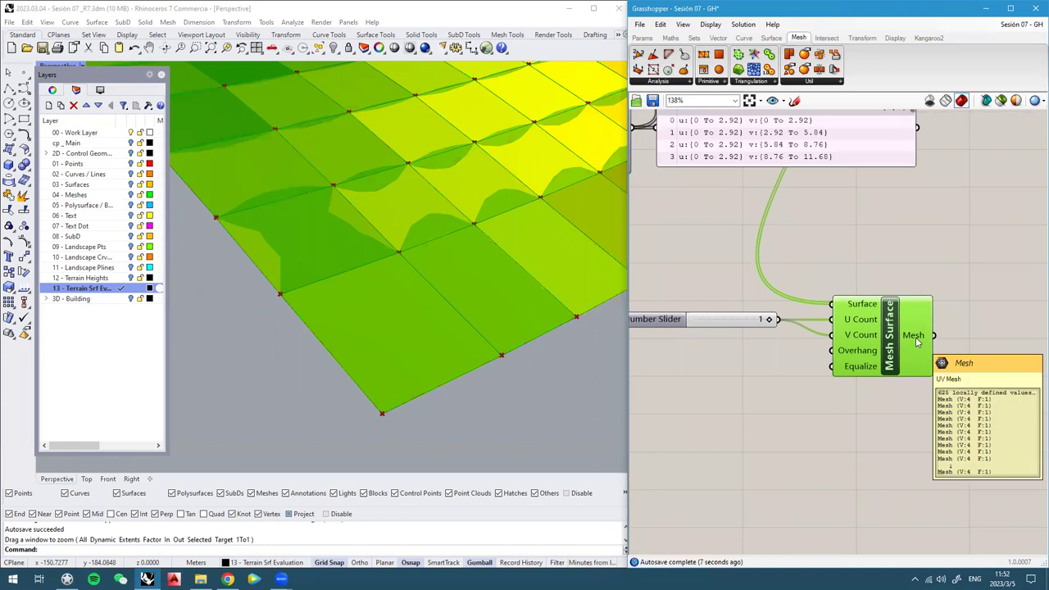
{"action": "right_click_drag", "start_coordinate": [916, 337], "coordinate": [887, 332]}
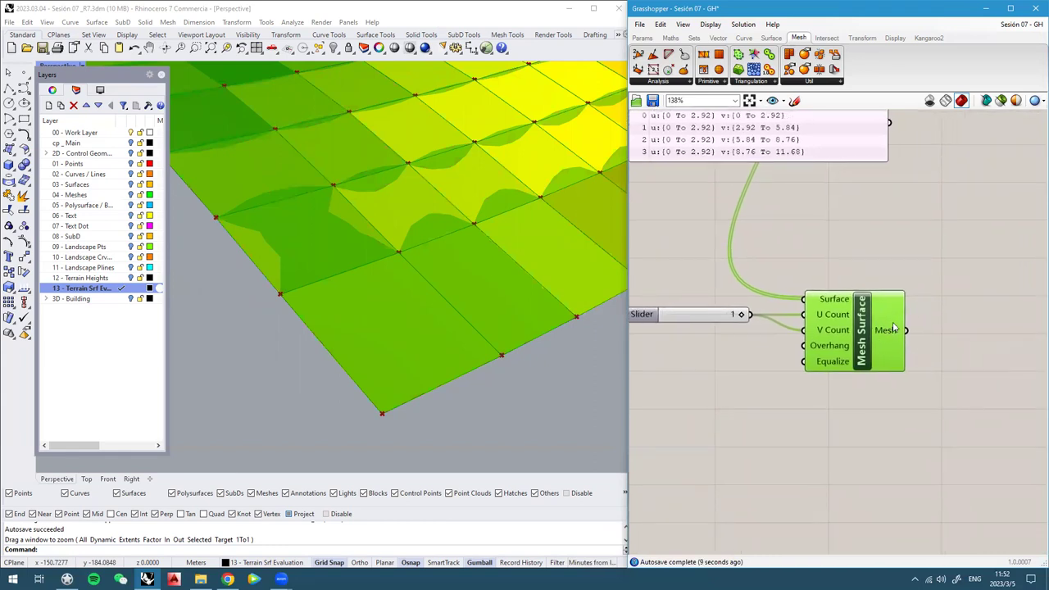
{"action": "double_click", "coordinate": [955, 337]}
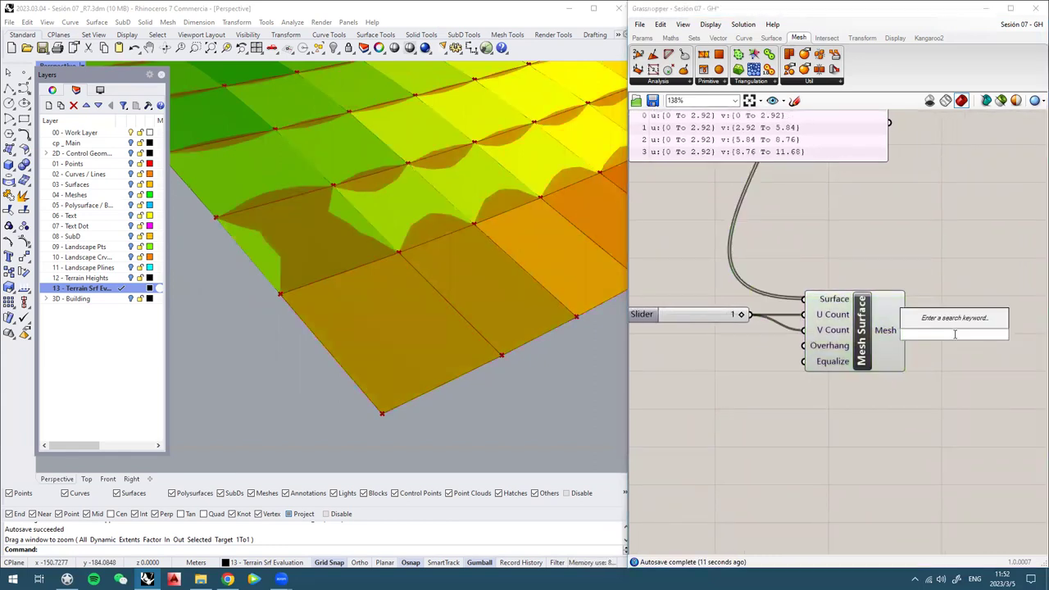
{"action": "type", "text": "meshjoi"}
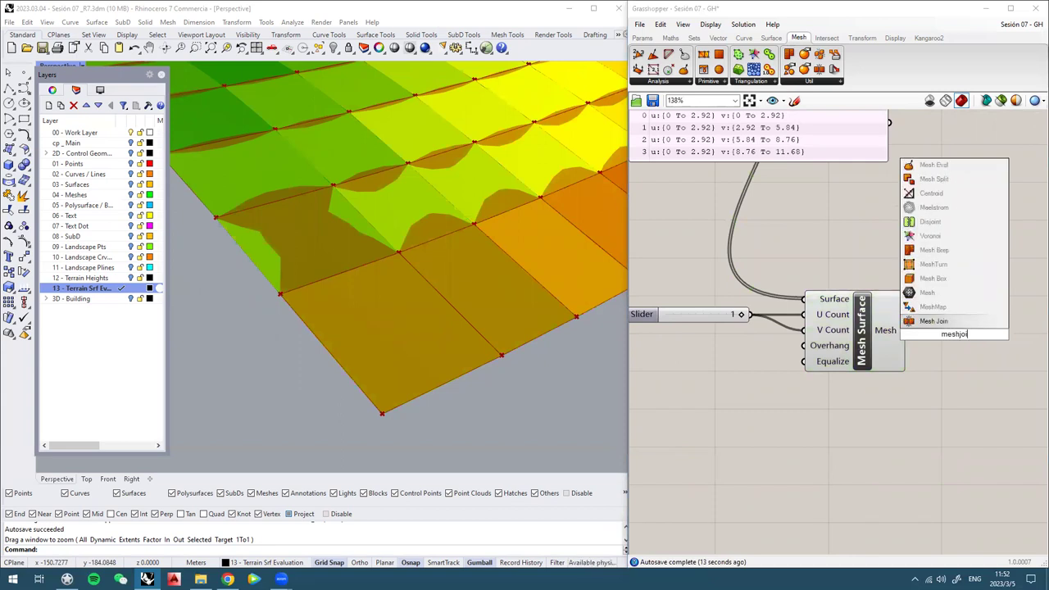
{"action": "left_click", "coordinate": [930, 320]}
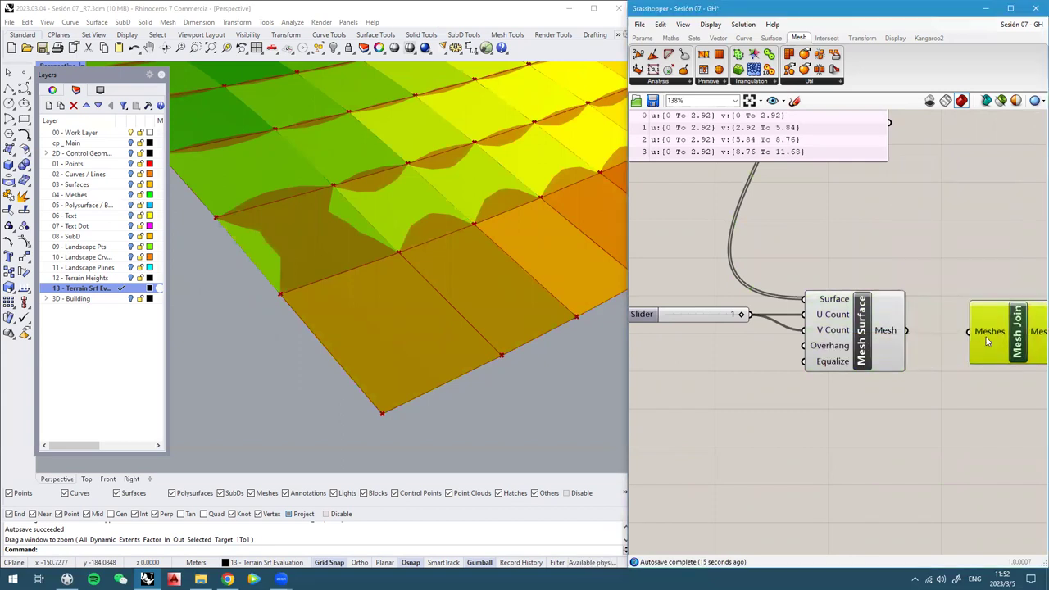
{"action": "right_click_drag", "start_coordinate": [889, 332], "coordinate": [787, 311]}
{"action": "left_click_drag", "start_coordinate": [894, 323], "coordinate": [931, 319]}
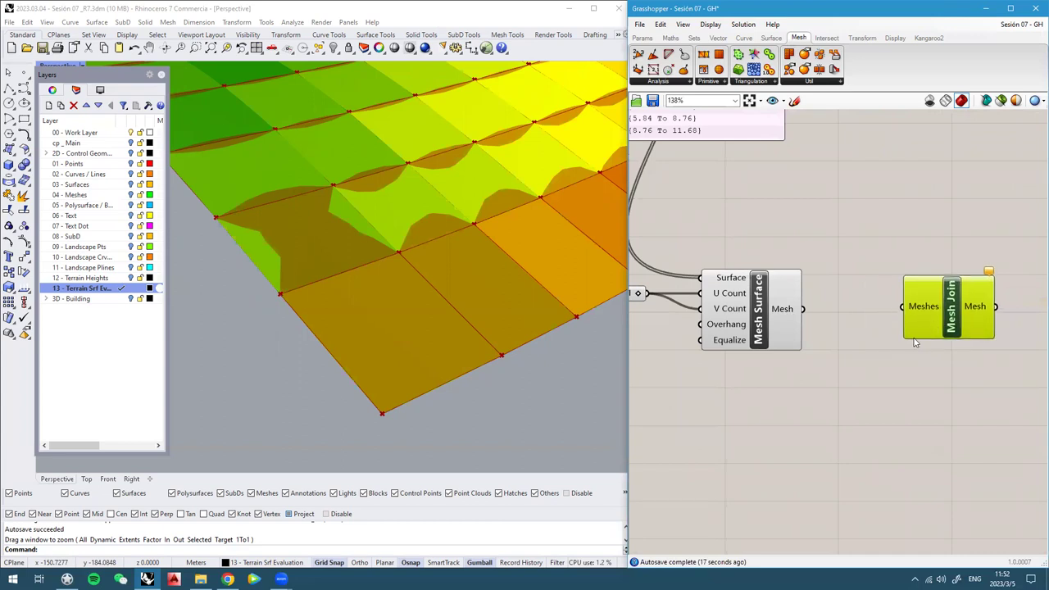
Add a panel below Mesh Join and connect the Mesh Surface output to it
{"action": "left_click", "coordinate": [870, 382]}
{"action": "right_click", "coordinate": [873, 386]}
{"action": "double_click", "coordinate": [857, 366]}
{"action": "type", "text": "Panel"}
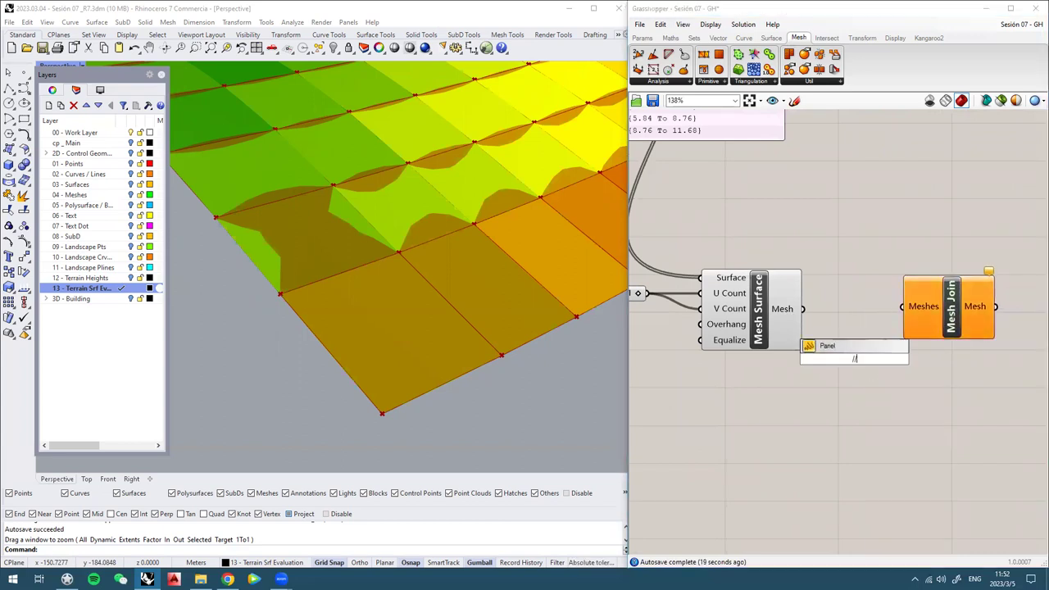
{"action": "key", "text": "Return"}
{"action": "left_click_drag", "start_coordinate": [845, 358], "coordinate": [881, 375]}
{"action": "left_click_drag", "start_coordinate": [803, 309], "coordinate": [829, 377]}
{"action": "scroll", "coordinate": [892, 388], "scroll_direction": "up", "scroll_amount": 1}
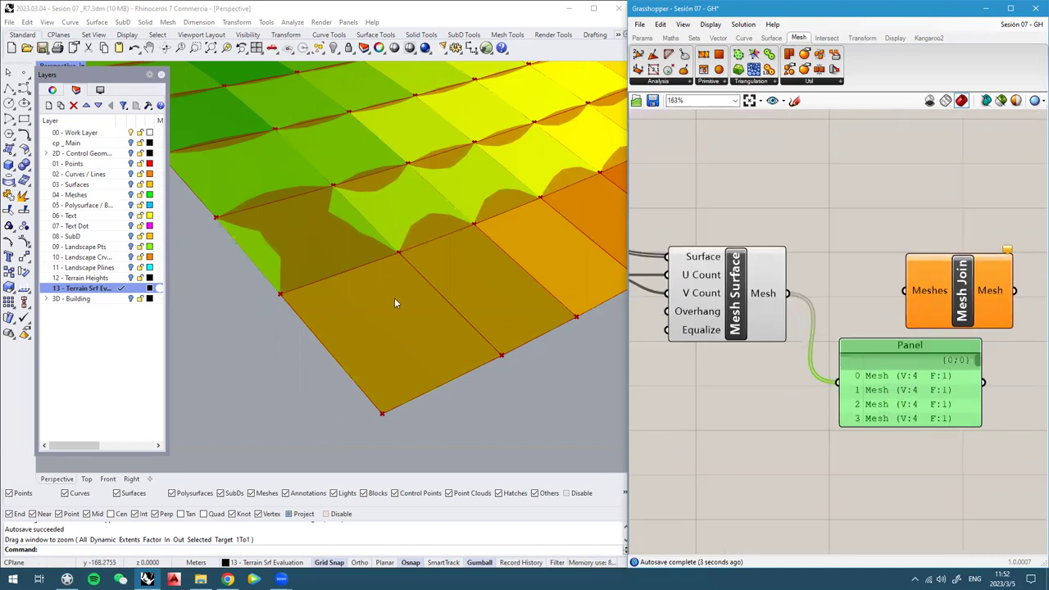
Turn off the preview of the Isotrim component
{"action": "left_click", "coordinate": [747, 304]}
{"action": "scroll", "coordinate": [748, 305], "scroll_direction": "down", "scroll_amount": 4}
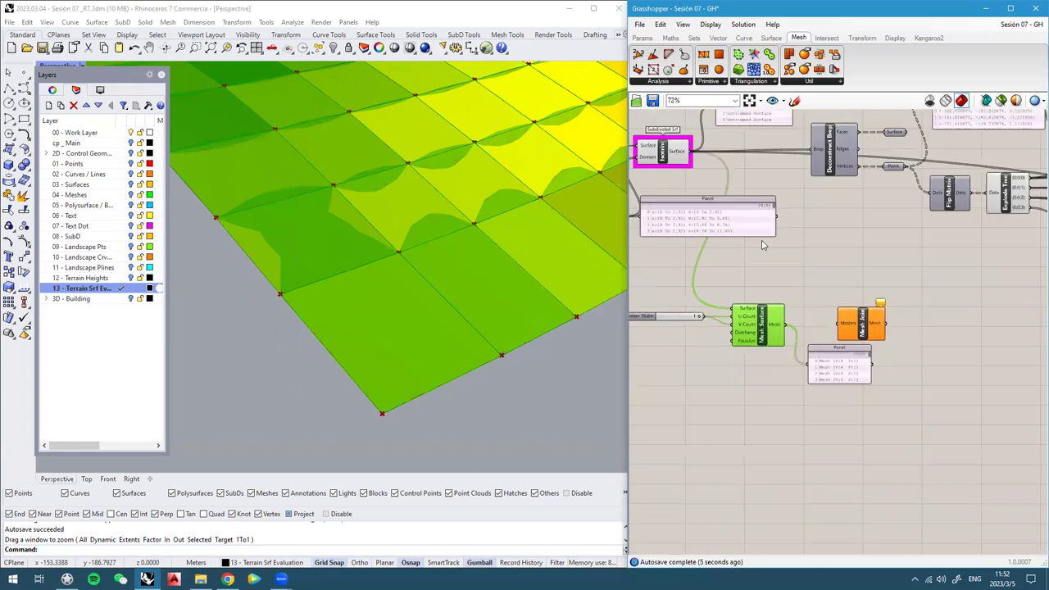
{"action": "left_click", "coordinate": [674, 205]}
{"action": "middle_click", "coordinate": [675, 205]}
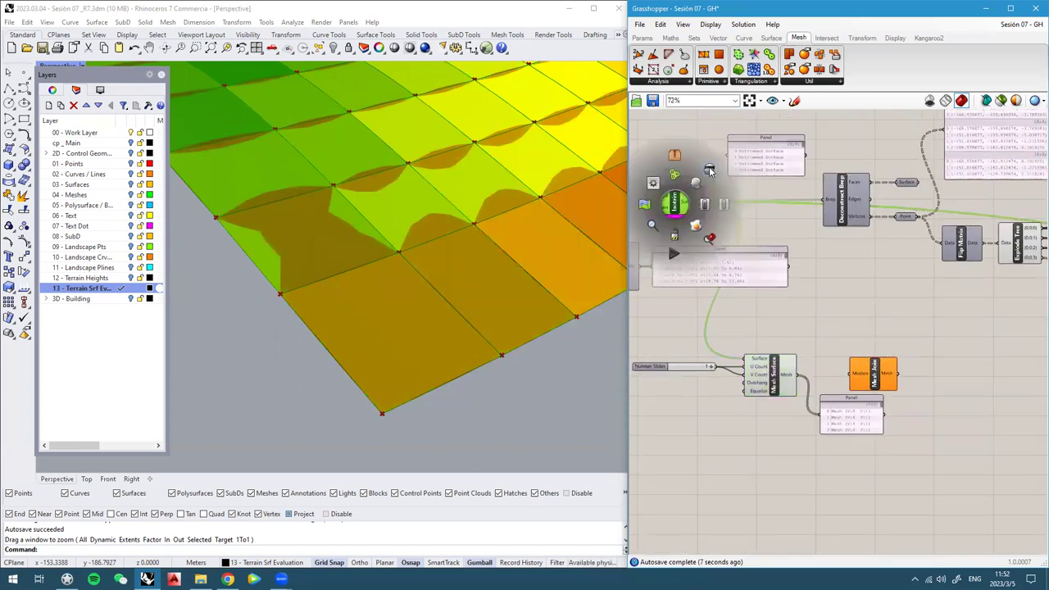
{"action": "left_click", "coordinate": [710, 171]}
Turn off the preview of the terrain's corner points
{"action": "scroll", "coordinate": [784, 287], "scroll_direction": "down", "scroll_amount": 2}
{"action": "left_click", "coordinate": [824, 287]}
{"action": "right_click_drag", "start_coordinate": [897, 277], "coordinate": [848, 279]}
{"action": "scroll", "coordinate": [847, 279], "scroll_direction": "up", "scroll_amount": 2}
{"action": "left_click", "coordinate": [881, 252]}
{"action": "middle_click", "coordinate": [881, 252]}
{"action": "left_click", "coordinate": [915, 218]}
{"action": "left_click", "coordinate": [872, 415]}
Connect the Mesh Surface output to Mesh Join and show the joined mesh in a new panel
{"action": "right_click_drag", "start_coordinate": [739, 376], "coordinate": [840, 296]}
{"action": "scroll", "coordinate": [840, 297], "scroll_direction": "up", "scroll_amount": 2}
{"action": "left_click_drag", "start_coordinate": [731, 299], "coordinate": [820, 303]}
{"action": "double_click", "coordinate": [901, 313]}
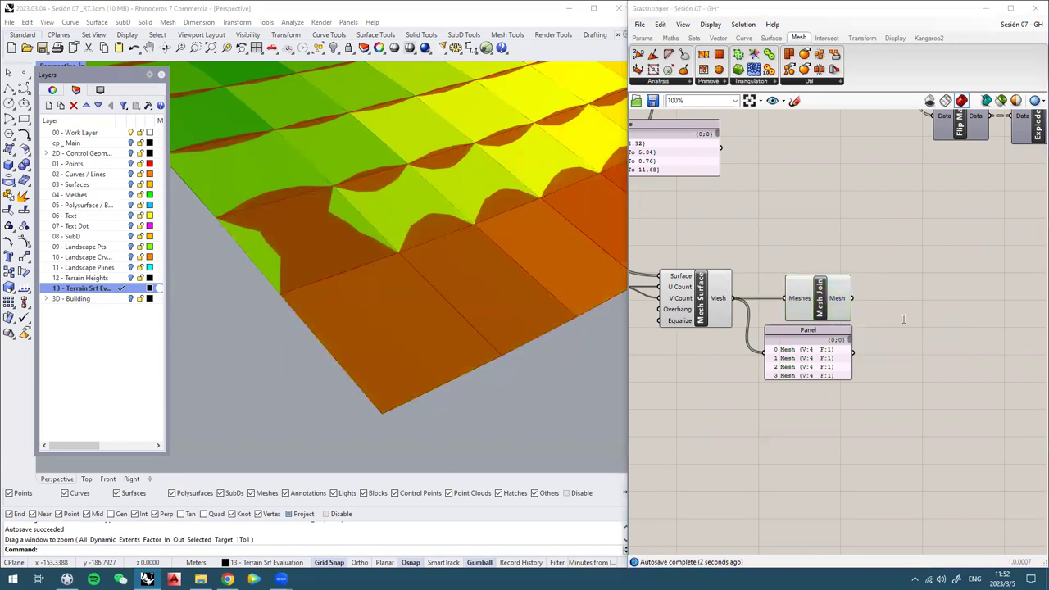
{"action": "type", "text": "Divisionpanel"}
{"action": "key", "text": "Return"}
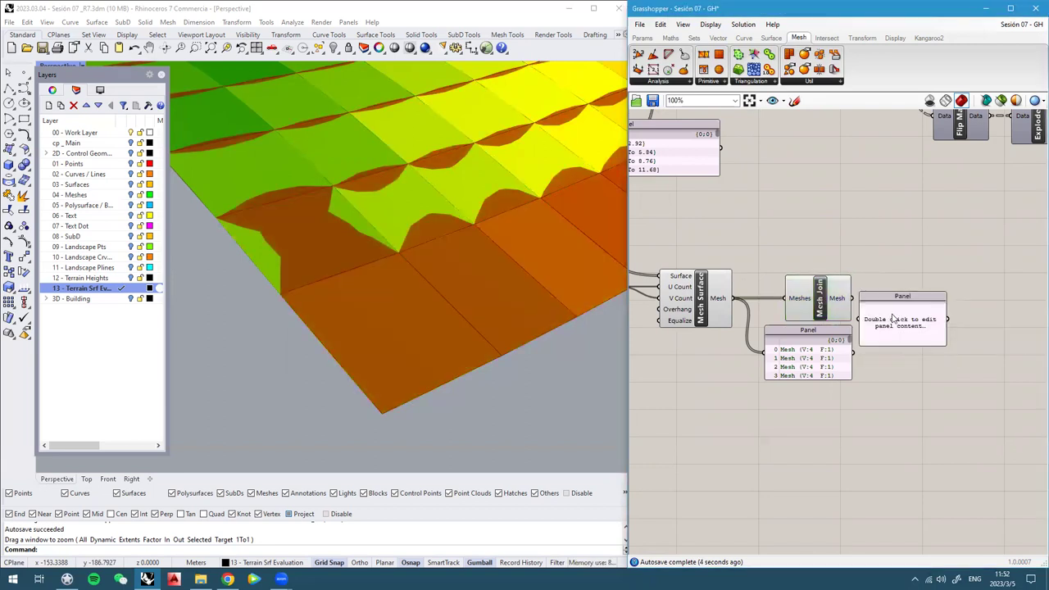
{"action": "left_click_drag", "start_coordinate": [853, 299], "coordinate": [932, 310]}
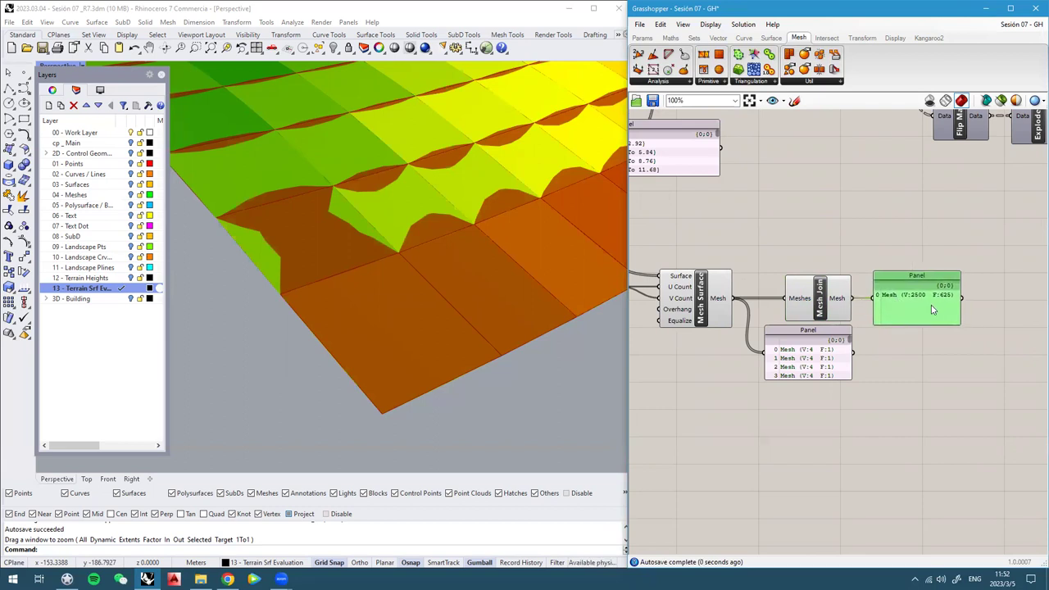
{"action": "right_click_drag", "start_coordinate": [842, 313], "coordinate": [838, 304]}
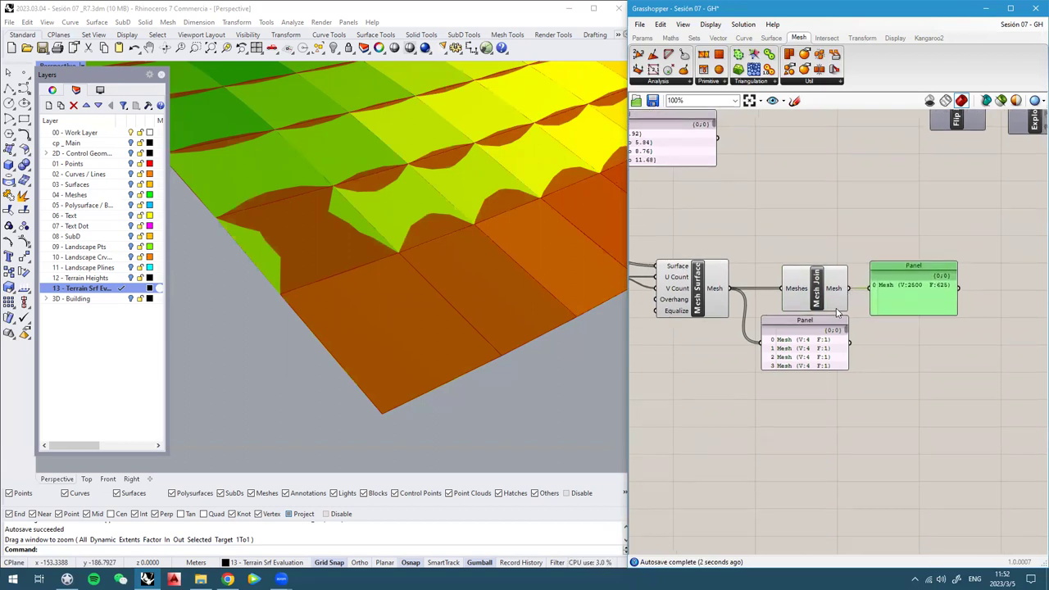
Move the slider, Mesh Surface, Mesh Join and their panels together to the empty area below the color gradient components
{"action": "scroll", "coordinate": [837, 313], "scroll_direction": "down", "scroll_amount": 5}
{"action": "left_click_drag", "start_coordinate": [909, 381], "coordinate": [721, 313]}
{"action": "scroll", "coordinate": [730, 315], "scroll_direction": "up", "scroll_amount": 3}
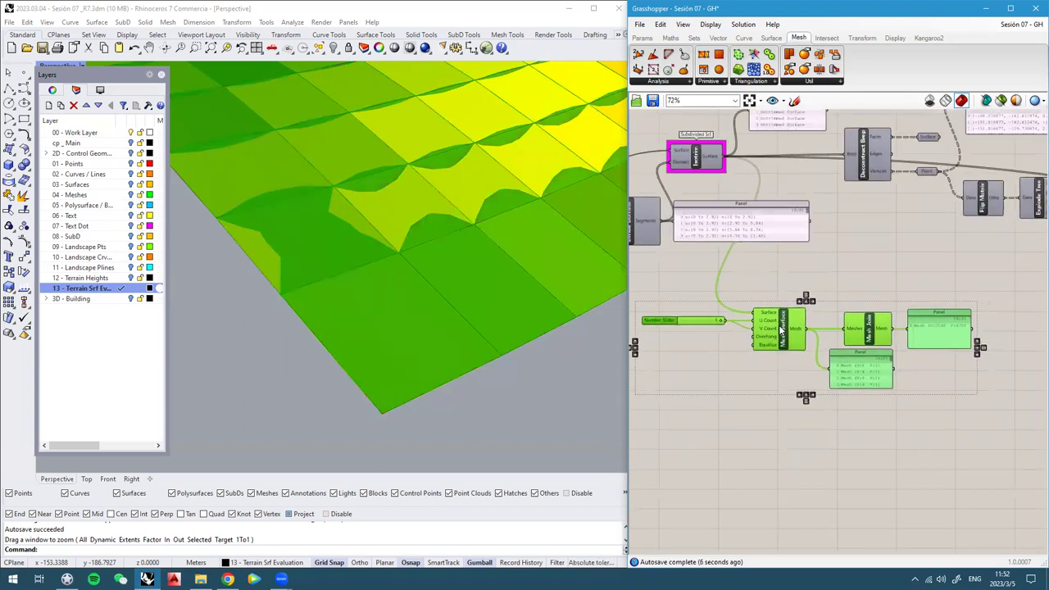
{"action": "scroll", "coordinate": [924, 348], "scroll_direction": "down", "scroll_amount": 10}
{"action": "scroll", "coordinate": [924, 348], "scroll_direction": "up", "scroll_amount": 4}
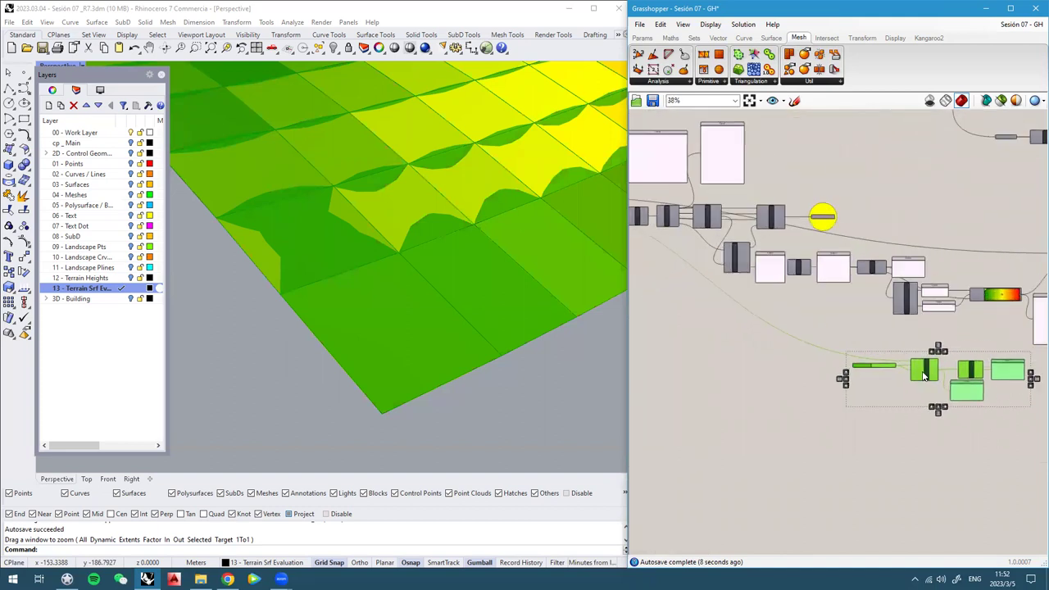
{"action": "right_click_drag", "start_coordinate": [924, 348], "coordinate": [832, 402]}
{"action": "left_click", "coordinate": [832, 401]}
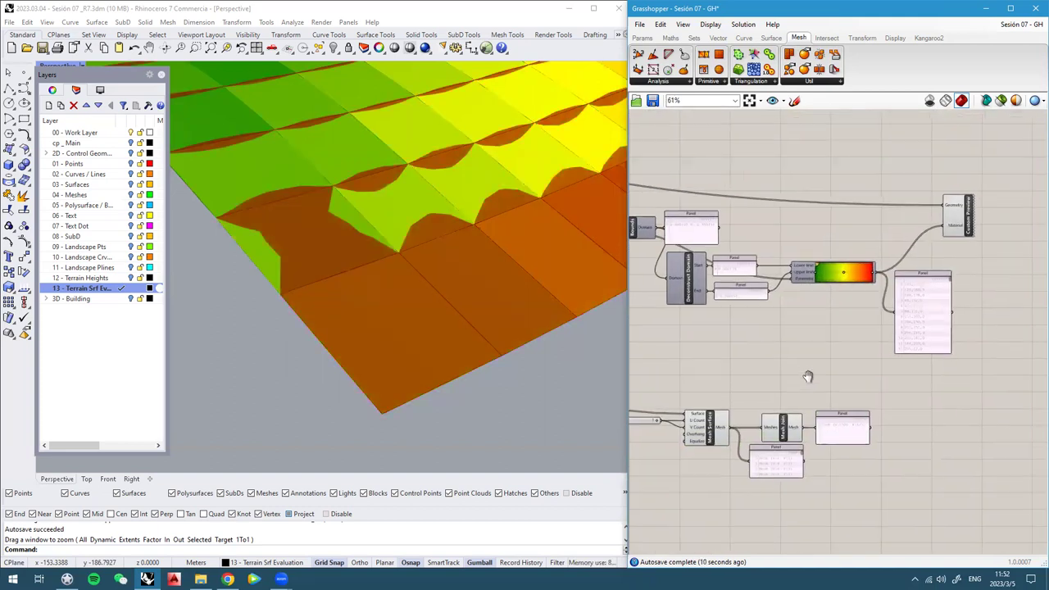
Turn off the preview of the Custom Preview component that colors the terrain patches
{"action": "scroll", "coordinate": [910, 484], "scroll_direction": "up", "scroll_amount": 1}
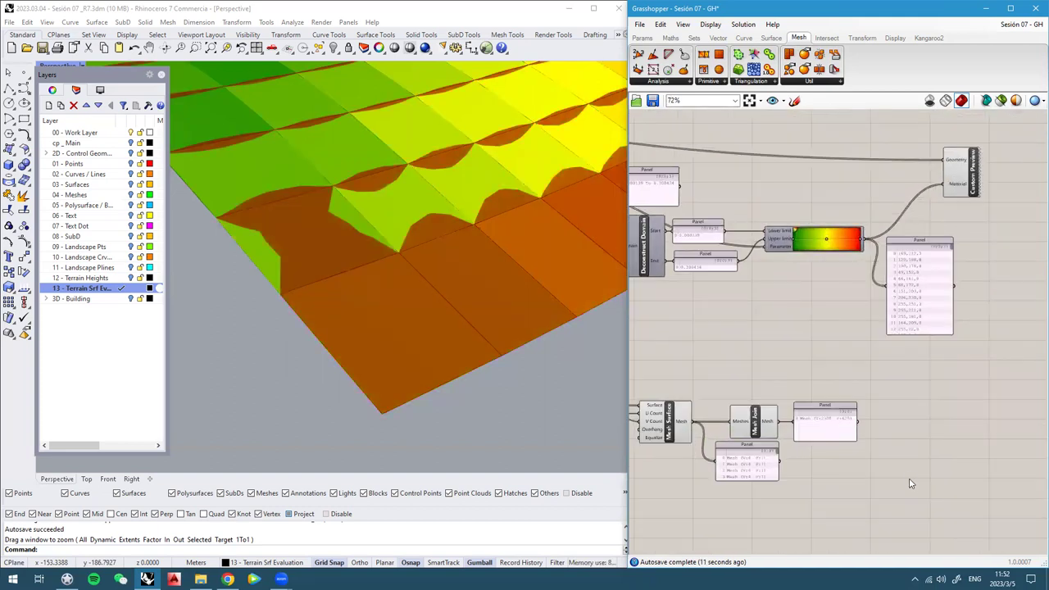
{"action": "left_click", "coordinate": [975, 158]}
{"action": "right_click_drag", "start_coordinate": [975, 159], "coordinate": [942, 159]}
{"action": "middle_click", "coordinate": [944, 174]}
{"action": "left_click", "coordinate": [978, 143]}
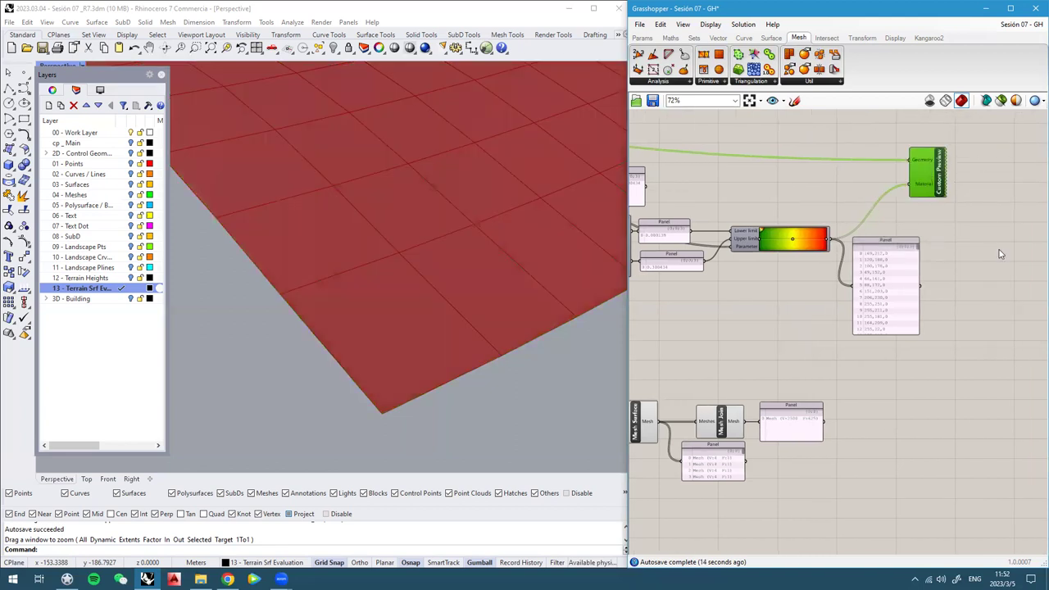
Turn off the preview of the Mesh Surface component and frame the joined mesh of the whole terrain
{"action": "scroll", "coordinate": [973, 306], "scroll_direction": "down", "scroll_amount": 4}
{"action": "left_click", "coordinate": [833, 367]}
{"action": "scroll", "coordinate": [834, 368], "scroll_direction": "up", "scroll_amount": 5}
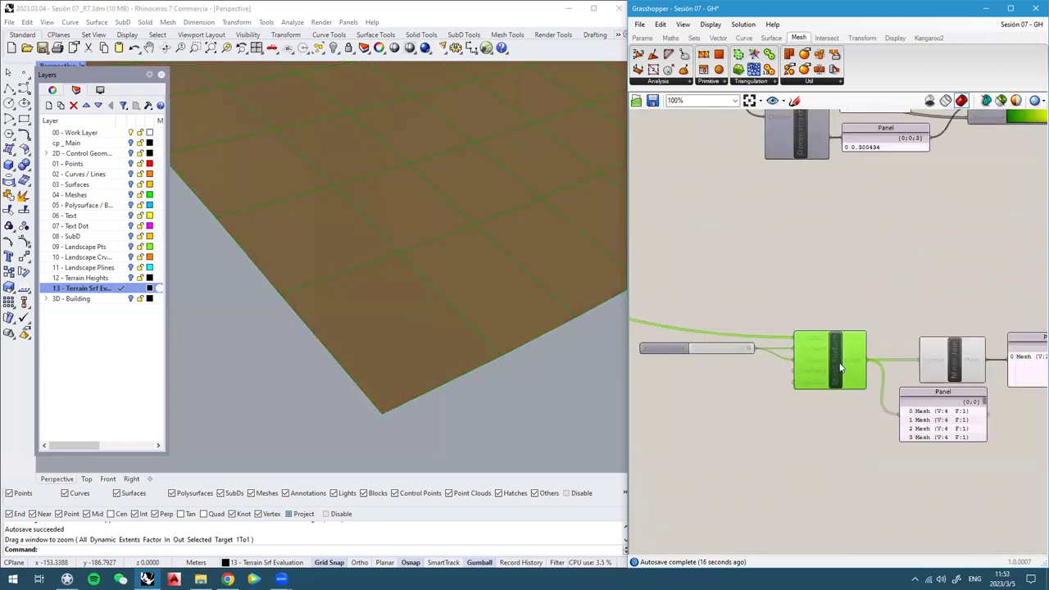
{"action": "middle_click", "coordinate": [835, 353]}
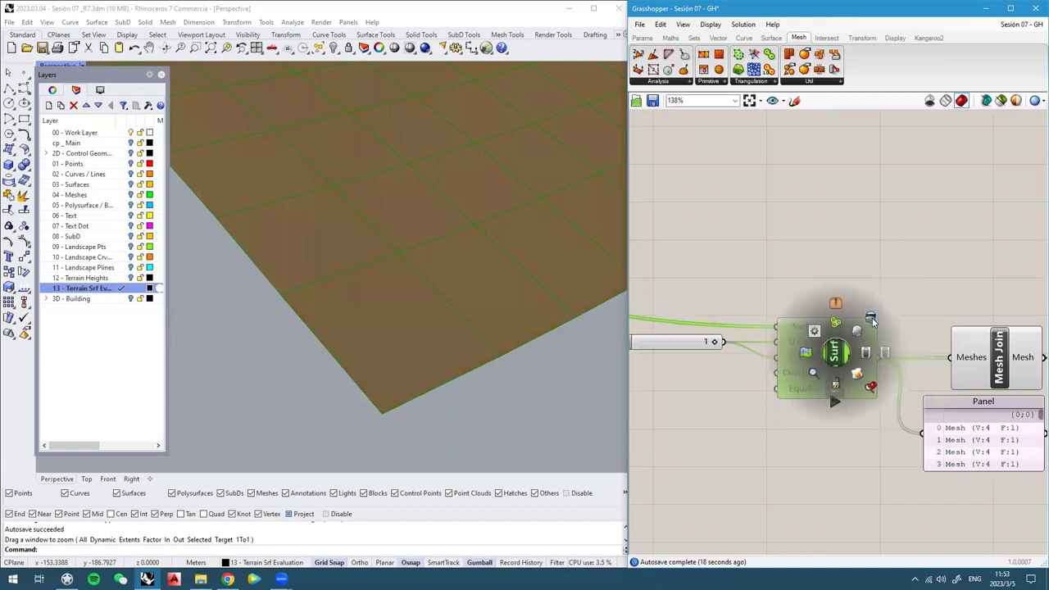
{"action": "left_click", "coordinate": [873, 319]}
{"action": "scroll", "coordinate": [874, 321], "scroll_direction": "down", "scroll_amount": 3}
{"action": "right_click_drag", "start_coordinate": [882, 338], "coordinate": [838, 336]}
{"action": "left_click", "coordinate": [878, 342]}
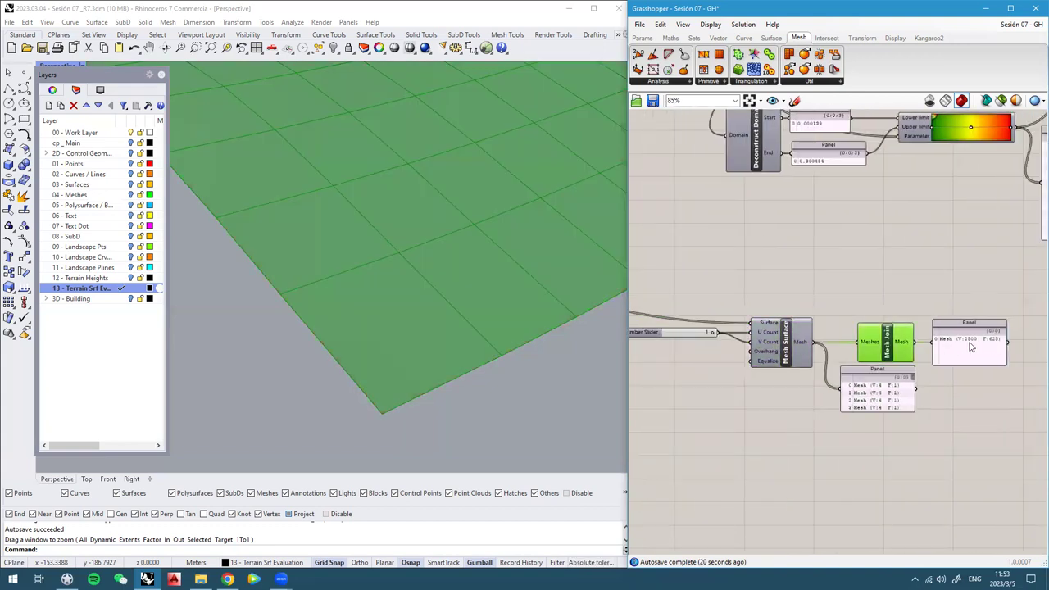
{"action": "scroll", "coordinate": [340, 379], "scroll_direction": "down", "scroll_amount": 5}
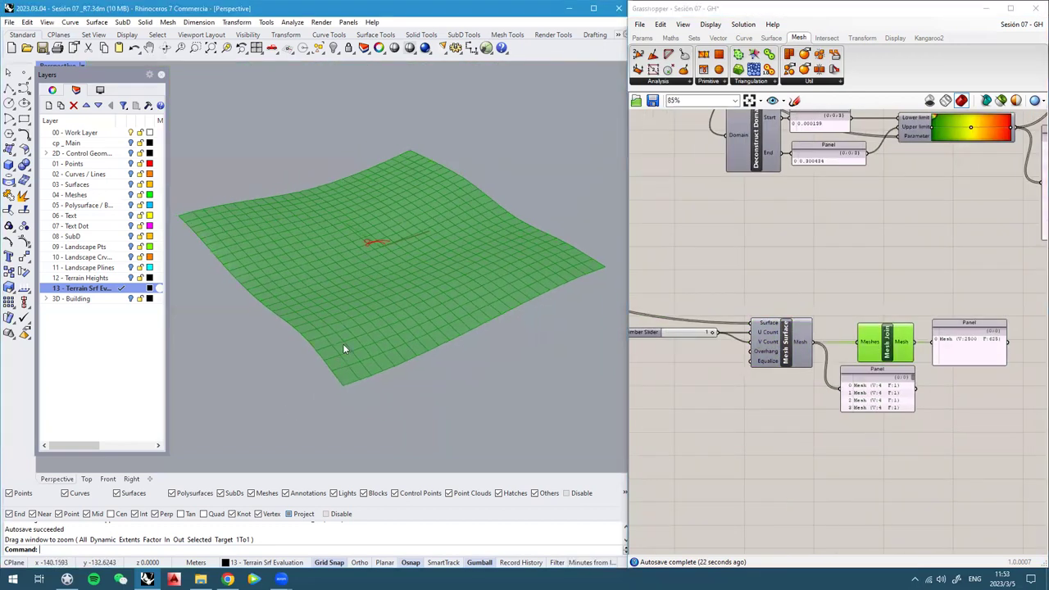
Copy the Custom Preview component to the empty area beside the Mesh Join panel
{"action": "left_click", "coordinate": [964, 293]}
{"action": "right_click_drag", "start_coordinate": [954, 292], "coordinate": [791, 325]}
{"action": "scroll", "coordinate": [792, 326], "scroll_direction": "down", "scroll_amount": 2}
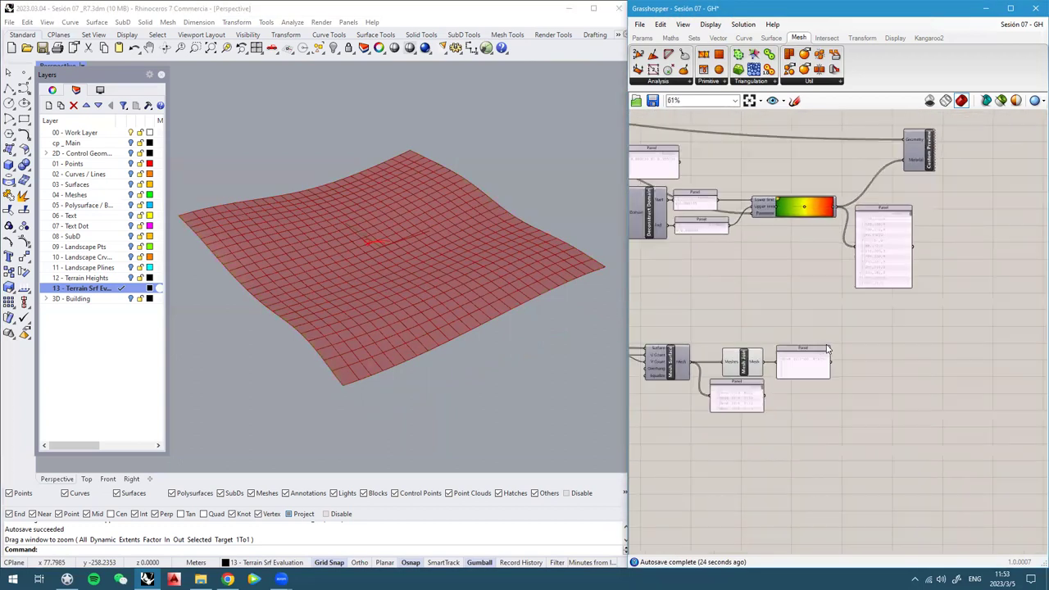
{"action": "scroll", "coordinate": [817, 197], "scroll_direction": "up", "scroll_amount": 2}
{"action": "scroll", "coordinate": [812, 209], "scroll_direction": "up", "scroll_amount": 3}
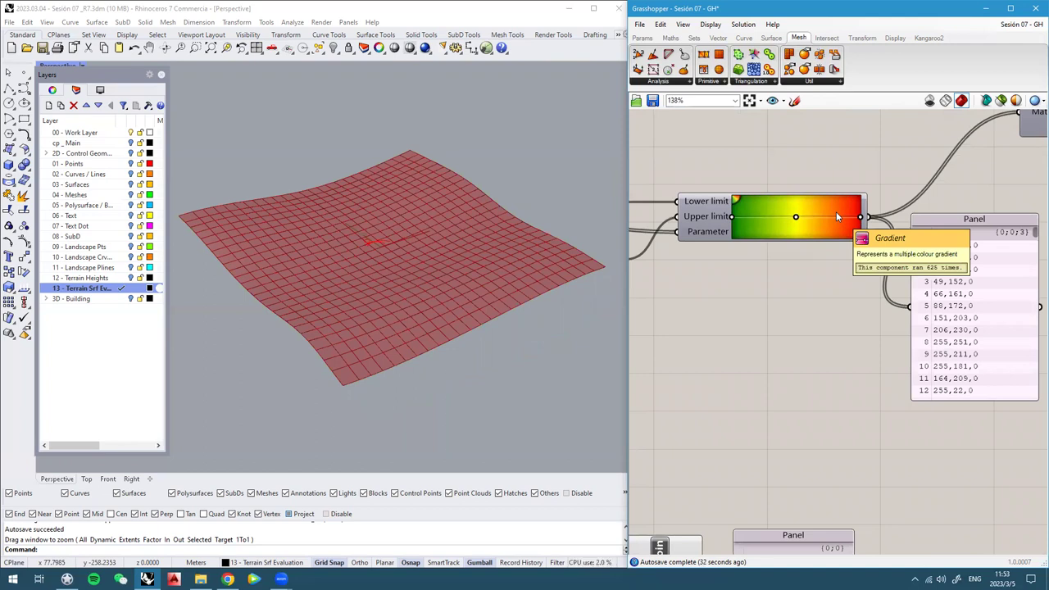
{"action": "right_click_drag", "start_coordinate": [899, 230], "coordinate": [735, 280]}
{"action": "scroll", "coordinate": [734, 280], "scroll_direction": "down", "scroll_amount": 2}
{"action": "left_click", "coordinate": [847, 177]}
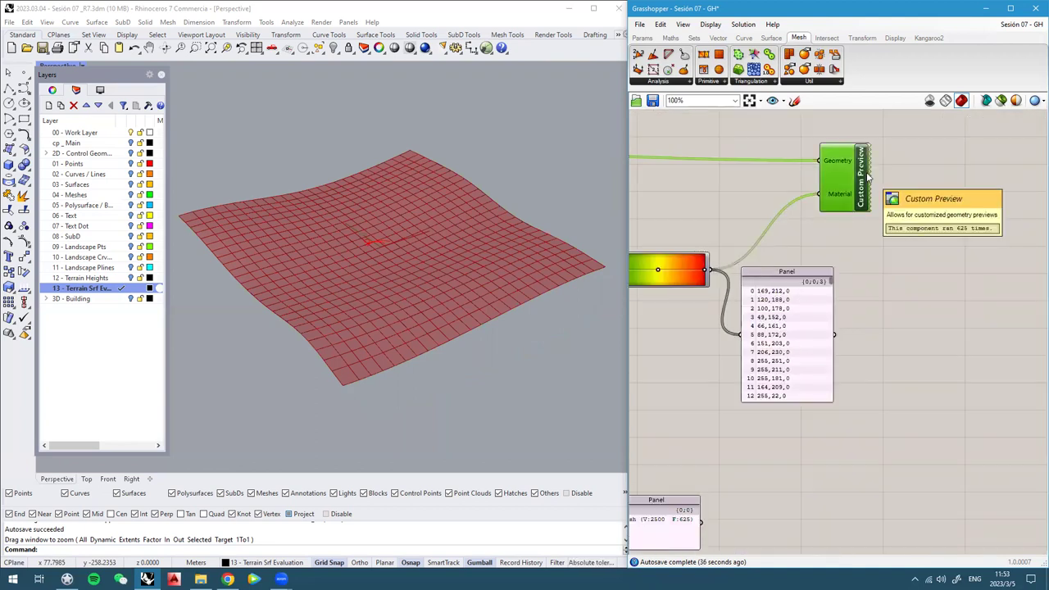
{"action": "left_click_drag", "start_coordinate": [862, 195], "coordinate": [876, 505]}
{"action": "right_click_drag", "start_coordinate": [876, 505], "coordinate": [877, 369]}
Replace the Isotrim surface in the copied Custom Preview's Geometry input with the Mesh Join output
{"action": "scroll", "coordinate": [848, 345], "scroll_direction": "up", "scroll_amount": 3}
{"action": "right_click", "coordinate": [850, 342]}
{"action": "mouse_move", "coordinate": [881, 382]}
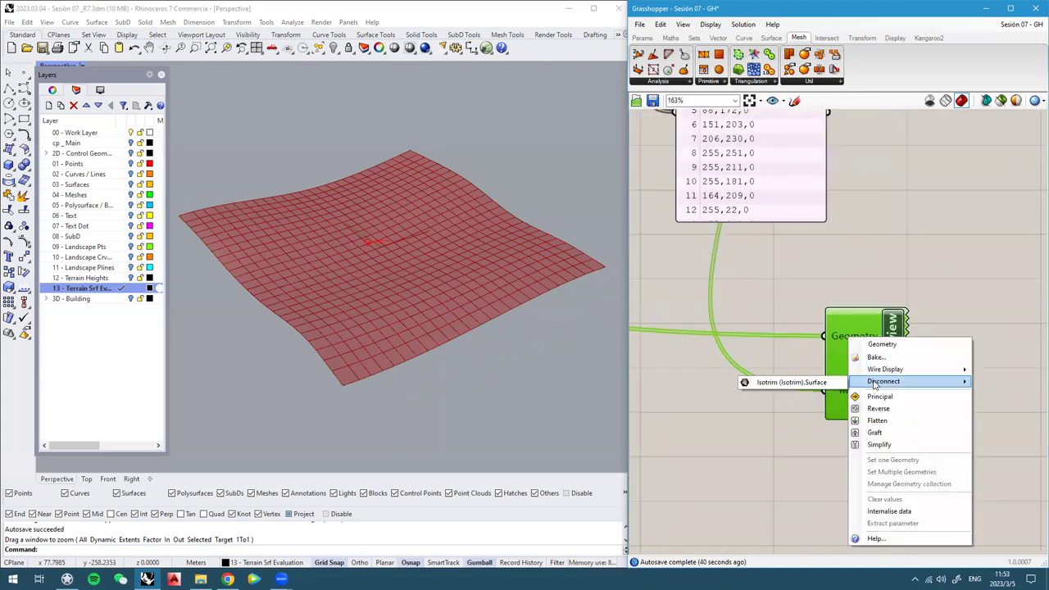
{"action": "left_click", "coordinate": [791, 384]}
{"action": "scroll", "coordinate": [770, 354], "scroll_direction": "down", "scroll_amount": 3}
{"action": "scroll", "coordinate": [770, 354], "scroll_direction": "up", "scroll_amount": 2}
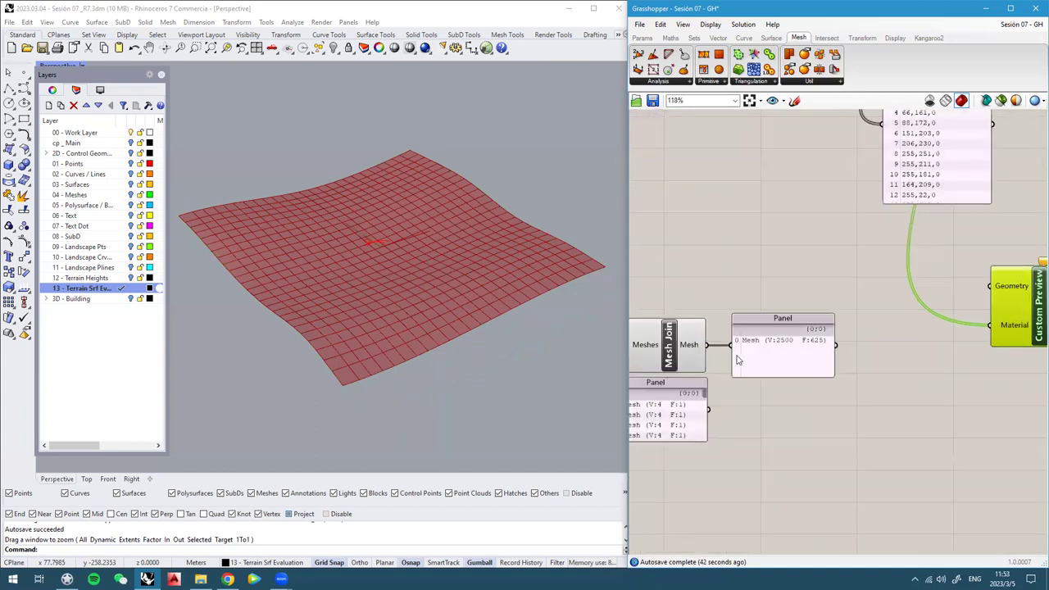
{"action": "left_click", "coordinate": [669, 346]}
{"action": "right_click_drag", "start_coordinate": [677, 343], "coordinate": [717, 371]}
{"action": "scroll", "coordinate": [722, 375], "scroll_direction": "down", "scroll_amount": 1}
{"action": "left_click_drag", "start_coordinate": [988, 320], "coordinate": [740, 374]}
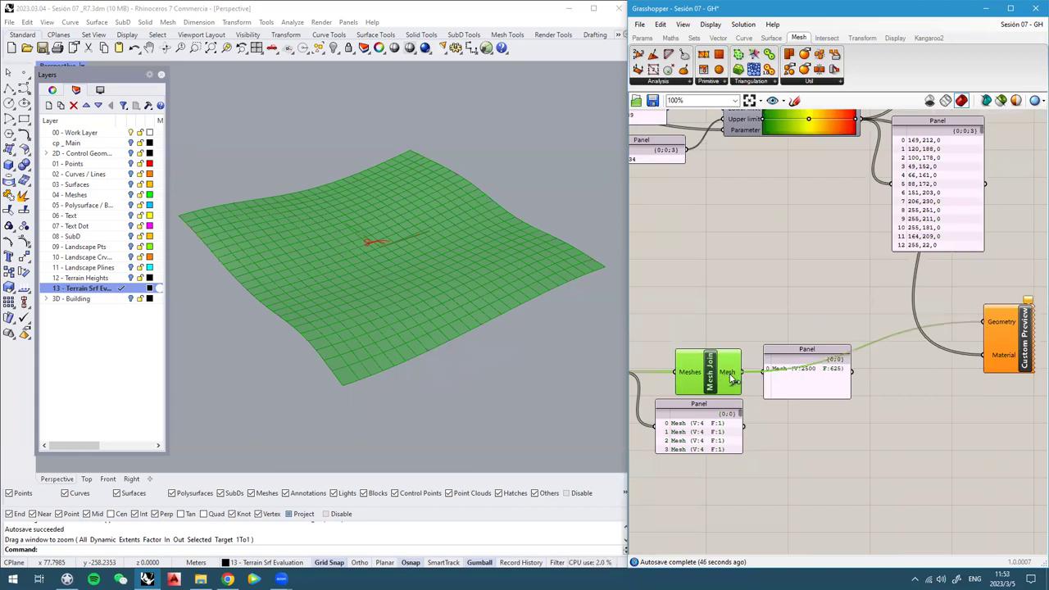
Turn on the preview of the copied Custom Preview component and inspect the colored joined mesh
{"action": "left_click", "coordinate": [1024, 330]}
{"action": "middle_click", "coordinate": [1019, 327]}
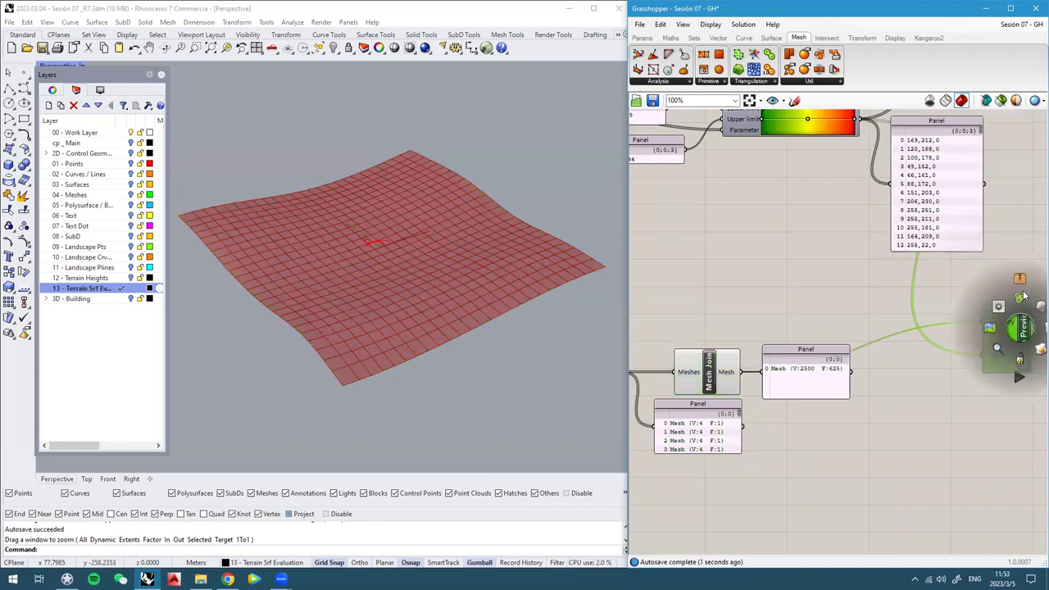
{"action": "left_click", "coordinate": [822, 255]}
{"action": "right_click_drag", "start_coordinate": [353, 272], "coordinate": [369, 292]}
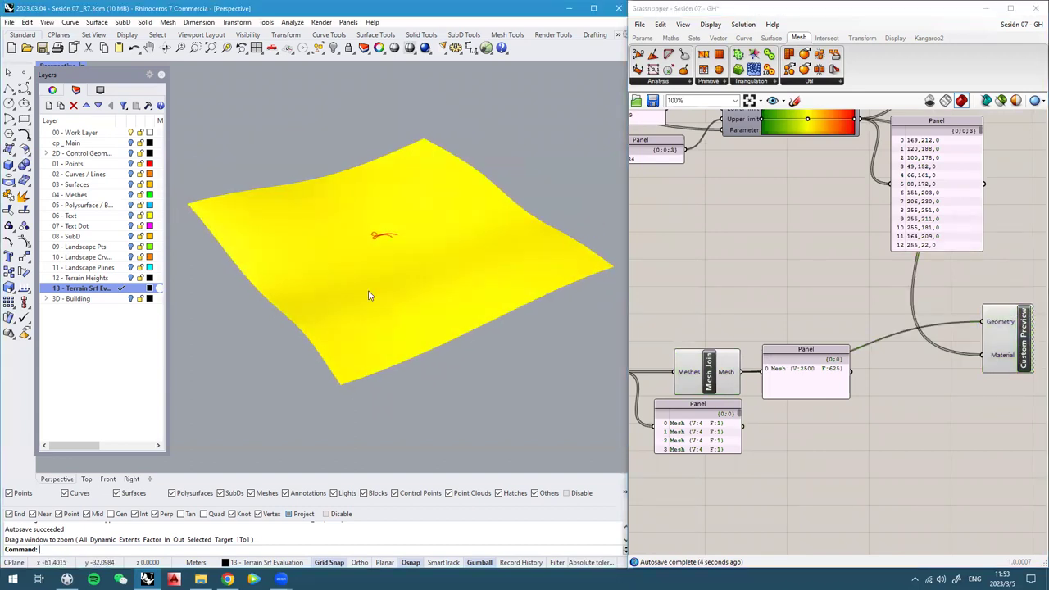
{"action": "left_click", "coordinate": [1025, 344]}
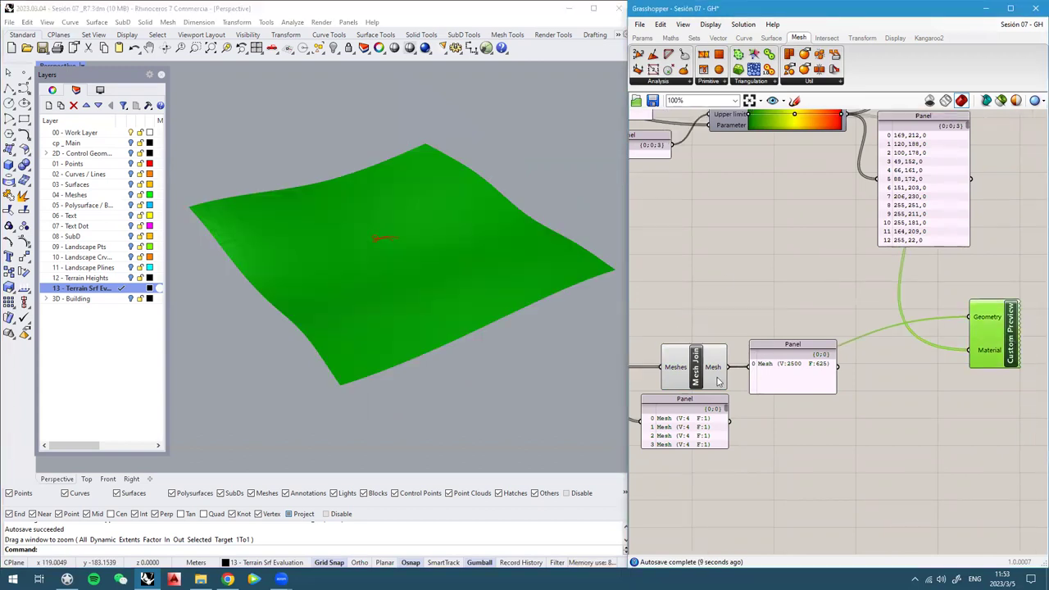
{"action": "right_click_drag", "start_coordinate": [846, 295], "coordinate": [896, 256]}
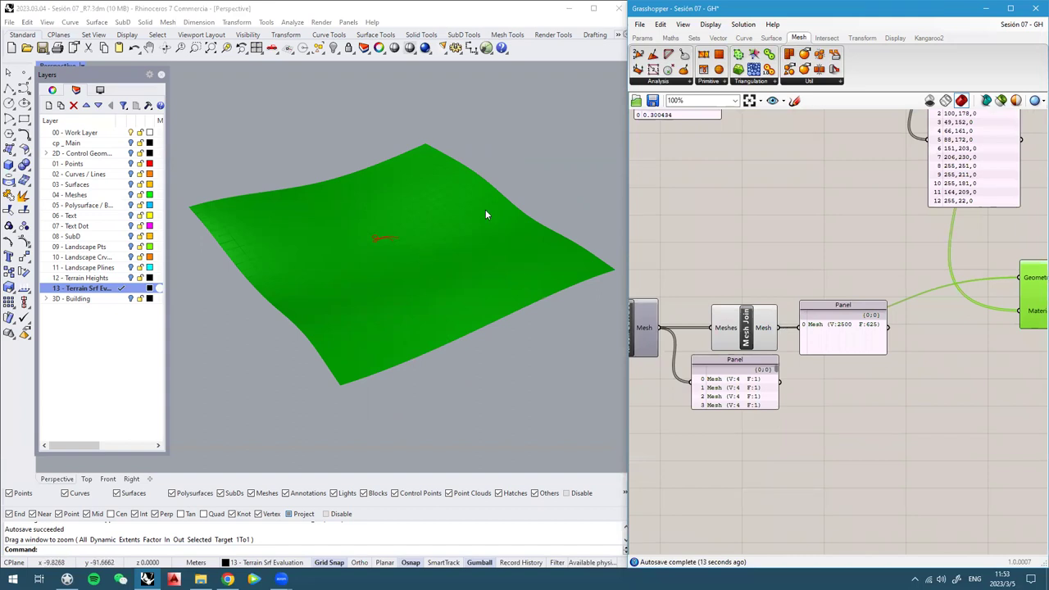
{"action": "right_click_drag", "start_coordinate": [945, 276], "coordinate": [864, 358]}
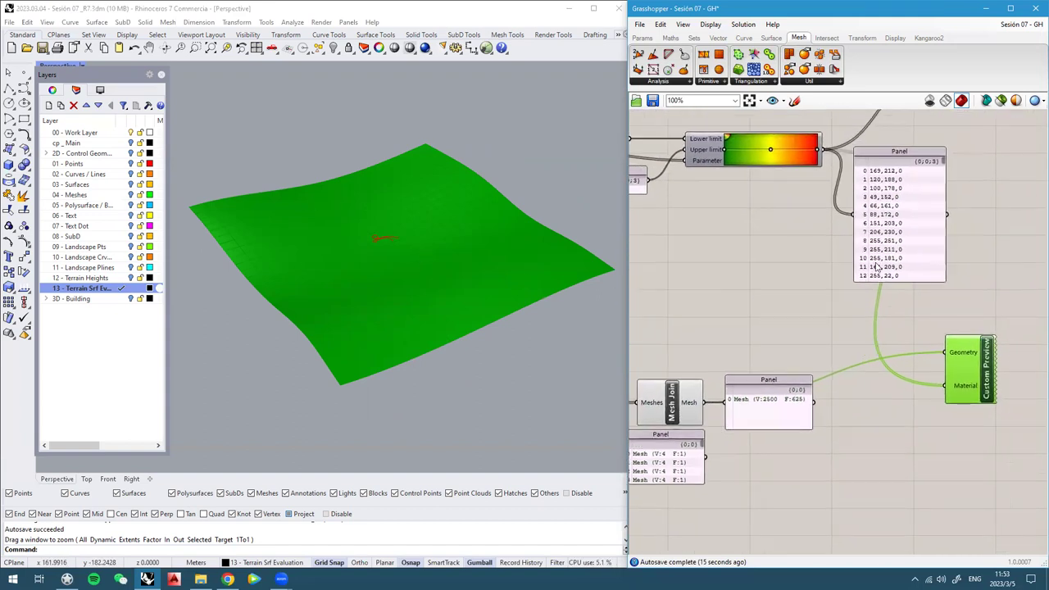
Delete the copied Custom Preview component beside the Mesh Join panel
{"action": "left_click_drag", "start_coordinate": [987, 383], "coordinate": [981, 376]}
{"action": "scroll", "coordinate": [986, 362], "scroll_direction": "up", "scroll_amount": 2}
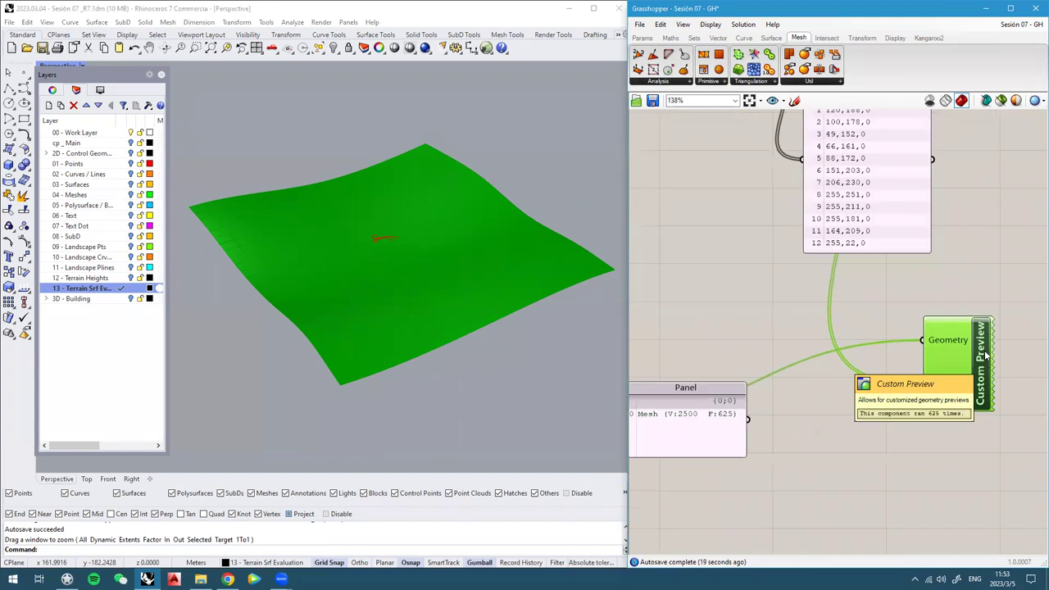
{"action": "right_click", "coordinate": [986, 372]}
{"action": "left_click", "coordinate": [1010, 357]}
{"action": "left_click", "coordinate": [984, 362]}
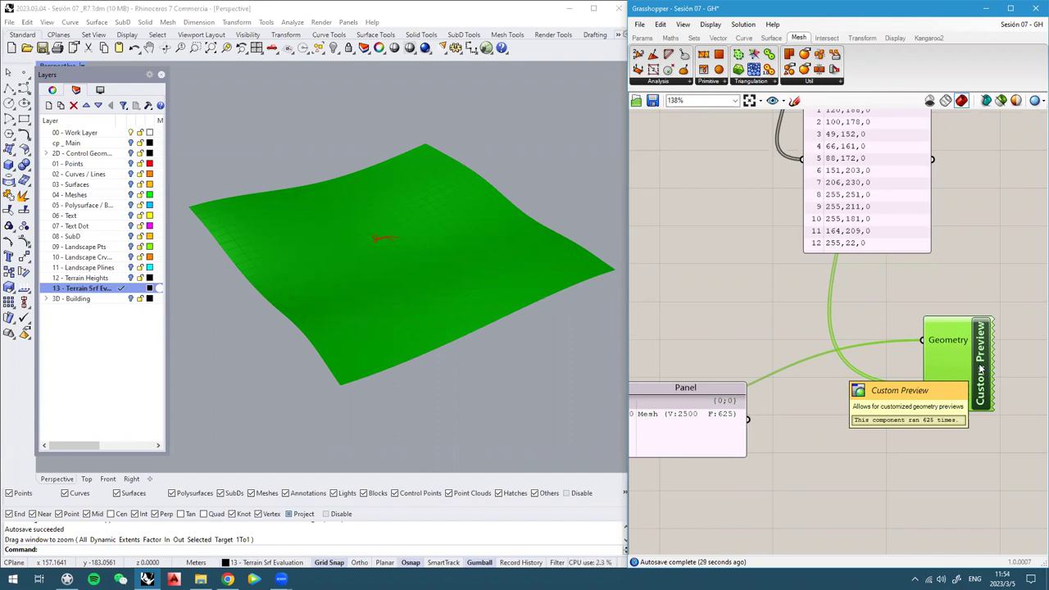
{"action": "key", "text": "Delete"}
{"action": "scroll", "coordinate": [864, 335], "scroll_direction": "down", "scroll_amount": 3}
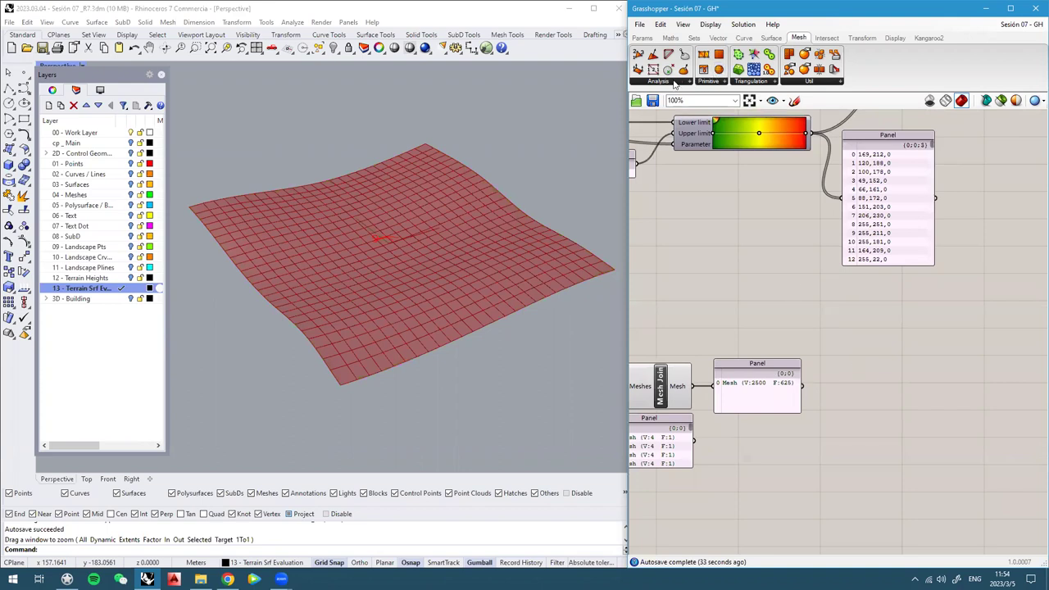
{"action": "left_click", "coordinate": [674, 83]}
{"action": "left_click", "coordinate": [811, 83]}
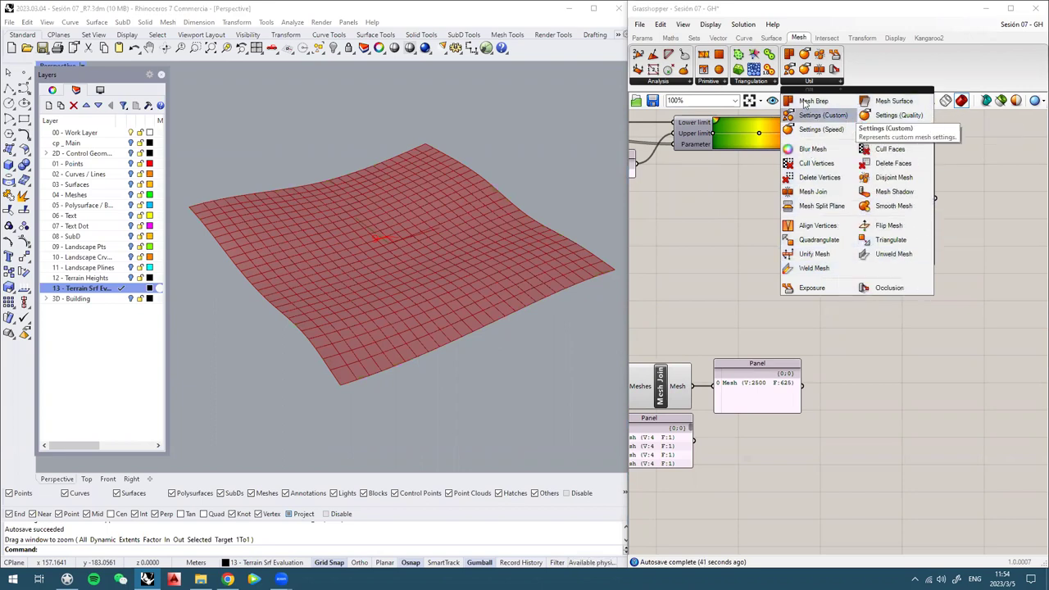
{"action": "left_click", "coordinate": [707, 82]}
{"action": "left_click", "coordinate": [676, 82]}
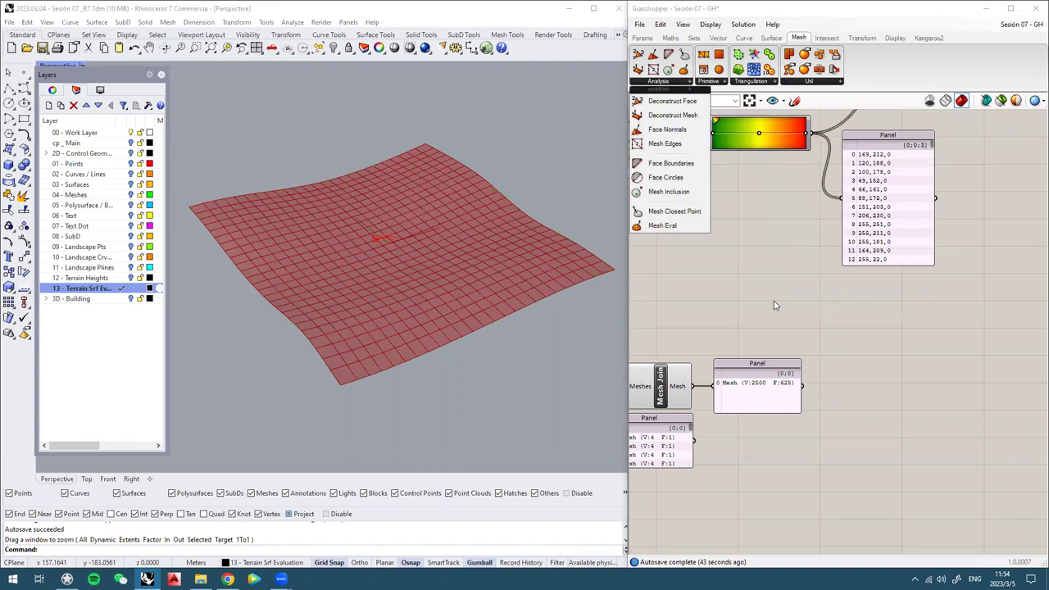
{"action": "double_click", "coordinate": [775, 306]}
{"action": "type", "text": "color"}
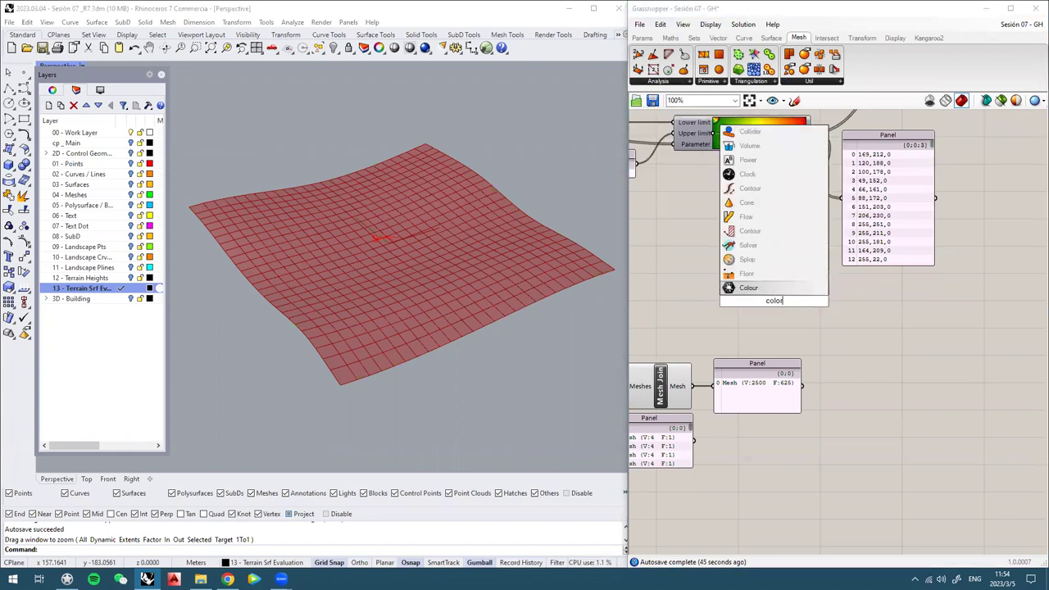
{"action": "type", "text": "mesh"}
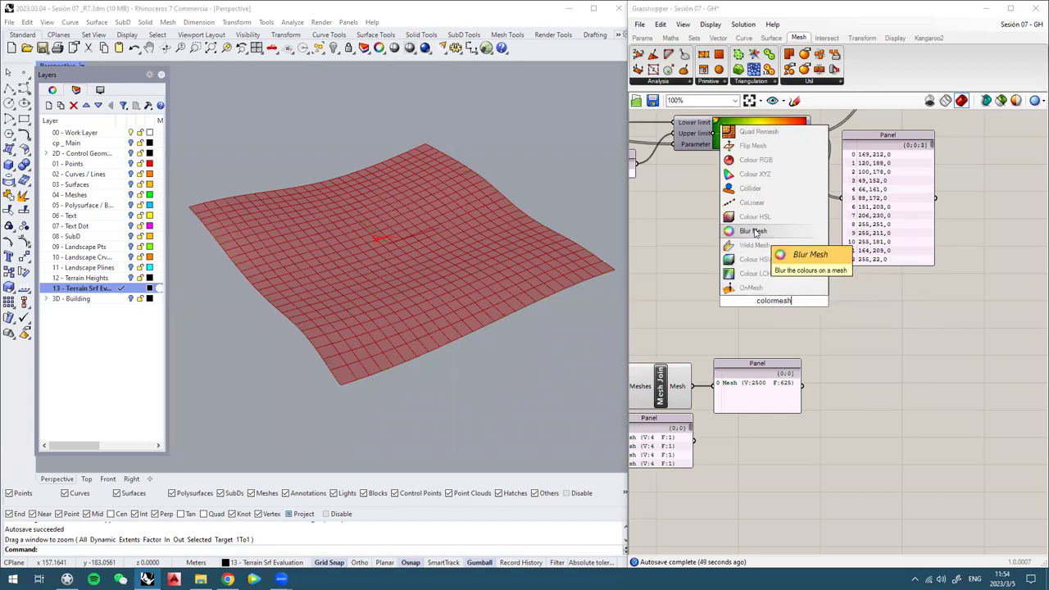
{"action": "left_click", "coordinate": [902, 397]}
Add a Mesh Colours component in the empty area beside the Mesh Join panel
{"action": "left_click", "coordinate": [816, 82]}
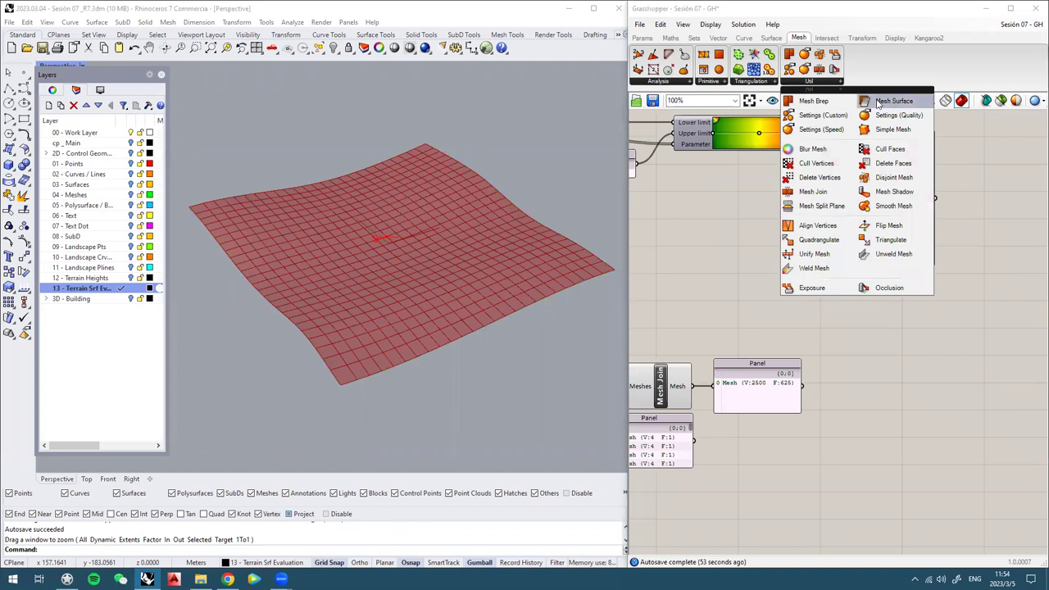
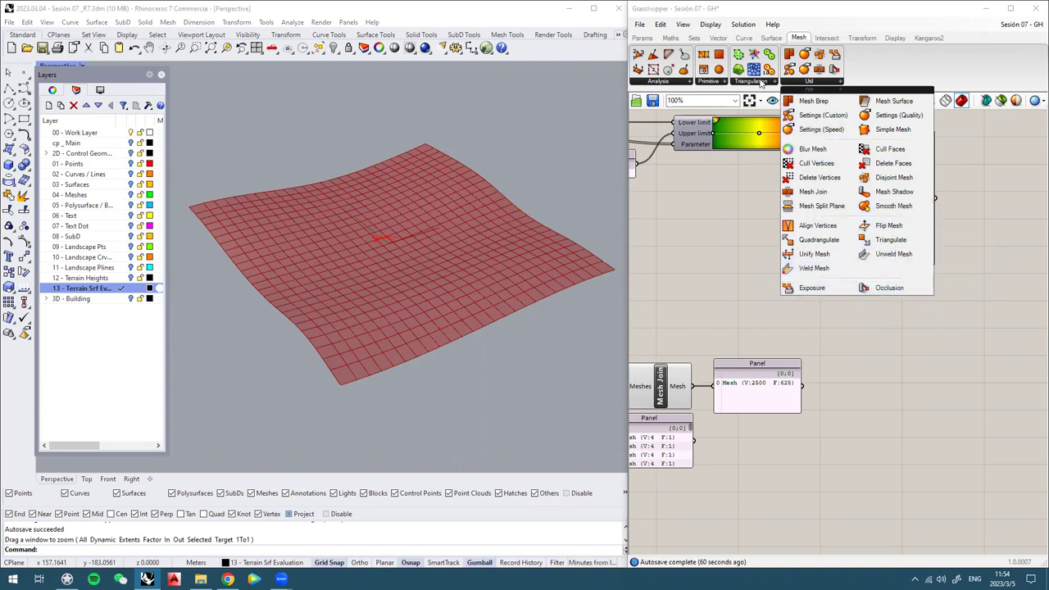
{"action": "left_click", "coordinate": [760, 84]}
{"action": "left_click", "coordinate": [716, 85]}
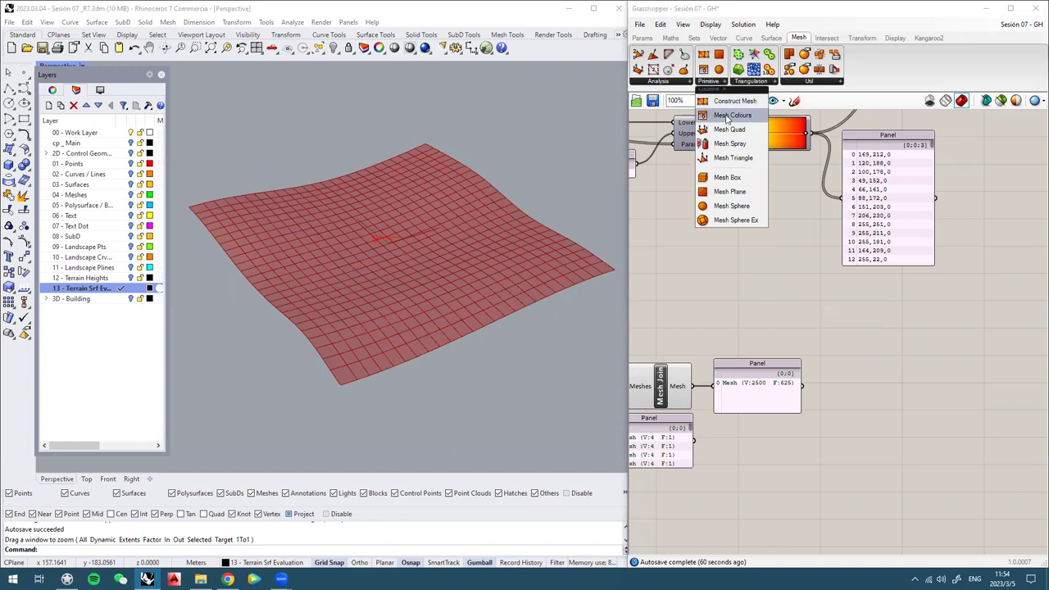
{"action": "left_click_drag", "start_coordinate": [725, 118], "coordinate": [844, 369]}
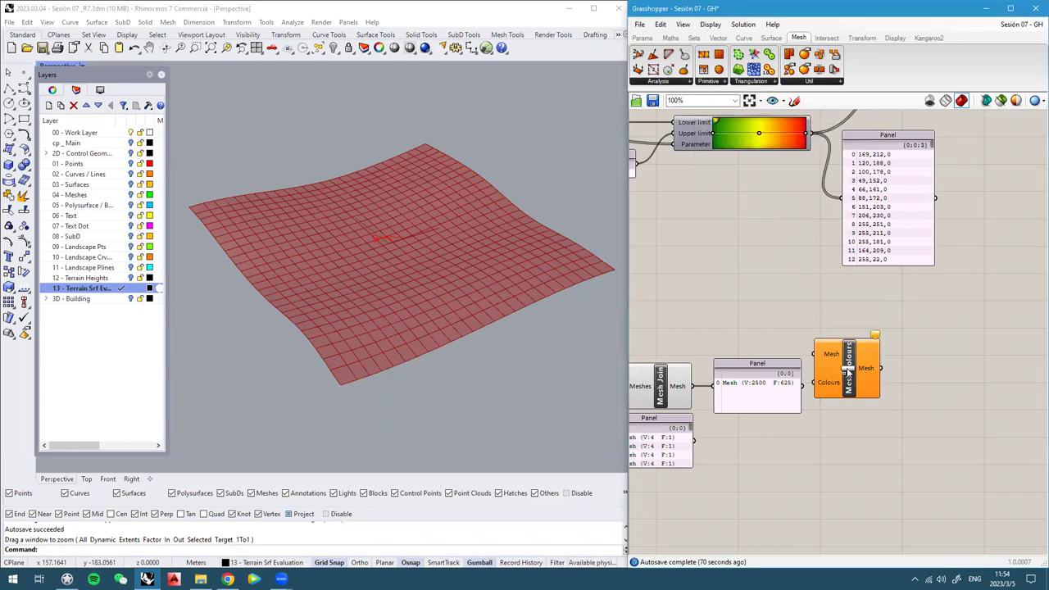
{"action": "scroll", "coordinate": [837, 363], "scroll_direction": "up", "scroll_amount": 3}
{"action": "scroll", "coordinate": [910, 338], "scroll_direction": "down", "scroll_amount": 3}
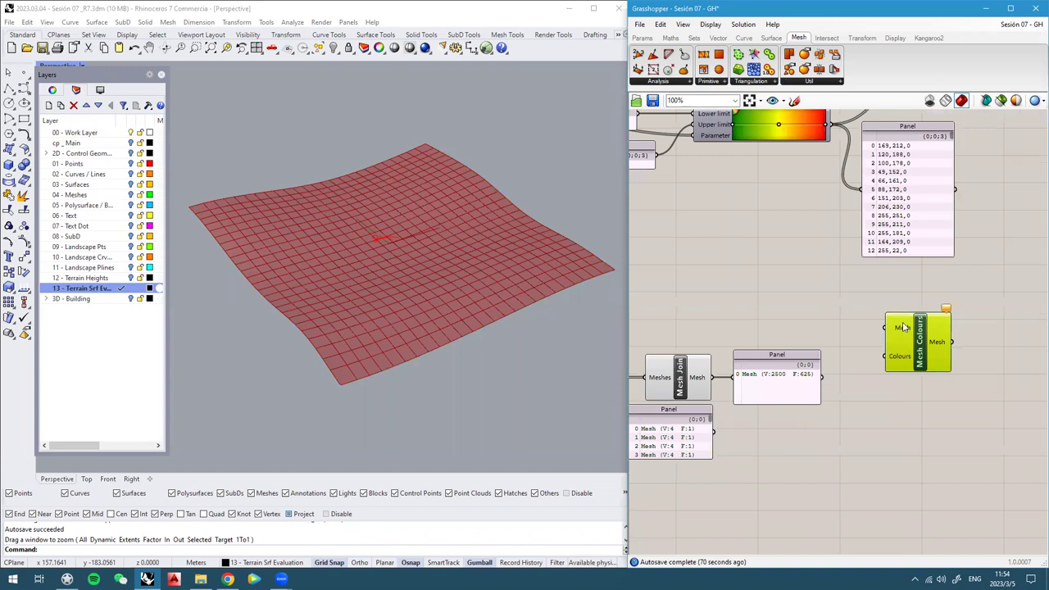
Turn off the preview of the Mesh Join component
{"action": "left_click", "coordinate": [678, 379]}
{"action": "middle_click", "coordinate": [679, 375]}
{"action": "left_click", "coordinate": [717, 331]}
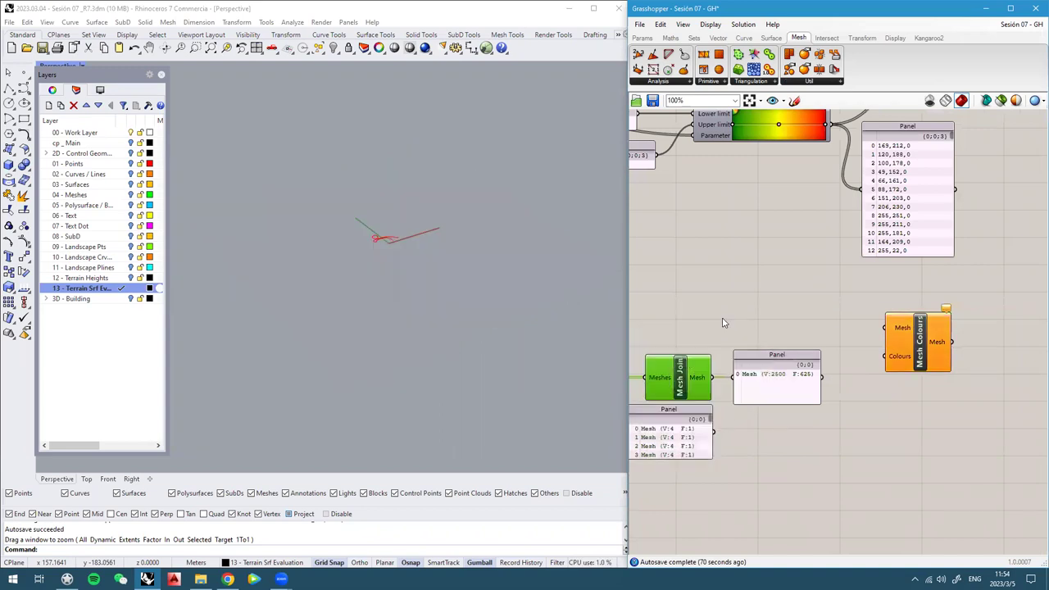
Connect the Mesh Join output to the Mesh input of Mesh Colours and the Gradient output to its Colours input
{"action": "left_click_drag", "start_coordinate": [712, 377], "coordinate": [935, 366]}
{"action": "left_click", "coordinate": [934, 326]}
{"action": "right_click_drag", "start_coordinate": [911, 367], "coordinate": [913, 431]}
{"action": "mouse_move", "coordinate": [834, 192]}
{"action": "left_mouse_down"}
{"action": "mouse_move", "coordinate": [820, 281]}
{"action": "mouse_move", "coordinate": [899, 438]}
{"action": "mouse_move", "coordinate": [846, 203]}
{"action": "mouse_move", "coordinate": [833, 190]}
{"action": "left_mouse_up"}
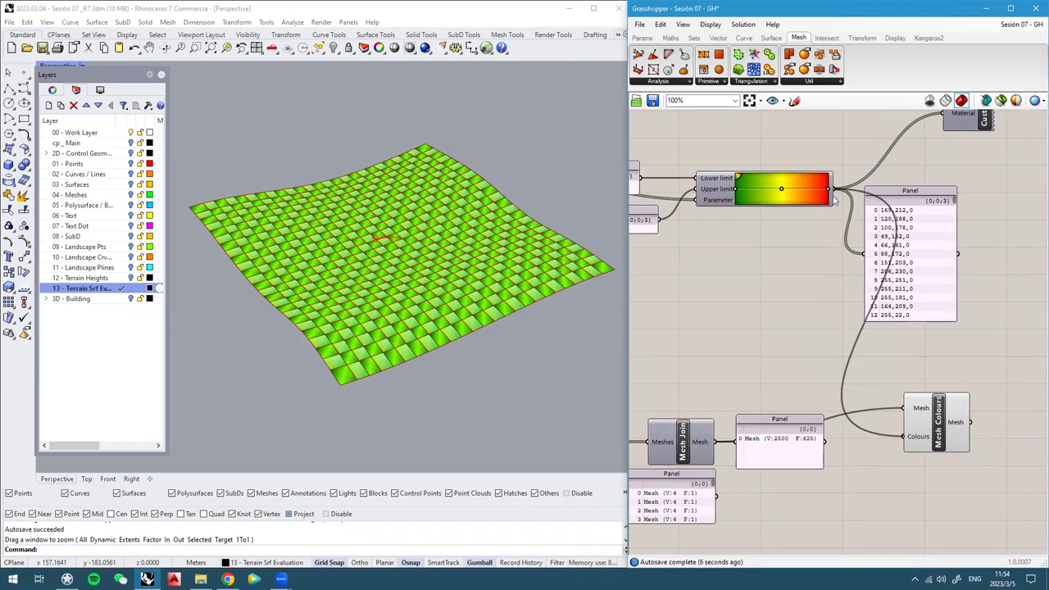
{"action": "right_click_drag", "start_coordinate": [398, 313], "coordinate": [398, 229]}
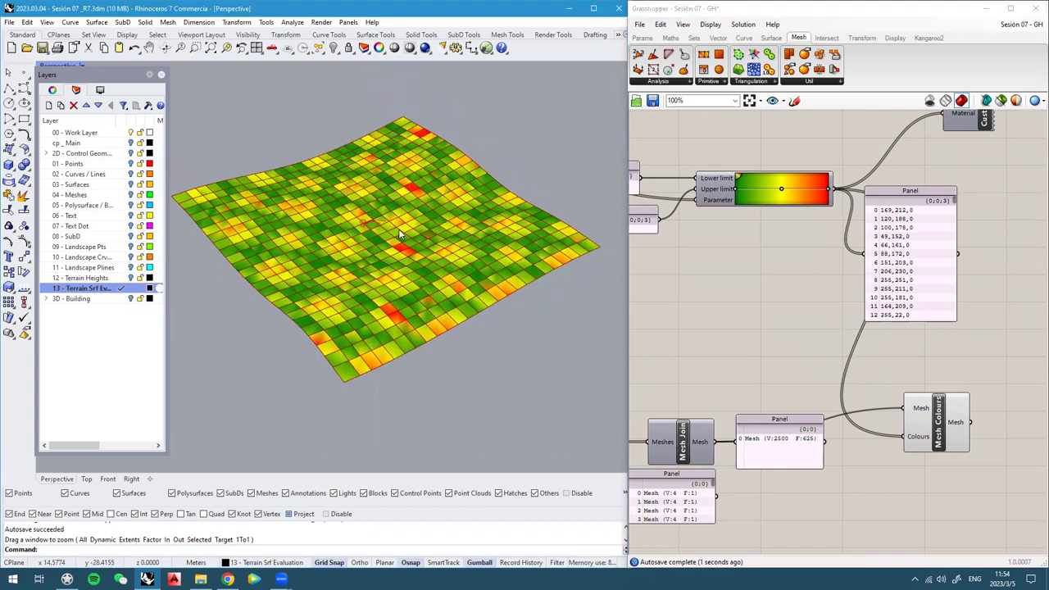
{"action": "scroll", "coordinate": [398, 229], "scroll_direction": "up", "scroll_amount": 4}
{"action": "scroll", "coordinate": [420, 259], "scroll_direction": "down", "scroll_amount": 4}
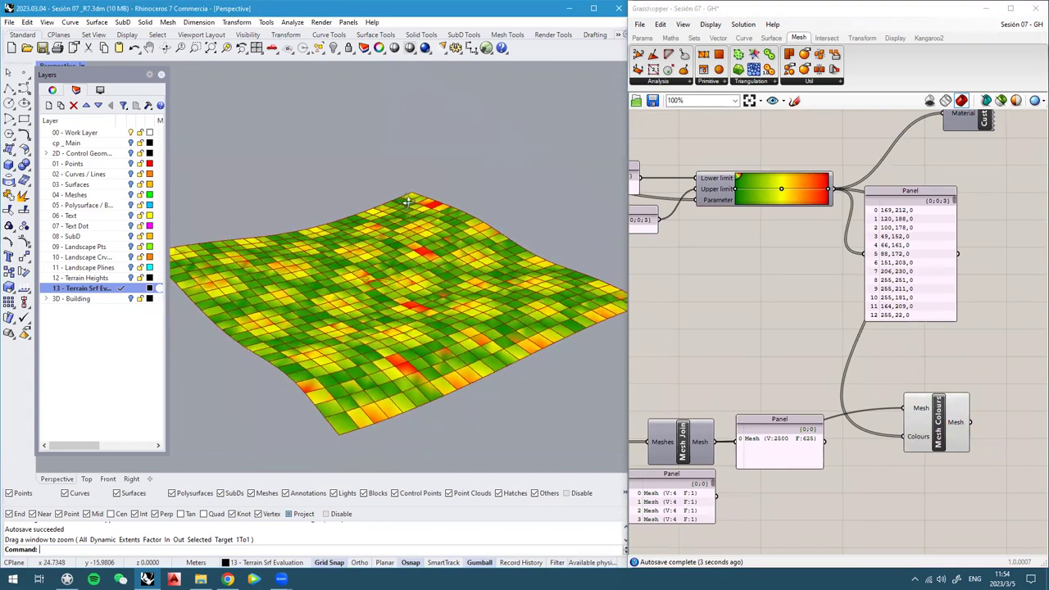
Disconnect Mesh Join from Mesh Colours and feed the Mesh Surface output into its Mesh input instead
{"action": "left_click", "coordinate": [799, 347]}
{"action": "scroll", "coordinate": [799, 347], "scroll_direction": "down", "scroll_amount": 2}
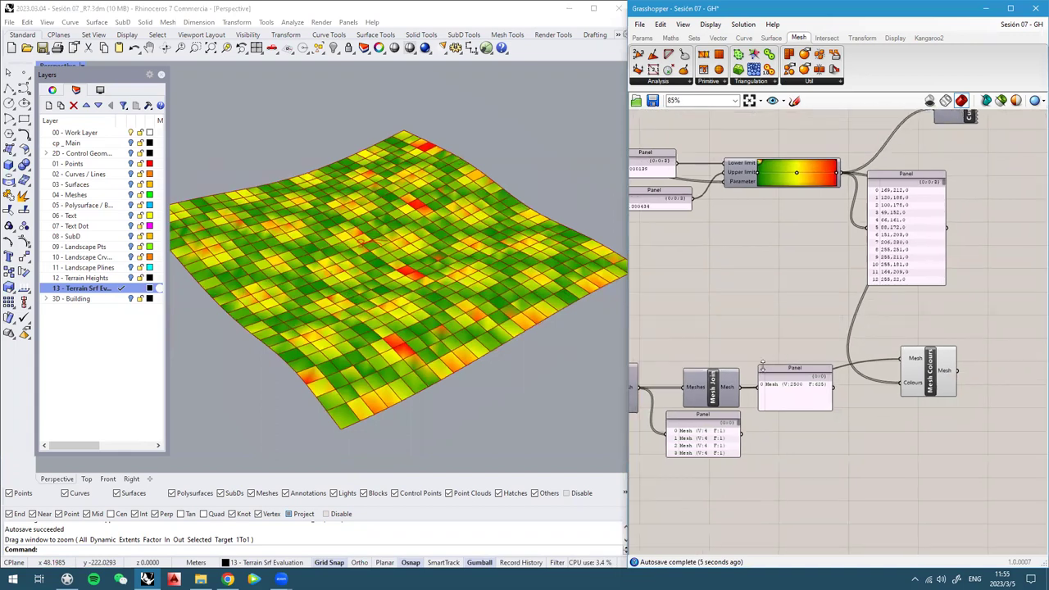
{"action": "right_click_drag", "start_coordinate": [742, 379], "coordinate": [797, 344]}
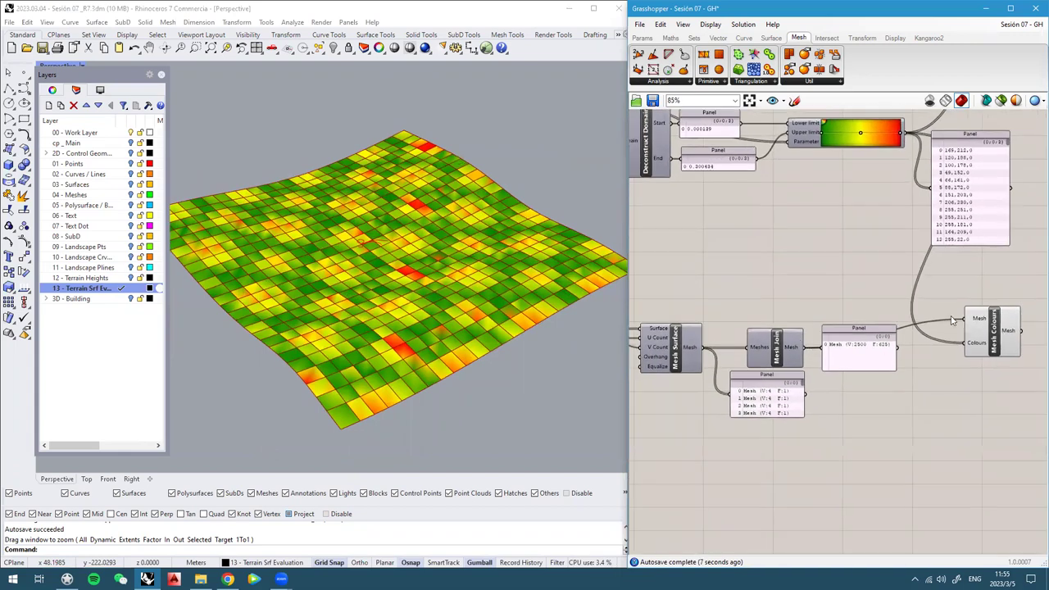
{"action": "left_click_drag", "start_coordinate": [974, 314], "coordinate": [956, 308]}
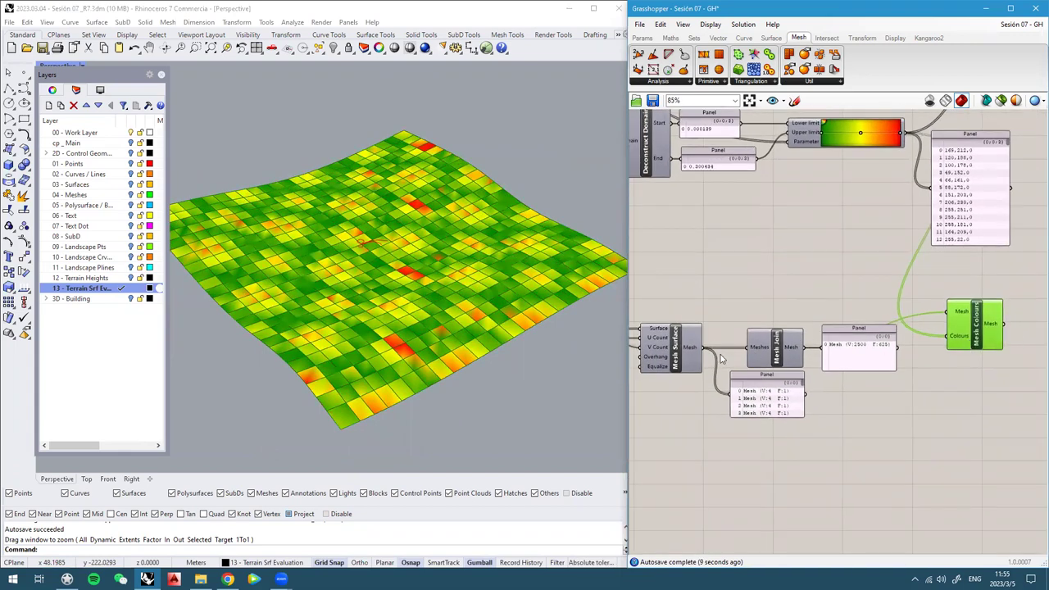
{"action": "left_click_drag", "start_coordinate": [797, 348], "coordinate": [950, 312]}
{"action": "left_click", "coordinate": [869, 274]}
{"action": "left_click_drag", "start_coordinate": [701, 348], "coordinate": [943, 314]}
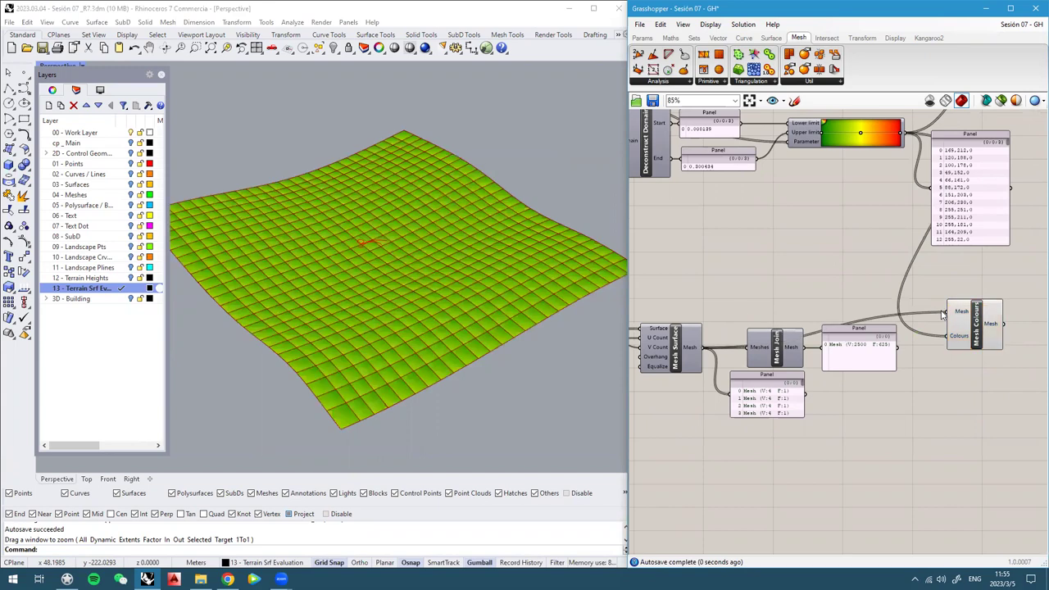
Replace the Mesh Surface wire into the Mesh input of Mesh Colours with the Mesh Join output and inspect the coloured terrain
{"action": "right_click_drag", "start_coordinate": [395, 300], "coordinate": [392, 282]}
{"action": "right_click_drag", "start_coordinate": [969, 131], "coordinate": [968, 147]}
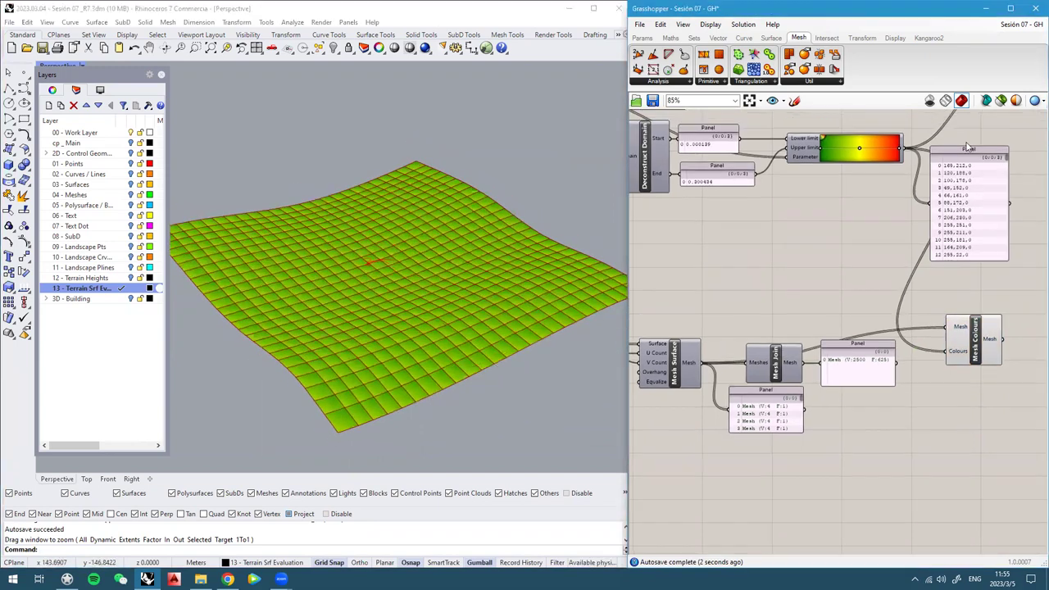
{"action": "right_click_drag", "start_coordinate": [267, 334], "coordinate": [317, 378]}
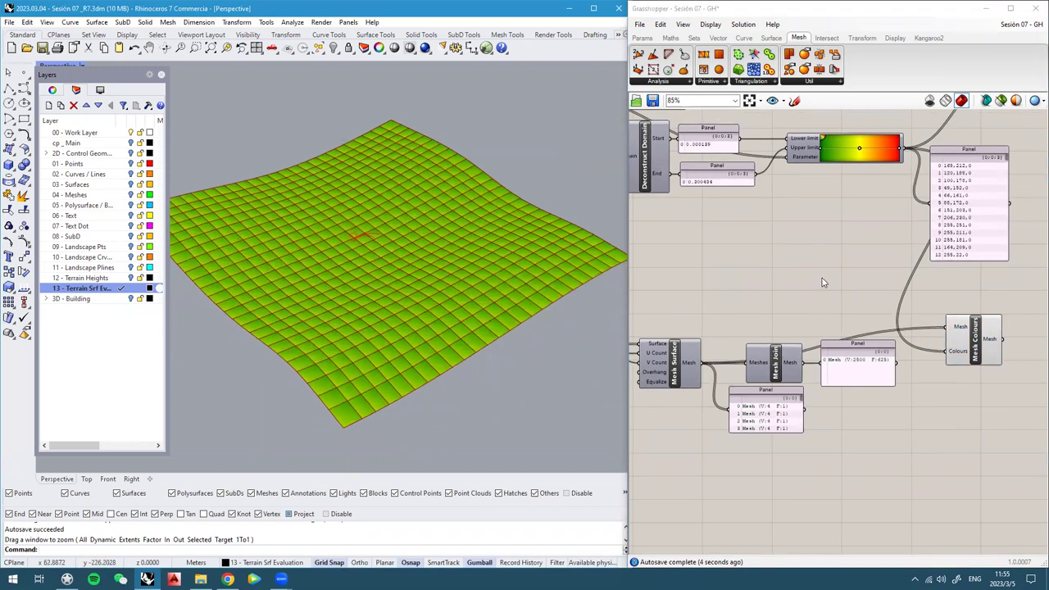
{"action": "left_click_drag", "start_coordinate": [805, 363], "coordinate": [951, 327]}
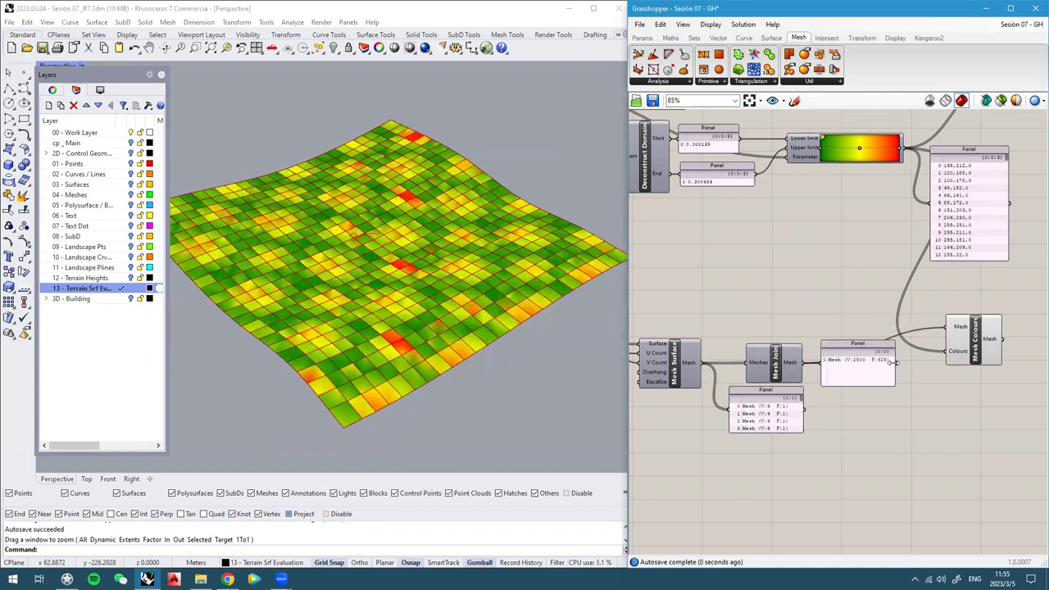
{"action": "left_click", "coordinate": [783, 370]}
{"action": "scroll", "coordinate": [454, 279], "scroll_direction": "up", "scroll_amount": 5}
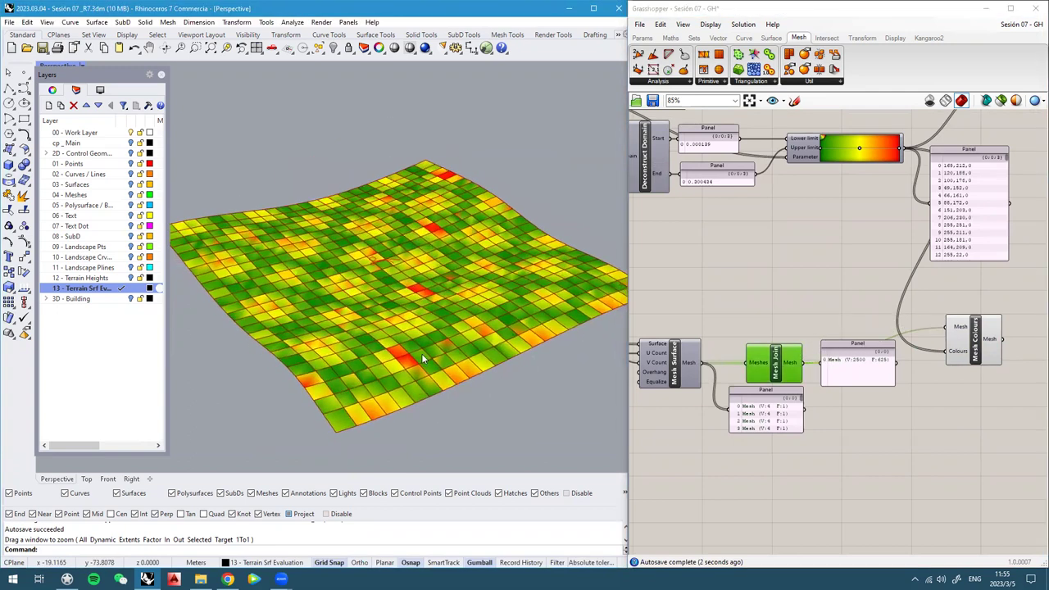
{"action": "scroll", "coordinate": [420, 373], "scroll_direction": "down", "scroll_amount": 5}
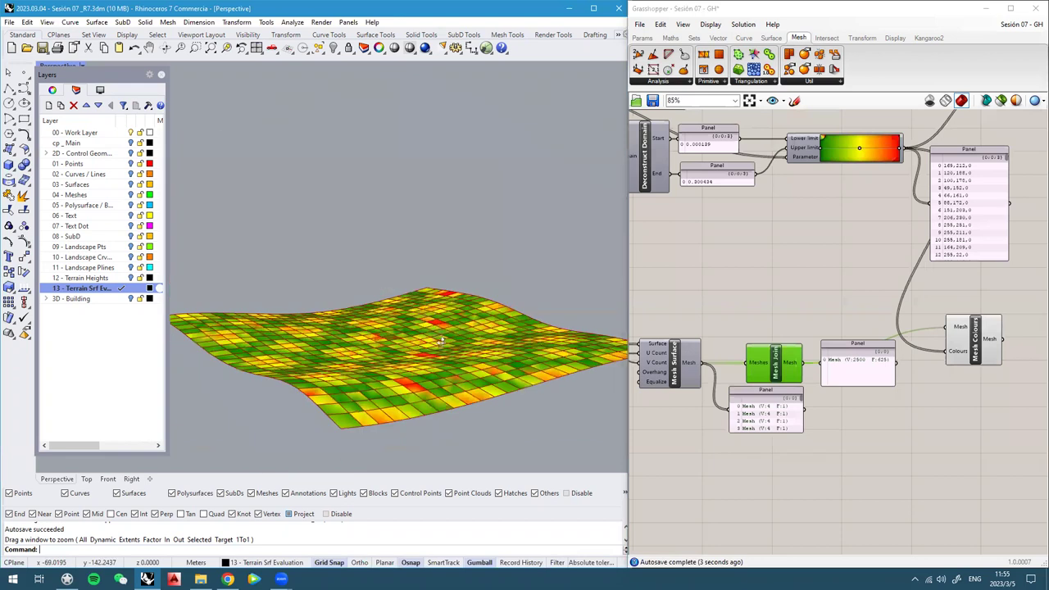
{"action": "scroll", "coordinate": [434, 345], "scroll_direction": "up", "scroll_amount": 2}
{"action": "left_click", "coordinate": [983, 332]}
{"action": "scroll", "coordinate": [784, 297], "scroll_direction": "down", "scroll_amount": 4}
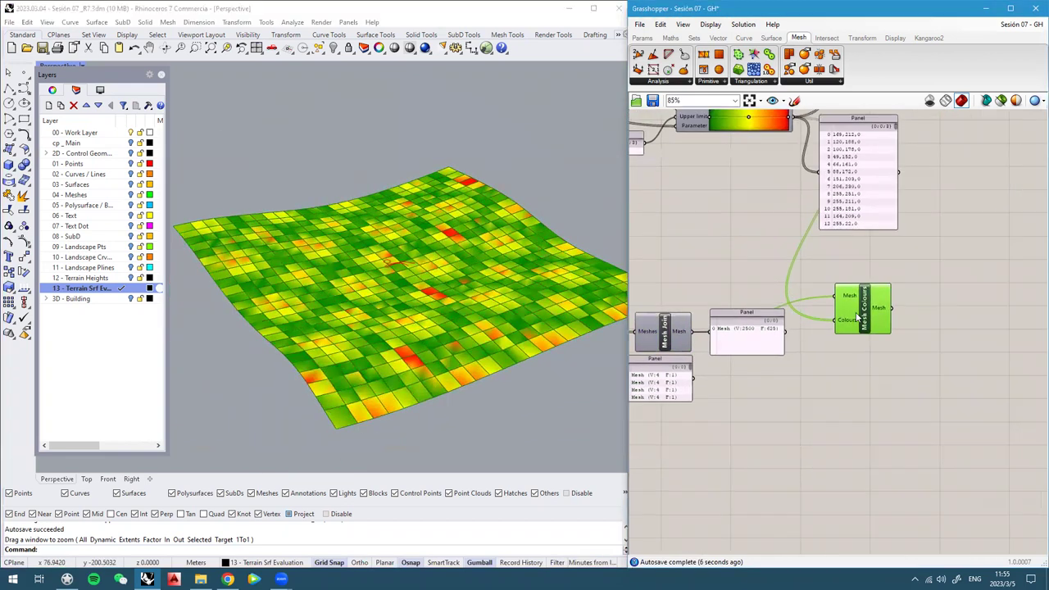
Set both the U - Divisions and V - Divisions sliders feeding Divide Domain² to 60
{"action": "right_click_drag", "start_coordinate": [760, 295], "coordinate": [943, 376]}
{"action": "scroll", "coordinate": [869, 318], "scroll_direction": "down", "scroll_amount": 4}
{"action": "scroll", "coordinate": [664, 275], "scroll_direction": "up", "scroll_amount": 8}
{"action": "scroll", "coordinate": [679, 336], "scroll_direction": "up", "scroll_amount": 4}
{"action": "left_click", "coordinate": [701, 342]}
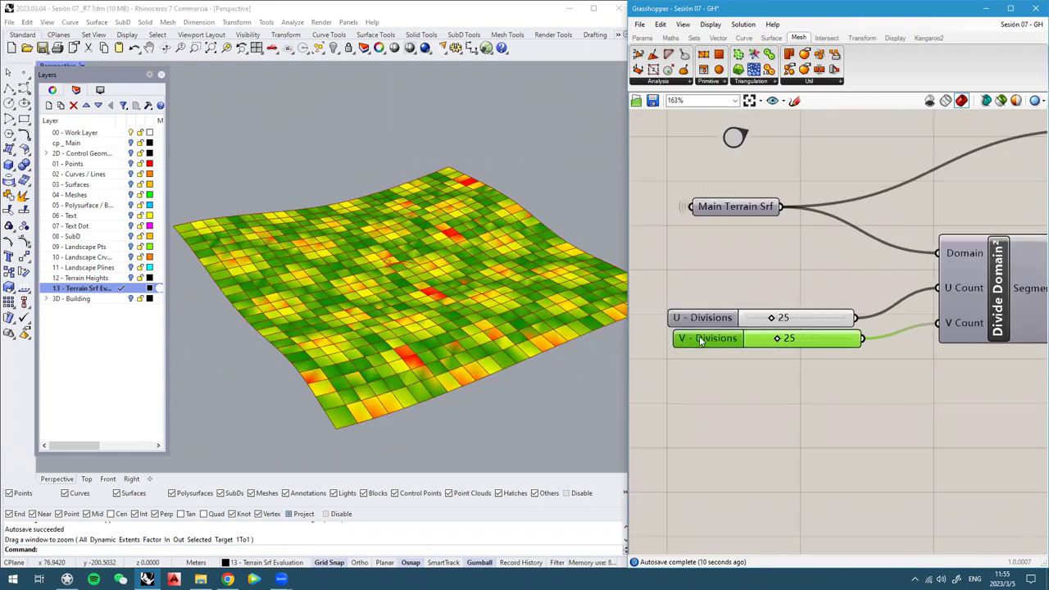
{"action": "double_click", "coordinate": [789, 318]}
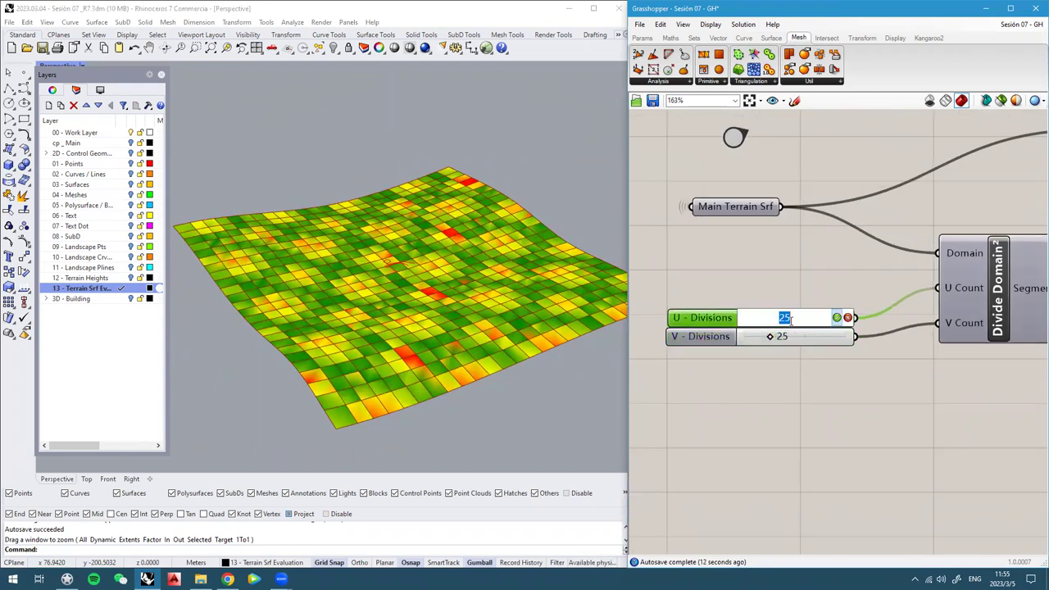
{"action": "left_click", "coordinate": [837, 318]}
{"action": "double_click", "coordinate": [787, 336]}
{"action": "type", "text": "60"}
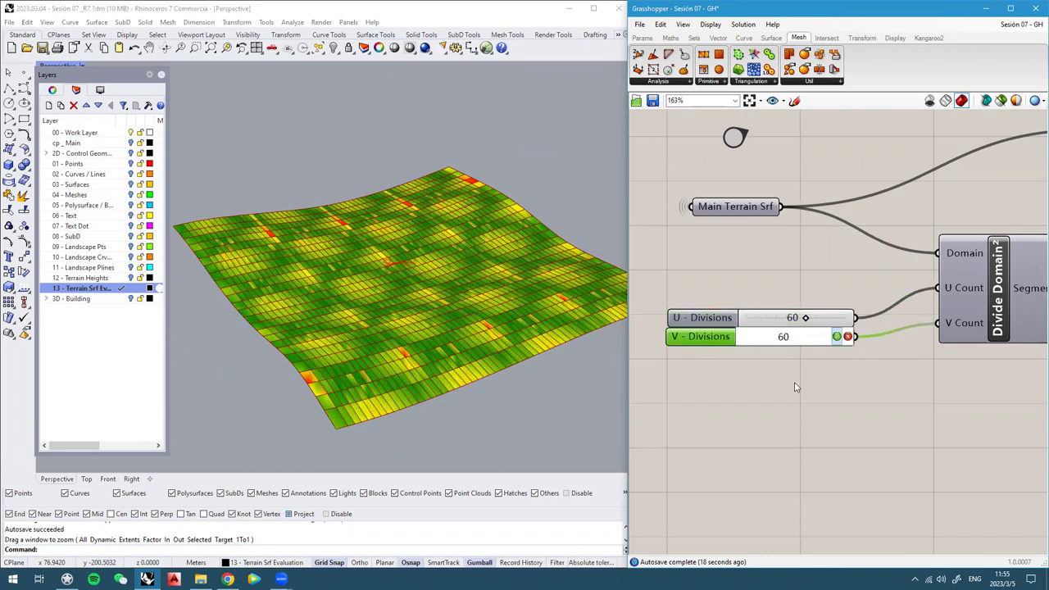
{"action": "key", "text": "Return"}
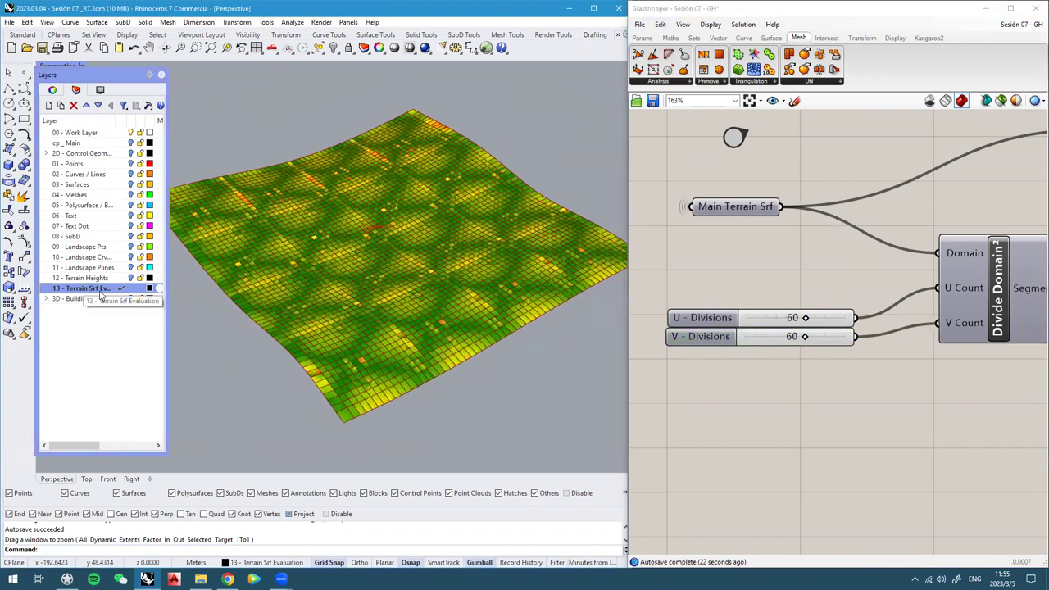
Rename the current Rhino layer "13 - Terrain Srf Evaluation" as "13 - Terrain Mesh Evaluation"
{"action": "right_click", "coordinate": [95, 291]}
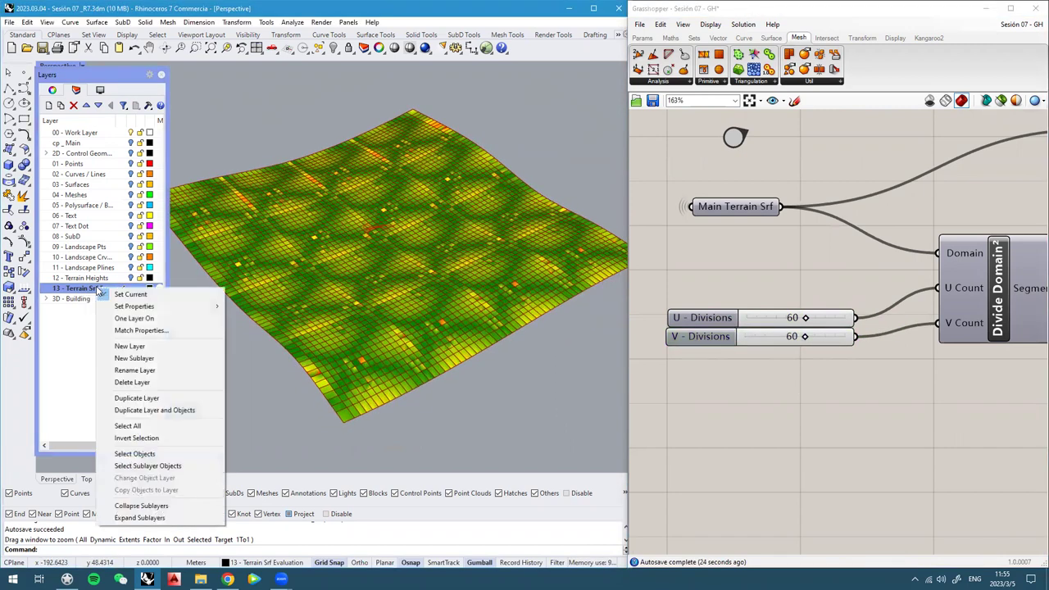
{"action": "left_click", "coordinate": [156, 370]}
{"action": "left_click", "coordinate": [94, 289]}
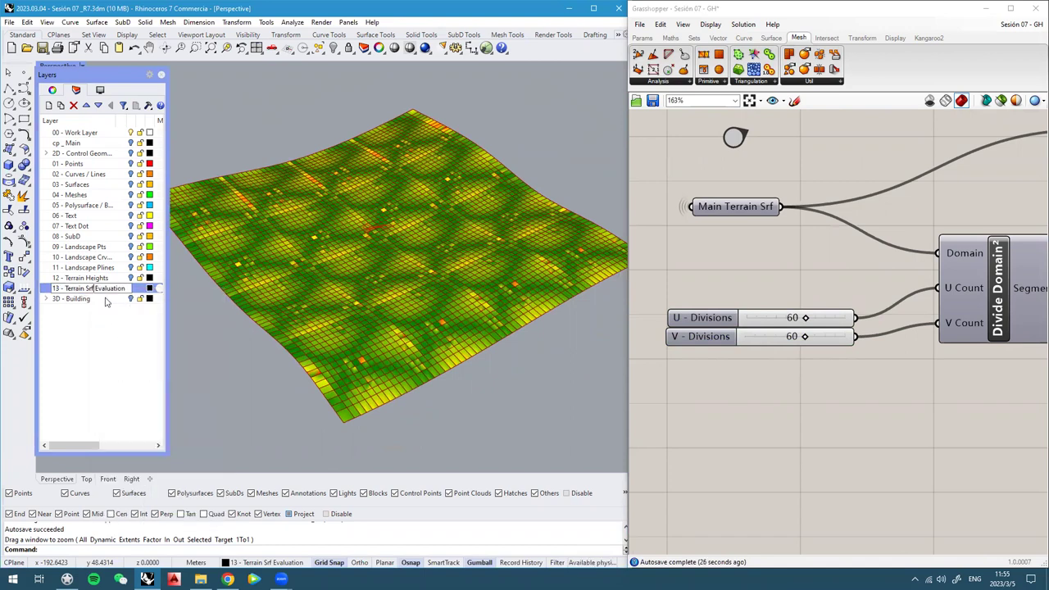
{"action": "key", "text": "BackSpace"}
{"action": "key", "text": "BackSpace"}
{"action": "key", "text": "BackSpace"}
{"action": "key", "text": "BackSpace"}
{"action": "type", "text": "Mesh"}
{"action": "key", "text": "Return"}
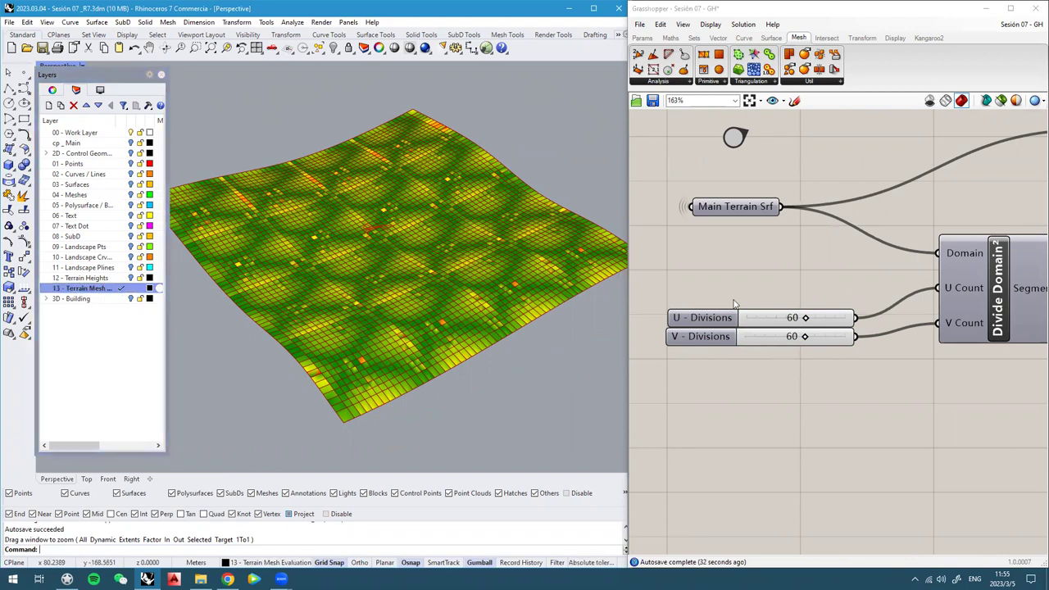
Move the Mesh Colours component to free space beyond the colour values panel and turn off its preview
{"action": "scroll", "coordinate": [754, 180], "scroll_direction": "down", "scroll_amount": 3}
{"action": "scroll", "coordinate": [754, 185], "scroll_direction": "down", "scroll_amount": 6}
{"action": "right_click_drag", "start_coordinate": [1034, 287], "coordinate": [784, 289]}
{"action": "scroll", "coordinate": [840, 269], "scroll_direction": "up", "scroll_amount": 6}
{"action": "left_click_drag", "start_coordinate": [871, 303], "coordinate": [967, 256]}
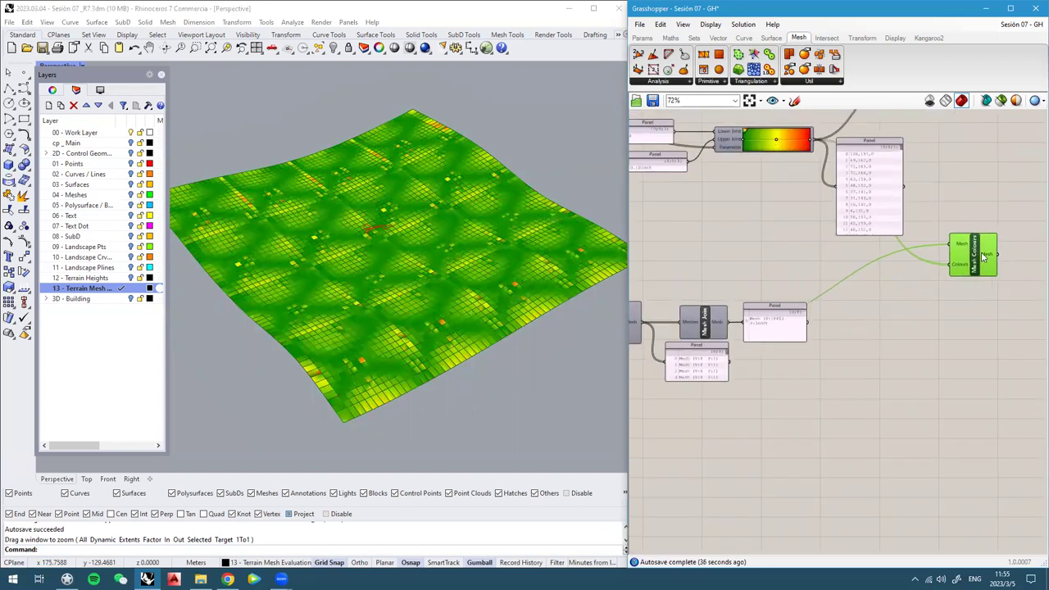
{"action": "scroll", "coordinate": [967, 258], "scroll_direction": "up", "scroll_amount": 2}
{"action": "mouse_move", "coordinate": [835, 309]}
{"action": "left_mouse_down"}
{"action": "mouse_move", "coordinate": [819, 324]}
{"action": "mouse_move", "coordinate": [827, 329]}
{"action": "left_mouse_up"}
{"action": "key", "text": "space"}
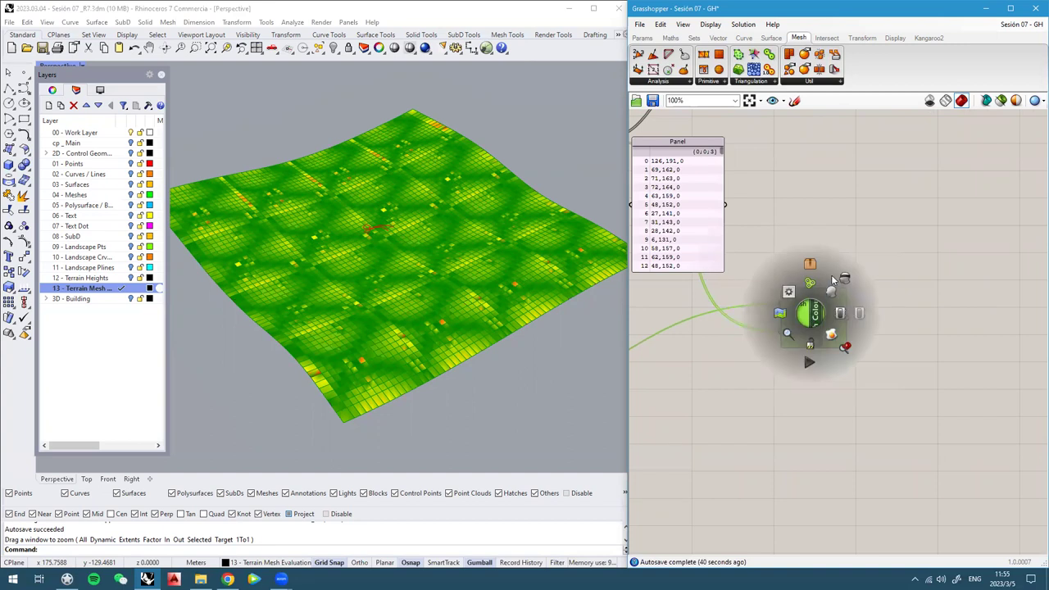
{"action": "left_click", "coordinate": [835, 281]}
Add a Mesh parameter beside Mesh Colours and connect the Mesh Colours output to it
{"action": "double_click", "coordinate": [916, 287]}
{"action": "type", "text": "mesh"}
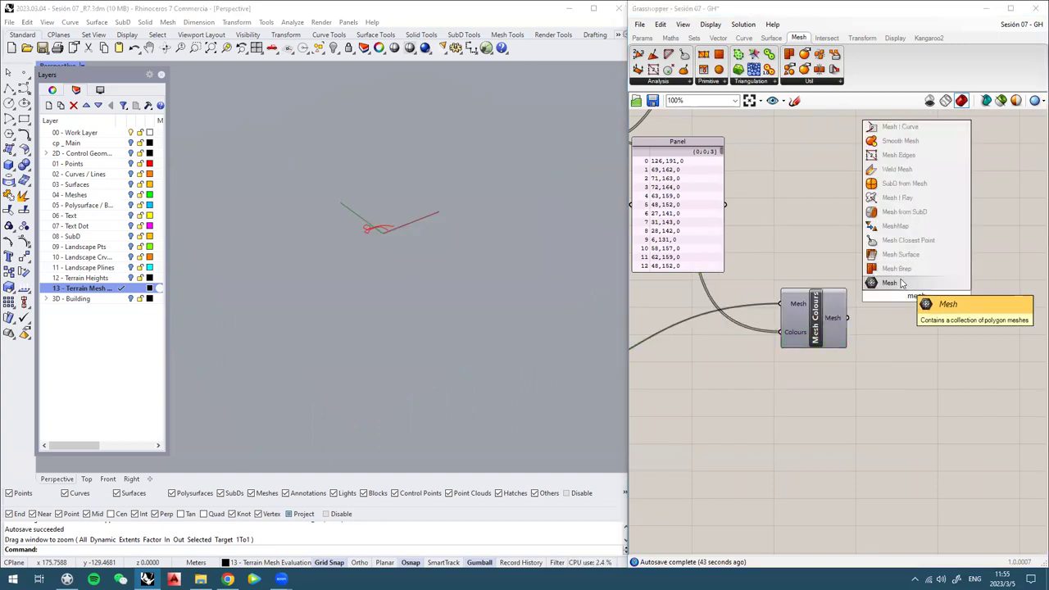
{"action": "left_click", "coordinate": [926, 283]}
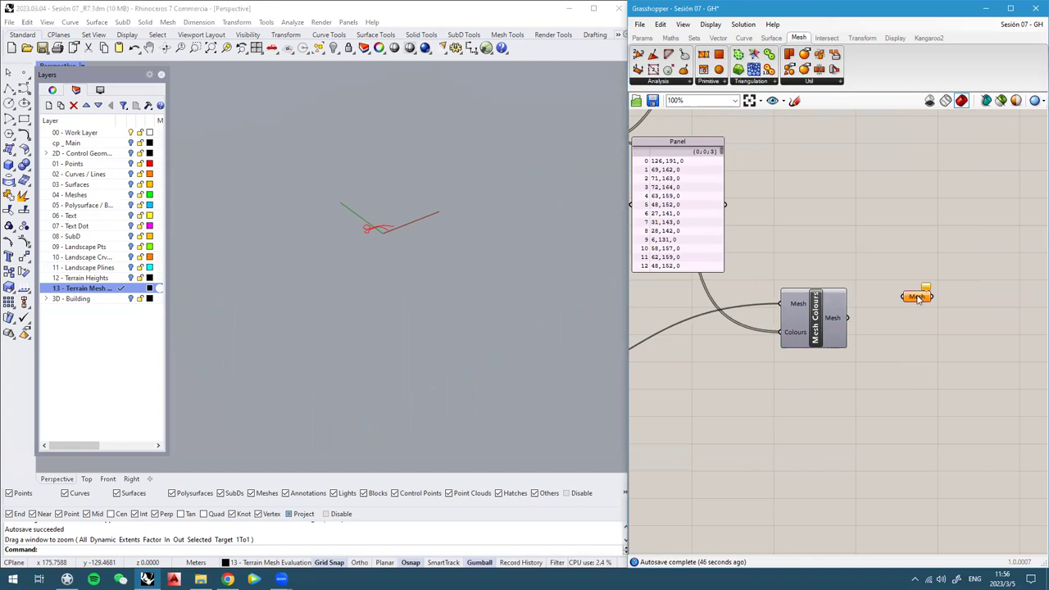
{"action": "left_click_drag", "start_coordinate": [903, 297], "coordinate": [920, 323]}
Name the new Mesh parameter "Final Evaluated Deviation Landscape Mesh"
{"action": "right_click", "coordinate": [921, 321]}
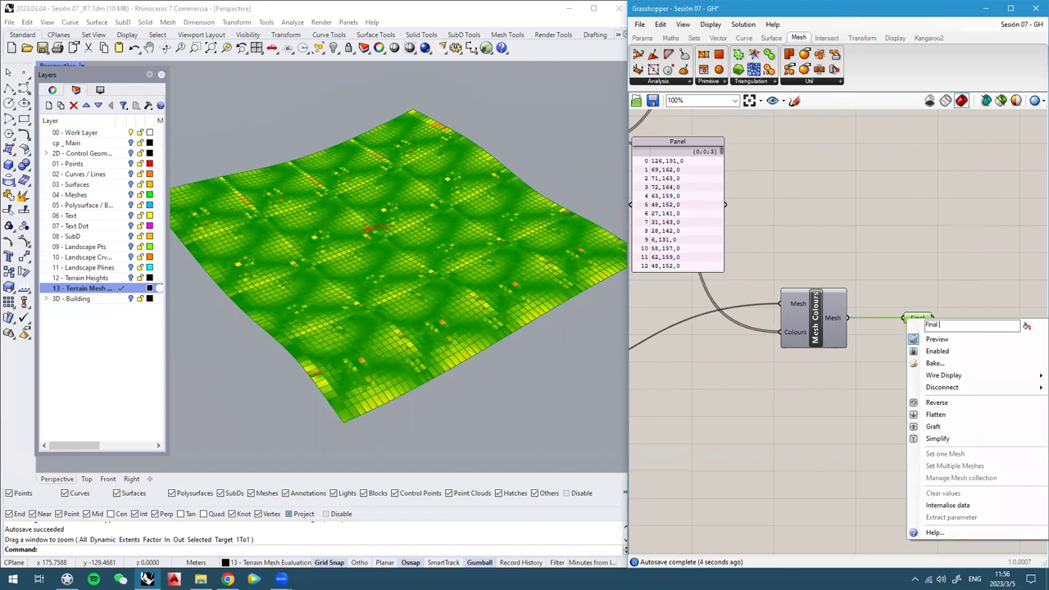
{"action": "type", "text": "Final Evaluated Deviation"}
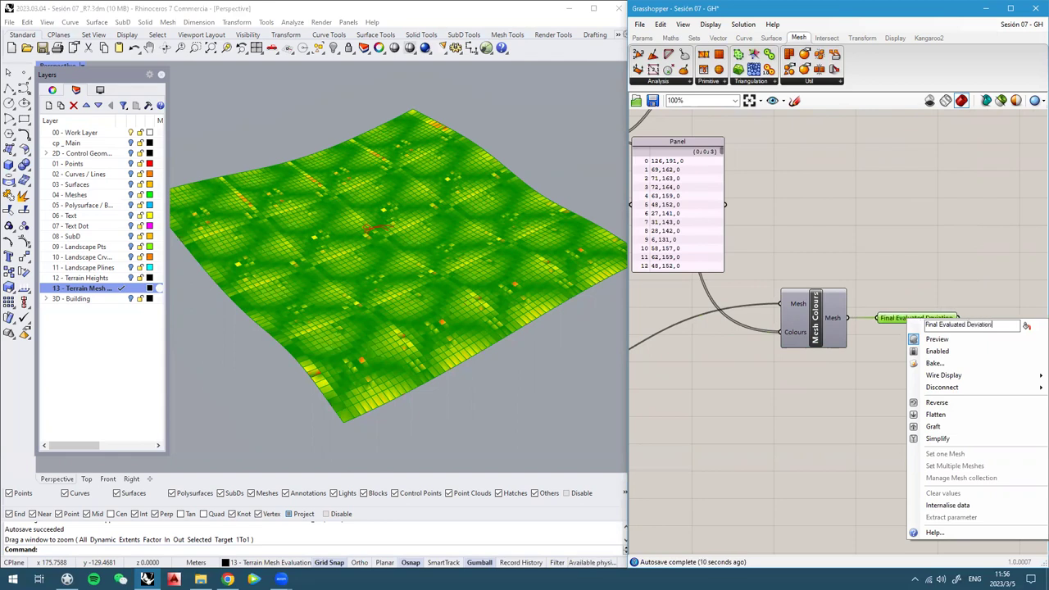
{"action": "type", "text": " Landsc"}
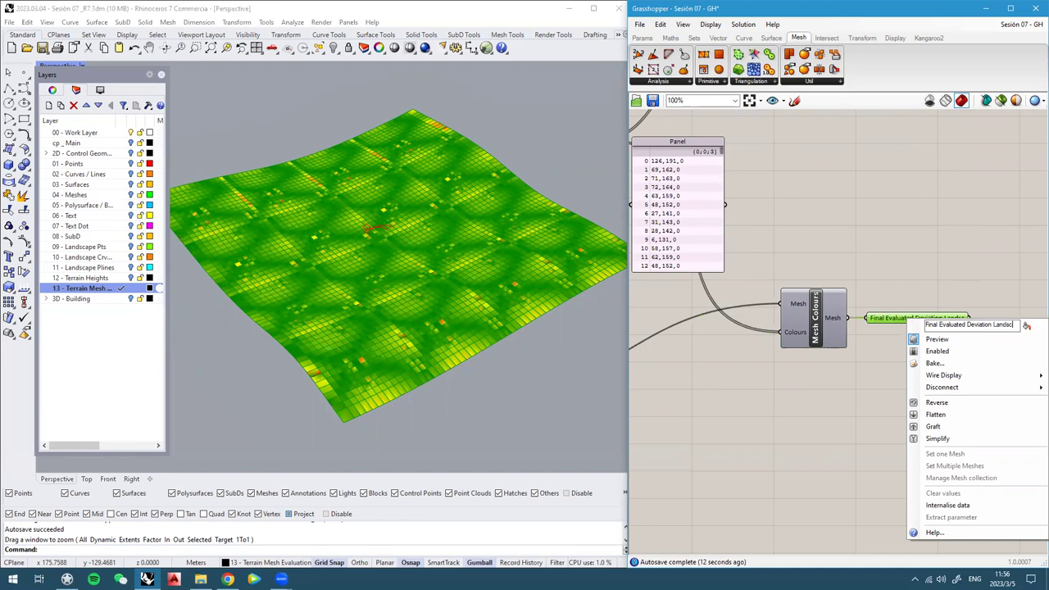
{"action": "type", "text": "ape Mesh"}
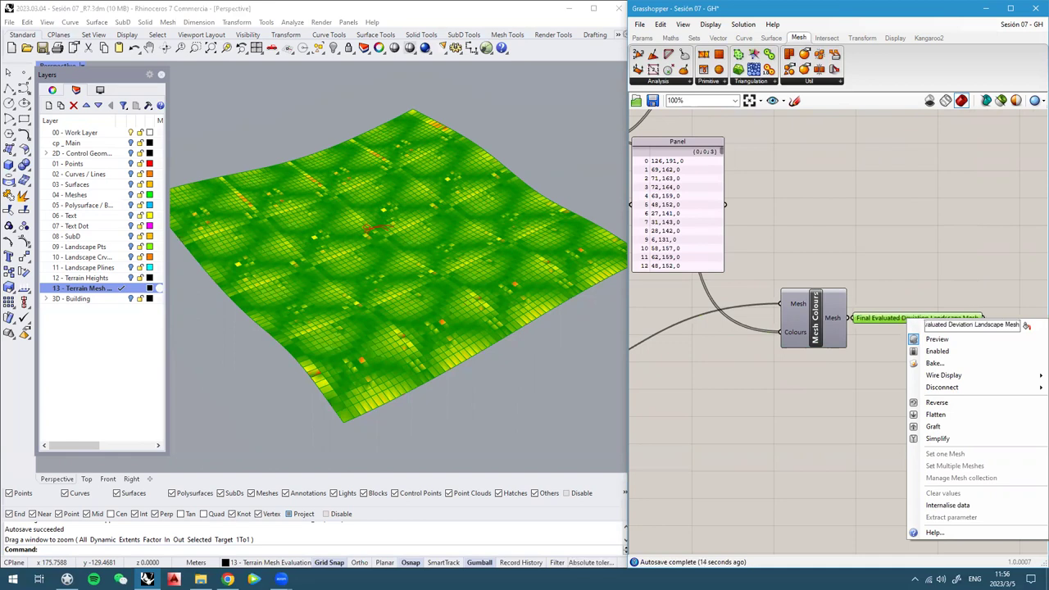
{"action": "key", "text": "Return"}
Group the Final Evaluated Deviation Landscape Mesh parameter and colour the group opaque yellow (R 255, G 255, B 0, A 255)
{"action": "left_click_drag", "start_coordinate": [852, 303], "coordinate": [865, 304]}
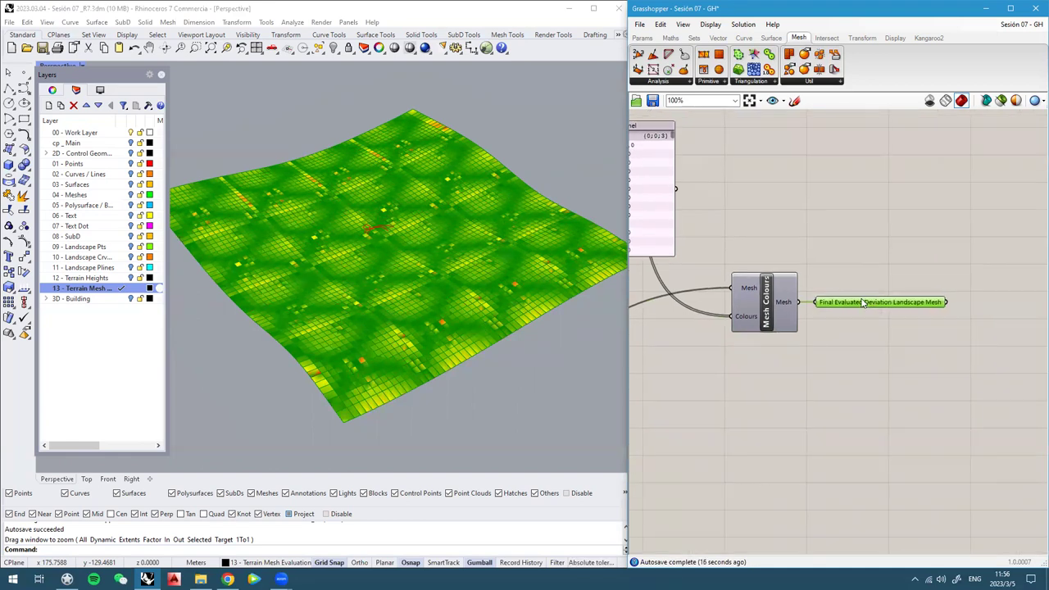
{"action": "right_click", "coordinate": [884, 282]}
{"action": "left_click", "coordinate": [911, 367]}
{"action": "scroll", "coordinate": [872, 286], "scroll_direction": "up", "scroll_amount": 2}
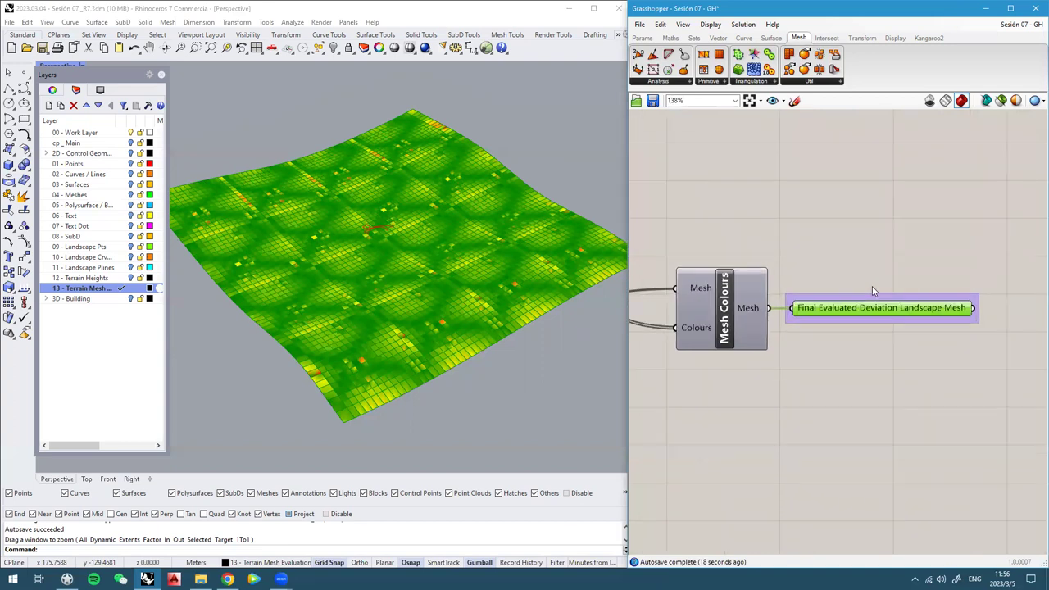
{"action": "right_click", "coordinate": [872, 299]}
{"action": "mouse_move", "coordinate": [895, 415]}
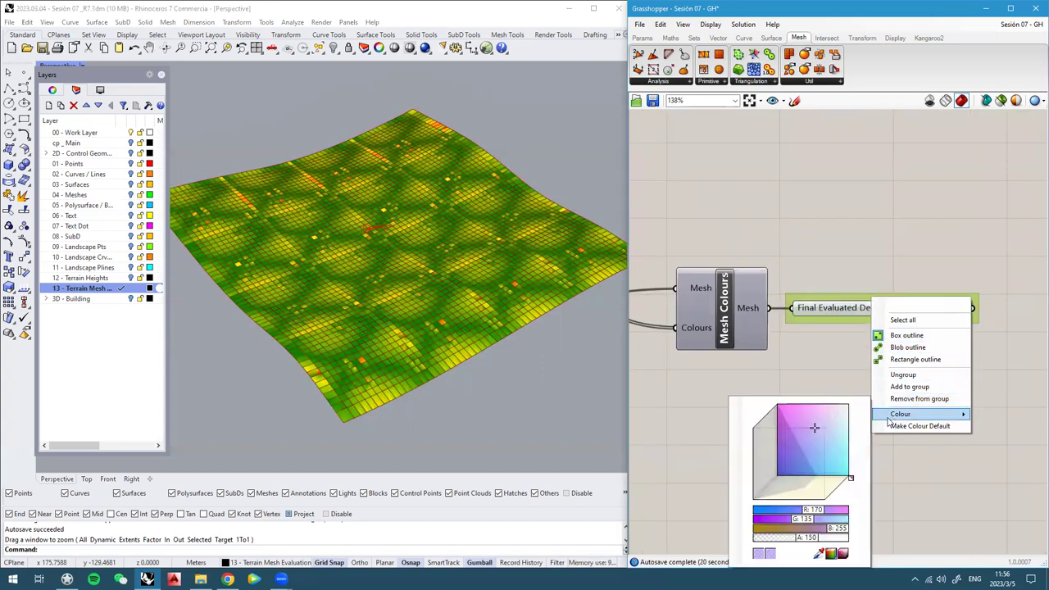
{"action": "mouse_move", "coordinate": [841, 529]}
{"action": "left_mouse_down"}
{"action": "mouse_move", "coordinate": [759, 529]}
{"action": "mouse_move", "coordinate": [852, 541]}
{"action": "left_mouse_up"}
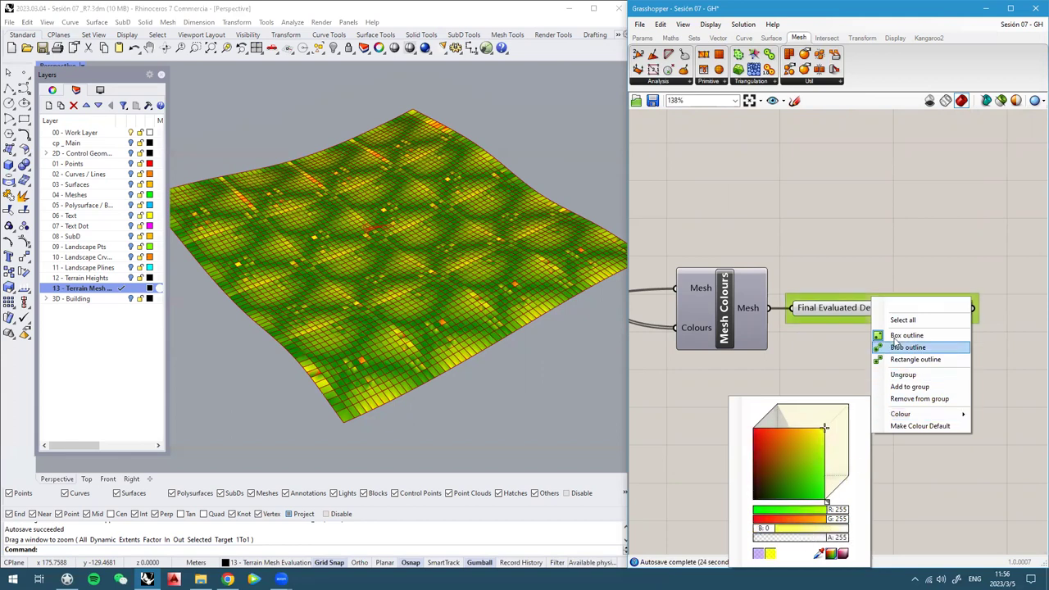
Label the yellow group "Bake me!"
{"action": "left_click", "coordinate": [906, 306]}
{"action": "type", "text": "Bake"}
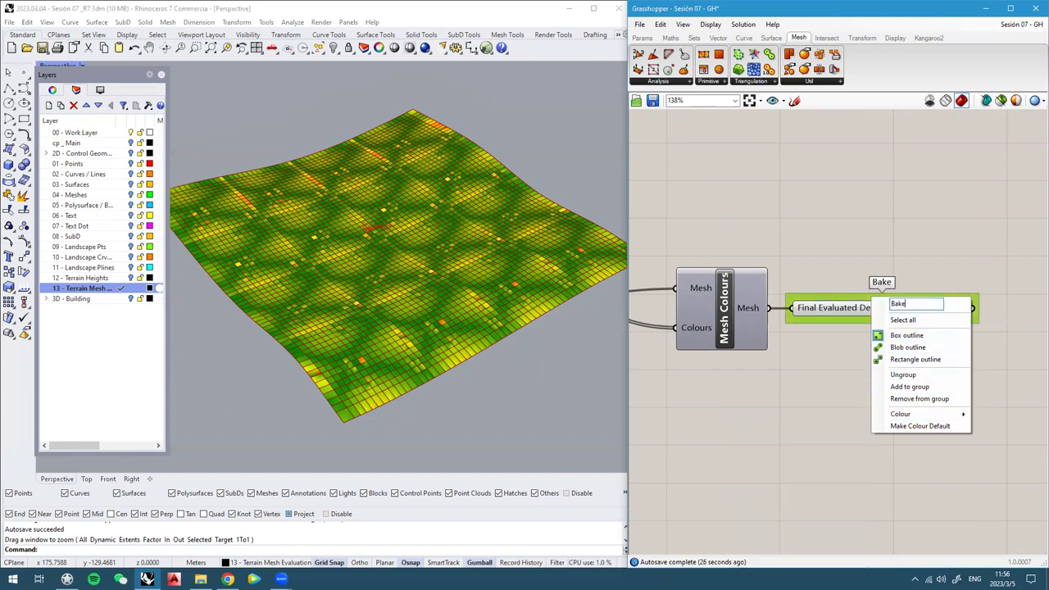
{"action": "type", "text": " m3w"}
{"action": "key", "text": "BackSpace"}
{"action": "key", "text": "BackSpace"}
{"action": "type", "text": "e!"}
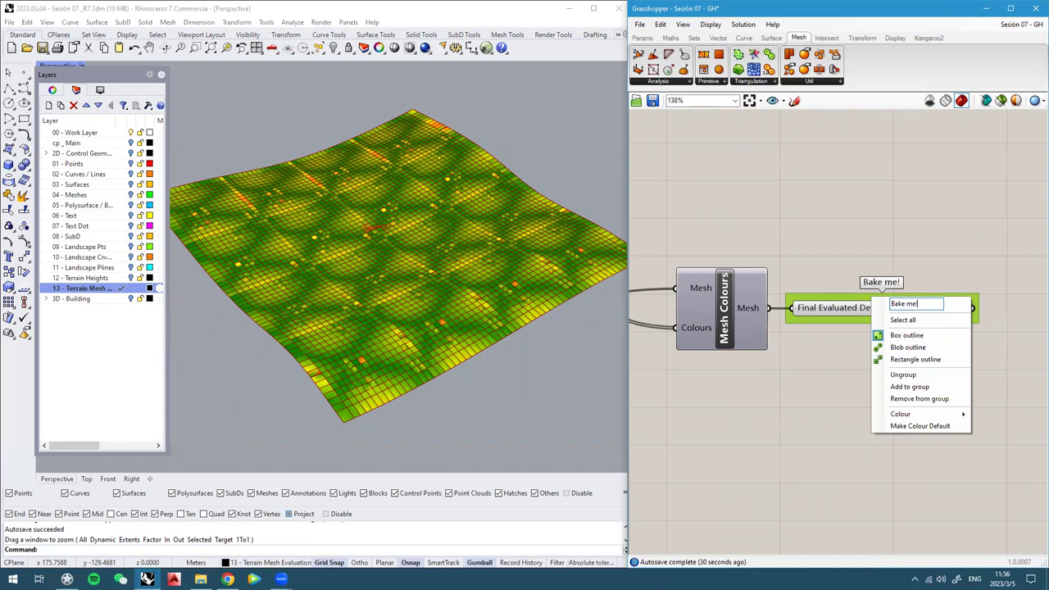
{"action": "key", "text": "Return"}
Change the "Bake me!" group's outline style to Blob outline
{"action": "scroll", "coordinate": [906, 304], "scroll_direction": "up", "scroll_amount": 3}
{"action": "right_click", "coordinate": [904, 300]}
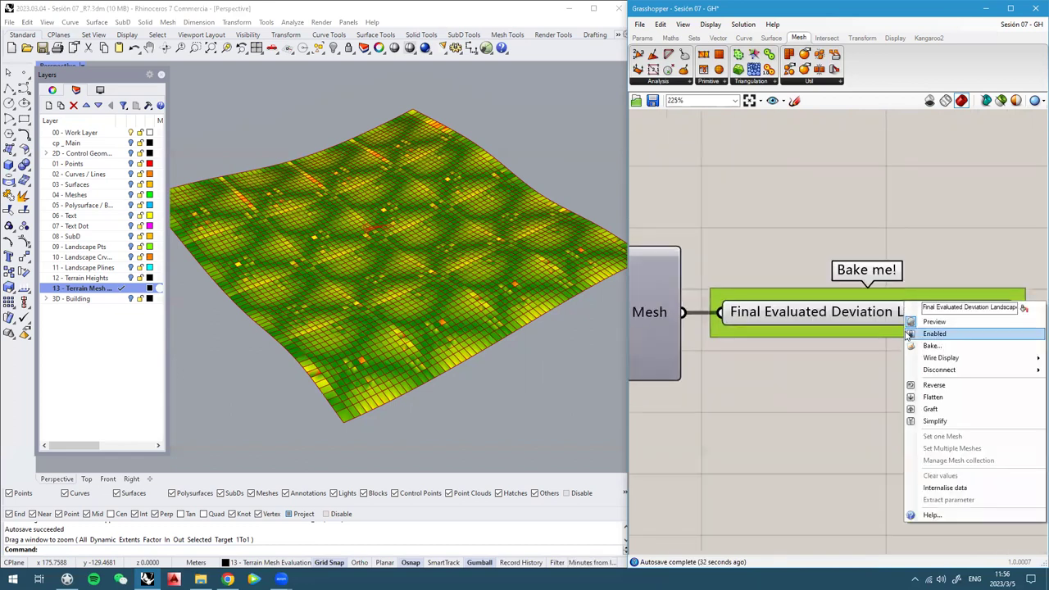
{"action": "right_click", "coordinate": [903, 295]}
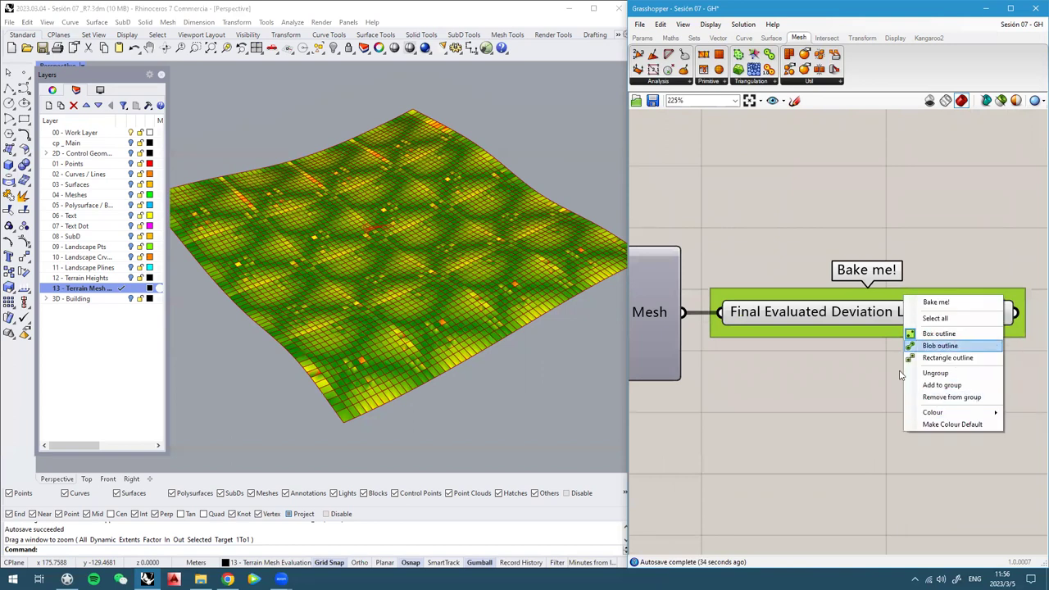
{"action": "left_click", "coordinate": [935, 347]}
{"action": "scroll", "coordinate": [855, 342], "scroll_direction": "down", "scroll_amount": 5}
{"action": "left_click_drag", "start_coordinate": [855, 330], "coordinate": [876, 326]}
Turn off the preview of the Final Evaluated Deviation Landscape Mesh parameter and bake its mesh into Rhino
{"action": "middle_click", "coordinate": [877, 328]}
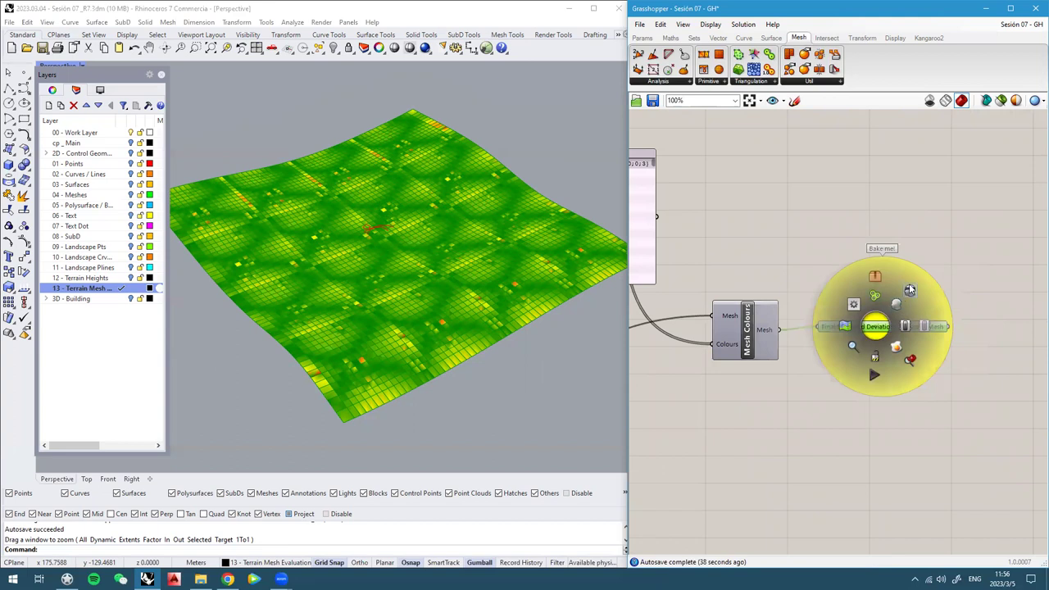
{"action": "left_click", "coordinate": [909, 292]}
{"action": "middle_click", "coordinate": [892, 336]}
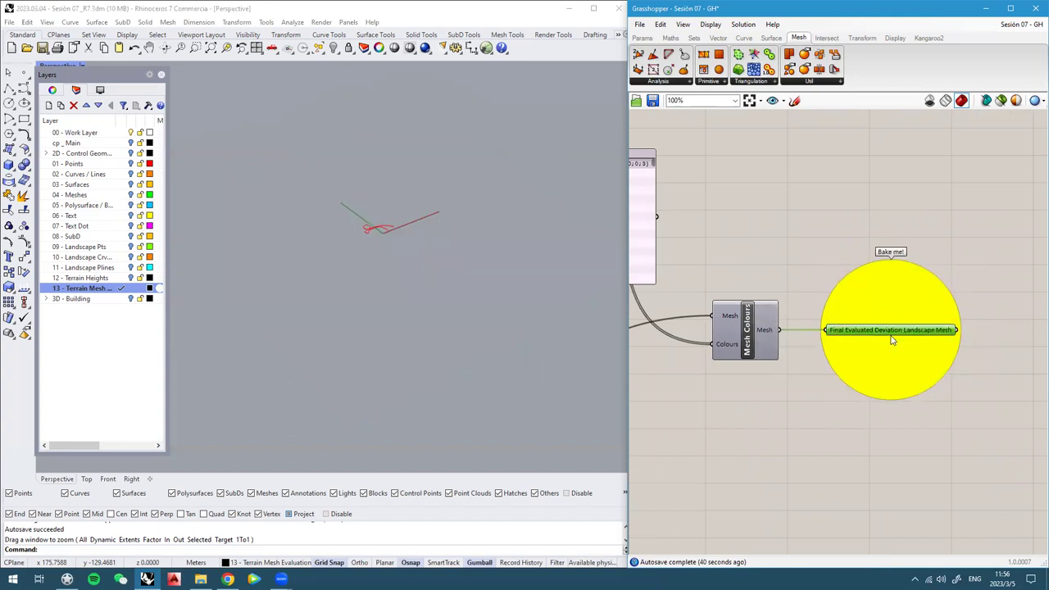
{"action": "left_click", "coordinate": [896, 336]}
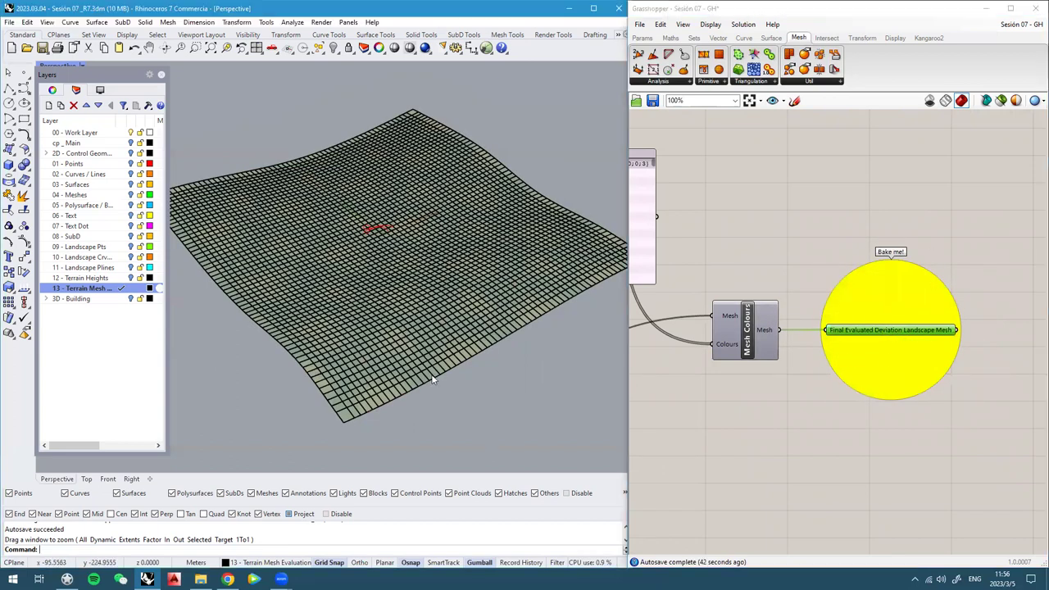
Switch the Perspective viewport's display mode to Shaded to view the baked mesh colours
{"action": "scroll", "coordinate": [429, 367], "scroll_direction": "up", "scroll_amount": 5}
{"action": "scroll", "coordinate": [422, 328], "scroll_direction": "down", "scroll_amount": 3}
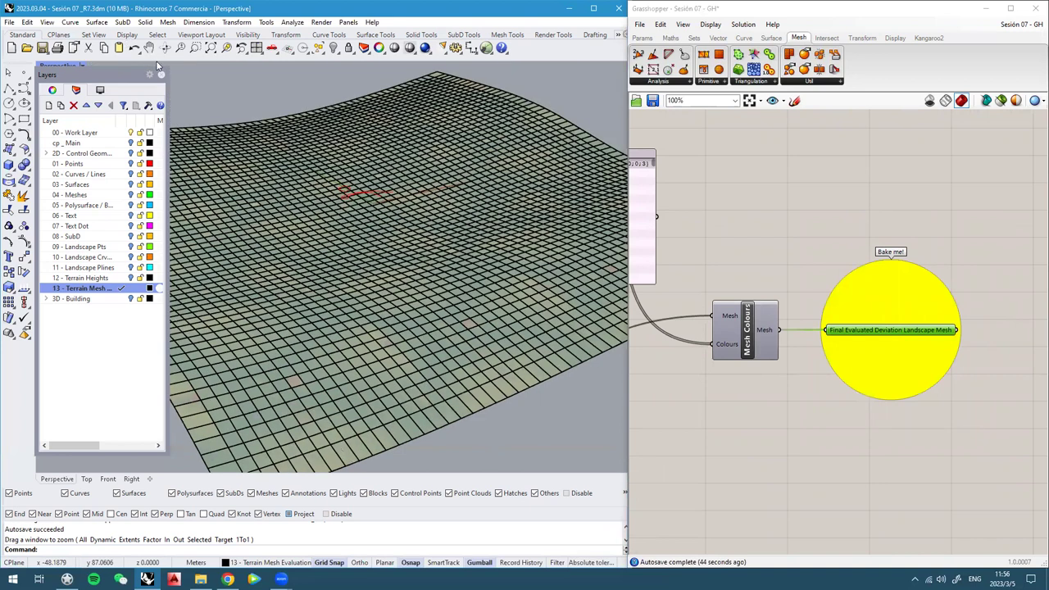
{"action": "left_click", "coordinate": [82, 67]}
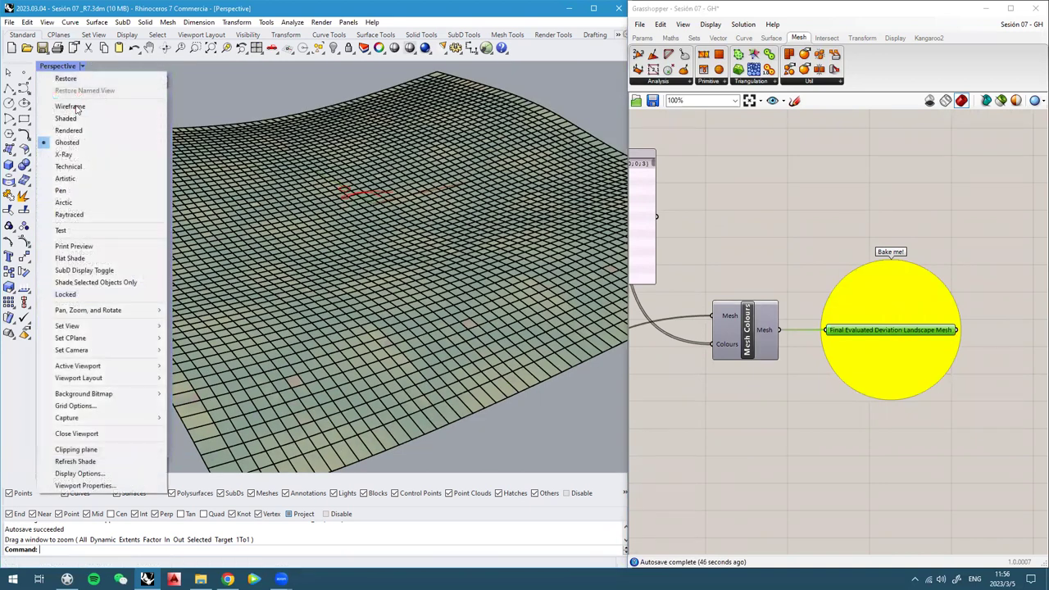
{"action": "left_click", "coordinate": [67, 118]}
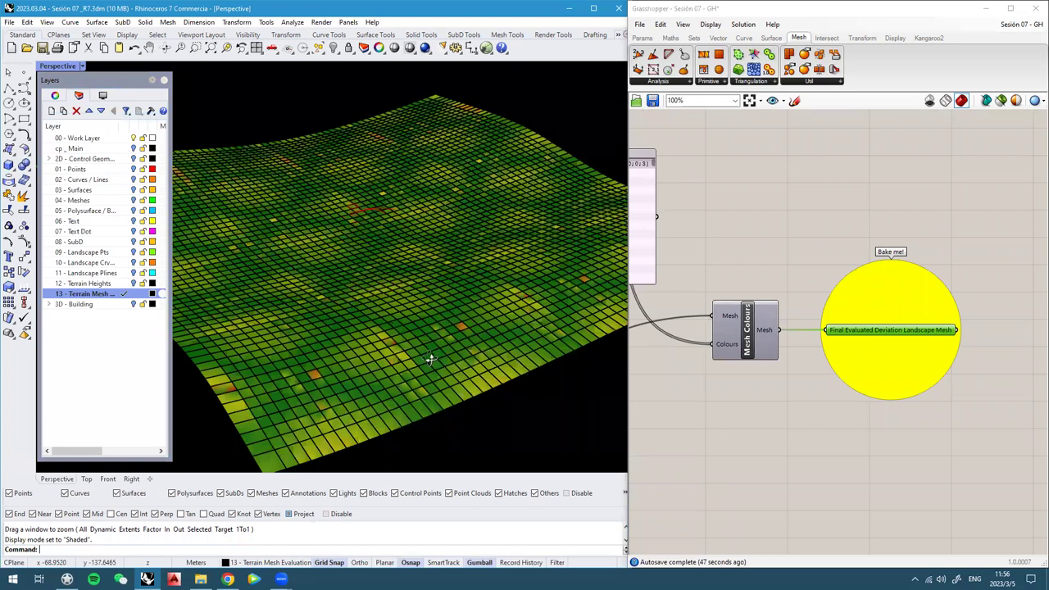
Turn off Mesh Wires in the Perspective viewport's Shaded display settings and view the terrain mesh colours without wires
{"action": "scroll", "coordinate": [430, 358], "scroll_direction": "down", "scroll_amount": 2}
{"action": "scroll", "coordinate": [435, 336], "scroll_direction": "down", "scroll_amount": 2}
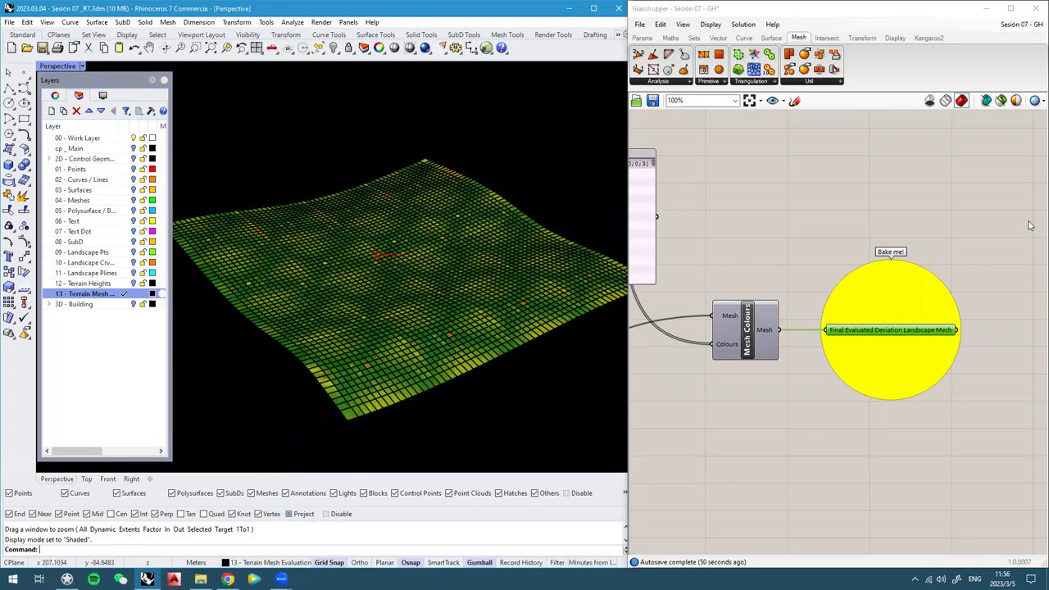
{"action": "scroll", "coordinate": [450, 328], "scroll_direction": "up", "scroll_amount": 4}
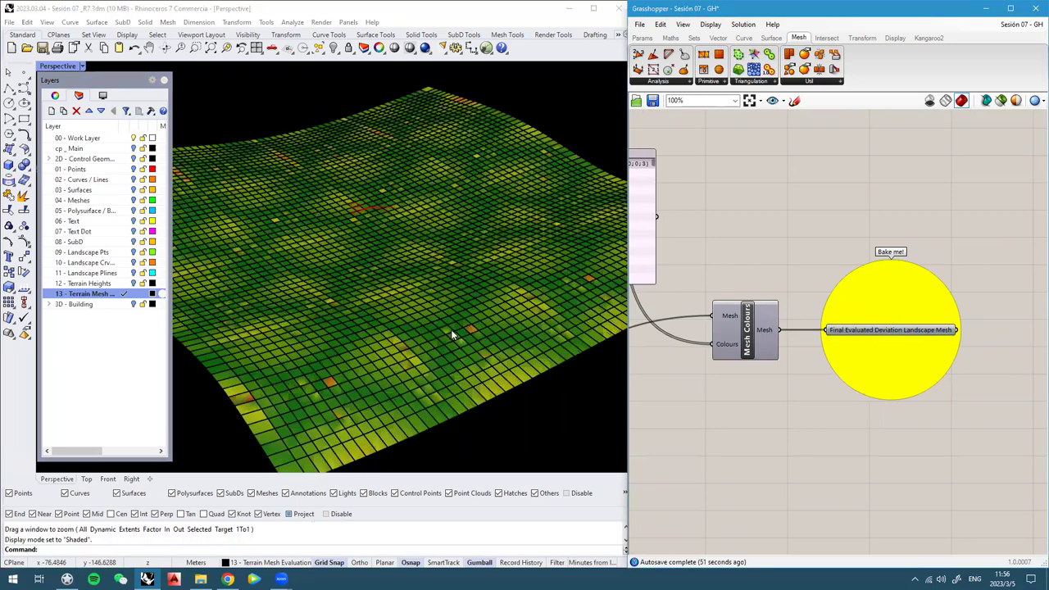
{"action": "left_click", "coordinate": [450, 335]}
{"action": "scroll", "coordinate": [457, 364], "scroll_direction": "down", "scroll_amount": 2}
{"action": "scroll", "coordinate": [410, 376], "scroll_direction": "up", "scroll_amount": 2}
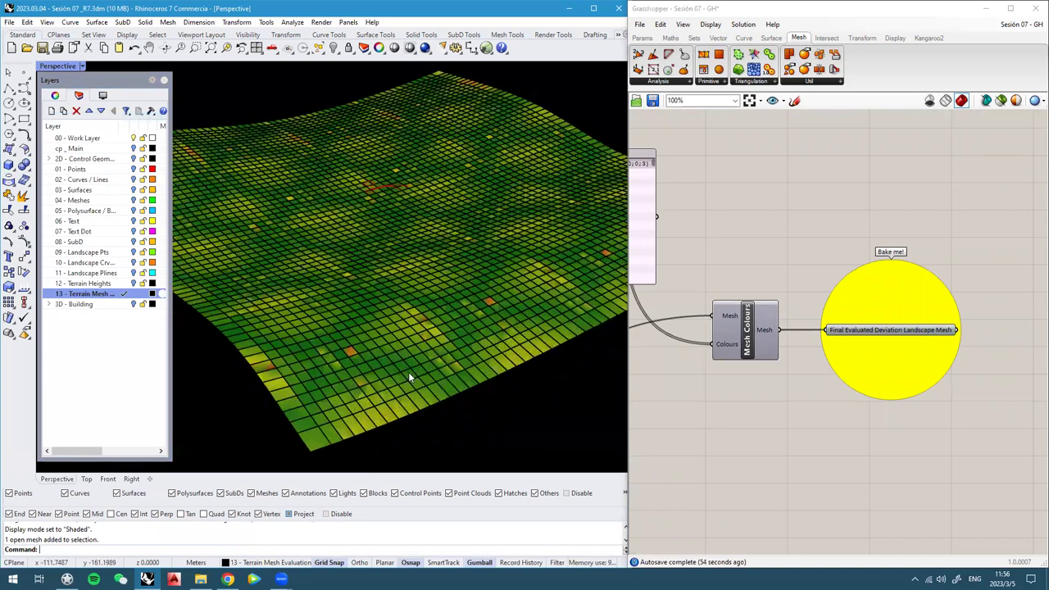
{"action": "left_click", "coordinate": [102, 95]}
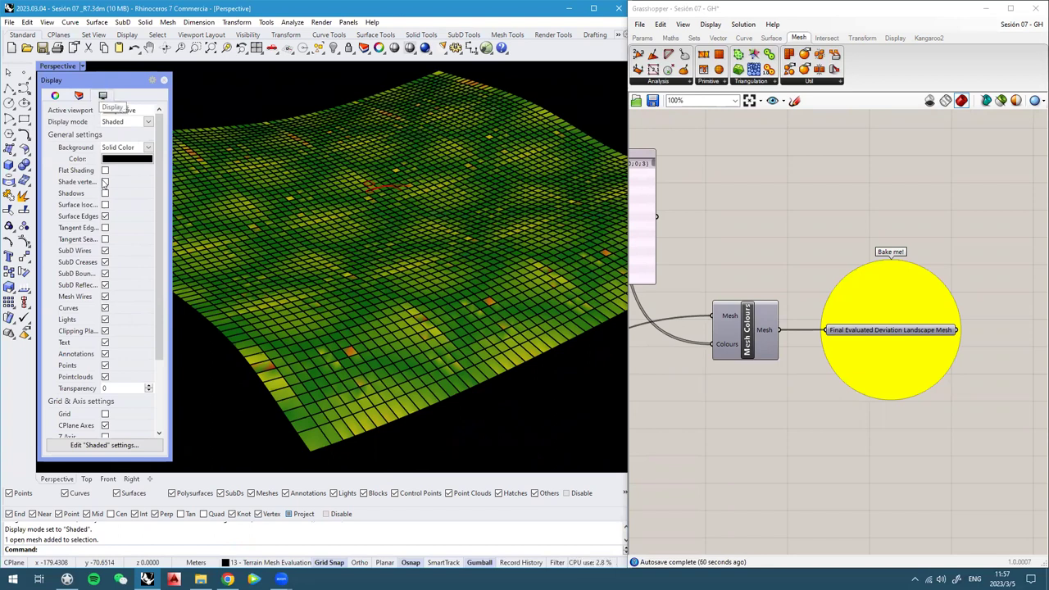
{"action": "left_click", "coordinate": [105, 297]}
{"action": "right_click_drag", "start_coordinate": [232, 307], "coordinate": [389, 364]}
{"action": "scroll", "coordinate": [400, 304], "scroll_direction": "down", "scroll_amount": 5}
{"action": "scroll", "coordinate": [370, 253], "scroll_direction": "up", "scroll_amount": 5}
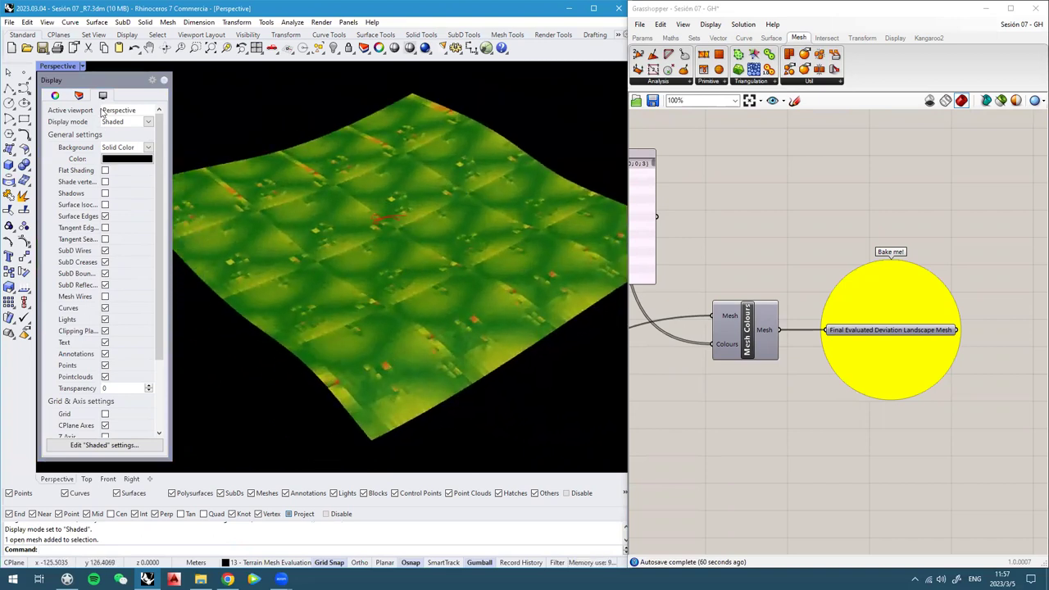
Return to the layer list, briefly turn on the 12 - Terrain Heights layer to view its labels and turn it off
{"action": "left_click", "coordinate": [79, 96]}
{"action": "left_click", "coordinate": [115, 326]}
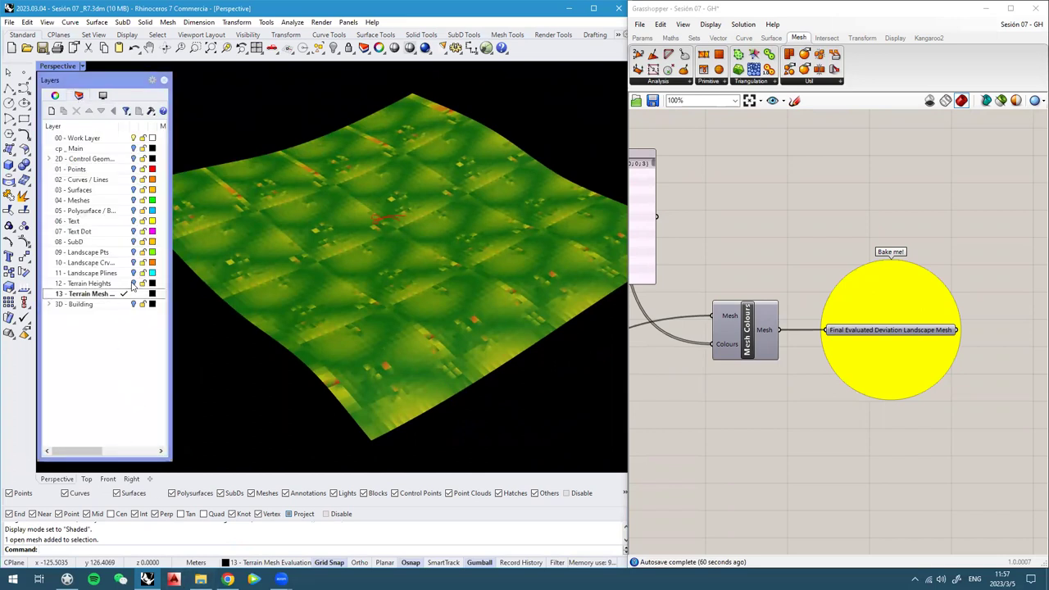
{"action": "left_click", "coordinate": [132, 284]}
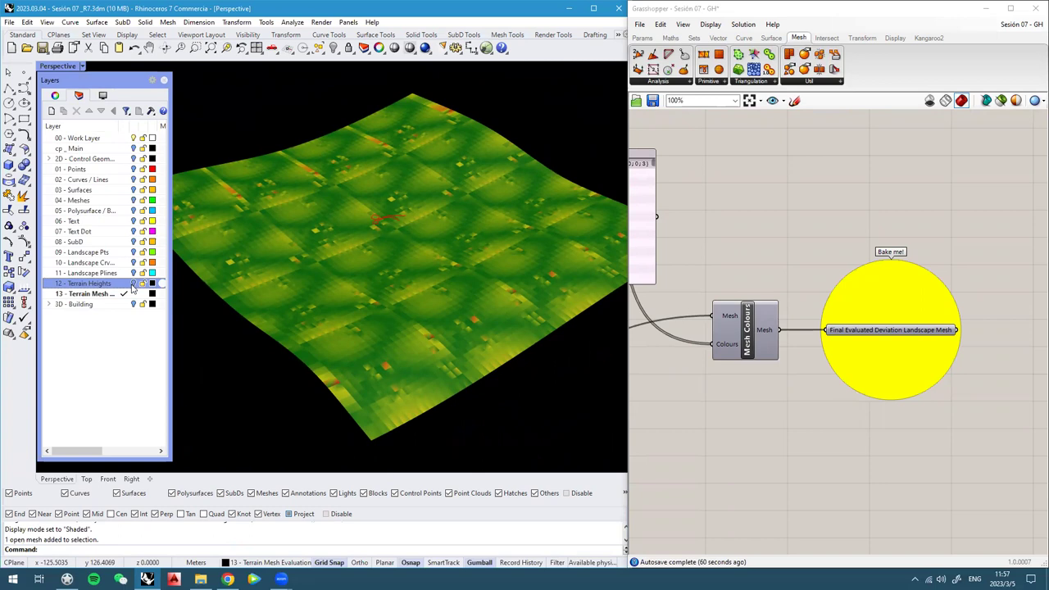
{"action": "left_click", "coordinate": [133, 284]}
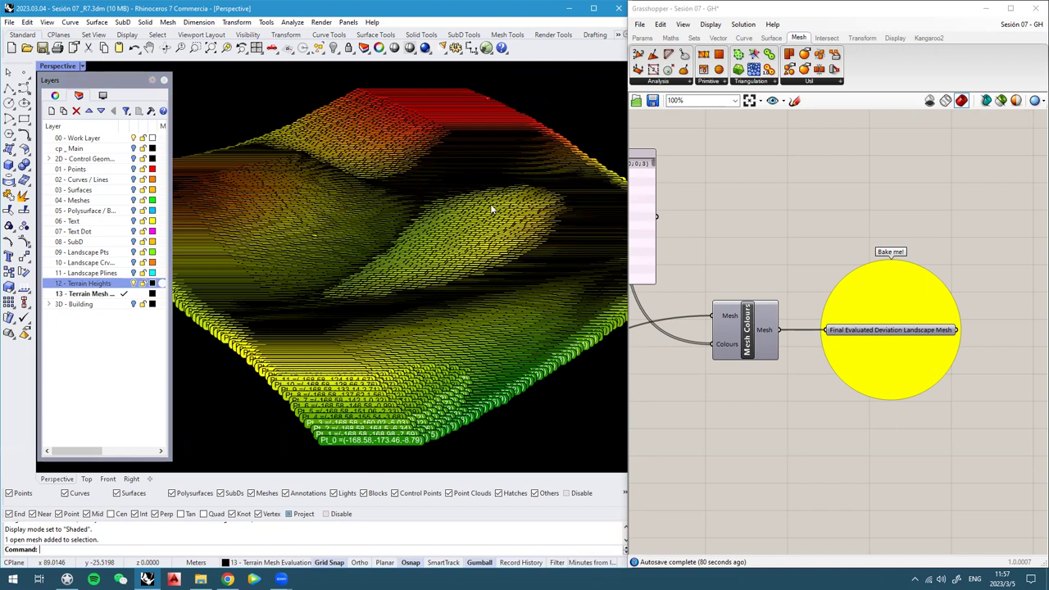
{"action": "left_click", "coordinate": [109, 384]}
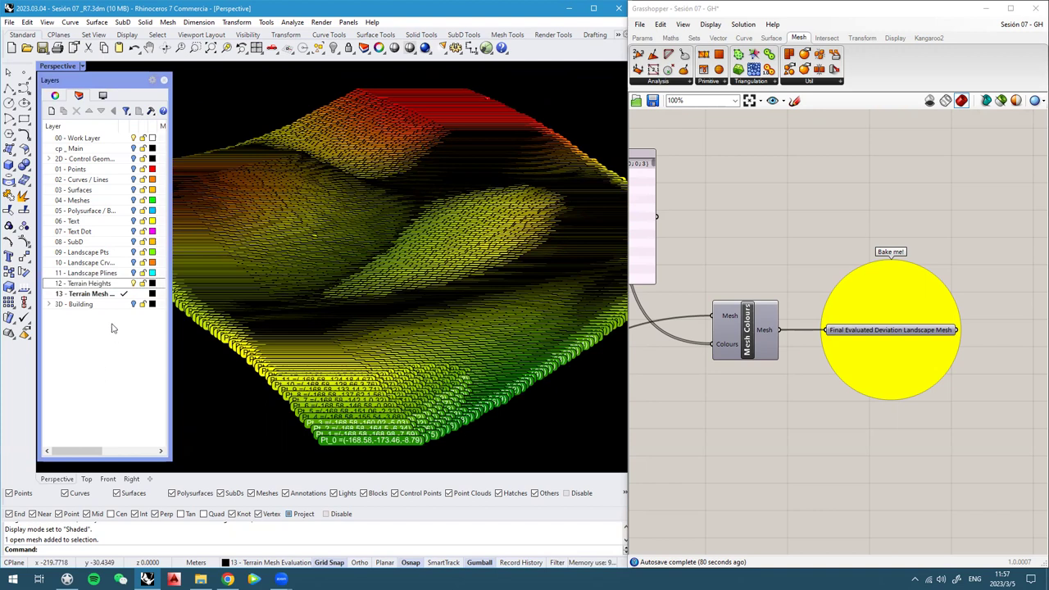
{"action": "left_click", "coordinate": [133, 284]}
Turn on the 11 - Landscape Plines and 09 - Landscape Pts layers over the terrain mesh
{"action": "left_click", "coordinate": [133, 273]}
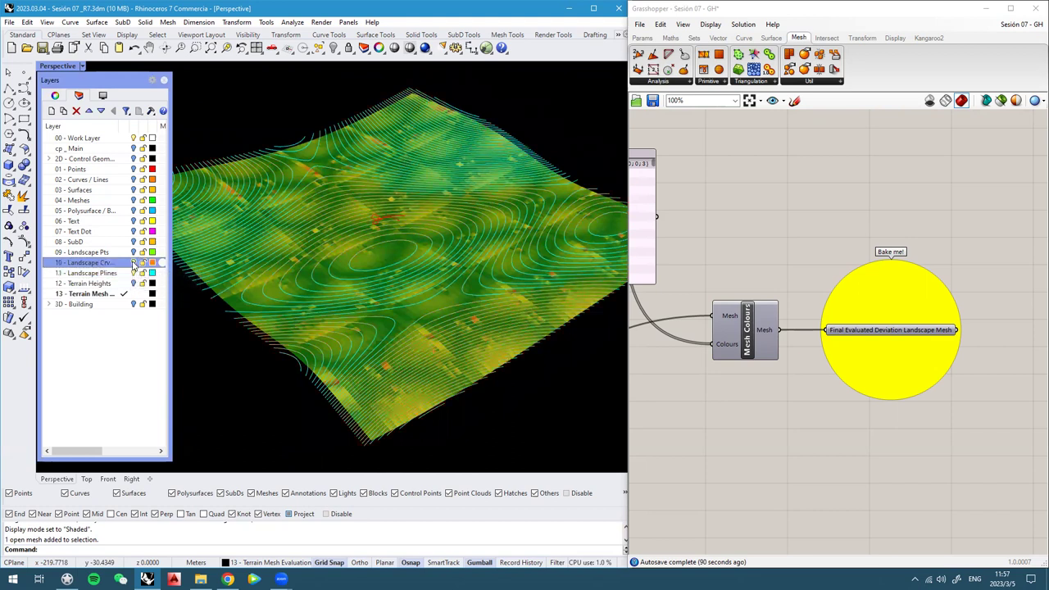
{"action": "left_click", "coordinate": [136, 252]}
{"action": "mouse_move", "coordinate": [556, 227]}
{"action": "right_mouse_down"}
{"action": "mouse_move", "coordinate": [556, 209]}
{"action": "mouse_move", "coordinate": [545, 220]}
{"action": "right_mouse_up"}
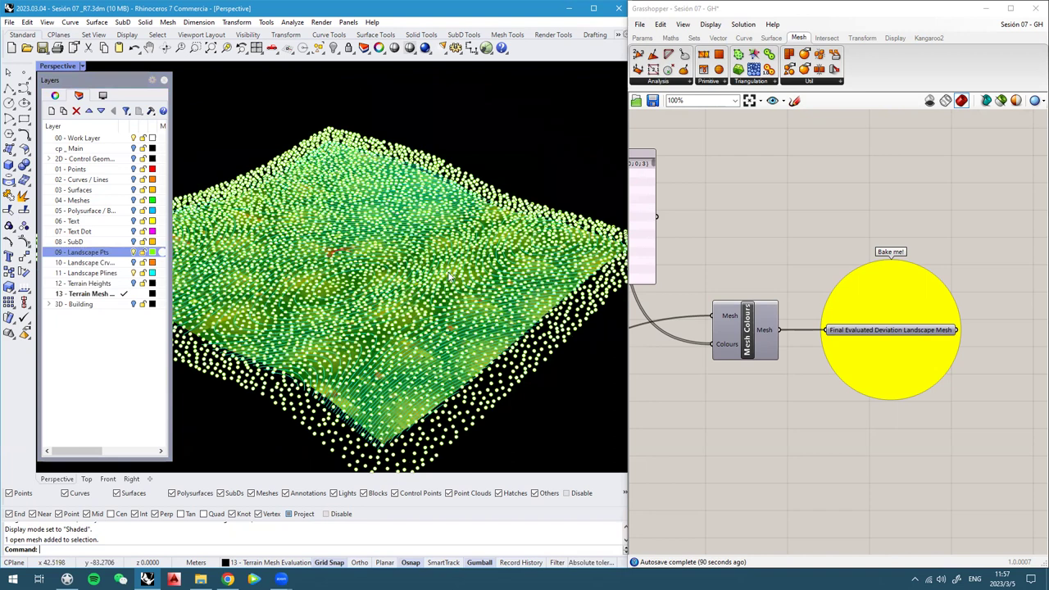
{"action": "scroll", "coordinate": [433, 281], "scroll_direction": "down", "scroll_amount": 3}
{"action": "left_click", "coordinate": [112, 375]}
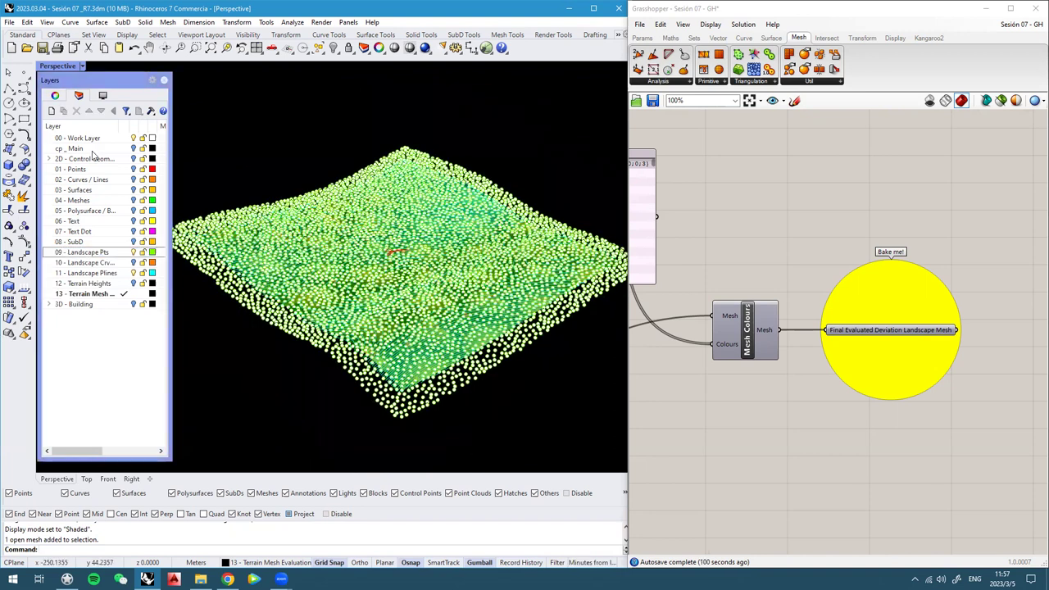
Make 00 - Work Layer current and turn on the 3D - Building and 10 - Landscape Crv layers
{"action": "double_click", "coordinate": [106, 139]}
{"action": "left_click", "coordinate": [120, 349]}
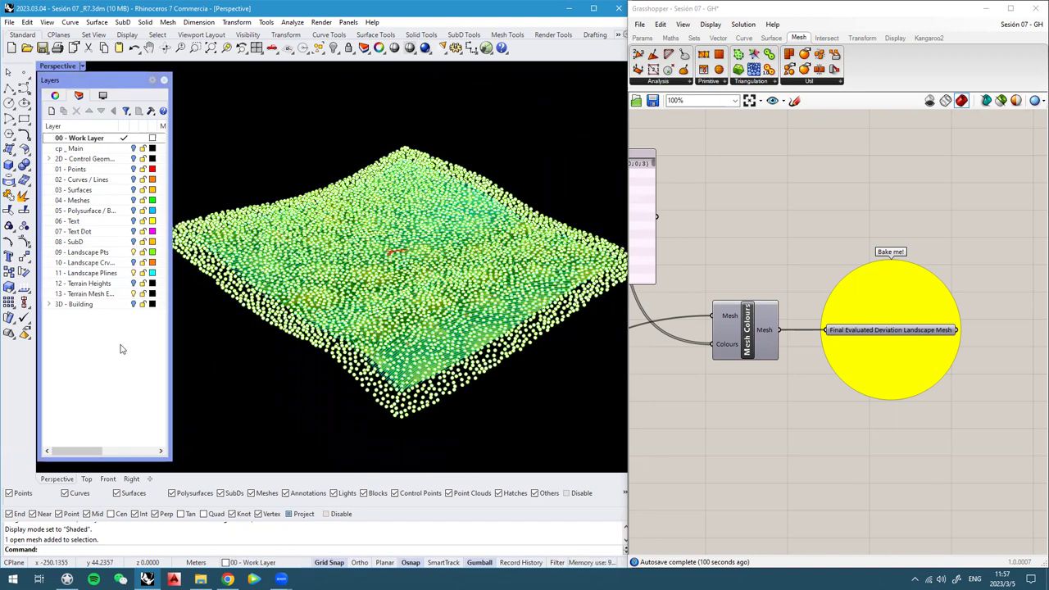
{"action": "left_click", "coordinate": [133, 304]}
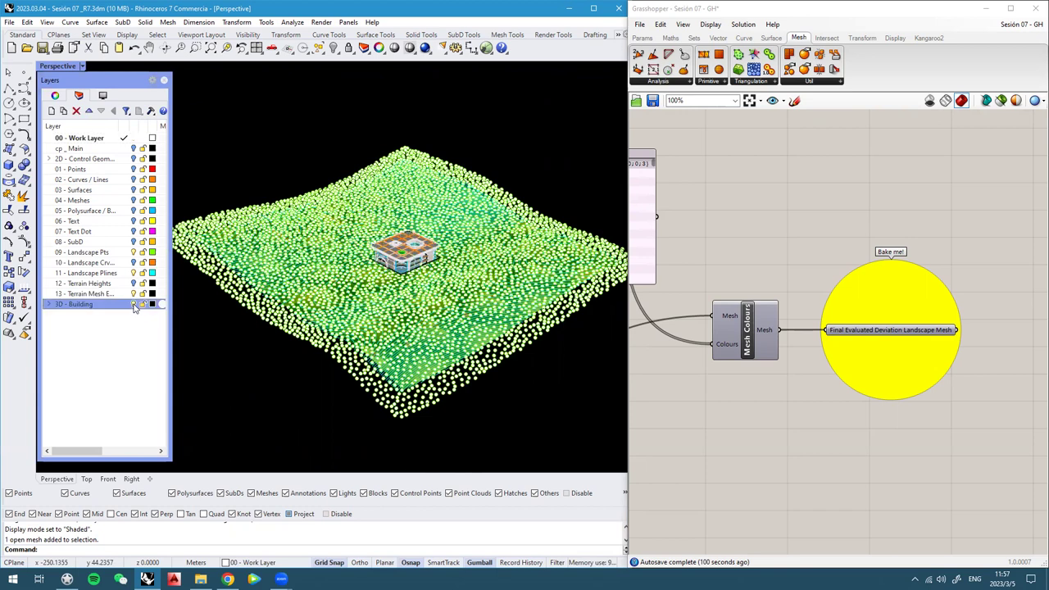
{"action": "left_click", "coordinate": [134, 262]}
Turn on all the layers from cp_Main through 08 - SubD together
{"action": "left_click", "coordinate": [117, 242]}
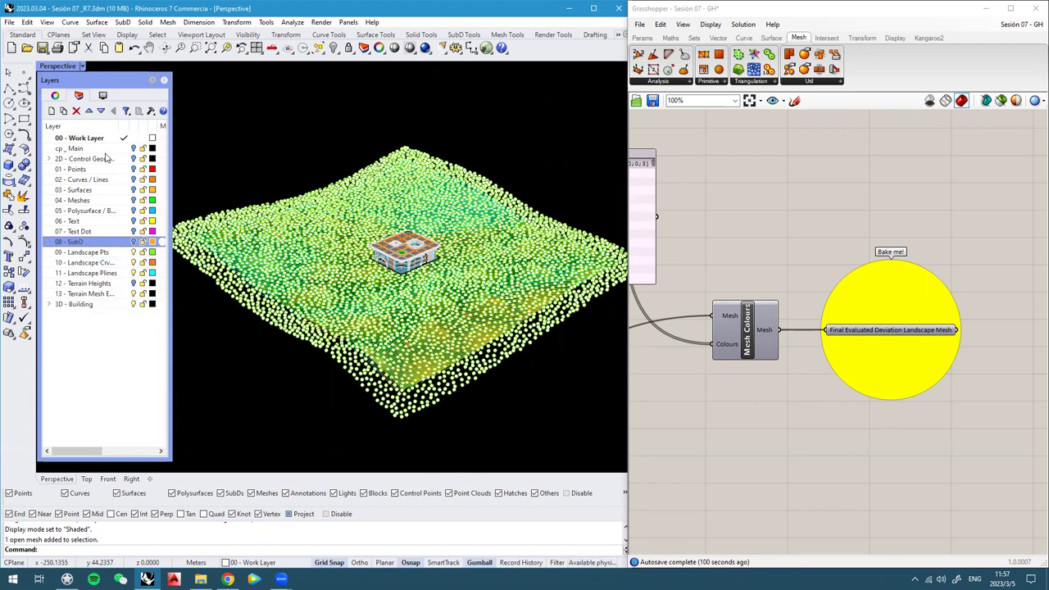
{"action": "left_click", "coordinate": [104, 149], "text": "shift"}
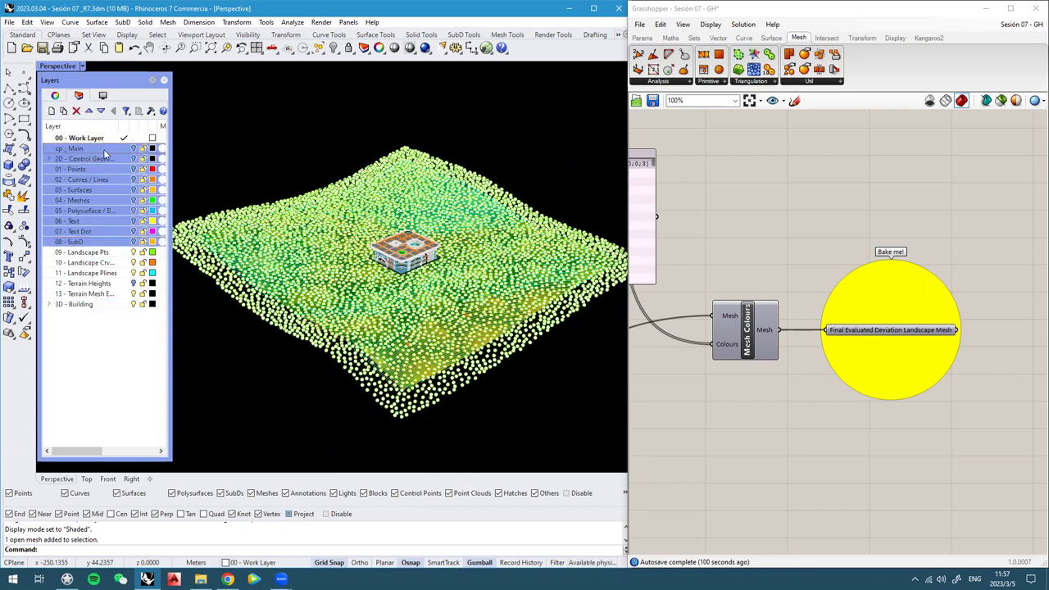
{"action": "left_click", "coordinate": [156, 362]}
Turn on the 12 - Terrain Heights layer, run Show for any hidden objects, and turn that layer off again
{"action": "left_click", "coordinate": [135, 285]}
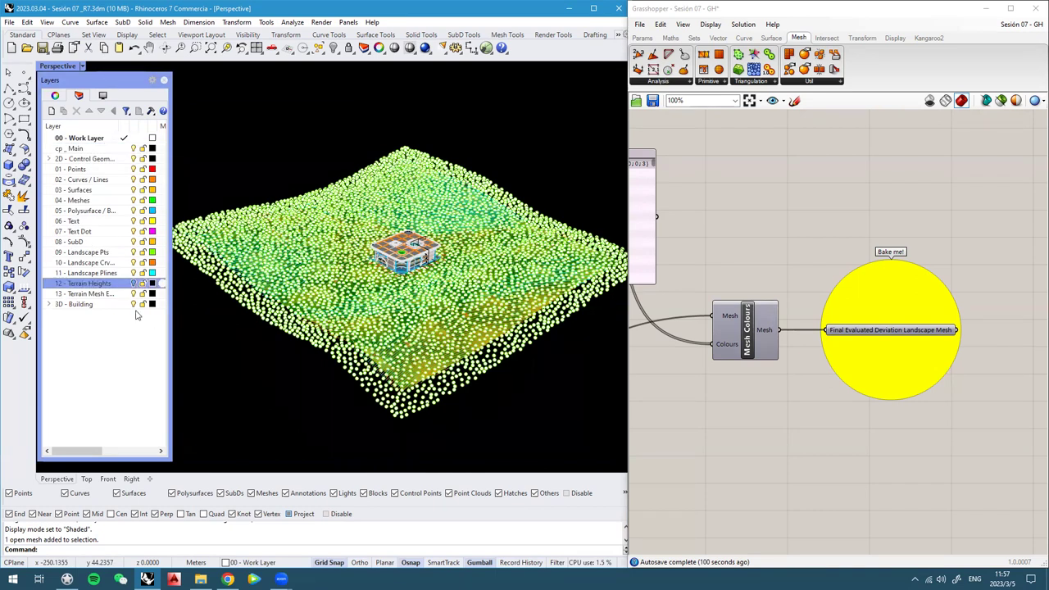
{"action": "left_click", "coordinate": [282, 367]}
{"action": "type", "text": "Show"}
{"action": "key", "text": "Return"}
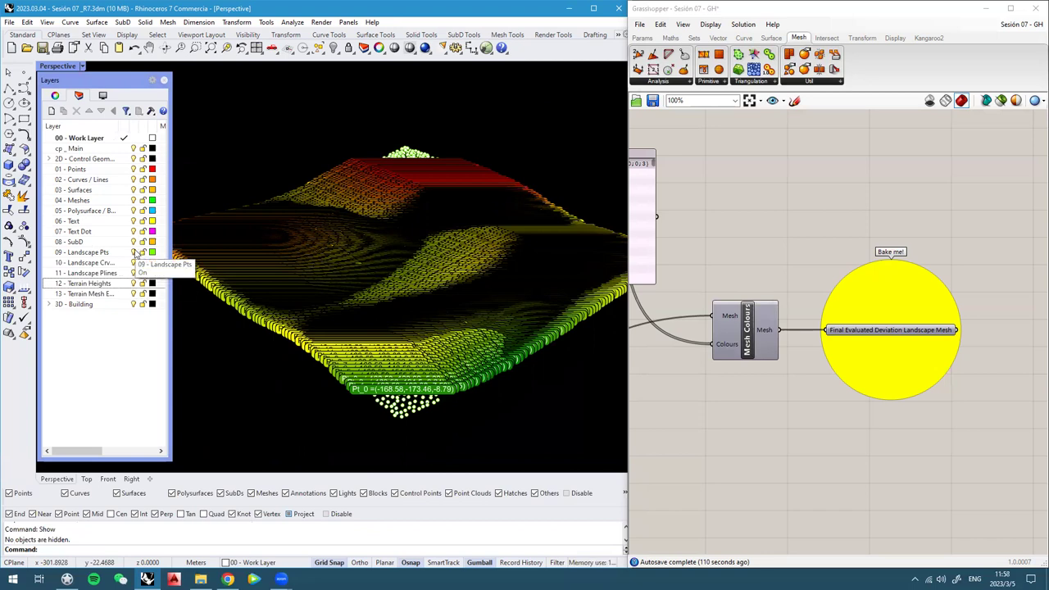
{"action": "left_click", "coordinate": [134, 284]}
{"action": "left_click", "coordinate": [135, 358]}
Turn off the 13 - Terrain Mesh Evaluation layer so only the building, contours and points are displayed
{"action": "right_click_drag", "start_coordinate": [442, 198], "coordinate": [452, 229]}
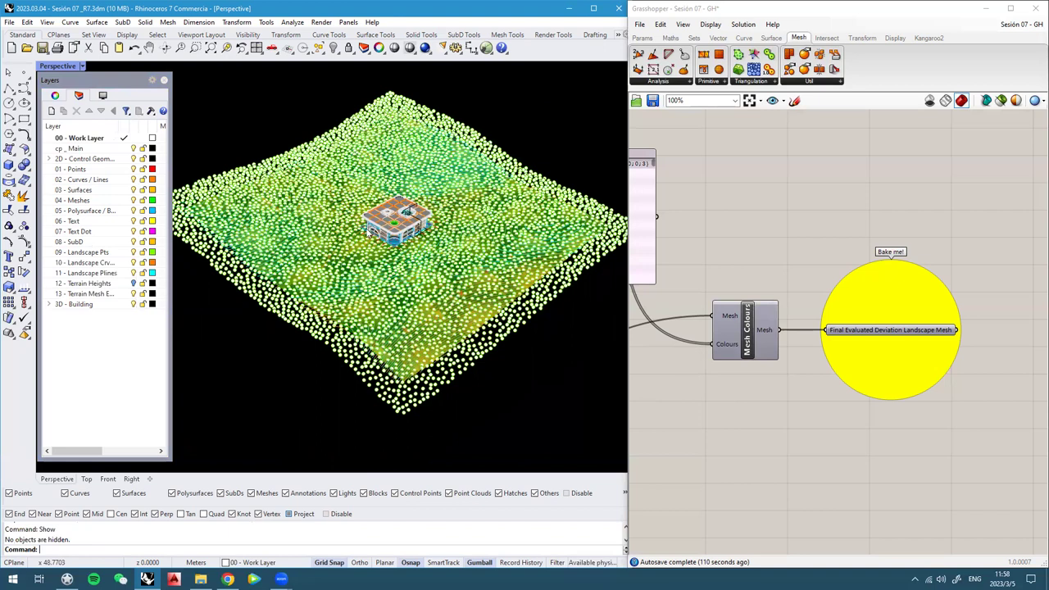
{"action": "scroll", "coordinate": [254, 246], "scroll_direction": "up", "scroll_amount": 5}
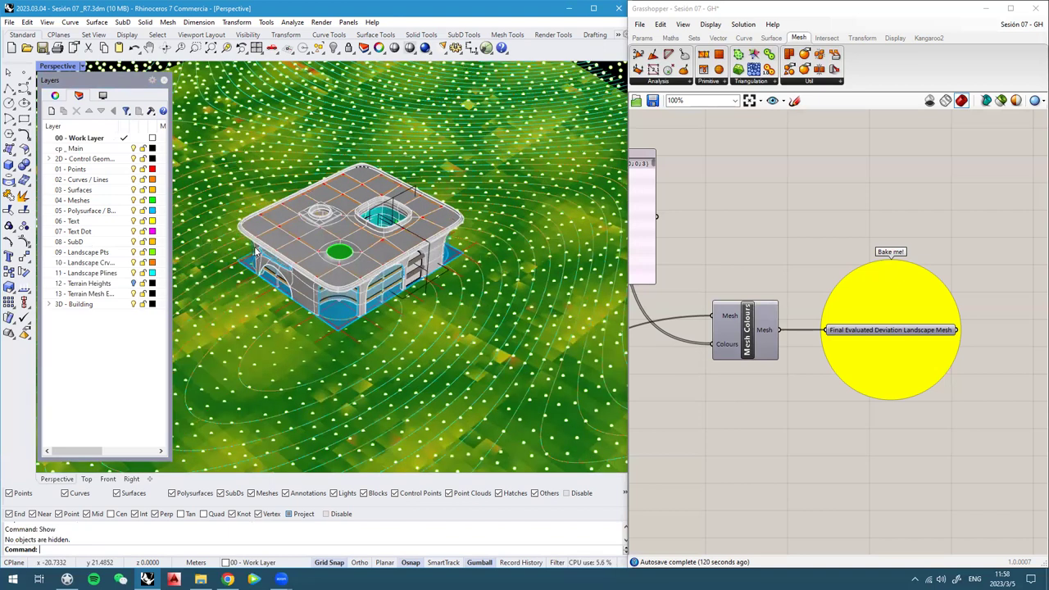
{"action": "scroll", "coordinate": [254, 246], "scroll_direction": "up", "scroll_amount": 3}
{"action": "left_click", "coordinate": [75, 372]}
{"action": "left_click", "coordinate": [132, 295]}
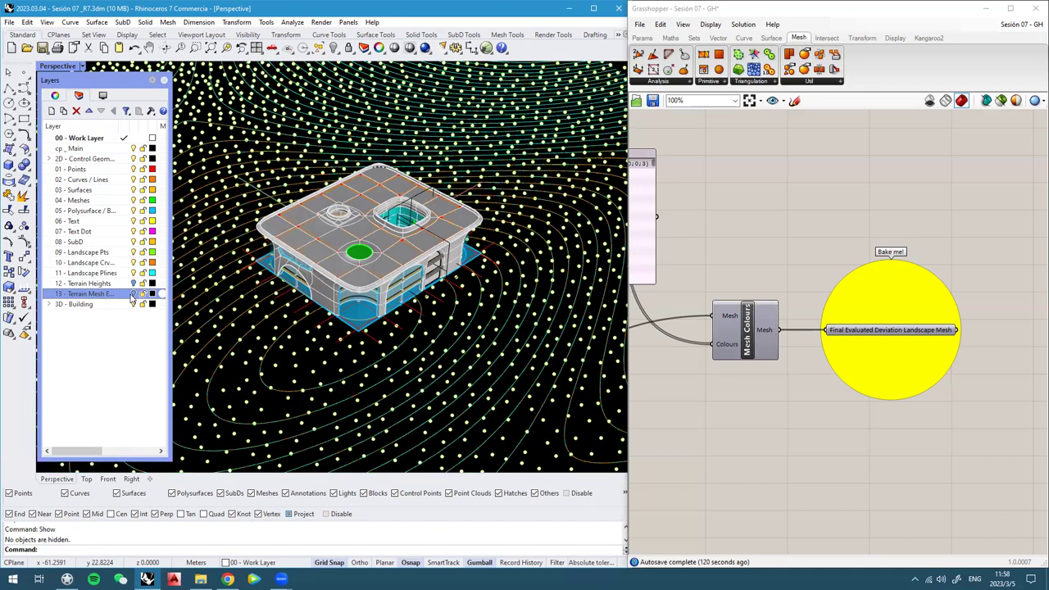
{"action": "left_click", "coordinate": [124, 354]}
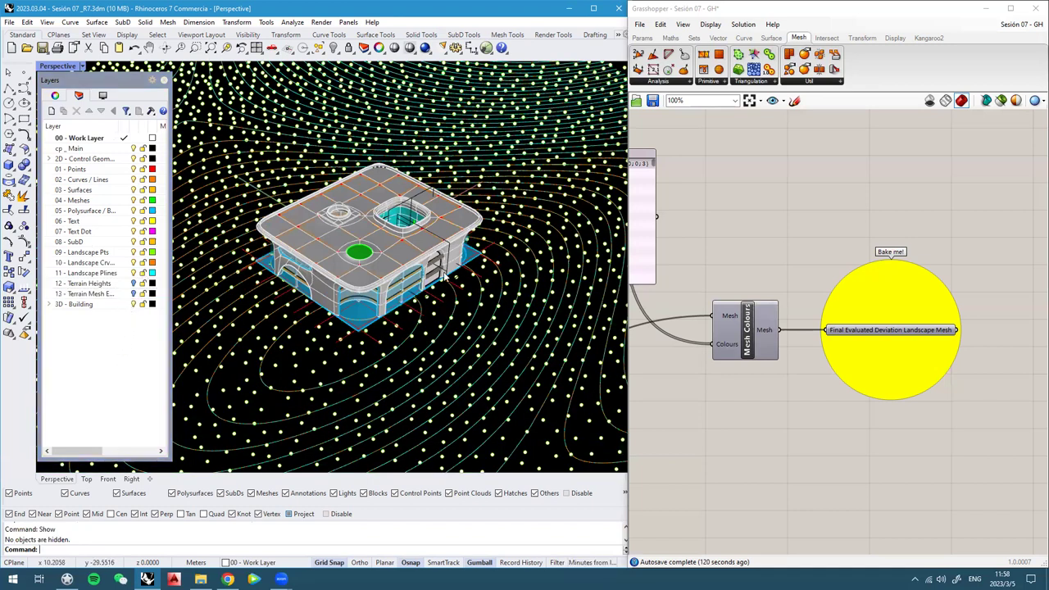
{"action": "left_click", "coordinate": [91, 293]}
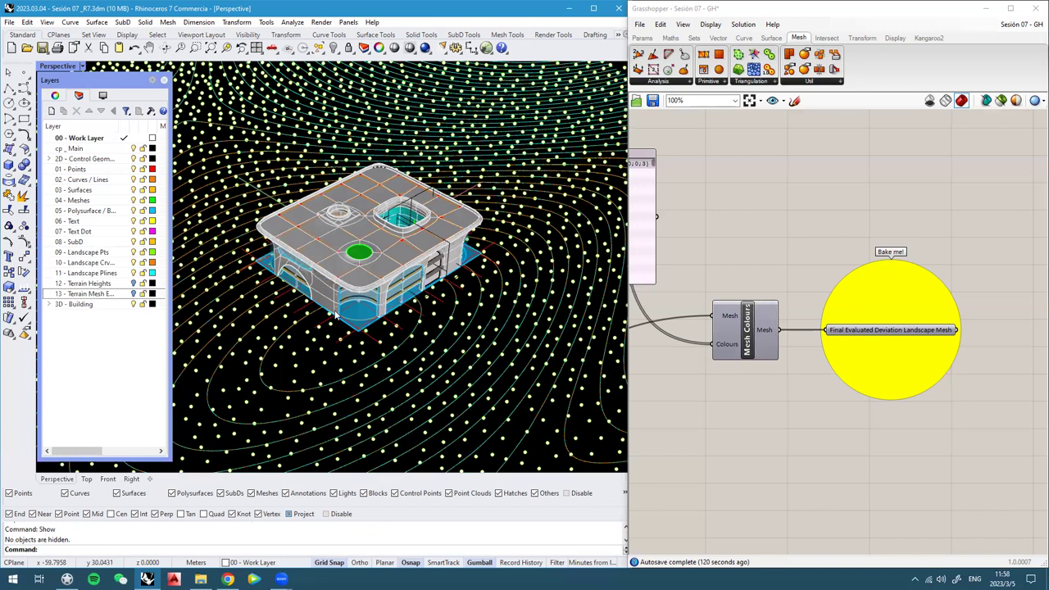
{"action": "scroll", "coordinate": [286, 343], "scroll_direction": "up", "scroll_amount": 2}
{"action": "scroll", "coordinate": [342, 314], "scroll_direction": "up", "scroll_amount": 3}
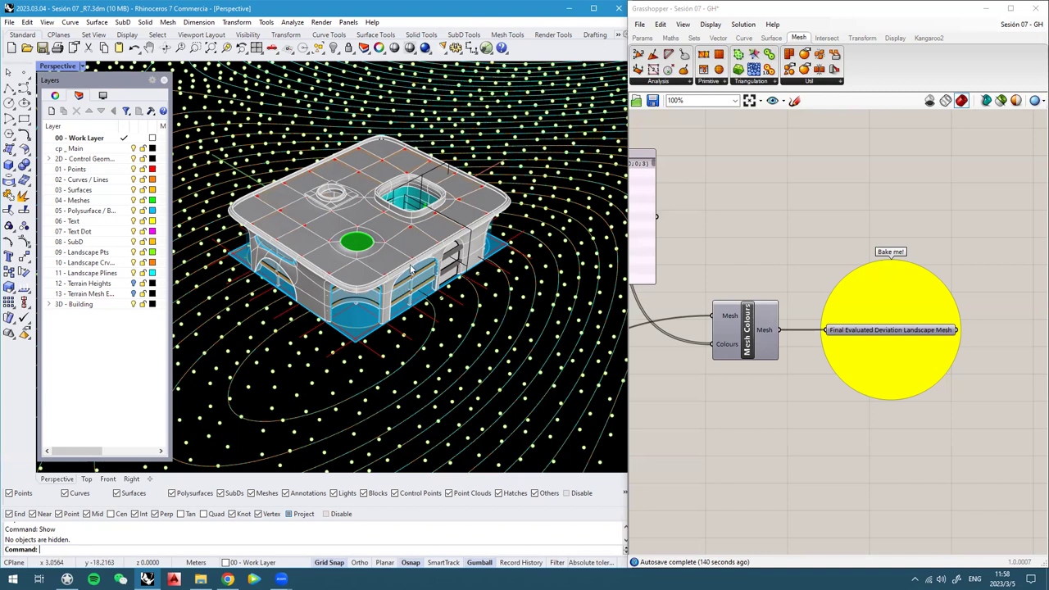
{"action": "right_click_drag", "start_coordinate": [430, 238], "coordinate": [450, 254]}
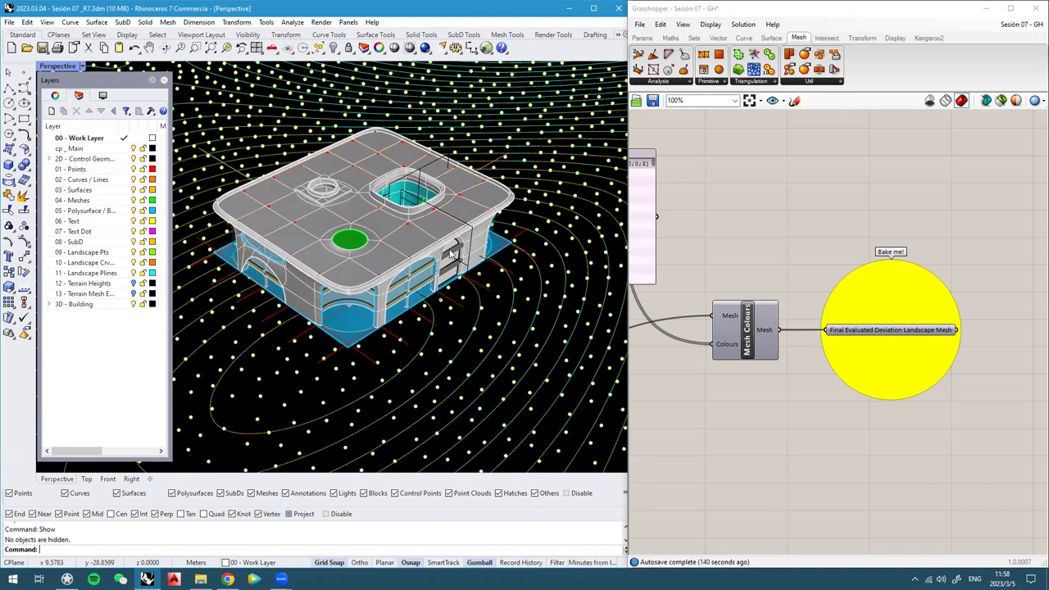
{"action": "scroll", "coordinate": [450, 254], "scroll_direction": "up", "scroll_amount": 1}
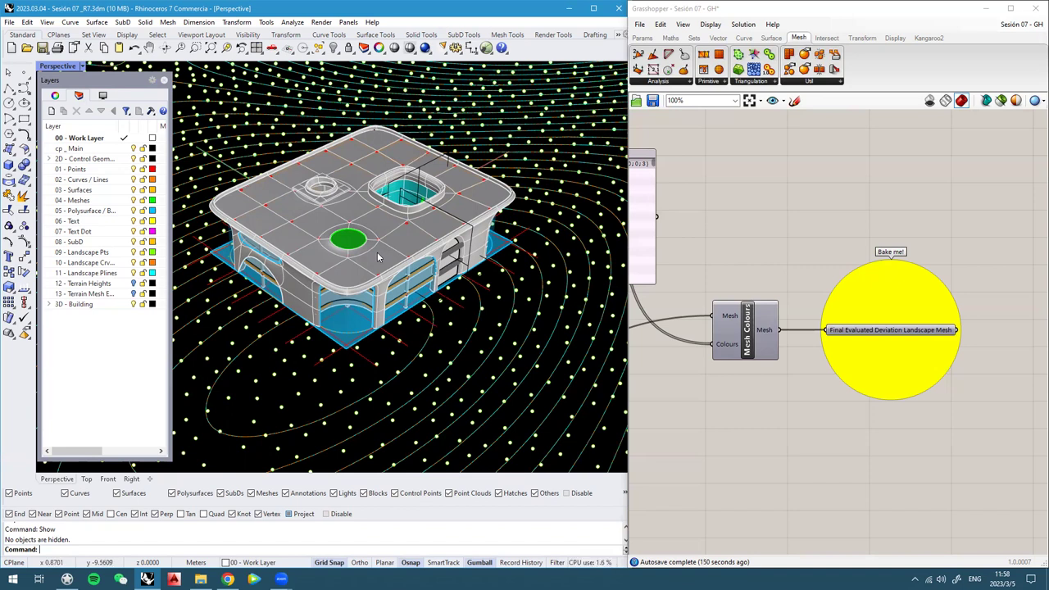
{"action": "scroll", "coordinate": [851, 248], "scroll_direction": "down", "scroll_amount": 5}
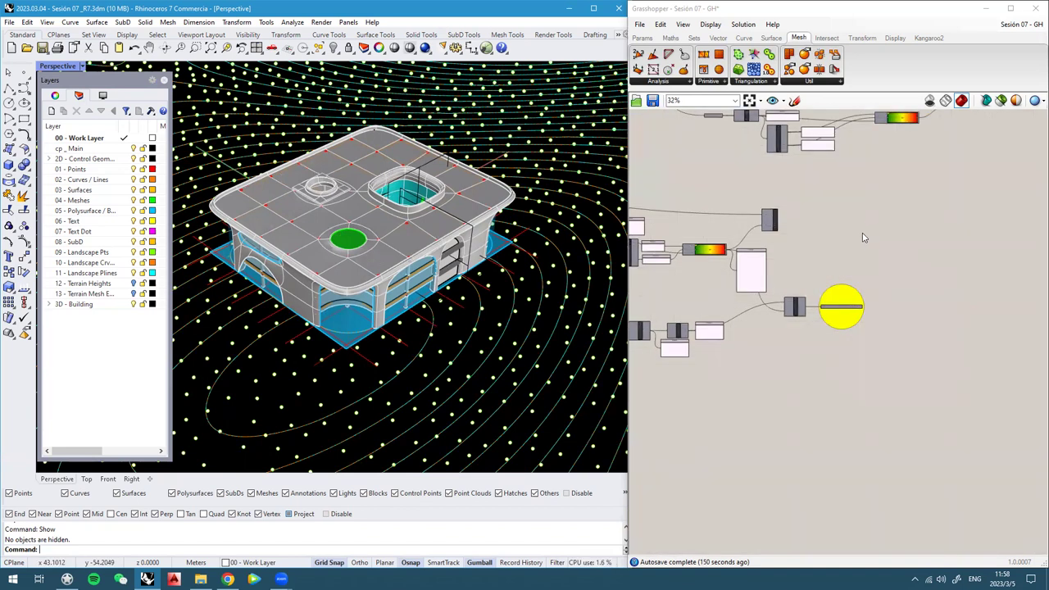
Duplicate the 13 - Terrain Mesh Evaluation layer and name the copy "14 - Terrain Srf"
{"action": "right_click", "coordinate": [82, 296]}
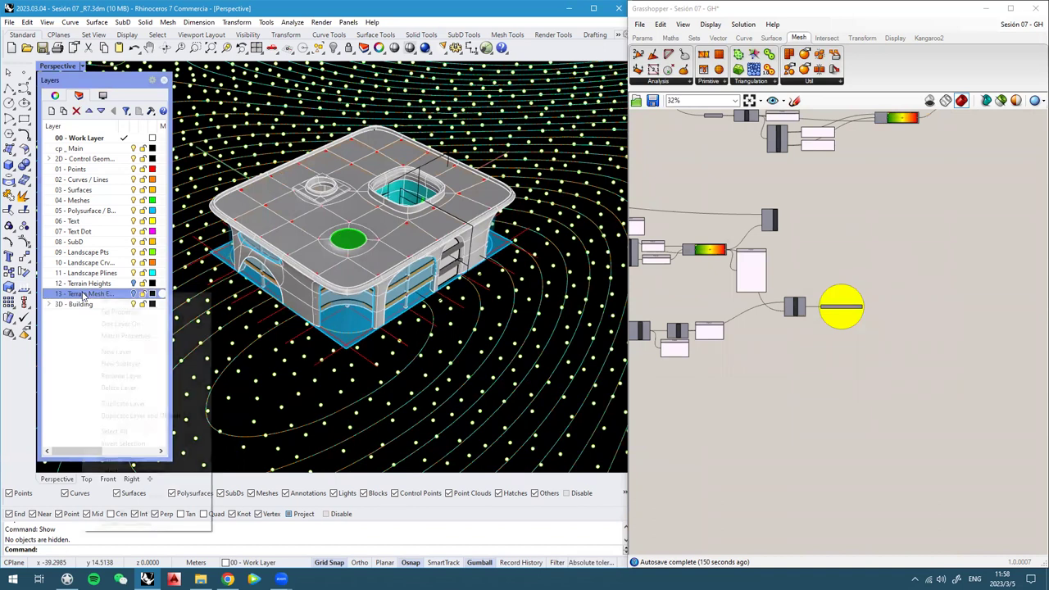
{"action": "left_click", "coordinate": [121, 403]}
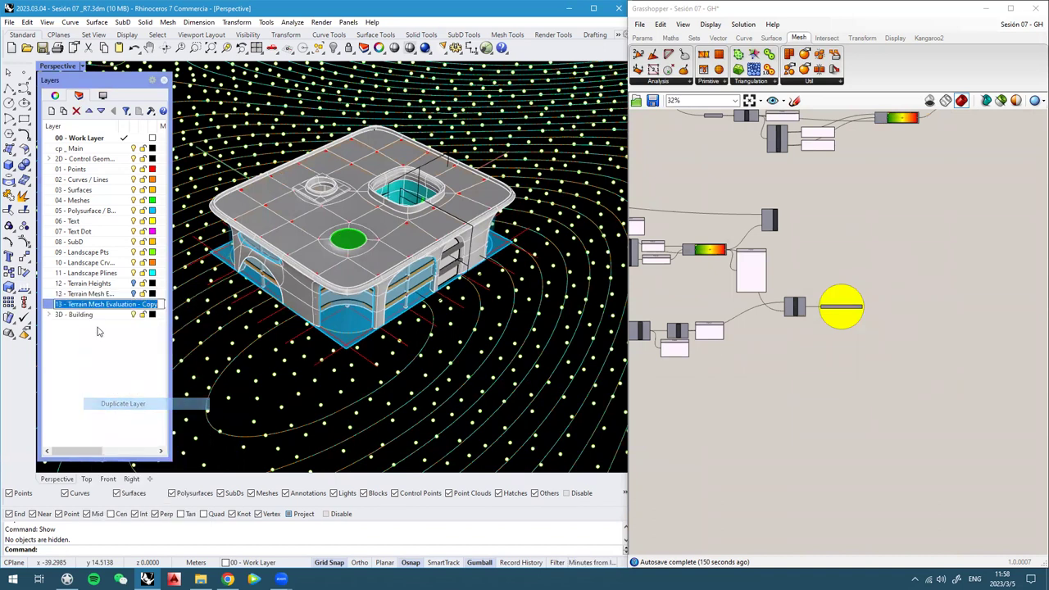
{"action": "type", "text": "14 - Te"}
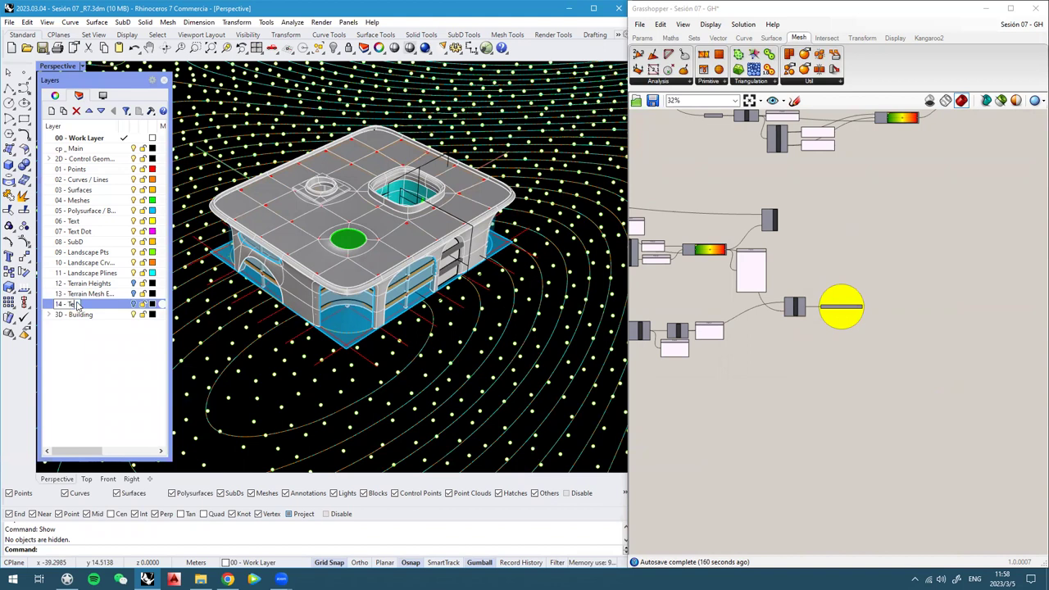
{"action": "type", "text": "rrain Srf"}
{"action": "key", "text": "Return"}
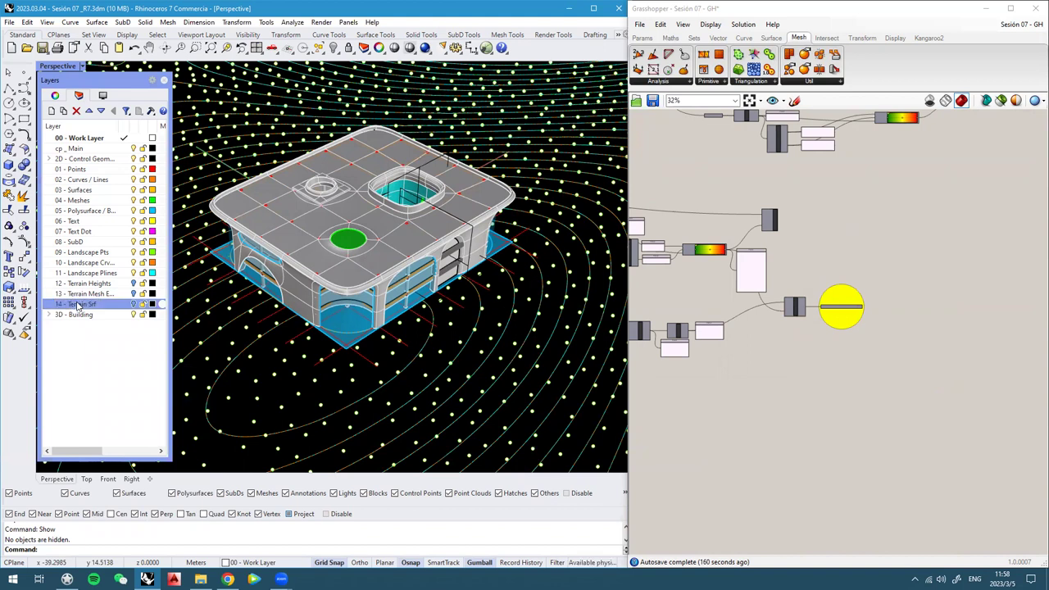
Set the 14 - Terrain Srf layer's colour to Green and make it the current layer
{"action": "left_click", "coordinate": [152, 305]}
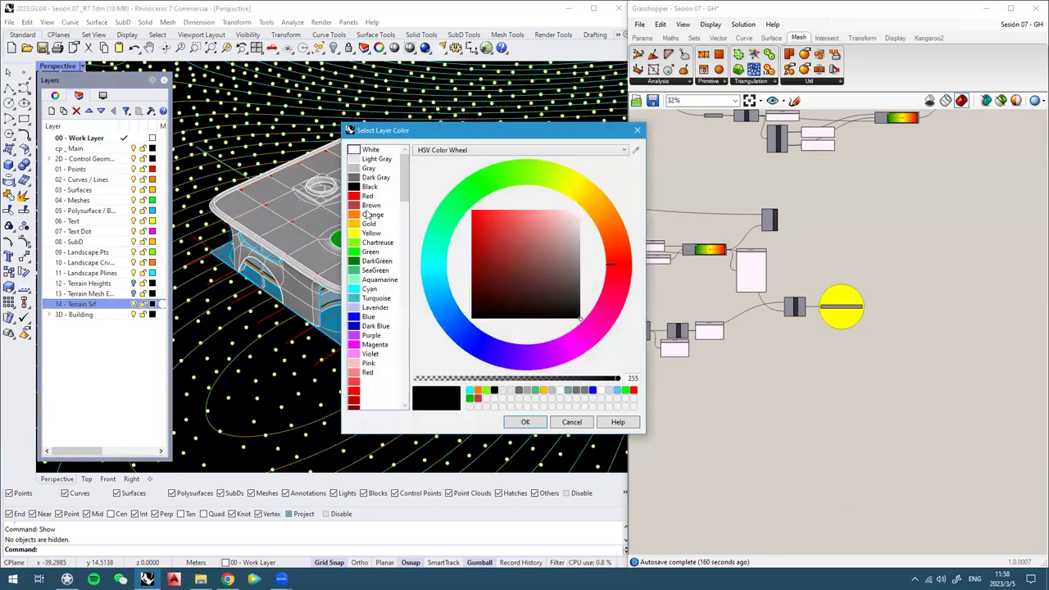
{"action": "left_click", "coordinate": [368, 251]}
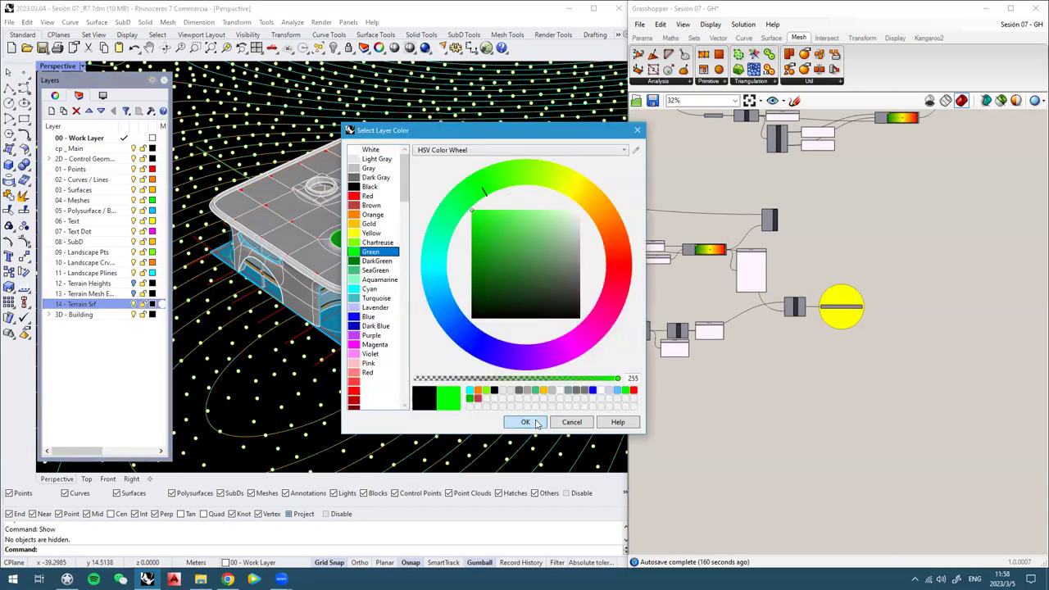
{"action": "left_click", "coordinate": [527, 422]}
{"action": "left_click", "coordinate": [119, 305]}
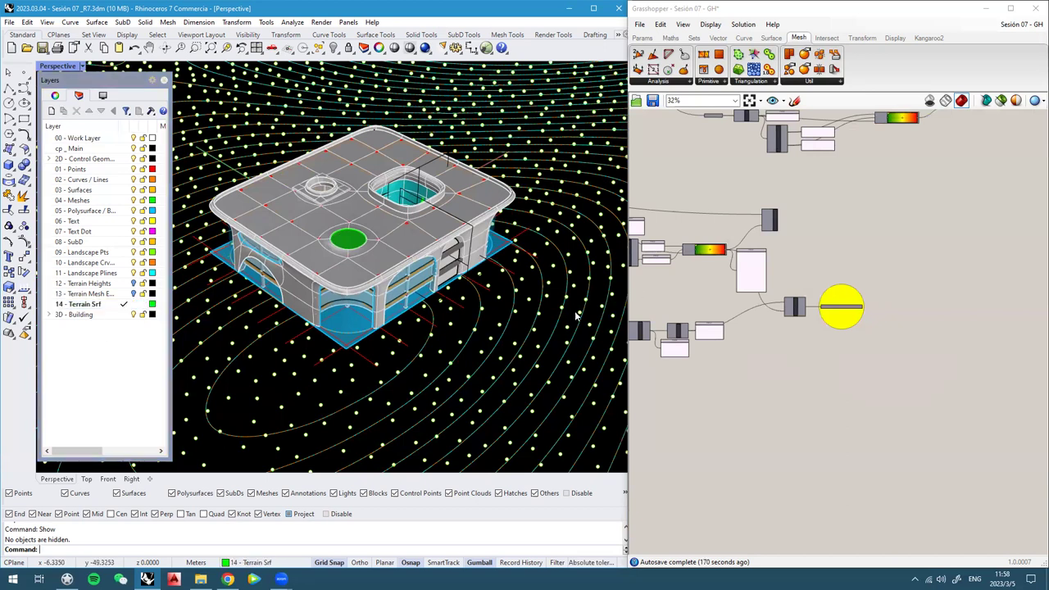
Bake the Main Terrain Srf parameter from the Grasshopper definition into Rhino on the current 14 - Terrain Srf layer
{"action": "scroll", "coordinate": [774, 228], "scroll_direction": "down", "scroll_amount": 3}
{"action": "right_click_drag", "start_coordinate": [811, 220], "coordinate": [799, 328]}
{"action": "scroll", "coordinate": [807, 236], "scroll_direction": "up", "scroll_amount": 4}
{"action": "scroll", "coordinate": [788, 296], "scroll_direction": "up", "scroll_amount": 5}
{"action": "scroll", "coordinate": [788, 297], "scroll_direction": "down", "scroll_amount": 6}
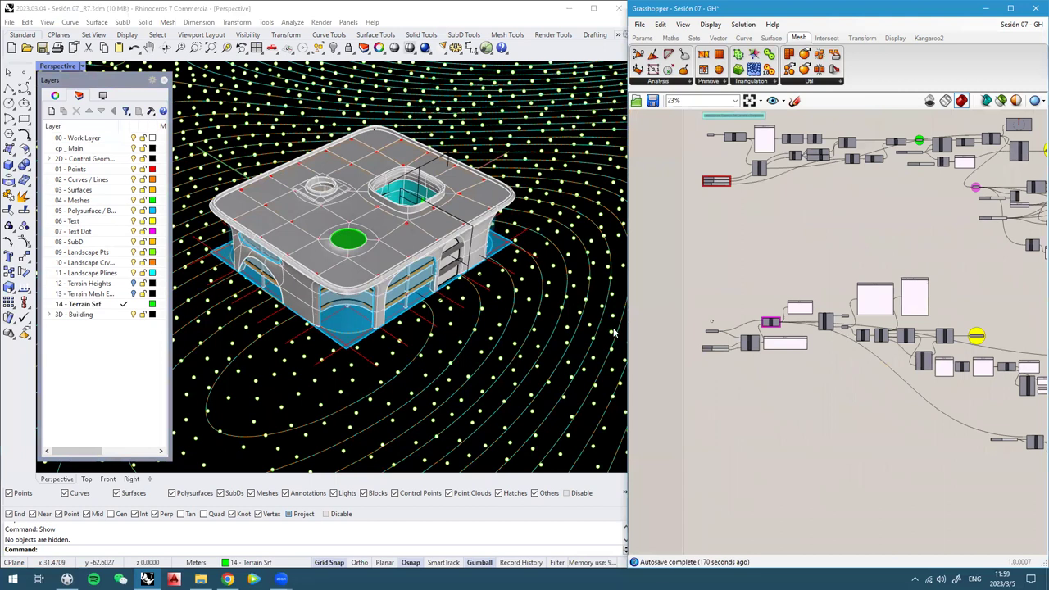
{"action": "scroll", "coordinate": [616, 333], "scroll_direction": "up", "scroll_amount": 1}
{"action": "scroll", "coordinate": [760, 329], "scroll_direction": "up", "scroll_amount": 5}
{"action": "right_click_drag", "start_coordinate": [646, 324], "coordinate": [834, 269]}
{"action": "scroll", "coordinate": [801, 288], "scroll_direction": "up", "scroll_amount": 2}
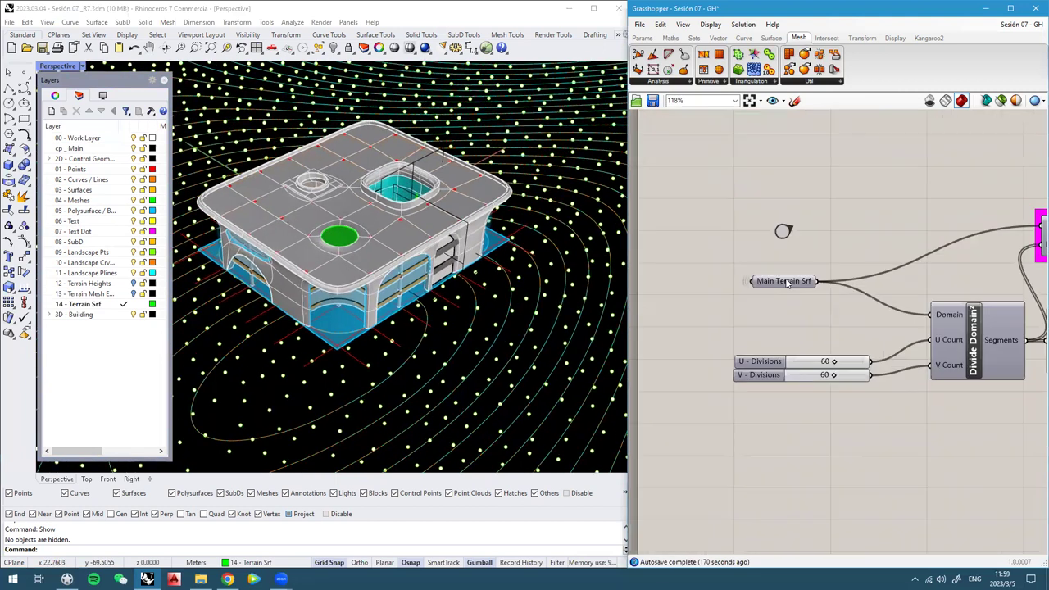
{"action": "left_click", "coordinate": [787, 282]}
{"action": "middle_click", "coordinate": [783, 282]}
{"action": "left_click", "coordinate": [797, 301]}
Select the baked green terrain surface in Rhino and turn off its surface isocurve display in the object properties
{"action": "scroll", "coordinate": [408, 318], "scroll_direction": "down", "scroll_amount": 1}
{"action": "right_click_drag", "start_coordinate": [408, 318], "coordinate": [400, 213]}
{"action": "scroll", "coordinate": [428, 173], "scroll_direction": "down", "scroll_amount": 1}
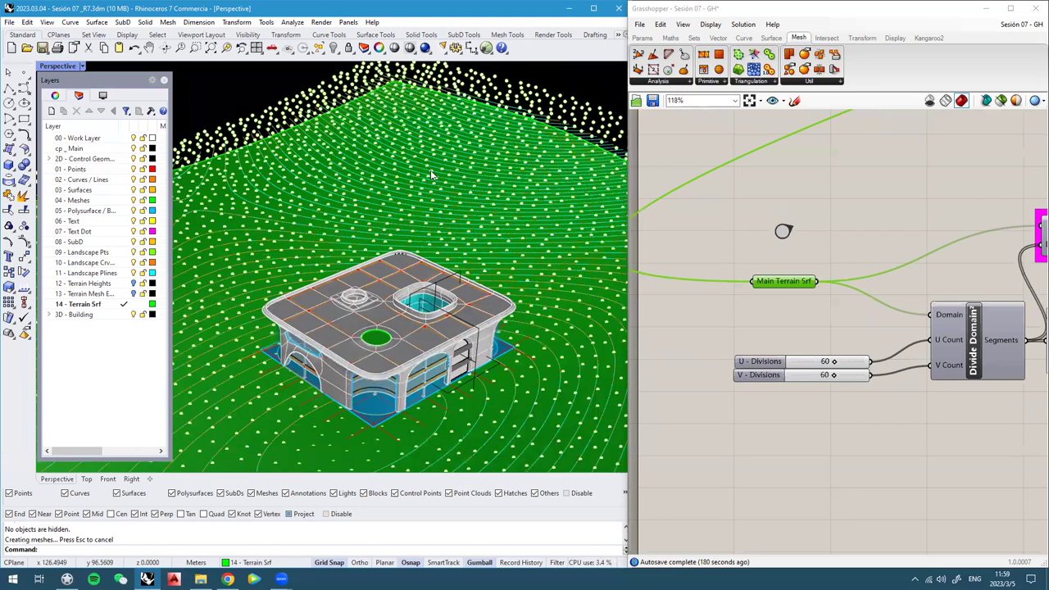
{"action": "scroll", "coordinate": [414, 276], "scroll_direction": "up", "scroll_amount": 5}
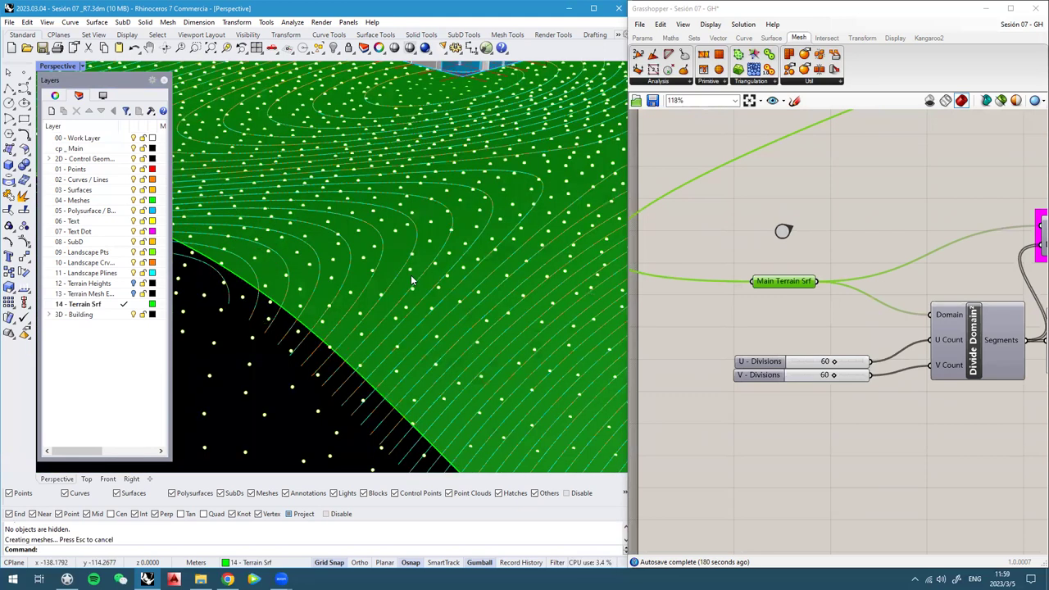
{"action": "left_click", "coordinate": [381, 311]}
{"action": "left_click", "coordinate": [55, 95]}
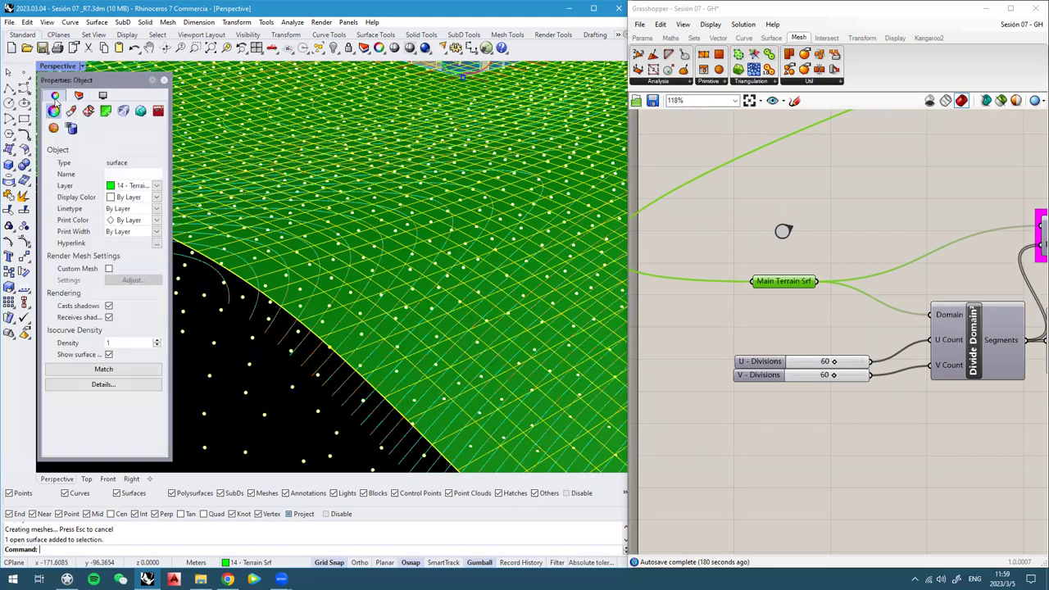
{"action": "left_click", "coordinate": [204, 357]}
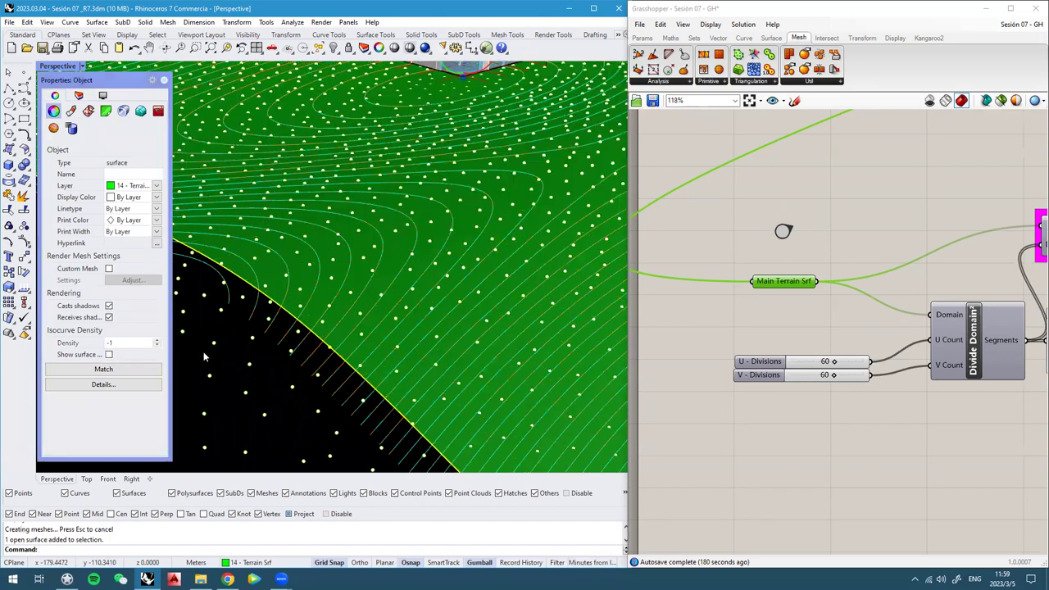
Examine the baked terrain surface from several distances, checking how it meets the building, contours and points
{"action": "scroll", "coordinate": [369, 328], "scroll_direction": "down", "scroll_amount": 3}
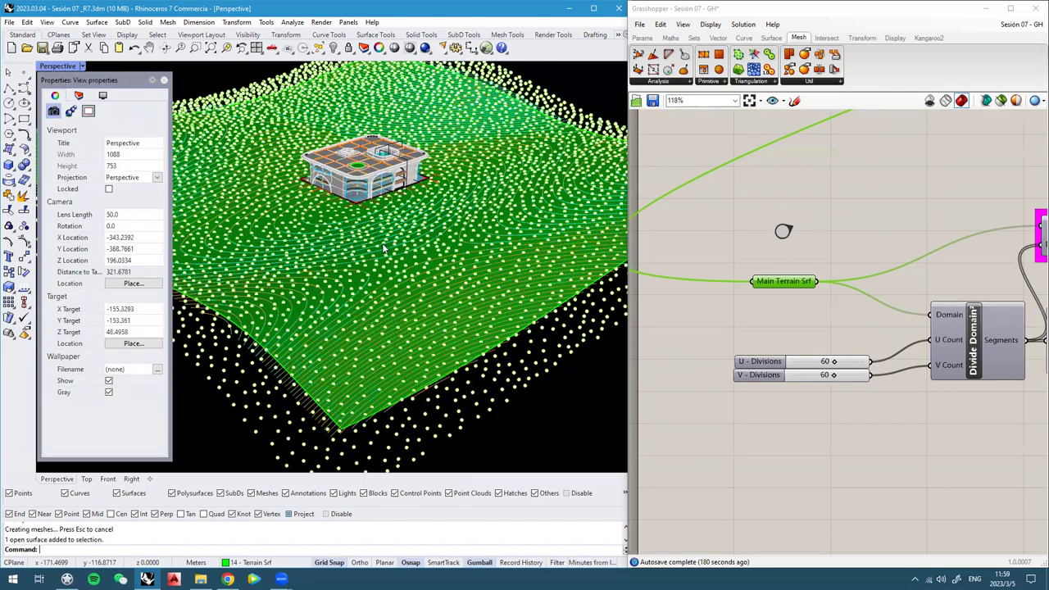
{"action": "scroll", "coordinate": [426, 353], "scroll_direction": "up", "scroll_amount": 2}
{"action": "right_click_drag", "start_coordinate": [392, 291], "coordinate": [445, 326], "text": "shift"}
{"action": "scroll", "coordinate": [421, 336], "scroll_direction": "up", "scroll_amount": 8}
{"action": "right_click_drag", "start_coordinate": [501, 205], "coordinate": [495, 218]}
{"action": "scroll", "coordinate": [394, 272], "scroll_direction": "down", "scroll_amount": 4}
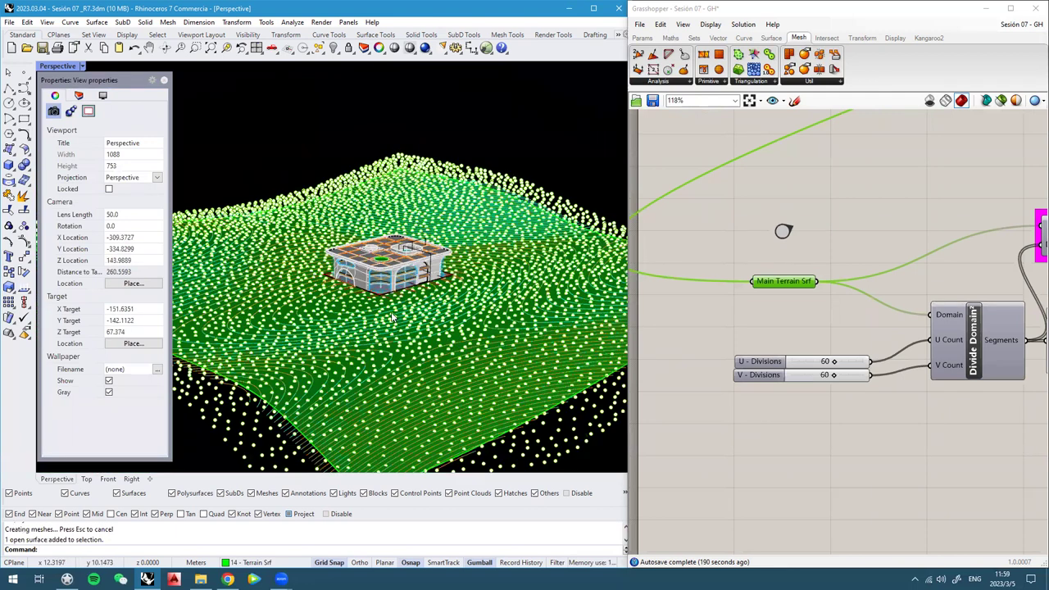
{"action": "scroll", "coordinate": [394, 318], "scroll_direction": "down", "scroll_amount": 3}
{"action": "scroll", "coordinate": [414, 320], "scroll_direction": "up", "scroll_amount": 5}
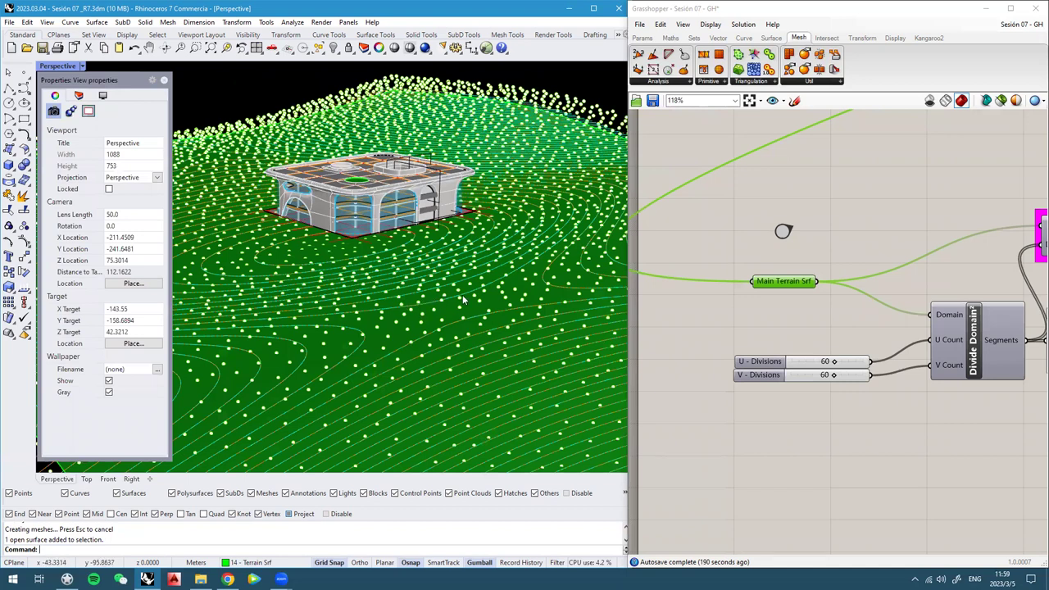
{"action": "scroll", "coordinate": [407, 302], "scroll_direction": "down", "scroll_amount": 3}
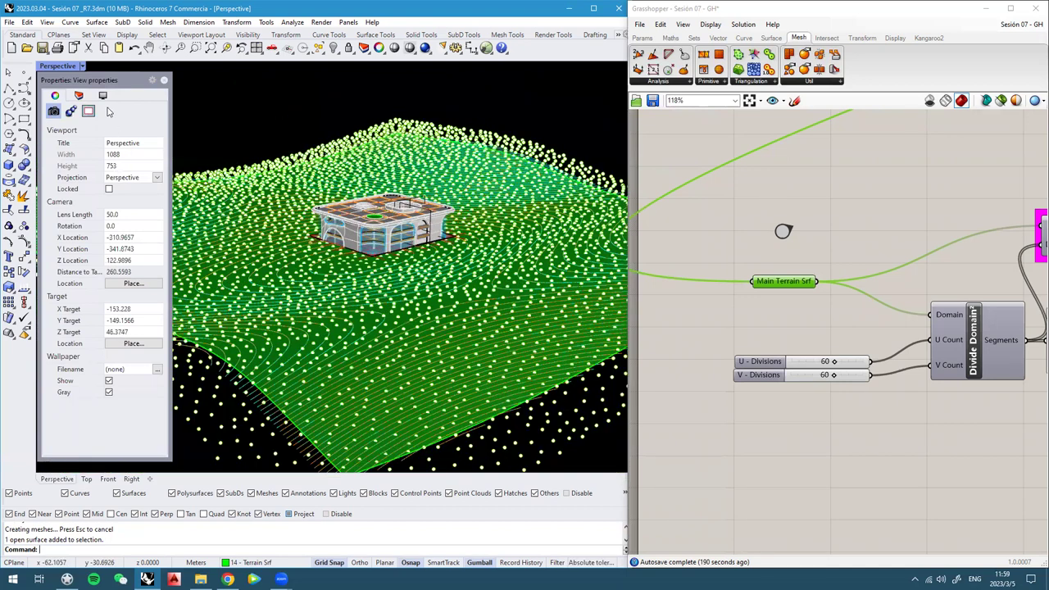
Make 00 - Work Layer the current Rhino layer and deselect the Main Terrain Srf parameter in Grasshopper
{"action": "left_click", "coordinate": [83, 96]}
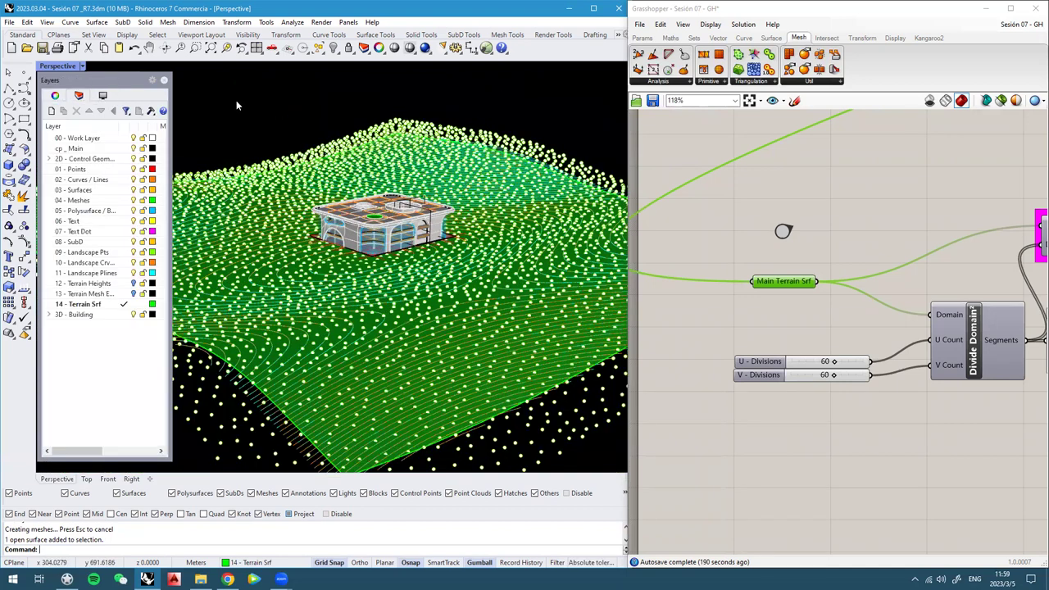
{"action": "double_click", "coordinate": [86, 139]}
{"action": "left_click", "coordinate": [775, 167]}
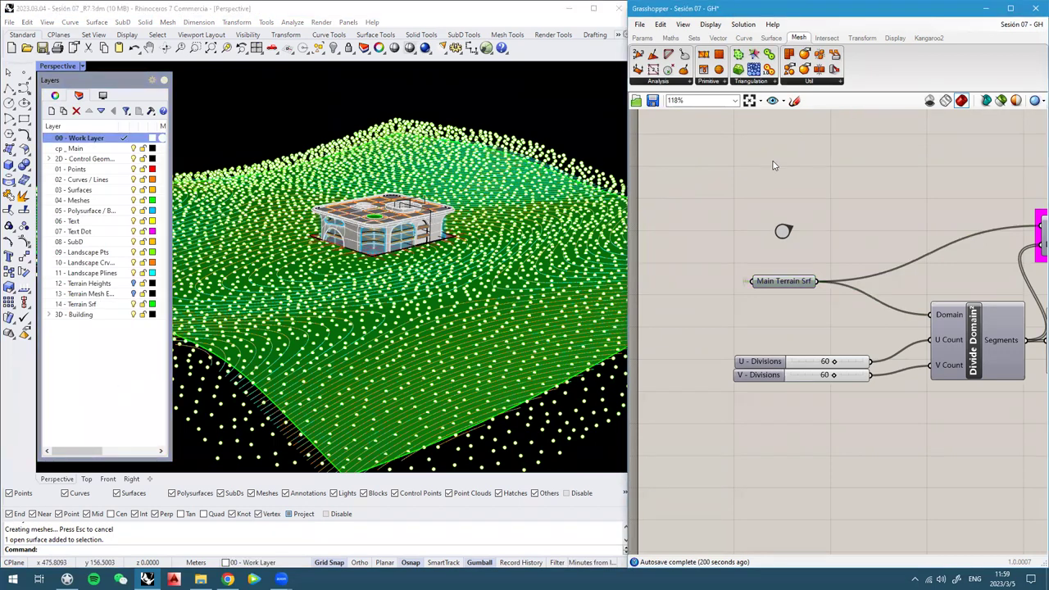
Save the Sesión 07 - GH definition and bring its terrain component groups into view
{"action": "scroll", "coordinate": [734, 302], "scroll_direction": "down", "scroll_amount": 10}
{"action": "key", "text": "ctrl+s"}
{"action": "scroll", "coordinate": [814, 387], "scroll_direction": "up", "scroll_amount": 2}
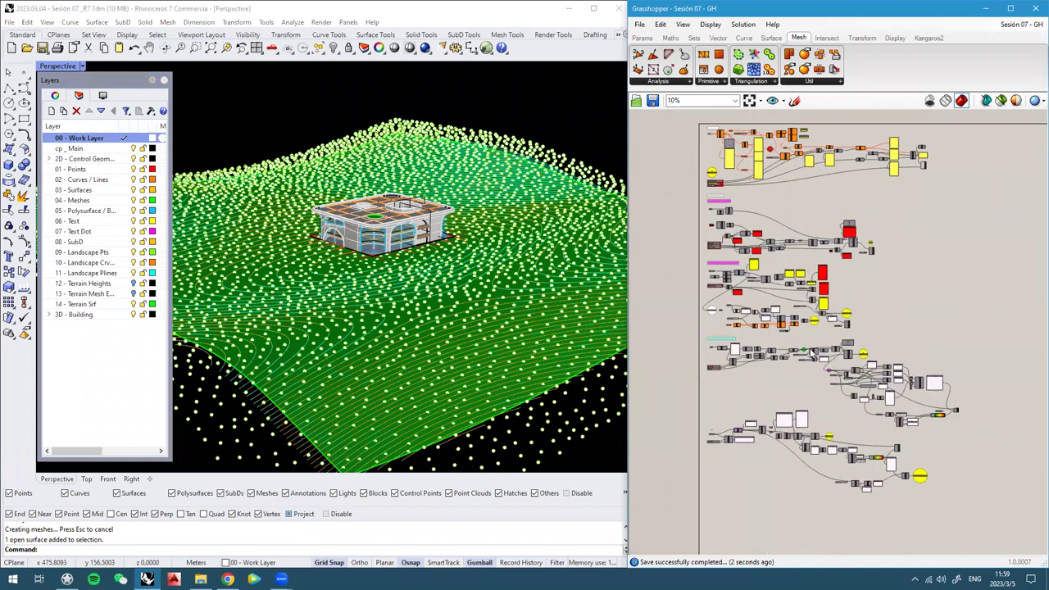
{"action": "right_click_drag", "start_coordinate": [763, 353], "coordinate": [727, 324]}
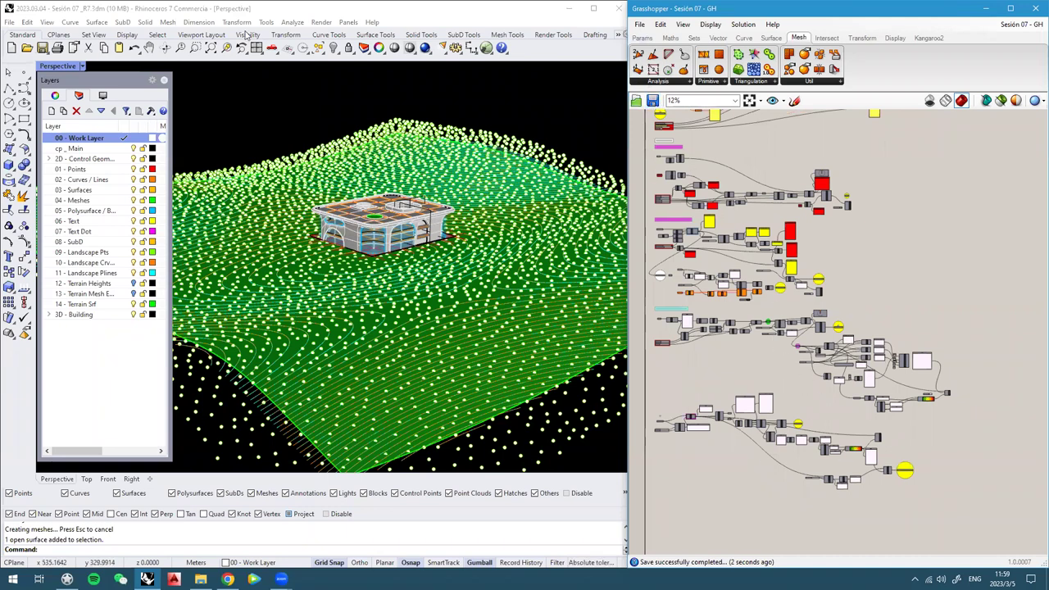
Save the Rhino model under its existing file name and hide the floating layer list from the viewport
{"action": "left_click", "coordinate": [207, 113]}
{"action": "left_click", "coordinate": [42, 47]}
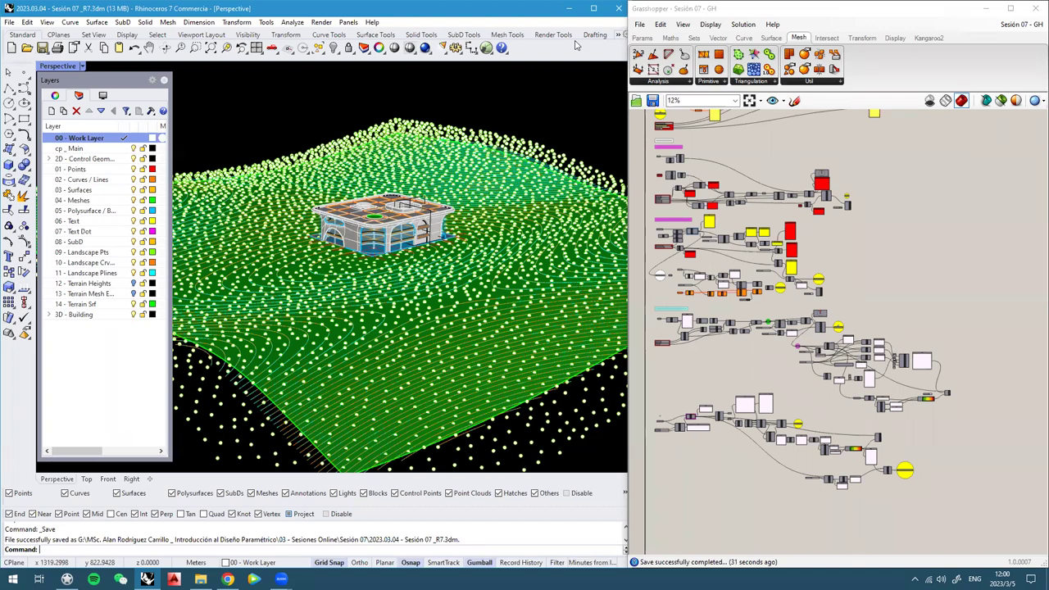
{"action": "left_click", "coordinate": [507, 66]}
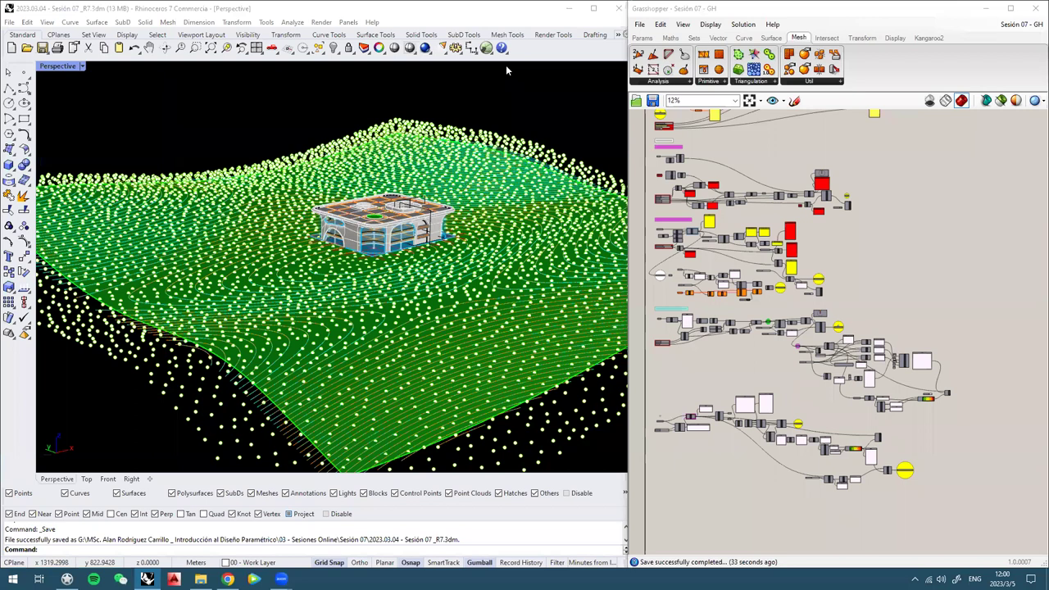